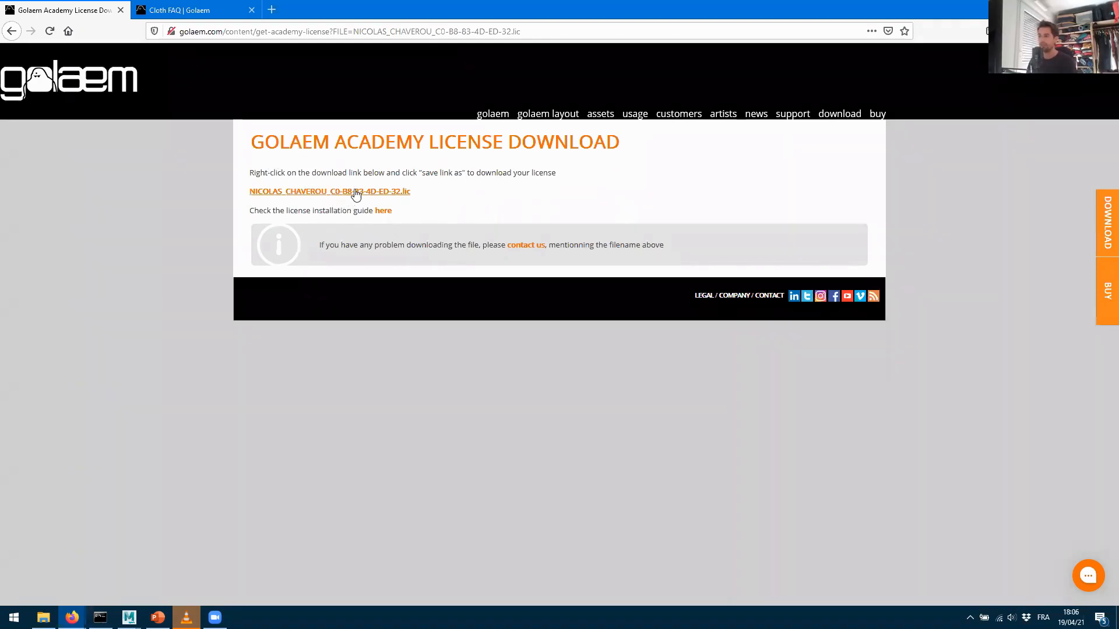
Download the Golaem Academy license file from its download link and save it to disk
{"action": "left_click", "coordinate": [355, 197]}
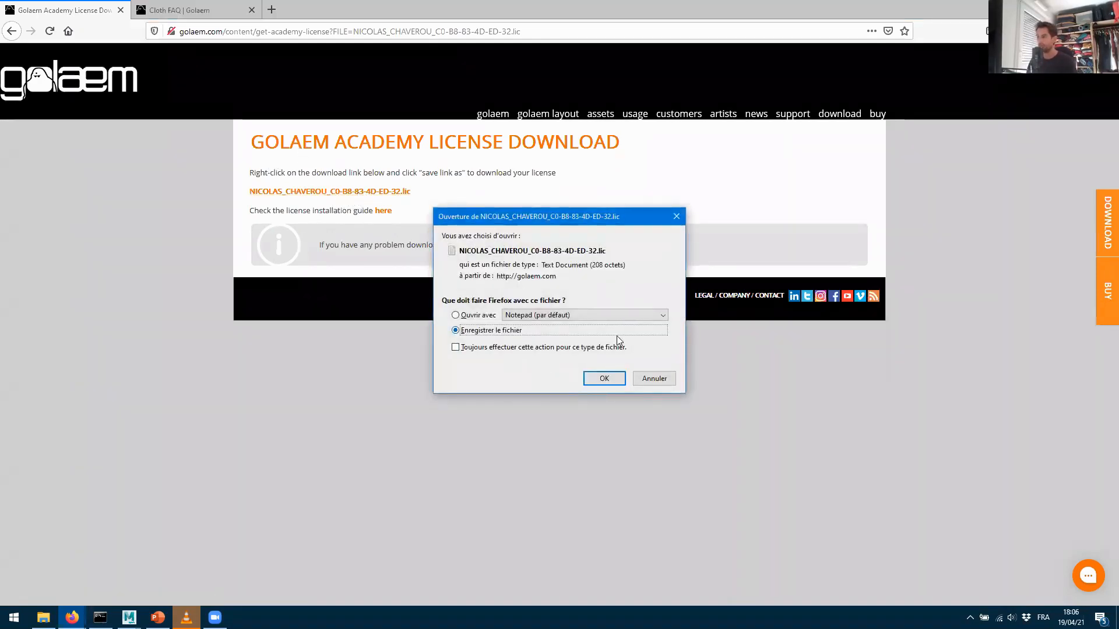
{"action": "left_click", "coordinate": [600, 379]}
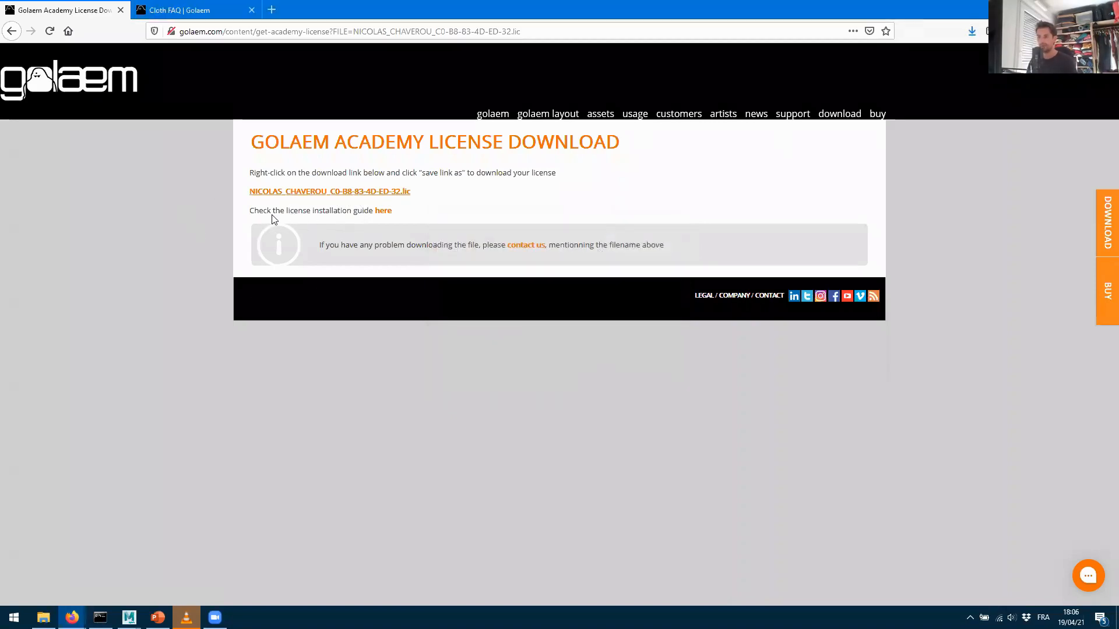
Open the license installation guide and read how the golaem_LICENSE environment variable has to be set
{"action": "left_click", "coordinate": [382, 211]}
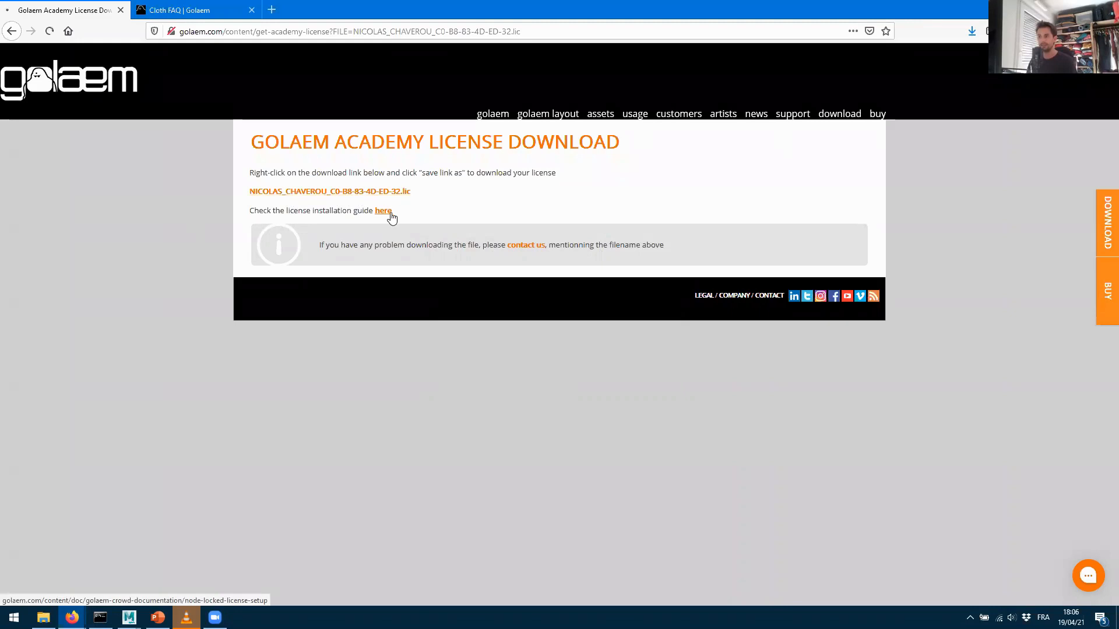
{"action": "scroll", "coordinate": [641, 286], "scroll_direction": "down", "scroll_amount": 4}
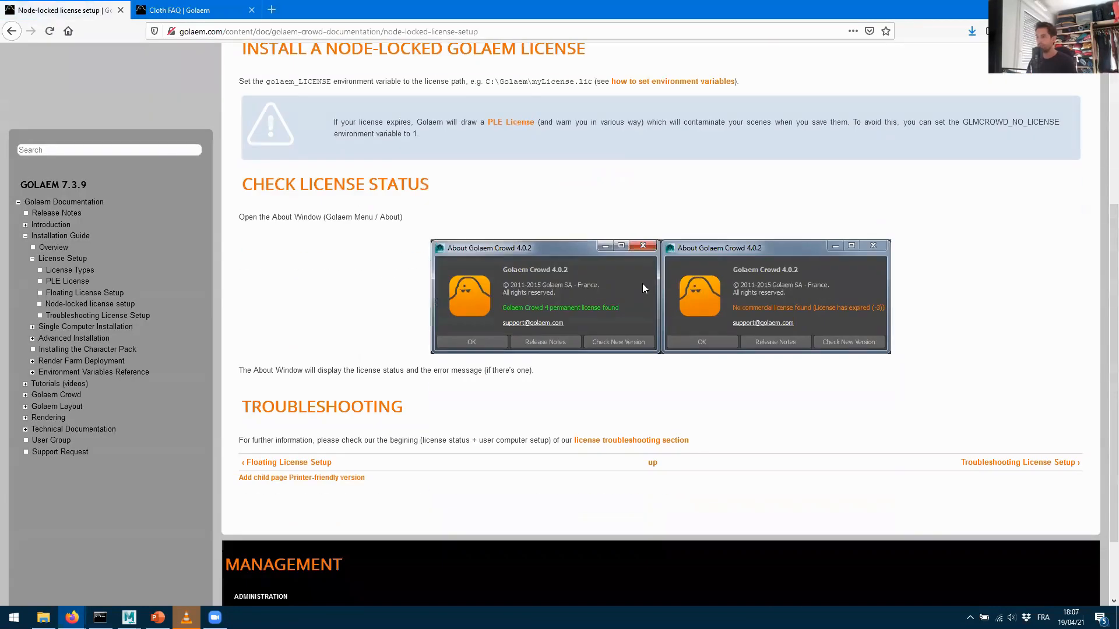
{"action": "scroll", "coordinate": [636, 297], "scroll_direction": "up", "scroll_amount": 3}
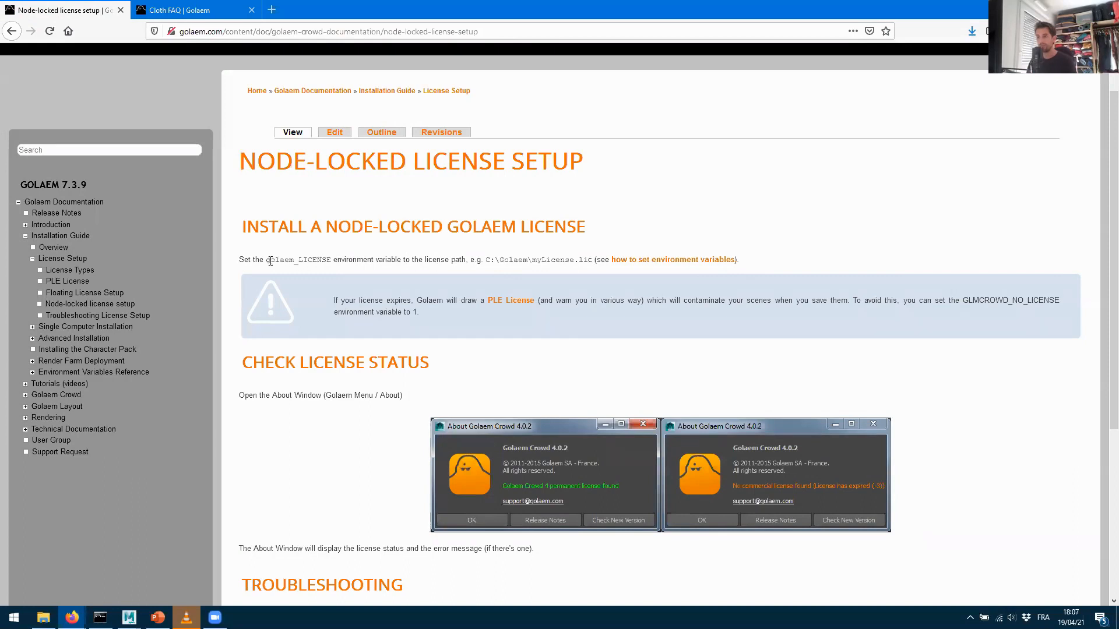
{"action": "left_click_drag", "start_coordinate": [265, 261], "coordinate": [327, 262]}
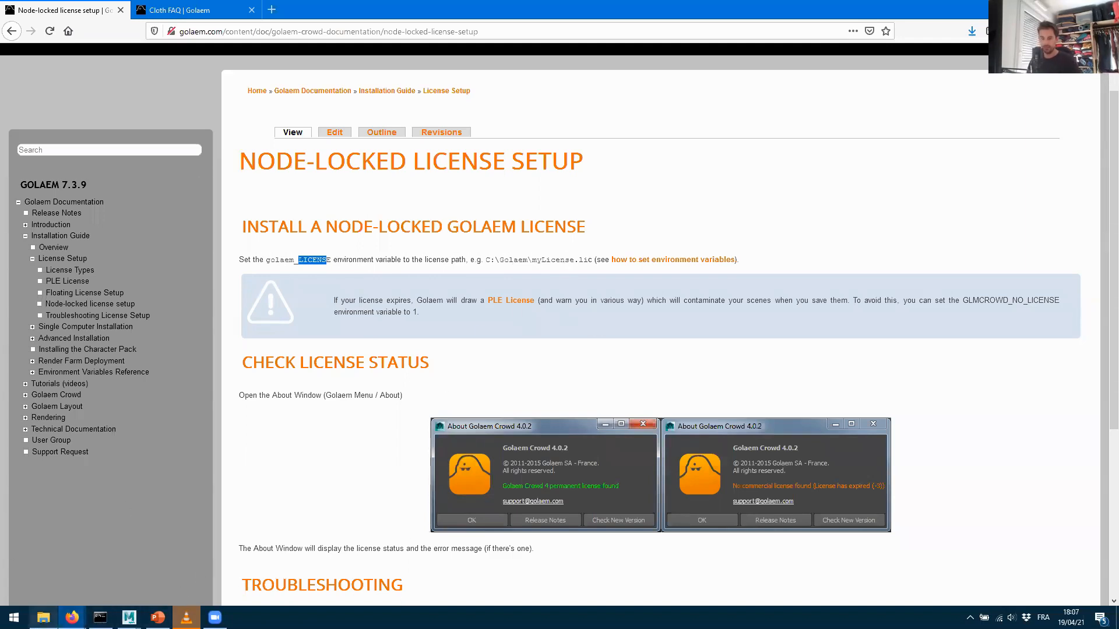
{"action": "left_click", "coordinate": [43, 617]}
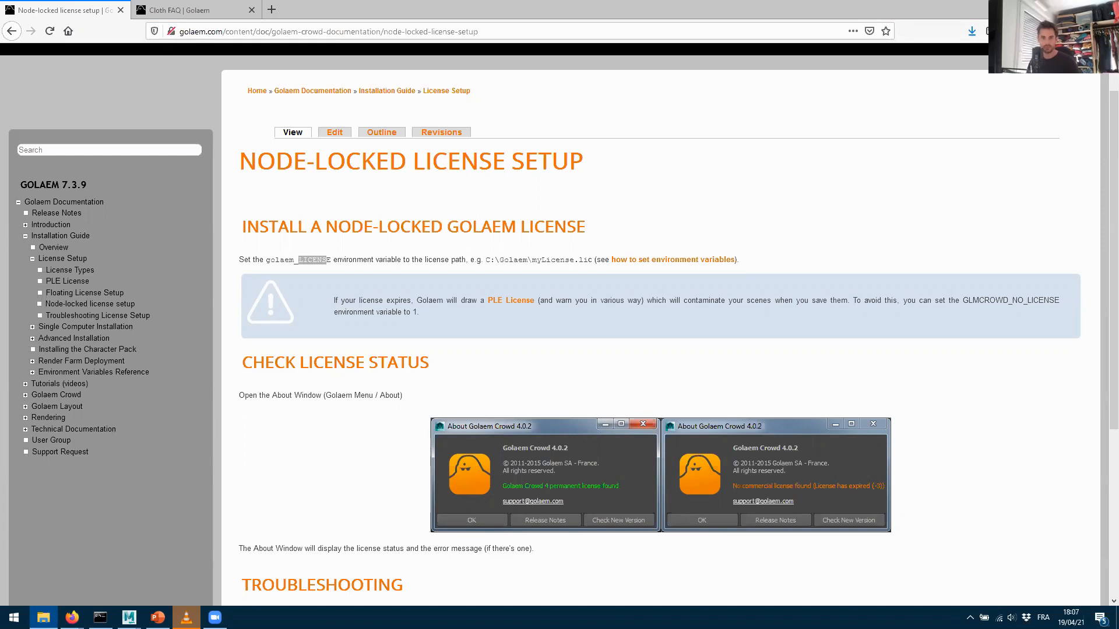
{"action": "left_click", "coordinate": [290, 263]}
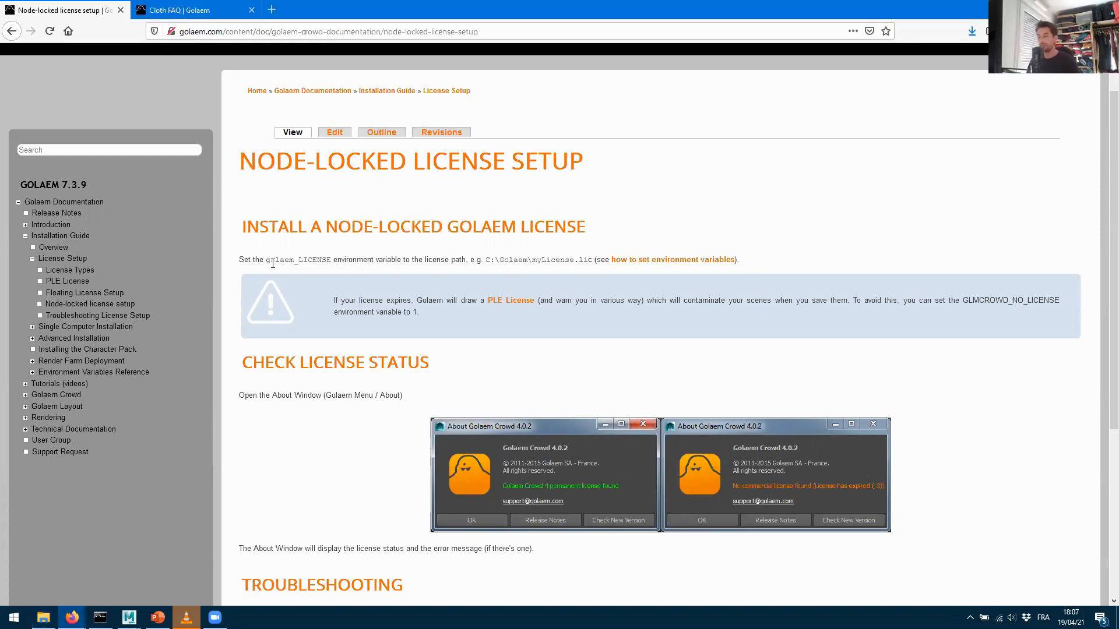
Search Windows for "env" and open the Environment Variables window from the system properties
{"action": "key", "text": "super"}
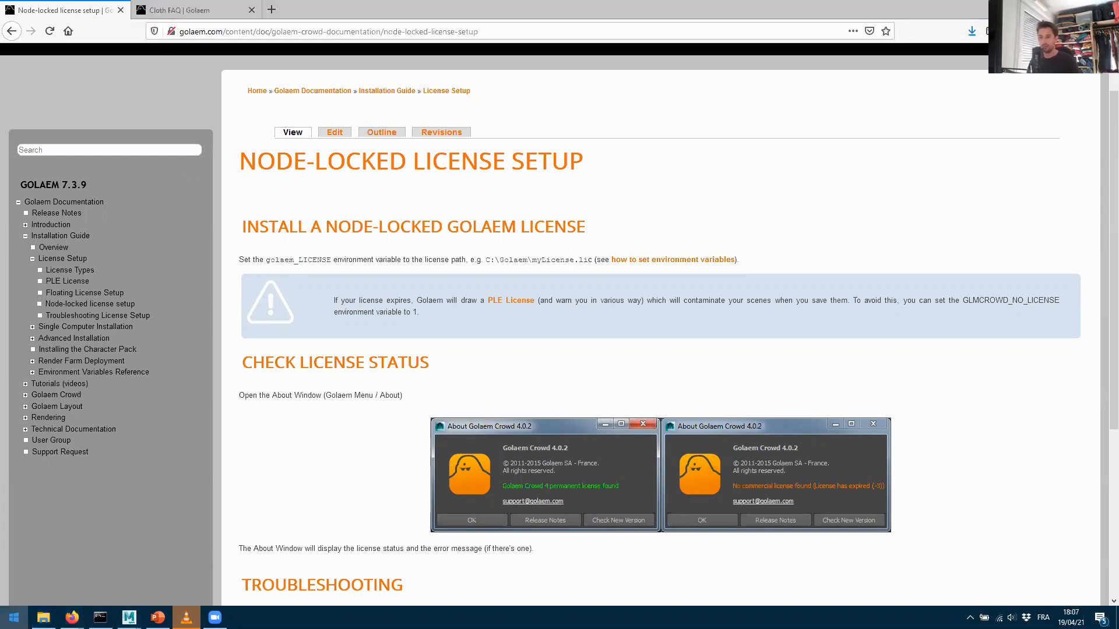
{"action": "type", "text": "env"}
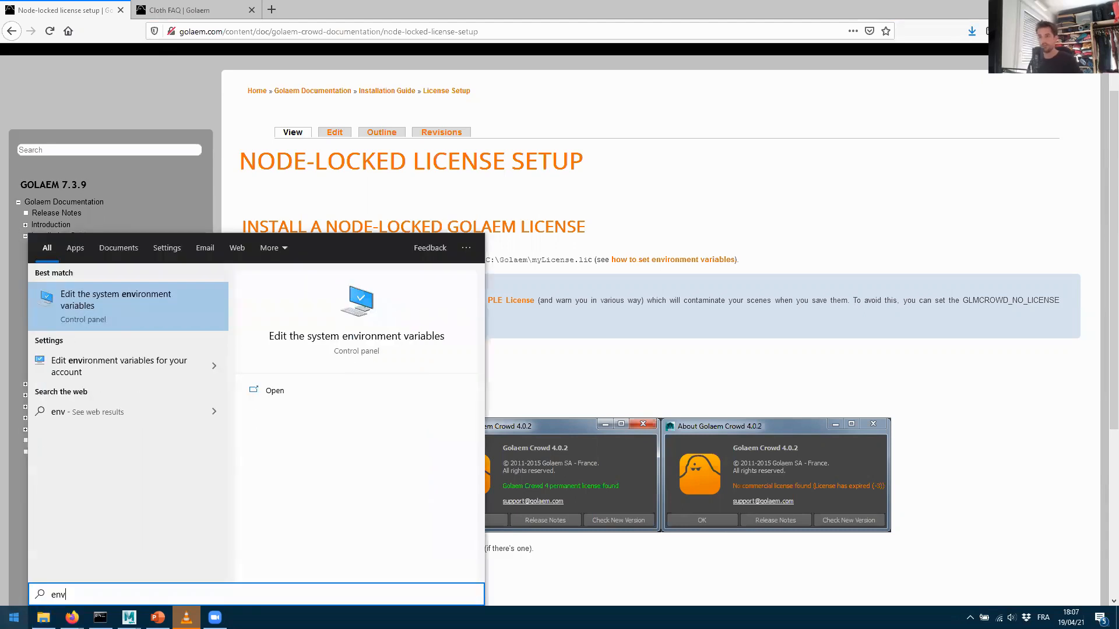
{"action": "left_click", "coordinate": [98, 303]}
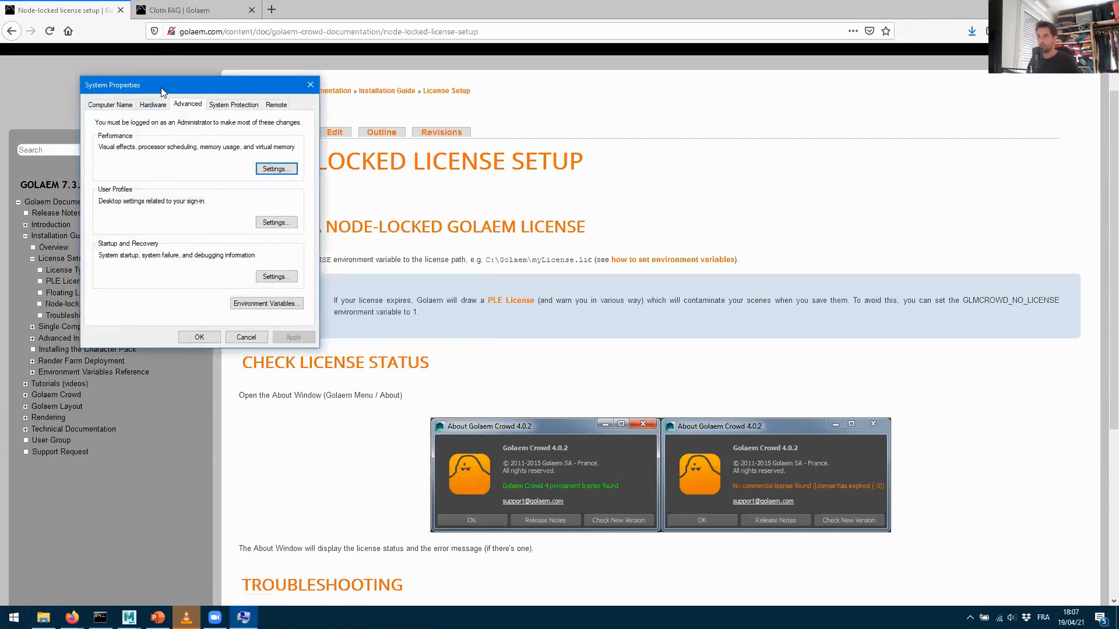
{"action": "left_click_drag", "start_coordinate": [160, 88], "coordinate": [505, 117]}
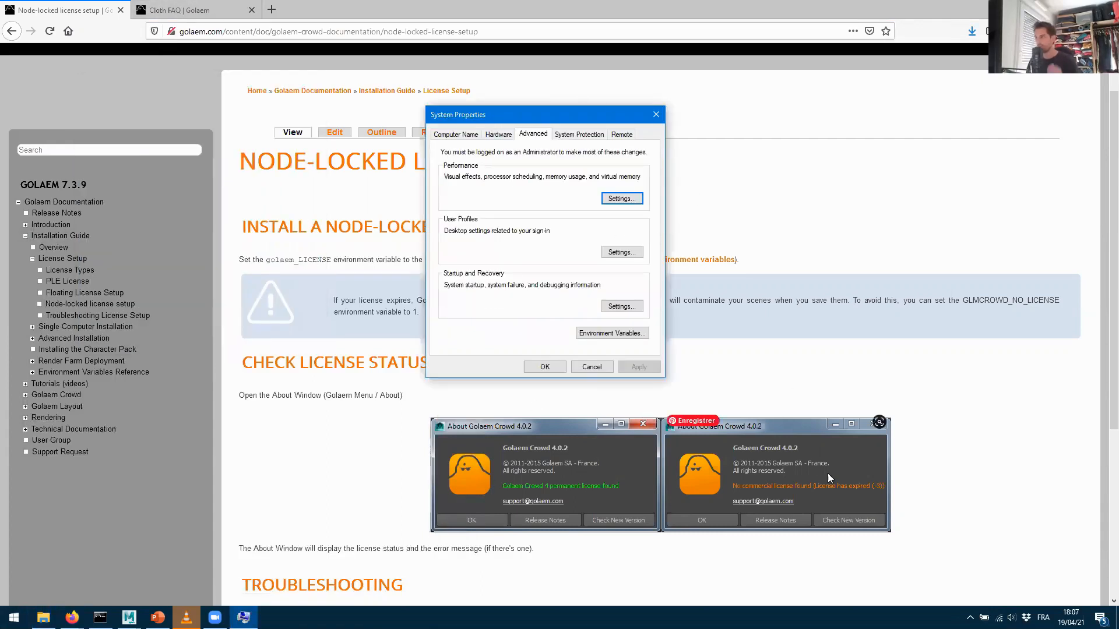
{"action": "left_click", "coordinate": [598, 336]}
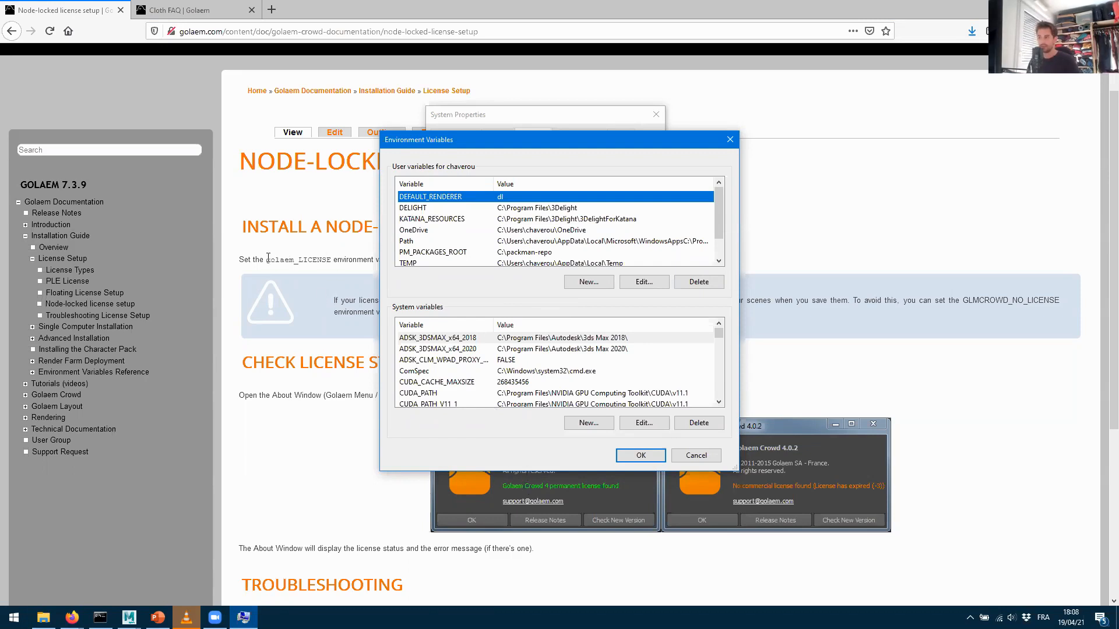
Copy the variable name golaem_LICENSE from the guide and use it as the name of a new user variable
{"action": "left_click_drag", "start_coordinate": [265, 260], "coordinate": [331, 261]}
{"action": "key", "text": "ctrl+c"}
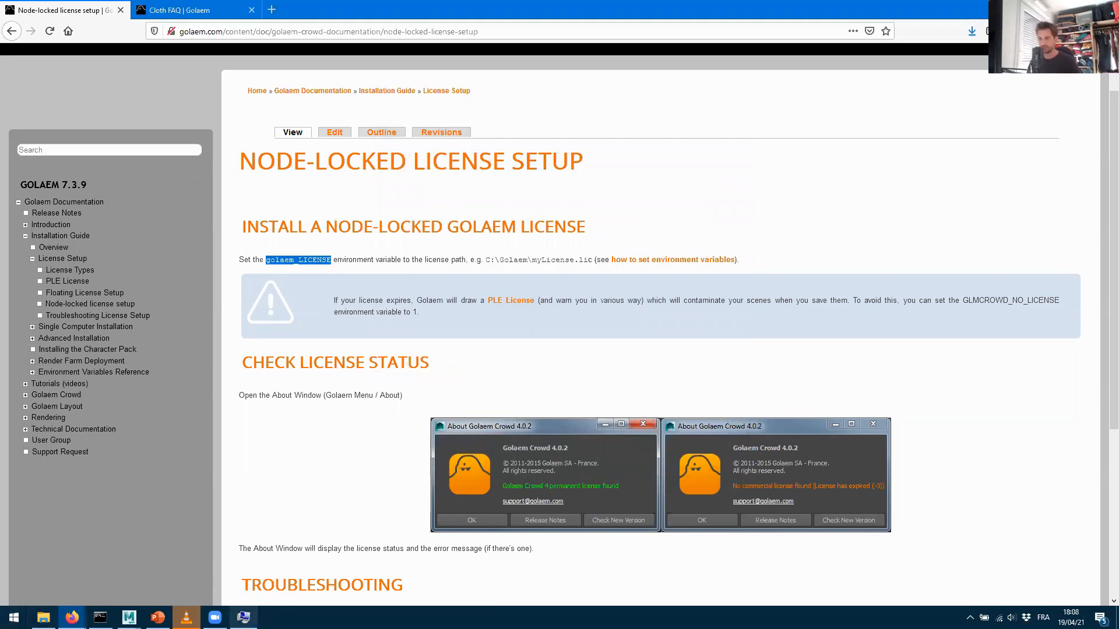
{"action": "left_click", "coordinate": [243, 617]}
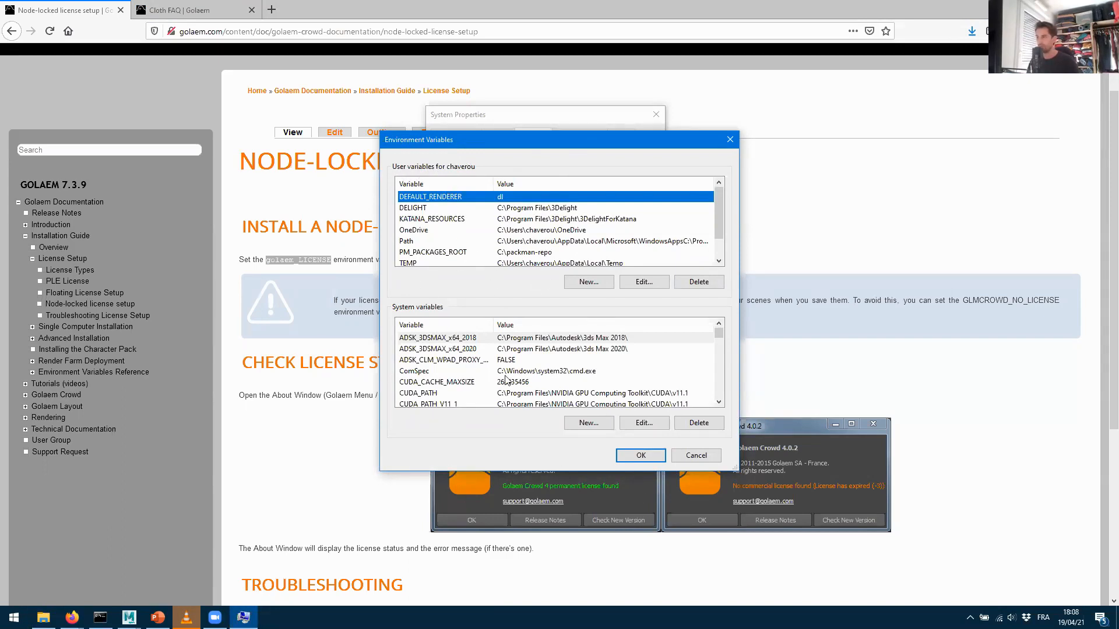
{"action": "left_click", "coordinate": [596, 288]}
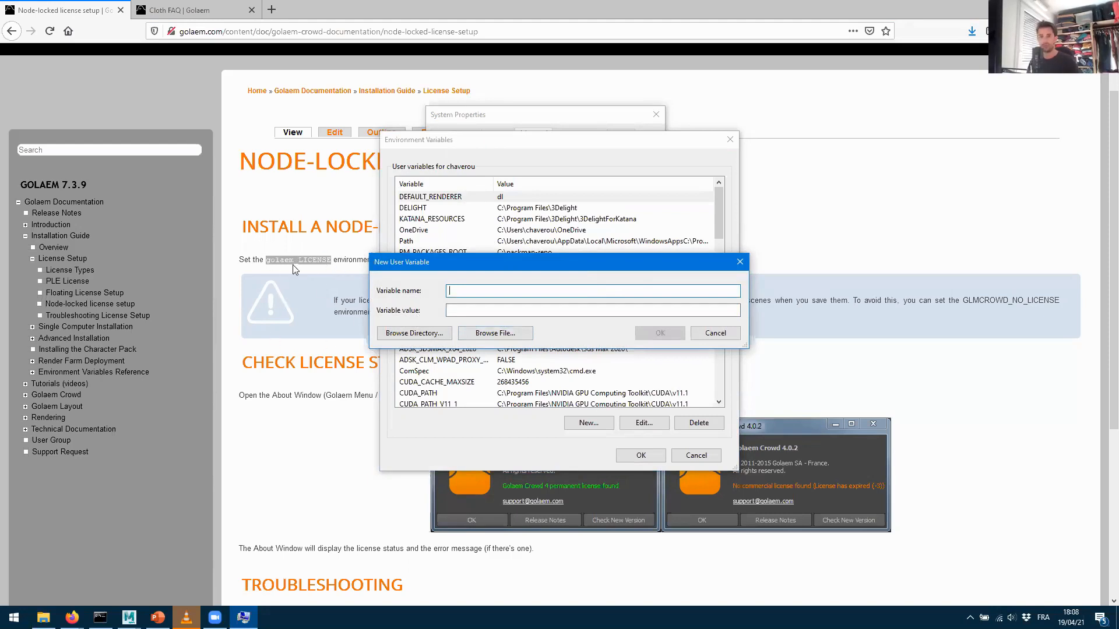
{"action": "key", "text": "ctrl+v"}
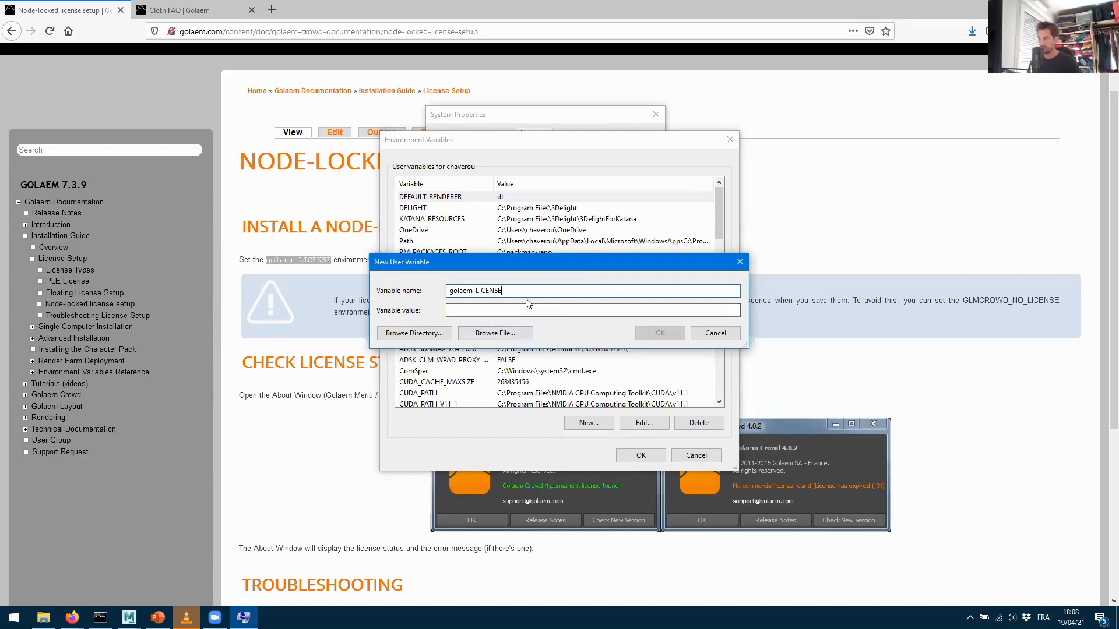
{"action": "key", "text": "Tab"}
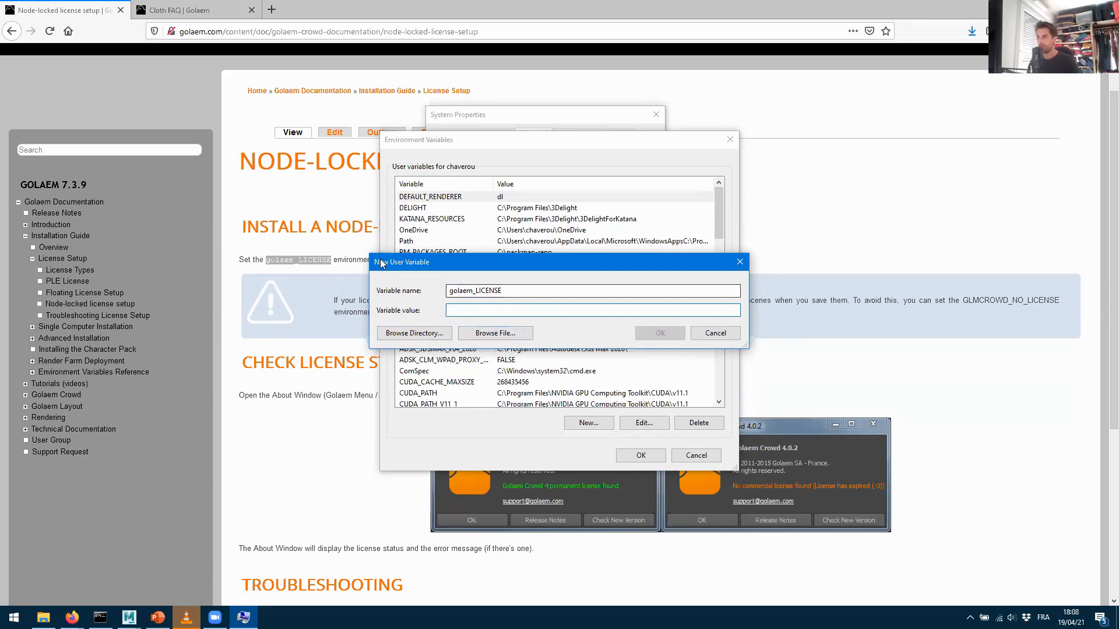
Set the new variable's value to the license file in C:\Golaem and save the environment variables
{"action": "left_click", "coordinate": [500, 334]}
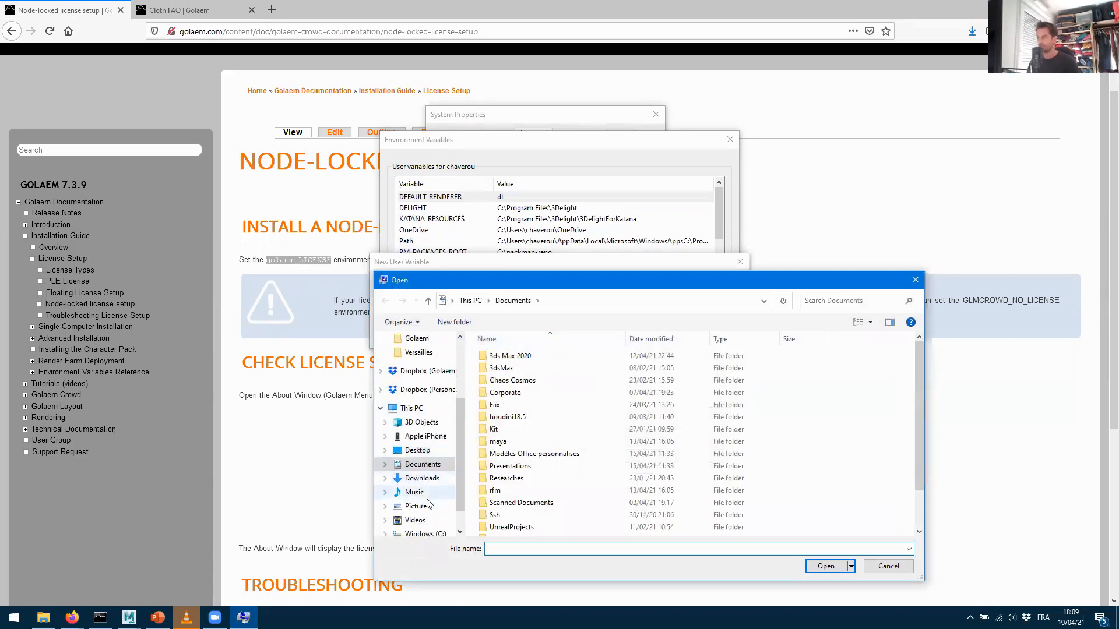
{"action": "scroll", "coordinate": [431, 495], "scroll_direction": "down", "scroll_amount": 1}
{"action": "left_click", "coordinate": [427, 506]}
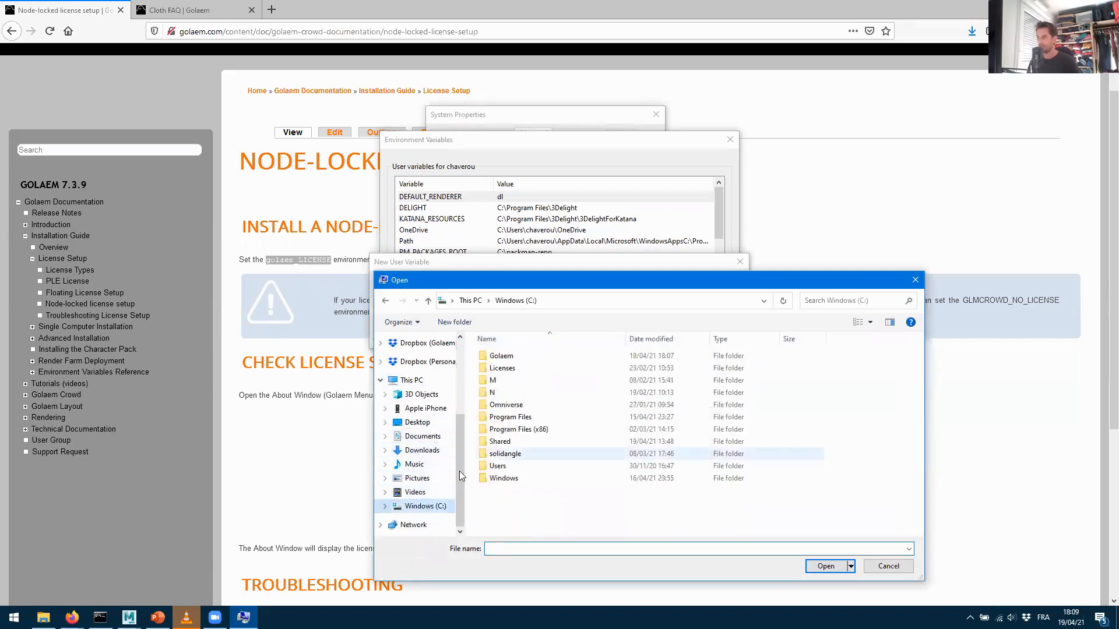
{"action": "double_click", "coordinate": [500, 356]}
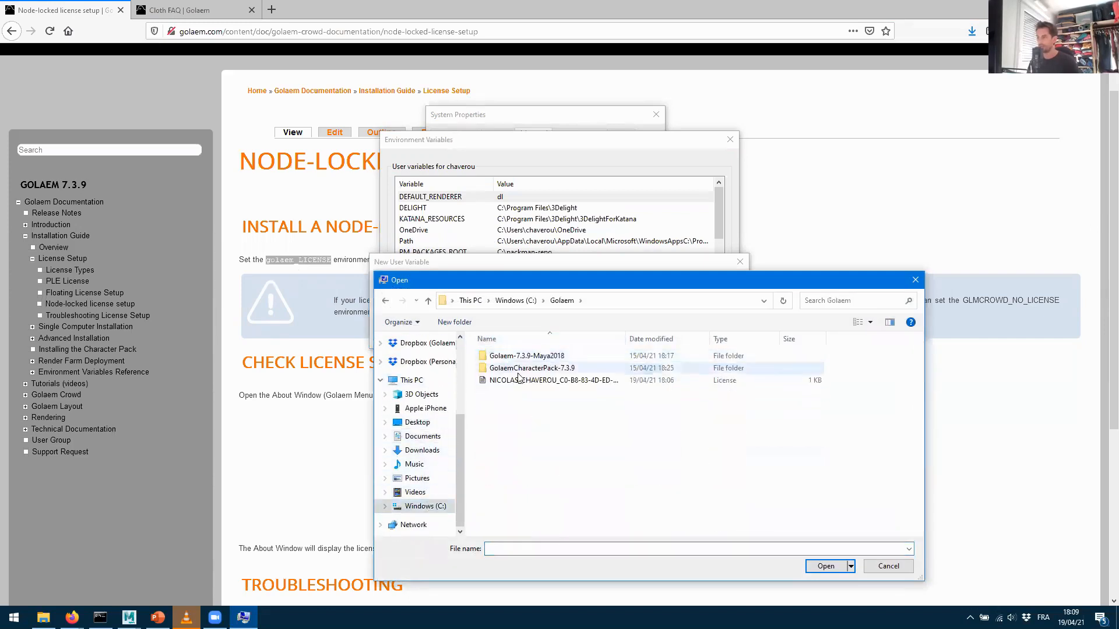
{"action": "double_click", "coordinate": [571, 381]}
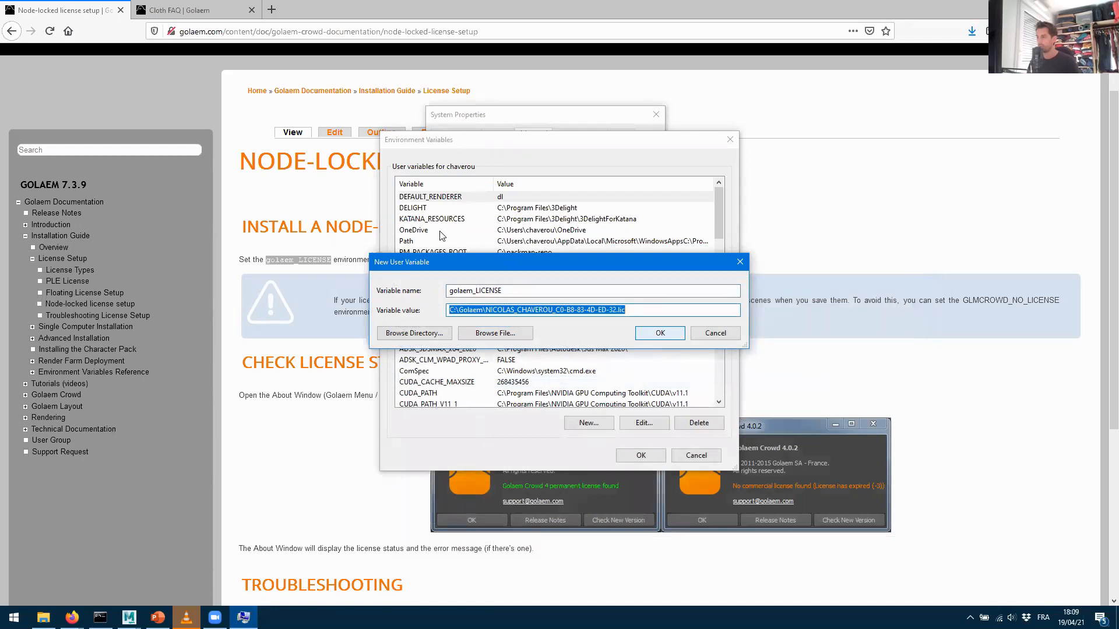
{"action": "left_click", "coordinate": [660, 335]}
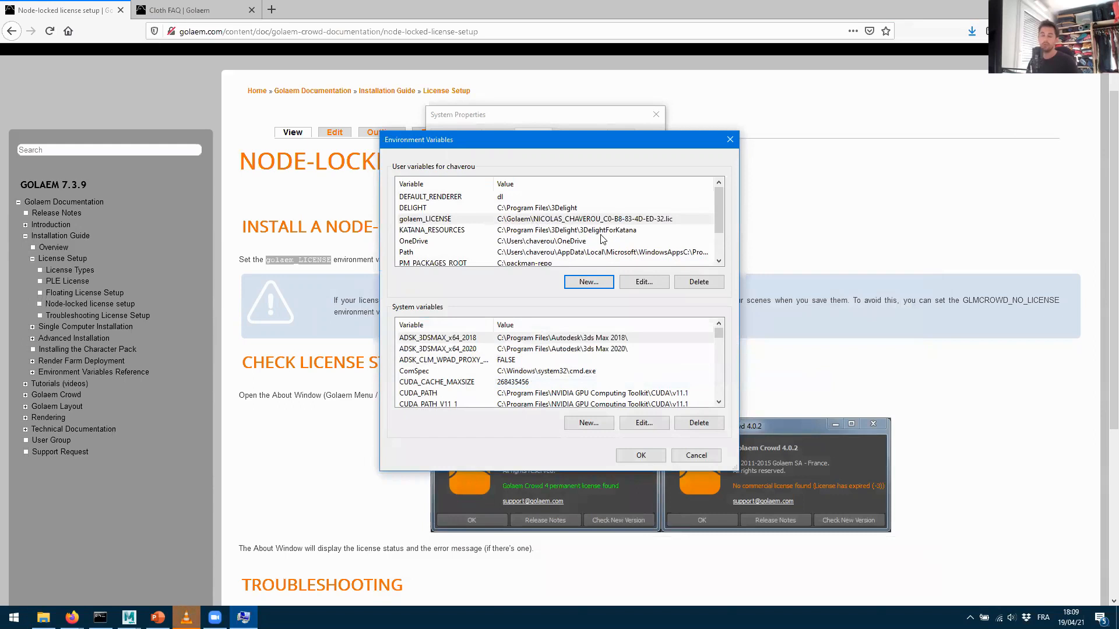
{"action": "left_click", "coordinate": [640, 456]}
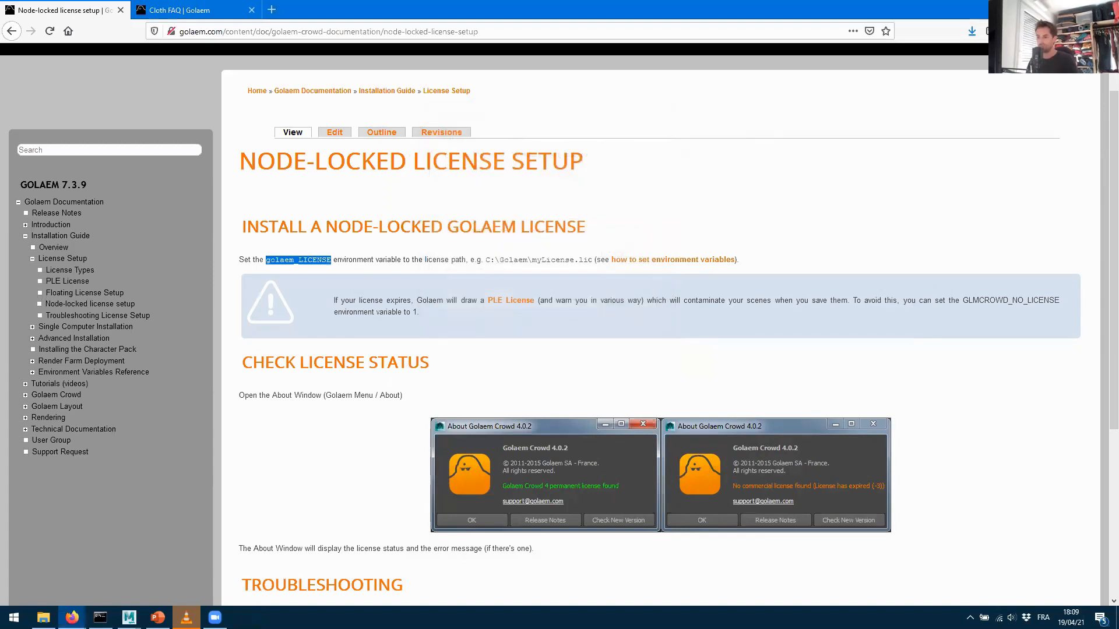
Switch to Autodesk Maya and start a new scene without saving the changes to 02-stadiumBench.mb
{"action": "left_click", "coordinate": [130, 617]}
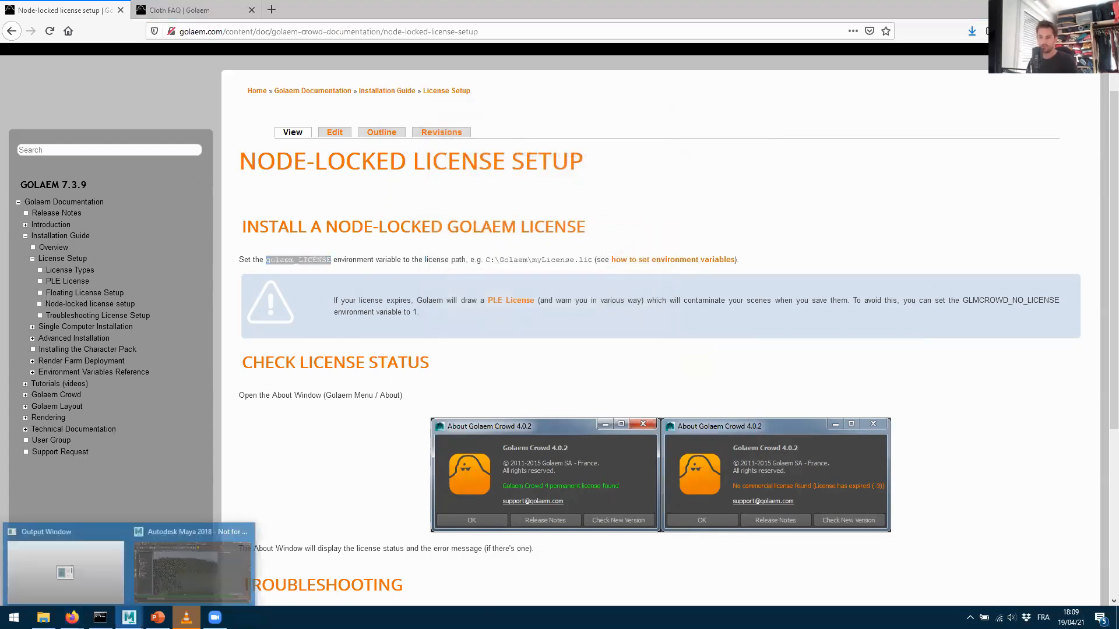
{"action": "left_click", "coordinate": [192, 568]}
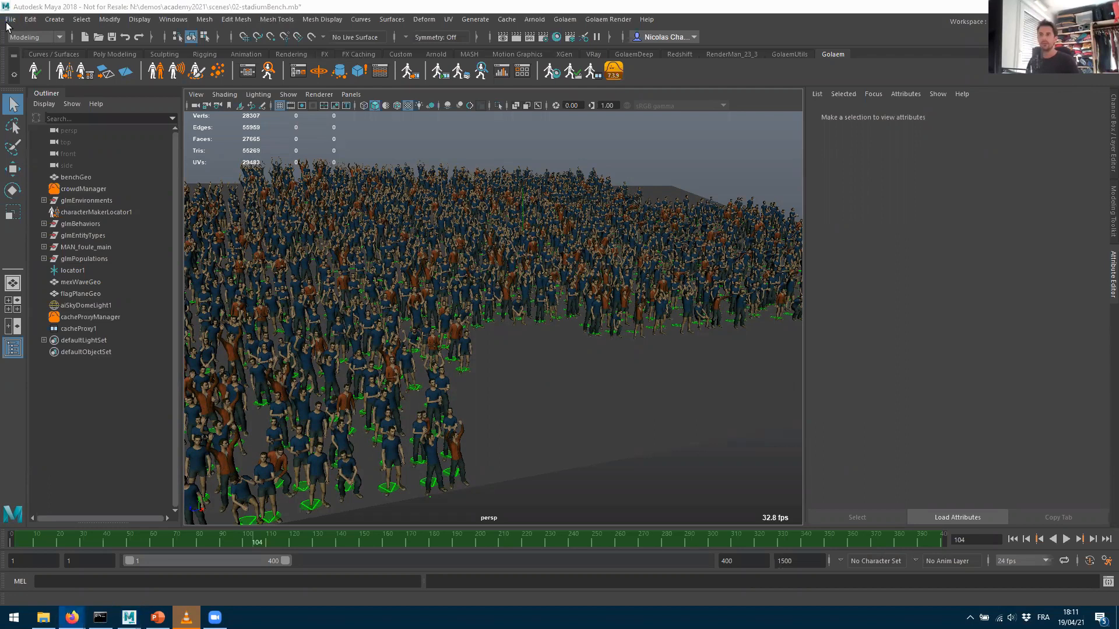
{"action": "left_click", "coordinate": [10, 20]}
{"action": "left_click", "coordinate": [59, 41]}
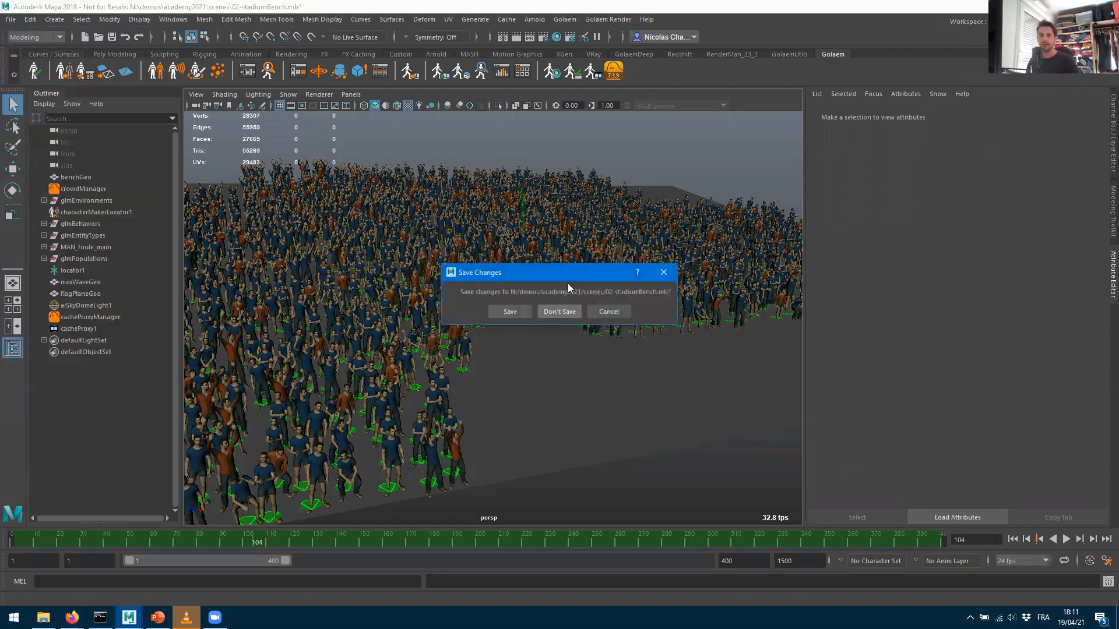
{"action": "left_click", "coordinate": [573, 315]}
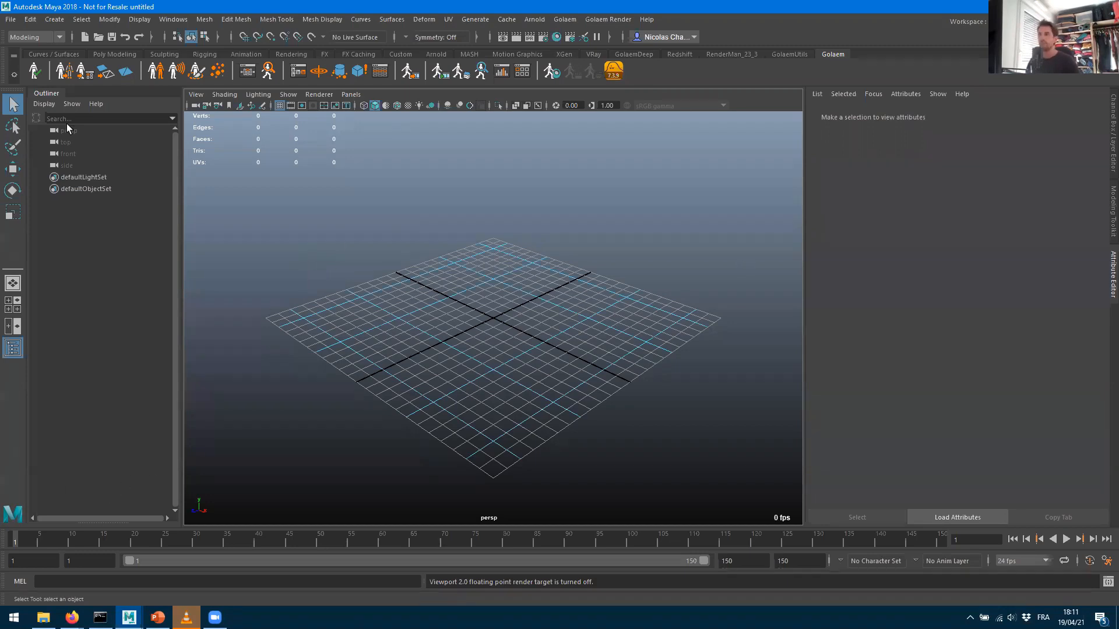
Create a polygon plane and set its width and height to 100
{"action": "scroll", "coordinate": [498, 345], "scroll_direction": "down", "scroll_amount": 5}
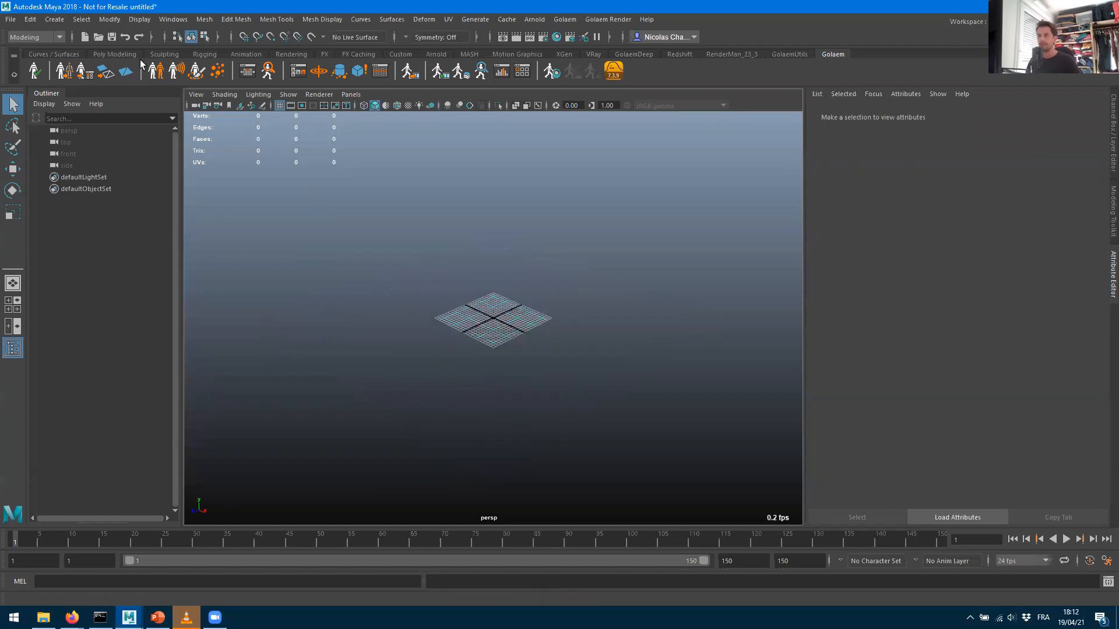
{"action": "left_click", "coordinate": [117, 54]}
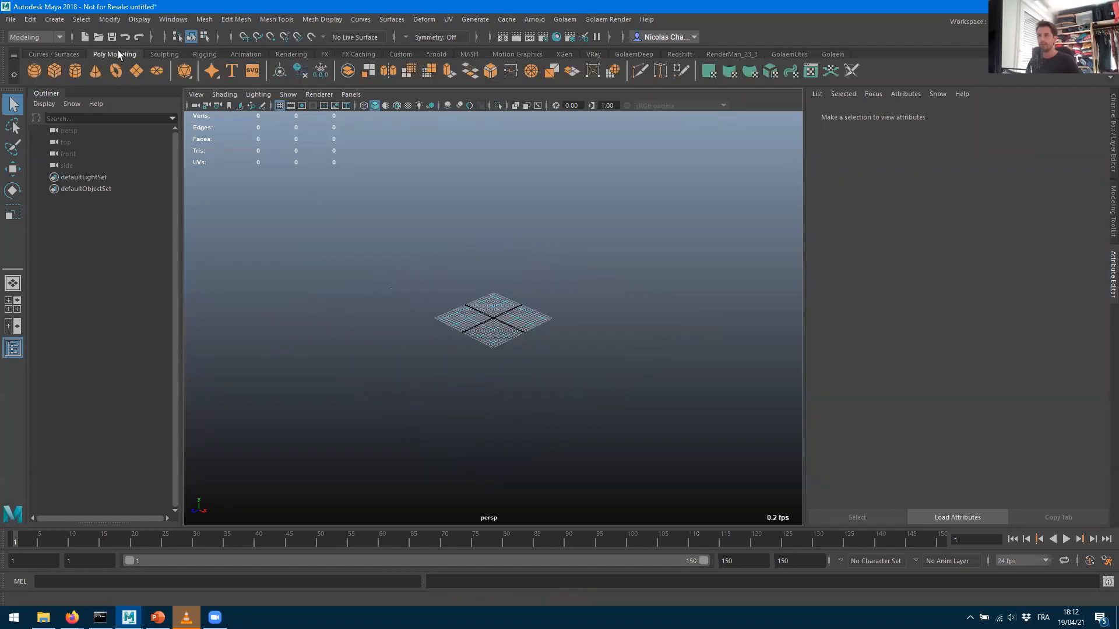
{"action": "left_click", "coordinate": [137, 73]}
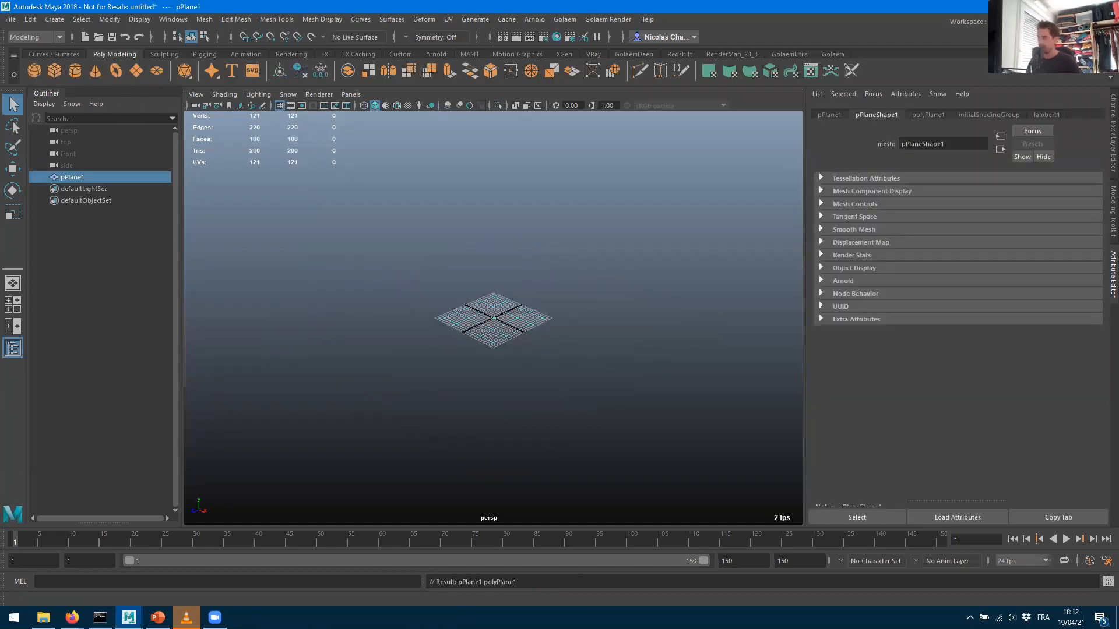
{"action": "left_click", "coordinate": [928, 115]}
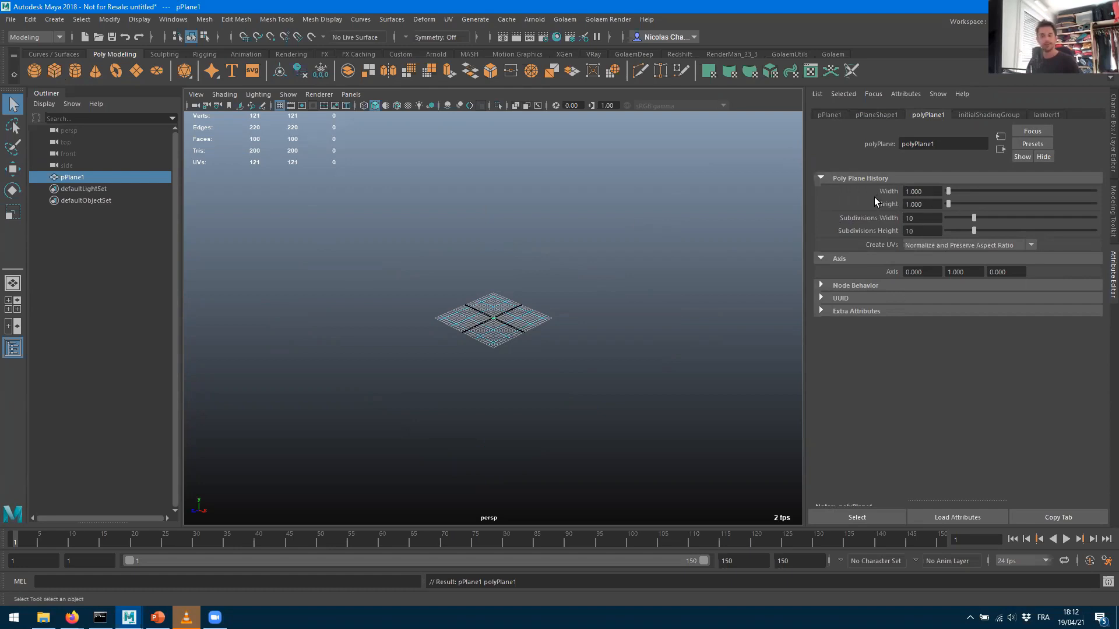
{"action": "left_click", "coordinate": [921, 191]}
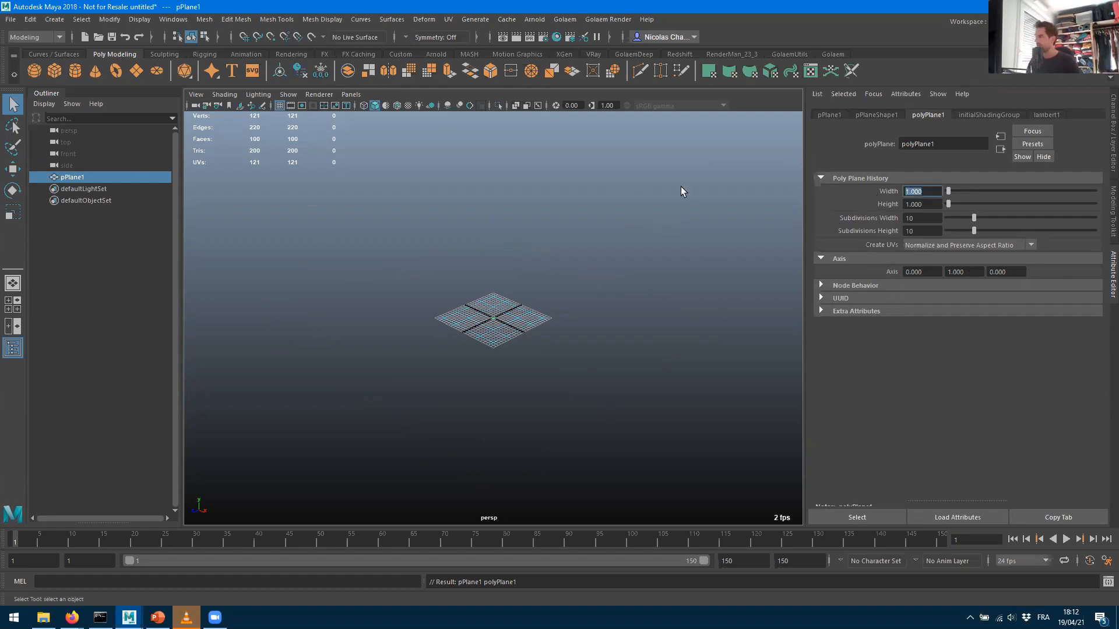
{"action": "type", "text": "100"}
{"action": "key", "text": "Tab"}
{"action": "type", "text": "100"}
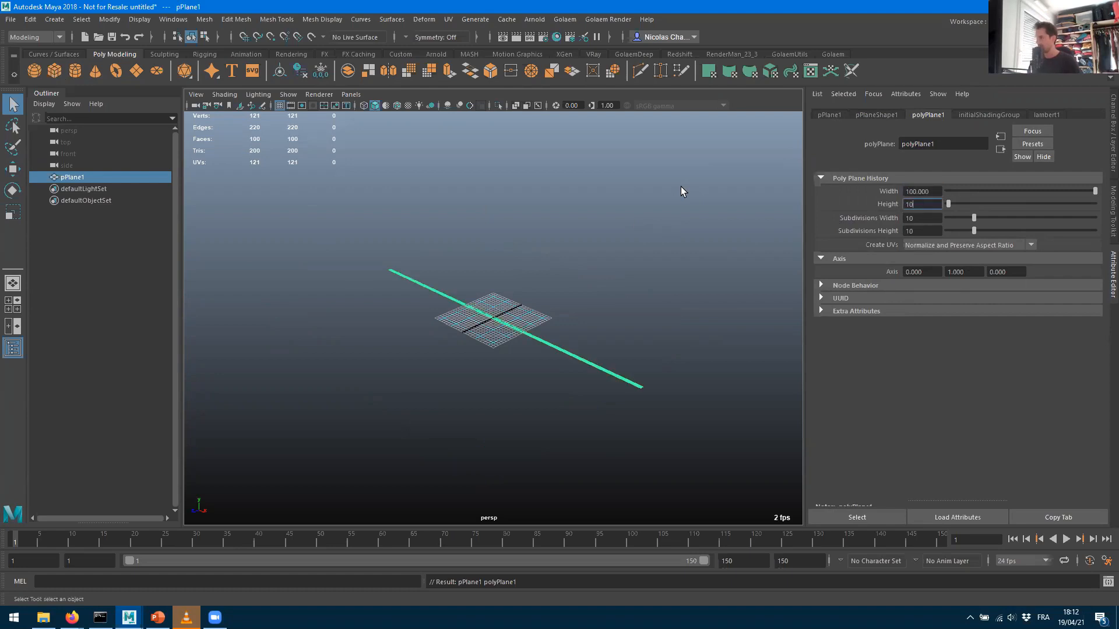
{"action": "key", "text": "Tab"}
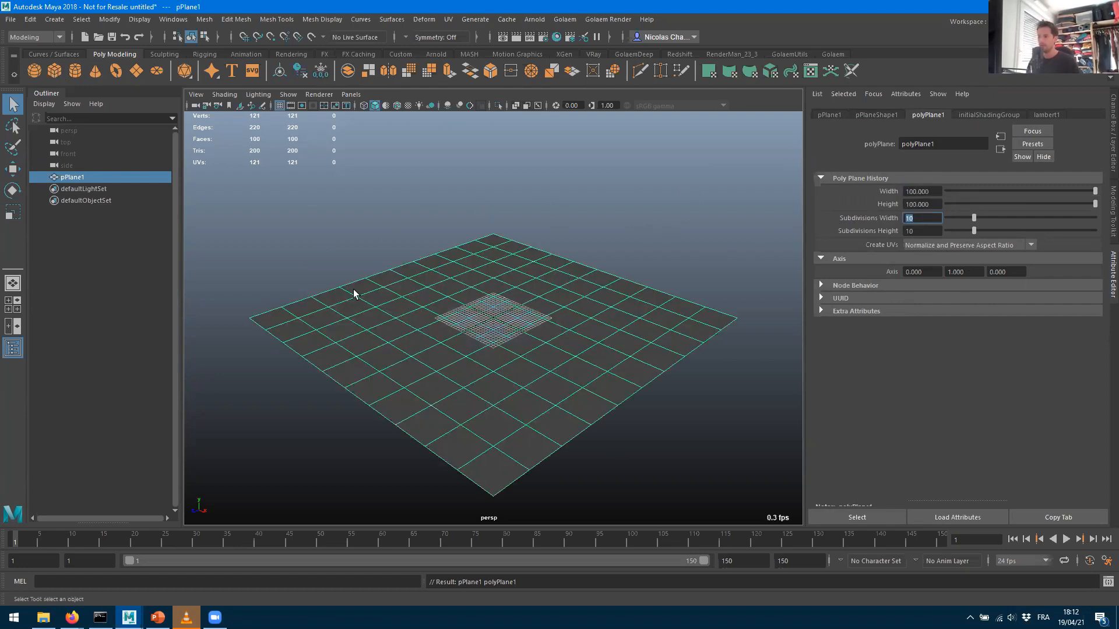
Create a second polygon plane and scale it up uniformly until it is far larger than the first plane
{"action": "scroll", "coordinate": [506, 325], "scroll_direction": "down", "scroll_amount": 5}
{"action": "scroll", "coordinate": [507, 329], "scroll_direction": "up", "scroll_amount": 8}
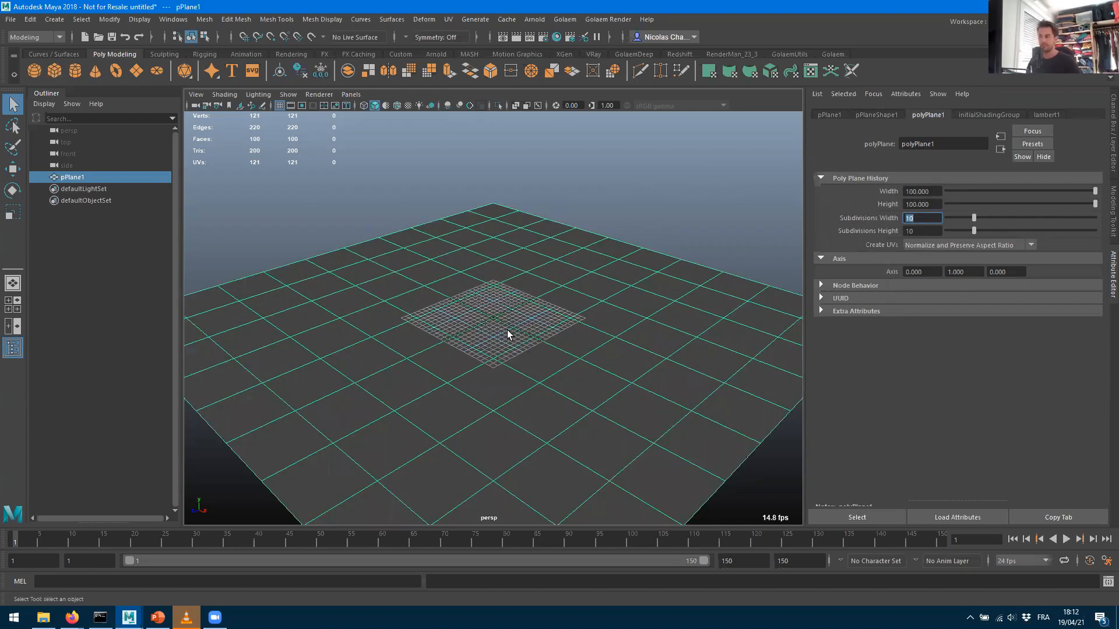
{"action": "key", "text": "f"}
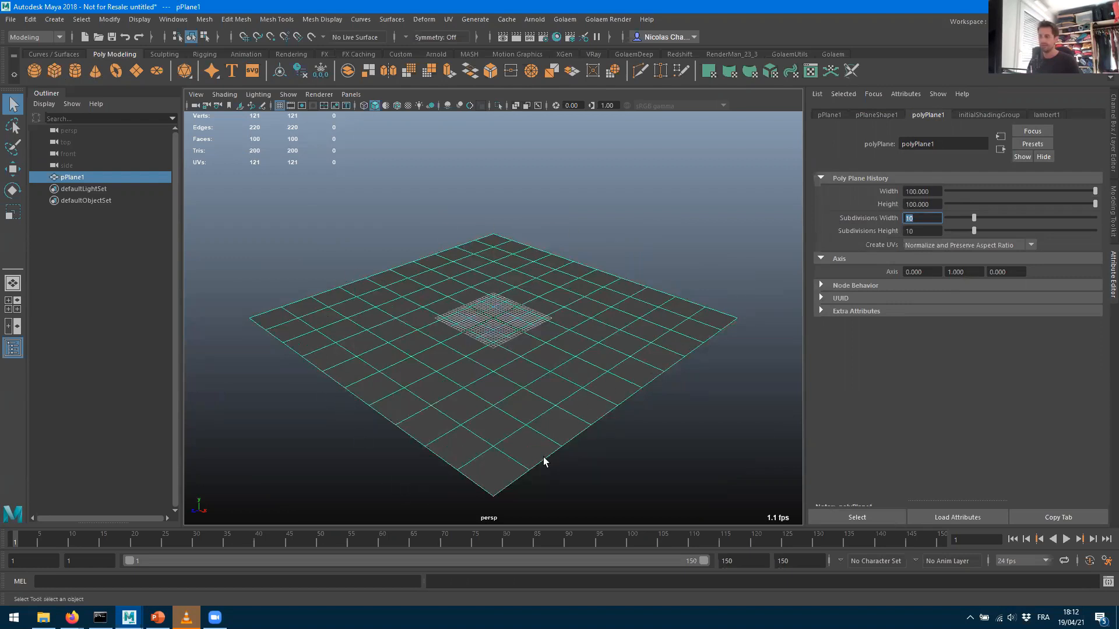
{"action": "scroll", "coordinate": [541, 459], "scroll_direction": "down", "scroll_amount": 6}
{"action": "scroll", "coordinate": [539, 459], "scroll_direction": "down", "scroll_amount": 4}
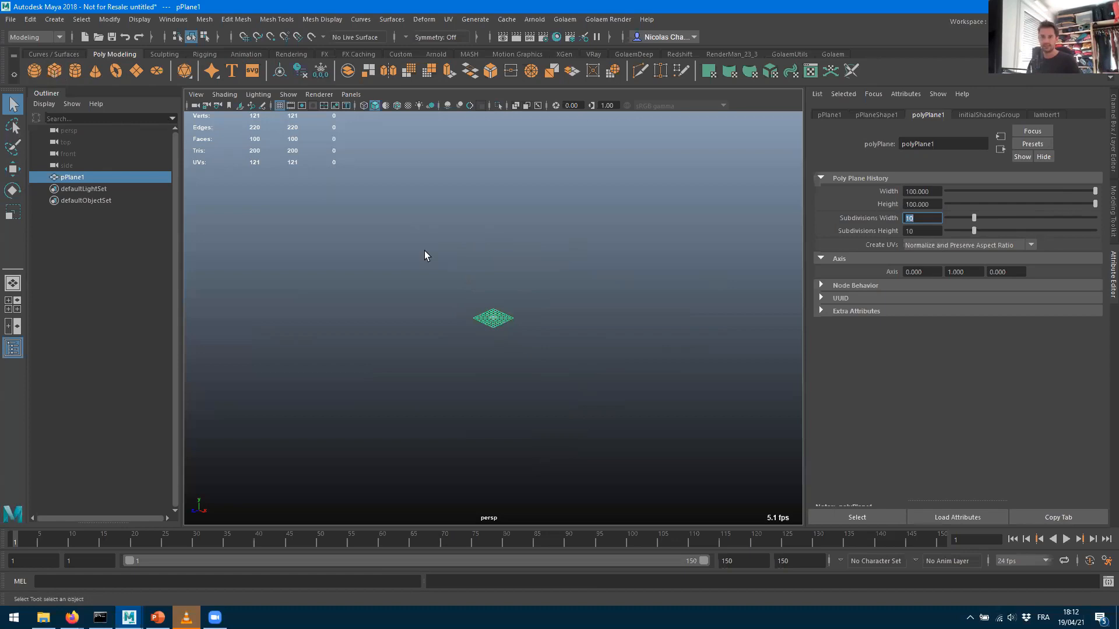
{"action": "left_click", "coordinate": [138, 68]}
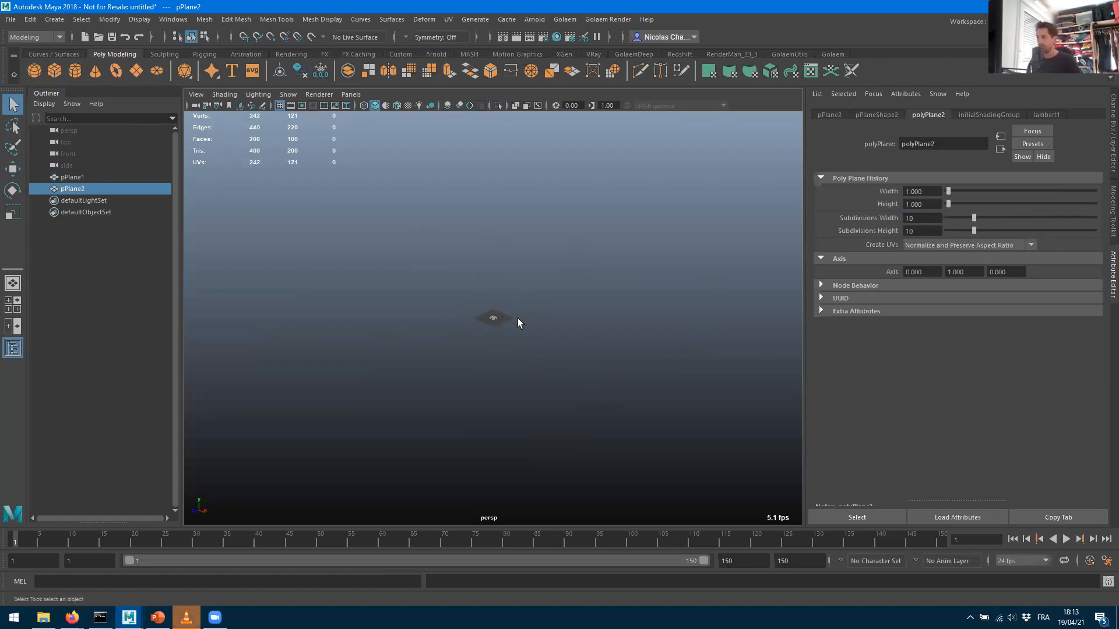
{"action": "key", "text": "r"}
{"action": "left_click_drag", "start_coordinate": [493, 319], "coordinate": [799, 309]}
{"action": "left_click_drag", "start_coordinate": [493, 319], "coordinate": [610, 365]}
{"action": "scroll", "coordinate": [610, 364], "scroll_direction": "down", "scroll_amount": 5}
{"action": "scroll", "coordinate": [560, 412], "scroll_direction": "up", "scroll_amount": 4}
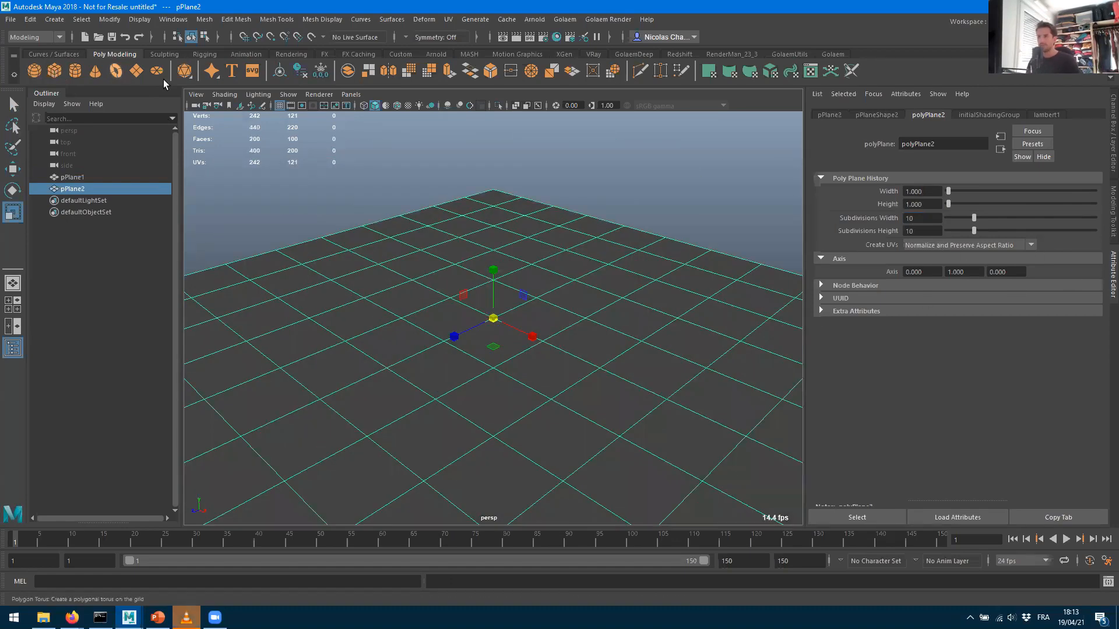
Set the perspective camera's near clip plane to 1 and its far clip plane to 1000000
{"action": "left_click", "coordinate": [196, 93]}
{"action": "left_click", "coordinate": [224, 112]}
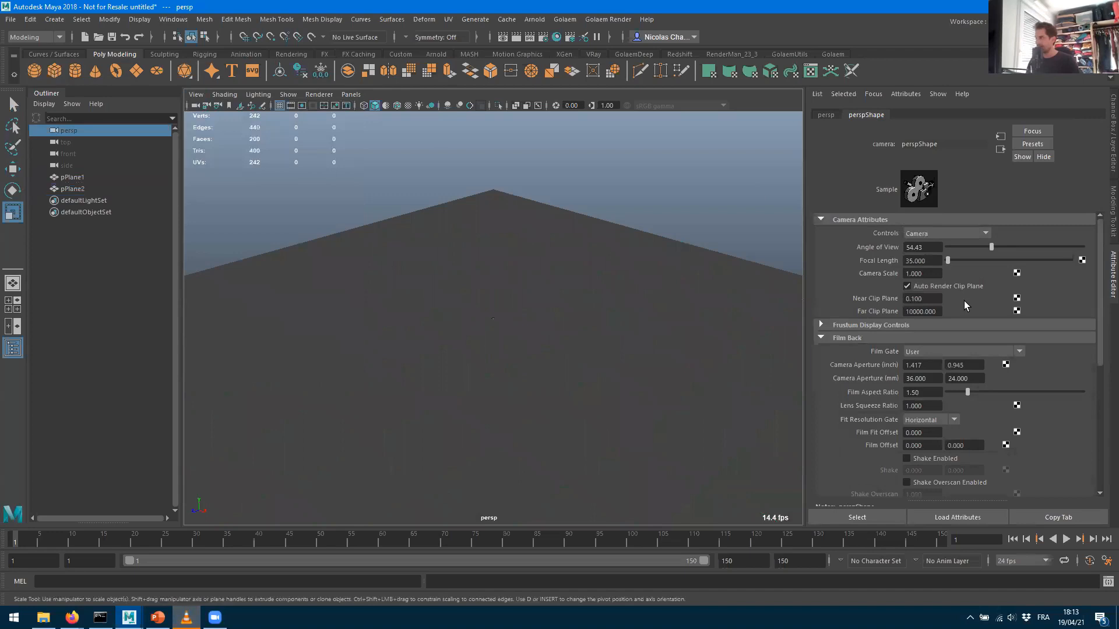
{"action": "scroll", "coordinate": [939, 413], "scroll_direction": "down", "scroll_amount": 3}
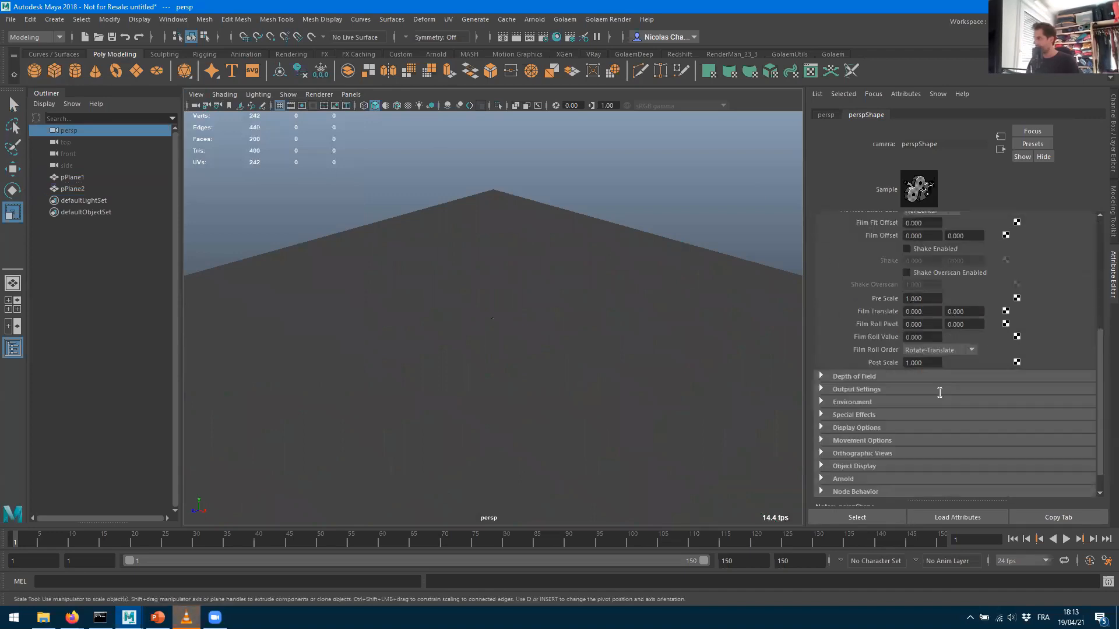
{"action": "scroll", "coordinate": [926, 347], "scroll_direction": "up", "scroll_amount": 3}
{"action": "double_click", "coordinate": [927, 299]}
{"action": "type", "text": "100"}
{"action": "key", "text": "Tab"}
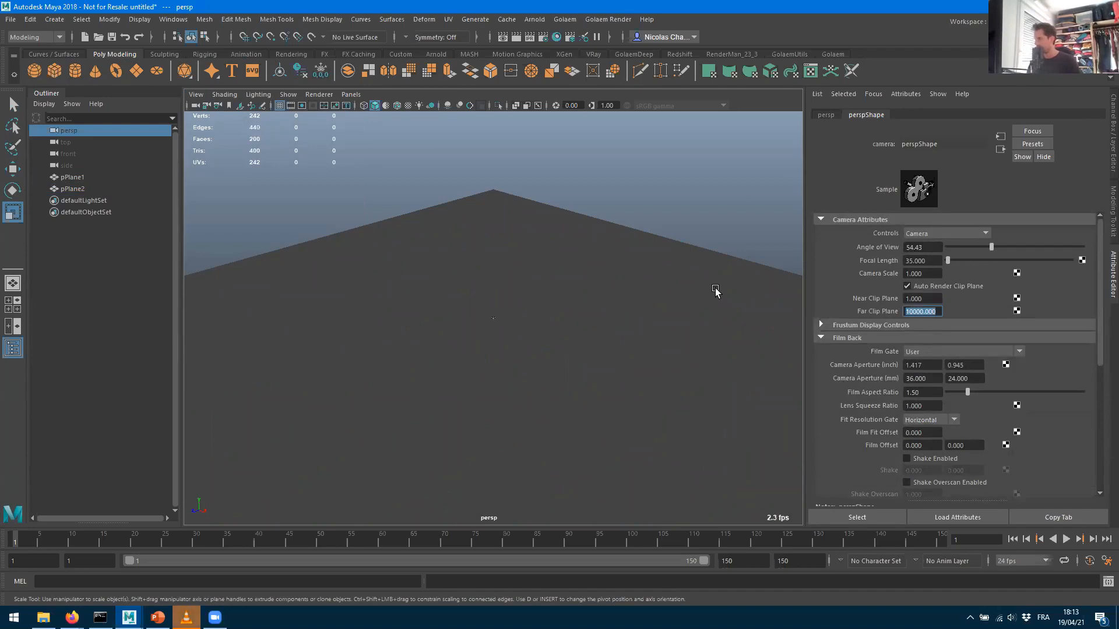
{"action": "left_click", "coordinate": [932, 313]}
{"action": "key", "text": "Return"}
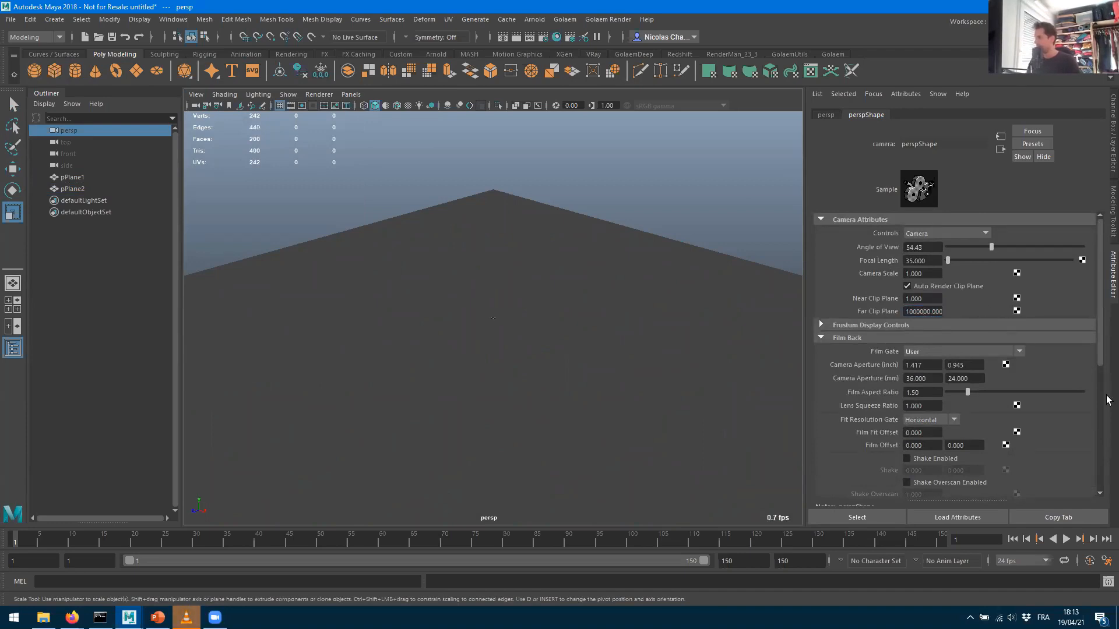
Examine how the planes display in the perspective view at several zoom distances
{"action": "scroll", "coordinate": [528, 344], "scroll_direction": "down", "scroll_amount": 8}
{"action": "scroll", "coordinate": [527, 344], "scroll_direction": "up", "scroll_amount": 5}
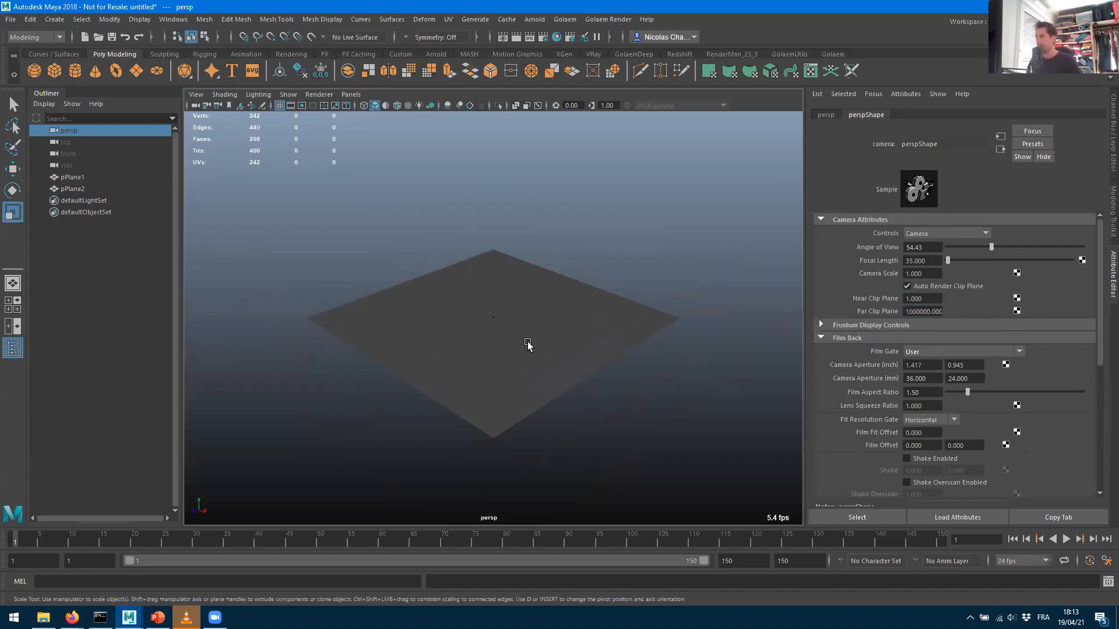
{"action": "scroll", "coordinate": [527, 344], "scroll_direction": "down", "scroll_amount": 4}
{"action": "scroll", "coordinate": [528, 344], "scroll_direction": "up", "scroll_amount": 6}
{"action": "scroll", "coordinate": [528, 344], "scroll_direction": "up", "scroll_amount": 4}
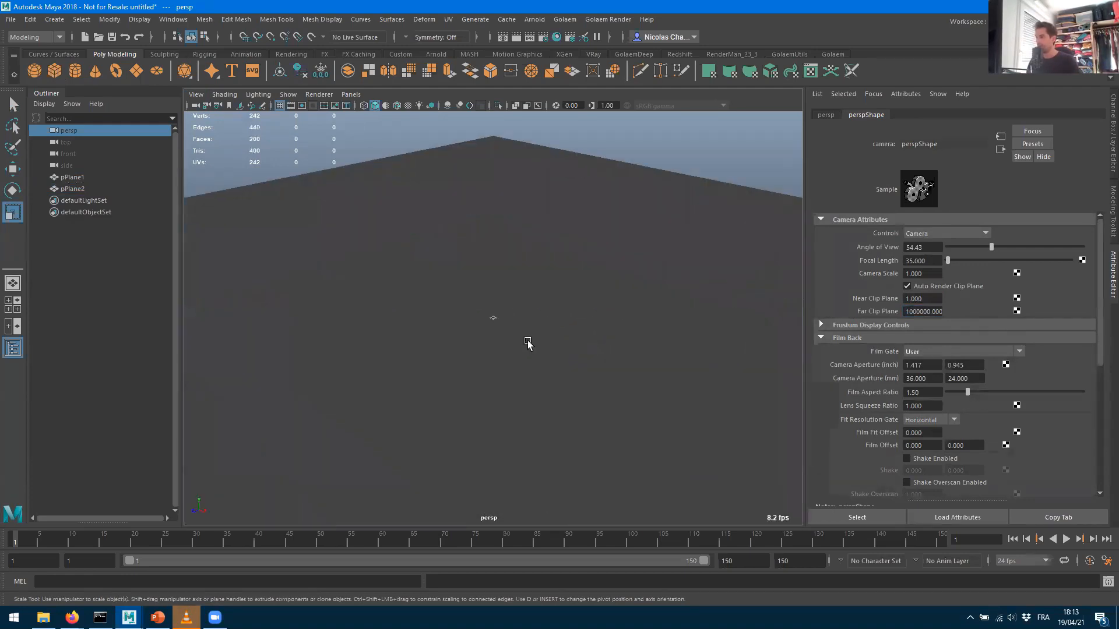
{"action": "scroll", "coordinate": [528, 344], "scroll_direction": "down", "scroll_amount": 7}
{"action": "mouse_move", "coordinate": [578, 304]}
{"action": "left_mouse_down", "text": "alt"}
{"action": "mouse_move", "coordinate": [502, 365]}
{"action": "mouse_move", "coordinate": [587, 327]}
{"action": "mouse_move", "coordinate": [596, 308]}
{"action": "left_mouse_up", "text": "alt"}
{"action": "scroll", "coordinate": [514, 397], "scroll_direction": "up", "scroll_amount": 6}
Compare the small plane with the large one and scale the large plane uniformly to about 10882
{"action": "left_click", "coordinate": [70, 180]}
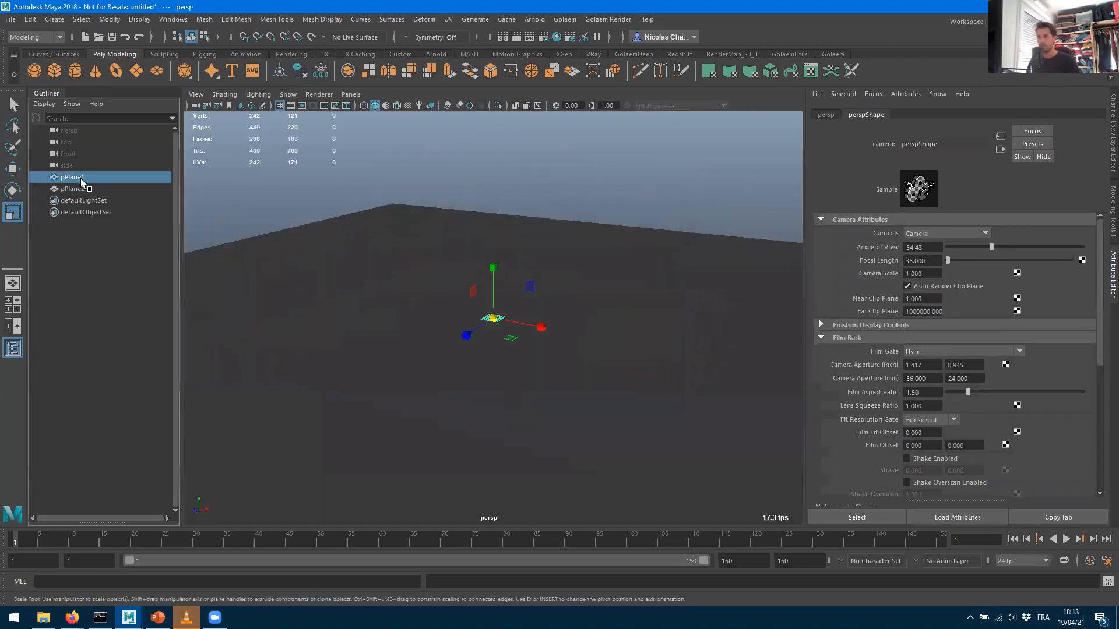
{"action": "scroll", "coordinate": [622, 376], "scroll_direction": "up", "scroll_amount": 3}
{"action": "scroll", "coordinate": [622, 376], "scroll_direction": "down", "scroll_amount": 3}
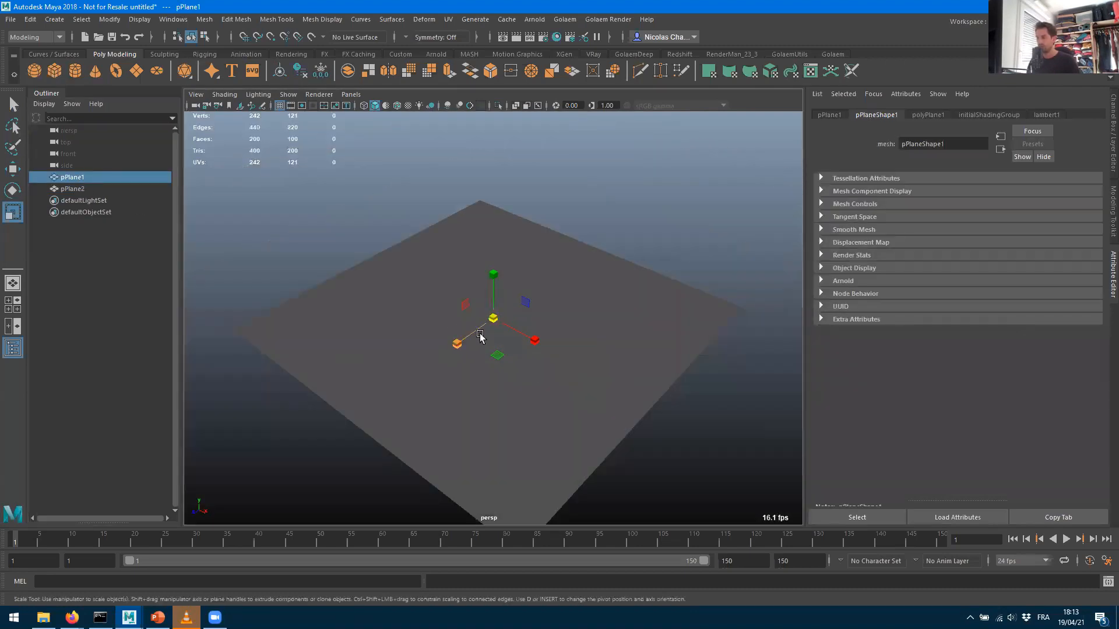
{"action": "left_click", "coordinate": [72, 189]}
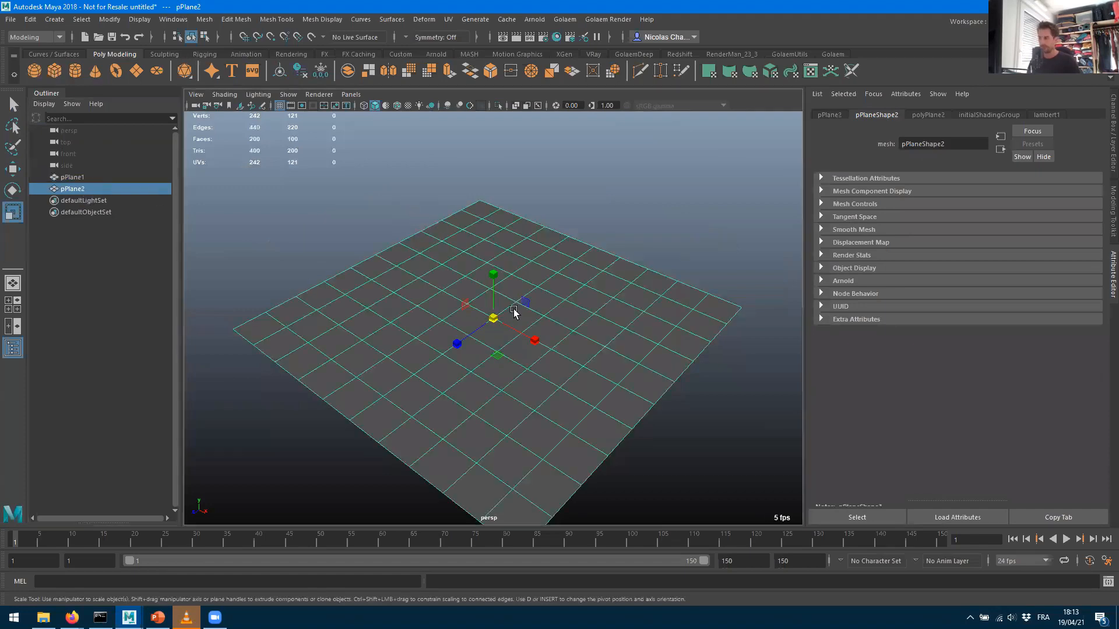
{"action": "scroll", "coordinate": [492, 315], "scroll_direction": "up", "scroll_amount": 4}
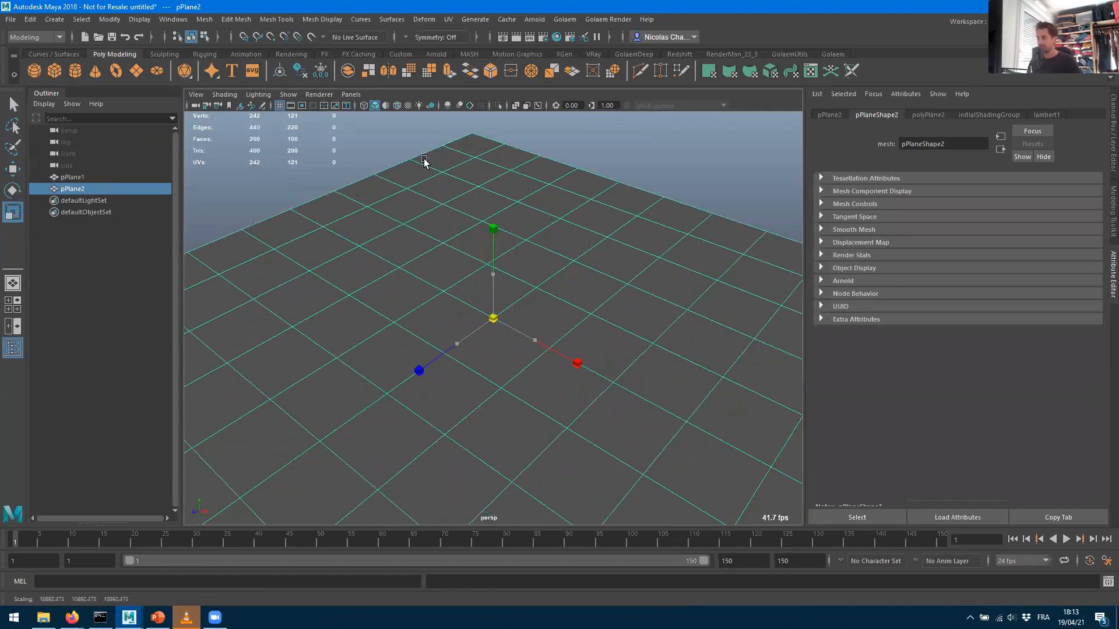
Create a polygon cube, scale it up into a building-sized block at the large plane's centre, and raise it
{"action": "left_click", "coordinate": [54, 71]}
{"action": "key", "text": "w"}
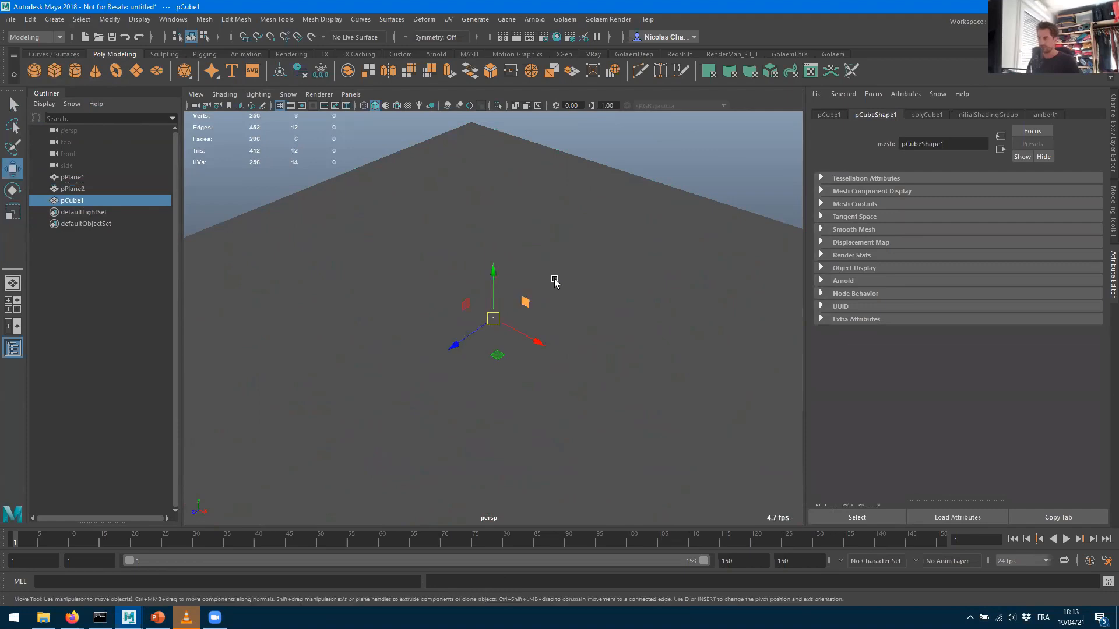
{"action": "key", "text": "r"}
{"action": "left_click_drag", "start_coordinate": [493, 321], "coordinate": [618, 287]}
{"action": "key", "text": "w"}
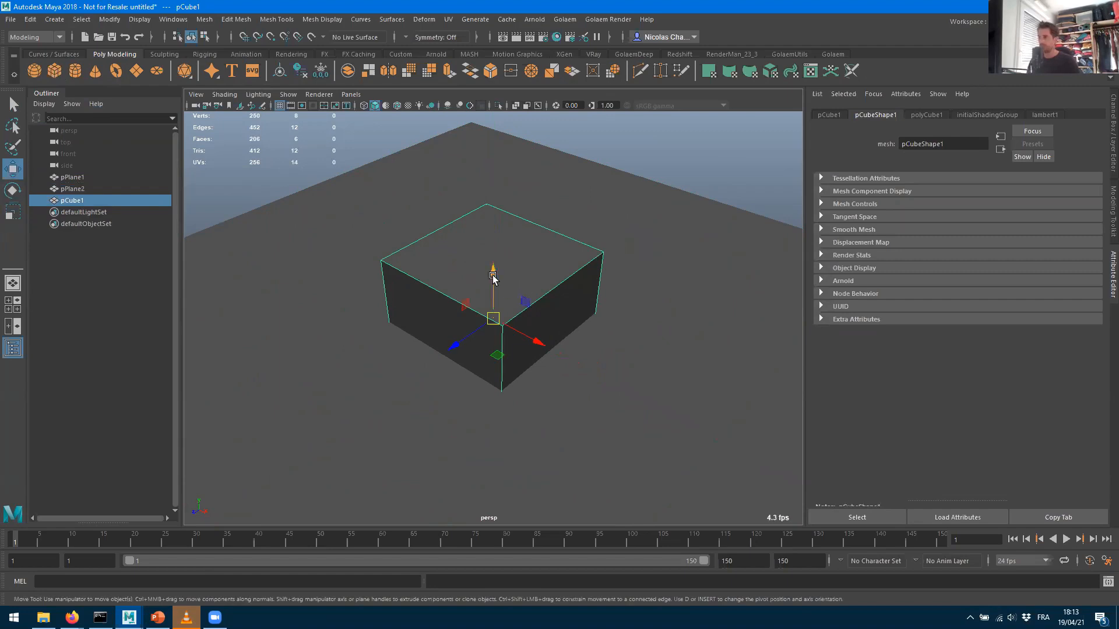
{"action": "left_click_drag", "start_coordinate": [493, 278], "coordinate": [493, 256], "text": "alt"}
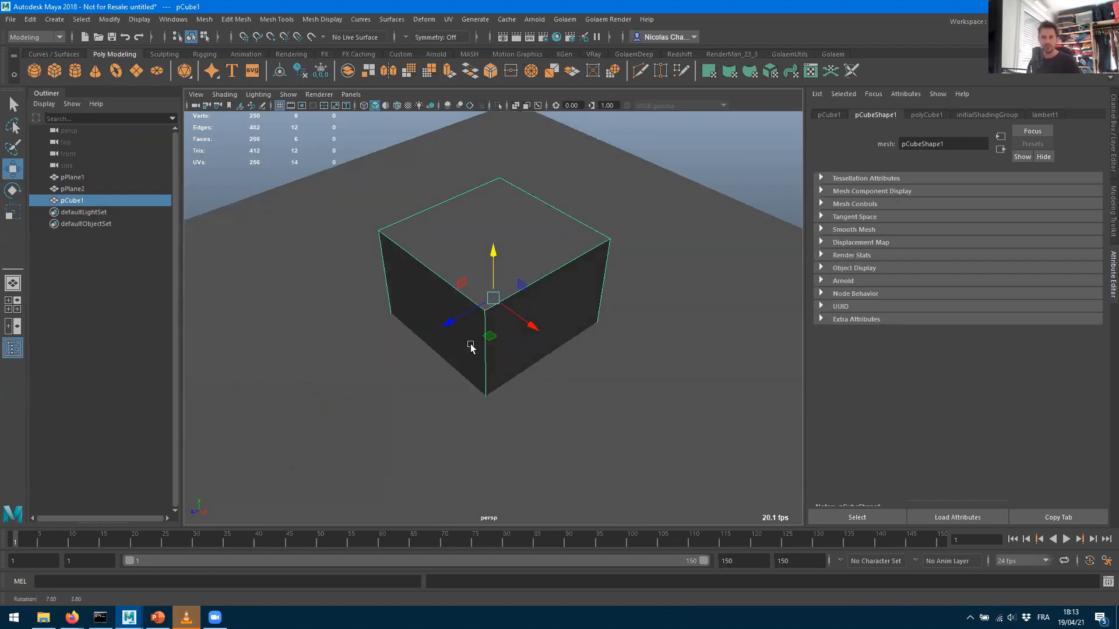
Move the block along the Z axis until it stands near one edge of the large plane
{"action": "left_click_drag", "start_coordinate": [470, 347], "coordinate": [462, 344], "text": "alt"}
{"action": "scroll", "coordinate": [524, 355], "scroll_direction": "down", "scroll_amount": 5}
{"action": "middle_click_drag", "start_coordinate": [524, 354], "coordinate": [539, 323], "text": "alt"}
{"action": "left_click_drag", "start_coordinate": [457, 283], "coordinate": [349, 284]}
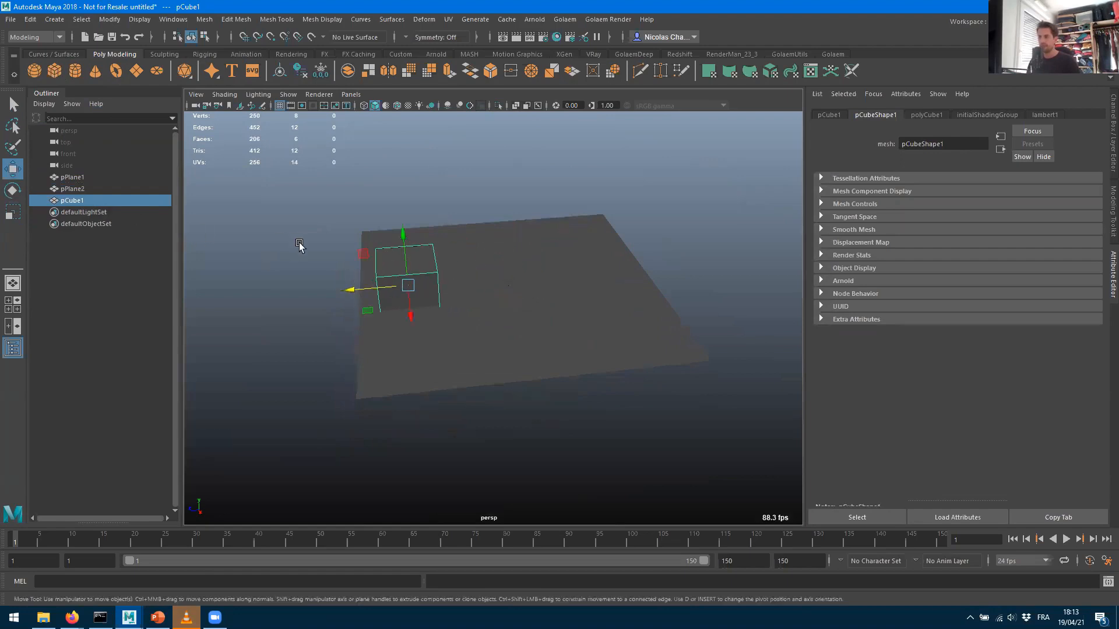
{"action": "mouse_move", "coordinate": [402, 235]}
{"action": "left_mouse_down"}
{"action": "mouse_move", "coordinate": [405, 249]}
{"action": "mouse_move", "coordinate": [404, 236]}
{"action": "left_mouse_up"}
Select the small plane and examine its width and height settings and its size relative to the block and the large plane
{"action": "left_click", "coordinate": [84, 178]}
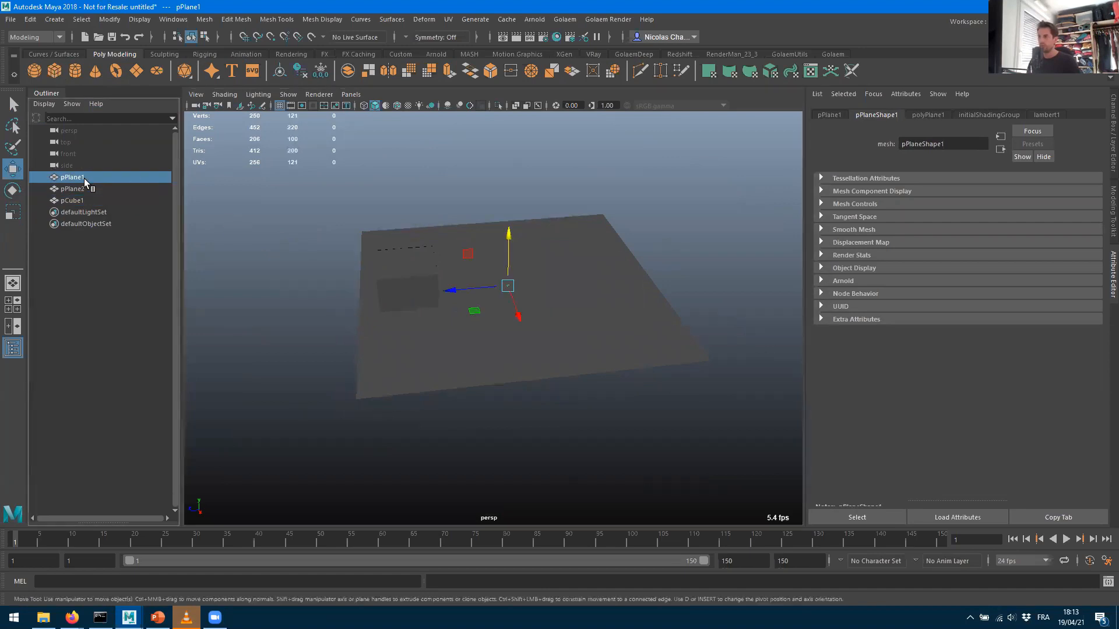
{"action": "right_click_drag", "start_coordinate": [322, 248], "coordinate": [624, 312], "text": "alt"}
{"action": "left_click_drag", "start_coordinate": [578, 280], "coordinate": [467, 282], "text": "alt"}
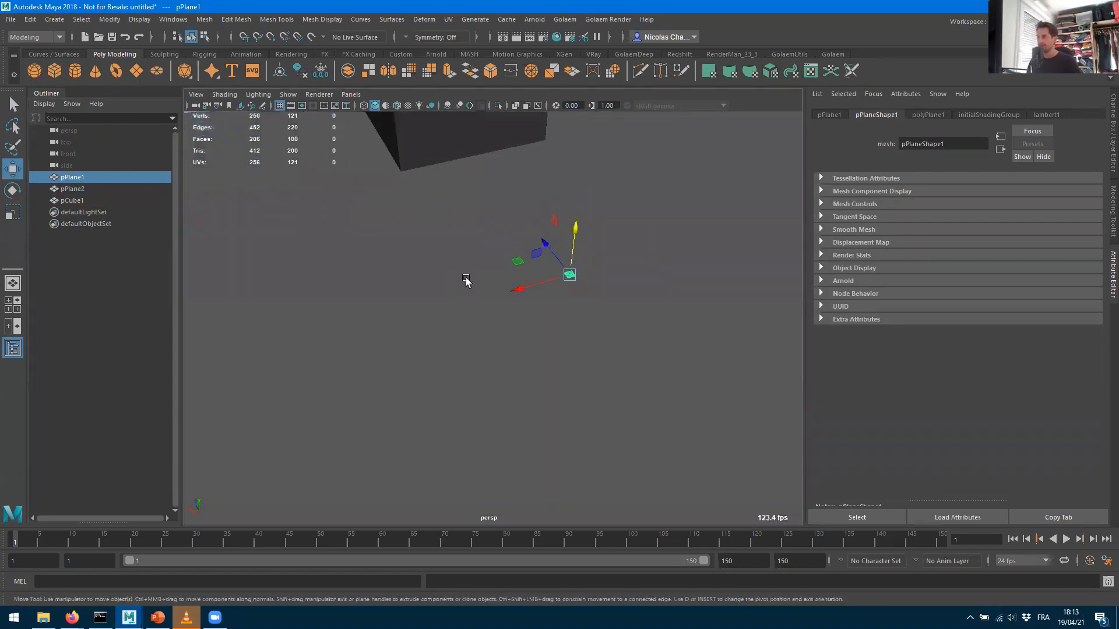
{"action": "scroll", "coordinate": [495, 280], "scroll_direction": "down", "scroll_amount": 5}
{"action": "left_click_drag", "start_coordinate": [534, 272], "coordinate": [556, 272], "text": "alt"}
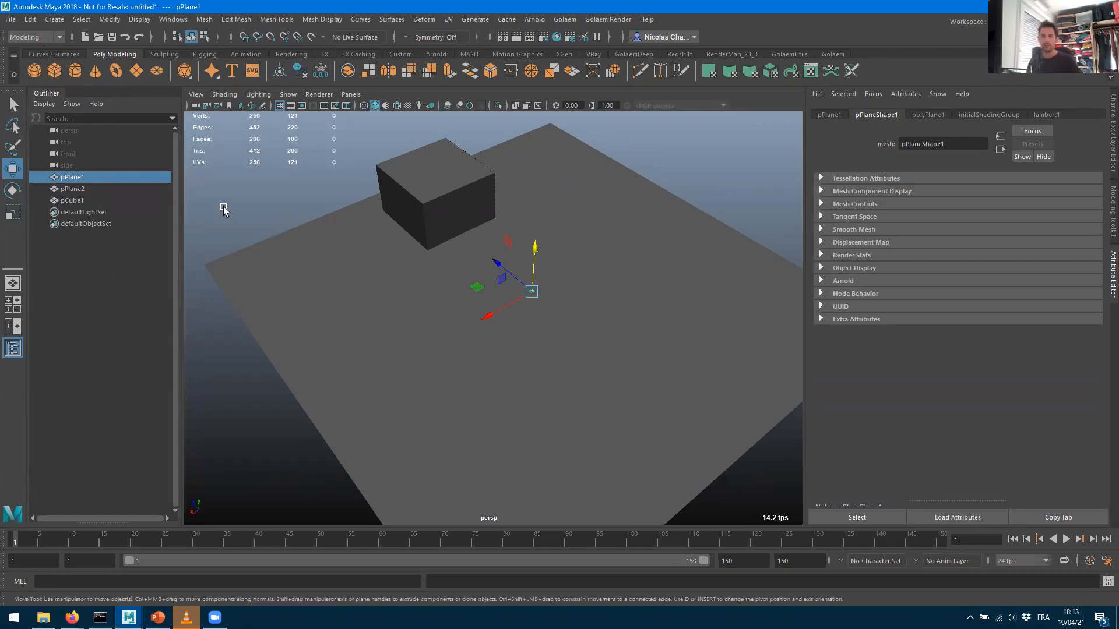
{"action": "mouse_move", "coordinate": [454, 312]}
{"action": "left_mouse_down", "text": "alt"}
{"action": "mouse_move", "coordinate": [488, 315]}
{"action": "mouse_move", "coordinate": [448, 317]}
{"action": "left_mouse_up", "text": "alt"}
{"action": "right_click_drag", "start_coordinate": [449, 317], "coordinate": [837, 248], "text": "alt"}
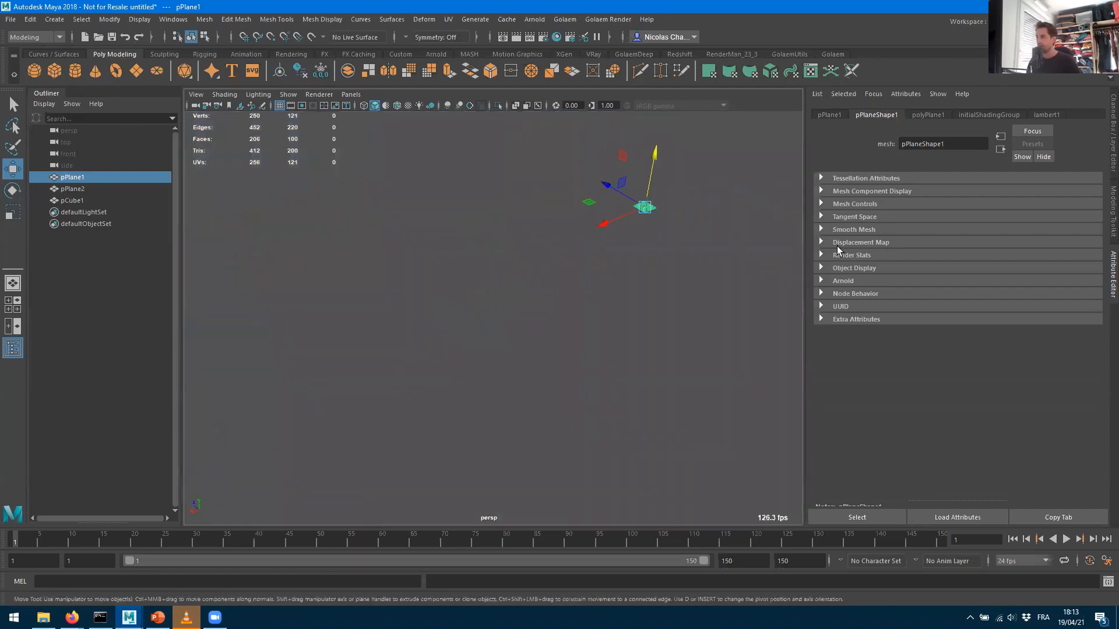
{"action": "middle_click_drag", "start_coordinate": [645, 183], "coordinate": [455, 313], "text": "alt"}
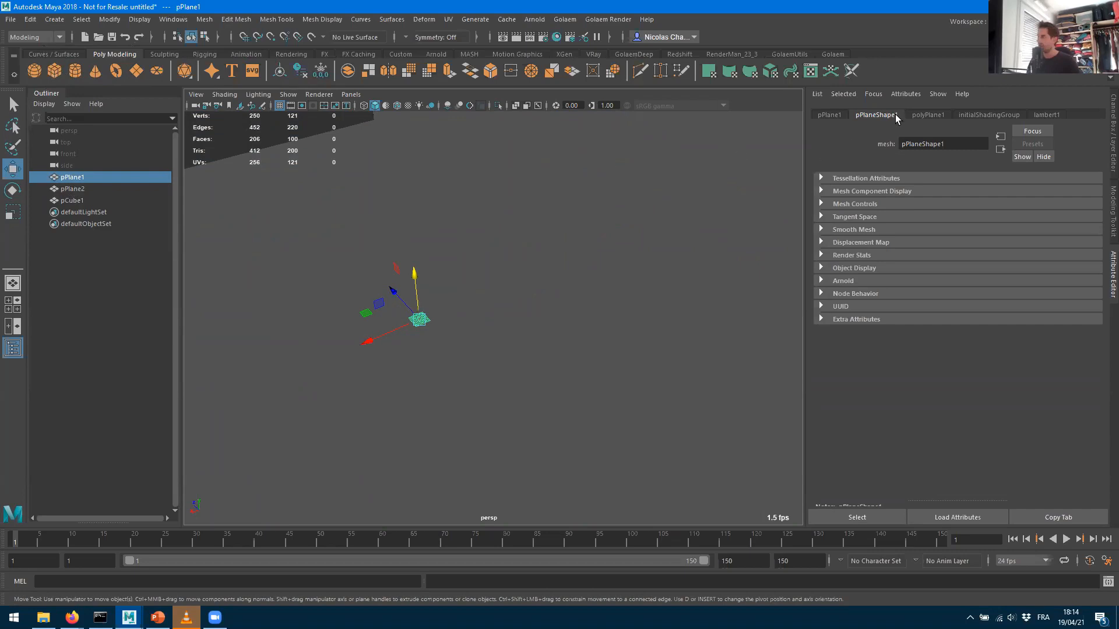
{"action": "left_click", "coordinate": [926, 116]}
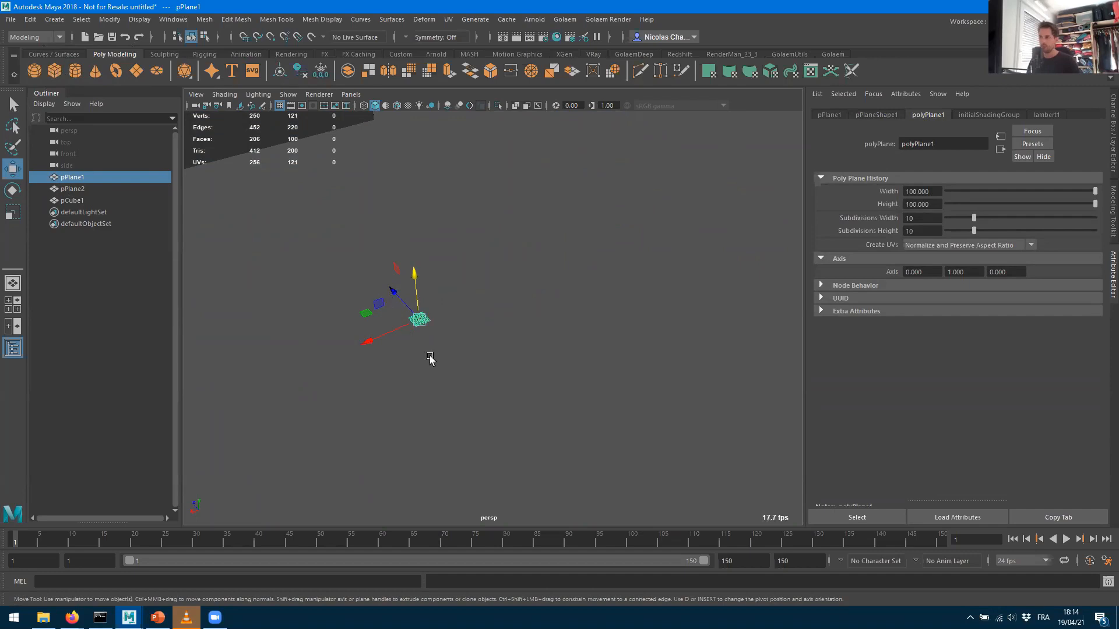
{"action": "scroll", "coordinate": [430, 356], "scroll_direction": "down", "scroll_amount": 3}
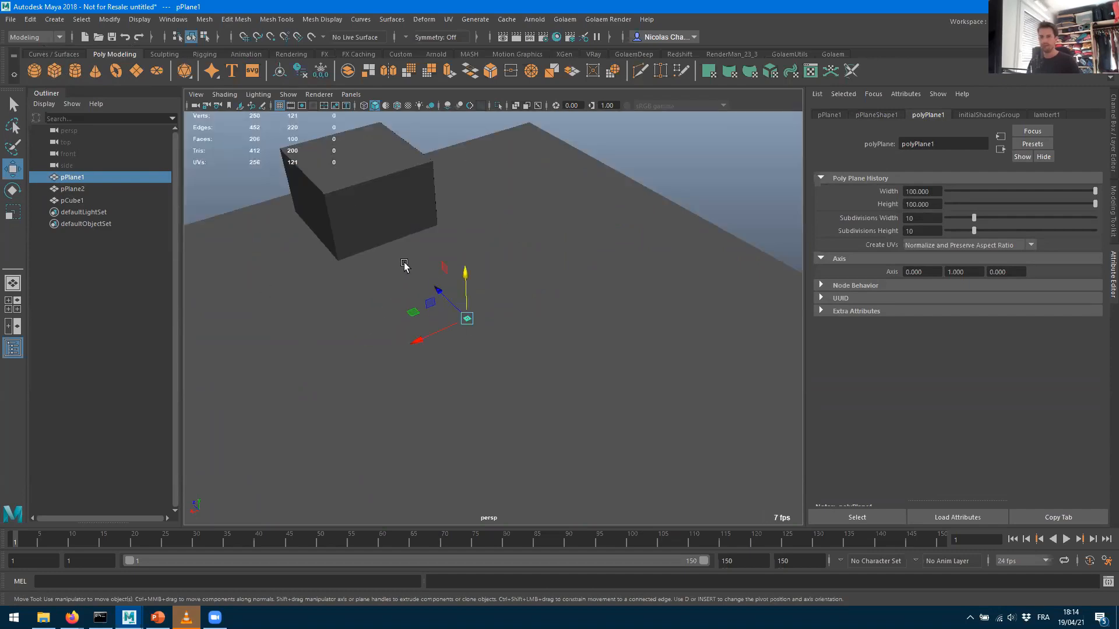
{"action": "scroll", "coordinate": [532, 257], "scroll_direction": "down", "scroll_amount": 2}
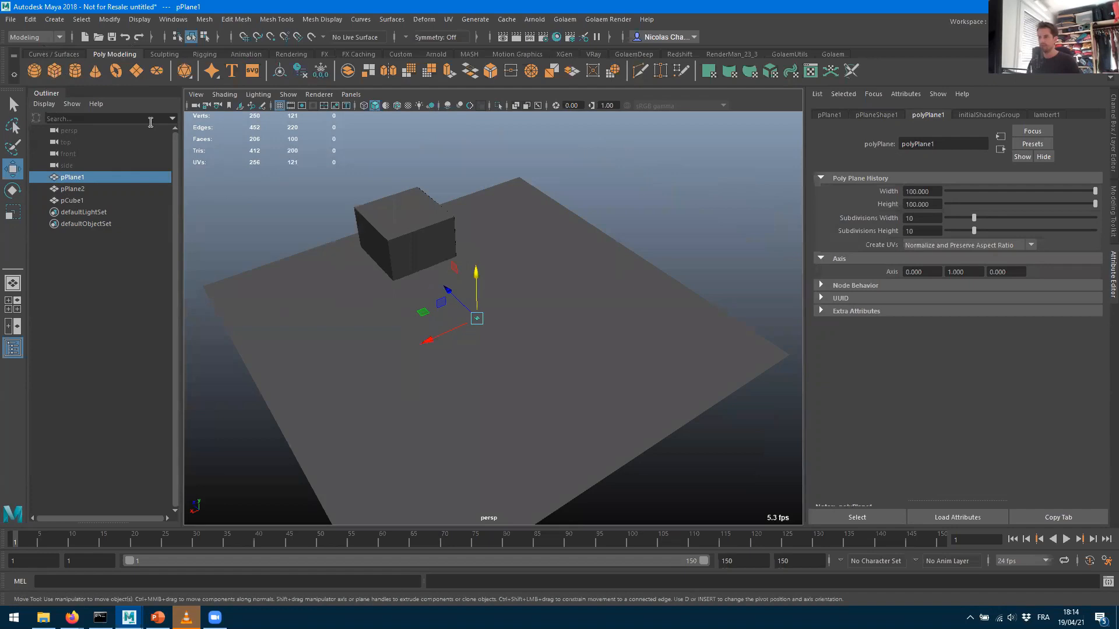
Create a second cube, scale it up into a block, and move it to about X 3339, Y 362, Z -4348 near a ground corner
{"action": "left_click", "coordinate": [54, 71]}
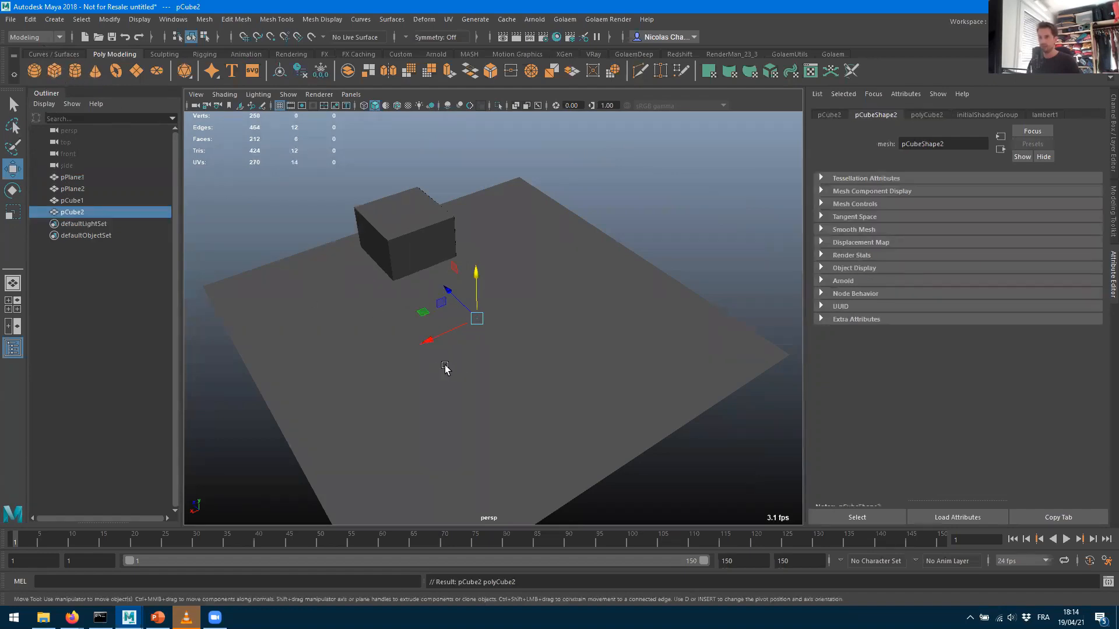
{"action": "key", "text": "r"}
{"action": "left_click_drag", "start_coordinate": [476, 318], "coordinate": [519, 309]}
{"action": "key", "text": "w"}
{"action": "left_click_drag", "start_coordinate": [477, 270], "coordinate": [388, 458]}
{"action": "left_click", "coordinate": [478, 308]}
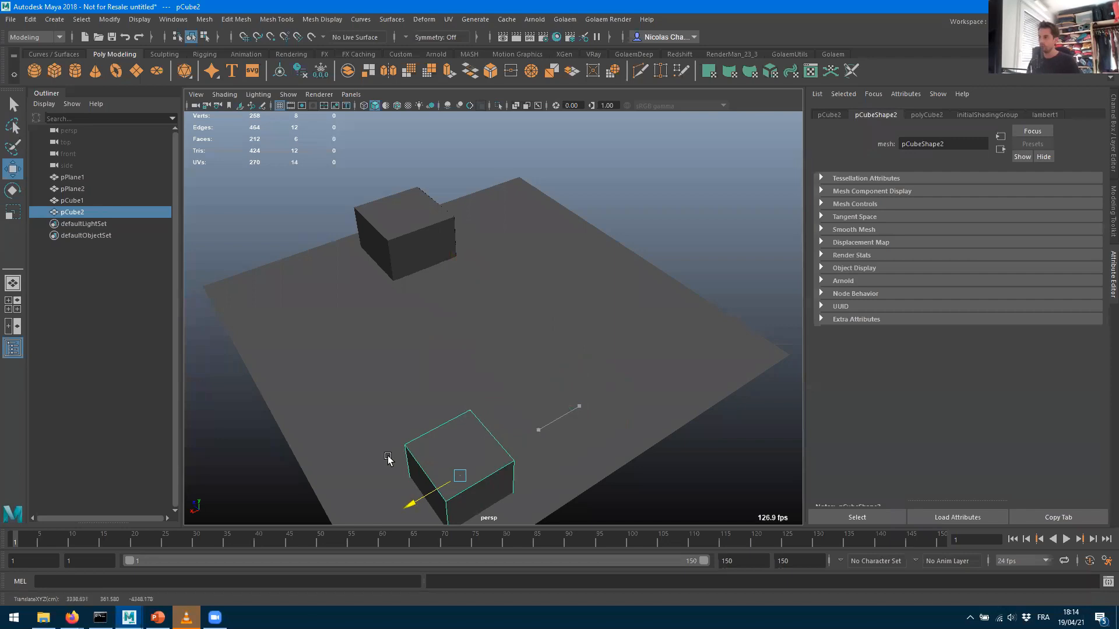
Set the large plane's subdivisions to 12 in width and 14 in height
{"action": "left_click_drag", "start_coordinate": [524, 310], "coordinate": [438, 311], "text": "alt"}
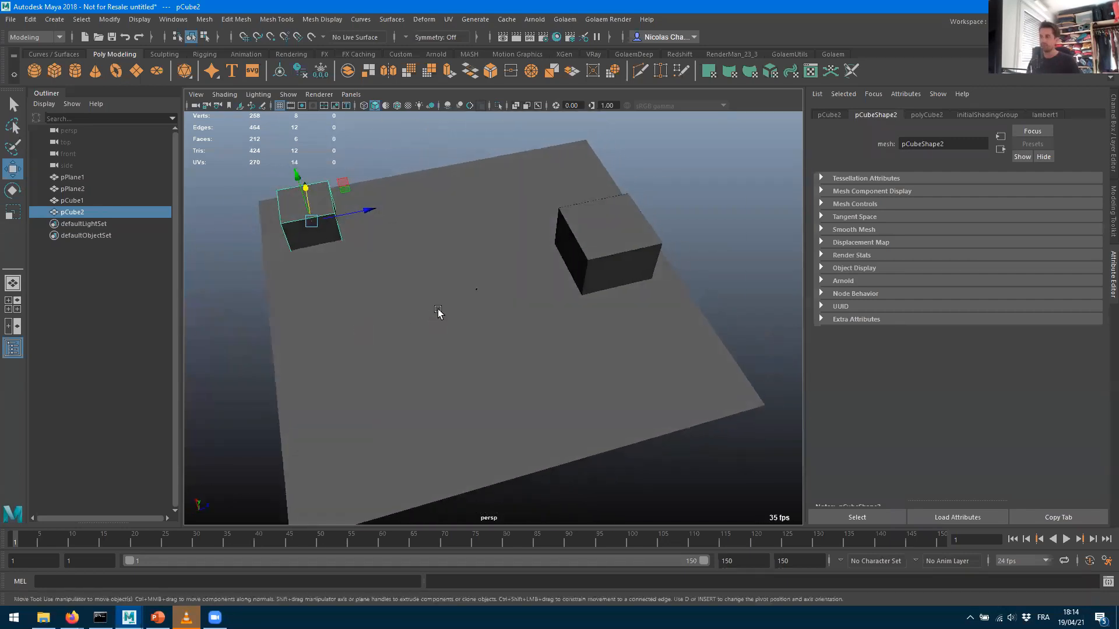
{"action": "middle_click_drag", "start_coordinate": [438, 311], "coordinate": [470, 387], "text": "alt"}
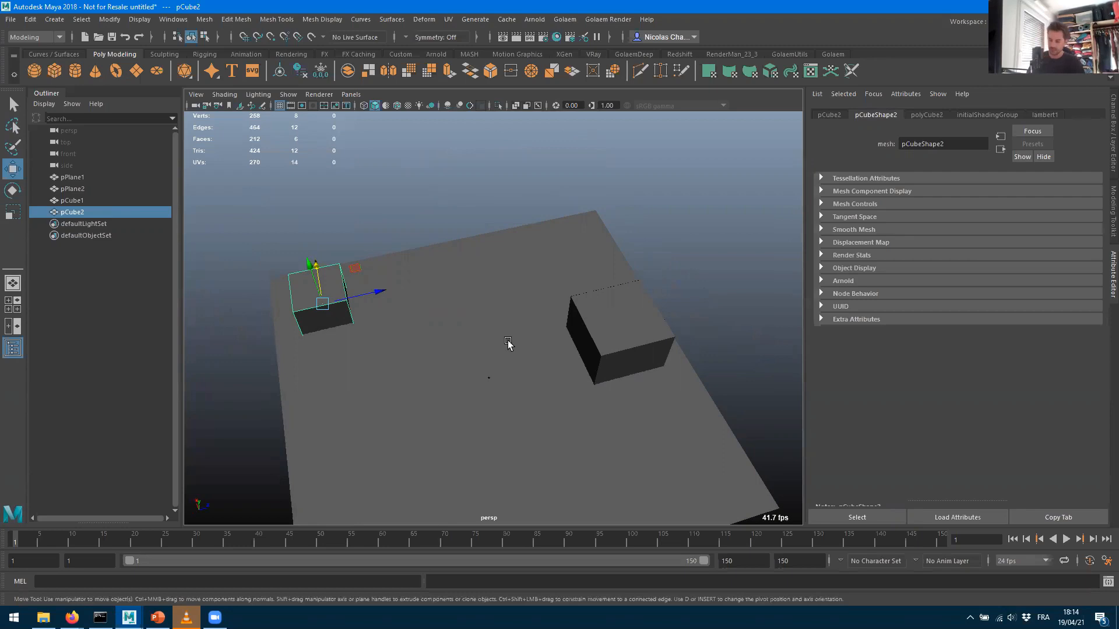
{"action": "key", "text": "F9"}
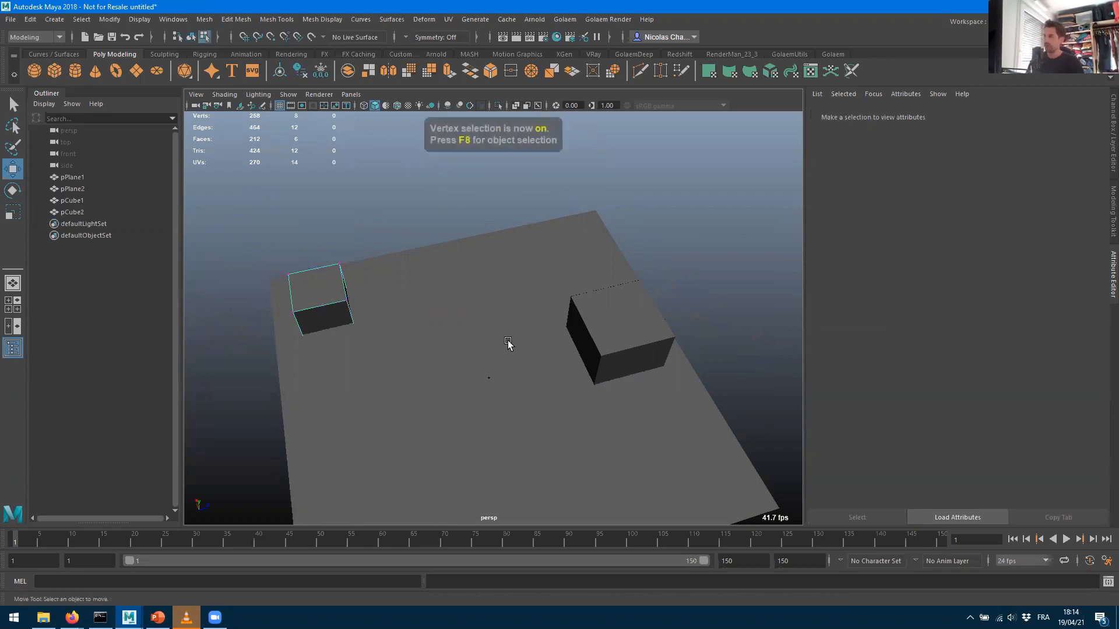
{"action": "left_click", "coordinate": [79, 190]}
{"action": "left_click_drag", "start_coordinate": [500, 336], "coordinate": [480, 339], "text": "alt"}
{"action": "left_click", "coordinate": [928, 115]}
{"action": "left_click_drag", "start_coordinate": [972, 219], "coordinate": [985, 229]}
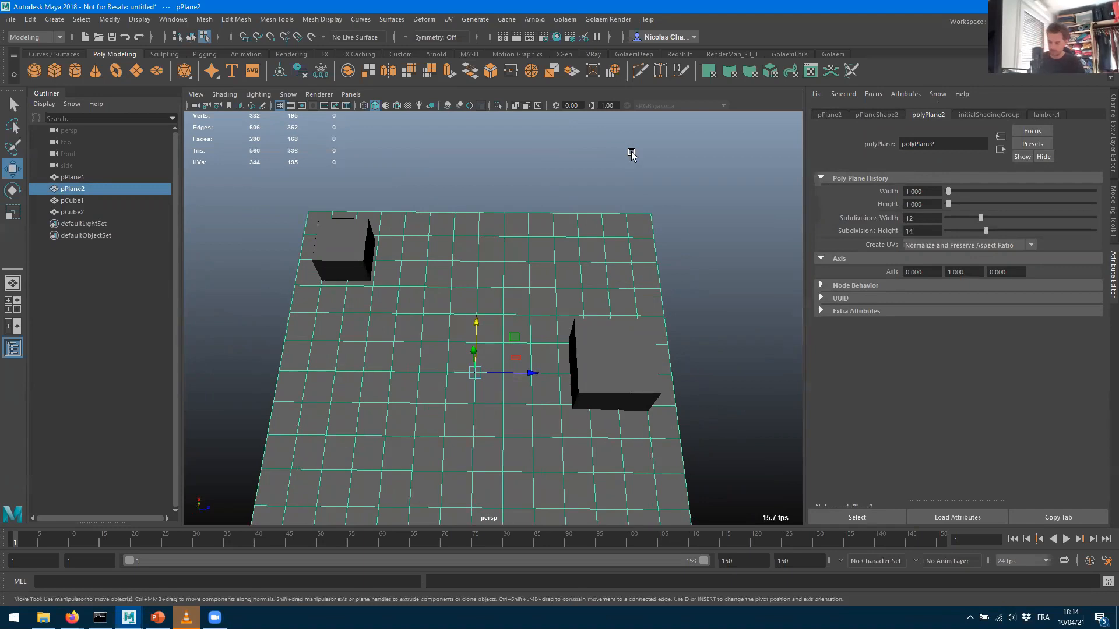
Delete a strip of faces at the large plane's edge between the two blocks and return to object selection
{"action": "key", "text": "F8"}
{"action": "key", "text": "F11"}
{"action": "left_click_drag", "start_coordinate": [467, 206], "coordinate": [577, 297]}
{"action": "key", "text": "Delete"}
{"action": "scroll", "coordinate": [577, 297], "scroll_direction": "up", "scroll_amount": 4}
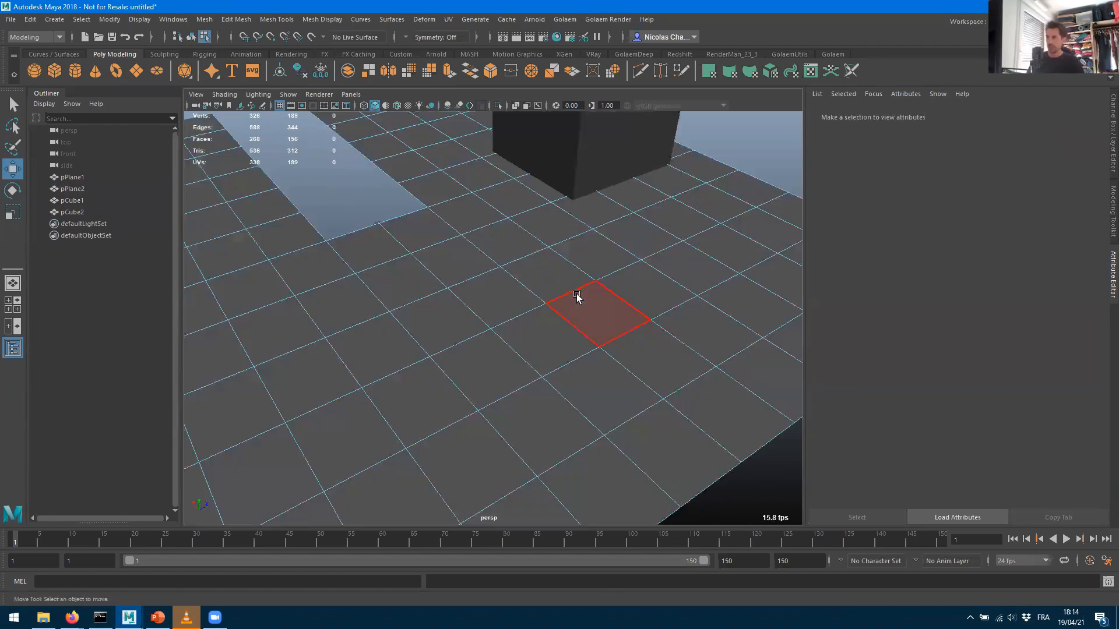
{"action": "key", "text": "F8"}
{"action": "scroll", "coordinate": [456, 275], "scroll_direction": "down", "scroll_amount": 3}
{"action": "scroll", "coordinate": [457, 274], "scroll_direction": "down", "scroll_amount": 2}
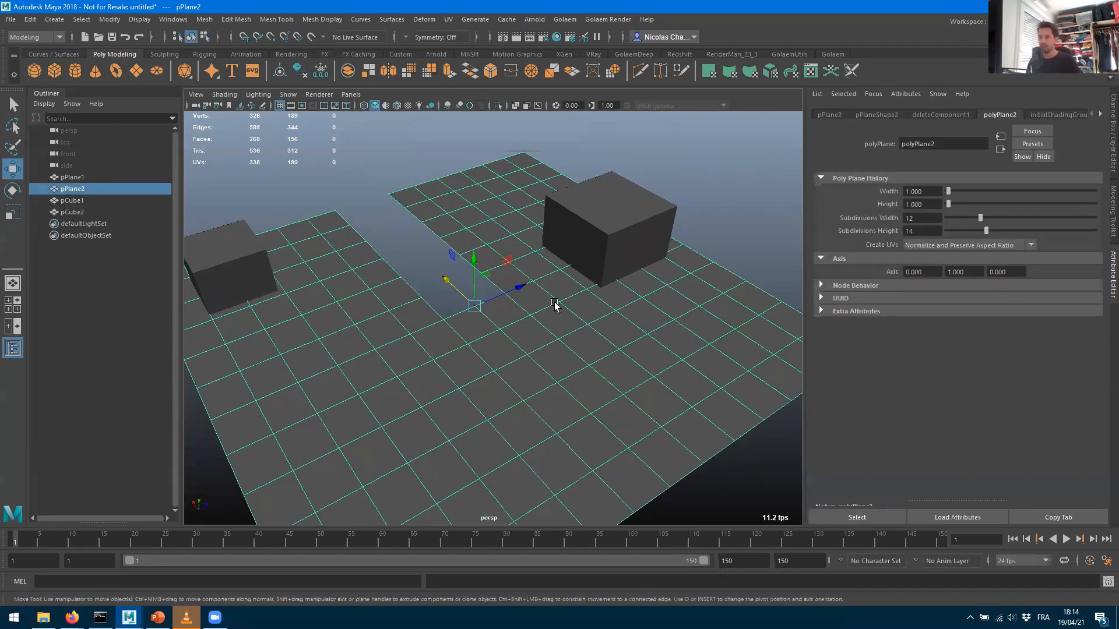
Save the scene as 03-cityPedestrians in Maya Binary format in the academy2021 project's scenes folder
{"action": "left_click_drag", "start_coordinate": [795, 344], "coordinate": [219, 309], "text": "alt"}
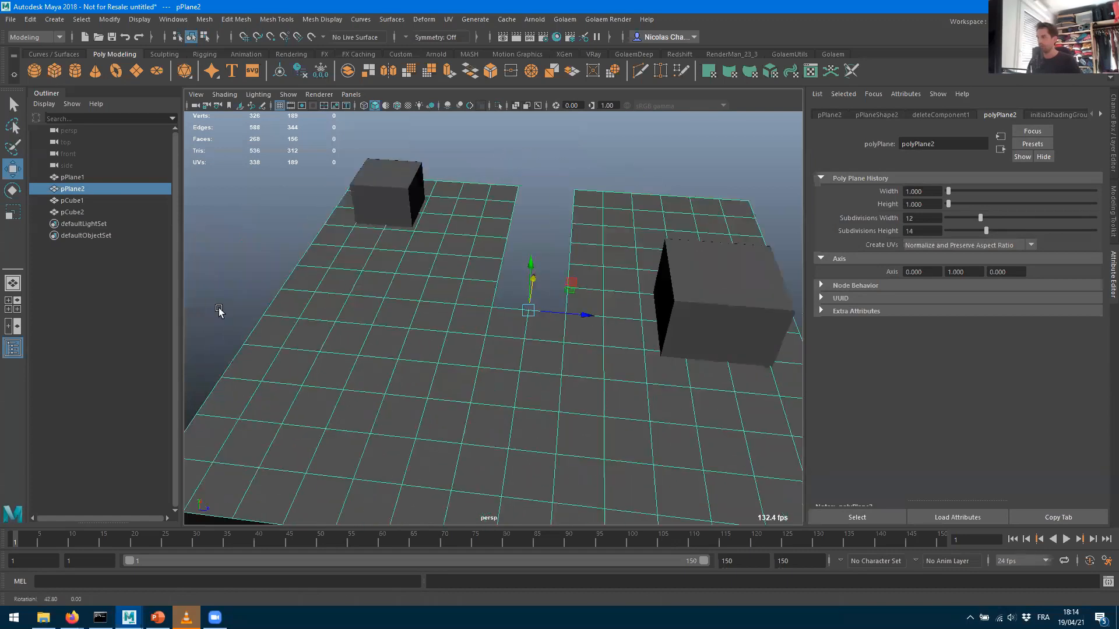
{"action": "left_click", "coordinate": [70, 178]}
{"action": "left_click_drag", "start_coordinate": [546, 357], "coordinate": [579, 362], "text": "alt"}
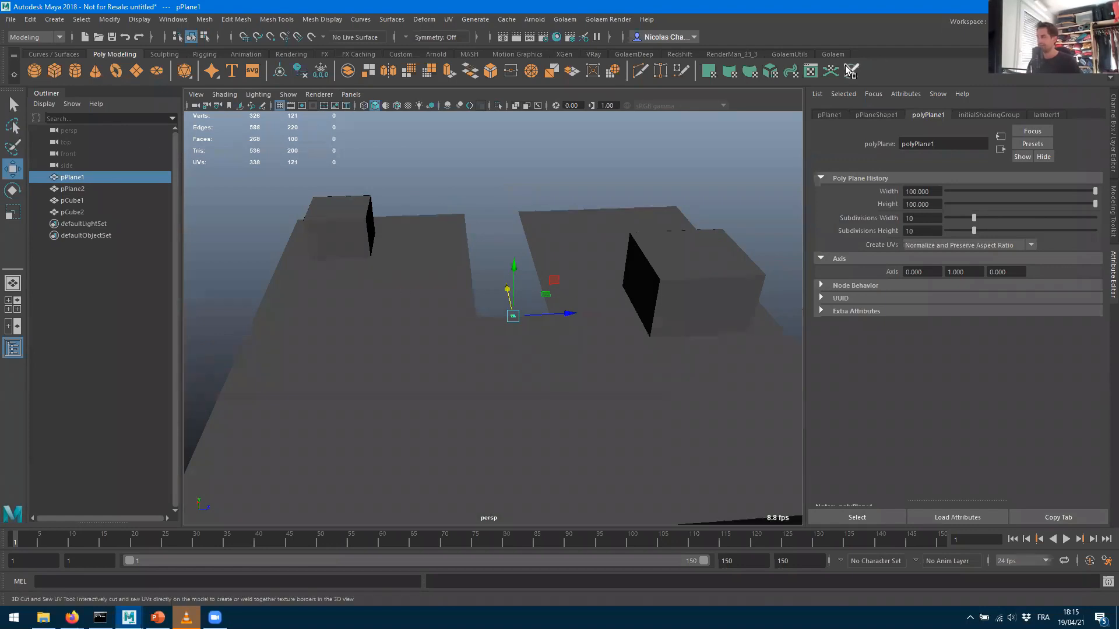
{"action": "left_click", "coordinate": [11, 20]}
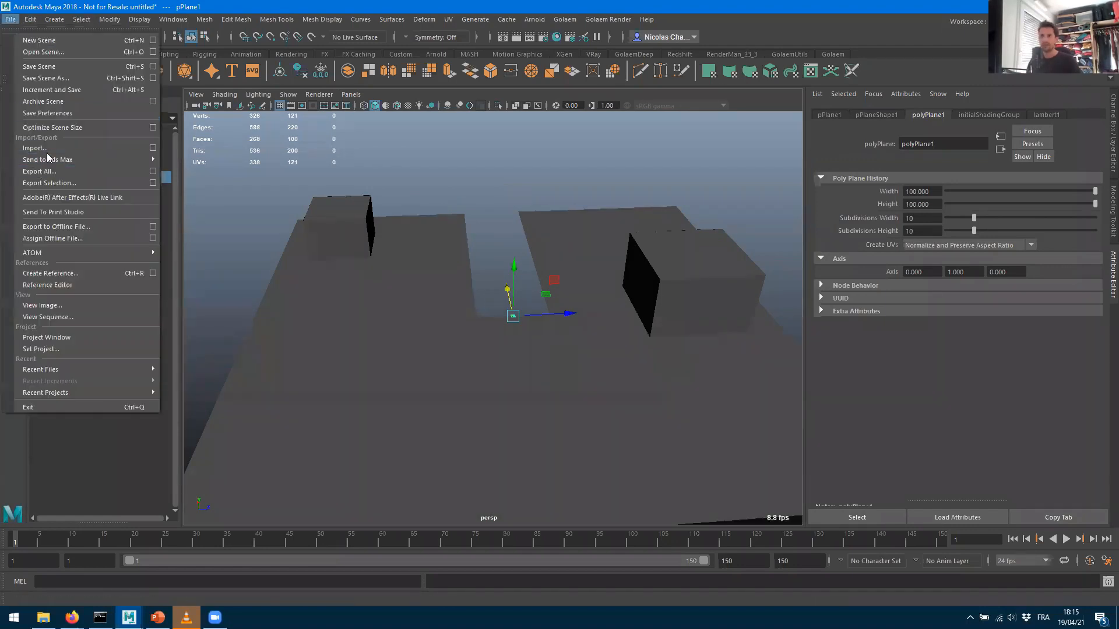
{"action": "left_click", "coordinate": [54, 75]}
{"action": "type", "text": "03-cityPedestrians"}
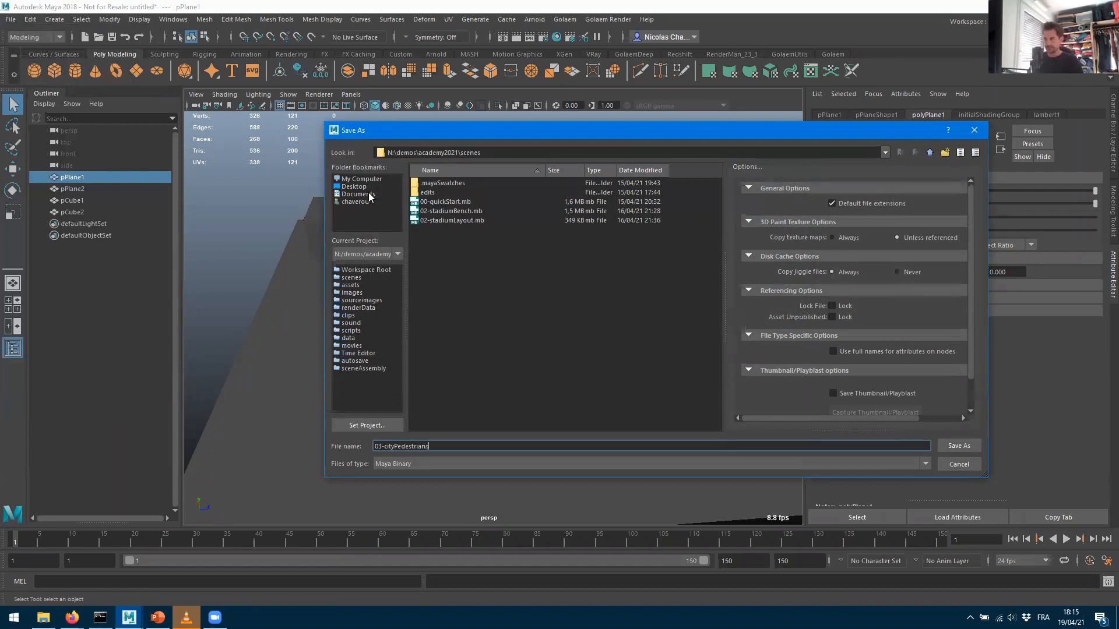
{"action": "key", "text": "Return"}
Create a crowd entity type from CasualMan_Light.gcha and import its shaders from CasualManLight_AR.ma
{"action": "scroll", "coordinate": [465, 303], "scroll_direction": "up", "scroll_amount": 3}
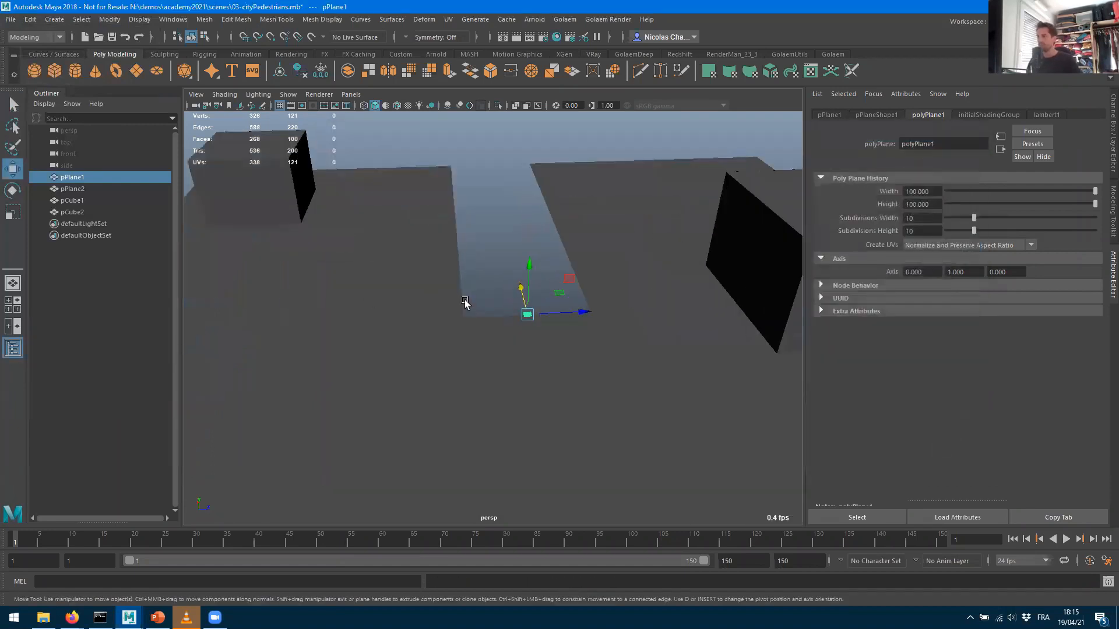
{"action": "scroll", "coordinate": [447, 298], "scroll_direction": "down", "scroll_amount": 2}
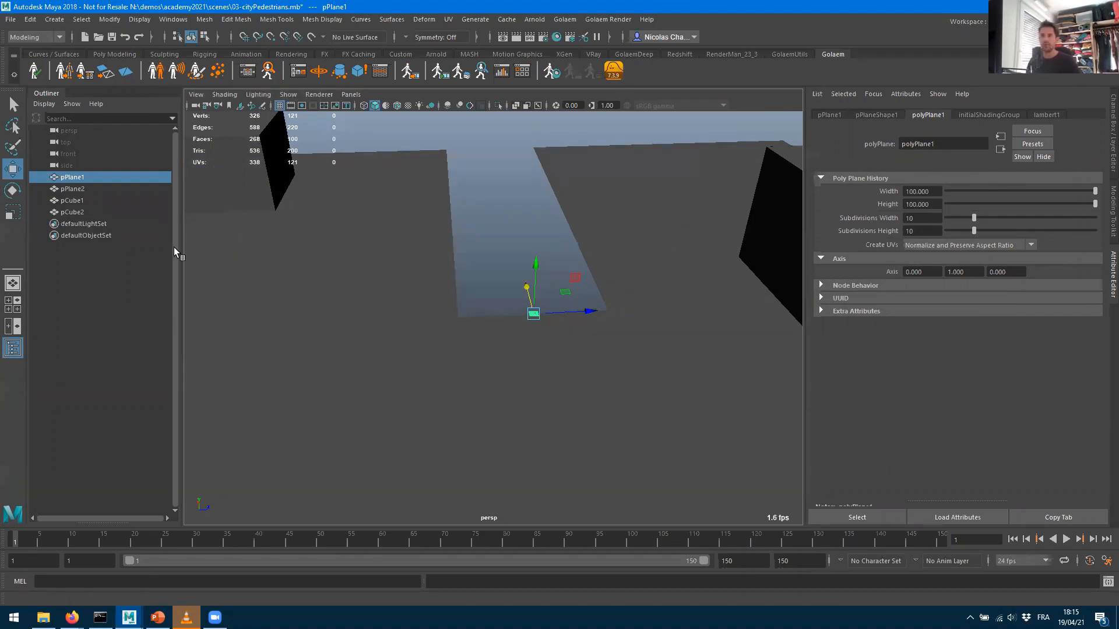
{"action": "left_click", "coordinate": [157, 76]}
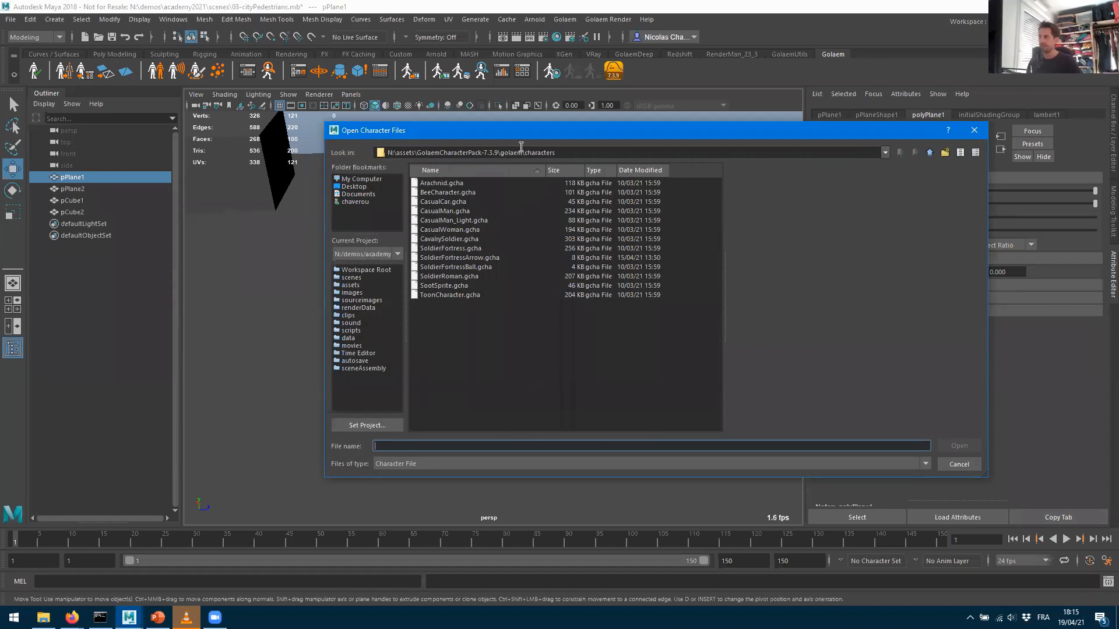
{"action": "double_click", "coordinate": [462, 221]}
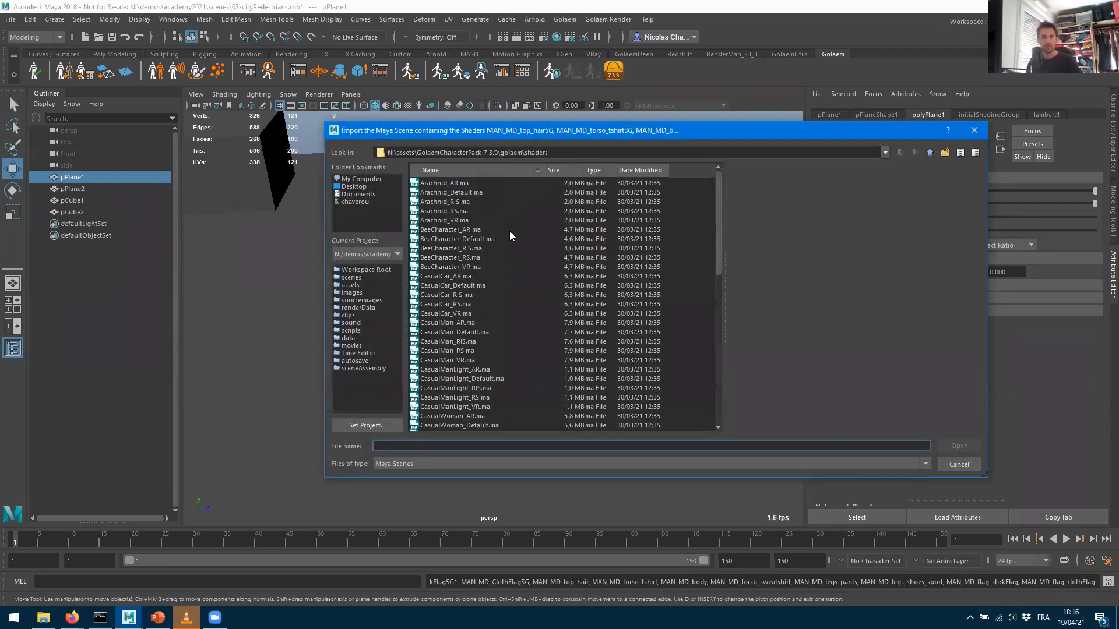
{"action": "scroll", "coordinate": [526, 304], "scroll_direction": "down", "scroll_amount": 3}
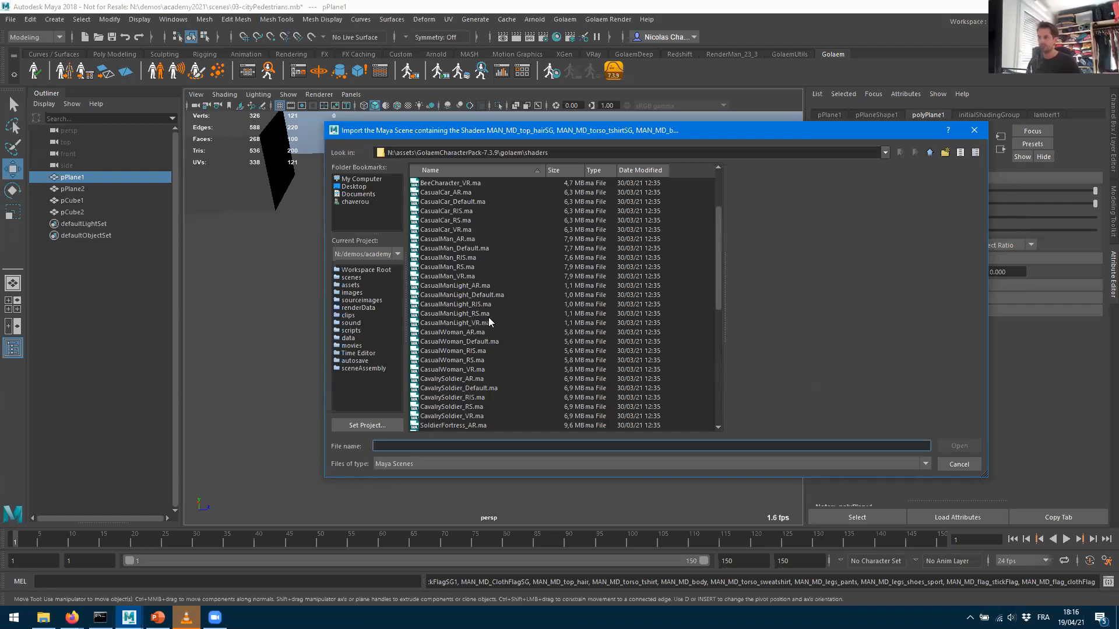
{"action": "double_click", "coordinate": [457, 286]}
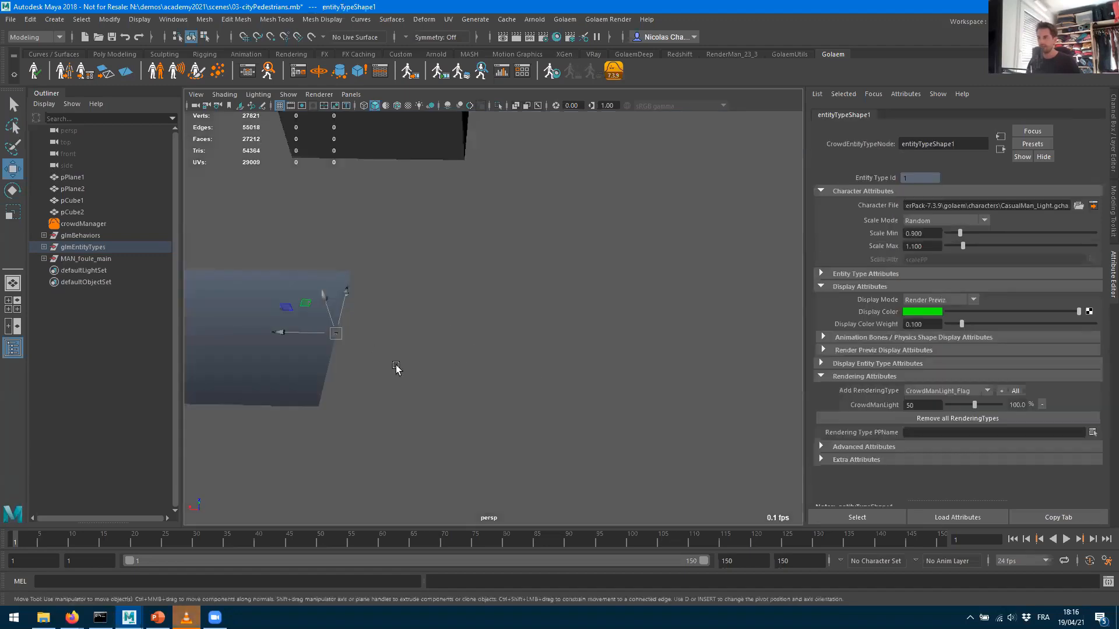
Examine the imported character and the ground scene, and check the crowd units offered by the crowd manager
{"action": "left_click_drag", "start_coordinate": [397, 367], "coordinate": [472, 332], "text": "alt"}
{"action": "middle_click_drag", "start_coordinate": [422, 381], "coordinate": [583, 163], "text": "alt"}
{"action": "right_click_drag", "start_coordinate": [402, 268], "coordinate": [594, 210], "text": "alt"}
{"action": "middle_click_drag", "start_coordinate": [595, 210], "coordinate": [549, 407], "text": "alt"}
{"action": "right_click_drag", "start_coordinate": [550, 408], "coordinate": [475, 355], "text": "alt"}
{"action": "mouse_move", "coordinate": [474, 355]}
{"action": "middle_mouse_down", "text": "alt"}
{"action": "mouse_move", "coordinate": [497, 336]}
{"action": "mouse_move", "coordinate": [489, 340]}
{"action": "middle_mouse_up", "text": "alt"}
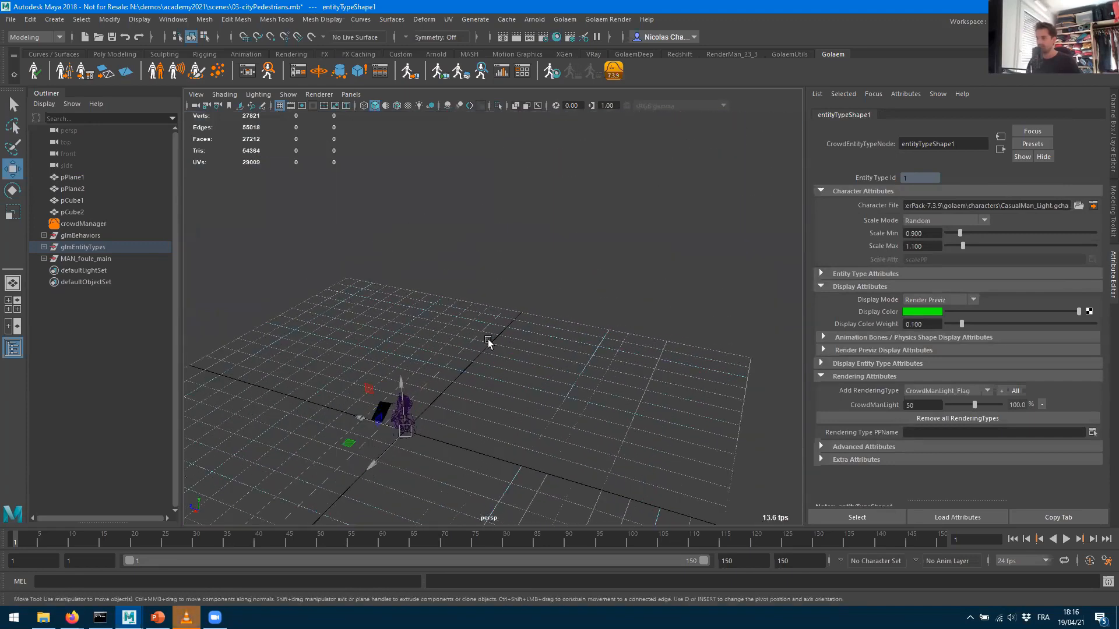
{"action": "key", "text": "f"}
{"action": "left_click_drag", "start_coordinate": [532, 335], "coordinate": [399, 353], "text": "alt"}
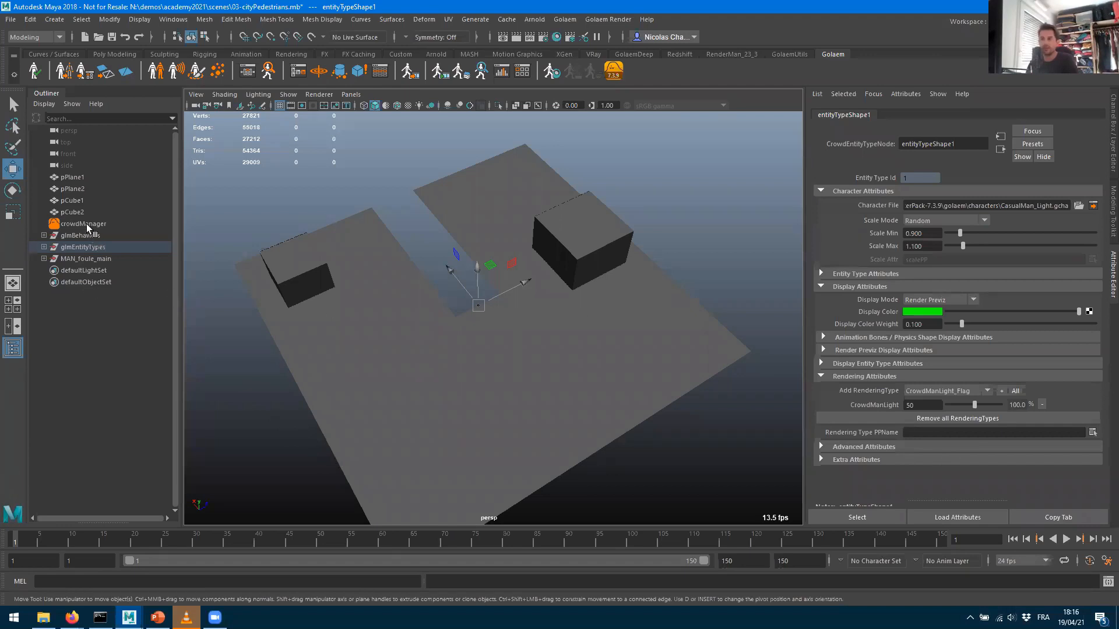
{"action": "left_click", "coordinate": [83, 224]}
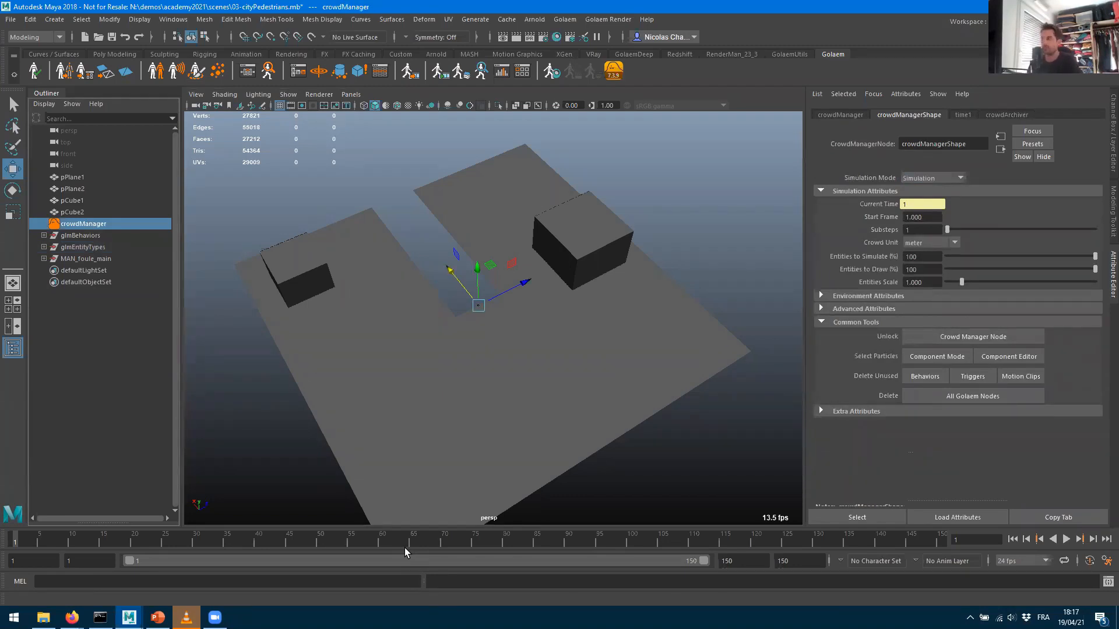
{"action": "left_click", "coordinate": [919, 242]}
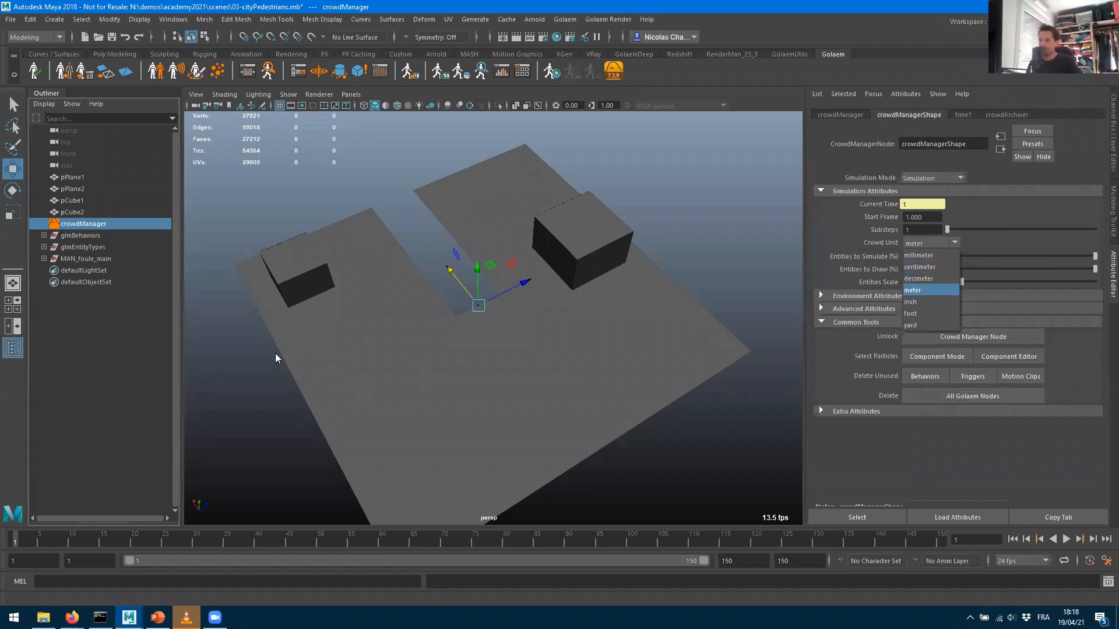
Place a point-shaped population tool for entityTypeShape1 on the large plane and close the tool settings
{"action": "double_click", "coordinate": [217, 72]}
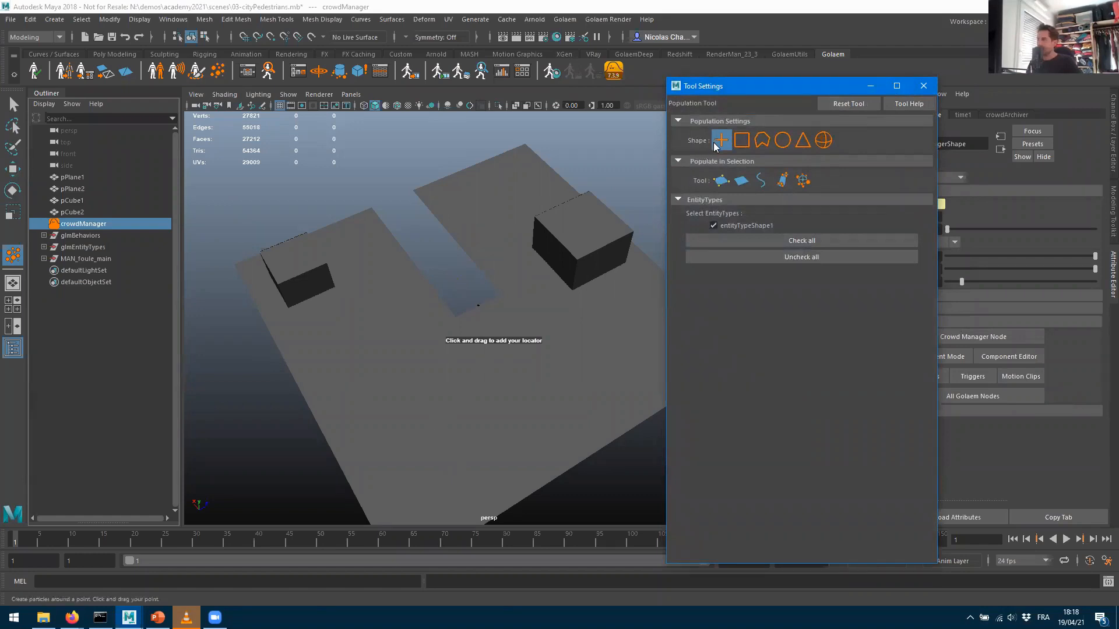
{"action": "left_click", "coordinate": [423, 392]}
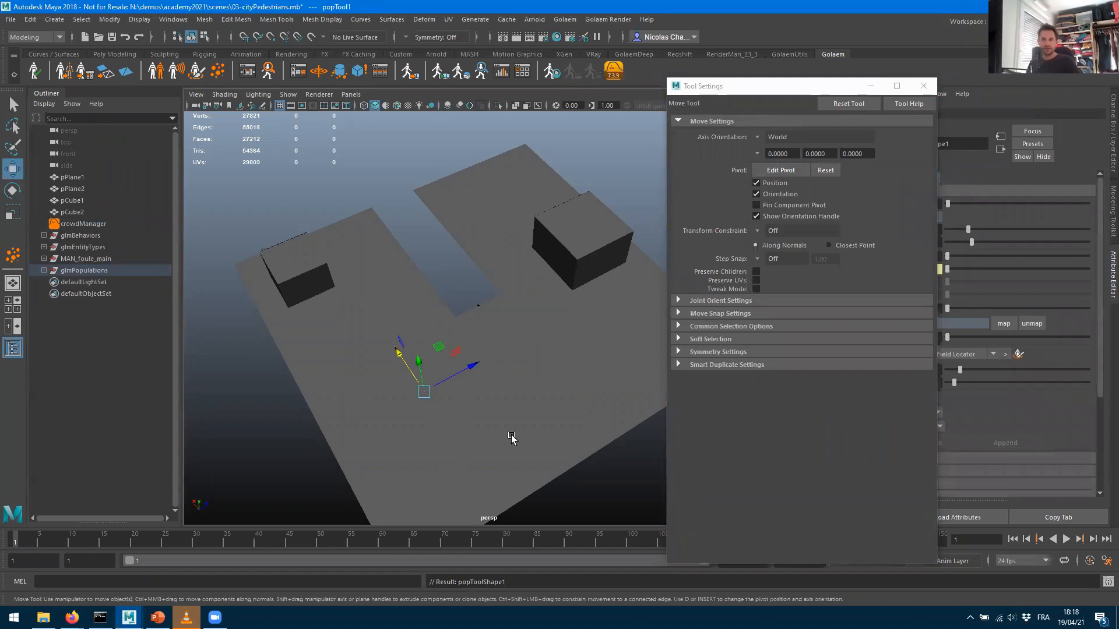
{"action": "left_click", "coordinate": [915, 91]}
Examine the population tool's slots up close to judge their size relative to the ground and blocks
{"action": "left_click_drag", "start_coordinate": [502, 375], "coordinate": [529, 337], "text": "alt"}
{"action": "scroll", "coordinate": [460, 381], "scroll_direction": "up", "scroll_amount": 6}
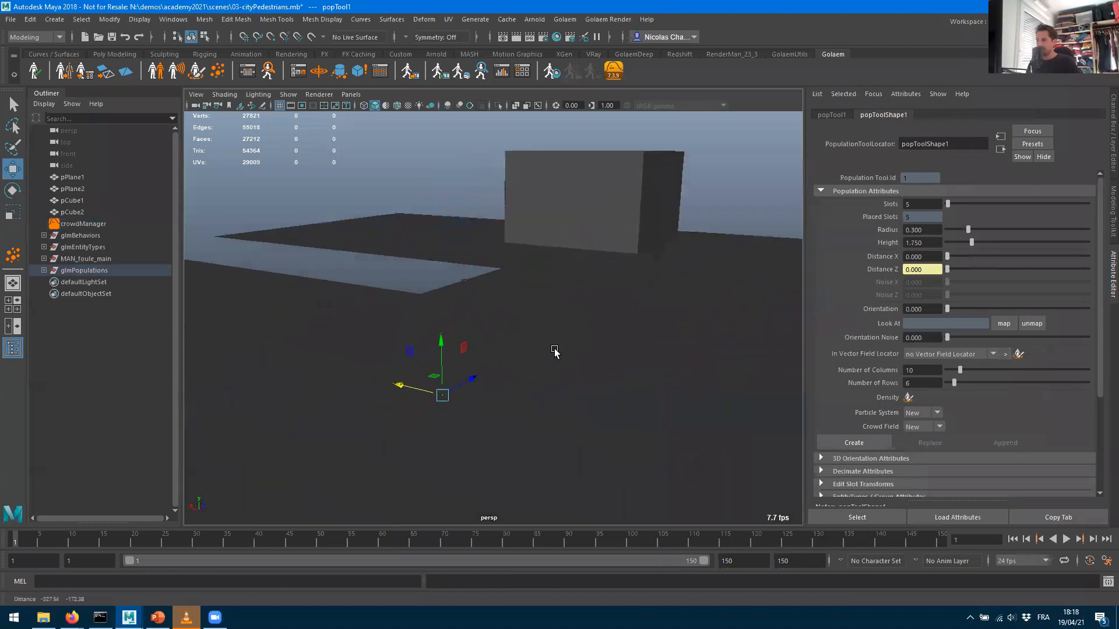
{"action": "left_click", "coordinate": [449, 368]}
{"action": "key", "text": "f"}
{"action": "left_click_drag", "start_coordinate": [510, 324], "coordinate": [560, 348], "text": "alt"}
{"action": "right_click_drag", "start_coordinate": [560, 348], "coordinate": [367, 325], "text": "alt"}
{"action": "left_click_drag", "start_coordinate": [477, 355], "coordinate": [369, 332], "text": "alt"}
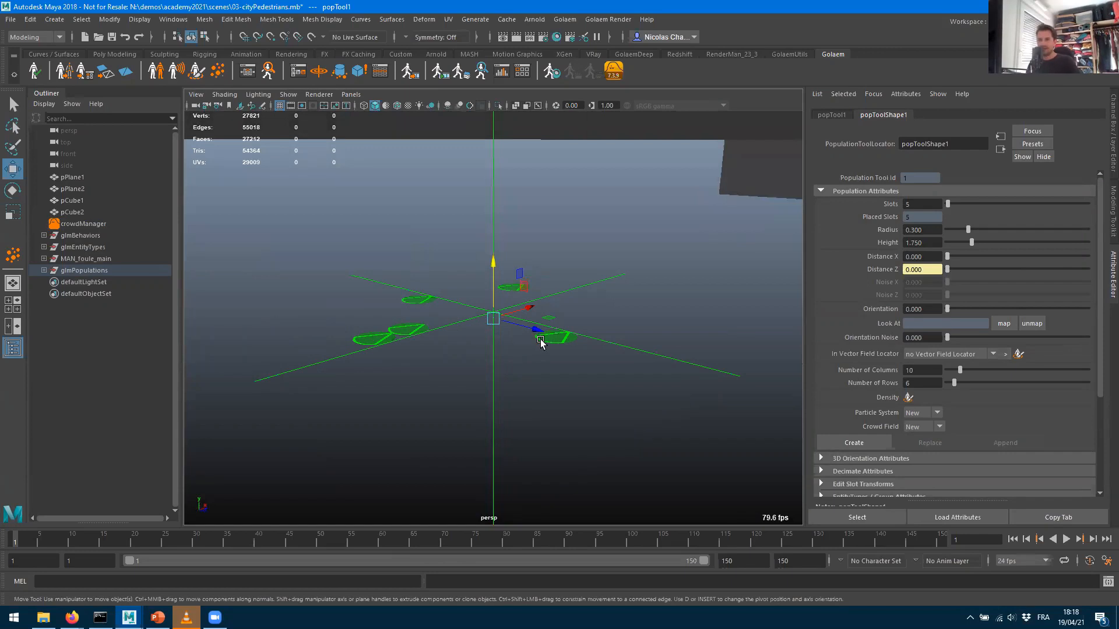
{"action": "left_click_drag", "start_coordinate": [431, 350], "coordinate": [568, 342], "text": "alt"}
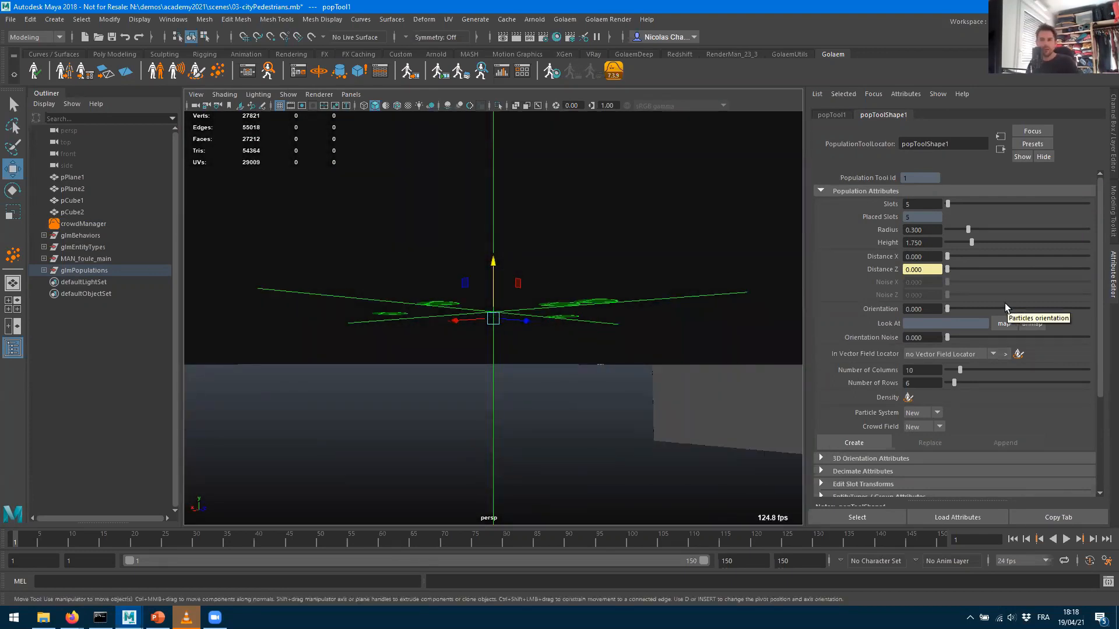
Try enlarging the population tool's slots by setting their radius to 300
{"action": "left_click", "coordinate": [934, 228]}
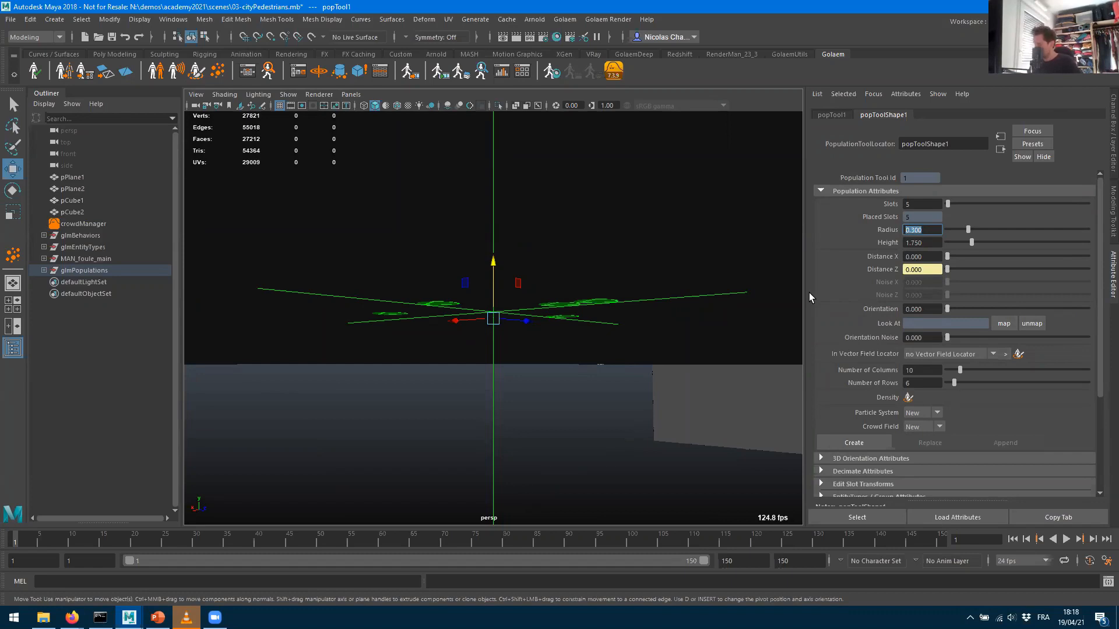
{"action": "type", "text": "300"}
{"action": "key", "text": "Tab"}
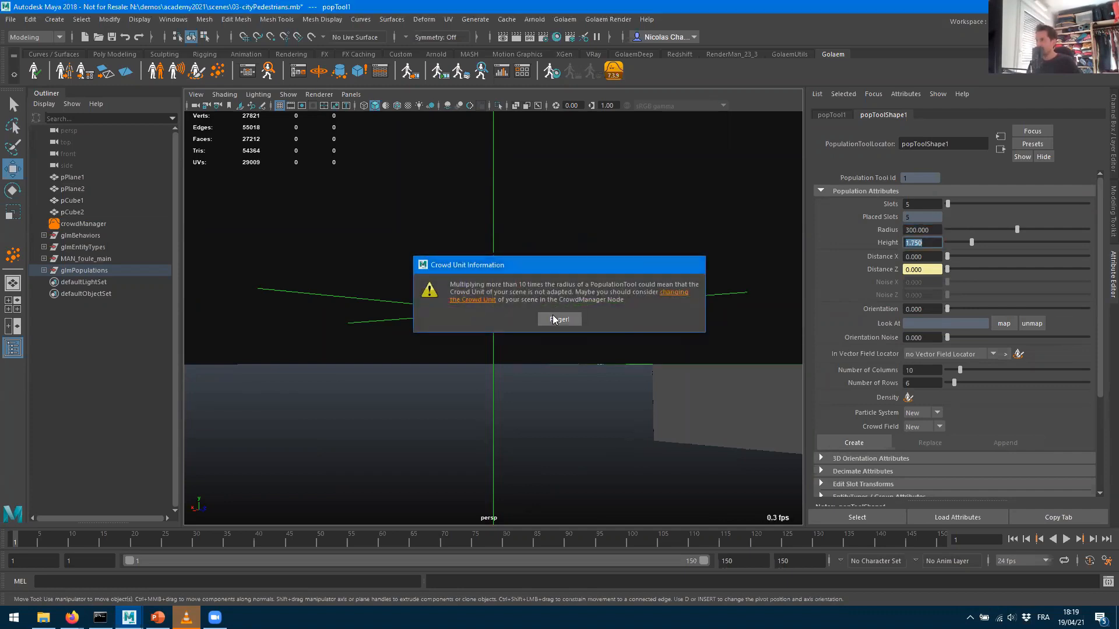
{"action": "left_click", "coordinate": [555, 318]}
{"action": "left_click_drag", "start_coordinate": [491, 302], "coordinate": [495, 259], "text": "alt"}
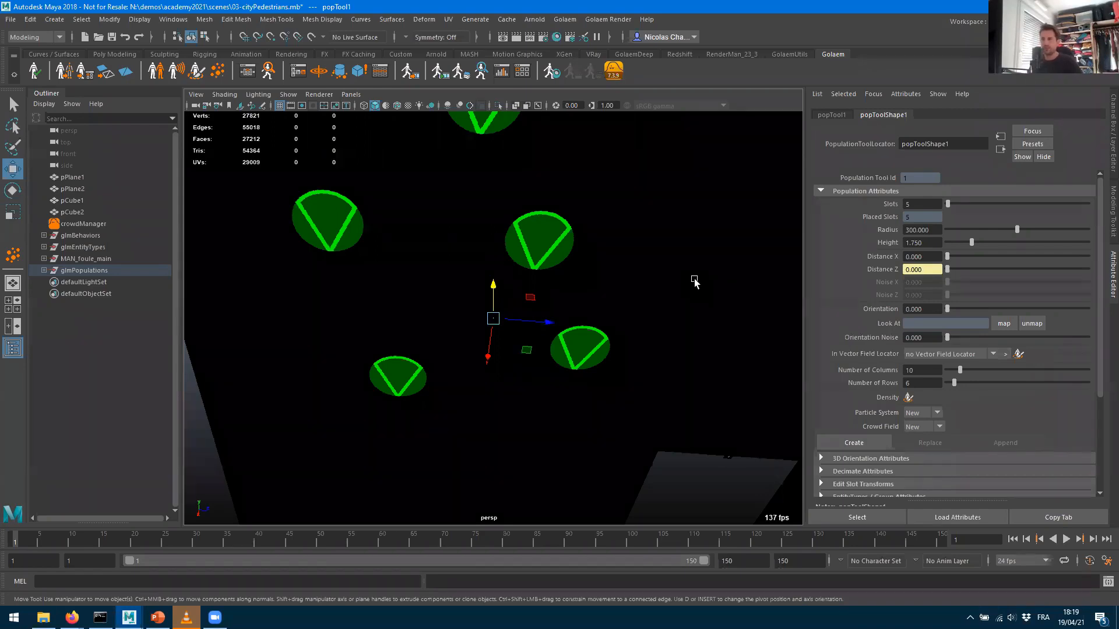
Delete the glmPopulations group containing the population tool
{"action": "left_click", "coordinate": [97, 271]}
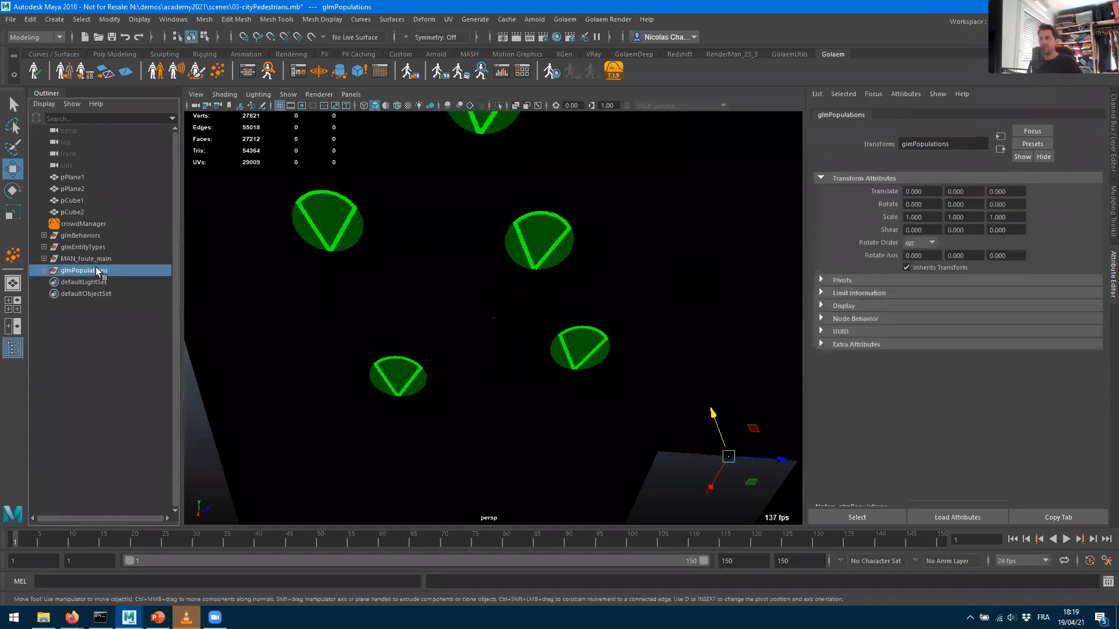
{"action": "key", "text": "Delete"}
{"action": "left_click_drag", "start_coordinate": [894, 425], "coordinate": [488, 397], "text": "alt"}
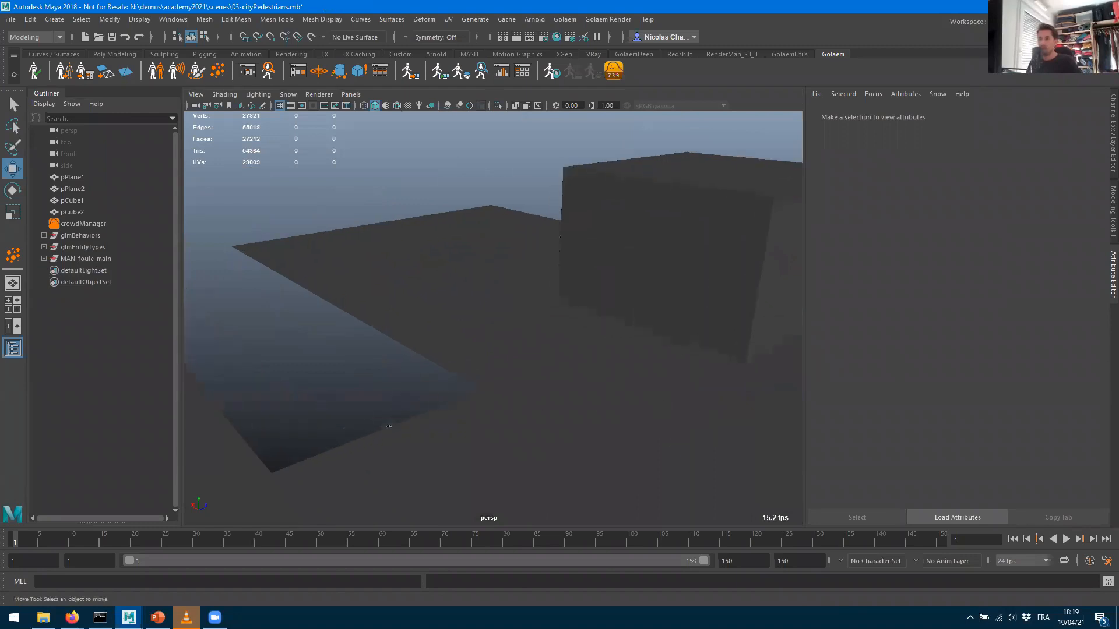
Examine the small reference plane's size against the imported character, the grid and the surrounding ground
{"action": "left_click", "coordinate": [72, 178]}
{"action": "mouse_move", "coordinate": [474, 311]}
{"action": "left_mouse_down", "text": "alt"}
{"action": "mouse_move", "coordinate": [424, 339]}
{"action": "mouse_move", "coordinate": [525, 389]}
{"action": "mouse_move", "coordinate": [759, 354]}
{"action": "mouse_move", "coordinate": [527, 369]}
{"action": "mouse_move", "coordinate": [487, 299]}
{"action": "left_mouse_up", "text": "alt"}
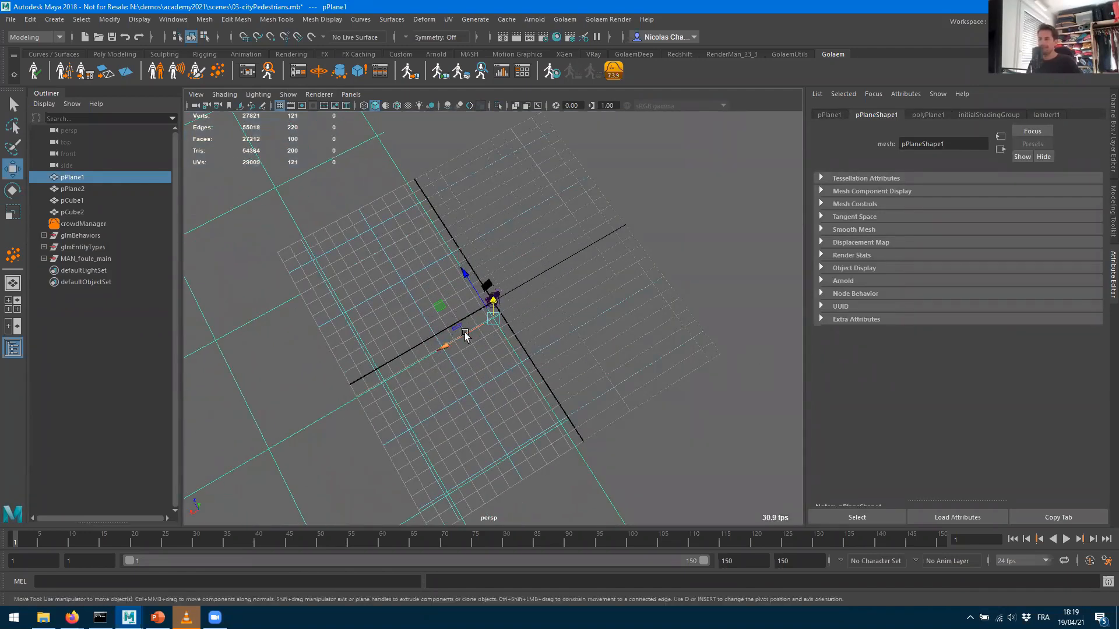
{"action": "key", "text": "5"}
{"action": "left_click_drag", "start_coordinate": [430, 362], "coordinate": [518, 228], "text": "alt"}
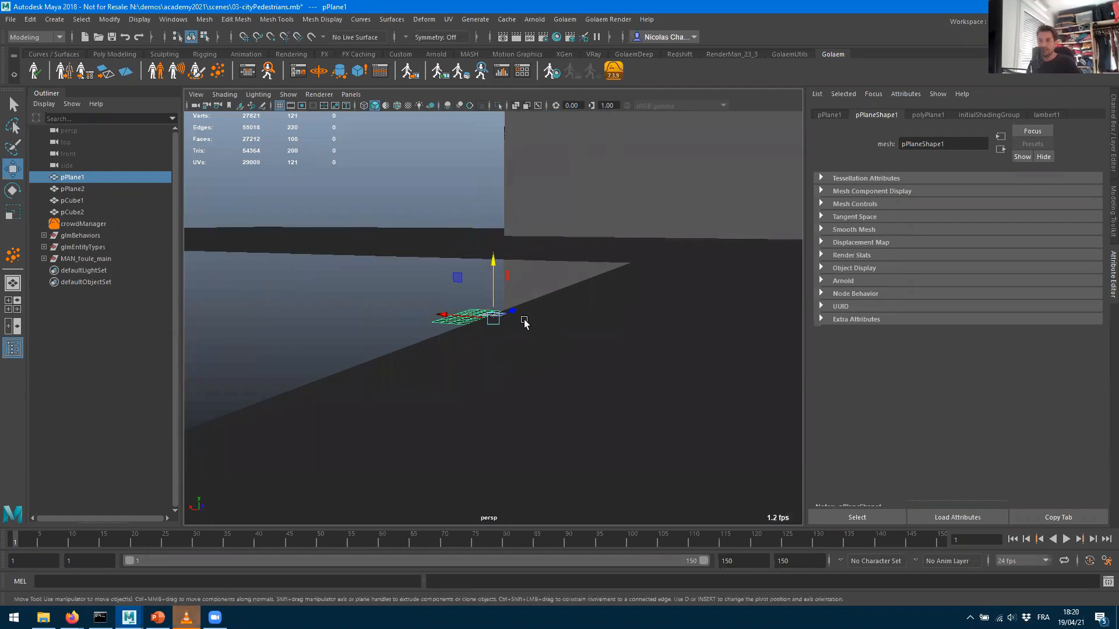
{"action": "left_click_drag", "start_coordinate": [440, 307], "coordinate": [464, 372], "text": "alt"}
{"action": "right_click_drag", "start_coordinate": [463, 372], "coordinate": [758, 372], "text": "alt"}
{"action": "right_click_drag", "start_coordinate": [482, 355], "coordinate": [734, 378], "text": "alt"}
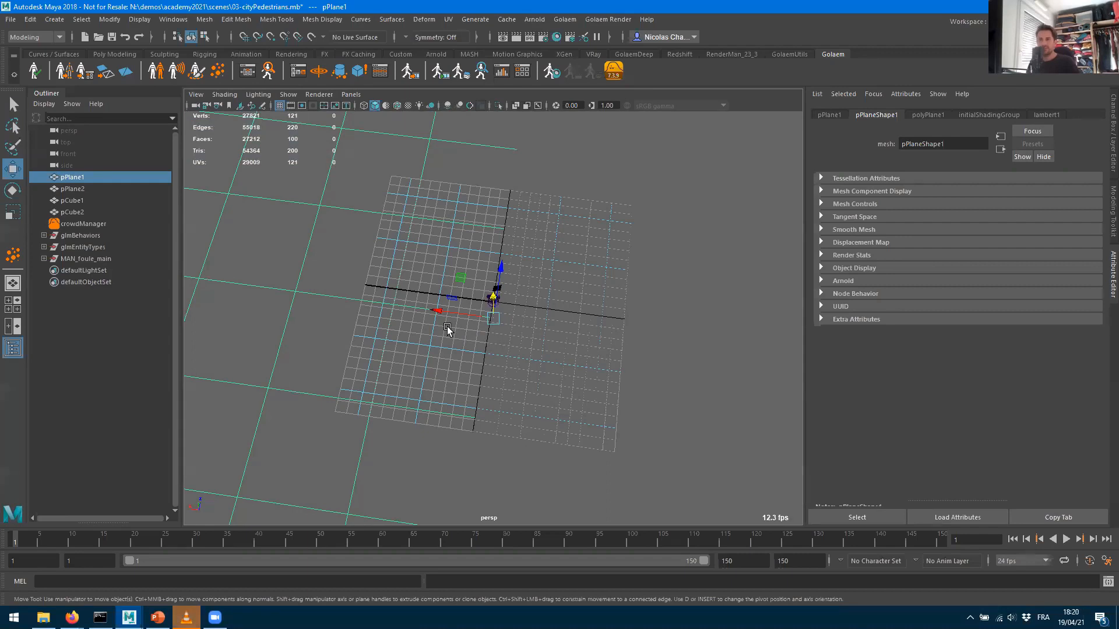
Set the crowd manager's crowd unit to centimeter
{"action": "left_click", "coordinate": [77, 224]}
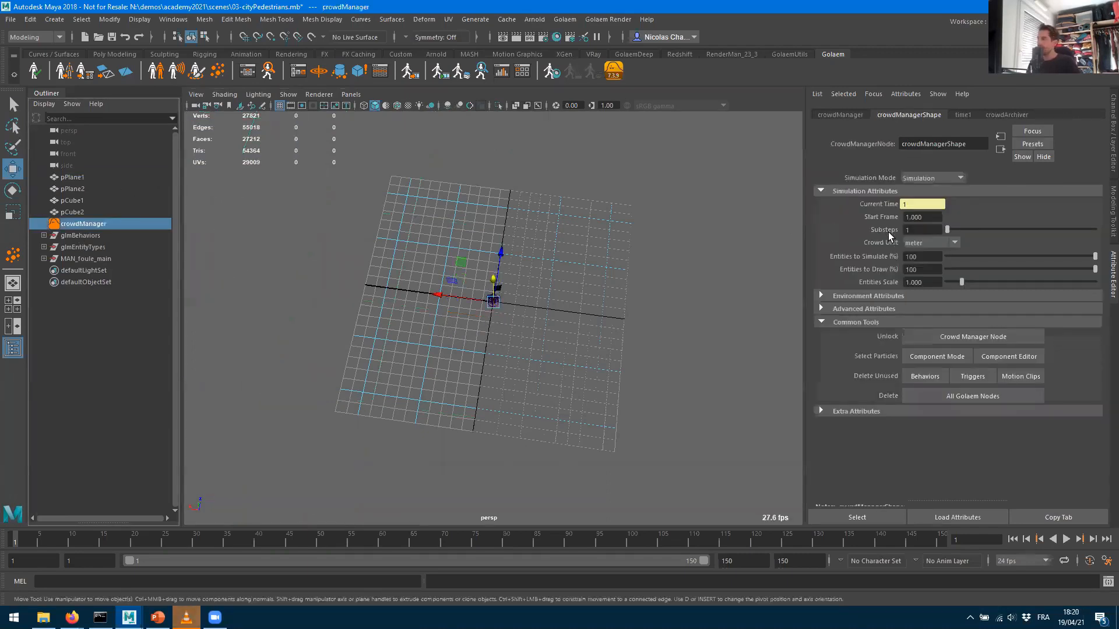
{"action": "left_click", "coordinate": [920, 243]}
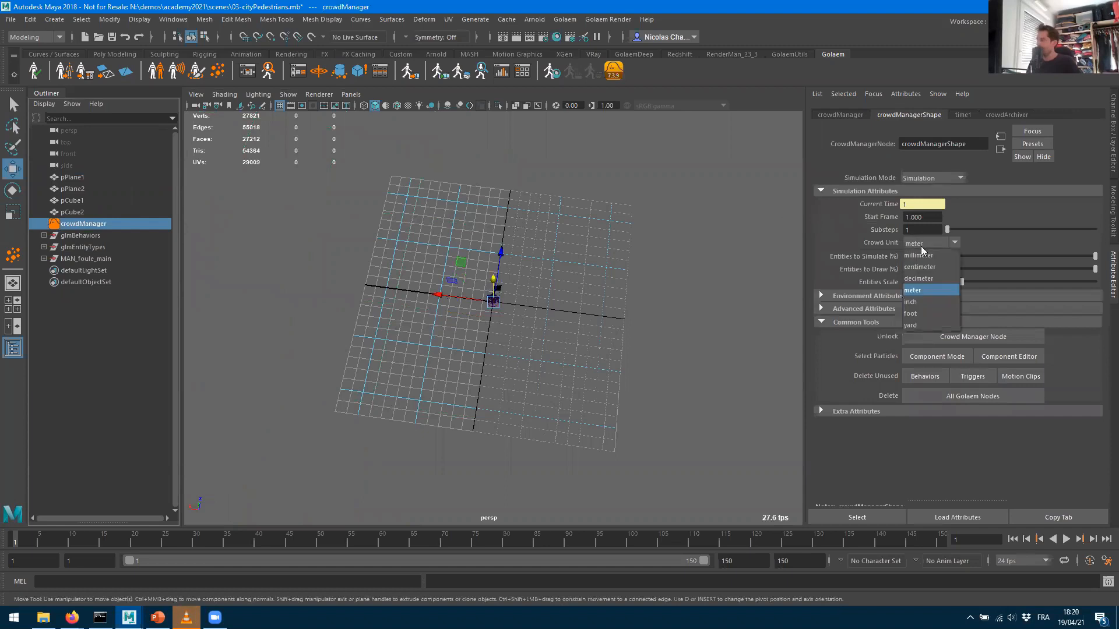
{"action": "left_click", "coordinate": [923, 269]}
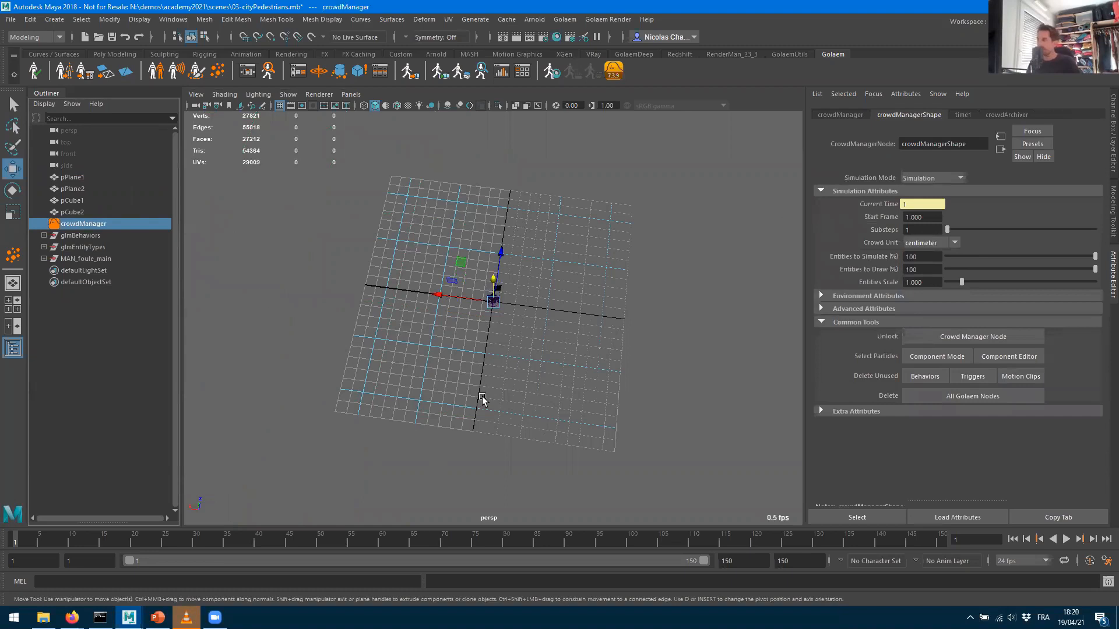
Place a new point-shaped population tool on the large plane, in the open area beyond the hole's inner end
{"action": "key", "text": "f"}
{"action": "scroll", "coordinate": [483, 400], "scroll_direction": "down", "scroll_amount": 5}
{"action": "left_click_drag", "start_coordinate": [482, 399], "coordinate": [474, 365], "text": "alt"}
{"action": "left_click", "coordinate": [220, 69]}
{"action": "left_click", "coordinate": [440, 367]}
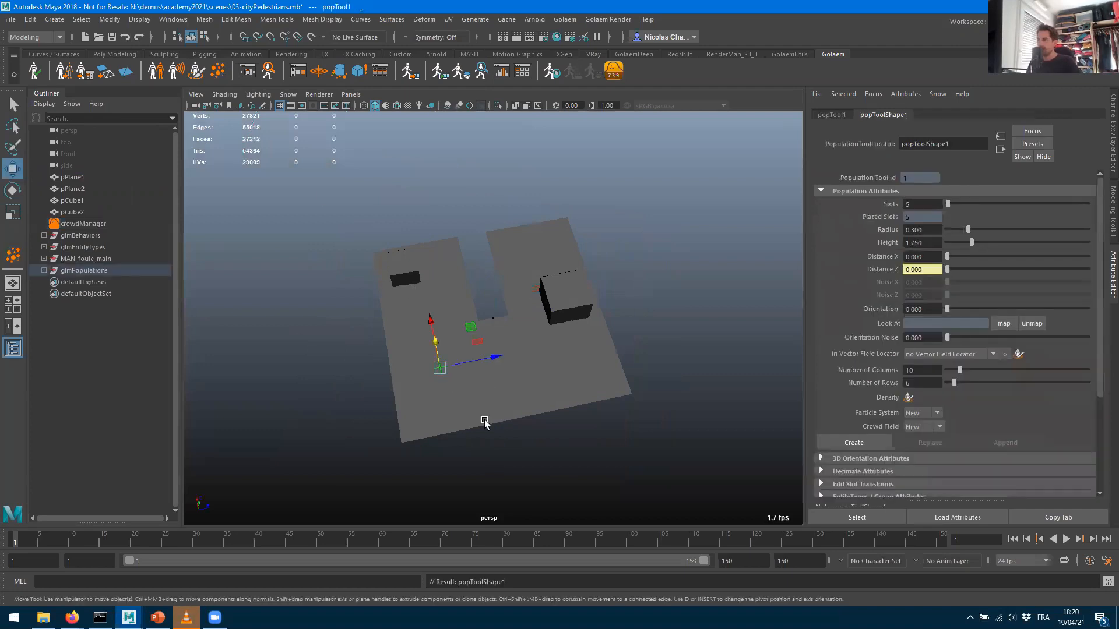
Set the population tool's number of slots to 1000
{"action": "scroll", "coordinate": [479, 423], "scroll_direction": "up", "scroll_amount": 5}
{"action": "middle_click_drag", "start_coordinate": [416, 367], "coordinate": [562, 240], "text": "alt"}
{"action": "scroll", "coordinate": [542, 378], "scroll_direction": "up", "scroll_amount": 2}
{"action": "middle_click_drag", "start_coordinate": [514, 379], "coordinate": [584, 364], "text": "alt"}
{"action": "left_click_drag", "start_coordinate": [585, 365], "coordinate": [545, 307], "text": "alt"}
{"action": "middle_click_drag", "start_coordinate": [545, 307], "coordinate": [491, 469], "text": "alt"}
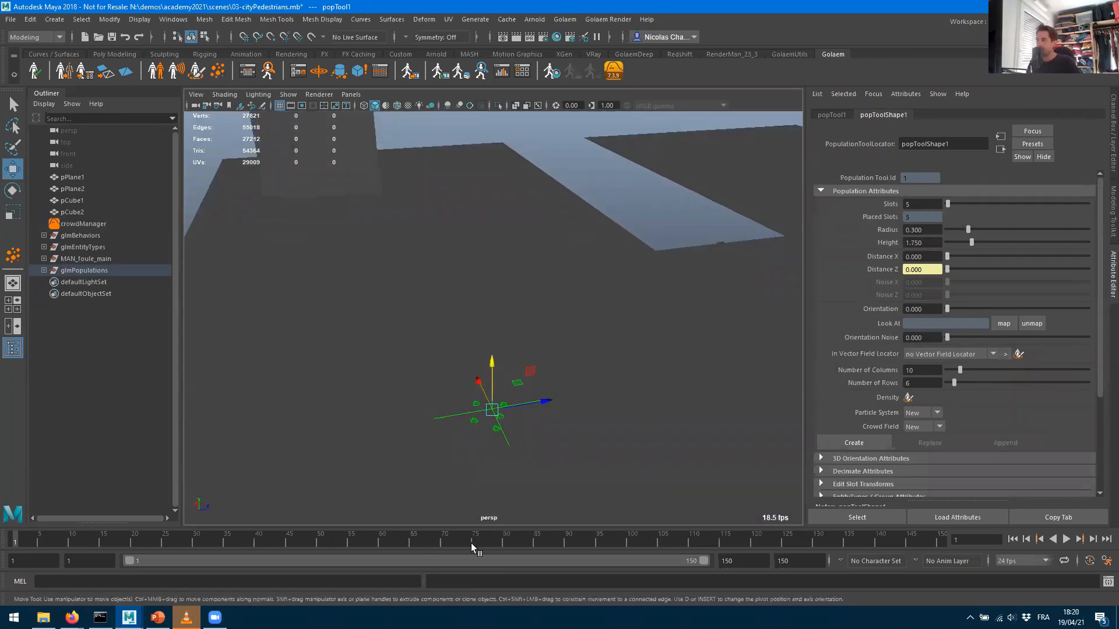
{"action": "left_click_drag", "start_coordinate": [947, 205], "coordinate": [1088, 205]}
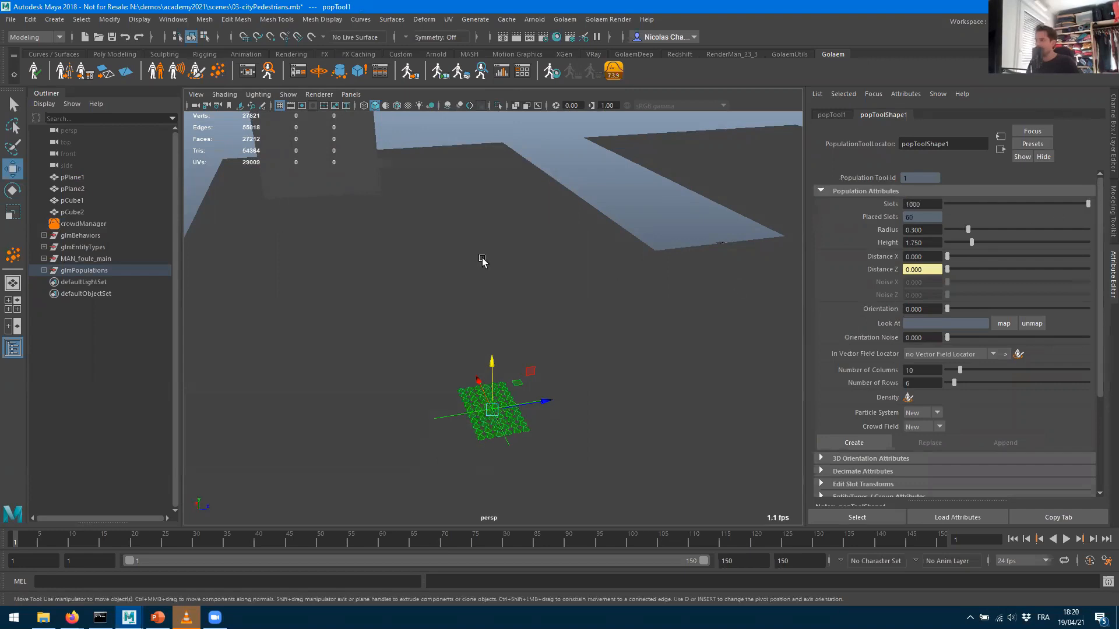
{"action": "mouse_move", "coordinate": [508, 327]}
{"action": "left_mouse_down", "text": "alt"}
{"action": "mouse_move", "coordinate": [607, 319]}
{"action": "mouse_move", "coordinate": [491, 325]}
{"action": "left_mouse_up", "text": "alt"}
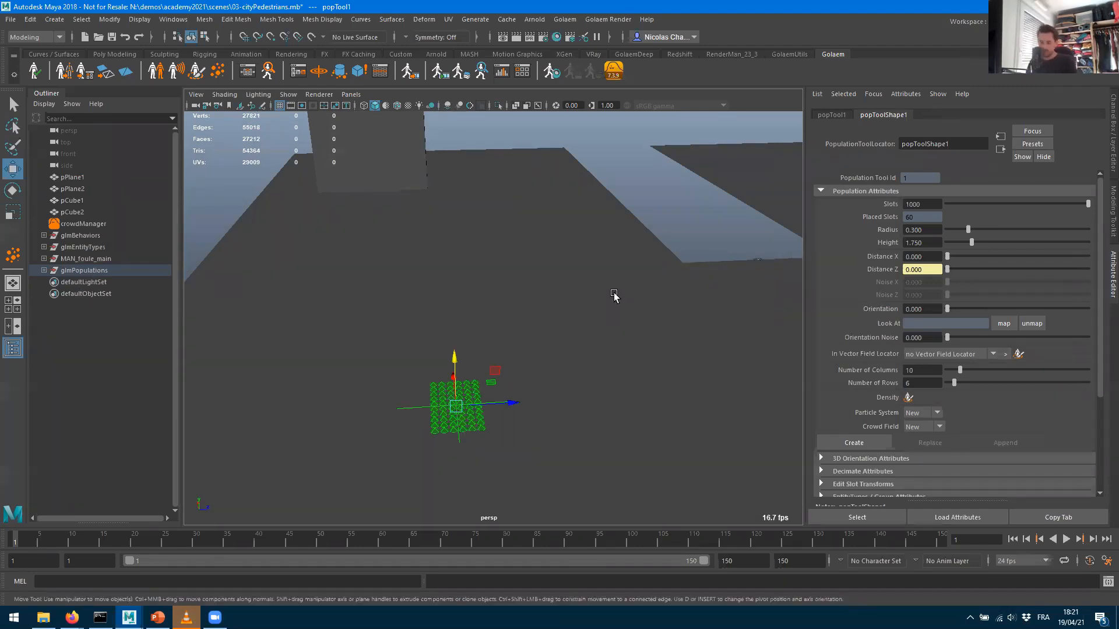
{"action": "right_click_drag", "start_coordinate": [574, 319], "coordinate": [492, 318], "text": "alt"}
{"action": "left_click_drag", "start_coordinate": [491, 318], "coordinate": [584, 291], "text": "alt"}
{"action": "middle_click_drag", "start_coordinate": [604, 268], "coordinate": [570, 335], "text": "alt"}
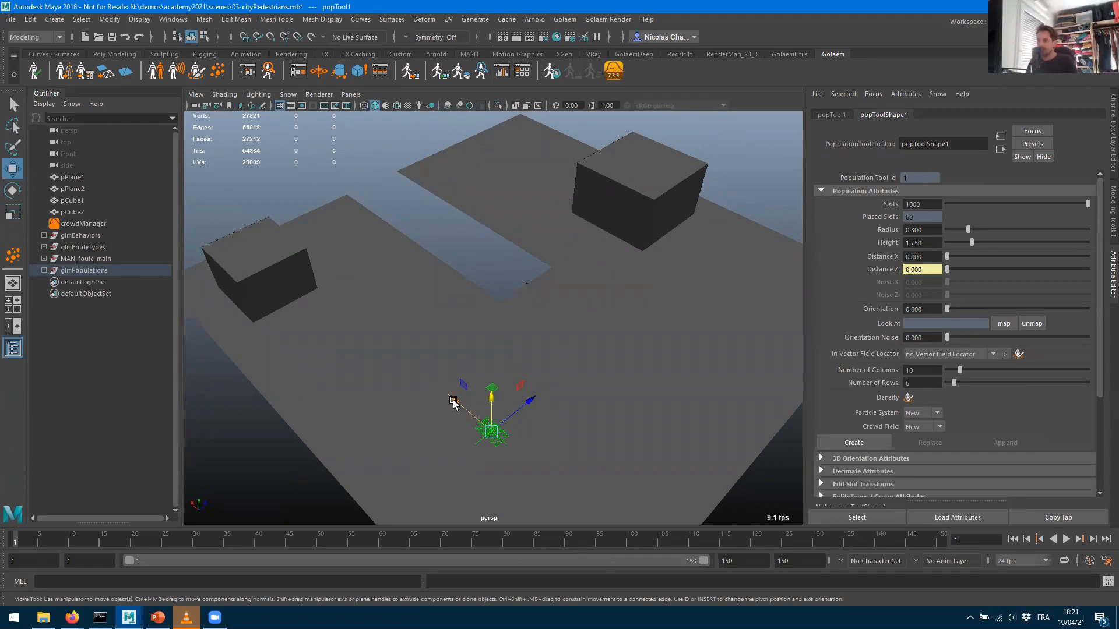
Move the population tool along its X axis into the nearer cube on the plane's side and back onto open ground
{"action": "left_click_drag", "start_coordinate": [453, 401], "coordinate": [289, 279]}
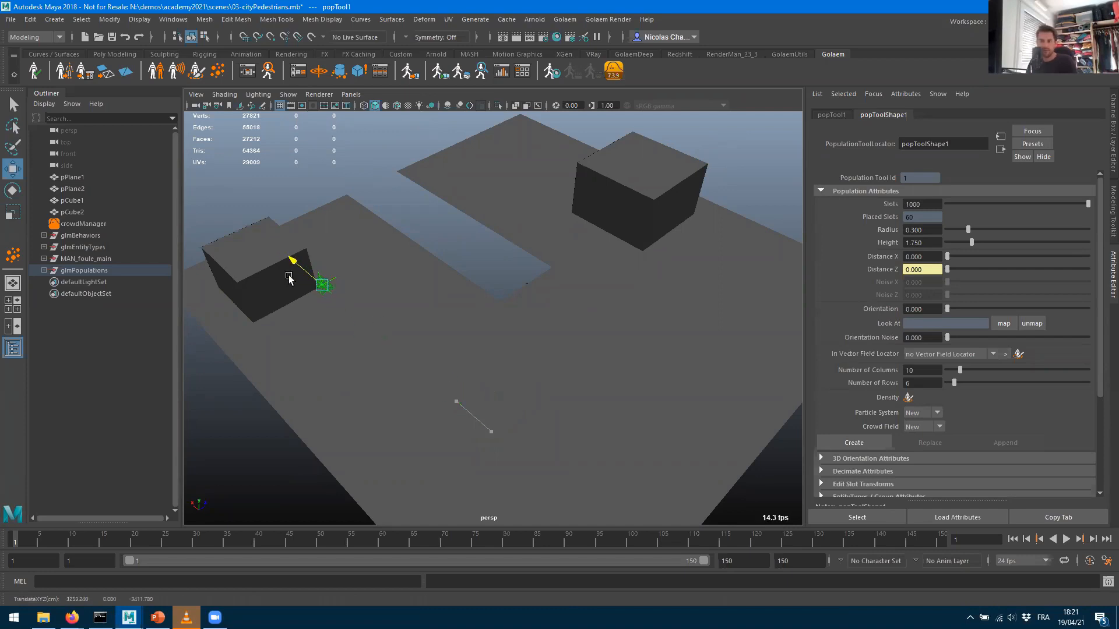
{"action": "mouse_move", "coordinate": [289, 278]}
{"action": "left_mouse_down"}
{"action": "mouse_move", "coordinate": [502, 438]}
{"action": "mouse_move", "coordinate": [380, 329]}
{"action": "mouse_move", "coordinate": [294, 274]}
{"action": "mouse_move", "coordinate": [370, 303]}
{"action": "mouse_move", "coordinate": [440, 360]}
{"action": "mouse_move", "coordinate": [280, 266]}
{"action": "left_mouse_up"}
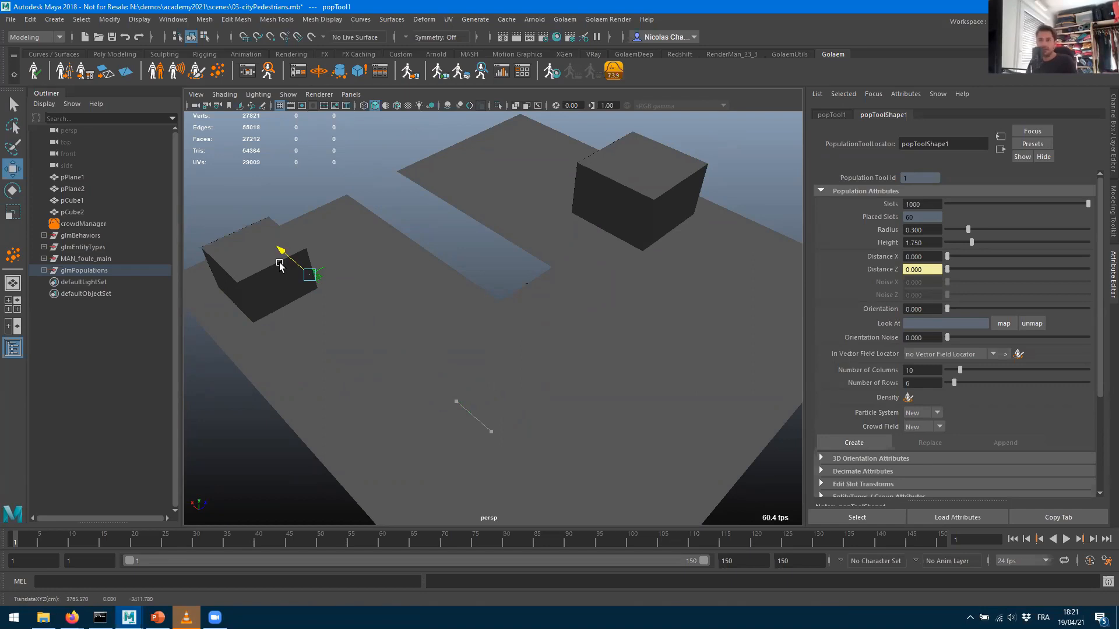
{"action": "mouse_move", "coordinate": [280, 266]}
{"action": "left_mouse_down"}
{"action": "mouse_move", "coordinate": [379, 336]}
{"action": "mouse_move", "coordinate": [291, 271]}
{"action": "left_mouse_up"}
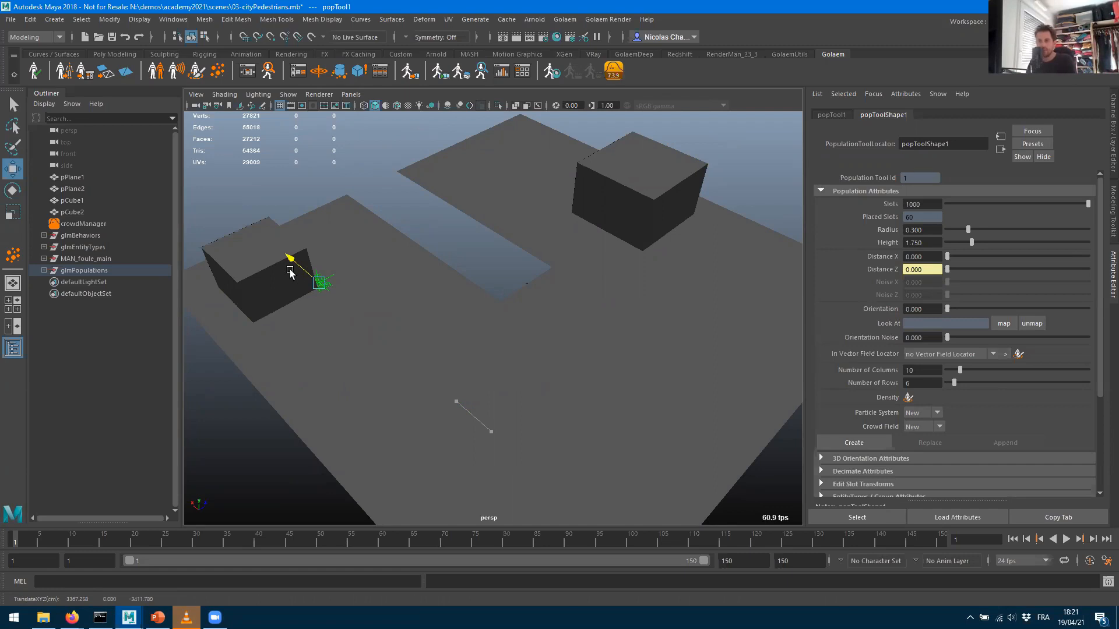
{"action": "left_click_drag", "start_coordinate": [289, 273], "coordinate": [373, 321]}
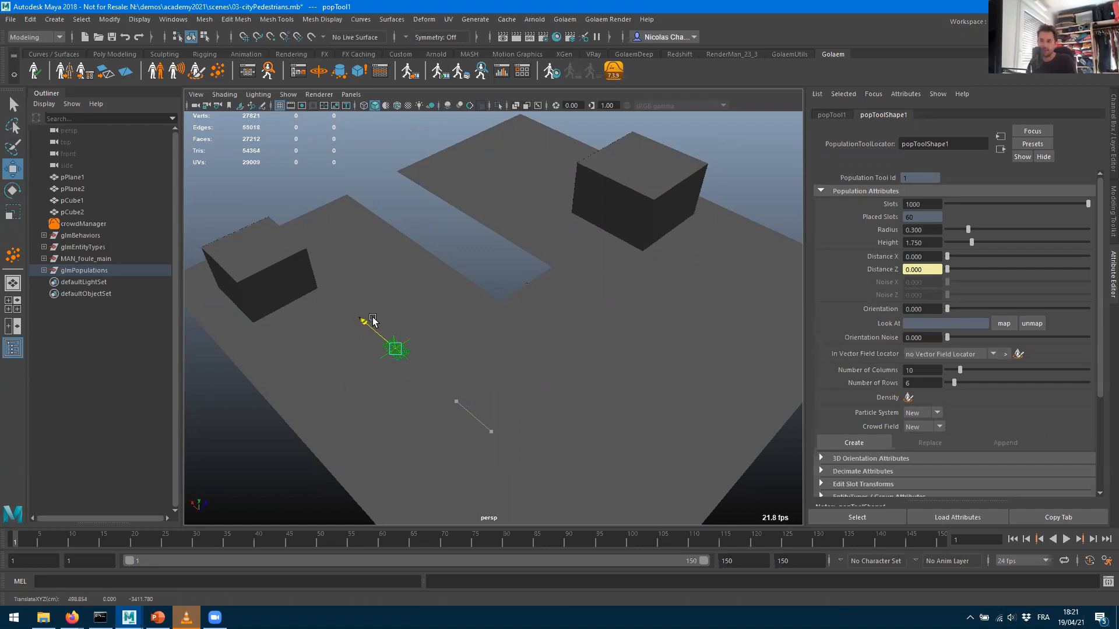
Delete the glmPopulations group with its population tool
{"action": "left_click", "coordinate": [102, 271]}
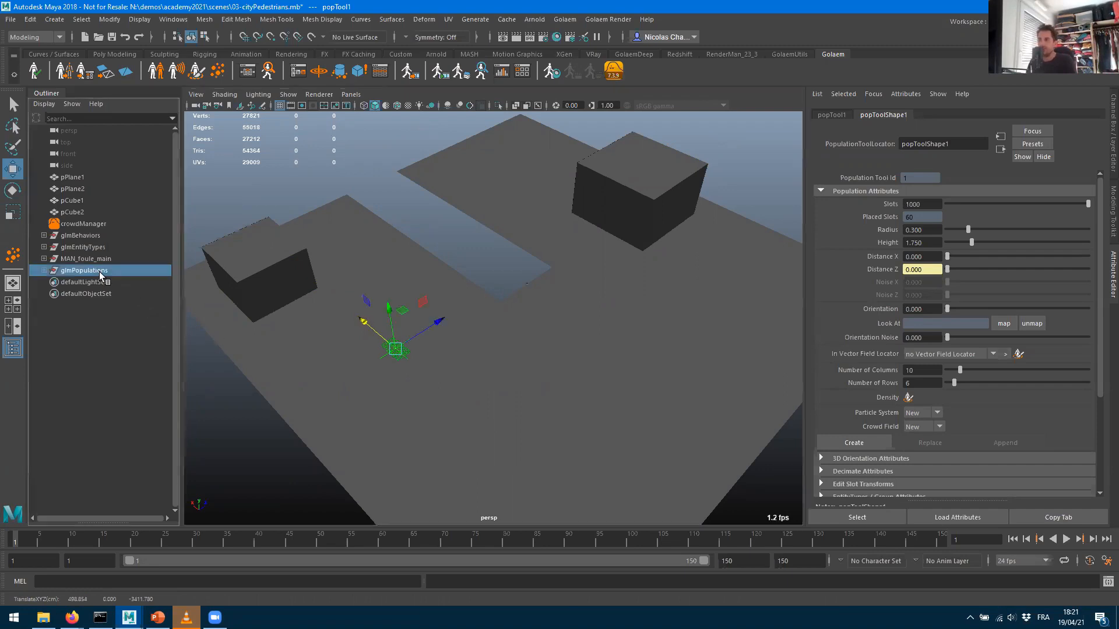
{"action": "key", "text": "Delete"}
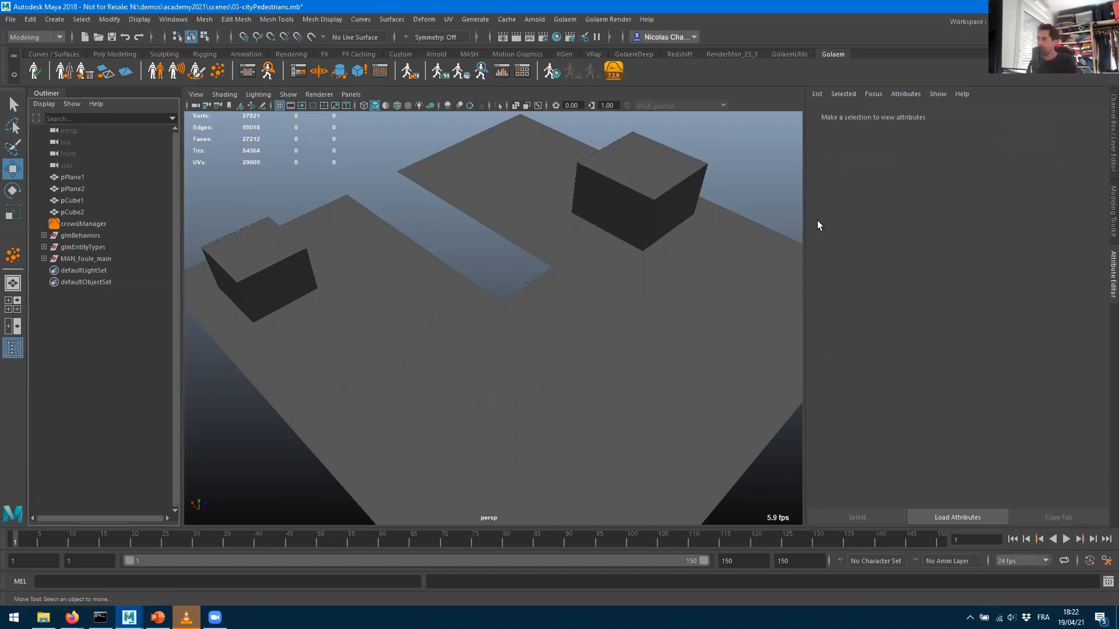
Group pPlane2, pCube1 and pCube2, and name the group Env
{"action": "left_click", "coordinate": [73, 178]}
{"action": "left_click", "coordinate": [73, 191]}
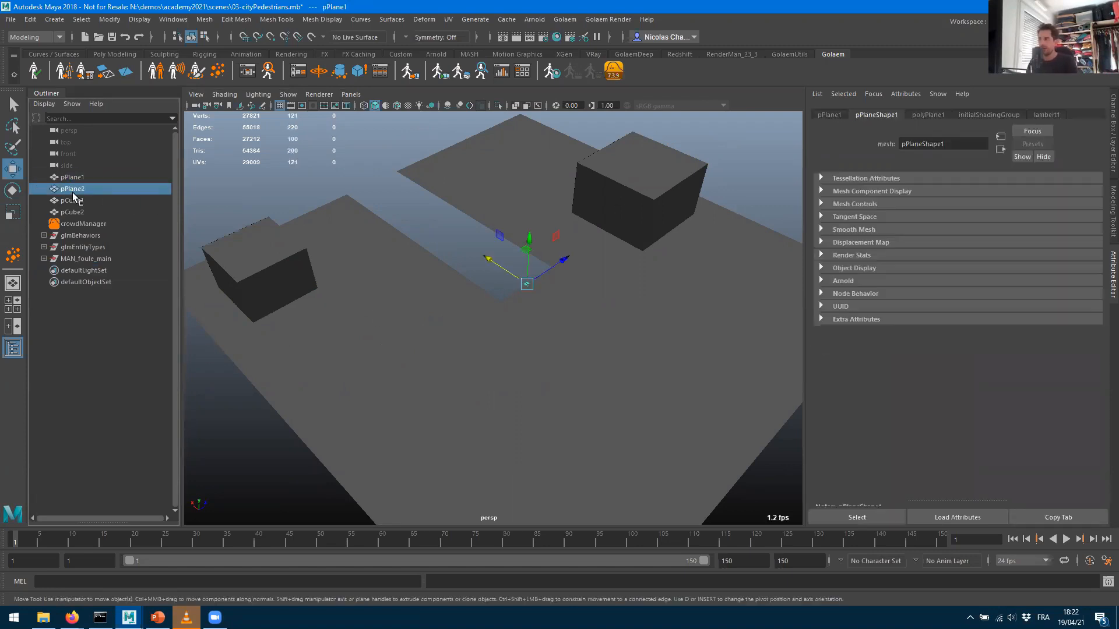
{"action": "left_click", "coordinate": [74, 201], "text": "ctrl"}
{"action": "left_click", "coordinate": [77, 212], "text": "ctrl"}
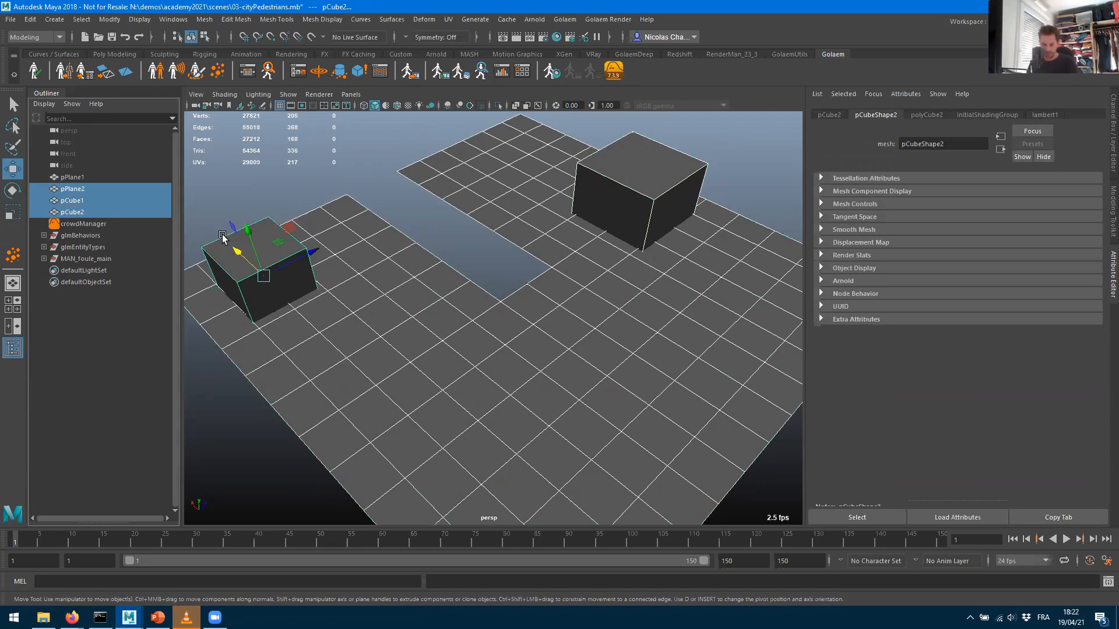
{"action": "key", "text": "ctrl+g"}
{"action": "double_click", "coordinate": [70, 236]}
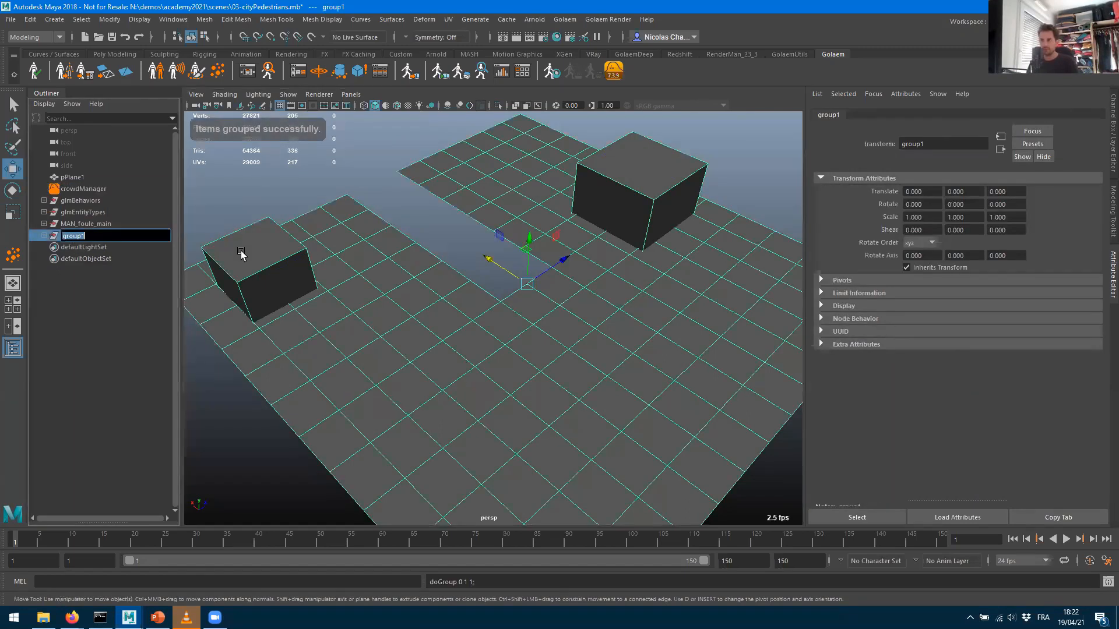
{"action": "type", "text": "Env"}
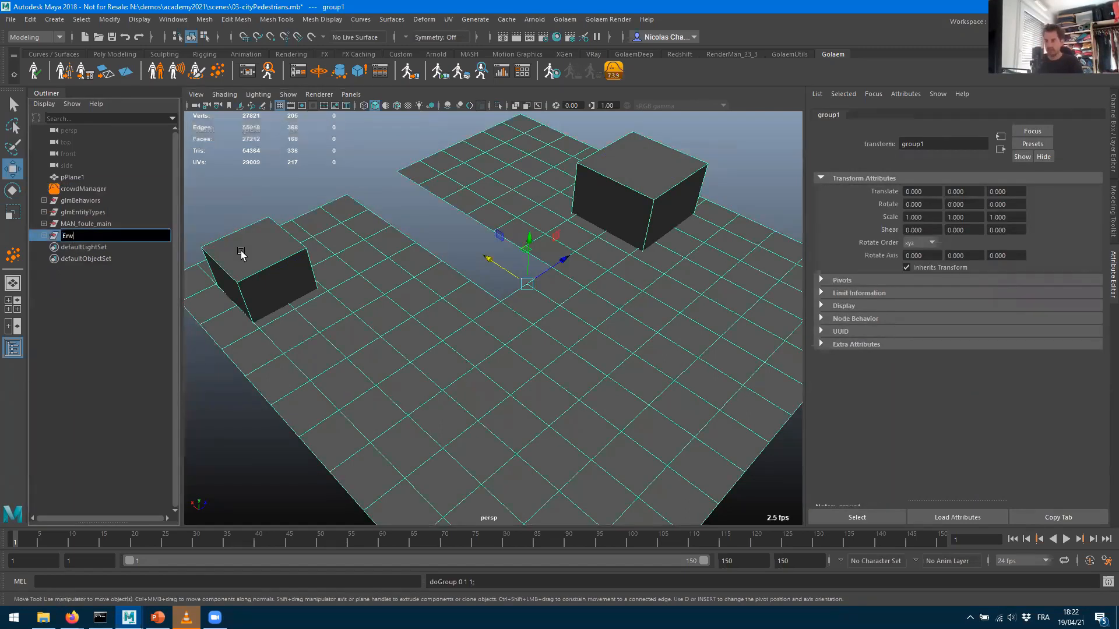
{"action": "key", "text": "Return"}
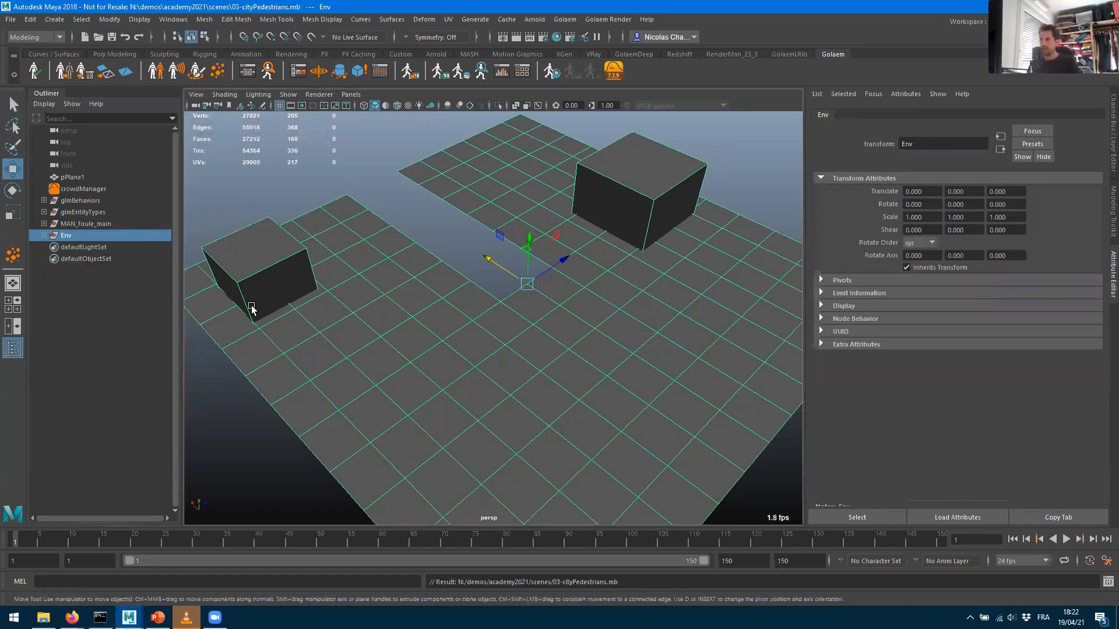
Open the NavMesh Creator for the Env group and set its crowd unit to centimeter
{"action": "left_click", "coordinate": [295, 187]}
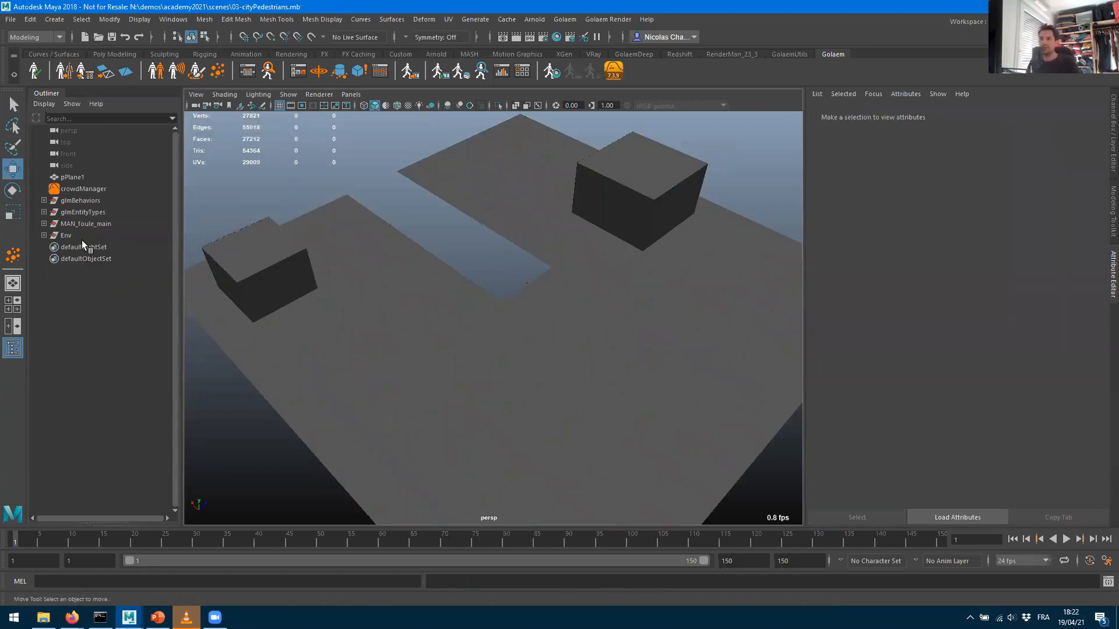
{"action": "left_click", "coordinate": [67, 236]}
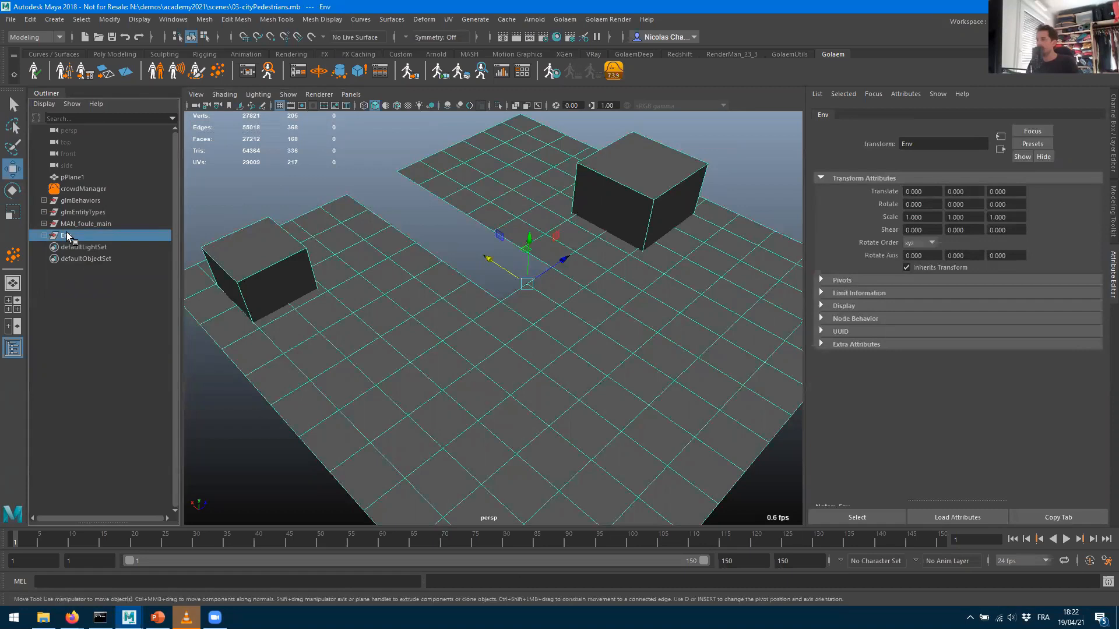
{"action": "left_click", "coordinate": [108, 77]}
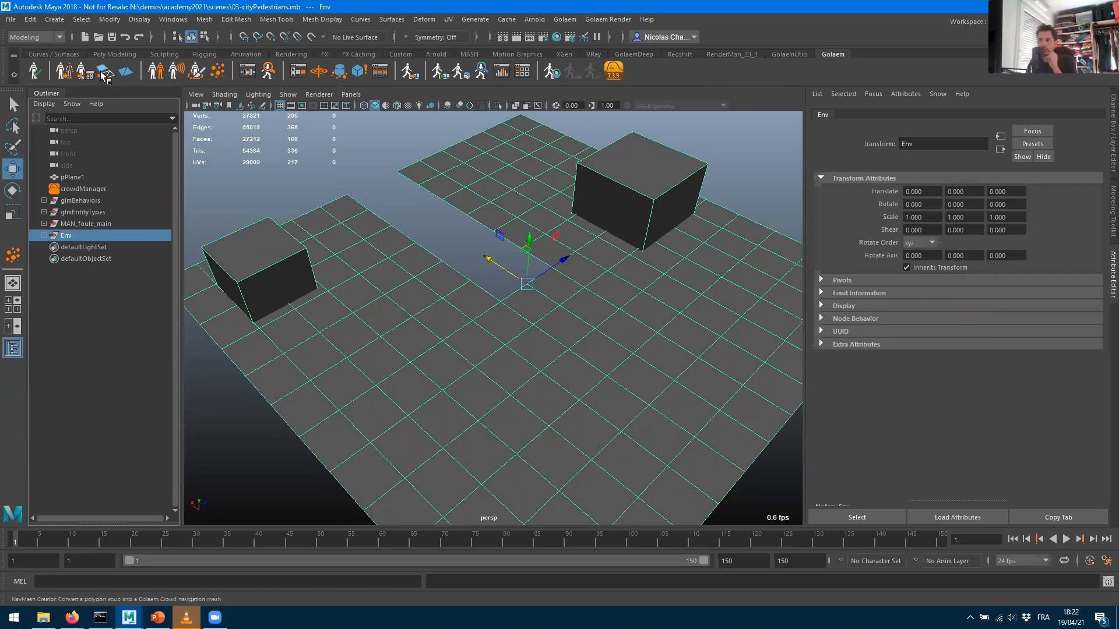
{"action": "left_click", "coordinate": [104, 73]}
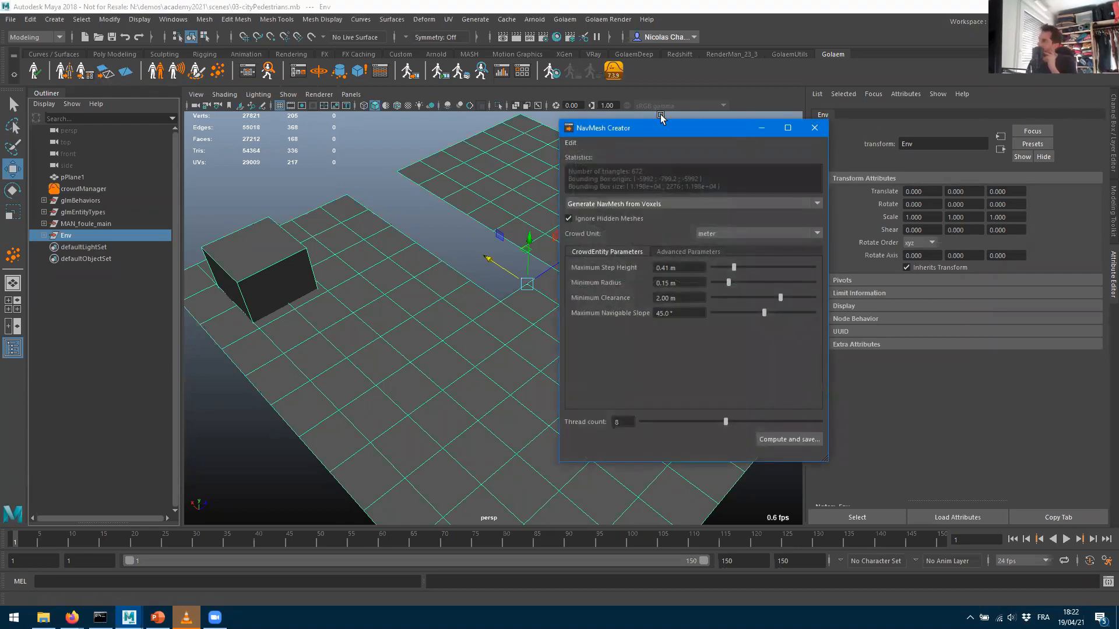
{"action": "left_click_drag", "start_coordinate": [654, 128], "coordinate": [412, 136]}
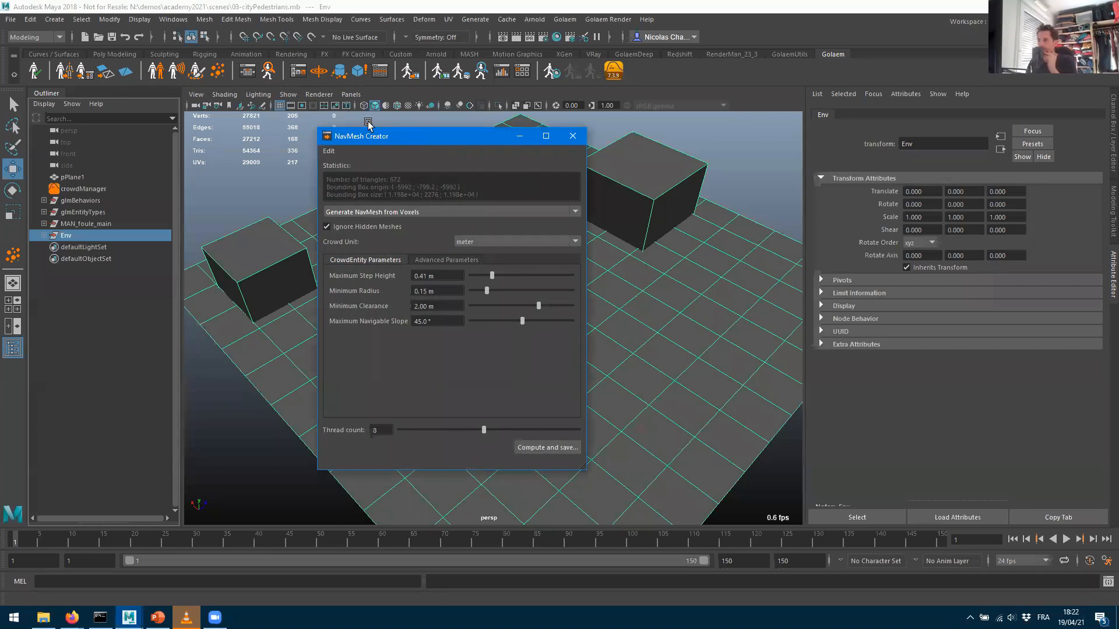
{"action": "left_click_drag", "start_coordinate": [383, 129], "coordinate": [382, 116]}
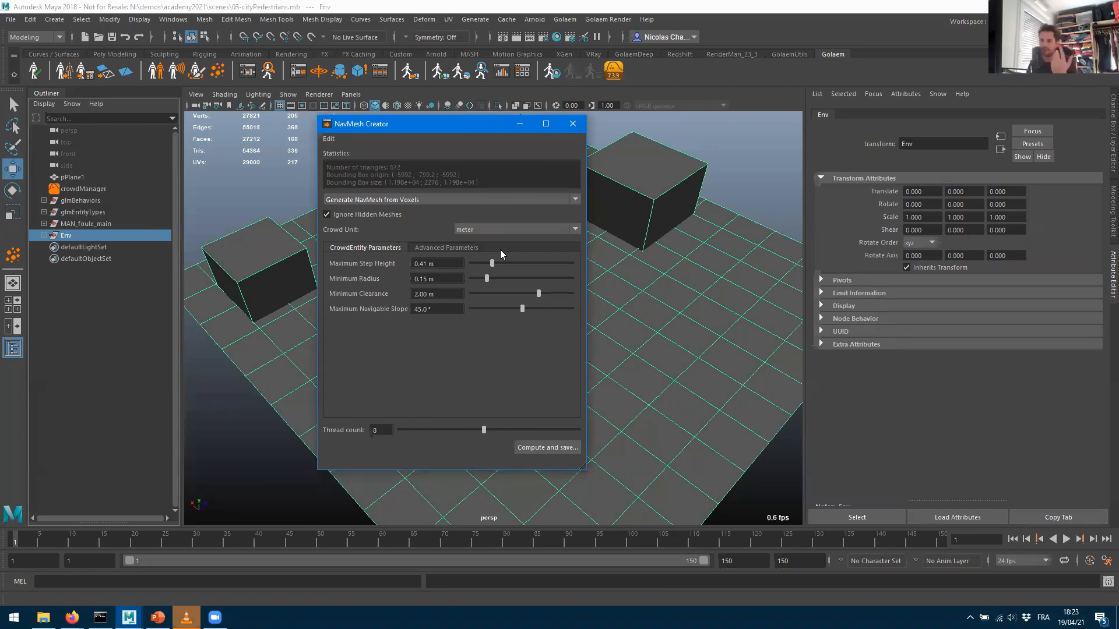
{"action": "left_click", "coordinate": [480, 231]}
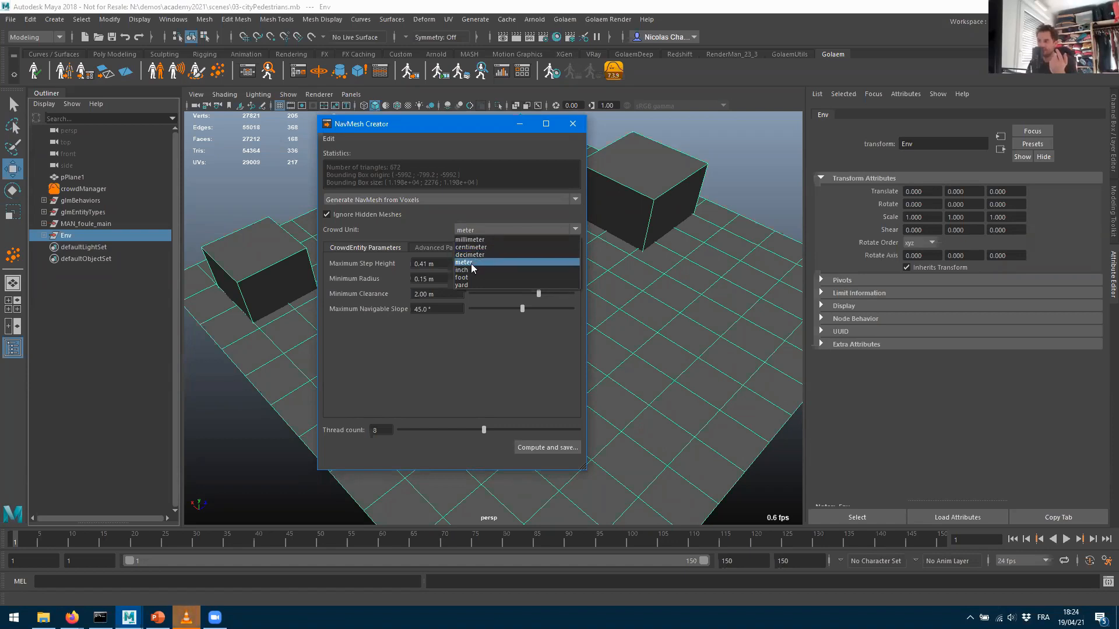
{"action": "left_click", "coordinate": [478, 247]}
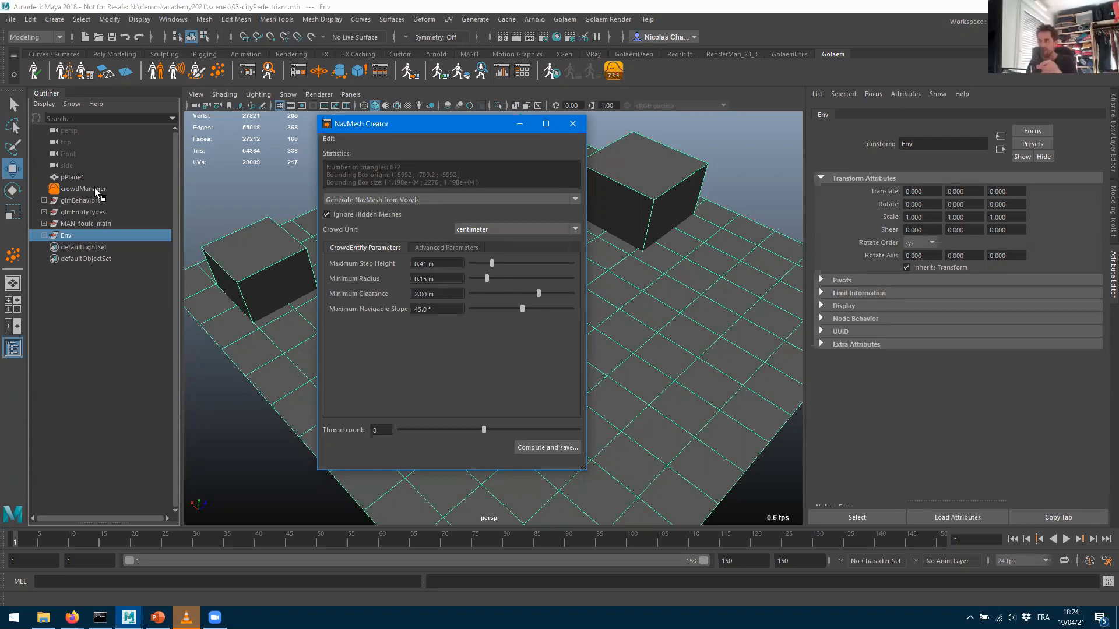
Check the crowd manager's crowd unit and review the NavMesh minimum clearance and maximum navigable slope against a side view of the environment
{"action": "left_click", "coordinate": [97, 190]}
{"action": "left_click", "coordinate": [921, 116]}
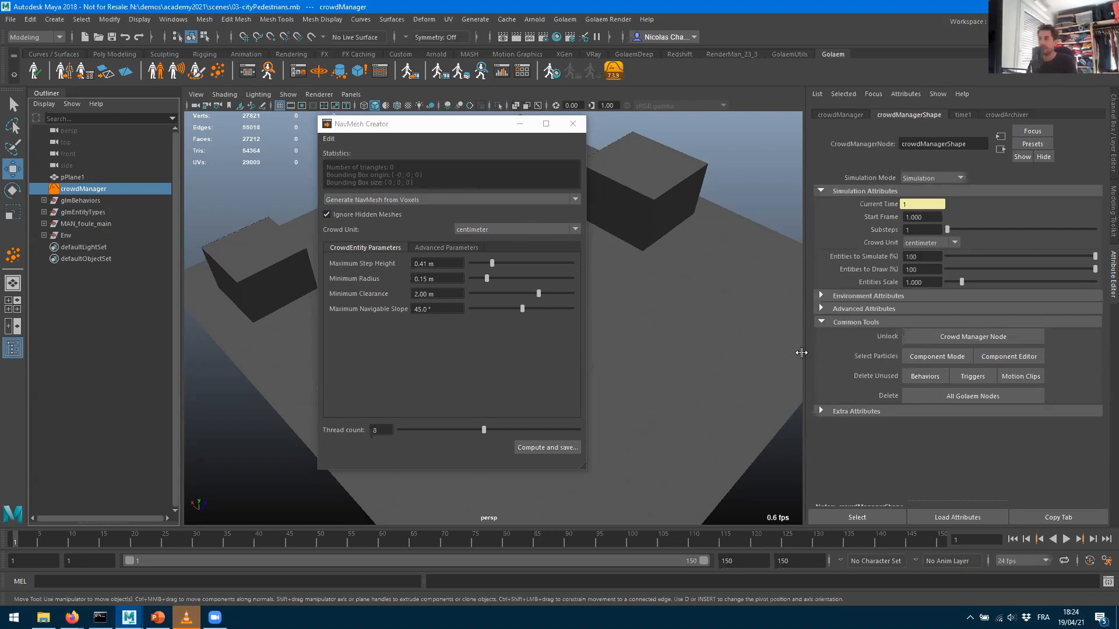
{"action": "left_click", "coordinate": [431, 125]}
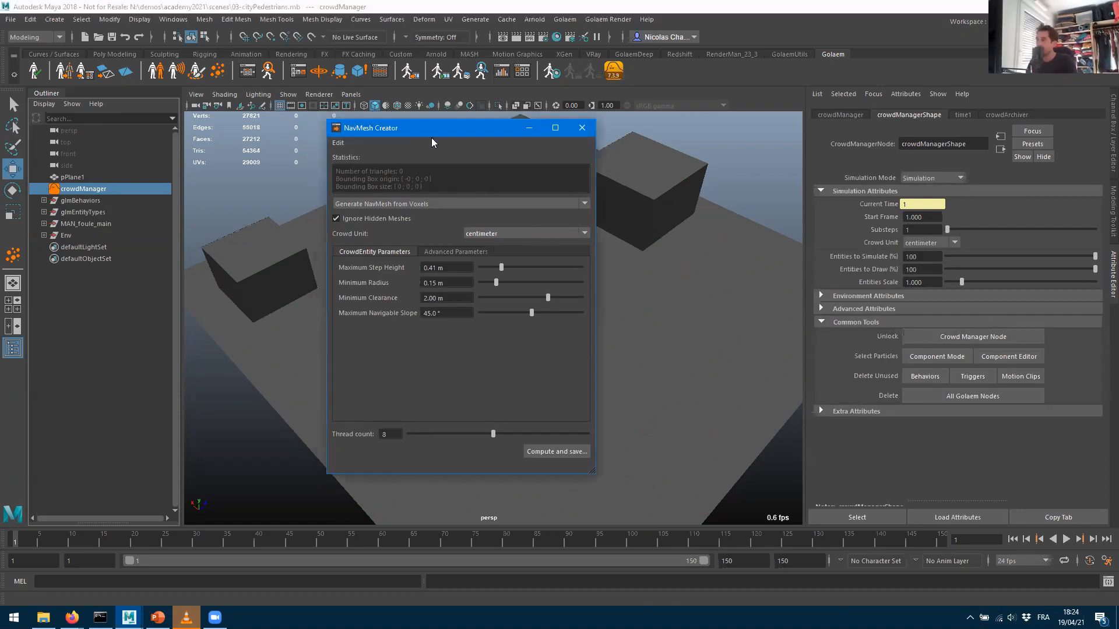
{"action": "left_click_drag", "start_coordinate": [432, 125], "coordinate": [714, 108]}
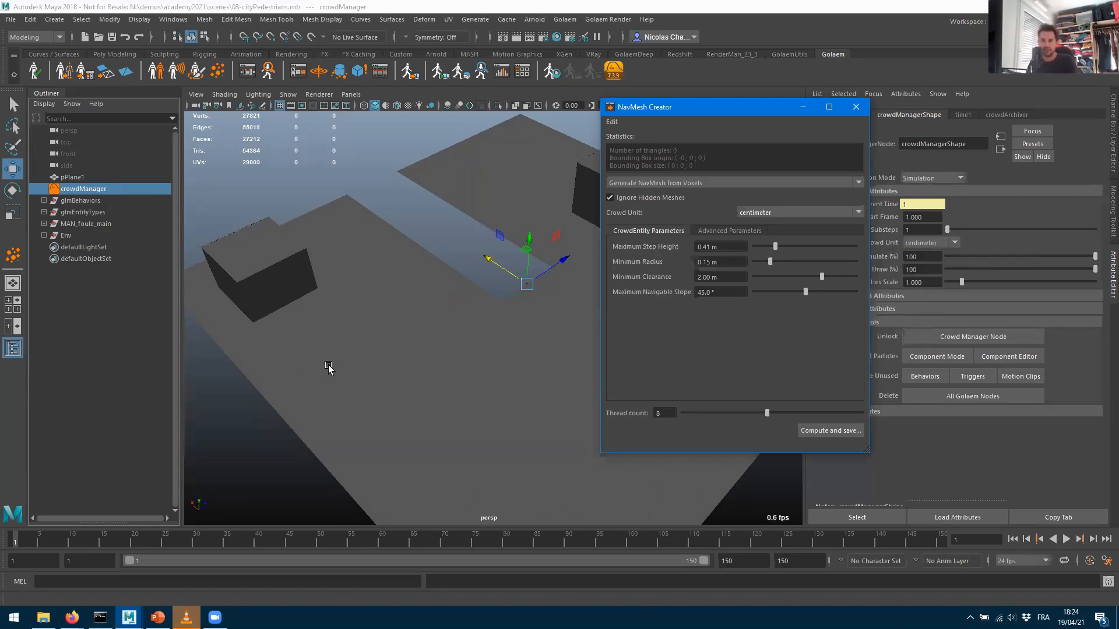
{"action": "left_click_drag", "start_coordinate": [345, 337], "coordinate": [316, 309], "text": "alt"}
{"action": "middle_click_drag", "start_coordinate": [307, 319], "coordinate": [411, 348], "text": "alt"}
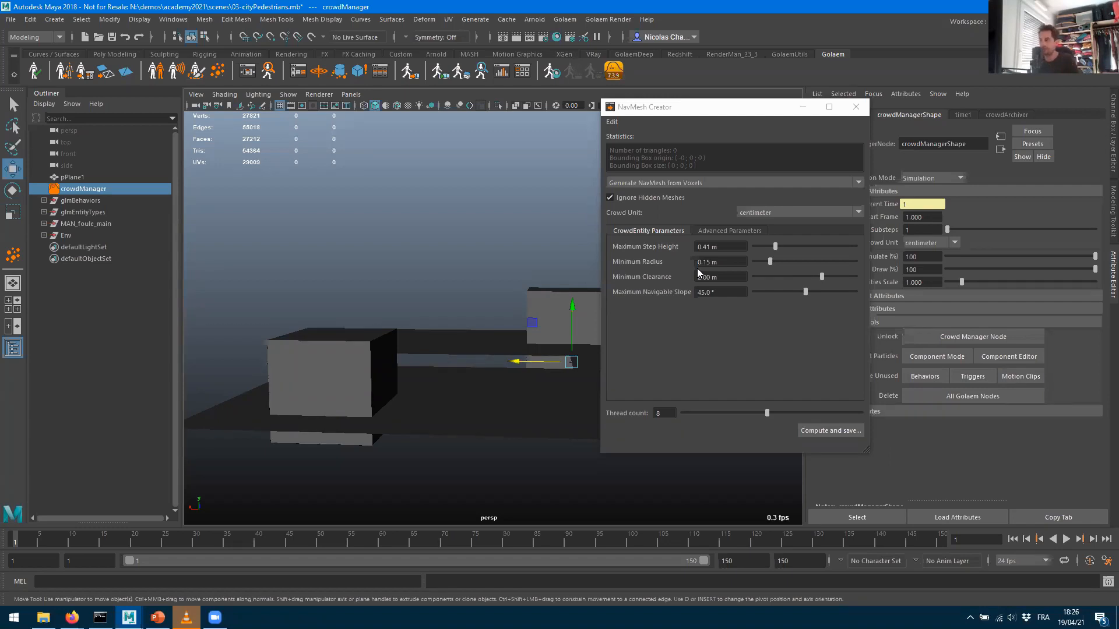
{"action": "left_click", "coordinate": [725, 277]}
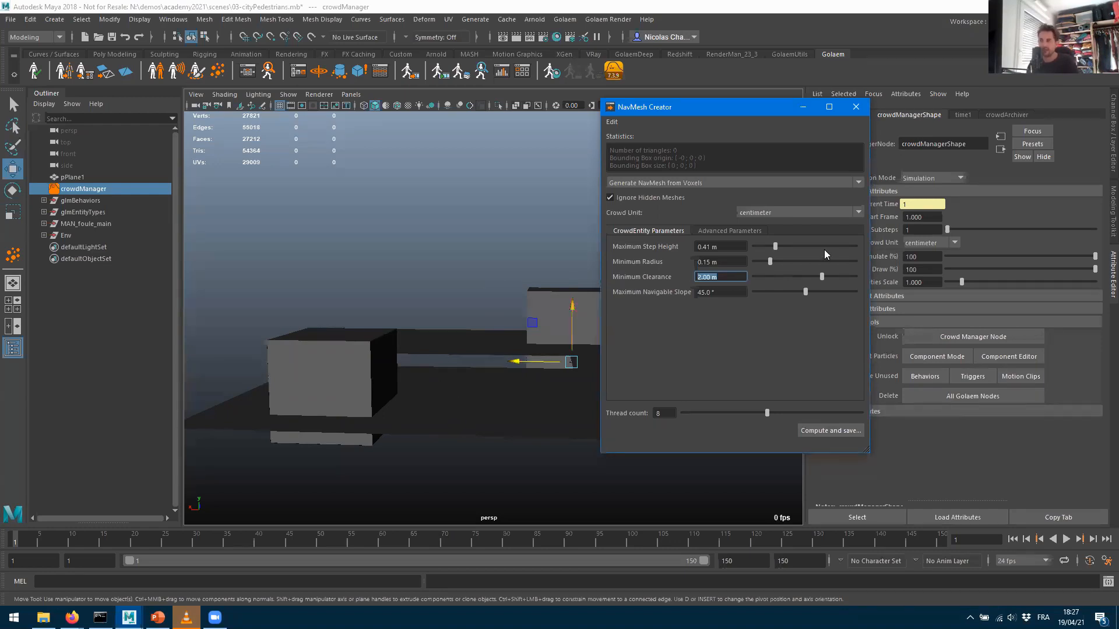
{"action": "key", "text": "Tab"}
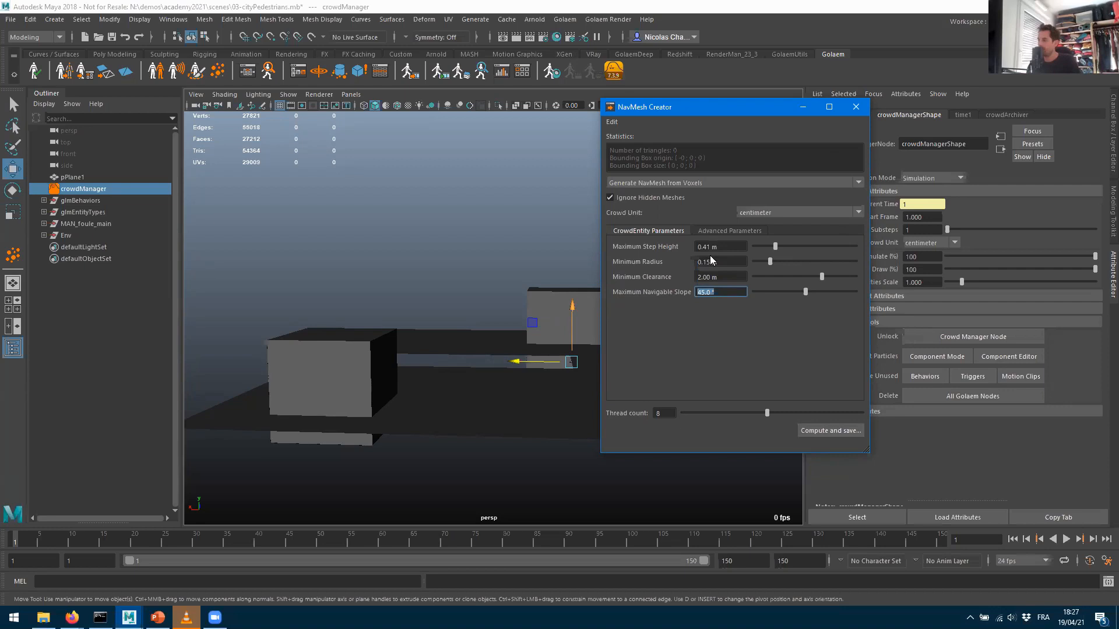
{"action": "left_click", "coordinate": [722, 293]}
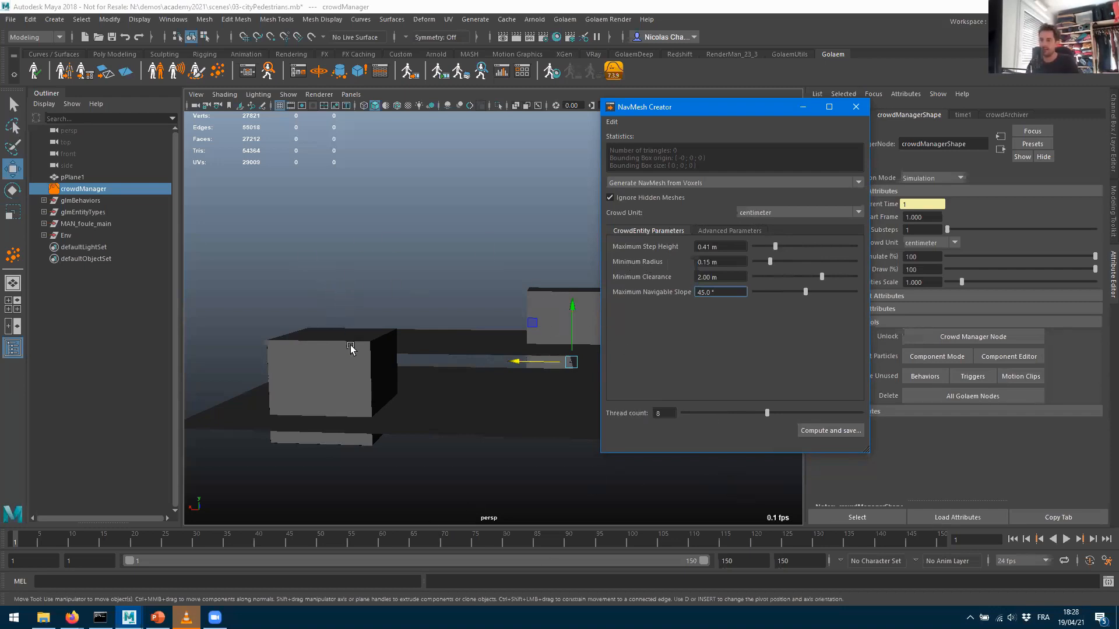
Start computing the Env group's NavMesh and create and open an environments folder inside the project's golaem folder for saving it
{"action": "left_click", "coordinate": [825, 430]}
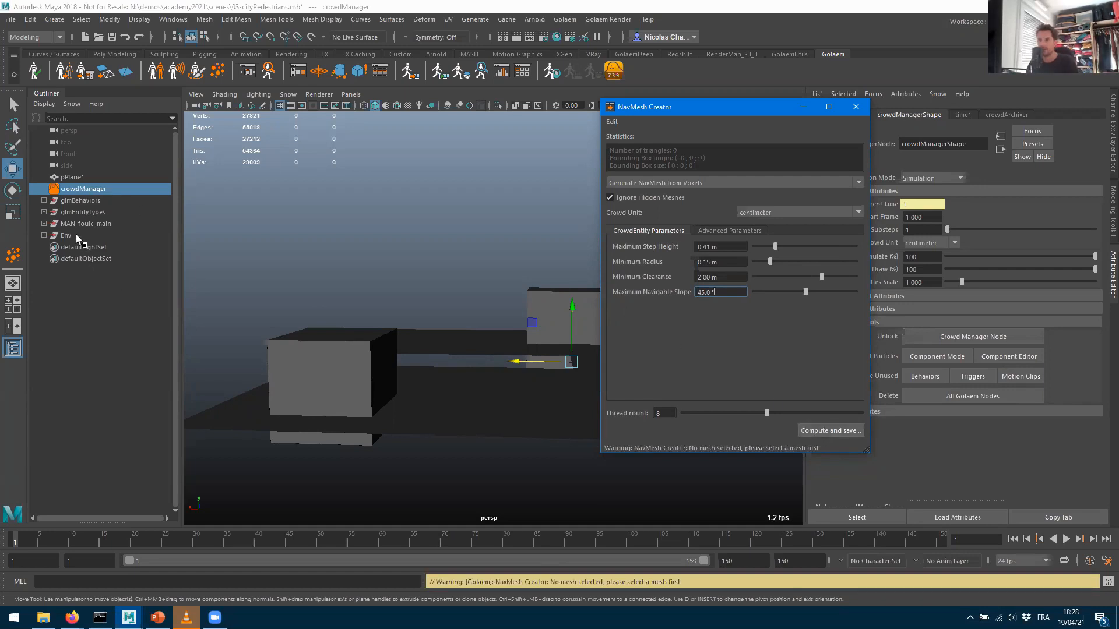
{"action": "left_click", "coordinate": [77, 235]}
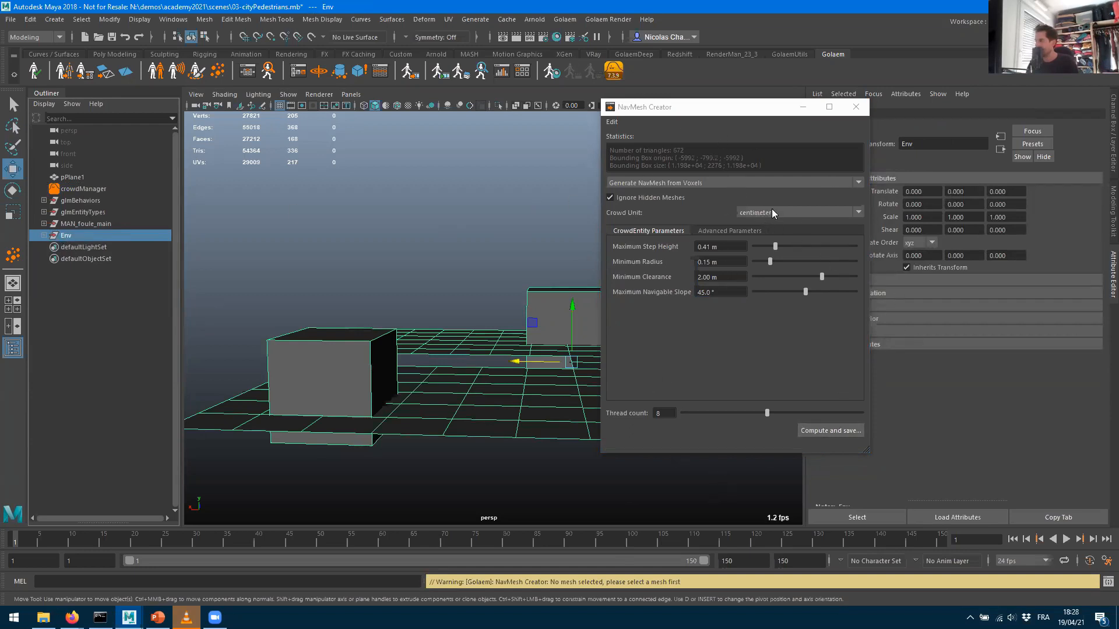
{"action": "left_click", "coordinate": [823, 432]}
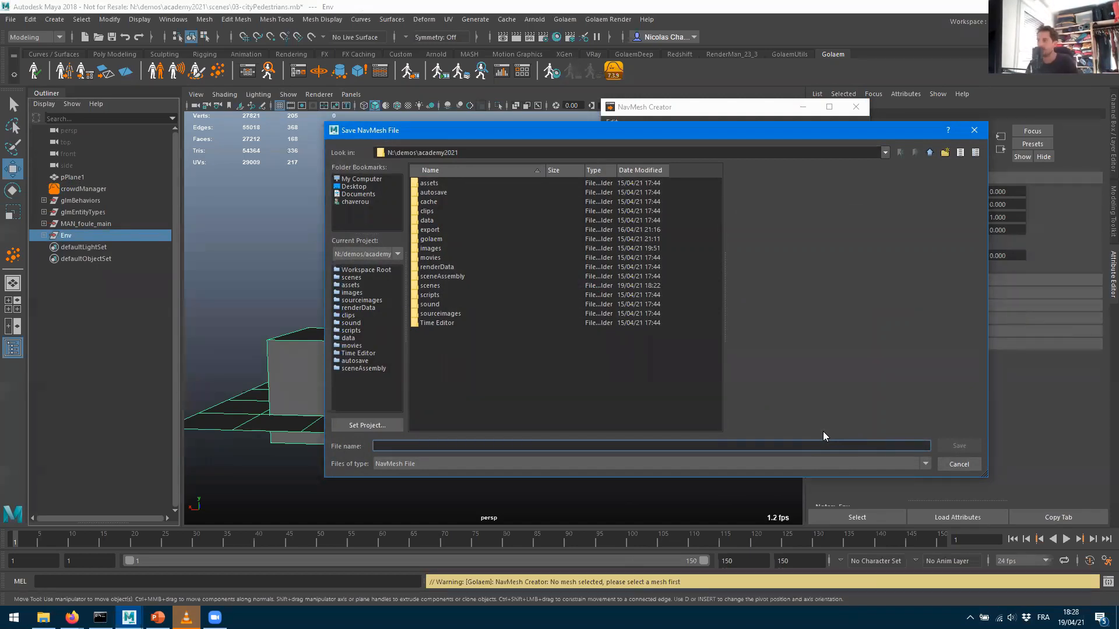
{"action": "double_click", "coordinate": [430, 239]}
{"action": "right_click", "coordinate": [521, 251]}
{"action": "left_click", "coordinate": [521, 273]}
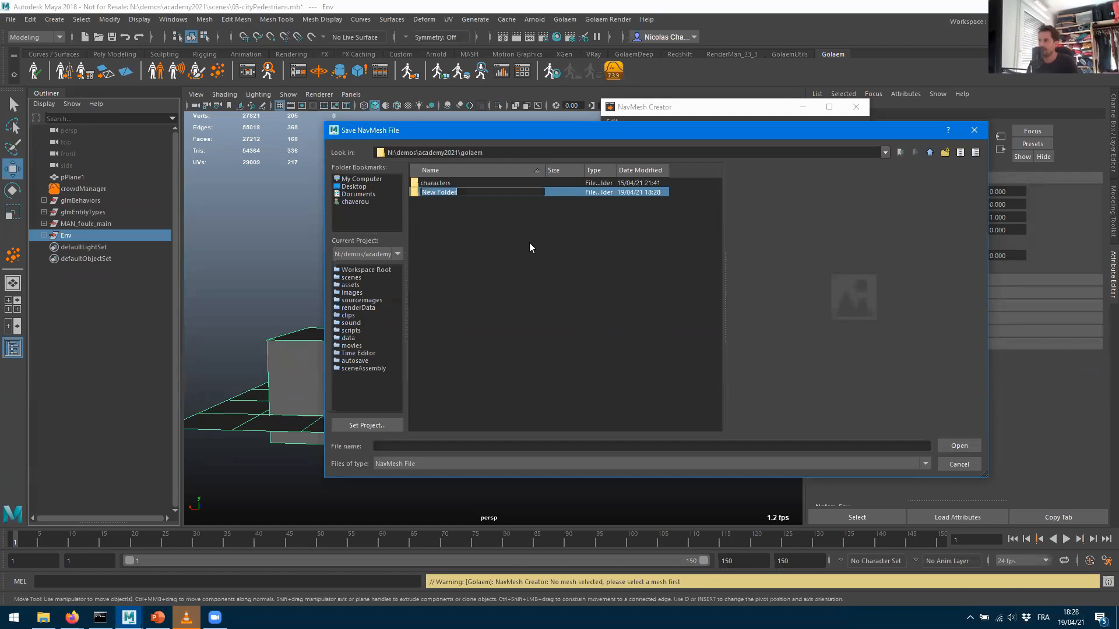
{"action": "type", "text": "environments"}
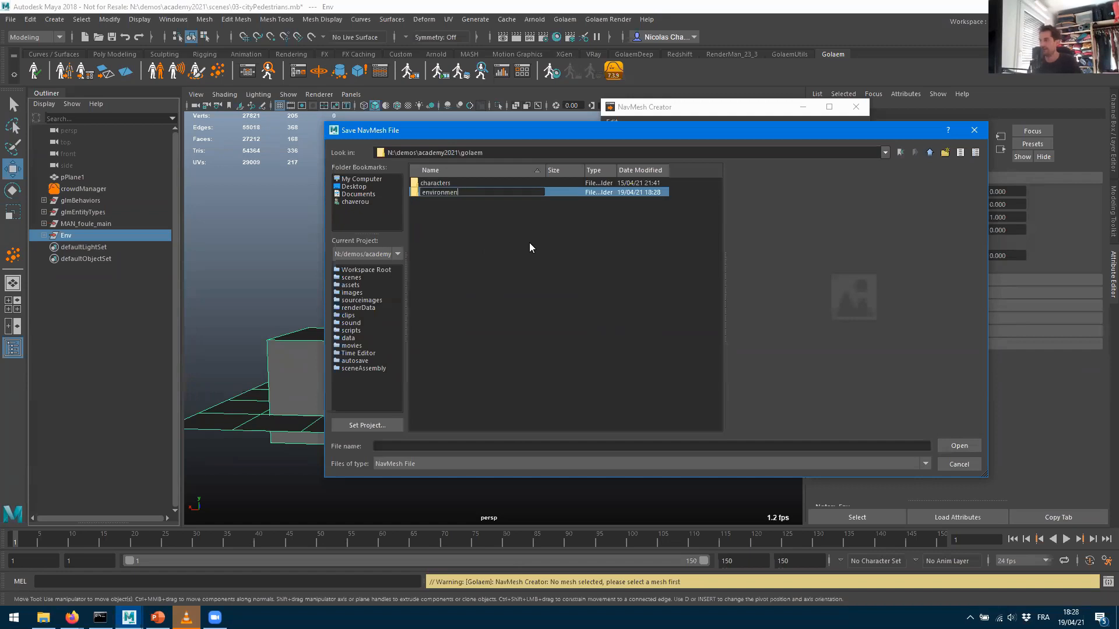
{"action": "key", "text": "Return"}
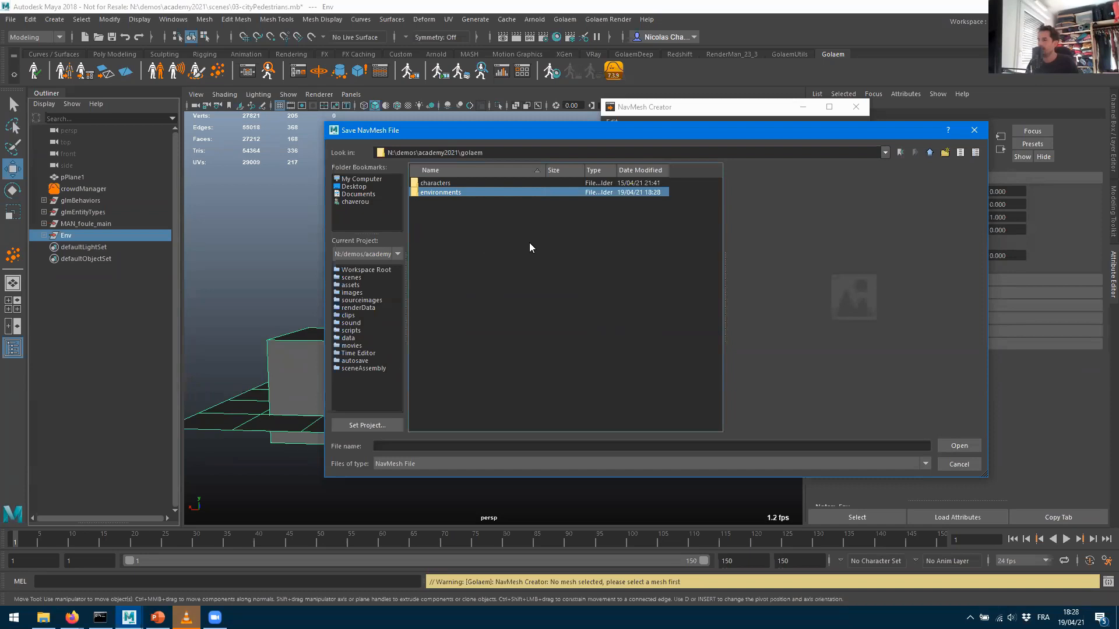
{"action": "key", "text": "Return"}
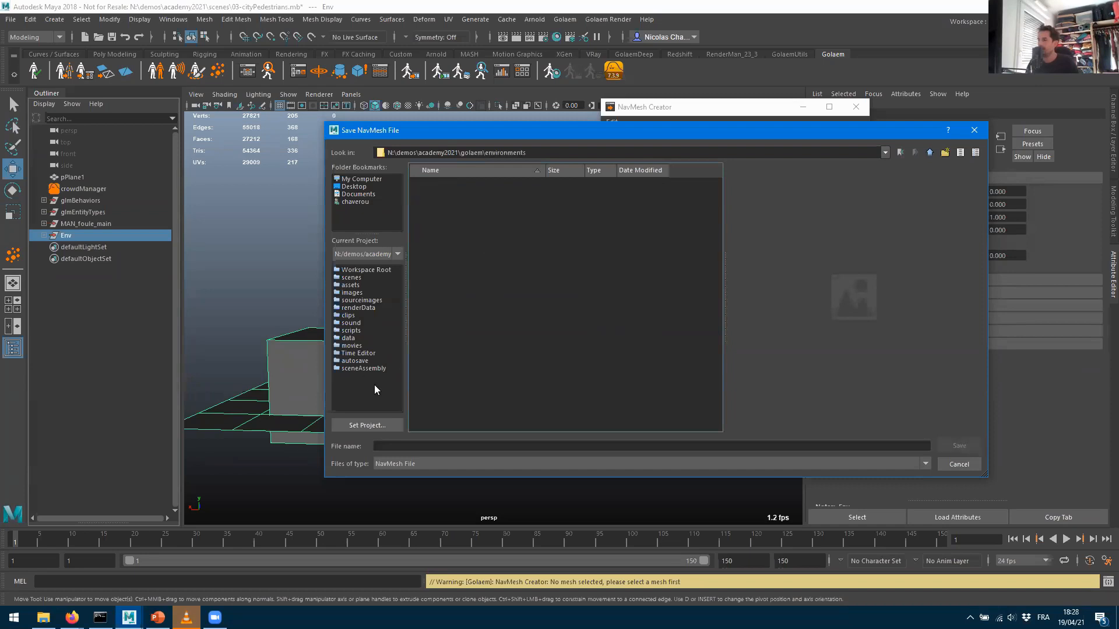
Save the computed NavMesh as cityNavMeshHumans in the environments folder
{"action": "left_click", "coordinate": [477, 447]}
{"action": "type", "text": "cityNavMeshHumans"}
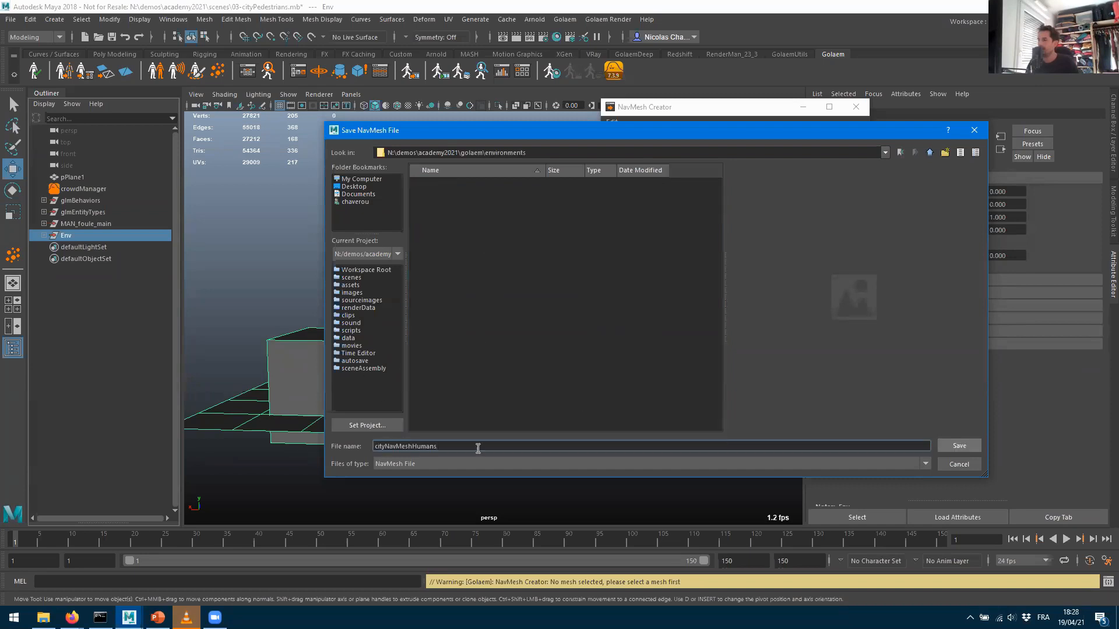
{"action": "key", "text": "Return"}
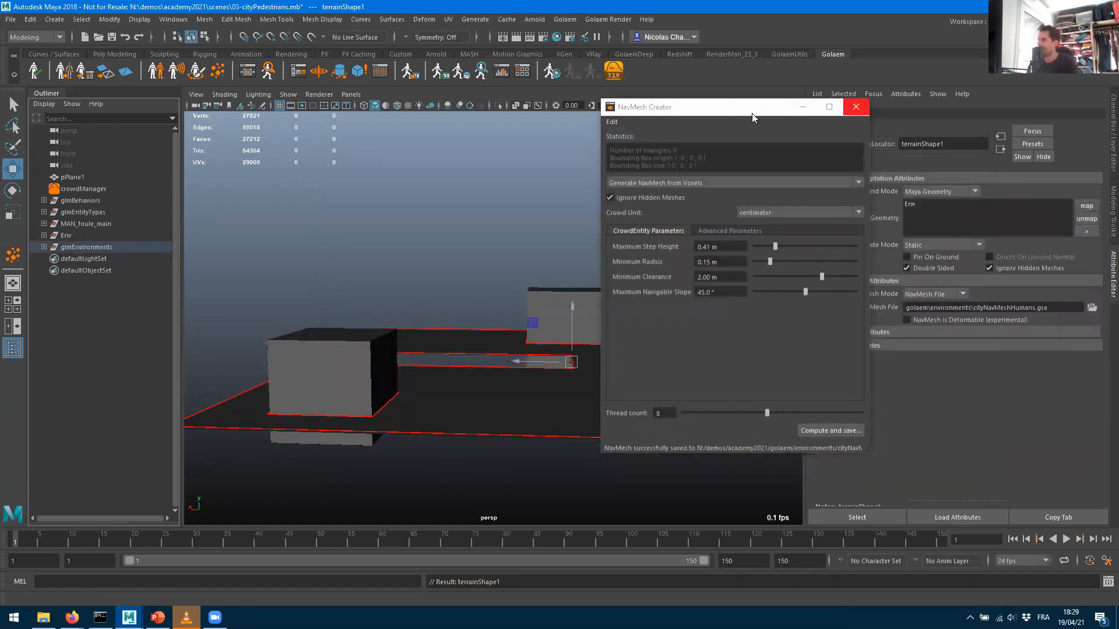
Inspect the NavMesh borders around the road gap and the two buildings from several angles, and close the NavMesh Creator
{"action": "left_click_drag", "start_coordinate": [751, 113], "coordinate": [961, 126]}
{"action": "left_click_drag", "start_coordinate": [584, 353], "coordinate": [446, 239], "text": "alt"}
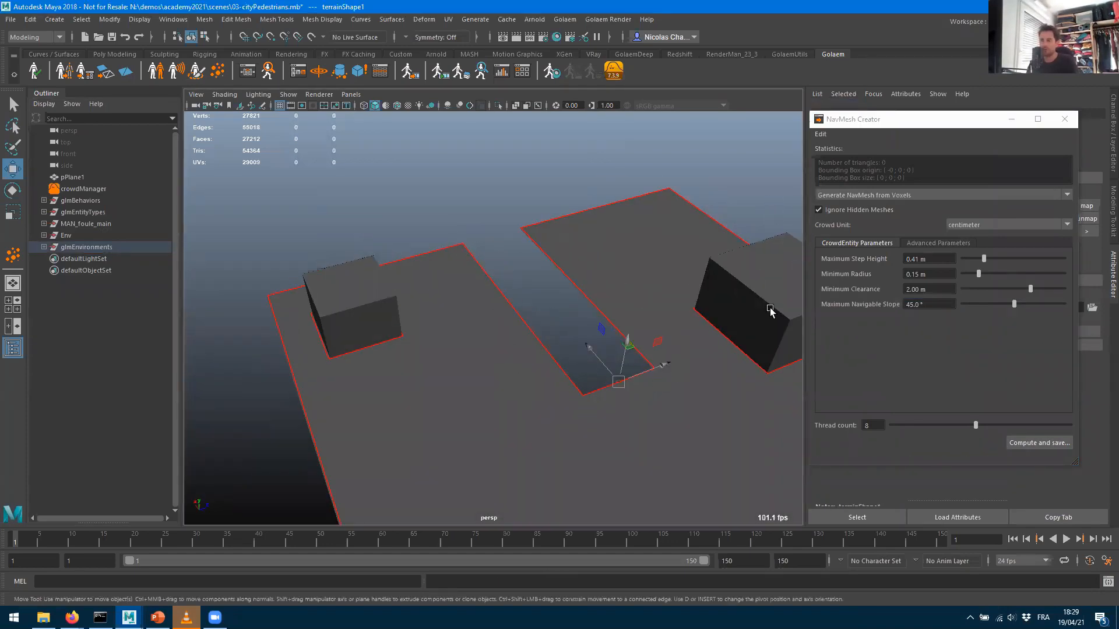
{"action": "left_click_drag", "start_coordinate": [529, 390], "coordinate": [507, 265], "text": "alt"}
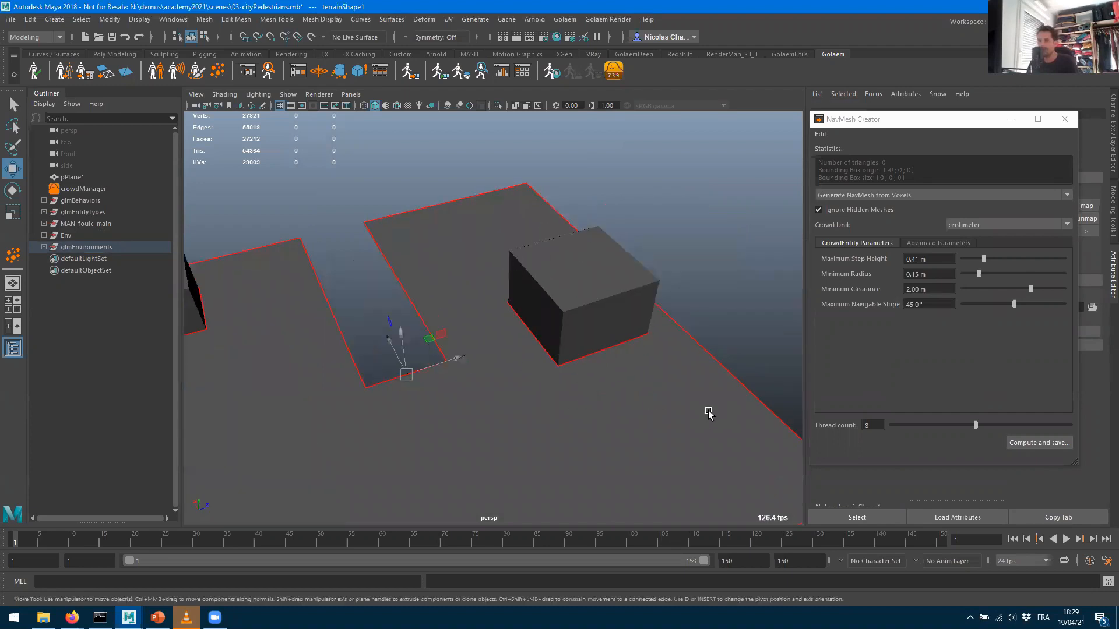
{"action": "left_click_drag", "start_coordinate": [668, 399], "coordinate": [284, 312], "text": "alt"}
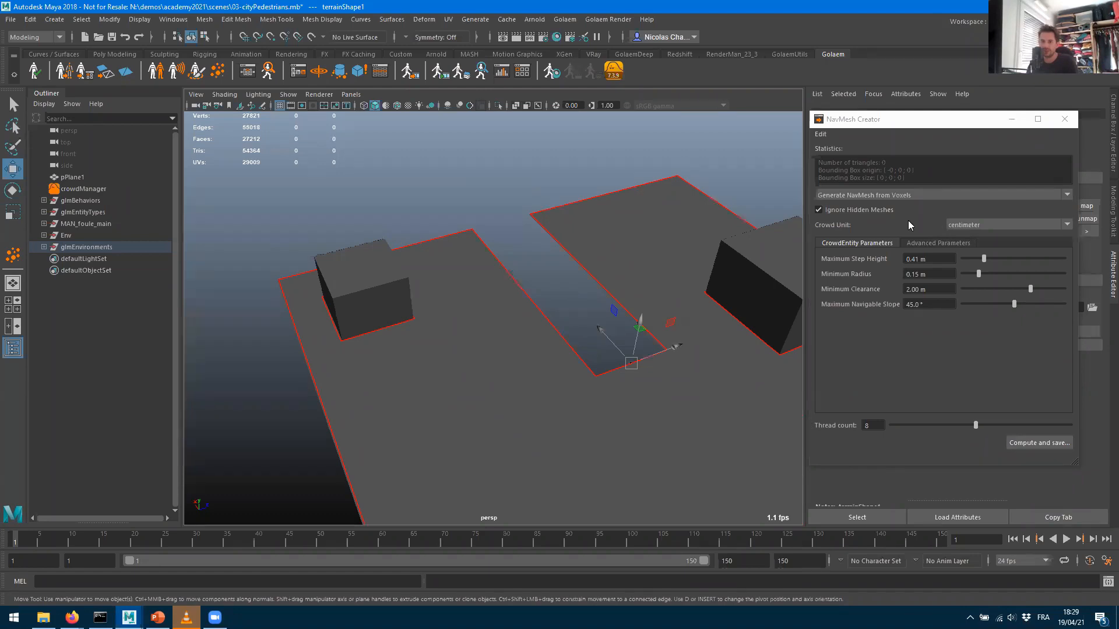
{"action": "left_click", "coordinate": [1064, 119]}
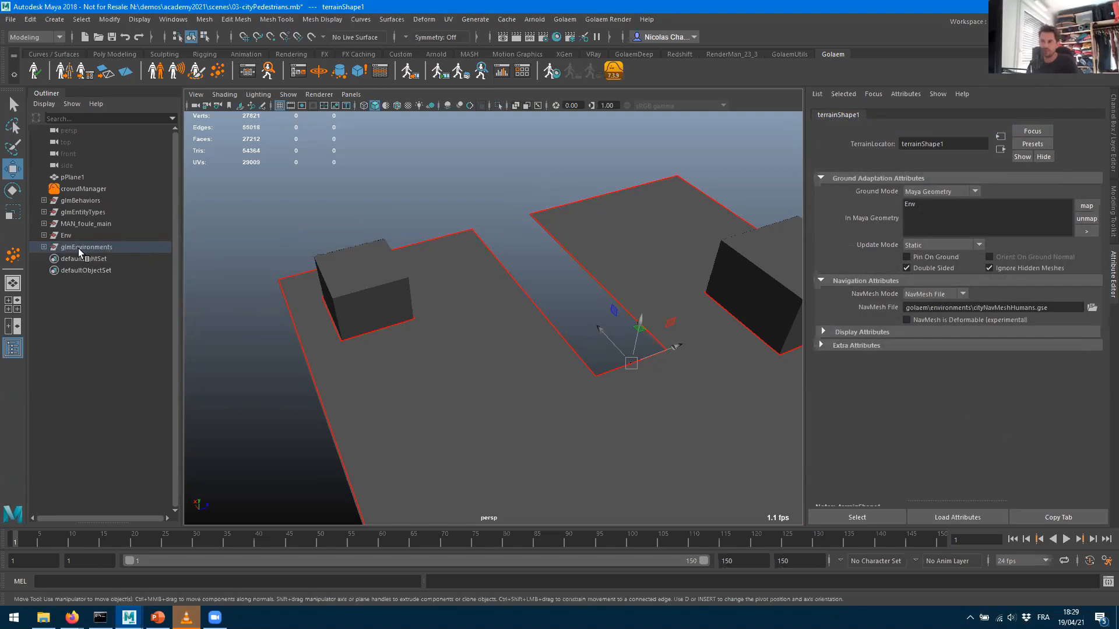
Select terrain1 in the glmEnvironments group, review its ground adaptation and navigation attributes, and inspect the NavMesh edges along the road gap up close
{"action": "left_click", "coordinate": [44, 247]}
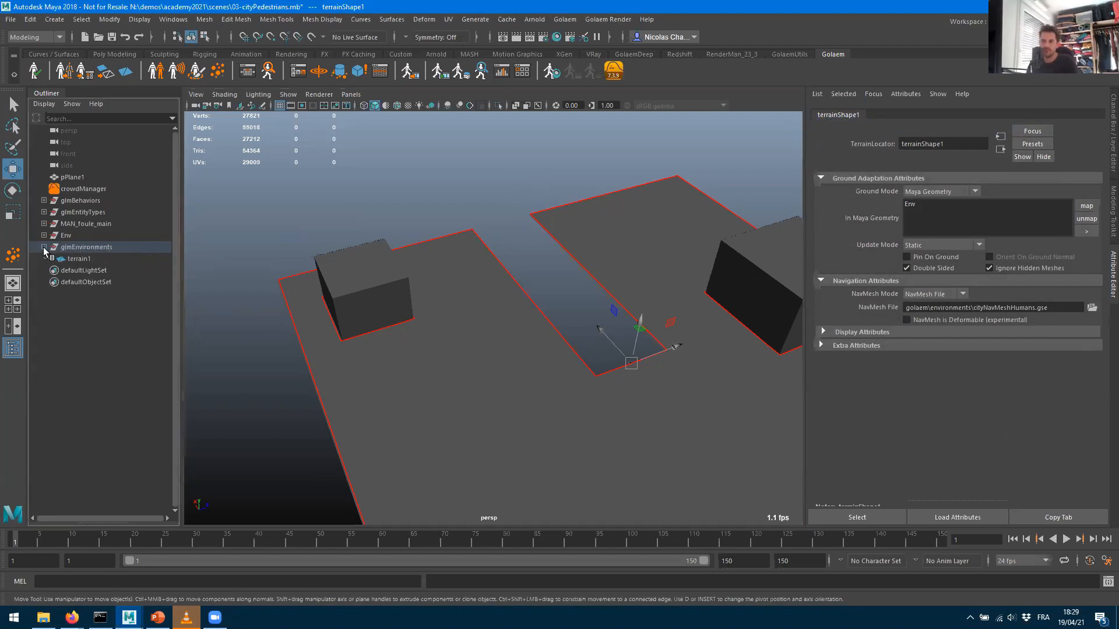
{"action": "left_click", "coordinate": [78, 259]}
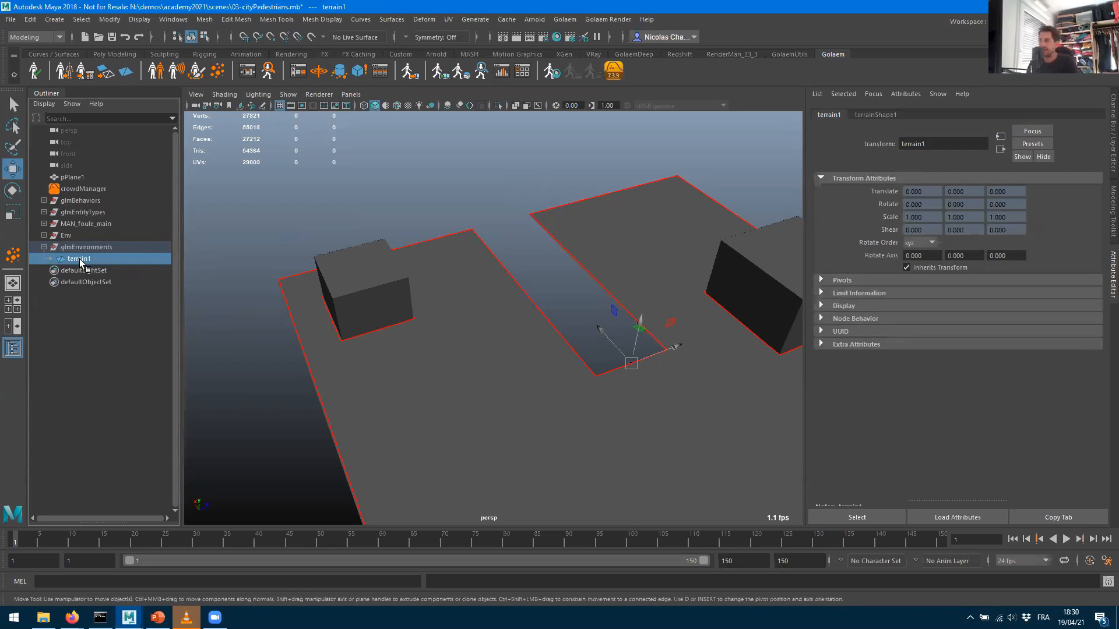
{"action": "left_click", "coordinate": [862, 115]}
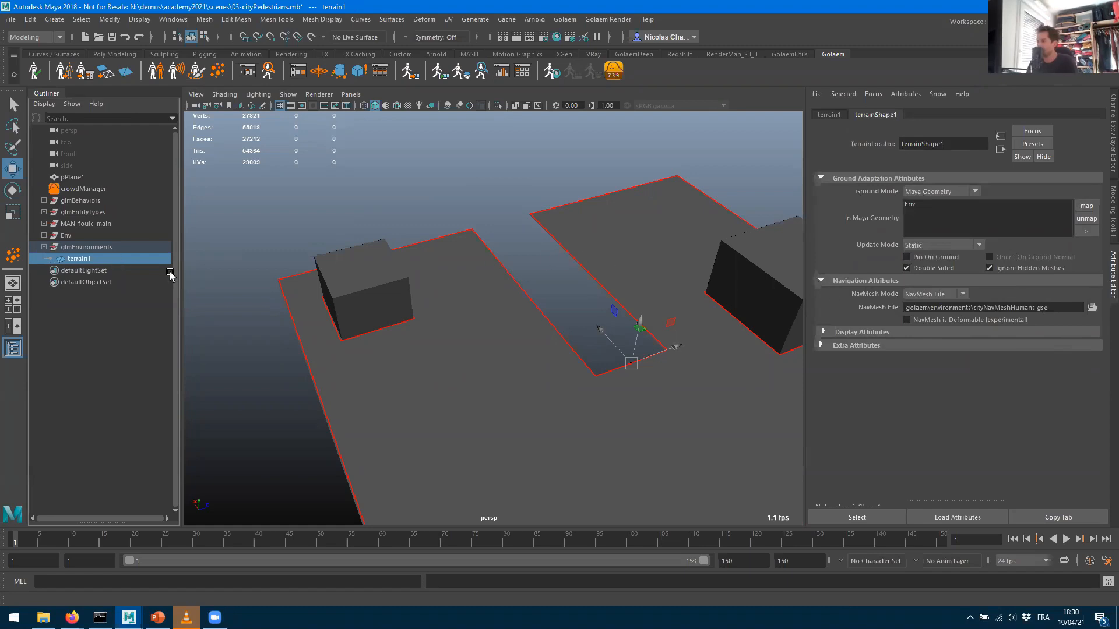
{"action": "left_click_drag", "start_coordinate": [660, 274], "coordinate": [528, 287], "text": "alt"}
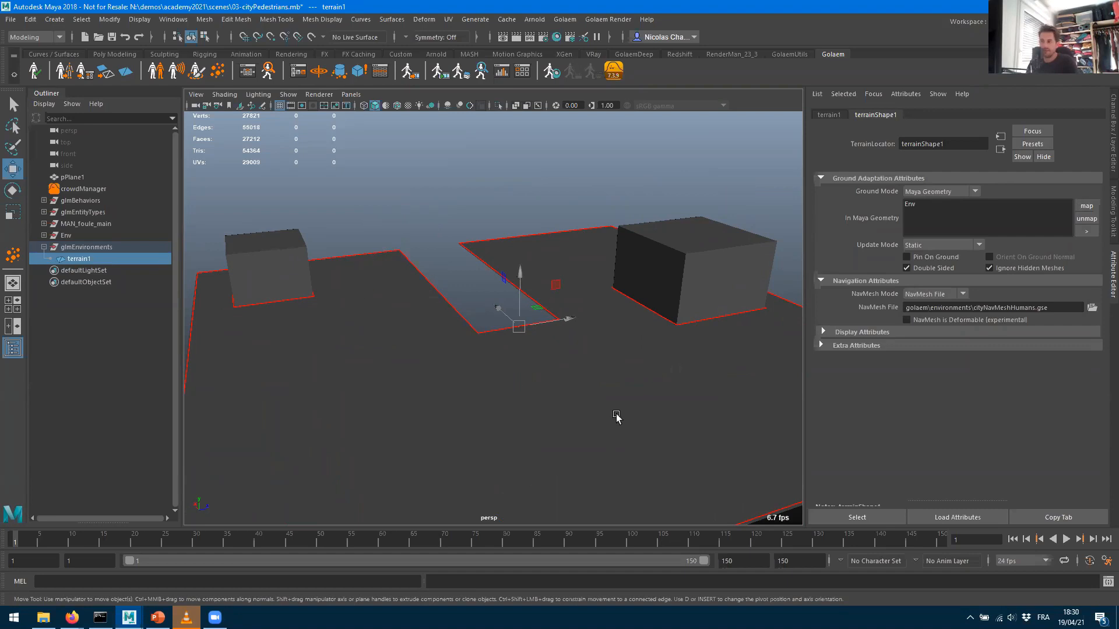
{"action": "right_click_drag", "start_coordinate": [428, 357], "coordinate": [748, 362], "text": "alt"}
{"action": "left_click_drag", "start_coordinate": [459, 389], "coordinate": [534, 362], "text": "alt"}
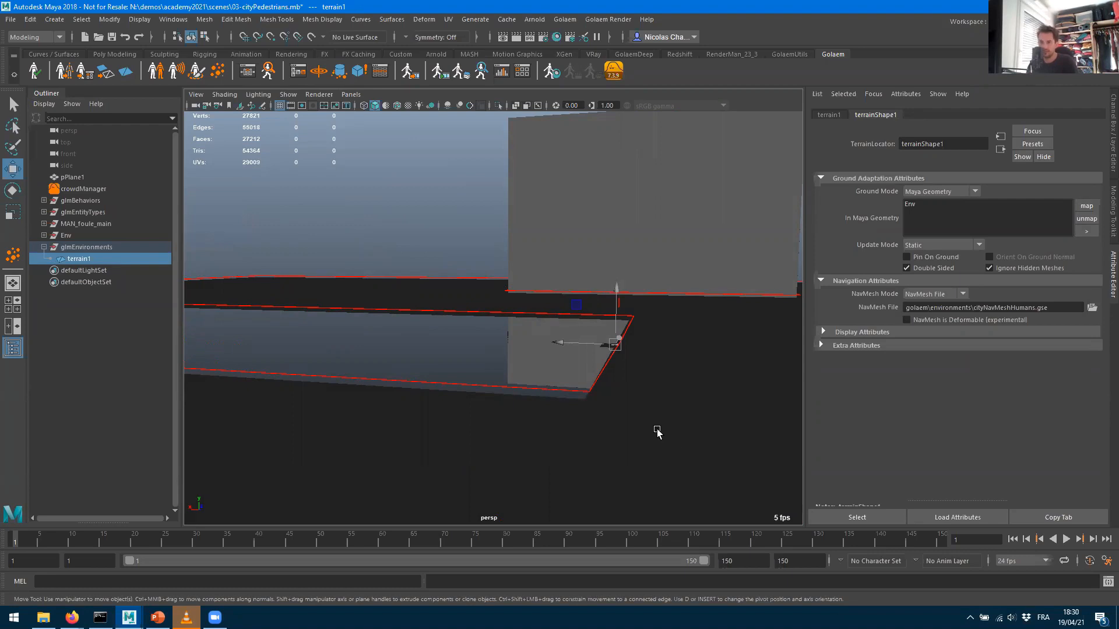
{"action": "left_click_drag", "start_coordinate": [627, 341], "coordinate": [592, 364], "text": "alt"}
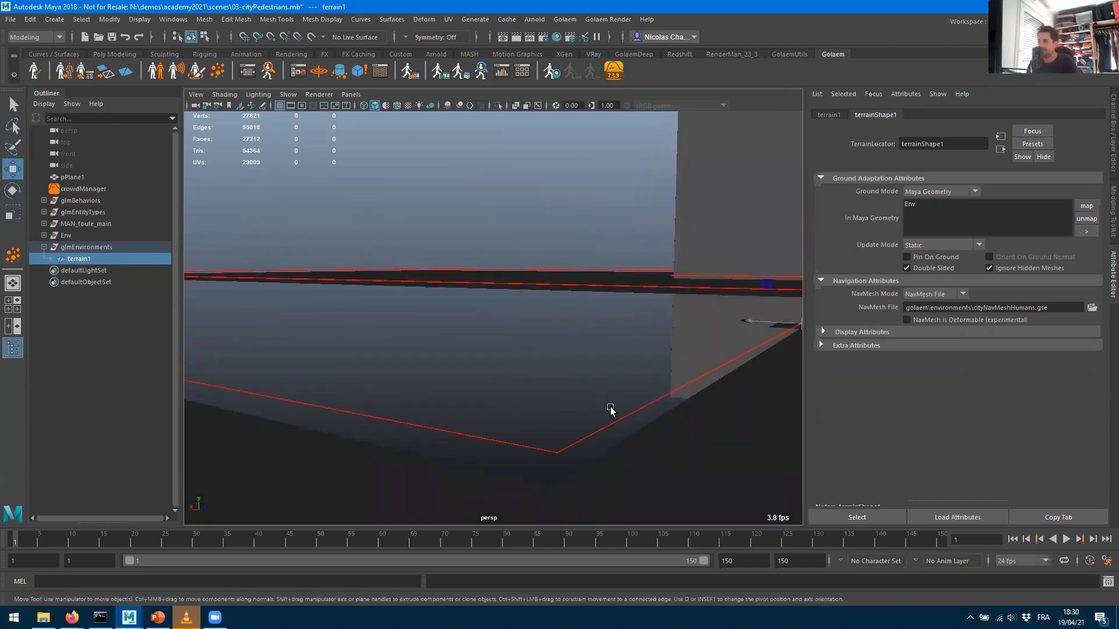
{"action": "left_click_drag", "start_coordinate": [640, 436], "coordinate": [613, 453], "text": "alt"}
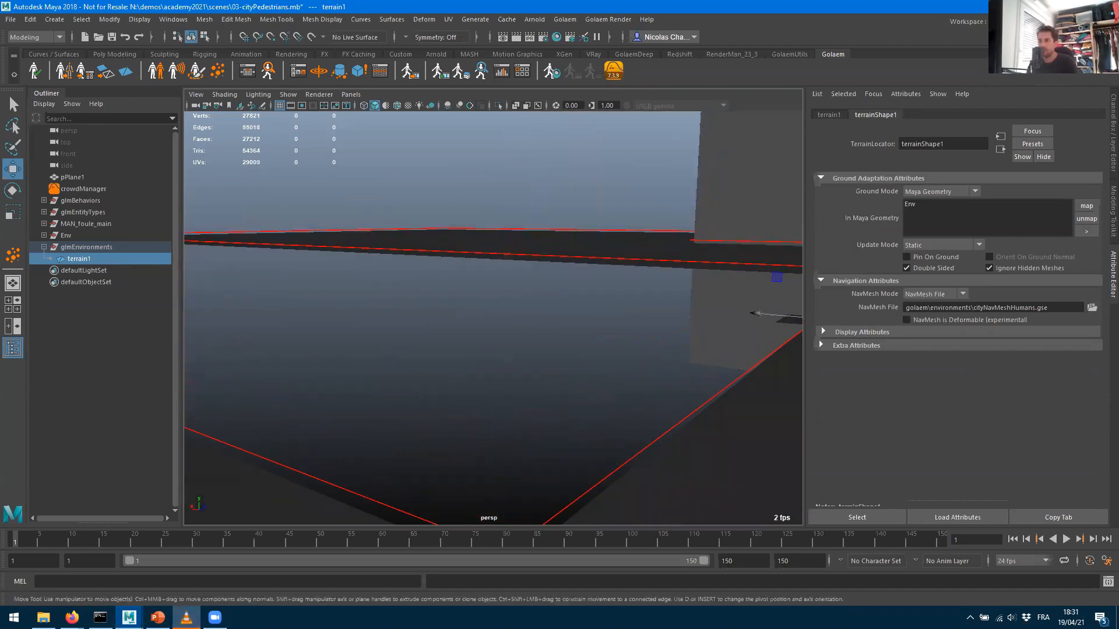
Check the crowd manager's simulation attributes and examine the NavMesh outline around the road gap and buildings from near and far
{"action": "left_click", "coordinate": [83, 190]}
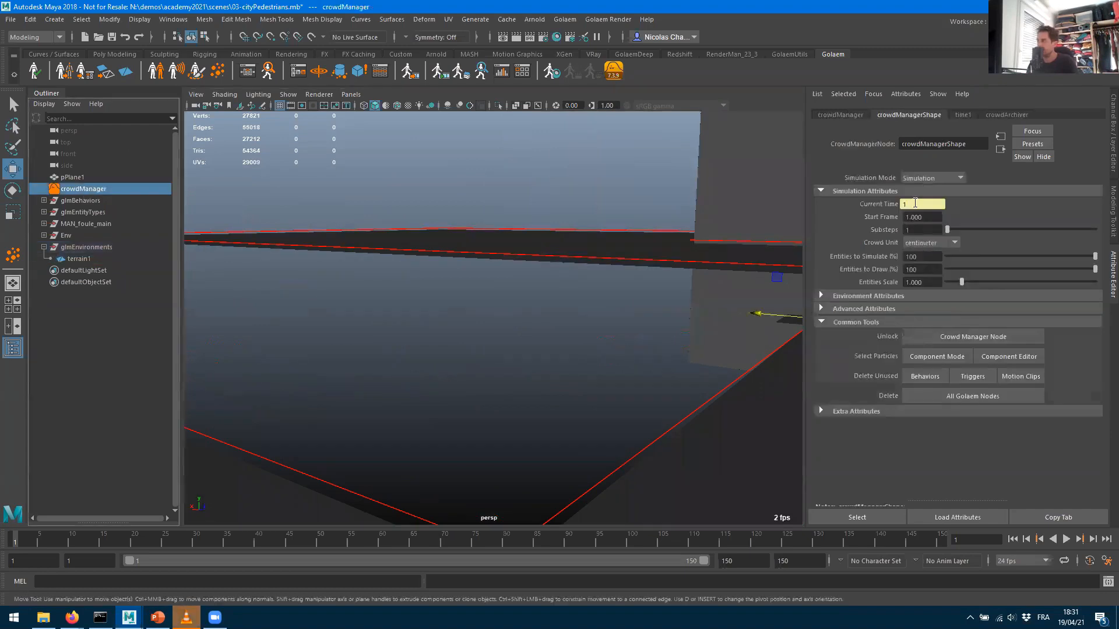
{"action": "left_click_drag", "start_coordinate": [720, 355], "coordinate": [707, 344], "text": "alt"}
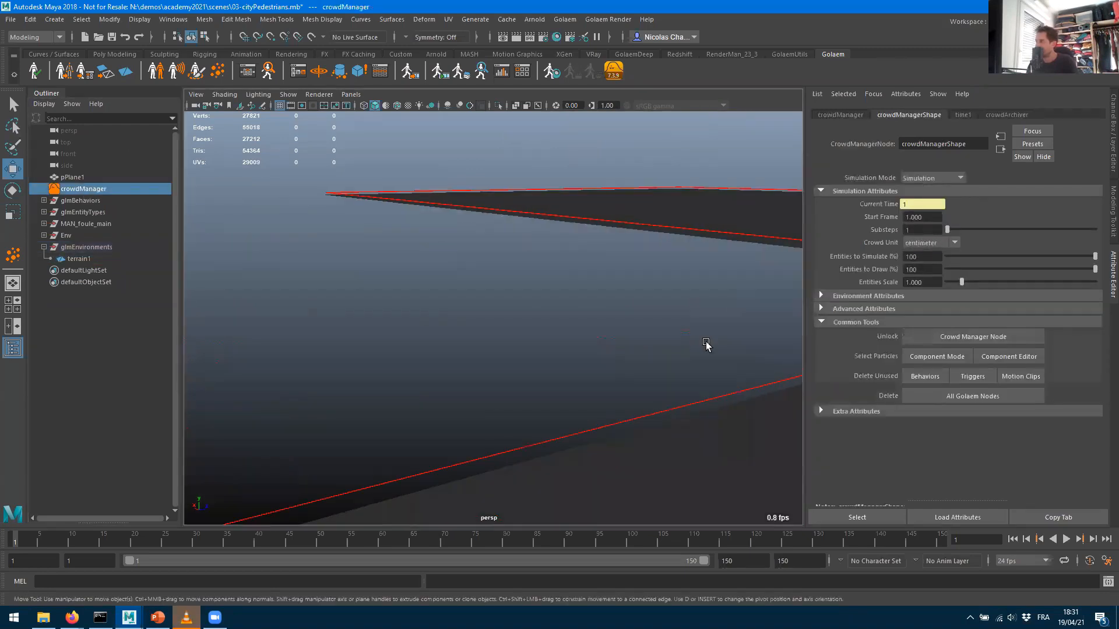
{"action": "middle_click_drag", "start_coordinate": [712, 376], "coordinate": [659, 366], "text": "alt"}
{"action": "right_click_drag", "start_coordinate": [659, 364], "coordinate": [676, 372], "text": "alt"}
{"action": "middle_click_drag", "start_coordinate": [675, 372], "coordinate": [478, 329], "text": "alt"}
{"action": "right_click_drag", "start_coordinate": [478, 329], "coordinate": [512, 465], "text": "alt"}
{"action": "right_click_drag", "start_coordinate": [597, 353], "coordinate": [393, 310], "text": "alt"}
{"action": "left_click_drag", "start_coordinate": [498, 314], "coordinate": [484, 349], "text": "alt"}
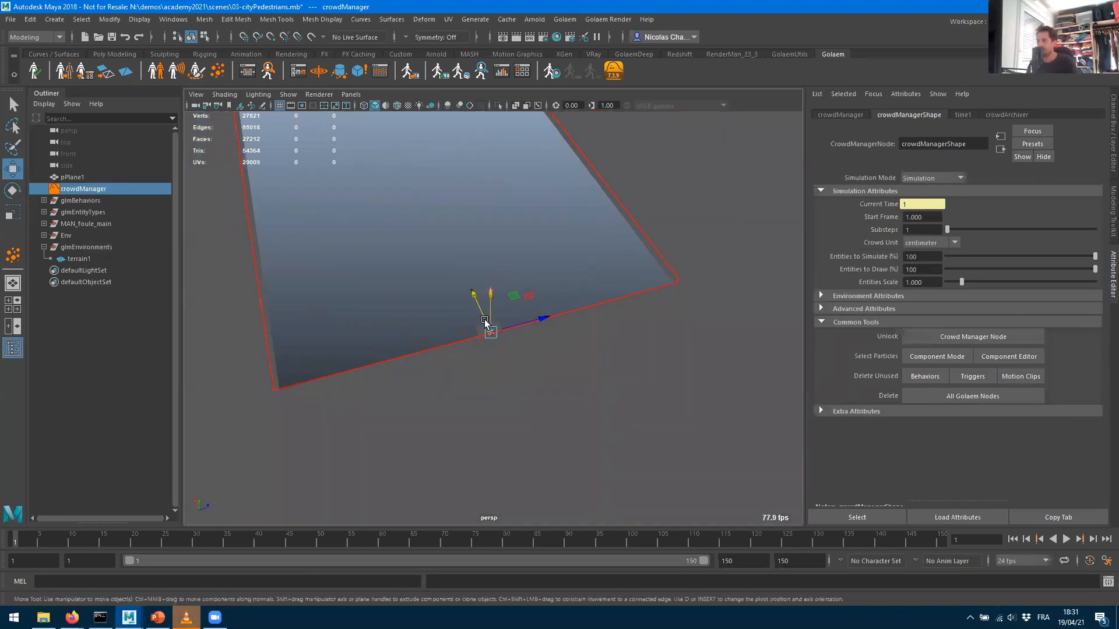
{"action": "right_click_drag", "start_coordinate": [582, 347], "coordinate": [181, 315], "text": "alt"}
{"action": "right_click_drag", "start_coordinate": [402, 351], "coordinate": [789, 344], "text": "alt"}
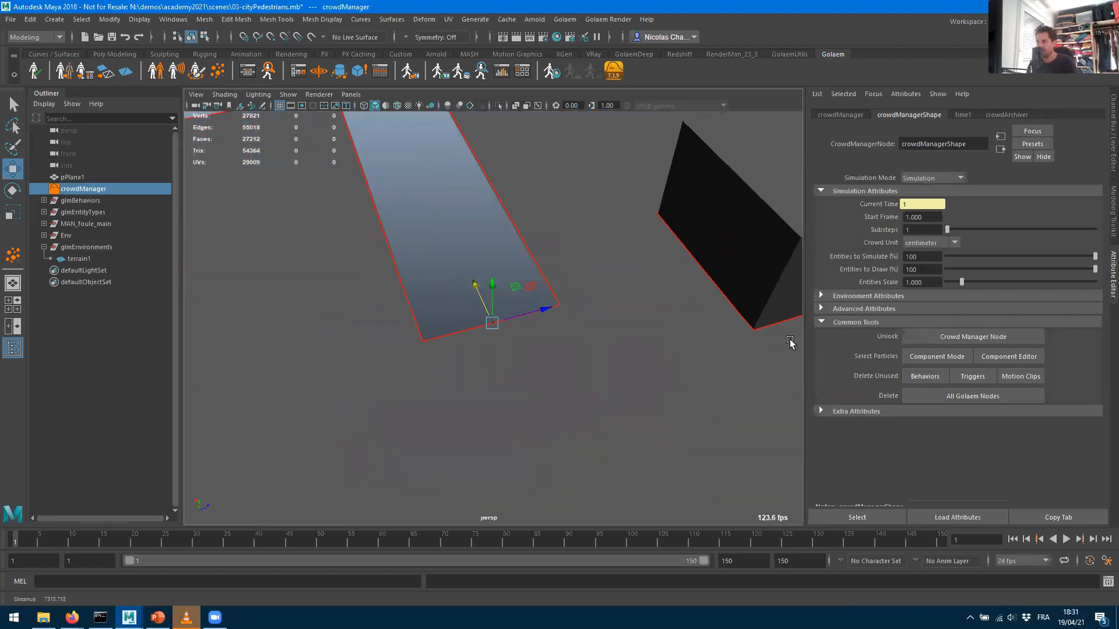
{"action": "left_click_drag", "start_coordinate": [466, 326], "coordinate": [555, 305], "text": "alt"}
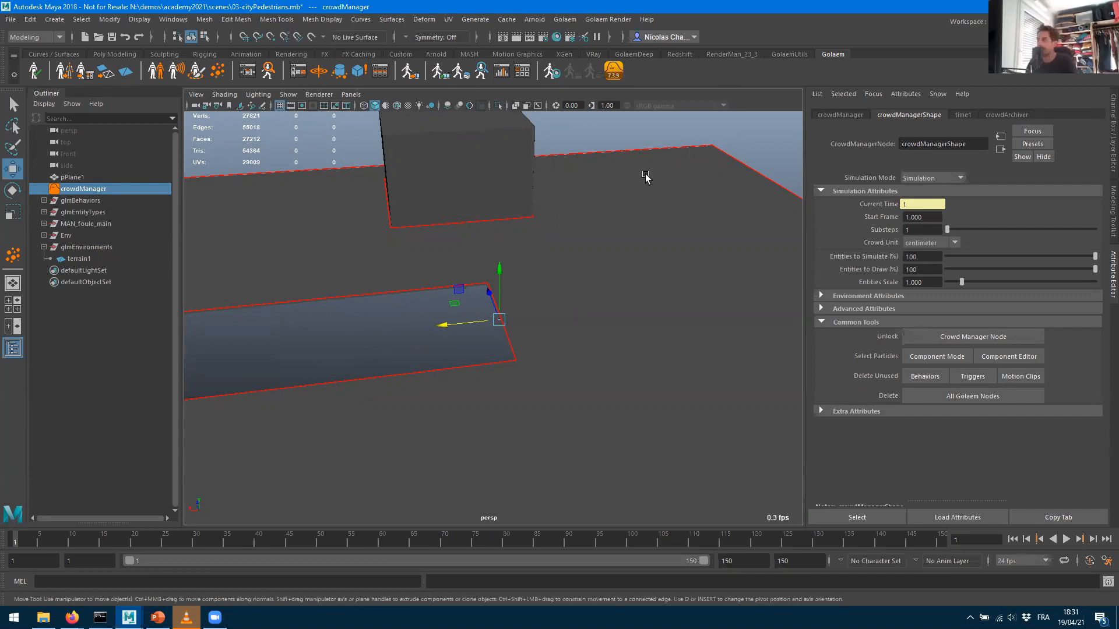
{"action": "left_click_drag", "start_coordinate": [522, 296], "coordinate": [460, 340], "text": "alt"}
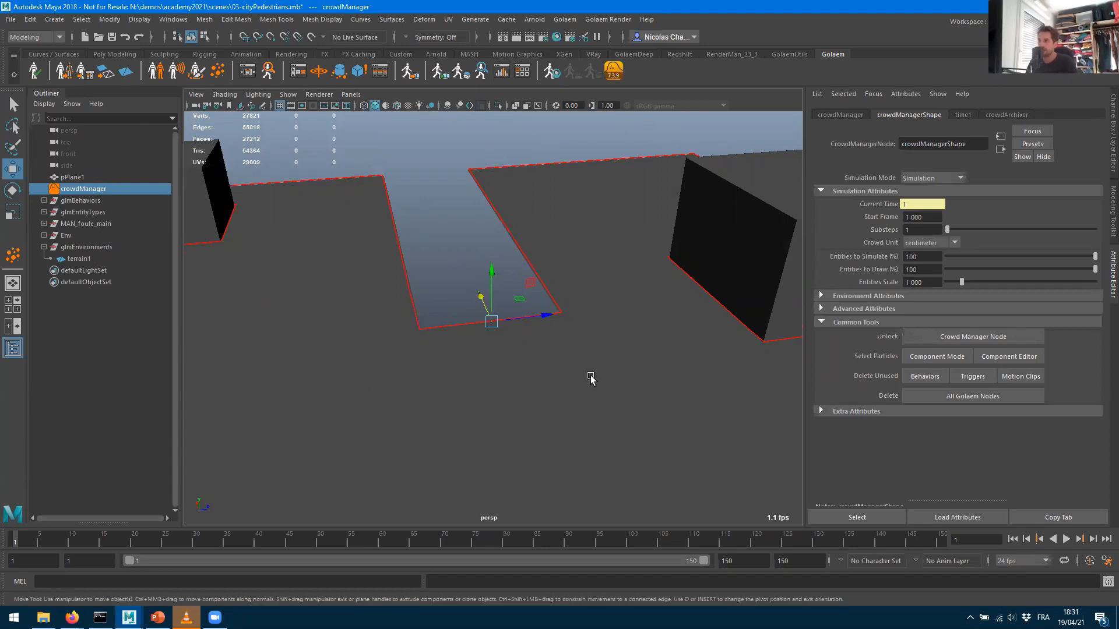
Create a polygon cube, scale it uniformly to about 1750, and place it on the sidewalk plane near its front corner as a third building
{"action": "right_click_drag", "start_coordinate": [592, 379], "coordinate": [337, 282], "text": "alt"}
{"action": "left_click_drag", "start_coordinate": [337, 282], "coordinate": [326, 228], "text": "alt"}
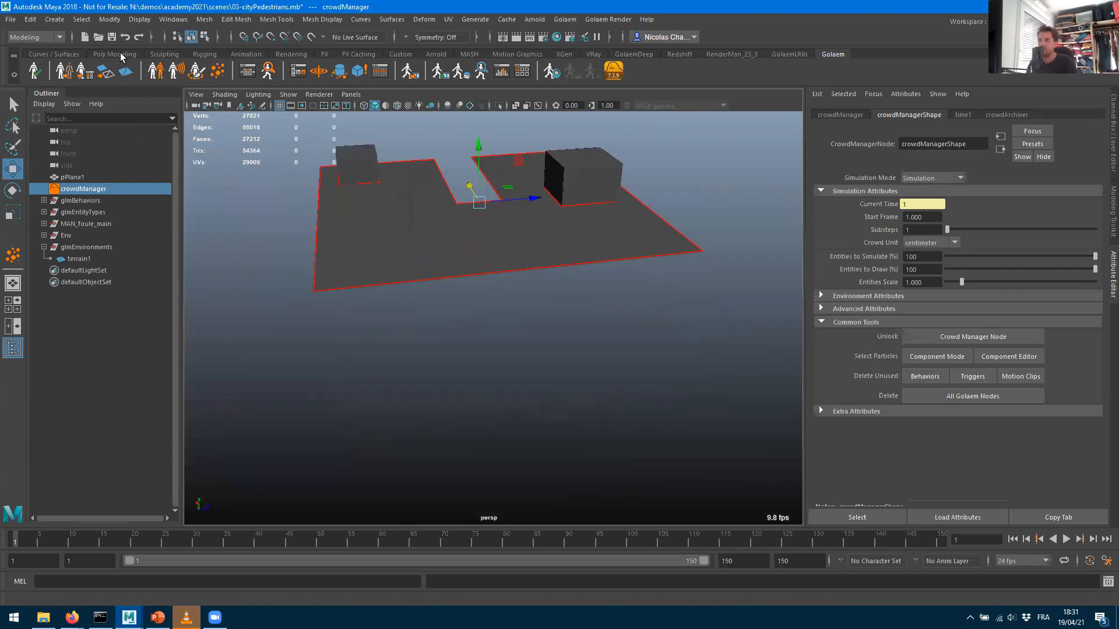
{"action": "left_click", "coordinate": [117, 55]}
{"action": "left_click", "coordinate": [55, 72]}
{"action": "left_click_drag", "start_coordinate": [425, 250], "coordinate": [435, 326], "text": "alt"}
{"action": "left_click_drag", "start_coordinate": [472, 162], "coordinate": [493, 263]}
{"action": "left_click_drag", "start_coordinate": [554, 304], "coordinate": [436, 310]}
{"action": "key", "text": "r"}
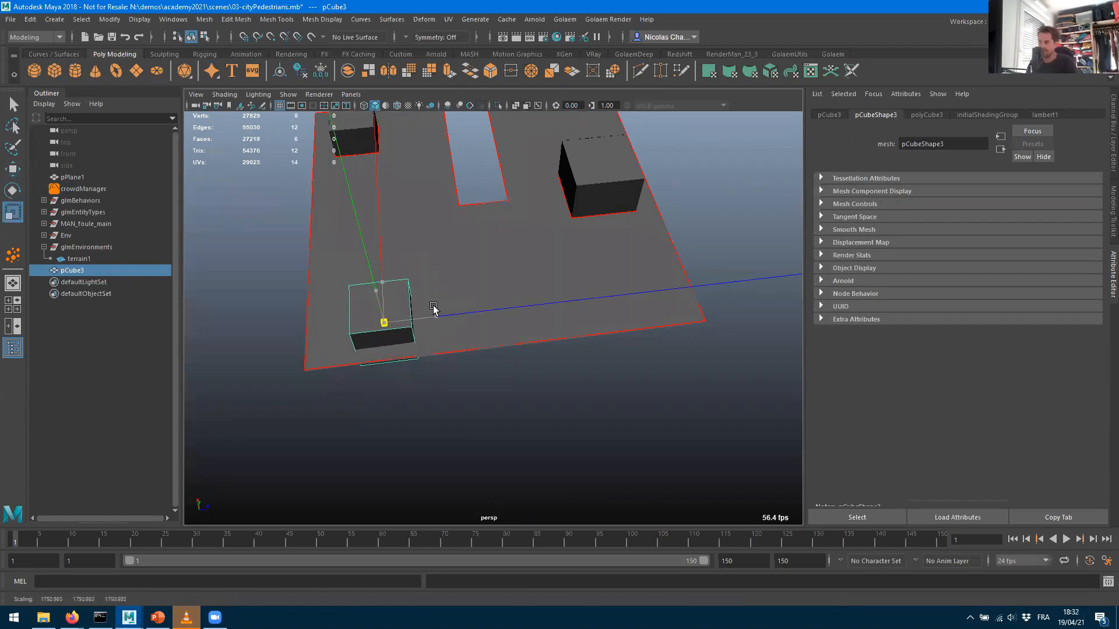
{"action": "key", "text": "w"}
{"action": "left_click_drag", "start_coordinate": [382, 282], "coordinate": [379, 257]}
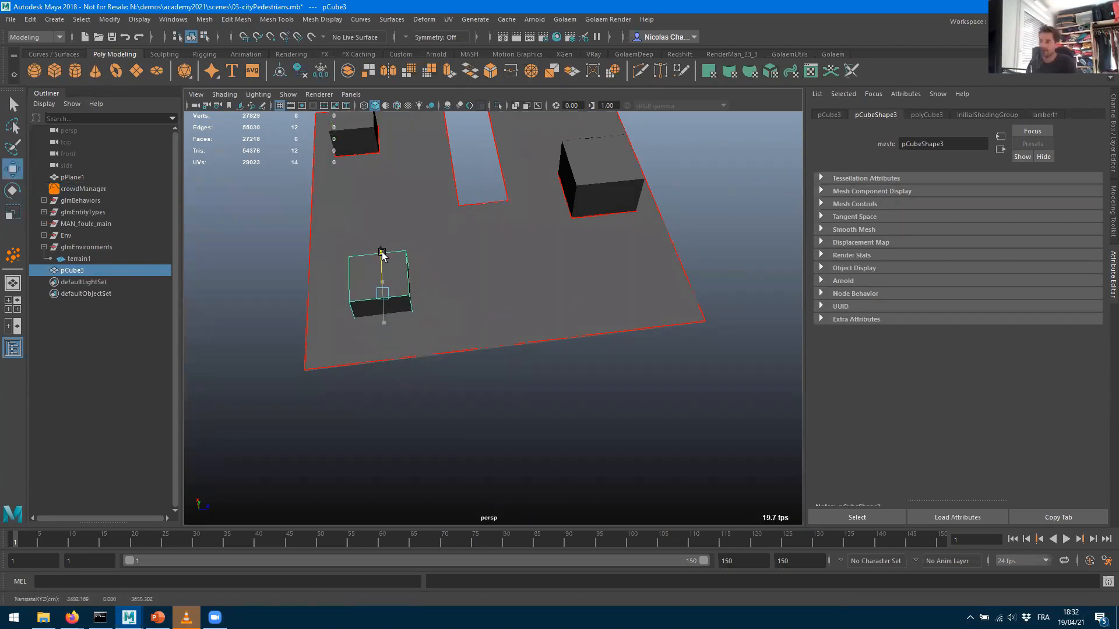
{"action": "left_click_drag", "start_coordinate": [489, 295], "coordinate": [501, 341], "text": "alt"}
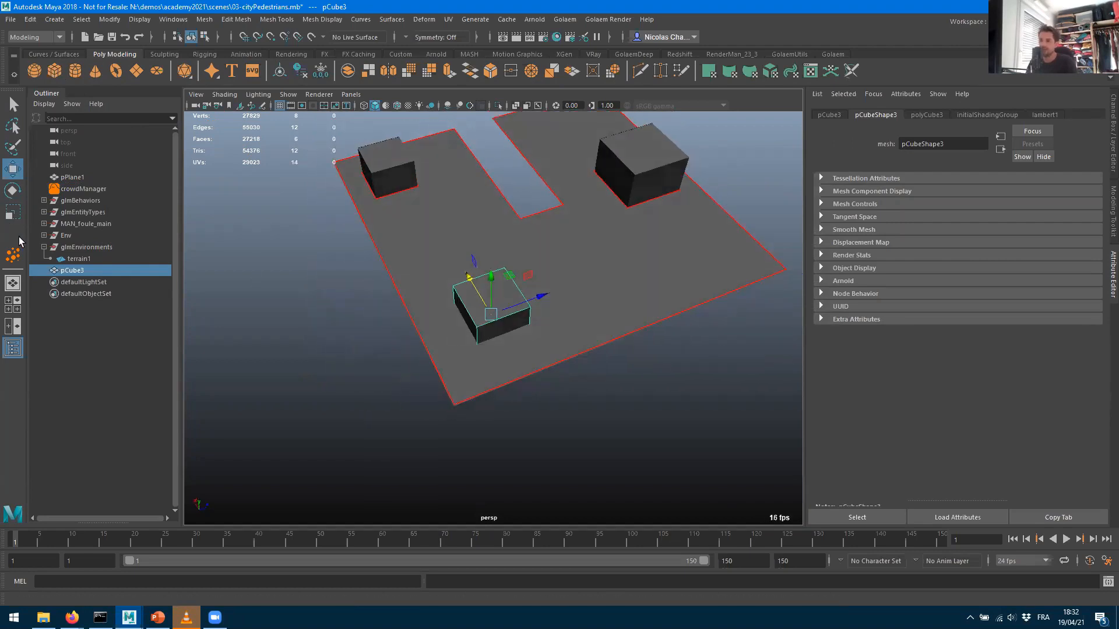
Delete the terrain1 locator from the glmEnvironments group
{"action": "left_click", "coordinate": [75, 259]}
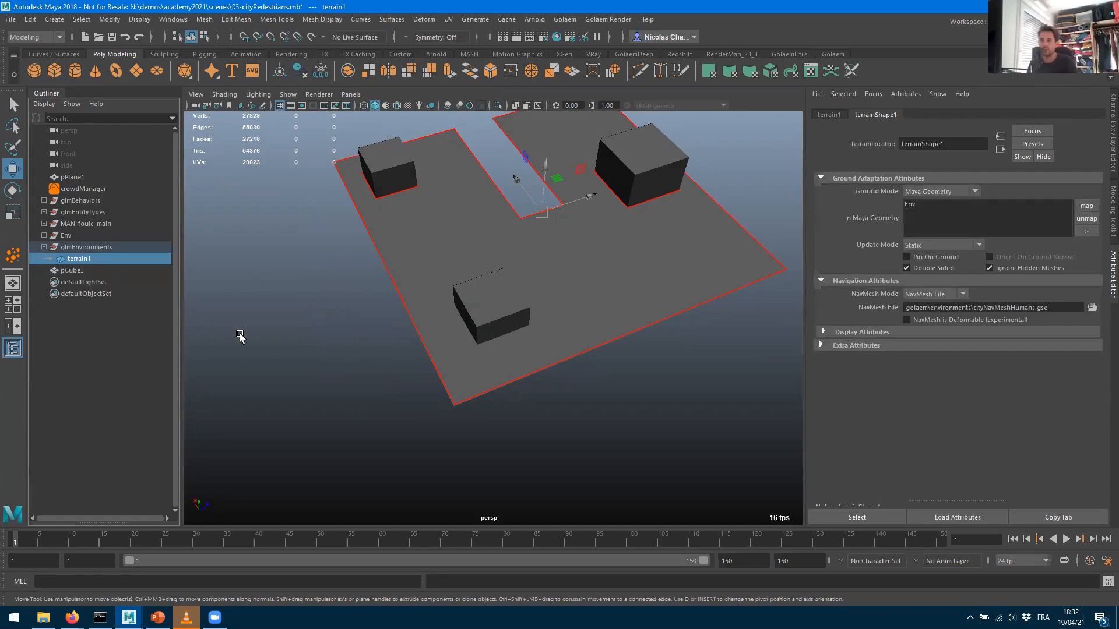
{"action": "key", "text": "Delete"}
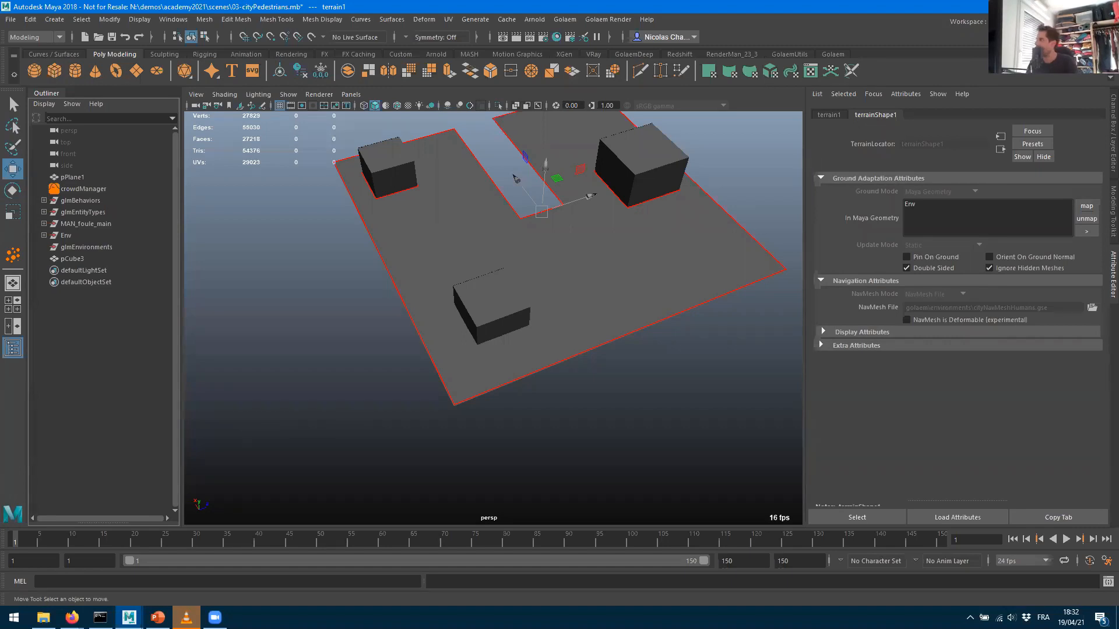
Check the detailed list of running processes in Task Manager and return to Maya
{"action": "key", "text": "ctrl+shift+Escape"}
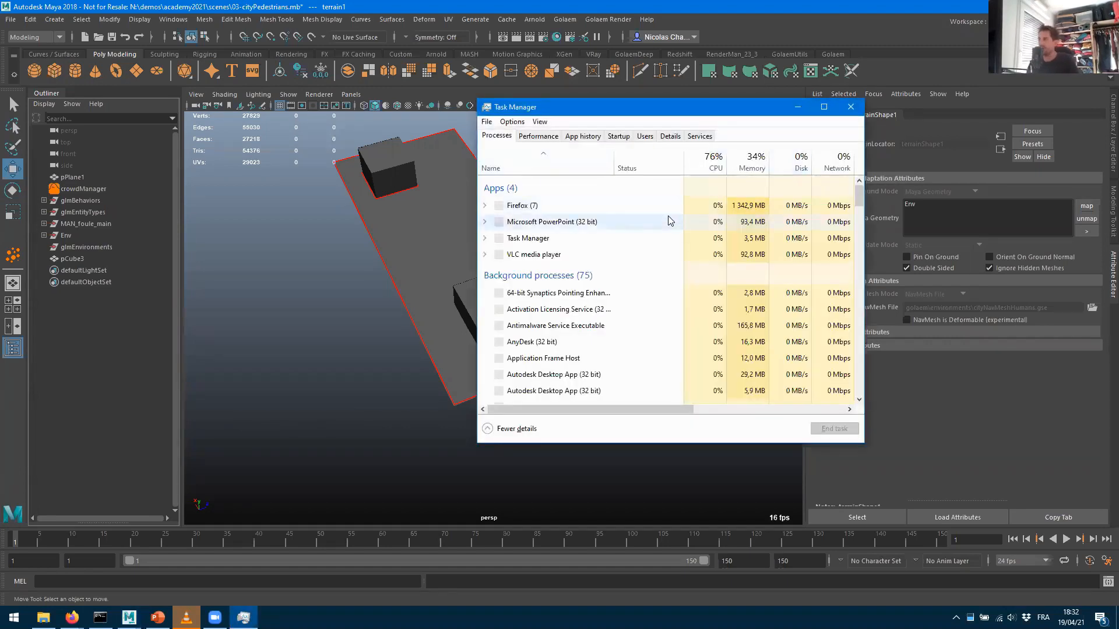
{"action": "left_click", "coordinate": [670, 137]}
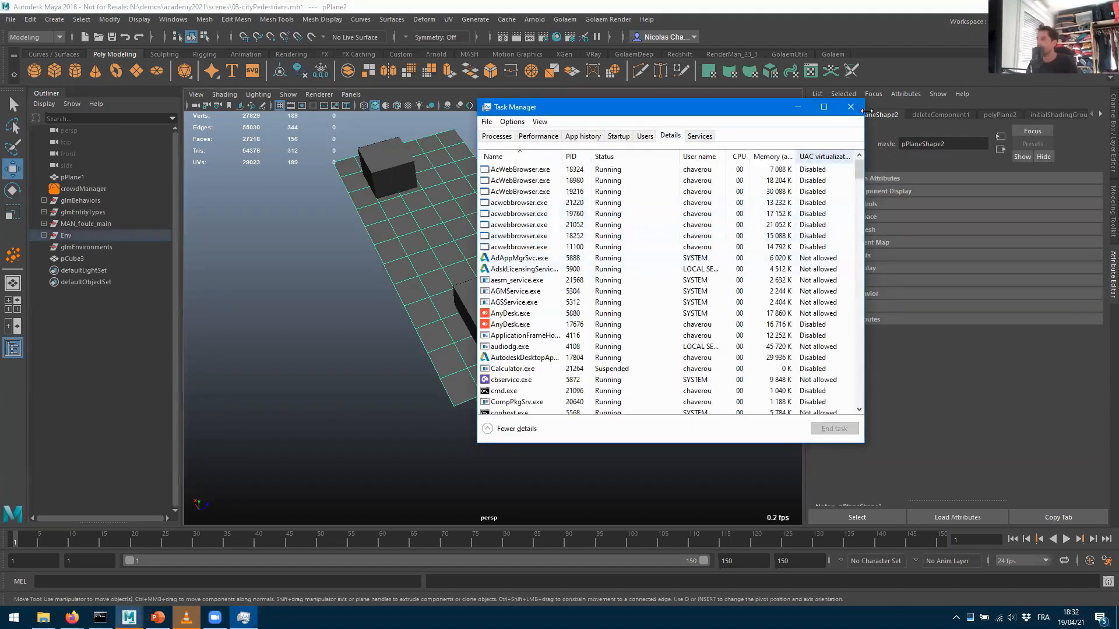
{"action": "left_click", "coordinate": [794, 108]}
Parent the new cube under the Env group and frame the whole environment with its three buildings
{"action": "right_click_drag", "start_coordinate": [432, 350], "coordinate": [604, 305], "text": "alt"}
{"action": "middle_click_drag", "start_coordinate": [604, 305], "coordinate": [472, 430], "text": "alt"}
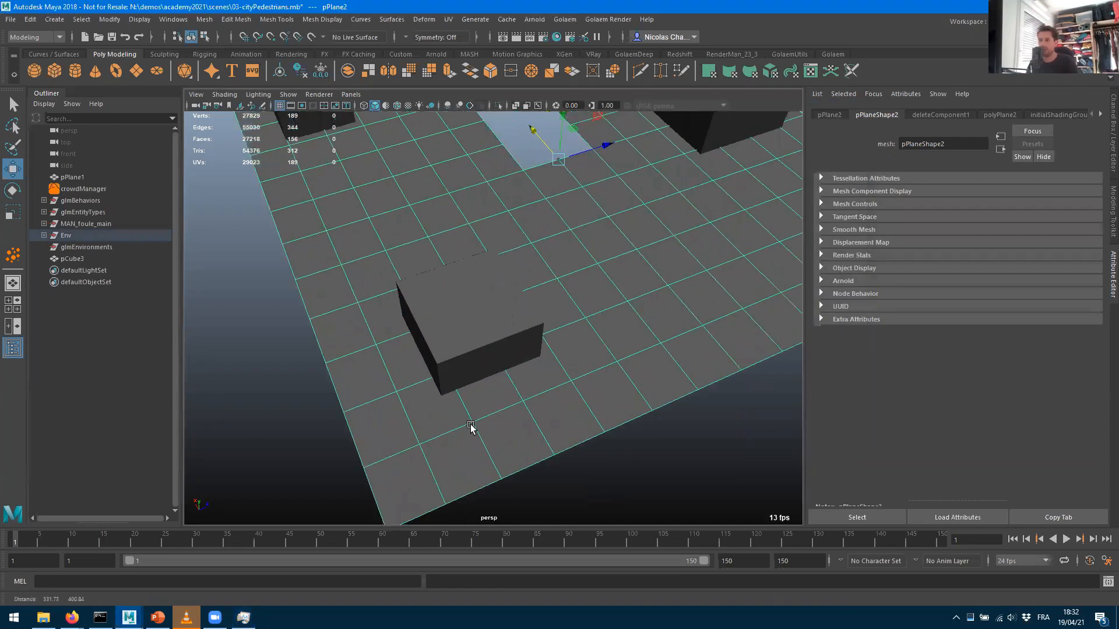
{"action": "left_click_drag", "start_coordinate": [523, 368], "coordinate": [518, 315], "text": "alt"}
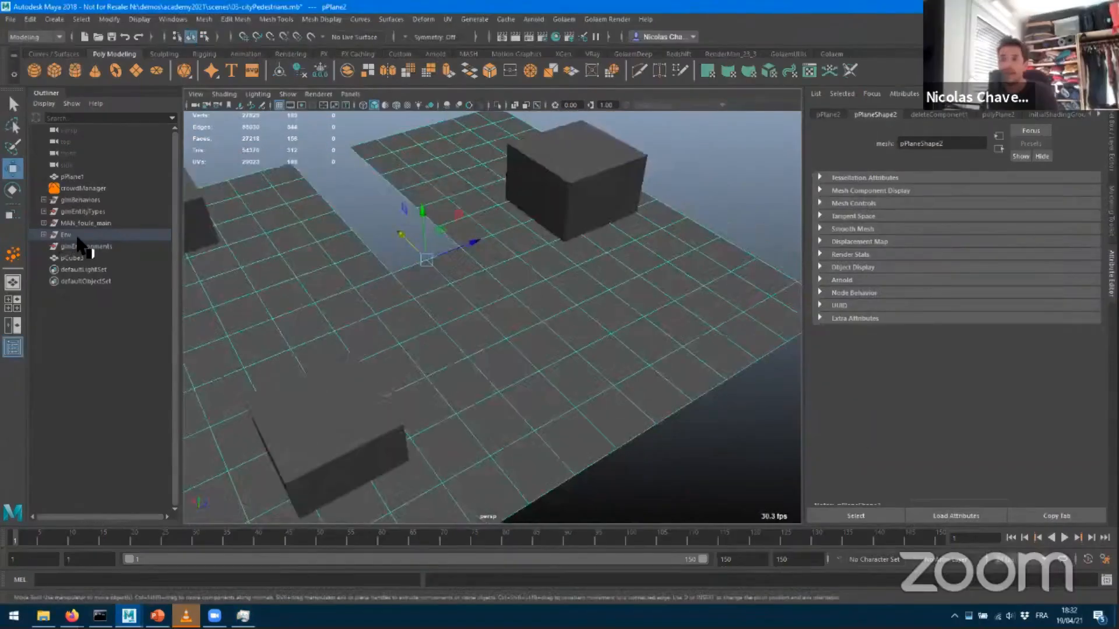
{"action": "left_click", "coordinate": [73, 259]}
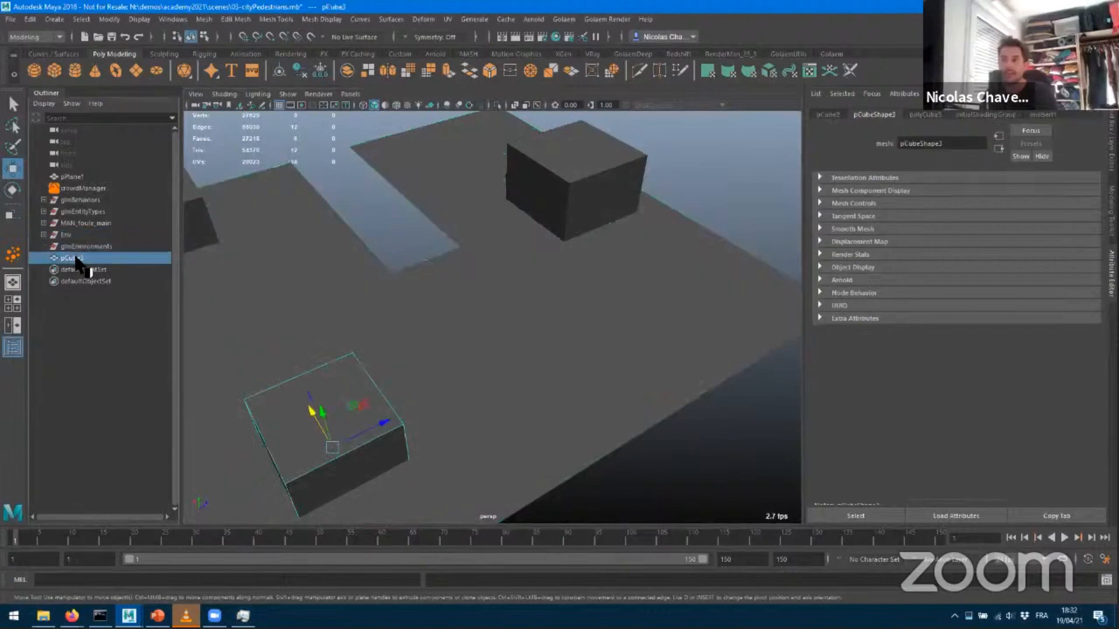
{"action": "left_click_drag", "start_coordinate": [75, 261], "coordinate": [72, 236]}
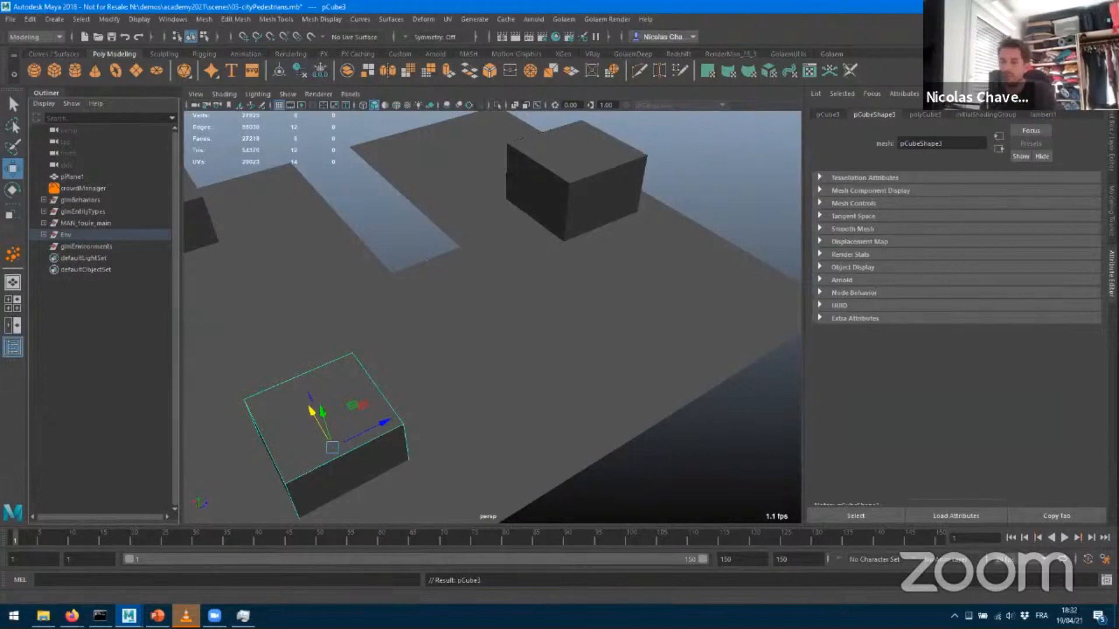
{"action": "left_click_drag", "start_coordinate": [543, 303], "coordinate": [589, 308], "text": "alt"}
{"action": "key", "text": "f"}
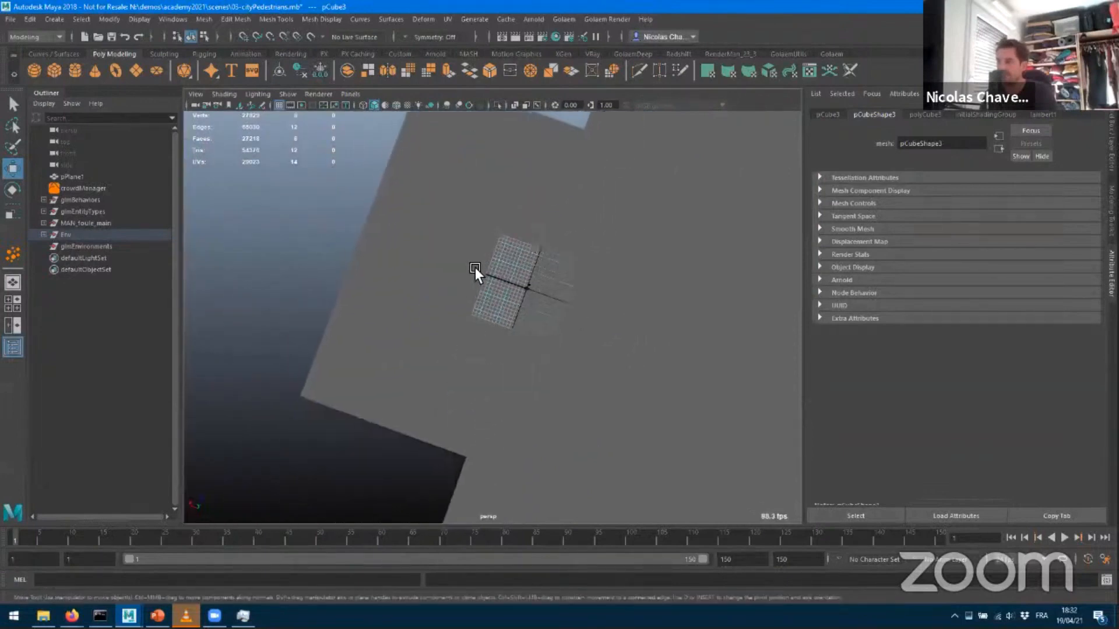
{"action": "left_click_drag", "start_coordinate": [585, 271], "coordinate": [582, 222], "text": "alt"}
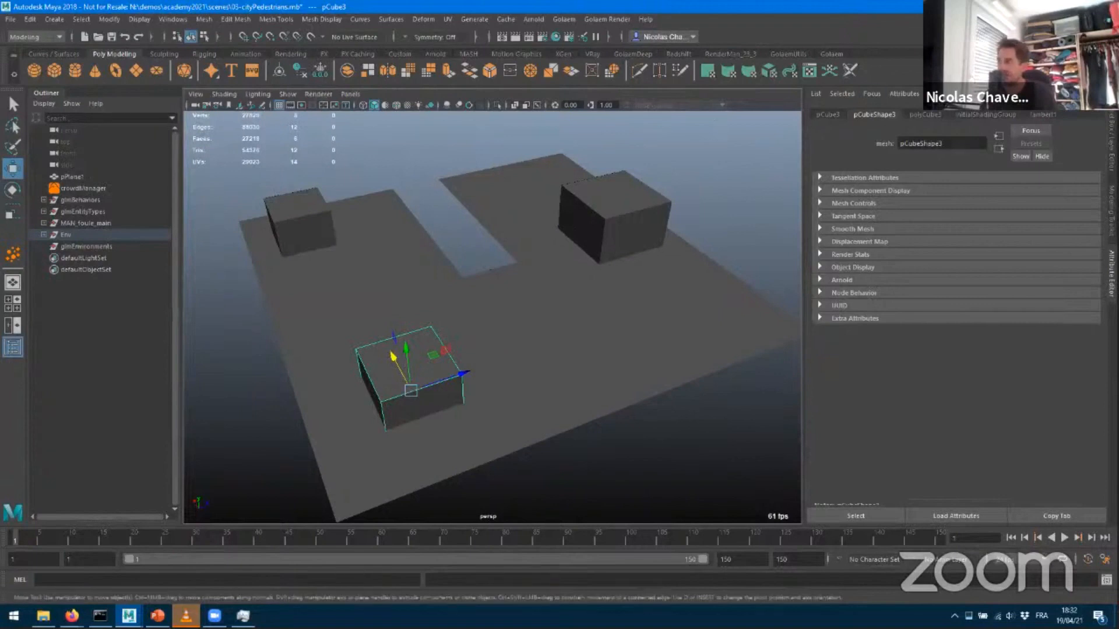
Run the Golaem scene settings check twice, inspect the viewport's object display filters, and clear the selection
{"action": "left_click", "coordinate": [837, 54]}
{"action": "left_click", "coordinate": [35, 71]}
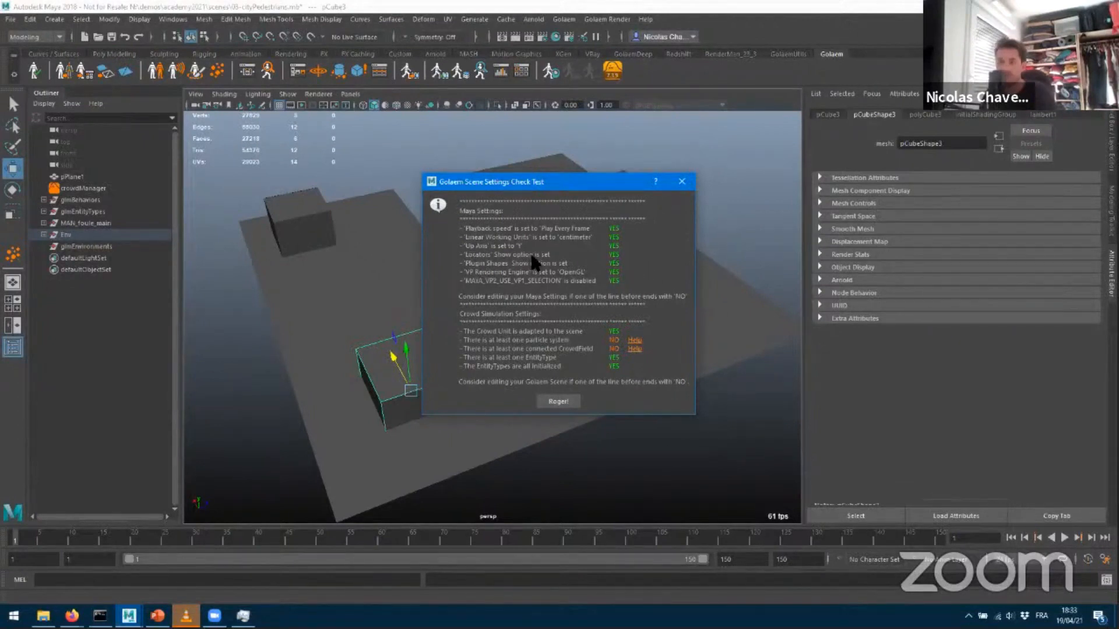
{"action": "left_click", "coordinate": [557, 400]}
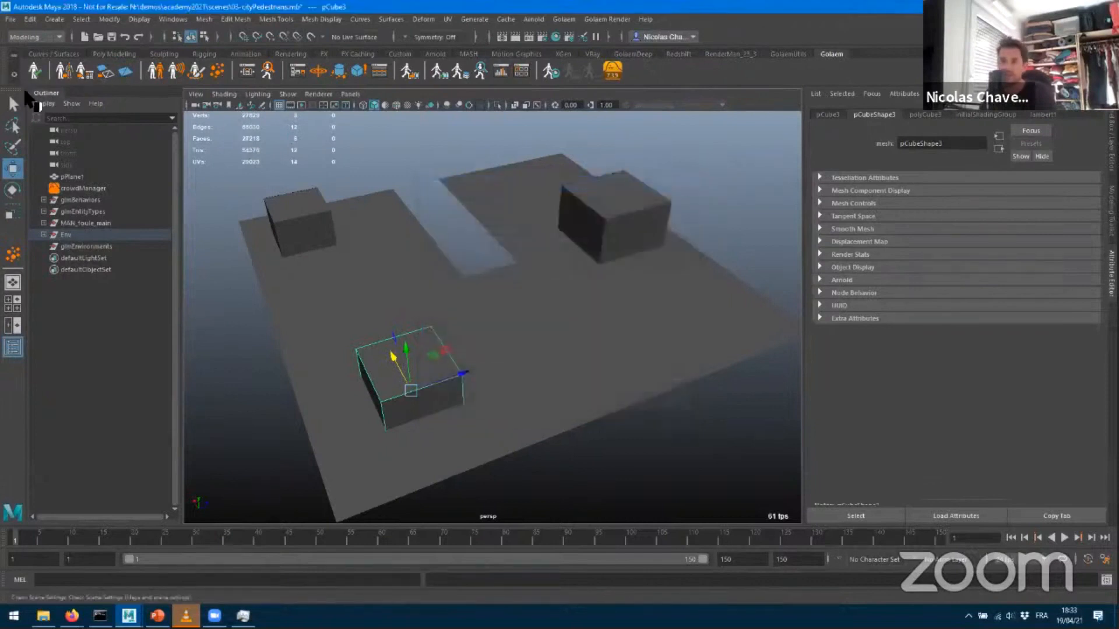
{"action": "left_click", "coordinate": [33, 70]}
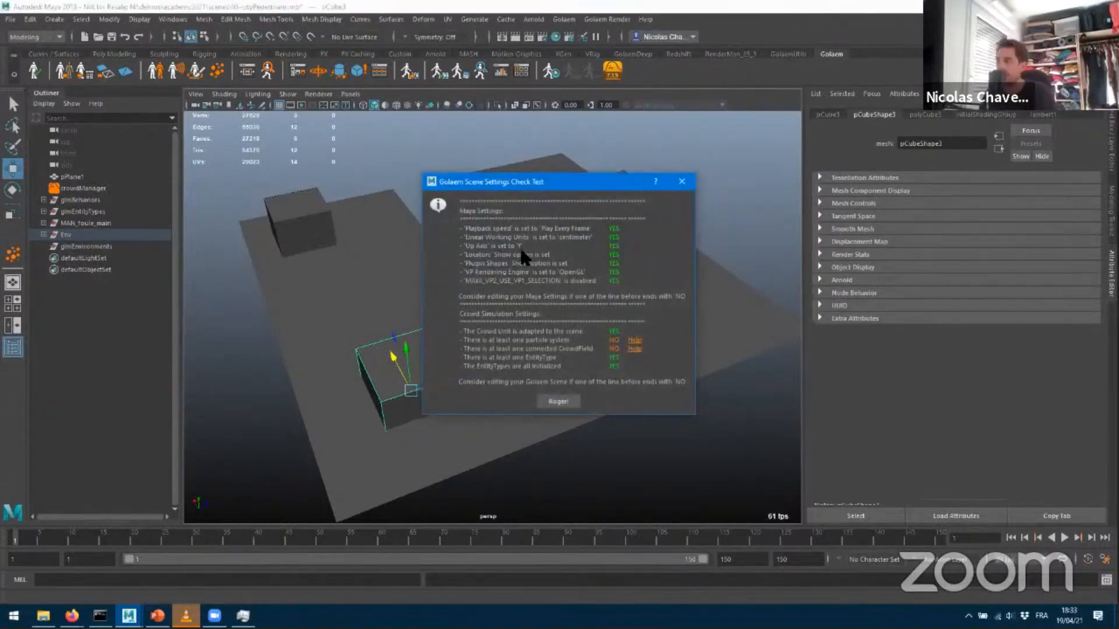
{"action": "left_click", "coordinate": [682, 182]}
{"action": "left_click", "coordinate": [287, 94]}
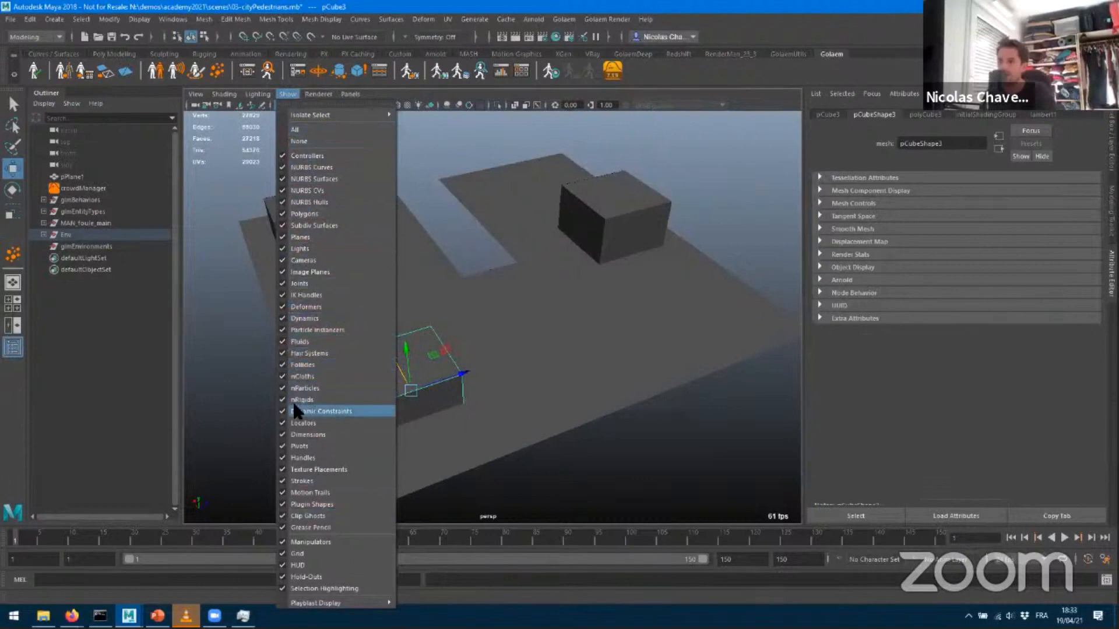
{"action": "left_click", "coordinate": [460, 191]}
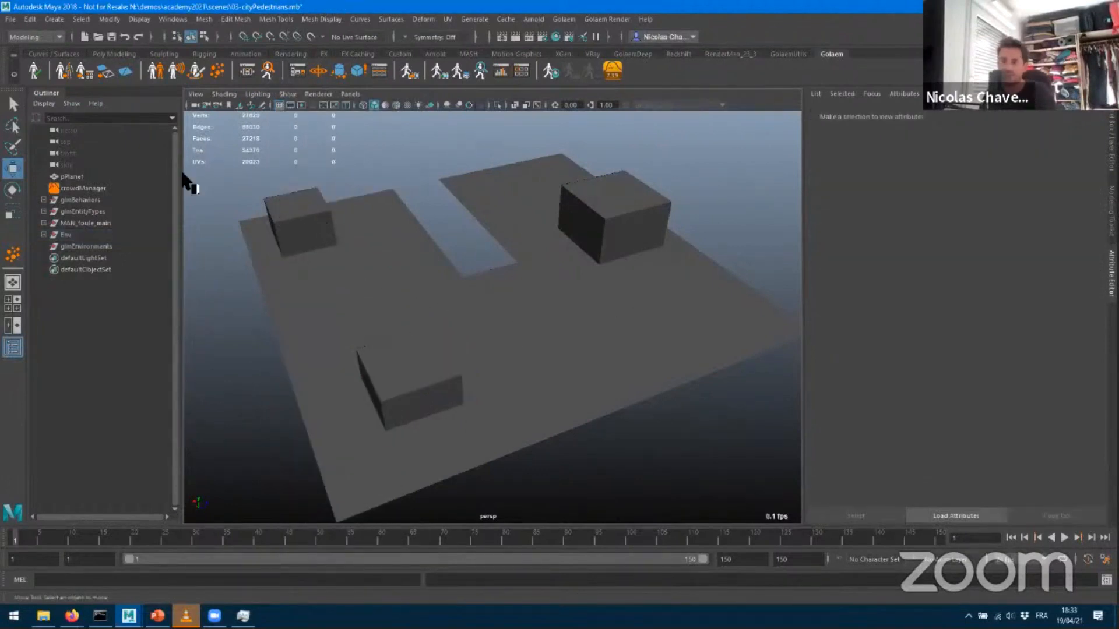
Compute a voxel-based NavMesh from the Env group and save it over cityNavMeshHumans.gse, then minimize the NavMesh Creator
{"action": "left_click", "coordinate": [102, 191]}
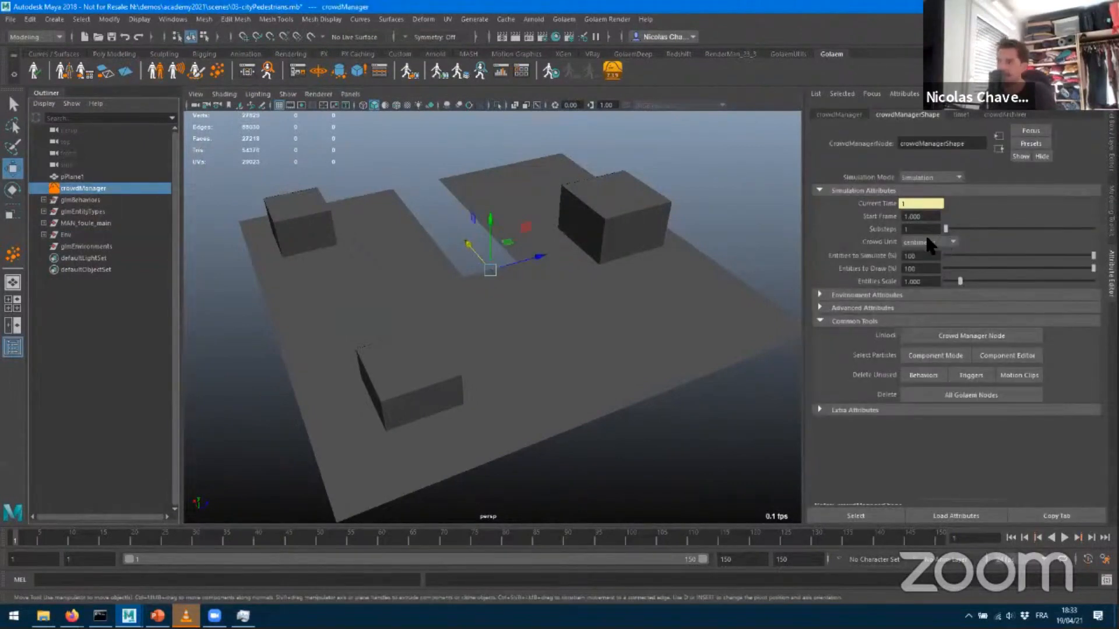
{"action": "left_click", "coordinate": [66, 235]}
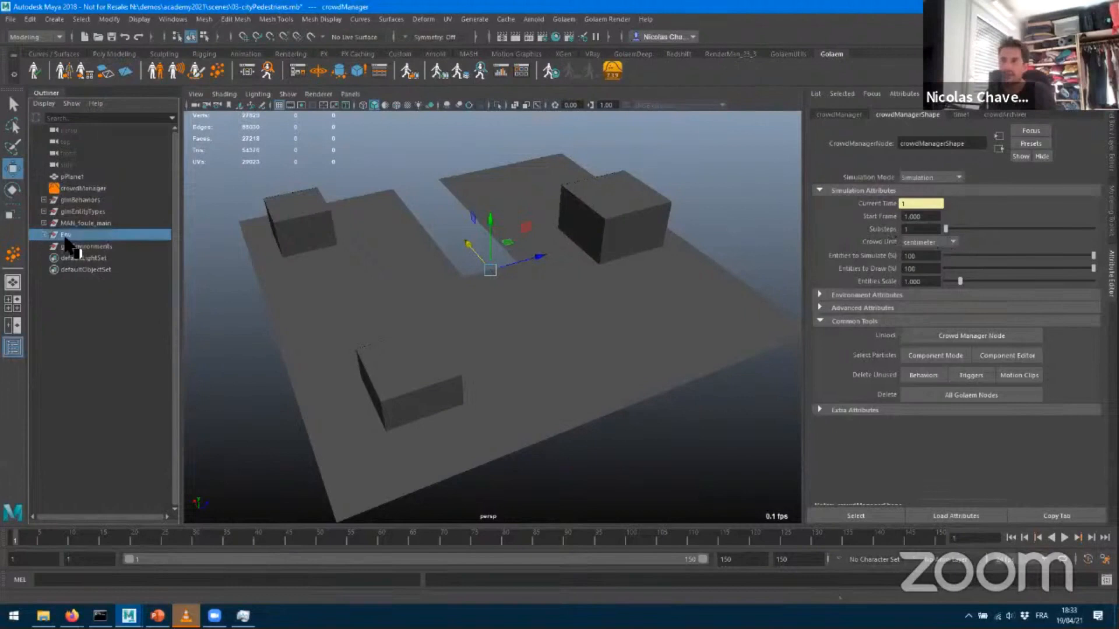
{"action": "left_click", "coordinate": [100, 73]}
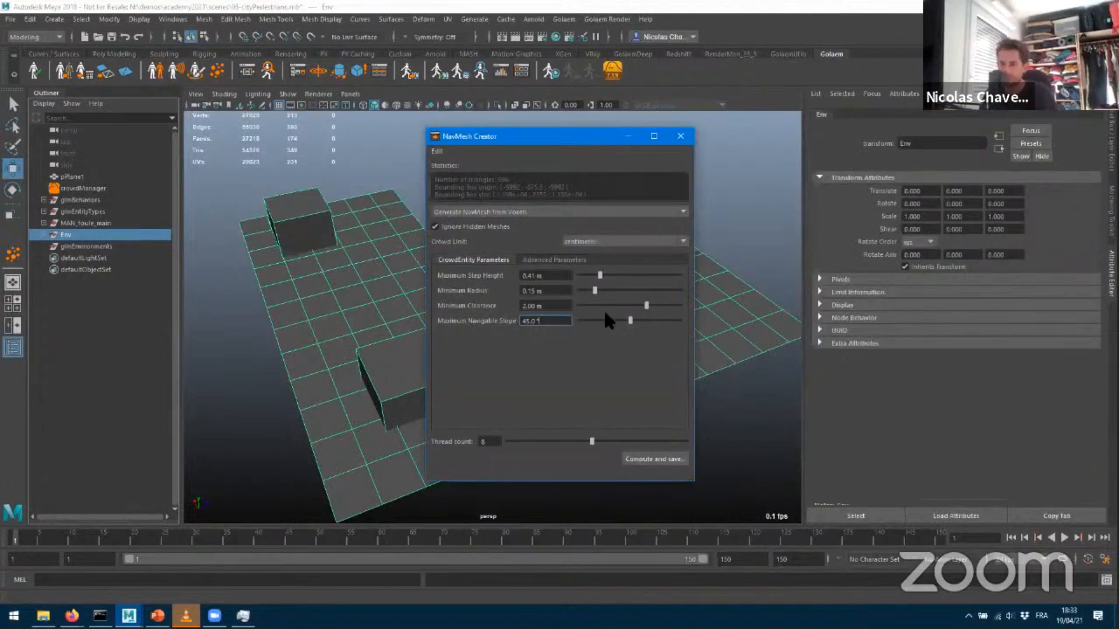
{"action": "left_click", "coordinate": [654, 459]}
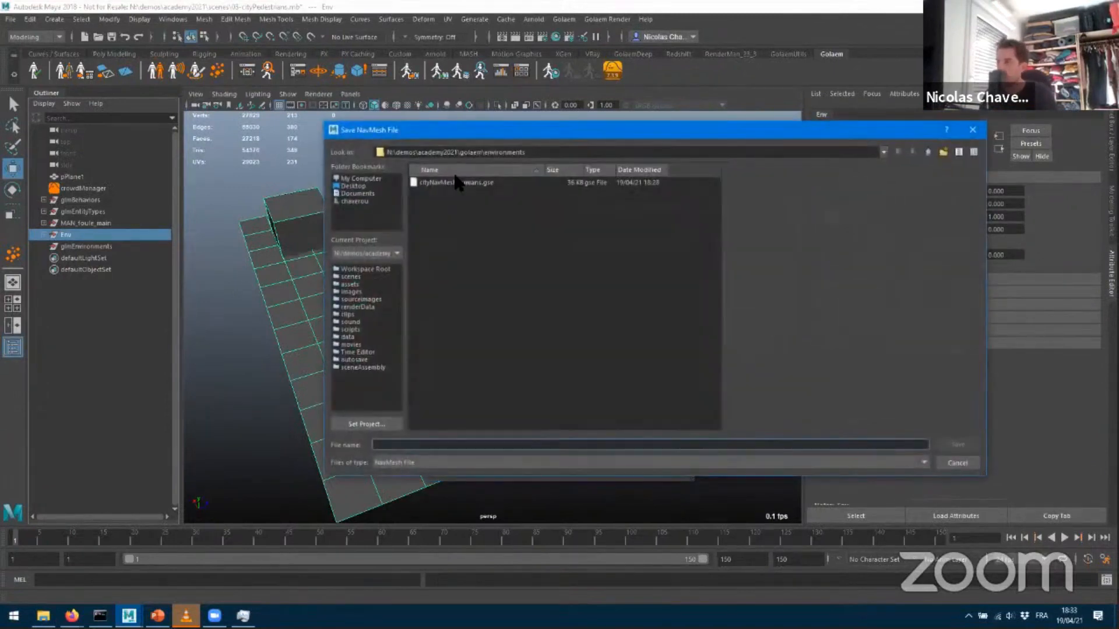
{"action": "double_click", "coordinate": [457, 182]}
{"action": "left_click", "coordinate": [635, 311]}
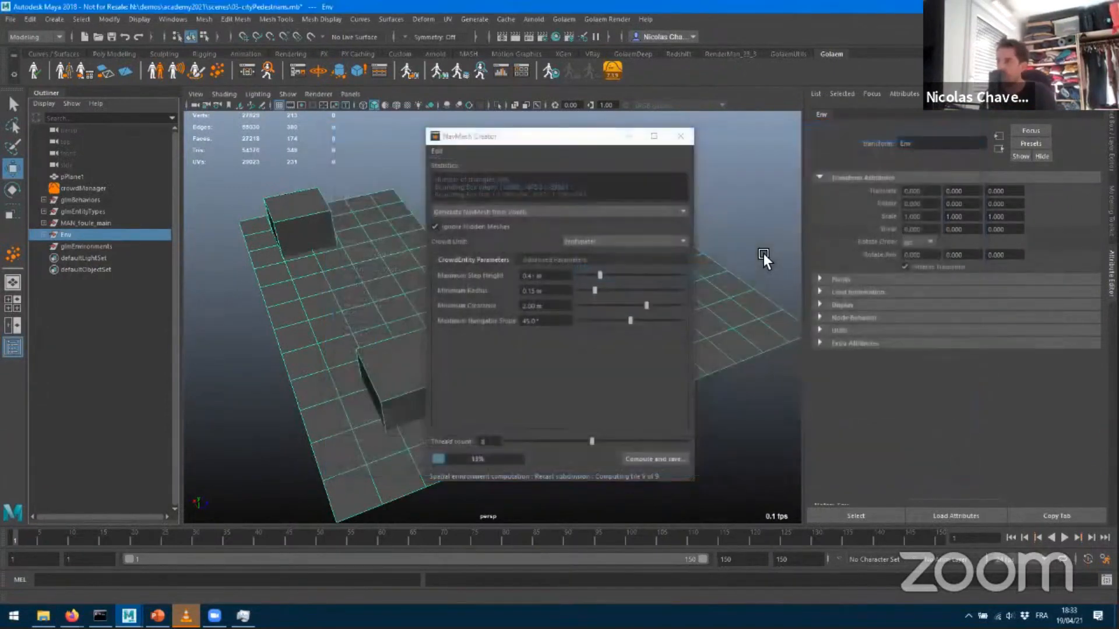
{"action": "left_click", "coordinate": [628, 137]}
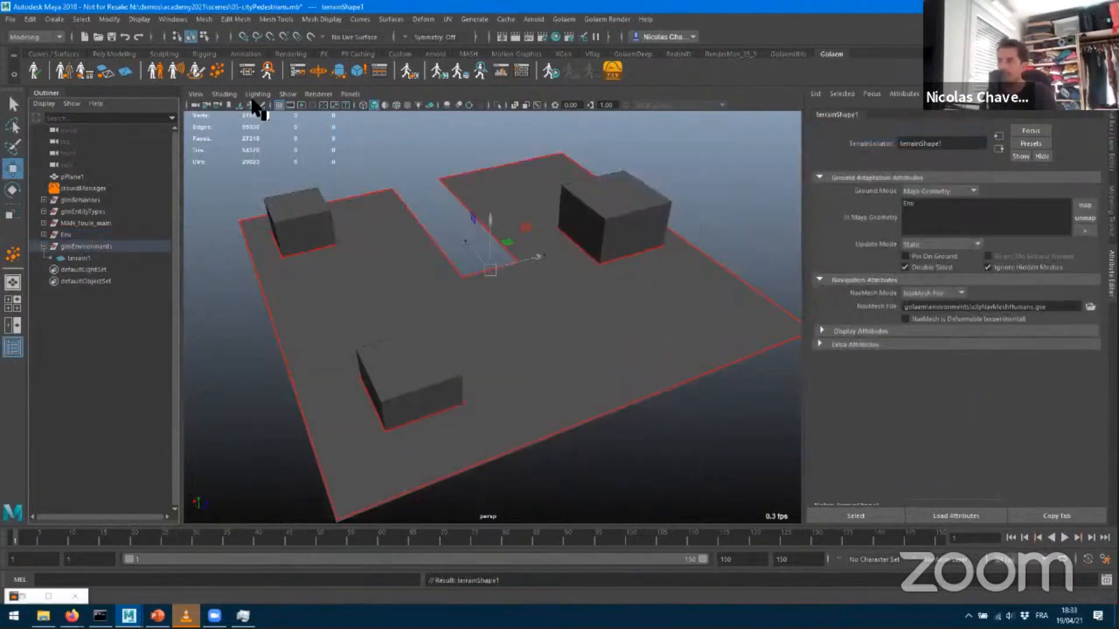
Turn the display of locators off and back on in the perspective viewport
{"action": "left_click", "coordinate": [287, 94]}
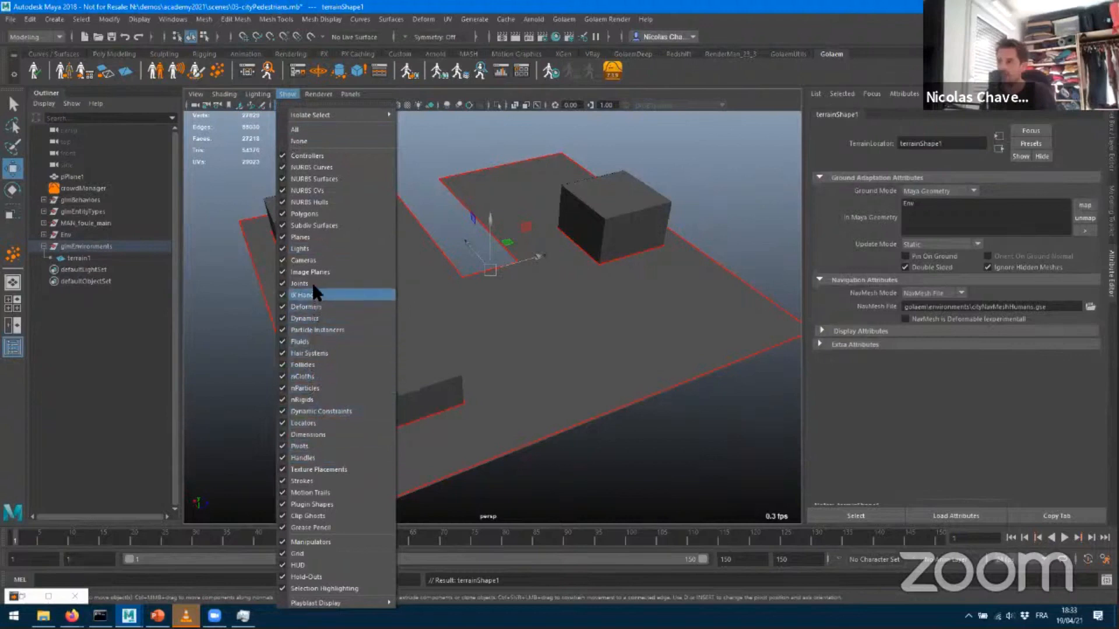
{"action": "left_click", "coordinate": [302, 422]}
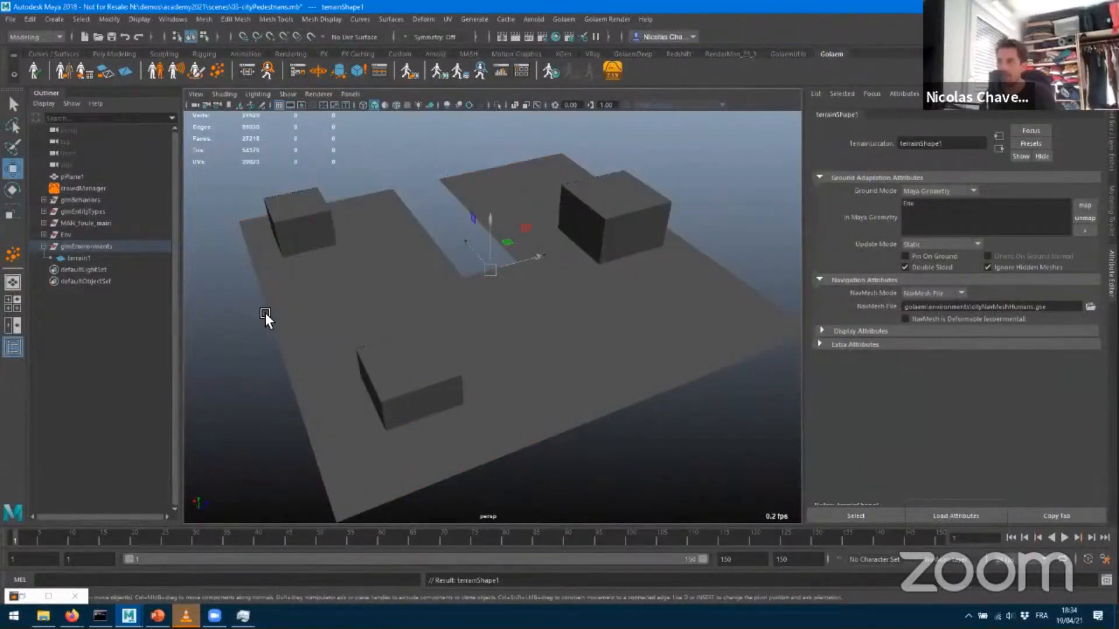
{"action": "left_click", "coordinate": [288, 93]}
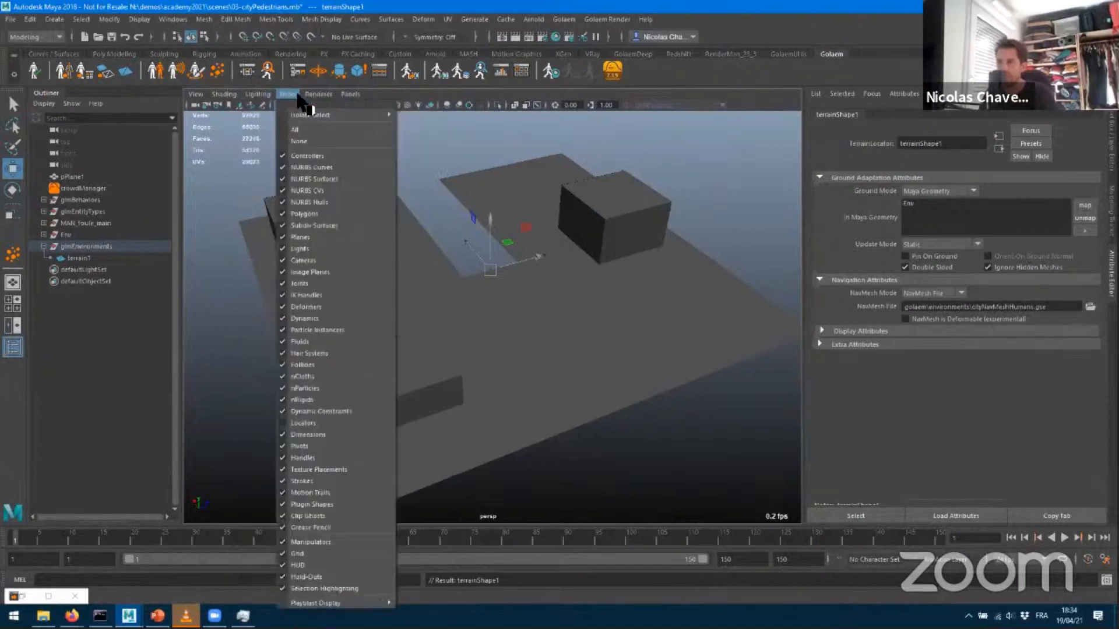
{"action": "left_click", "coordinate": [300, 424]}
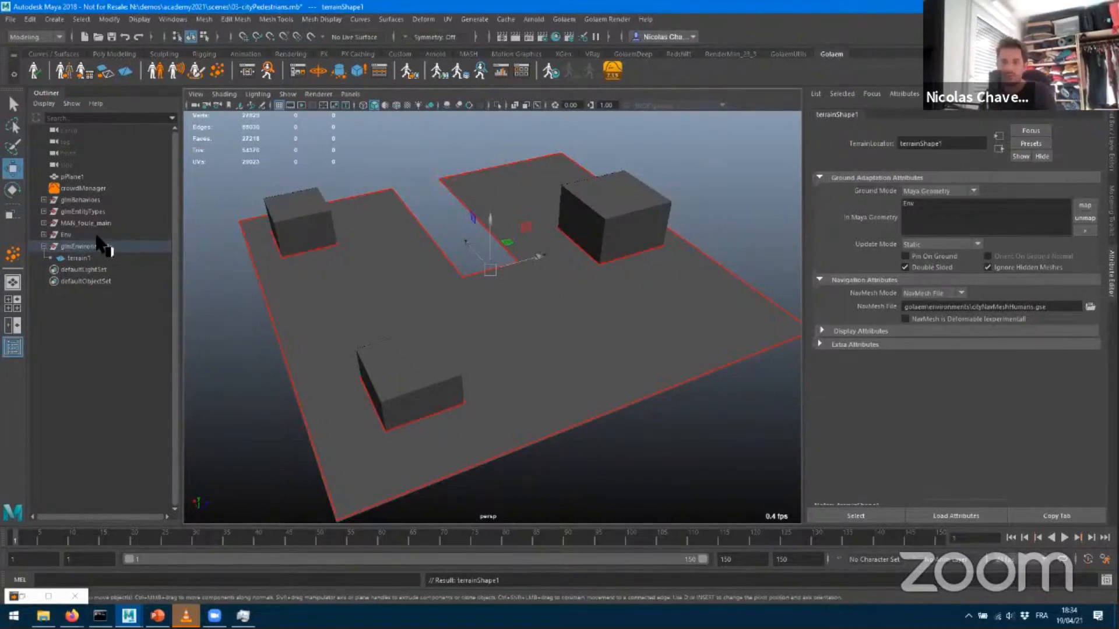
Rerun the Golaem scene settings check and review the viewport's lighting and object display options
{"action": "left_click", "coordinate": [35, 72]}
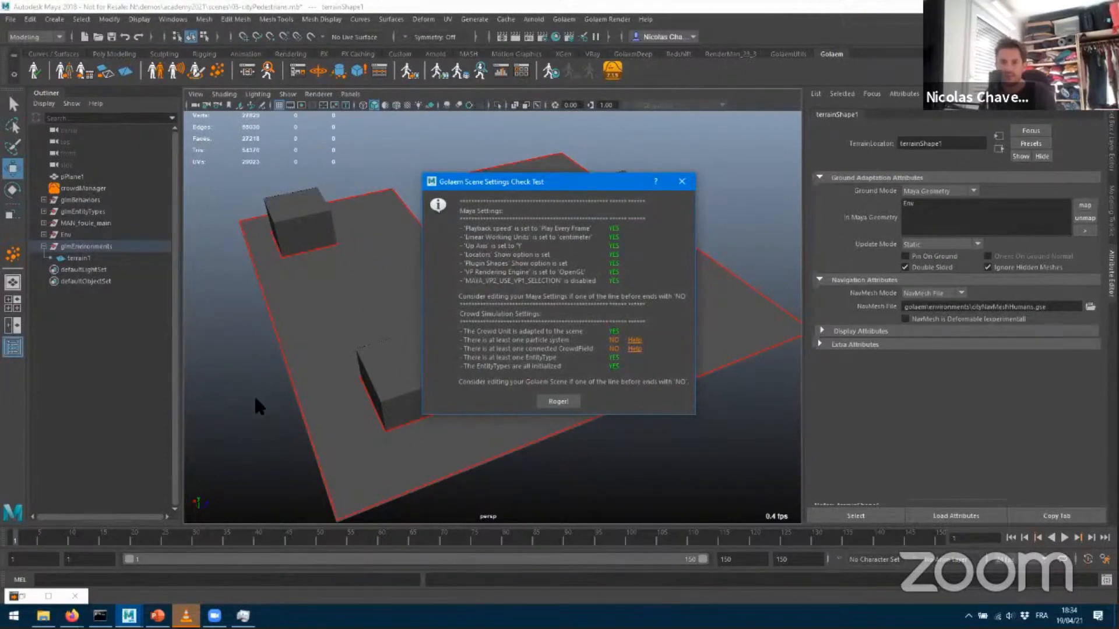
{"action": "left_click", "coordinate": [560, 401]}
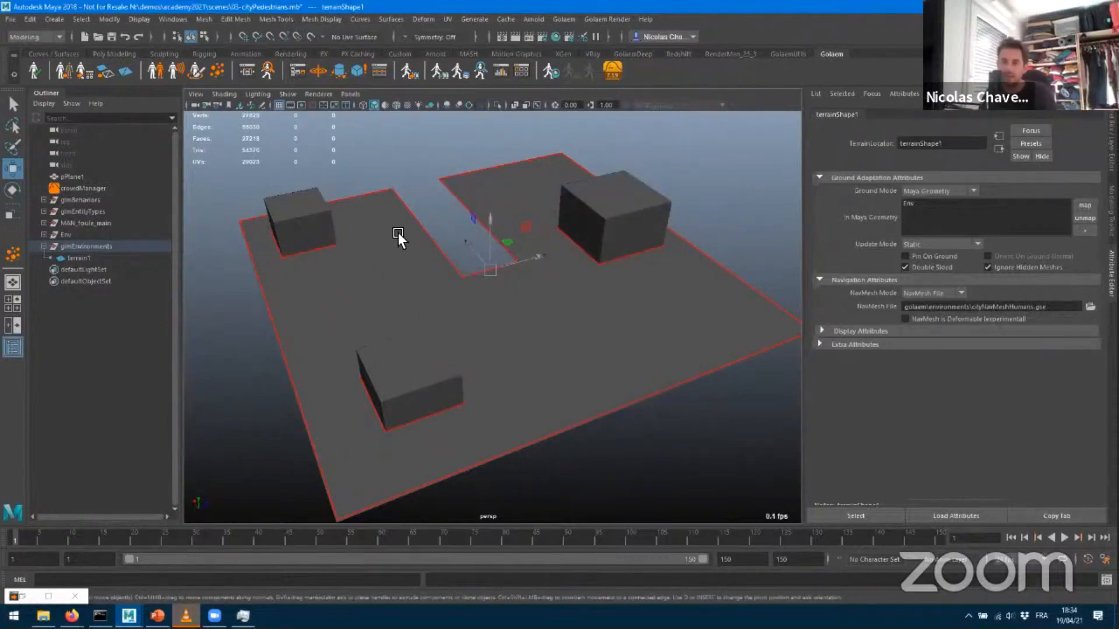
{"action": "left_click", "coordinate": [257, 94]}
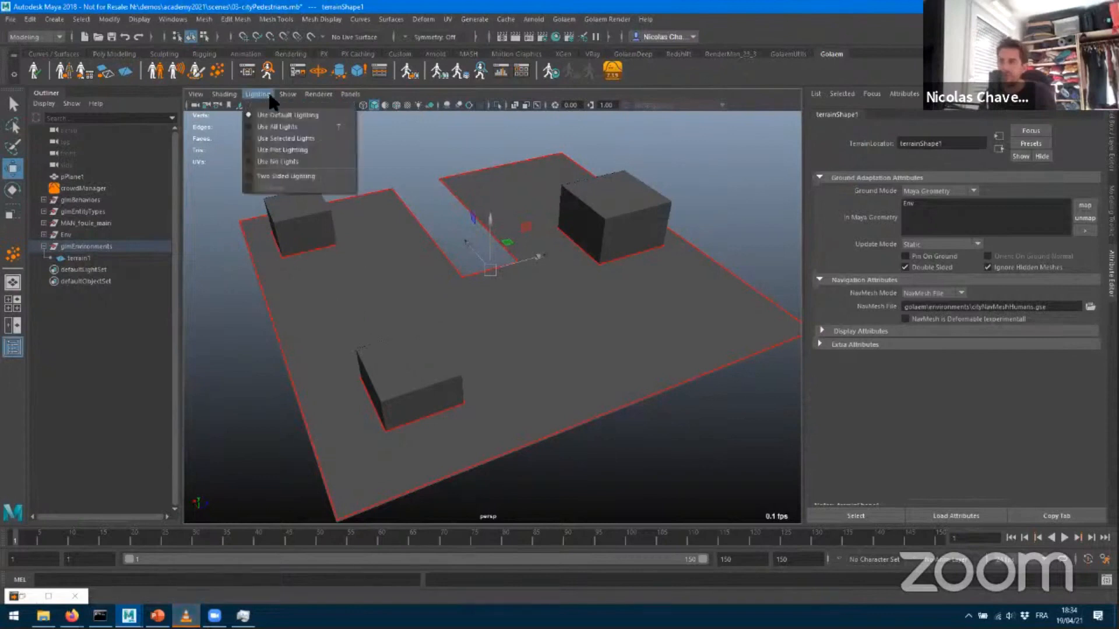
{"action": "left_click", "coordinate": [258, 92]}
{"action": "left_click", "coordinate": [288, 94]}
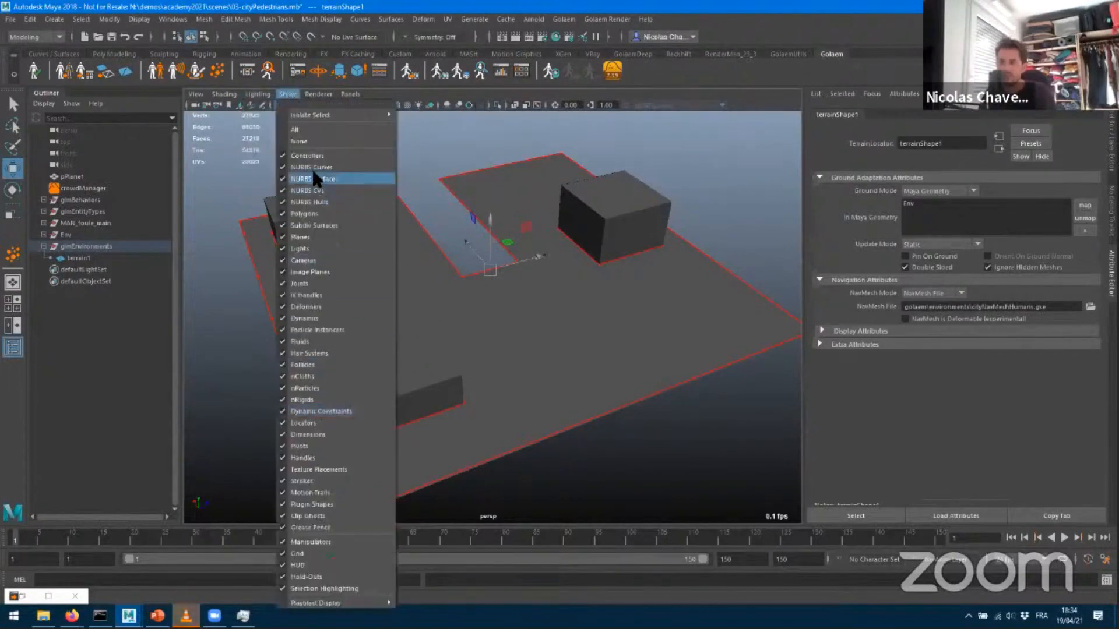
{"action": "left_click", "coordinate": [288, 93]}
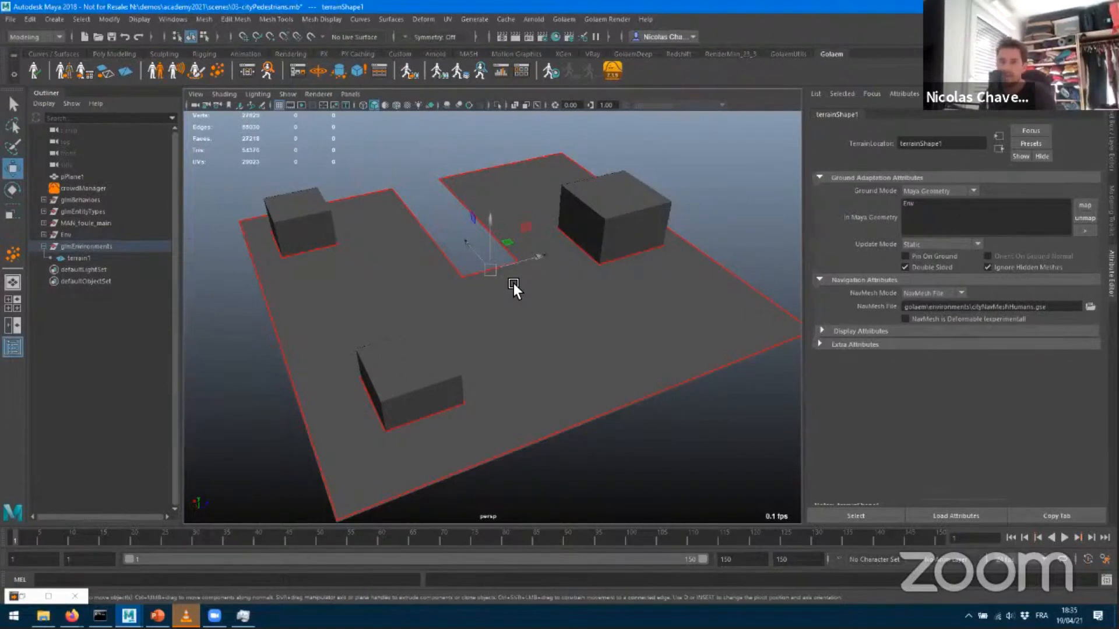
Examine the NavMesh borders of the terrain1 locator around the three buildings and the gap in the ground plane
{"action": "left_click_drag", "start_coordinate": [551, 228], "coordinate": [501, 353], "text": "alt"}
{"action": "scroll", "coordinate": [519, 355], "scroll_direction": "up", "scroll_amount": 3}
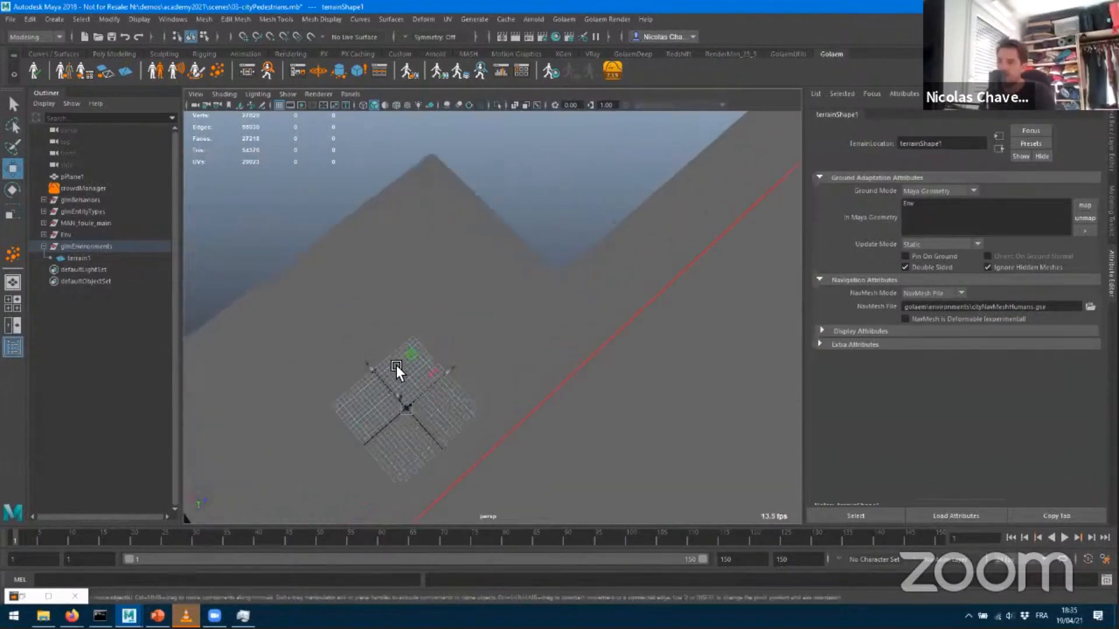
{"action": "right_click_drag", "start_coordinate": [537, 343], "coordinate": [277, 329], "text": "alt"}
{"action": "right_click_drag", "start_coordinate": [554, 306], "coordinate": [463, 338], "text": "alt"}
{"action": "left_click_drag", "start_coordinate": [463, 337], "coordinate": [452, 306], "text": "alt"}
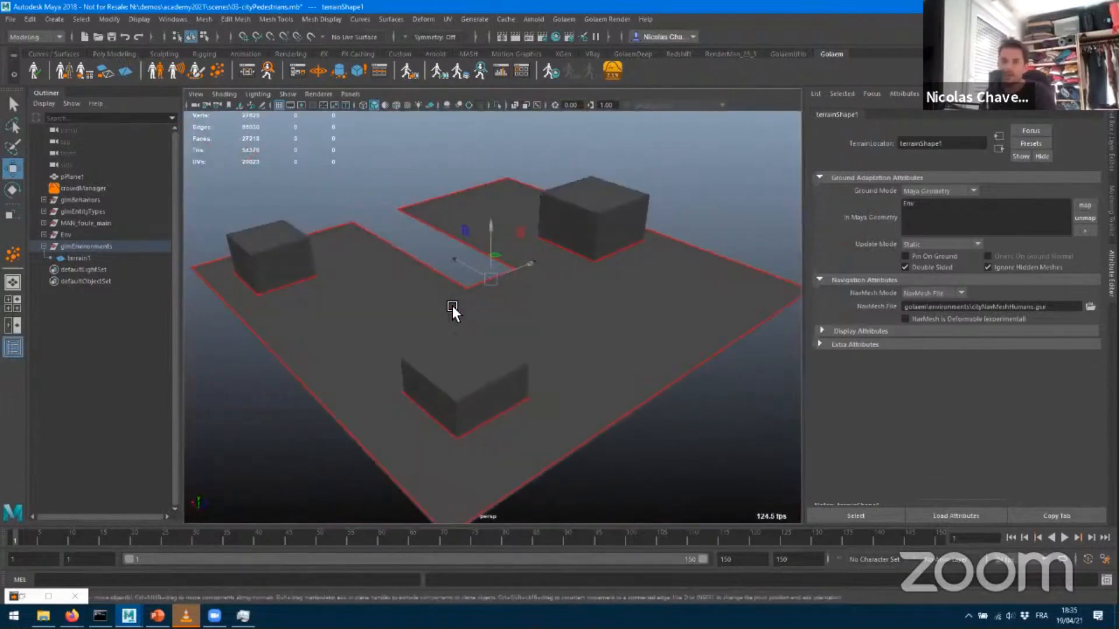
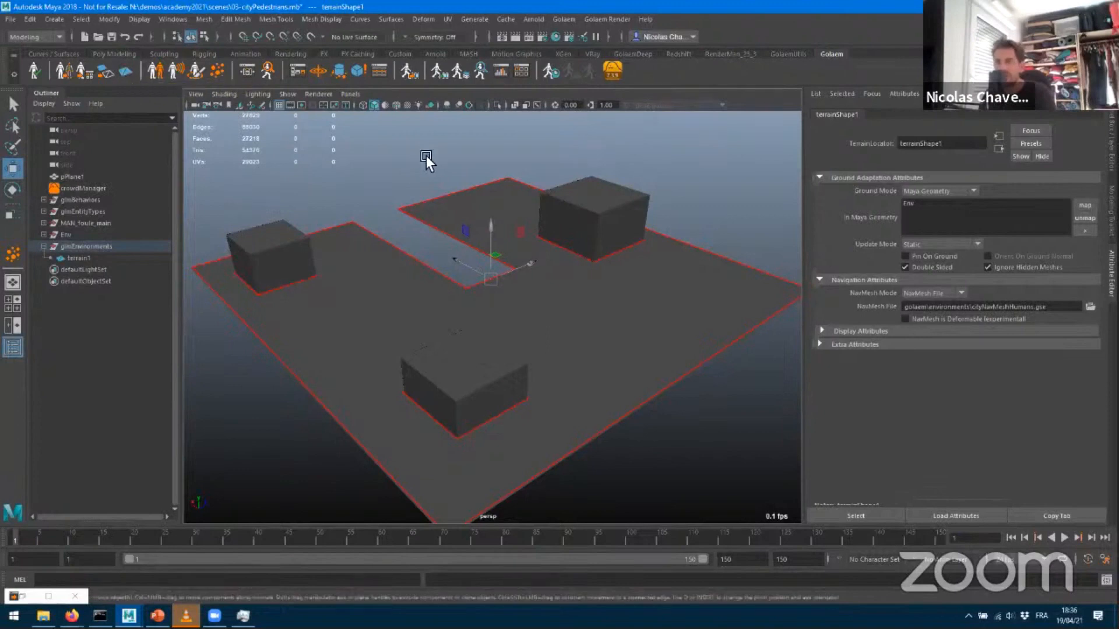
{"action": "left_click", "coordinate": [87, 259]}
{"action": "left_click_drag", "start_coordinate": [504, 342], "coordinate": [342, 287], "text": "alt"}
{"action": "right_click_drag", "start_coordinate": [403, 323], "coordinate": [532, 304], "text": "alt"}
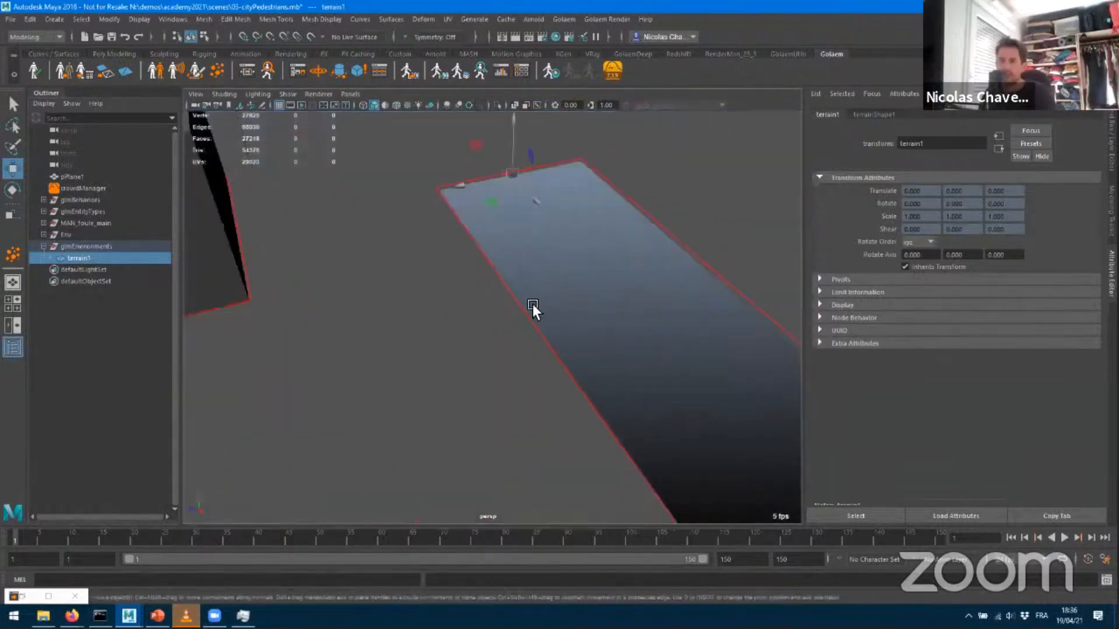
{"action": "middle_click_drag", "start_coordinate": [533, 304], "coordinate": [578, 448], "text": "alt"}
{"action": "middle_click_drag", "start_coordinate": [451, 201], "coordinate": [547, 326], "text": "alt"}
{"action": "left_click_drag", "start_coordinate": [546, 327], "coordinate": [274, 295], "text": "alt"}
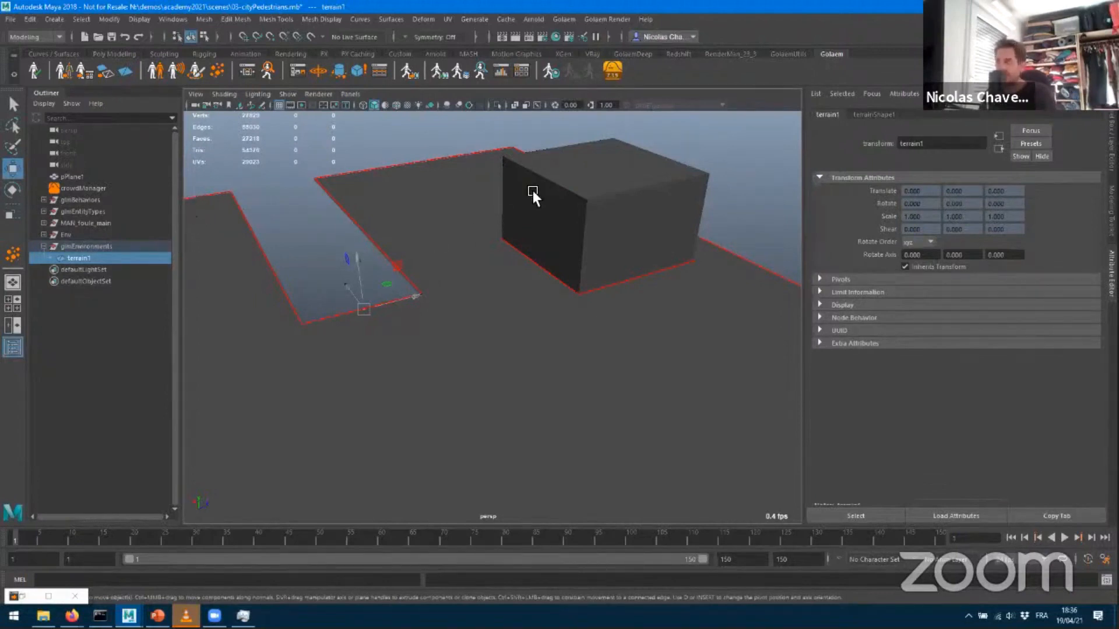
{"action": "left_click_drag", "start_coordinate": [358, 322], "coordinate": [411, 283], "text": "alt"}
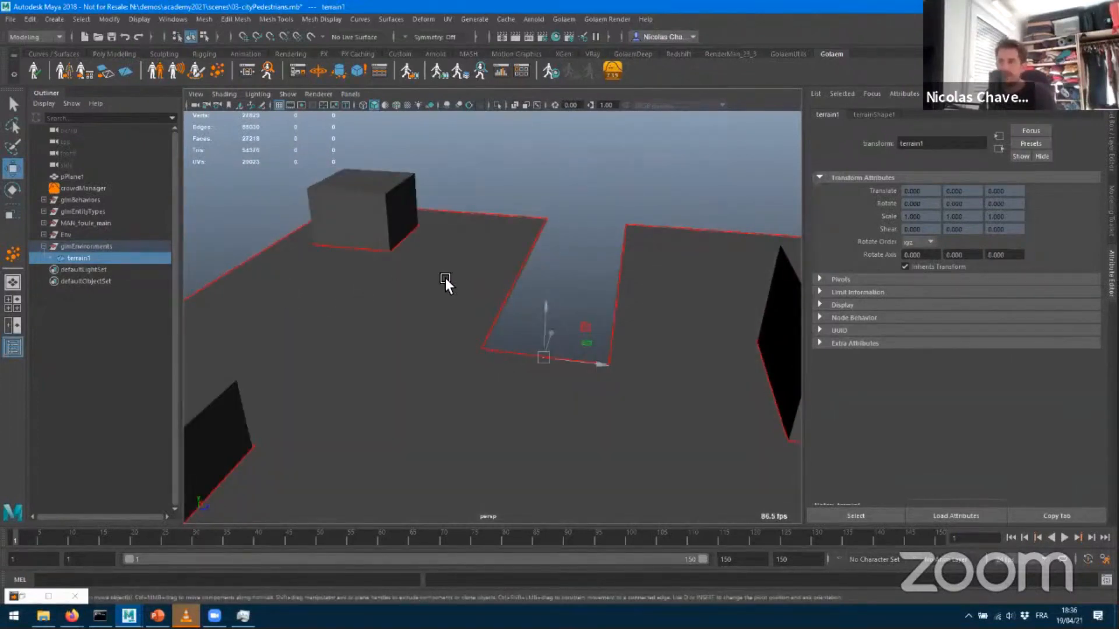
{"action": "key", "text": "f"}
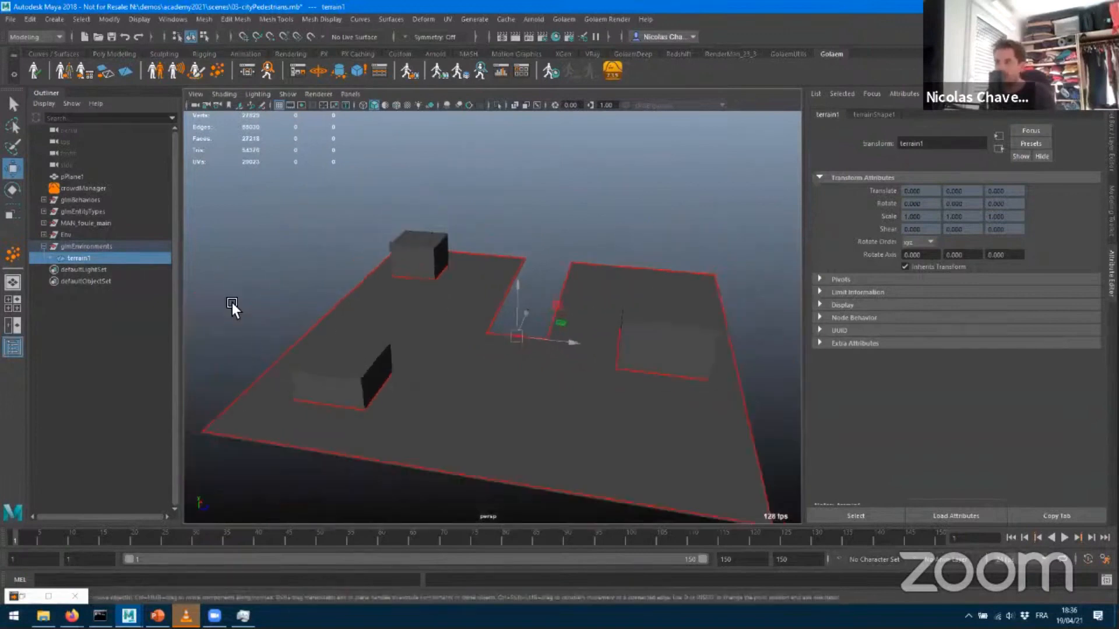
Draw a square-shaped Population Tool area across the NavMesh, covering the gap and parts of the buildings
{"action": "left_click", "coordinate": [80, 249]}
{"action": "left_click", "coordinate": [77, 259]}
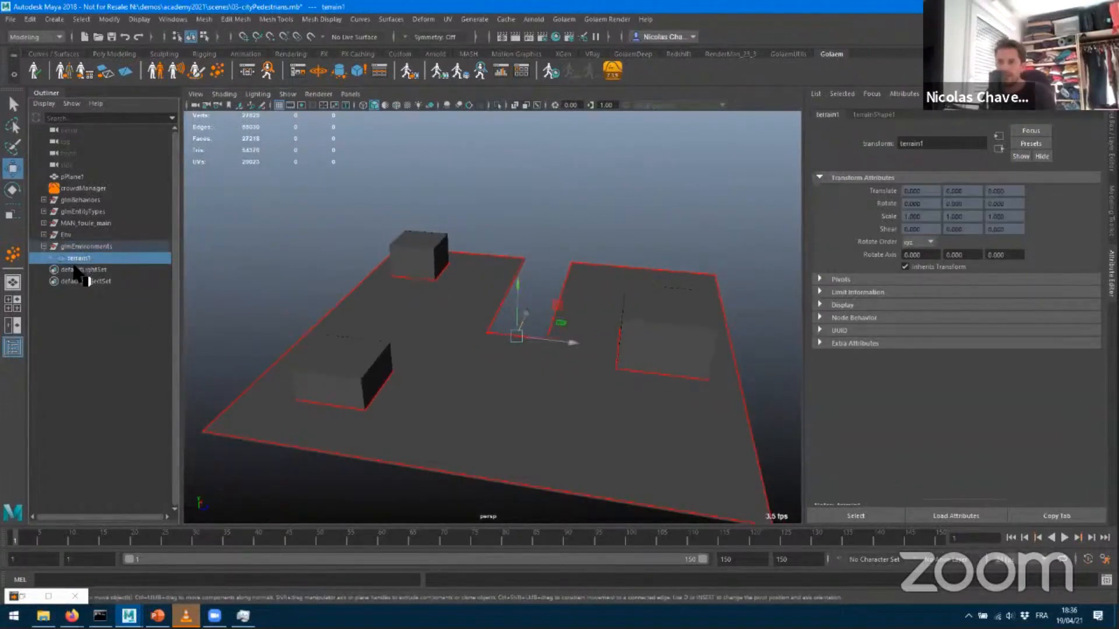
{"action": "left_click_drag", "start_coordinate": [473, 332], "coordinate": [487, 362], "text": "alt"}
{"action": "right_click_drag", "start_coordinate": [372, 353], "coordinate": [527, 374], "text": "alt"}
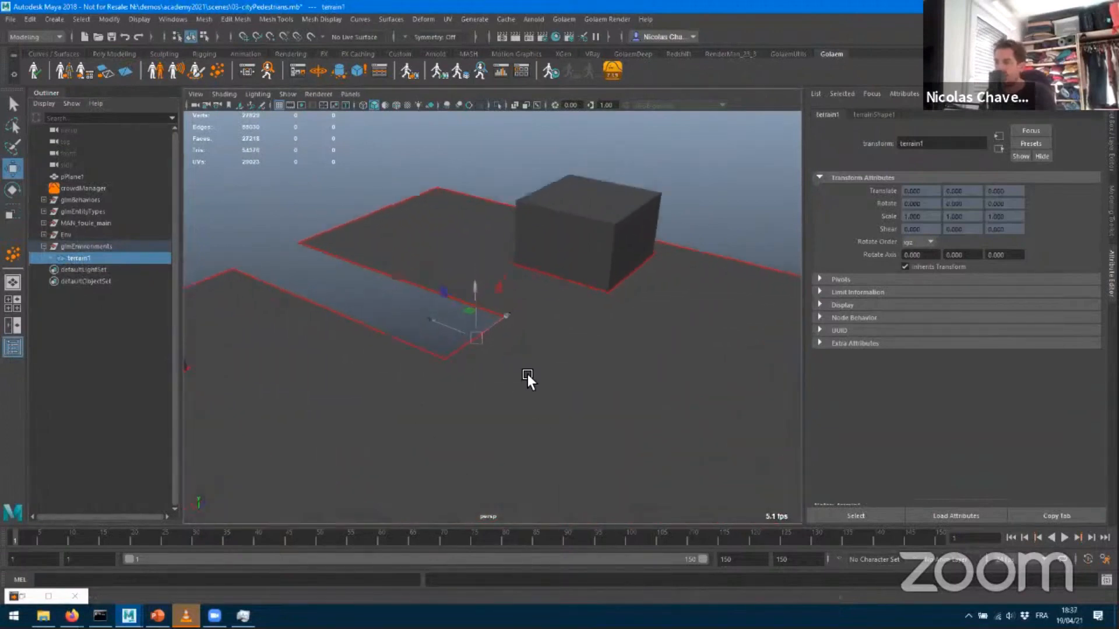
{"action": "double_click", "coordinate": [217, 72]}
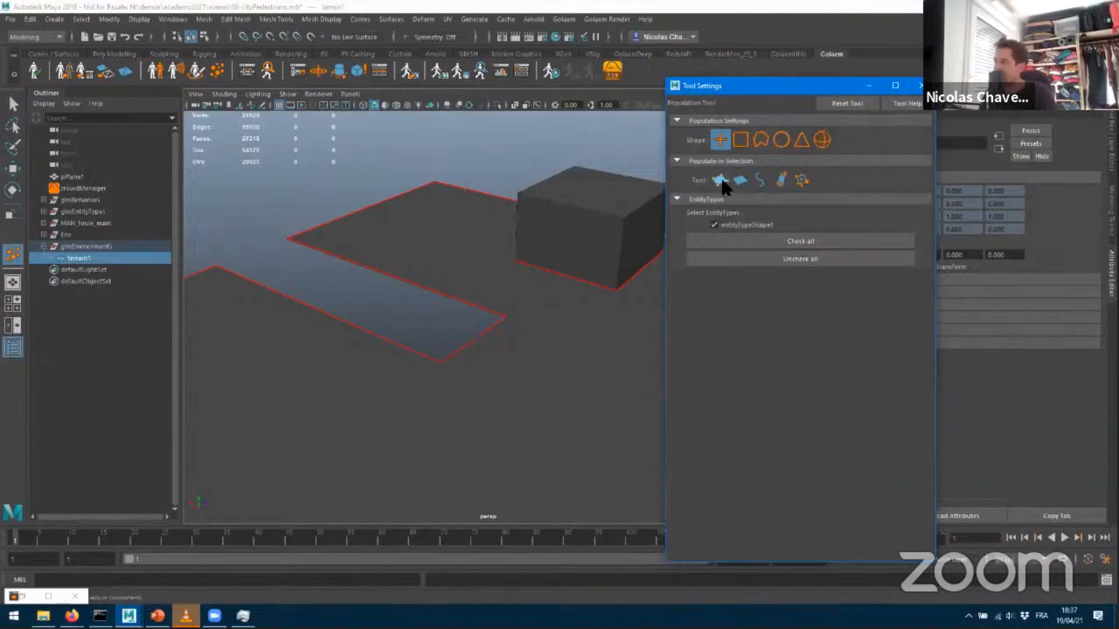
{"action": "left_click", "coordinate": [740, 140]}
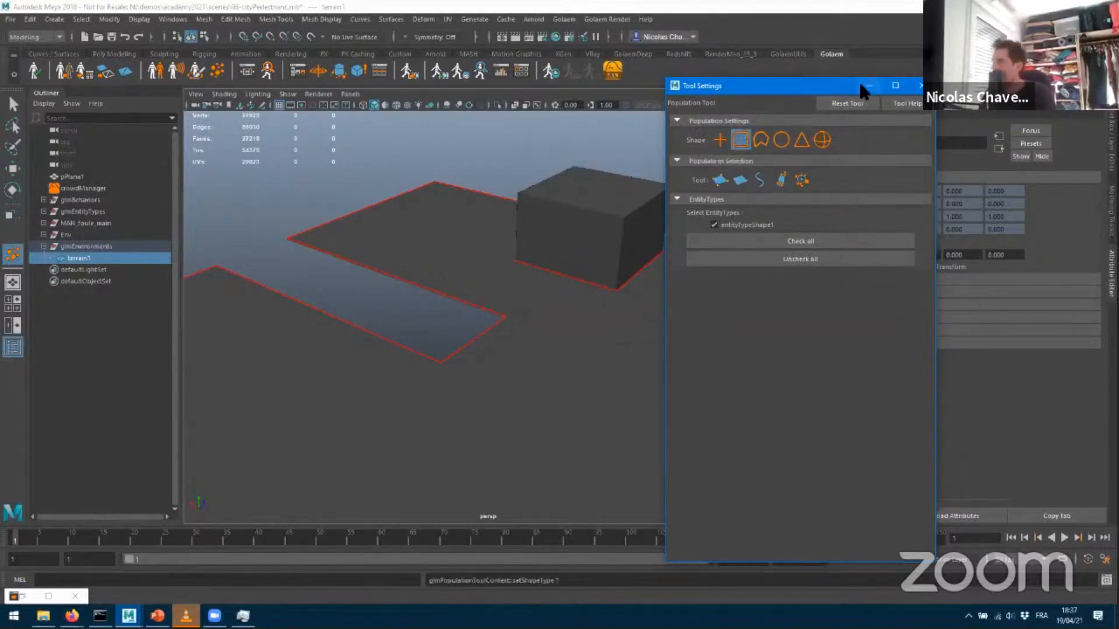
{"action": "left_click", "coordinate": [865, 86]}
{"action": "left_click_drag", "start_coordinate": [277, 397], "coordinate": [740, 308]}
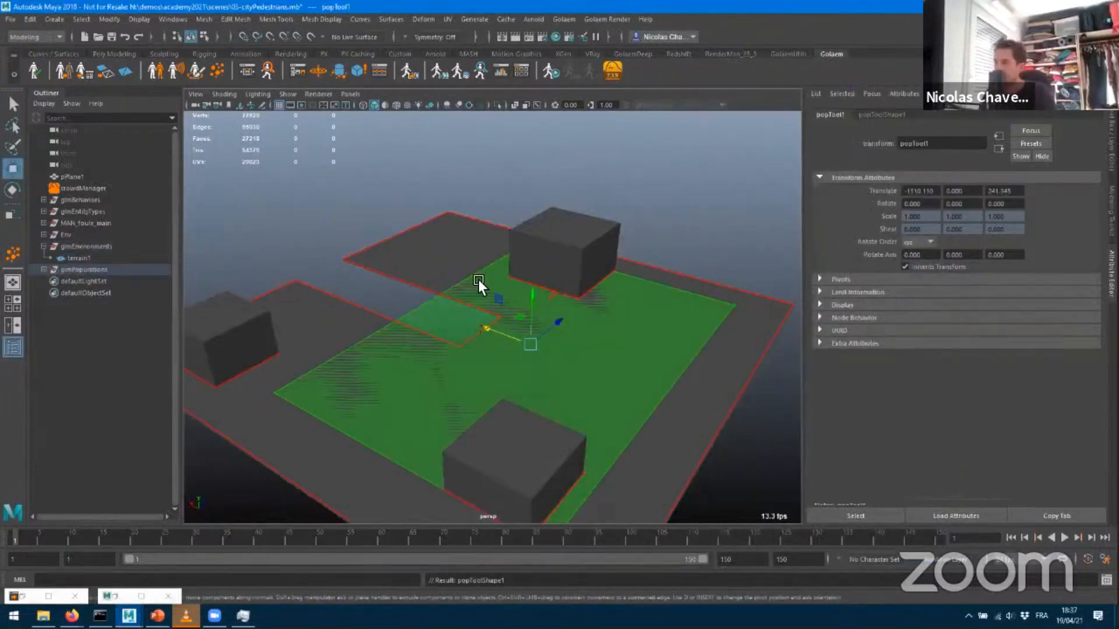
Raise the population tool's number of slots to 479 in its shape attributes
{"action": "left_click_drag", "start_coordinate": [593, 360], "coordinate": [414, 285], "text": "alt"}
{"action": "right_click_drag", "start_coordinate": [414, 284], "coordinate": [467, 231], "text": "alt"}
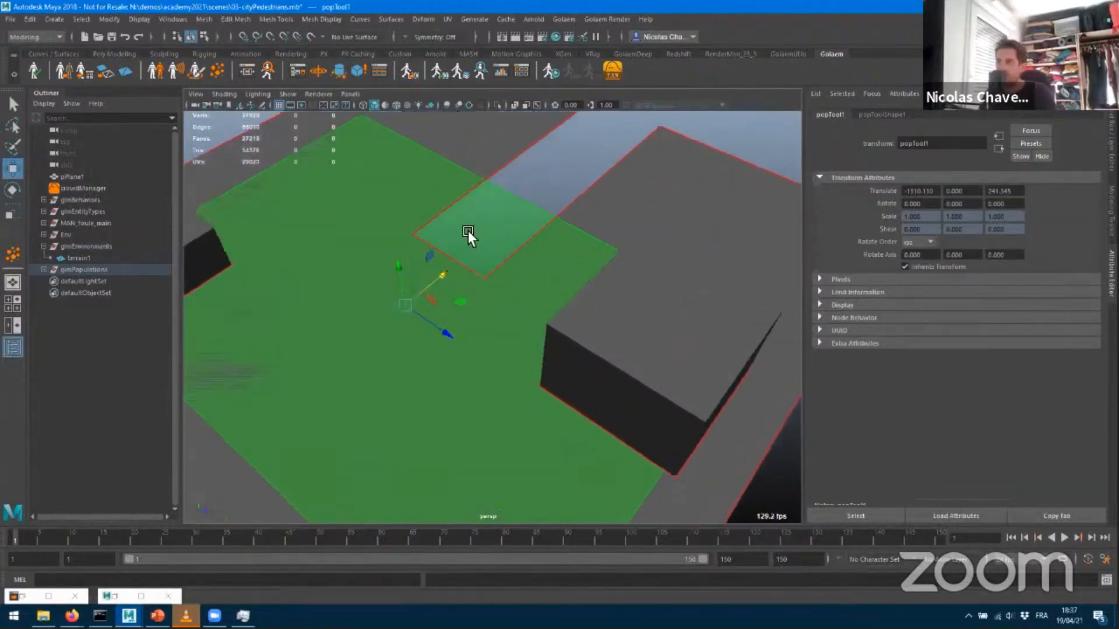
{"action": "left_click_drag", "start_coordinate": [467, 231], "coordinate": [477, 185], "text": "alt"}
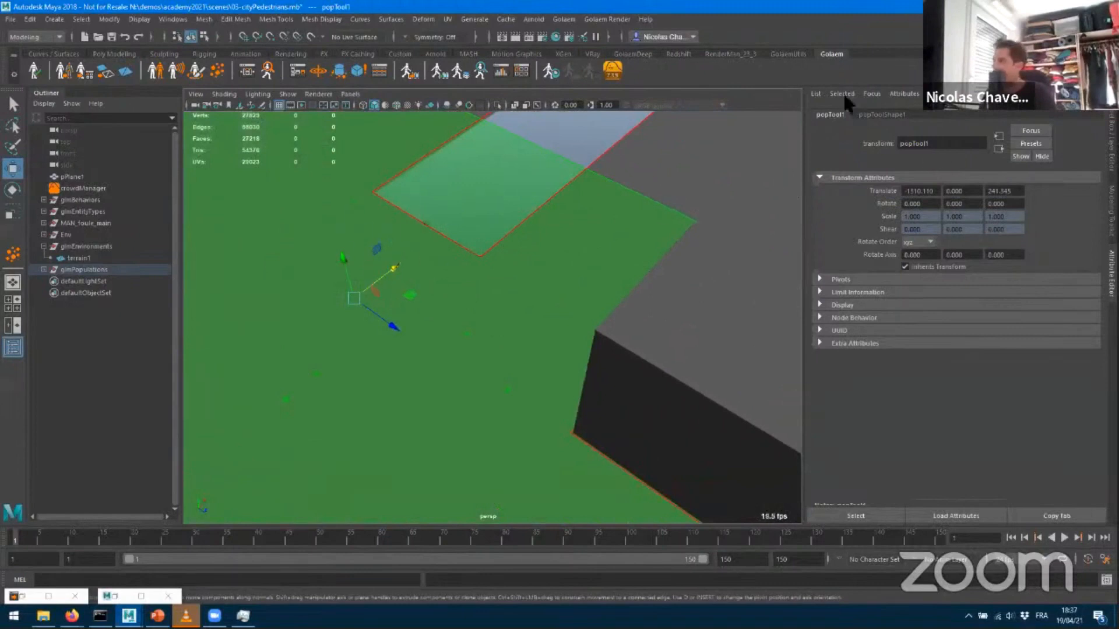
{"action": "left_click", "coordinate": [872, 113]}
{"action": "left_click_drag", "start_coordinate": [945, 204], "coordinate": [1092, 187]}
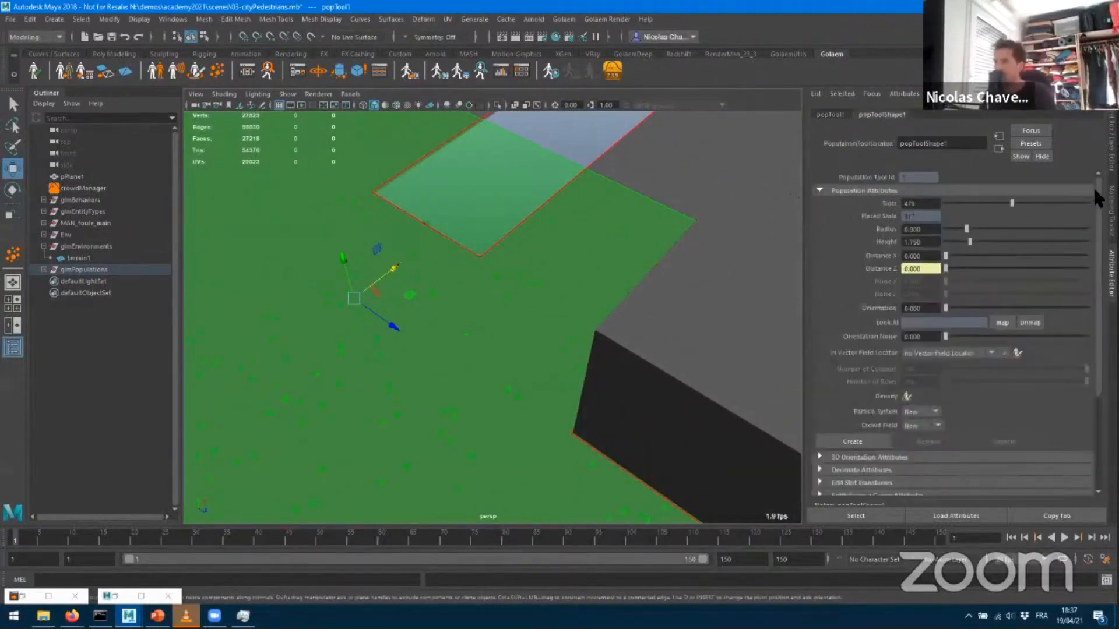
Move the population tool area about 672 units in negative X, across the NavMesh between the buildings
{"action": "left_click_drag", "start_coordinate": [316, 331], "coordinate": [283, 341], "text": "alt"}
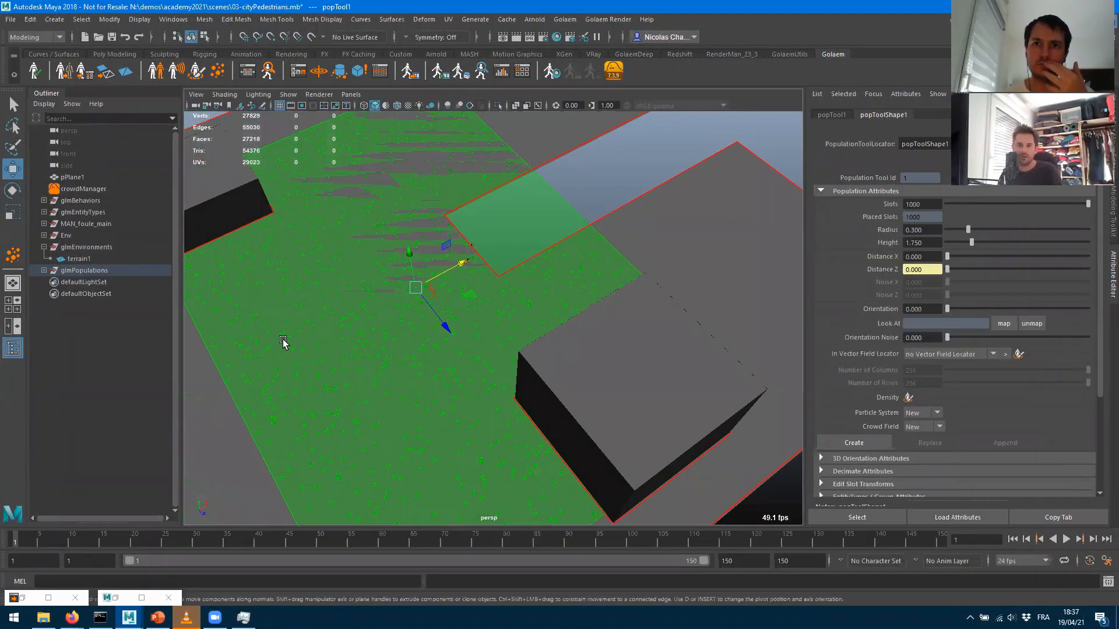
{"action": "middle_click_drag", "start_coordinate": [519, 219], "coordinate": [550, 219], "text": "alt"}
{"action": "middle_click_drag", "start_coordinate": [387, 278], "coordinate": [554, 224], "text": "alt"}
{"action": "left_click_drag", "start_coordinate": [535, 223], "coordinate": [512, 282]}
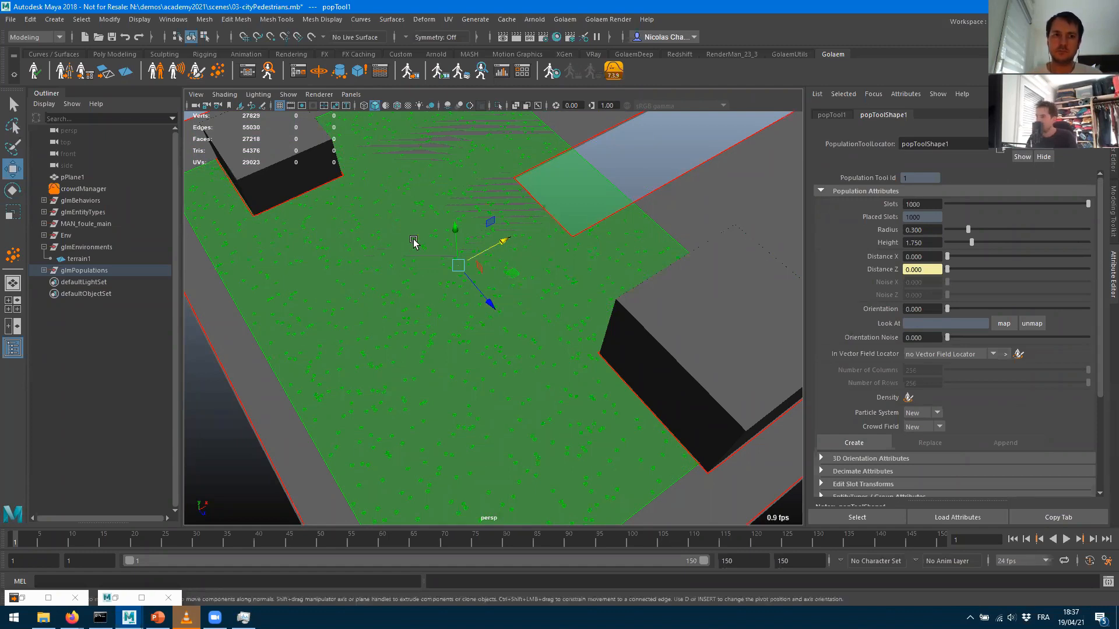
{"action": "left_click_drag", "start_coordinate": [507, 316], "coordinate": [688, 296], "text": "alt"}
{"action": "left_click_drag", "start_coordinate": [475, 293], "coordinate": [472, 292], "text": "alt"}
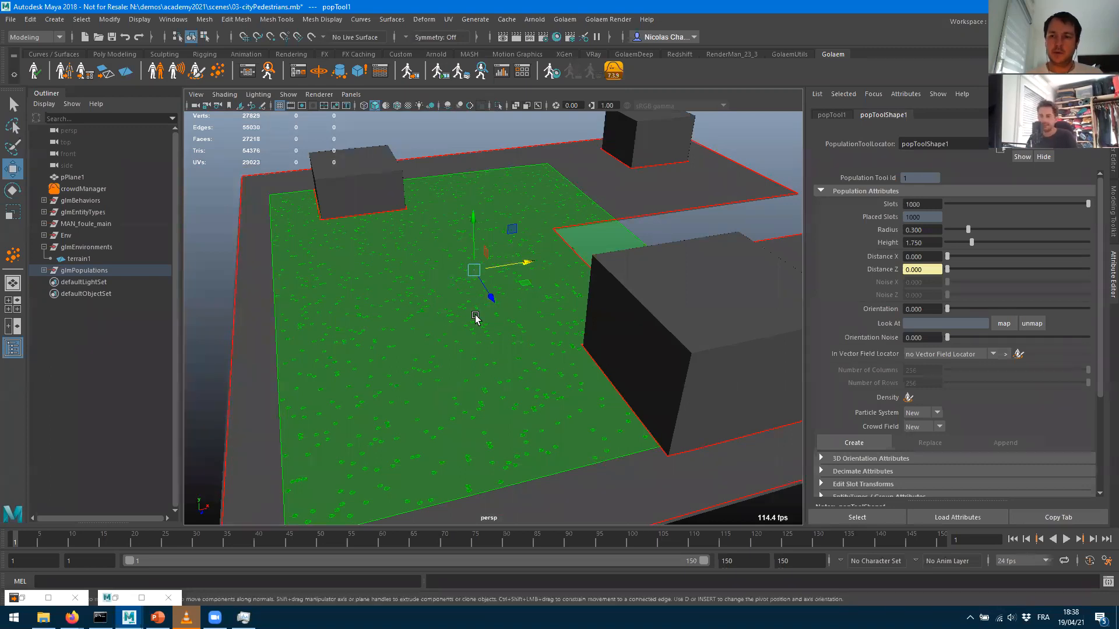
Create a new particle system and crowd field from the population tool's slots
{"action": "left_click", "coordinate": [860, 442]}
{"action": "left_click_drag", "start_coordinate": [525, 312], "coordinate": [659, 312], "text": "alt"}
{"action": "scroll", "coordinate": [423, 199], "scroll_direction": "up", "scroll_amount": 5}
{"action": "middle_click_drag", "start_coordinate": [735, 411], "coordinate": [415, 290], "text": "alt"}
{"action": "scroll", "coordinate": [414, 289], "scroll_direction": "up", "scroll_amount": 2}
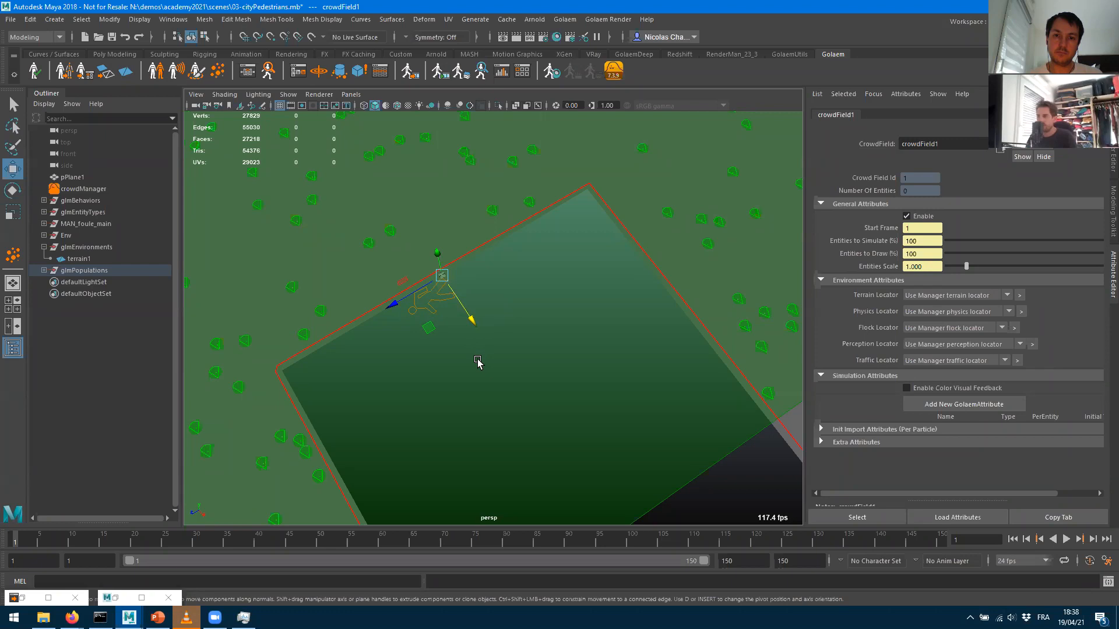
{"action": "scroll", "coordinate": [477, 357], "scroll_direction": "down", "scroll_amount": 5}
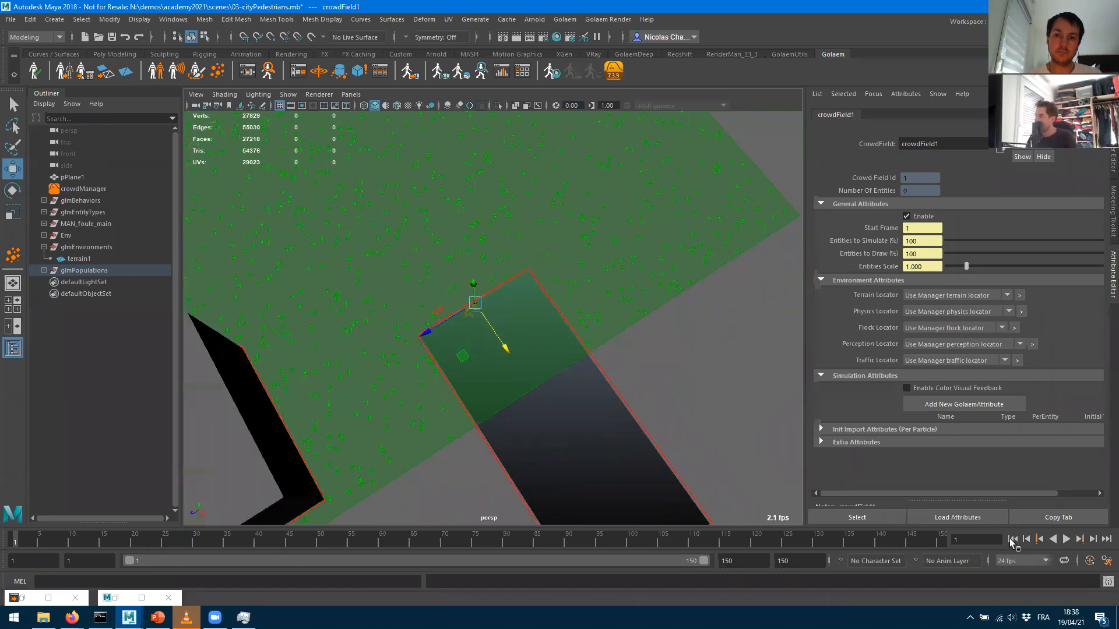
Step the crowd simulation forward to frame 6 and check the populated area
{"action": "left_click", "coordinate": [1093, 541]}
{"action": "left_click", "coordinate": [1092, 539]}
{"action": "left_click", "coordinate": [1092, 540]}
{"action": "left_click", "coordinate": [1092, 539]}
{"action": "left_click", "coordinate": [1091, 540]}
{"action": "left_click_drag", "start_coordinate": [420, 271], "coordinate": [509, 343], "text": "alt"}
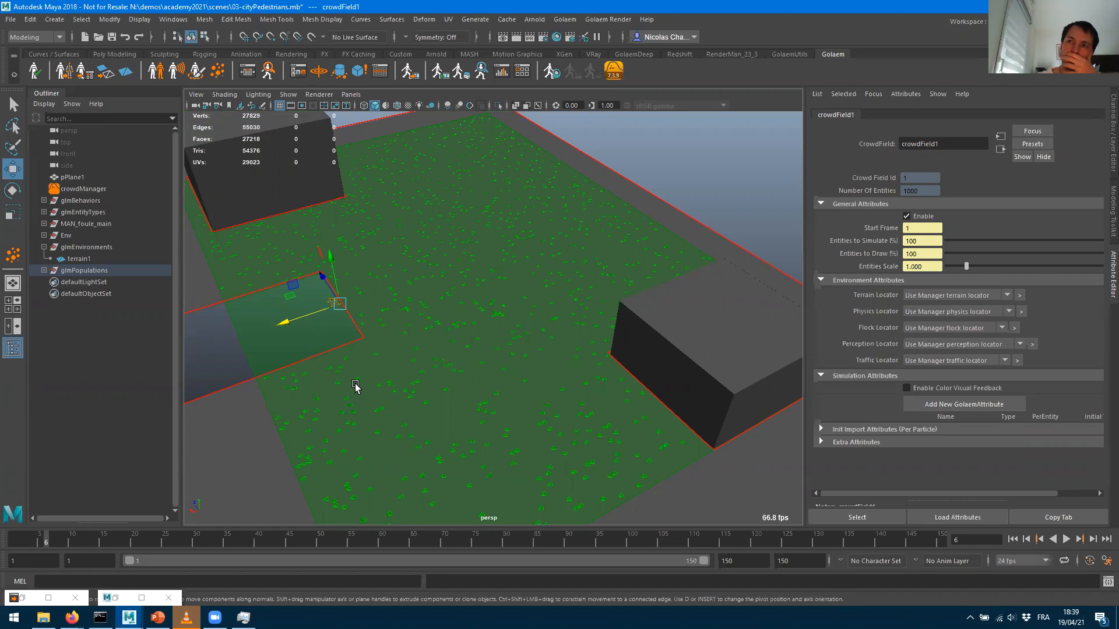
Rename the entity type under glmEntityTypes as manChar
{"action": "left_click", "coordinate": [43, 213]}
{"action": "left_click", "coordinate": [85, 225]}
{"action": "double_click", "coordinate": [85, 225]}
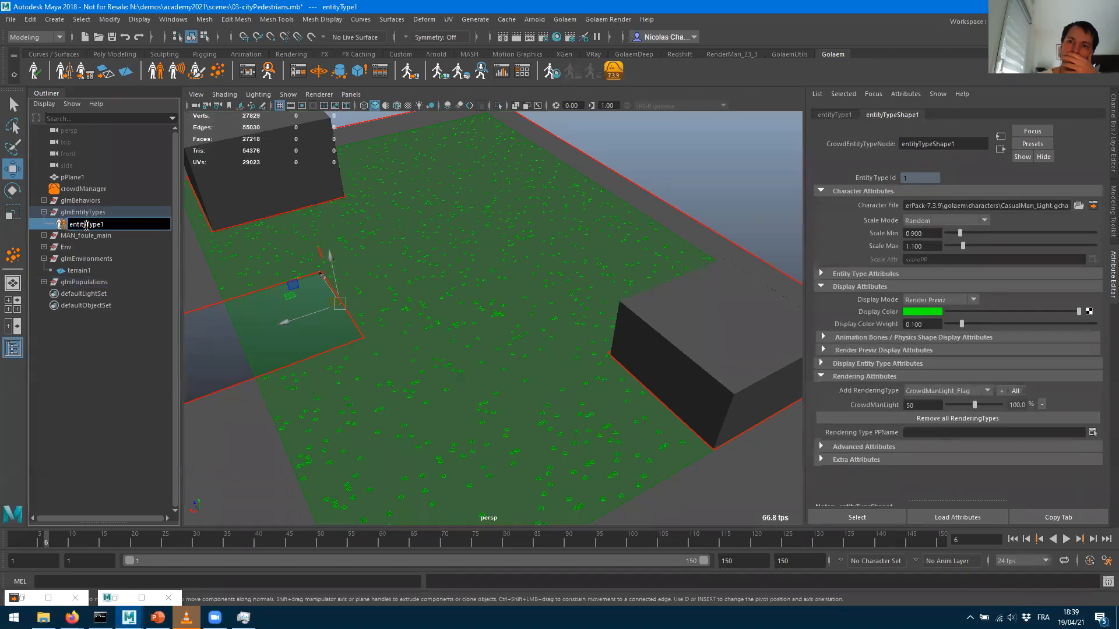
{"action": "double_click", "coordinate": [86, 226]}
{"action": "type", "text": "manChar"}
{"action": "key", "text": "Return"}
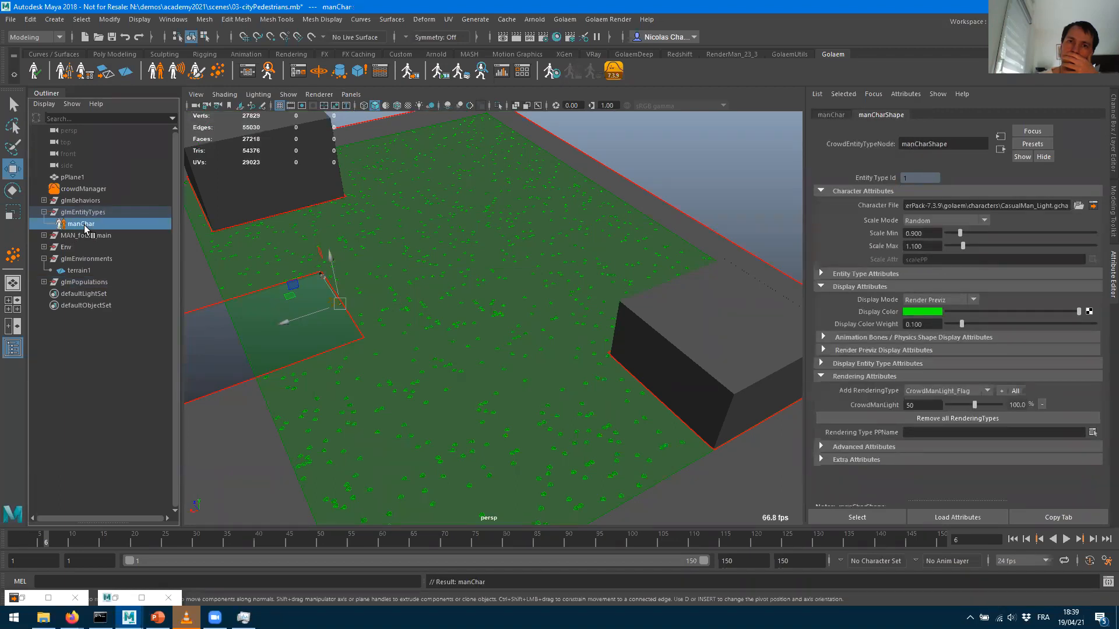
Review the MEL command history and rerun the Golaem scene settings check
{"action": "left_click", "coordinate": [1107, 582]}
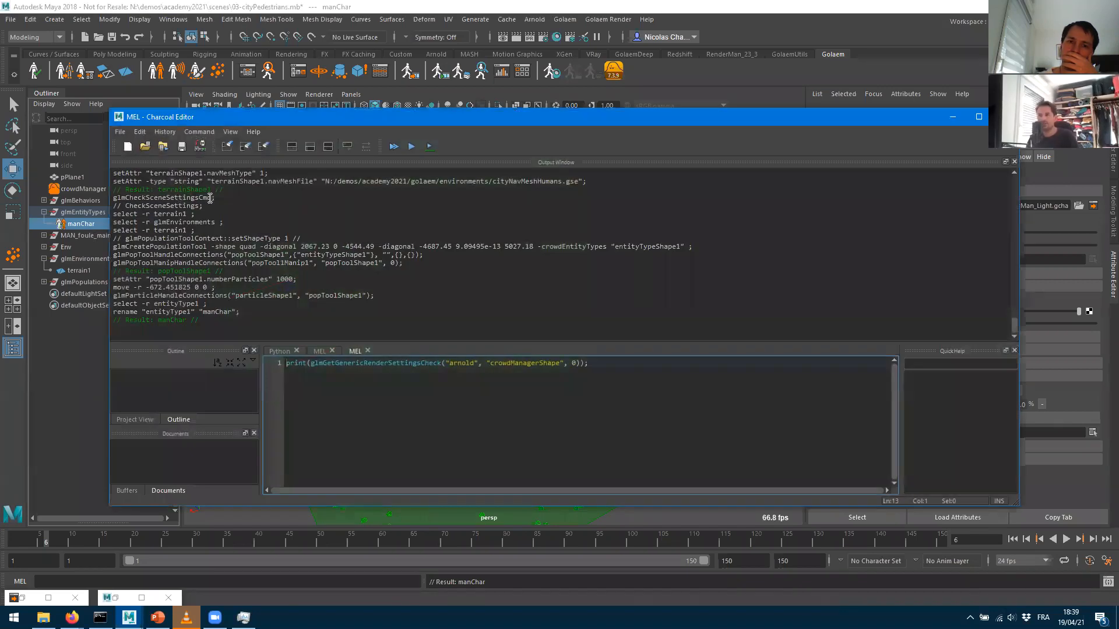
{"action": "left_click", "coordinate": [951, 117]}
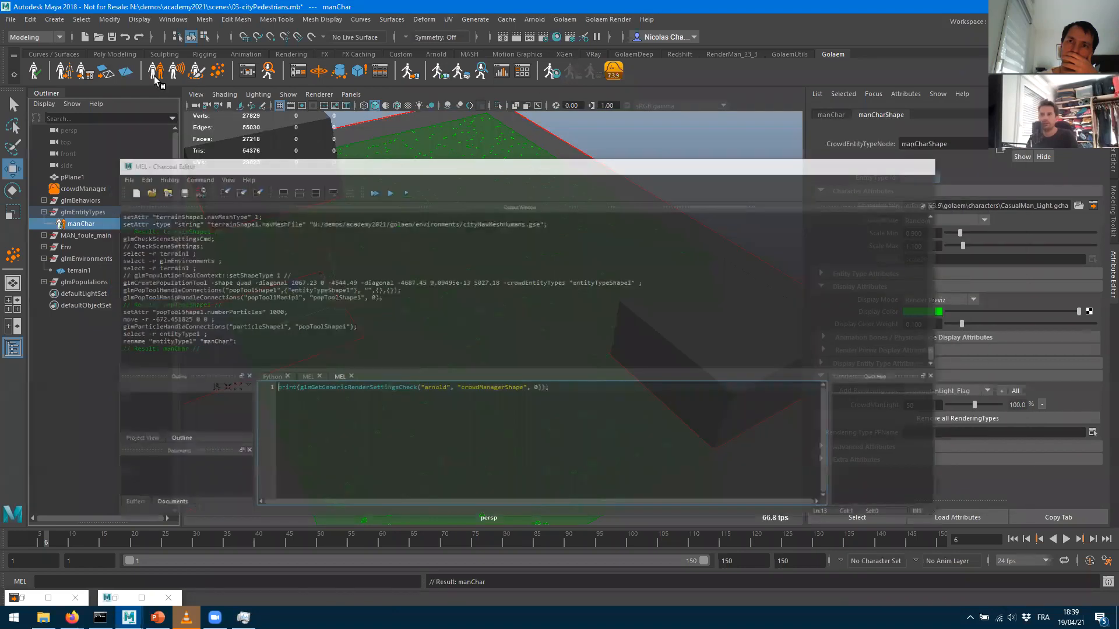
{"action": "left_click", "coordinate": [35, 71]}
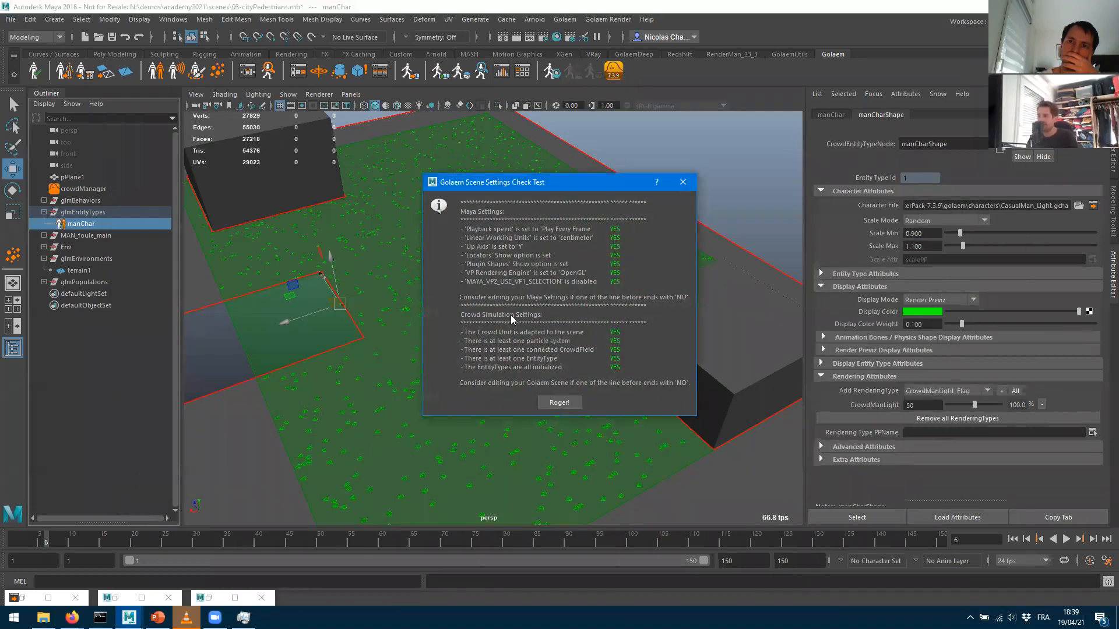
{"action": "left_click", "coordinate": [560, 402]}
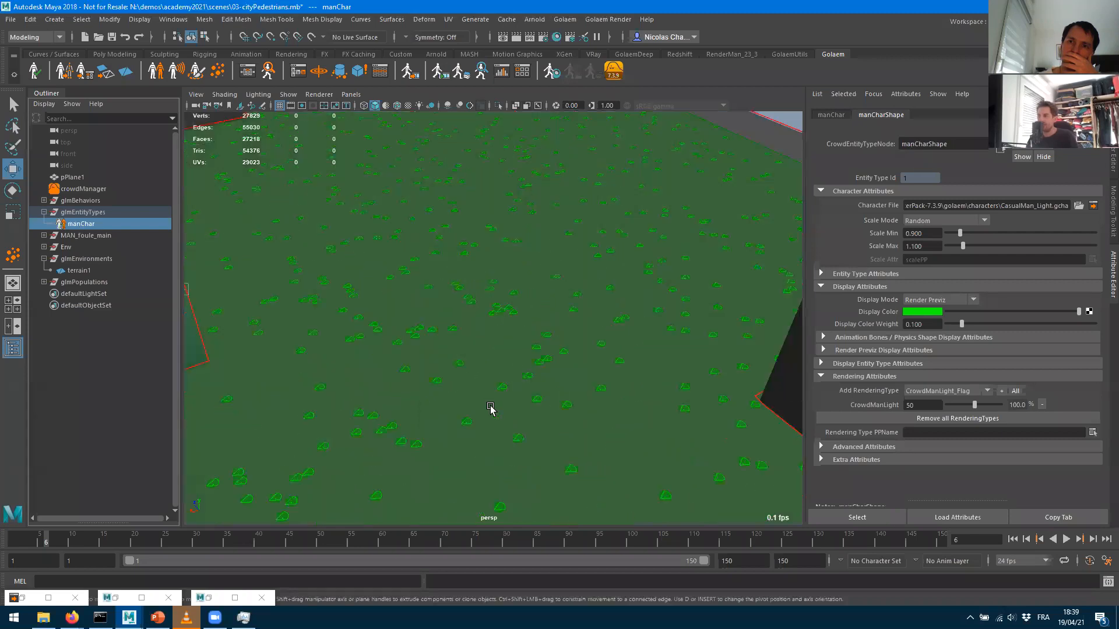
Examine one simulated character up close and compare its size with its slot marker
{"action": "scroll", "coordinate": [490, 408], "scroll_direction": "up", "scroll_amount": 10}
{"action": "scroll", "coordinate": [490, 408], "scroll_direction": "up", "scroll_amount": 3}
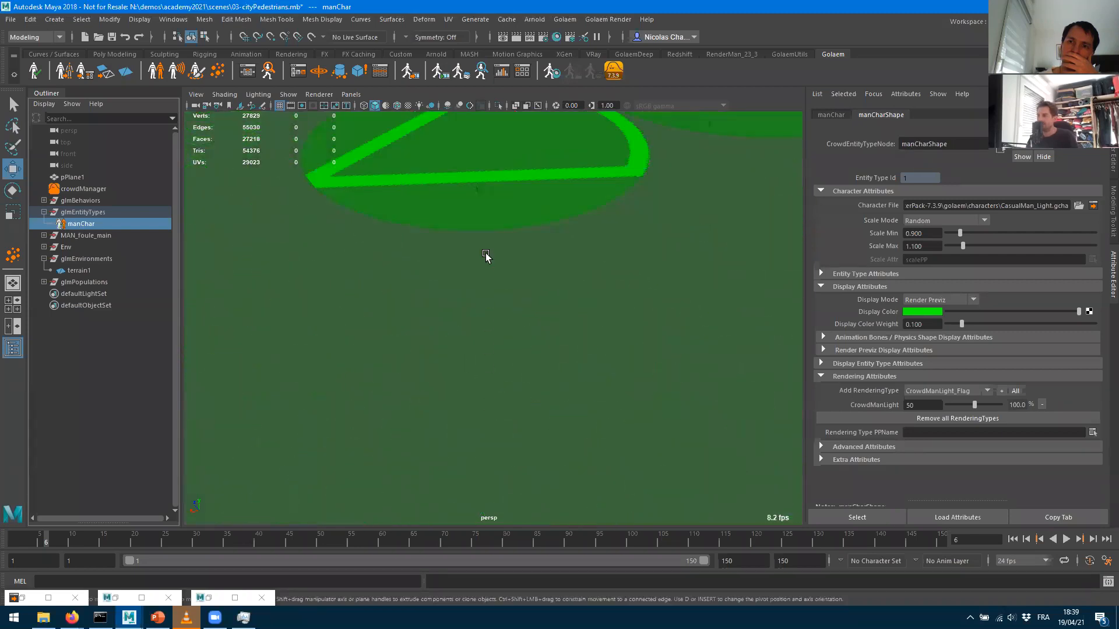
{"action": "scroll", "coordinate": [487, 259], "scroll_direction": "up", "scroll_amount": 3}
{"action": "scroll", "coordinate": [444, 303], "scroll_direction": "down", "scroll_amount": 5}
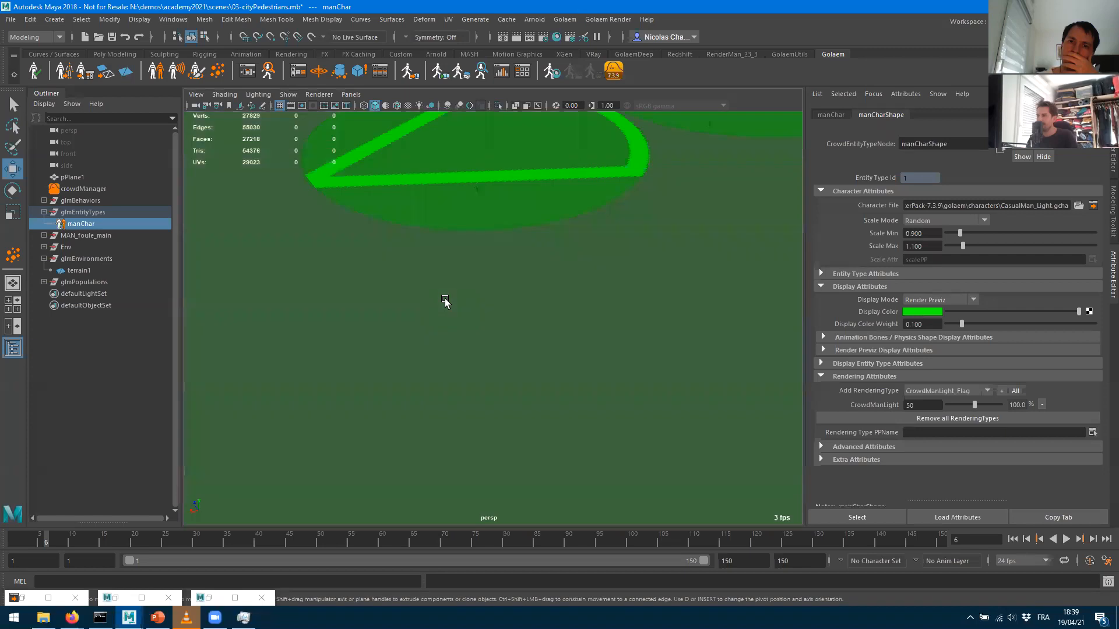
{"action": "scroll", "coordinate": [470, 272], "scroll_direction": "down", "scroll_amount": 8}
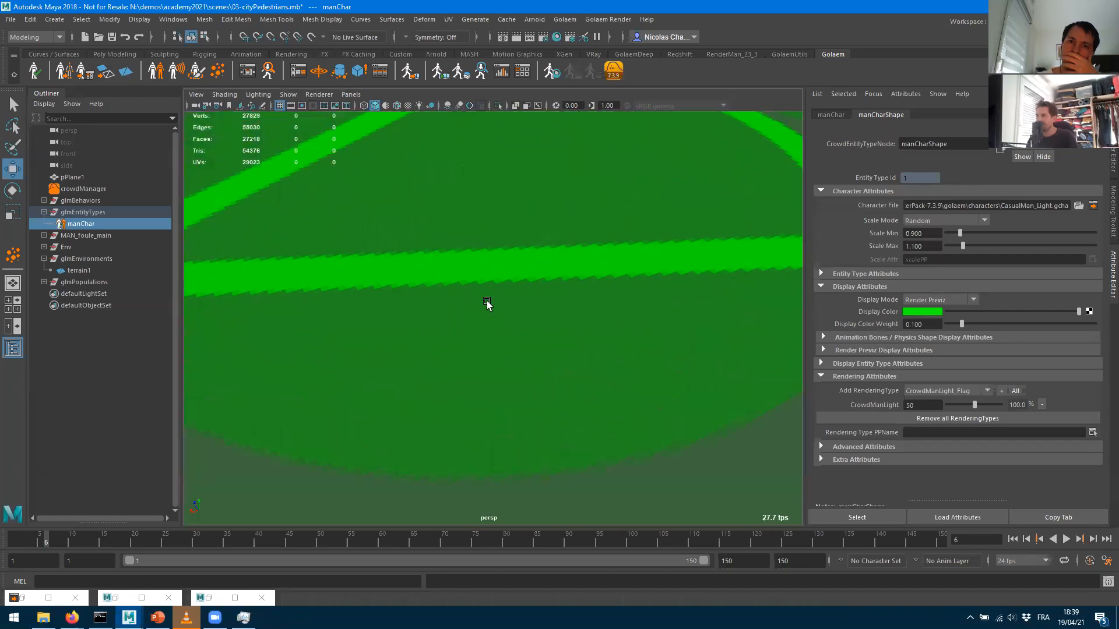
{"action": "scroll", "coordinate": [502, 292], "scroll_direction": "down", "scroll_amount": 4}
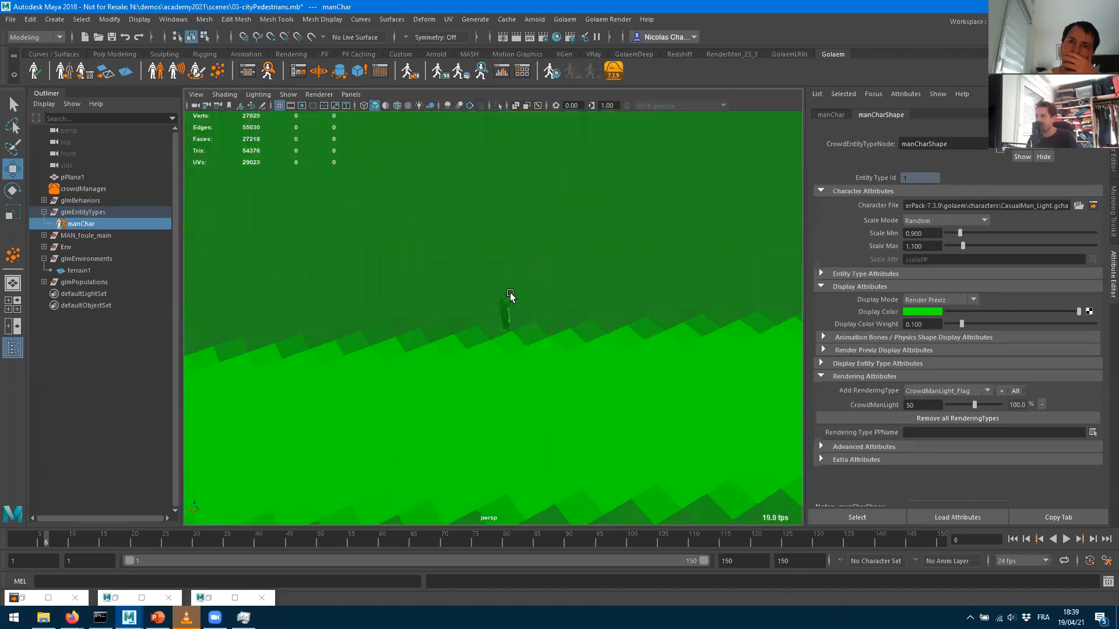
{"action": "scroll", "coordinate": [519, 322], "scroll_direction": "up", "scroll_amount": 4}
{"action": "scroll", "coordinate": [524, 321], "scroll_direction": "up", "scroll_amount": 5}
{"action": "scroll", "coordinate": [527, 329], "scroll_direction": "down", "scroll_amount": 4}
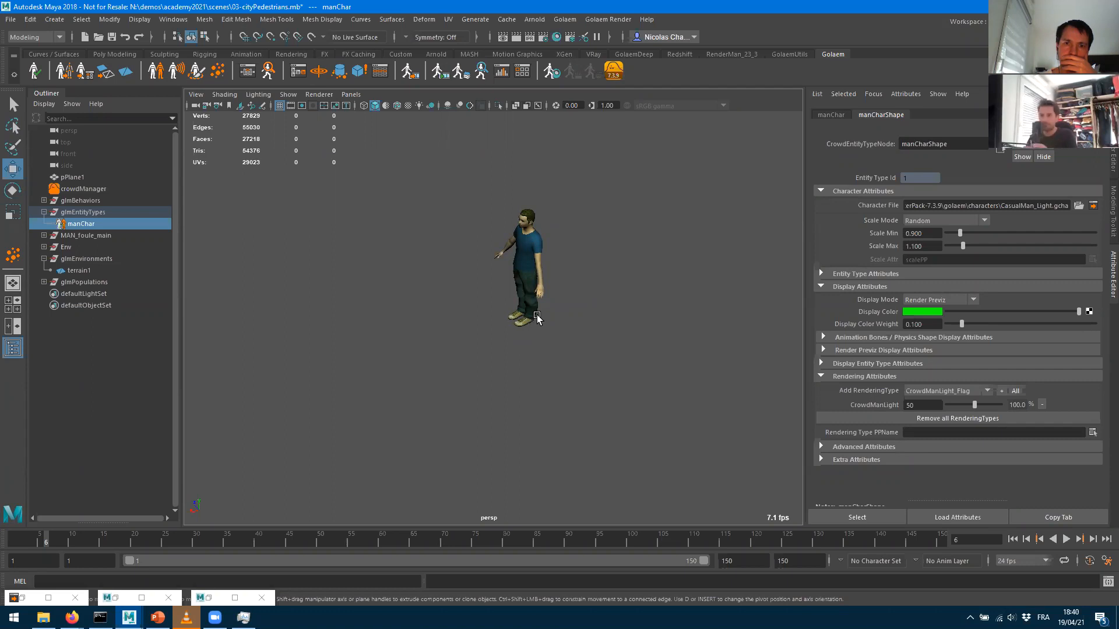
Set the crowd manager's Entities Scale to 100
{"action": "left_click", "coordinate": [81, 190]}
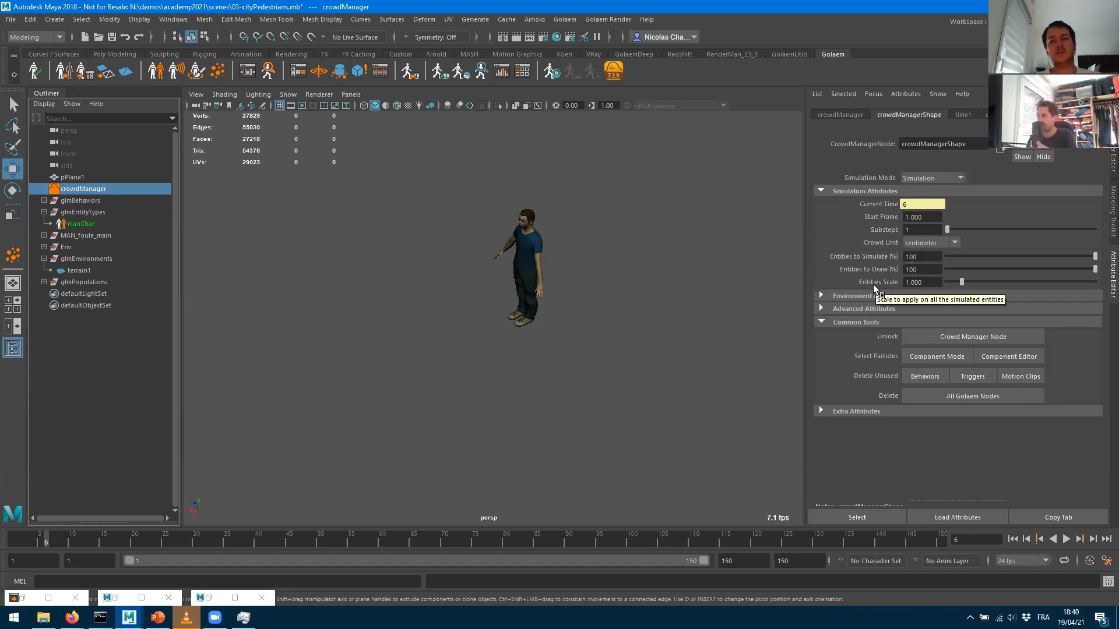
{"action": "left_click", "coordinate": [927, 282]}
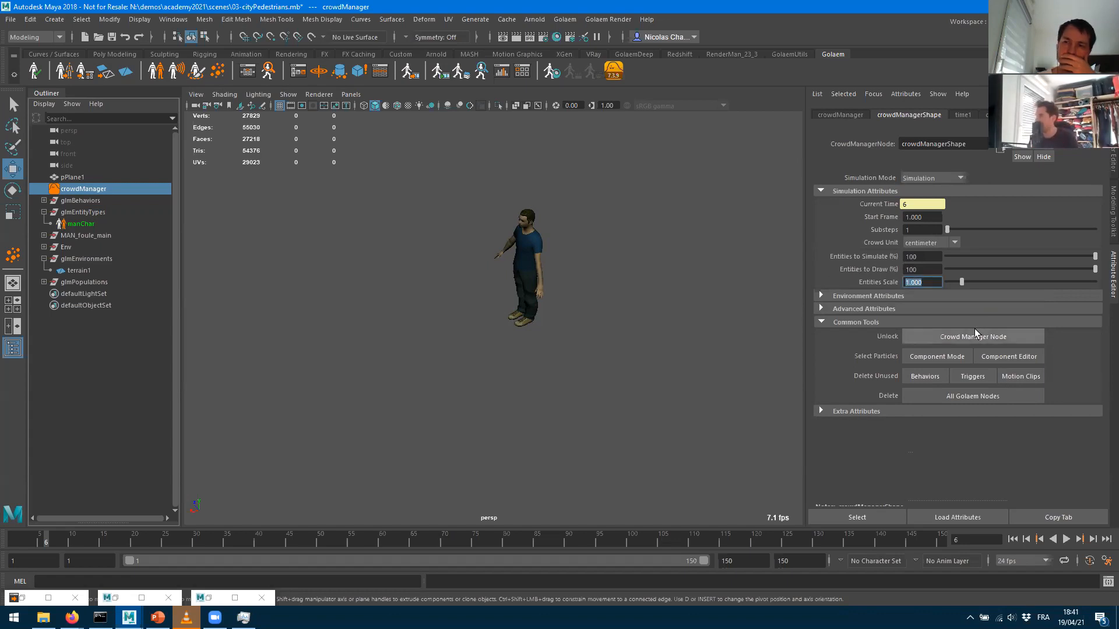
{"action": "type", "text": "100"}
{"action": "key", "text": "Return"}
{"action": "key", "text": "Tab"}
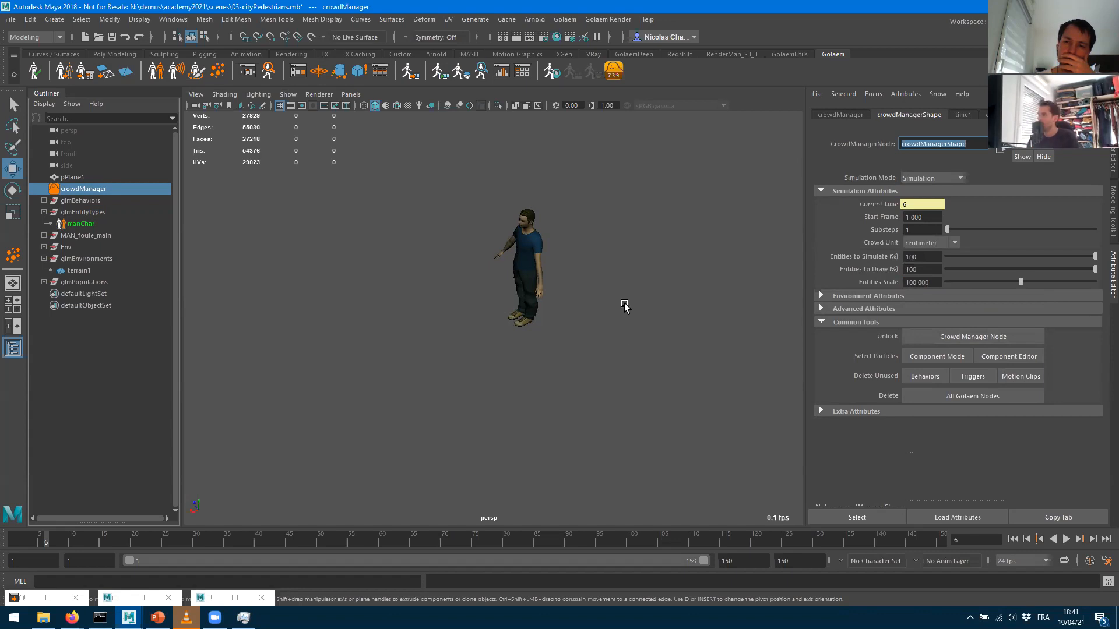
Rewind the crowd simulation to its start and advance it to frame 2
{"action": "scroll", "coordinate": [631, 353], "scroll_direction": "down", "scroll_amount": 5}
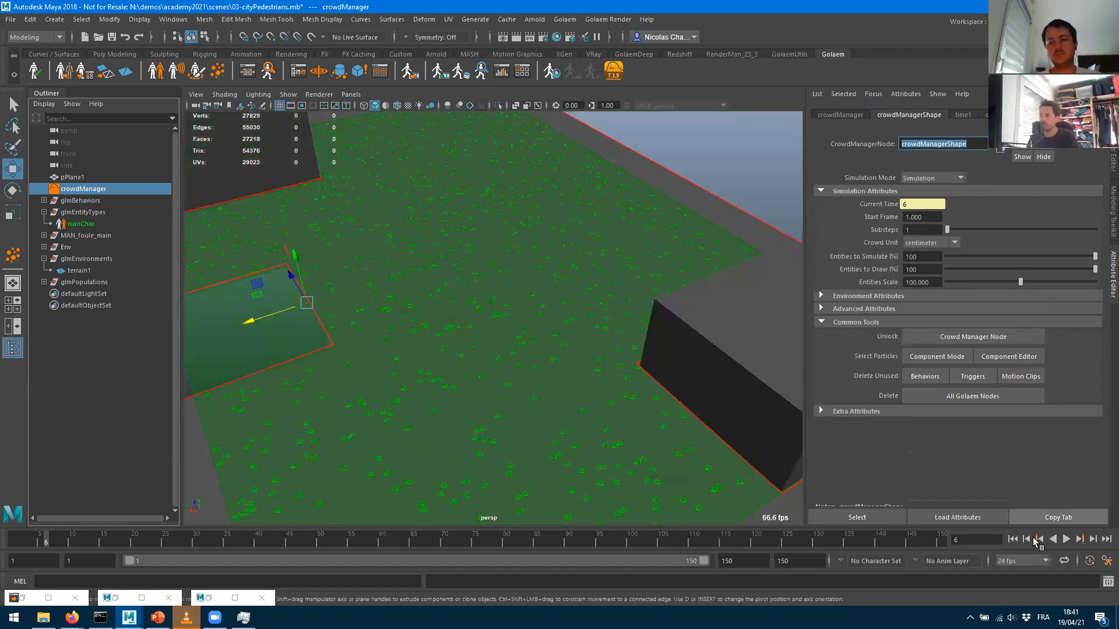
{"action": "left_click", "coordinate": [1013, 539]}
{"action": "left_click", "coordinate": [1079, 539]}
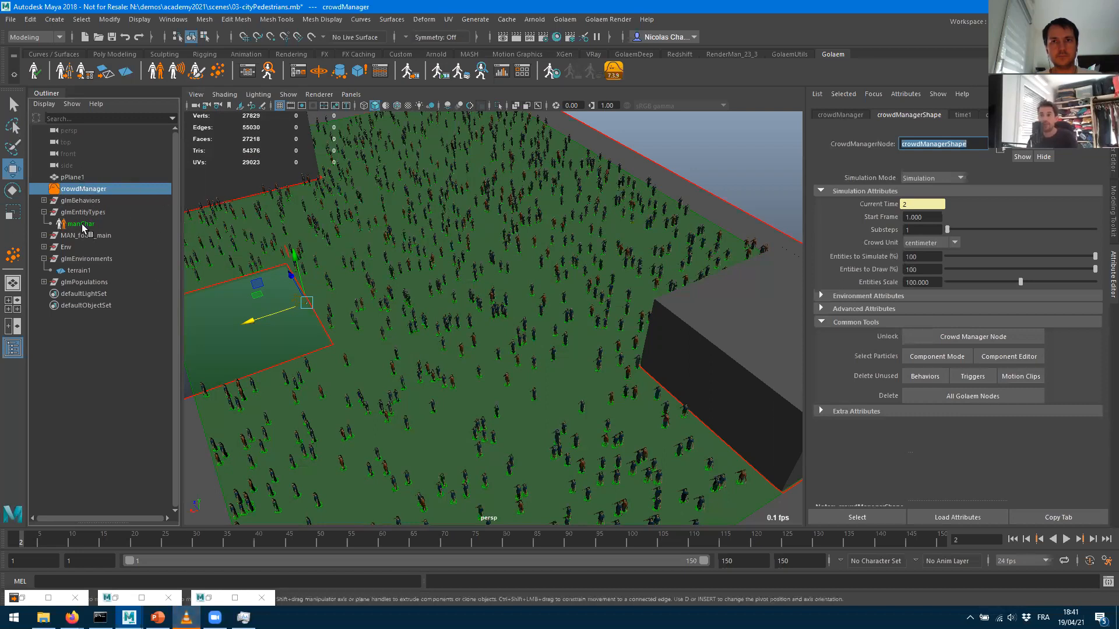
Review manChar's random scale range and the persp camera's near clip plane setting
{"action": "left_click", "coordinate": [82, 225]}
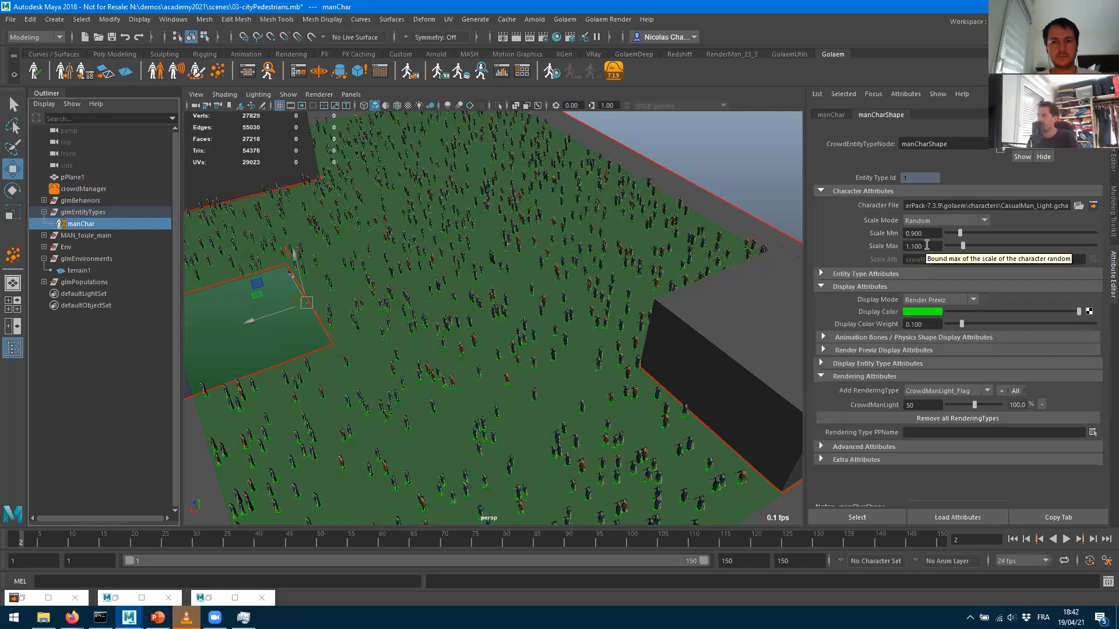
{"action": "left_click_drag", "start_coordinate": [622, 237], "coordinate": [335, 402], "text": "alt"}
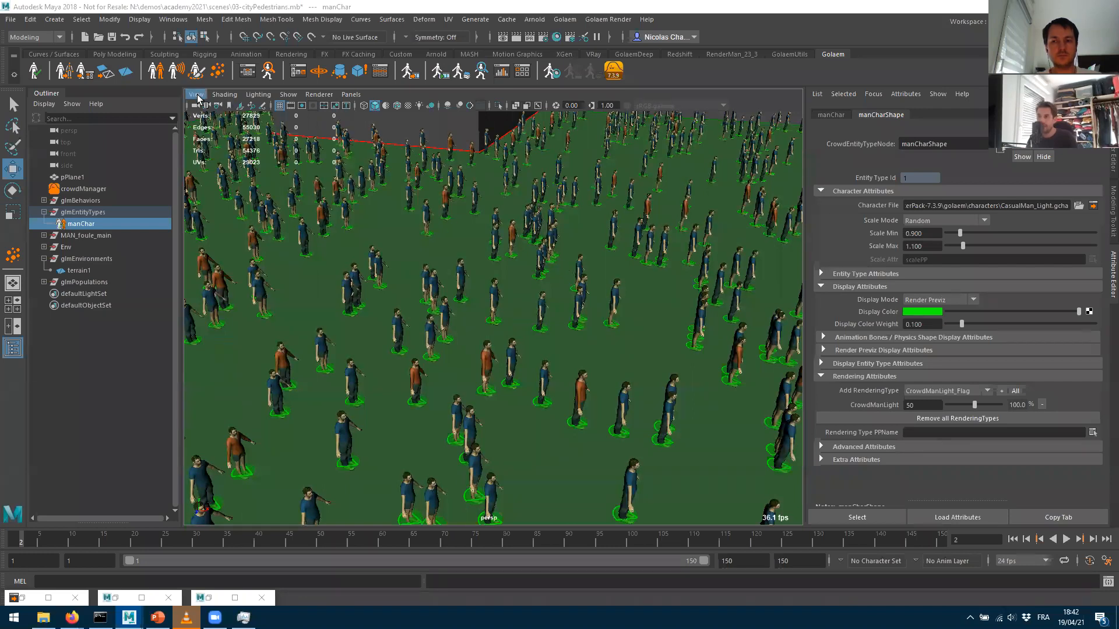
{"action": "left_click", "coordinate": [66, 131]}
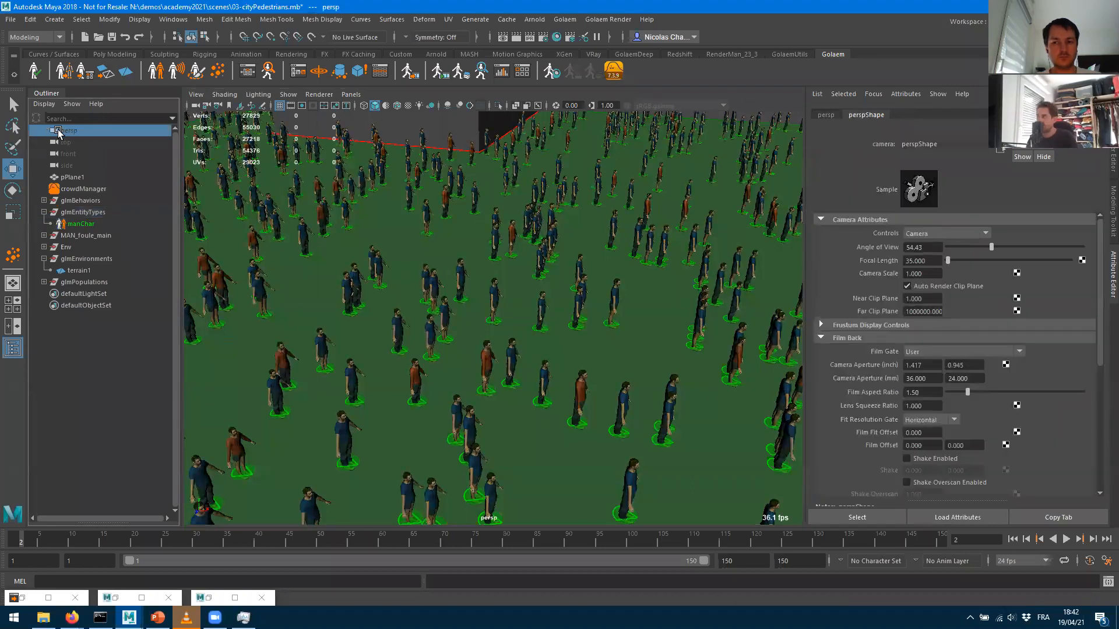
{"action": "left_click", "coordinate": [927, 300]}
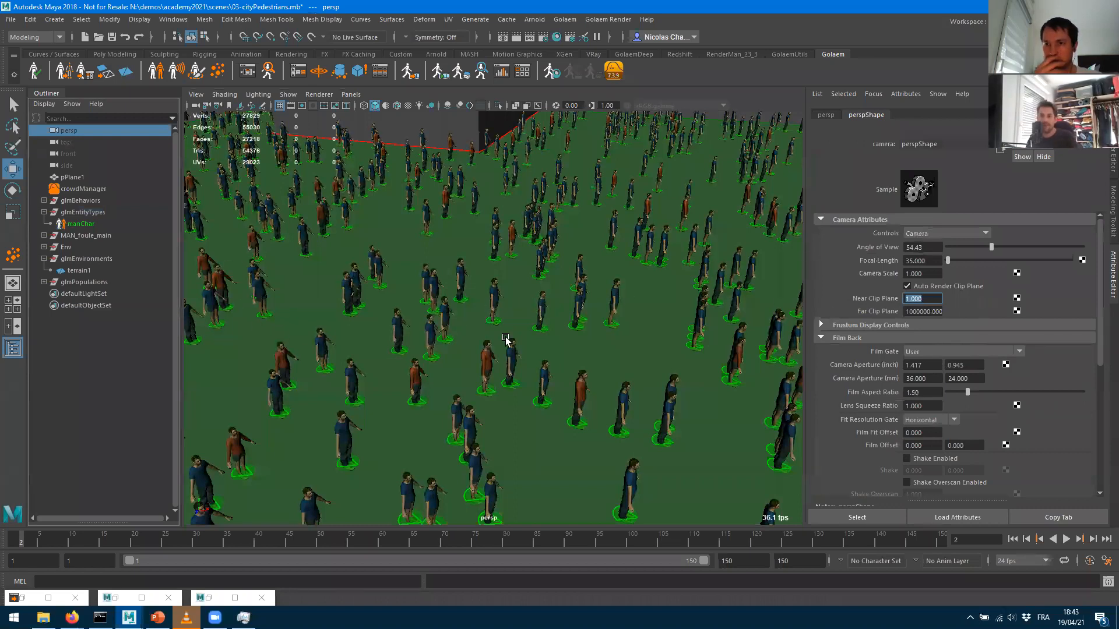
Examine the crowd distribution across the NavMesh, around the buildings and the ground gap
{"action": "right_click_drag", "start_coordinate": [570, 316], "coordinate": [403, 322], "text": "alt"}
{"action": "left_click_drag", "start_coordinate": [403, 322], "coordinate": [426, 330], "text": "alt"}
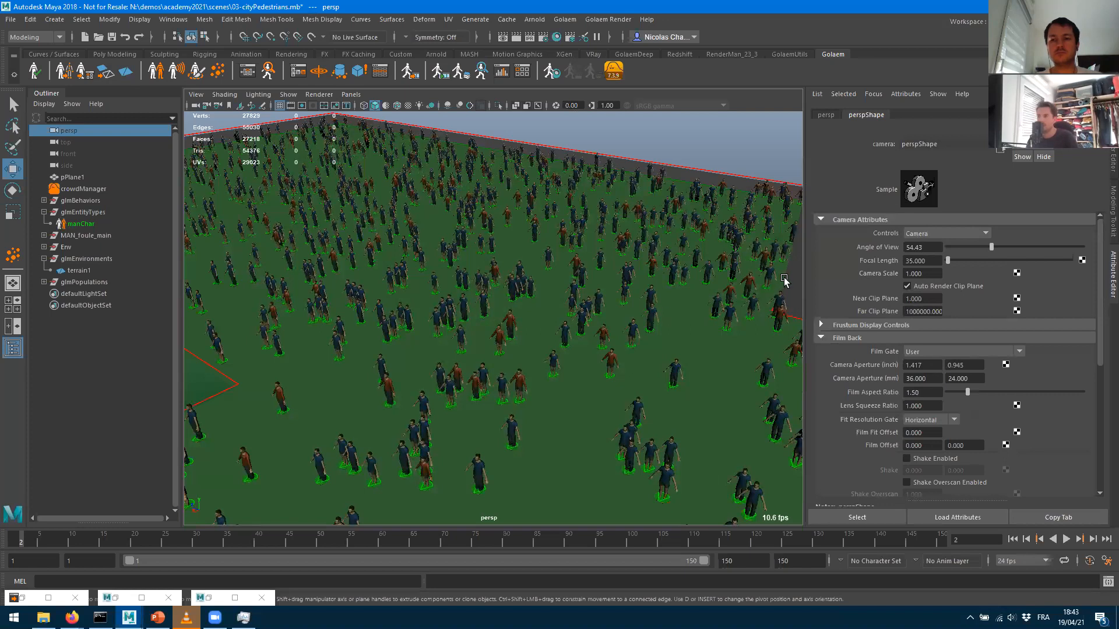
{"action": "right_click_drag", "start_coordinate": [680, 252], "coordinate": [736, 374], "text": "alt"}
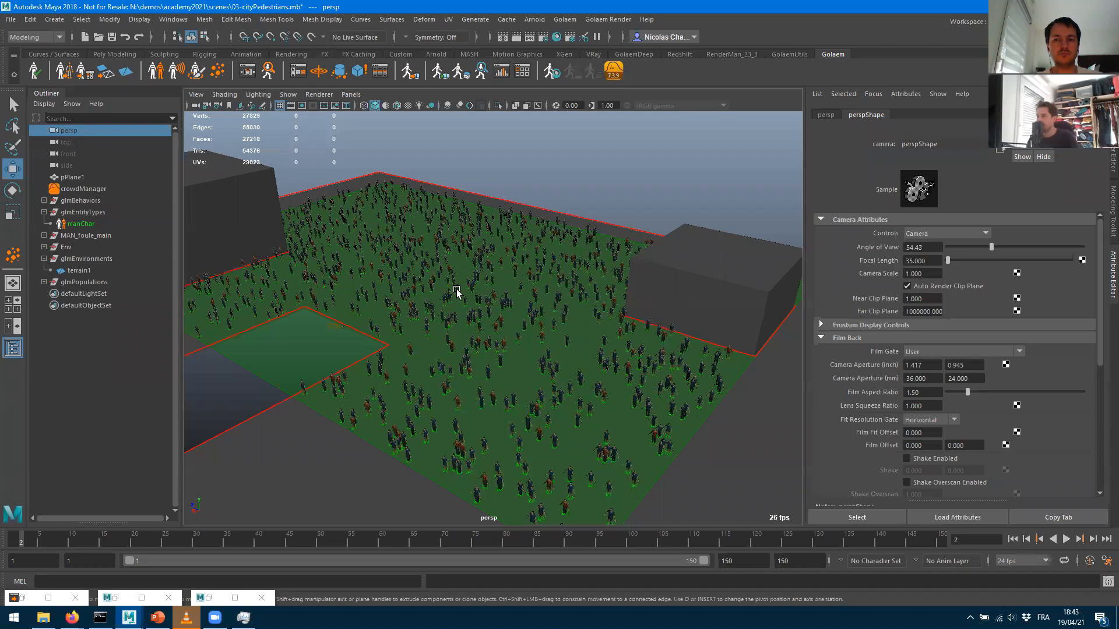
{"action": "right_click_drag", "start_coordinate": [461, 365], "coordinate": [512, 386], "text": "alt"}
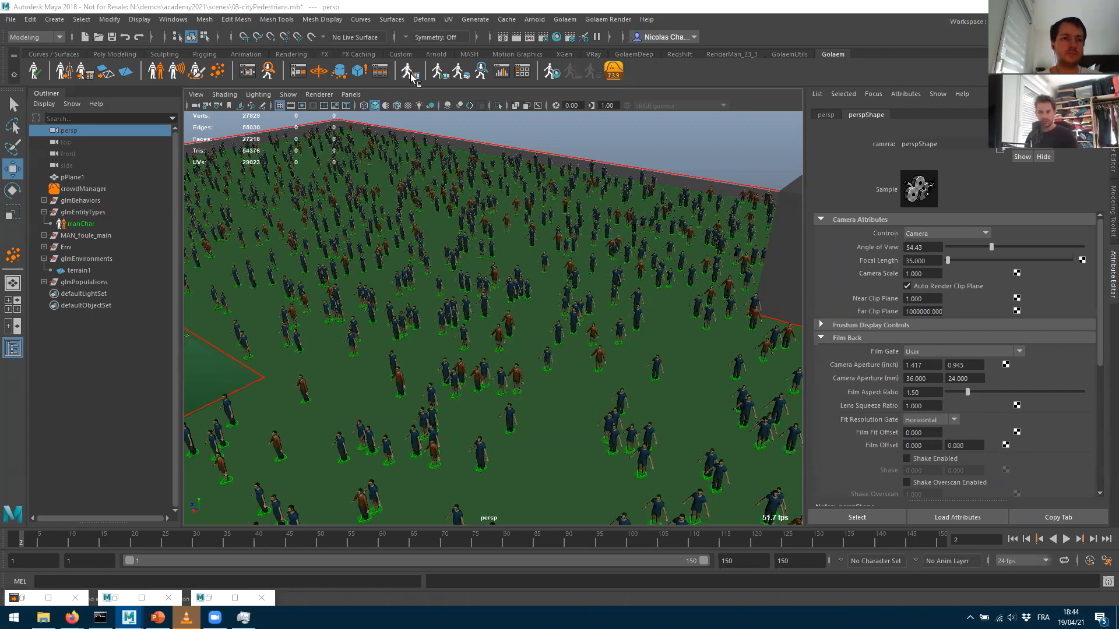
{"action": "left_click_drag", "start_coordinate": [500, 229], "coordinate": [443, 209], "text": "alt"}
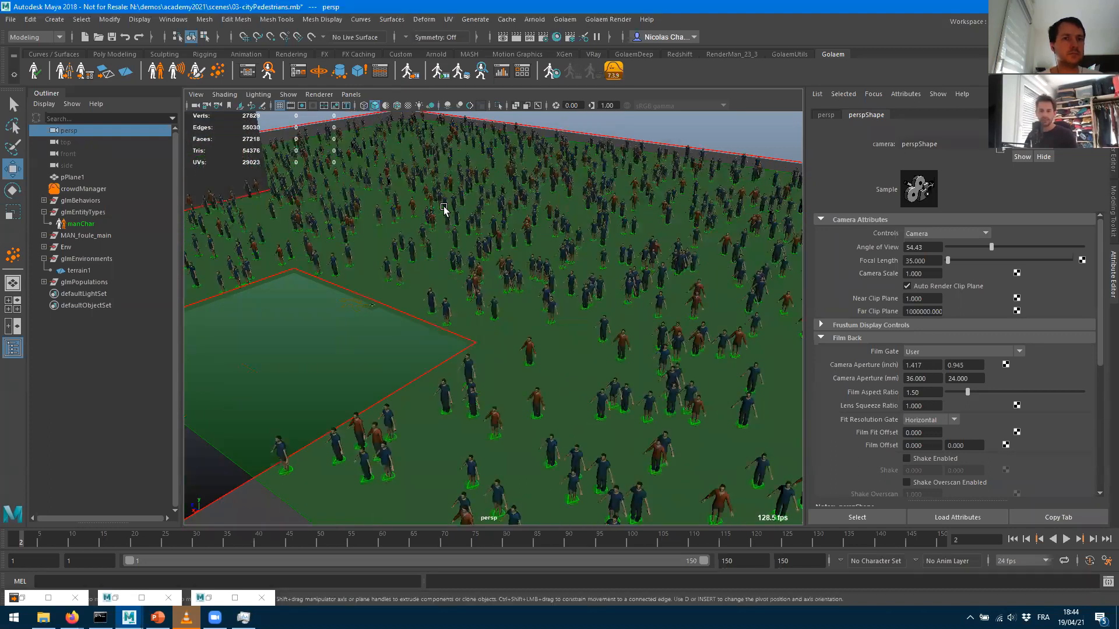
{"action": "left_click_drag", "start_coordinate": [534, 283], "coordinate": [813, 276], "text": "alt"}
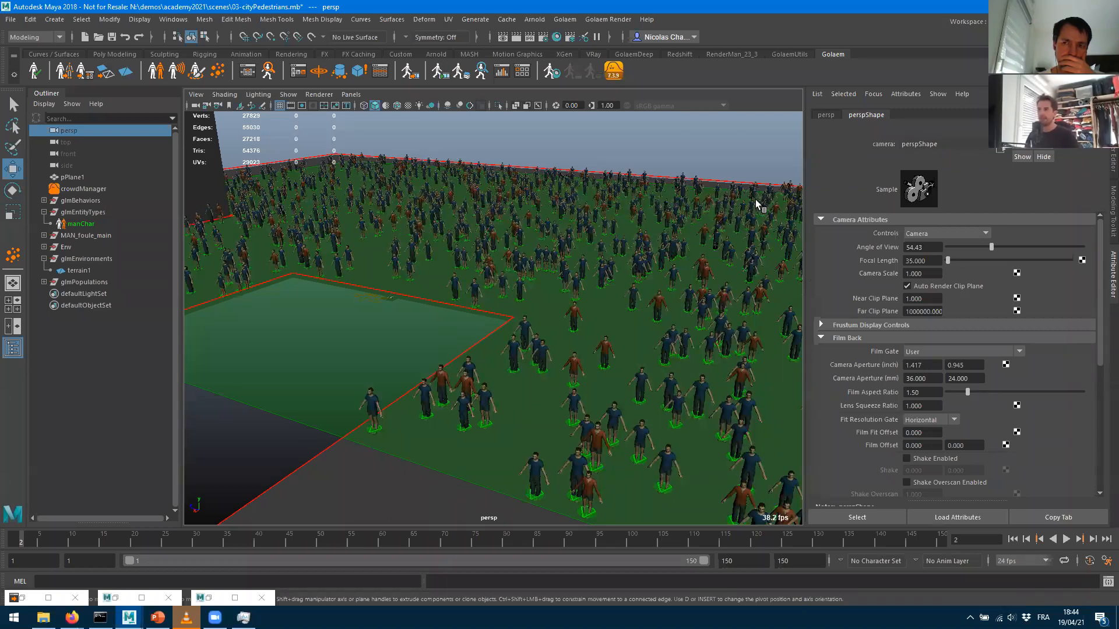
Open manCharShape's behavior container in the Golaem Behavior Editor
{"action": "left_click", "coordinate": [246, 73]}
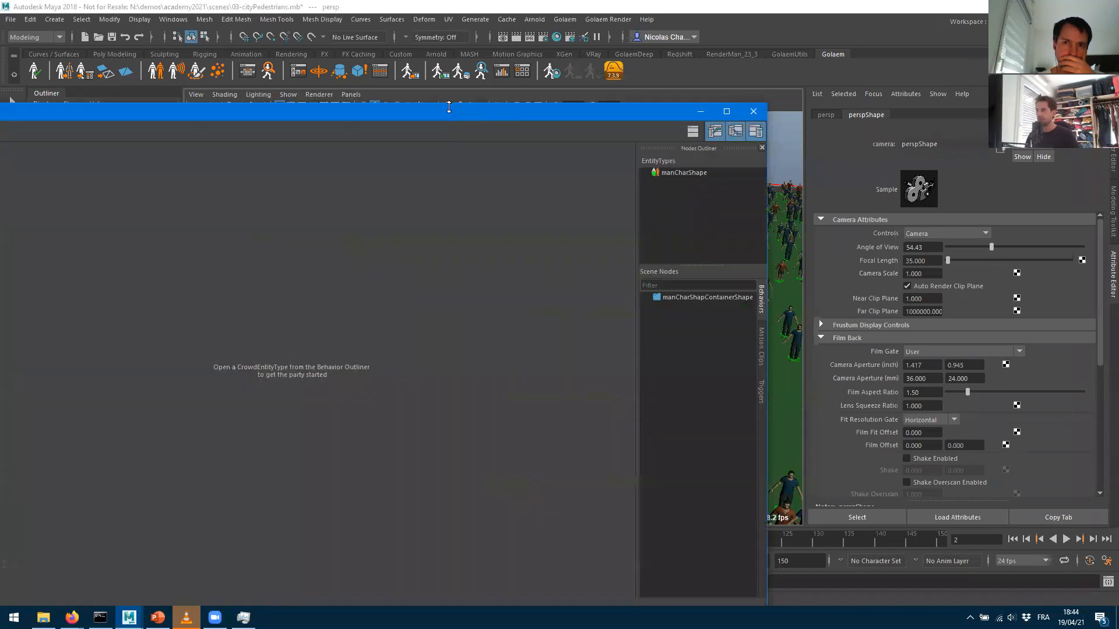
{"action": "left_click_drag", "start_coordinate": [448, 107], "coordinate": [440, 184]}
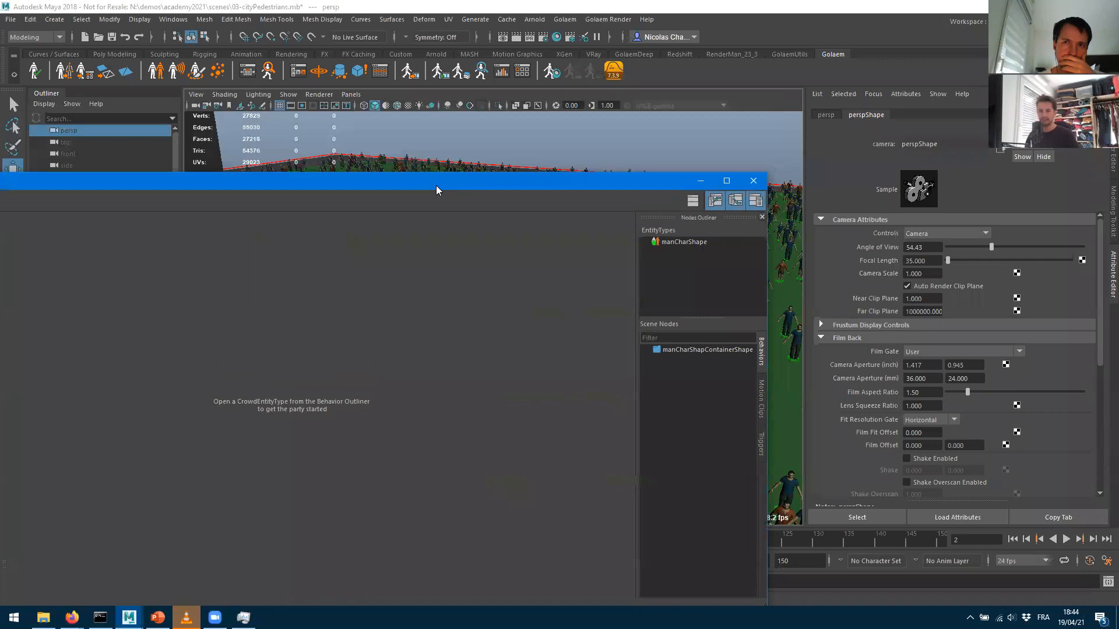
{"action": "double_click", "coordinate": [435, 185]}
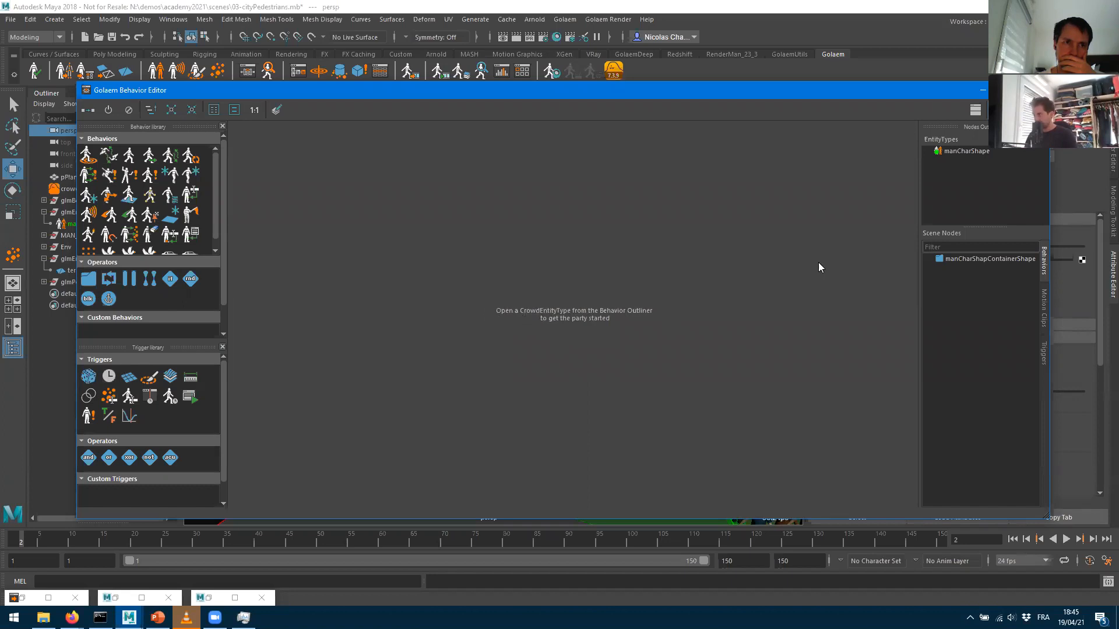
{"action": "double_click", "coordinate": [968, 152]}
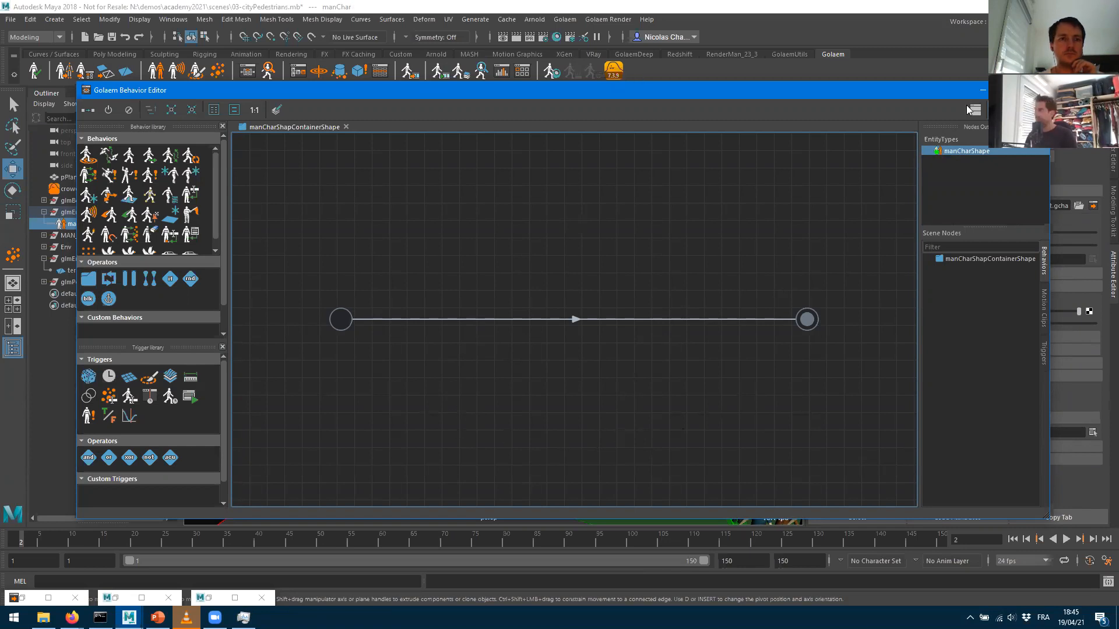
Review the crowdManager's simulation attributes, including its entities scale, and return to the Behavior Editor
{"action": "left_click", "coordinate": [982, 90]}
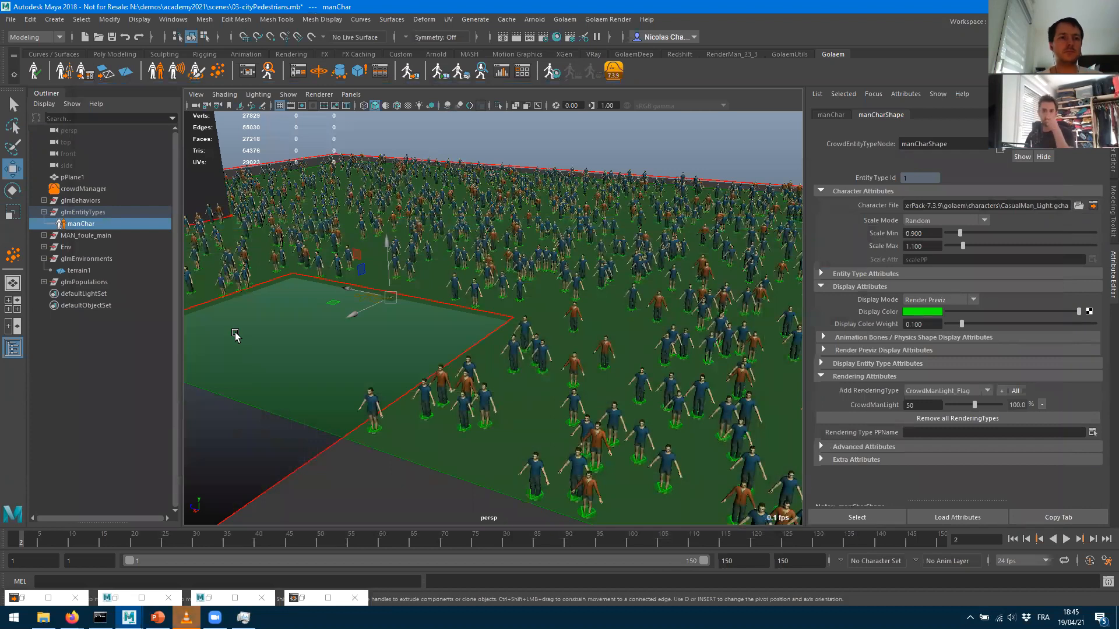
{"action": "left_click", "coordinate": [93, 190]}
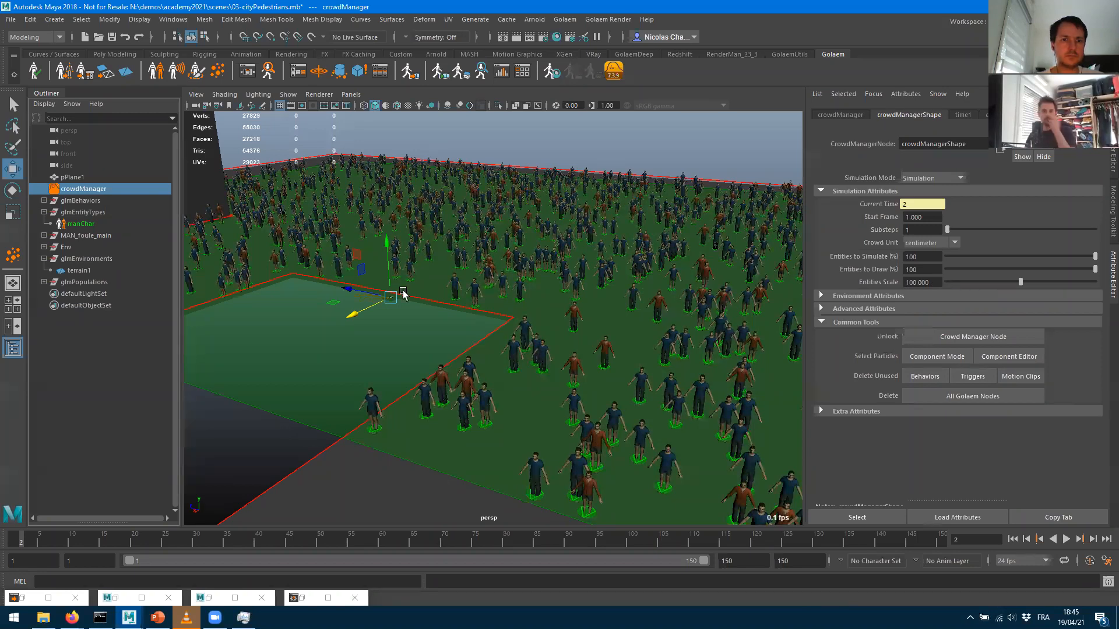
{"action": "left_click", "coordinate": [305, 600]}
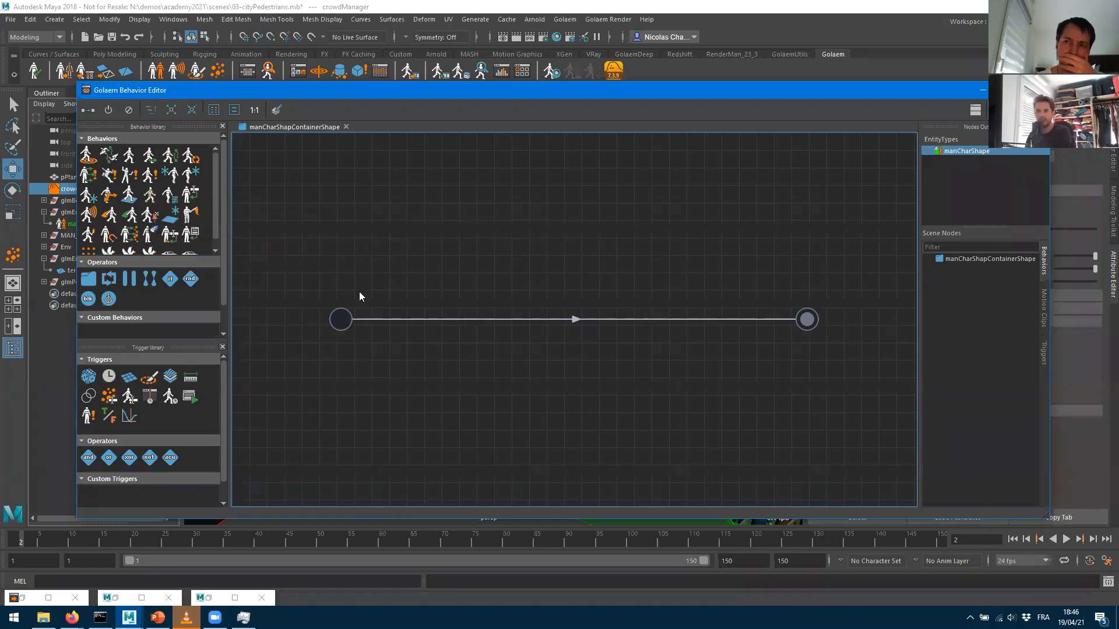
Insert a Goto behavior between the start and end nodes of manCharShape's behavior container
{"action": "mouse_move", "coordinate": [244, 617]}
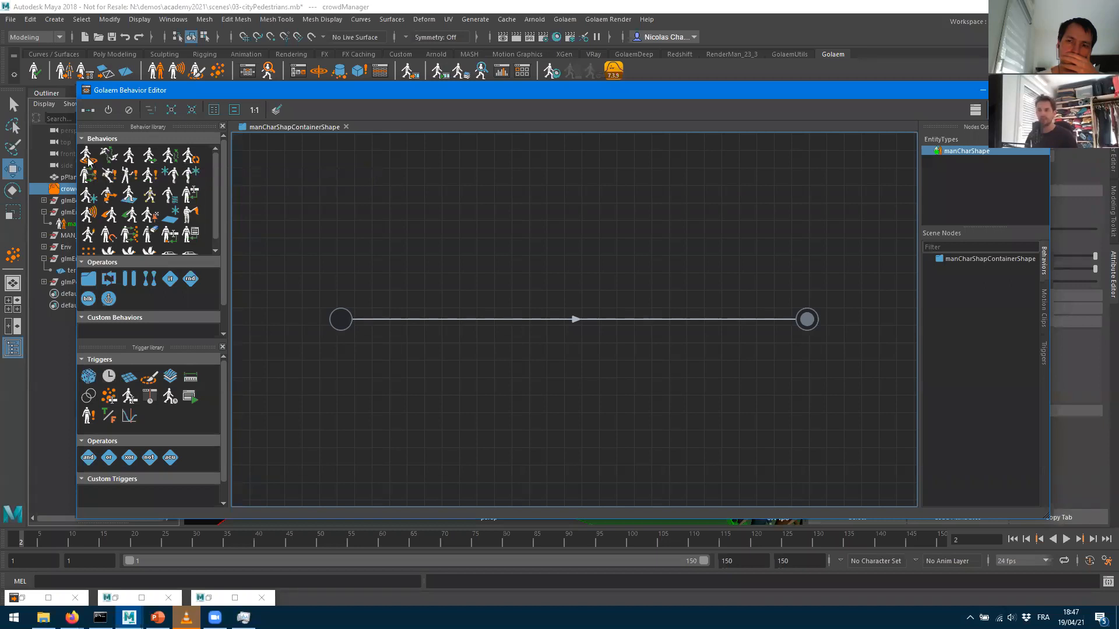
{"action": "left_click_drag", "start_coordinate": [88, 159], "coordinate": [582, 326]}
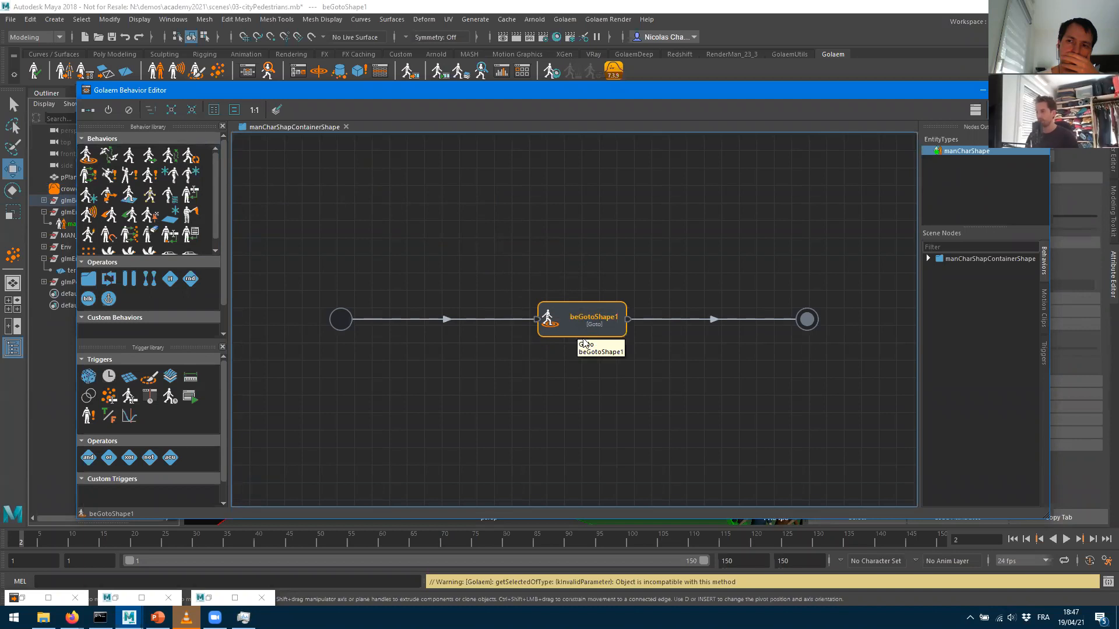
{"action": "mouse_move", "coordinate": [577, 330]}
{"action": "left_mouse_down"}
{"action": "mouse_move", "coordinate": [515, 246]}
{"action": "mouse_move", "coordinate": [526, 240]}
{"action": "mouse_move", "coordinate": [380, 193]}
{"action": "mouse_move", "coordinate": [420, 211]}
{"action": "mouse_move", "coordinate": [574, 336]}
{"action": "left_mouse_up"}
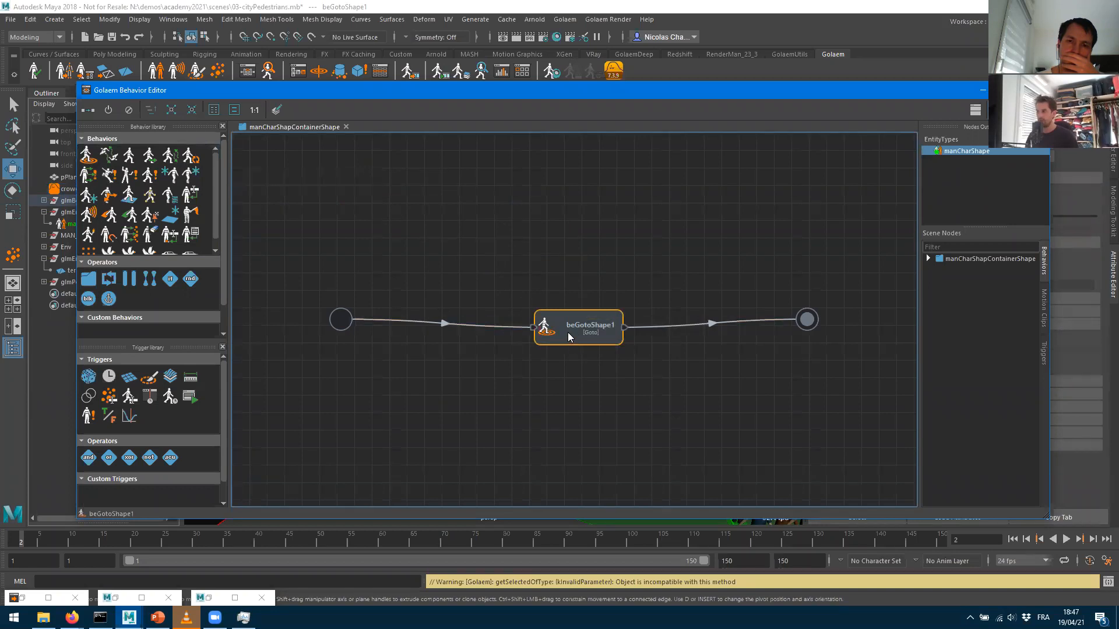
{"action": "mouse_move", "coordinate": [568, 334]}
{"action": "left_mouse_down"}
{"action": "mouse_move", "coordinate": [402, 458]}
{"action": "mouse_move", "coordinate": [546, 446]}
{"action": "mouse_move", "coordinate": [550, 433]}
{"action": "mouse_move", "coordinate": [361, 213]}
{"action": "mouse_move", "coordinate": [457, 259]}
{"action": "mouse_move", "coordinate": [557, 335]}
{"action": "mouse_move", "coordinate": [560, 327]}
{"action": "mouse_move", "coordinate": [344, 354]}
{"action": "mouse_move", "coordinate": [527, 347]}
{"action": "mouse_move", "coordinate": [539, 330]}
{"action": "mouse_move", "coordinate": [599, 329]}
{"action": "mouse_move", "coordinate": [604, 304]}
{"action": "mouse_move", "coordinate": [550, 257]}
{"action": "mouse_move", "coordinate": [521, 382]}
{"action": "mouse_move", "coordinate": [459, 508]}
{"action": "mouse_move", "coordinate": [555, 368]}
{"action": "mouse_move", "coordinate": [554, 331]}
{"action": "left_mouse_up"}
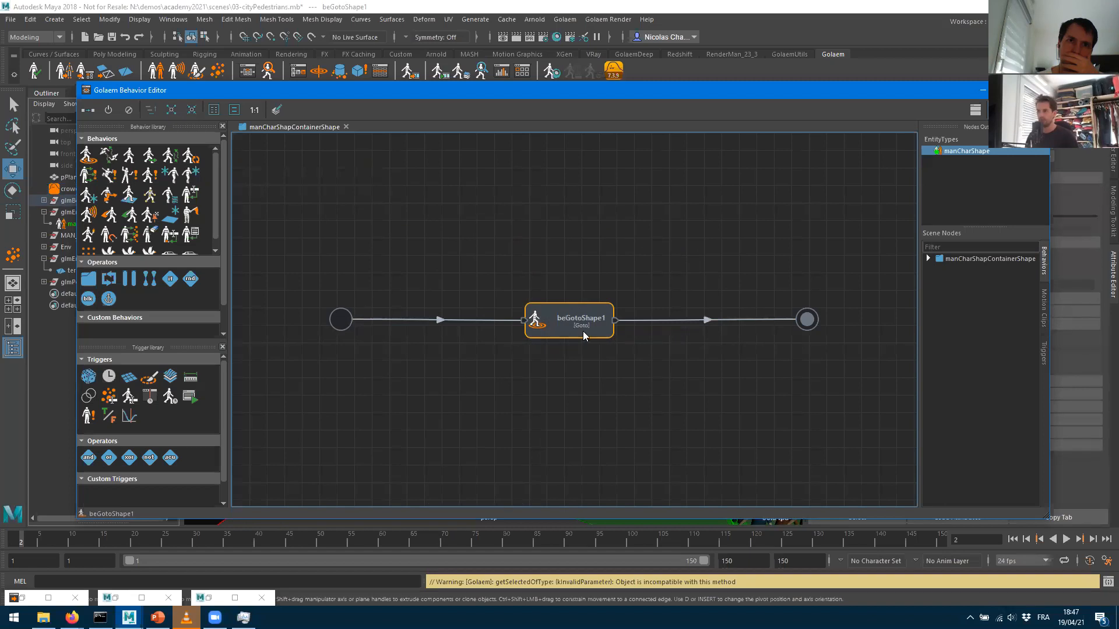
{"action": "mouse_move", "coordinate": [561, 331]}
{"action": "left_mouse_down"}
{"action": "mouse_move", "coordinate": [491, 362]}
{"action": "mouse_move", "coordinate": [623, 328]}
{"action": "mouse_move", "coordinate": [509, 340]}
{"action": "mouse_move", "coordinate": [599, 329]}
{"action": "mouse_move", "coordinate": [561, 302]}
{"action": "mouse_move", "coordinate": [543, 329]}
{"action": "mouse_move", "coordinate": [573, 320]}
{"action": "left_mouse_up"}
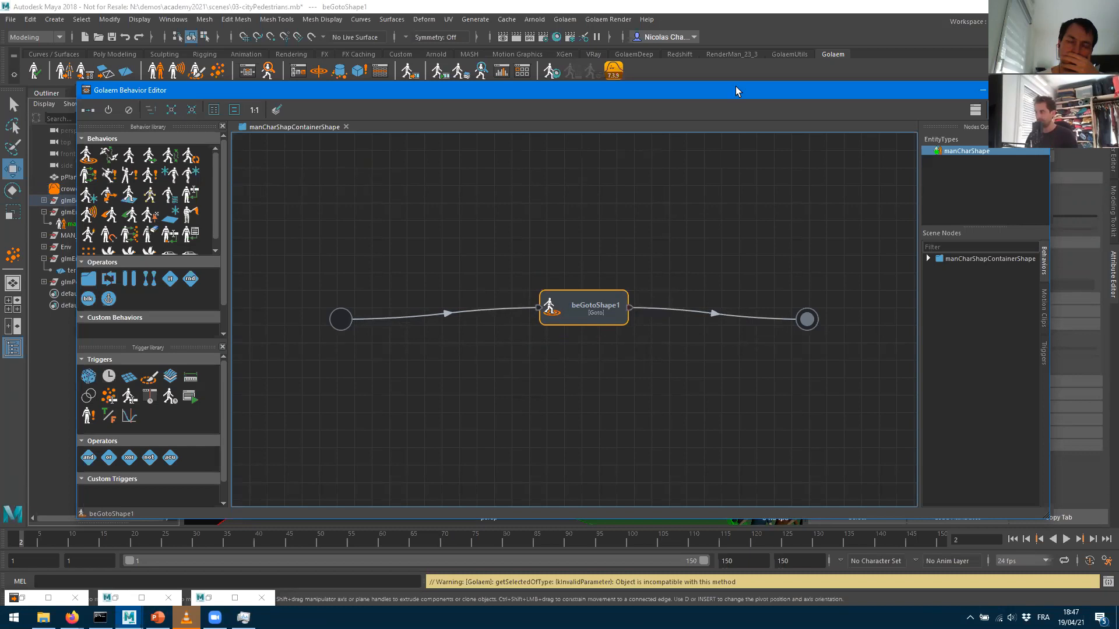
Examine the Goto behavior's Reach Mode and Target Mode options, keeping Random Target in Environment as the target mode
{"action": "left_click_drag", "start_coordinate": [659, 92], "coordinate": [351, 117]}
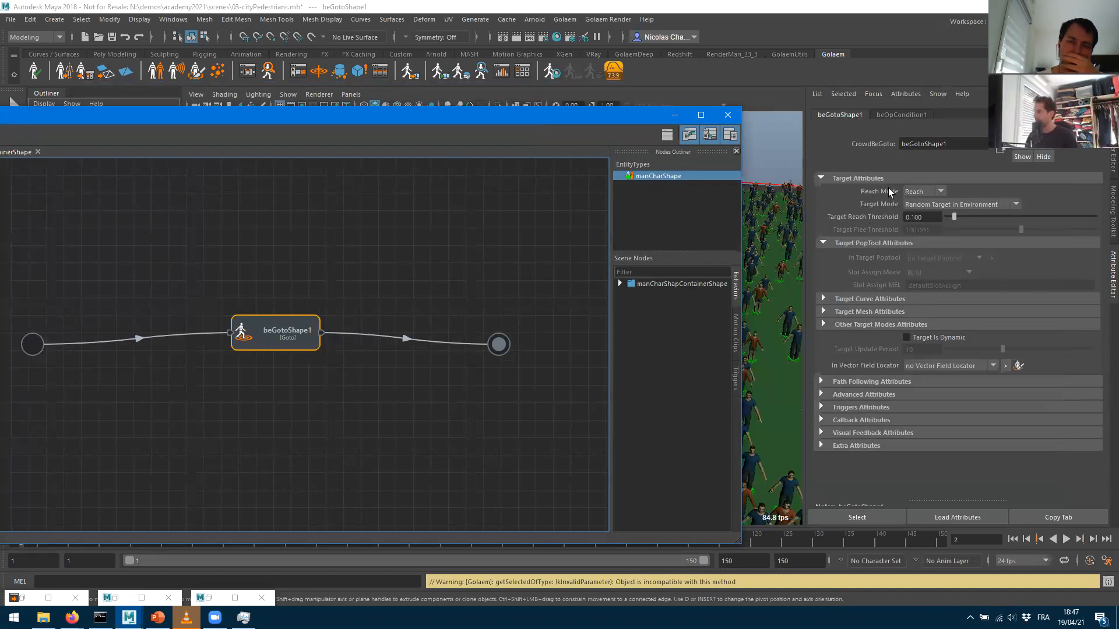
{"action": "left_click", "coordinate": [918, 191]}
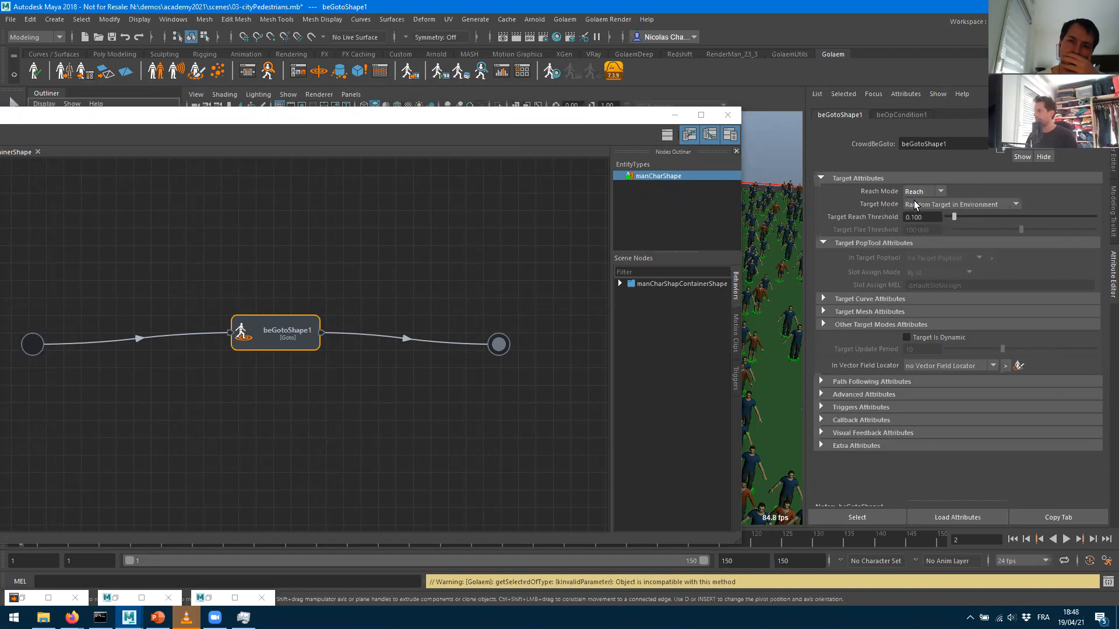
{"action": "left_click", "coordinate": [909, 205]}
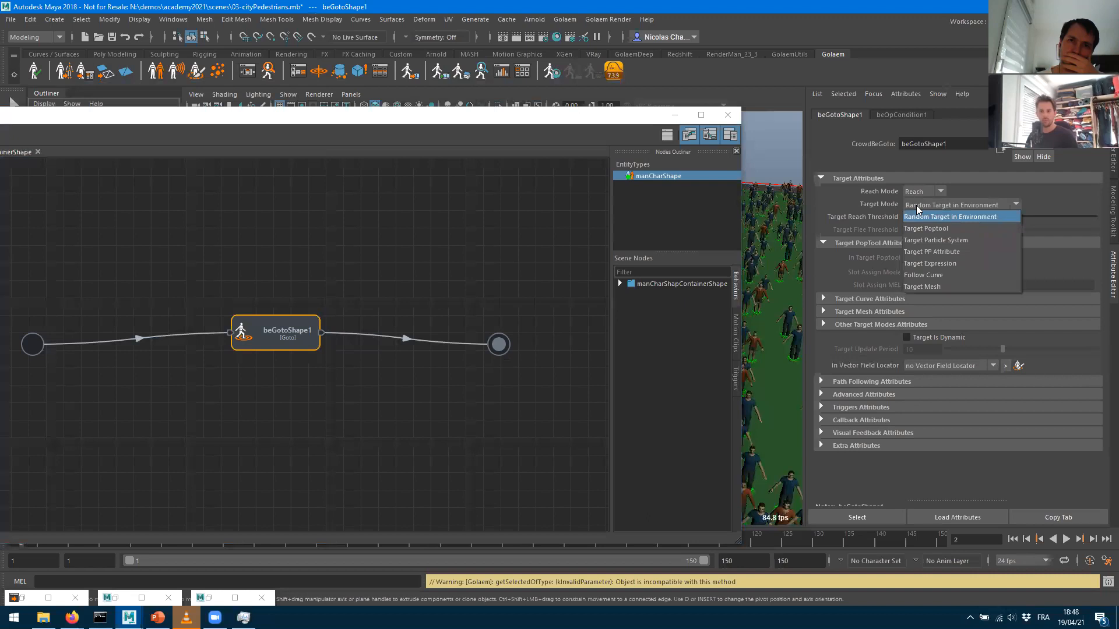
{"action": "left_click", "coordinate": [916, 206]}
{"action": "left_click", "coordinate": [914, 203]}
{"action": "left_click", "coordinate": [919, 206]}
{"action": "left_click", "coordinate": [919, 206]}
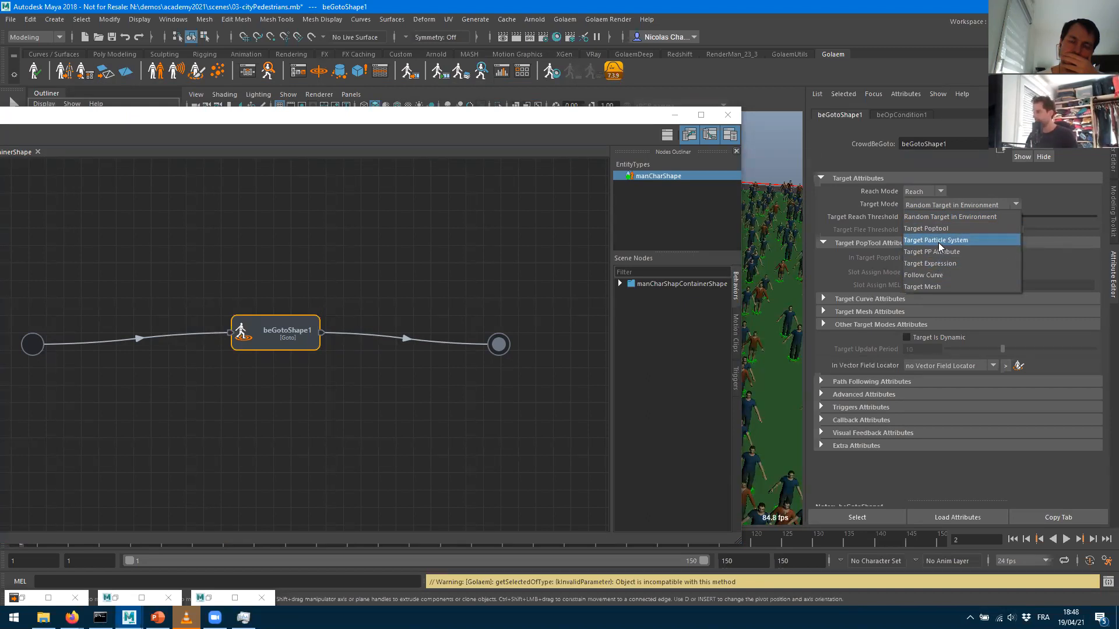
{"action": "left_click", "coordinate": [933, 216]}
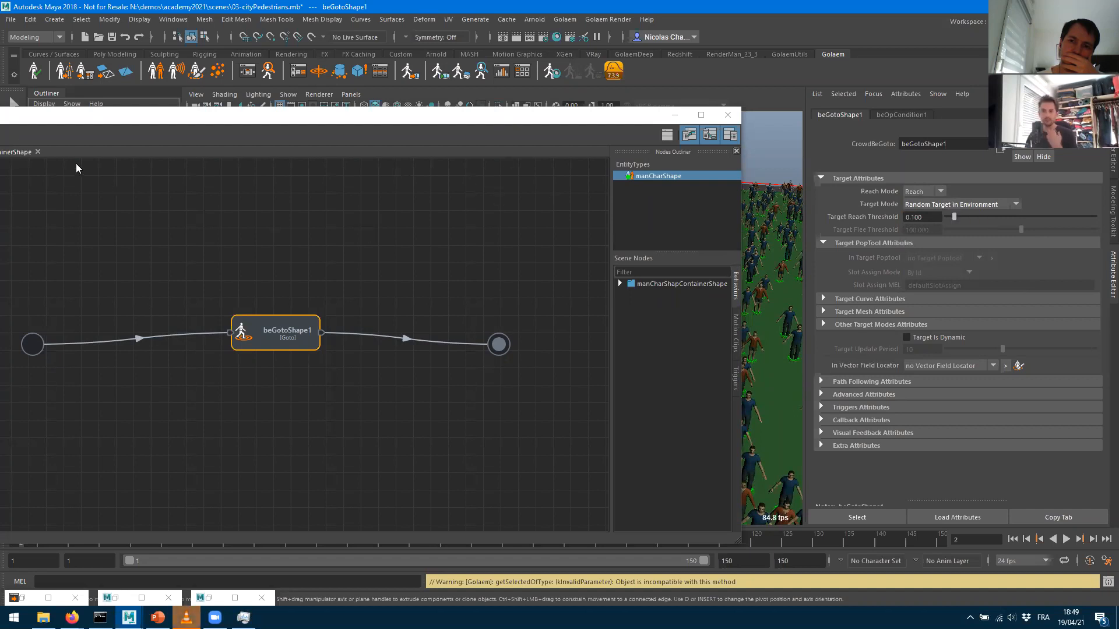
Clear the Behavior Editor out of the way, rewind the simulation and play it up to about frame 67
{"action": "left_click", "coordinate": [251, 122]}
{"action": "left_click_drag", "start_coordinate": [252, 120], "coordinate": [656, 122]}
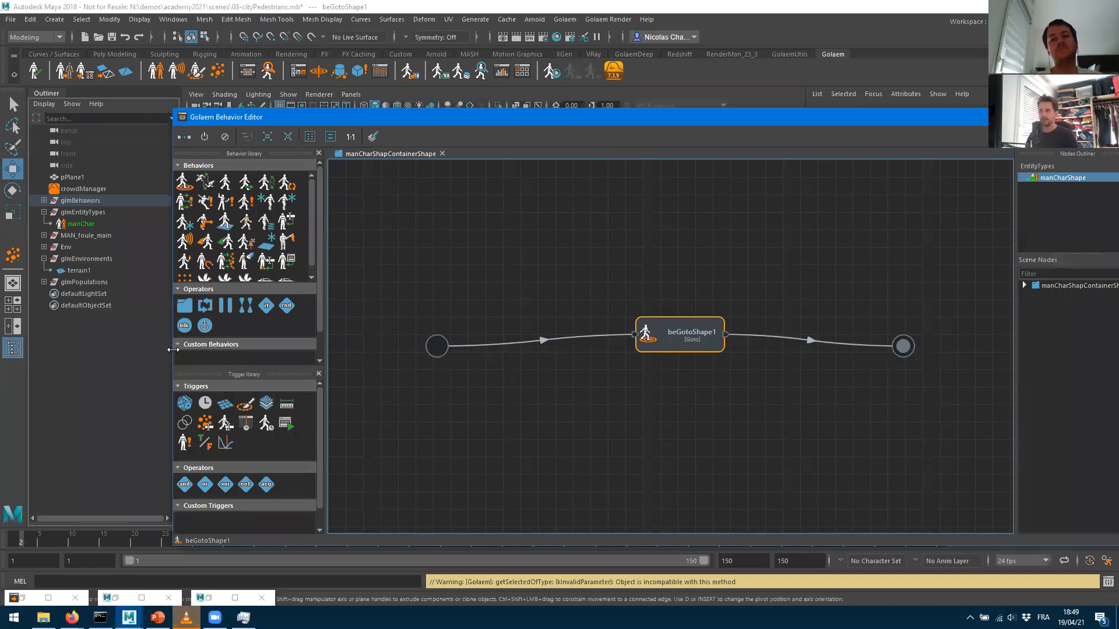
{"action": "left_click_drag", "start_coordinate": [173, 350], "coordinate": [379, 350]}
{"action": "mouse_move", "coordinate": [782, 340]}
{"action": "left_mouse_down"}
{"action": "mouse_move", "coordinate": [746, 342]}
{"action": "mouse_move", "coordinate": [780, 340]}
{"action": "left_mouse_up"}
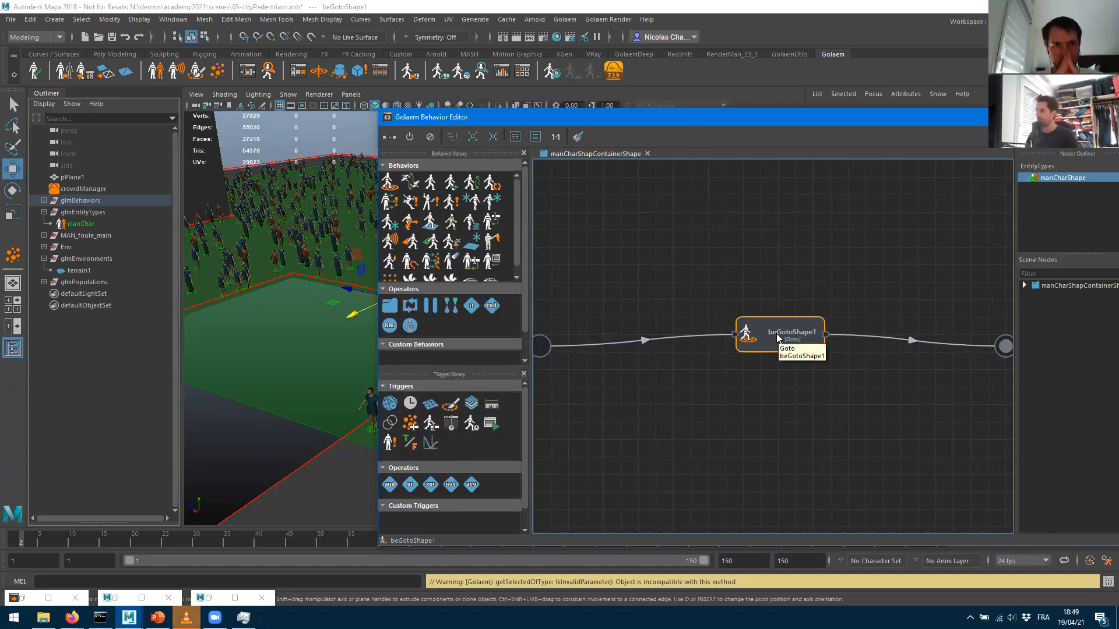
{"action": "left_click_drag", "start_coordinate": [888, 115], "coordinate": [531, 198]}
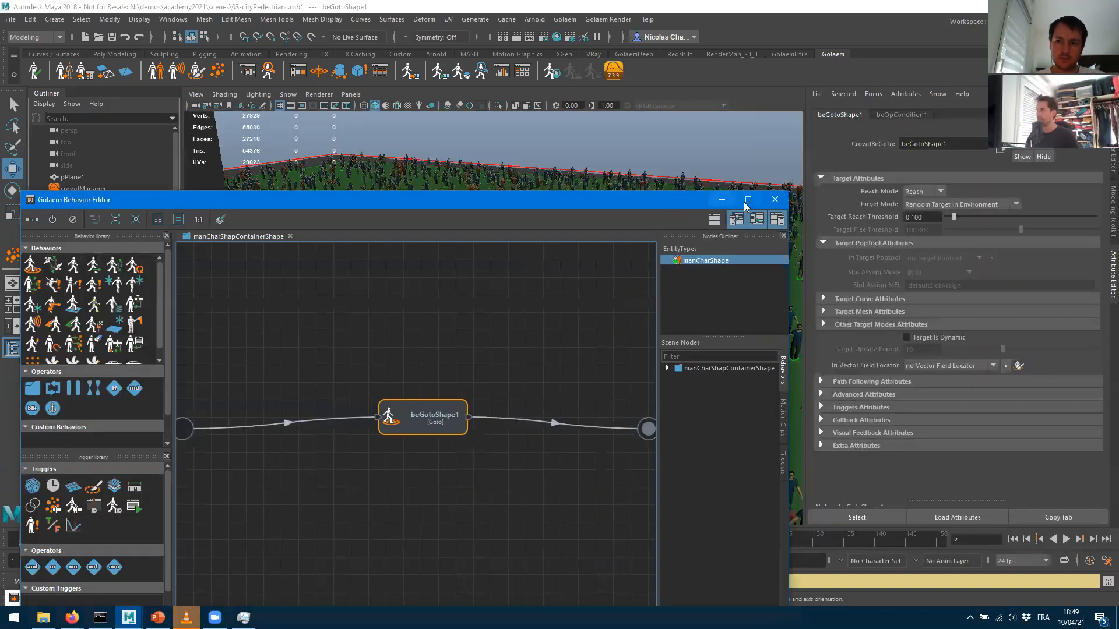
{"action": "left_click", "coordinate": [722, 199]}
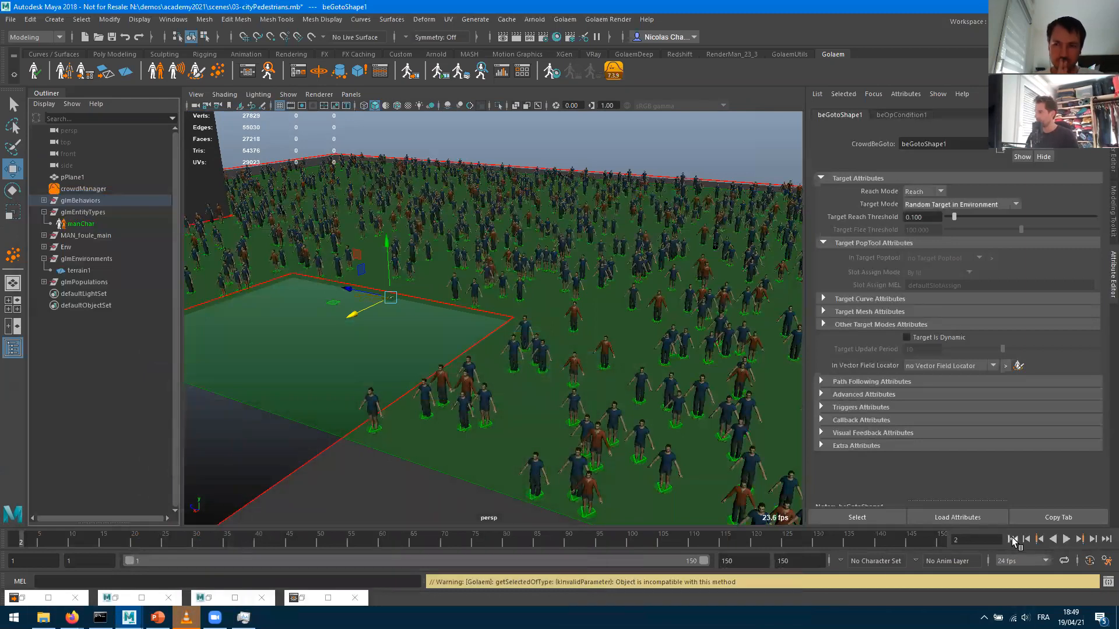
{"action": "left_click", "coordinate": [1013, 539]}
{"action": "left_click", "coordinate": [1066, 540]}
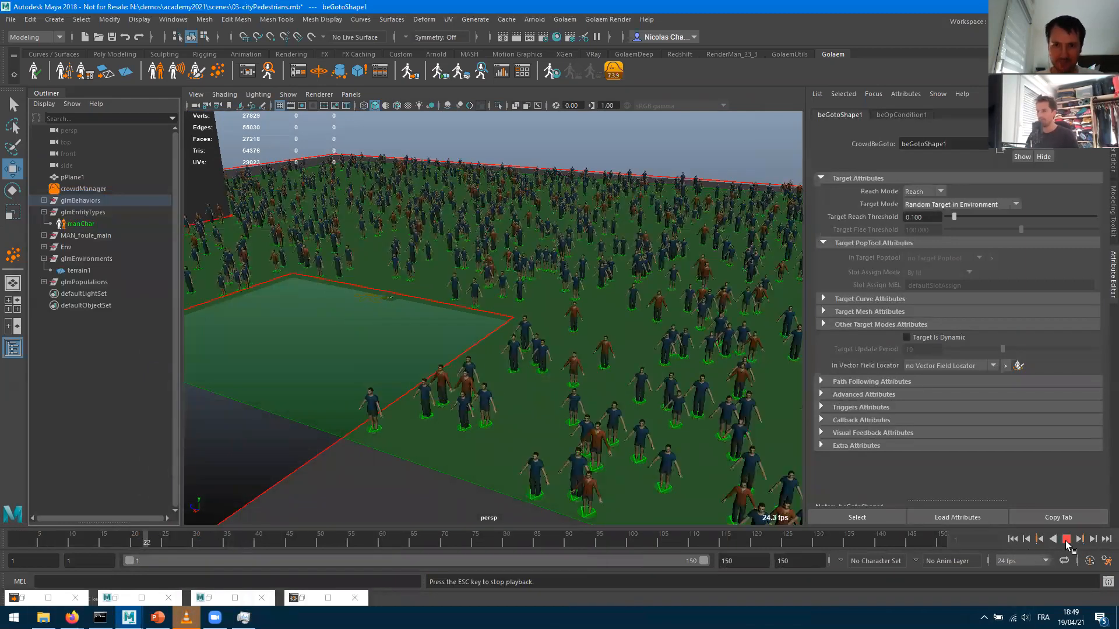
{"action": "left_click", "coordinate": [1066, 539]}
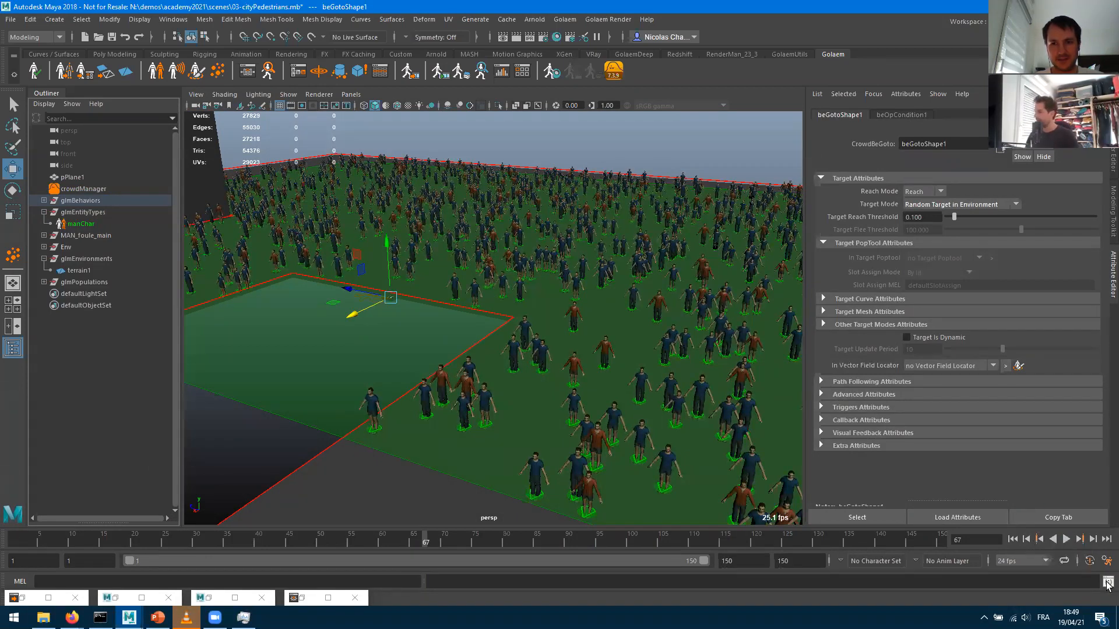
Check the MEL output log and the Golaem scene settings check for problems
{"action": "left_click", "coordinate": [201, 598]}
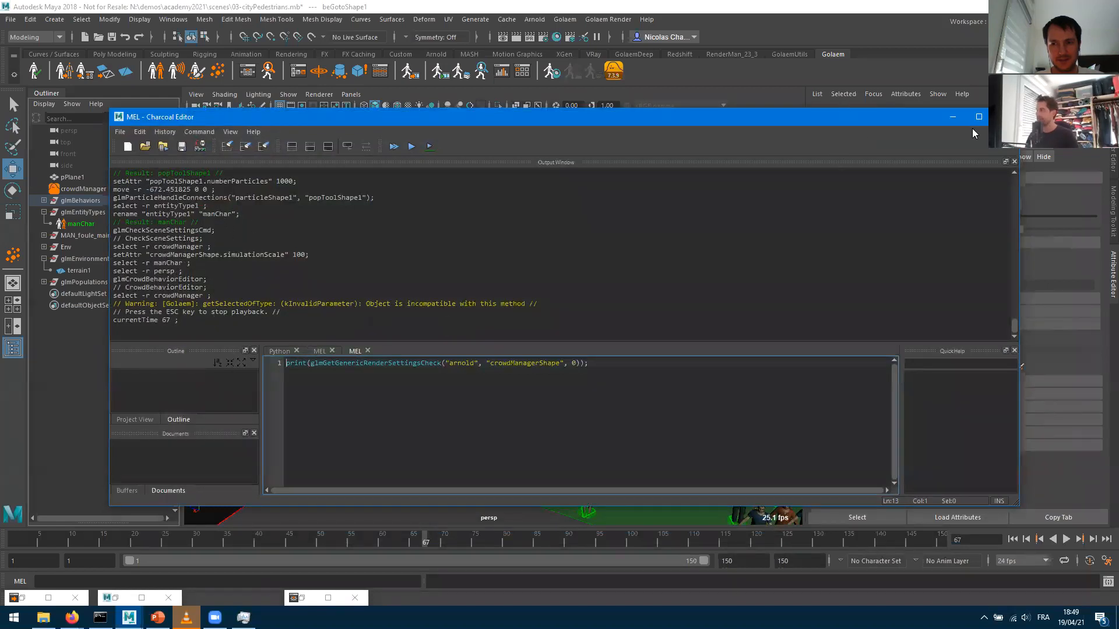
{"action": "left_click", "coordinate": [952, 116]}
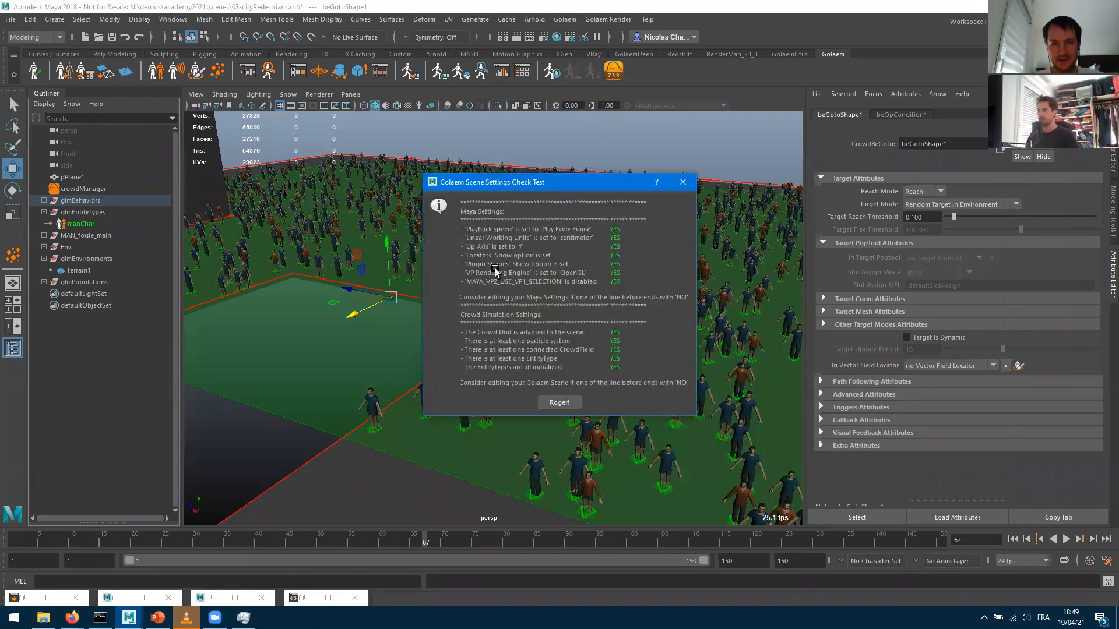
{"action": "left_click", "coordinate": [683, 182]}
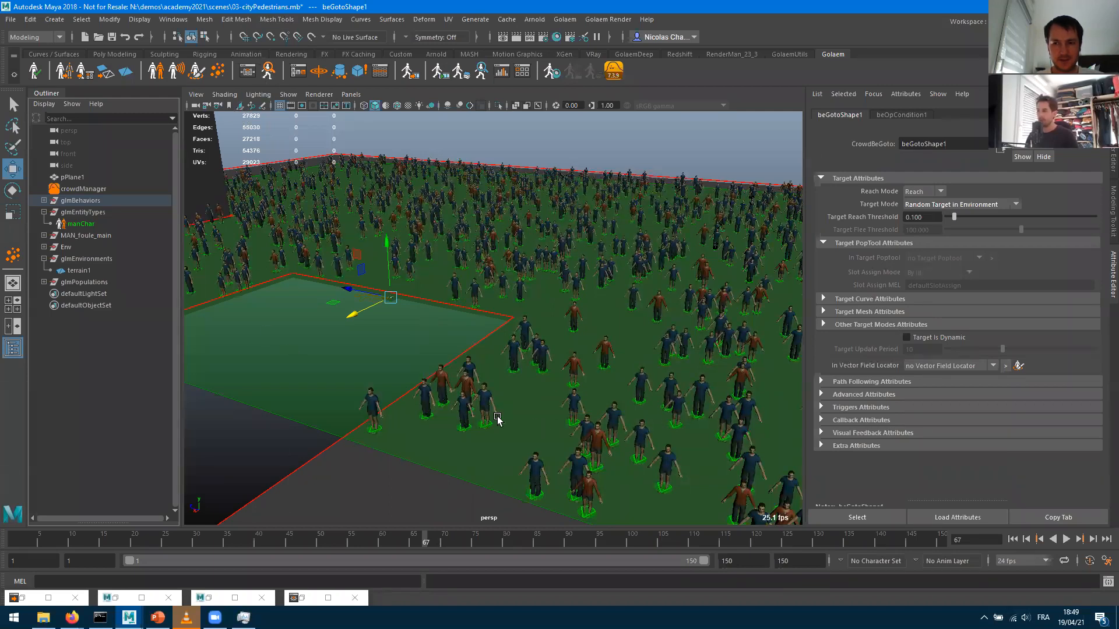
Inspect one foreground character with Crowd Visual Feedback and view its active behavior in the Behavior Editor
{"action": "left_click", "coordinate": [489, 400]}
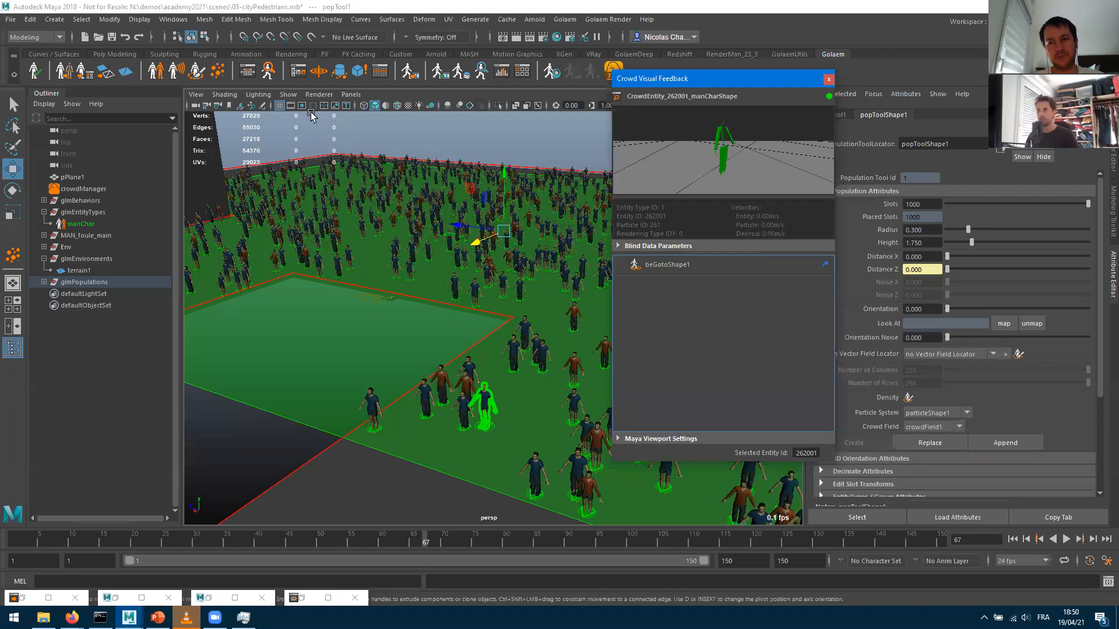
{"action": "left_click", "coordinate": [248, 77]}
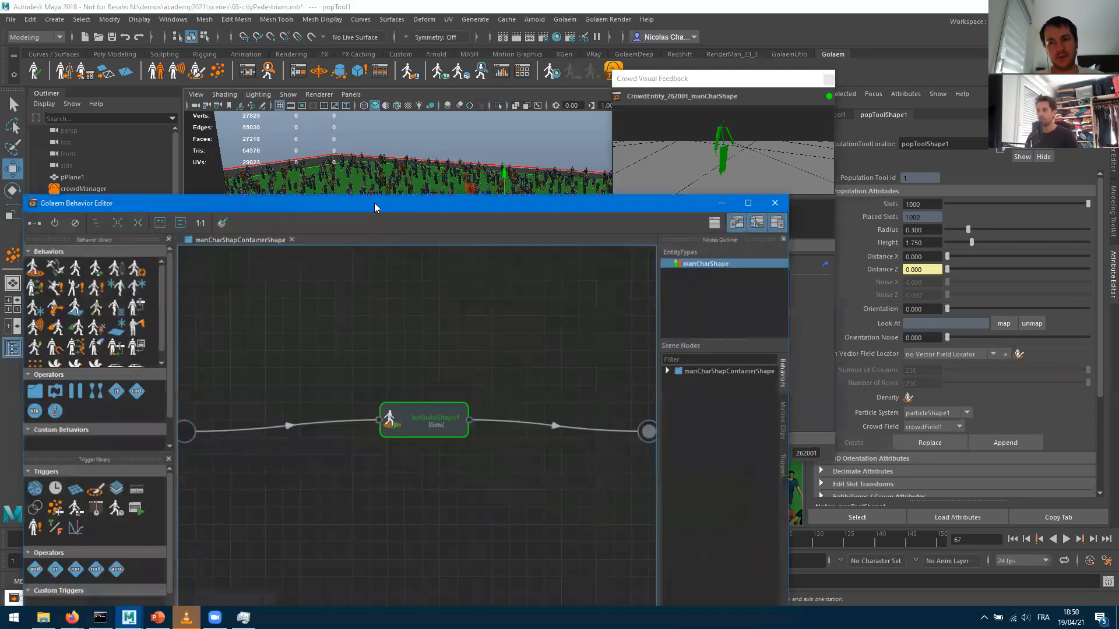
{"action": "left_click_drag", "start_coordinate": [365, 202], "coordinate": [442, 127]}
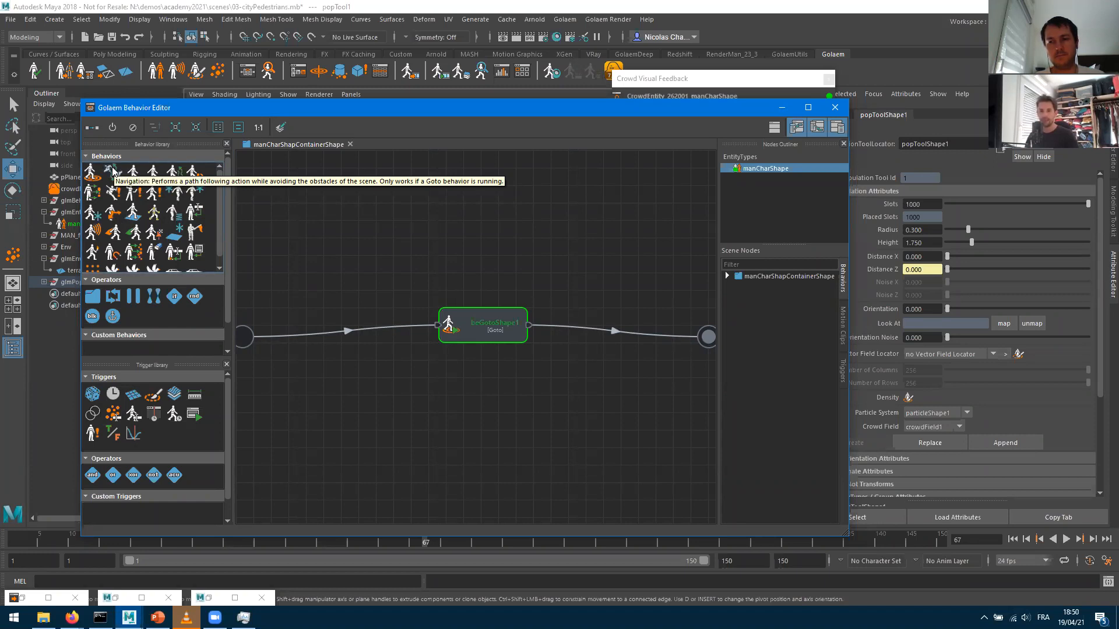
Add a Navigation behavior to the container and combine it in parallel with the Goto behavior
{"action": "left_click_drag", "start_coordinate": [113, 171], "coordinate": [400, 229]}
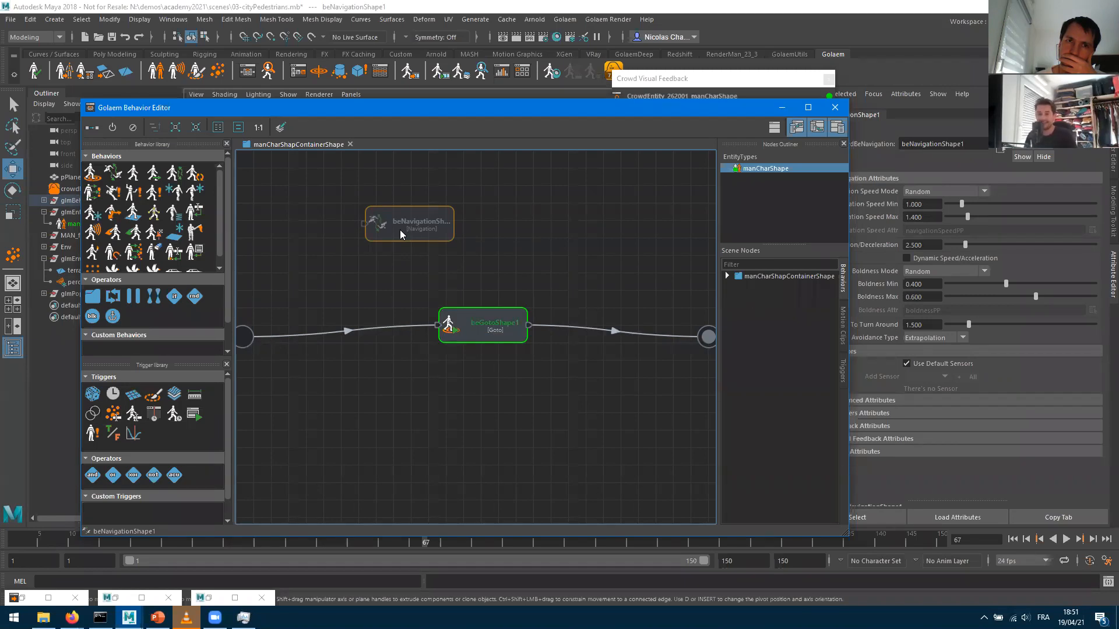
{"action": "left_click_drag", "start_coordinate": [394, 231], "coordinate": [486, 323]}
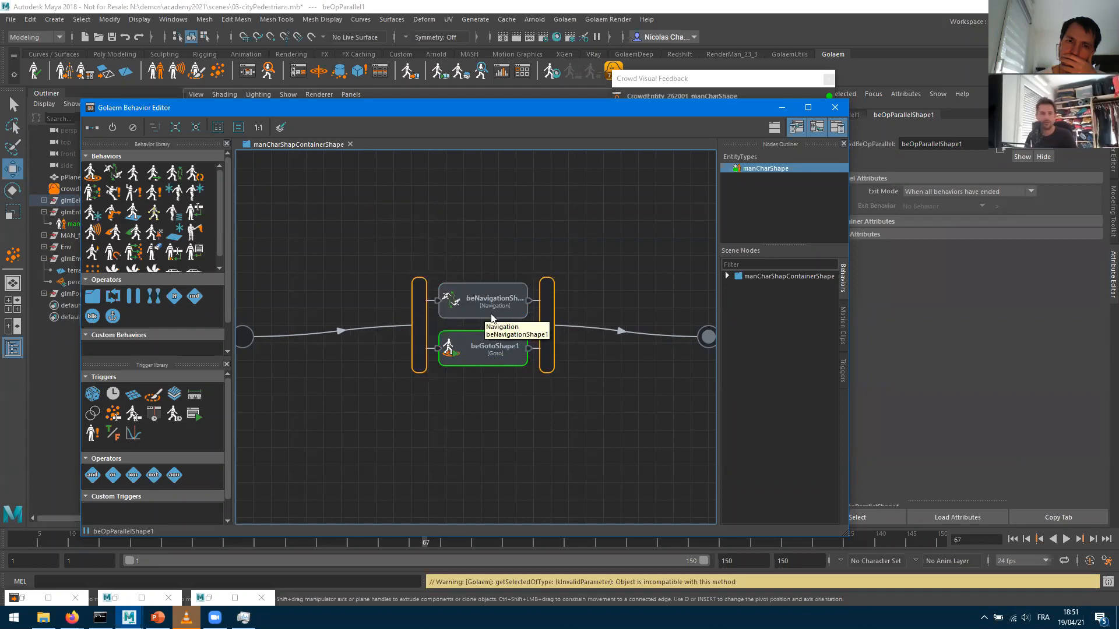
{"action": "left_click", "coordinate": [465, 359]}
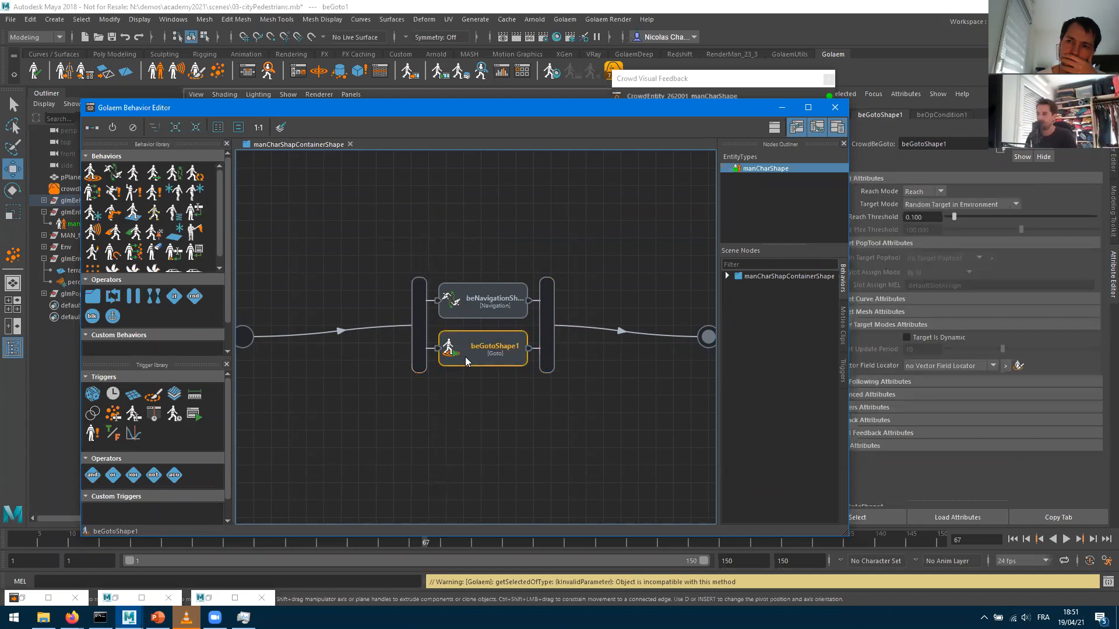
{"action": "left_click", "coordinate": [477, 316]}
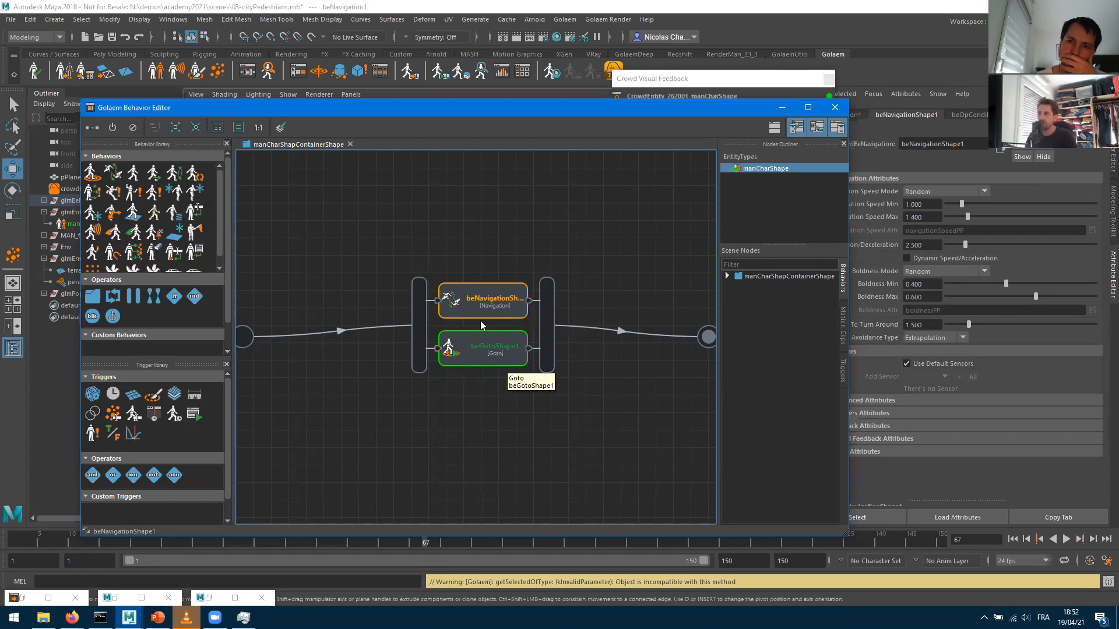
Pull the Goto behavior out of the parallel block, then put it back beneath the Navigation behavior
{"action": "left_click", "coordinate": [475, 357]}
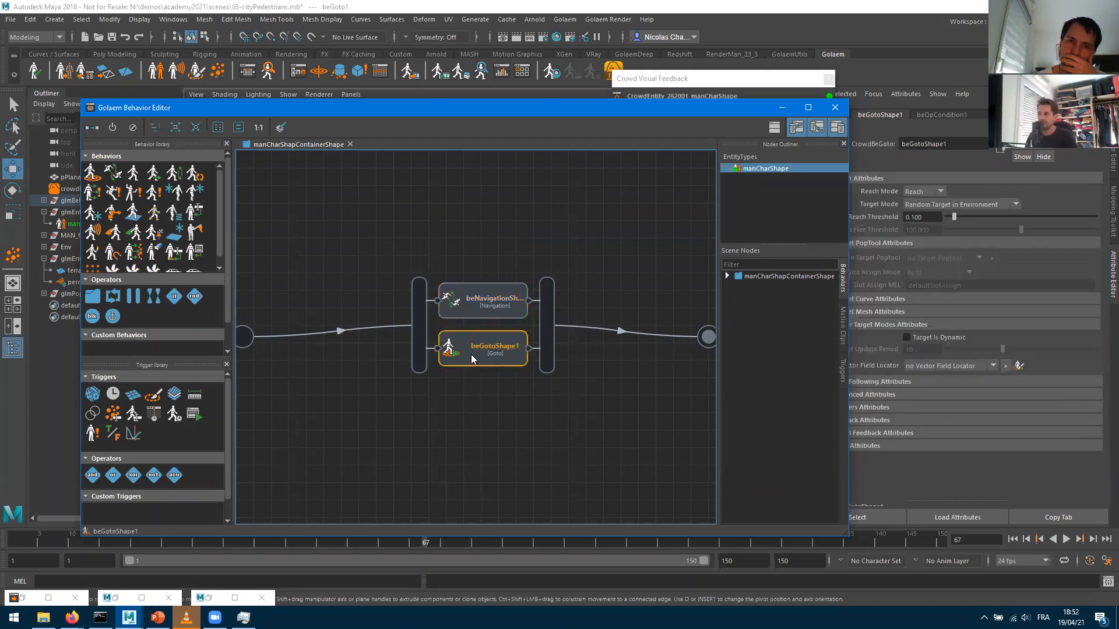
{"action": "left_click_drag", "start_coordinate": [472, 359], "coordinate": [457, 460]}
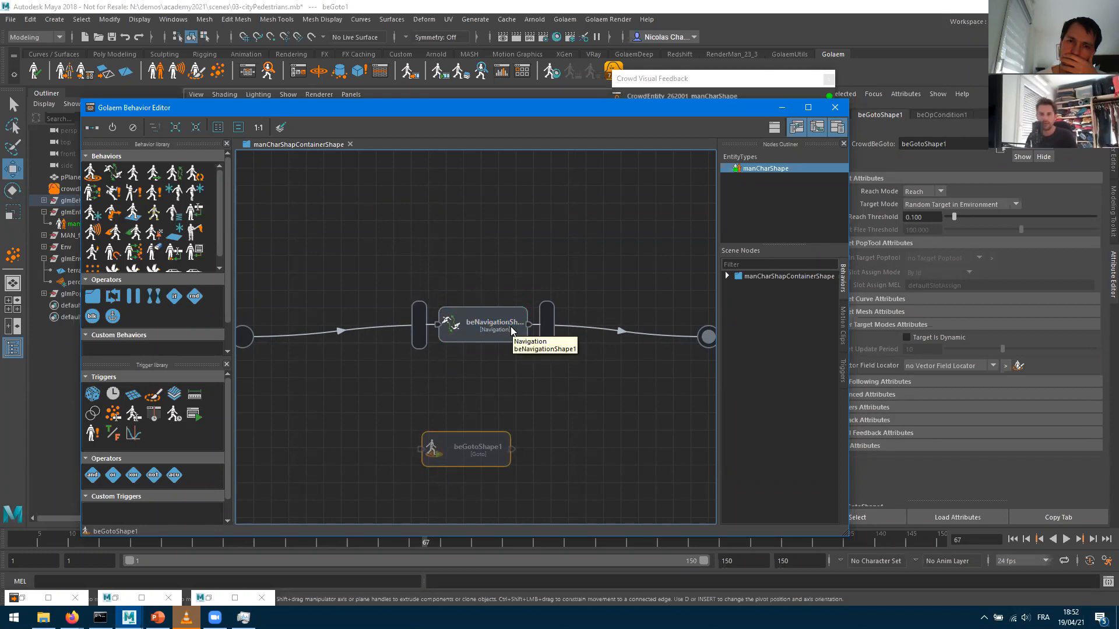
{"action": "left_click_drag", "start_coordinate": [472, 446], "coordinate": [388, 354]}
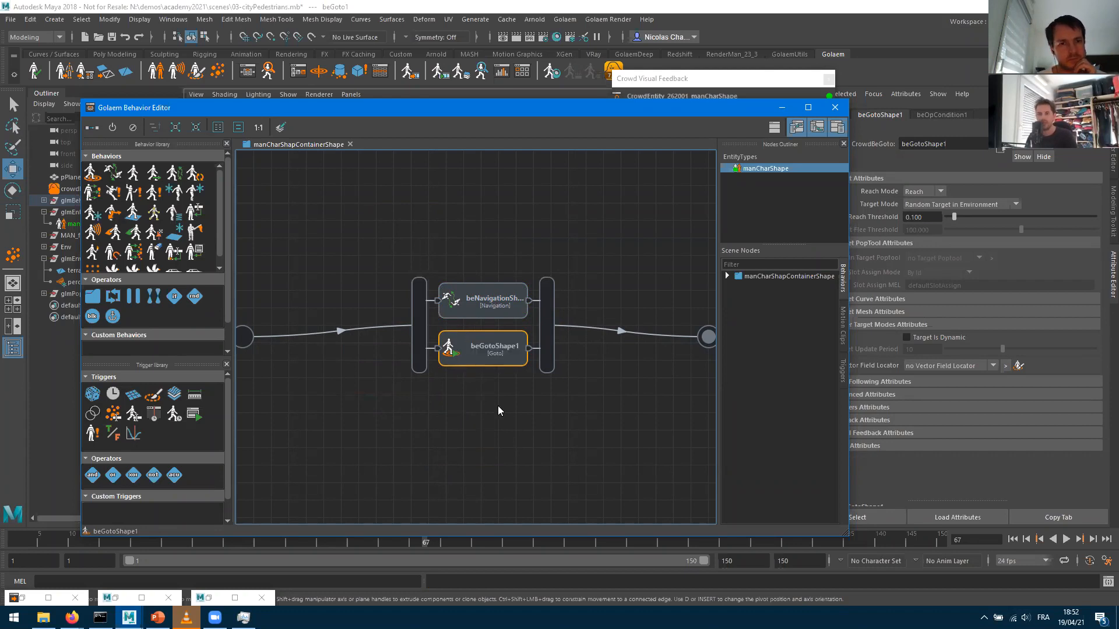
Display the Navigation behavior's attributes beside the Behavior Editor and close the Crowd Visual Feedback window
{"action": "left_click", "coordinate": [459, 317]}
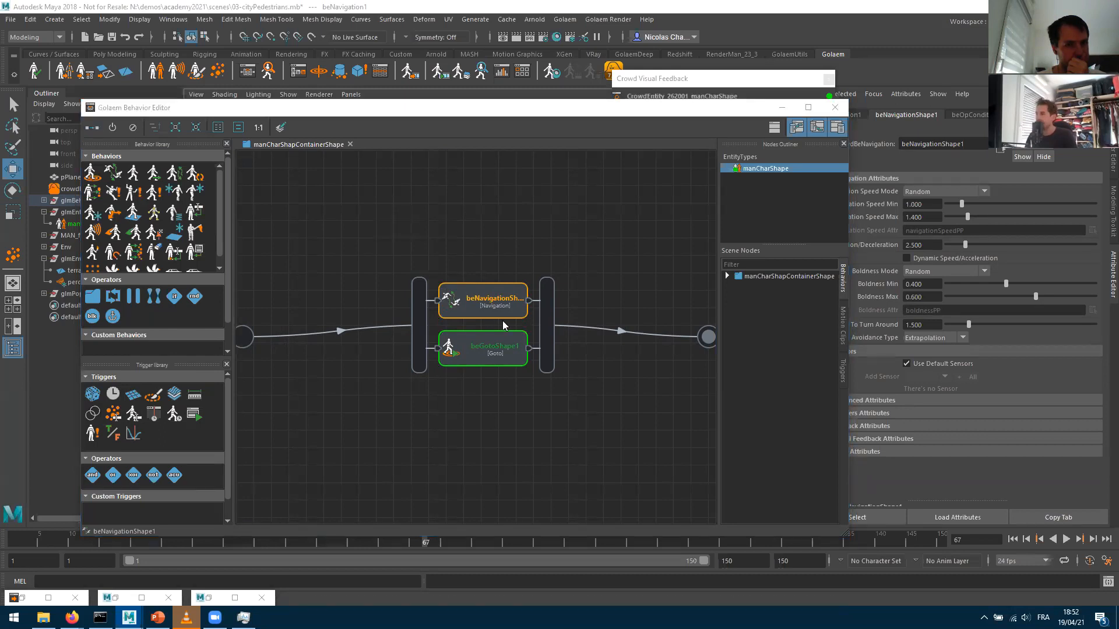
{"action": "left_click", "coordinate": [469, 314]}
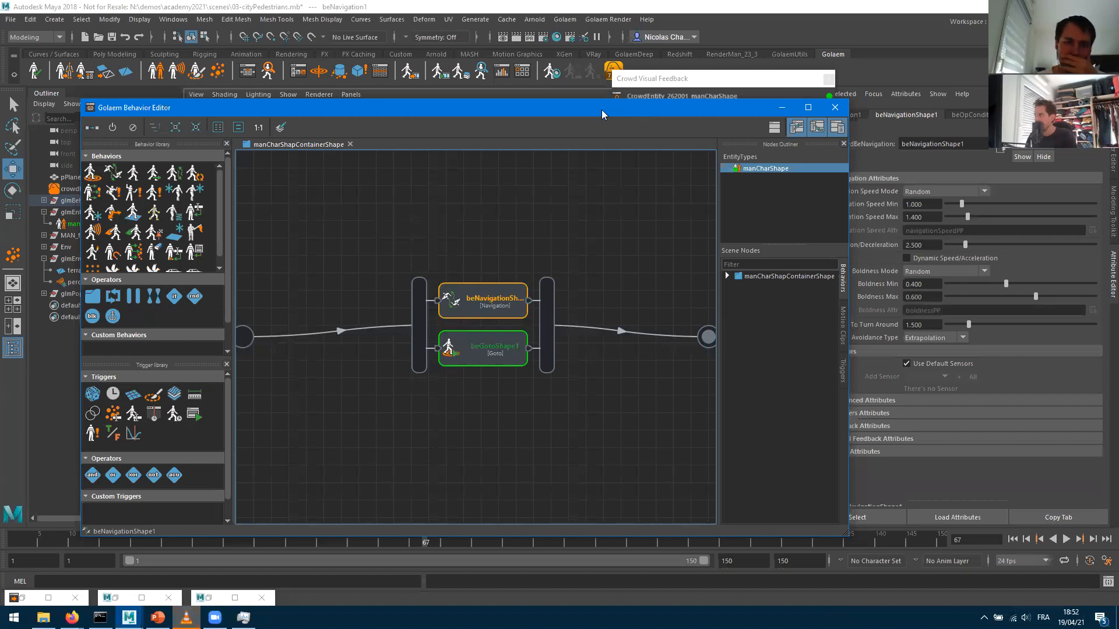
{"action": "left_click_drag", "start_coordinate": [605, 111], "coordinate": [406, 125]}
{"action": "left_click", "coordinate": [828, 79]}
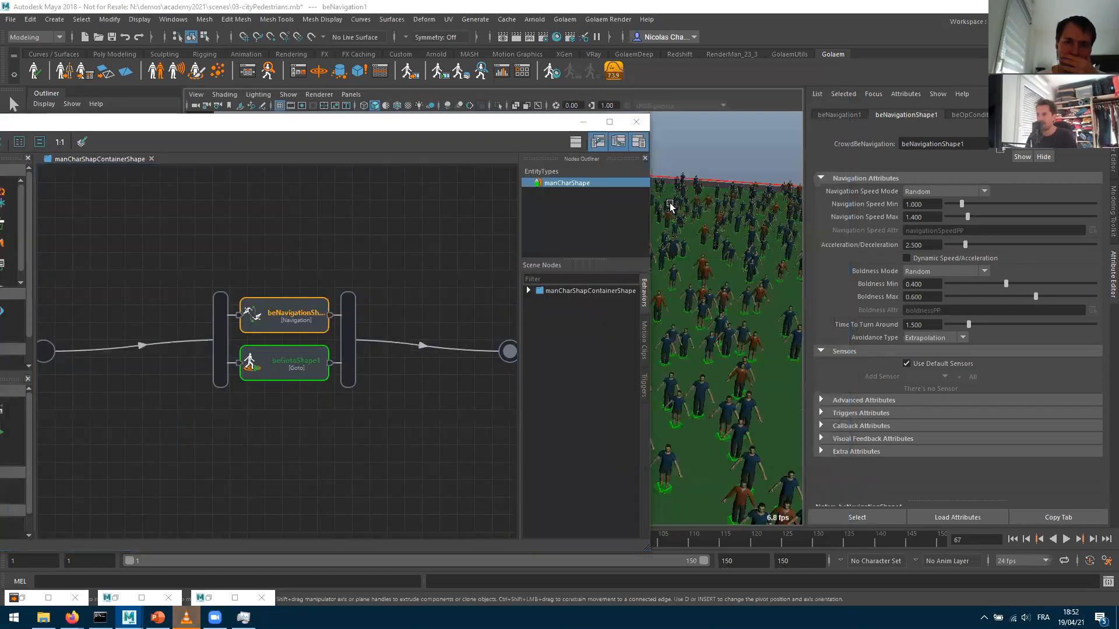
Minimize the Behavior Editor and replay the crowd simulation from the first frame, viewing the characters from above
{"action": "left_click", "coordinate": [293, 278]}
{"action": "left_click", "coordinate": [290, 302]}
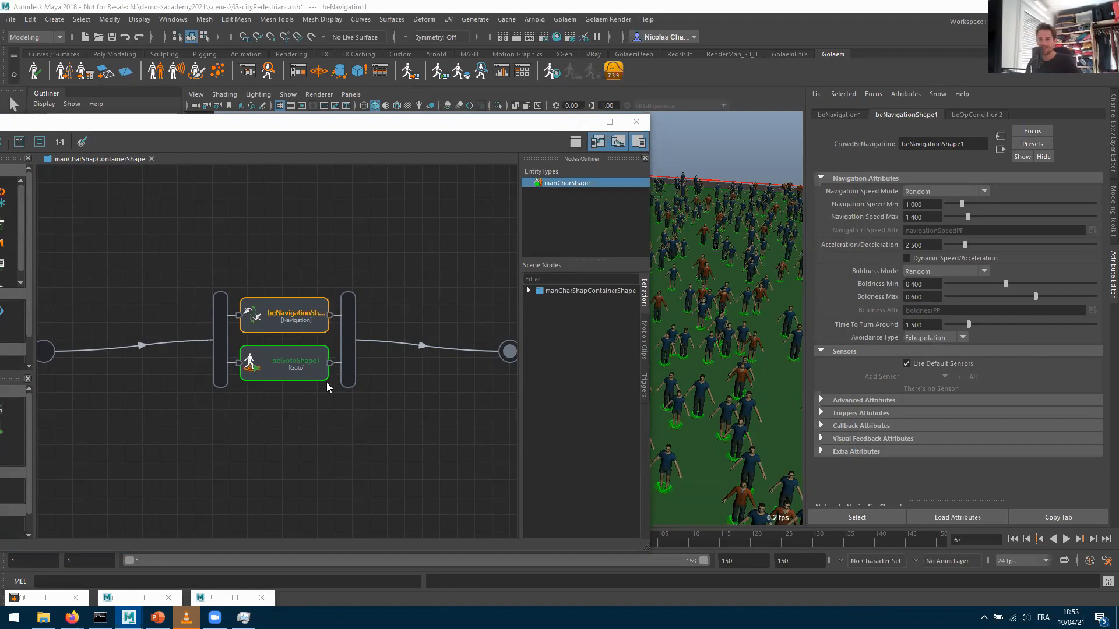
{"action": "left_click", "coordinate": [586, 122]}
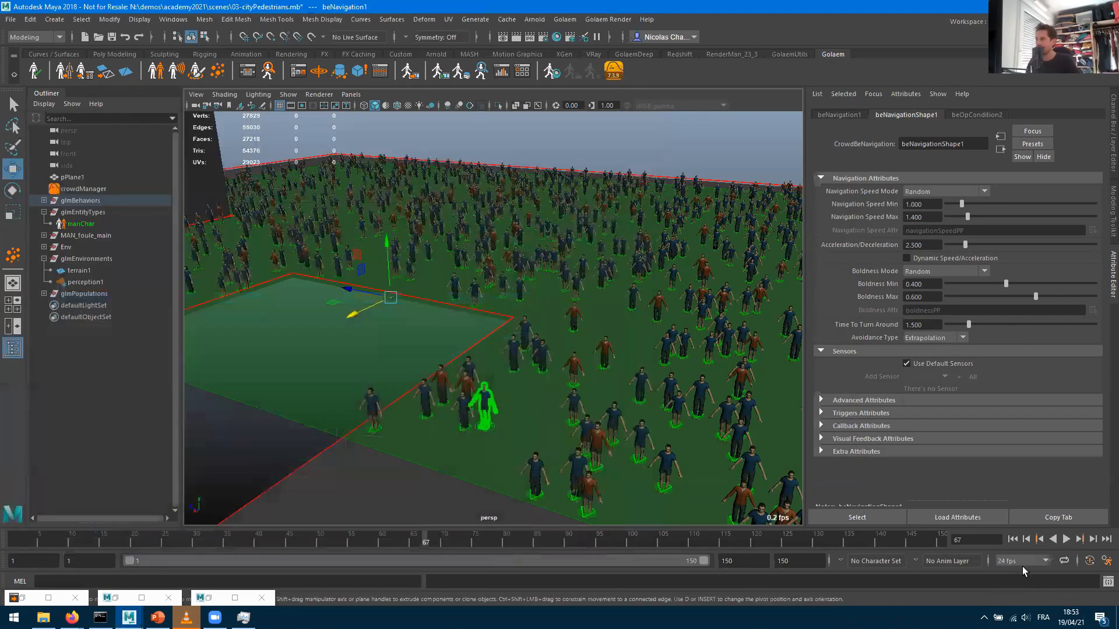
{"action": "left_click", "coordinate": [1012, 540]}
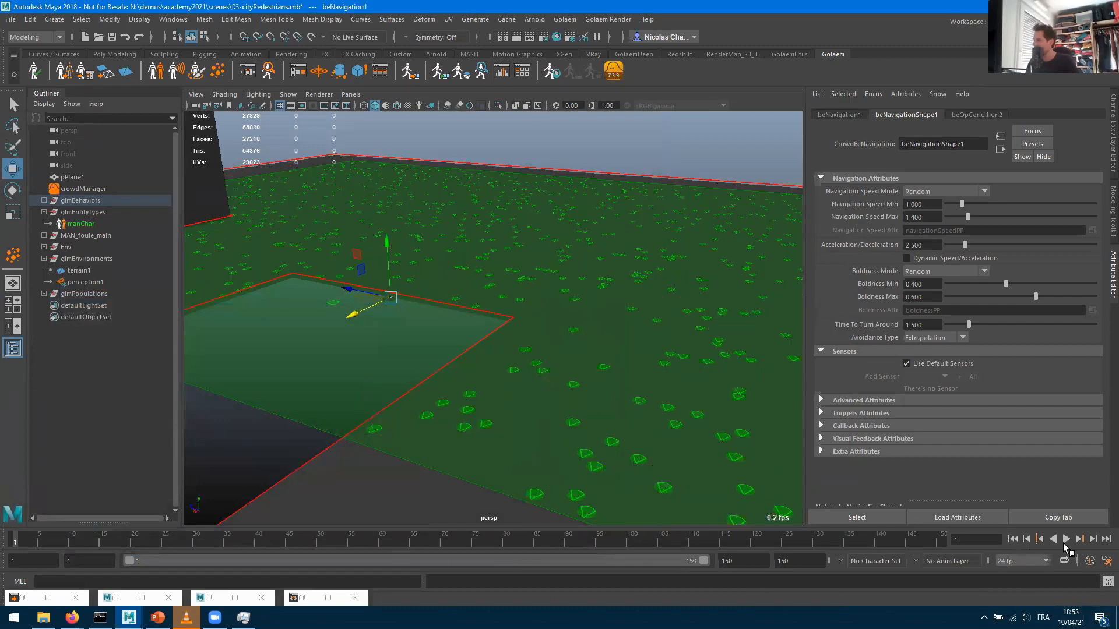
{"action": "left_click", "coordinate": [1066, 539]}
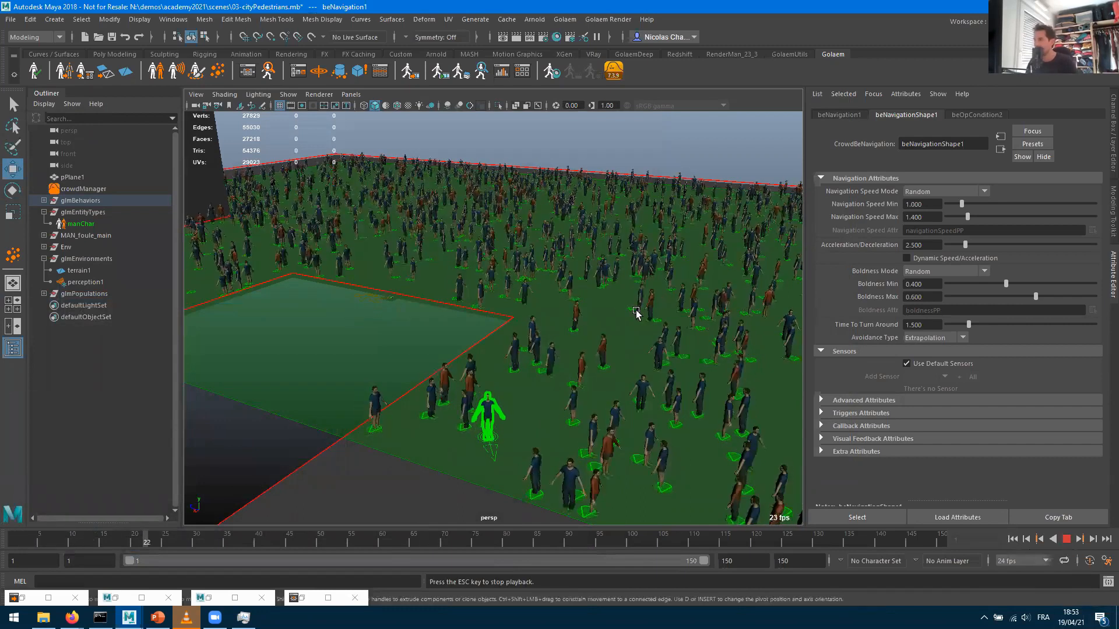
{"action": "left_click_drag", "start_coordinate": [639, 317], "coordinate": [740, 573], "text": "alt"}
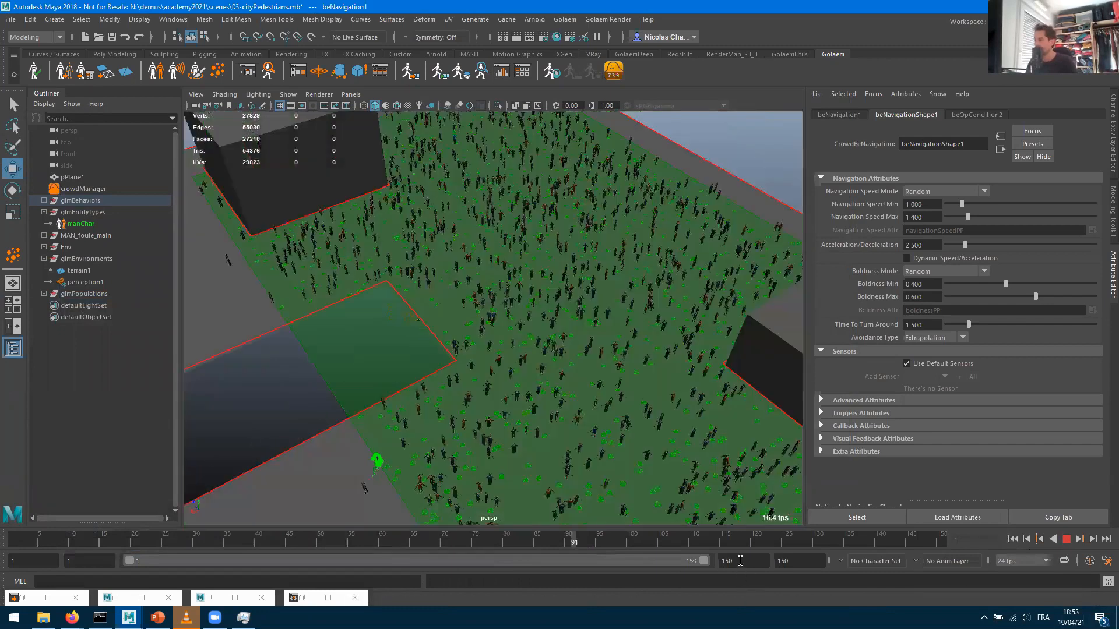
Extend the end of the playback range to frame 1500
{"action": "left_click", "coordinate": [740, 560]}
{"action": "type", "text": "0"}
{"action": "key", "text": "Return"}
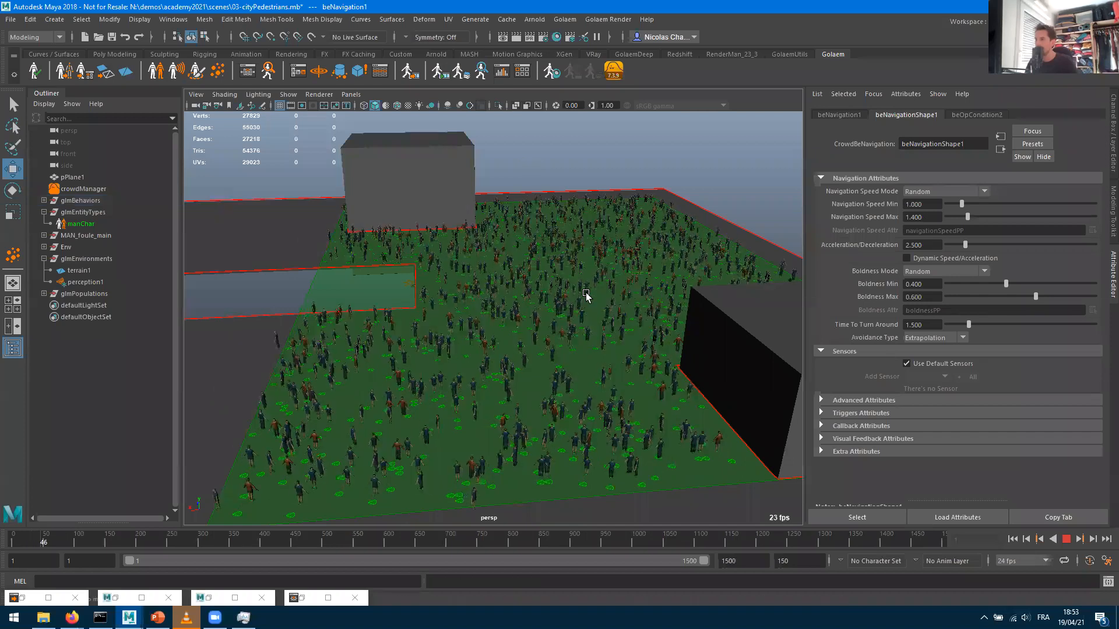
Watch how the walking crowd moves around the obstacles, from above and close up, and stop the playback
{"action": "key", "text": "bracketleft"}
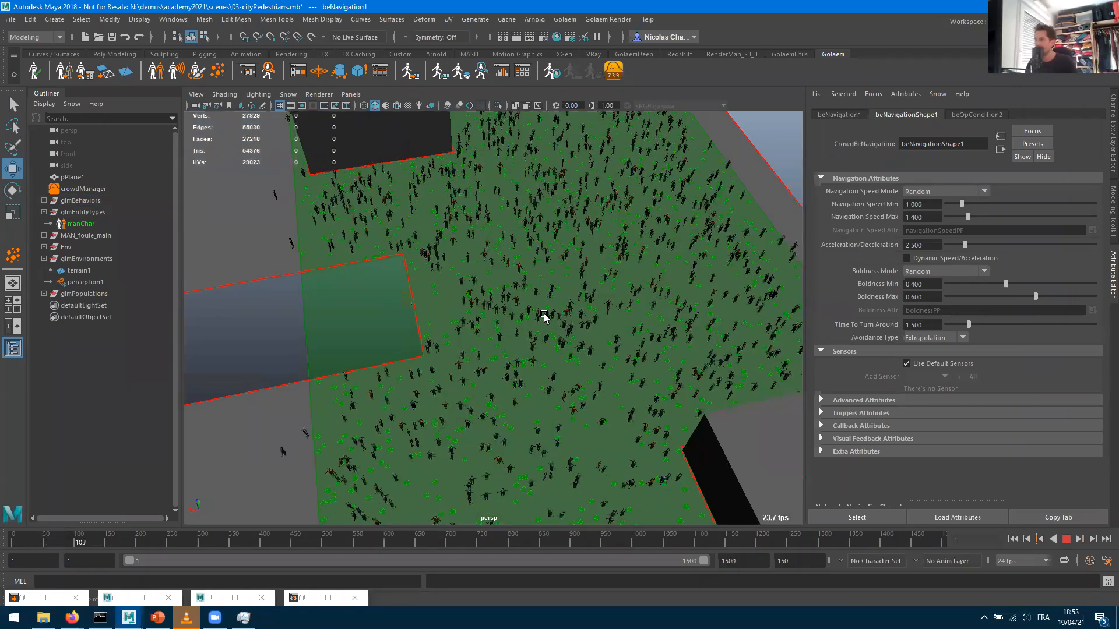
{"action": "left_click_drag", "start_coordinate": [684, 309], "coordinate": [584, 332], "text": "alt"}
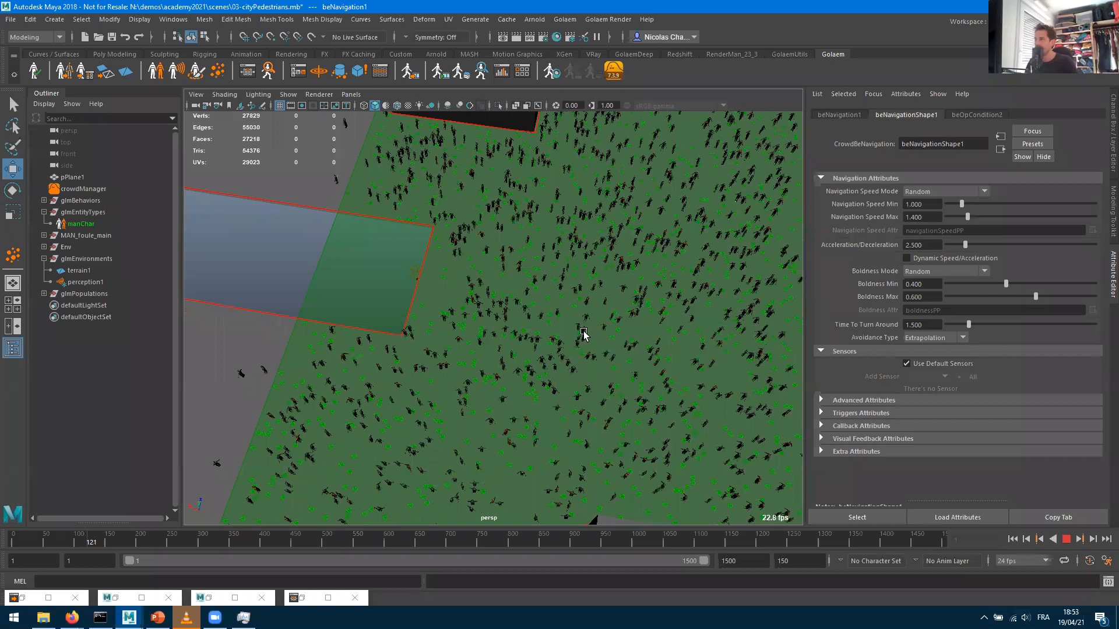
{"action": "scroll", "coordinate": [583, 332], "scroll_direction": "up", "scroll_amount": 5}
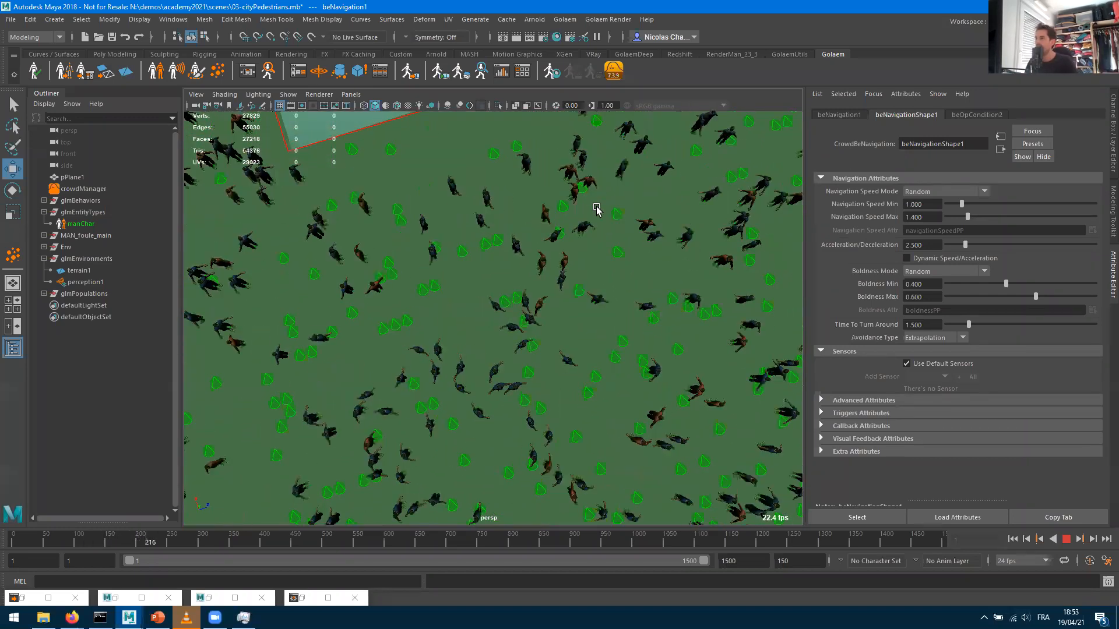
{"action": "scroll", "coordinate": [521, 279], "scroll_direction": "down", "scroll_amount": 6}
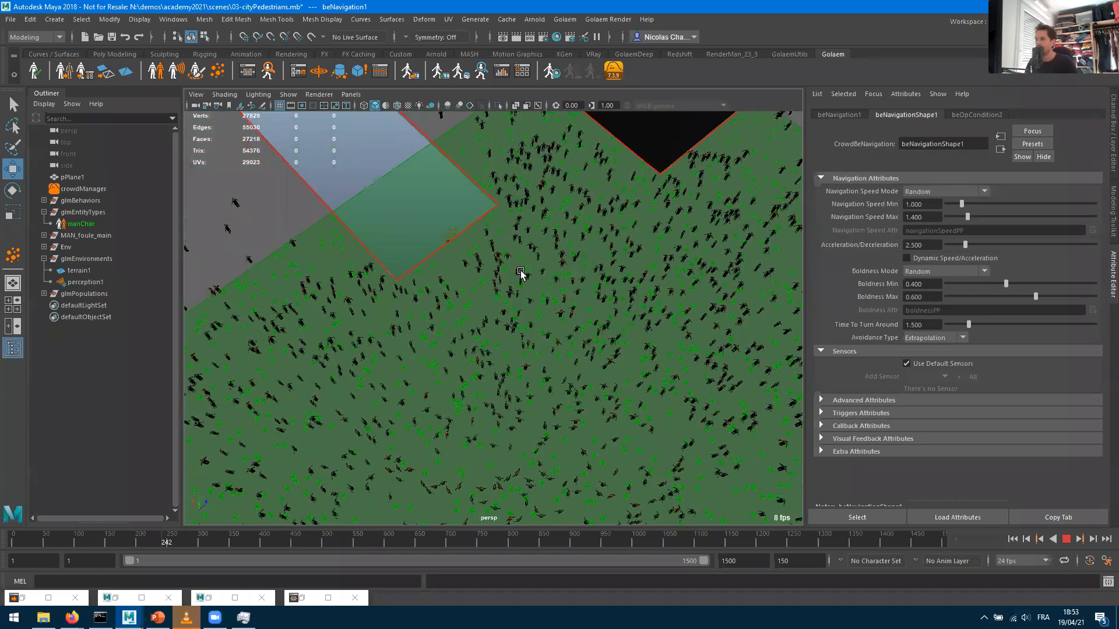
{"action": "scroll", "coordinate": [520, 274], "scroll_direction": "down", "scroll_amount": 5}
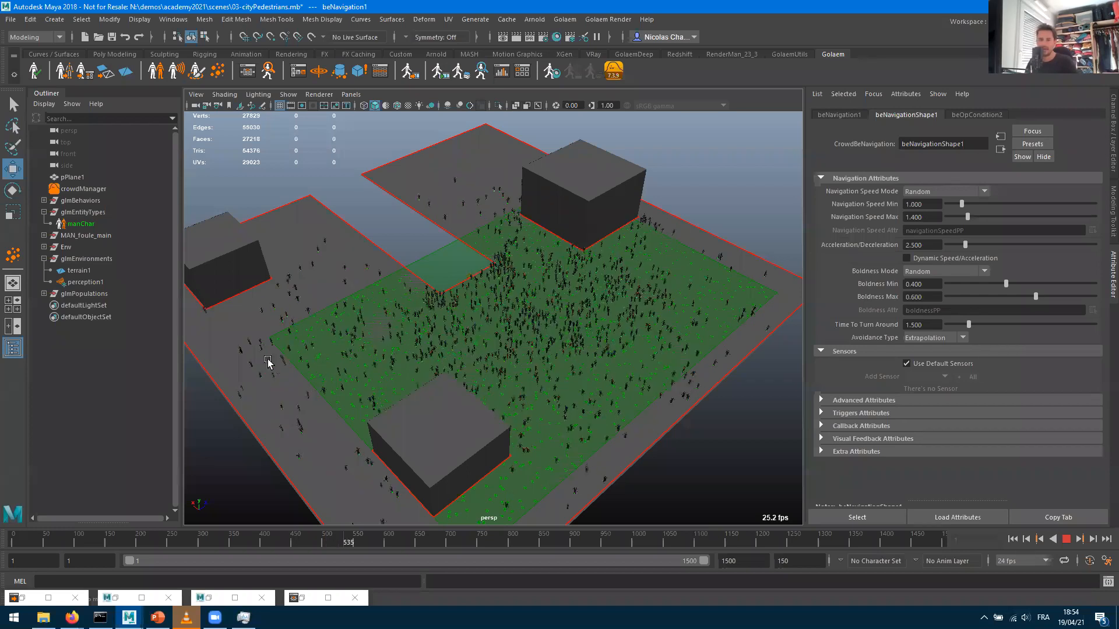
{"action": "middle_click_drag", "start_coordinate": [560, 318], "coordinate": [588, 310], "text": "alt"}
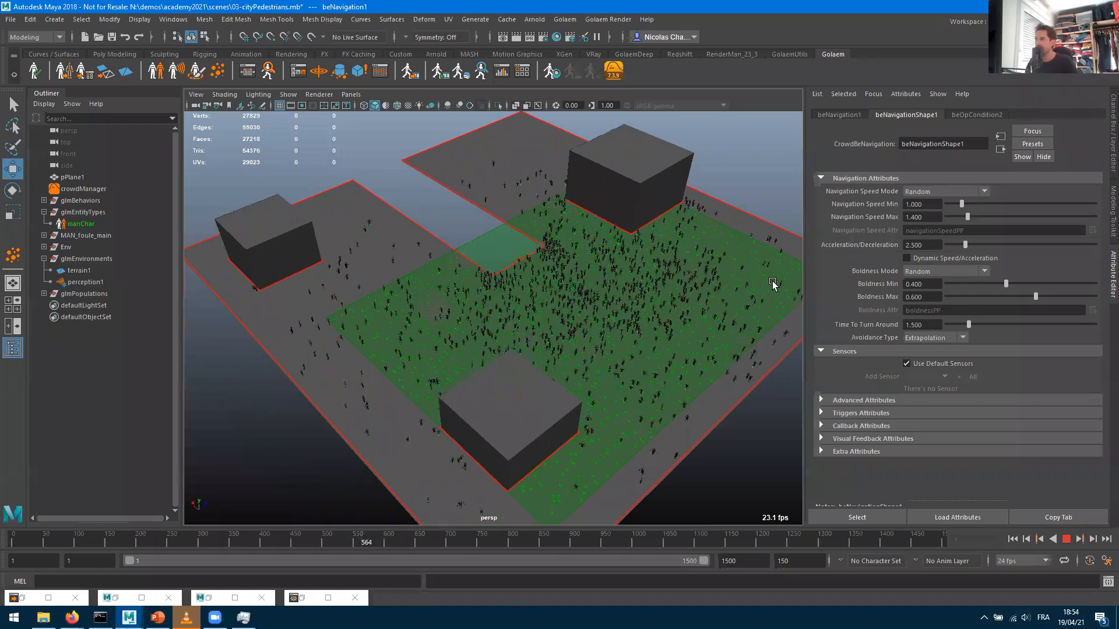
{"action": "scroll", "coordinate": [484, 249], "scroll_direction": "up", "scroll_amount": 10}
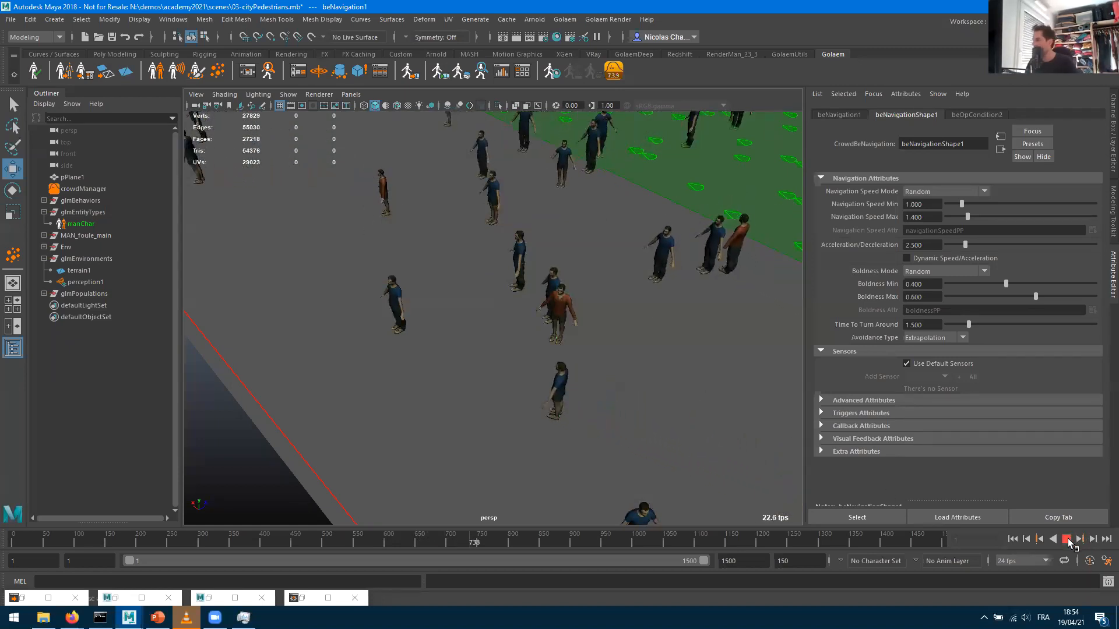
{"action": "left_click", "coordinate": [1074, 540]}
Reopen the Behavior Editor to review the Goto and Navigation behaviors' attributes, and minimize it again
{"action": "left_click", "coordinate": [321, 259]}
{"action": "left_click", "coordinate": [250, 74]}
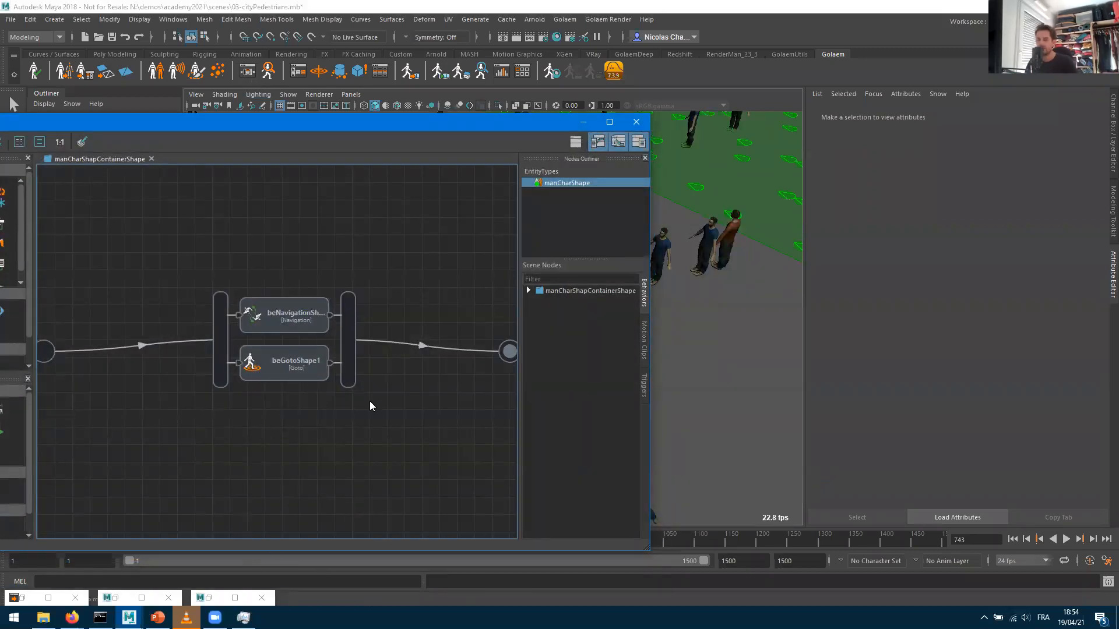
{"action": "left_click", "coordinate": [279, 373]}
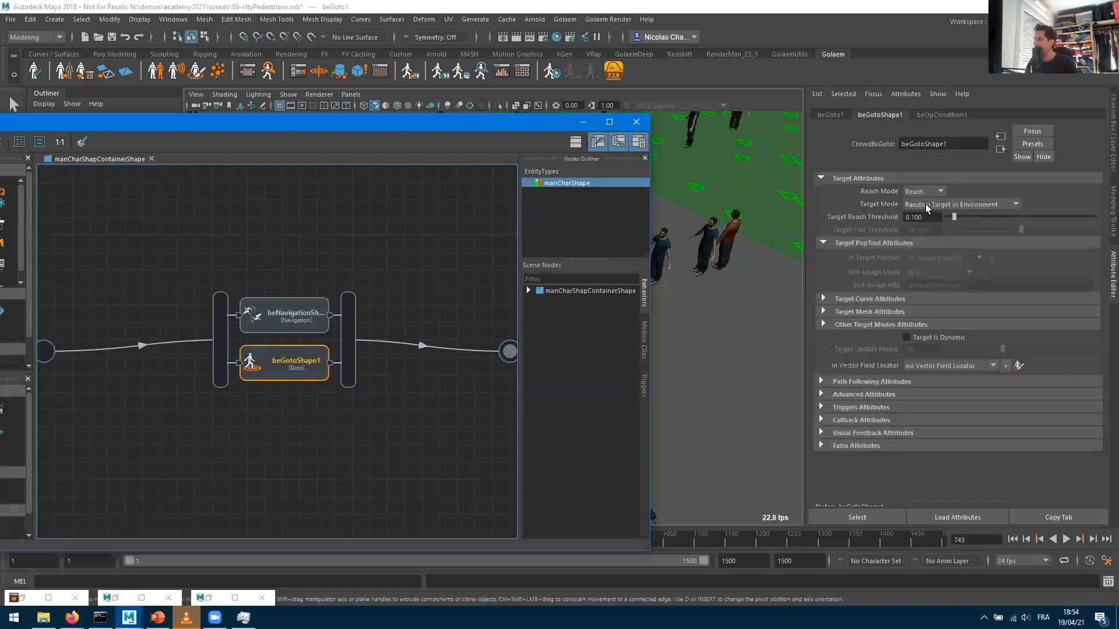
{"action": "left_click", "coordinate": [275, 328]}
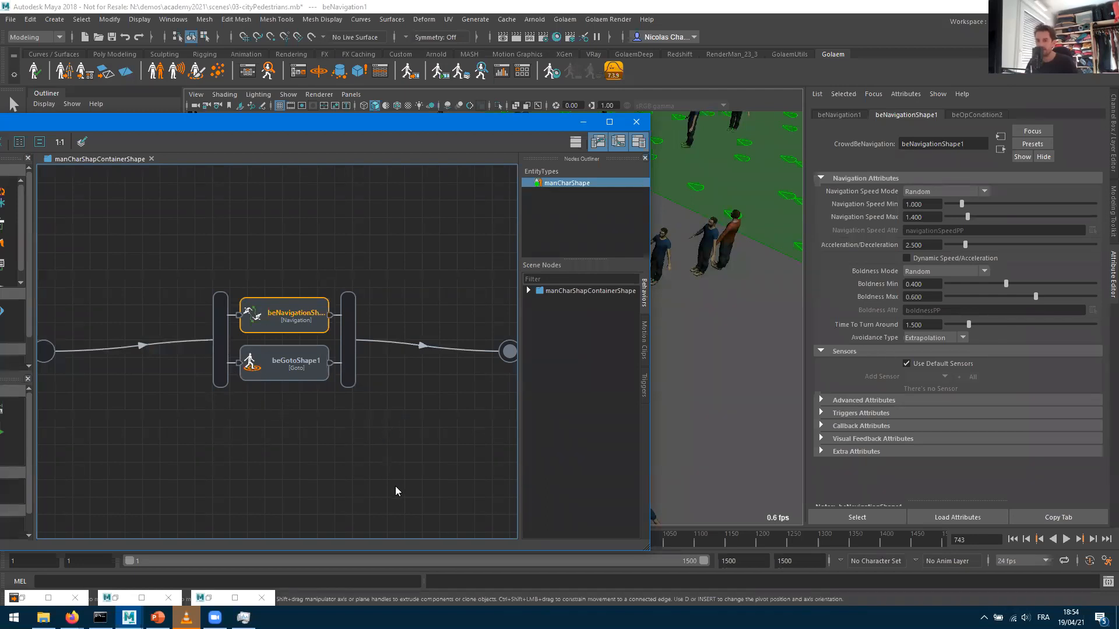
{"action": "left_click", "coordinate": [581, 121]}
Look over the crowd around the NavMesh borders, view the NavMesh Creator settings and close that window
{"action": "scroll", "coordinate": [543, 406], "scroll_direction": "down", "scroll_amount": 5}
{"action": "left_click_drag", "start_coordinate": [568, 281], "coordinate": [560, 406], "text": "alt"}
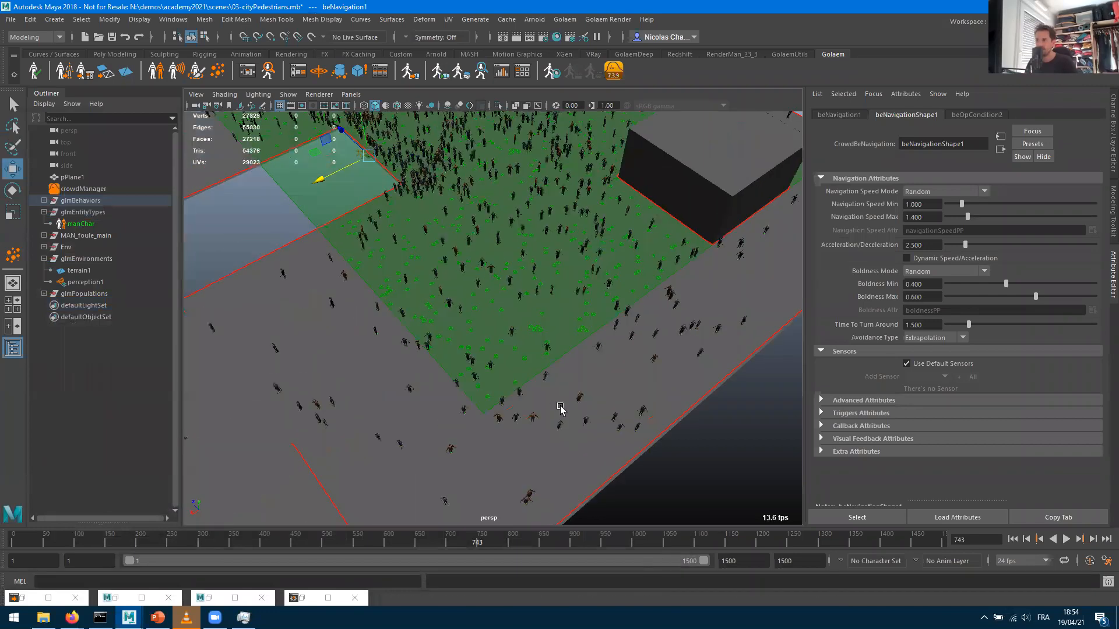
{"action": "middle_click_drag", "start_coordinate": [560, 406], "coordinate": [620, 496], "text": "alt"}
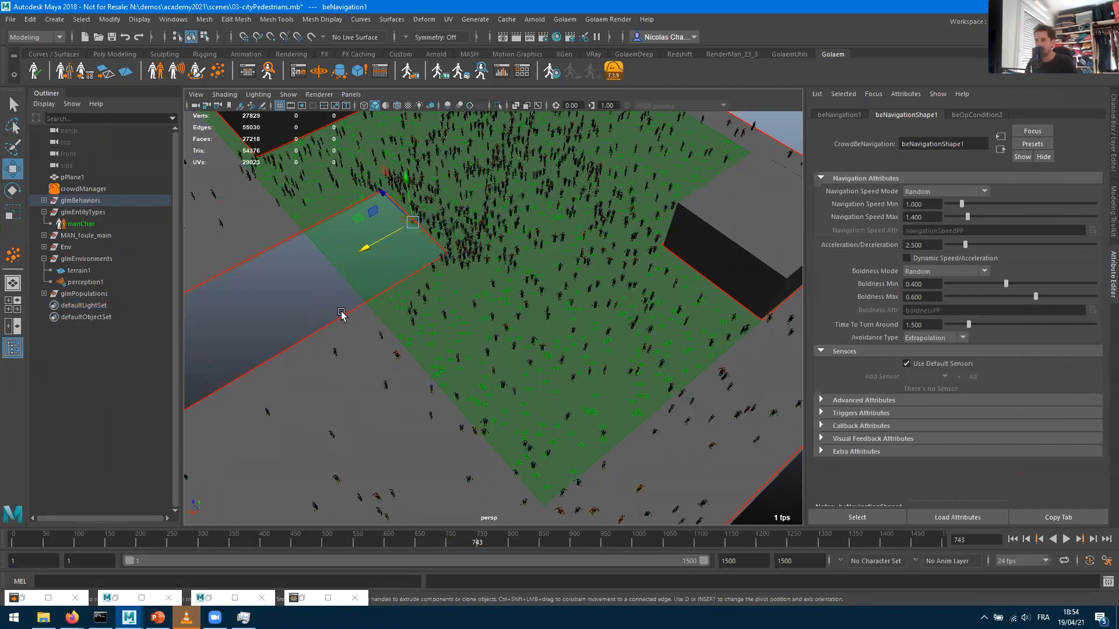
{"action": "left_click", "coordinate": [104, 76]}
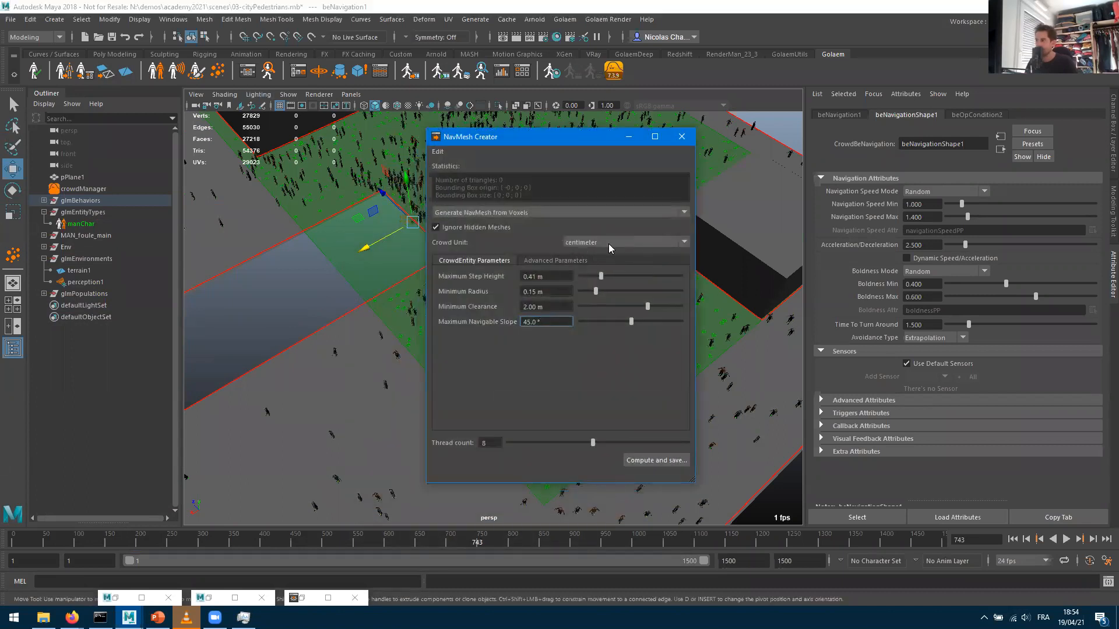
{"action": "left_click", "coordinate": [681, 136]}
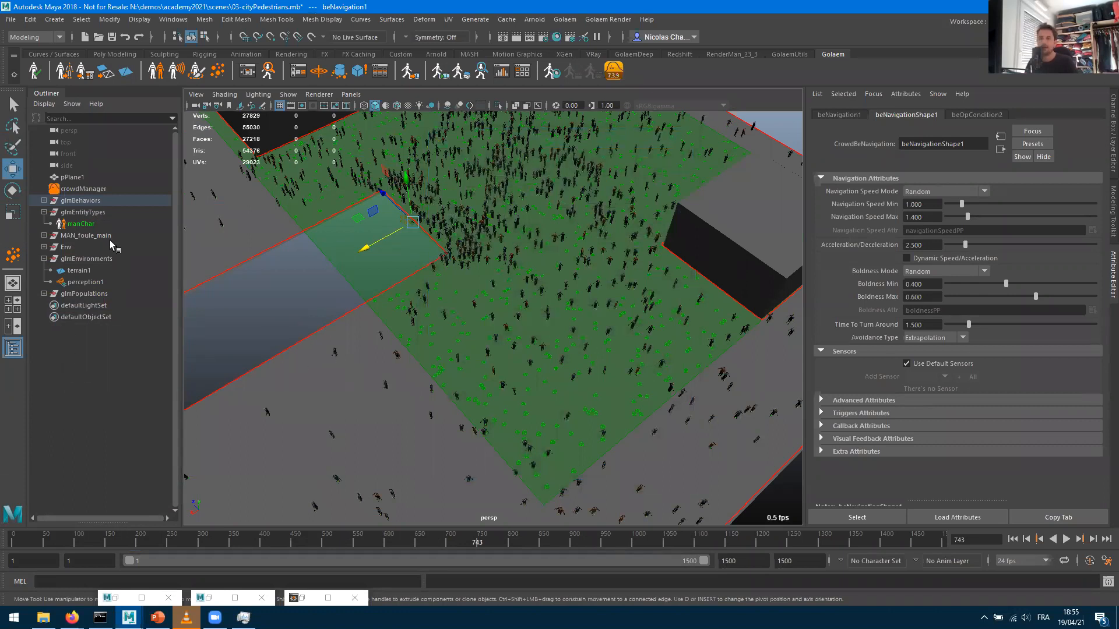
Set the NavMesh Mode of terrain1 to Default Plane
{"action": "left_click", "coordinate": [78, 272]}
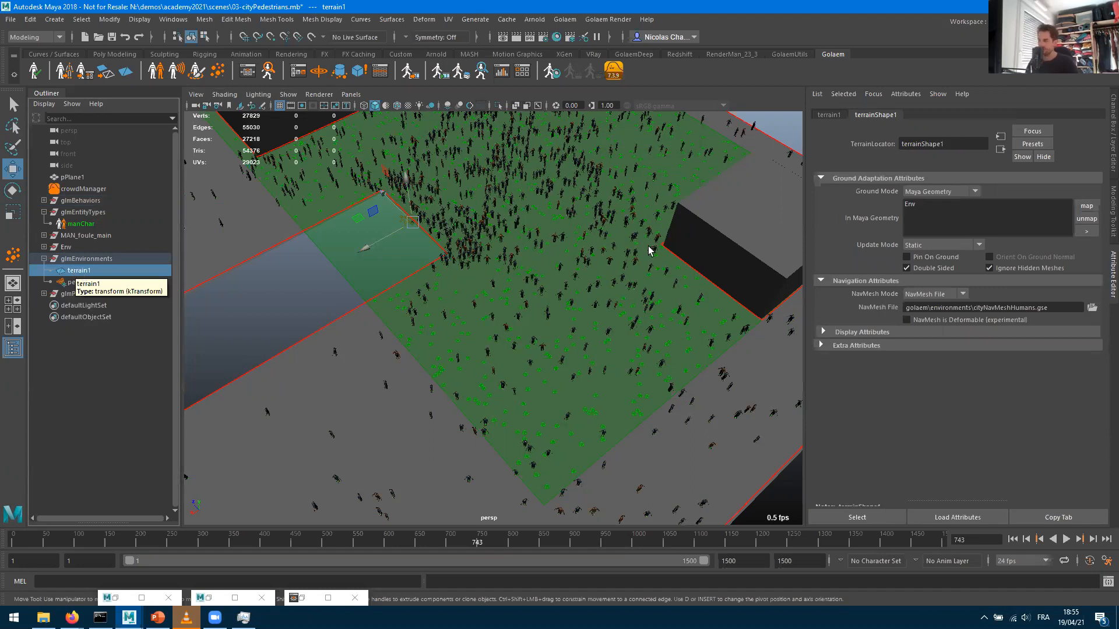
{"action": "left_click", "coordinate": [933, 296]}
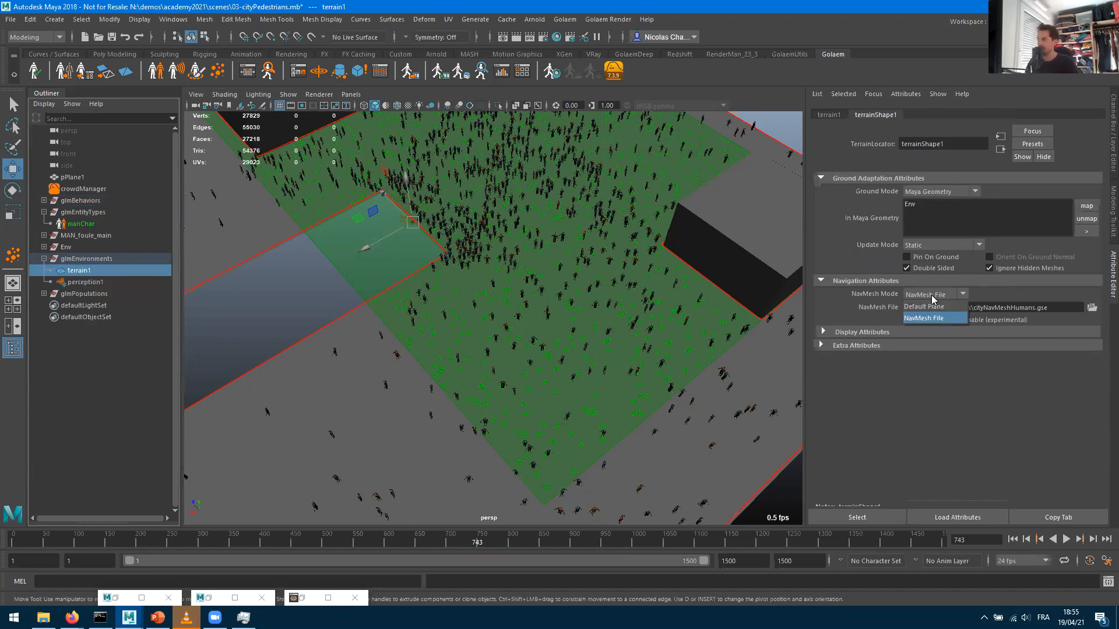
{"action": "left_click", "coordinate": [933, 307]}
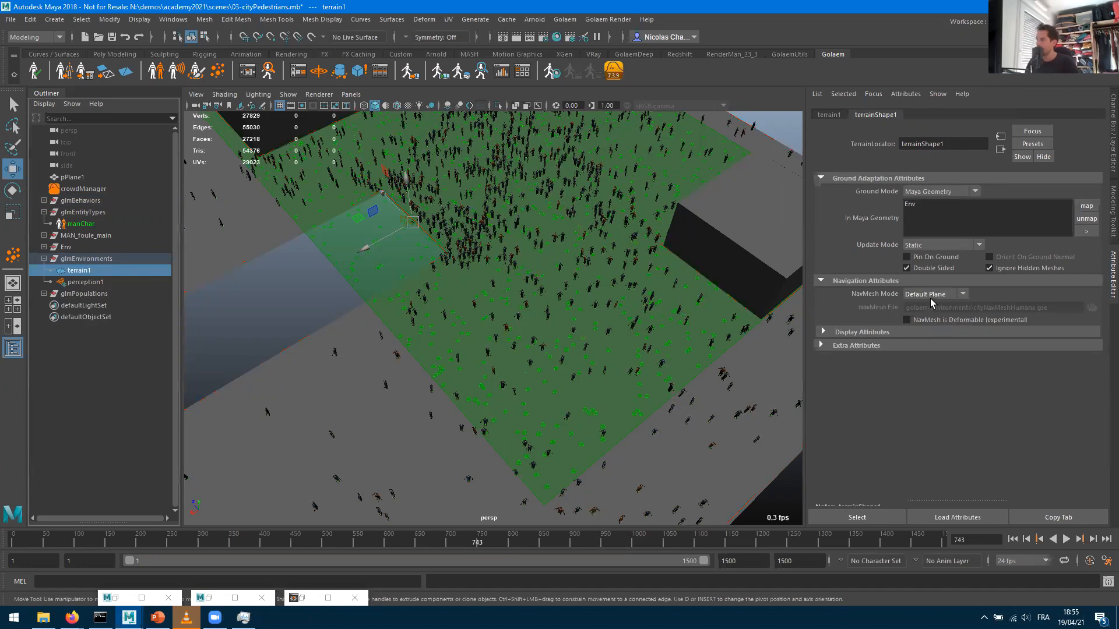
{"action": "scroll", "coordinate": [502, 332], "scroll_direction": "down", "scroll_amount": 5}
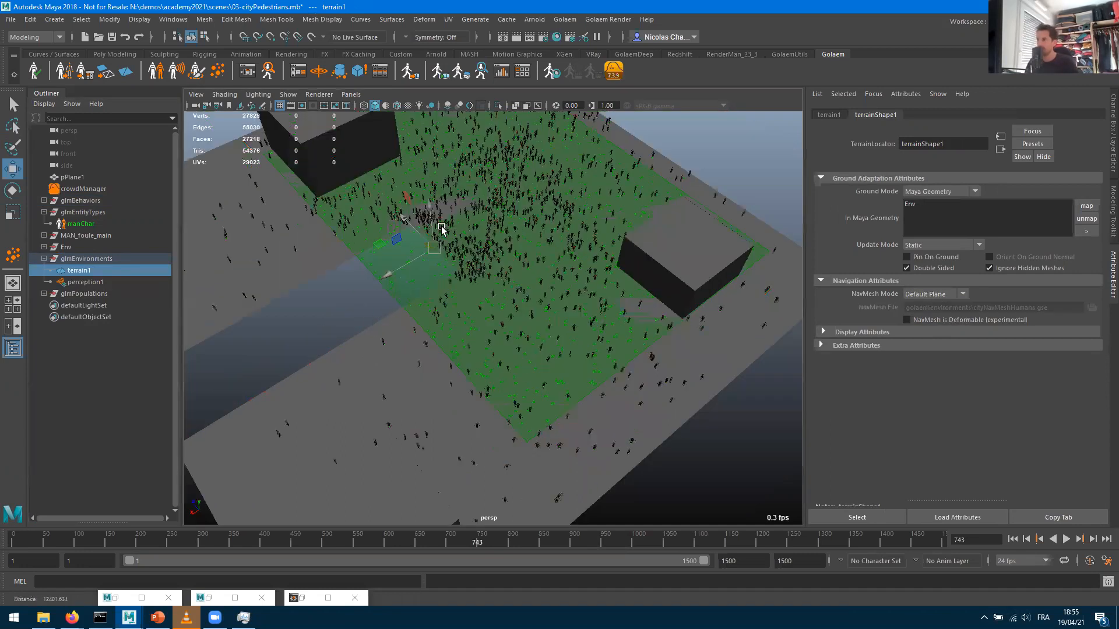
{"action": "scroll", "coordinate": [529, 358], "scroll_direction": "up", "scroll_amount": 6}
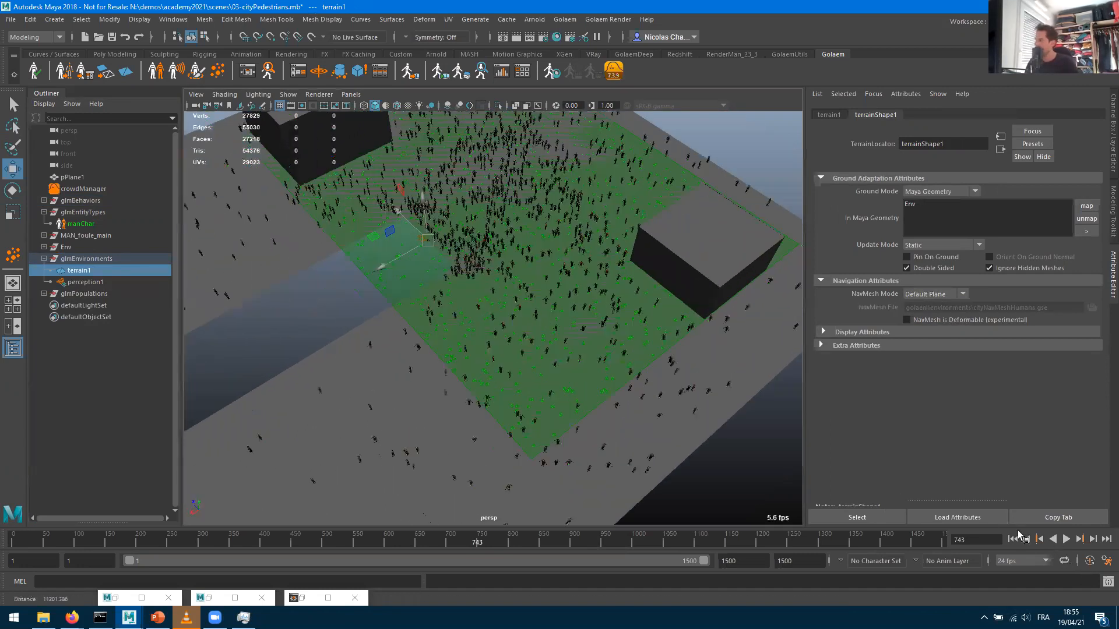
Play the simulation from the first frame and orbit around the crowd to check its movement without the NavMesh file
{"action": "left_click", "coordinate": [1012, 539]}
{"action": "left_click", "coordinate": [1066, 539]}
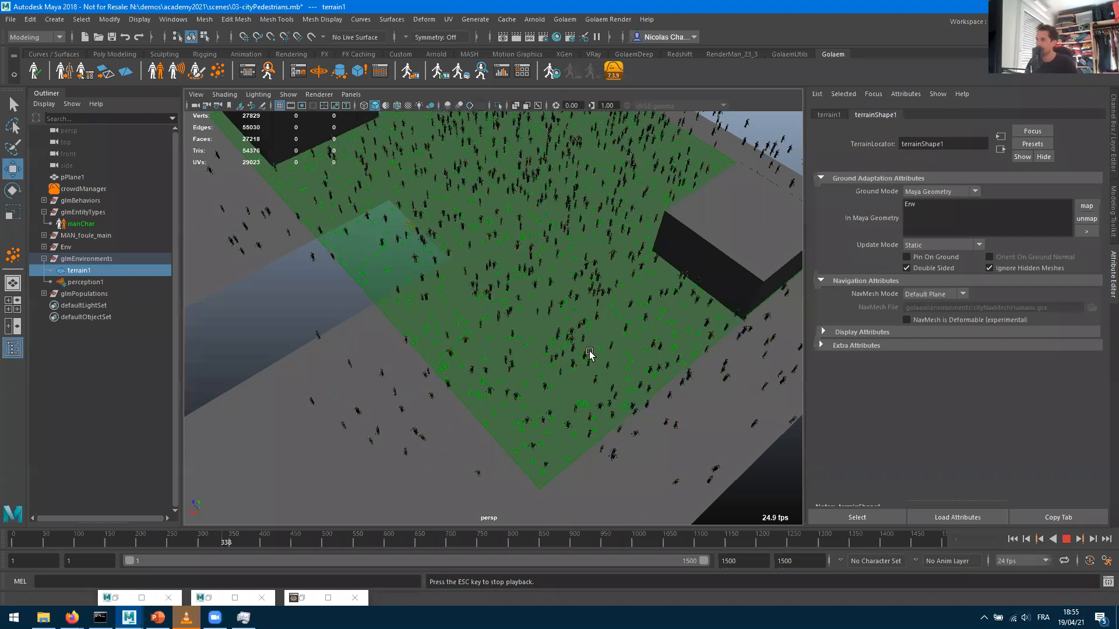
{"action": "left_click_drag", "start_coordinate": [512, 342], "coordinate": [432, 338], "text": "alt"}
{"action": "left_click_drag", "start_coordinate": [517, 344], "coordinate": [603, 341], "text": "alt"}
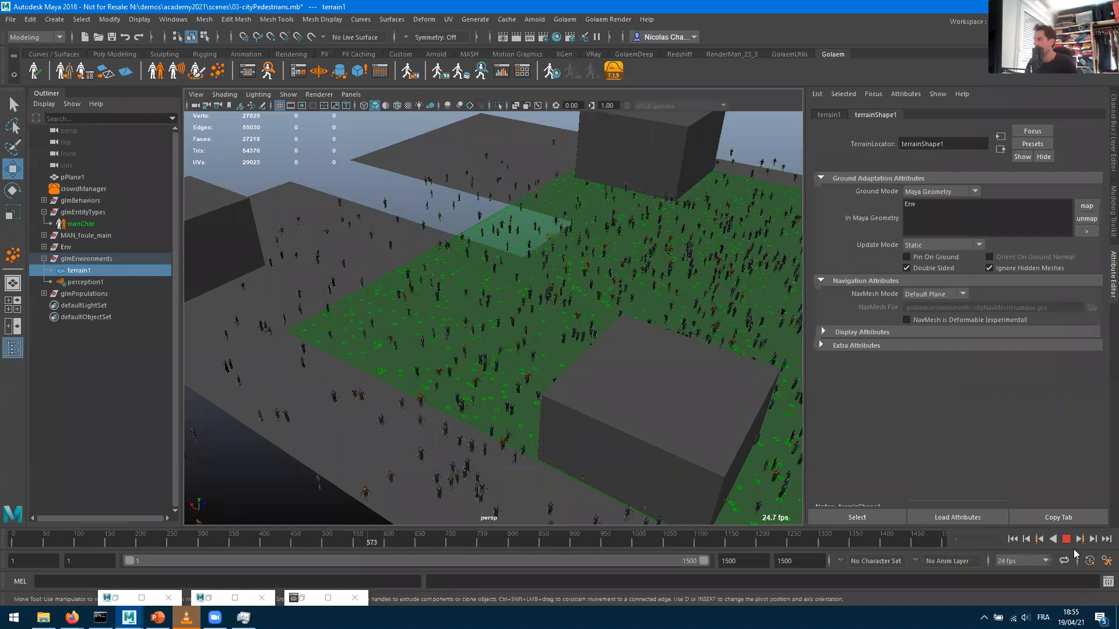
Set the NavMesh Mode of terrain1 back to NavMesh File, replay the simulation from the start and stop it
{"action": "left_click", "coordinate": [928, 297]}
{"action": "left_click", "coordinate": [926, 309]}
{"action": "left_click", "coordinate": [1012, 539]}
{"action": "key", "text": "alt+v"}
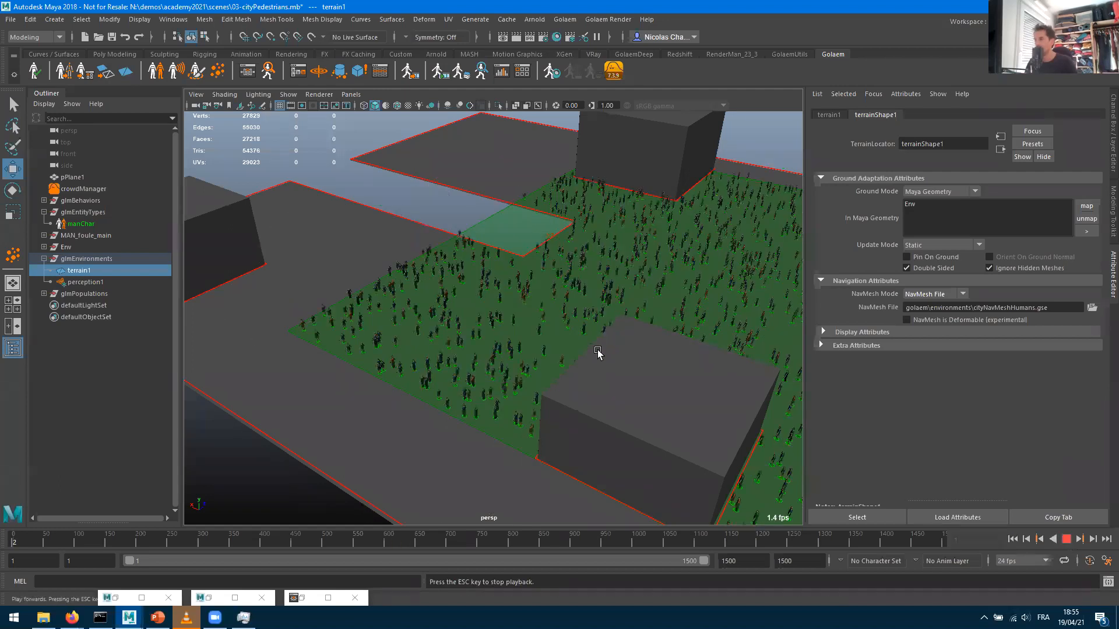
{"action": "left_click_drag", "start_coordinate": [599, 351], "coordinate": [771, 373], "text": "alt"}
{"action": "scroll", "coordinate": [772, 373], "scroll_direction": "up", "scroll_amount": 5}
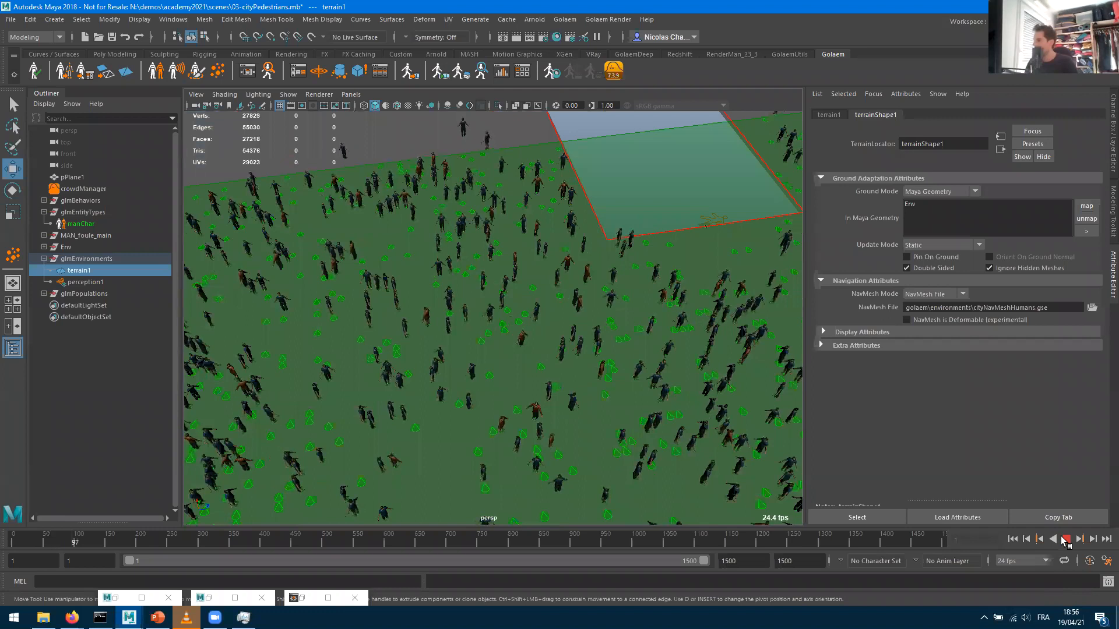
{"action": "left_click", "coordinate": [1066, 538]}
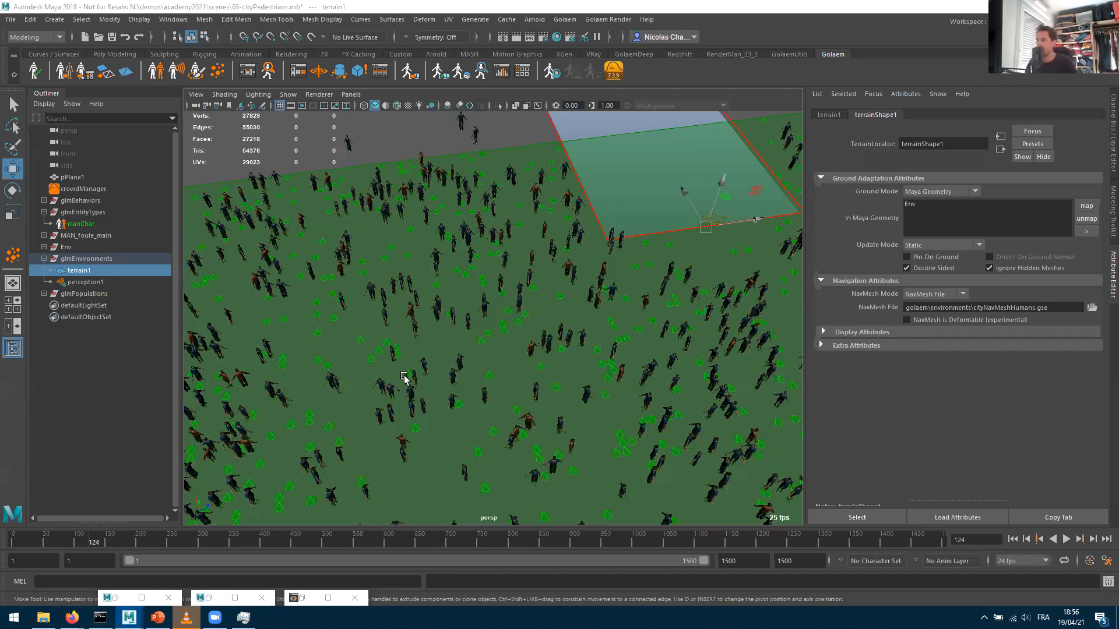
Set the display mode of the manChar entity type to Cylinders
{"action": "scroll", "coordinate": [591, 387], "scroll_direction": "up", "scroll_amount": 10}
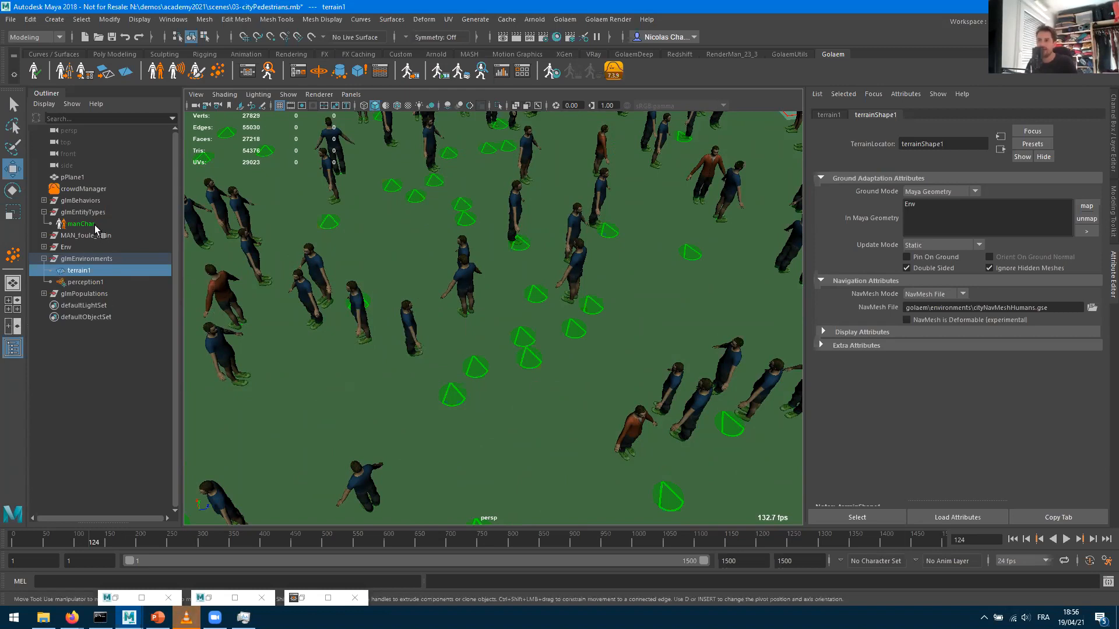
{"action": "left_click", "coordinate": [82, 223]}
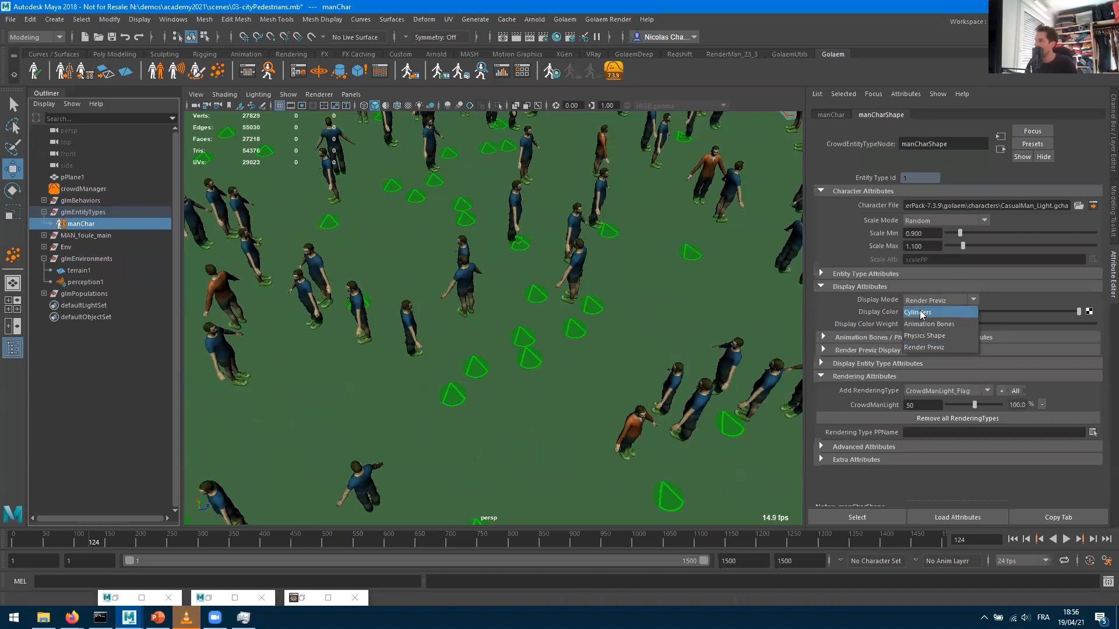
{"action": "left_click", "coordinate": [921, 313]}
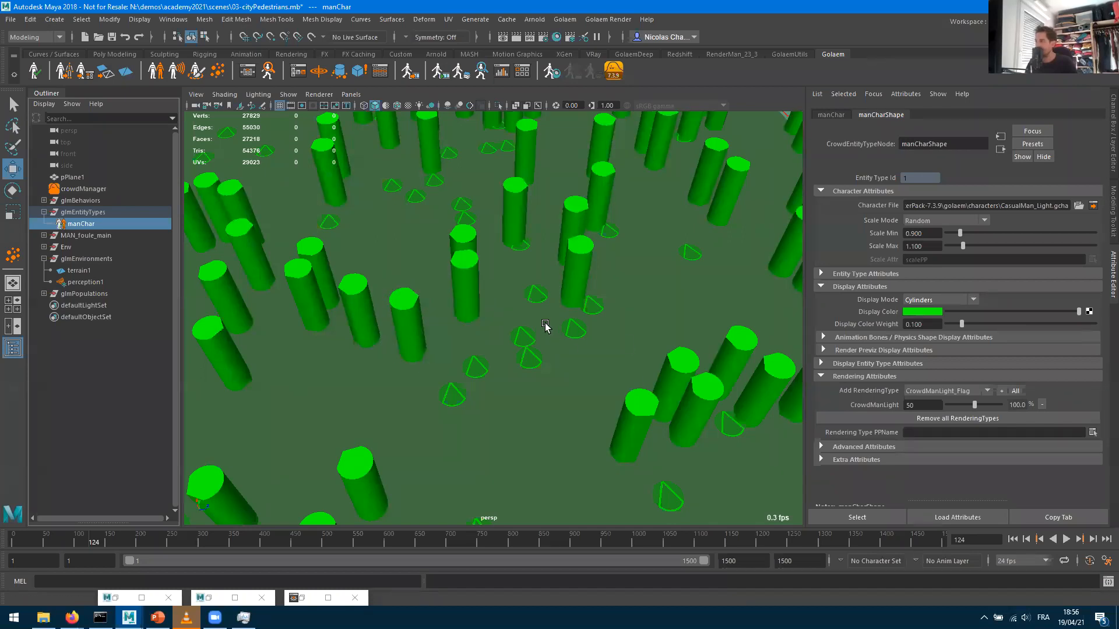
Resume the simulation with the characters shown as cylinders and watch their avoidance from above
{"action": "scroll", "coordinate": [550, 306], "scroll_direction": "down", "scroll_amount": 5}
{"action": "left_click", "coordinate": [1065, 540]}
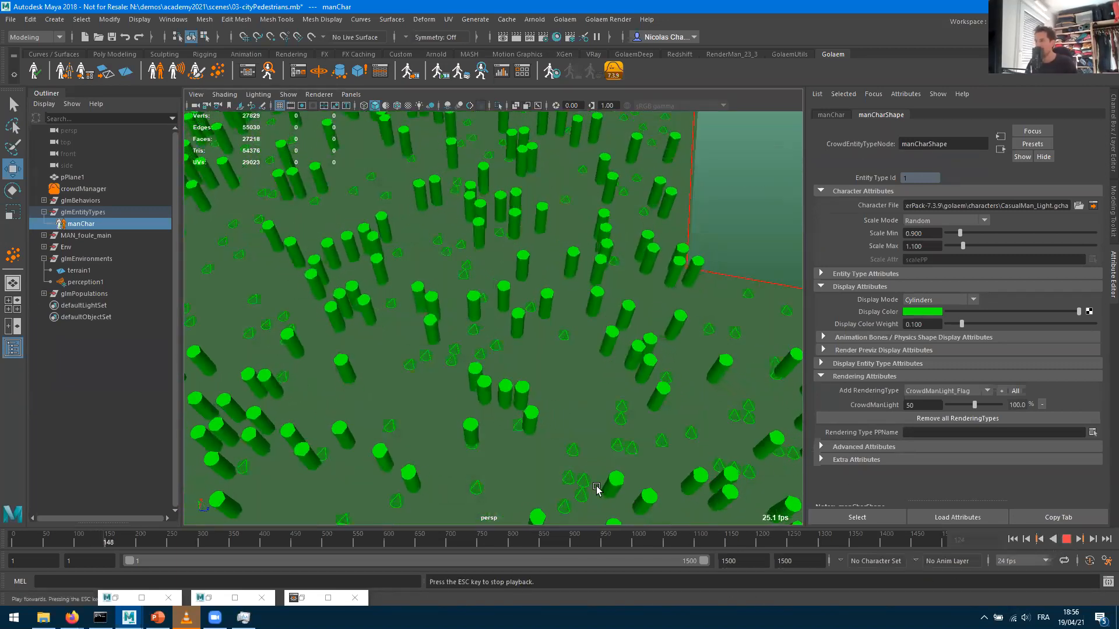
{"action": "left_click_drag", "start_coordinate": [479, 400], "coordinate": [615, 463], "text": "alt"}
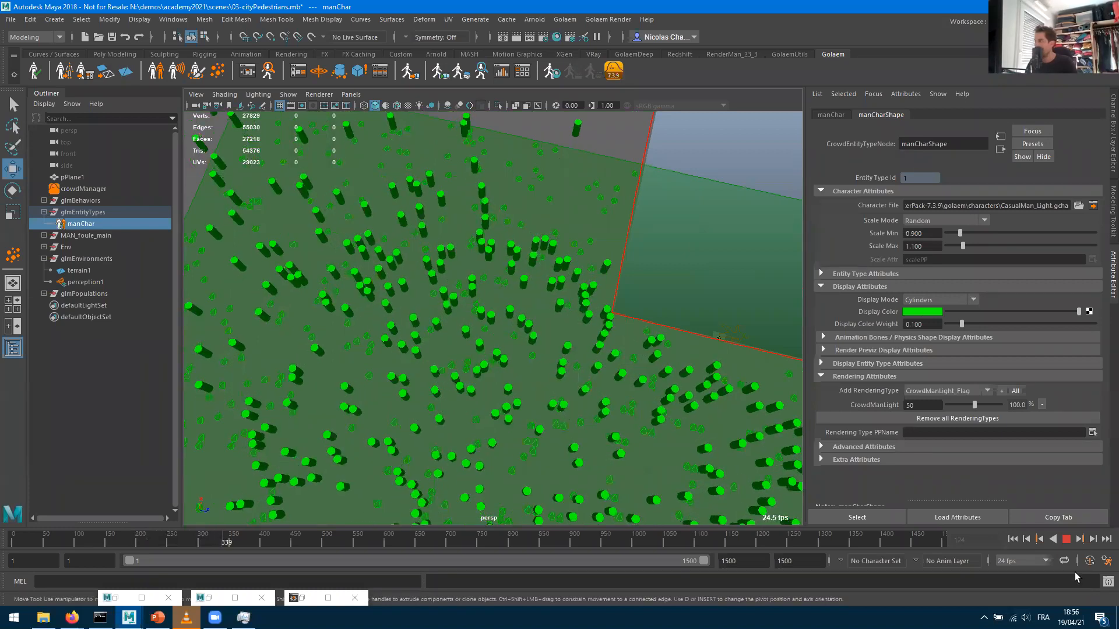
Stop the simulation and set the Radius of the popTool1 population tool to 0.3
{"action": "key", "text": "Escape"}
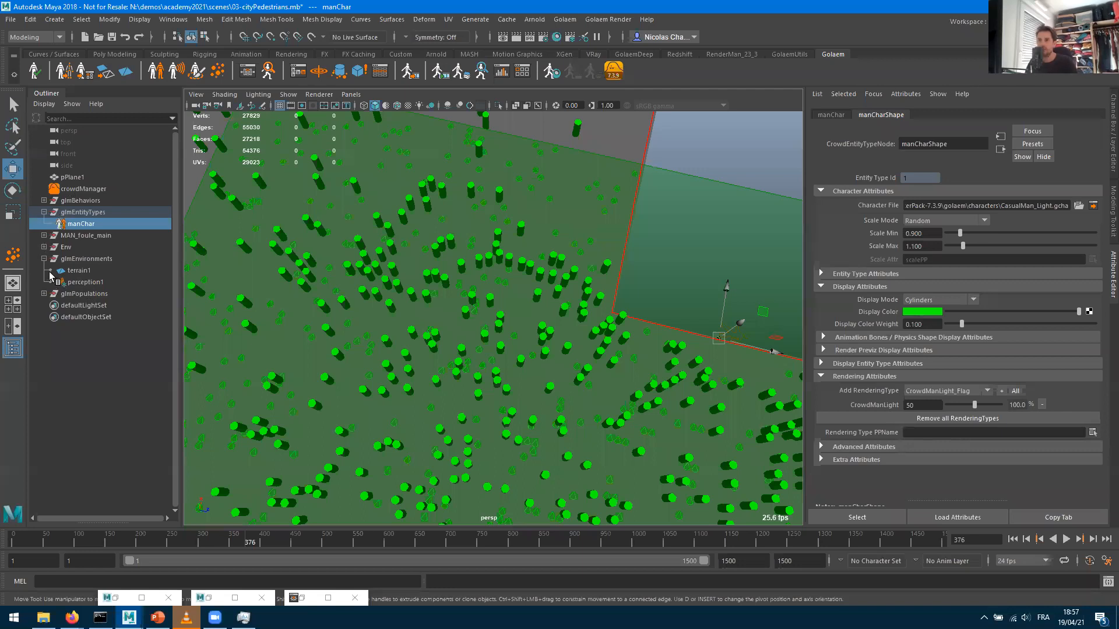
{"action": "left_click", "coordinate": [43, 293]}
{"action": "left_click", "coordinate": [82, 307]}
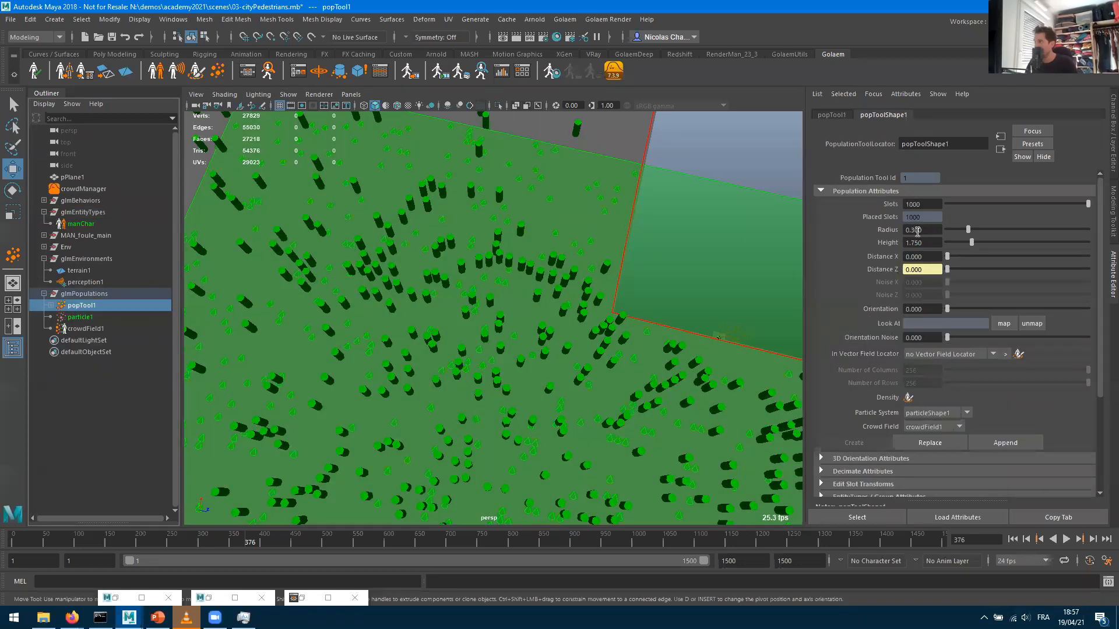
{"action": "mouse_move", "coordinate": [967, 229]}
{"action": "left_mouse_down"}
{"action": "mouse_move", "coordinate": [977, 229]}
{"action": "mouse_move", "coordinate": [967, 229]}
{"action": "left_mouse_up"}
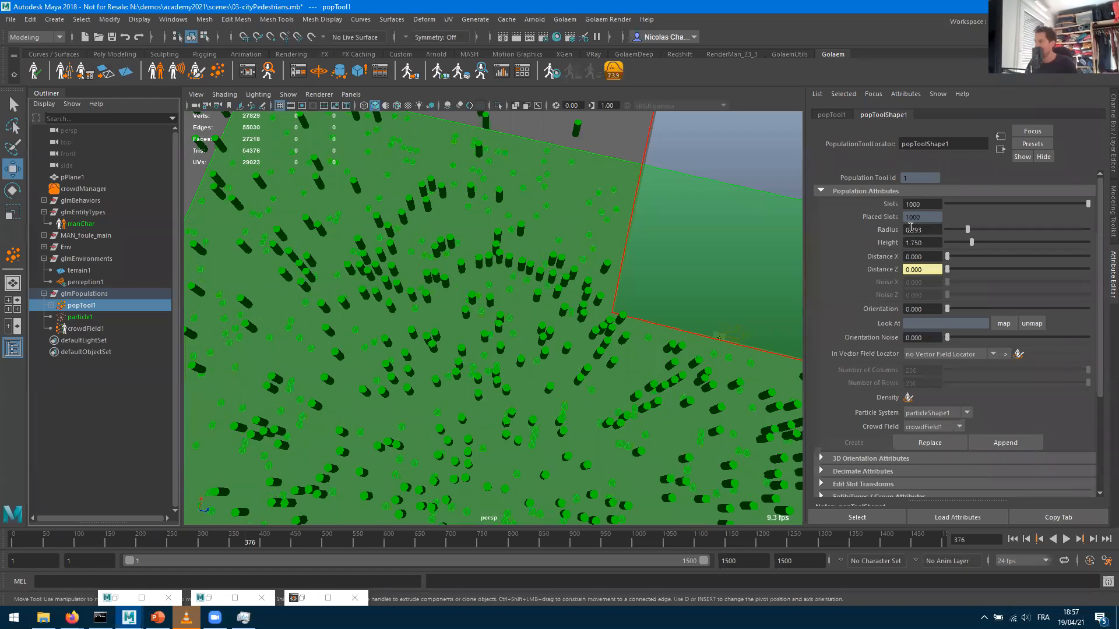
{"action": "left_click_drag", "start_coordinate": [912, 231], "coordinate": [1001, 237]}
{"action": "type", "text": "3"}
{"action": "key", "text": "Return"}
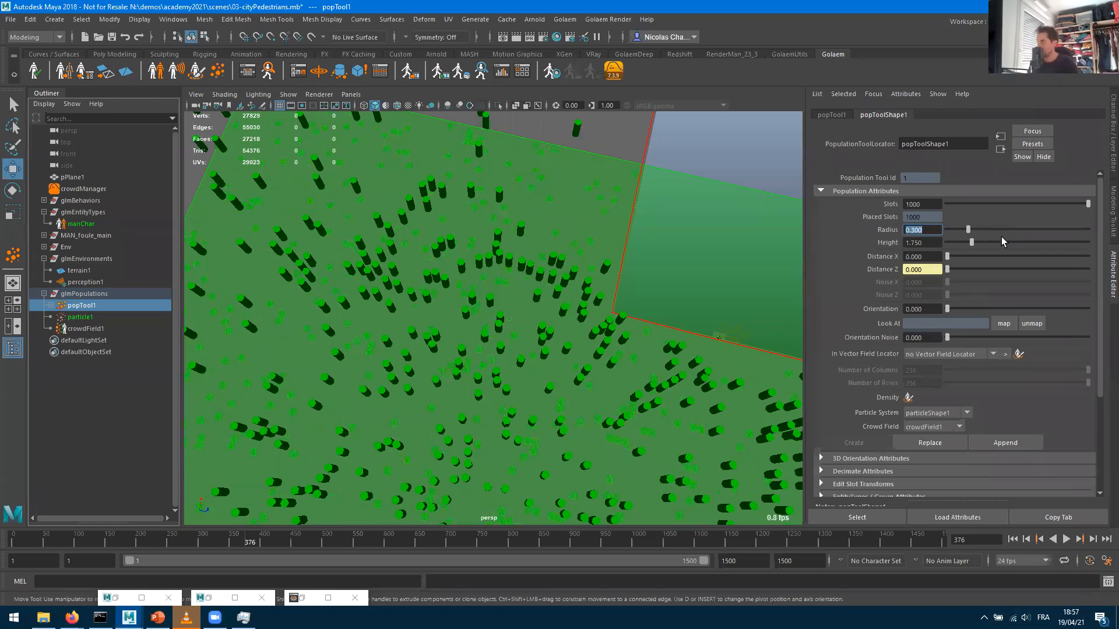
Display the Navigation Attributes of the manChar entity type to examine its radius and personal space settings
{"action": "left_click_drag", "start_coordinate": [603, 389], "coordinate": [654, 356], "text": "alt"}
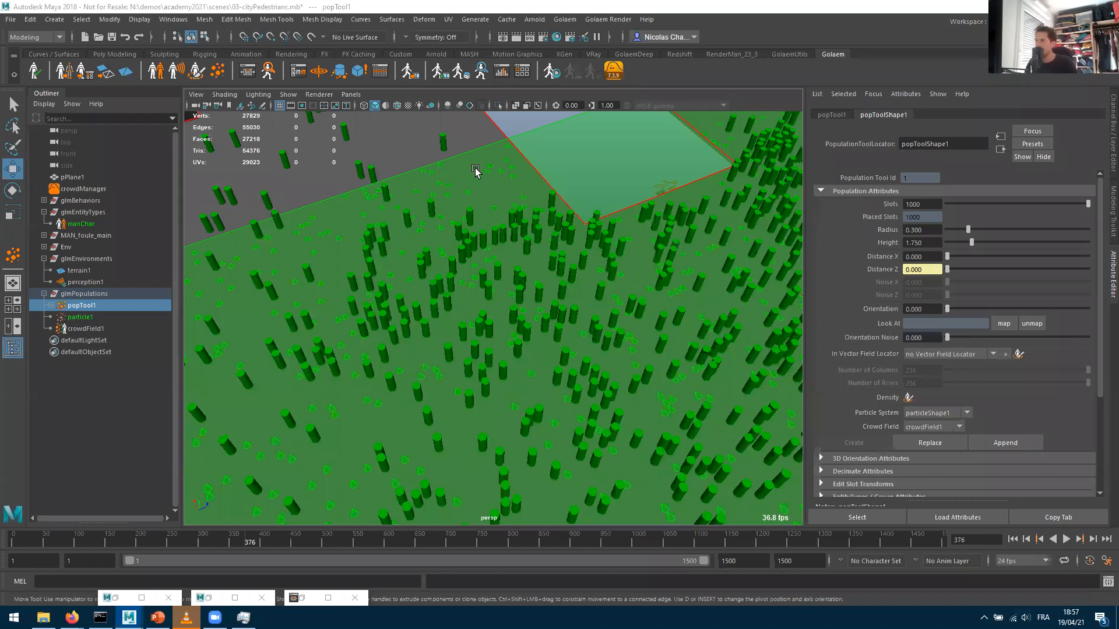
{"action": "left_click", "coordinate": [79, 226]}
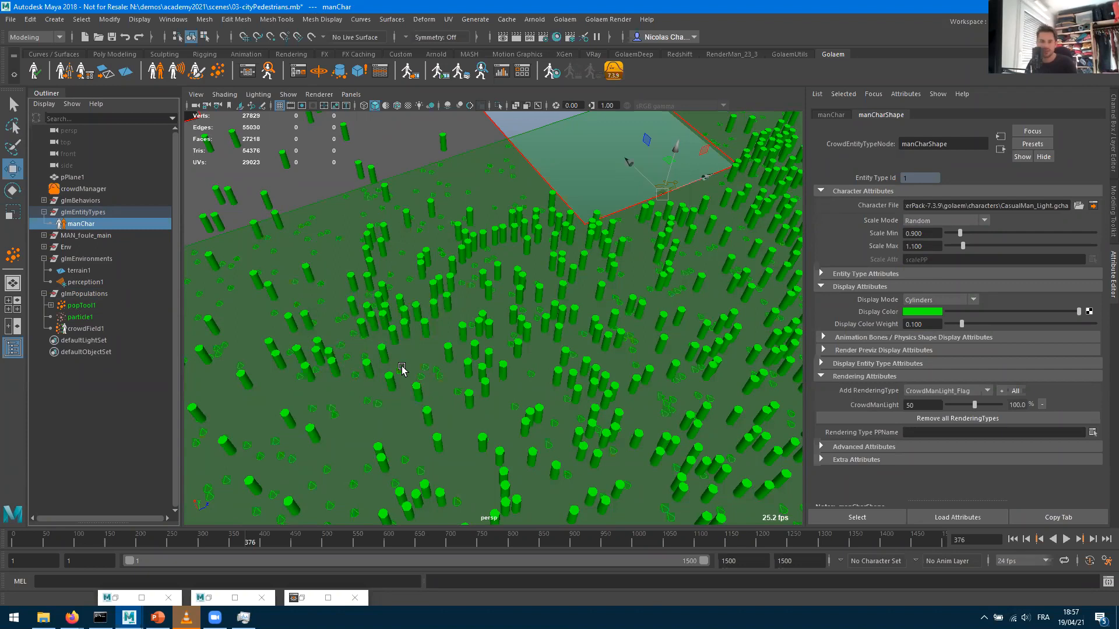
{"action": "left_click", "coordinate": [850, 275]}
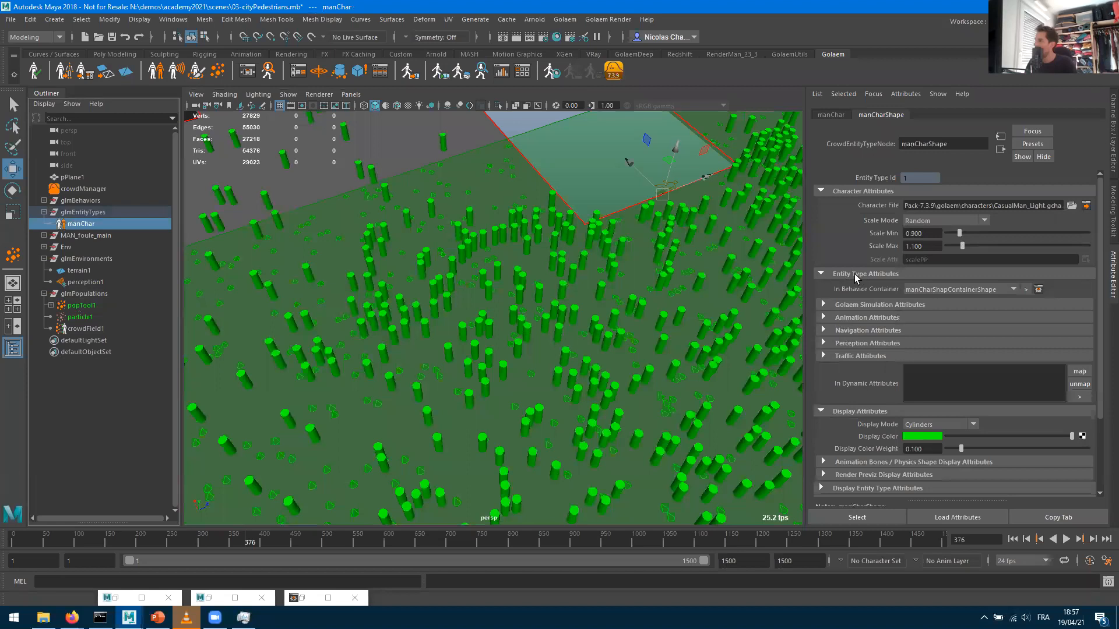
{"action": "left_click", "coordinate": [855, 332]}
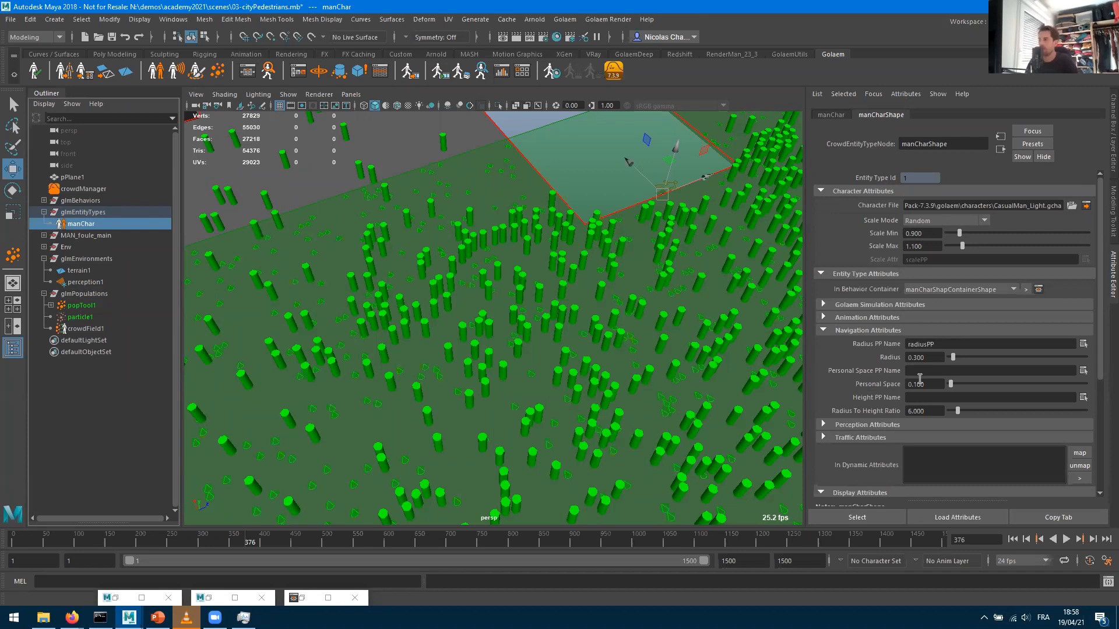
Pick one of the cylinder characters in the middle of the crowd and frame it up close with its visual feedback
{"action": "scroll", "coordinate": [547, 329], "scroll_direction": "up", "scroll_amount": 5}
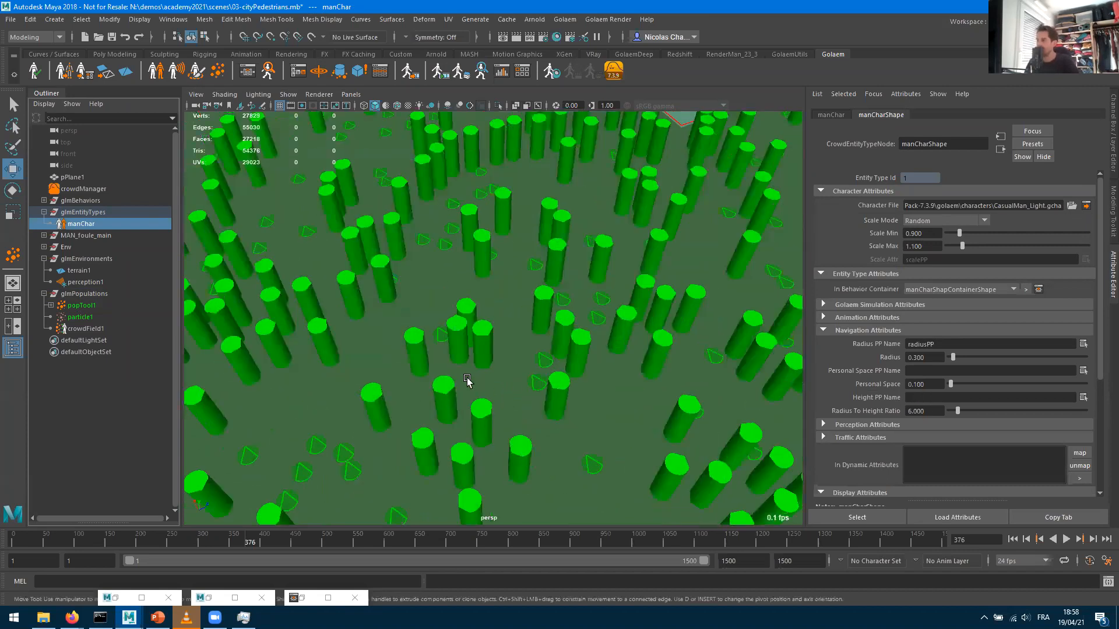
{"action": "scroll", "coordinate": [466, 380], "scroll_direction": "up", "scroll_amount": 3}
{"action": "left_click", "coordinate": [462, 379]}
{"action": "scroll", "coordinate": [474, 452], "scroll_direction": "up", "scroll_amount": 4}
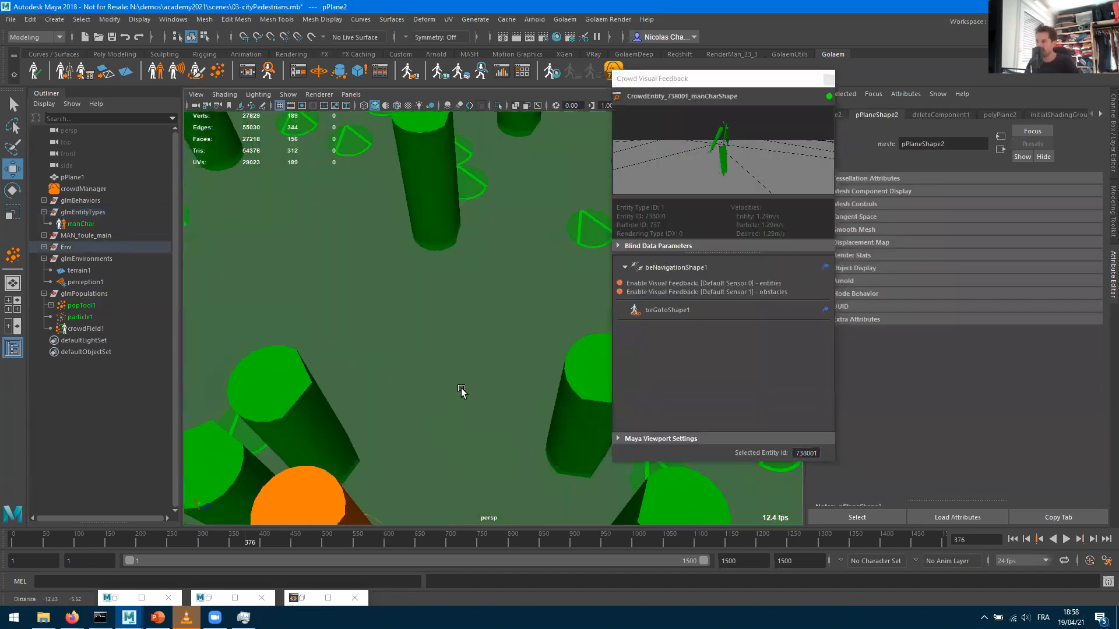
{"action": "key", "text": "f"}
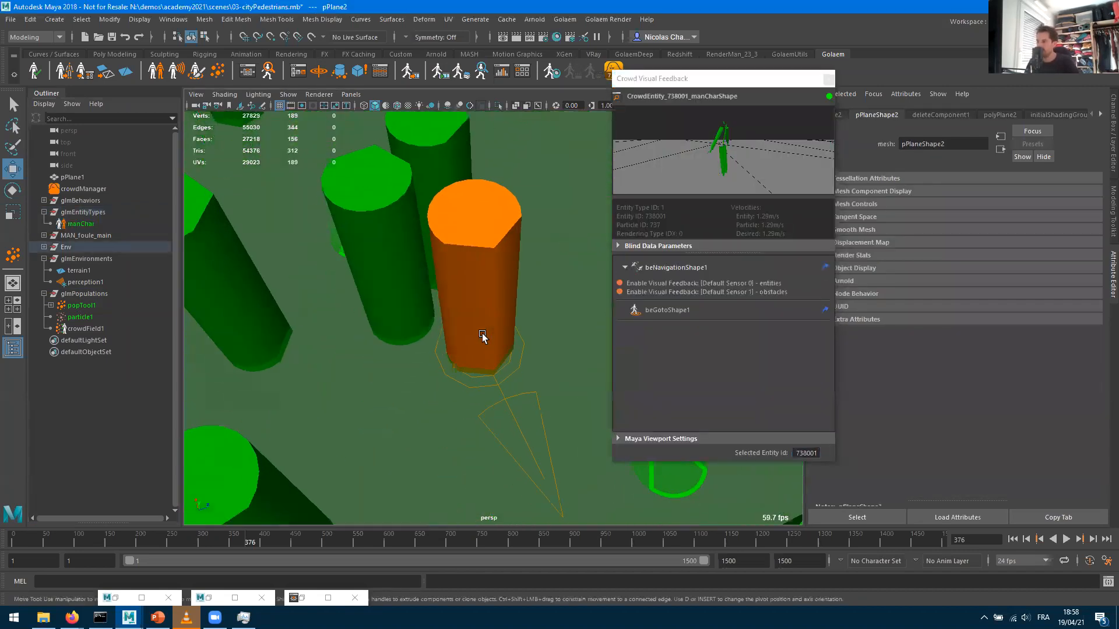
Increase the Personal Space of the manChar entity type to about 0.863 and restart the simulation, advancing it from the first frame
{"action": "left_click", "coordinate": [90, 224]}
{"action": "left_click_drag", "start_coordinate": [950, 384], "coordinate": [961, 384]}
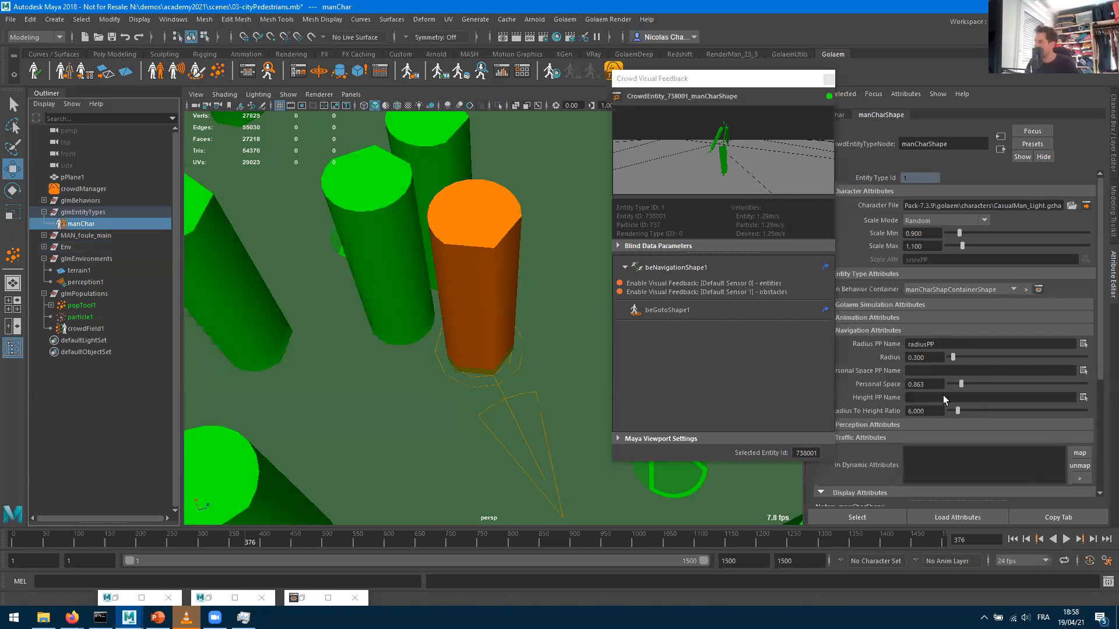
{"action": "left_click", "coordinate": [1012, 539]}
{"action": "left_click", "coordinate": [1093, 539]}
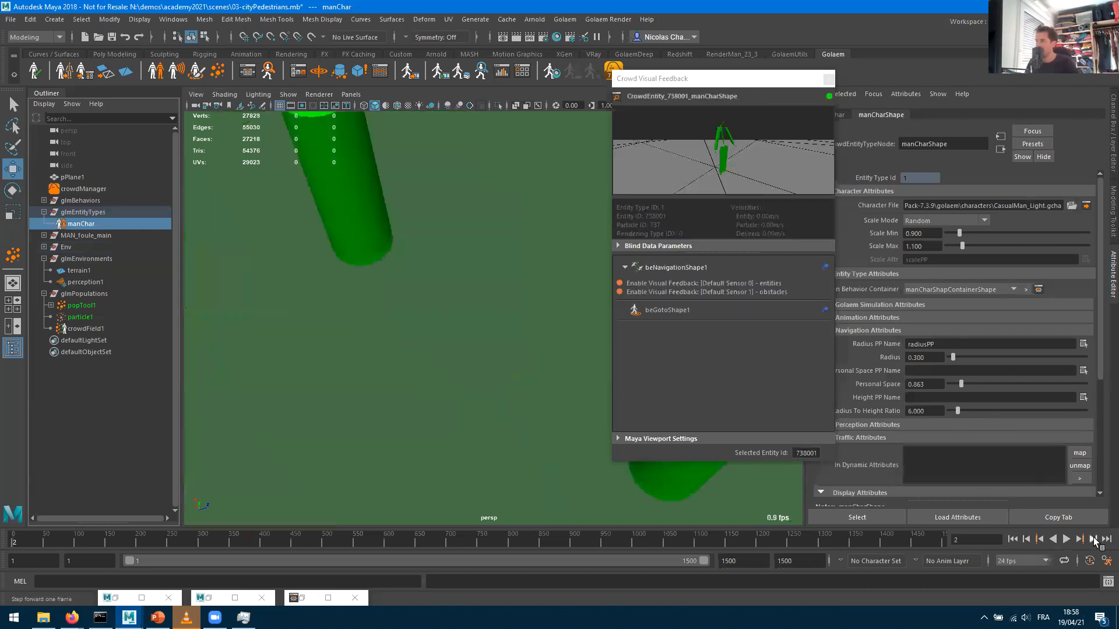
Pick the nearby cylinder character, frame it and examine the personal space circle around its base
{"action": "left_click", "coordinate": [368, 192]}
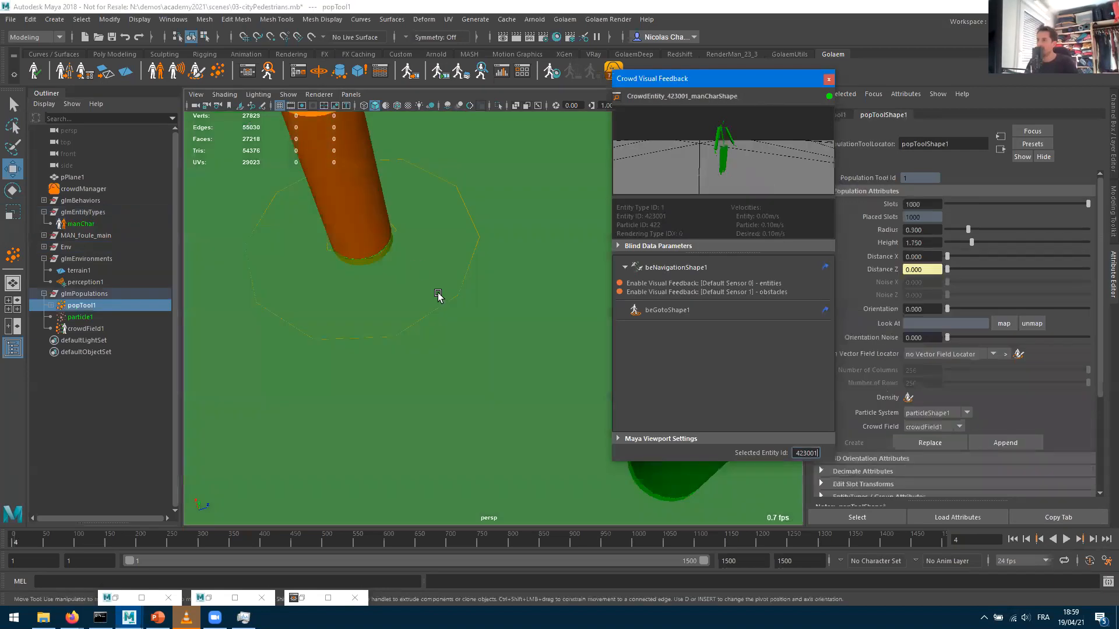
{"action": "key", "text": "f"}
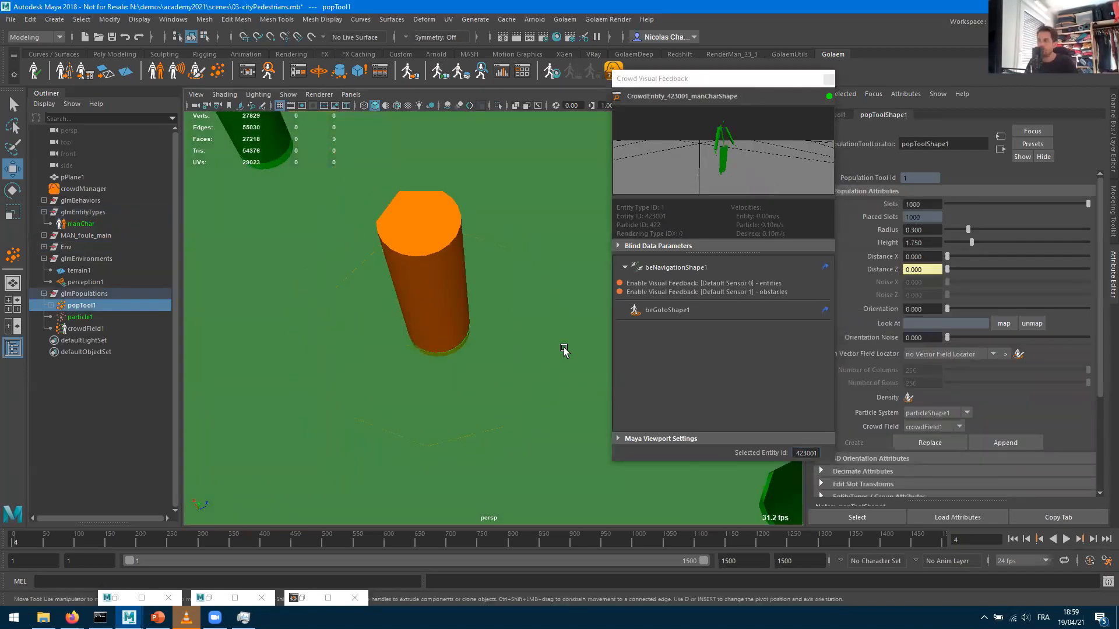
{"action": "left_click_drag", "start_coordinate": [492, 316], "coordinate": [414, 270], "text": "alt"}
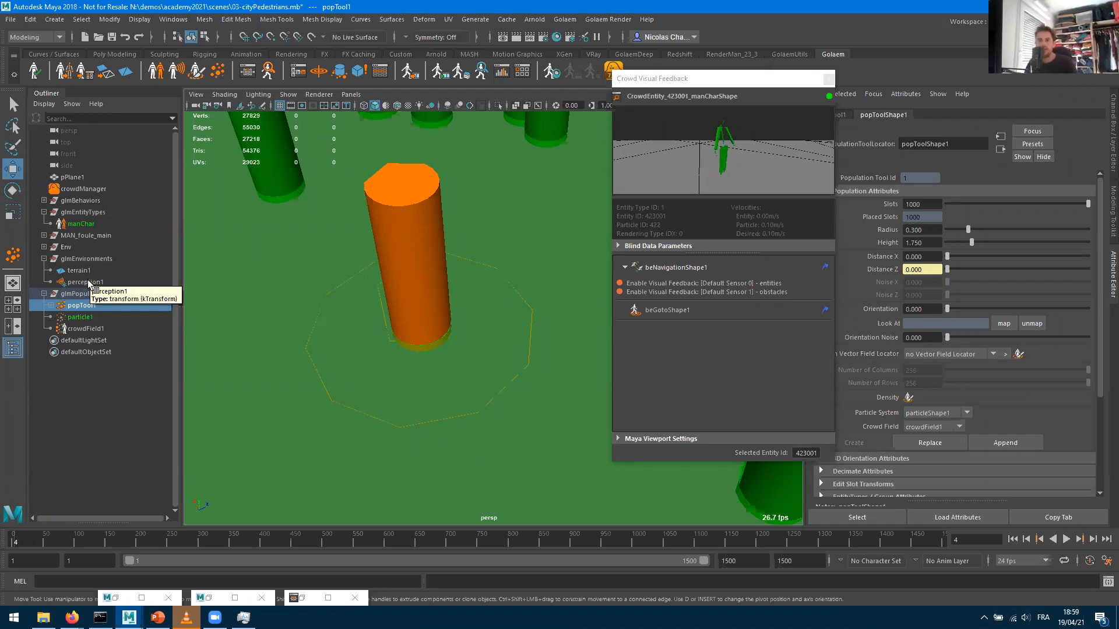
Set the Personal Space of the manChar entity type to 0.1 and restart the simulation, advancing one frame
{"action": "left_click", "coordinate": [75, 225]}
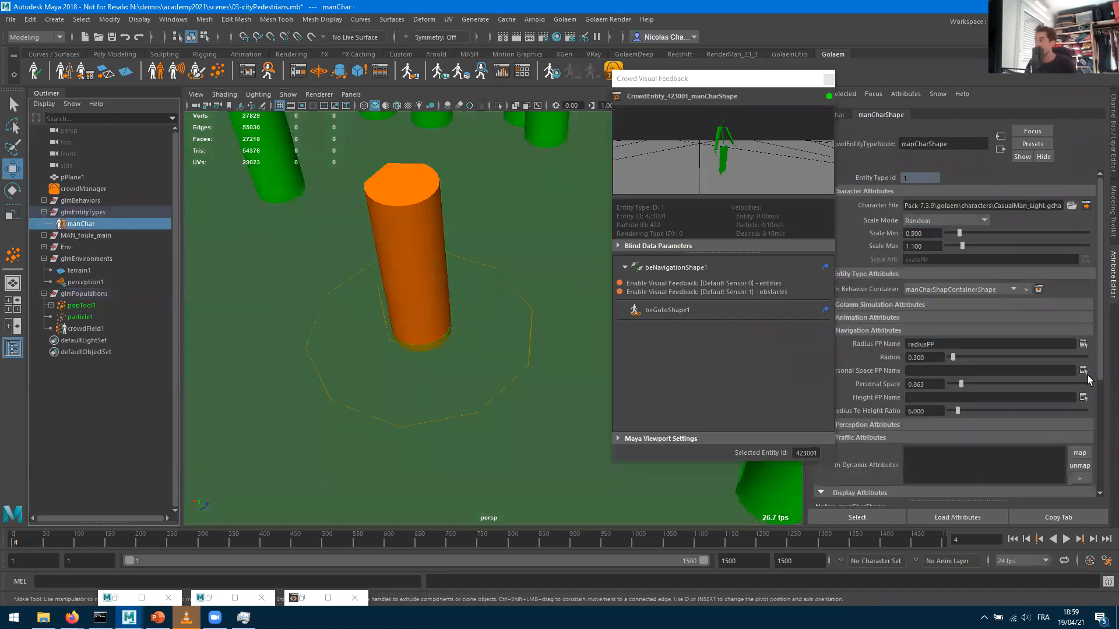
{"action": "left_click", "coordinate": [933, 384]}
{"action": "type", "text": "0.1"}
{"action": "key", "text": "Tab"}
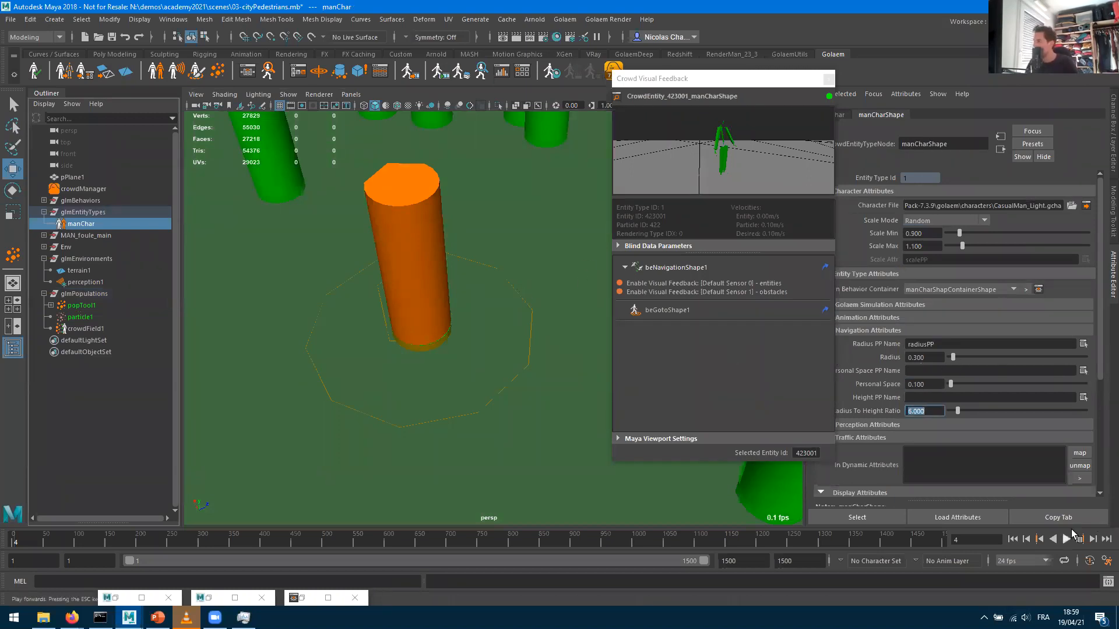
{"action": "left_click", "coordinate": [1013, 539]}
{"action": "left_click", "coordinate": [1092, 539]}
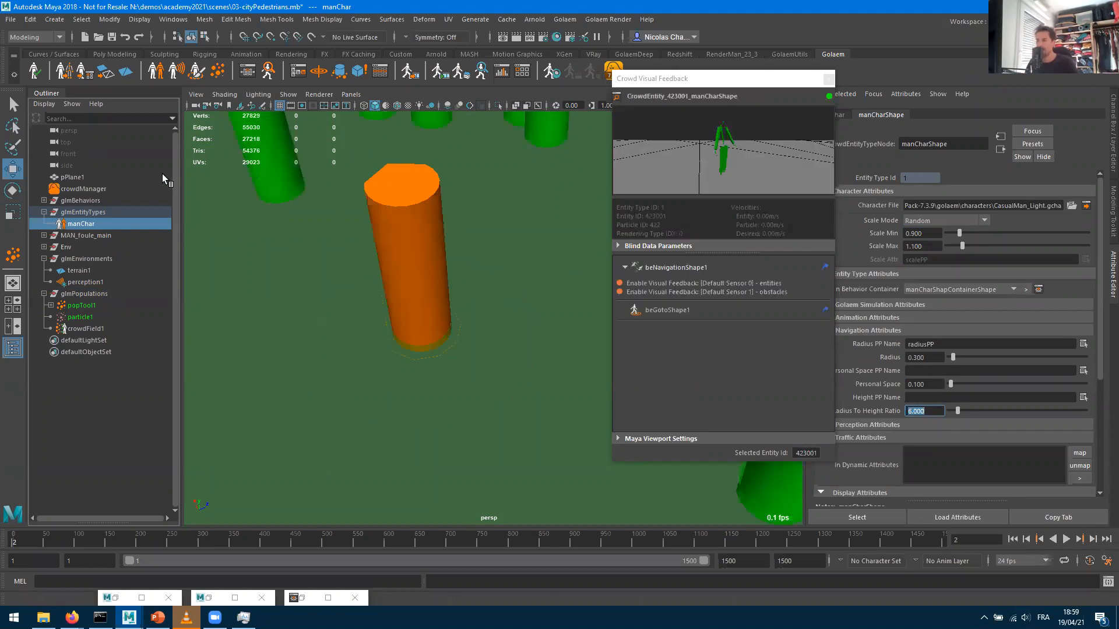
Raise the popTool1 Radius to about 0.534, replace the existing particles with it and restart the simulation from the first frame
{"action": "left_click", "coordinate": [82, 305]}
{"action": "left_click_drag", "start_coordinate": [967, 228], "coordinate": [984, 234]}
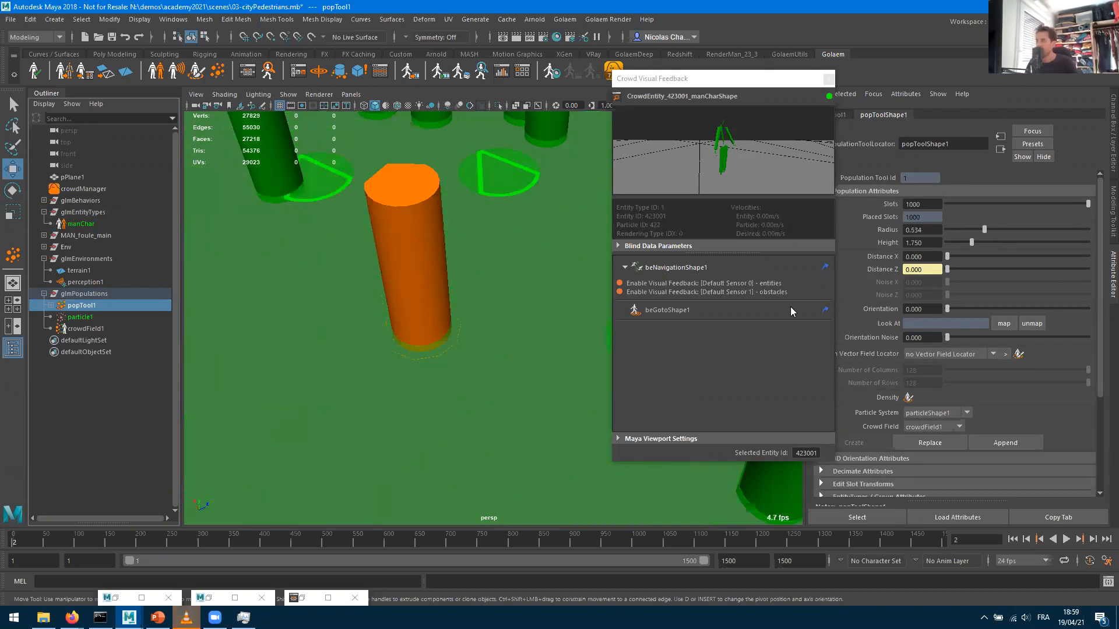
{"action": "left_click", "coordinate": [929, 442]}
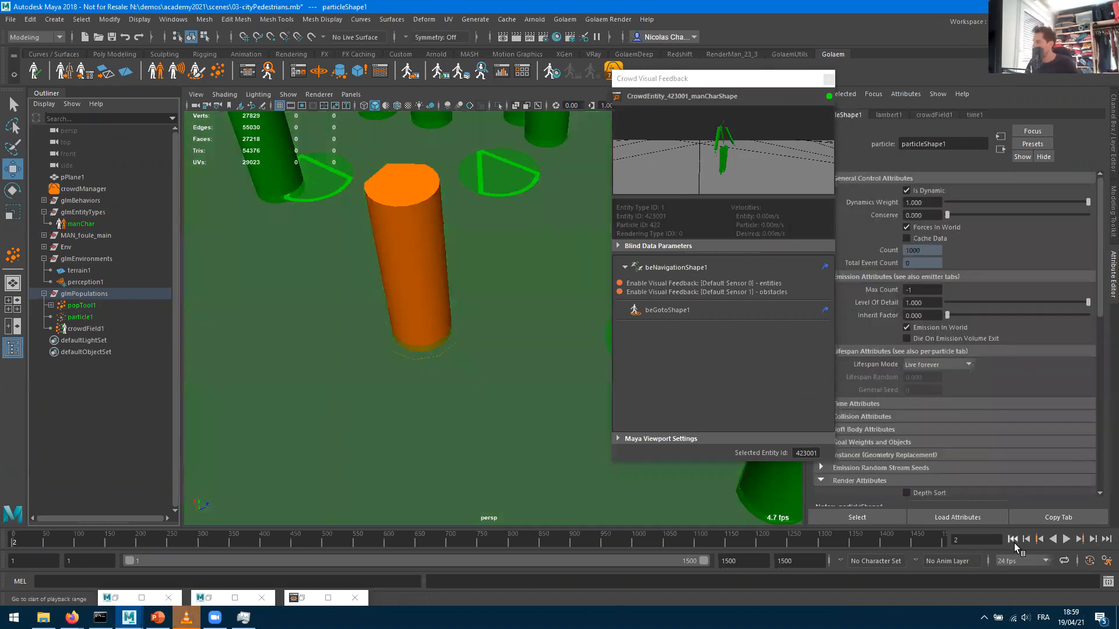
{"action": "left_click", "coordinate": [1012, 540]}
{"action": "left_click", "coordinate": [1093, 539]}
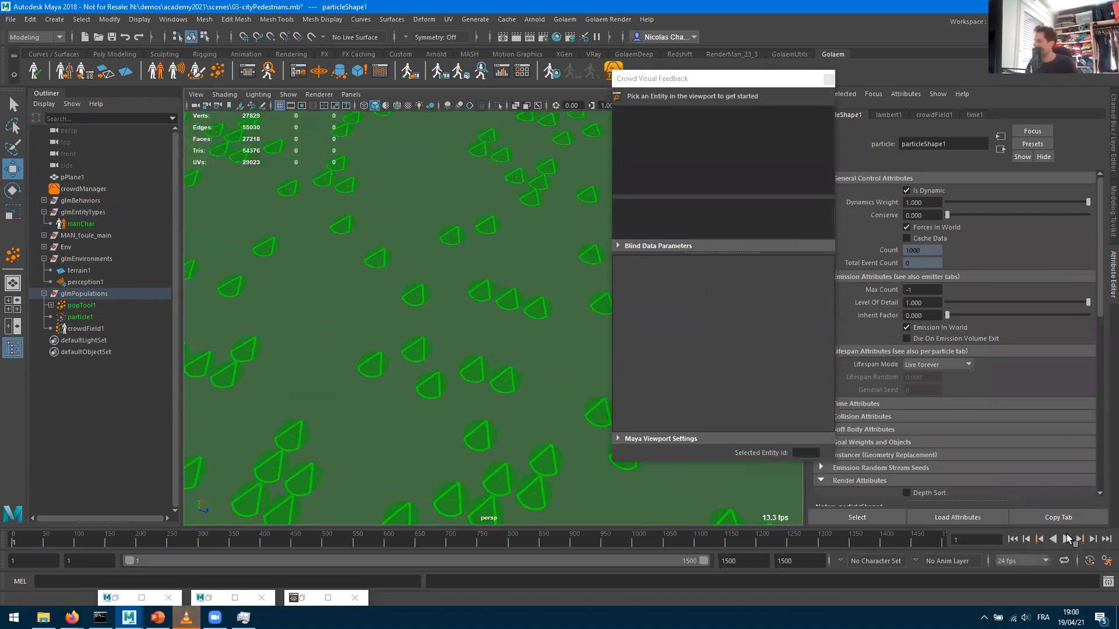
Advance the simulation by one frame and set the manChar entity type's display mode to Render Previz
{"action": "left_click", "coordinate": [1093, 538]}
{"action": "left_click_drag", "start_coordinate": [464, 313], "coordinate": [280, 233], "text": "alt"}
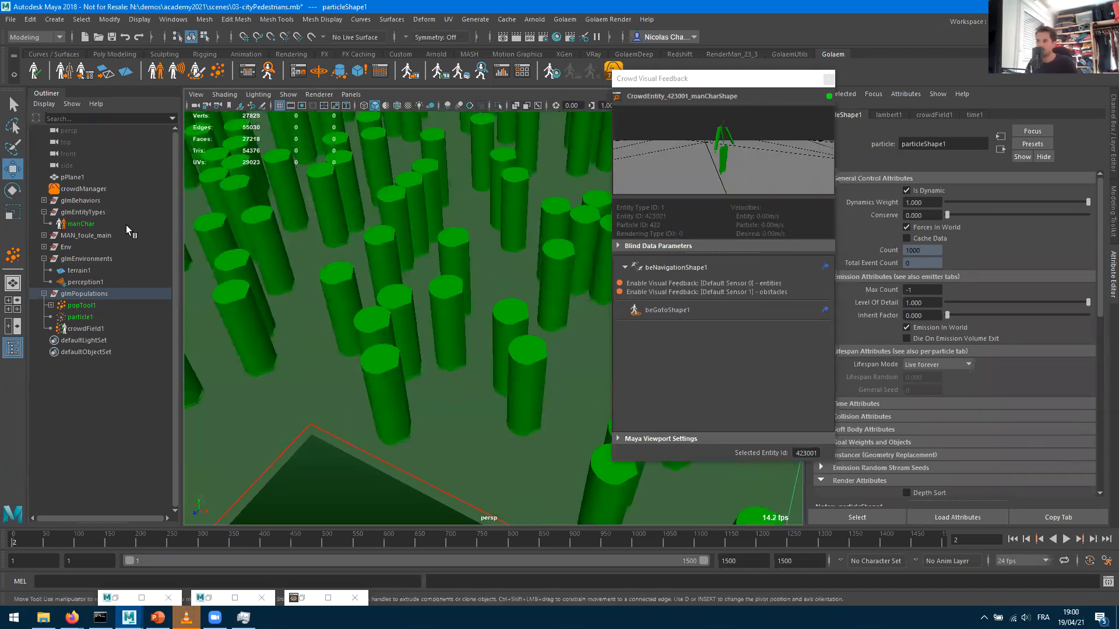
{"action": "left_click", "coordinate": [85, 224]}
{"action": "scroll", "coordinate": [943, 327], "scroll_direction": "down", "scroll_amount": 3}
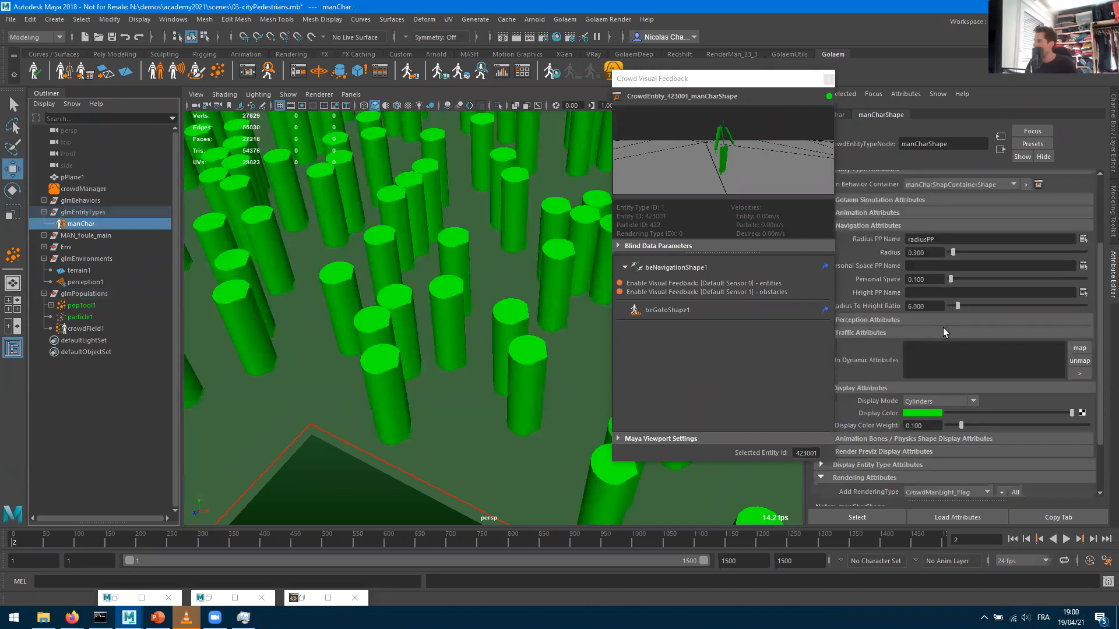
{"action": "left_click", "coordinate": [940, 400]}
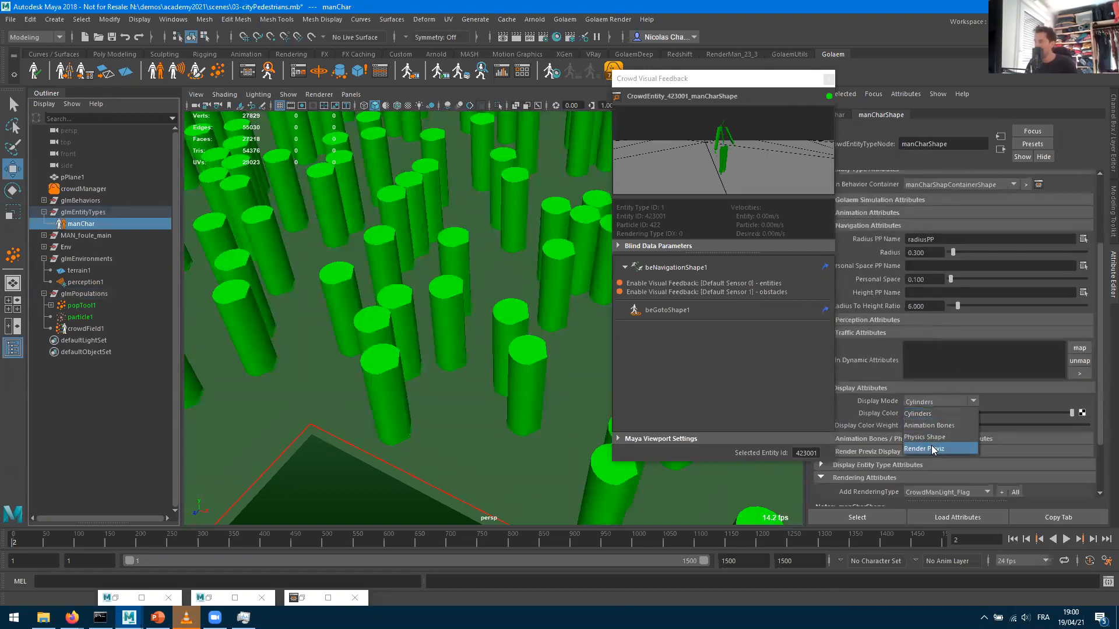
{"action": "left_click", "coordinate": [933, 444]}
Switch the manChar display mode to Cylinders to compare the entity volumes, and set it back to Render Previz
{"action": "left_click_drag", "start_coordinate": [424, 317], "coordinate": [513, 270], "text": "alt"}
{"action": "left_click", "coordinate": [934, 402]}
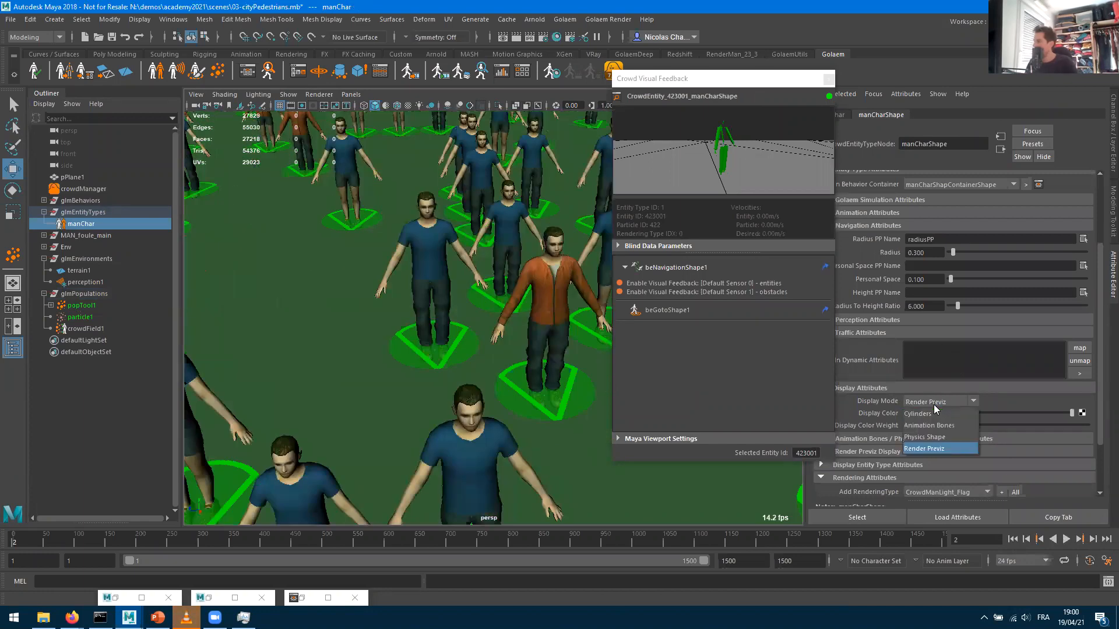
{"action": "left_click", "coordinate": [929, 415]}
{"action": "scroll", "coordinate": [432, 219], "scroll_direction": "down", "scroll_amount": 6}
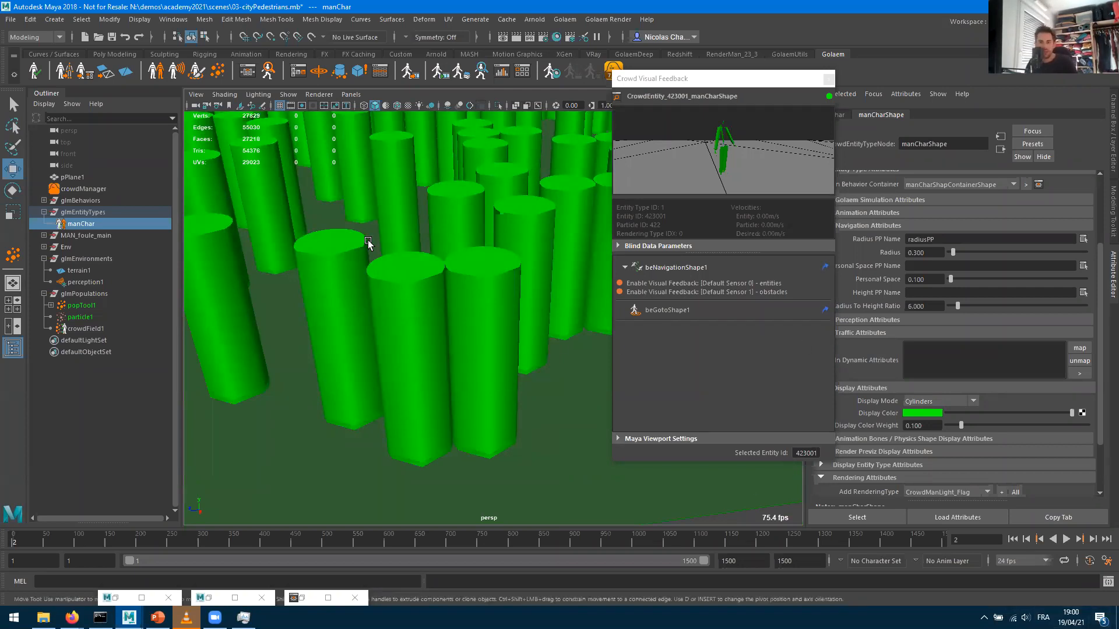
{"action": "left_click", "coordinate": [927, 400]}
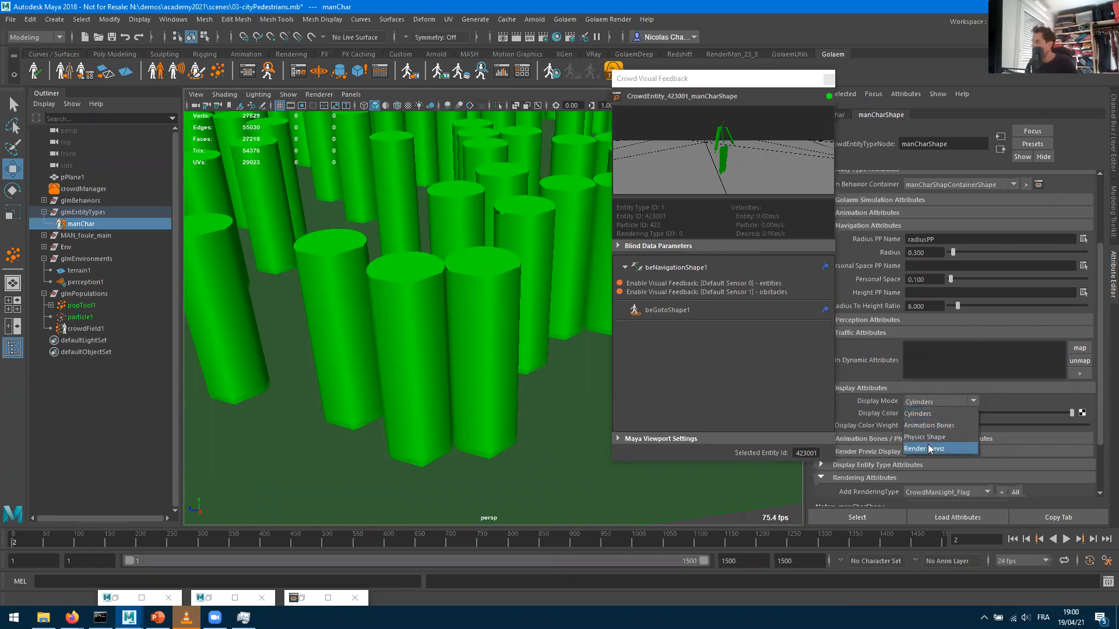
Set the radius of the popTool1 population tool to 0.3
{"action": "left_click", "coordinate": [82, 305]}
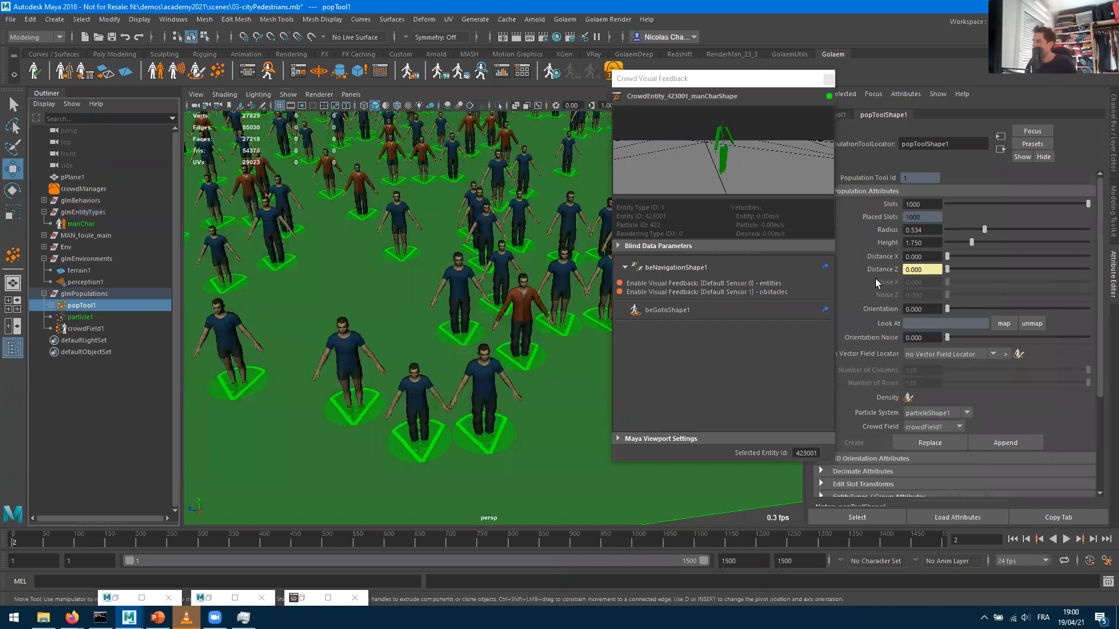
{"action": "left_click", "coordinate": [924, 230]}
{"action": "type", "text": "0.3"}
{"action": "key", "text": "Tab"}
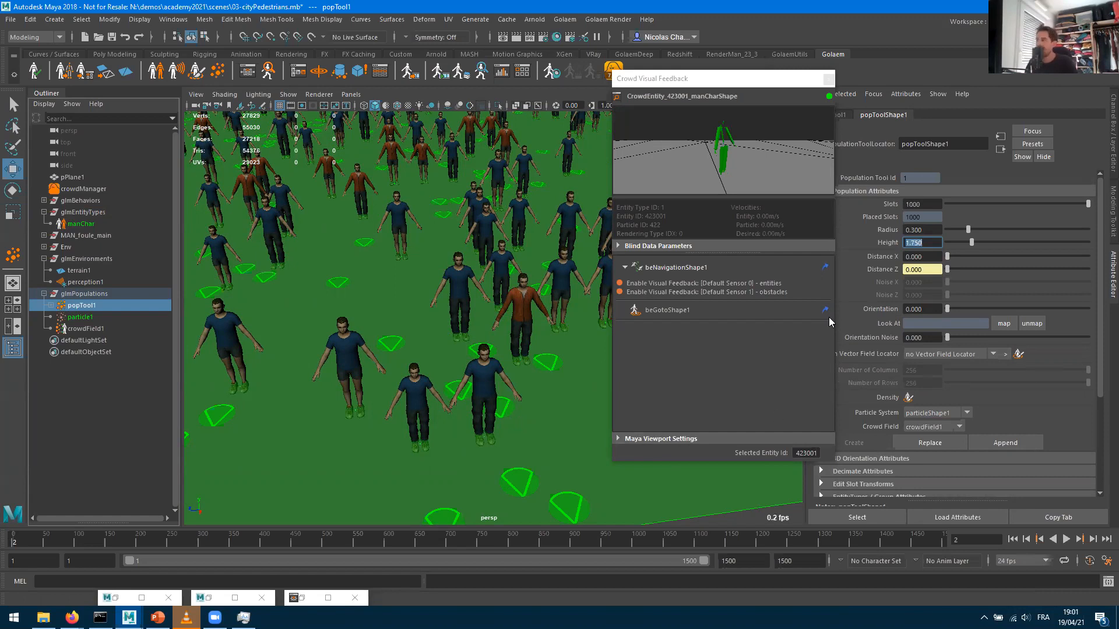
Close the Crowd Visual Feedback window, return to the first frame and frame the population tool
{"action": "left_click", "coordinate": [828, 80]}
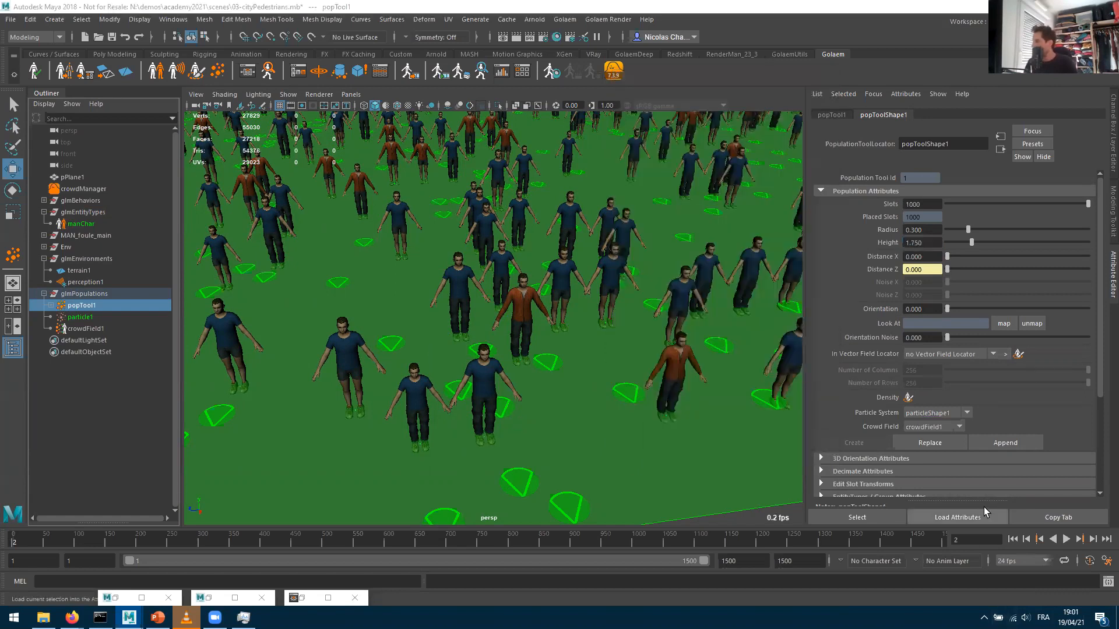
{"action": "left_click", "coordinate": [1012, 540]}
{"action": "key", "text": "f"}
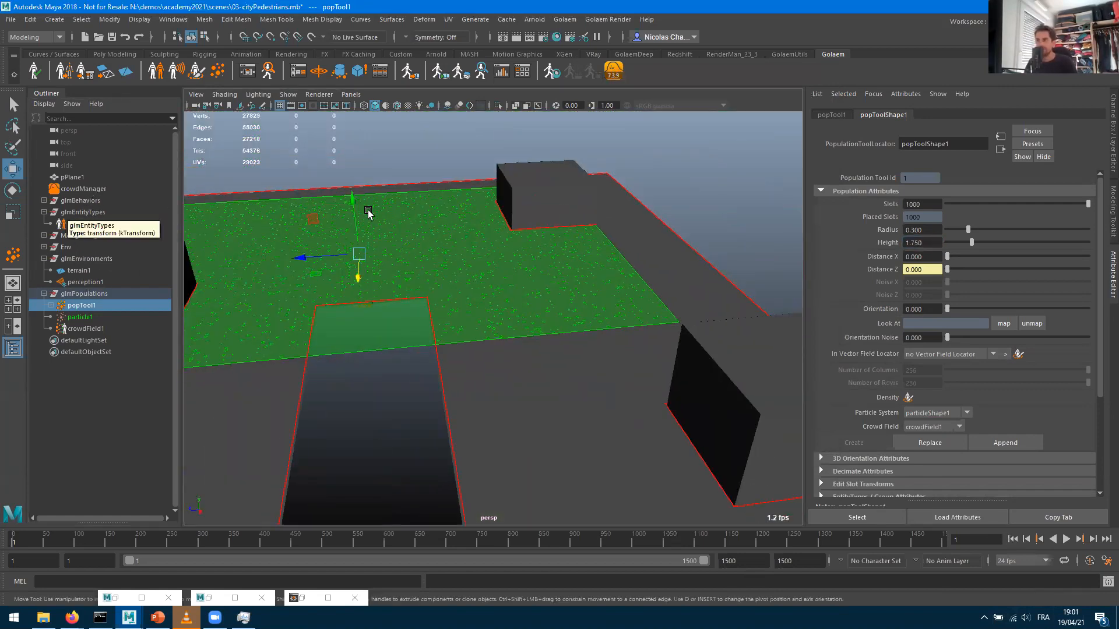
Delete all Golaem nodes from the scene through the crowdManager node
{"action": "left_click", "coordinate": [120, 189]}
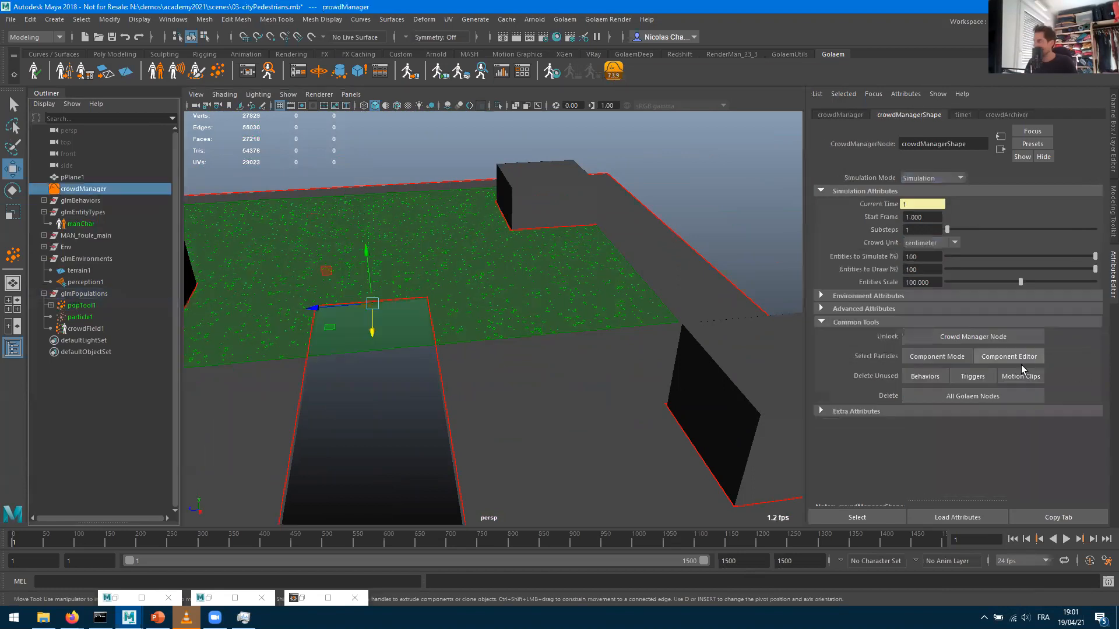
{"action": "left_click", "coordinate": [978, 395]}
{"action": "left_click", "coordinate": [528, 313]}
Examine the size of the character and the grid relative to the surrounding city environment
{"action": "left_click_drag", "start_coordinate": [537, 332], "coordinate": [445, 352], "text": "alt"}
{"action": "middle_click_drag", "start_coordinate": [563, 343], "coordinate": [649, 377], "text": "alt"}
{"action": "right_click_drag", "start_coordinate": [649, 377], "coordinate": [706, 340], "text": "alt"}
{"action": "middle_click_drag", "start_coordinate": [564, 276], "coordinate": [468, 364], "text": "alt"}
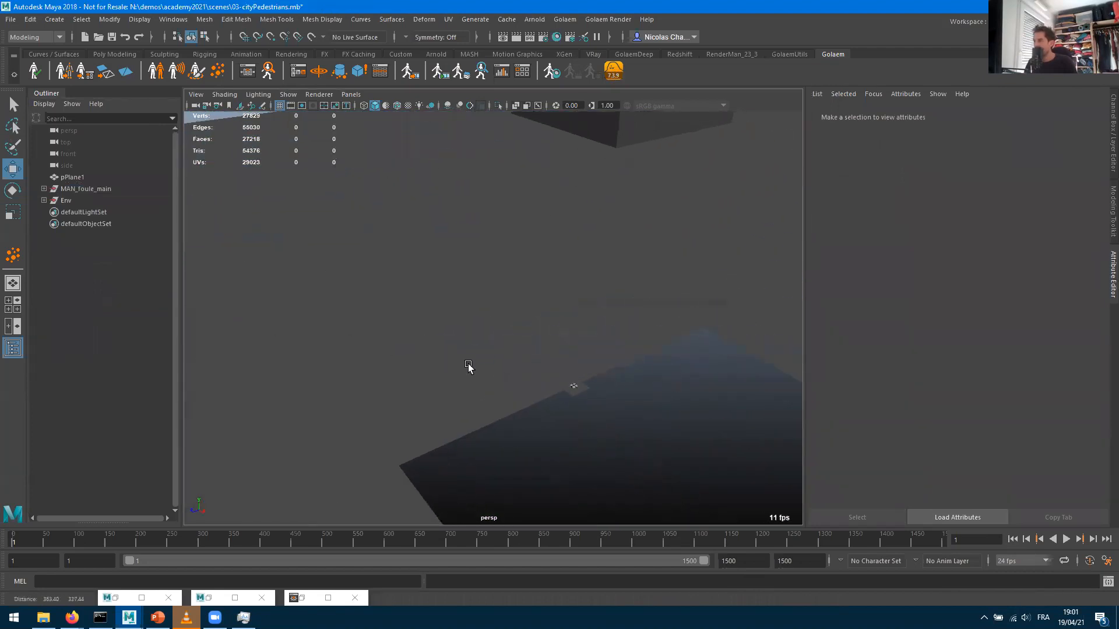
{"action": "right_click_drag", "start_coordinate": [468, 364], "coordinate": [542, 377], "text": "alt"}
{"action": "right_click_drag", "start_coordinate": [625, 388], "coordinate": [442, 367], "text": "alt"}
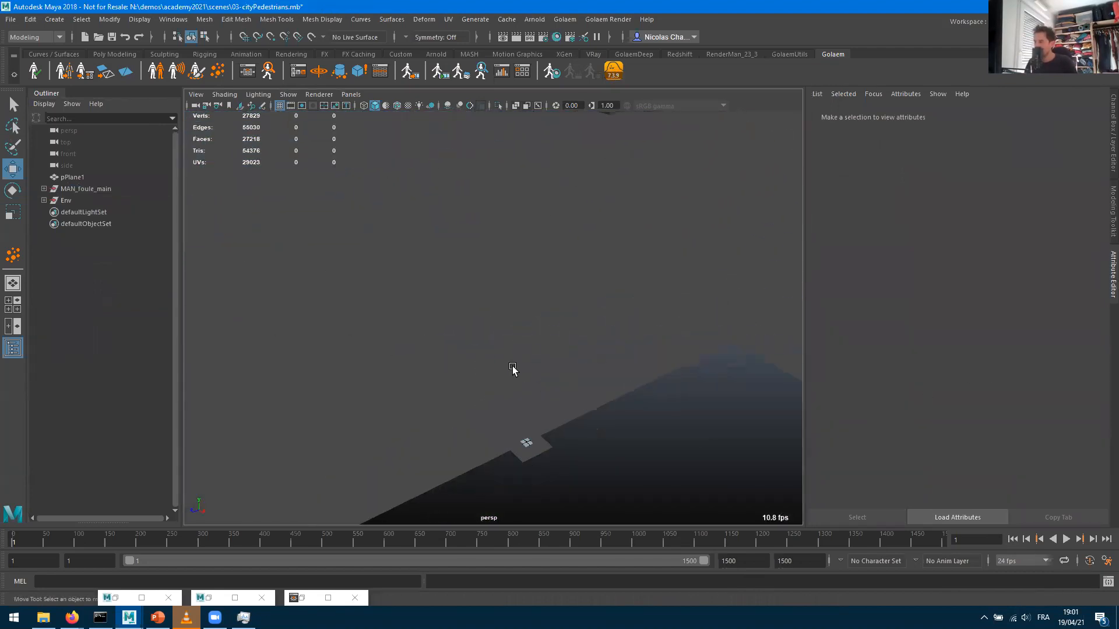
{"action": "middle_click_drag", "start_coordinate": [538, 367], "coordinate": [552, 327], "text": "alt"}
{"action": "right_click_drag", "start_coordinate": [551, 326], "coordinate": [725, 320], "text": "alt"}
{"action": "middle_click_drag", "start_coordinate": [704, 324], "coordinate": [659, 323], "text": "alt"}
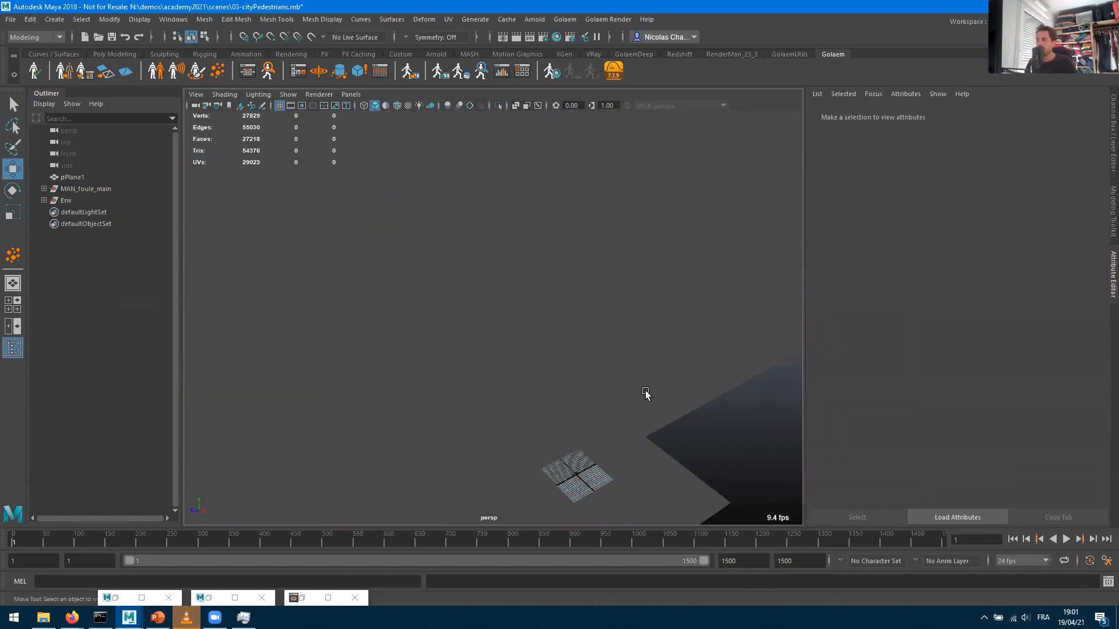
{"action": "left_click_drag", "start_coordinate": [619, 420], "coordinate": [551, 383], "text": "alt"}
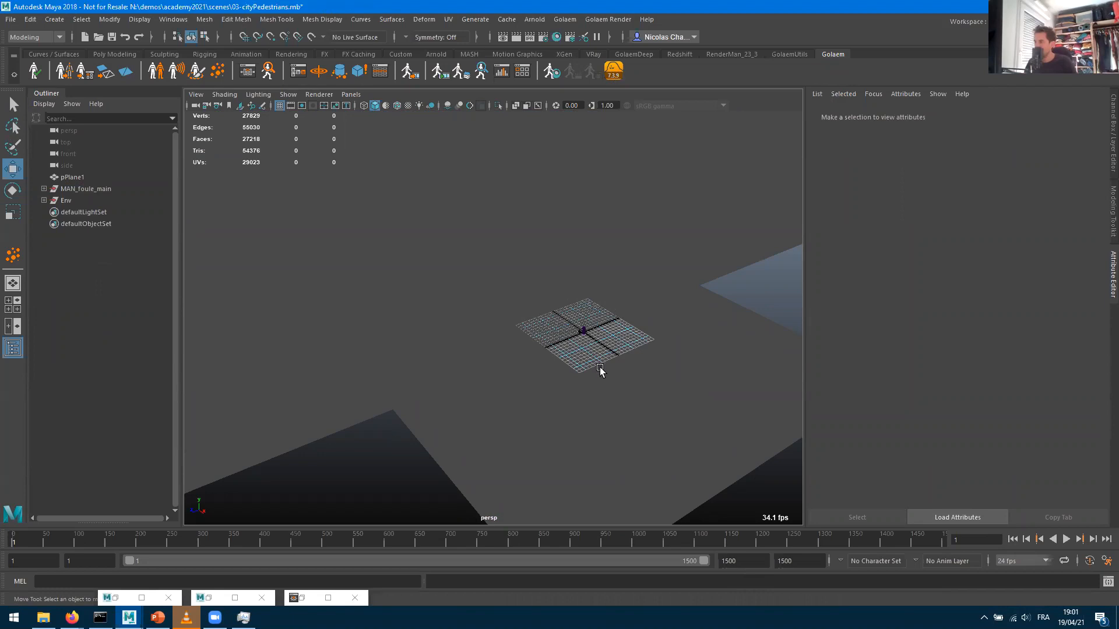
{"action": "key", "text": "f"}
{"action": "scroll", "coordinate": [612, 412], "scroll_direction": "up", "scroll_amount": 5}
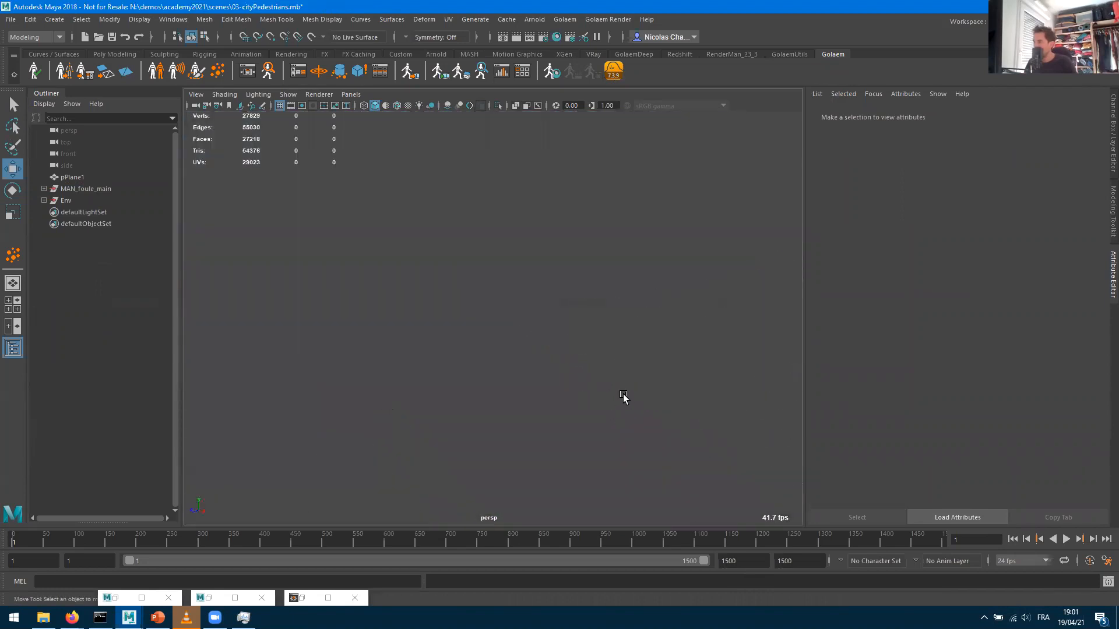
{"action": "middle_click_drag", "start_coordinate": [623, 394], "coordinate": [618, 394], "text": "alt"}
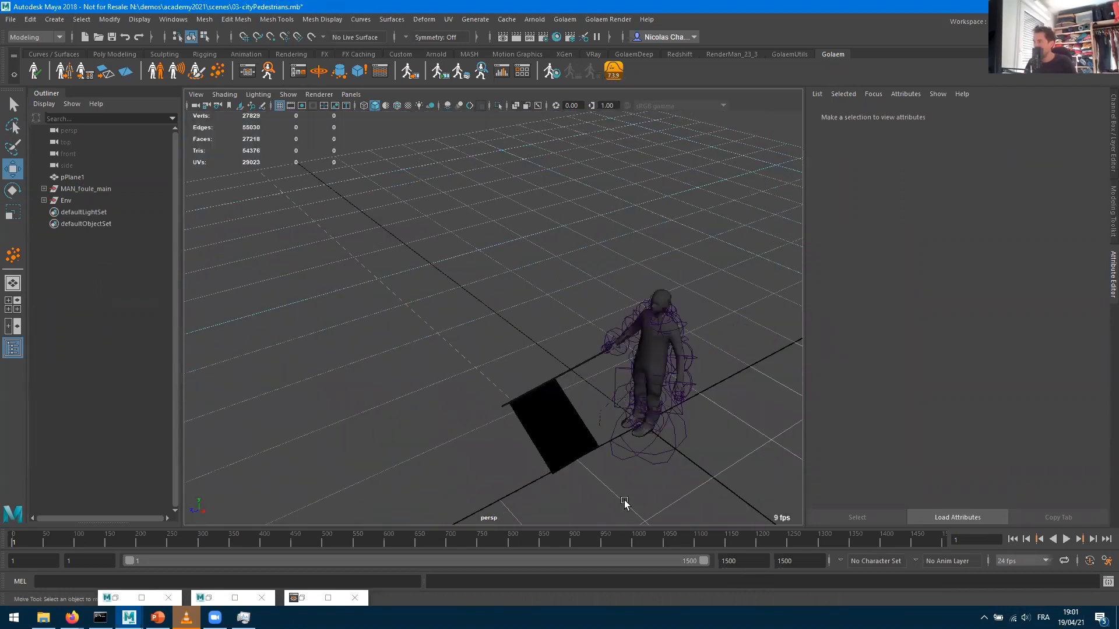
{"action": "scroll", "coordinate": [614, 448], "scroll_direction": "up", "scroll_amount": 8}
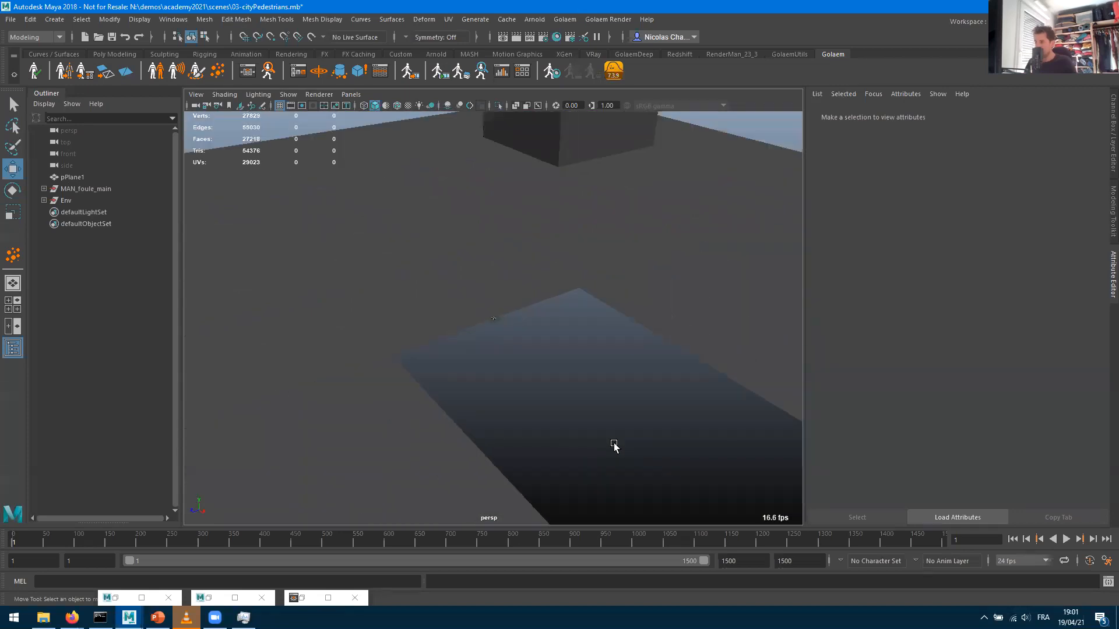
{"action": "scroll", "coordinate": [613, 446], "scroll_direction": "down", "scroll_amount": 4}
{"action": "scroll", "coordinate": [601, 460], "scroll_direction": "down", "scroll_amount": 4}
{"action": "left_click_drag", "start_coordinate": [600, 457], "coordinate": [641, 402], "text": "alt"}
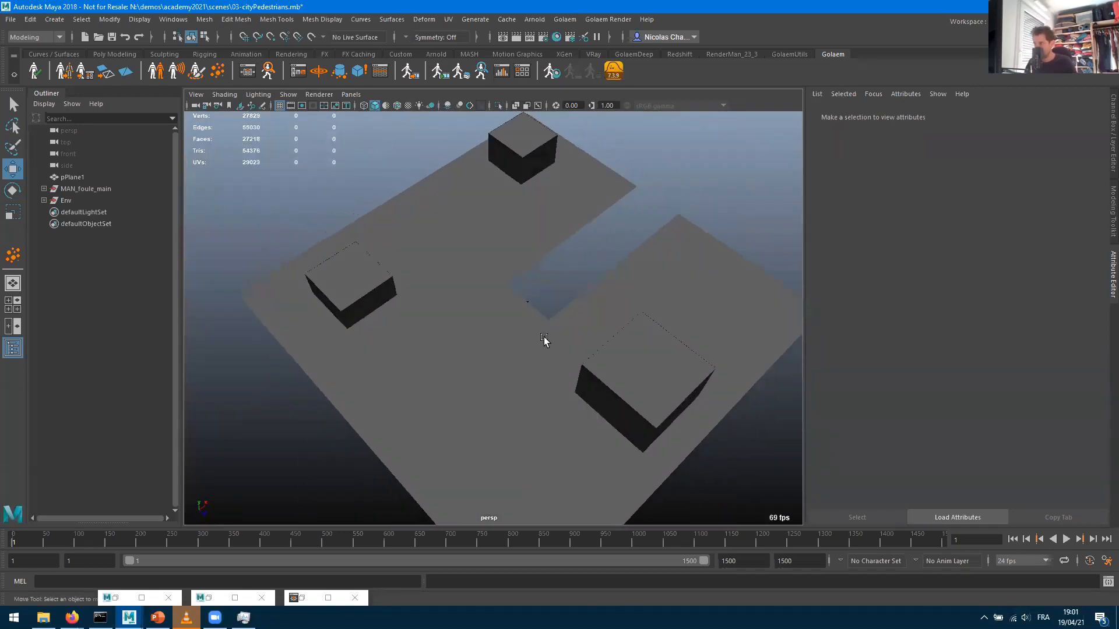
Select the perspective view's camera and check its near and far clip planes
{"action": "left_click", "coordinate": [196, 95]}
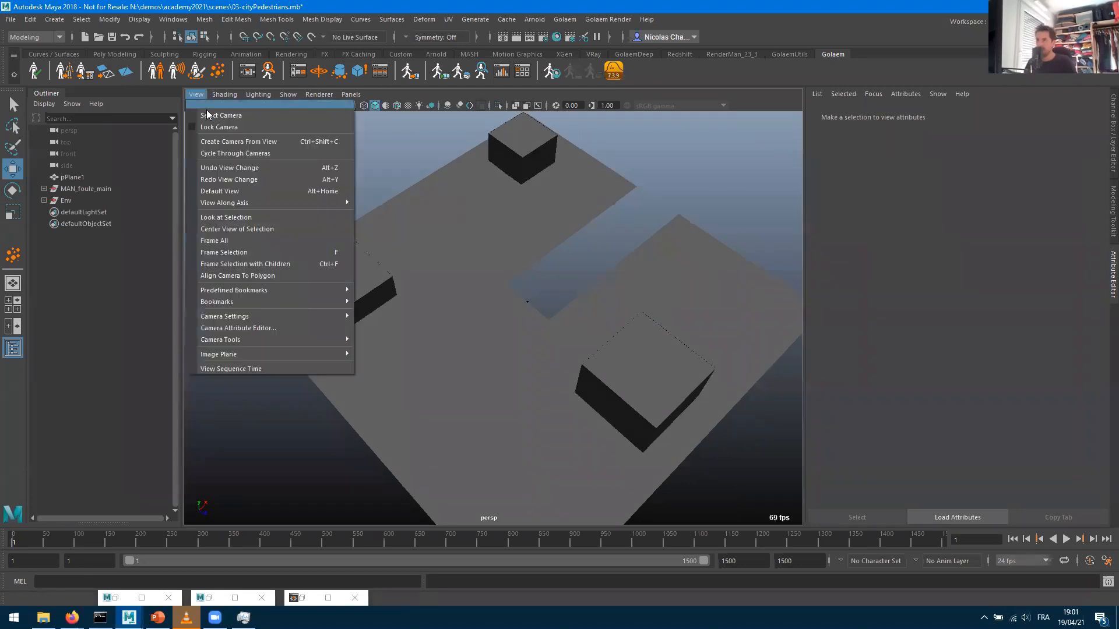
{"action": "left_click", "coordinate": [221, 116]}
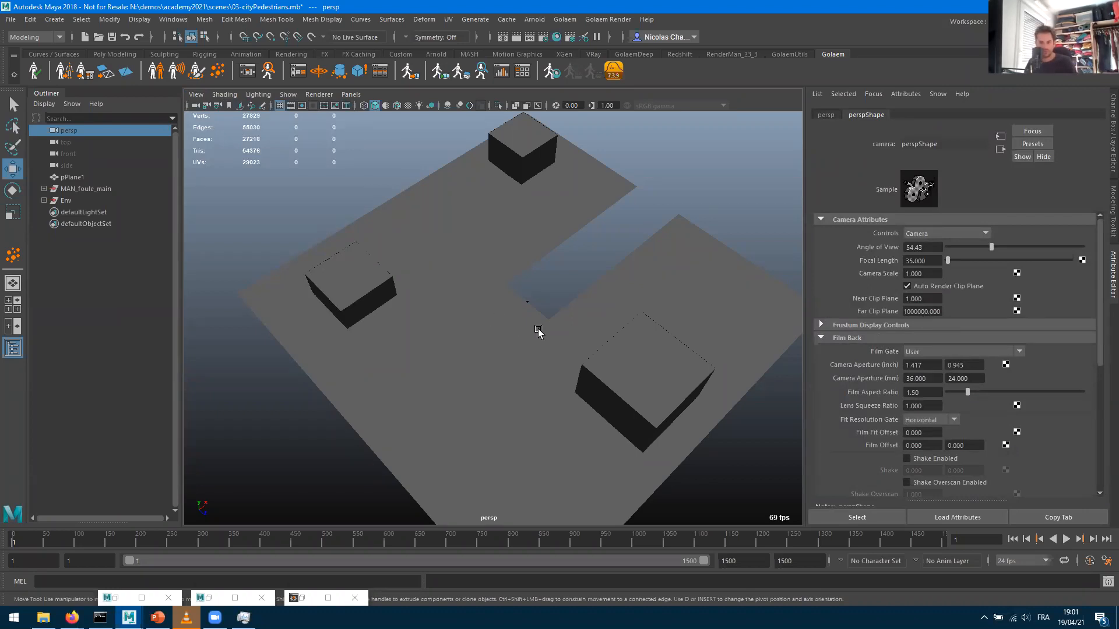
{"action": "scroll", "coordinate": [535, 363], "scroll_direction": "up", "scroll_amount": 5}
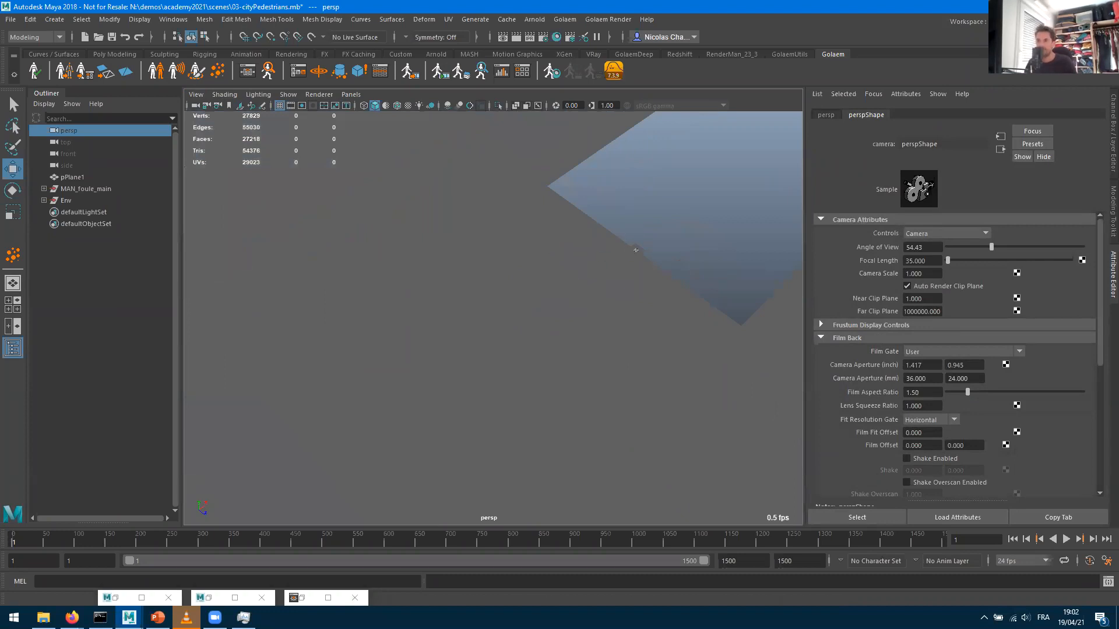
Create a new entity type from the CasualMan_Light.gcha character file
{"action": "left_click", "coordinate": [155, 77]}
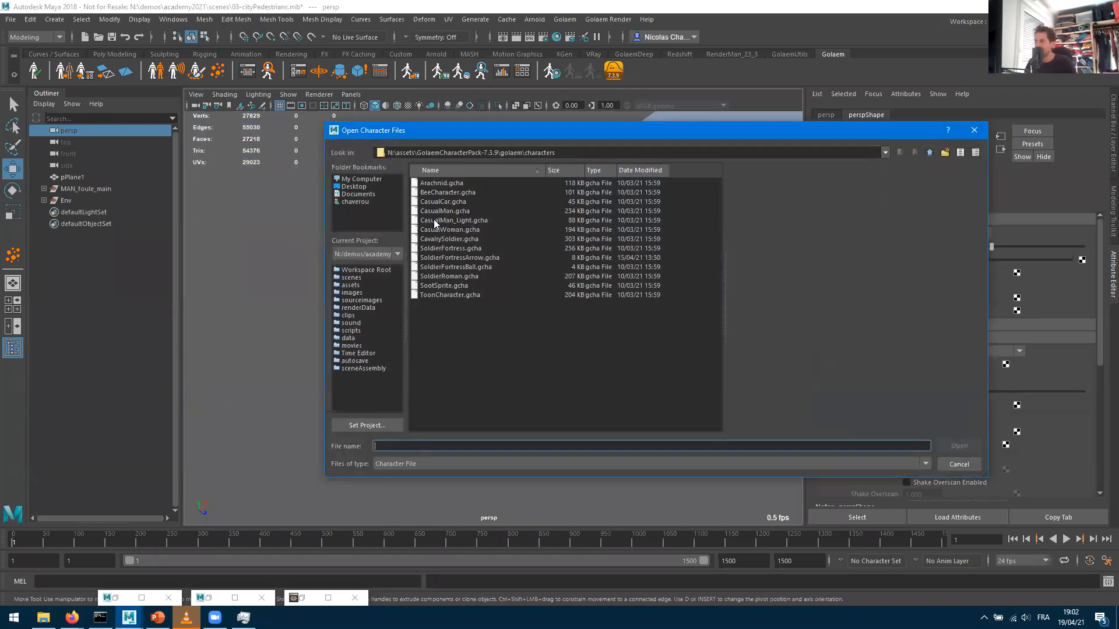
{"action": "double_click", "coordinate": [433, 219]}
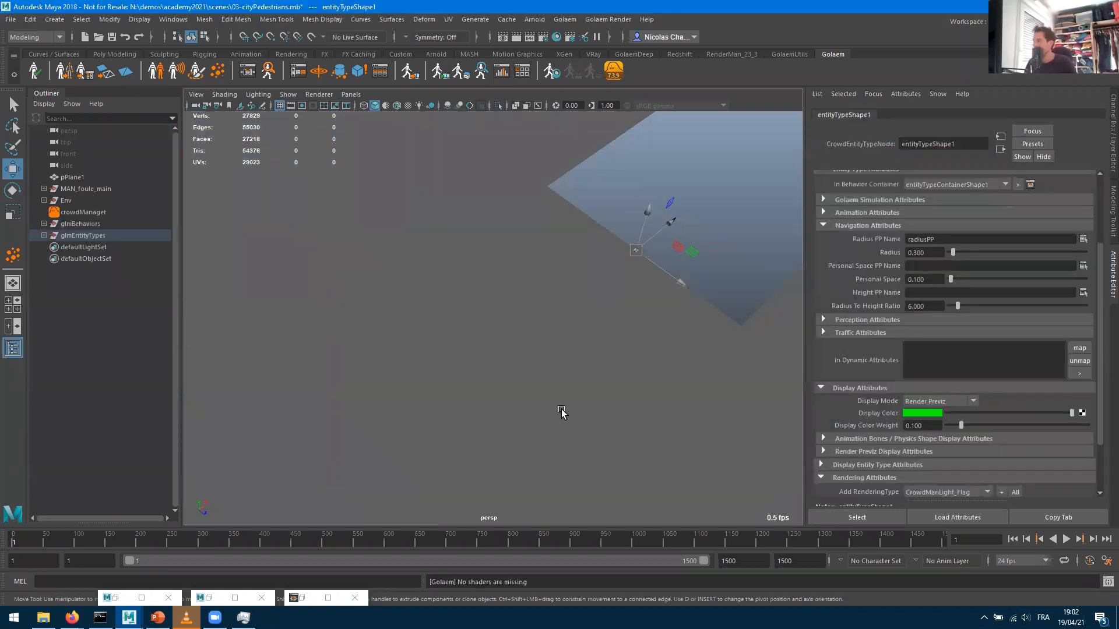
Inspect the new entity type's size against the environment at several distances
{"action": "left_click_drag", "start_coordinate": [688, 280], "coordinate": [519, 272], "text": "alt"}
{"action": "right_click_drag", "start_coordinate": [519, 272], "coordinate": [433, 275], "text": "alt"}
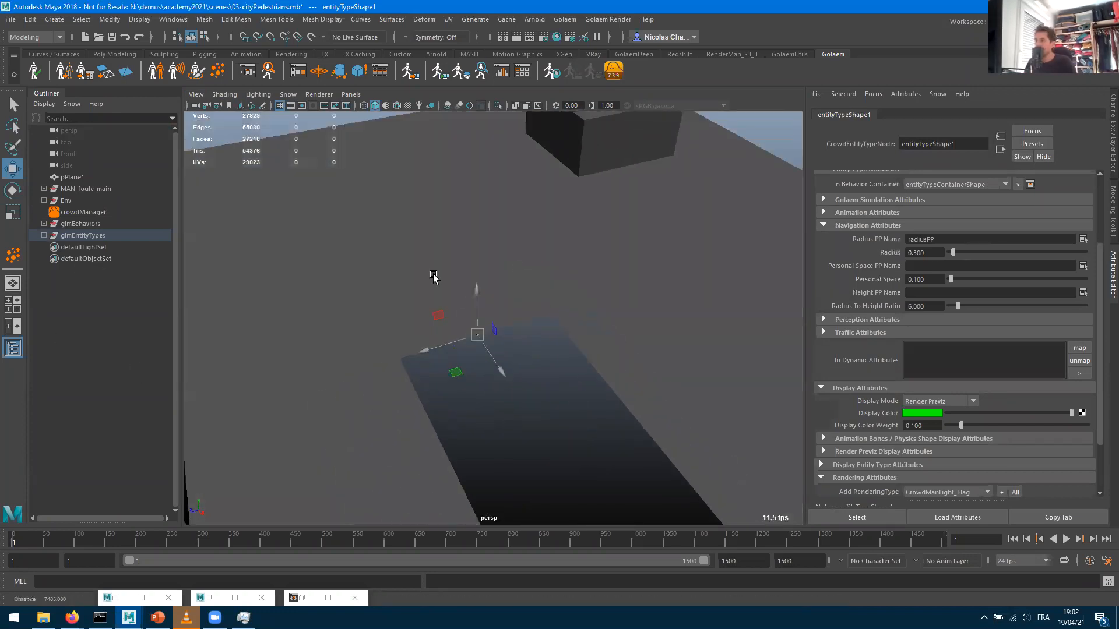
{"action": "scroll", "coordinate": [433, 275], "scroll_direction": "down", "scroll_amount": 5}
{"action": "scroll", "coordinate": [475, 443], "scroll_direction": "up", "scroll_amount": 5}
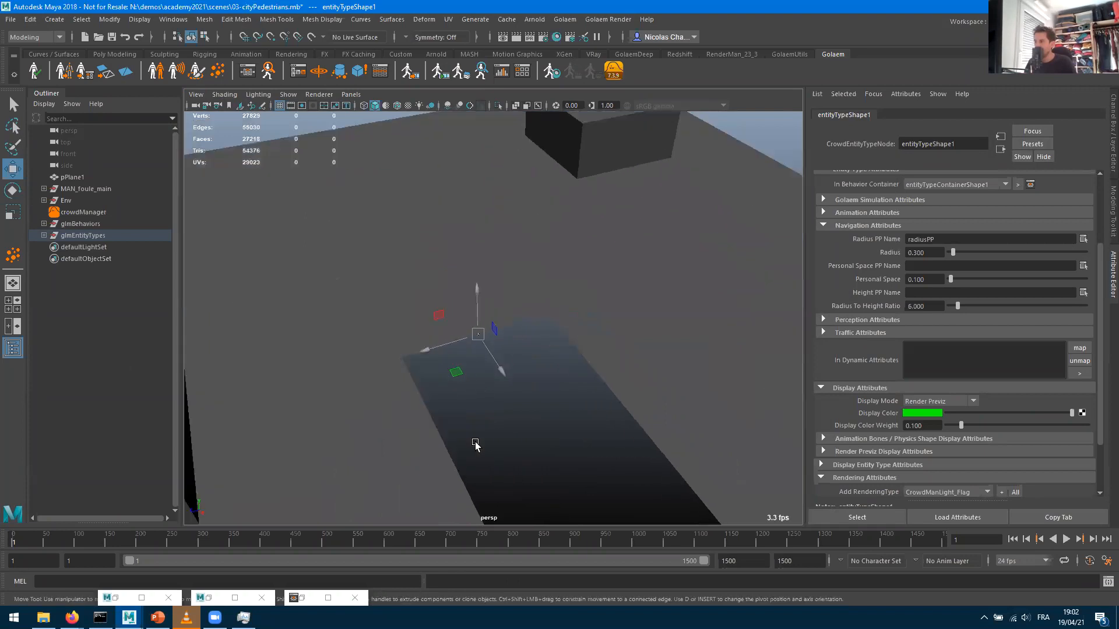
{"action": "scroll", "coordinate": [475, 443], "scroll_direction": "up", "scroll_amount": 4}
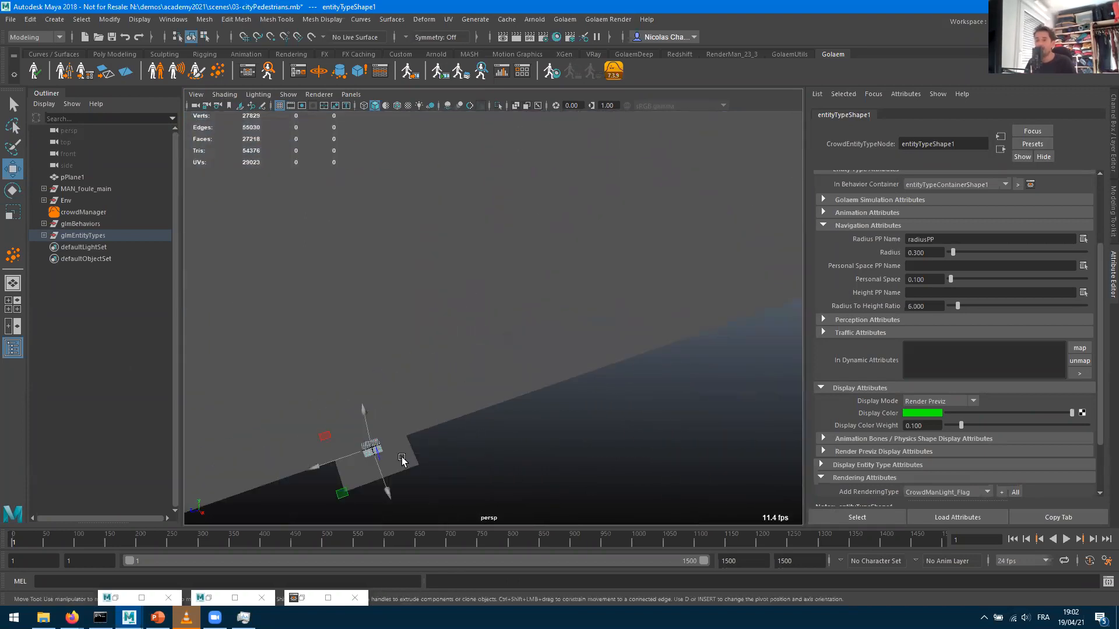
{"action": "key", "text": "f"}
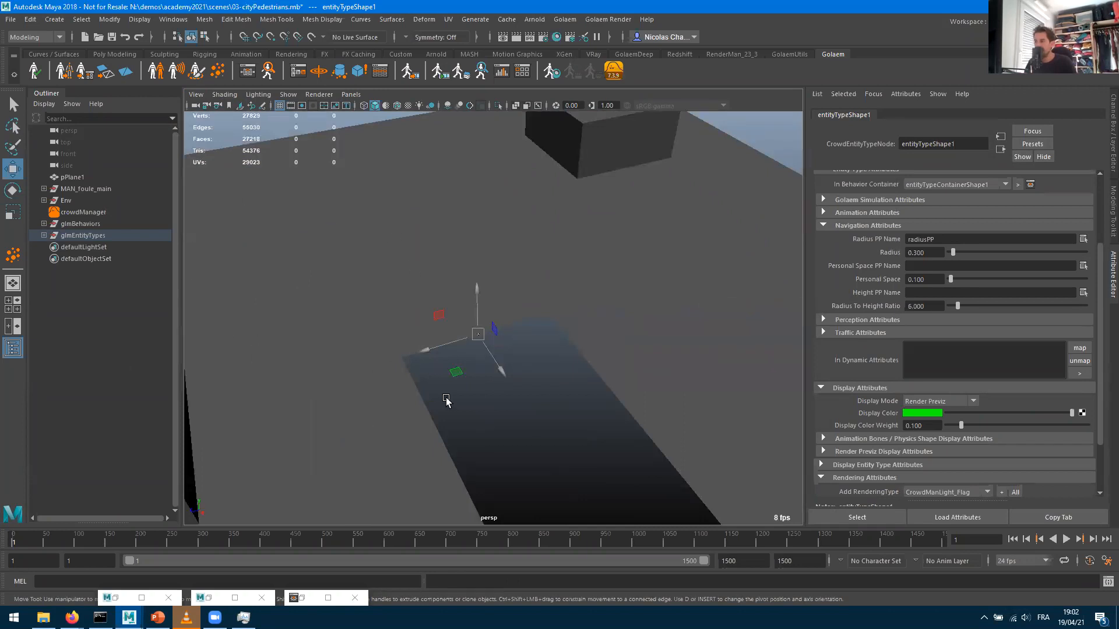
{"action": "scroll", "coordinate": [424, 410], "scroll_direction": "down", "scroll_amount": 4}
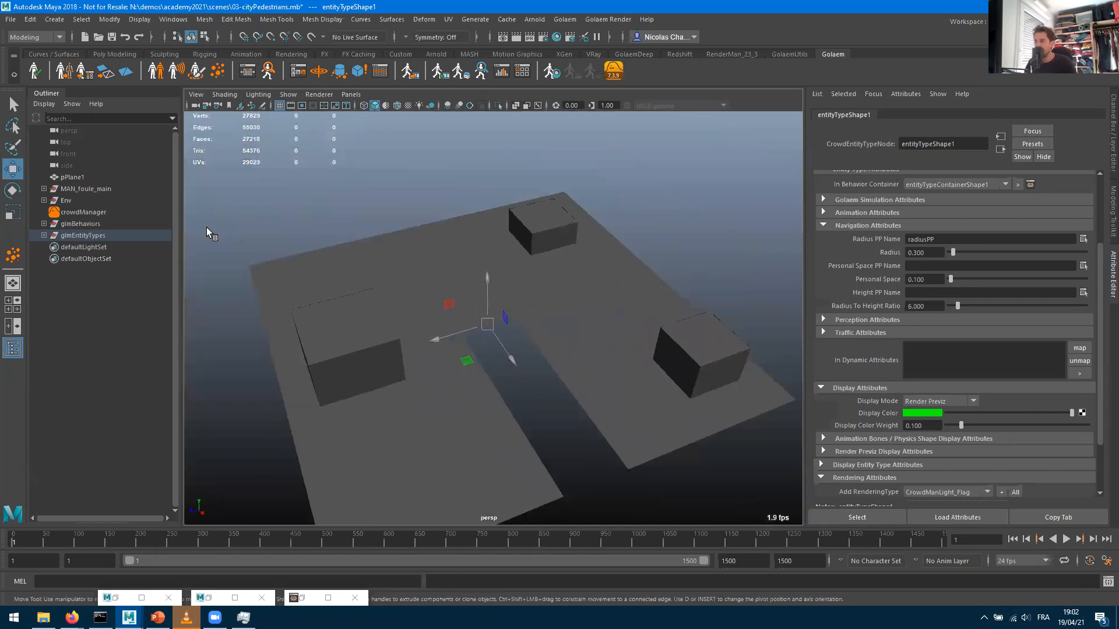
Set the crowdManager's crowd unit to centimeter and check the scale in the scene
{"action": "left_click", "coordinate": [82, 213]}
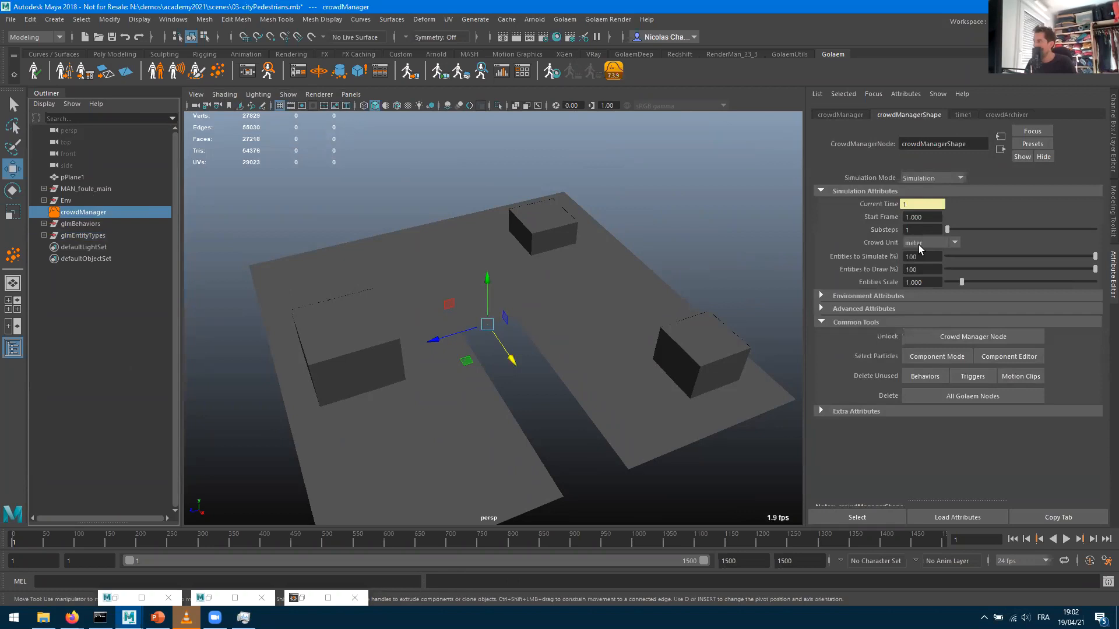
{"action": "scroll", "coordinate": [534, 368], "scroll_direction": "up", "scroll_amount": 4}
{"action": "scroll", "coordinate": [533, 369], "scroll_direction": "up", "scroll_amount": 3}
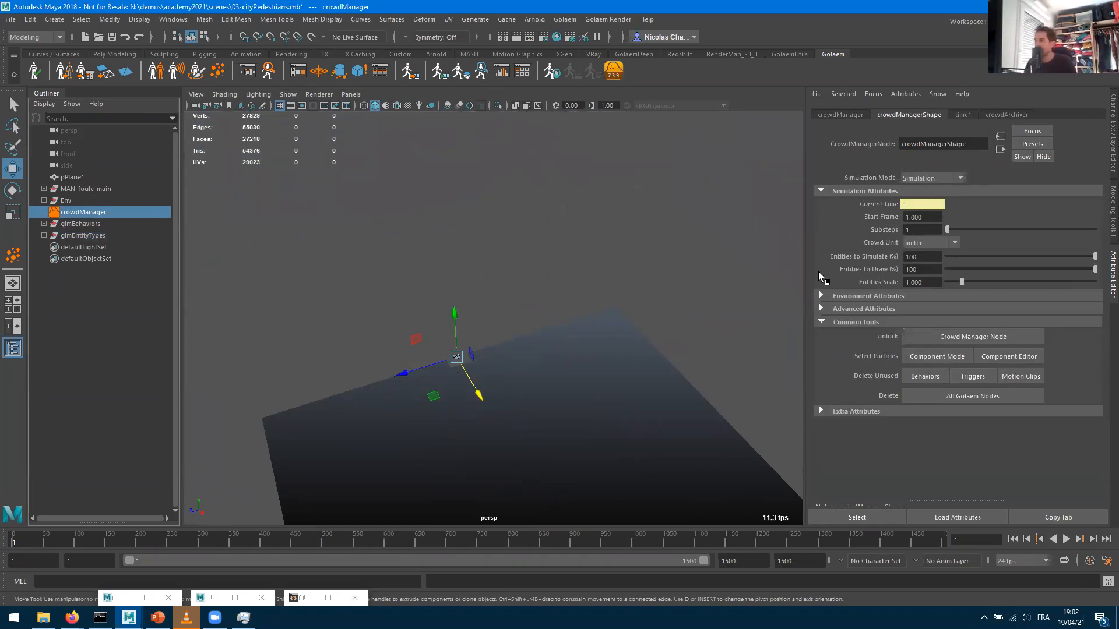
{"action": "left_click", "coordinate": [918, 243]}
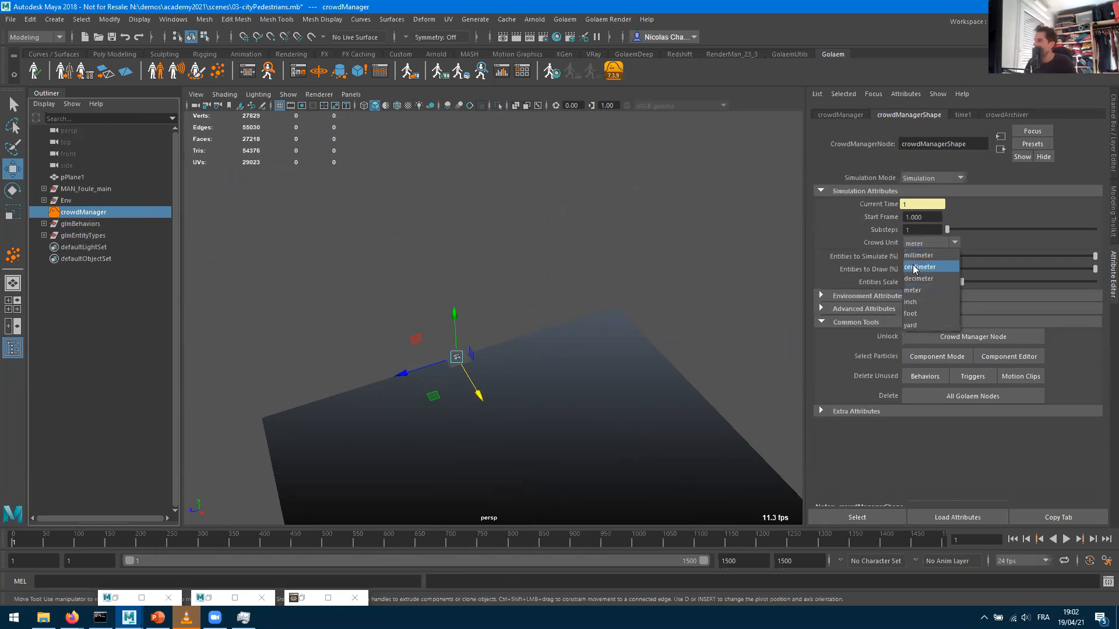
{"action": "left_click", "coordinate": [914, 268]}
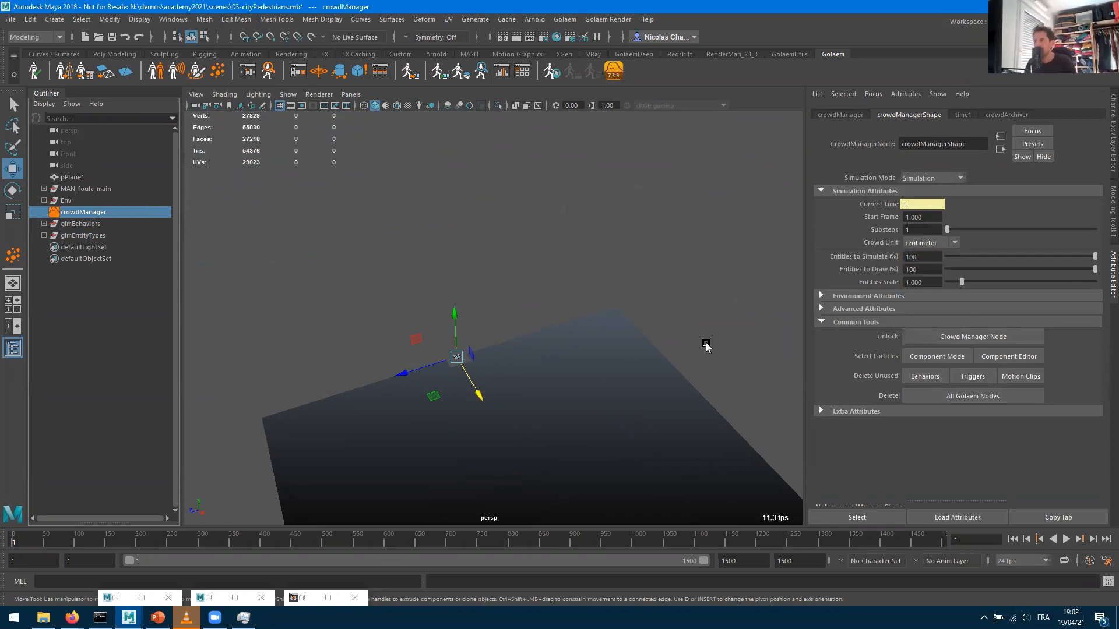
{"action": "scroll", "coordinate": [536, 472], "scroll_direction": "up", "scroll_amount": 3}
{"action": "scroll", "coordinate": [539, 462], "scroll_direction": "down", "scroll_amount": 4}
{"action": "scroll", "coordinate": [539, 463], "scroll_direction": "down", "scroll_amount": 3}
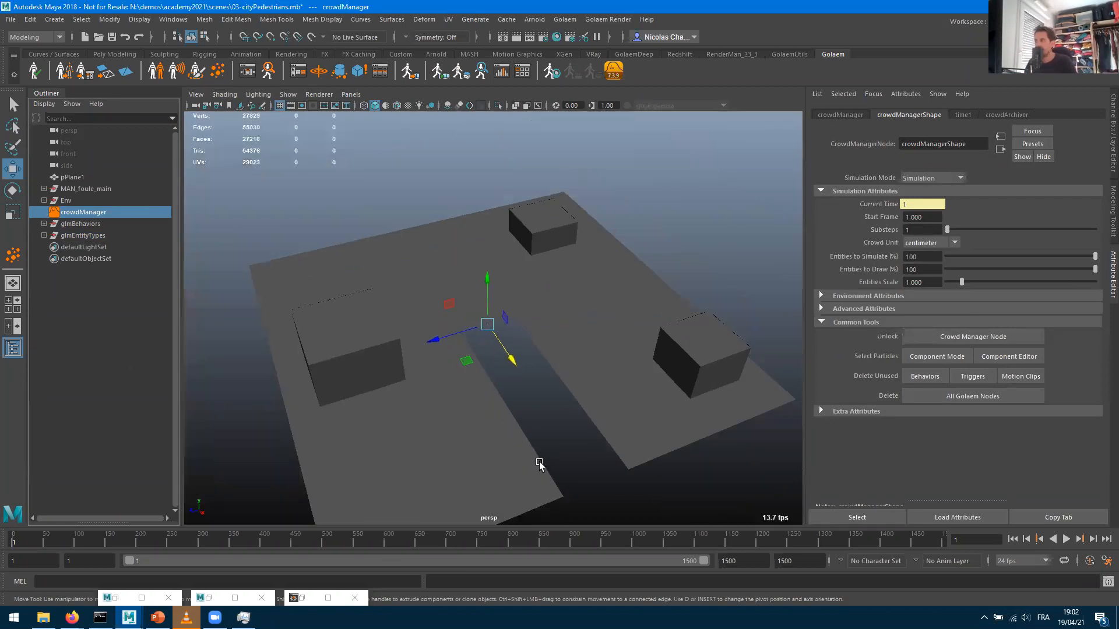
{"action": "scroll", "coordinate": [484, 402], "scroll_direction": "up", "scroll_amount": 5}
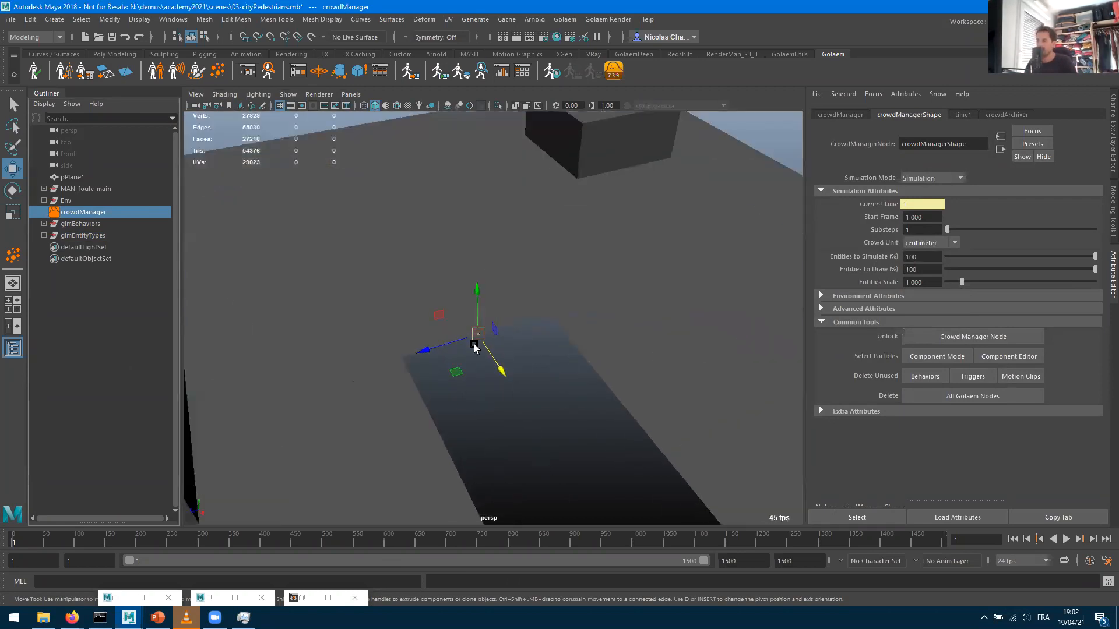
Expand the Env group and inspect the plane and cubes it contains one by one
{"action": "scroll", "coordinate": [482, 392], "scroll_direction": "up", "scroll_amount": 2}
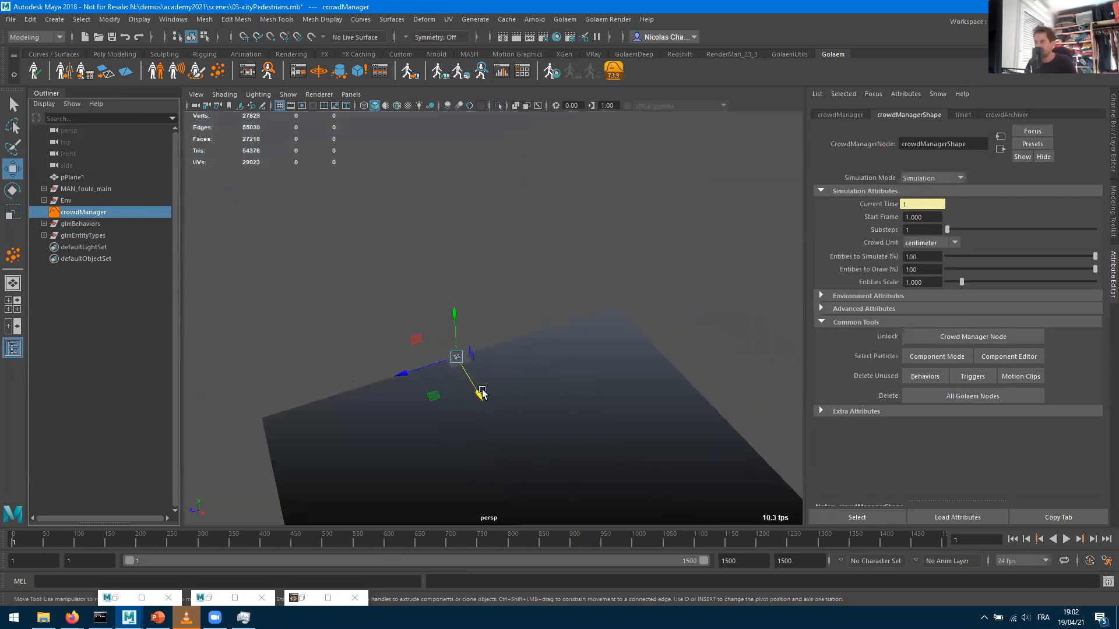
{"action": "scroll", "coordinate": [483, 373], "scroll_direction": "down", "scroll_amount": 3}
{"action": "scroll", "coordinate": [490, 380], "scroll_direction": "down", "scroll_amount": 1}
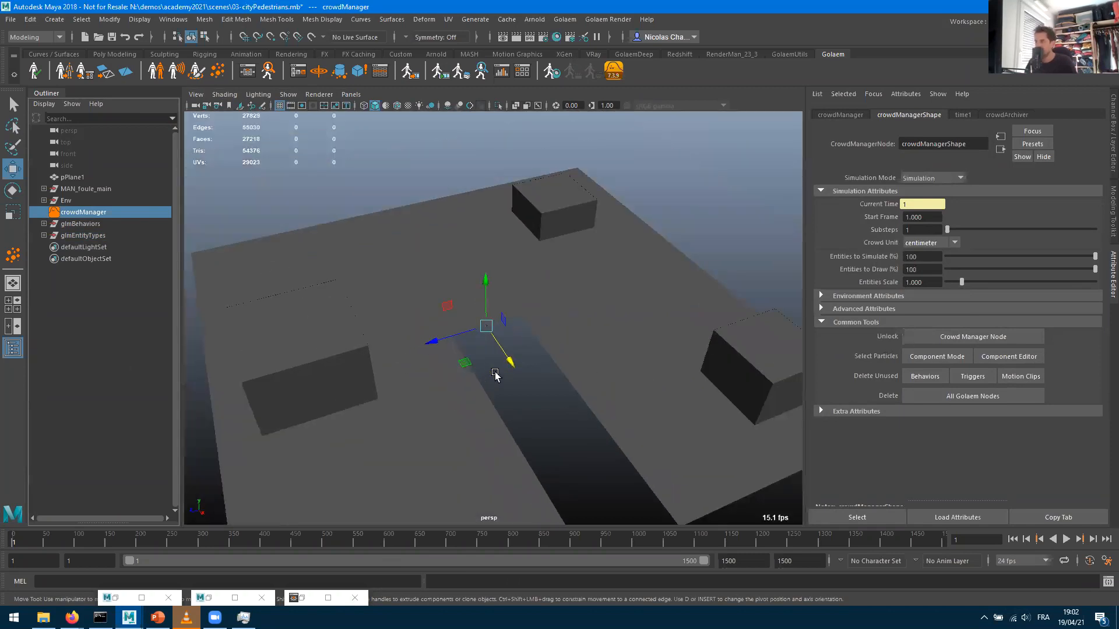
{"action": "left_click", "coordinate": [104, 202]}
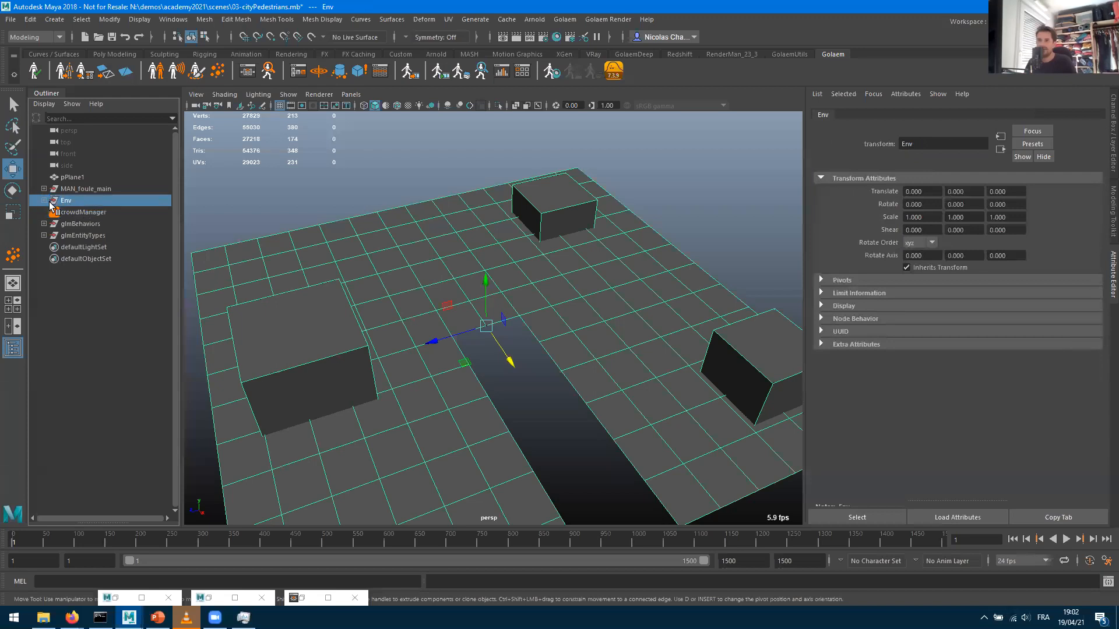
{"action": "left_click", "coordinate": [45, 200]}
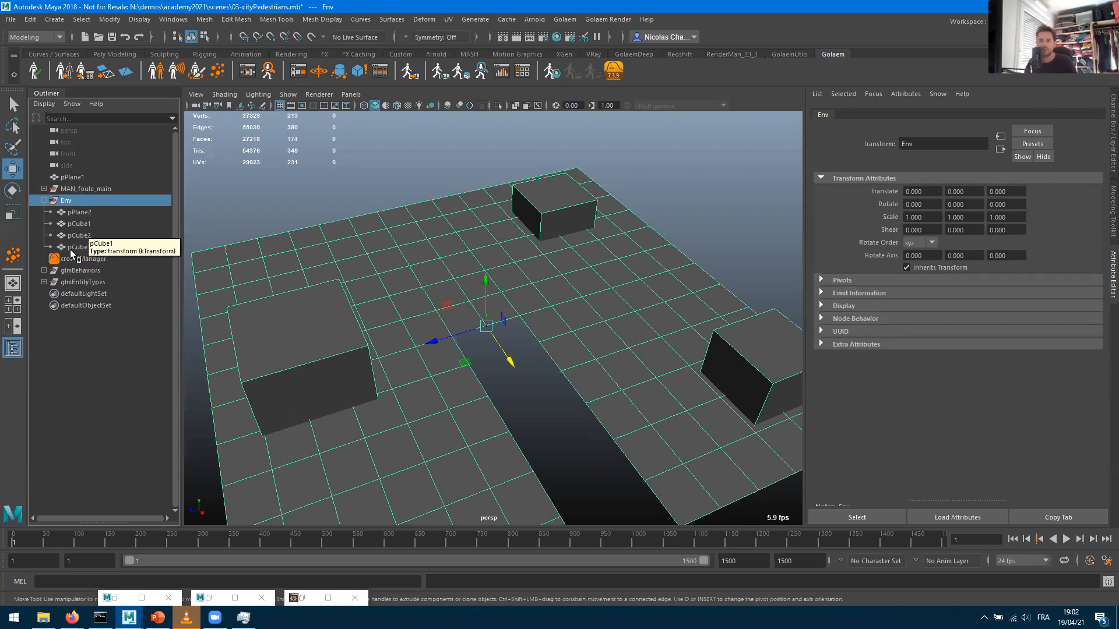
{"action": "left_click_drag", "start_coordinate": [526, 387], "coordinate": [185, 275], "text": "alt"}
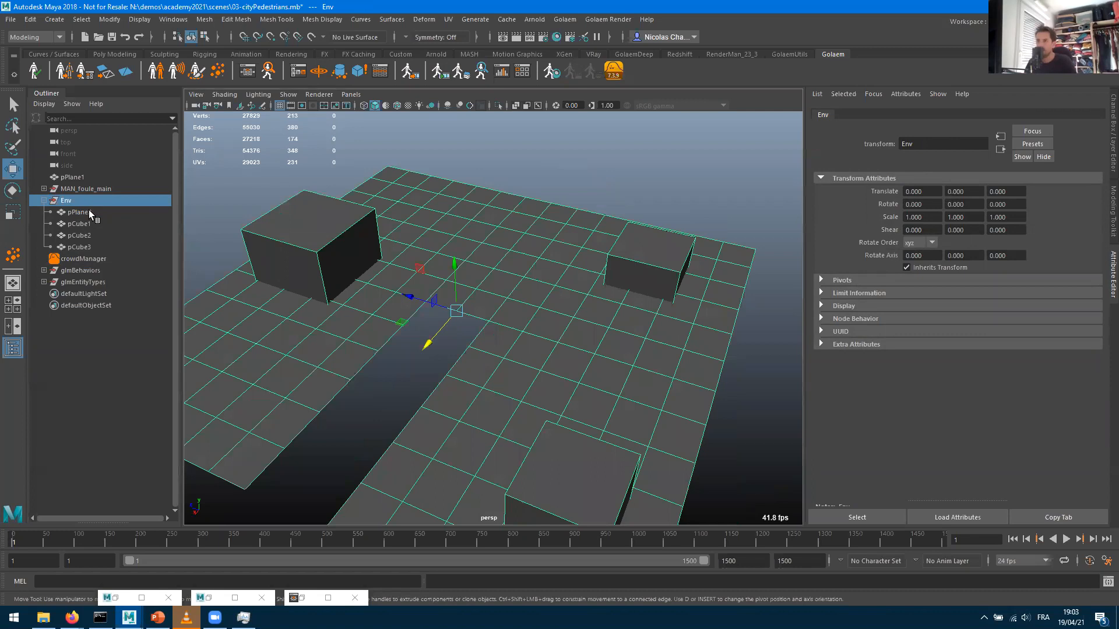
{"action": "key", "text": "Down"}
{"action": "key", "text": "Down"}
{"action": "key", "text": "Down"}
{"action": "key", "text": "Down"}
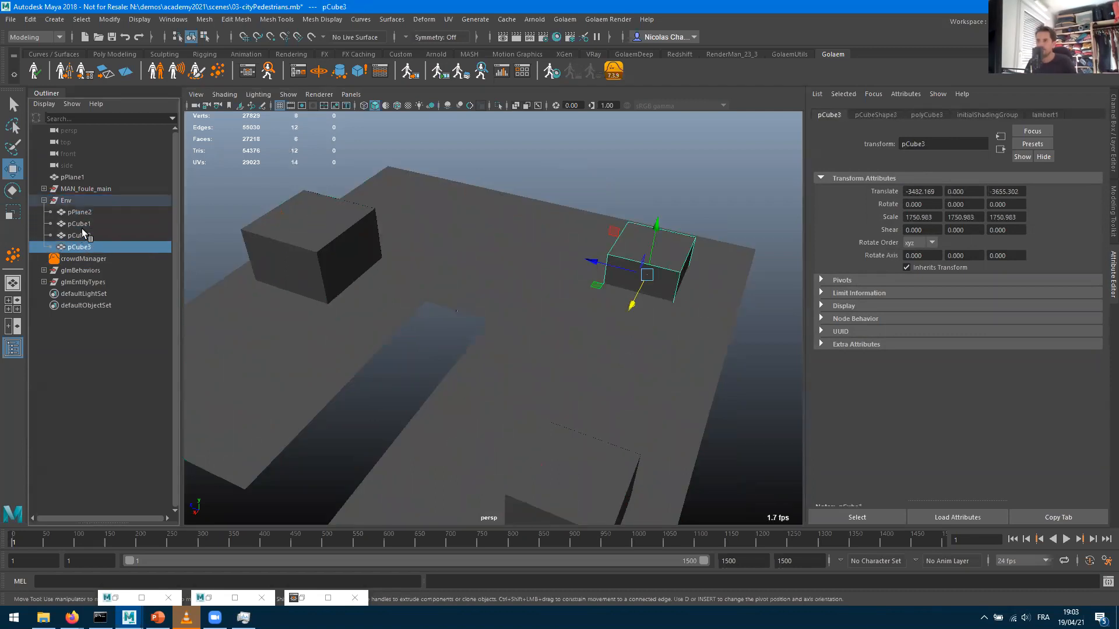
Select all the meshes inside the Env group, from pPlane2 through pCube3, comparing this with selecting the group itself
{"action": "left_click", "coordinate": [83, 215]}
{"action": "key", "text": "Caps_Lock"}
{"action": "left_click", "coordinate": [88, 247]}
{"action": "key", "text": "Caps_Lock"}
{"action": "left_click", "coordinate": [81, 214], "text": "shift"}
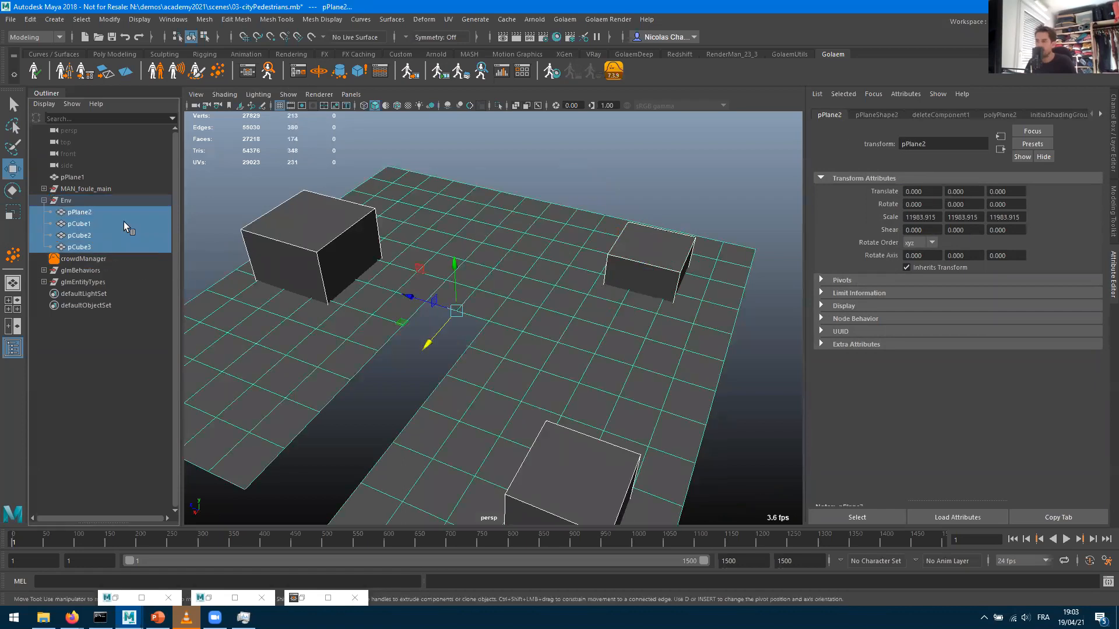
{"action": "left_click", "coordinate": [65, 201]}
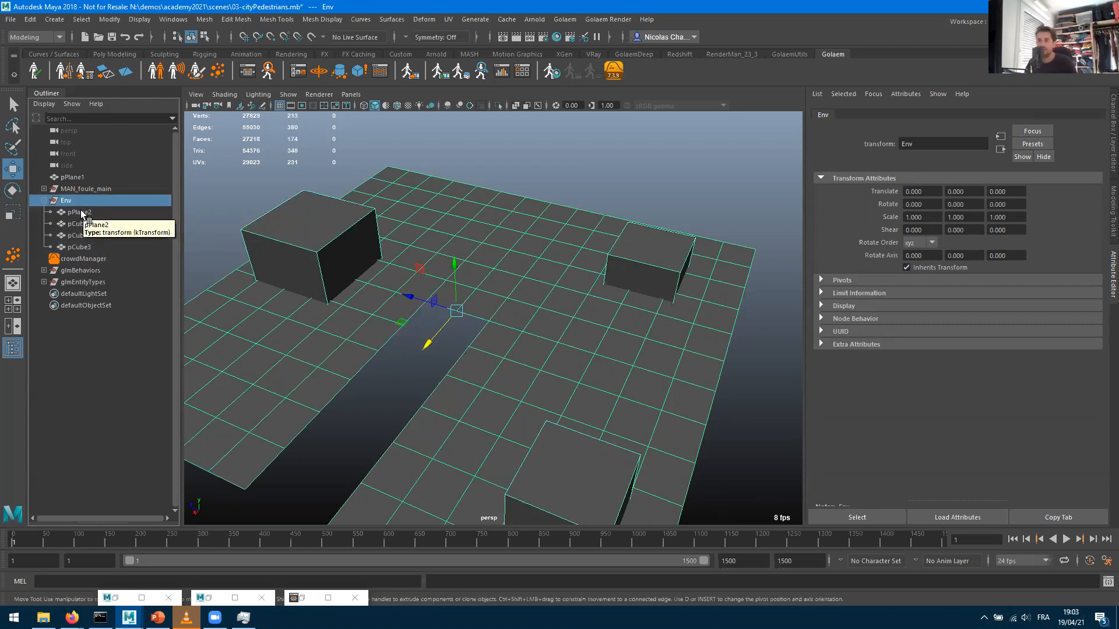
{"action": "left_click", "coordinate": [80, 213]}
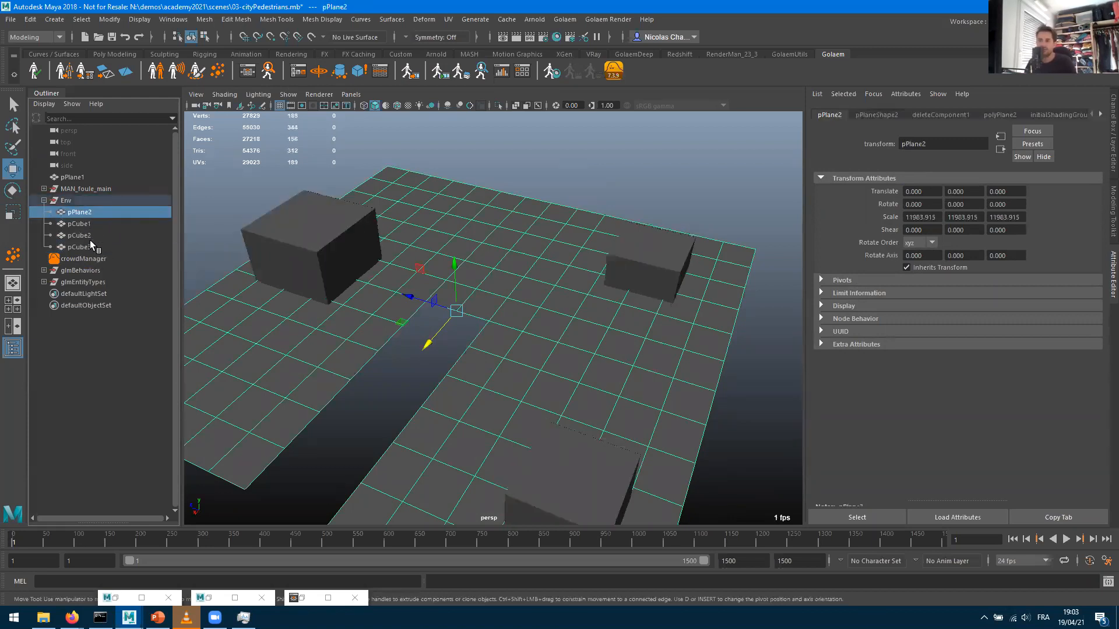
{"action": "left_click", "coordinate": [84, 247], "text": "shift"}
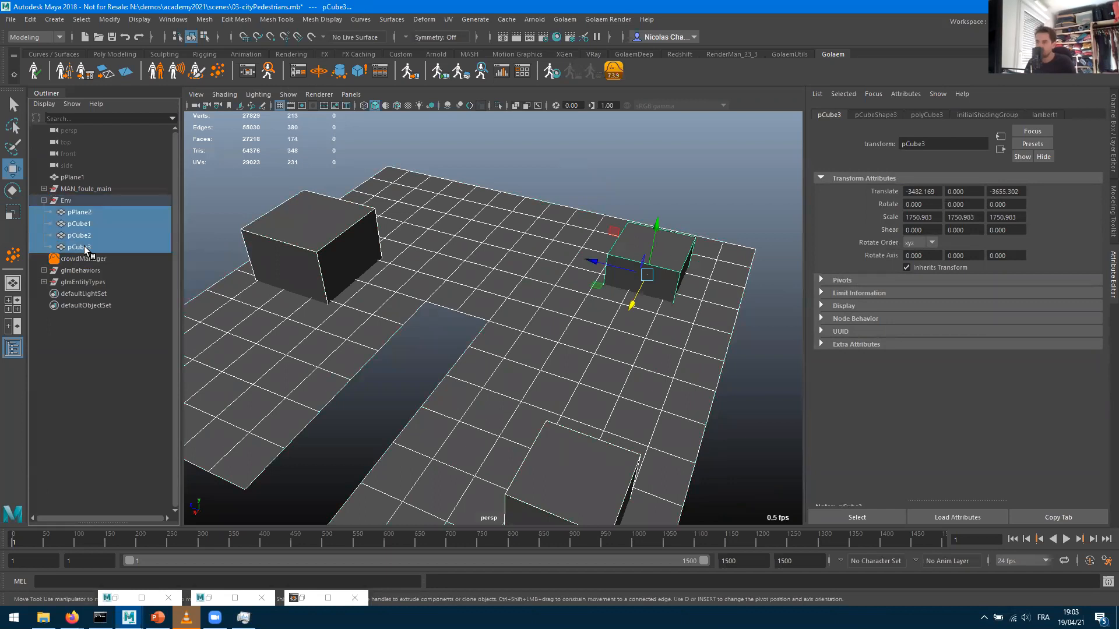
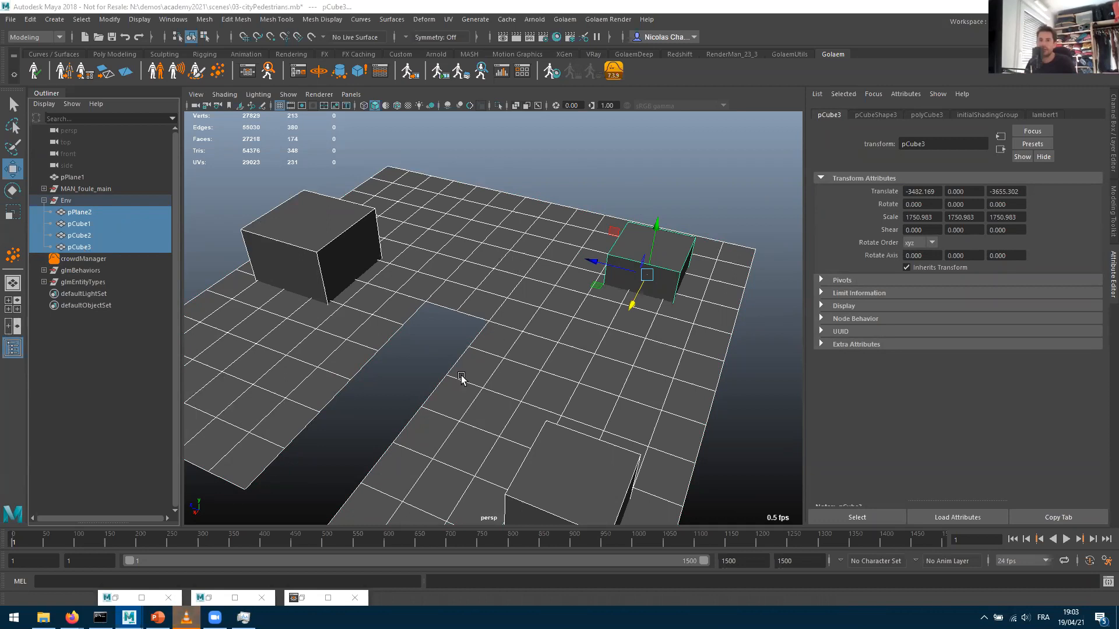
Select the Env group and open the NavMesh Creator for it, keeping the environment visible beside the window
{"action": "scroll", "coordinate": [429, 447], "scroll_direction": "down", "scroll_amount": 2}
{"action": "scroll", "coordinate": [430, 447], "scroll_direction": "down", "scroll_amount": 2}
{"action": "scroll", "coordinate": [433, 438], "scroll_direction": "up", "scroll_amount": 2}
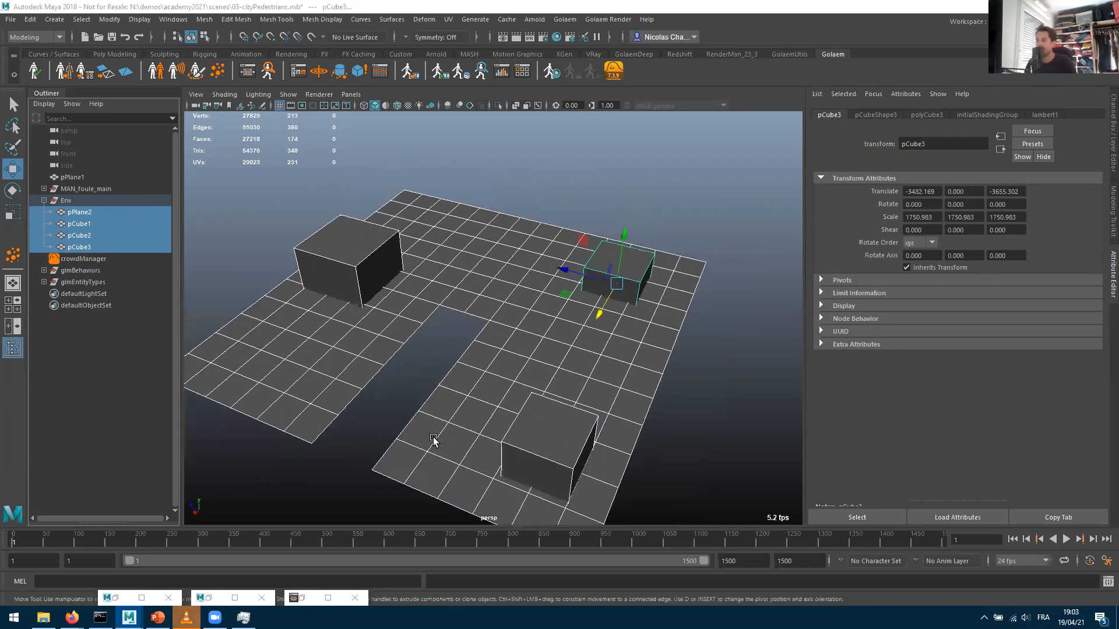
{"action": "left_click", "coordinate": [66, 200]}
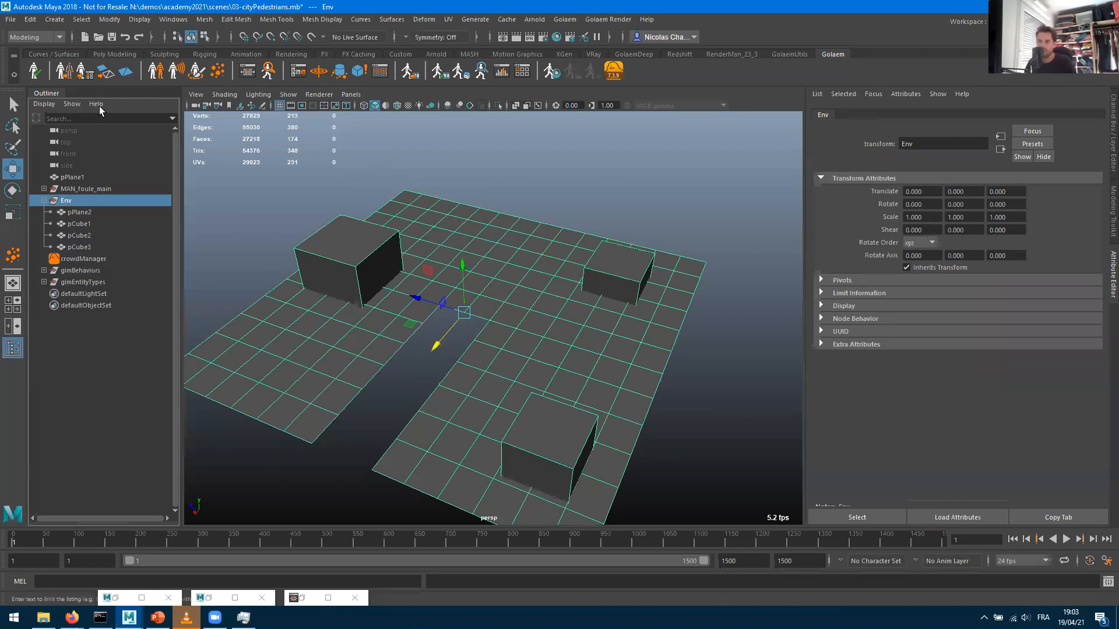
{"action": "left_click", "coordinate": [106, 73]}
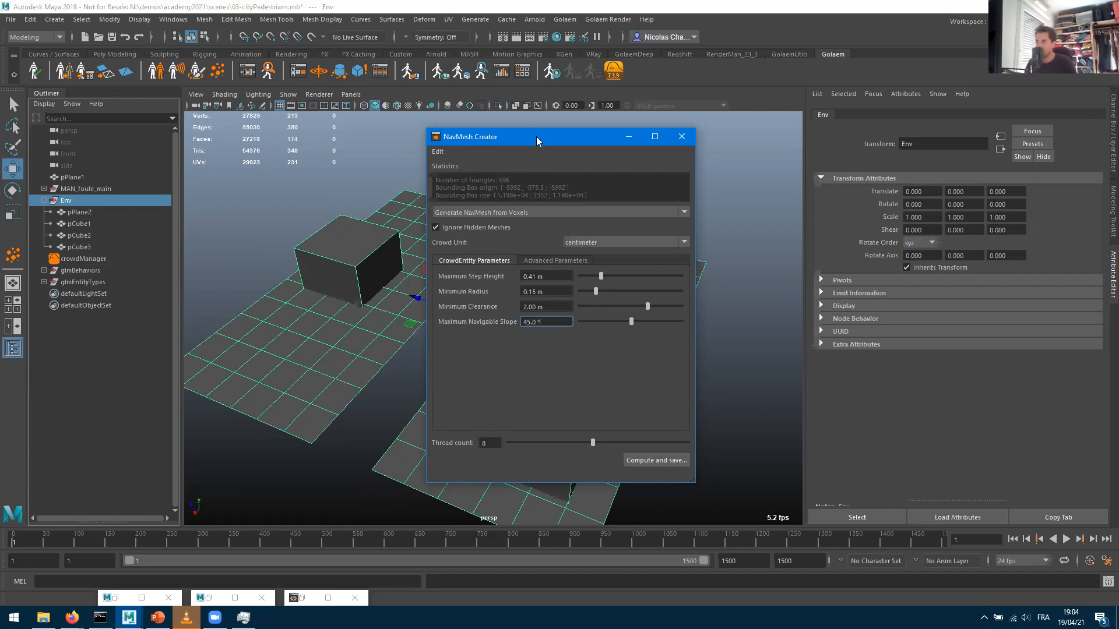
{"action": "left_click_drag", "start_coordinate": [536, 137], "coordinate": [745, 144]}
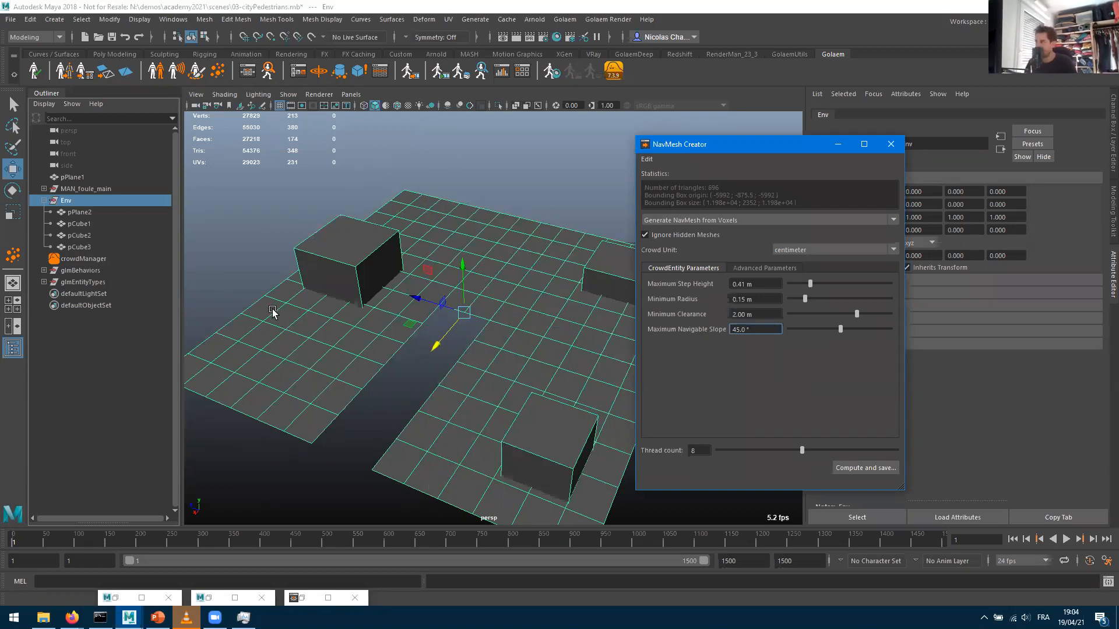
Try meter as the crowd unit for the NavMesh and return it to centimeter
{"action": "left_click", "coordinate": [791, 251]}
{"action": "left_click", "coordinate": [791, 284]}
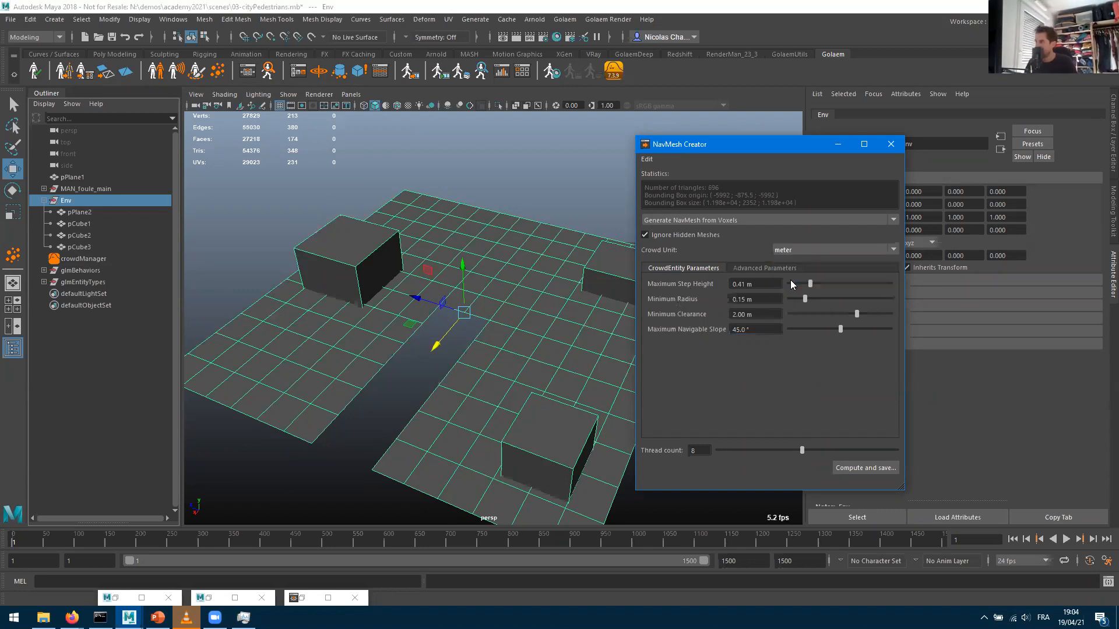
{"action": "left_click", "coordinate": [792, 253]}
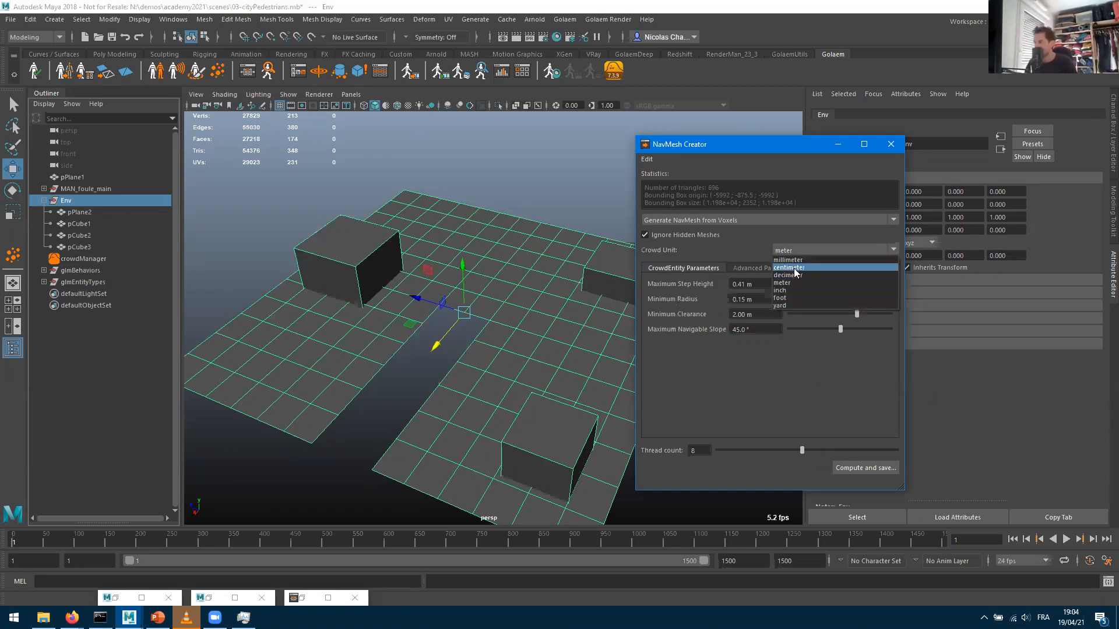
{"action": "left_click", "coordinate": [796, 272]}
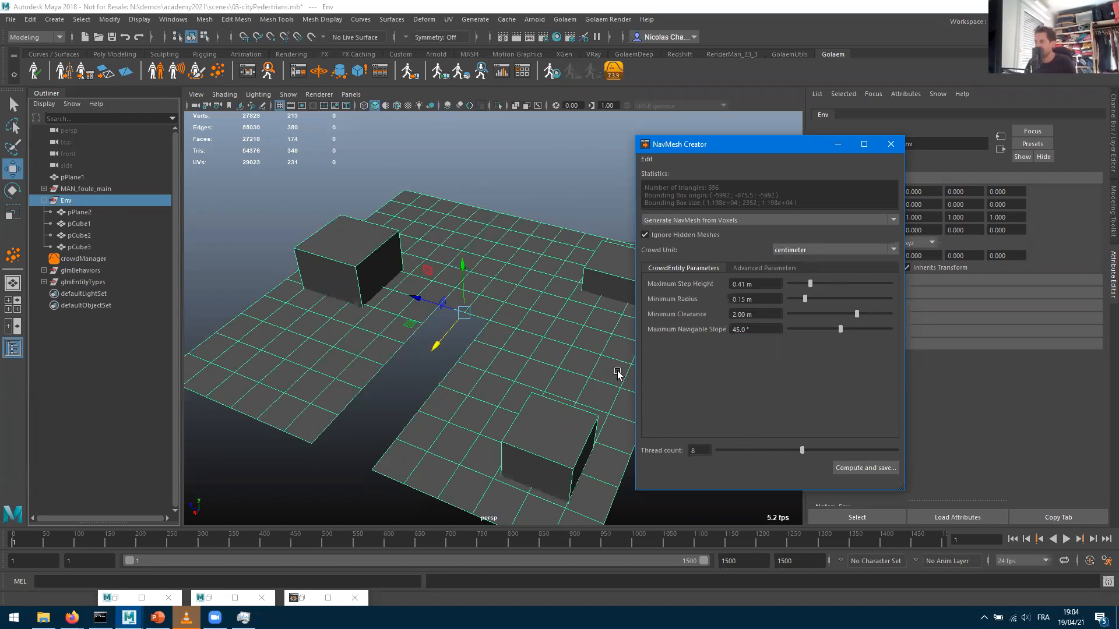
Compute the Env NavMesh and save it over cityNavMeshHumans.gse, then close the NavMesh Creator
{"action": "left_click", "coordinate": [863, 468]}
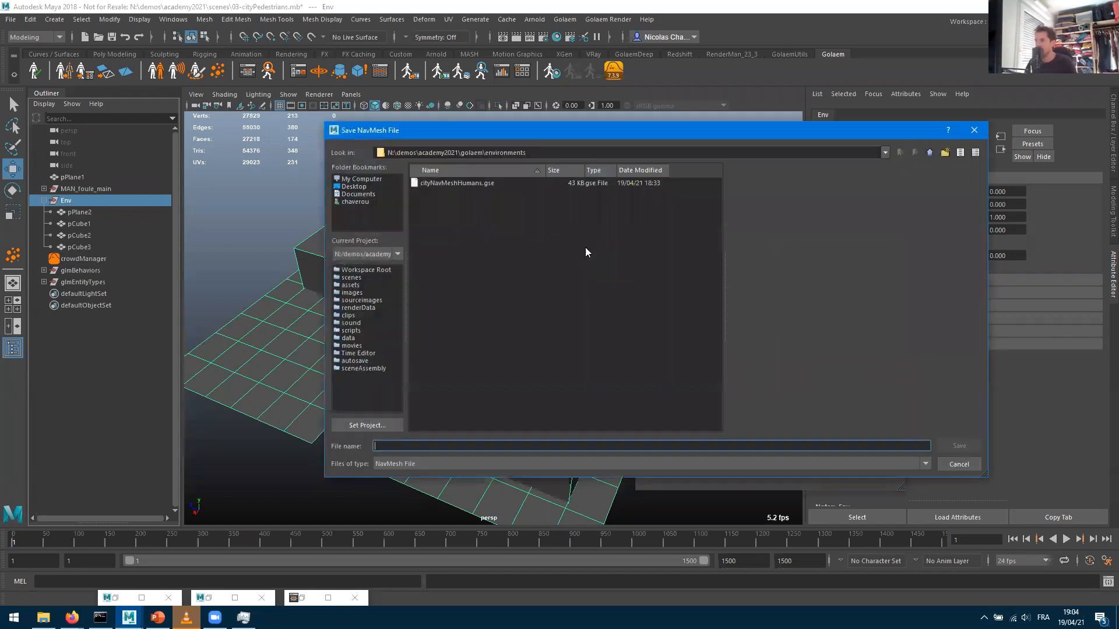
{"action": "left_click", "coordinate": [971, 463]}
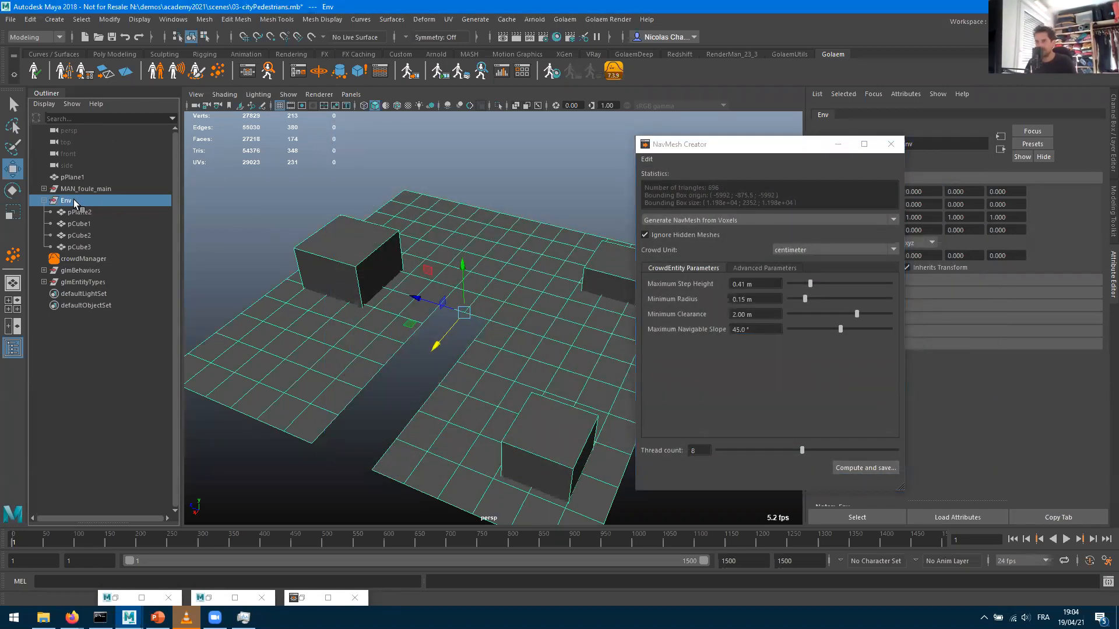
{"action": "left_click", "coordinate": [851, 469]}
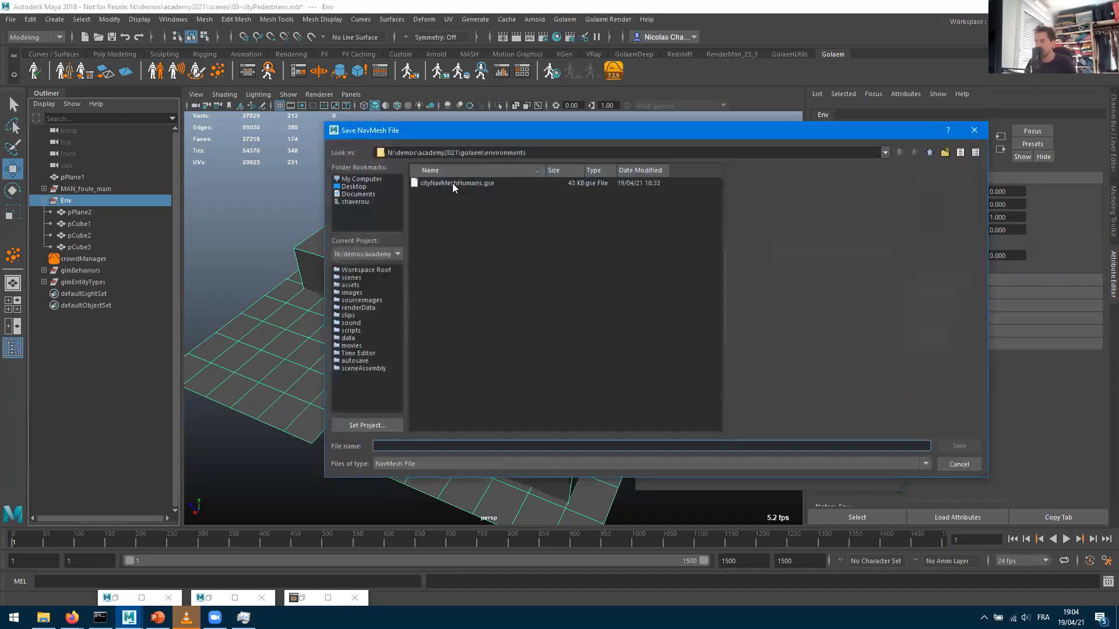
{"action": "double_click", "coordinate": [452, 183]}
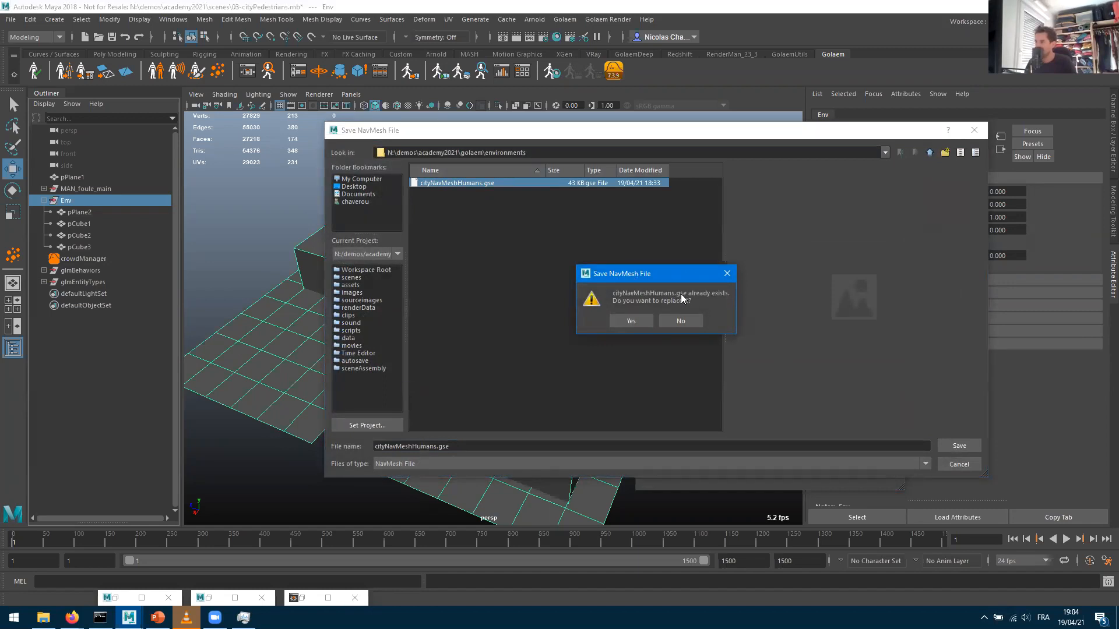
{"action": "left_click", "coordinate": [631, 320]}
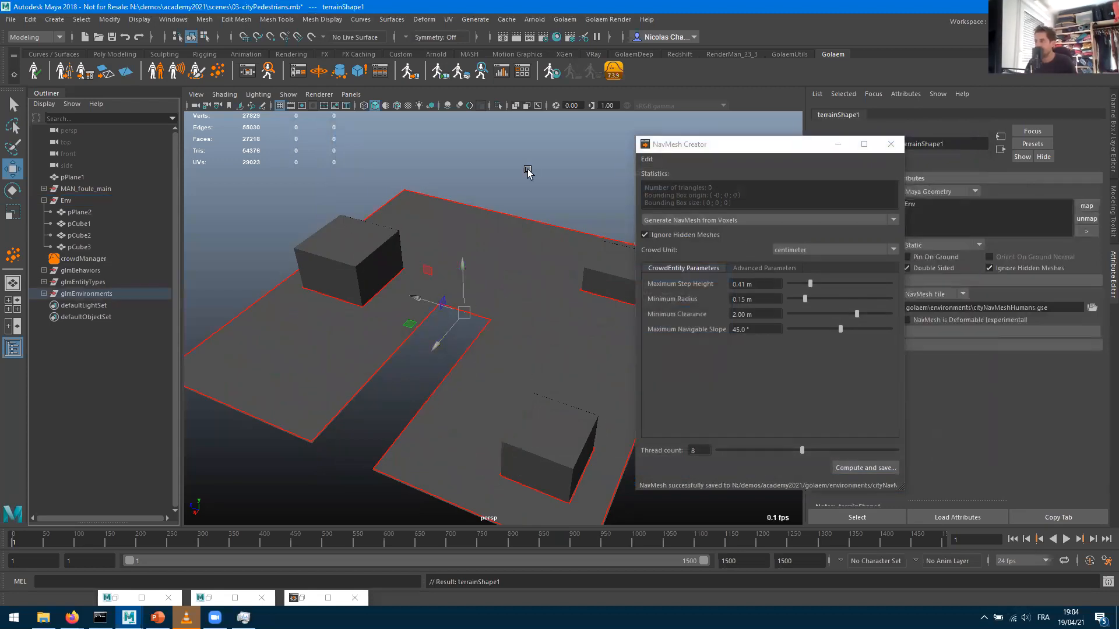
{"action": "left_click", "coordinate": [891, 144]}
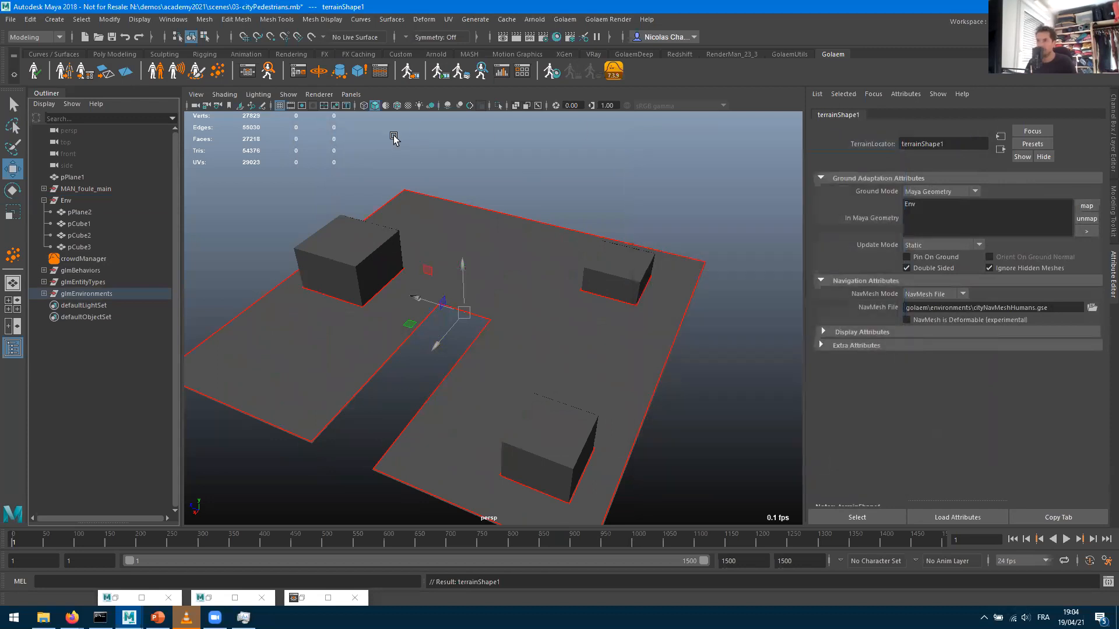
Check the NavMesh outline by hiding and reshowing the viewport's locators, and select terrain1 in the glmEnvironments group
{"action": "left_click", "coordinate": [286, 95]}
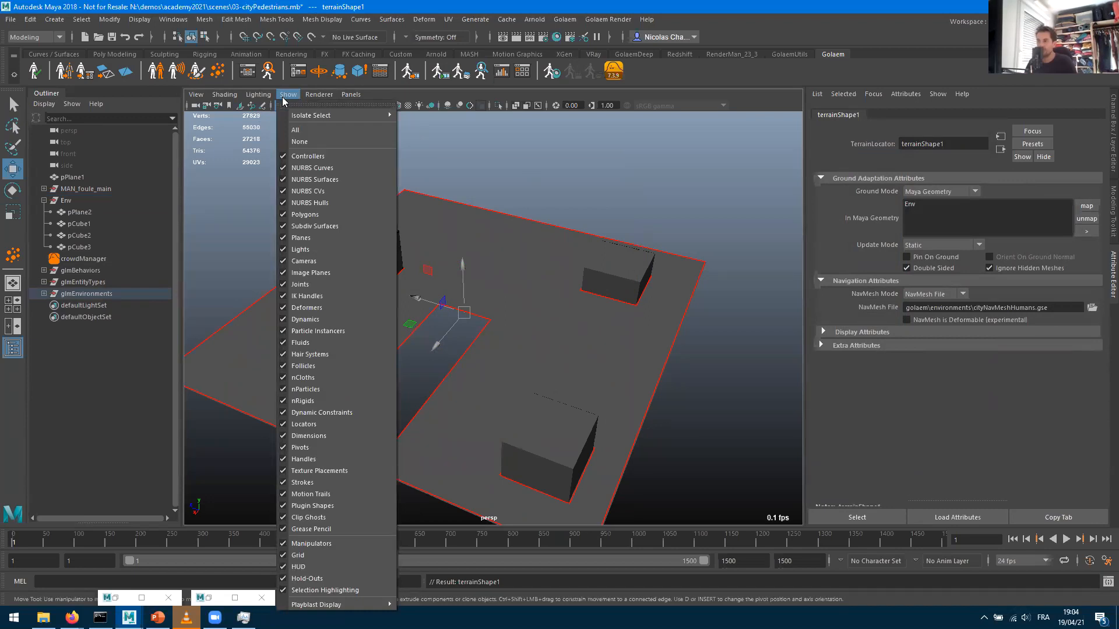
{"action": "left_click", "coordinate": [282, 424]}
{"action": "left_click", "coordinate": [287, 94]}
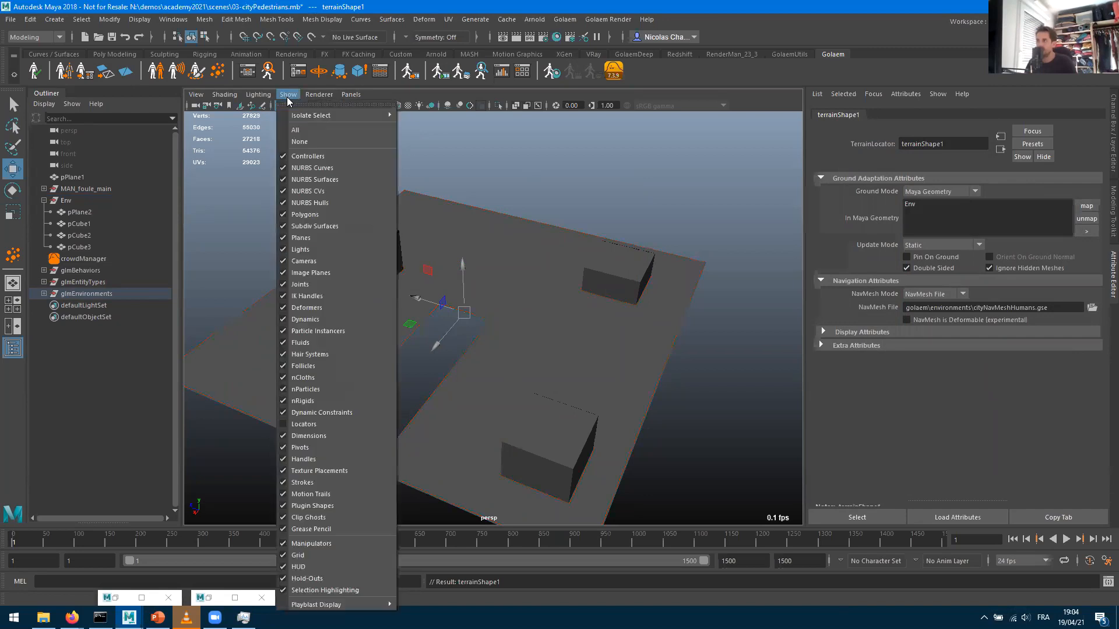
{"action": "left_click", "coordinate": [286, 424]}
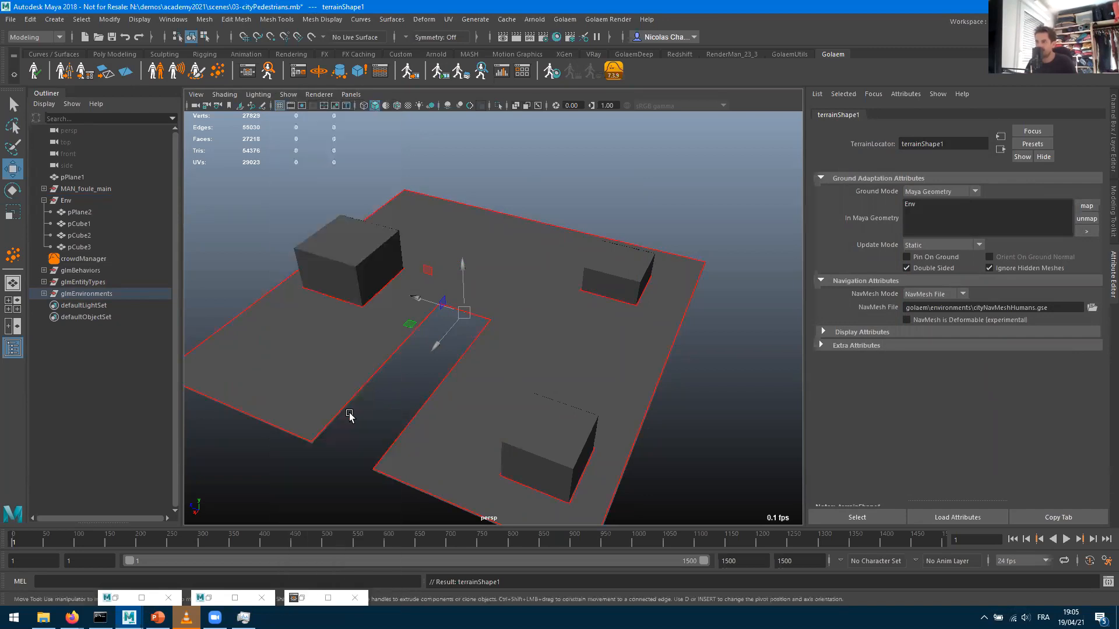
{"action": "left_click", "coordinate": [43, 293]}
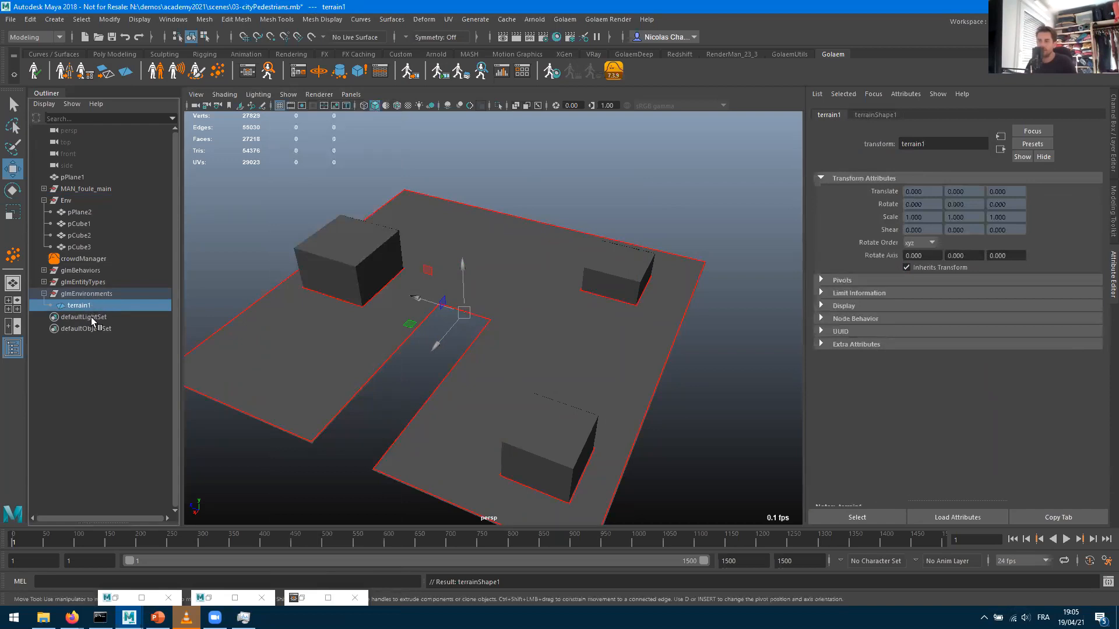
{"action": "left_click_drag", "start_coordinate": [577, 306], "coordinate": [361, 326], "text": "alt"}
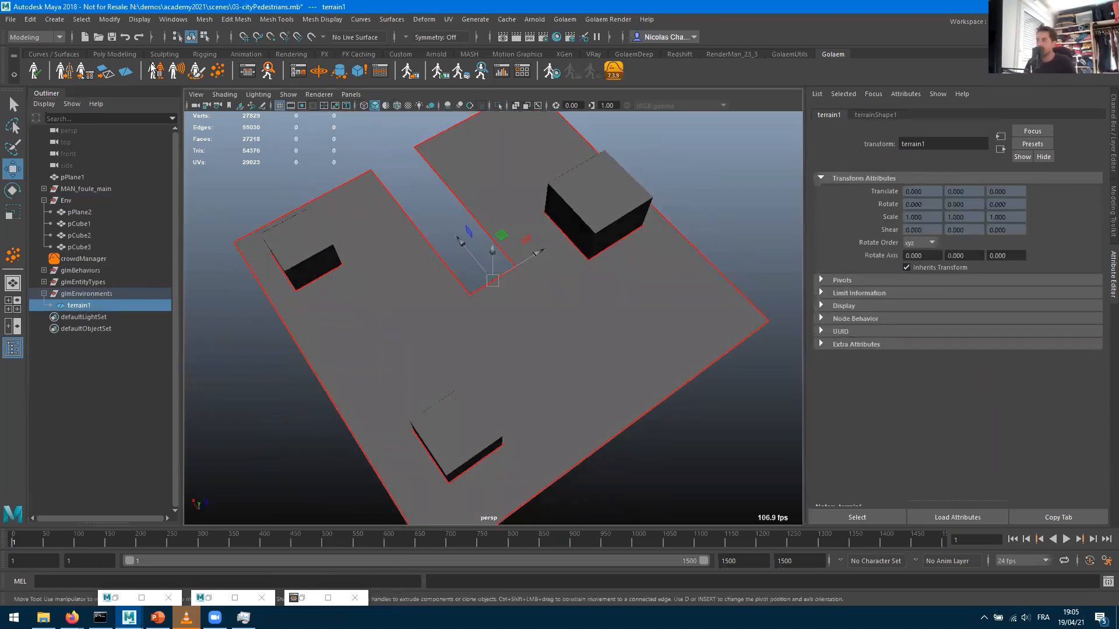
Draw a rectangular Population Tool area using entityTypeShape1 across the middle of the environment, between the cubes
{"action": "double_click", "coordinate": [217, 76]}
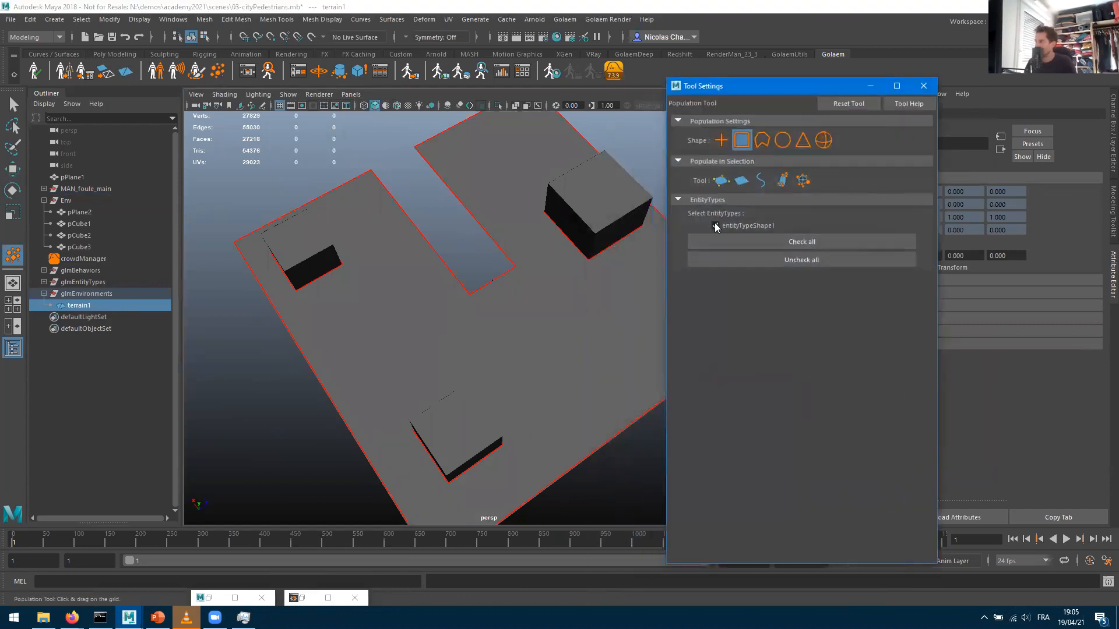
{"action": "left_click_drag", "start_coordinate": [324, 292], "coordinate": [610, 263]}
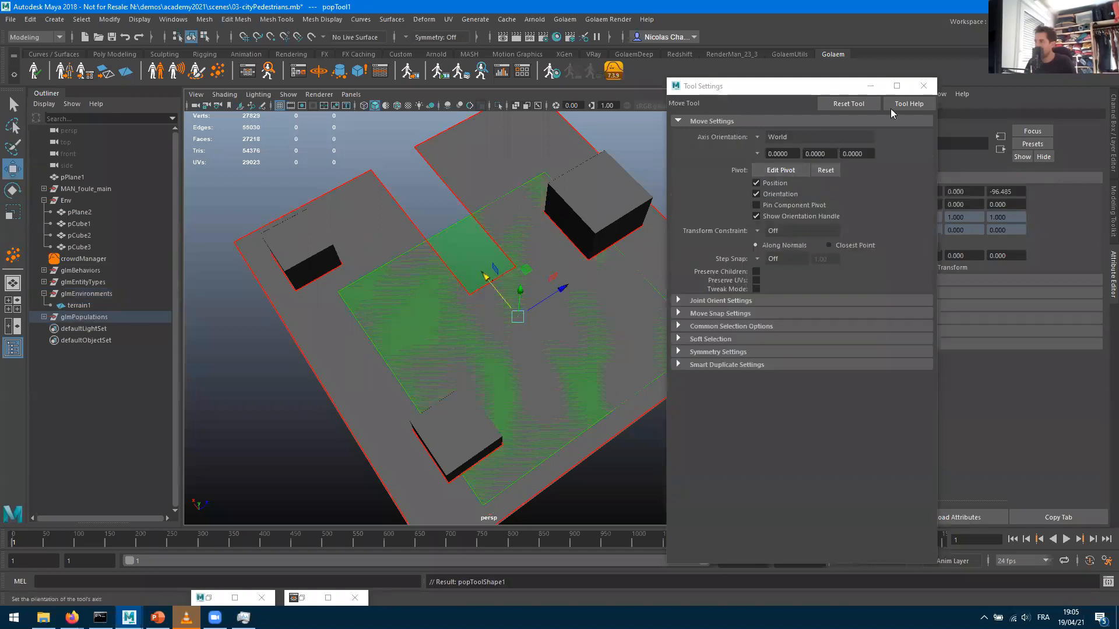
{"action": "left_click", "coordinate": [924, 86]}
Set the population tool's slots to 1000, Distance X and Z to 0.917, and Noise X and Z to 0.958
{"action": "right_click_drag", "start_coordinate": [544, 342], "coordinate": [979, 352], "text": "alt"}
{"action": "left_click_drag", "start_coordinate": [547, 339], "coordinate": [434, 309], "text": "alt"}
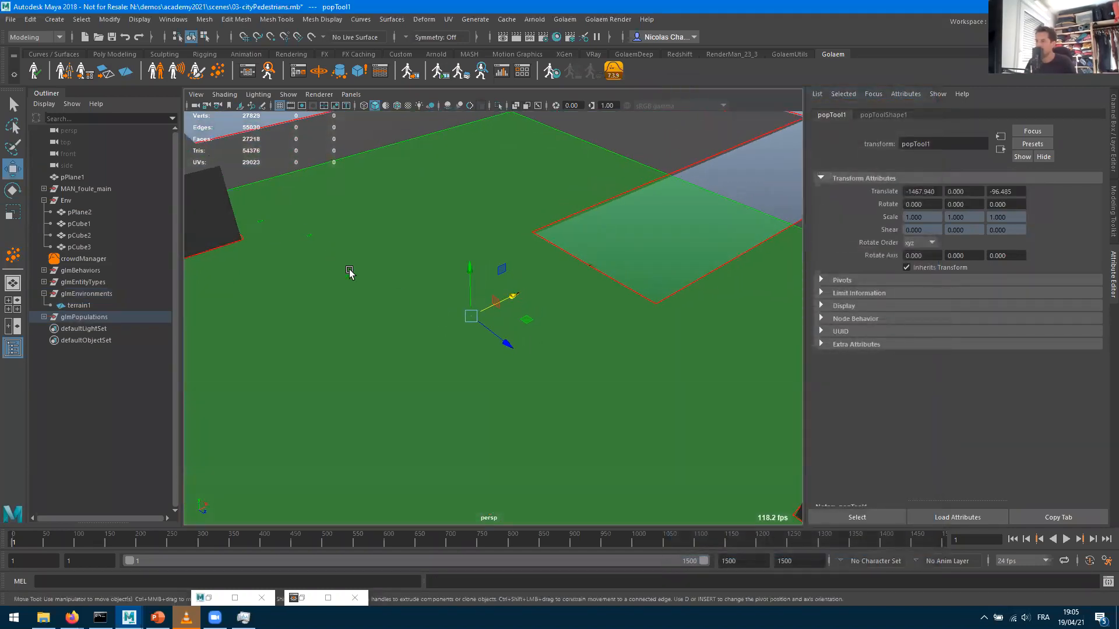
{"action": "left_click", "coordinate": [886, 115]}
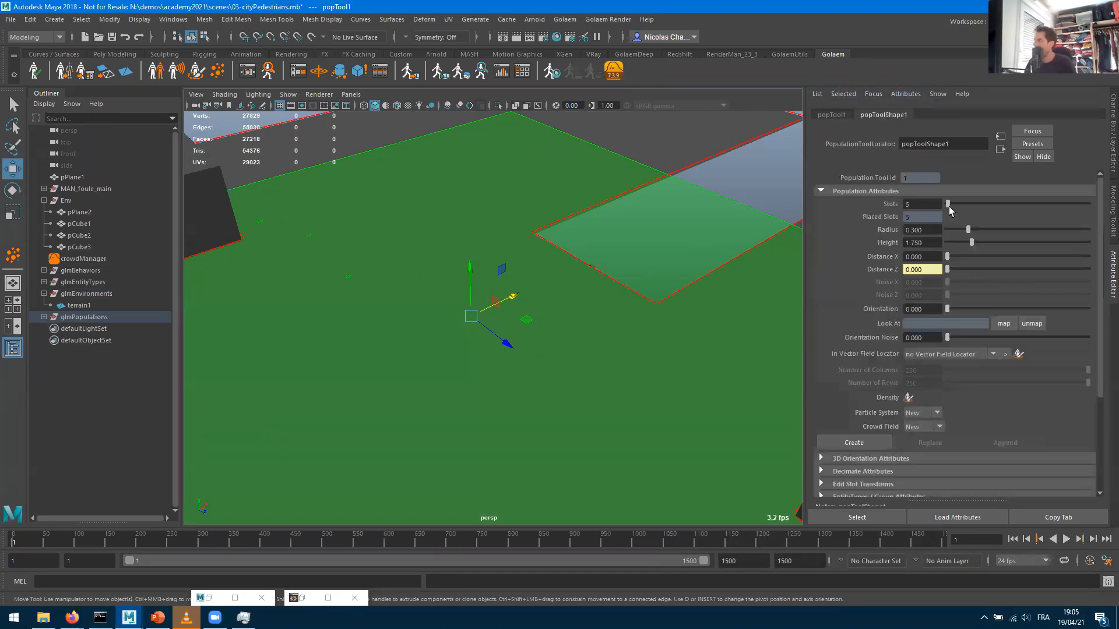
{"action": "left_click_drag", "start_coordinate": [963, 203], "coordinate": [1048, 203]}
{"action": "left_click_drag", "start_coordinate": [1049, 203], "coordinate": [1107, 217]}
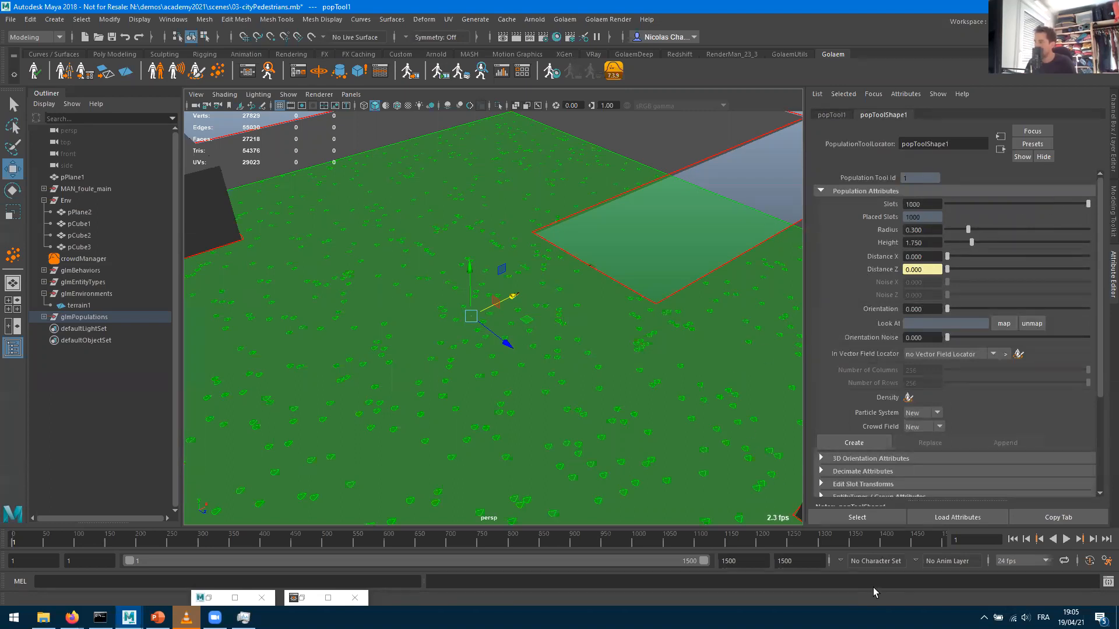
{"action": "left_click_drag", "start_coordinate": [387, 290], "coordinate": [528, 273], "text": "alt"}
{"action": "left_click_drag", "start_coordinate": [947, 257], "coordinate": [960, 282]}
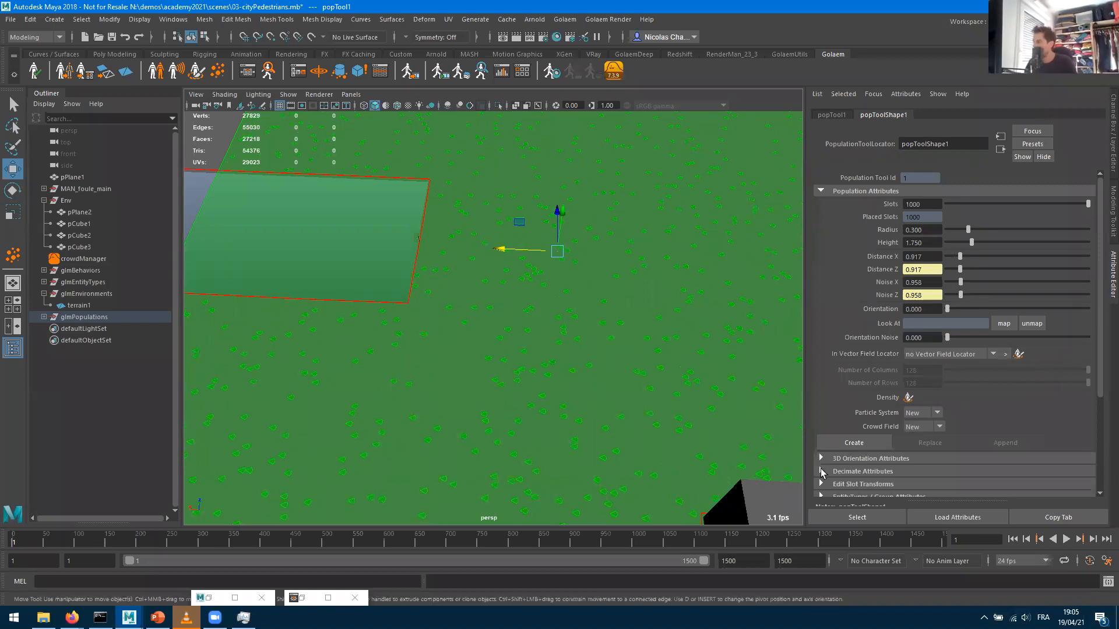
Create the crowd field from the population tool and advance the simulation a few frames past the start
{"action": "left_click", "coordinate": [841, 445]}
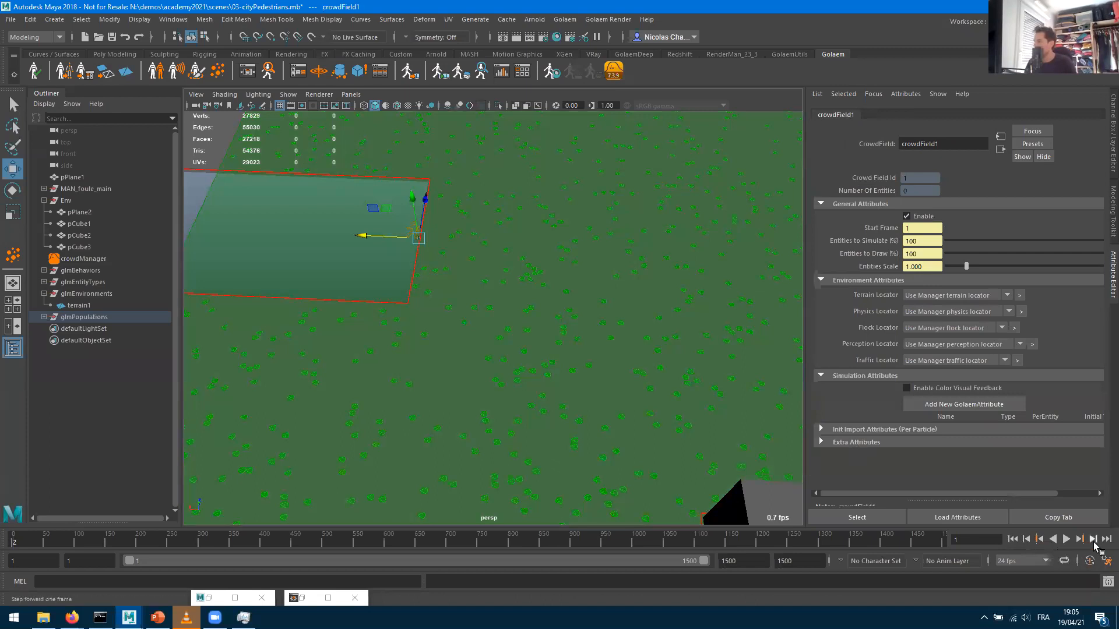
{"action": "left_click", "coordinate": [1094, 546]}
Examine a single population slot up close to compare the simulated character's size with its placement circle
{"action": "scroll", "coordinate": [560, 292], "scroll_direction": "up", "scroll_amount": 10}
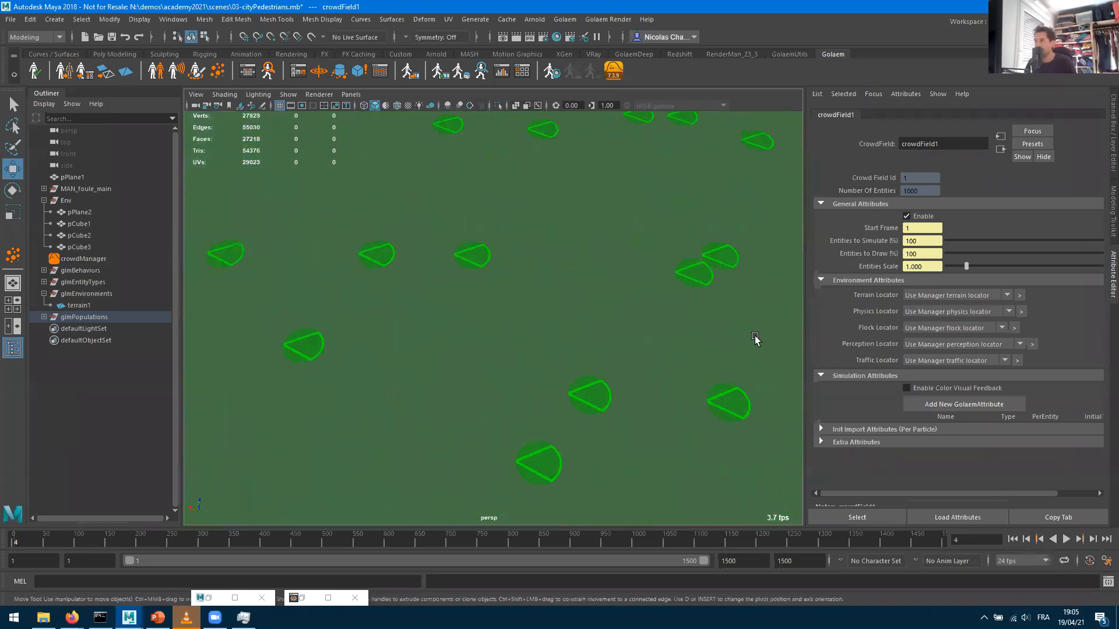
{"action": "middle_click_drag", "start_coordinate": [559, 277], "coordinate": [579, 333], "text": "alt"}
{"action": "scroll", "coordinate": [559, 327], "scroll_direction": "up", "scroll_amount": 8}
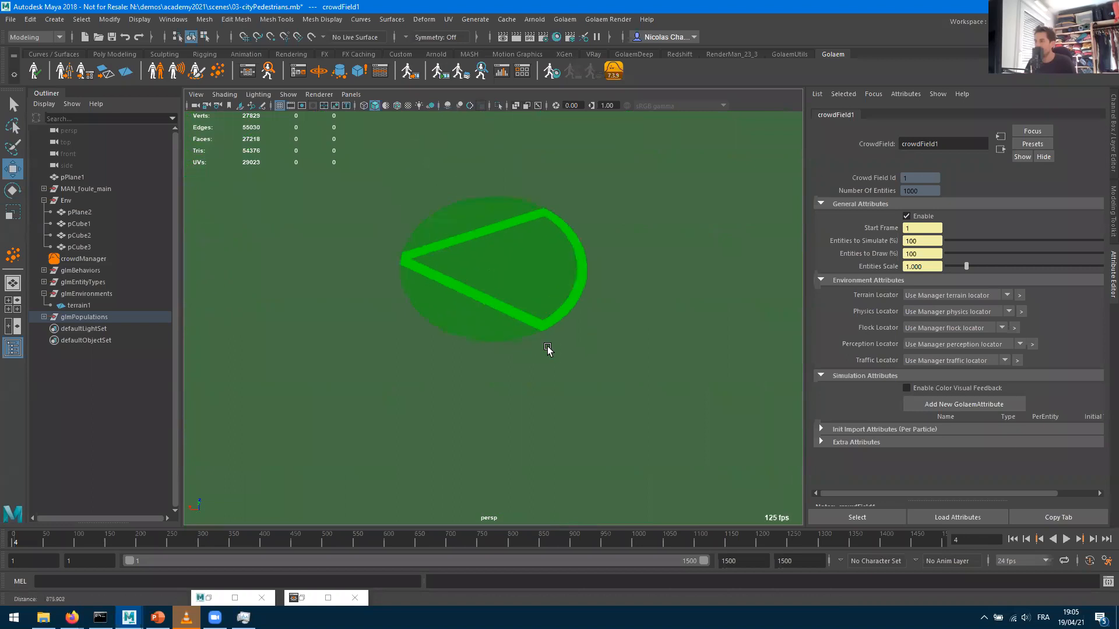
{"action": "scroll", "coordinate": [594, 343], "scroll_direction": "up", "scroll_amount": 4}
{"action": "left_click_drag", "start_coordinate": [559, 294], "coordinate": [508, 325], "text": "alt"}
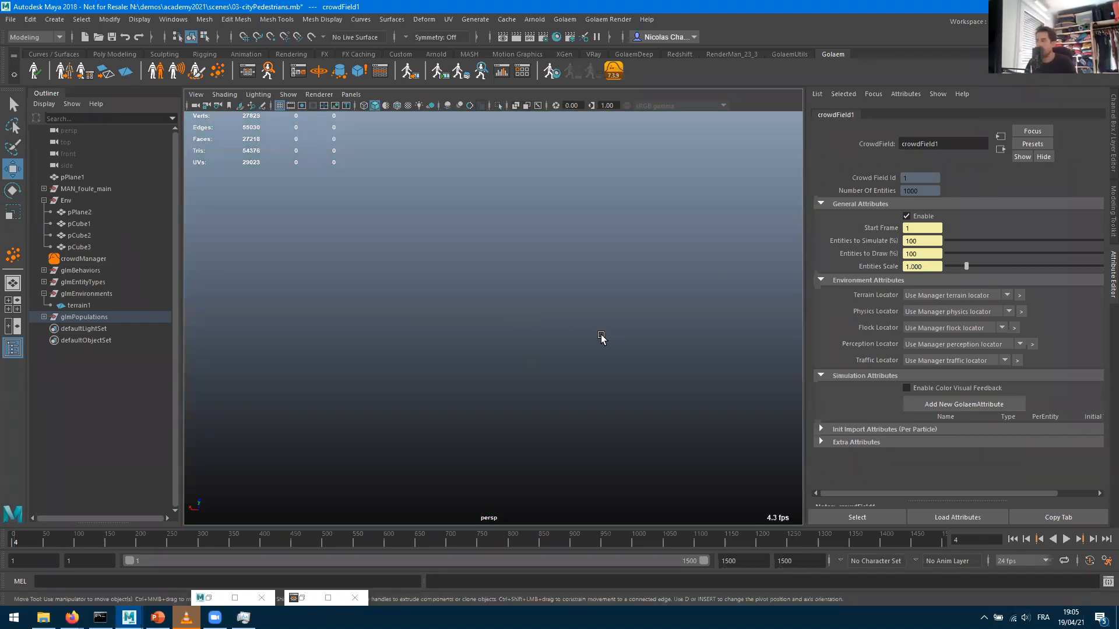
{"action": "key", "text": "bracketleft"}
{"action": "scroll", "coordinate": [600, 336], "scroll_direction": "up", "scroll_amount": 6}
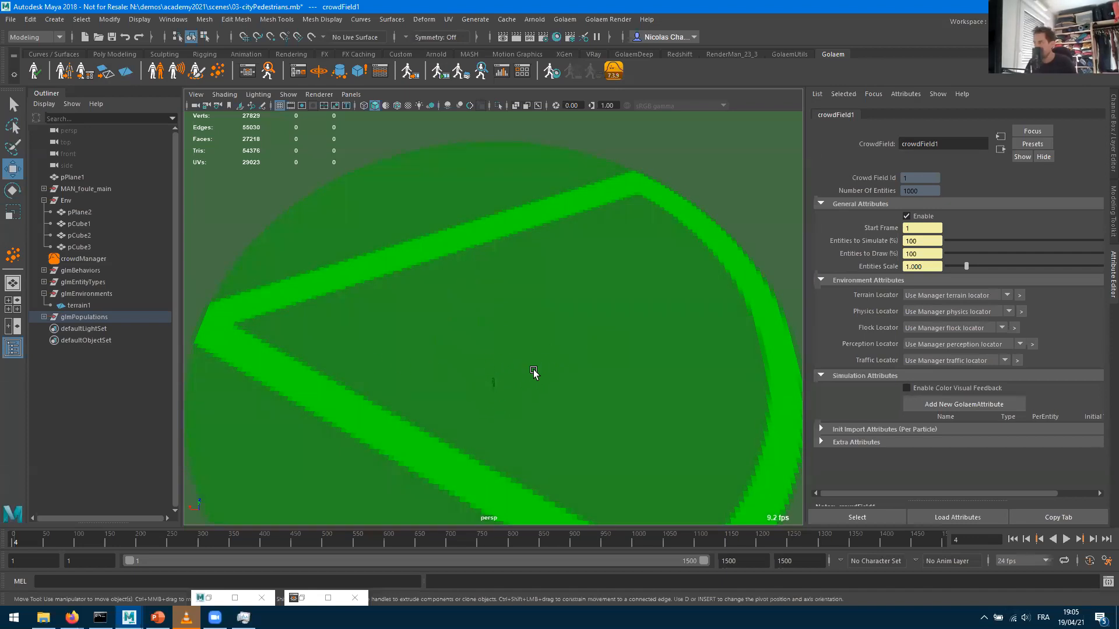
{"action": "key", "text": "bracketleft"}
{"action": "key", "text": "bracketright"}
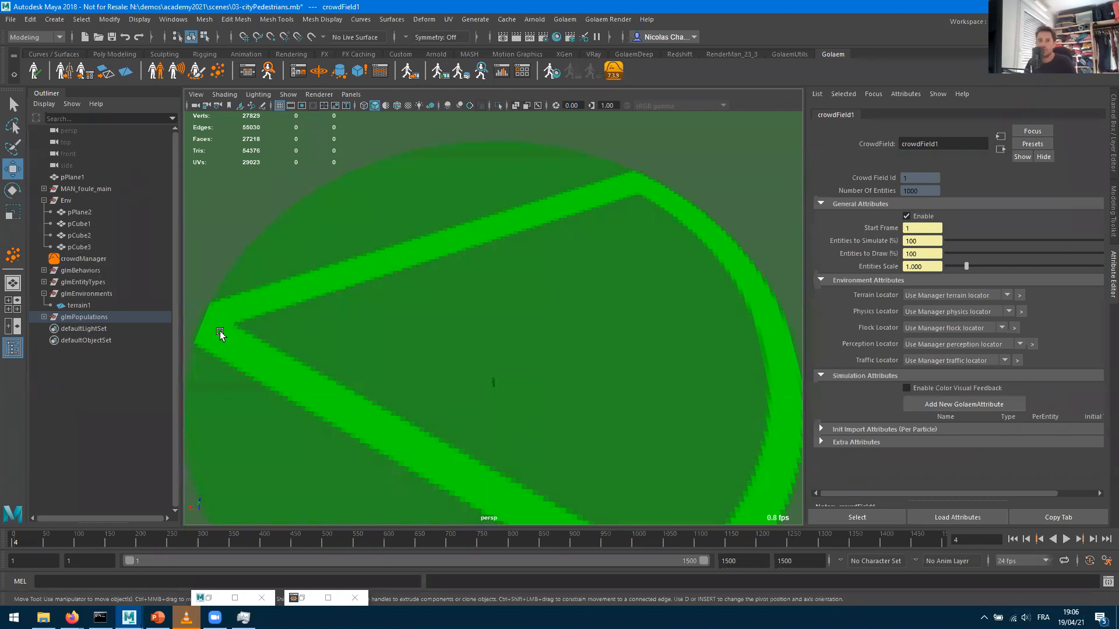
Set the crowd manager's Entities Scale to 100, restart the simulation and advance one frame to check the characters' size
{"action": "left_click", "coordinate": [80, 257]}
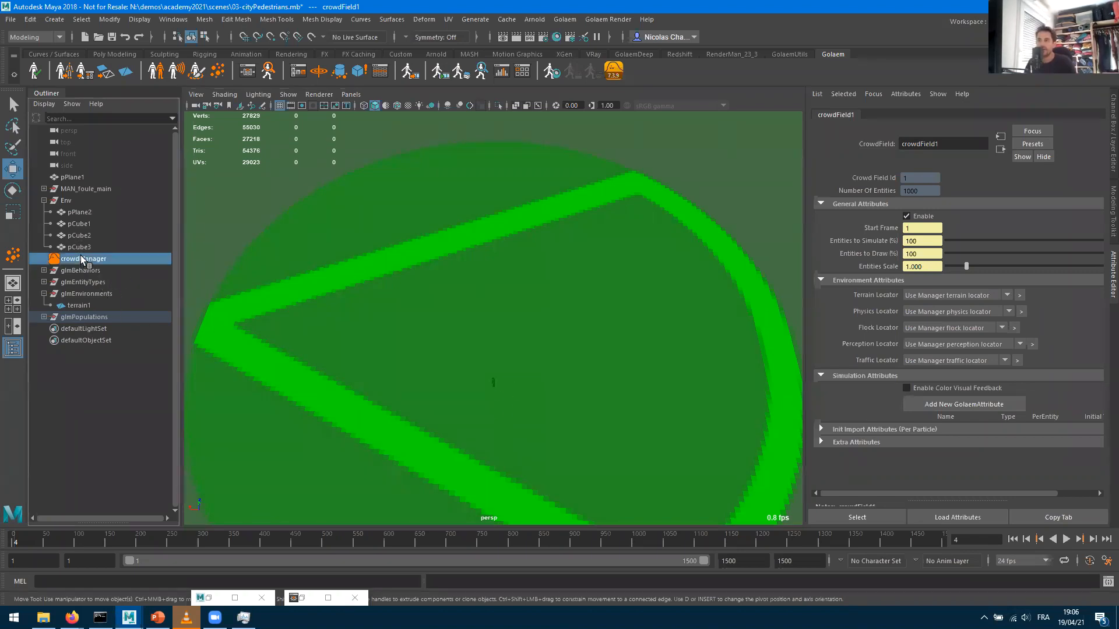
{"action": "left_click", "coordinate": [924, 282]}
{"action": "type", "text": "100"}
{"action": "key", "text": "Tab"}
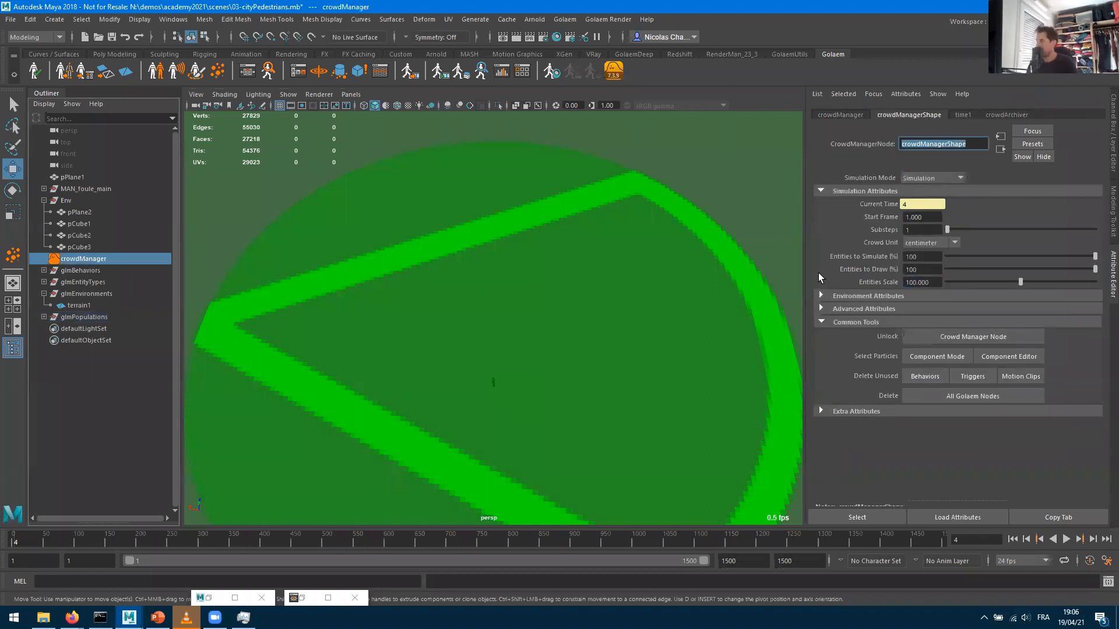
{"action": "left_click", "coordinate": [1014, 539]}
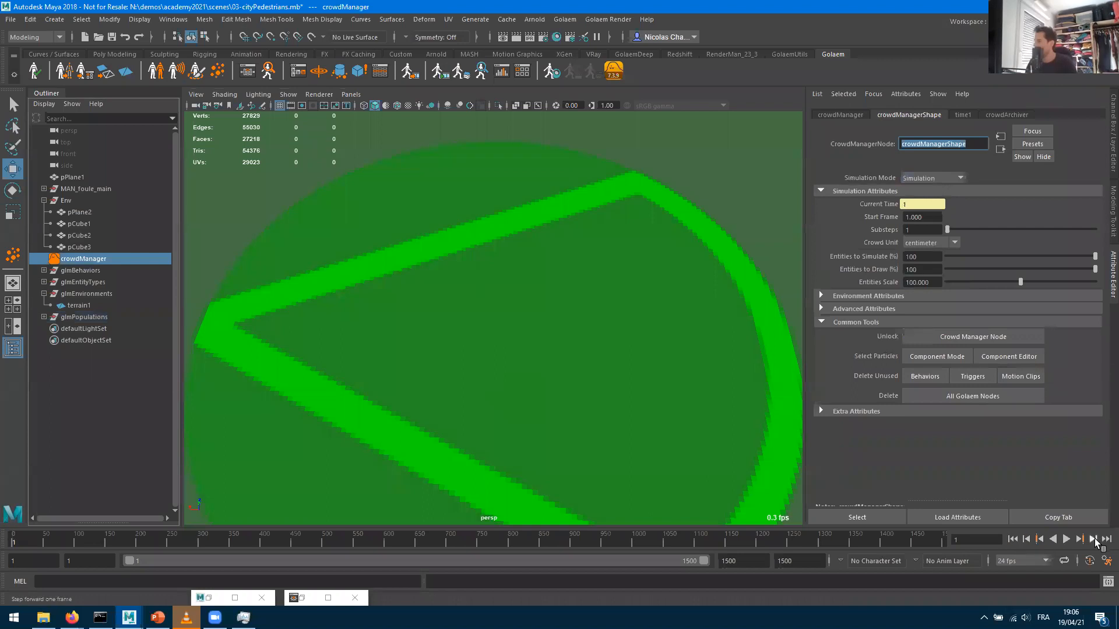
{"action": "left_click", "coordinate": [1093, 540]}
{"action": "scroll", "coordinate": [603, 349], "scroll_direction": "down", "scroll_amount": 10}
{"action": "left_click_drag", "start_coordinate": [609, 371], "coordinate": [531, 331], "text": "alt"}
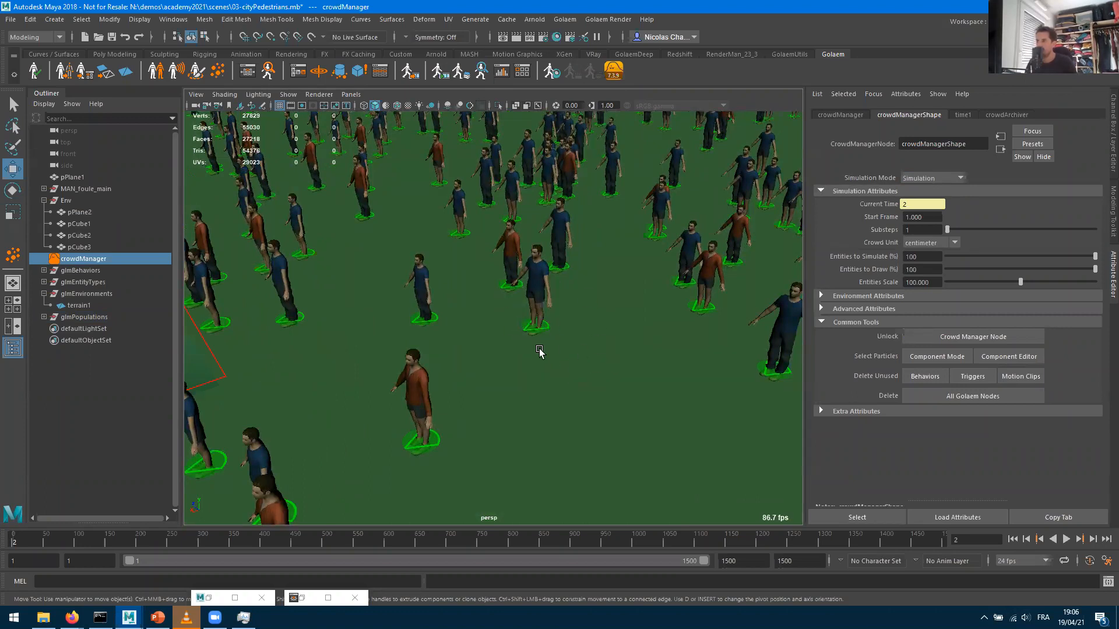
{"action": "scroll", "coordinate": [567, 399], "scroll_direction": "down", "scroll_amount": 5}
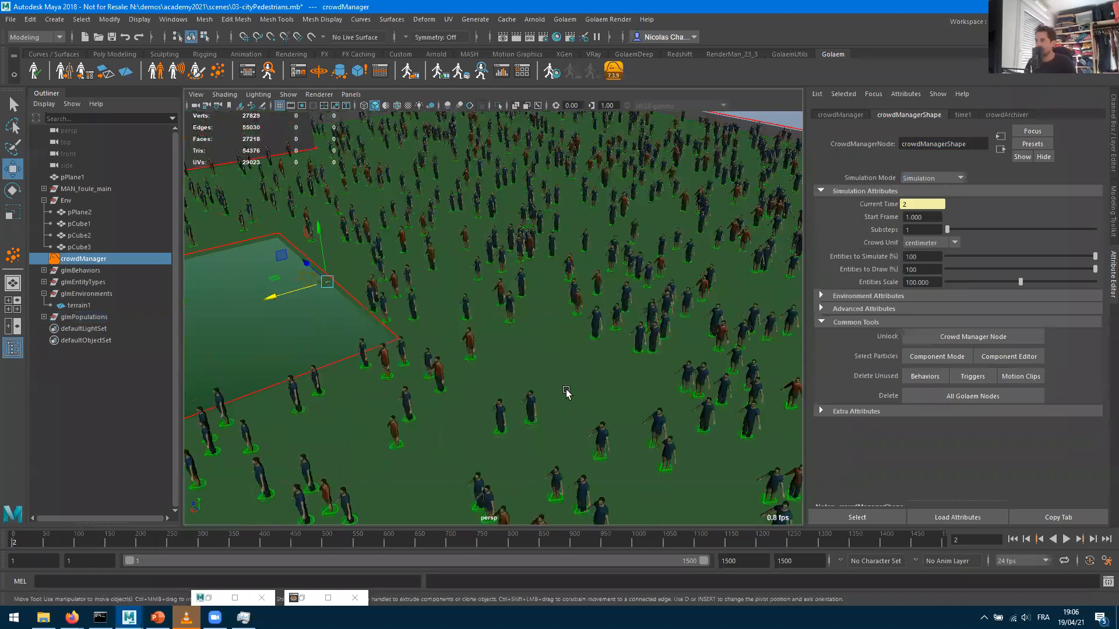
{"action": "left_click_drag", "start_coordinate": [583, 379], "coordinate": [520, 367], "text": "alt"}
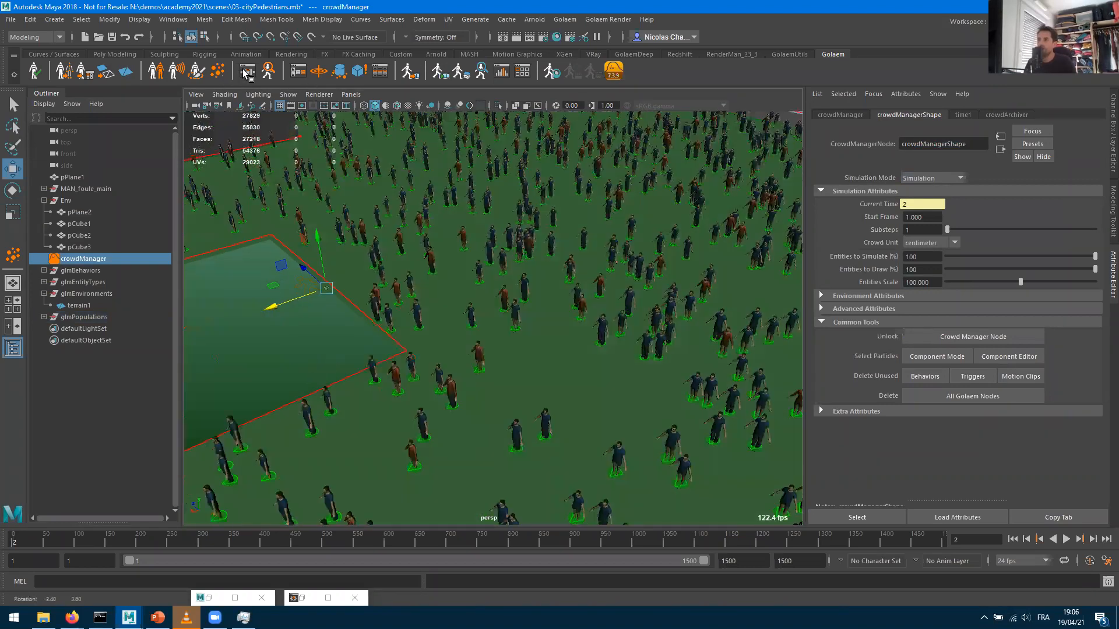
In entityTypeShape1's behavior graph, add Goto and Navigation behaviors running in parallel, then minimize the Behavior Editor
{"action": "left_click", "coordinate": [246, 72]}
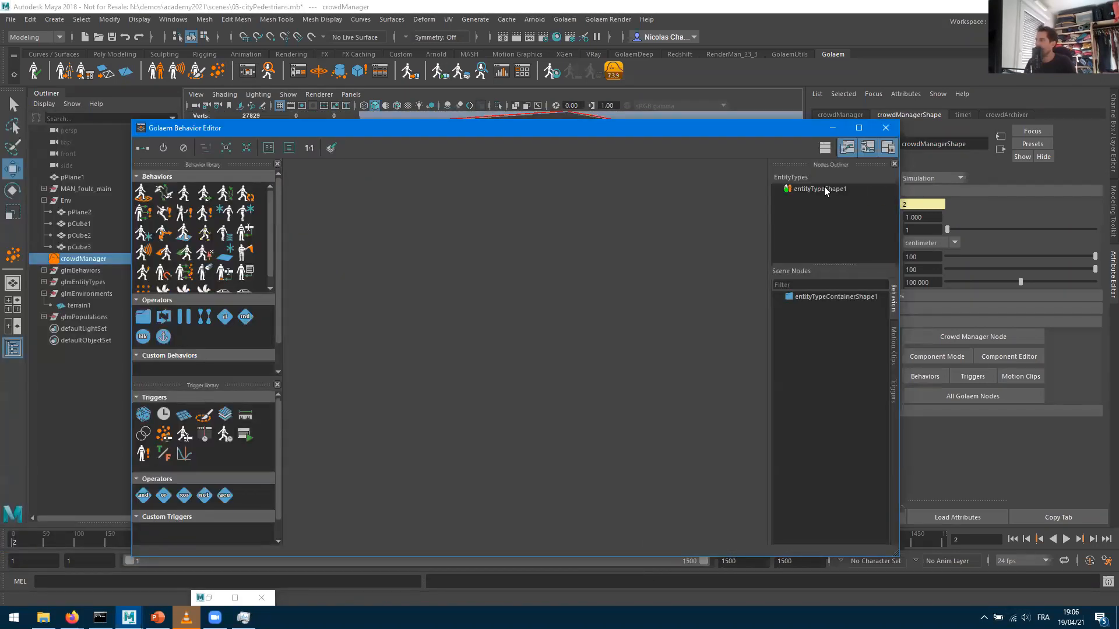
{"action": "double_click", "coordinate": [824, 189]}
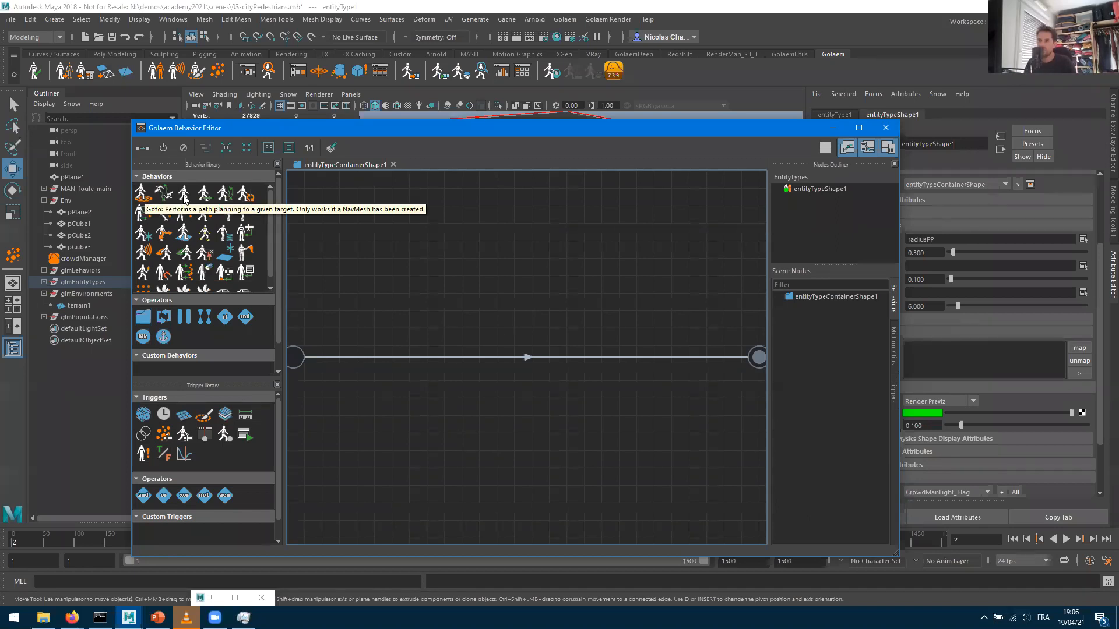
{"action": "left_click_drag", "start_coordinate": [143, 196], "coordinate": [545, 299]}
{"action": "left_click_drag", "start_coordinate": [164, 193], "coordinate": [554, 335]}
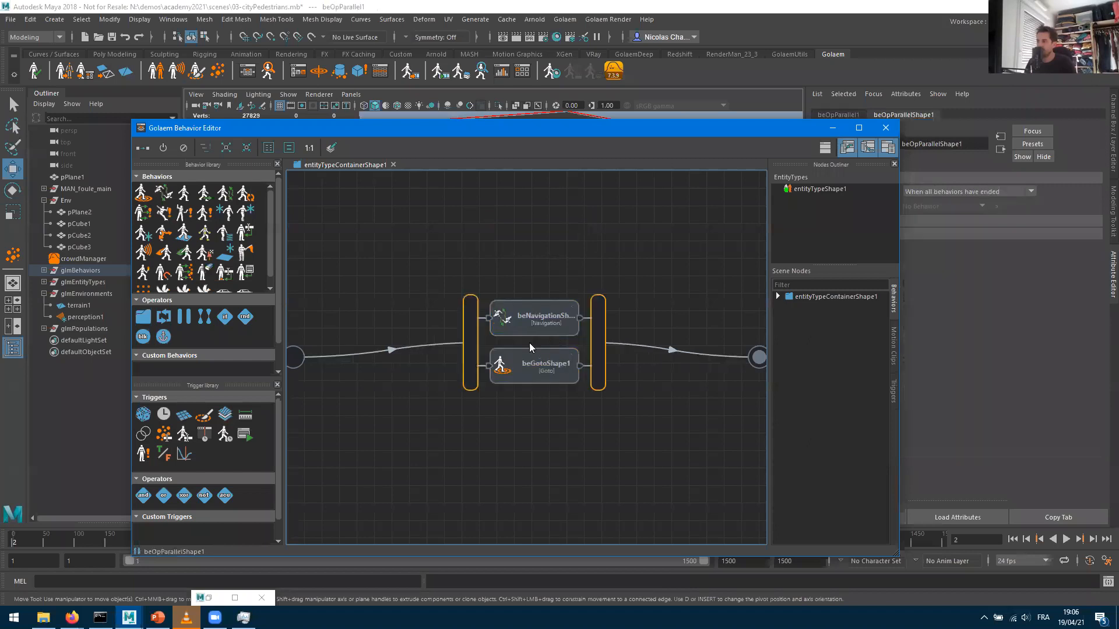
{"action": "left_click", "coordinate": [832, 127]}
Play the crowd simulation, examine how the pedestrians gather around the corners of the gap, and stop it
{"action": "left_click", "coordinate": [1065, 539]}
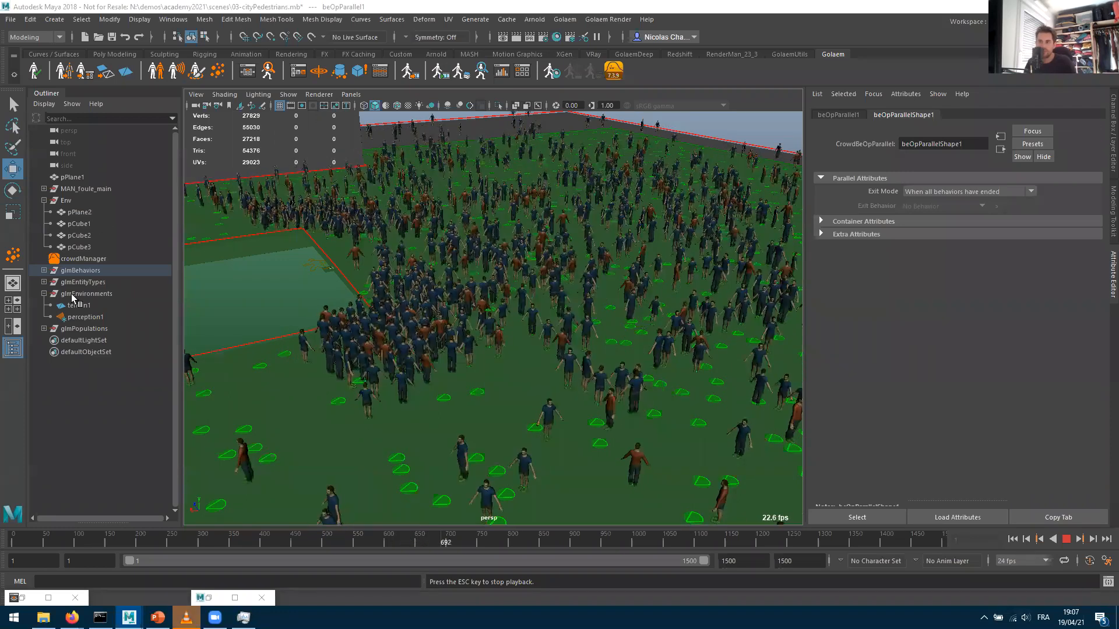
{"action": "left_click", "coordinate": [95, 296]}
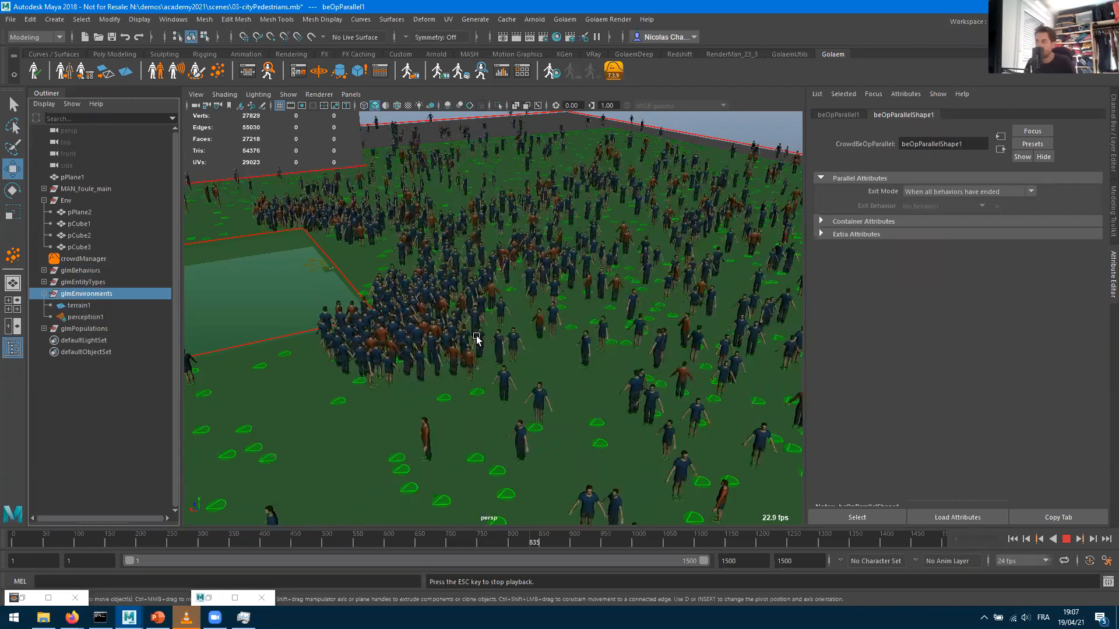
{"action": "left_click_drag", "start_coordinate": [446, 370], "coordinate": [446, 428], "text": "alt"}
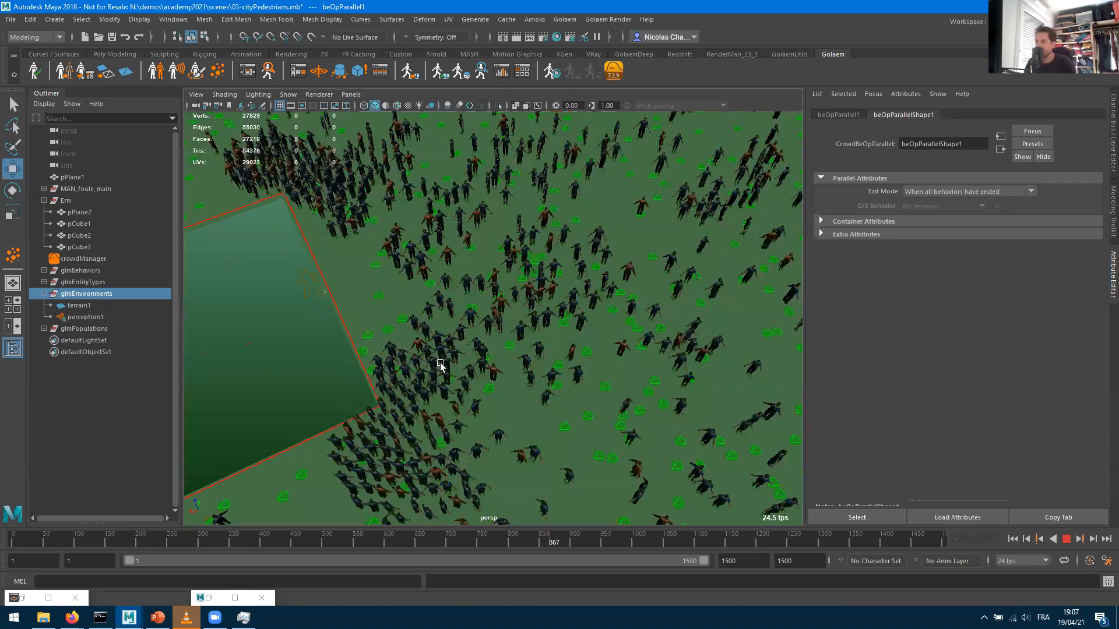
{"action": "left_click_drag", "start_coordinate": [441, 364], "coordinate": [422, 357], "text": "alt"}
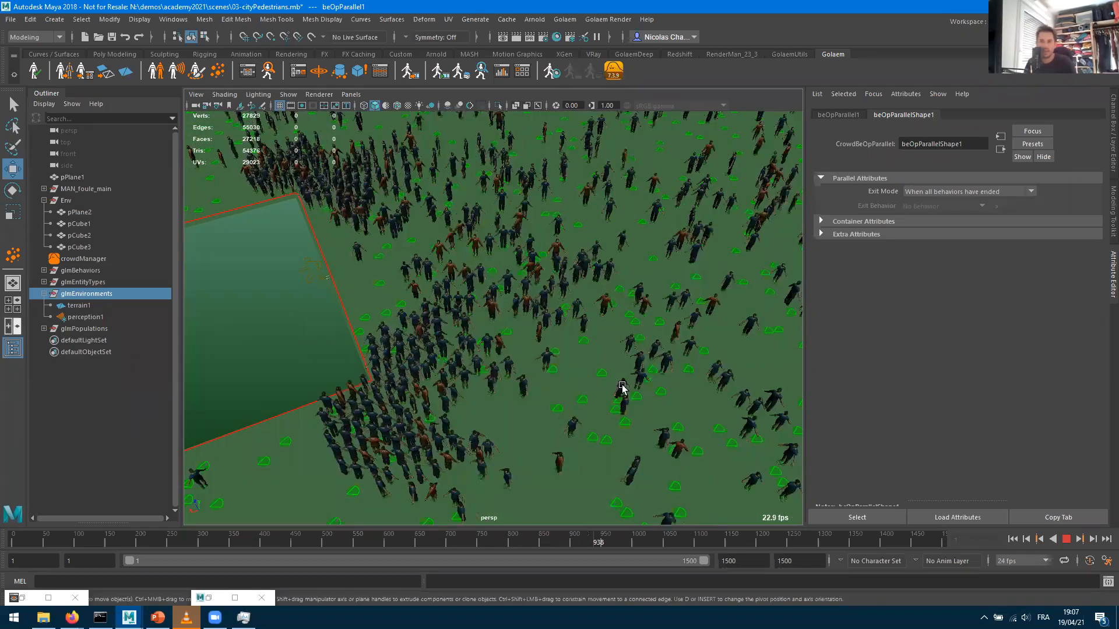
{"action": "key", "text": "Escape"}
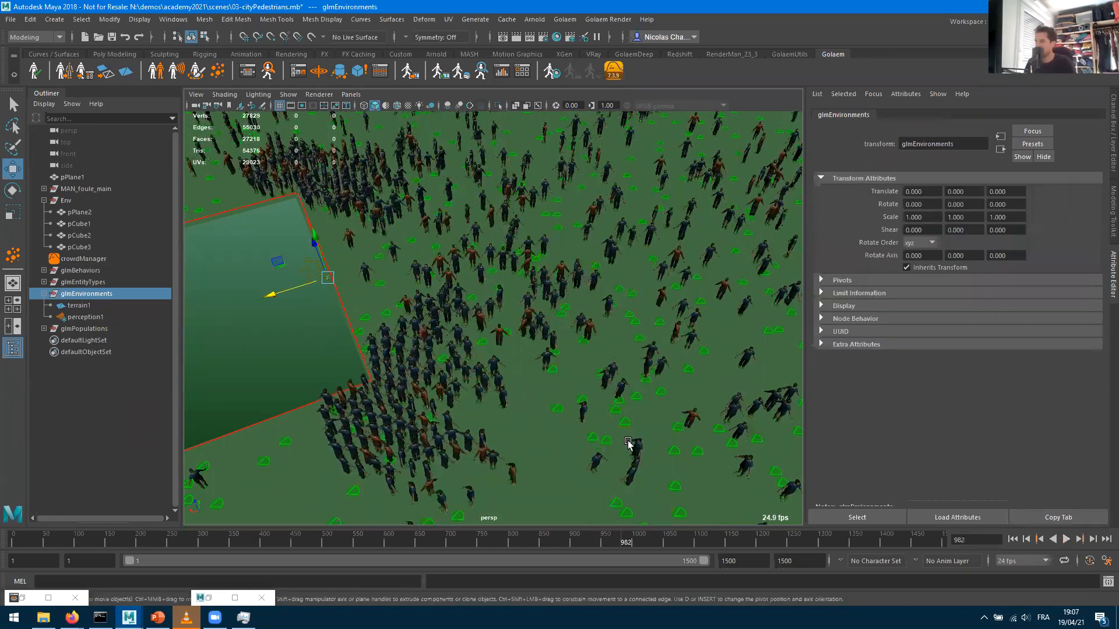
{"action": "left_click_drag", "start_coordinate": [628, 444], "coordinate": [603, 396], "text": "alt"}
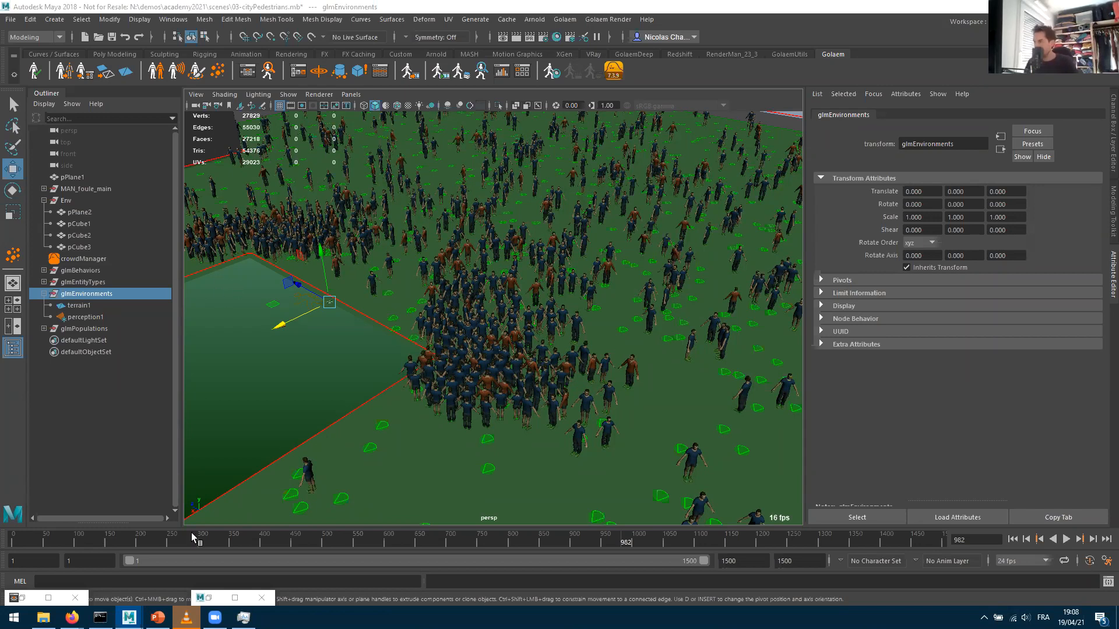
Replay the simulation from the first frame, watch the pedestrians navigate around the gap's edges, and stop it partway
{"action": "right_click_drag", "start_coordinate": [636, 332], "coordinate": [449, 329], "text": "alt"}
{"action": "left_click_drag", "start_coordinate": [449, 330], "coordinate": [418, 353], "text": "alt"}
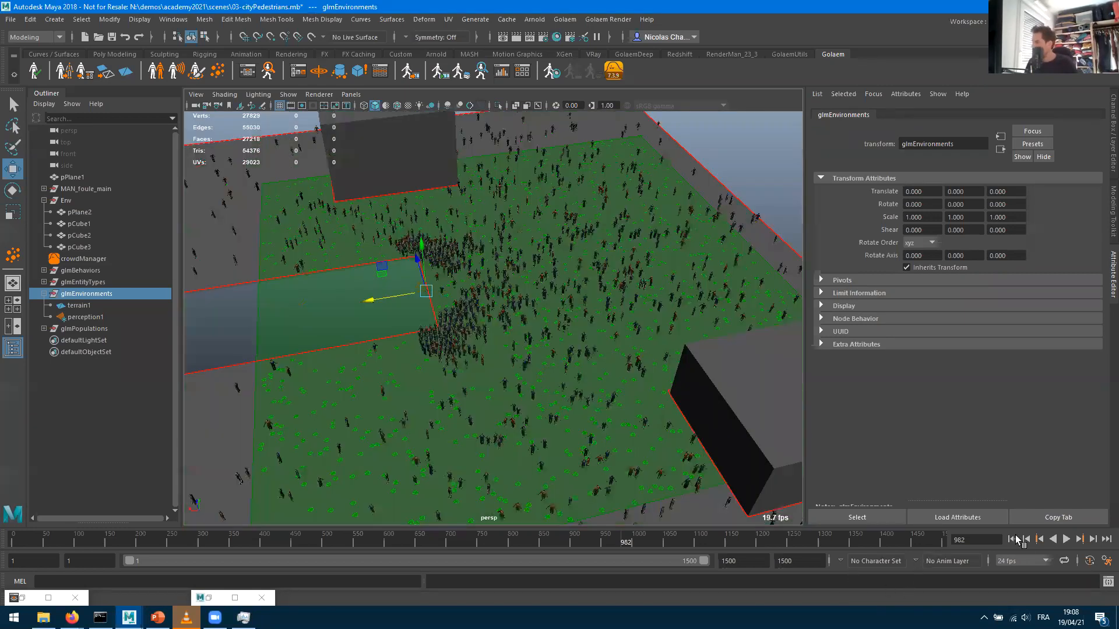
{"action": "left_click", "coordinate": [1012, 539]}
{"action": "left_click", "coordinate": [1067, 539]}
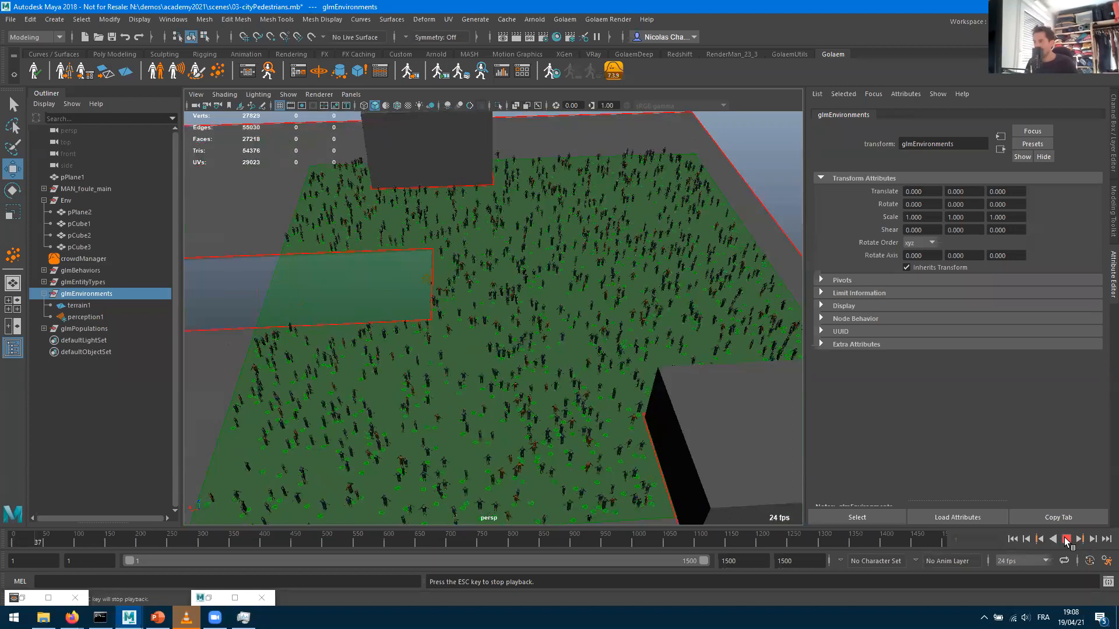
{"action": "left_click_drag", "start_coordinate": [530, 336], "coordinate": [592, 437], "text": "alt"}
{"action": "scroll", "coordinate": [592, 425], "scroll_direction": "up", "scroll_amount": 3}
{"action": "scroll", "coordinate": [592, 425], "scroll_direction": "down", "scroll_amount": 2}
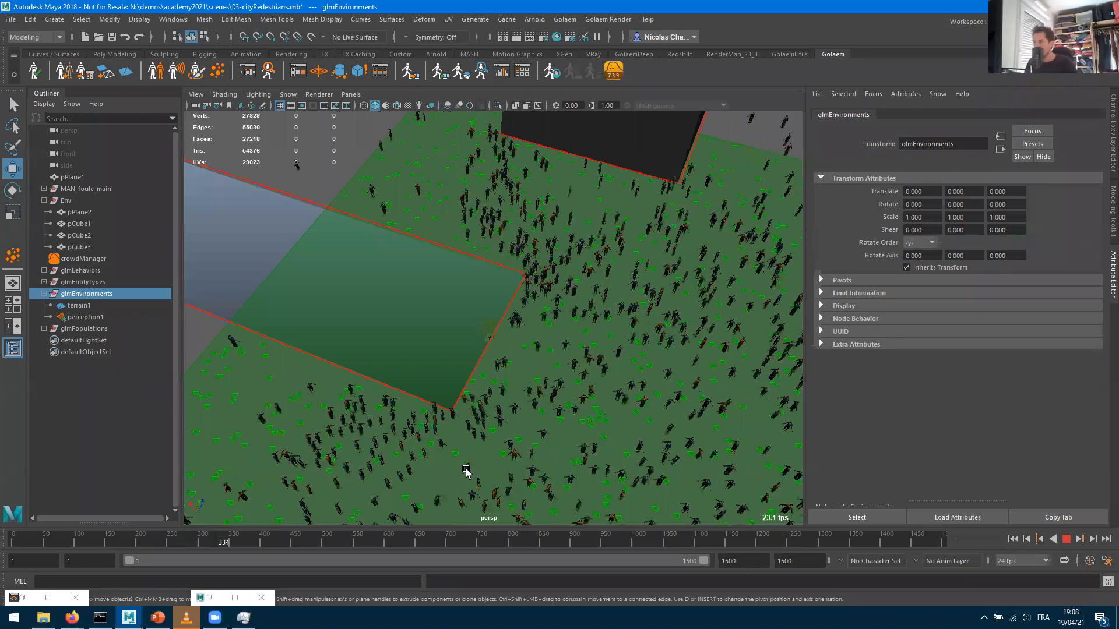
{"action": "left_click_drag", "start_coordinate": [432, 387], "coordinate": [575, 383], "text": "alt"}
{"action": "middle_click_drag", "start_coordinate": [575, 383], "coordinate": [966, 549], "text": "alt"}
{"action": "right_click_drag", "start_coordinate": [966, 549], "coordinate": [1064, 563], "text": "alt"}
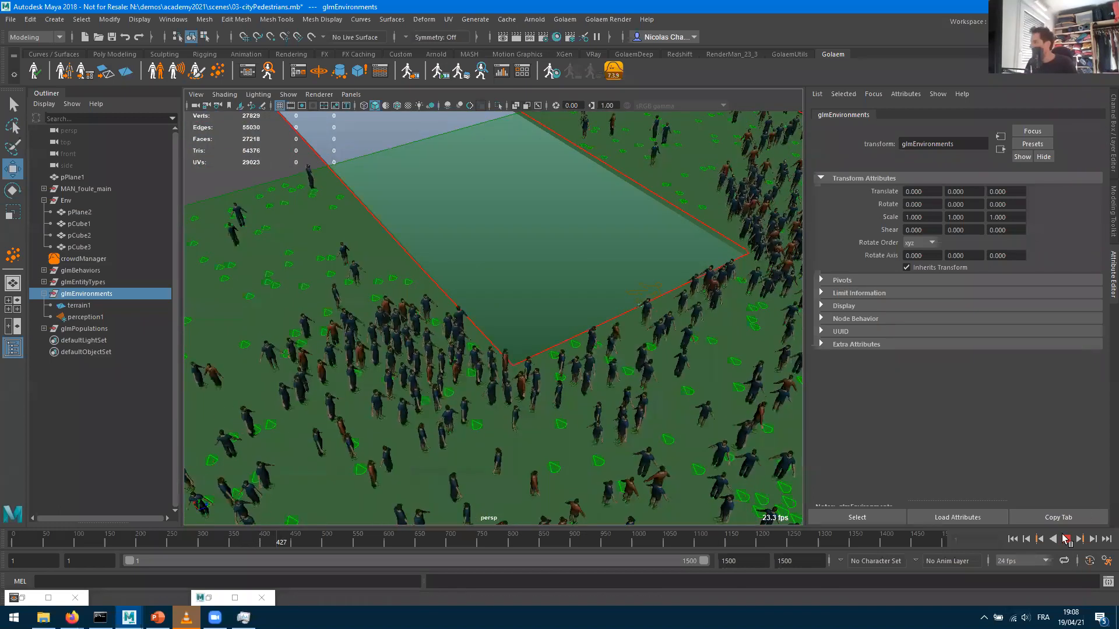
{"action": "key", "text": "Escape"}
{"action": "scroll", "coordinate": [550, 374], "scroll_direction": "down", "scroll_amount": 5}
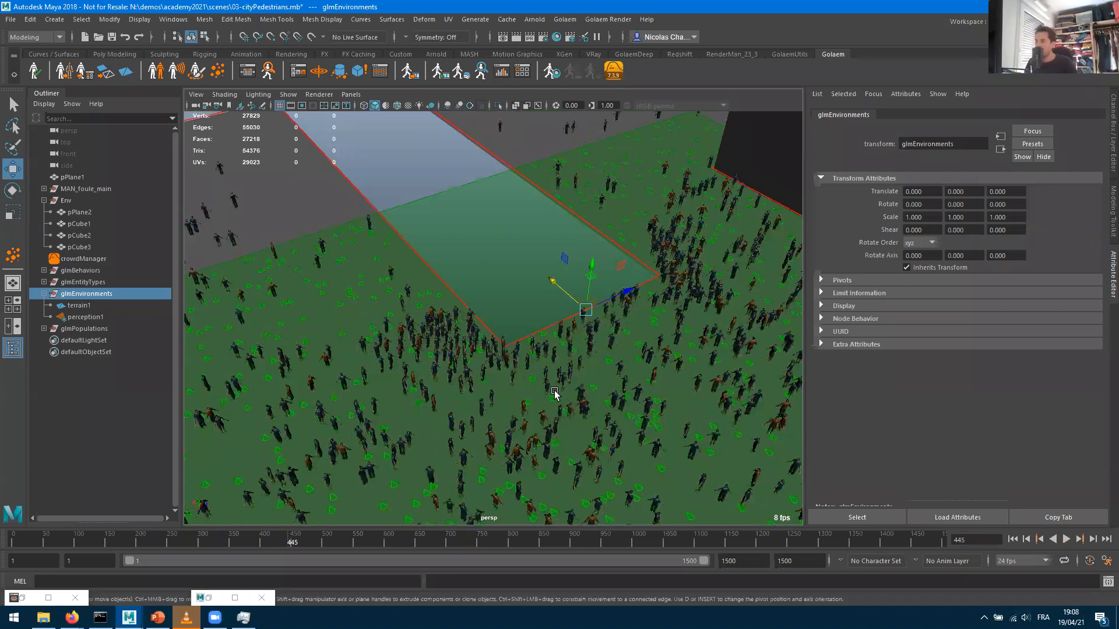
Resume the simulation briefly to check the pedestrians beyond the population area, then save the scene
{"action": "middle_click_drag", "start_coordinate": [408, 375], "coordinate": [476, 388], "text": "alt"}
{"action": "left_click_drag", "start_coordinate": [475, 389], "coordinate": [444, 381], "text": "alt"}
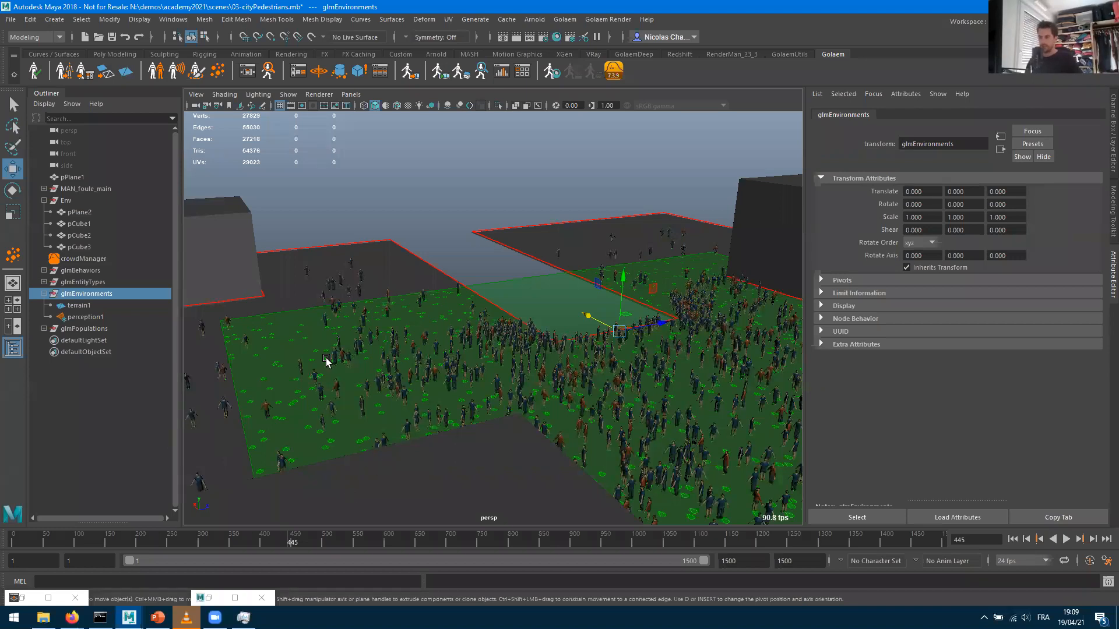
{"action": "middle_click_drag", "start_coordinate": [497, 370], "coordinate": [682, 328], "text": "alt"}
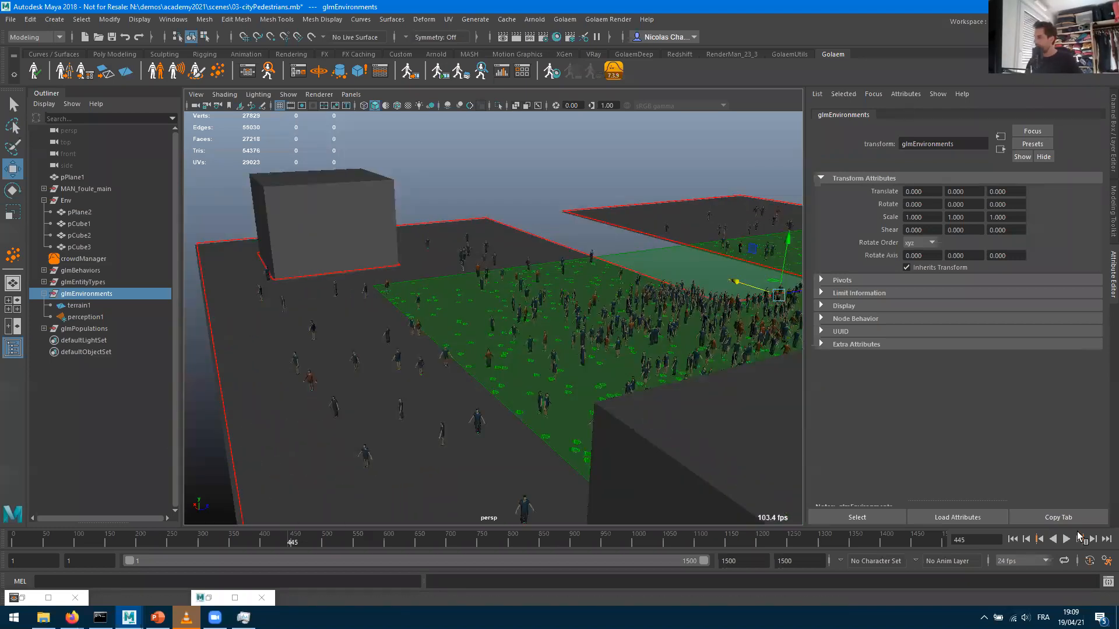
{"action": "left_click", "coordinate": [1066, 538]}
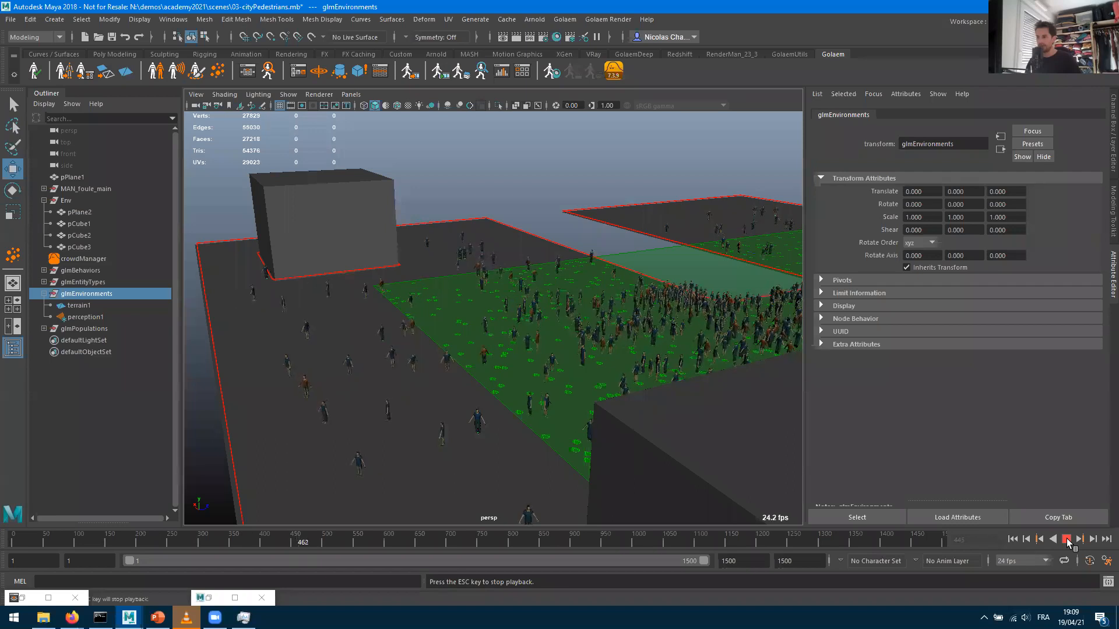
{"action": "key", "text": "Escape"}
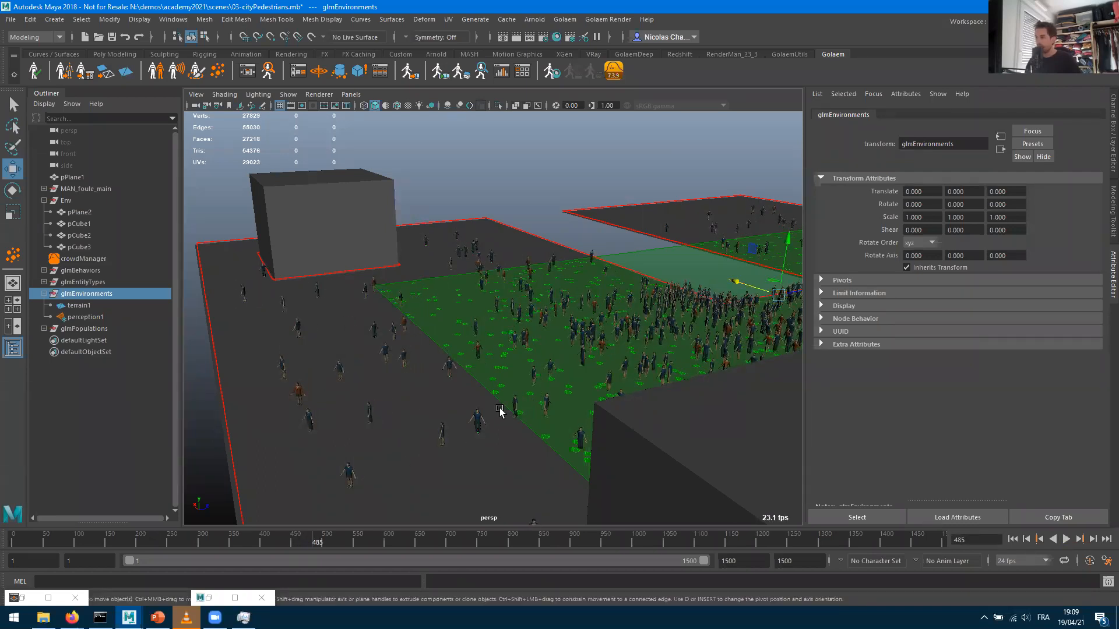
{"action": "key", "text": "ctrl+s"}
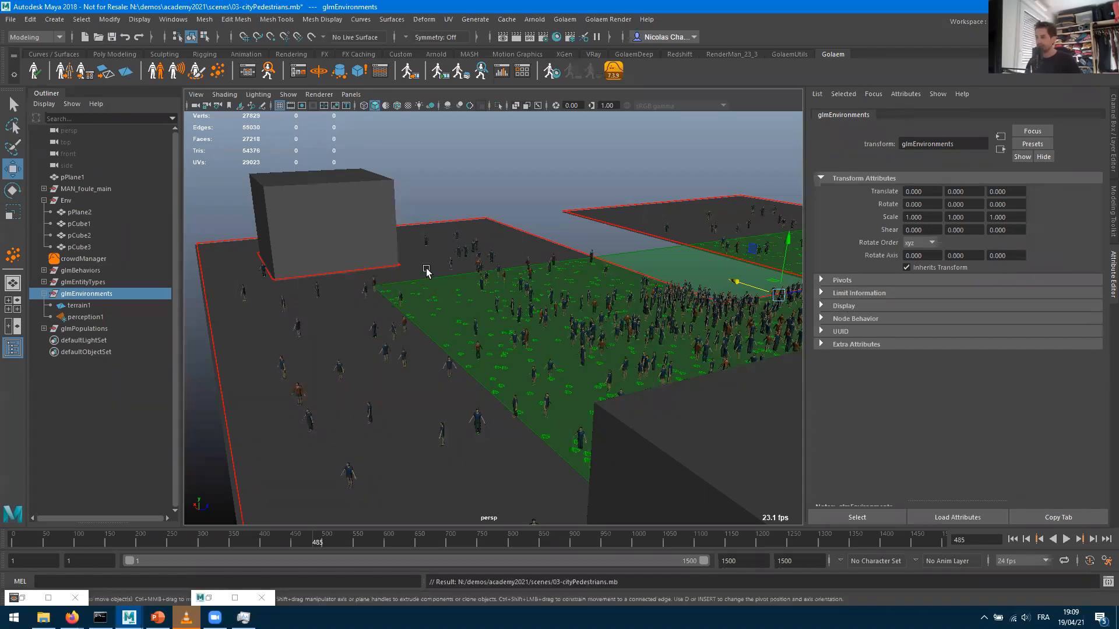
Run a few more frames and compare the active behaviors of three pedestrians in Crowd Visual Feedback
{"action": "left_click", "coordinate": [1066, 539]}
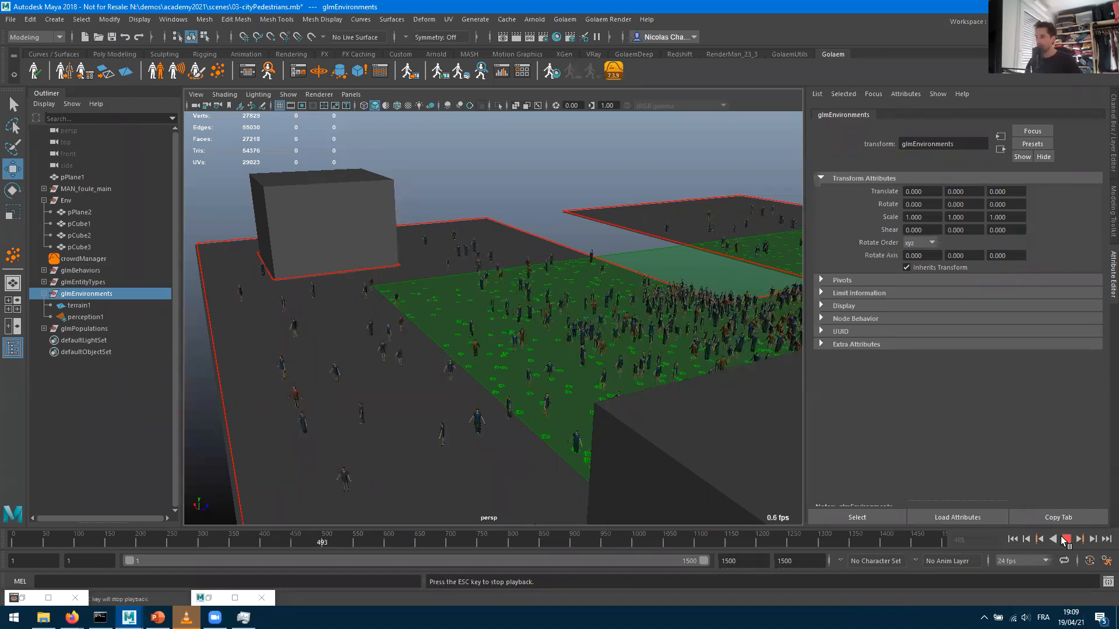
{"action": "left_click", "coordinate": [475, 418]}
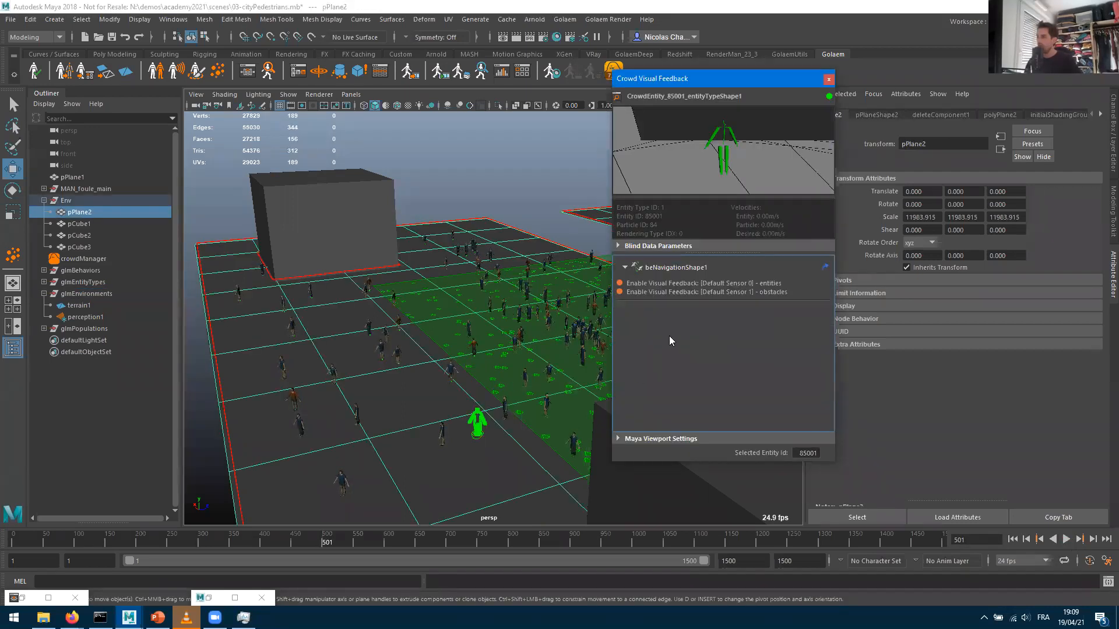
{"action": "left_click", "coordinate": [546, 401]}
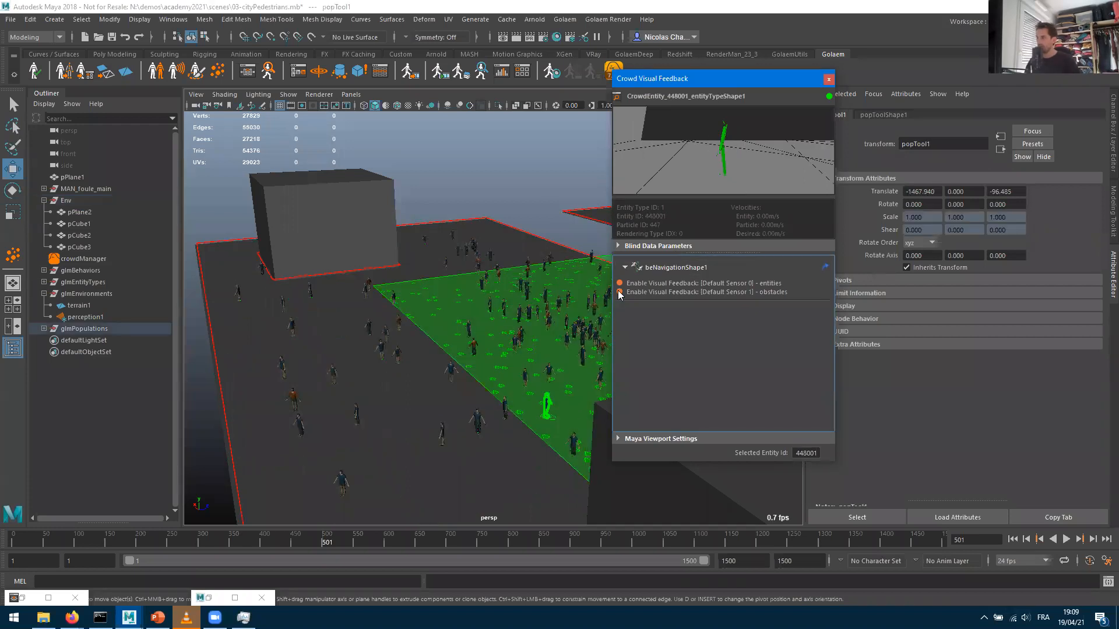
{"action": "left_click", "coordinate": [549, 371]}
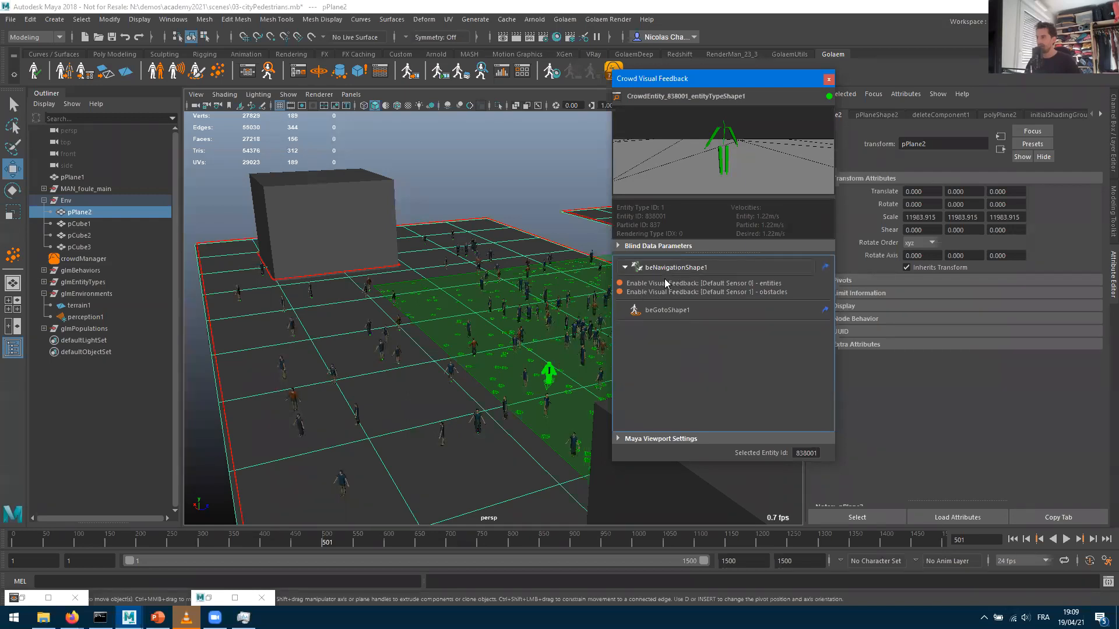
Check the active behaviors of the stopped pedestrian outside the population area, then inspect the Goto behavior's stop trigger in the Behavior Editor
{"action": "left_click", "coordinate": [442, 432]}
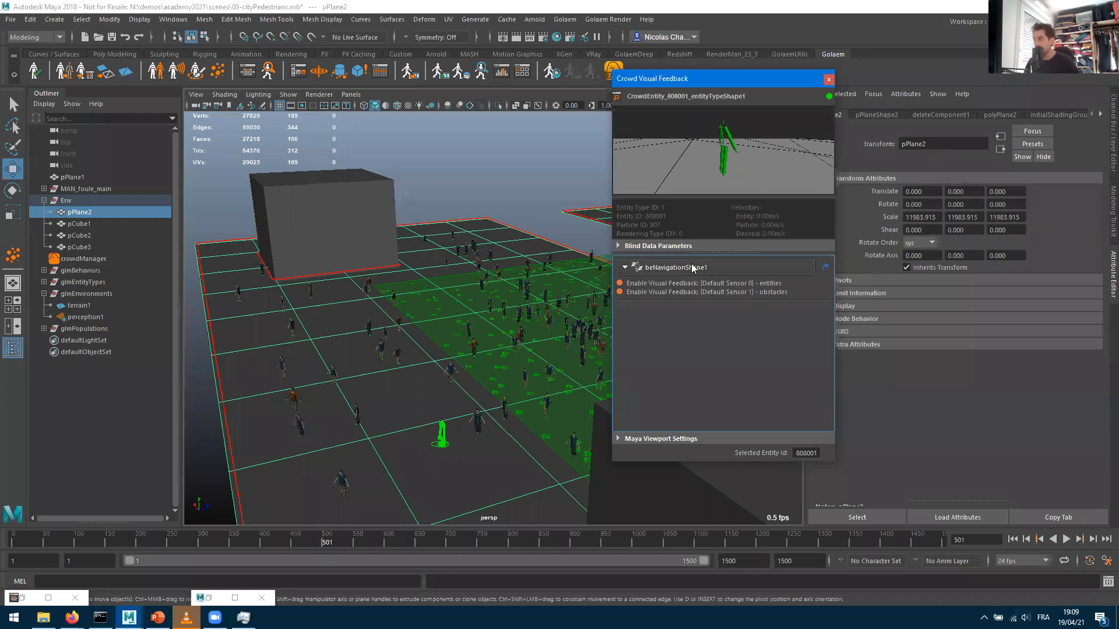
{"action": "left_click", "coordinate": [635, 267]}
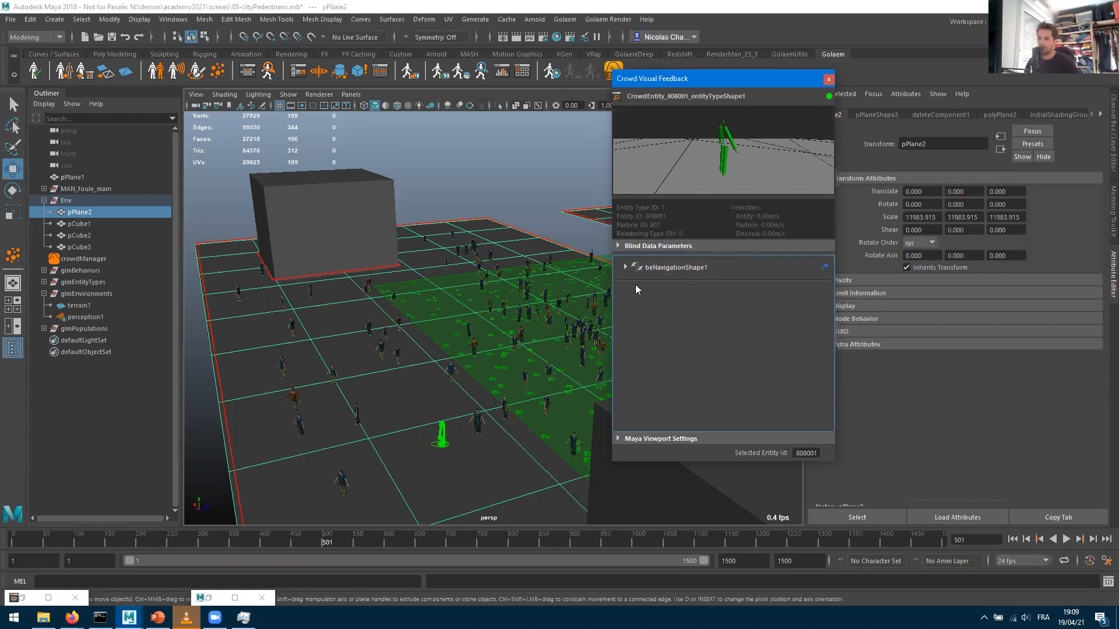
{"action": "left_click", "coordinate": [249, 73]}
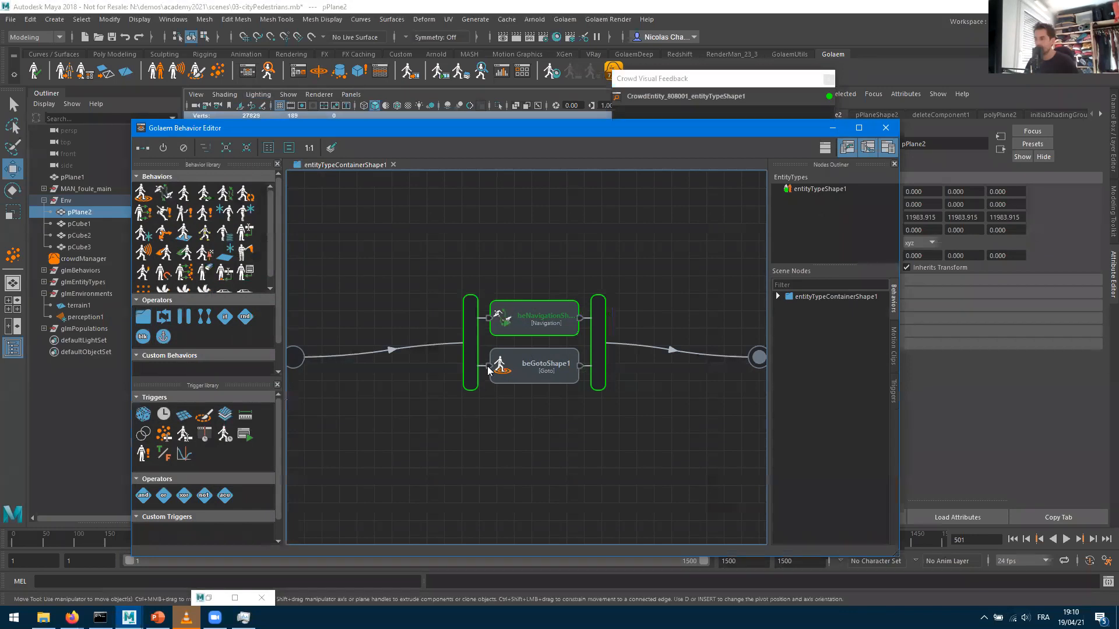
{"action": "left_click", "coordinate": [580, 367]}
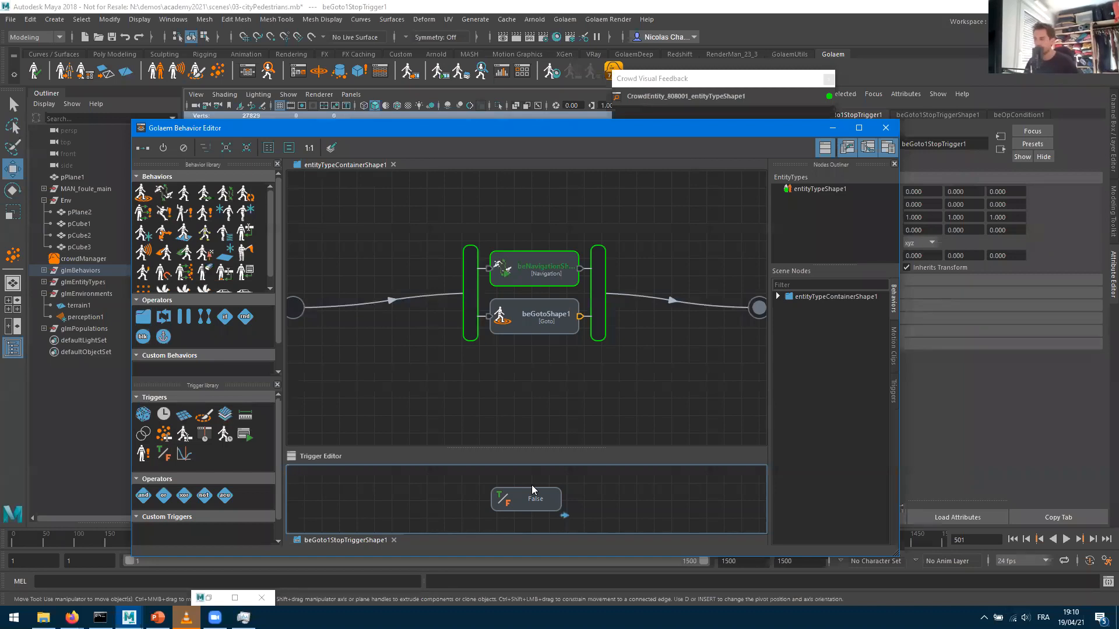
{"action": "left_click", "coordinate": [524, 327]}
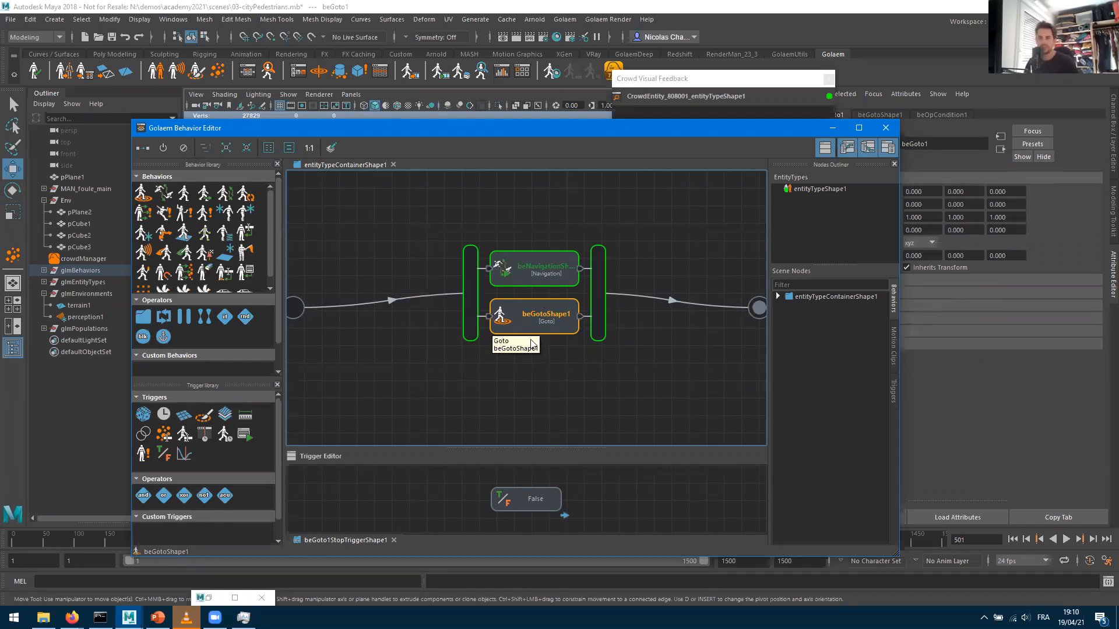
Close Crowd Visual Feedback, review the Goto behavior's advanced attributes, and clear the Behavior Editor from view
{"action": "left_click", "coordinate": [879, 117]}
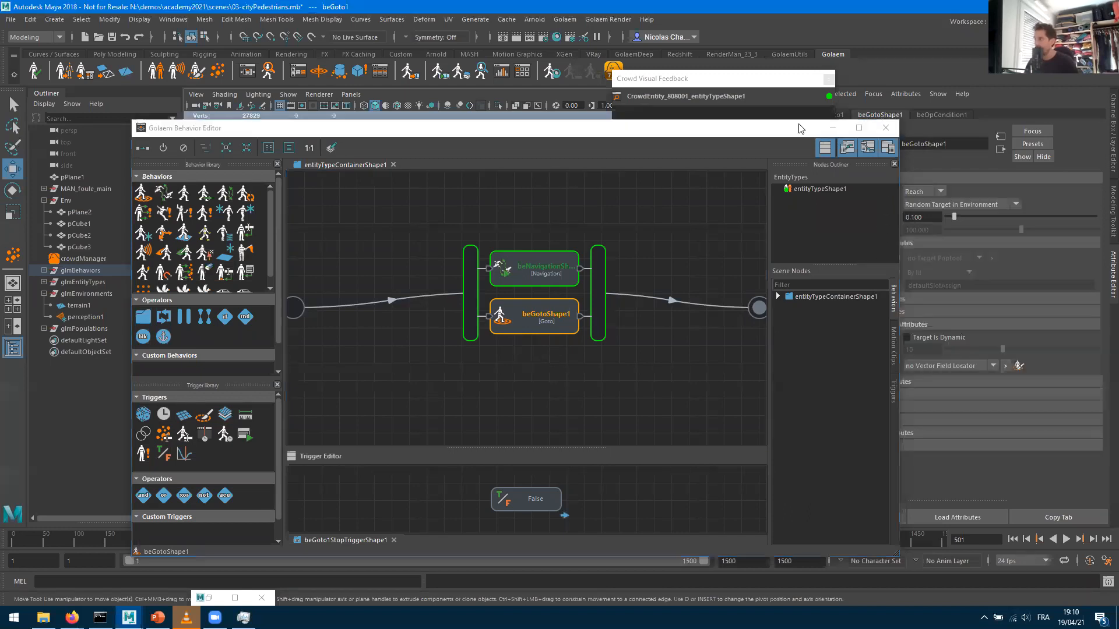
{"action": "left_click", "coordinate": [732, 129]}
{"action": "left_click_drag", "start_coordinate": [731, 130], "coordinate": [550, 100]}
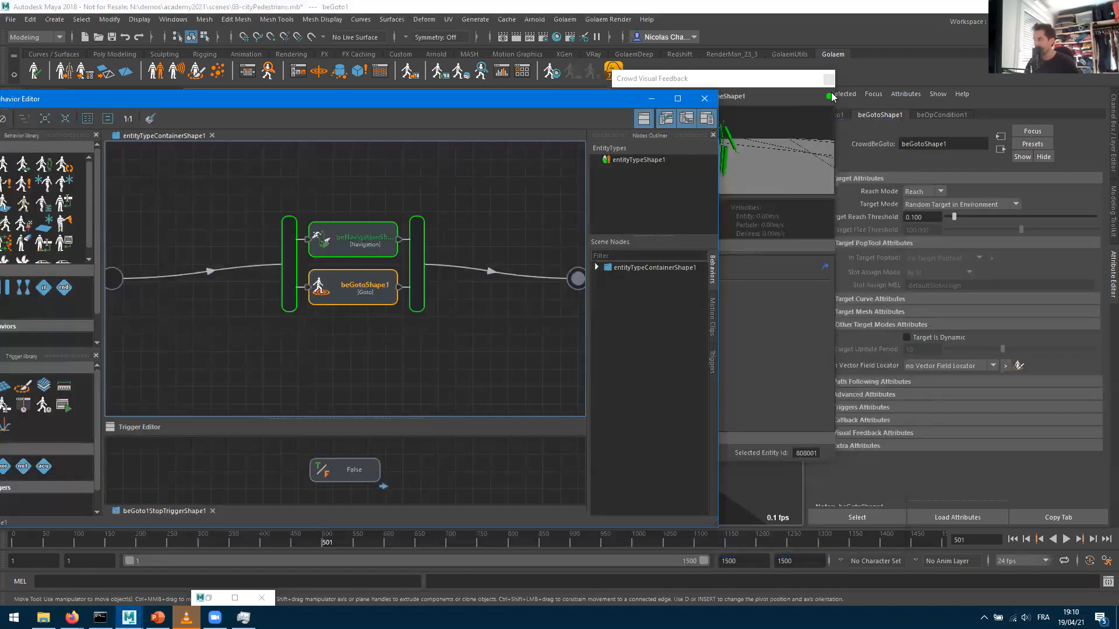
{"action": "left_click", "coordinate": [830, 81]}
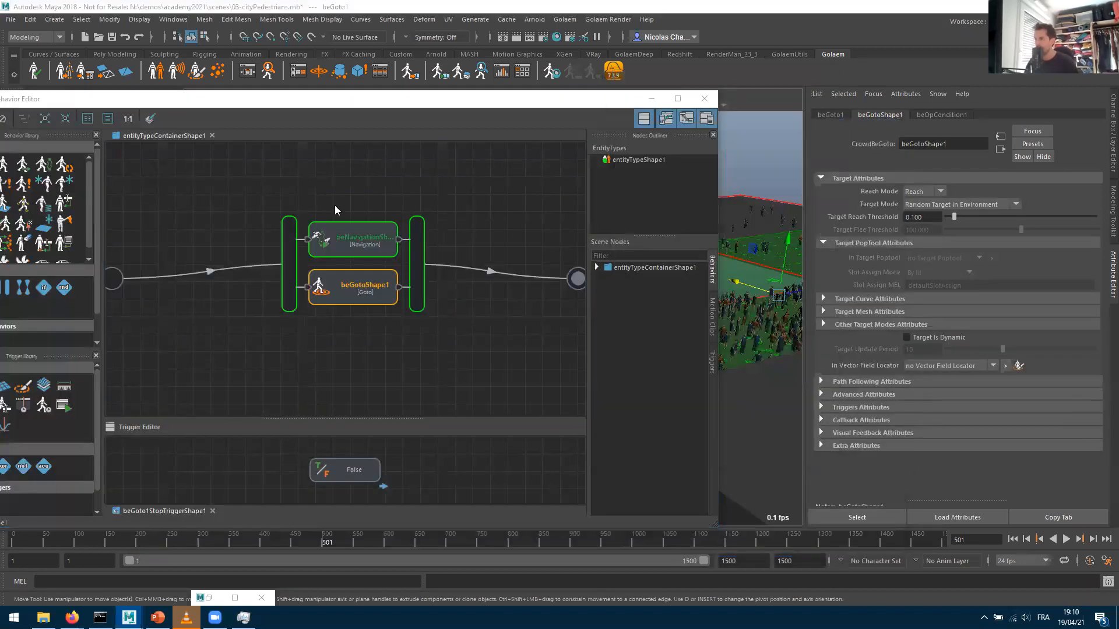
{"action": "left_click", "coordinate": [882, 396]}
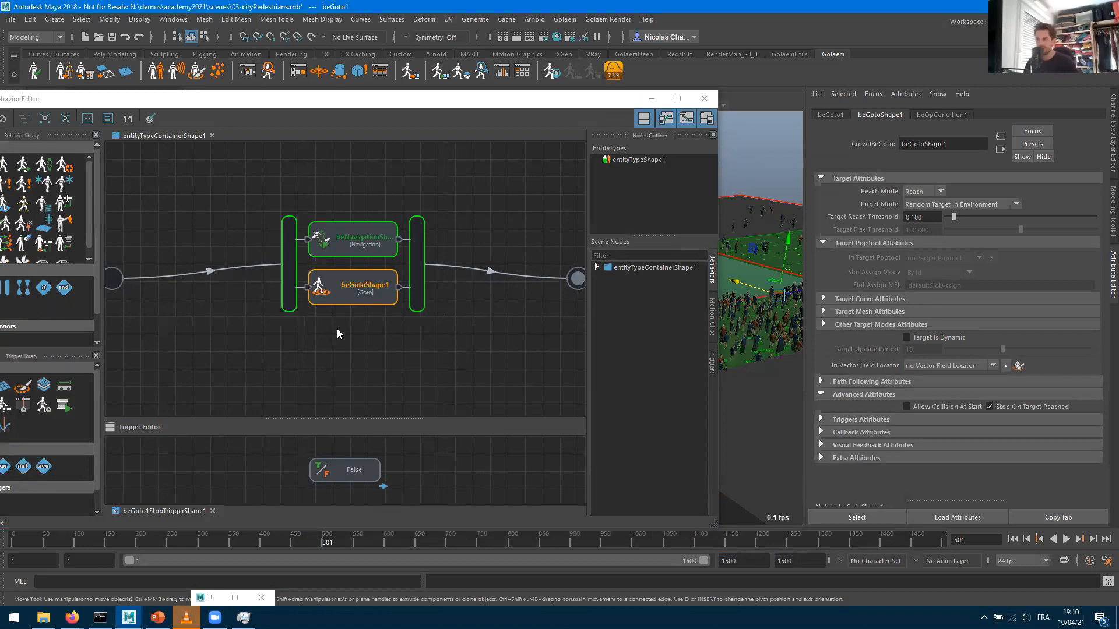
{"action": "left_click", "coordinate": [342, 304]}
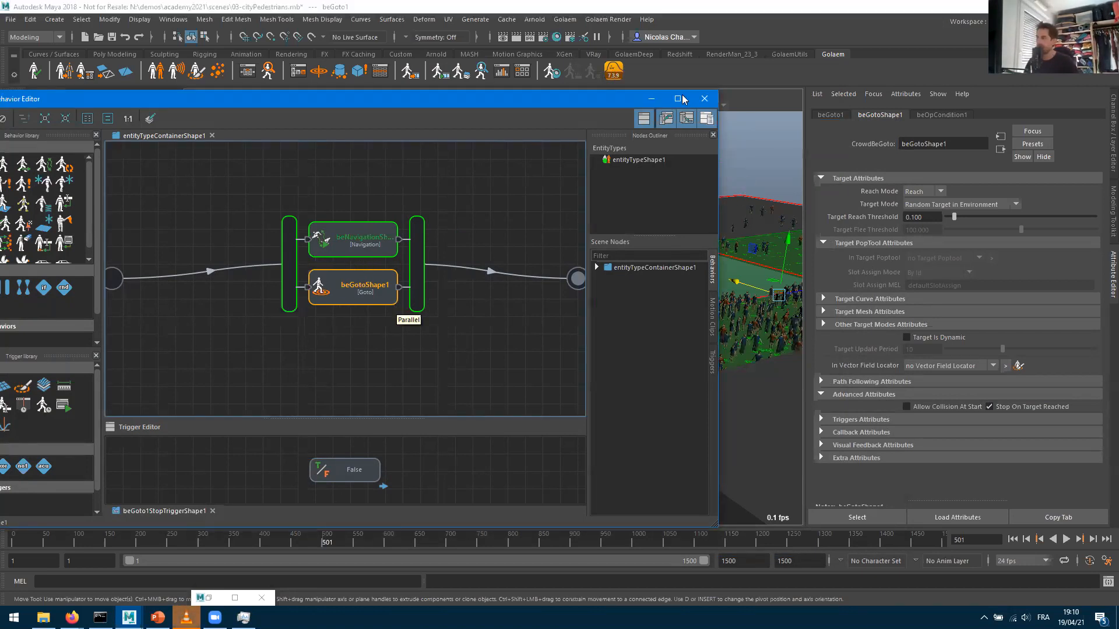
{"action": "left_click", "coordinate": [651, 98]}
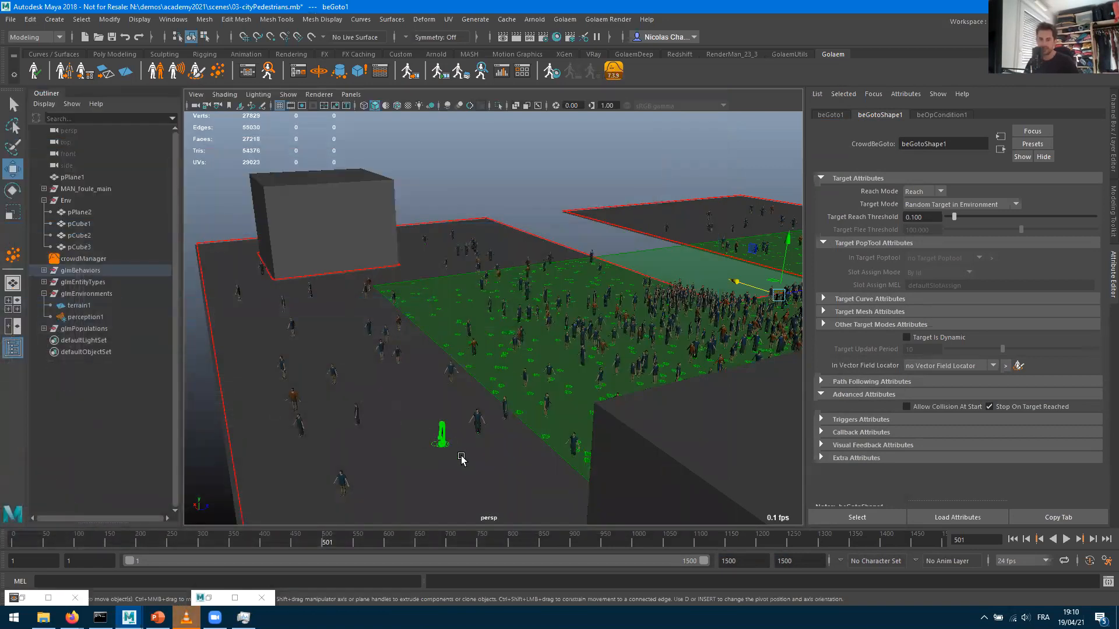
Add a Loop operator in the Behavior Editor, place the Goto behavior inside it, and put the loop in parallel with Navigation
{"action": "left_click", "coordinate": [251, 77]}
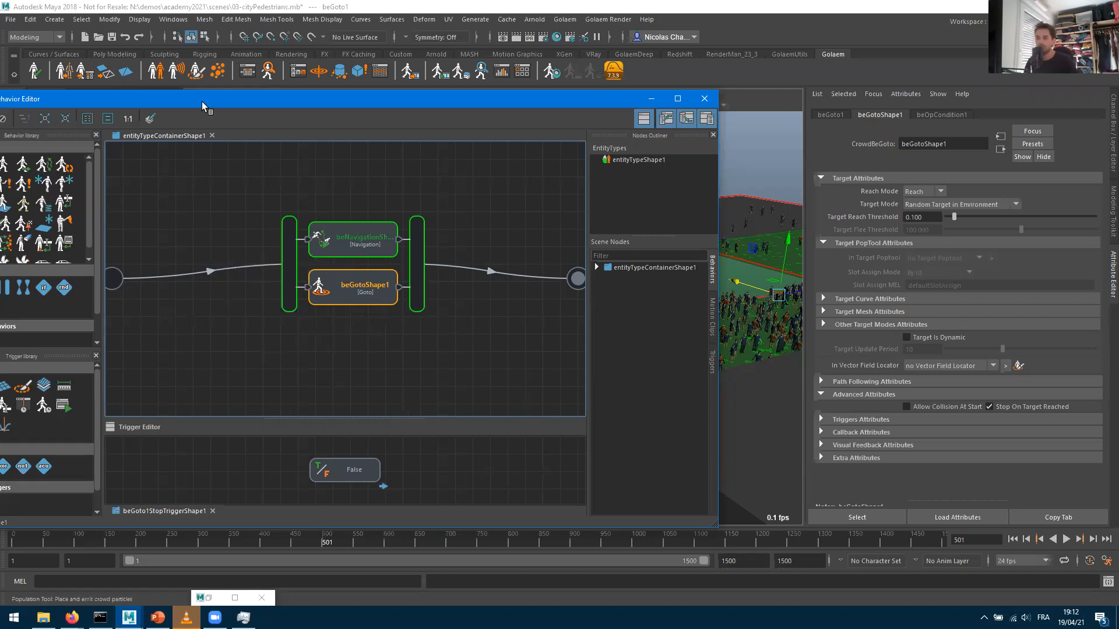
{"action": "left_click_drag", "start_coordinate": [150, 103], "coordinate": [334, 127]}
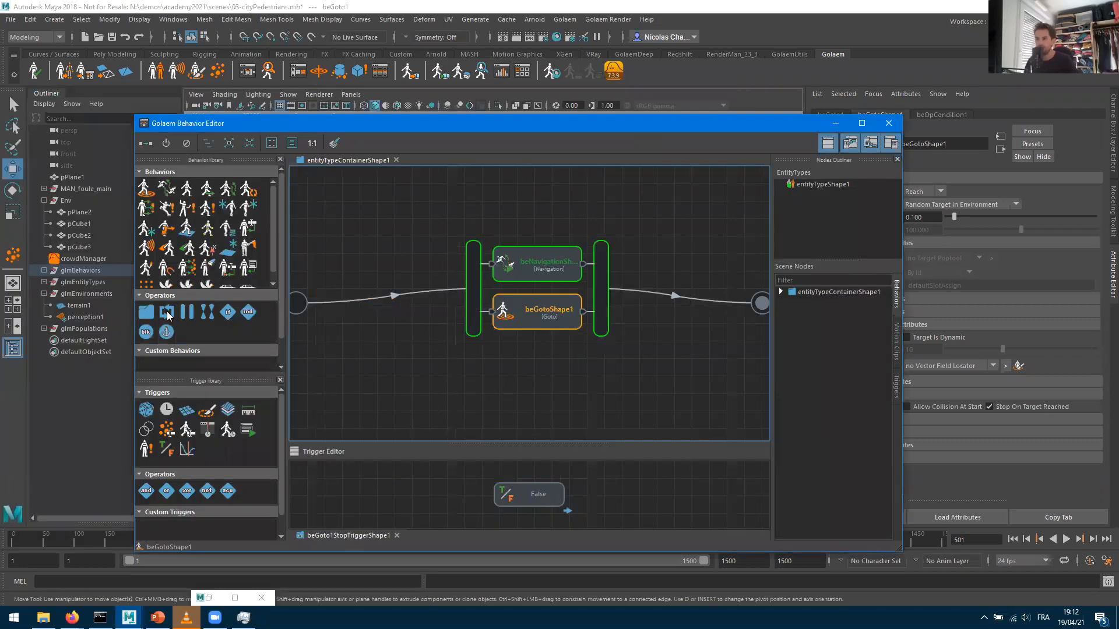
{"action": "left_click_drag", "start_coordinate": [166, 312], "coordinate": [449, 377]}
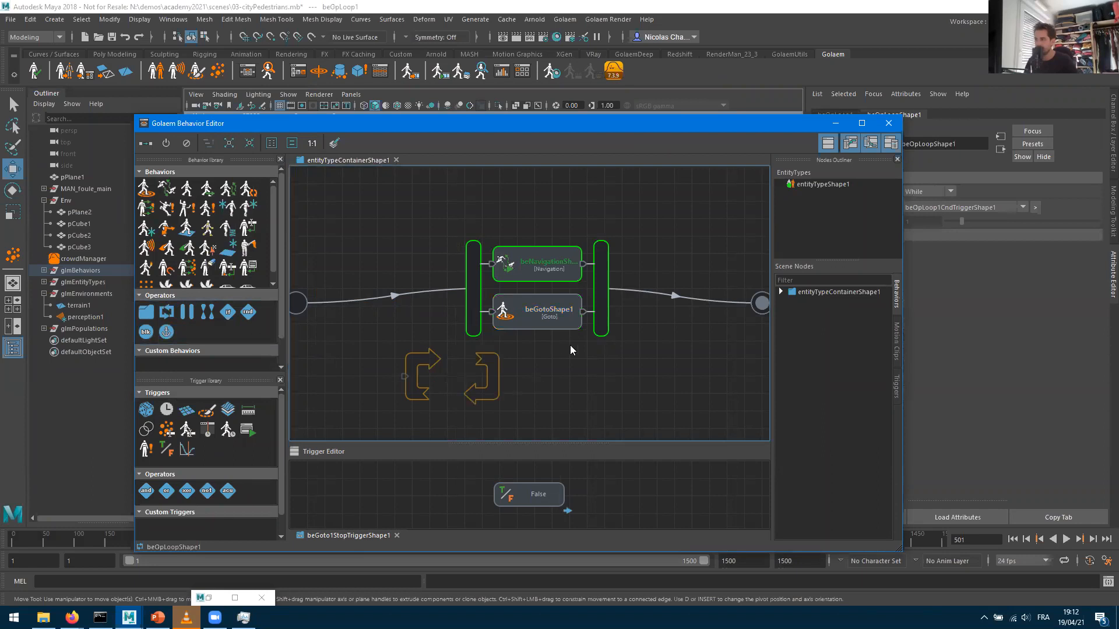
{"action": "left_click_drag", "start_coordinate": [522, 313], "coordinate": [442, 385]}
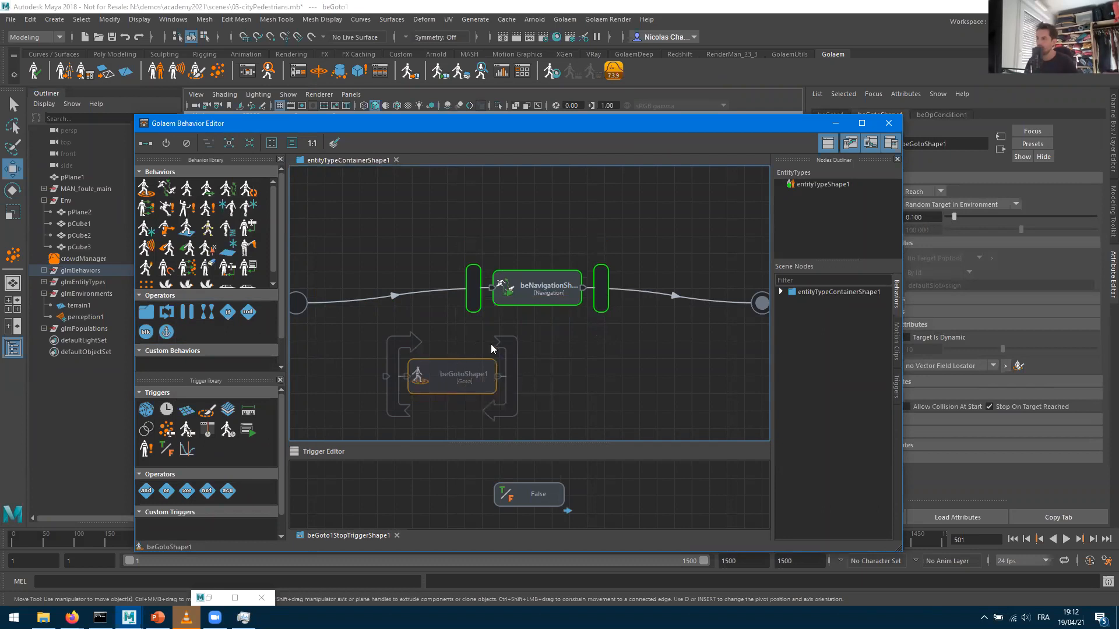
{"action": "left_click_drag", "start_coordinate": [505, 347], "coordinate": [464, 322]}
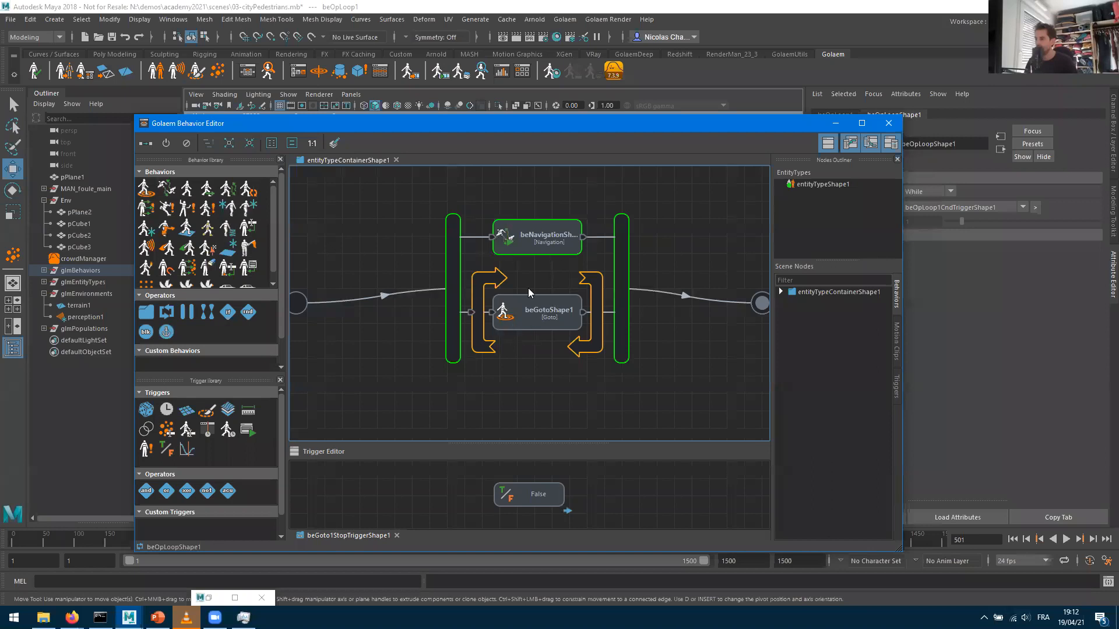
{"action": "left_click", "coordinate": [576, 315]}
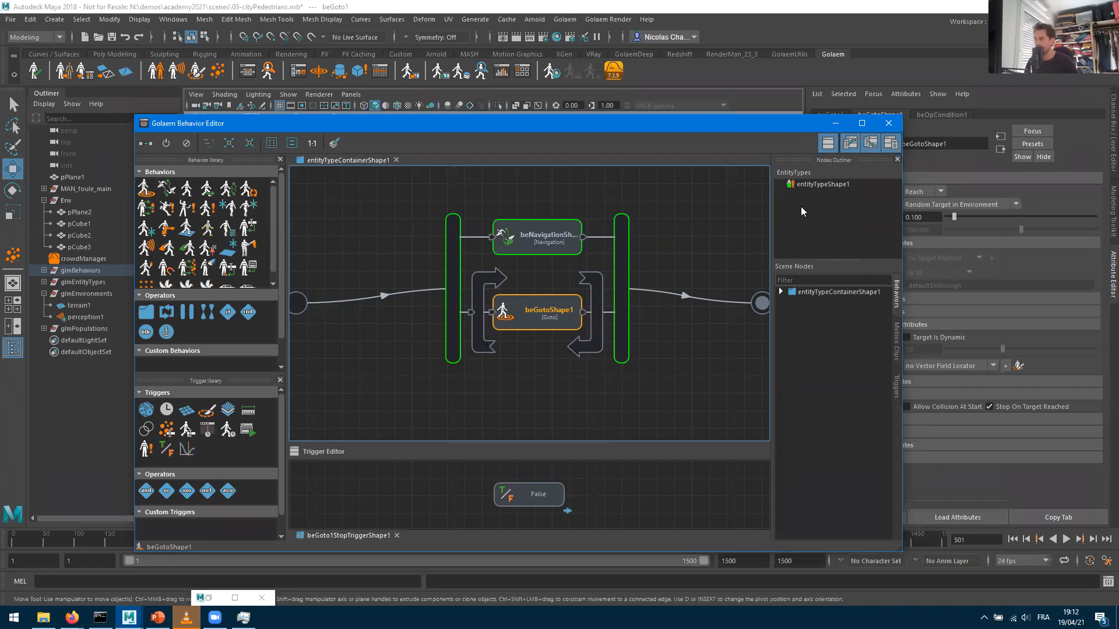
Replay the simulation from the first frame, watch how the pedestrians move with the looped Goto, and stop it partway
{"action": "left_click", "coordinate": [835, 123]}
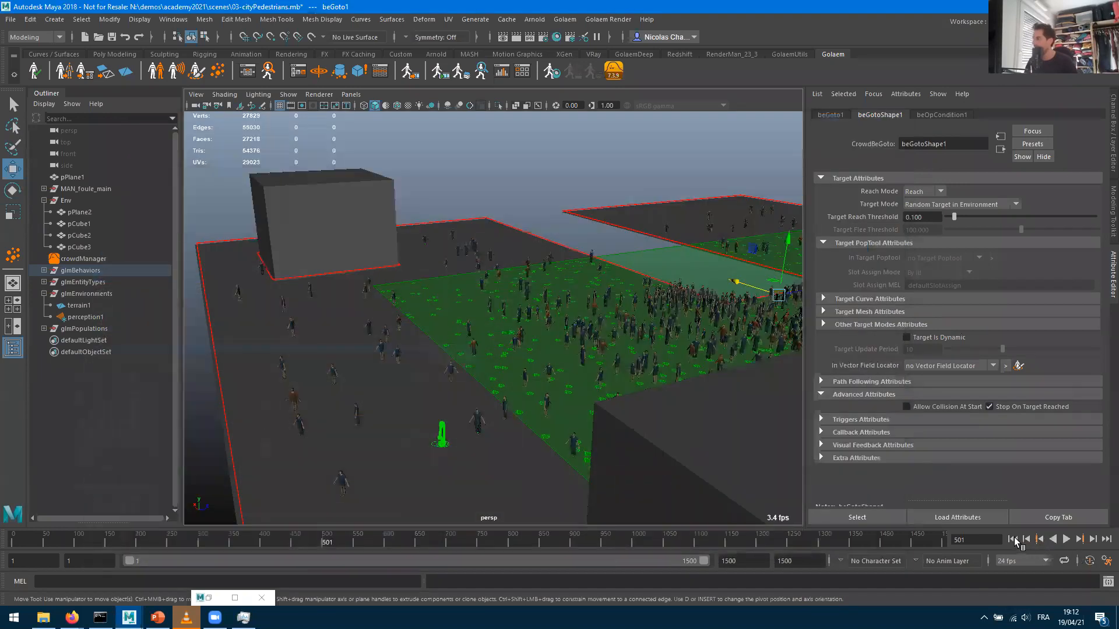
{"action": "left_click", "coordinate": [1066, 539]}
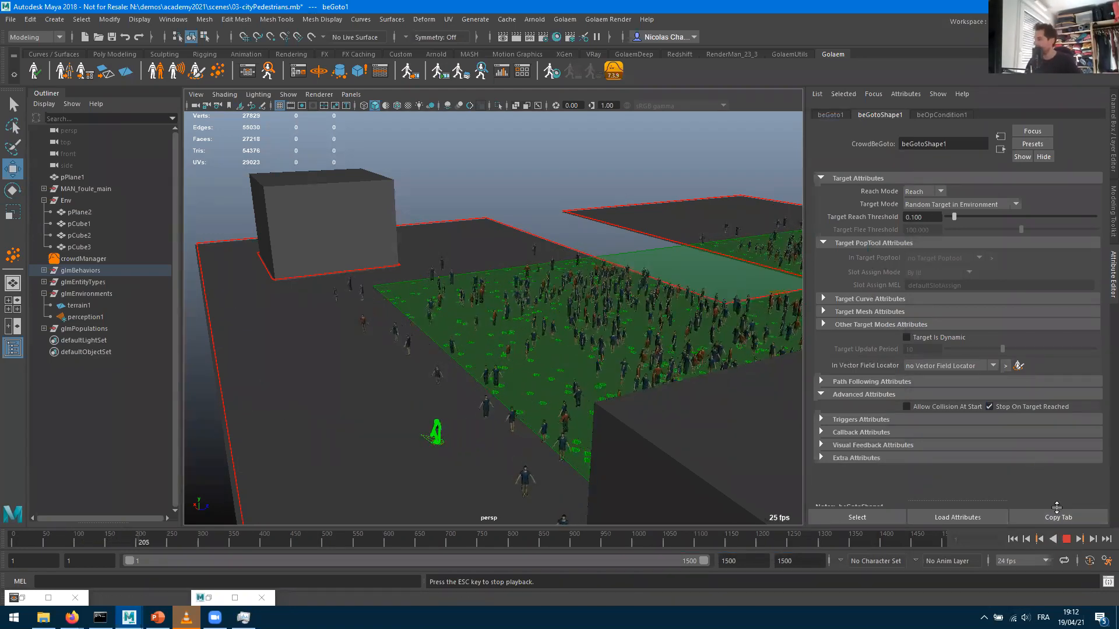
{"action": "left_click", "coordinate": [1066, 539]}
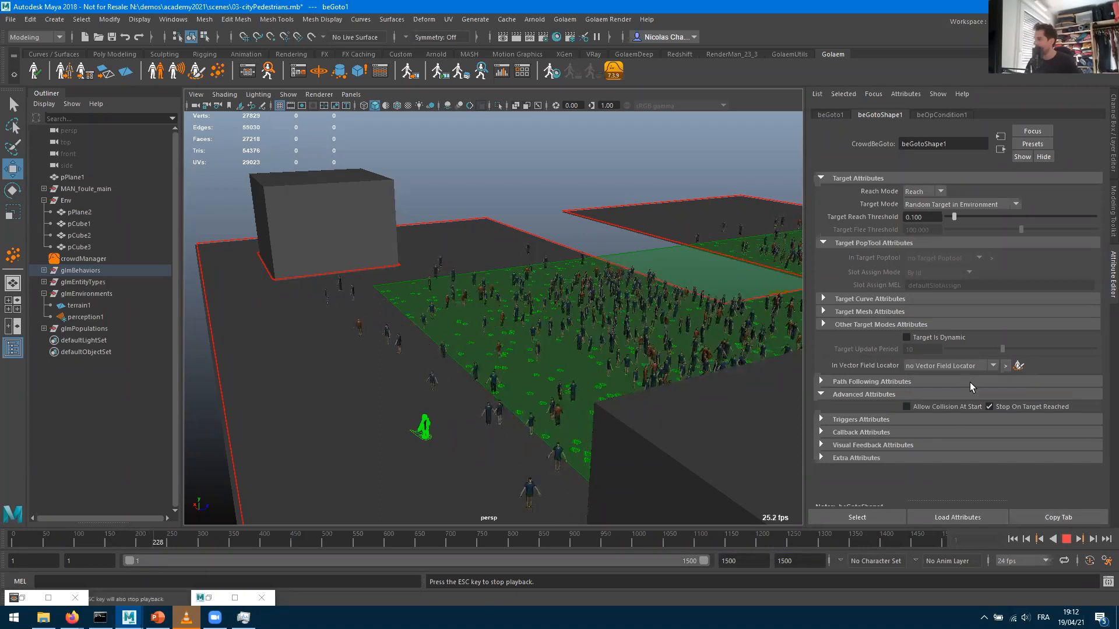
{"action": "left_click", "coordinate": [989, 407]}
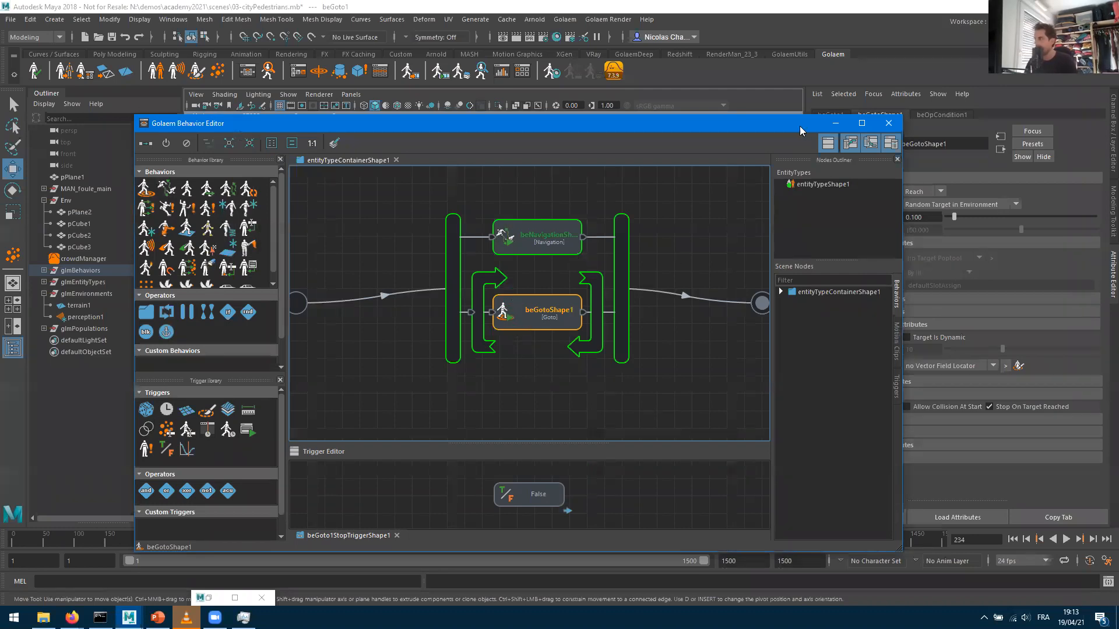
Move the Behavior Editor aside and hide the population tool popTool1 to see the pedestrians on the bare terrain
{"action": "left_click_drag", "start_coordinate": [710, 123], "coordinate": [116, 289]}
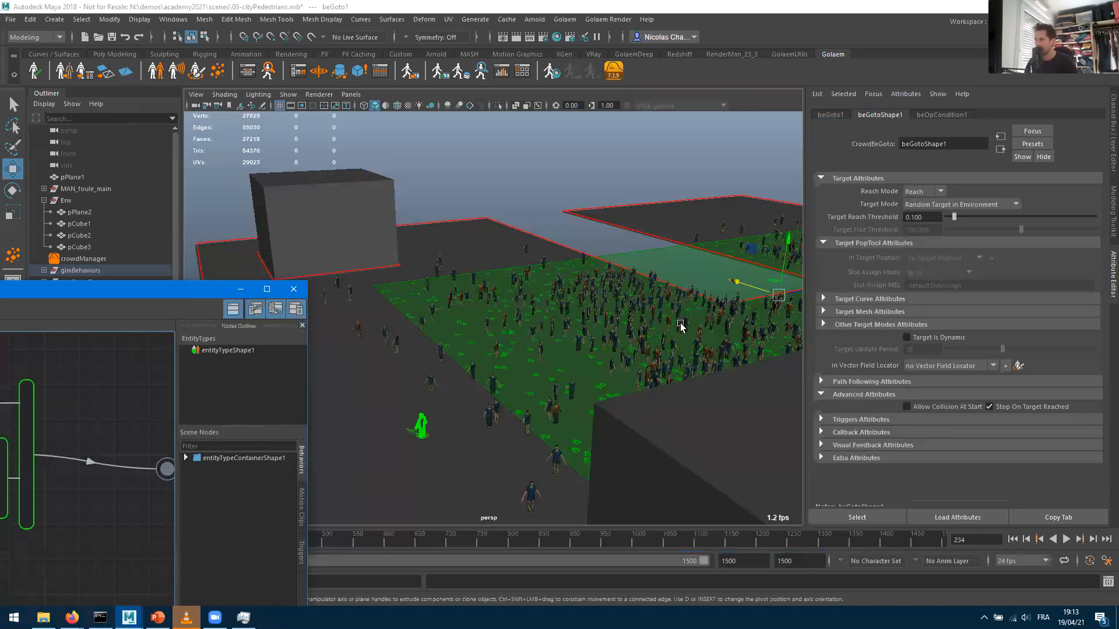
{"action": "left_click_drag", "start_coordinate": [713, 357], "coordinate": [700, 326], "text": "alt"}
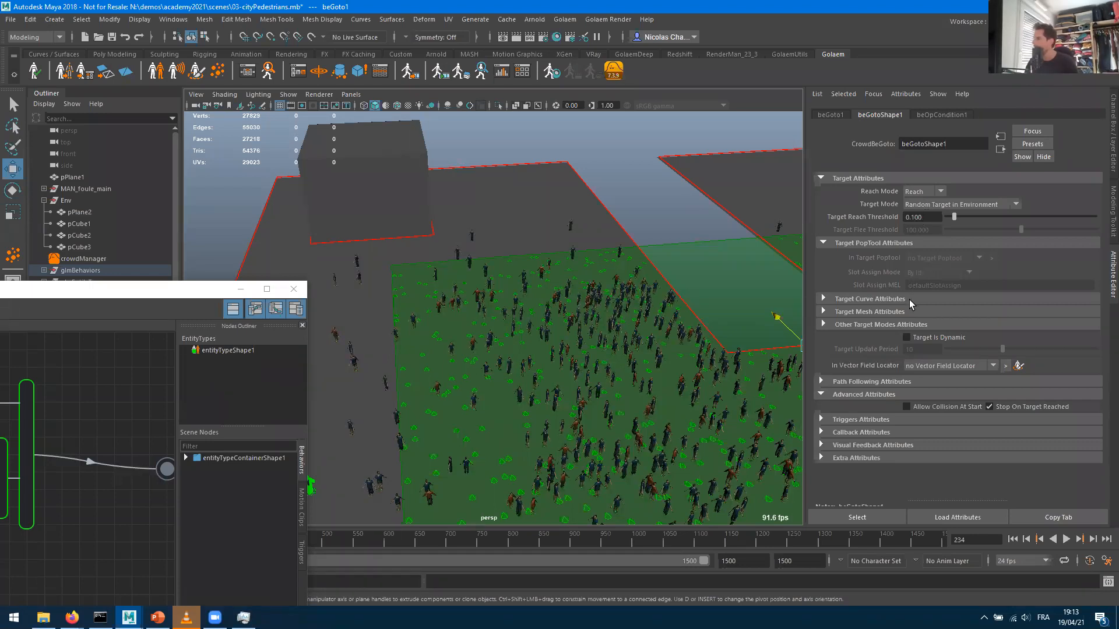
{"action": "left_click_drag", "start_coordinate": [96, 299], "coordinate": [82, 474]}
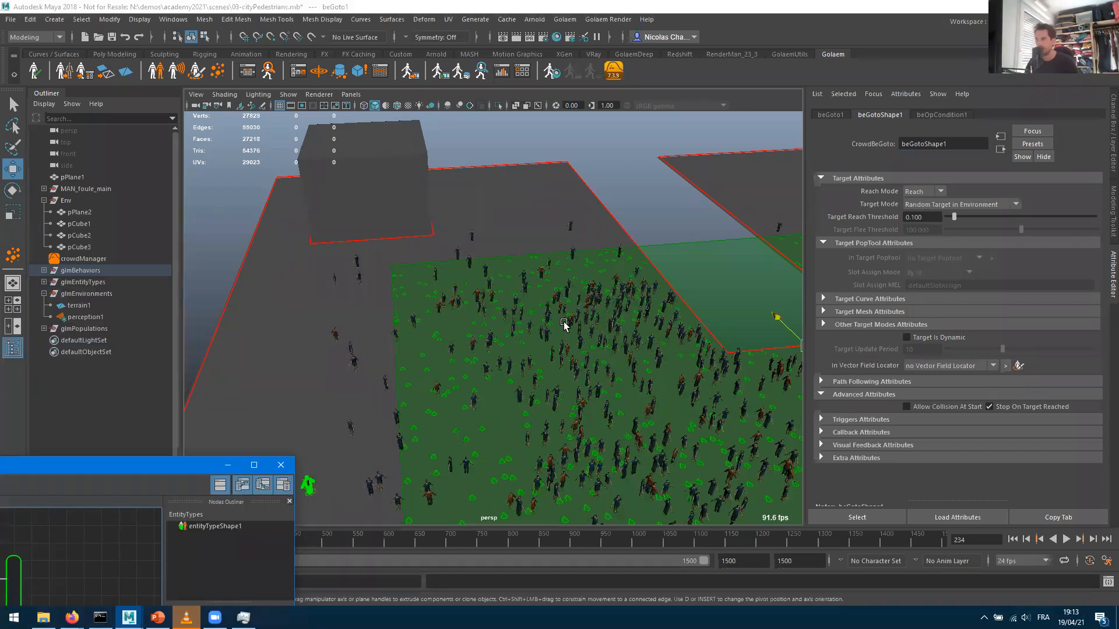
{"action": "left_click", "coordinate": [44, 329]}
{"action": "left_click", "coordinate": [82, 341]}
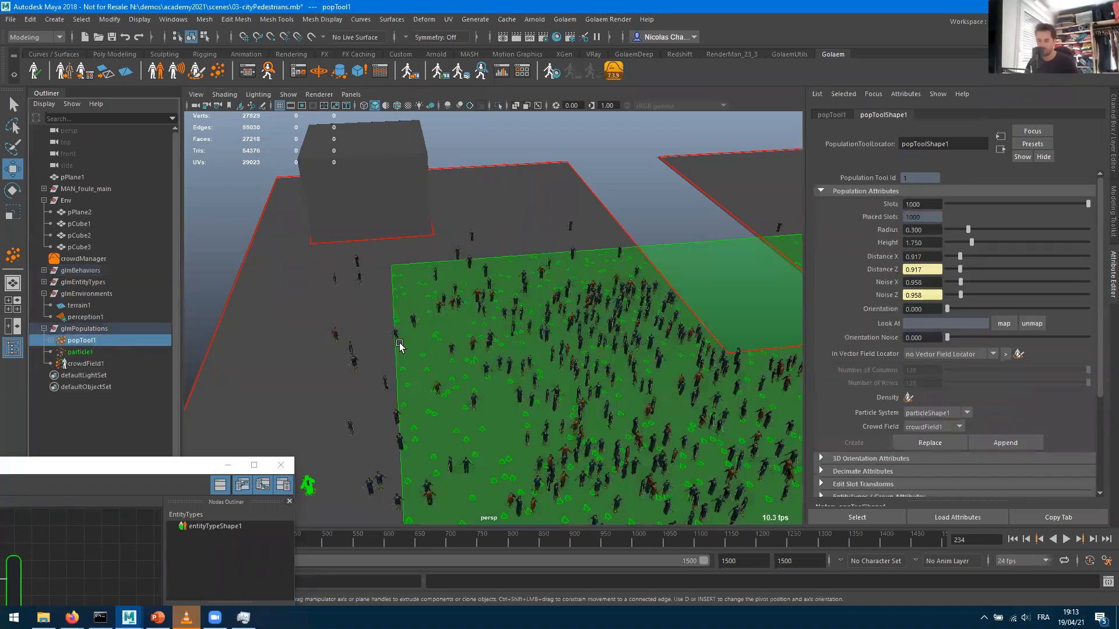
{"action": "key", "text": "ctrl+h"}
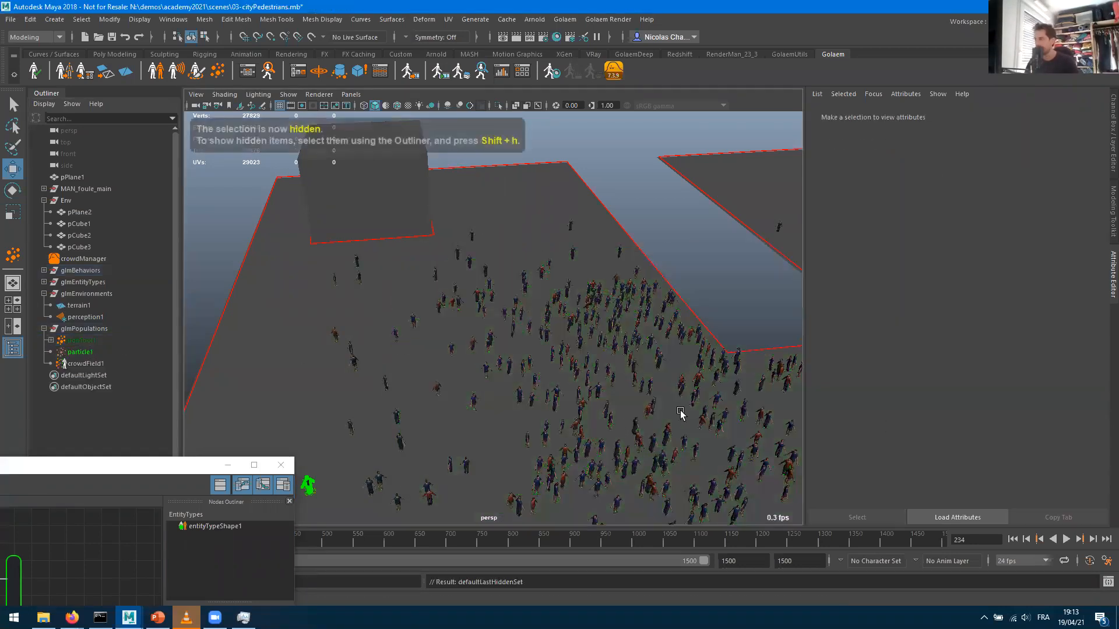
{"action": "left_click_drag", "start_coordinate": [537, 392], "coordinate": [420, 190], "text": "alt"}
Set the Goto behavior's target mode to Target Poptool
{"action": "left_click", "coordinate": [234, 387]}
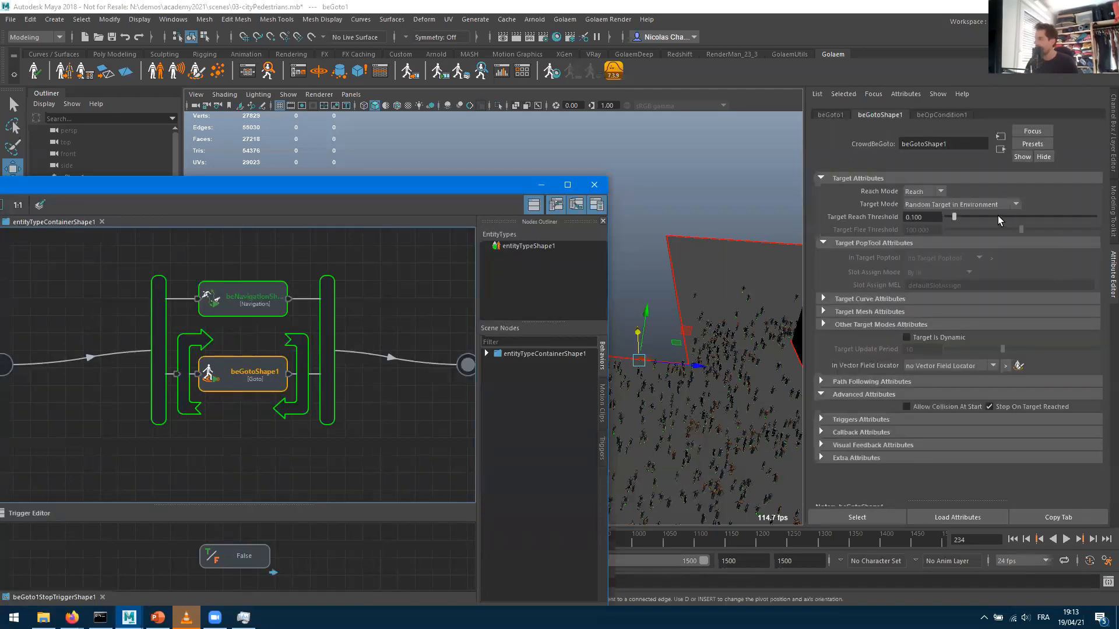
{"action": "left_click", "coordinate": [945, 206]}
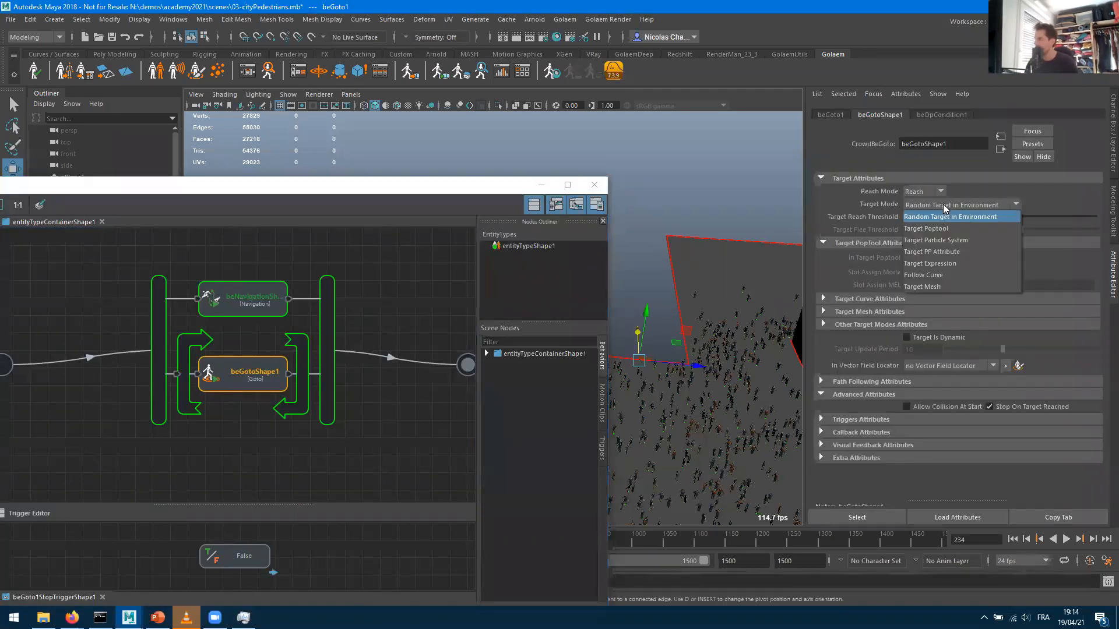
{"action": "left_click", "coordinate": [926, 229]}
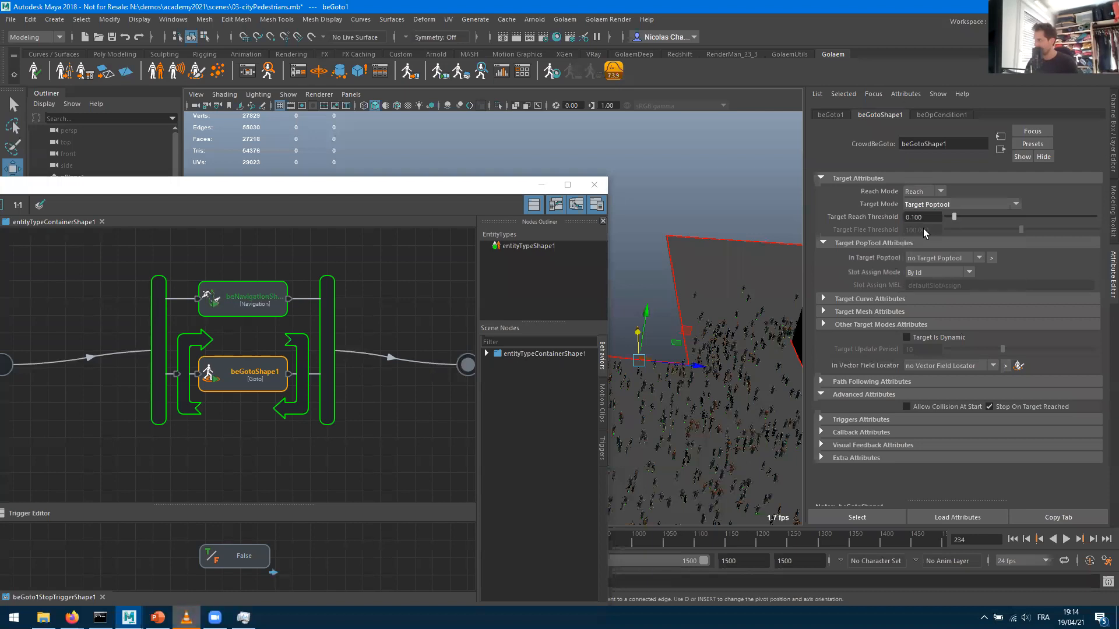
{"action": "left_click", "coordinate": [939, 206]}
{"action": "left_click", "coordinate": [942, 218]}
{"action": "left_click", "coordinate": [926, 207]}
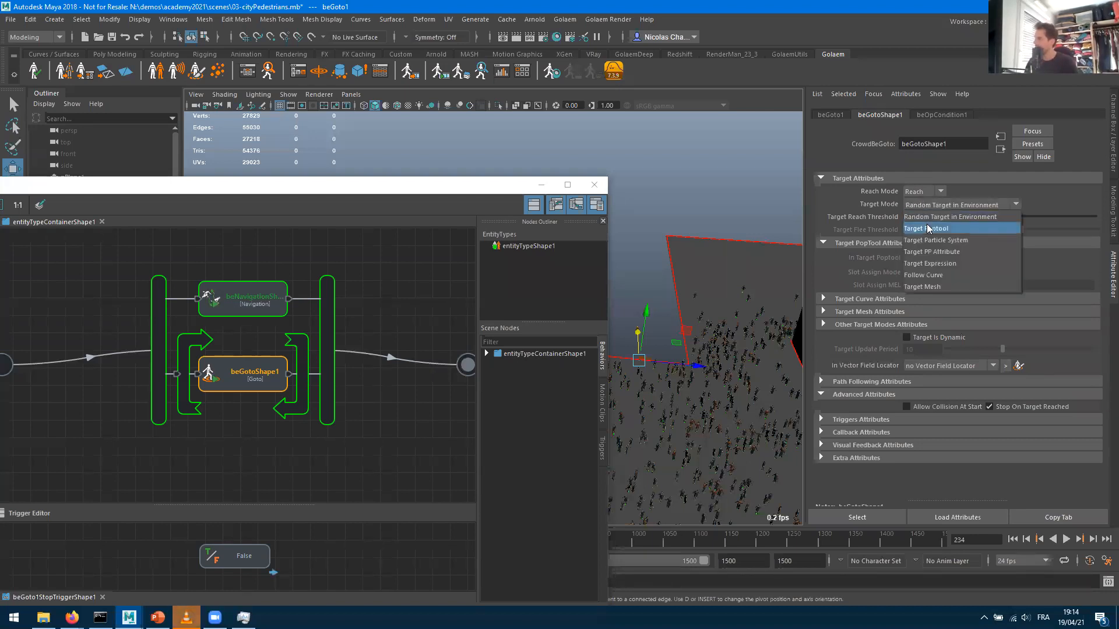
{"action": "left_click", "coordinate": [927, 229]}
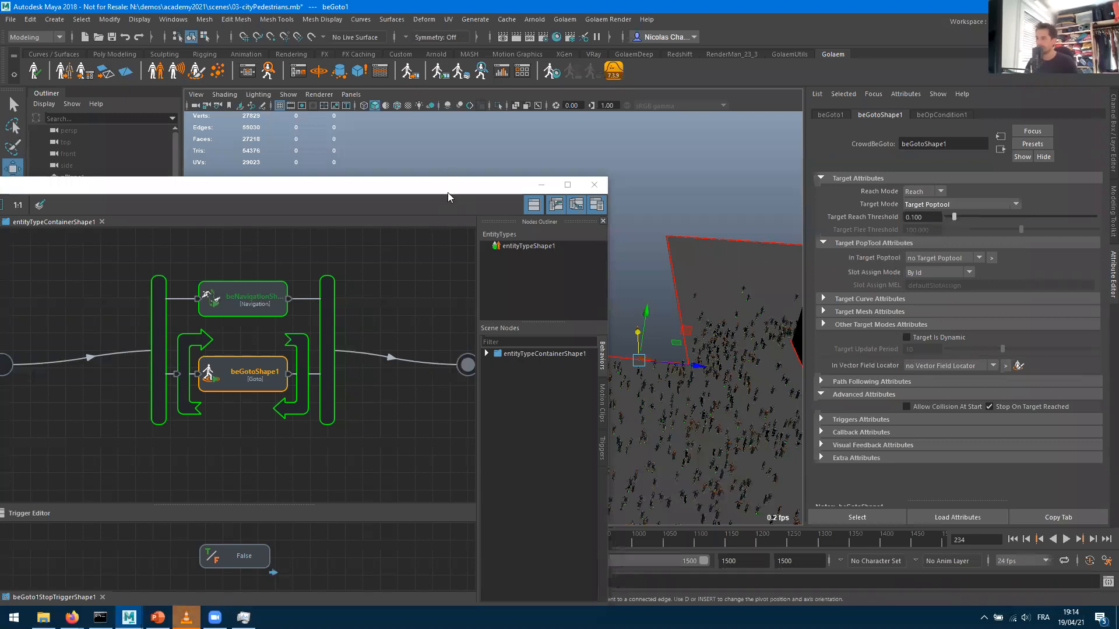
Switch the Goto target mode to Random Target in Environment and back to Target Poptool, keeping the Behavior Editor clear of the viewport
{"action": "left_click_drag", "start_coordinate": [448, 192], "coordinate": [138, 292]}
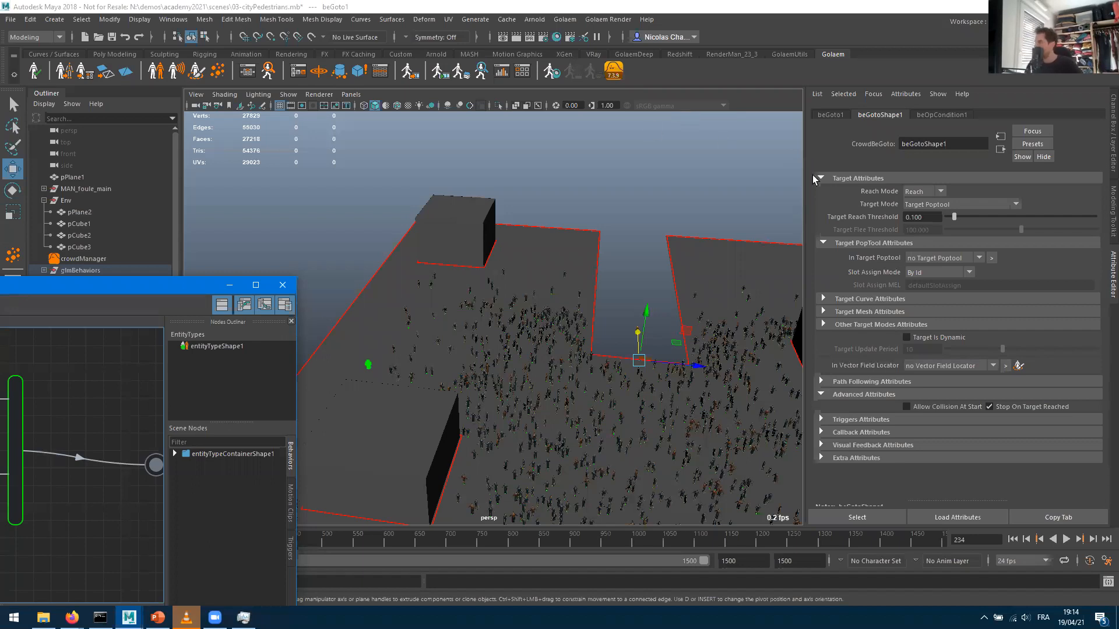
{"action": "left_click", "coordinate": [950, 205]}
{"action": "left_click", "coordinate": [948, 216]}
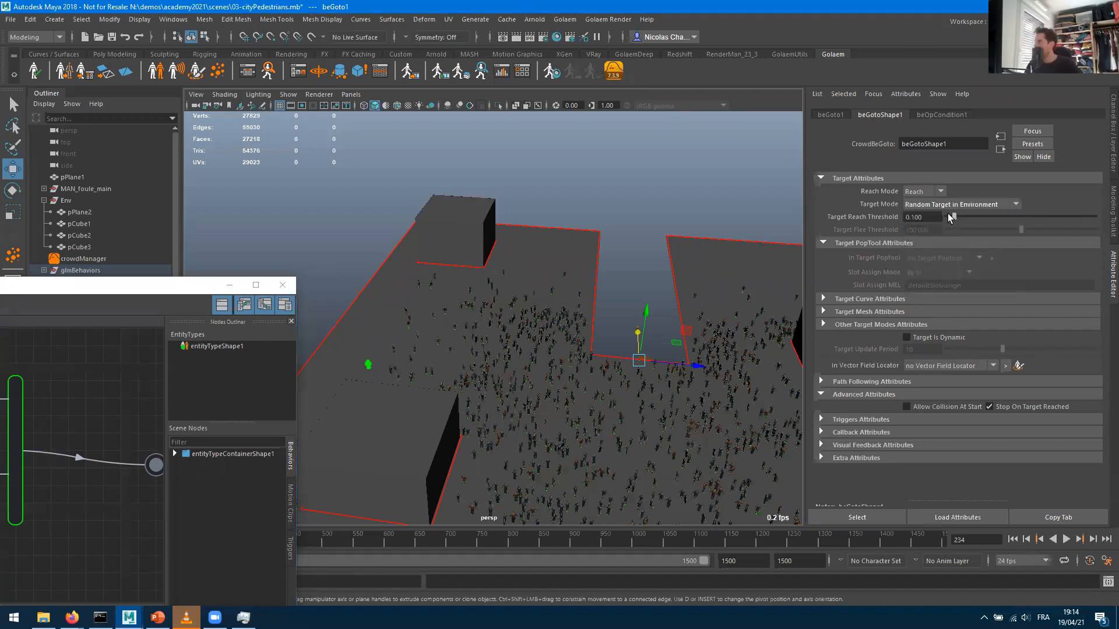
{"action": "left_click", "coordinate": [945, 204]}
{"action": "left_click", "coordinate": [940, 226]}
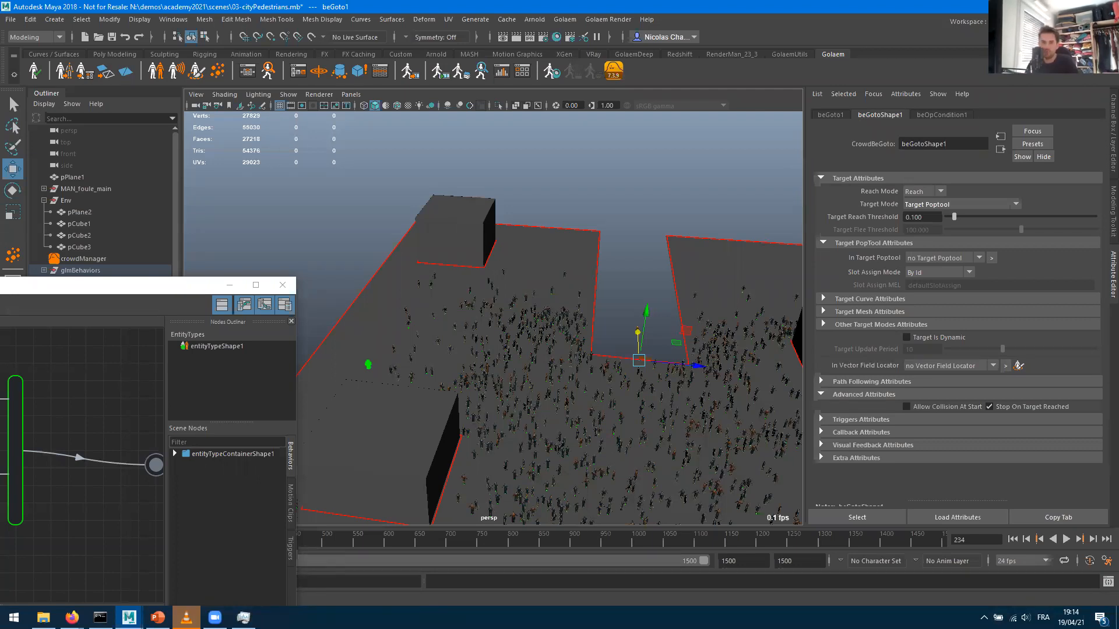
{"action": "left_click_drag", "start_coordinate": [75, 285], "coordinate": [50, 415]}
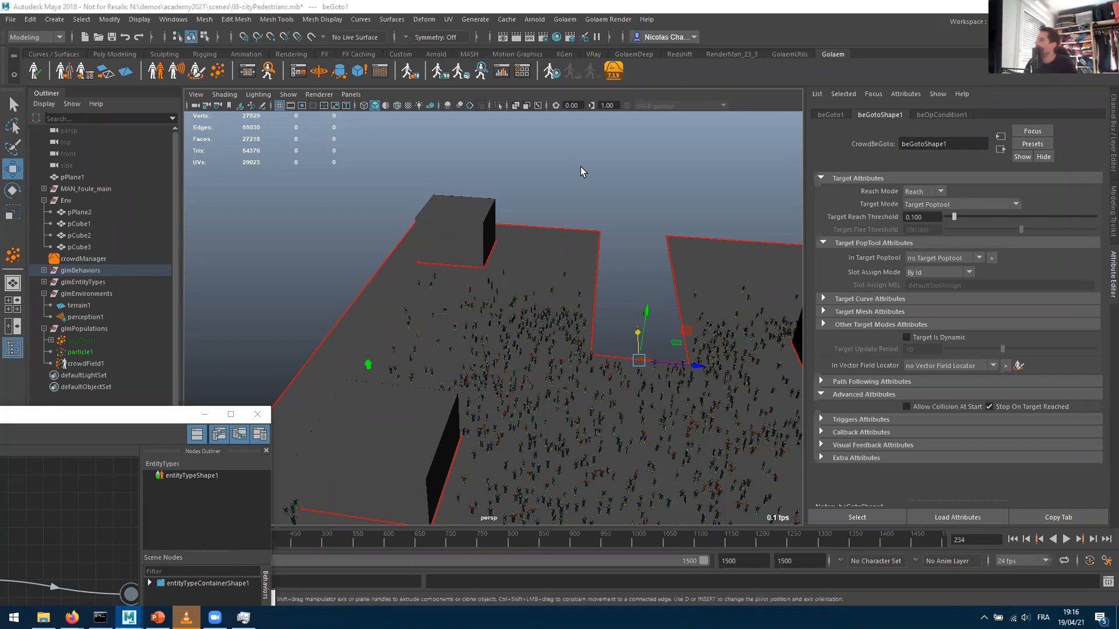
{"action": "left_click", "coordinate": [995, 206]}
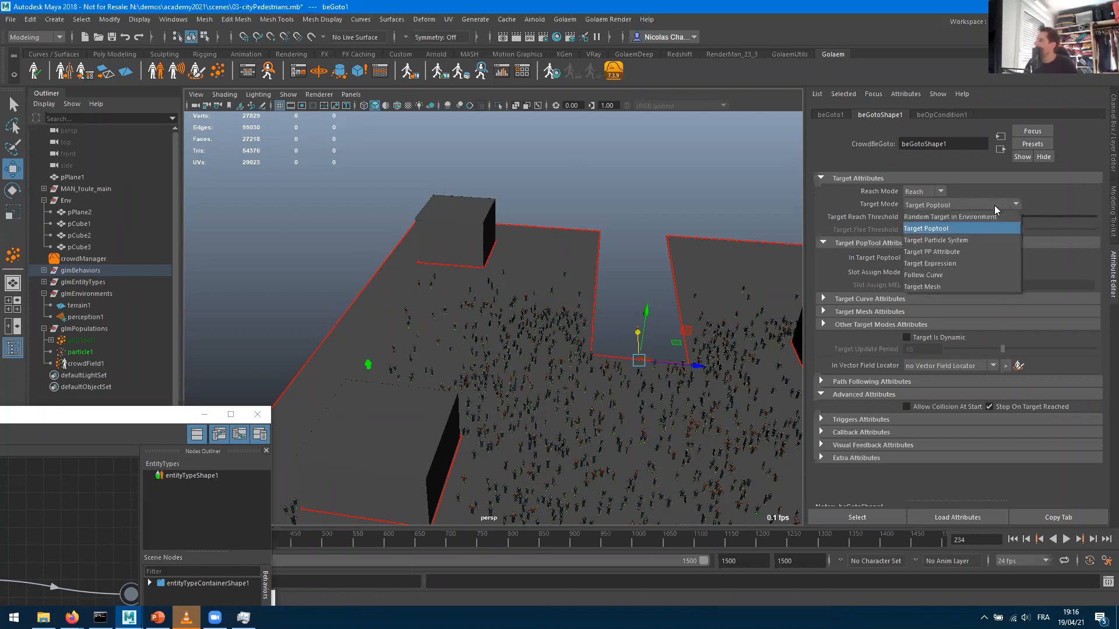
{"action": "left_click", "coordinate": [969, 216]}
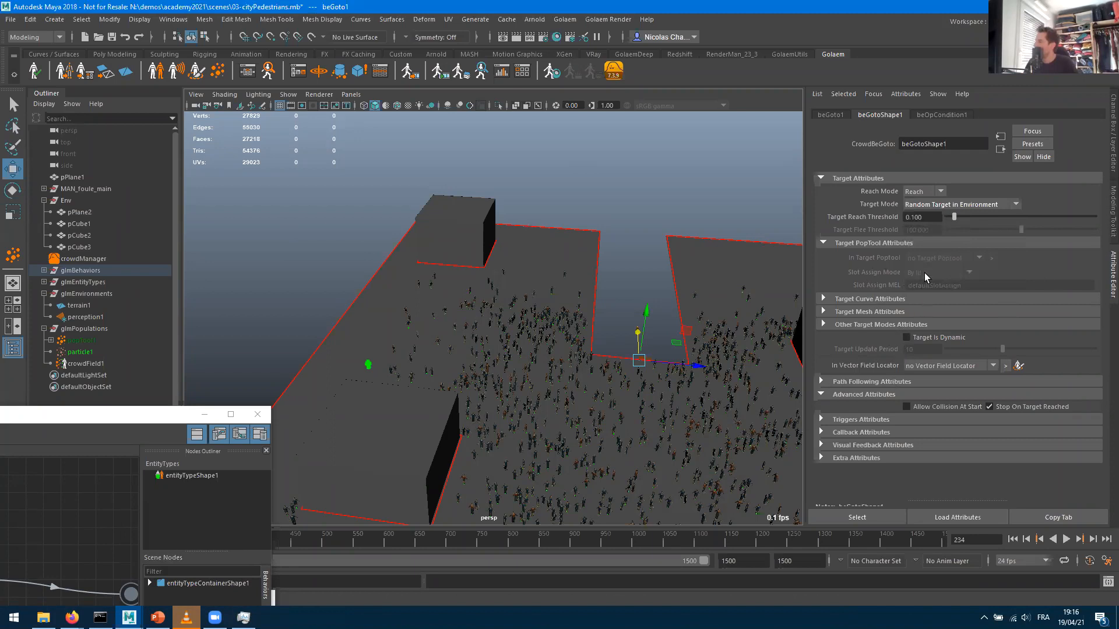
{"action": "left_click", "coordinate": [937, 204]}
{"action": "left_click", "coordinate": [934, 231]}
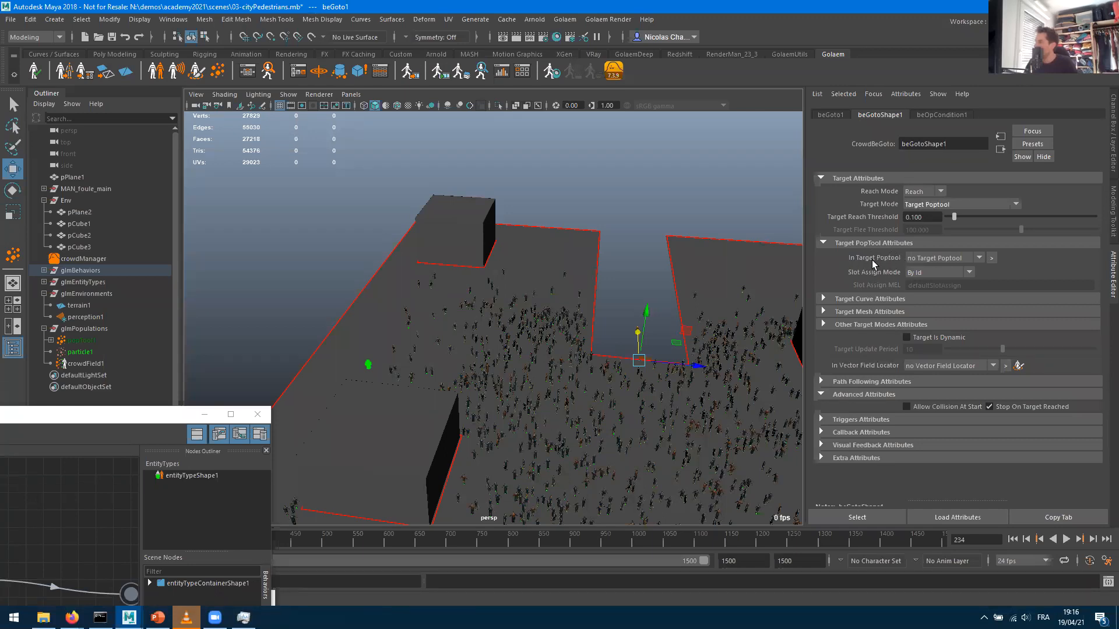
{"action": "left_click", "coordinate": [927, 258]}
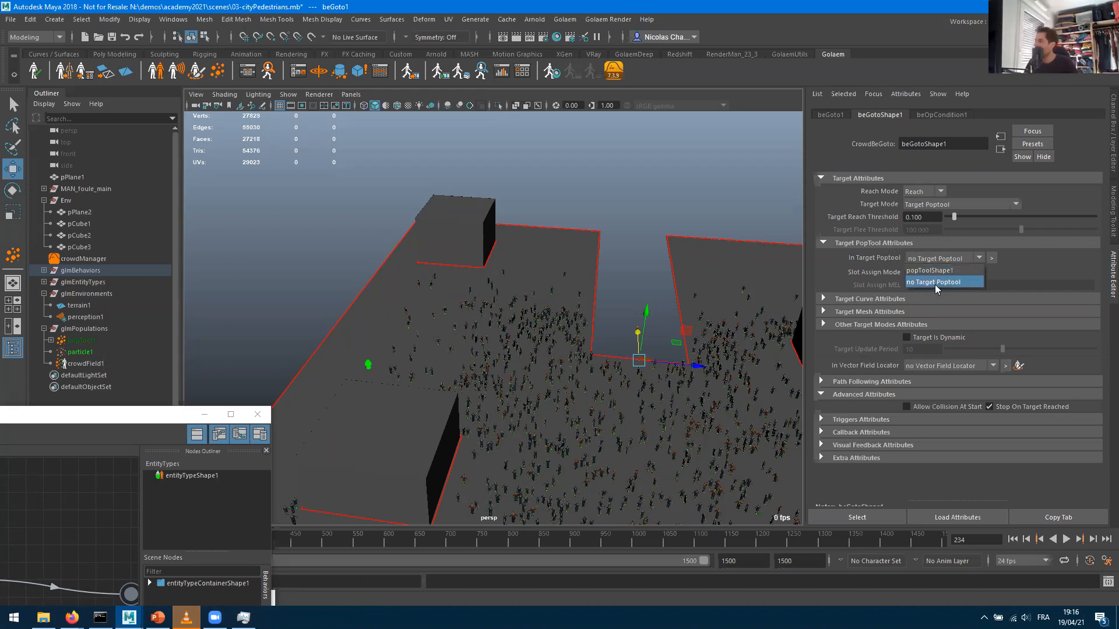
{"action": "left_click", "coordinate": [945, 257]}
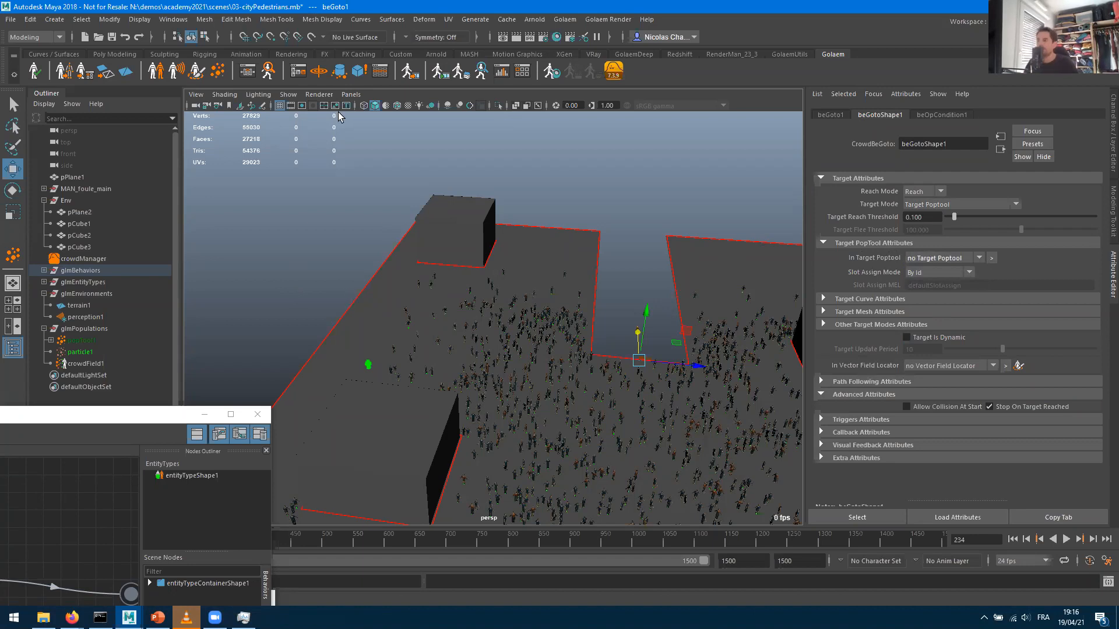
{"action": "left_click", "coordinate": [217, 72]}
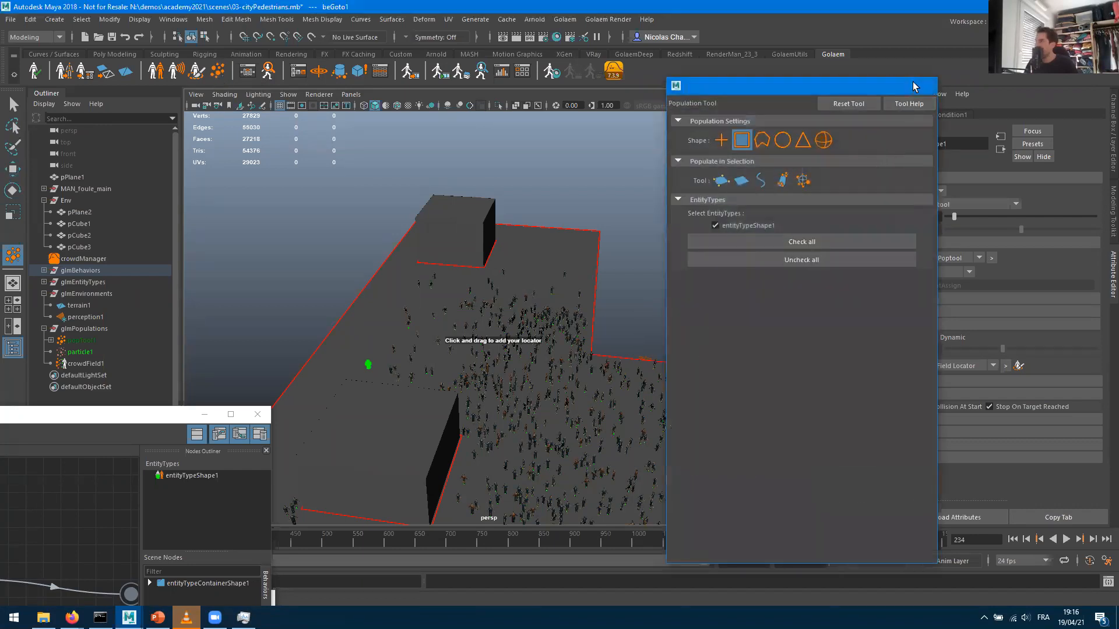
{"action": "left_click", "coordinate": [913, 86]}
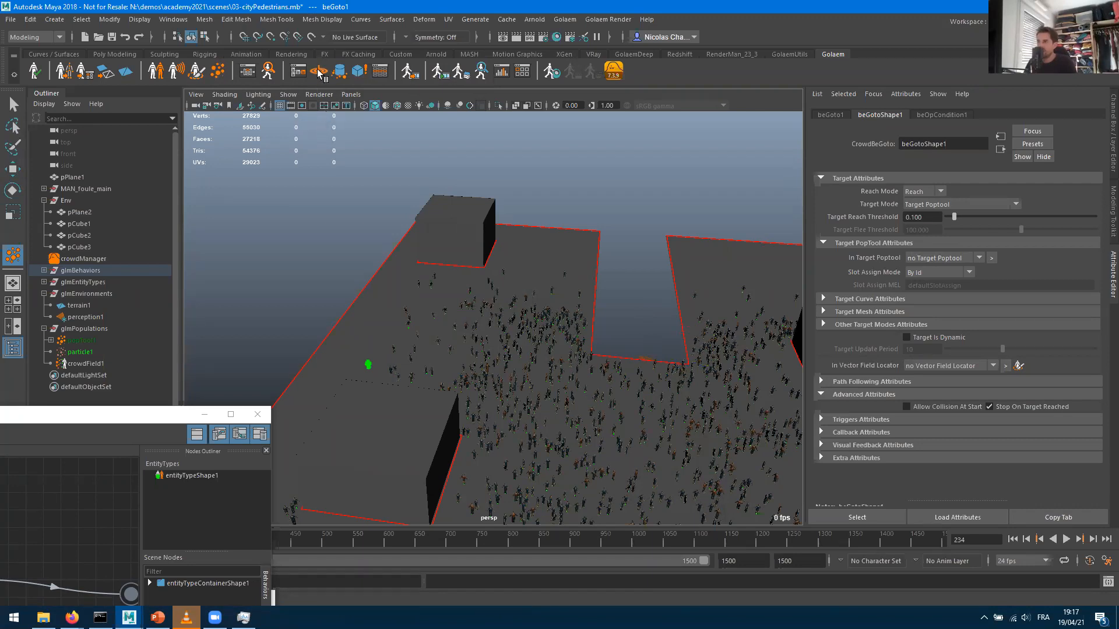
Create a Golaem target locator and move it into the crowd in front of the gap in the terrain
{"action": "left_click", "coordinate": [318, 72]}
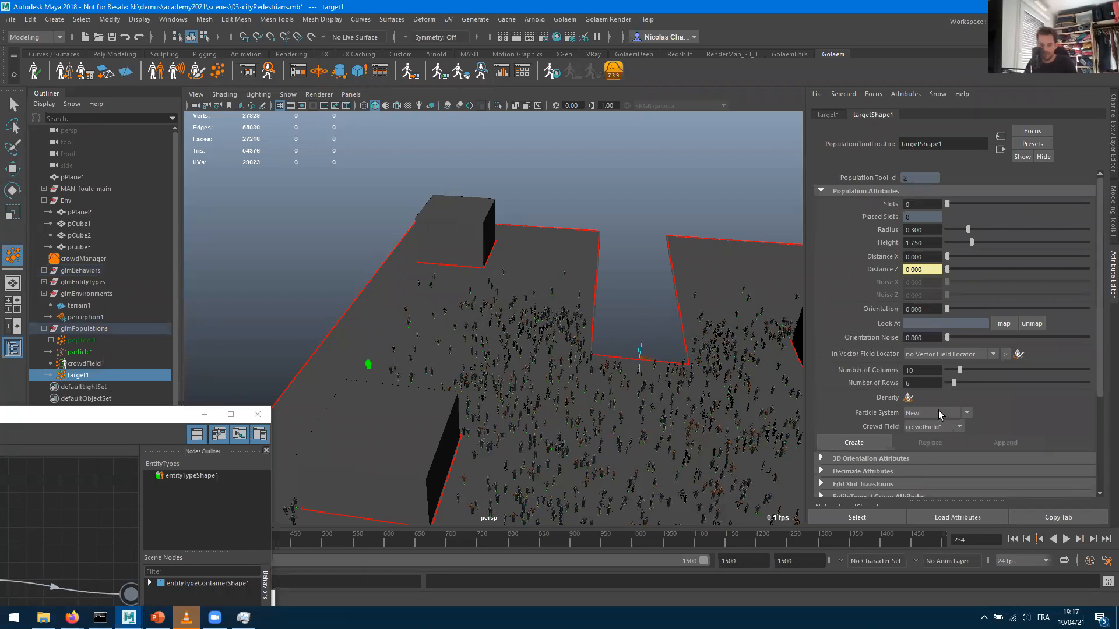
{"action": "key", "text": "w"}
{"action": "left_click_drag", "start_coordinate": [637, 336], "coordinate": [634, 389]}
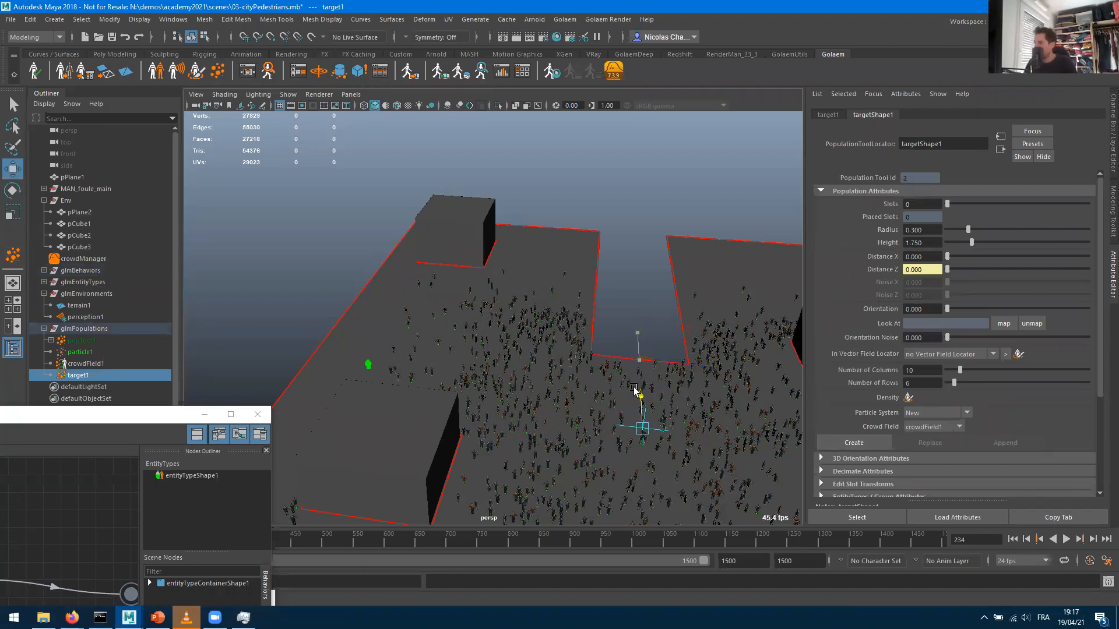
{"action": "left_click_drag", "start_coordinate": [696, 436], "coordinate": [604, 421]}
Set the target locator to 667 slots, 4.750 distance in X and Z, 16 rows, and 5.625 noise in X and Z
{"action": "left_click_drag", "start_coordinate": [947, 204], "coordinate": [1041, 204]}
{"action": "scroll", "coordinate": [619, 426], "scroll_direction": "up", "scroll_amount": 4}
{"action": "middle_click_drag", "start_coordinate": [618, 424], "coordinate": [552, 257], "text": "alt"}
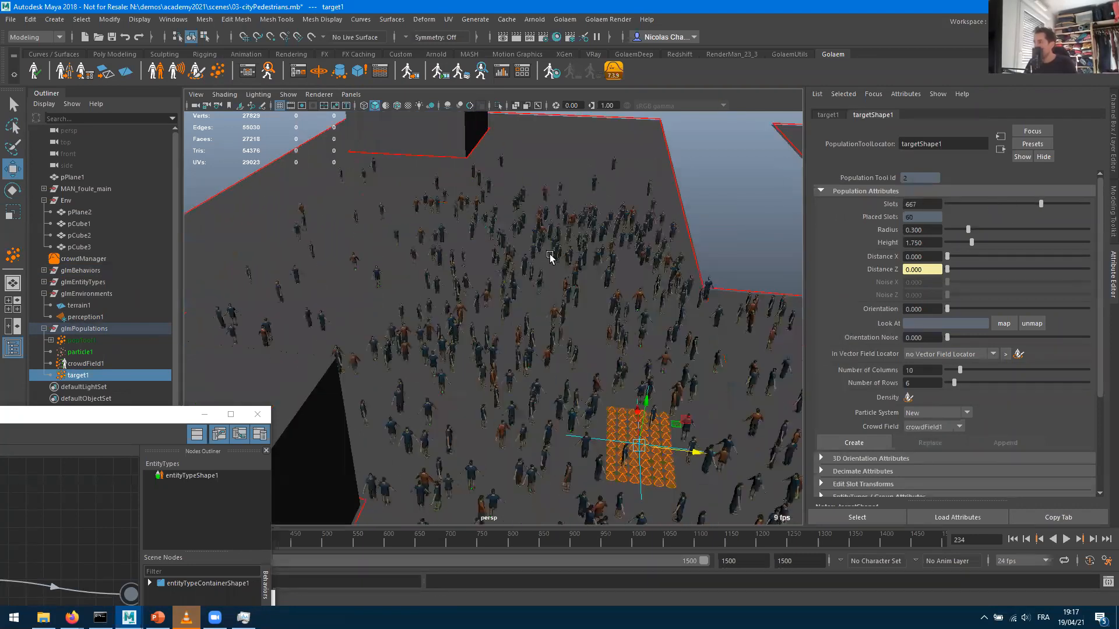
{"action": "left_click_drag", "start_coordinate": [966, 258], "coordinate": [1043, 252]}
{"action": "left_click_drag", "start_coordinate": [953, 383], "coordinate": [967, 382]}
{"action": "left_click_drag", "start_coordinate": [947, 282], "coordinate": [1014, 258]}
{"action": "scroll", "coordinate": [532, 374], "scroll_direction": "down", "scroll_amount": 3}
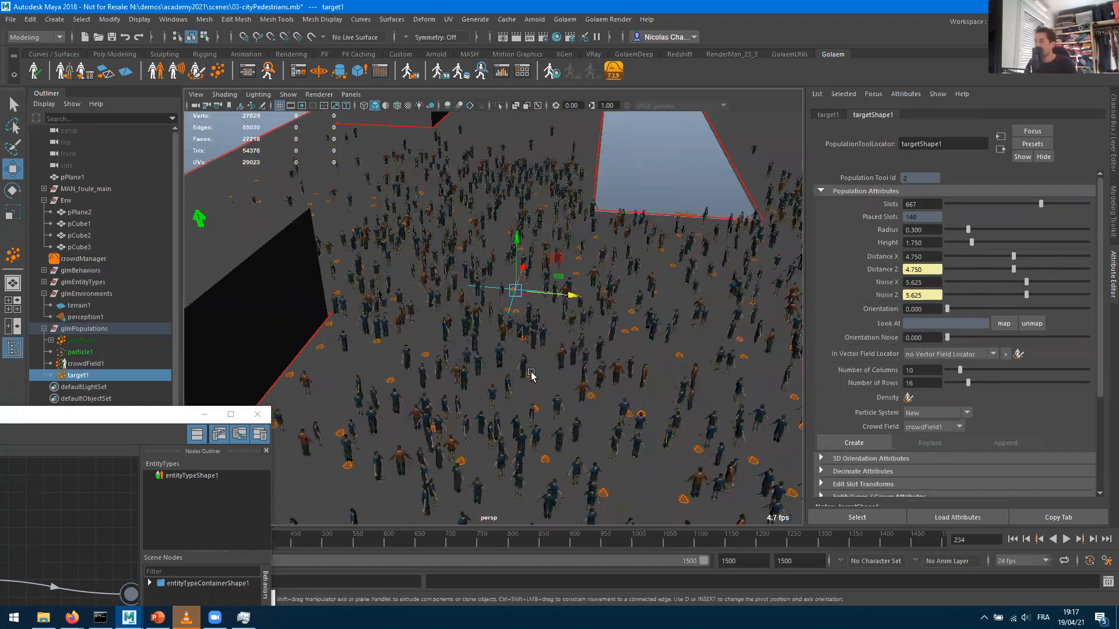
Move the target locator along the terrain past most of the crowd, right beside the long gap
{"action": "scroll", "coordinate": [531, 374], "scroll_direction": "down", "scroll_amount": 6}
{"action": "left_click_drag", "start_coordinate": [598, 376], "coordinate": [594, 246], "text": "alt"}
{"action": "left_click_drag", "start_coordinate": [666, 345], "coordinate": [629, 417], "text": "alt"}
{"action": "scroll", "coordinate": [576, 404], "scroll_direction": "up", "scroll_amount": 6}
{"action": "left_click_drag", "start_coordinate": [582, 367], "coordinate": [547, 344], "text": "alt"}
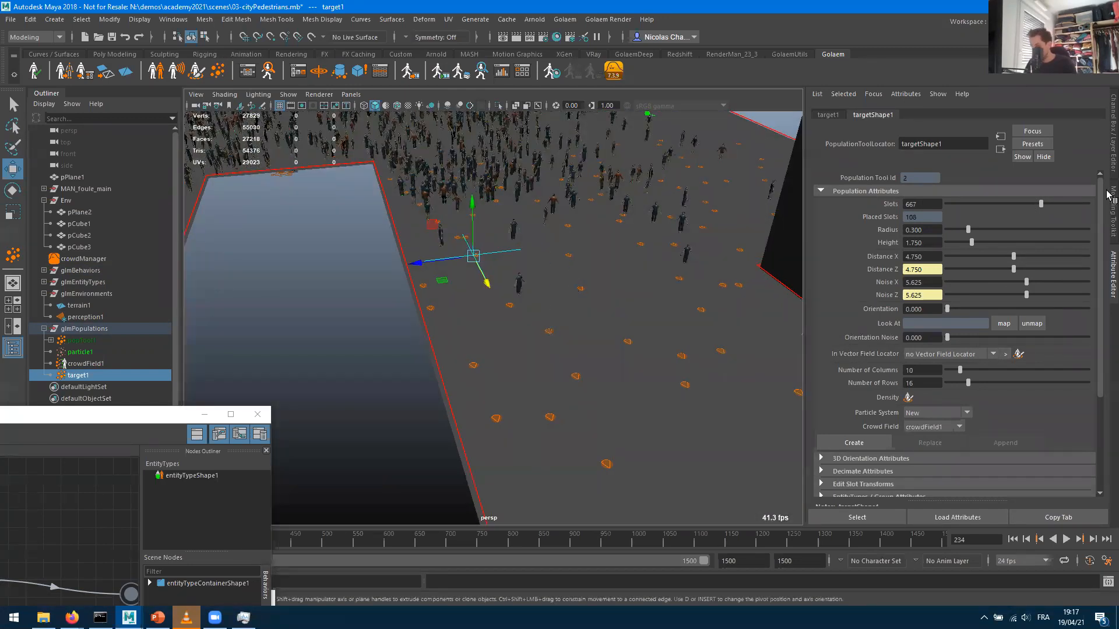
{"action": "key", "text": "F12"}
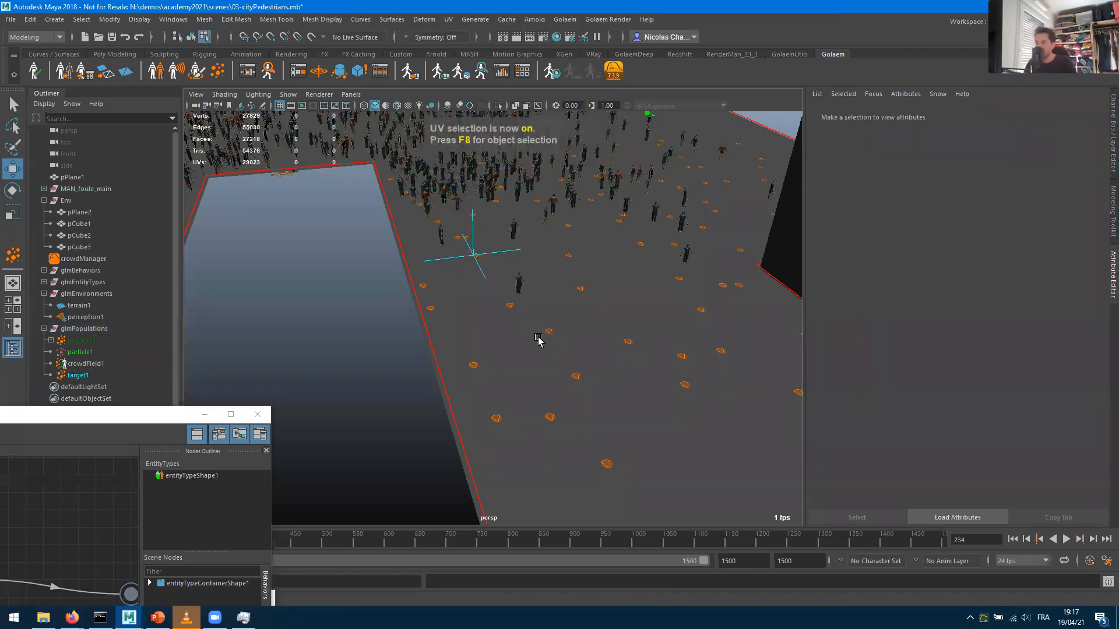
{"action": "key", "text": "F8"}
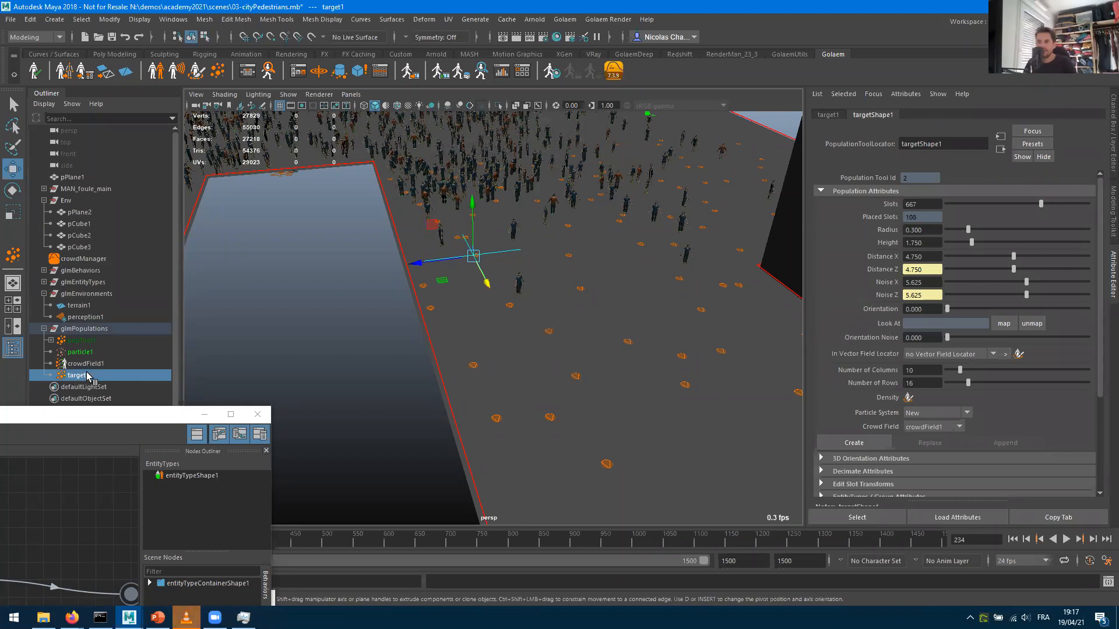
Assign targetShape1 as the target poptool of the Goto behavior, and clear the Behavior Editor away from the viewport
{"action": "left_click", "coordinate": [78, 365]}
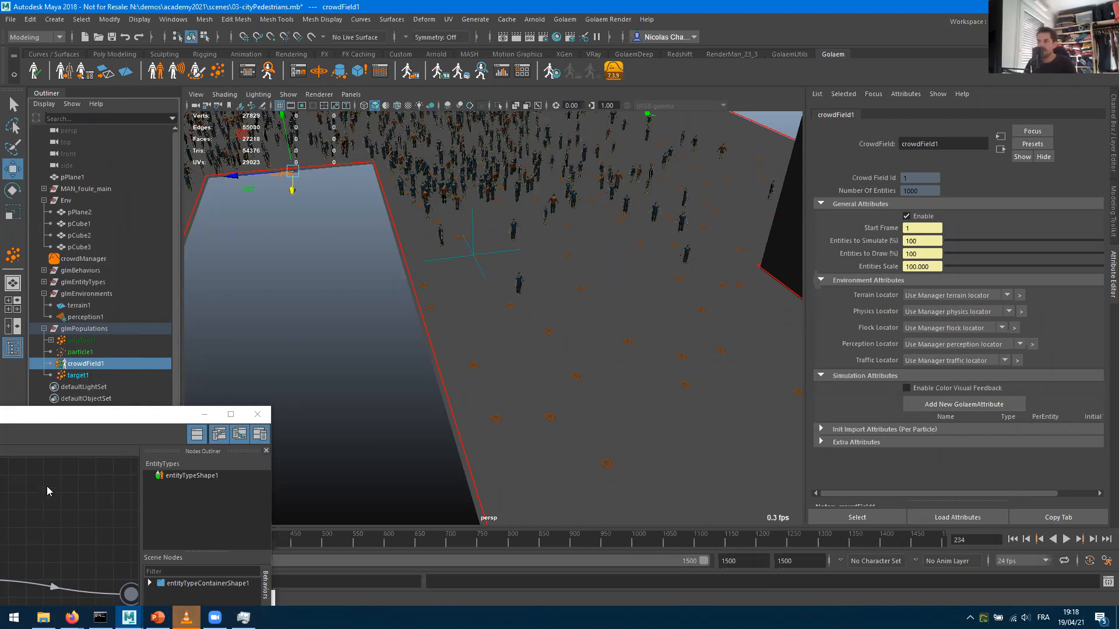
{"action": "left_click", "coordinate": [96, 420]}
{"action": "left_click_drag", "start_coordinate": [148, 413], "coordinate": [376, 198]}
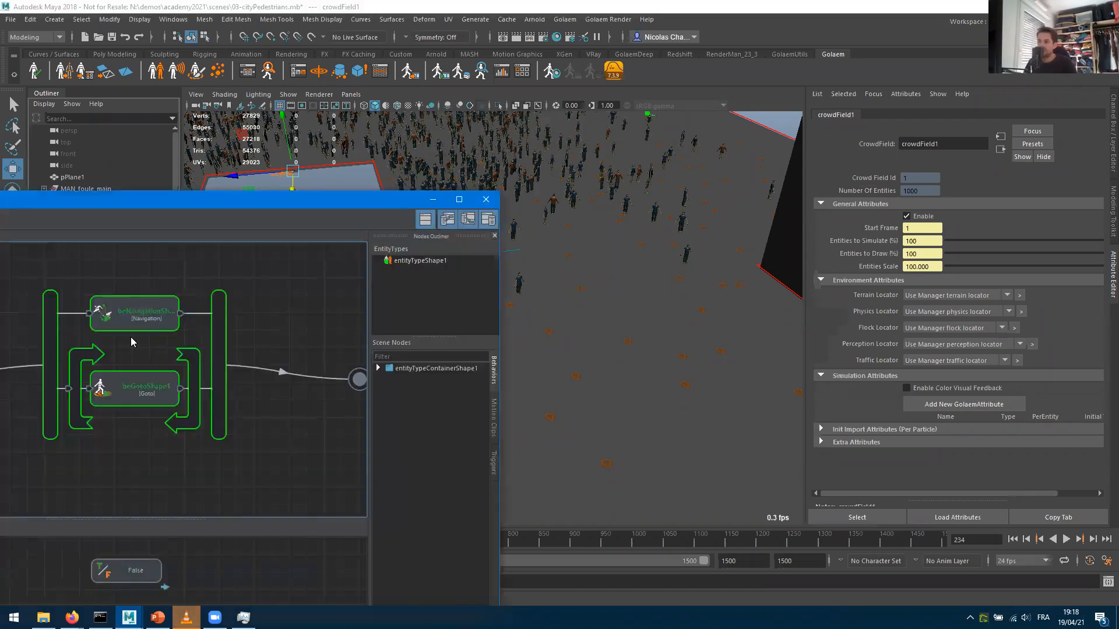
{"action": "left_click", "coordinate": [115, 400]}
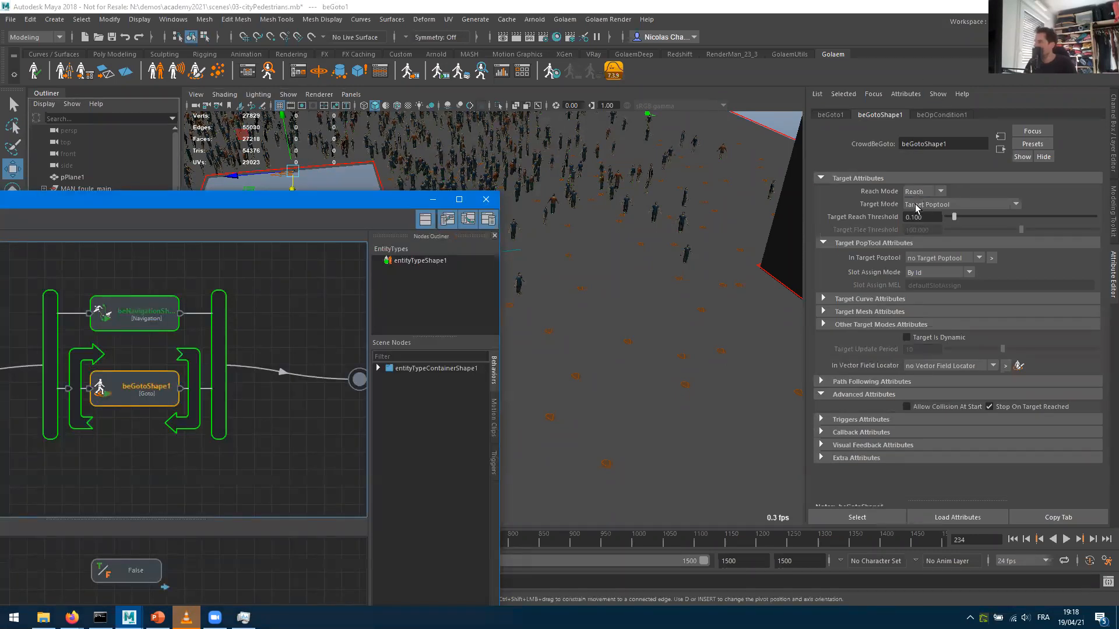
{"action": "left_click", "coordinate": [917, 259]}
{"action": "left_click", "coordinate": [921, 281]}
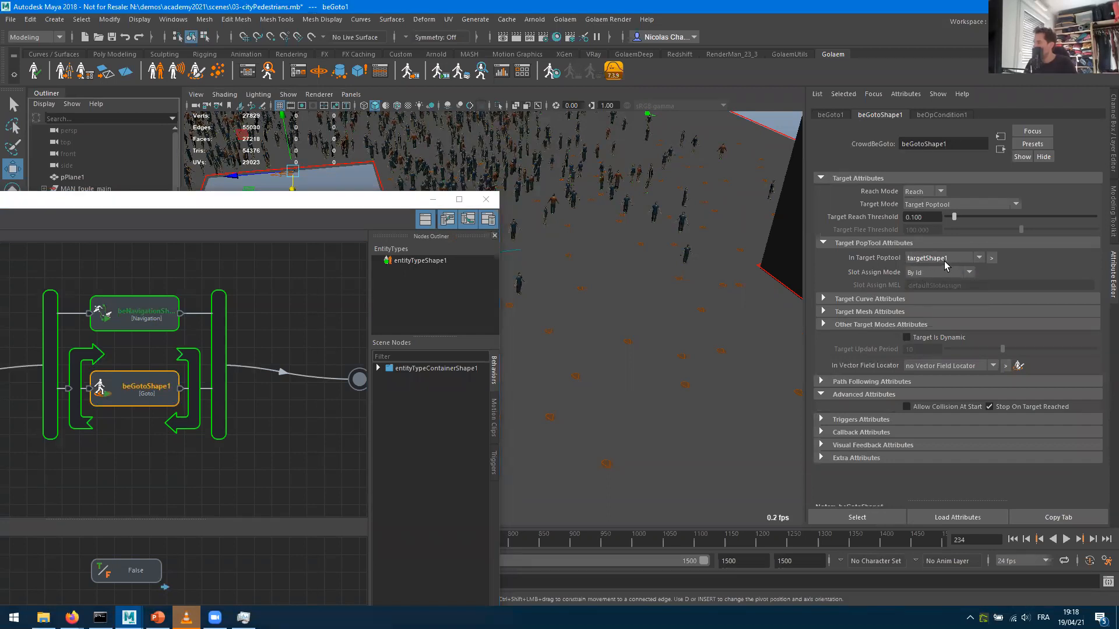
{"action": "left_click", "coordinate": [437, 200]}
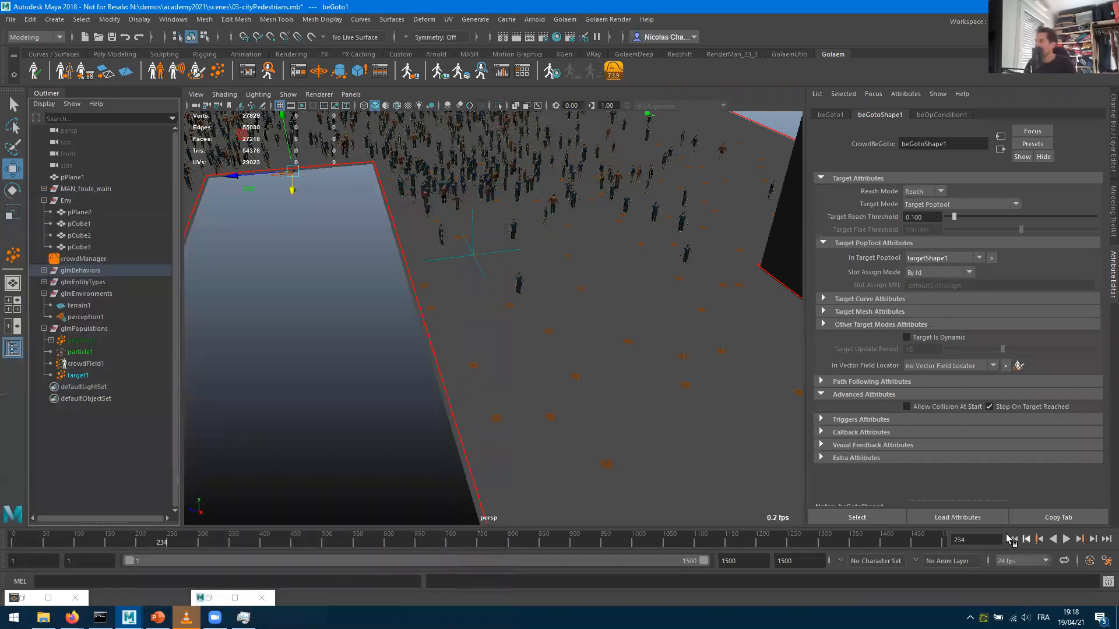
Replay the simulation from the first frame, watch the pedestrians head for the target slots, and stop it partway
{"action": "left_click", "coordinate": [1013, 539]}
{"action": "left_click", "coordinate": [1066, 539]}
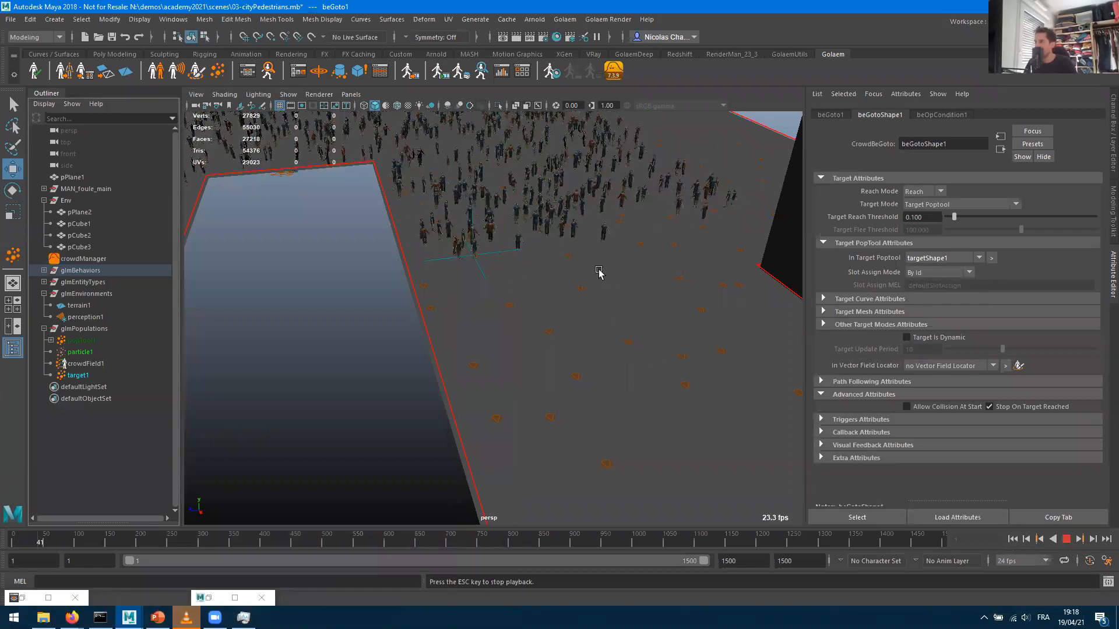
{"action": "left_click_drag", "start_coordinate": [567, 267], "coordinate": [616, 342], "text": "alt"}
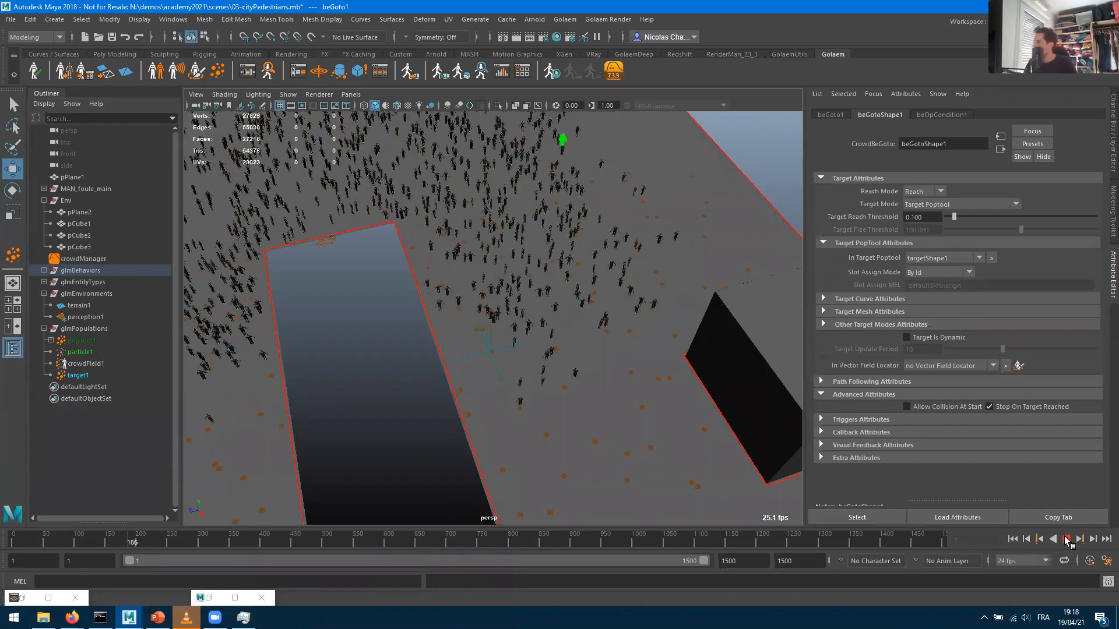
{"action": "left_click", "coordinate": [1066, 540]}
Reduce the slots of target1 to 0 so only the locator itself remains as the destination
{"action": "left_click", "coordinate": [78, 375]}
{"action": "left_click_drag", "start_coordinate": [1040, 204], "coordinate": [920, 202]}
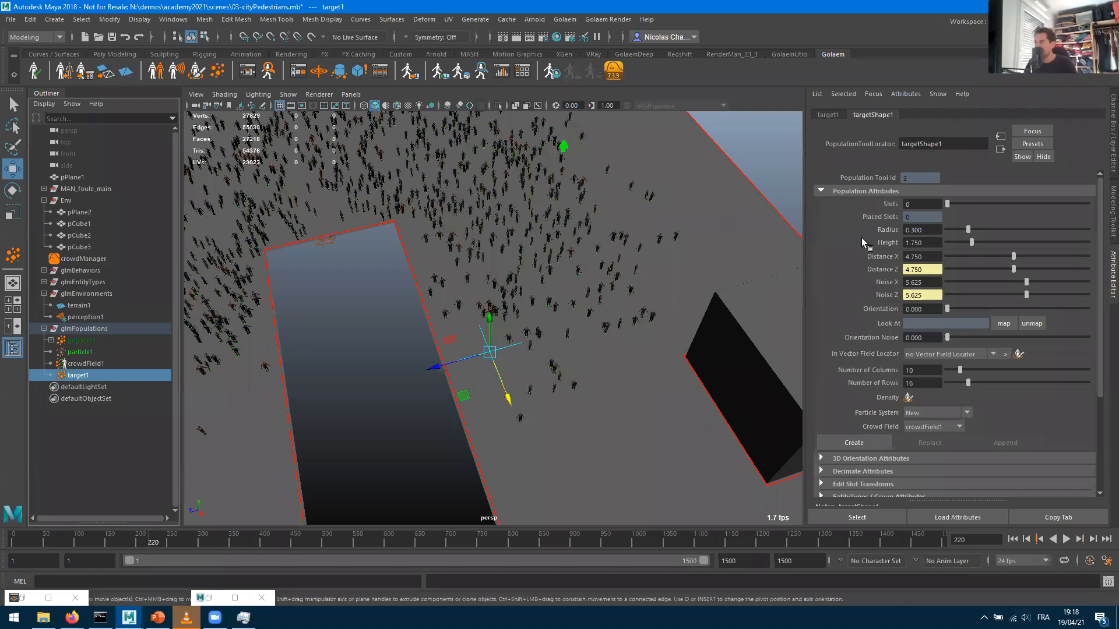
{"action": "scroll", "coordinate": [505, 406], "scroll_direction": "up", "scroll_amount": 3}
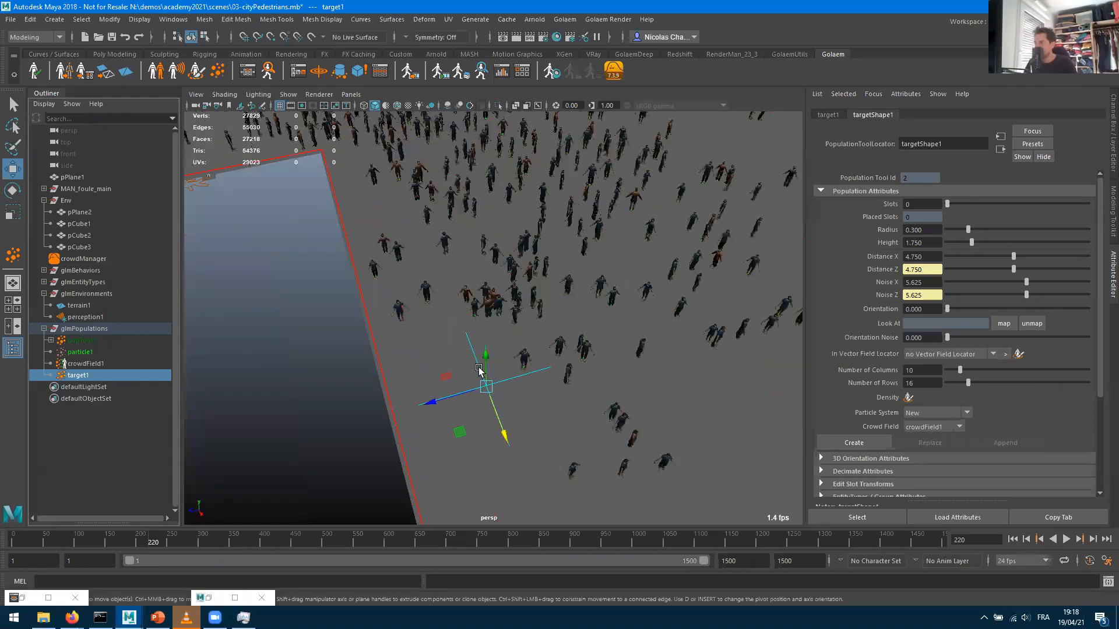
Replay the simulation from the first frame, watch the pedestrians gather around the single target locator, and stop it
{"action": "left_click", "coordinate": [1013, 539]}
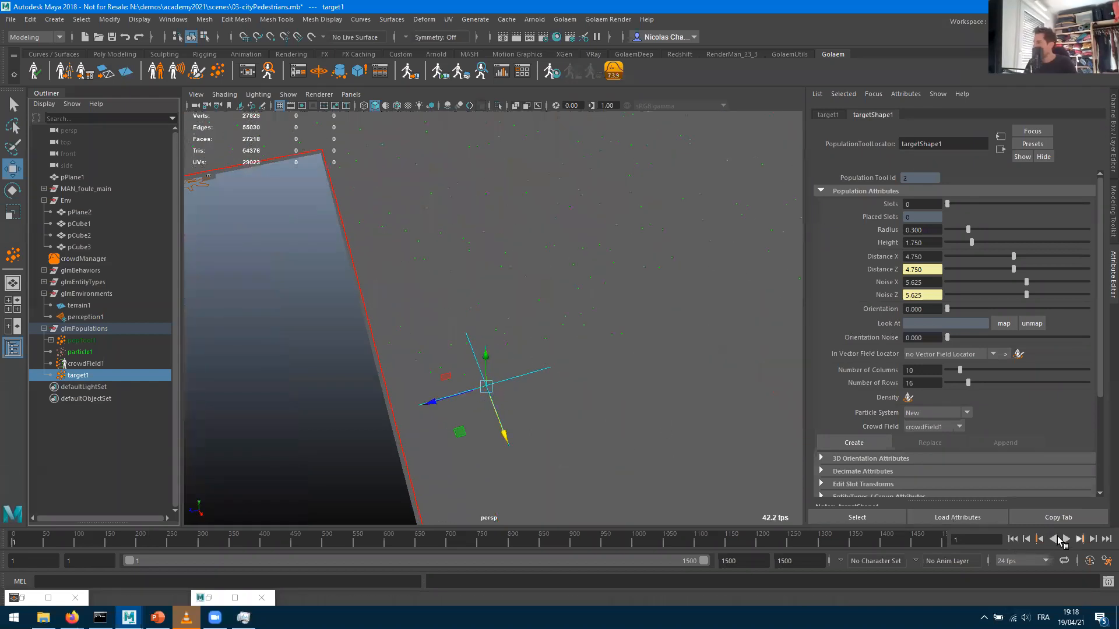
{"action": "left_click", "coordinate": [1066, 539]}
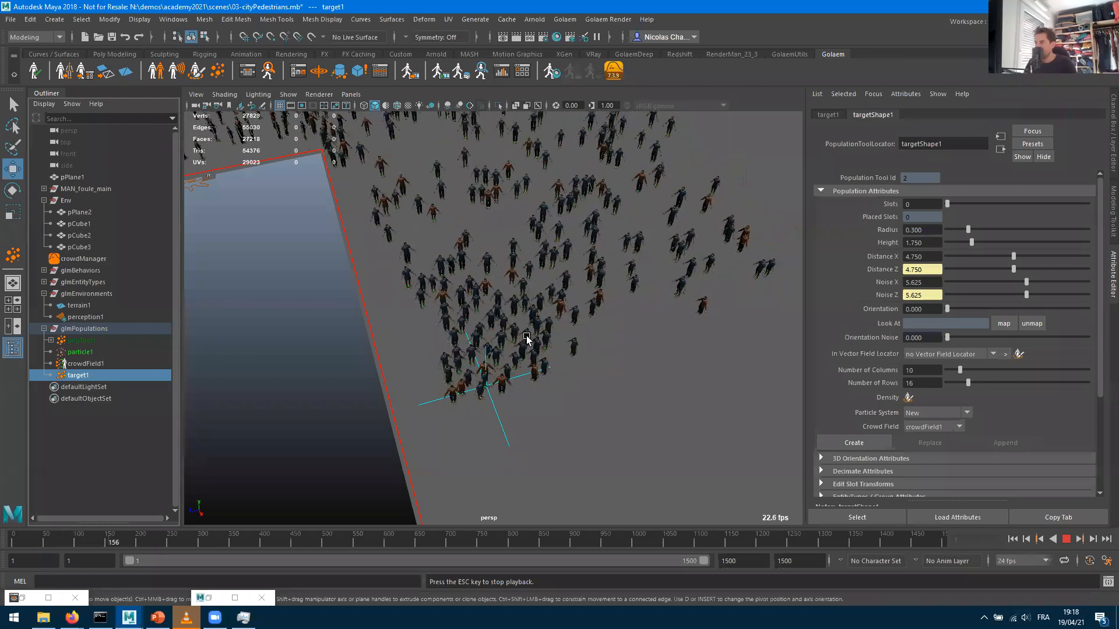
{"action": "left_click_drag", "start_coordinate": [499, 331], "coordinate": [469, 322], "text": "alt"}
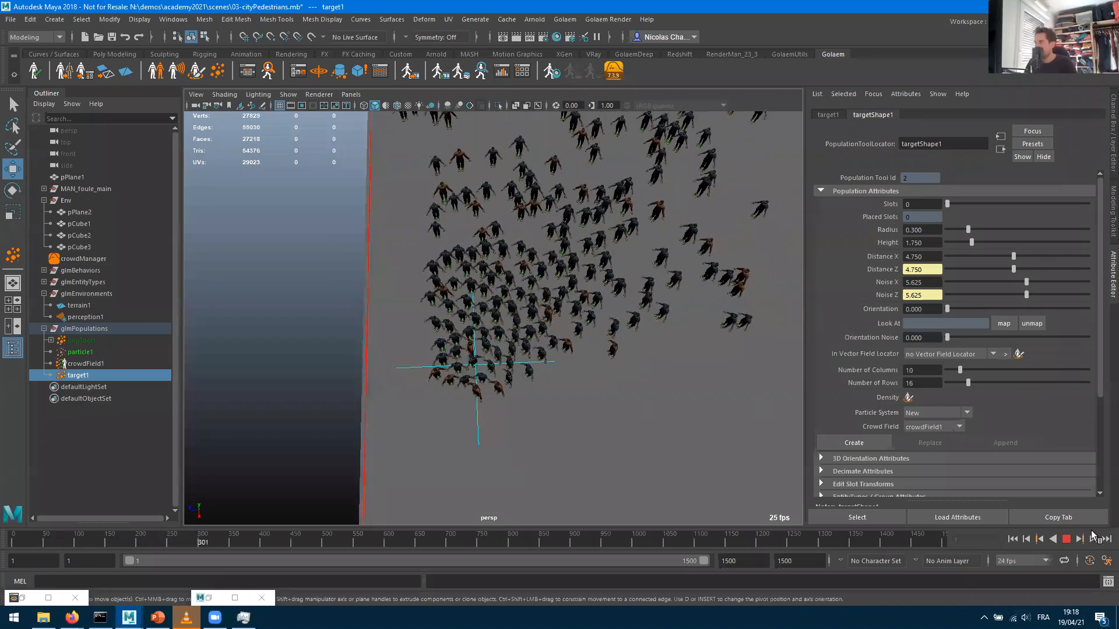
{"action": "left_click", "coordinate": [1068, 541]}
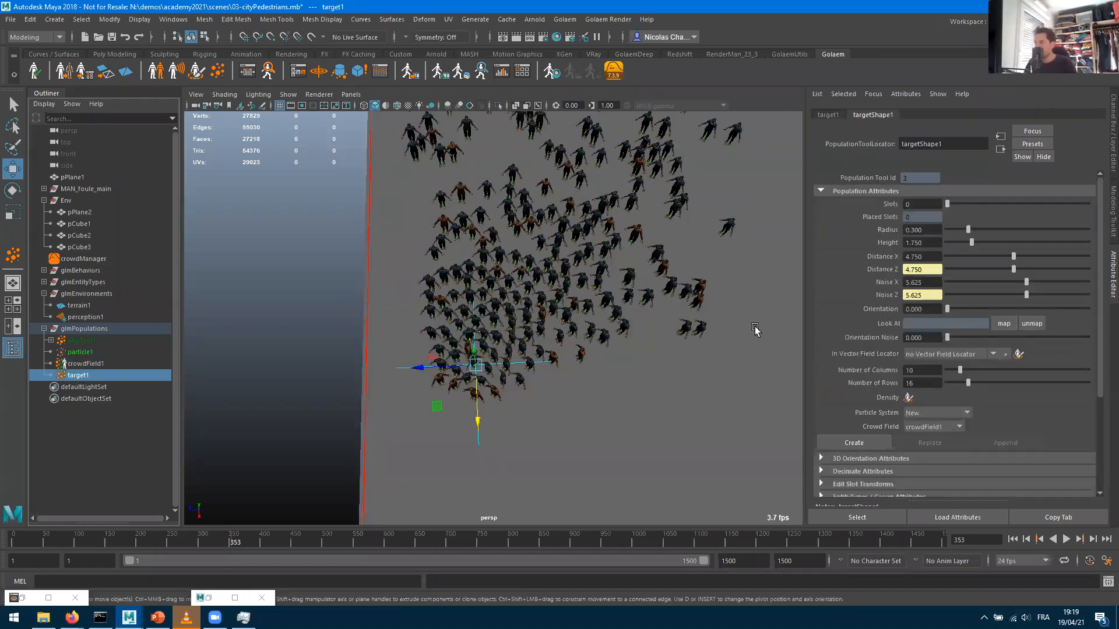
Keyframe the target locator at its current position on frame 353
{"action": "right_click_drag", "start_coordinate": [754, 327], "coordinate": [639, 297], "text": "alt"}
{"action": "middle_click_drag", "start_coordinate": [645, 241], "coordinate": [644, 173], "text": "alt"}
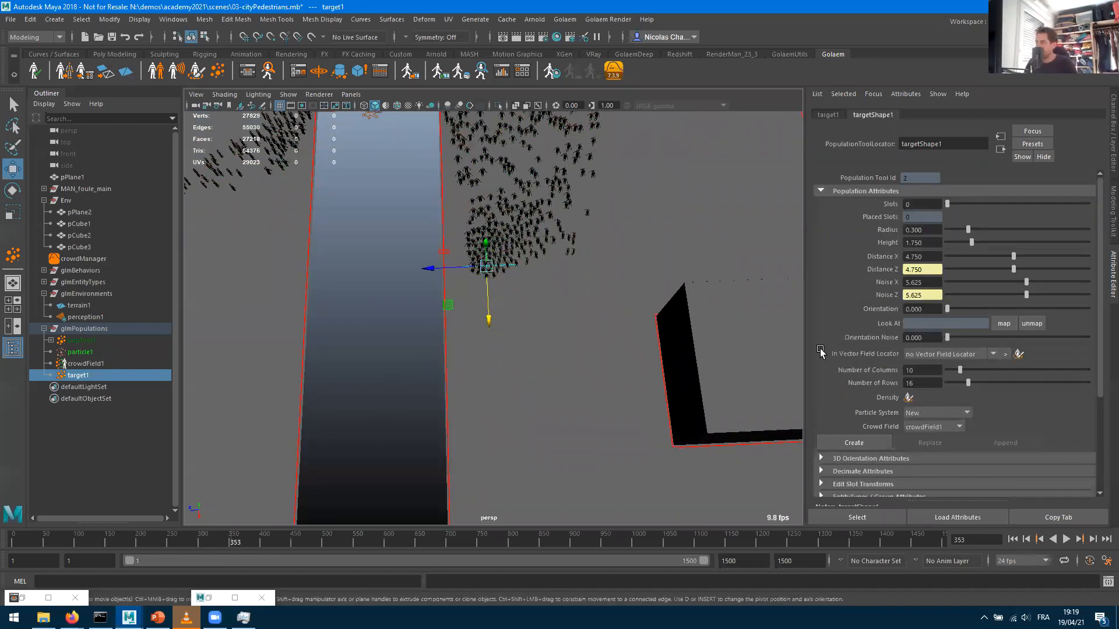
{"action": "key", "text": "s"}
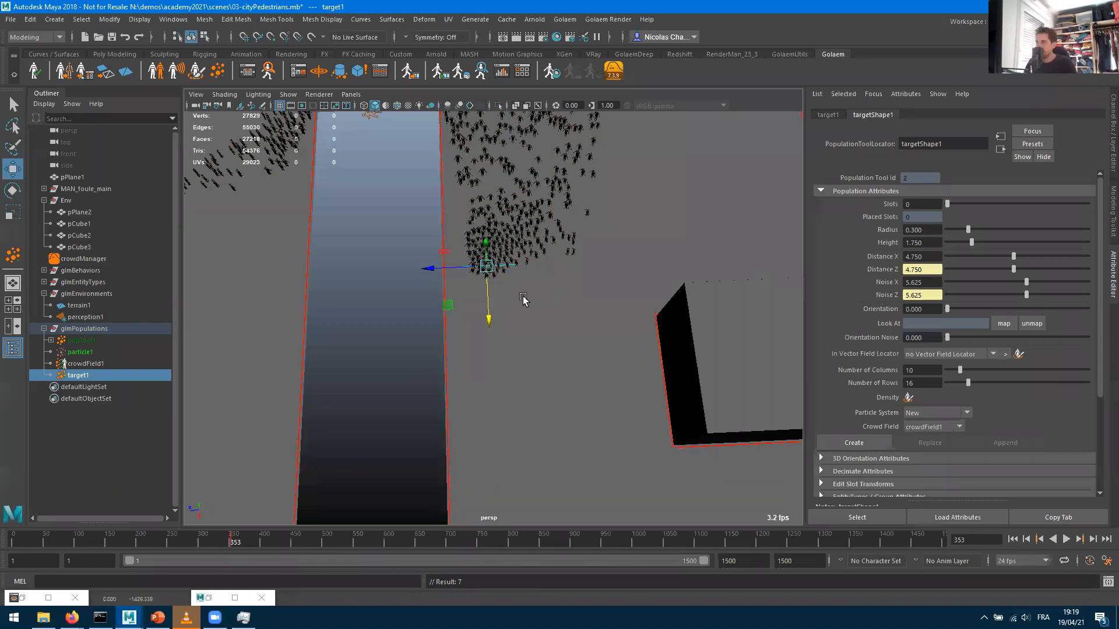
At frame 706, move the target locator between the far cube and the terrain's outer edge and keyframe it
{"action": "left_click", "coordinate": [453, 543]}
{"action": "left_click_drag", "start_coordinate": [488, 319], "coordinate": [498, 524]}
{"action": "right_click_drag", "start_coordinate": [618, 457], "coordinate": [480, 418], "text": "alt"}
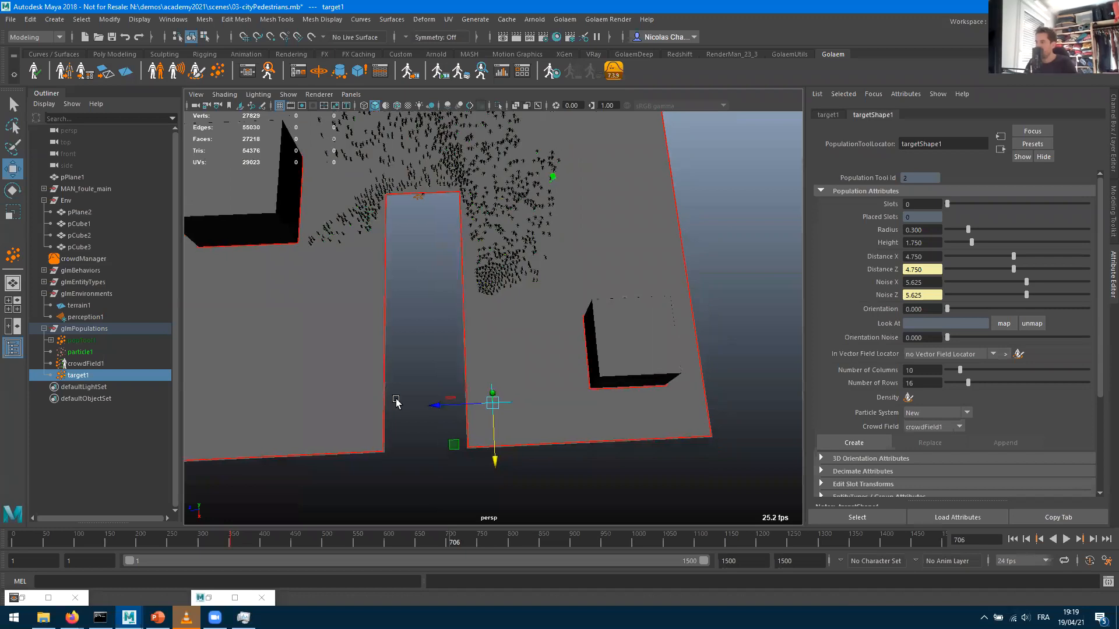
{"action": "left_click_drag", "start_coordinate": [438, 404], "coordinate": [558, 404]}
{"action": "left_click_drag", "start_coordinate": [583, 447], "coordinate": [587, 465]}
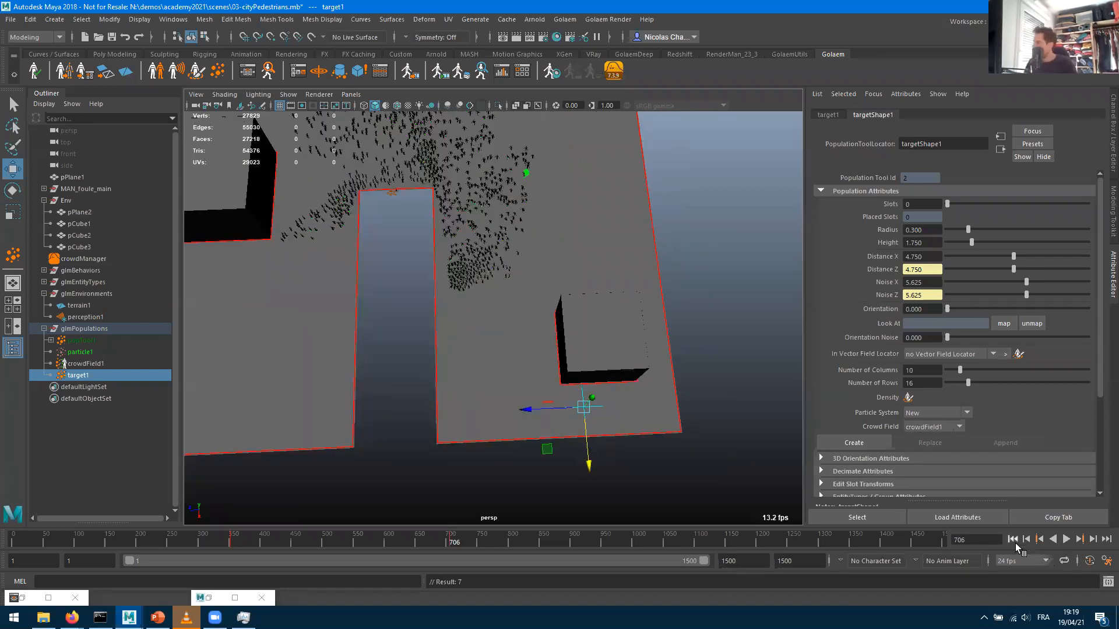
Play the simulation from the first frame with the keyframed target and stop it after the pedestrians start gathering
{"action": "left_click", "coordinate": [1012, 539]}
{"action": "left_click", "coordinate": [1066, 539]}
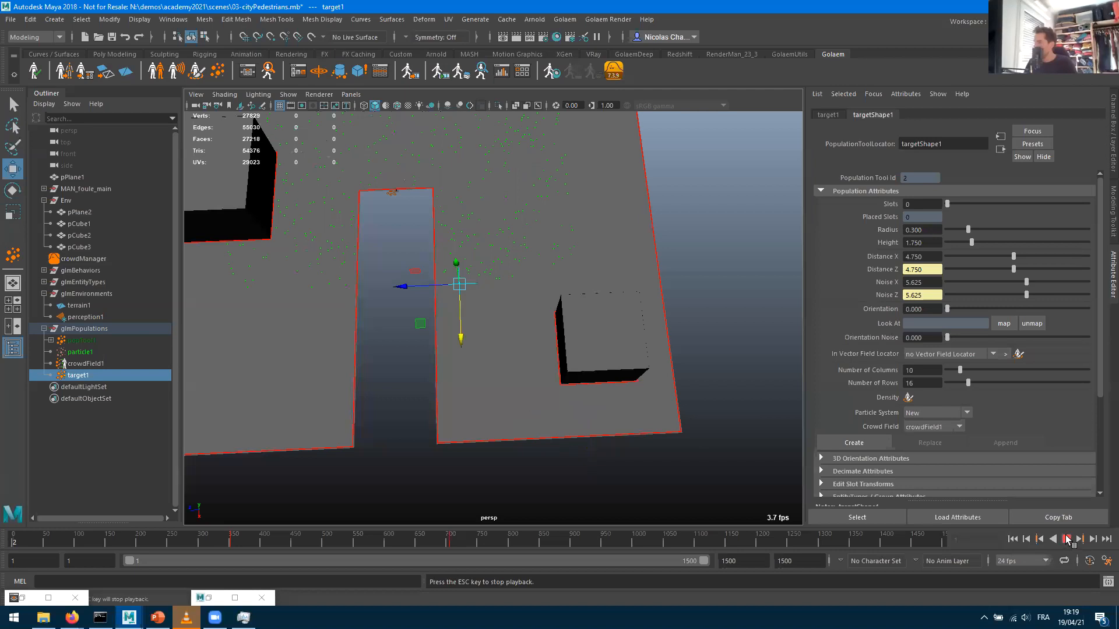
{"action": "right_click_drag", "start_coordinate": [536, 305], "coordinate": [658, 325], "text": "alt"}
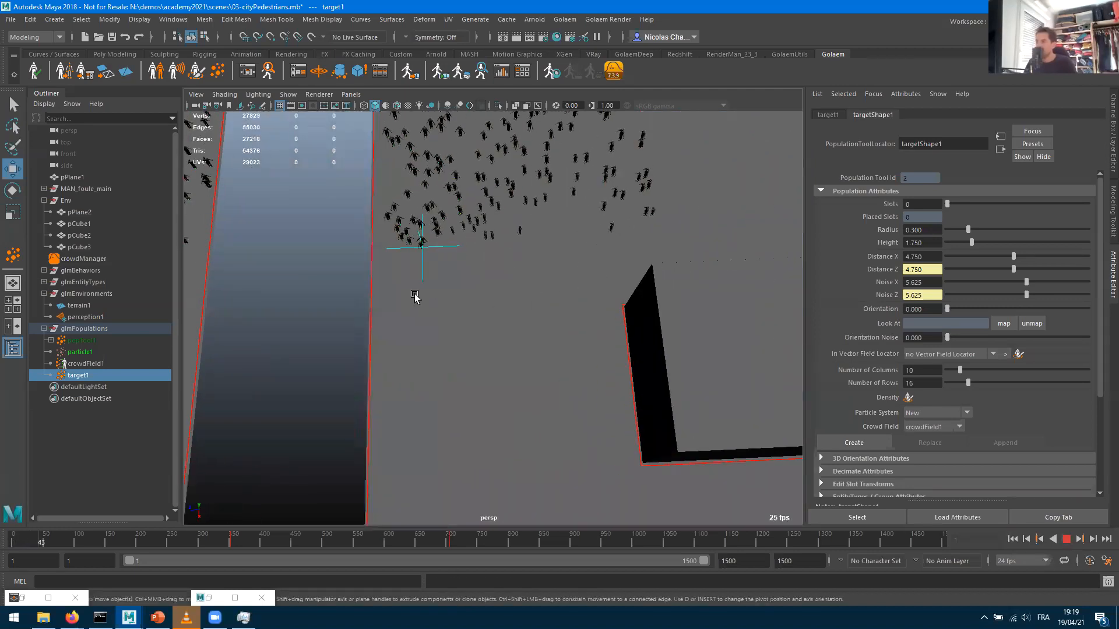
{"action": "key", "text": "Escape"}
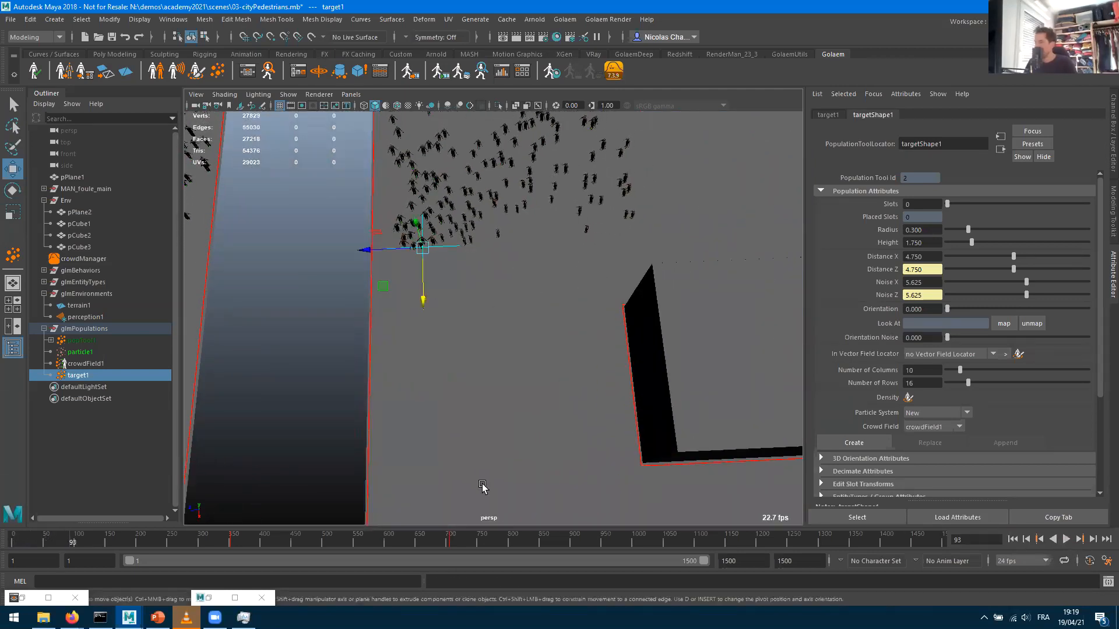
Scrub through the timeline, return to the first frame, and jump to frame 330 to check the target's animation
{"action": "mouse_move", "coordinate": [220, 540]}
{"action": "left_mouse_down"}
{"action": "mouse_move", "coordinate": [262, 543]}
{"action": "mouse_move", "coordinate": [217, 542]}
{"action": "left_mouse_up"}
{"action": "key", "text": "alt+v"}
{"action": "left_click", "coordinate": [247, 542]}
{"action": "left_click", "coordinate": [1012, 539]}
{"action": "left_click", "coordinate": [259, 543]}
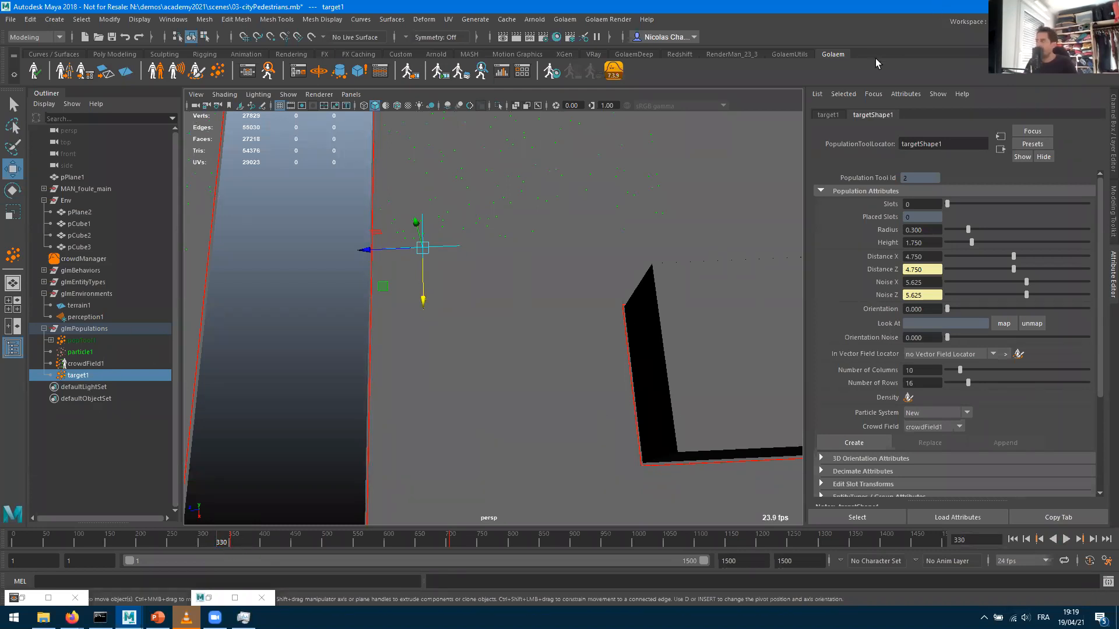
Open the target locator's Translate X animation curve and set its first key's time to frame 100
{"action": "left_click", "coordinate": [834, 114]}
{"action": "right_click", "coordinate": [925, 192]}
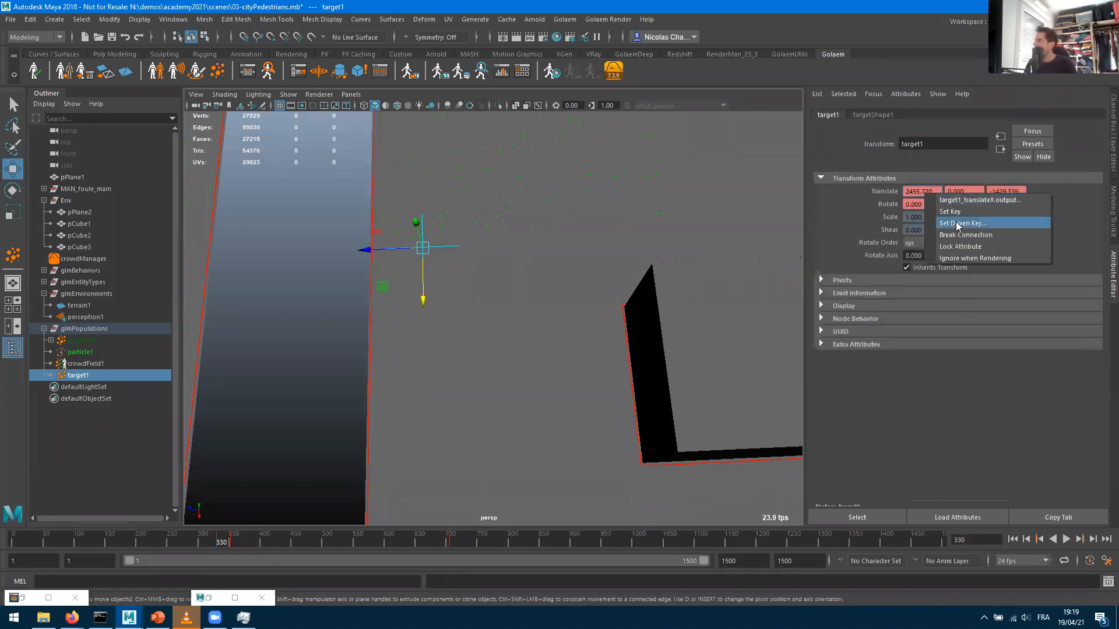
{"action": "left_click", "coordinate": [944, 201]}
{"action": "double_click", "coordinate": [850, 267]}
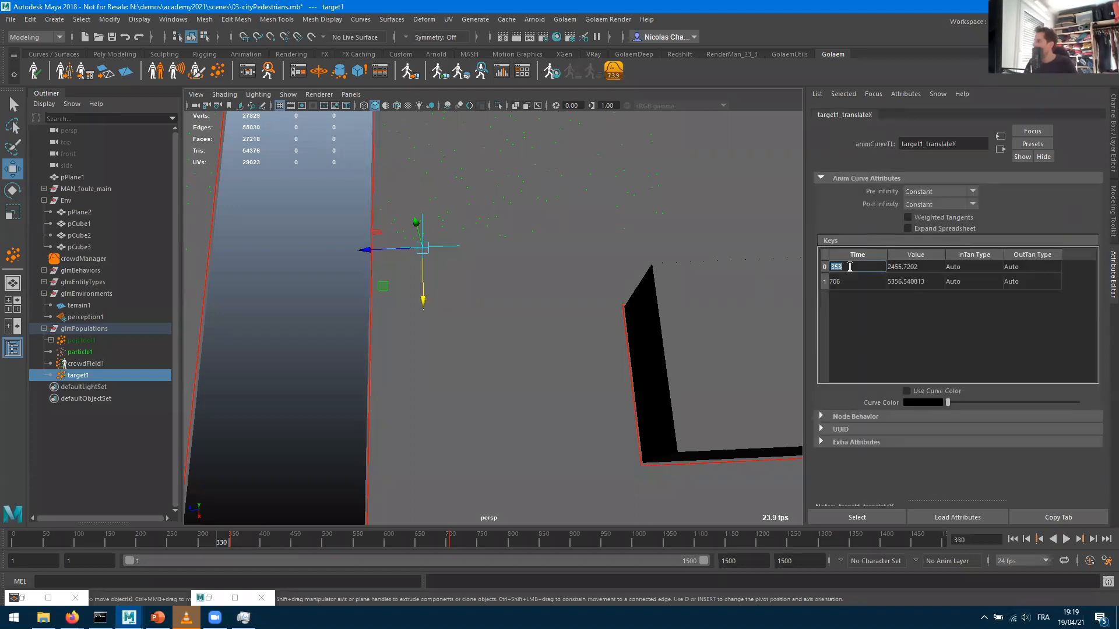
{"action": "type", "text": "100"}
{"action": "key", "text": "Return"}
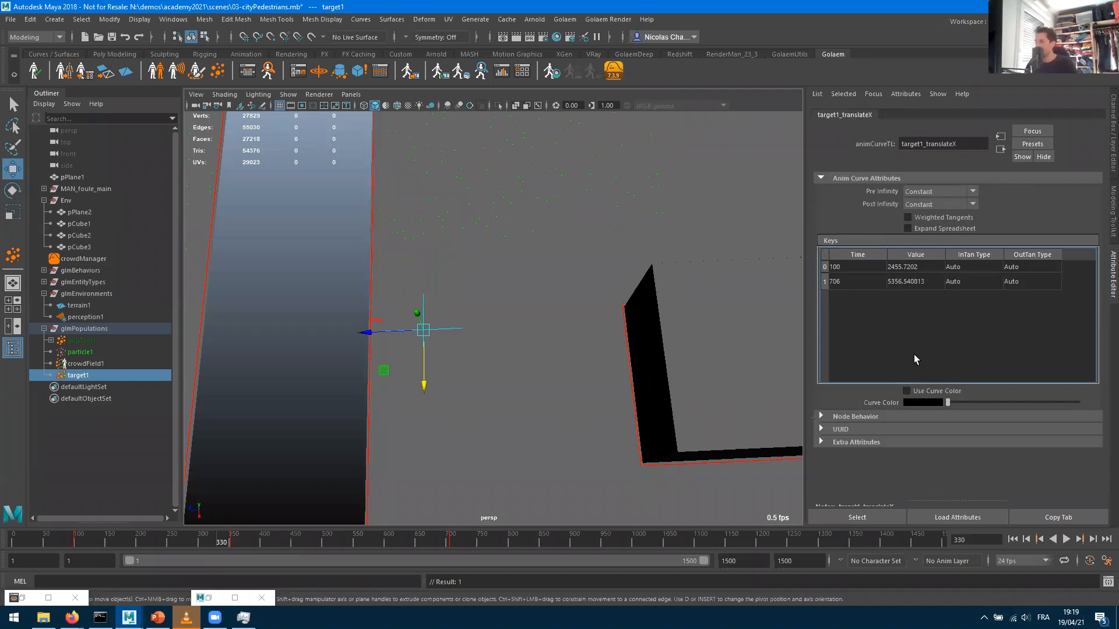
Play the simulation from the first frame to check the retimed target key, stopping at about frame 143
{"action": "left_click", "coordinate": [1012, 539]}
{"action": "left_click", "coordinate": [1066, 539]}
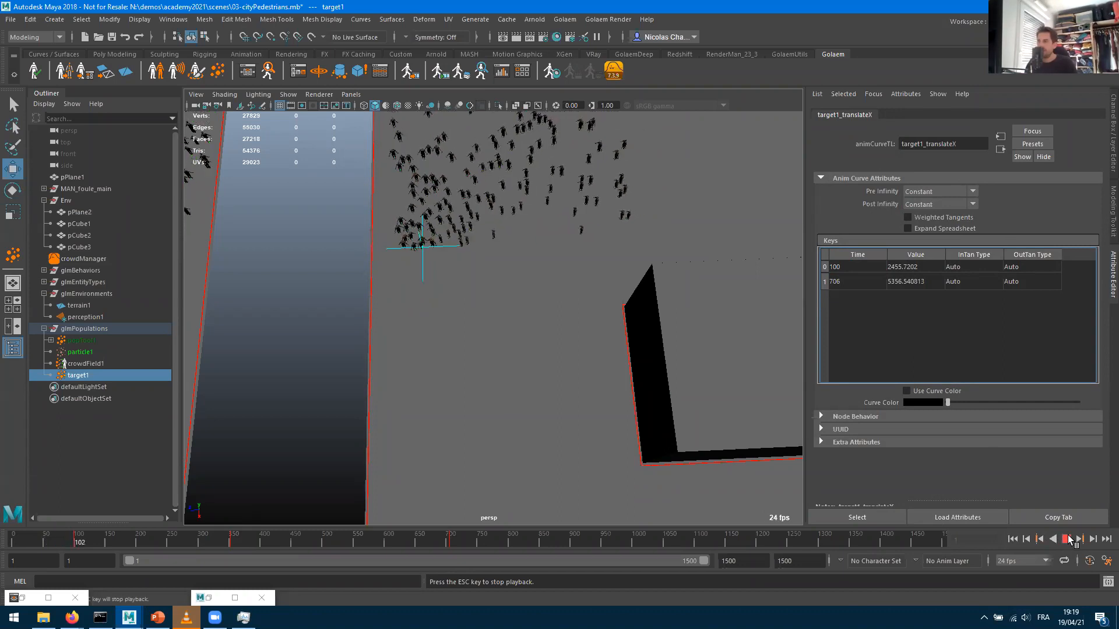
{"action": "left_click", "coordinate": [1067, 539]}
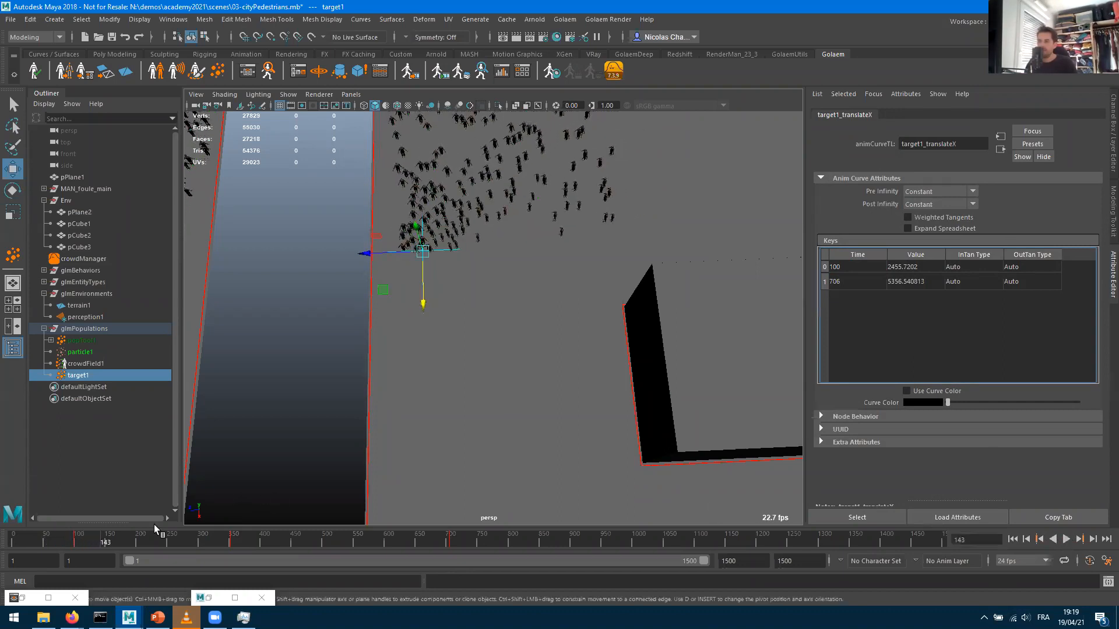
Delete the target locator's key at frame 100 and bring its transform attributes back up
{"action": "left_click", "coordinate": [1037, 539]}
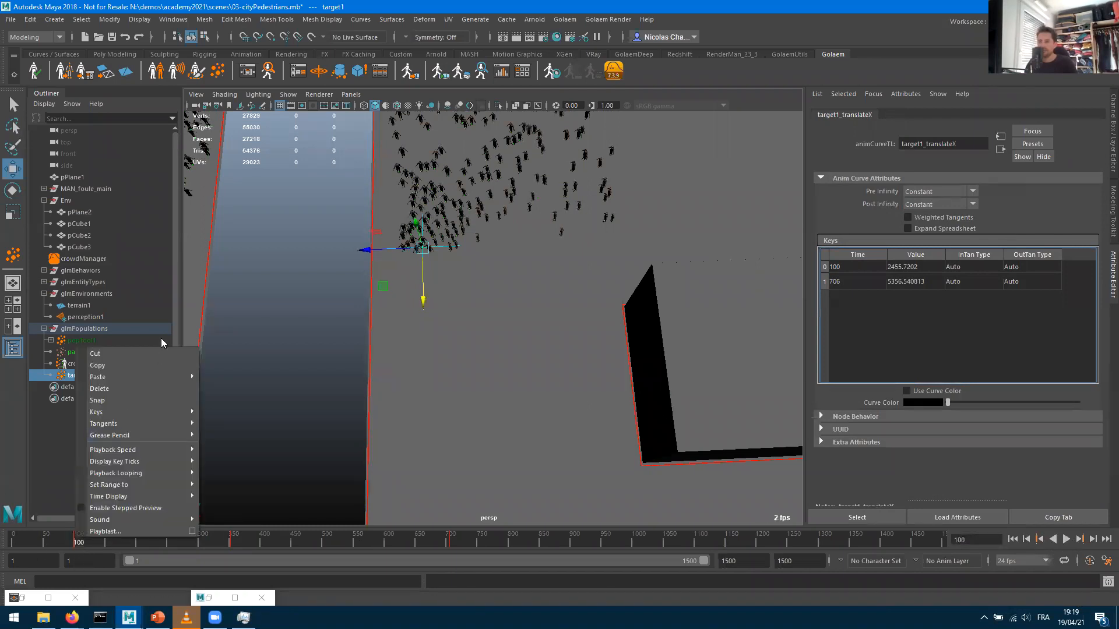
{"action": "left_click", "coordinate": [151, 388]}
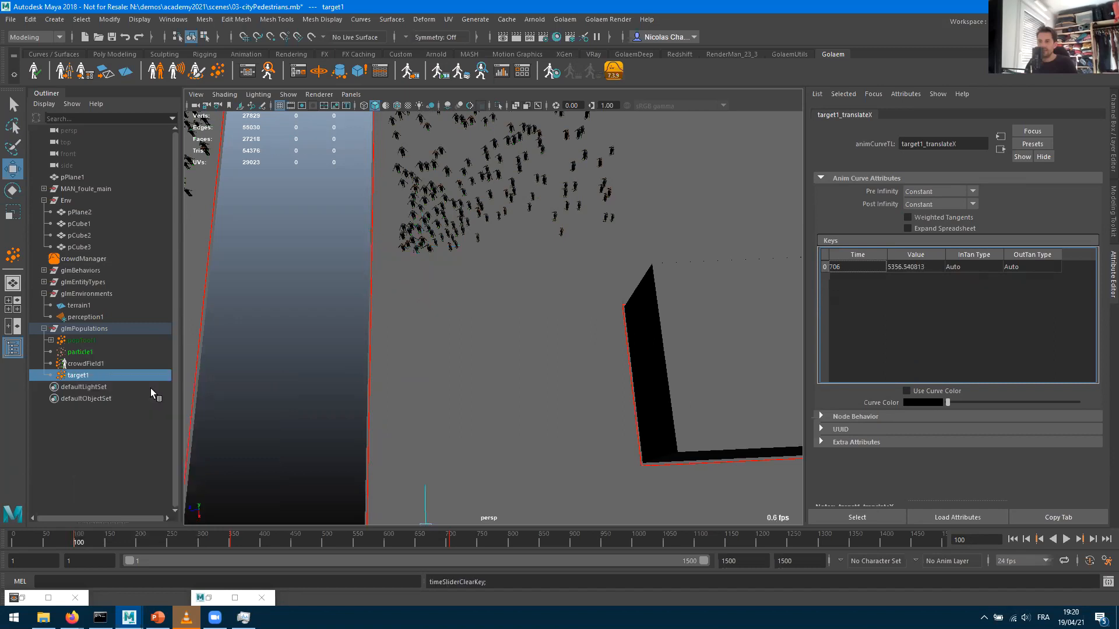
{"action": "left_click", "coordinate": [70, 375]}
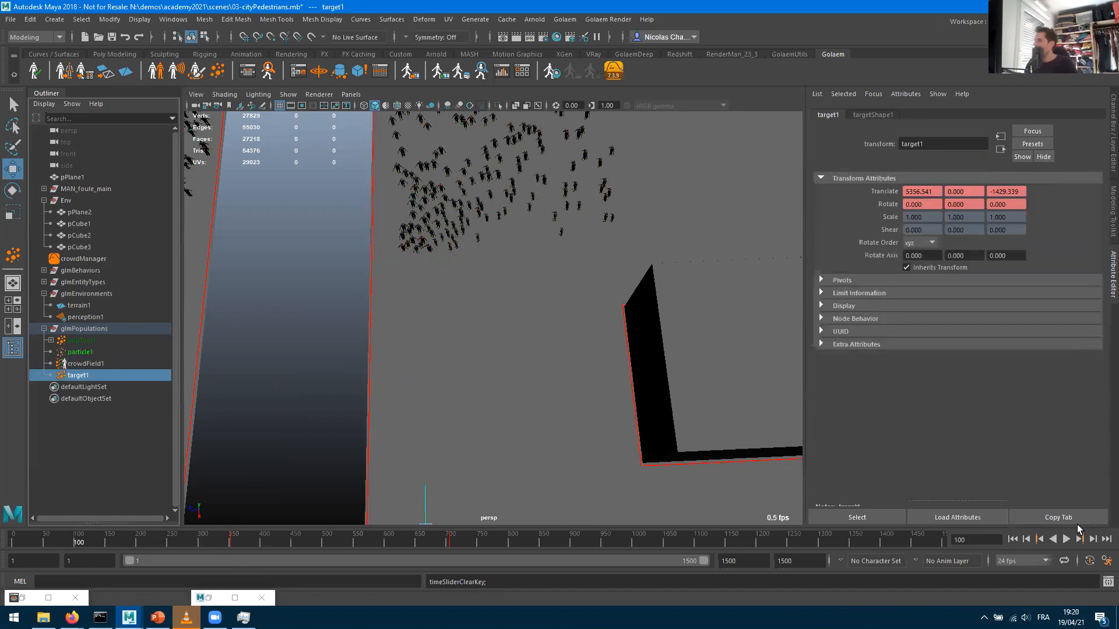
Play the simulation and watch the pedestrians approach the target near the terrain's edge, stopping at about frame 353
{"action": "left_click", "coordinate": [1066, 539]}
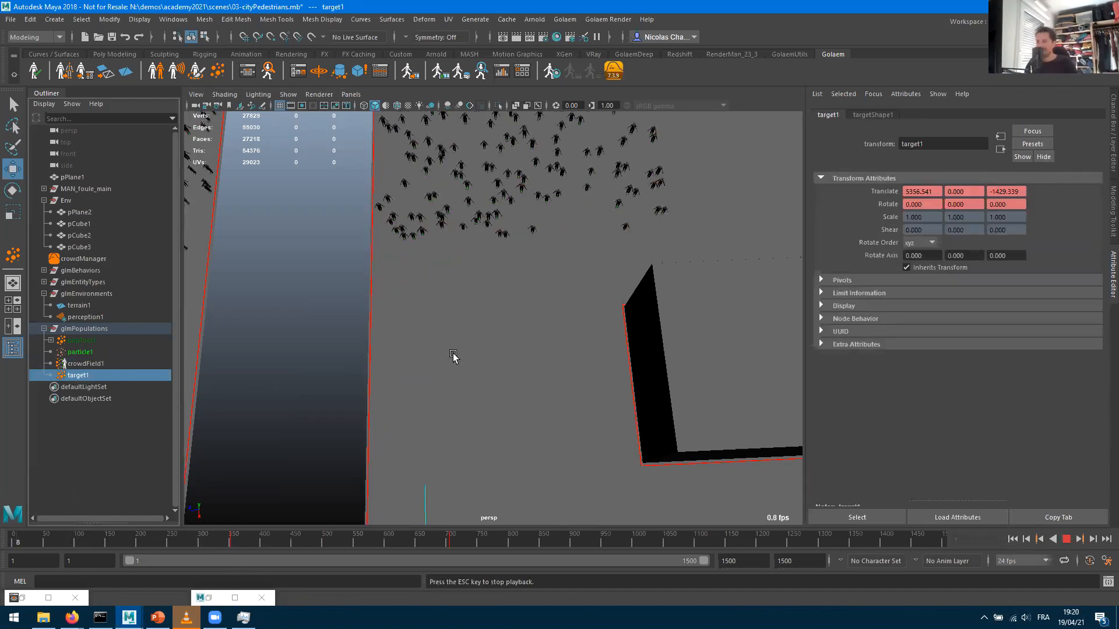
{"action": "scroll", "coordinate": [506, 355], "scroll_direction": "down", "scroll_amount": 3}
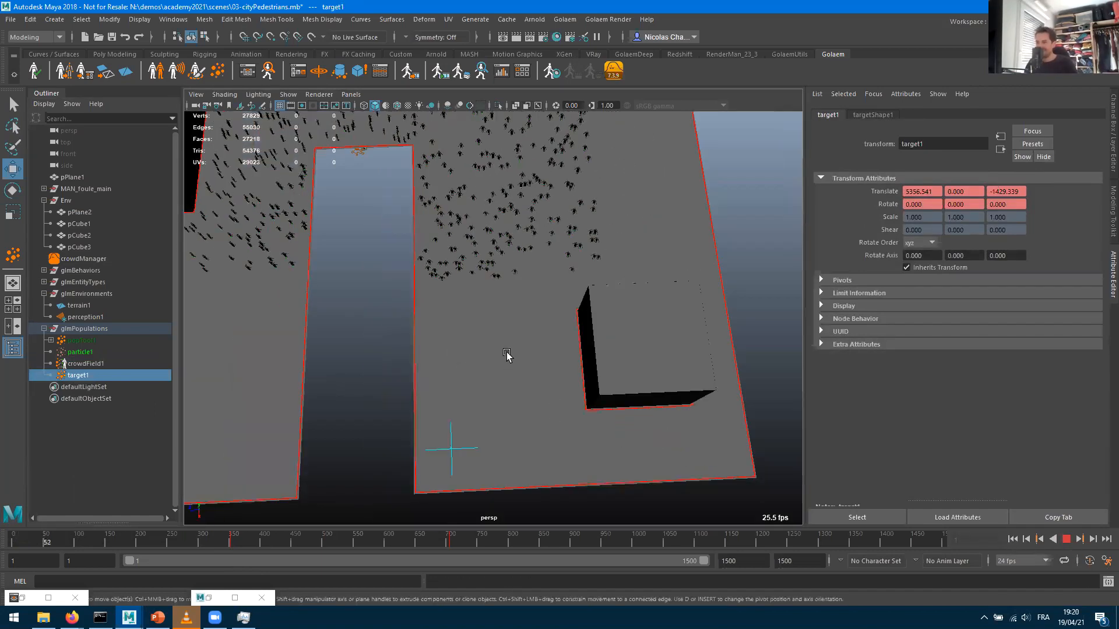
{"action": "middle_click_drag", "start_coordinate": [507, 355], "coordinate": [512, 331], "text": "alt"}
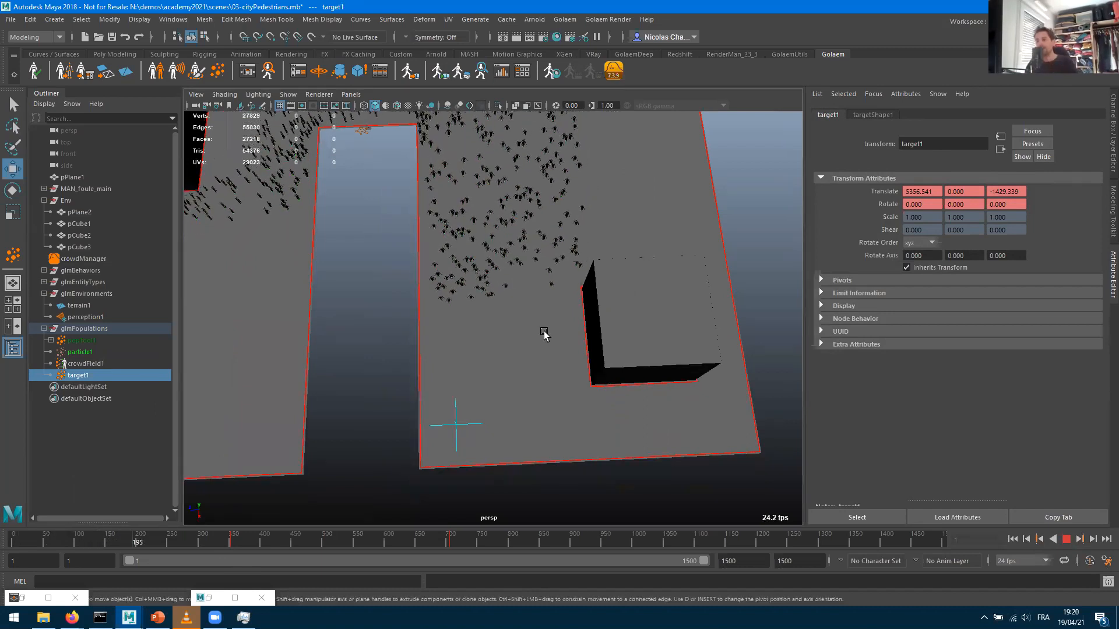
{"action": "left_click", "coordinate": [1066, 539]}
At frame 121, move the target locator along X to about 1526, close to the crowd, and keyframe it
{"action": "left_click_drag", "start_coordinate": [457, 481], "coordinate": [457, 398]}
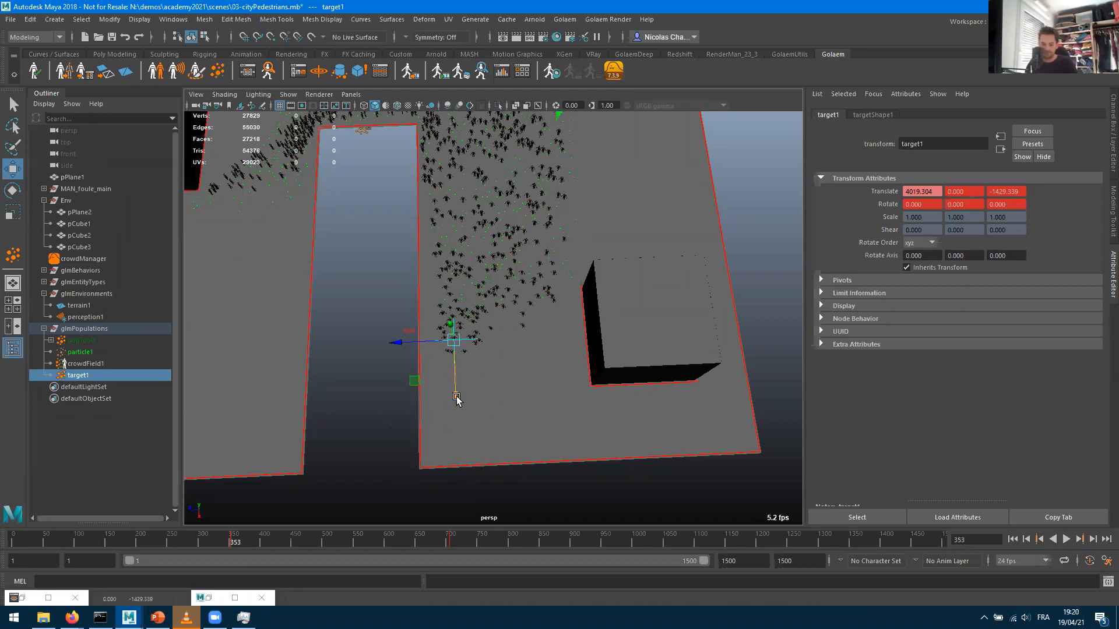
{"action": "left_click", "coordinate": [86, 541]}
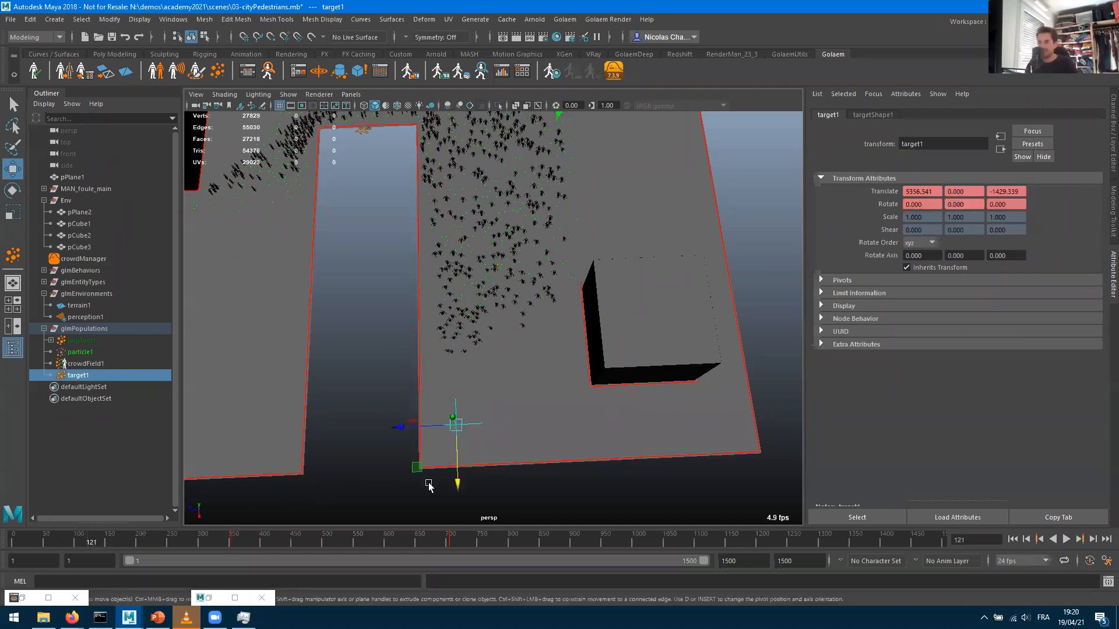
{"action": "left_click_drag", "start_coordinate": [456, 485], "coordinate": [458, 254]}
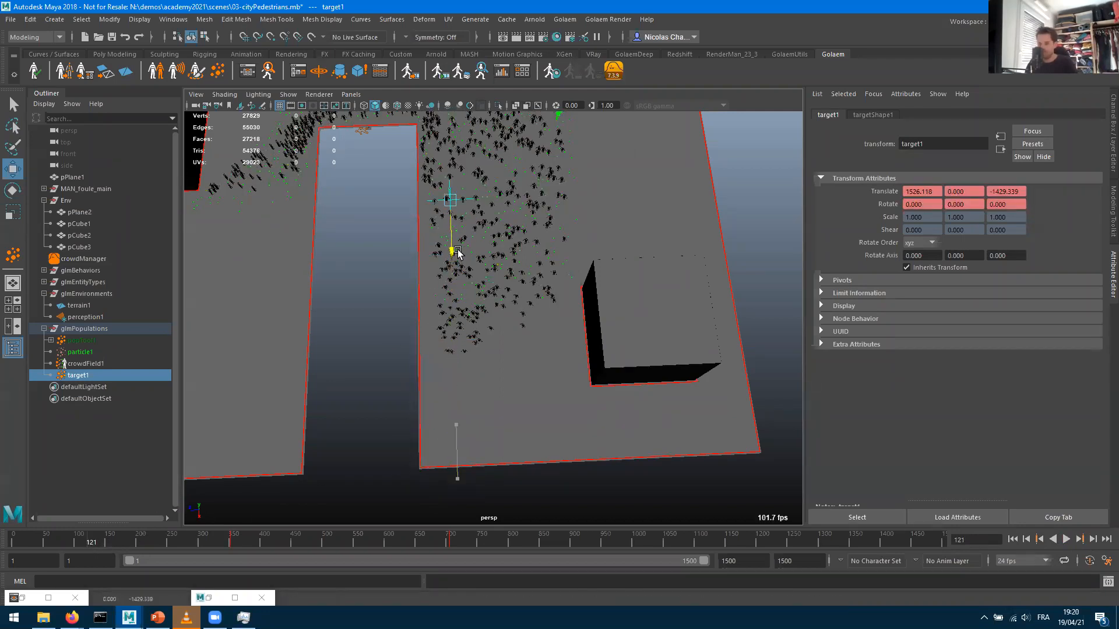
{"action": "key", "text": "s"}
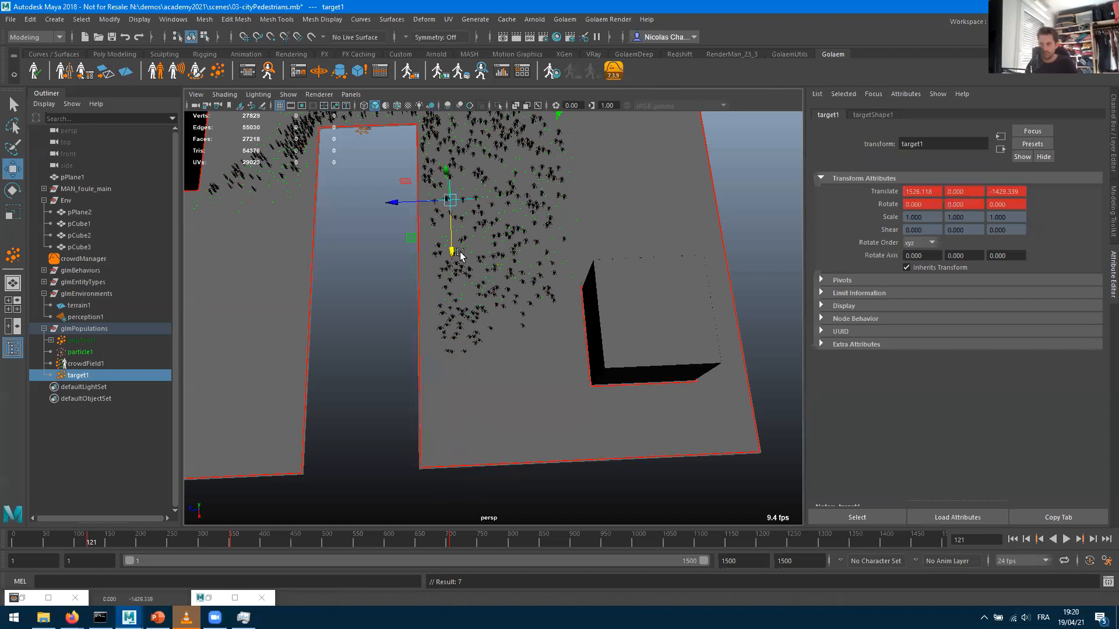
Play the simulation from the first frame, watch the pedestrians around the moving target up close, and stop at about frame 322
{"action": "left_click", "coordinate": [1013, 539]}
{"action": "left_click", "coordinate": [1066, 539]}
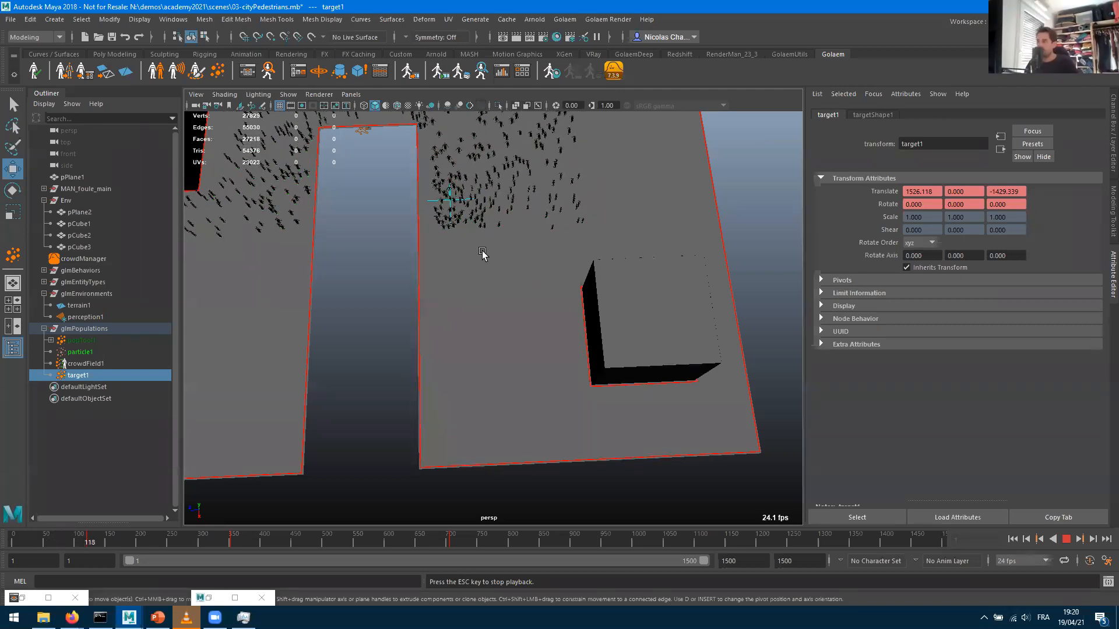
{"action": "middle_click_drag", "start_coordinate": [500, 254], "coordinate": [506, 313], "text": "alt"}
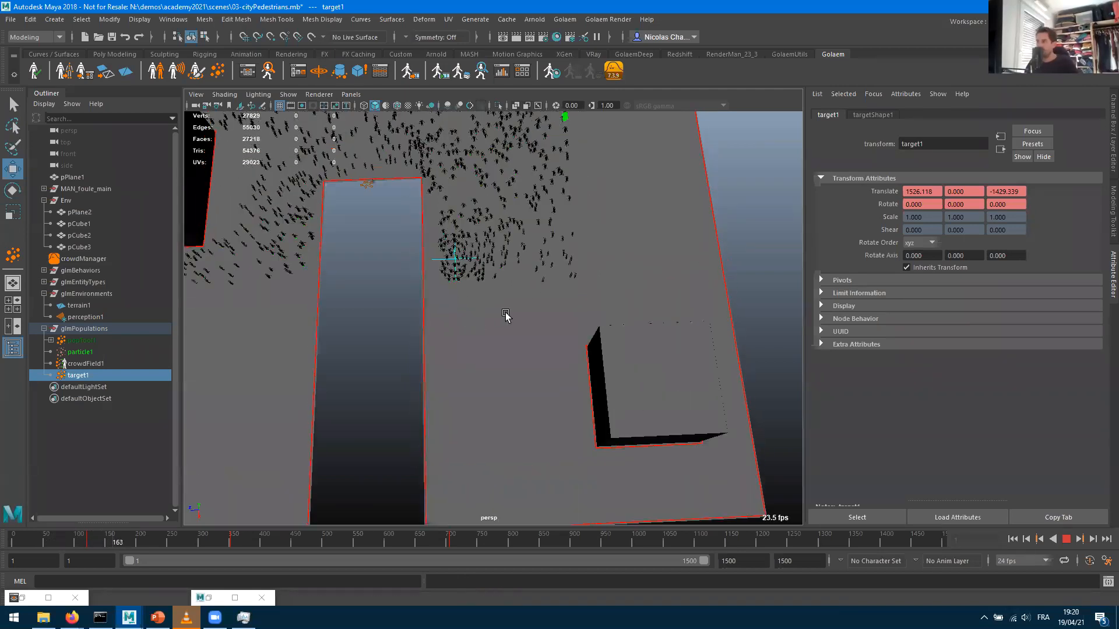
{"action": "scroll", "coordinate": [507, 326], "scroll_direction": "up", "scroll_amount": 10}
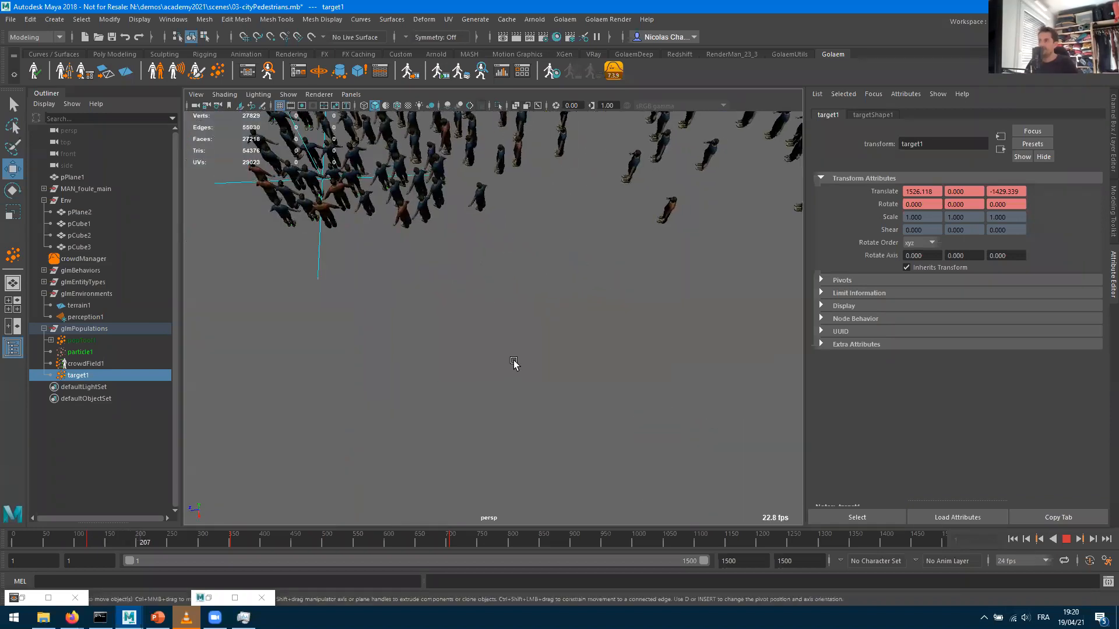
{"action": "middle_click_drag", "start_coordinate": [466, 236], "coordinate": [501, 365], "text": "alt"}
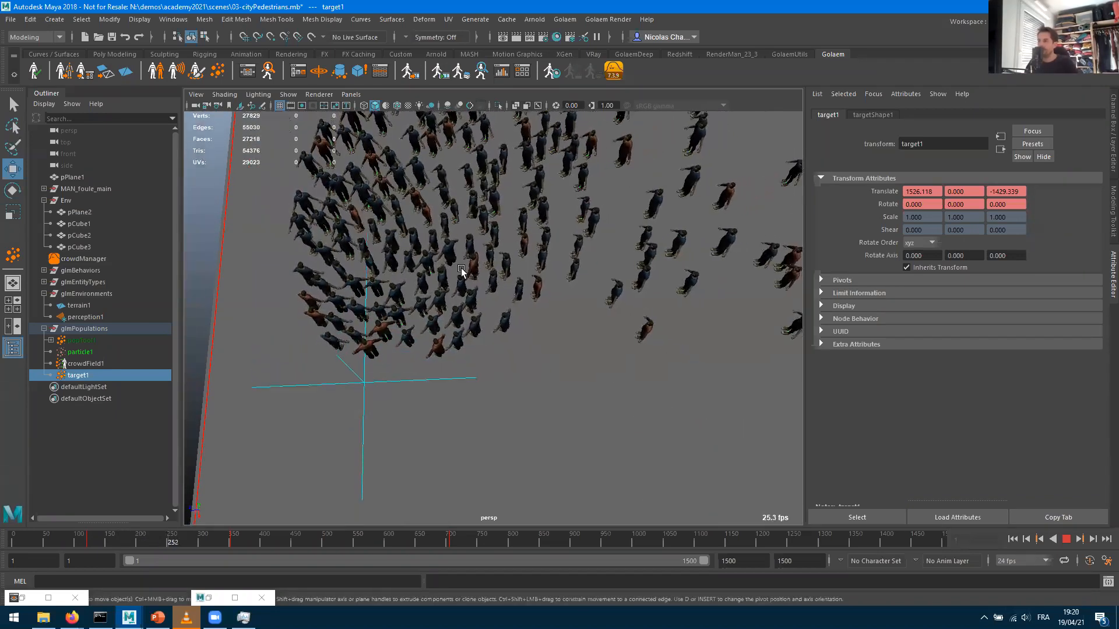
{"action": "scroll", "coordinate": [387, 250], "scroll_direction": "down", "scroll_amount": 5}
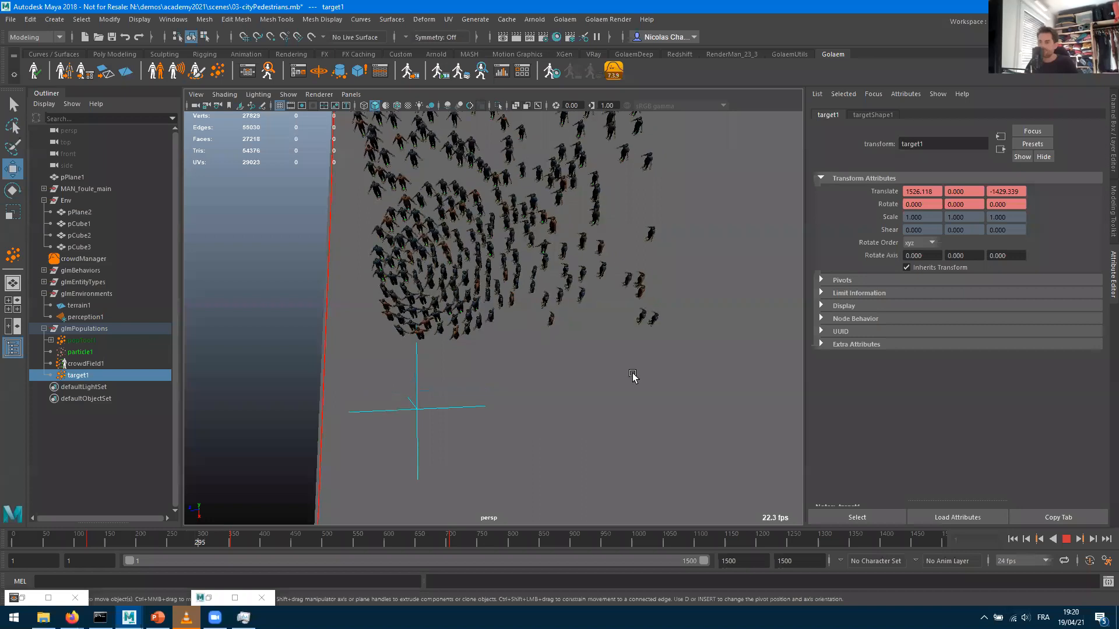
{"action": "left_click", "coordinate": [1067, 541]}
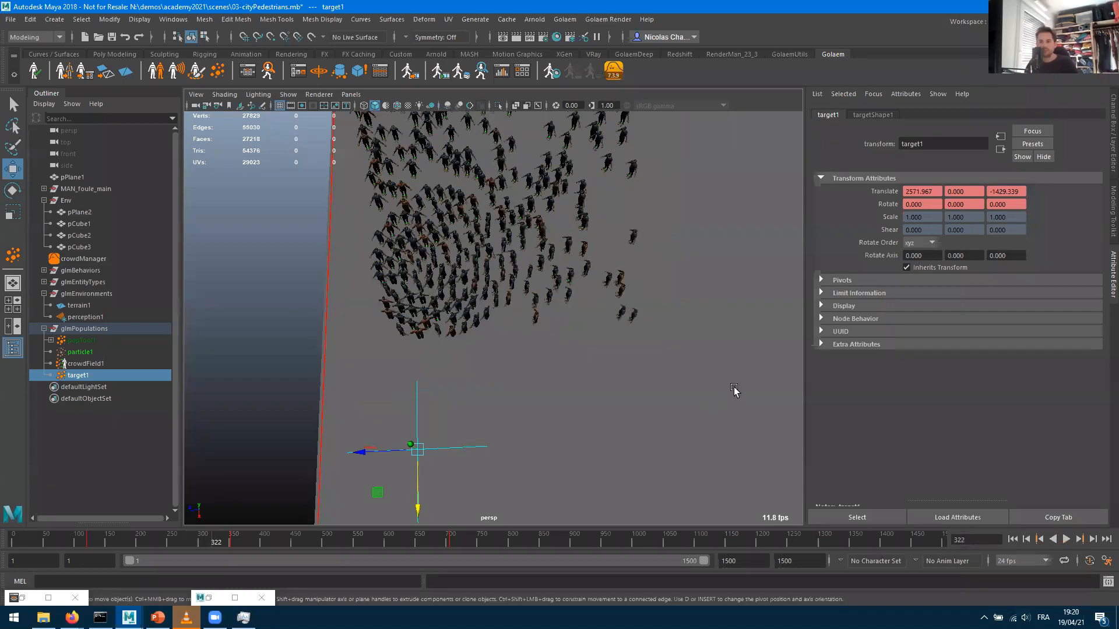
Select the Goto behavior in the behavior editor and enable Target Is Dynamic in its attributes
{"action": "left_click", "coordinate": [248, 71]}
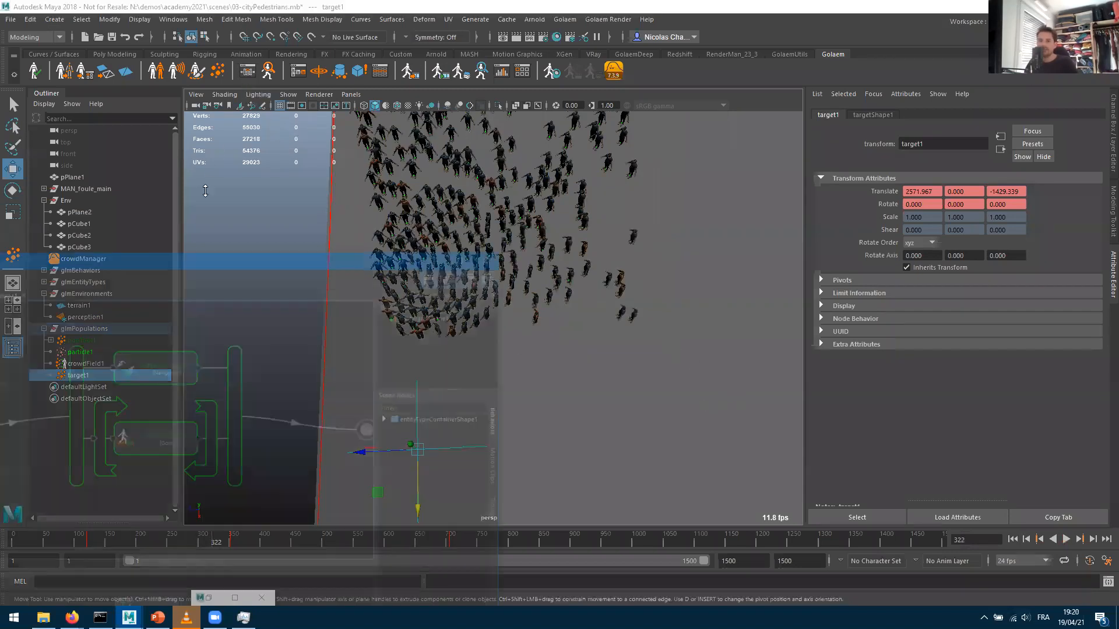
{"action": "left_click", "coordinate": [128, 390]}
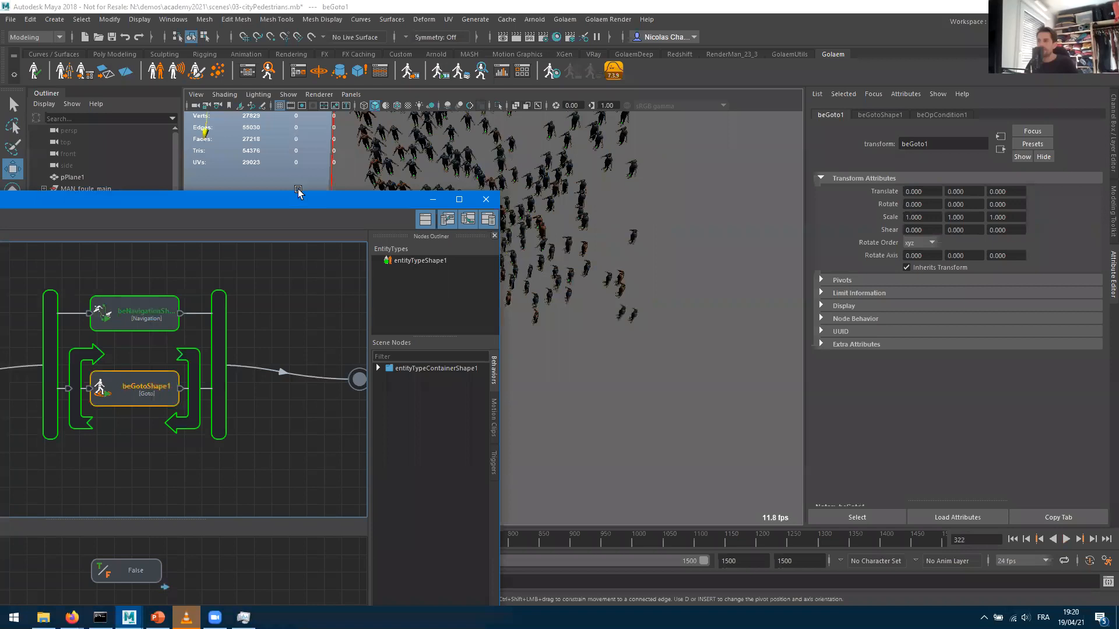
{"action": "left_click_drag", "start_coordinate": [302, 196], "coordinate": [286, 99]}
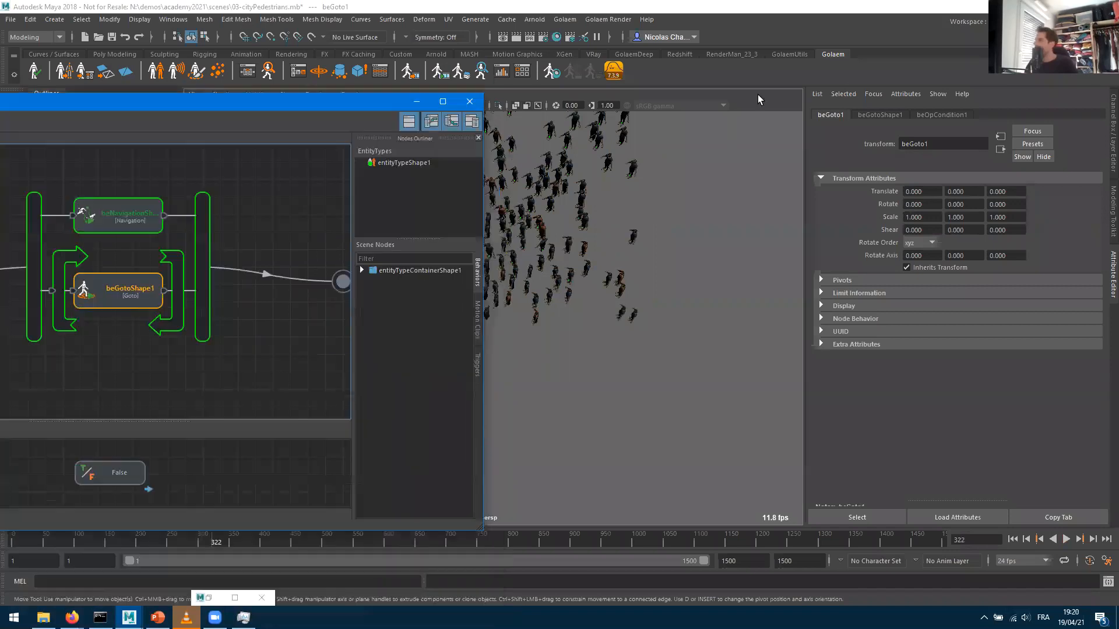
{"action": "left_click", "coordinate": [876, 115]}
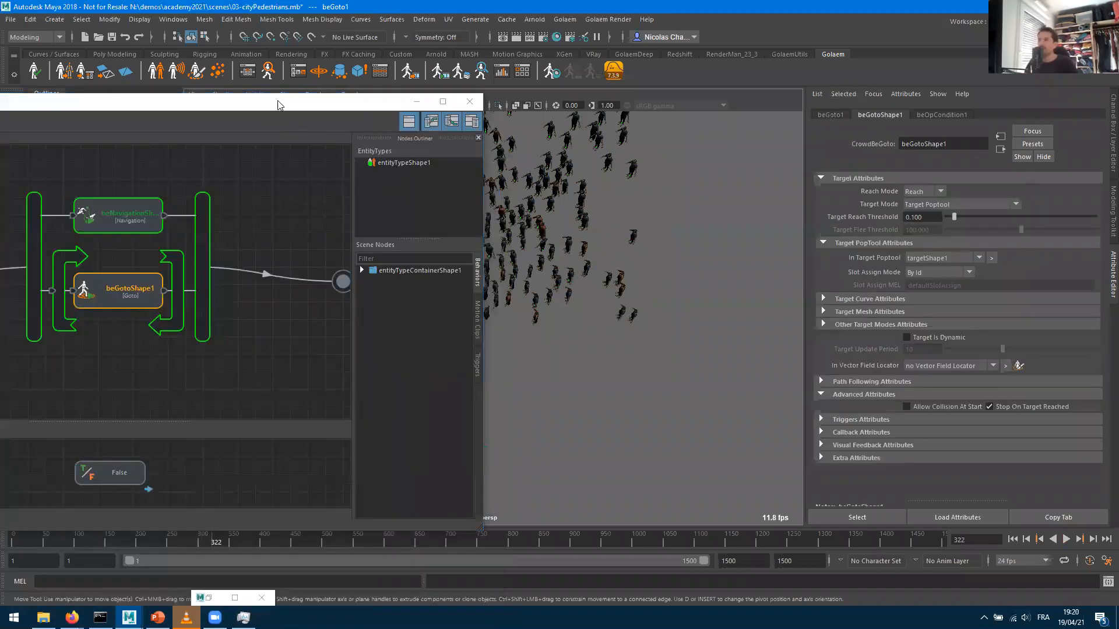
{"action": "left_click", "coordinate": [269, 114]}
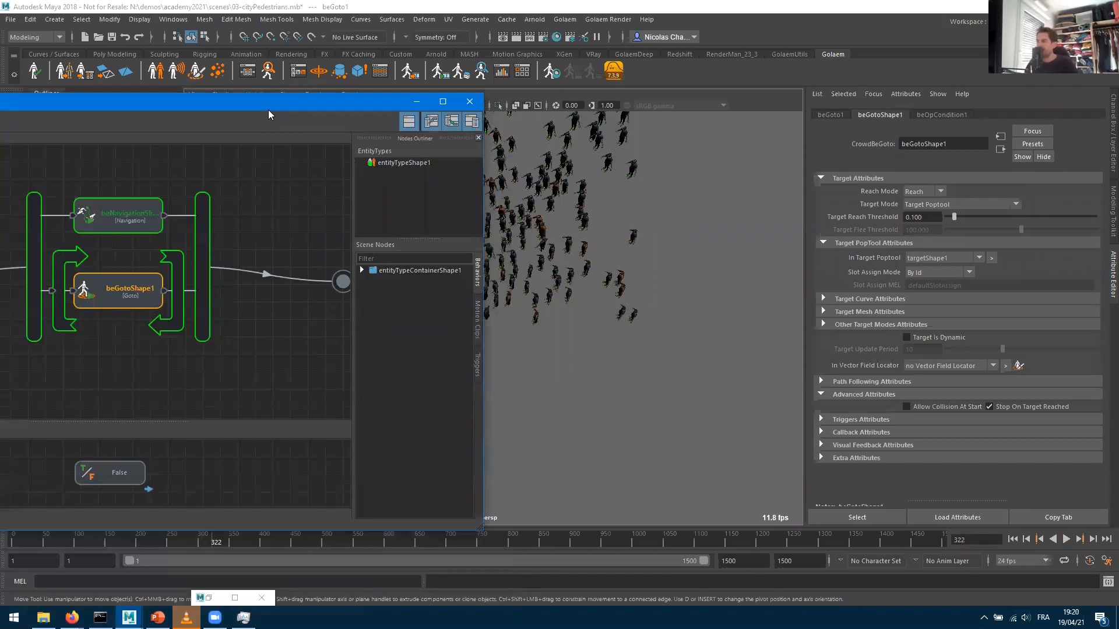
{"action": "left_click_drag", "start_coordinate": [268, 109], "coordinate": [248, 135]}
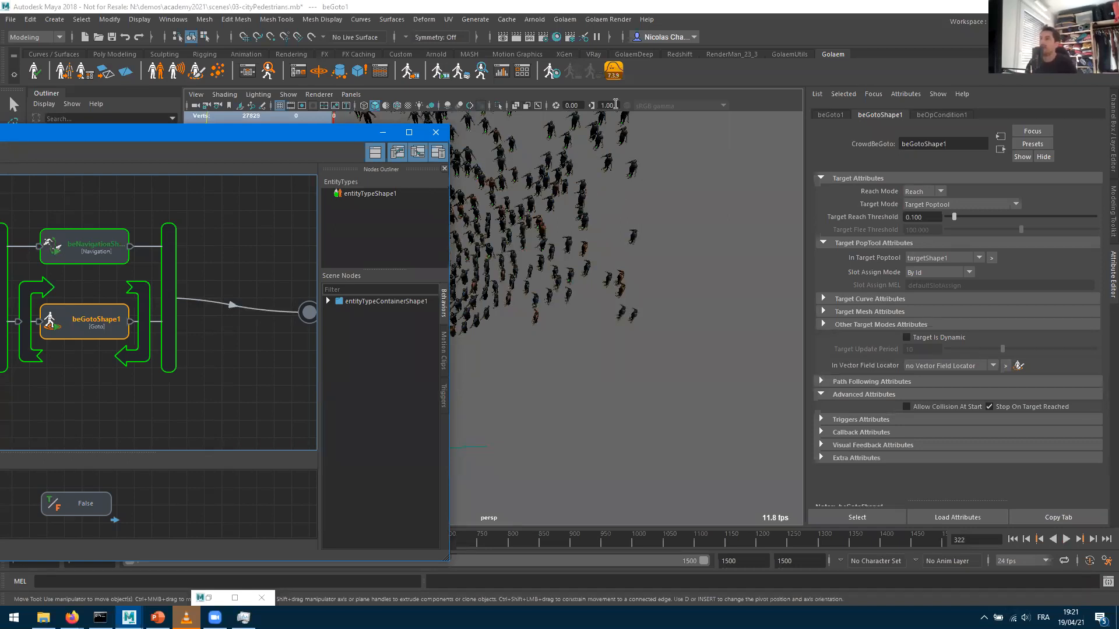
{"action": "left_click", "coordinate": [383, 132]}
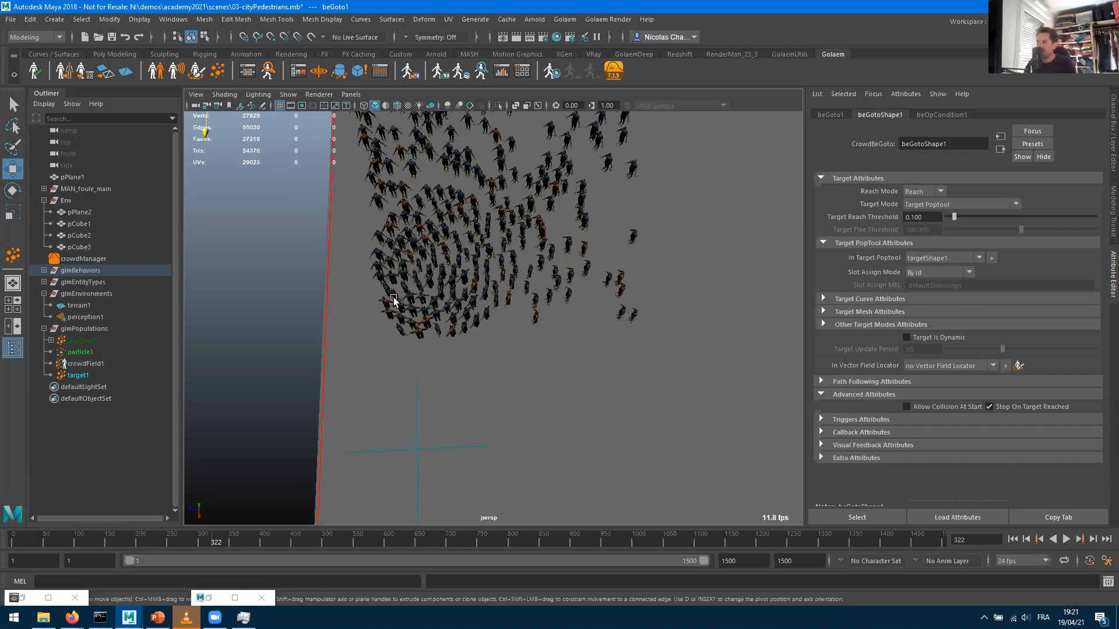
{"action": "left_click", "coordinate": [907, 338]}
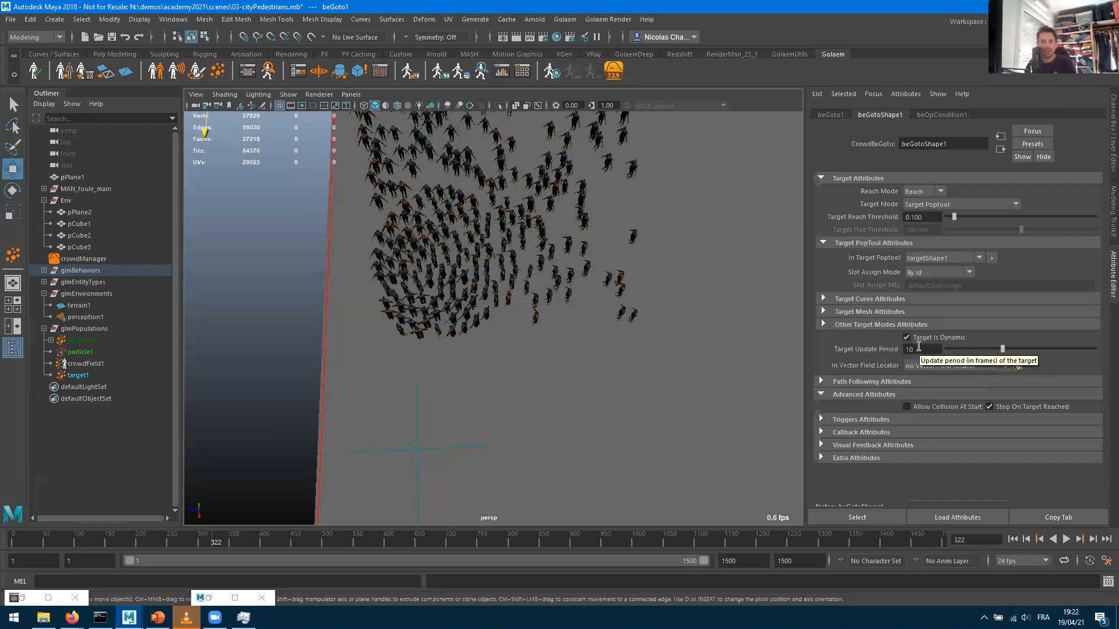
Replay the simulation from the first frame with the dynamic target, stop it at about frame 730, and inspect the crowd from close up
{"action": "left_click", "coordinate": [1012, 539]}
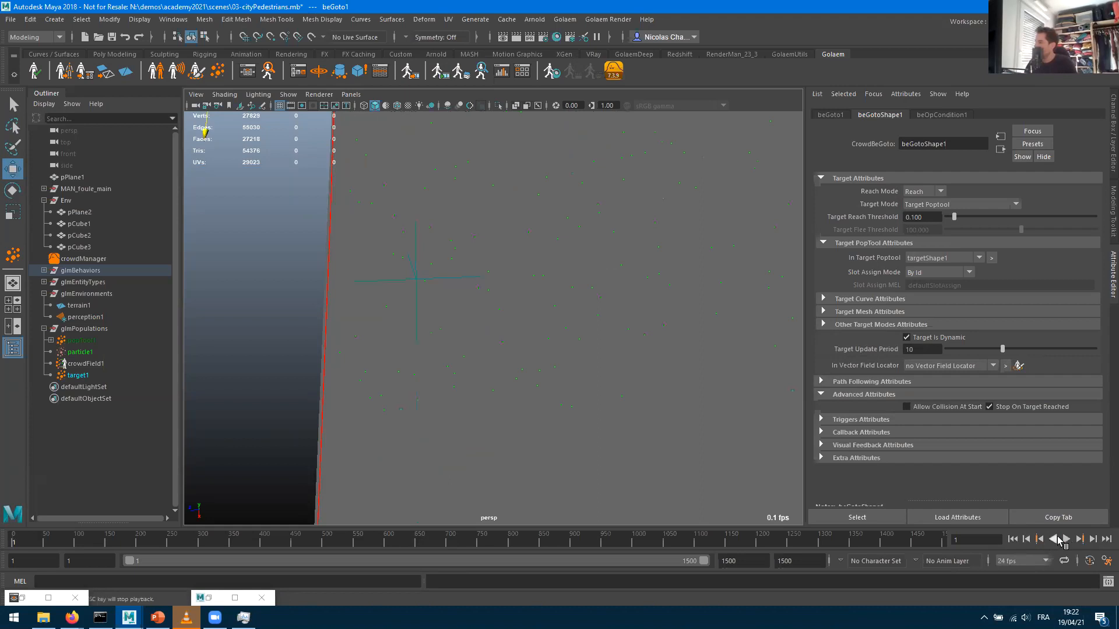
{"action": "left_click", "coordinate": [1065, 540]}
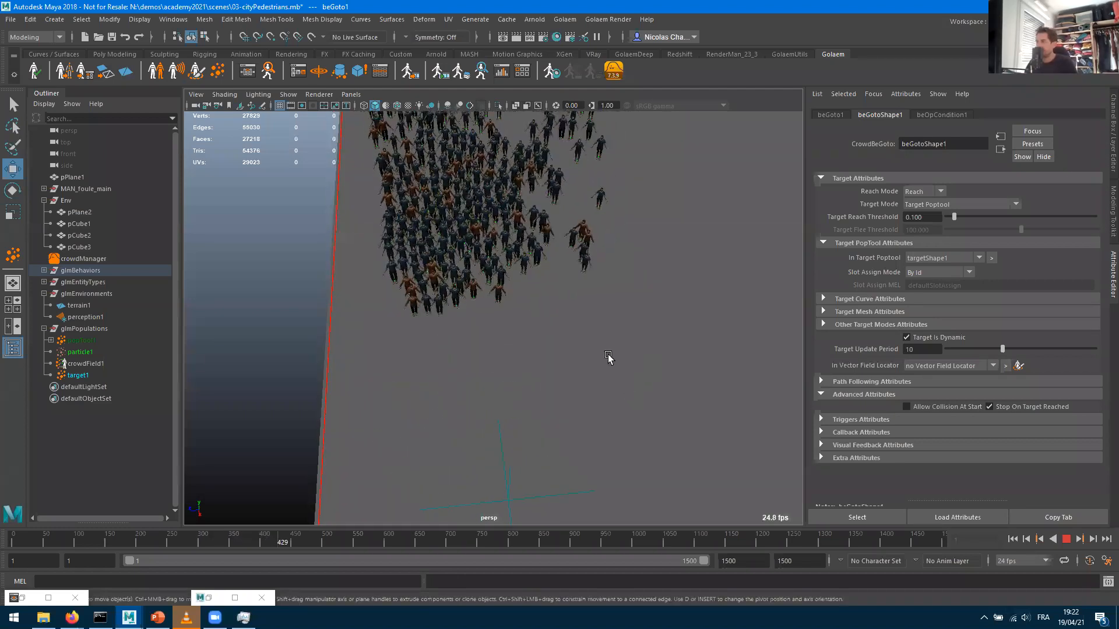
{"action": "middle_click_drag", "start_coordinate": [535, 477], "coordinate": [526, 414], "text": "alt"}
{"action": "middle_click_drag", "start_coordinate": [387, 115], "coordinate": [333, 115], "text": "alt"}
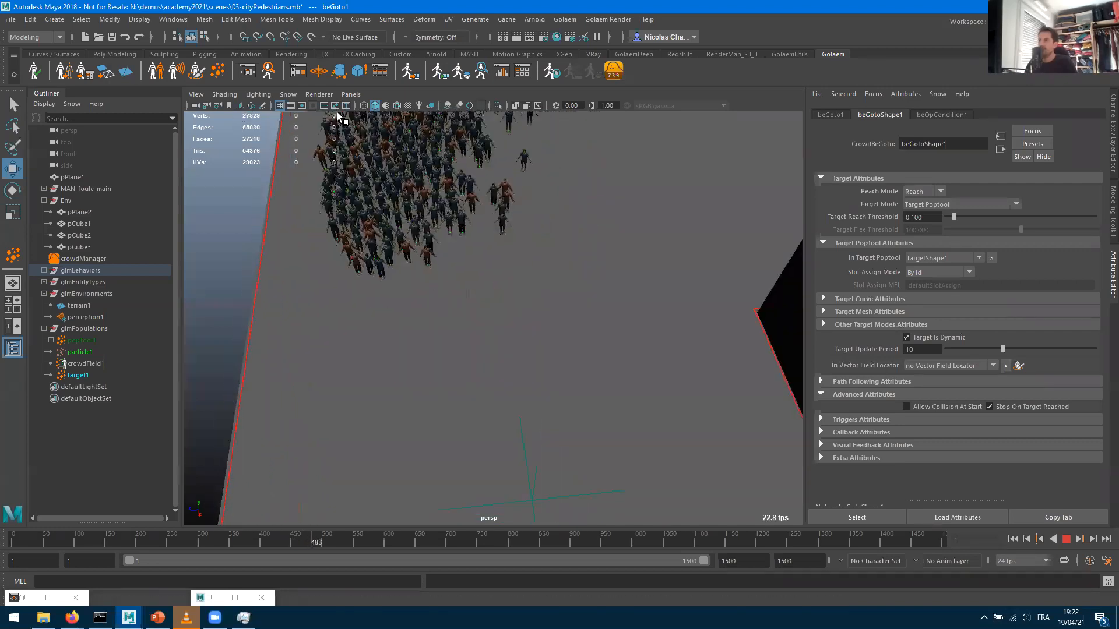
{"action": "scroll", "coordinate": [333, 115], "scroll_direction": "down", "scroll_amount": 3}
{"action": "middle_click_drag", "start_coordinate": [621, 117], "coordinate": [661, 201], "text": "alt"}
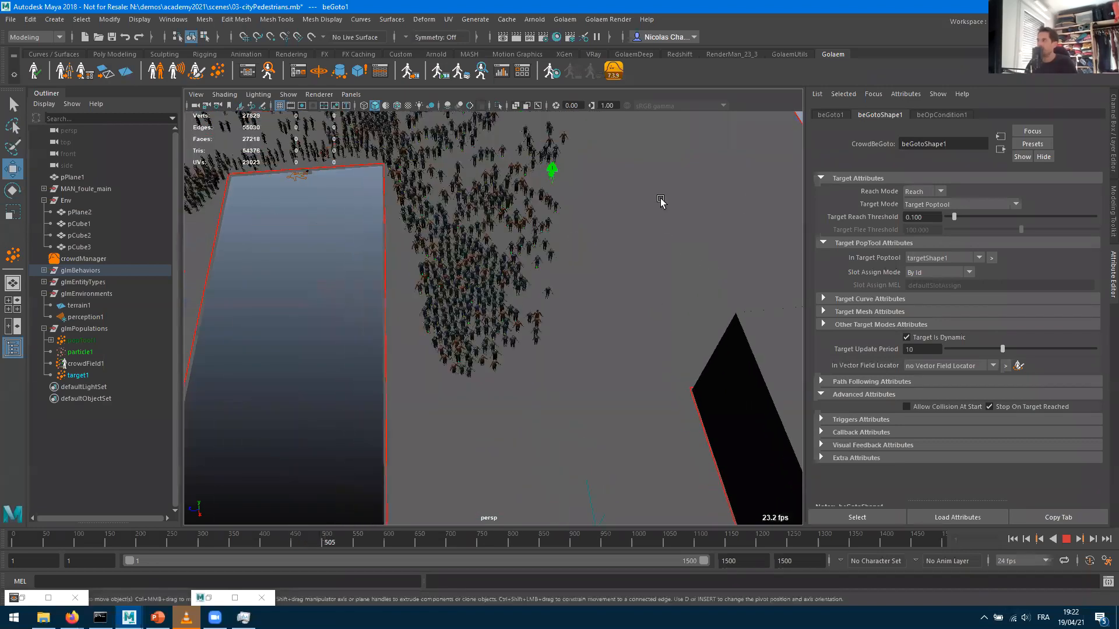
{"action": "left_click_drag", "start_coordinate": [632, 303], "coordinate": [722, 376], "text": "alt"}
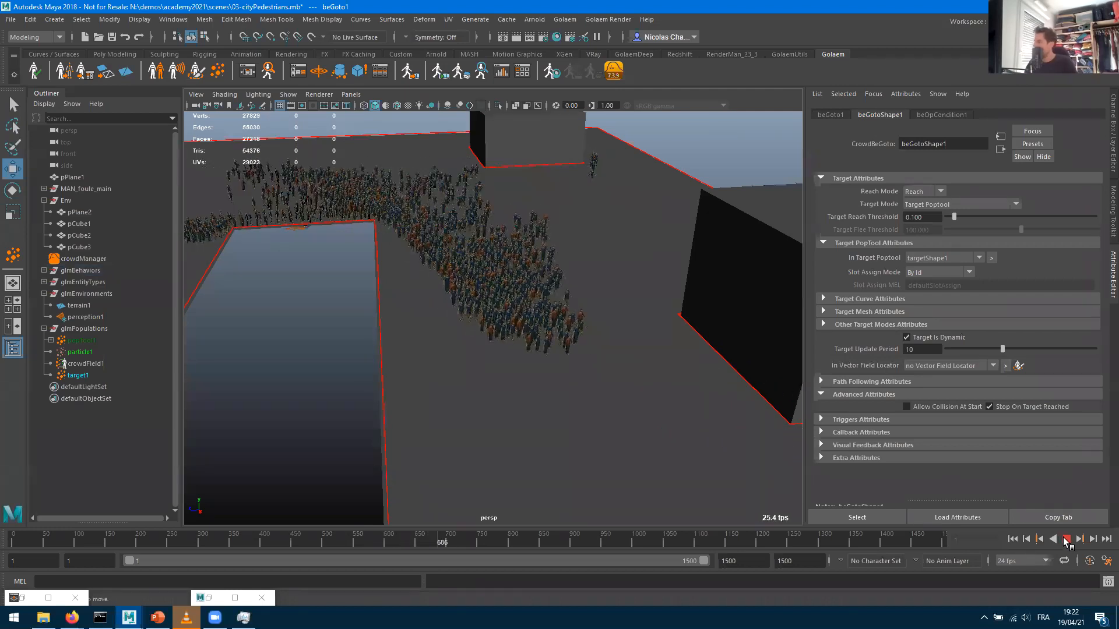
{"action": "left_click", "coordinate": [652, 365]}
{"action": "key", "text": "Escape"}
{"action": "left_click_drag", "start_coordinate": [652, 364], "coordinate": [338, 262], "text": "alt"}
{"action": "scroll", "coordinate": [513, 283], "scroll_direction": "up", "scroll_amount": 5}
{"action": "middle_click_drag", "start_coordinate": [504, 303], "coordinate": [529, 294], "text": "alt"}
{"action": "scroll", "coordinate": [529, 294], "scroll_direction": "up", "scroll_amount": 4}
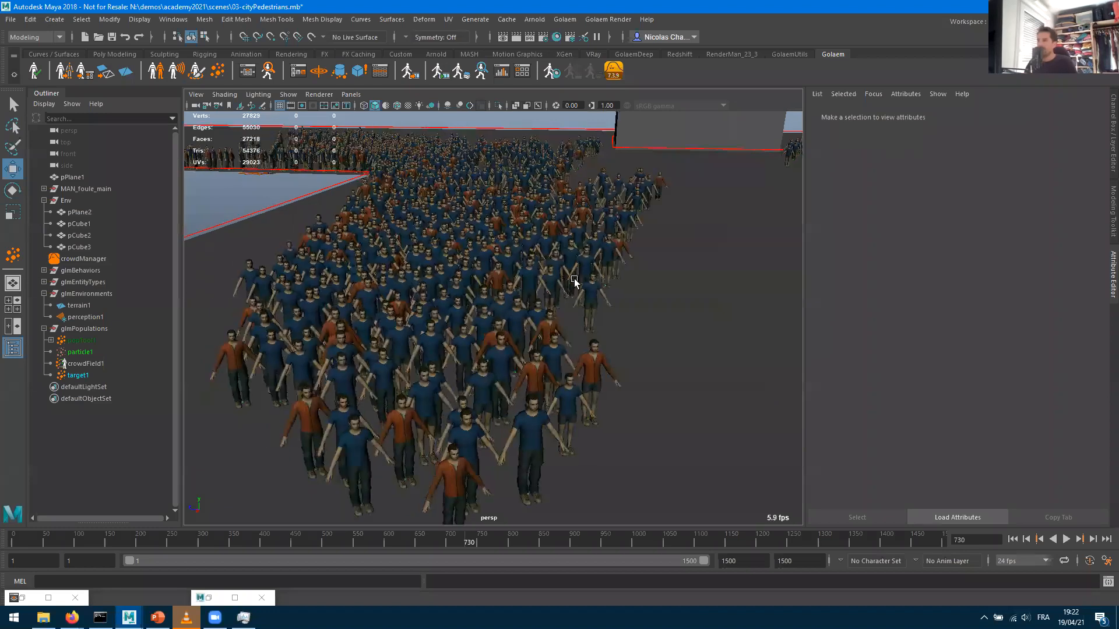
Save the city pedestrians scene and check the command history in the script editor before minimizing it
{"action": "key", "text": "ctrl+s"}
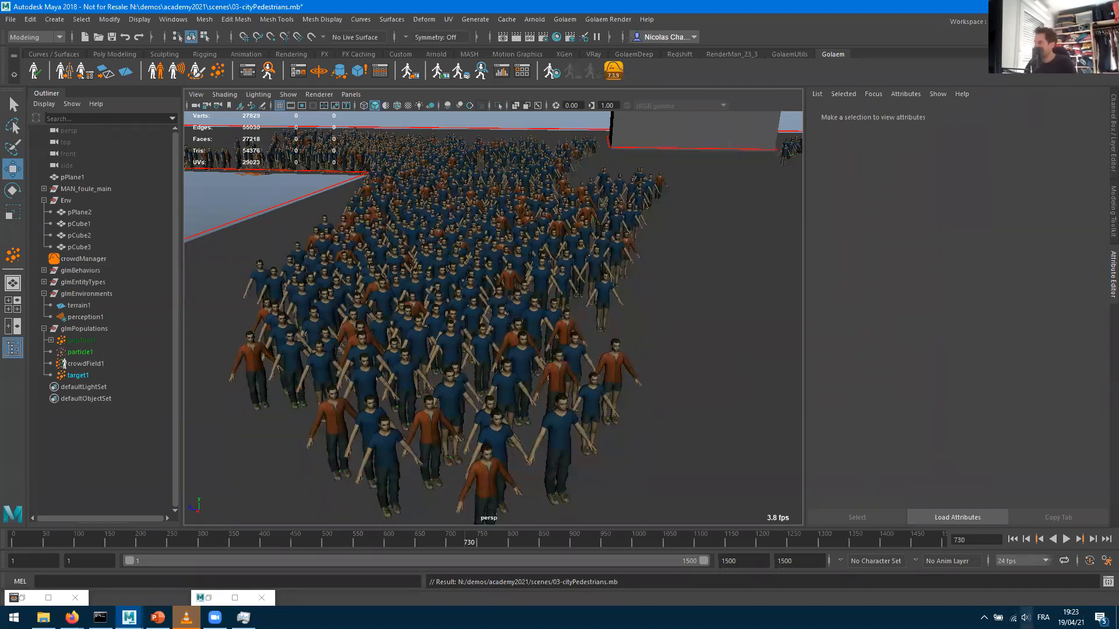
{"action": "left_click", "coordinate": [1107, 582]}
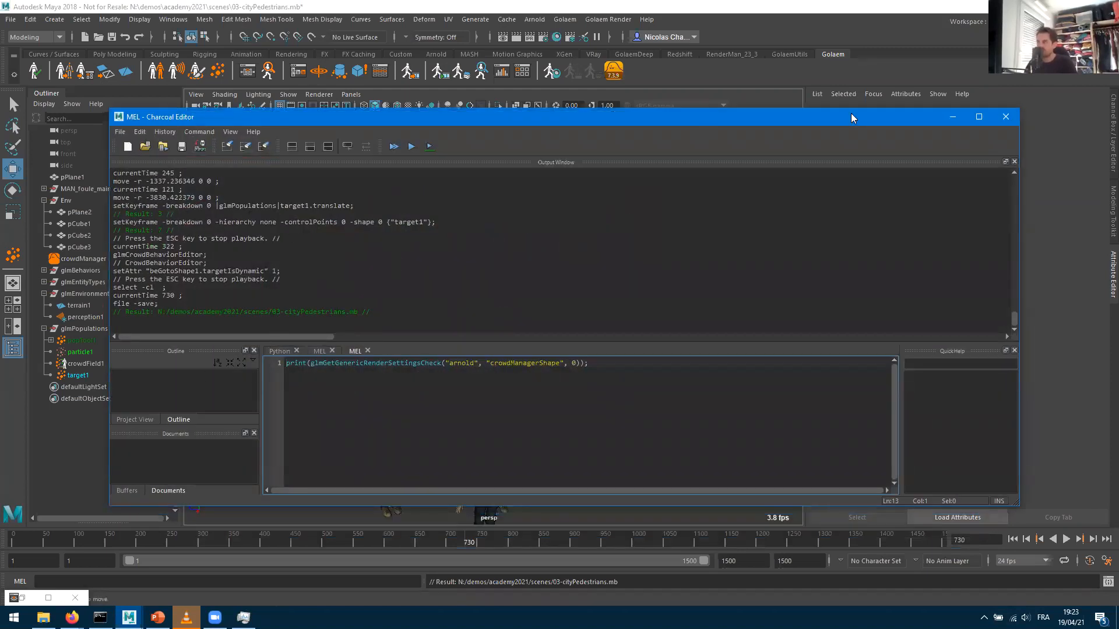
{"action": "left_click", "coordinate": [952, 119]}
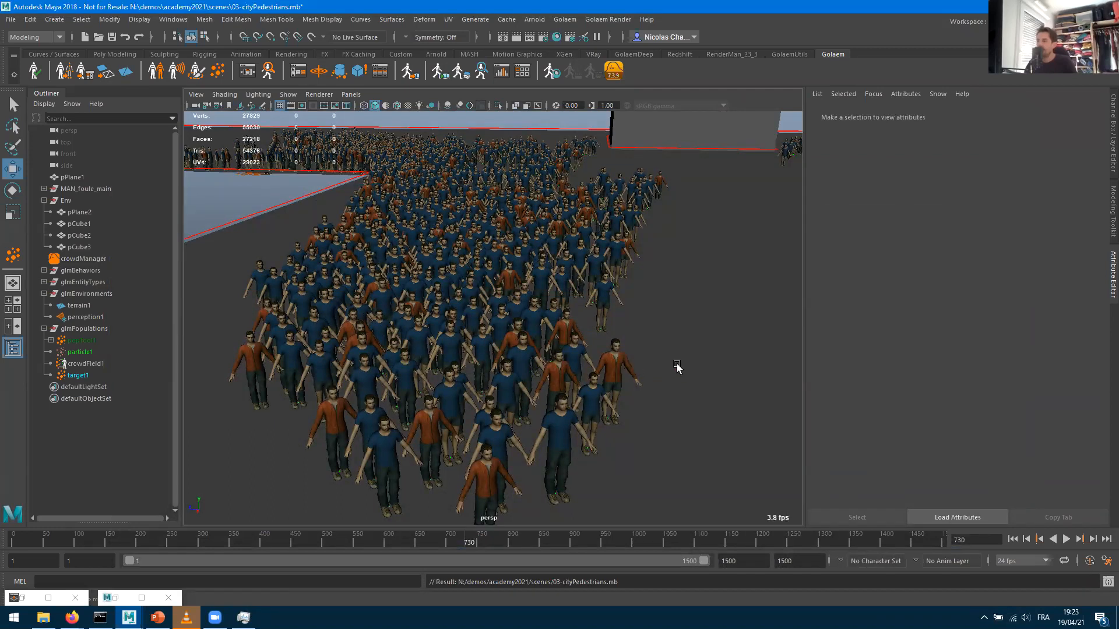
Add a Locomotion behavior to the entity type's behavior graph, in parallel with Navigation and the looping Goto
{"action": "left_click", "coordinate": [247, 71]}
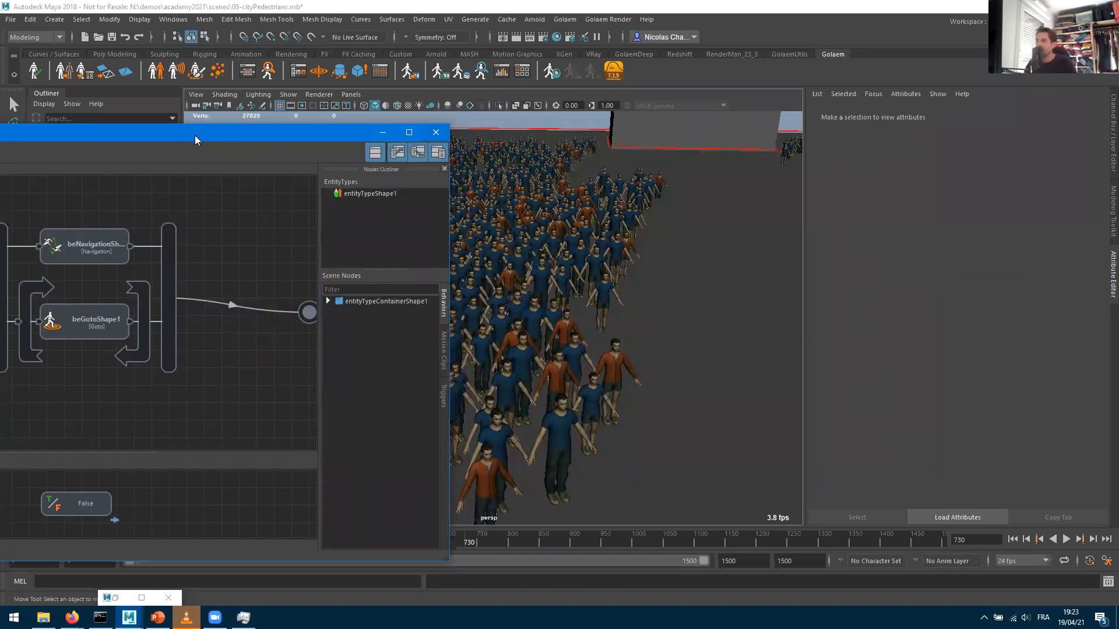
{"action": "left_click_drag", "start_coordinate": [195, 138], "coordinate": [640, 122]}
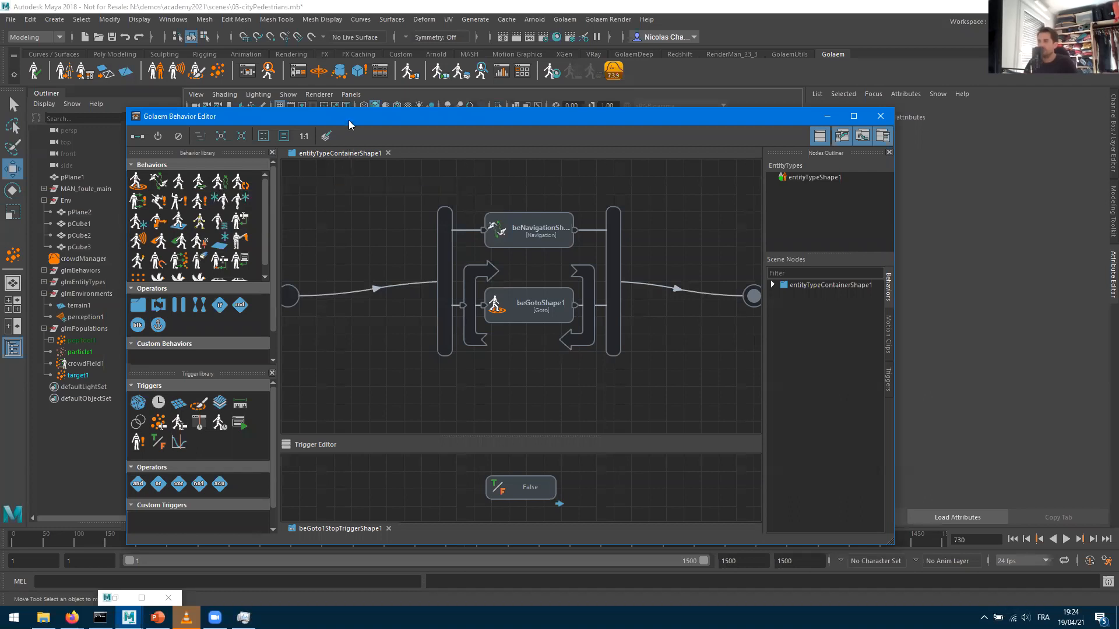
{"action": "left_click_drag", "start_coordinate": [349, 125], "coordinate": [278, 426]}
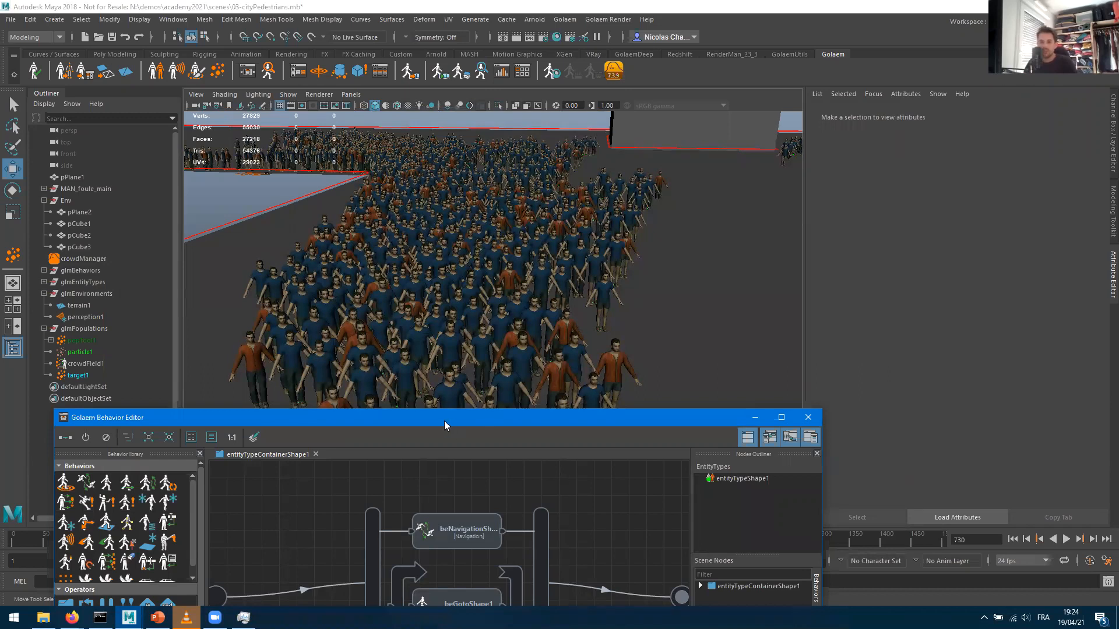
{"action": "left_click_drag", "start_coordinate": [444, 420], "coordinate": [0, 421]}
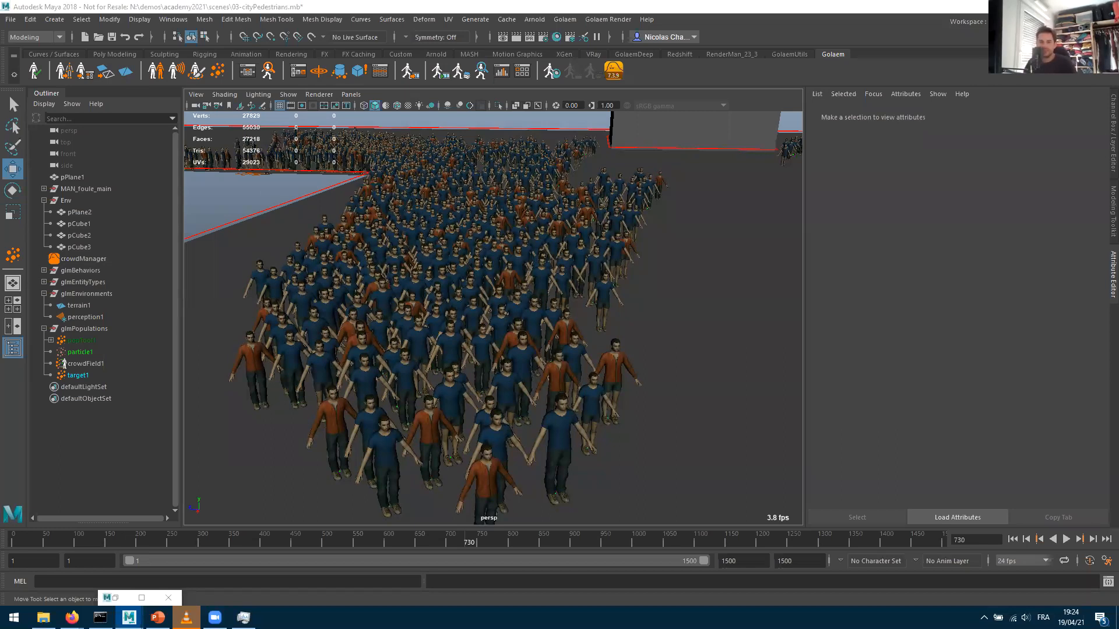
{"action": "left_click_drag", "start_coordinate": [1118, 92], "coordinate": [313, 91]}
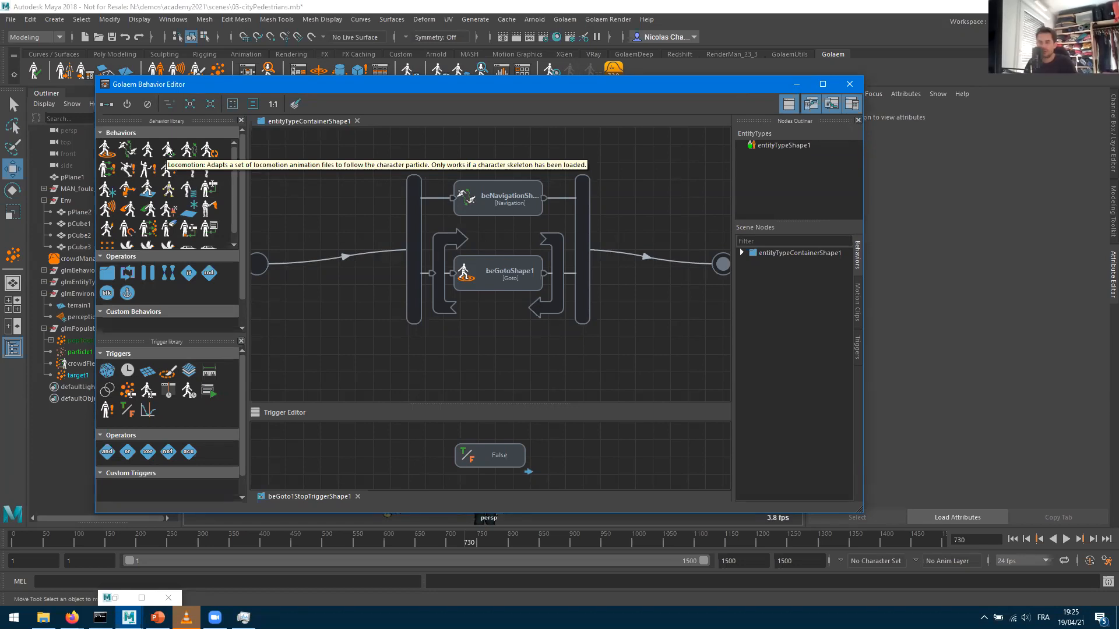
{"action": "left_click_drag", "start_coordinate": [167, 152], "coordinate": [461, 367]}
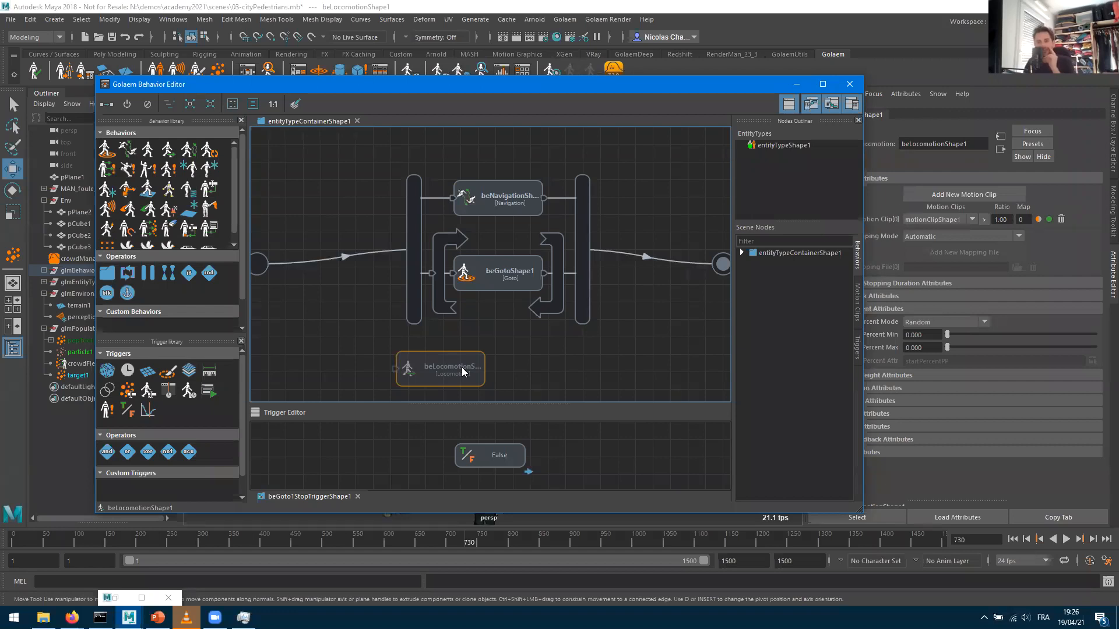
{"action": "left_click_drag", "start_coordinate": [461, 367], "coordinate": [368, 355]}
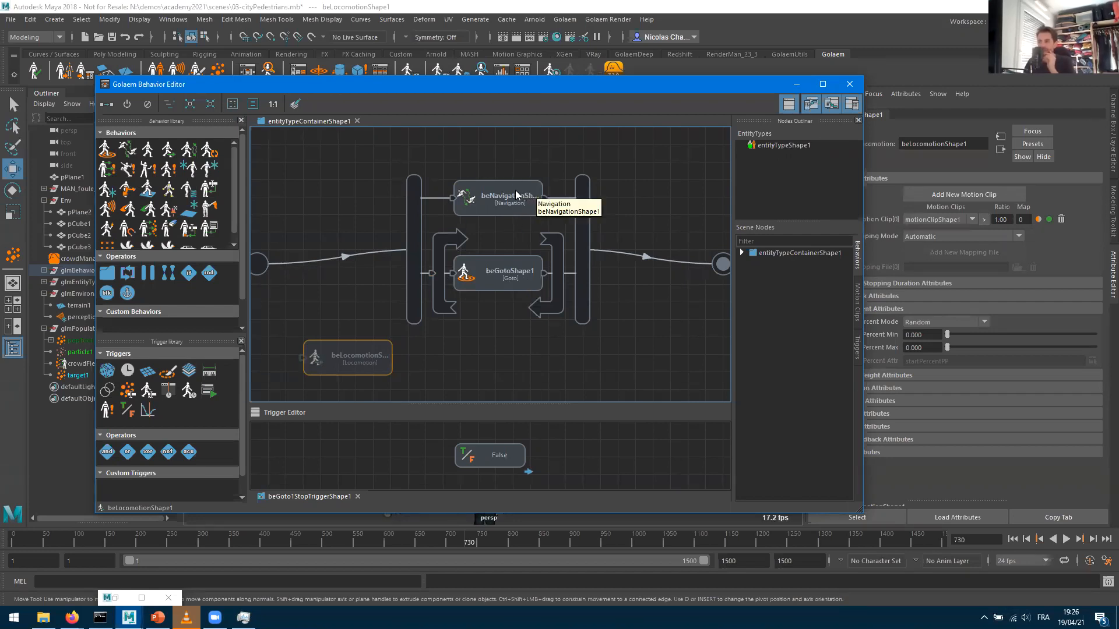
{"action": "left_click_drag", "start_coordinate": [373, 353], "coordinate": [392, 308]}
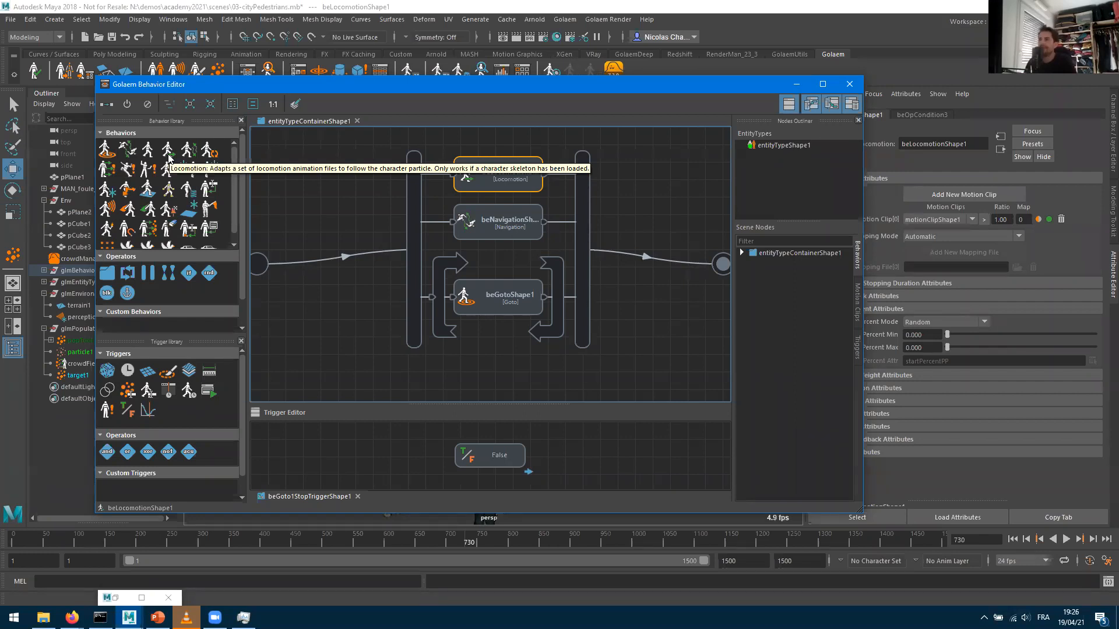
{"action": "left_click", "coordinate": [379, 190]}
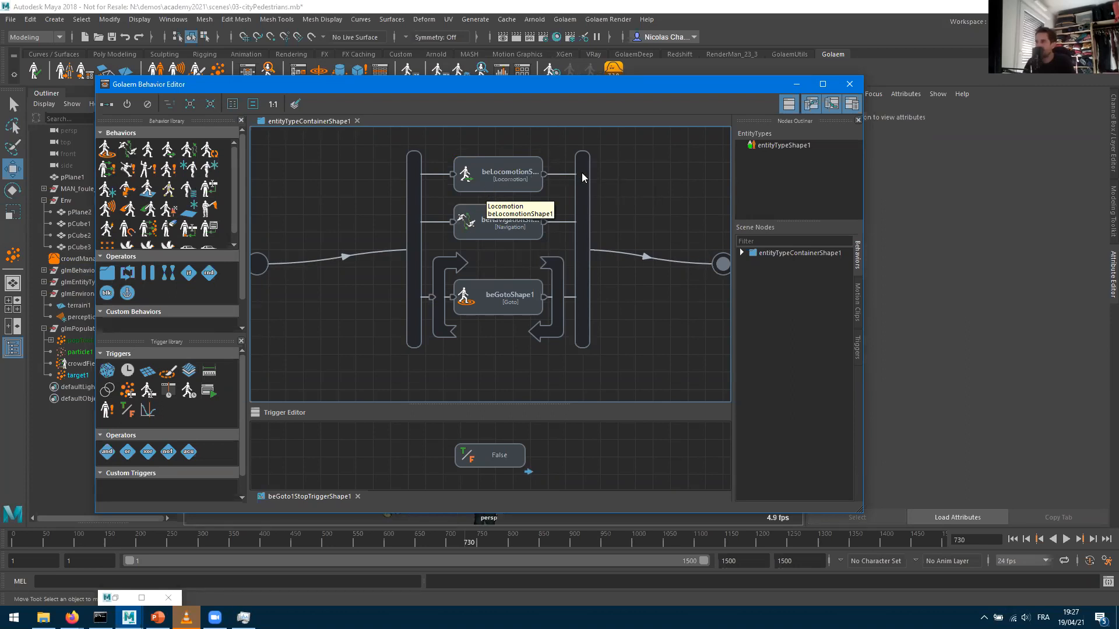
Start choosing motion files for the Locomotion behavior and browse to the Locomotion folder of GolaemCharacterPack-7.3.9
{"action": "left_click", "coordinate": [484, 174]}
{"action": "double_click", "coordinate": [484, 174]}
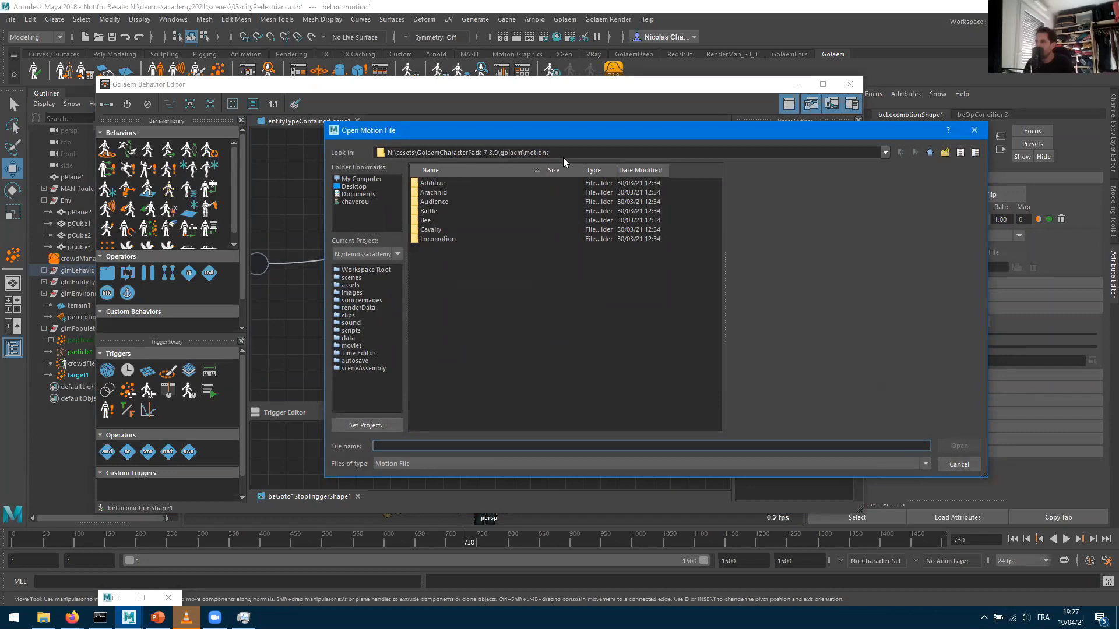
{"action": "left_click", "coordinate": [434, 237]}
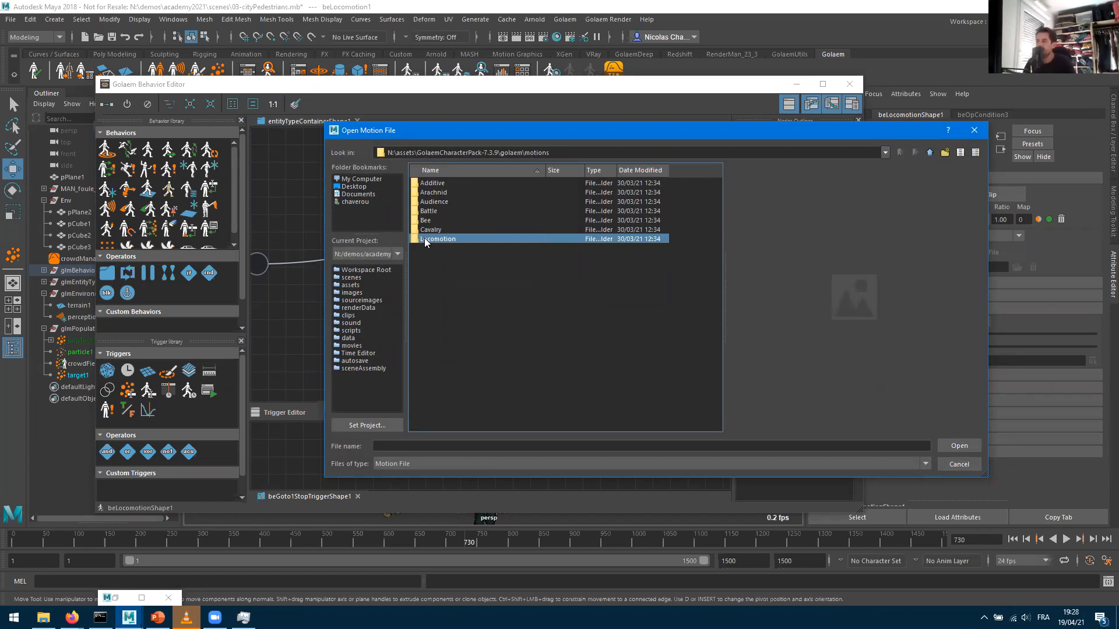
{"action": "double_click", "coordinate": [424, 237]}
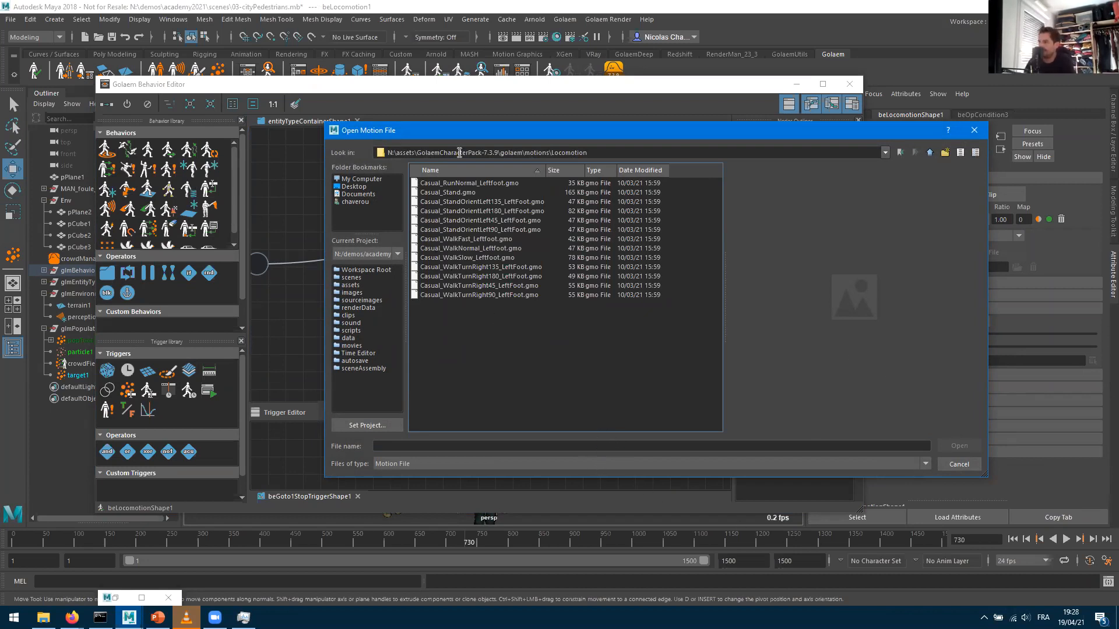
Examine the available walk, stand, run, walking-turn and standing-orientation motion files in the Locomotion folder
{"action": "left_click", "coordinate": [466, 248]}
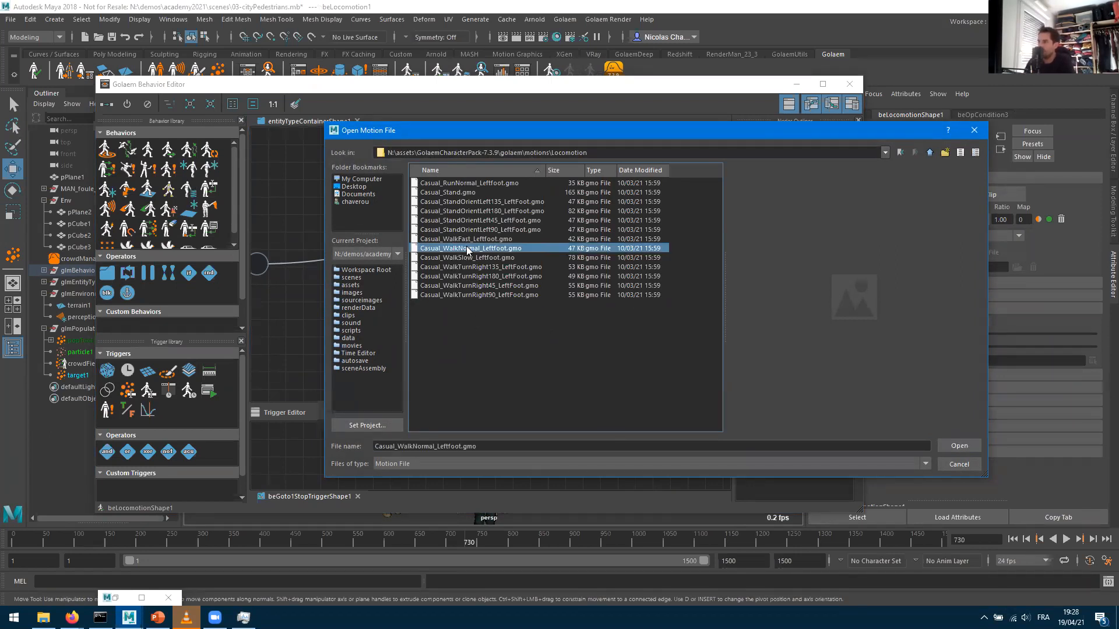
{"action": "left_click", "coordinate": [484, 258]}
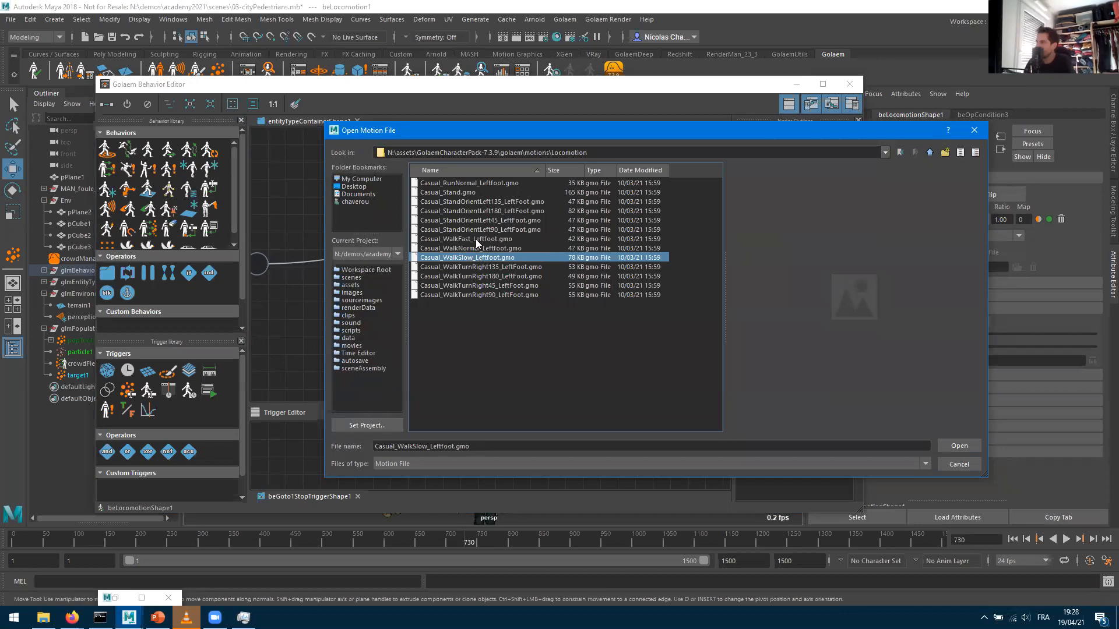
{"action": "left_click", "coordinate": [477, 240]}
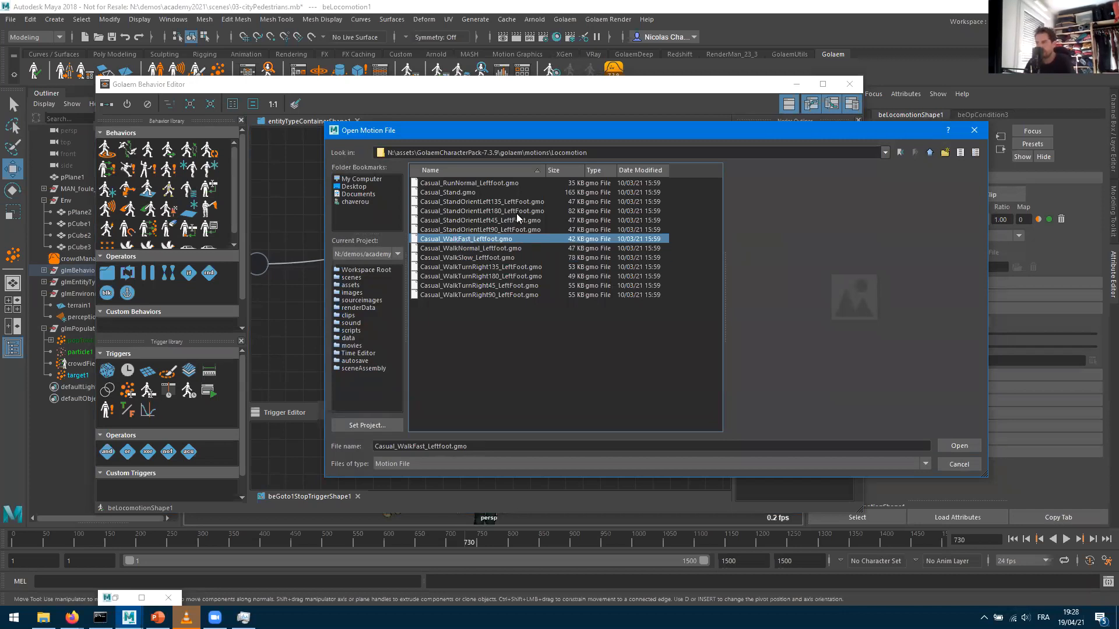
{"action": "left_click", "coordinate": [459, 192]}
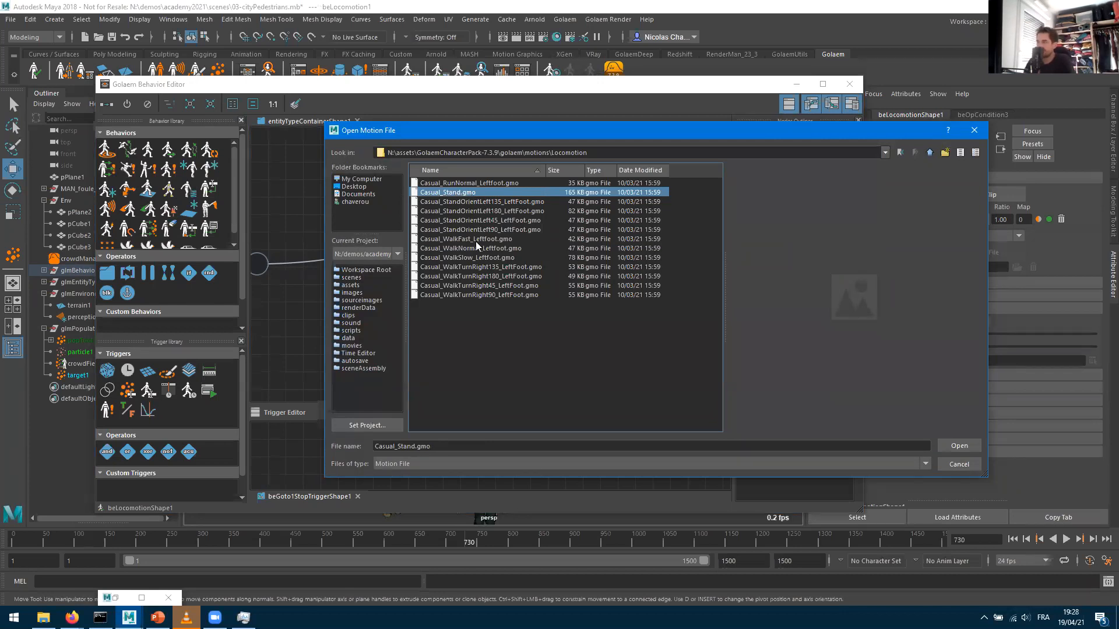
{"action": "left_click", "coordinate": [474, 183]}
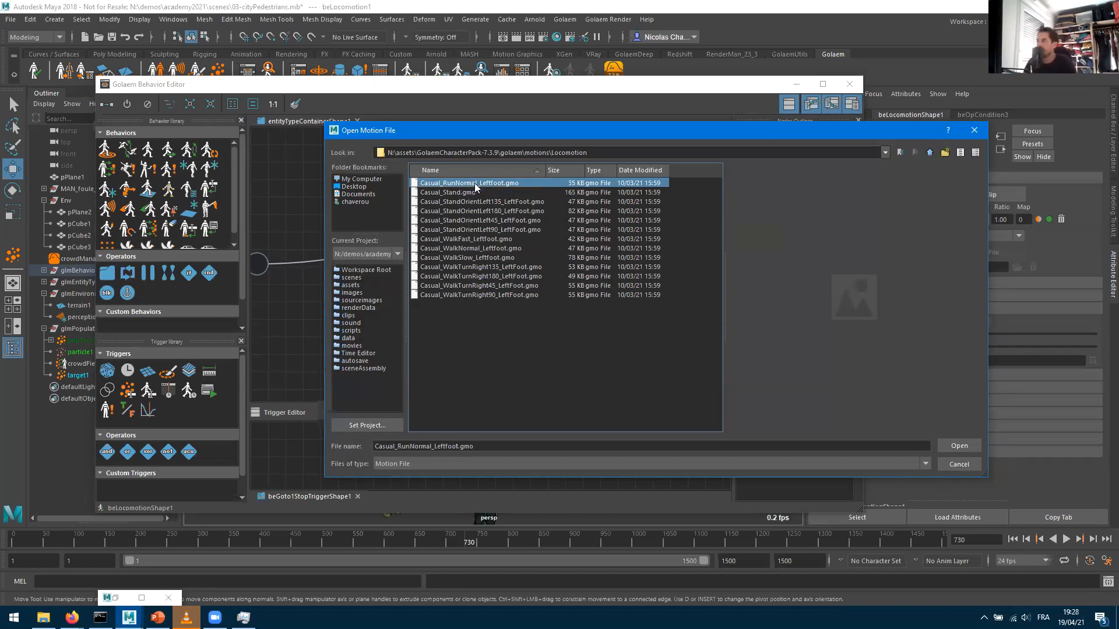
{"action": "left_click", "coordinate": [486, 287]}
{"action": "left_click", "coordinate": [486, 296]}
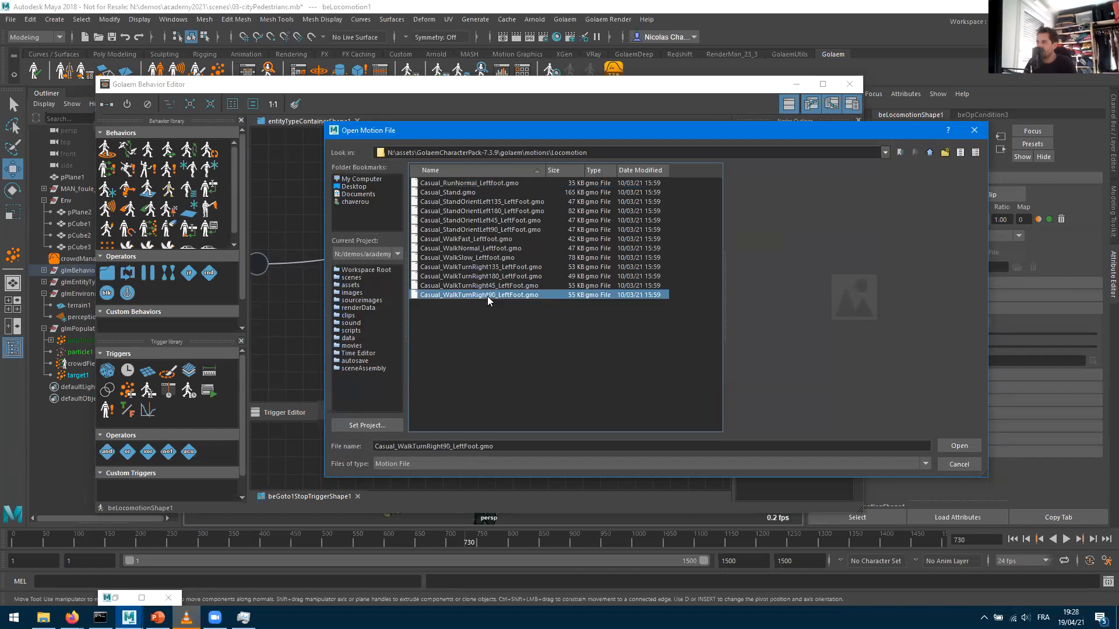
{"action": "left_click", "coordinate": [489, 267]}
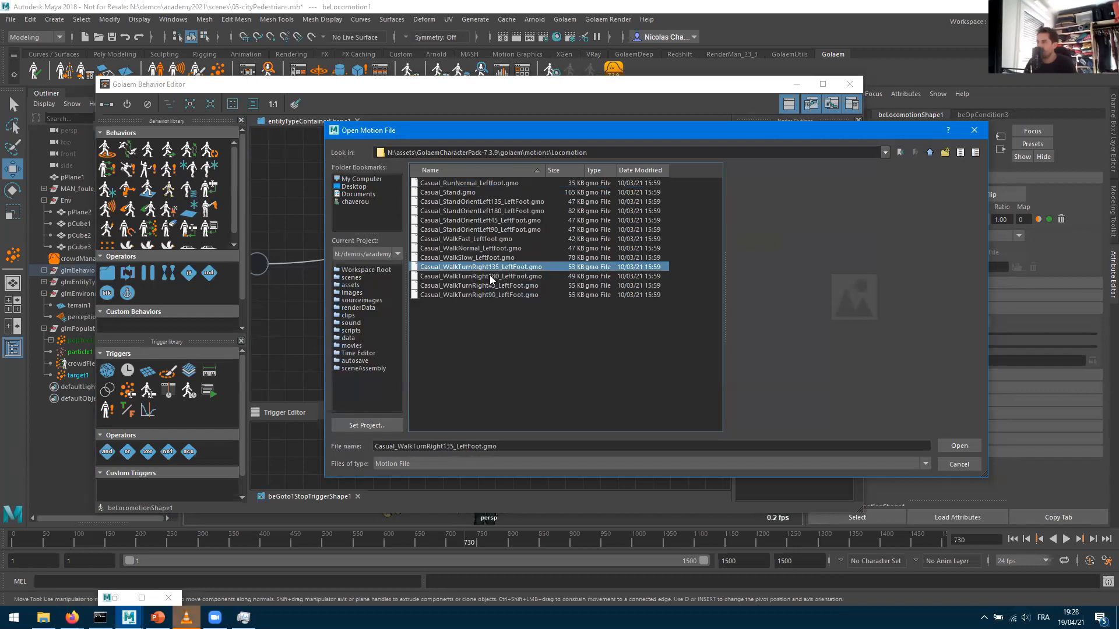
{"action": "left_click", "coordinate": [490, 276]}
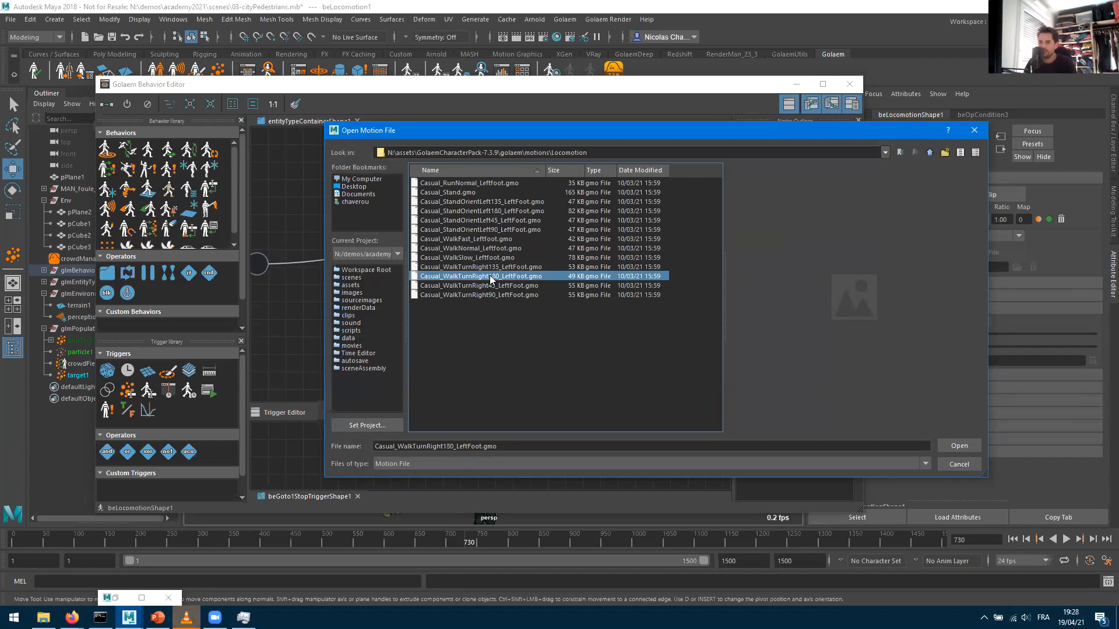
{"action": "left_click", "coordinate": [501, 221]}
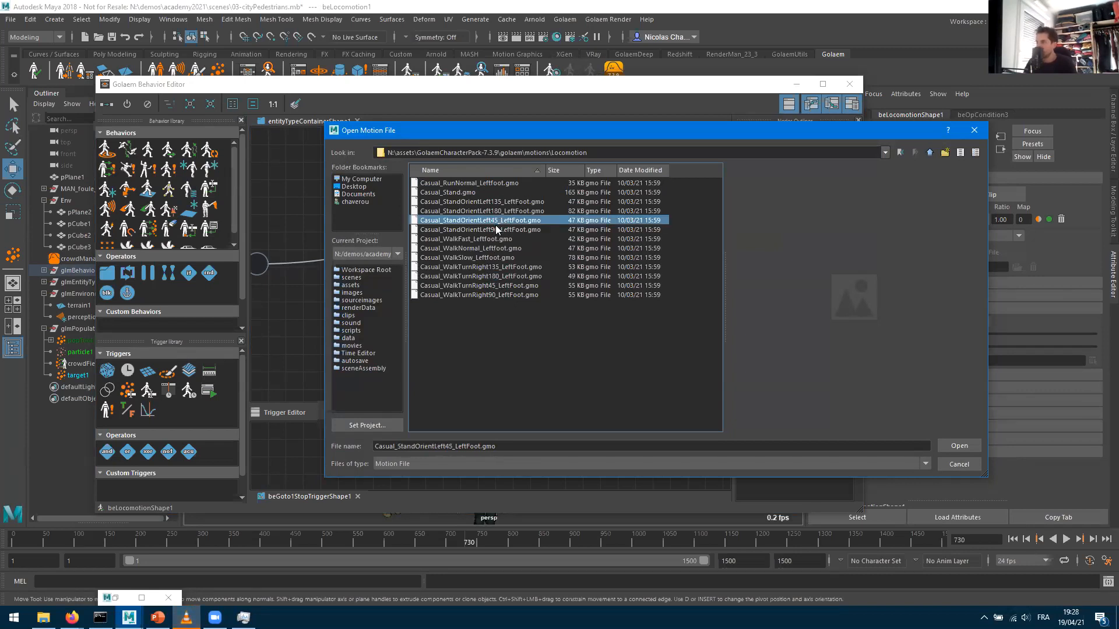
{"action": "left_click", "coordinate": [461, 199]}
{"action": "left_click", "coordinate": [463, 231]}
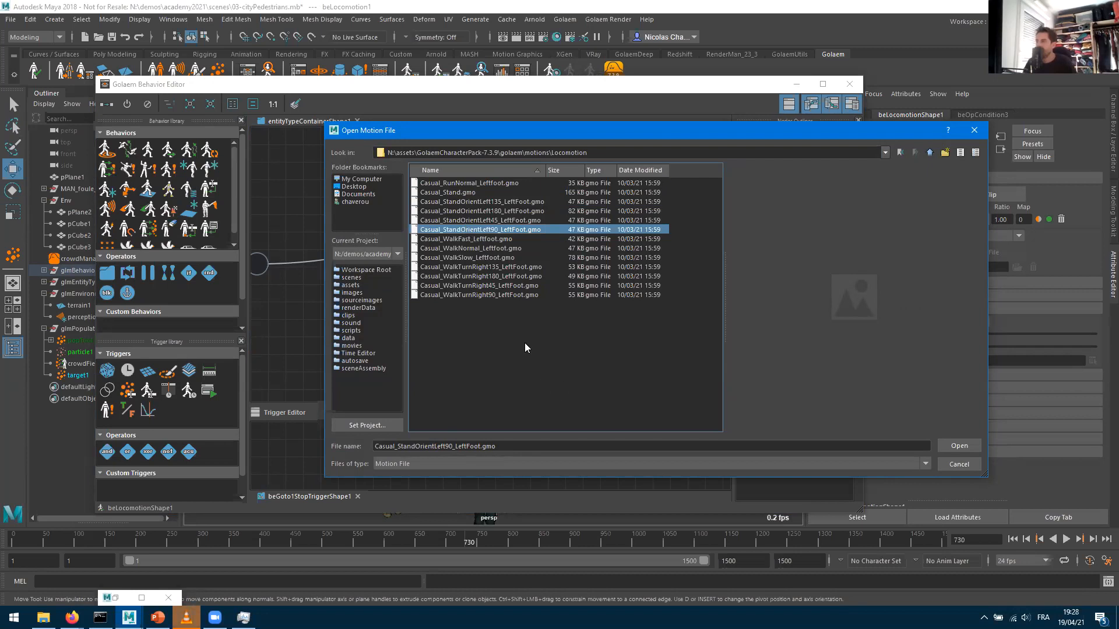
Load all the Casual .gmo files from the Locomotion folder into the Locomotion behavior as motion clips
{"action": "left_click", "coordinate": [506, 362]}
{"action": "left_click_drag", "start_coordinate": [512, 325], "coordinate": [444, 188]}
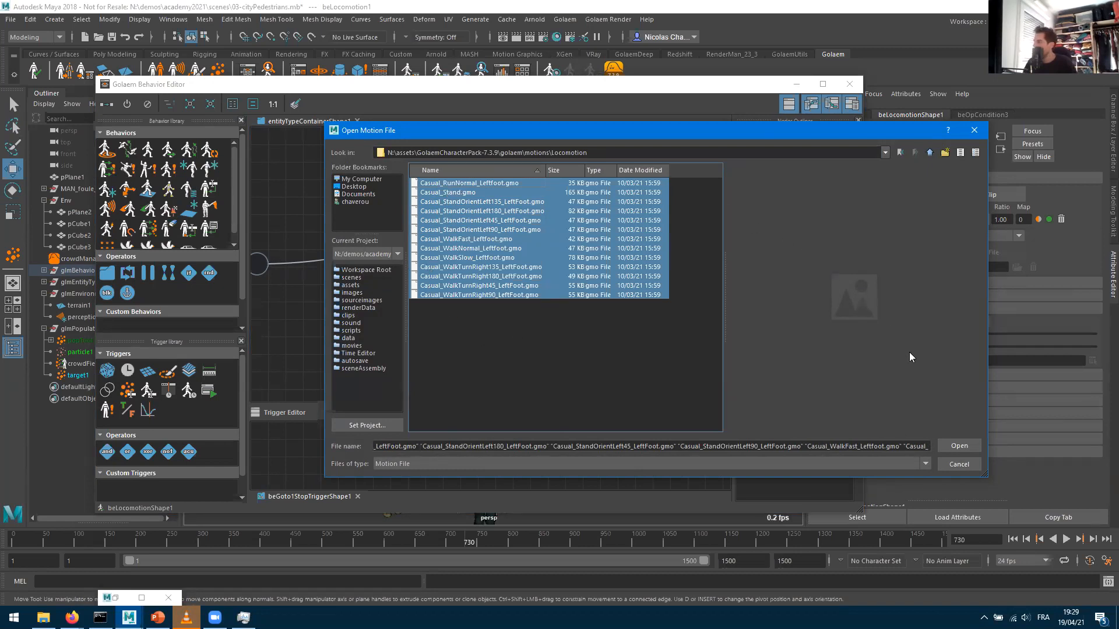
{"action": "left_click", "coordinate": [959, 446]}
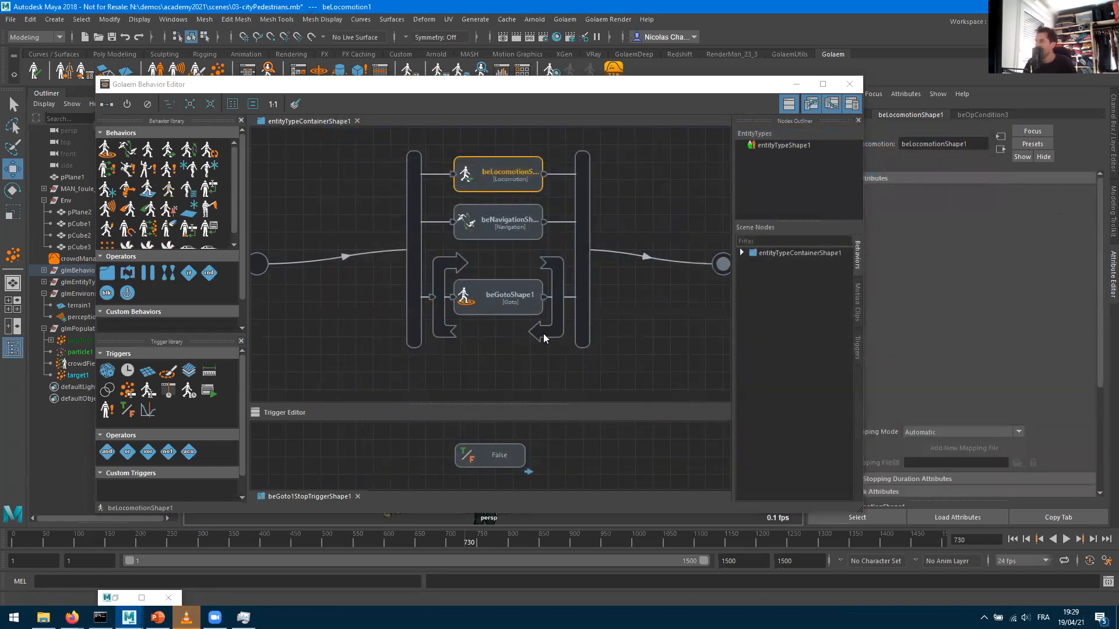
Show the Locomotion behavior's complete motion clip list beside the behavior graph, with its ratio and map values readable
{"action": "left_click", "coordinate": [484, 188]}
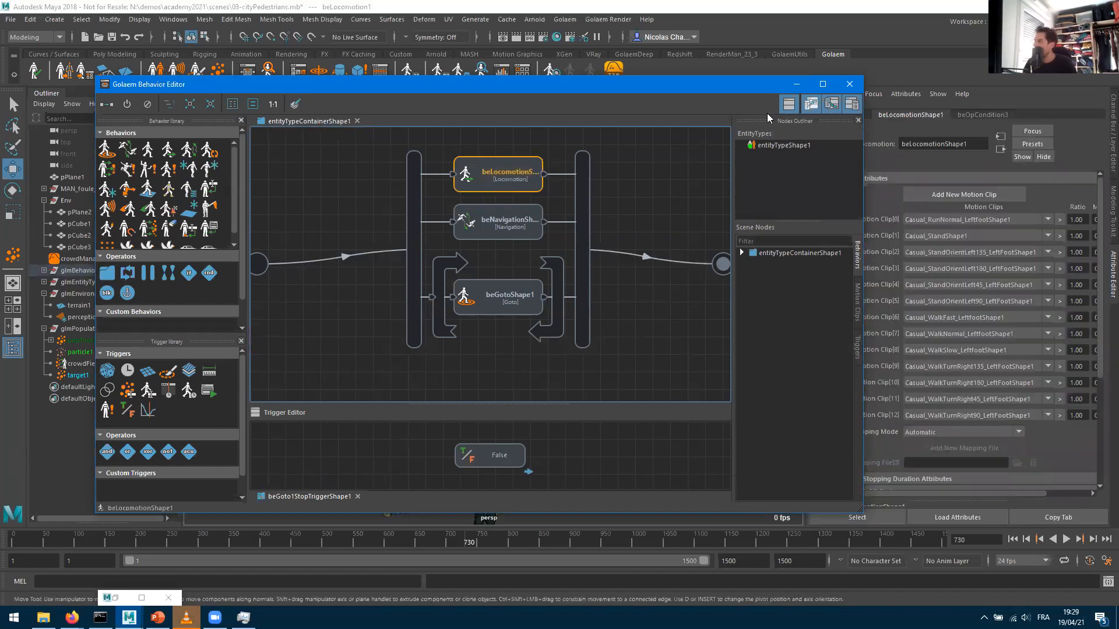
{"action": "left_click_drag", "start_coordinate": [718, 84], "coordinate": [497, 81]}
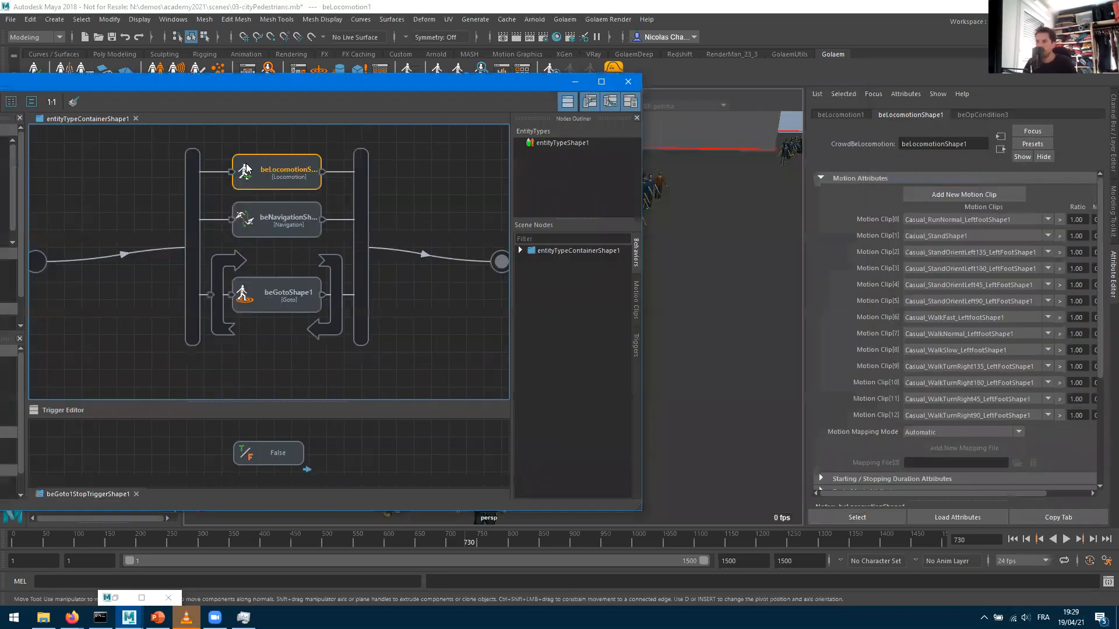
{"action": "left_click", "coordinate": [354, 196]}
{"action": "left_click", "coordinate": [261, 171]}
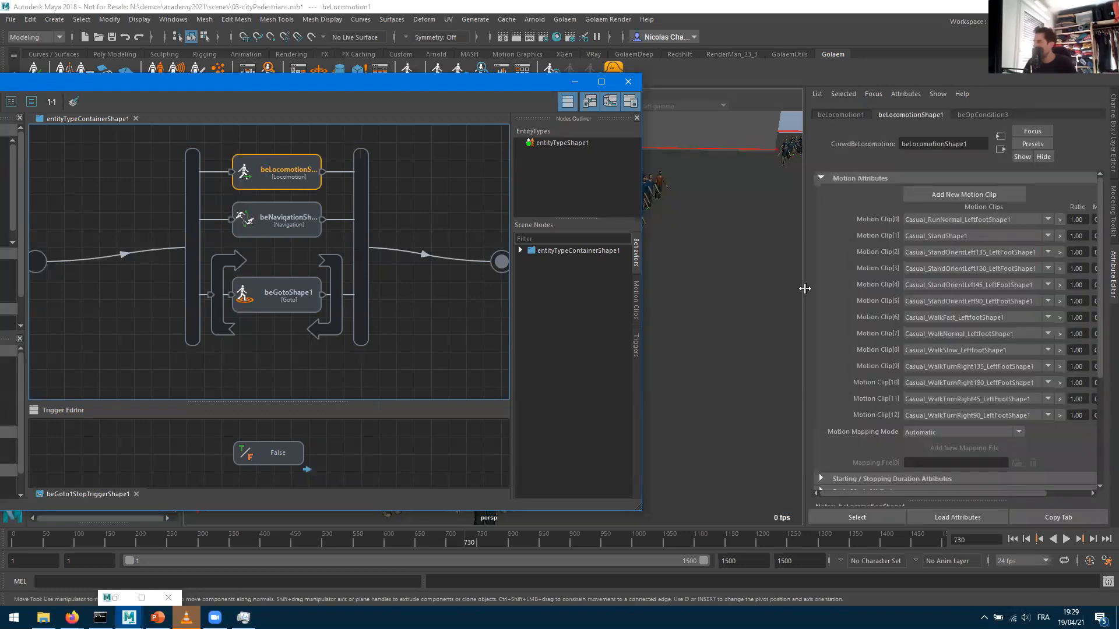
{"action": "left_click_drag", "start_coordinate": [804, 292], "coordinate": [751, 292]}
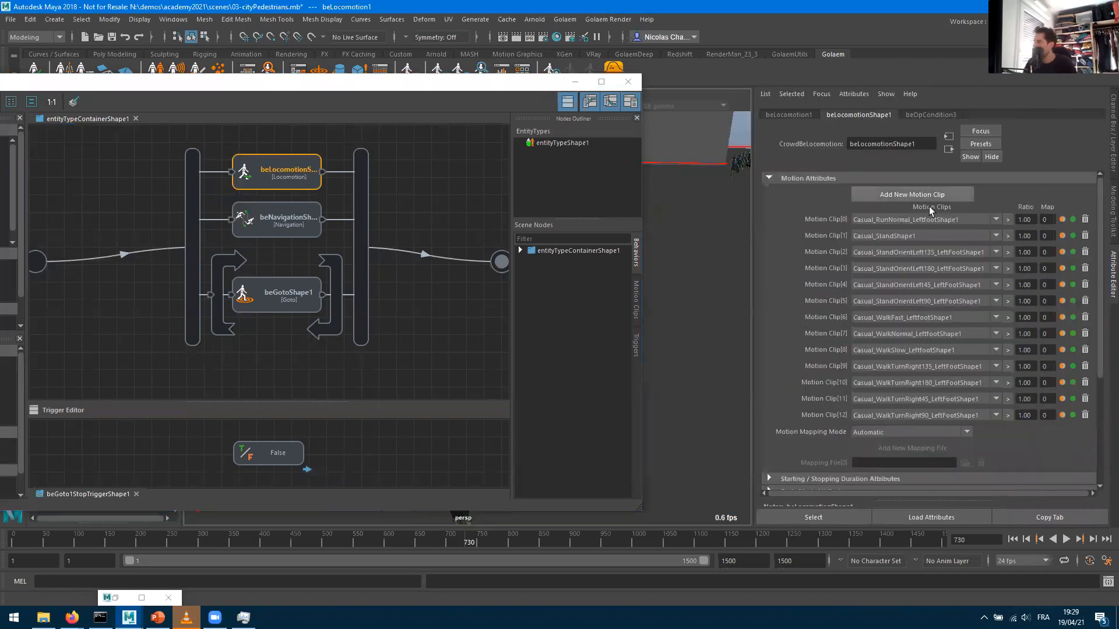
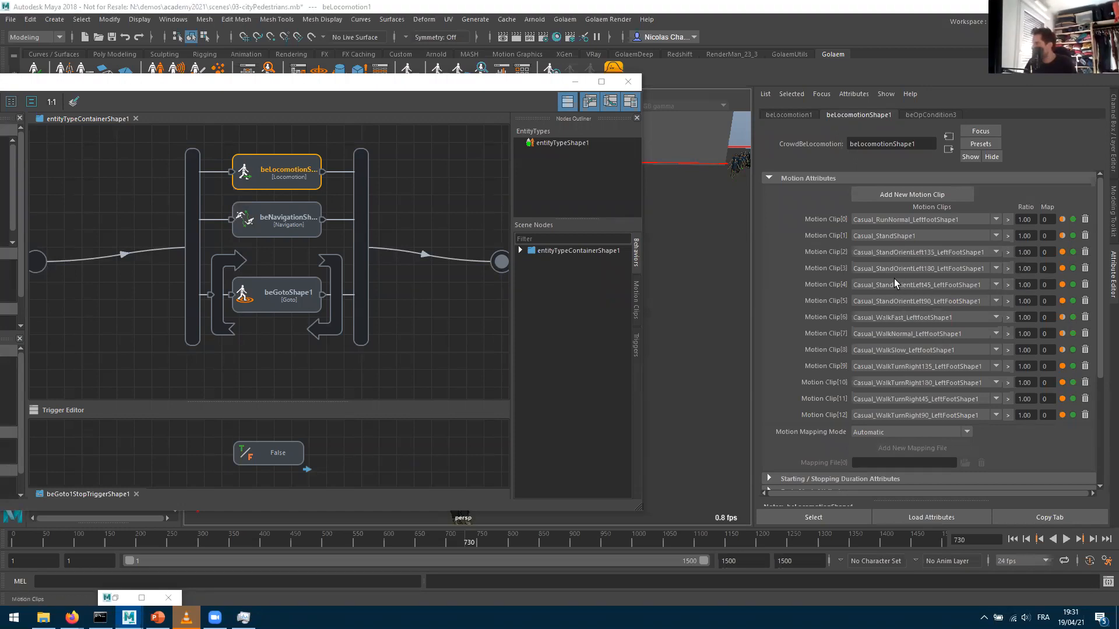
Preview the Casual_StandOrientLeft135_LeftFoot motion clip from the scene's motion clip list and view it from another angle
{"action": "left_click", "coordinate": [637, 295]}
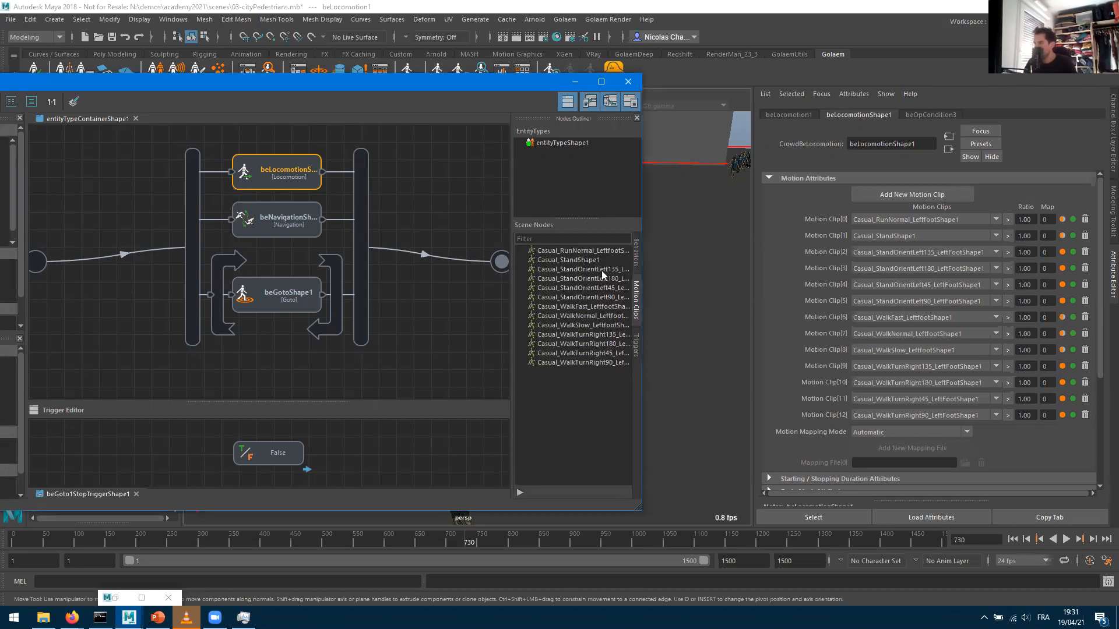
{"action": "left_click", "coordinate": [571, 272]}
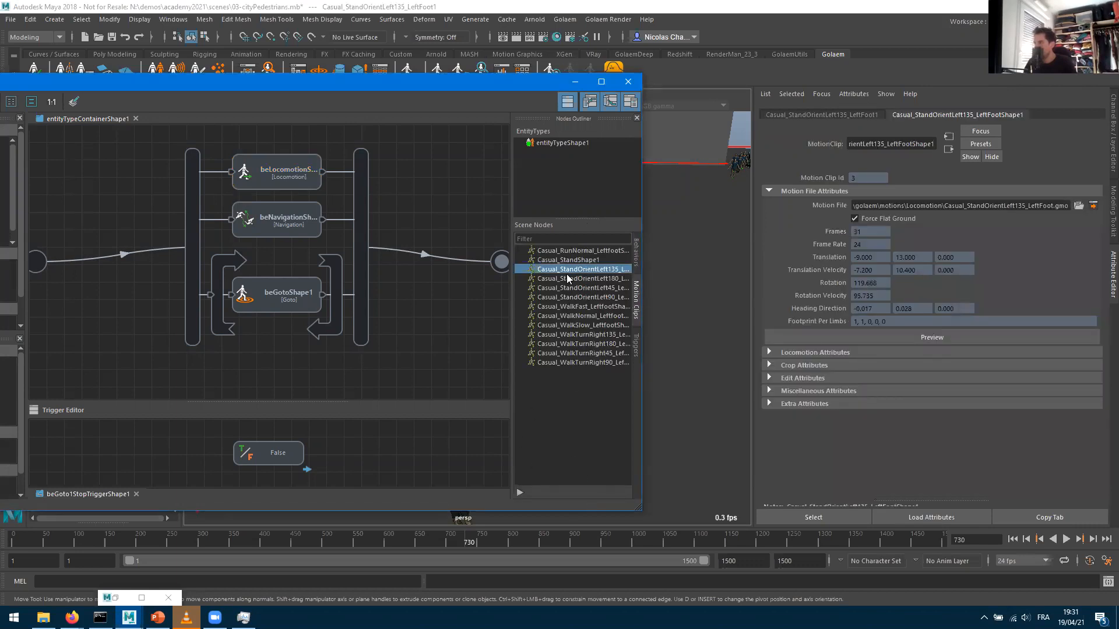
{"action": "left_click", "coordinate": [520, 493]}
{"action": "left_click_drag", "start_coordinate": [123, 82], "coordinate": [152, 115], "text": "alt"}
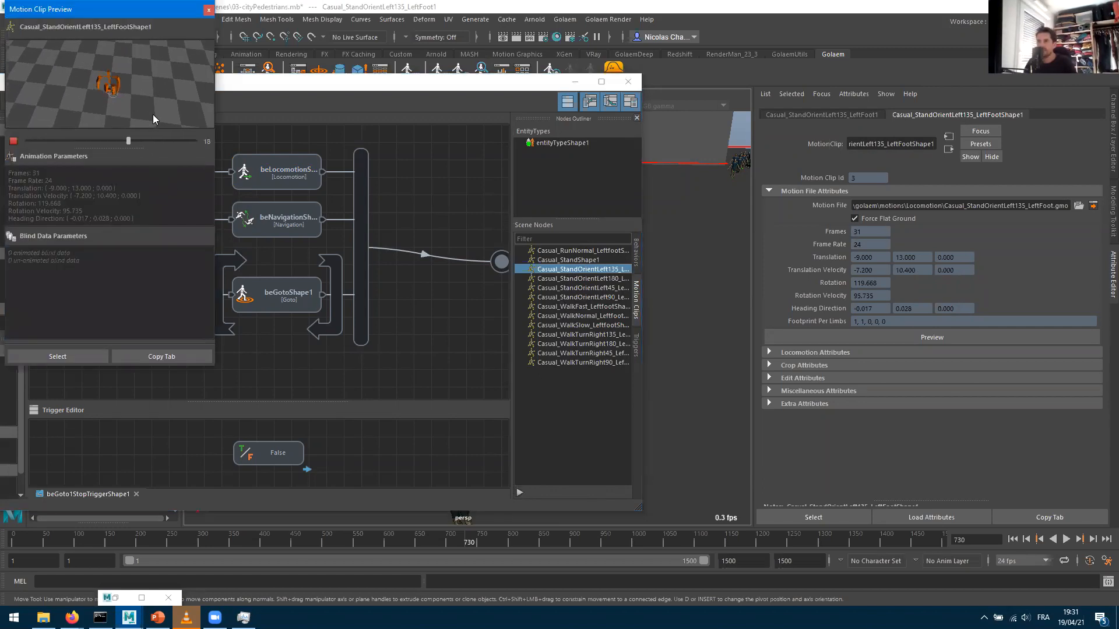
Finish viewing the standing-turn preview, then preview the Casual_WalkTurnRight180_LeftFoot motion clip and close its preview
{"action": "mouse_move", "coordinate": [108, 87]}
{"action": "left_mouse_down", "text": "alt"}
{"action": "mouse_move", "coordinate": [118, 92]}
{"action": "mouse_move", "coordinate": [132, 60]}
{"action": "mouse_move", "coordinate": [114, 32]}
{"action": "mouse_move", "coordinate": [121, 83]}
{"action": "left_mouse_up", "text": "alt"}
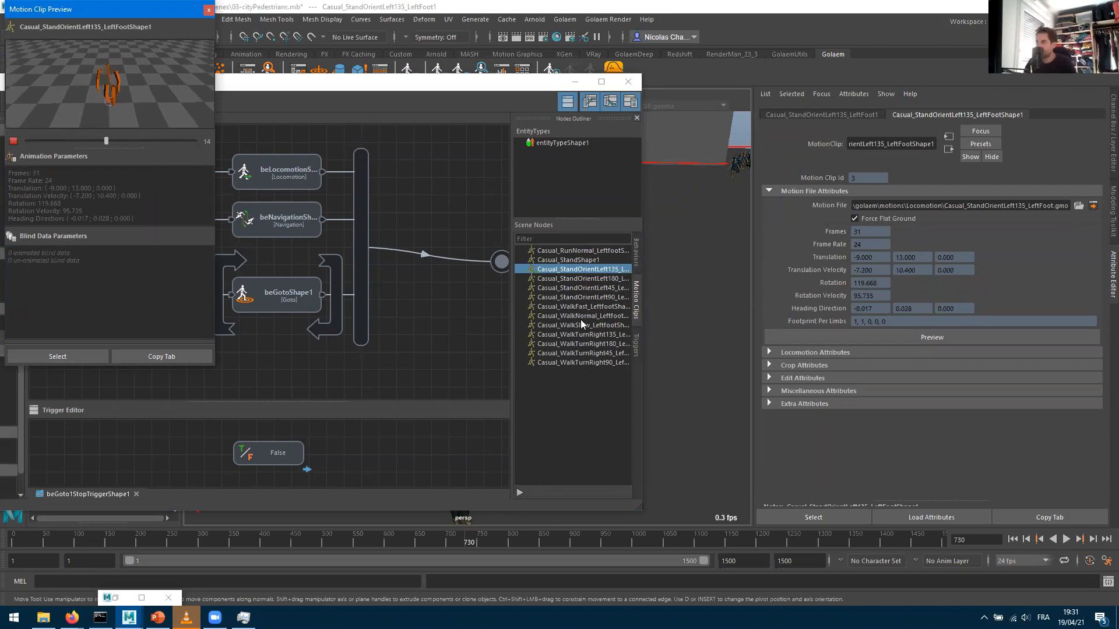
{"action": "left_click", "coordinate": [208, 10]}
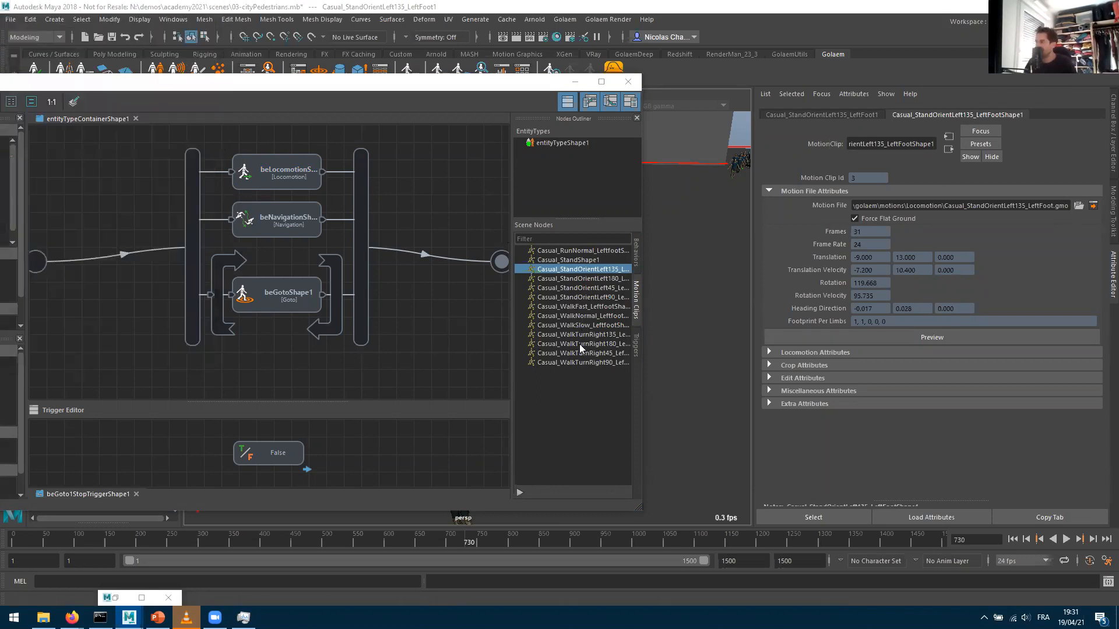
{"action": "left_click", "coordinate": [580, 344]}
{"action": "left_click", "coordinate": [518, 492]}
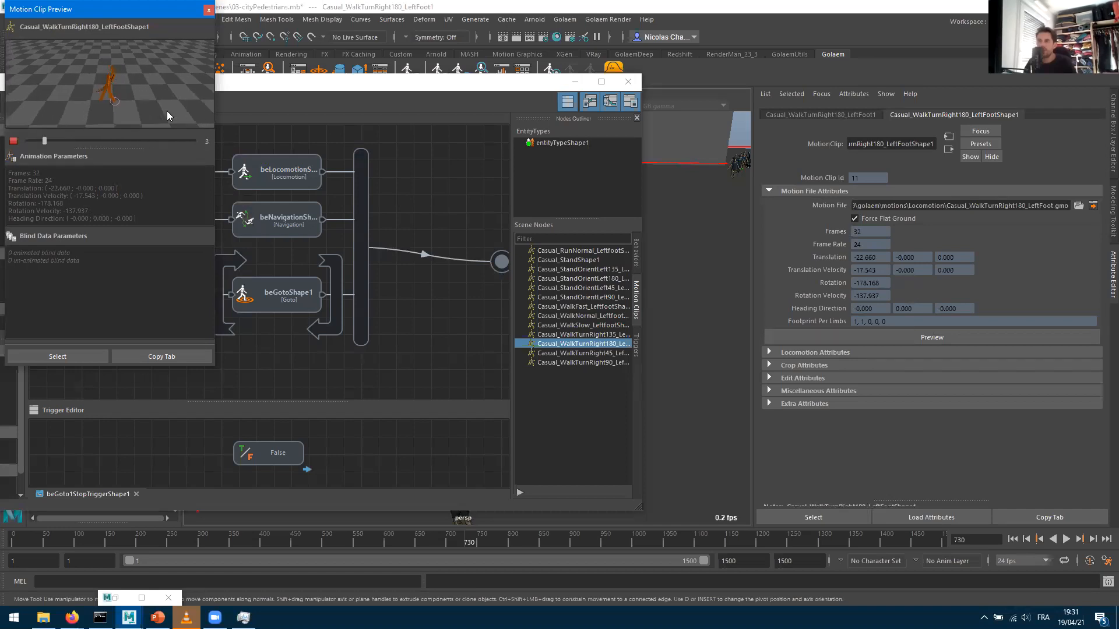
{"action": "left_click", "coordinate": [209, 10]}
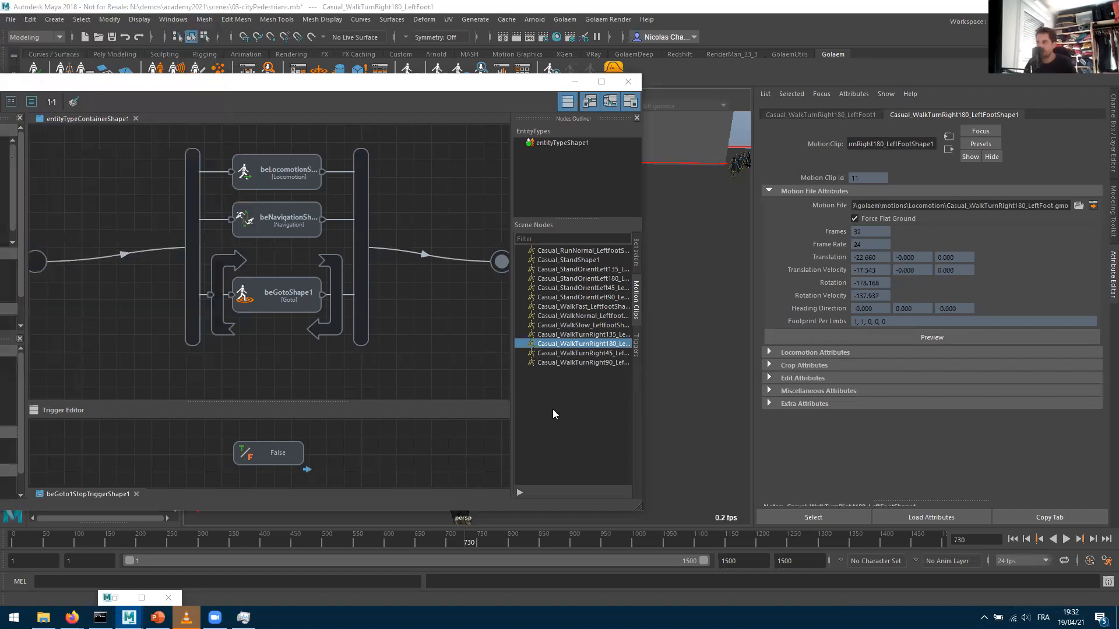
Compare the Locomotion behavior's motion clip list with the parallel Navigation behavior's speed and boldness attributes
{"action": "left_click", "coordinate": [272, 185]}
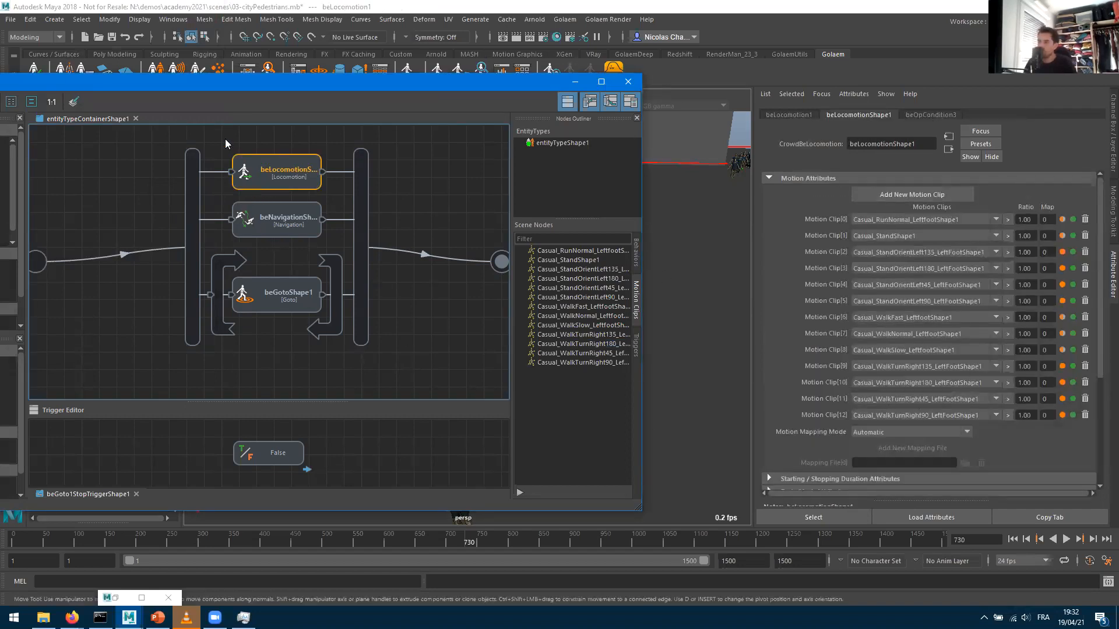
{"action": "left_click", "coordinate": [406, 205]}
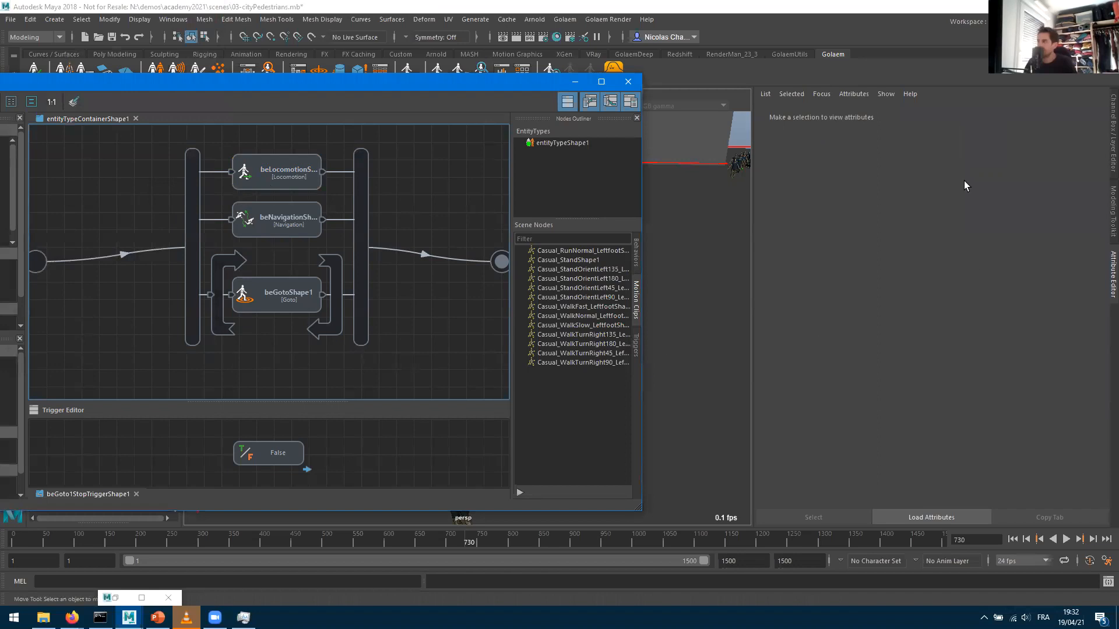
{"action": "left_click", "coordinate": [273, 186]}
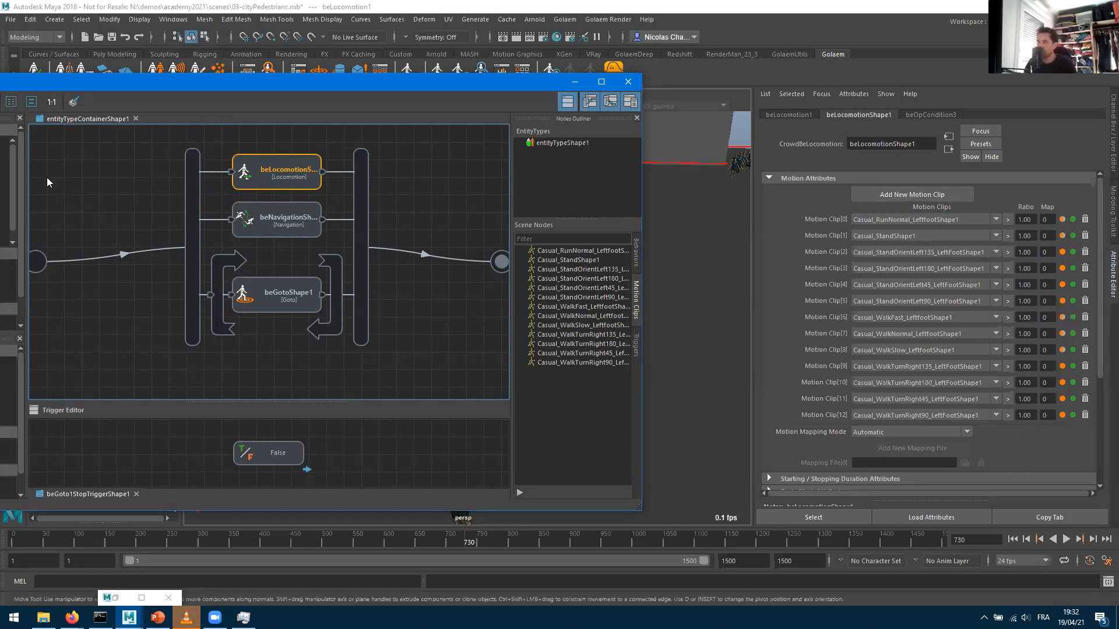
{"action": "left_click", "coordinate": [411, 192]}
{"action": "left_click", "coordinate": [279, 176]}
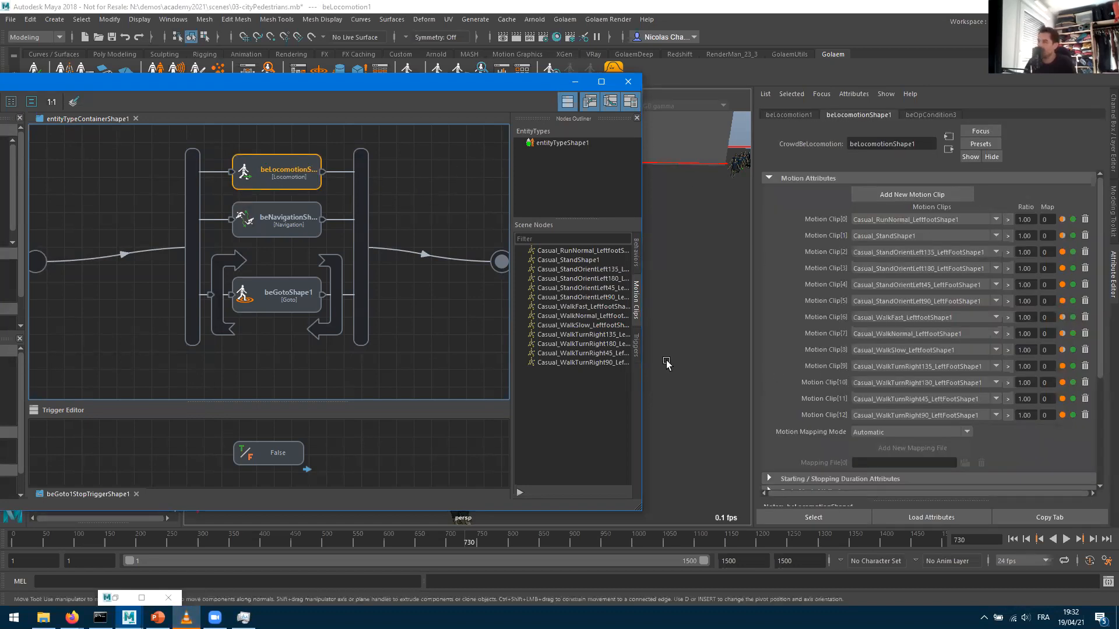
{"action": "left_click", "coordinate": [425, 187]}
{"action": "left_click", "coordinate": [252, 220]}
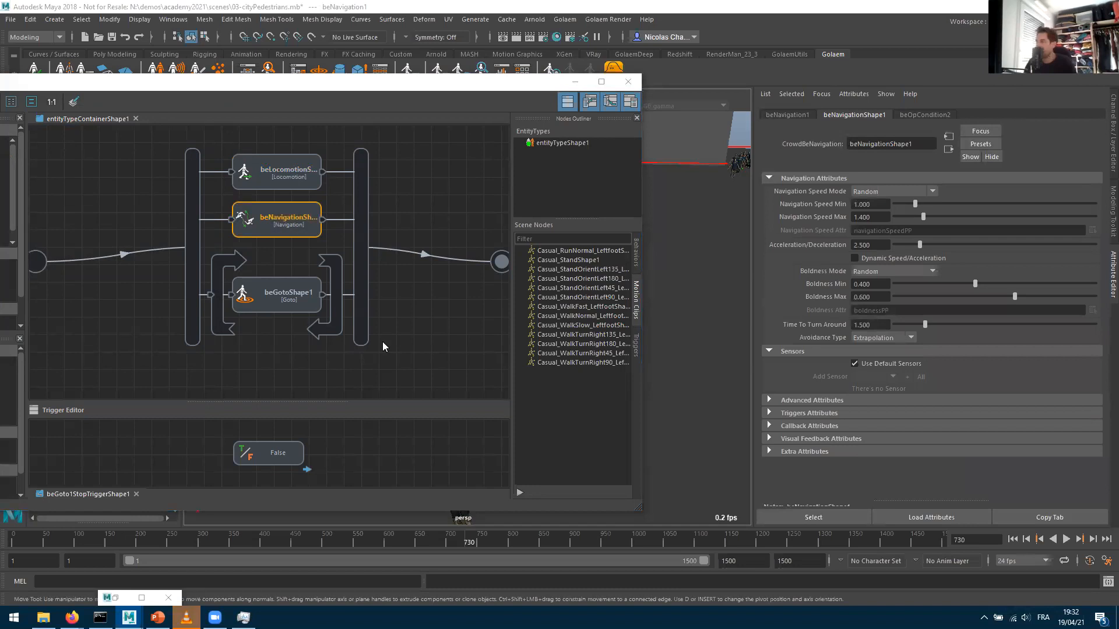
{"action": "left_click", "coordinate": [281, 187]}
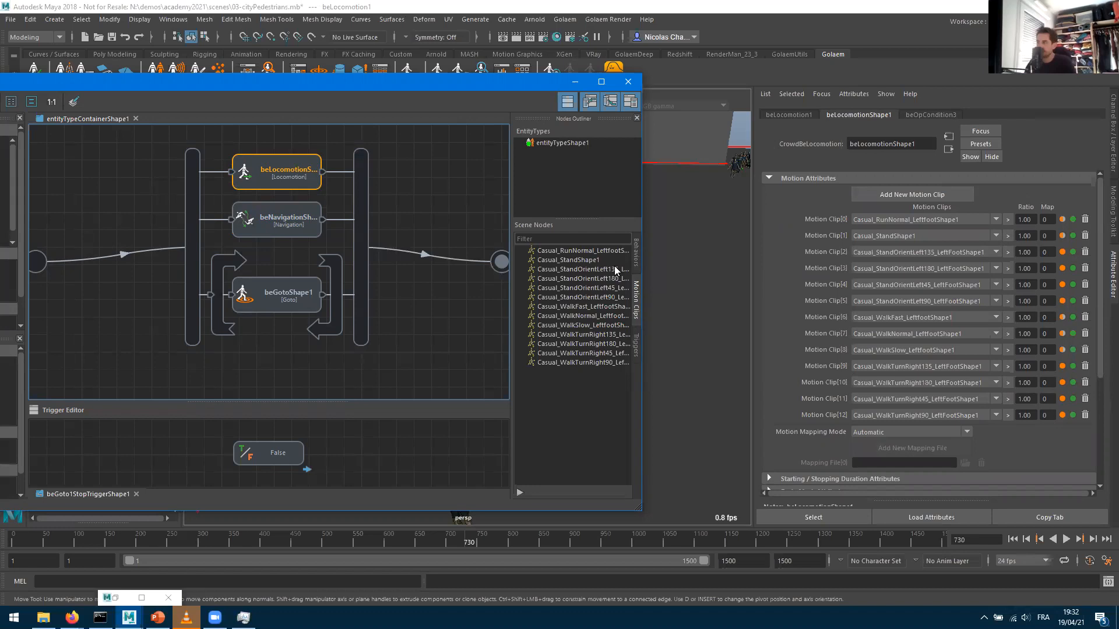
Minimize the behavior editor and play the crowd simulation from frame 1, watching the pedestrians walk, stopping at about frame 552
{"action": "left_click", "coordinate": [574, 81]}
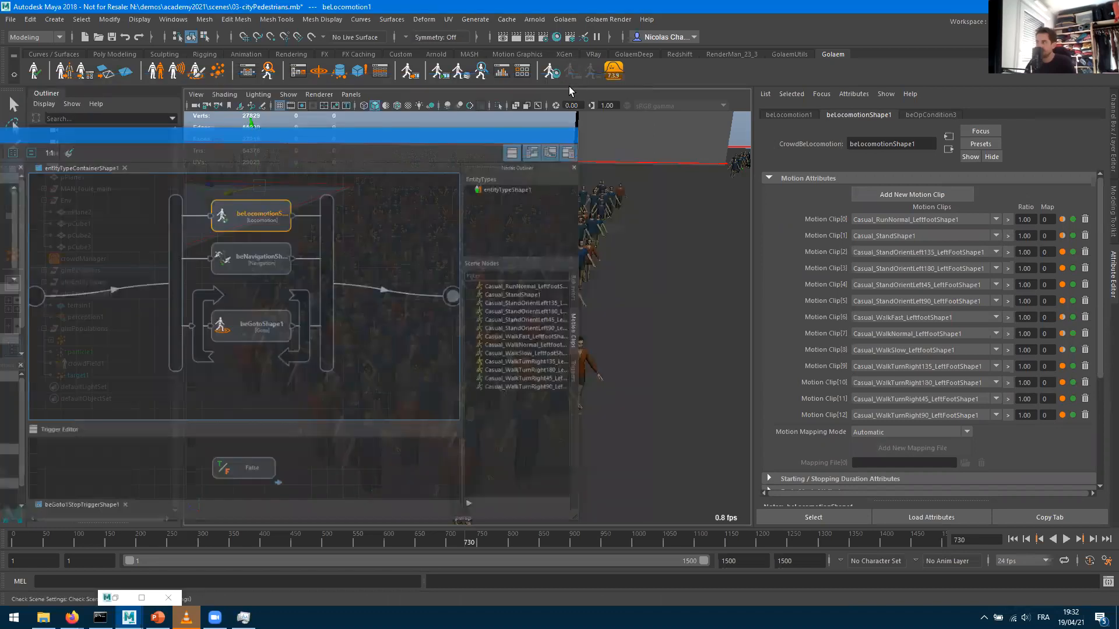
{"action": "left_click", "coordinate": [1012, 539]}
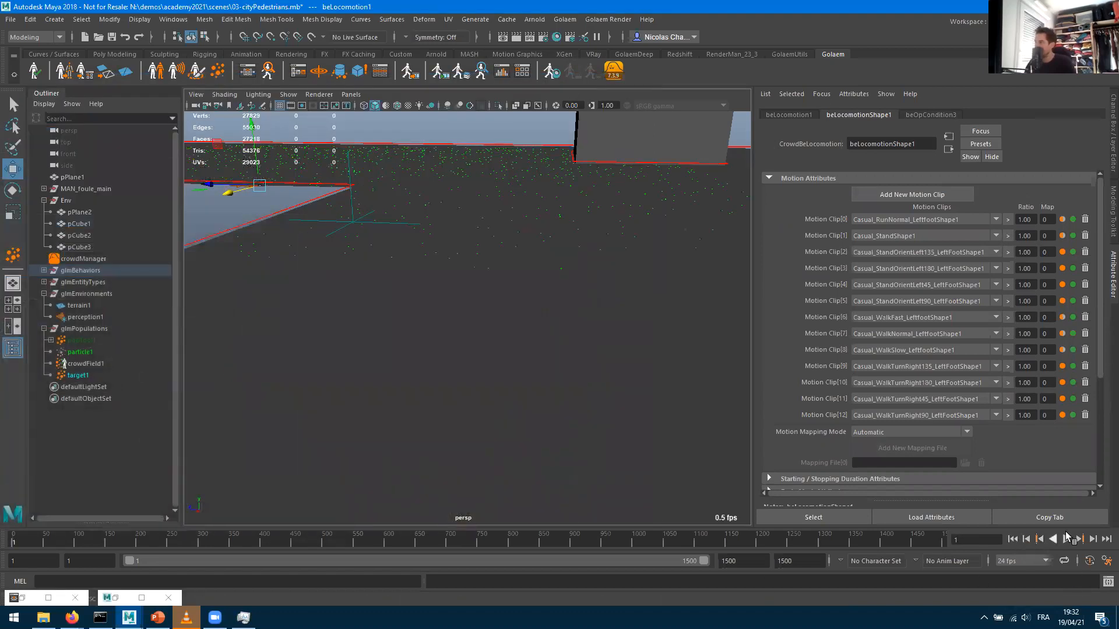
{"action": "left_click", "coordinate": [1067, 539]}
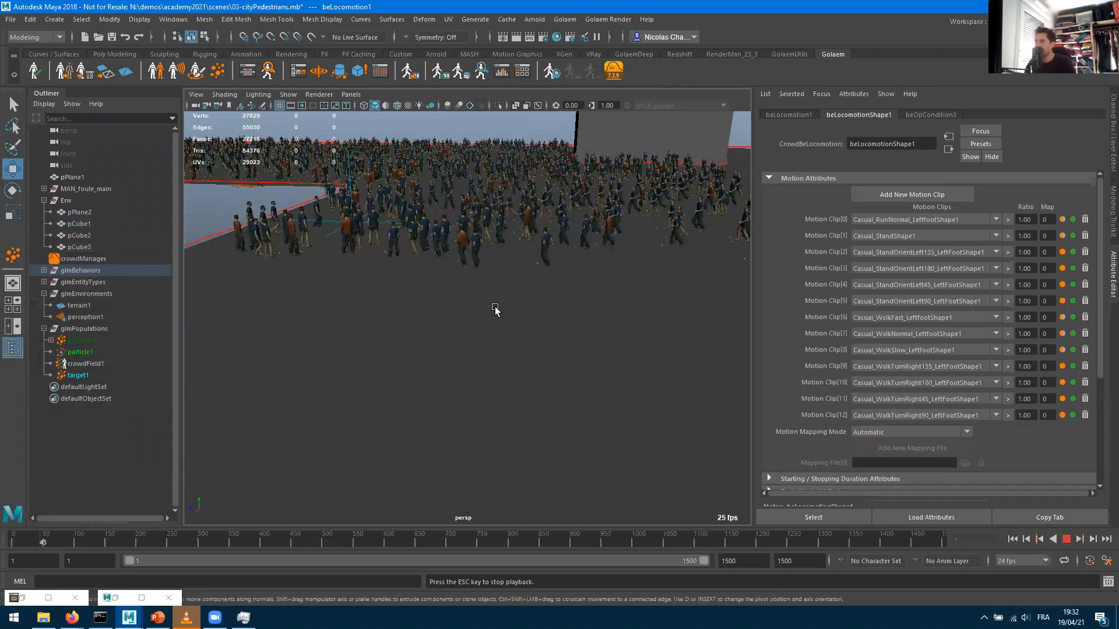
{"action": "middle_click_drag", "start_coordinate": [567, 327], "coordinate": [538, 342], "text": "alt"}
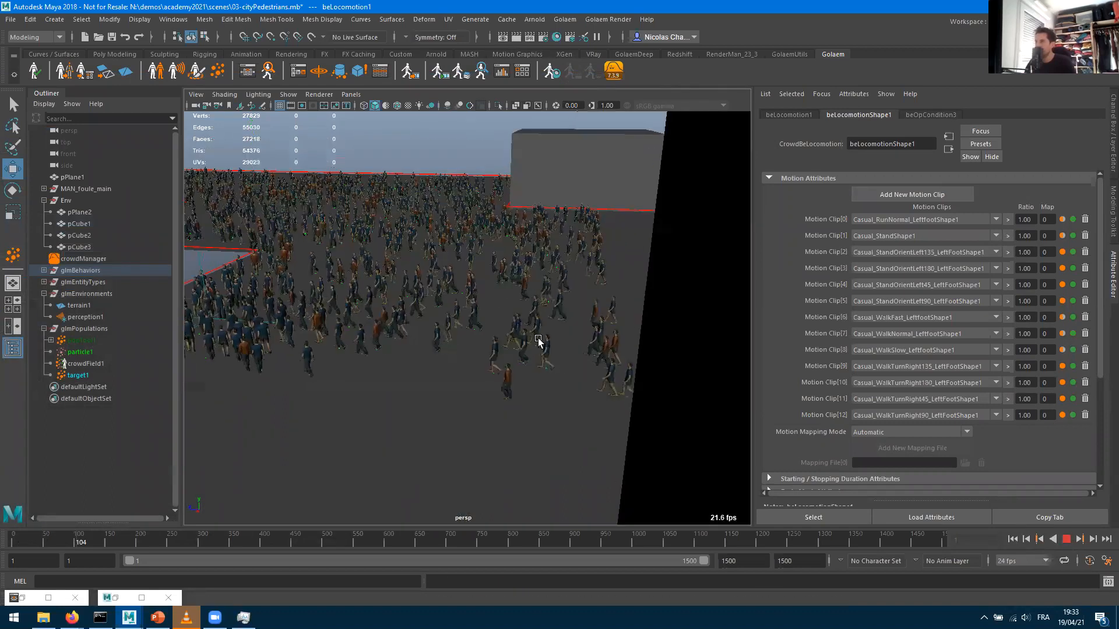
{"action": "scroll", "coordinate": [538, 342], "scroll_direction": "up", "scroll_amount": 5}
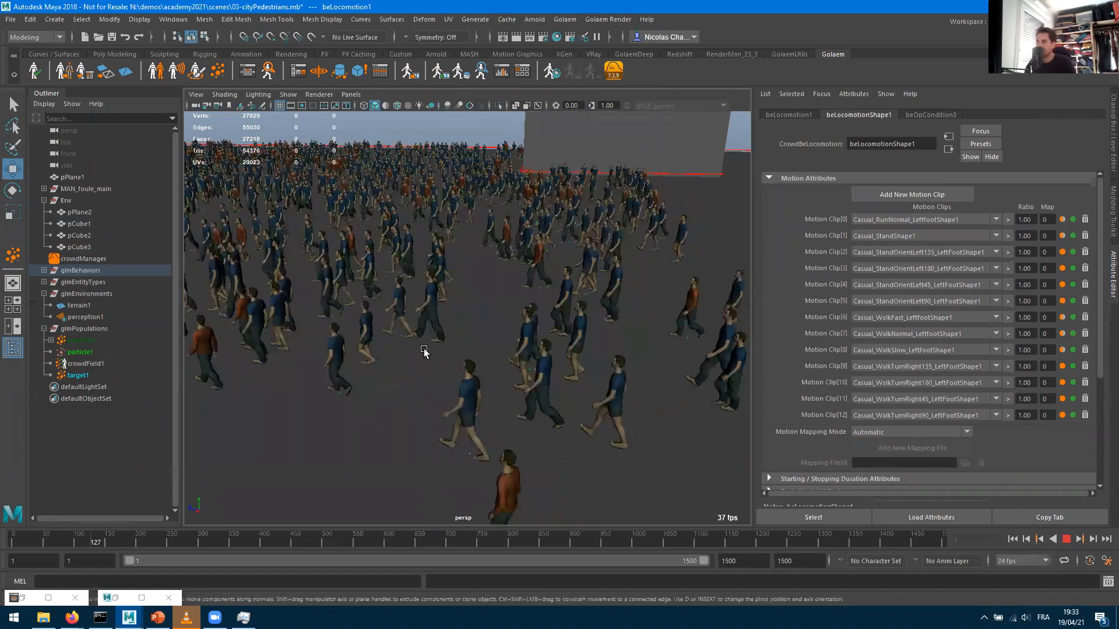
{"action": "middle_click_drag", "start_coordinate": [440, 349], "coordinate": [587, 333], "text": "alt"}
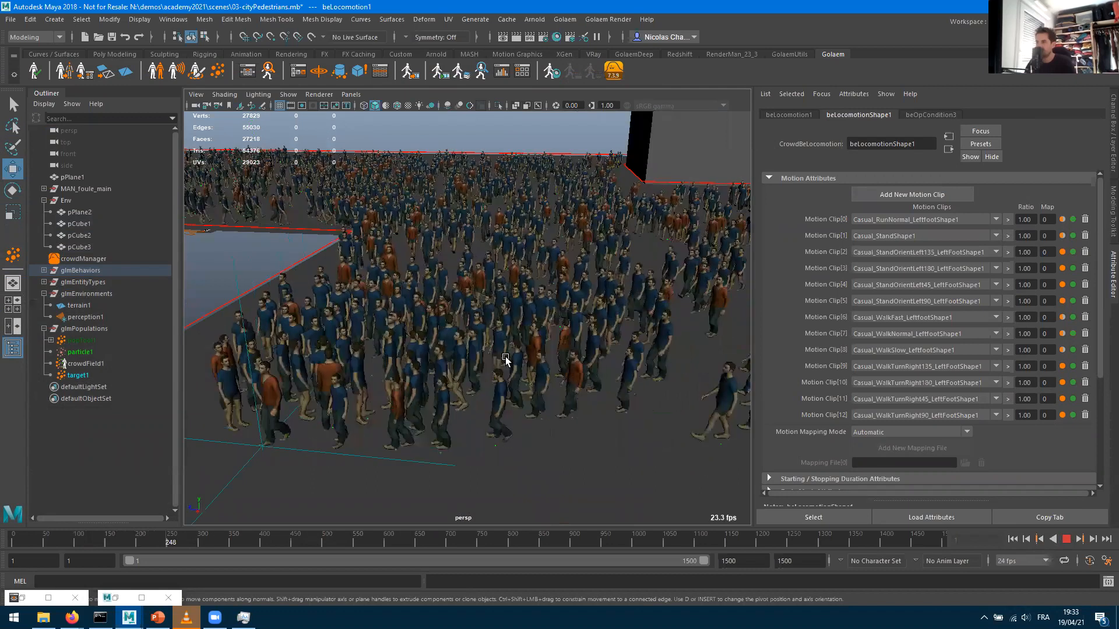
{"action": "scroll", "coordinate": [521, 323], "scroll_direction": "down", "scroll_amount": 5}
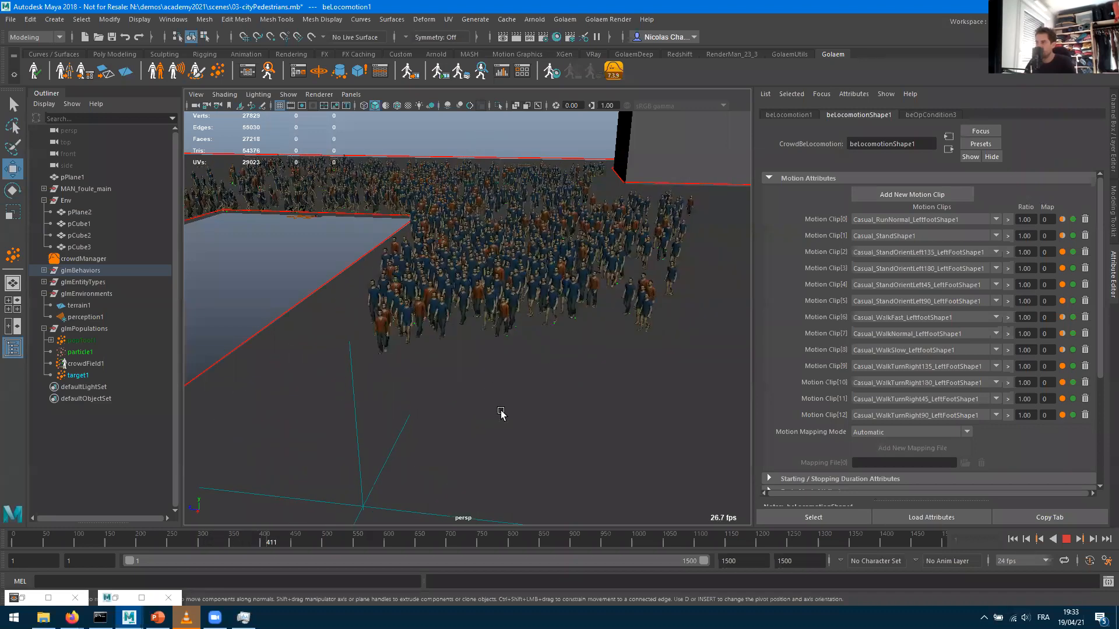
{"action": "left_click_drag", "start_coordinate": [553, 398], "coordinate": [544, 377], "text": "alt"}
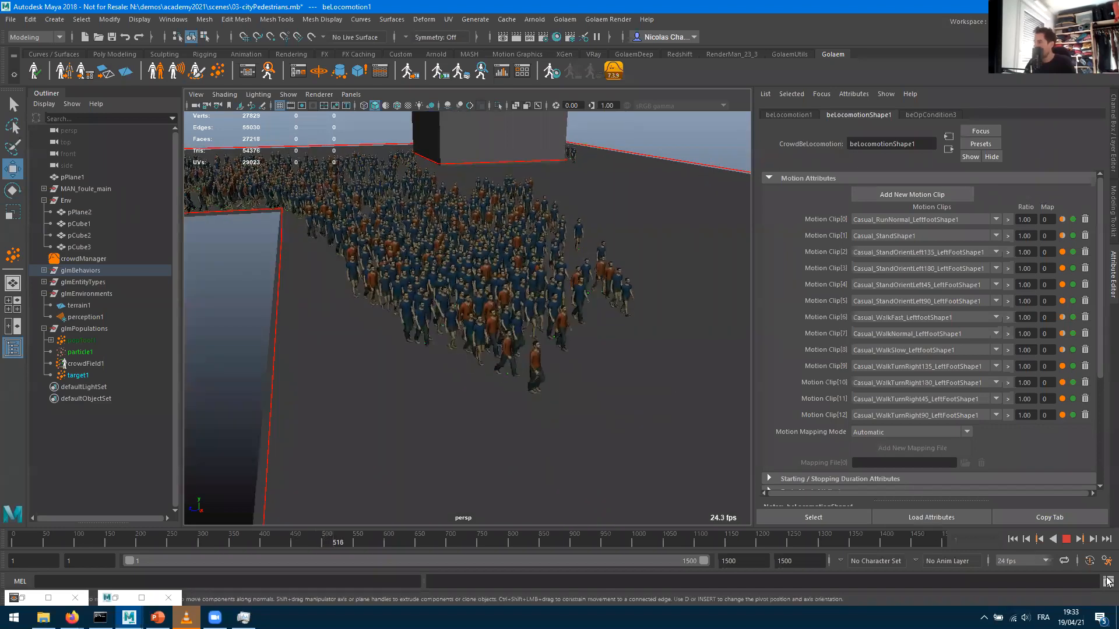
{"action": "key", "text": "Escape"}
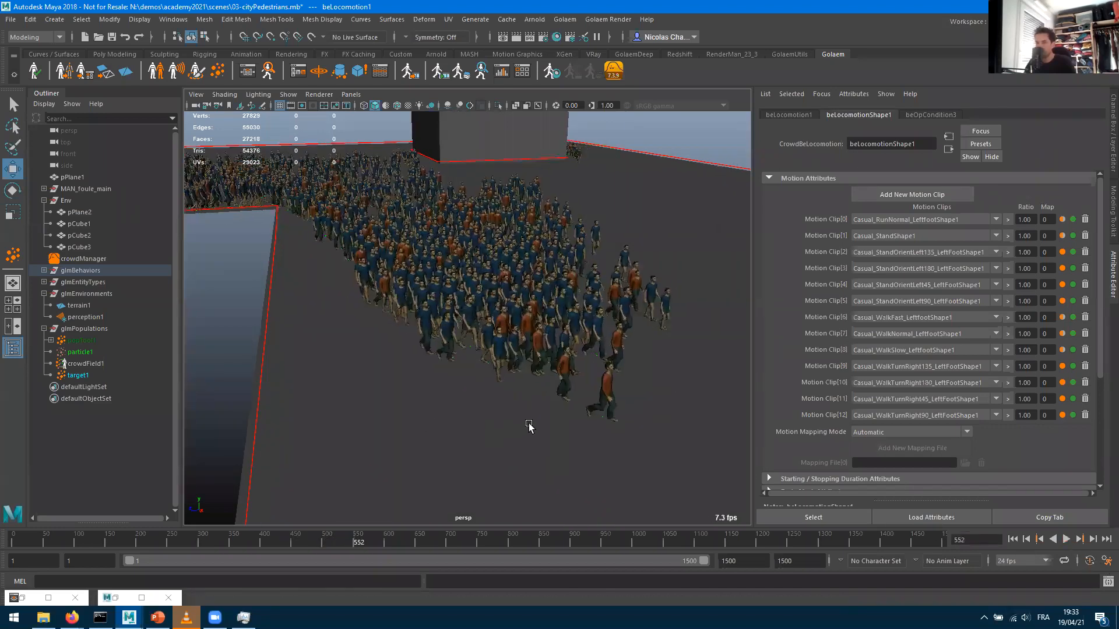
Examine the walking pedestrians' poses up close and then the whole crowd at frame 552
{"action": "scroll", "coordinate": [530, 426], "scroll_direction": "up", "scroll_amount": 5}
{"action": "left_click_drag", "start_coordinate": [532, 422], "coordinate": [501, 386], "text": "alt"}
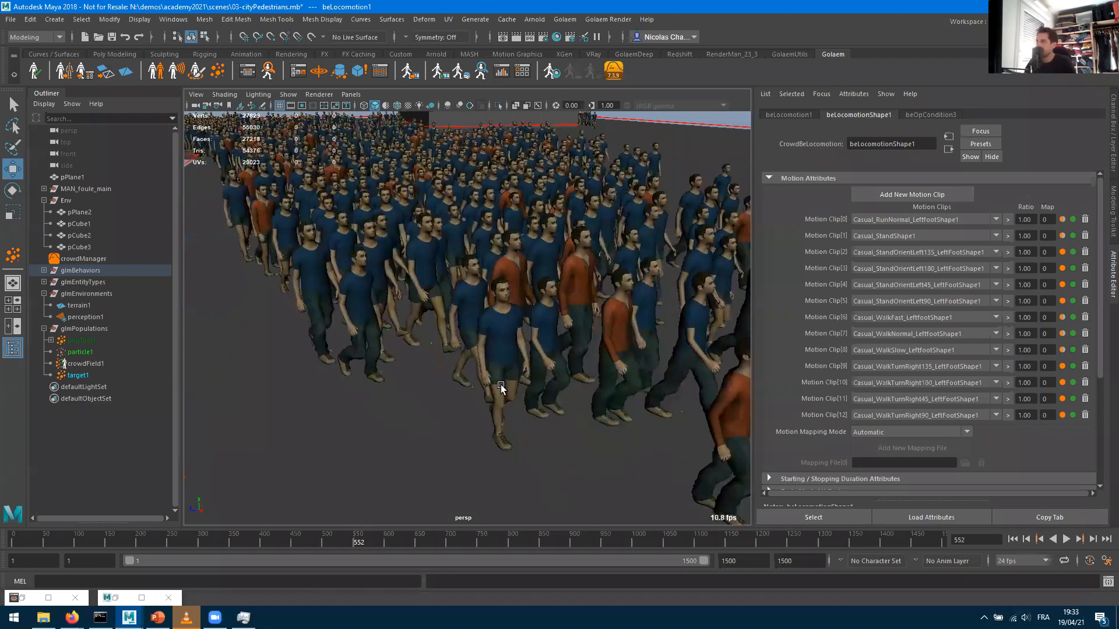
{"action": "middle_click_drag", "start_coordinate": [501, 385], "coordinate": [558, 192], "text": "alt"}
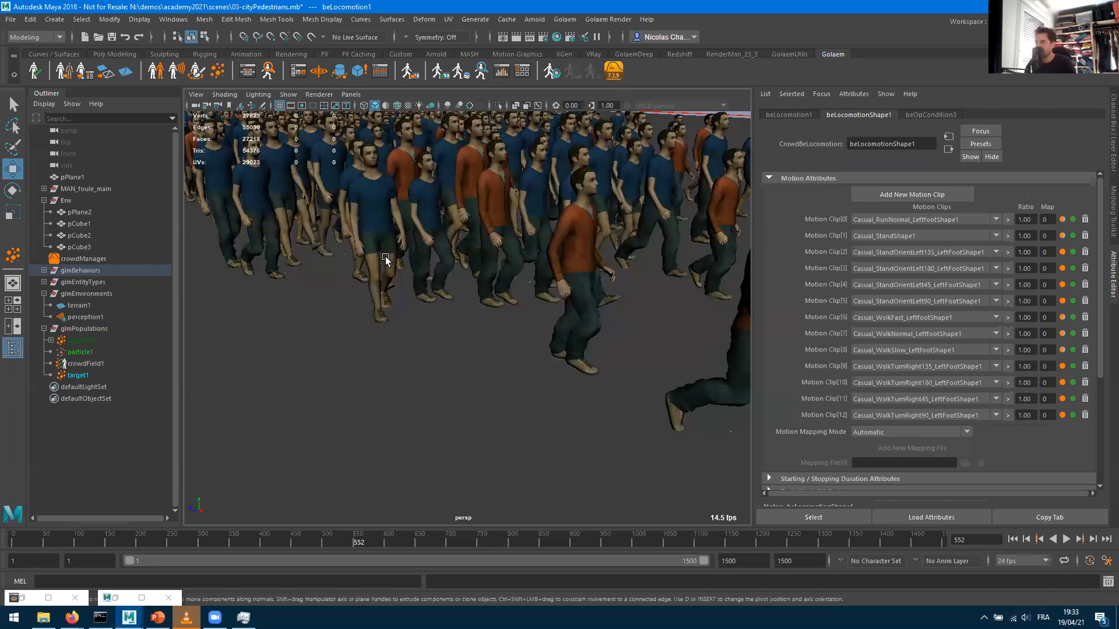
{"action": "middle_click_drag", "start_coordinate": [410, 331], "coordinate": [369, 299], "text": "alt"}
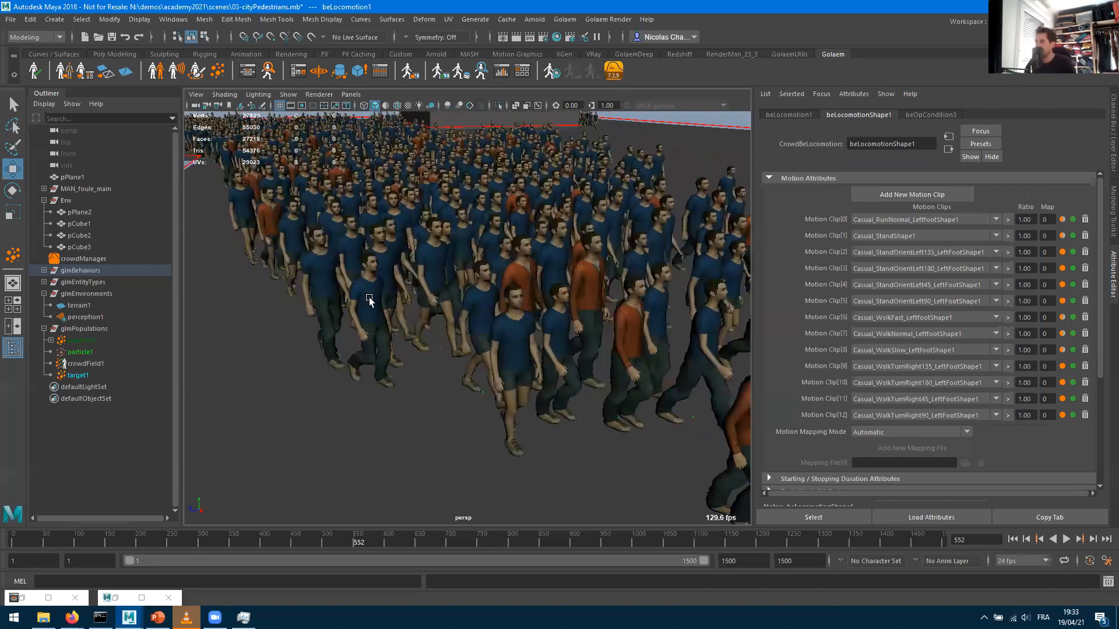
{"action": "middle_click_drag", "start_coordinate": [434, 356], "coordinate": [481, 448], "text": "alt"}
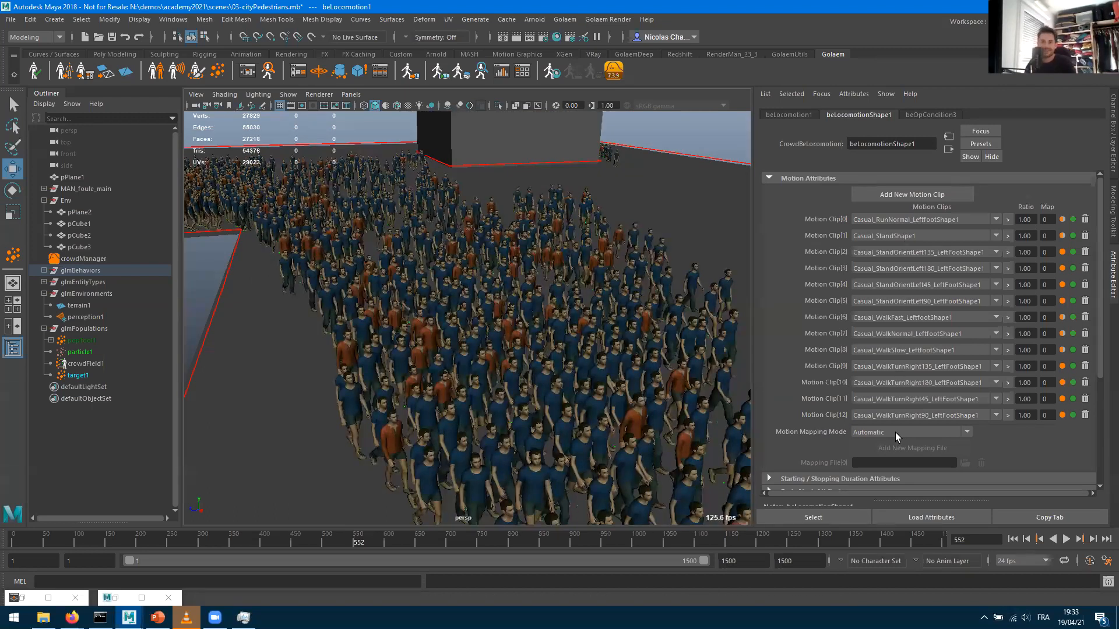
{"action": "scroll", "coordinate": [419, 319], "scroll_direction": "down", "scroll_amount": 5}
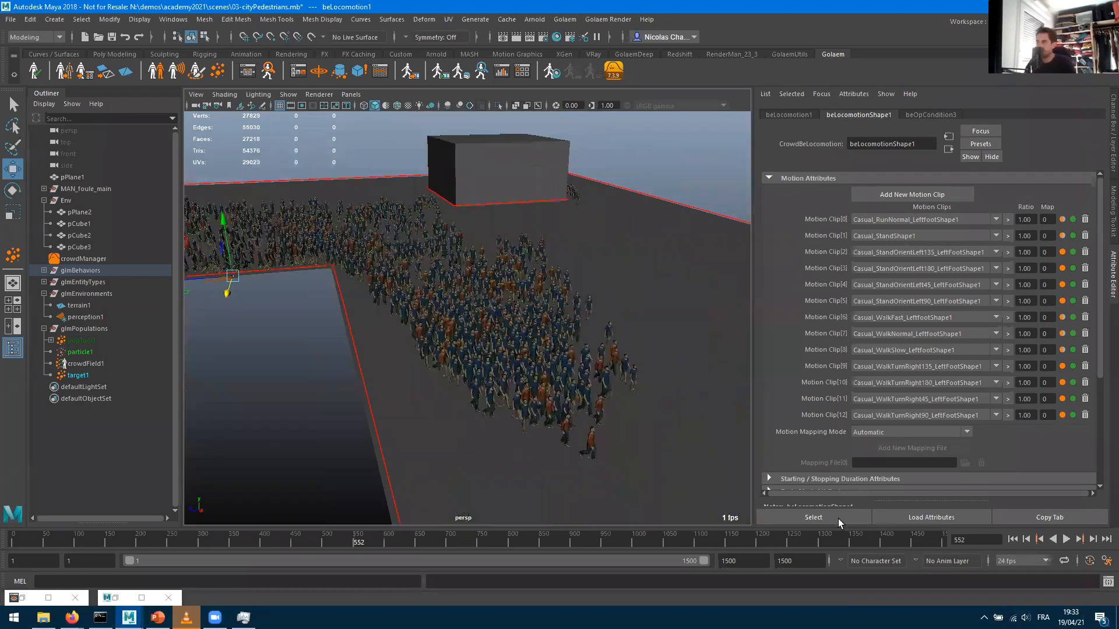
Resume the simulation and watch the crowd walk around the buildings, stopping at about frame 892
{"action": "left_click", "coordinate": [1068, 538]}
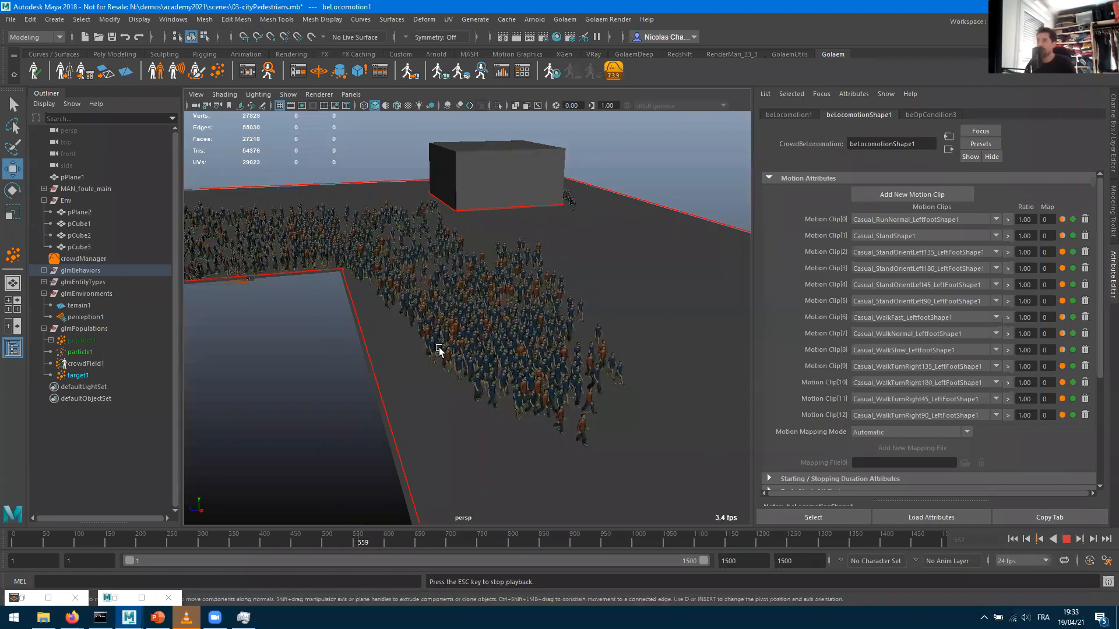
{"action": "mouse_move", "coordinate": [445, 390]}
{"action": "left_mouse_down", "text": "alt"}
{"action": "mouse_move", "coordinate": [465, 402]}
{"action": "mouse_move", "coordinate": [549, 392]}
{"action": "mouse_move", "coordinate": [437, 384]}
{"action": "left_mouse_up", "text": "alt"}
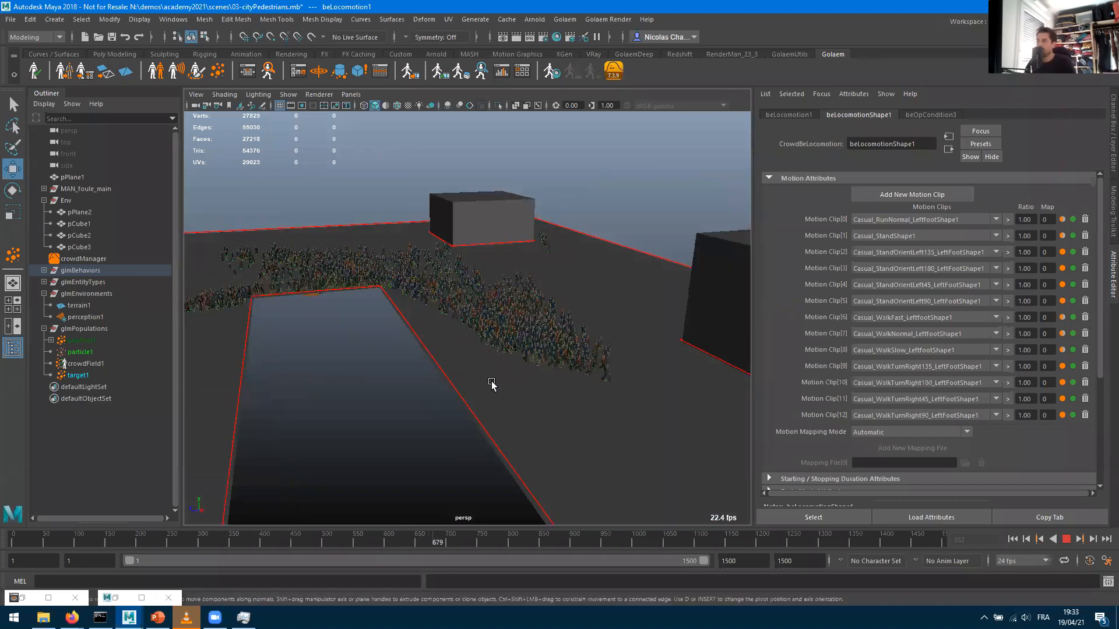
{"action": "left_click_drag", "start_coordinate": [517, 387], "coordinate": [607, 417], "text": "alt"}
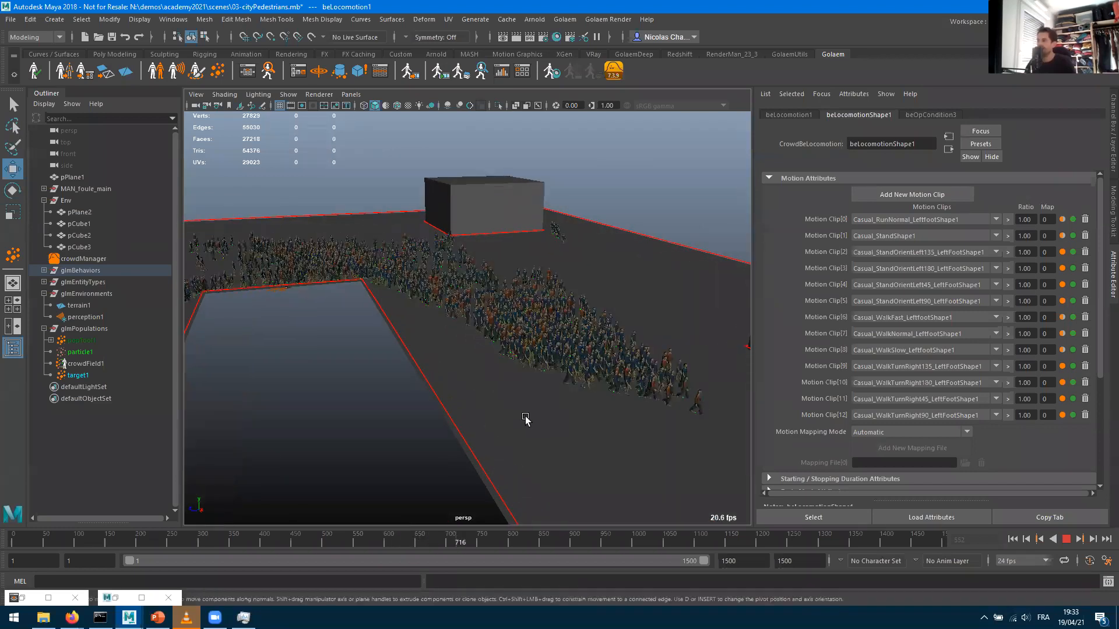
{"action": "key", "text": "bracketleft"}
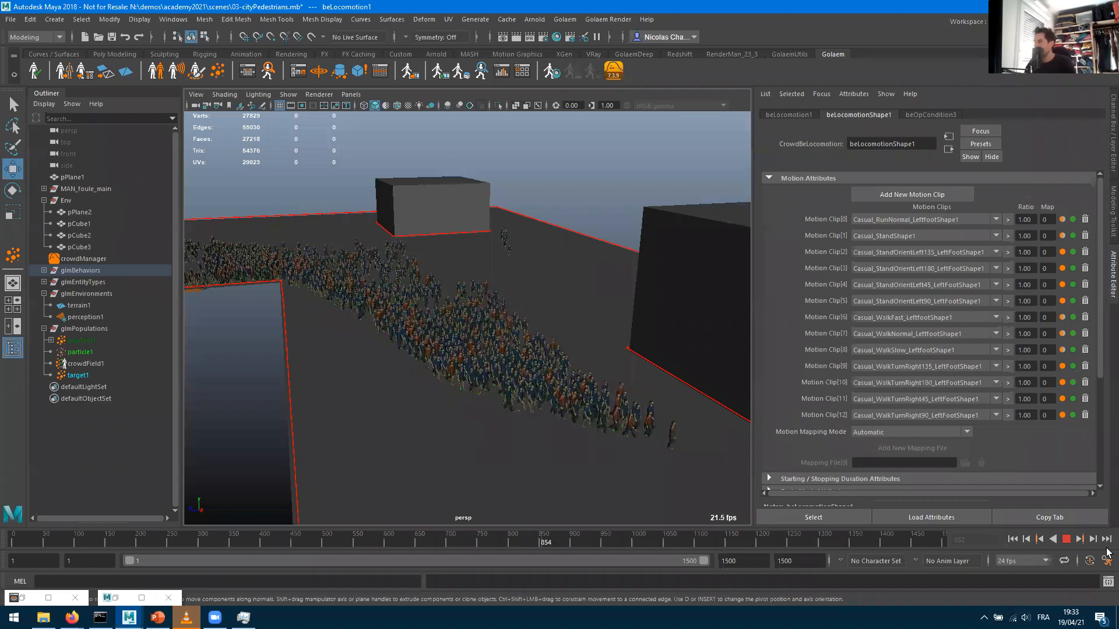
{"action": "left_click", "coordinate": [1066, 538]}
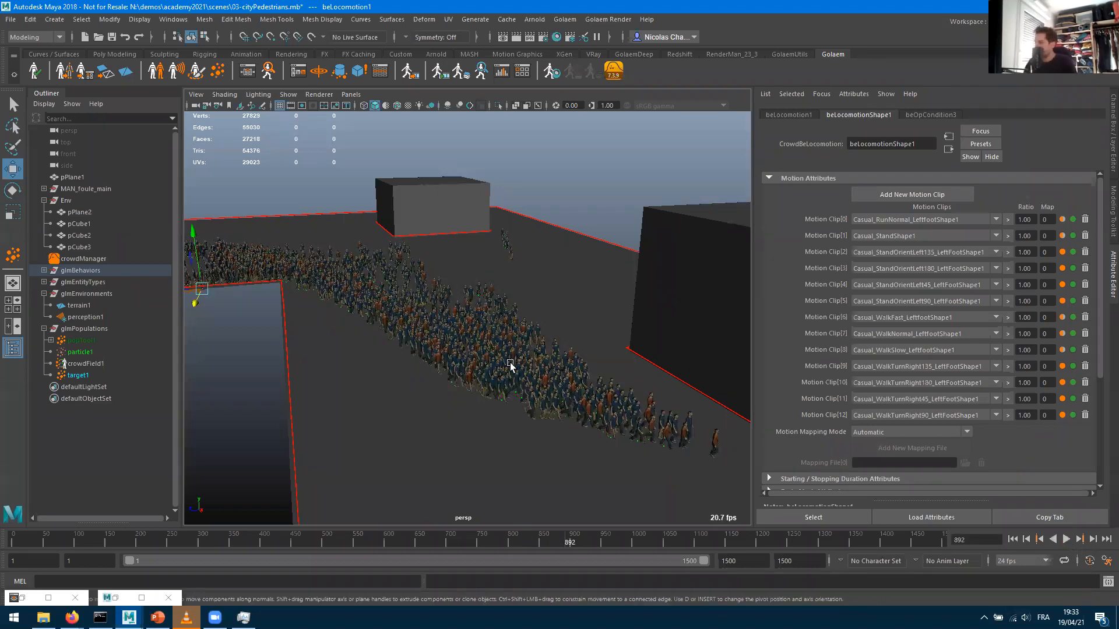
Pick a blue-shirted pedestrian within the dense part of the crowd to show its Crowd Visual Feedback
{"action": "middle_click_drag", "start_coordinate": [480, 366], "coordinate": [300, 345], "text": "alt"}
{"action": "middle_click_drag", "start_coordinate": [443, 367], "coordinate": [387, 358], "text": "alt"}
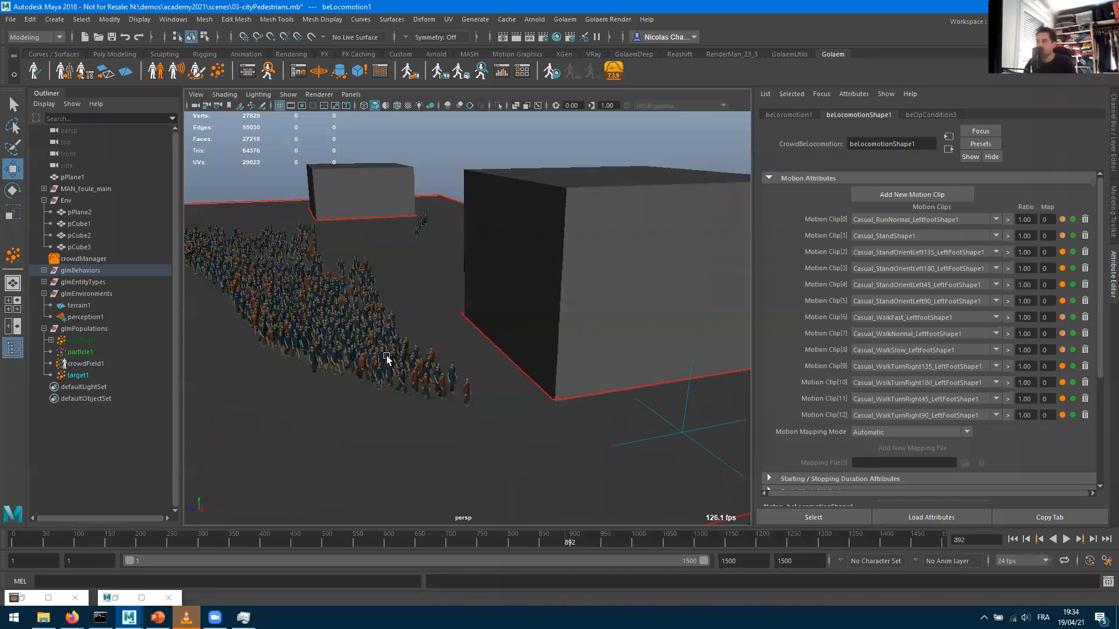
{"action": "scroll", "coordinate": [373, 359], "scroll_direction": "up", "scroll_amount": 4}
{"action": "scroll", "coordinate": [370, 361], "scroll_direction": "up", "scroll_amount": 2}
{"action": "middle_click_drag", "start_coordinate": [502, 379], "coordinate": [526, 394], "text": "alt"}
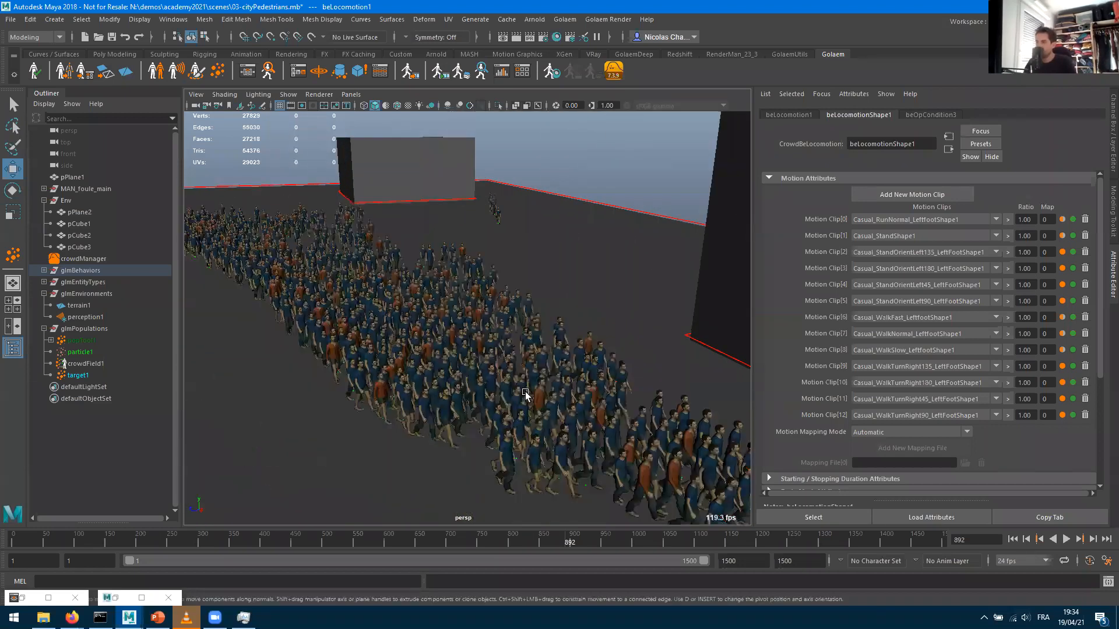
{"action": "scroll", "coordinate": [475, 280], "scroll_direction": "up", "scroll_amount": 3}
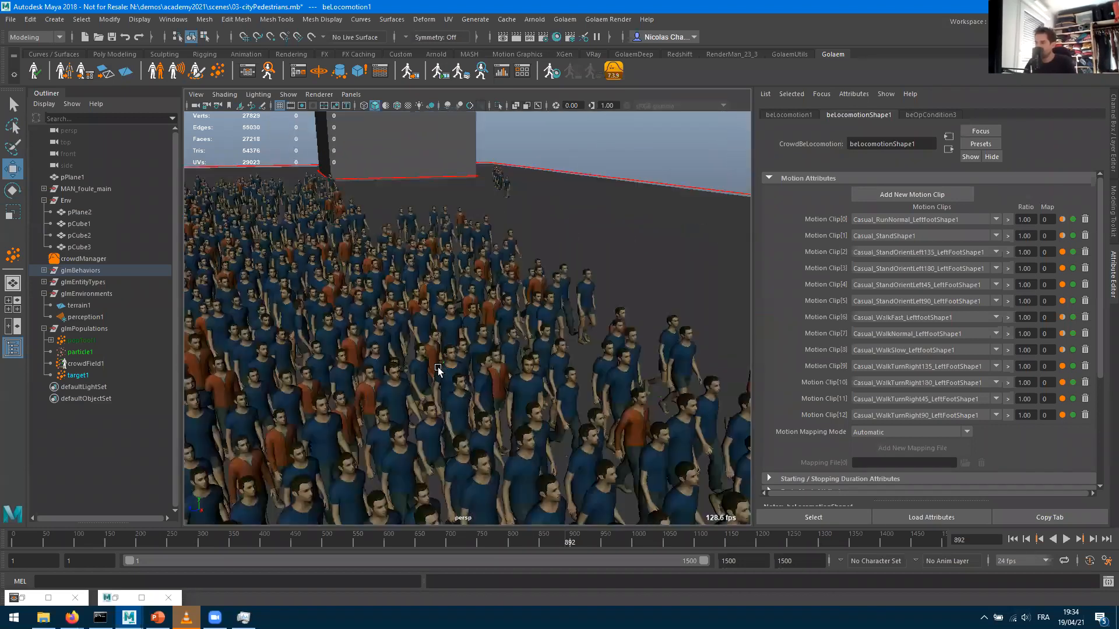
{"action": "left_click", "coordinate": [459, 405]}
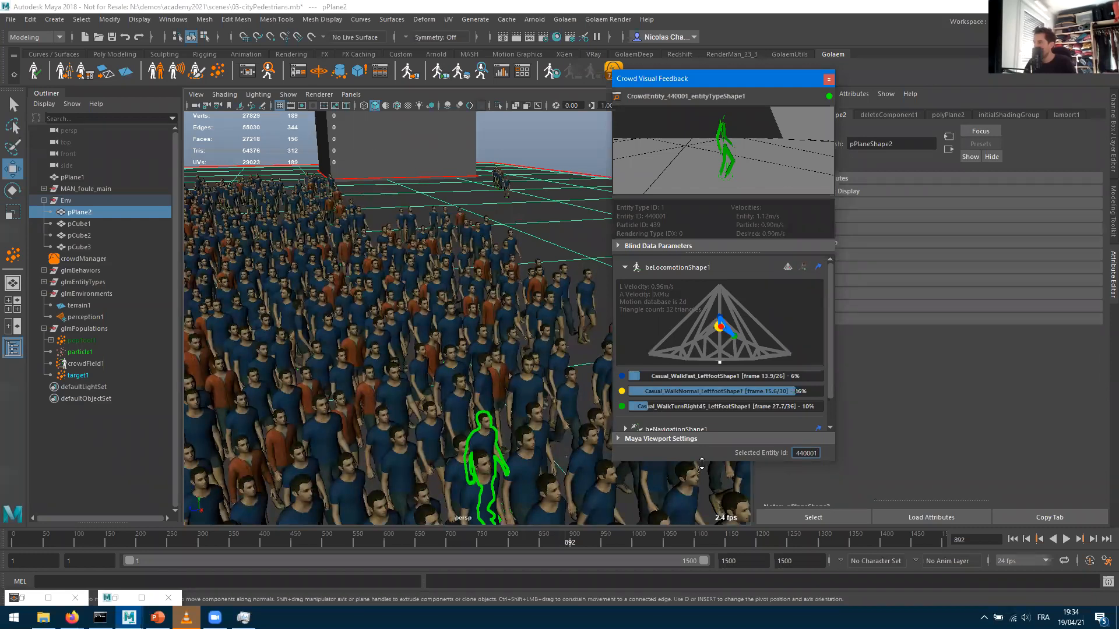
Enlarge the Crowd Visual Feedback window, move it clear of the crowd, and view the entity's skeleton from another angle
{"action": "left_click_drag", "start_coordinate": [702, 463], "coordinate": [701, 563]}
{"action": "left_click_drag", "start_coordinate": [700, 83], "coordinate": [184, 58]}
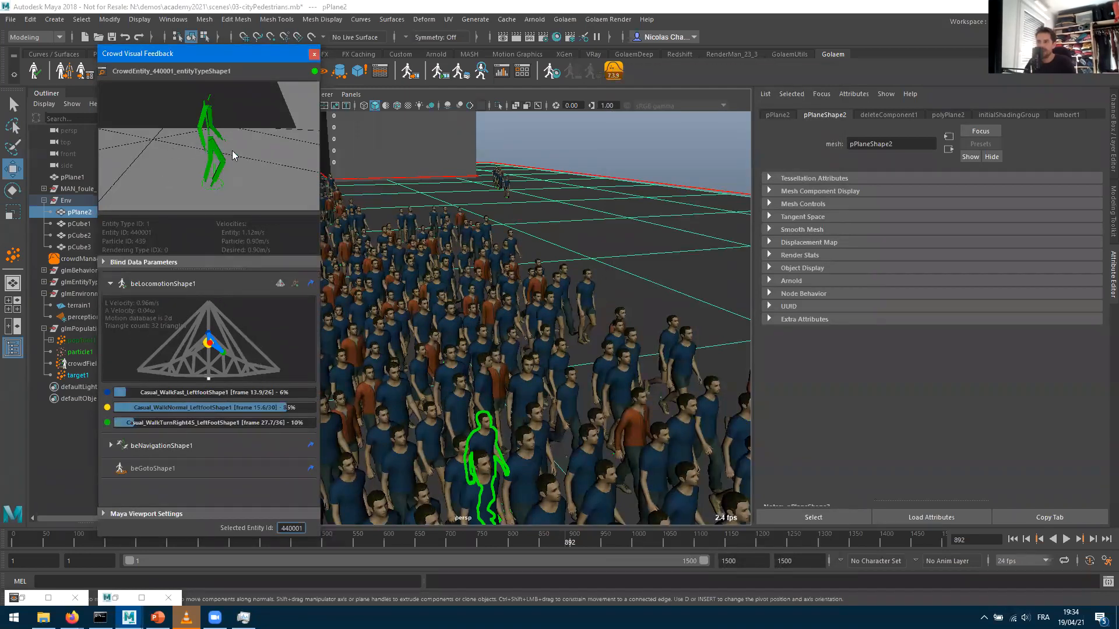
{"action": "left_click_drag", "start_coordinate": [234, 142], "coordinate": [176, 230], "text": "alt"}
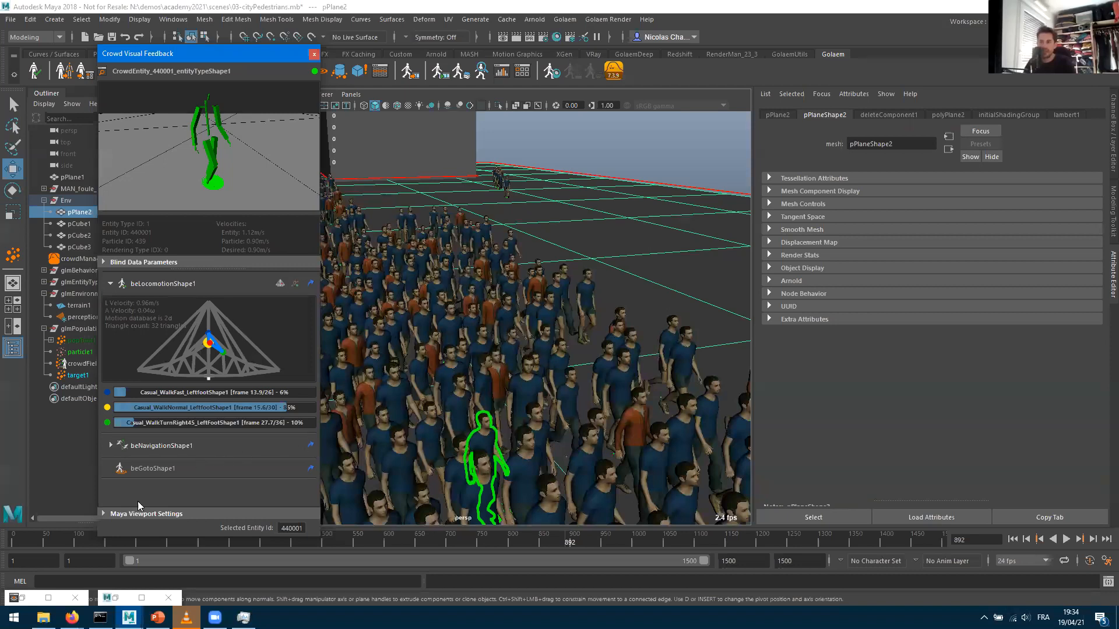
Collapse and re-expand the beLocomotionShape1 section of the Crowd Visual Feedback and move the window clear of the Golaem tools
{"action": "left_click", "coordinate": [141, 288]}
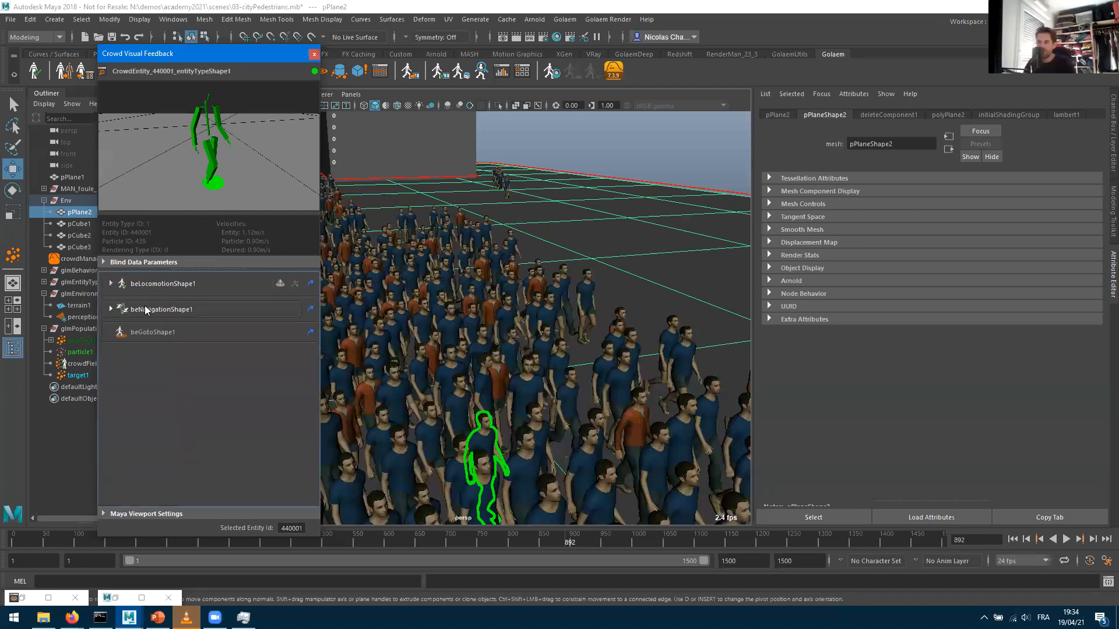
{"action": "left_click", "coordinate": [168, 286]}
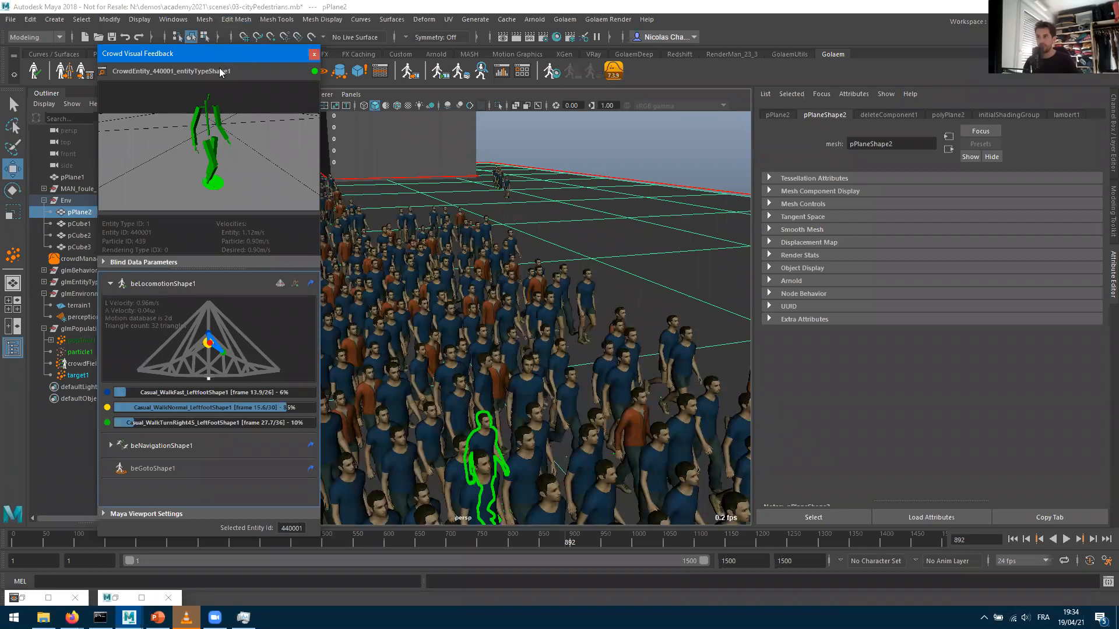
{"action": "left_click_drag", "start_coordinate": [219, 67], "coordinate": [188, 123]}
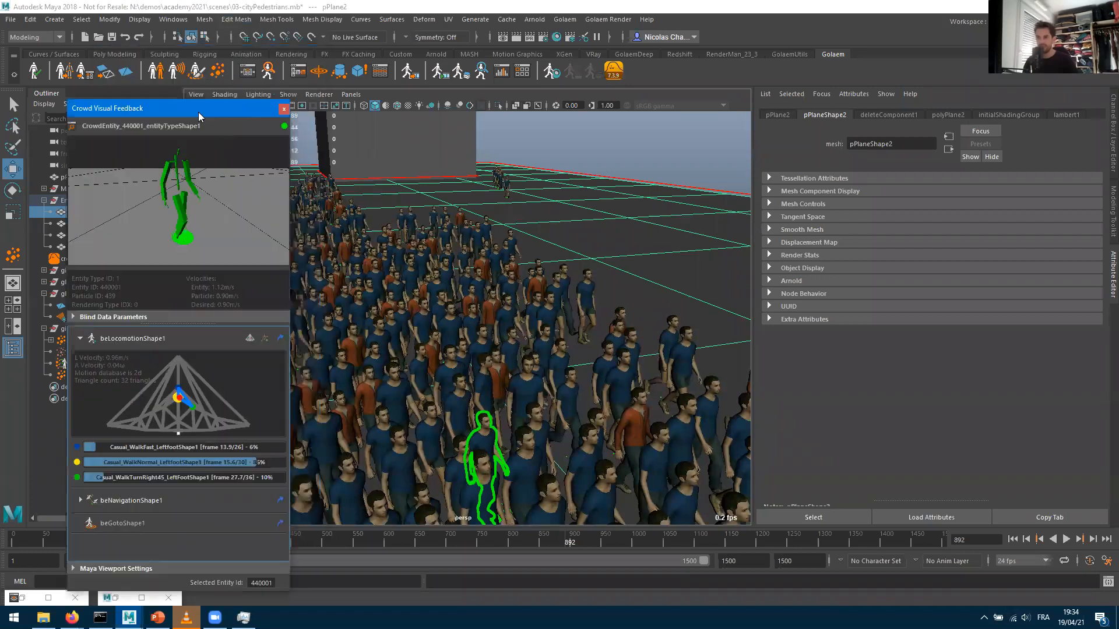
Show the Locomotion behavior's motion clips from the Behavior Editor and minimize the editor to uncover the viewport
{"action": "left_click", "coordinate": [247, 71]}
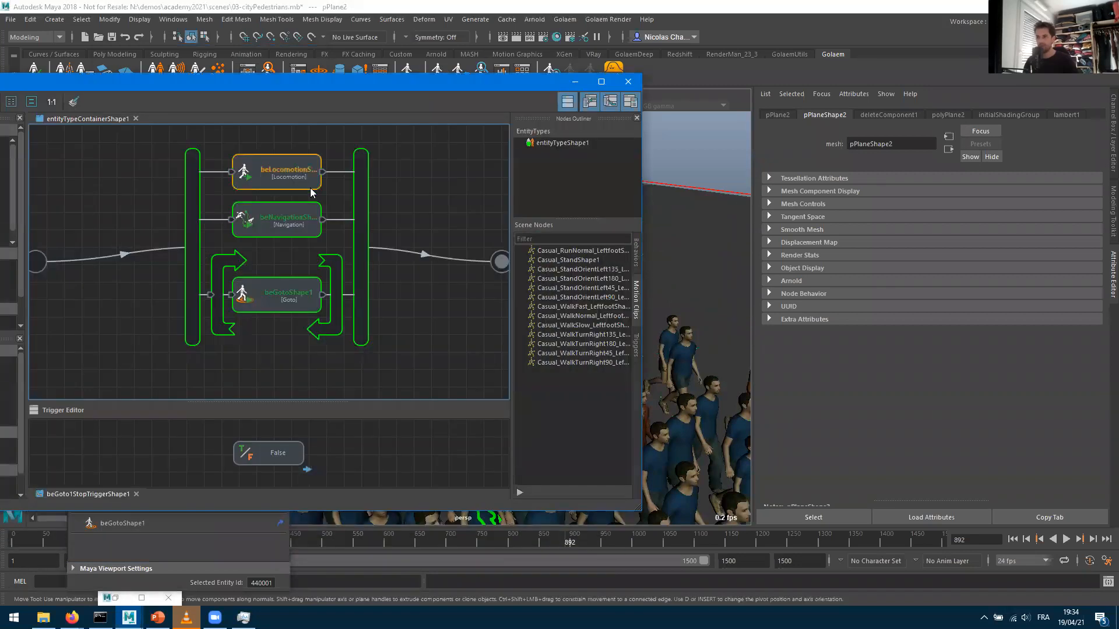
{"action": "left_click", "coordinate": [309, 185]}
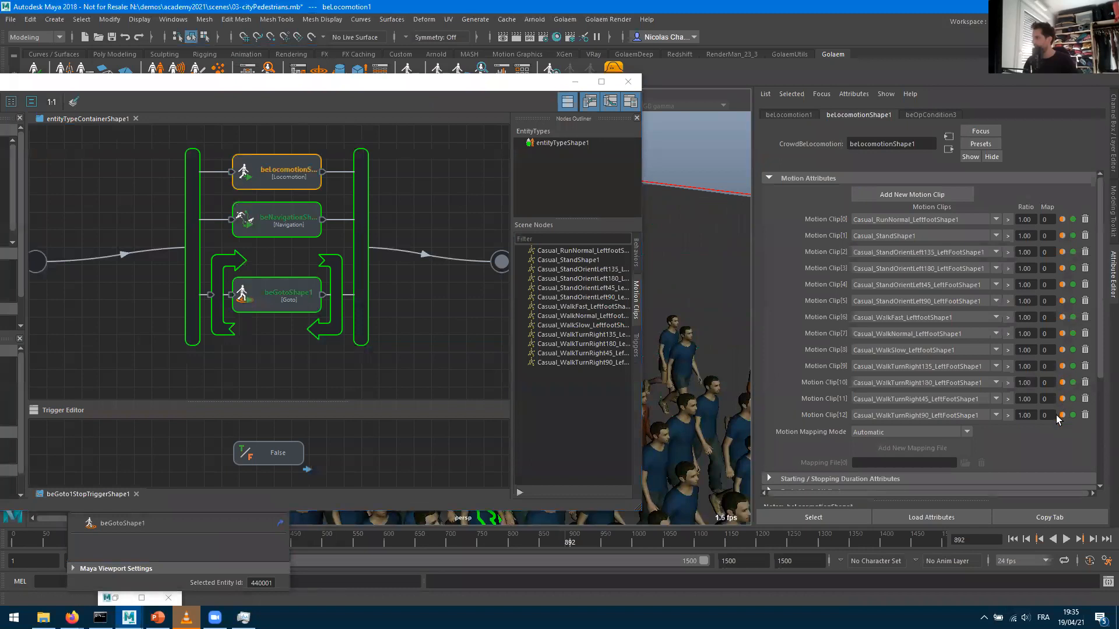
{"action": "left_click", "coordinate": [575, 82]}
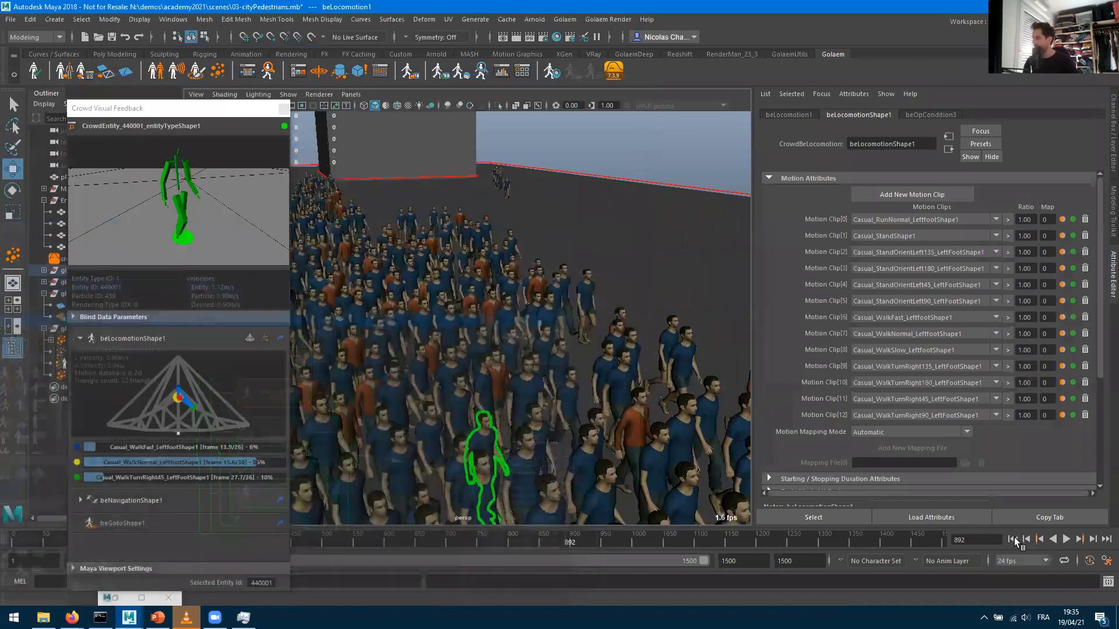
Restart the simulation, advance to frame 2, and examine the entity's locomotion blend graph at different zoom levels
{"action": "left_click", "coordinate": [1012, 539]}
{"action": "left_click", "coordinate": [1092, 540]}
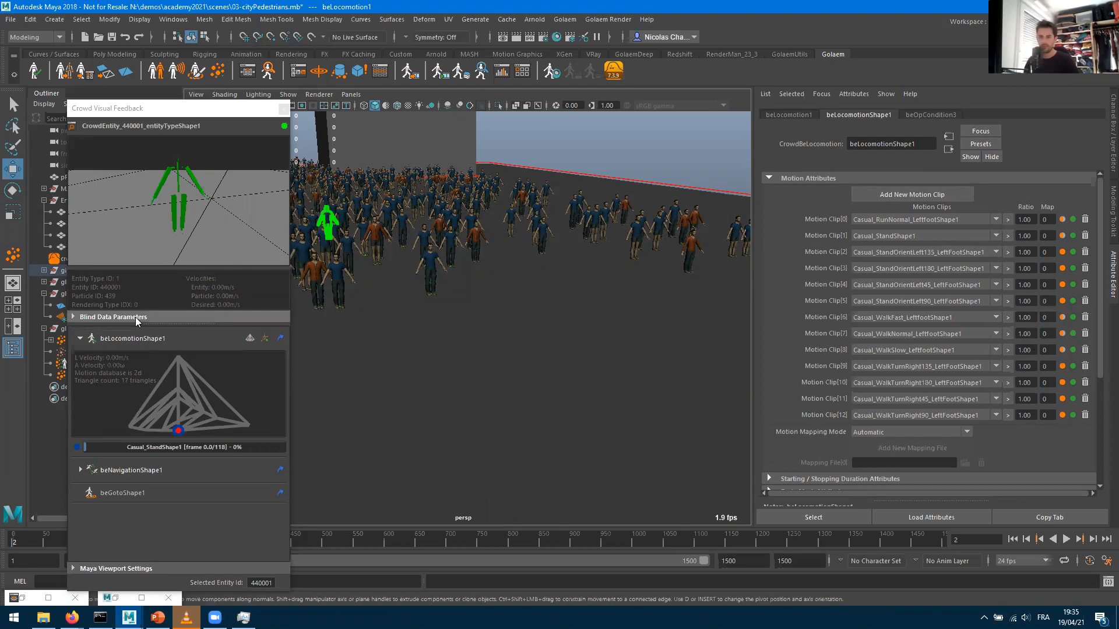
{"action": "left_click", "coordinate": [1013, 539]}
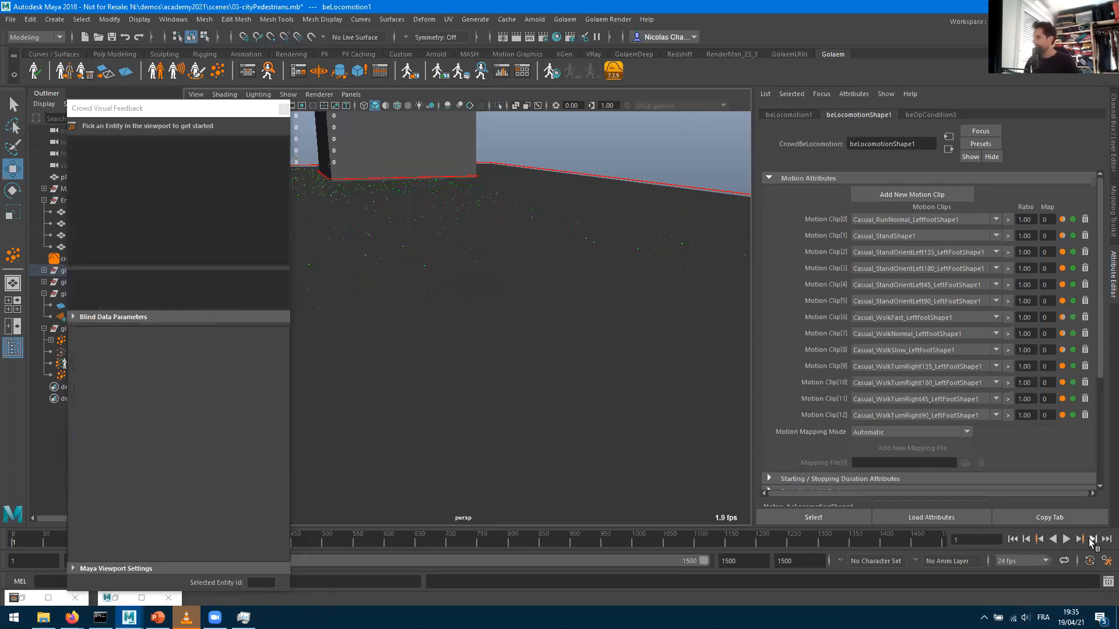
{"action": "left_click", "coordinate": [1092, 538]}
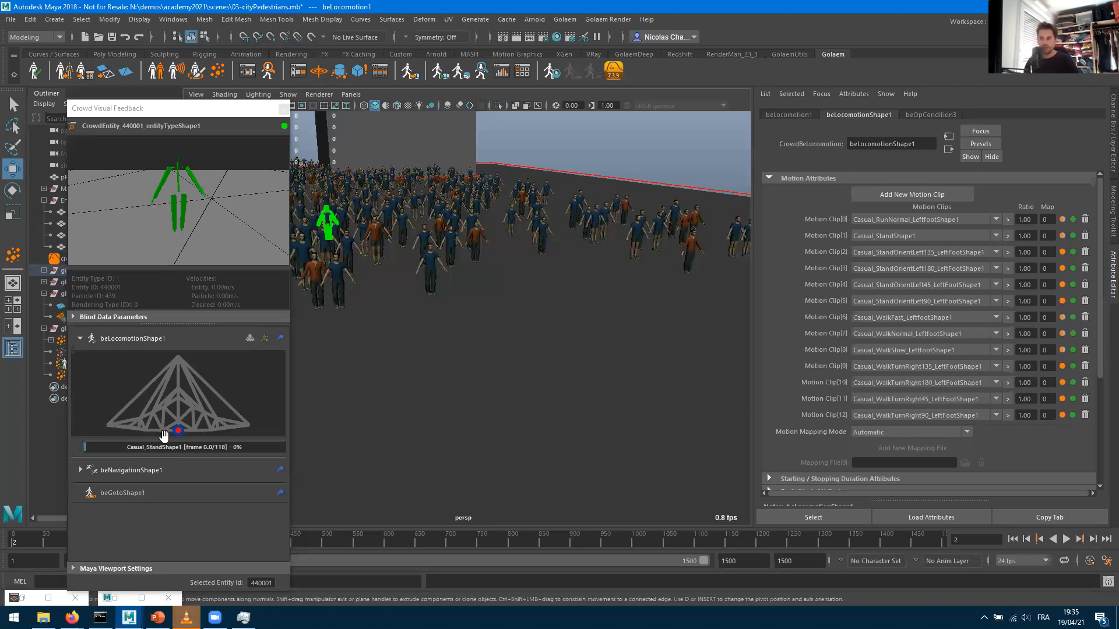
{"action": "scroll", "coordinate": [175, 381], "scroll_direction": "up", "scroll_amount": 4}
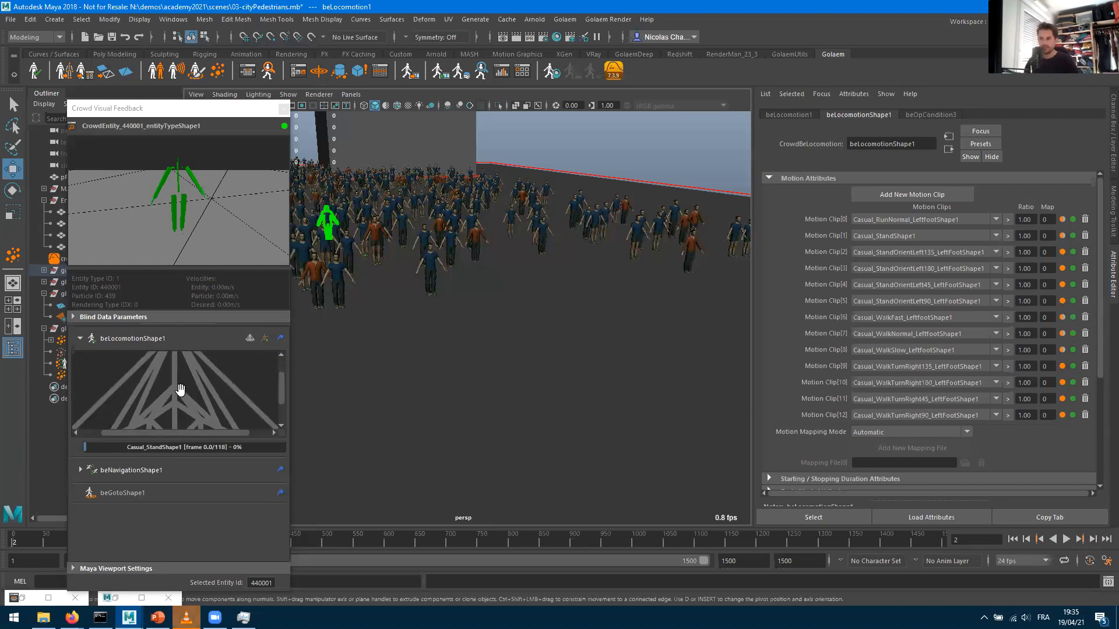
{"action": "scroll", "coordinate": [180, 389], "scroll_direction": "down", "scroll_amount": 2}
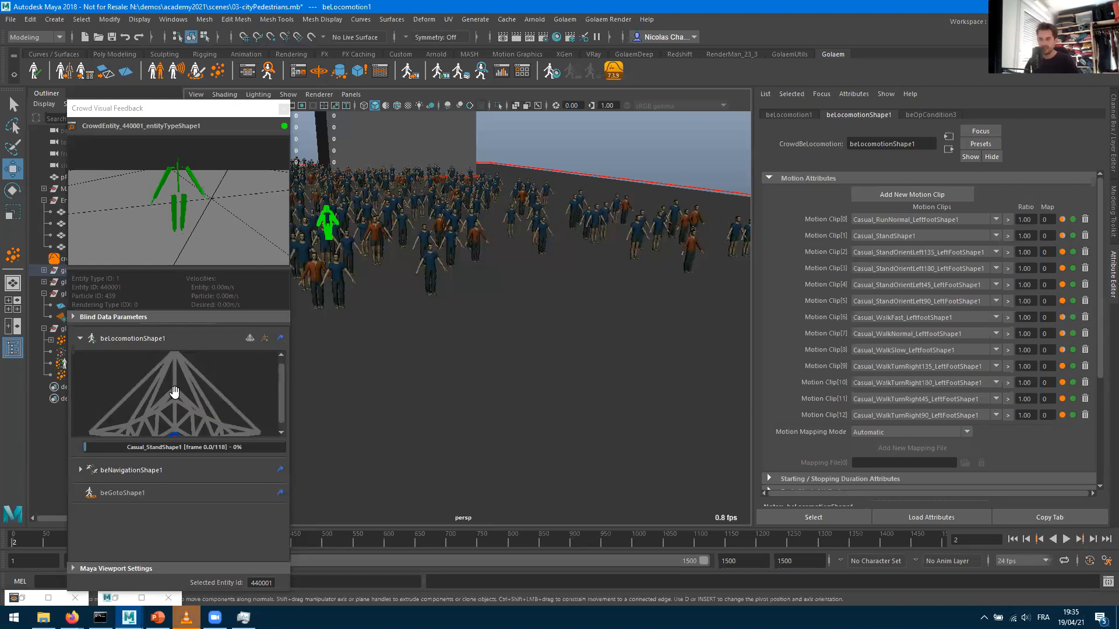
Disable the Locomotion motion clips 0 to 3 to compare the blend graph, and re-enable them
{"action": "left_click", "coordinate": [1072, 219]}
{"action": "left_click", "coordinate": [1072, 237]}
{"action": "left_click", "coordinate": [1072, 252]}
{"action": "left_click", "coordinate": [1072, 268]}
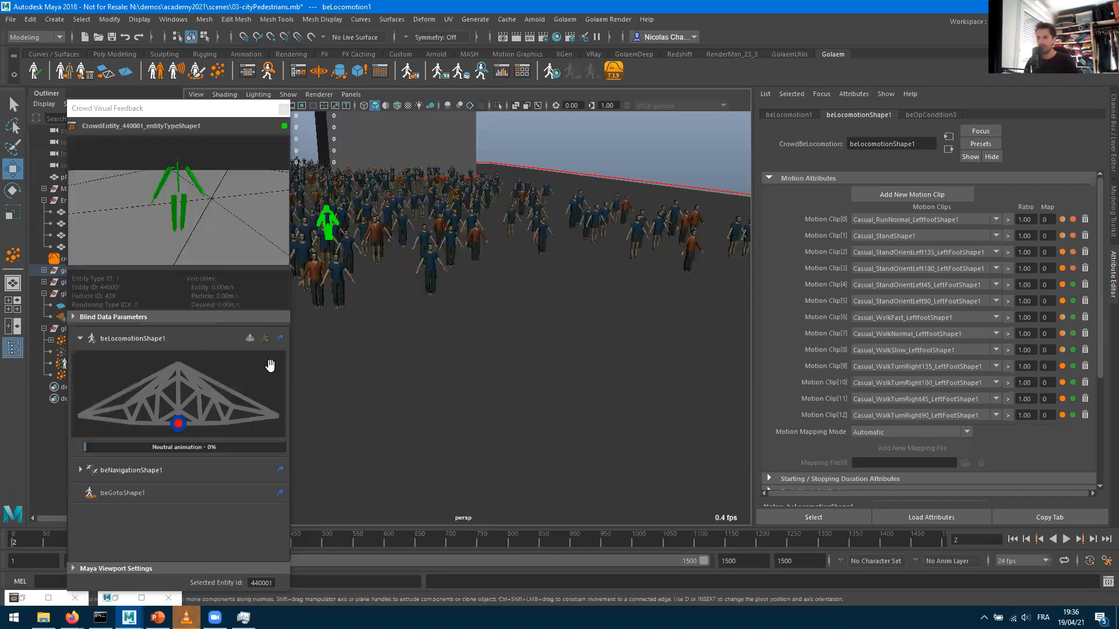
{"action": "left_click", "coordinate": [1074, 269]}
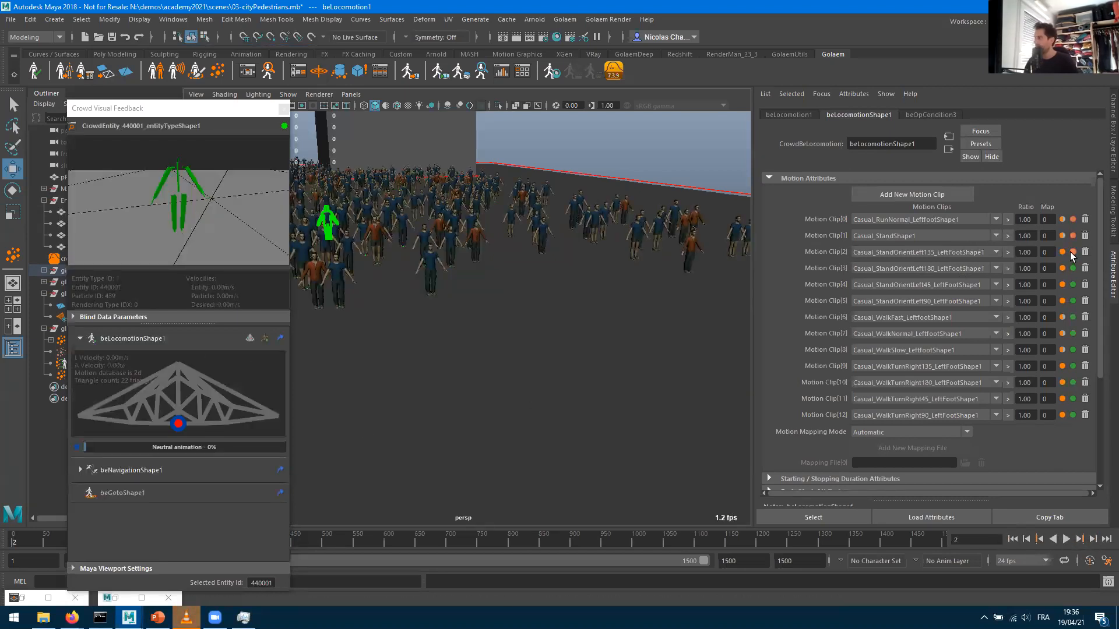
{"action": "left_click", "coordinate": [1073, 220]}
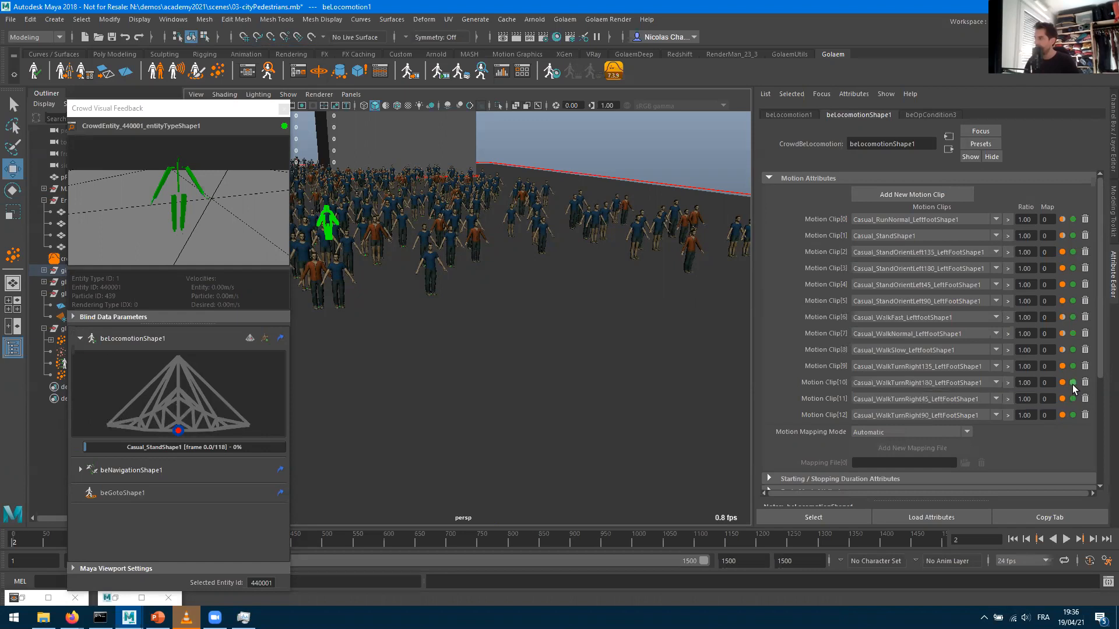
Check the blend graph at frame 2 without the Casual_WalkTurnRight180 clip, and re-enable that clip
{"action": "left_click", "coordinate": [1093, 539]}
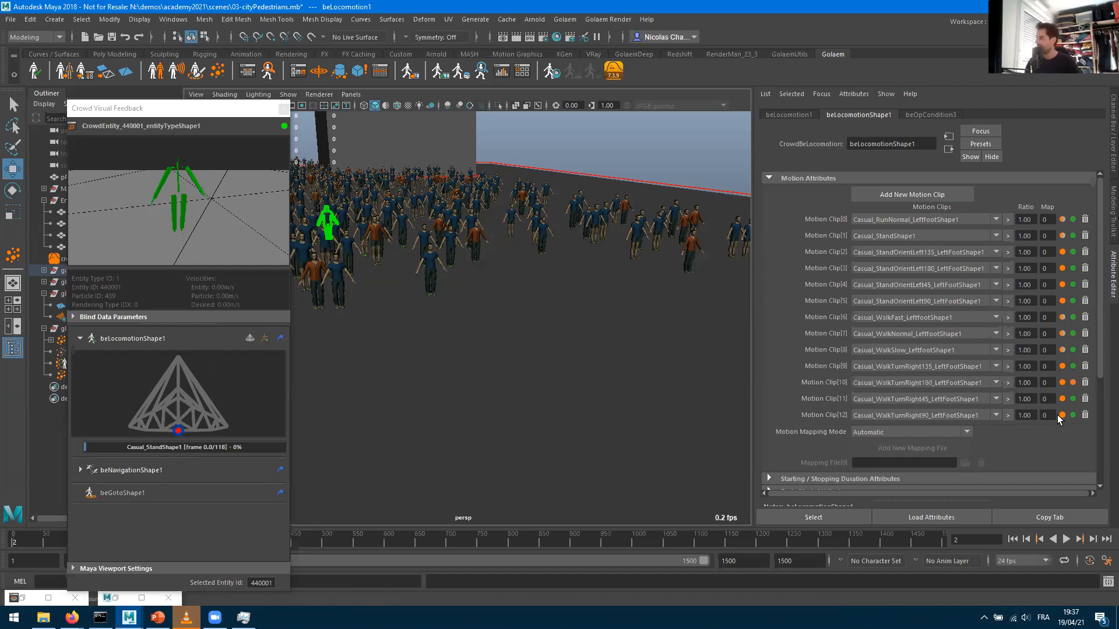
{"action": "left_click", "coordinate": [1073, 383]}
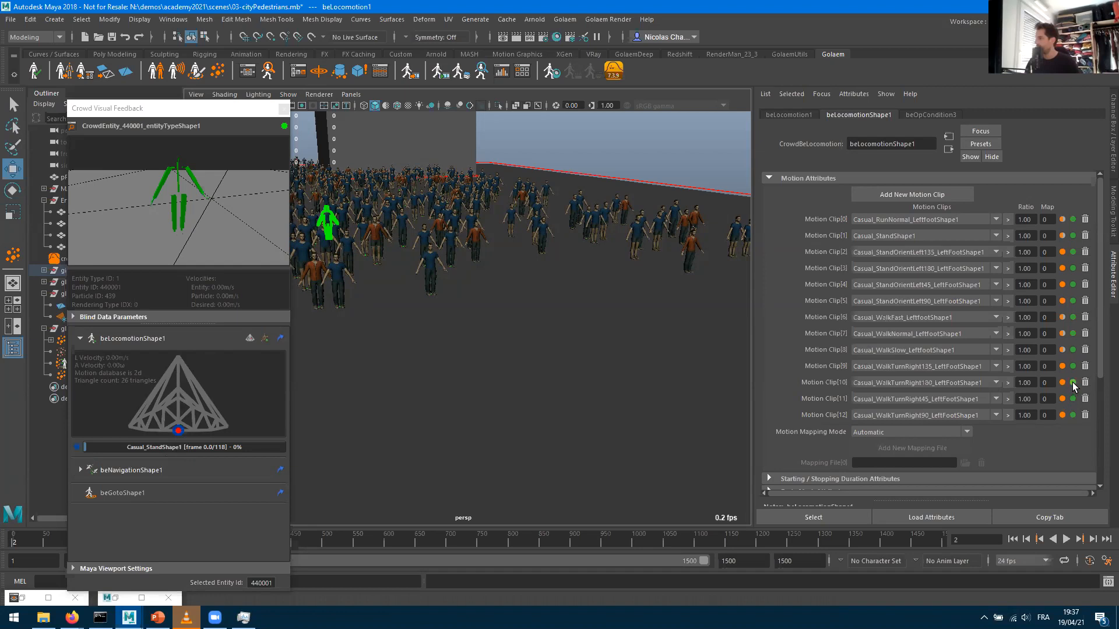
{"action": "left_click", "coordinate": [1012, 539]}
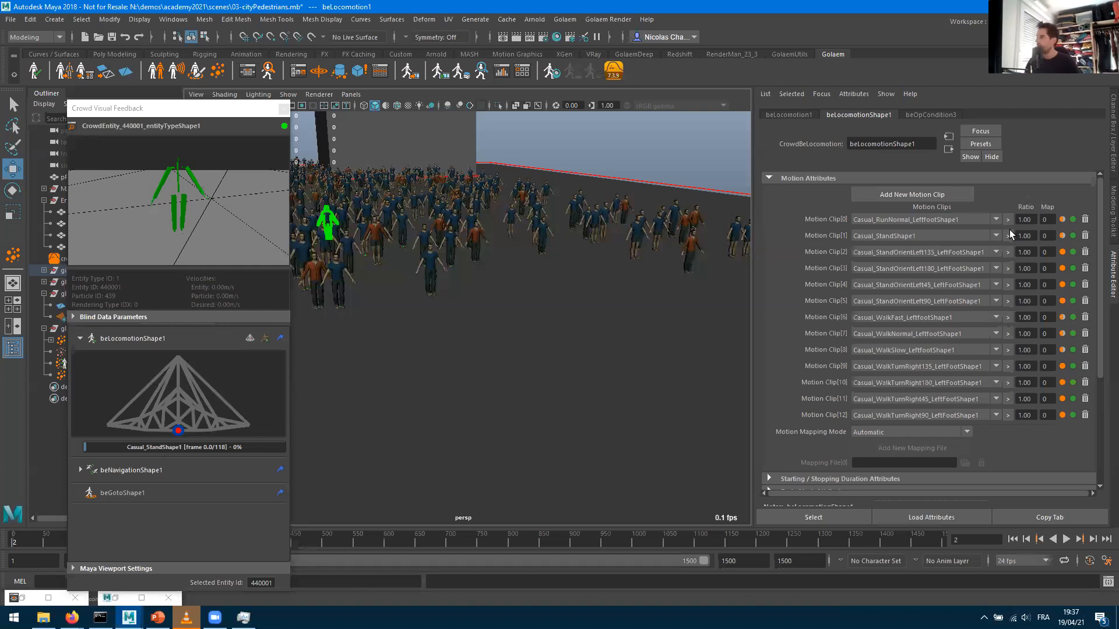
Disable the Casual_RunNormal motion clip and restart the simulation to frame 2 to compare the blend graph
{"action": "left_click", "coordinate": [1073, 220]}
{"action": "left_click", "coordinate": [1014, 539]}
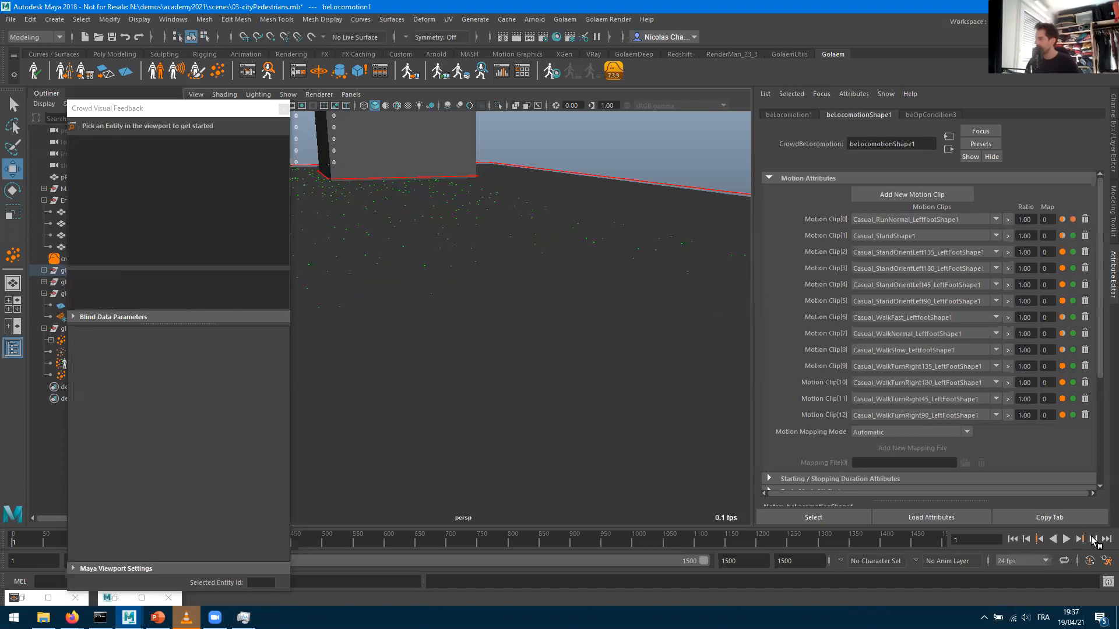
{"action": "left_click", "coordinate": [1093, 540]}
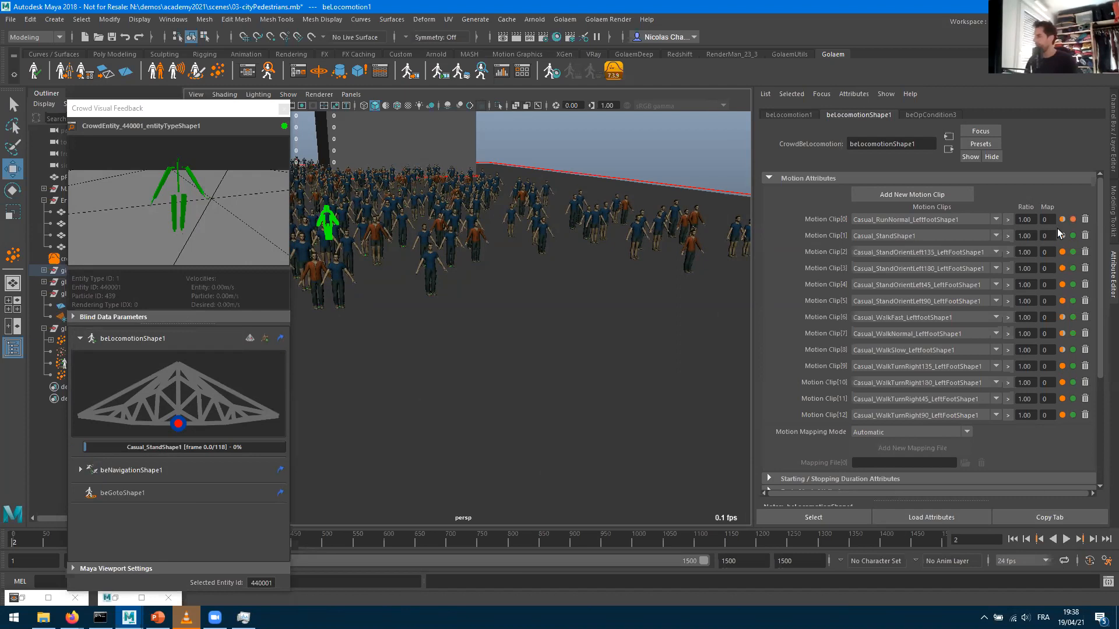
Re-initialize the simulation to frame 2 with every motion clip enabled and inspect the Casual_StandShape1 point of the blend graph
{"action": "left_click", "coordinate": [1012, 541]}
{"action": "left_click", "coordinate": [1092, 539]}
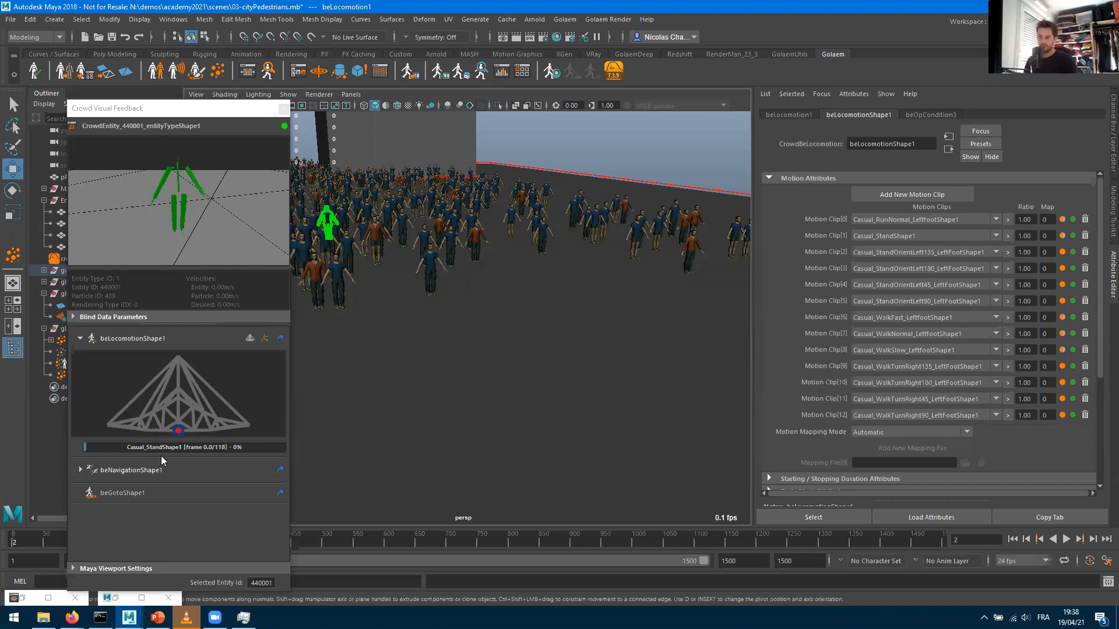
{"action": "left_click", "coordinate": [1013, 540]}
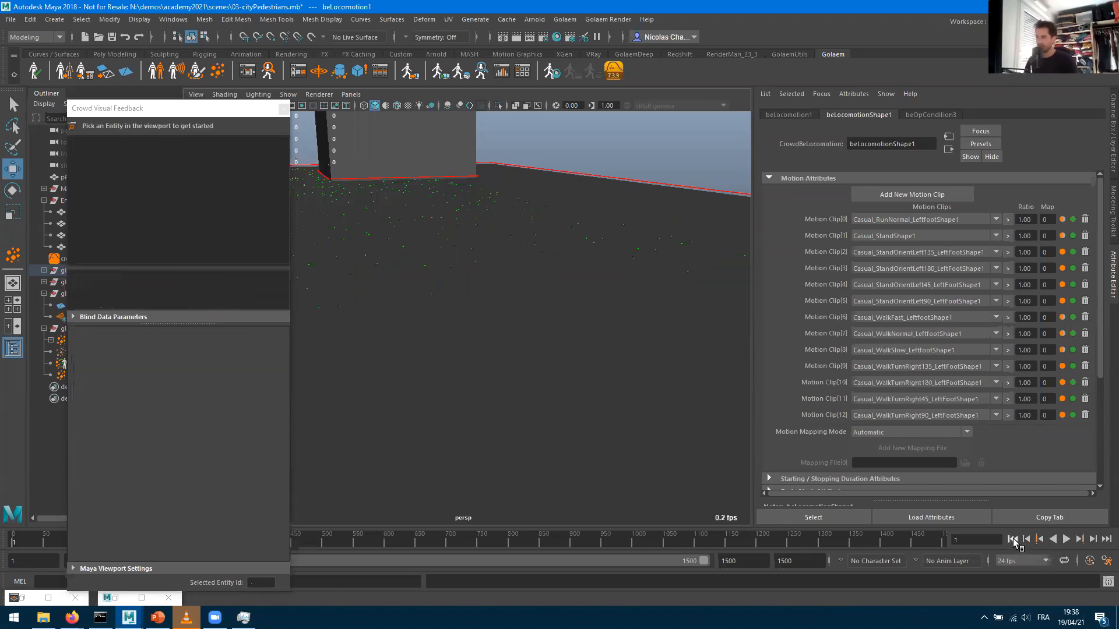
{"action": "left_click", "coordinate": [1093, 539]}
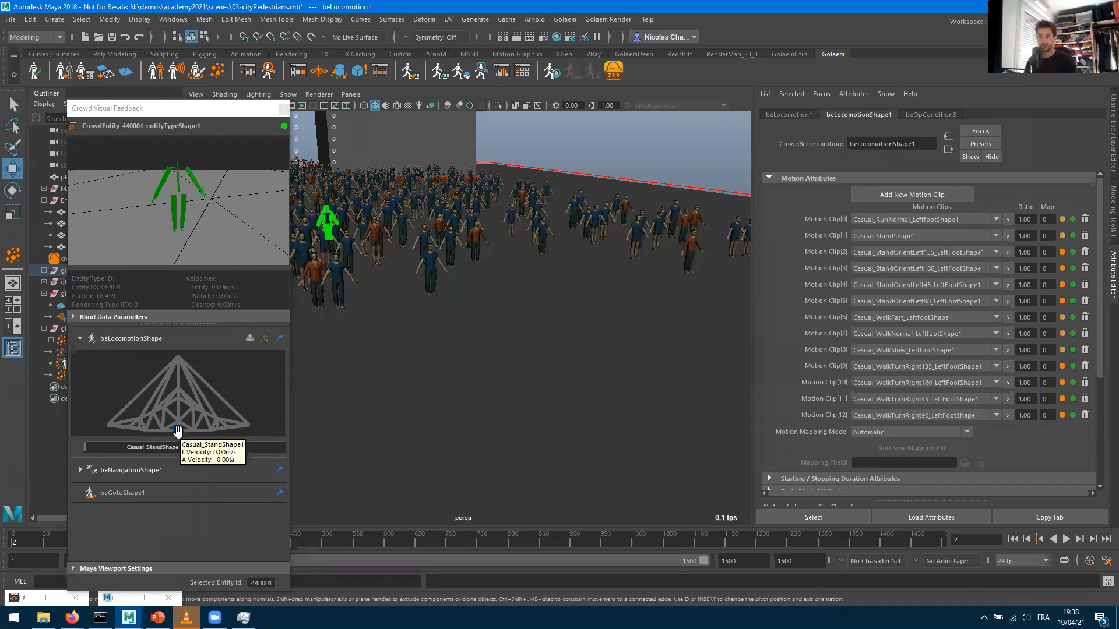
{"action": "mouse_move", "coordinate": [176, 430]}
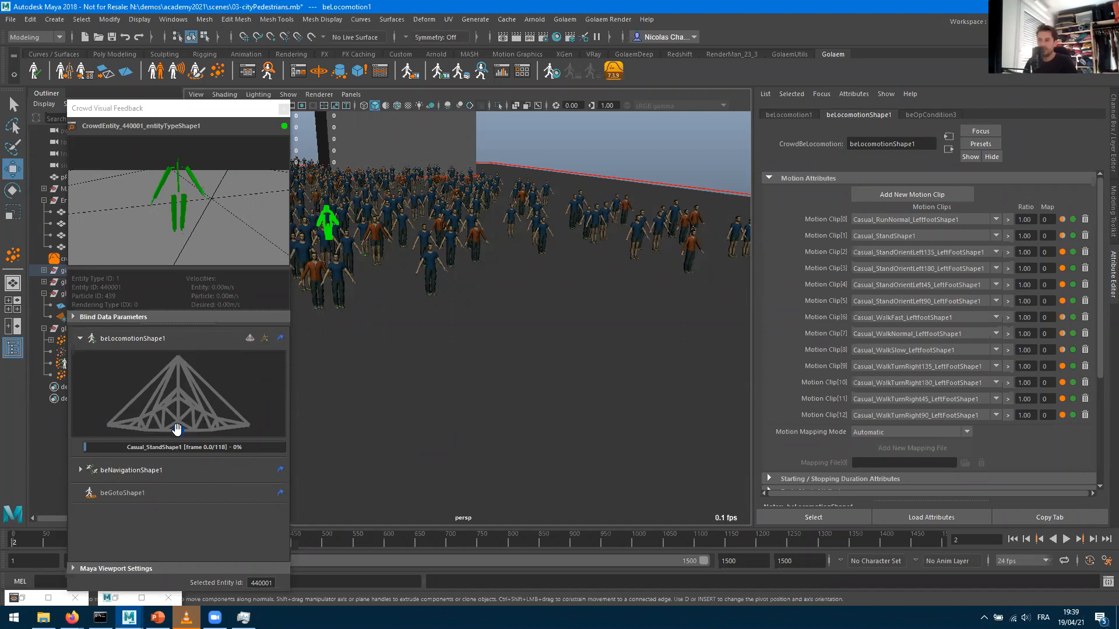
Play the simulation and follow the entity's changing clip blend, stopping at frame 37
{"action": "left_click", "coordinate": [1066, 540]}
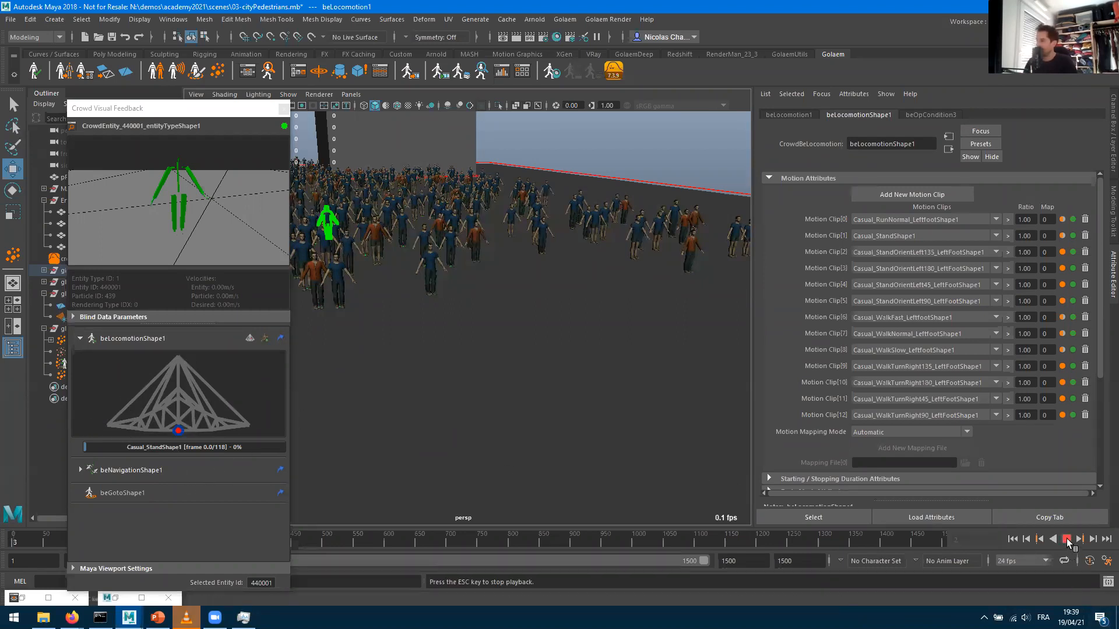
{"action": "left_click", "coordinate": [1067, 540]}
{"action": "left_click", "coordinate": [1066, 540]}
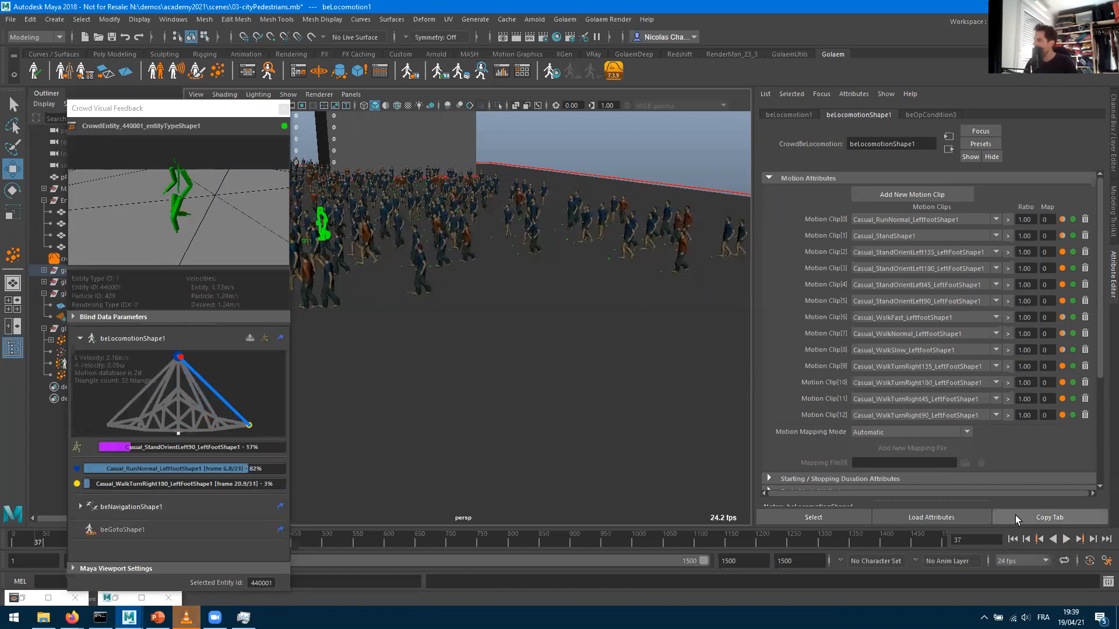
Restart the simulation from the first frame and play it to frame 33 to catch the orientation clip blending into the walk
{"action": "left_click", "coordinate": [1012, 539]}
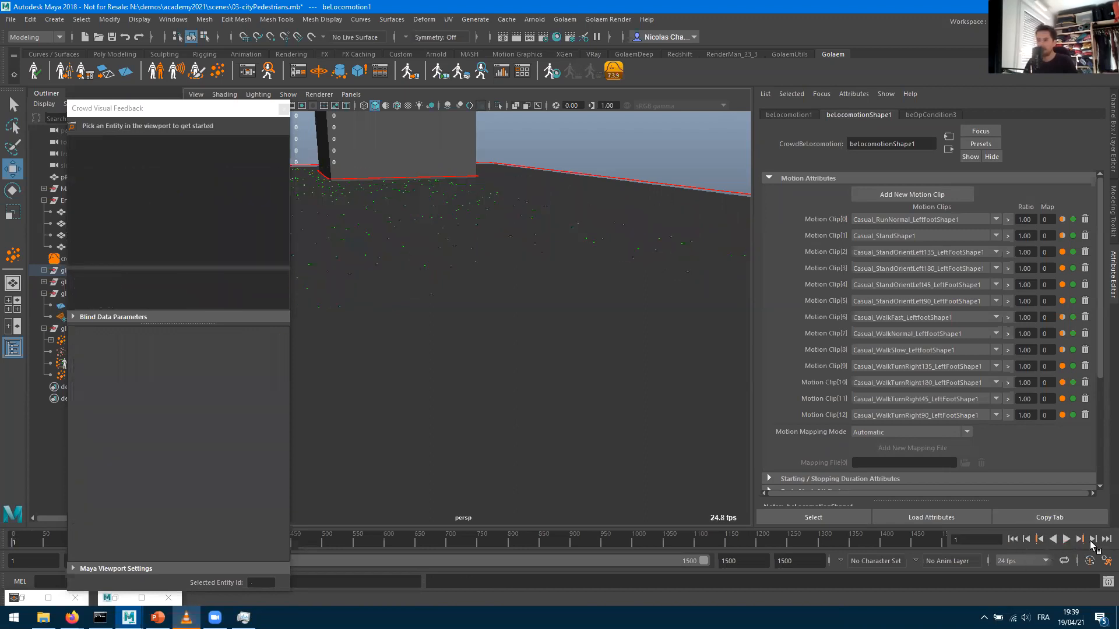
{"action": "left_click", "coordinate": [1092, 542]}
{"action": "left_click", "coordinate": [1054, 539]}
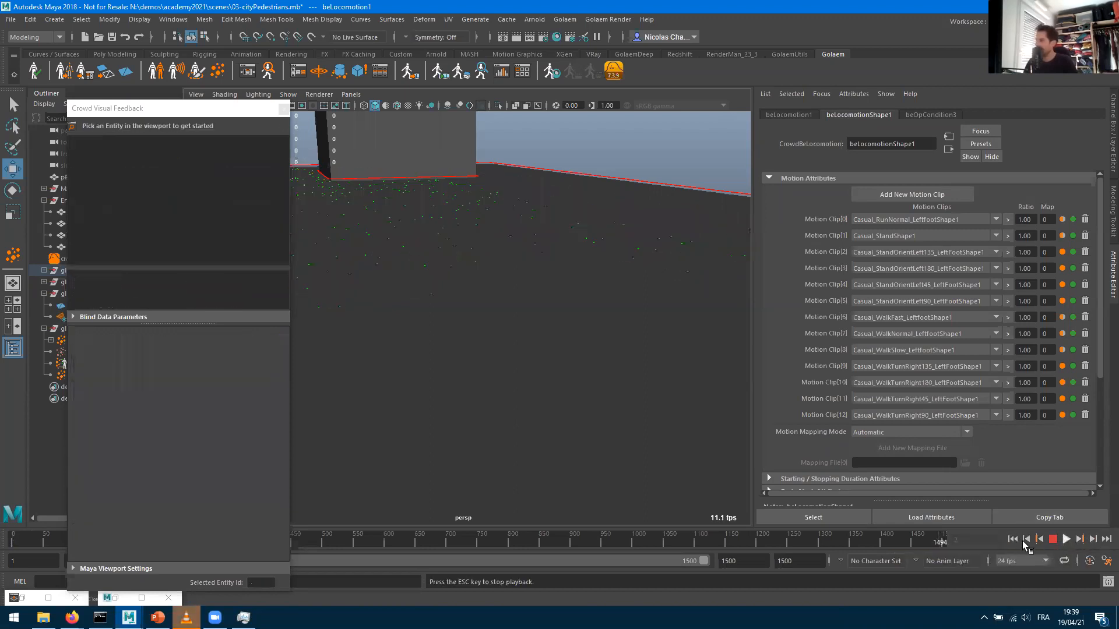
{"action": "left_click", "coordinate": [1067, 540]}
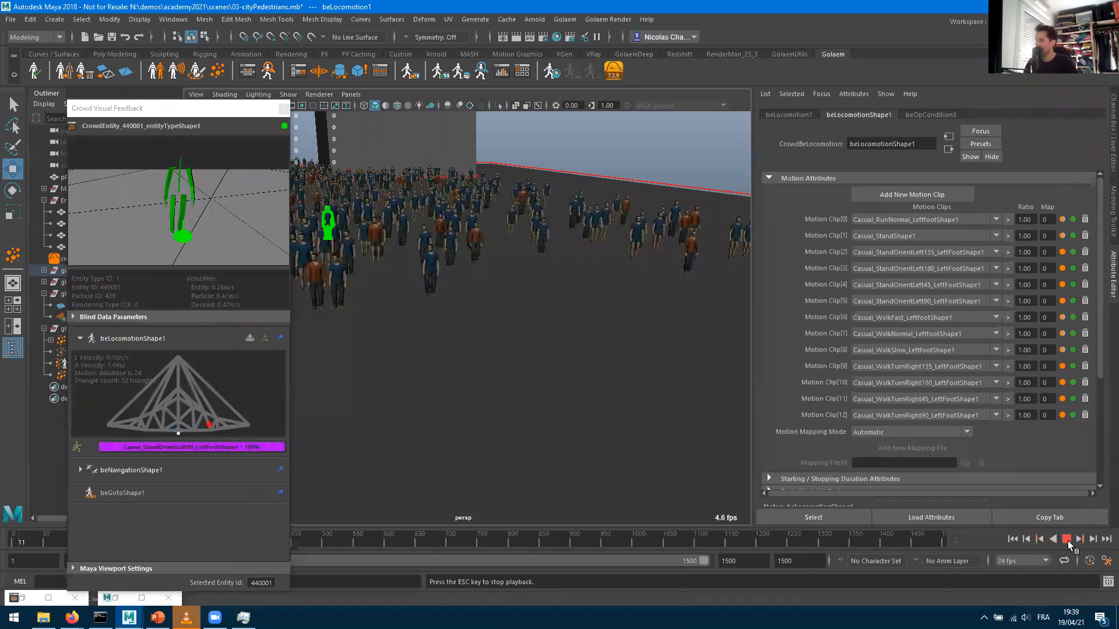
{"action": "left_click", "coordinate": [1068, 540]}
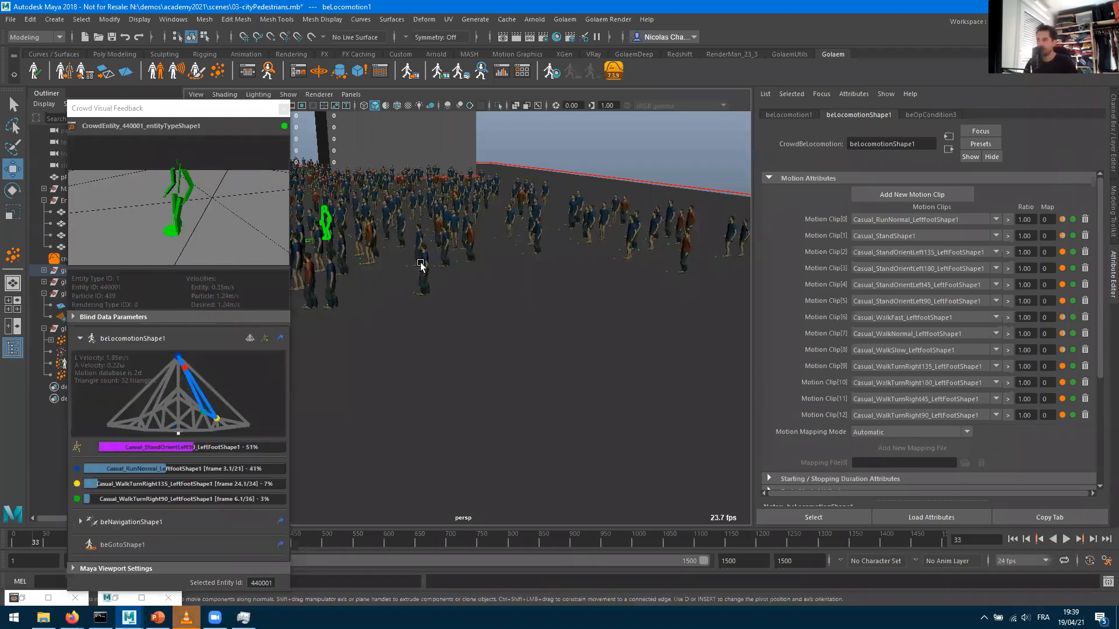
Pick several pedestrians across the crowd at frame 33 to compare their locomotion clip blending, ending with entity 584001
{"action": "left_click", "coordinate": [421, 265]}
{"action": "left_click", "coordinate": [326, 283]}
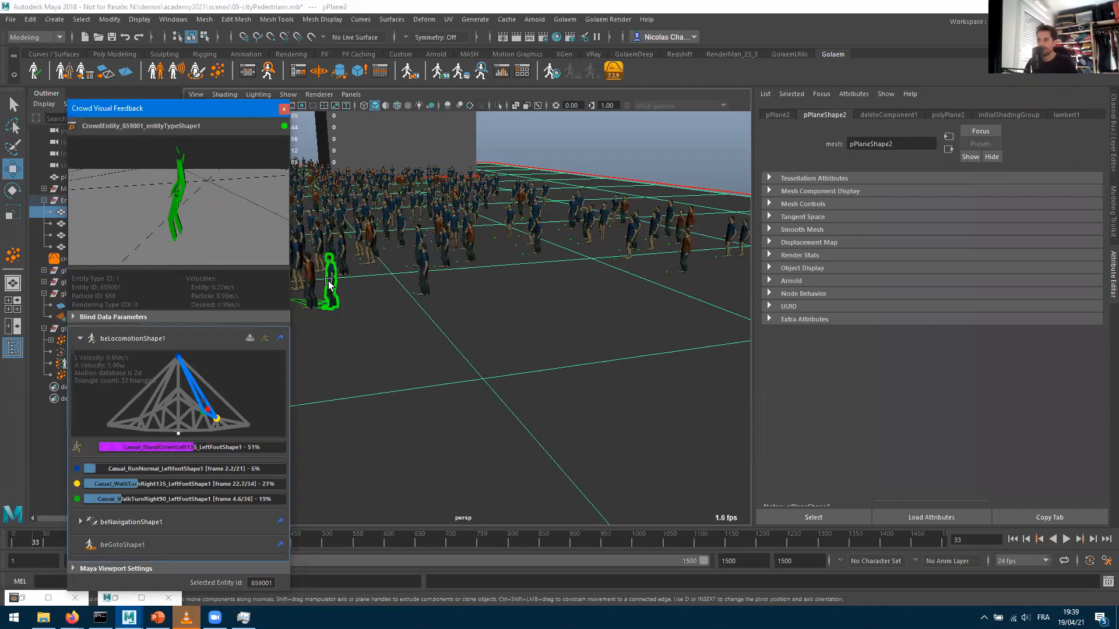
{"action": "left_click", "coordinate": [521, 240]}
{"action": "left_click", "coordinate": [432, 240]}
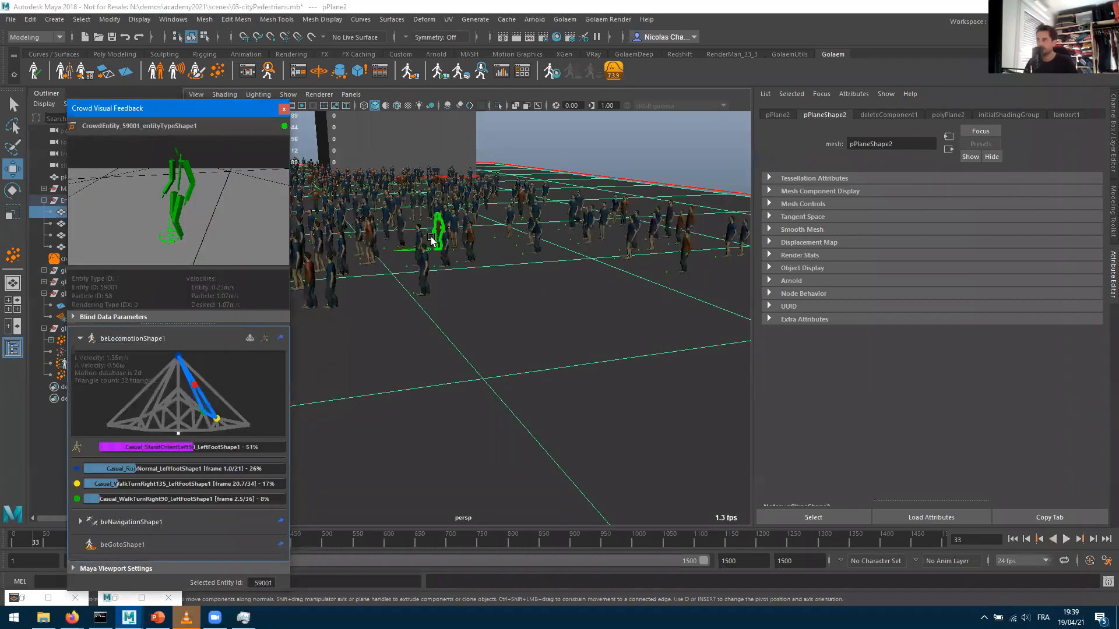
{"action": "left_click", "coordinate": [629, 243]}
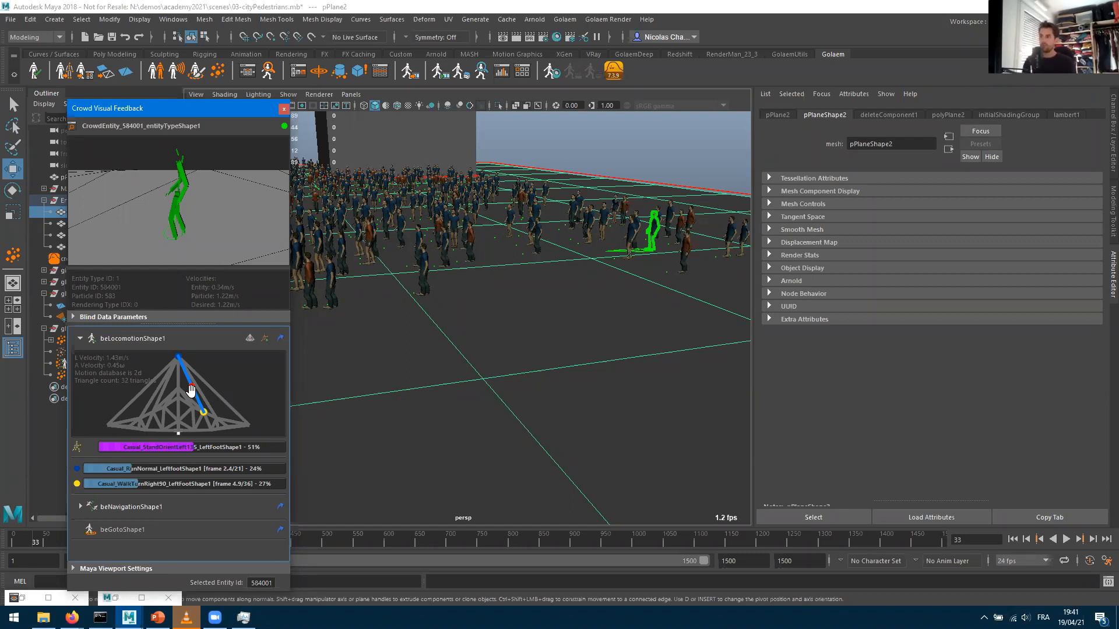
Reopen the Behavior Editor and toggle the activation of the Locomotion behavior several times, ending with it disabled
{"action": "left_click", "coordinate": [245, 70]}
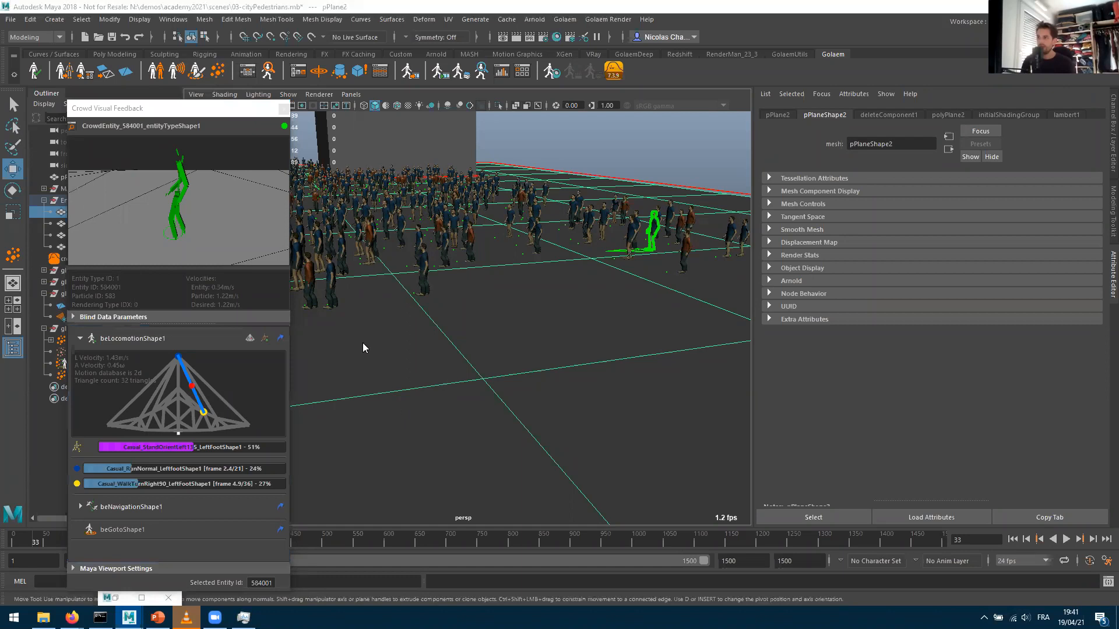
{"action": "left_click", "coordinate": [245, 170]}
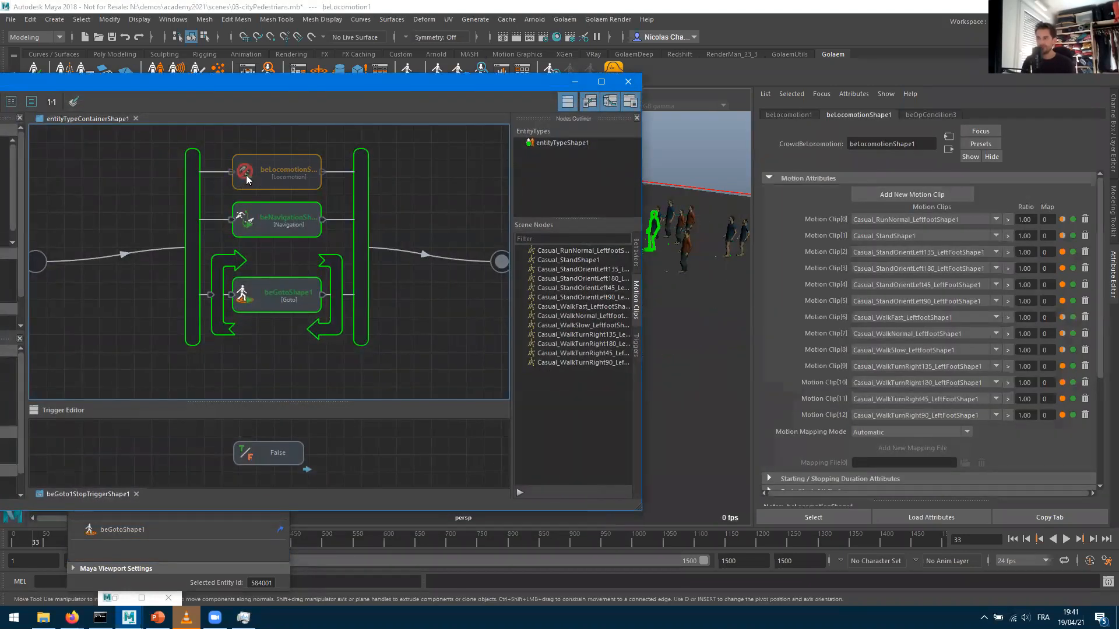
{"action": "left_click", "coordinate": [246, 174]}
{"action": "left_click", "coordinate": [245, 173]}
{"action": "left_click", "coordinate": [246, 172]}
{"action": "left_click", "coordinate": [244, 173]}
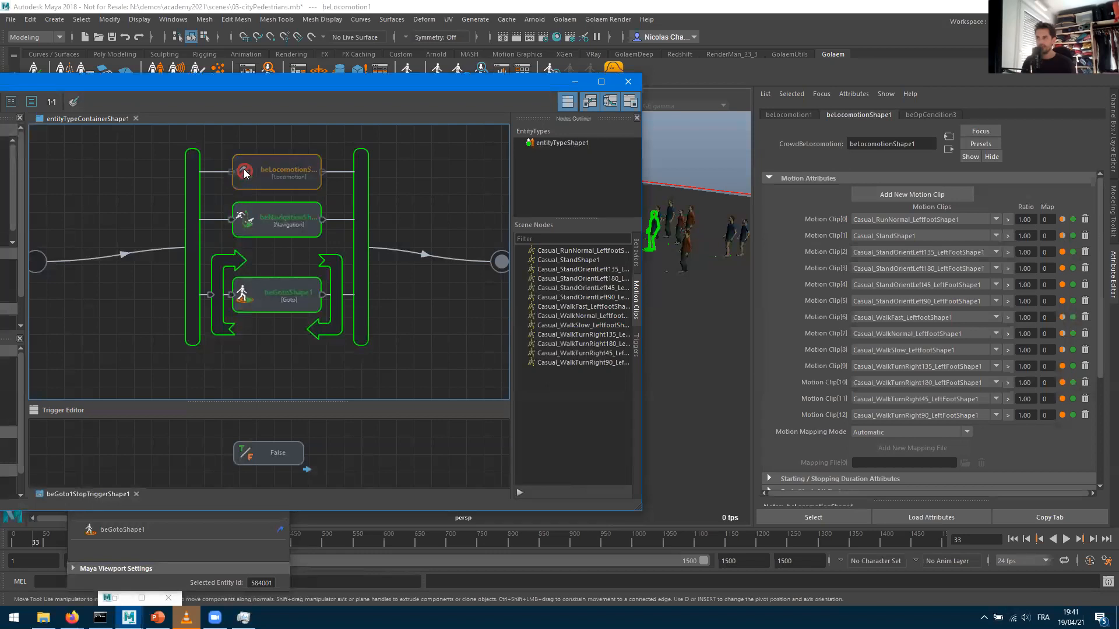
Put the Behavior Editor away and replay the simulation from the start with Locomotion disabled, stopping at frame 172
{"action": "left_click", "coordinate": [575, 81]}
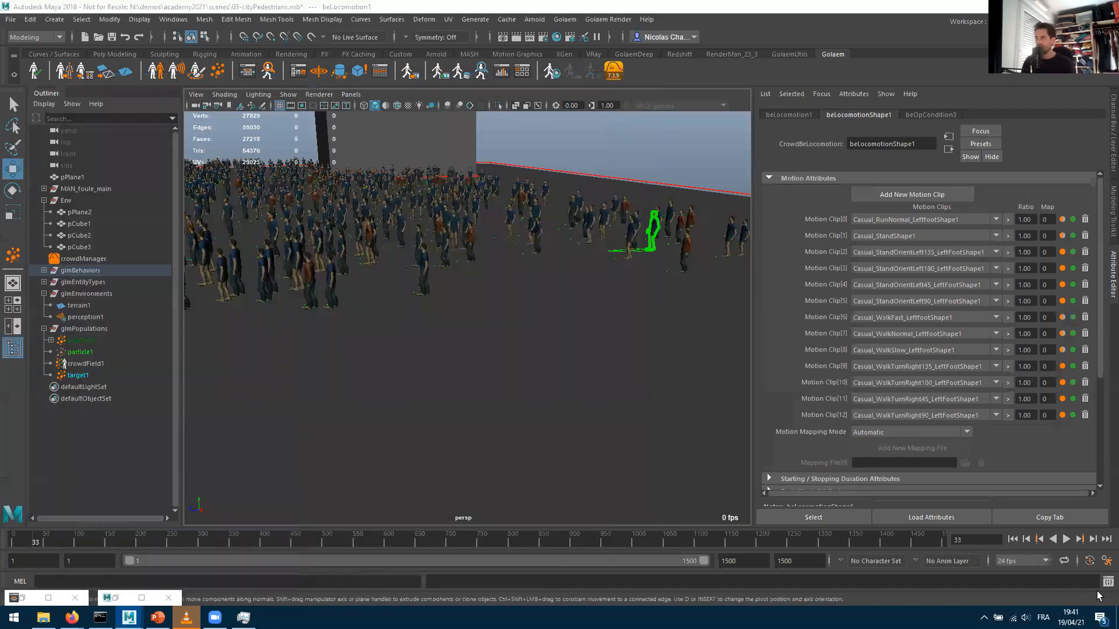
{"action": "left_click", "coordinate": [1027, 540]}
{"action": "left_click", "coordinate": [1066, 539]}
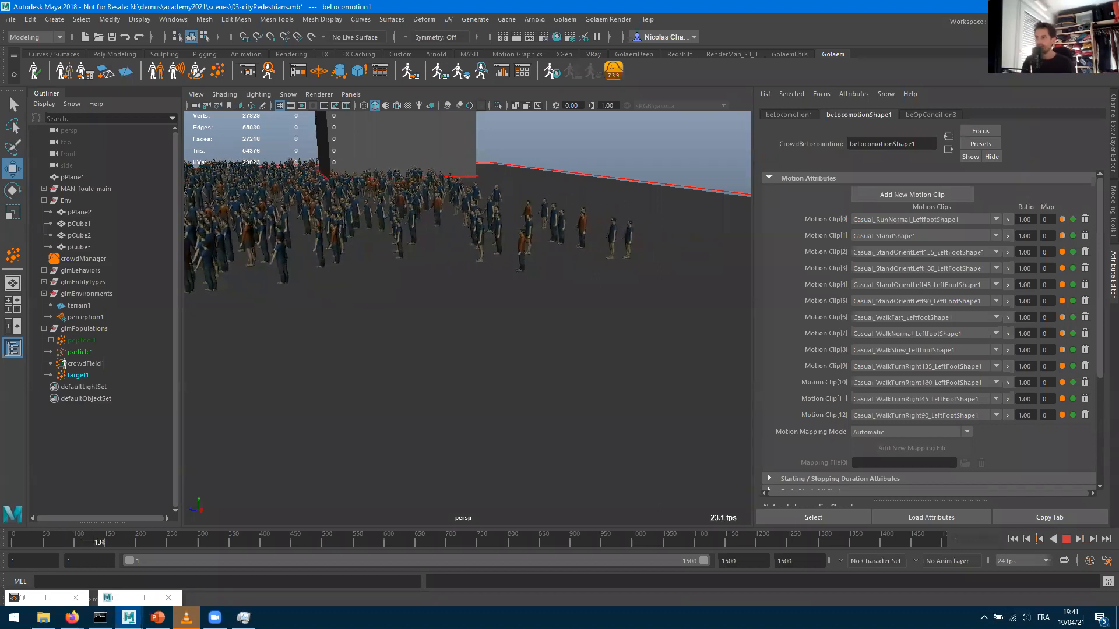
{"action": "left_click", "coordinate": [1065, 539]}
Review the Navigation behavior's minimum and maximum speed, acceleration/deceleration and Time To Turn Around settings in the Behavior Editor
{"action": "left_click", "coordinate": [247, 71]}
{"action": "left_click", "coordinate": [263, 223]}
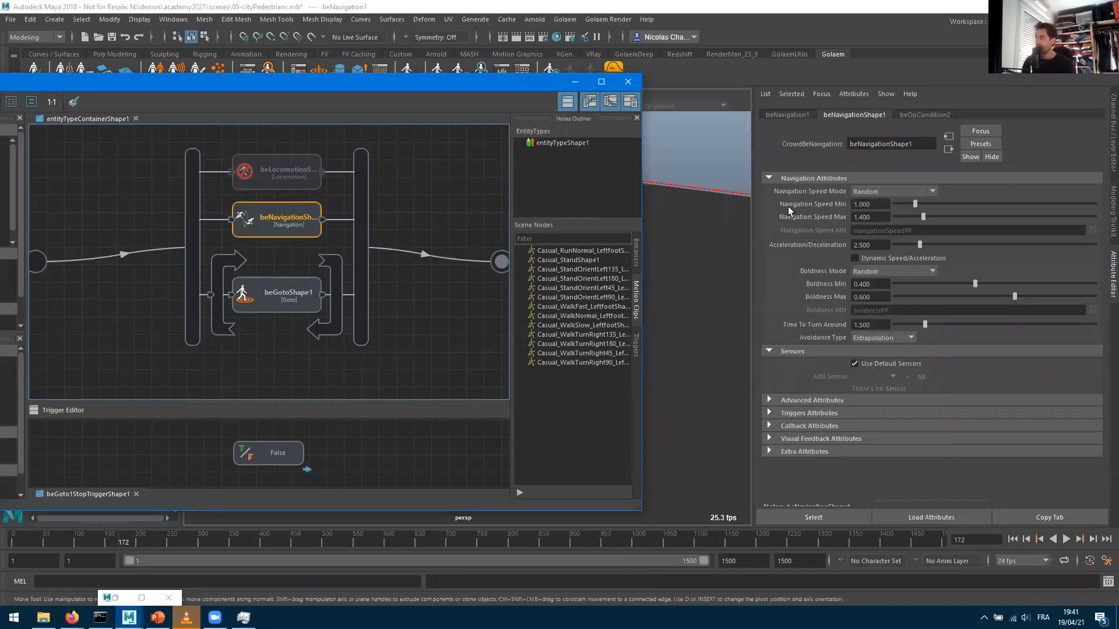
{"action": "left_click", "coordinate": [875, 202]}
{"action": "left_click", "coordinate": [875, 216]}
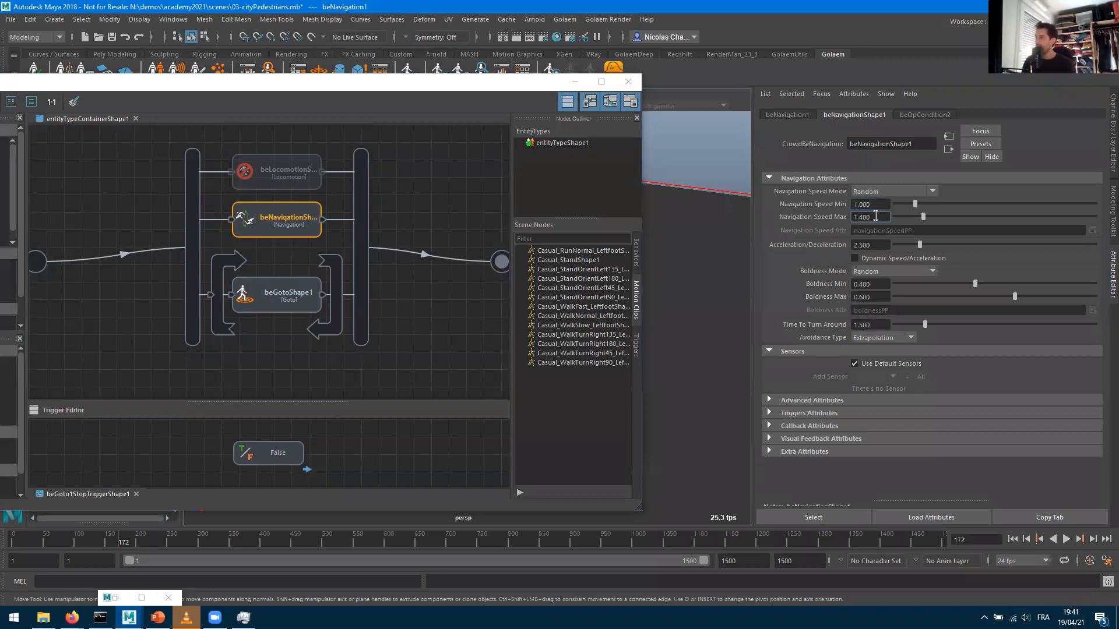
{"action": "left_click", "coordinate": [878, 247]}
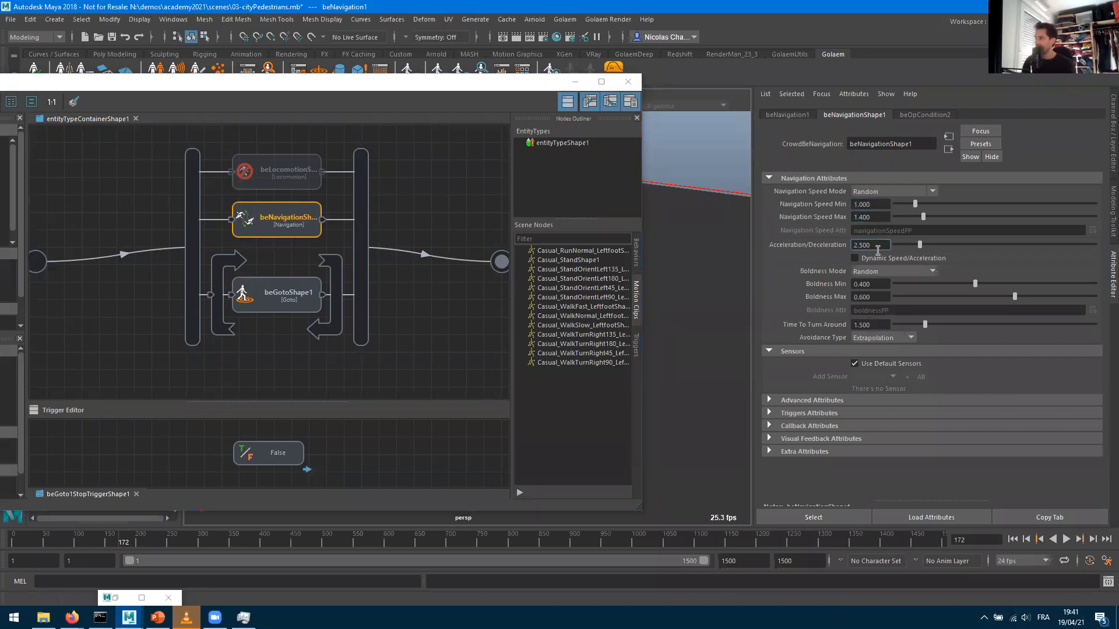
{"action": "left_click", "coordinate": [880, 326]}
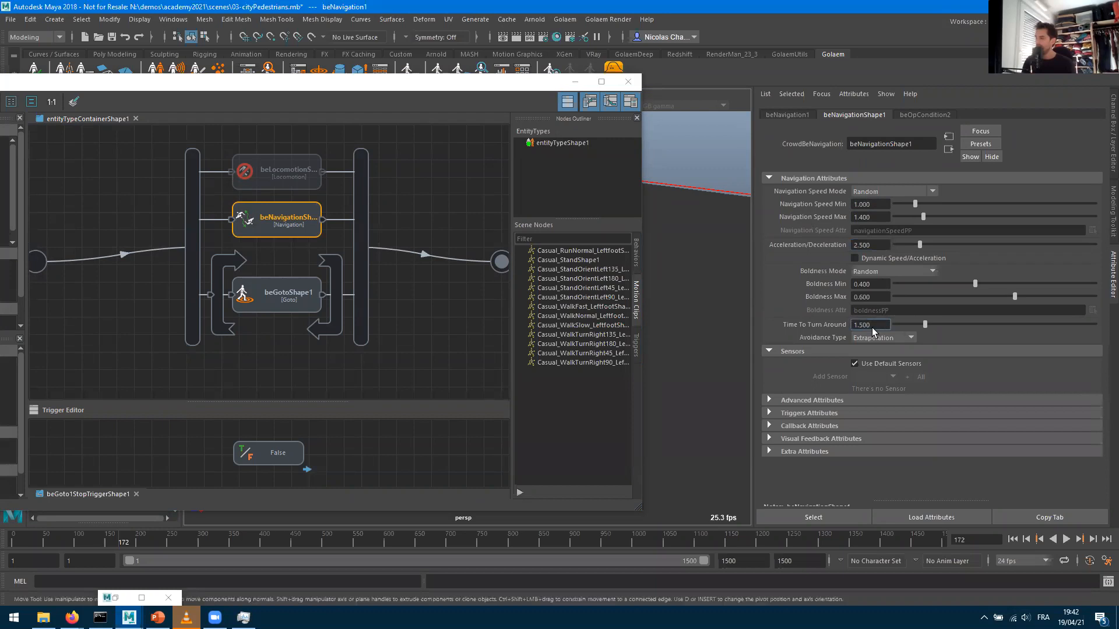
{"action": "left_click", "coordinate": [568, 100]}
{"action": "left_click", "coordinate": [574, 83]}
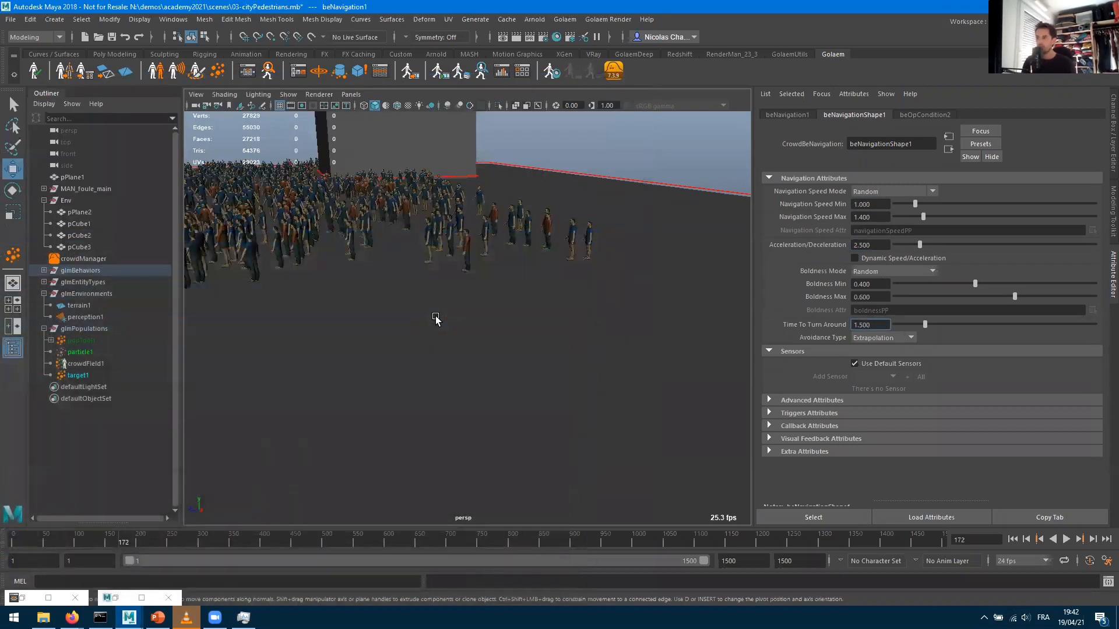
Replay the simulation from the first frame with a closer view of the crowd, stopping at frame 21 to check movement without Locomotion
{"action": "scroll", "coordinate": [437, 320], "scroll_direction": "down", "scroll_amount": 3}
{"action": "left_click_drag", "start_coordinate": [315, 251], "coordinate": [494, 322], "text": "alt"}
{"action": "scroll", "coordinate": [494, 322], "scroll_direction": "up", "scroll_amount": 3}
{"action": "left_click", "coordinate": [1013, 539]}
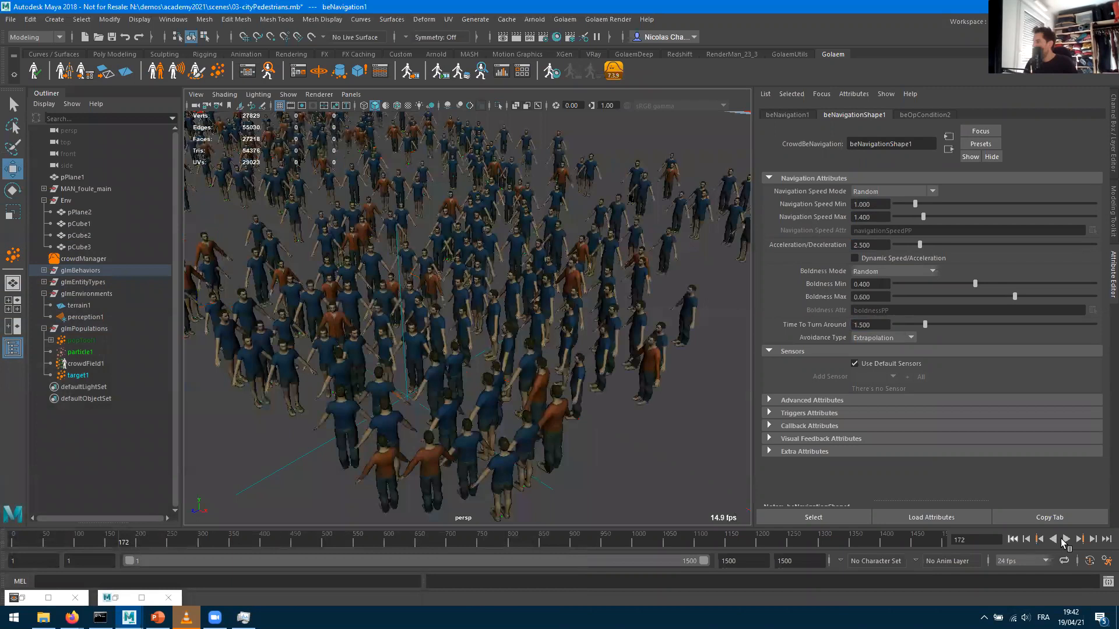
{"action": "left_click", "coordinate": [1065, 539]}
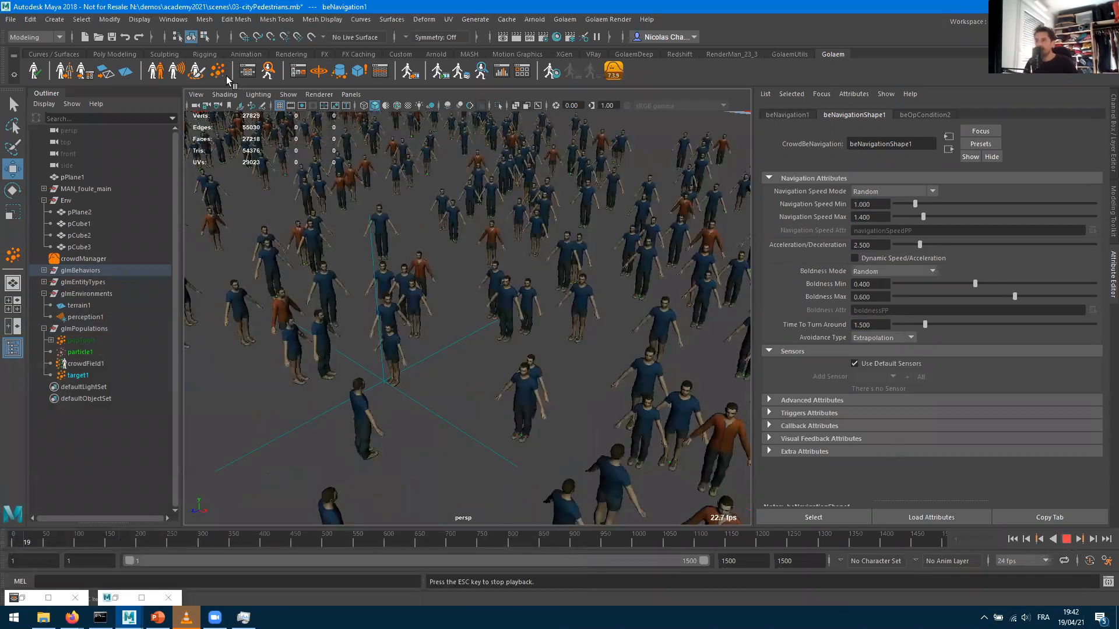
{"action": "left_click", "coordinate": [1065, 539]}
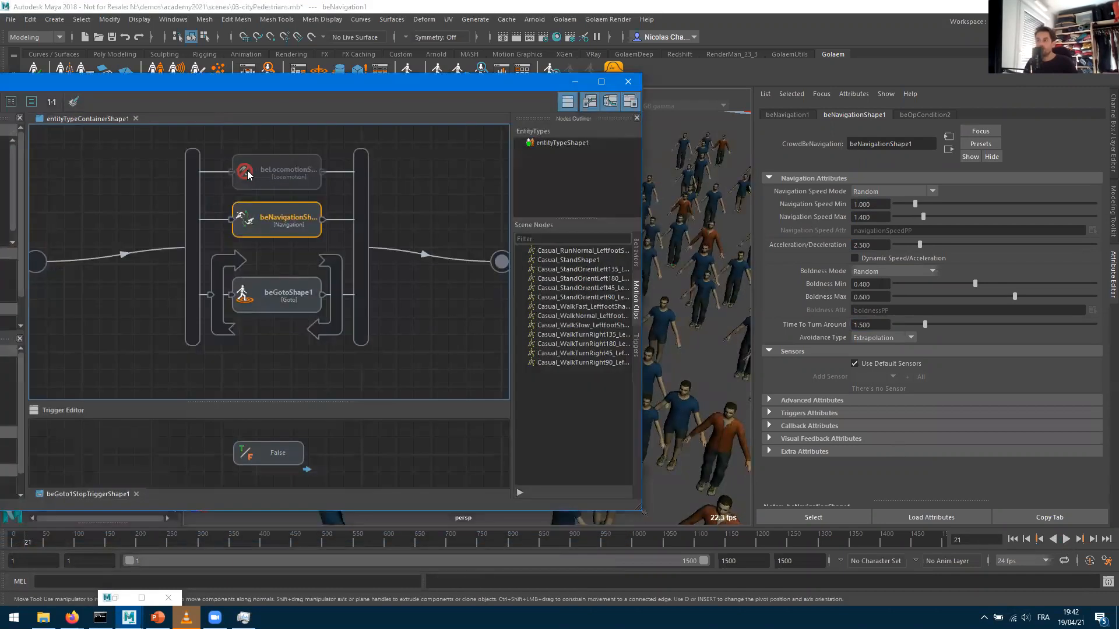
Re-enable the Locomotion behavior in the Behavior Editor and minimize the editor
{"action": "left_click", "coordinate": [277, 172]}
{"action": "left_click", "coordinate": [575, 81]}
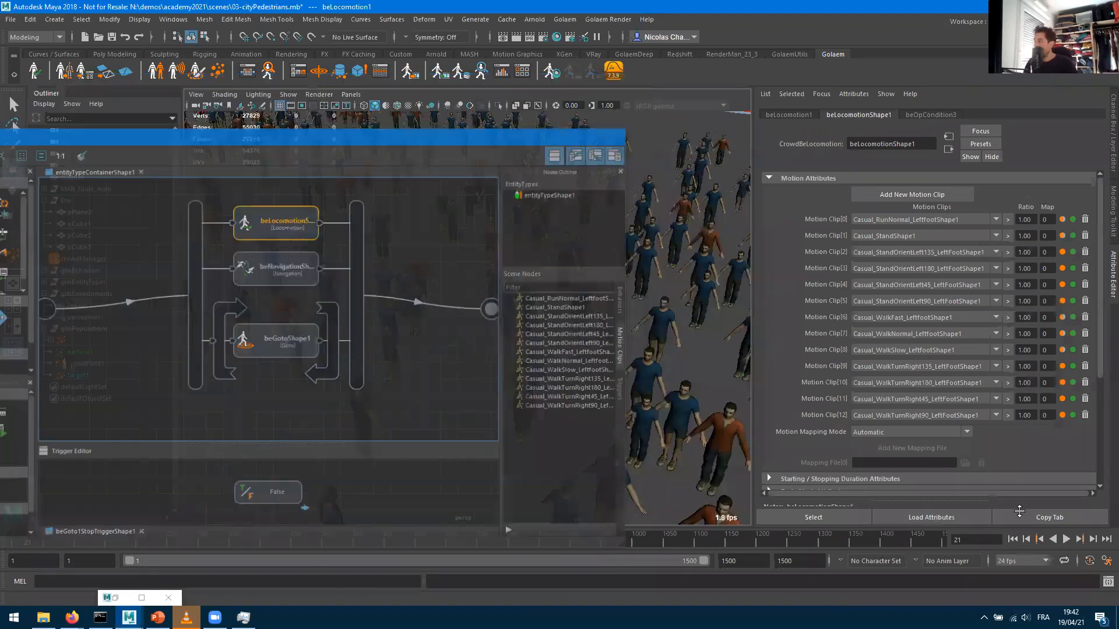
Replay the simulation to frame 15 and inspect the locomotion clip blending of entities 412001 and 321001
{"action": "left_click", "coordinate": [1066, 539]}
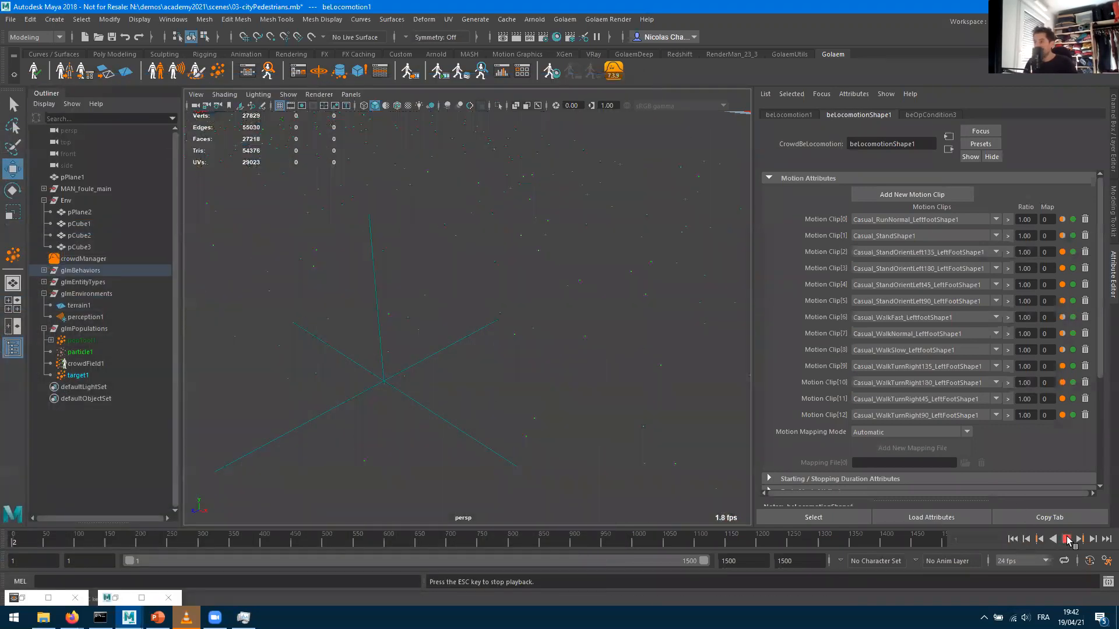
{"action": "left_click", "coordinate": [1065, 539]}
{"action": "left_click", "coordinate": [405, 346]}
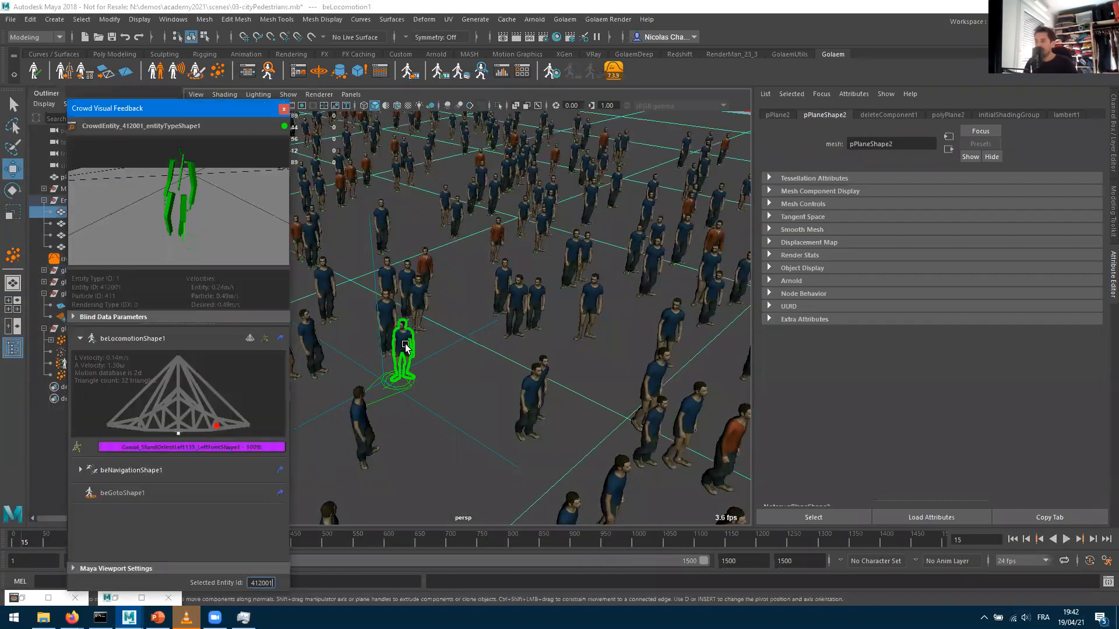
{"action": "left_click", "coordinate": [524, 308]}
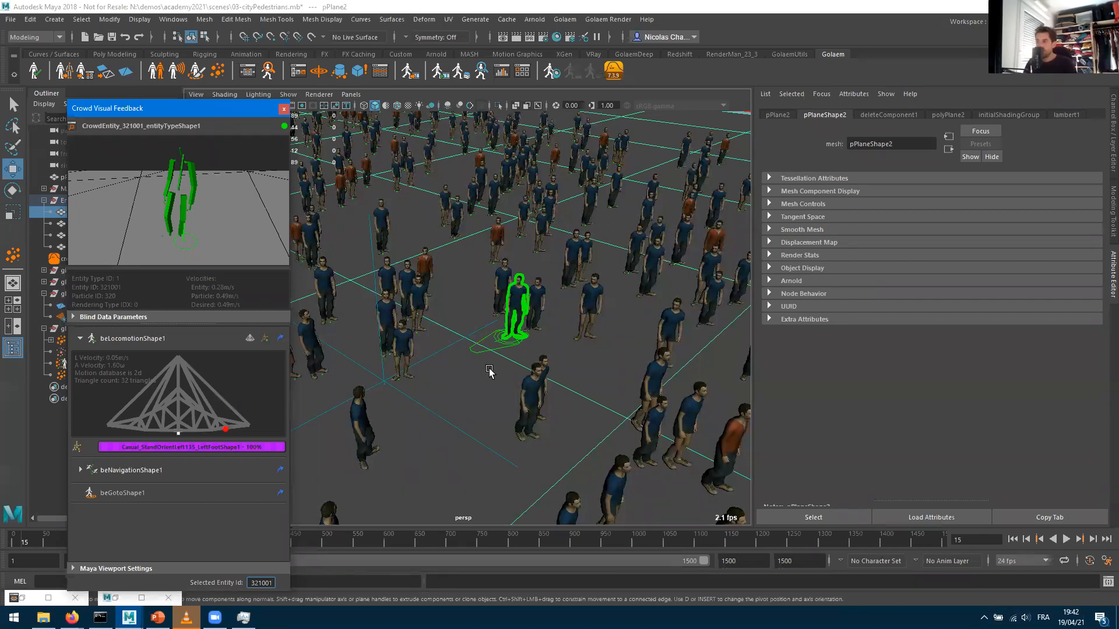
Restart the simulation, advance it to frame 2, and pick entity 412001 to examine its locomotion state
{"action": "left_click", "coordinate": [1013, 539]}
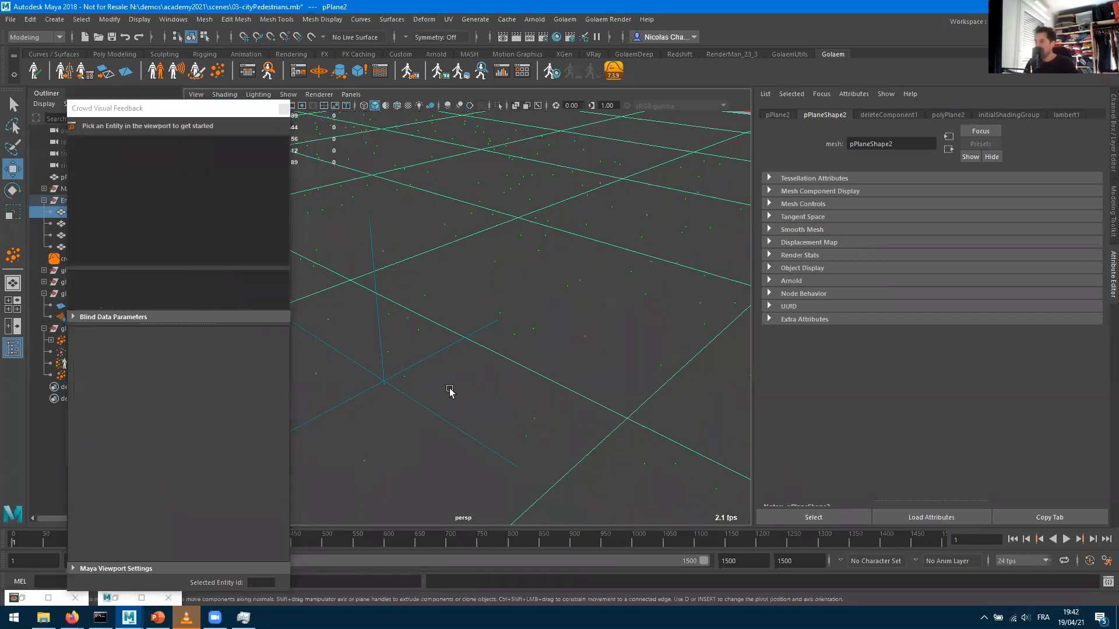
{"action": "left_click", "coordinate": [1092, 539]}
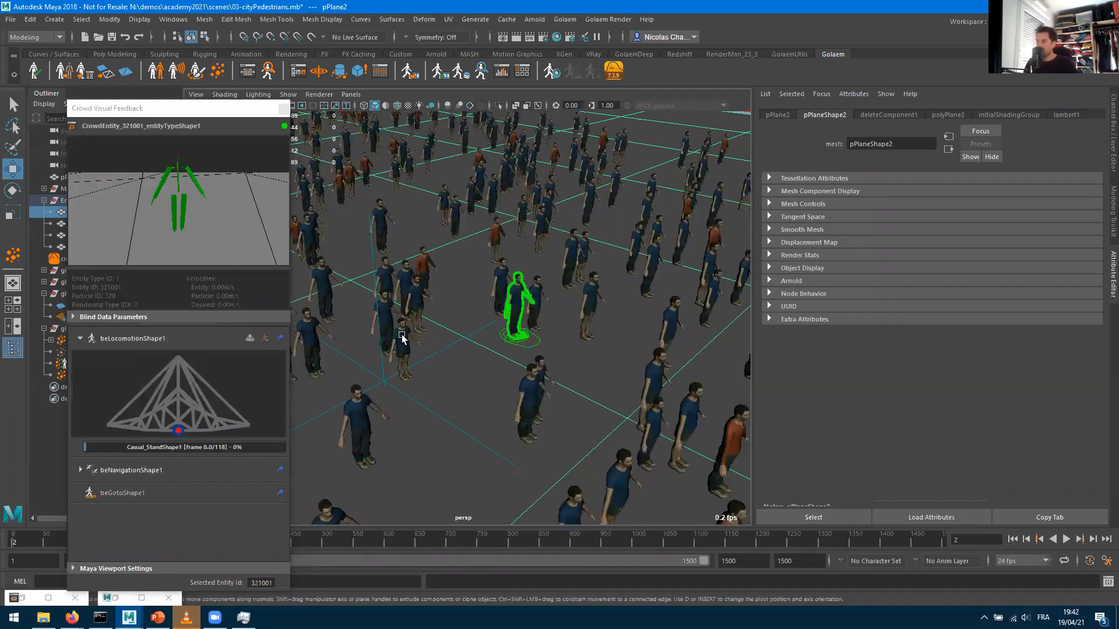
{"action": "right_click_drag", "start_coordinate": [377, 390], "coordinate": [477, 399], "text": "alt"}
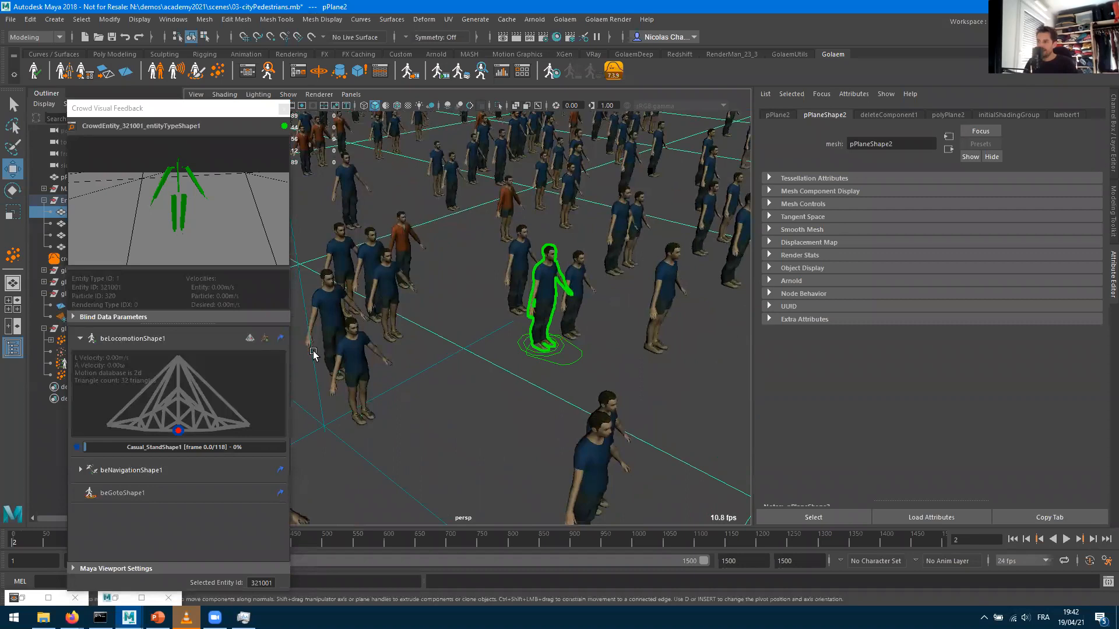
{"action": "left_click", "coordinate": [361, 356]}
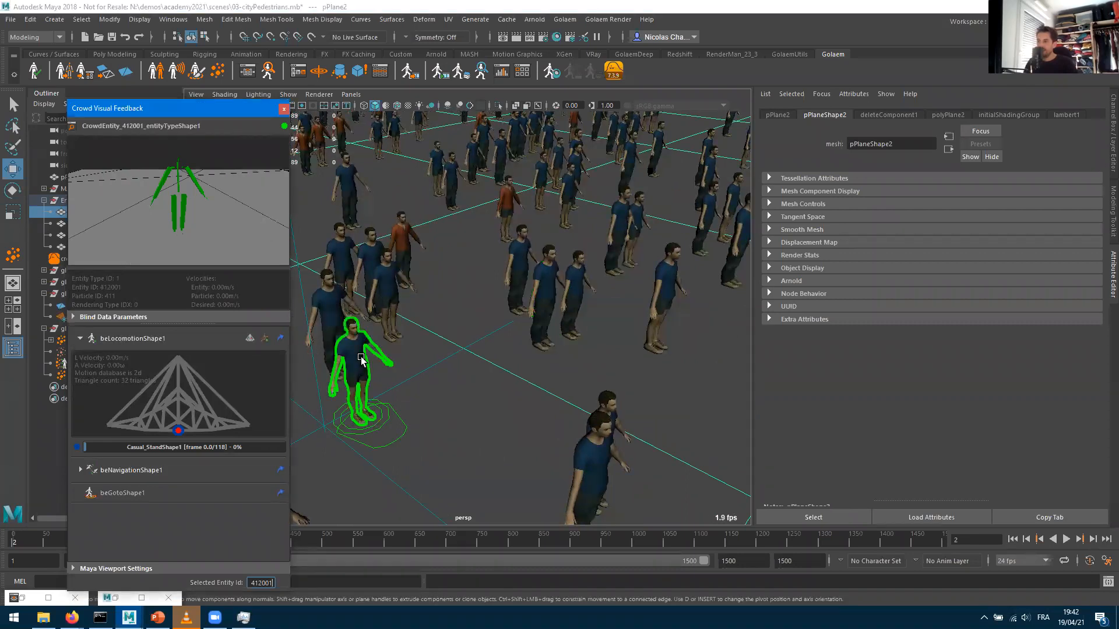
Advance the simulation frame by frame to frame 30, watching the selected pedestrian's locomotion feedback
{"action": "left_click", "coordinate": [1092, 540]}
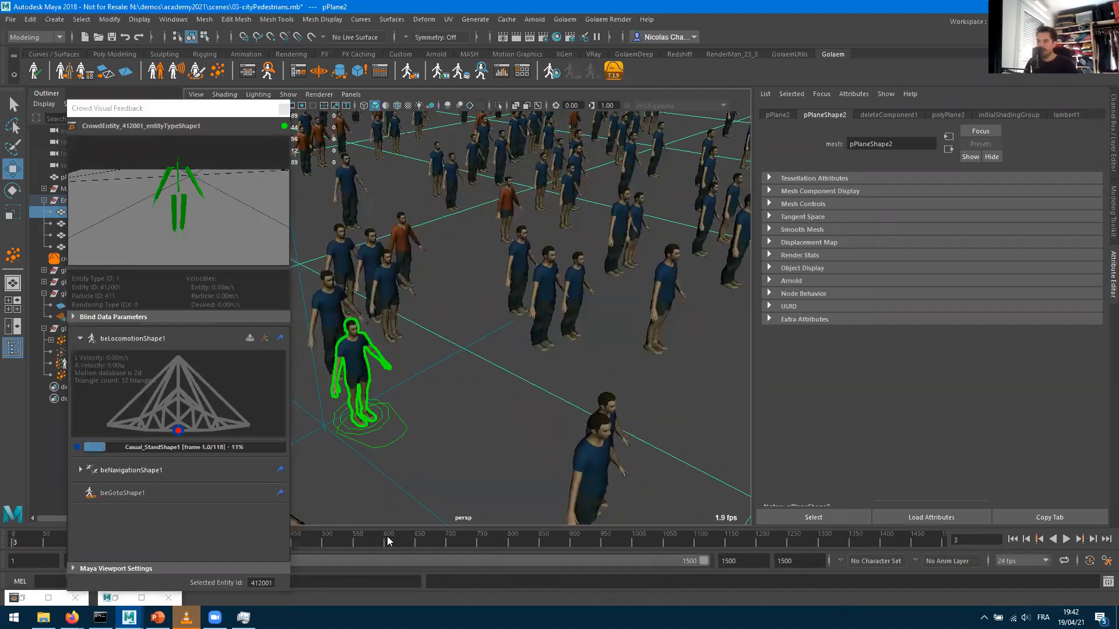
{"action": "left_click", "coordinate": [1091, 539]}
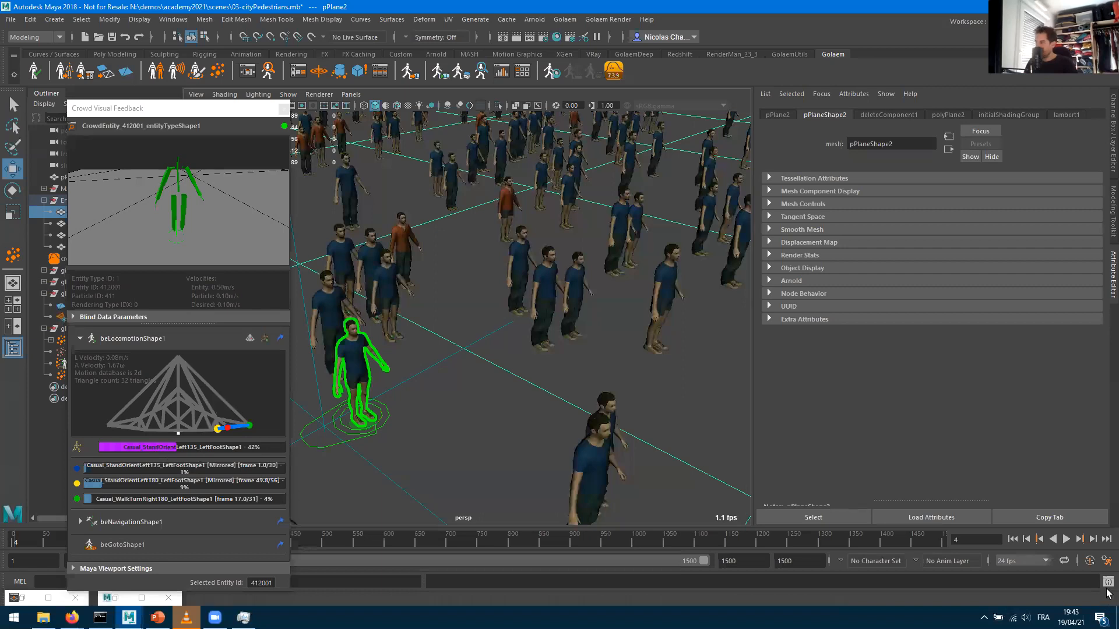
{"action": "left_click", "coordinate": [1092, 539]}
{"action": "left_click", "coordinate": [1092, 539]}
{"action": "left_click", "coordinate": [1092, 541]}
{"action": "left_click", "coordinate": [1092, 541]}
{"action": "left_click", "coordinate": [1092, 541]}
{"action": "left_click", "coordinate": [1092, 541]}
{"action": "left_click", "coordinate": [1092, 541]}
{"action": "left_click", "coordinate": [1091, 541]}
{"action": "left_click", "coordinate": [1092, 540]}
{"action": "left_click", "coordinate": [1092, 541]}
{"action": "left_click", "coordinate": [1092, 541]}
{"action": "left_click", "coordinate": [1092, 540]}
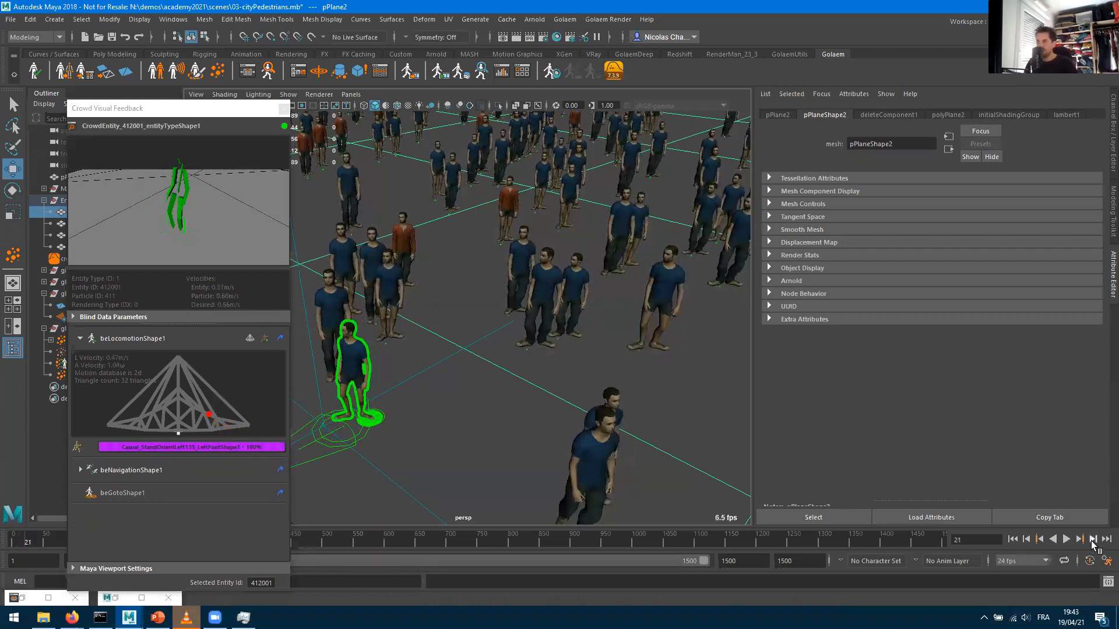
{"action": "left_click", "coordinate": [1092, 541]}
{"action": "left_click", "coordinate": [1092, 541]}
{"action": "left_click", "coordinate": [1092, 541]}
{"action": "left_click", "coordinate": [1092, 541]}
{"action": "left_click", "coordinate": [1092, 541]}
{"action": "left_click", "coordinate": [1092, 541]}
{"action": "left_click", "coordinate": [1091, 541]}
{"action": "left_click", "coordinate": [1091, 540]}
{"action": "left_click", "coordinate": [1092, 541]}
{"action": "left_click", "coordinate": [1092, 540]}
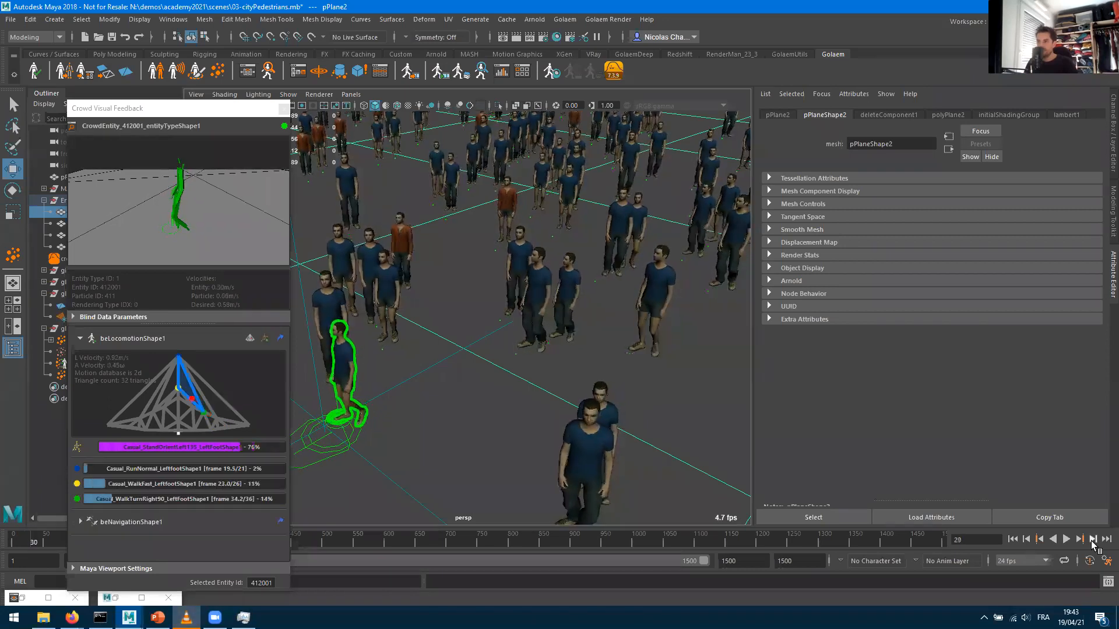
Play the simulation up to frame 88, stop it, and inspect pedestrian entity 321001 in the visual feedback
{"action": "left_click", "coordinate": [1065, 539]}
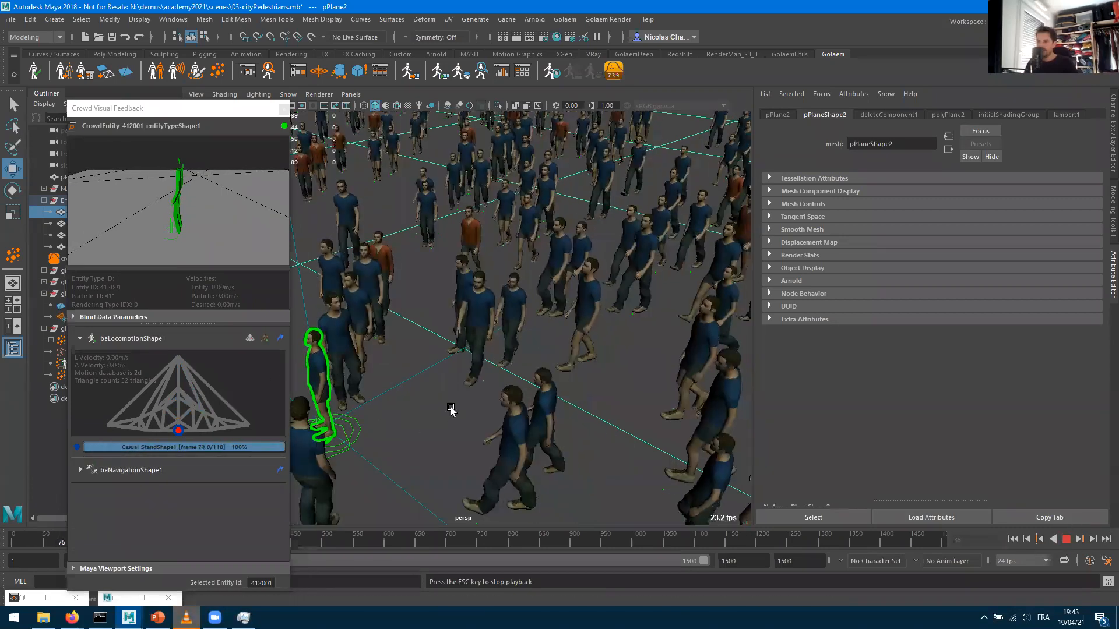
{"action": "key", "text": "Escape"}
{"action": "left_click_drag", "start_coordinate": [547, 327], "coordinate": [567, 315], "text": "alt"}
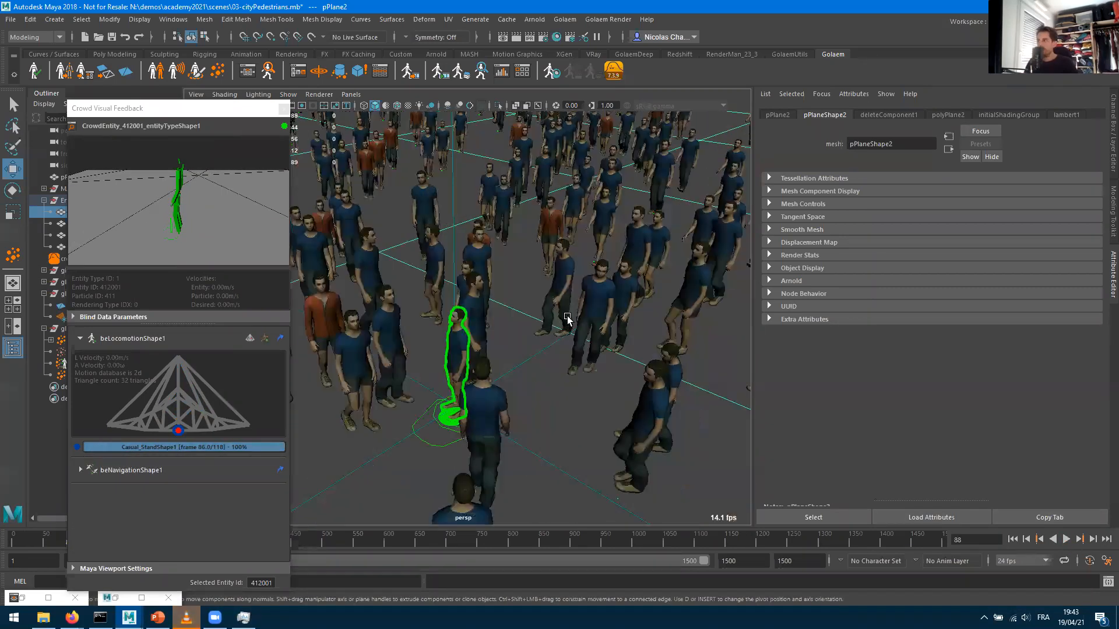
{"action": "left_click", "coordinate": [589, 301]}
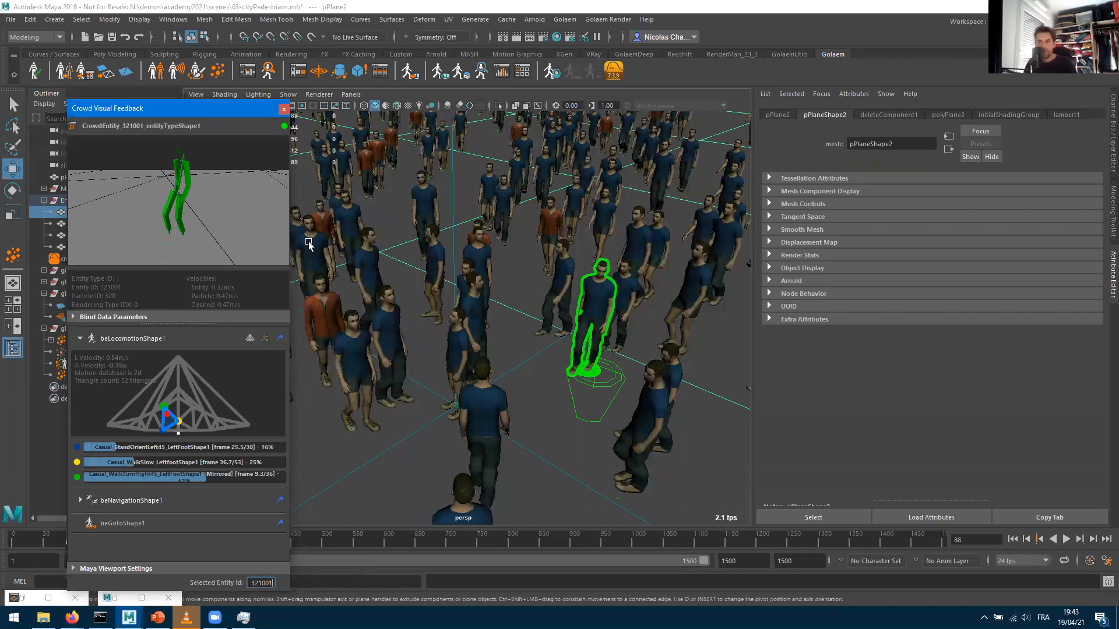
Show the Navigation behavior's attributes from the Golaem Behavior Editor, and minimize the editor
{"action": "left_click", "coordinate": [249, 73]}
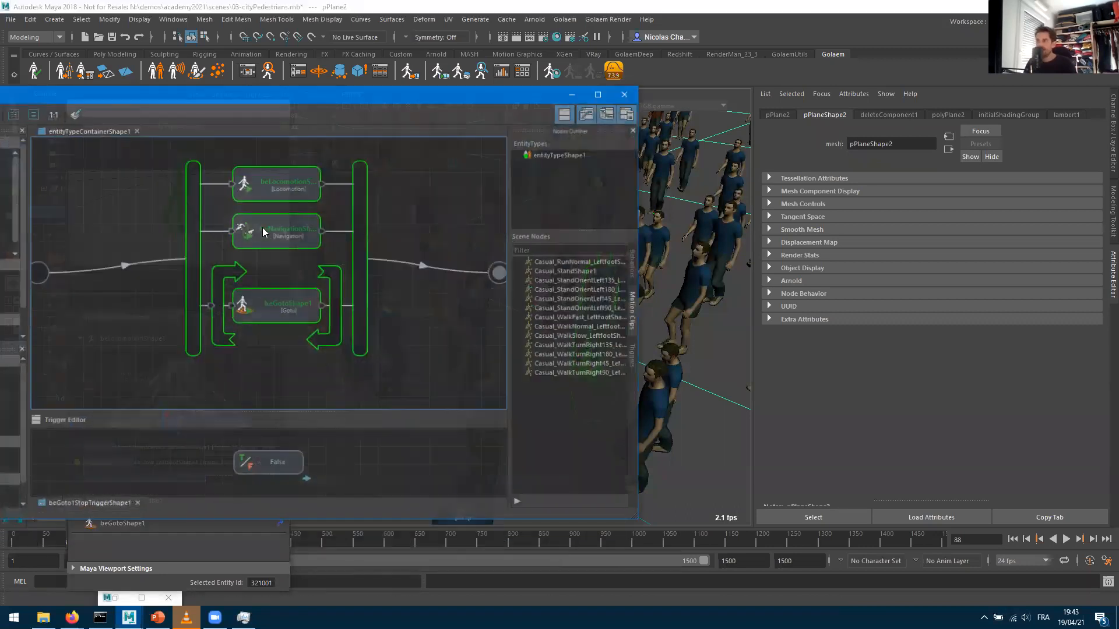
{"action": "left_click", "coordinate": [262, 225]}
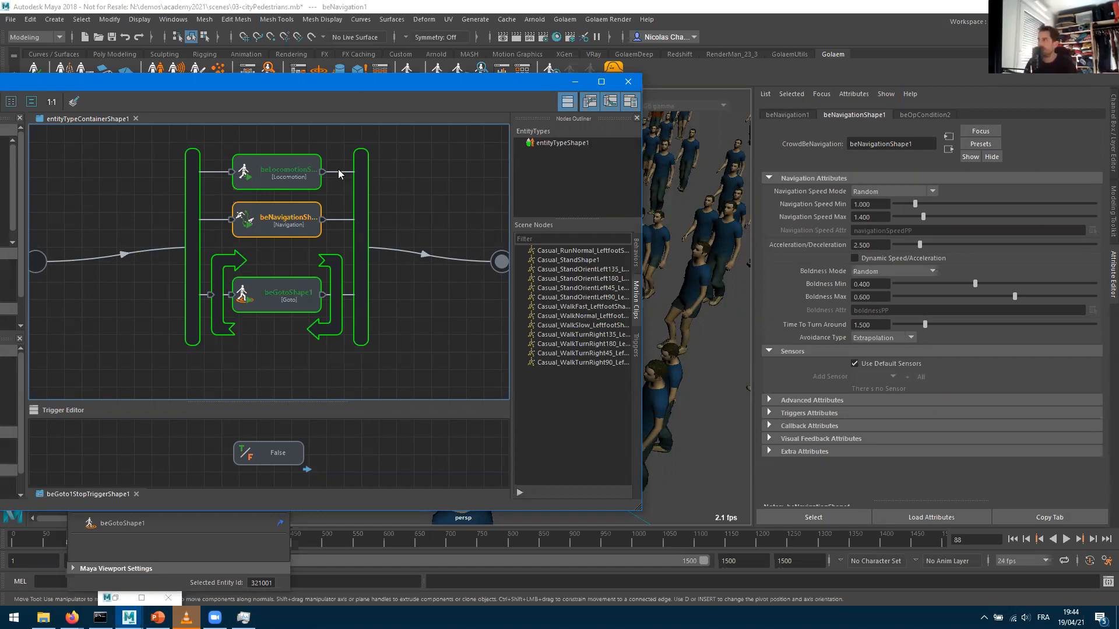
{"action": "left_click", "coordinate": [575, 81]}
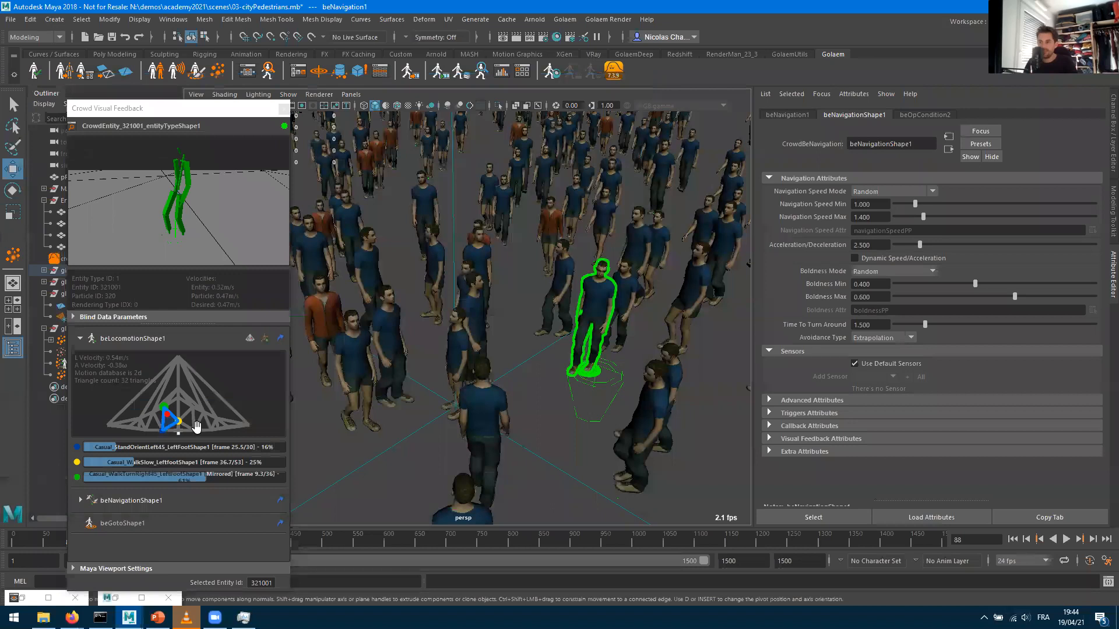
Widen the Crowd Visual Feedback window and examine the locomotion behavior's motion graph and blended clips for entity 321001
{"action": "scroll", "coordinate": [198, 428], "scroll_direction": "up", "scroll_amount": 3}
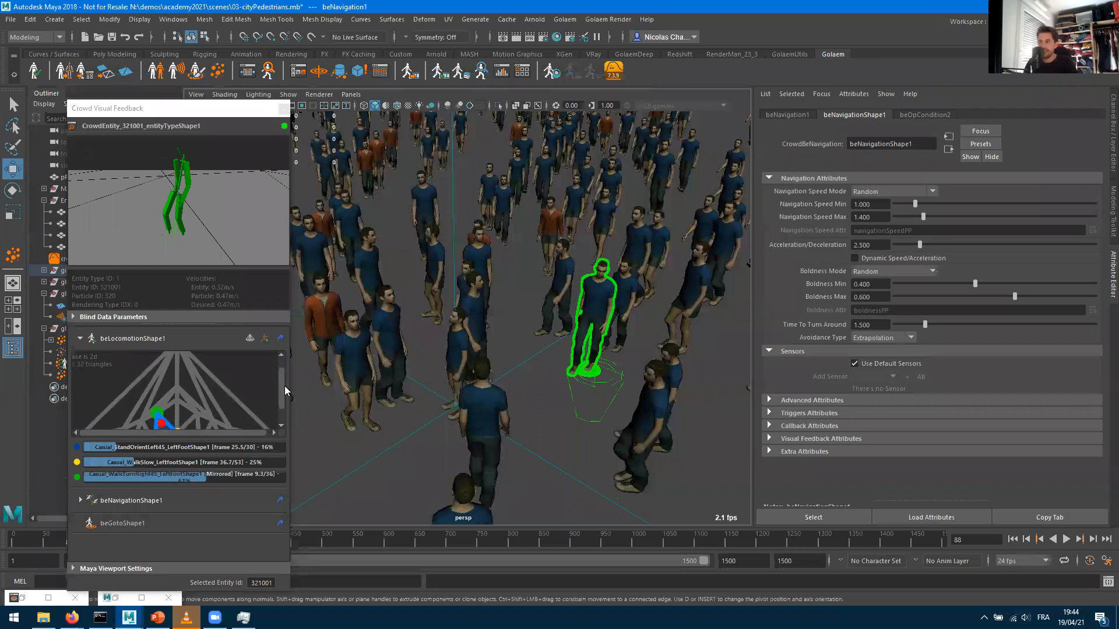
{"action": "left_click", "coordinate": [280, 402]}
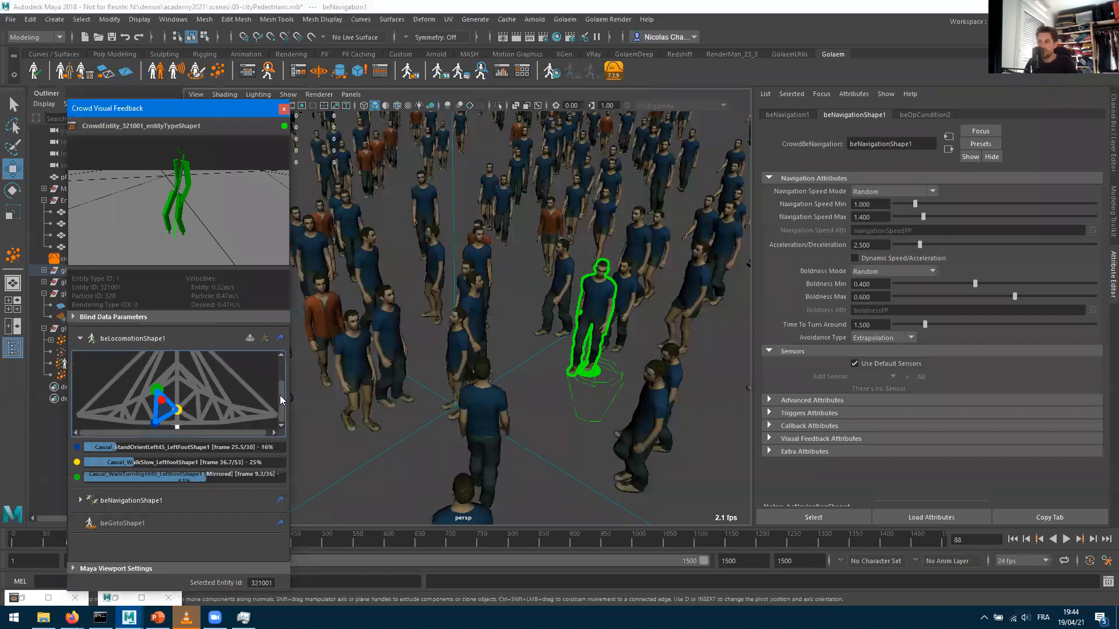
{"action": "left_click_drag", "start_coordinate": [280, 396], "coordinate": [280, 361]}
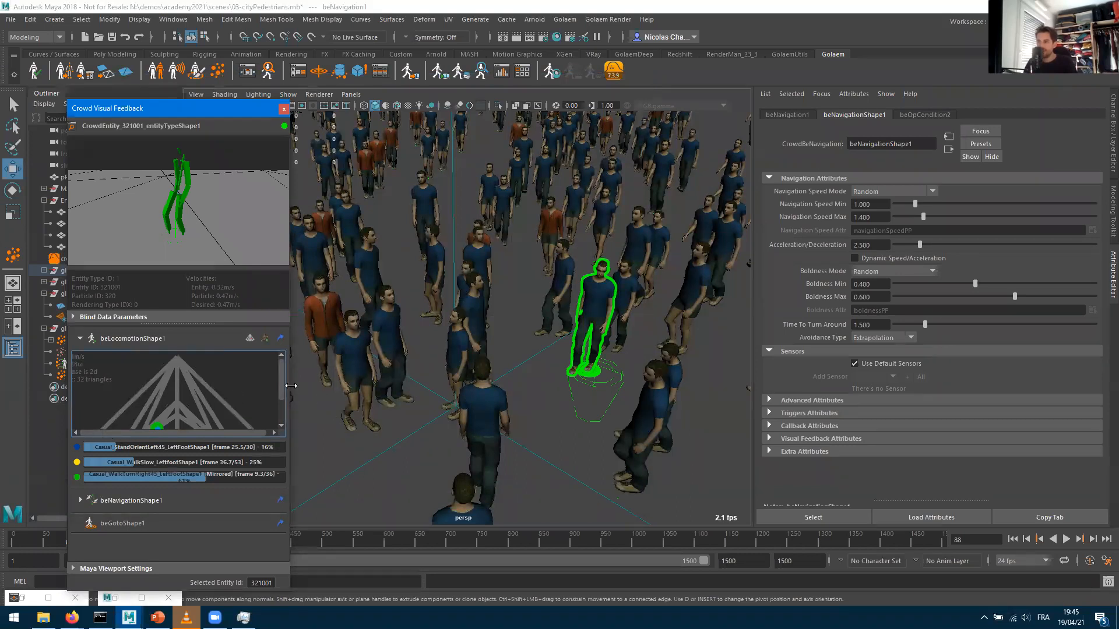
{"action": "left_click_drag", "start_coordinate": [291, 386], "coordinate": [441, 385]}
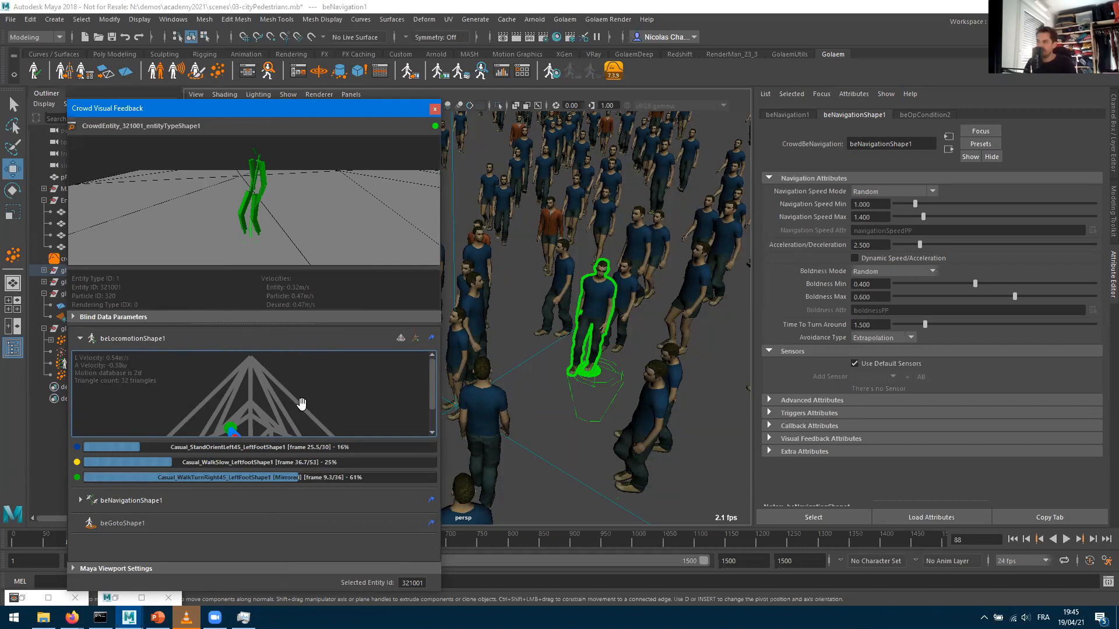
{"action": "scroll", "coordinate": [271, 408], "scroll_direction": "down", "scroll_amount": 2}
{"action": "scroll", "coordinate": [271, 408], "scroll_direction": "up", "scroll_amount": 2}
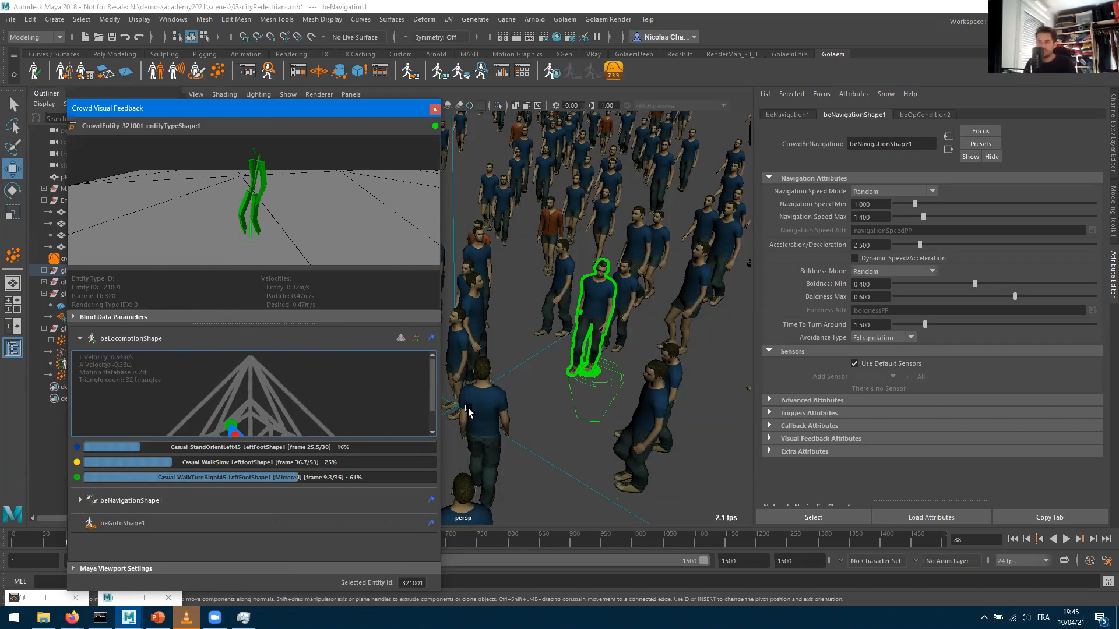
{"action": "scroll", "coordinate": [431, 386], "scroll_direction": "down", "scroll_amount": 2}
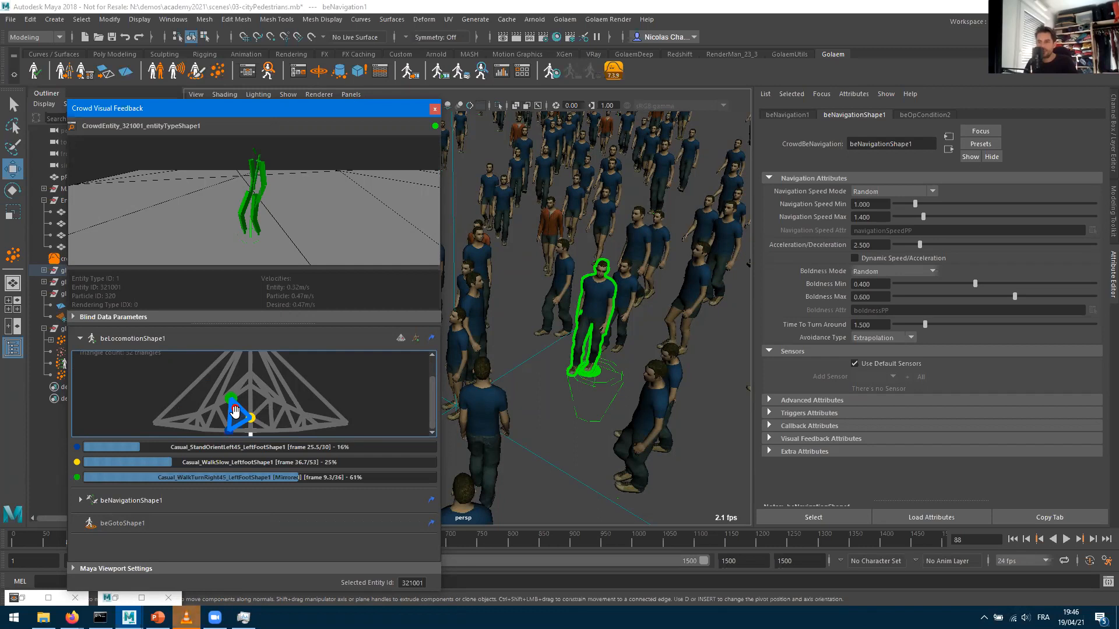
{"action": "scroll", "coordinate": [226, 404], "scroll_direction": "up", "scroll_amount": 2}
{"action": "scroll", "coordinate": [225, 404], "scroll_direction": "down", "scroll_amount": 3}
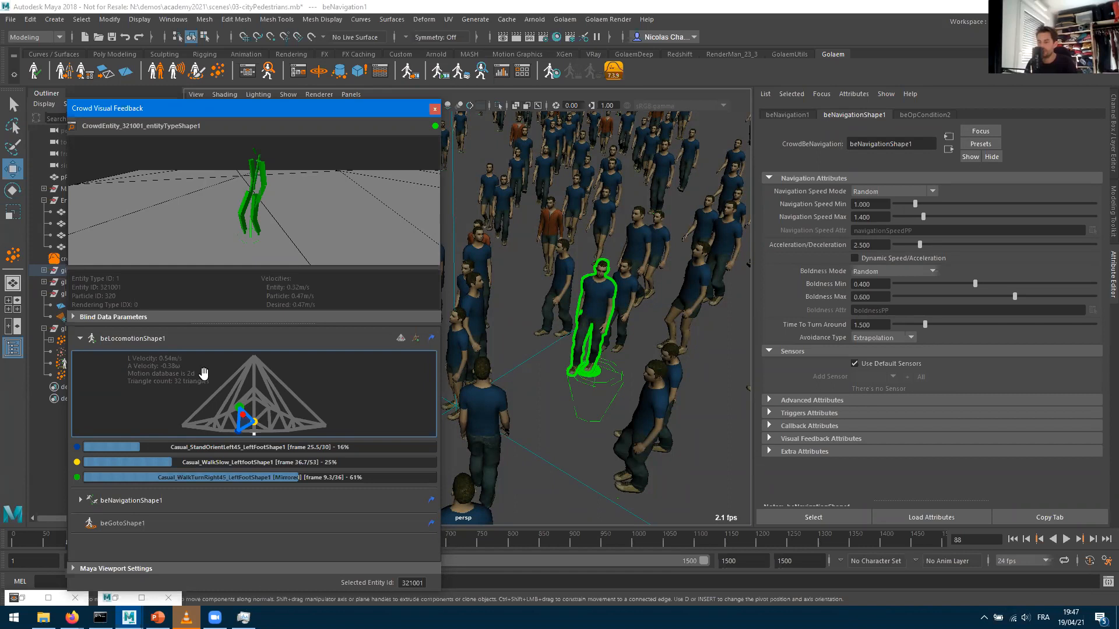
Close the Crowd Visual Feedback window and view the whole crowd around the buildings
{"action": "left_click", "coordinate": [434, 109]}
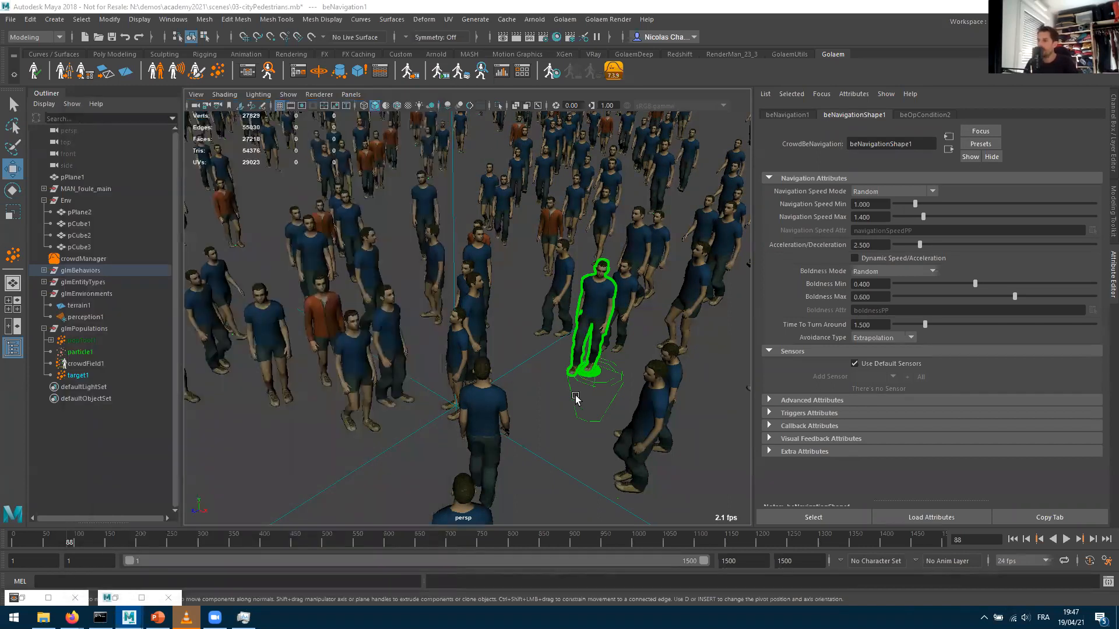
{"action": "scroll", "coordinate": [427, 386], "scroll_direction": "down", "scroll_amount": 8}
{"action": "left_click_drag", "start_coordinate": [507, 405], "coordinate": [420, 396], "text": "alt"}
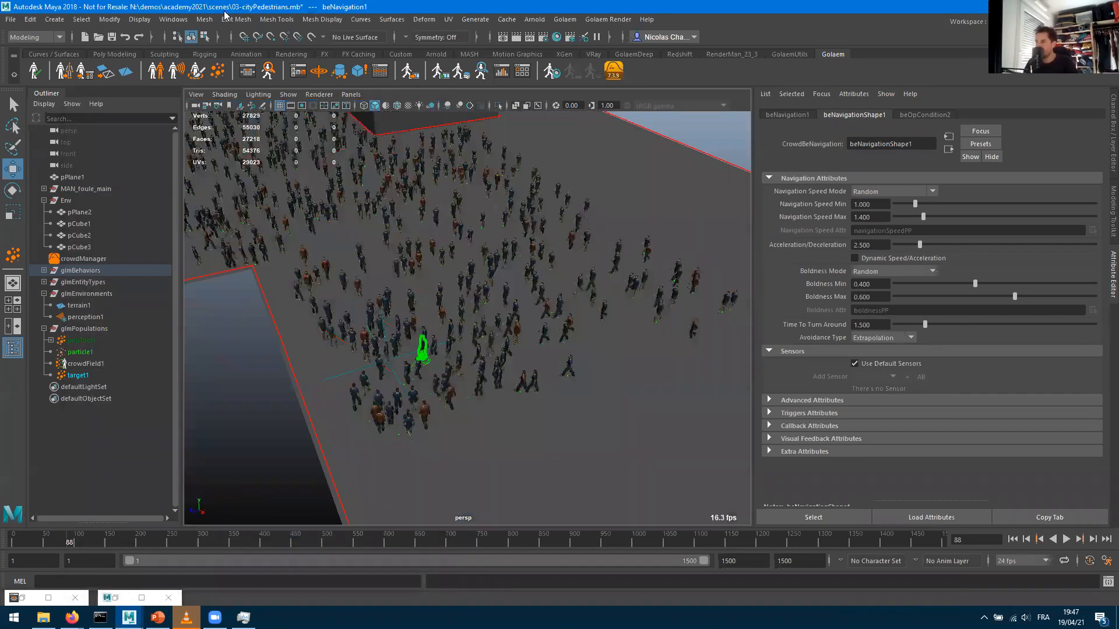
Bring back the Golaem Behavior Editor with nothing selected, and place it so both its behavior libraries and graph are accessible
{"action": "left_click", "coordinate": [247, 71]}
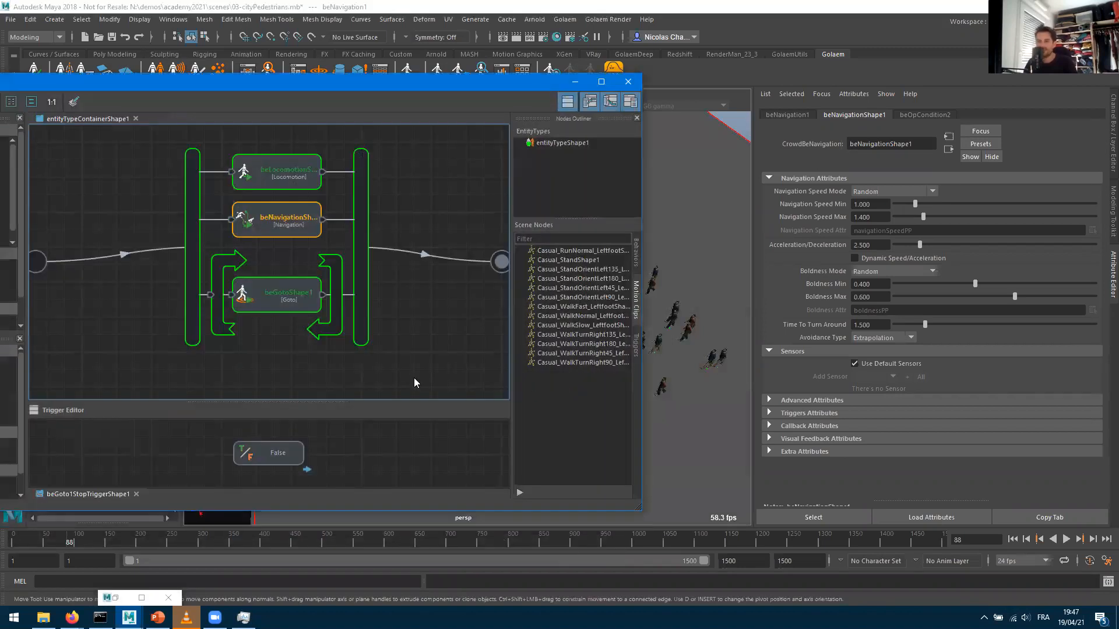
{"action": "left_click", "coordinate": [417, 368]}
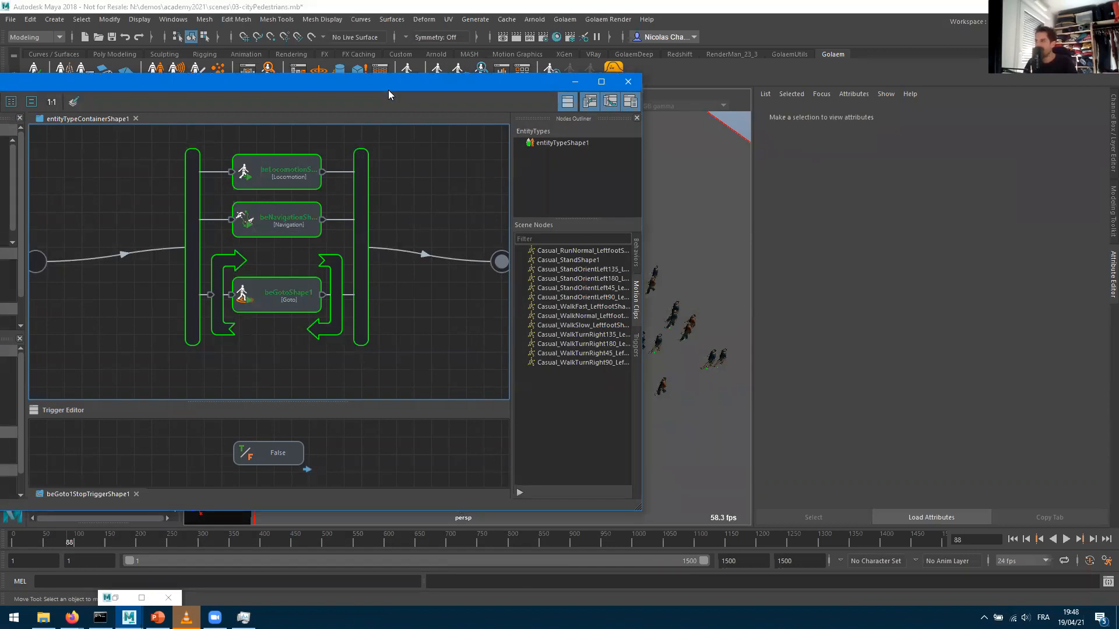
{"action": "left_click_drag", "start_coordinate": [389, 95], "coordinate": [317, 414]}
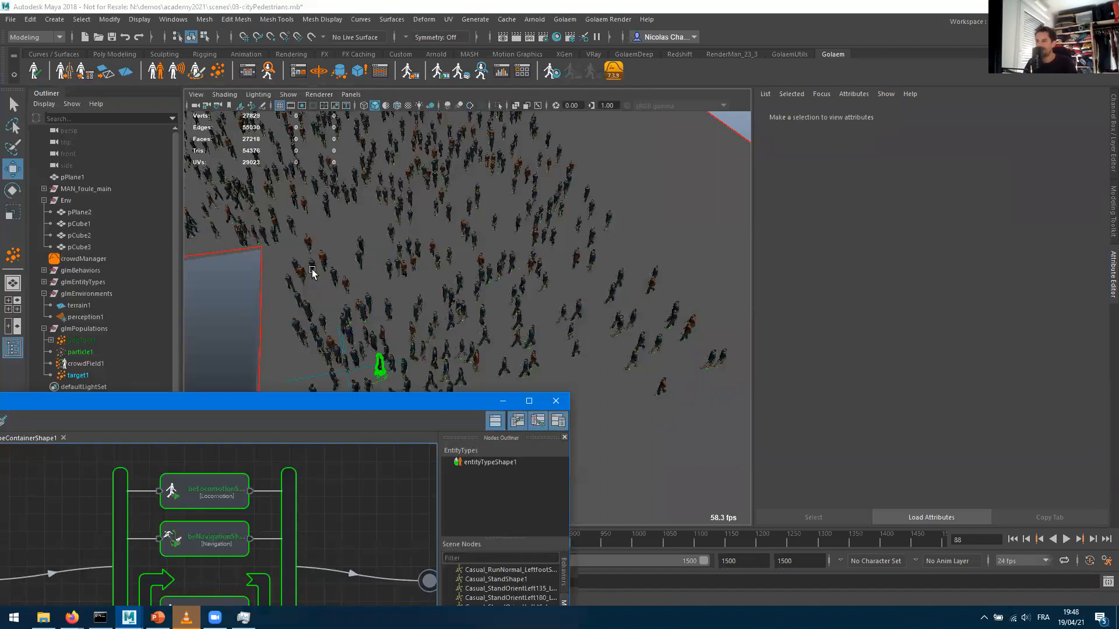
{"action": "left_click_drag", "start_coordinate": [350, 409], "coordinate": [332, 450]}
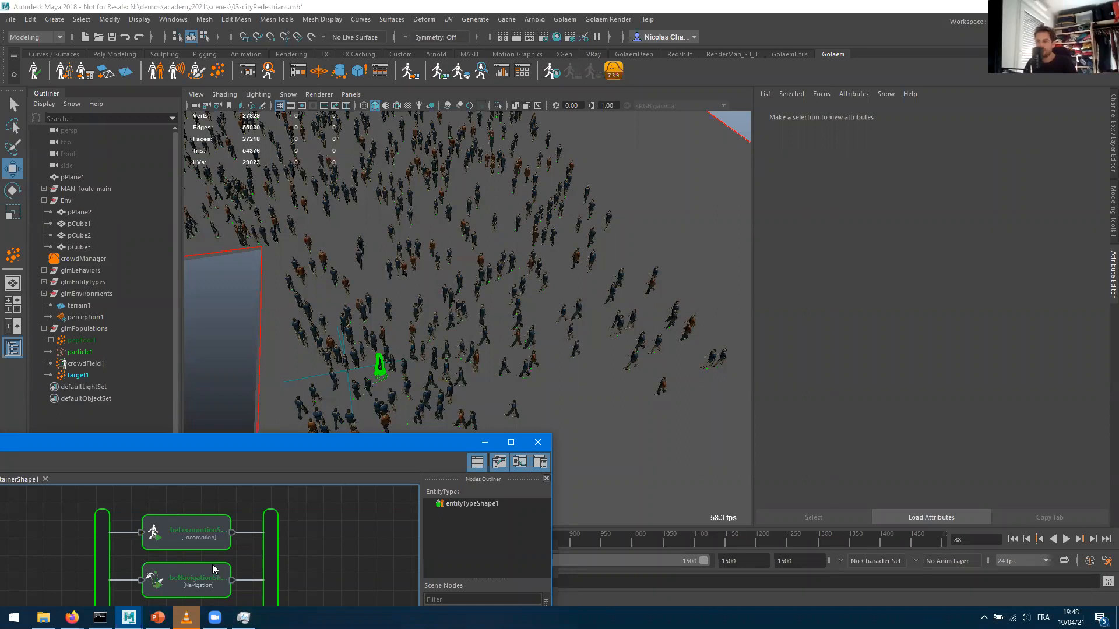
{"action": "left_click_drag", "start_coordinate": [251, 441], "coordinate": [919, 140]}
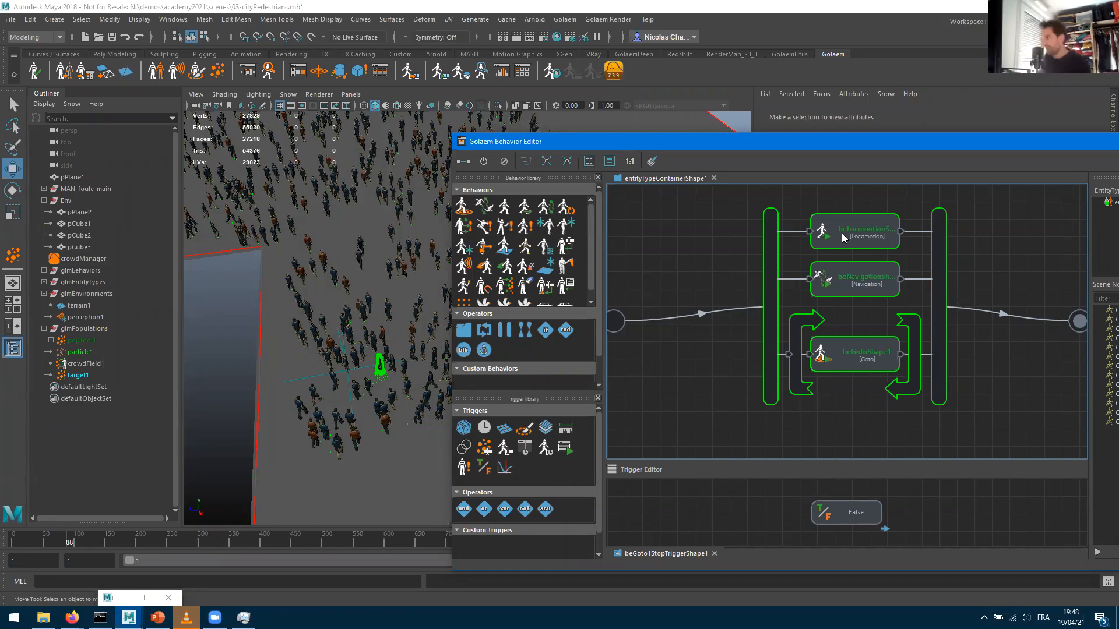
Set the Navigation behavior's minimum speed to 3, maximum speed to 4.5 and acceleration/deceleration to 6
{"action": "left_click", "coordinate": [882, 285]}
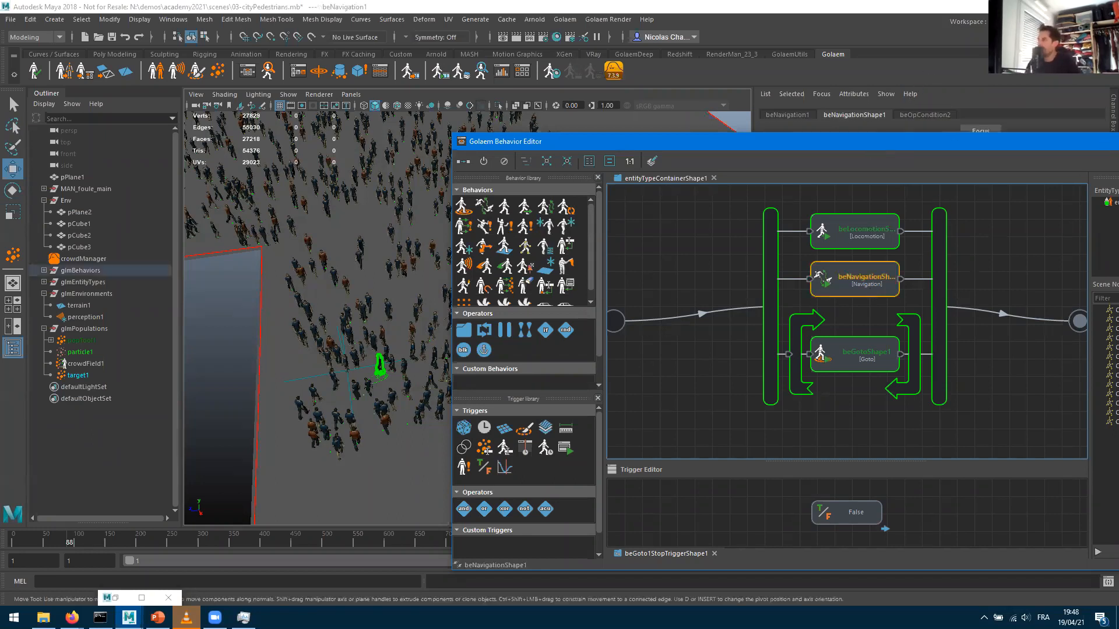
{"action": "left_click_drag", "start_coordinate": [699, 142], "coordinate": [0, 265]}
{"action": "left_click_drag", "start_coordinate": [879, 204], "coordinate": [667, 187]}
{"action": "type", "text": "3"}
{"action": "key", "text": "Tab"}
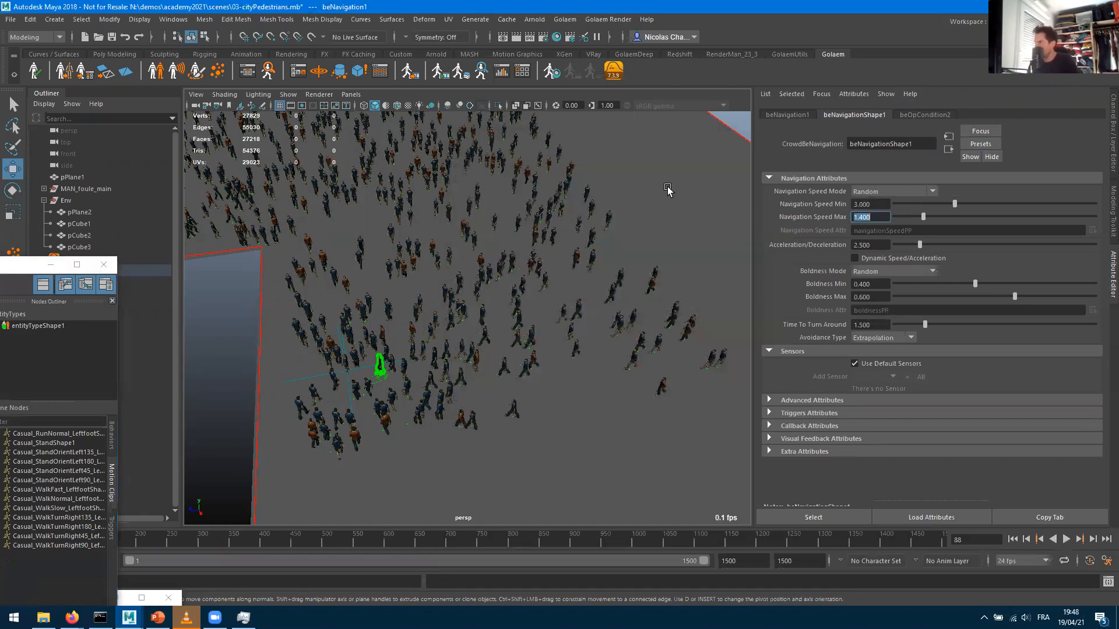
{"action": "type", "text": "4.5"}
{"action": "key", "text": "Tab"}
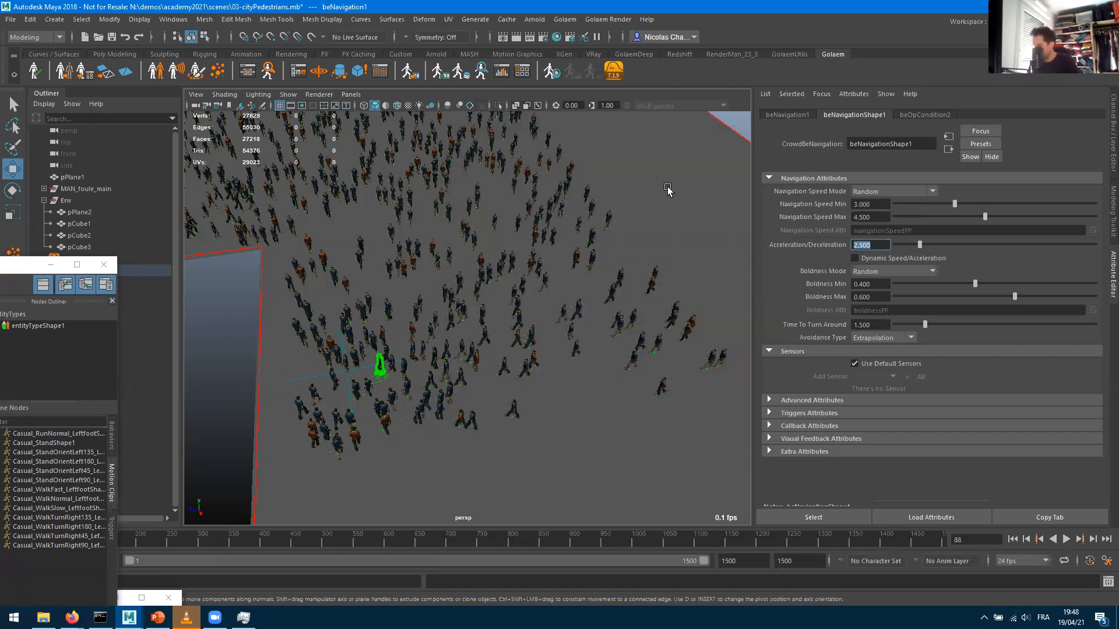
{"action": "type", "text": "6"}
{"action": "key", "text": "Return"}
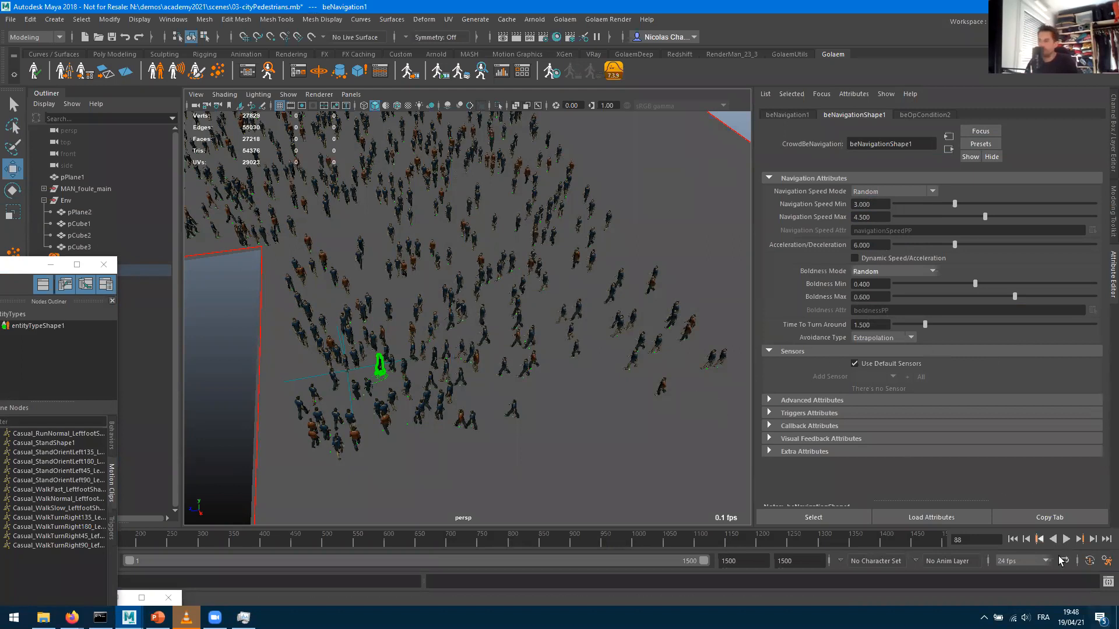
Replay the simulation from the start to frame 167, examining the crowd's movement up close and around the buildings, and clear the selection
{"action": "left_click", "coordinate": [1013, 539]}
{"action": "left_click", "coordinate": [1066, 539]}
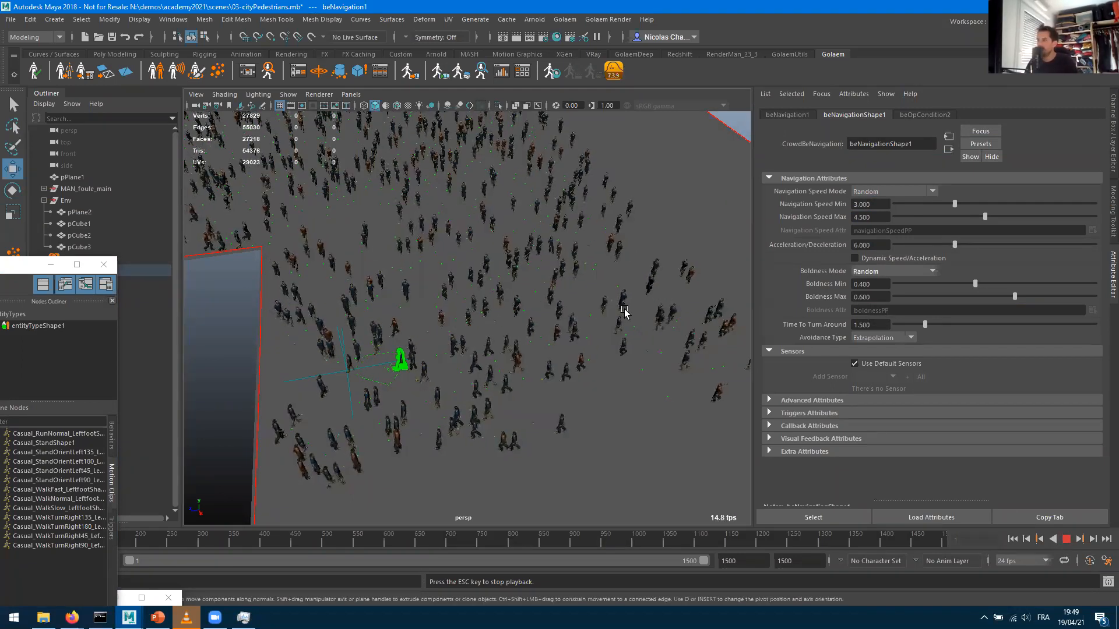
{"action": "left_click_drag", "start_coordinate": [457, 345], "coordinate": [536, 359], "text": "alt"}
{"action": "scroll", "coordinate": [464, 335], "scroll_direction": "down", "scroll_amount": 1}
{"action": "scroll", "coordinate": [444, 340], "scroll_direction": "up", "scroll_amount": 3}
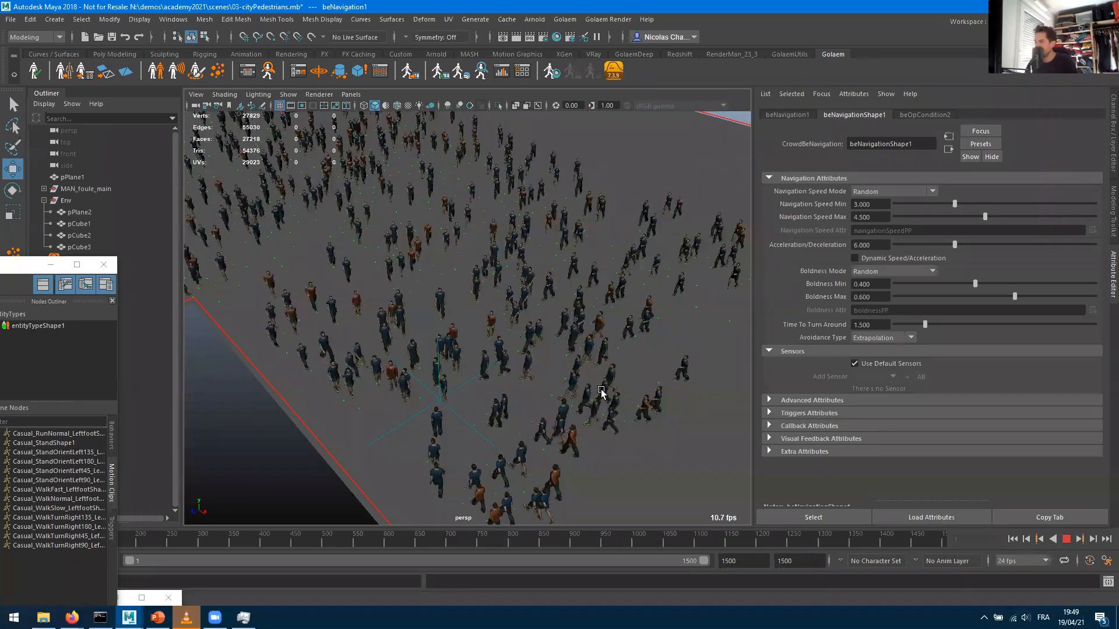
{"action": "scroll", "coordinate": [600, 392], "scroll_direction": "up", "scroll_amount": 5}
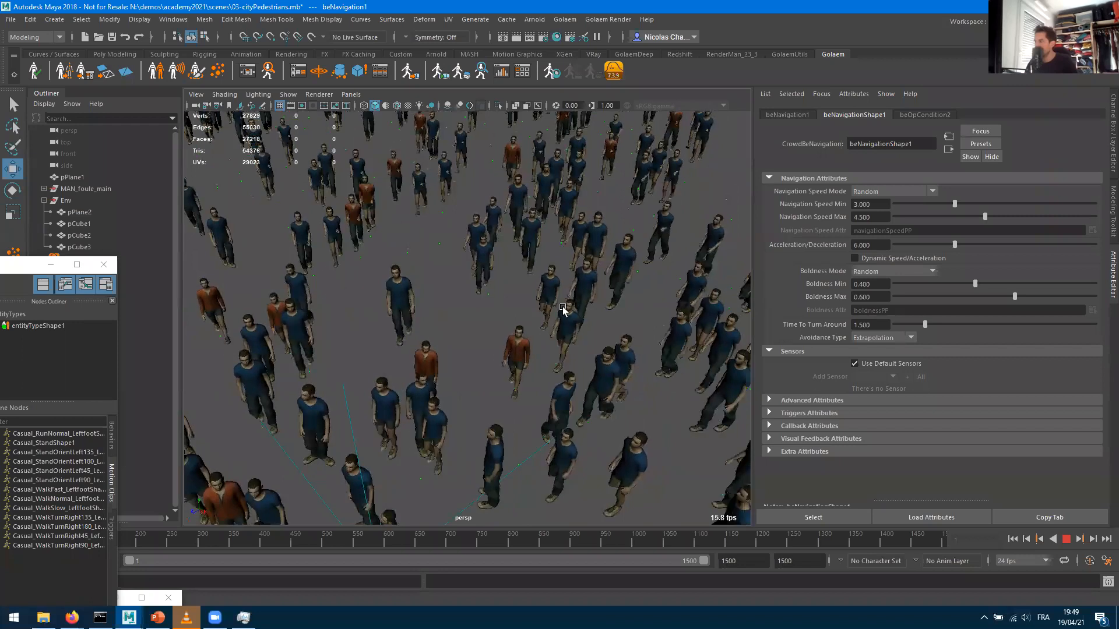
{"action": "scroll", "coordinate": [562, 308], "scroll_direction": "down", "scroll_amount": 3}
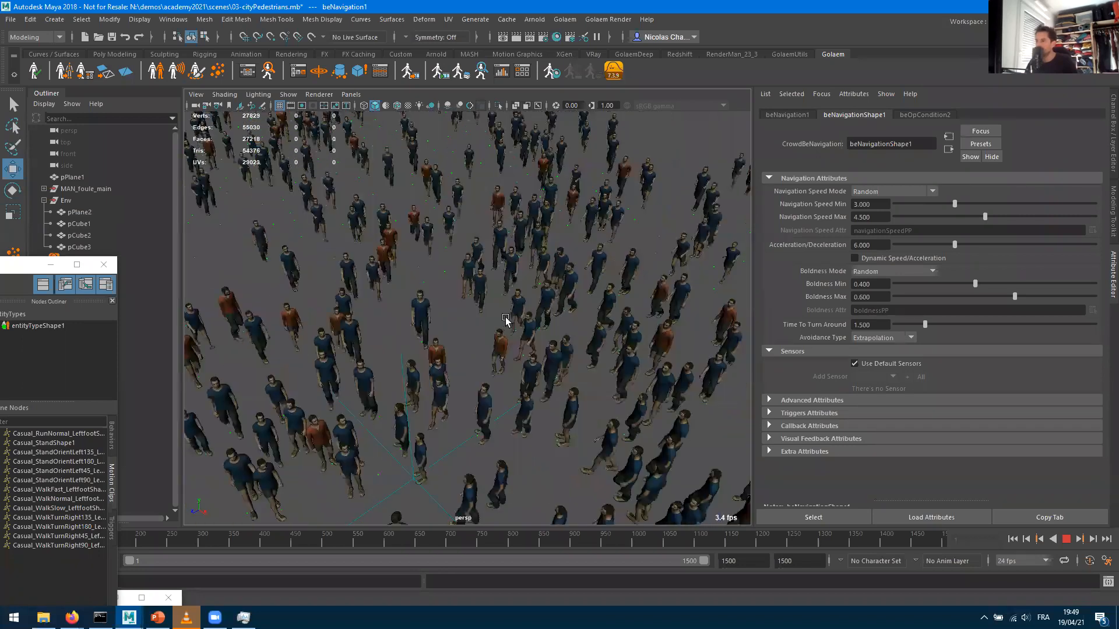
{"action": "scroll", "coordinate": [505, 320], "scroll_direction": "down", "scroll_amount": 8}
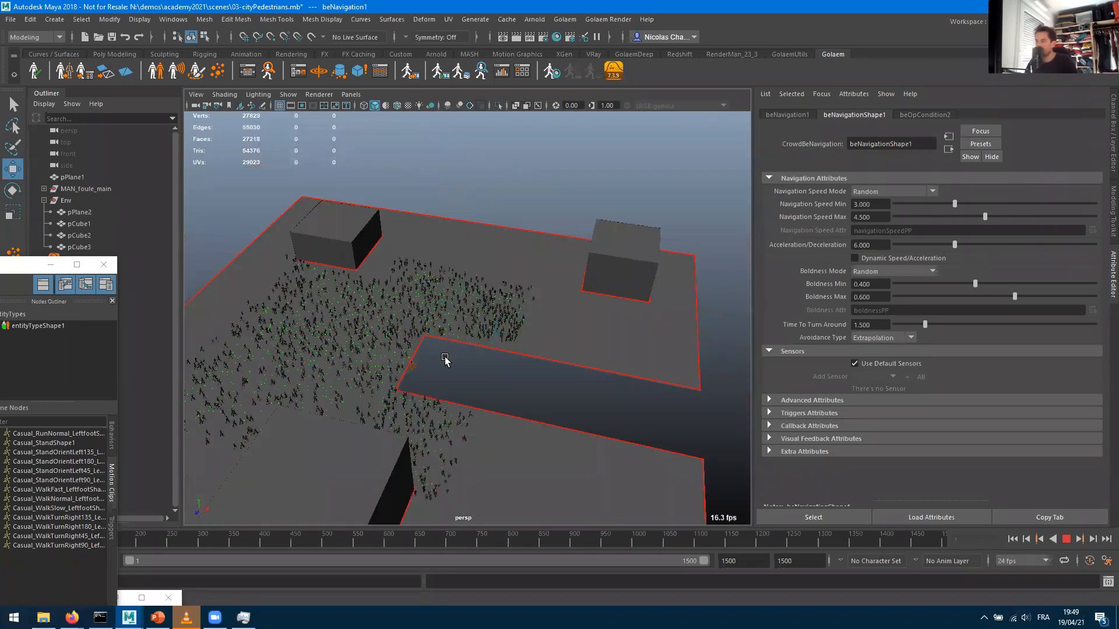
{"action": "scroll", "coordinate": [624, 365], "scroll_direction": "up", "scroll_amount": 5}
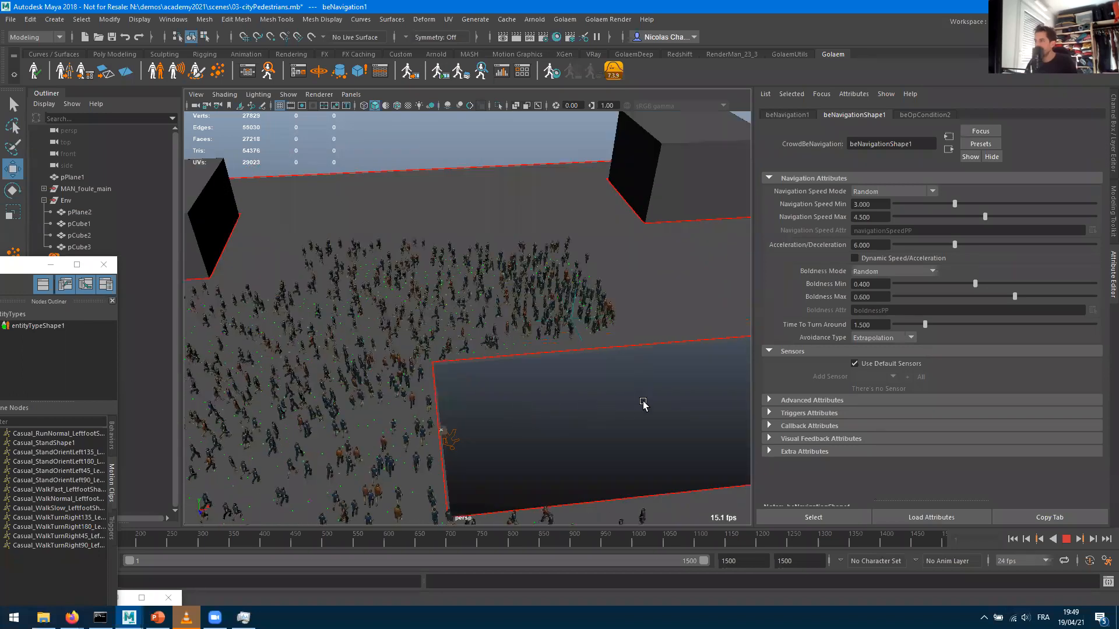
{"action": "scroll", "coordinate": [640, 405], "scroll_direction": "up", "scroll_amount": 3}
{"action": "left_click", "coordinate": [1066, 539]}
{"action": "left_click", "coordinate": [439, 337]}
{"action": "left_click_drag", "start_coordinate": [439, 336], "coordinate": [522, 391], "text": "alt"}
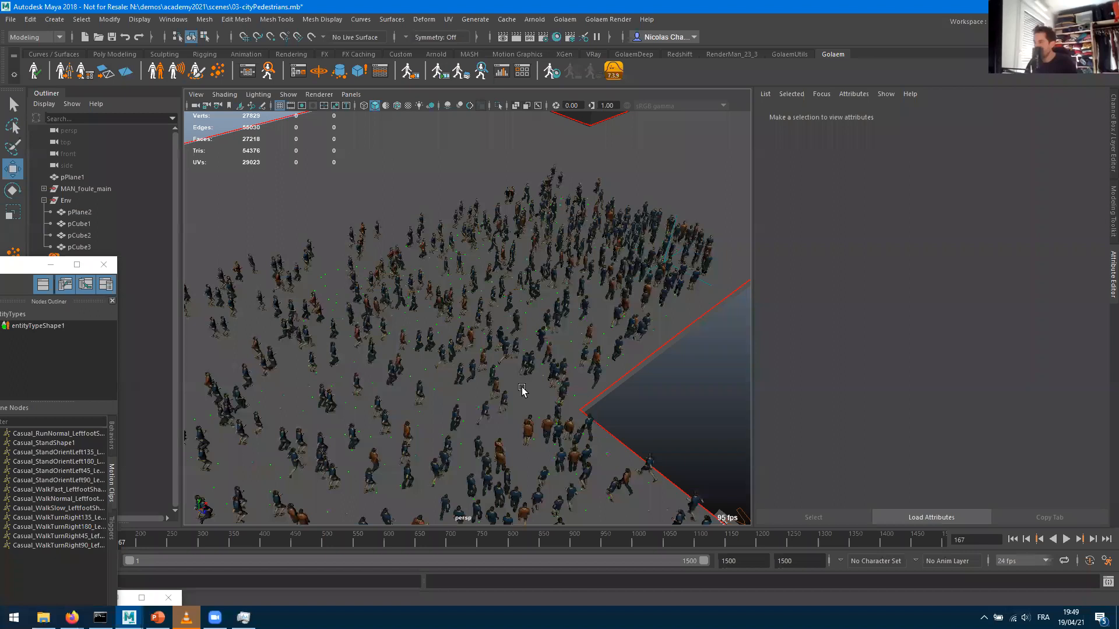
Display the entityTypeShape1 pedestrians as Cylinders to compare them up close beside the opening, and restore the Render Previz display mode
{"action": "scroll", "coordinate": [522, 390], "scroll_direction": "up", "scroll_amount": 3}
{"action": "middle_click_drag", "start_coordinate": [493, 294], "coordinate": [400, 253], "text": "alt"}
{"action": "left_click_drag", "start_coordinate": [399, 253], "coordinate": [545, 377], "text": "alt"}
{"action": "right_click_drag", "start_coordinate": [544, 377], "coordinate": [606, 406], "text": "alt"}
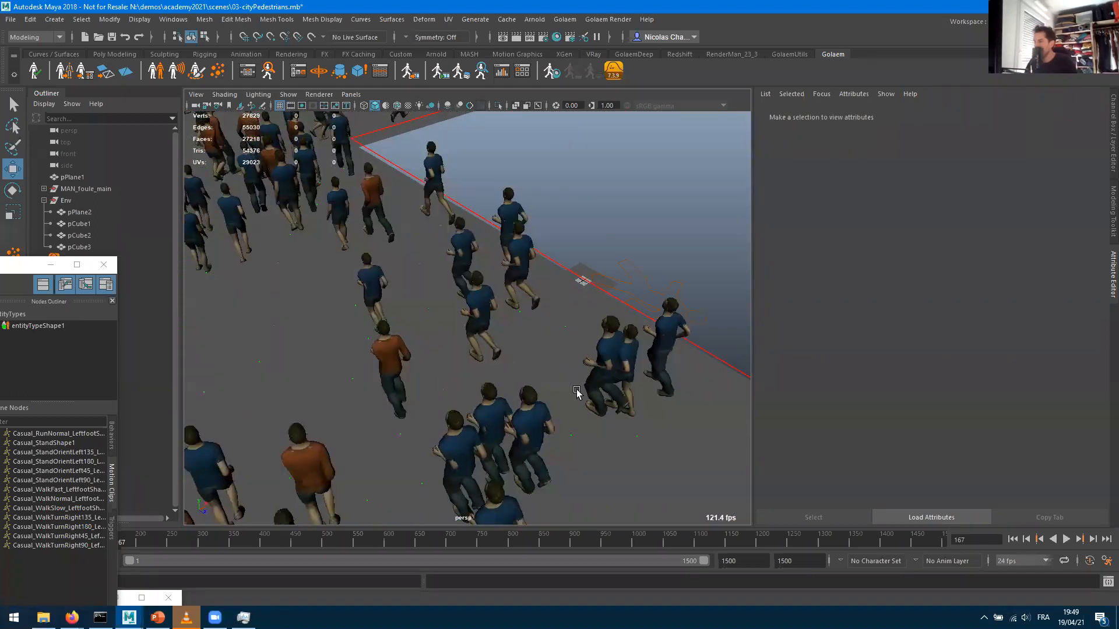
{"action": "middle_click_drag", "start_coordinate": [647, 389], "coordinate": [600, 392], "text": "alt"}
{"action": "right_click_drag", "start_coordinate": [599, 392], "coordinate": [669, 390], "text": "alt"}
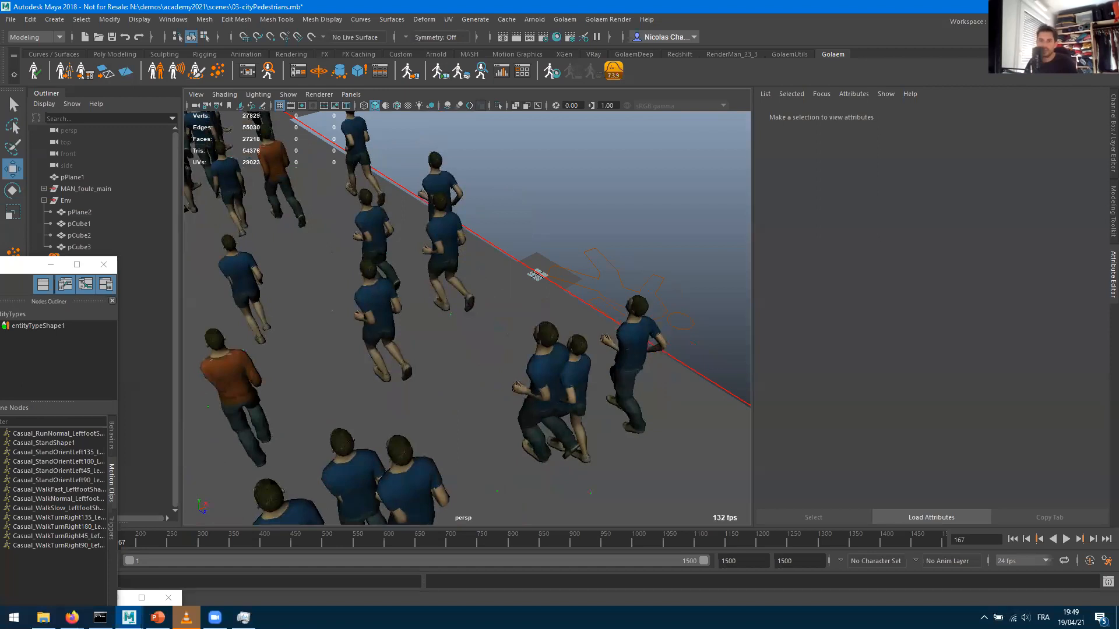
{"action": "left_click", "coordinate": [36, 326]}
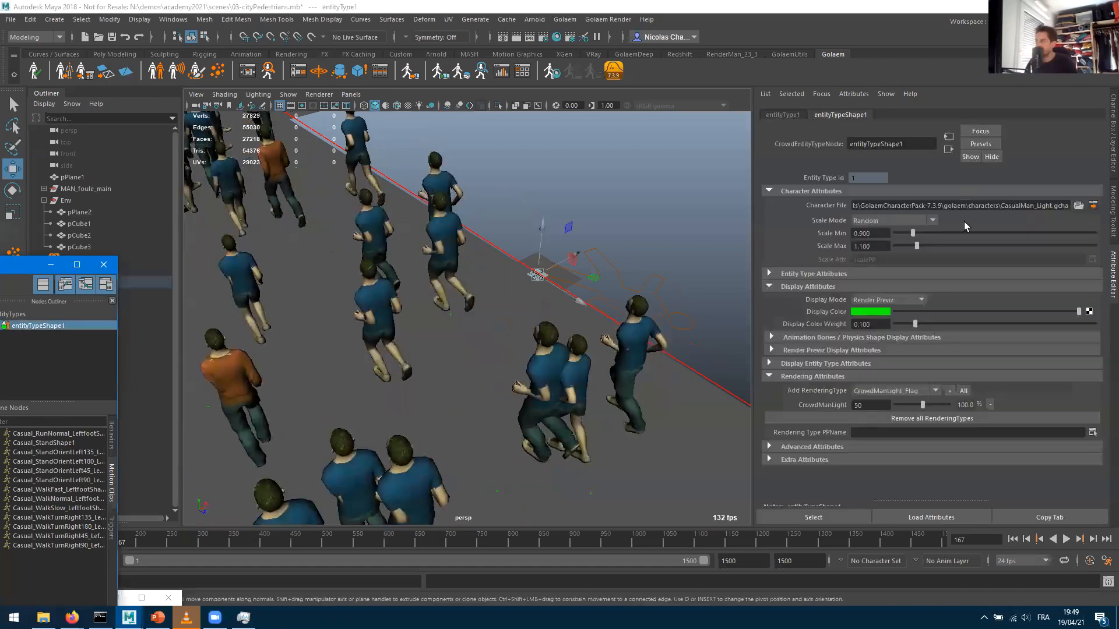
{"action": "left_click", "coordinate": [902, 298]}
{"action": "left_click", "coordinate": [887, 315]}
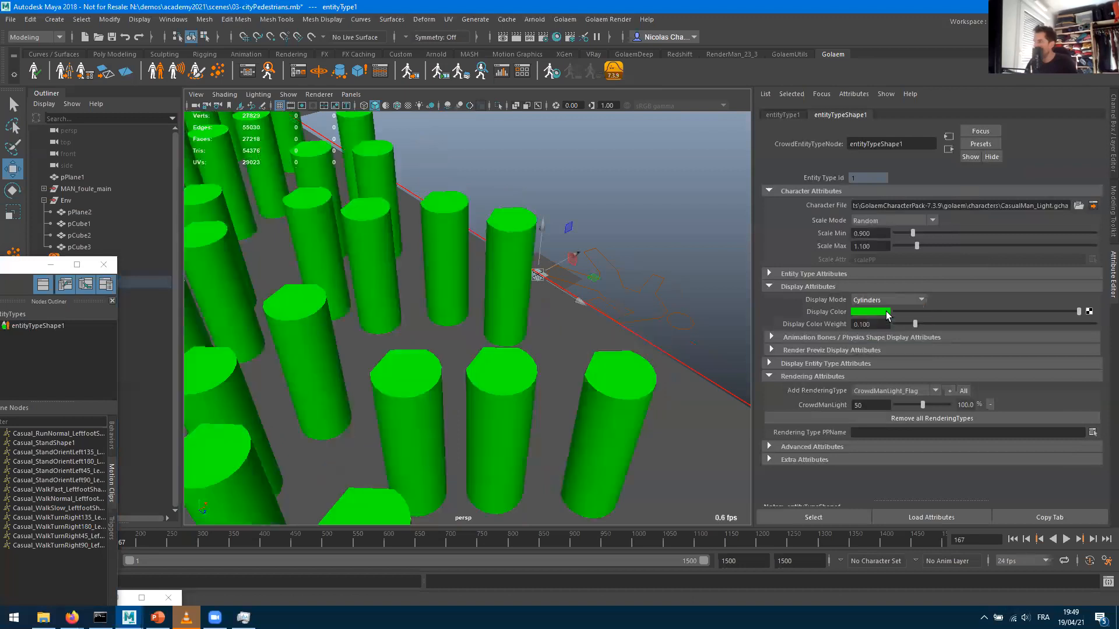
{"action": "scroll", "coordinate": [385, 247], "scroll_direction": "down", "scroll_amount": 10}
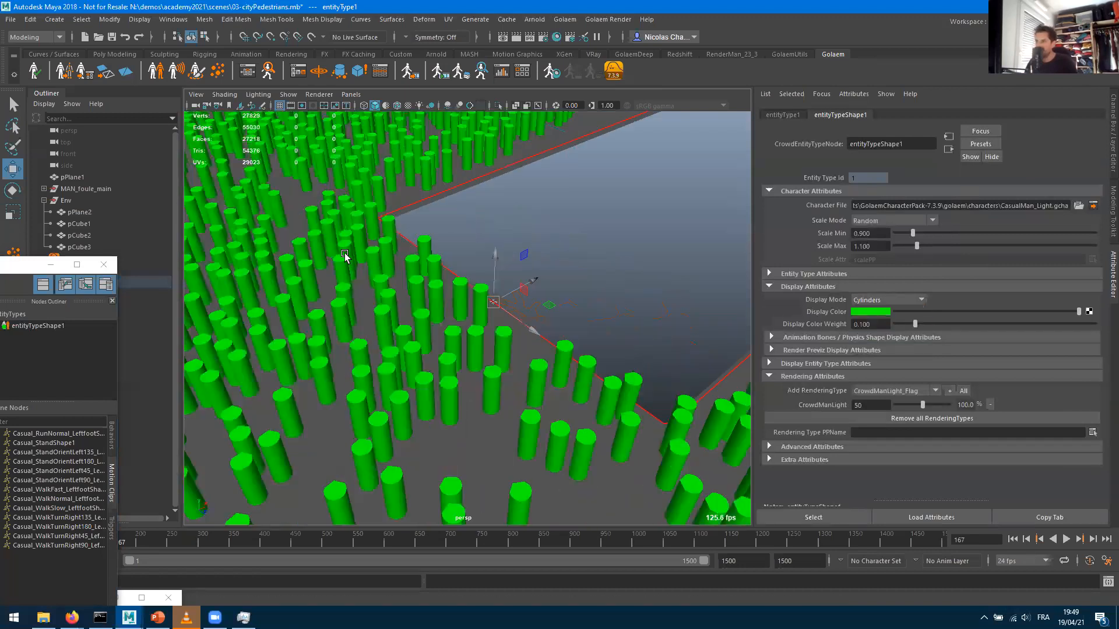
{"action": "scroll", "coordinate": [402, 245], "scroll_direction": "up", "scroll_amount": 10}
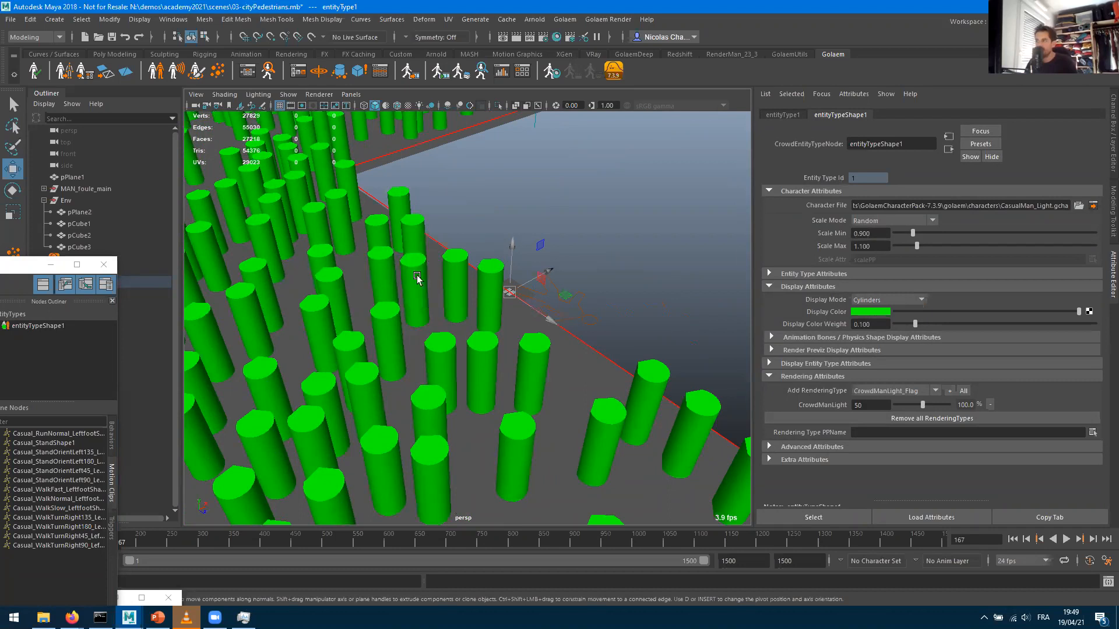
{"action": "left_click", "coordinate": [866, 303]}
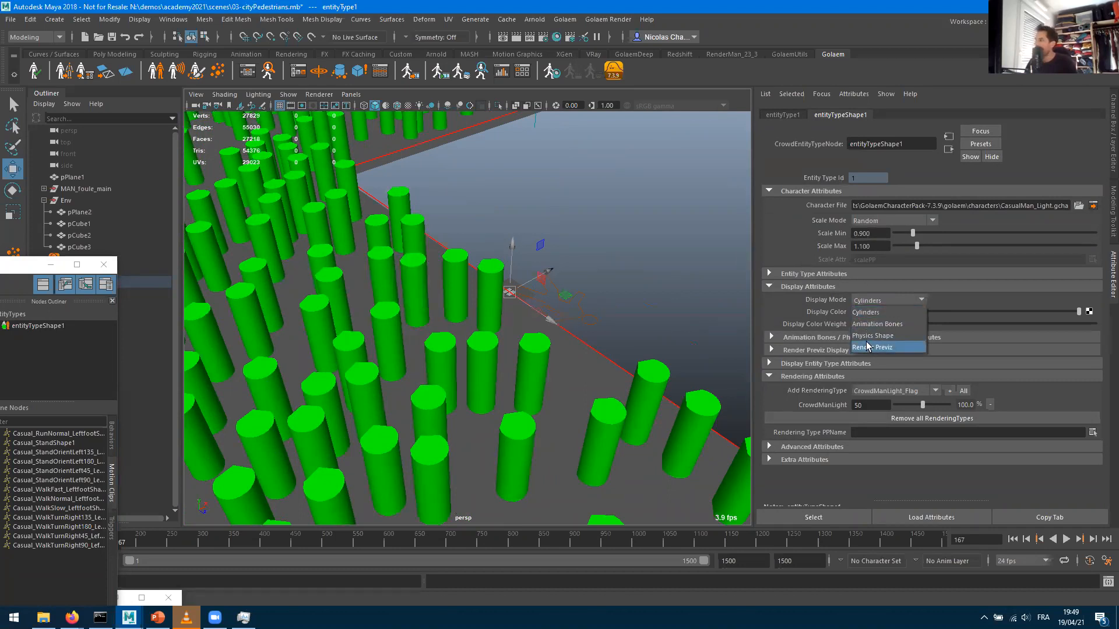
{"action": "left_click", "coordinate": [868, 347]}
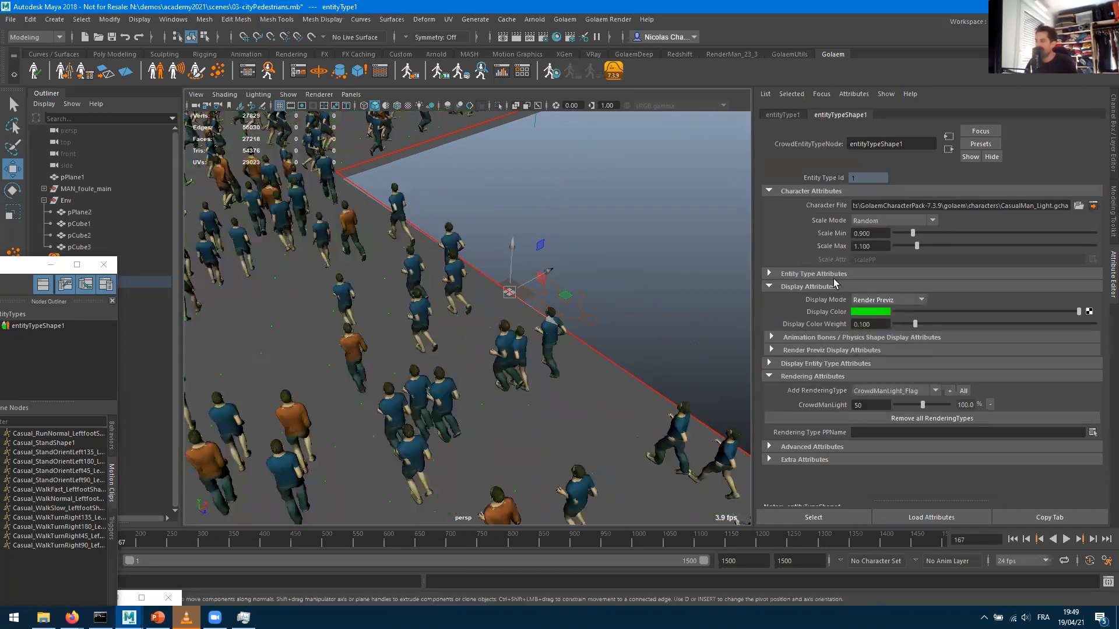
Switch the pedestrians to Cylinders again, pick one cylinder near the opening's edge, and return the entity type's display mode to Render Previz
{"action": "left_click", "coordinate": [877, 300]}
{"action": "left_click", "coordinate": [877, 313]}
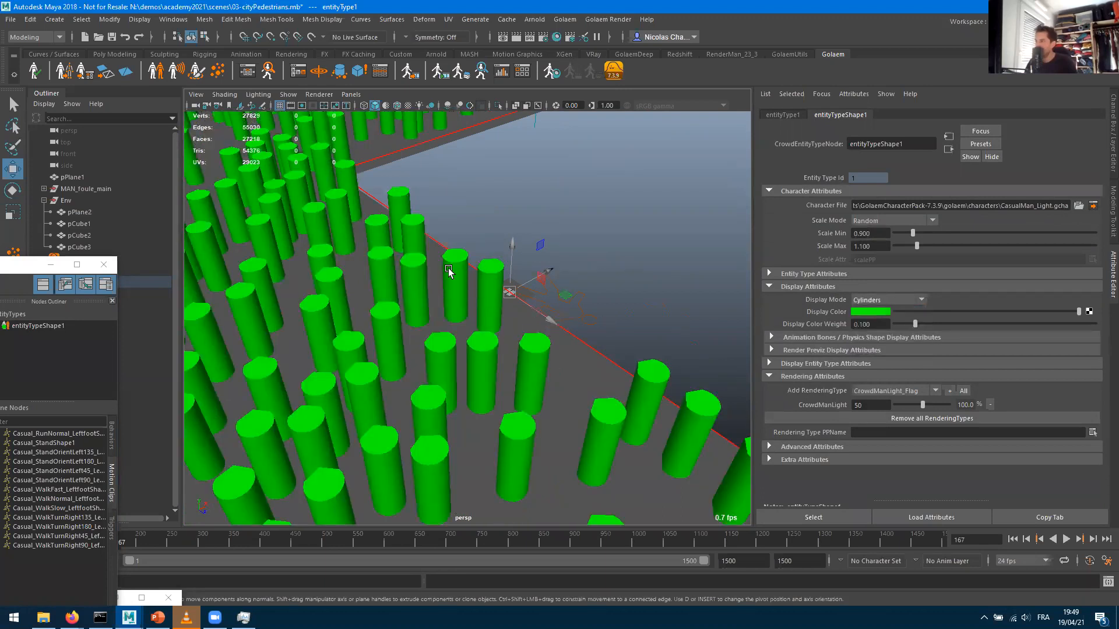
{"action": "left_click", "coordinate": [418, 278]}
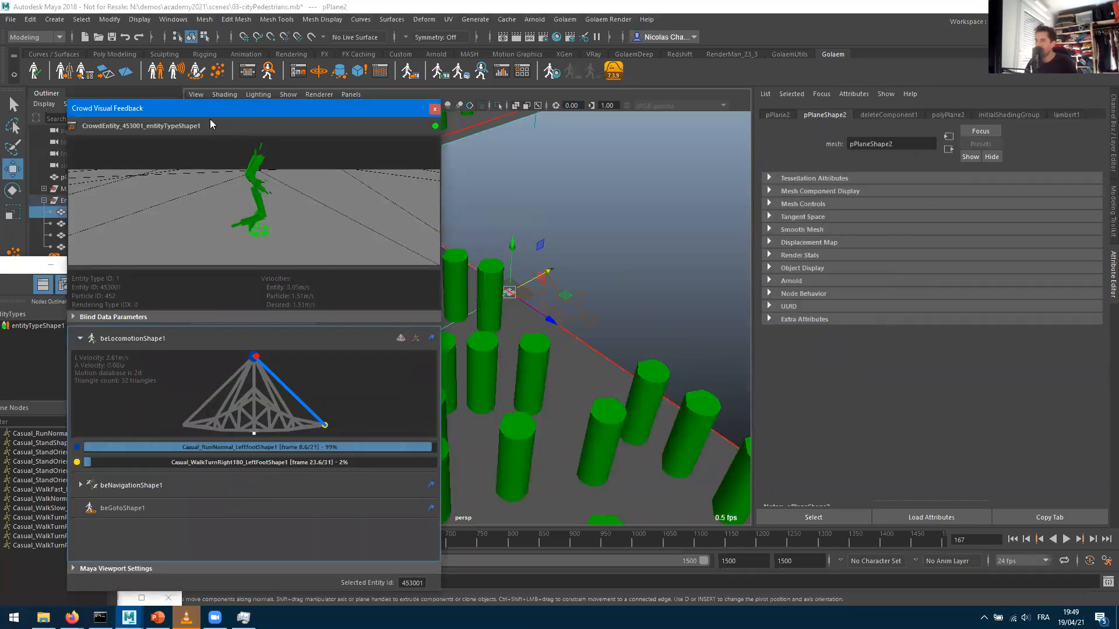
{"action": "left_click", "coordinate": [38, 326]}
{"action": "left_click", "coordinate": [891, 300]}
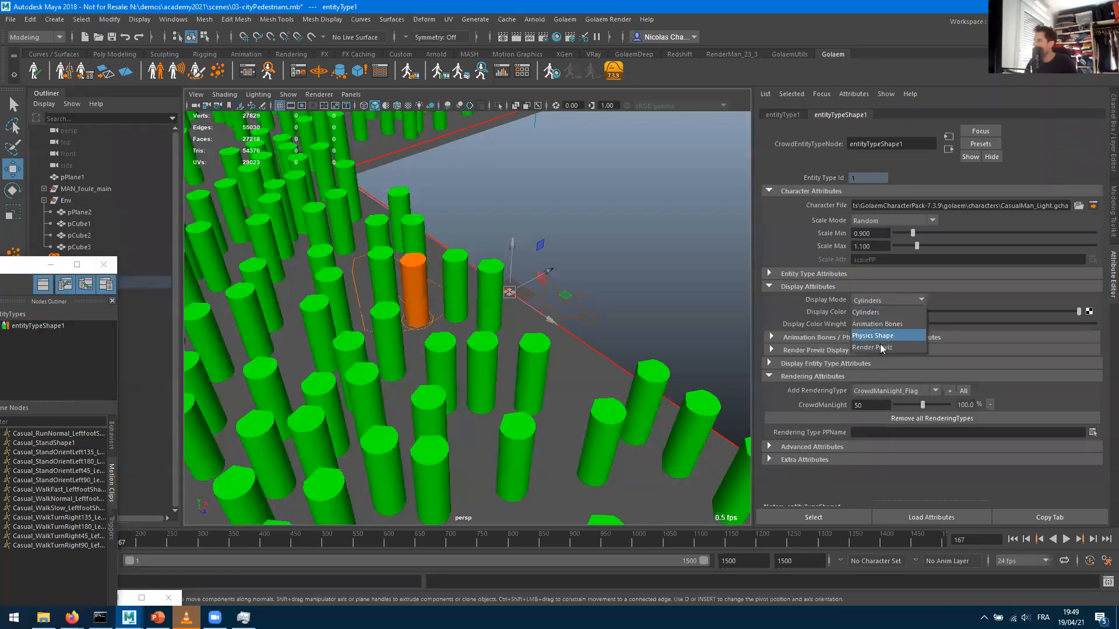
{"action": "left_click", "coordinate": [877, 347]}
Examine the pedestrians' poses and spacing along the opening's edge, both up close and across the whole crowd around the buildings
{"action": "left_click_drag", "start_coordinate": [446, 356], "coordinate": [452, 334], "text": "alt"}
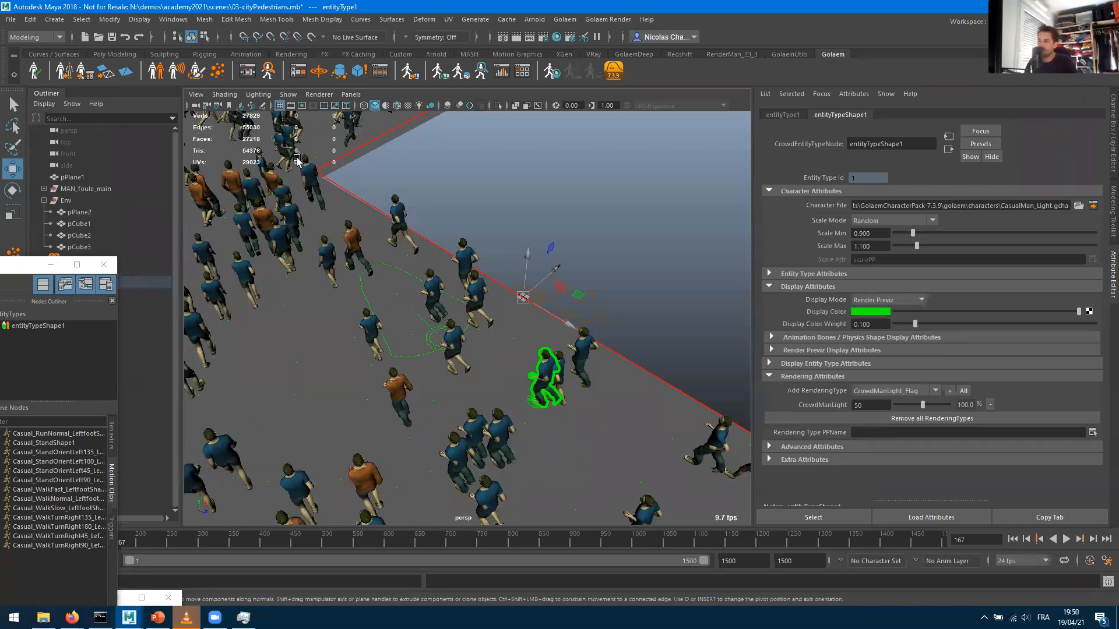
{"action": "middle_click_drag", "start_coordinate": [436, 333], "coordinate": [455, 489], "text": "alt"}
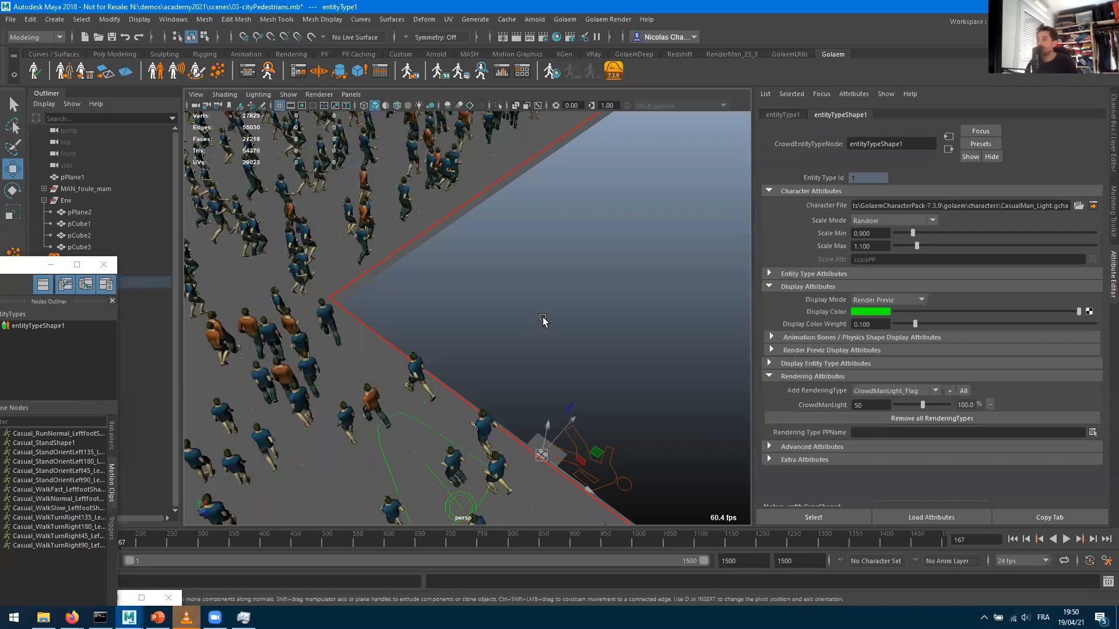
{"action": "scroll", "coordinate": [545, 322], "scroll_direction": "down", "scroll_amount": 5}
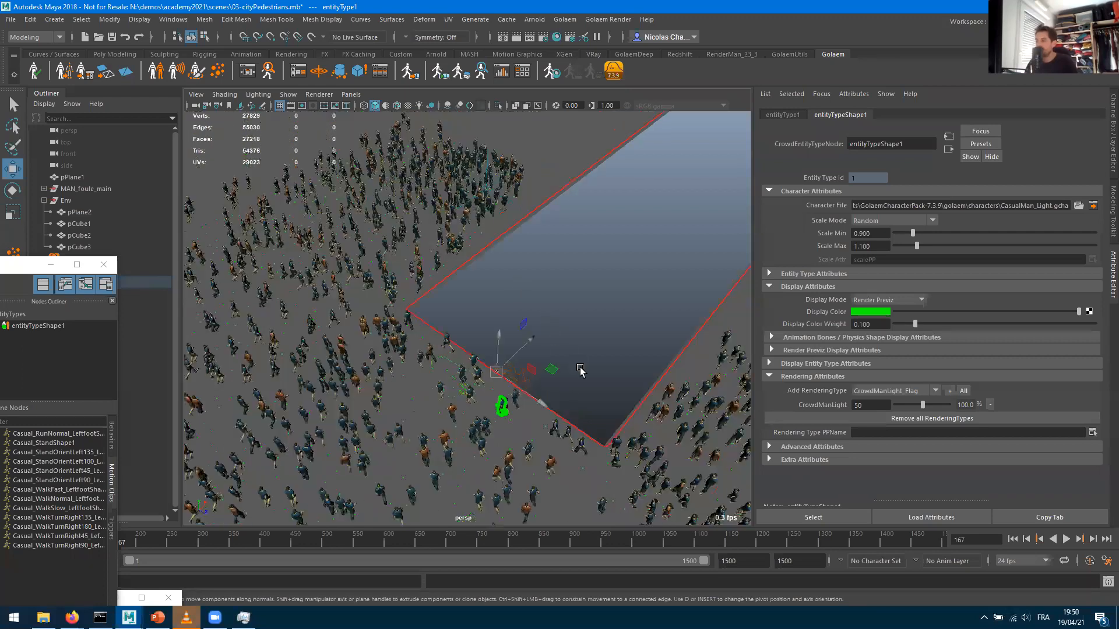
{"action": "scroll", "coordinate": [580, 371], "scroll_direction": "up", "scroll_amount": 3}
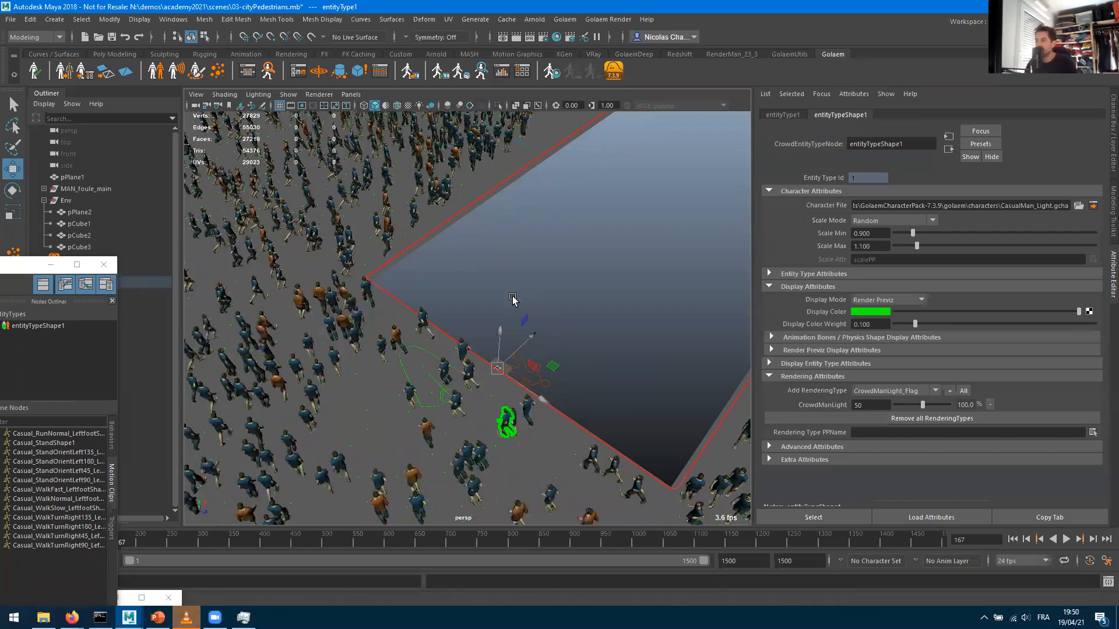
{"action": "scroll", "coordinate": [582, 315], "scroll_direction": "up", "scroll_amount": 5}
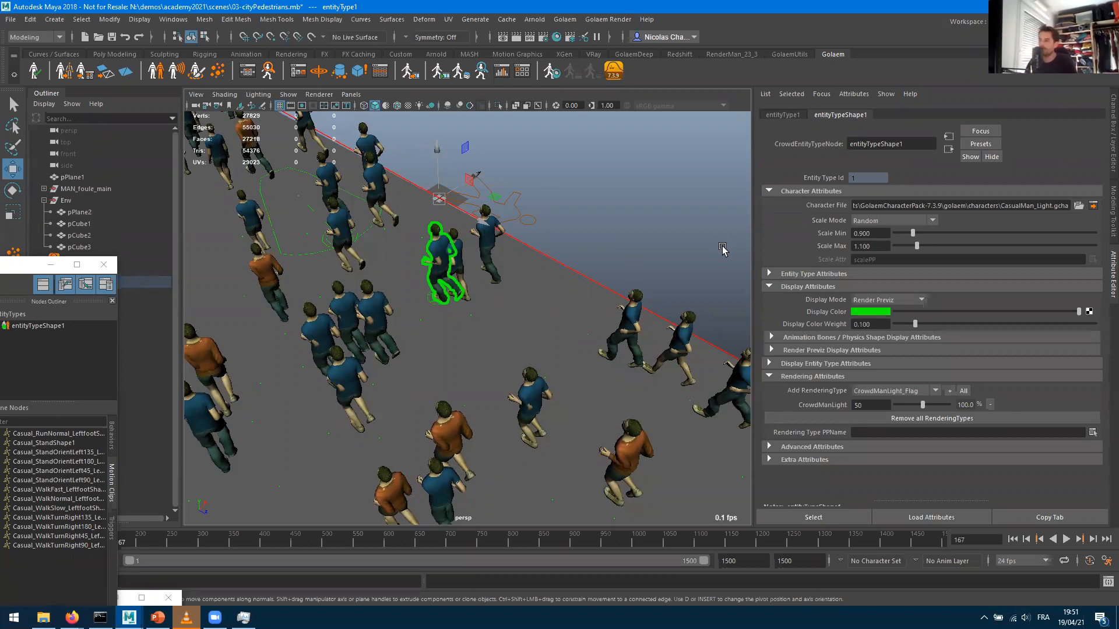
{"action": "right_click_drag", "start_coordinate": [724, 250], "coordinate": [419, 287], "text": "alt"}
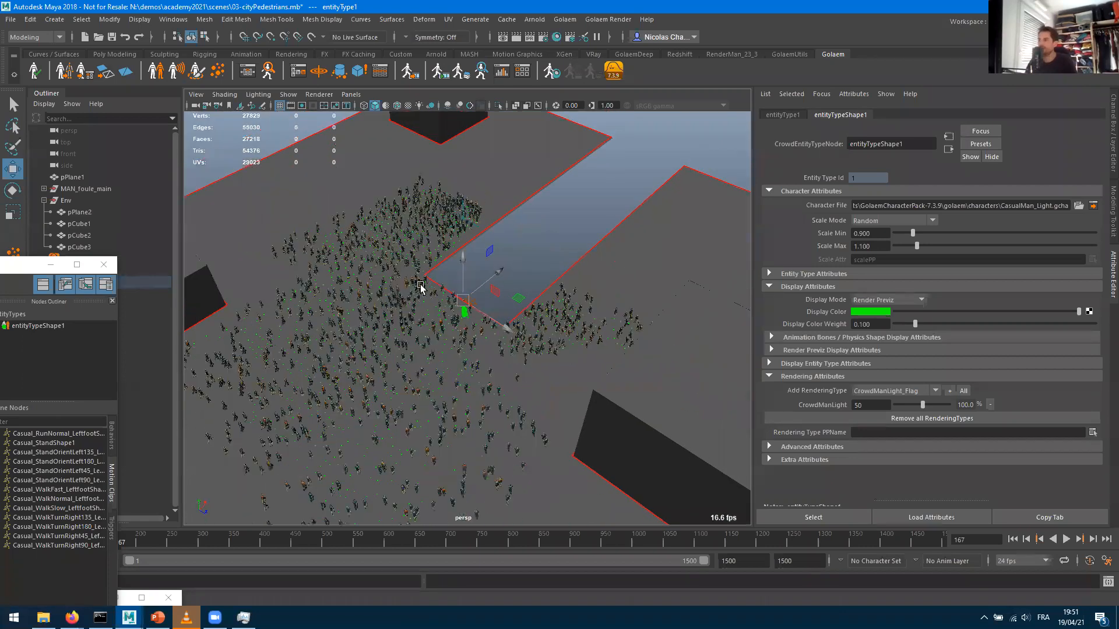
{"action": "left_click_drag", "start_coordinate": [419, 287], "coordinate": [499, 290], "text": "alt"}
{"action": "right_click_drag", "start_coordinate": [499, 290], "coordinate": [511, 286], "text": "alt"}
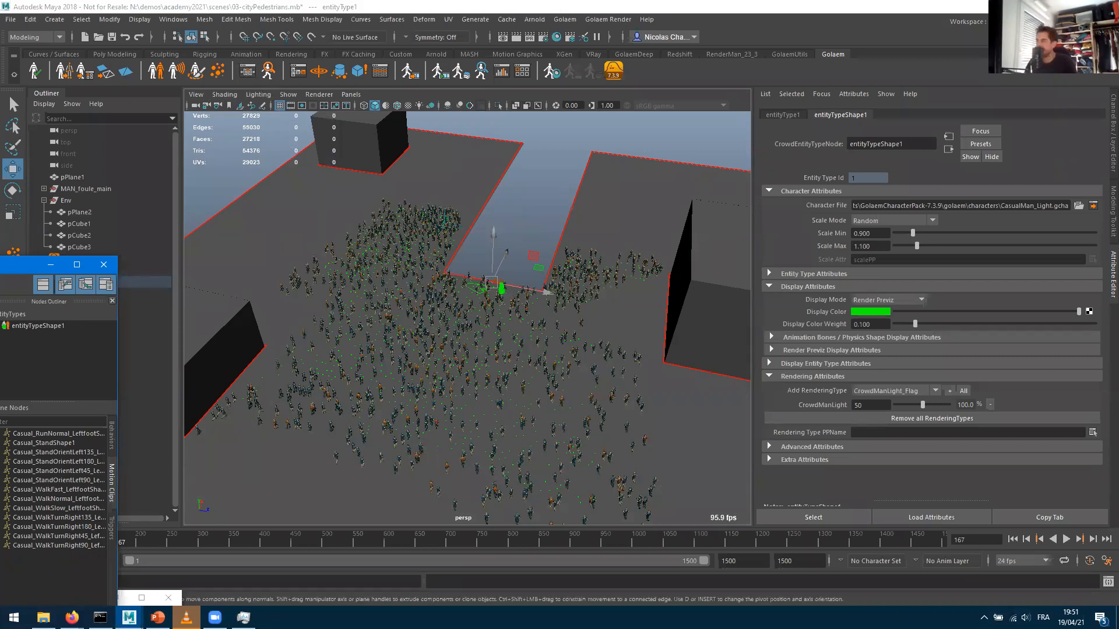
Bring back the Golaem Behavior Editor, select the Locomotion behavior, and place the editor so both the crowd and the attributes are accessible
{"action": "left_click_drag", "start_coordinate": [519, 199], "coordinate": [548, 166]}
{"action": "left_click", "coordinate": [560, 263]}
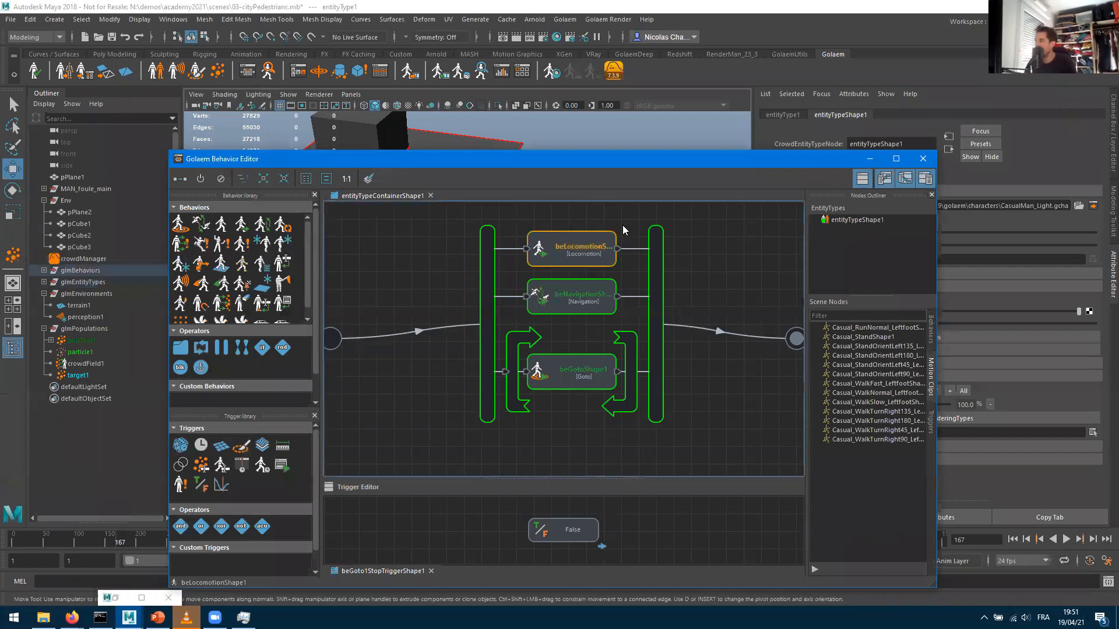
{"action": "left_click_drag", "start_coordinate": [637, 162], "coordinate": [621, 159]}
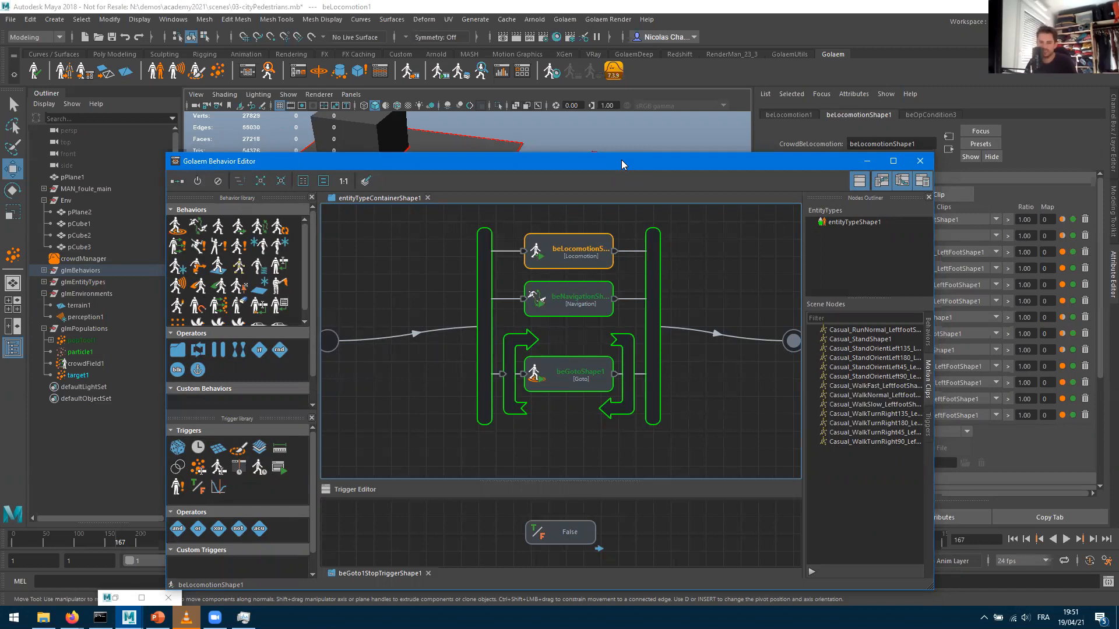
{"action": "left_click_drag", "start_coordinate": [621, 160], "coordinate": [455, 399]}
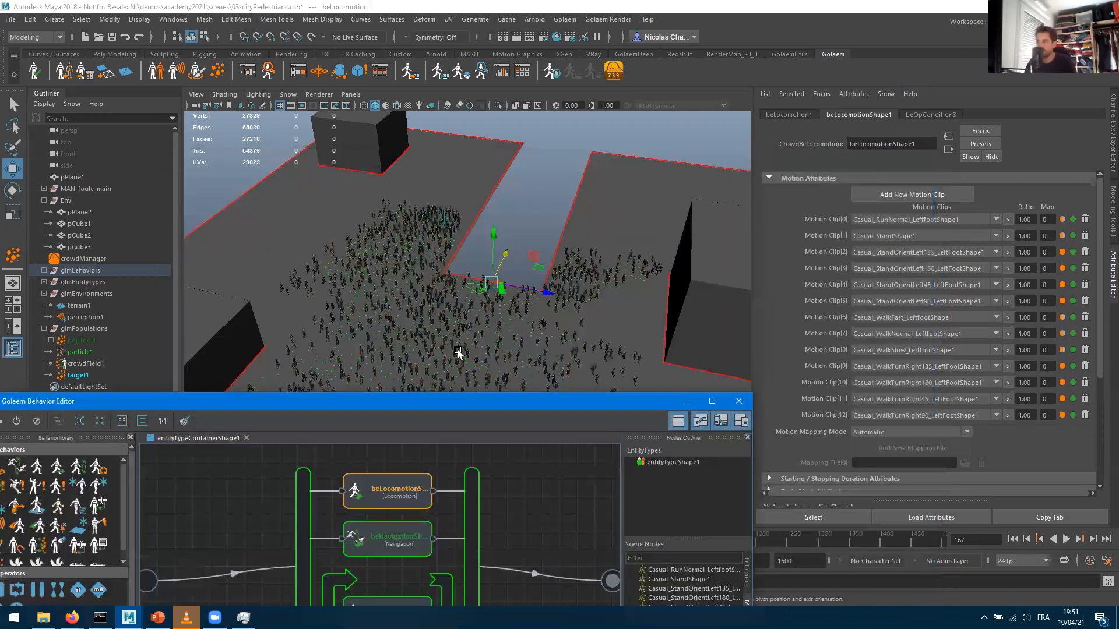
{"action": "scroll", "coordinate": [541, 199], "scroll_direction": "up", "scroll_amount": 5}
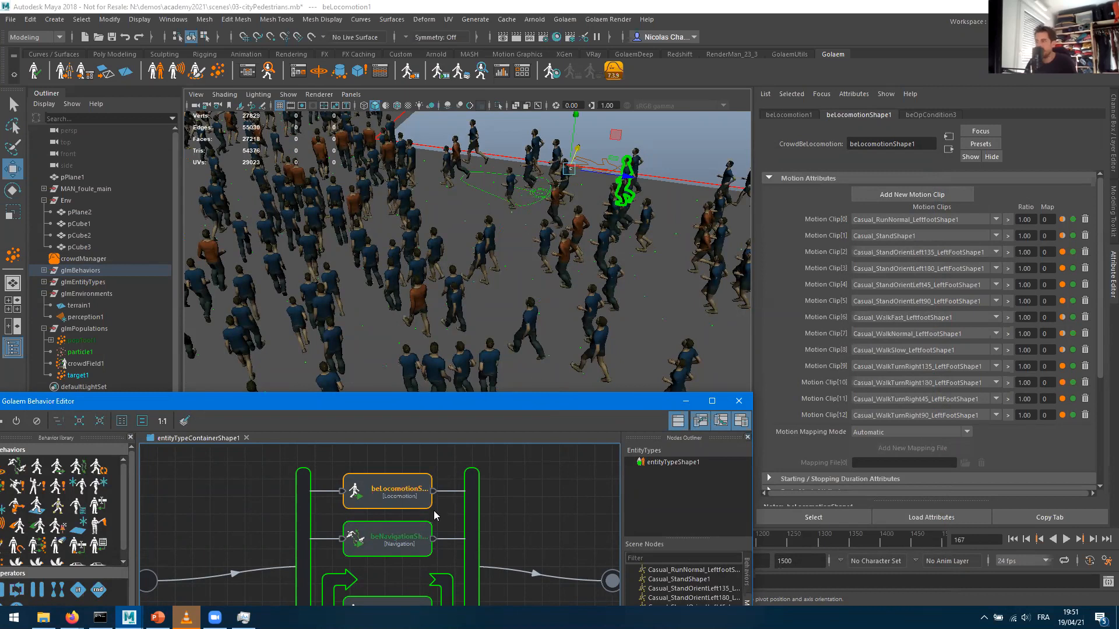
Change the Locomotion behavior's control mode to Direct Mode in its locomotion attributes
{"action": "scroll", "coordinate": [992, 357], "scroll_direction": "down", "scroll_amount": 5}
{"action": "left_click", "coordinate": [992, 360]}
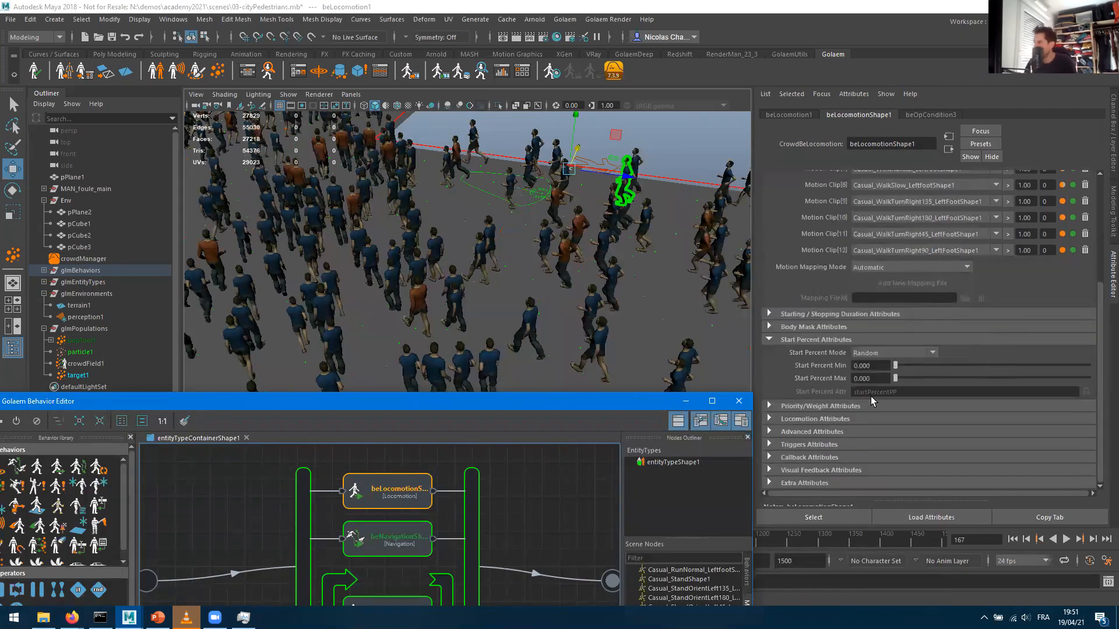
{"action": "left_click", "coordinate": [821, 416]}
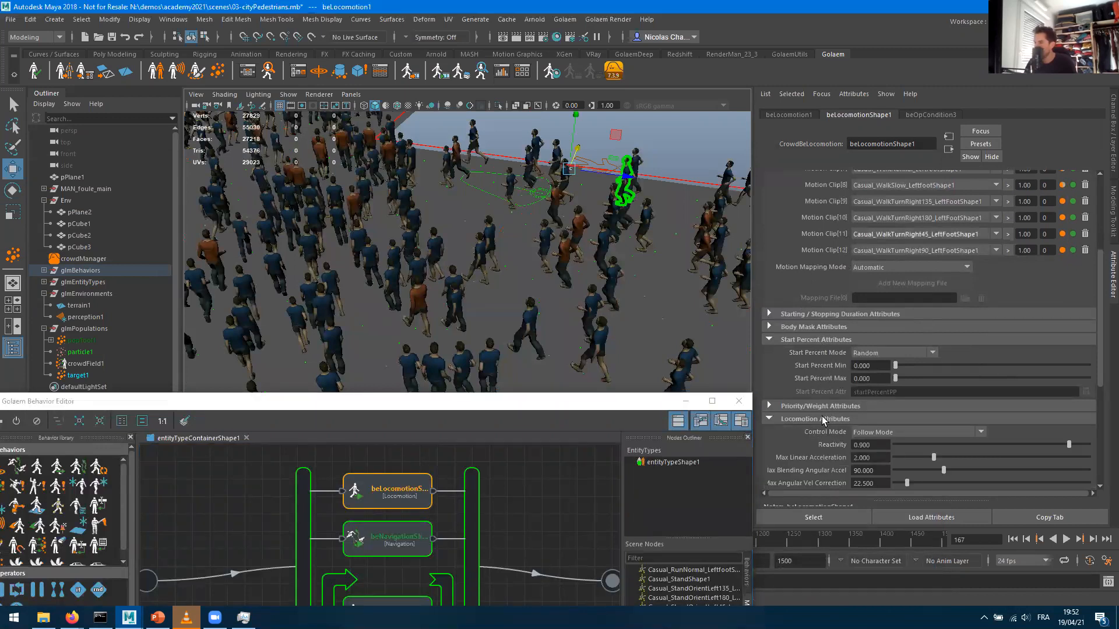
{"action": "scroll", "coordinate": [821, 416], "scroll_direction": "down", "scroll_amount": 4}
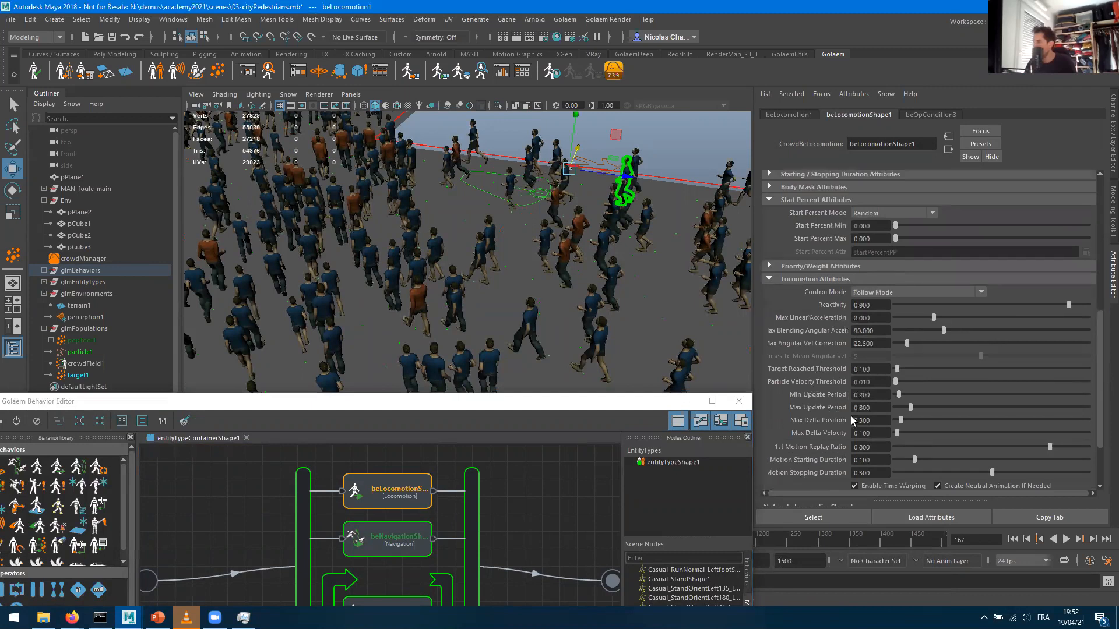
{"action": "scroll", "coordinate": [851, 420], "scroll_direction": "down", "scroll_amount": 1}
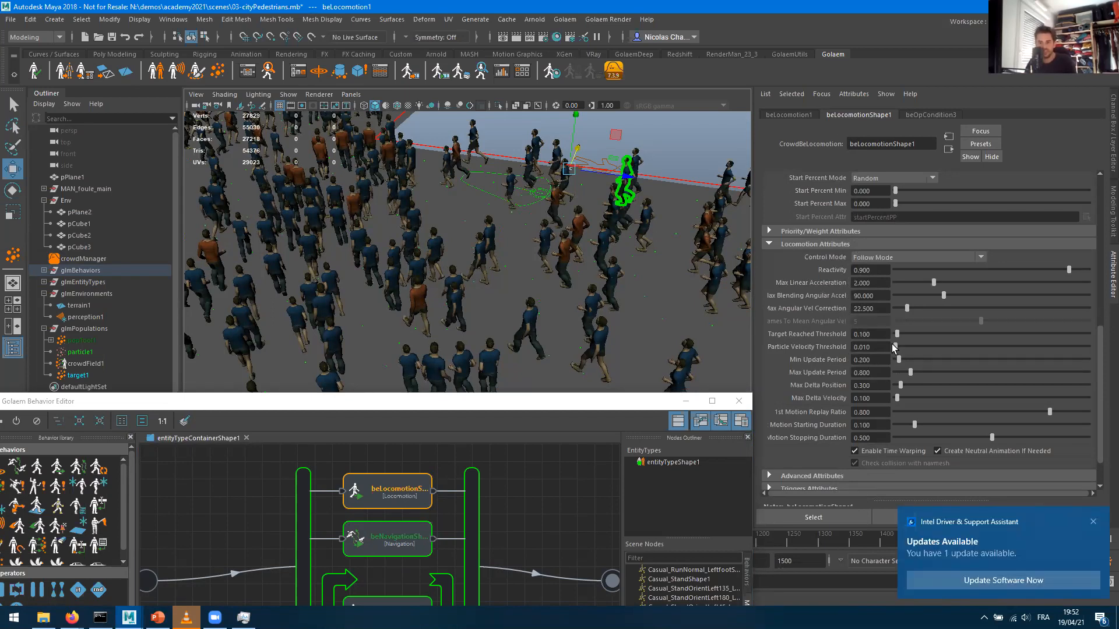
{"action": "left_click", "coordinate": [864, 261]}
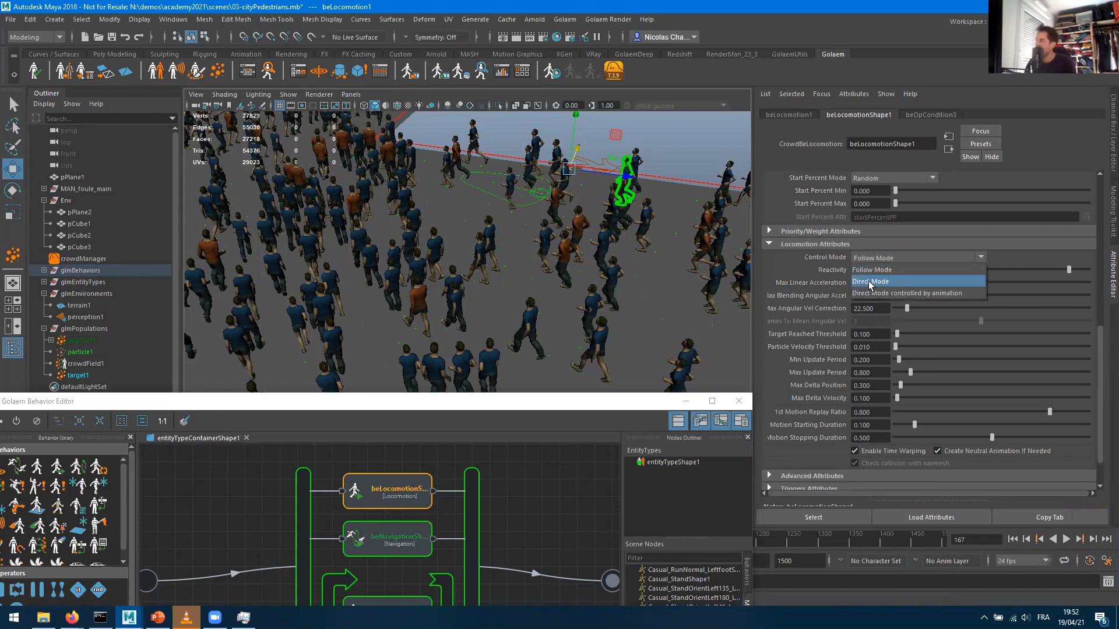
{"action": "left_click", "coordinate": [870, 282]}
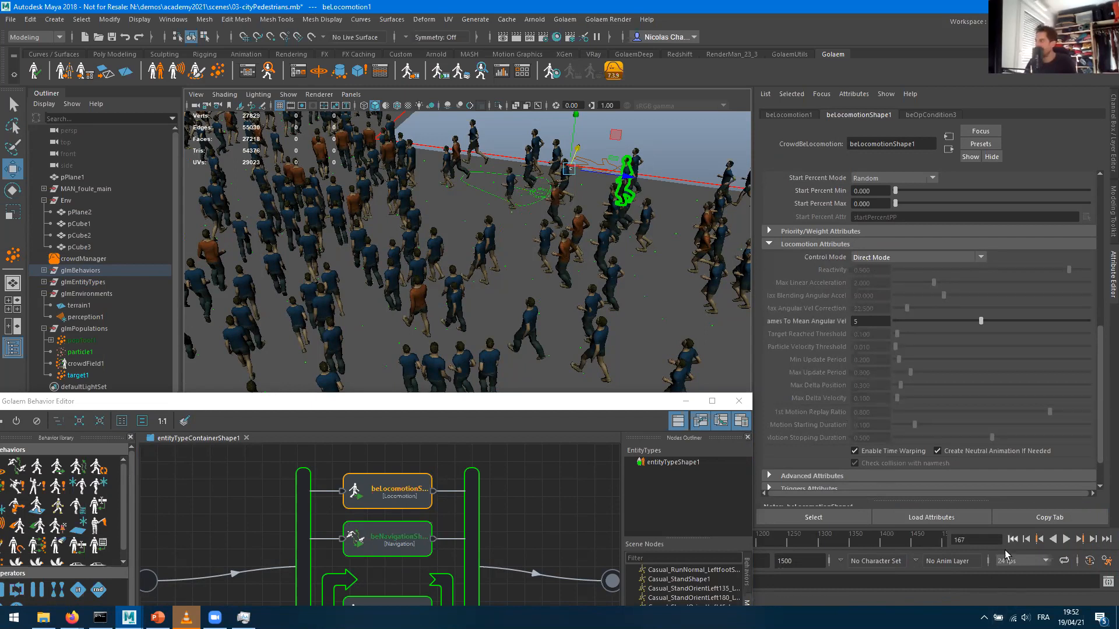
Replay the simulation from the first frame with nothing selected and examine the pedestrians' Direct Mode movement around the opening and buildings
{"action": "left_click", "coordinate": [715, 233]}
{"action": "left_click", "coordinate": [1011, 540]}
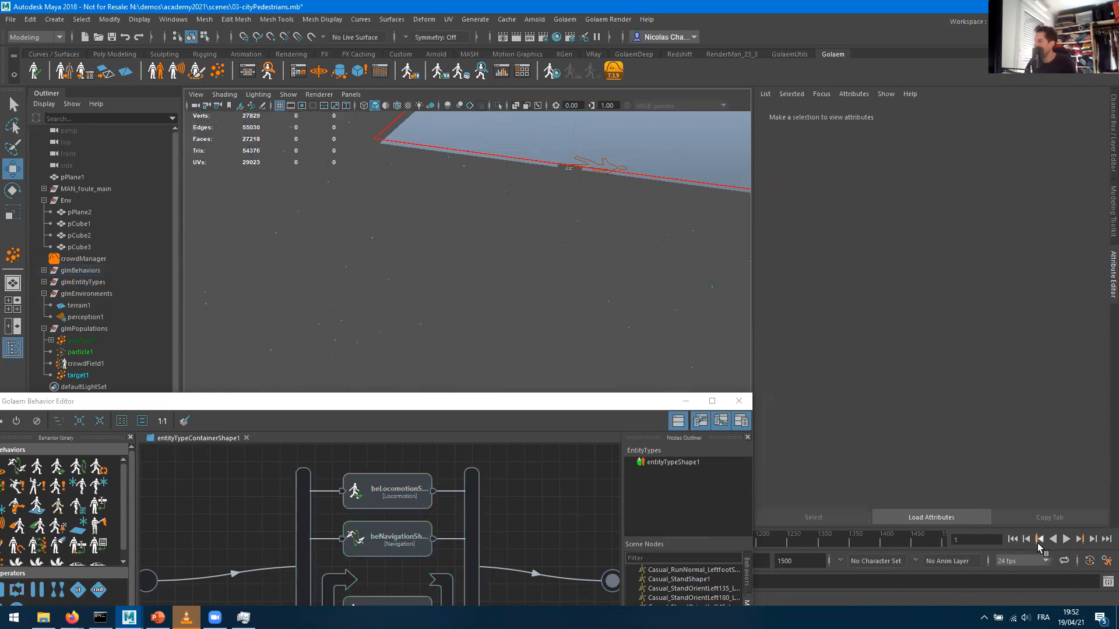
{"action": "left_click", "coordinate": [1066, 539]}
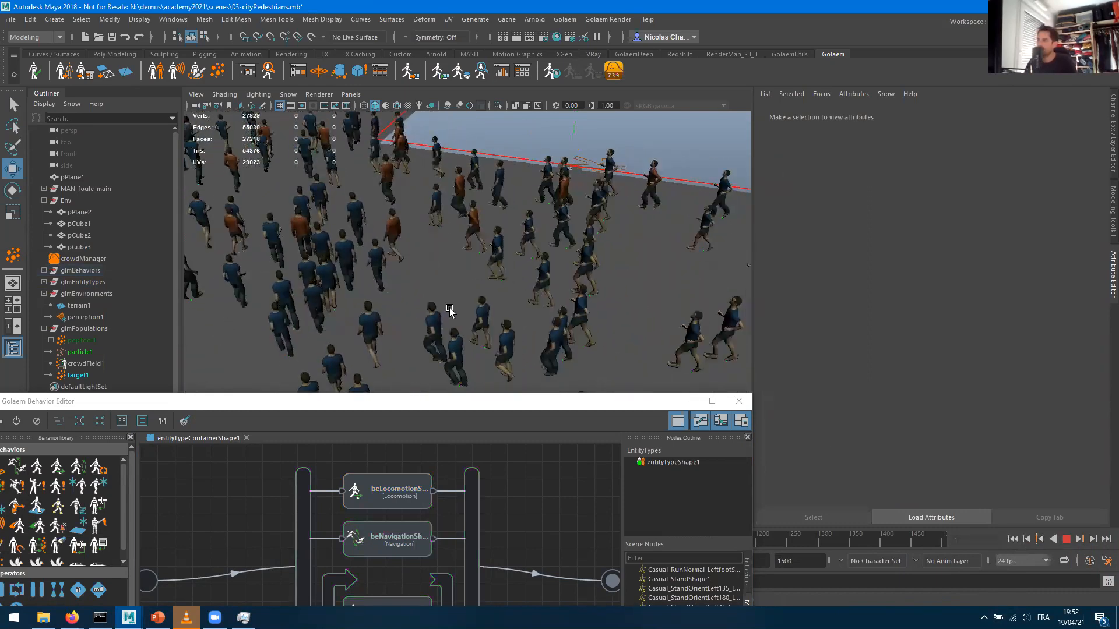
{"action": "middle_click_drag", "start_coordinate": [361, 251], "coordinate": [561, 345], "text": "alt"}
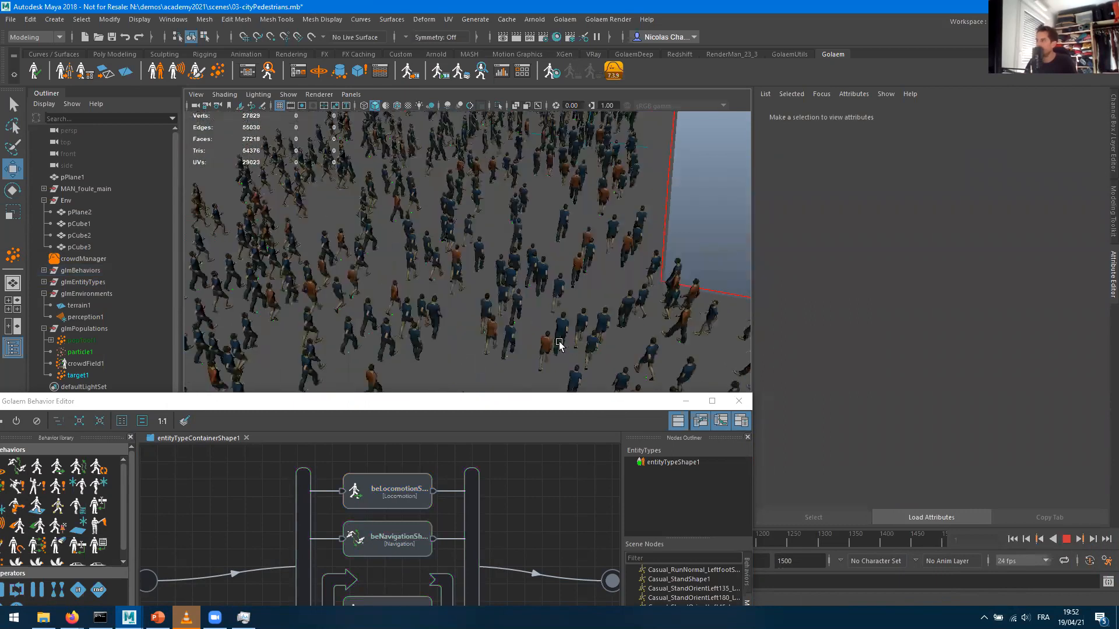
{"action": "mouse_move", "coordinate": [486, 365]}
{"action": "left_mouse_down", "text": "alt"}
{"action": "mouse_move", "coordinate": [465, 375]}
{"action": "mouse_move", "coordinate": [474, 355]}
{"action": "mouse_move", "coordinate": [392, 350]}
{"action": "mouse_move", "coordinate": [564, 374]}
{"action": "mouse_move", "coordinate": [527, 342]}
{"action": "mouse_move", "coordinate": [490, 332]}
{"action": "mouse_move", "coordinate": [486, 345]}
{"action": "left_mouse_up", "text": "alt"}
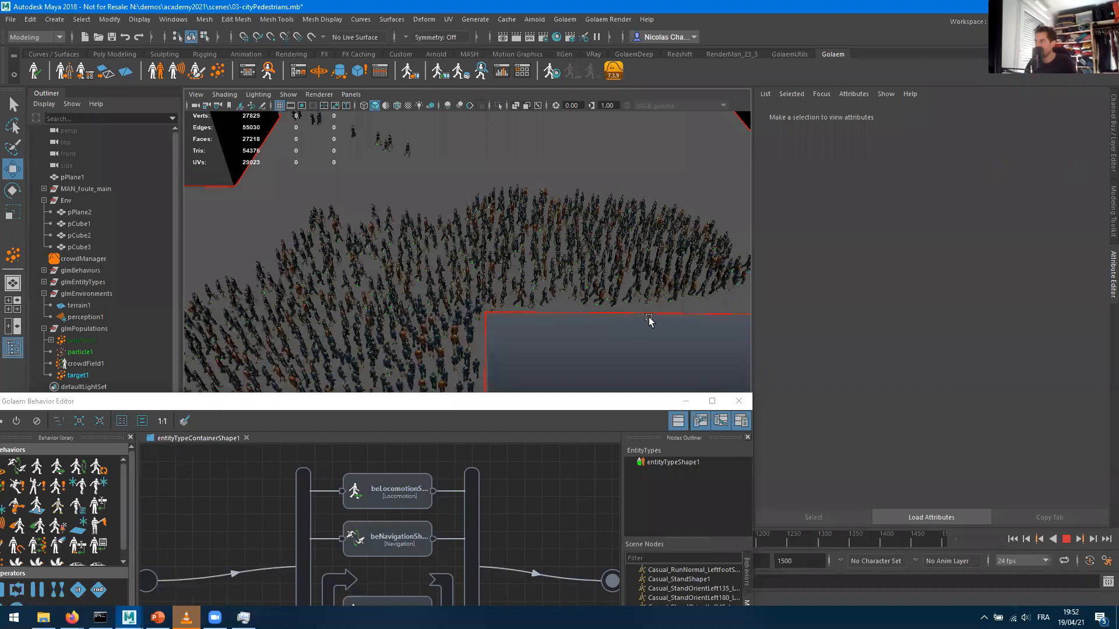
{"action": "left_click_drag", "start_coordinate": [457, 331], "coordinate": [589, 327], "text": "alt"}
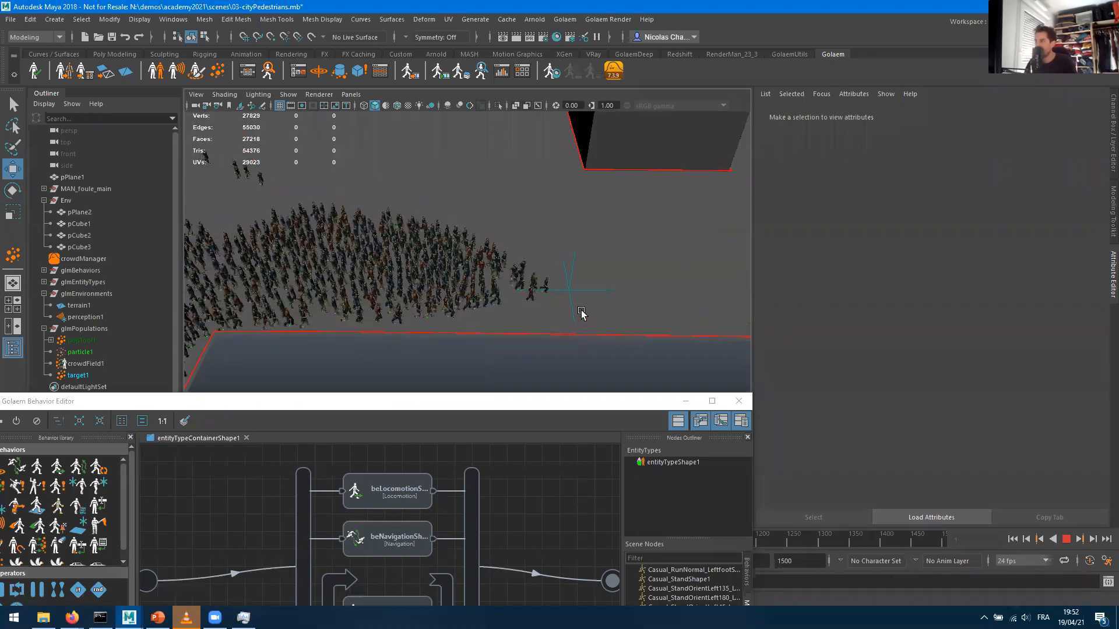
{"action": "left_click_drag", "start_coordinate": [353, 264], "coordinate": [541, 295], "text": "alt"}
{"action": "scroll", "coordinate": [542, 295], "scroll_direction": "up", "scroll_amount": 3}
{"action": "middle_click_drag", "start_coordinate": [540, 324], "coordinate": [512, 265], "text": "alt"}
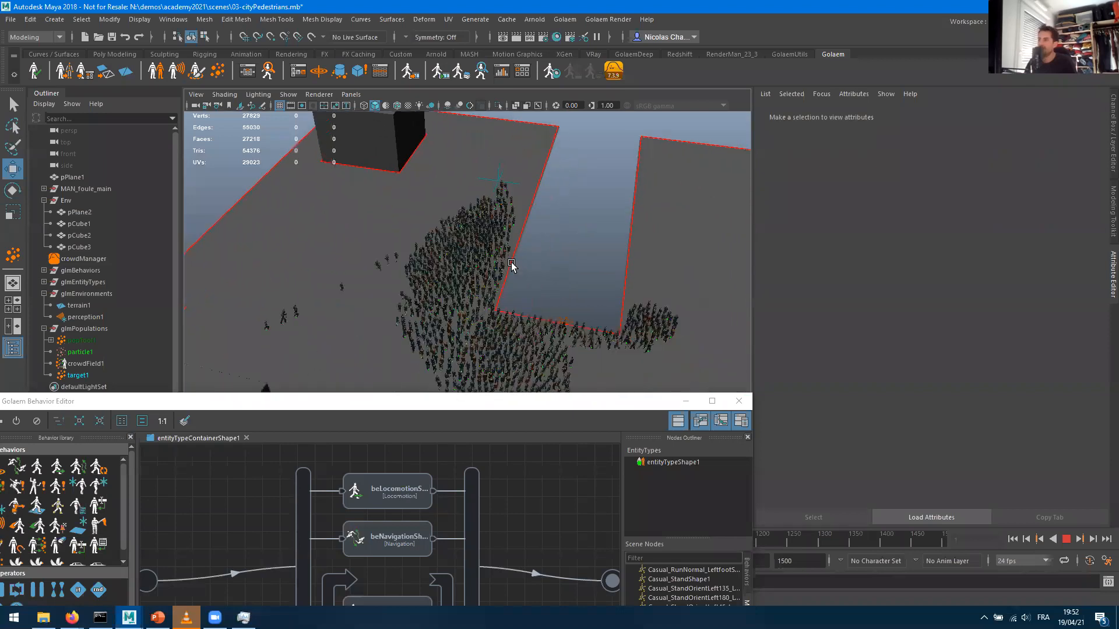
{"action": "middle_click_drag", "start_coordinate": [545, 300], "coordinate": [512, 266], "text": "alt"}
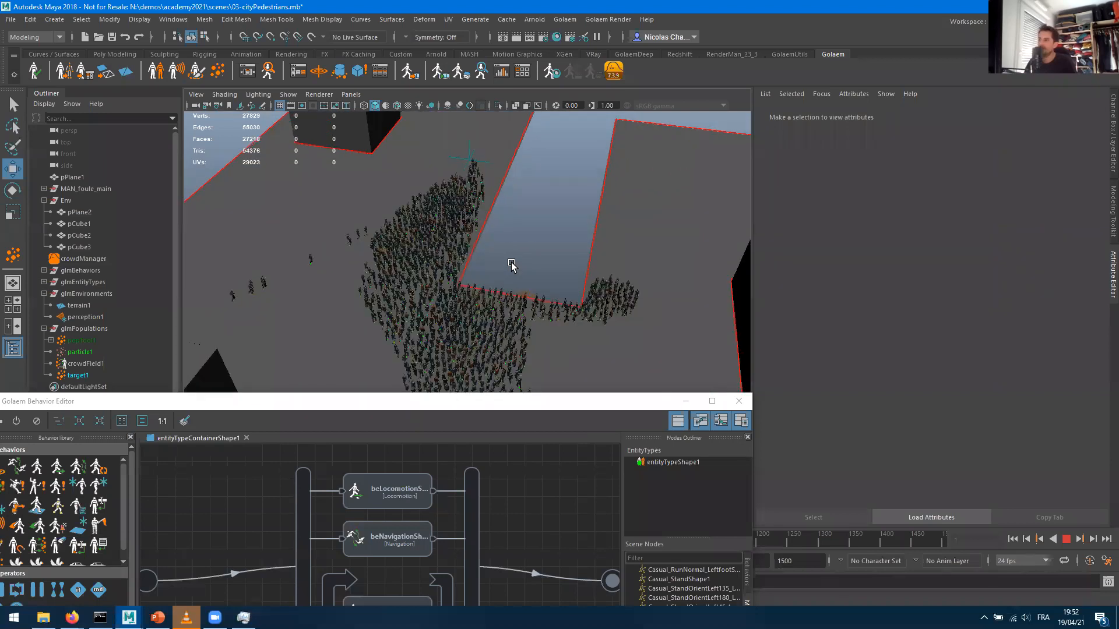
{"action": "left_click", "coordinate": [1066, 539]}
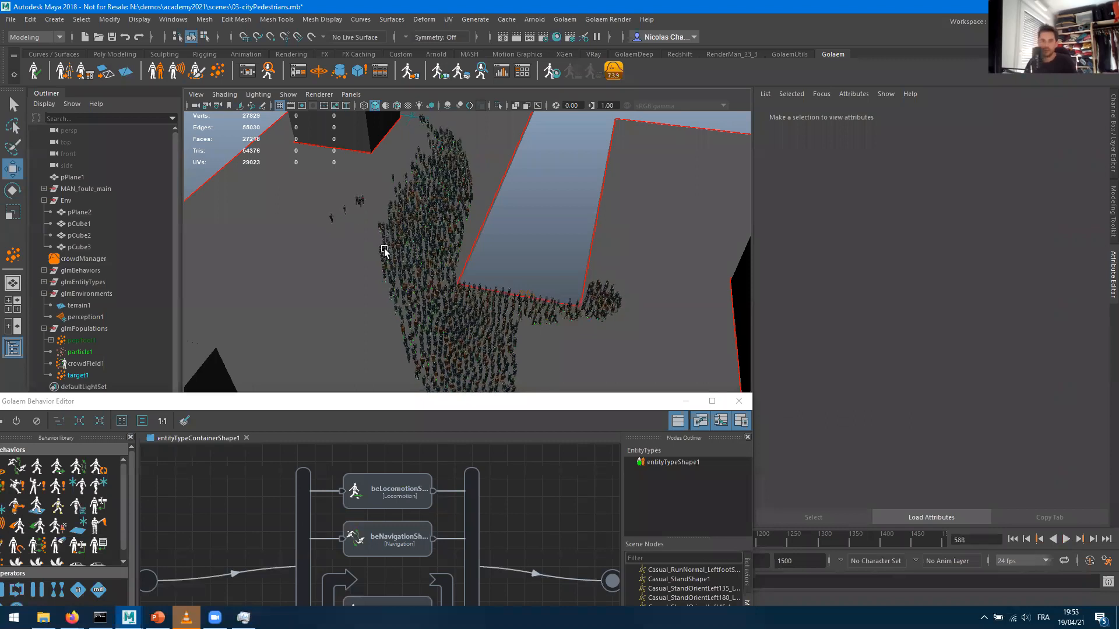
Raise the Golaem Behavior Editor over the viewport and set the Locomotion behavior's control mode to Follow Mode
{"action": "left_click_drag", "start_coordinate": [406, 407], "coordinate": [365, 188]}
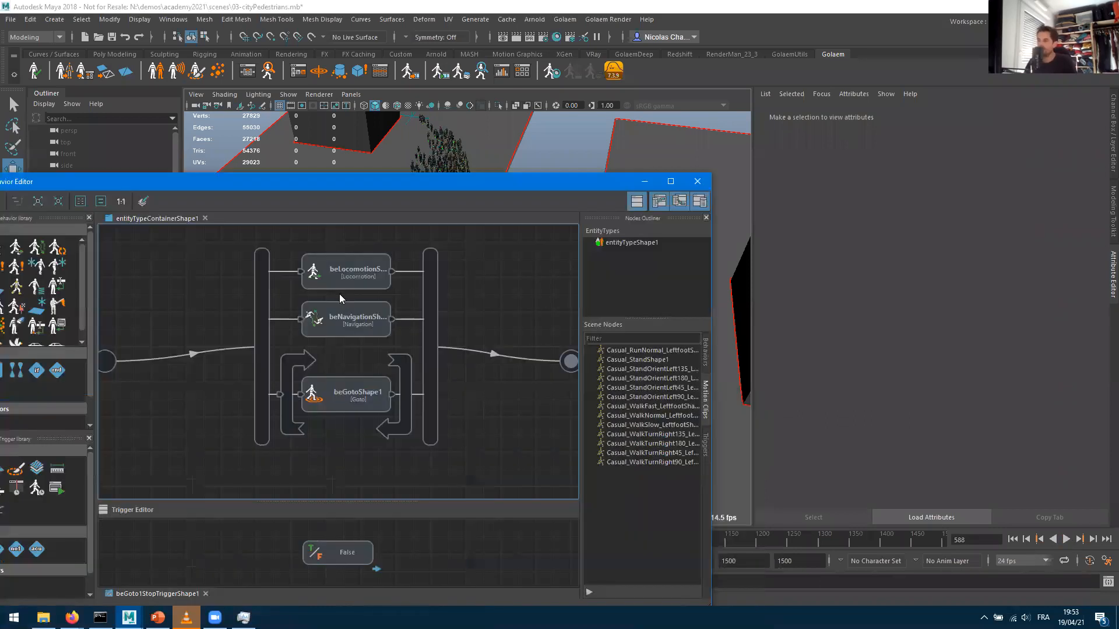
{"action": "left_click", "coordinate": [335, 273]}
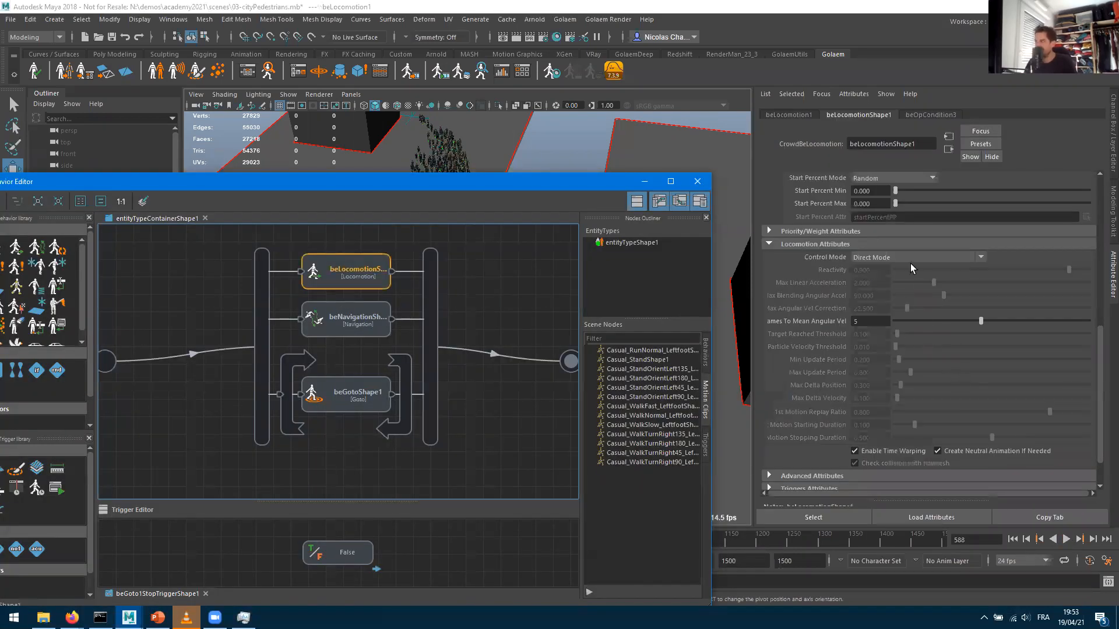
{"action": "left_click", "coordinate": [897, 255]}
{"action": "left_click", "coordinate": [879, 274]}
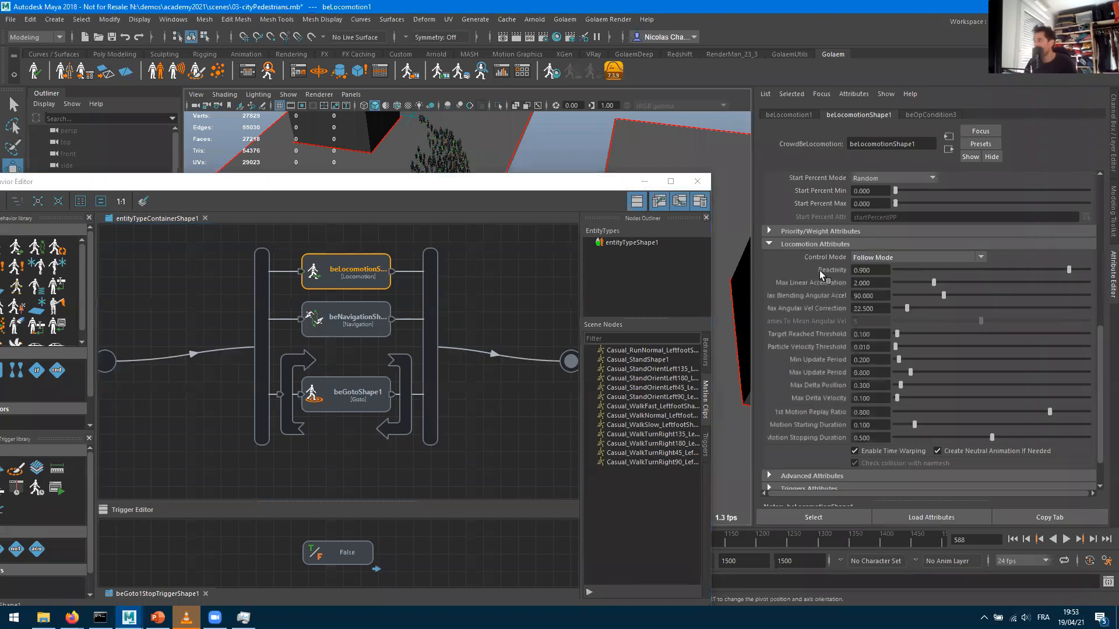
Review the motion clips assigned to the Locomotion behavior
{"action": "left_click", "coordinate": [494, 287]}
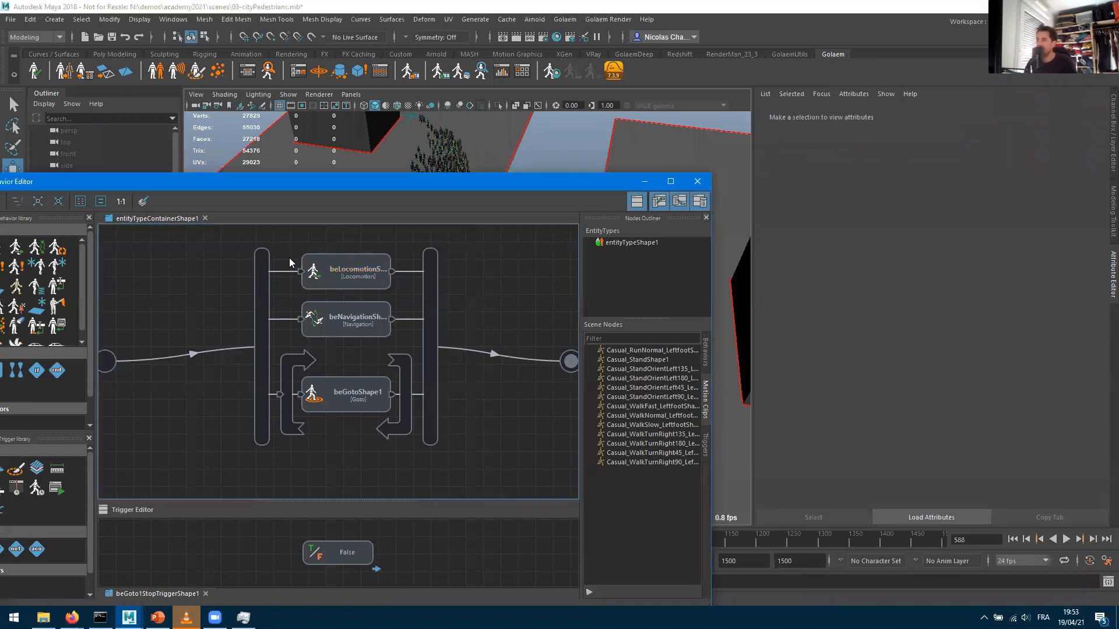
{"action": "left_click", "coordinate": [315, 267]}
{"action": "scroll", "coordinate": [990, 385], "scroll_direction": "up", "scroll_amount": 3}
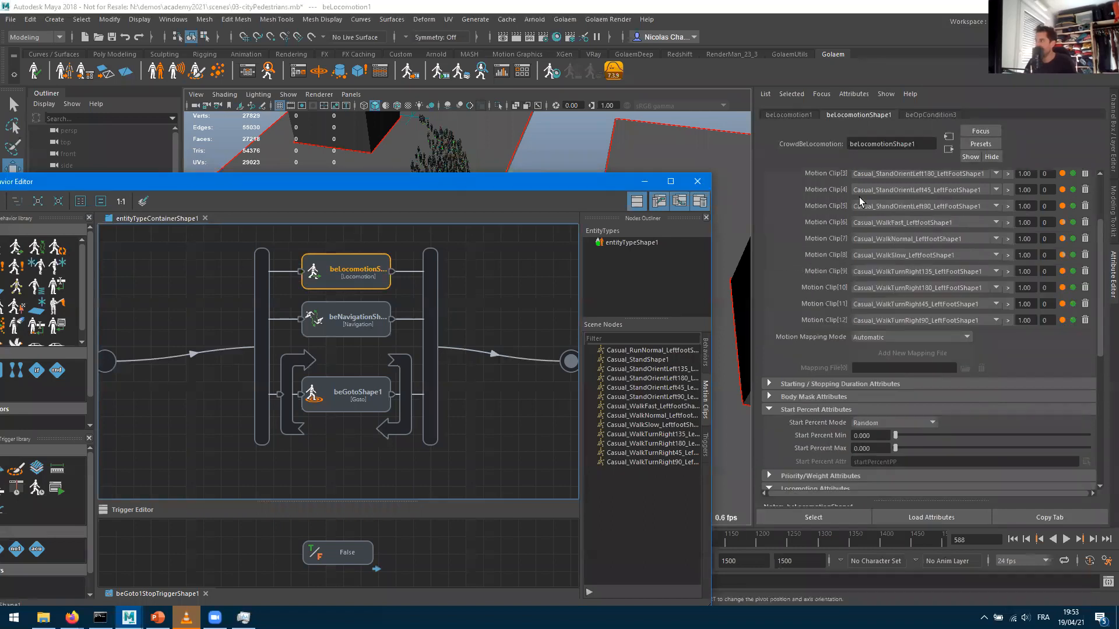
Select the Navigation behavior, minimize the Behavior Editor, and set the navigation speed minimum to 1 and maximum to 1.4
{"action": "left_click", "coordinate": [338, 323]}
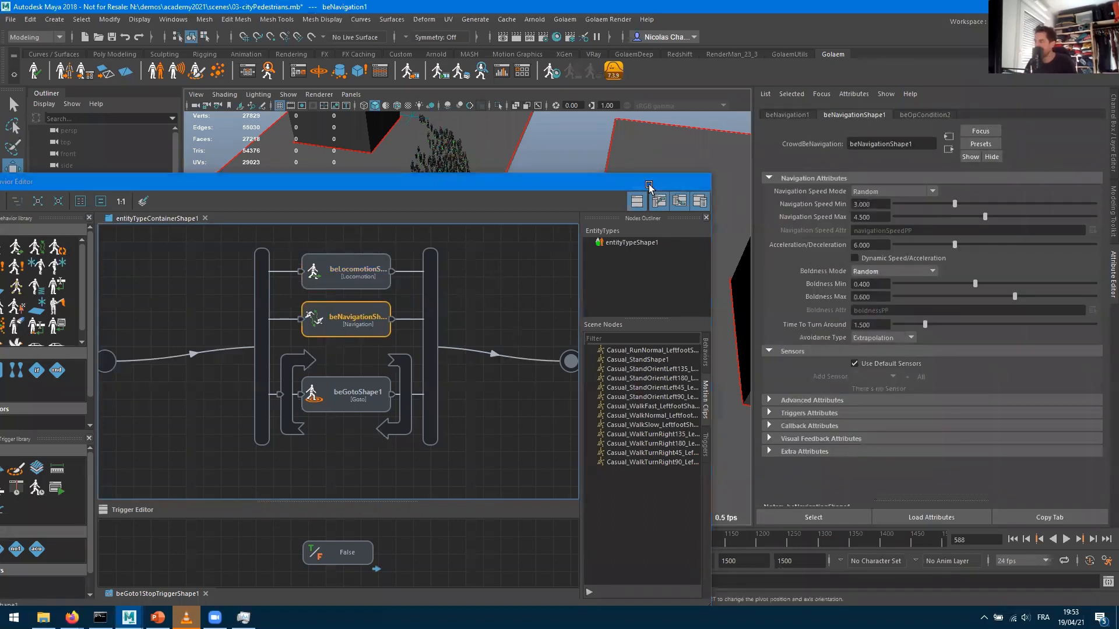
{"action": "left_click", "coordinate": [645, 182]}
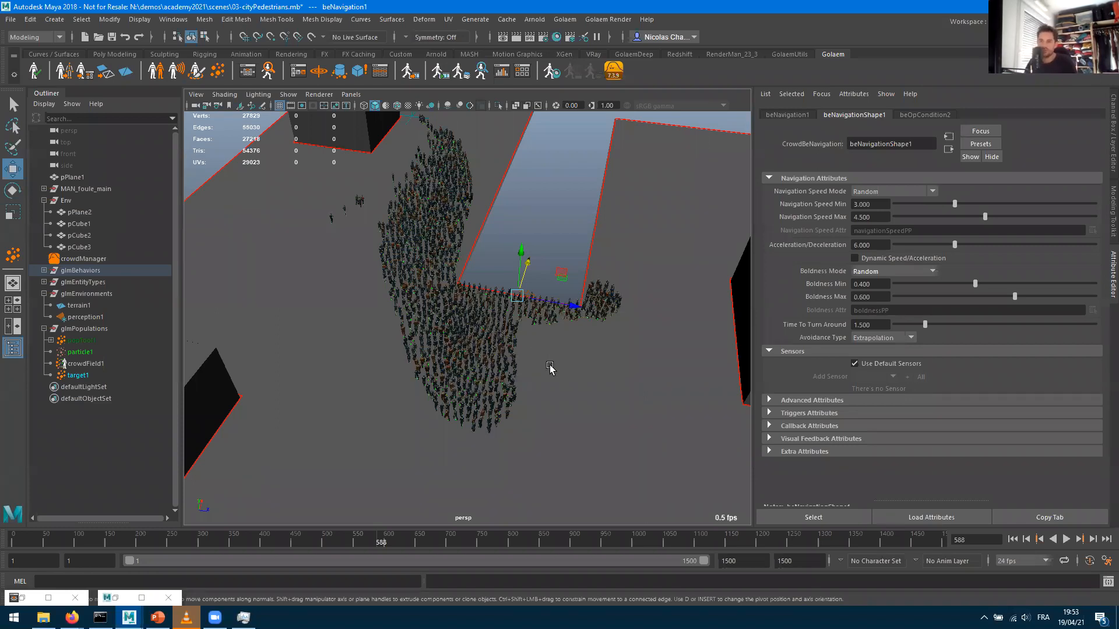
{"action": "double_click", "coordinate": [879, 203]}
{"action": "type", "text": "1"}
{"action": "key", "text": "Tab"}
{"action": "type", "text": "1.4"}
{"action": "key", "text": "Tab"}
Set the Navigation behavior's acceleration/deceleration to 2
{"action": "type", "text": "3"}
{"action": "key", "text": "Tab"}
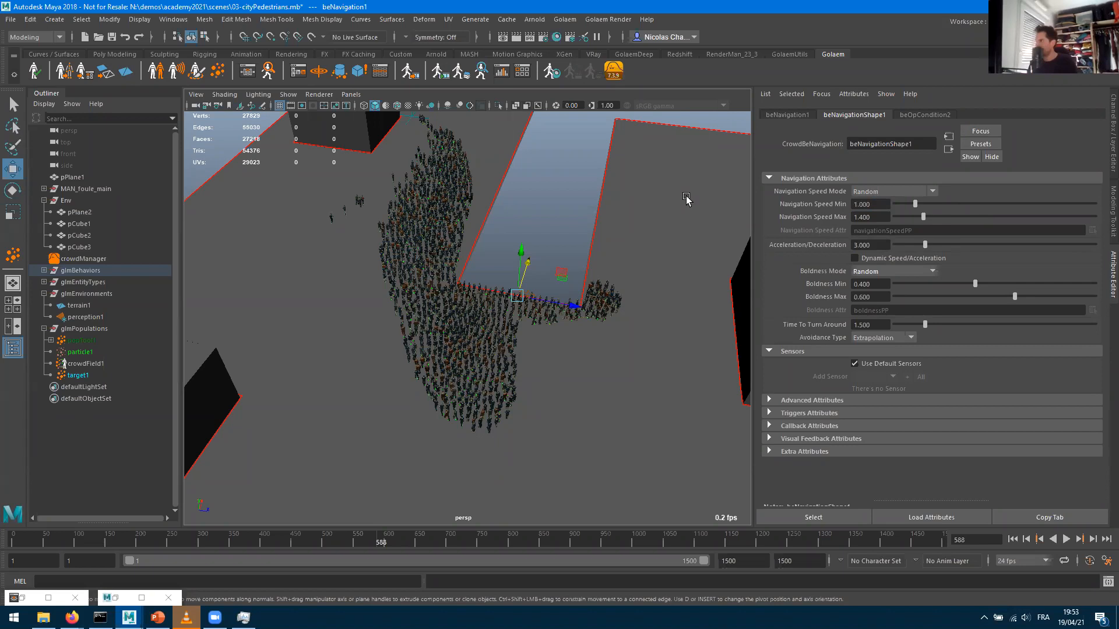
{"action": "key", "text": "shift+Tab"}
{"action": "type", "text": "4"}
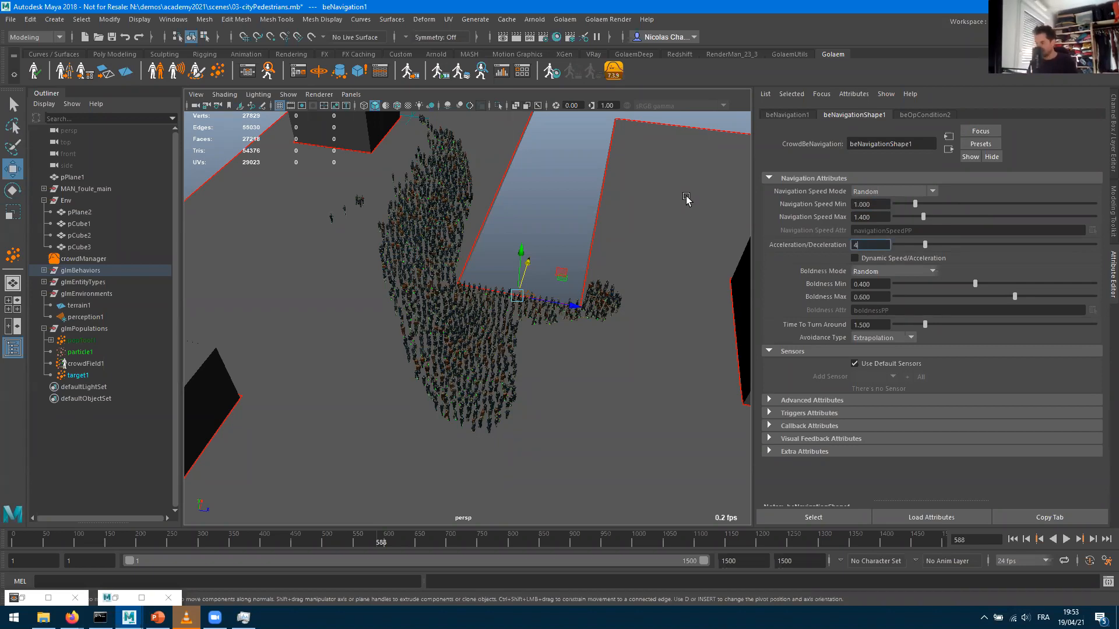
{"action": "key", "text": "BackSpace"}
{"action": "type", "text": "2"}
{"action": "key", "text": "Return"}
Run the simulation from the first frame, watch the slower crowd around the target and the opening, and stop it
{"action": "left_click_drag", "start_coordinate": [431, 300], "coordinate": [751, 251], "text": "alt"}
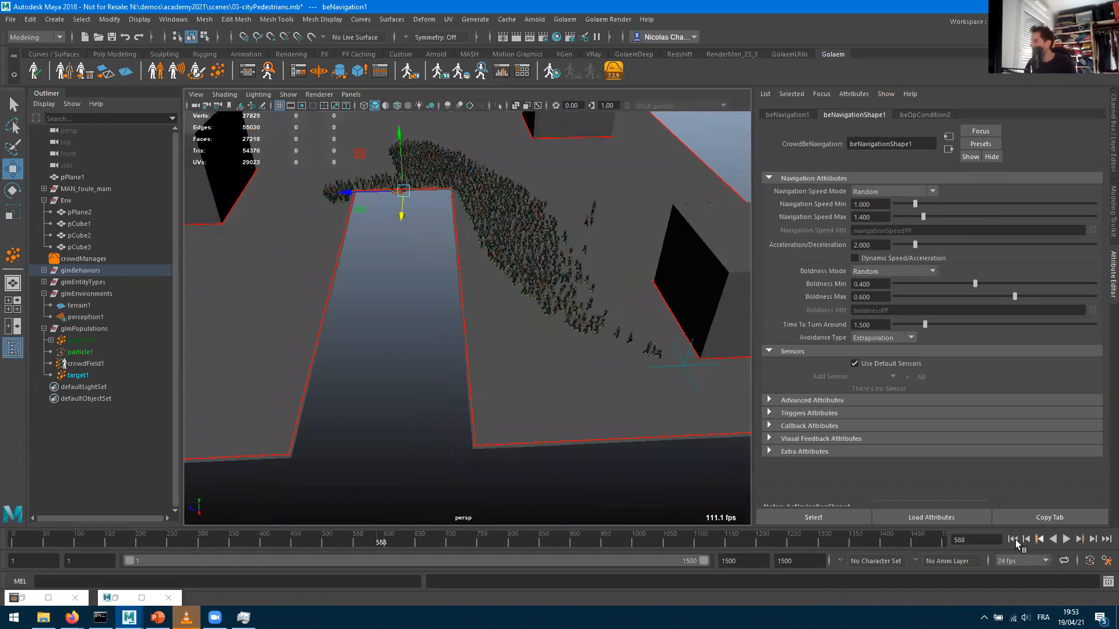
{"action": "left_click", "coordinate": [1014, 540]}
{"action": "left_click", "coordinate": [1066, 539]}
{"action": "middle_click_drag", "start_coordinate": [583, 198], "coordinate": [567, 284], "text": "alt"}
{"action": "right_click_drag", "start_coordinate": [566, 284], "coordinate": [771, 292], "text": "alt"}
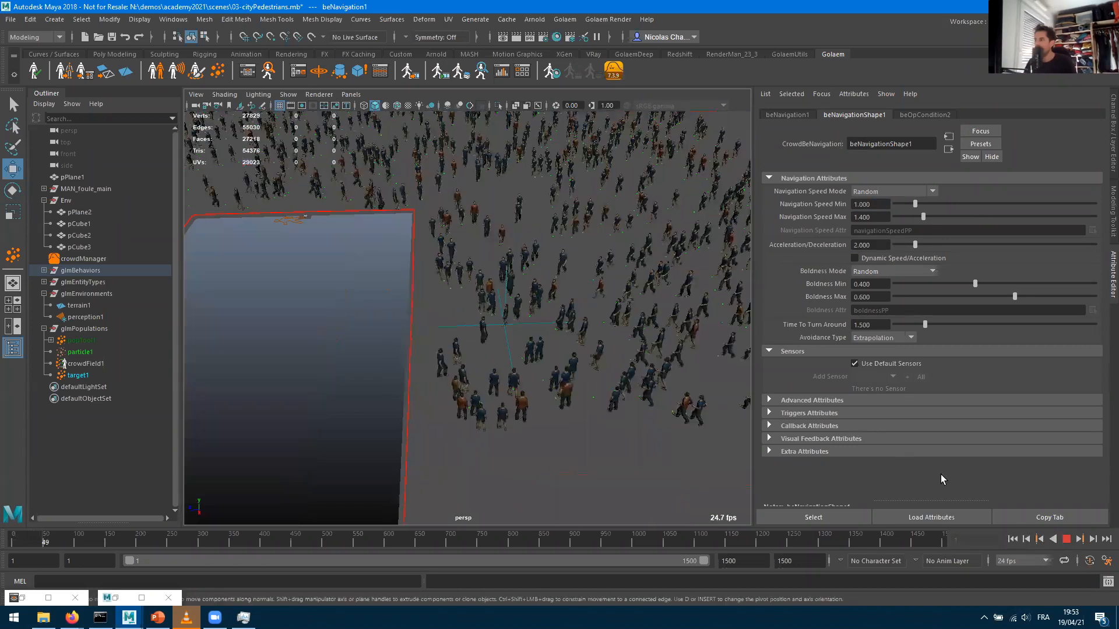
{"action": "key", "text": "Escape"}
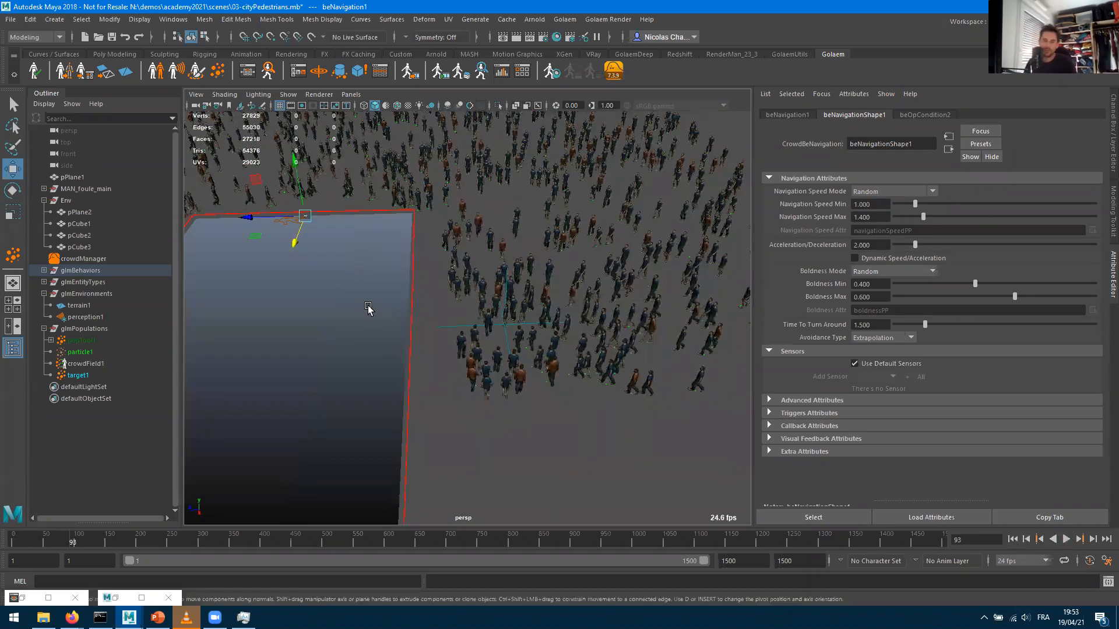
Restore the Golaem Behavior Editor and show the Locomotion behavior's attributes
{"action": "left_click", "coordinate": [248, 72]}
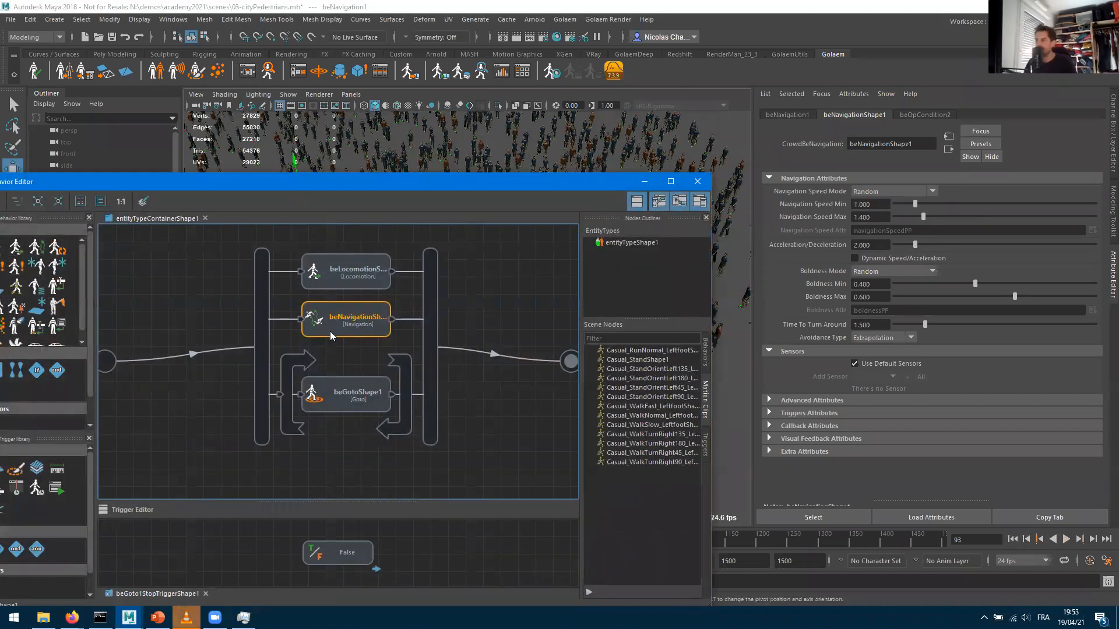
{"action": "left_click", "coordinate": [331, 282]}
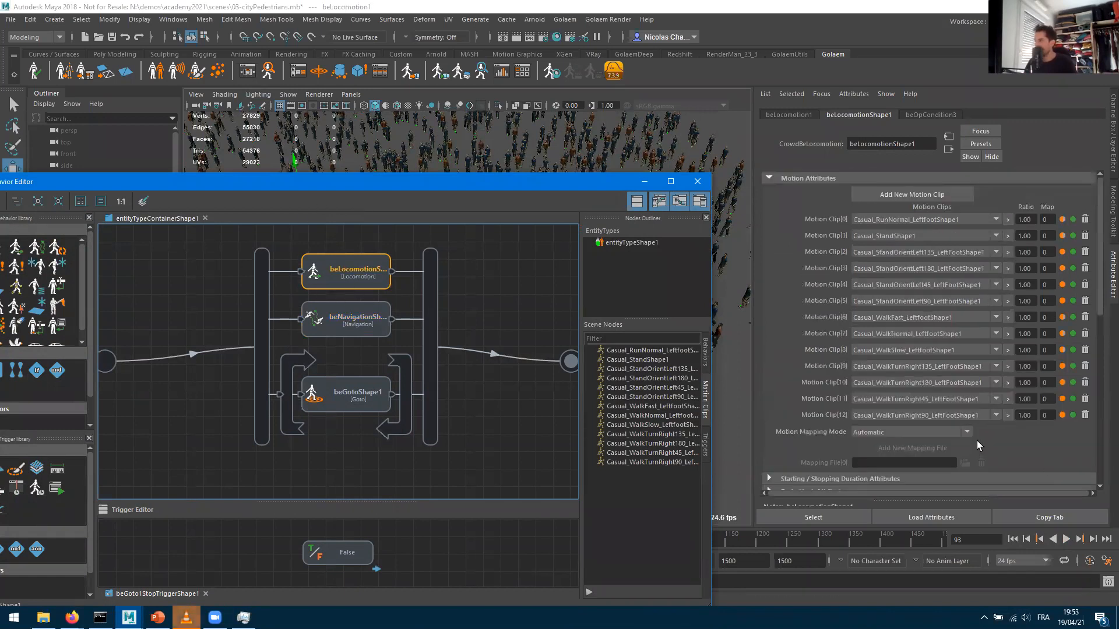
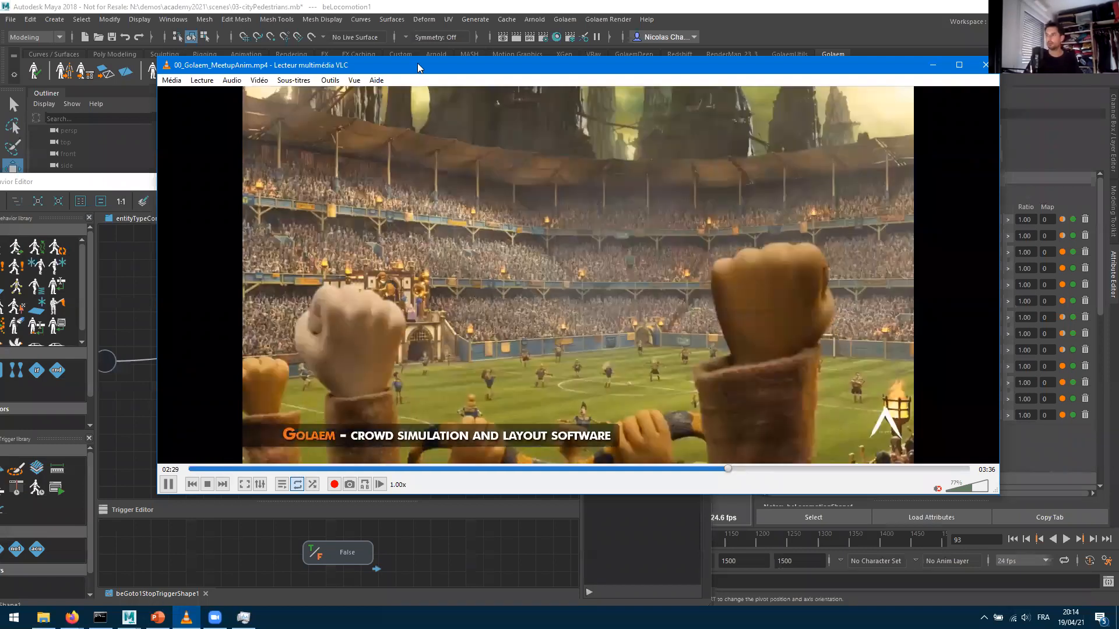
Switch to the PowerPoint presentation and display the Day 3 – City Simulation slide
{"action": "left_click", "coordinate": [157, 618]}
{"action": "left_click", "coordinate": [45, 364]}
{"action": "left_click", "coordinate": [79, 434]}
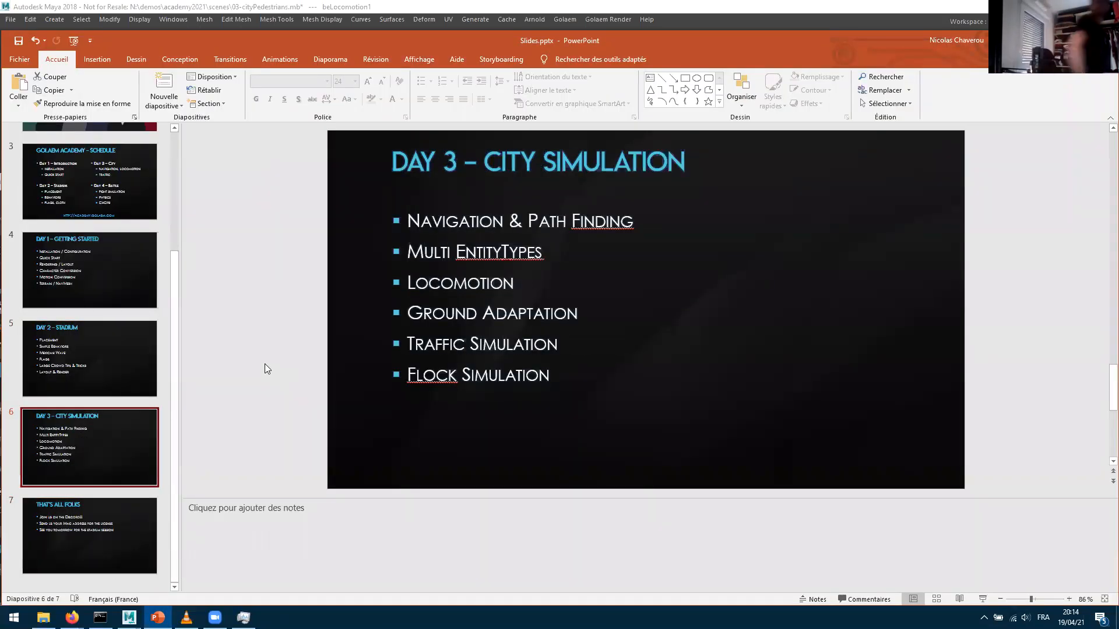
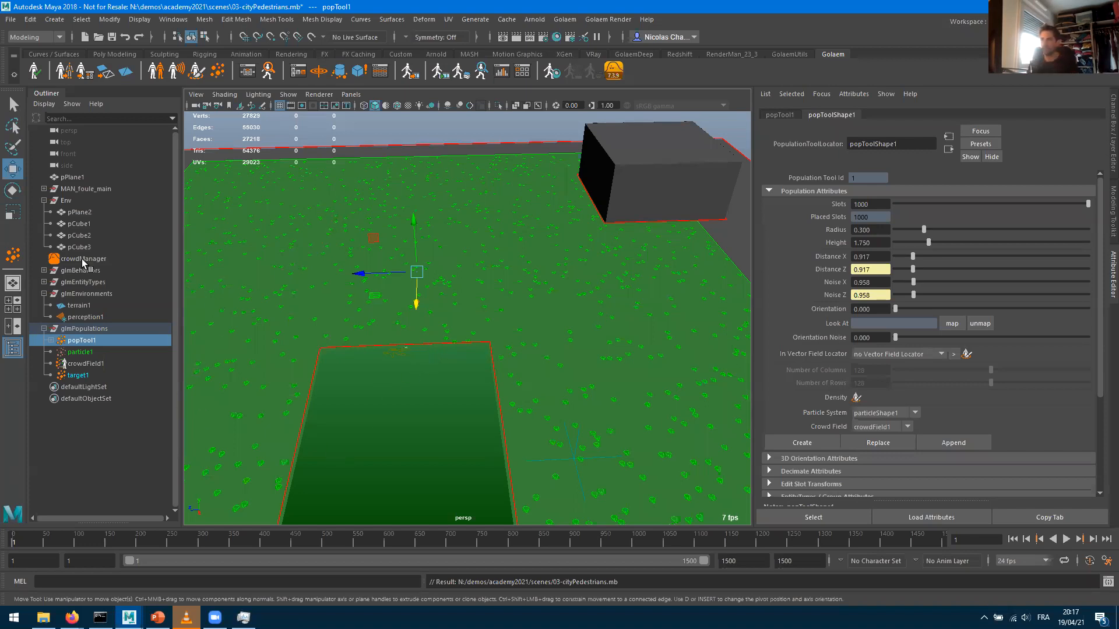
Rename the entity type under glmEntityTypes as manChar and save the scene
{"action": "left_click", "coordinate": [44, 282]}
{"action": "double_click", "coordinate": [85, 294]}
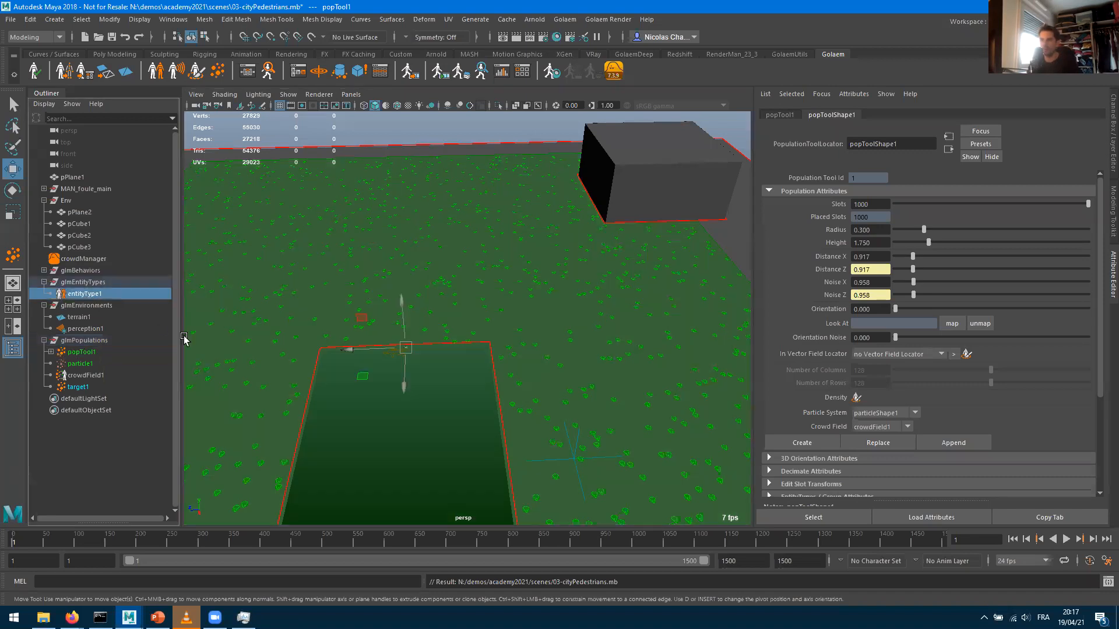
{"action": "type", "text": "manChar"}
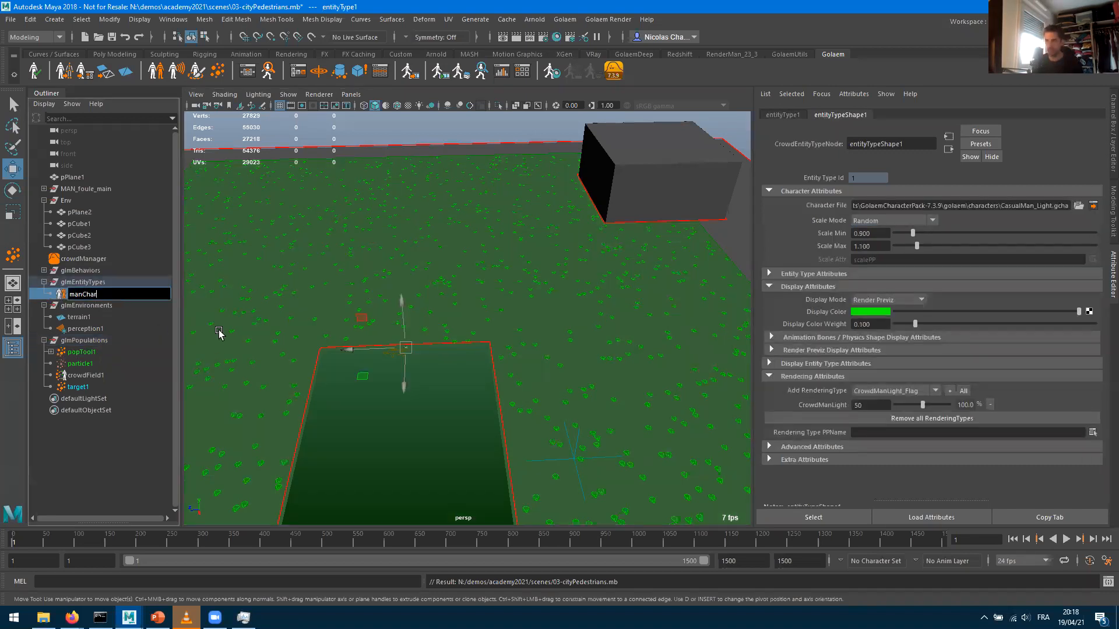
{"action": "key", "text": "Return"}
{"action": "key", "text": "ctrl+s"}
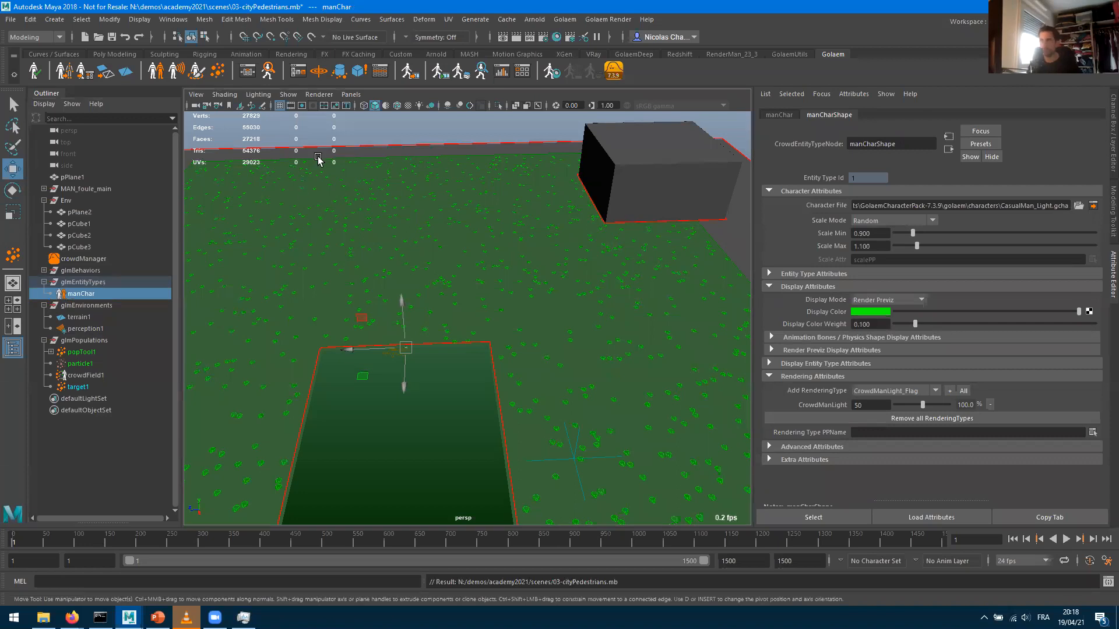
Create a second entity type from CasualWoman.gcha, import its shaders from CasualWoman_AR.ma, and select the new entity type
{"action": "left_click", "coordinate": [156, 74]}
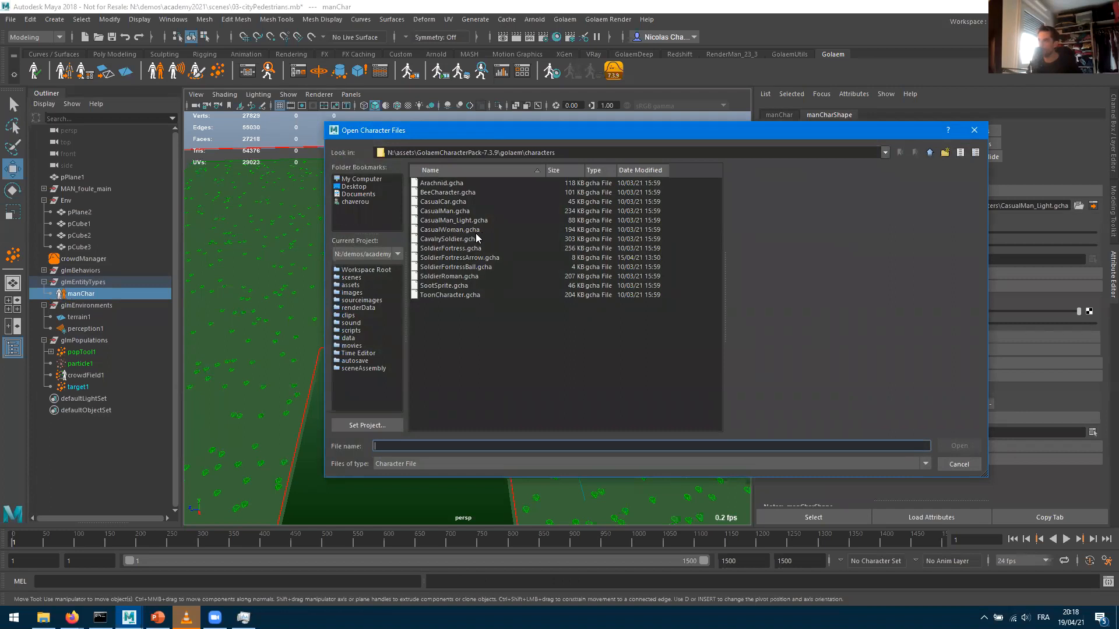
{"action": "left_click", "coordinate": [457, 229]}
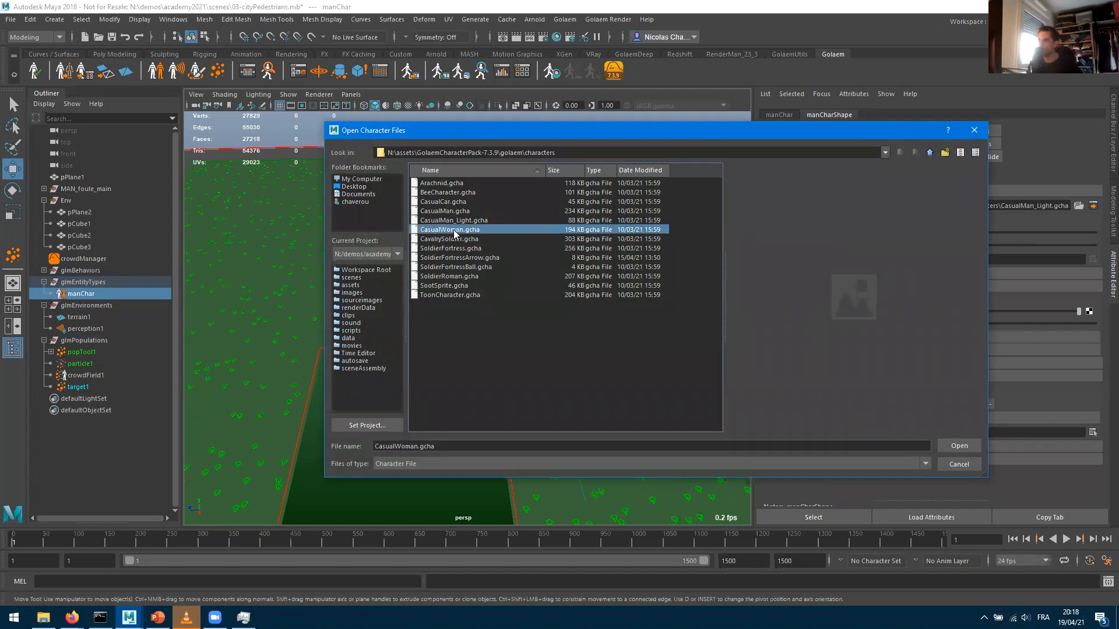
{"action": "left_click", "coordinate": [959, 445]}
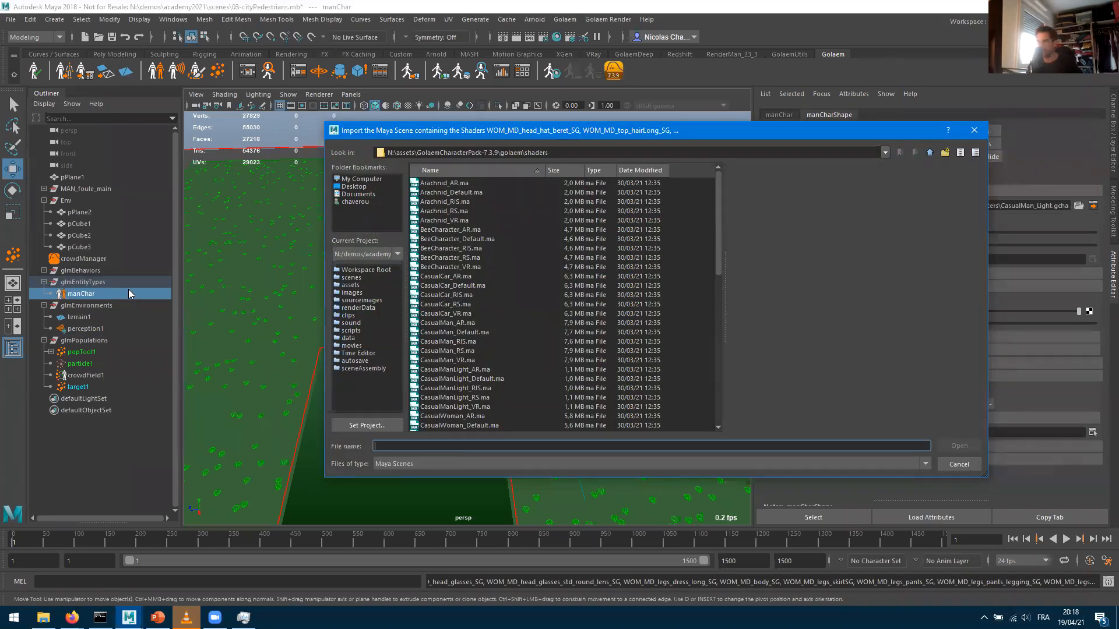
{"action": "scroll", "coordinate": [475, 337], "scroll_direction": "down", "scroll_amount": 2}
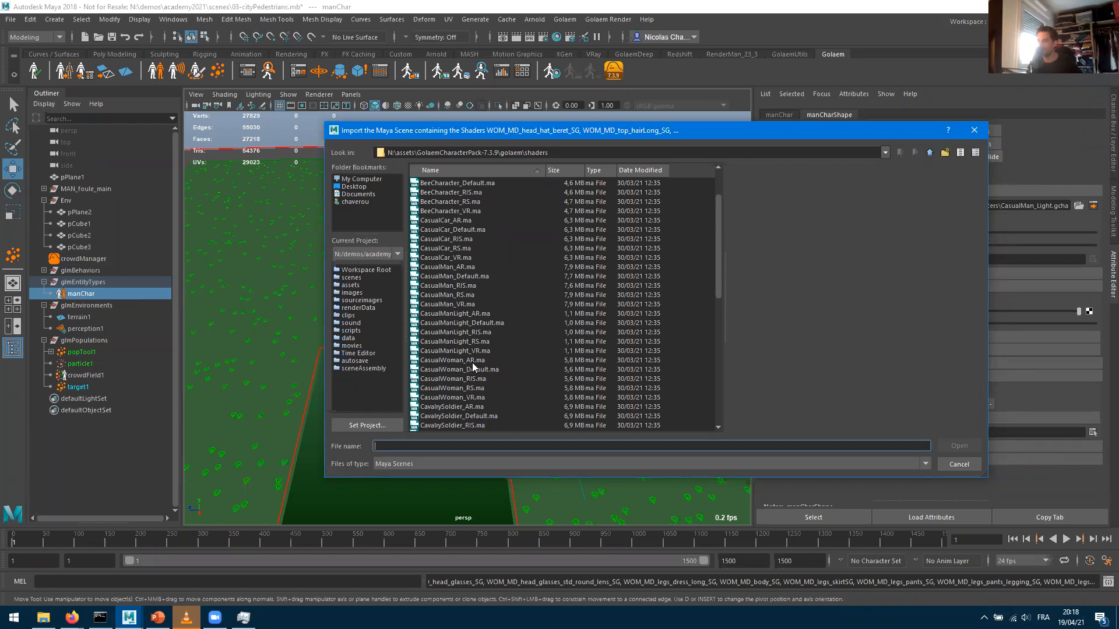
{"action": "left_click", "coordinate": [437, 362]}
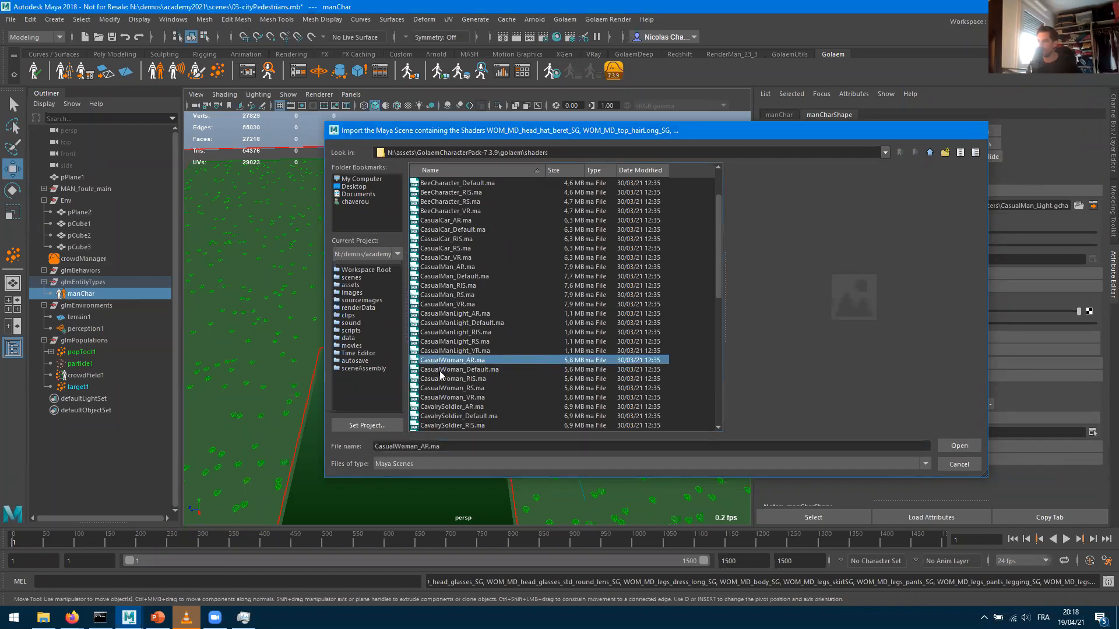
{"action": "key", "text": "Return"}
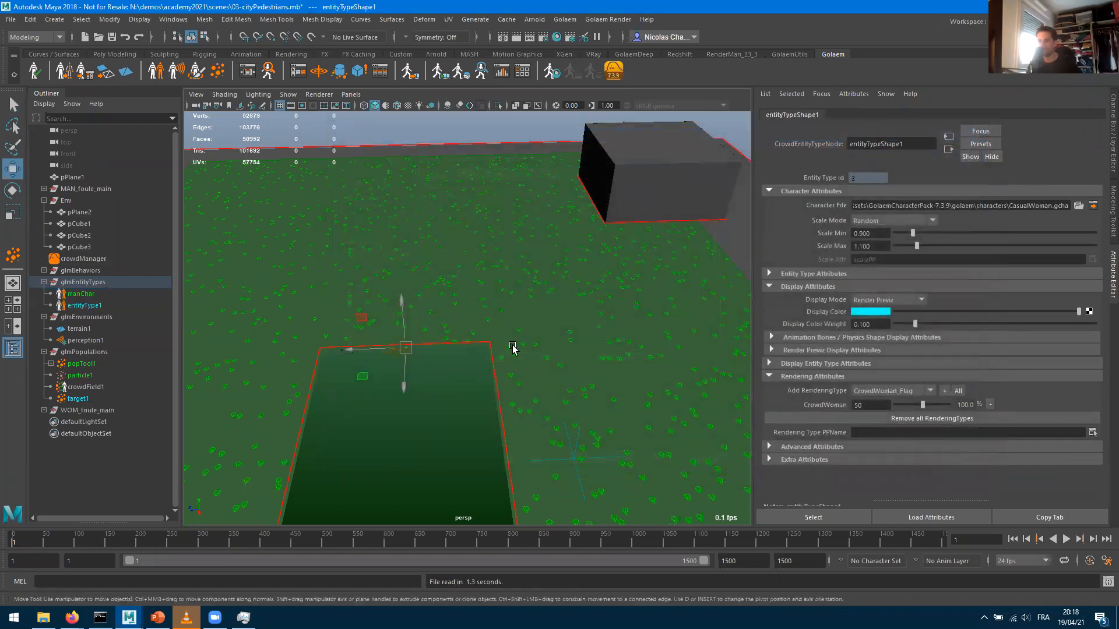
{"action": "left_click", "coordinate": [88, 305]}
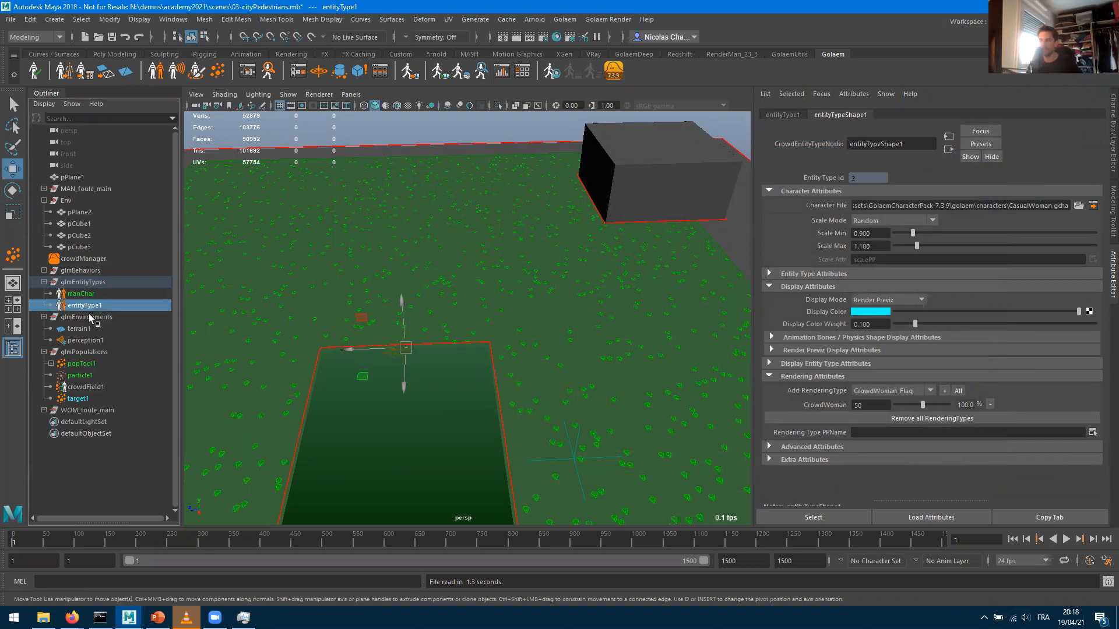
Rename the new entity type under glmEntityTypes as womanChar
{"action": "left_click", "coordinate": [90, 294]}
{"action": "left_click", "coordinate": [83, 306]}
{"action": "left_click", "coordinate": [82, 294]}
{"action": "double_click", "coordinate": [87, 305]}
{"action": "type", "text": "womanChar"}
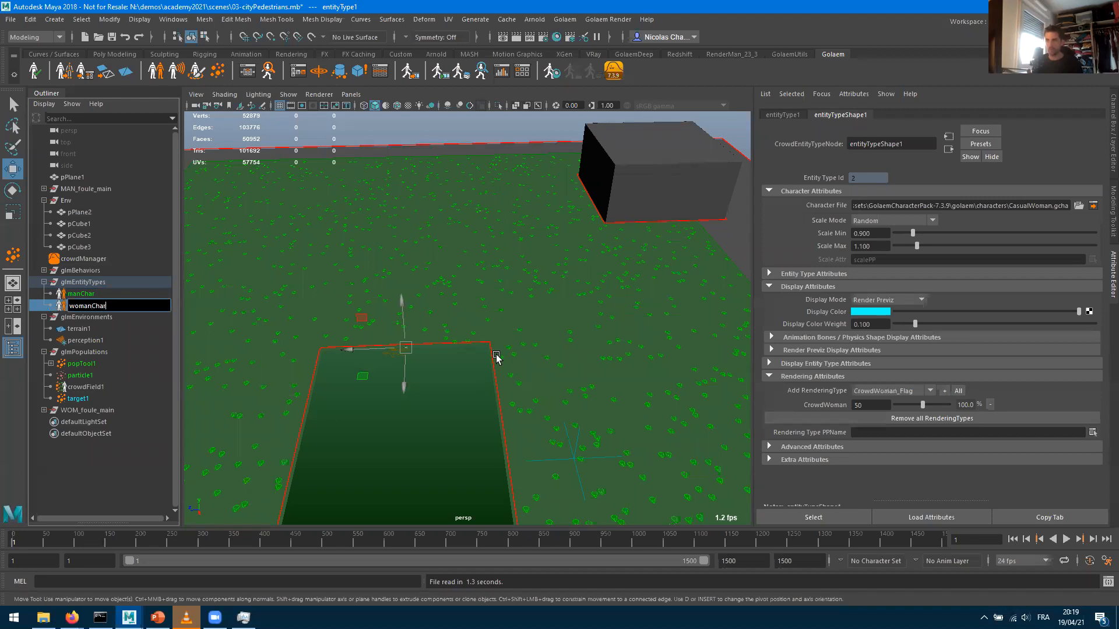
{"action": "key", "text": "Return"}
Select the WOM_foule_main character group and frame it in the viewport for a close look
{"action": "scroll", "coordinate": [417, 358], "scroll_direction": "up", "scroll_amount": 4}
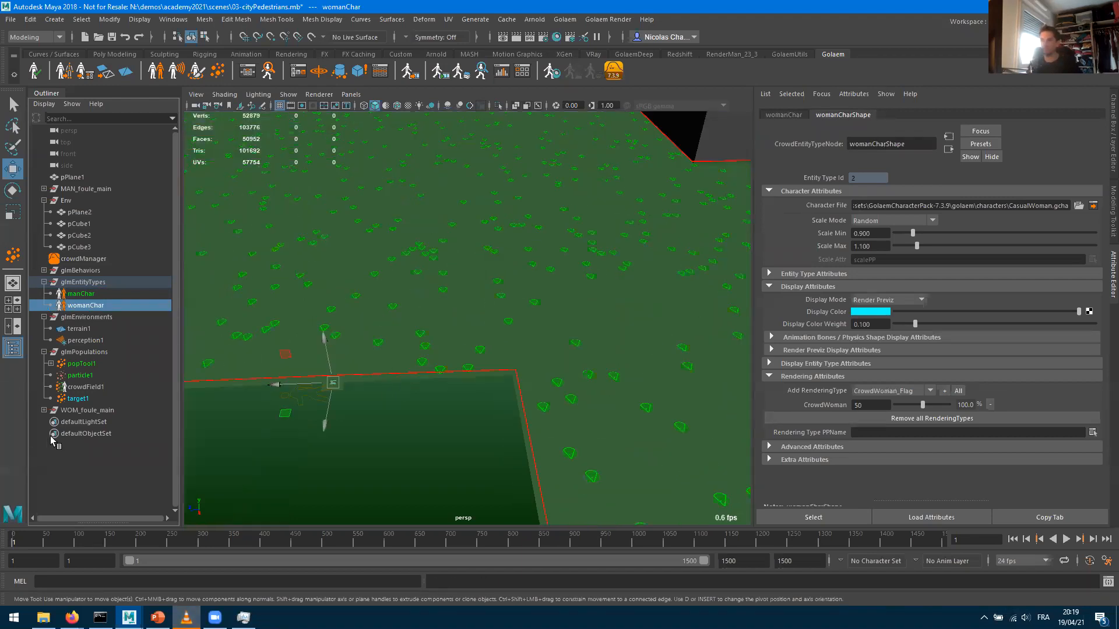
{"action": "left_click", "coordinate": [81, 410]}
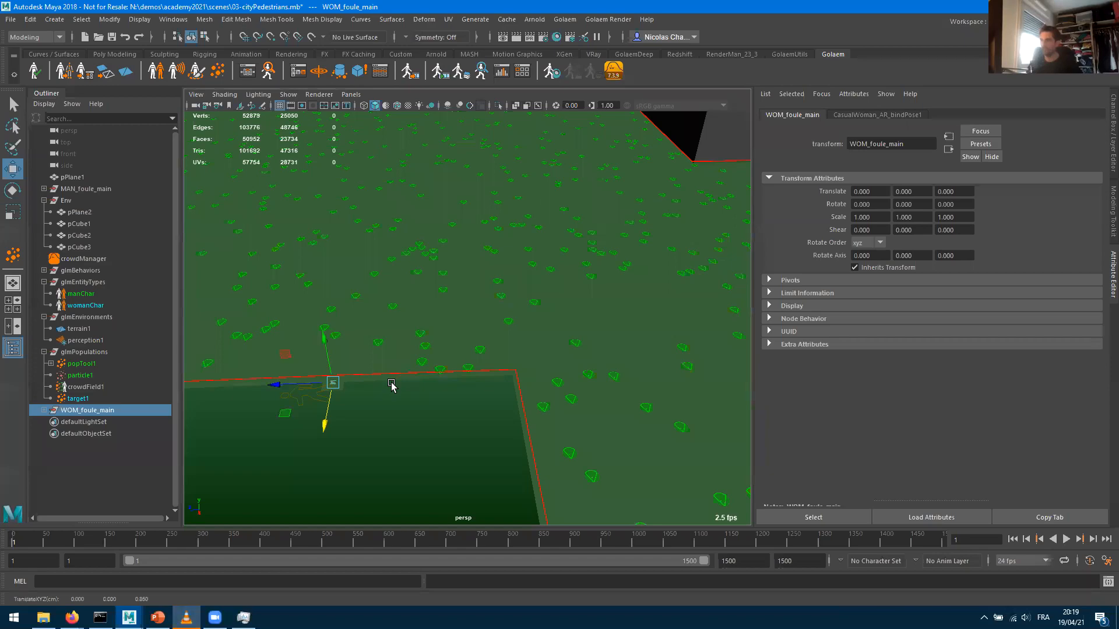
{"action": "key", "text": "f"}
{"action": "mouse_move", "coordinate": [466, 320]}
{"action": "left_mouse_down", "text": "alt"}
{"action": "mouse_move", "coordinate": [595, 369]}
{"action": "mouse_move", "coordinate": [473, 317]}
{"action": "left_mouse_up", "text": "alt"}
{"action": "scroll", "coordinate": [494, 312], "scroll_direction": "up", "scroll_amount": 6}
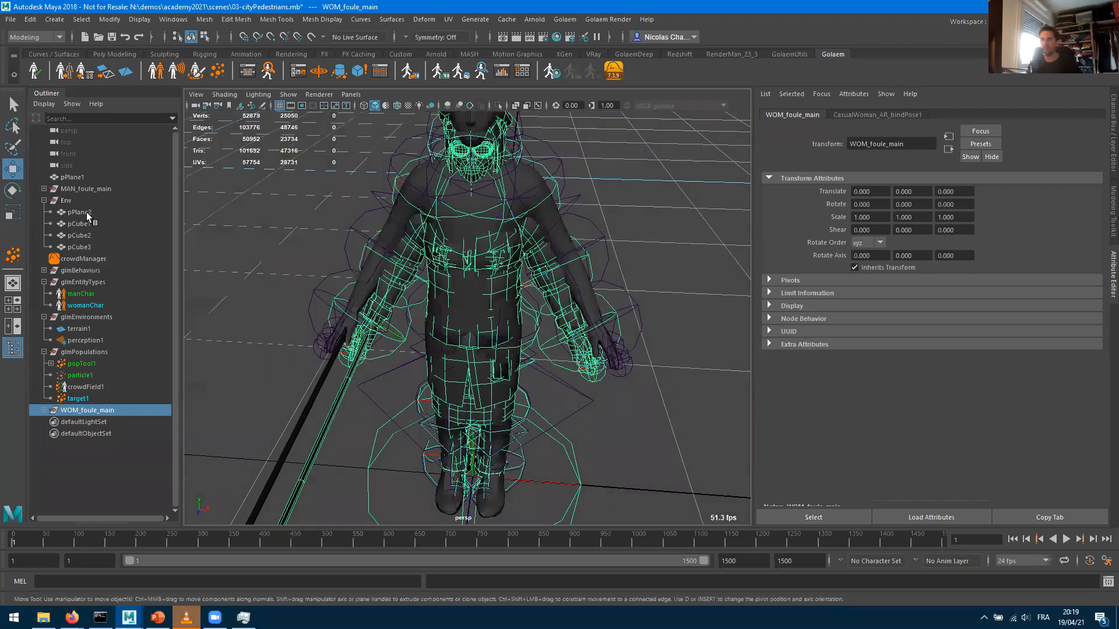
Move the Reference joint of MAN_foule_main 0.857 along X so the man stands beside the woman
{"action": "left_click", "coordinate": [86, 212]}
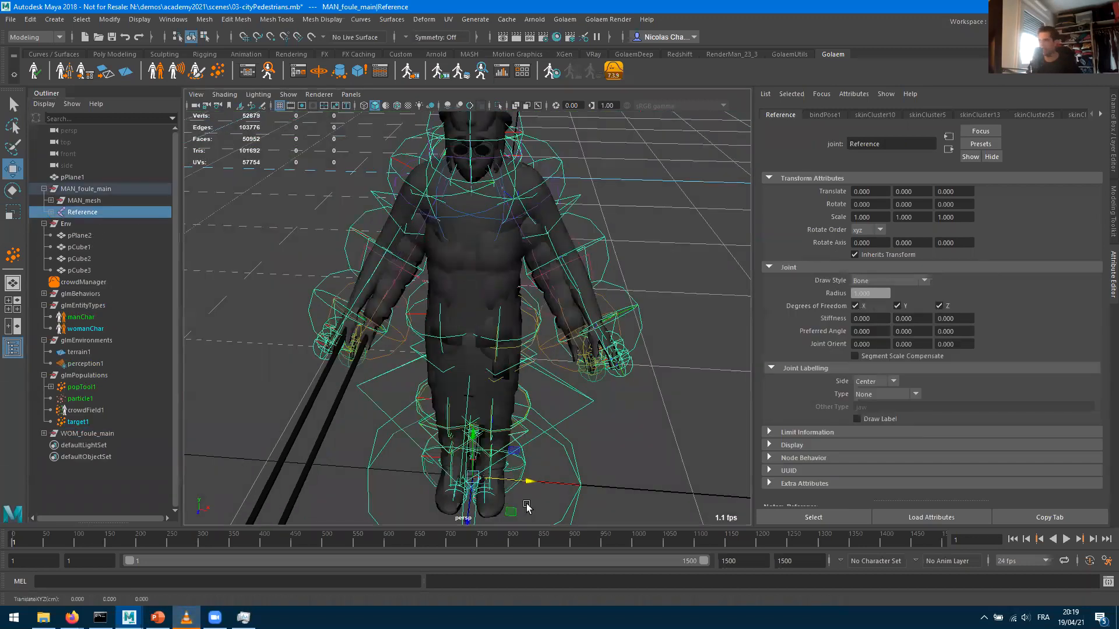
{"action": "left_click_drag", "start_coordinate": [528, 479], "coordinate": [714, 493]}
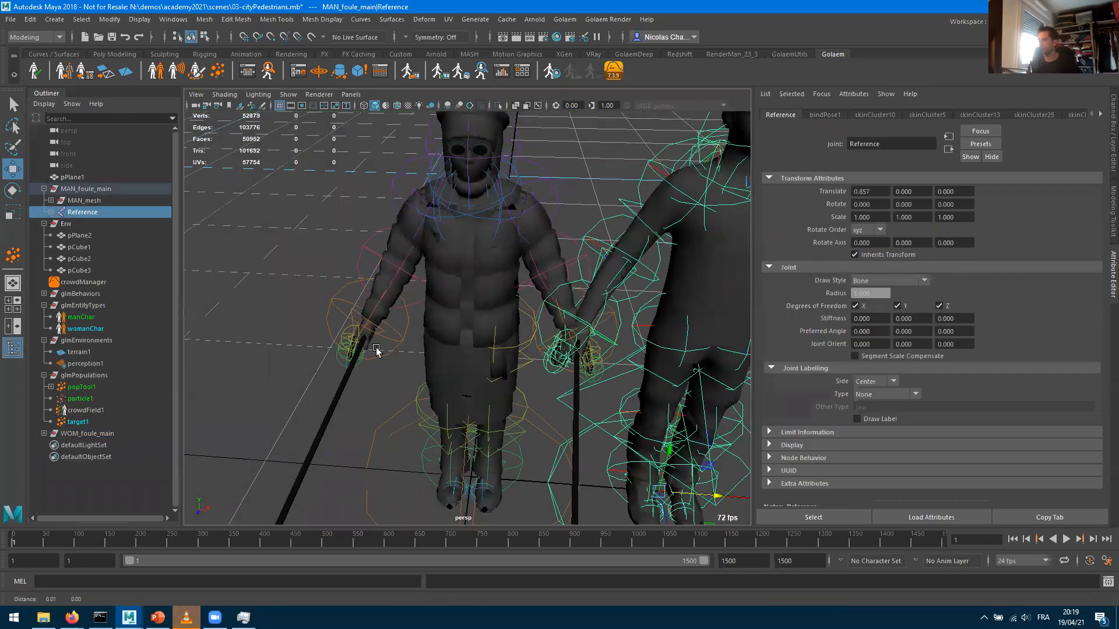
{"action": "left_click_drag", "start_coordinate": [376, 349], "coordinate": [469, 344], "text": "alt"}
{"action": "right_click_drag", "start_coordinate": [274, 329], "coordinate": [337, 327], "text": "alt"}
{"action": "left_click_drag", "start_coordinate": [337, 327], "coordinate": [207, 319], "text": "alt"}
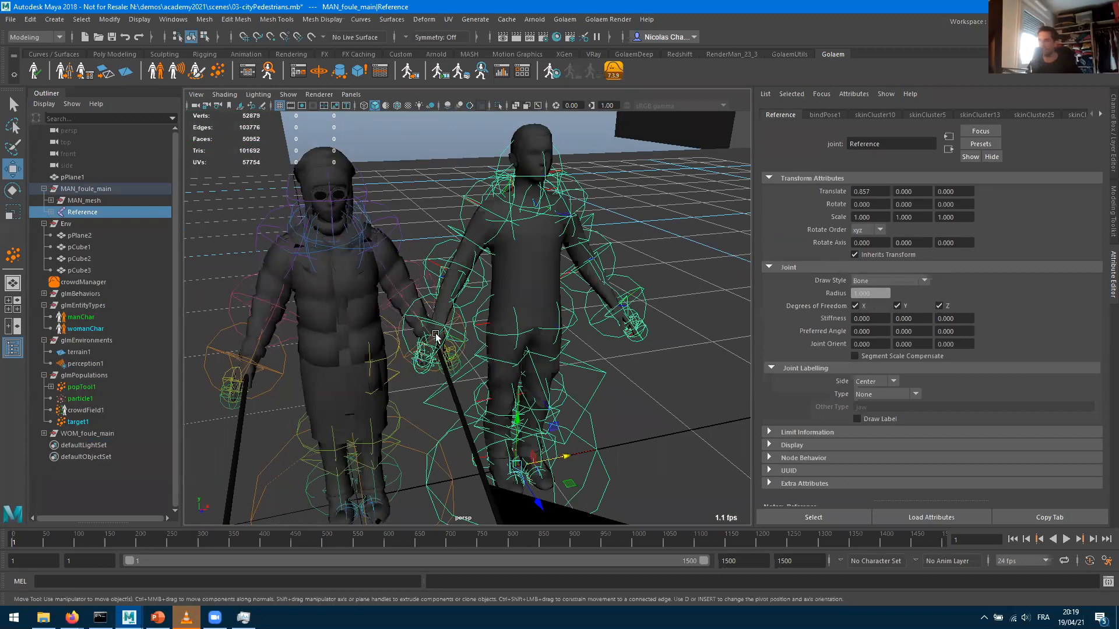
Advance the crowd simulation from frame 1 to frame 2 and examine the characters populating the green area
{"action": "scroll", "coordinate": [401, 362], "scroll_direction": "down", "scroll_amount": 3}
{"action": "scroll", "coordinate": [400, 362], "scroll_direction": "down", "scroll_amount": 15}
{"action": "left_click_drag", "start_coordinate": [537, 378], "coordinate": [567, 507], "text": "alt"}
{"action": "middle_click_drag", "start_coordinate": [488, 397], "coordinate": [572, 476], "text": "alt"}
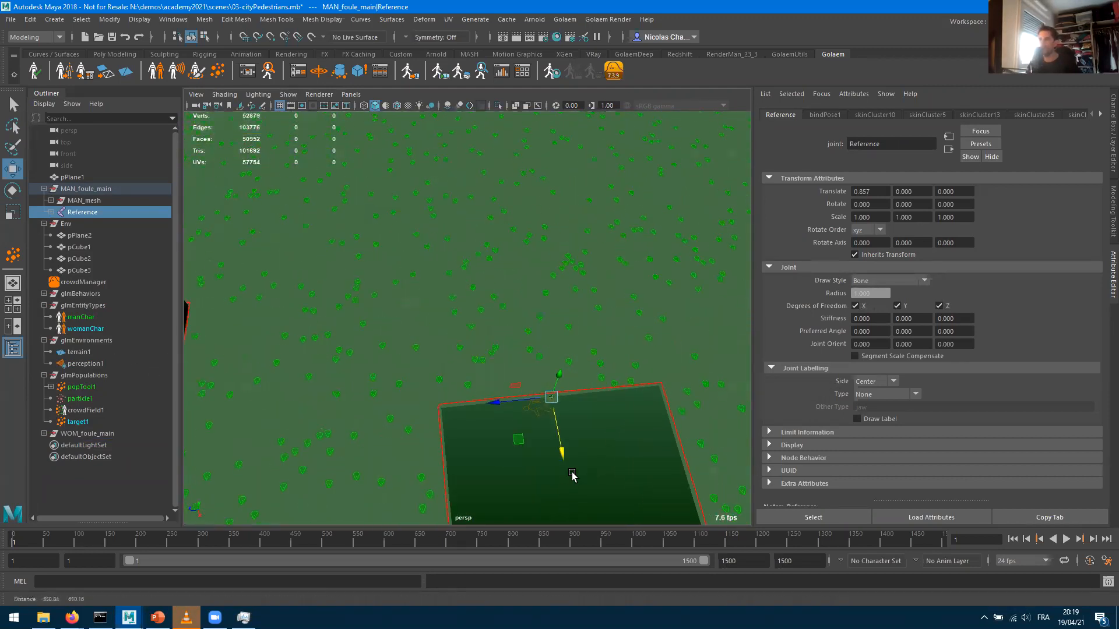
{"action": "left_click_drag", "start_coordinate": [572, 473], "coordinate": [577, 397], "text": "alt"}
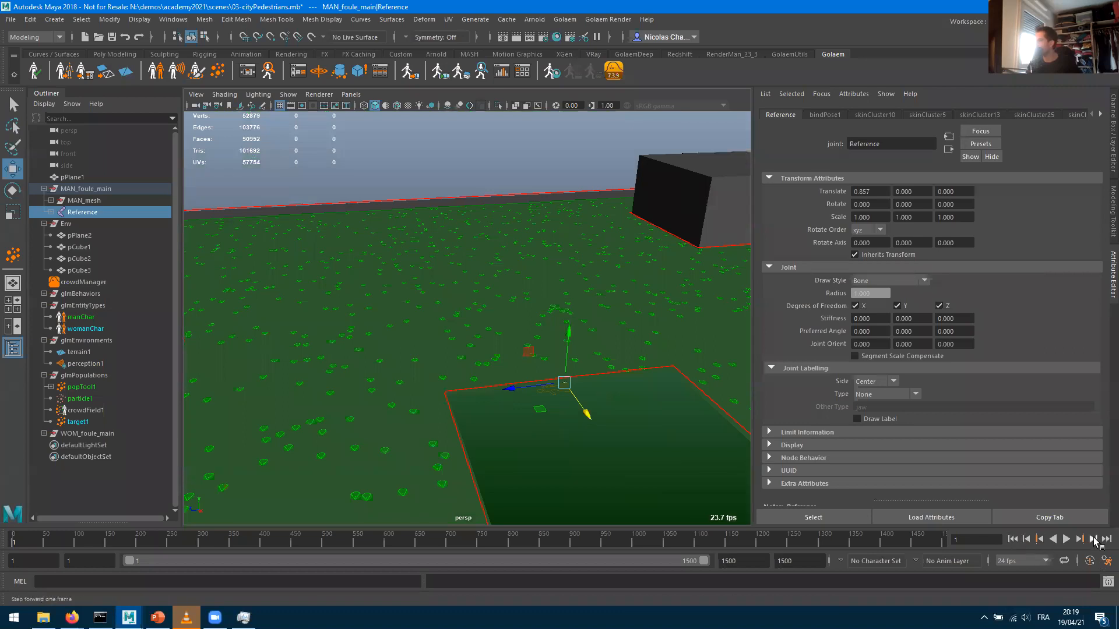
{"action": "left_click", "coordinate": [1094, 541]}
{"action": "left_click_drag", "start_coordinate": [614, 419], "coordinate": [372, 402], "text": "alt"}
{"action": "middle_click_drag", "start_coordinate": [646, 406], "coordinate": [400, 396], "text": "alt"}
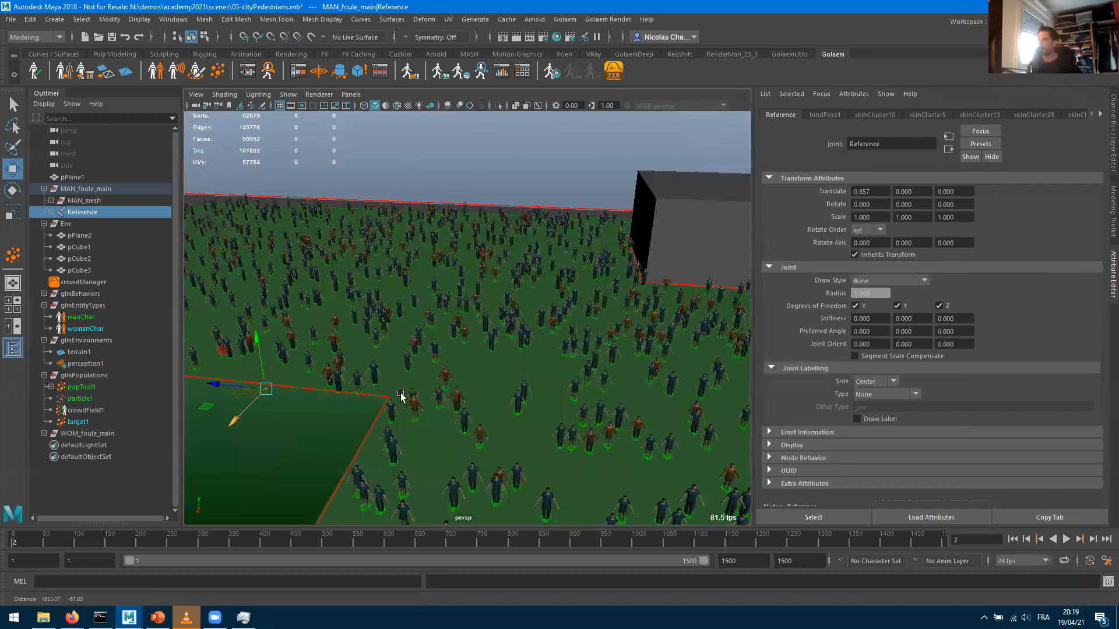
{"action": "scroll", "coordinate": [565, 397], "scroll_direction": "up", "scroll_amount": 10}
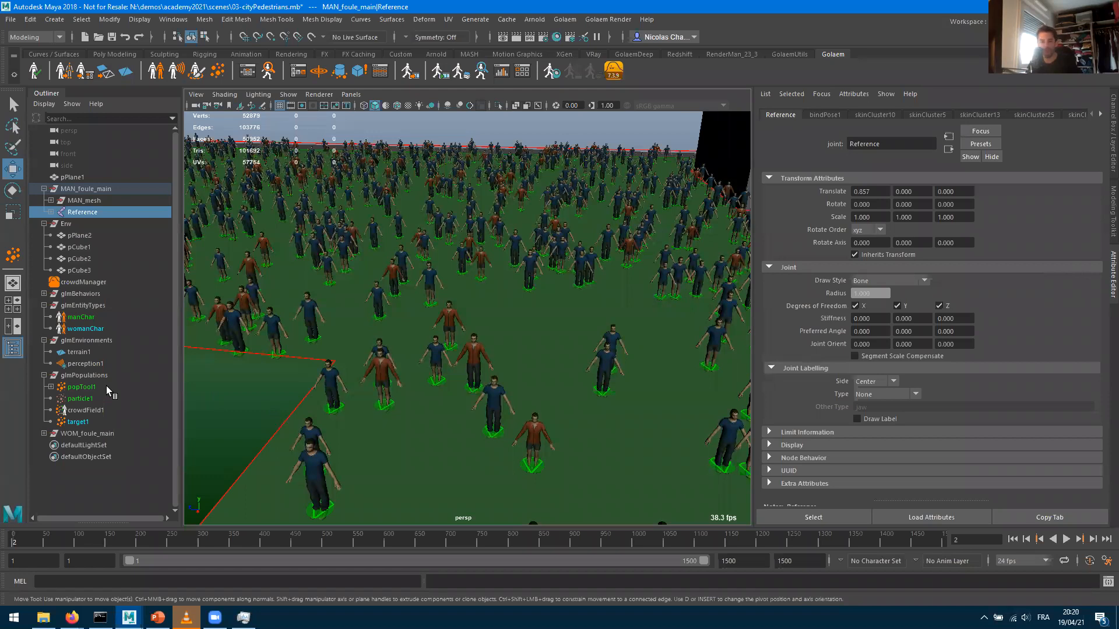
{"action": "scroll", "coordinate": [554, 432], "scroll_direction": "down", "scroll_amount": 6}
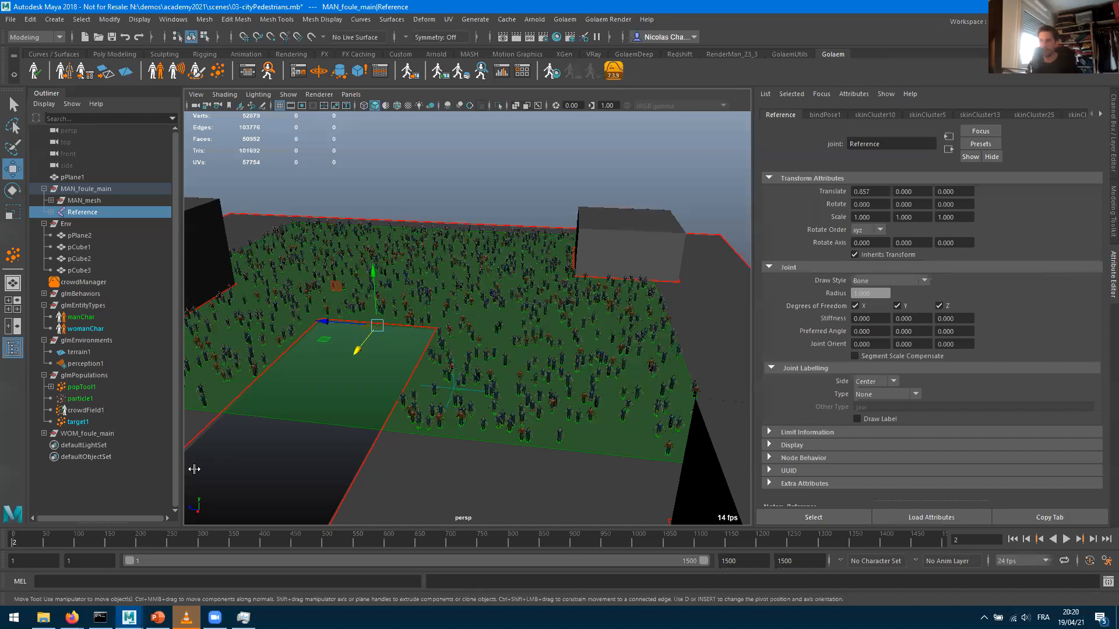
Add womanCharShape to the entity types of the popTool1 population tool
{"action": "left_click", "coordinate": [81, 387]}
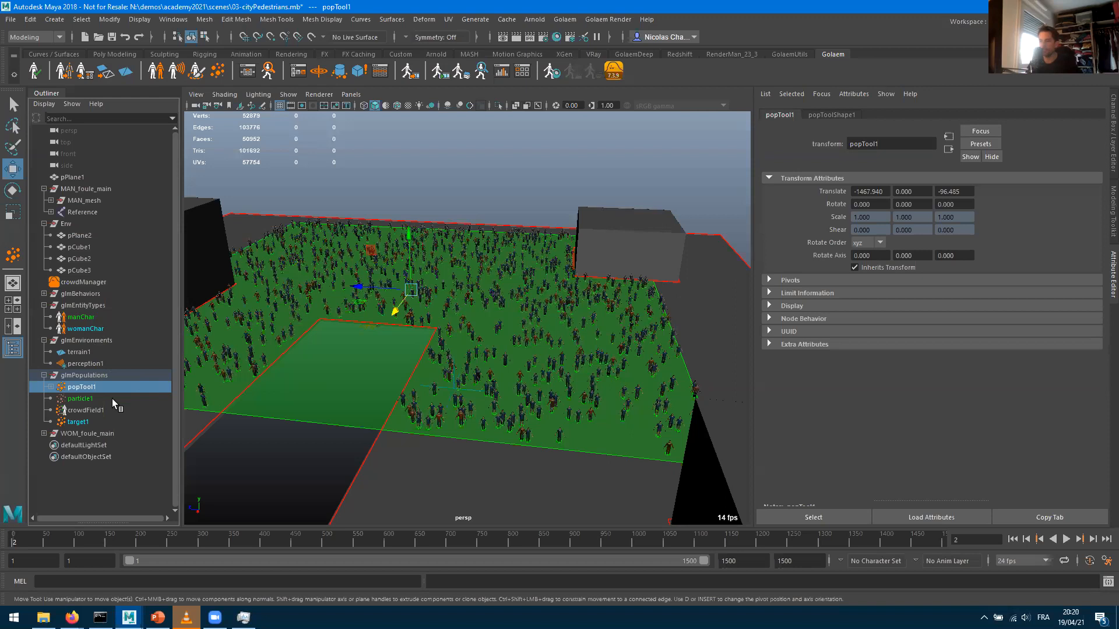
{"action": "left_click", "coordinate": [838, 116]}
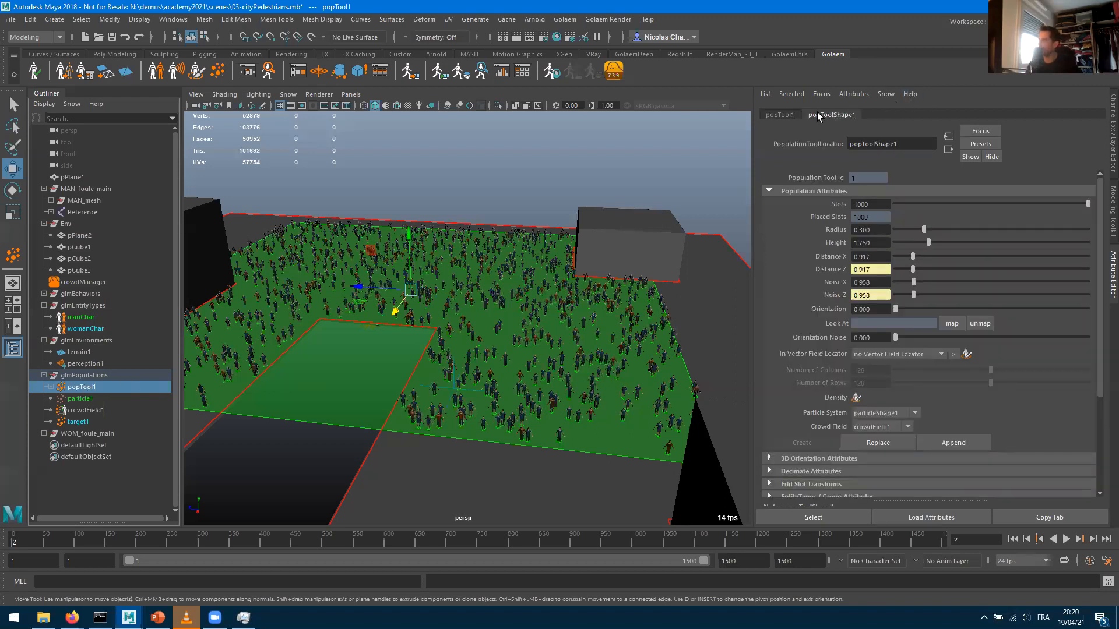
{"action": "scroll", "coordinate": [927, 305], "scroll_direction": "down", "scroll_amount": 4}
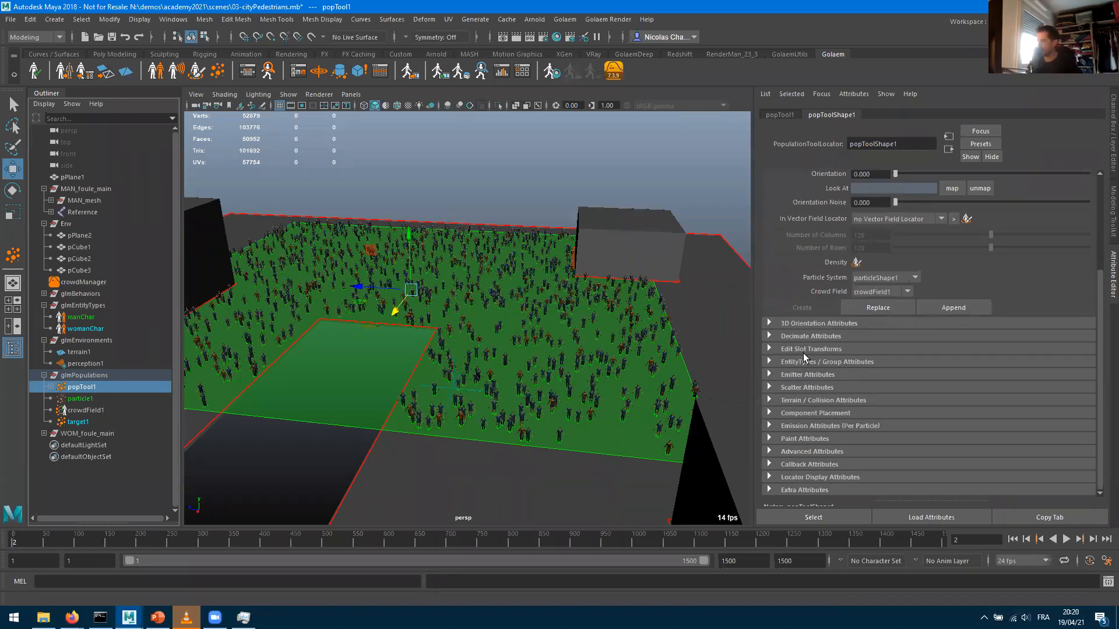
{"action": "left_click", "coordinate": [769, 362]}
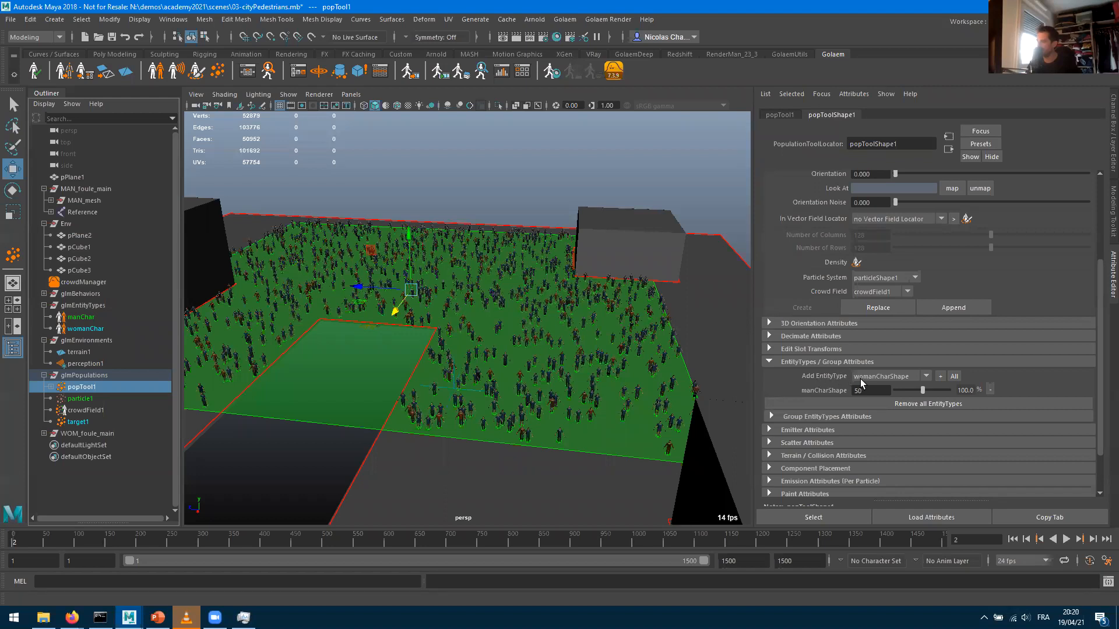
{"action": "left_click", "coordinate": [900, 377]}
{"action": "left_click", "coordinate": [898, 377]}
{"action": "left_click", "coordinate": [896, 379]}
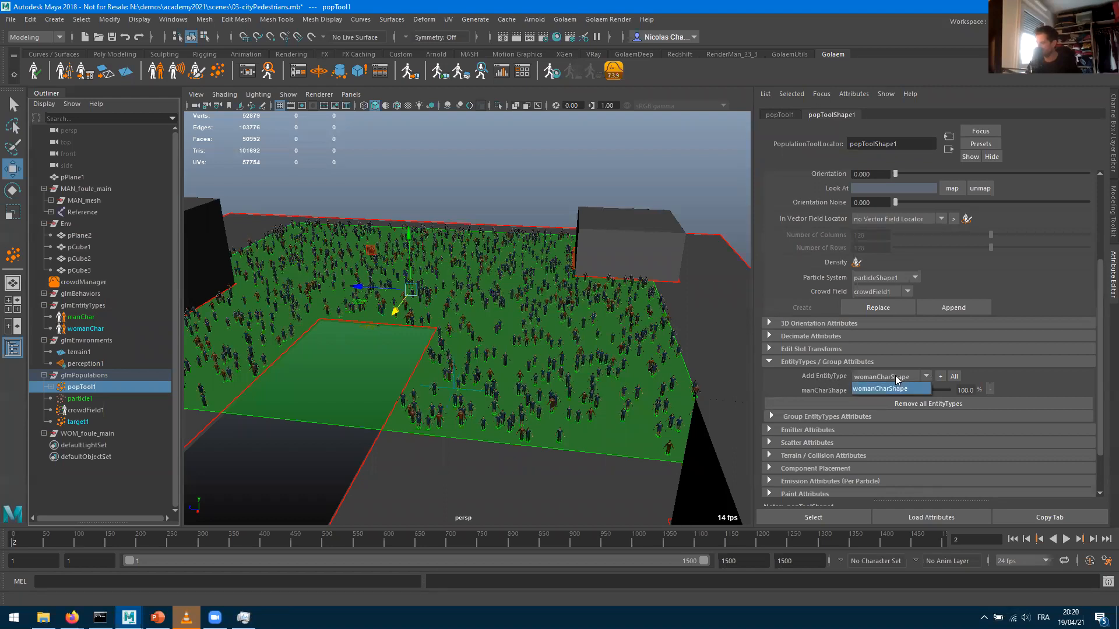
{"action": "left_click", "coordinate": [885, 378]}
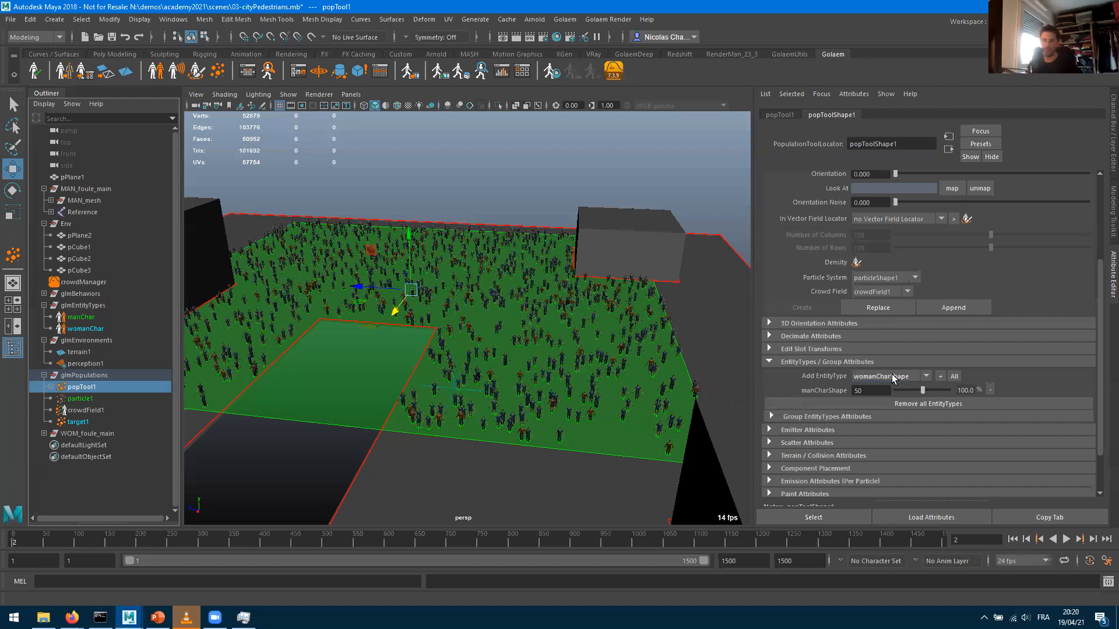
{"action": "left_click", "coordinate": [942, 376]}
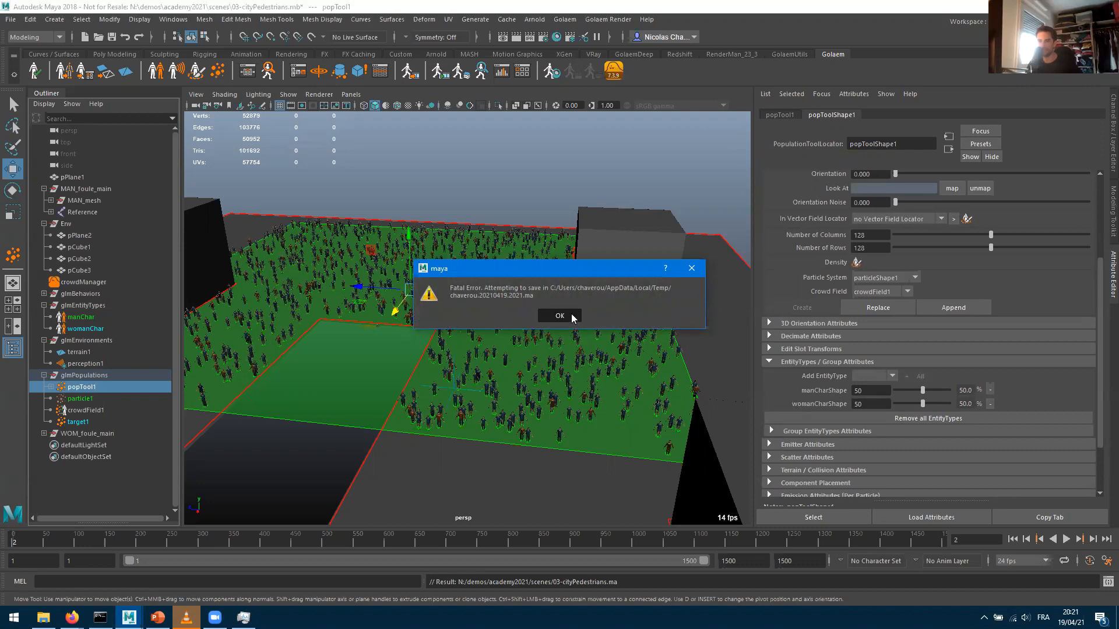
Dismiss the crash dialogs without sending an error report, and relaunch Maya past the borrowed-license notice
{"action": "left_click", "coordinate": [571, 317]}
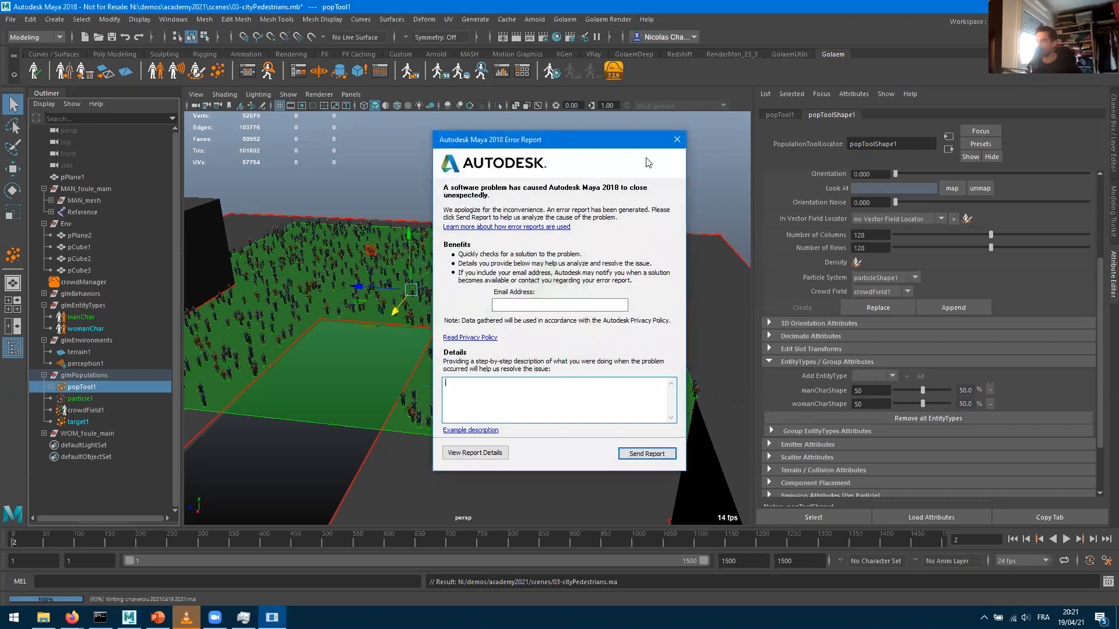
{"action": "left_click", "coordinate": [678, 141]}
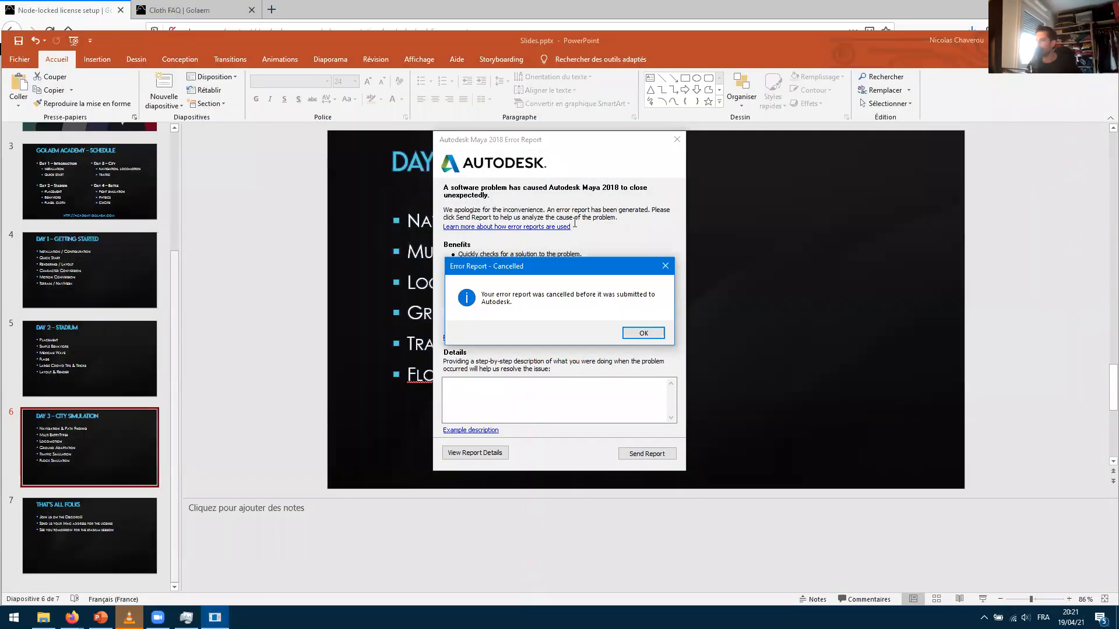
{"action": "left_click", "coordinate": [645, 332]}
{"action": "left_click", "coordinate": [411, 30]}
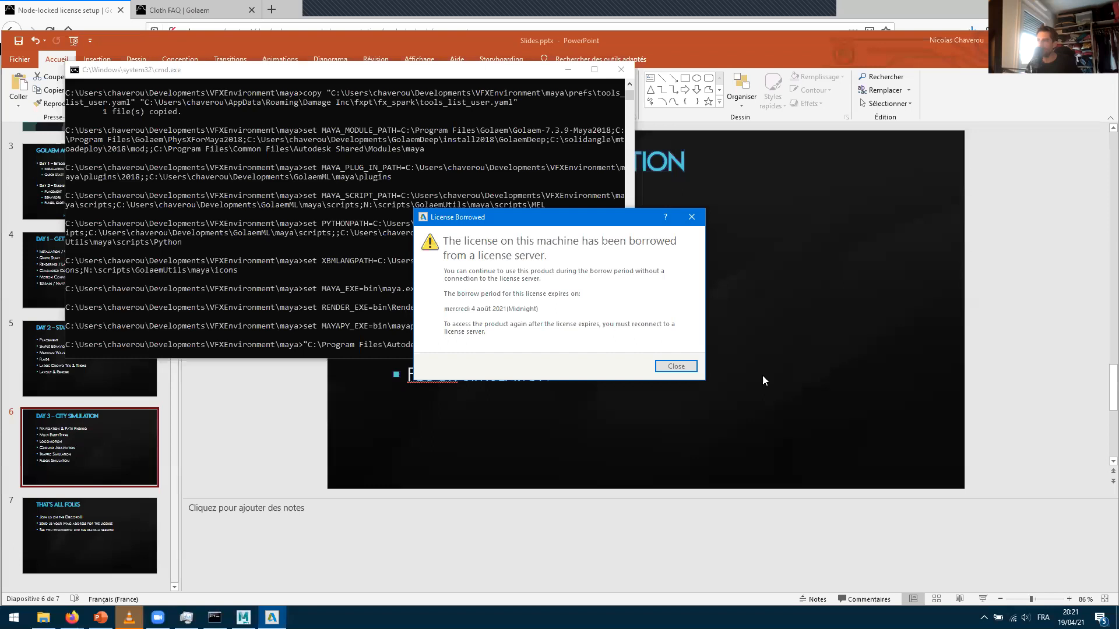
{"action": "left_click", "coordinate": [676, 366]}
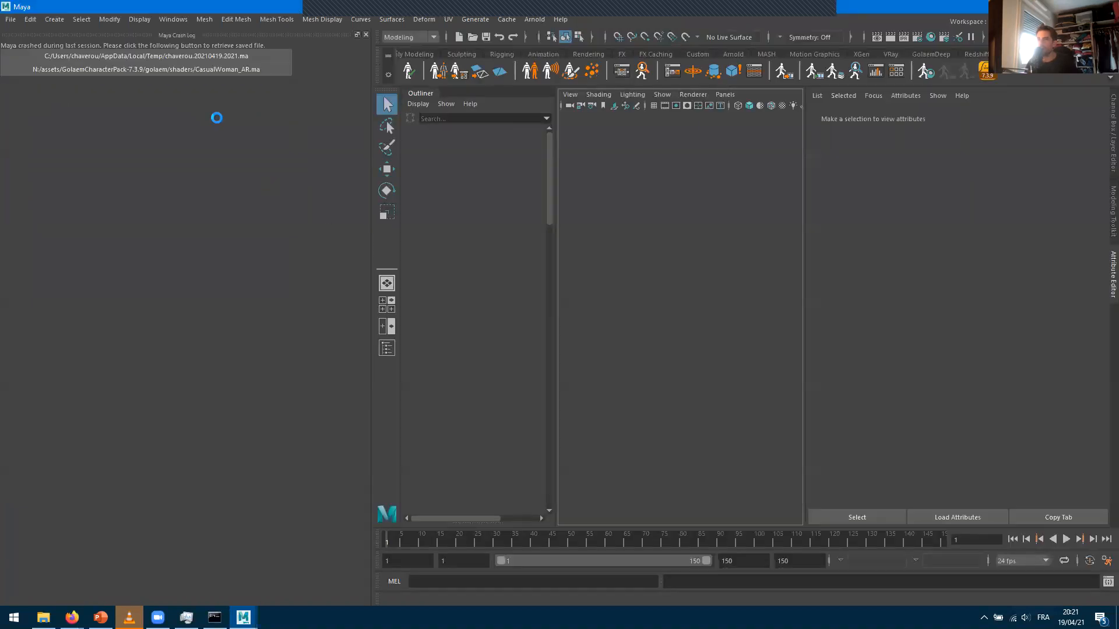
Open the recovered .ma scene from the Maya crash log and check its population slots in the viewport
{"action": "left_click", "coordinate": [198, 60]}
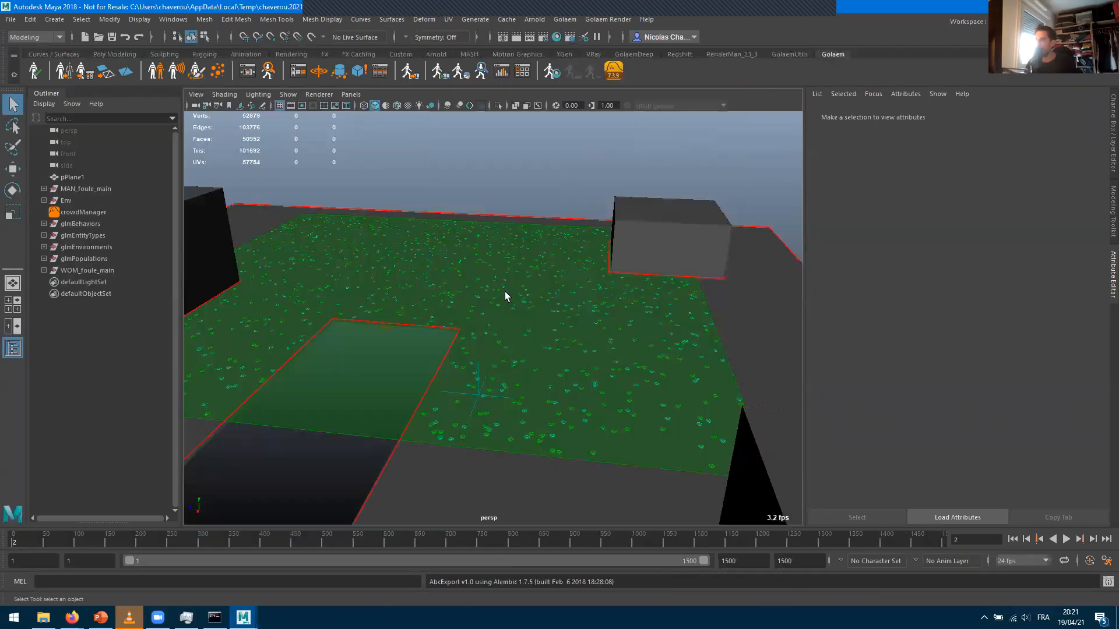
{"action": "left_click_drag", "start_coordinate": [505, 291], "coordinate": [537, 252], "text": "alt"}
{"action": "middle_click_drag", "start_coordinate": [537, 251], "coordinate": [517, 252], "text": "alt"}
{"action": "left_click_drag", "start_coordinate": [517, 253], "coordinate": [467, 227], "text": "alt"}
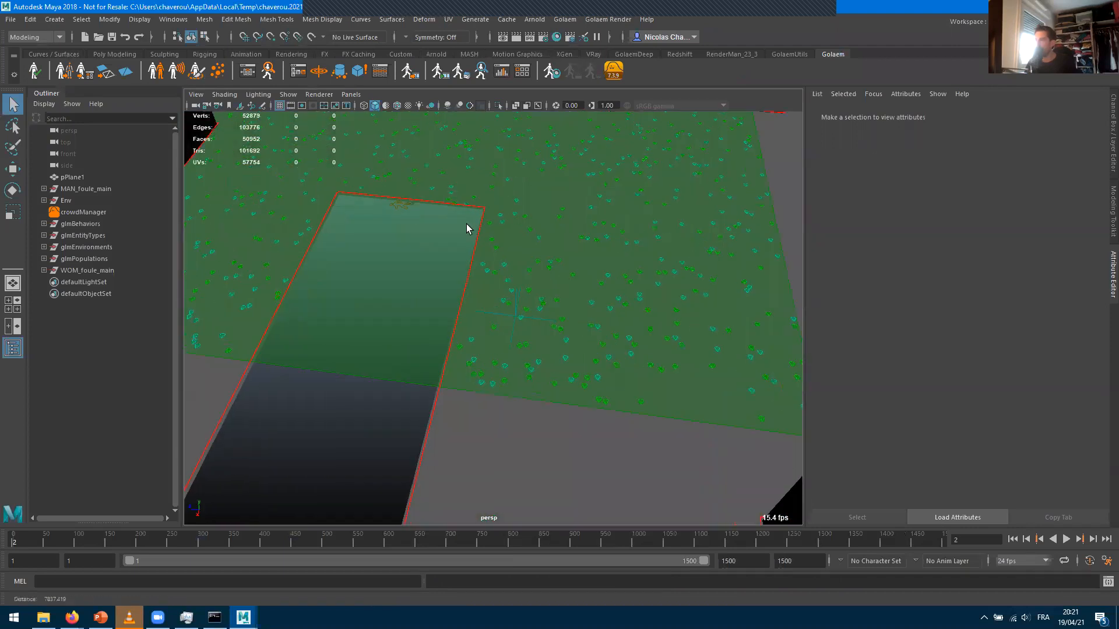
{"action": "scroll", "coordinate": [466, 224], "scroll_direction": "up", "scroll_amount": 3}
Save the recovered scene as 03-cityPedestrians.mb in the academy2021 scenes folder, overwriting the existing file
{"action": "left_click", "coordinate": [10, 19]}
{"action": "mouse_move", "coordinate": [62, 370]}
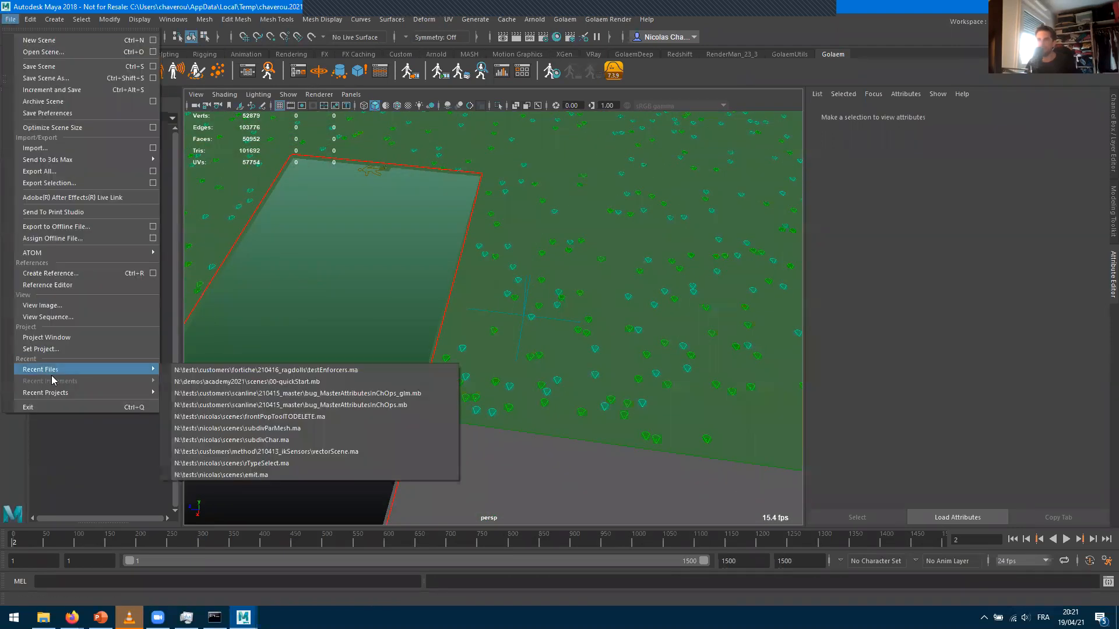
{"action": "left_click", "coordinate": [45, 77]}
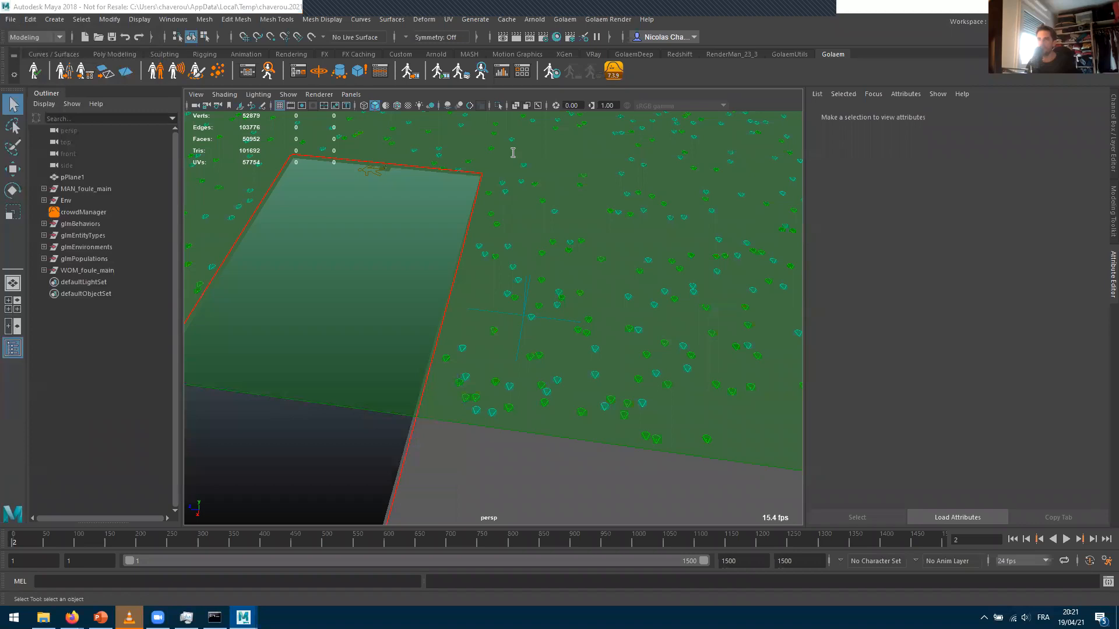
{"action": "double_click", "coordinate": [445, 229]}
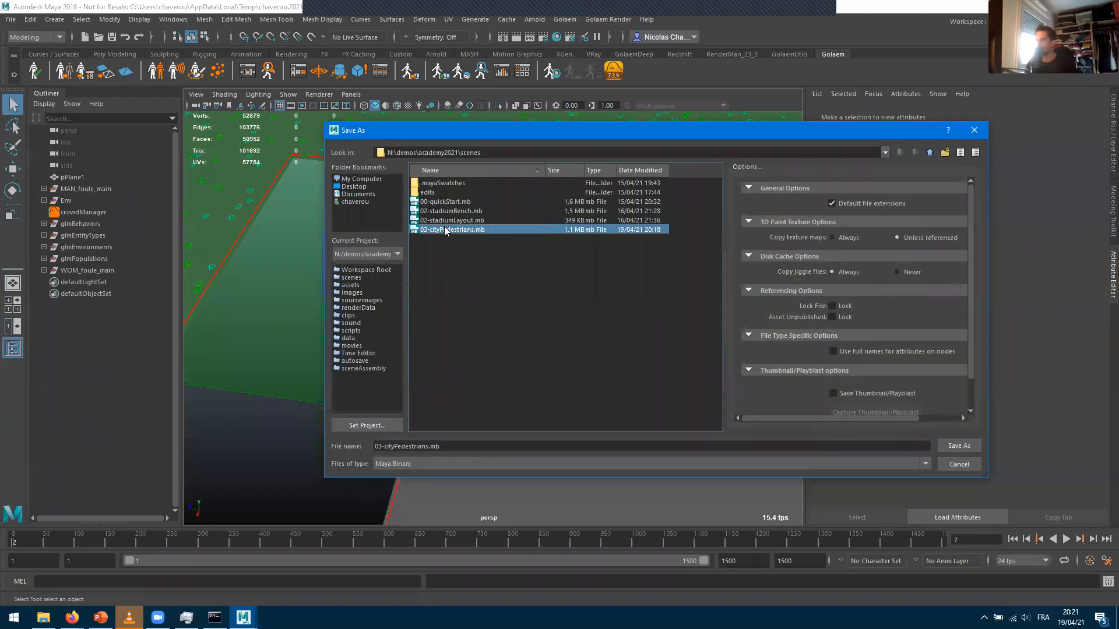
{"action": "left_click", "coordinate": [679, 320]}
Rewind the simulation to its start, advance it to frame 2, and examine the crowd's characters up close
{"action": "mouse_move", "coordinate": [542, 369]}
{"action": "left_mouse_down", "text": "alt"}
{"action": "mouse_move", "coordinate": [492, 365]}
{"action": "mouse_move", "coordinate": [564, 309]}
{"action": "mouse_move", "coordinate": [546, 349]}
{"action": "left_mouse_up", "text": "alt"}
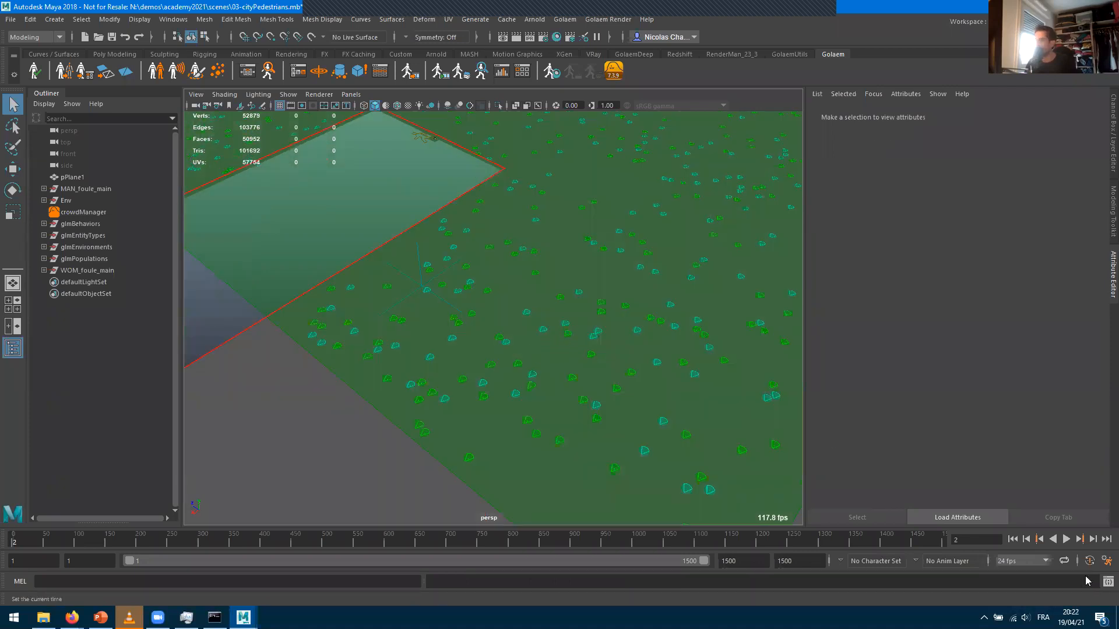
{"action": "left_click", "coordinate": [1010, 539]}
{"action": "left_click", "coordinate": [1092, 539]}
{"action": "left_click_drag", "start_coordinate": [599, 356], "coordinate": [623, 351], "text": "alt"}
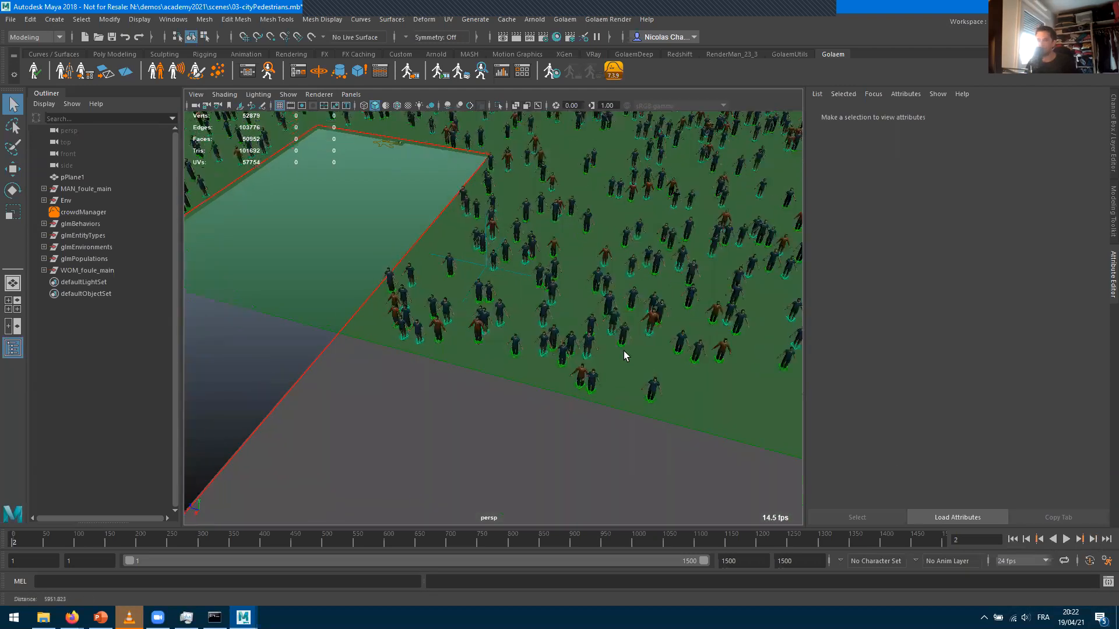
{"action": "scroll", "coordinate": [470, 344], "scroll_direction": "up", "scroll_amount": 5}
{"action": "scroll", "coordinate": [565, 333], "scroll_direction": "down", "scroll_amount": 5}
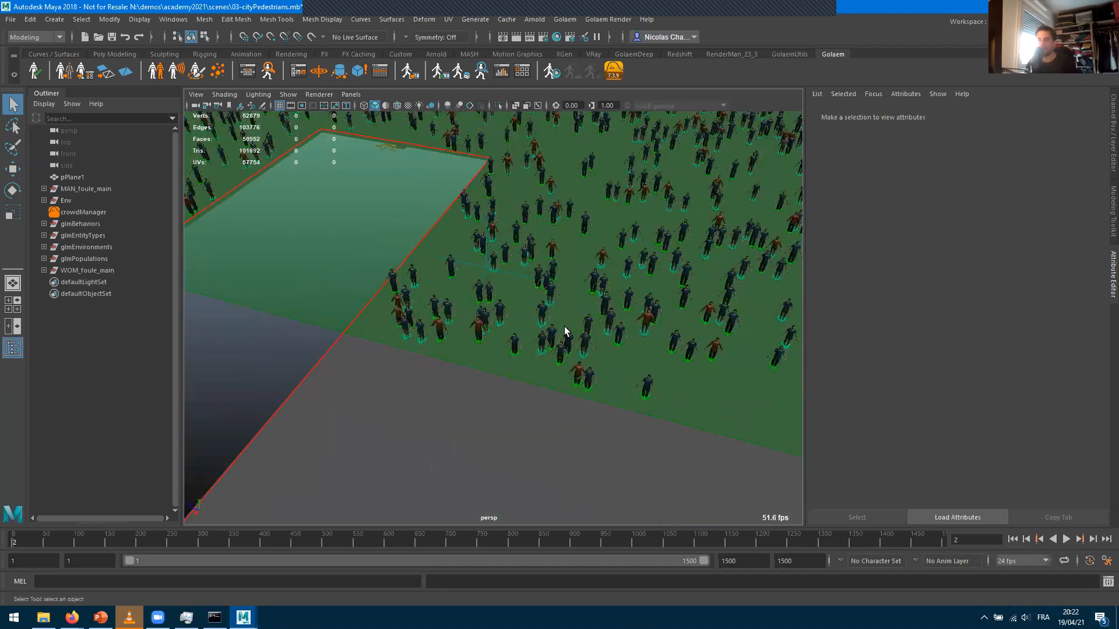
{"action": "scroll", "coordinate": [524, 317], "scroll_direction": "up", "scroll_amount": 5}
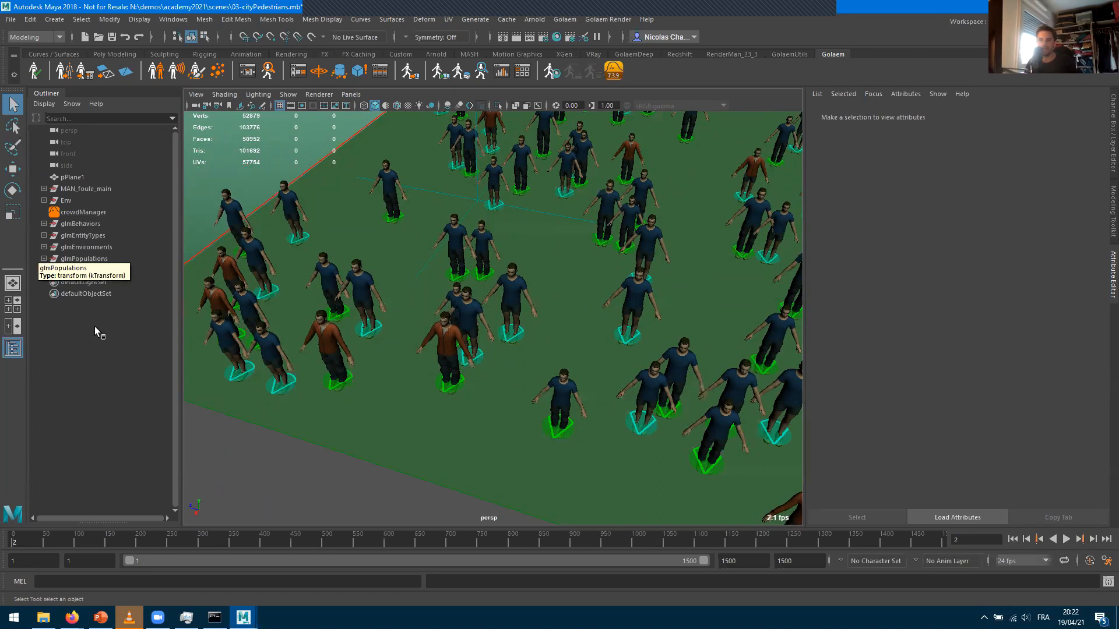
Replace the existing crowd population using popTool1 under glmPopulations, keeping particleShape1 and crowdField1 as its targets
{"action": "left_click", "coordinate": [44, 258]}
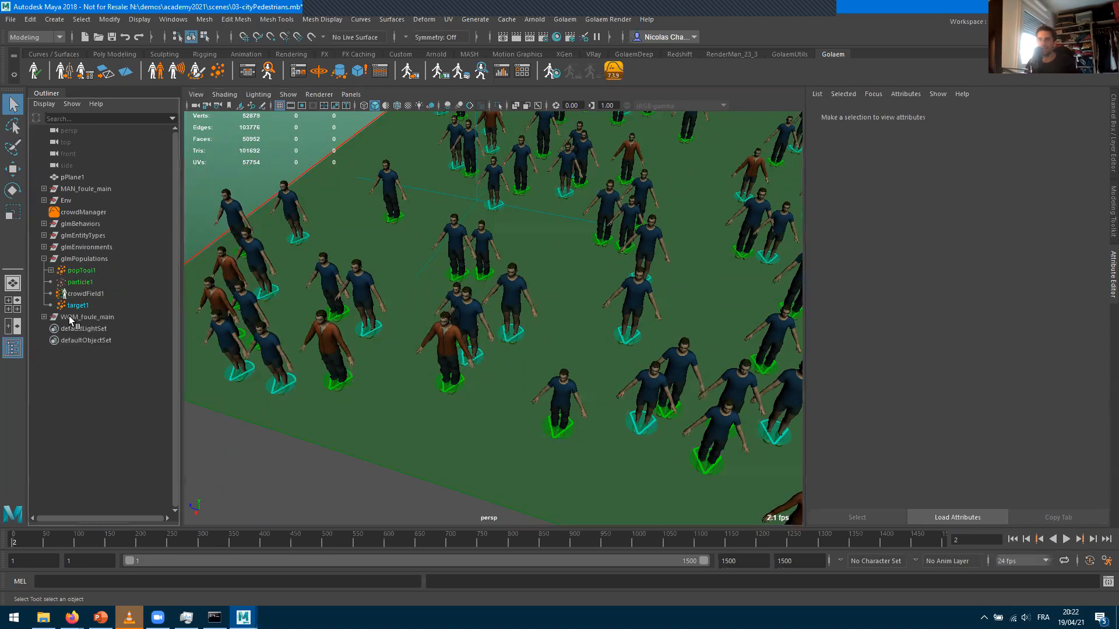
{"action": "left_click", "coordinate": [79, 271]}
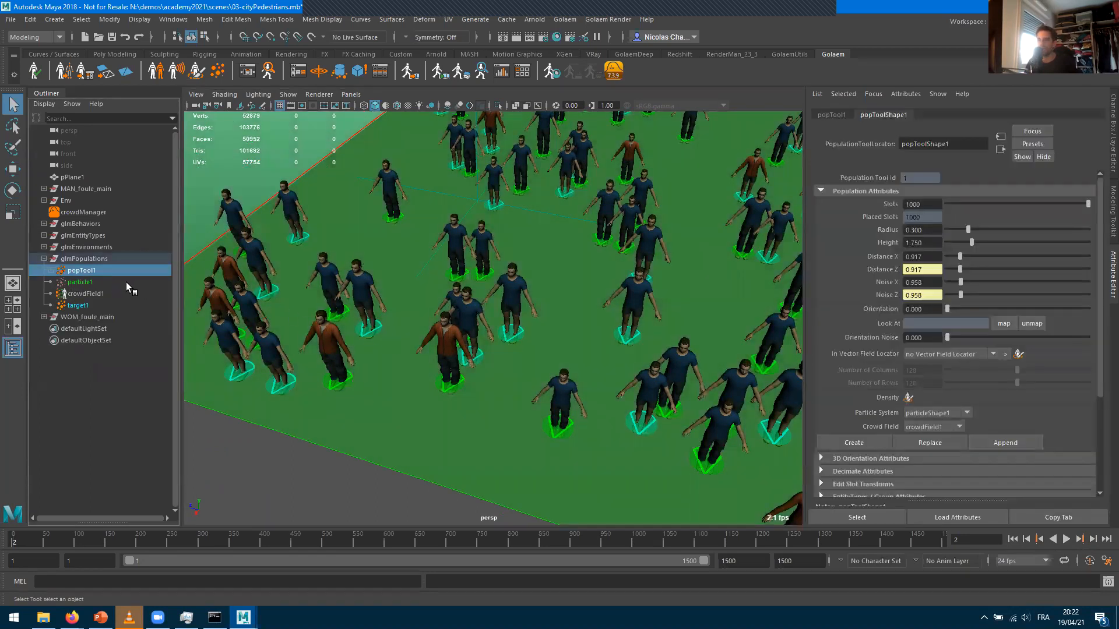
{"action": "left_click", "coordinate": [929, 443]}
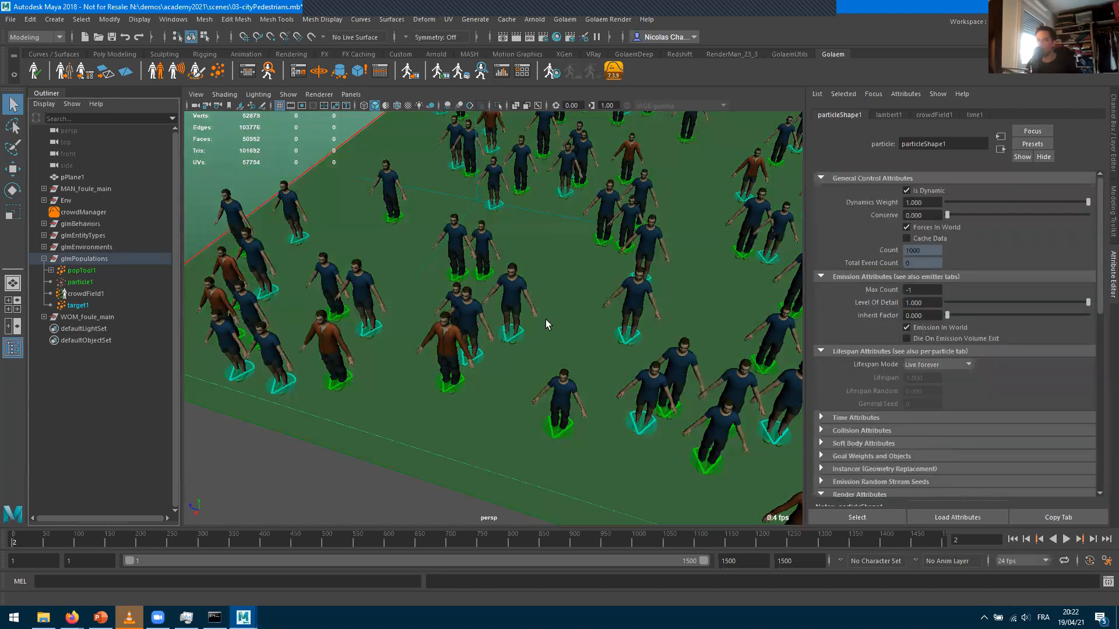
Rewind the simulation to its start and advance it to frame 2 to examine the male and female characters up close
{"action": "left_click", "coordinate": [1012, 539]}
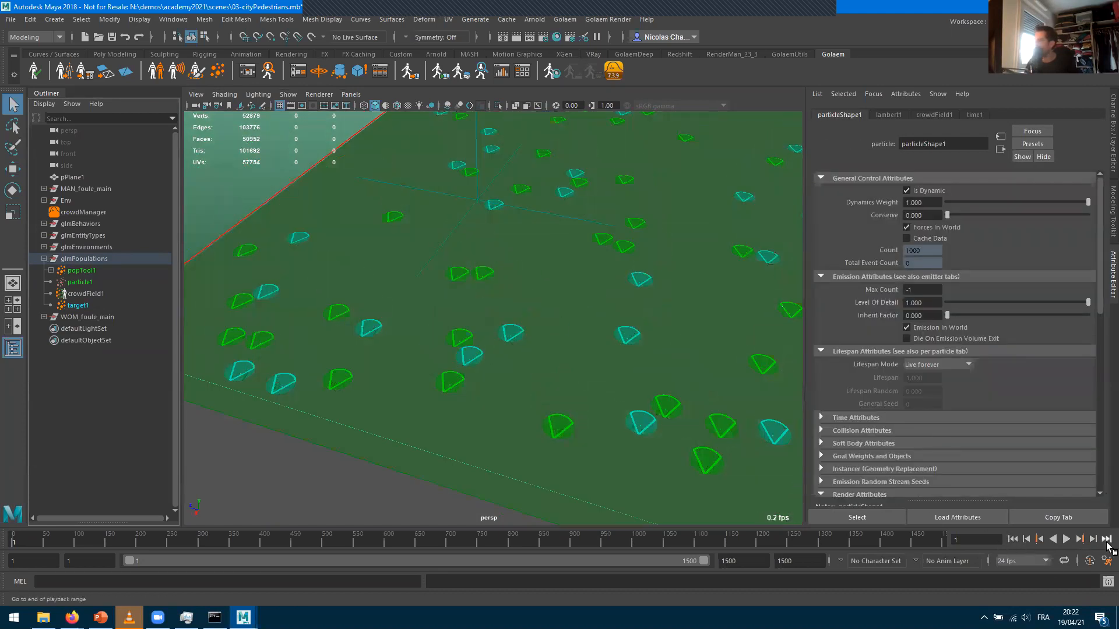
{"action": "left_click", "coordinate": [1093, 539]}
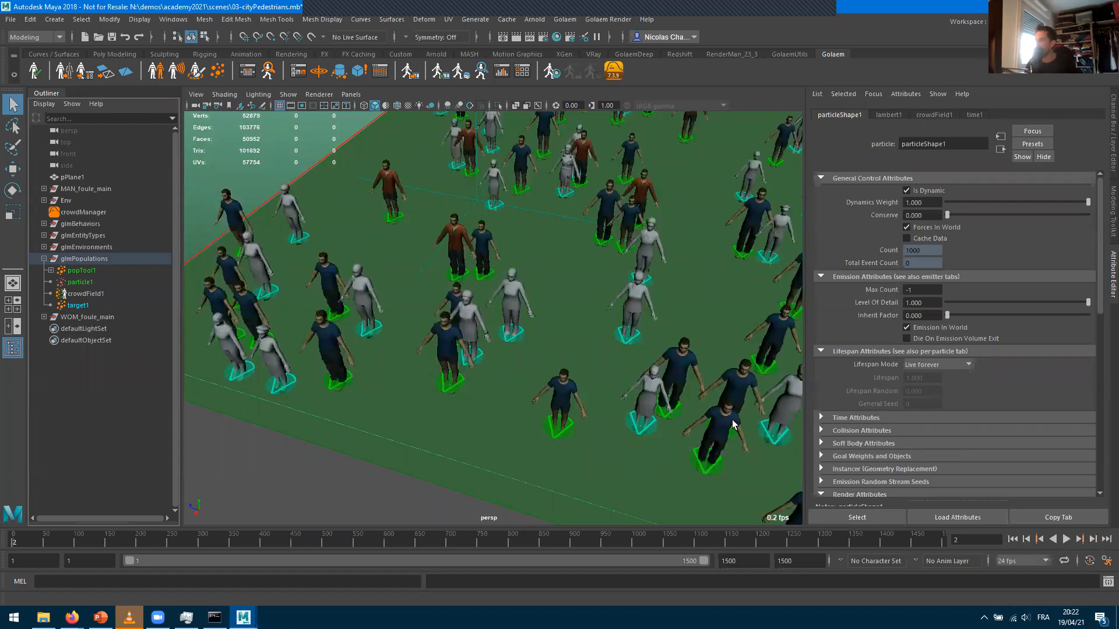
{"action": "right_click_drag", "start_coordinate": [685, 396], "coordinate": [616, 366], "text": "alt"}
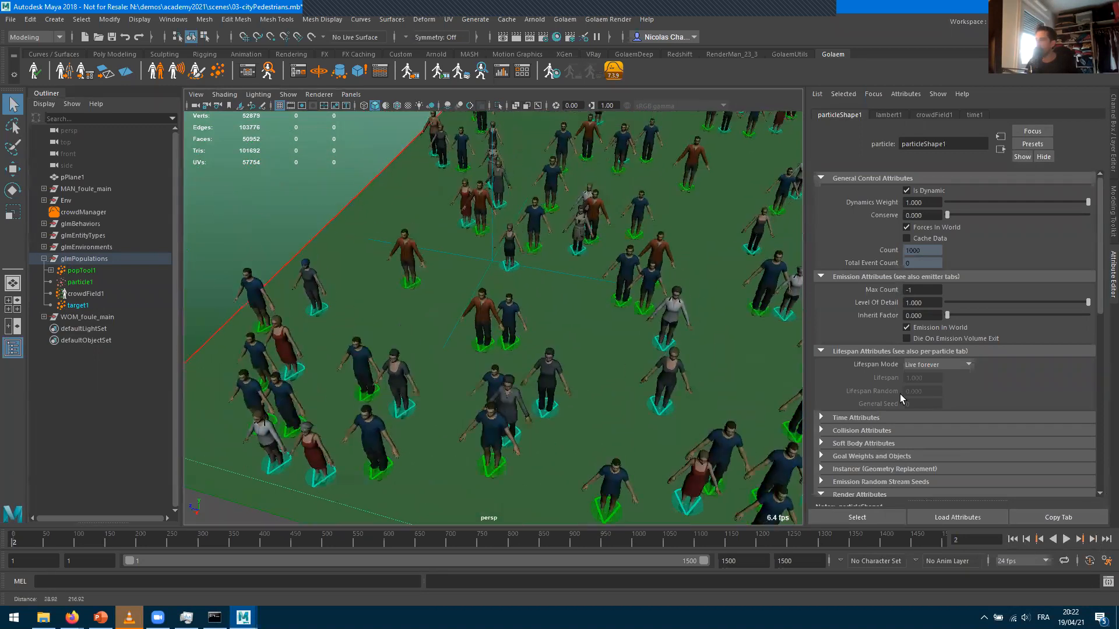
Play the mixed crowd simulation to about frame 383 and return it to frame 1
{"action": "left_click", "coordinate": [1066, 540]}
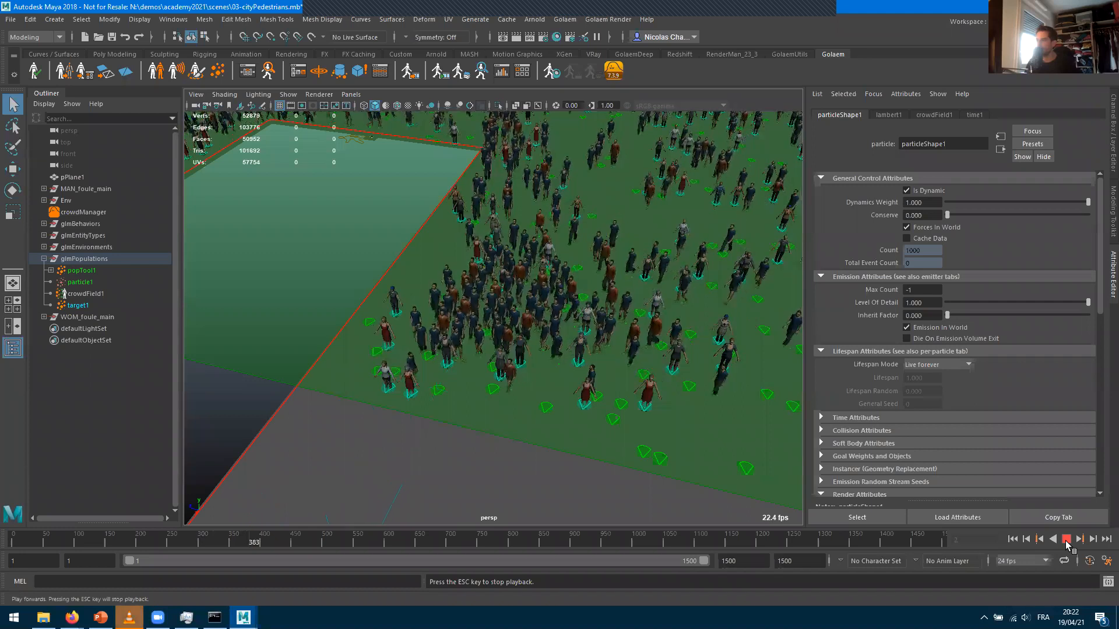
{"action": "left_click", "coordinate": [1067, 541]}
{"action": "left_click", "coordinate": [1013, 539]}
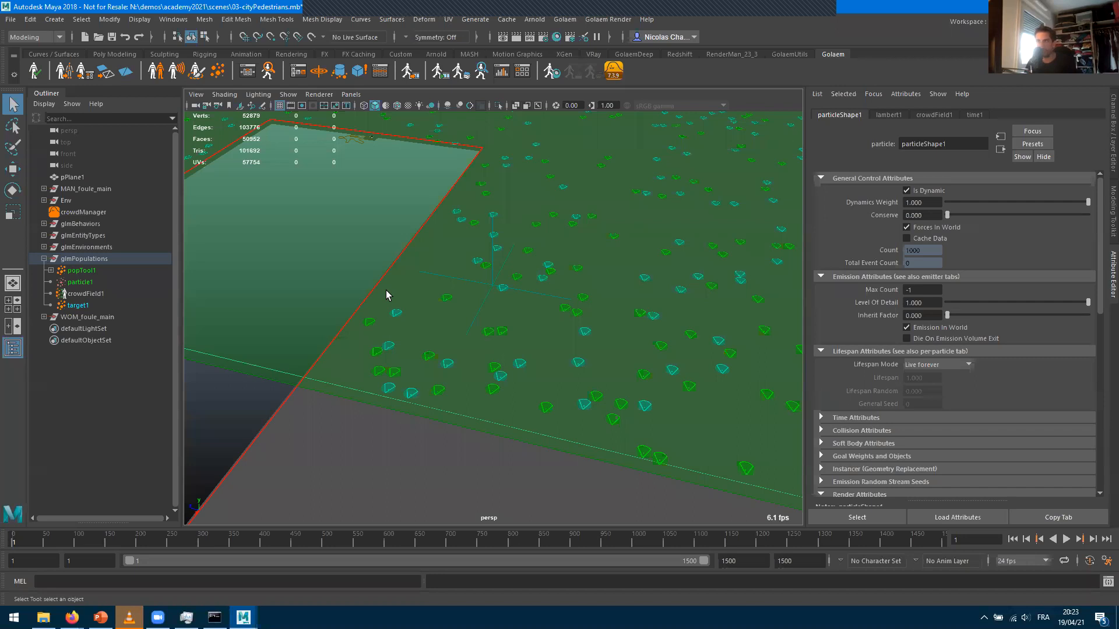
Set up the Golaem Paint Tool in entity type mode, with popToolShape1 as target node and womanCharShape as the painted type
{"action": "double_click", "coordinate": [197, 72]}
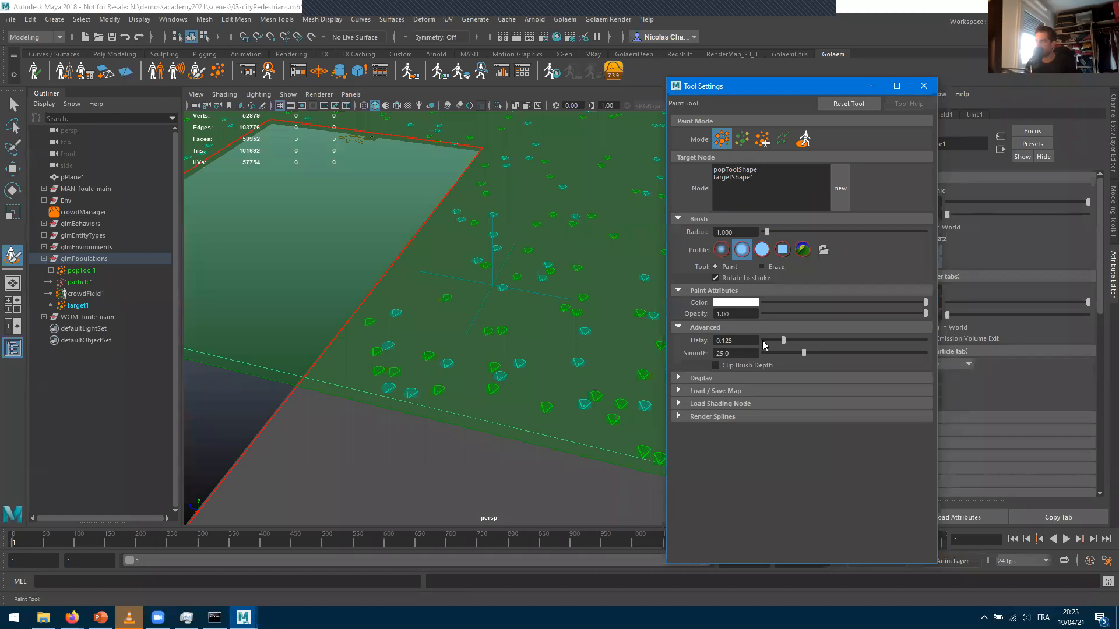
{"action": "left_click", "coordinate": [737, 391]}
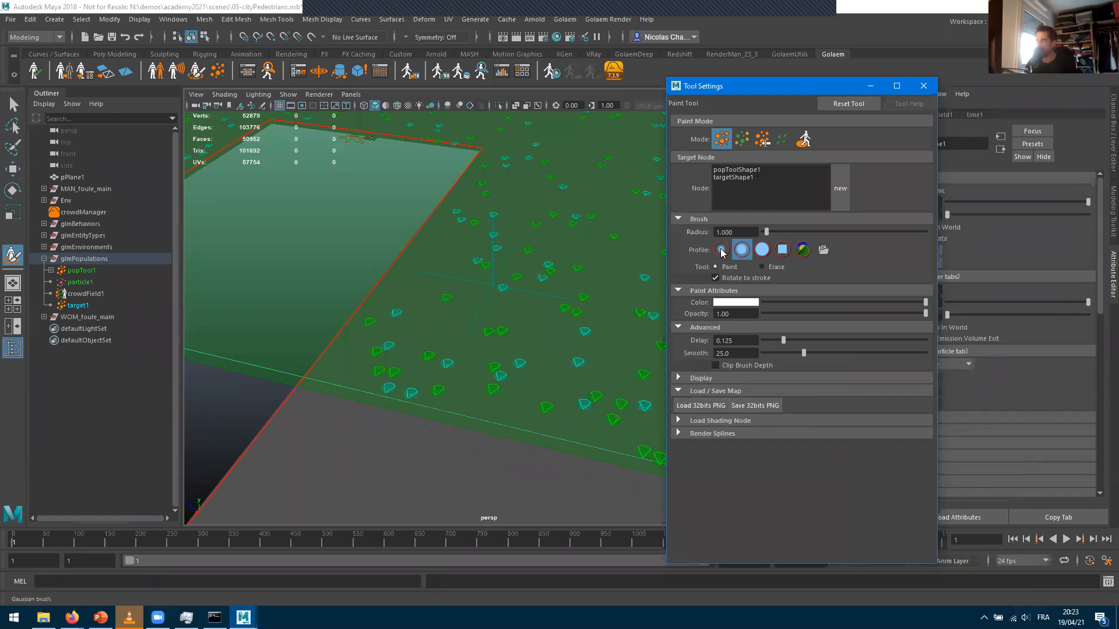
{"action": "left_click", "coordinate": [741, 141]}
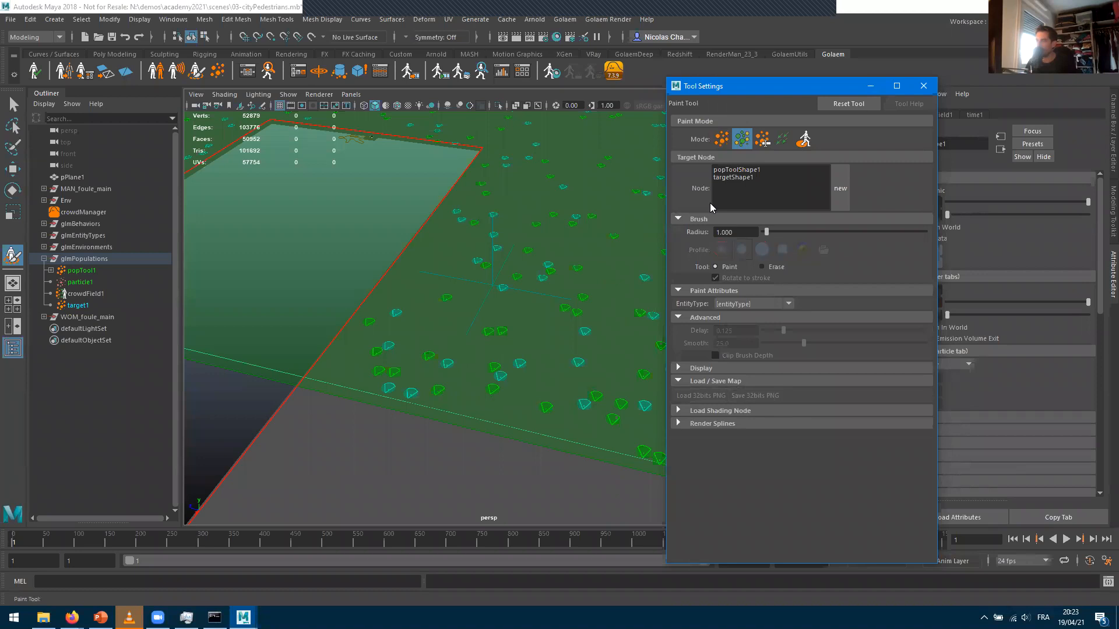
{"action": "left_click", "coordinate": [736, 169]}
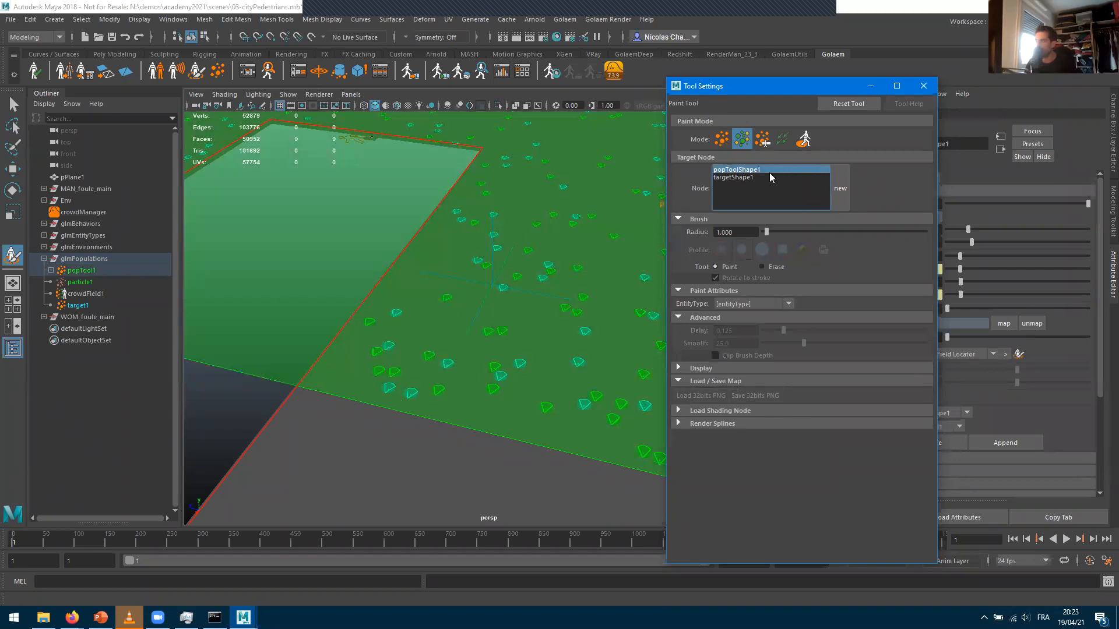
{"action": "left_click", "coordinate": [736, 305]}
{"action": "left_click", "coordinate": [738, 340]}
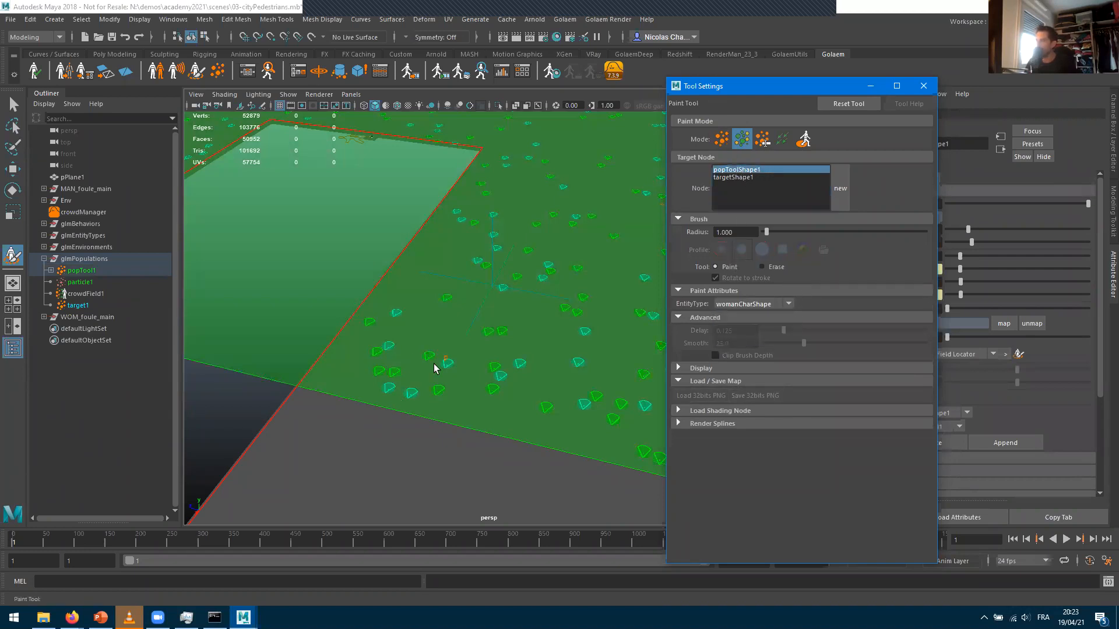
Enlarge the paint brush radius to about 906 and paint womanCharShape over the population slots on the green ground
{"action": "mouse_move", "coordinate": [766, 232]}
{"action": "left_mouse_down"}
{"action": "mouse_move", "coordinate": [787, 232]}
{"action": "mouse_move", "coordinate": [491, 145]}
{"action": "left_mouse_up"}
{"action": "type", "text": "100"}
{"action": "key", "text": "Return"}
{"action": "scroll", "coordinate": [477, 312], "scroll_direction": "down", "scroll_amount": 5}
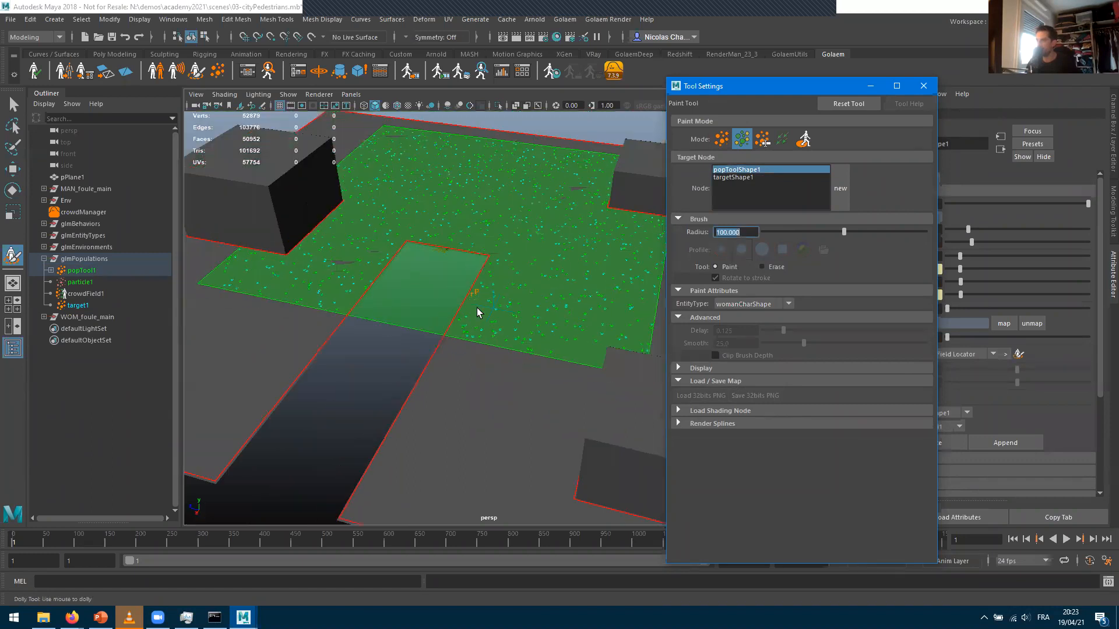
{"action": "scroll", "coordinate": [498, 336], "scroll_direction": "up", "scroll_amount": 3}
{"action": "scroll", "coordinate": [499, 336], "scroll_direction": "up", "scroll_amount": 2}
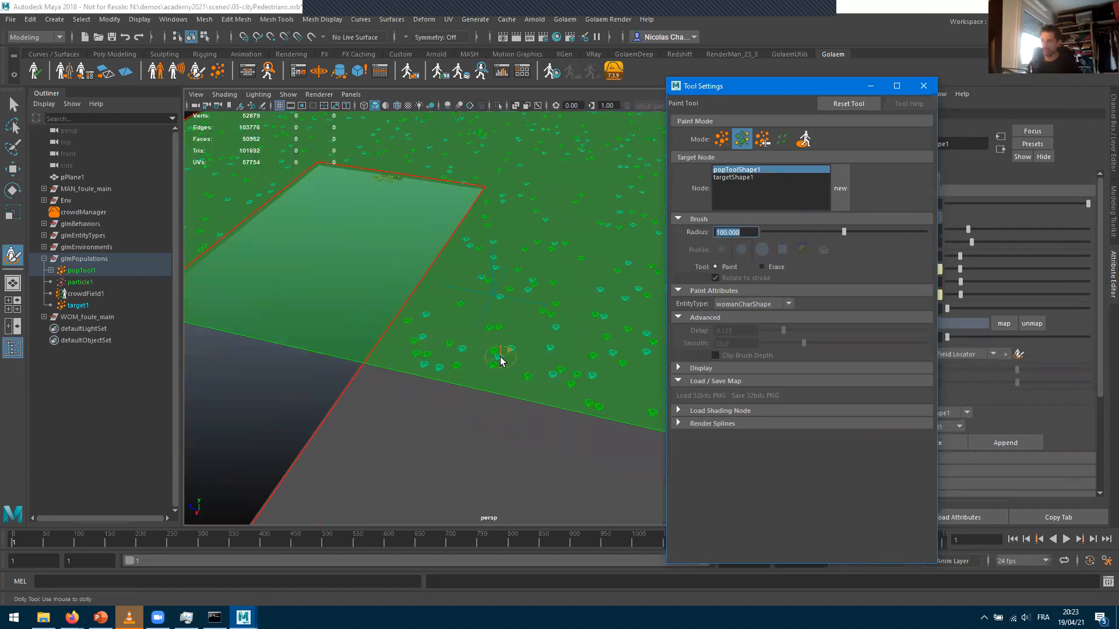
{"action": "scroll", "coordinate": [505, 362], "scroll_direction": "down", "scroll_amount": 4}
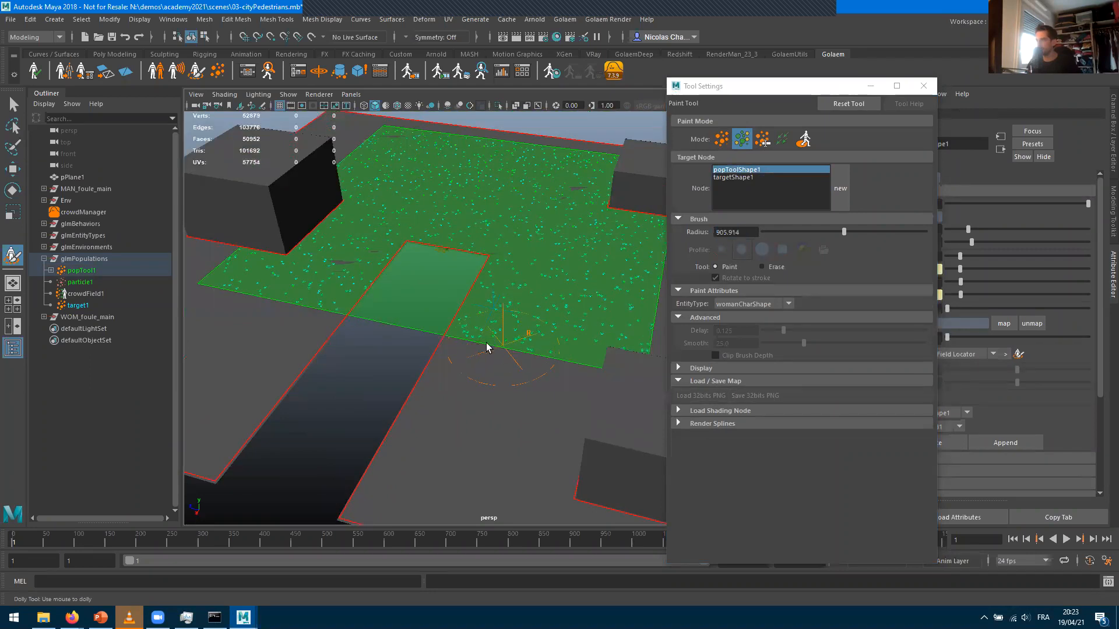
{"action": "scroll", "coordinate": [507, 337], "scroll_direction": "up", "scroll_amount": 3}
{"action": "scroll", "coordinate": [522, 309], "scroll_direction": "up", "scroll_amount": 3}
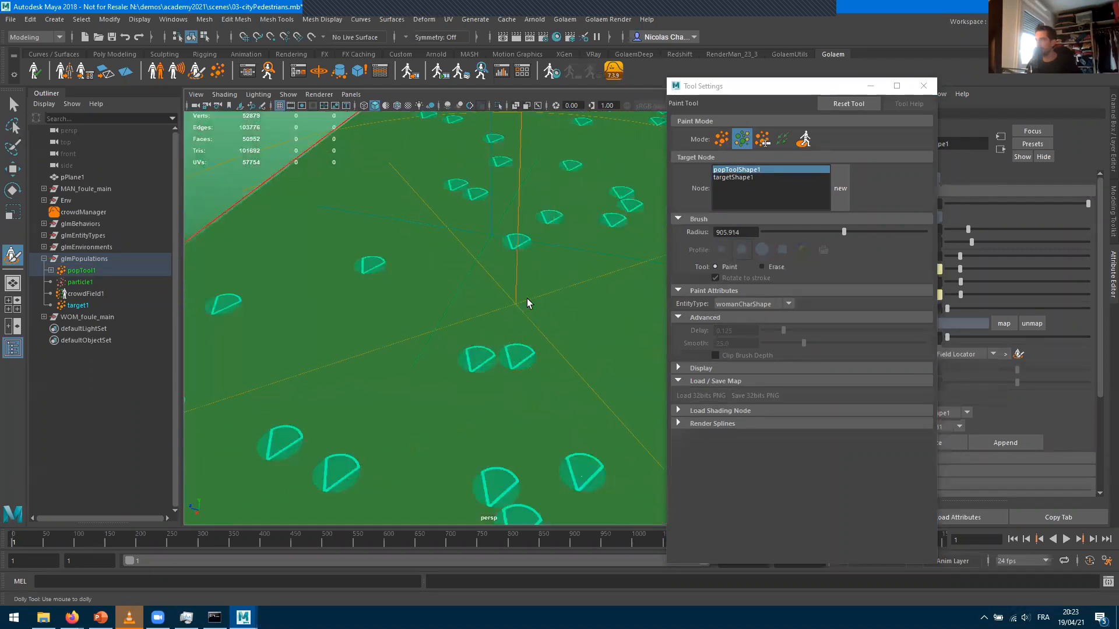
{"action": "scroll", "coordinate": [527, 309], "scroll_direction": "down", "scroll_amount": 2}
Switch the painted entity type to manCharShape and paint it over all the population slots
{"action": "left_click", "coordinate": [755, 304]}
{"action": "left_click", "coordinate": [743, 329]}
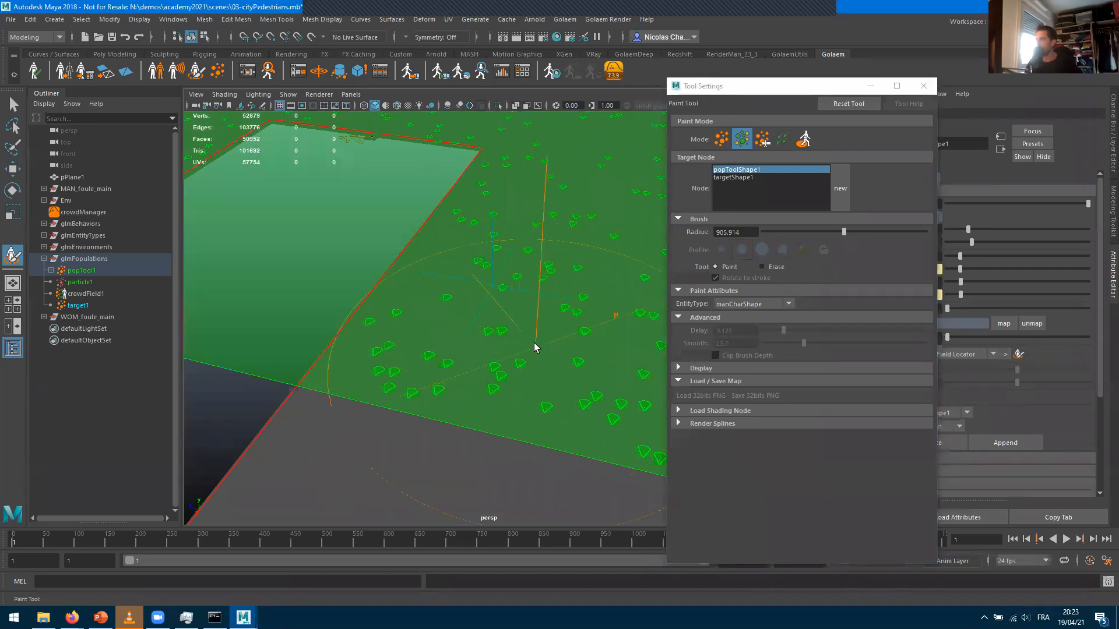
{"action": "scroll", "coordinate": [534, 345], "scroll_direction": "down", "scroll_amount": 5}
{"action": "mouse_move", "coordinate": [534, 345]}
{"action": "left_mouse_down", "text": "alt"}
{"action": "mouse_move", "coordinate": [507, 230]}
{"action": "mouse_move", "coordinate": [530, 305]}
{"action": "mouse_move", "coordinate": [507, 300]}
{"action": "mouse_move", "coordinate": [548, 253]}
{"action": "mouse_move", "coordinate": [560, 297]}
{"action": "mouse_move", "coordinate": [561, 282]}
{"action": "mouse_move", "coordinate": [554, 295]}
{"action": "mouse_move", "coordinate": [515, 275]}
{"action": "left_mouse_up", "text": "alt"}
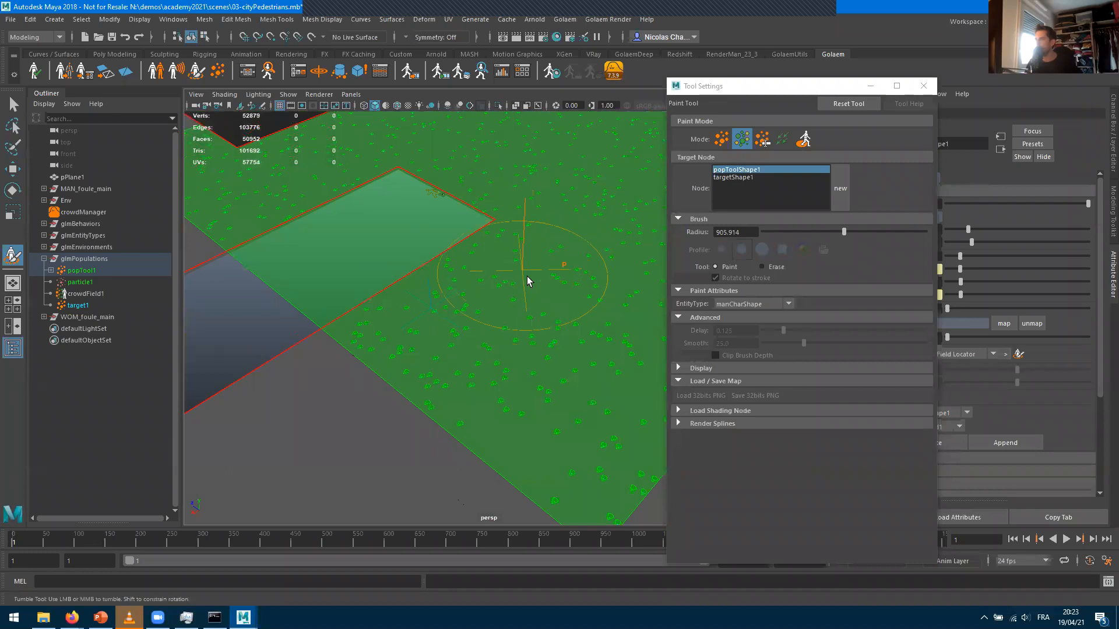
Reduce the brush radius to about 210 and paint the population slots with womanCharShape
{"action": "left_click_drag", "start_coordinate": [843, 231], "coordinate": [782, 232]}
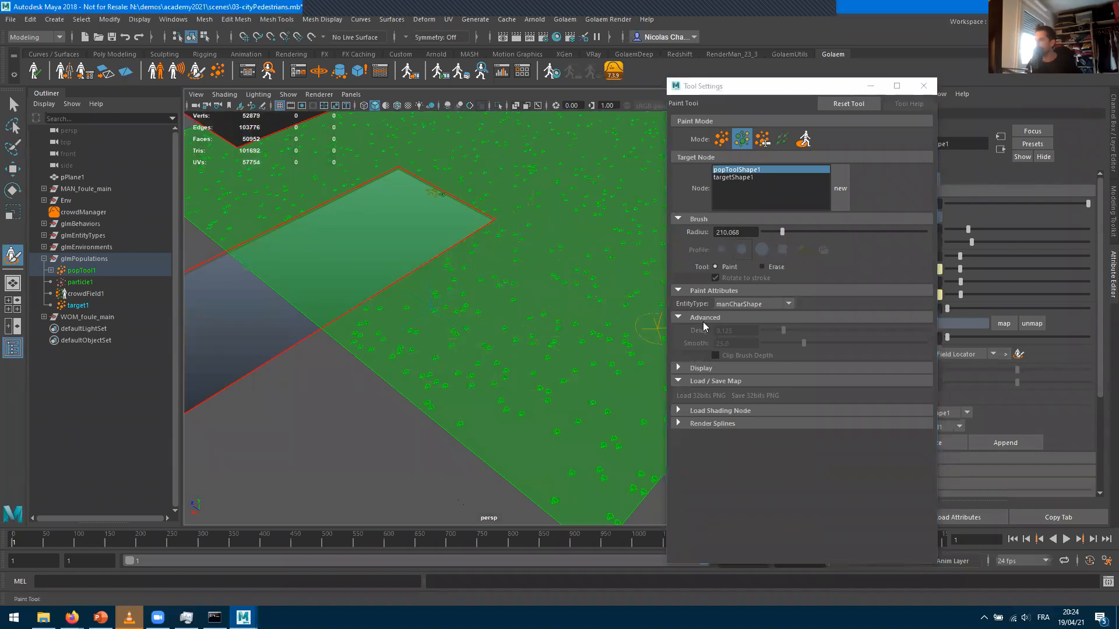
{"action": "left_click", "coordinate": [752, 303]}
{"action": "left_click", "coordinate": [737, 335]}
{"action": "right_click_drag", "start_coordinate": [499, 319], "coordinate": [499, 271], "text": "alt"}
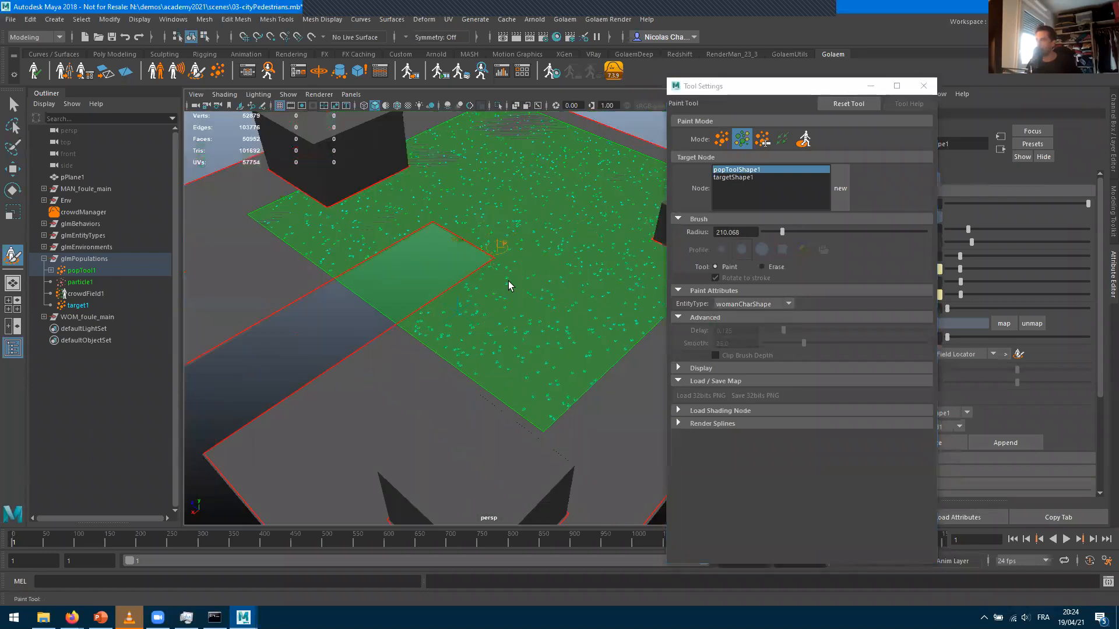
{"action": "scroll", "coordinate": [495, 315], "scroll_direction": "up", "scroll_amount": 3}
{"action": "scroll", "coordinate": [474, 344], "scroll_direction": "up", "scroll_amount": 3}
{"action": "scroll", "coordinate": [474, 347], "scroll_direction": "down", "scroll_amount": 3}
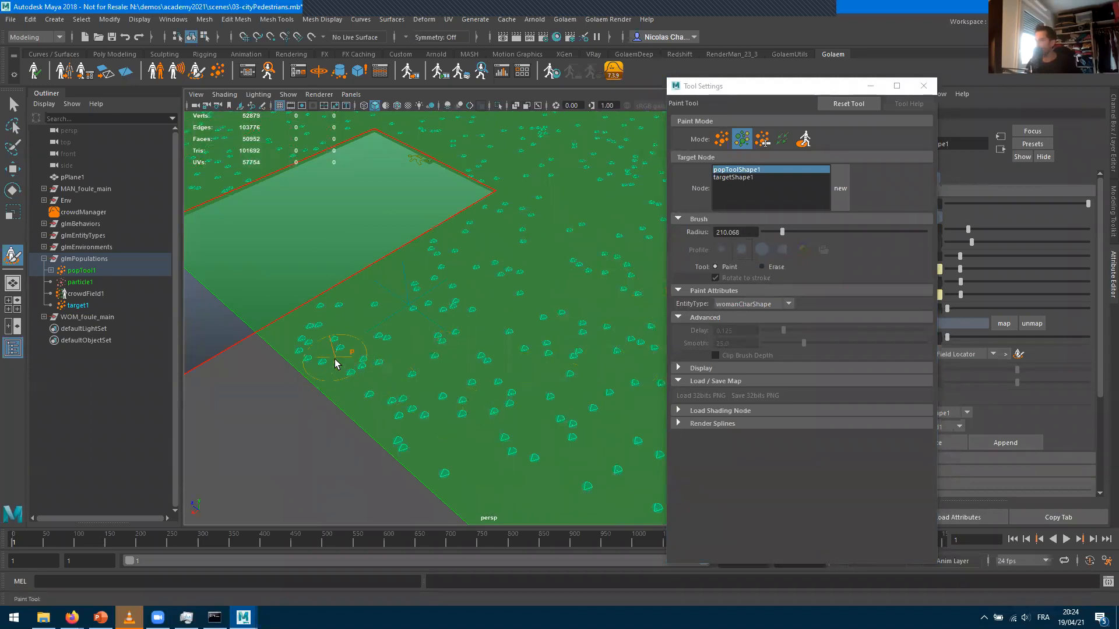
Repaint all the population slots as manCharShape and set the brush radius to 2
{"action": "left_click", "coordinate": [757, 304]}
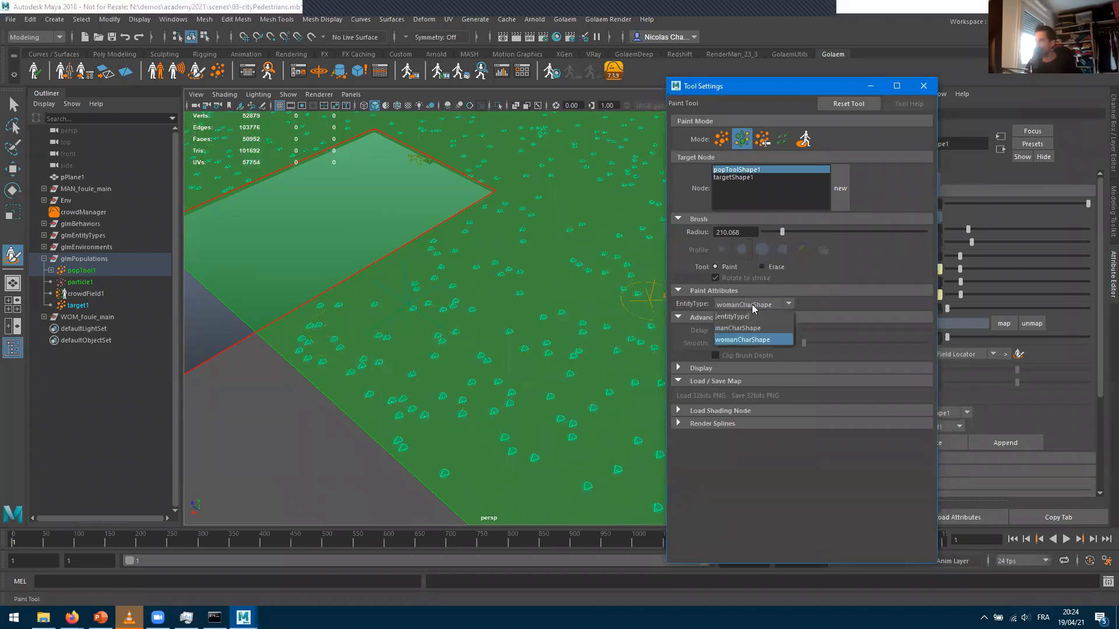
{"action": "left_click", "coordinate": [743, 337]}
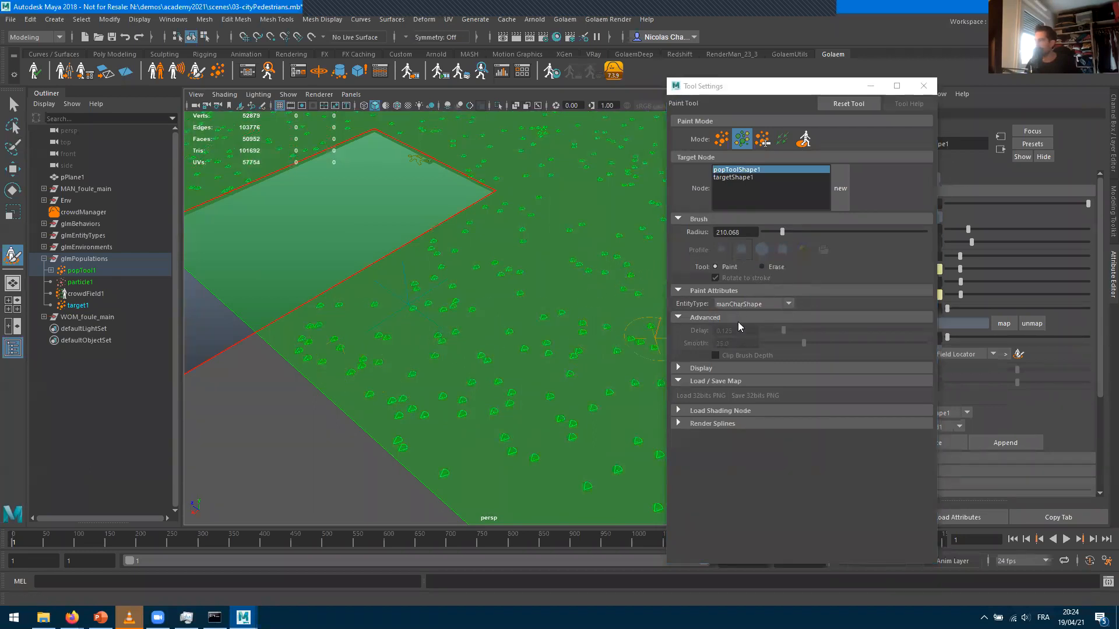
{"action": "left_click", "coordinate": [735, 232]}
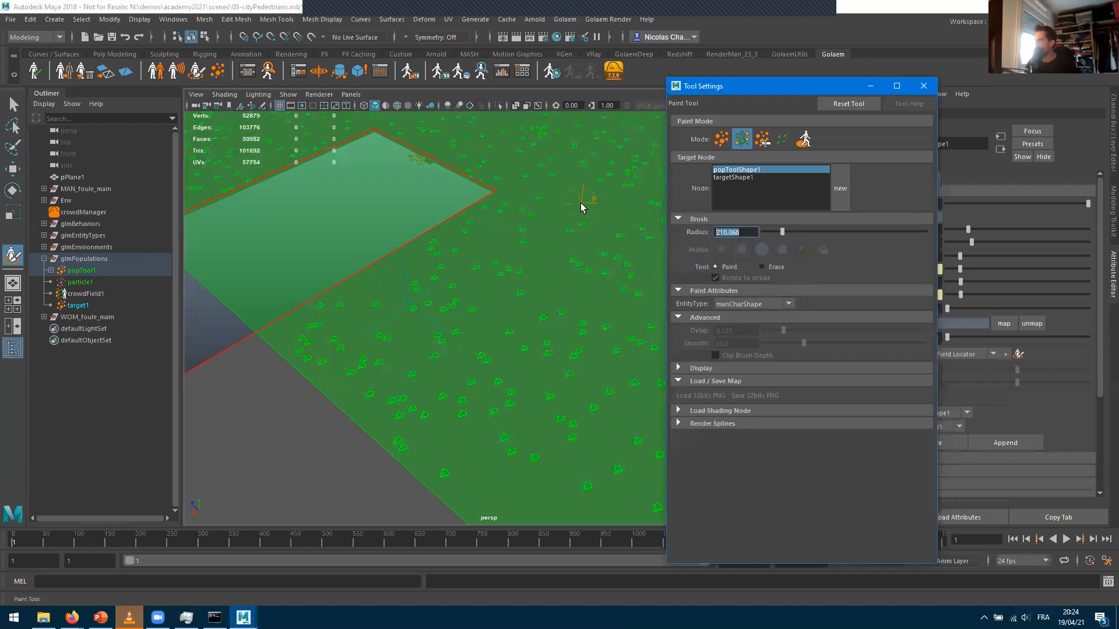
{"action": "type", "text": "2"}
{"action": "key", "text": "Return"}
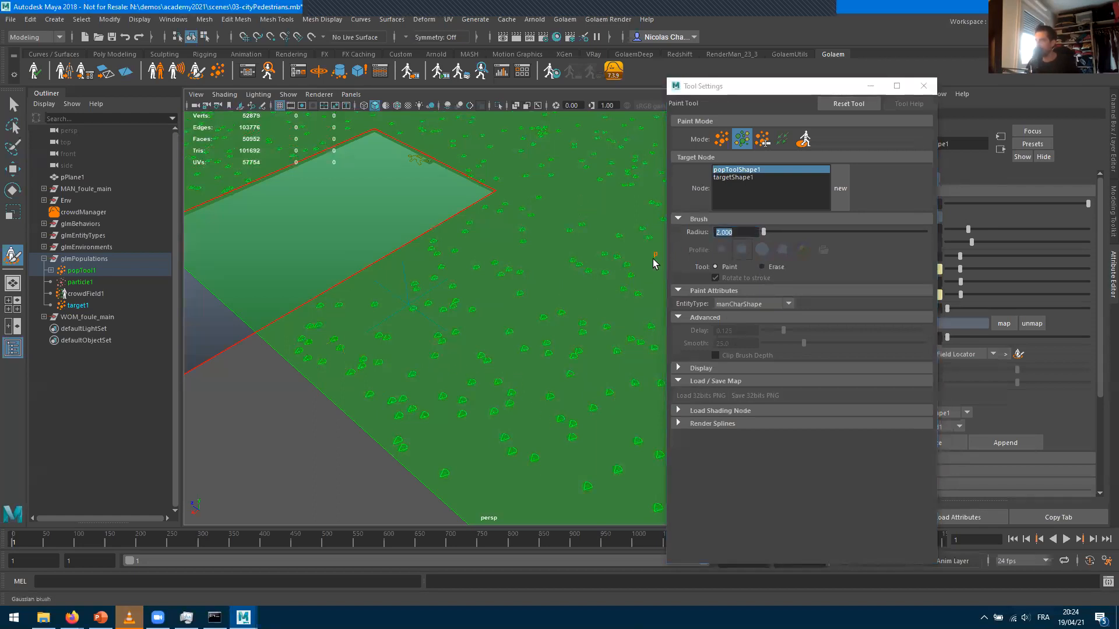
Paint womanCharShape onto the slots in the ground corner beside the rectangular plane and close the paint tool settings
{"action": "left_click", "coordinate": [752, 303]}
{"action": "left_click", "coordinate": [741, 332]}
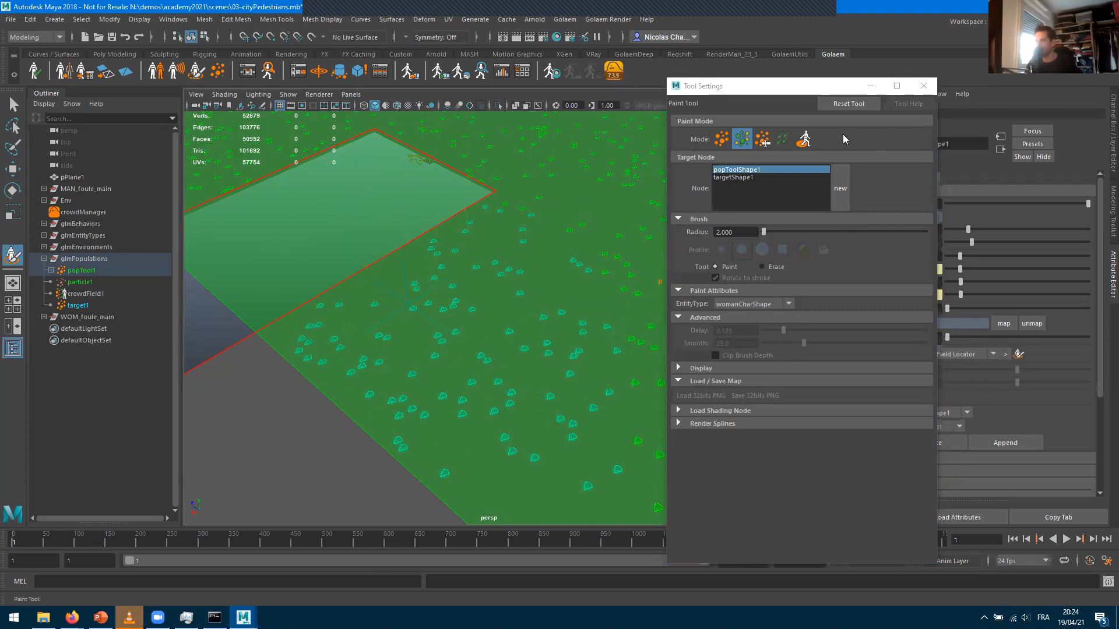
{"action": "left_click", "coordinate": [923, 86]}
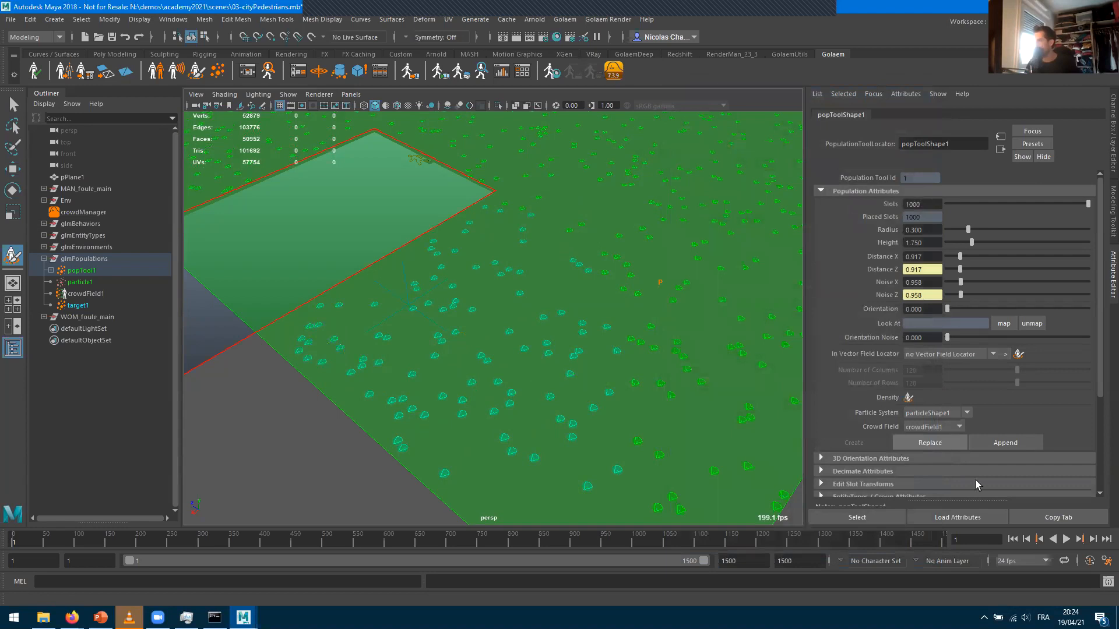
Play the simulation to frame 20, leave the paint tool, and examine how the women are grouped within the crowd
{"action": "left_click", "coordinate": [1070, 540]}
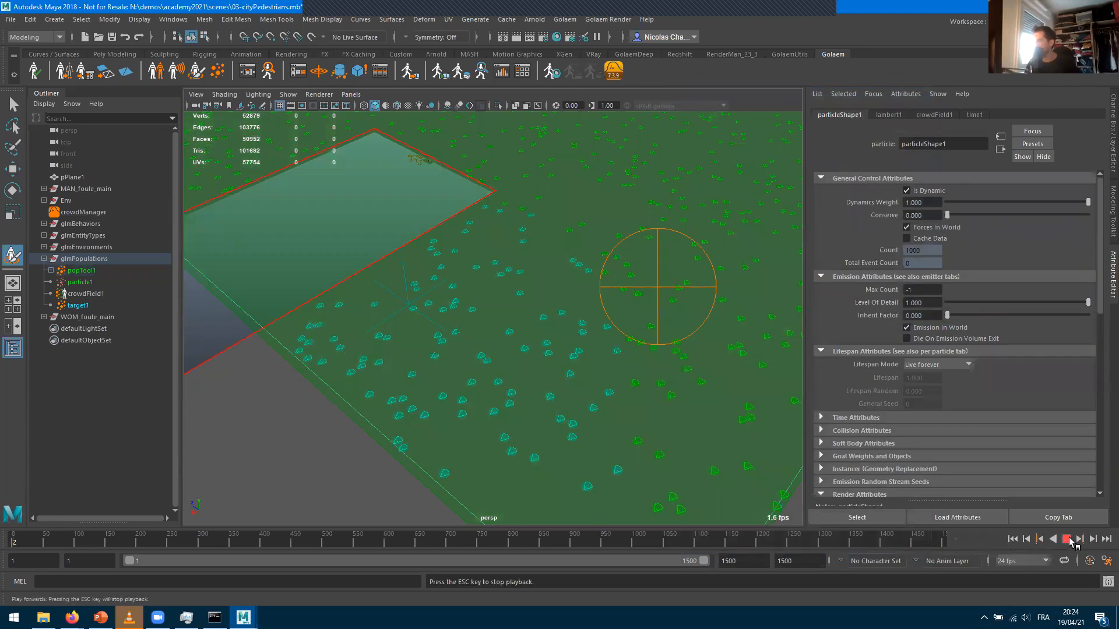
{"action": "left_click", "coordinate": [1068, 539]}
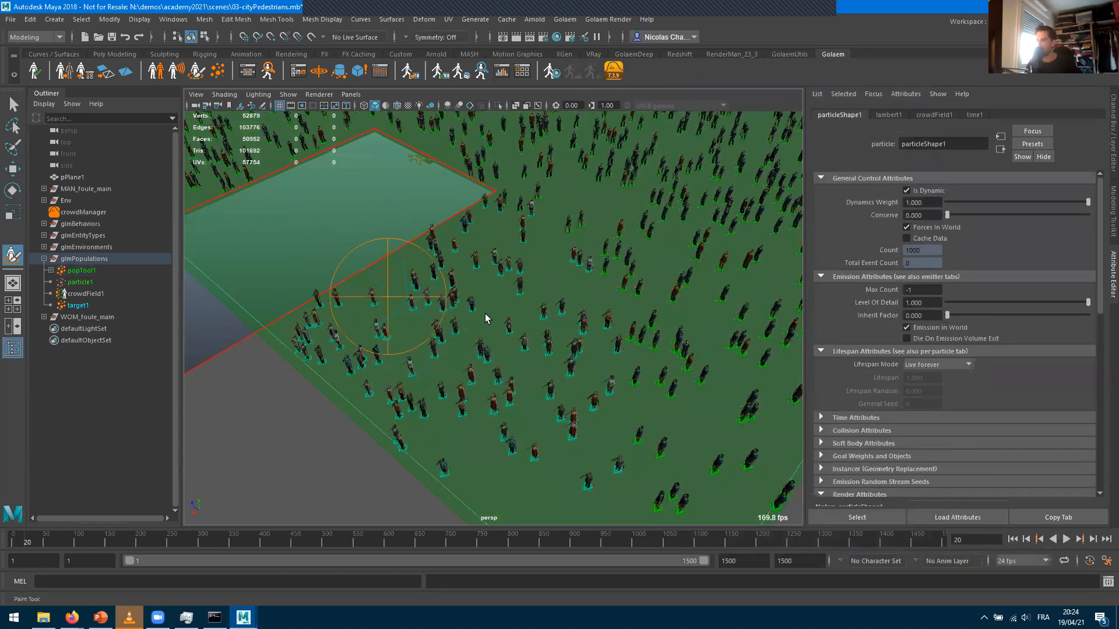
{"action": "key", "text": "q"}
{"action": "left_click_drag", "start_coordinate": [404, 346], "coordinate": [467, 332], "text": "alt"}
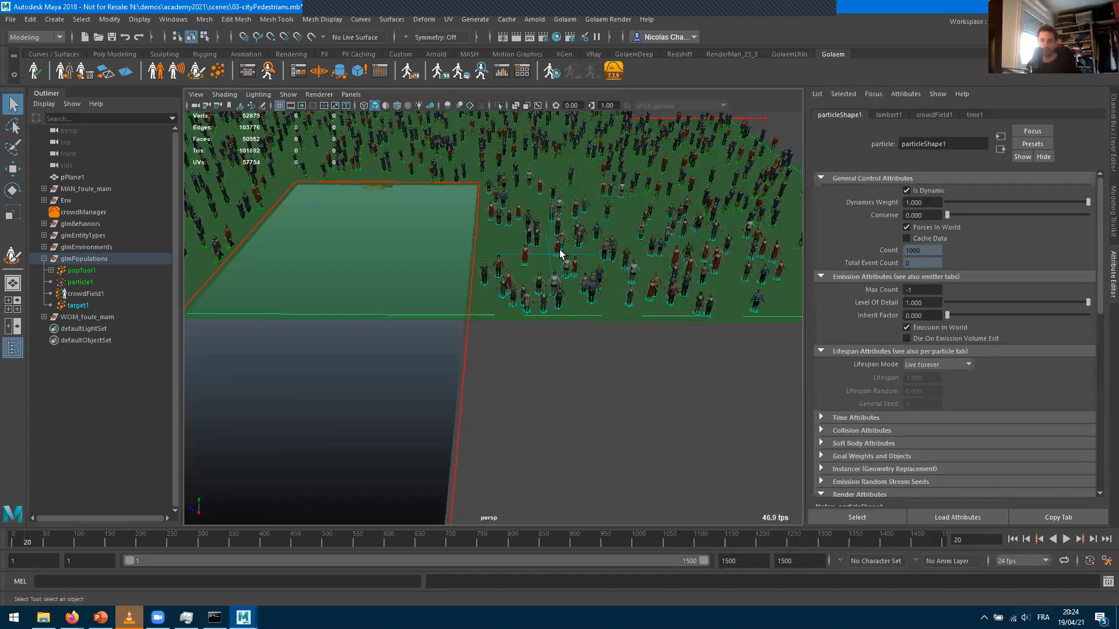
{"action": "left_click_drag", "start_coordinate": [614, 232], "coordinate": [519, 268], "text": "alt"}
{"action": "scroll", "coordinate": [523, 274], "scroll_direction": "up", "scroll_amount": 3}
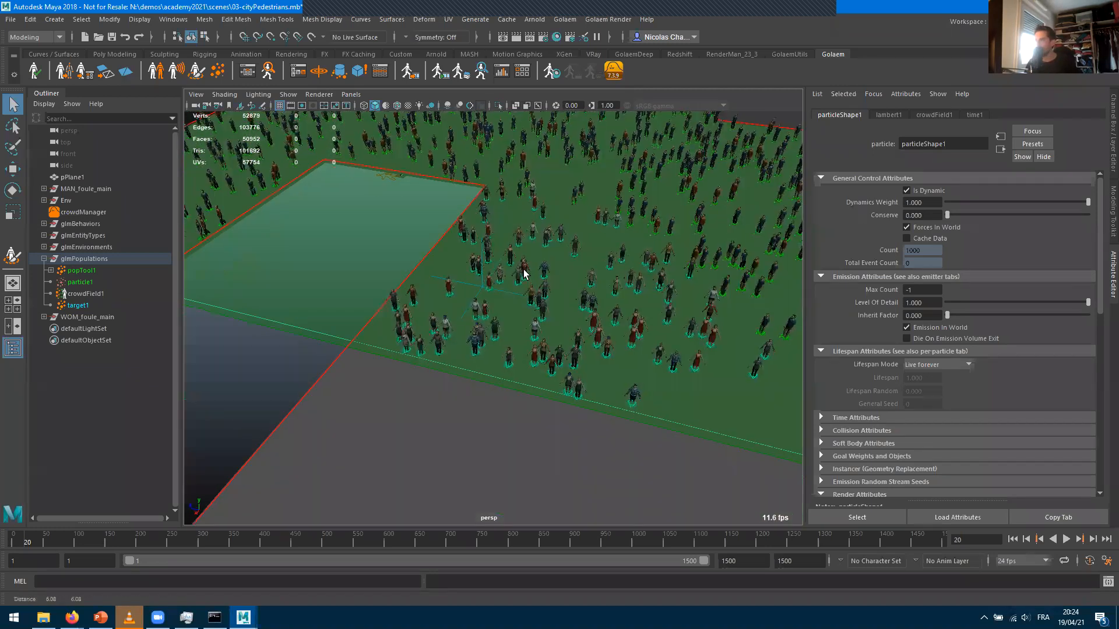
{"action": "scroll", "coordinate": [523, 274], "scroll_direction": "down", "scroll_amount": 3}
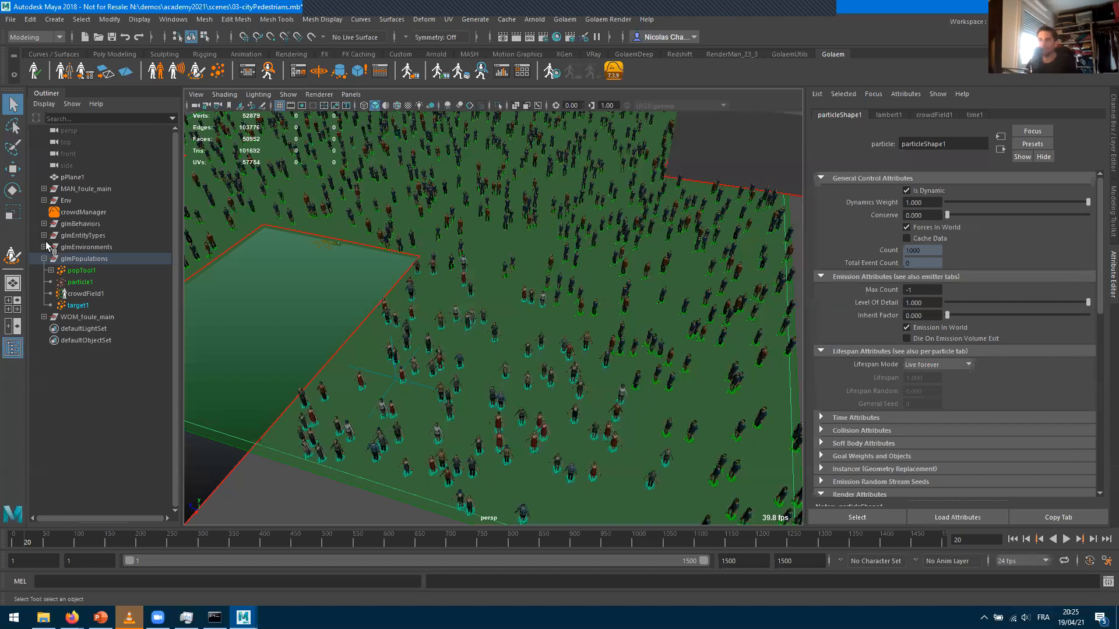
Open the Behavior Editor and display the behavior container of womanCharShape after checking manCharShape
{"action": "left_click", "coordinate": [252, 76]}
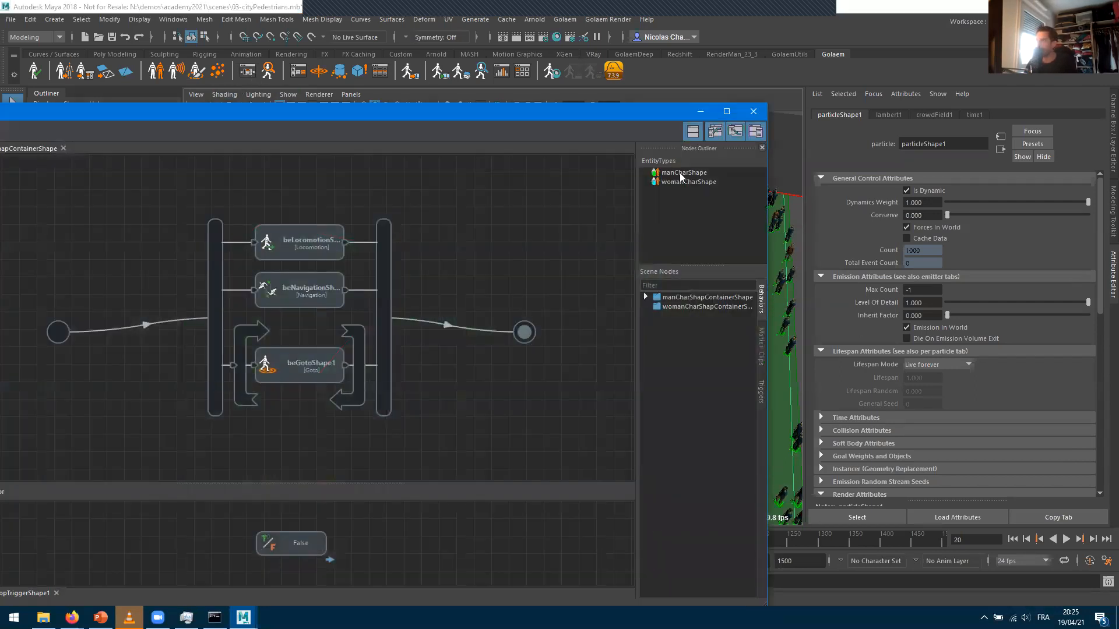
{"action": "left_click", "coordinate": [681, 174]}
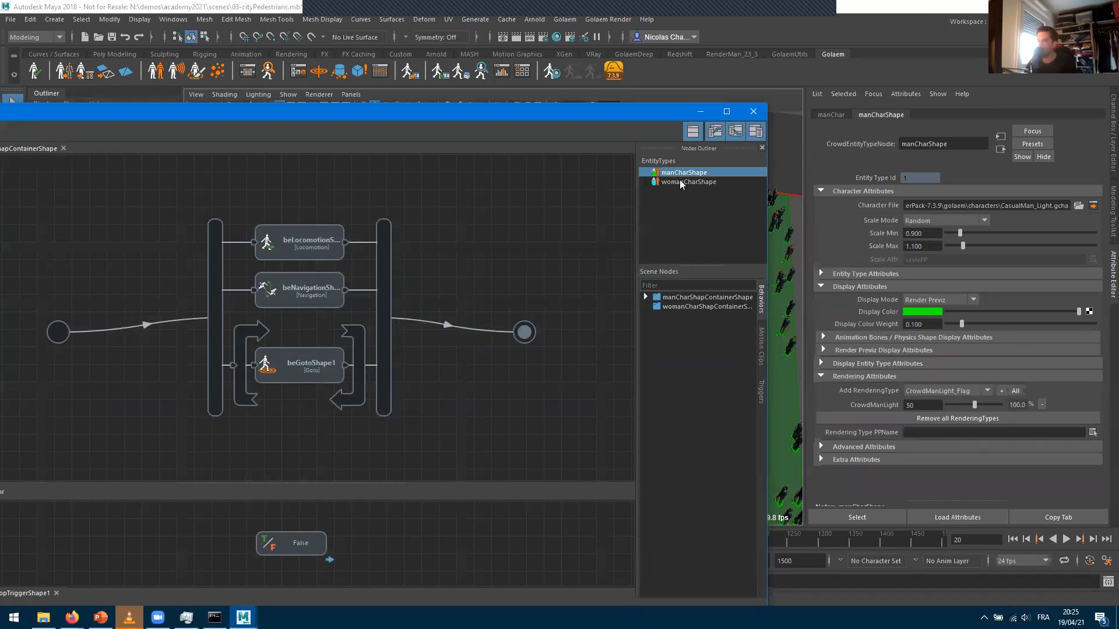
{"action": "left_click", "coordinate": [681, 182]}
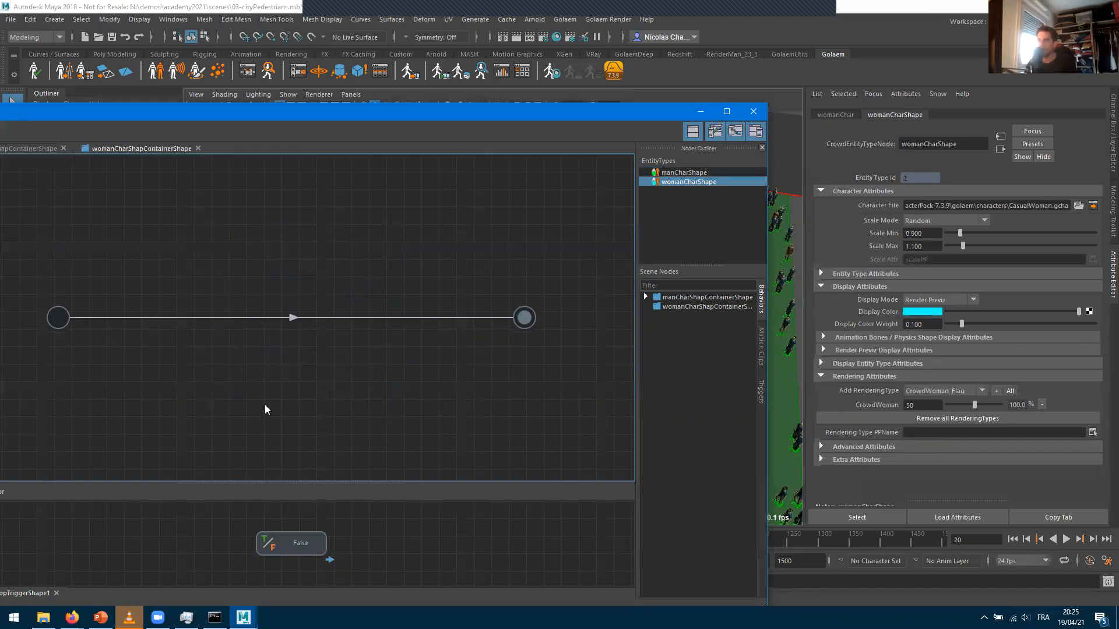
{"action": "left_click_drag", "start_coordinate": [244, 114], "coordinate": [395, 85]}
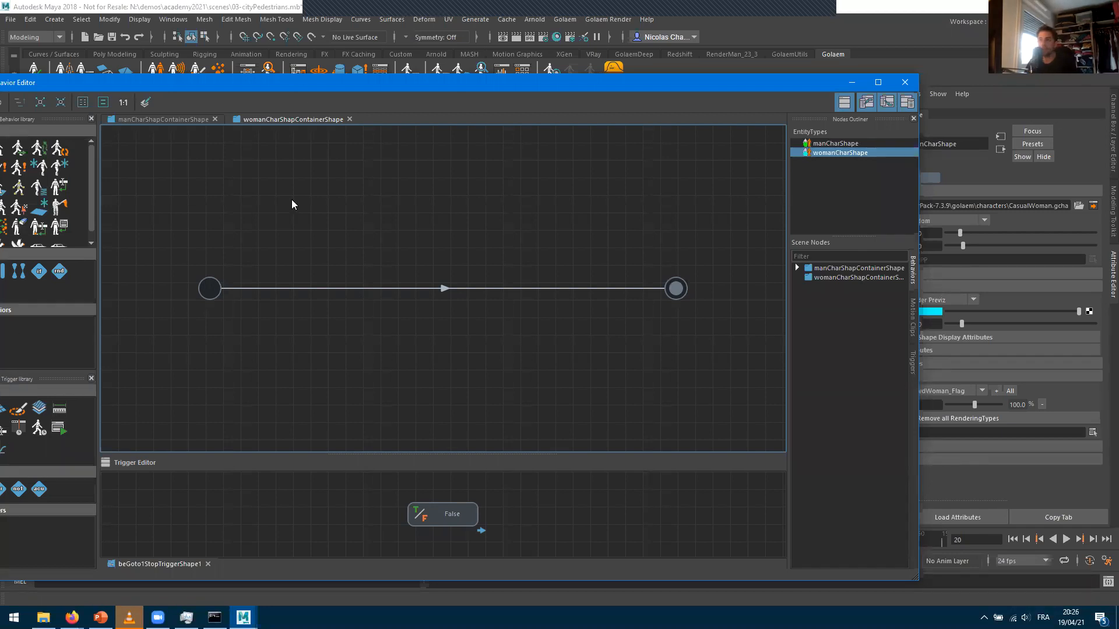
Review the behavior containers of manChar and womanChar, including the parallel operator's options, and minimize the Behavior Editor
{"action": "left_click", "coordinate": [149, 120]}
{"action": "right_click", "coordinate": [368, 242]}
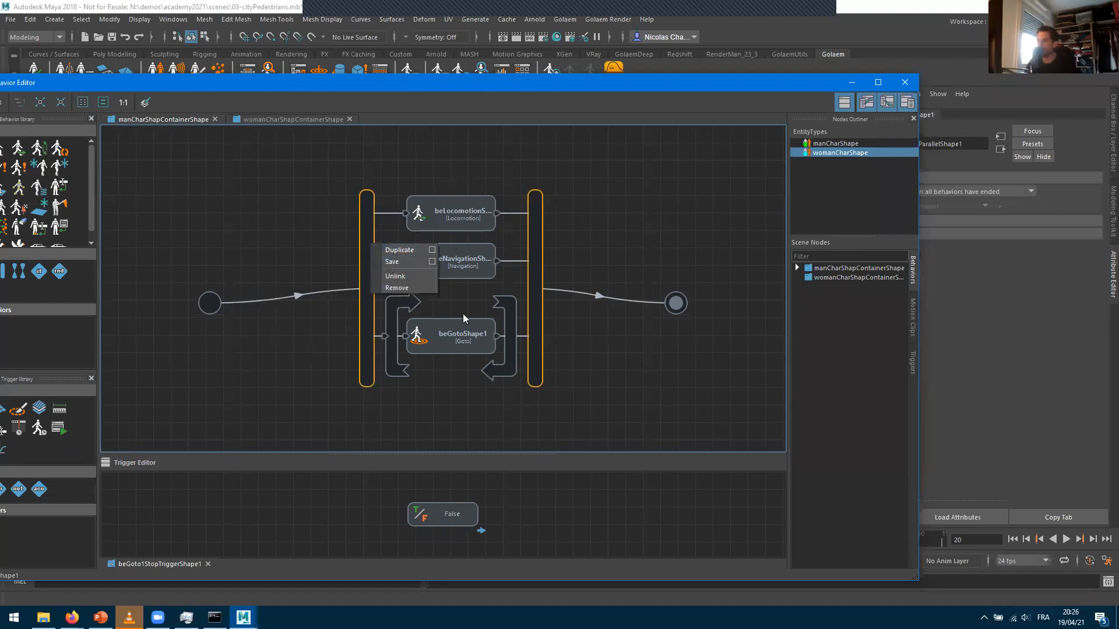
{"action": "left_click", "coordinate": [289, 118]}
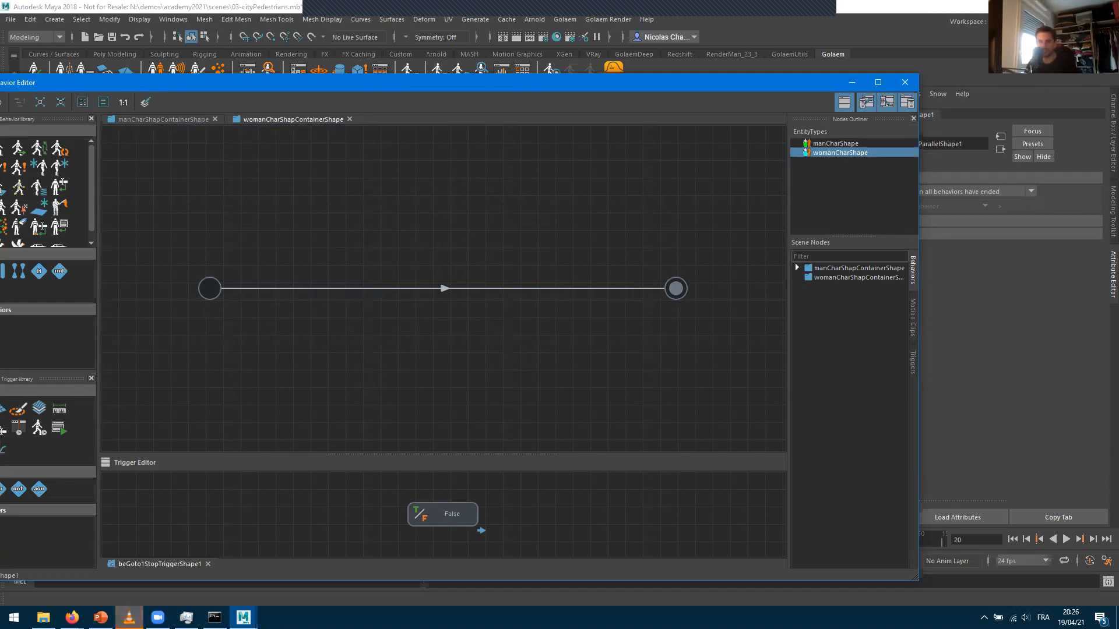
{"action": "left_click", "coordinate": [851, 82]}
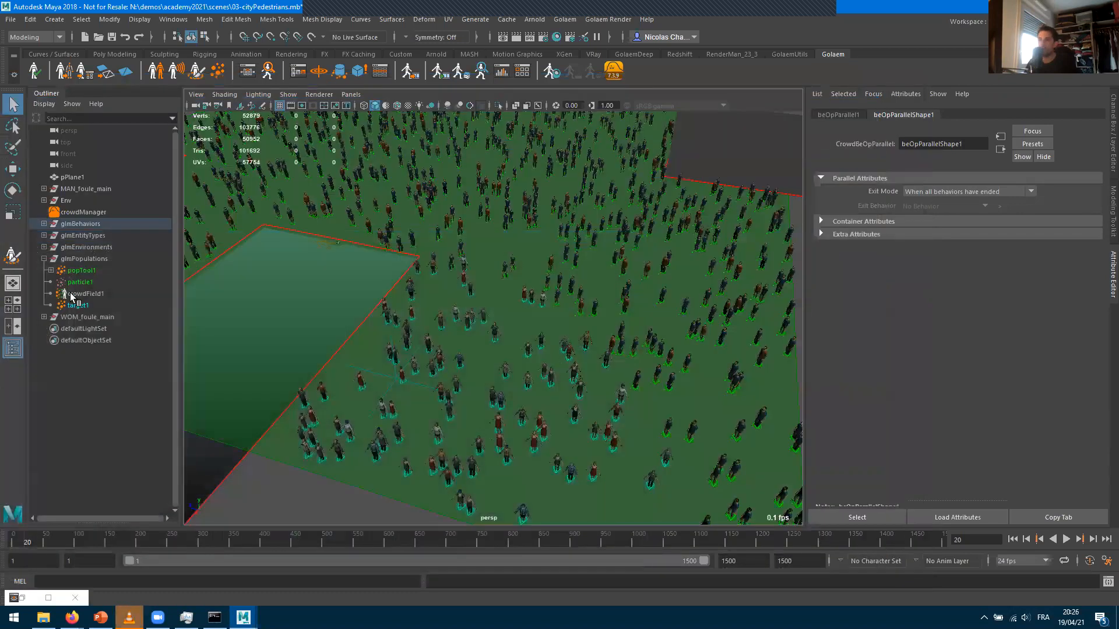
Expand glmEntityTypes and try manCharShapContainerShape as the behavior container of womanChar
{"action": "left_click", "coordinate": [44, 235]}
{"action": "left_click", "coordinate": [89, 248]}
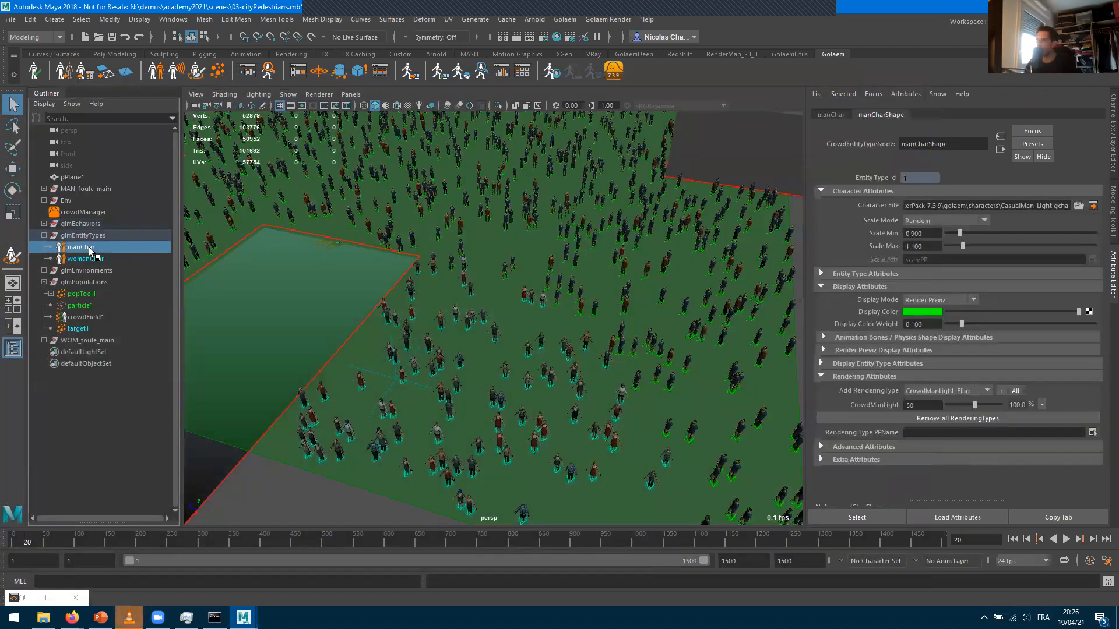
{"action": "left_click", "coordinate": [87, 260]}
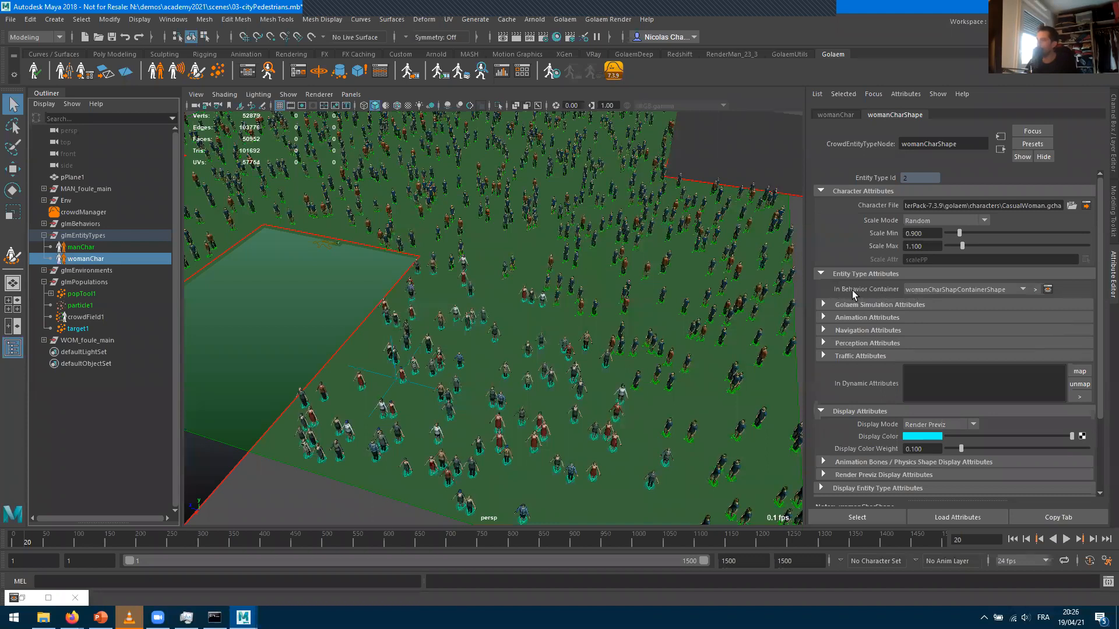
{"action": "left_click", "coordinate": [929, 289]}
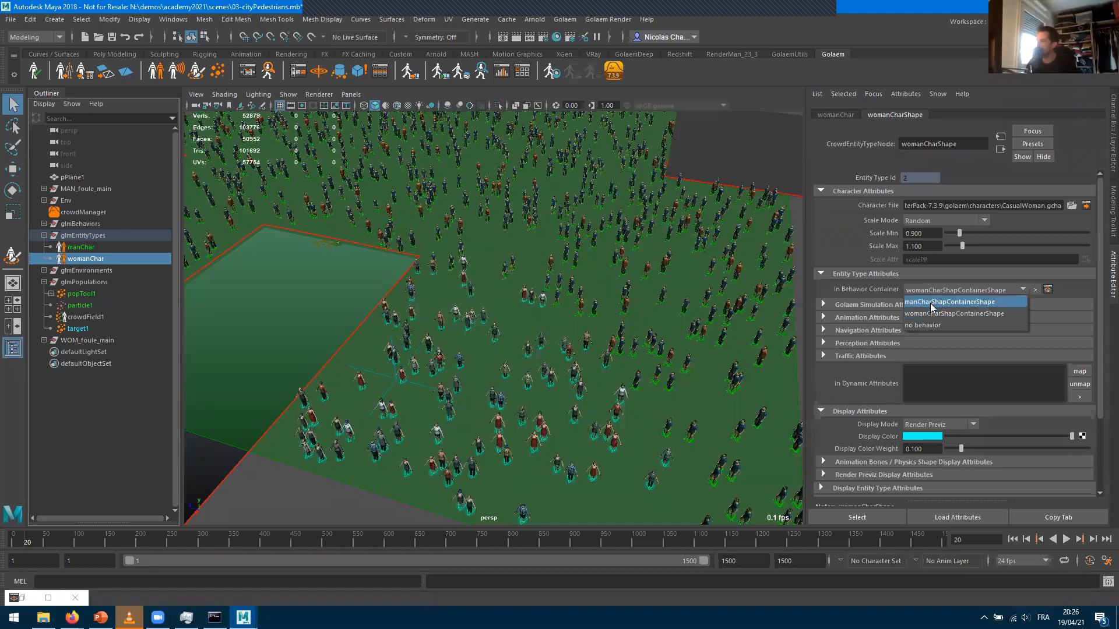
{"action": "left_click", "coordinate": [931, 301]}
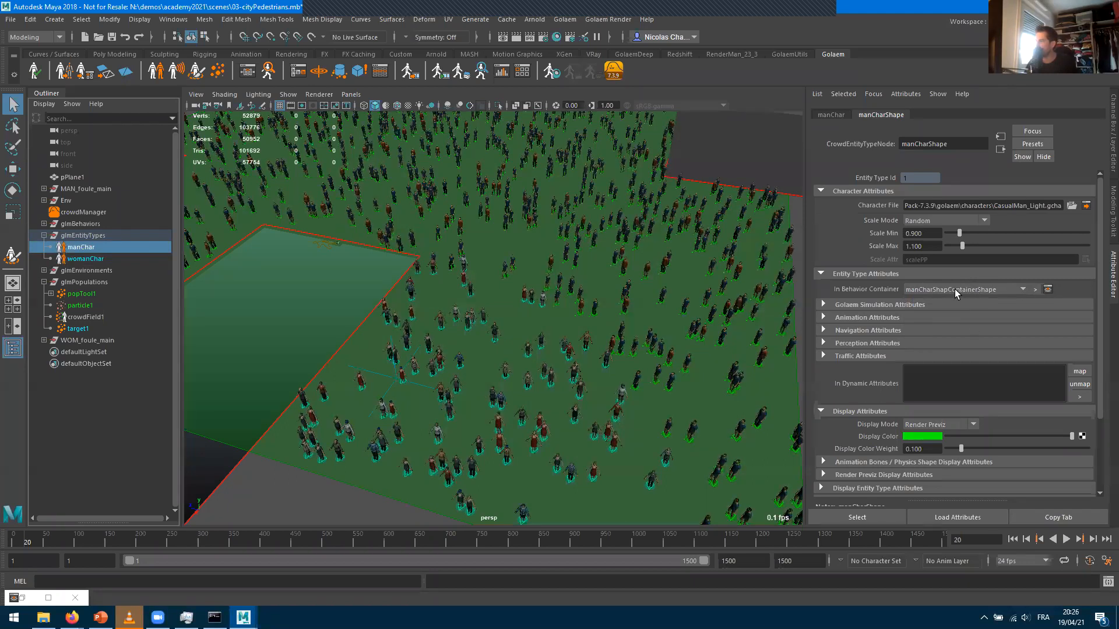
Assign womanCharShapContainerShape as the behavior container of manChar and advance the simulation from the start to frame 2
{"action": "left_click", "coordinate": [867, 274]}
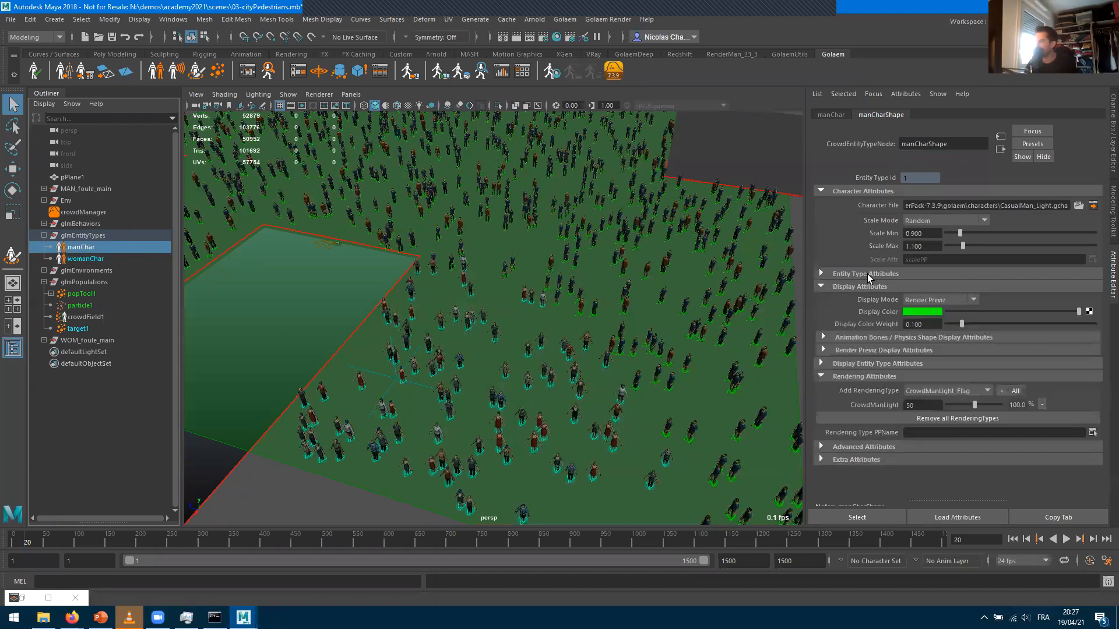
{"action": "left_click", "coordinate": [822, 273]}
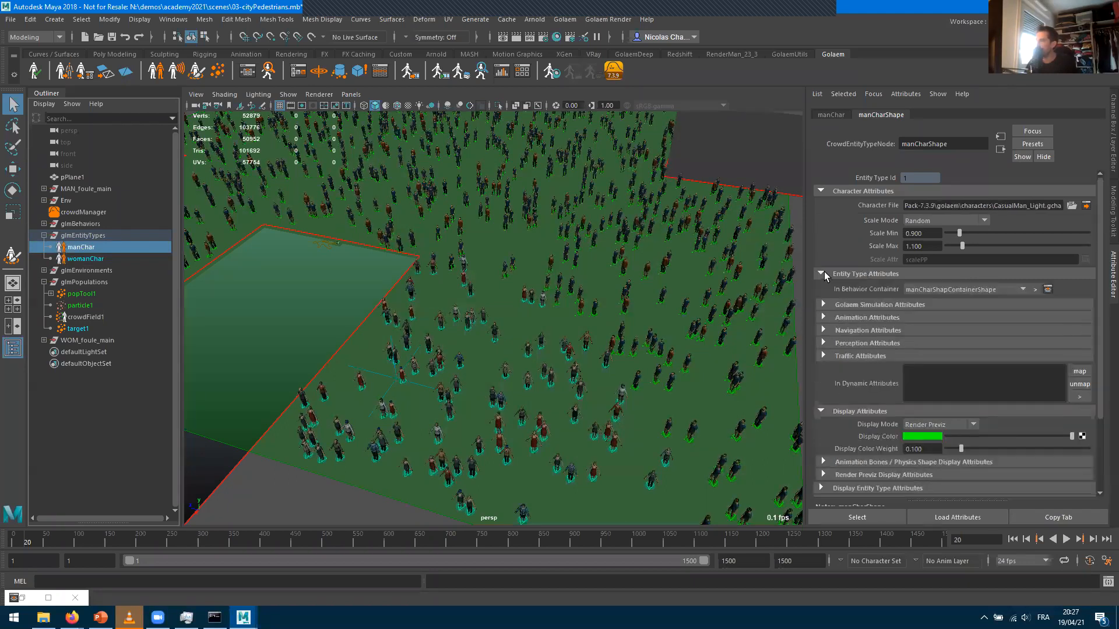
{"action": "left_click", "coordinate": [920, 294]}
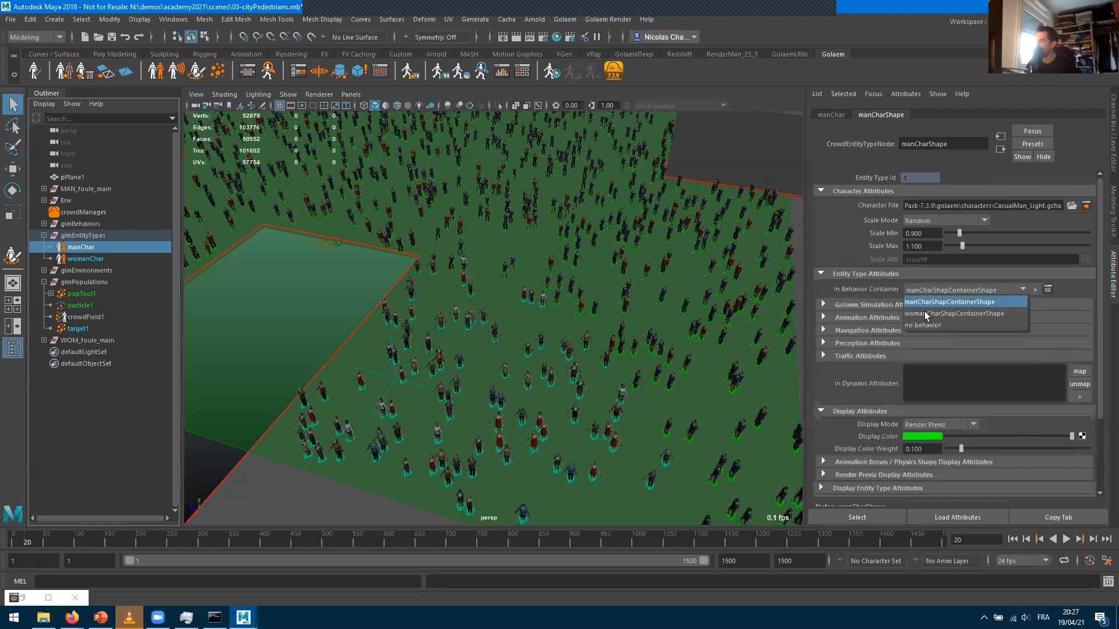
{"action": "left_click", "coordinate": [926, 303]}
{"action": "left_click", "coordinate": [925, 292]}
{"action": "left_click", "coordinate": [938, 309]}
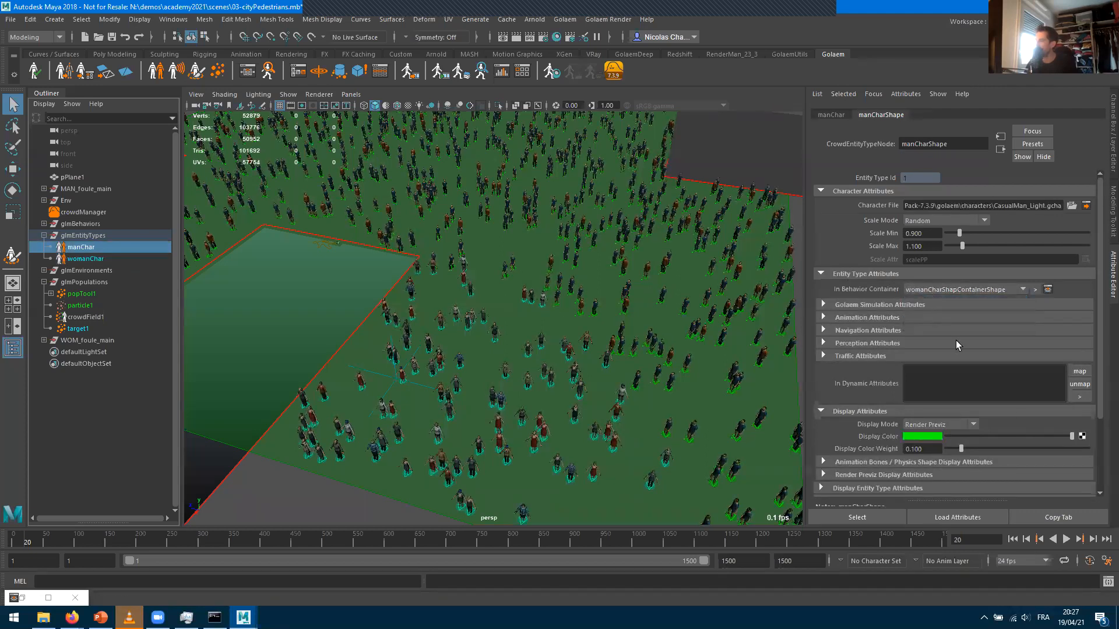
{"action": "left_click", "coordinate": [1025, 539]}
{"action": "left_click", "coordinate": [1092, 539]}
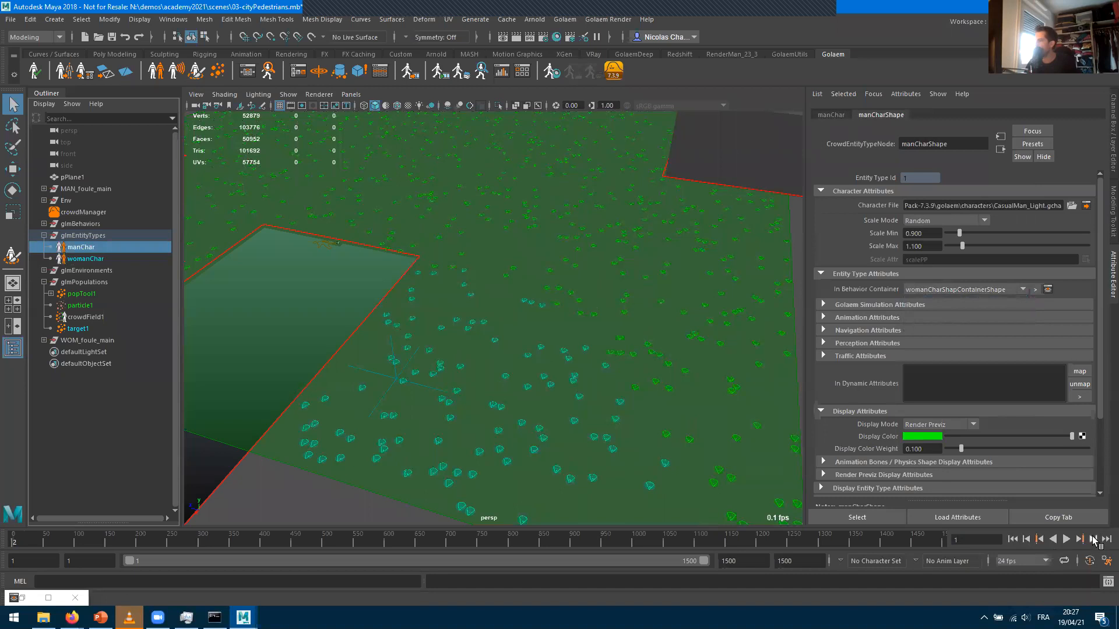
Set the behavior container of manChar back to manCharShapContainerShape and rewind to frame 1
{"action": "left_click", "coordinate": [923, 293]}
{"action": "left_click", "coordinate": [922, 305]}
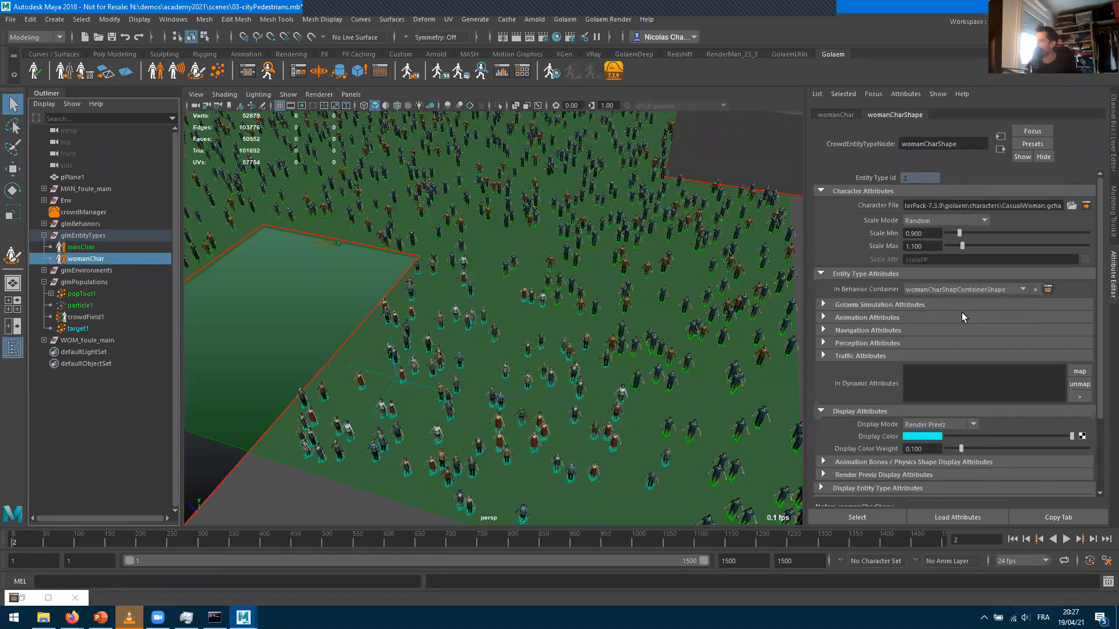
{"action": "left_click", "coordinate": [1011, 540]}
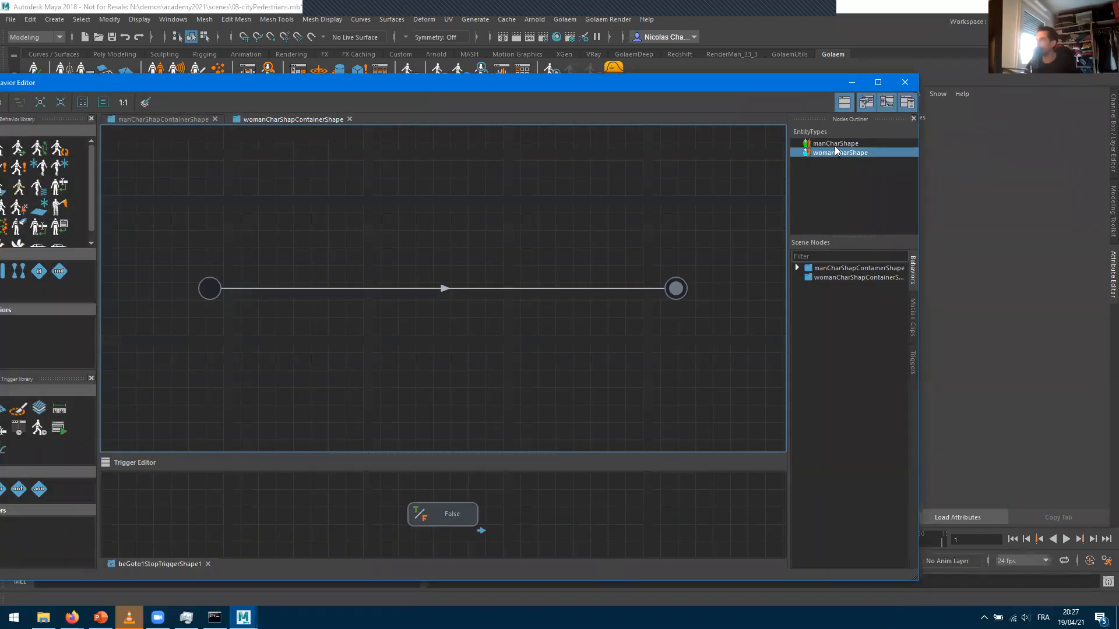
Assign manCharShapContainerShape as the behavior container of womanChar and compare the setting with manChar's
{"action": "left_click", "coordinate": [835, 145]}
{"action": "left_click", "coordinate": [852, 86]}
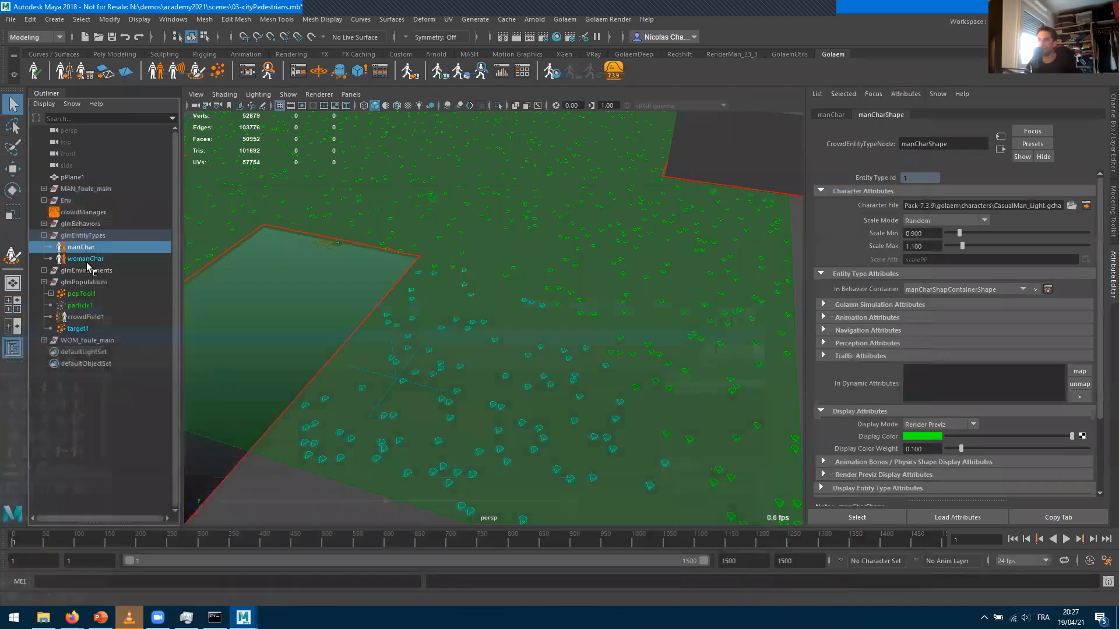
{"action": "left_click", "coordinate": [954, 288]}
{"action": "left_click", "coordinate": [937, 299]}
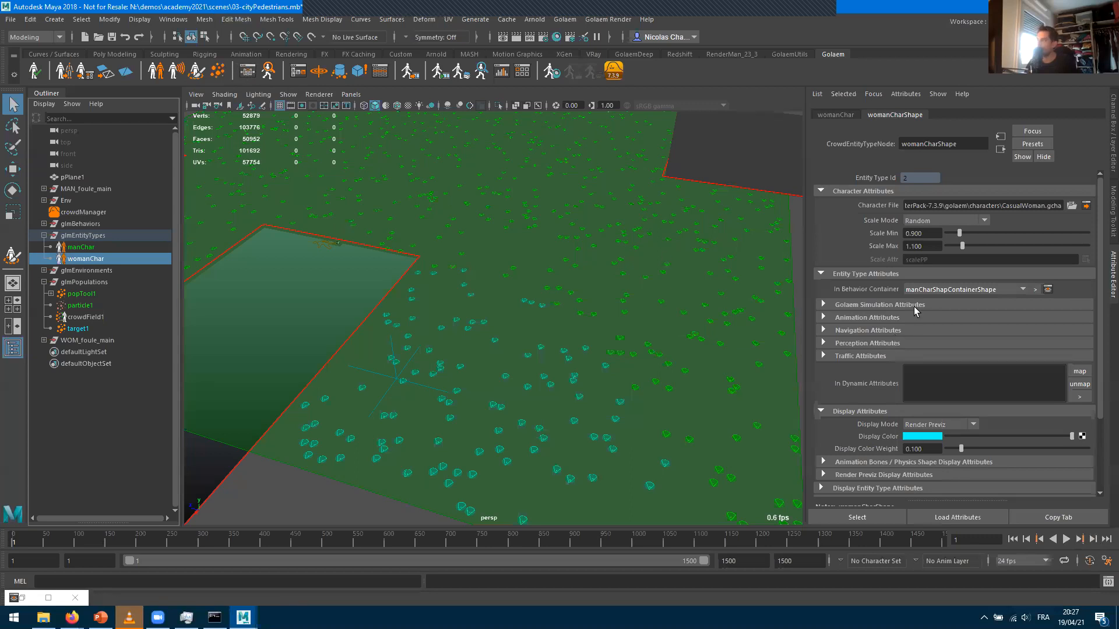
{"action": "left_click", "coordinate": [85, 248]}
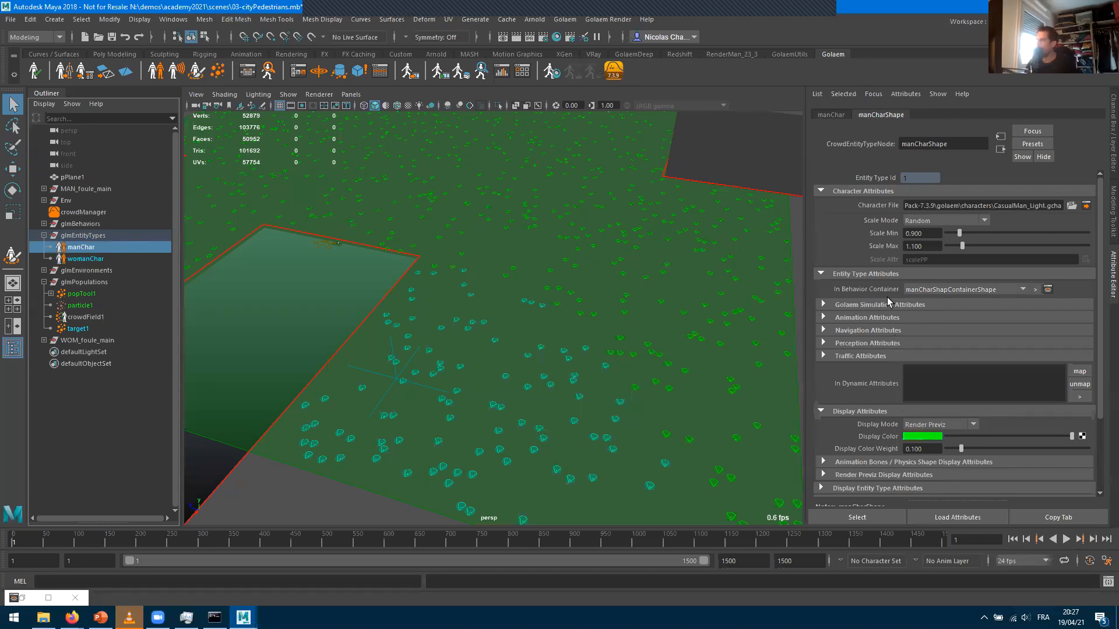
{"action": "left_click", "coordinate": [85, 259]}
Check in the Behavior Editor which container graph manCharShape and womanCharShape each open, and minimize the editor
{"action": "left_click", "coordinate": [247, 71]}
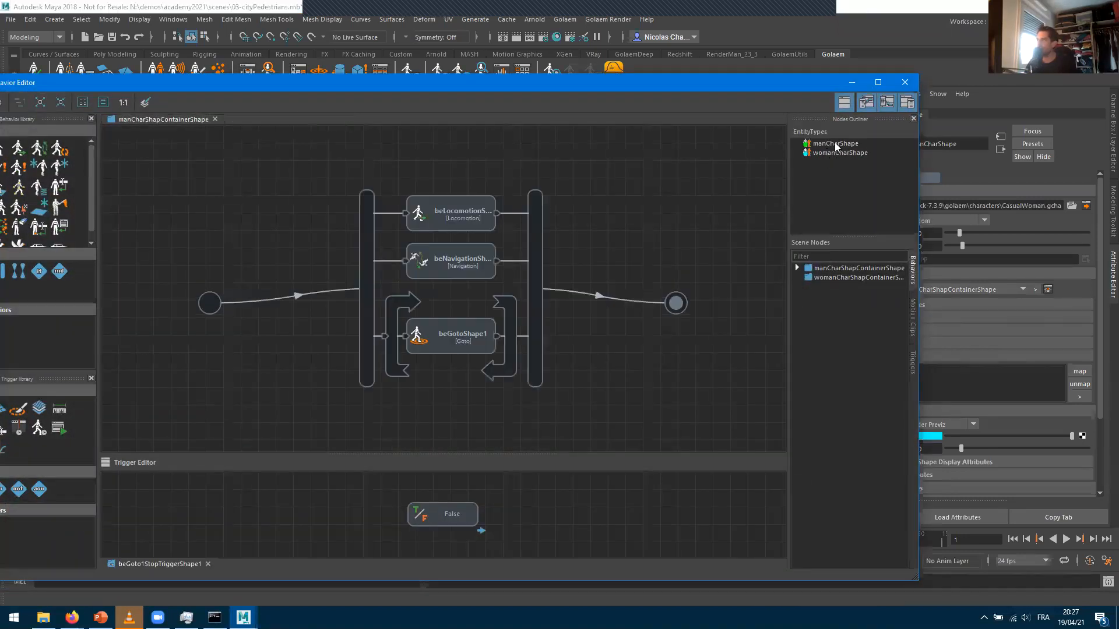
{"action": "left_click", "coordinate": [834, 143]}
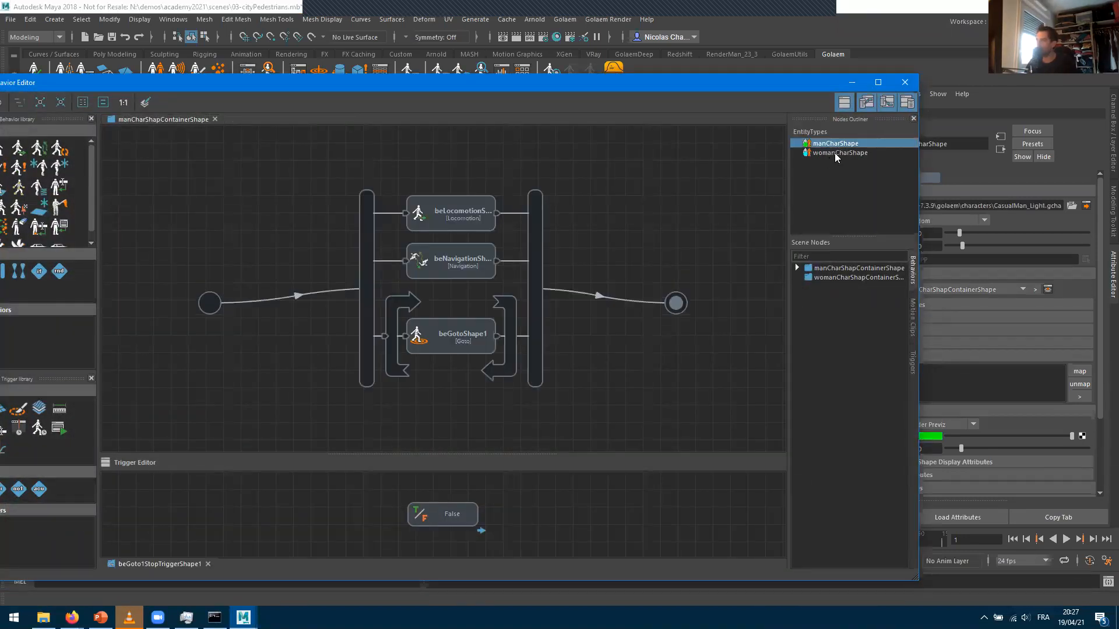
{"action": "left_click", "coordinate": [835, 153]}
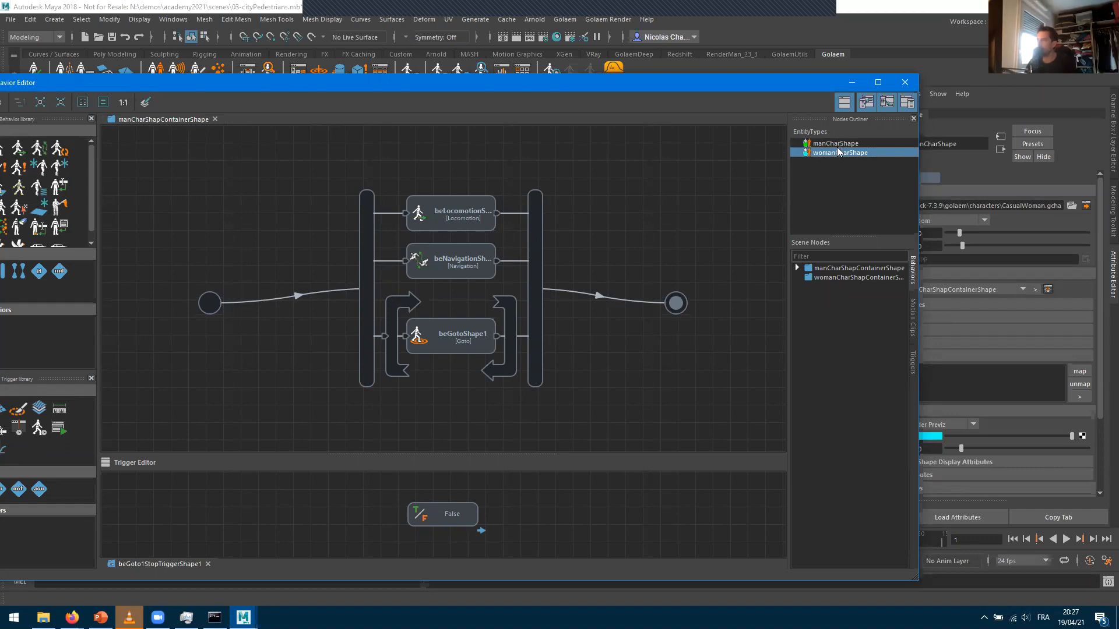
{"action": "left_click", "coordinate": [836, 143]}
{"action": "left_click", "coordinate": [837, 152]}
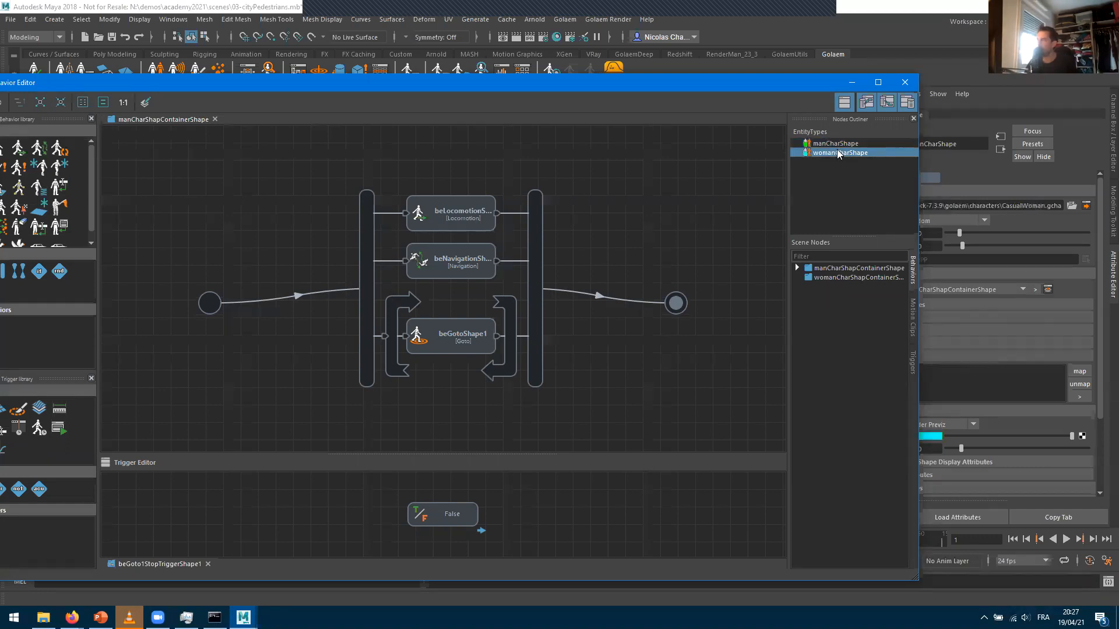
{"action": "left_click", "coordinate": [835, 143]}
{"action": "left_click", "coordinate": [830, 151]}
{"action": "left_click", "coordinate": [852, 82]}
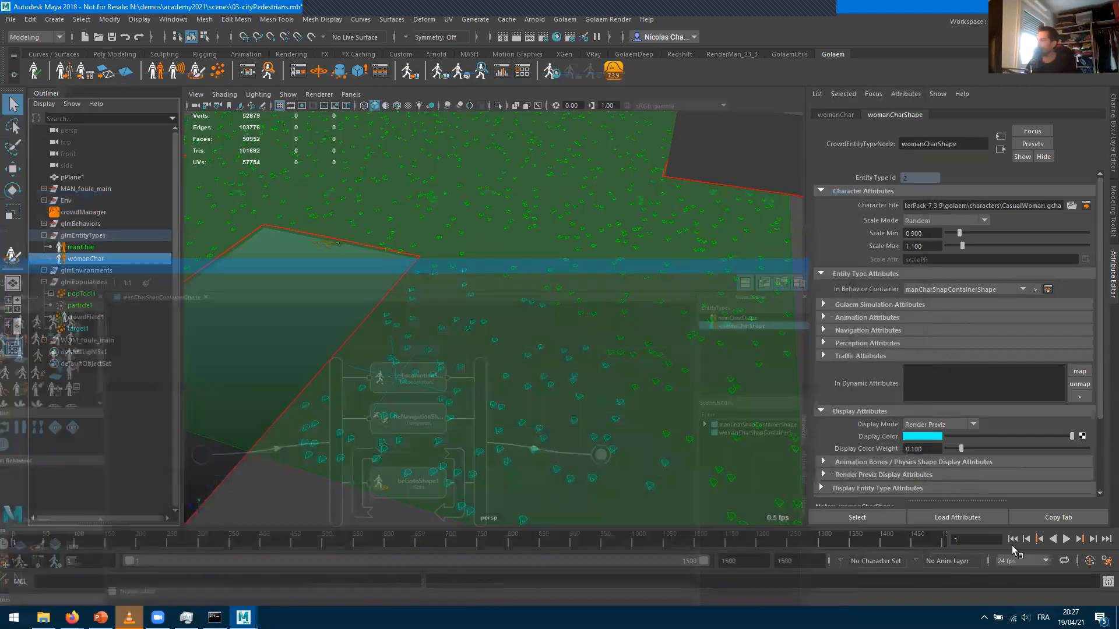
Play the simulation to frame 541, pausing at frame 219, and examine how the women move within the crowd
{"action": "left_click", "coordinate": [1066, 539]}
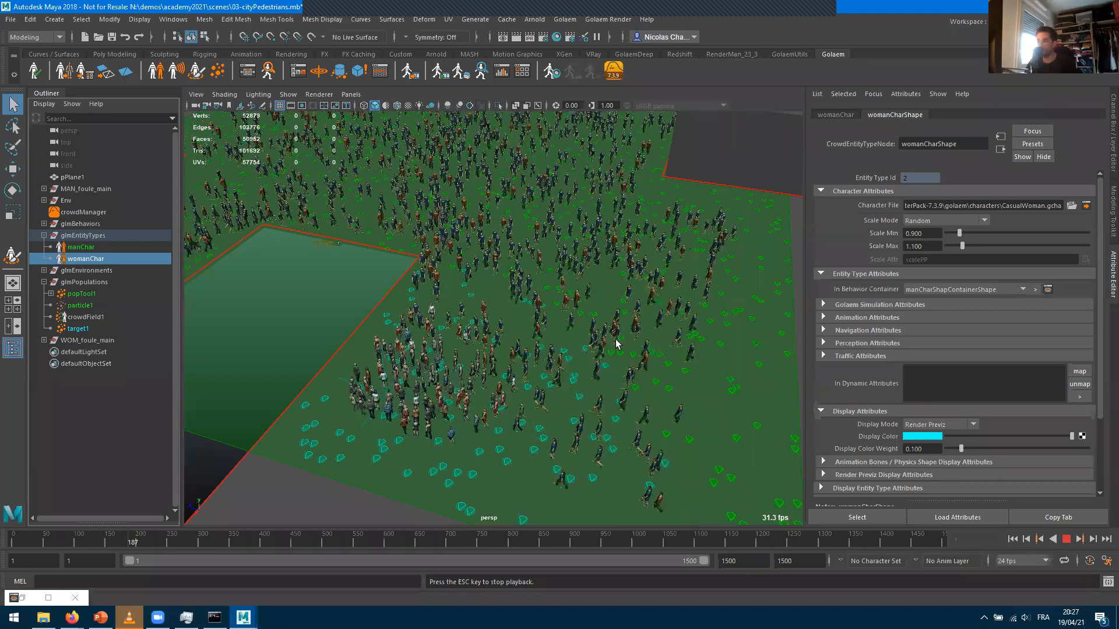
{"action": "key", "text": "Escape"}
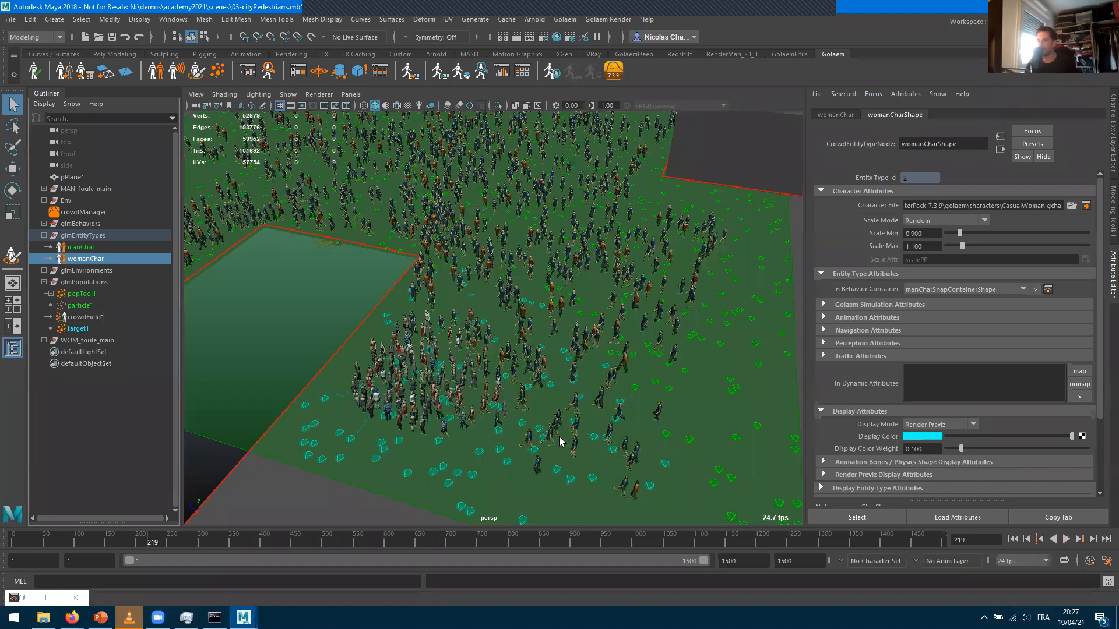
{"action": "key", "text": "alt+v"}
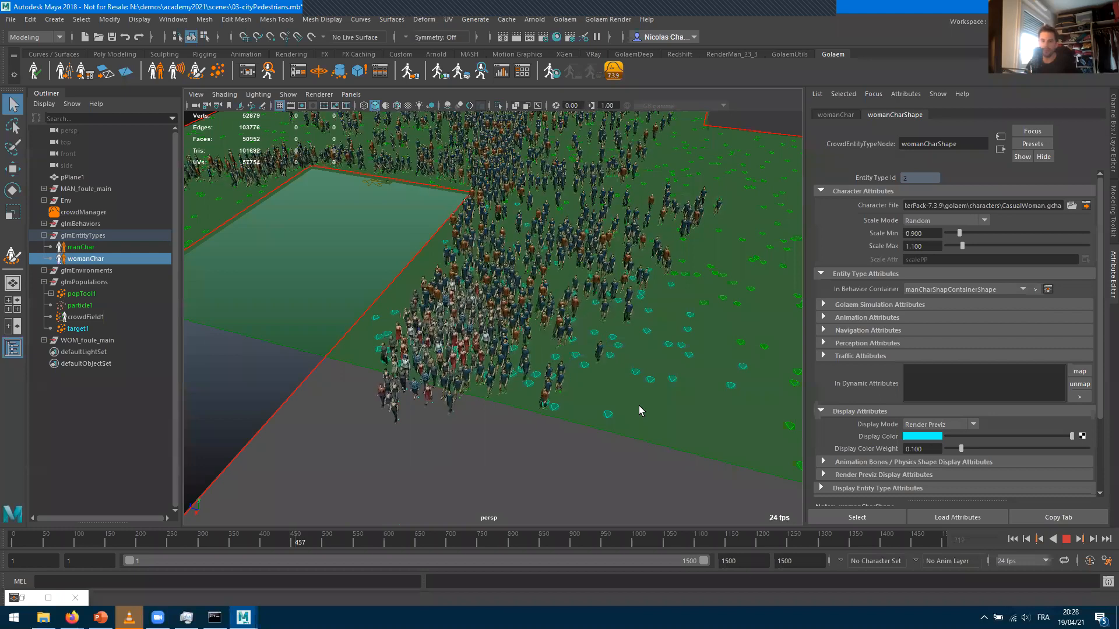
{"action": "left_click", "coordinate": [1066, 541]}
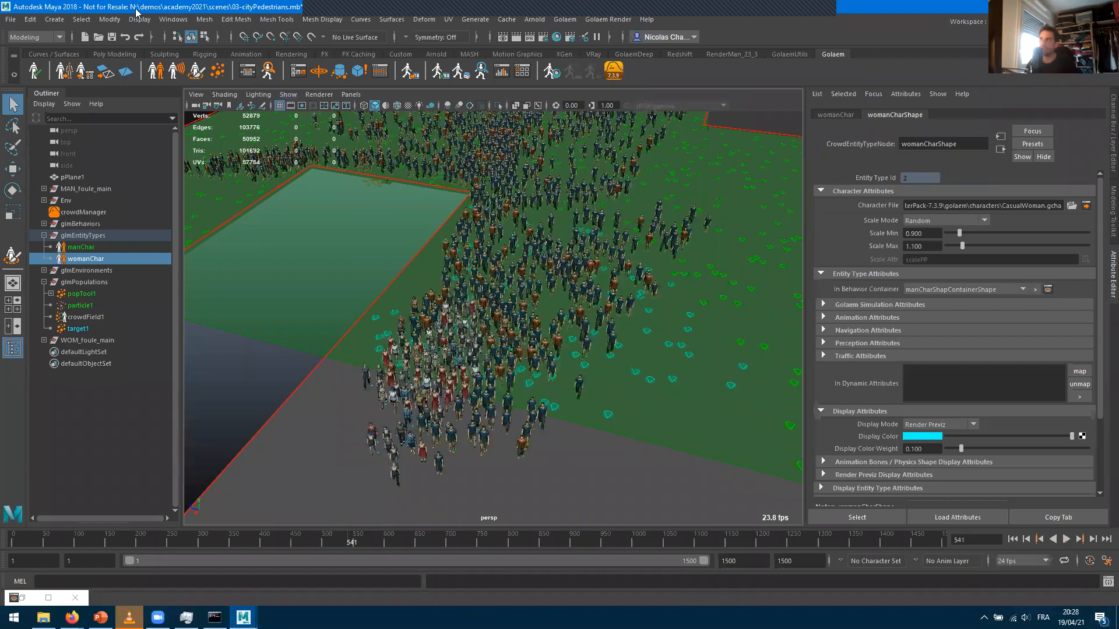
Duplicate the parallel operator with its locomotion, navigation and goto behaviors, and remove the copy from the manCharShapContainerShape graph
{"action": "left_click", "coordinate": [247, 70]}
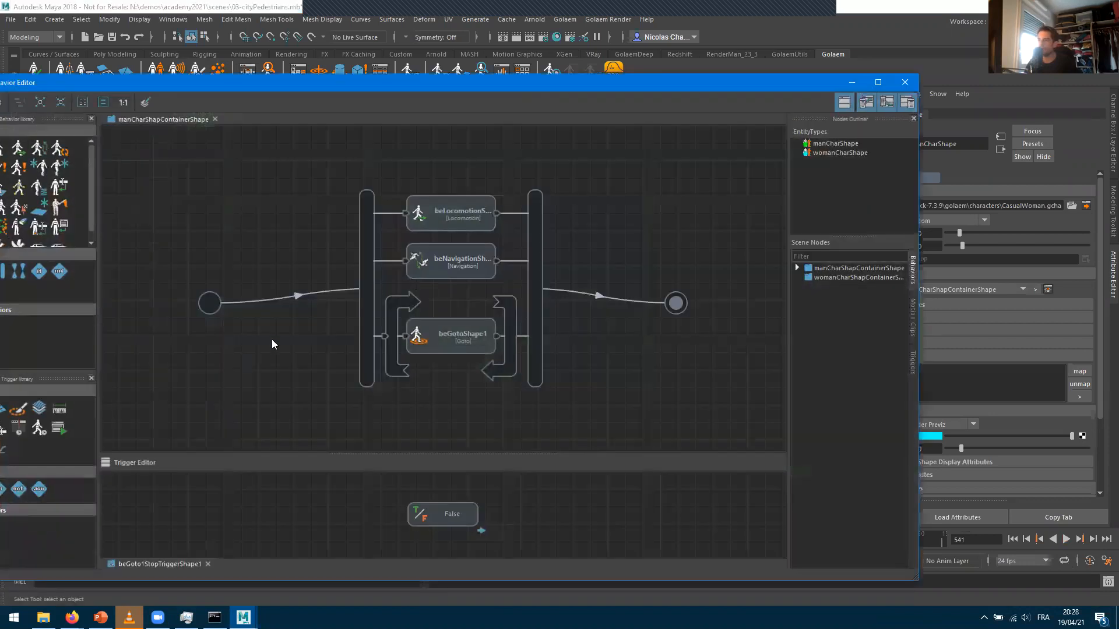
{"action": "right_click", "coordinate": [364, 244]}
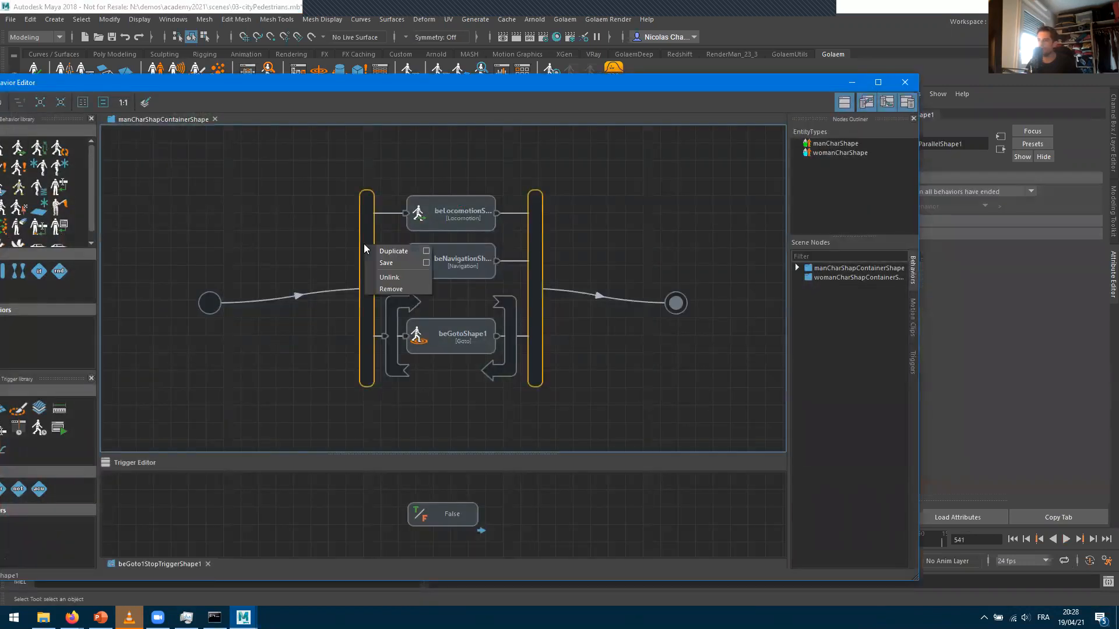
{"action": "left_click", "coordinate": [404, 253]}
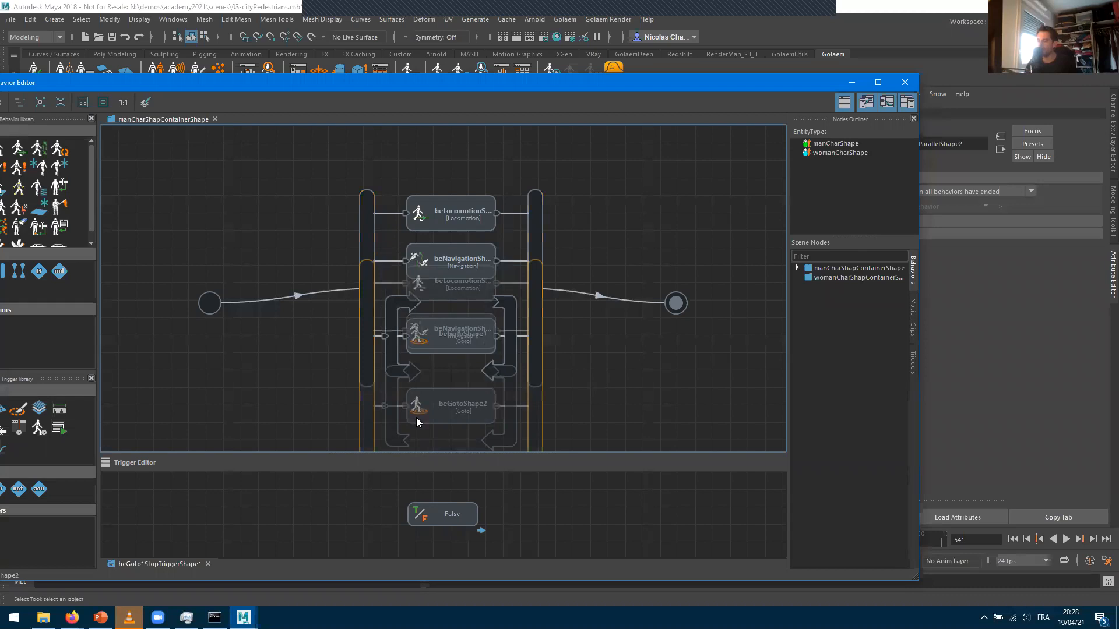
{"action": "left_click_drag", "start_coordinate": [368, 400], "coordinate": [601, 240]}
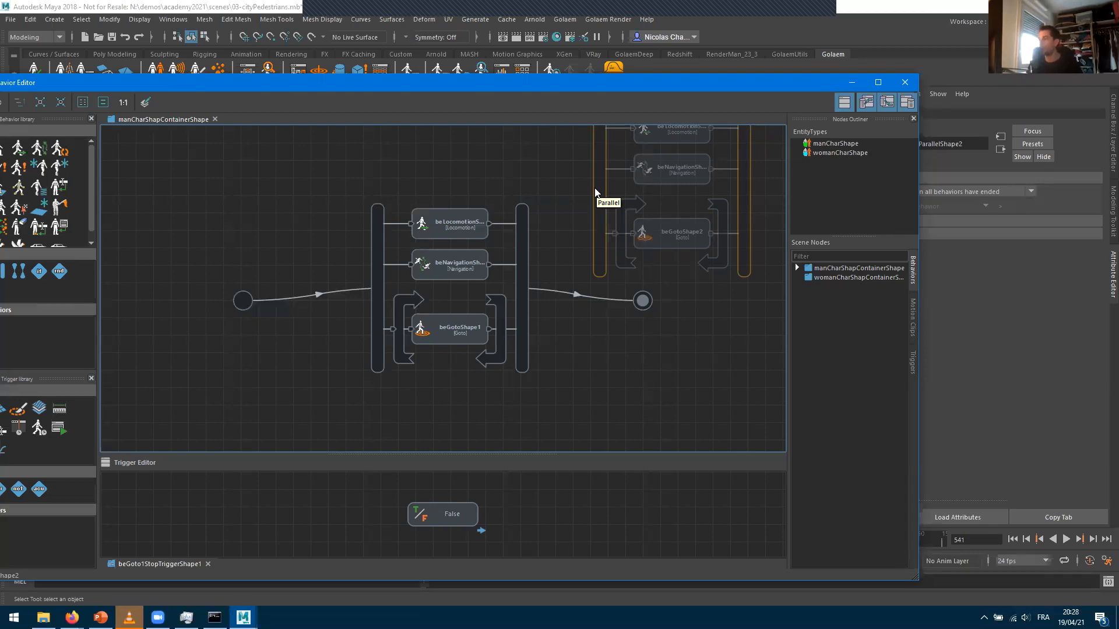
{"action": "key", "text": "Delete"}
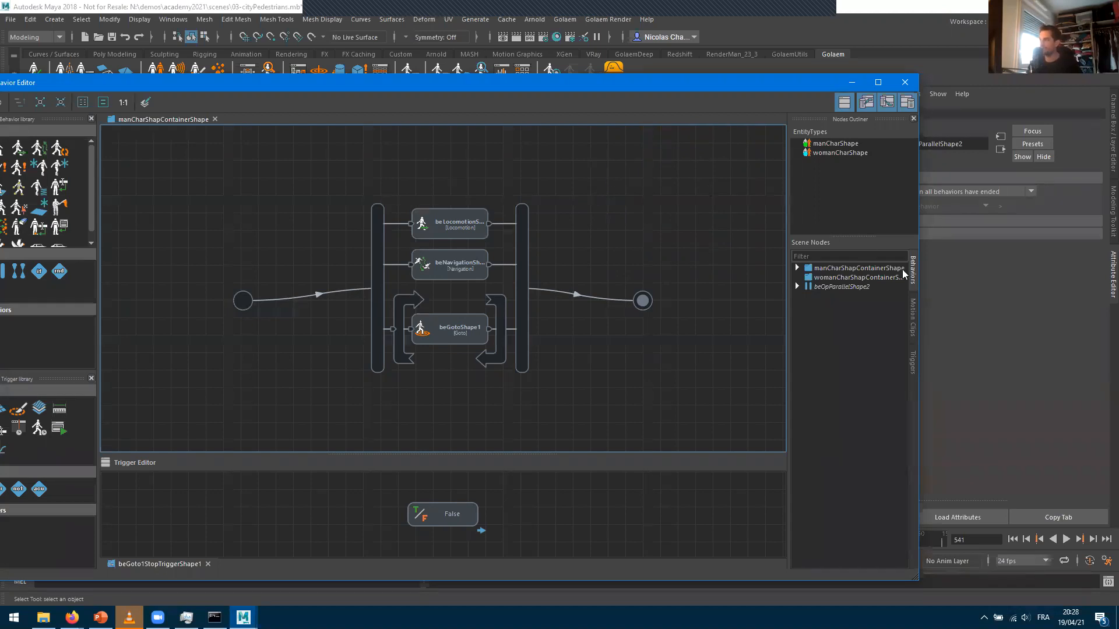
Insert beOpParallelShape2 between the start and end nodes of womanCharShapContainerShape and compare the graph with manCharShapContainerShape
{"action": "left_click", "coordinate": [833, 277]}
{"action": "double_click", "coordinate": [833, 277]}
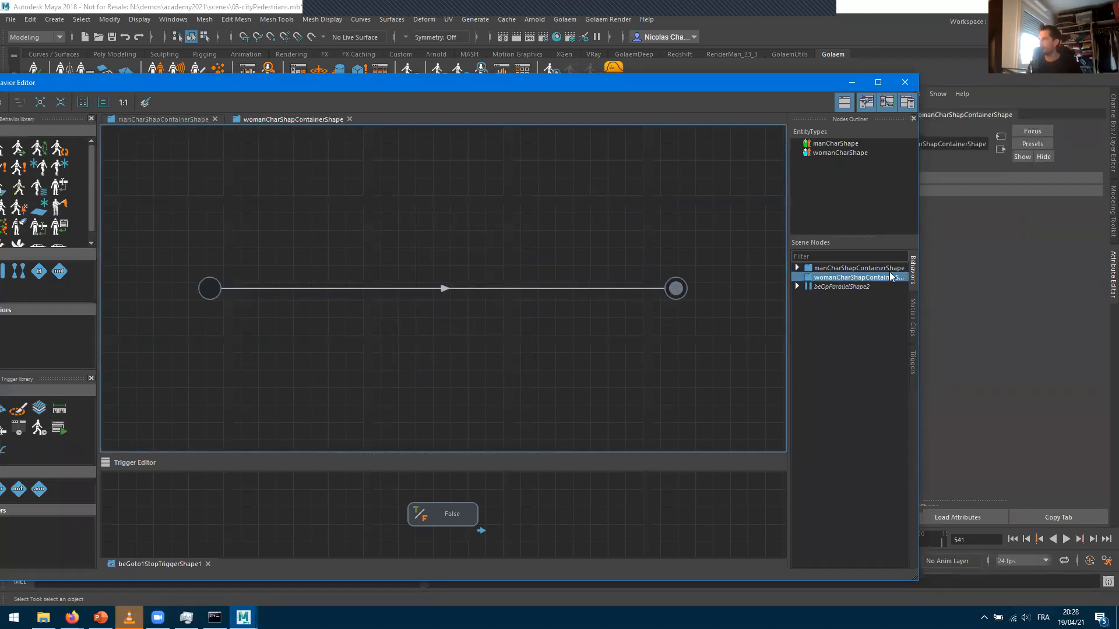
{"action": "left_click_drag", "start_coordinate": [844, 284], "coordinate": [512, 227]}
{"action": "left_click_drag", "start_coordinate": [410, 213], "coordinate": [369, 281]}
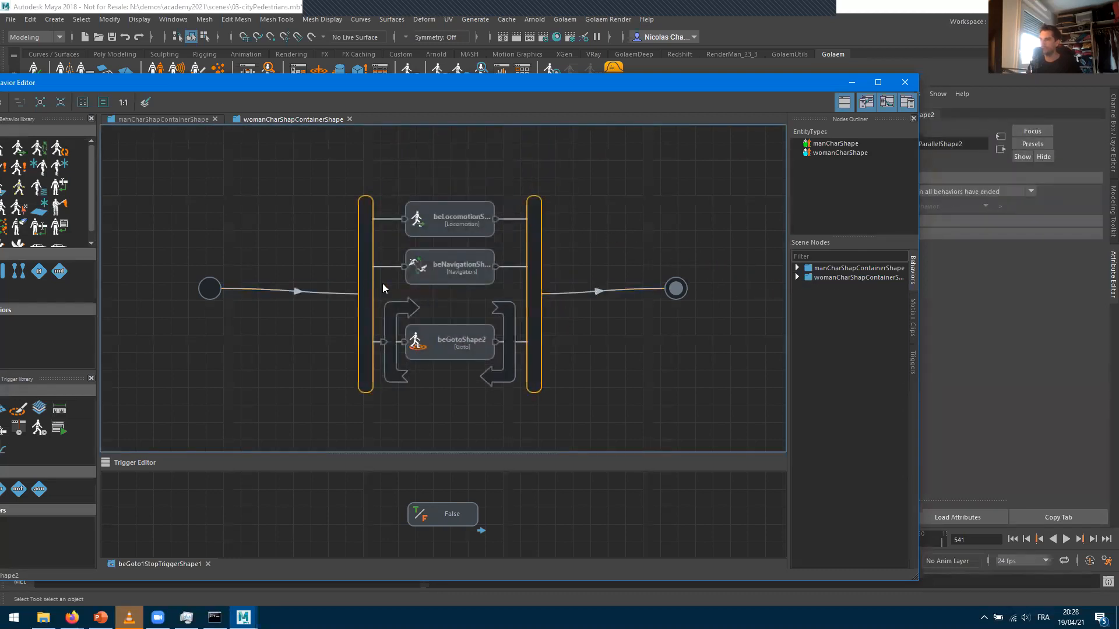
{"action": "left_click", "coordinate": [155, 119]}
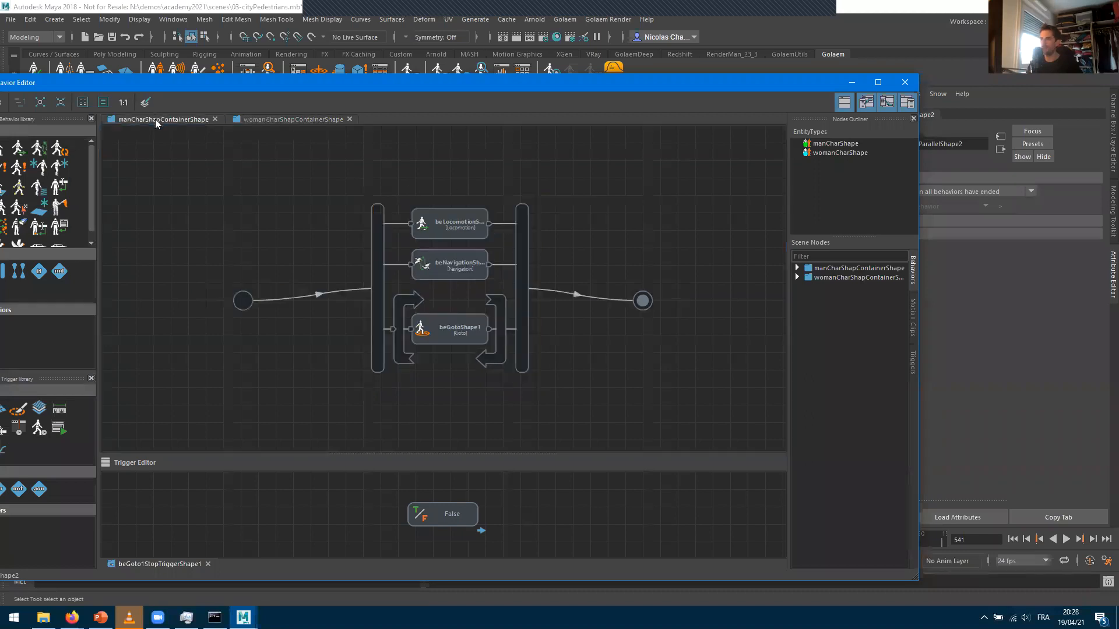
{"action": "left_click", "coordinate": [259, 116]}
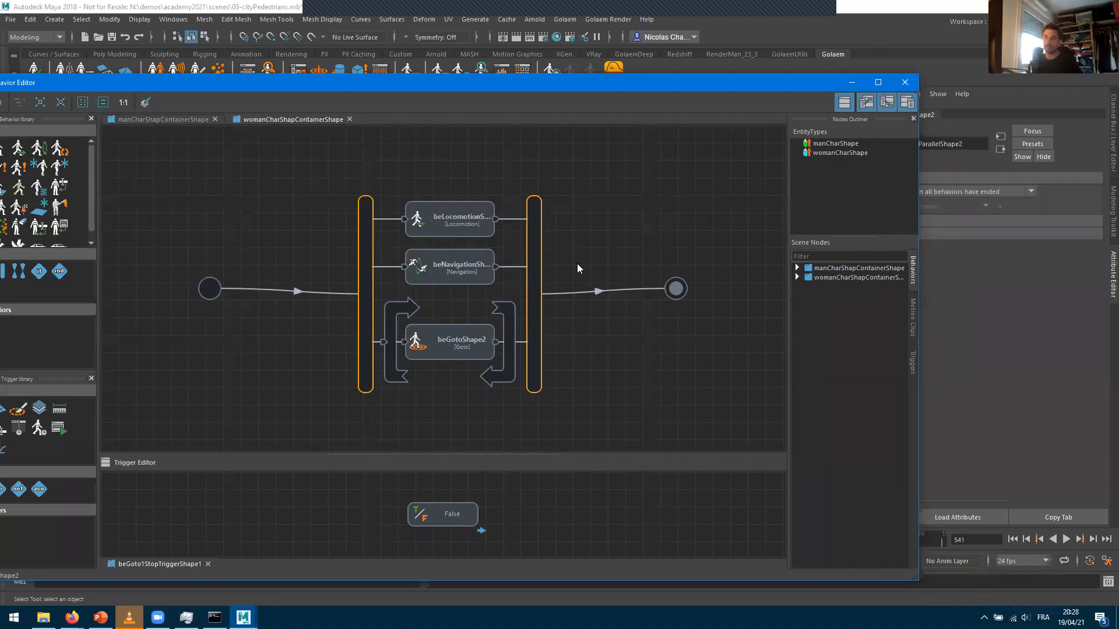
Delete the parallel operator from the womanCharShapContainerShape graph and reinsert beOpParallelShape2 from the scene nodes between its start and end nodes
{"action": "left_click", "coordinate": [162, 119]}
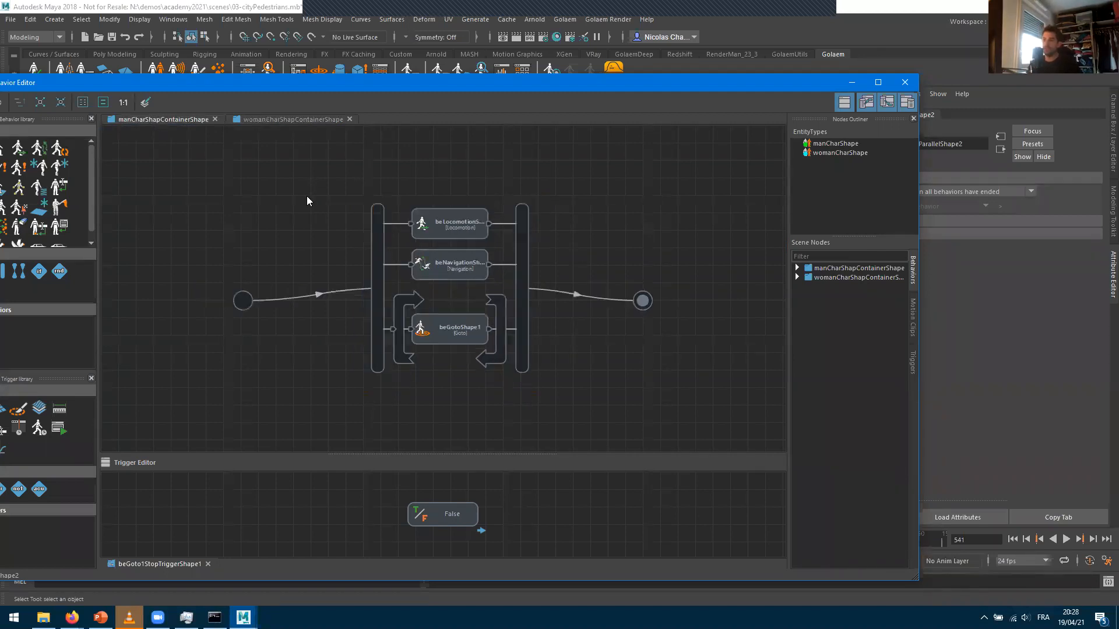
{"action": "left_click", "coordinate": [282, 118]}
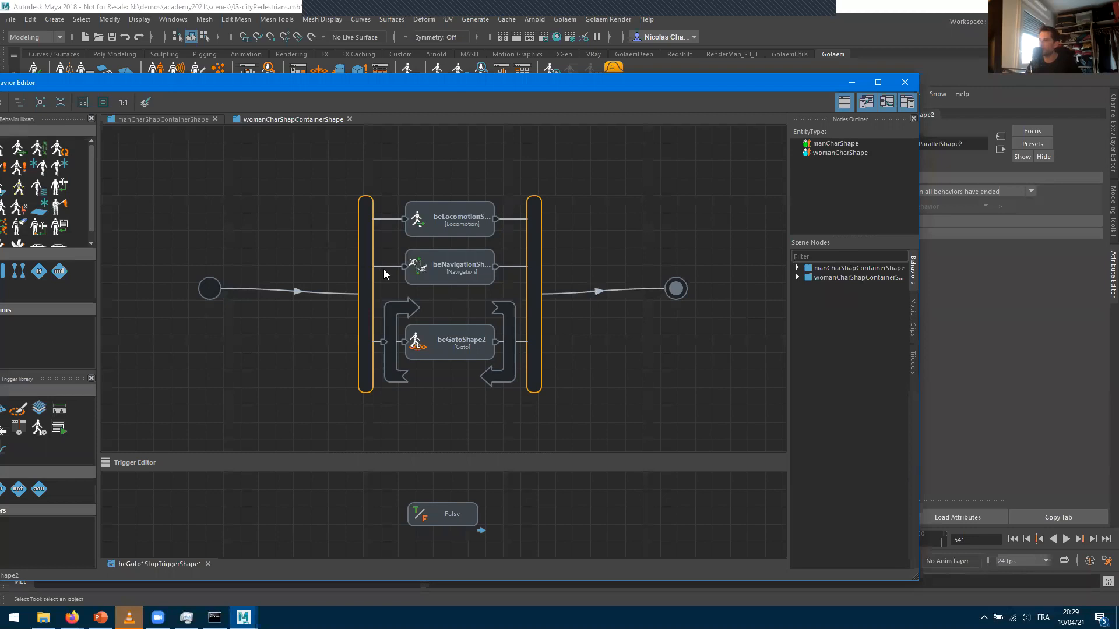
{"action": "left_click", "coordinate": [364, 269]}
{"action": "key", "text": "Delete"}
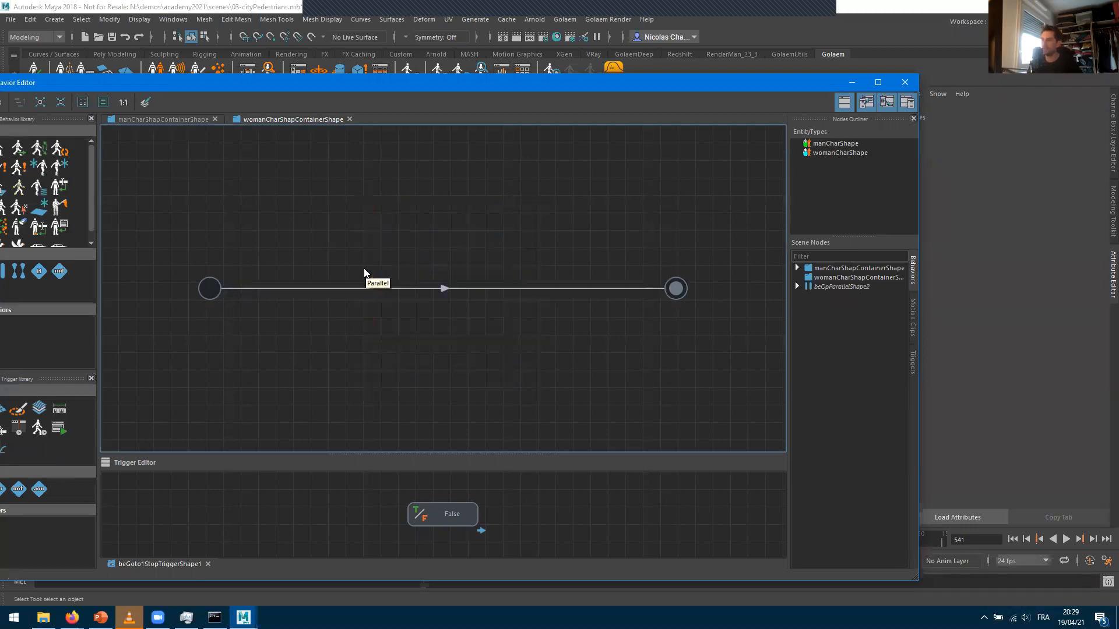
{"action": "left_click", "coordinate": [833, 285]}
{"action": "left_click_drag", "start_coordinate": [833, 285], "coordinate": [289, 256]}
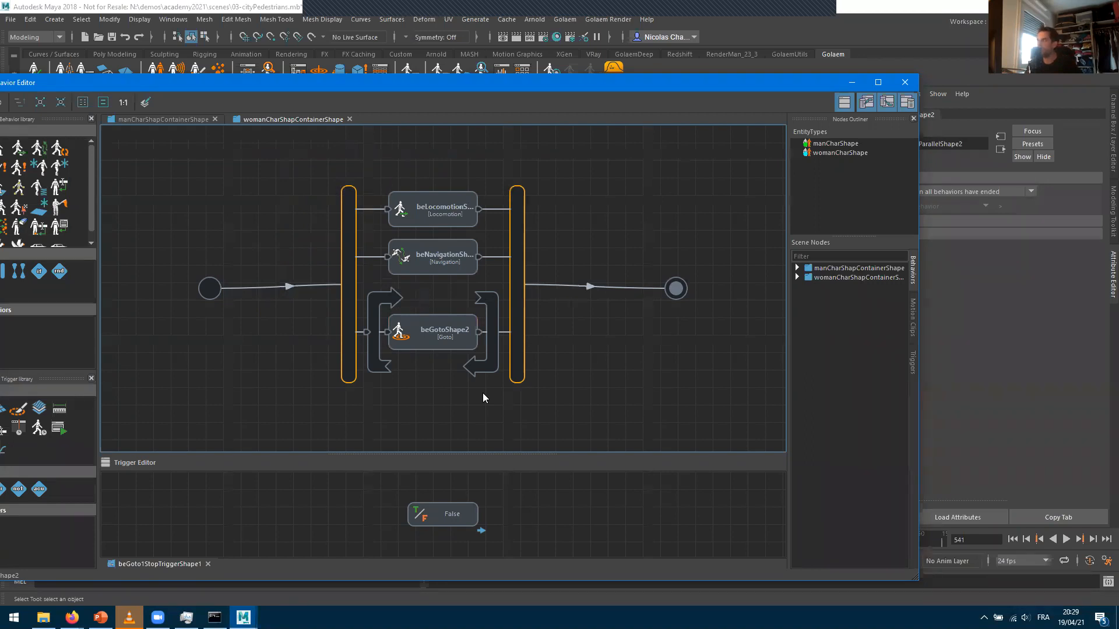
Open the start trigger of the locomotion behavior in the manCharShape graph and close the beGoto1StopTriggerShape graph
{"action": "left_click", "coordinate": [835, 143]}
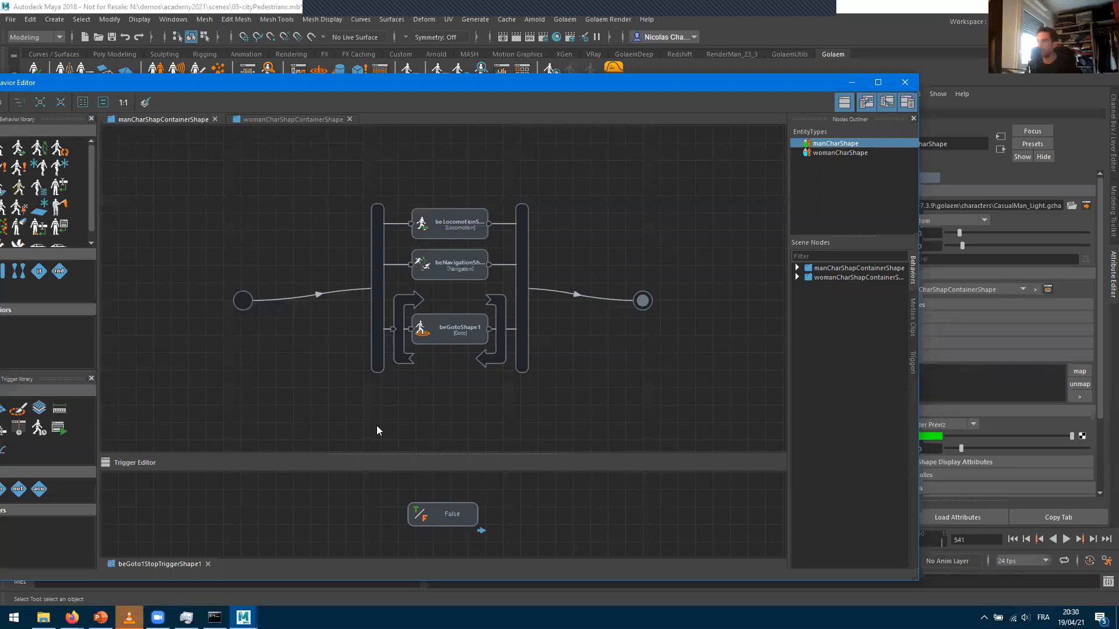
{"action": "scroll", "coordinate": [445, 286], "scroll_direction": "up", "scroll_amount": 5}
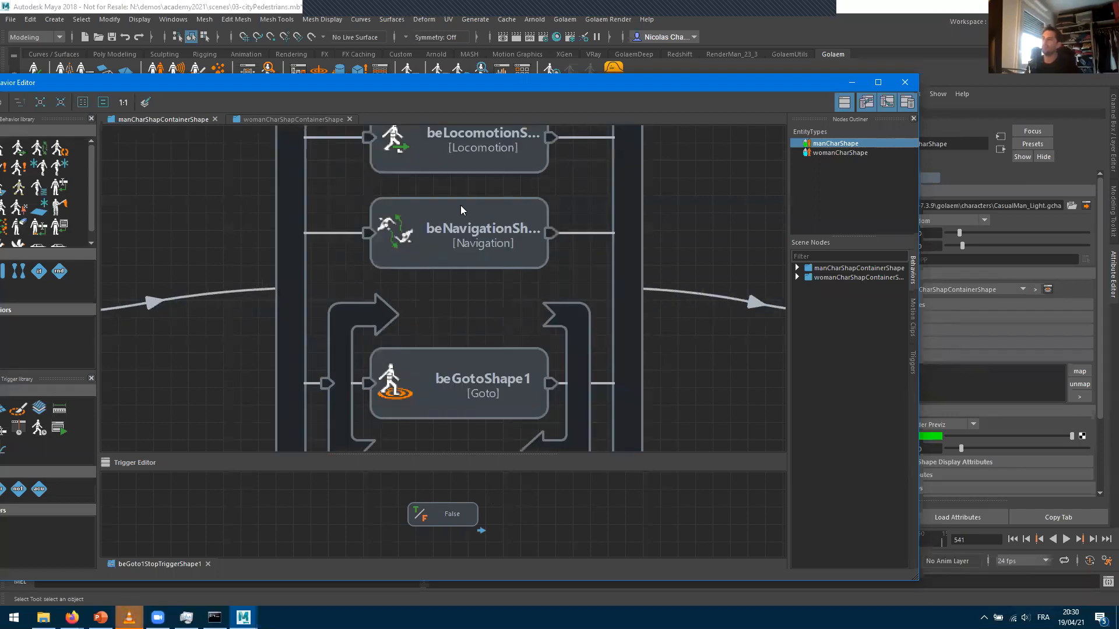
{"action": "middle_click_drag", "start_coordinate": [460, 214], "coordinate": [445, 323]}
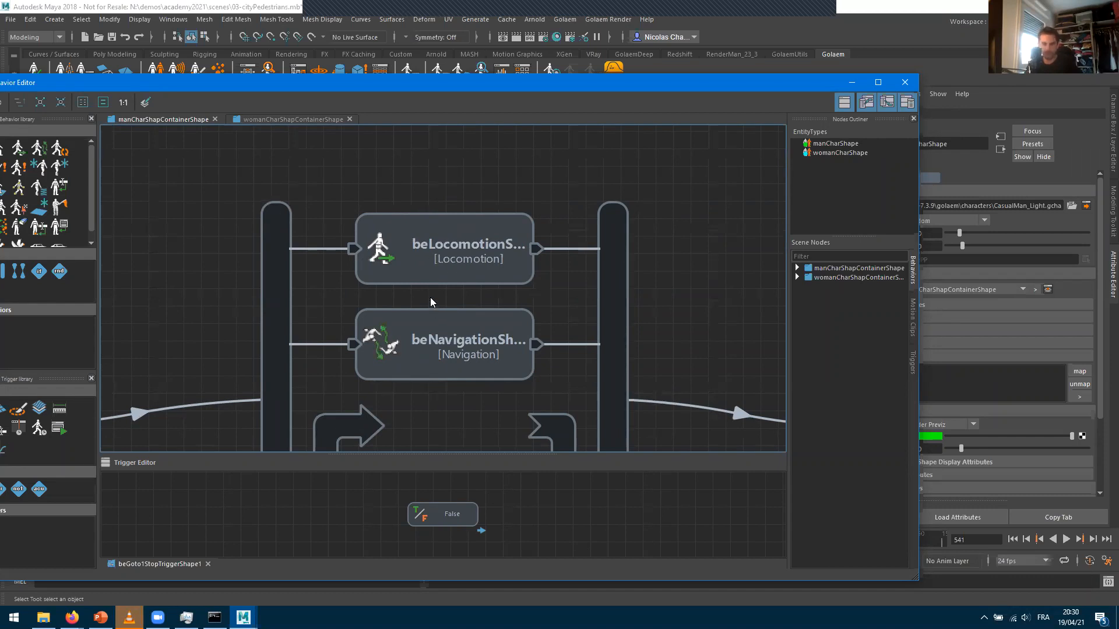
{"action": "left_click_drag", "start_coordinate": [404, 454], "coordinate": [449, 406]}
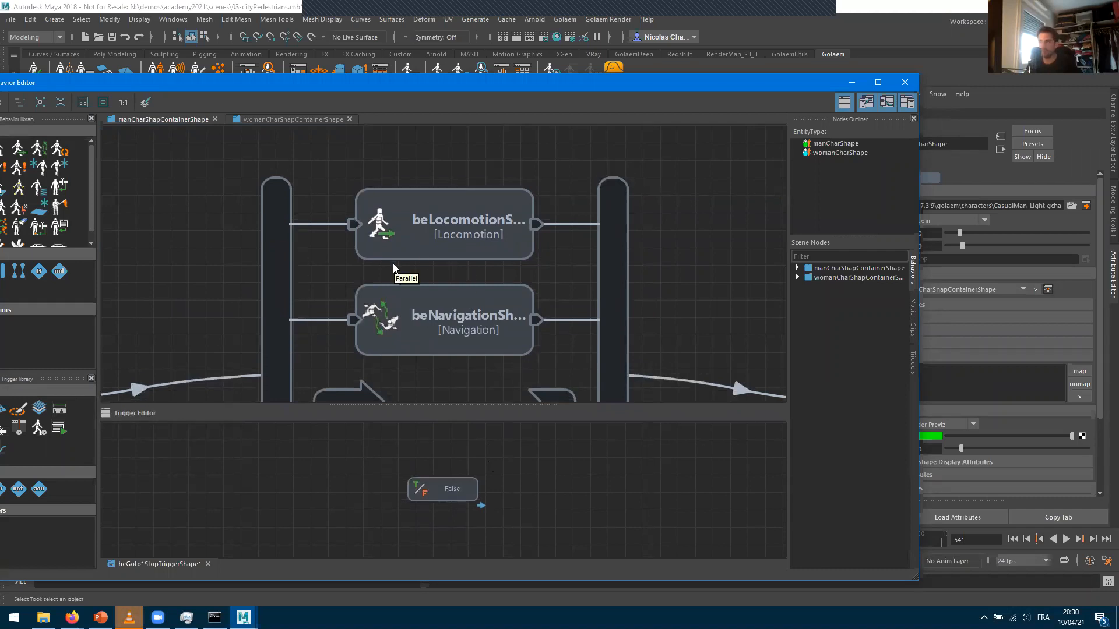
{"action": "left_click", "coordinate": [353, 226]}
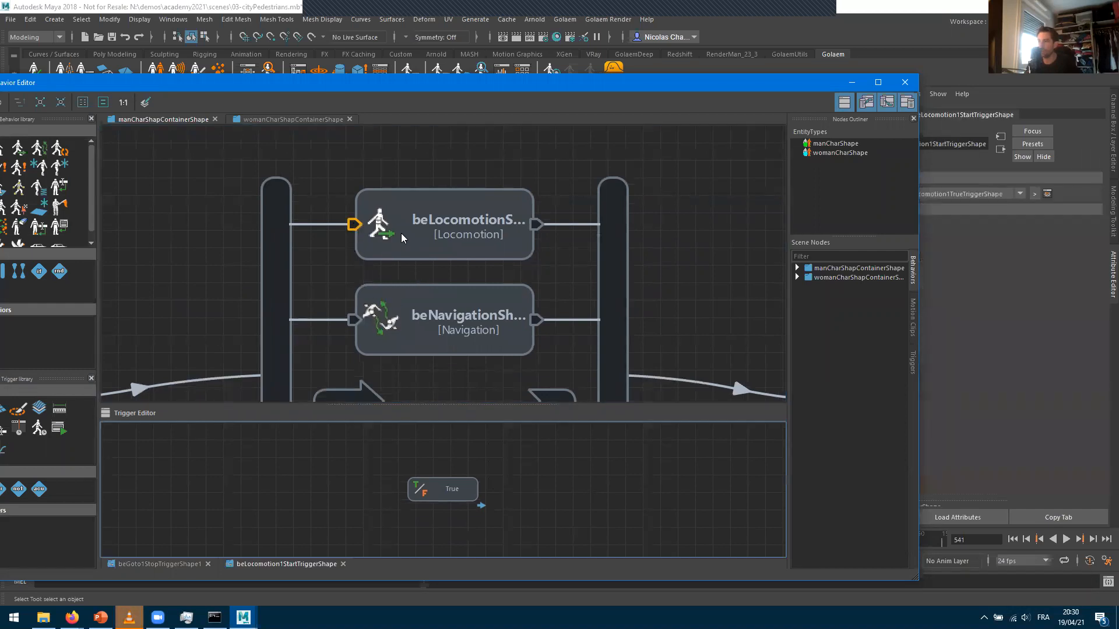
{"action": "left_click", "coordinate": [207, 564]}
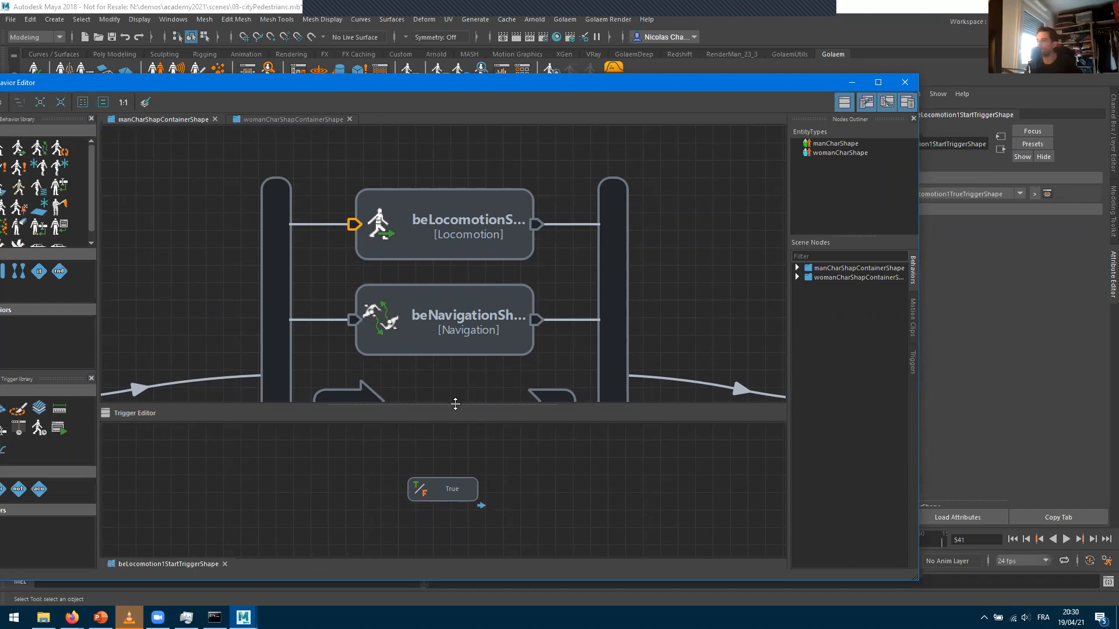
Add an entity expression trigger to beLocomotion1StartTriggerShape and make it the active trigger in place of True
{"action": "left_click_drag", "start_coordinate": [455, 403], "coordinate": [458, 283]}
{"action": "left_click_drag", "start_coordinate": [603, 75], "coordinate": [855, 57]}
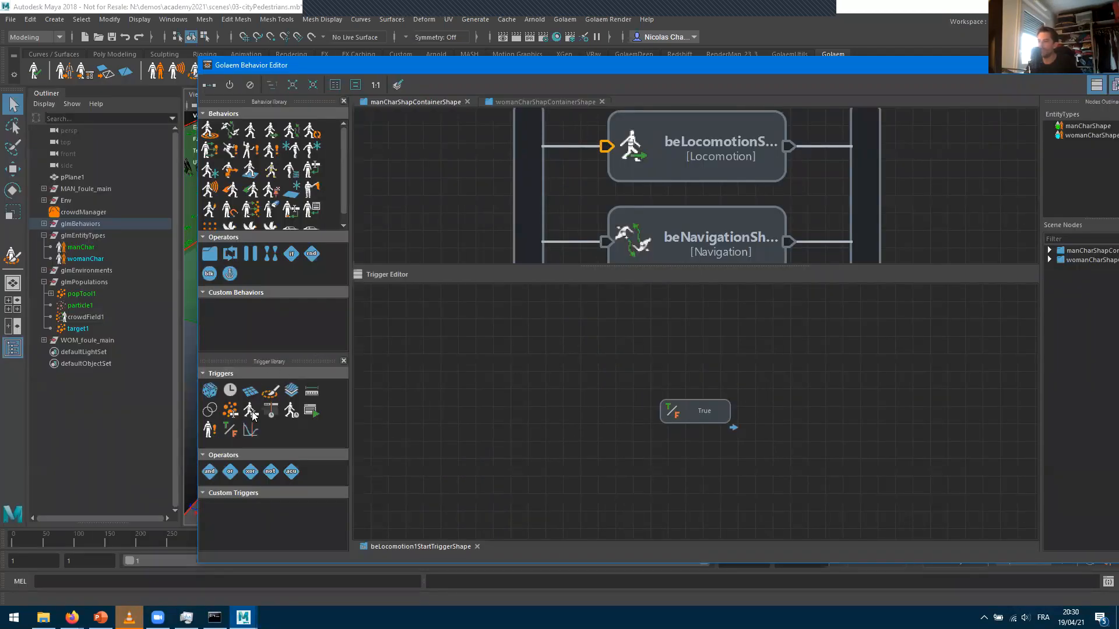
{"action": "left_click_drag", "start_coordinate": [253, 415], "coordinate": [531, 402]}
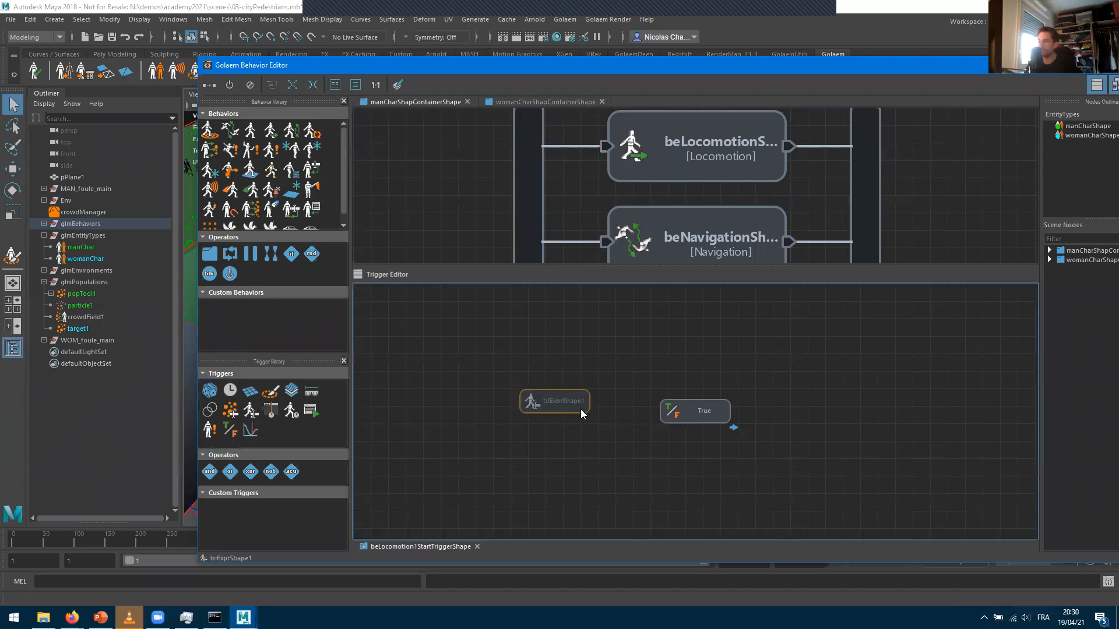
{"action": "right_click", "coordinate": [577, 408]}
{"action": "left_click", "coordinate": [614, 415]}
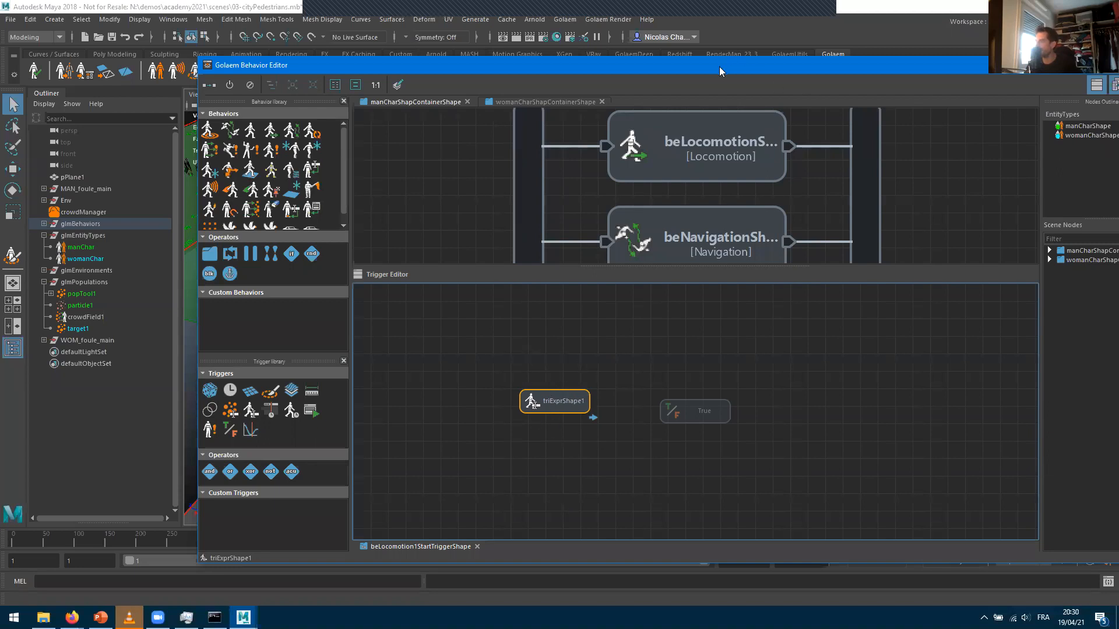
Open the attribute list for the new trigger's expression and highlight this.entityTypeId
{"action": "left_click_drag", "start_coordinate": [719, 67], "coordinate": [378, 109]}
{"action": "left_click", "coordinate": [1092, 192]}
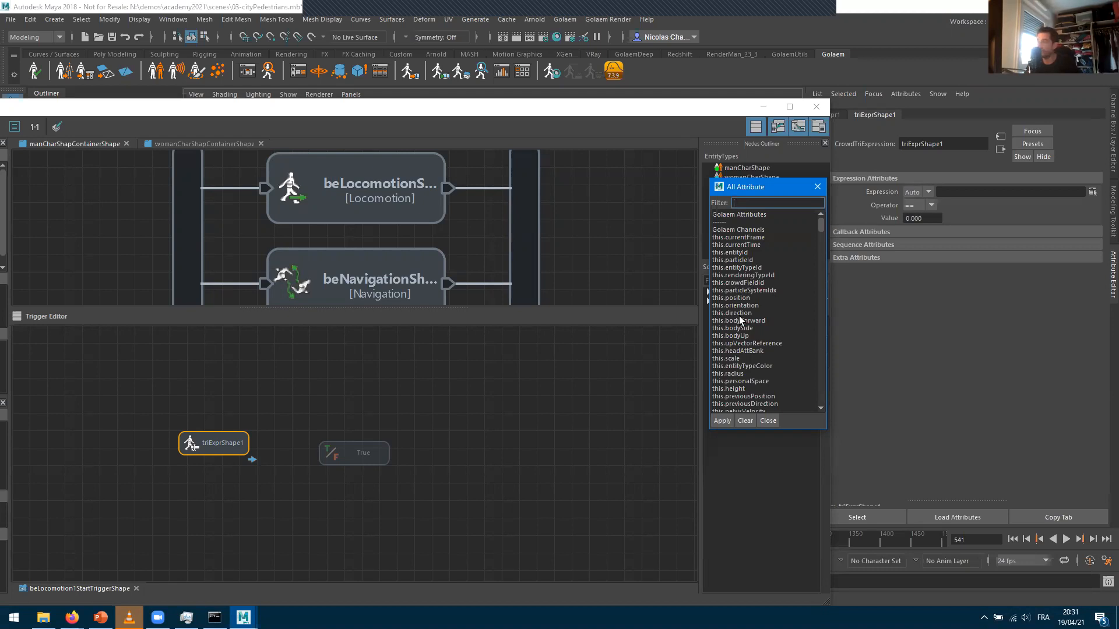
{"action": "left_click", "coordinate": [746, 268]}
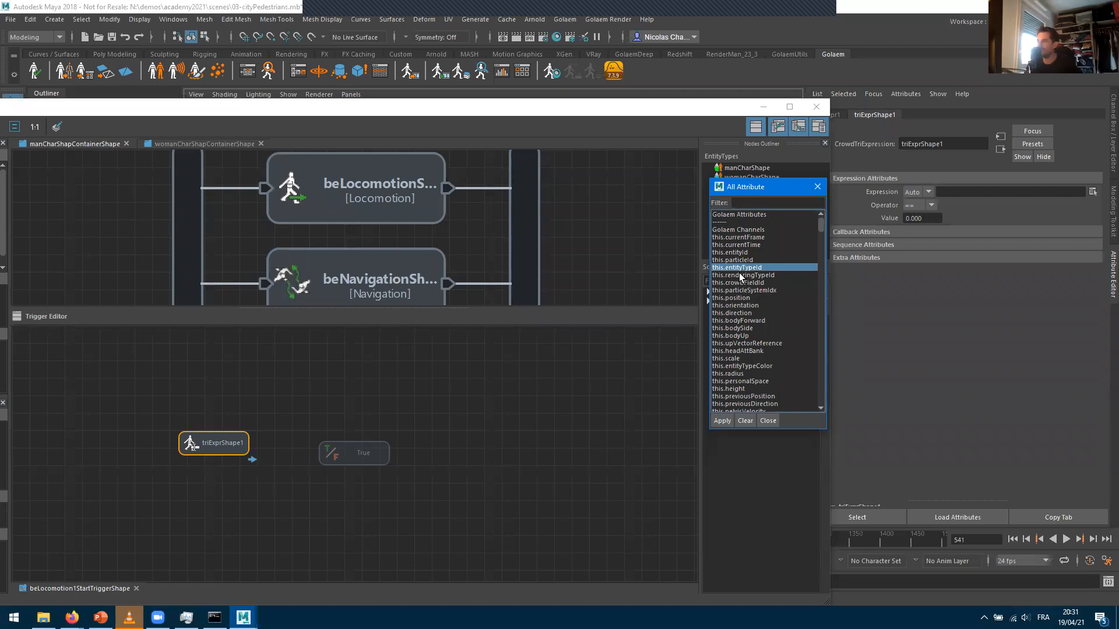
Check the Entity Type Id of manChar and womanChar in their attributes
{"action": "left_click", "coordinate": [763, 107]}
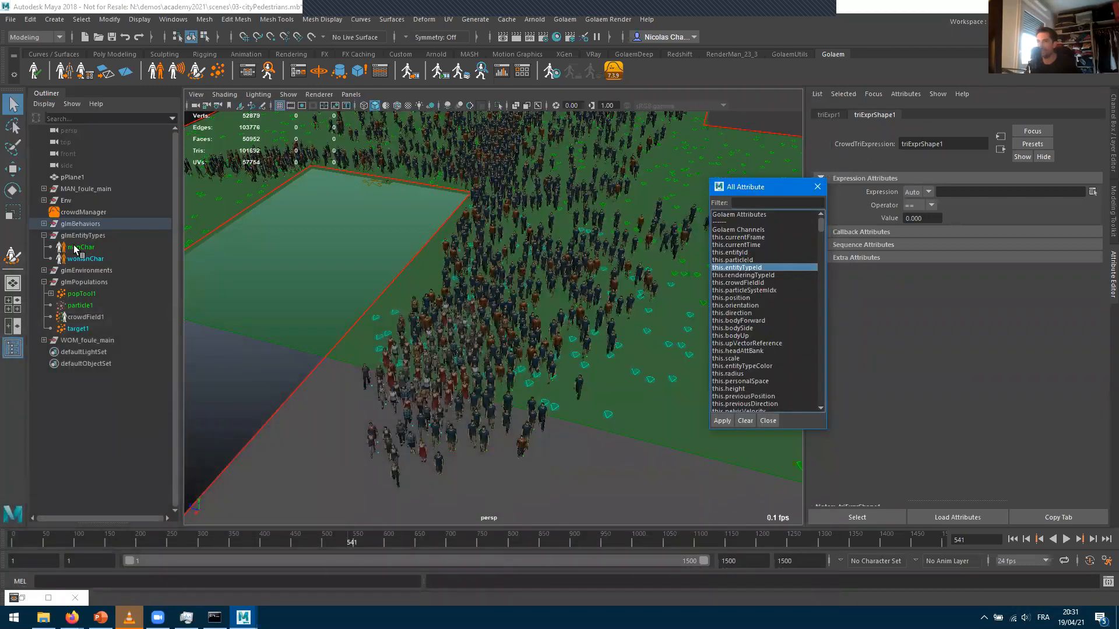
{"action": "left_click", "coordinate": [76, 248]}
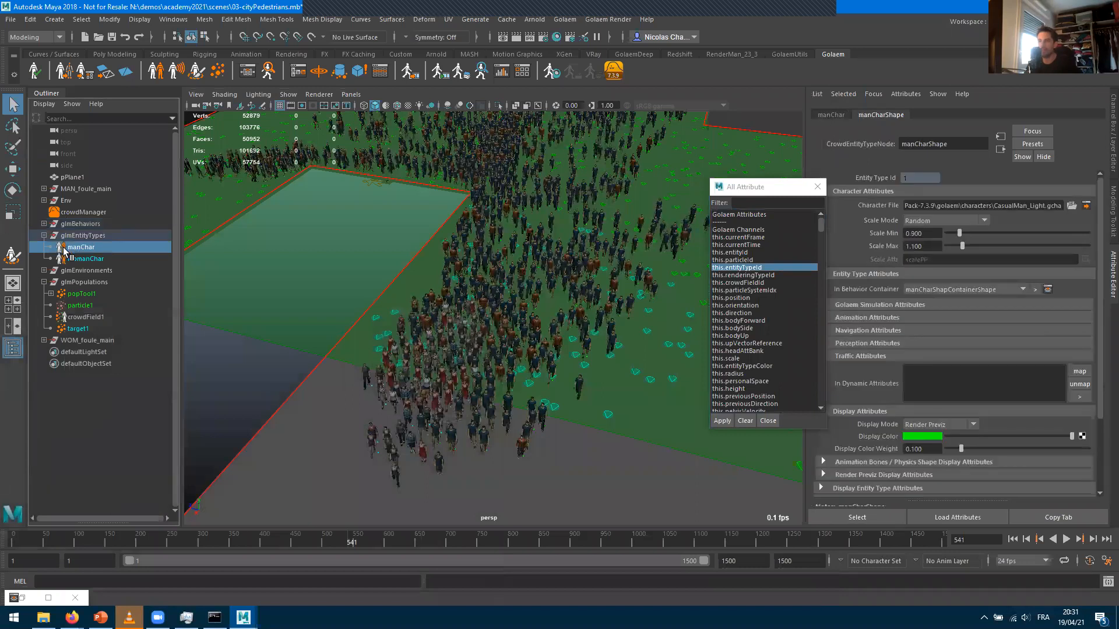
{"action": "left_click_drag", "start_coordinate": [743, 186], "coordinate": [710, 197]}
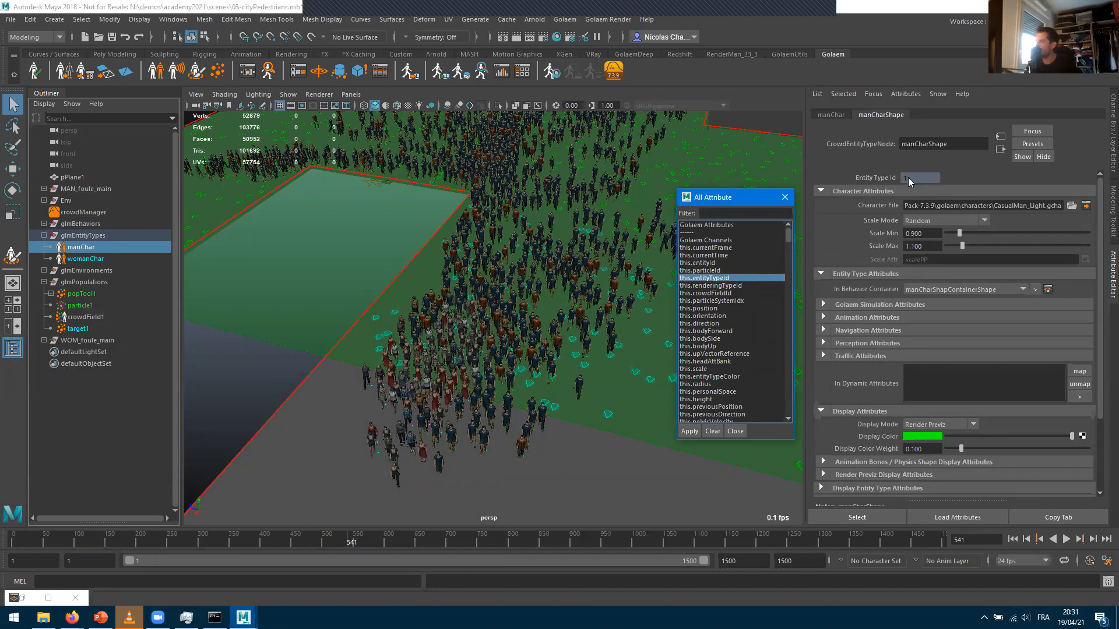
{"action": "left_click", "coordinate": [74, 260]}
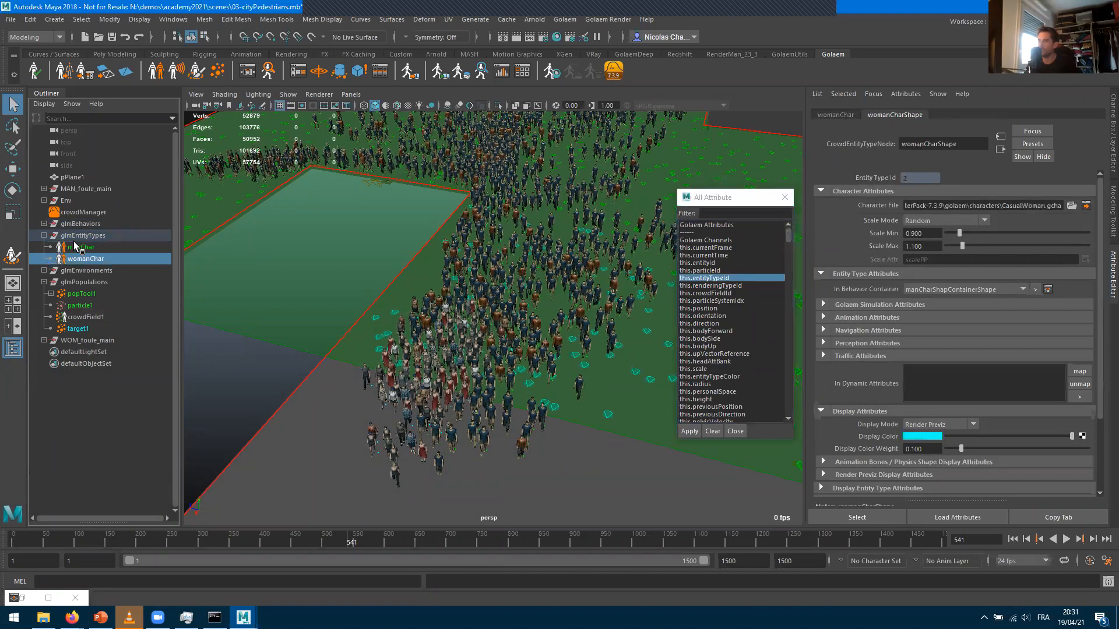
{"action": "left_click", "coordinate": [76, 247]}
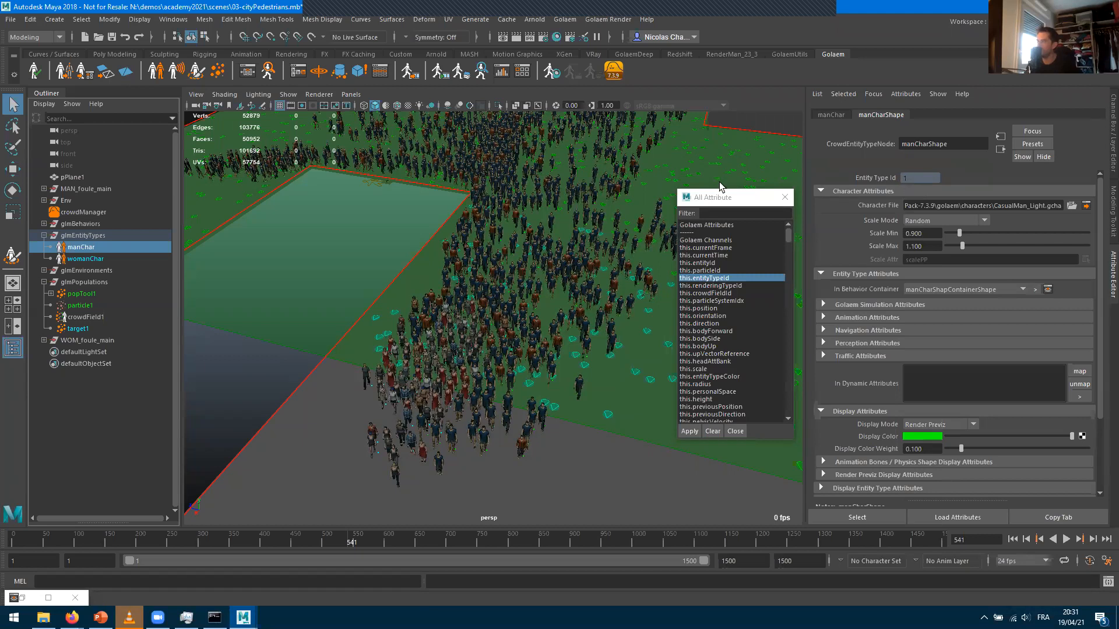
{"action": "left_click", "coordinate": [85, 259]}
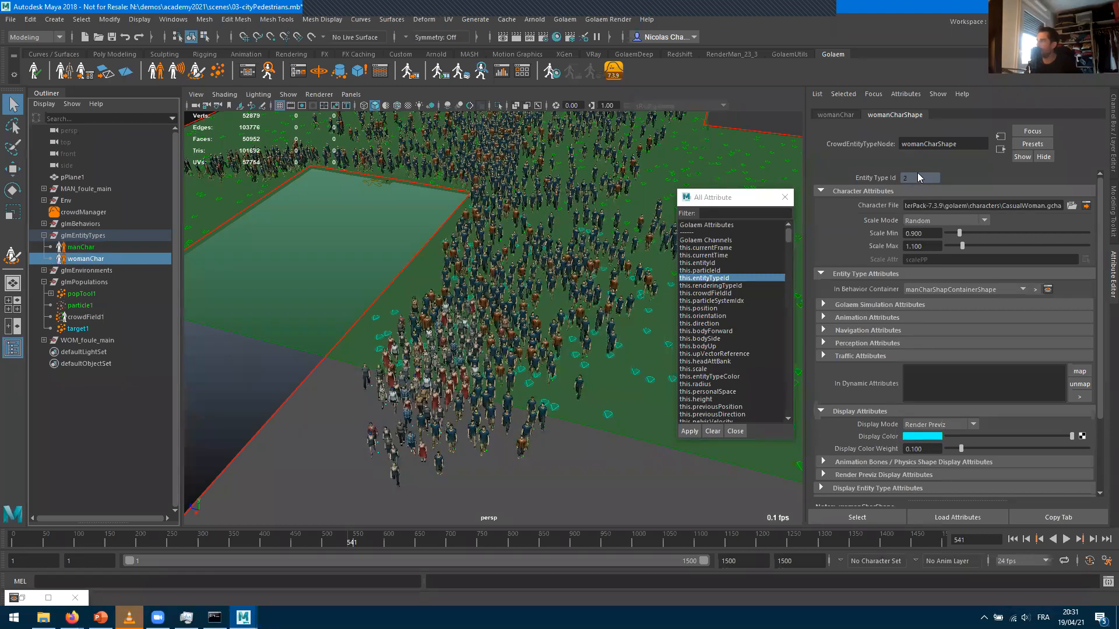
Set the expression trigger's expression to this.entityTypeId and its comparison value to 2
{"action": "left_click", "coordinate": [247, 71]}
{"action": "left_click", "coordinate": [224, 444]}
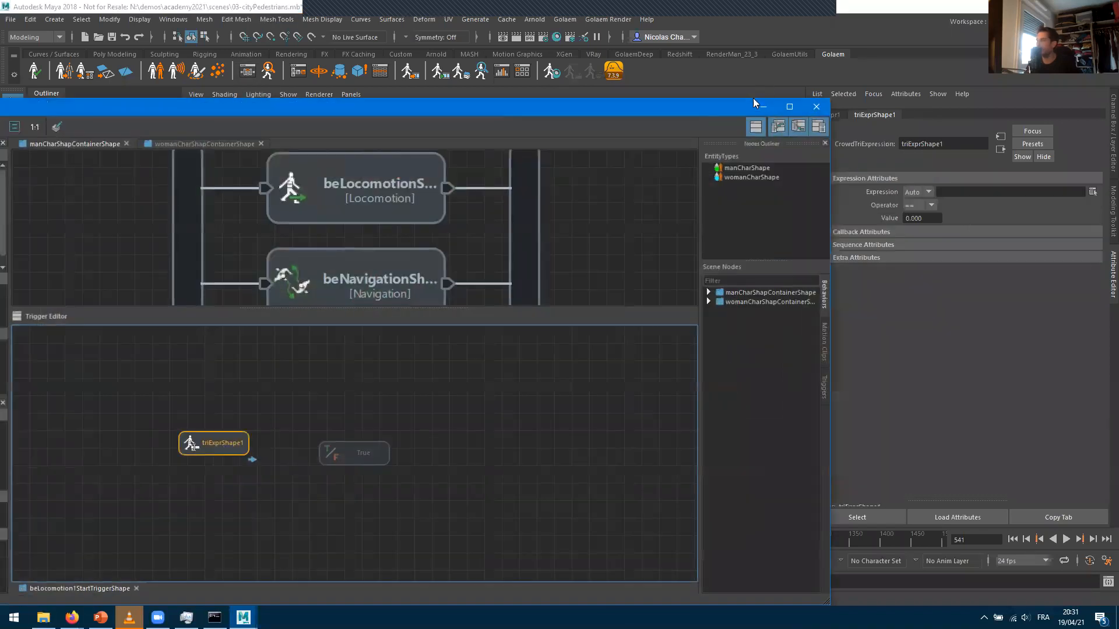
{"action": "left_click_drag", "start_coordinate": [736, 110], "coordinate": [597, 105]}
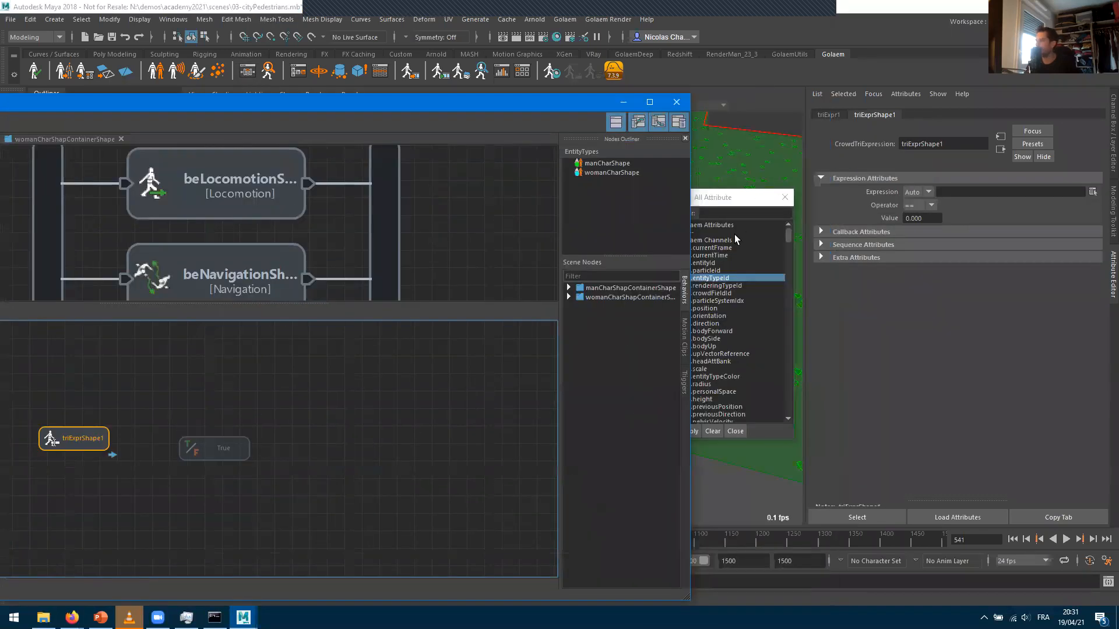
{"action": "left_click", "coordinate": [717, 260]}
{"action": "double_click", "coordinate": [717, 260]}
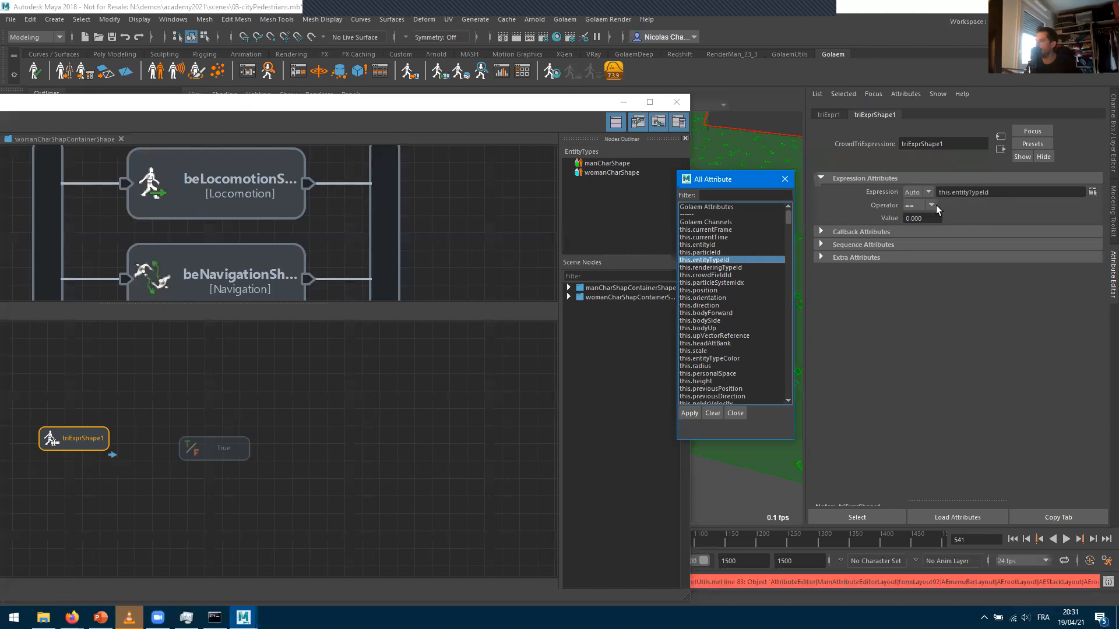
{"action": "left_click", "coordinate": [784, 179]}
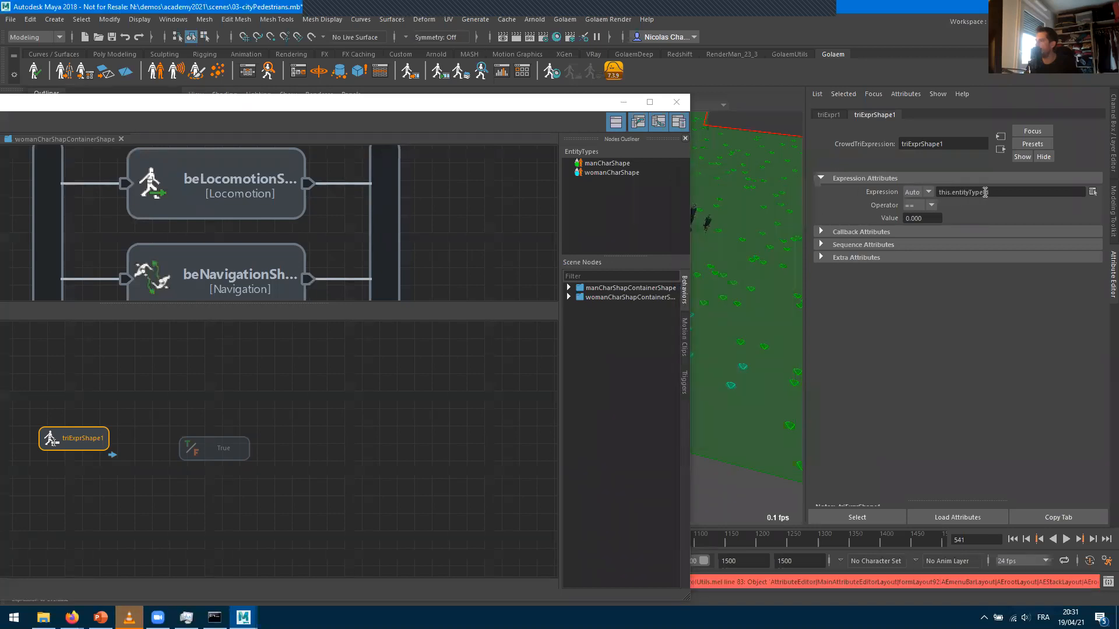
{"action": "double_click", "coordinate": [916, 218]}
{"action": "type", "text": "2"}
{"action": "key", "text": "Return"}
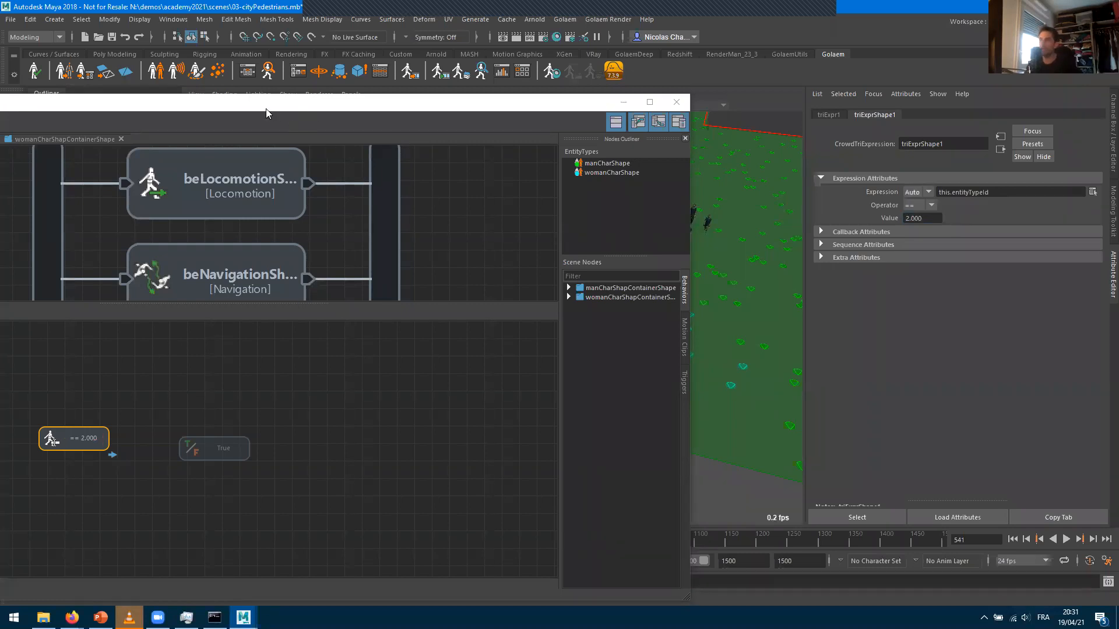
Add a sticky note framing the expression trigger in the Trigger Editor
{"action": "left_click", "coordinate": [271, 104]}
{"action": "left_click_drag", "start_coordinate": [271, 105], "coordinate": [629, 79]}
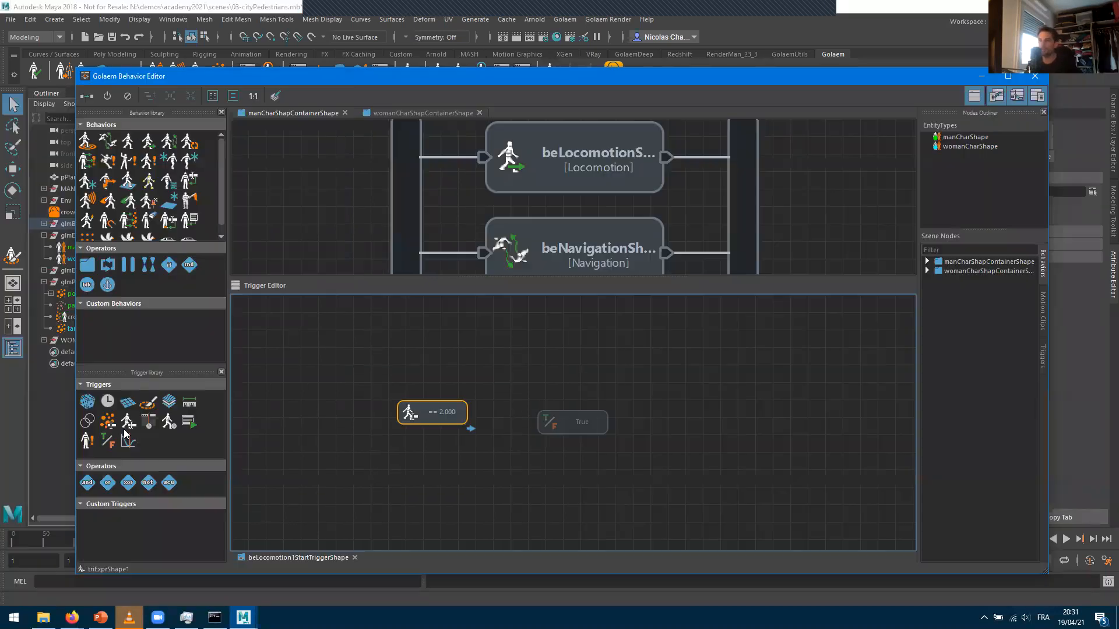
{"action": "right_click", "coordinate": [361, 361]}
{"action": "left_click", "coordinate": [290, 74]}
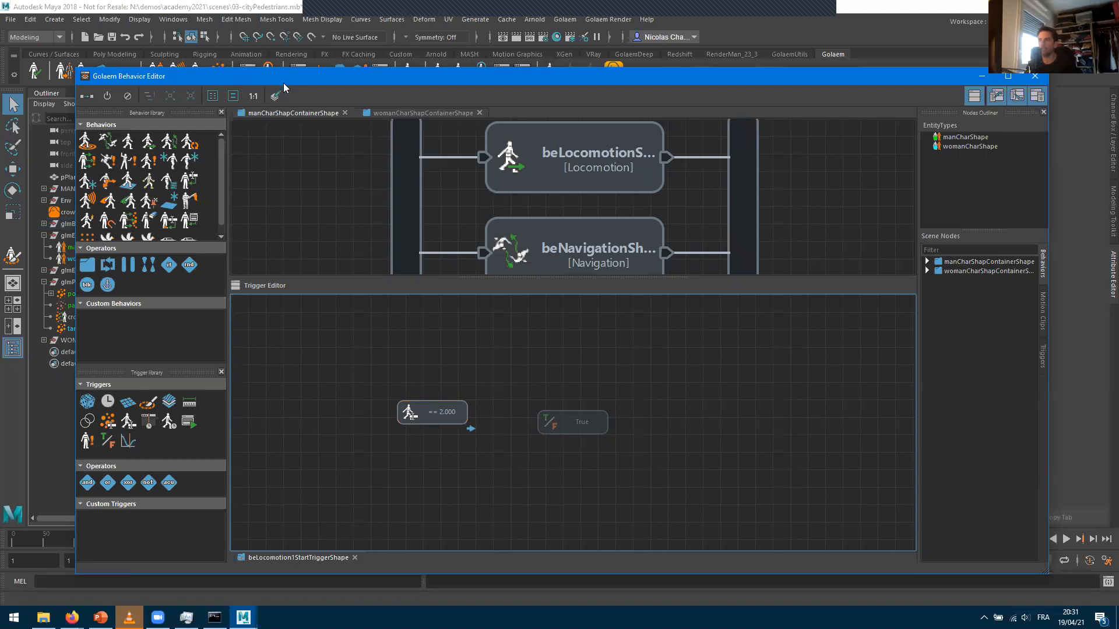
{"action": "left_click_drag", "start_coordinate": [372, 366], "coordinate": [508, 461]}
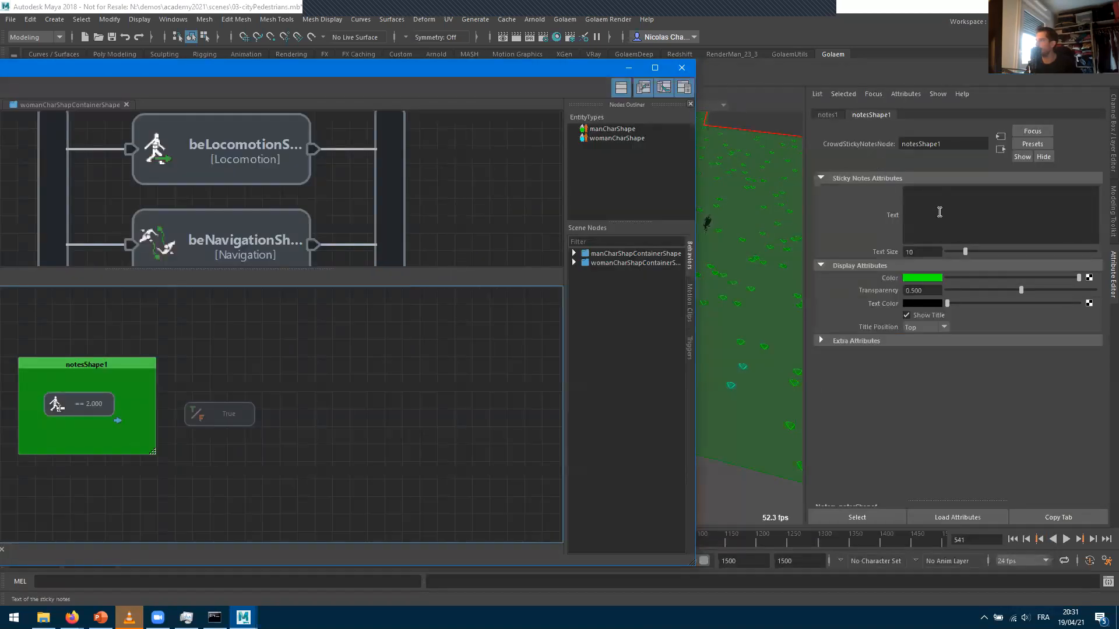
Set the sticky note's text to "check if woman type"
{"action": "left_click", "coordinate": [940, 210]}
{"action": "type", "text": "chec"}
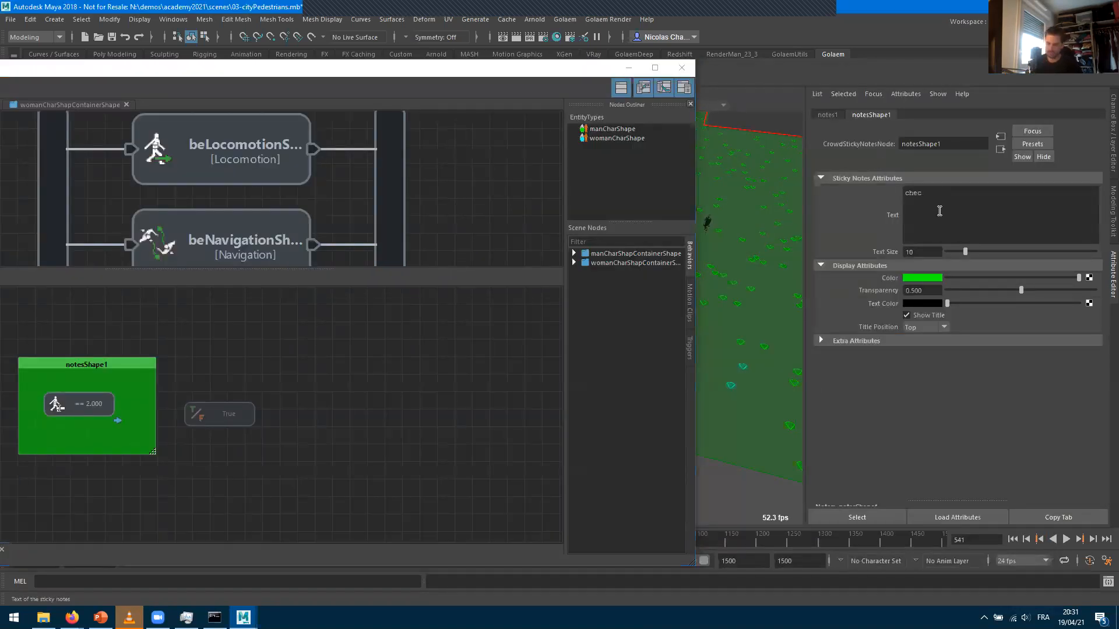
{"action": "type", "text": "k if woman type"}
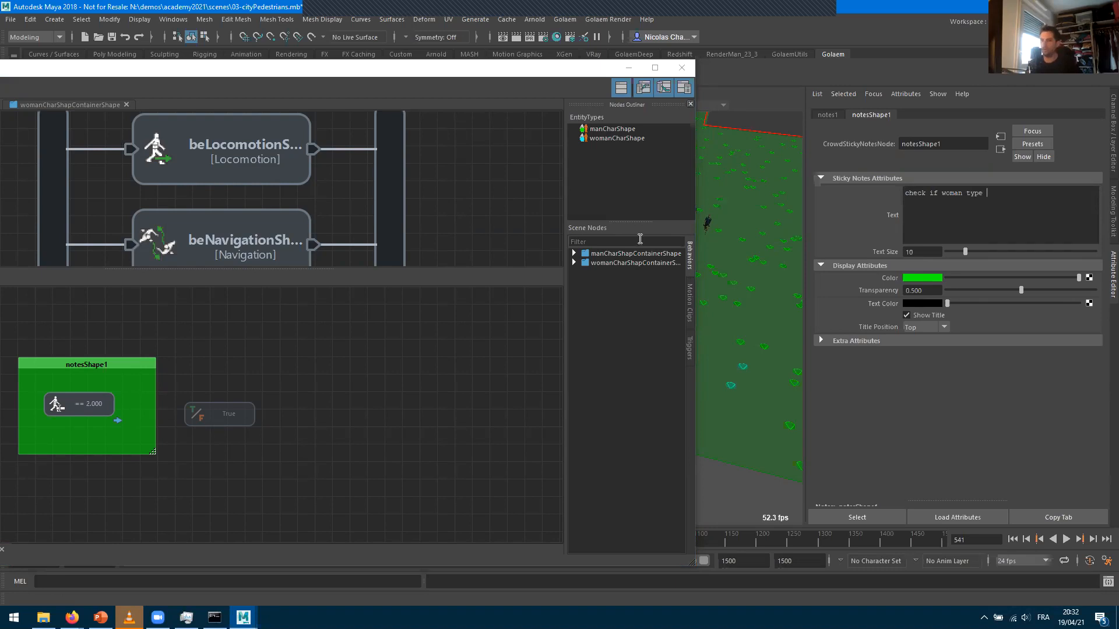
{"action": "left_click", "coordinate": [373, 399]}
{"action": "left_click", "coordinate": [89, 379]}
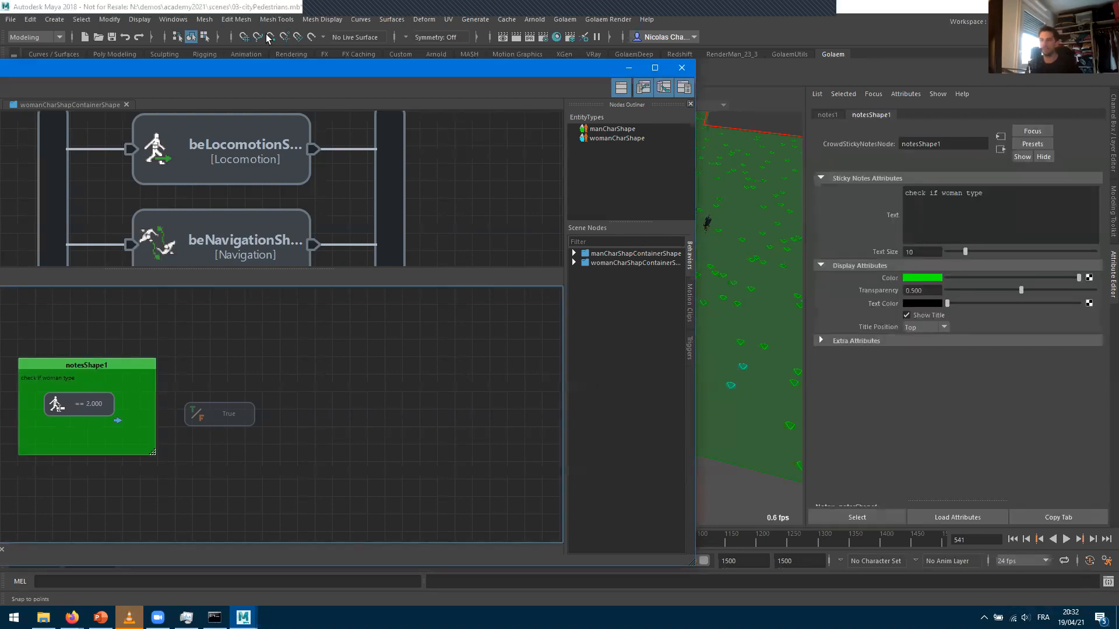
Minimize the Behavior Editor, play the simulation from the first frame and examine up close which pedestrians walk
{"action": "left_click_drag", "start_coordinate": [634, 66], "coordinate": [838, 85]}
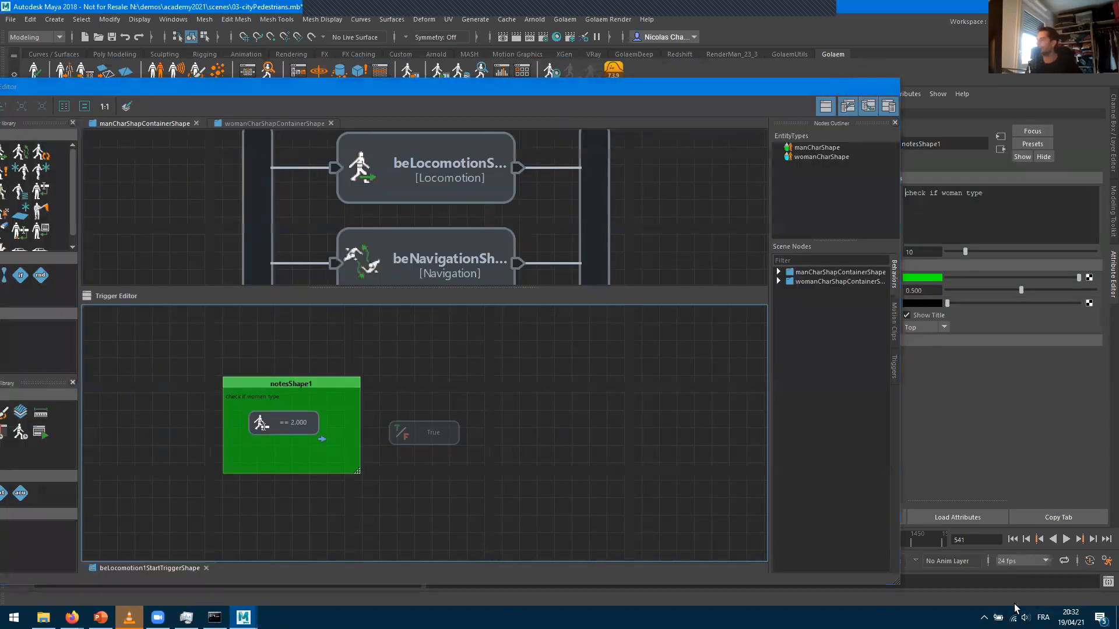
{"action": "left_click", "coordinate": [833, 86]}
{"action": "left_click", "coordinate": [1012, 539]}
{"action": "left_click", "coordinate": [1066, 539]}
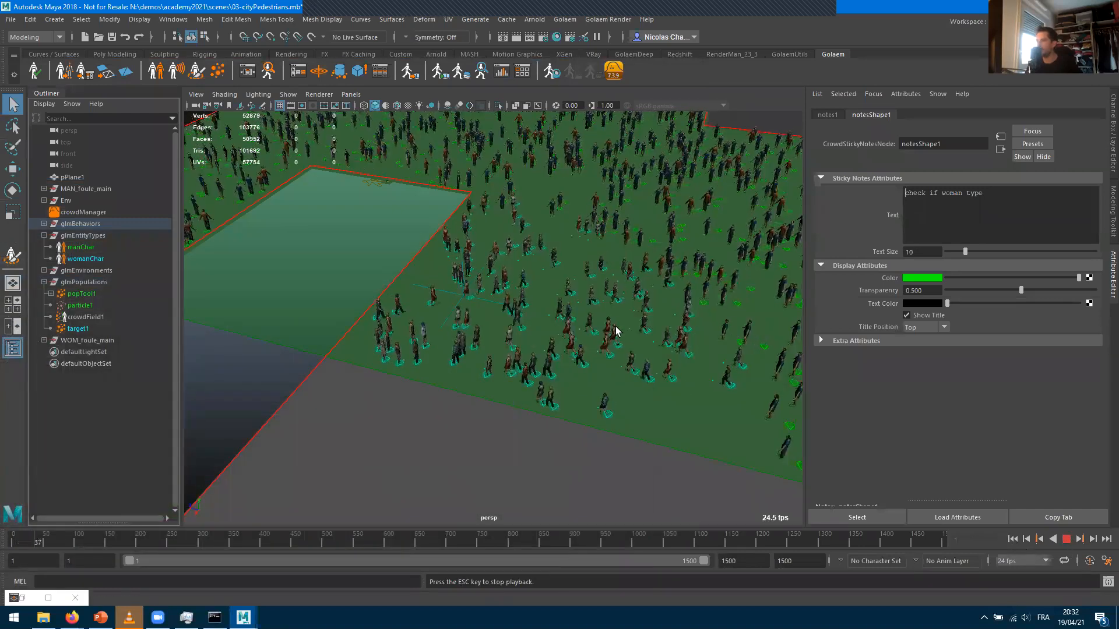
{"action": "right_click_drag", "start_coordinate": [469, 436], "coordinate": [599, 332], "text": "alt"}
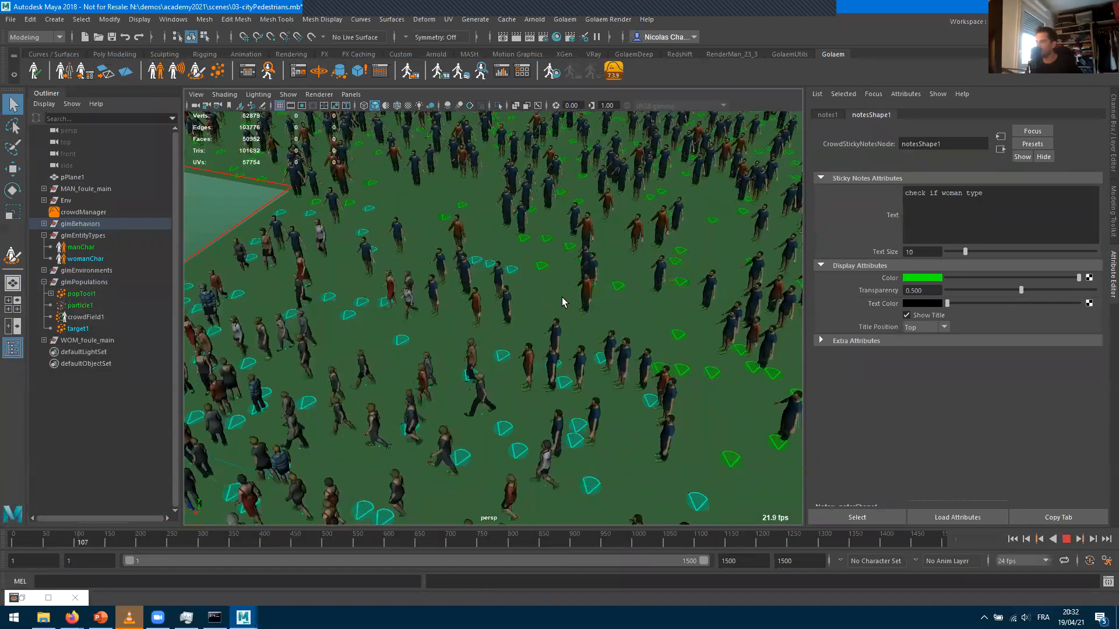
Stop the simulation and inspect the active behaviors of one standing man in Crowd Visual Feedback
{"action": "key", "text": "Escape"}
{"action": "left_click", "coordinate": [563, 301]}
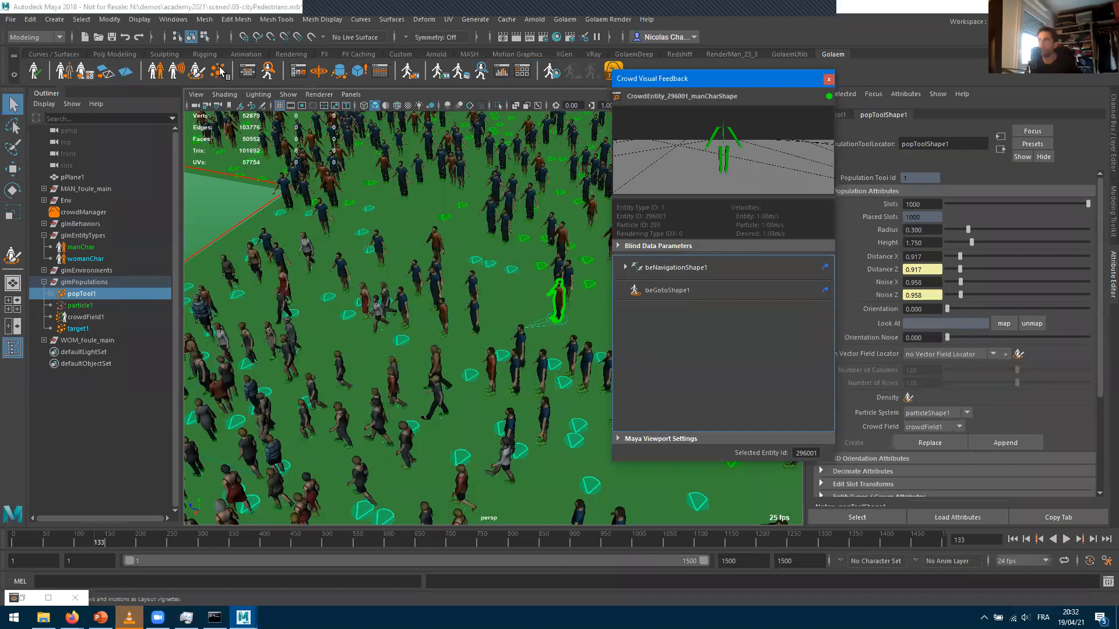
Reopen the Behavior Editor, add a sticky note to the men's behavior graph behind the locomotion behavior, and close the editor
{"action": "left_click", "coordinate": [247, 76]}
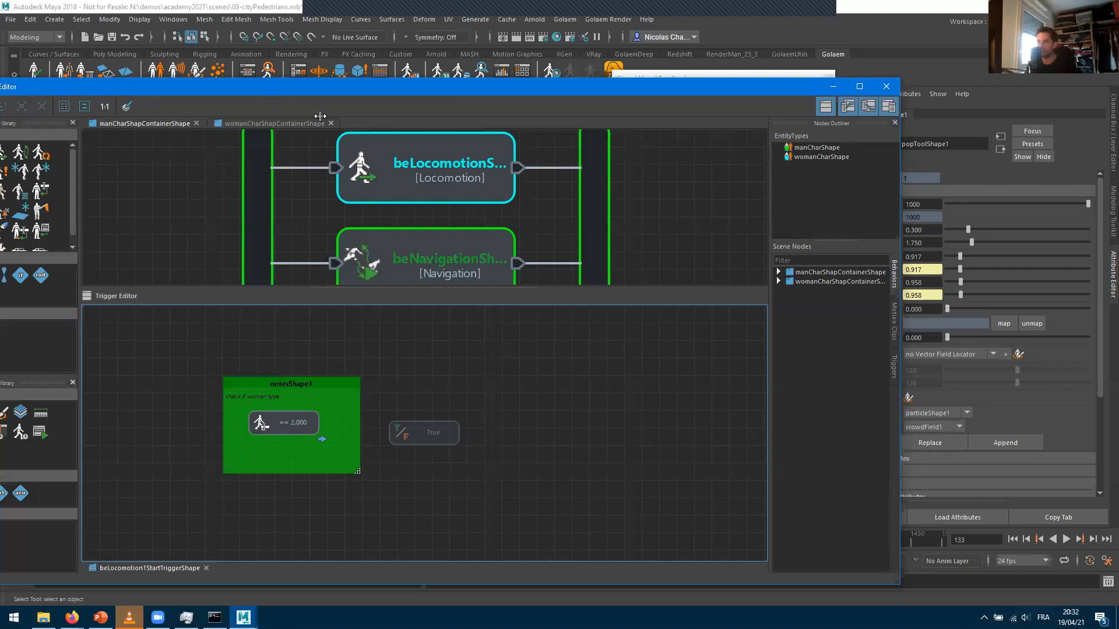
{"action": "left_click_drag", "start_coordinate": [261, 88], "coordinate": [494, 77]}
{"action": "left_click", "coordinate": [360, 97]}
{"action": "left_click_drag", "start_coordinate": [344, 140], "coordinate": [456, 252]}
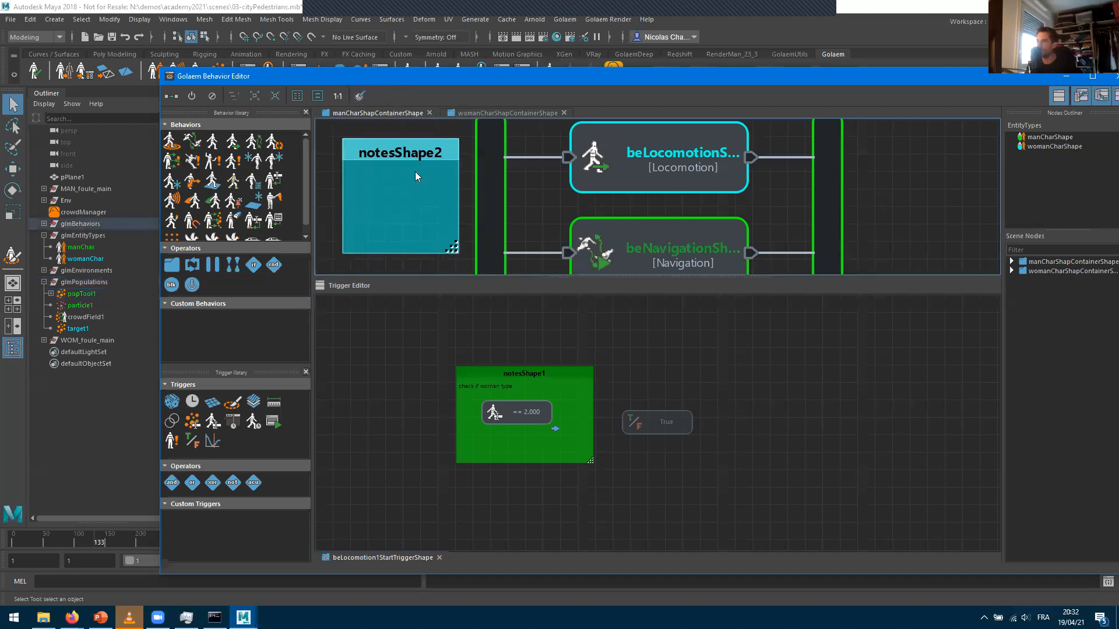
{"action": "left_click_drag", "start_coordinate": [629, 82], "coordinate": [401, 266]}
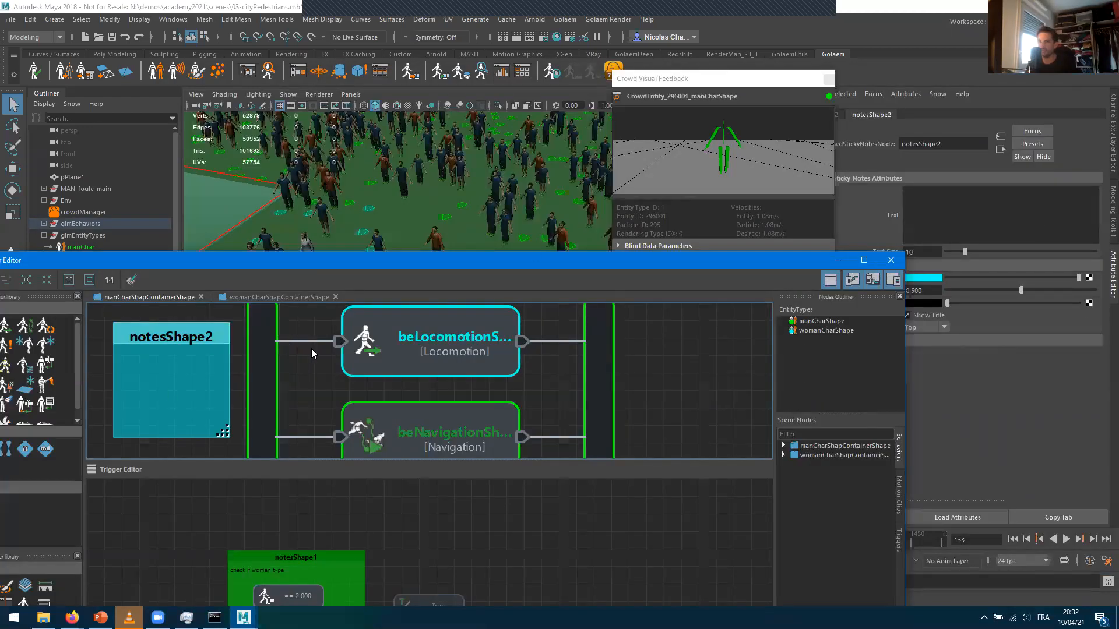
{"action": "scroll", "coordinate": [312, 352], "scroll_direction": "down", "scroll_amount": 5}
{"action": "left_click_drag", "start_coordinate": [290, 361], "coordinate": [416, 336]}
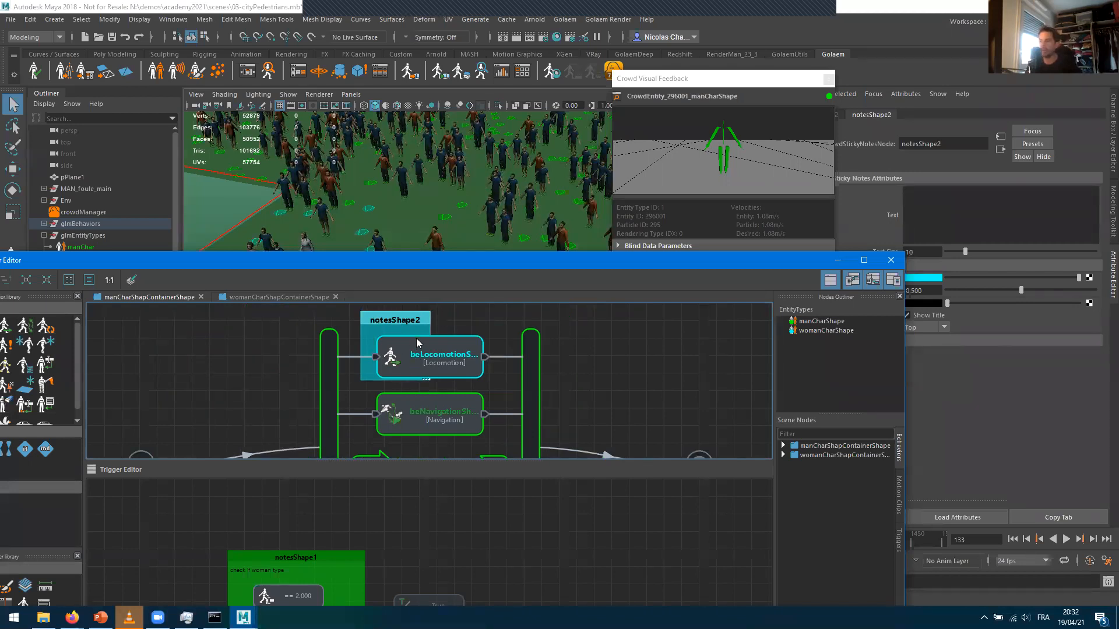
{"action": "double_click", "coordinate": [344, 261]}
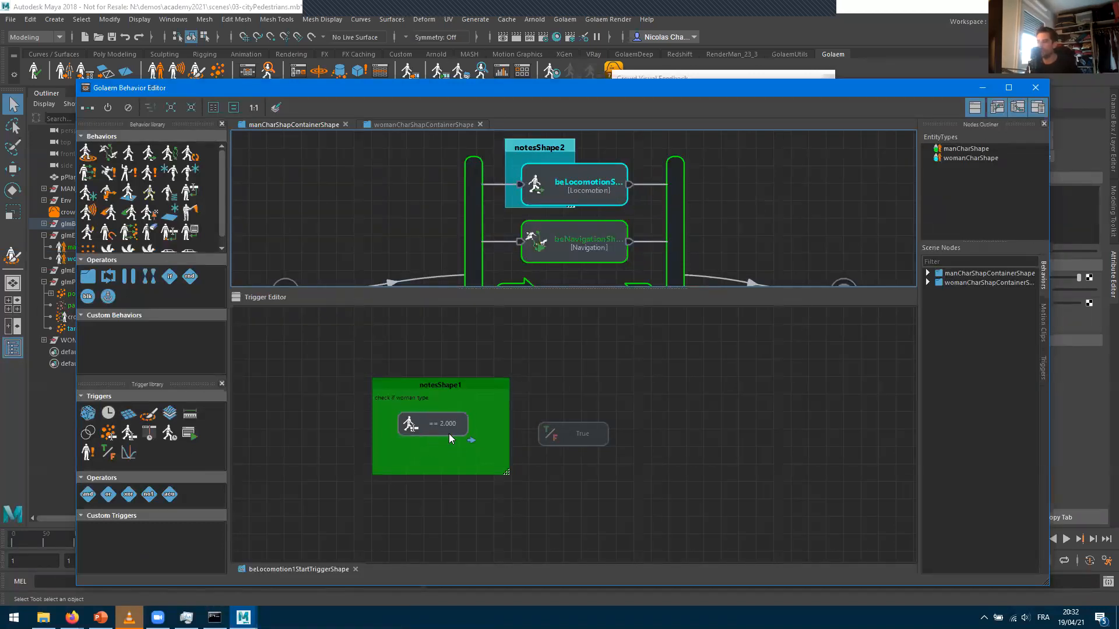
{"action": "left_click", "coordinate": [1035, 89]}
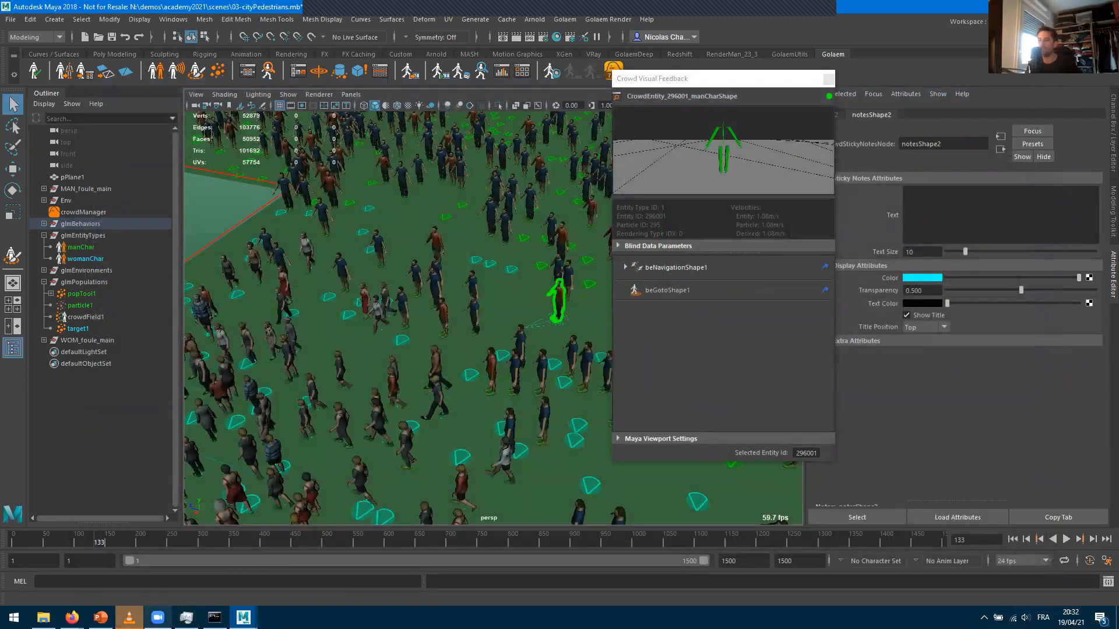
Switch to PowerPoint to review the Day 3 – City Simulation topics and return to Maya
{"action": "left_click", "coordinate": [100, 617]}
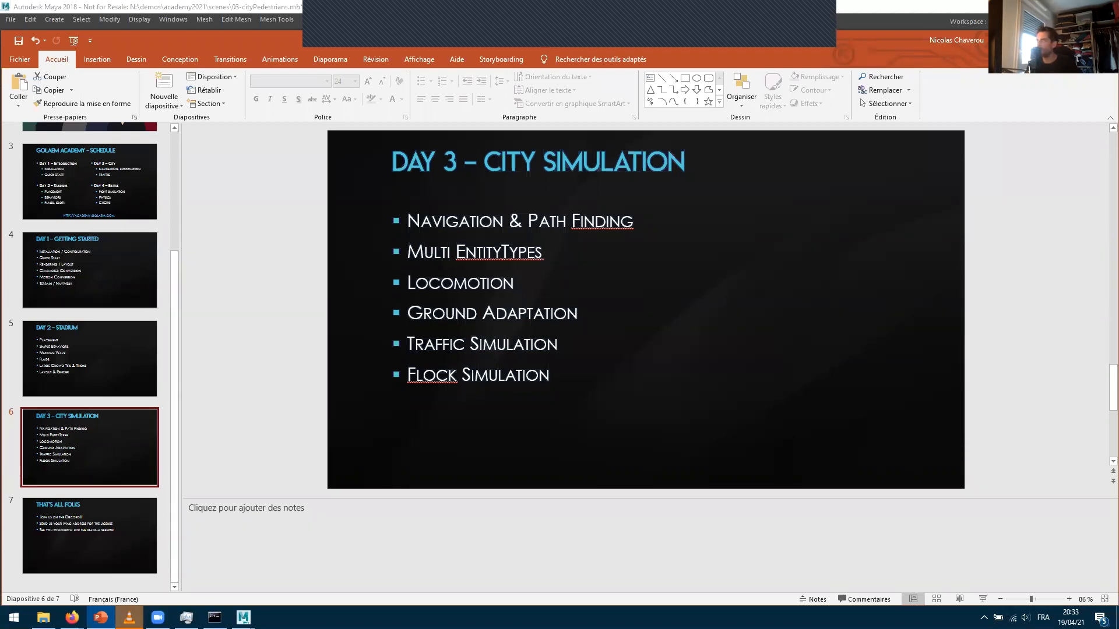
{"action": "left_click", "coordinate": [983, 8]}
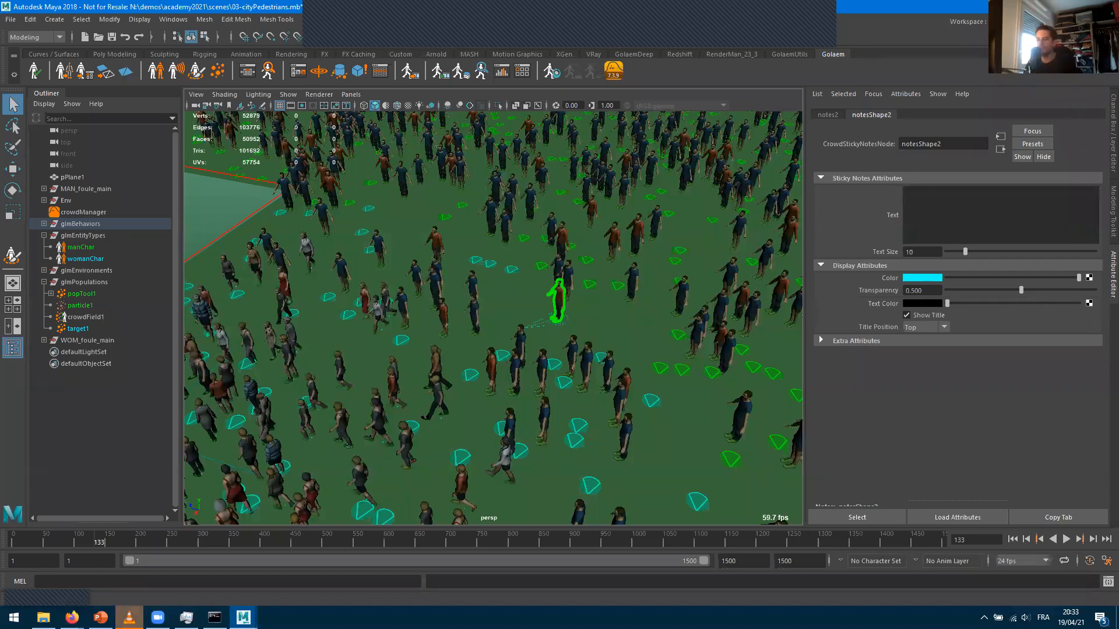
Switch to VLC and show 00_Golaem_MeetupAnim.mp4 in full screen from near its beginning
{"action": "left_click", "coordinate": [129, 617]}
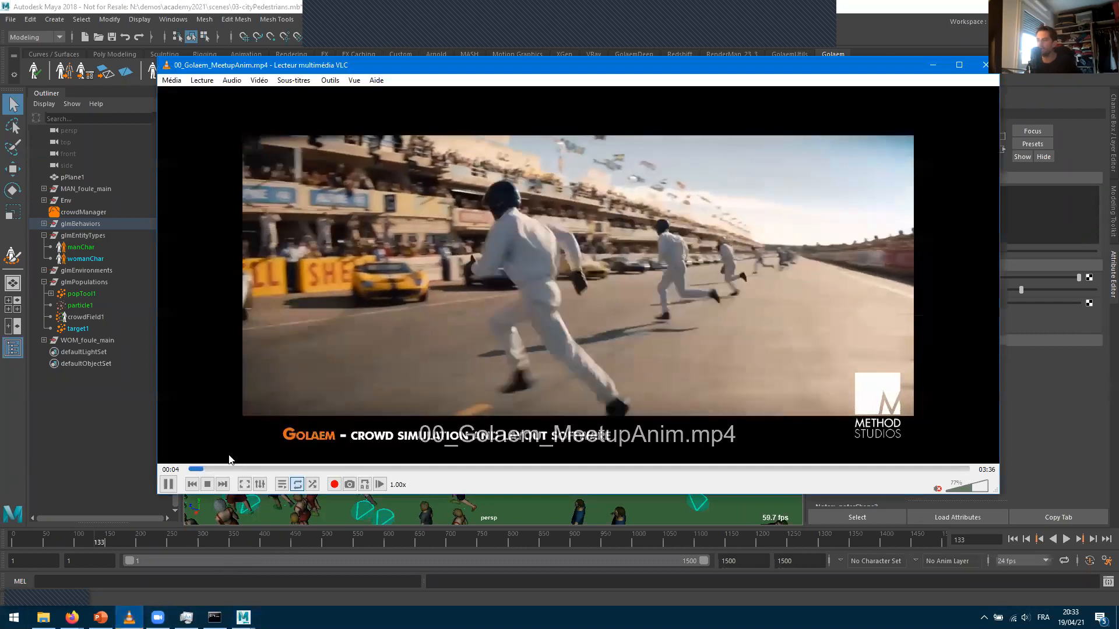
{"action": "key", "text": "space"}
{"action": "left_click", "coordinate": [304, 403]}
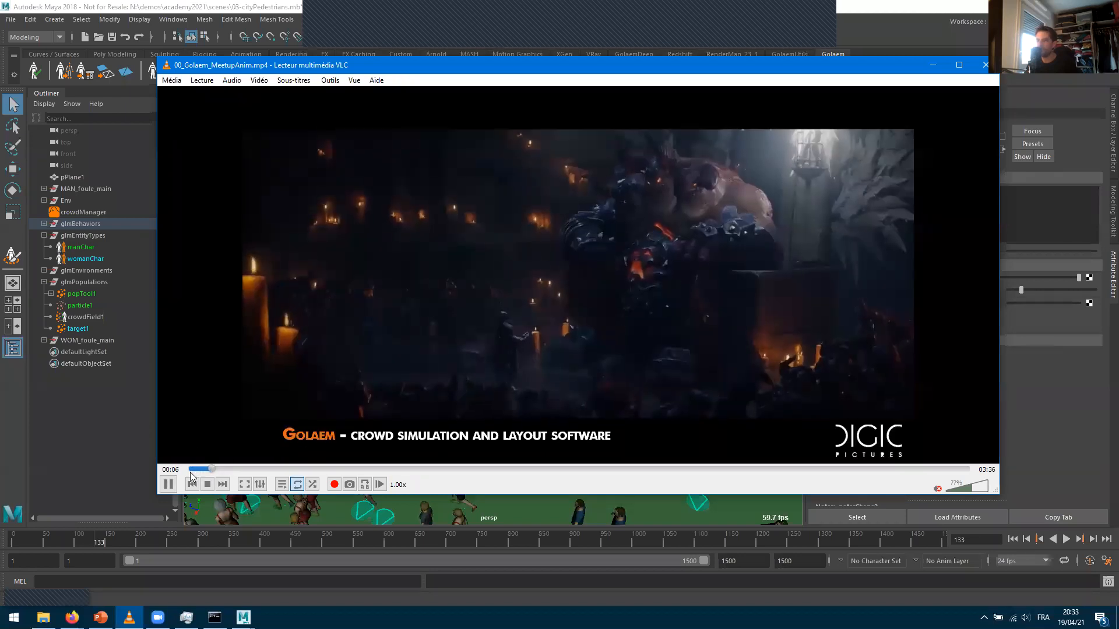
{"action": "left_click", "coordinate": [195, 469]}
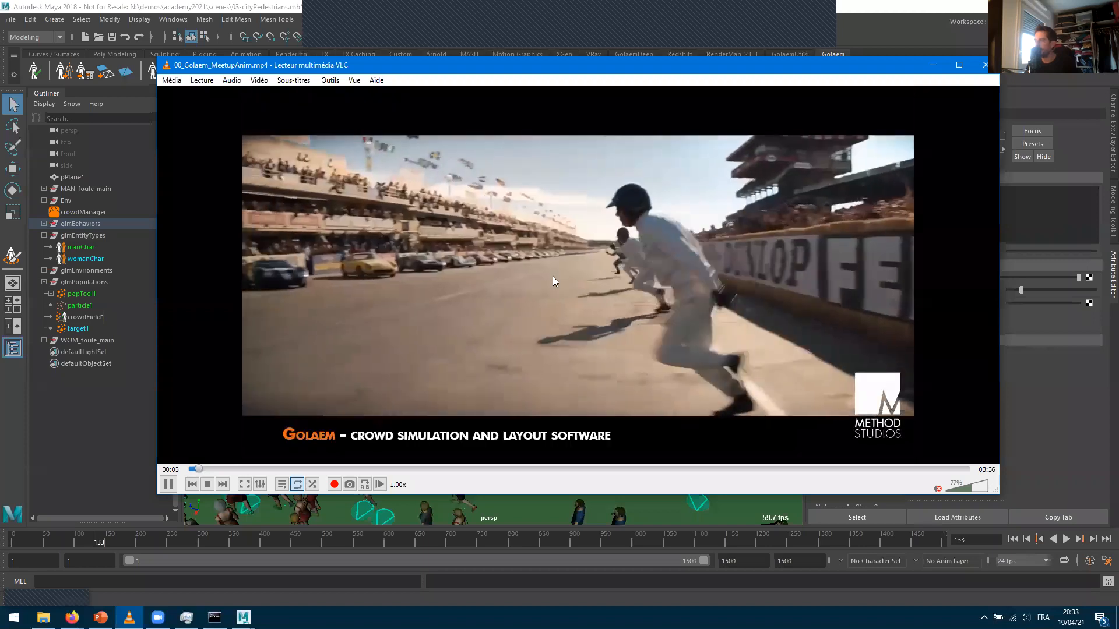
{"action": "double_click", "coordinate": [520, 305]}
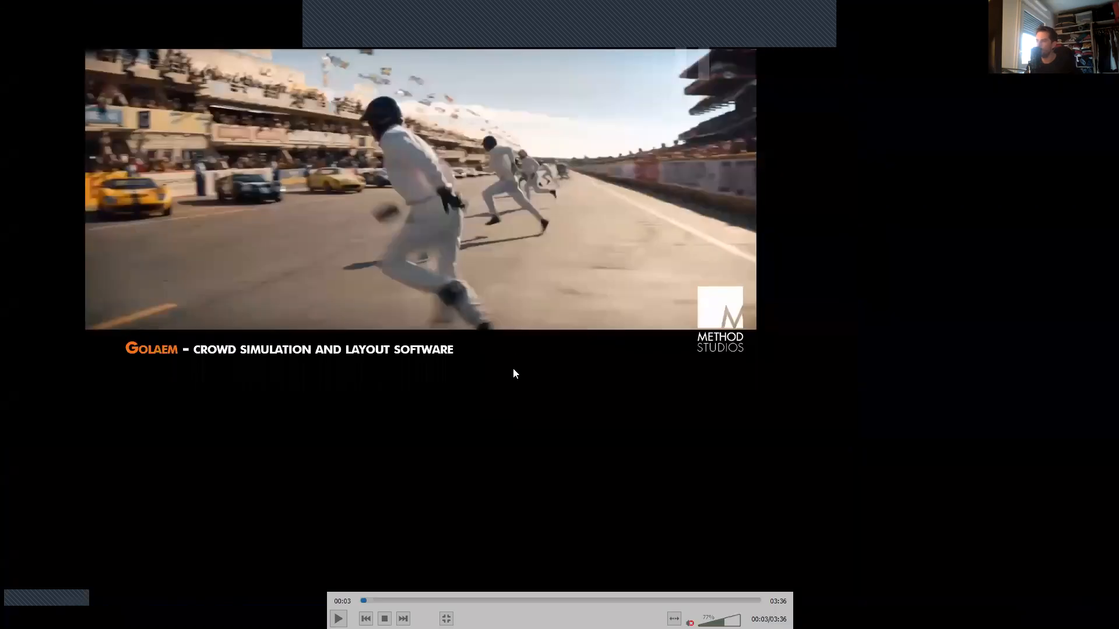
Play and pause through the Method Studios racetrack shot to examine the running drivers and the grandstand crowd
{"action": "key", "text": "space"}
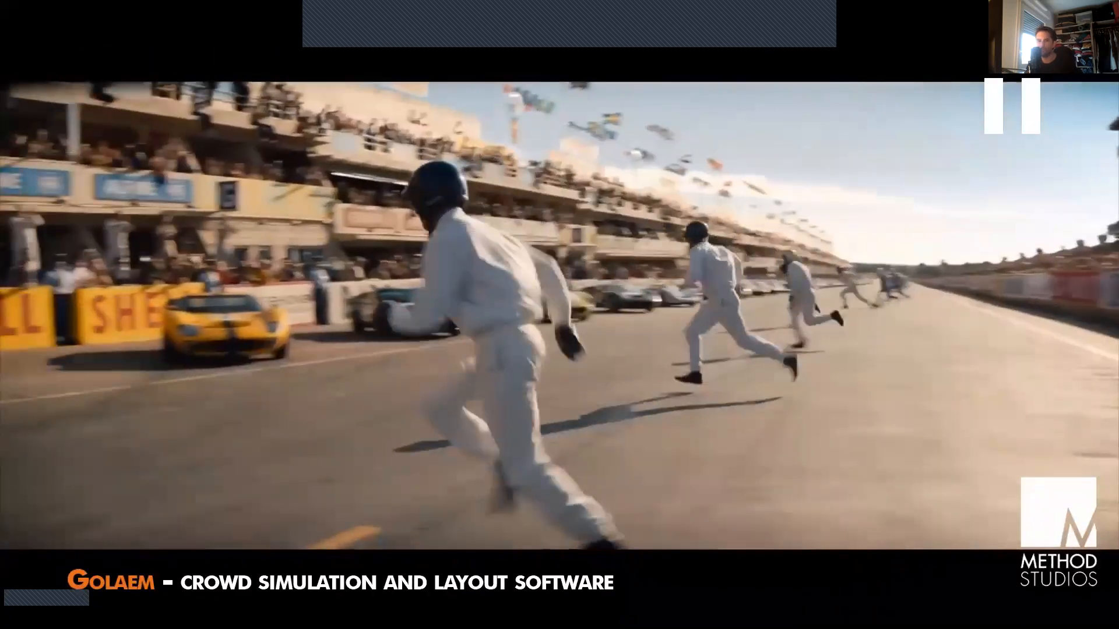
{"action": "key", "text": "space"}
{"action": "key", "text": "space"}
{"action": "key", "text": "space"}
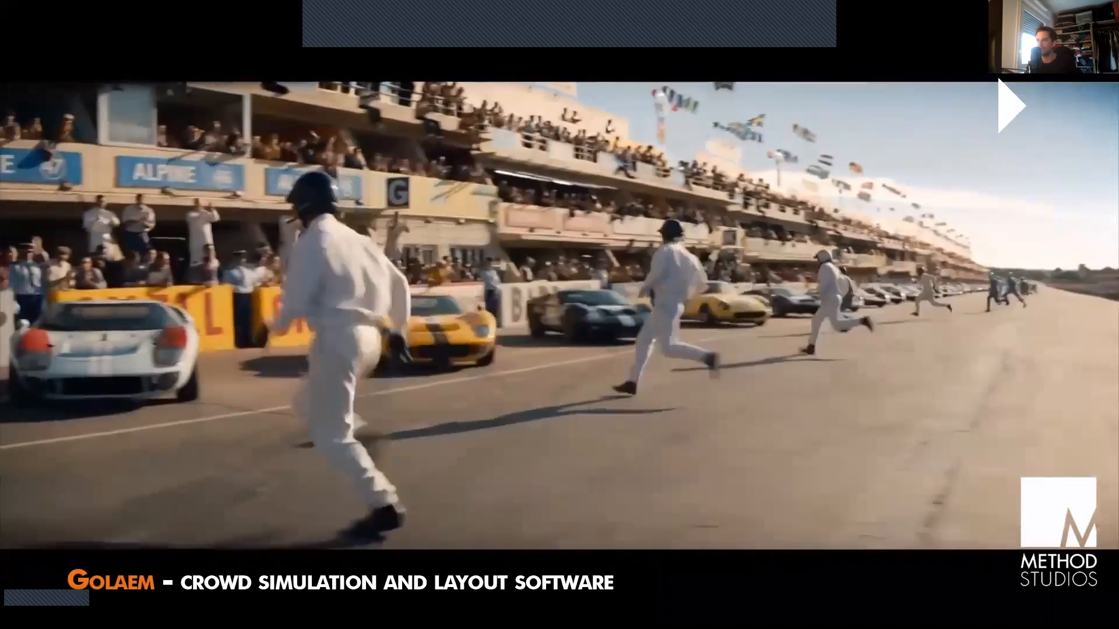
{"action": "key", "text": "space"}
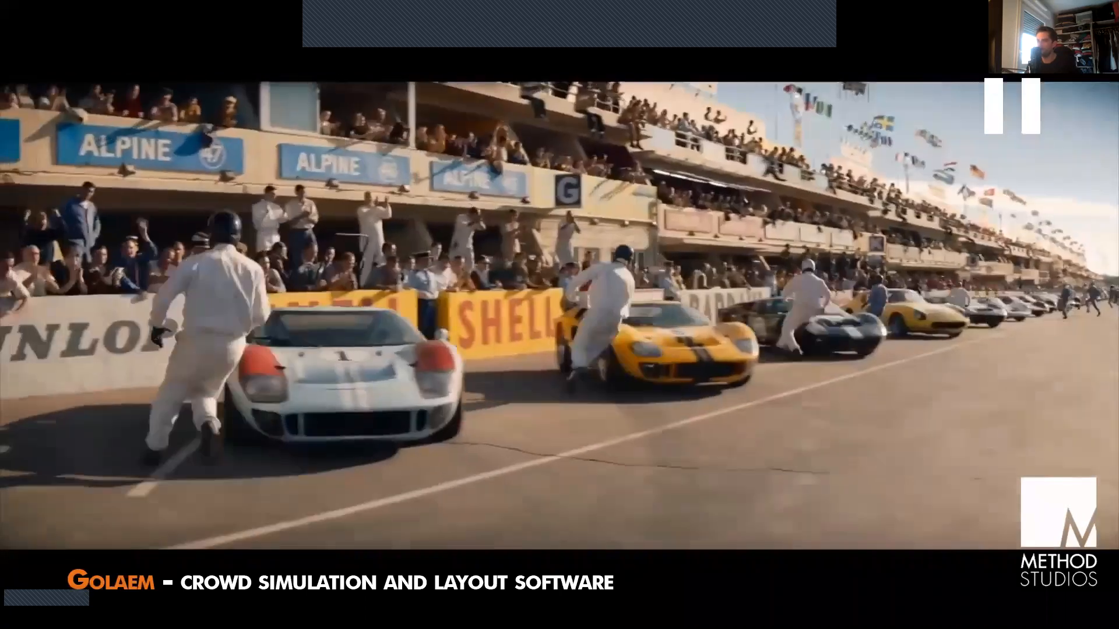
{"action": "key", "text": "space"}
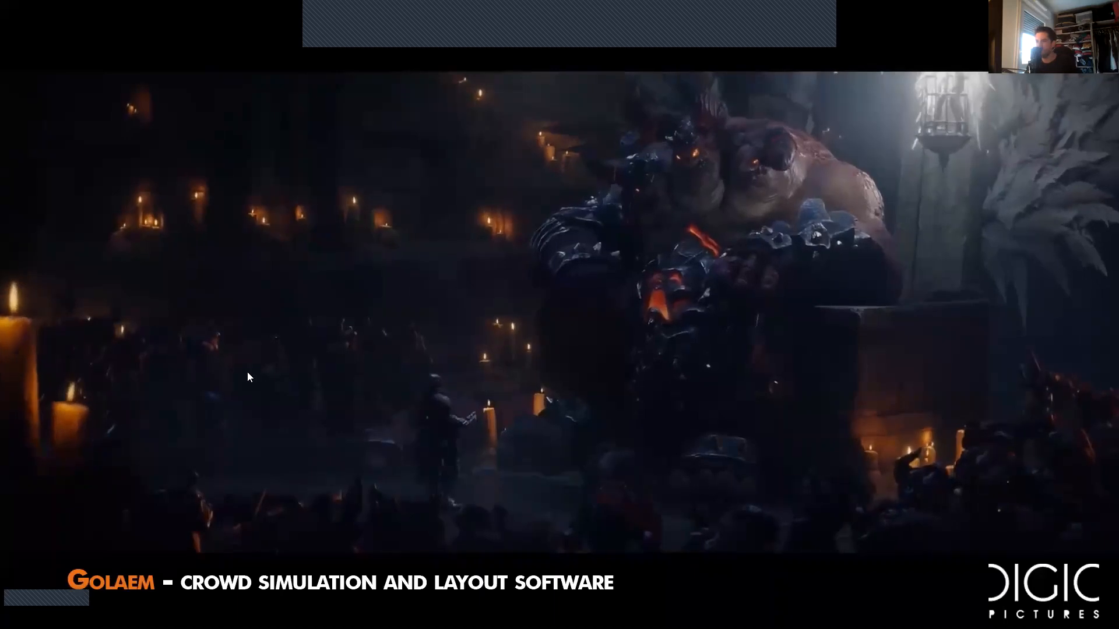
Play and pause through the Digic Pictures demon shots and the El Ranchito dragon shot to examine their crowds
{"action": "key", "text": "space"}
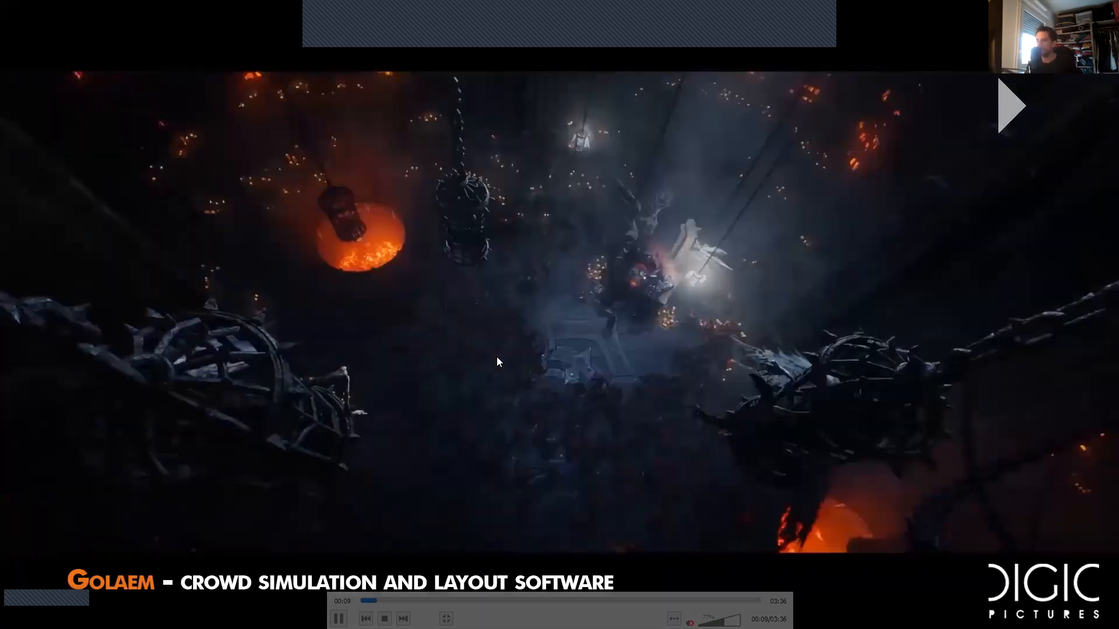
{"action": "key", "text": "space"}
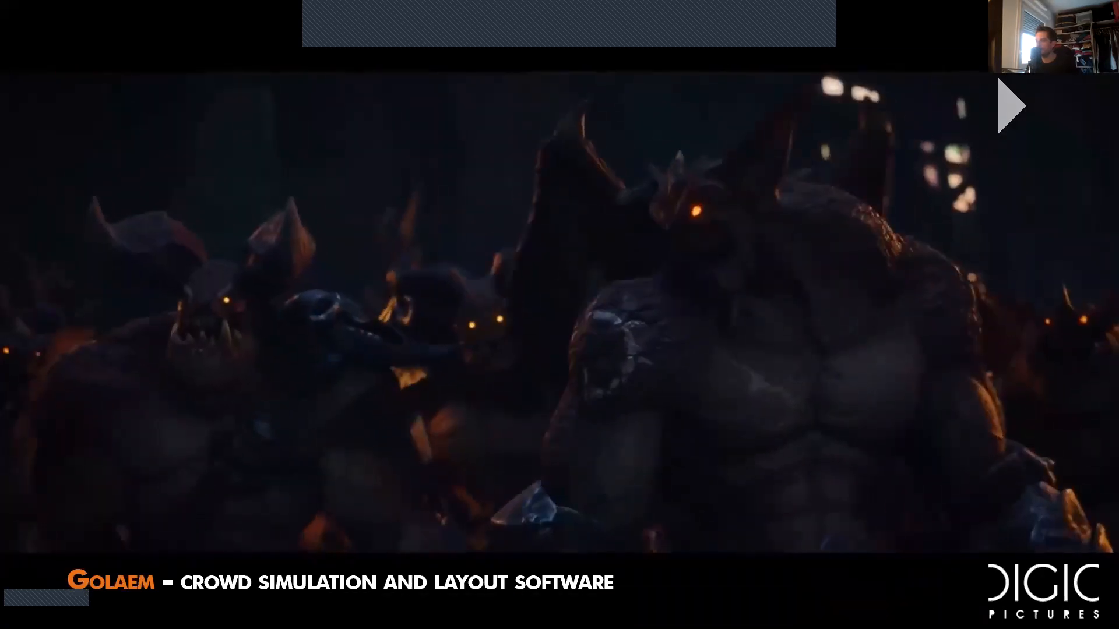
{"action": "key", "text": "space"}
{"action": "key", "text": "space"}
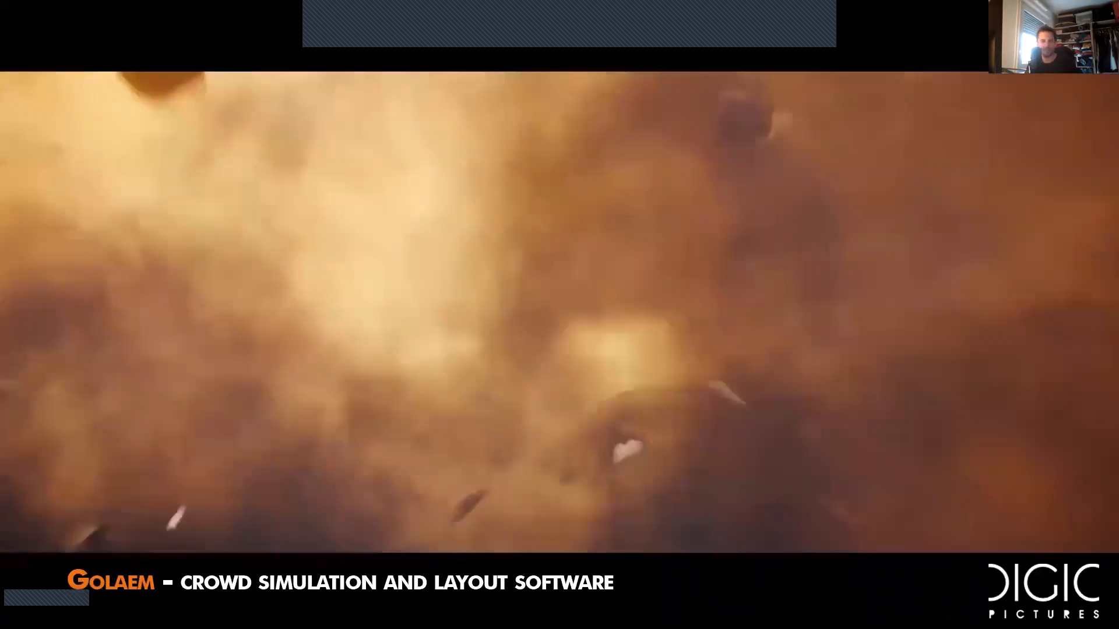
{"action": "key", "text": "space"}
{"action": "key", "text": "space"}
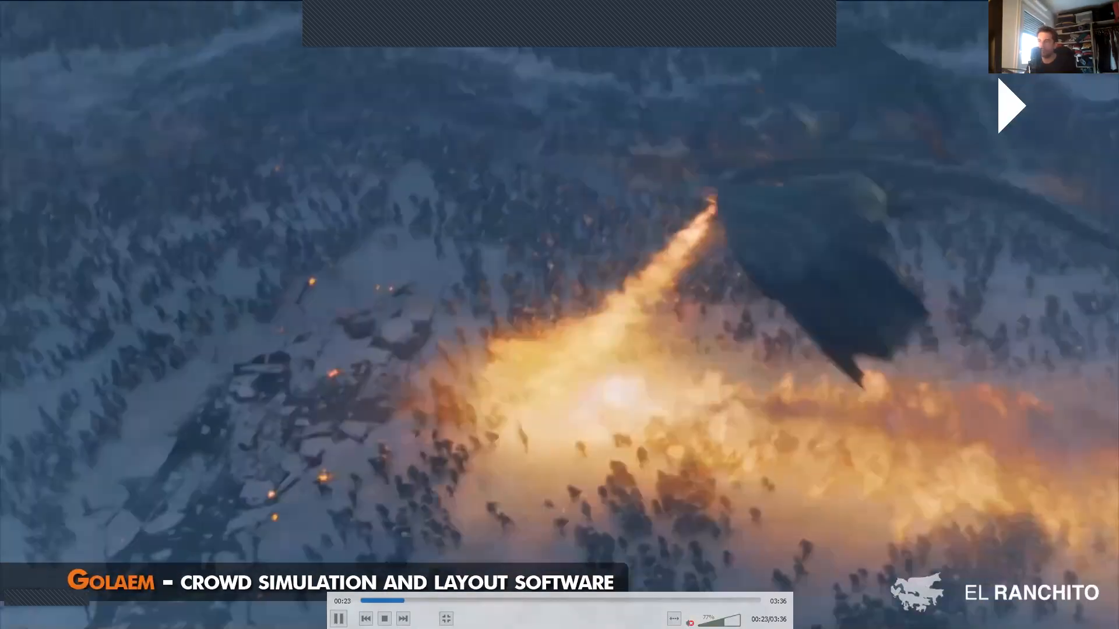
{"action": "left_click", "coordinate": [474, 382]}
{"action": "left_click", "coordinate": [474, 382]}
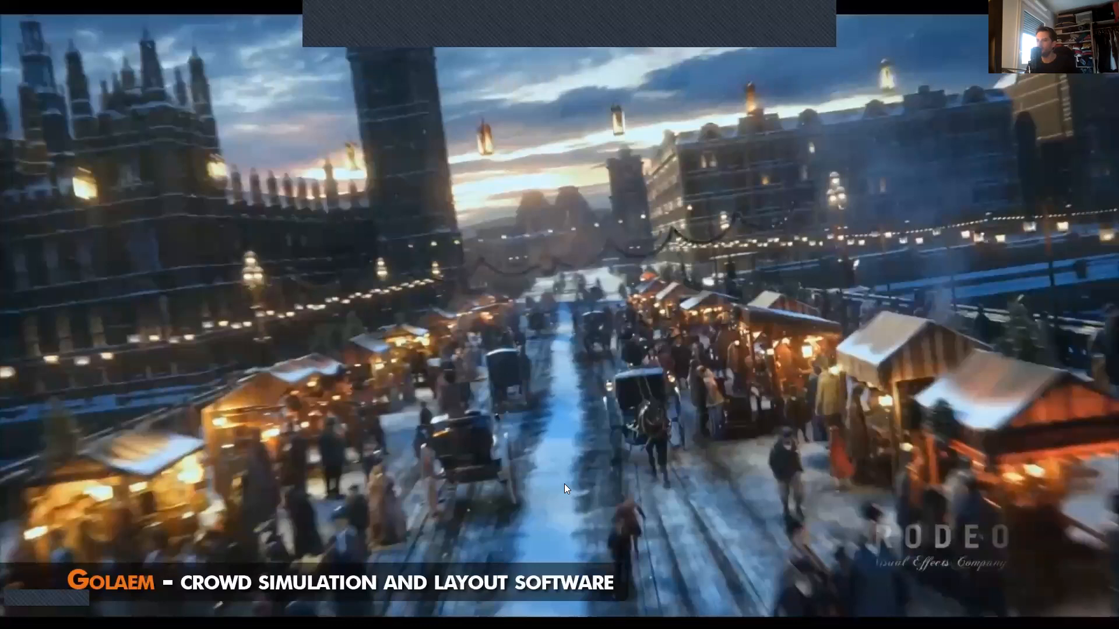
Play and pause the Rodeo winter market shot to examine its pedestrians and horse carriages
{"action": "key", "text": "space"}
{"action": "key", "text": "space"}
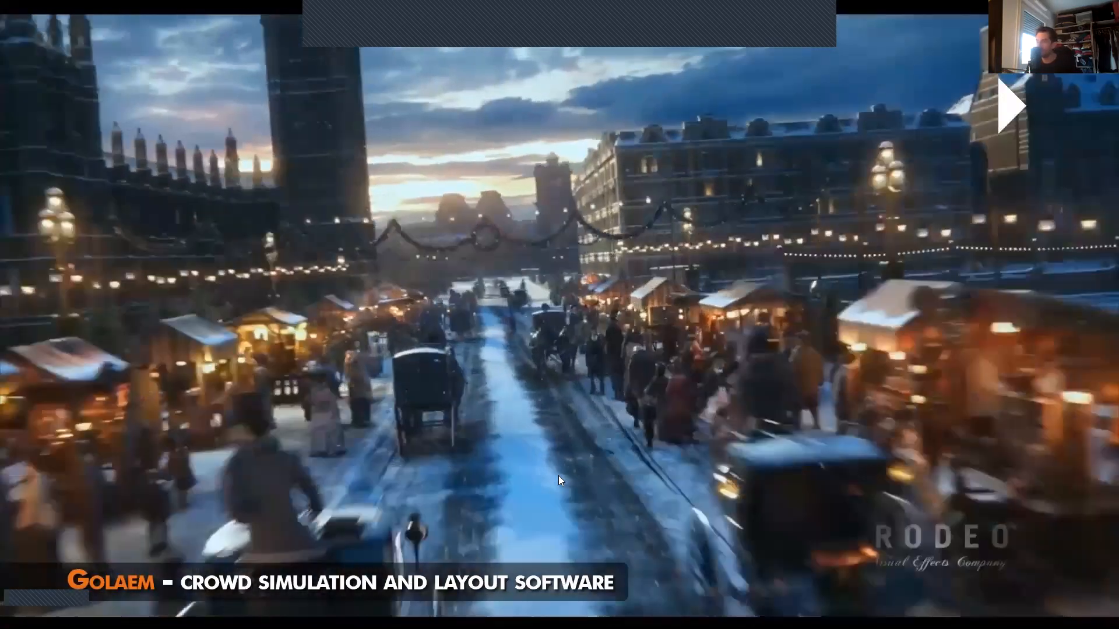
{"action": "key", "text": "space"}
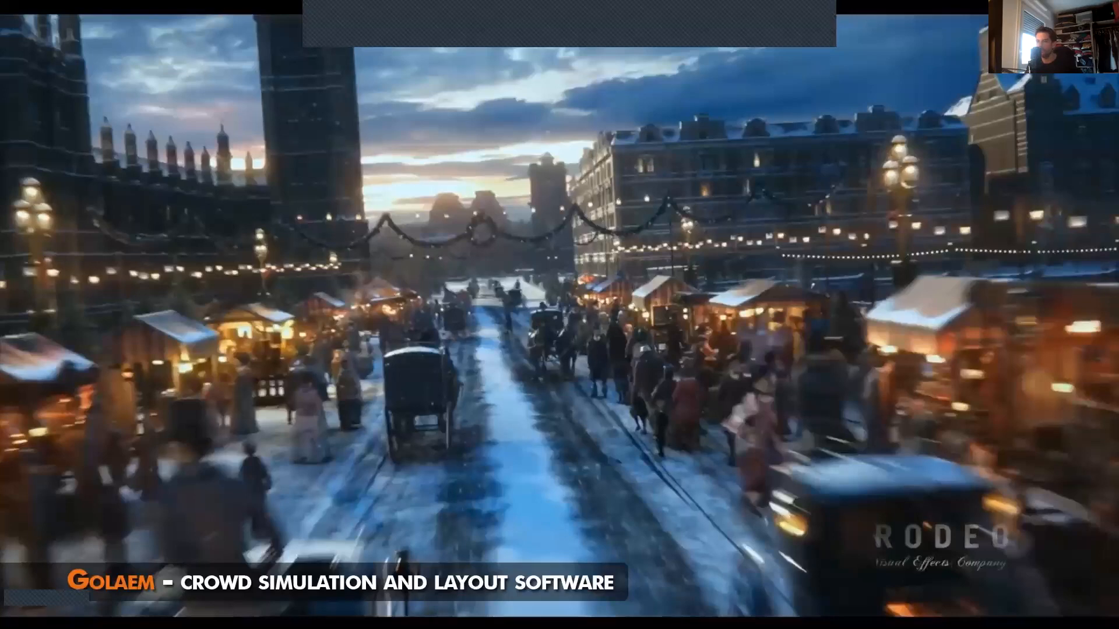
{"action": "key", "text": "space"}
Play and pause through the BlueBolt shots to examine the bees crawling over the face
{"action": "key", "text": "space"}
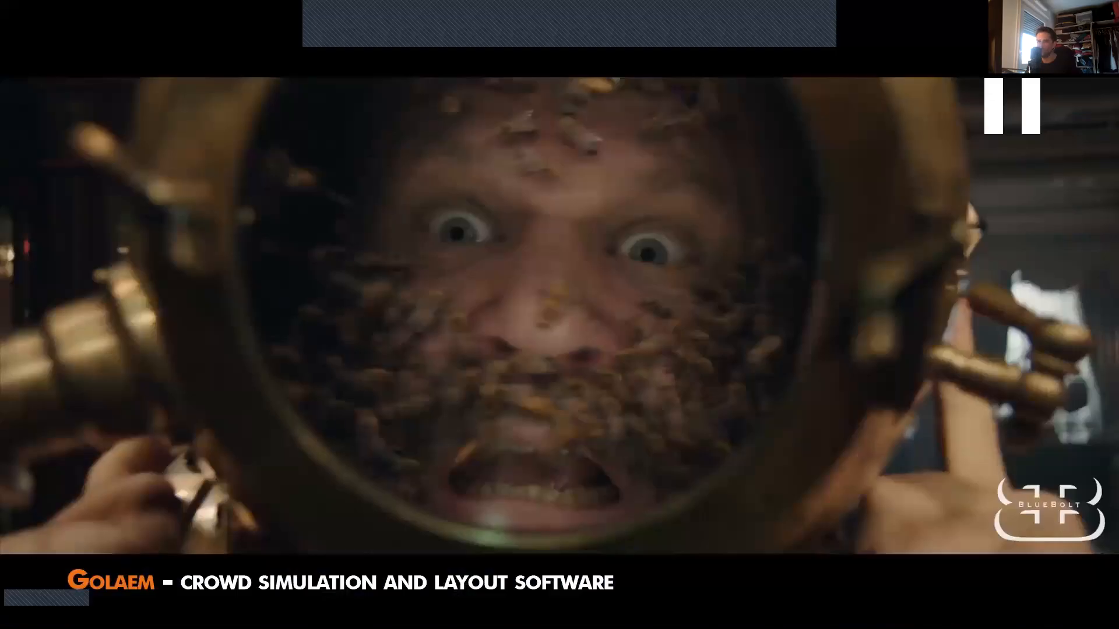
{"action": "key", "text": "space"}
{"action": "key", "text": "space"}
{"action": "key", "text": "space"}
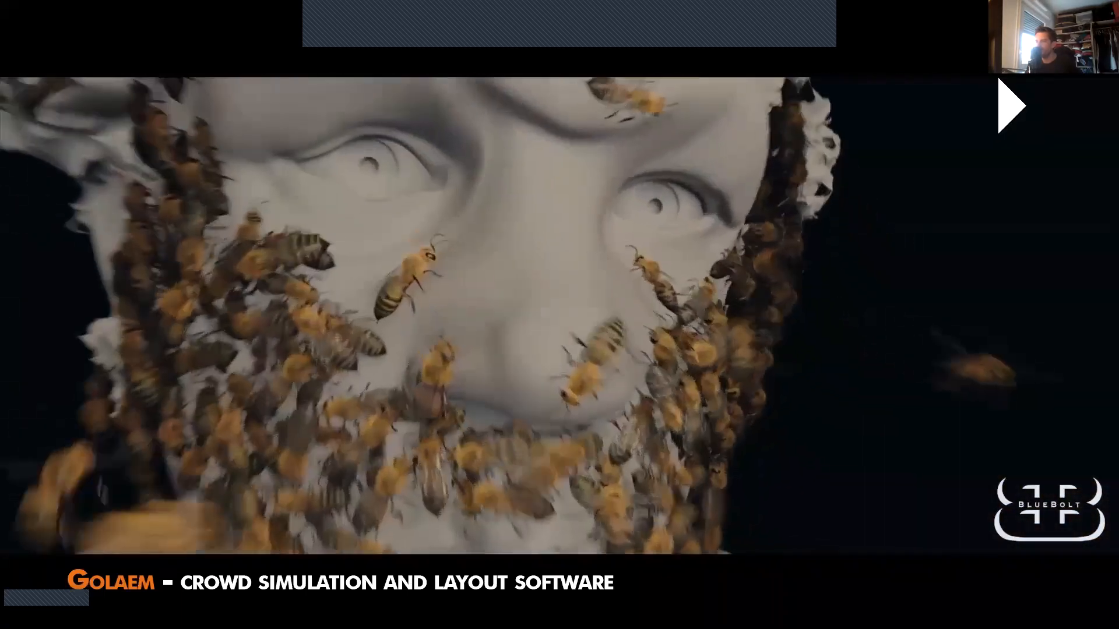
{"action": "key", "text": "space"}
{"action": "key", "text": "space"}
{"action": "key", "text": "space"}
{"action": "key", "text": "space"}
{"action": "key", "text": "space"}
{"action": "key", "text": "space"}
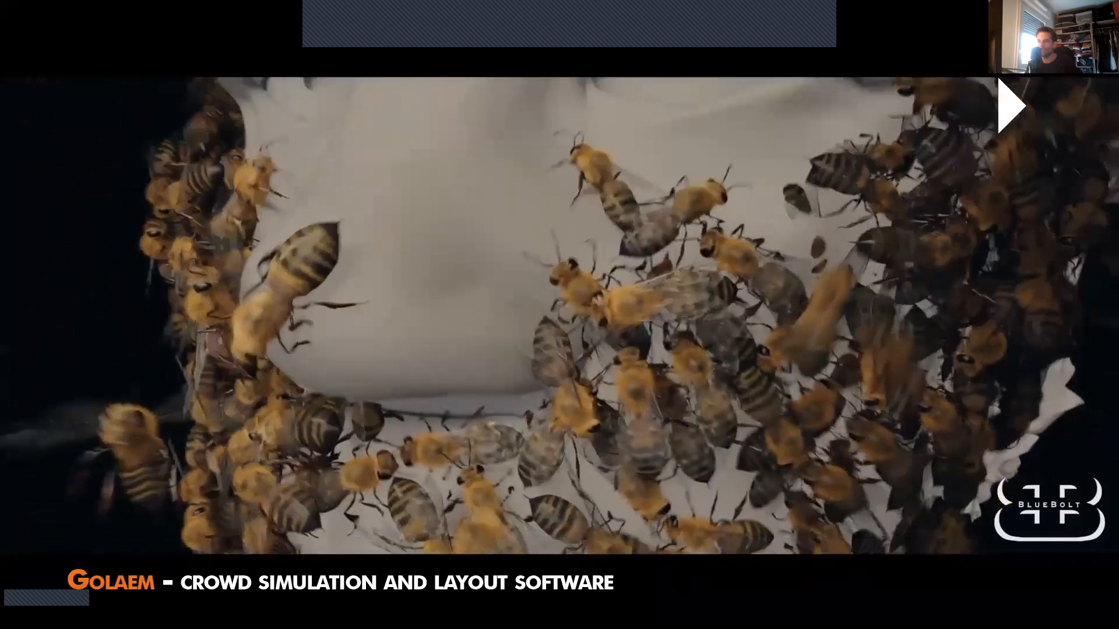
{"action": "key", "text": "space"}
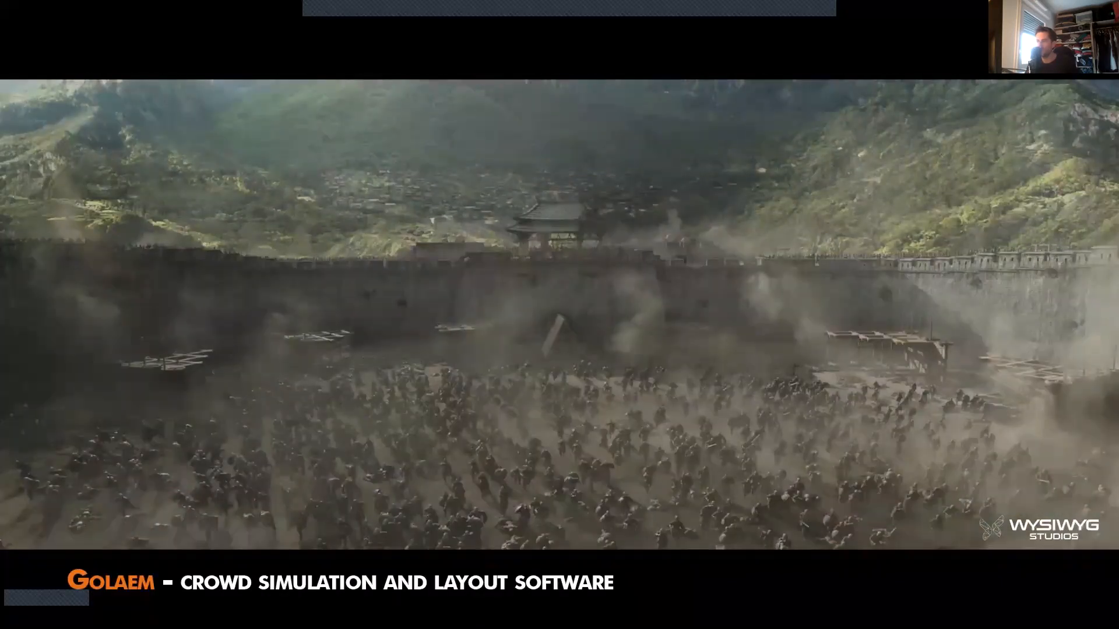
Play and pause the Wysiwyg Studios siege shot to examine the army in front of the fortress wall
{"action": "key", "text": "space"}
{"action": "key", "text": "space"}
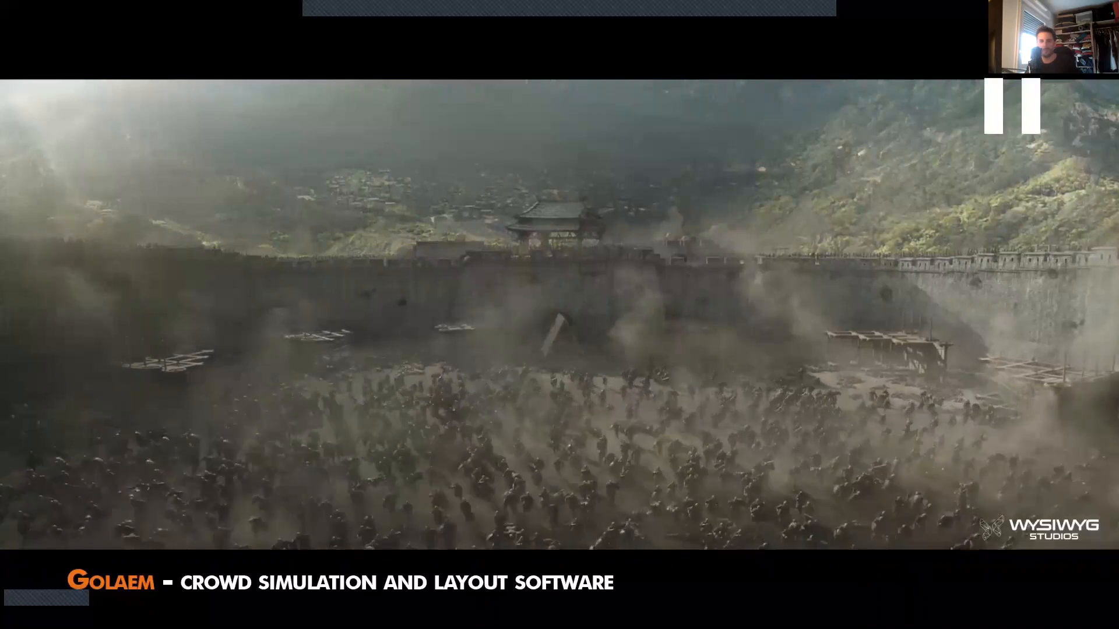
{"action": "mouse_move", "coordinate": [541, 472]}
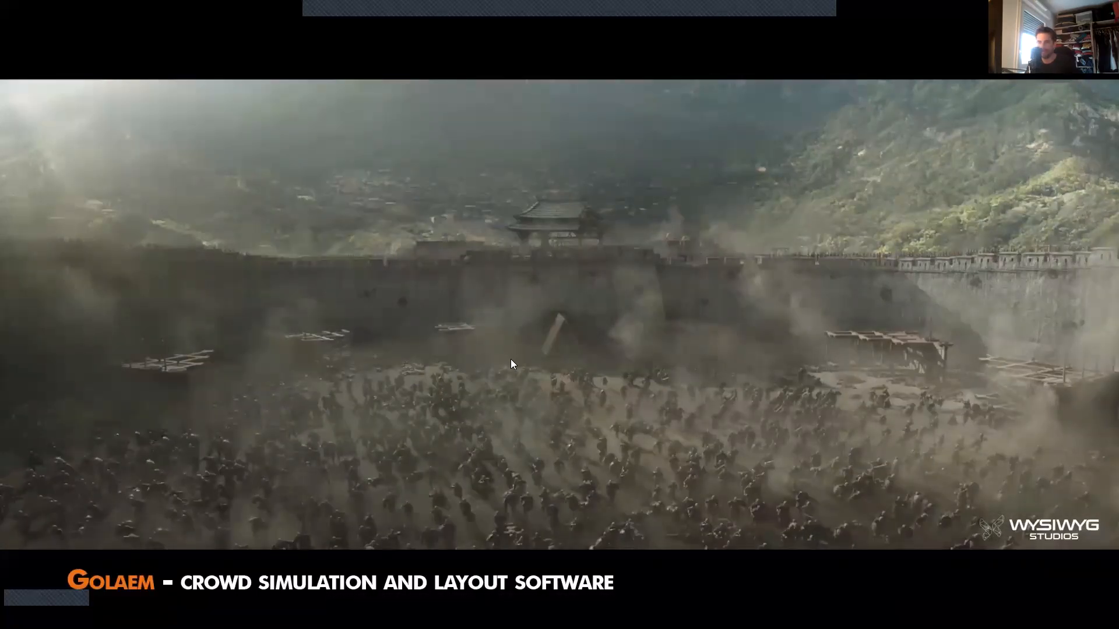
{"action": "key", "text": "space"}
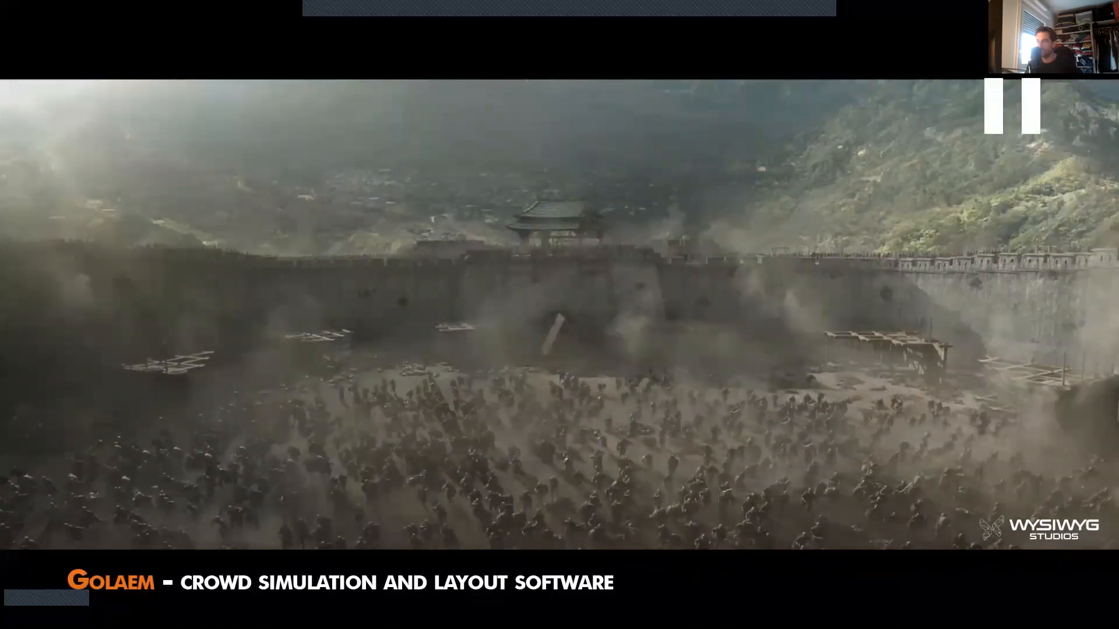
{"action": "key", "text": "space"}
{"action": "key", "text": "space"}
Play and pause through the Blur shots to examine the marching soldiers and the glowing creatures on the stairs
{"action": "mouse_move", "coordinate": [412, 401]}
{"action": "key", "text": "space"}
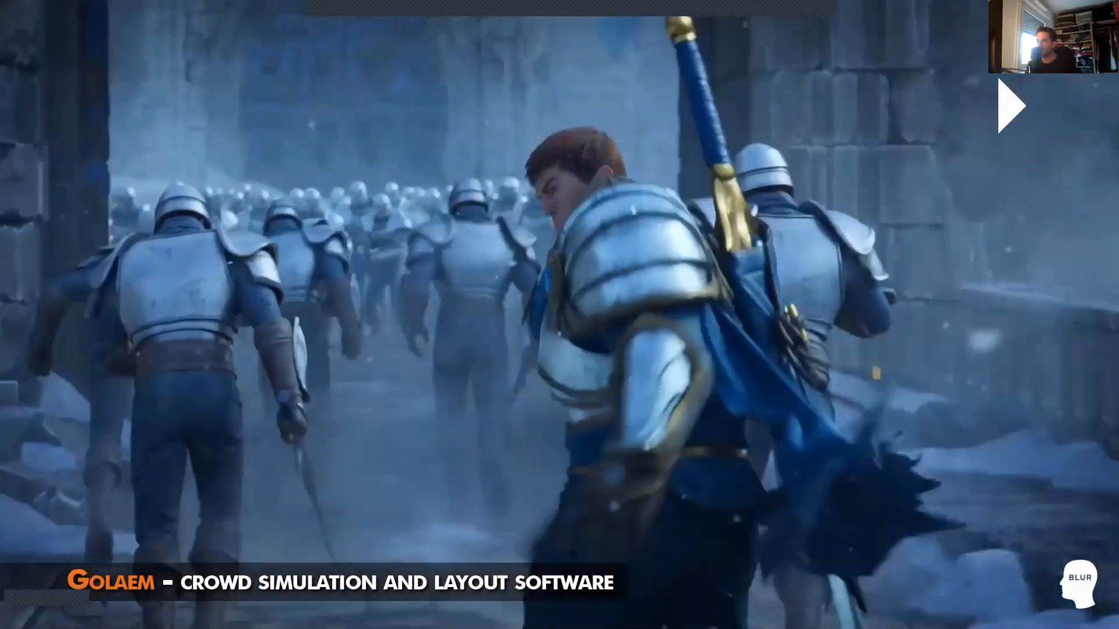
{"action": "key", "text": "space"}
{"action": "key", "text": "space"}
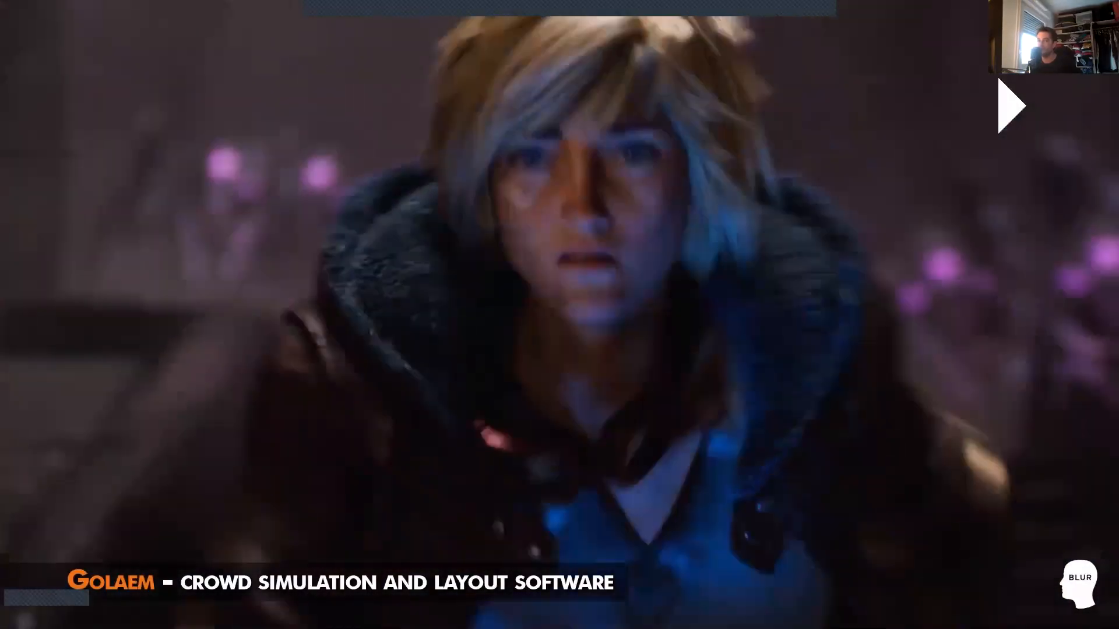
{"action": "key", "text": "space"}
{"action": "key", "text": "space"}
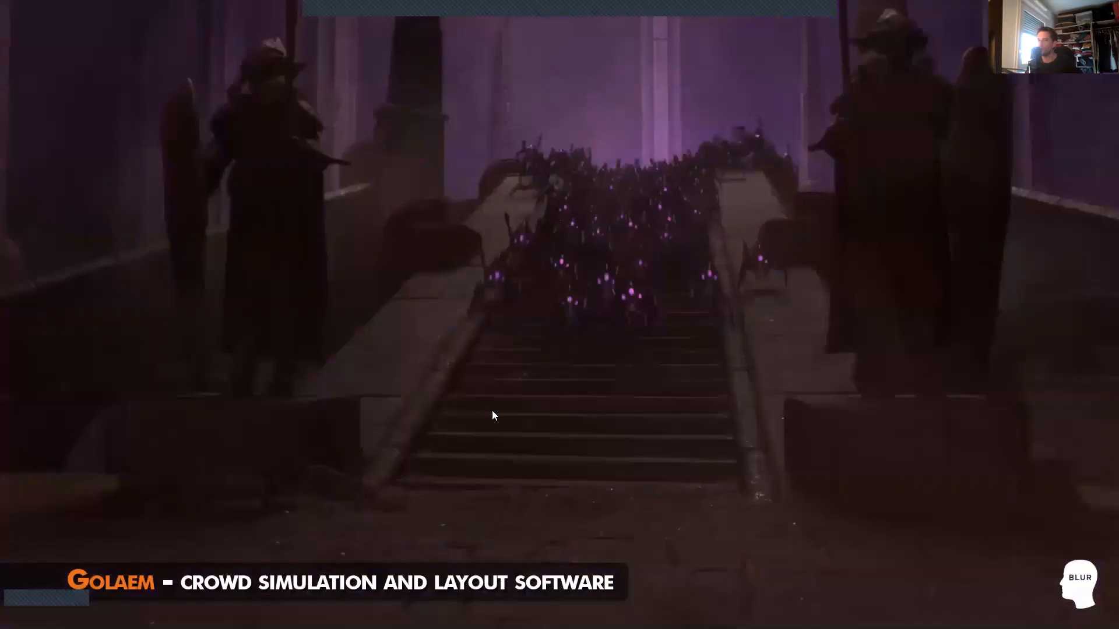
{"action": "key", "text": "space"}
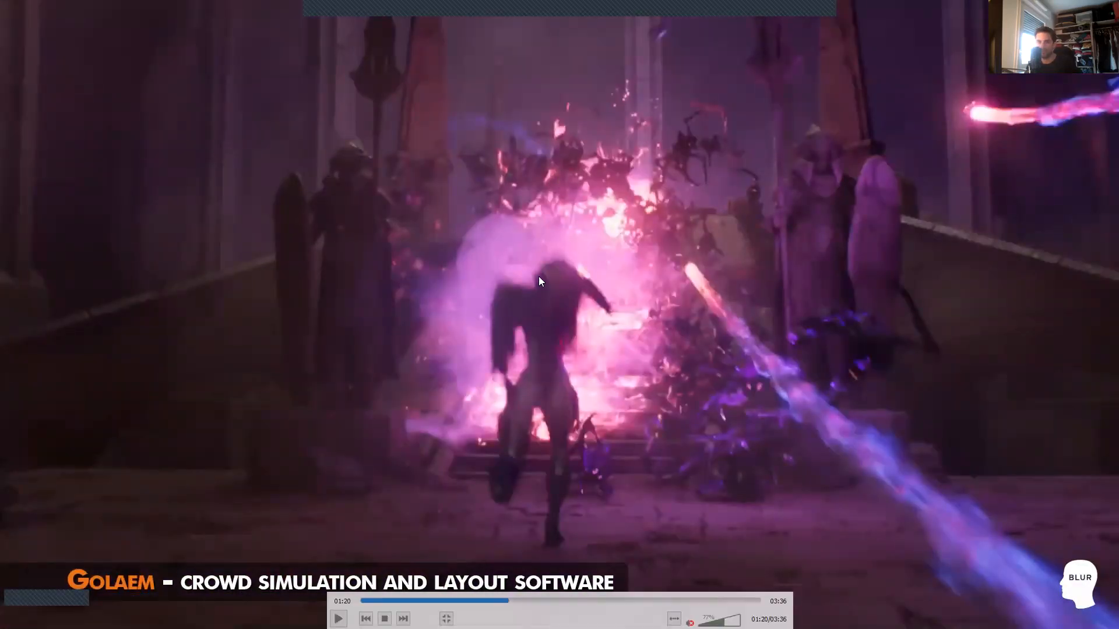
Leave the showreel player, return to Maya and start a new empty scene
{"action": "double_click", "coordinate": [531, 292]}
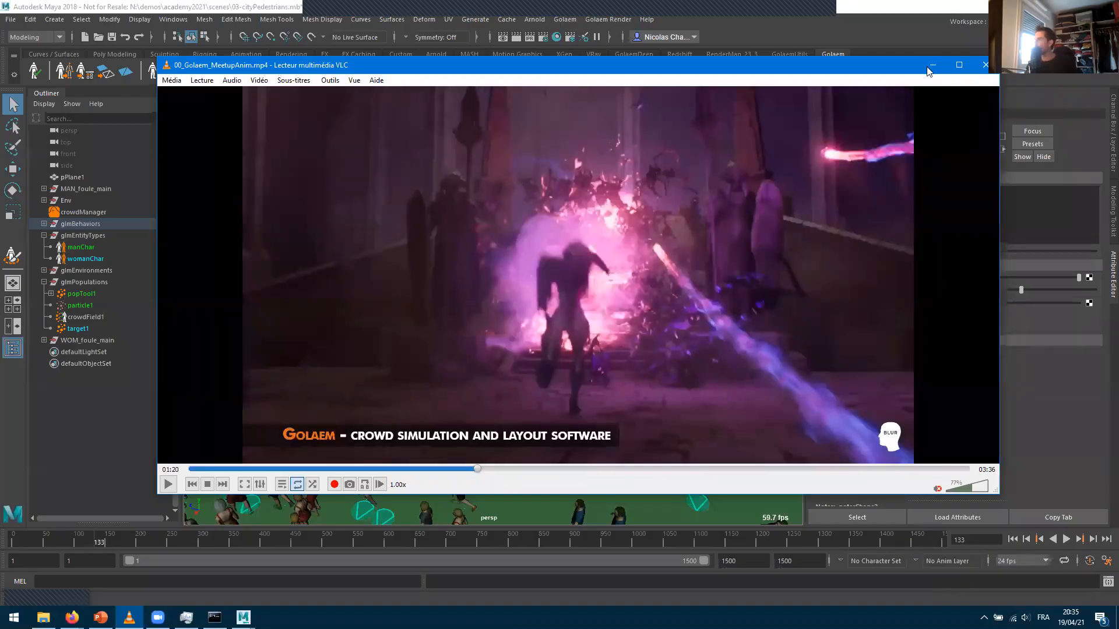
{"action": "left_click", "coordinate": [931, 66]}
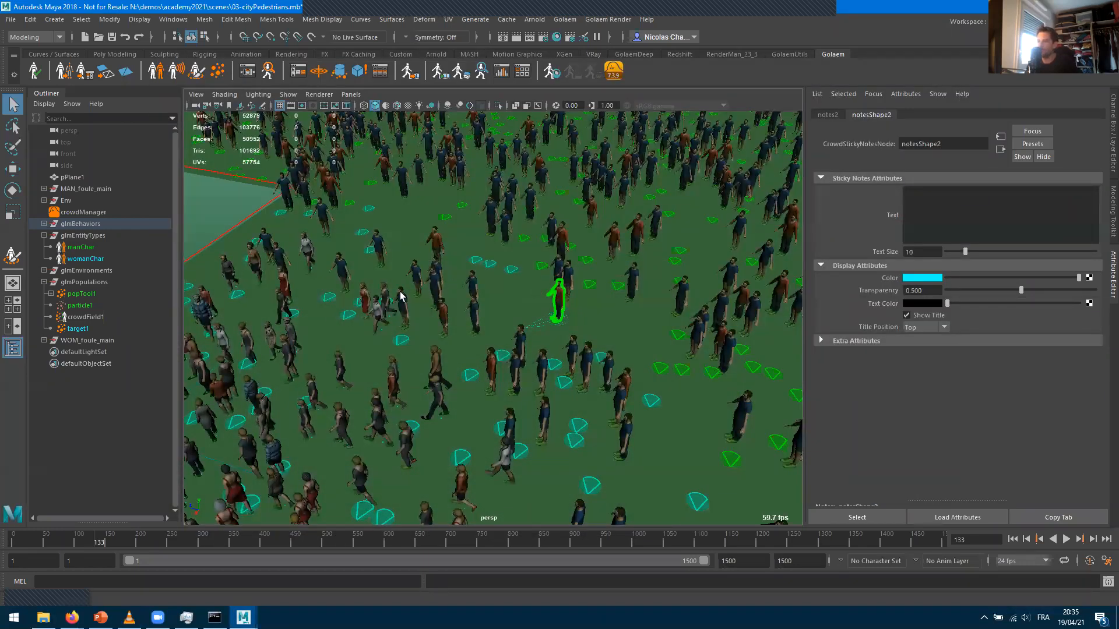
{"action": "left_click", "coordinate": [10, 20]}
{"action": "left_click", "coordinate": [36, 43]}
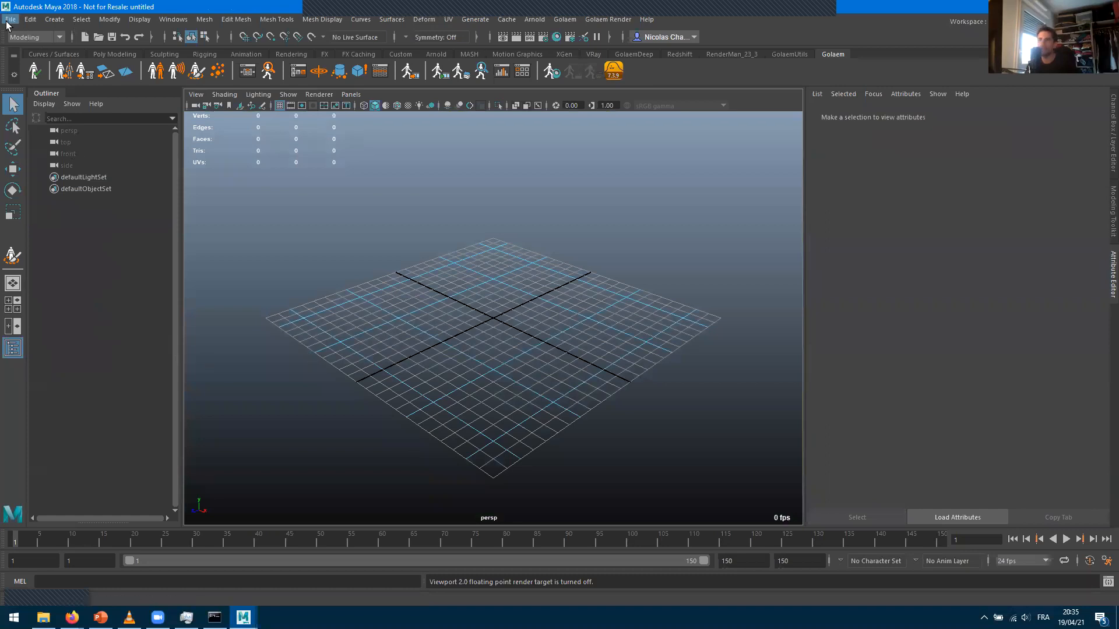
Save the empty scene as 04-cityTraffic in the academy2021 scenes folder
{"action": "left_click", "coordinate": [10, 20]}
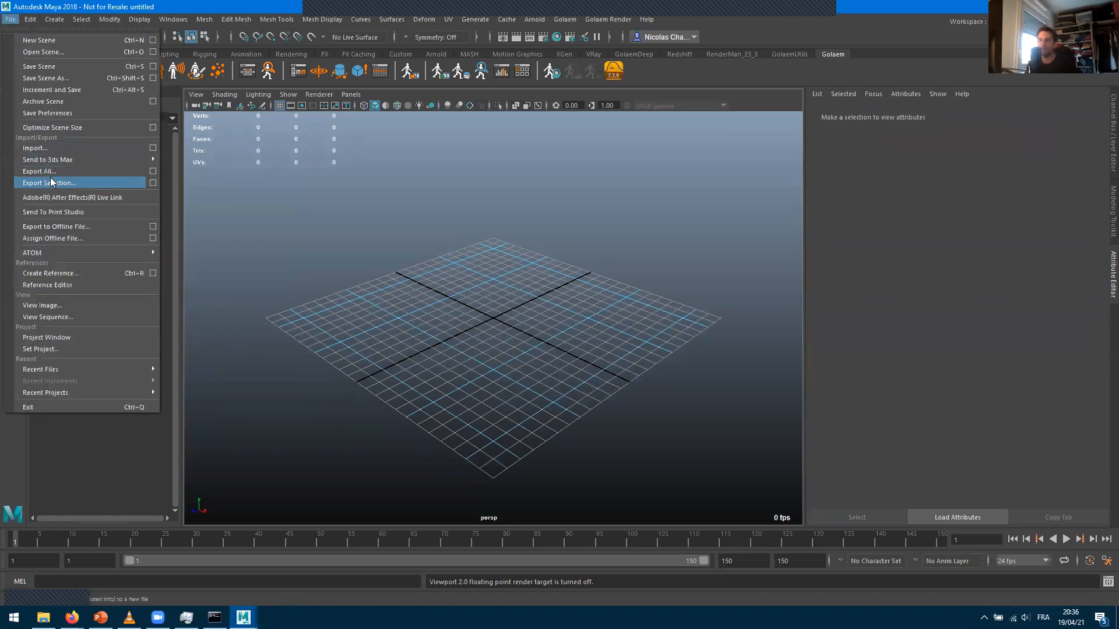
{"action": "left_click", "coordinate": [53, 80]}
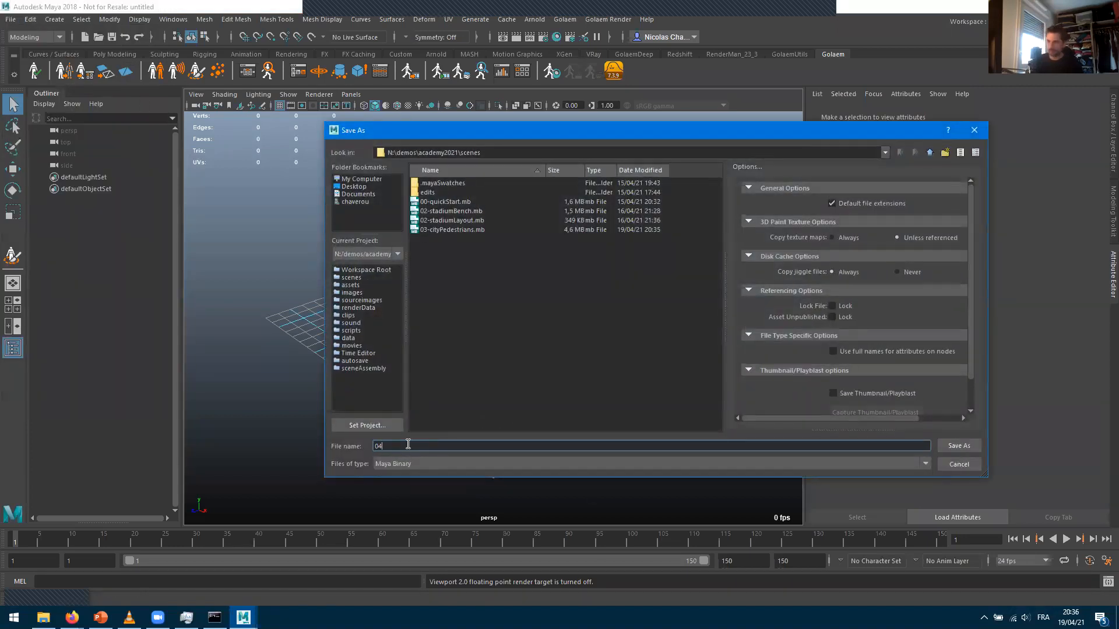
{"action": "type", "text": "04-cityTraffic"}
{"action": "key", "text": "Return"}
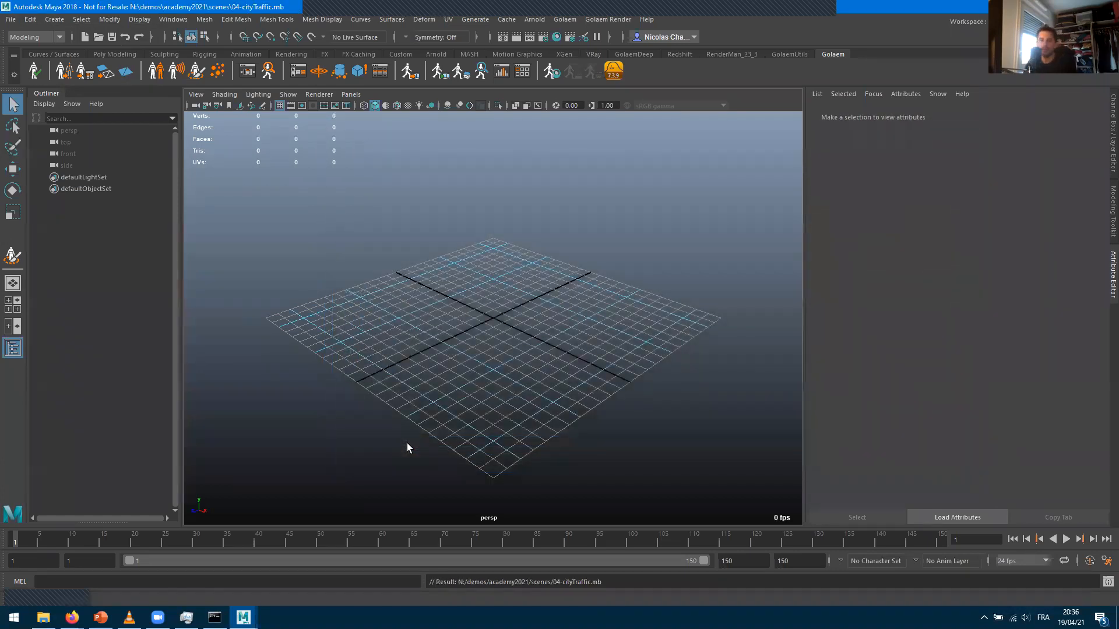
Create an entity type from the CasualCar.gcha character and import its shaders from CasualCar_AR.ma
{"action": "scroll", "coordinate": [521, 343], "scroll_direction": "up", "scroll_amount": 3}
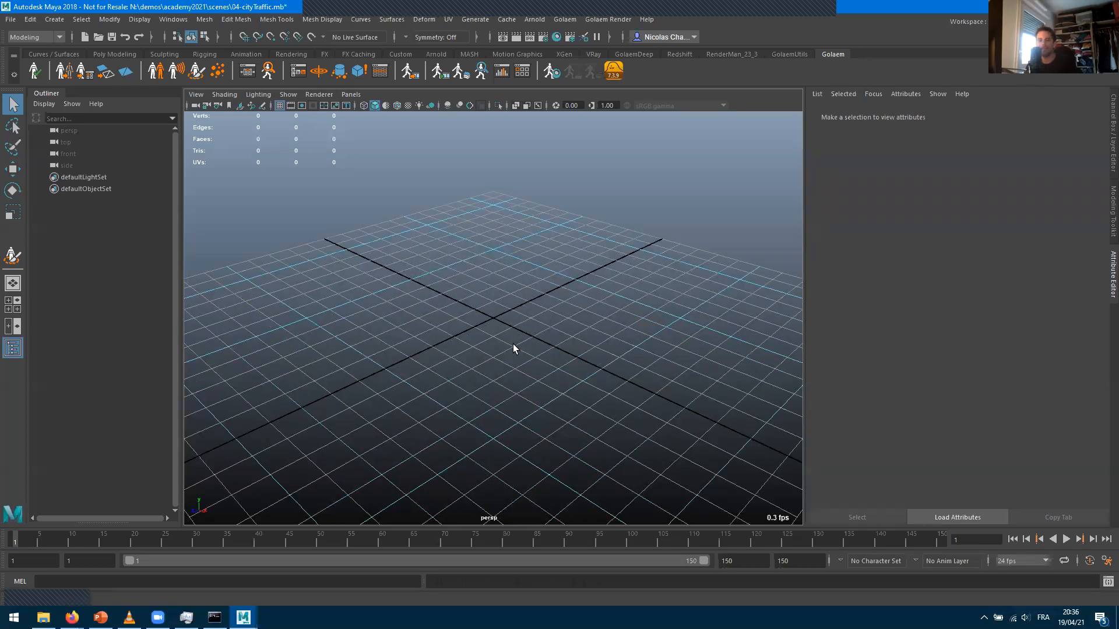
{"action": "left_click", "coordinate": [155, 75]}
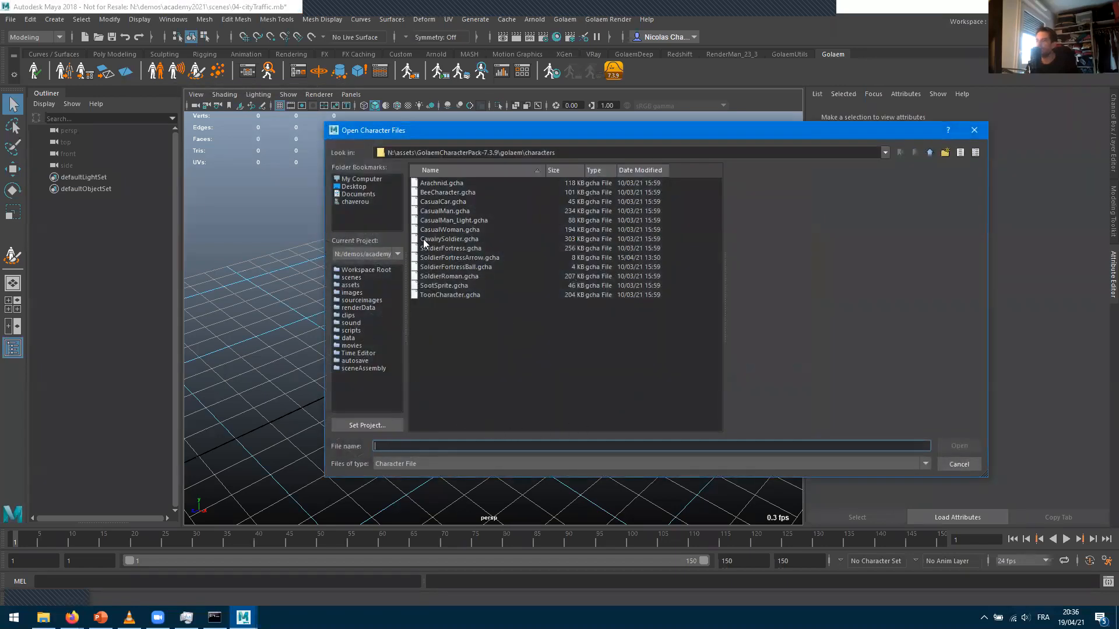
{"action": "double_click", "coordinate": [444, 202]}
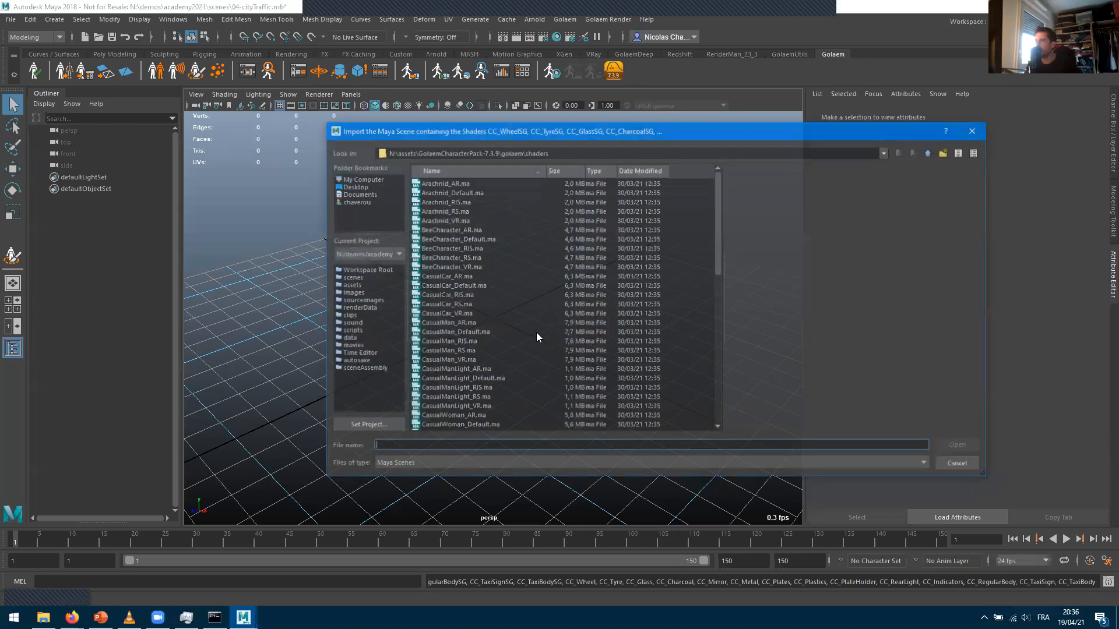
{"action": "left_click", "coordinate": [443, 278]}
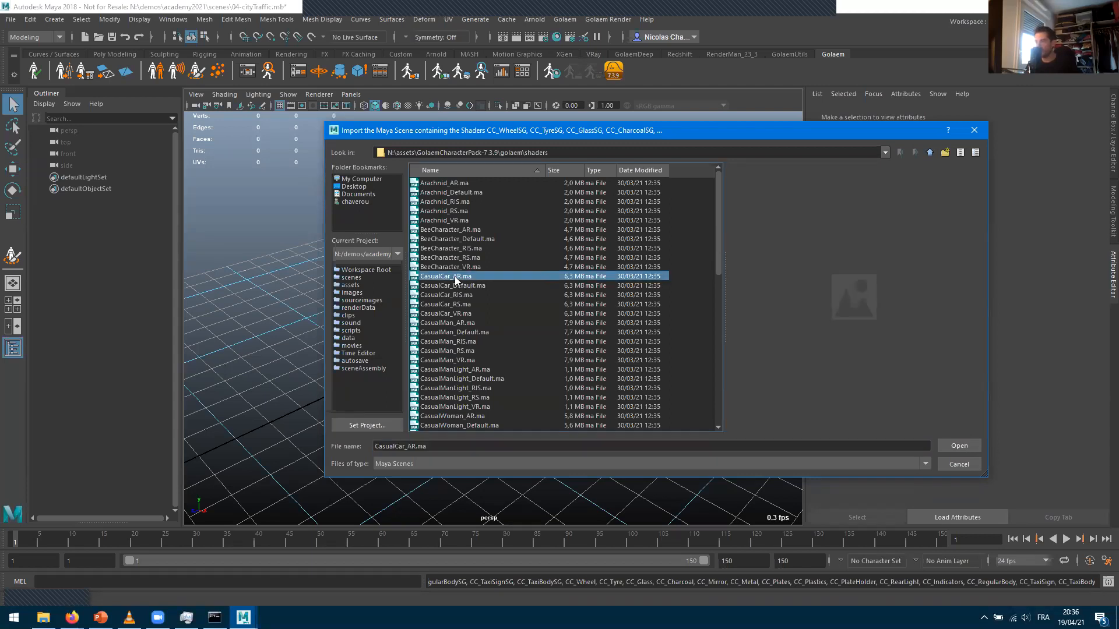
{"action": "double_click", "coordinate": [456, 280]}
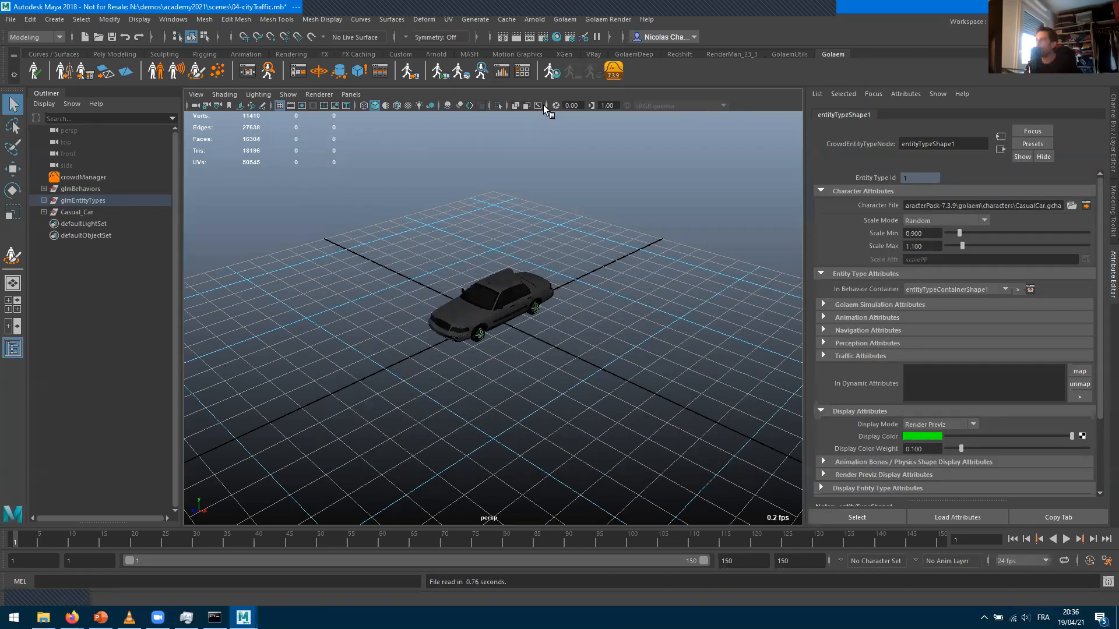
Hide the DeformationSystem of Casual_Car and view the car mesh without its joints
{"action": "left_click_drag", "start_coordinate": [525, 407], "coordinate": [543, 409], "text": "alt"}
{"action": "left_click", "coordinate": [44, 212]}
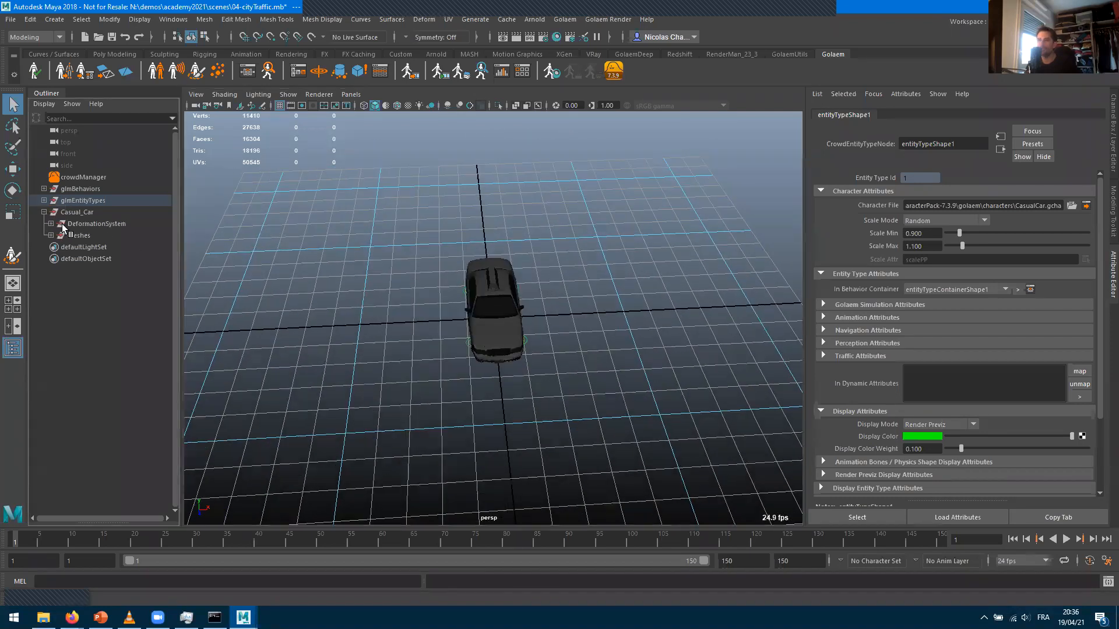
{"action": "left_click", "coordinate": [78, 224]}
{"action": "key", "text": "ctrl+h"}
{"action": "left_click", "coordinate": [44, 212]}
{"action": "left_click_drag", "start_coordinate": [591, 406], "coordinate": [687, 407], "text": "alt"}
{"action": "scroll", "coordinate": [647, 393], "scroll_direction": "up", "scroll_amount": 5}
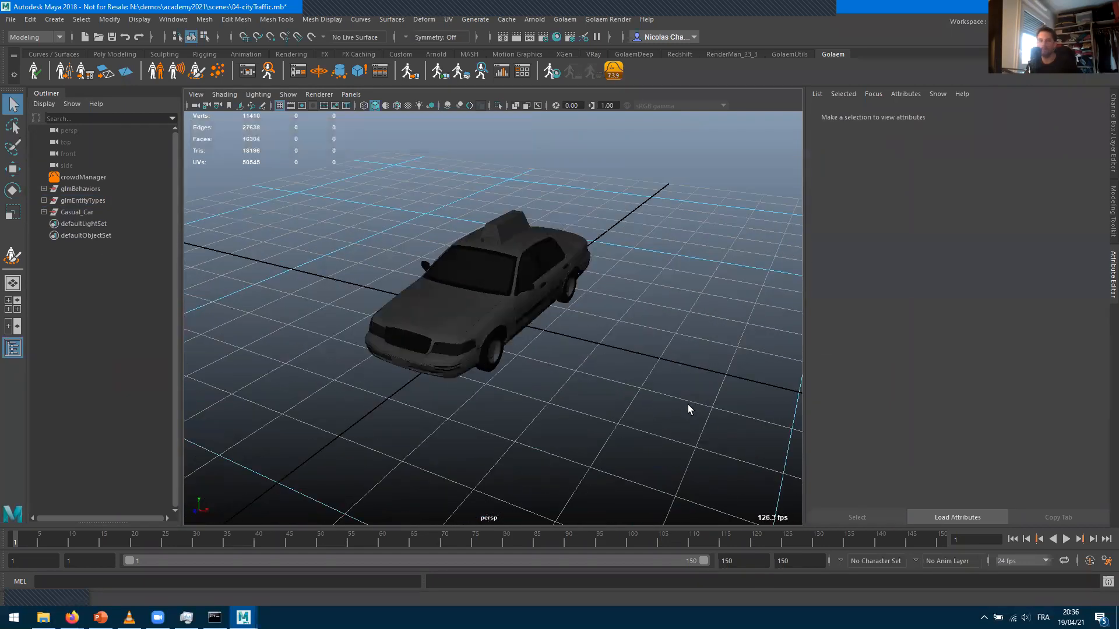
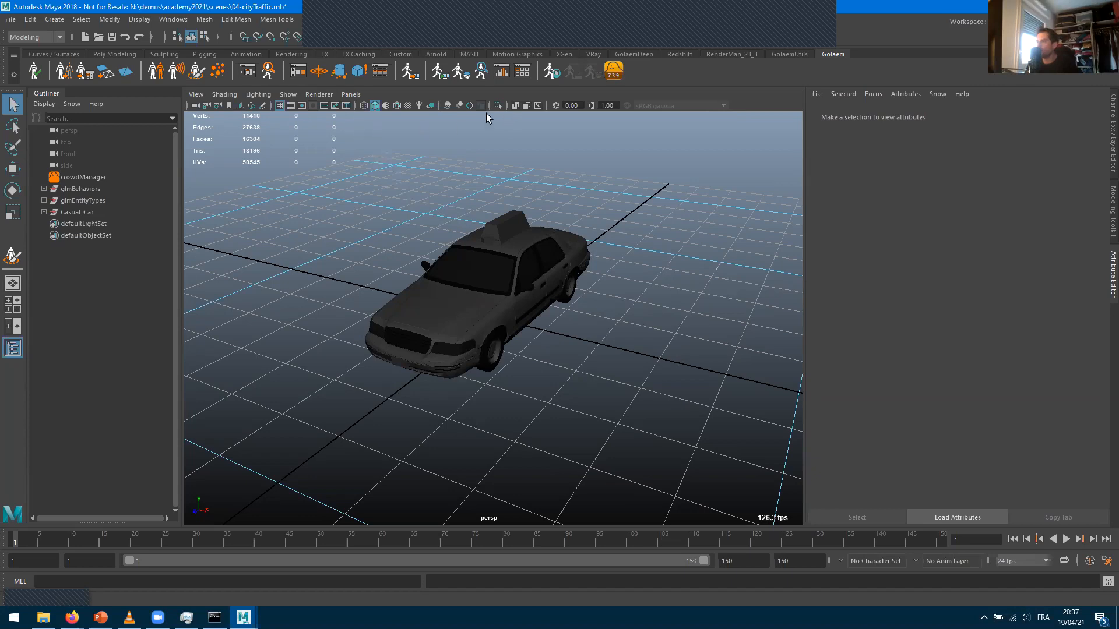
Show the hidden DeformationSystem of Casual_Car again and turn on X-ray display for the joints
{"action": "left_click", "coordinate": [43, 211]}
{"action": "left_click", "coordinate": [75, 224]}
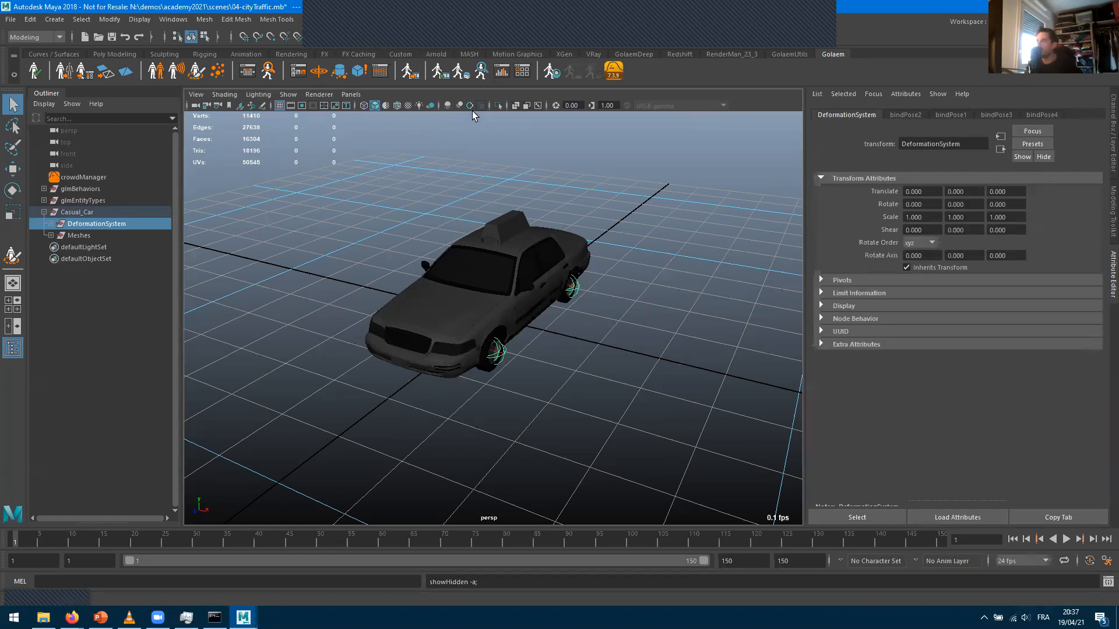
{"action": "left_click", "coordinate": [536, 105]}
Test the front axle by rotating the FrontCenter joint, and undo the rotation
{"action": "left_click_drag", "start_coordinate": [487, 430], "coordinate": [437, 352], "text": "alt"}
{"action": "left_click", "coordinate": [539, 388]}
{"action": "key", "text": "e"}
{"action": "key", "text": "ctrl+z"}
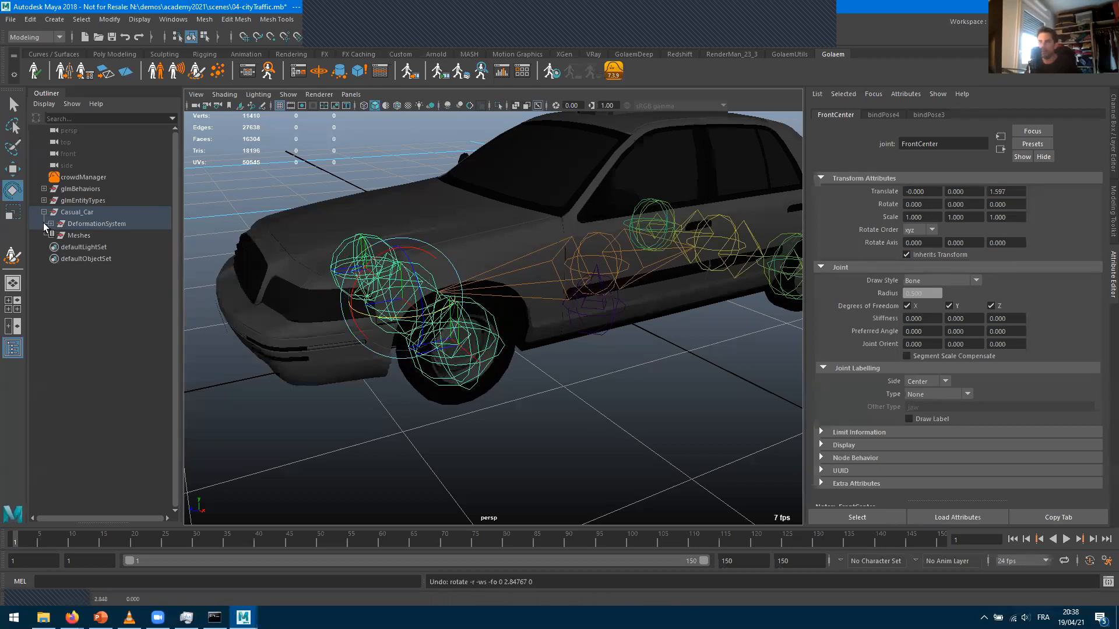
Expand the car's joint hierarchy and test-rotate the FrontLeft and FrontLeftRoll joints, undoing each rotation
{"action": "left_click", "coordinate": [51, 224], "text": "shift"}
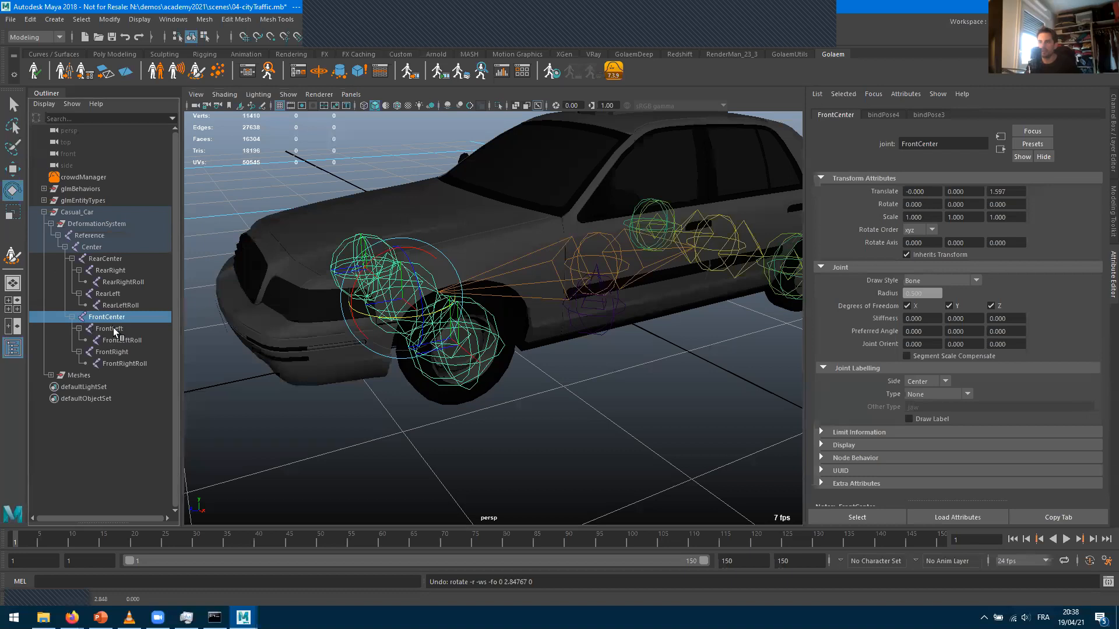
{"action": "left_click", "coordinate": [110, 328]}
{"action": "left_click_drag", "start_coordinate": [473, 344], "coordinate": [436, 350]}
{"action": "key", "text": "ctrl+z"}
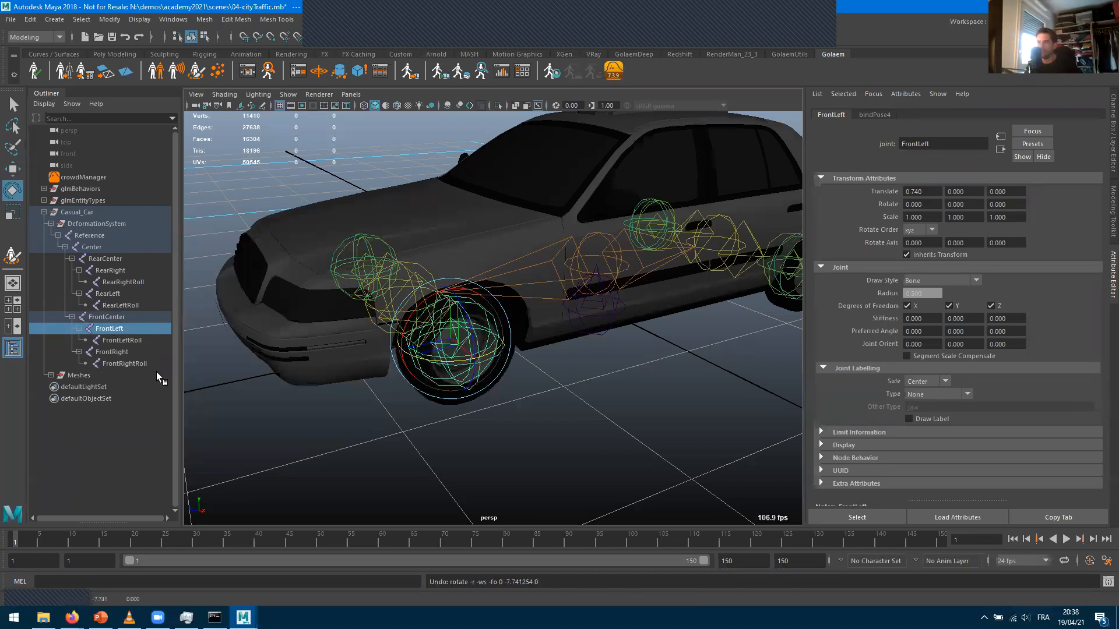
{"action": "left_click", "coordinate": [131, 339]}
{"action": "mouse_move", "coordinate": [439, 301]}
{"action": "left_mouse_down"}
{"action": "mouse_move", "coordinate": [390, 337]}
{"action": "mouse_move", "coordinate": [472, 263]}
{"action": "mouse_move", "coordinate": [426, 302]}
{"action": "left_mouse_up"}
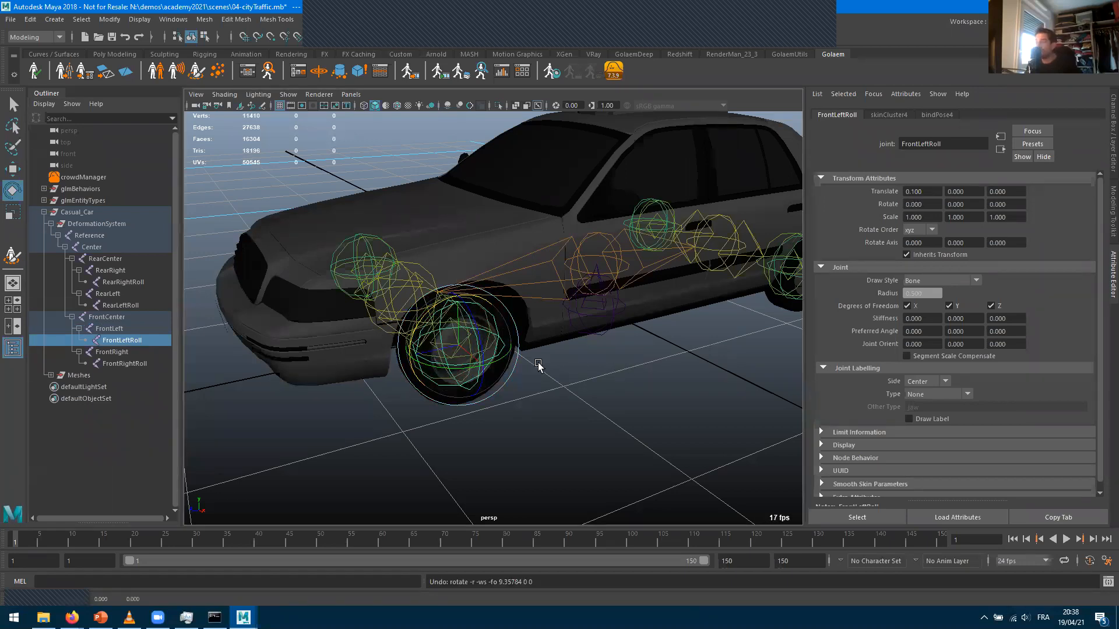
{"action": "key", "text": "ctrl+z"}
Deselect everything and examine the car's wheel, axle and center joints from several angles
{"action": "left_click_drag", "start_coordinate": [565, 395], "coordinate": [632, 365], "text": "alt"}
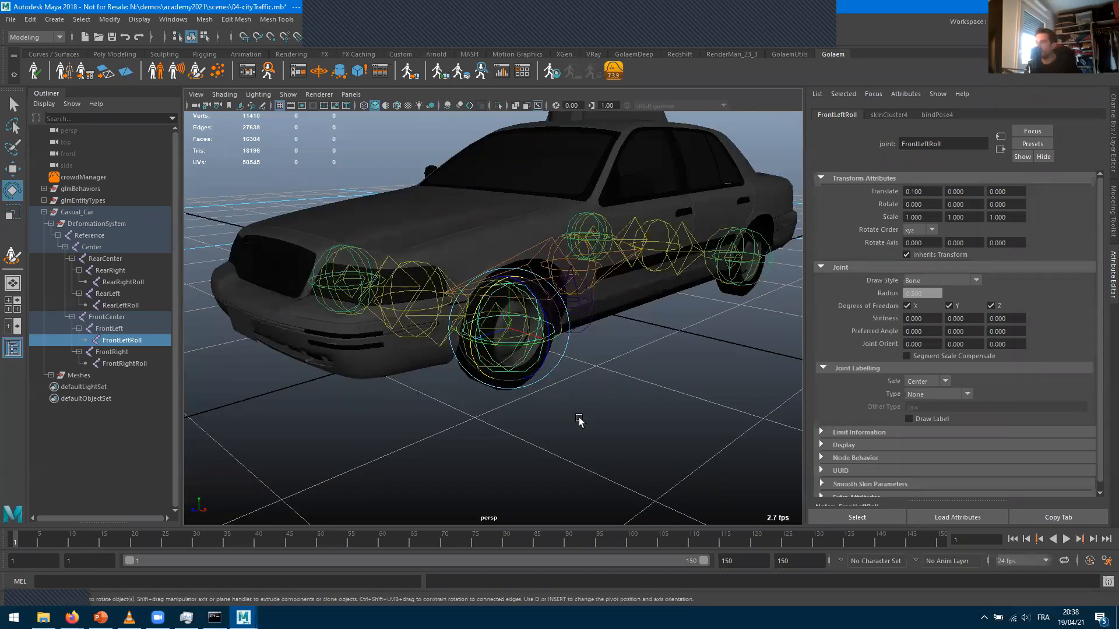
{"action": "left_click_drag", "start_coordinate": [521, 417], "coordinate": [734, 434], "text": "alt"}
{"action": "left_click", "coordinate": [752, 434]}
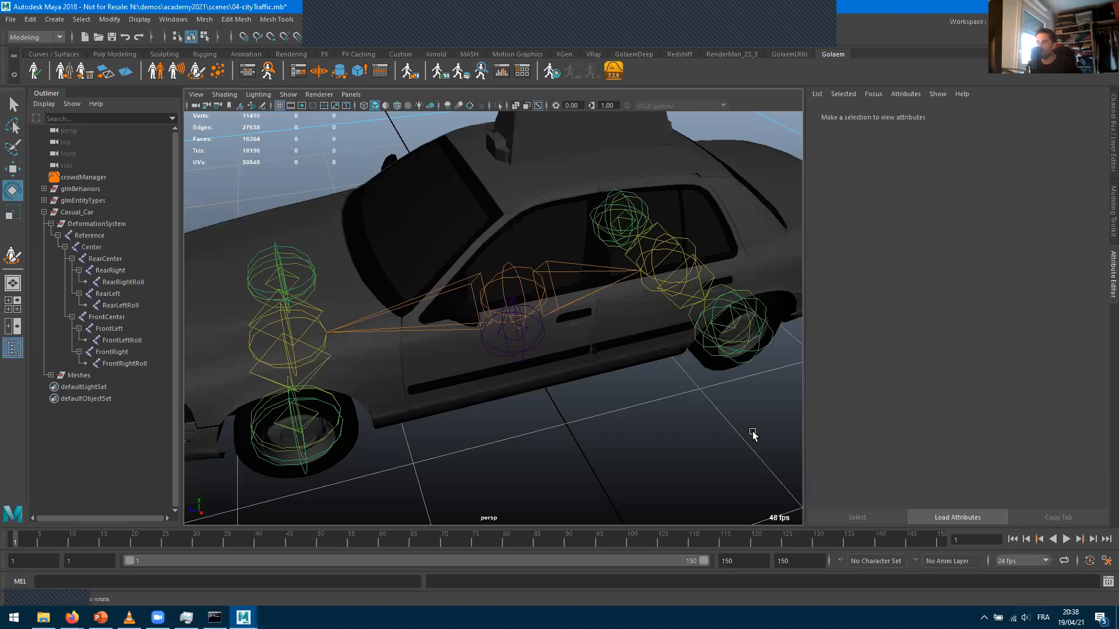
{"action": "left_click_drag", "start_coordinate": [545, 427], "coordinate": [511, 415], "text": "alt"}
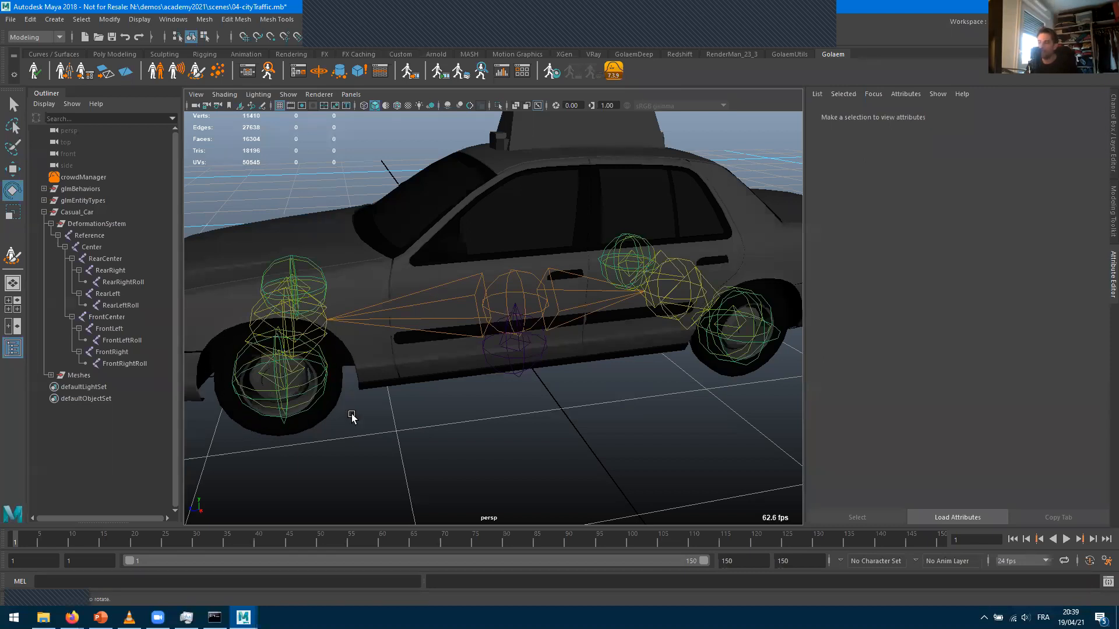
{"action": "left_click_drag", "start_coordinate": [265, 435], "coordinate": [352, 210], "text": "alt"}
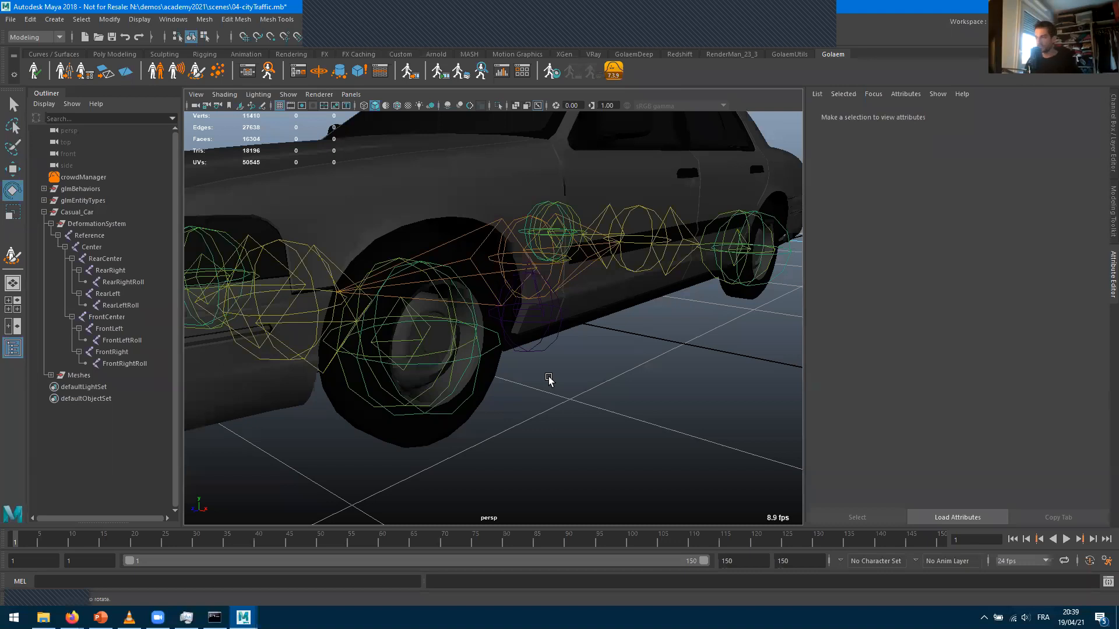
Select the Mirrors mesh, the Center joint and the FrontLeftRoll joint in turn to inspect them on the car
{"action": "left_click_drag", "start_coordinate": [602, 369], "coordinate": [561, 228], "text": "alt"}
{"action": "left_click", "coordinate": [495, 183]}
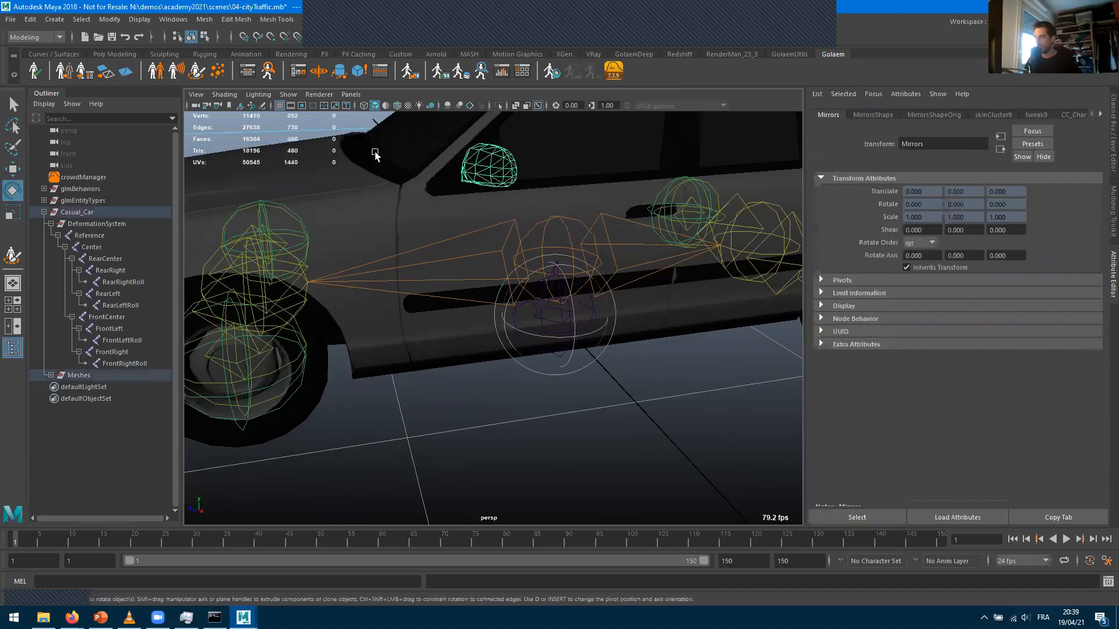
{"action": "left_click", "coordinate": [564, 225]}
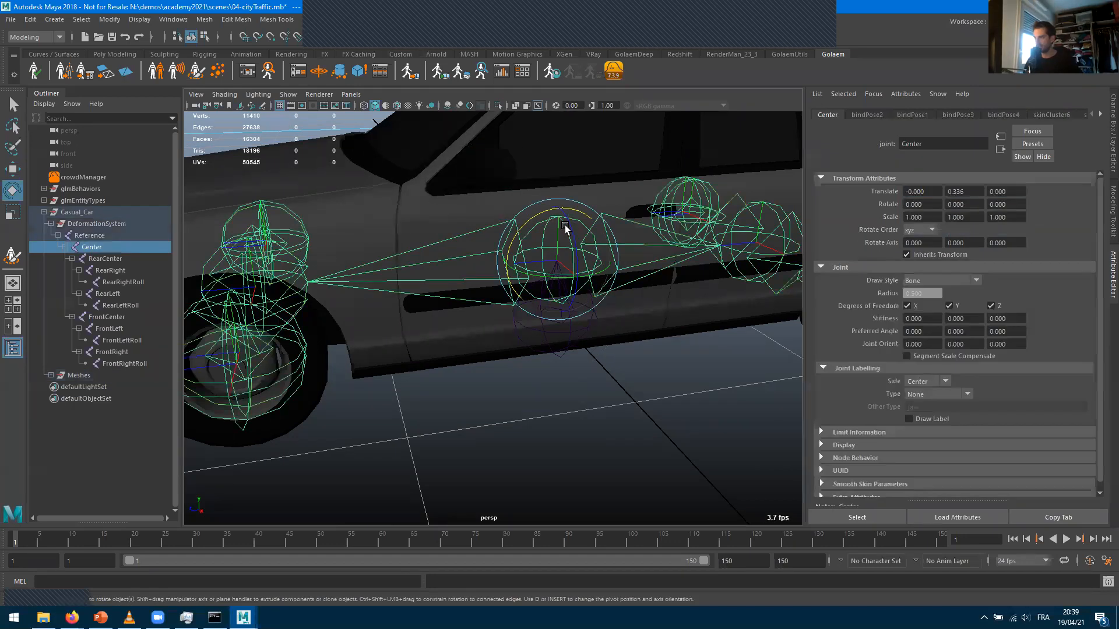
{"action": "left_click_drag", "start_coordinate": [625, 337], "coordinate": [599, 341], "text": "alt"}
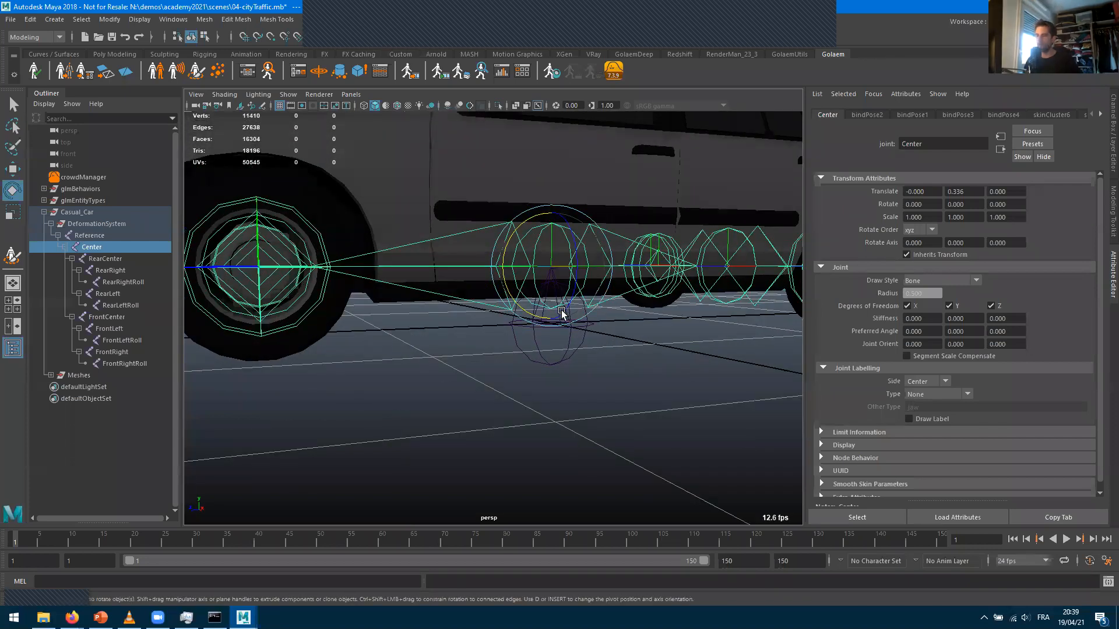
{"action": "left_click_drag", "start_coordinate": [565, 315], "coordinate": [535, 284], "text": "alt"}
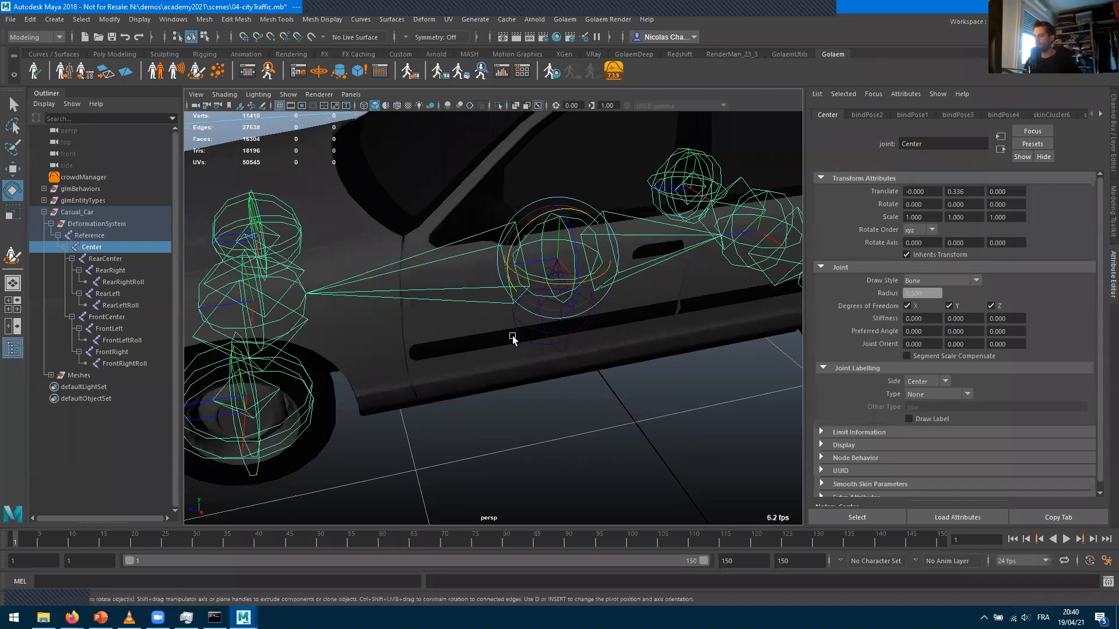
{"action": "left_click_drag", "start_coordinate": [449, 384], "coordinate": [467, 304], "text": "alt"}
{"action": "left_click", "coordinate": [381, 257]}
{"action": "right_click_drag", "start_coordinate": [467, 305], "coordinate": [338, 279], "text": "alt"}
{"action": "left_click_drag", "start_coordinate": [149, 176], "coordinate": [72, 127], "text": "alt"}
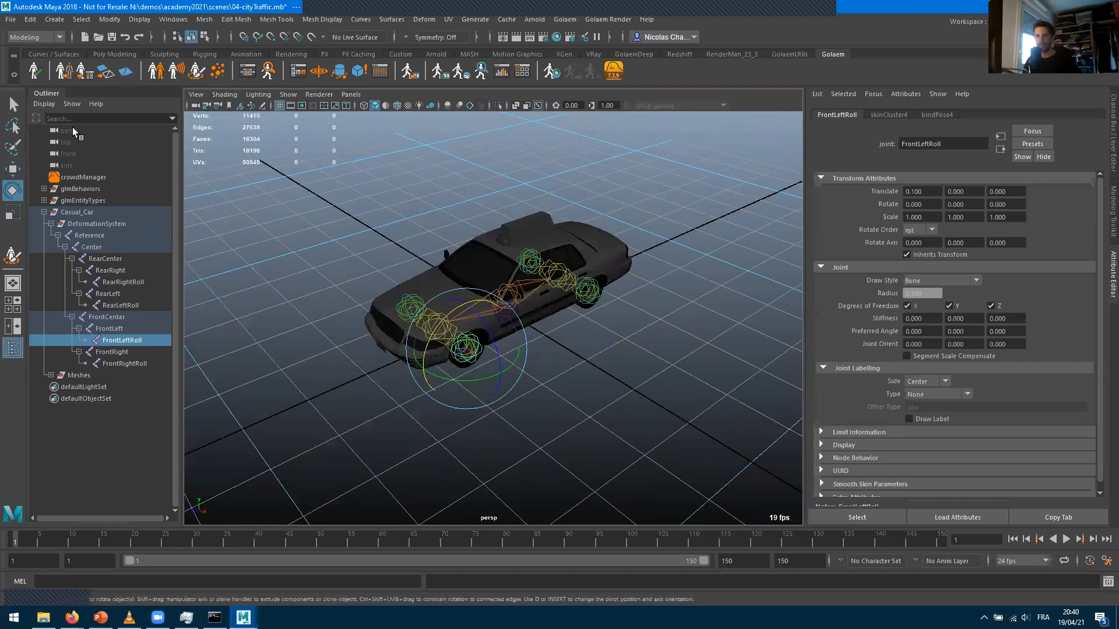
Rename the car's entity type under glmEntityTypes as carChar
{"action": "left_click", "coordinate": [44, 199]}
{"action": "double_click", "coordinate": [87, 213]}
{"action": "type", "text": "carChar"}
{"action": "key", "text": "Return"}
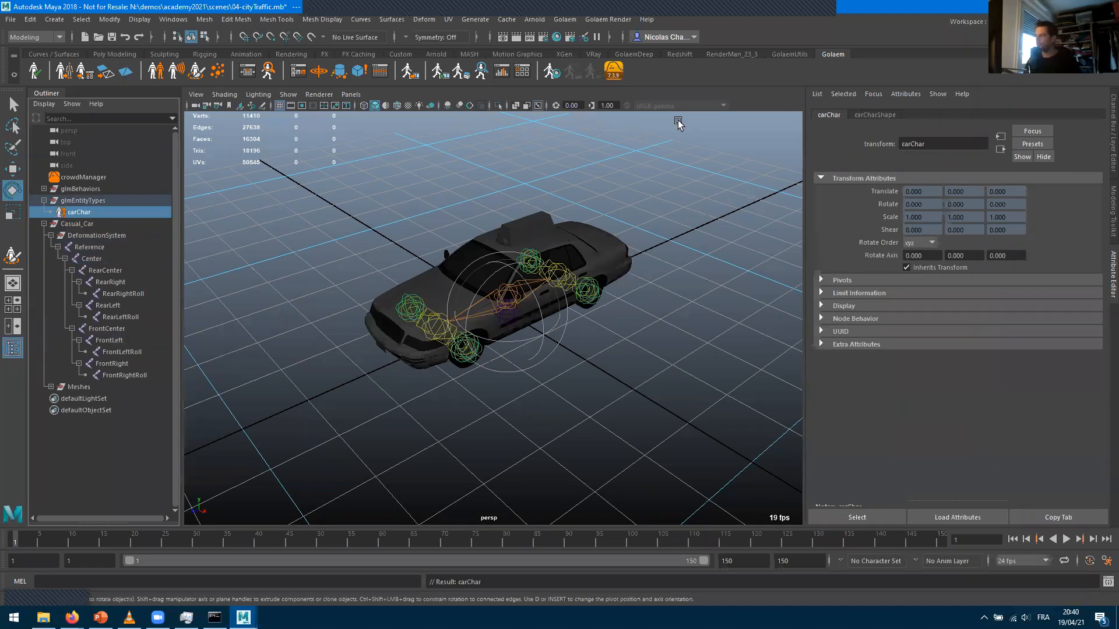
Open carChar's CasualCar.gcha character file for editing and examine the pelvis and Rear nodes of its skeleton mapping
{"action": "left_click", "coordinate": [884, 114]}
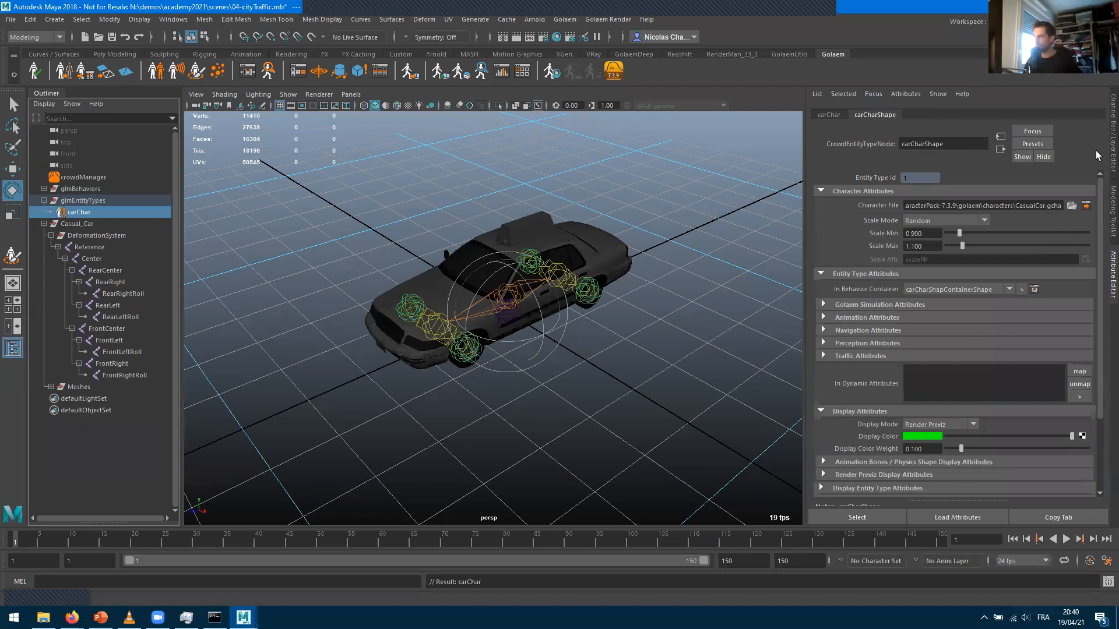
{"action": "left_click", "coordinate": [1085, 206]}
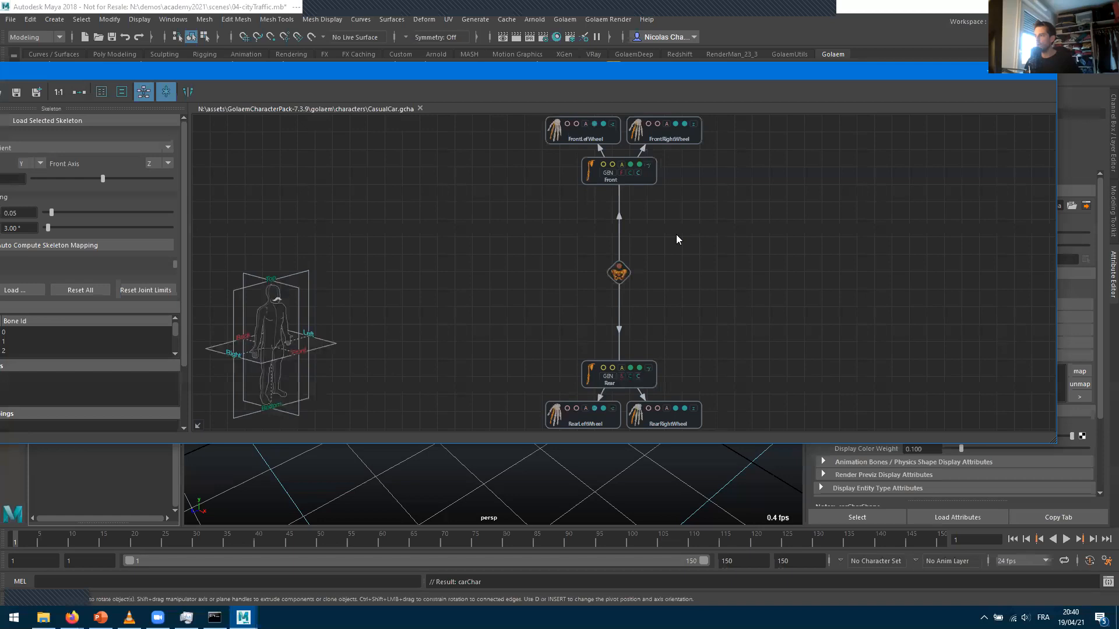
{"action": "left_click_drag", "start_coordinate": [618, 79], "coordinate": [616, 153]}
{"action": "scroll", "coordinate": [650, 340], "scroll_direction": "up", "scroll_amount": 2}
{"action": "middle_click_drag", "start_coordinate": [660, 276], "coordinate": [601, 227]}
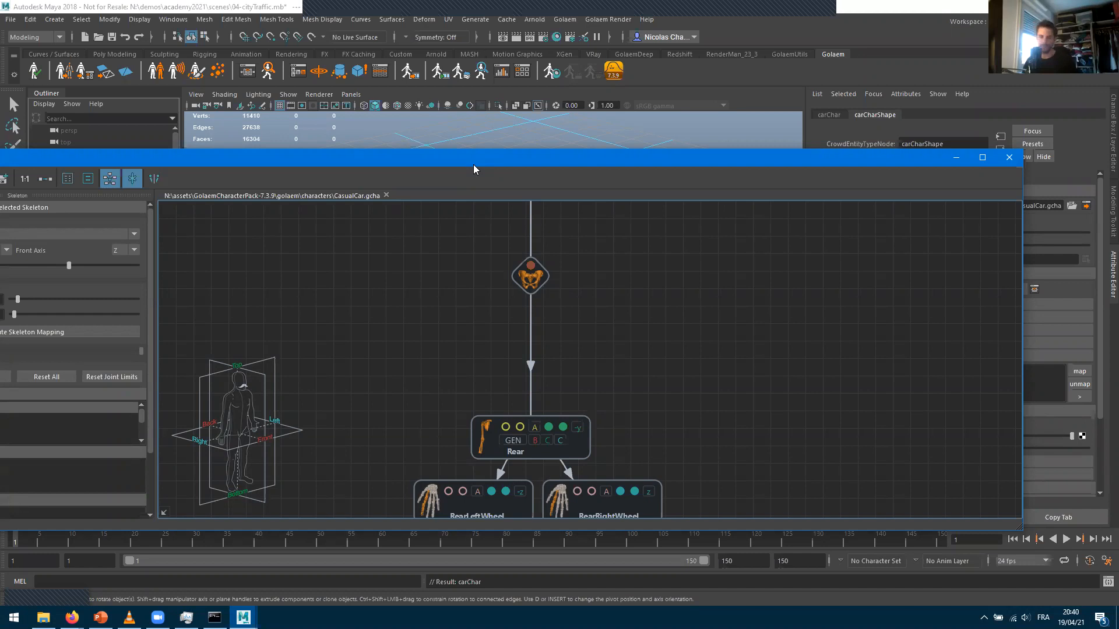
Move the character editor window clear of the car model and examine the Front, FrontLeftWheel and FrontRightWheel nodes
{"action": "left_click_drag", "start_coordinate": [474, 169], "coordinate": [516, 404]}
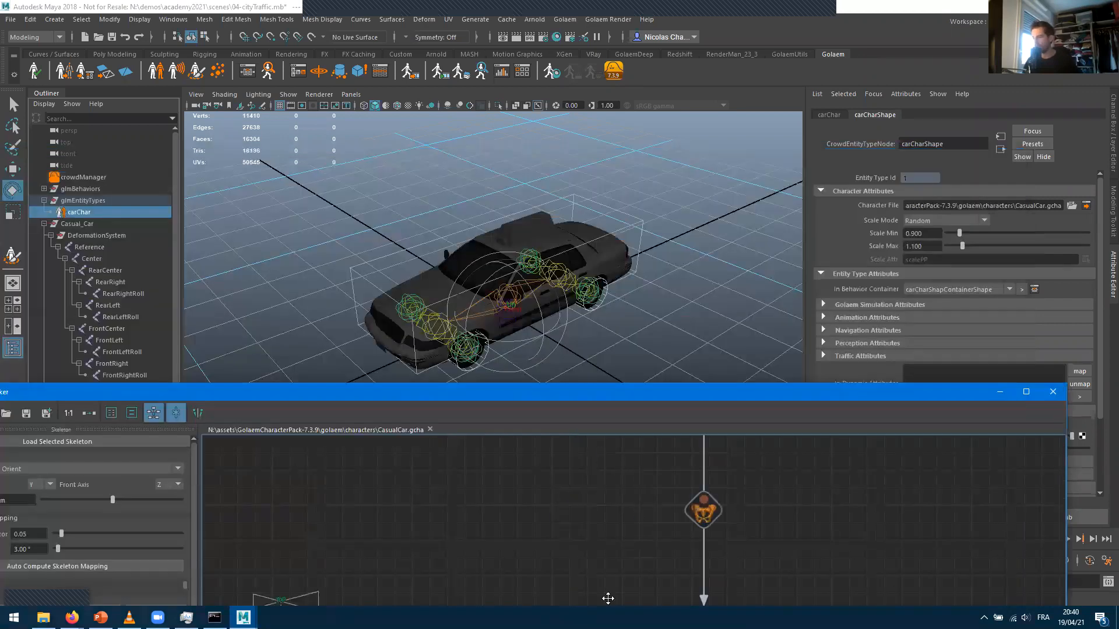
{"action": "middle_click_drag", "start_coordinate": [595, 535], "coordinate": [456, 606]}
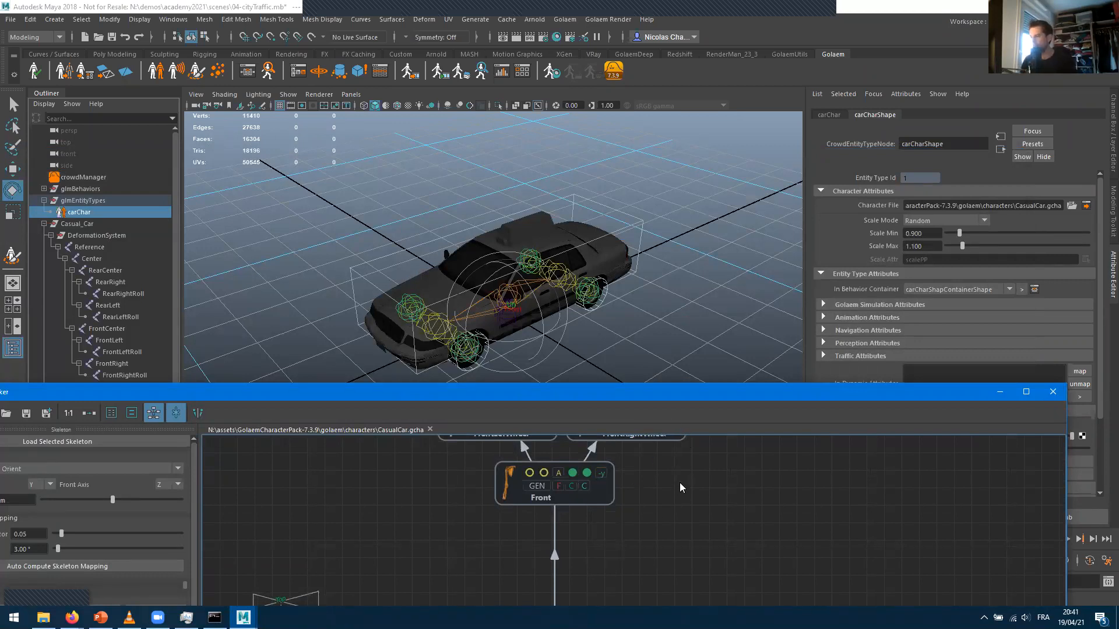
{"action": "middle_click_drag", "start_coordinate": [641, 532], "coordinate": [645, 586]}
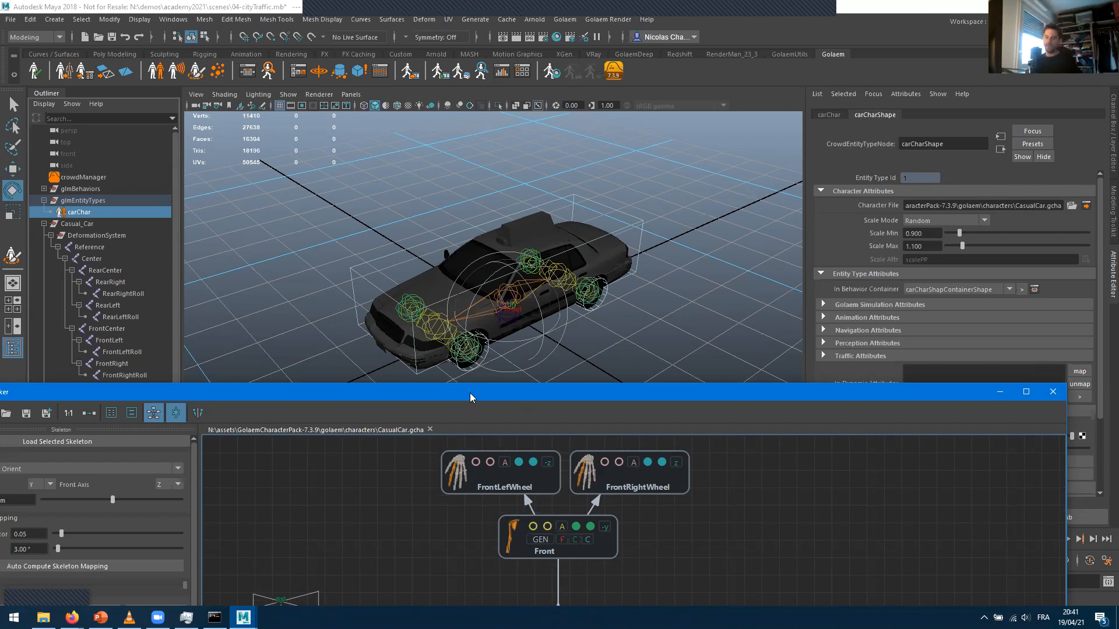
Close the character editor and clear the selection so the whole car can be viewed in the scene
{"action": "left_click", "coordinate": [1052, 394]}
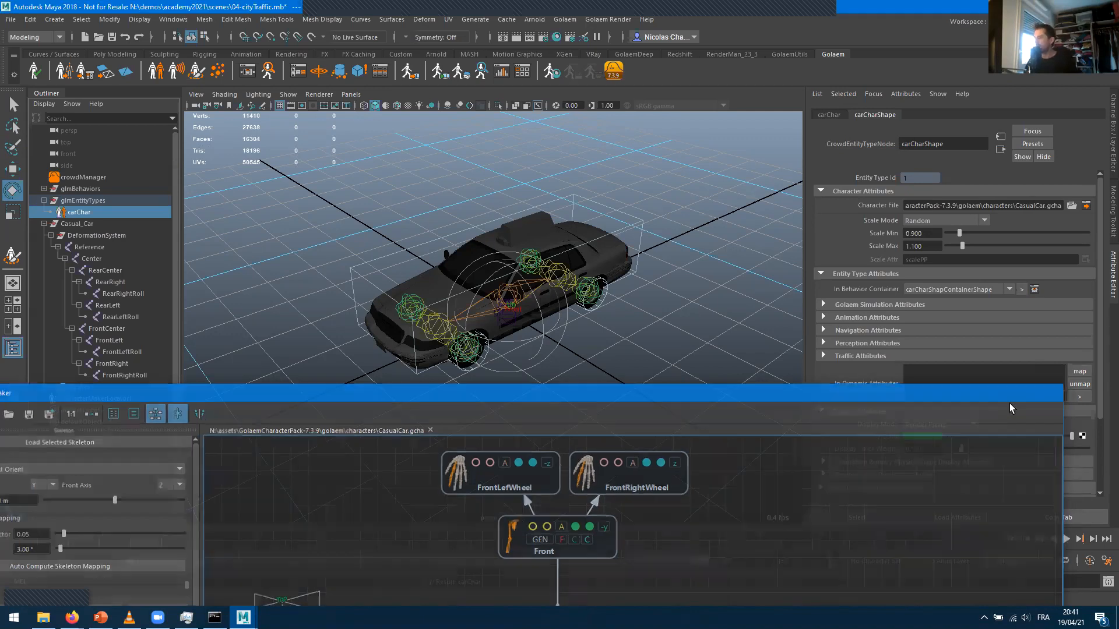
{"action": "left_click_drag", "start_coordinate": [567, 350], "coordinate": [431, 123], "text": "alt"}
{"action": "left_click", "coordinate": [432, 414]}
{"action": "left_click_drag", "start_coordinate": [432, 414], "coordinate": [442, 379], "text": "alt"}
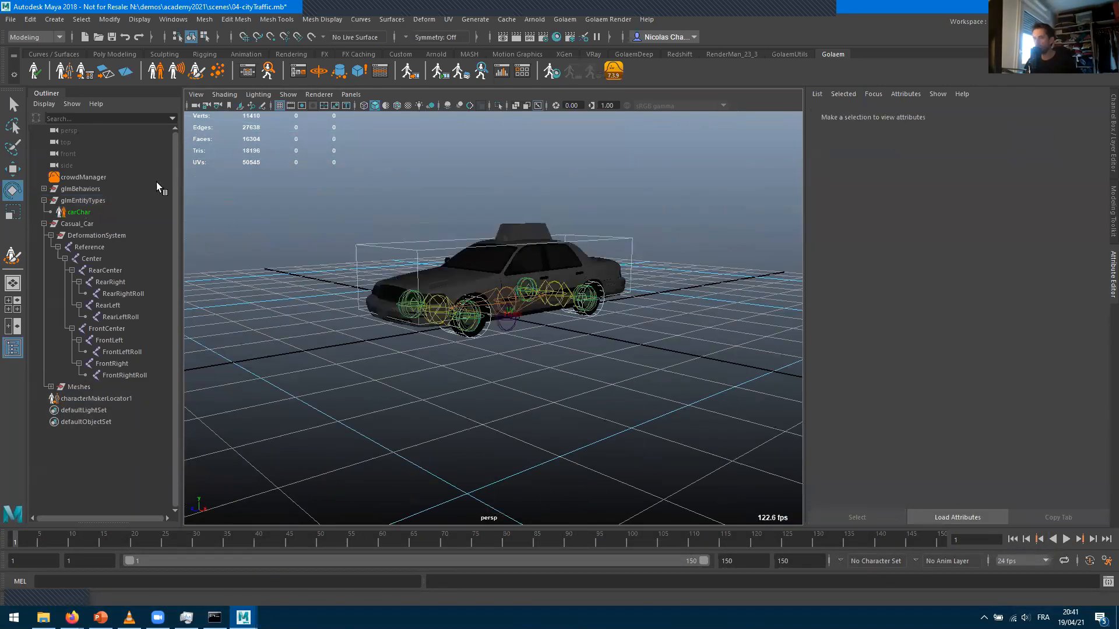
Select crowdManager, examine the available Crowd Unit options without changing the unit, and clear the selection
{"action": "left_click", "coordinate": [83, 176]}
{"action": "left_click_drag", "start_coordinate": [435, 418], "coordinate": [475, 397], "text": "alt"}
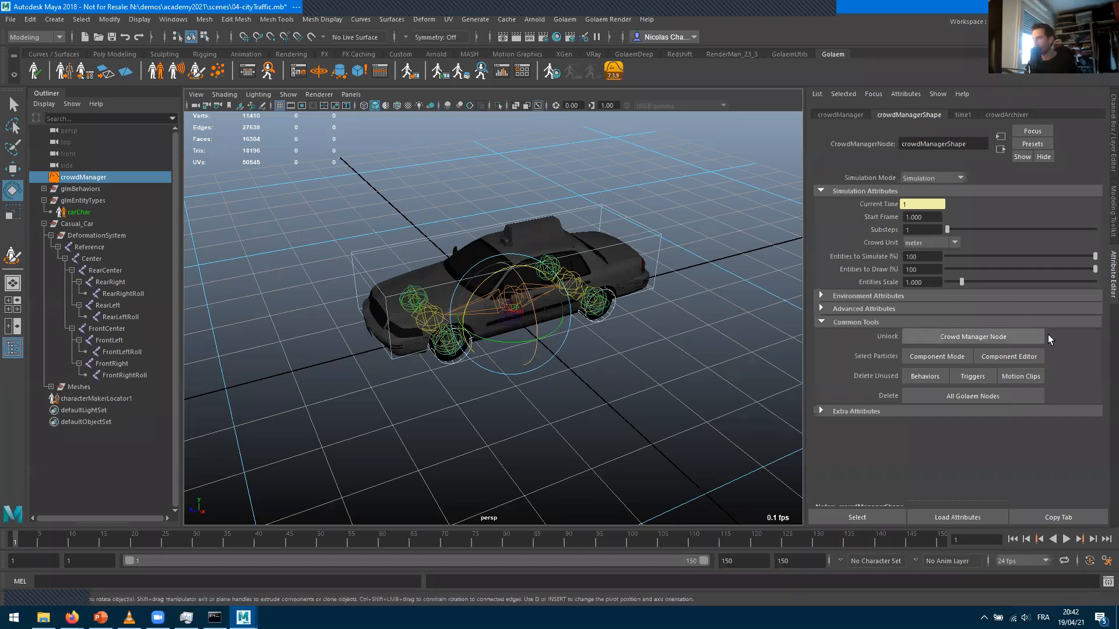
{"action": "left_click", "coordinate": [913, 243]}
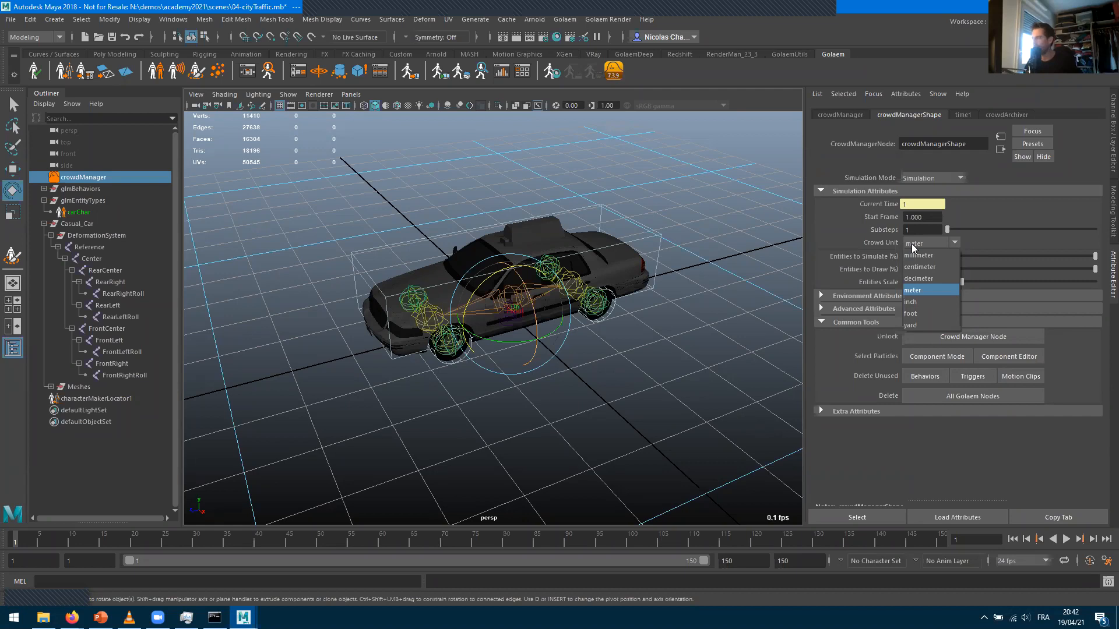
{"action": "left_click", "coordinate": [913, 245]}
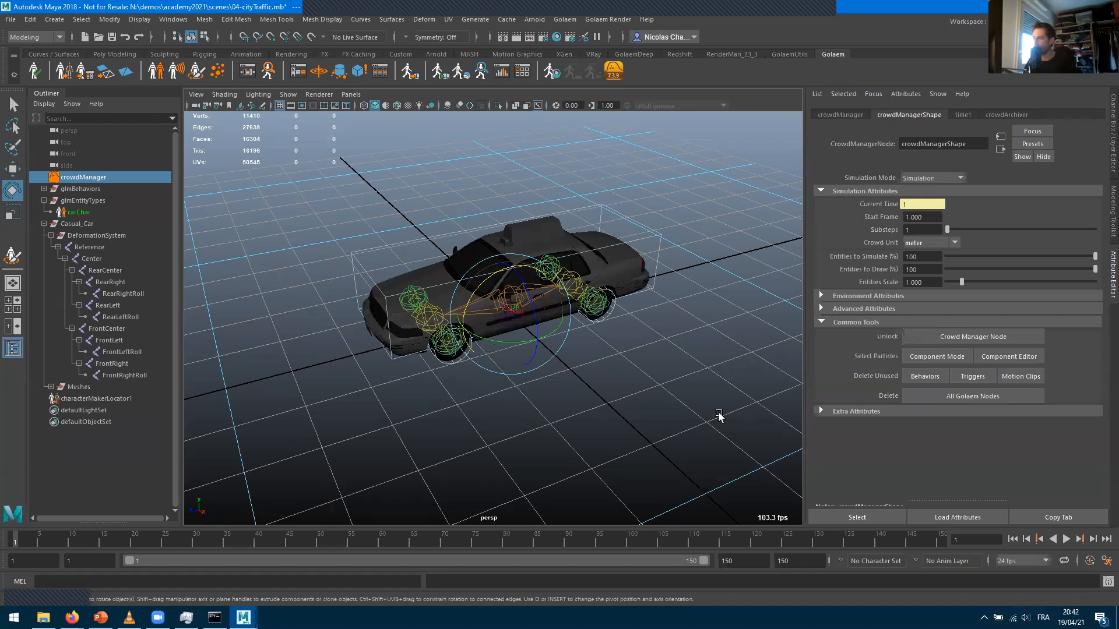
{"action": "left_click_drag", "start_coordinate": [588, 394], "coordinate": [610, 464], "text": "alt"}
{"action": "left_click", "coordinate": [610, 464]}
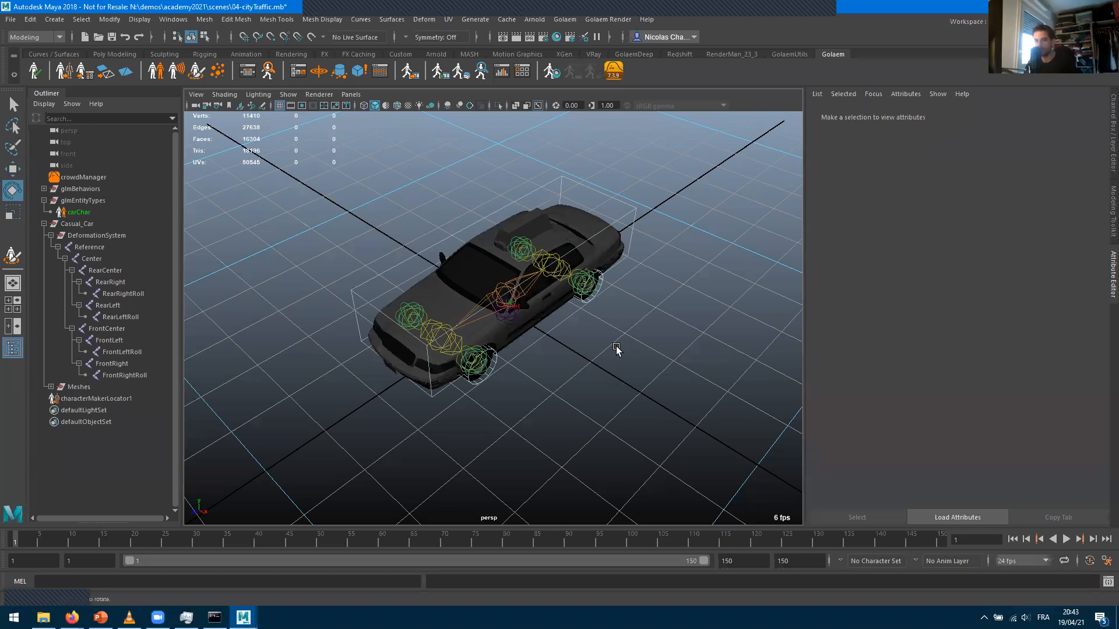
Draw a straight road curve with the CV Curve Tool, from the grid's edge beside the car toward the viewer
{"action": "scroll", "coordinate": [629, 432], "scroll_direction": "down", "scroll_amount": 10}
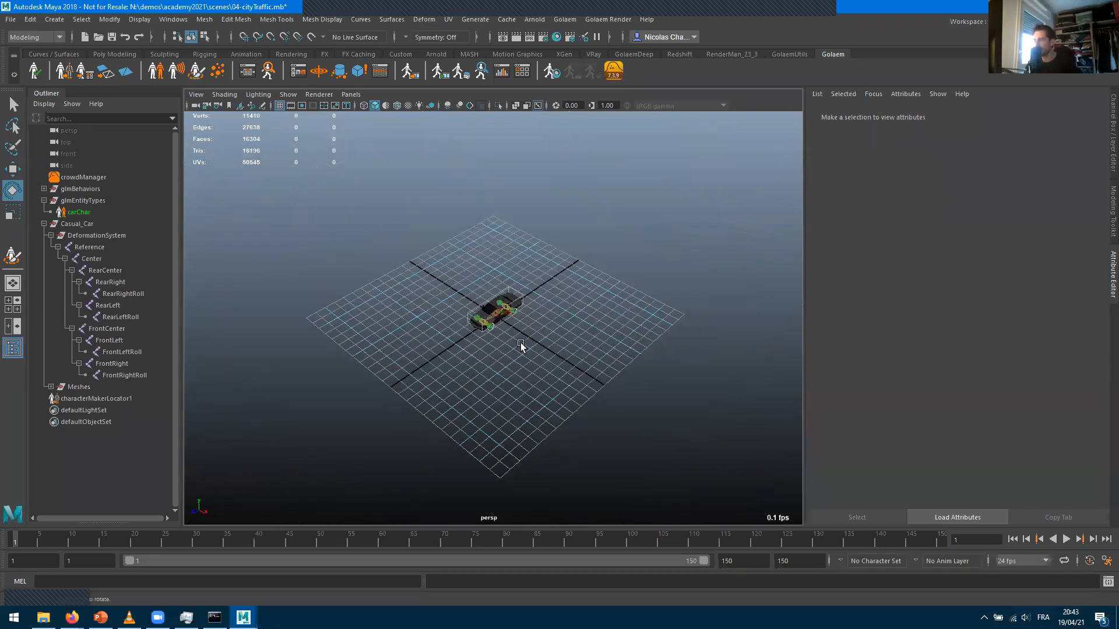
{"action": "left_click_drag", "start_coordinate": [512, 351], "coordinate": [614, 402], "text": "alt"}
{"action": "scroll", "coordinate": [624, 446], "scroll_direction": "down", "scroll_amount": 8}
{"action": "scroll", "coordinate": [606, 428], "scroll_direction": "up", "scroll_amount": 2}
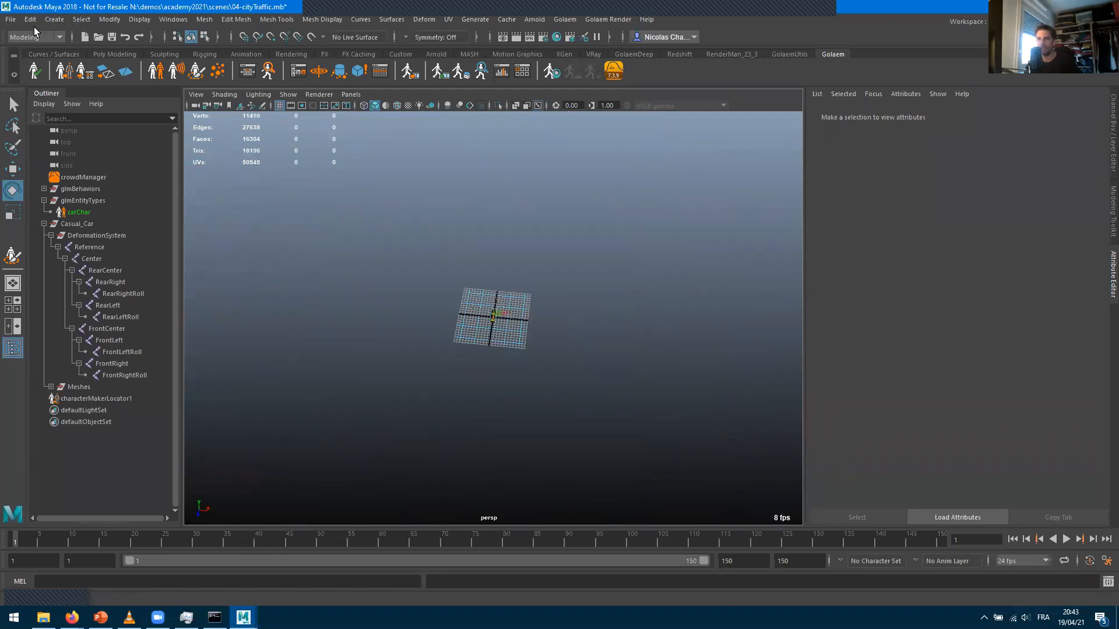
{"action": "left_click", "coordinate": [53, 19]}
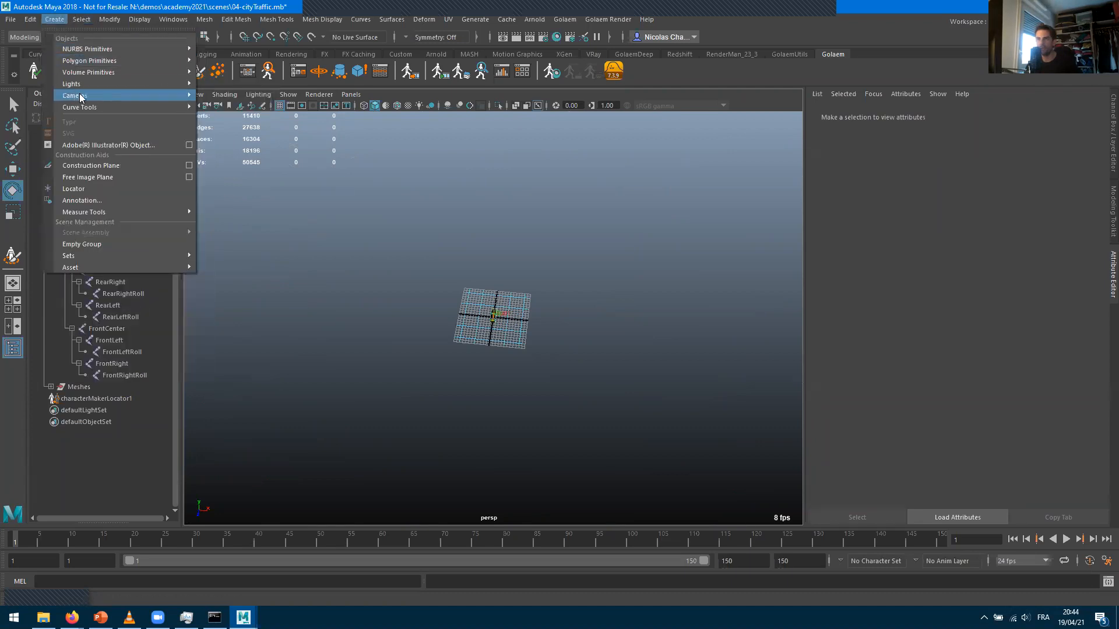
{"action": "mouse_move", "coordinate": [82, 107]}
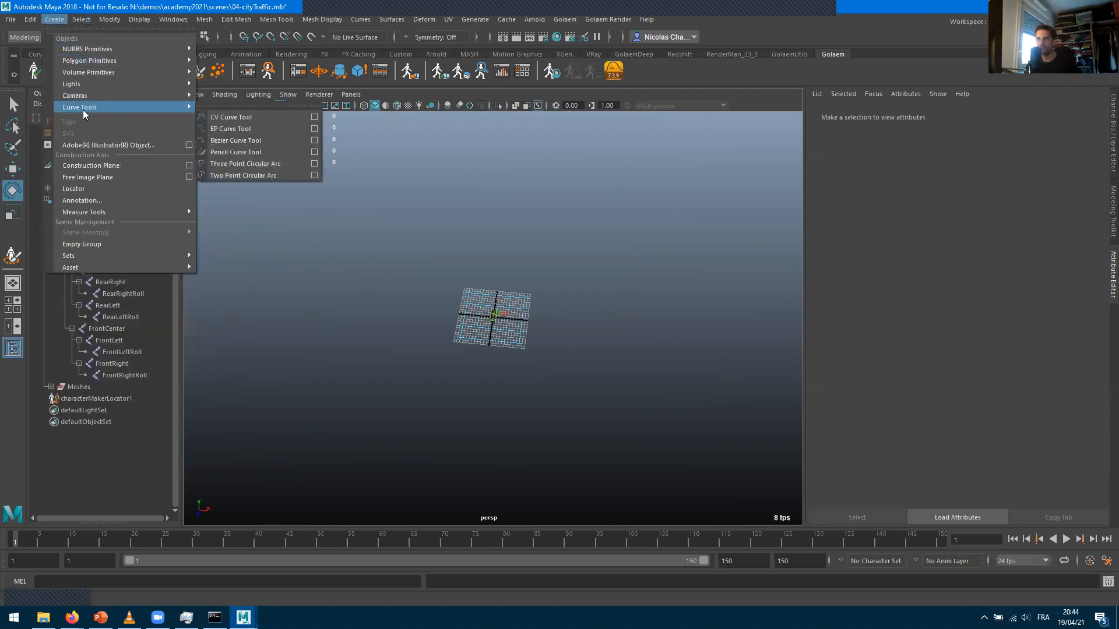
{"action": "left_click", "coordinate": [245, 117]}
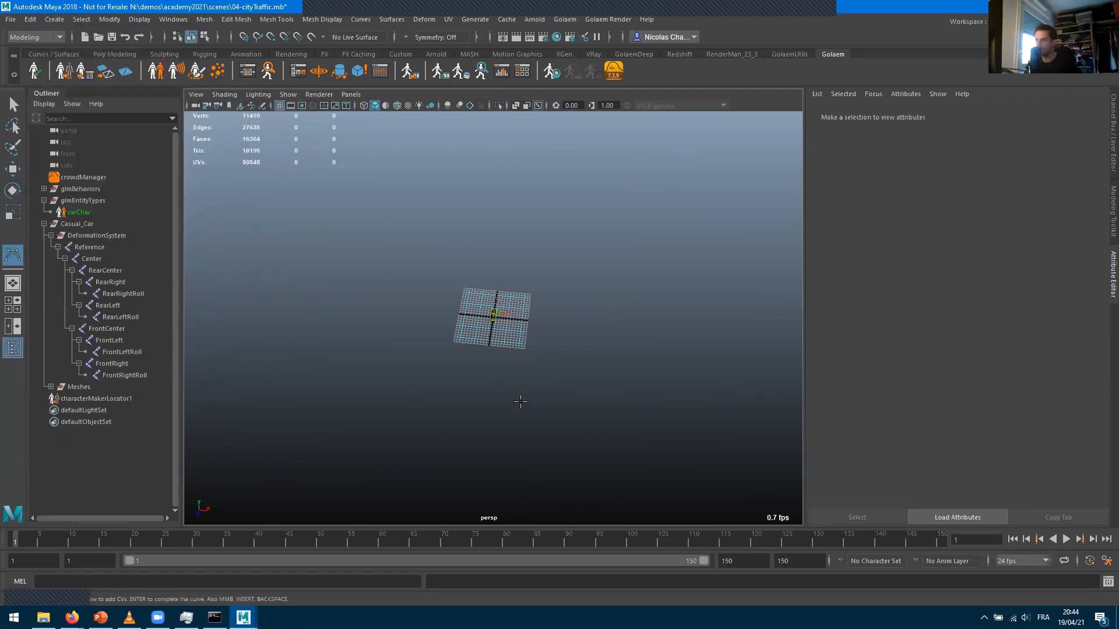
{"action": "left_click", "coordinate": [532, 319]}
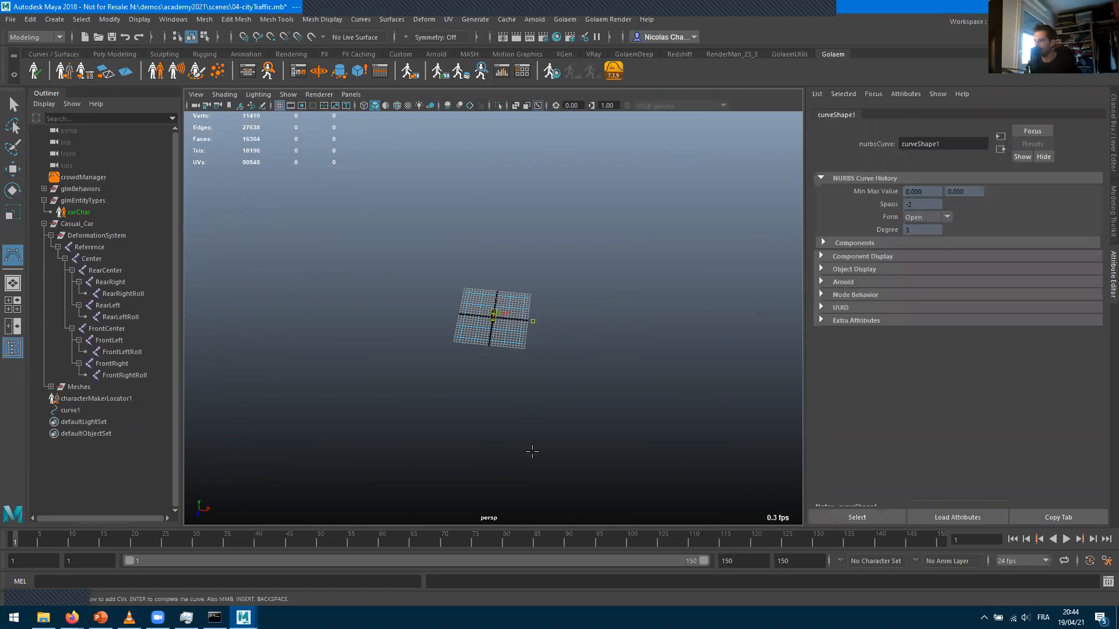
{"action": "scroll", "coordinate": [512, 487], "scroll_direction": "down", "scroll_amount": 2}
{"action": "left_click", "coordinate": [512, 470]}
{"action": "key", "text": "e"}
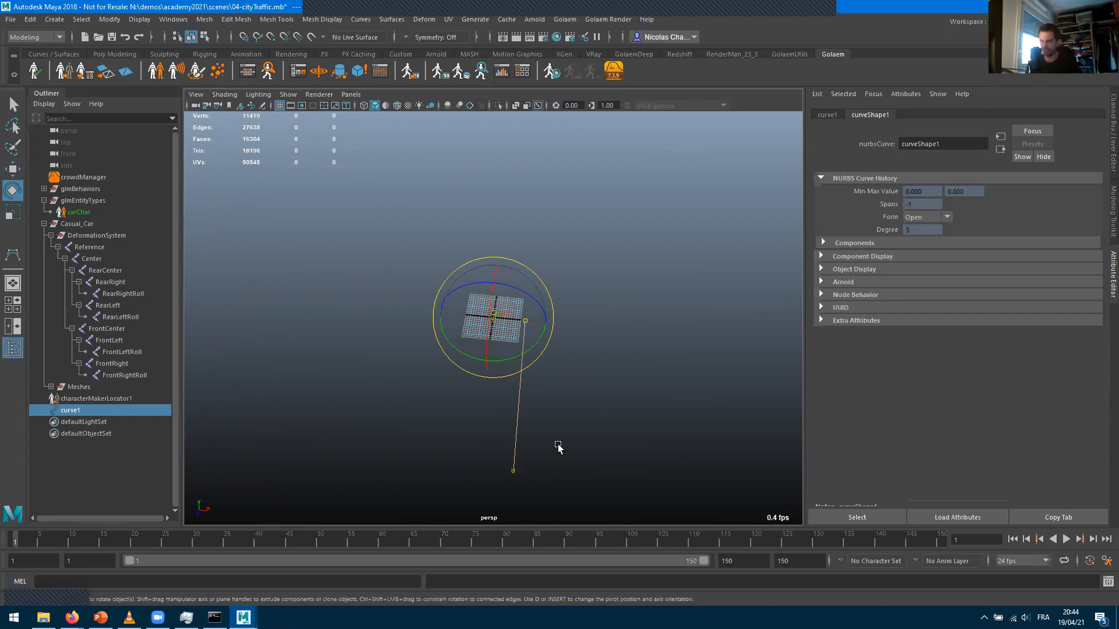
Draw two more separate CV curves for the near side and the far-from-car side of the rectangular road block, then clear the selection
{"action": "key", "text": "y"}
{"action": "left_click", "coordinate": [512, 476]}
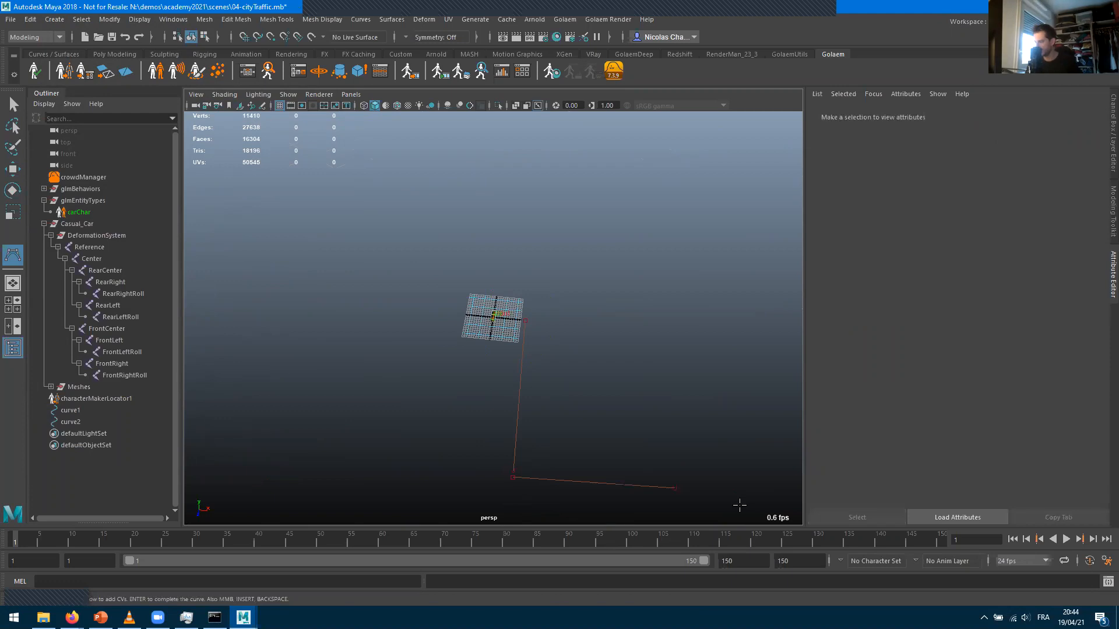
{"action": "left_click", "coordinate": [675, 483]}
{"action": "left_click", "coordinate": [680, 326]}
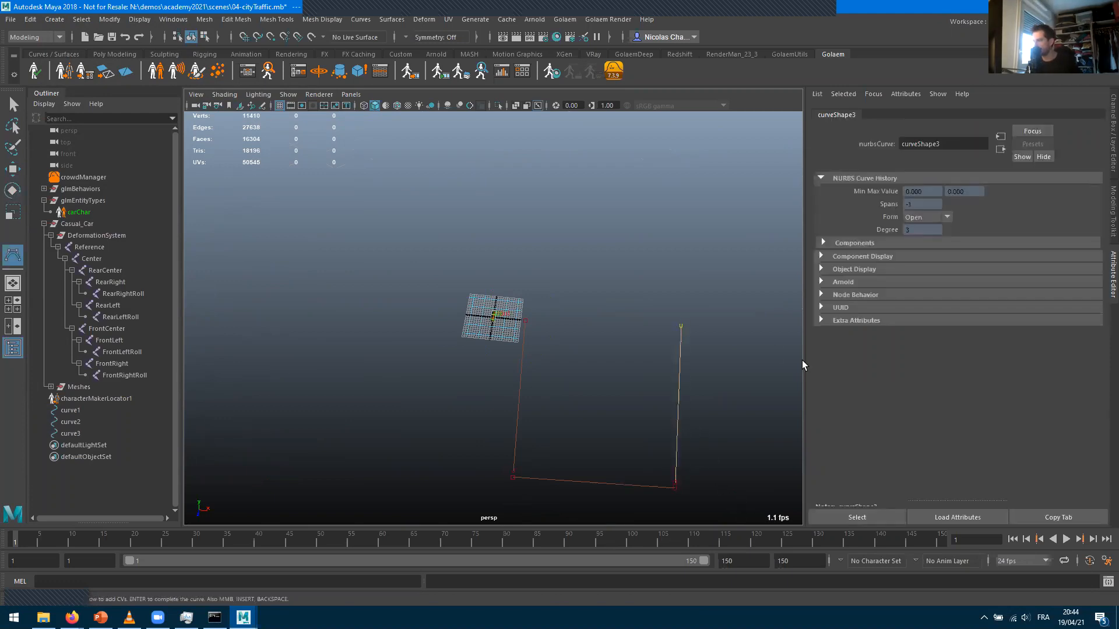
{"action": "left_click", "coordinate": [529, 318]}
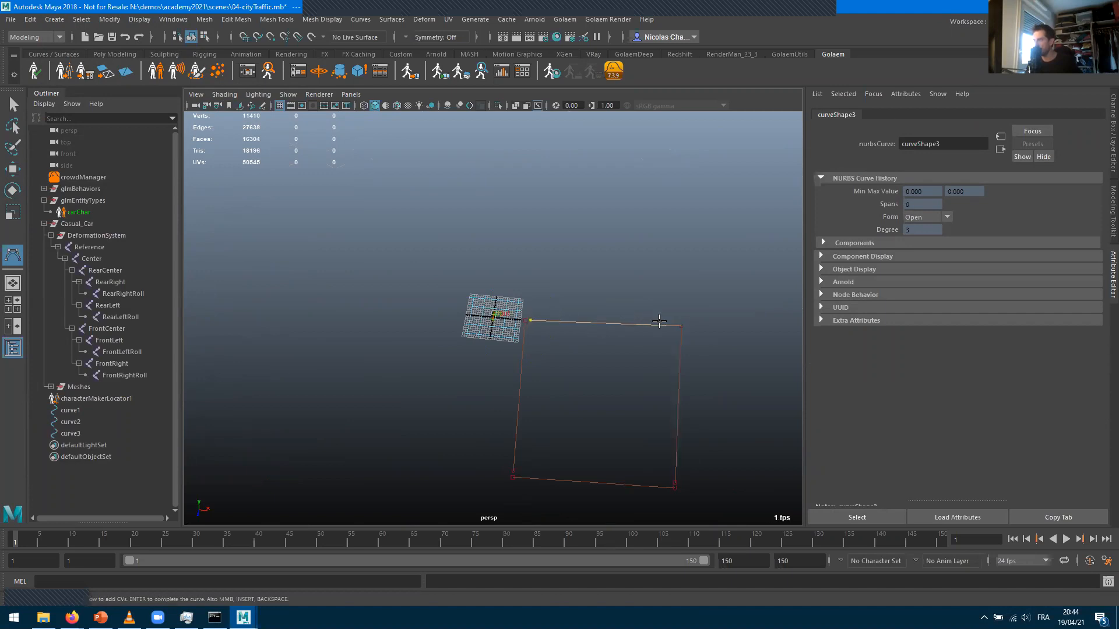
{"action": "key", "text": "ctrl+z"}
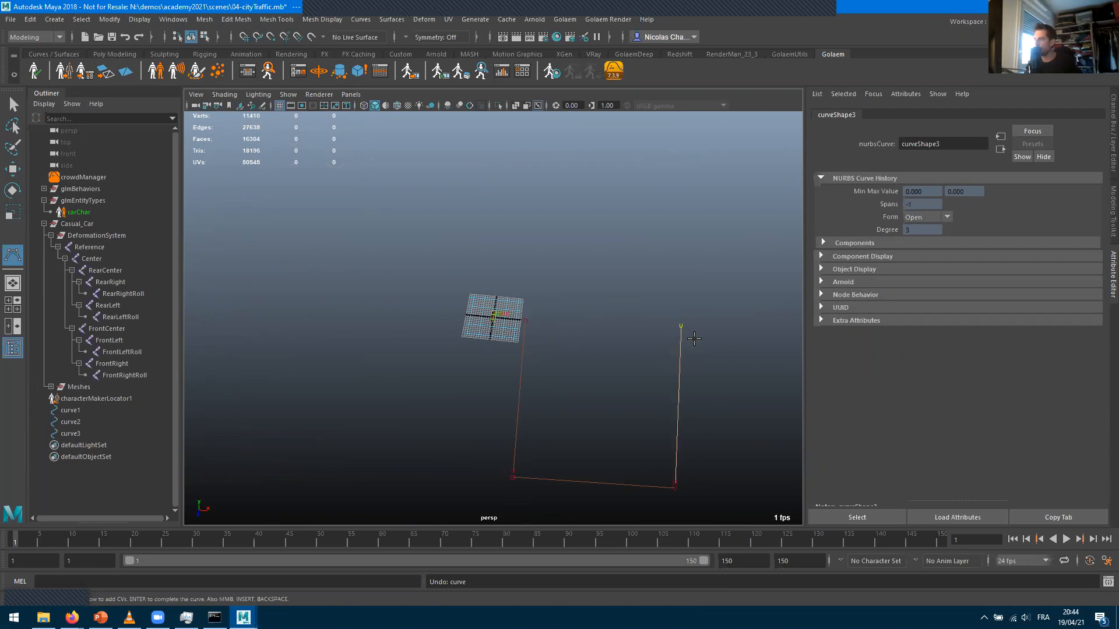
{"action": "key", "text": "e"}
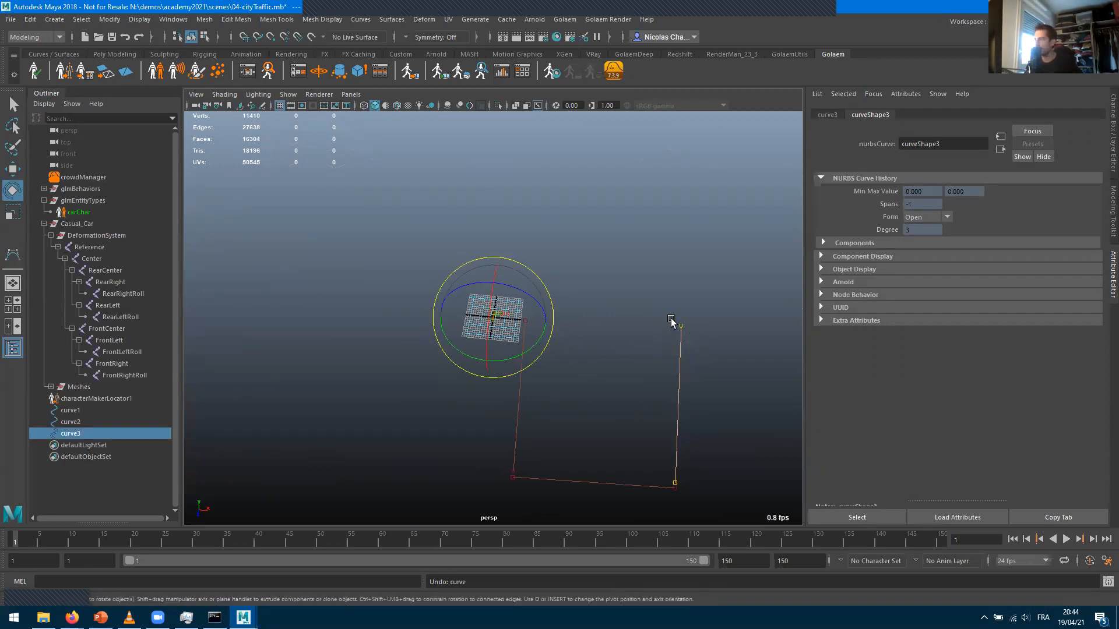
{"action": "left_click", "coordinate": [624, 237]}
Draw a fourth CV curve from the block's corner beside the grid to the open end of the opposite side, closing the rectangle
{"action": "right_click_drag", "start_coordinate": [552, 342], "coordinate": [557, 365], "text": "alt"}
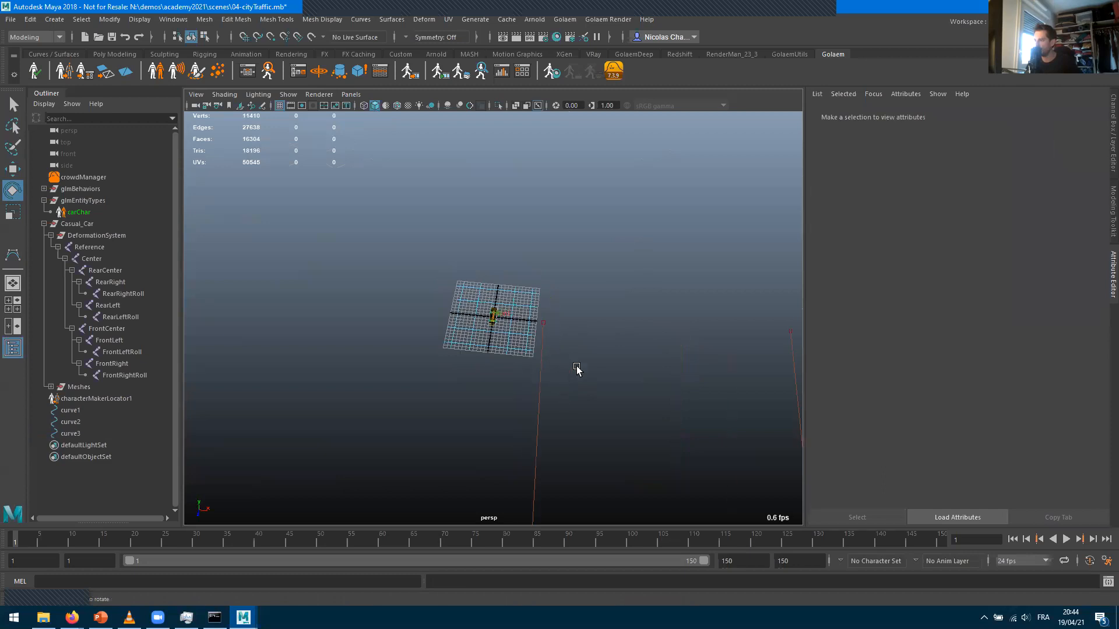
{"action": "middle_click_drag", "start_coordinate": [627, 417], "coordinate": [575, 320], "text": "alt"}
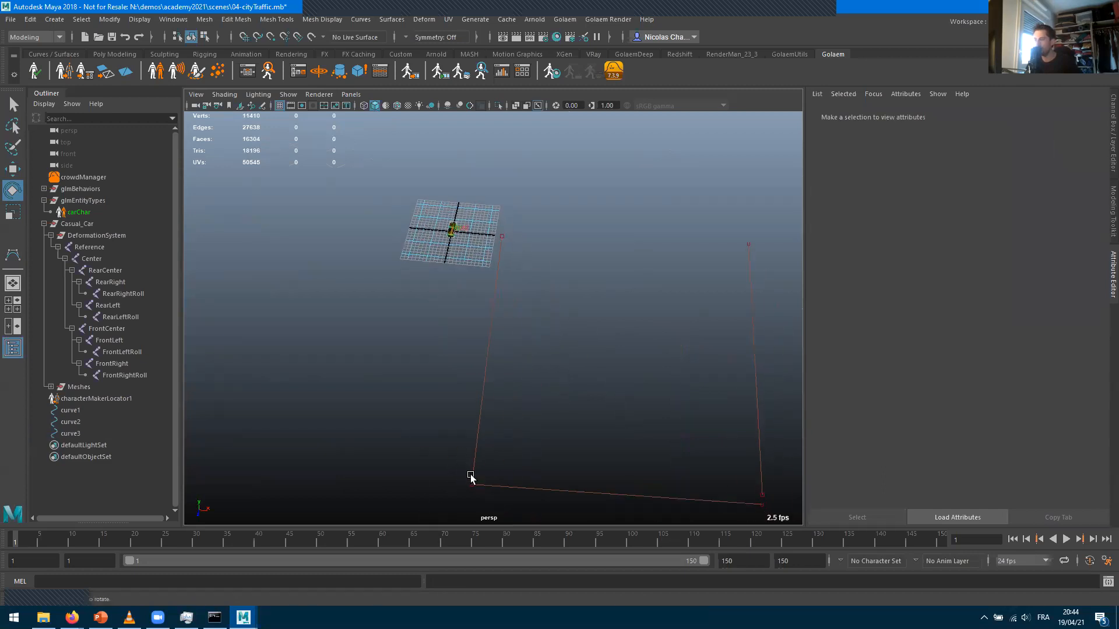
{"action": "middle_click_drag", "start_coordinate": [517, 452], "coordinate": [467, 395], "text": "alt"}
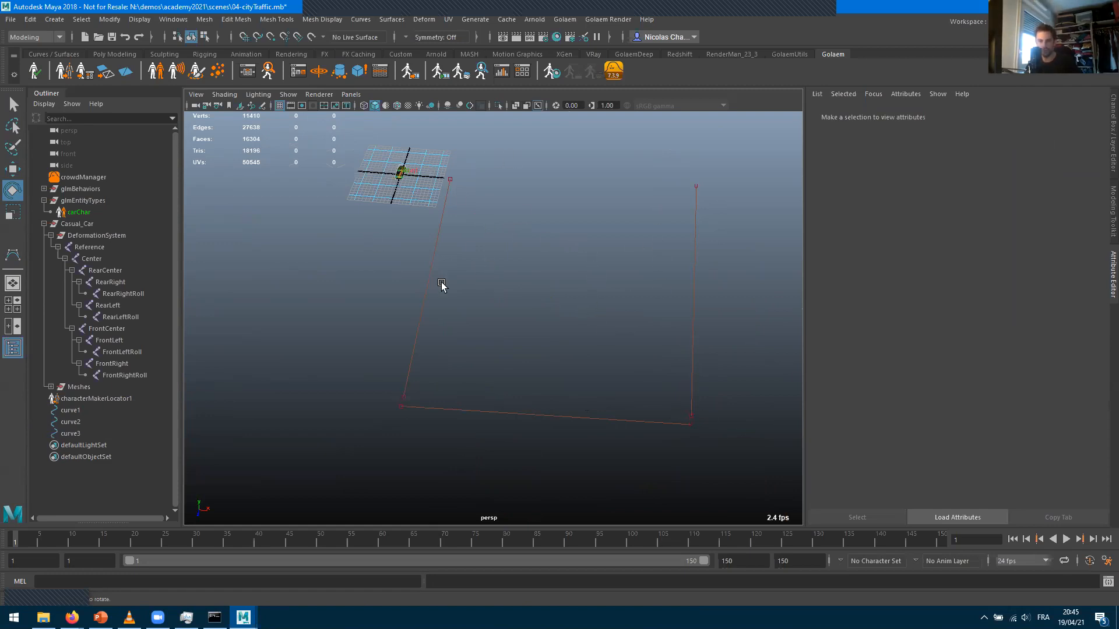
{"action": "middle_click_drag", "start_coordinate": [544, 289], "coordinate": [517, 355], "text": "alt"}
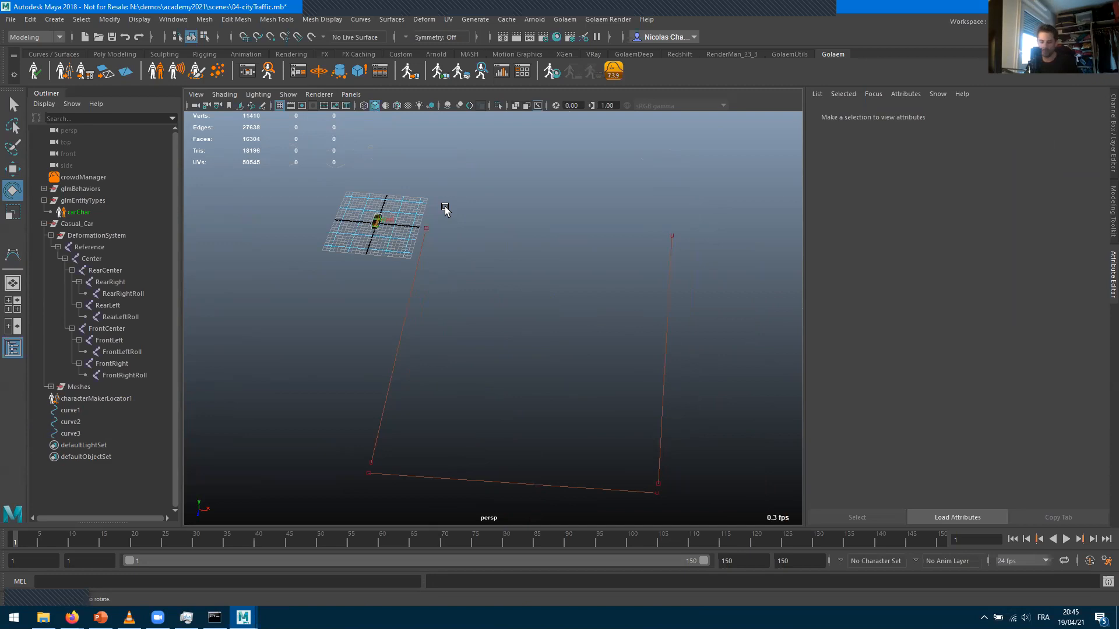
{"action": "key", "text": "y"}
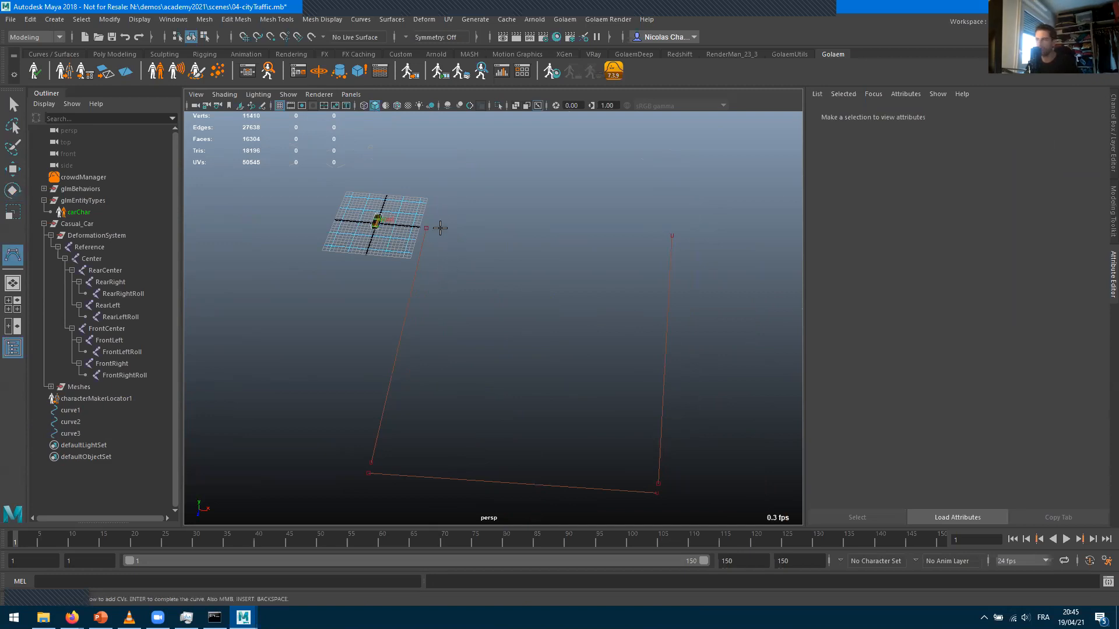
{"action": "left_click", "coordinate": [431, 229]}
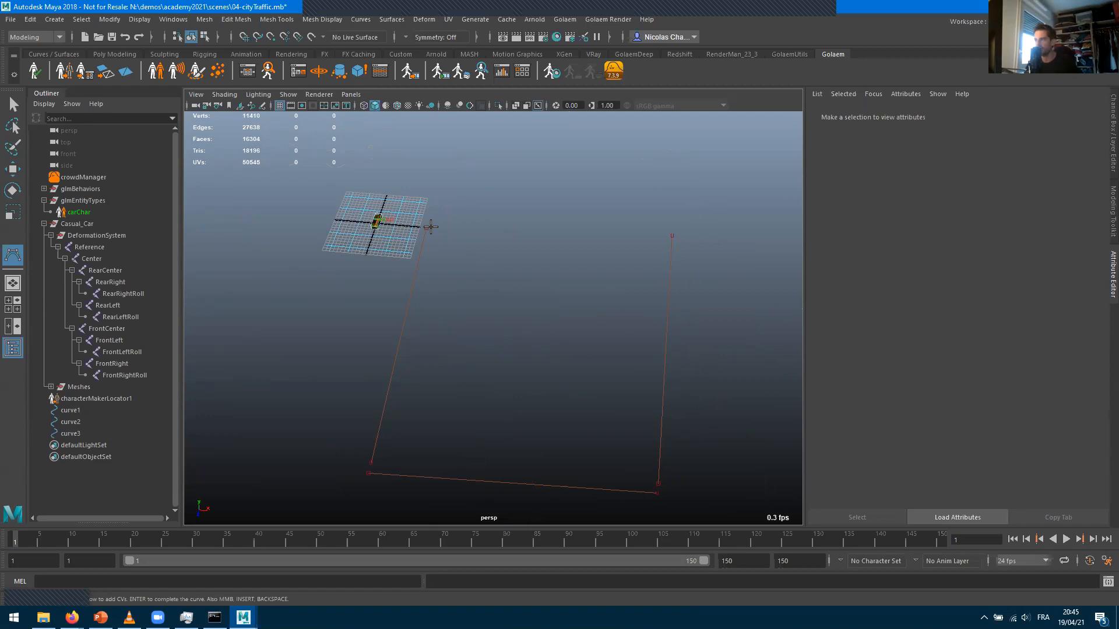
{"action": "left_click", "coordinate": [666, 235]}
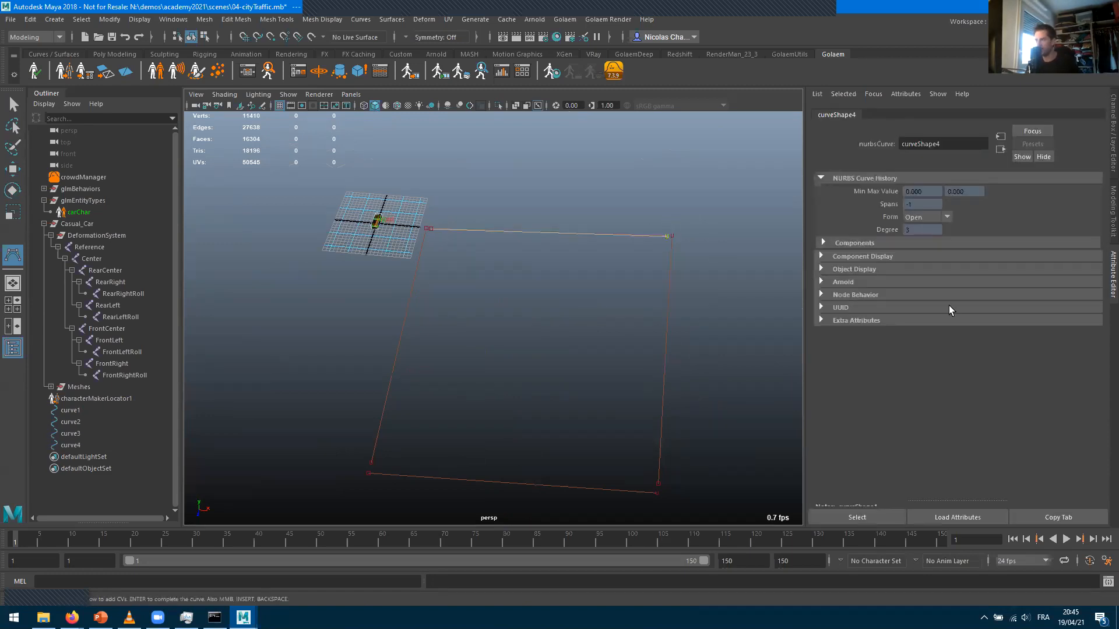
Draw a fifth CV curve from the block's corner beside the grid, extending the first road away from the viewer
{"action": "middle_click_drag", "start_coordinate": [495, 376], "coordinate": [495, 484], "text": "alt"}
{"action": "key", "text": "g"}
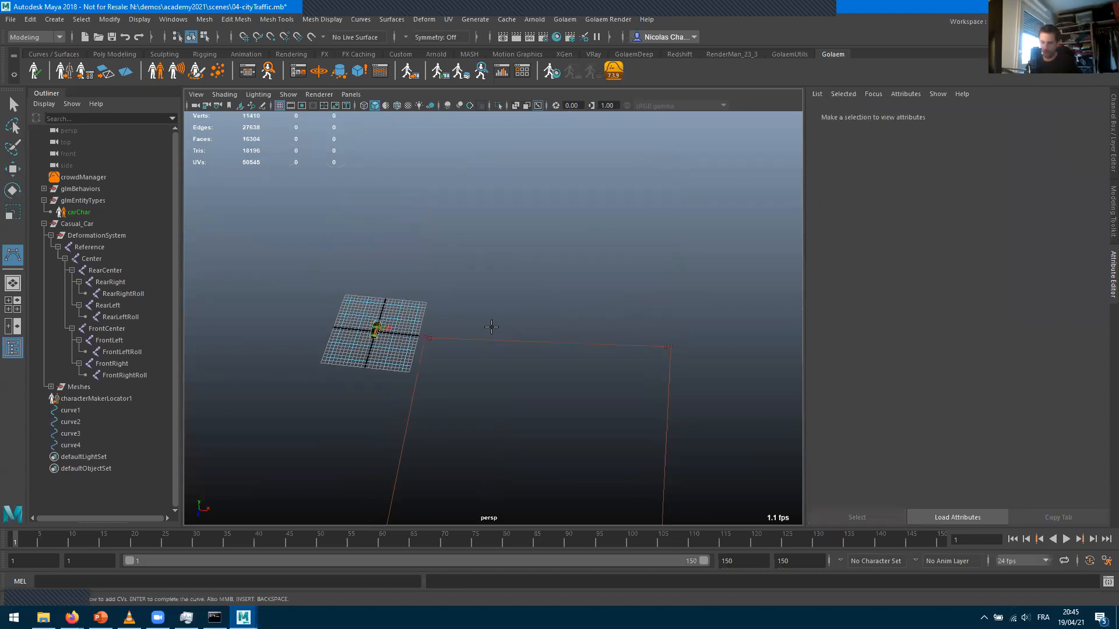
{"action": "left_click", "coordinate": [428, 328]}
{"action": "left_click", "coordinate": [454, 185]}
{"action": "key", "text": "Return"}
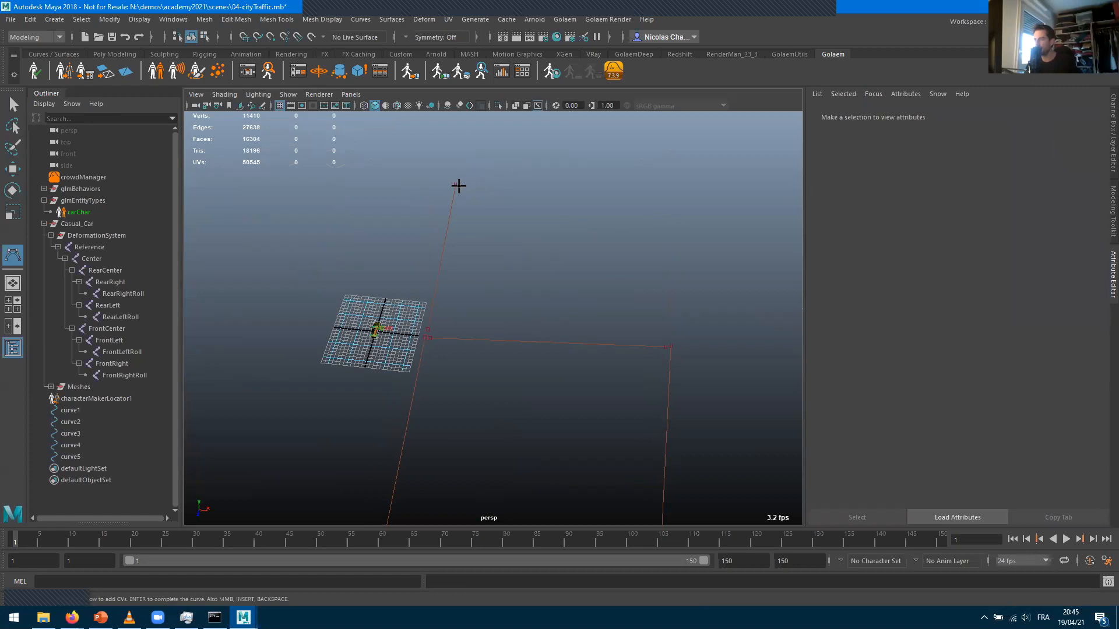
Draw two straight CV road curves: one along the far edge of the second block, one from its outer corner back to the first block
{"action": "left_click", "coordinate": [458, 185]}
{"action": "left_click", "coordinate": [686, 193]}
{"action": "key", "text": "e"}
{"action": "key", "text": "y"}
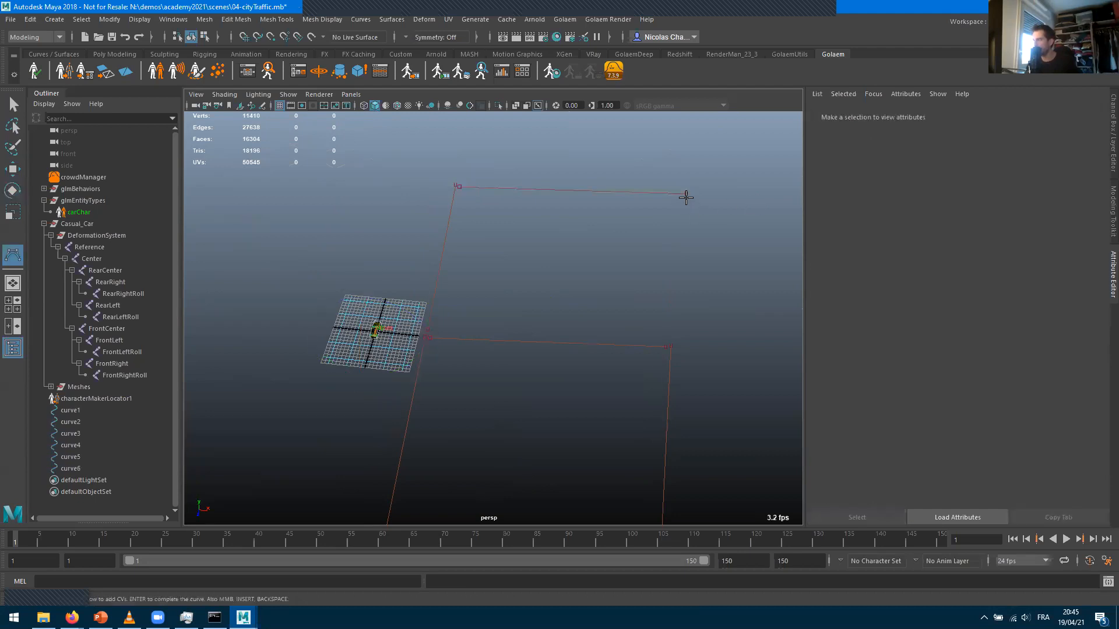
{"action": "left_click", "coordinate": [686, 198]}
{"action": "left_click", "coordinate": [669, 342]}
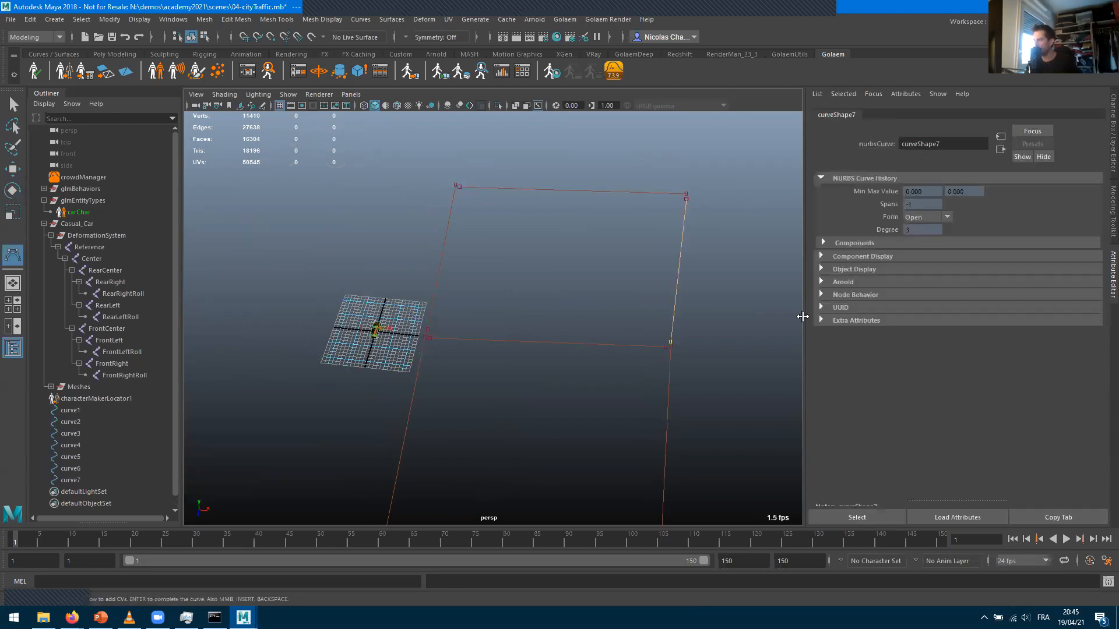
{"action": "key", "text": "y"}
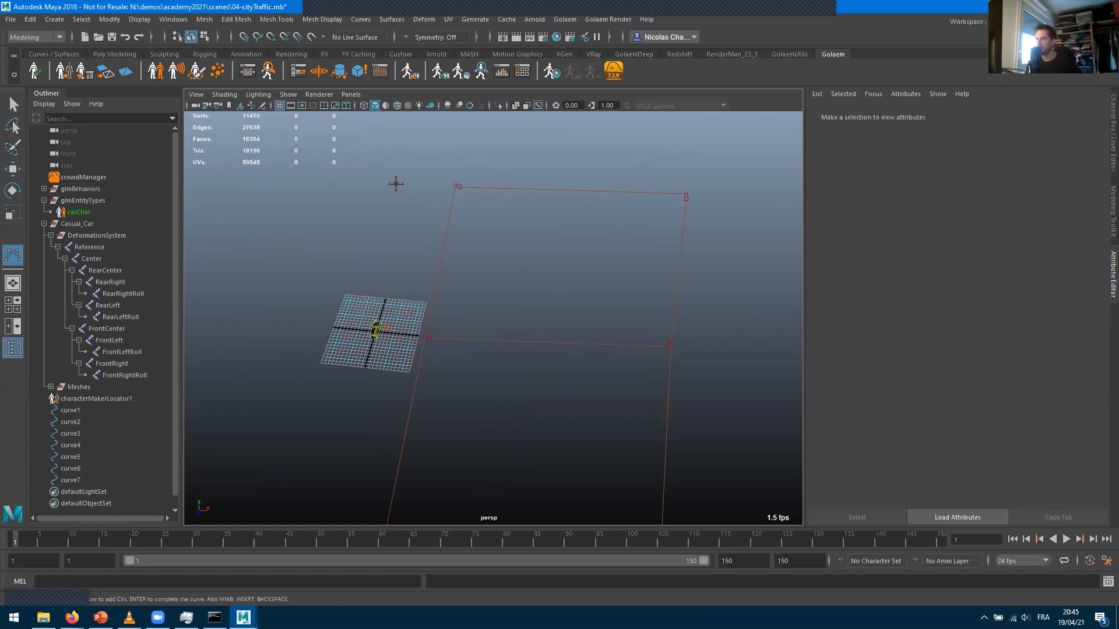
Draw a CV road curve extending the far edge beyond the grid, and another from its end along the outer side of the network
{"action": "left_click", "coordinate": [449, 185]}
{"action": "left_click", "coordinate": [293, 178]}
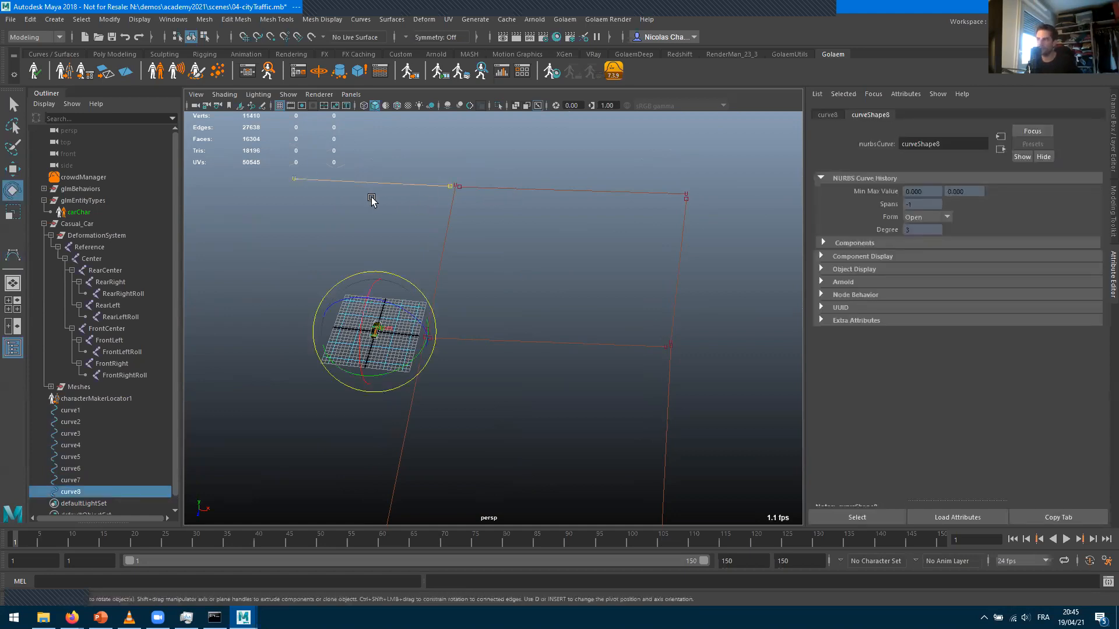
{"action": "key", "text": "Return"}
{"action": "left_click", "coordinate": [289, 183]}
{"action": "scroll", "coordinate": [306, 395], "scroll_direction": "down", "scroll_amount": 3}
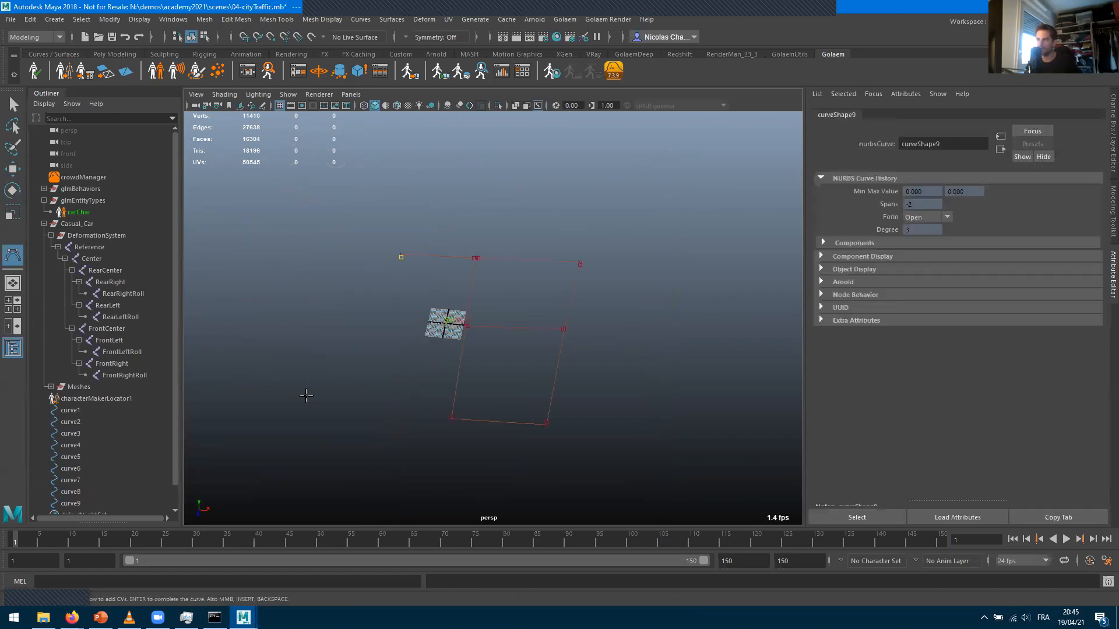
{"action": "left_click", "coordinate": [346, 410]}
{"action": "key", "text": "e"}
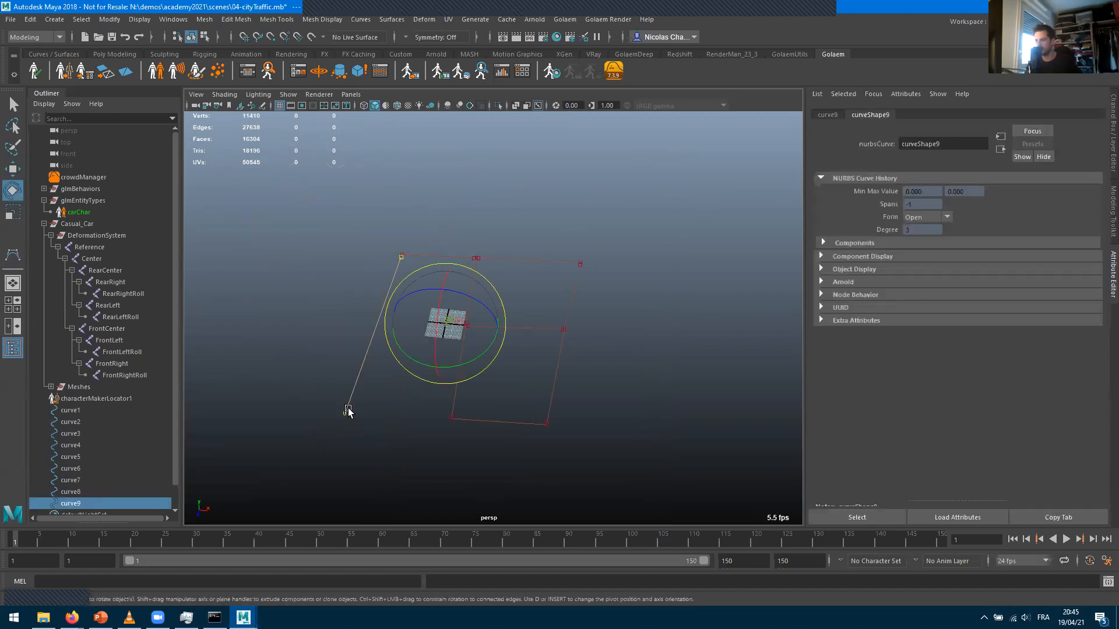
Draw a CV road curve along the near edge, joining the outer side's end to the existing near corner of the first block
{"action": "key", "text": "y"}
{"action": "left_click", "coordinate": [349, 414]}
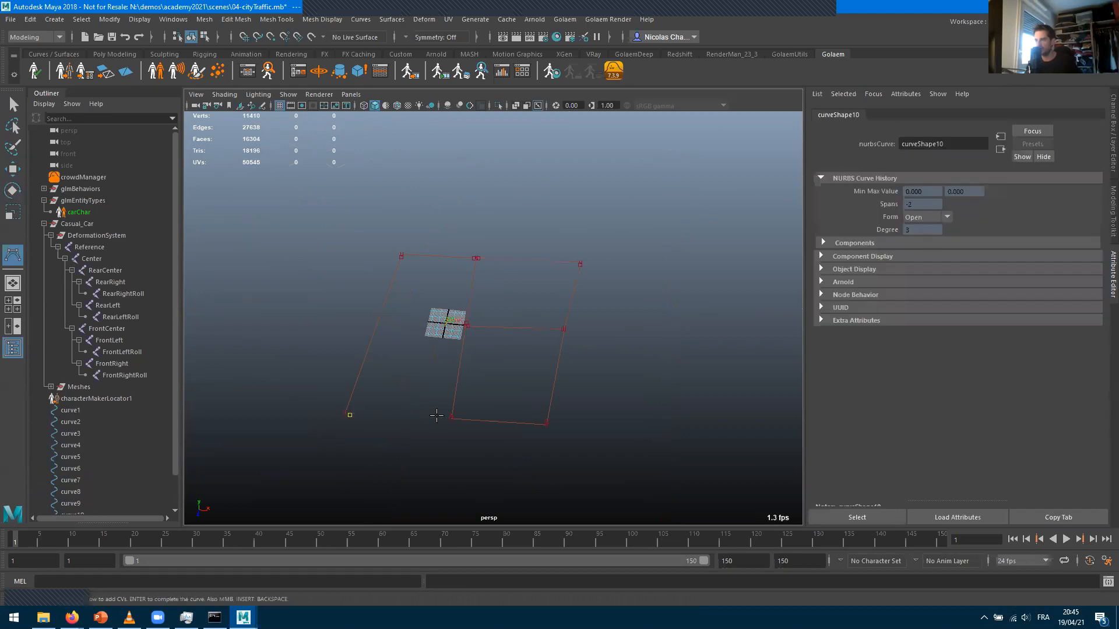
{"action": "left_click", "coordinate": [447, 418]}
{"action": "key", "text": "e"}
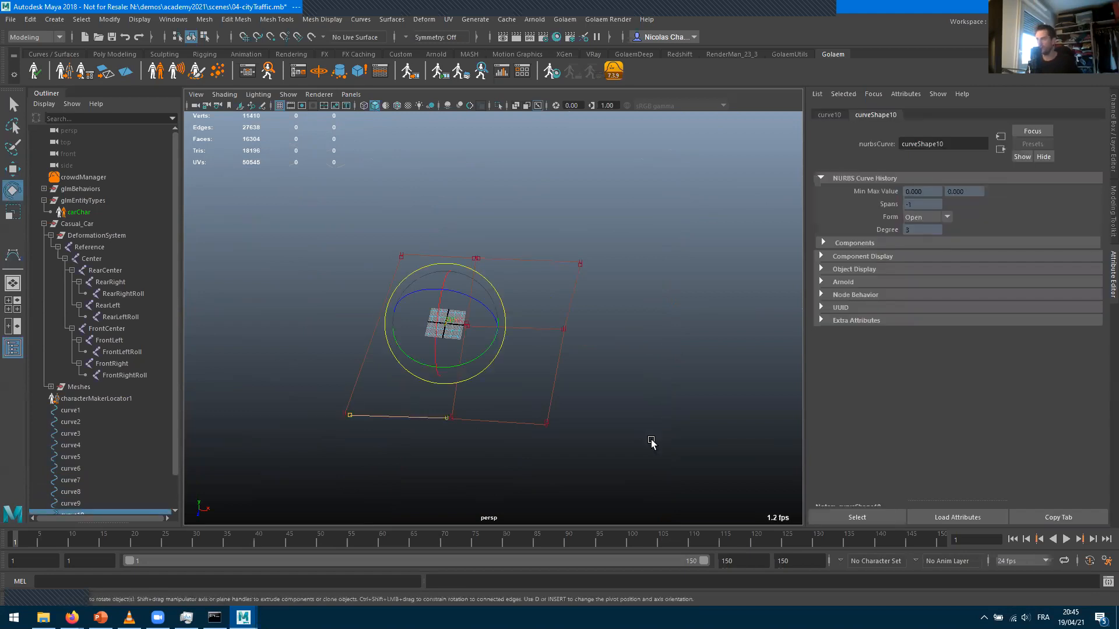
Group curve1 through curve10 and rename the group RoadTransforms
{"action": "scroll", "coordinate": [135, 427], "scroll_direction": "down", "scroll_amount": 2}
{"action": "left_click", "coordinate": [74, 378], "text": "shift"}
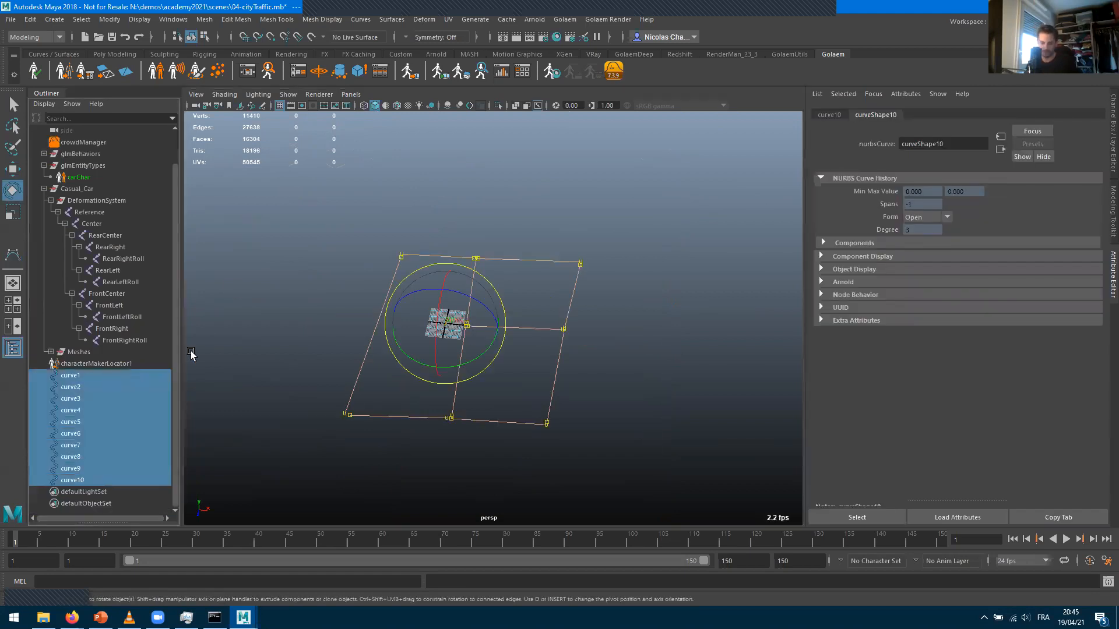
{"action": "key", "text": "ctrl+g"}
{"action": "double_click", "coordinate": [75, 411]}
{"action": "type", "text": "RoadTras"}
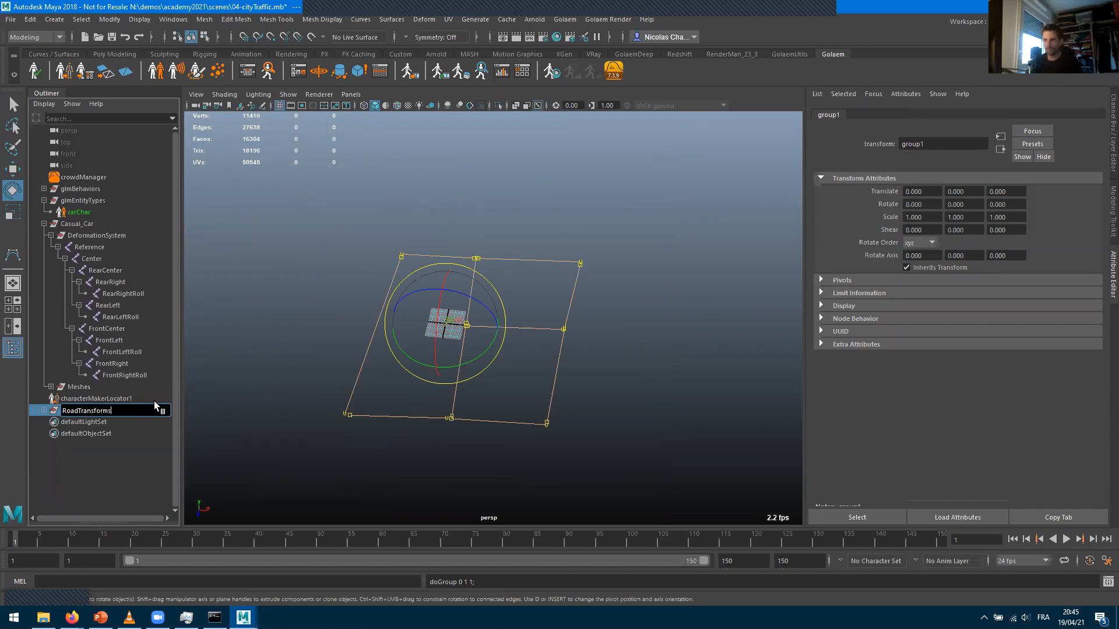
{"action": "key", "text": "Return"}
Examine the road curve network and the gaps between segments at the crossings from several angles
{"action": "left_click_drag", "start_coordinate": [566, 388], "coordinate": [419, 396], "text": "alt"}
{"action": "right_click_drag", "start_coordinate": [419, 396], "coordinate": [706, 363], "text": "alt"}
{"action": "left_click_drag", "start_coordinate": [568, 373], "coordinate": [399, 379], "text": "alt"}
{"action": "right_click_drag", "start_coordinate": [400, 379], "coordinate": [630, 361], "text": "alt"}
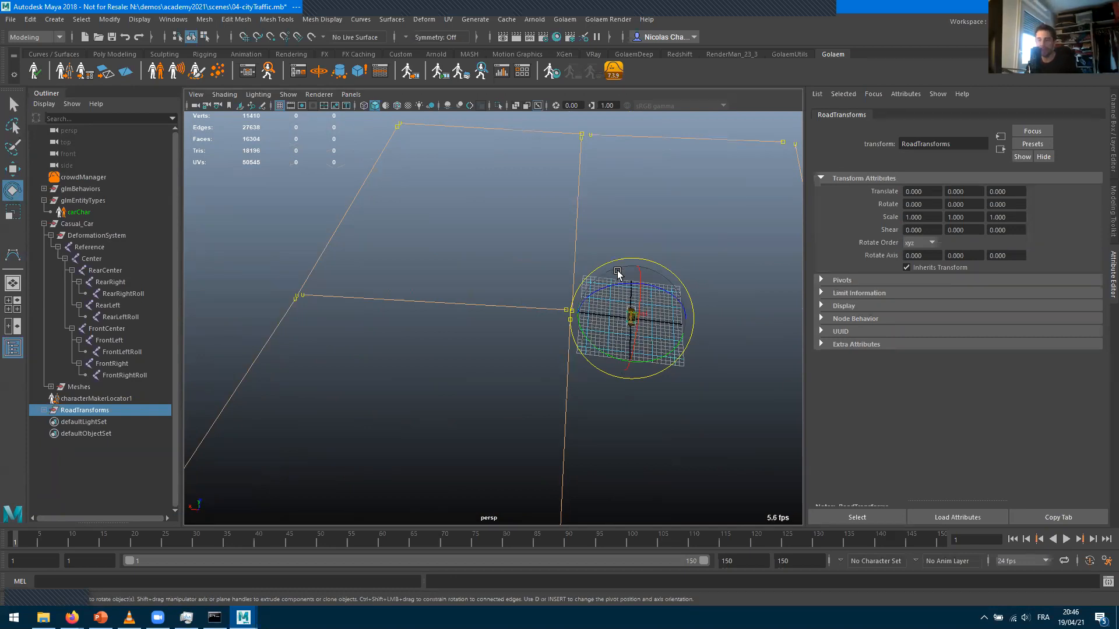
{"action": "left_click_drag", "start_coordinate": [617, 272], "coordinate": [464, 376], "text": "alt"}
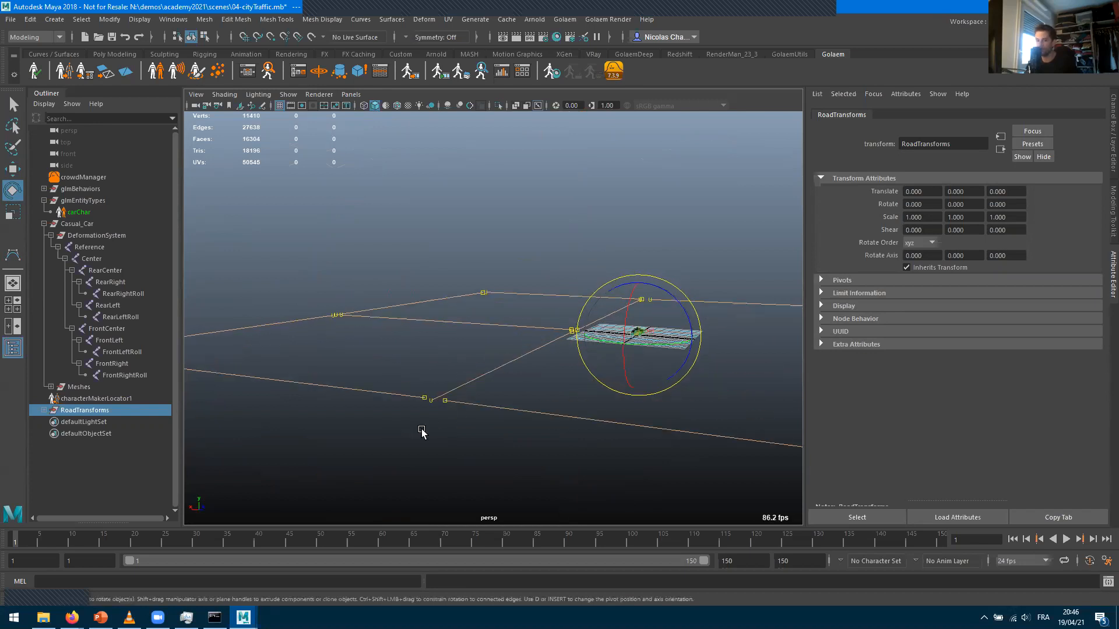
{"action": "right_click_drag", "start_coordinate": [422, 429], "coordinate": [538, 415], "text": "alt"}
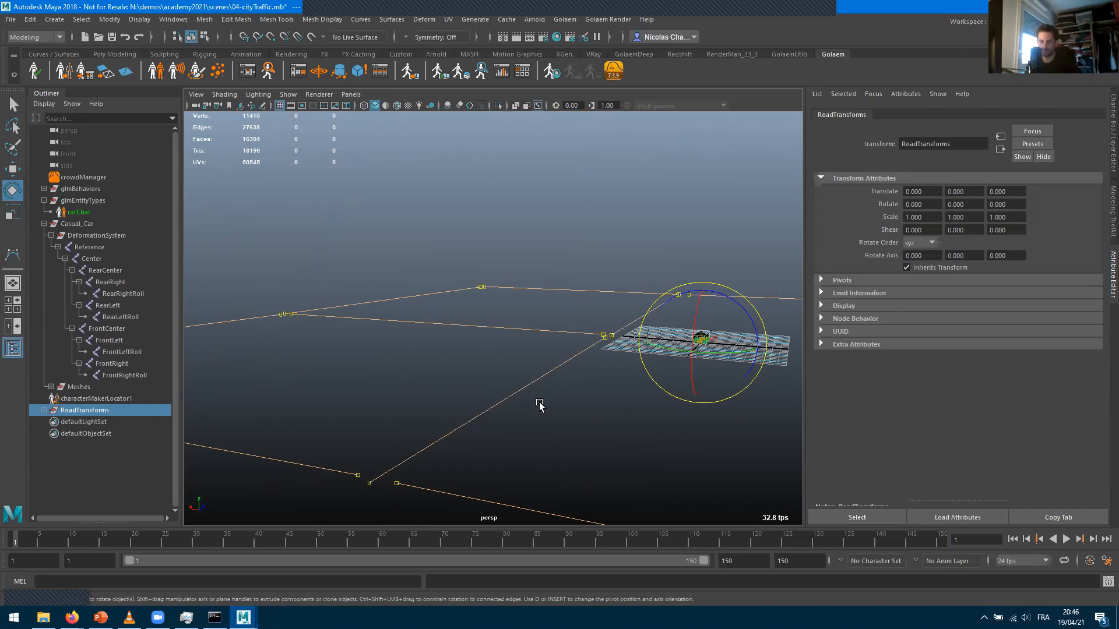
{"action": "left_click_drag", "start_coordinate": [545, 387], "coordinate": [564, 406], "text": "alt"}
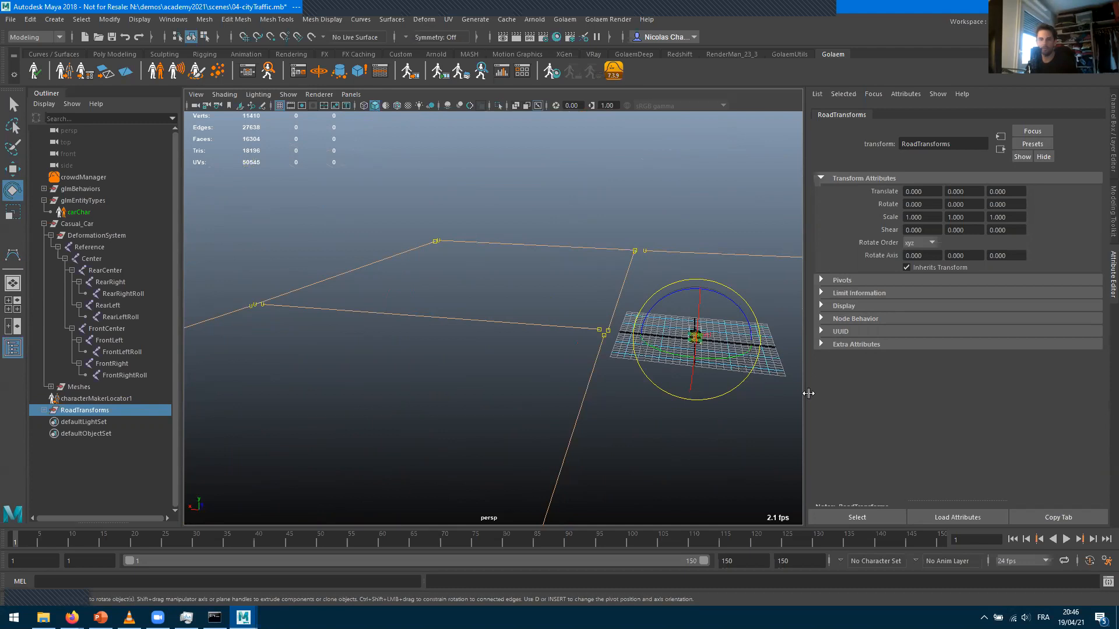
{"action": "scroll", "coordinate": [648, 351], "scroll_direction": "down", "scroll_amount": 3}
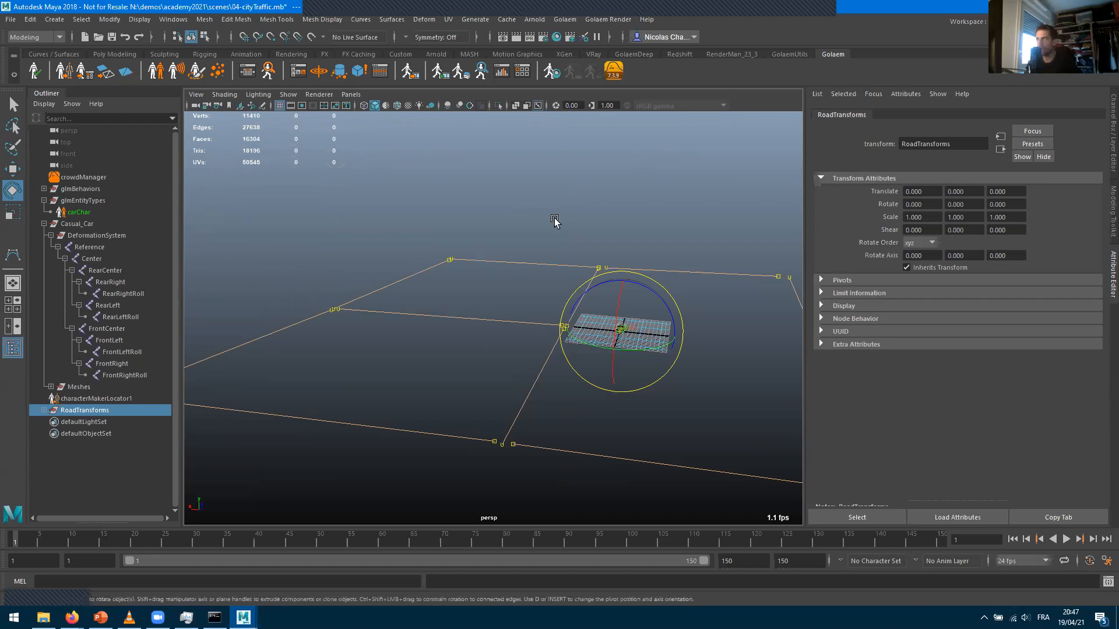
{"action": "left_click", "coordinate": [564, 20]}
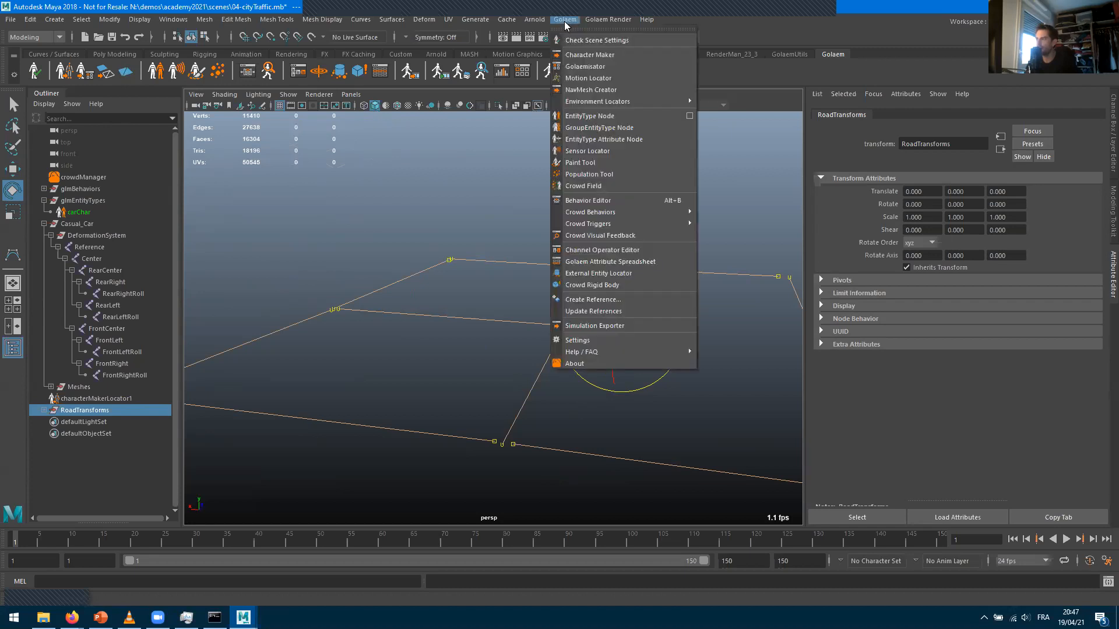
{"action": "mouse_move", "coordinate": [586, 103]}
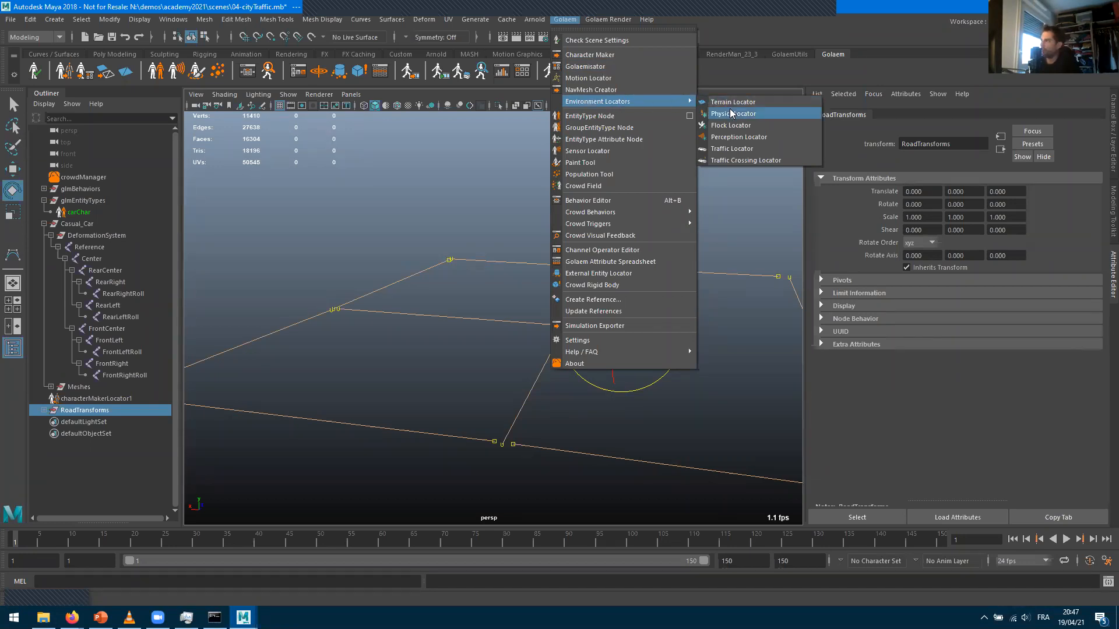
{"action": "left_click", "coordinate": [745, 149]}
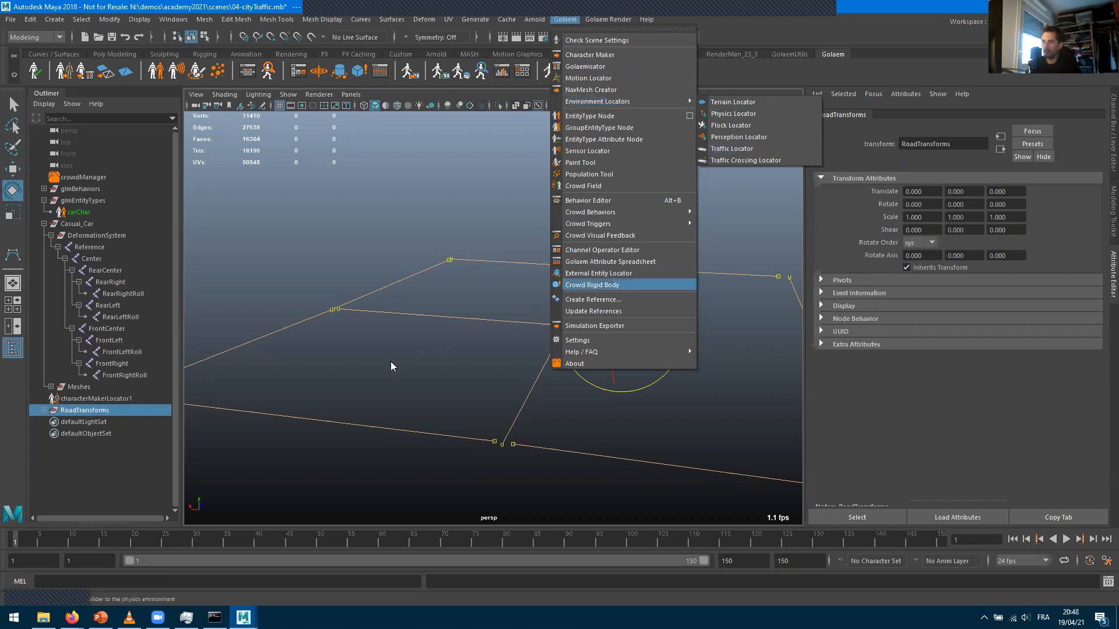
Create a Golaem Traffic Locator from curve1 through curve10 in the RoadTransforms group
{"action": "left_click", "coordinate": [41, 409]}
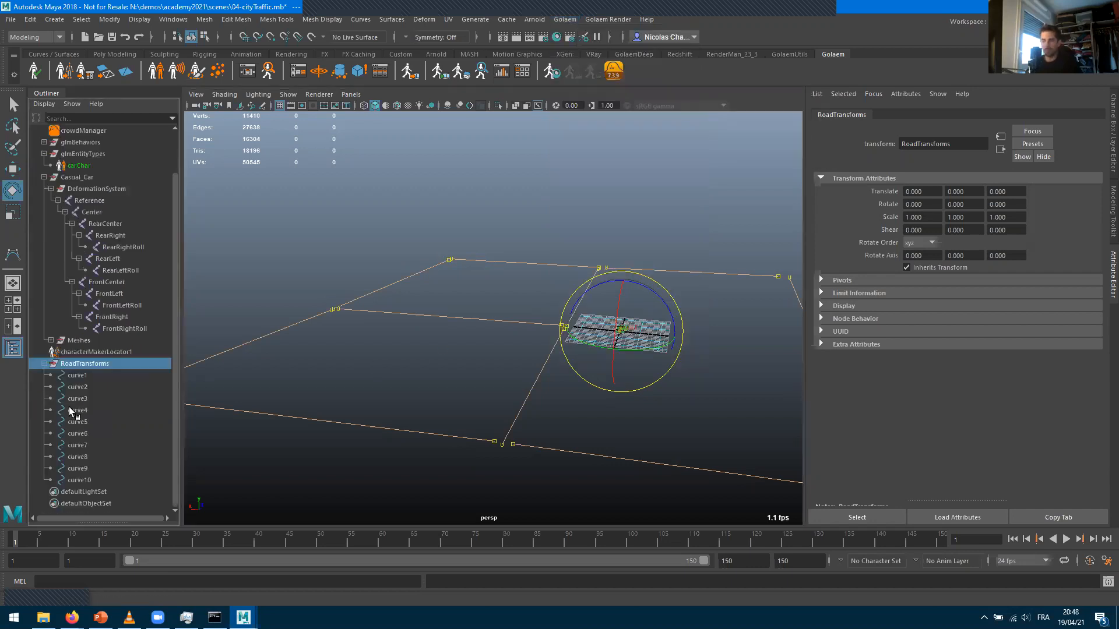
{"action": "left_click", "coordinate": [77, 374]}
{"action": "left_click", "coordinate": [81, 480], "text": "shift"}
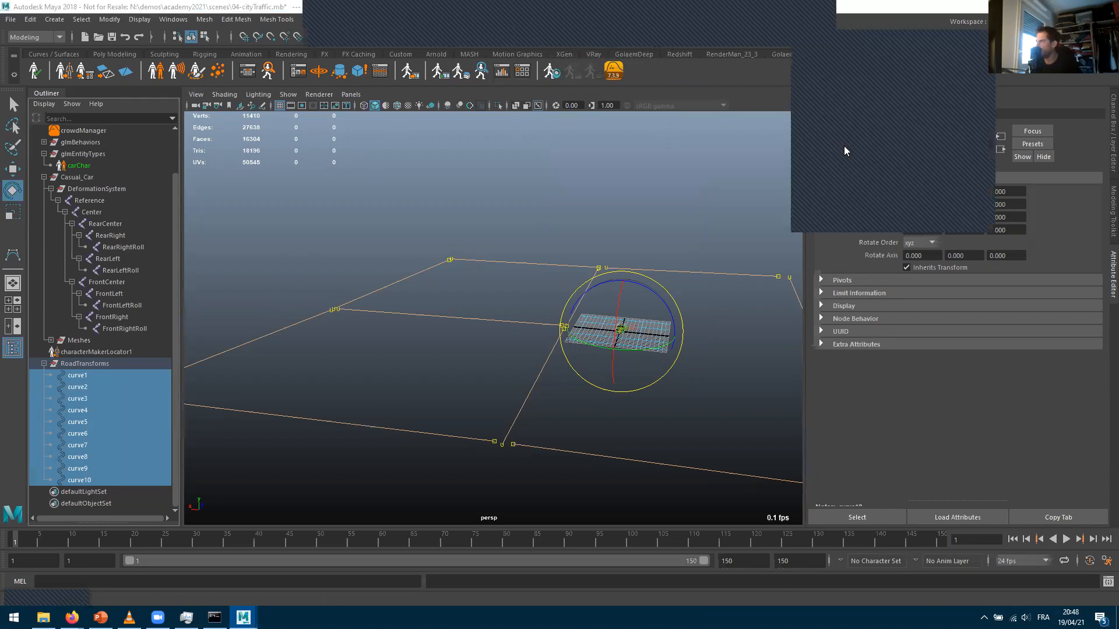
{"action": "left_click", "coordinate": [600, 20]}
{"action": "mouse_move", "coordinate": [564, 19]}
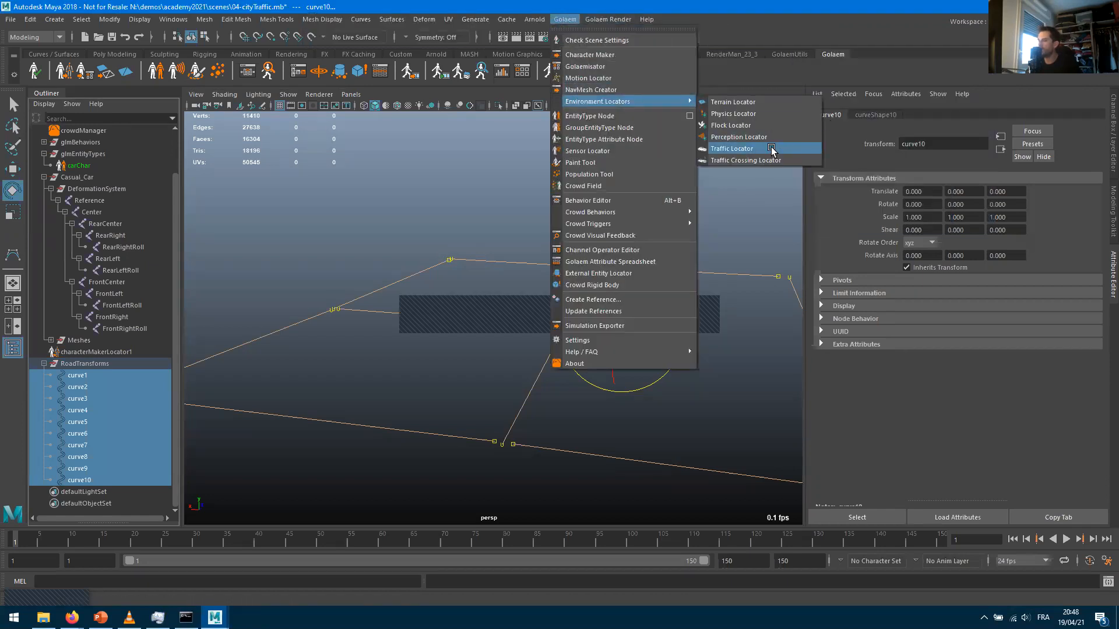
{"action": "left_click", "coordinate": [771, 148]}
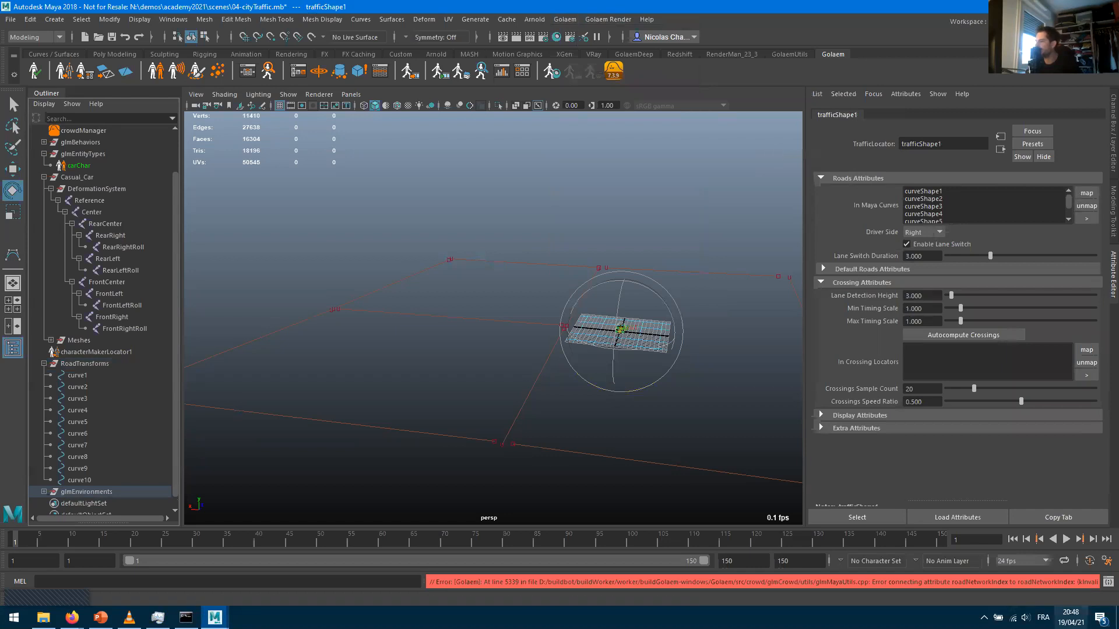
Read the full script output for the traffic locator creation, then minimize the script editor
{"action": "left_click", "coordinate": [1106, 584]}
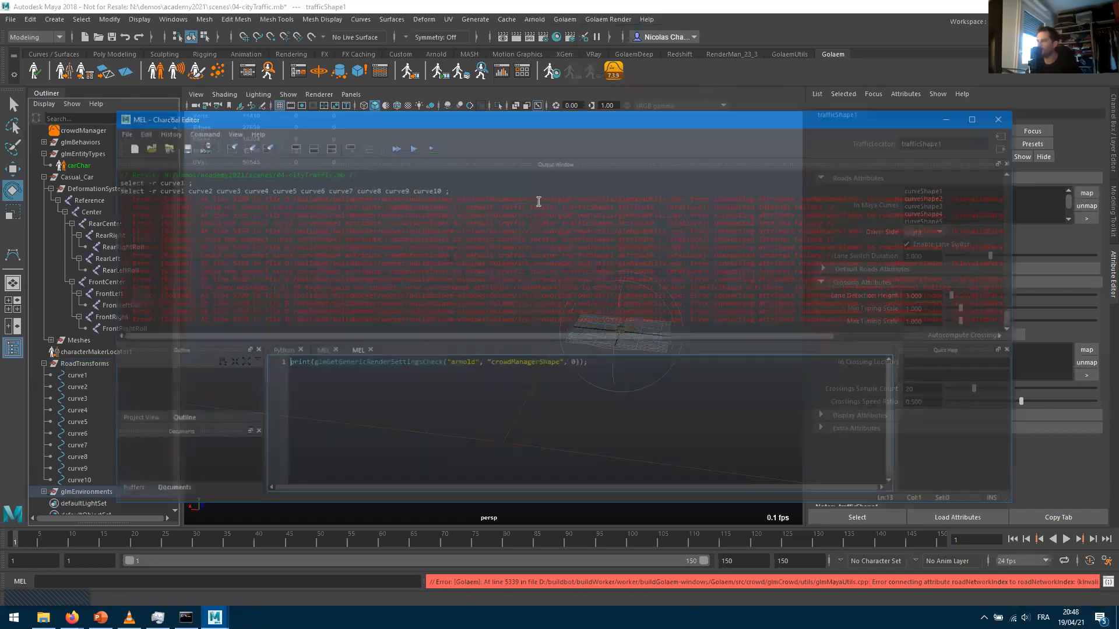
{"action": "left_click_drag", "start_coordinate": [658, 338], "coordinate": [852, 338]}
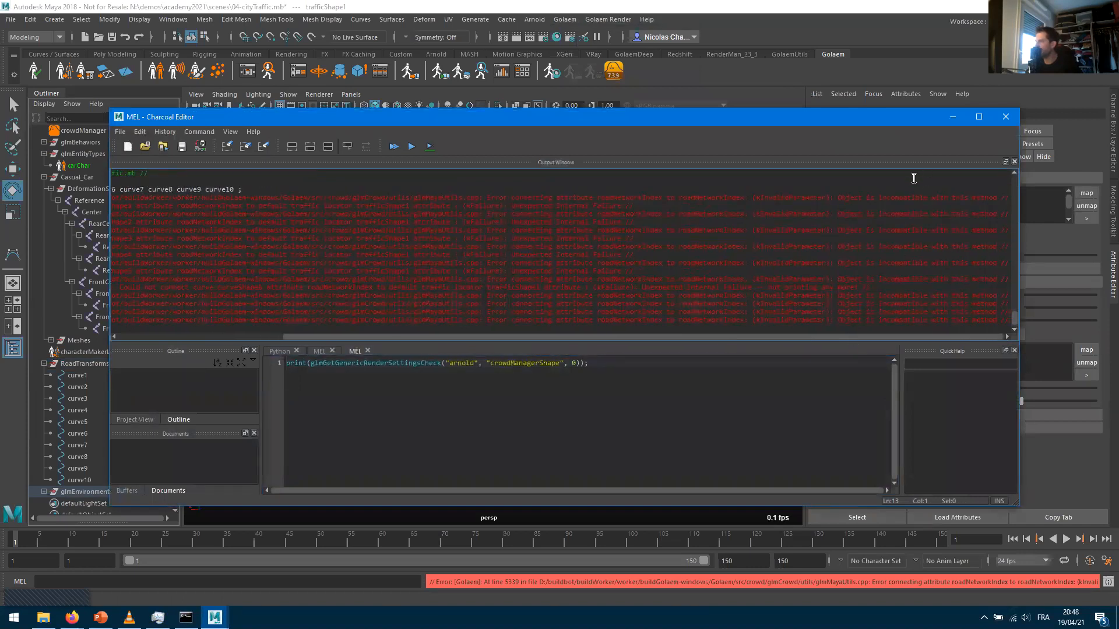
{"action": "left_click", "coordinate": [952, 119]}
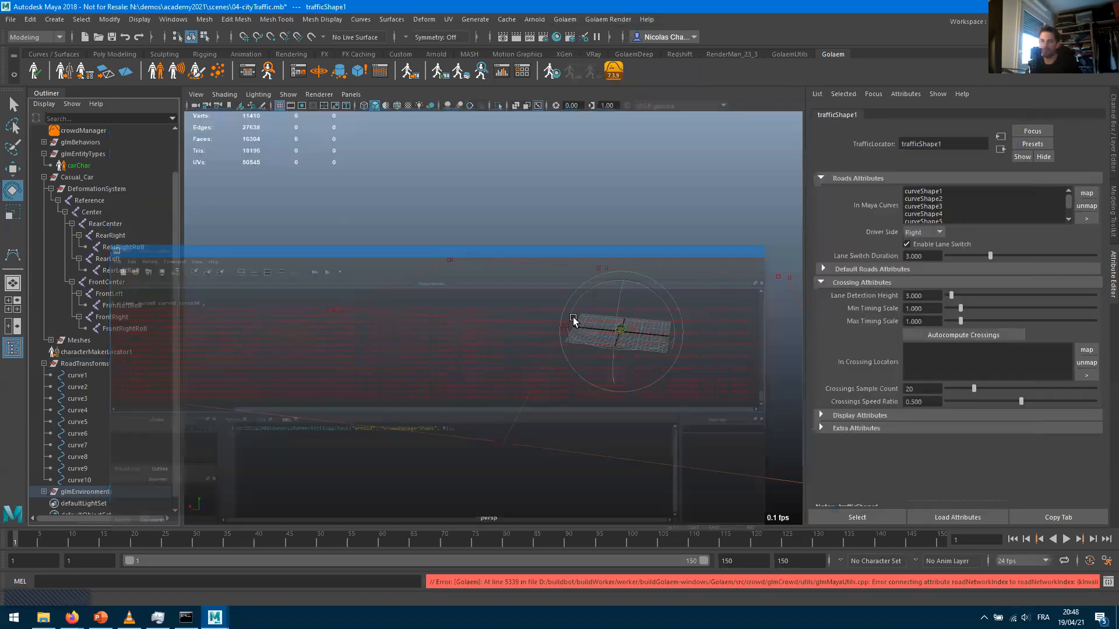
{"action": "left_click_drag", "start_coordinate": [535, 316], "coordinate": [550, 358], "text": "alt"}
{"action": "right_click_drag", "start_coordinate": [550, 358], "coordinate": [514, 353], "text": "alt"}
{"action": "left_click", "coordinate": [78, 375]}
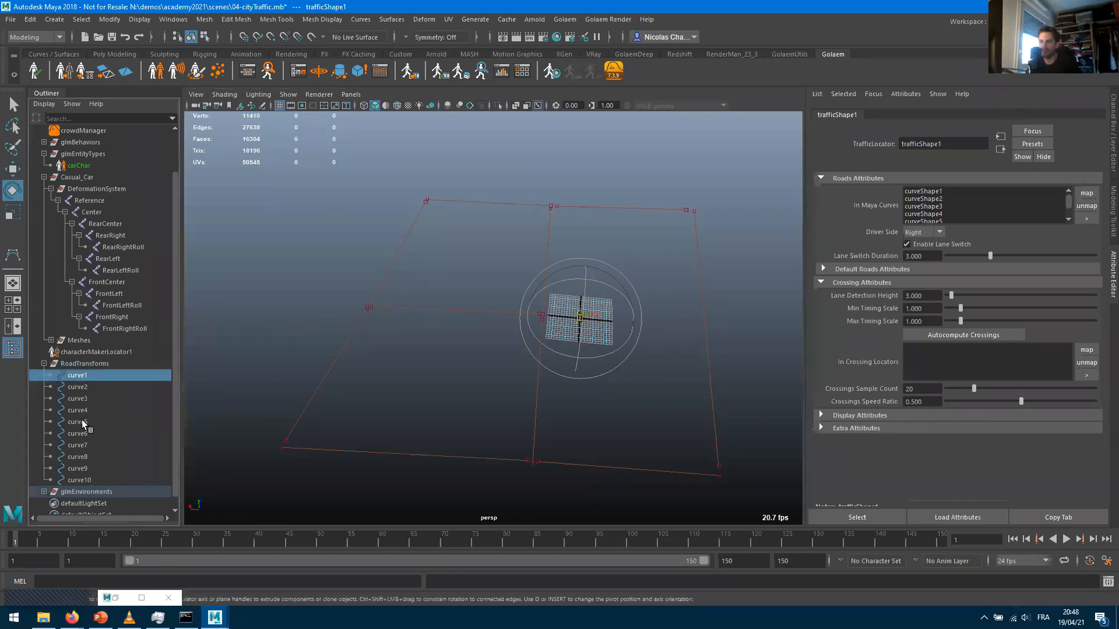
{"action": "left_click", "coordinate": [79, 480], "text": "shift"}
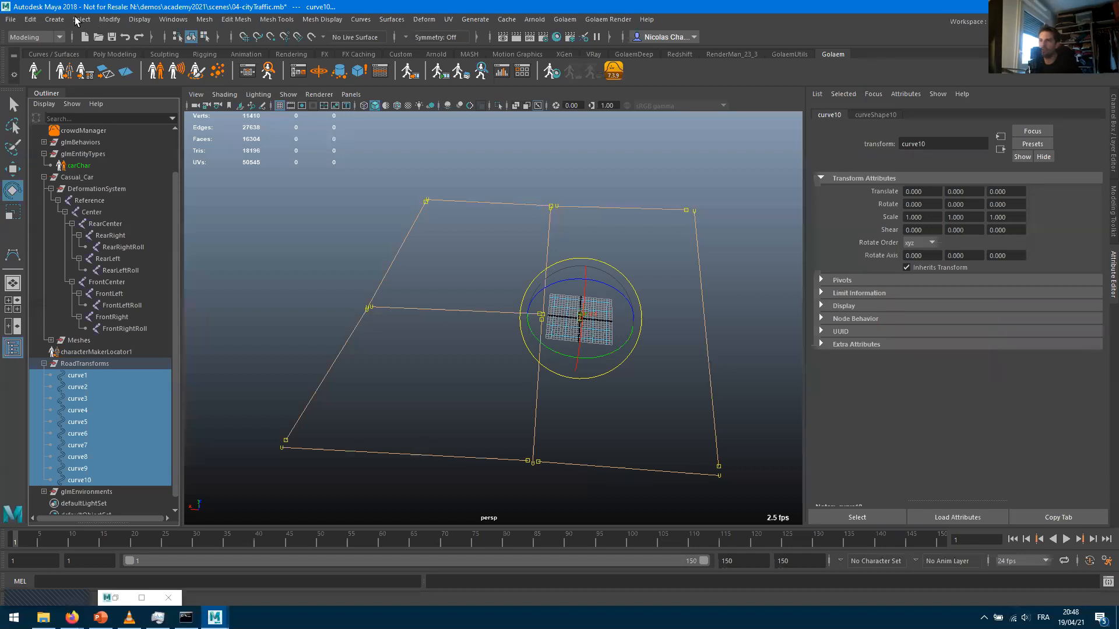
Draw a straight curve with the Bezier Curve Tool alongside the outer road curve of the far block opposite the grid
{"action": "left_click", "coordinate": [54, 19]}
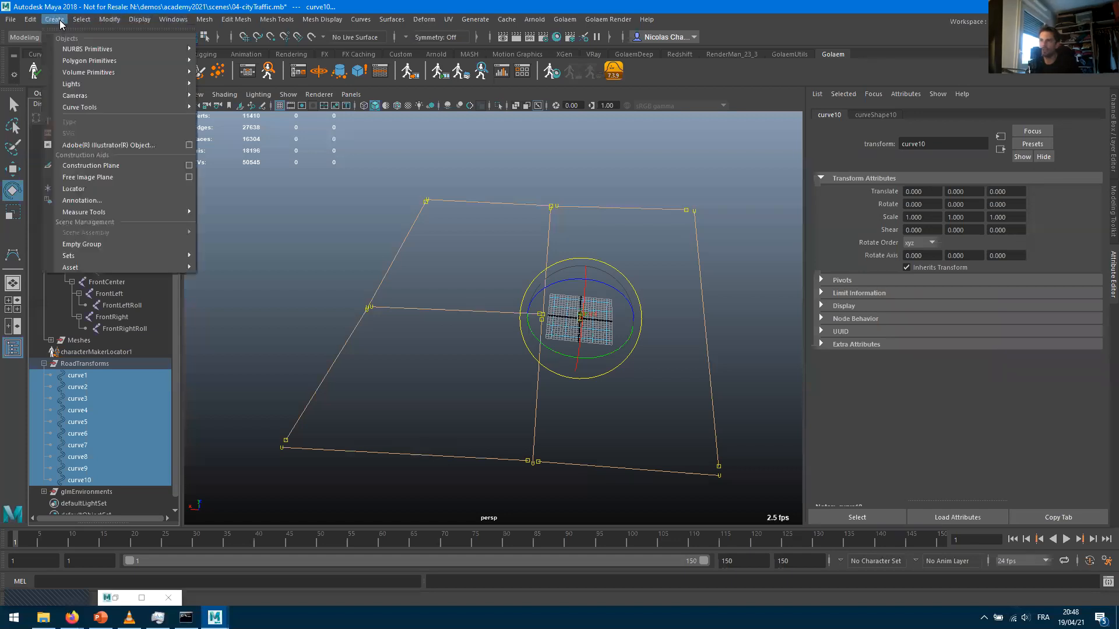
{"action": "mouse_move", "coordinate": [97, 107]}
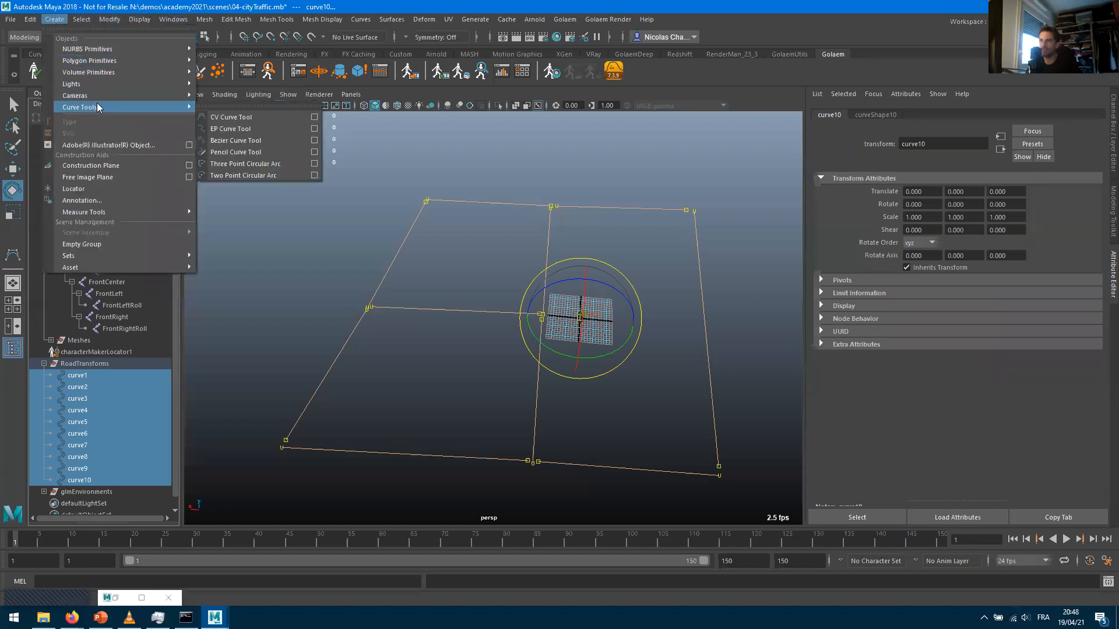
{"action": "left_click", "coordinate": [233, 140]}
{"action": "left_click", "coordinate": [417, 198]}
{"action": "left_click", "coordinate": [349, 306]}
{"action": "key", "text": "Return"}
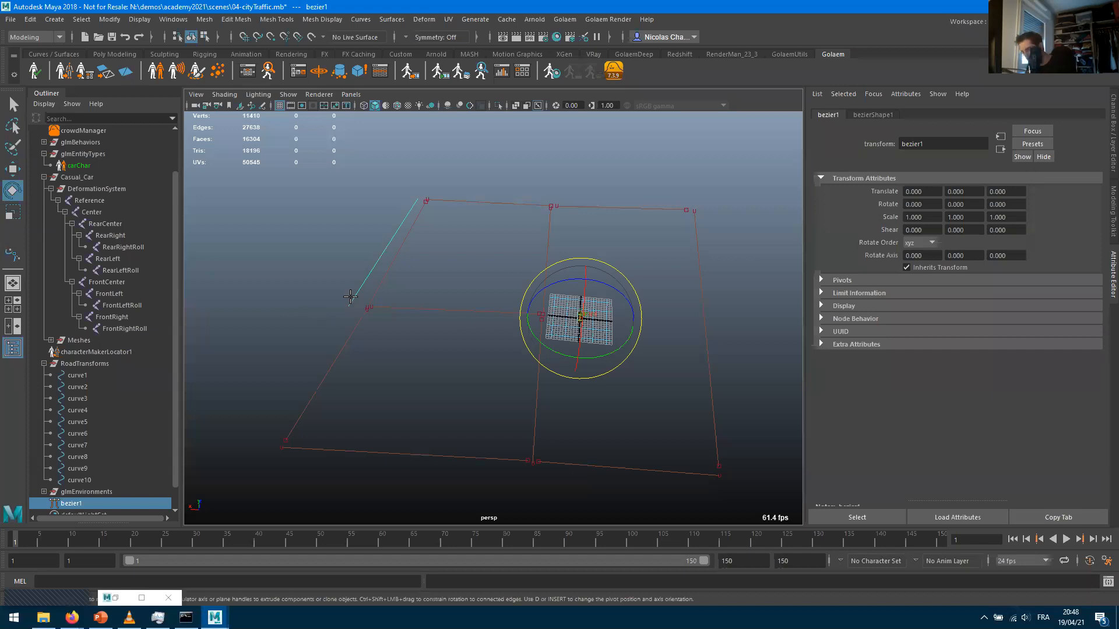
Draw three more straight bezier curves along the remaining sides of the same block to close the loop
{"action": "key", "text": "y"}
{"action": "left_click", "coordinate": [422, 199]}
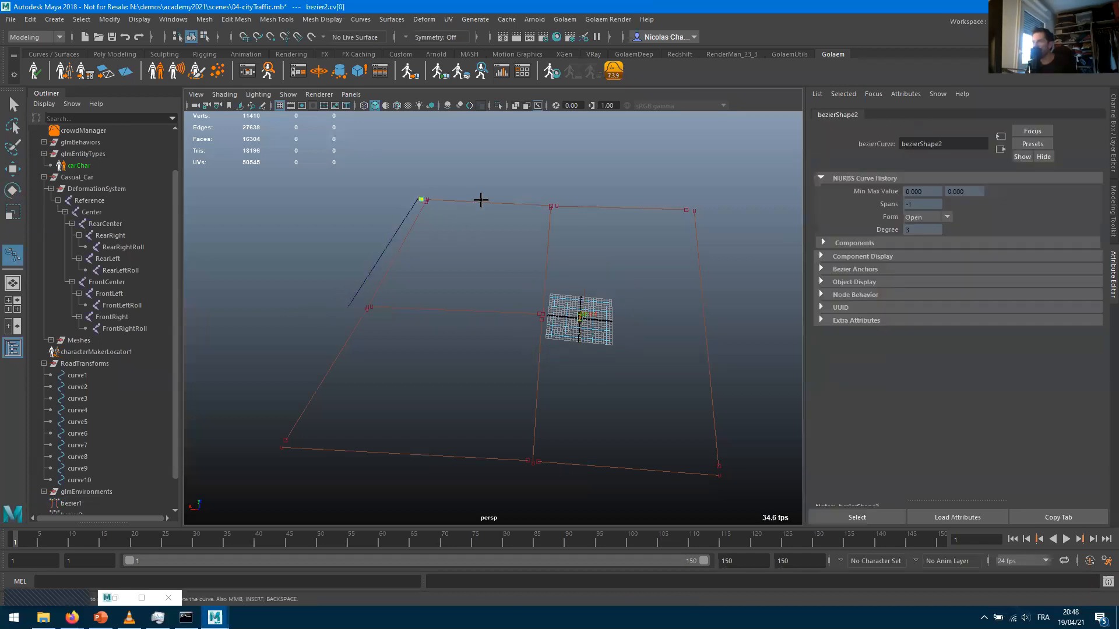
{"action": "left_click", "coordinate": [547, 204]}
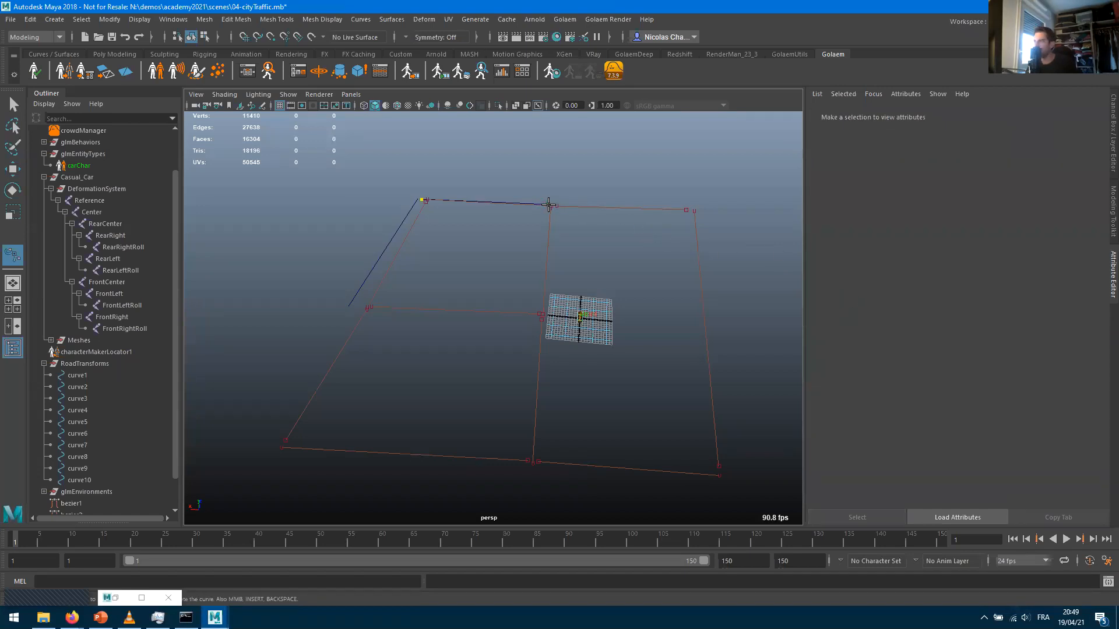
{"action": "left_click", "coordinate": [548, 208]}
{"action": "left_click", "coordinate": [537, 309]}
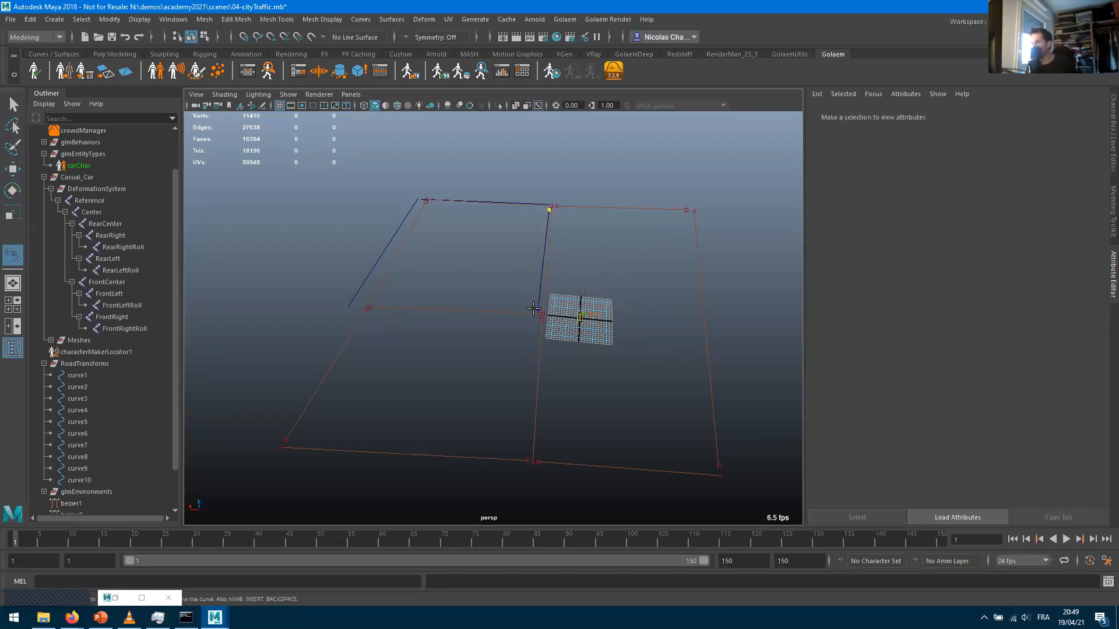
{"action": "left_click", "coordinate": [534, 310]}
{"action": "left_click", "coordinate": [352, 304]}
{"action": "key", "text": "e"}
Create a Golaem Traffic Locator from the four curves bezier1 through bezier4
{"action": "scroll", "coordinate": [118, 397], "scroll_direction": "down", "scroll_amount": 2}
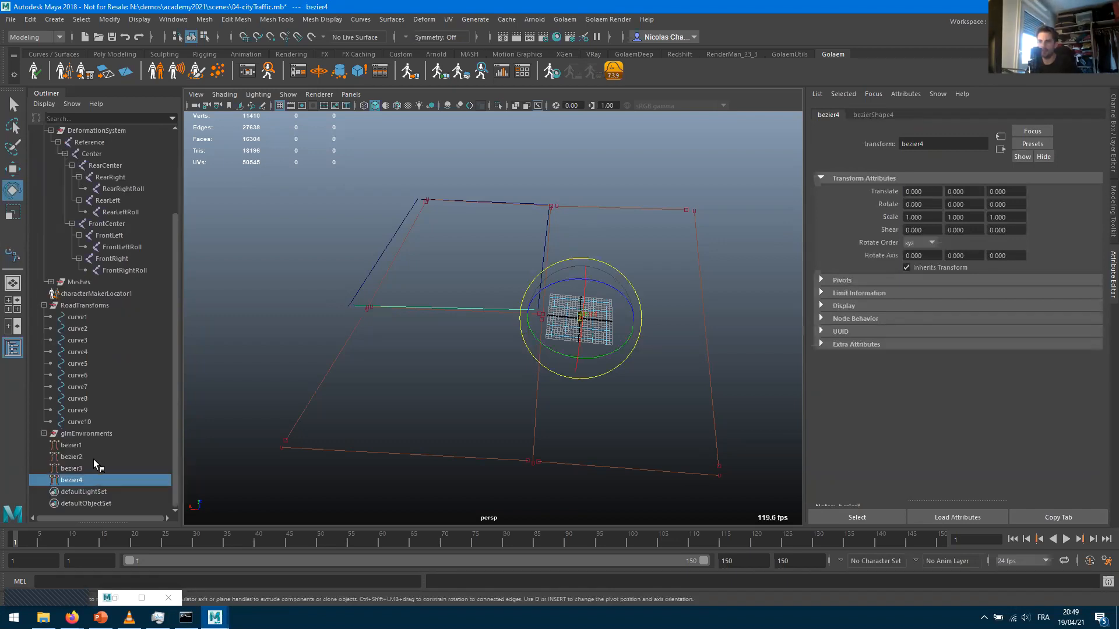
{"action": "left_click", "coordinate": [79, 447], "text": "shift"}
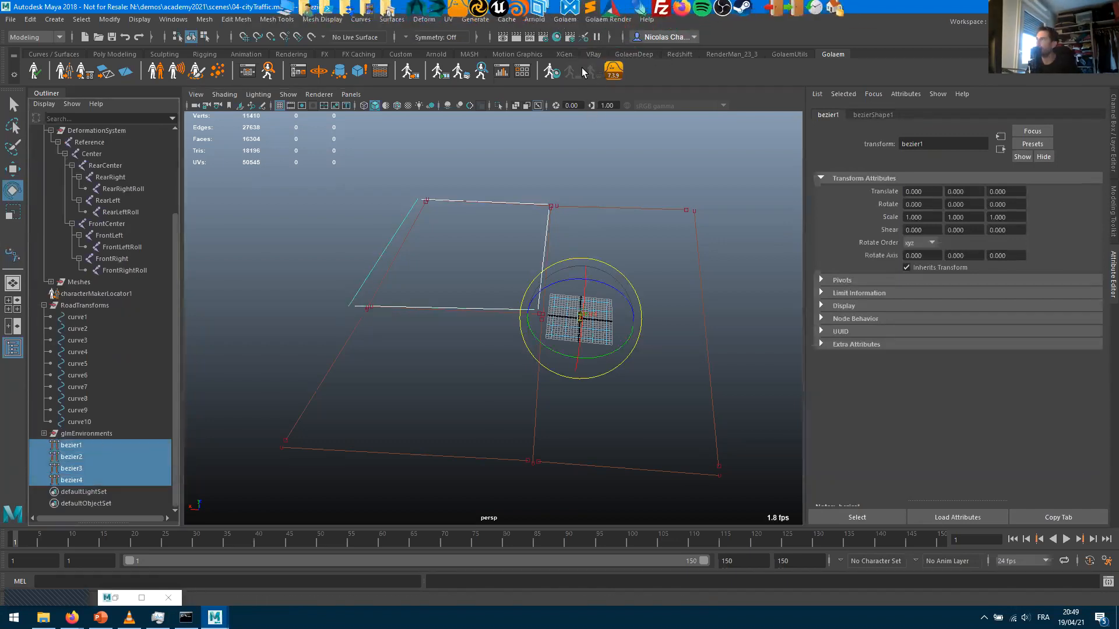
{"action": "left_click", "coordinate": [565, 20]}
{"action": "mouse_move", "coordinate": [595, 101]}
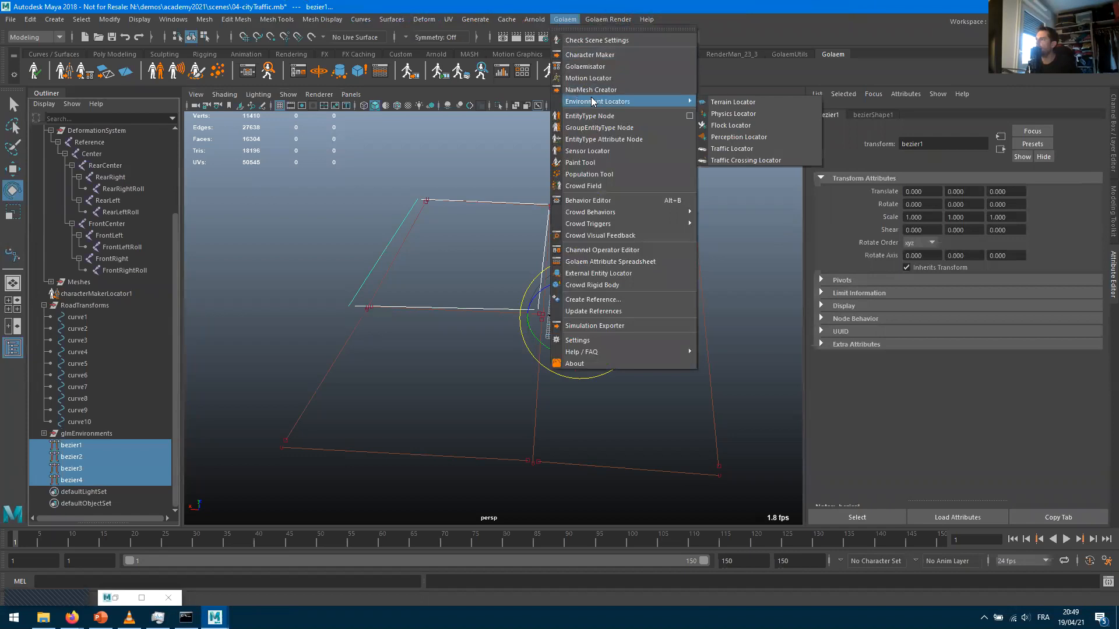
{"action": "left_click", "coordinate": [731, 149]}
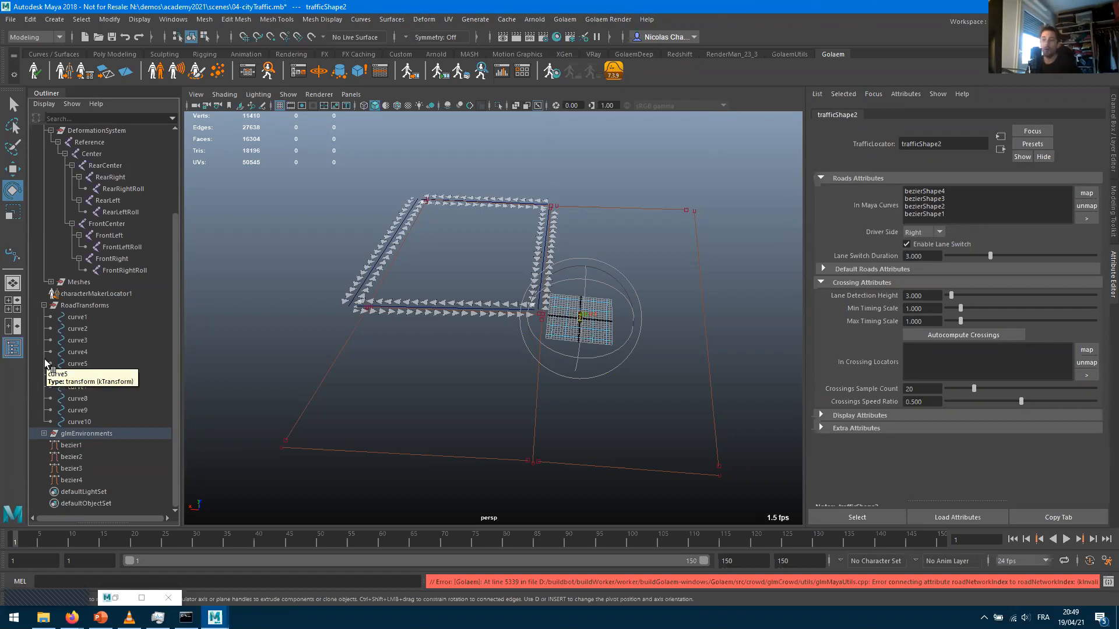
Try to create another Golaem Traffic Locator from curve1 through curve10 in the RoadTransforms group
{"action": "left_click", "coordinate": [77, 317]}
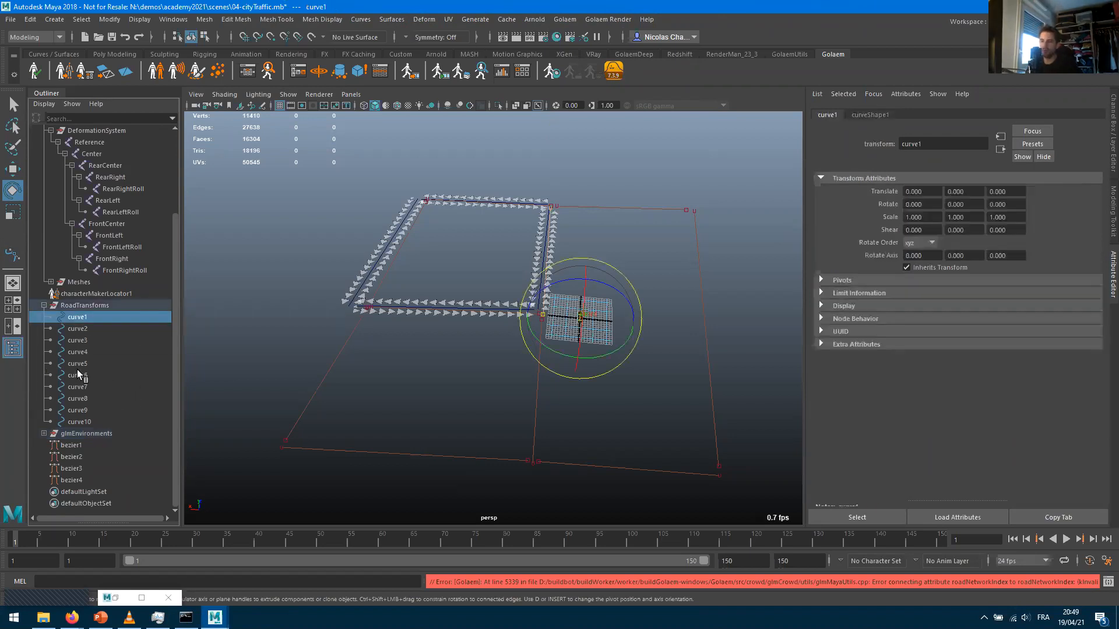
{"action": "left_click", "coordinate": [76, 421], "text": "shift"}
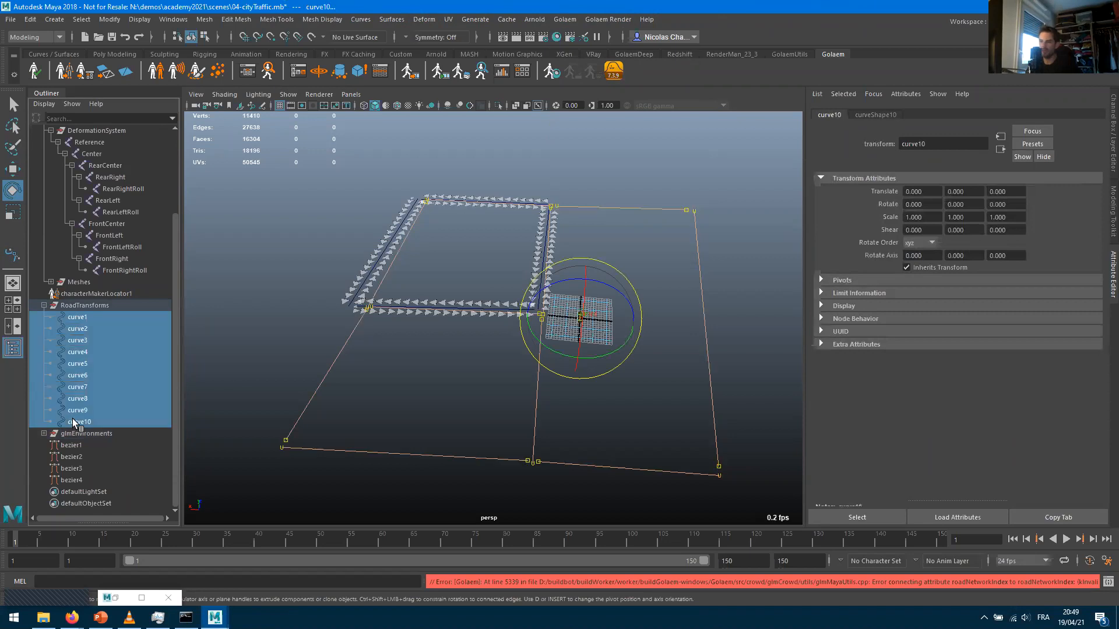
{"action": "left_click", "coordinate": [426, 209]}
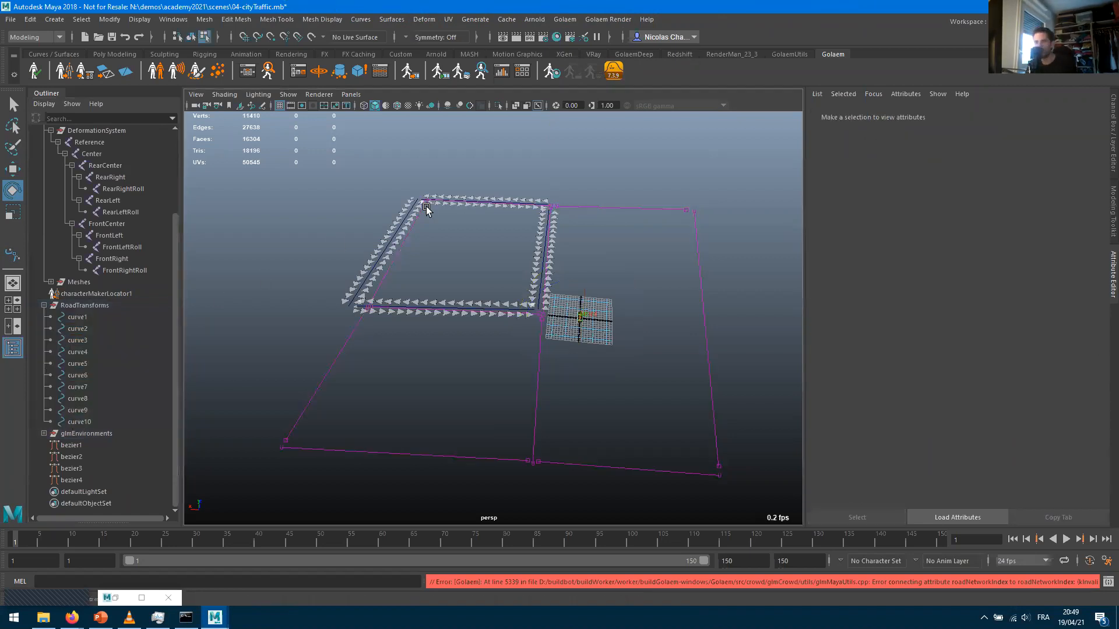
{"action": "left_click", "coordinate": [82, 317]}
{"action": "left_click", "coordinate": [76, 422], "text": "shift"}
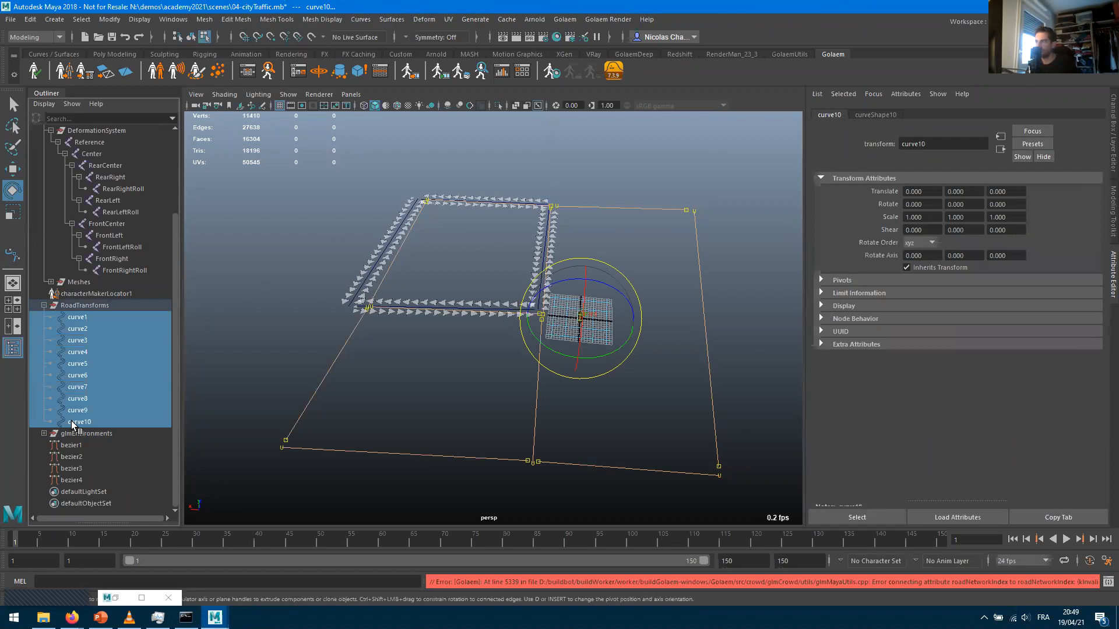
{"action": "left_click", "coordinate": [562, 20]}
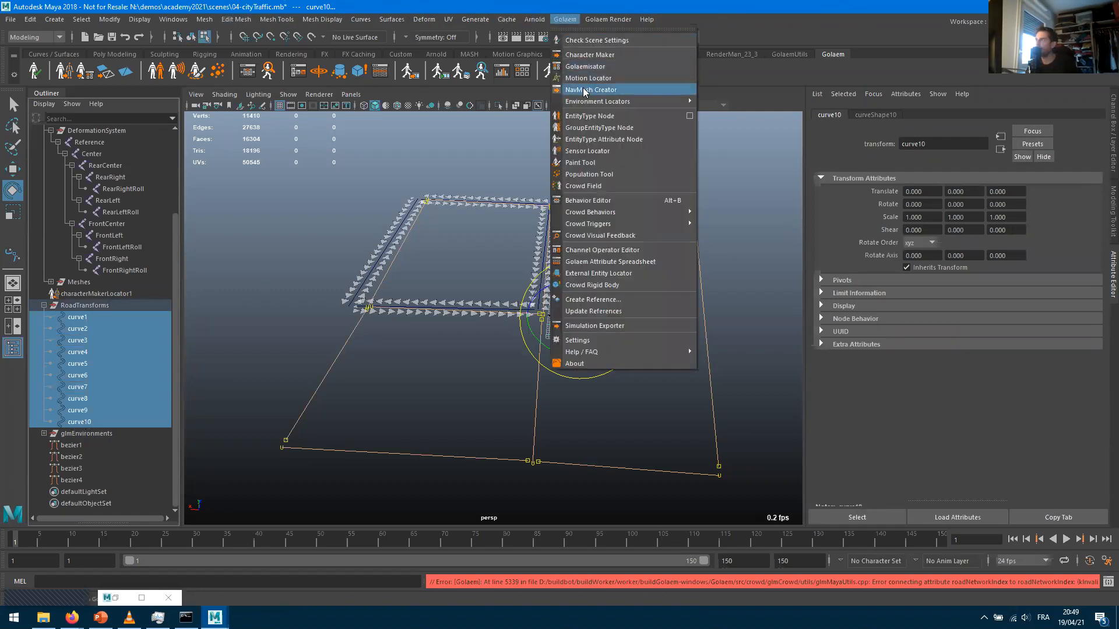
{"action": "mouse_move", "coordinate": [589, 102]}
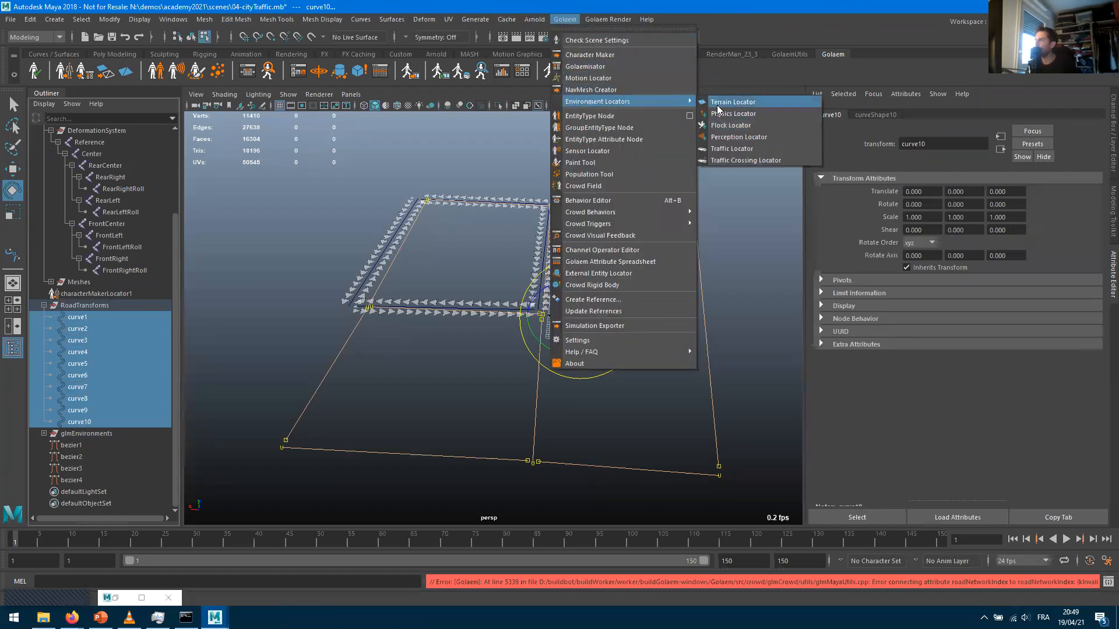
{"action": "left_click", "coordinate": [725, 148]}
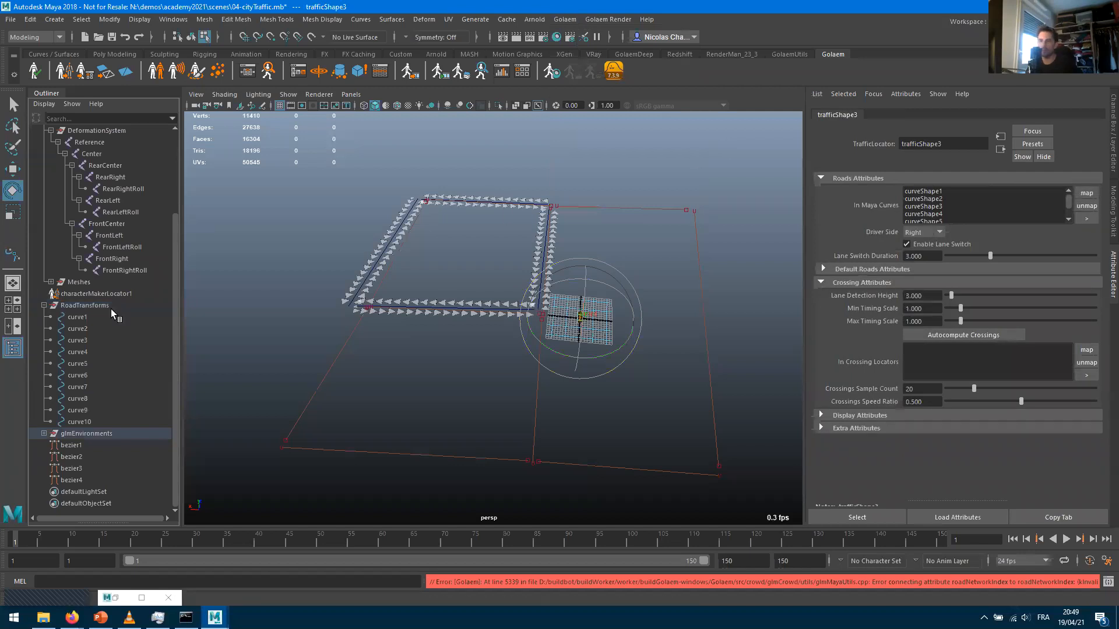
Delete curve1 through curve10 from the RoadTransforms group
{"action": "left_click", "coordinate": [83, 316]}
{"action": "left_click", "coordinate": [79, 422], "text": "shift"}
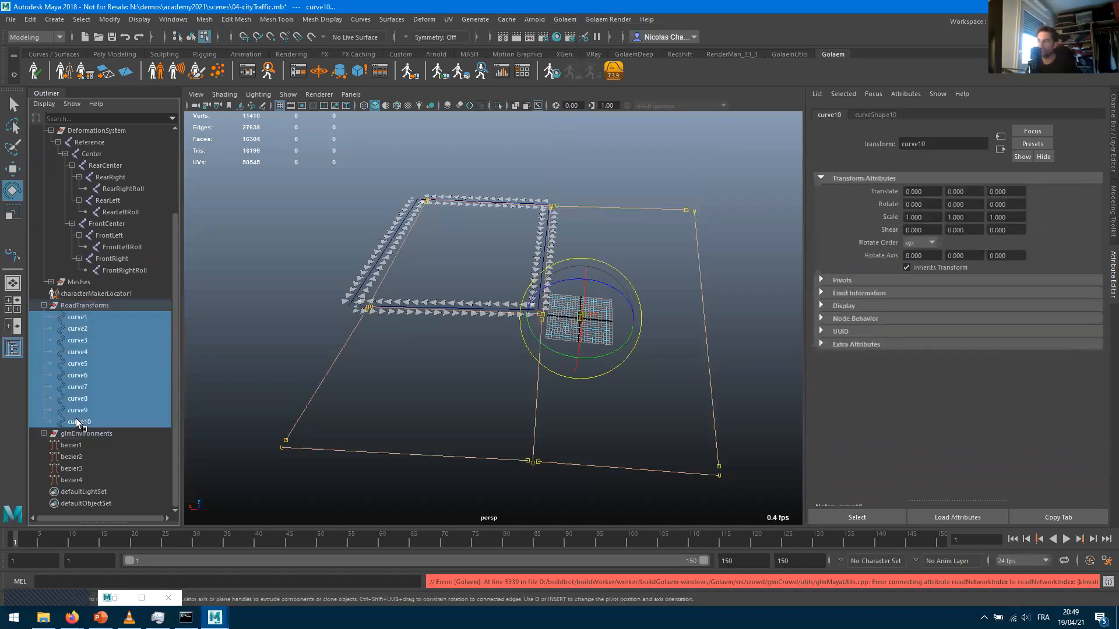
{"action": "left_click", "coordinate": [79, 317]}
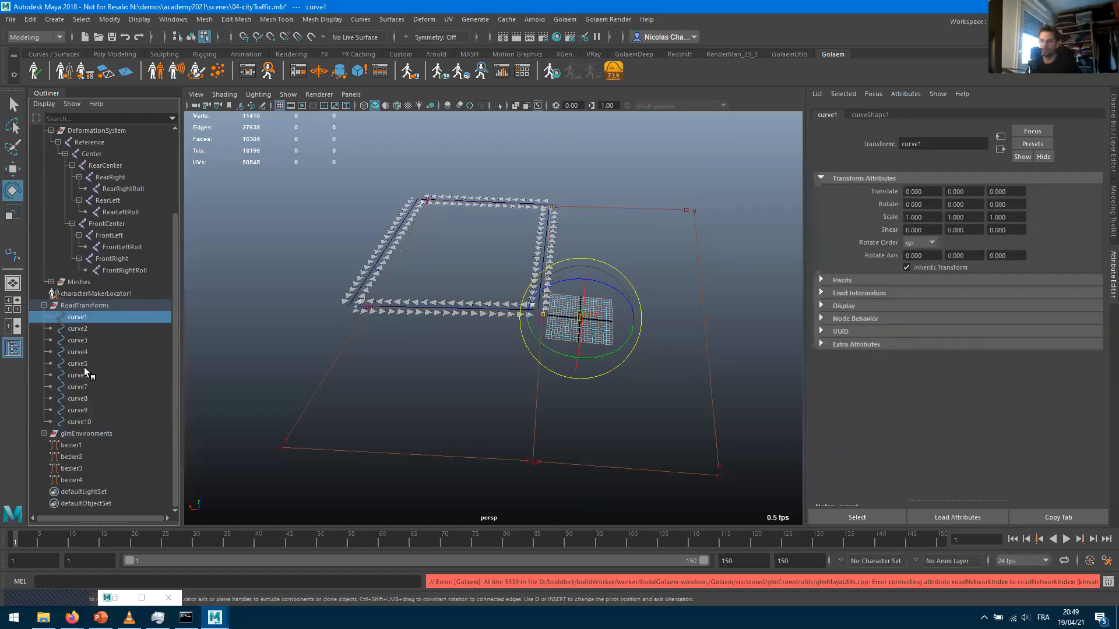
{"action": "left_click", "coordinate": [79, 425], "text": "shift"}
{"action": "key", "text": "Delete"}
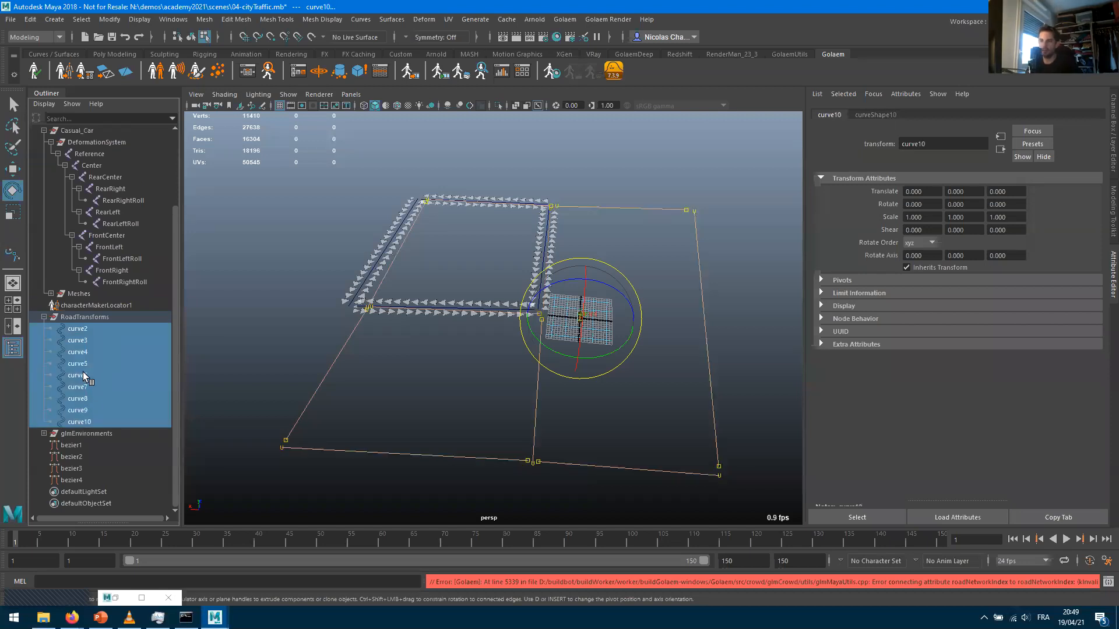
{"action": "left_click", "coordinate": [78, 341]}
{"action": "left_click", "coordinate": [80, 329]}
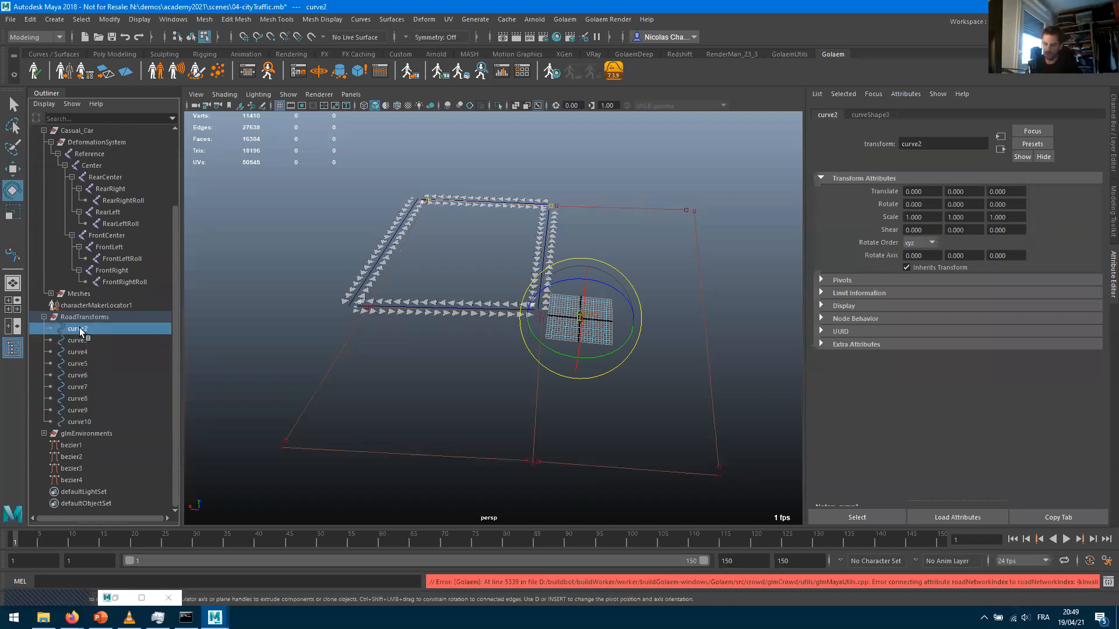
{"action": "left_click", "coordinate": [76, 421], "text": "shift"}
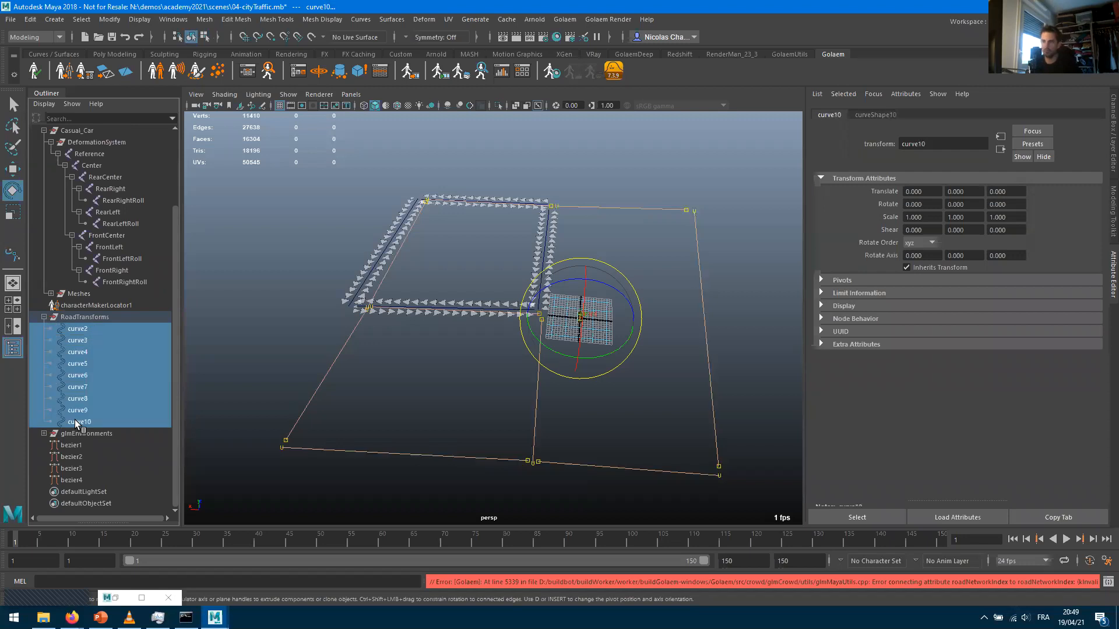
{"action": "key", "text": "Delete"}
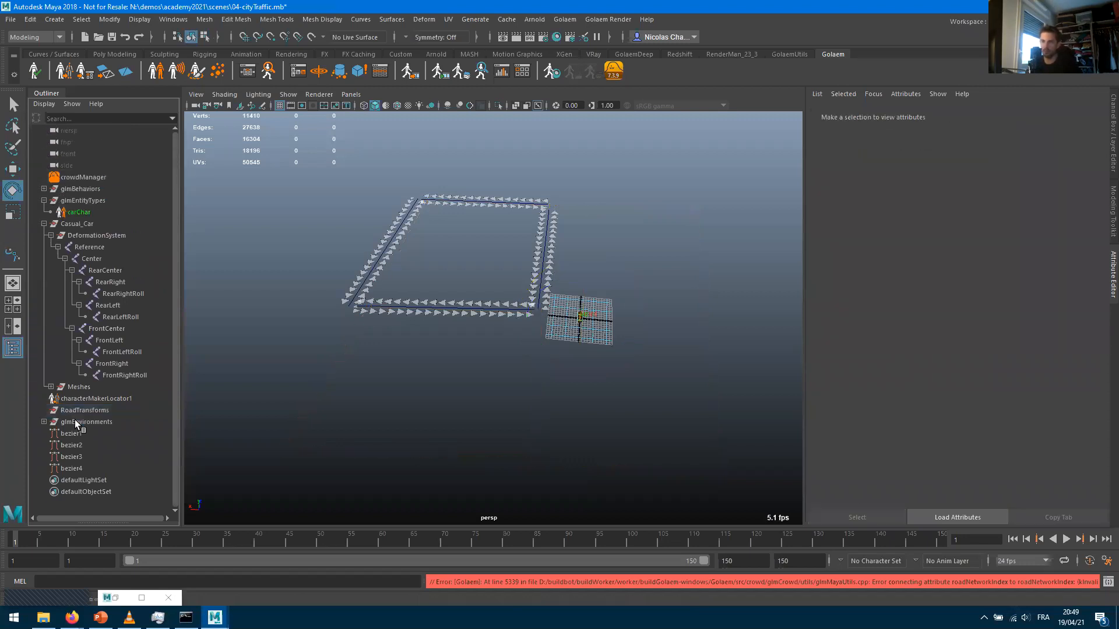
Delete all the traffic locators in the glmEnvironments group, keeping the four bezier curves
{"action": "left_click", "coordinate": [77, 434]}
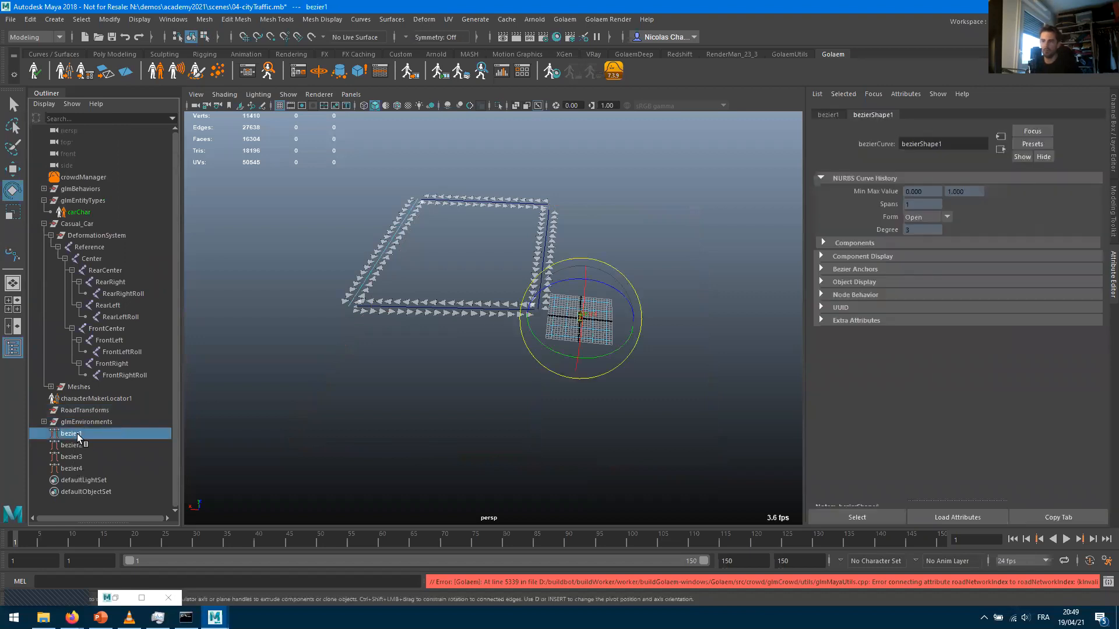
{"action": "left_click", "coordinate": [74, 469], "text": "shift"}
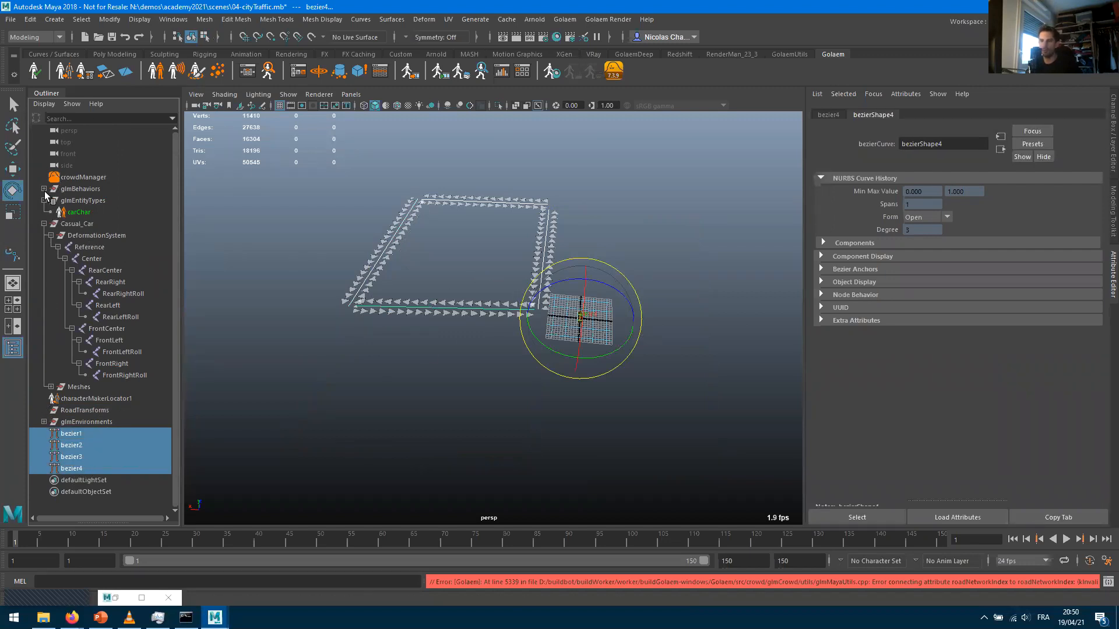
{"action": "left_click", "coordinate": [45, 420]}
{"action": "left_click", "coordinate": [77, 433]}
{"action": "left_click", "coordinate": [77, 457], "text": "shift"}
{"action": "key", "text": "Delete"}
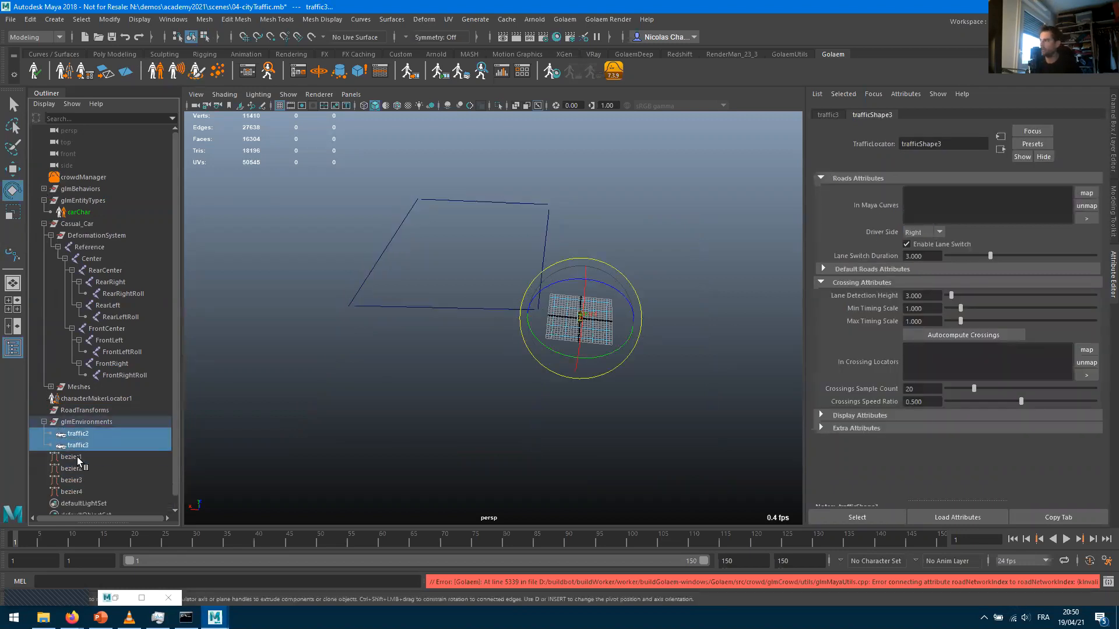
{"action": "key", "text": "Delete"}
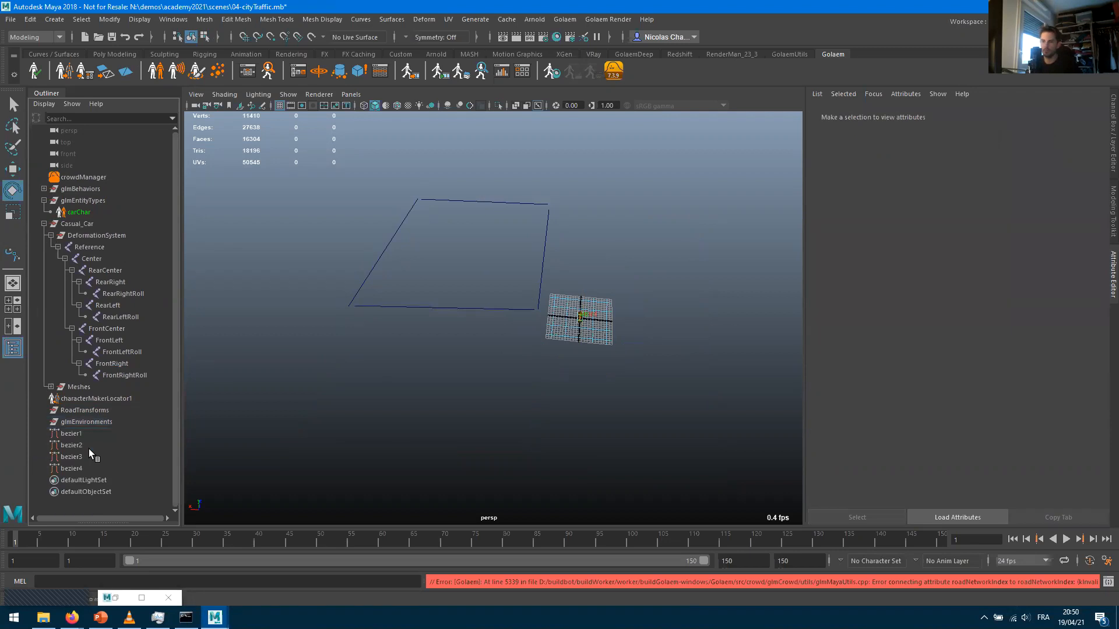
Draw a straight curve with the Bezier Curve Tool, extending the closed block's outer side from its near corner toward the viewer
{"action": "left_click", "coordinate": [80, 435]}
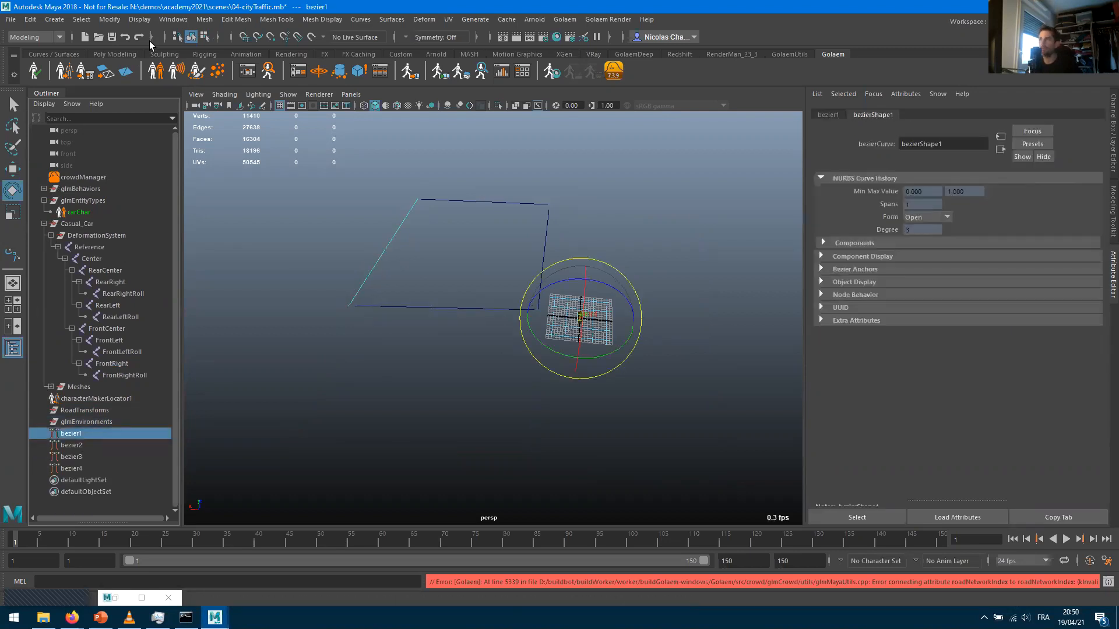
{"action": "left_click", "coordinate": [54, 19]}
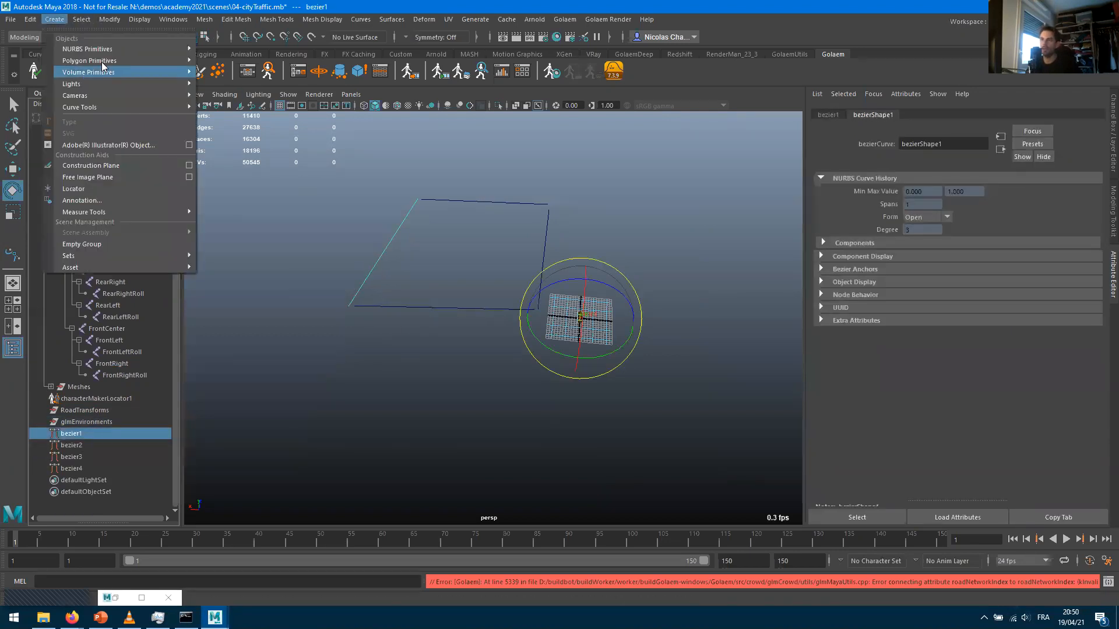
{"action": "mouse_move", "coordinate": [119, 106]}
{"action": "left_click", "coordinate": [268, 140]}
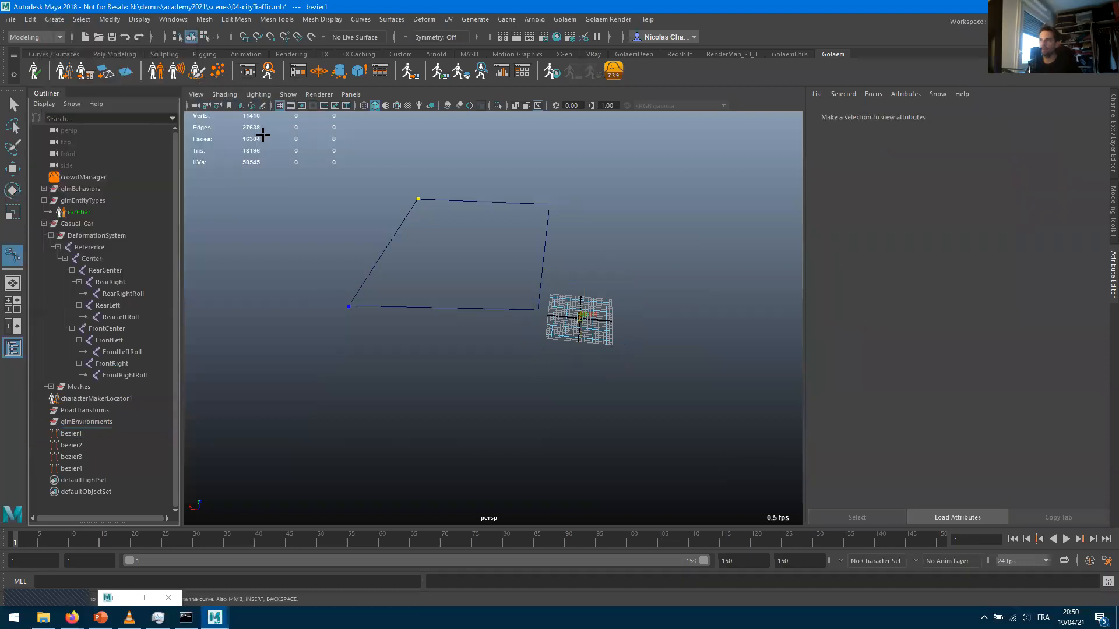
{"action": "left_click", "coordinate": [348, 311]}
{"action": "left_click", "coordinate": [295, 476]}
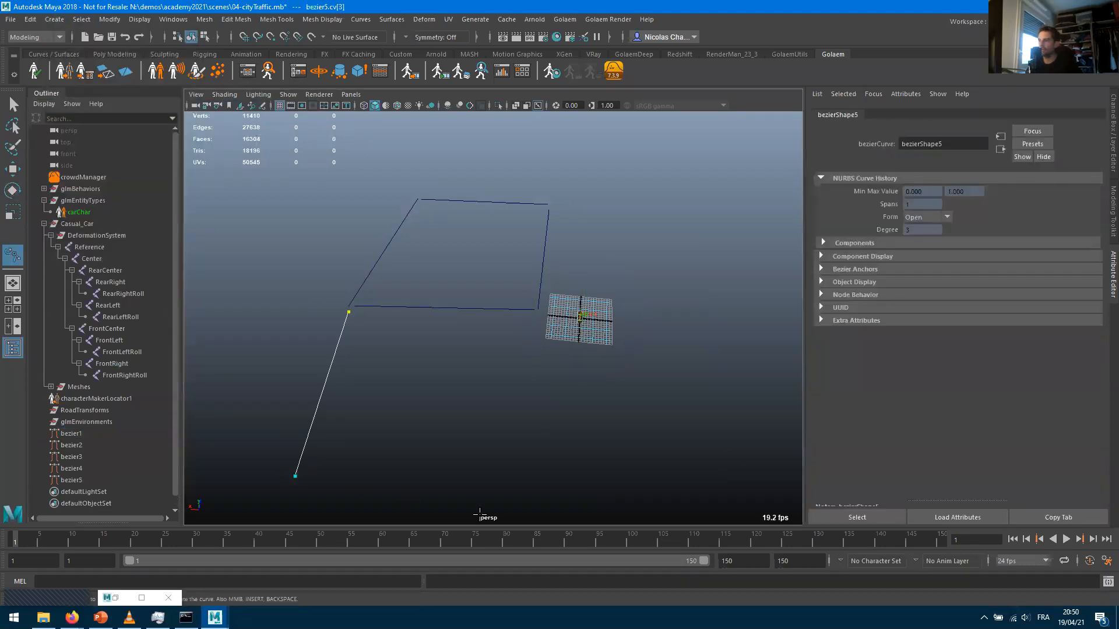
{"action": "key", "text": "e"}
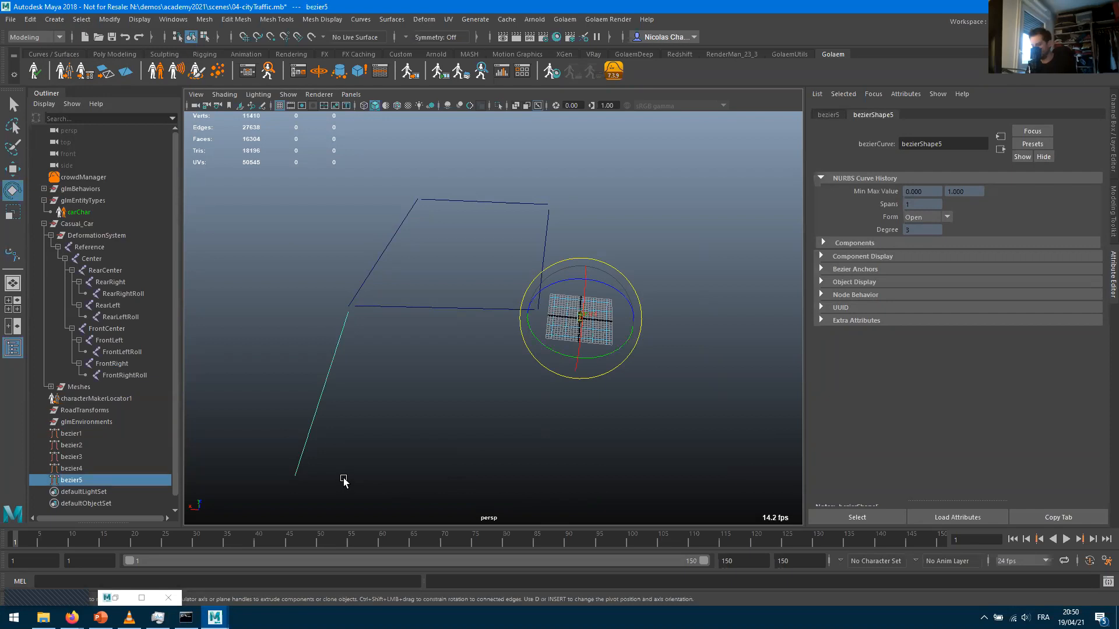
Draw two more straight bezier curves along the near edge and back to the first block's inner corner, closing the second block
{"action": "key", "text": "y"}
{"action": "left_click", "coordinate": [298, 479]}
{"action": "left_click", "coordinate": [520, 485]}
{"action": "key", "text": "e"}
{"action": "key", "text": "y"}
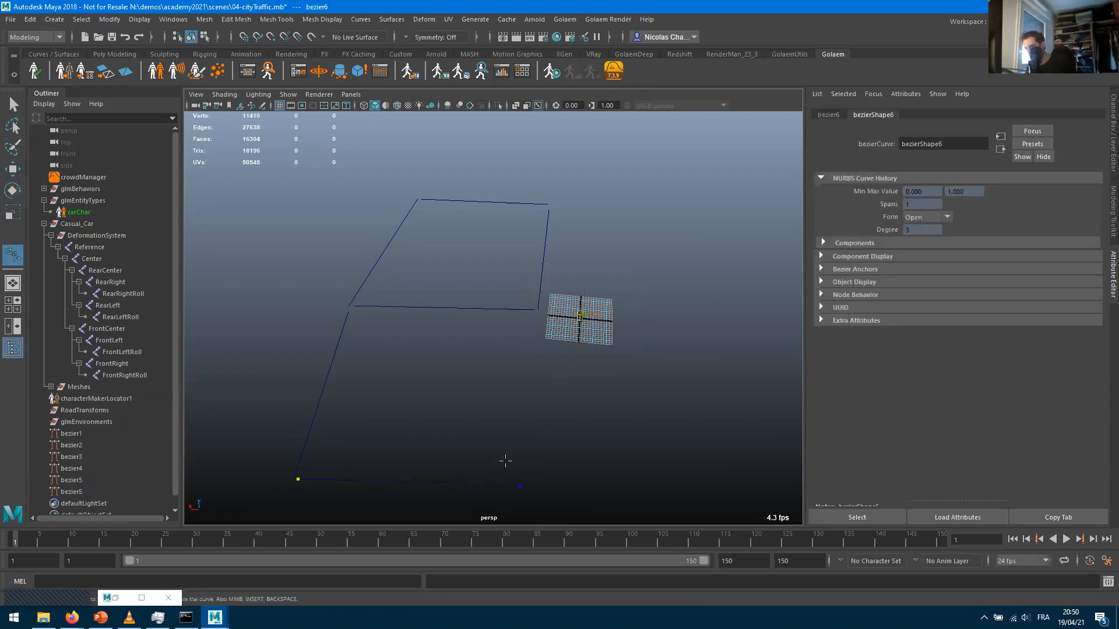
{"action": "left_click", "coordinate": [520, 486]}
{"action": "left_click", "coordinate": [536, 310]}
{"action": "key", "text": "e"}
Draw three straight bezier curves around the grid side, from the first block's far corner to the second block's near corner
{"action": "key", "text": "y"}
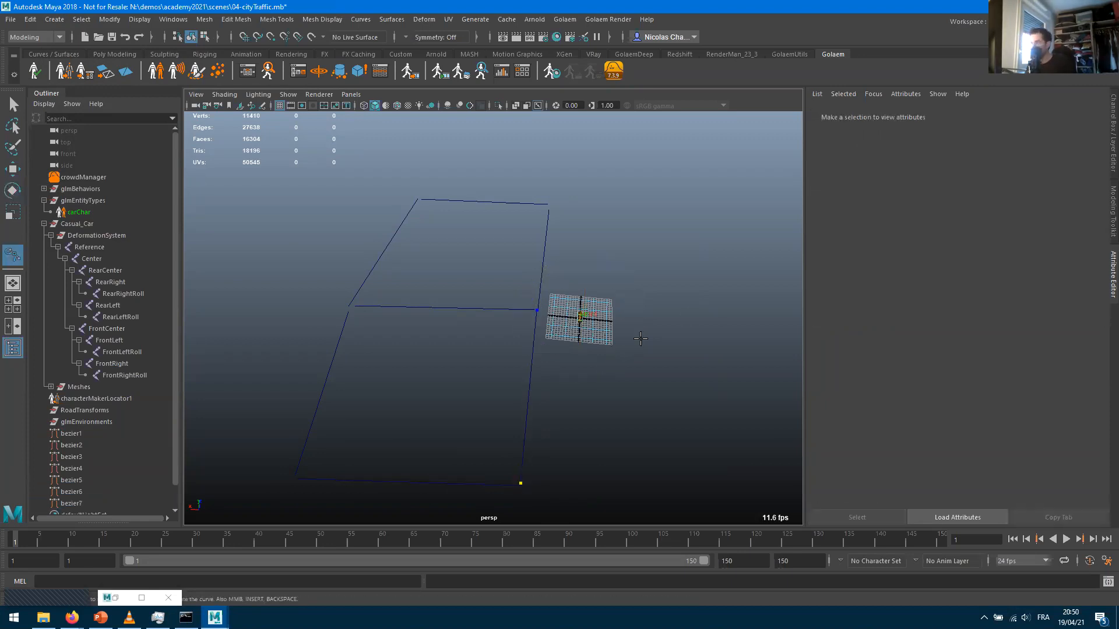
{"action": "left_click", "coordinate": [551, 203]}
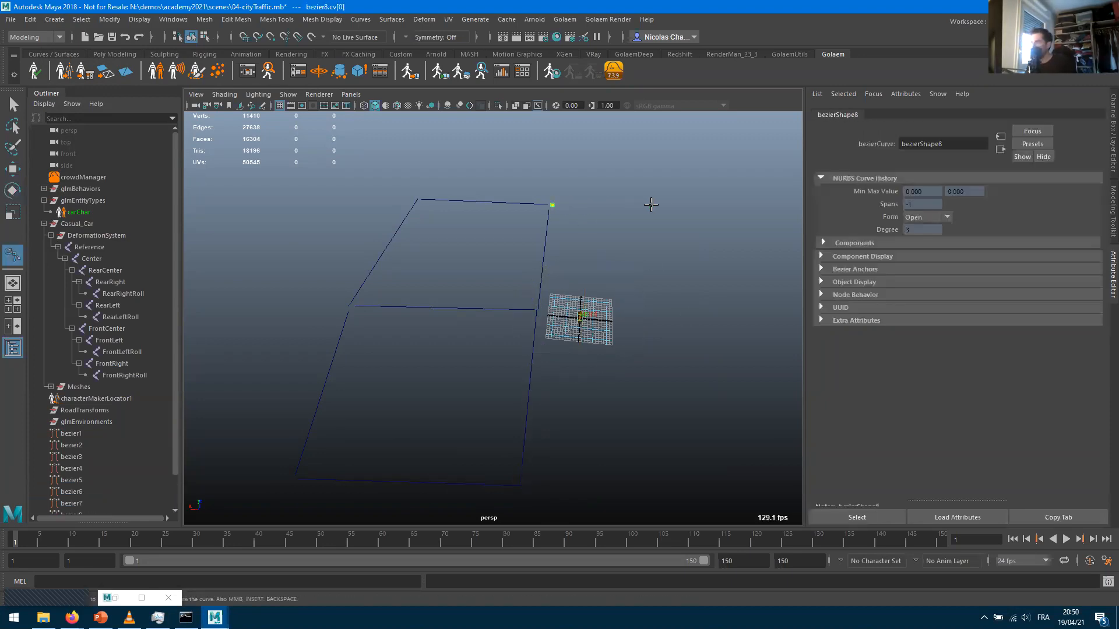
{"action": "key", "text": "y"}
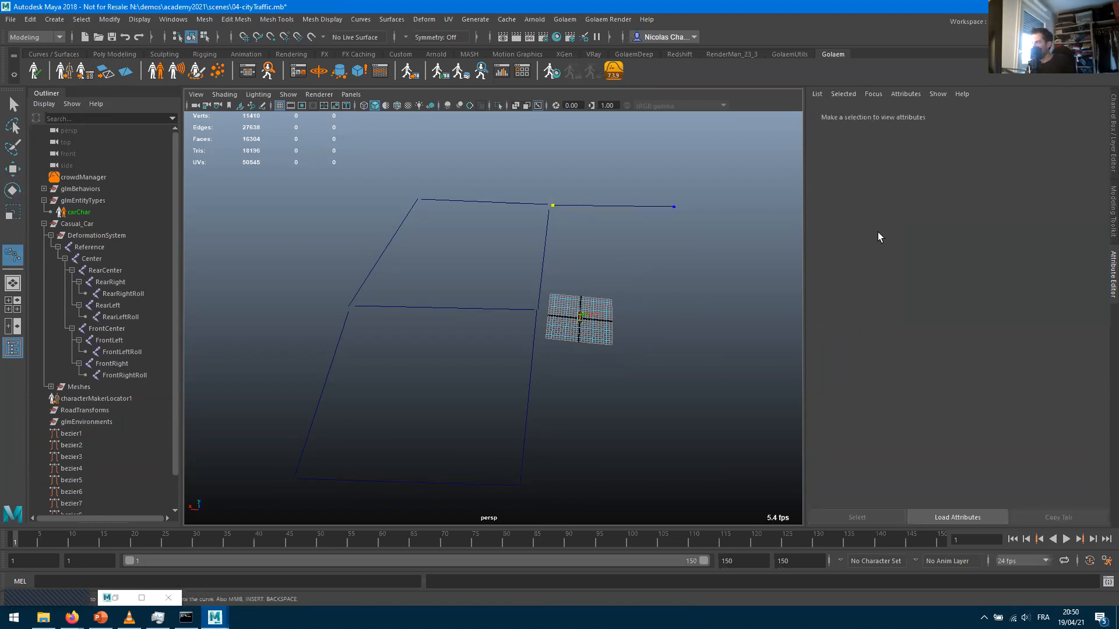
{"action": "key", "text": "Return"}
{"action": "key", "text": "y"}
{"action": "left_click", "coordinate": [673, 209]}
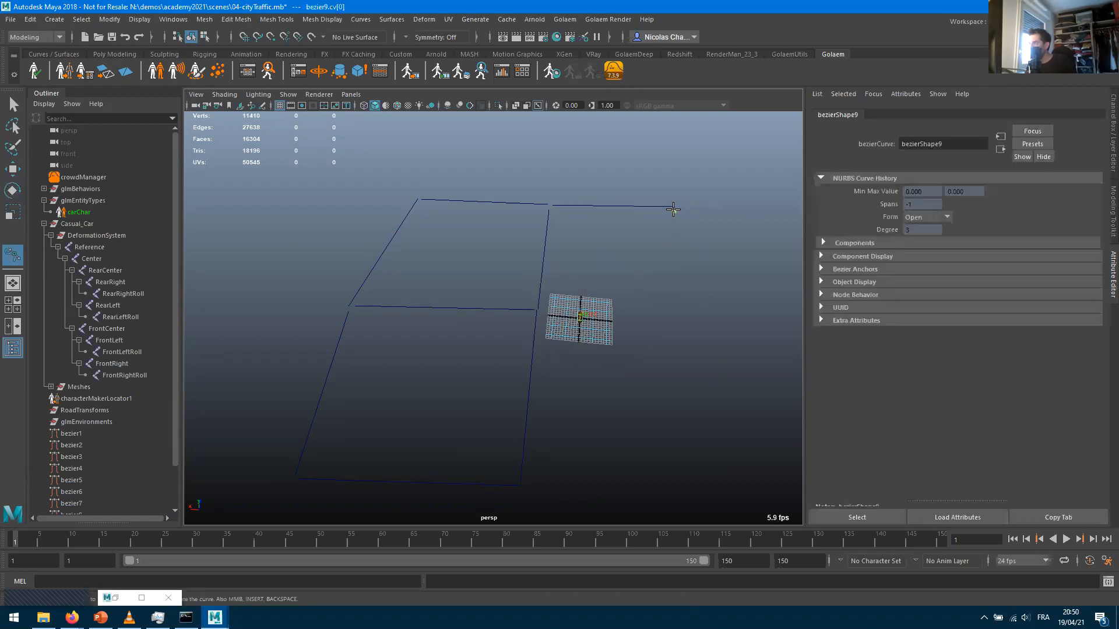
{"action": "left_click", "coordinate": [697, 488]}
{"action": "key", "text": "Return"}
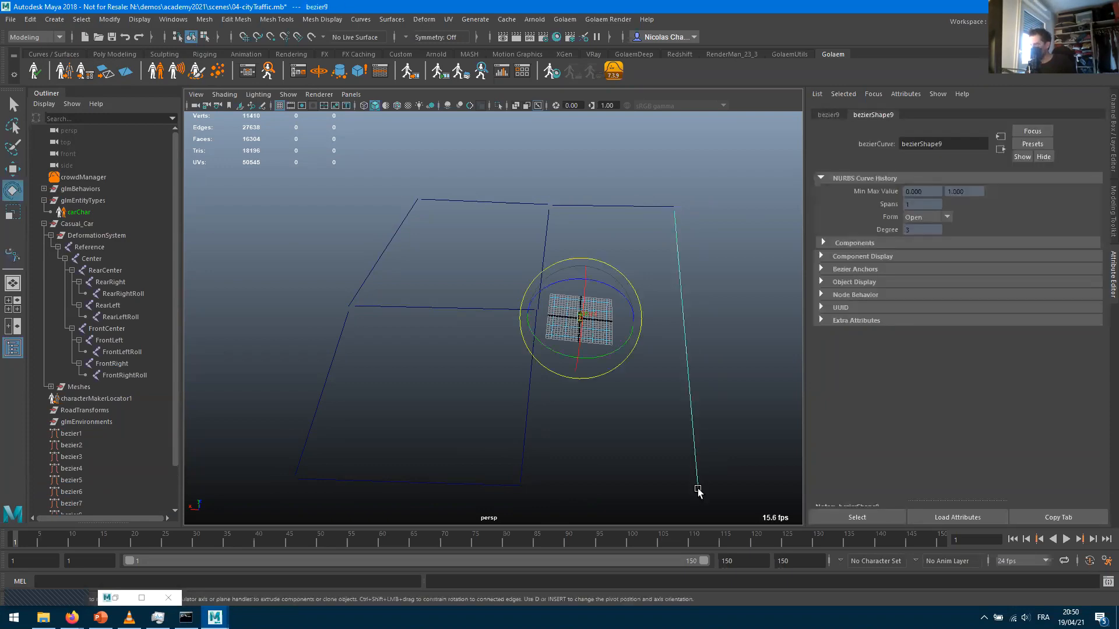
{"action": "key", "text": "y"}
{"action": "left_click", "coordinate": [691, 488]}
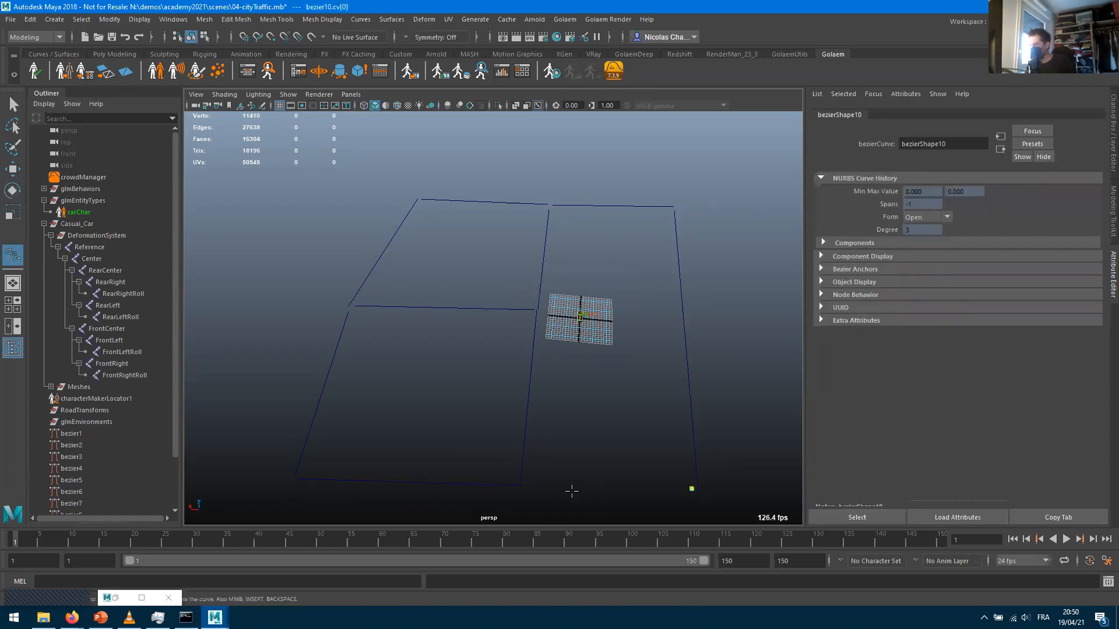
{"action": "left_click", "coordinate": [524, 485]}
{"action": "key", "text": "Return"}
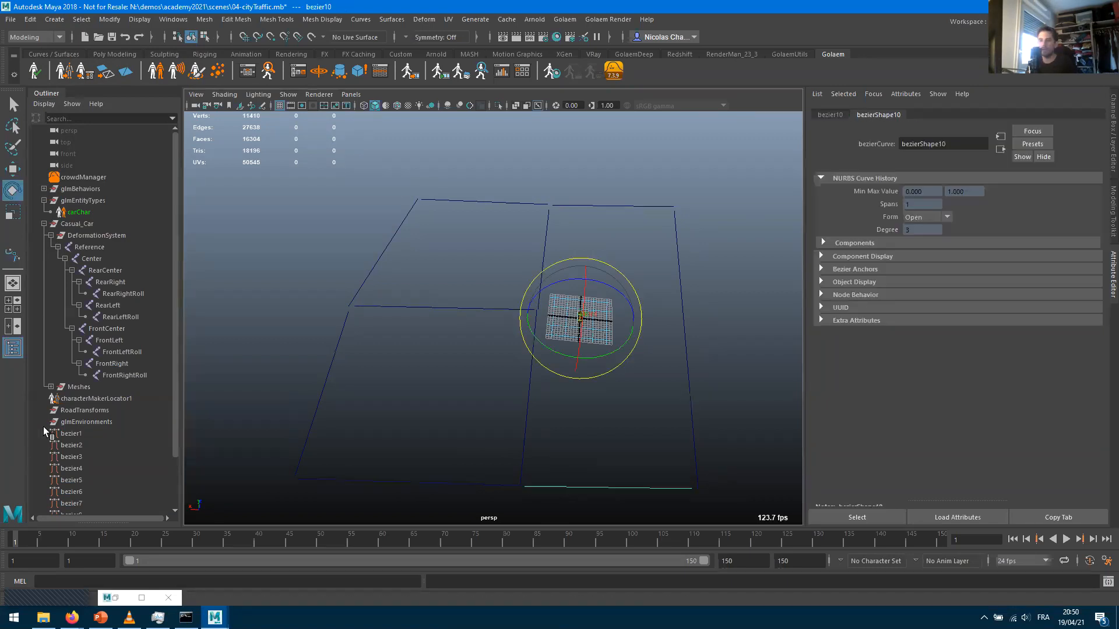
Group the ten bezier curves and name the group Road
{"action": "scroll", "coordinate": [71, 392], "scroll_direction": "down", "scroll_amount": 2}
{"action": "left_click", "coordinate": [71, 480], "text": "shift"}
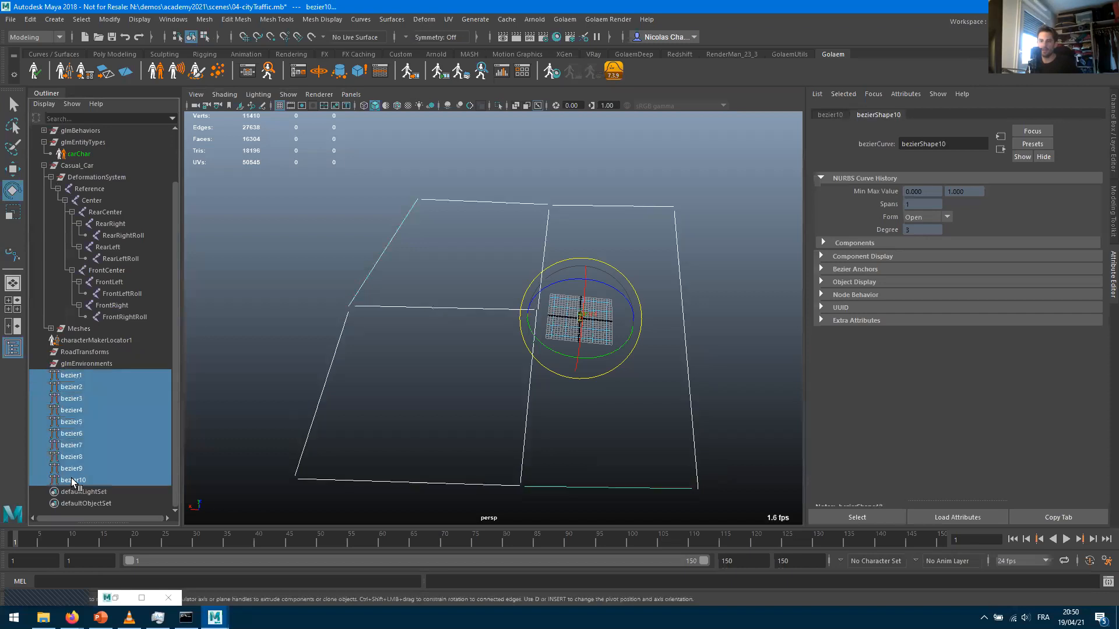
{"action": "key", "text": "ctrl+g"}
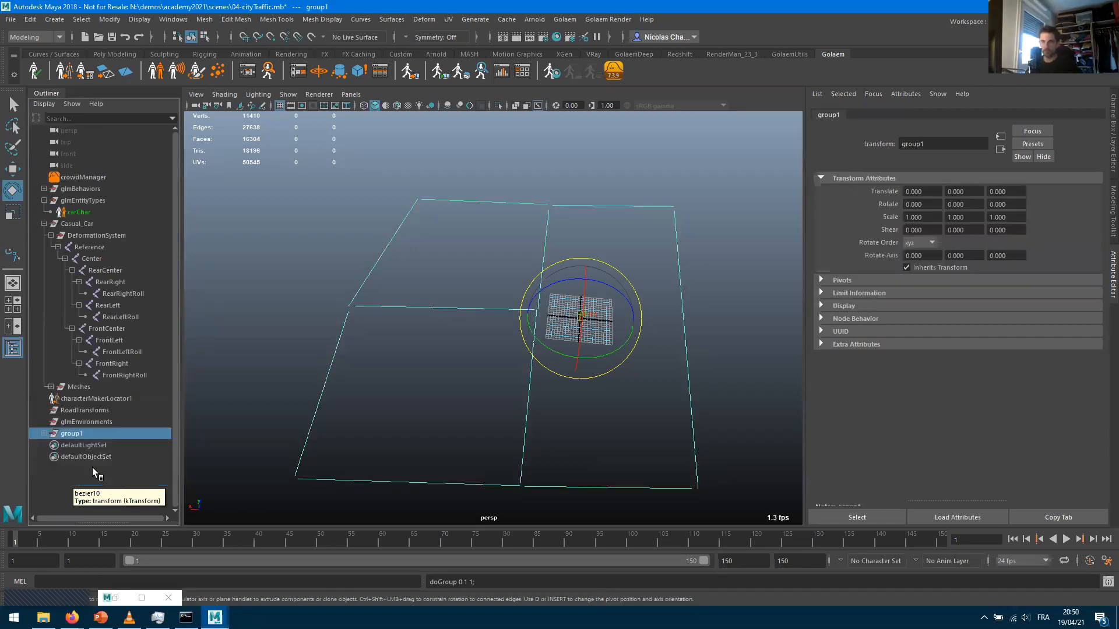
{"action": "double_click", "coordinate": [71, 433]}
{"action": "type", "text": "Road"}
{"action": "key", "text": "Return"}
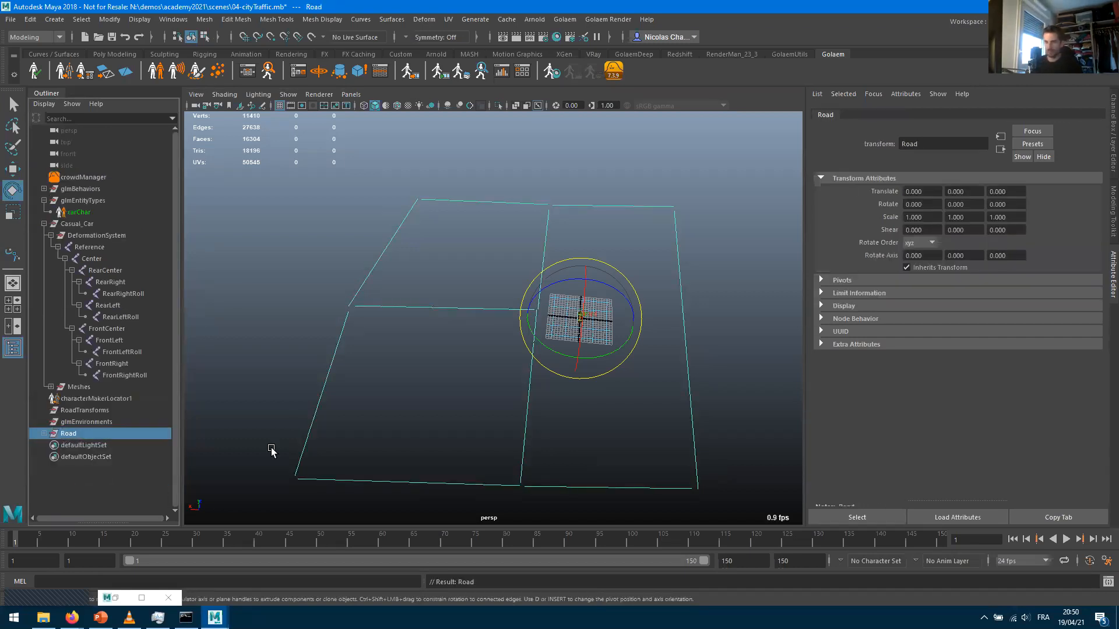
Select the ten bezier curves inside the Road group, save the scene, and create a Golaem Traffic Locator from them
{"action": "left_click", "coordinate": [44, 434]}
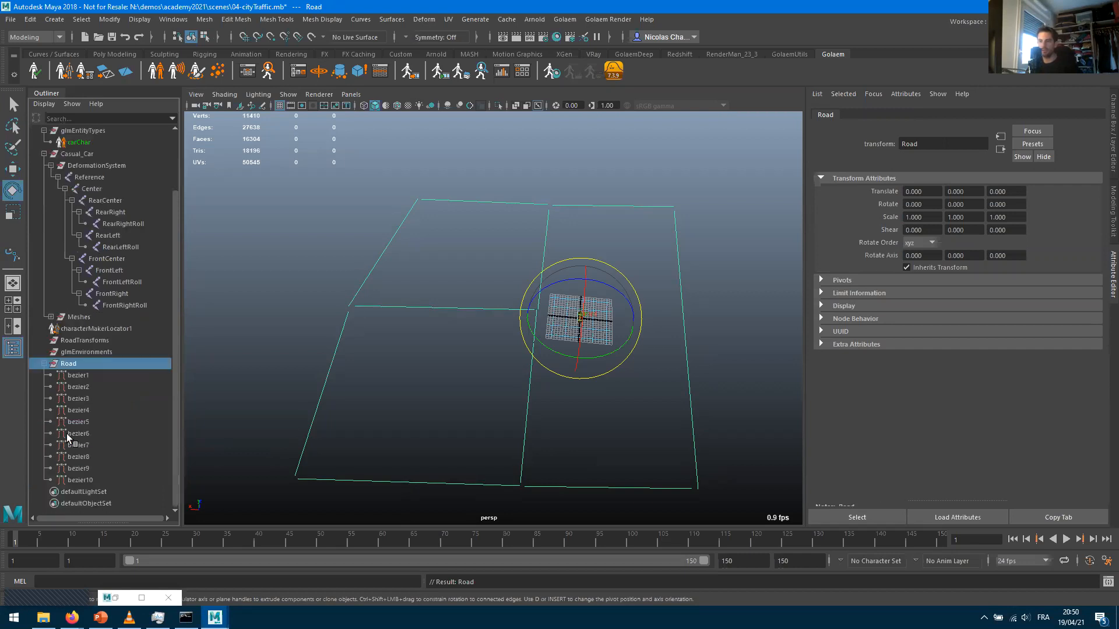
{"action": "left_click", "coordinate": [79, 376]}
{"action": "left_click", "coordinate": [82, 481], "text": "shift"}
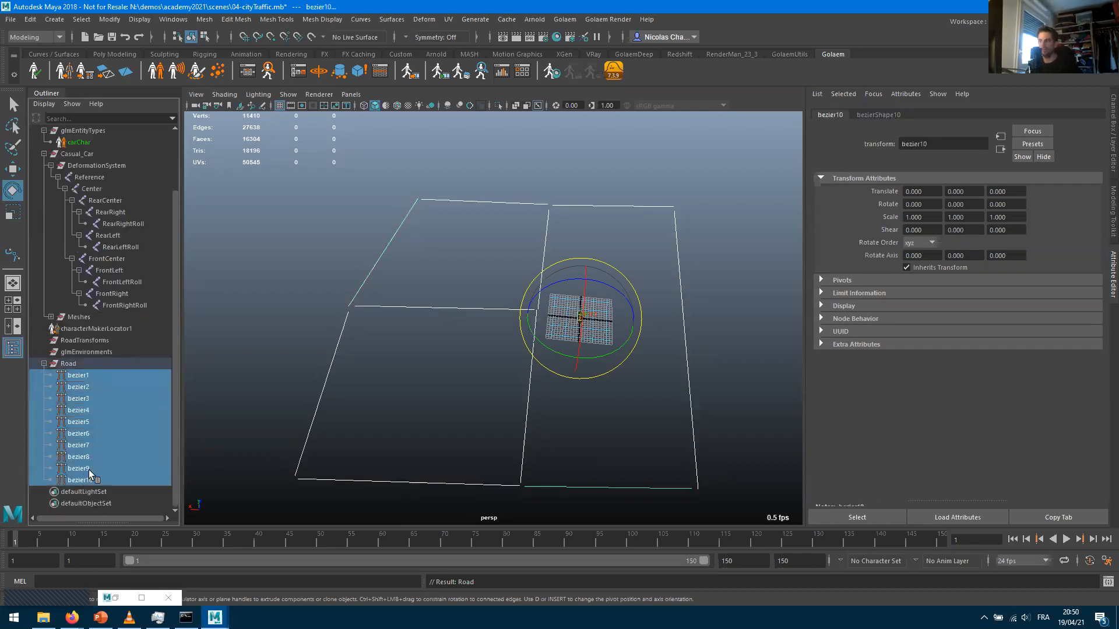
{"action": "left_click", "coordinate": [111, 37]}
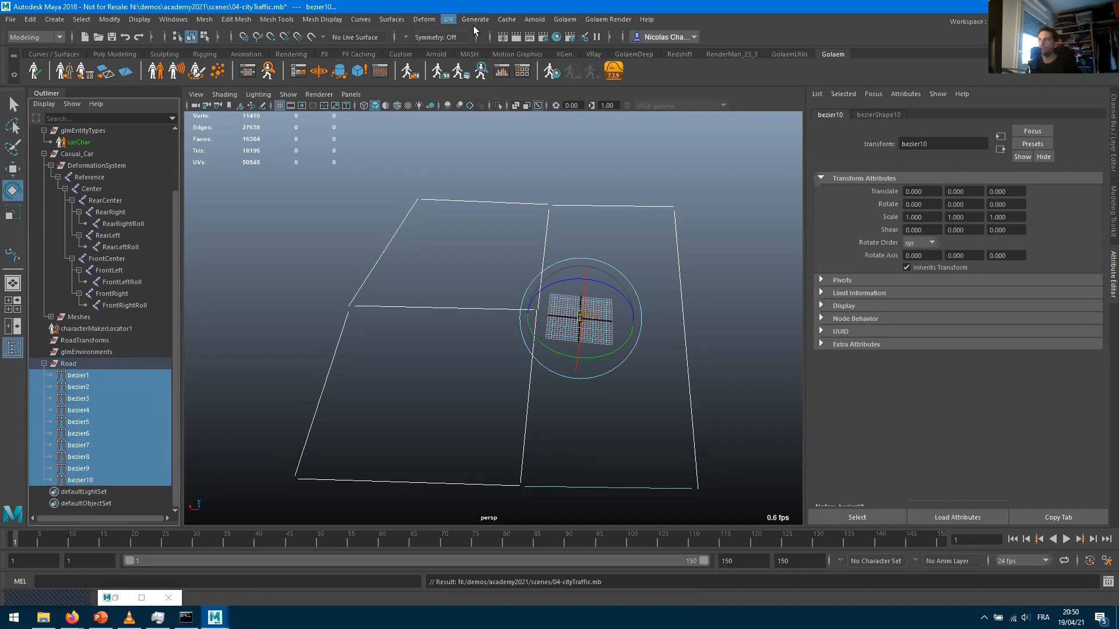
{"action": "left_click", "coordinate": [565, 19]}
{"action": "mouse_move", "coordinate": [597, 102]}
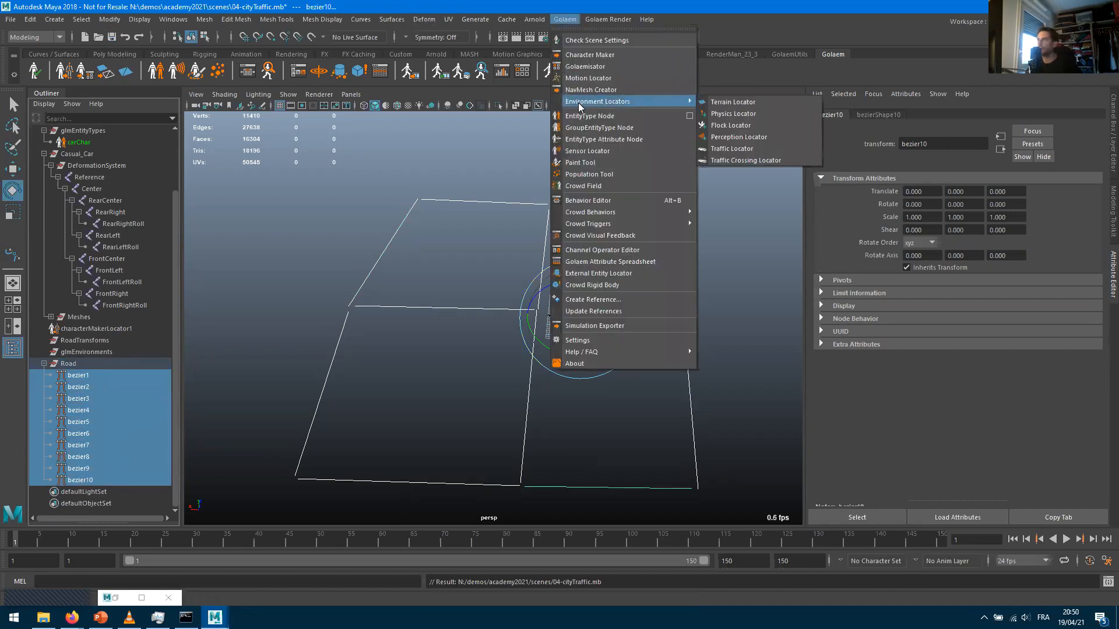
{"action": "left_click", "coordinate": [732, 148]}
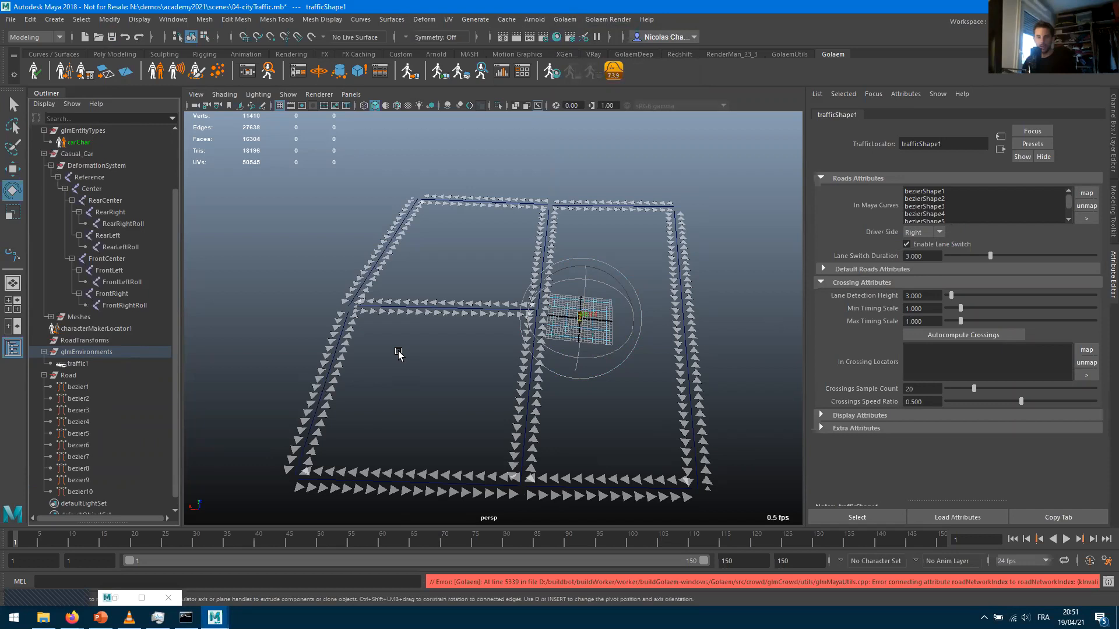
Examine the traffic lanes and their direction arrows around the road network, including the crossings beside the grid and the outer road
{"action": "left_click_drag", "start_coordinate": [594, 348], "coordinate": [460, 379], "text": "alt"}
{"action": "scroll", "coordinate": [582, 399], "scroll_direction": "up", "scroll_amount": 5}
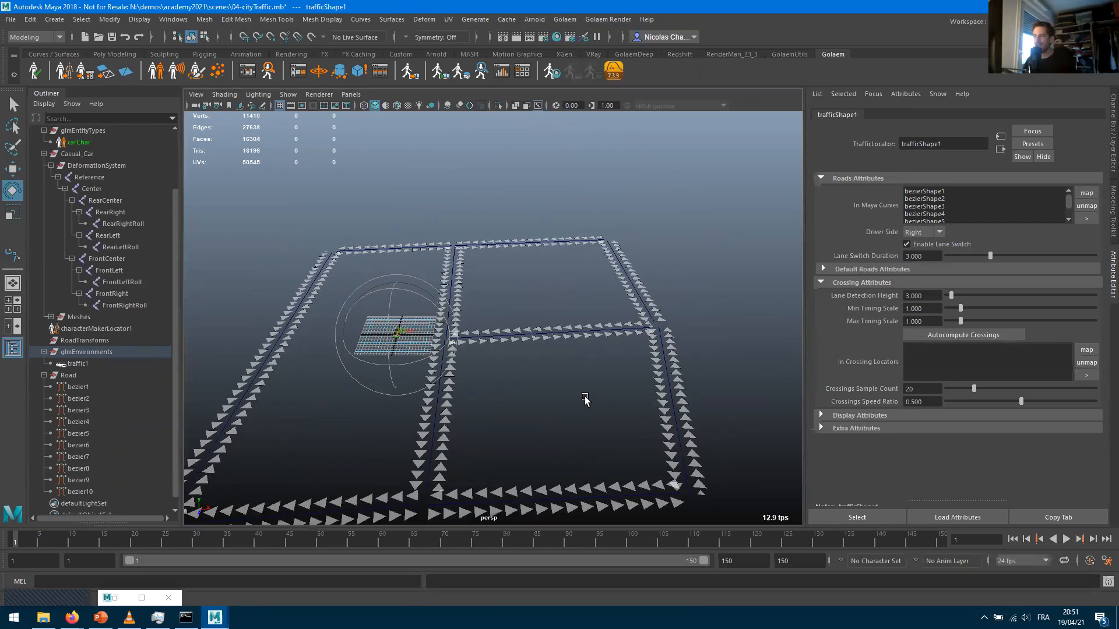
{"action": "left_click_drag", "start_coordinate": [532, 415], "coordinate": [438, 429], "text": "alt"}
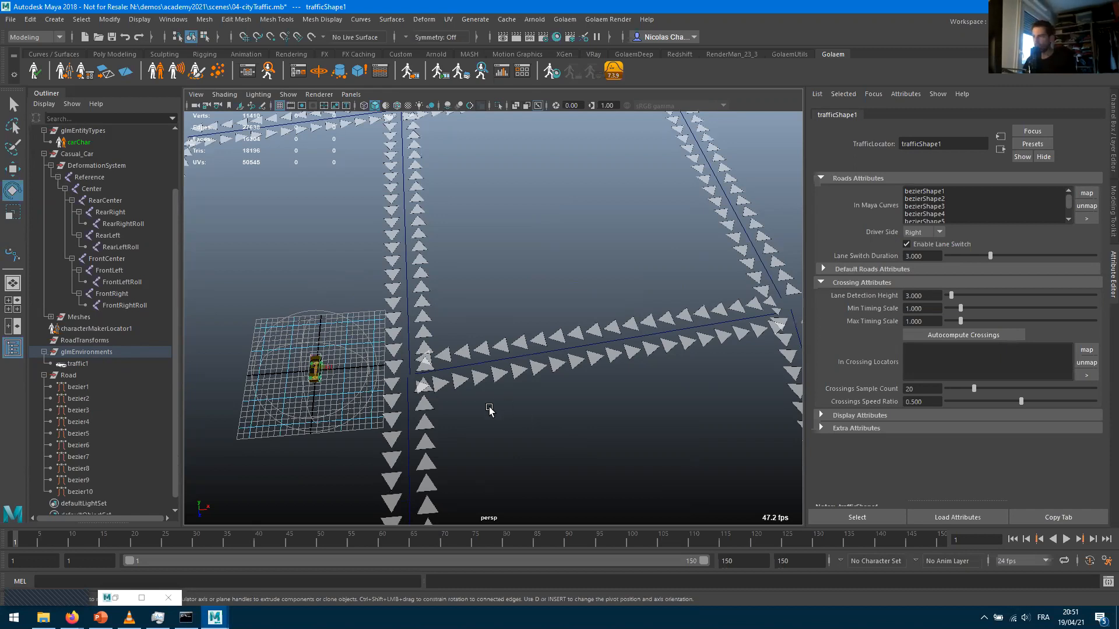
{"action": "left_click_drag", "start_coordinate": [482, 392], "coordinate": [409, 370], "text": "alt"}
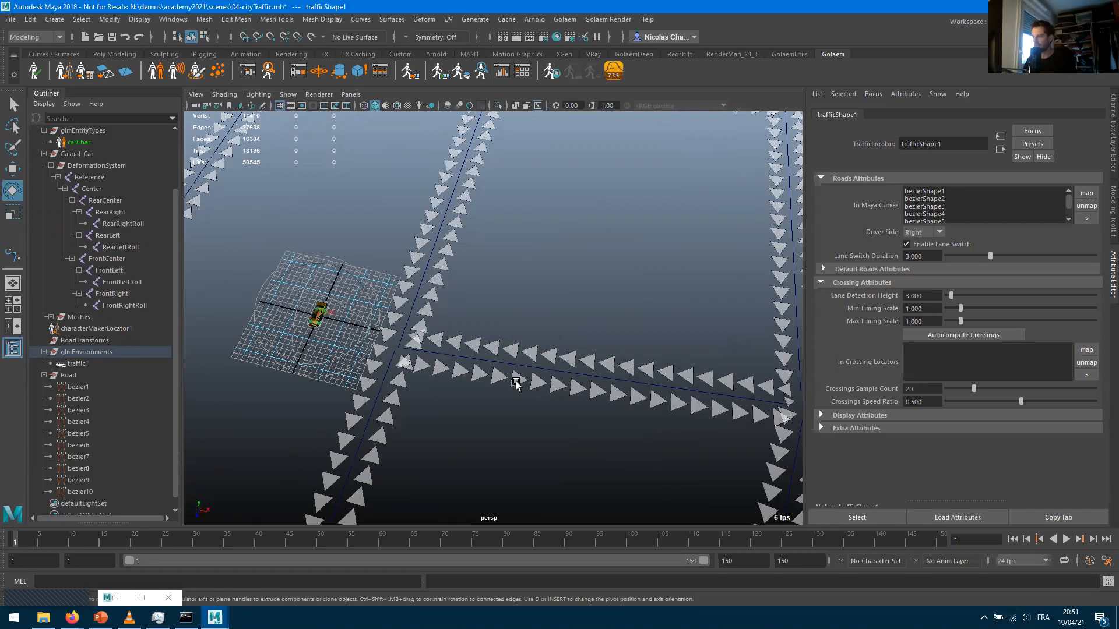
{"action": "left_click_drag", "start_coordinate": [544, 367], "coordinate": [519, 398], "text": "alt"}
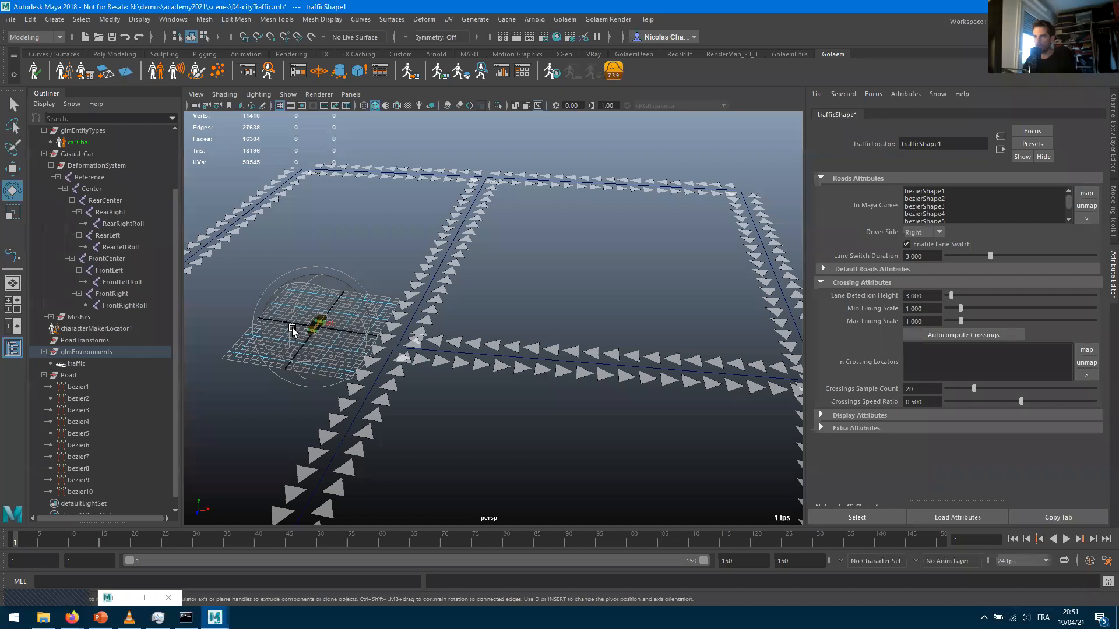
{"action": "left_click_drag", "start_coordinate": [339, 350], "coordinate": [328, 385], "text": "alt"}
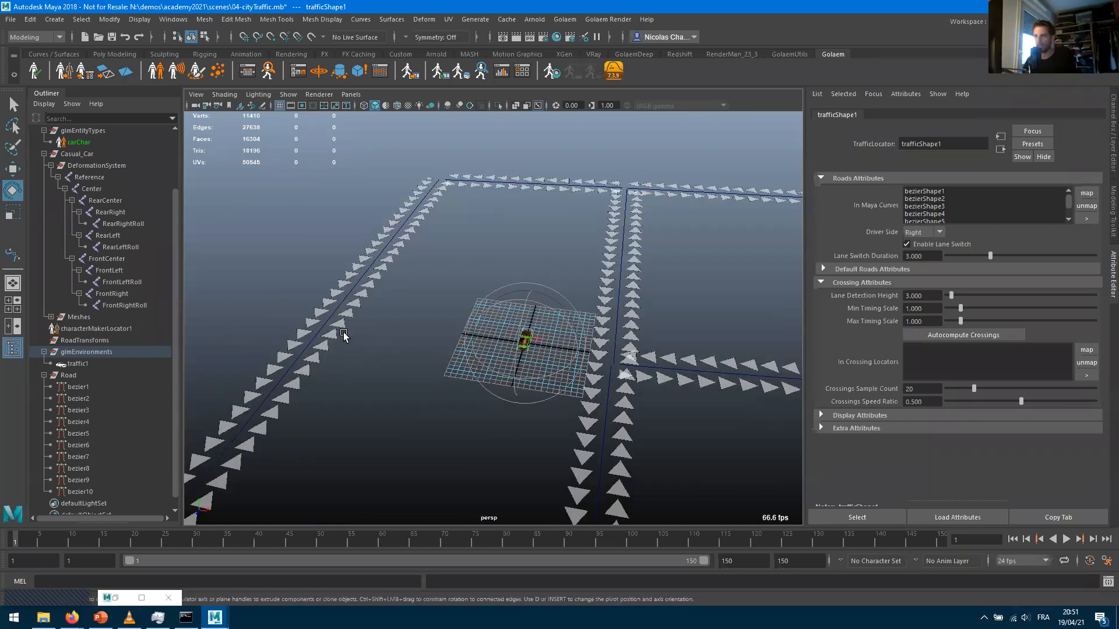
{"action": "left_click_drag", "start_coordinate": [321, 329], "coordinate": [363, 334], "text": "alt"}
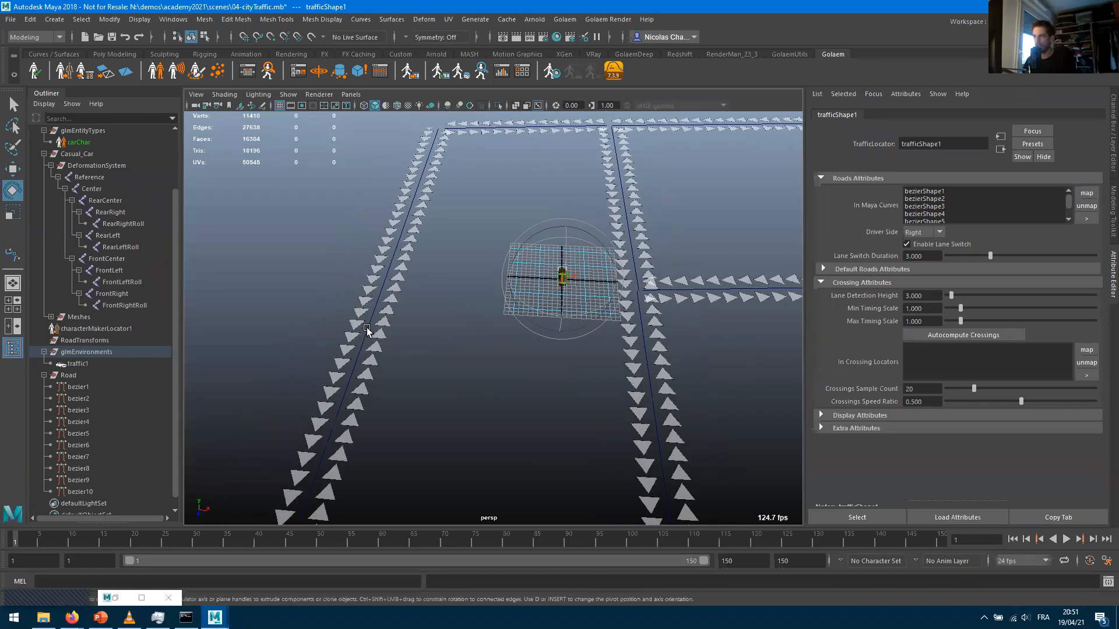
Inspect the lane attributes among the bezierShape9 curve's extra attributes, such as laneWidth, innerSeparation and speedLimit
{"action": "left_click", "coordinate": [354, 361]}
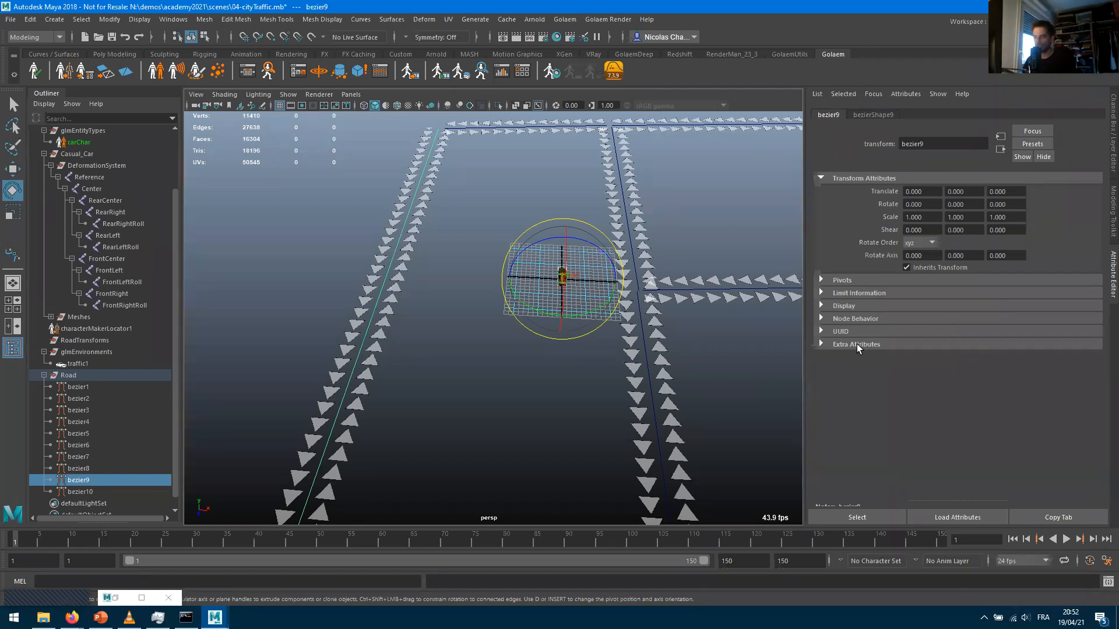
{"action": "left_click", "coordinate": [865, 115]}
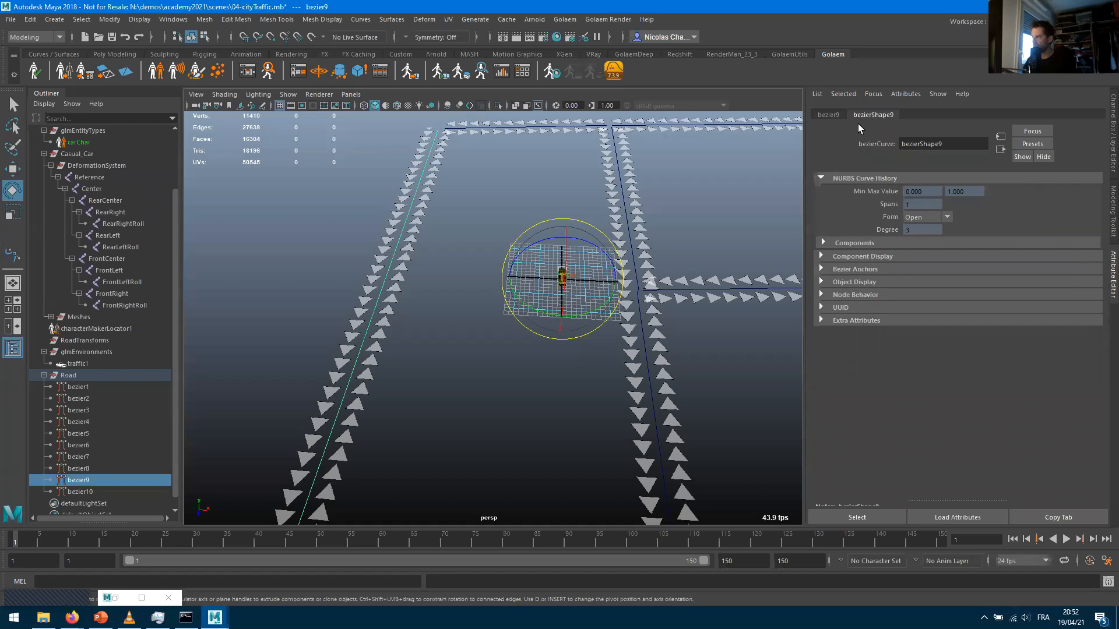
{"action": "left_click", "coordinate": [866, 320]}
{"action": "scroll", "coordinate": [867, 321], "scroll_direction": "down", "scroll_amount": 5}
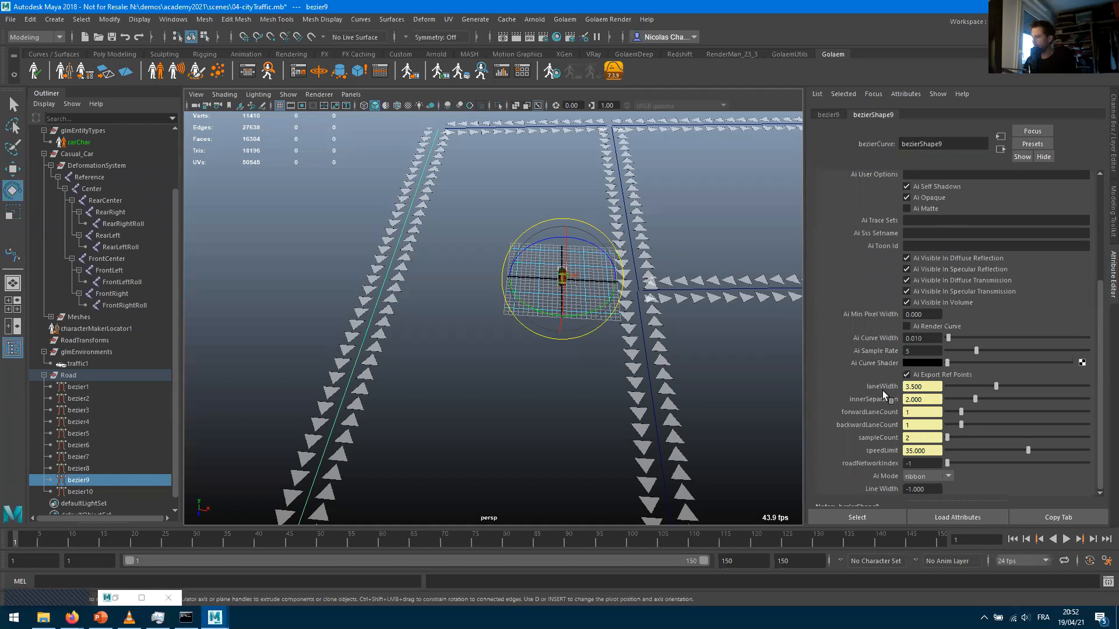
{"action": "left_click", "coordinate": [410, 387]}
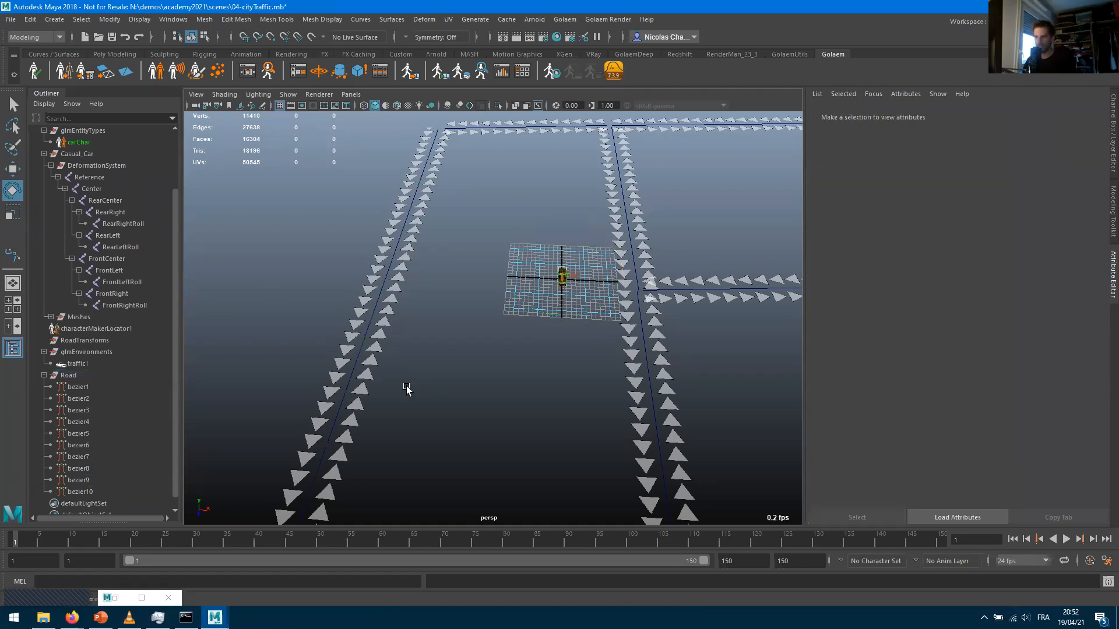
{"action": "left_click", "coordinate": [355, 369]}
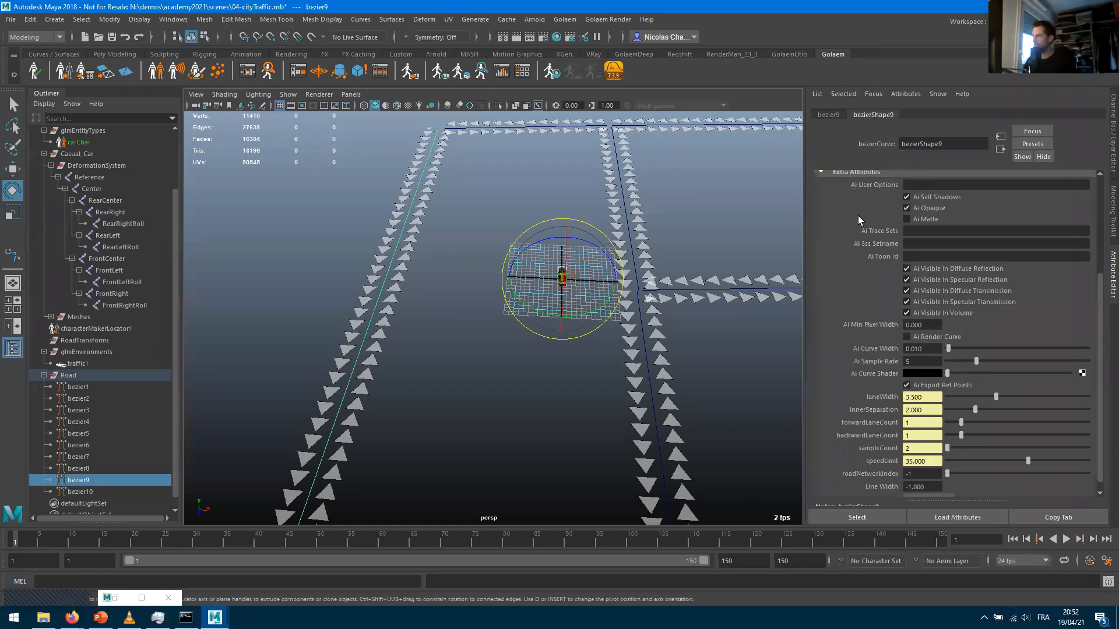
{"action": "left_click", "coordinate": [845, 173]}
{"action": "left_click", "coordinate": [840, 319]}
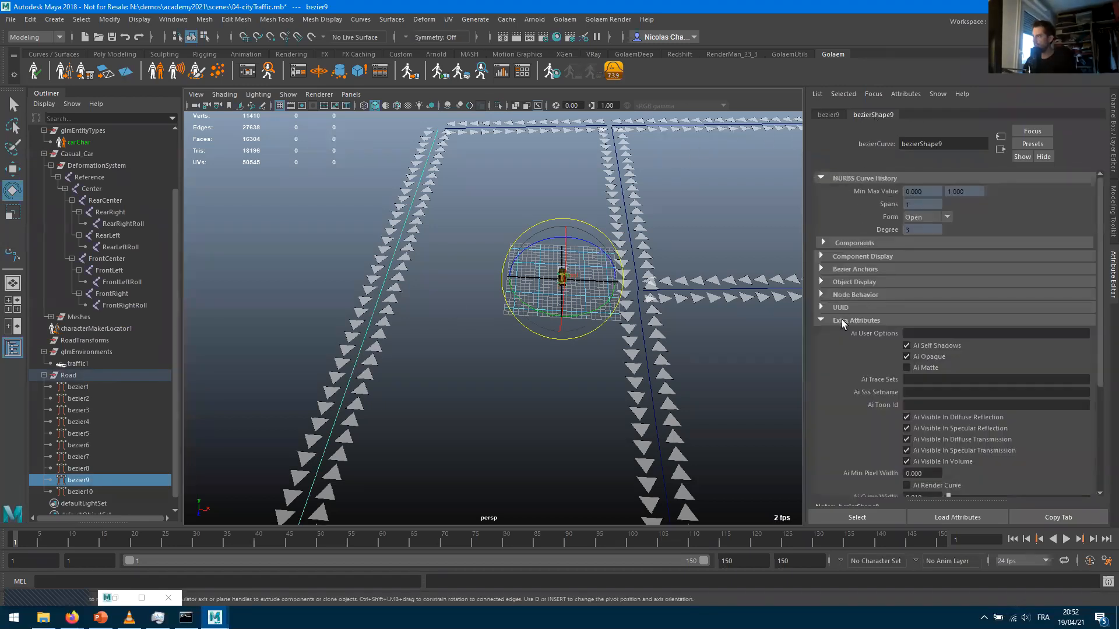
{"action": "scroll", "coordinate": [976, 354], "scroll_direction": "down", "scroll_amount": 5}
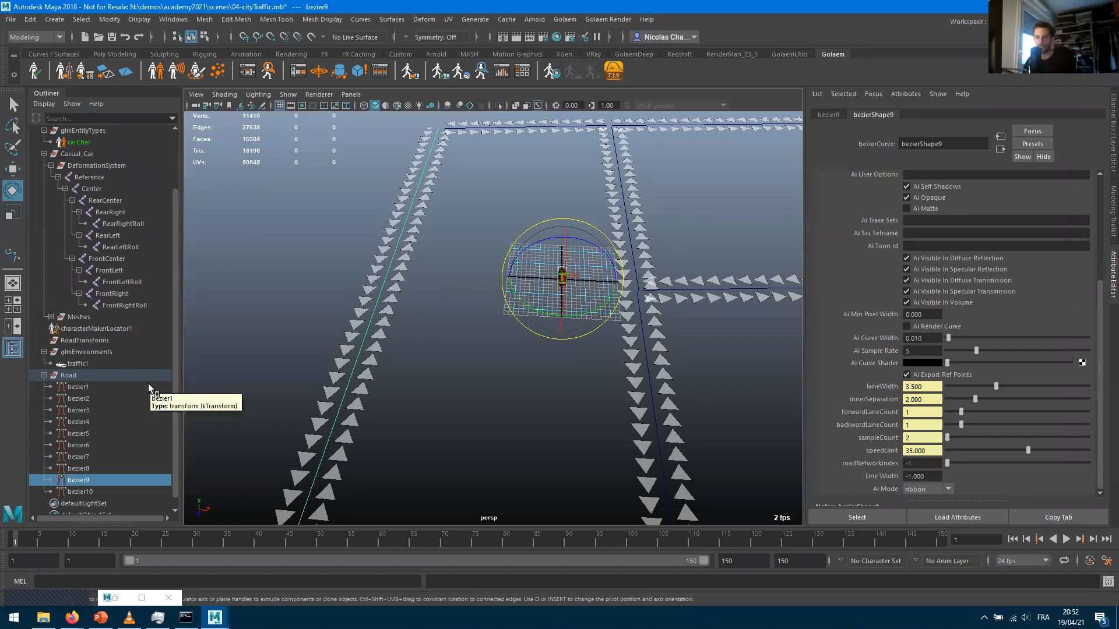
Collapse the Casual_Car hierarchy in the Outliner, keeping the contents of glmEnvironments expanded
{"action": "left_click", "coordinate": [44, 351]}
{"action": "left_click", "coordinate": [43, 154]}
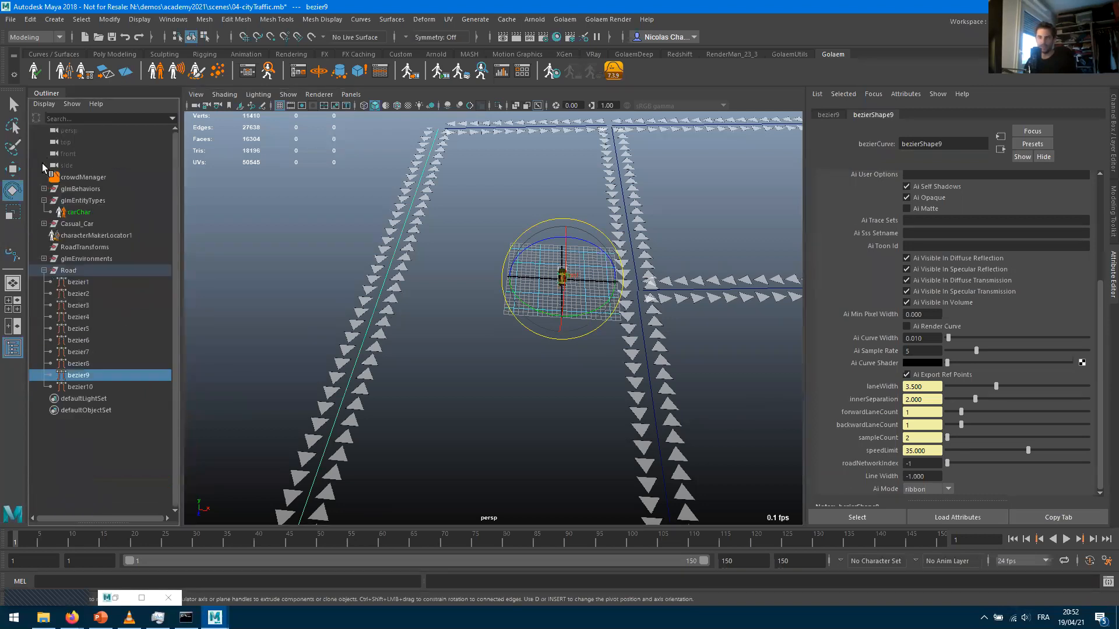
{"action": "left_click", "coordinate": [44, 259]}
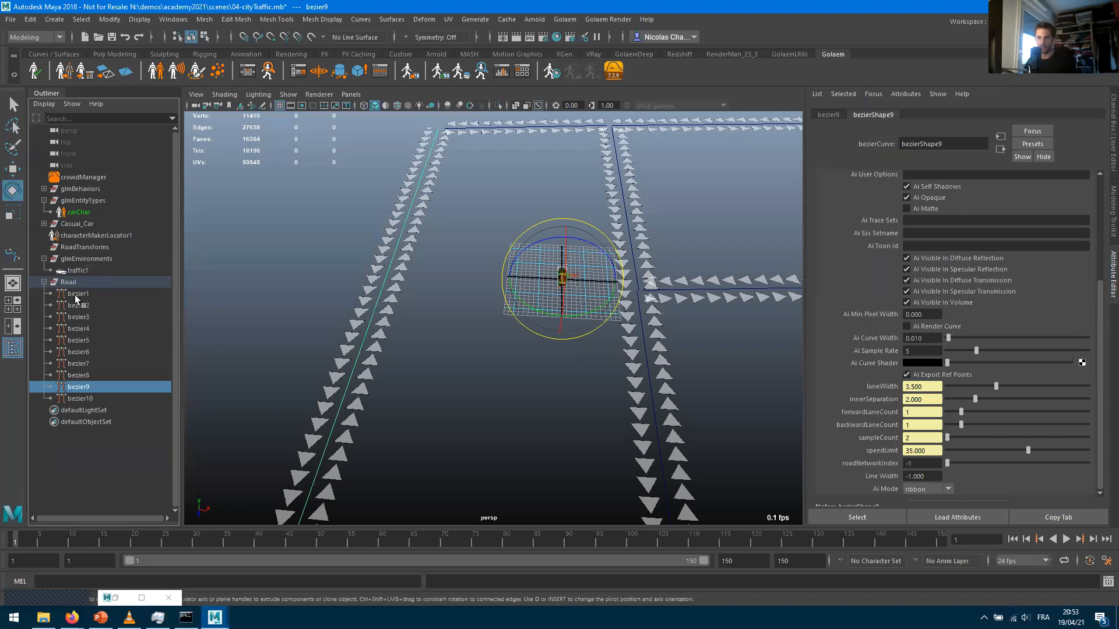
Set the traffic1 locator's default Forward Lane Count to 2 and check the lanes around the network
{"action": "left_click", "coordinate": [76, 271]}
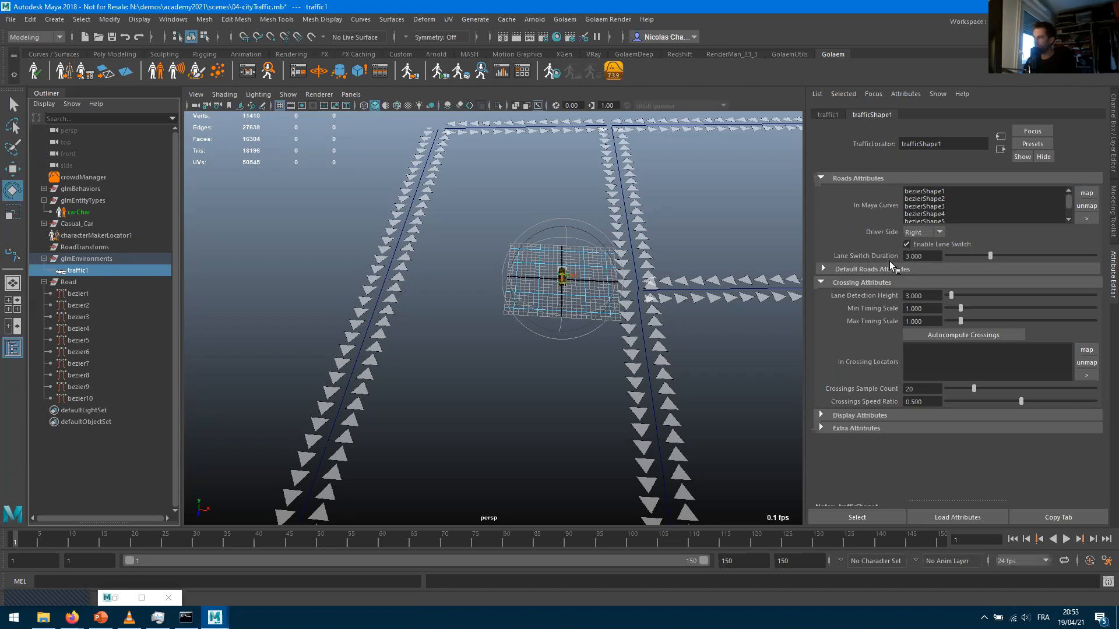
{"action": "left_click", "coordinate": [836, 271]}
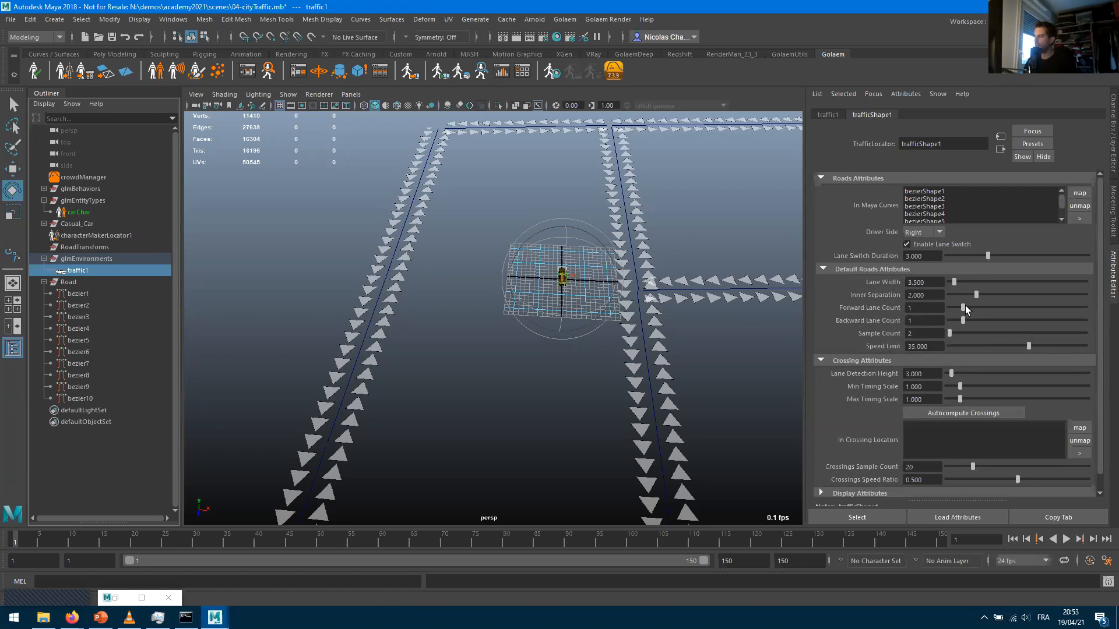
{"action": "left_click_drag", "start_coordinate": [970, 307], "coordinate": [975, 312]}
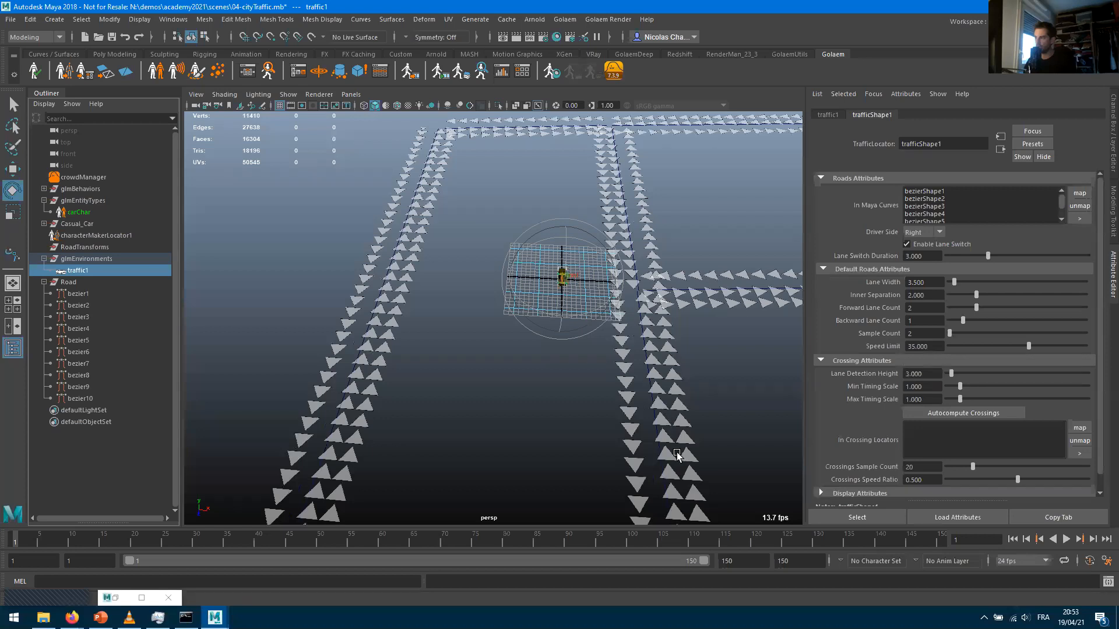
{"action": "left_click_drag", "start_coordinate": [676, 396], "coordinate": [337, 233], "text": "alt"}
{"action": "middle_click_drag", "start_coordinate": [337, 233], "coordinate": [405, 290], "text": "alt"}
{"action": "left_click_drag", "start_coordinate": [490, 323], "coordinate": [723, 364], "text": "alt"}
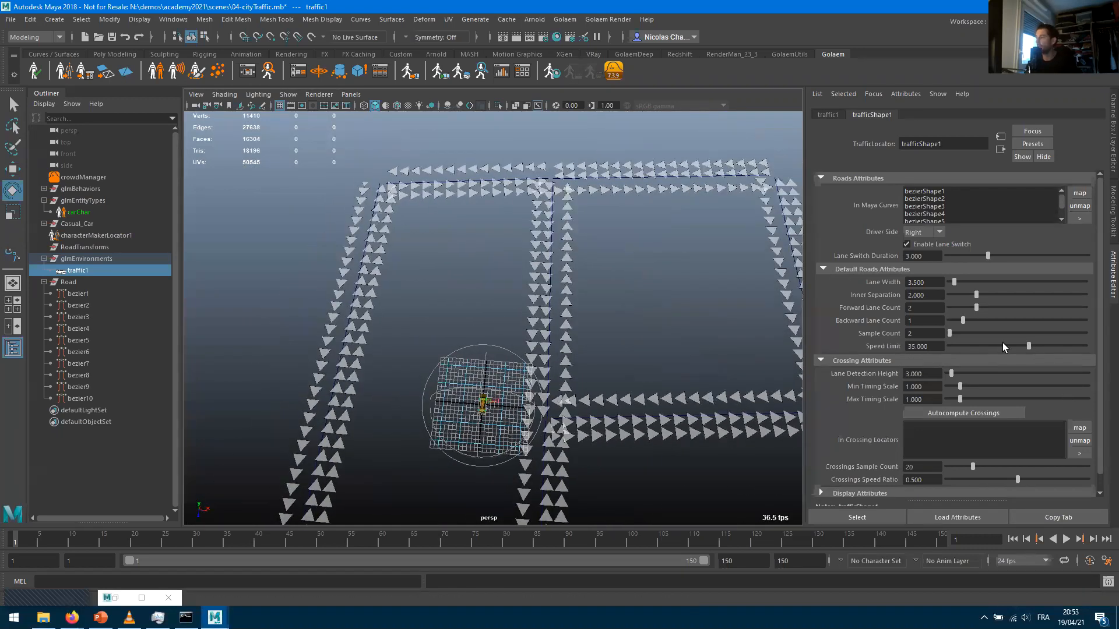
Set the traffic locator's default Inner Separation to 0.086 and Lane Width to 3.889
{"action": "mouse_move", "coordinate": [974, 293]}
{"action": "left_mouse_down"}
{"action": "mouse_move", "coordinate": [1013, 294]}
{"action": "mouse_move", "coordinate": [954, 294]}
{"action": "left_mouse_up"}
{"action": "left_click", "coordinate": [949, 296]}
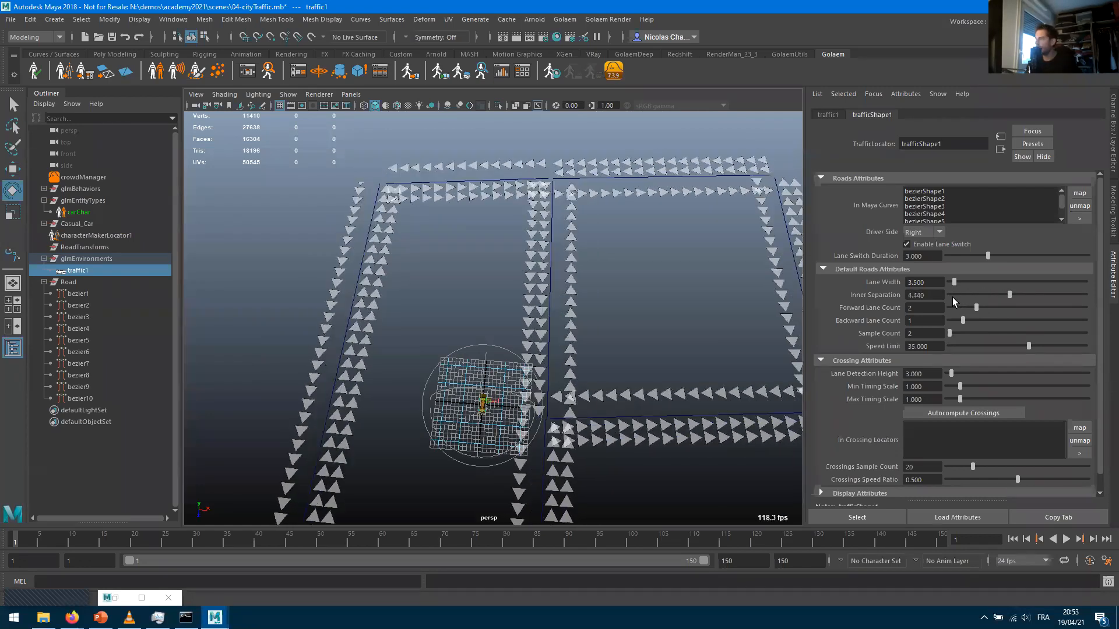
{"action": "left_click_drag", "start_coordinate": [958, 282], "coordinate": [954, 285]}
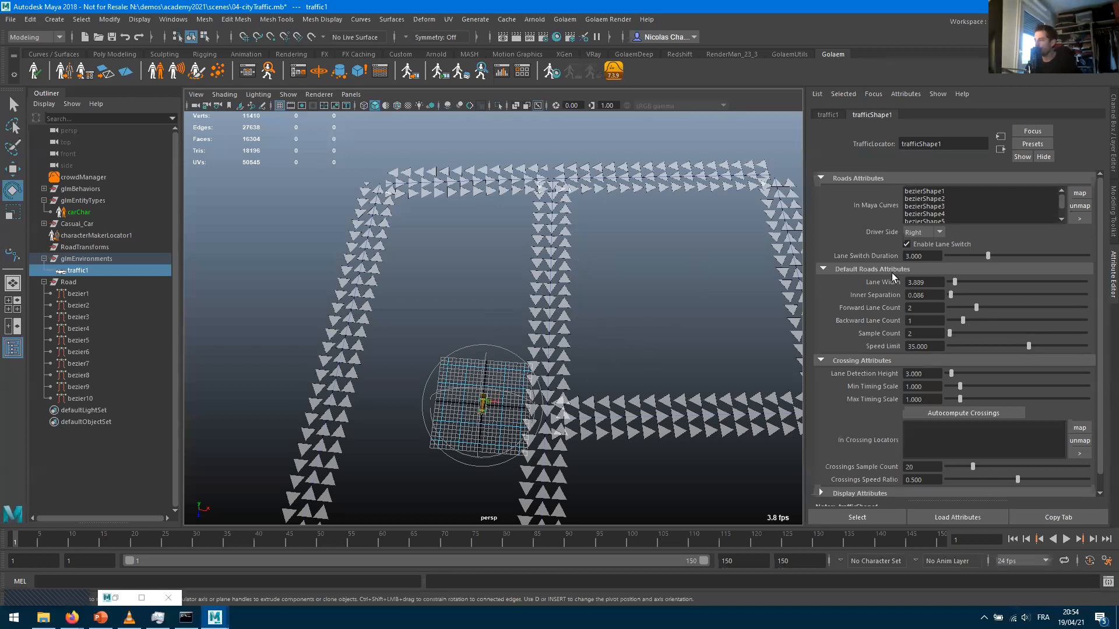
Set the traffic locator's default Forward Lane Count to 1 and its Inner Separation to 0.776, then deselect it
{"action": "left_click_drag", "start_coordinate": [975, 307], "coordinate": [963, 308]}
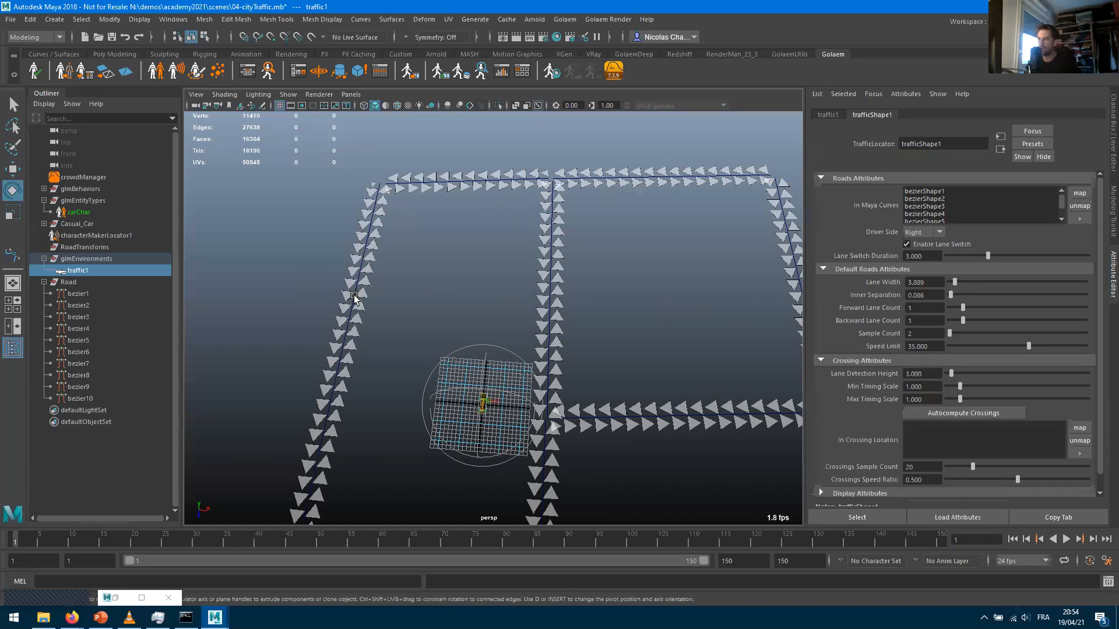
{"action": "left_click_drag", "start_coordinate": [430, 344], "coordinate": [464, 358], "text": "alt"}
{"action": "scroll", "coordinate": [465, 359], "scroll_direction": "up", "scroll_amount": 10}
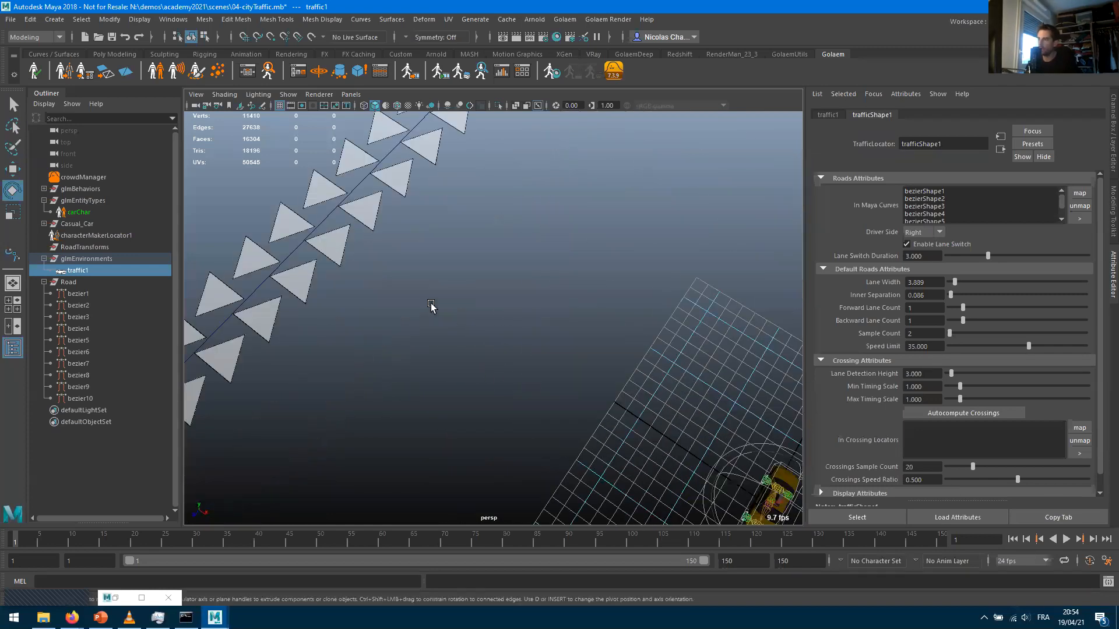
{"action": "left_click_drag", "start_coordinate": [329, 327], "coordinate": [559, 324], "text": "alt"}
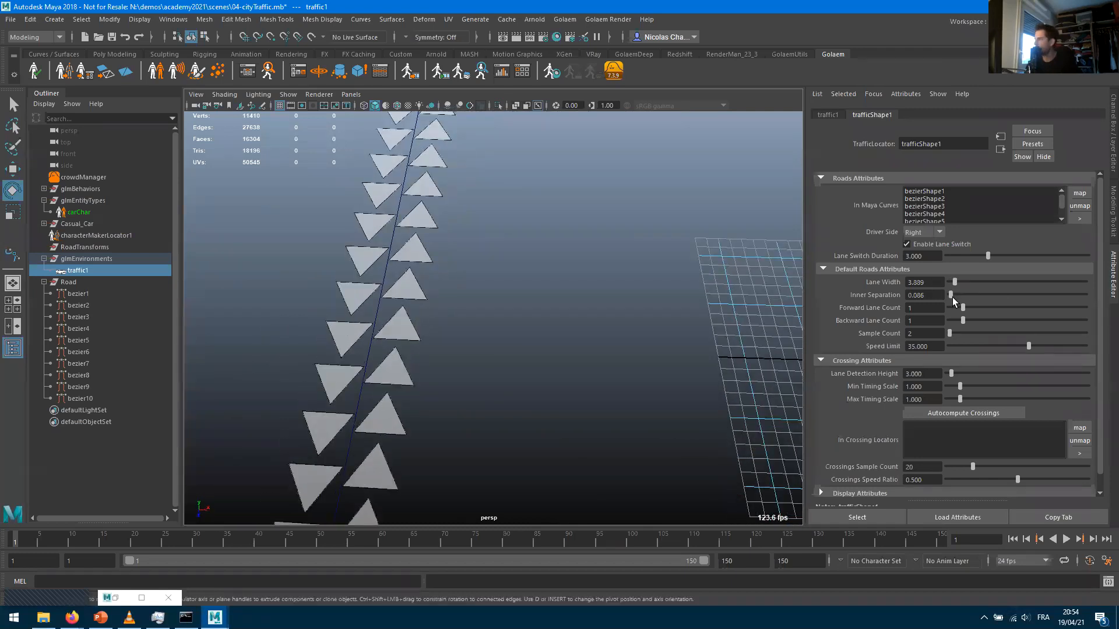
{"action": "left_click", "coordinate": [487, 325]}
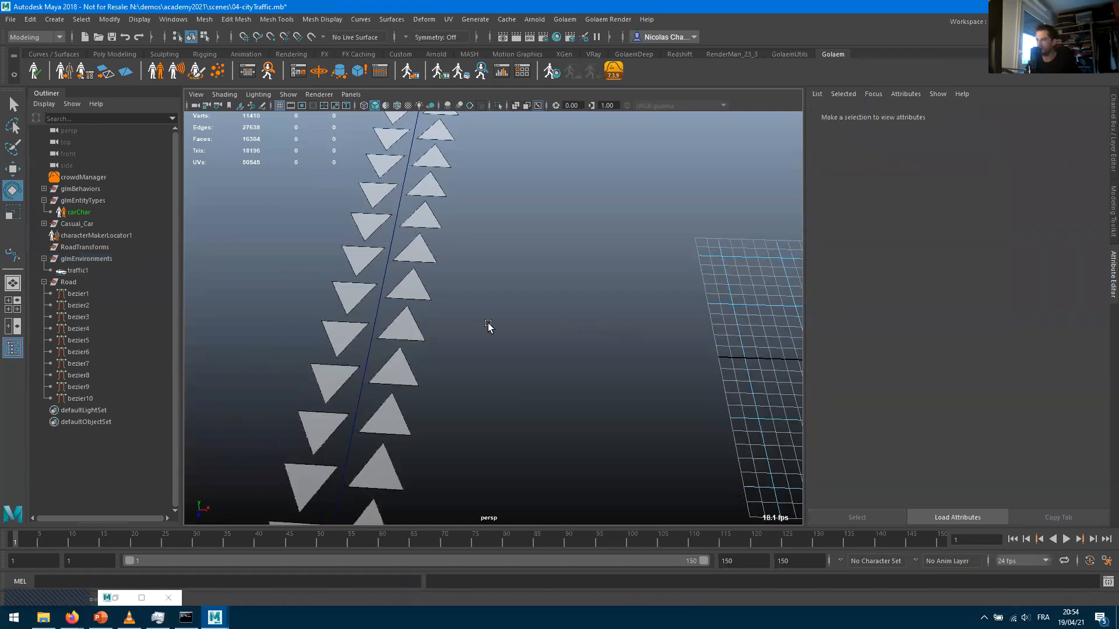
Break the forwardLaneCount and backwardLaneCount connections from the traffic locator on the bezier9 road curve
{"action": "left_click", "coordinate": [371, 324]}
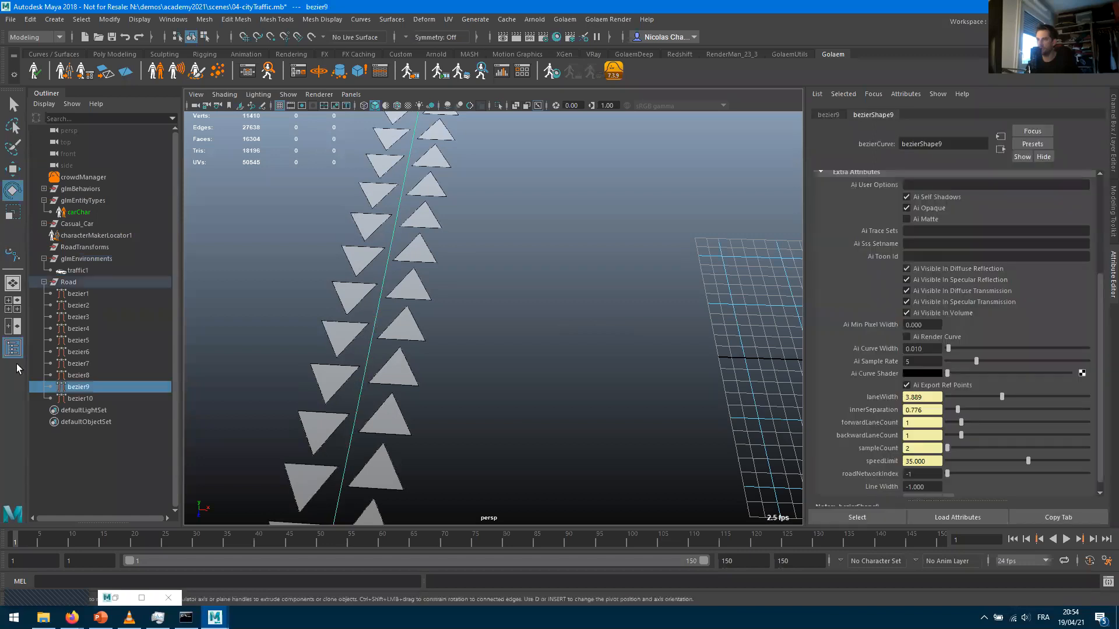
{"action": "right_click", "coordinate": [915, 423]}
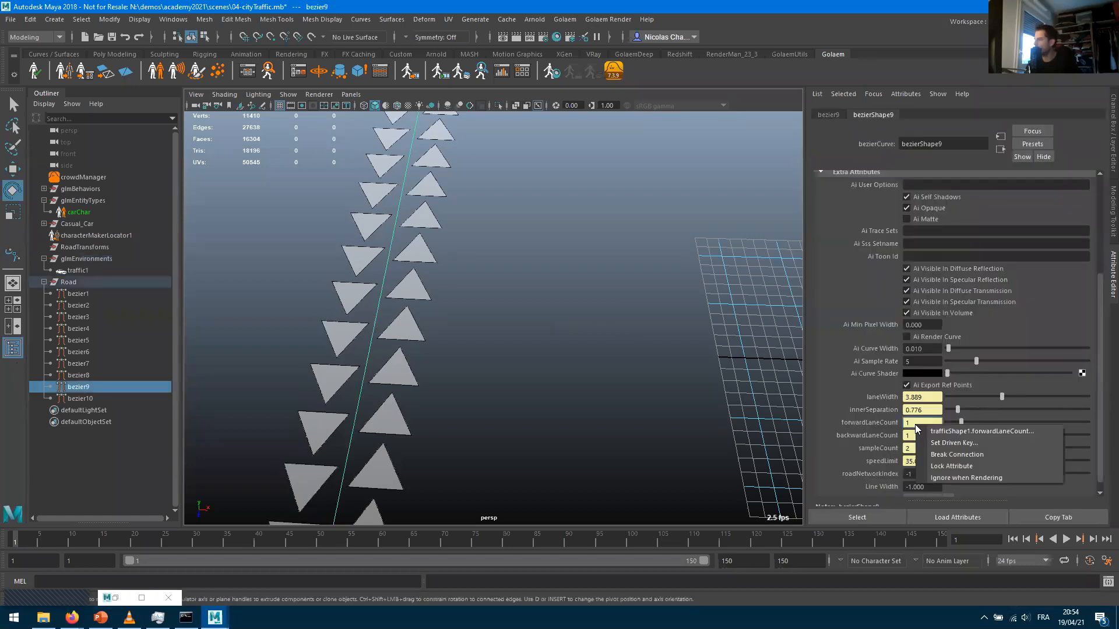
{"action": "left_click", "coordinate": [940, 455]}
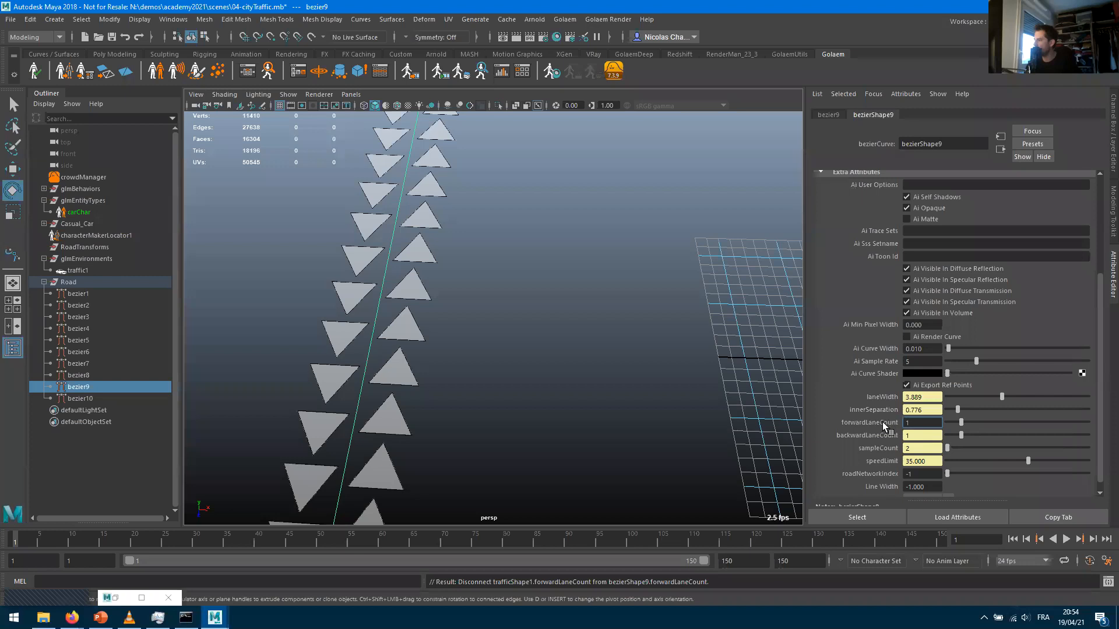
{"action": "right_click", "coordinate": [912, 436]}
{"action": "left_click", "coordinate": [939, 466]}
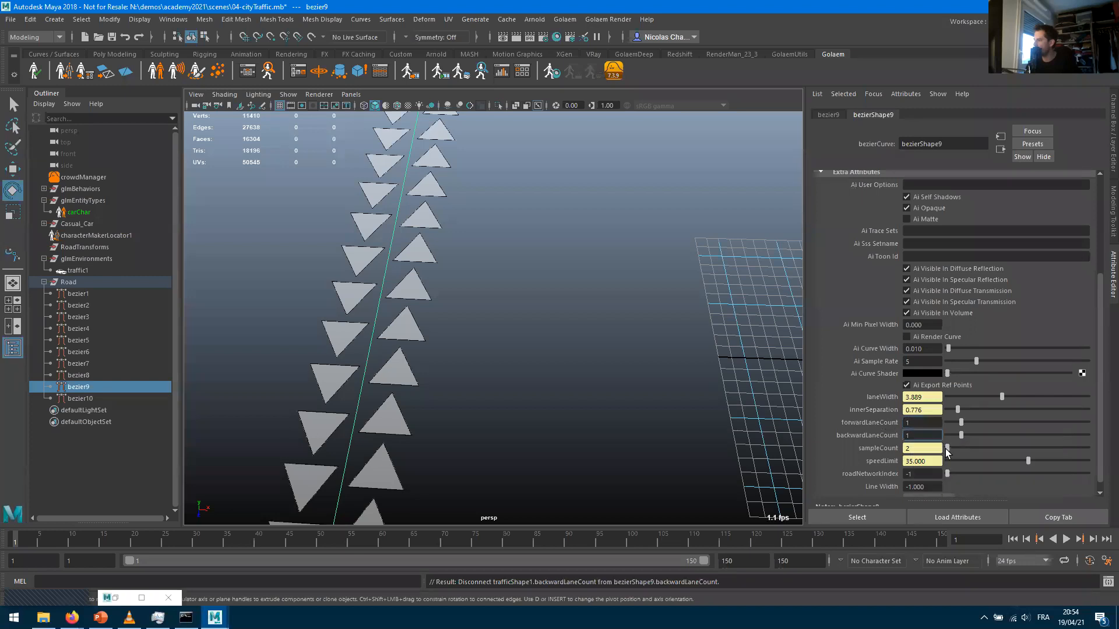
Set bezier9's forwardLaneCount and backwardLaneCount to 2 and compare its lanes with the other roads
{"action": "left_click", "coordinate": [969, 423]}
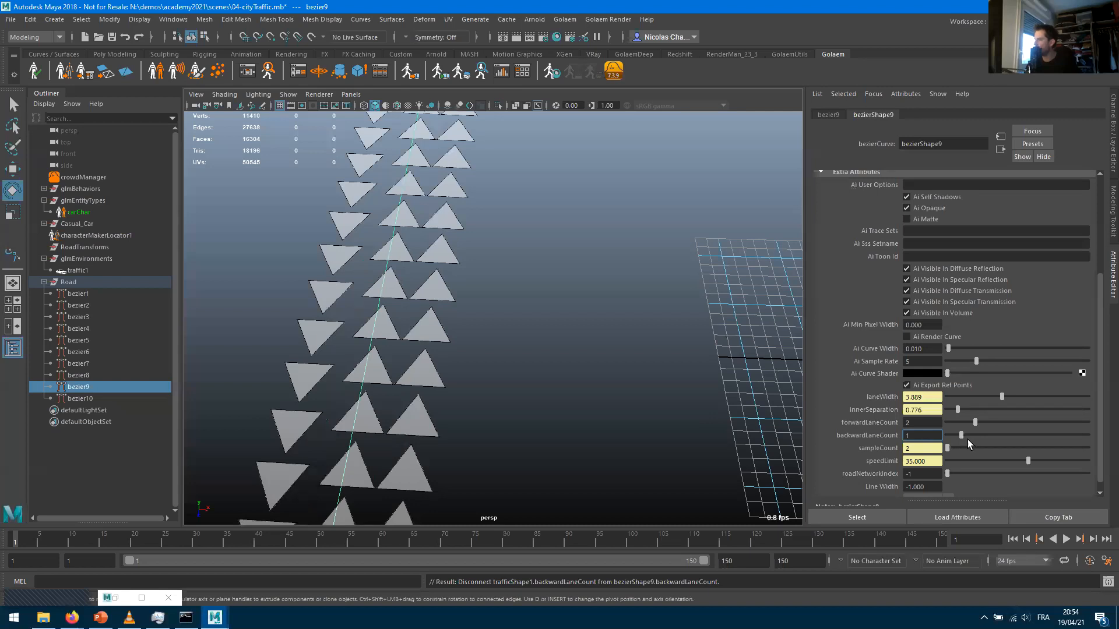
{"action": "scroll", "coordinate": [533, 361], "scroll_direction": "down", "scroll_amount": 10}
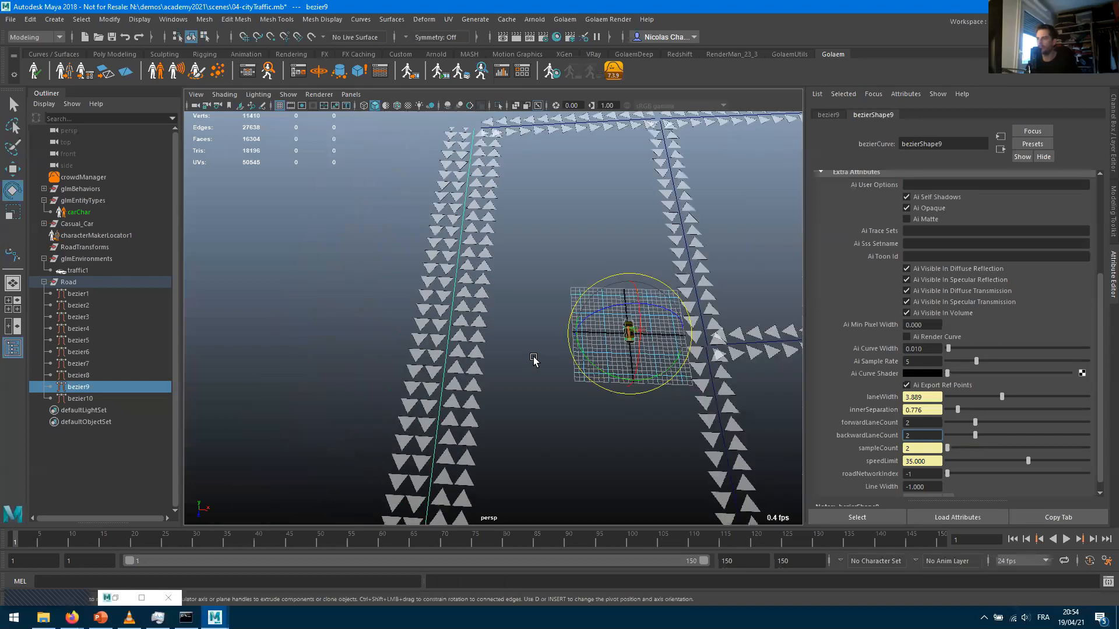
{"action": "scroll", "coordinate": [543, 356], "scroll_direction": "up", "scroll_amount": 5}
{"action": "scroll", "coordinate": [543, 355], "scroll_direction": "down", "scroll_amount": 3}
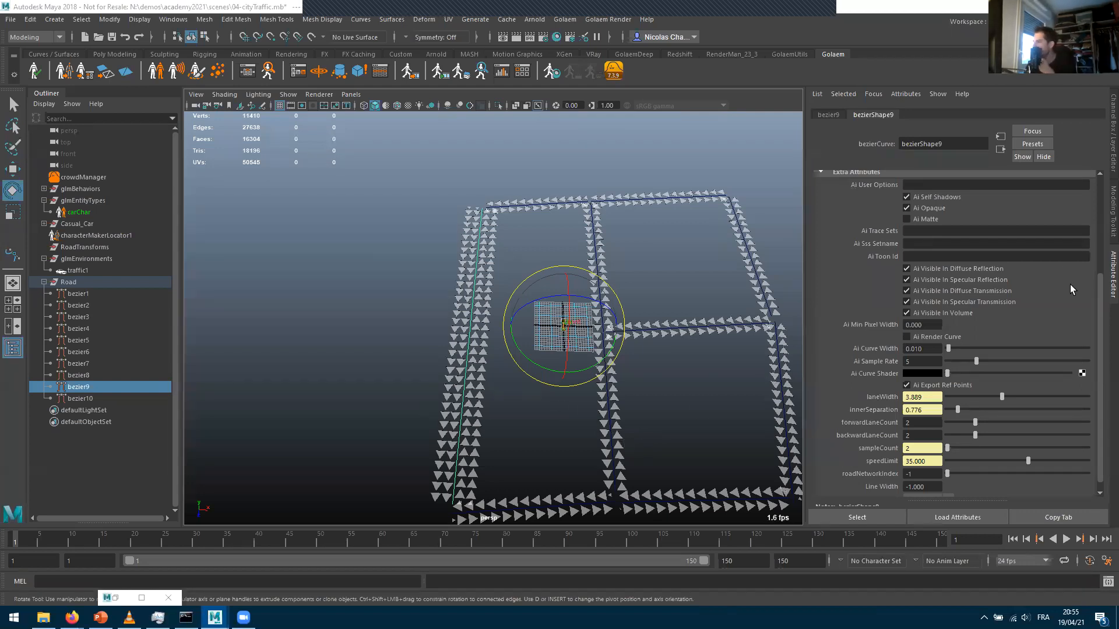
{"action": "scroll", "coordinate": [1074, 312], "scroll_direction": "down", "scroll_amount": 1}
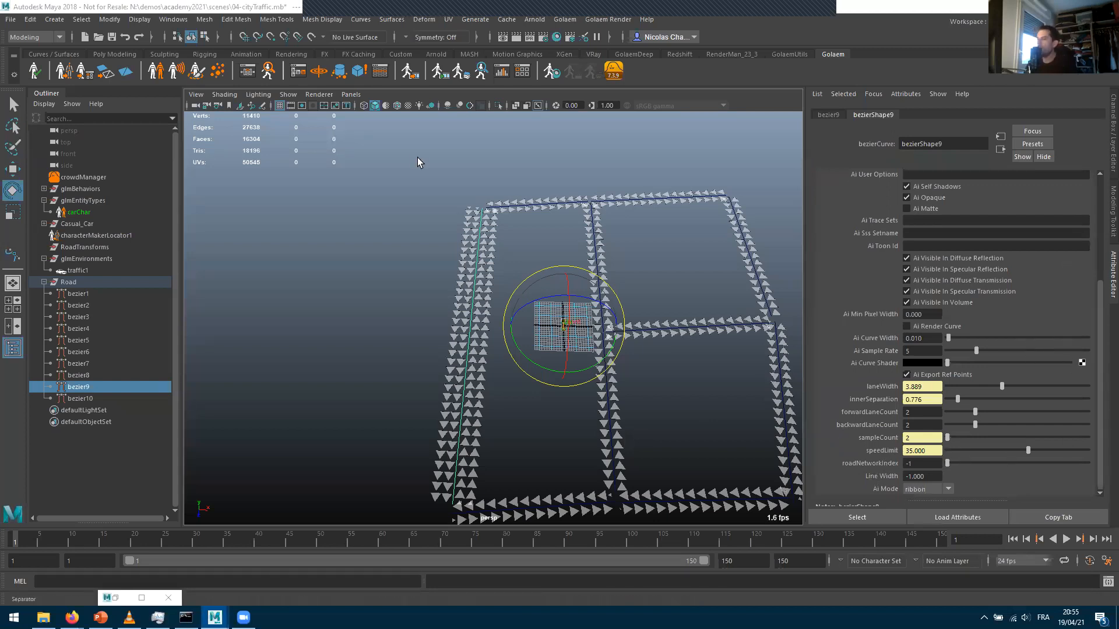
Select the traffic1 locator and examine where the lanes overlap at the intersections of the road network
{"action": "left_click", "coordinate": [75, 271]}
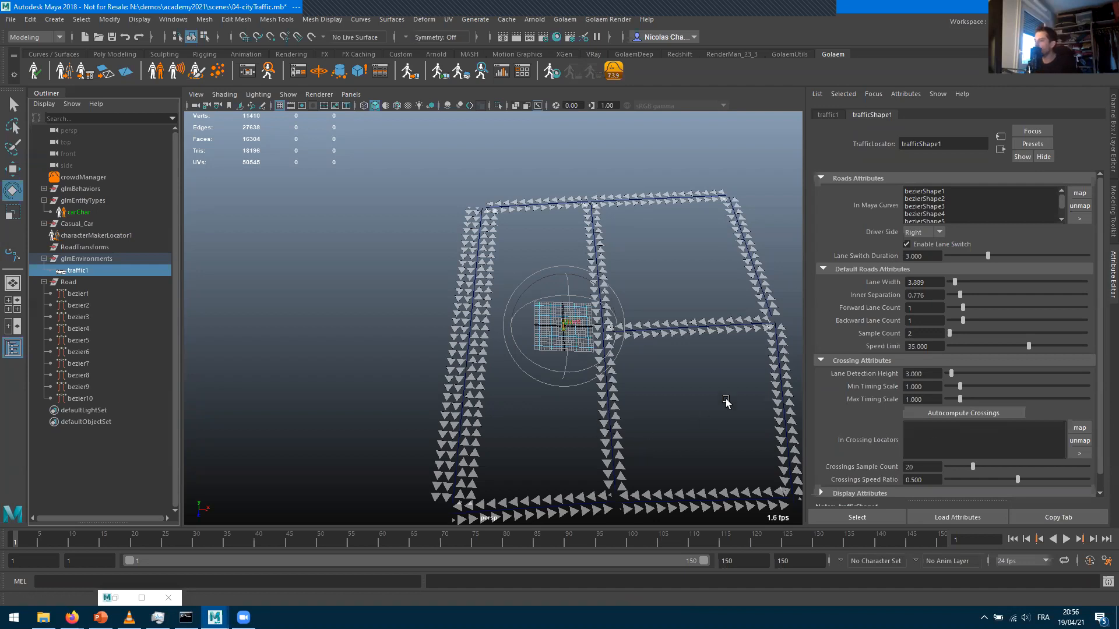
{"action": "left_click_drag", "start_coordinate": [689, 404], "coordinate": [682, 429], "text": "alt"}
{"action": "middle_click_drag", "start_coordinate": [790, 460], "coordinate": [579, 280], "text": "alt"}
{"action": "mouse_move", "coordinate": [579, 280]}
{"action": "right_mouse_down", "text": "alt"}
{"action": "mouse_move", "coordinate": [605, 322]}
{"action": "mouse_move", "coordinate": [577, 272]}
{"action": "right_mouse_up", "text": "alt"}
{"action": "middle_click_drag", "start_coordinate": [640, 407], "coordinate": [745, 467], "text": "alt"}
{"action": "middle_click_drag", "start_coordinate": [414, 357], "coordinate": [606, 554], "text": "alt"}
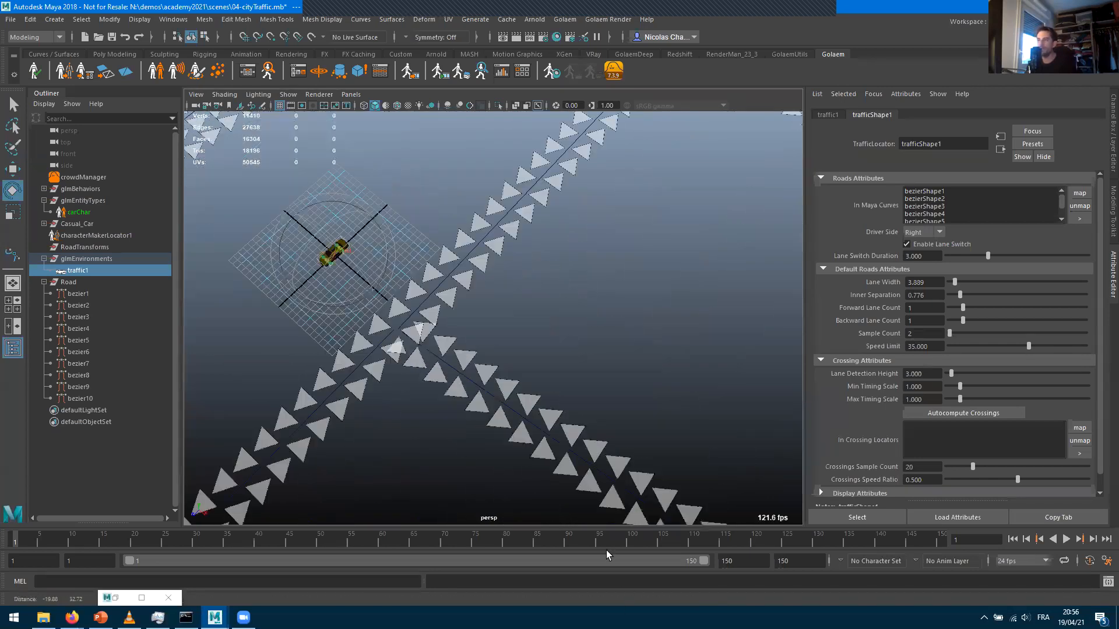
{"action": "middle_click_drag", "start_coordinate": [379, 304], "coordinate": [465, 370], "text": "alt"}
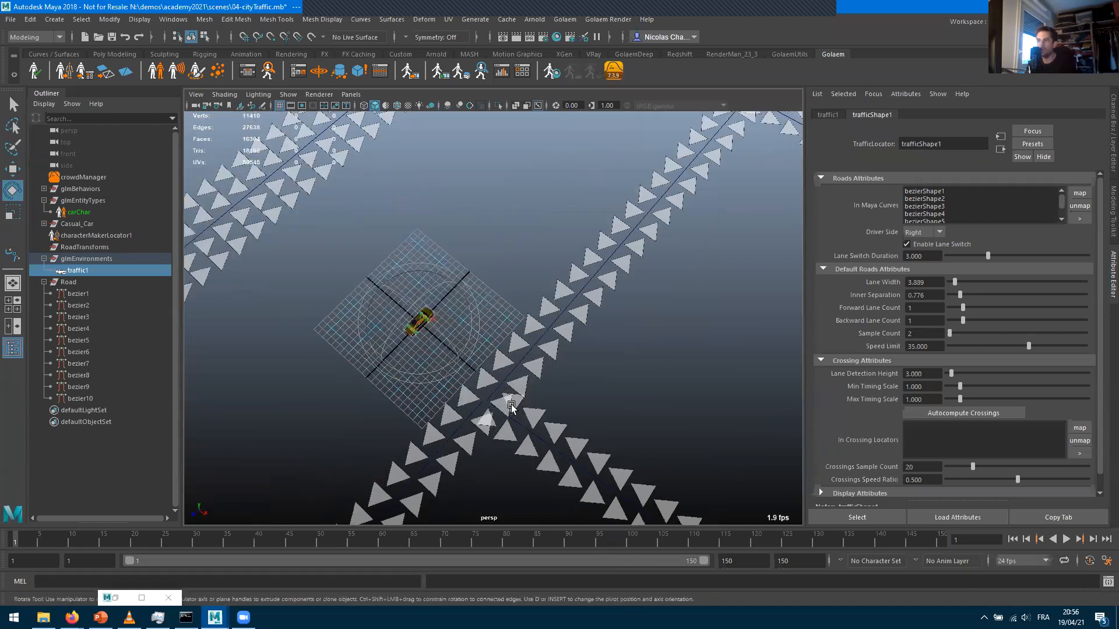
{"action": "middle_click_drag", "start_coordinate": [659, 322], "coordinate": [437, 501], "text": "alt"}
{"action": "middle_click_drag", "start_coordinate": [641, 172], "coordinate": [455, 306], "text": "alt"}
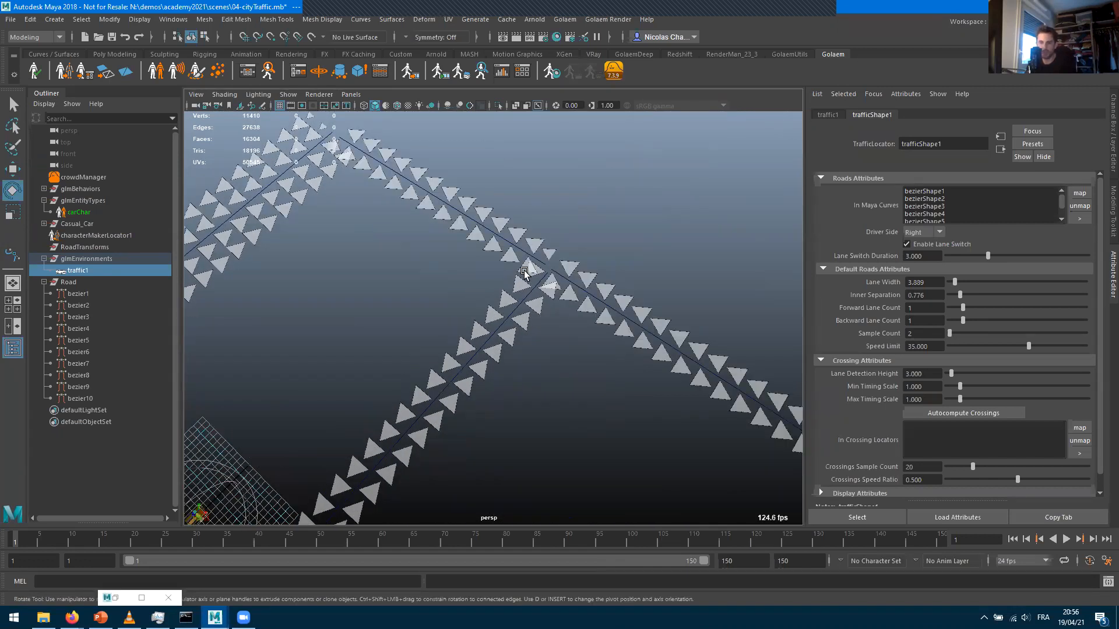
{"action": "right_click_drag", "start_coordinate": [661, 419], "coordinate": [392, 303], "text": "alt"}
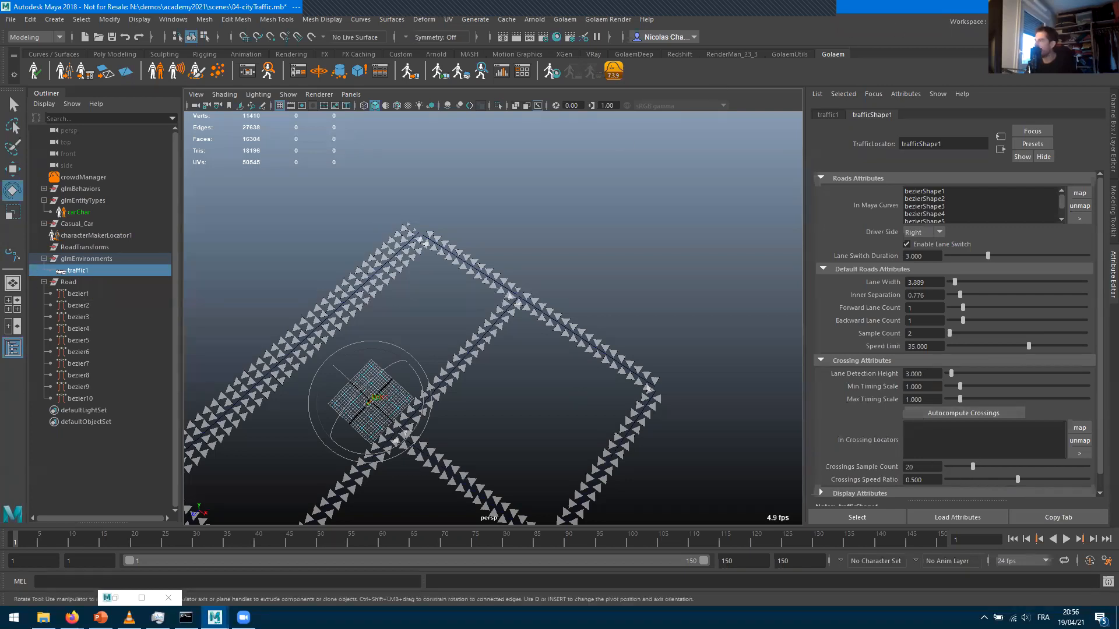
Collapse the default road settings, autocompute the crossings for traffic1 and check them around the road network
{"action": "left_click", "coordinate": [871, 269]}
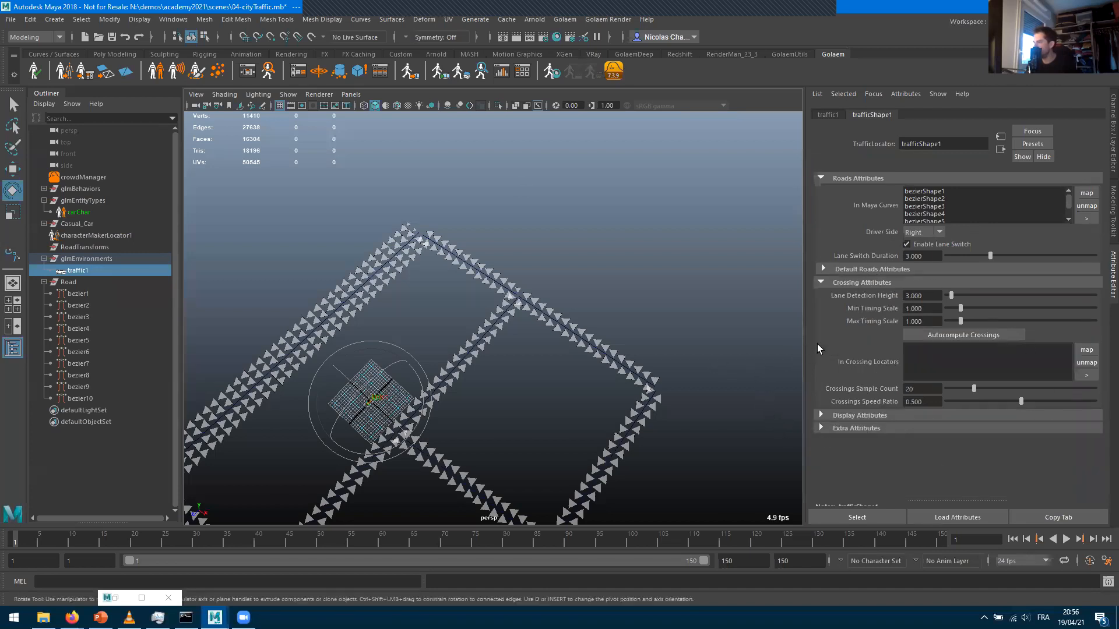
{"action": "left_click", "coordinate": [958, 337]}
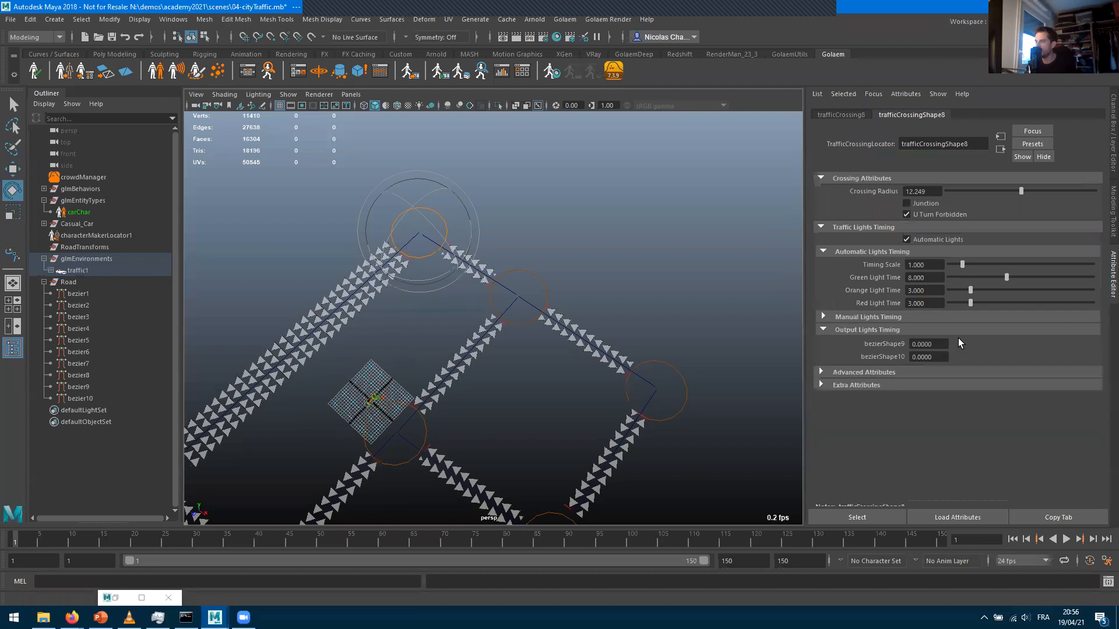
{"action": "middle_click_drag", "start_coordinate": [510, 337], "coordinate": [667, 182], "text": "alt"}
{"action": "left_click_drag", "start_coordinate": [617, 231], "coordinate": [556, 229], "text": "alt"}
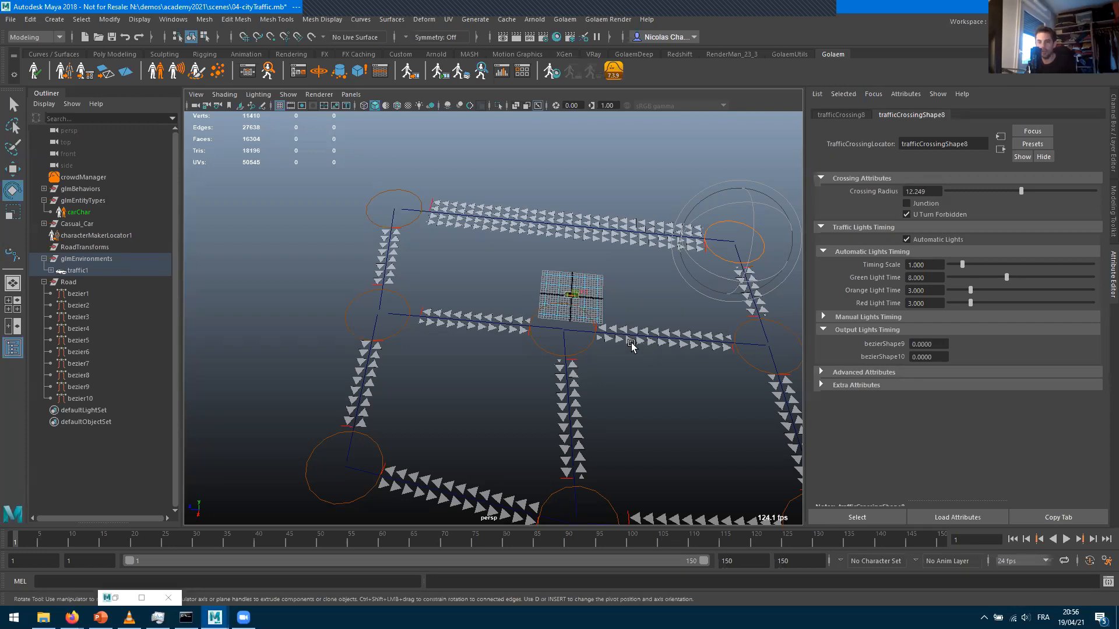
{"action": "left_click_drag", "start_coordinate": [483, 383], "coordinate": [512, 373], "text": "alt"}
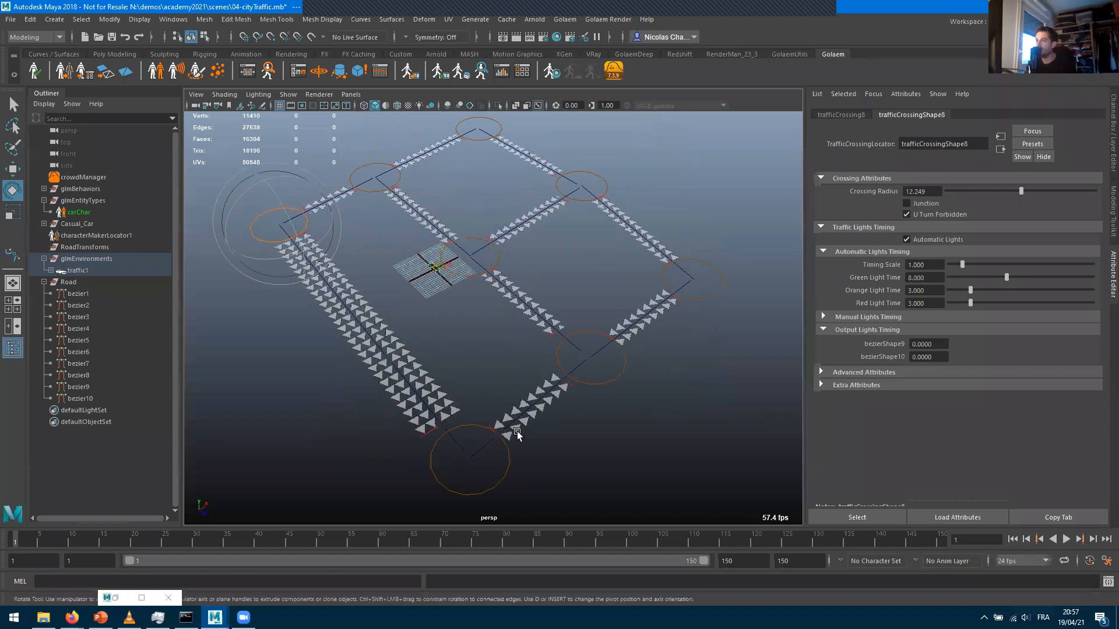
{"action": "middle_click_drag", "start_coordinate": [508, 320], "coordinate": [579, 395], "text": "alt"}
{"action": "scroll", "coordinate": [580, 396], "scroll_direction": "up", "scroll_amount": 3}
{"action": "scroll", "coordinate": [580, 395], "scroll_direction": "up", "scroll_amount": 2}
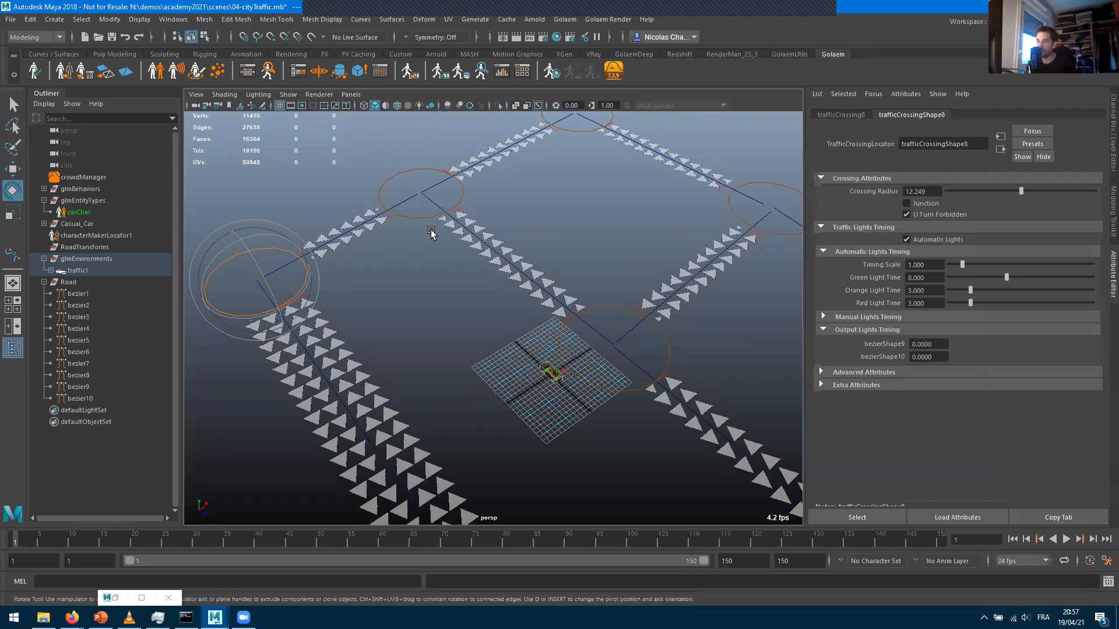
Set the Crossing Radius of trafficCrossing4, beside the grid, to 11.374, keeping U-turns forbidden
{"action": "middle_click_drag", "start_coordinate": [592, 404], "coordinate": [484, 396], "text": "alt"}
{"action": "right_click_drag", "start_coordinate": [484, 396], "coordinate": [751, 414], "text": "alt"}
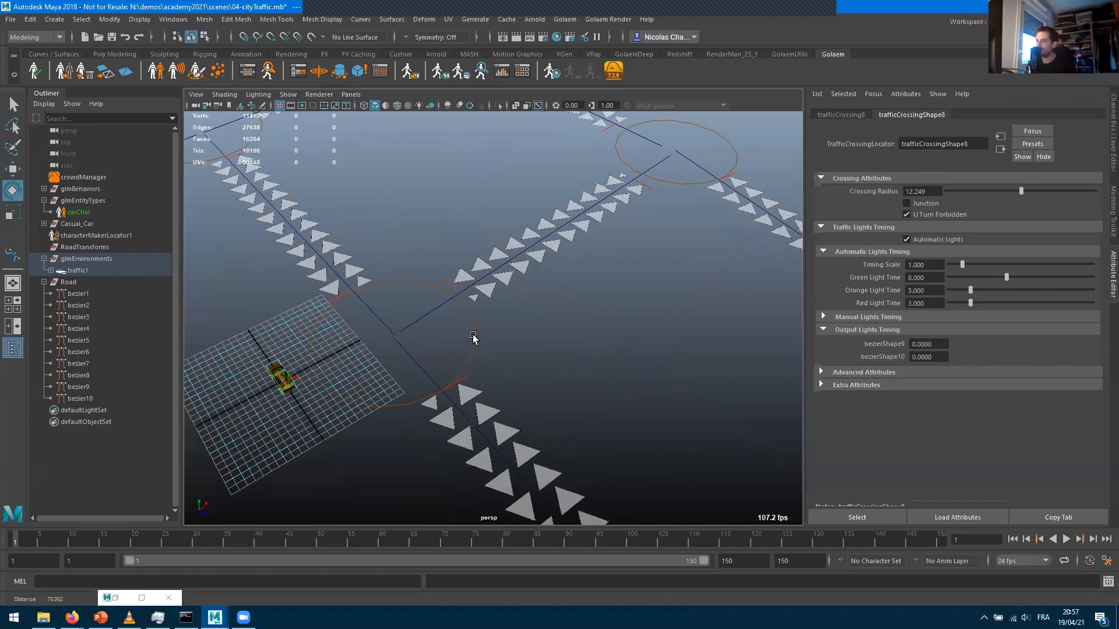
{"action": "middle_click_drag", "start_coordinate": [251, 375], "coordinate": [336, 399], "text": "alt"}
{"action": "left_click", "coordinate": [479, 307]}
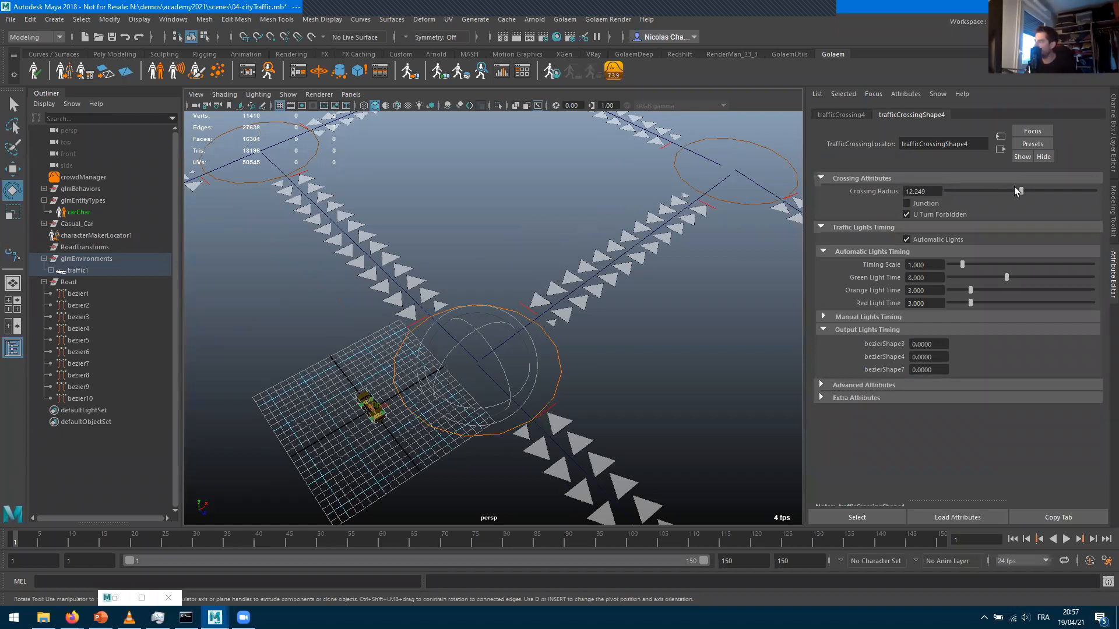
{"action": "mouse_move", "coordinate": [1021, 196]}
{"action": "left_mouse_down"}
{"action": "mouse_move", "coordinate": [1042, 196]}
{"action": "mouse_move", "coordinate": [1014, 191]}
{"action": "left_mouse_up"}
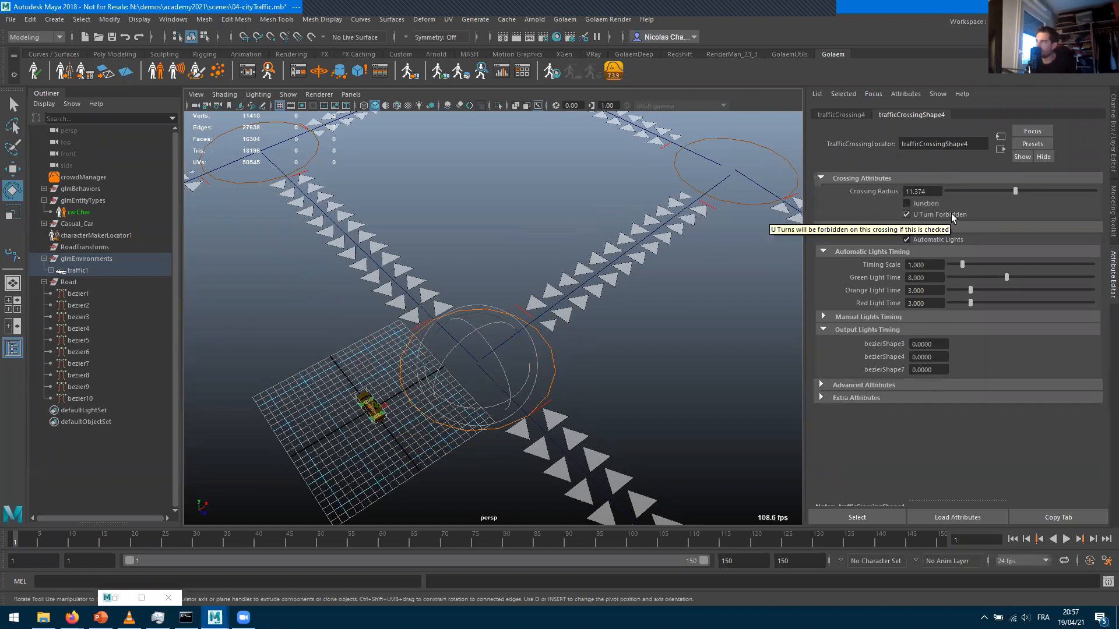
{"action": "left_click", "coordinate": [906, 213]}
Mark trafficCrossing8, at one end of the four-lane road, as a junction and set its Crossing Radius to 5.444
{"action": "middle_click_drag", "start_coordinate": [525, 268], "coordinate": [648, 274], "text": "alt"}
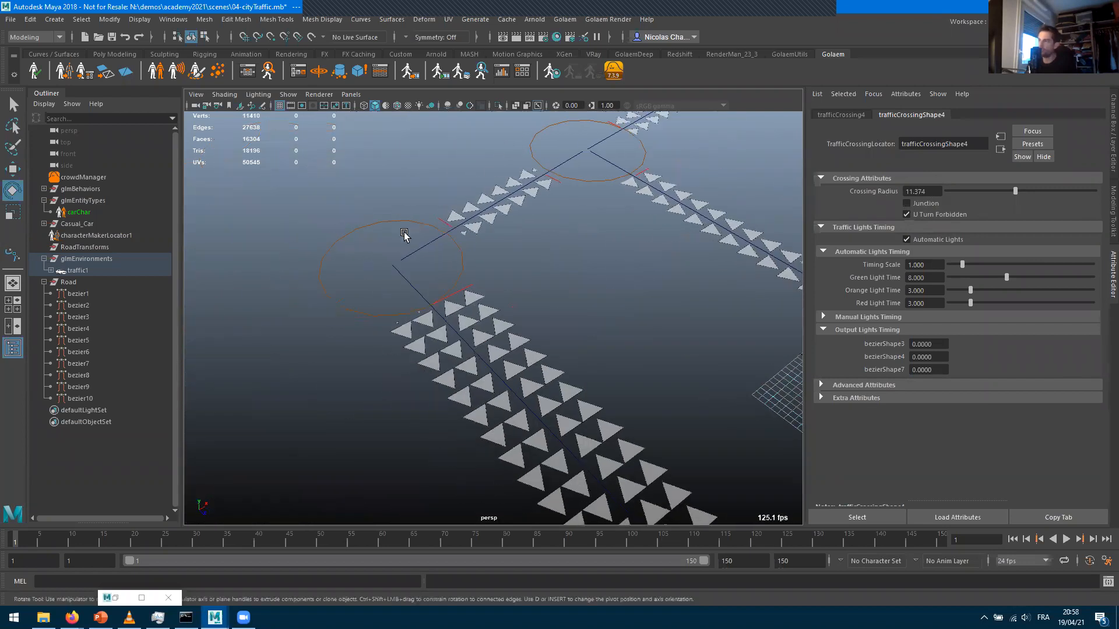
{"action": "left_click", "coordinate": [413, 226]}
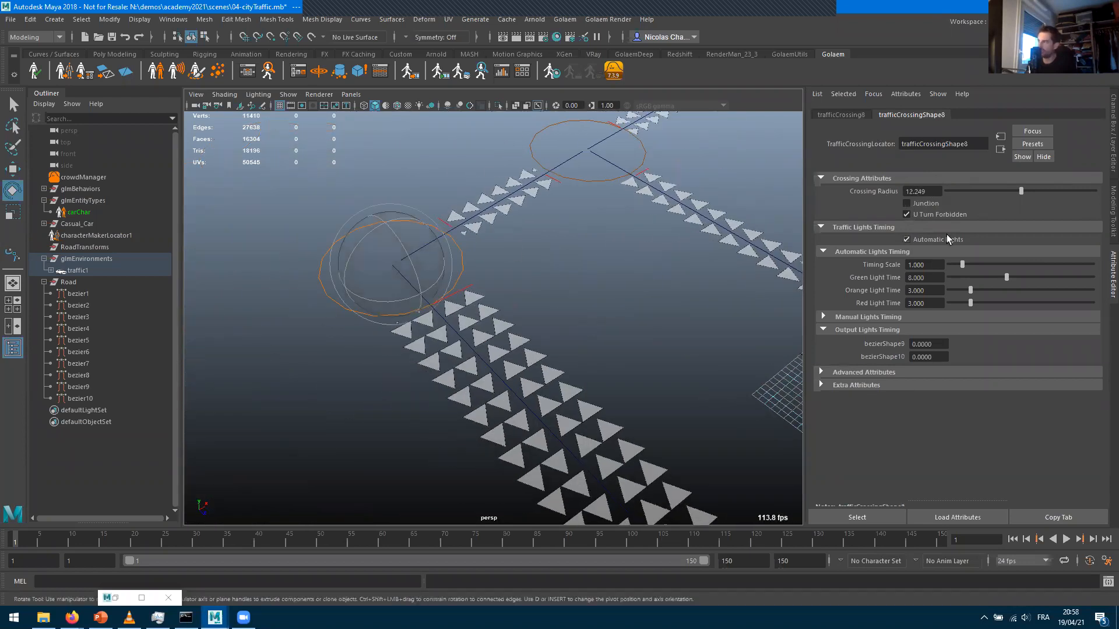
{"action": "left_click_drag", "start_coordinate": [1021, 192], "coordinate": [978, 187]}
{"action": "middle_click_drag", "start_coordinate": [726, 332], "coordinate": [443, 160], "text": "alt"}
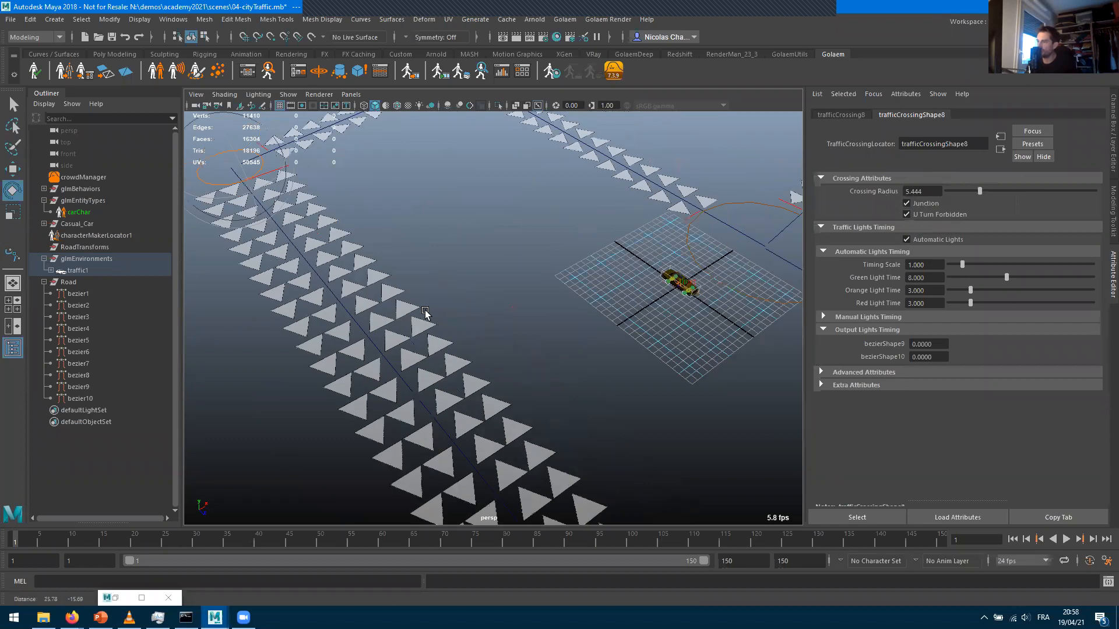
Mark trafficCrossing7, at the other end of the four-lane road, as a junction and reduce its Crossing Radius
{"action": "right_click_drag", "start_coordinate": [424, 317], "coordinate": [309, 170], "text": "alt"}
{"action": "middle_click_drag", "start_coordinate": [559, 466], "coordinate": [548, 435], "text": "alt"}
{"action": "left_click", "coordinate": [552, 406]}
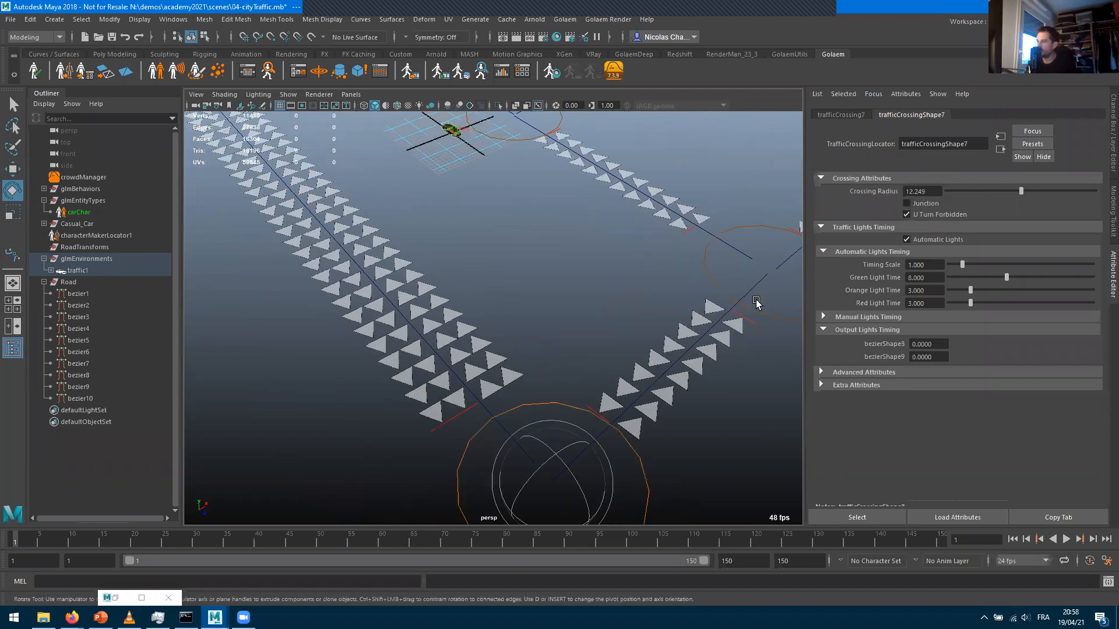
{"action": "left_click", "coordinate": [925, 205]}
{"action": "left_click_drag", "start_coordinate": [1020, 190], "coordinate": [986, 189]}
Mark trafficCrossing1, the corner between bezier1 and bezier2, as a junction and set its Crossing Radius to 7.485
{"action": "middle_click_drag", "start_coordinate": [659, 322], "coordinate": [483, 381], "text": "alt"}
{"action": "left_click_drag", "start_coordinate": [604, 348], "coordinate": [679, 287], "text": "alt"}
{"action": "left_click", "coordinate": [696, 275]}
{"action": "left_click", "coordinate": [907, 204]}
{"action": "left_click_drag", "start_coordinate": [1020, 191], "coordinate": [990, 190]}
{"action": "mouse_move", "coordinate": [600, 344]}
{"action": "left_mouse_down", "text": "alt"}
{"action": "mouse_move", "coordinate": [559, 392]}
{"action": "mouse_move", "coordinate": [588, 348]}
{"action": "mouse_move", "coordinate": [581, 354]}
{"action": "left_mouse_up", "text": "alt"}
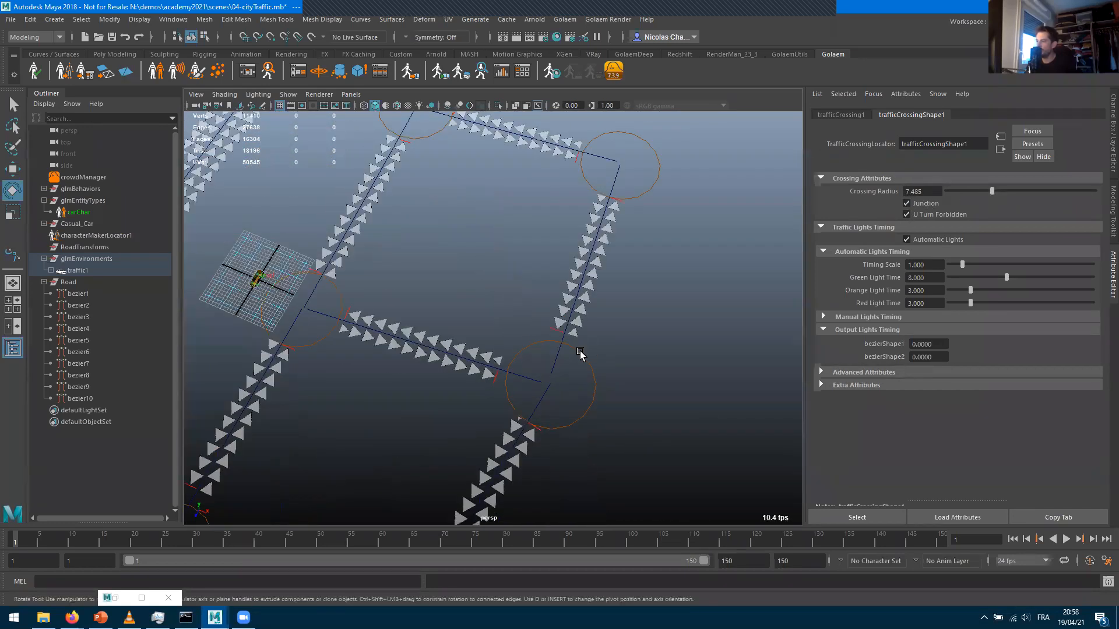
Mark trafficCrossing2, where bezier1, bezier4 and bezier5 meet, as a junction
{"action": "left_click", "coordinate": [580, 354]}
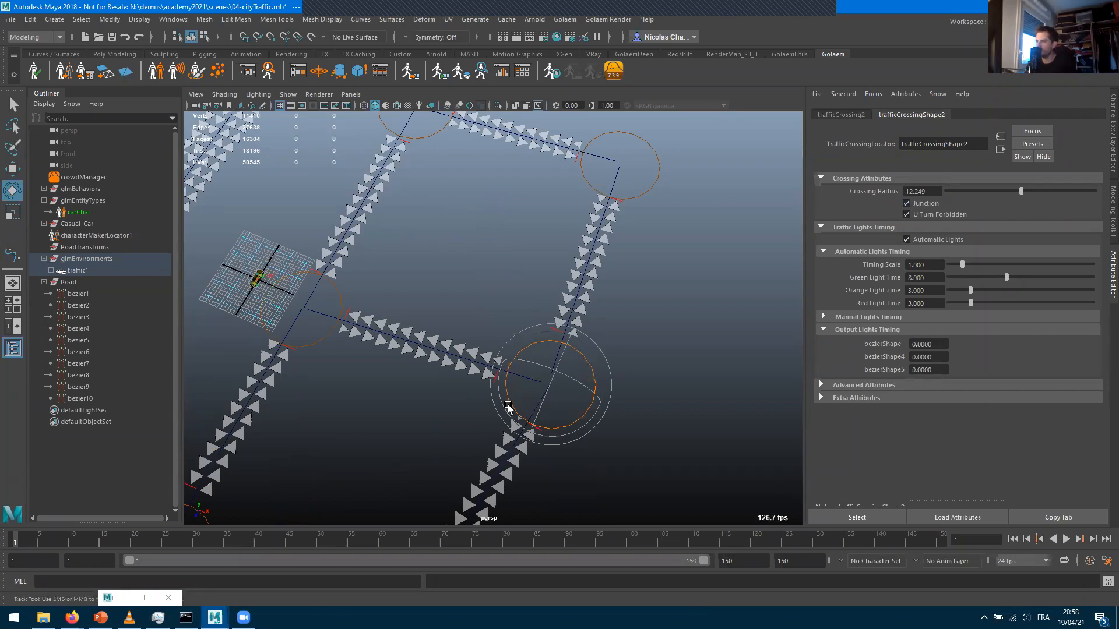
{"action": "middle_click_drag", "start_coordinate": [508, 408], "coordinate": [543, 519], "text": "alt"}
{"action": "middle_click_drag", "start_coordinate": [441, 382], "coordinate": [542, 175], "text": "alt"}
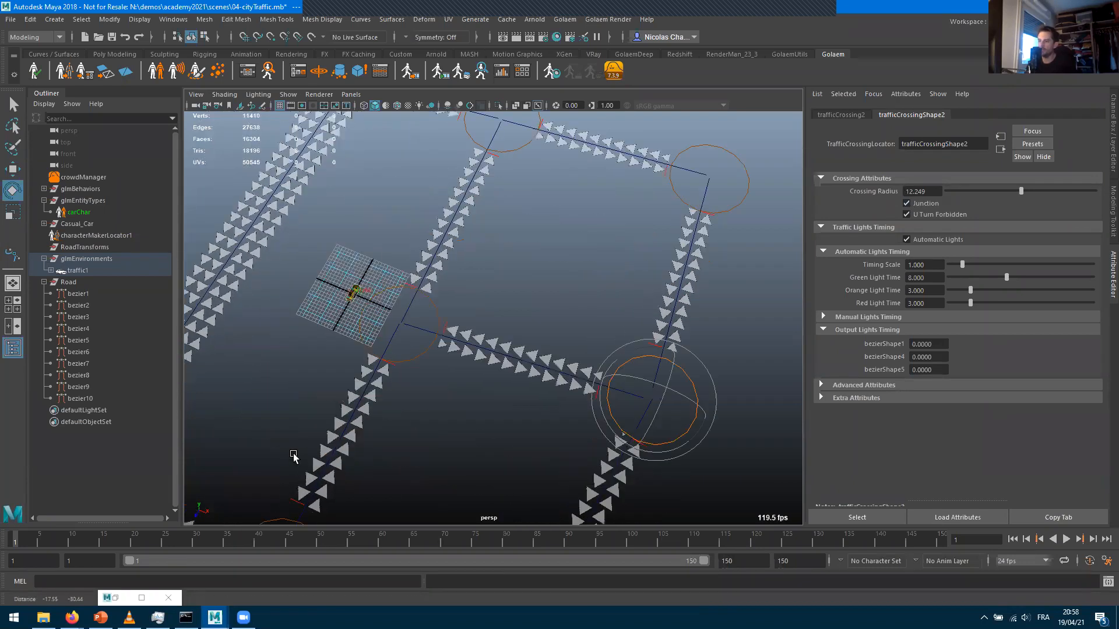
{"action": "middle_click_drag", "start_coordinate": [294, 457], "coordinate": [310, 396], "text": "alt"}
Mark trafficCrossing5, the corner between bezier5 and bezier6, as a junction and set its Crossing Radius to 8.263
{"action": "middle_click_drag", "start_coordinate": [559, 243], "coordinate": [470, 438], "text": "alt"}
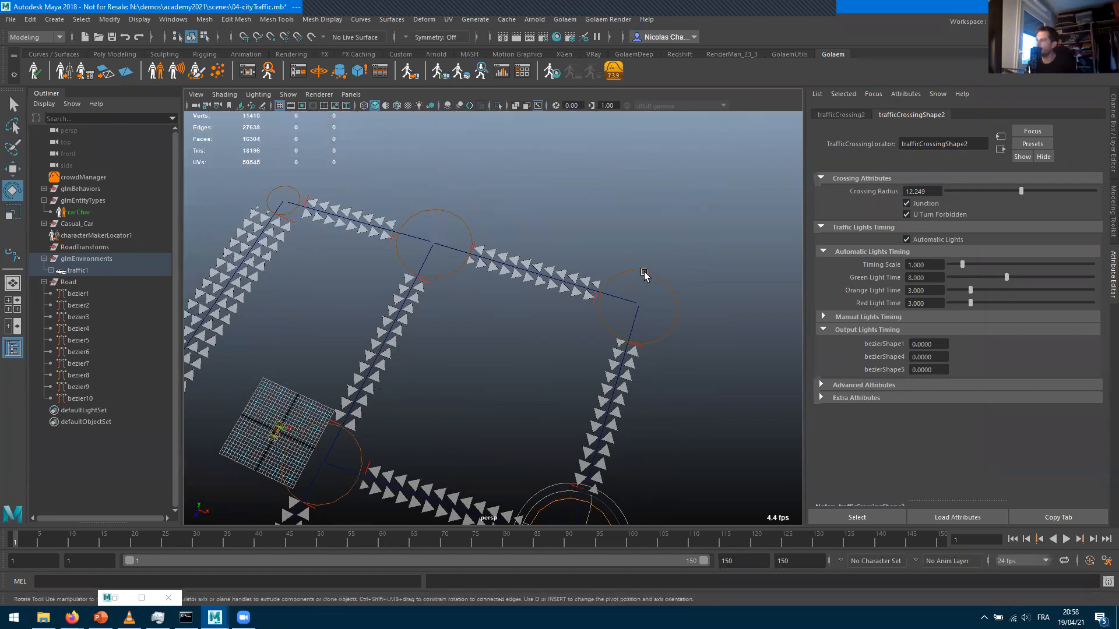
{"action": "left_click", "coordinate": [644, 274]}
{"action": "left_click_drag", "start_coordinate": [1026, 189], "coordinate": [997, 191]}
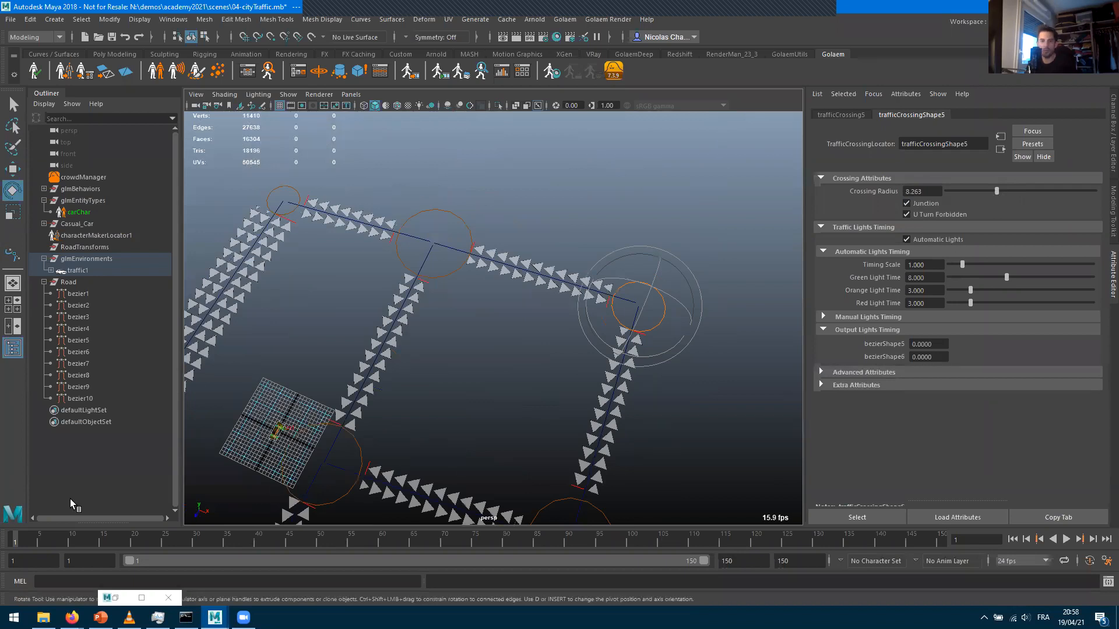
Use the Population Tool to create a point-shaped population of carCharShape entities along the curves bezier1 to bezier10
{"action": "right_click_drag", "start_coordinate": [517, 392], "coordinate": [463, 519], "text": "alt"}
{"action": "left_click_drag", "start_coordinate": [476, 460], "coordinate": [399, 444], "text": "alt"}
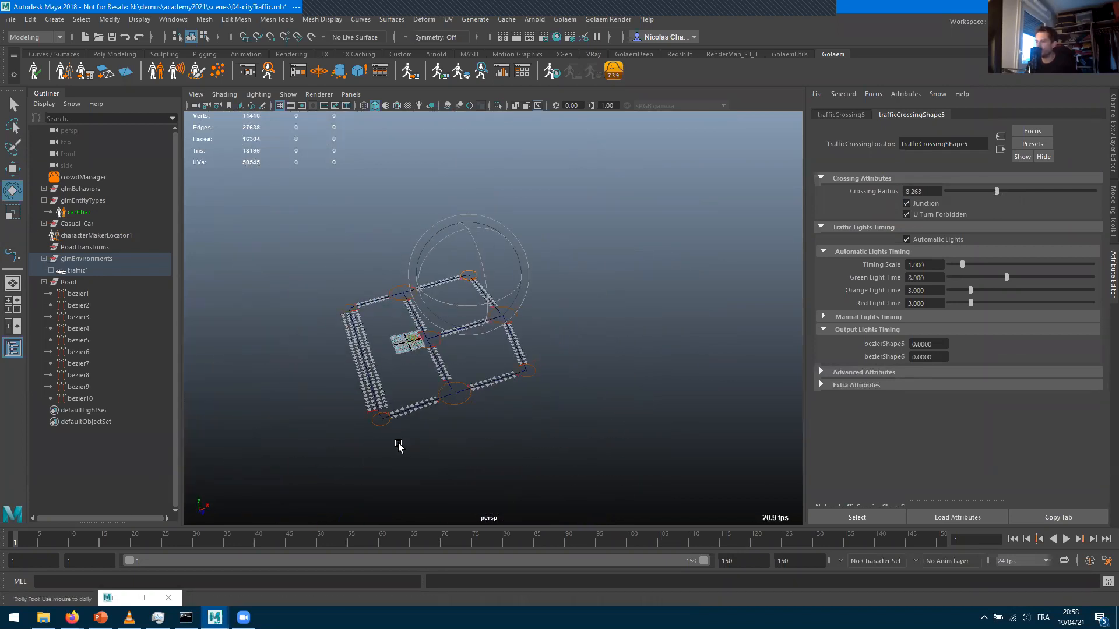
{"action": "right_click_drag", "start_coordinate": [398, 446], "coordinate": [560, 412], "text": "alt"}
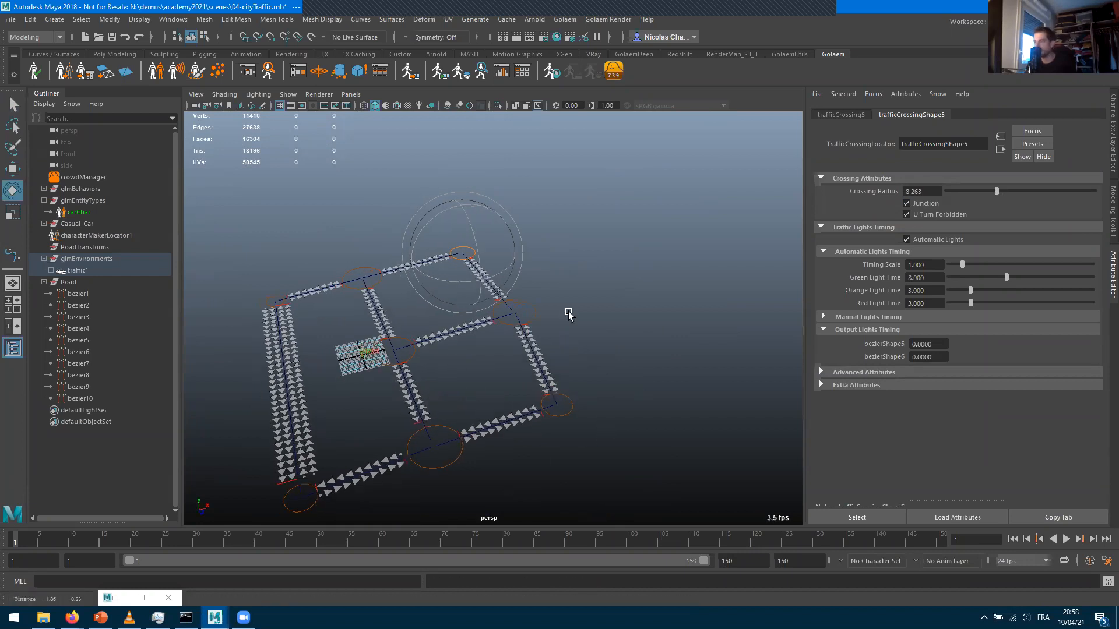
{"action": "middle_click_drag", "start_coordinate": [524, 425], "coordinate": [639, 387], "text": "alt"}
{"action": "right_click_drag", "start_coordinate": [443, 391], "coordinate": [627, 392], "text": "alt"}
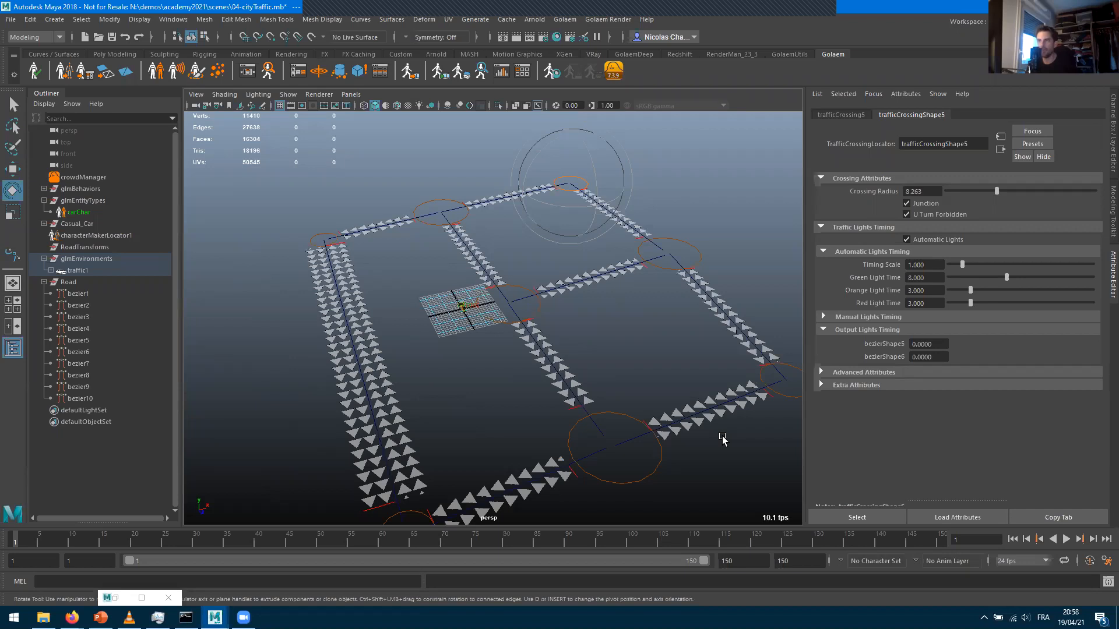
{"action": "double_click", "coordinate": [217, 71]}
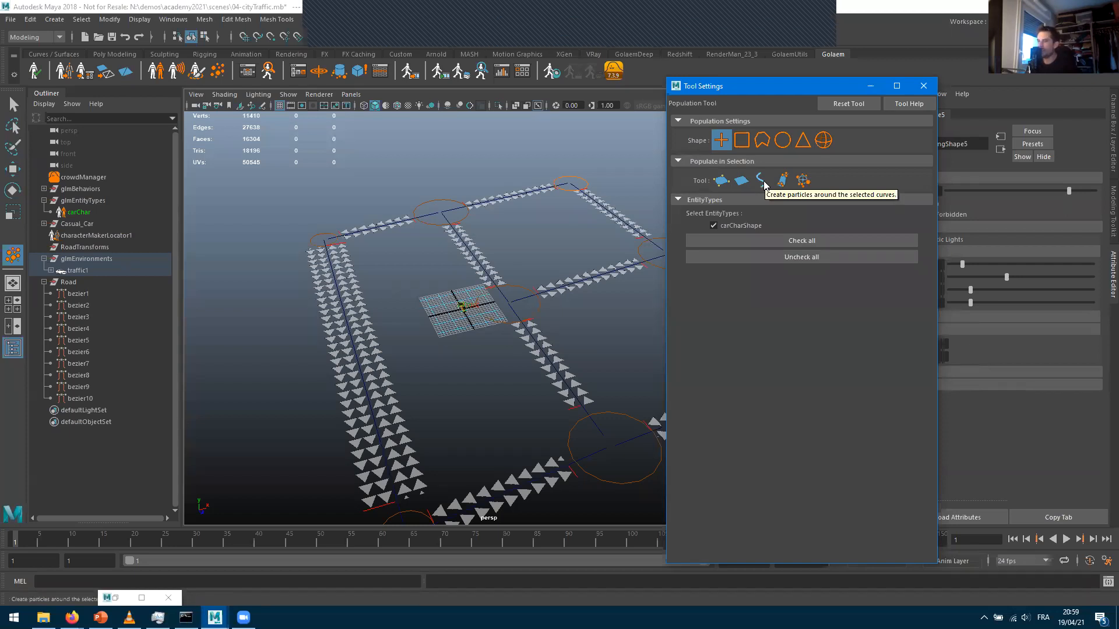
{"action": "left_click", "coordinate": [86, 293]}
{"action": "left_click", "coordinate": [82, 399], "text": "shift"}
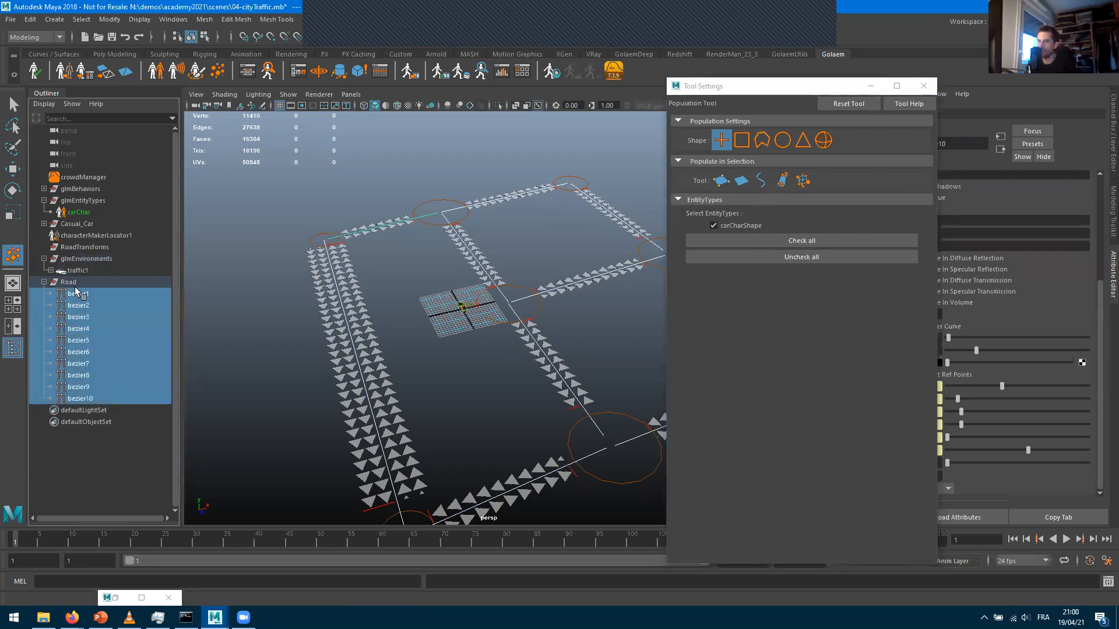
{"action": "left_click", "coordinate": [761, 181]}
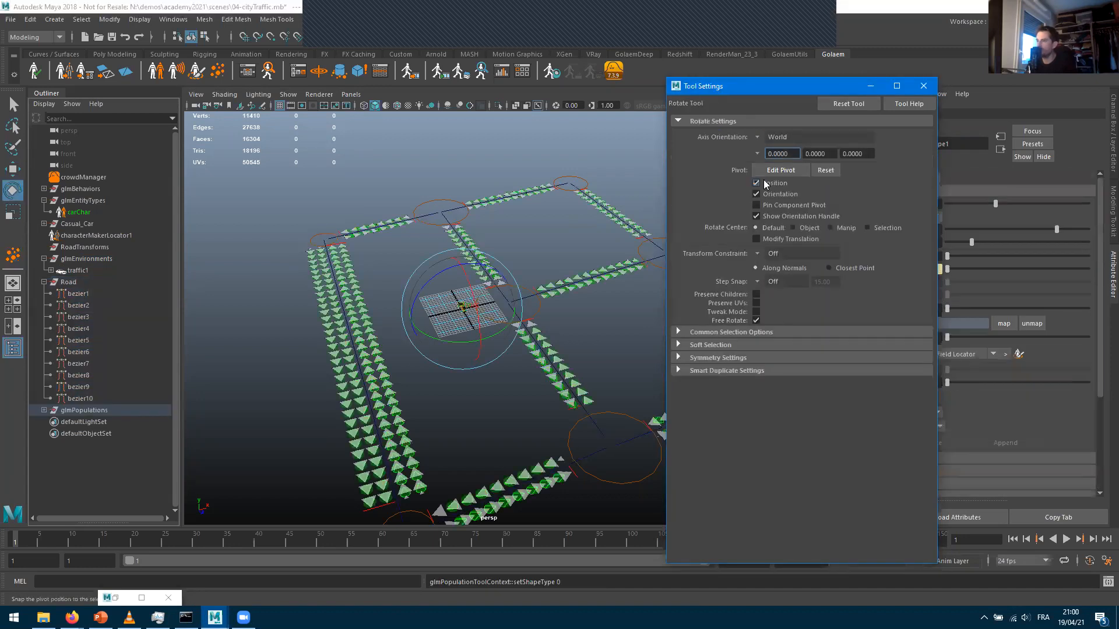
{"action": "left_click", "coordinate": [923, 86]}
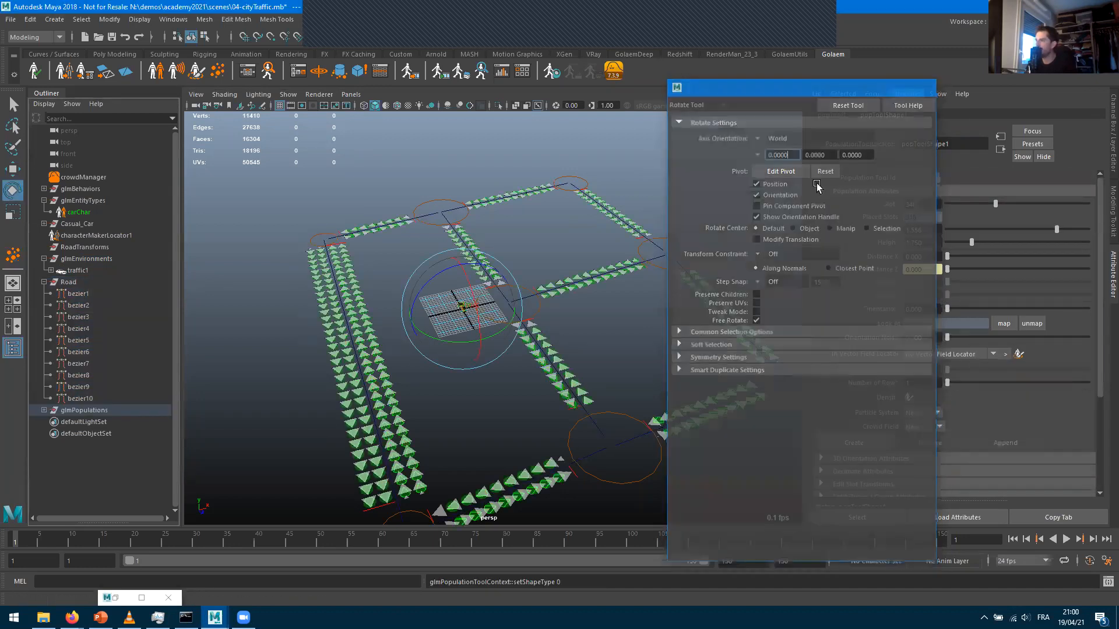
Reduce the number of slots in the curve population to 37
{"action": "left_click_drag", "start_coordinate": [507, 350], "coordinate": [509, 390], "text": "alt"}
{"action": "scroll", "coordinate": [504, 402], "scroll_direction": "up", "scroll_amount": 3}
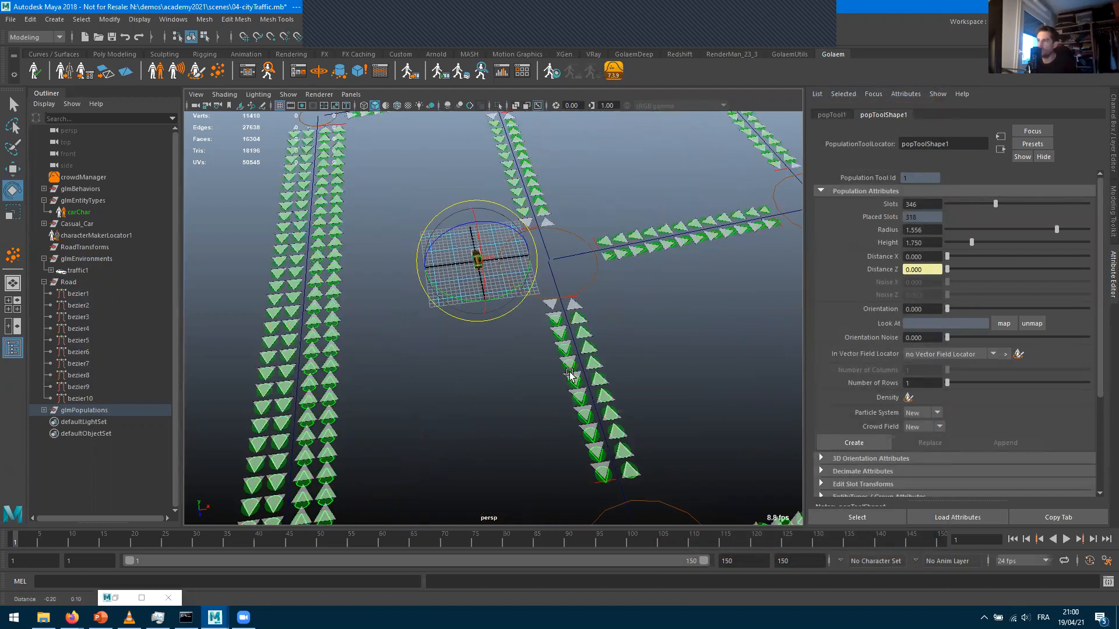
{"action": "middle_click_drag", "start_coordinate": [504, 402], "coordinate": [574, 326], "text": "alt"}
{"action": "scroll", "coordinate": [559, 309], "scroll_direction": "up", "scroll_amount": 6}
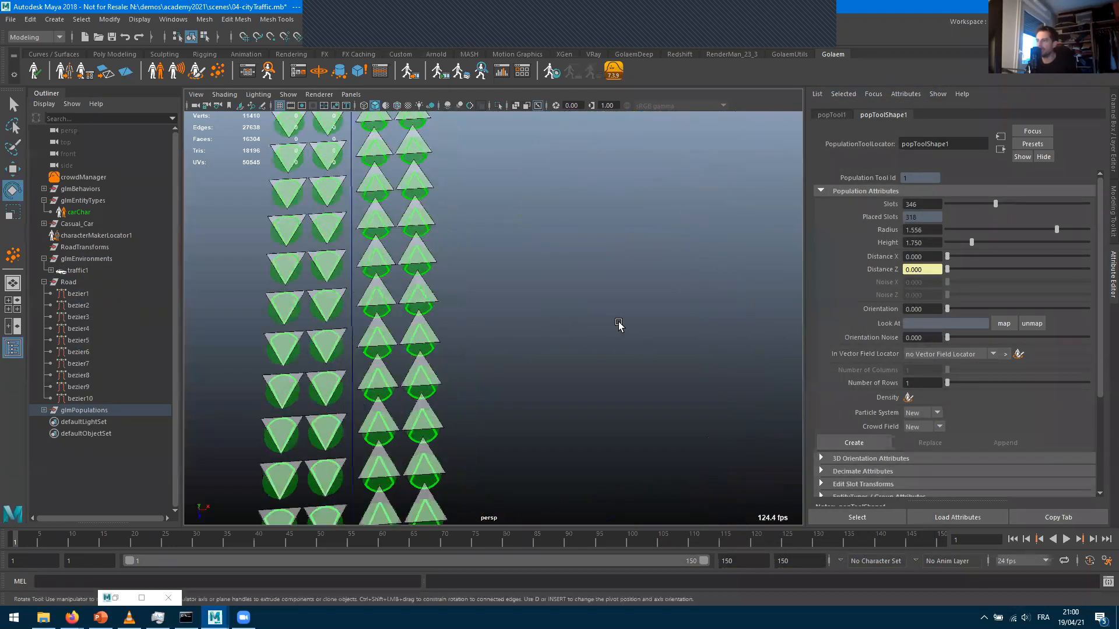
{"action": "left_click_drag", "start_coordinate": [664, 319], "coordinate": [412, 325], "text": "alt"}
{"action": "middle_click_drag", "start_coordinate": [654, 266], "coordinate": [478, 309], "text": "alt"}
{"action": "middle_click_drag", "start_coordinate": [672, 148], "coordinate": [513, 185], "text": "alt"}
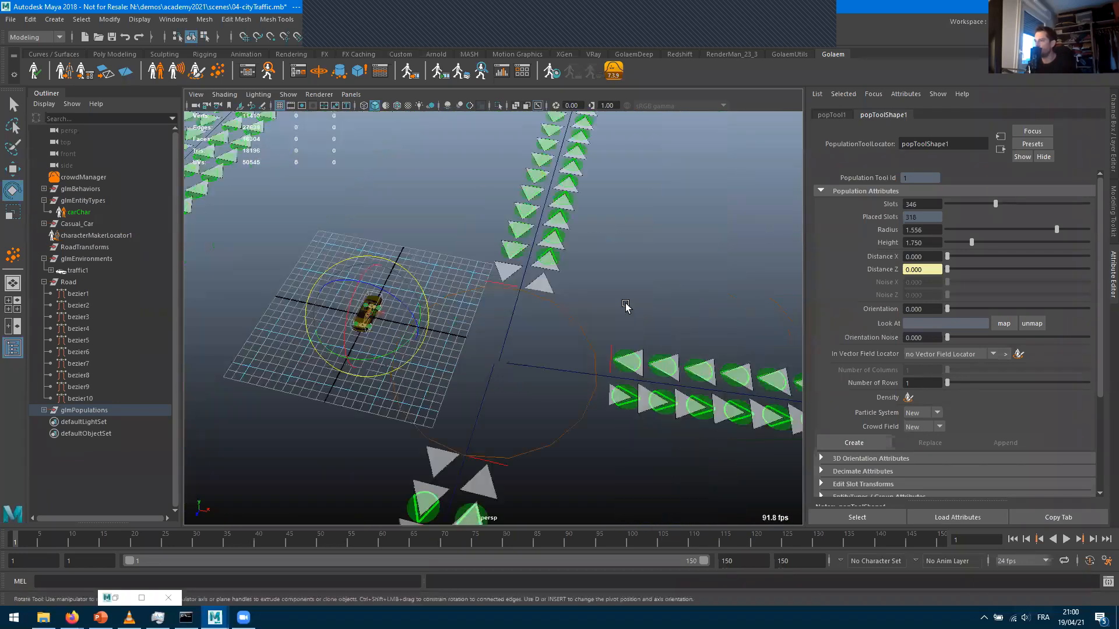
{"action": "left_click_drag", "start_coordinate": [505, 303], "coordinate": [951, 201], "text": "alt"}
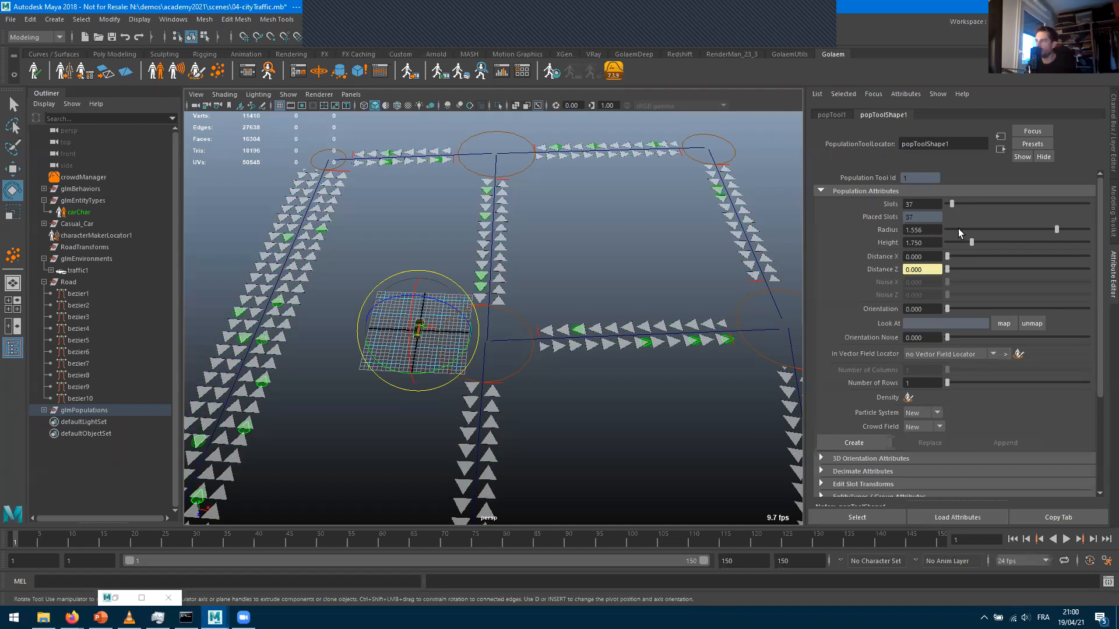
Set the population's Distance X and Z to 5.792 and its Noise X and Z to 1.208
{"action": "left_click_drag", "start_coordinate": [946, 256], "coordinate": [1027, 255]}
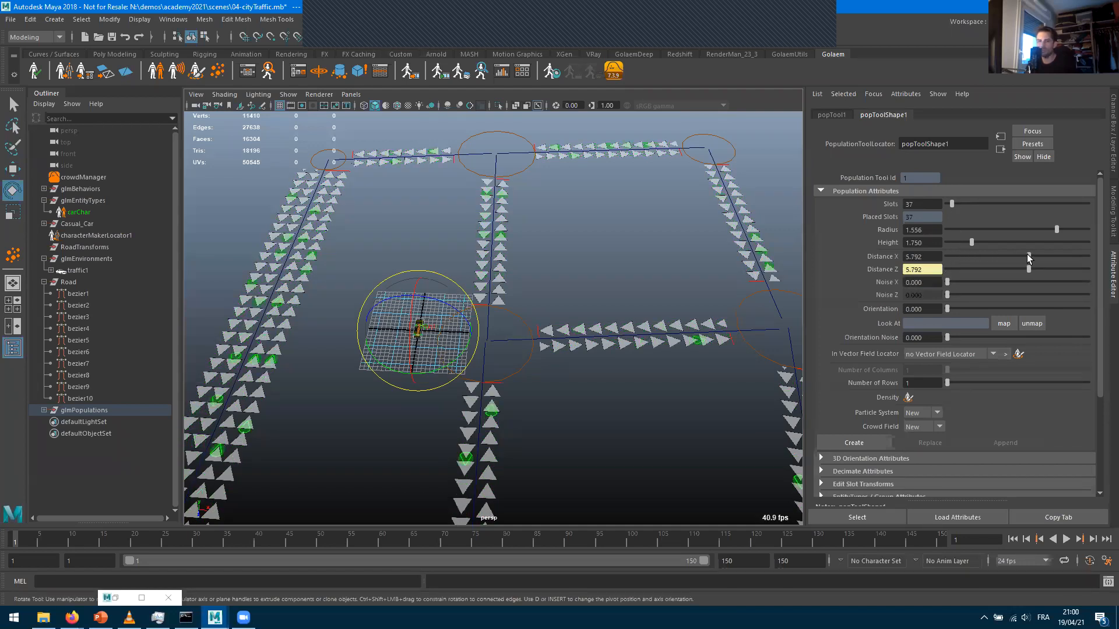
{"action": "left_click_drag", "start_coordinate": [948, 281], "coordinate": [963, 283]}
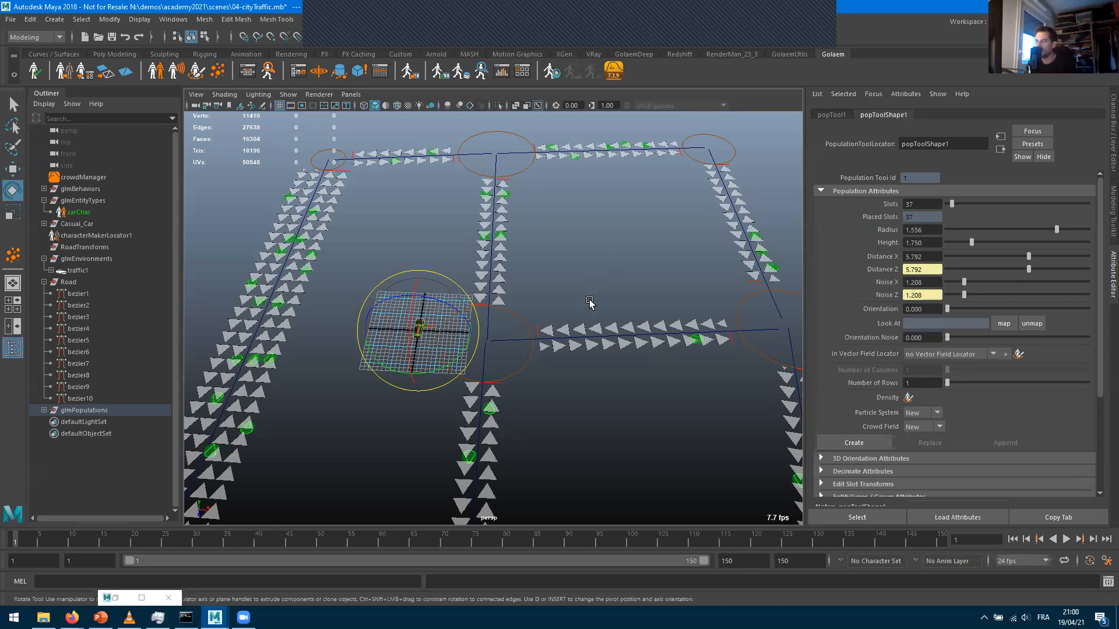
{"action": "left_click_drag", "start_coordinate": [639, 287], "coordinate": [479, 198], "text": "alt"}
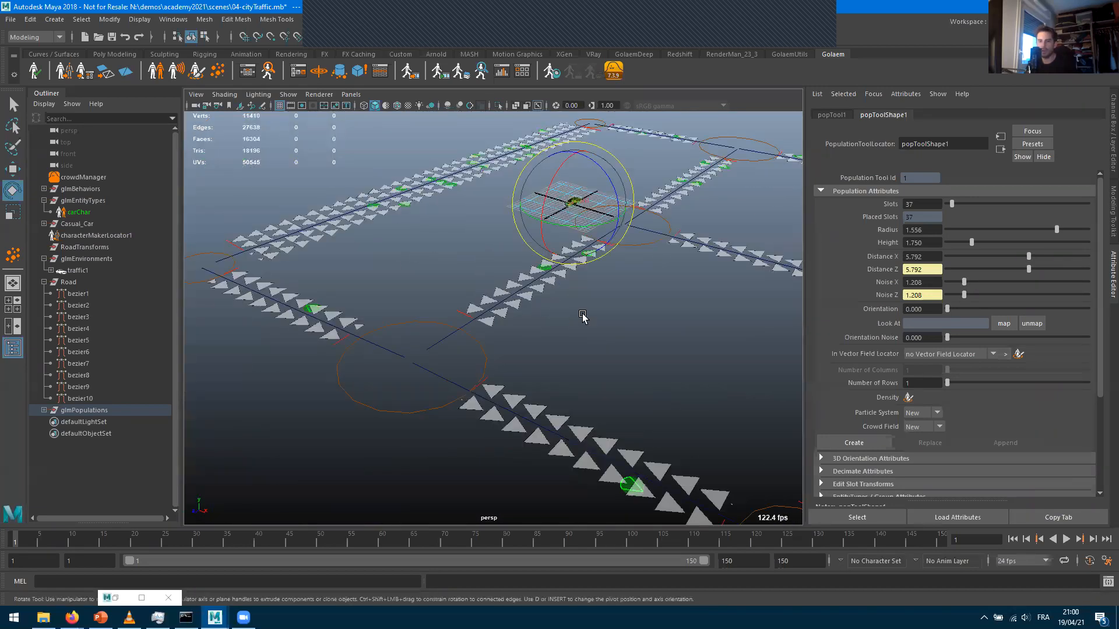
Create a new particle system and crowd field from the population and advance to frame 2 to display the cars
{"action": "left_click", "coordinate": [860, 444]}
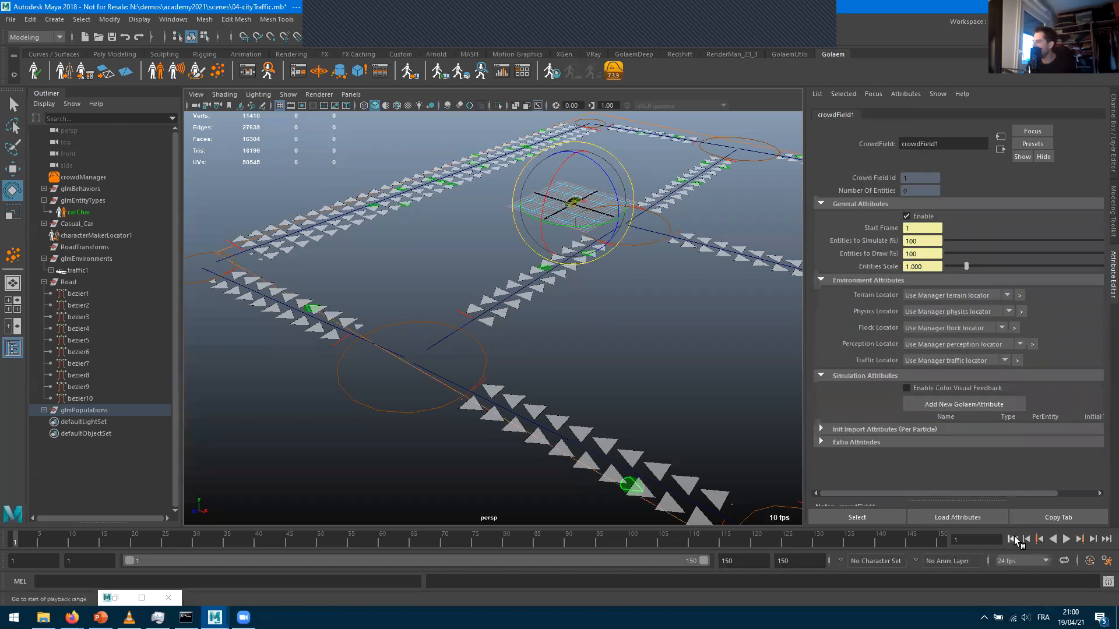
{"action": "left_click", "coordinate": [1090, 540]}
{"action": "left_click_drag", "start_coordinate": [617, 313], "coordinate": [758, 319], "text": "alt"}
{"action": "scroll", "coordinate": [758, 319], "scroll_direction": "up", "scroll_amount": 6}
{"action": "middle_click_drag", "start_coordinate": [758, 319], "coordinate": [542, 326], "text": "alt"}
{"action": "left_click_drag", "start_coordinate": [542, 327], "coordinate": [845, 315], "text": "alt"}
{"action": "right_click_drag", "start_coordinate": [662, 309], "coordinate": [402, 306], "text": "alt"}
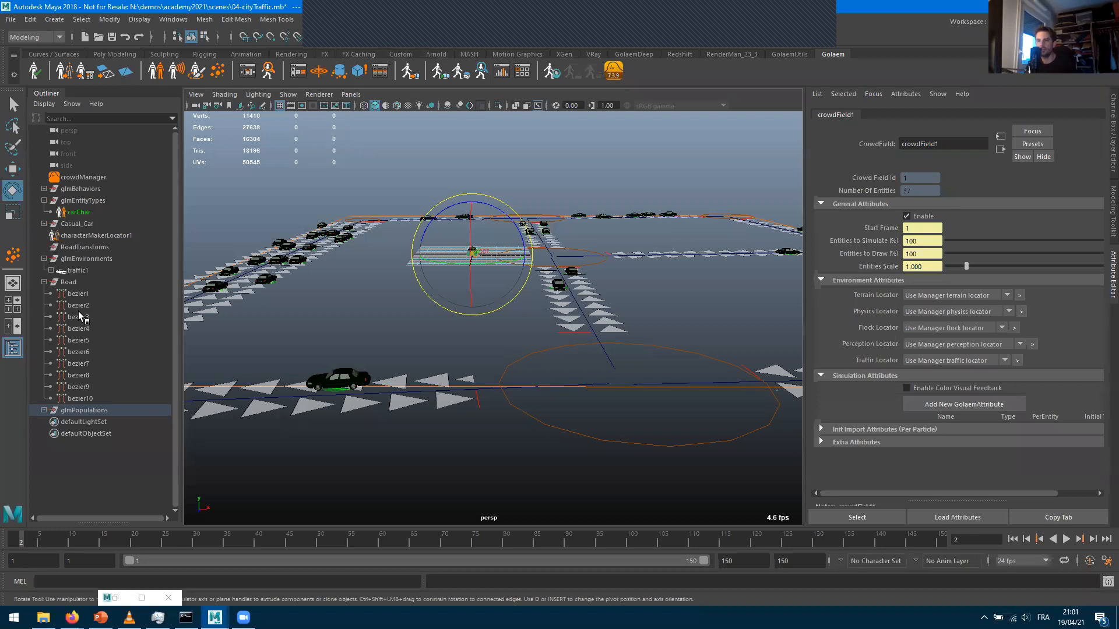
Set popTool1's slots to 60 and replace the existing car population with the new one
{"action": "left_click", "coordinate": [44, 411]}
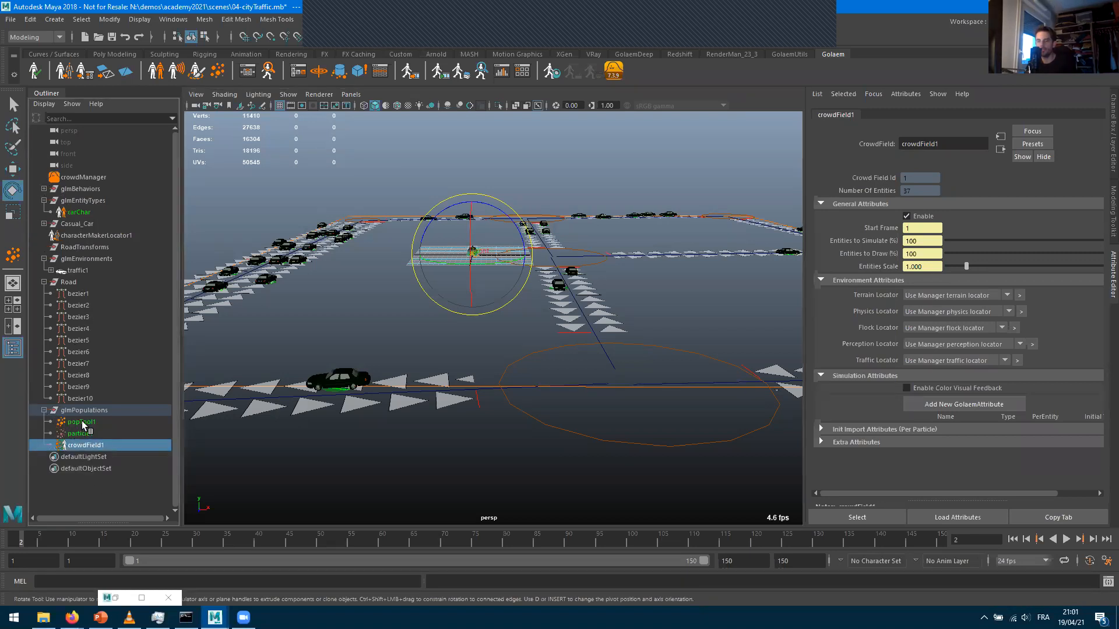
{"action": "left_click", "coordinate": [85, 424]}
{"action": "left_click_drag", "start_coordinate": [956, 204], "coordinate": [961, 207]}
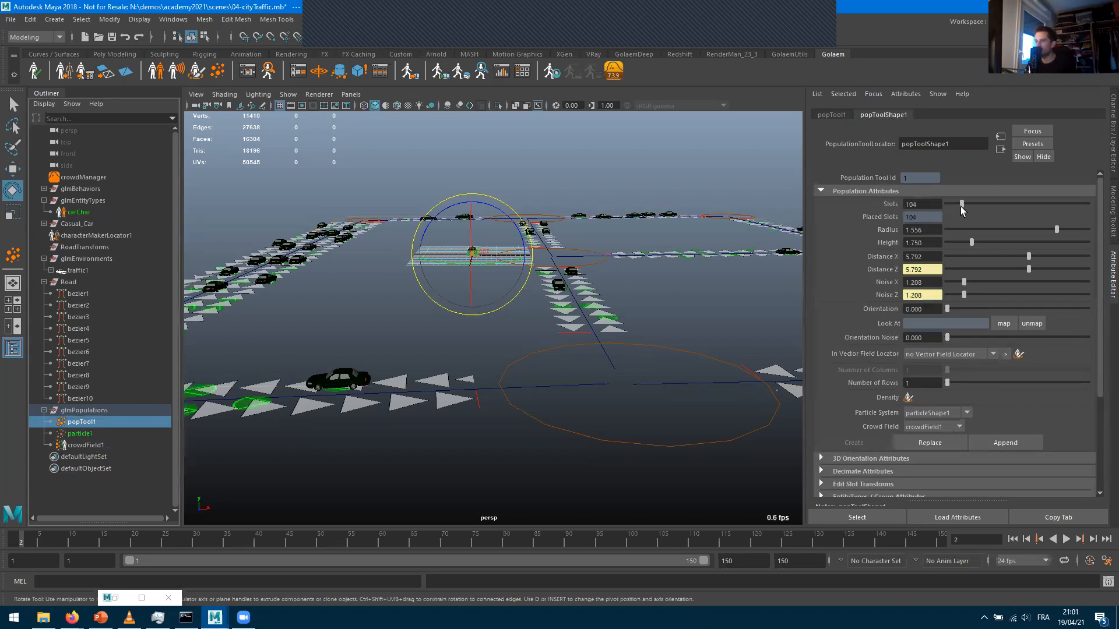
{"action": "left_click_drag", "start_coordinate": [720, 280], "coordinate": [524, 326], "text": "alt"}
{"action": "right_click_drag", "start_coordinate": [495, 262], "coordinate": [513, 261], "text": "alt"}
{"action": "left_click_drag", "start_coordinate": [513, 264], "coordinate": [542, 278], "text": "alt"}
{"action": "left_click", "coordinate": [926, 205]}
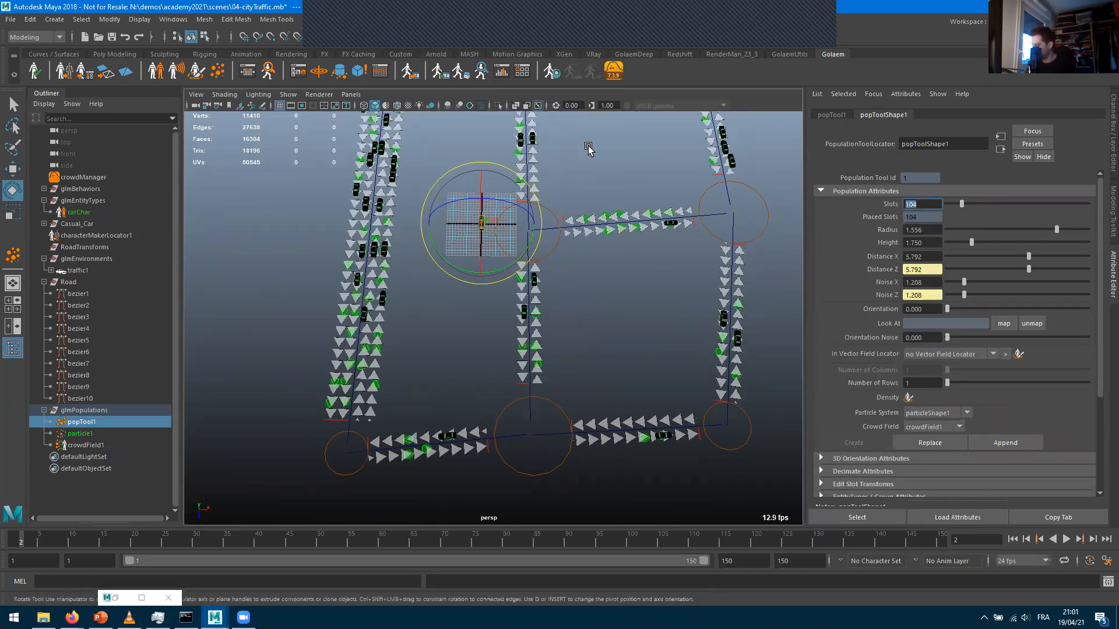
{"action": "left_click", "coordinate": [930, 443]}
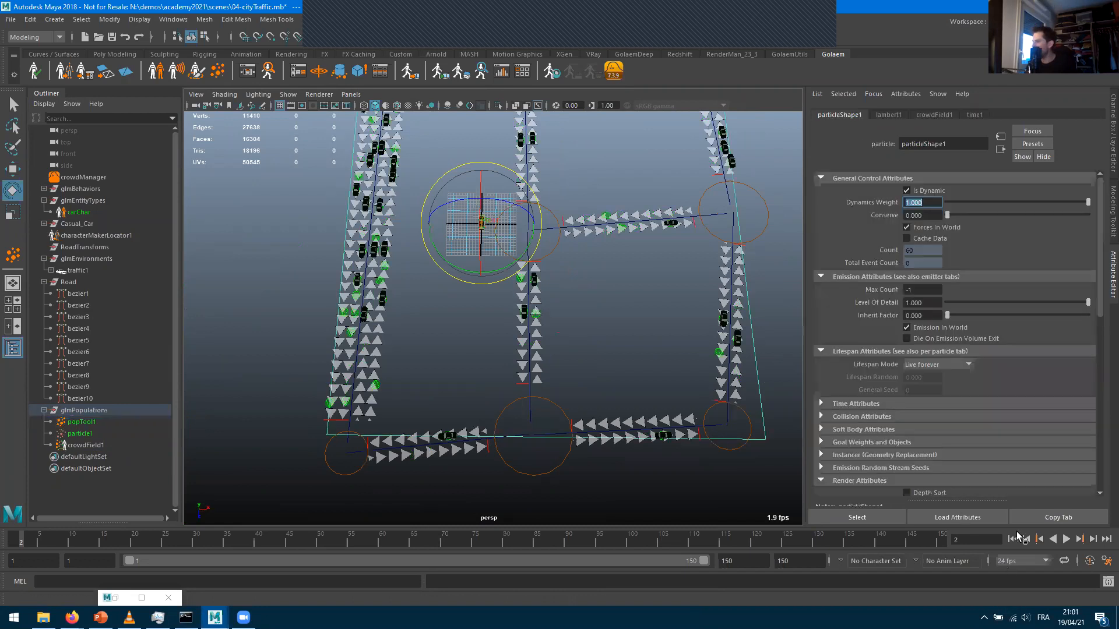
Examine the placement and spacing of the cars on the lanes, especially along the four-lane road
{"action": "left_click_drag", "start_coordinate": [631, 315], "coordinate": [528, 283], "text": "alt"}
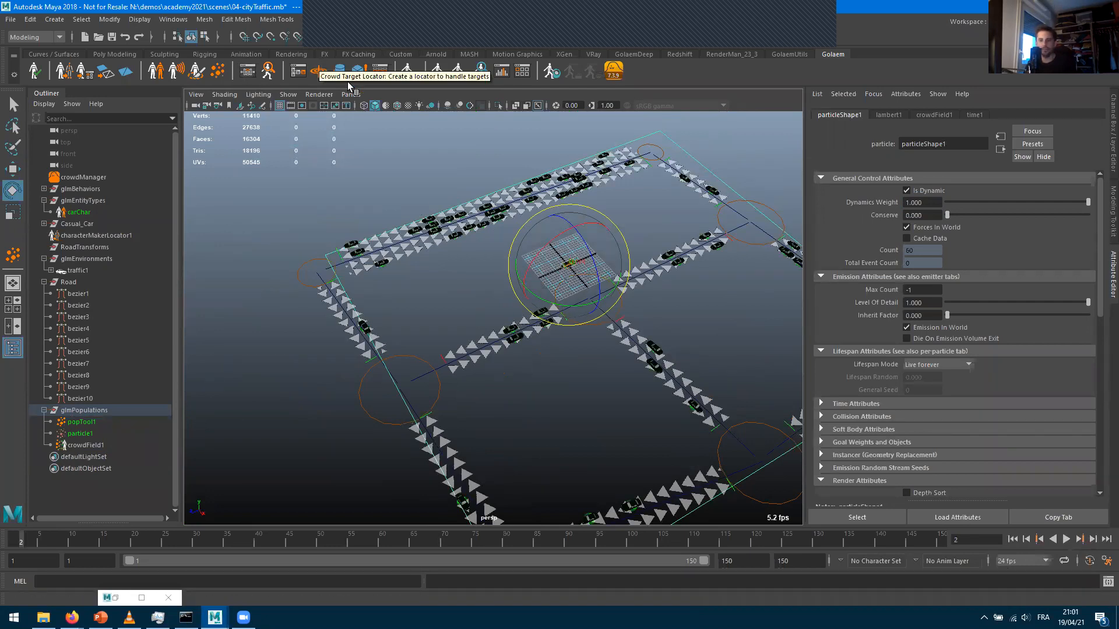
{"action": "left_click_drag", "start_coordinate": [464, 254], "coordinate": [612, 274], "text": "alt"}
{"action": "left_click_drag", "start_coordinate": [447, 302], "coordinate": [618, 283], "text": "alt"}
{"action": "scroll", "coordinate": [619, 283], "scroll_direction": "down", "scroll_amount": 1}
{"action": "scroll", "coordinate": [618, 284], "scroll_direction": "up", "scroll_amount": 10}
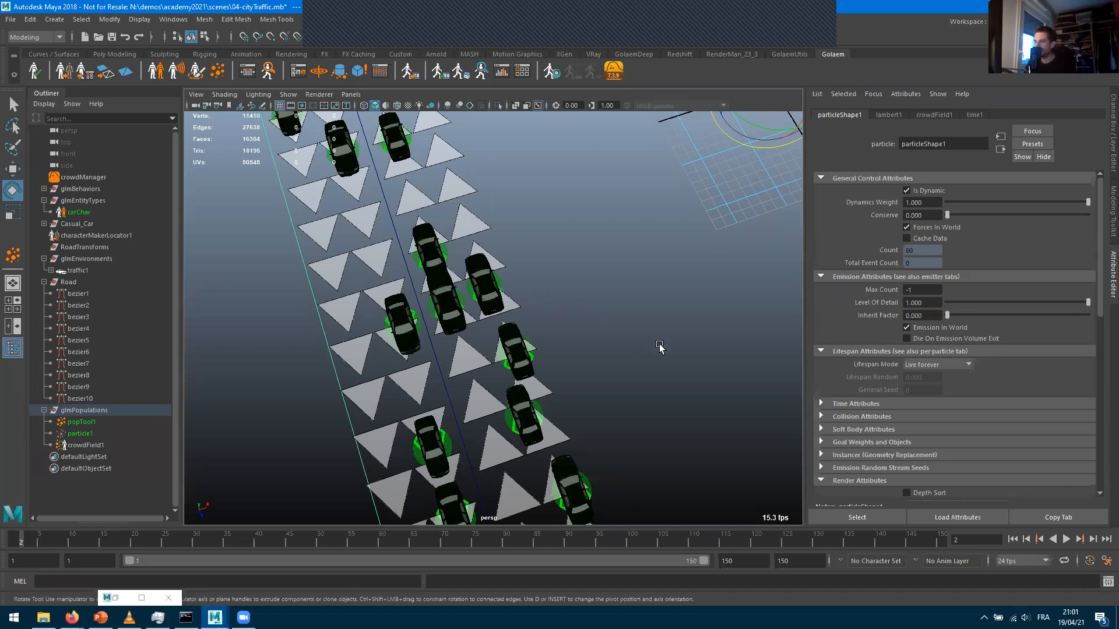
{"action": "scroll", "coordinate": [564, 344], "scroll_direction": "down", "scroll_amount": 6}
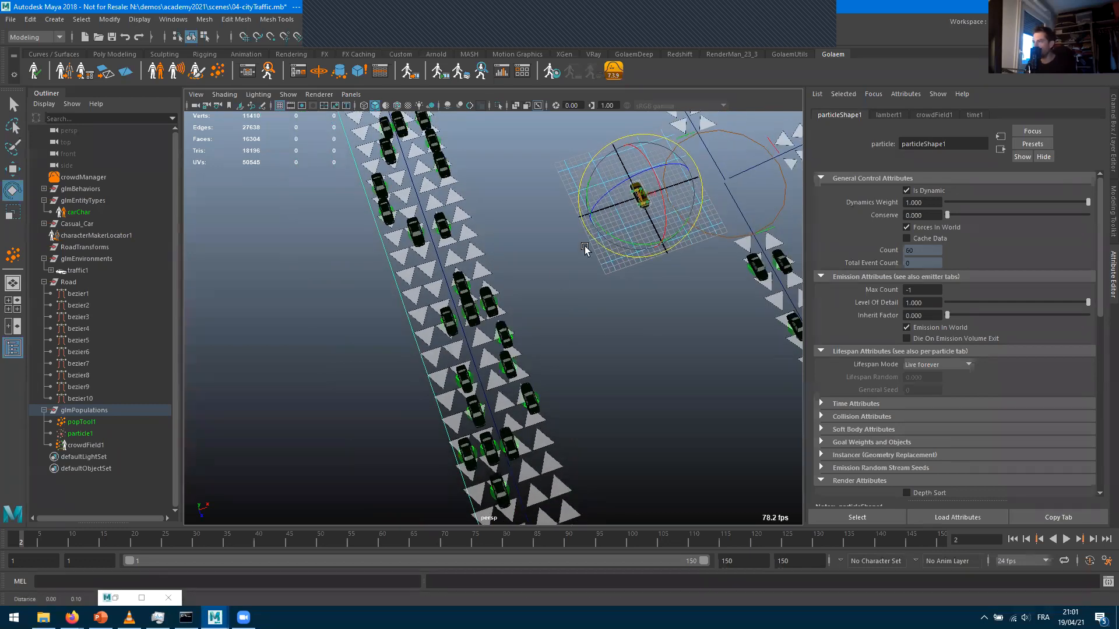
{"action": "middle_click_drag", "start_coordinate": [596, 232], "coordinate": [369, 237], "text": "alt"}
{"action": "middle_click_drag", "start_coordinate": [438, 360], "coordinate": [595, 457], "text": "alt"}
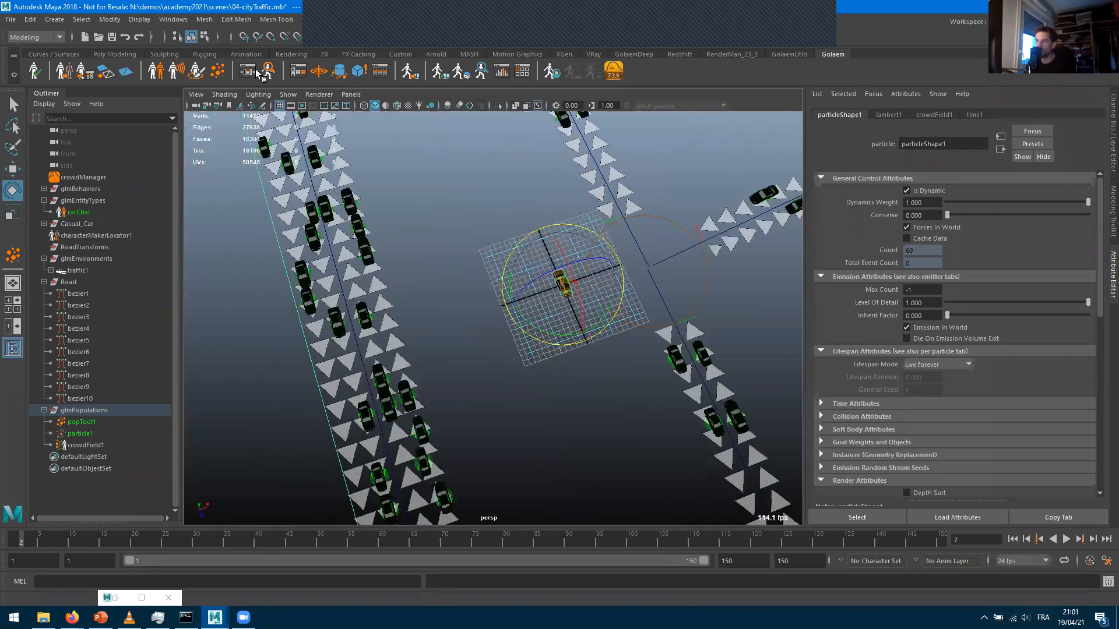
Add a Traffic behavior between the start and end of carCharShape's behavior graph, then minimize the Behavior Editor
{"action": "left_click", "coordinate": [247, 72]}
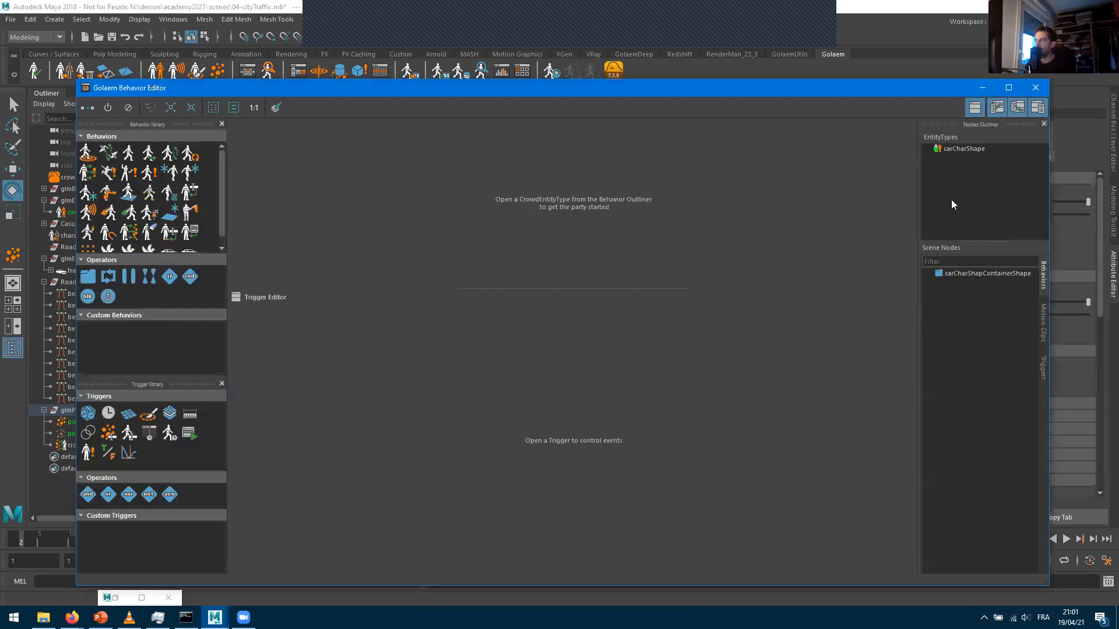
{"action": "double_click", "coordinate": [961, 151]}
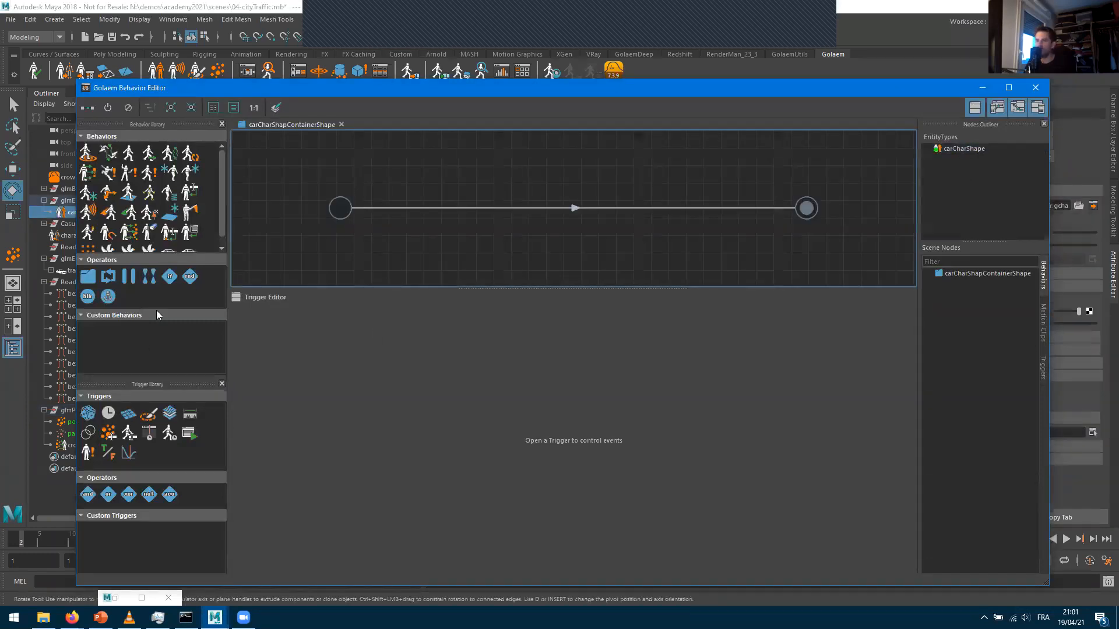
{"action": "left_click", "coordinate": [88, 315]}
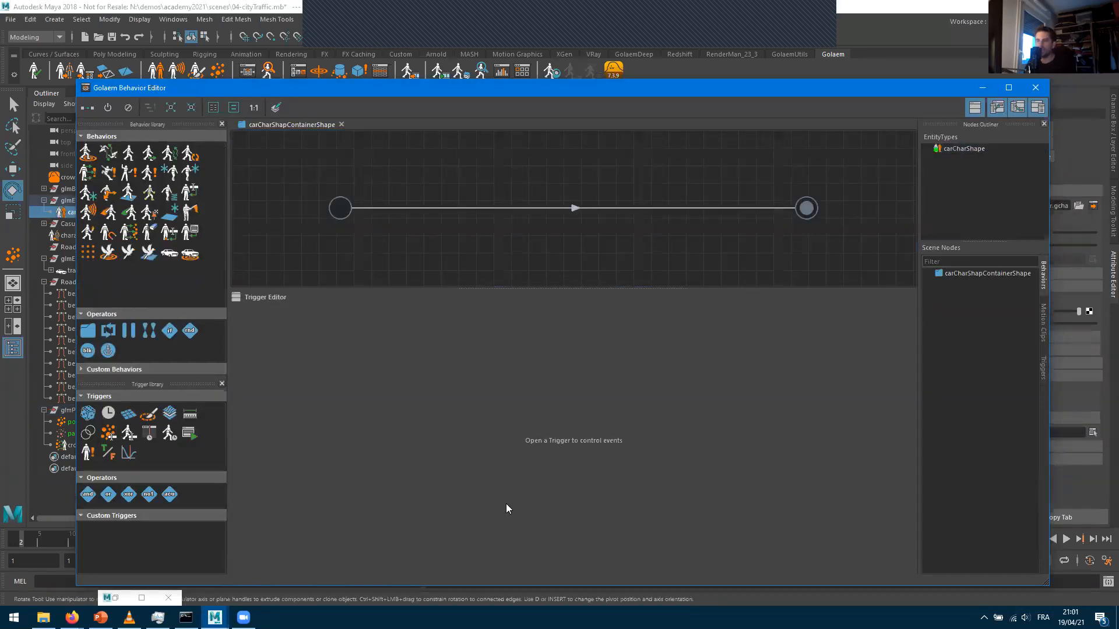
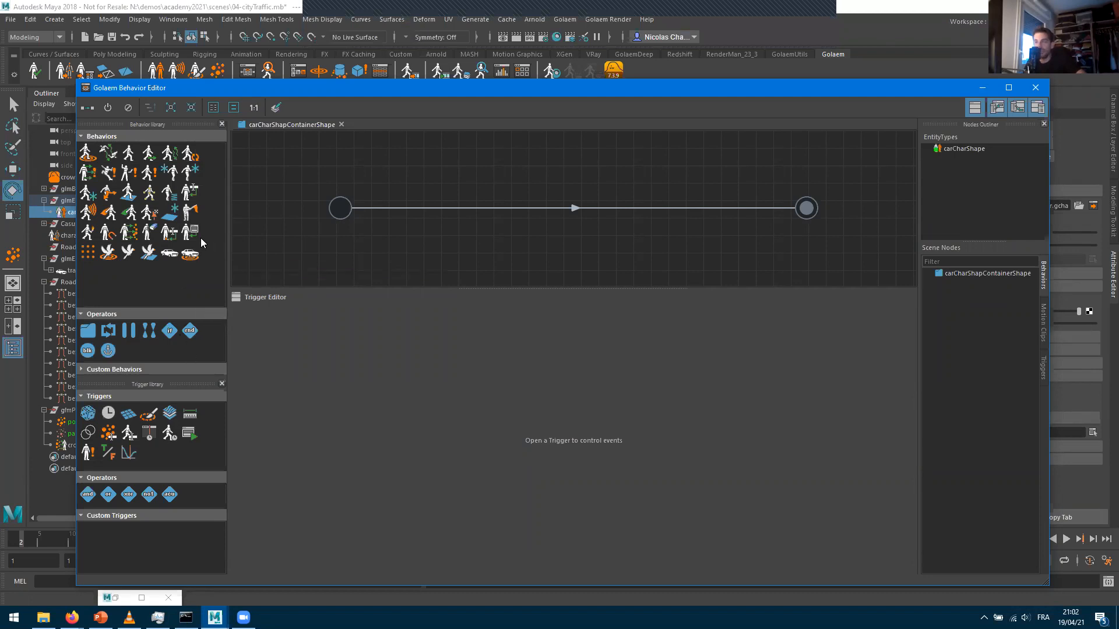
{"action": "left_click_drag", "start_coordinate": [169, 253], "coordinate": [594, 205]}
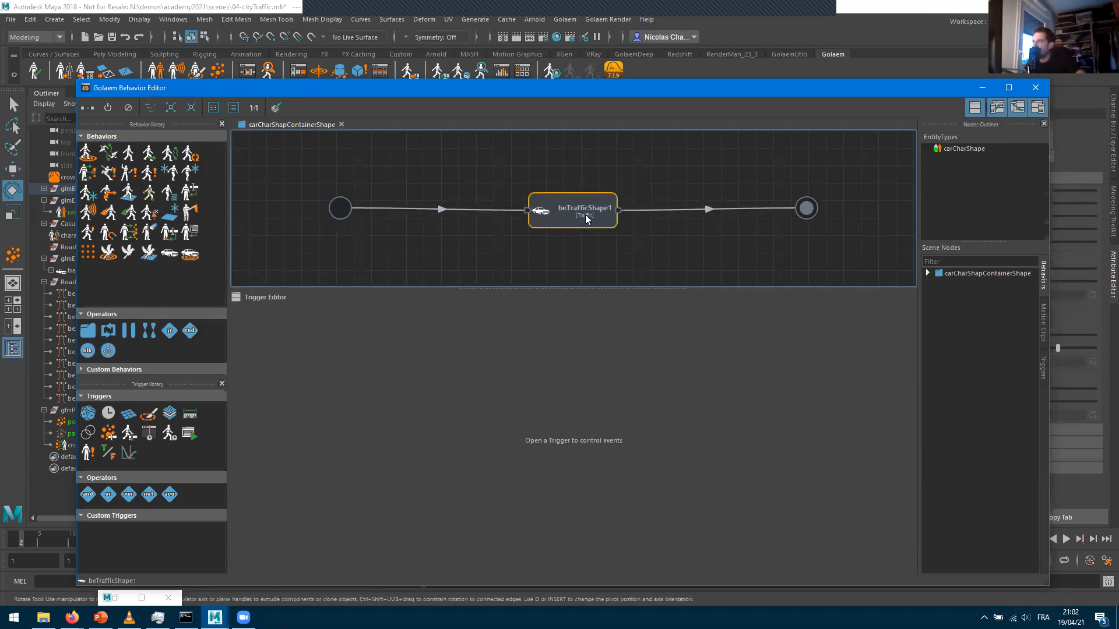
{"action": "left_click_drag", "start_coordinate": [711, 90], "coordinate": [401, 183]}
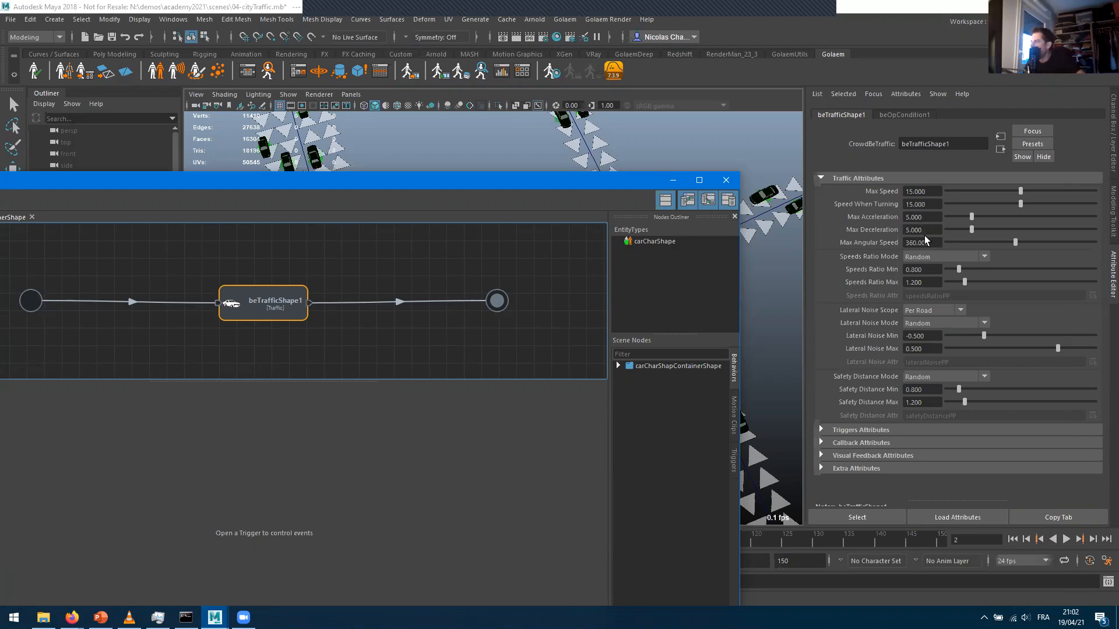
{"action": "left_click", "coordinate": [674, 178]}
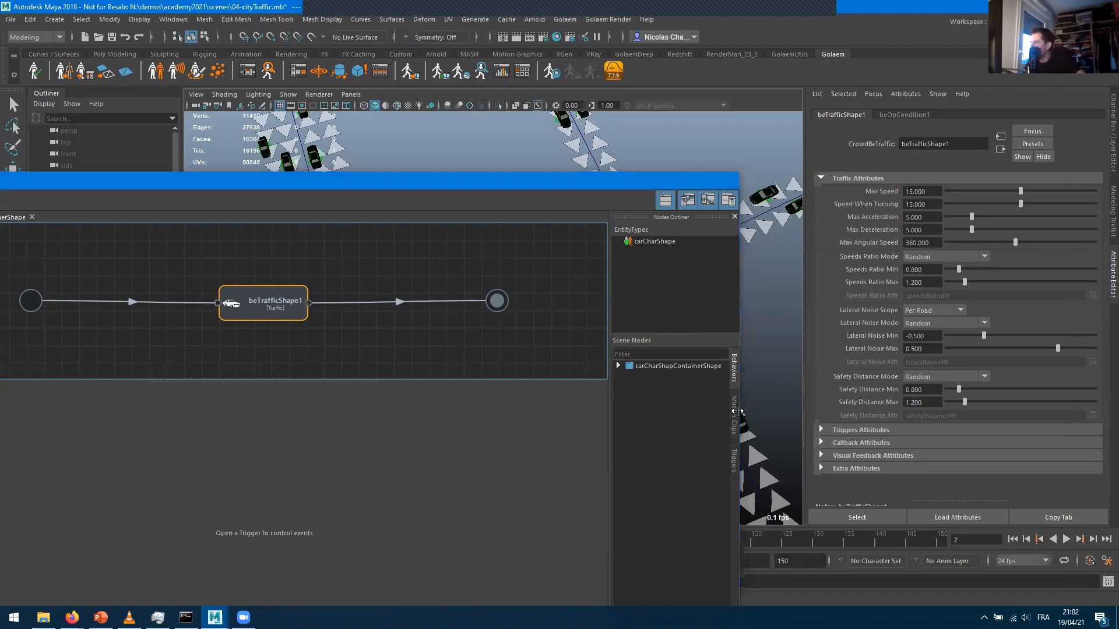
Play the simulation to frame 66 and examine a car on the four-lane road and the script log for problems
{"action": "left_click", "coordinate": [1066, 538]}
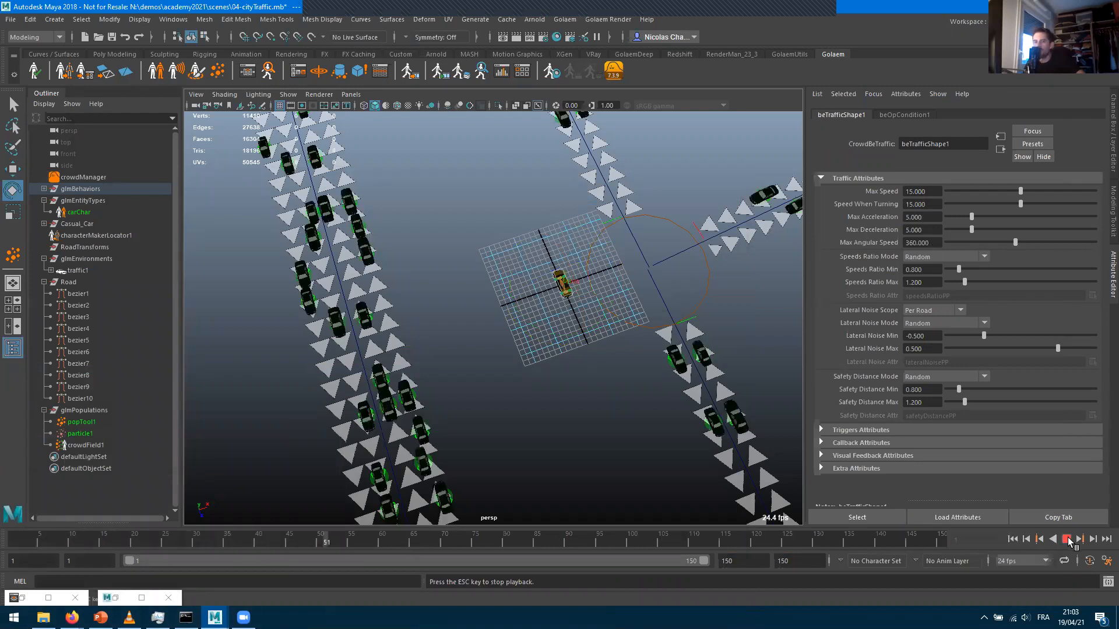
{"action": "left_click", "coordinate": [1067, 538]}
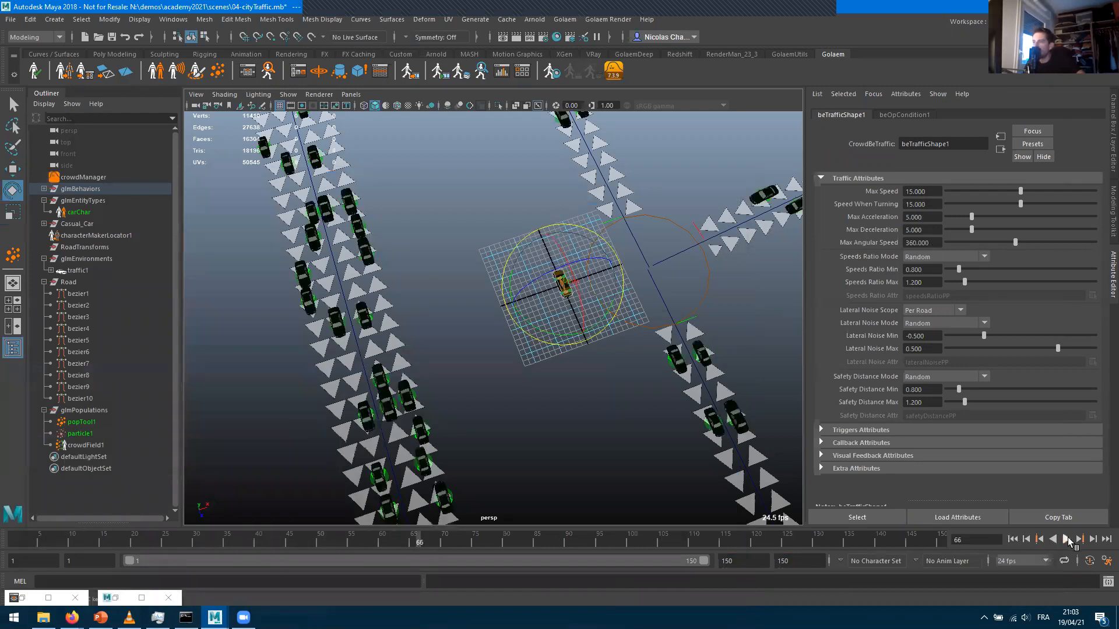
{"action": "left_click", "coordinate": [406, 396]}
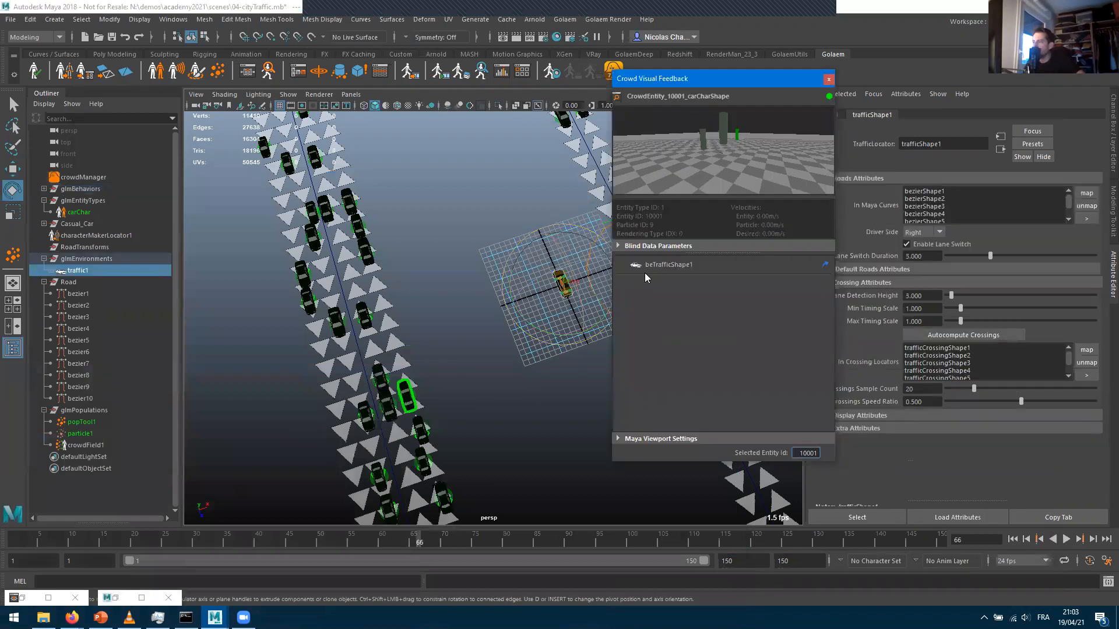
{"action": "left_click", "coordinate": [1108, 582]}
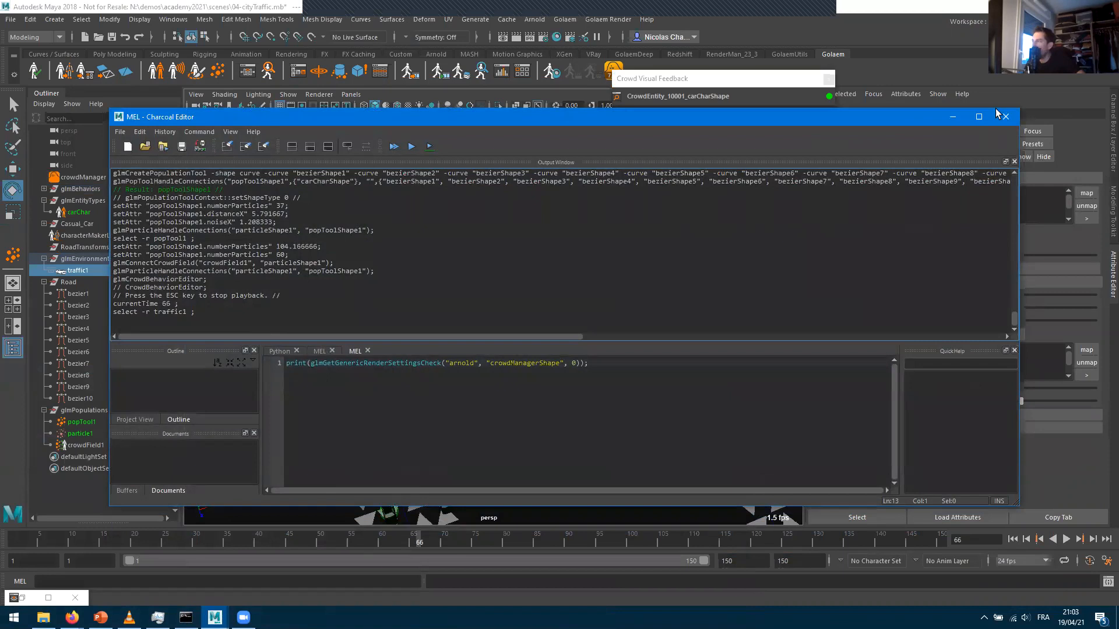
Minimize the Charcoal Editor and save the city traffic scene
{"action": "left_click", "coordinate": [952, 116]}
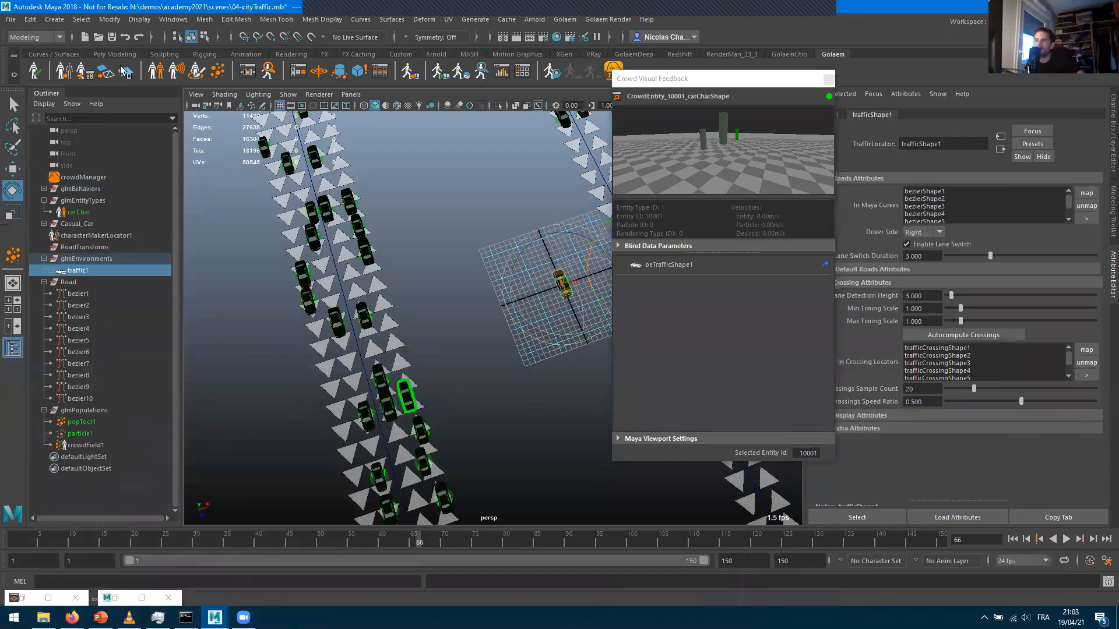
{"action": "left_click", "coordinate": [111, 37]}
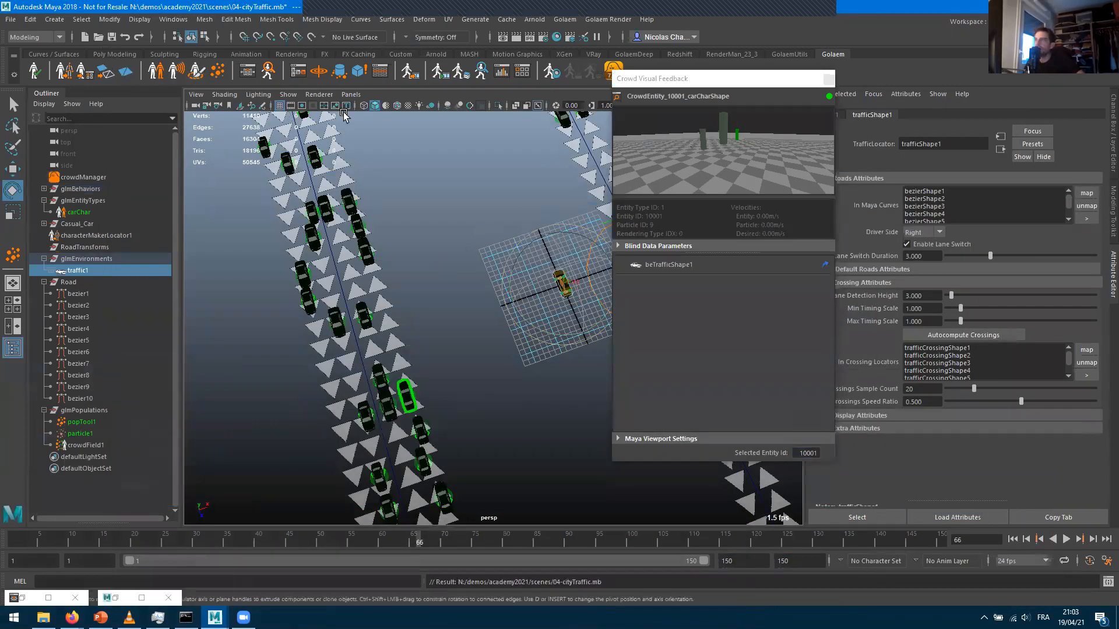
Review the car behavior graph, close the crowd visual feedback, and check the traffic locator in the crowd manager's environment attributes
{"action": "left_click", "coordinate": [250, 71]}
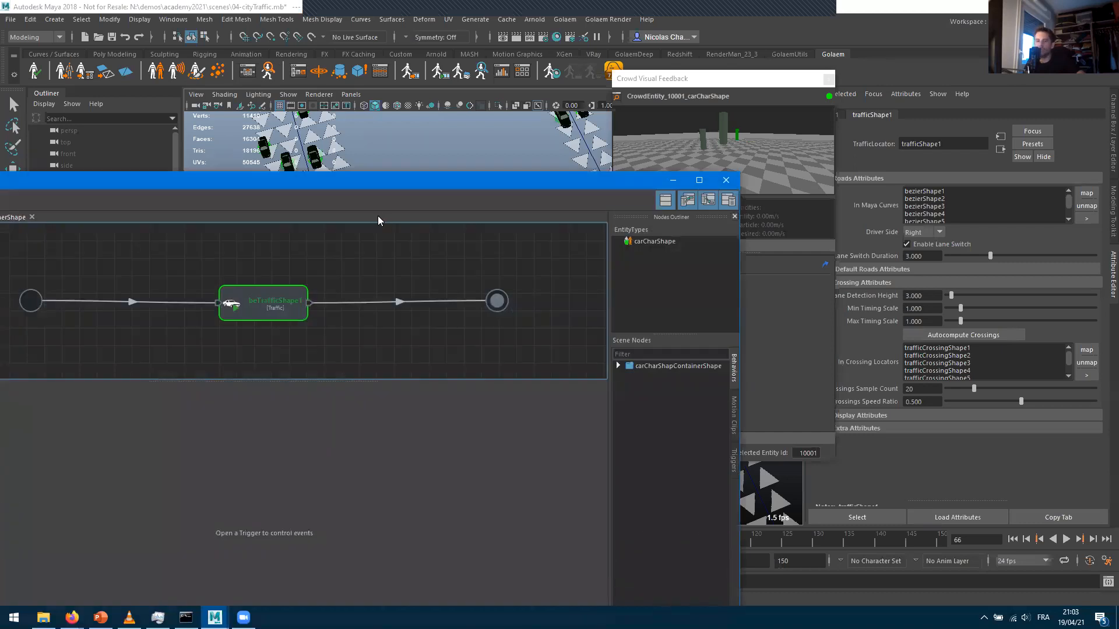
{"action": "left_click_drag", "start_coordinate": [330, 173], "coordinate": [350, 137]}
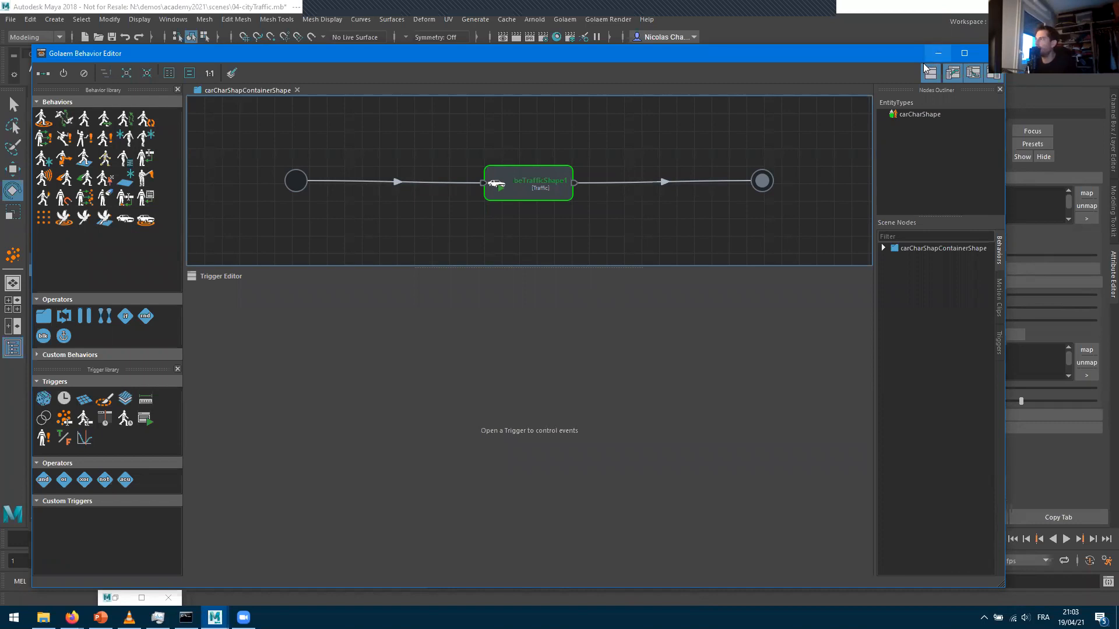
{"action": "left_click", "coordinate": [938, 53]}
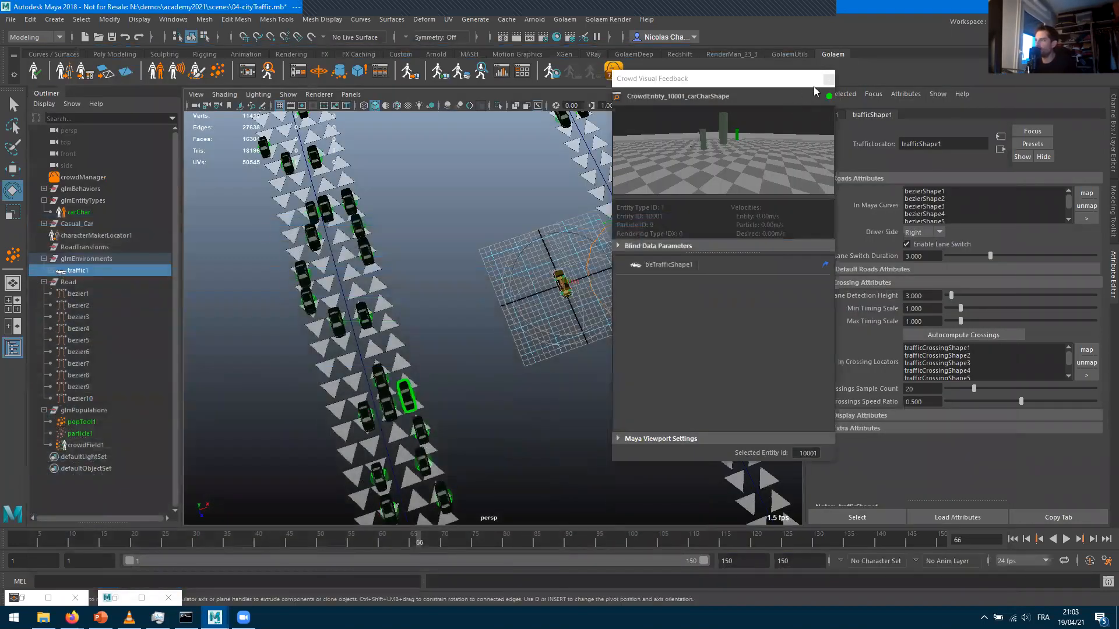
{"action": "left_click", "coordinate": [827, 79]}
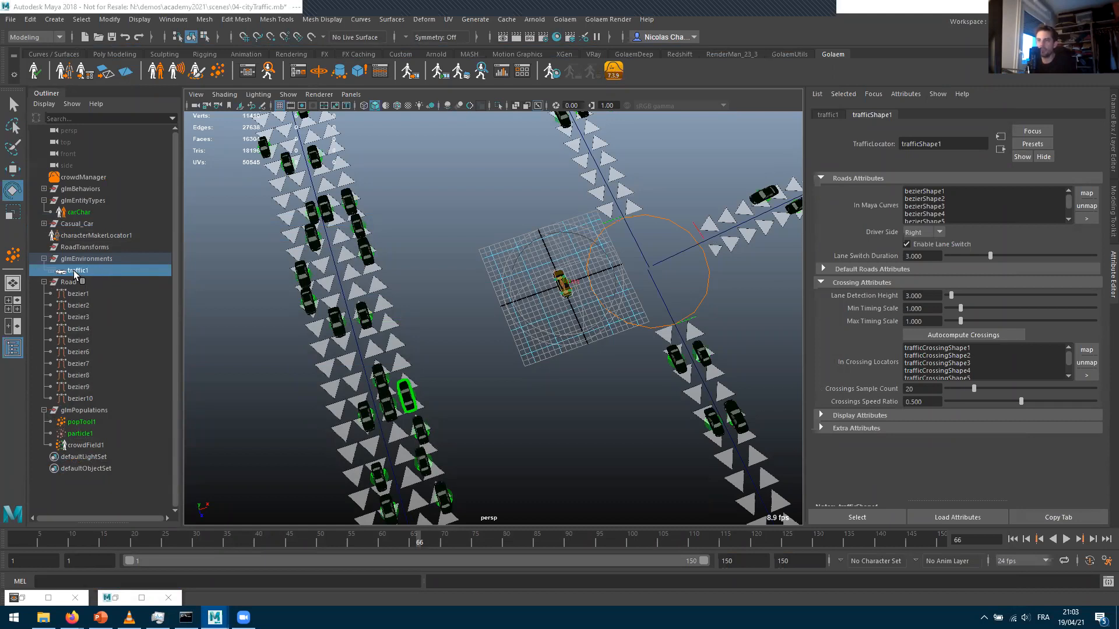
{"action": "left_click", "coordinate": [65, 178]}
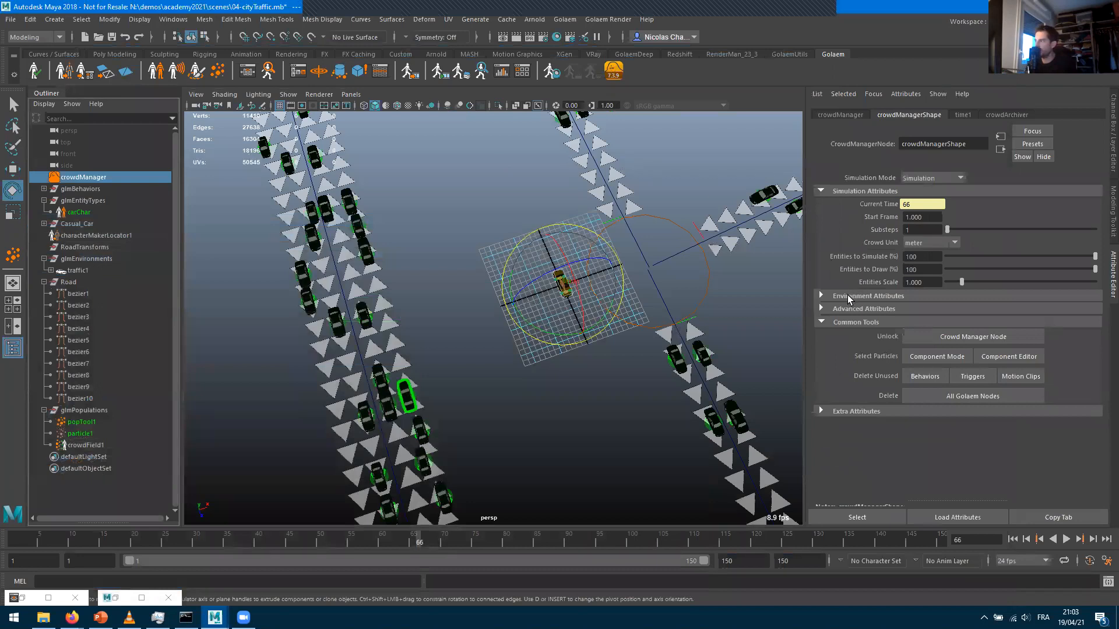
{"action": "left_click", "coordinate": [847, 295]}
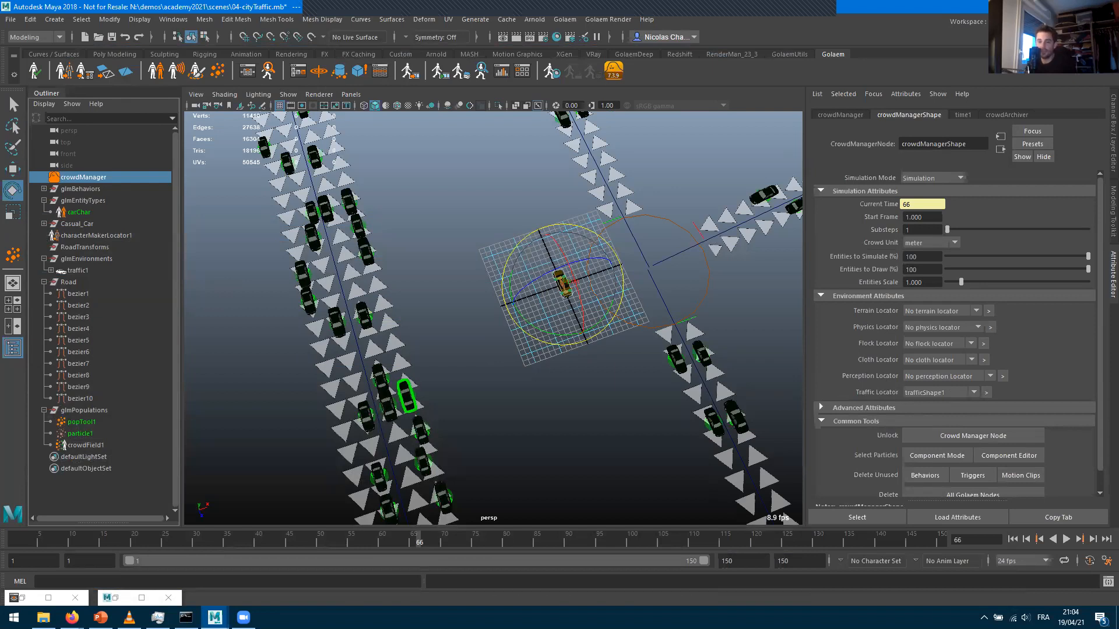
Add a TrafficGoto behavior in parallel with the Traffic behavior, check its target attributes, and minimize the Behavior Editor
{"action": "left_click", "coordinate": [247, 71]}
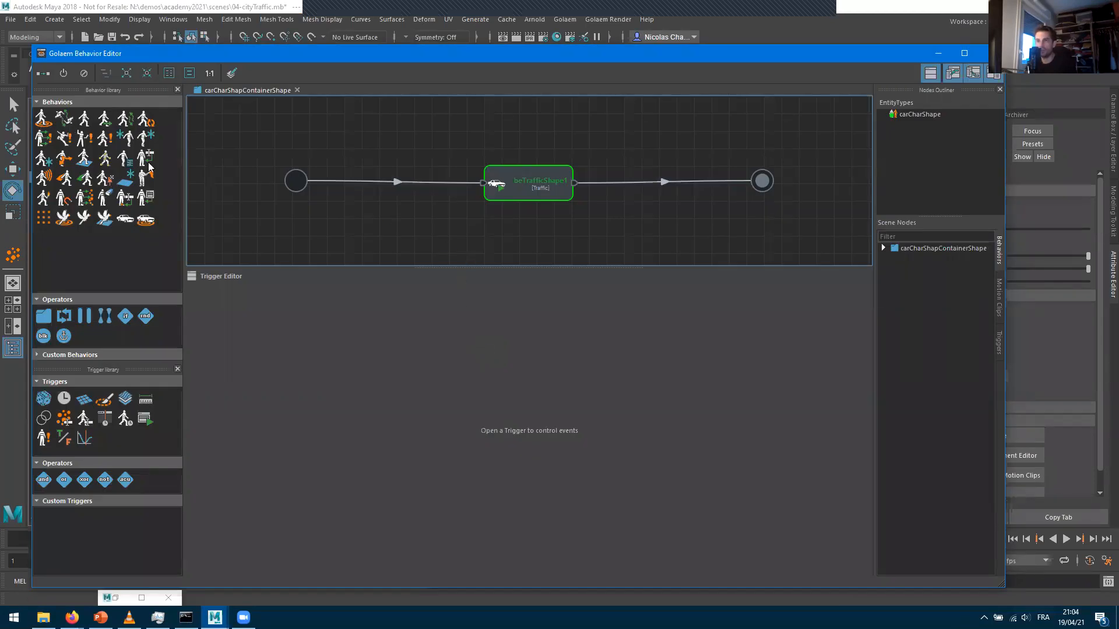
{"action": "left_click_drag", "start_coordinate": [548, 272], "coordinate": [550, 393]}
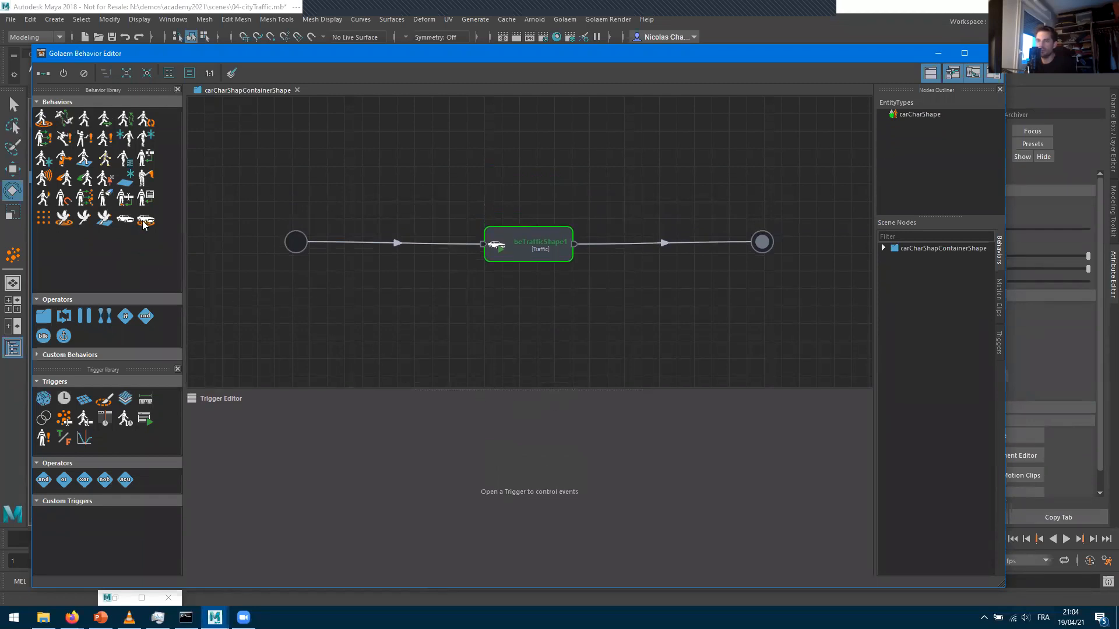
{"action": "left_click_drag", "start_coordinate": [146, 220], "coordinate": [512, 332]}
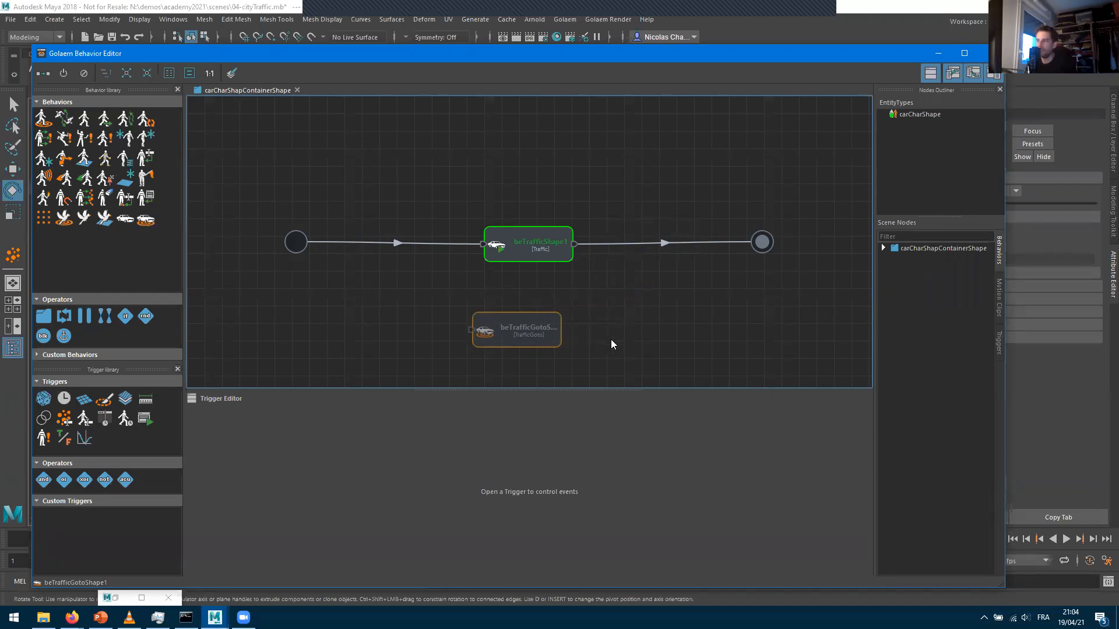
{"action": "left_click_drag", "start_coordinate": [555, 318], "coordinate": [542, 271]}
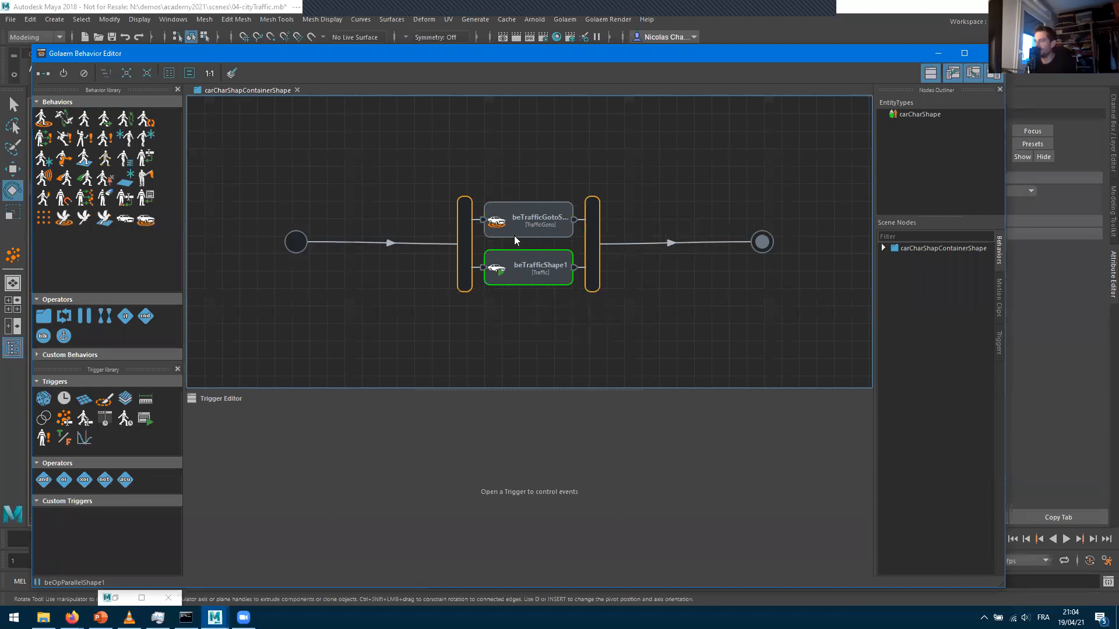
{"action": "left_click", "coordinate": [513, 234]}
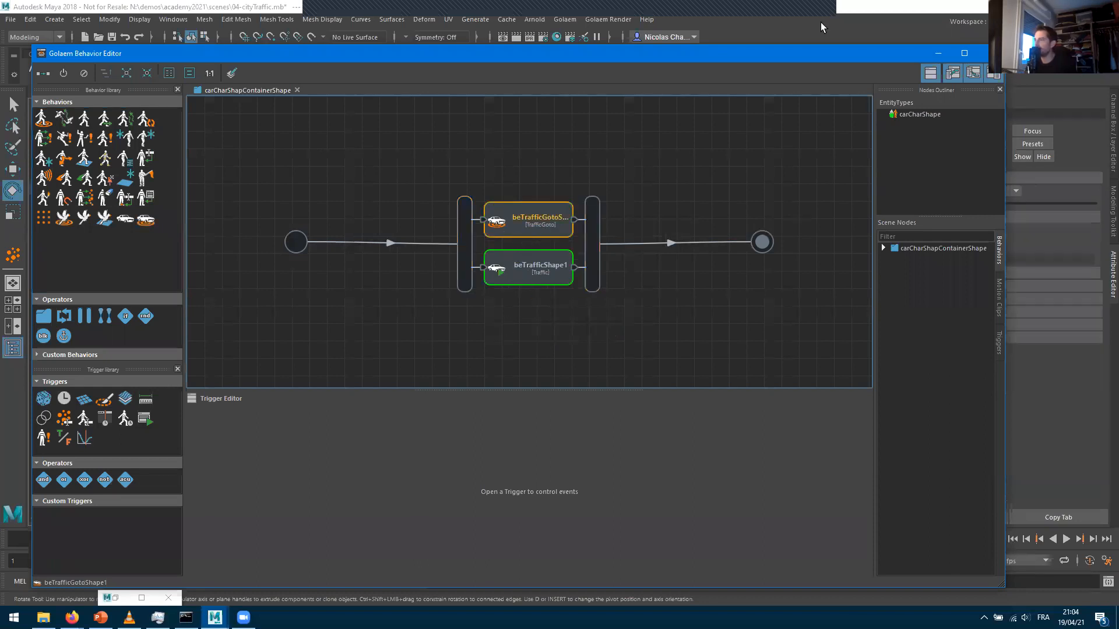
{"action": "double_click", "coordinate": [798, 59]}
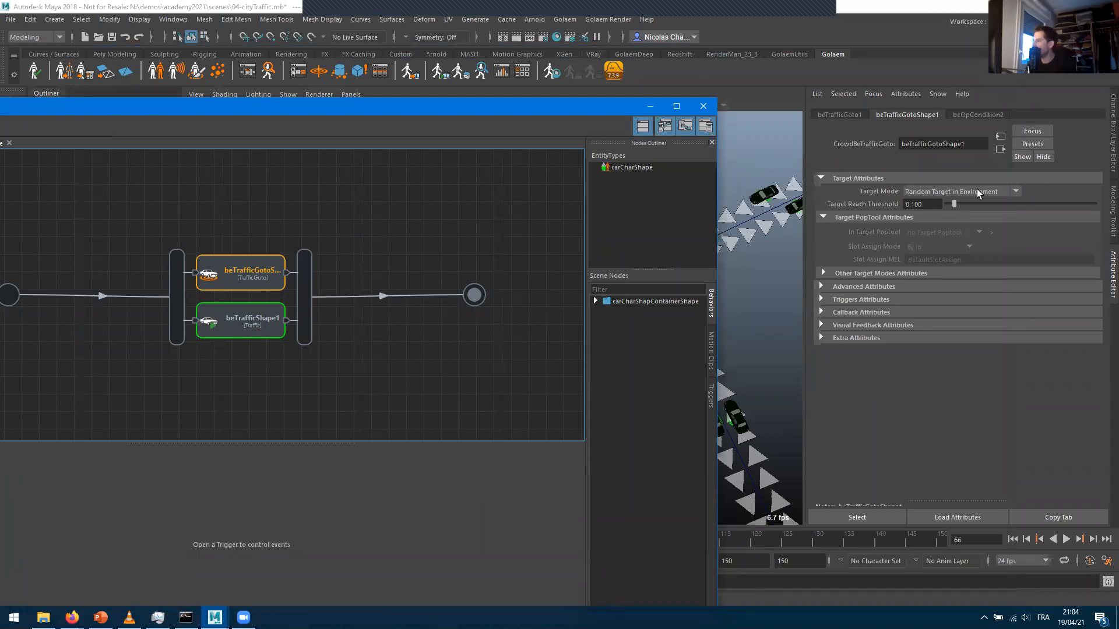
{"action": "left_click", "coordinate": [645, 106]}
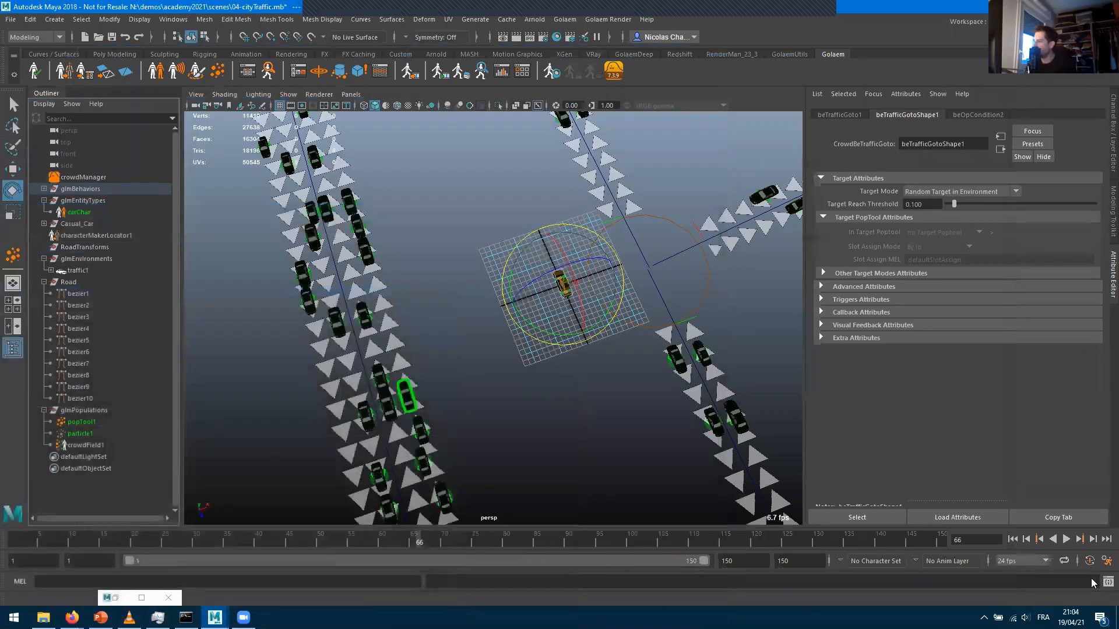
Replay the simulation from the first frame and extend the playback range to frame 1500
{"action": "left_click", "coordinate": [1012, 539]}
{"action": "left_click", "coordinate": [1066, 538]}
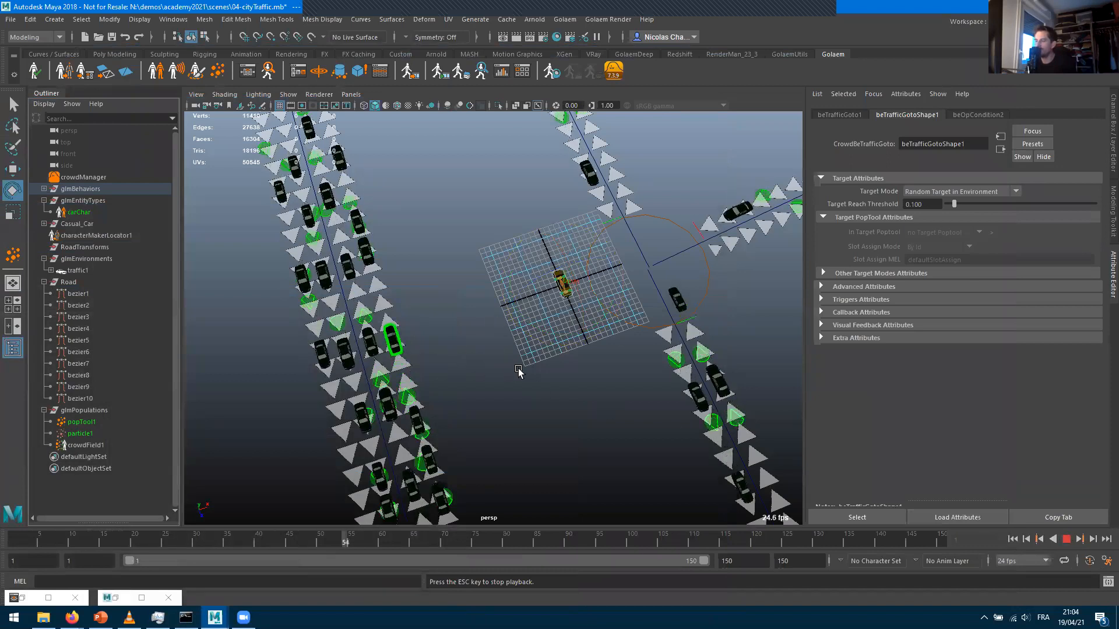
{"action": "left_click_drag", "start_coordinate": [585, 376], "coordinate": [462, 389], "text": "alt"}
{"action": "middle_click_drag", "start_coordinate": [708, 354], "coordinate": [589, 379], "text": "alt"}
{"action": "left_click_drag", "start_coordinate": [589, 379], "coordinate": [479, 395], "text": "alt"}
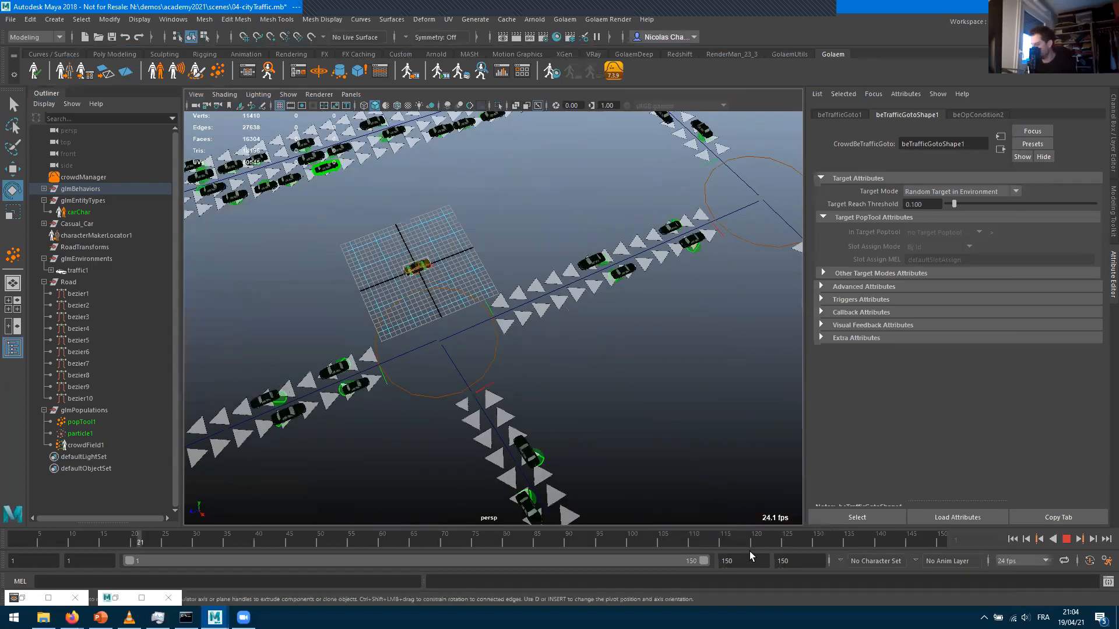
{"action": "type", "text": "0"}
{"action": "key", "text": "Return"}
Play the simulation with pauses at frames 168 and 193, and examine how cars pass through the three-way crossing
{"action": "left_click_drag", "start_coordinate": [475, 396], "coordinate": [581, 319], "text": "alt"}
{"action": "right_click_drag", "start_coordinate": [581, 319], "coordinate": [1091, 546], "text": "alt"}
{"action": "middle_click_drag", "start_coordinate": [1091, 546], "coordinate": [1032, 534], "text": "alt"}
{"action": "key", "text": "Escape"}
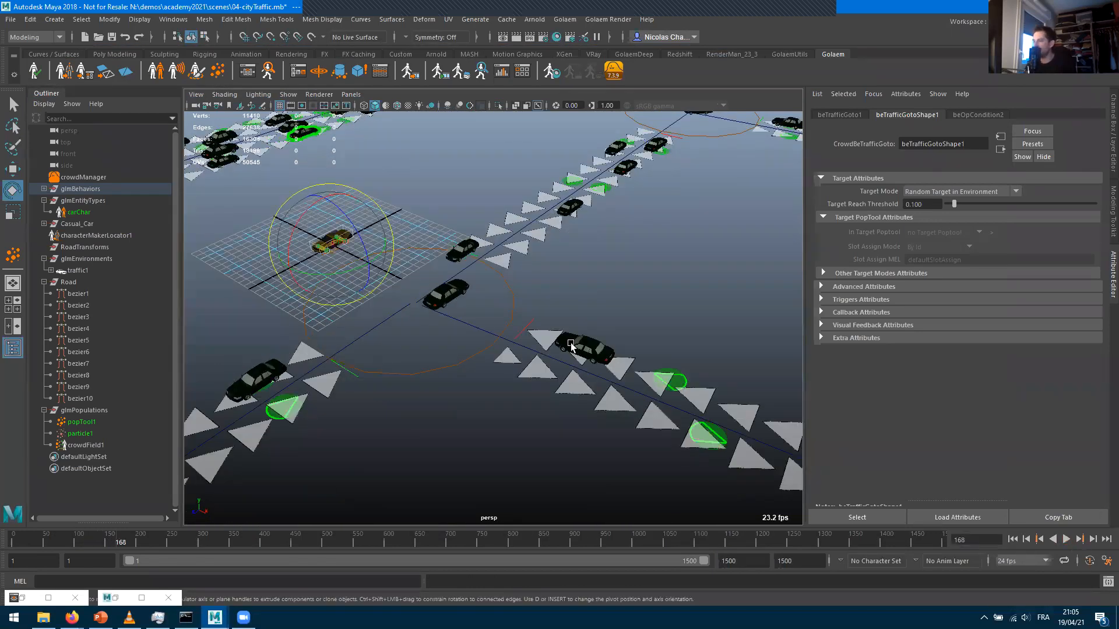
{"action": "right_click_drag", "start_coordinate": [465, 384], "coordinate": [520, 343], "text": "alt"}
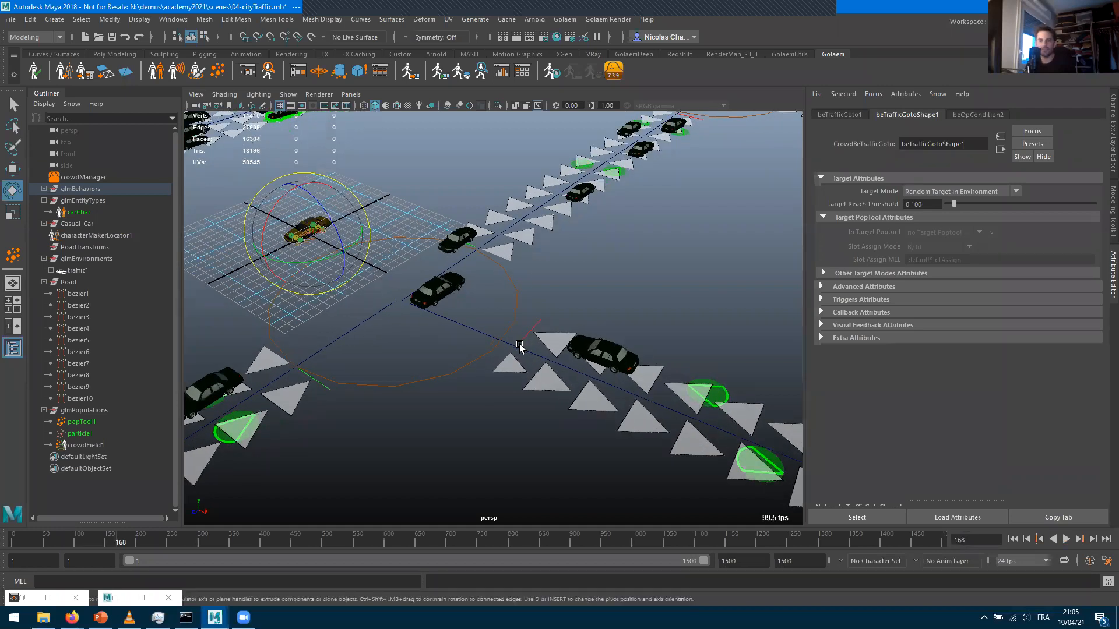
{"action": "left_click", "coordinate": [1065, 539]}
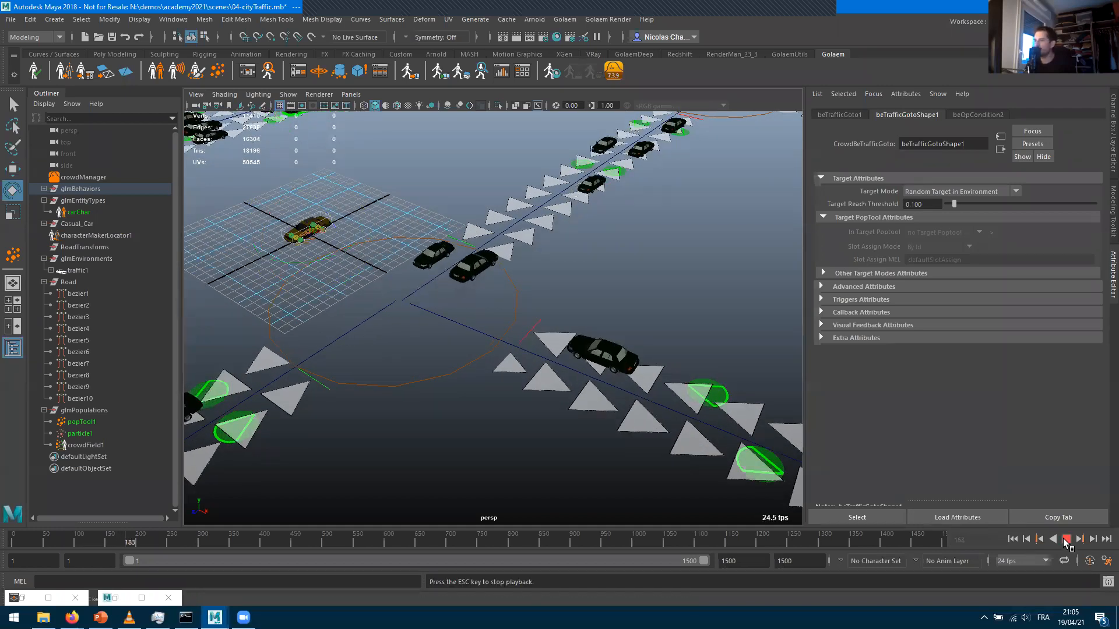
{"action": "left_click", "coordinate": [1066, 539]}
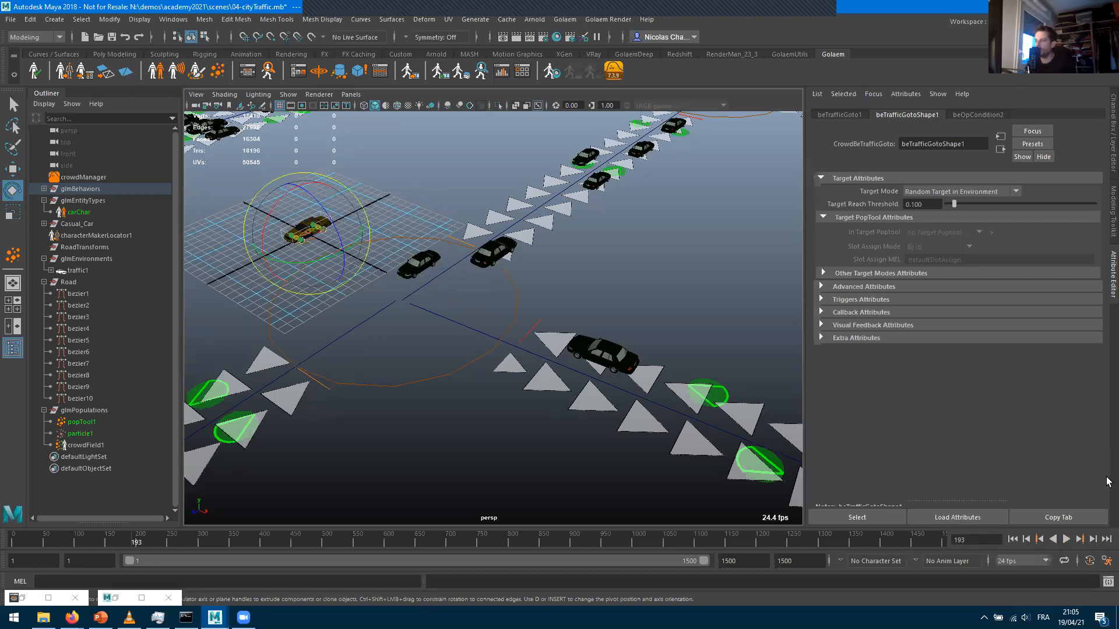
{"action": "left_click", "coordinate": [1065, 539]}
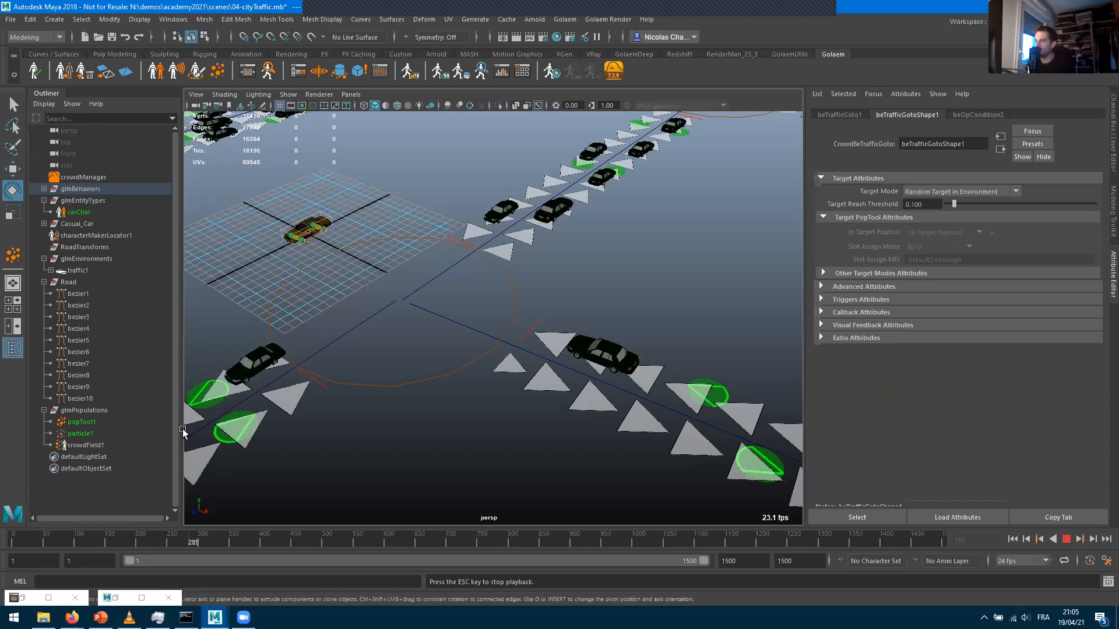
{"action": "scroll", "coordinate": [397, 420], "scroll_direction": "down", "scroll_amount": 2}
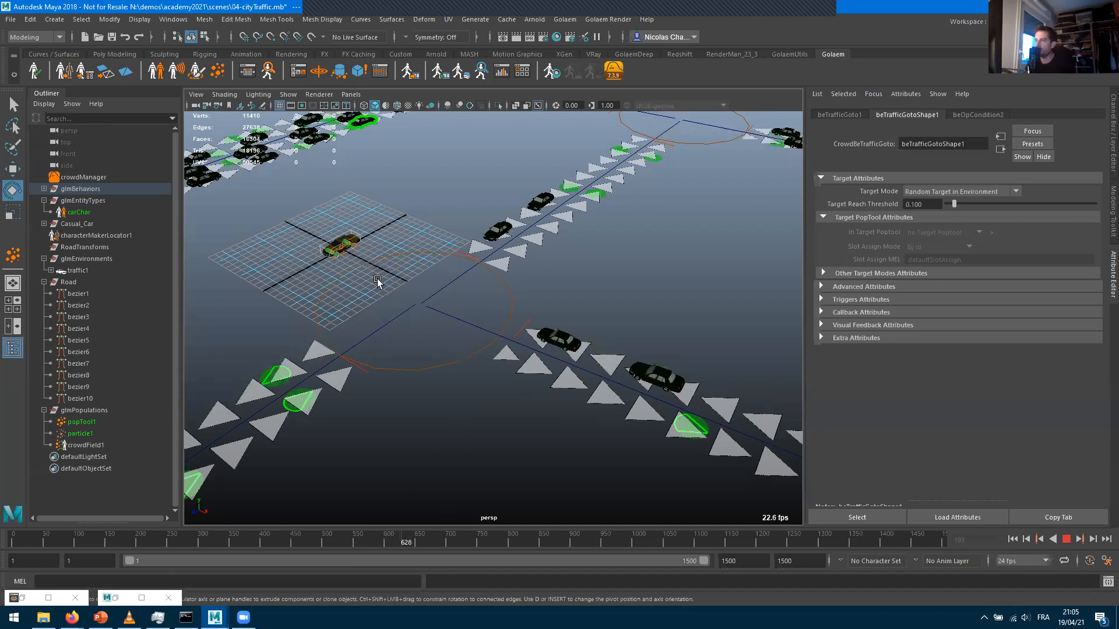
Examine the traffic where the four-lane road meets the two-lane road, and stop the simulation at frame 1006
{"action": "middle_click_drag", "start_coordinate": [443, 262], "coordinate": [513, 385], "text": "alt"}
{"action": "right_click_drag", "start_coordinate": [513, 385], "coordinate": [461, 377], "text": "alt"}
{"action": "mouse_move", "coordinate": [631, 232]}
{"action": "middle_mouse_down", "text": "alt"}
{"action": "mouse_move", "coordinate": [668, 245]}
{"action": "mouse_move", "coordinate": [632, 252]}
{"action": "middle_mouse_up", "text": "alt"}
{"action": "left_click_drag", "start_coordinate": [693, 279], "coordinate": [360, 295], "text": "alt"}
{"action": "middle_click_drag", "start_coordinate": [781, 300], "coordinate": [646, 305], "text": "alt"}
{"action": "right_click_drag", "start_coordinate": [646, 305], "coordinate": [617, 425], "text": "alt"}
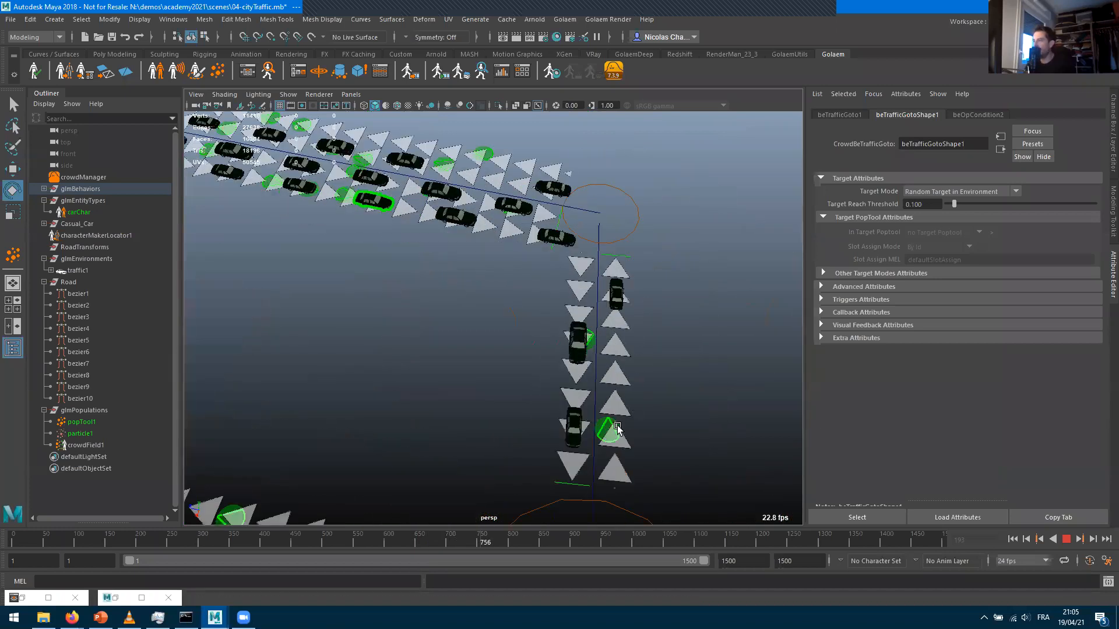
{"action": "scroll", "coordinate": [617, 426], "scroll_direction": "up", "scroll_amount": 2}
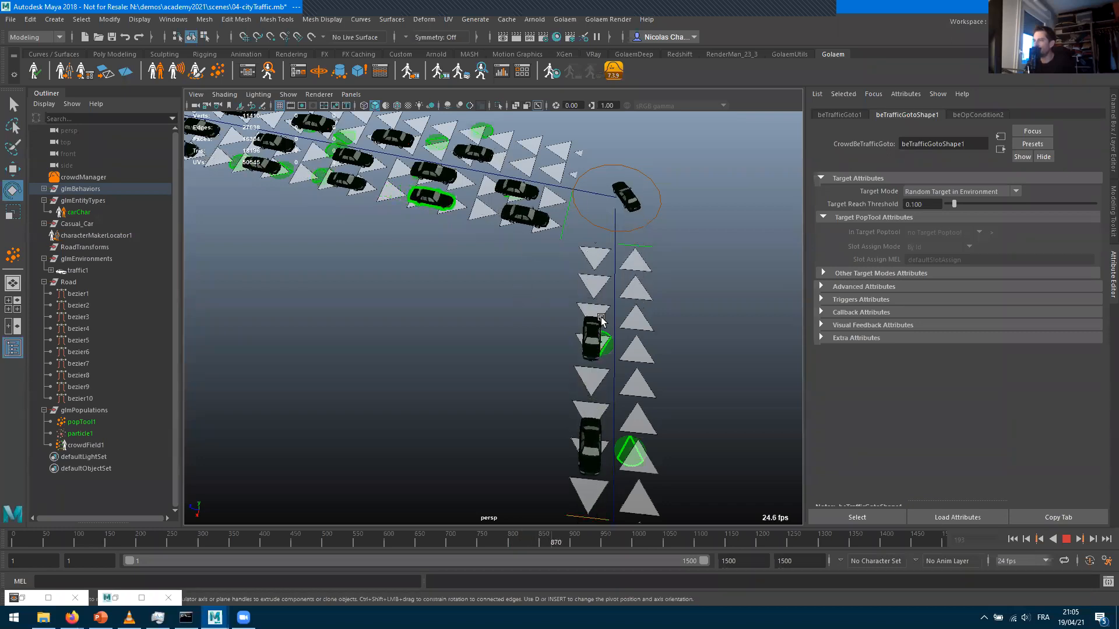
{"action": "left_click_drag", "start_coordinate": [429, 332], "coordinate": [505, 434], "text": "alt"}
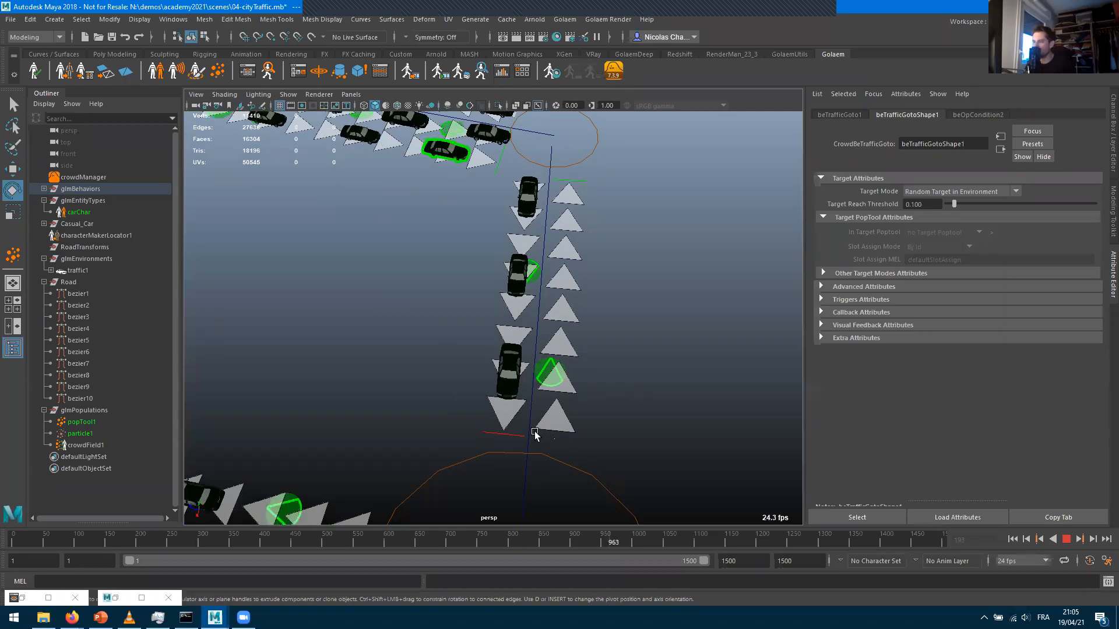
{"action": "key", "text": "Escape"}
Inspect the crowd visual feedback of a car queued on the four-lane road, with its window moved clear of the crossing
{"action": "left_click_drag", "start_coordinate": [434, 185], "coordinate": [336, 227], "text": "alt"}
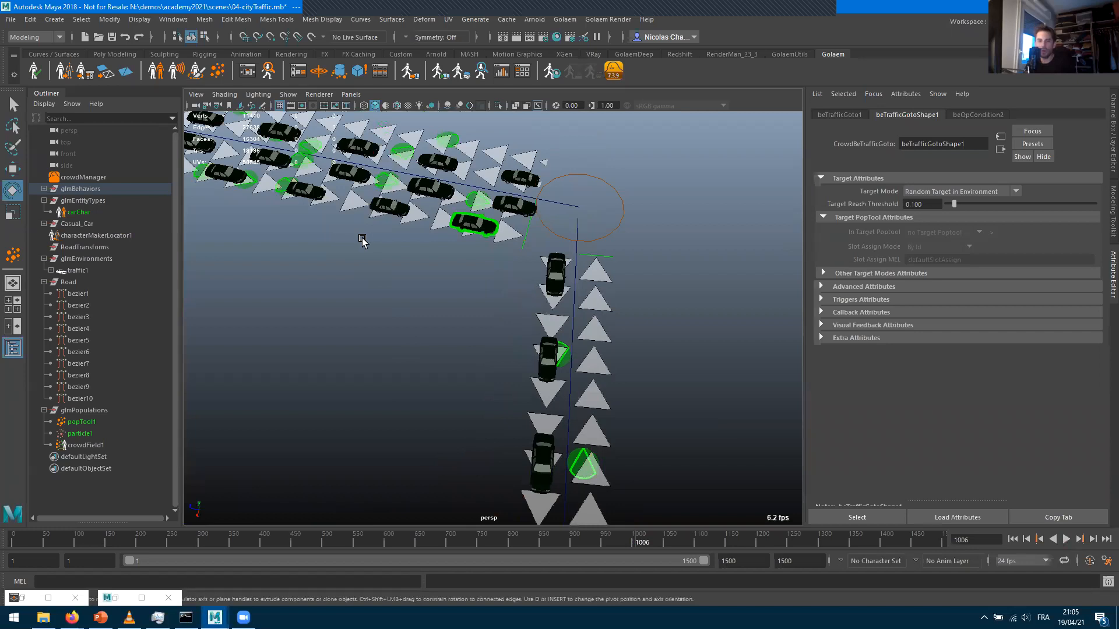
{"action": "left_click", "coordinate": [378, 201]}
{"action": "scroll", "coordinate": [373, 296], "scroll_direction": "up", "scroll_amount": 3}
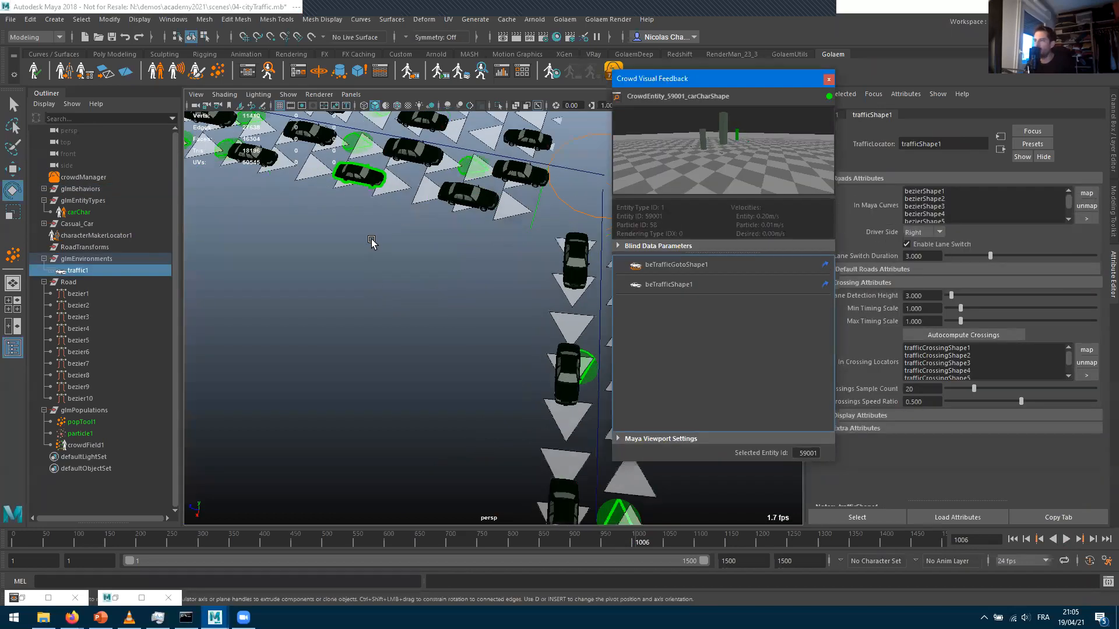
{"action": "middle_click_drag", "start_coordinate": [301, 239], "coordinate": [332, 282], "text": "alt"}
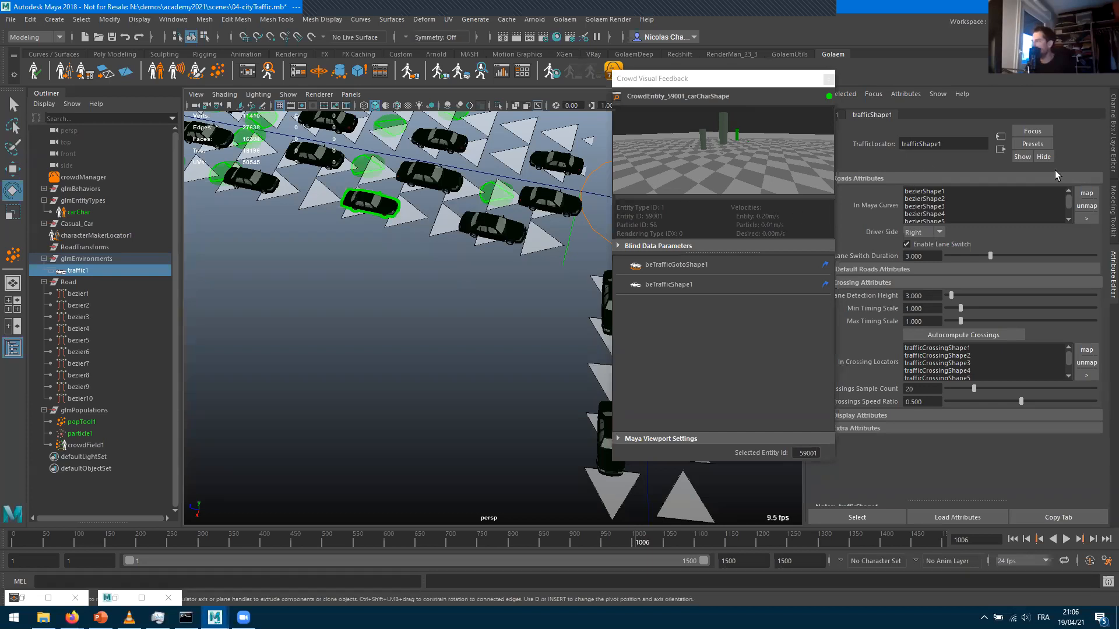
{"action": "left_click", "coordinate": [714, 81]}
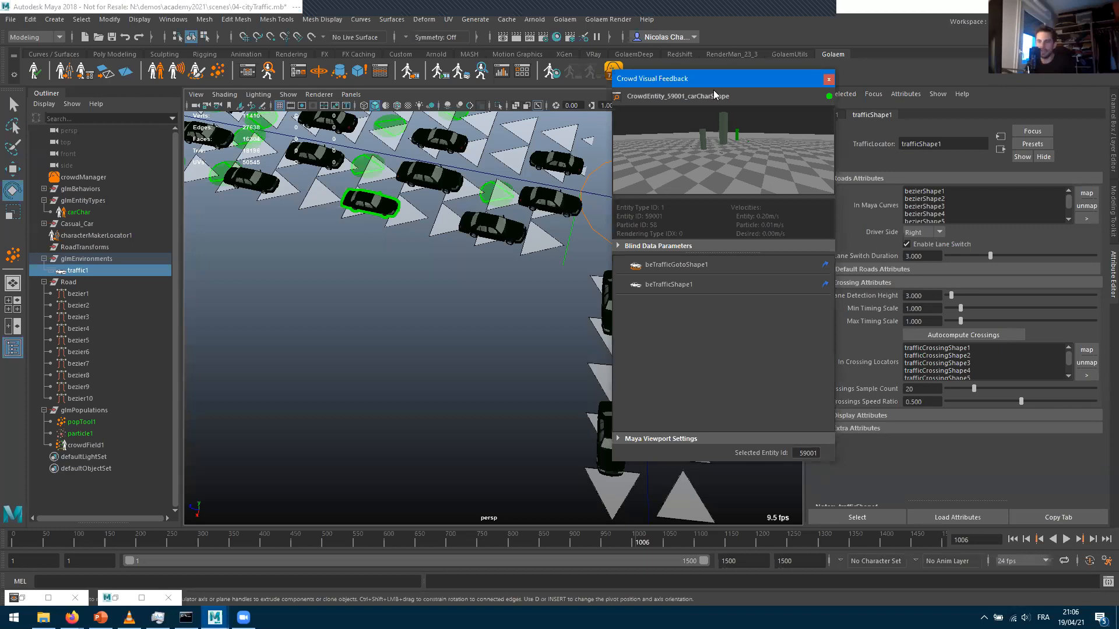
{"action": "left_click_drag", "start_coordinate": [713, 90], "coordinate": [276, 313]}
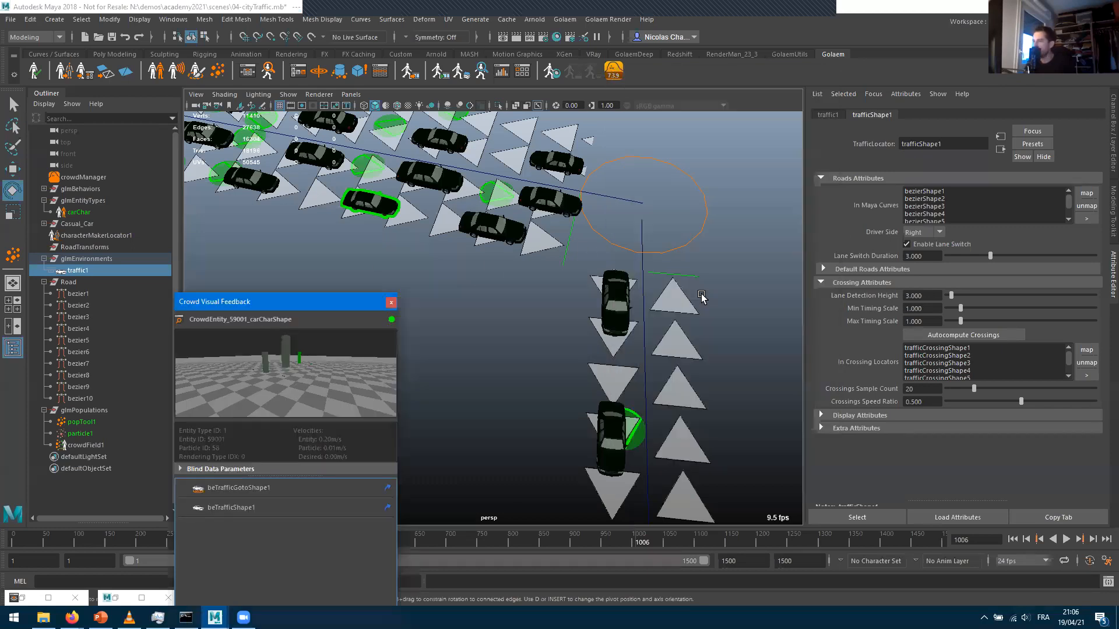
Review the attributes of the Traffic and TrafficGoto behaviors, then minimize the Behavior Editor
{"action": "left_click", "coordinate": [247, 71]}
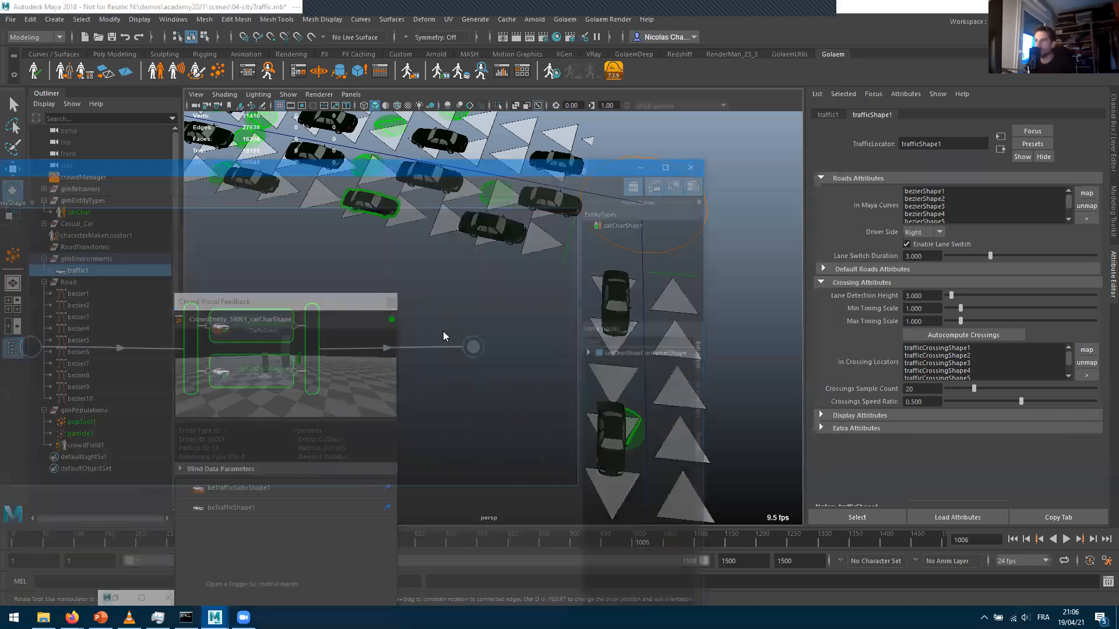
{"action": "left_click", "coordinate": [232, 325]}
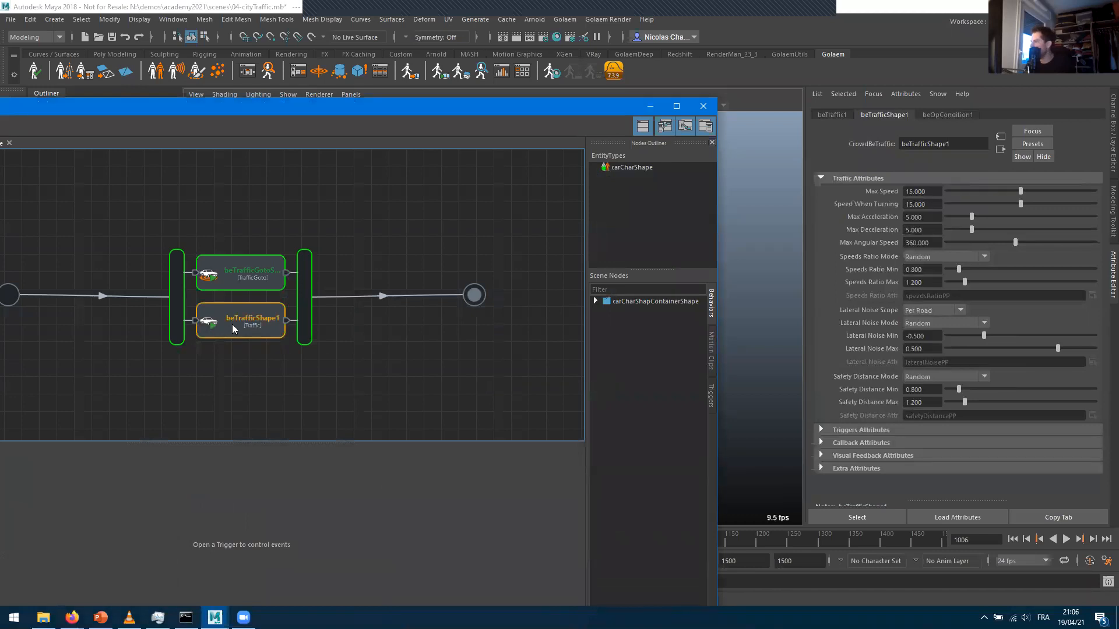
{"action": "left_click", "coordinate": [233, 281]}
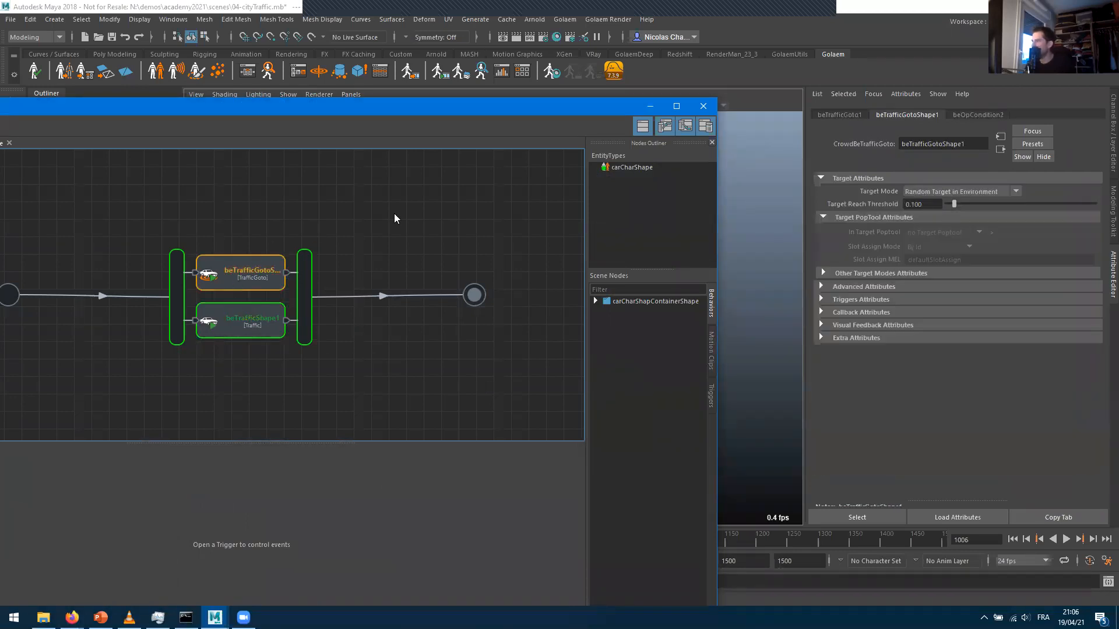
{"action": "left_click", "coordinate": [649, 107]}
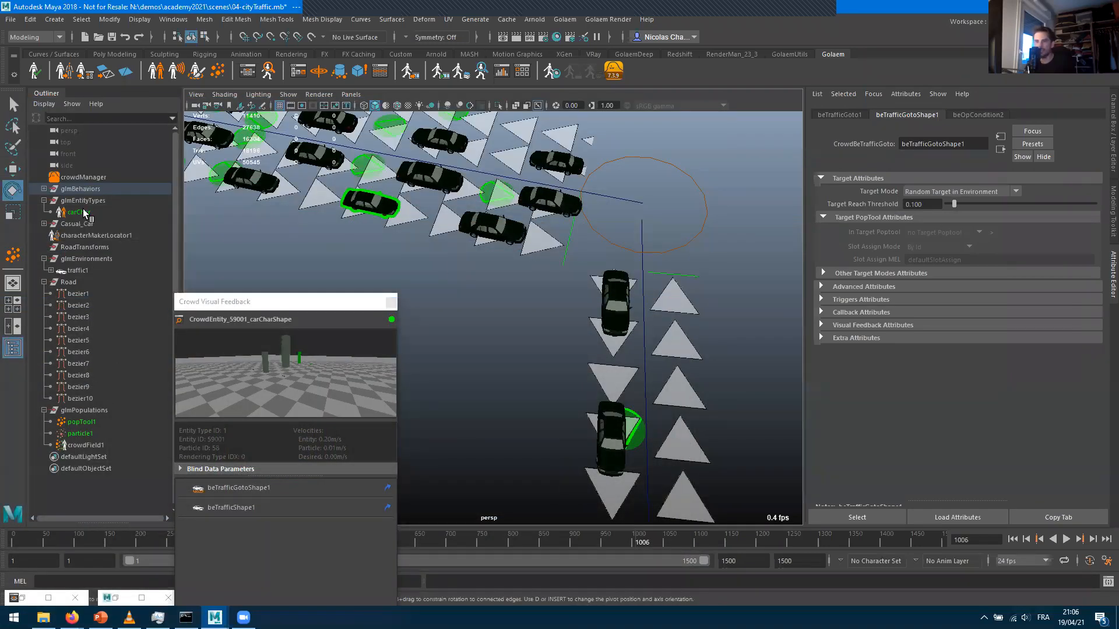
Examine the cars queued along the four-lane road, with the crowd visual feedback window moved clear of them
{"action": "left_click", "coordinate": [296, 302]}
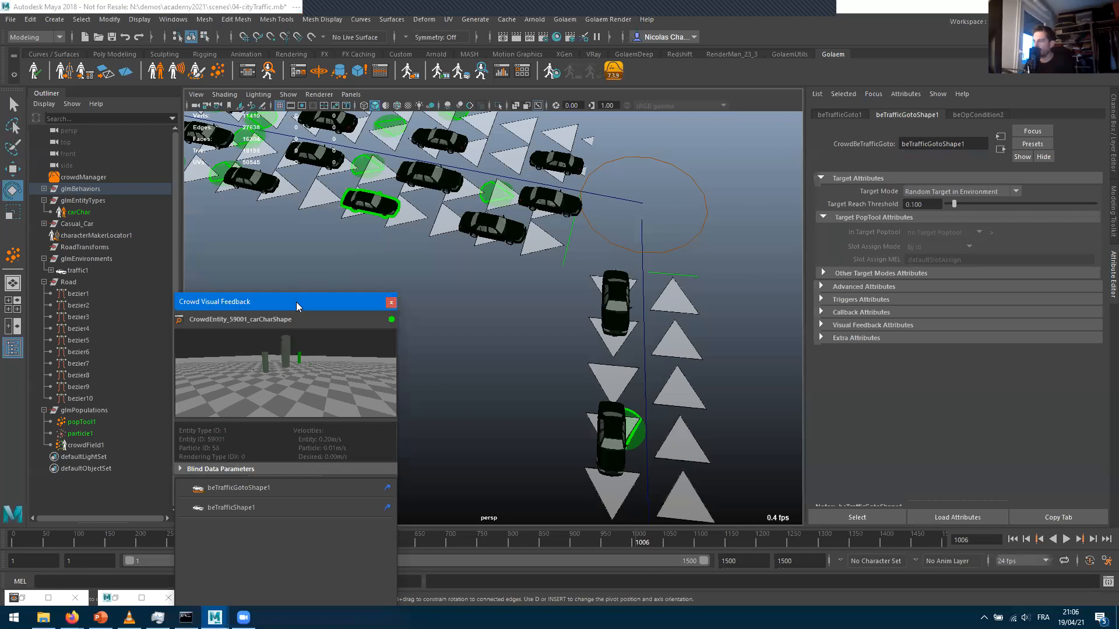
{"action": "left_click_drag", "start_coordinate": [296, 302], "coordinate": [908, 84]}
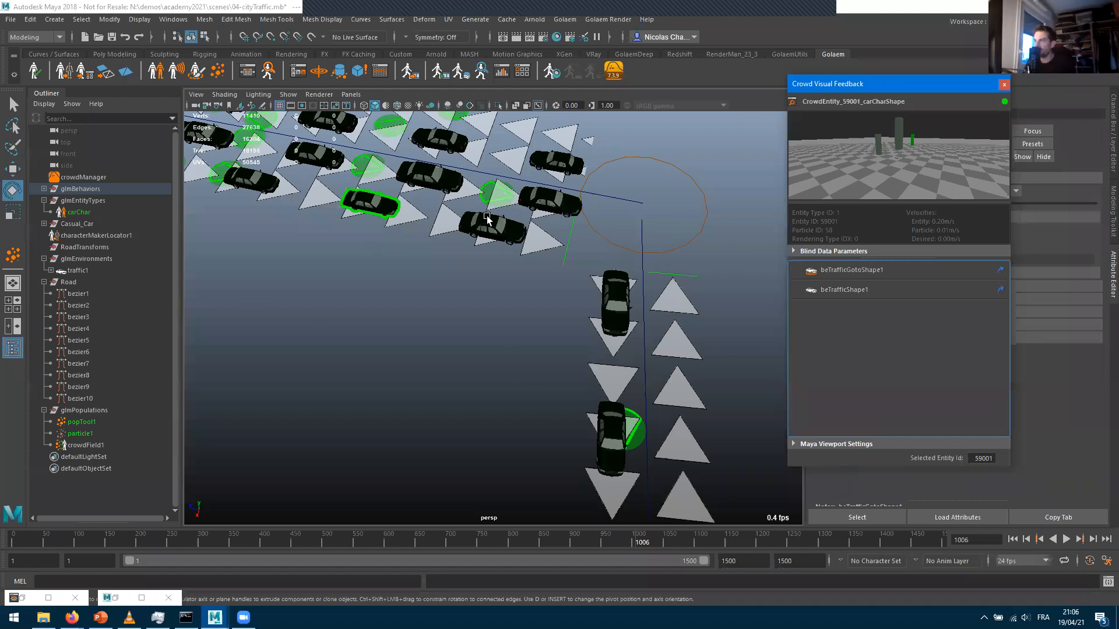
{"action": "middle_click_drag", "start_coordinate": [356, 351], "coordinate": [382, 403], "text": "alt"}
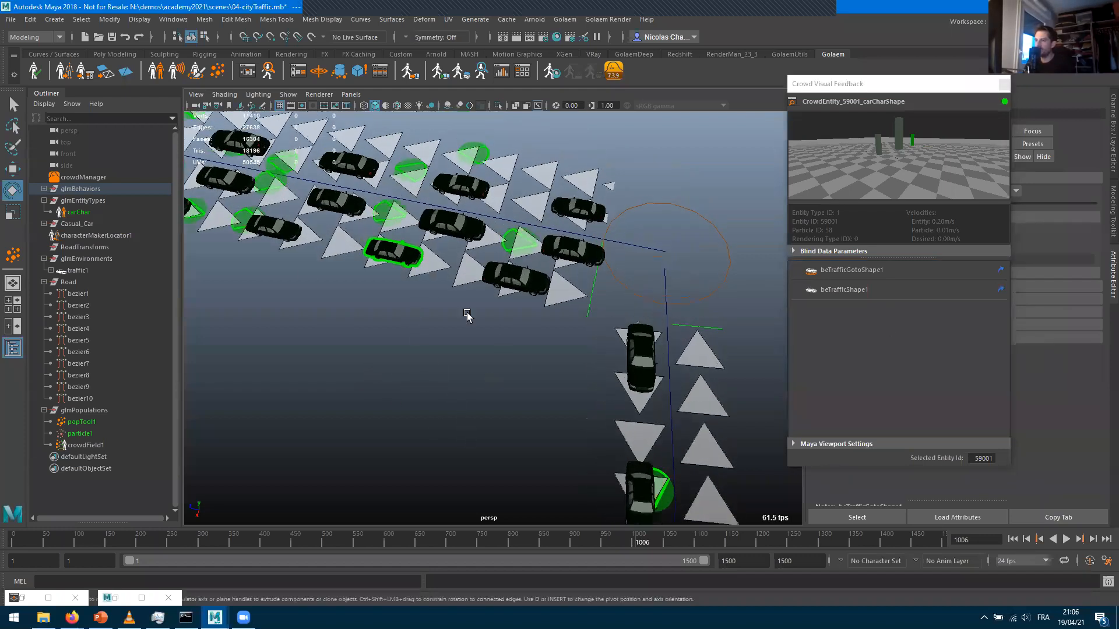
{"action": "scroll", "coordinate": [344, 185], "scroll_direction": "up", "scroll_amount": 1}
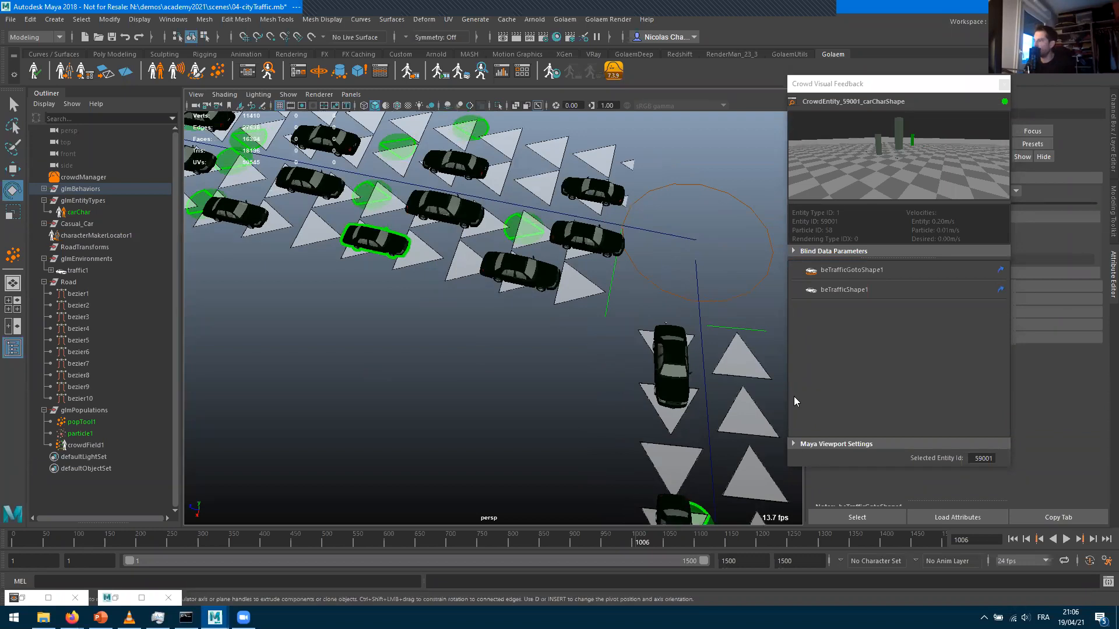
{"action": "left_click_drag", "start_coordinate": [375, 306], "coordinate": [474, 270], "text": "alt"}
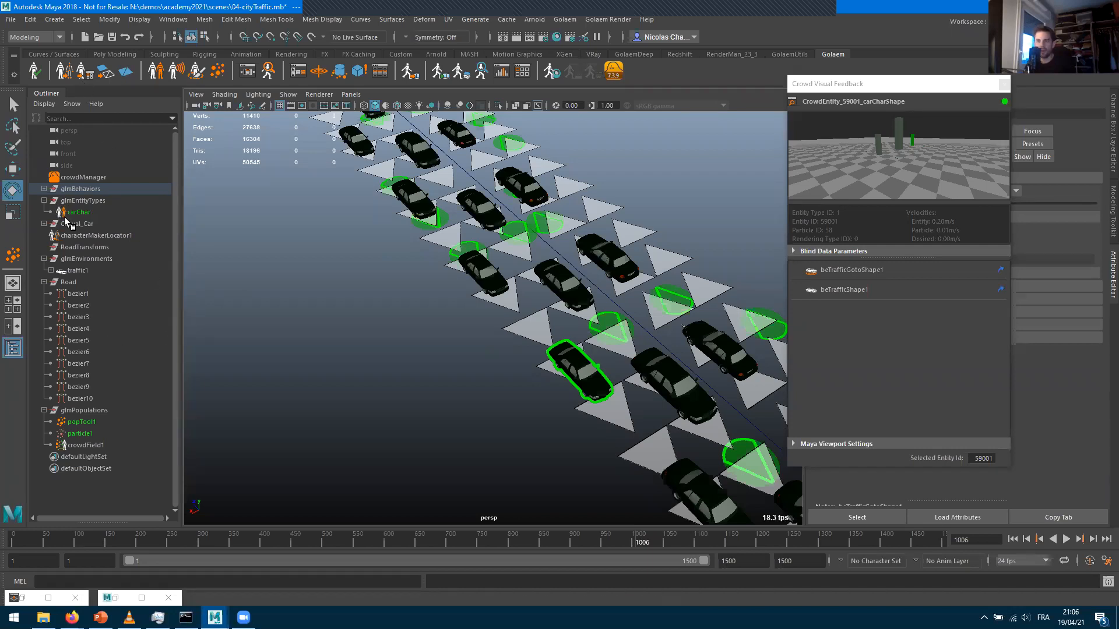
Set both the minimum and maximum scale of the carChar entity type to 1
{"action": "left_click", "coordinate": [80, 213]}
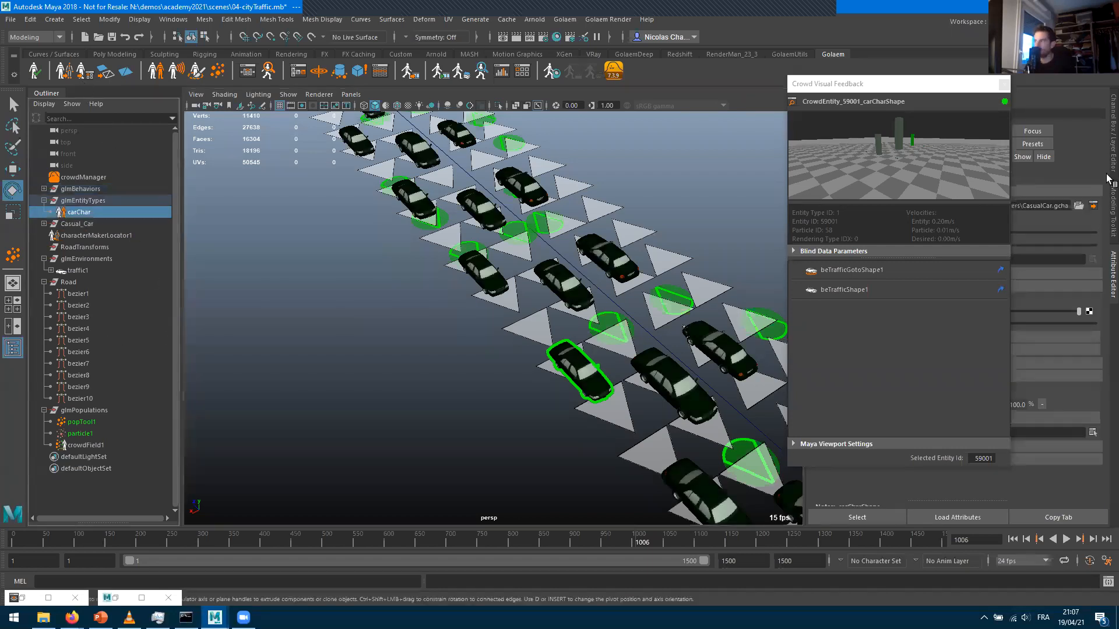
{"action": "left_click_drag", "start_coordinate": [912, 86], "coordinate": [299, 315]}
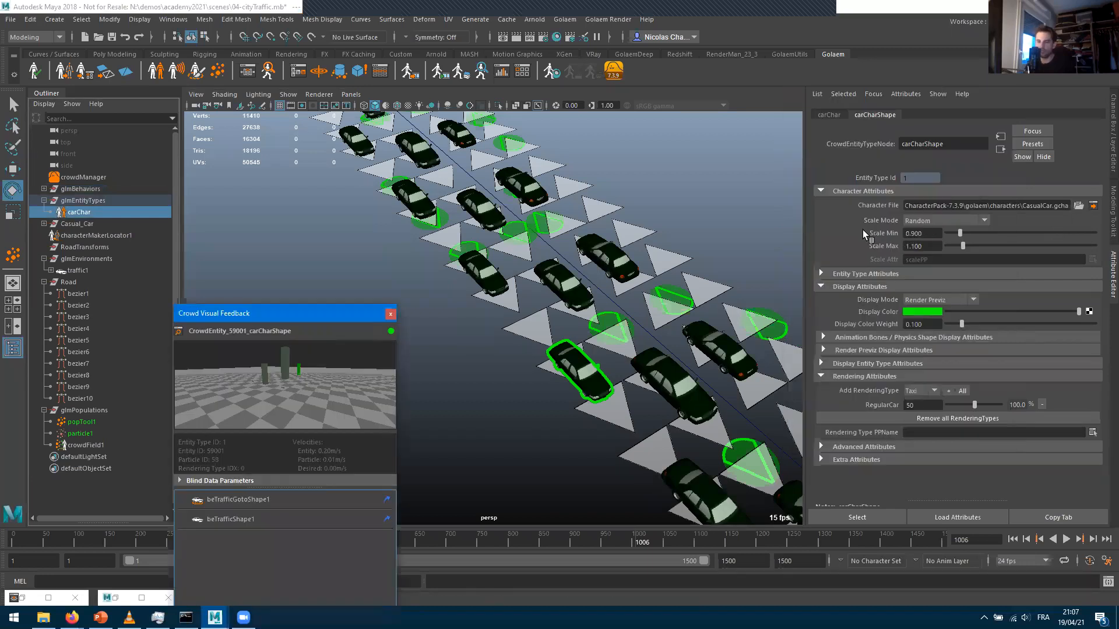
{"action": "double_click", "coordinate": [932, 233]}
{"action": "type", "text": "11"}
{"action": "key", "text": "BackSpace"}
{"action": "key", "text": "Caps_Lock"}
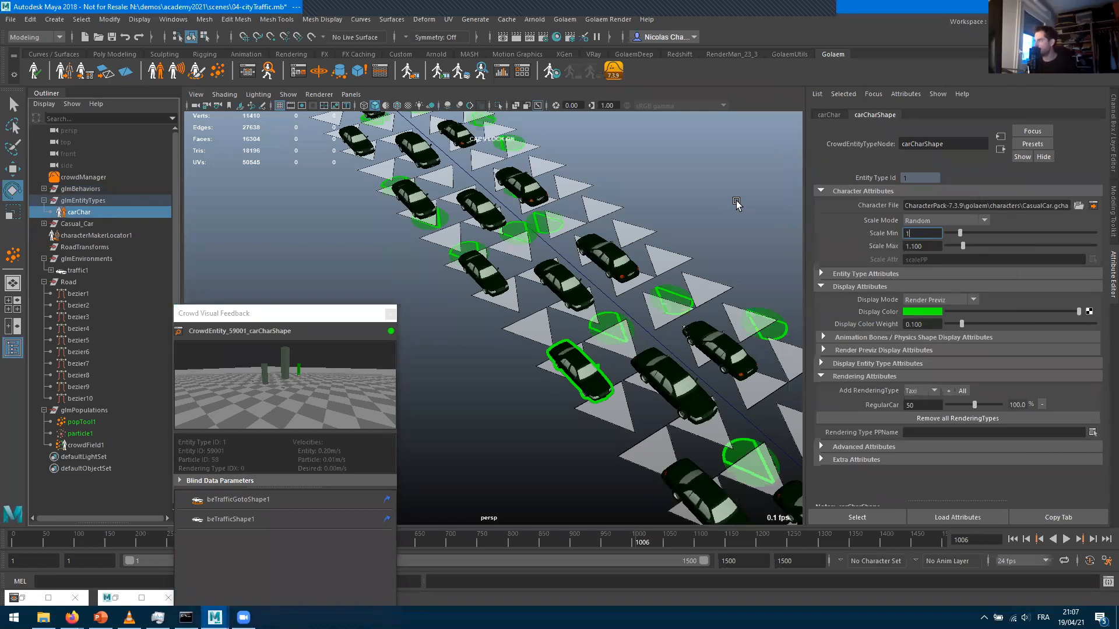
{"action": "key", "text": "Tab"}
{"action": "type", "text": "1"}
{"action": "key", "text": "Tab"}
{"action": "key", "text": "Caps_Lock"}
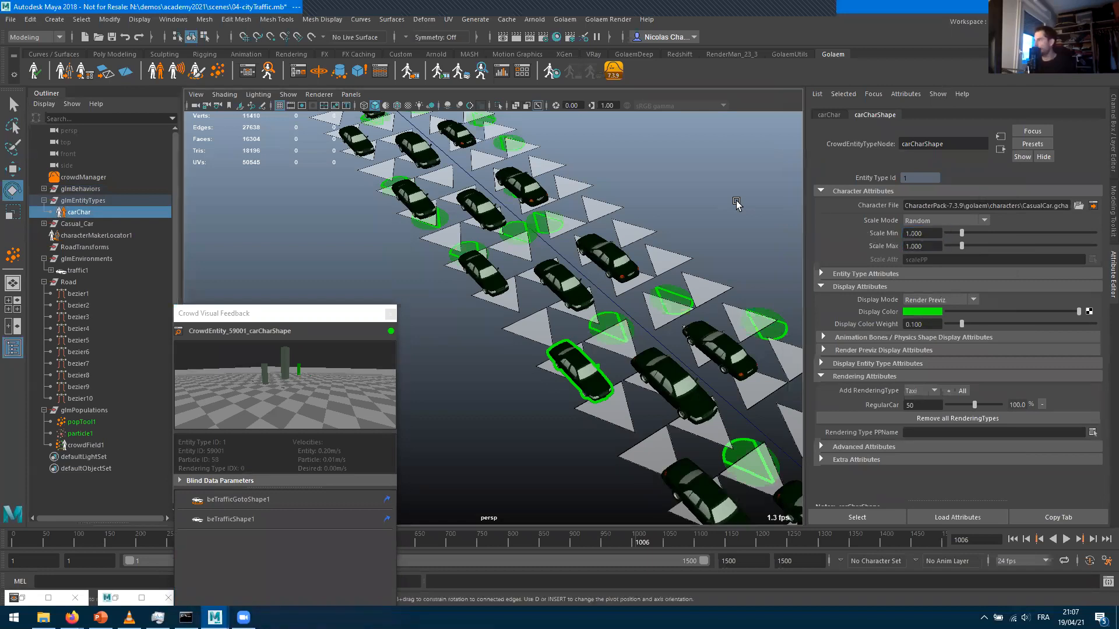
Restart the simulation from frame 1 and pause it at frame 47 to check the cars' sizes
{"action": "left_click", "coordinate": [1012, 539]}
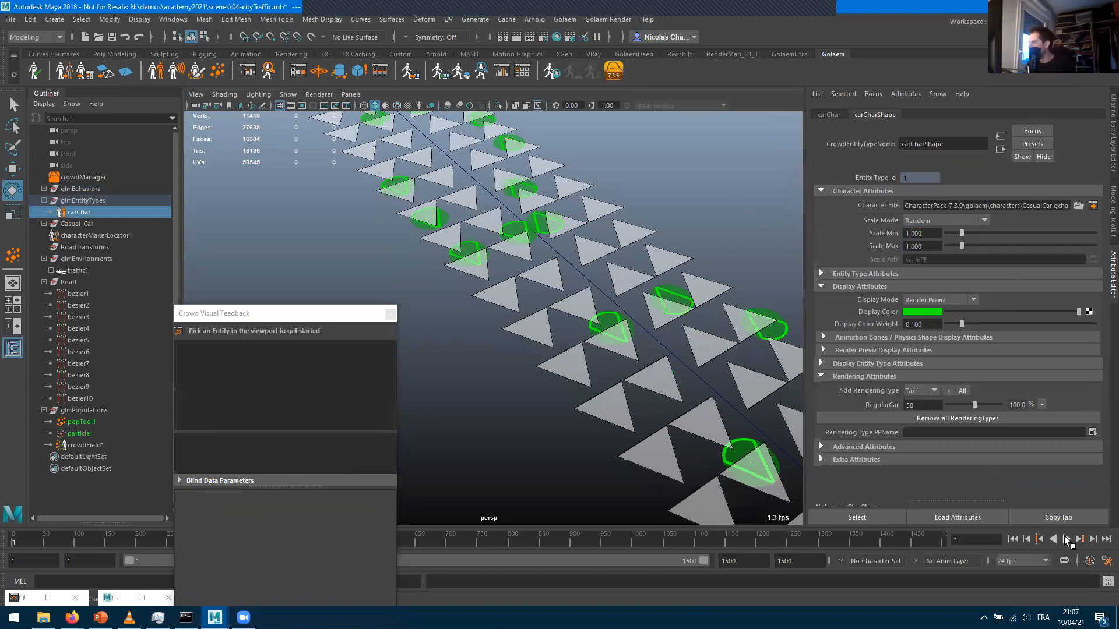
{"action": "left_click", "coordinate": [1066, 539]}
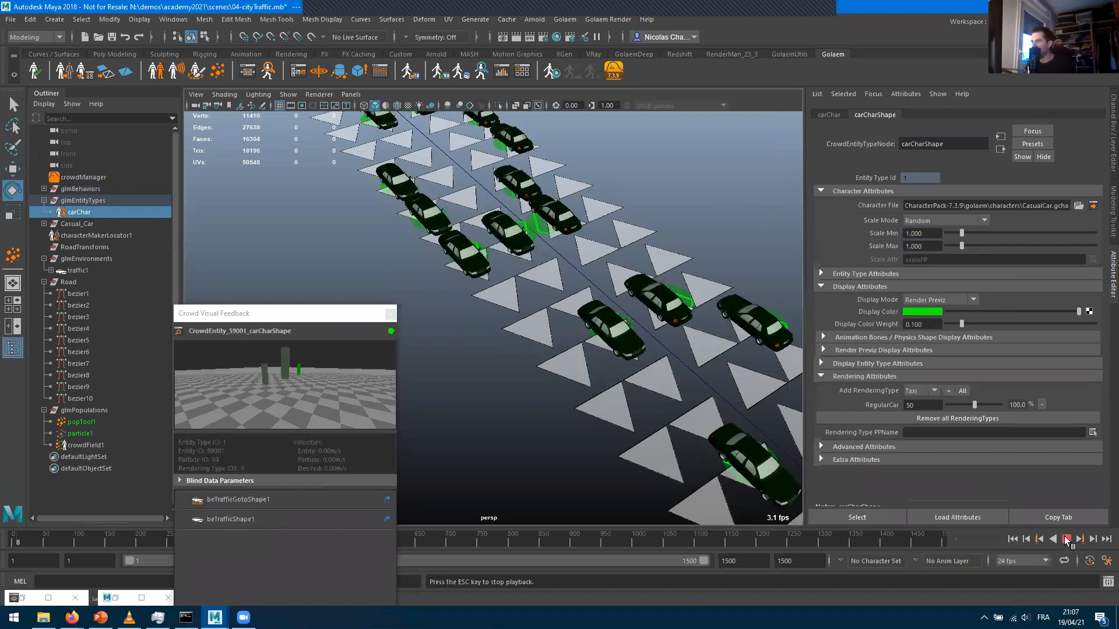
{"action": "left_click", "coordinate": [1066, 539]}
{"action": "left_click", "coordinate": [1066, 539]}
{"action": "left_click", "coordinate": [1066, 539]}
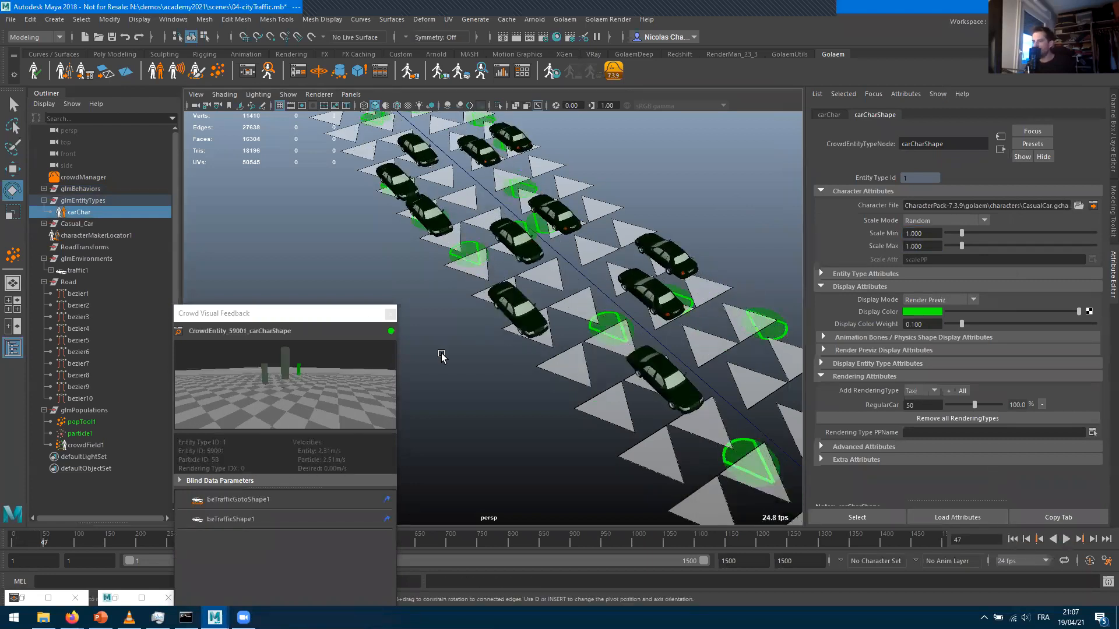
Move the visual feedback window off the road and continue the simulation to frame 225, watching the cars near the crossing
{"action": "left_click", "coordinate": [315, 310]}
{"action": "left_click_drag", "start_coordinate": [315, 310], "coordinate": [273, 100]}
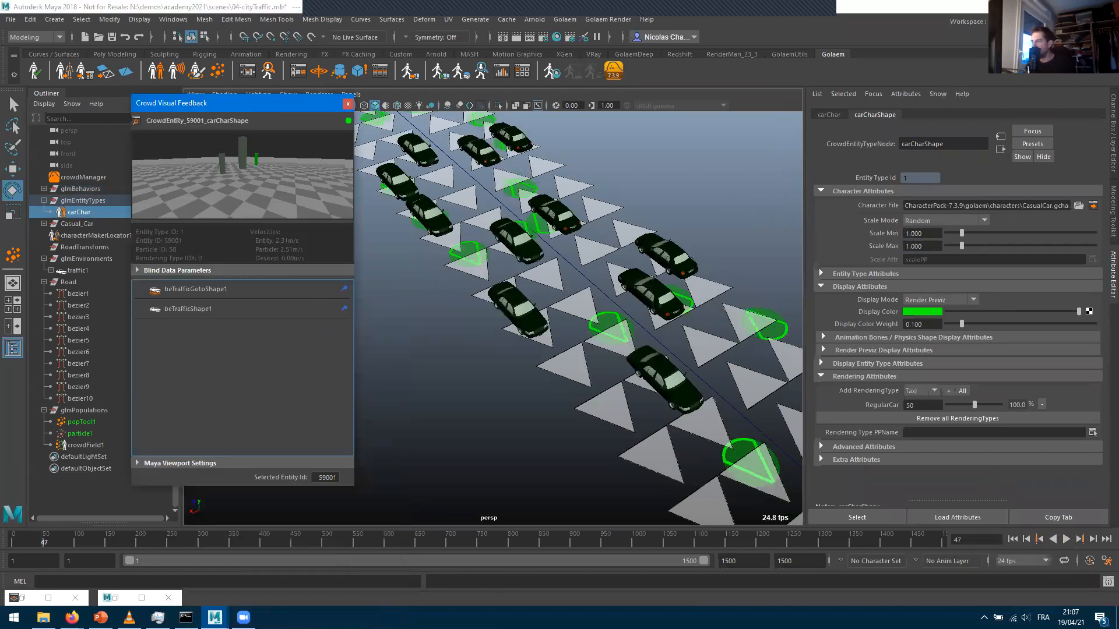
{"action": "left_click", "coordinate": [1066, 540]}
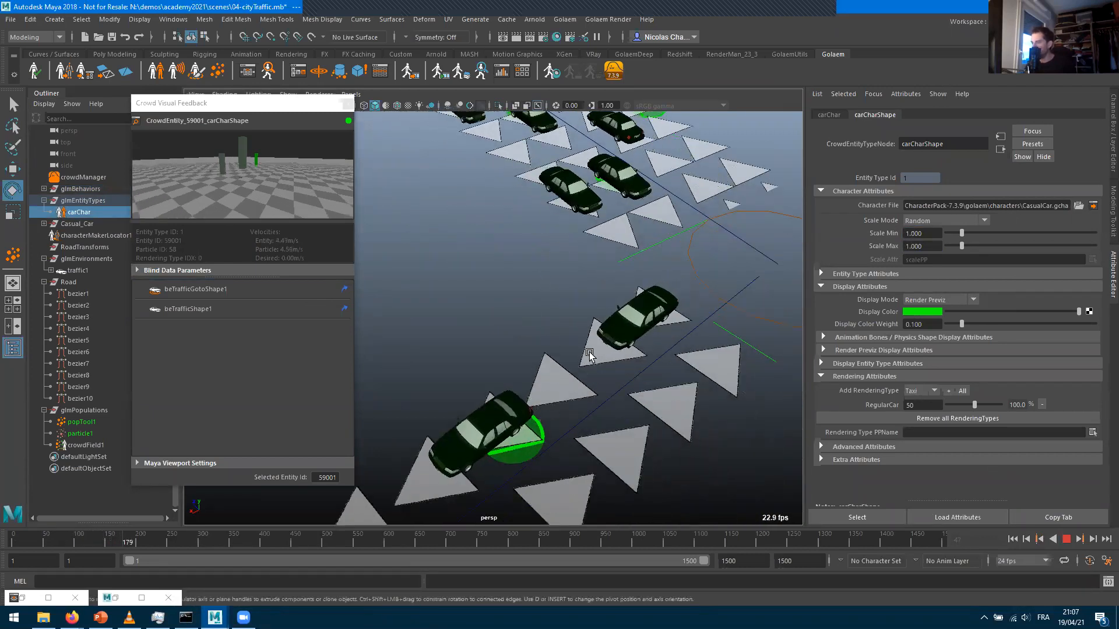
{"action": "left_click", "coordinate": [1065, 539]}
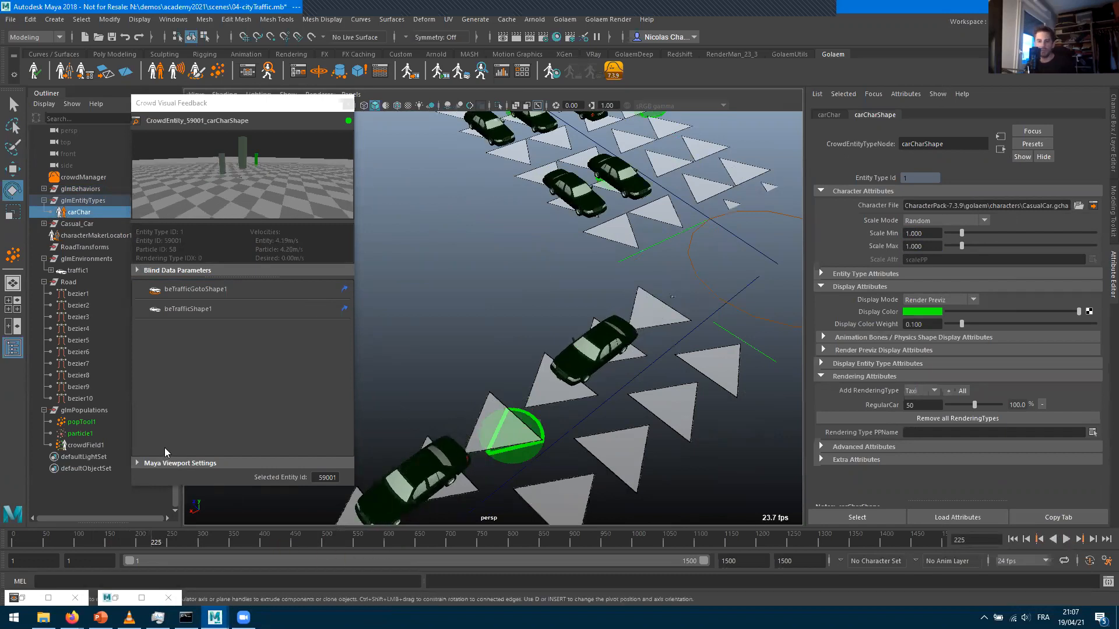
Select the car nearest the crossing on the two-lane road and display its Car Box, Car Trajectory and Car path Planning
{"action": "left_click", "coordinate": [600, 342]}
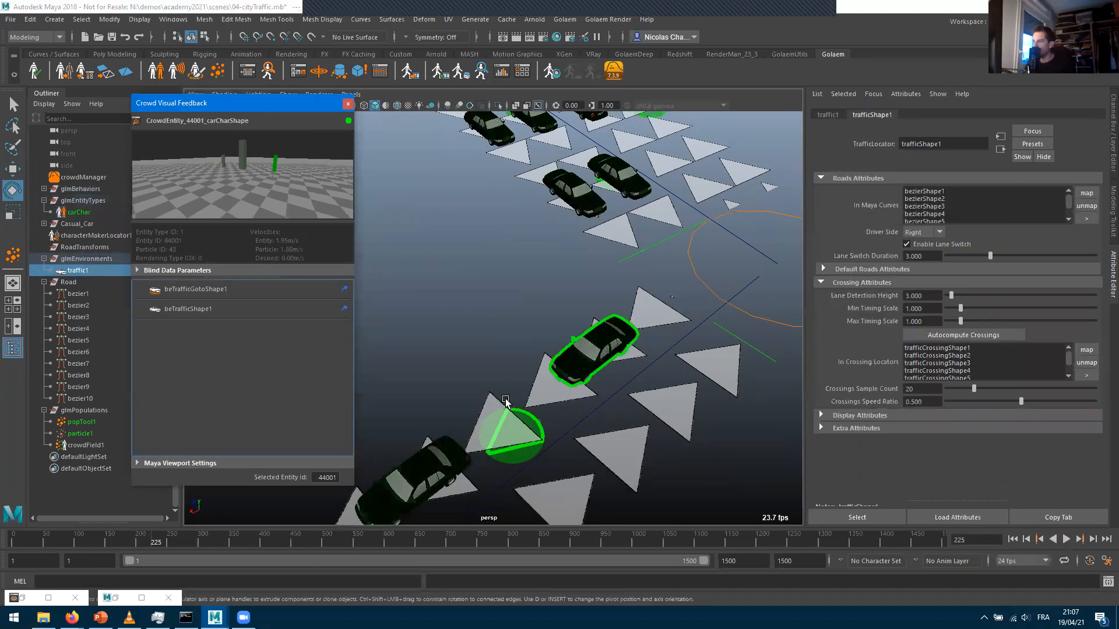
{"action": "left_click_drag", "start_coordinate": [597, 381], "coordinate": [544, 385], "text": "alt"}
{"action": "left_click", "coordinate": [665, 396]}
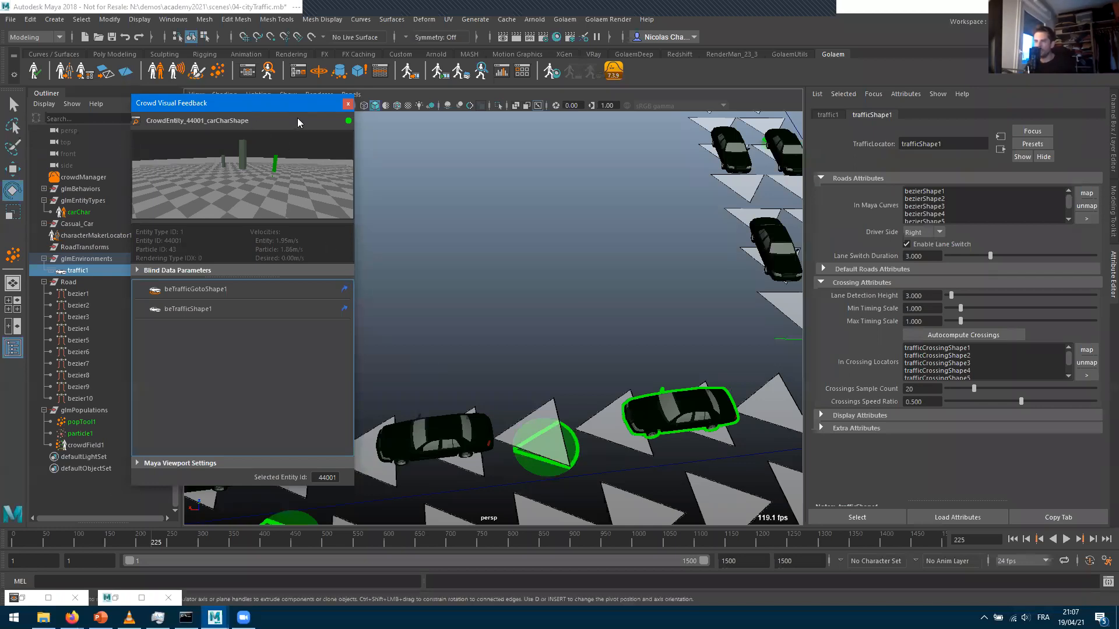
{"action": "left_click", "coordinate": [155, 464]}
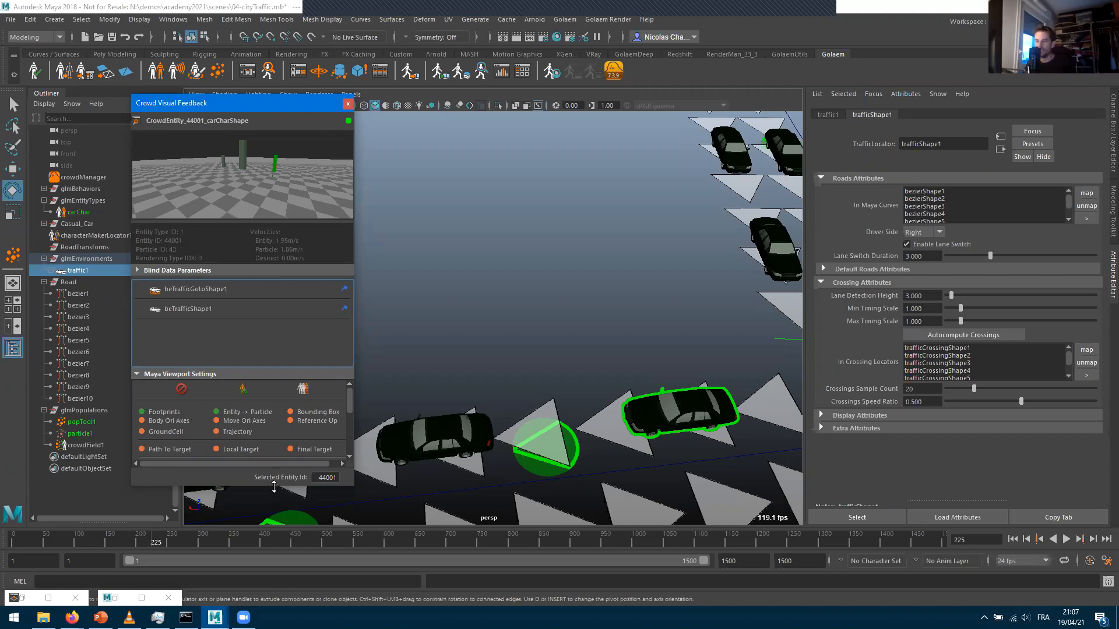
{"action": "left_click_drag", "start_coordinate": [274, 487], "coordinate": [273, 543]}
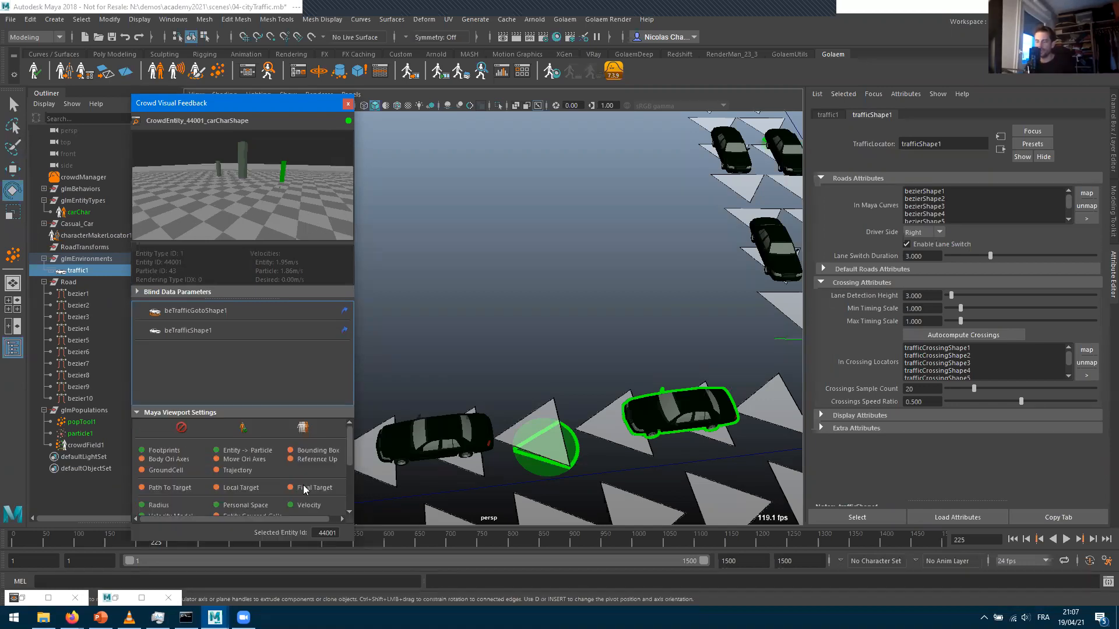
{"action": "scroll", "coordinate": [289, 477], "scroll_direction": "down", "scroll_amount": 2}
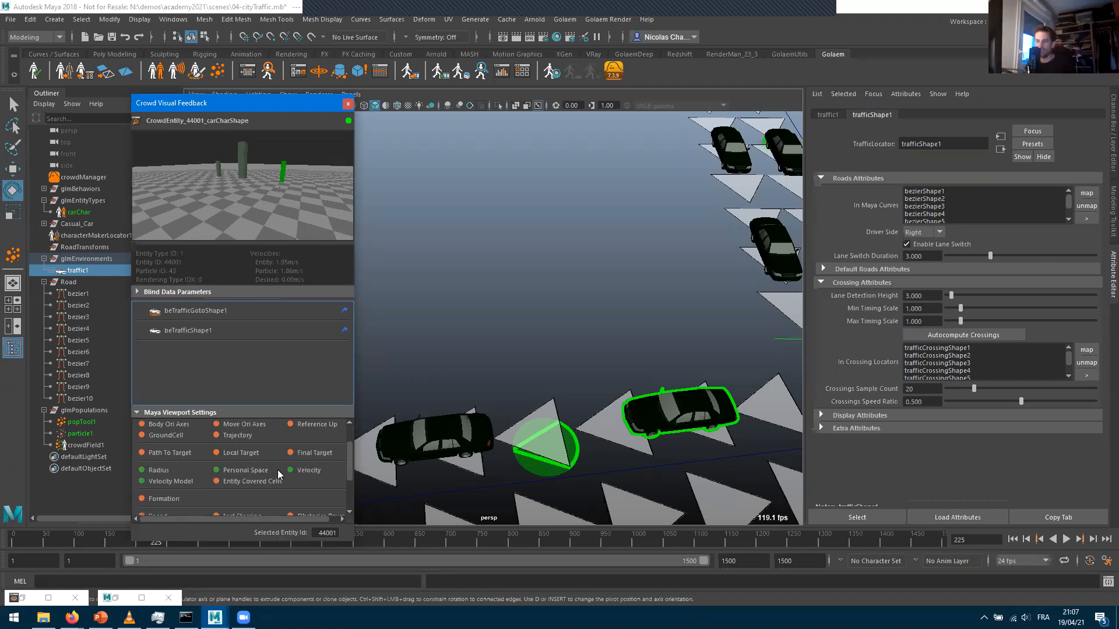
{"action": "scroll", "coordinate": [168, 440], "scroll_direction": "up", "scroll_amount": 2}
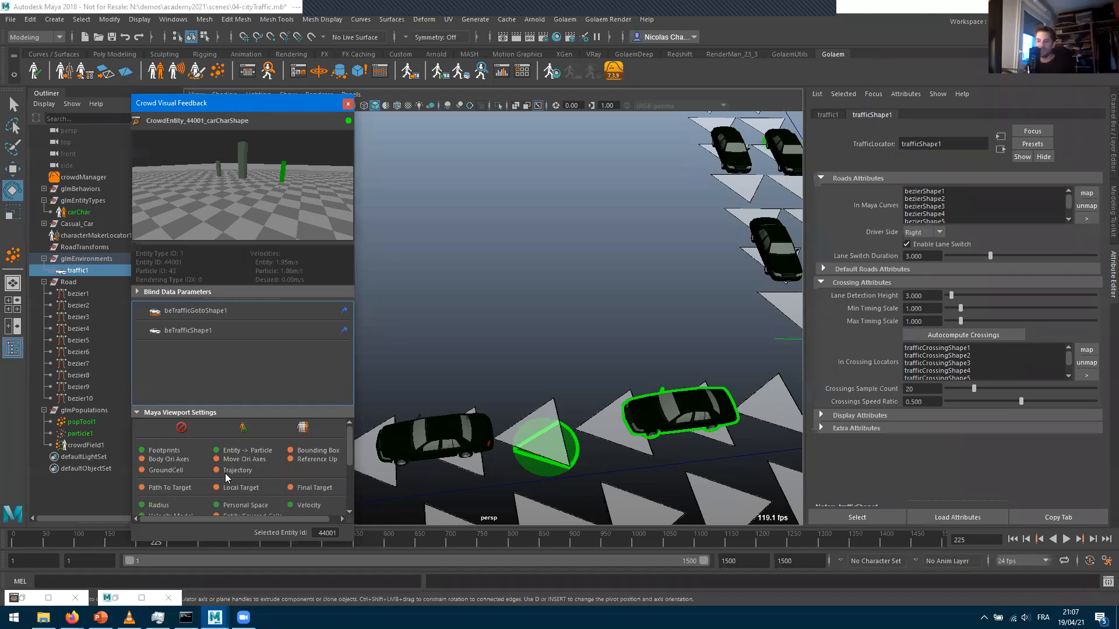
{"action": "scroll", "coordinate": [226, 475], "scroll_direction": "down", "scroll_amount": 5}
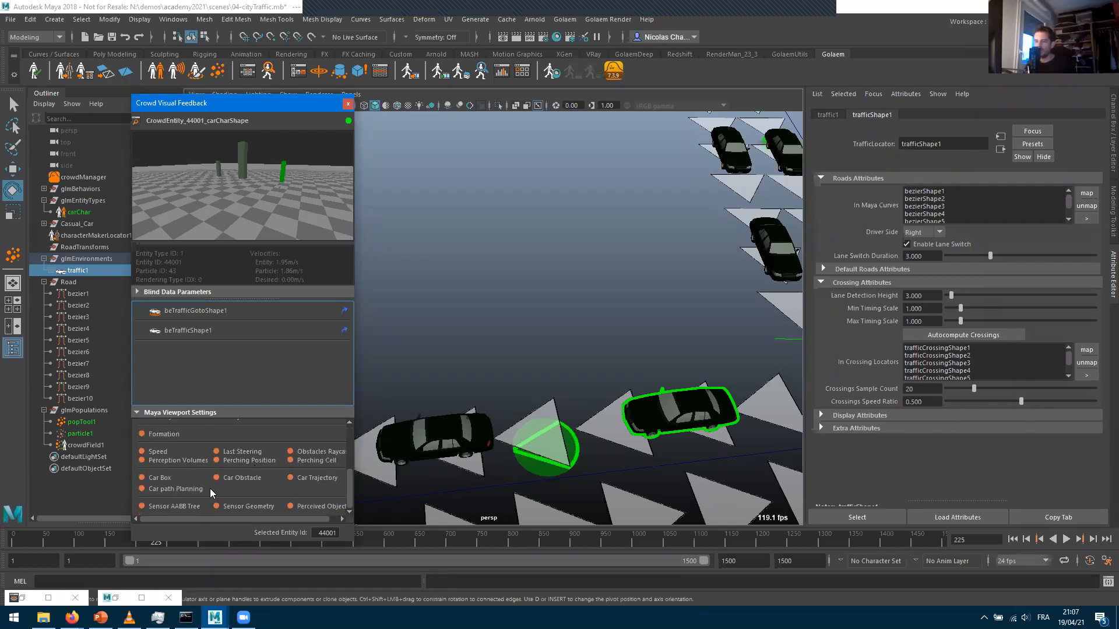
{"action": "left_click", "coordinate": [142, 479]}
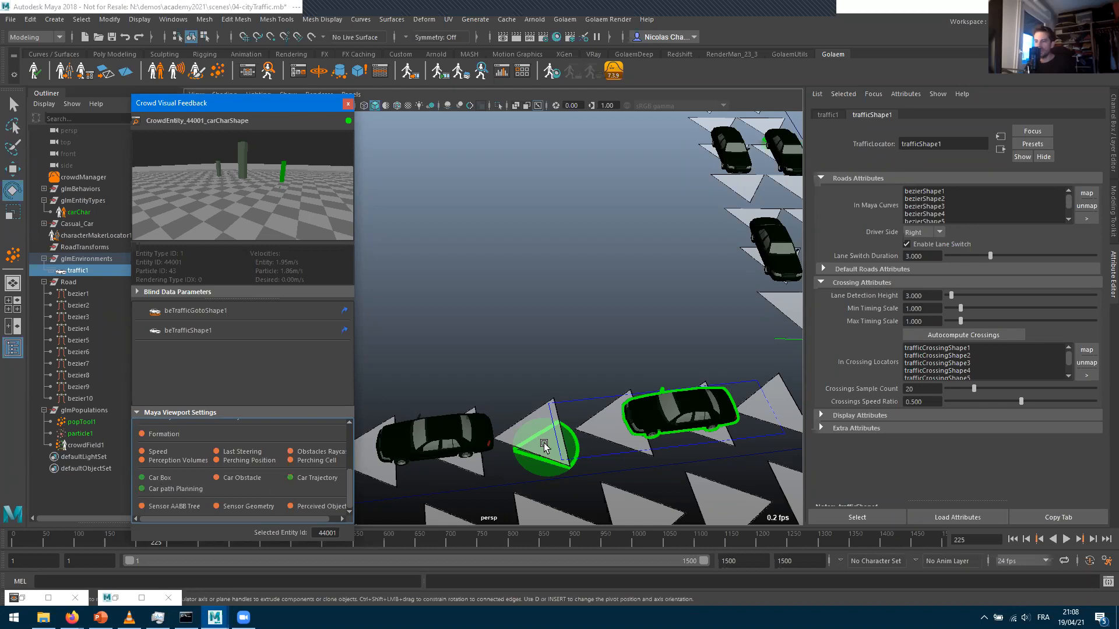
Examine the blue box around the selected car from above, and close the visual feedback window
{"action": "middle_click_drag", "start_coordinate": [627, 411], "coordinate": [443, 358], "text": "alt"}
{"action": "scroll", "coordinate": [559, 382], "scroll_direction": "up", "scroll_amount": 1}
{"action": "scroll", "coordinate": [559, 381], "scroll_direction": "up", "scroll_amount": 1}
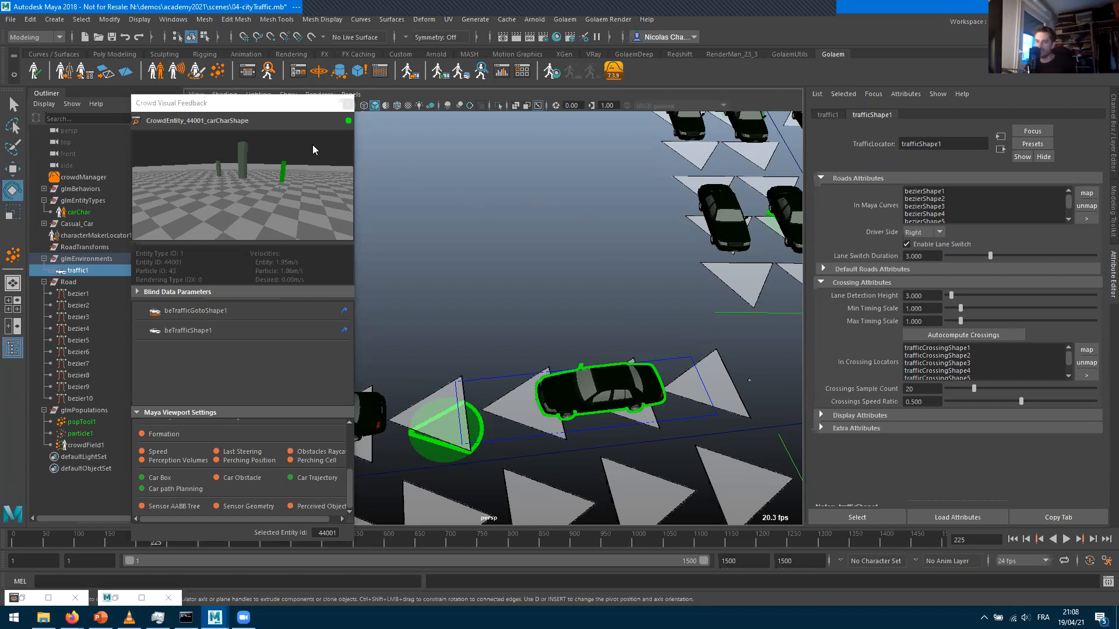
{"action": "left_click_drag", "start_coordinate": [507, 410], "coordinate": [580, 281], "text": "alt"}
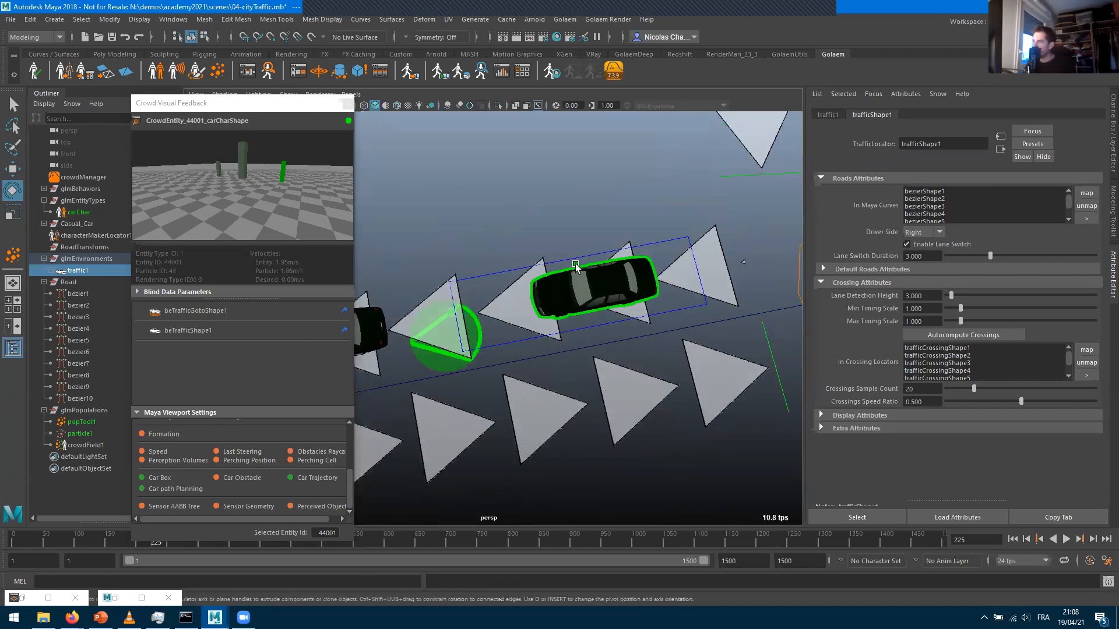
{"action": "left_click", "coordinate": [348, 104]}
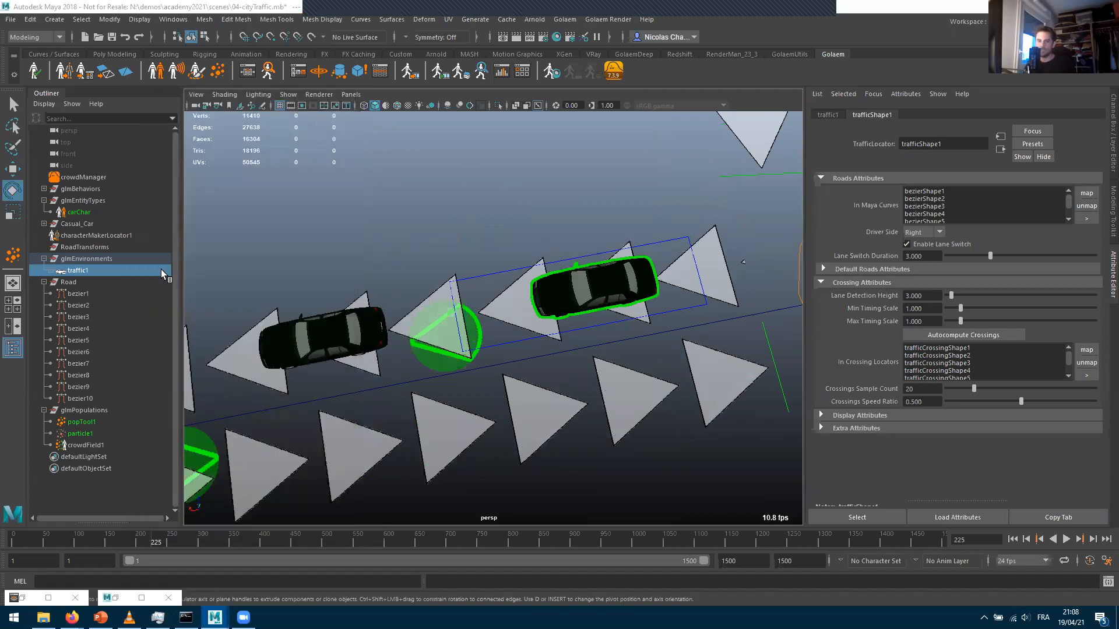
Set carChar's traffic attributes to a Radius To Length Ratio of 3 and a Radius To Width Ratio of 1.5
{"action": "left_click", "coordinate": [79, 213]}
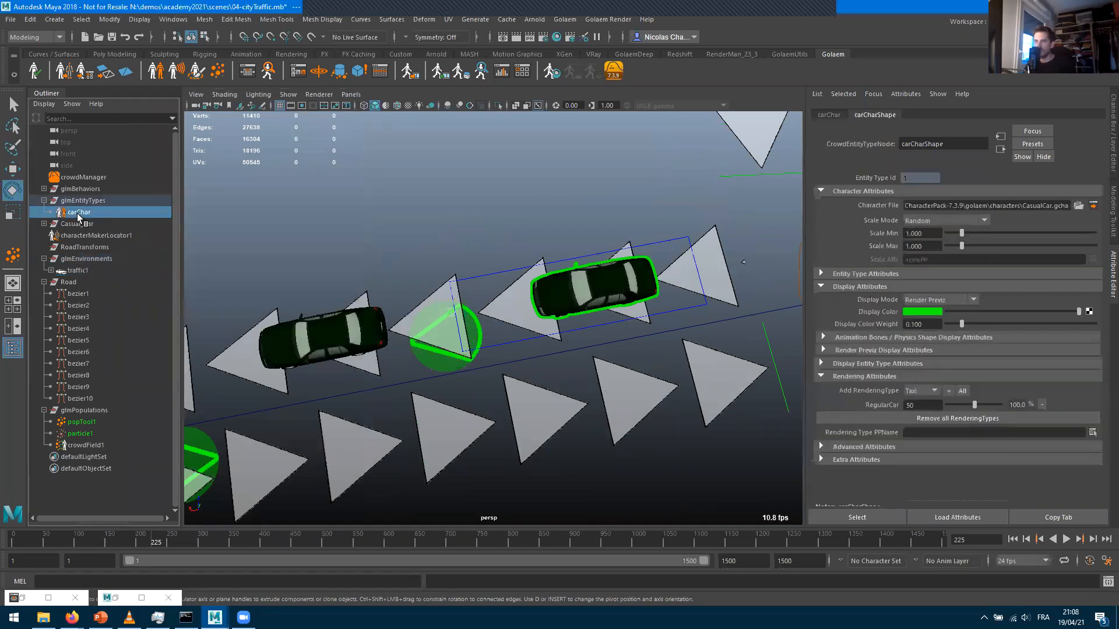
{"action": "left_click", "coordinate": [869, 275]}
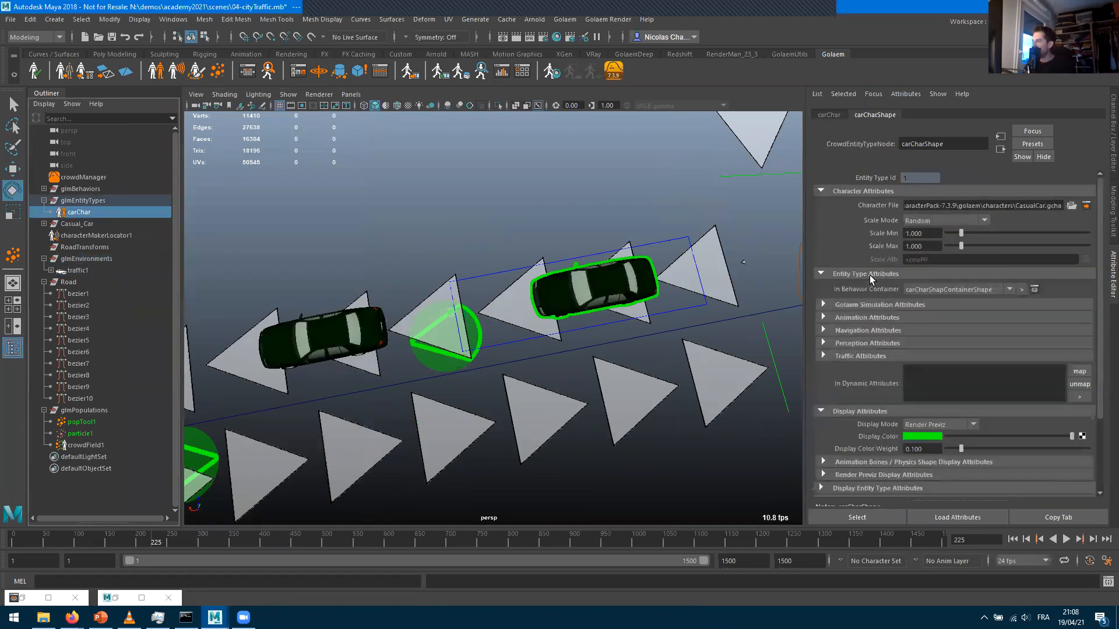
{"action": "left_click", "coordinate": [843, 357]}
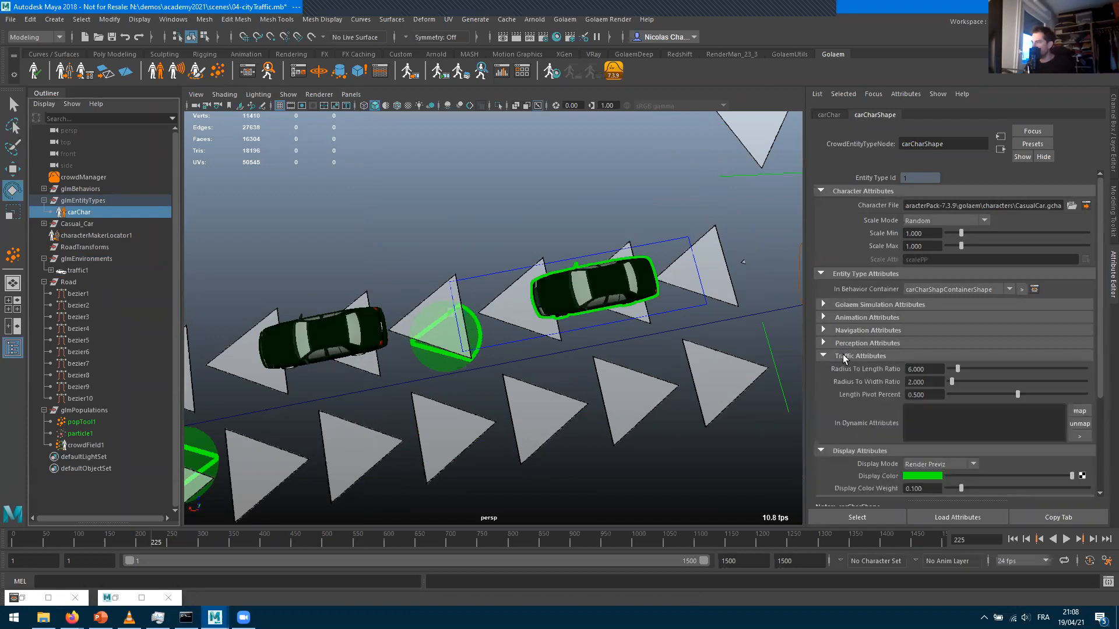
{"action": "left_click", "coordinate": [843, 356]}
{"action": "left_click", "coordinate": [843, 356]}
{"action": "left_click", "coordinate": [843, 356]}
{"action": "left_click", "coordinate": [843, 357]}
{"action": "left_click", "coordinate": [942, 370]}
{"action": "type", "text": "3"}
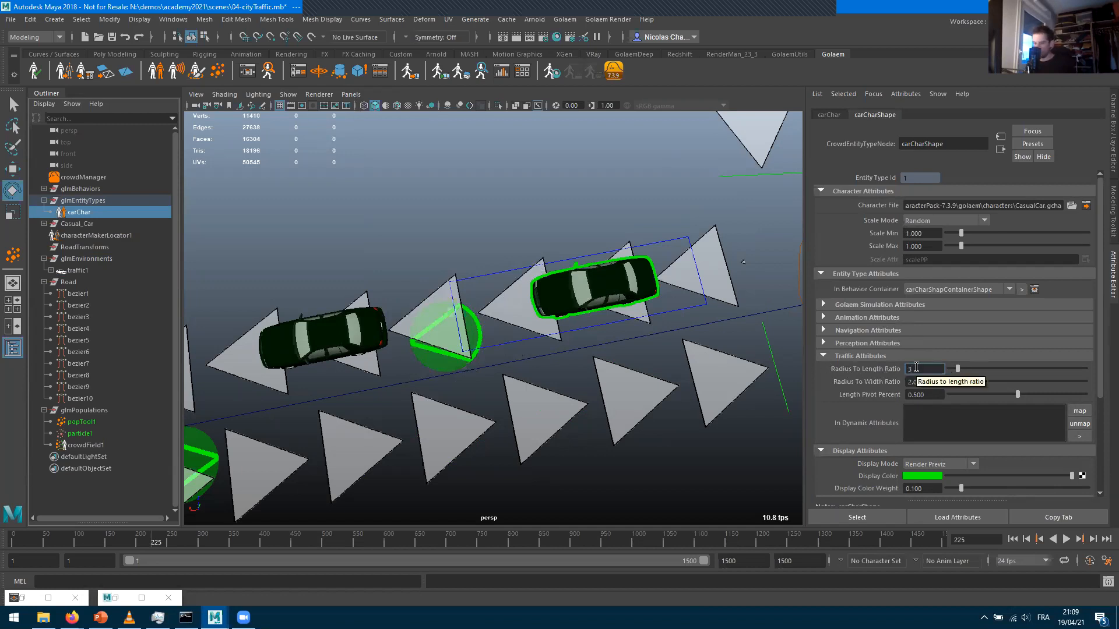
{"action": "key", "text": "Tab"}
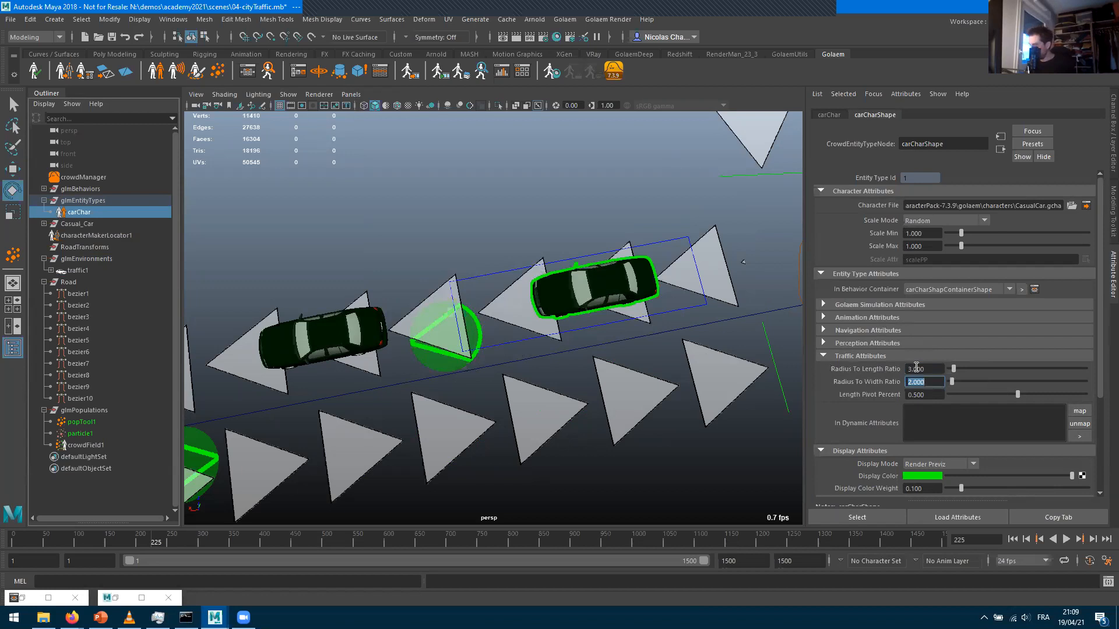
{"action": "type", "text": "1.5"}
{"action": "key", "text": "Tab"}
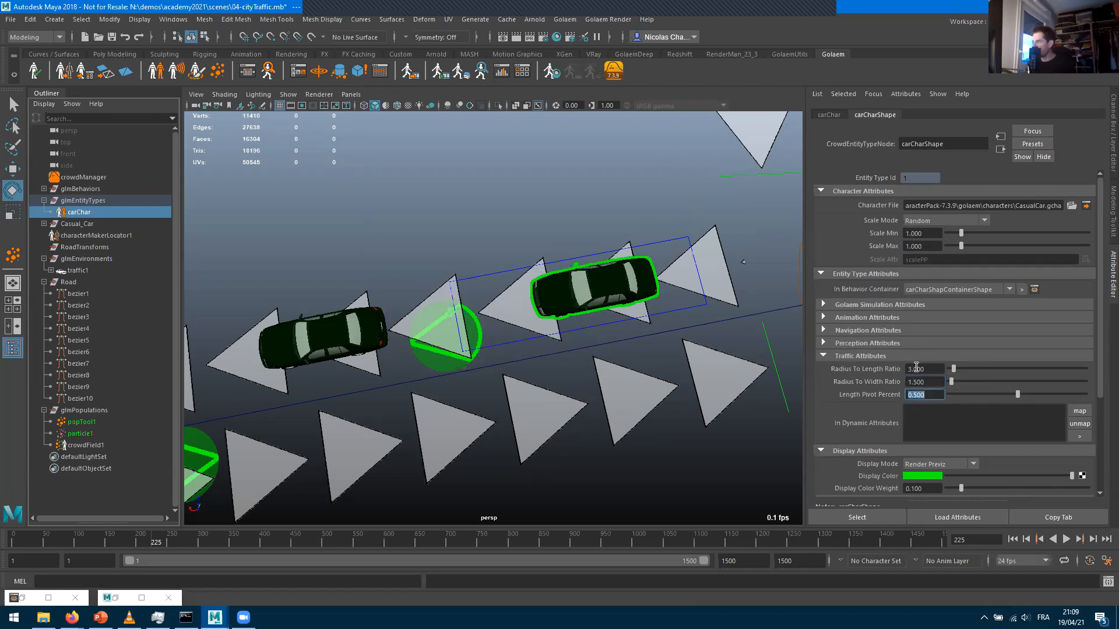
Restart the simulation to frame 2 and inspect the car box of the car on the two-lane road
{"action": "left_click", "coordinate": [1012, 539]}
{"action": "left_click", "coordinate": [1093, 540]}
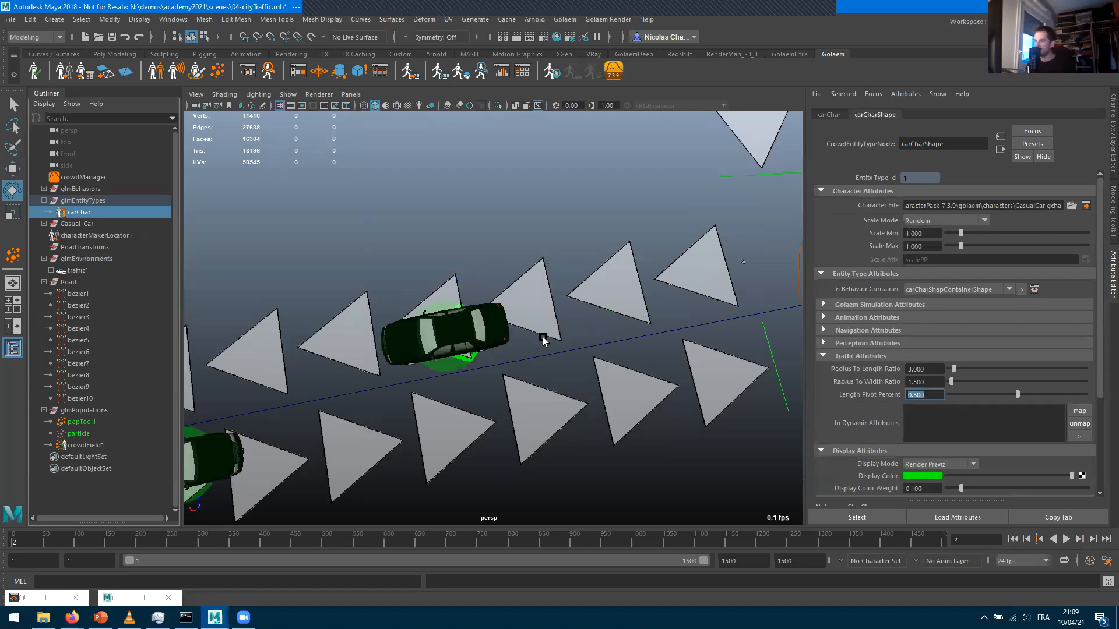
{"action": "left_click", "coordinate": [471, 323]}
{"action": "middle_click_drag", "start_coordinate": [547, 342], "coordinate": [685, 321], "text": "alt"}
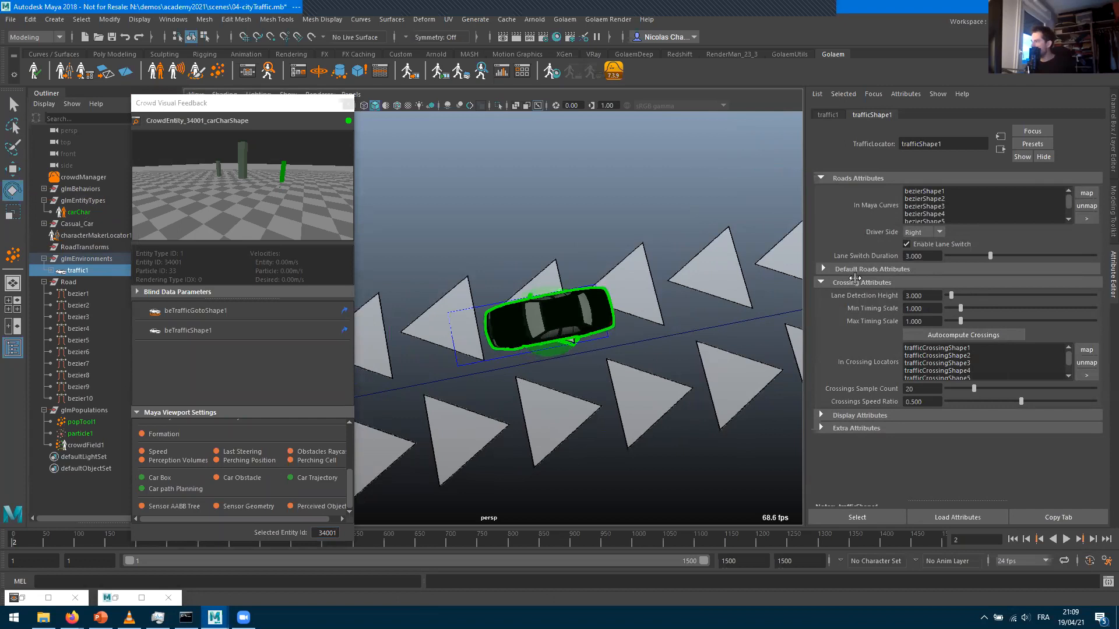
Set carChar's Length Pivot Percent to 0, close the visual feedback window, and restart the simulation to frame 2
{"action": "left_click", "coordinate": [85, 212]}
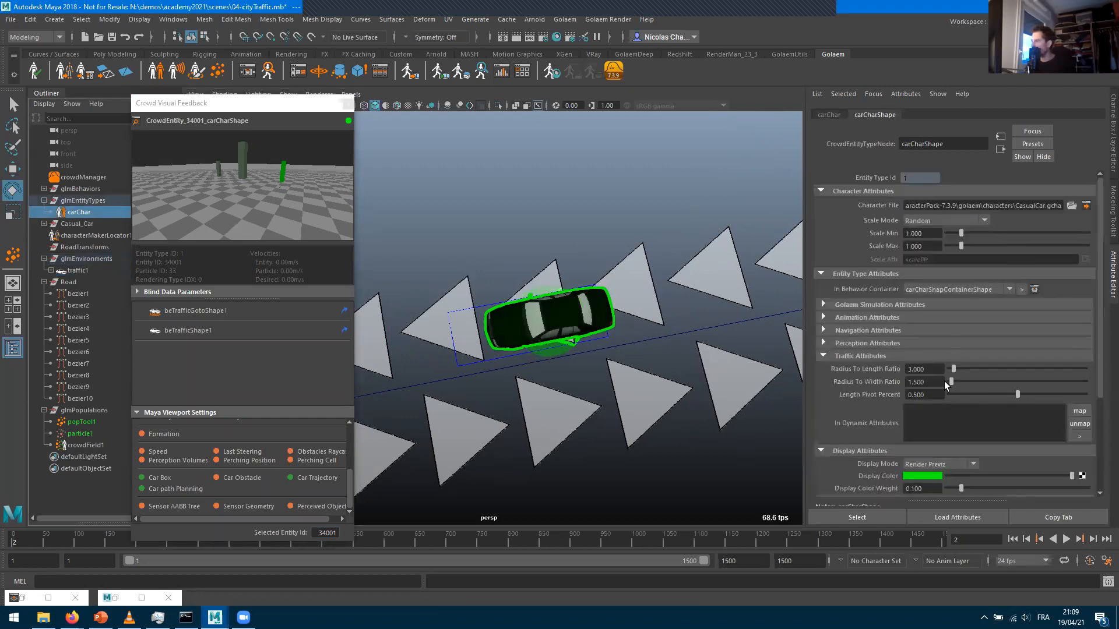
{"action": "left_click", "coordinate": [345, 102]}
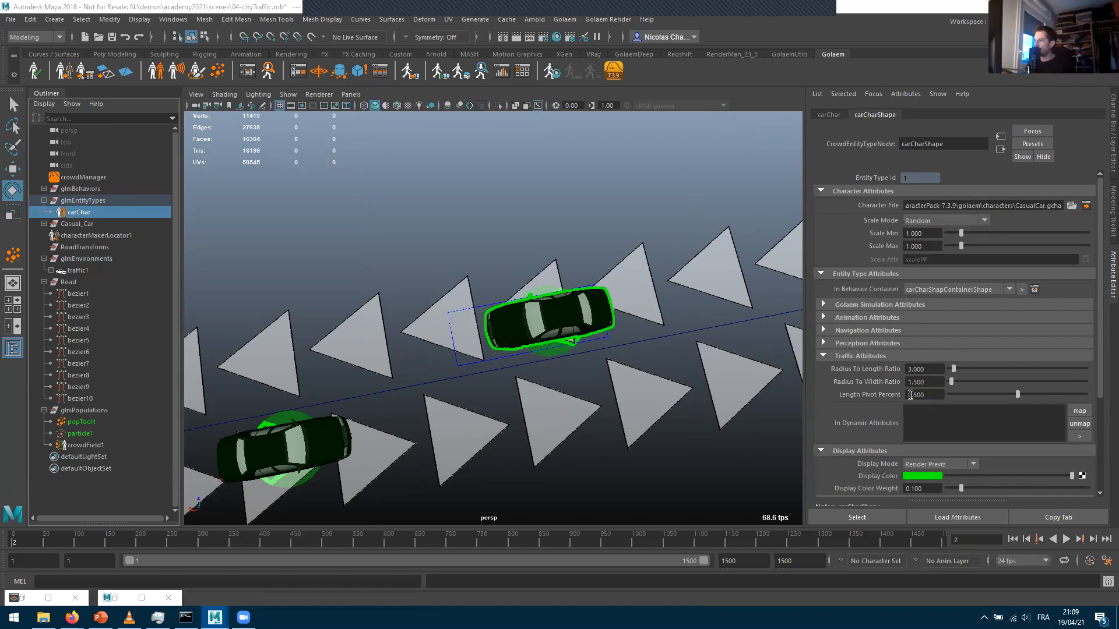
{"action": "left_click", "coordinate": [927, 395]}
{"action": "type", "text": "1"}
{"action": "key", "text": "Tab"}
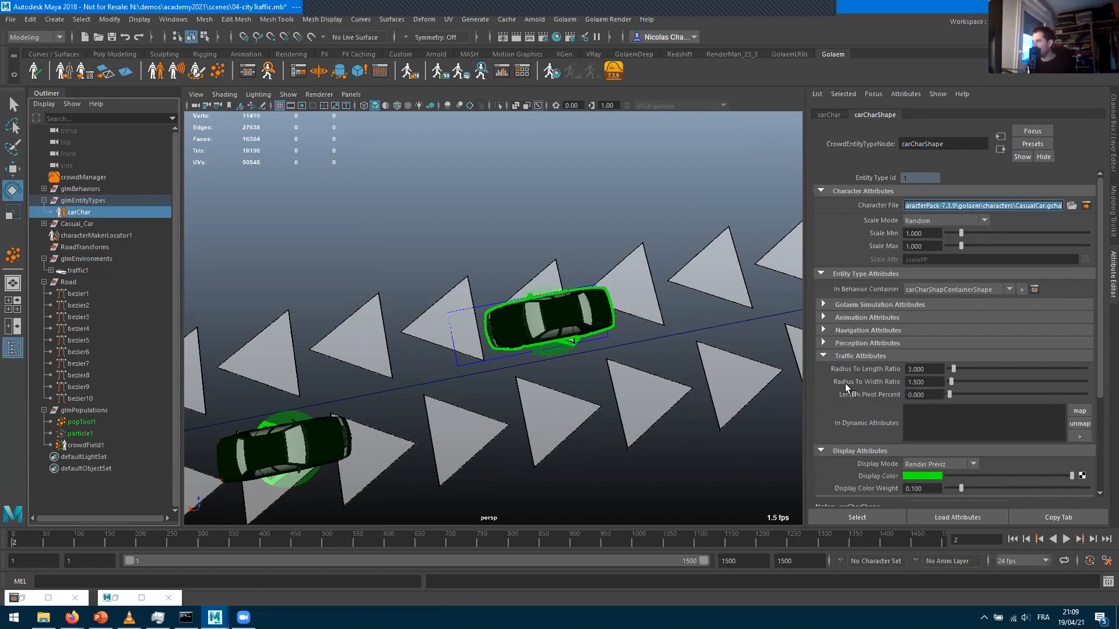
{"action": "left_click", "coordinate": [1011, 539]}
{"action": "left_click", "coordinate": [1093, 540]}
Try a Length Pivot Percent of 1 and rerun the simulation to frame 2 to check the car box
{"action": "left_click", "coordinate": [927, 394]}
{"action": "type", "text": "4"}
{"action": "type", "text": "1"}
{"action": "key", "text": "Tab"}
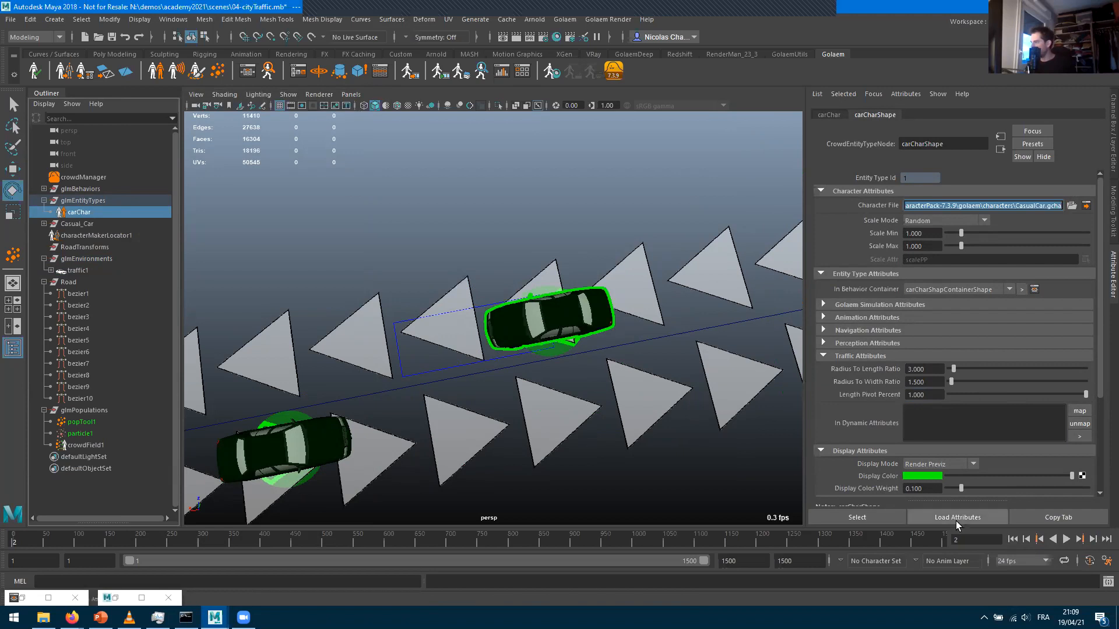
{"action": "left_click", "coordinate": [1011, 539]}
{"action": "left_click", "coordinate": [1093, 539]}
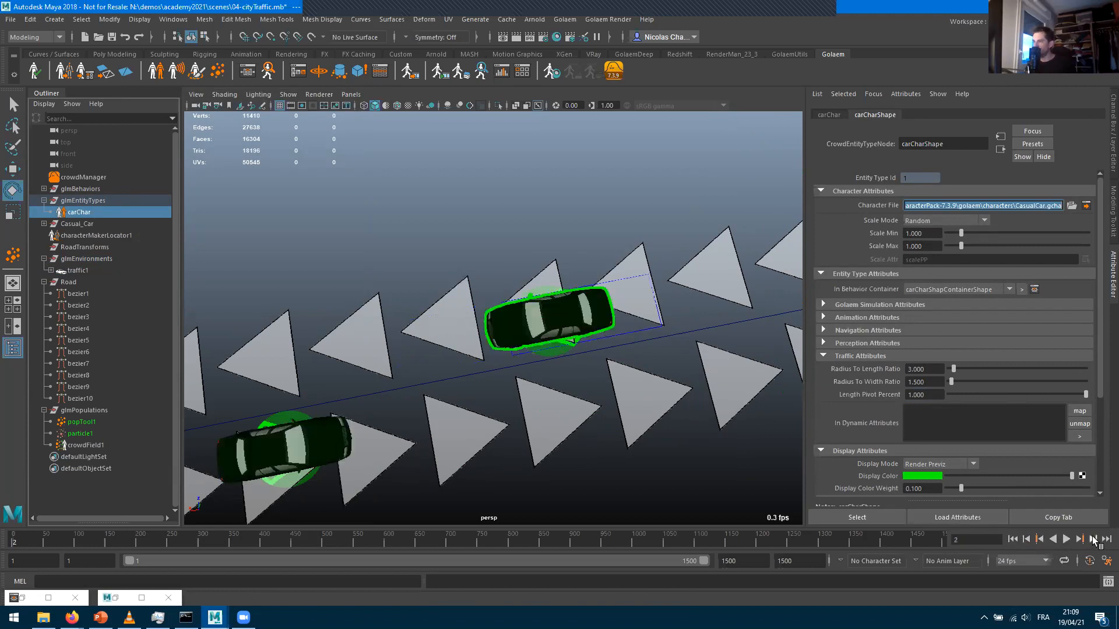
Set the Length Pivot Percent to 0.75 and recompute the car box at frame 2
{"action": "left_click", "coordinate": [926, 394]}
{"action": "type", "text": "0.75"}
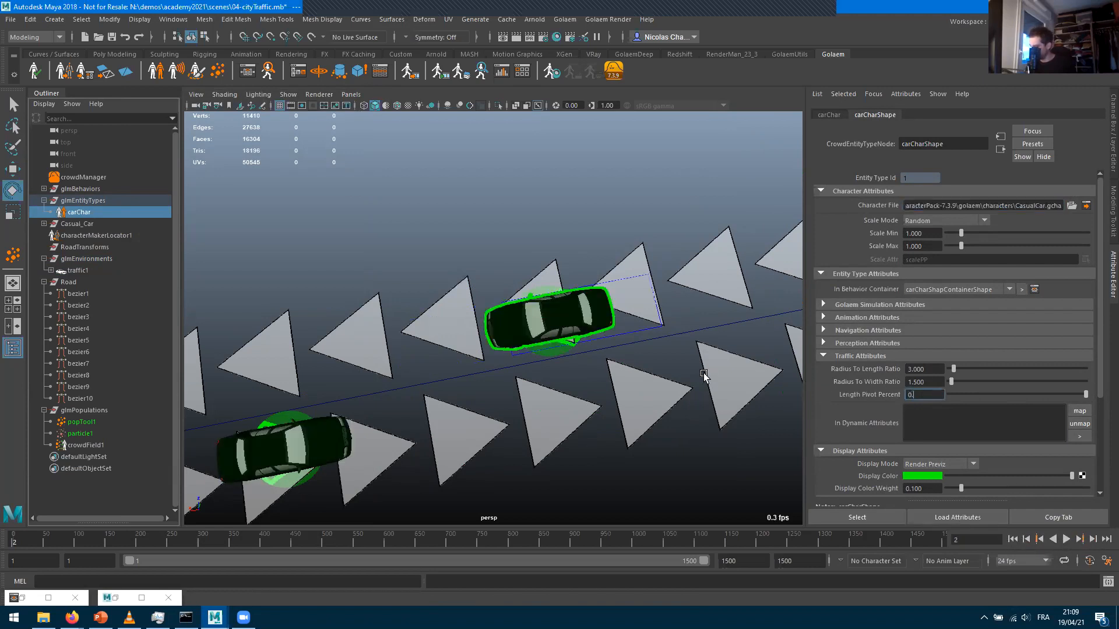
{"action": "key", "text": "Tab"}
{"action": "left_click", "coordinate": [1014, 540]}
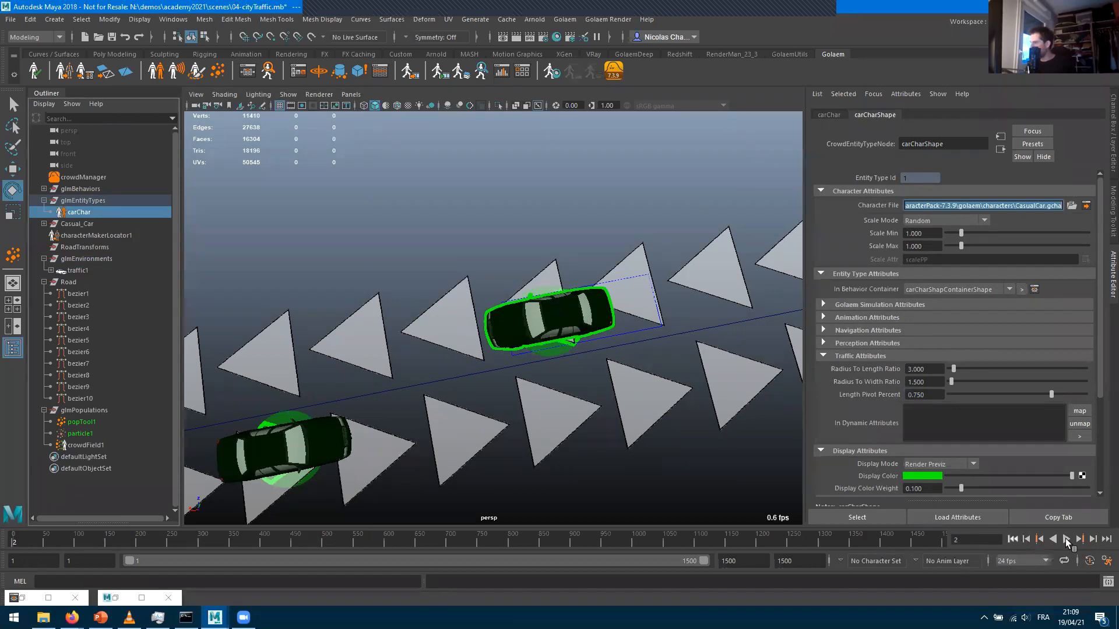
{"action": "left_click", "coordinate": [1093, 539]}
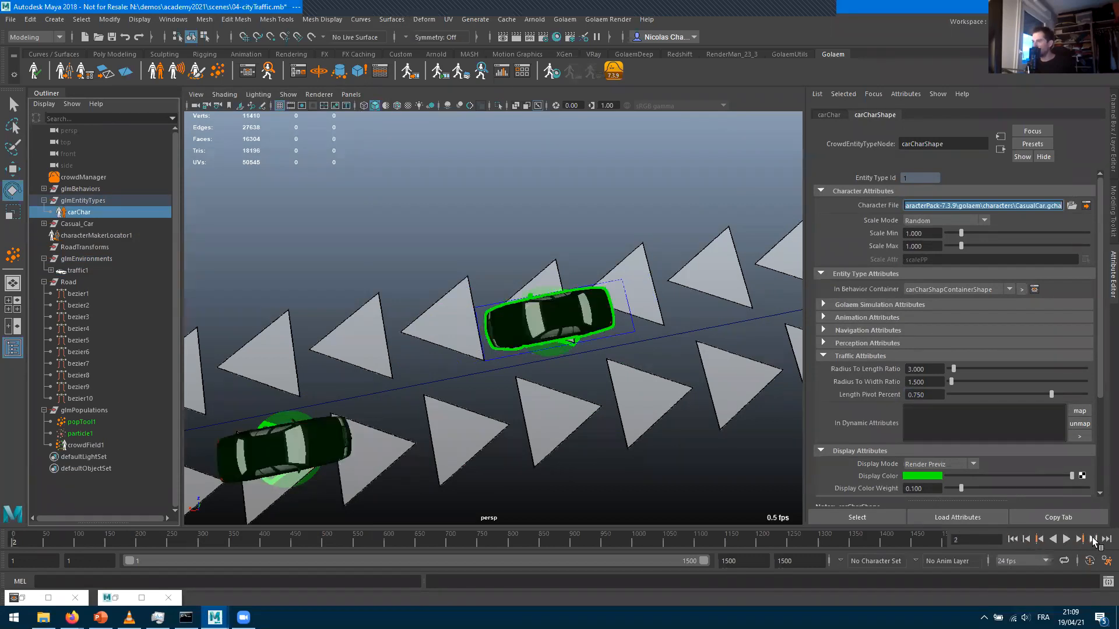
Set the Radius To Length Ratio to 2.5, restart the simulation to frame 2 and check the box fit around the car
{"action": "left_click", "coordinate": [914, 369]}
{"action": "type", "text": "2.5"}
{"action": "key", "text": "Tab"}
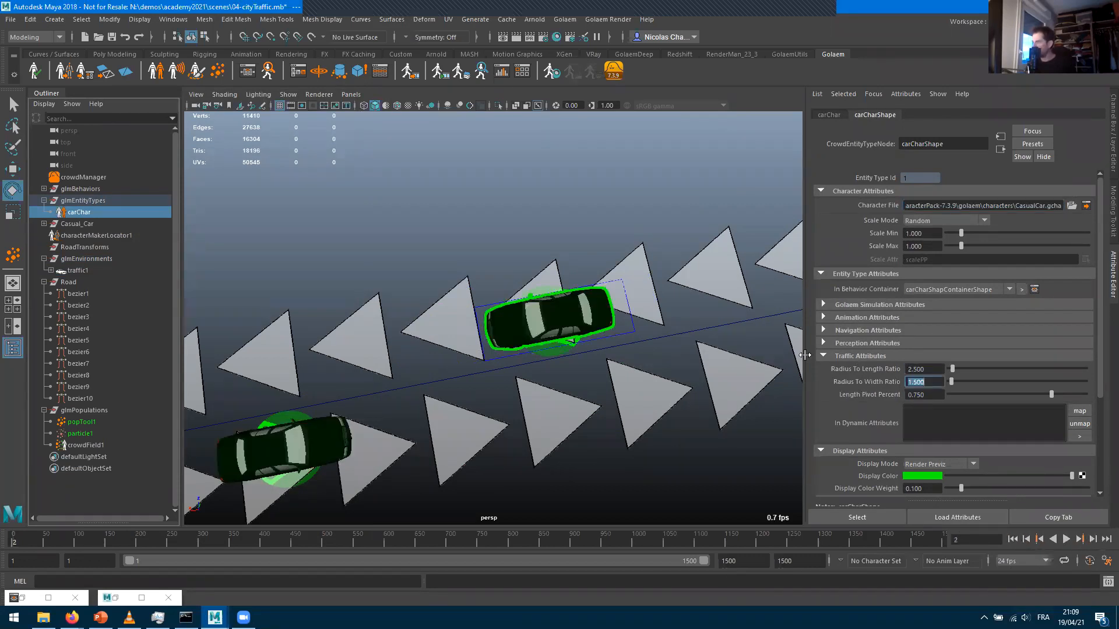
{"action": "left_click", "coordinate": [1014, 539]}
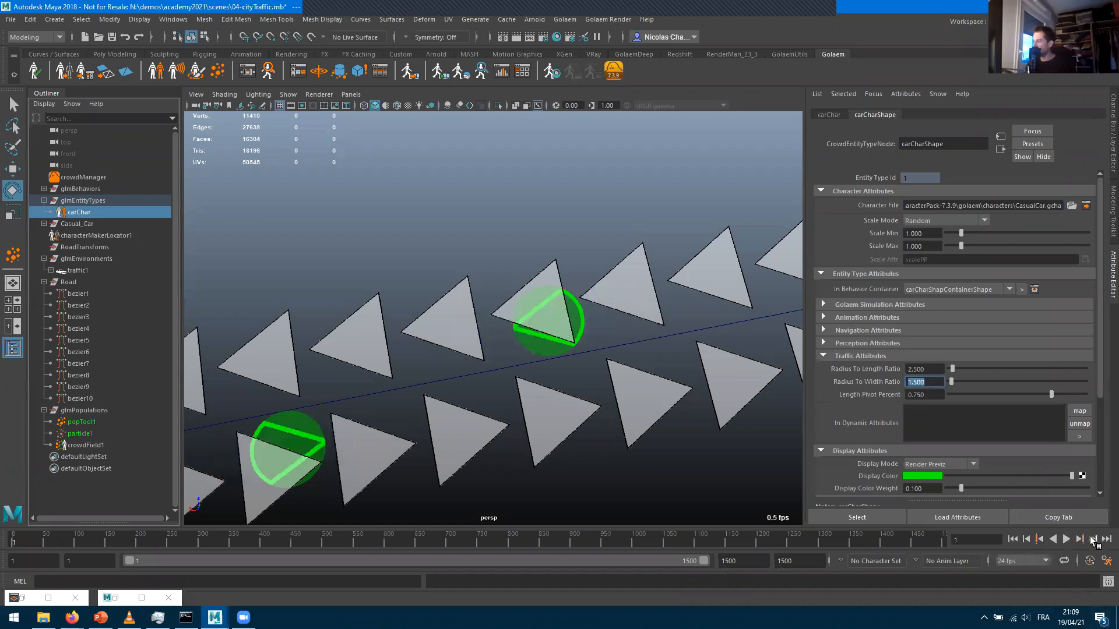
{"action": "left_click", "coordinate": [1093, 539]}
{"action": "mouse_move", "coordinate": [505, 344]}
{"action": "left_mouse_down", "text": "alt"}
{"action": "mouse_move", "coordinate": [511, 371]}
{"action": "mouse_move", "coordinate": [559, 371]}
{"action": "left_mouse_up", "text": "alt"}
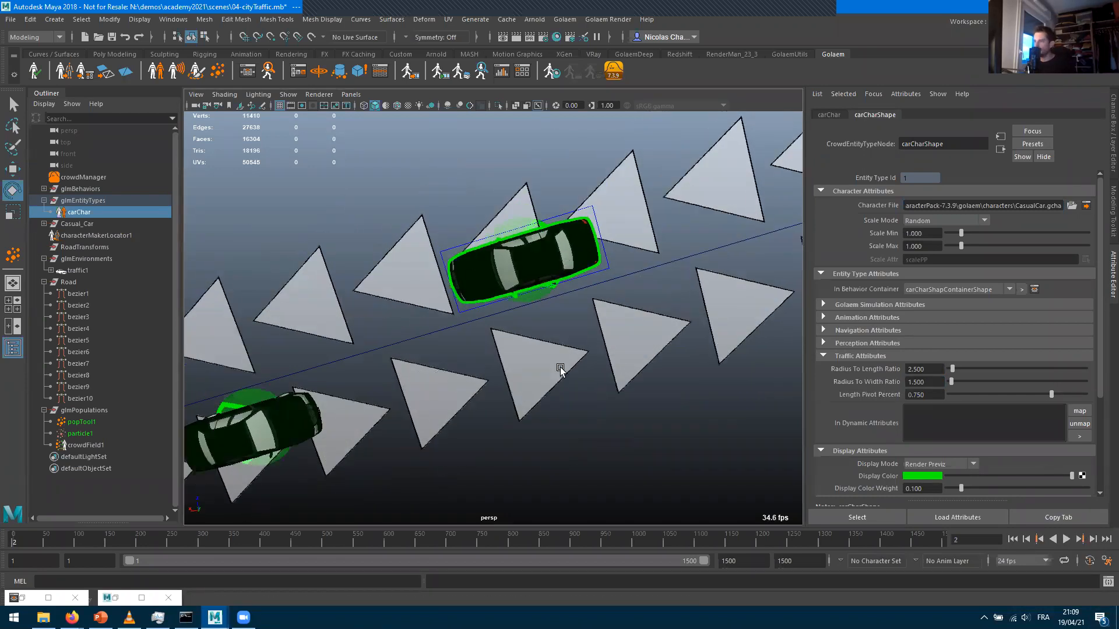
{"action": "right_click_drag", "start_coordinate": [560, 370], "coordinate": [547, 291], "text": "alt"}
Play the traffic simulation, follow the cars through the crossings and along the connecting roads, and stop at frame 1116
{"action": "left_click_drag", "start_coordinate": [547, 292], "coordinate": [434, 218], "text": "alt"}
{"action": "left_click", "coordinate": [1061, 539]}
{"action": "left_click_drag", "start_coordinate": [480, 352], "coordinate": [447, 431], "text": "alt"}
{"action": "middle_click_drag", "start_coordinate": [549, 268], "coordinate": [530, 346], "text": "alt"}
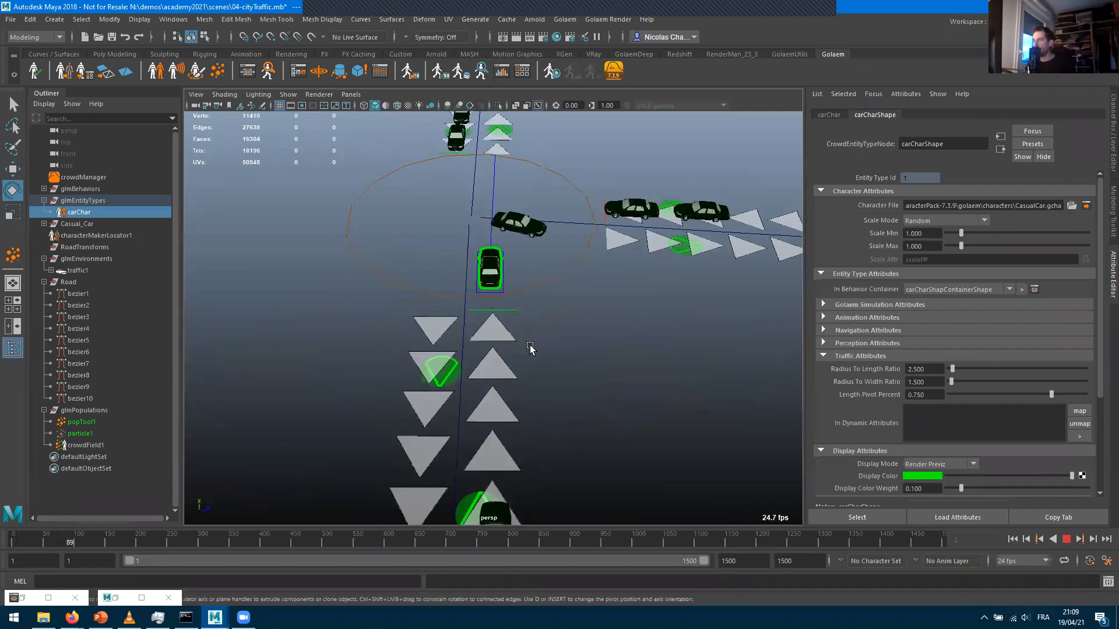
{"action": "middle_click_drag", "start_coordinate": [499, 304], "coordinate": [514, 402], "text": "alt"}
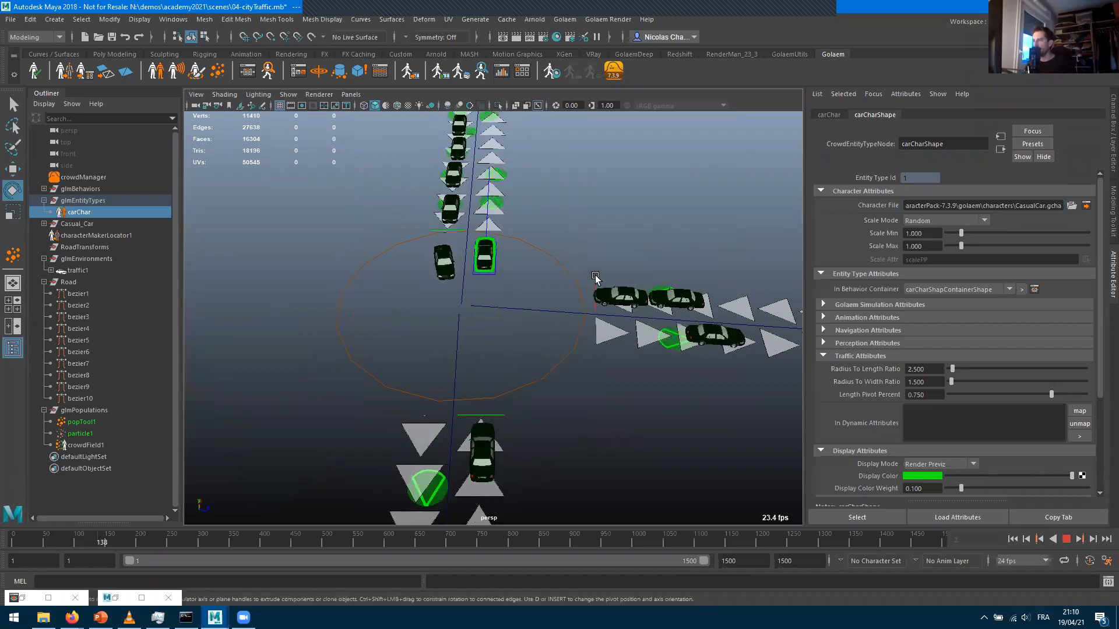
{"action": "left_click_drag", "start_coordinate": [524, 252], "coordinate": [525, 418], "text": "alt"}
{"action": "middle_click_drag", "start_coordinate": [554, 263], "coordinate": [506, 539], "text": "alt"}
{"action": "middle_click_drag", "start_coordinate": [622, 433], "coordinate": [381, 316], "text": "alt"}
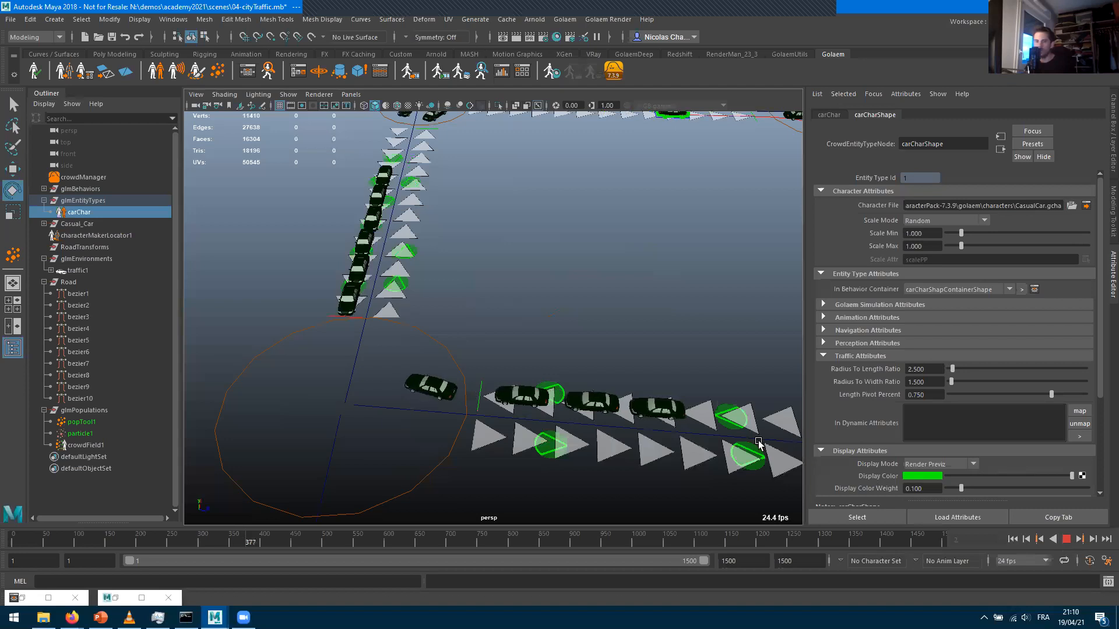
{"action": "right_click_drag", "start_coordinate": [659, 341], "coordinate": [595, 292], "text": "alt"}
{"action": "left_click_drag", "start_coordinate": [594, 292], "coordinate": [528, 309], "text": "alt"}
{"action": "middle_click_drag", "start_coordinate": [728, 420], "coordinate": [505, 333], "text": "alt"}
{"action": "left_click_drag", "start_coordinate": [504, 332], "coordinate": [436, 308], "text": "alt"}
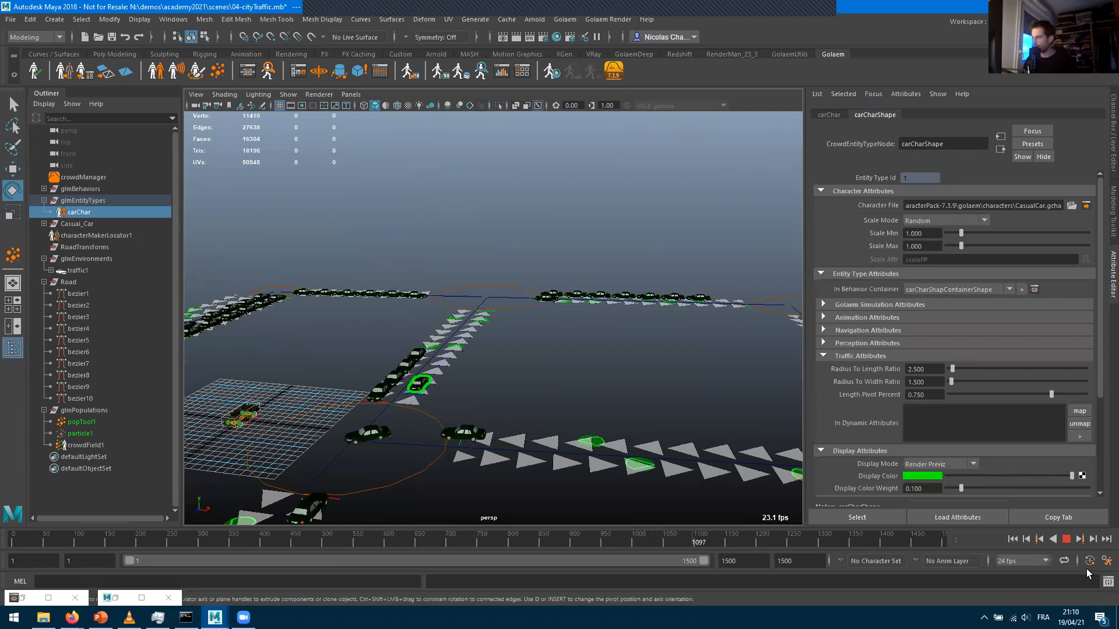
{"action": "left_click", "coordinate": [1067, 542]}
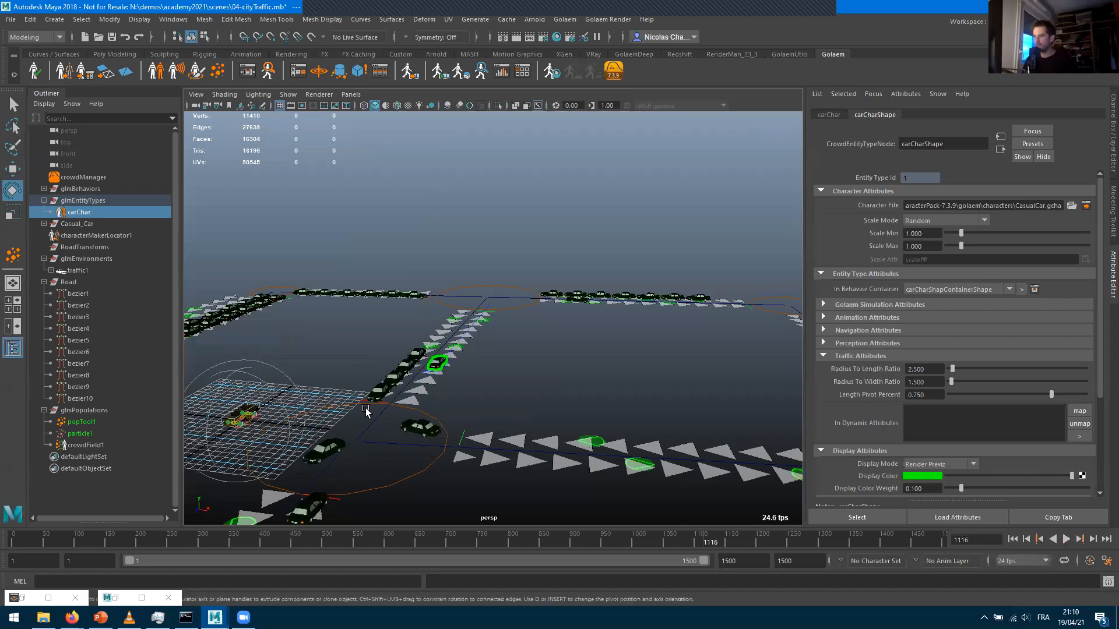
Select the trafficCrossing4 crossing beside the grid, rewind to frame 1, and close the visual feedback window
{"action": "left_click", "coordinate": [403, 409]}
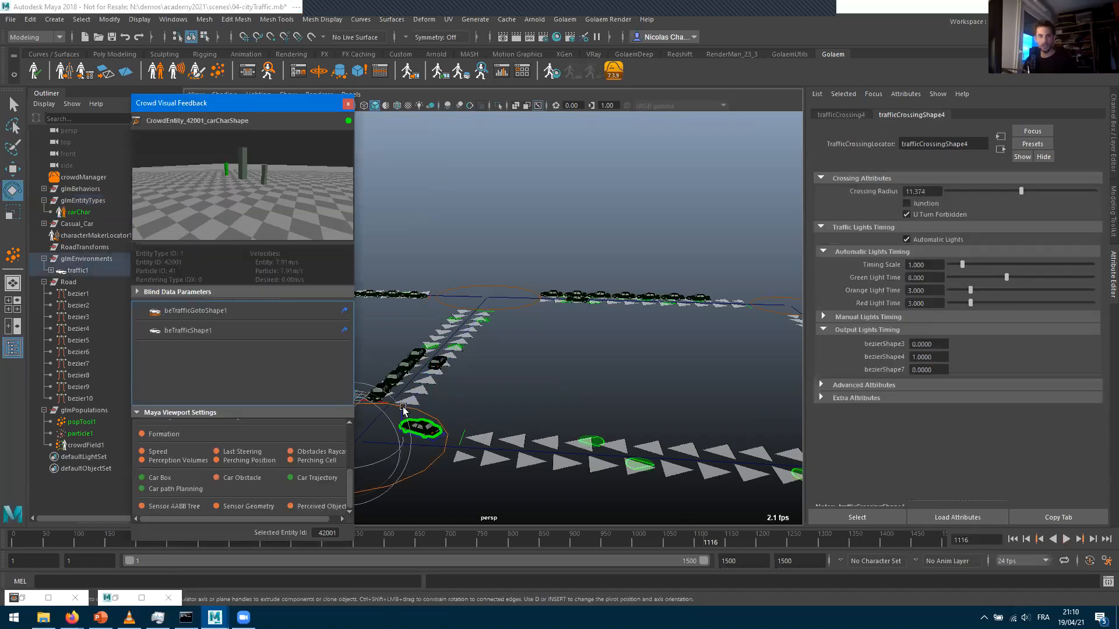
{"action": "left_click", "coordinate": [1012, 540]}
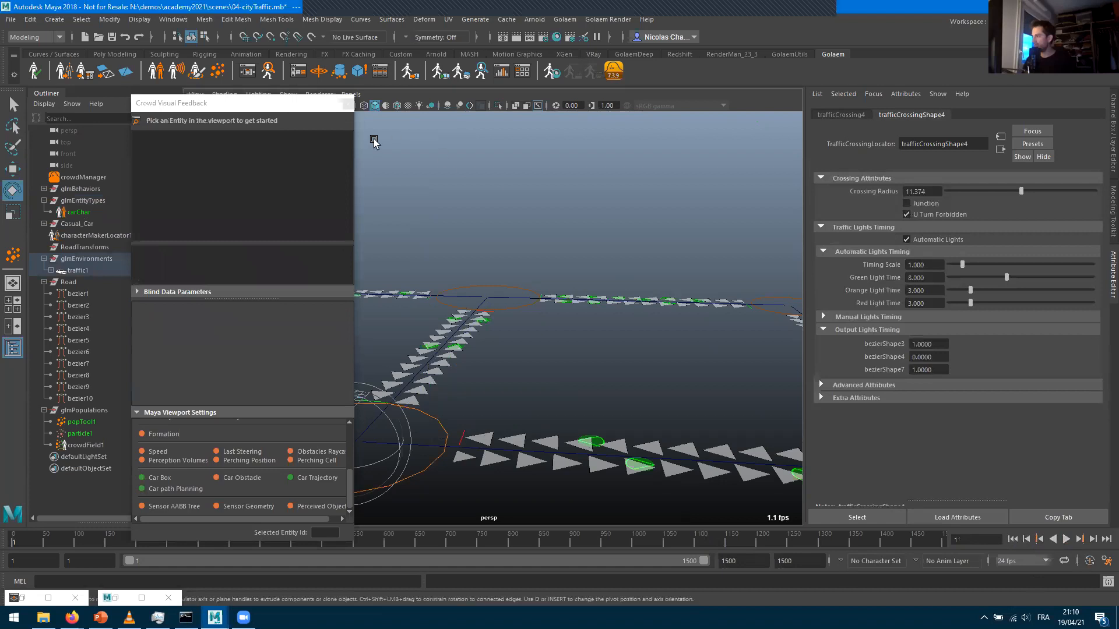
{"action": "left_click", "coordinate": [347, 103]}
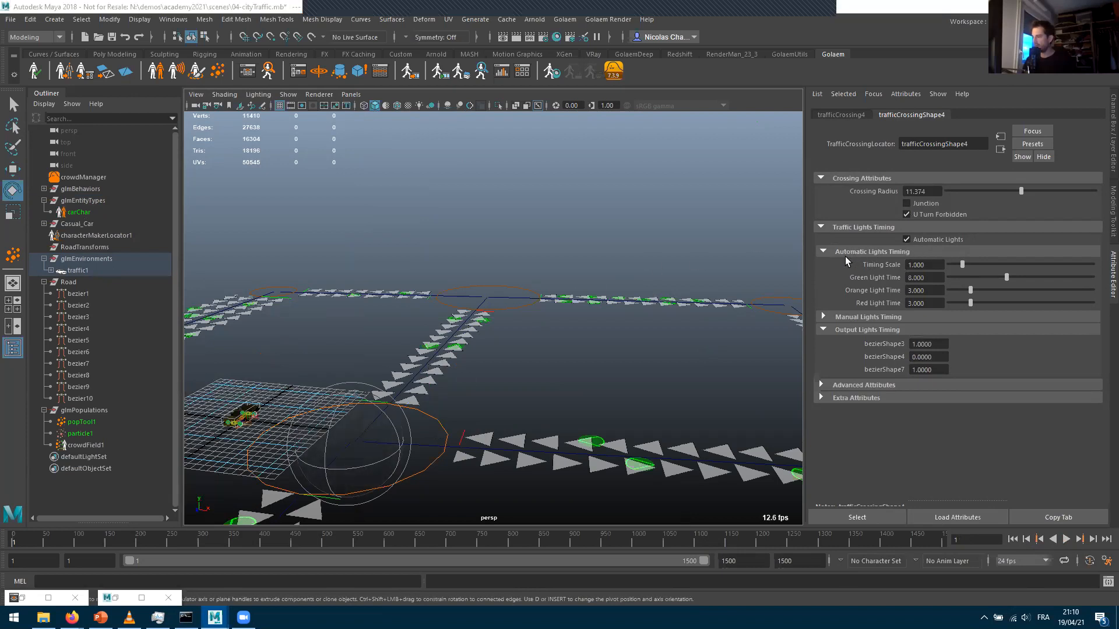
Turn off Automatic Lights for trafficCrossing4 and show its manual light values for bezierShape3 and bezierShape4
{"action": "left_click", "coordinate": [906, 241]}
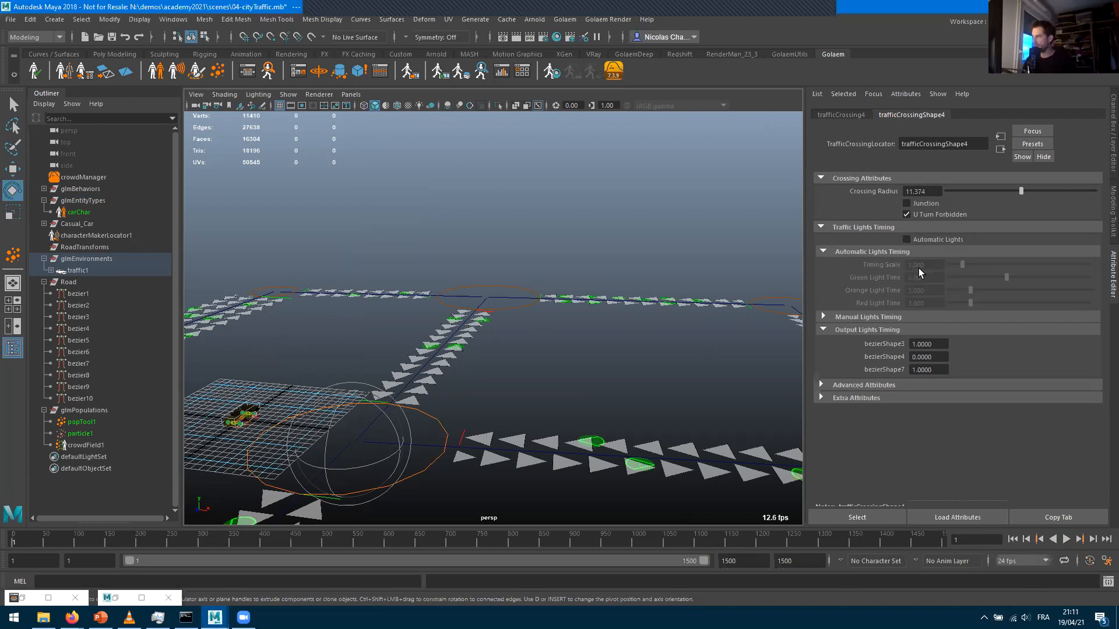
{"action": "left_click", "coordinate": [870, 315]}
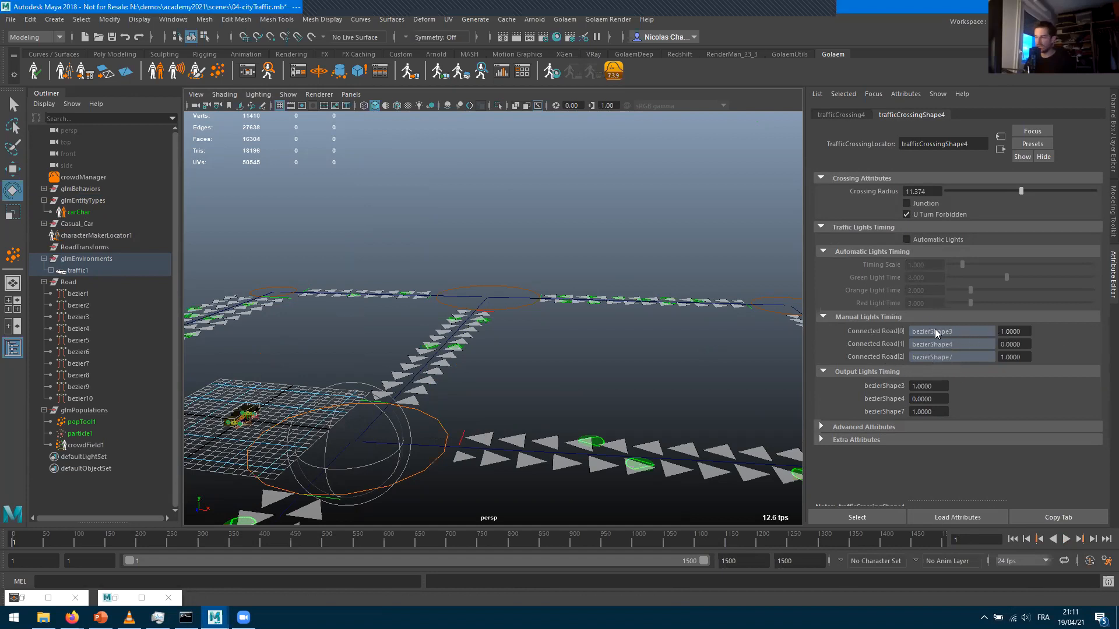
{"action": "left_click", "coordinate": [1023, 329]}
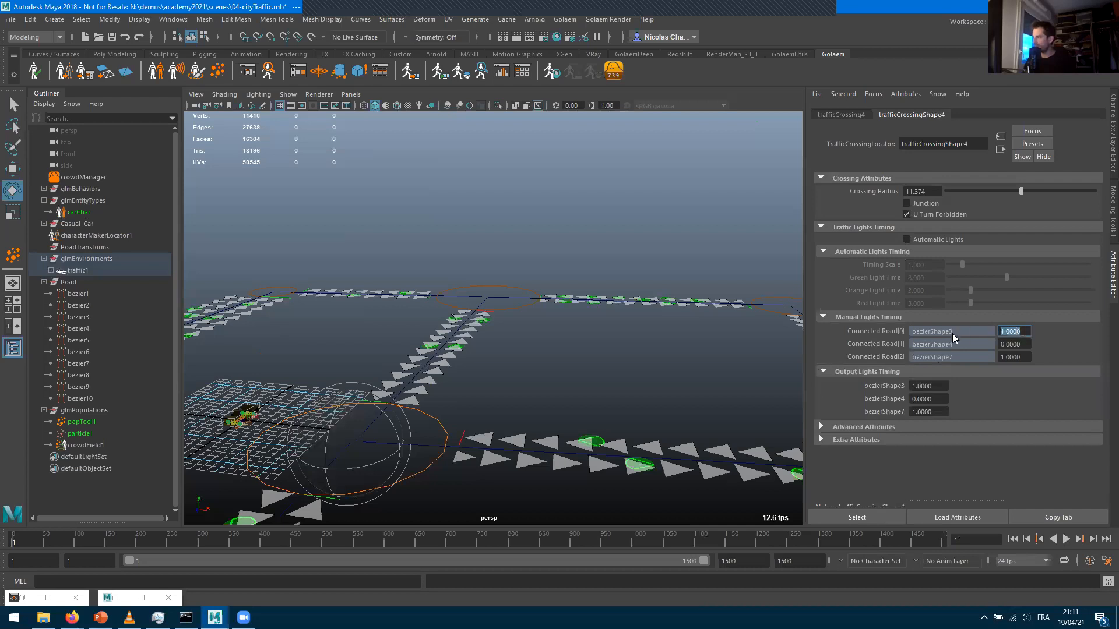
{"action": "left_click", "coordinate": [1024, 344]}
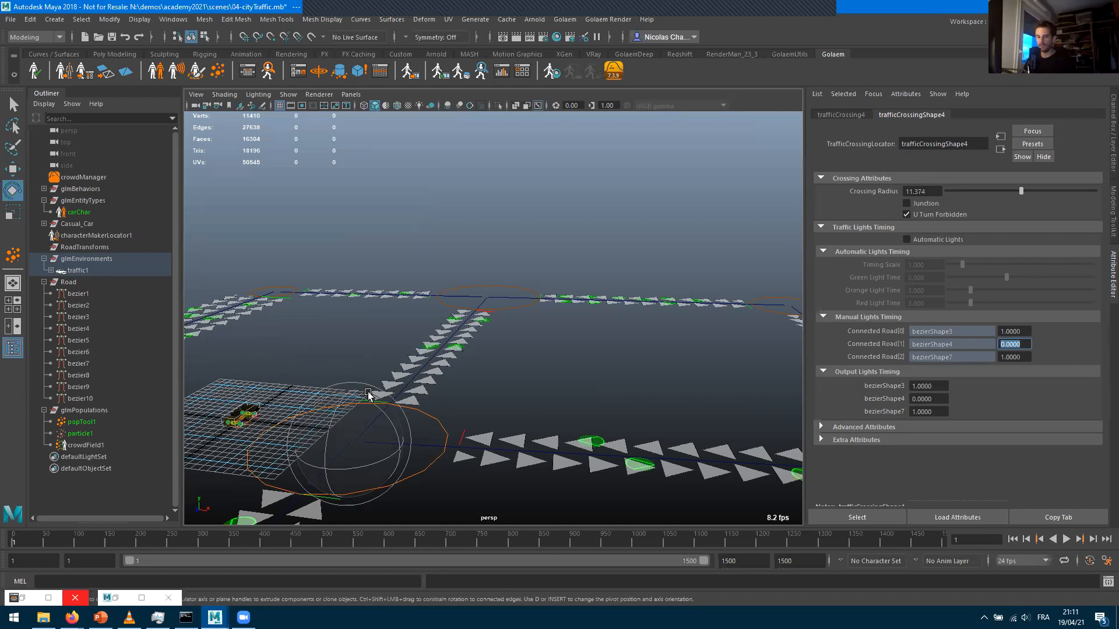
Play the simulation with the manual lights, watch the queues at the neighbouring crossings, and stop at frame 262
{"action": "left_click", "coordinate": [1066, 539]}
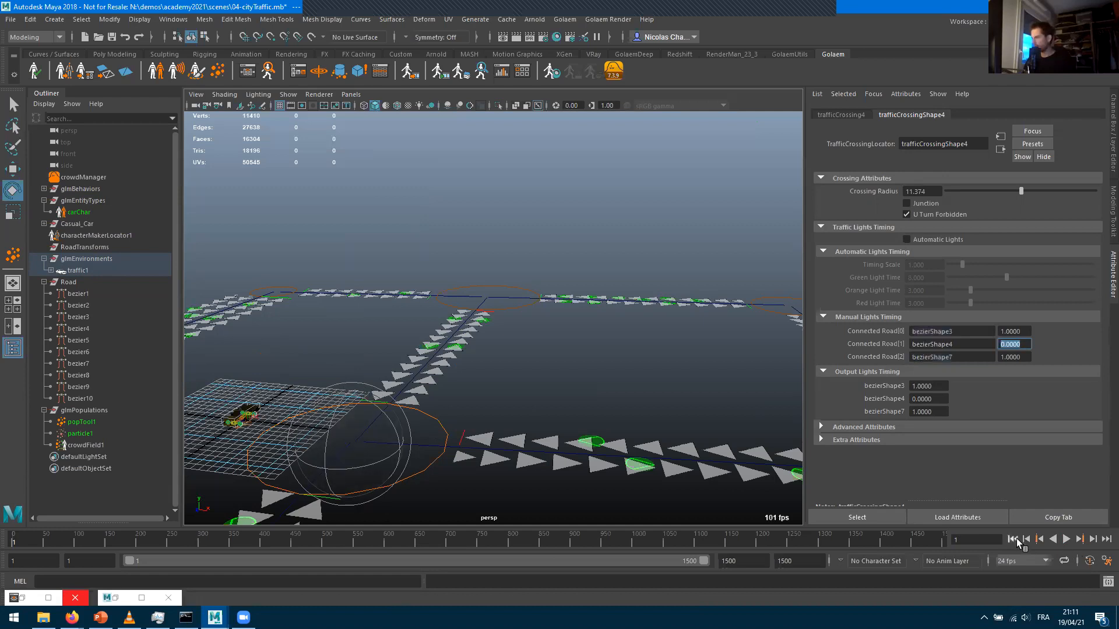
{"action": "left_click_drag", "start_coordinate": [524, 389], "coordinate": [396, 452], "text": "alt"}
{"action": "left_click_drag", "start_coordinate": [568, 326], "coordinate": [460, 418], "text": "alt"}
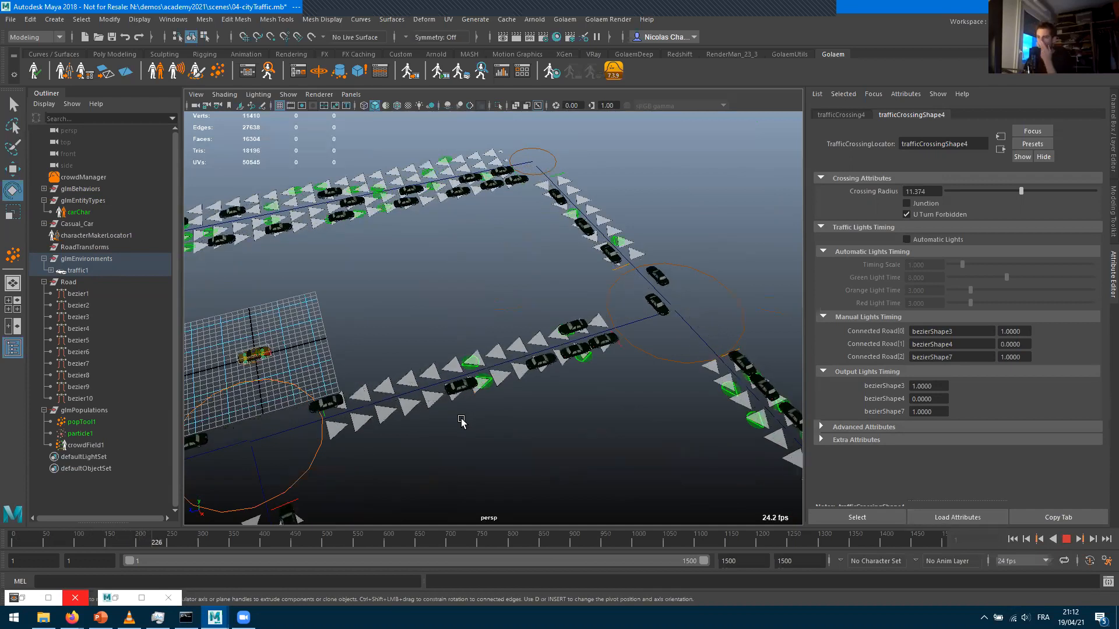
{"action": "left_click", "coordinate": [1067, 539]}
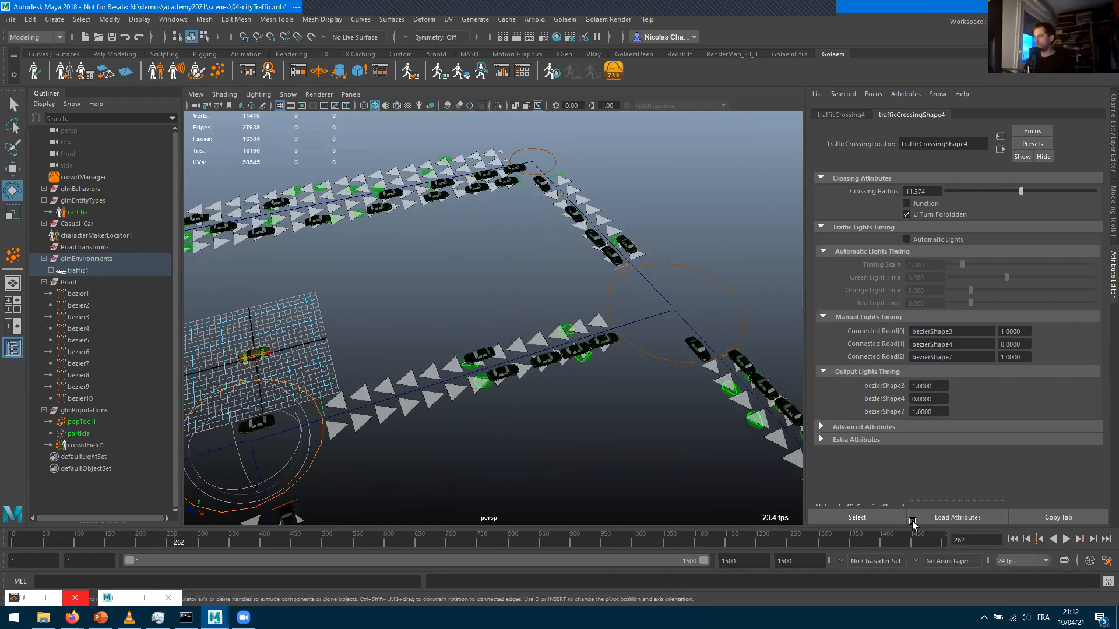
Inspect the box of the car in the opposite lane, and those of the queued cars behind the front one
{"action": "left_click", "coordinate": [483, 366]}
{"action": "scroll", "coordinate": [498, 428], "scroll_direction": "up", "scroll_amount": 4}
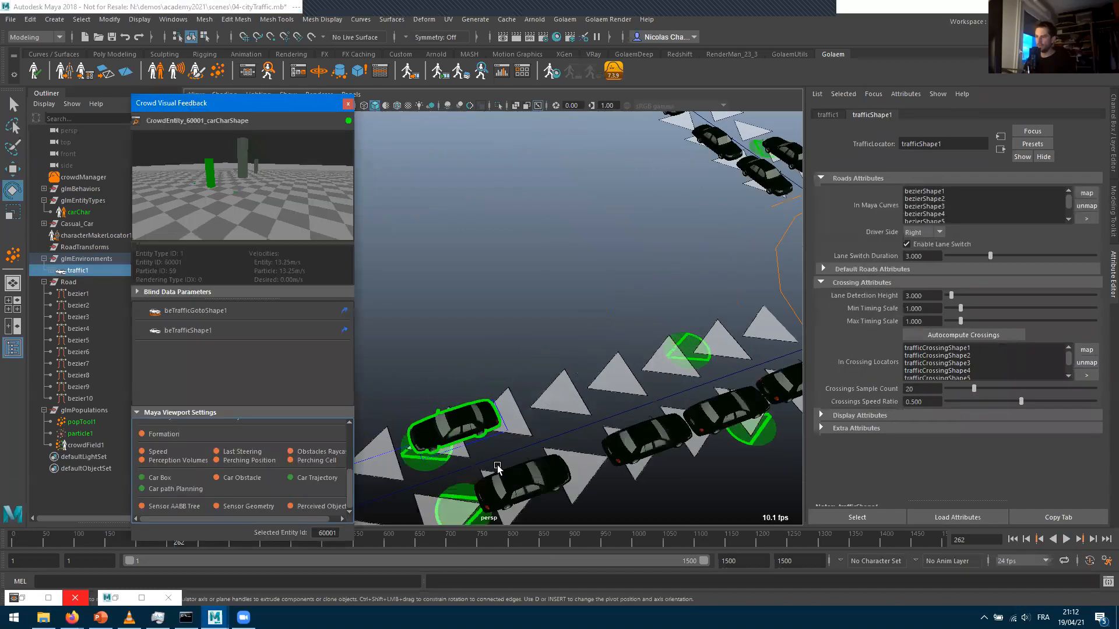
{"action": "left_click", "coordinate": [541, 481]}
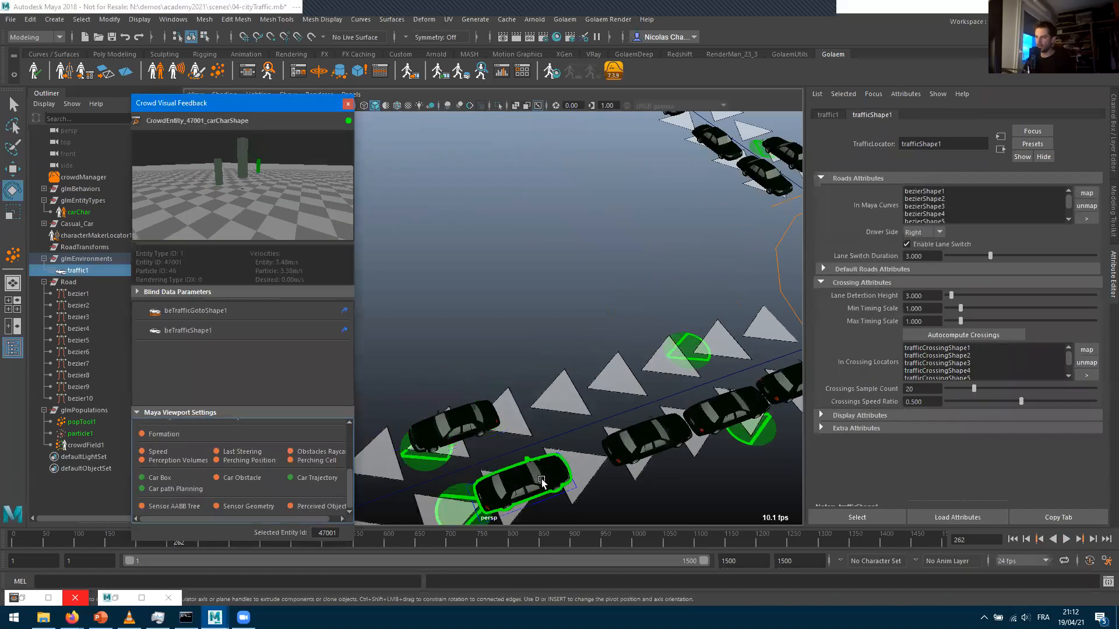
{"action": "left_click", "coordinate": [644, 441]}
{"action": "middle_click_drag", "start_coordinate": [650, 444], "coordinate": [596, 438], "text": "alt"}
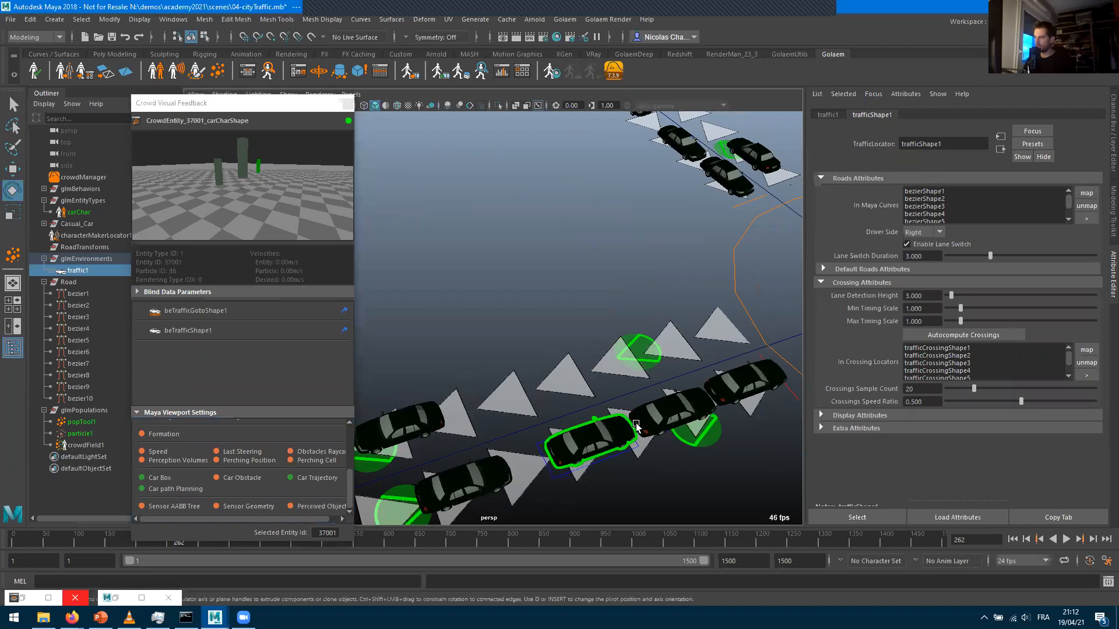
{"action": "left_click", "coordinate": [670, 417]}
{"action": "scroll", "coordinate": [672, 457], "scroll_direction": "down", "scroll_amount": 2}
{"action": "middle_click_drag", "start_coordinate": [682, 437], "coordinate": [587, 469], "text": "alt"}
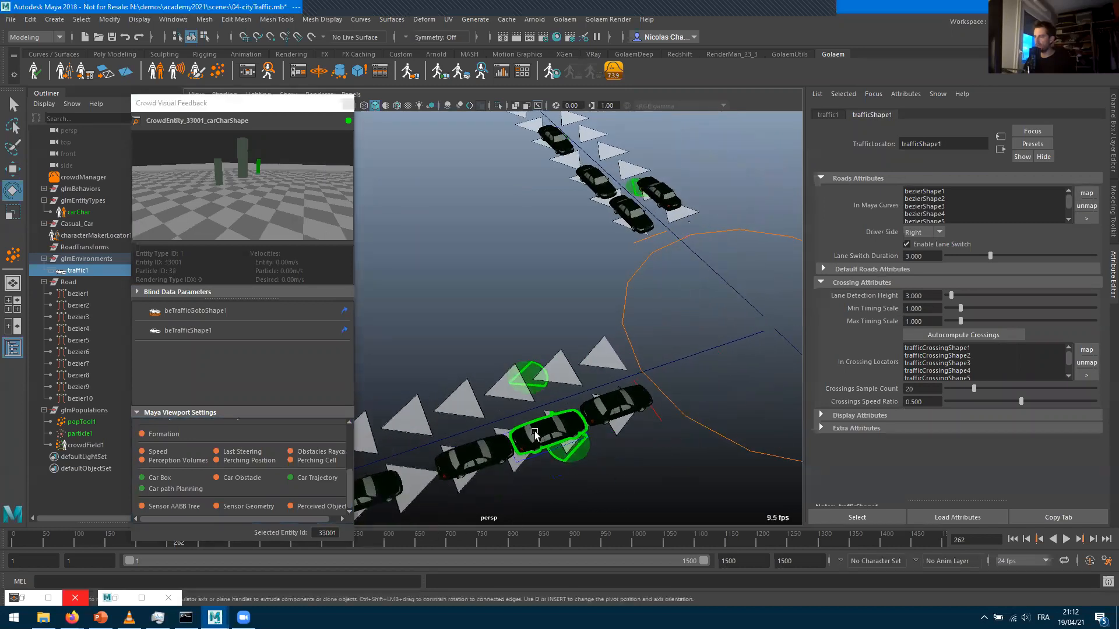
Inspect the front two cars waiting at the crossing, close the visual feedback window, and examine the whole crossing
{"action": "left_click", "coordinate": [610, 408]}
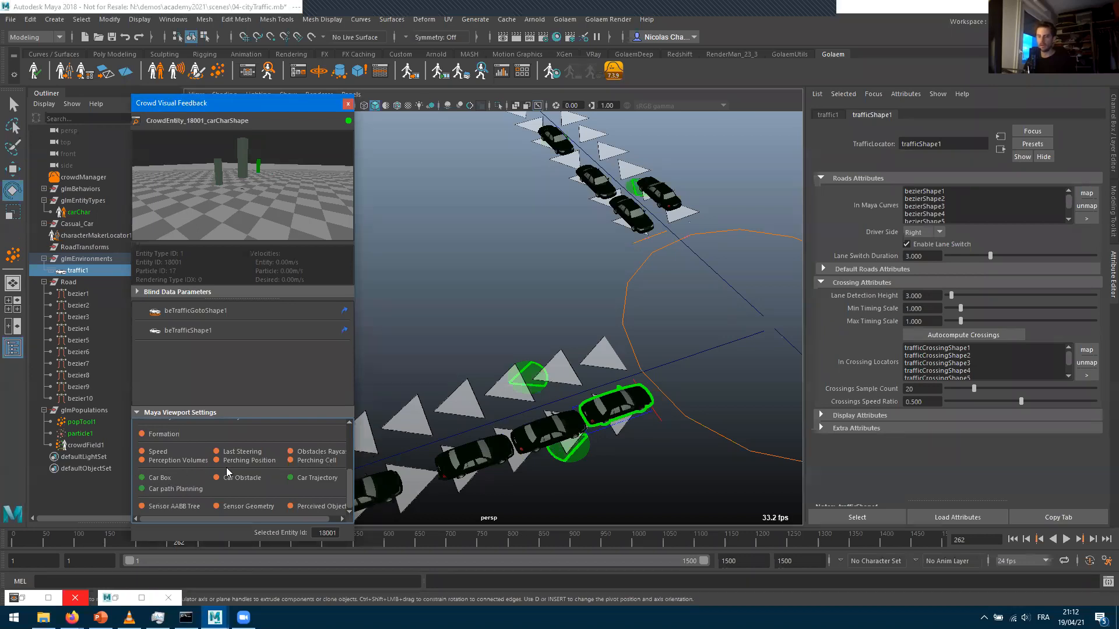
{"action": "left_click", "coordinate": [554, 435]}
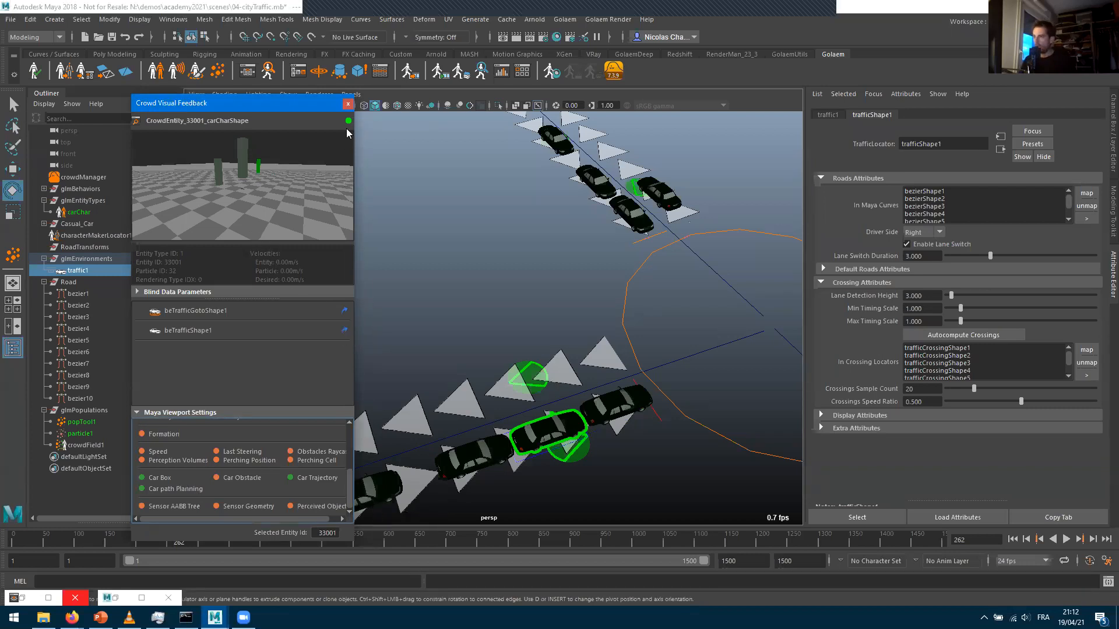
{"action": "left_click", "coordinate": [347, 105]}
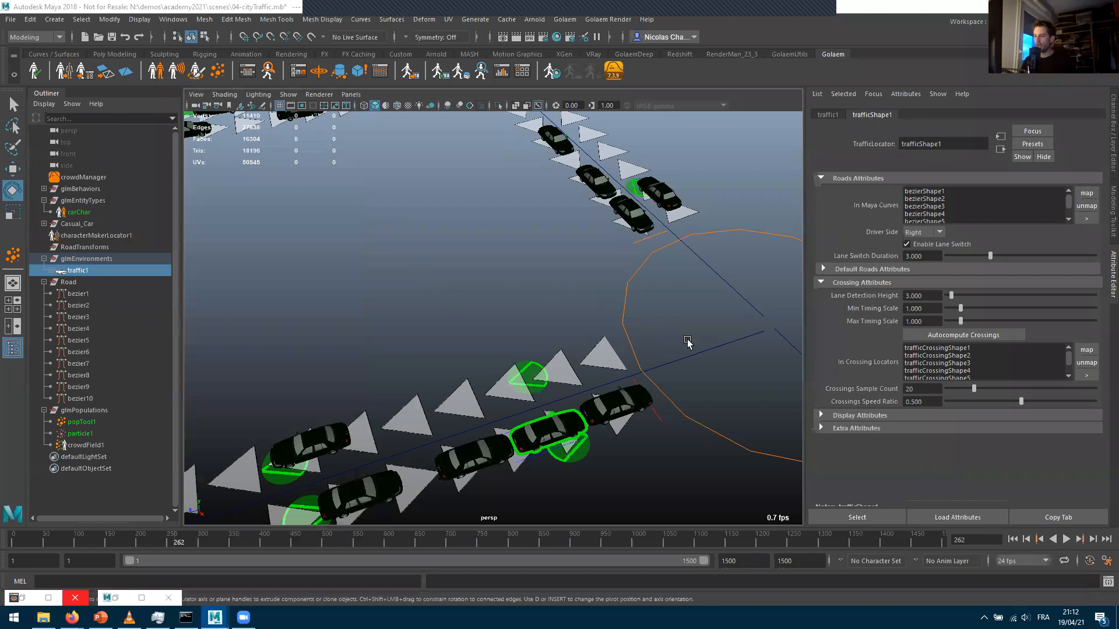
{"action": "right_click_drag", "start_coordinate": [664, 342], "coordinate": [427, 385], "text": "alt"}
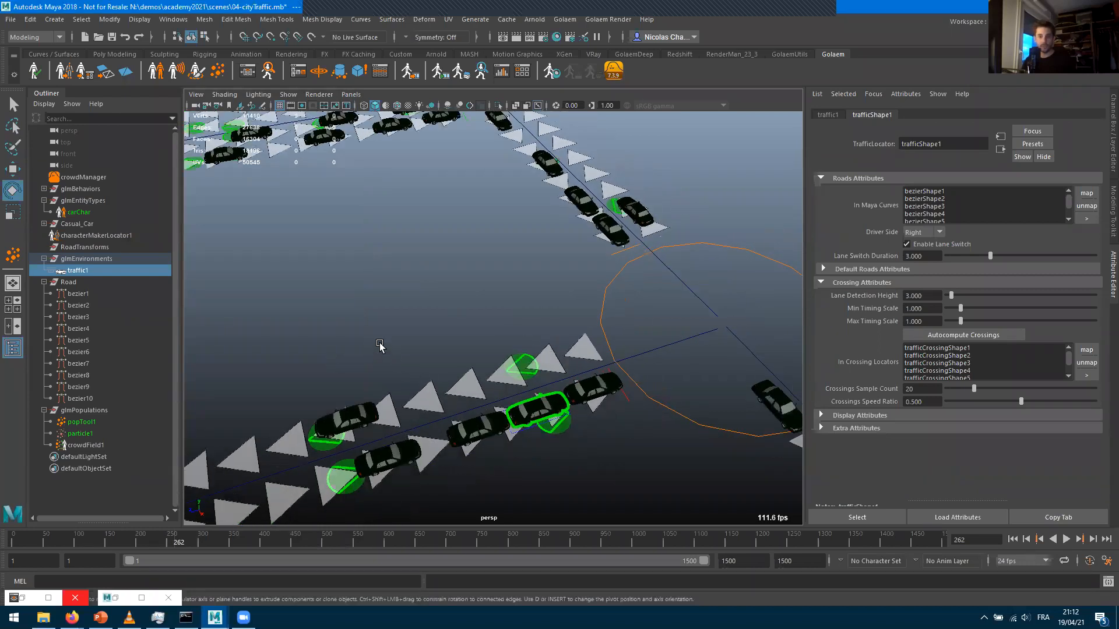
{"action": "middle_click_drag", "start_coordinate": [219, 333], "coordinate": [165, 306], "text": "alt"}
{"action": "middle_click_drag", "start_coordinate": [528, 328], "coordinate": [467, 332], "text": "alt"}
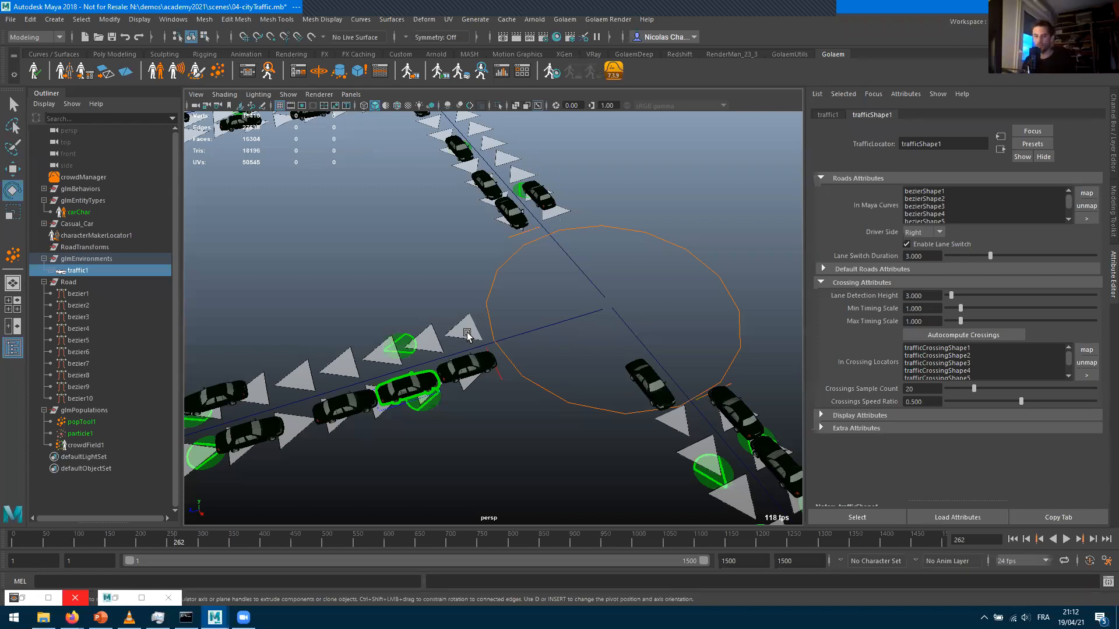
Check the target attributes of the existing beTrafficGotoShape1 behavior and minimize the Behavior Editor
{"action": "scroll", "coordinate": [225, 334], "scroll_direction": "down", "scroll_amount": 4}
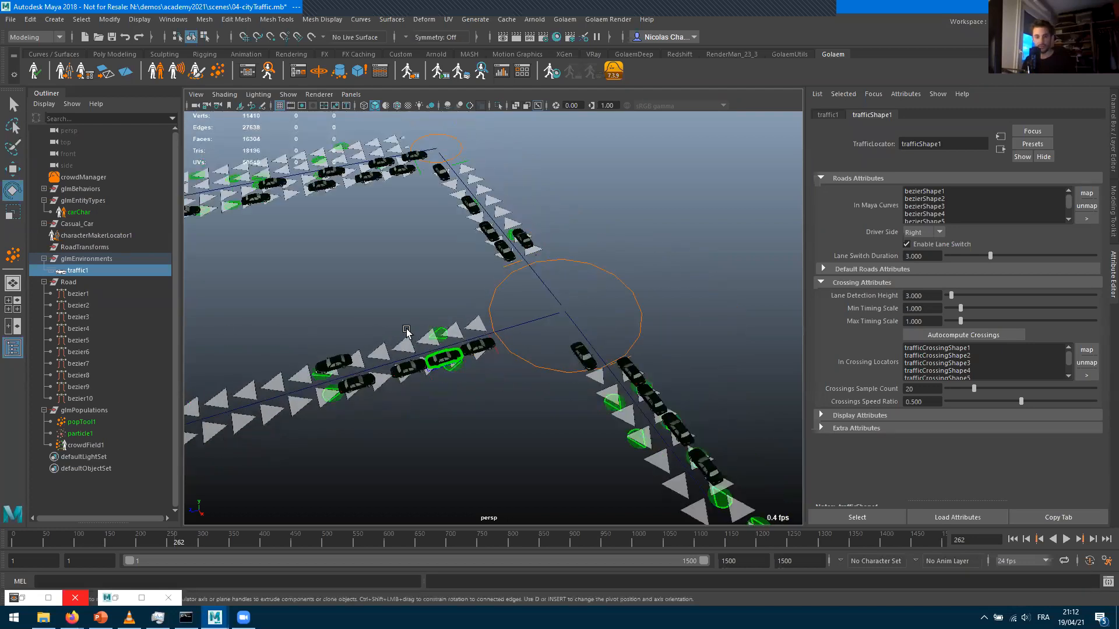
{"action": "left_click", "coordinate": [250, 76]}
{"action": "left_click", "coordinate": [236, 288]}
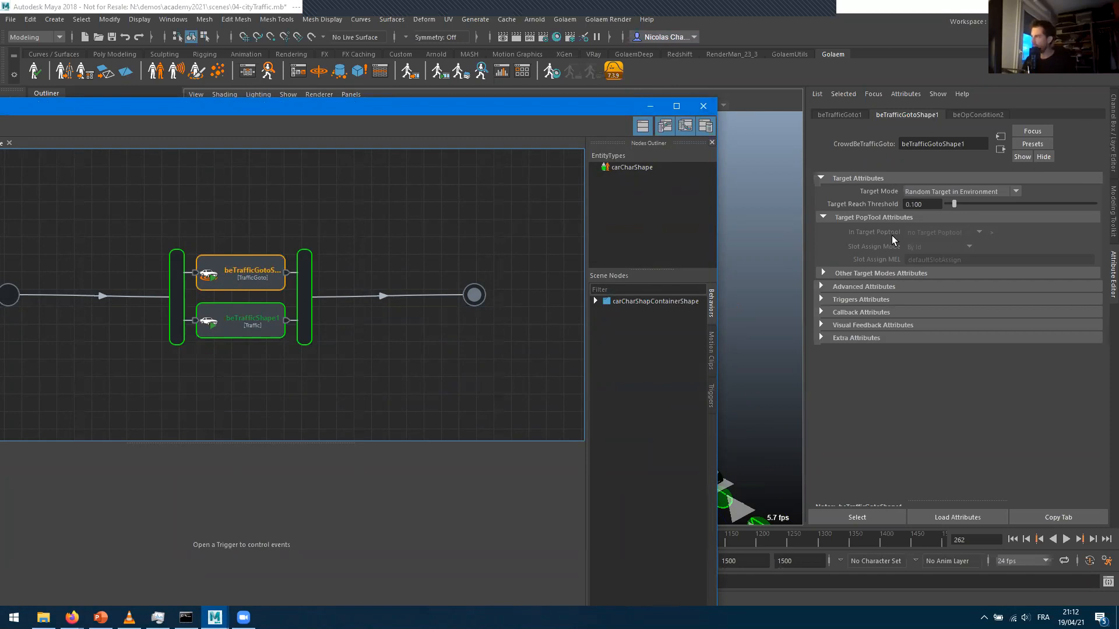
{"action": "left_click", "coordinate": [650, 106]}
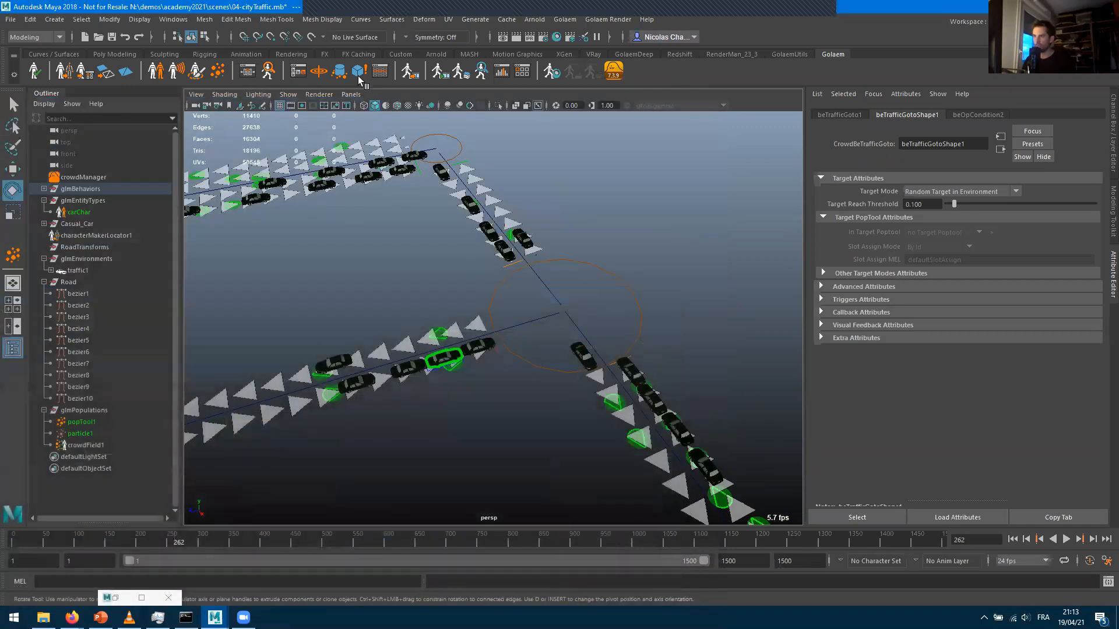
Create a target locator and move it onto the road between the two neighbouring crossings
{"action": "left_click", "coordinate": [319, 72]}
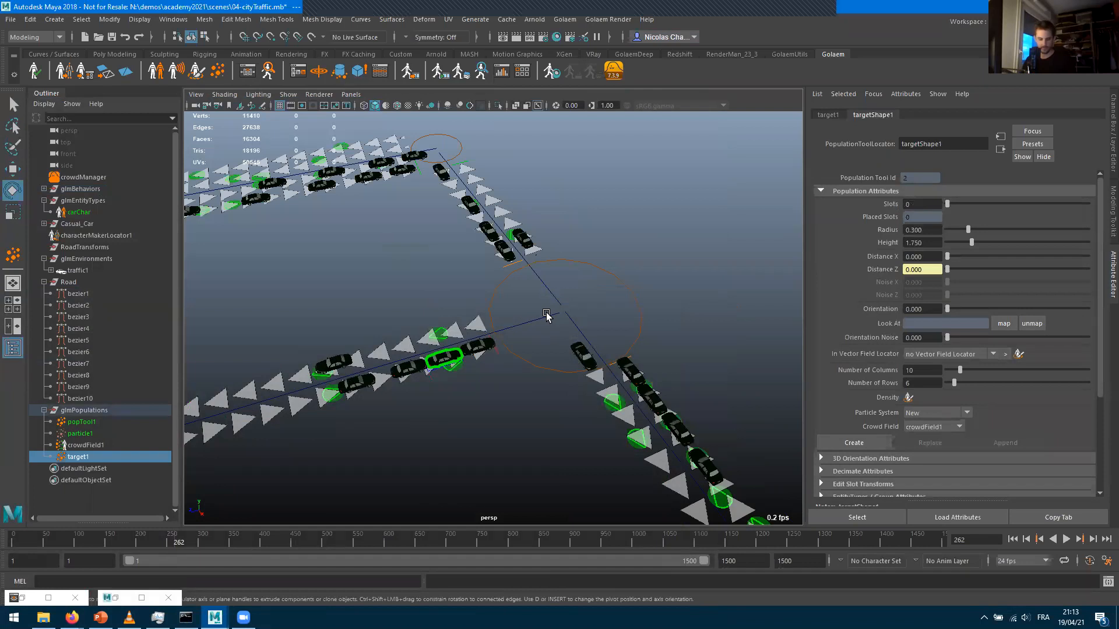
{"action": "key", "text": "w"}
{"action": "scroll", "coordinate": [456, 363], "scroll_direction": "down", "scroll_amount": 2}
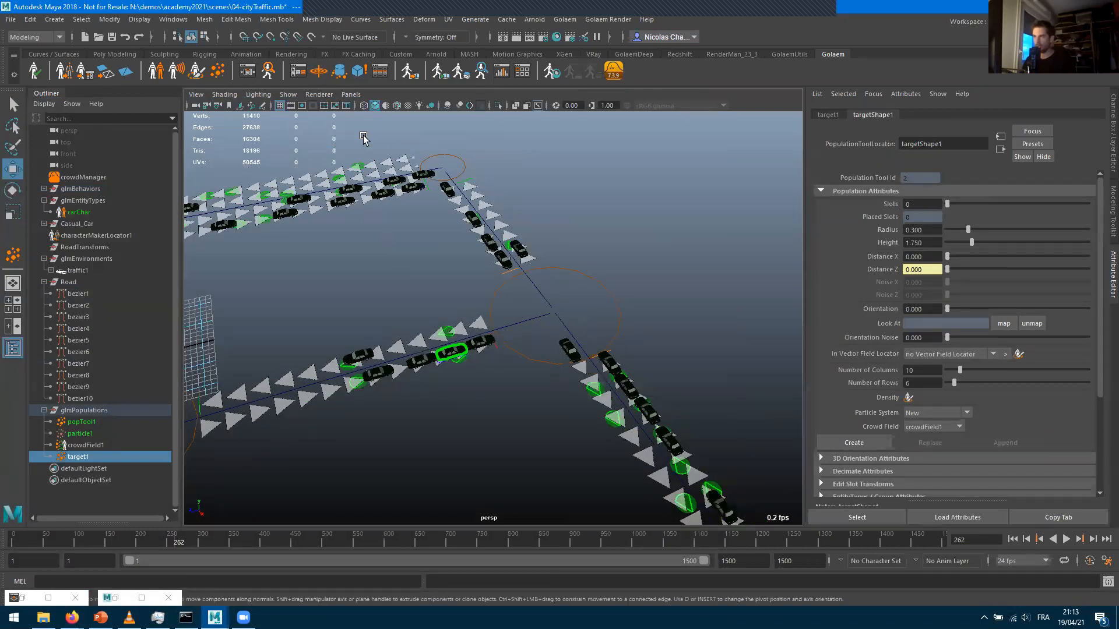
{"action": "scroll", "coordinate": [350, 423], "scroll_direction": "down", "scroll_amount": 3}
{"action": "left_click_drag", "start_coordinate": [399, 340], "coordinate": [511, 284]}
{"action": "left_click_drag", "start_coordinate": [443, 257], "coordinate": [437, 259]}
{"action": "right_click_drag", "start_coordinate": [470, 257], "coordinate": [498, 490], "text": "alt"}
{"action": "middle_click_drag", "start_coordinate": [498, 490], "coordinate": [521, 549], "text": "alt"}
{"action": "left_click_drag", "start_coordinate": [519, 332], "coordinate": [512, 325]}
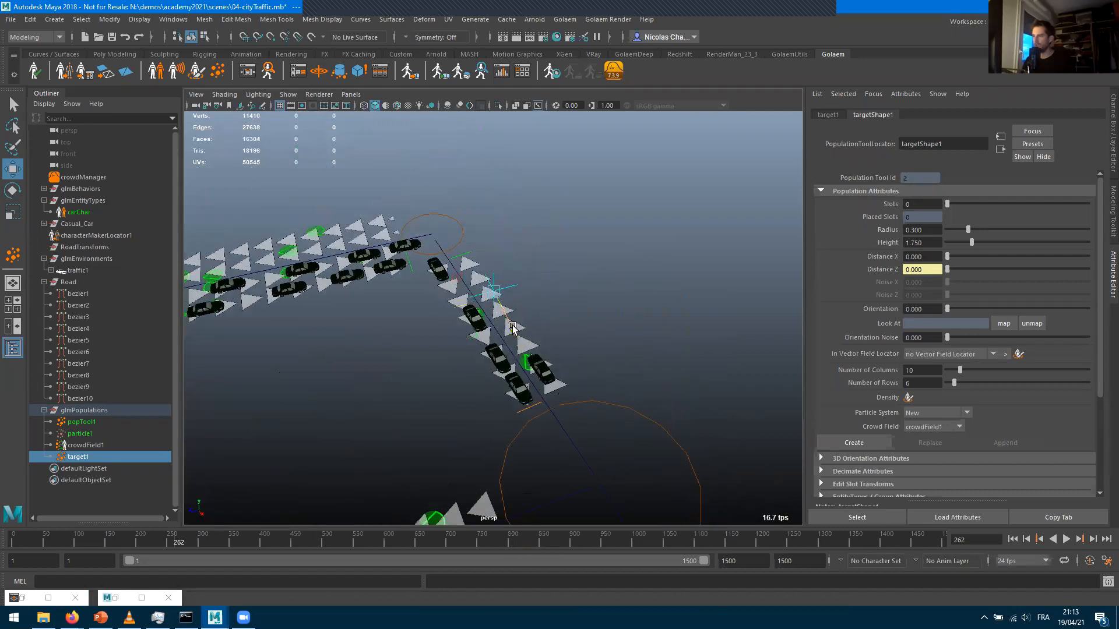
{"action": "left_click_drag", "start_coordinate": [438, 304], "coordinate": [431, 304]}
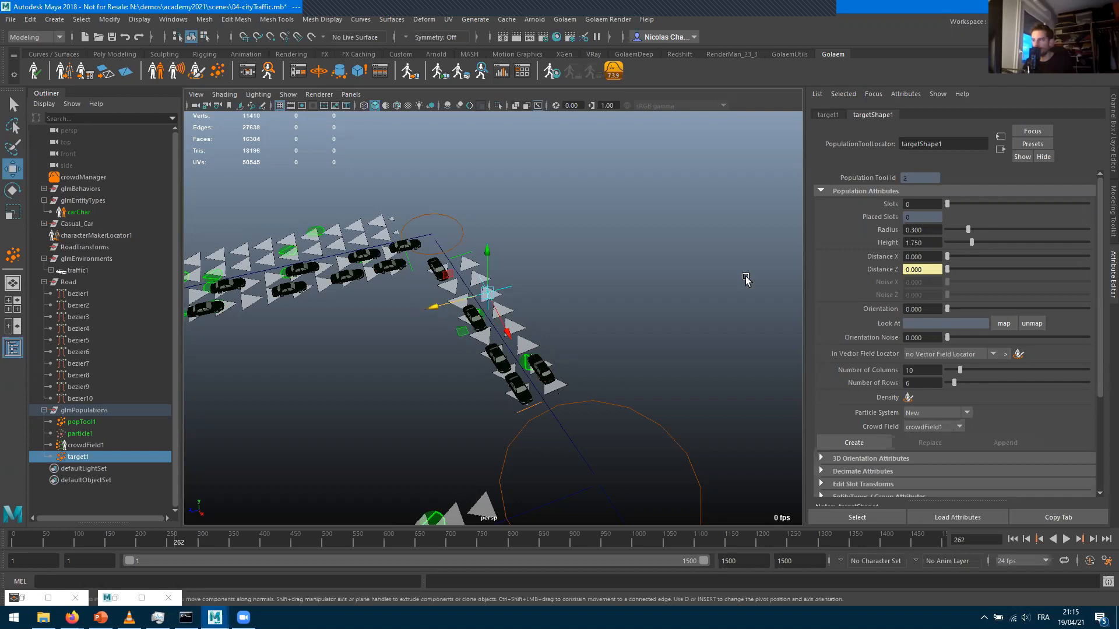
Open the front queued car's visual feedback, turn off Car path Planning, switch Car Box off and on again, and close the window
{"action": "mouse_move", "coordinate": [556, 344]}
{"action": "left_mouse_down", "text": "alt"}
{"action": "mouse_move", "coordinate": [495, 343]}
{"action": "mouse_move", "coordinate": [541, 333]}
{"action": "left_mouse_up", "text": "alt"}
{"action": "middle_click_drag", "start_coordinate": [542, 333], "coordinate": [585, 288], "text": "alt"}
{"action": "scroll", "coordinate": [598, 350], "scroll_direction": "up", "scroll_amount": 6}
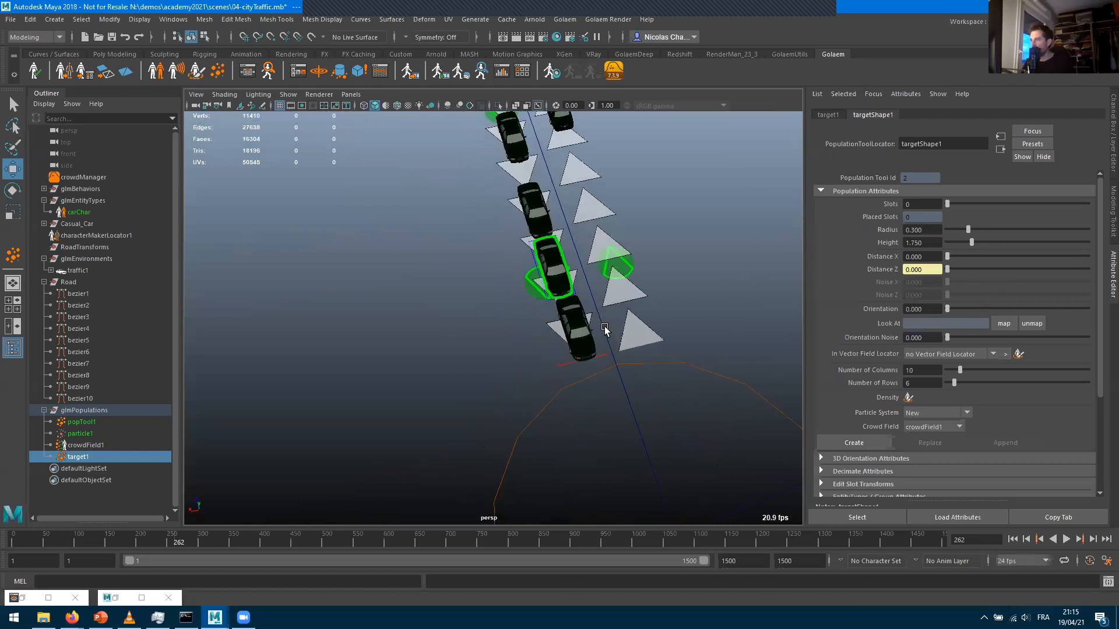
{"action": "left_click", "coordinate": [598, 349]}
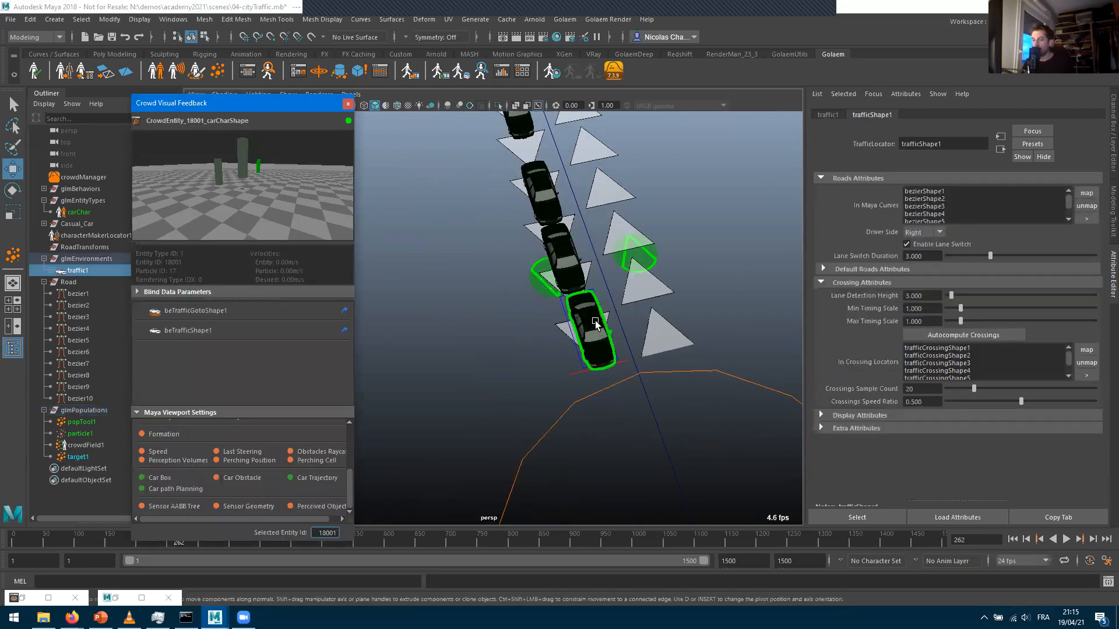
{"action": "left_click_drag", "start_coordinate": [209, 105], "coordinate": [272, 76]}
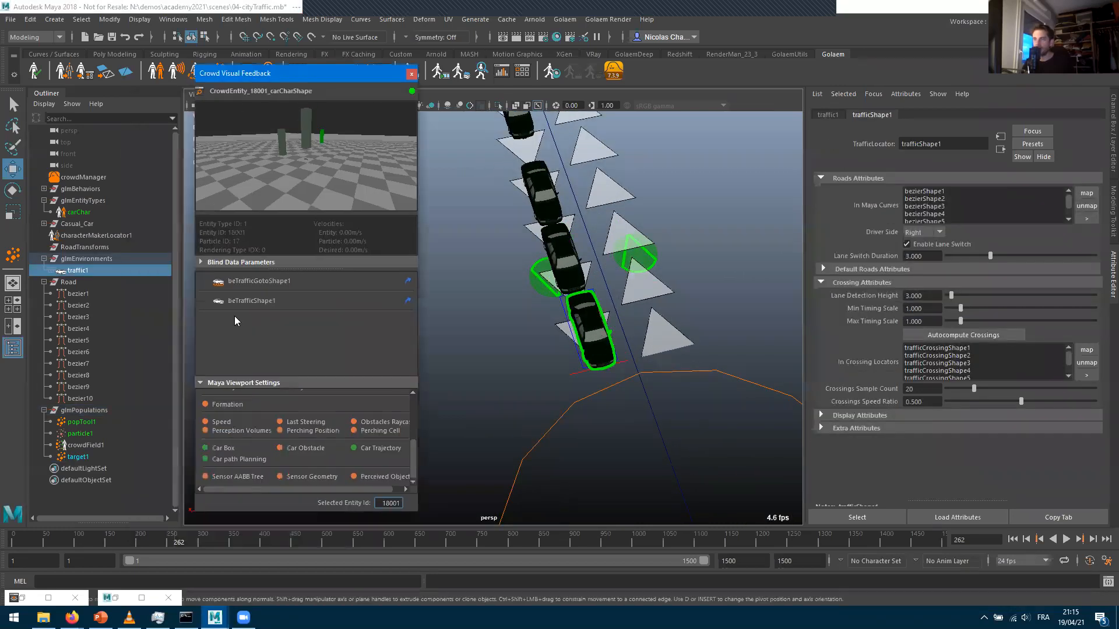
{"action": "left_click", "coordinate": [221, 449]}
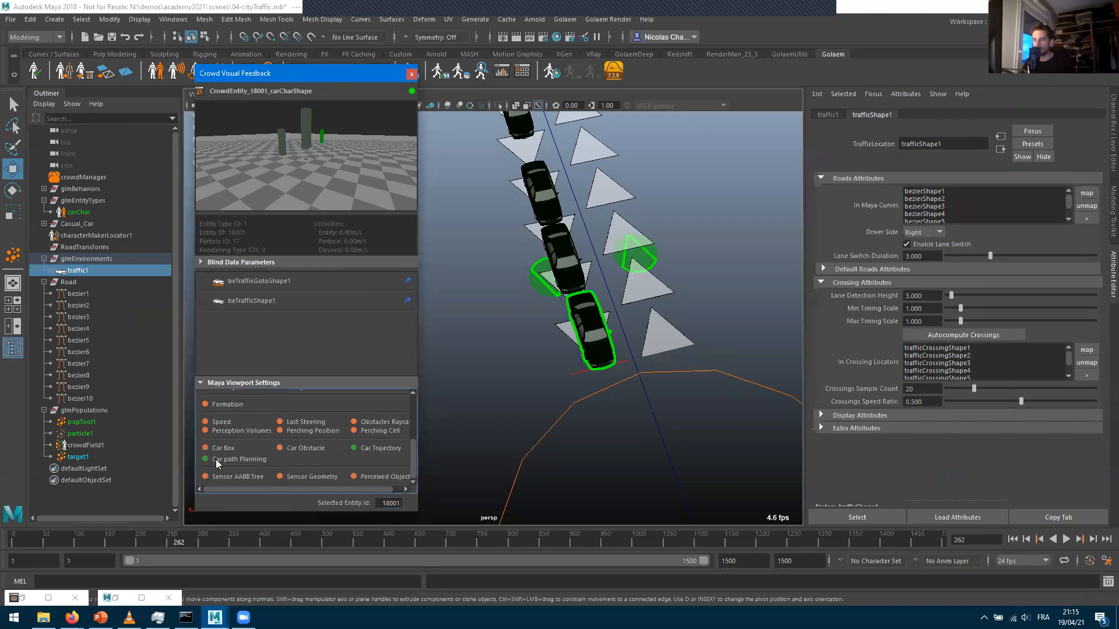
{"action": "left_click", "coordinate": [261, 384]}
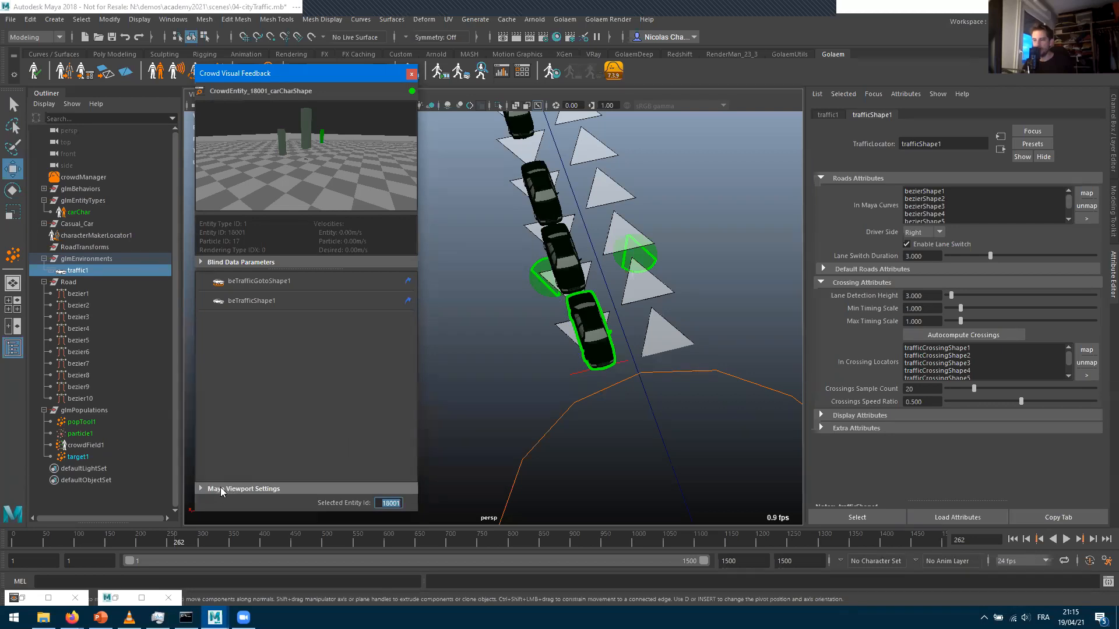
{"action": "left_click", "coordinate": [222, 491]}
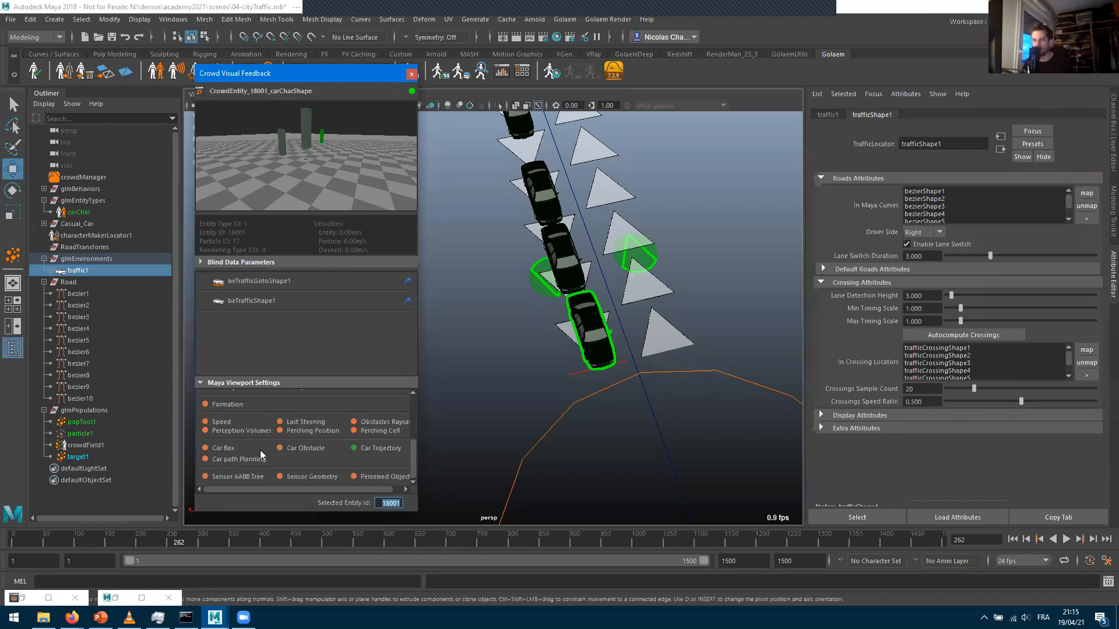
{"action": "left_click", "coordinate": [205, 449]}
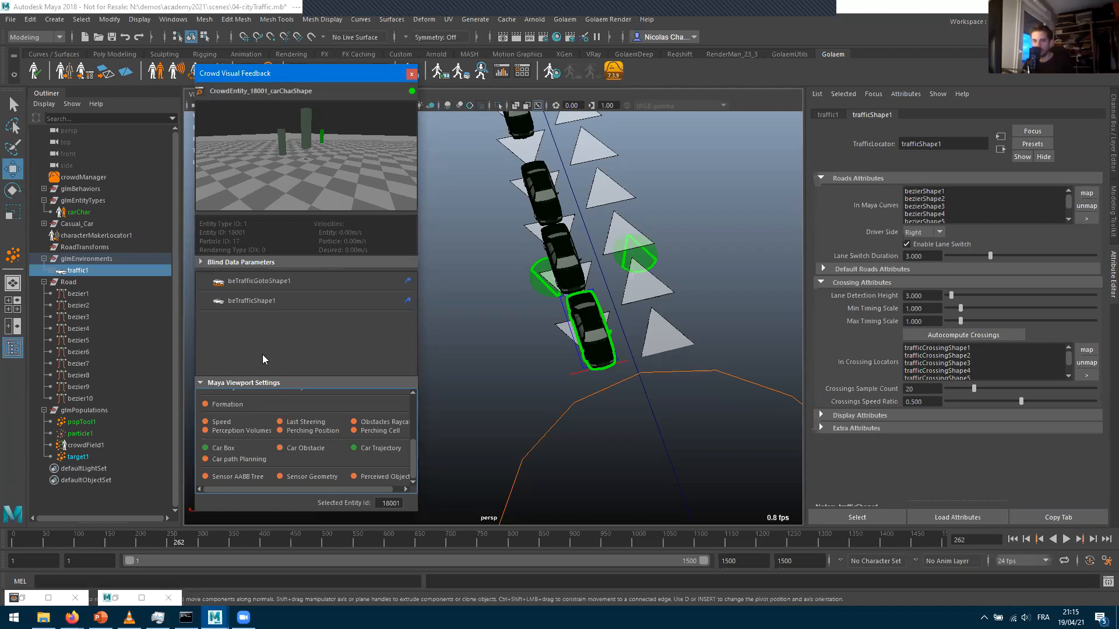
{"action": "left_click", "coordinate": [411, 74]}
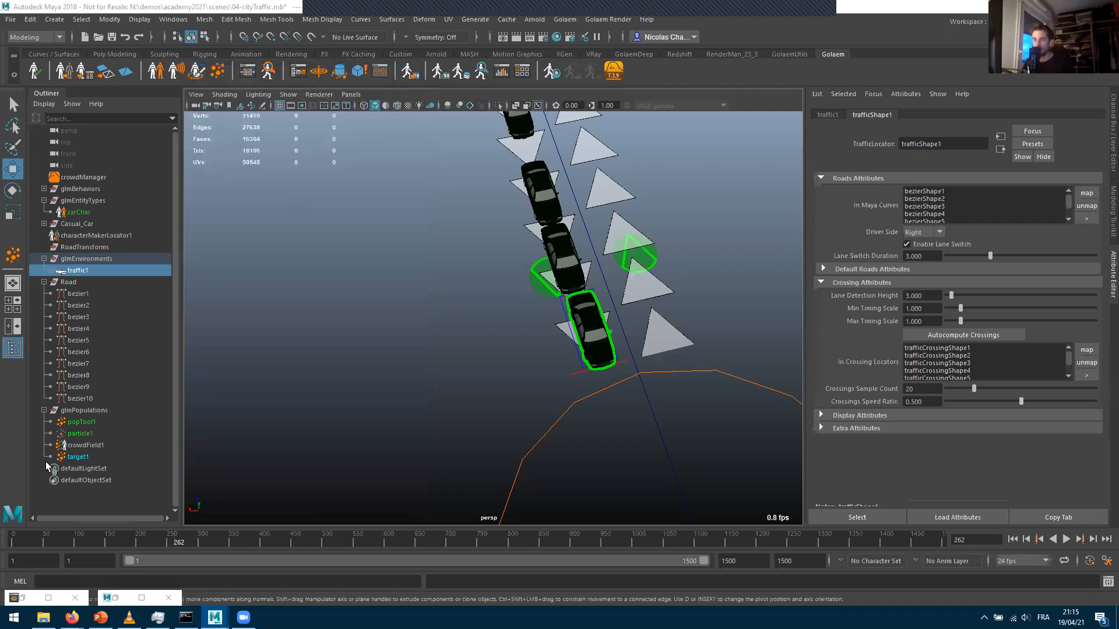
Select trafficCrossing1 to trafficCrossing8 and show their shape keyable attributes in an enlarged Attribute Spread Sheet
{"action": "left_click", "coordinate": [50, 271]}
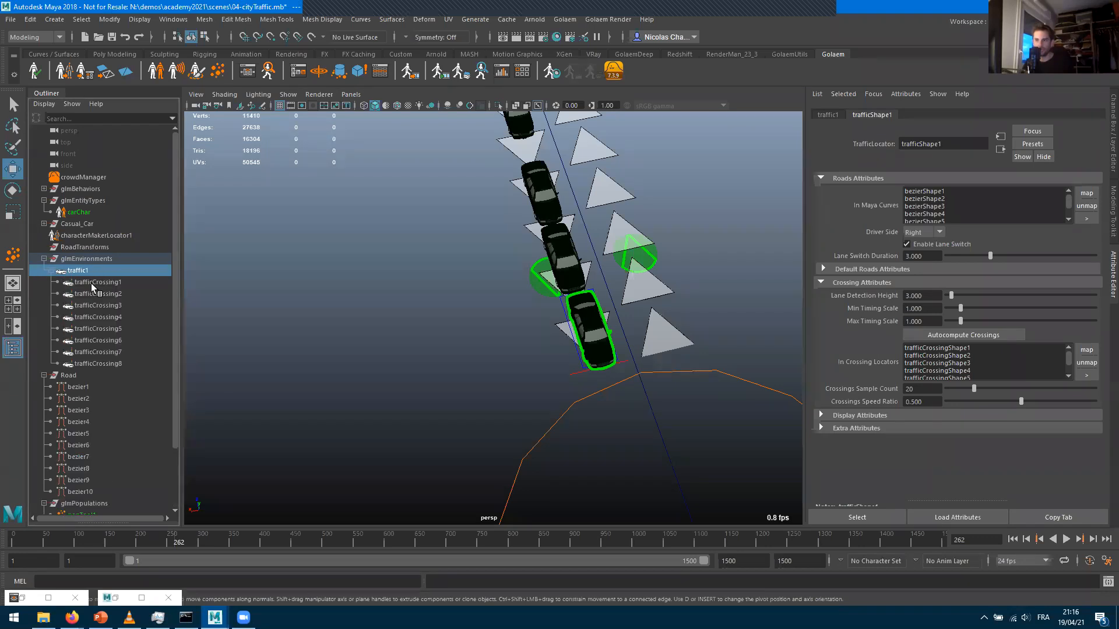
{"action": "left_click", "coordinate": [96, 283]}
{"action": "left_click", "coordinate": [97, 363], "text": "shift"}
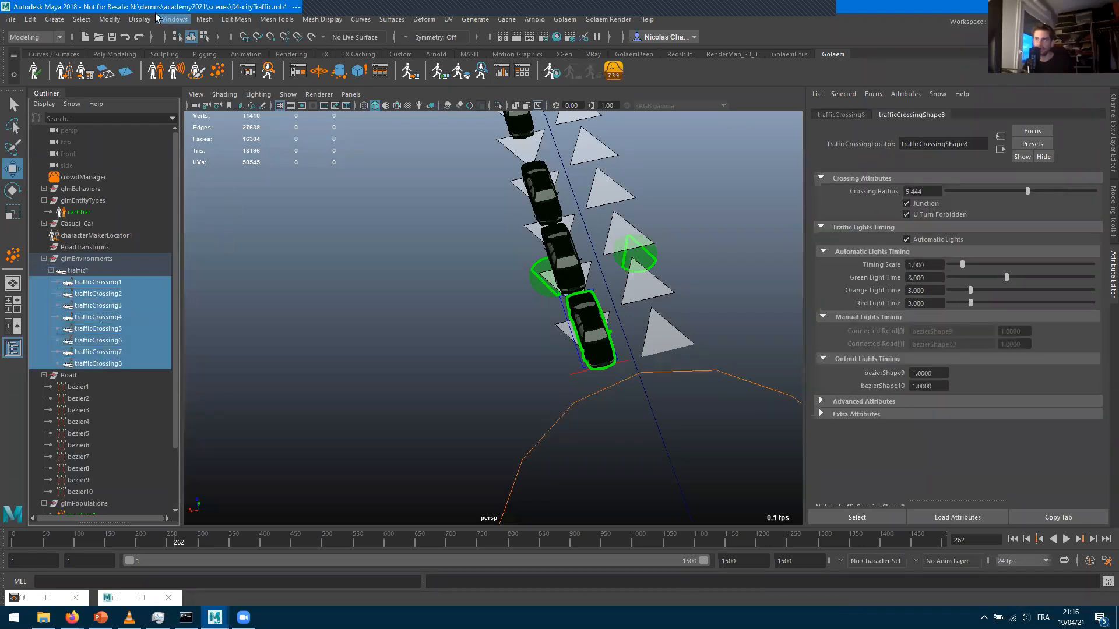
{"action": "left_click", "coordinate": [172, 19]}
{"action": "mouse_move", "coordinate": [233, 61]}
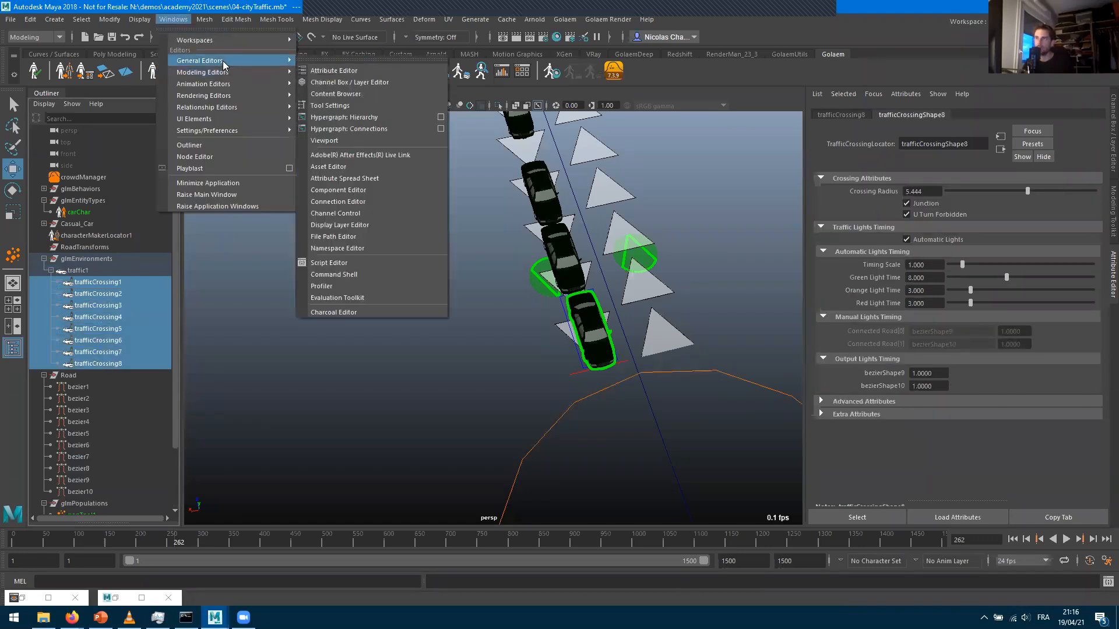
{"action": "left_click", "coordinate": [349, 178]}
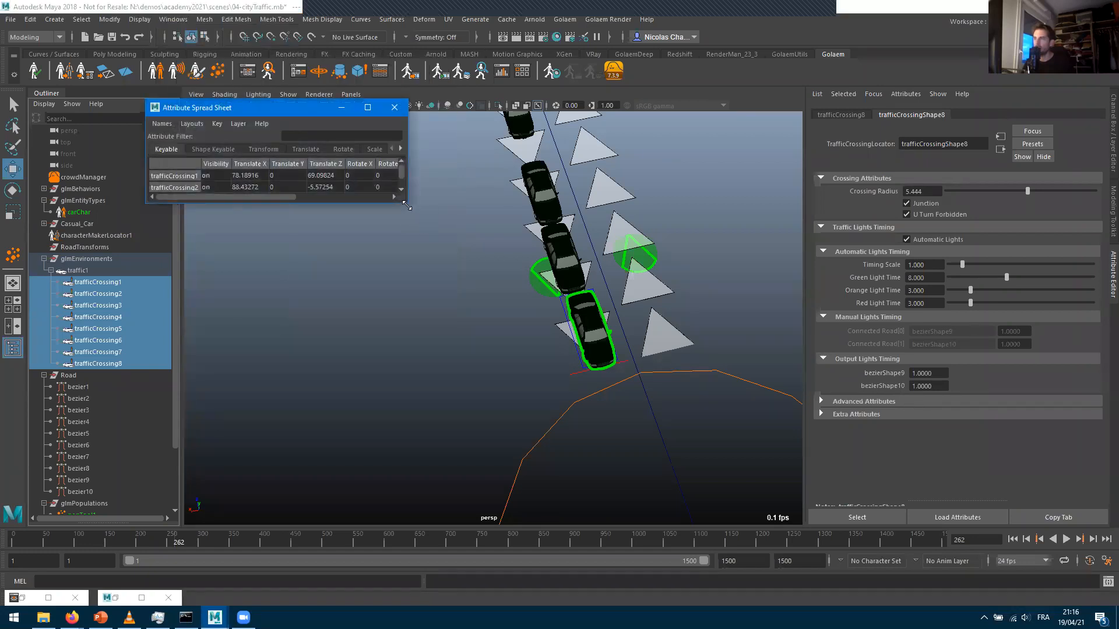
{"action": "left_click_drag", "start_coordinate": [407, 205], "coordinate": [848, 460]}
{"action": "left_click", "coordinate": [213, 149]}
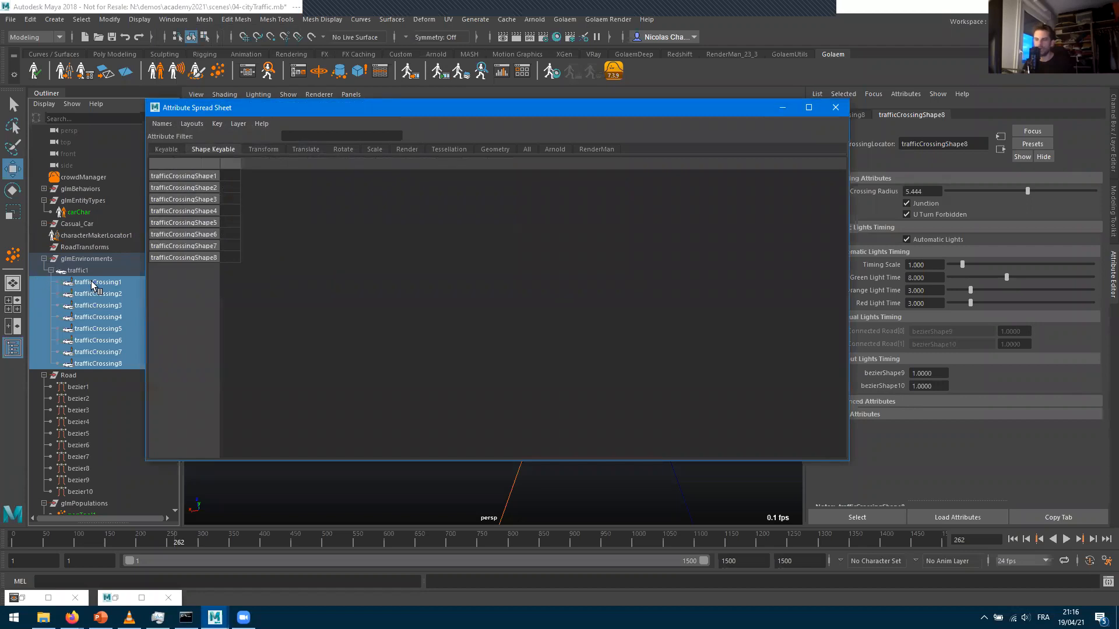
Look through all attributes of the eight selected crossings in the spreadsheet and close it
{"action": "left_click", "coordinate": [88, 283]}
{"action": "left_click", "coordinate": [92, 364], "text": "shift"}
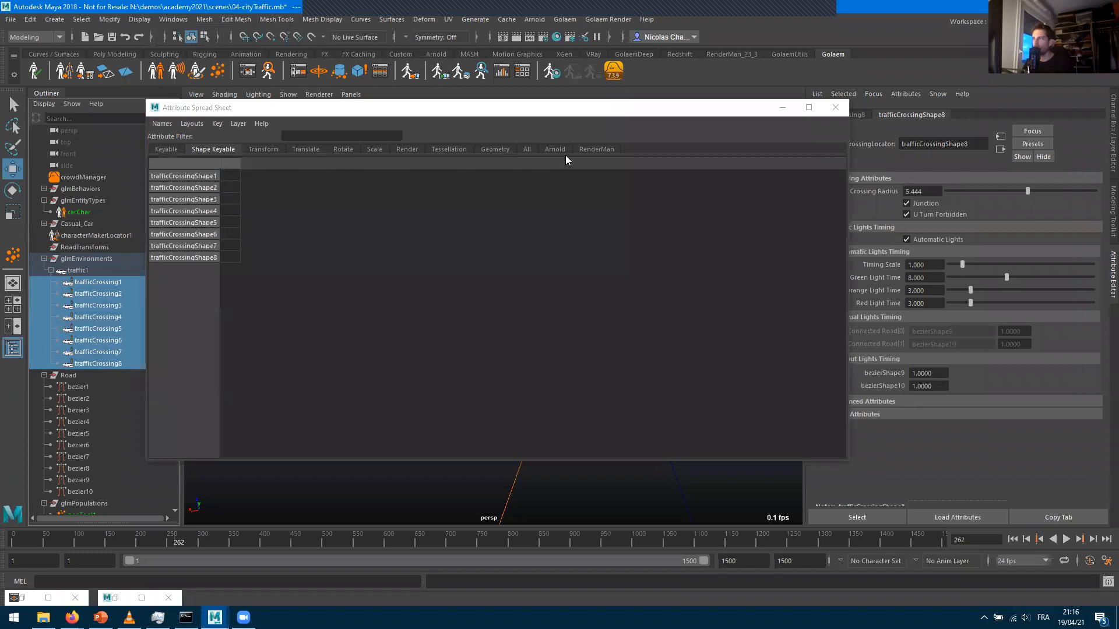
{"action": "left_click", "coordinate": [518, 151]}
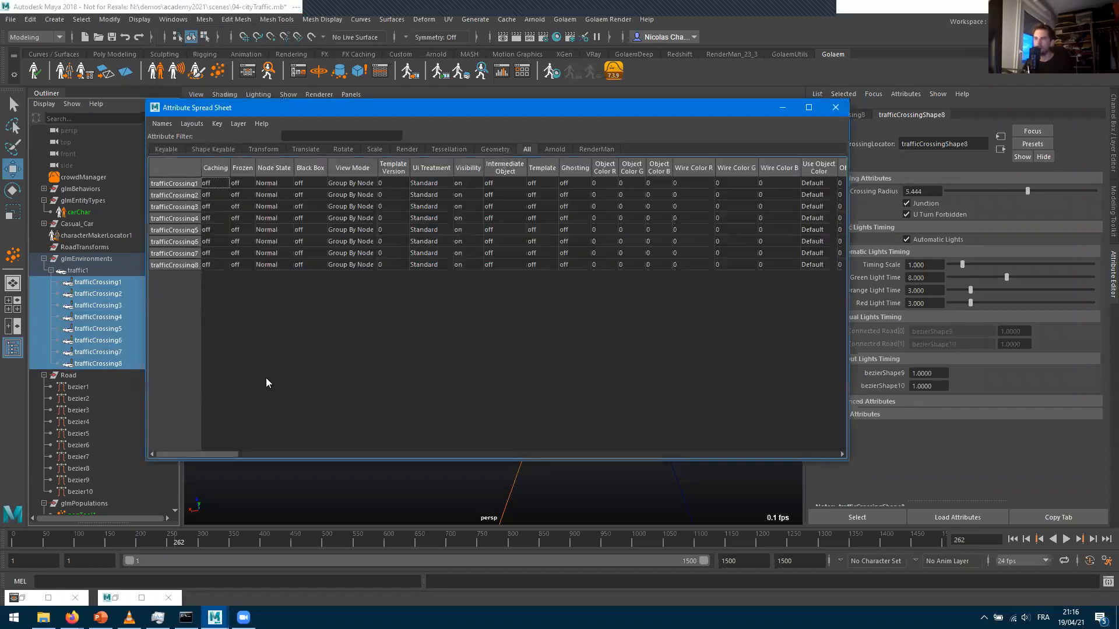
{"action": "left_click_drag", "start_coordinate": [227, 451], "coordinate": [865, 474]}
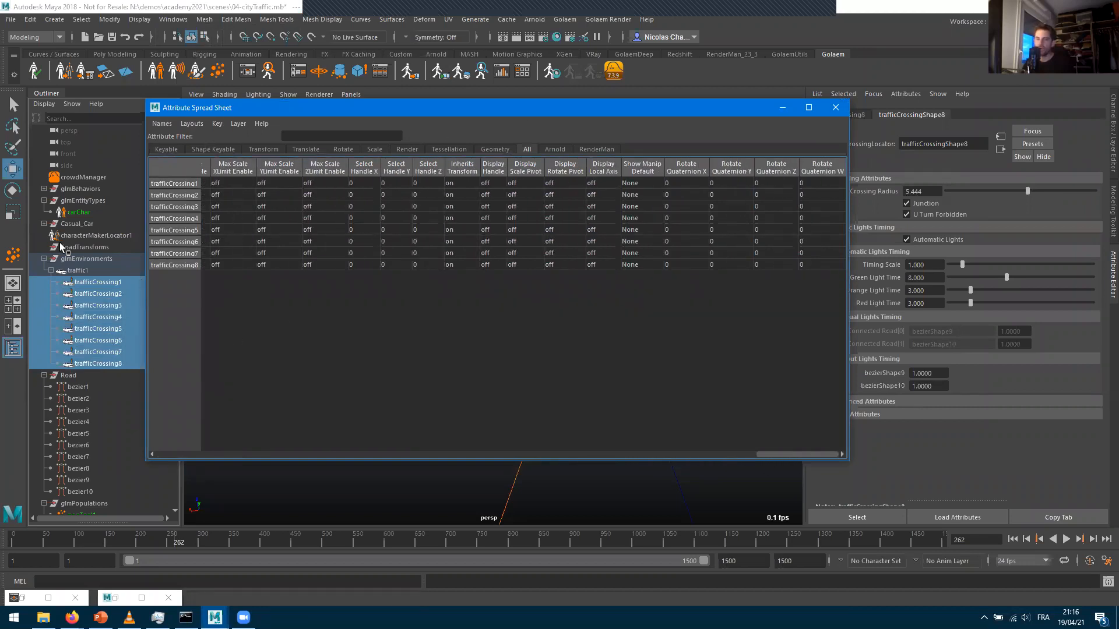
{"action": "left_click_drag", "start_coordinate": [792, 455], "coordinate": [441, 409]}
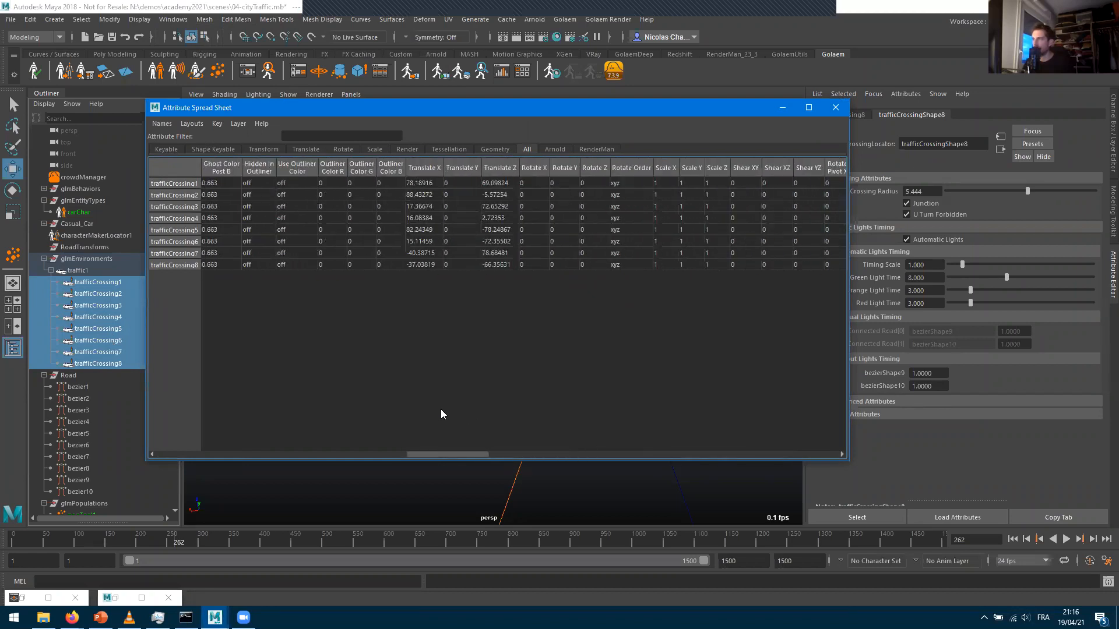
{"action": "left_click", "coordinate": [834, 108]}
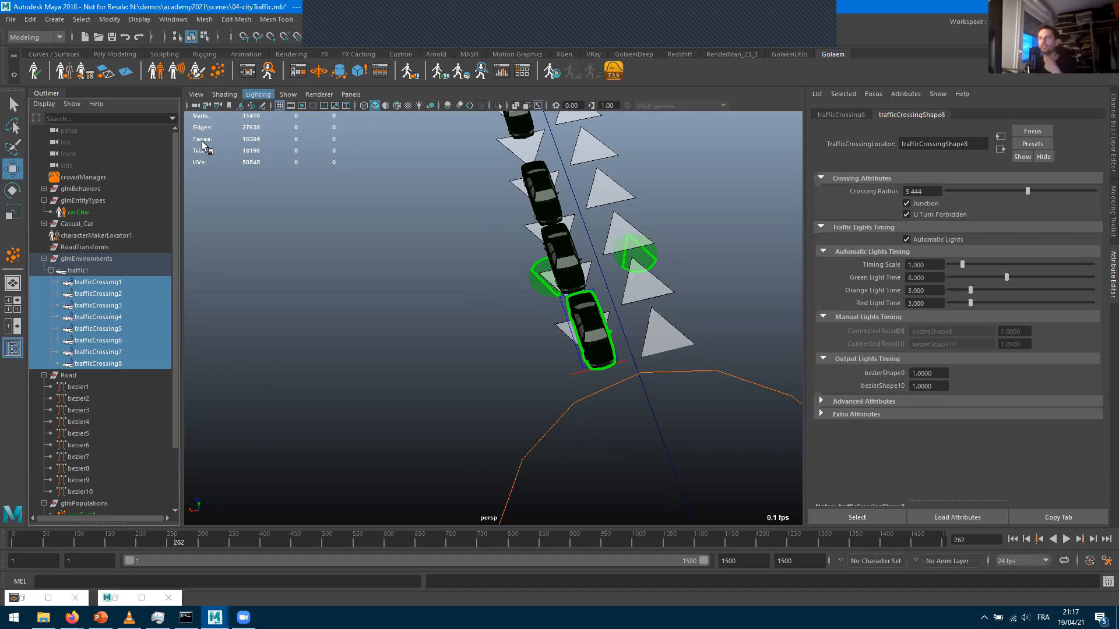
Rewind the simulation to frame 1 and add a second TrafficGoto behavior above the parallel block in the car's behavior graph
{"action": "left_click", "coordinate": [245, 76]}
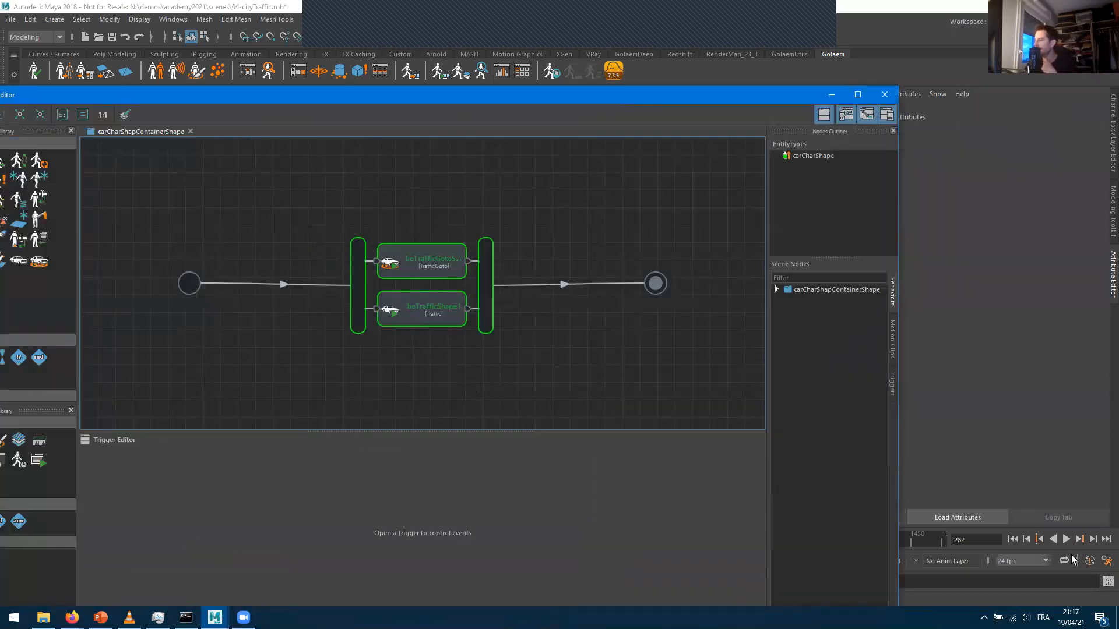
{"action": "left_click", "coordinate": [1012, 539]}
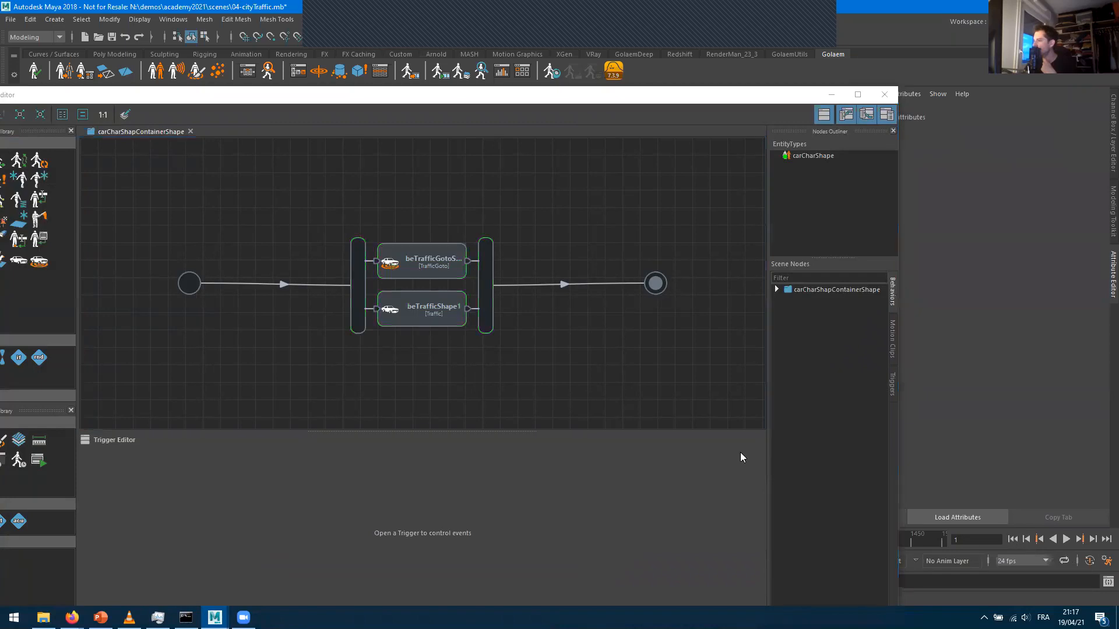
{"action": "left_click", "coordinate": [430, 276]}
{"action": "left_click_drag", "start_coordinate": [630, 100], "coordinate": [484, 102]}
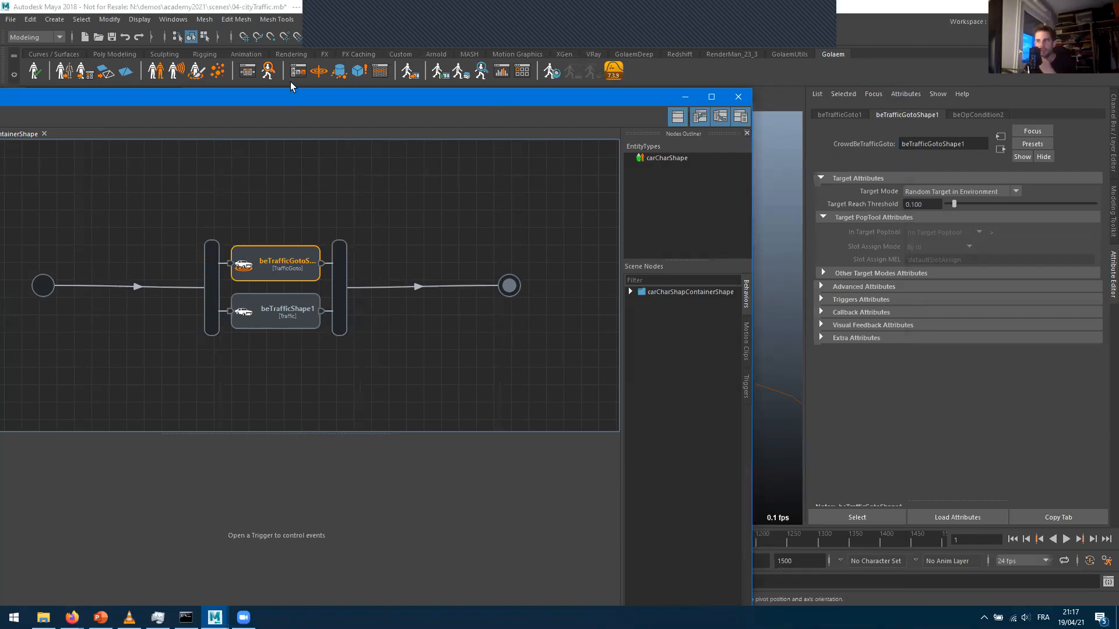
{"action": "double_click", "coordinate": [222, 98]}
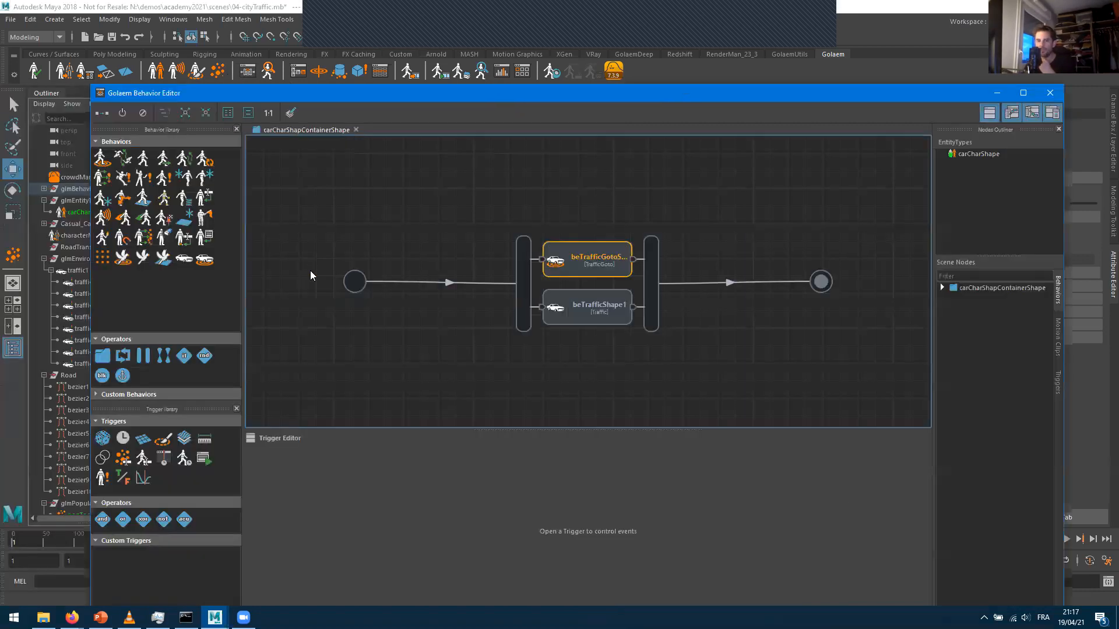
{"action": "left_click_drag", "start_coordinate": [205, 267], "coordinate": [576, 187]}
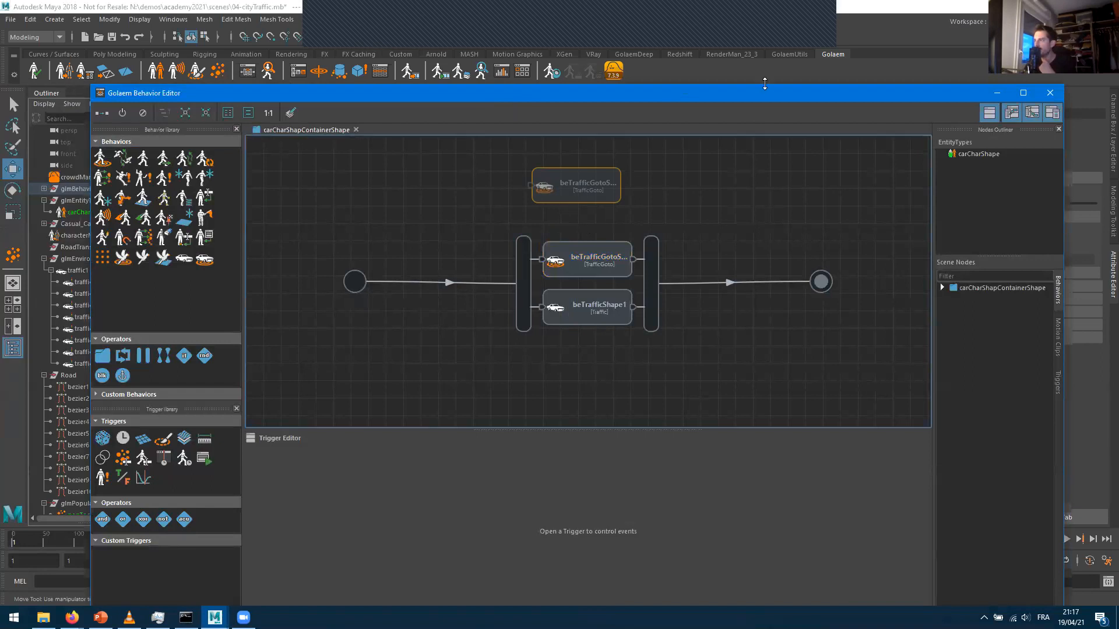
Set the new TrafficGoto's Target Mode to Use Target Poptool and assign targetShape1 as its target poptool
{"action": "double_click", "coordinate": [743, 94]}
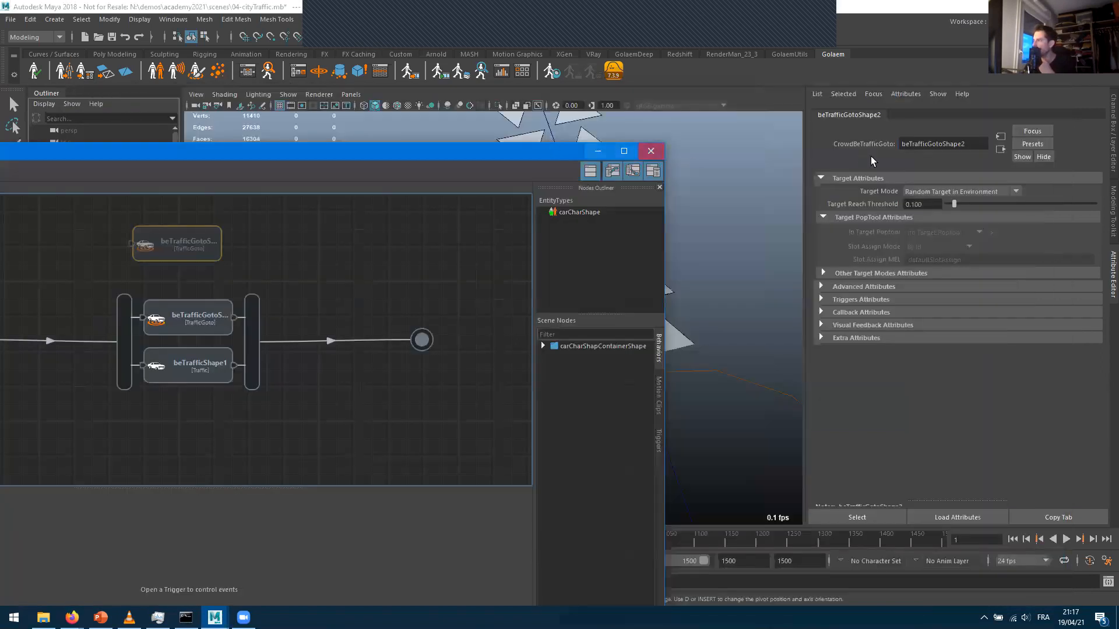
{"action": "left_click", "coordinate": [938, 190]}
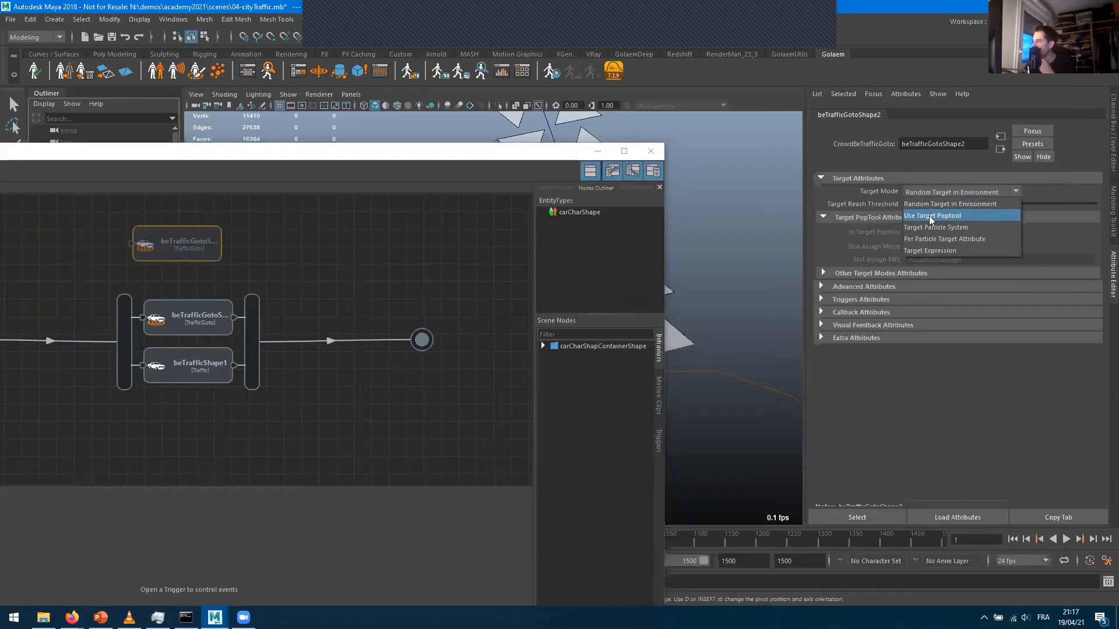
{"action": "left_click", "coordinate": [931, 217]}
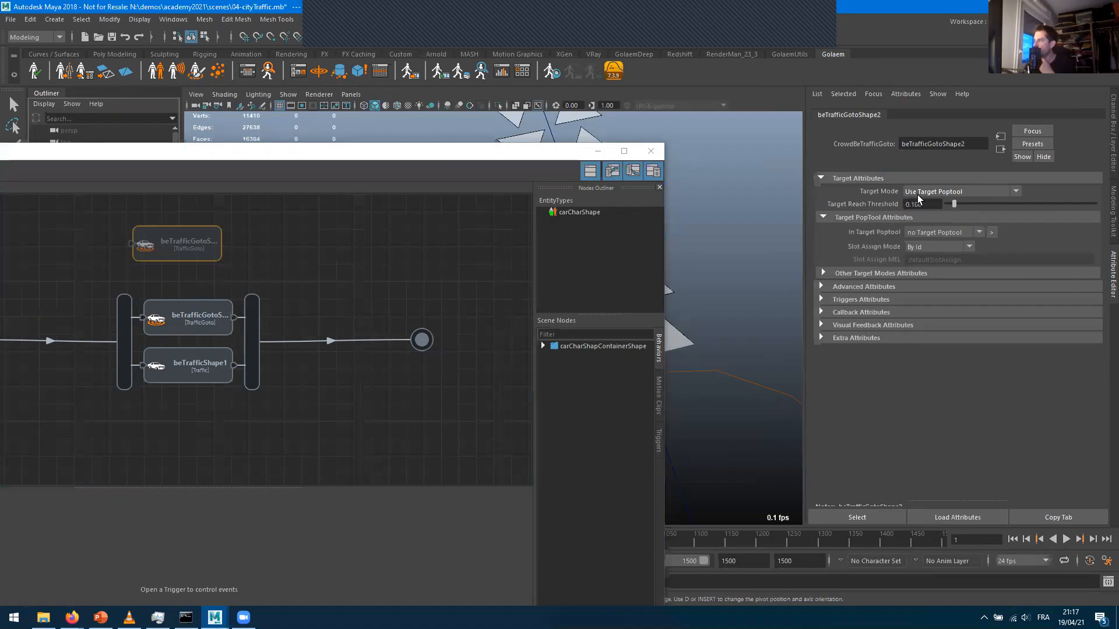
{"action": "left_click", "coordinate": [946, 236]}
{"action": "left_click", "coordinate": [937, 260]}
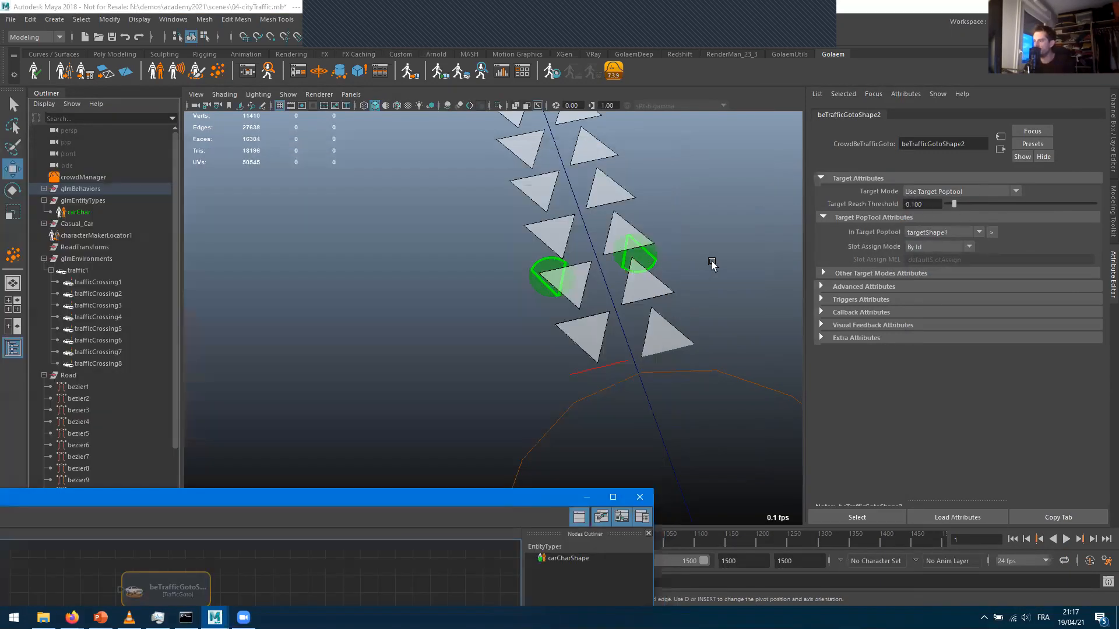
Examine the lanes, the car positions and the area around the placed target in the perspective view
{"action": "left_click_drag", "start_coordinate": [531, 152], "coordinate": [521, 498]}
{"action": "left_click_drag", "start_coordinate": [722, 269], "coordinate": [553, 260], "text": "alt"}
{"action": "right_click_drag", "start_coordinate": [667, 272], "coordinate": [519, 281], "text": "alt"}
{"action": "middle_click_drag", "start_coordinate": [662, 320], "coordinate": [530, 230], "text": "alt"}
{"action": "left_click_drag", "start_coordinate": [531, 230], "coordinate": [465, 177], "text": "alt"}
{"action": "middle_click_drag", "start_coordinate": [385, 466], "coordinate": [424, 314], "text": "alt"}
{"action": "right_click_drag", "start_coordinate": [425, 315], "coordinate": [469, 315], "text": "alt"}
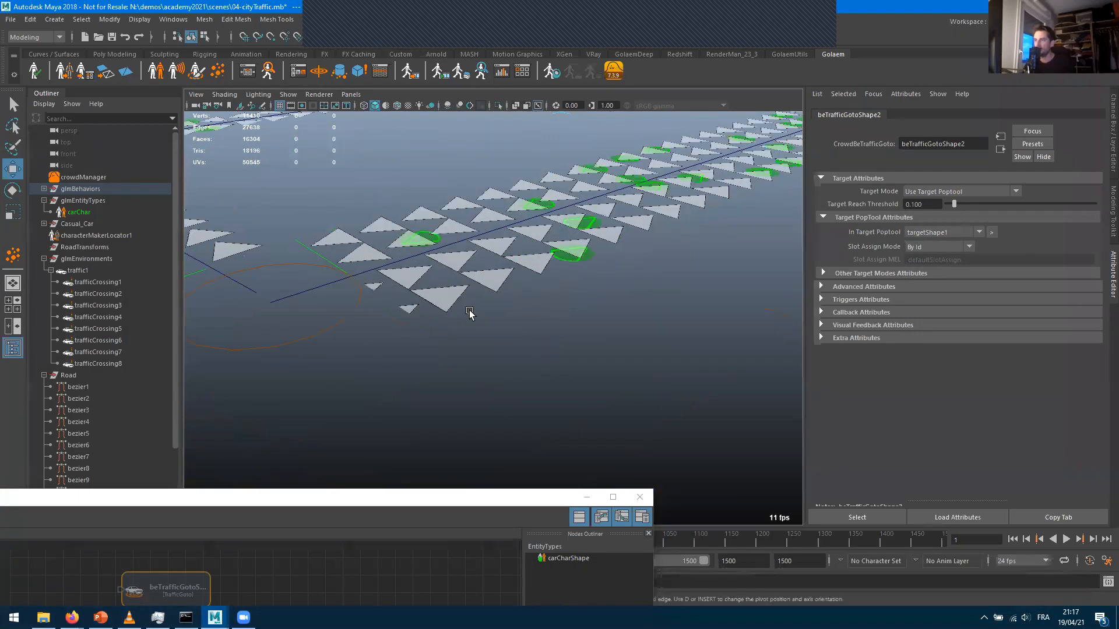
{"action": "left_click_drag", "start_coordinate": [470, 315], "coordinate": [536, 317], "text": "alt"}
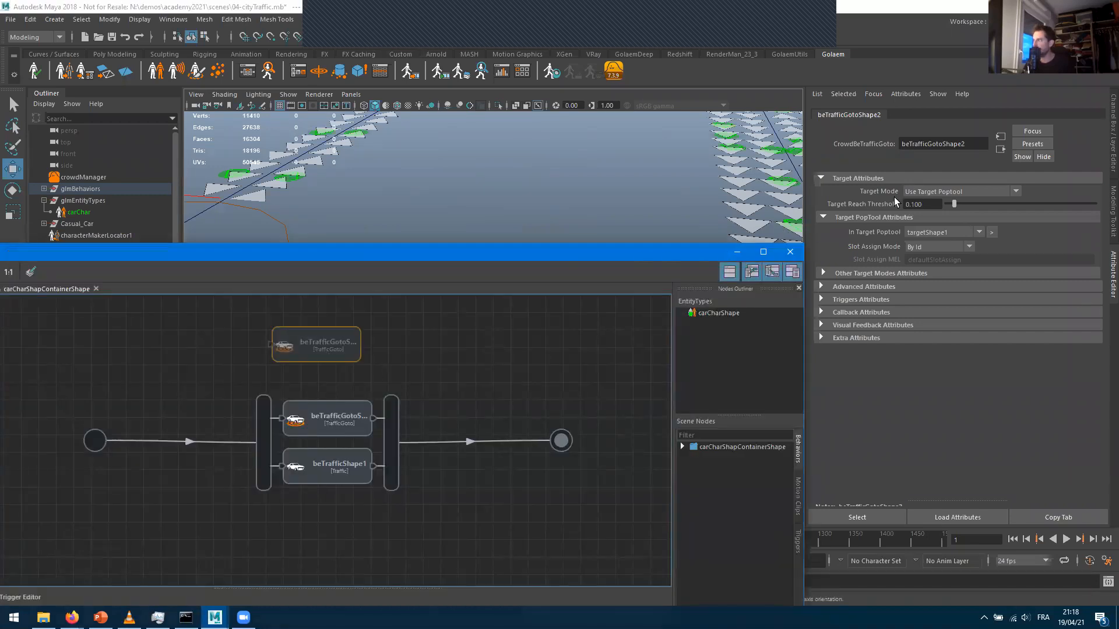
{"action": "left_click_drag", "start_coordinate": [548, 251], "coordinate": [501, 497]}
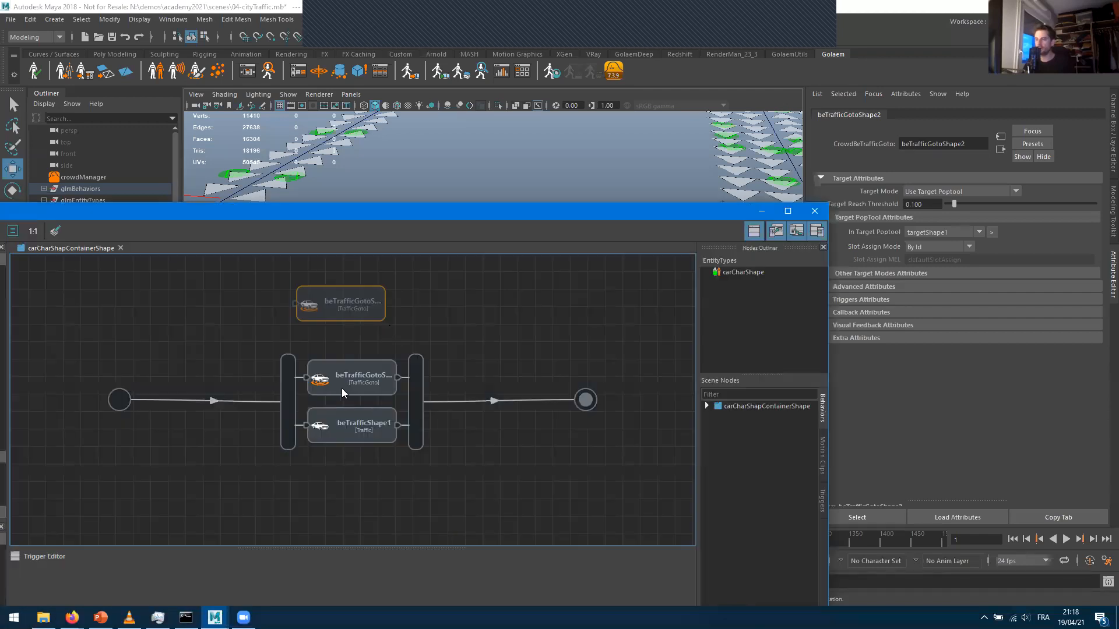
Add a Random operator above the parallel block and pull the original TrafficGoto out of the block beneath the new one
{"action": "left_click", "coordinate": [345, 392]}
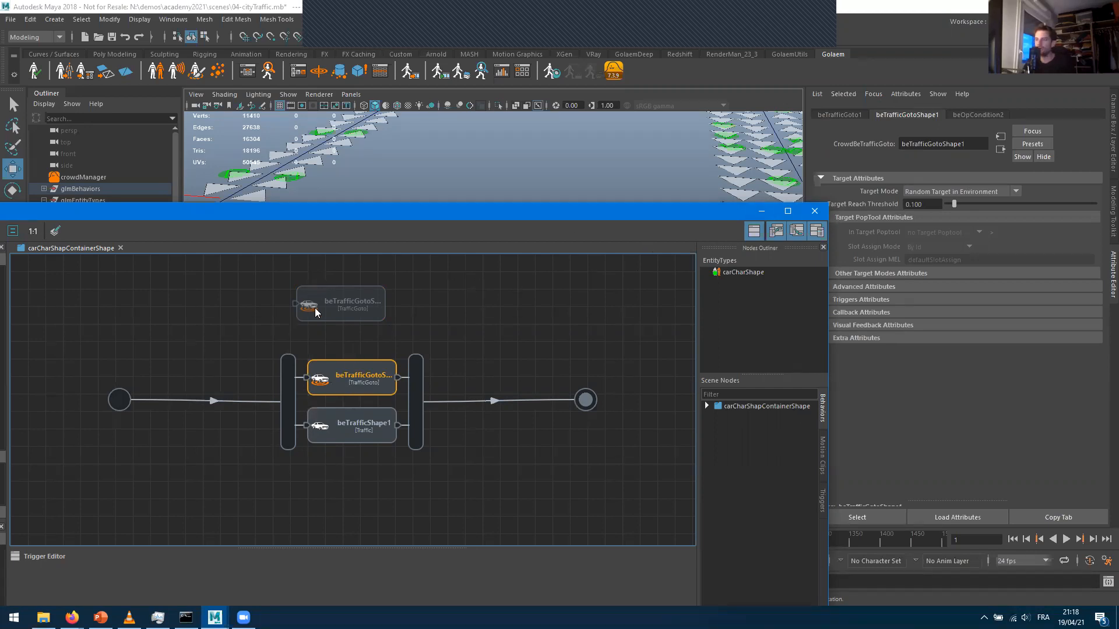
{"action": "left_click", "coordinate": [335, 333]}
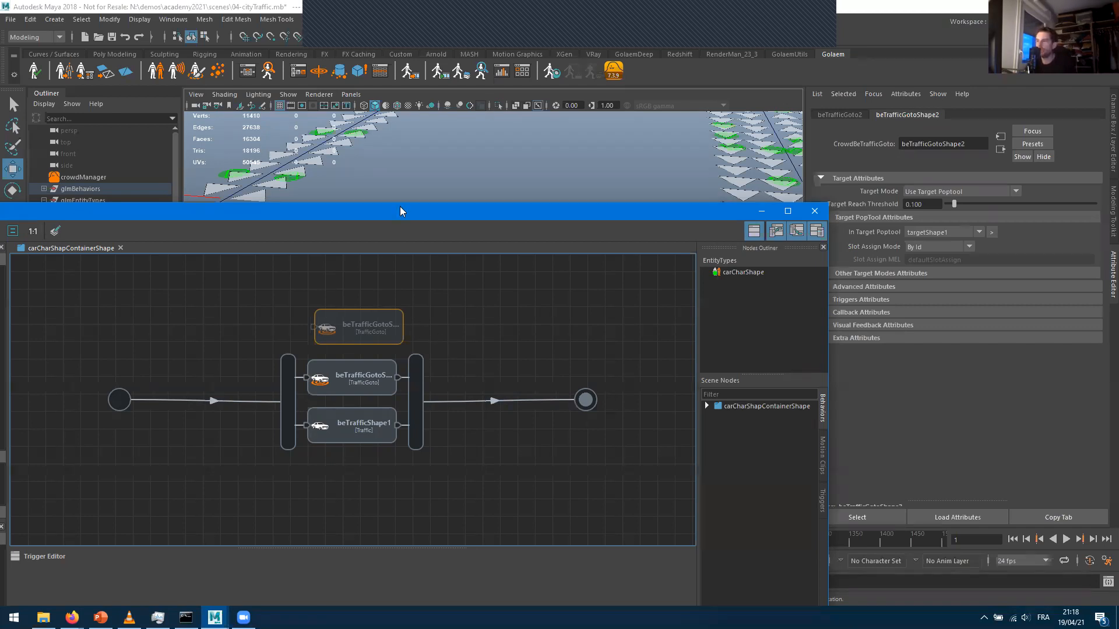
{"action": "left_click_drag", "start_coordinate": [400, 208], "coordinate": [621, 86]}
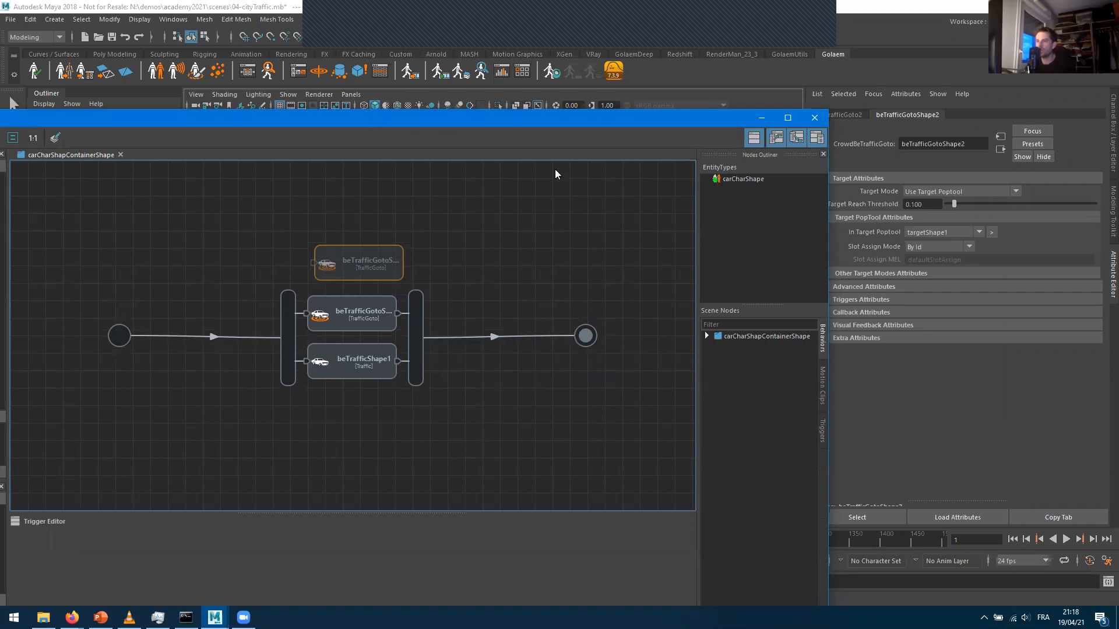
{"action": "left_click_drag", "start_coordinate": [217, 401], "coordinate": [496, 216]}
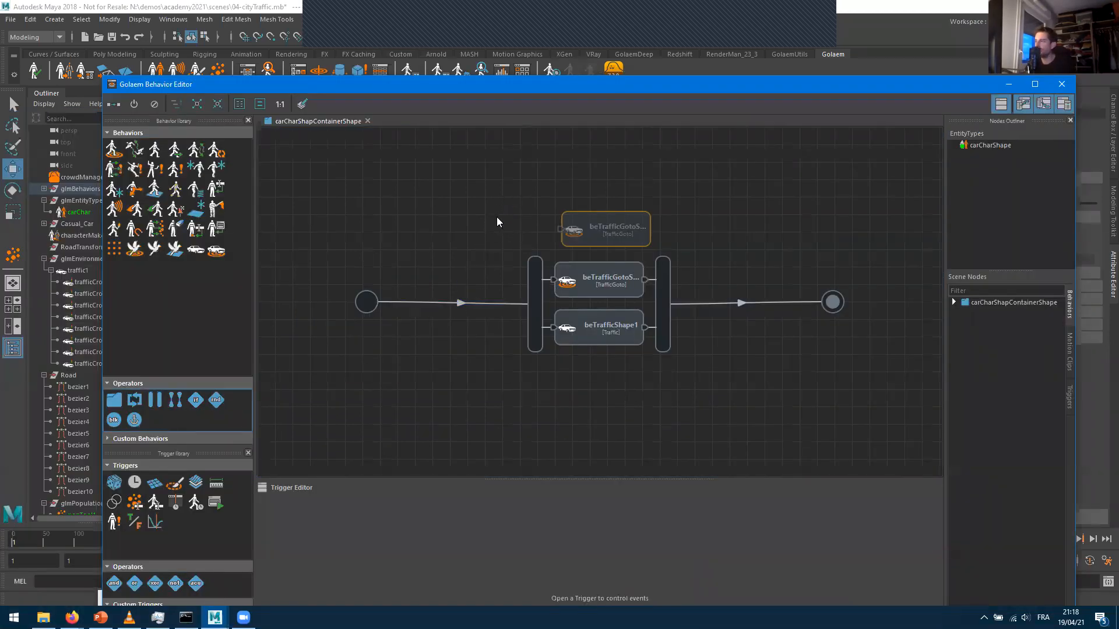
{"action": "left_click_drag", "start_coordinate": [589, 228], "coordinate": [566, 168]}
{"action": "left_click_drag", "start_coordinate": [584, 289], "coordinate": [568, 241]}
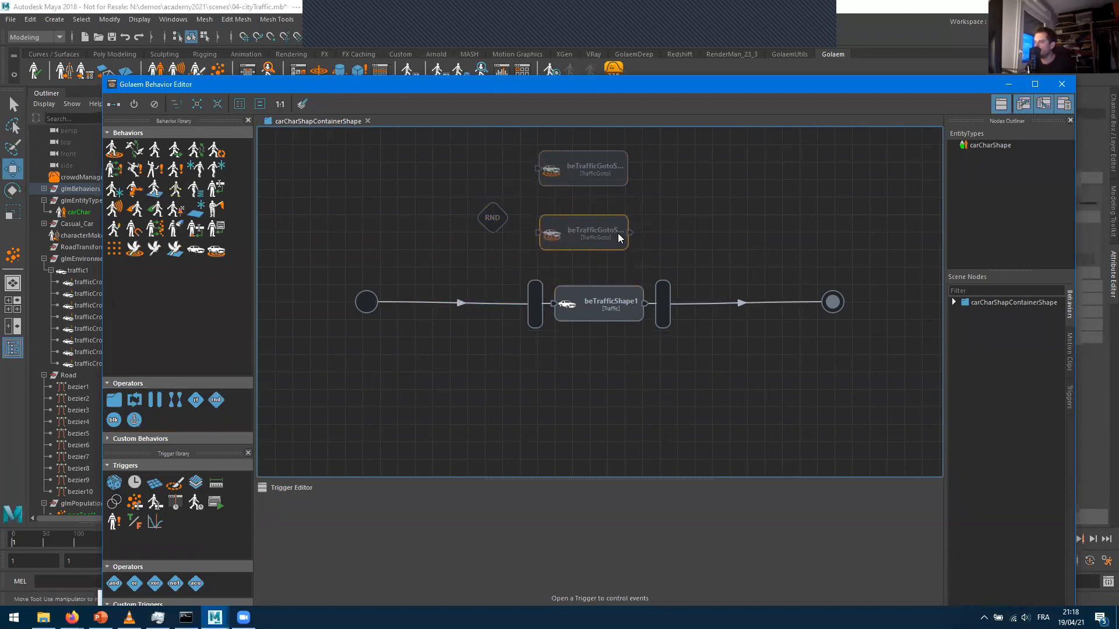
Link the Random operator to both TrafficGoto behaviors and try to move all three into the parallel block
{"action": "left_click_drag", "start_coordinate": [493, 218], "coordinate": [536, 176]}
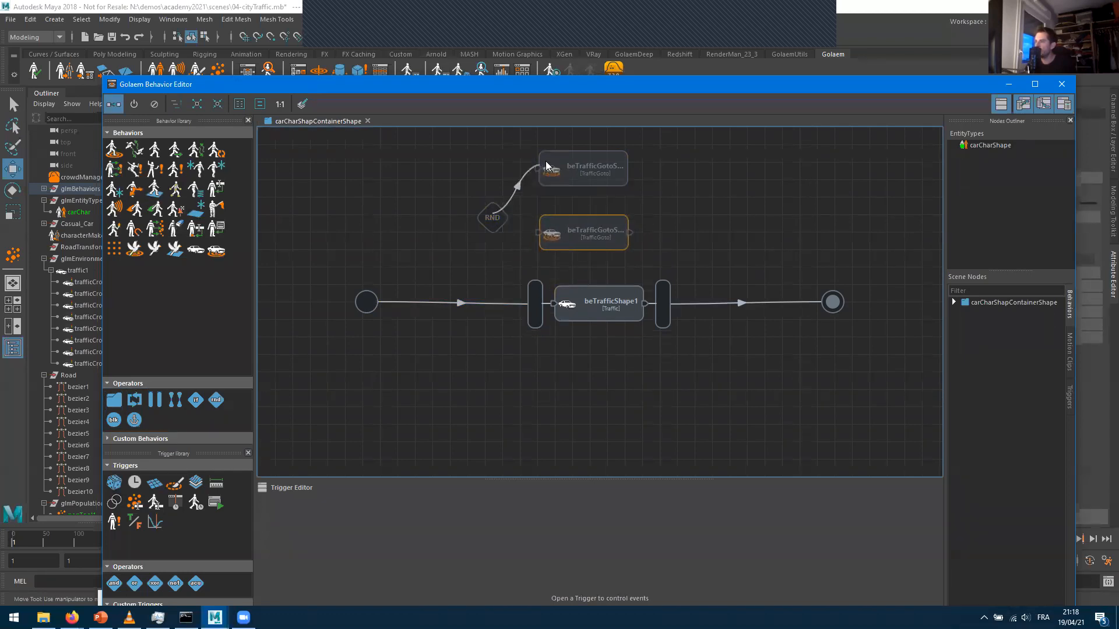
{"action": "left_click_drag", "start_coordinate": [492, 219], "coordinate": [557, 235]}
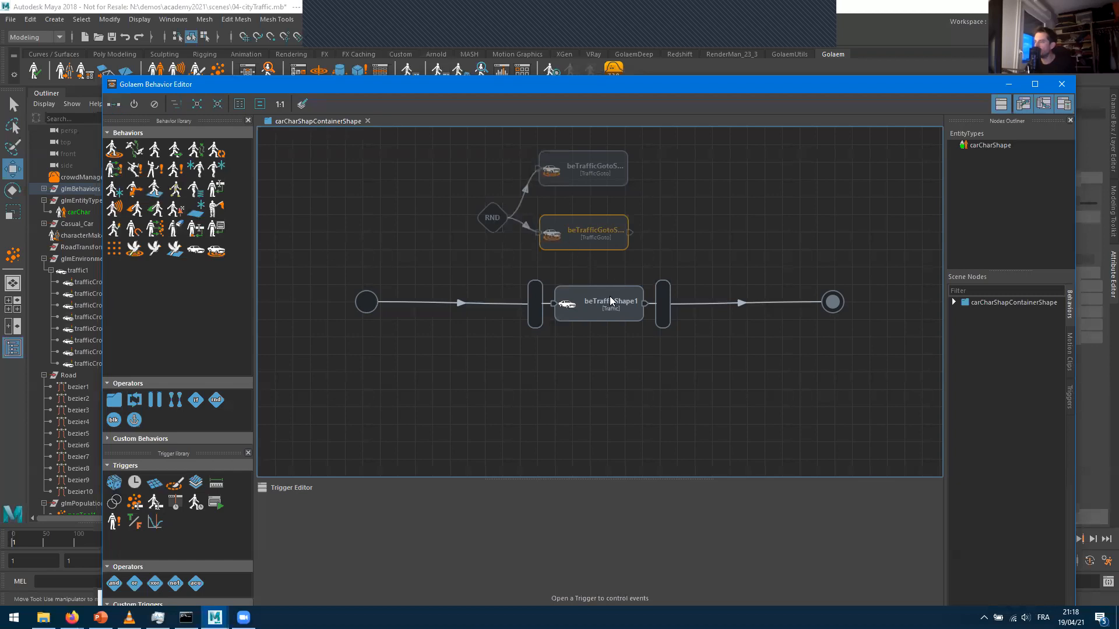
{"action": "left_click_drag", "start_coordinate": [462, 130], "coordinate": [628, 250]}
{"action": "left_click_drag", "start_coordinate": [563, 167], "coordinate": [545, 344]}
{"action": "left_click_drag", "start_coordinate": [484, 401], "coordinate": [436, 232]}
Stack the two TrafficGoto behaviors beside the Random operator above the parallel block and link the operator to each
{"action": "scroll", "coordinate": [590, 250], "scroll_direction": "down", "scroll_amount": 3}
{"action": "middle_click_drag", "start_coordinate": [563, 288], "coordinate": [547, 338]}
{"action": "left_click", "coordinate": [539, 224]}
{"action": "left_click_drag", "start_coordinate": [543, 222], "coordinate": [515, 317]}
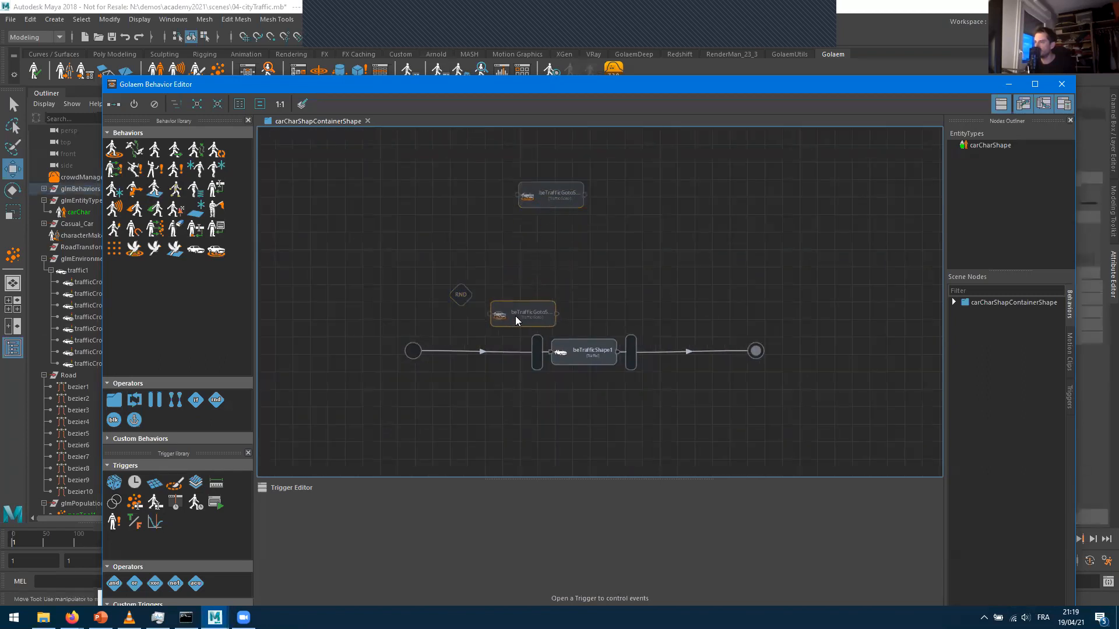
{"action": "left_click_drag", "start_coordinate": [541, 202], "coordinate": [517, 287]}
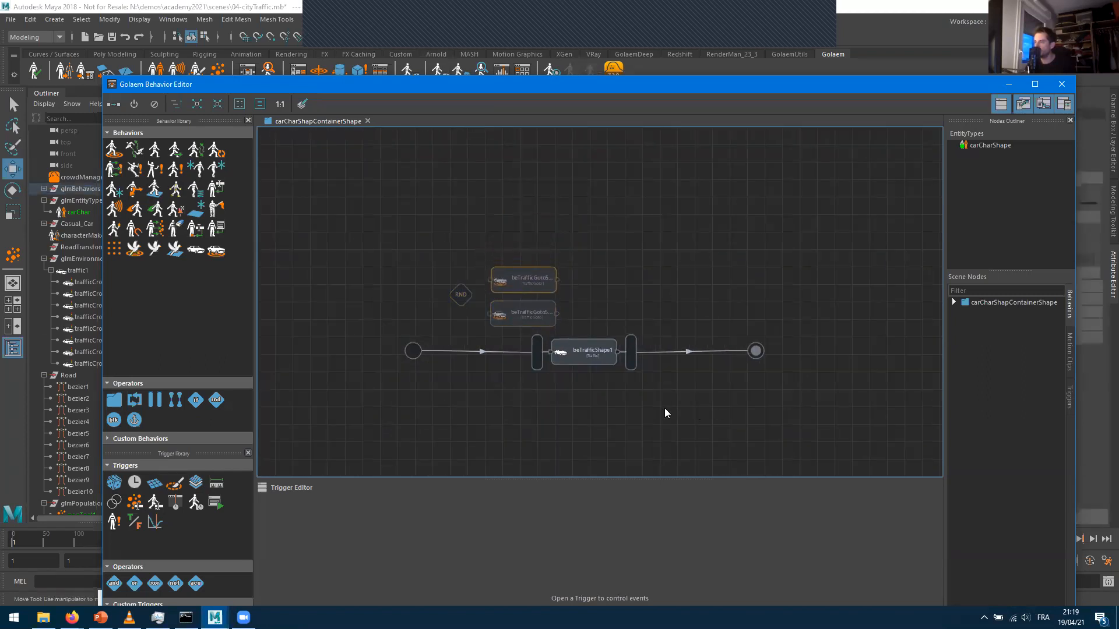
{"action": "scroll", "coordinate": [665, 408], "scroll_direction": "up", "scroll_amount": 5}
{"action": "middle_click_drag", "start_coordinate": [604, 318], "coordinate": [724, 280]}
{"action": "left_click_drag", "start_coordinate": [373, 243], "coordinate": [448, 208], "text": "ctrl"}
{"action": "left_click_drag", "start_coordinate": [356, 251], "coordinate": [454, 297], "text": "ctrl"}
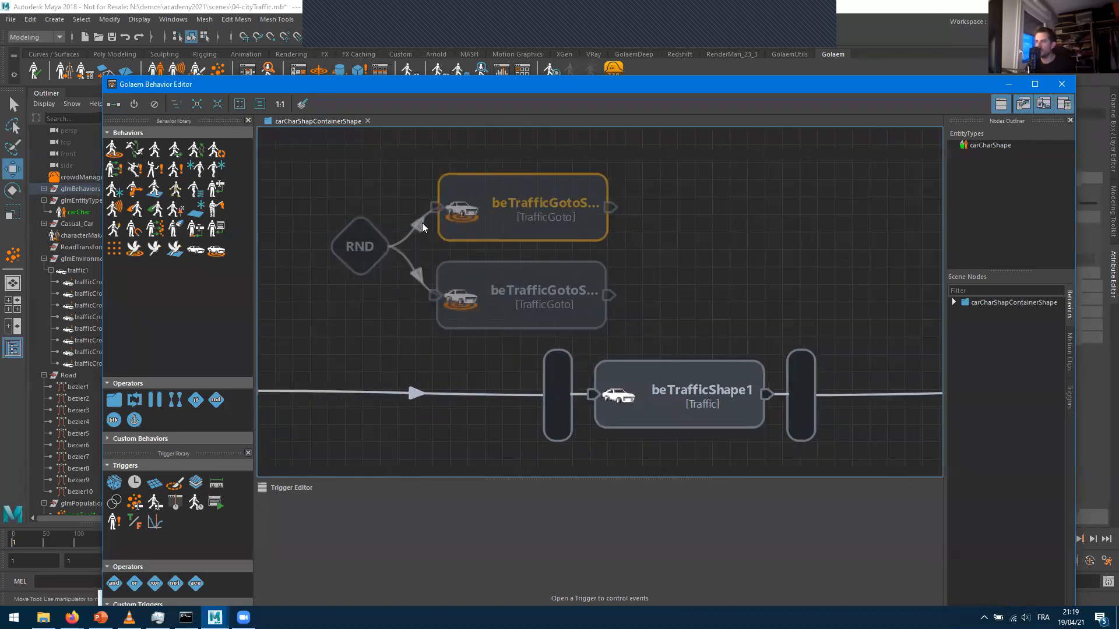
Group the Random operator and both TrafficGoto behaviors into a container inside the parallel block, below the Traffic behavior
{"action": "left_click", "coordinate": [353, 234]}
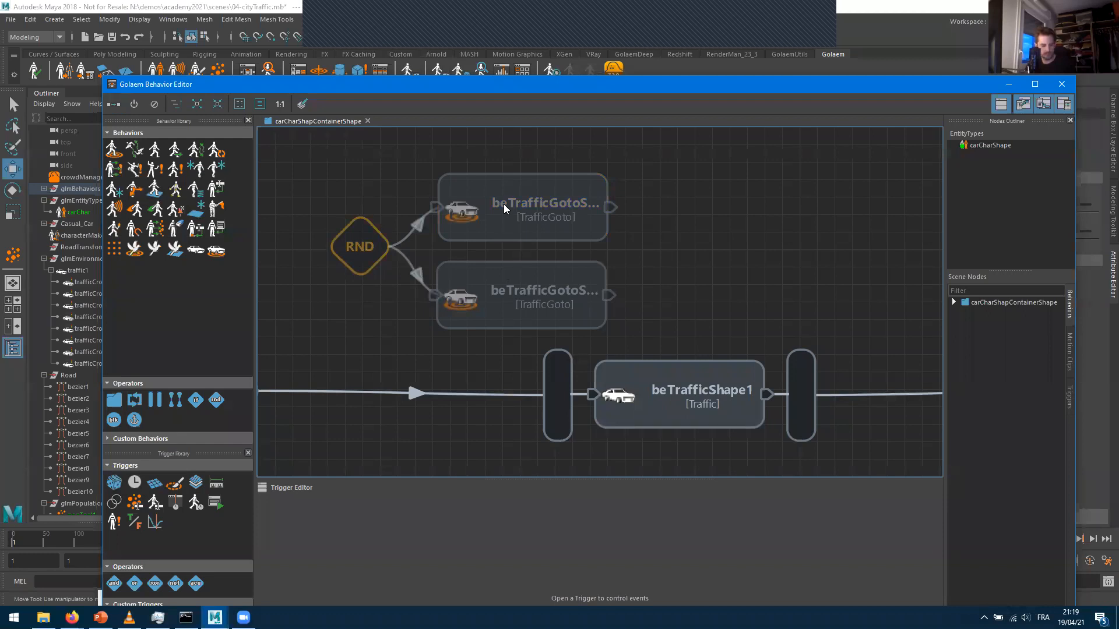
{"action": "left_click", "coordinate": [497, 225]}
{"action": "left_click", "coordinate": [491, 295]}
{"action": "left_click_drag", "start_coordinate": [313, 160], "coordinate": [548, 342]}
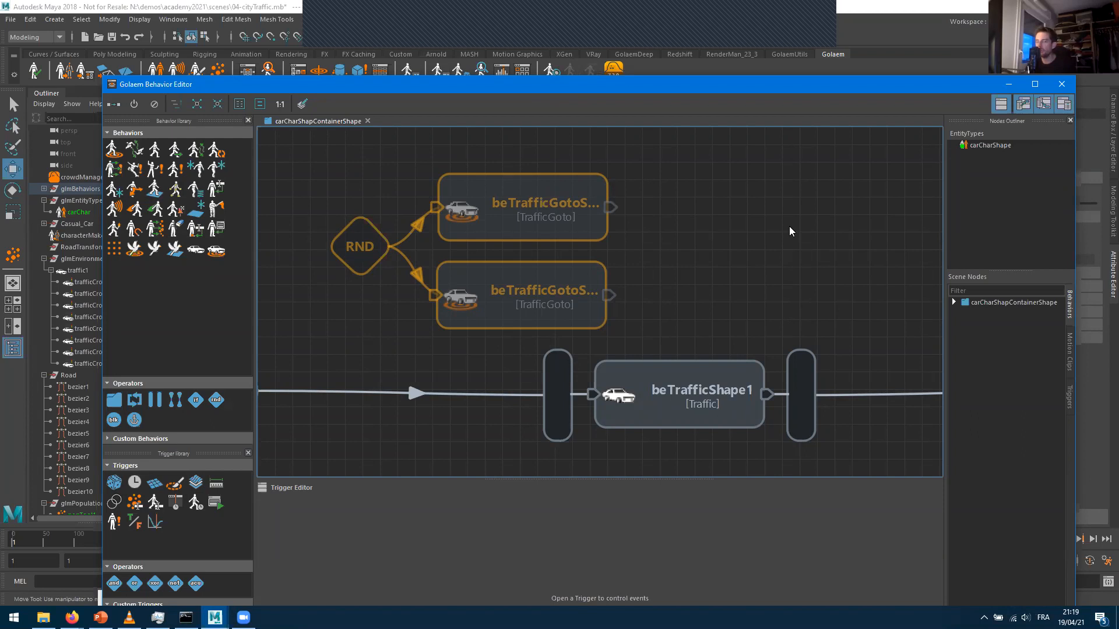
{"action": "key", "text": "ctrl+g"}
{"action": "left_click_drag", "start_coordinate": [425, 243], "coordinate": [472, 278]}
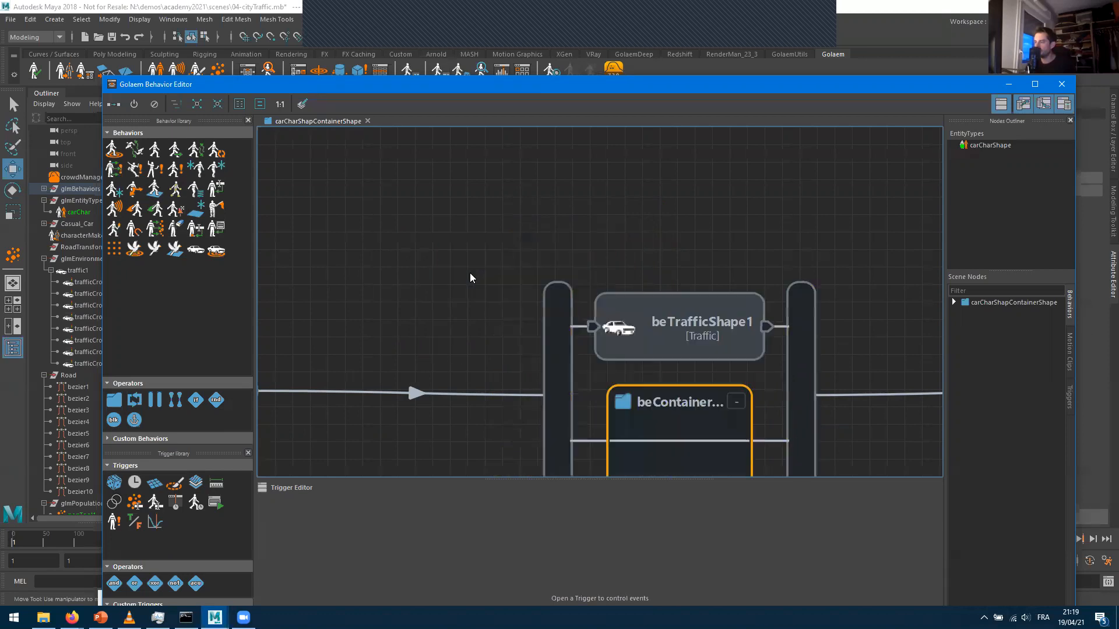
{"action": "scroll", "coordinate": [692, 272], "scroll_direction": "down", "scroll_amount": 2}
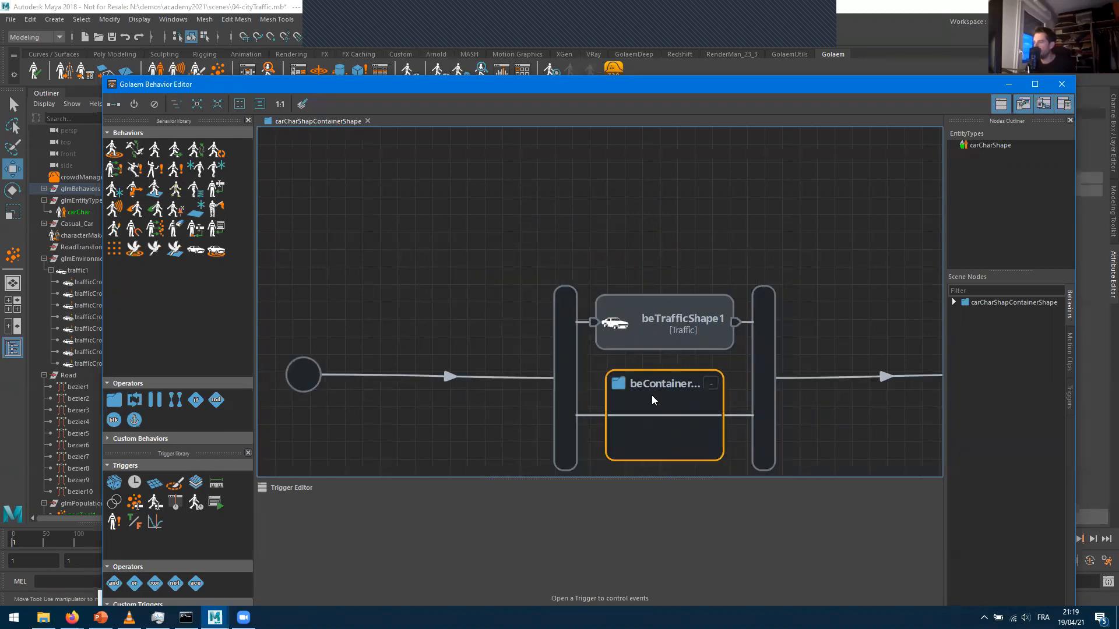
{"action": "left_click_drag", "start_coordinate": [529, 84], "coordinate": [512, 71]}
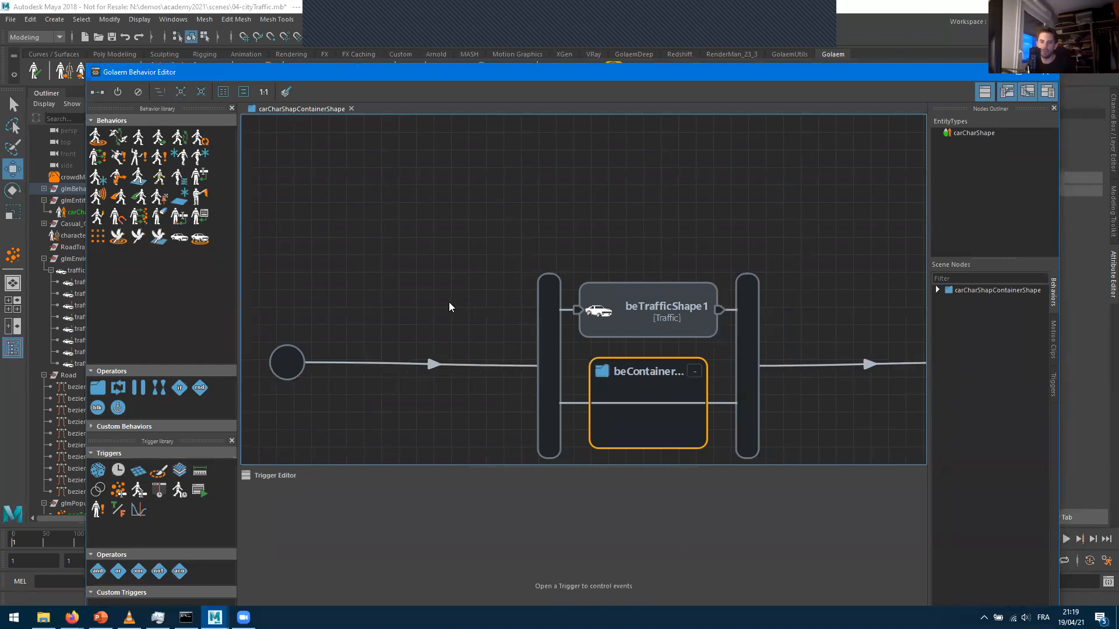
Open the new container and move the Random operator with its two TrafficGoto behaviors level with the start node
{"action": "double_click", "coordinate": [636, 380]}
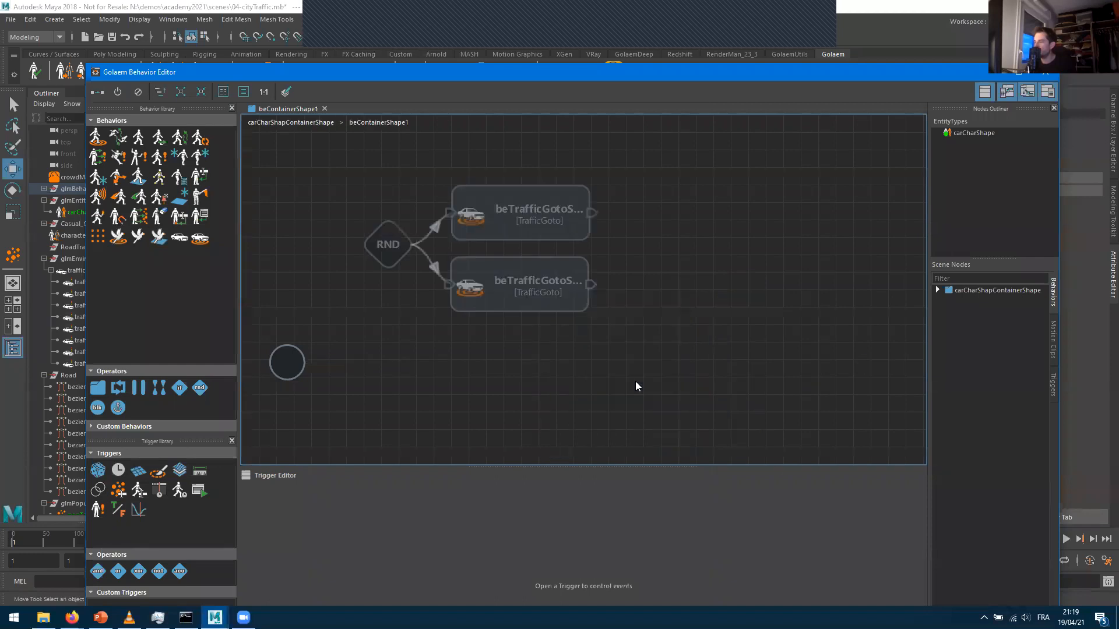
{"action": "left_click", "coordinate": [299, 120]}
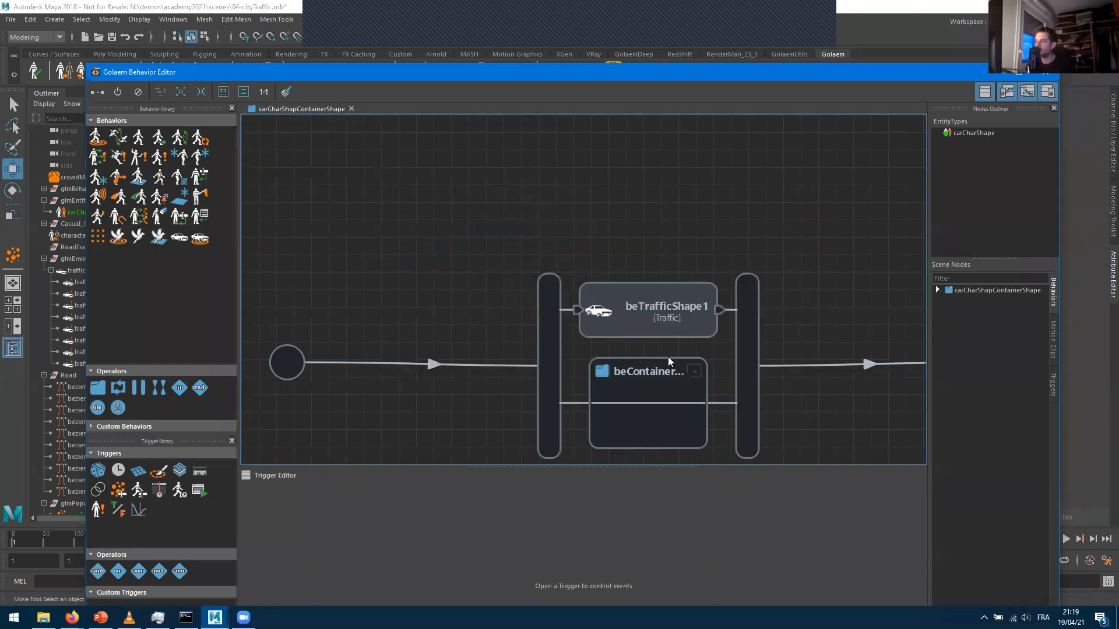
{"action": "double_click", "coordinate": [645, 369]}
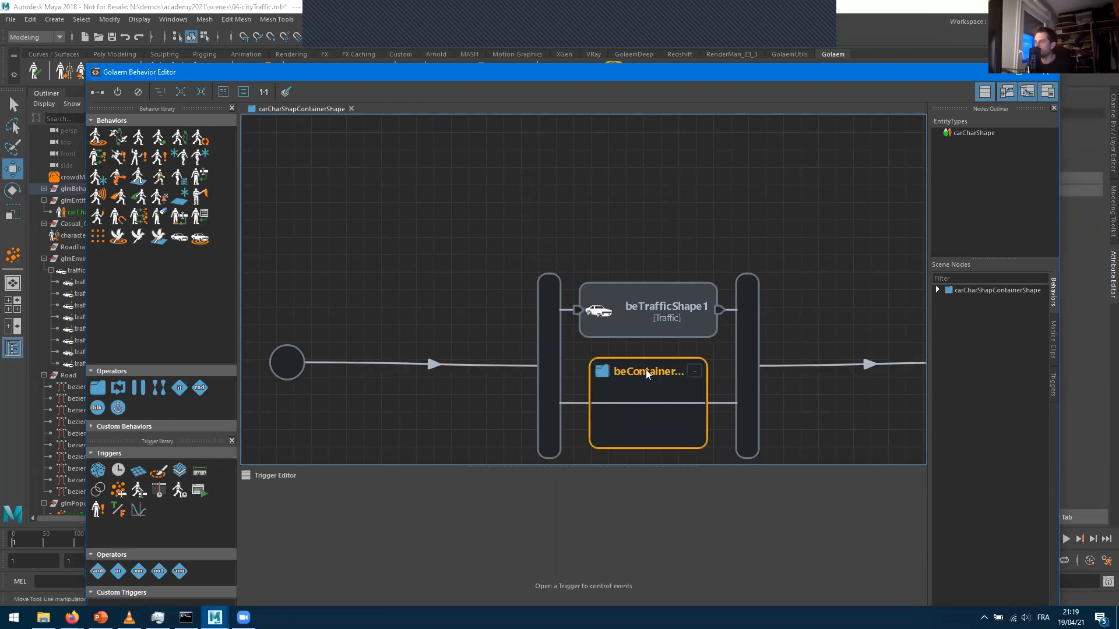
{"action": "middle_click_drag", "start_coordinate": [665, 251], "coordinate": [724, 293]}
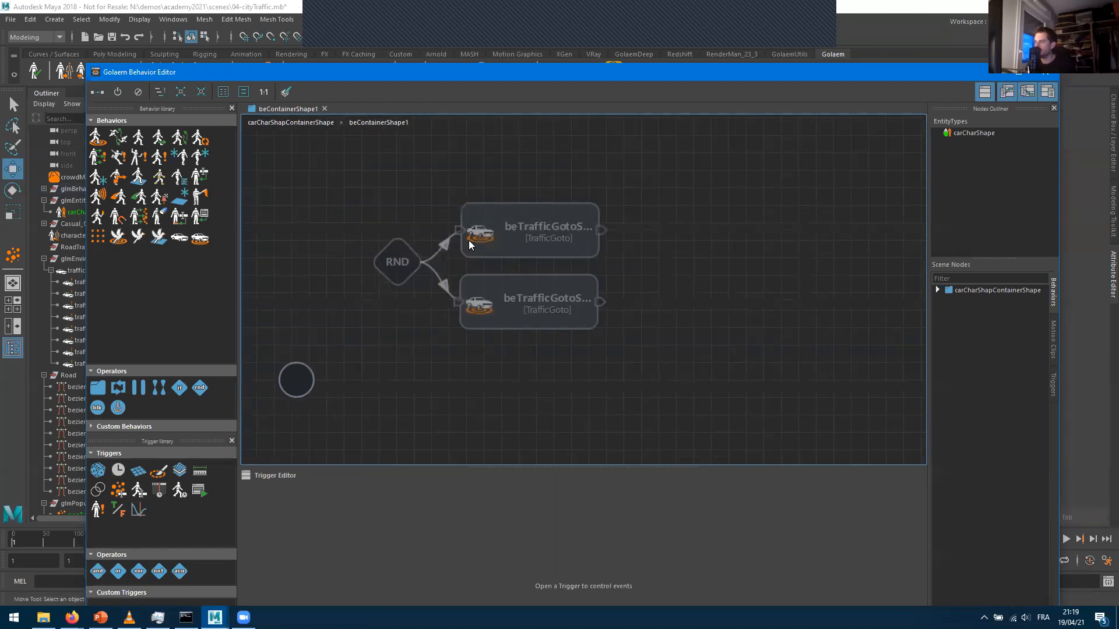
{"action": "left_click_drag", "start_coordinate": [464, 225], "coordinate": [594, 339]}
{"action": "left_click_drag", "start_coordinate": [558, 259], "coordinate": [650, 367]}
{"action": "middle_click_drag", "start_coordinate": [651, 368], "coordinate": [582, 153]}
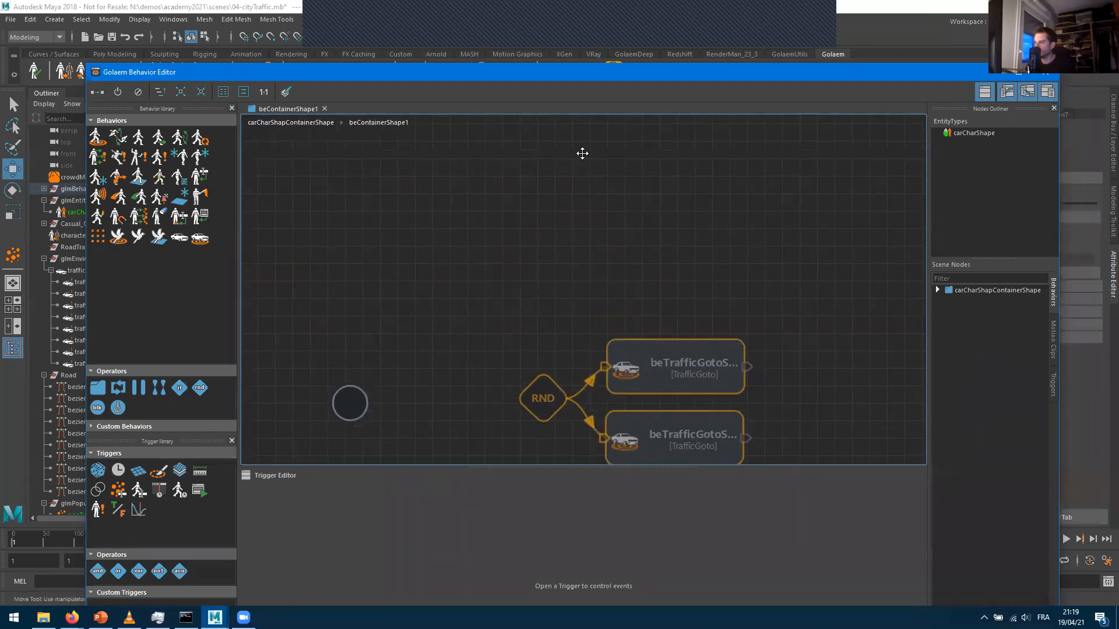
Connect the container's start to the Random operator and both TrafficGoto behaviors to its end, and return to the parent graph
{"action": "scroll", "coordinate": [344, 220], "scroll_direction": "down", "scroll_amount": 2}
{"action": "left_click_drag", "start_coordinate": [335, 226], "coordinate": [483, 227]}
{"action": "left_click_drag", "start_coordinate": [607, 202], "coordinate": [914, 230]}
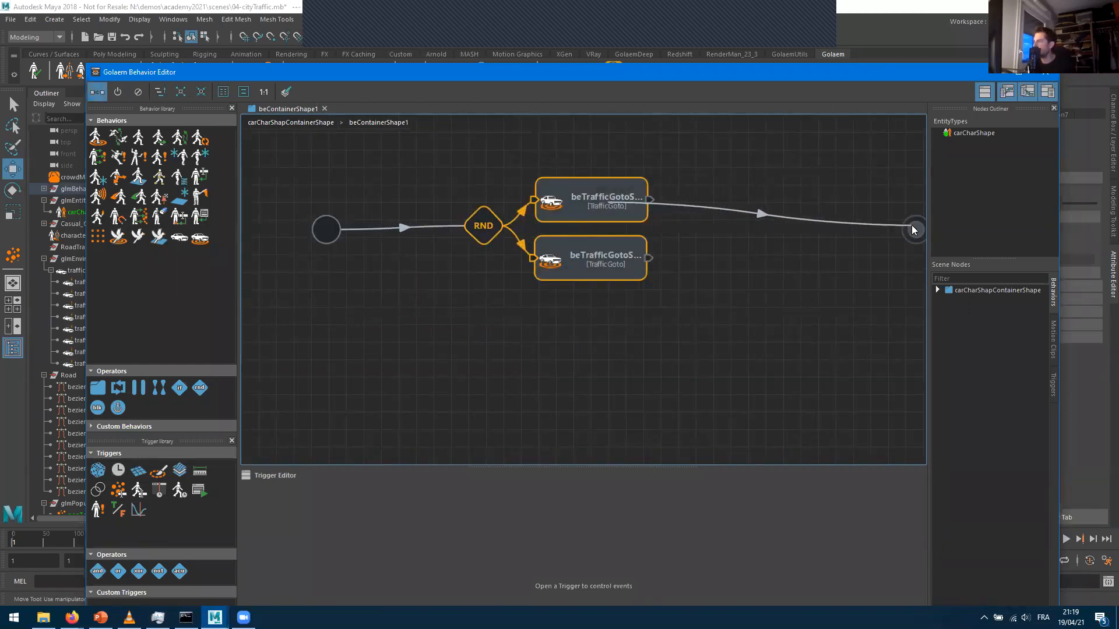
{"action": "left_click_drag", "start_coordinate": [648, 257], "coordinate": [913, 233]}
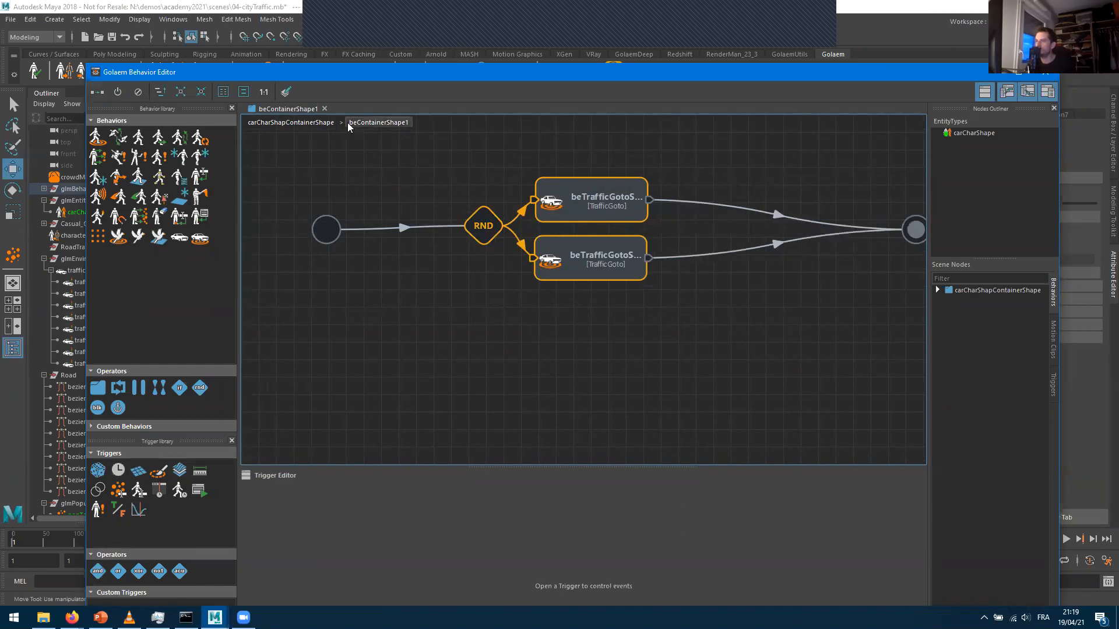
{"action": "left_click", "coordinate": [279, 123]}
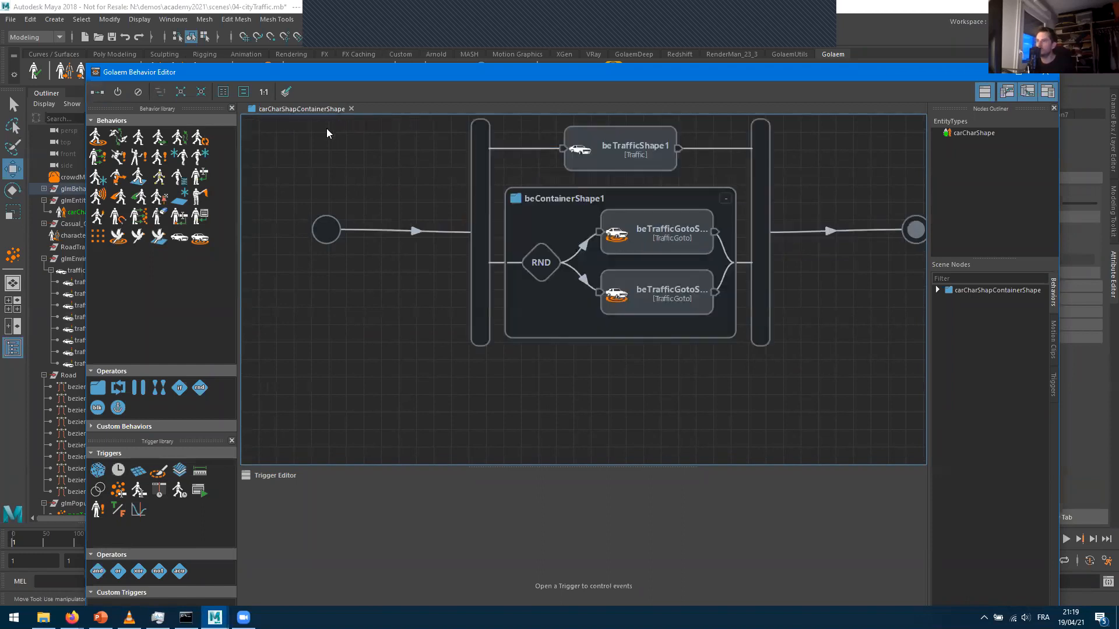
Select the container's lower TrafficGoto behavior, minimize the behavior editor and play the simulation
{"action": "left_click", "coordinate": [605, 157]}
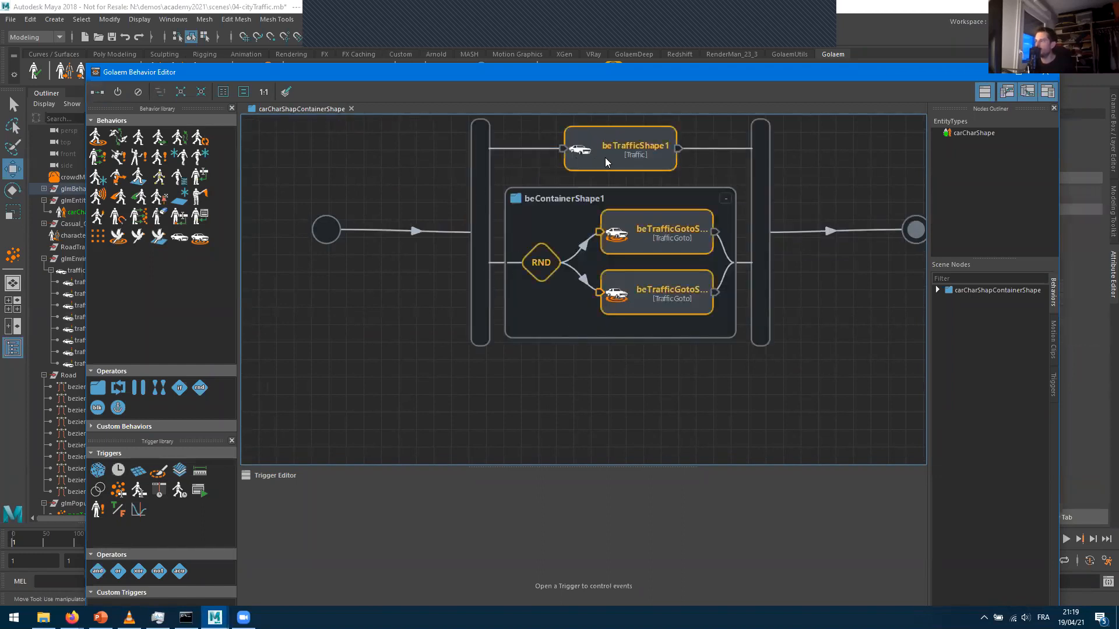
{"action": "left_click", "coordinate": [540, 261]}
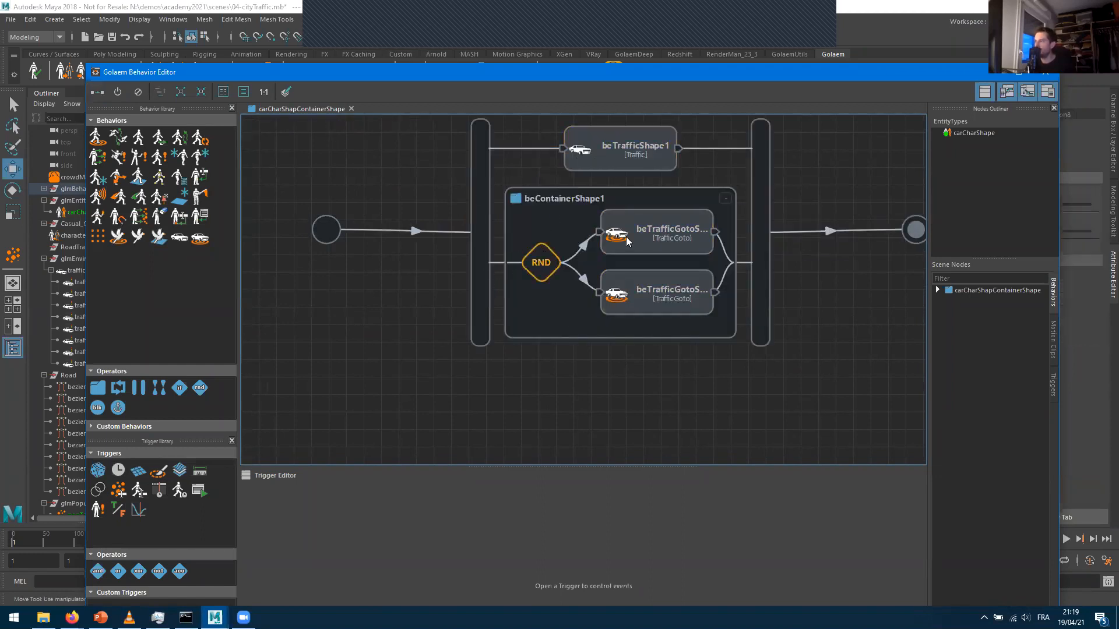
{"action": "left_click", "coordinate": [637, 276]}
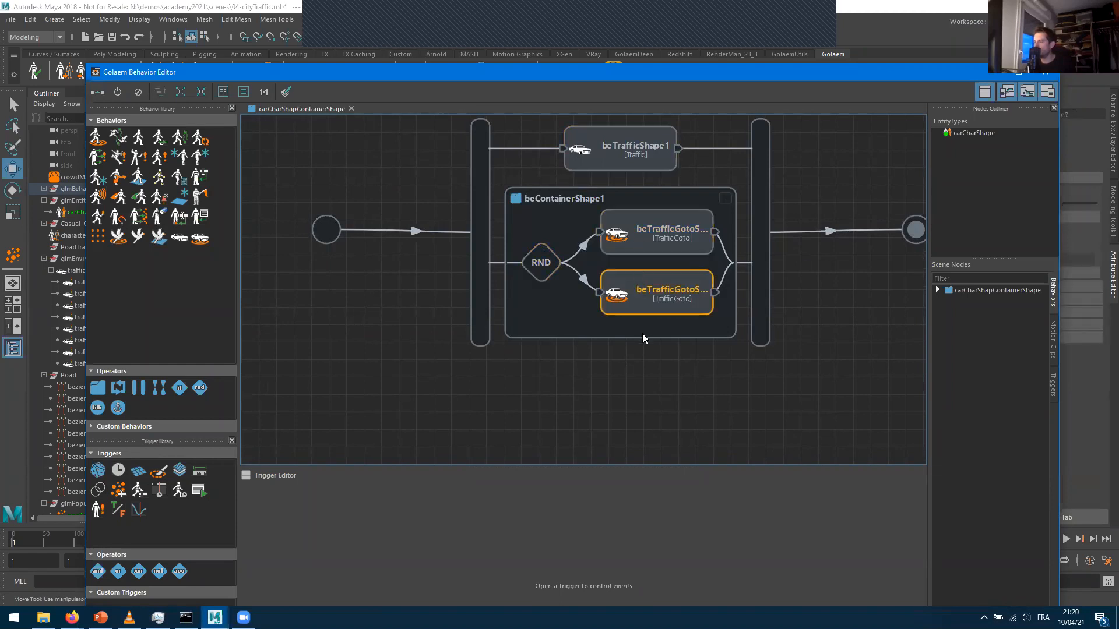
{"action": "left_click", "coordinate": [991, 77]}
{"action": "left_click", "coordinate": [1065, 539]}
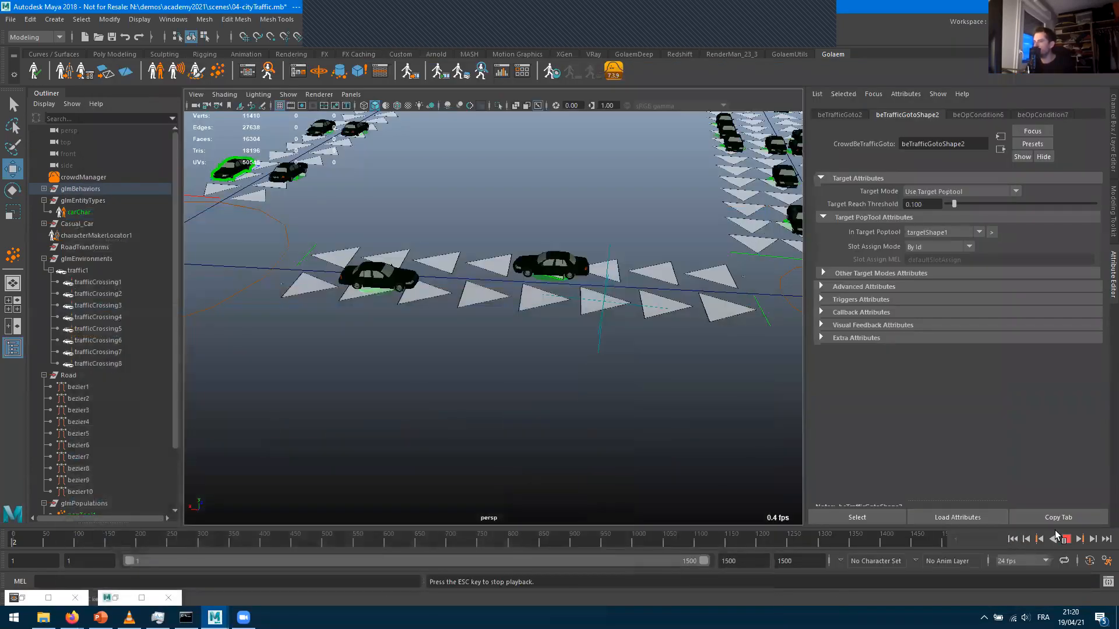
Watch the traffic simulation playback across the whole road network and stop it
{"action": "scroll", "coordinate": [623, 324], "scroll_direction": "down", "scroll_amount": 5}
{"action": "left_click_drag", "start_coordinate": [570, 334], "coordinate": [449, 389], "text": "alt"}
{"action": "left_click_drag", "start_coordinate": [524, 274], "coordinate": [565, 268], "text": "alt"}
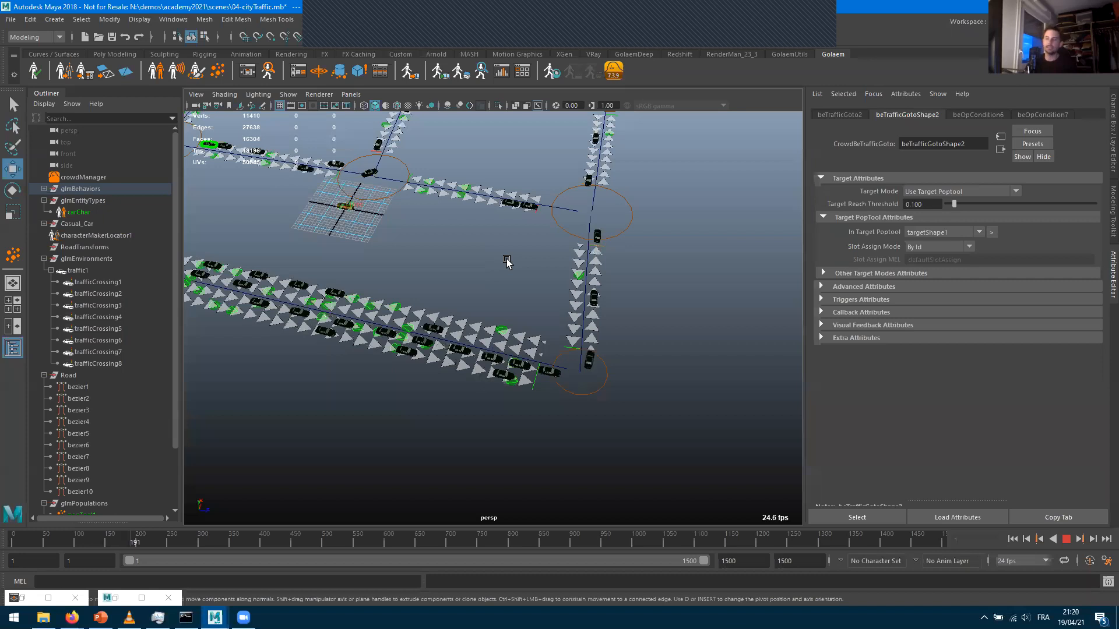
{"action": "middle_click_drag", "start_coordinate": [424, 228], "coordinate": [592, 345], "text": "alt"}
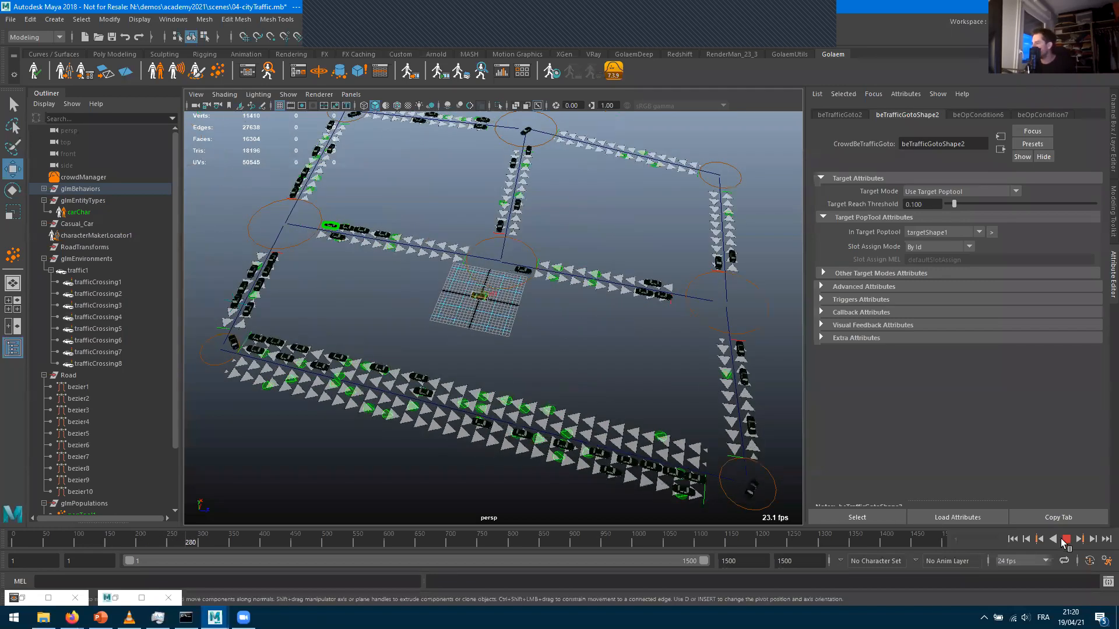
{"action": "left_click", "coordinate": [1066, 539]}
In the Behavior Editor, delete the container beside the Traffic behavior and add two TrafficGoto behaviors below the Traffic behavior
{"action": "key", "text": "alt+Tab"}
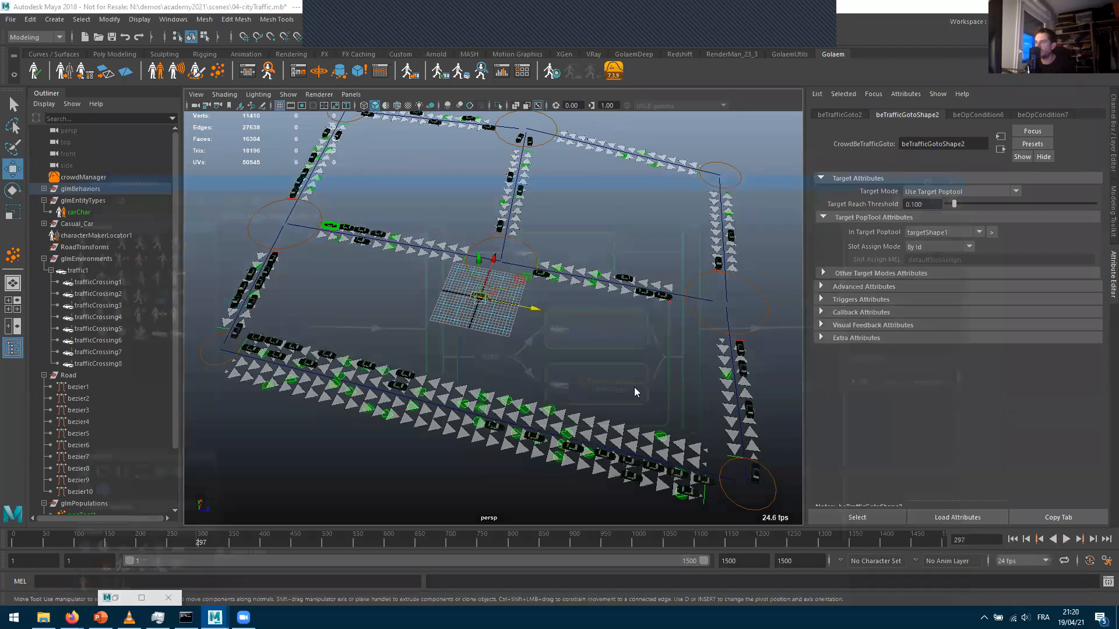
{"action": "left_click", "coordinate": [570, 197]}
{"action": "key", "text": "Delete"}
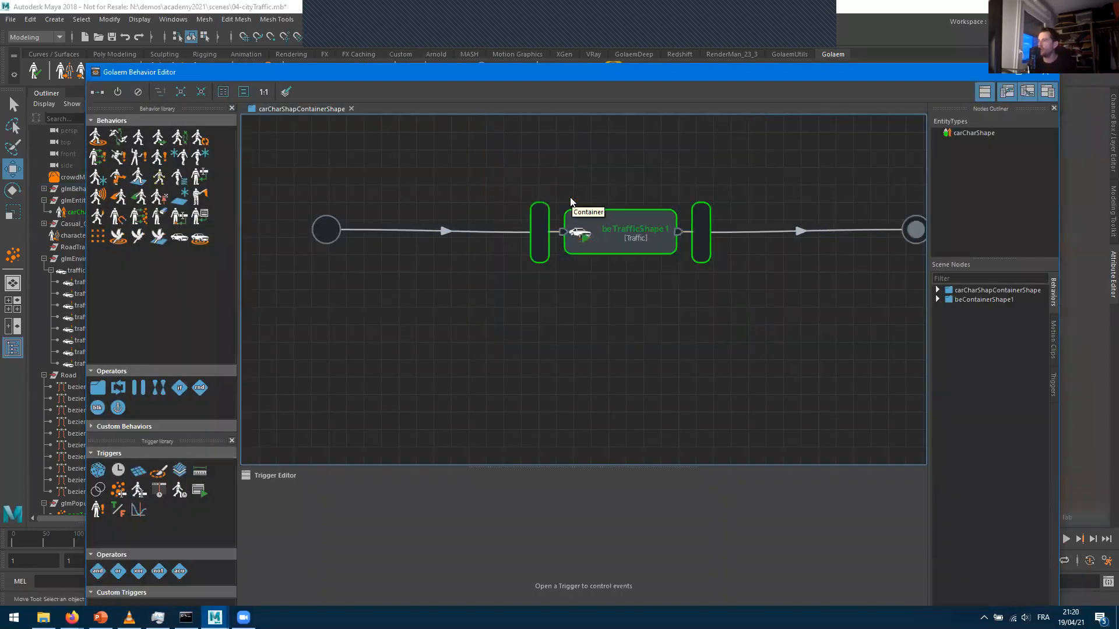
{"action": "left_click_drag", "start_coordinate": [200, 238], "coordinate": [557, 322]}
{"action": "left_click_drag", "start_coordinate": [200, 239], "coordinate": [561, 395]}
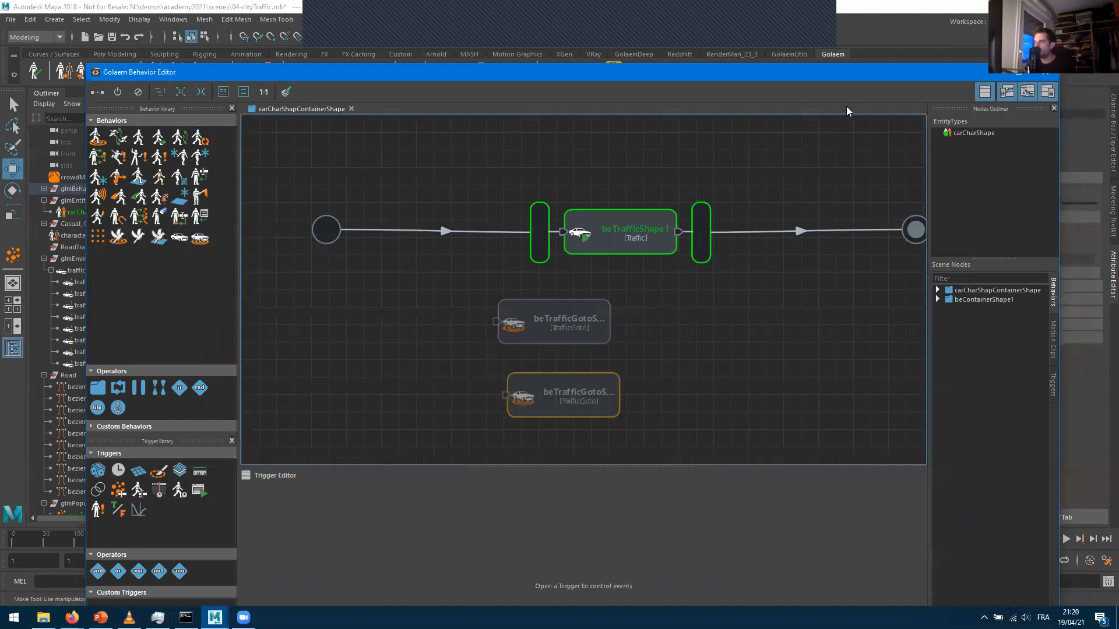
Set the upper TrafficGoto behavior's target mode to Use Target Poptool with targetShape1 as the target poptool
{"action": "left_click_drag", "start_coordinate": [867, 74], "coordinate": [601, 167]}
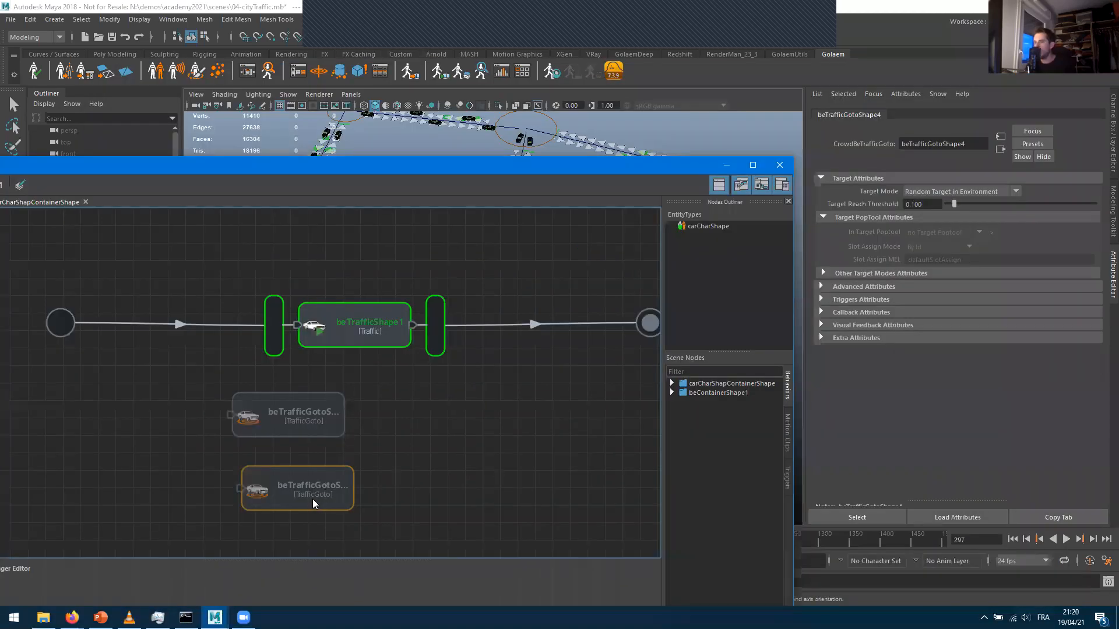
{"action": "left_click", "coordinate": [302, 429]}
{"action": "left_click", "coordinate": [962, 191]}
{"action": "left_click", "coordinate": [942, 217]}
{"action": "left_click", "coordinate": [925, 230]}
{"action": "left_click", "coordinate": [926, 257]}
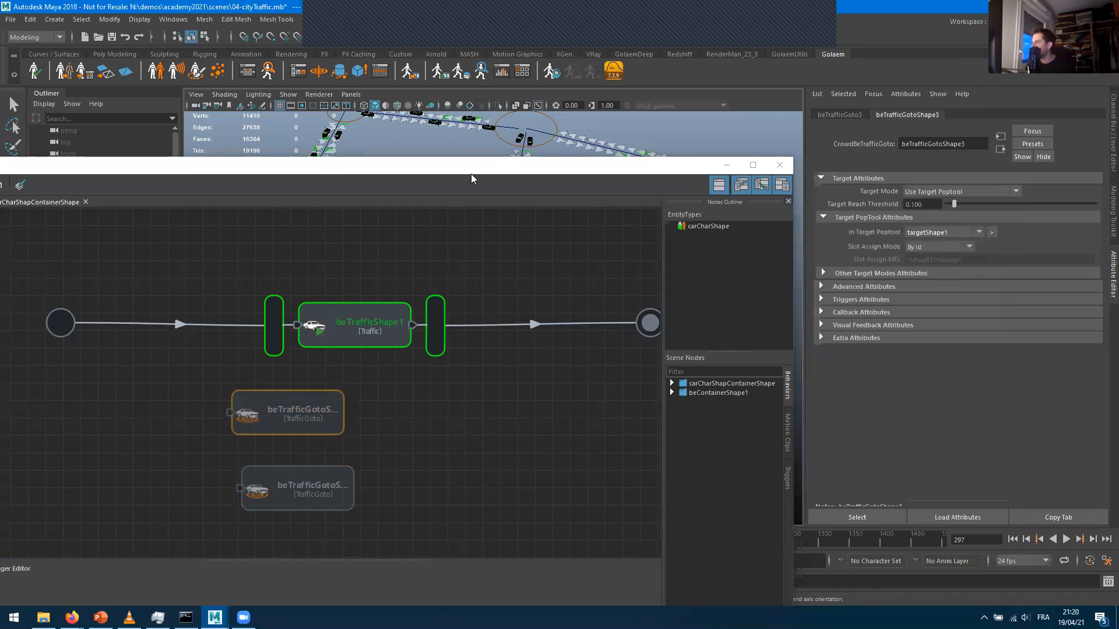
Add a Random operator that branches to both TrafficGoto behaviors
{"action": "left_click", "coordinate": [414, 170]}
{"action": "left_click_drag", "start_coordinate": [421, 164], "coordinate": [700, 49]}
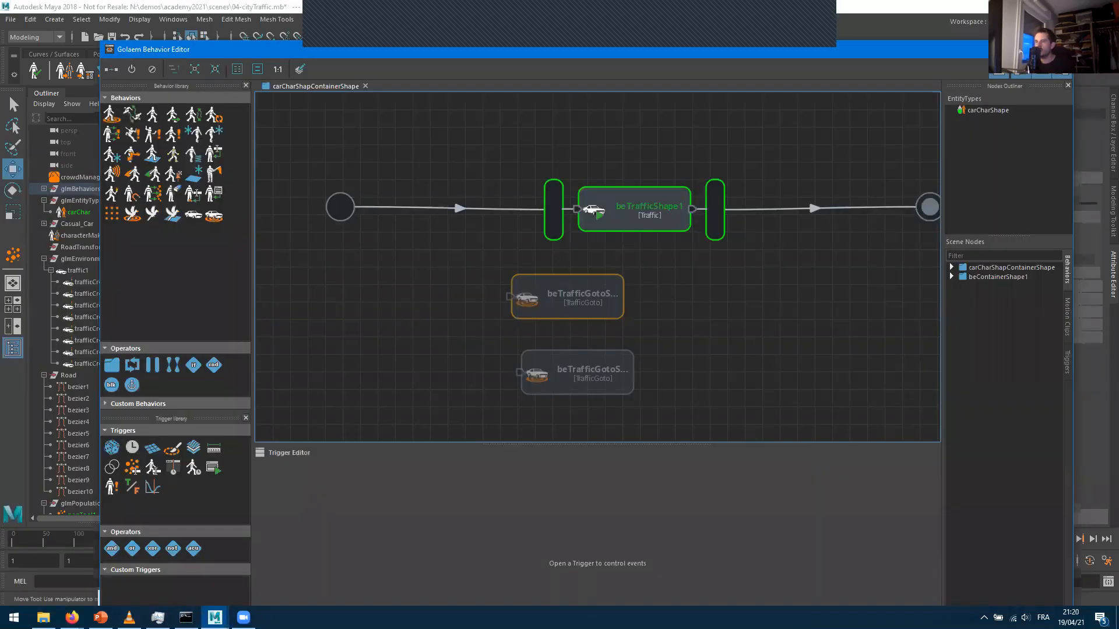
{"action": "mouse_move", "coordinate": [213, 366]}
{"action": "left_mouse_down"}
{"action": "mouse_move", "coordinate": [468, 353]}
{"action": "mouse_move", "coordinate": [490, 305]}
{"action": "mouse_move", "coordinate": [528, 300]}
{"action": "left_mouse_up"}
{"action": "left_click_drag", "start_coordinate": [476, 344], "coordinate": [449, 253]}
{"action": "mouse_move", "coordinate": [527, 306]}
{"action": "left_mouse_down"}
{"action": "mouse_move", "coordinate": [583, 292]}
{"action": "mouse_move", "coordinate": [565, 252]}
{"action": "mouse_move", "coordinate": [565, 281]}
{"action": "mouse_move", "coordinate": [535, 312]}
{"action": "left_mouse_up"}
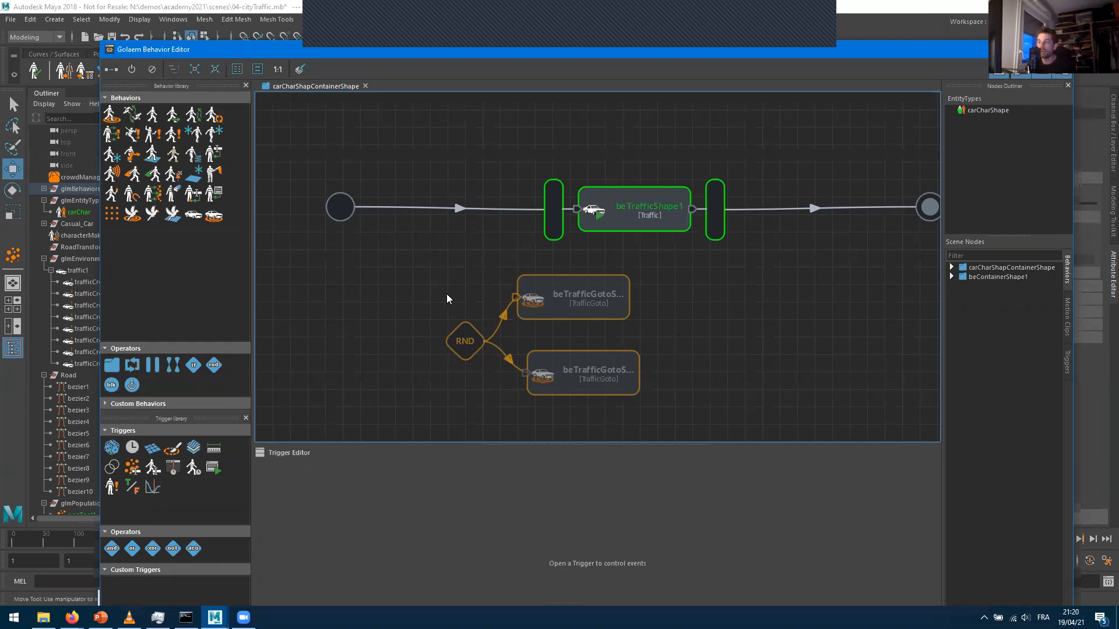
Group the Random operator and both TrafficGoto behaviors into one container
{"action": "left_click_drag", "start_coordinate": [111, 364], "coordinate": [357, 303]}
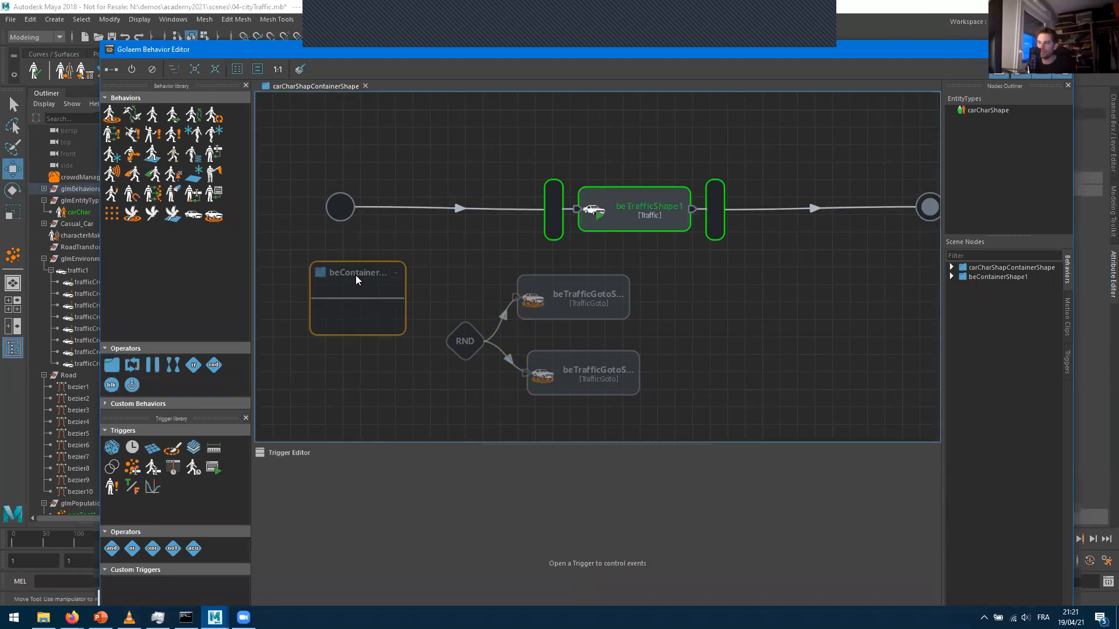
{"action": "key", "text": "Delete"}
{"action": "left_click_drag", "start_coordinate": [463, 269], "coordinate": [625, 401]}
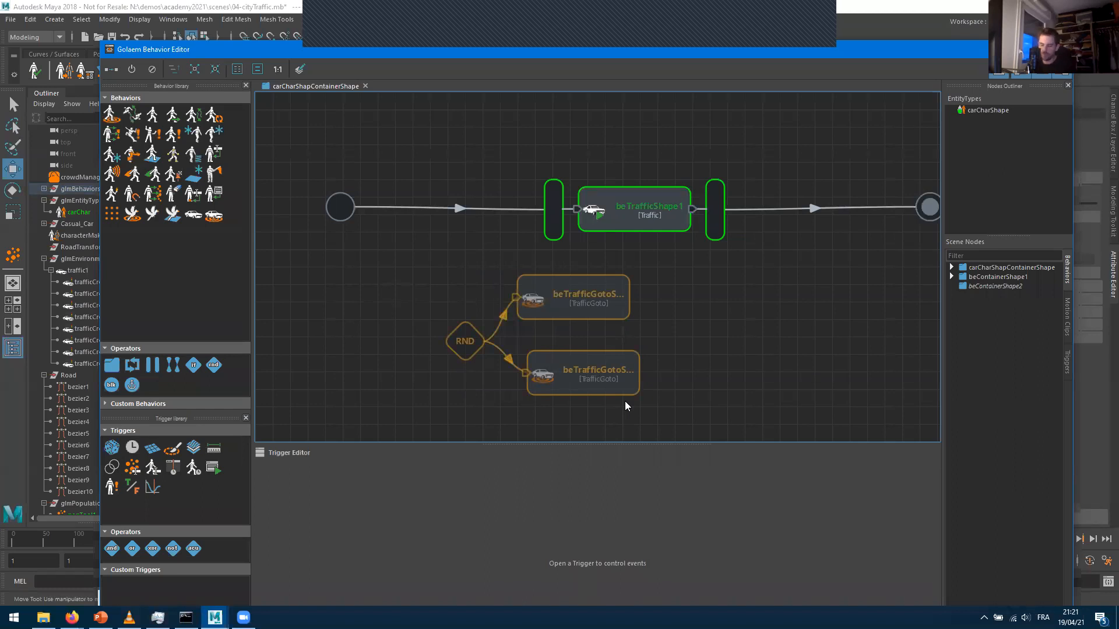
{"action": "key", "text": "ctrl+g"}
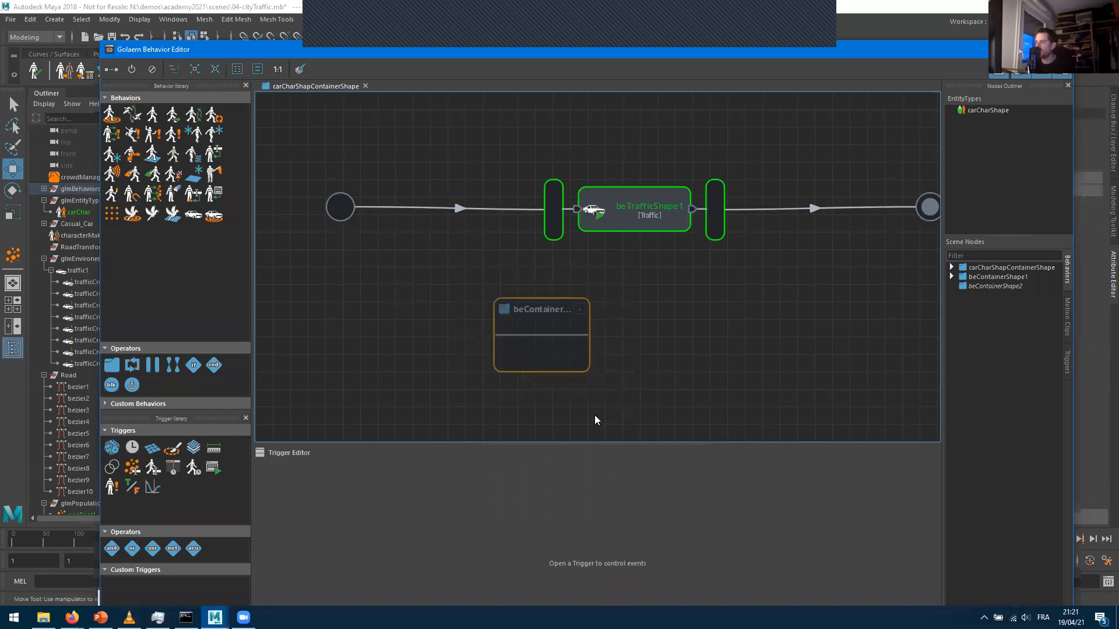
Inside the new container, connect the start node to the Random operator and both TrafficGoto behaviors to the end node
{"action": "double_click", "coordinate": [539, 313]}
{"action": "left_click_drag", "start_coordinate": [444, 220], "coordinate": [642, 183]}
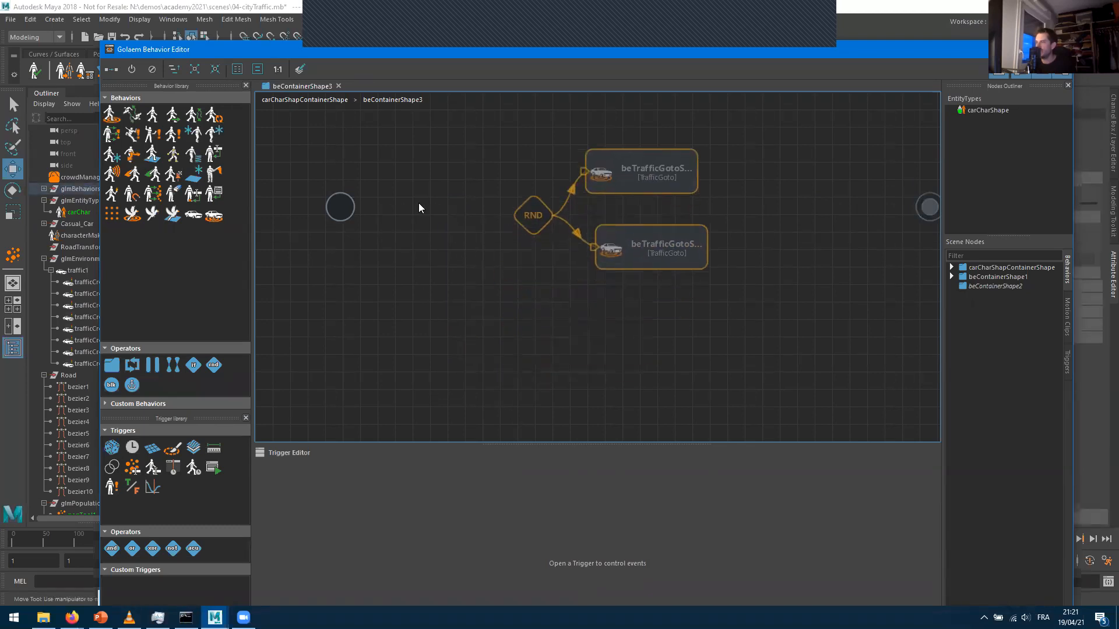
{"action": "left_click_drag", "start_coordinate": [352, 201], "coordinate": [530, 214]}
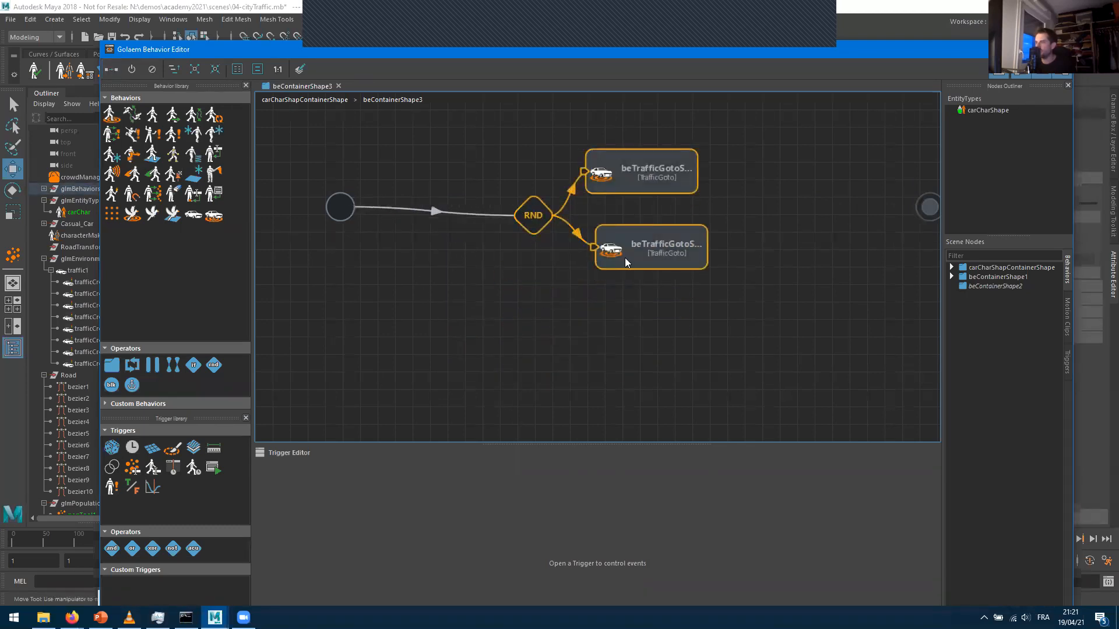
{"action": "middle_click_drag", "start_coordinate": [563, 244], "coordinate": [302, 294]}
{"action": "left_click_drag", "start_coordinate": [437, 222], "coordinate": [670, 257]}
{"action": "left_click_drag", "start_coordinate": [447, 297], "coordinate": [669, 257]}
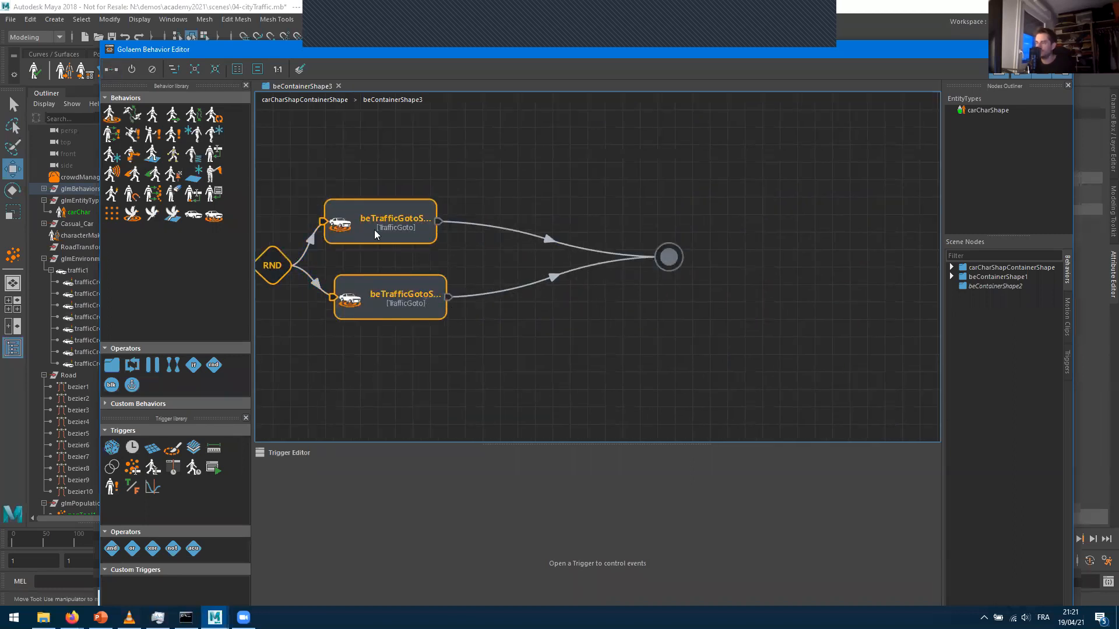
{"action": "left_click", "coordinate": [317, 102]}
{"action": "middle_click_drag", "start_coordinate": [491, 361], "coordinate": [744, 272]}
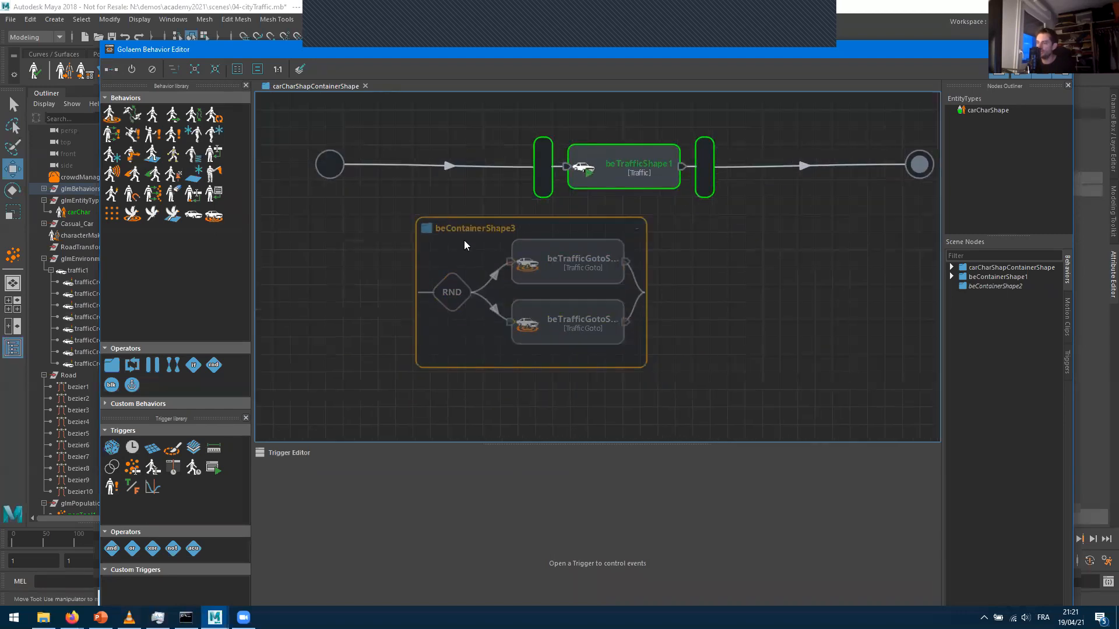
Examine how beContainerShape3 nests within carCharShapContainerShape by moving repeatedly between the two graph levels
{"action": "double_click", "coordinate": [464, 240]}
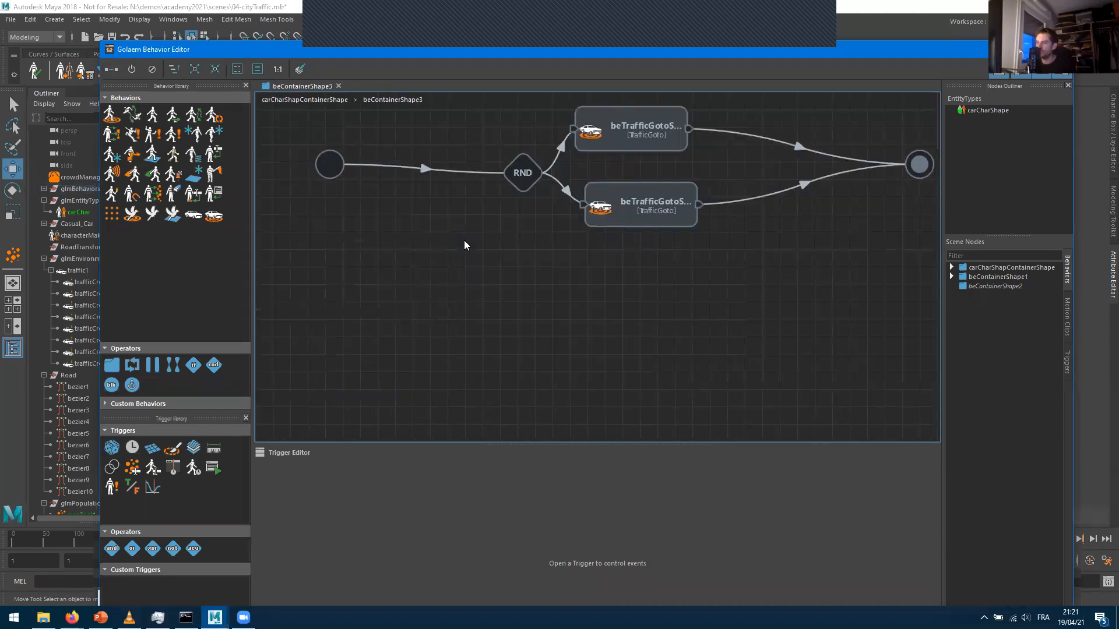
{"action": "double_click", "coordinate": [448, 284]}
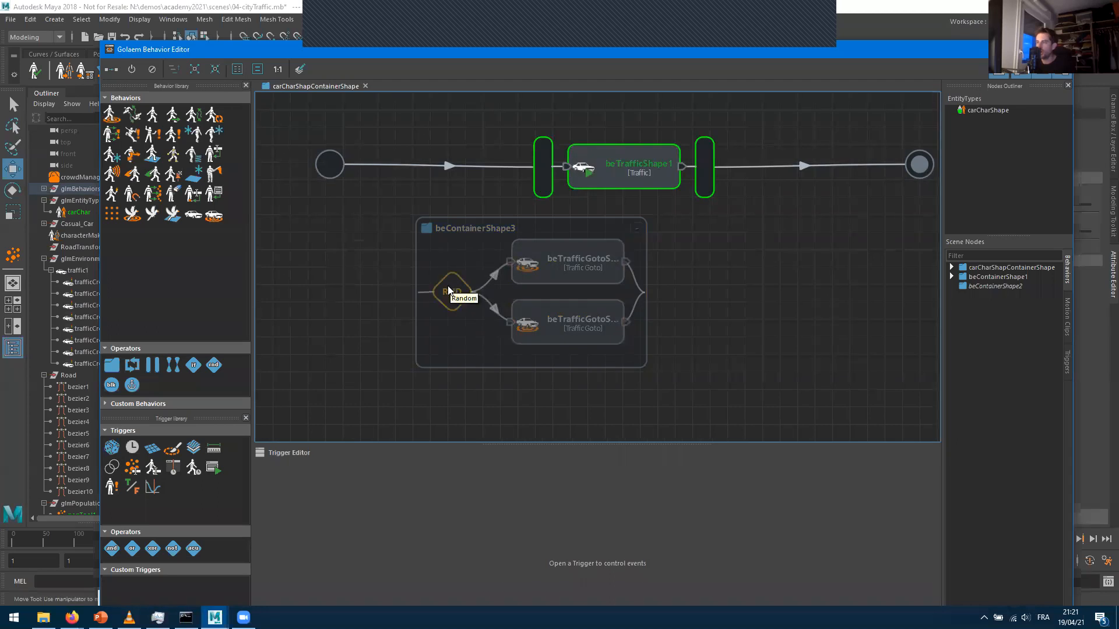
{"action": "double_click", "coordinate": [467, 240]}
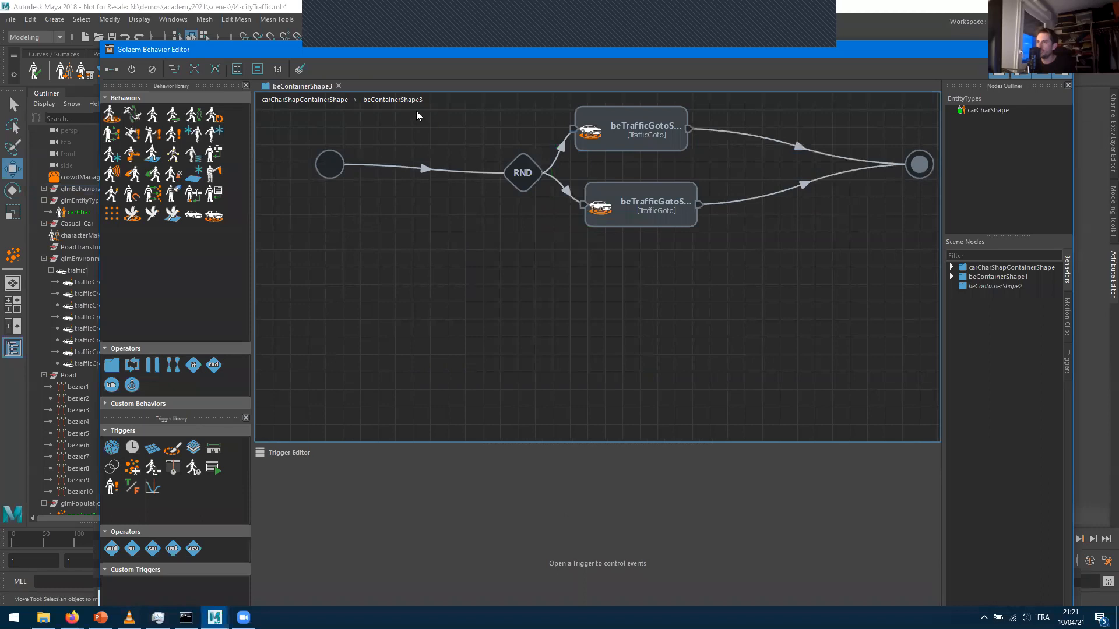
{"action": "left_click", "coordinate": [320, 100]}
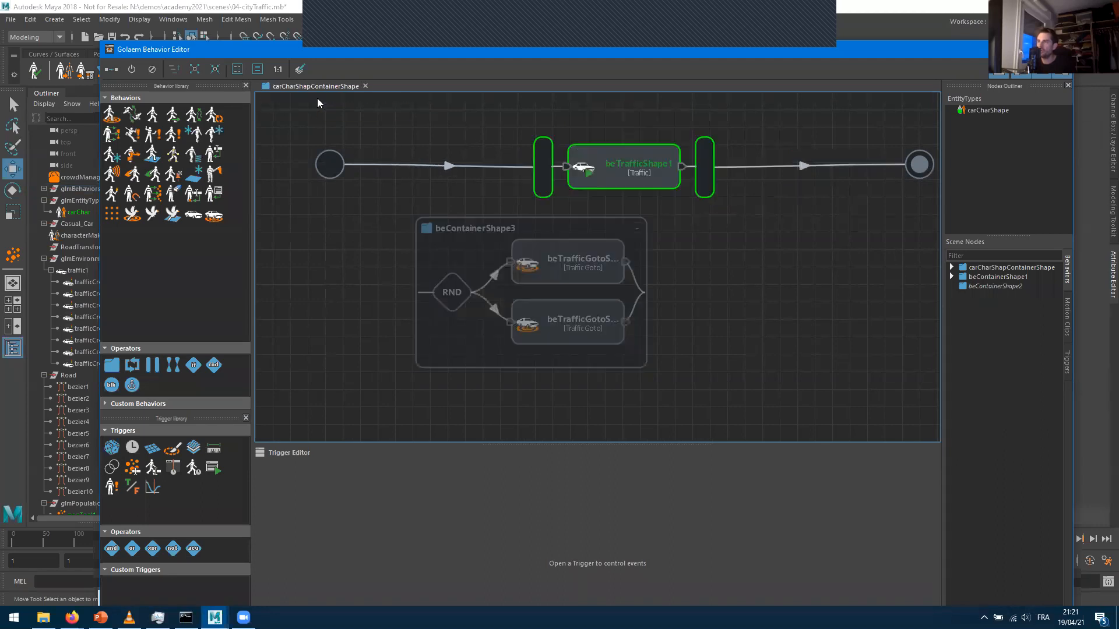
{"action": "double_click", "coordinate": [475, 240]}
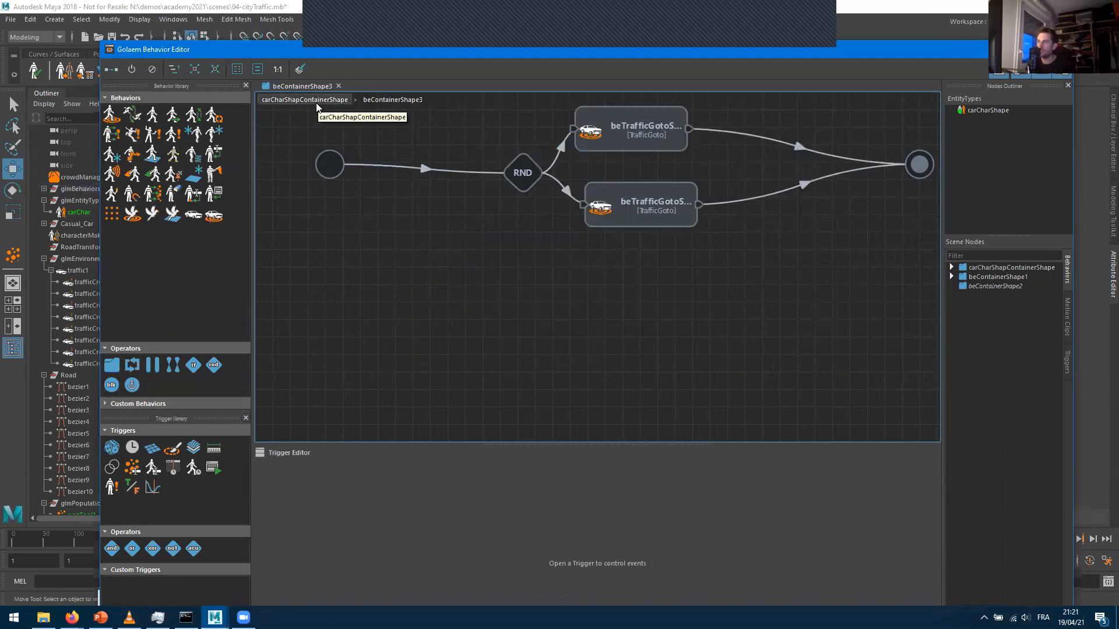
{"action": "left_click", "coordinate": [317, 101]}
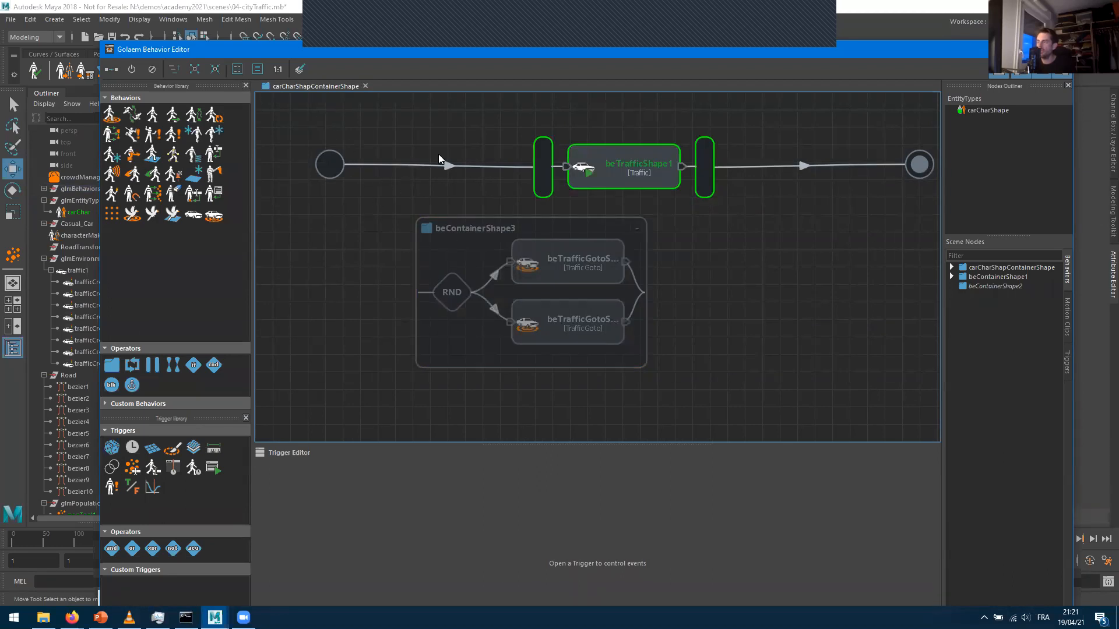
{"action": "double_click", "coordinate": [460, 254]}
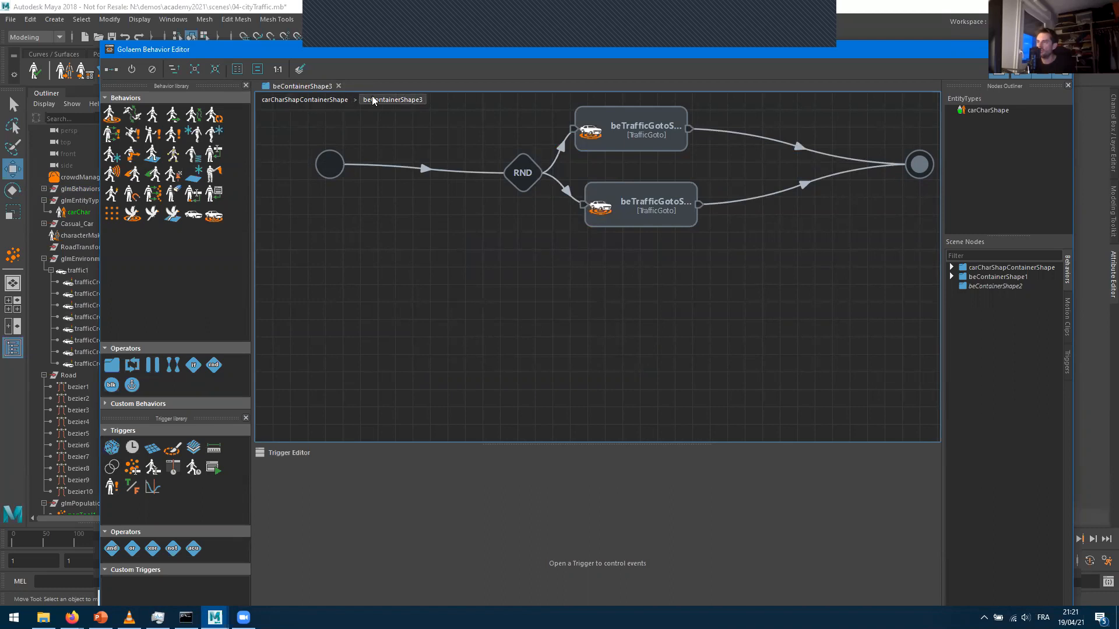
{"action": "left_click", "coordinate": [331, 100]}
{"action": "double_click", "coordinate": [455, 249]}
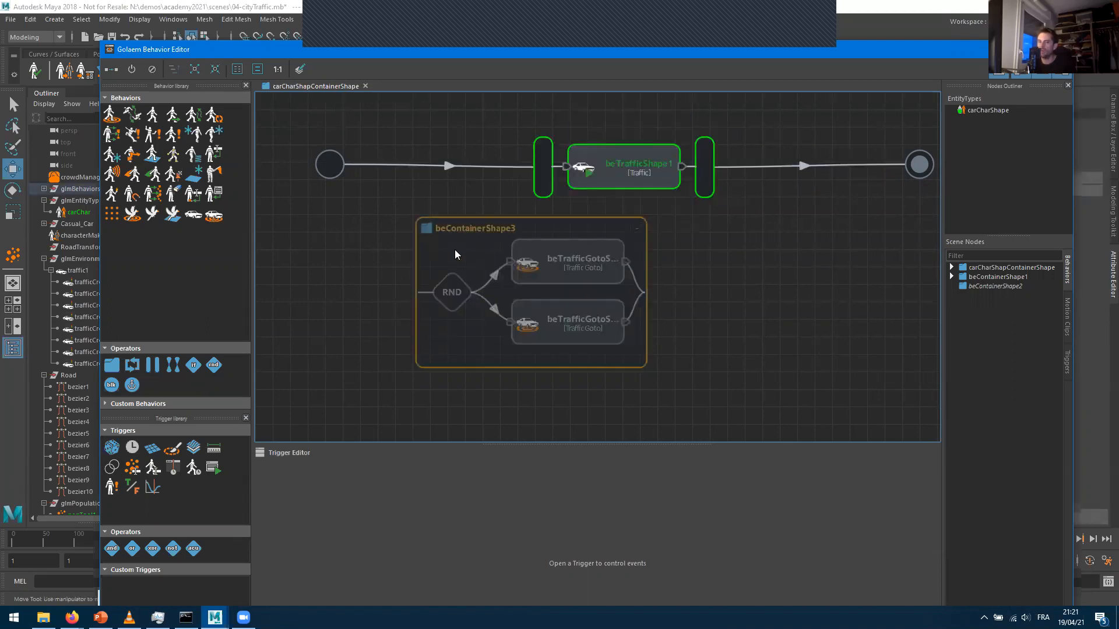
Return to the parent graph and insert the random-destination container into the parallel block alongside the Traffic behavior
{"action": "double_click", "coordinate": [466, 297]}
{"action": "left_click_drag", "start_coordinate": [462, 245], "coordinate": [563, 216]}
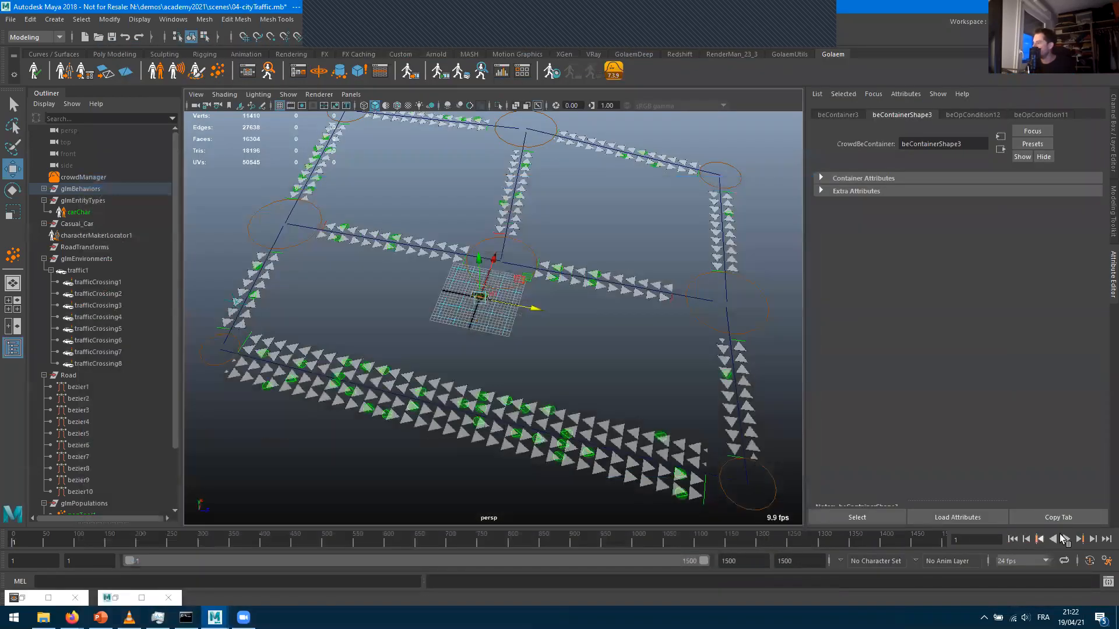
Play the simulation to check the cars' randomly chosen destinations from a lower viewpoint, and stop playback
{"action": "left_click_drag", "start_coordinate": [685, 351], "coordinate": [432, 340], "text": "alt"}
{"action": "left_click_drag", "start_coordinate": [507, 265], "coordinate": [408, 347], "text": "alt"}
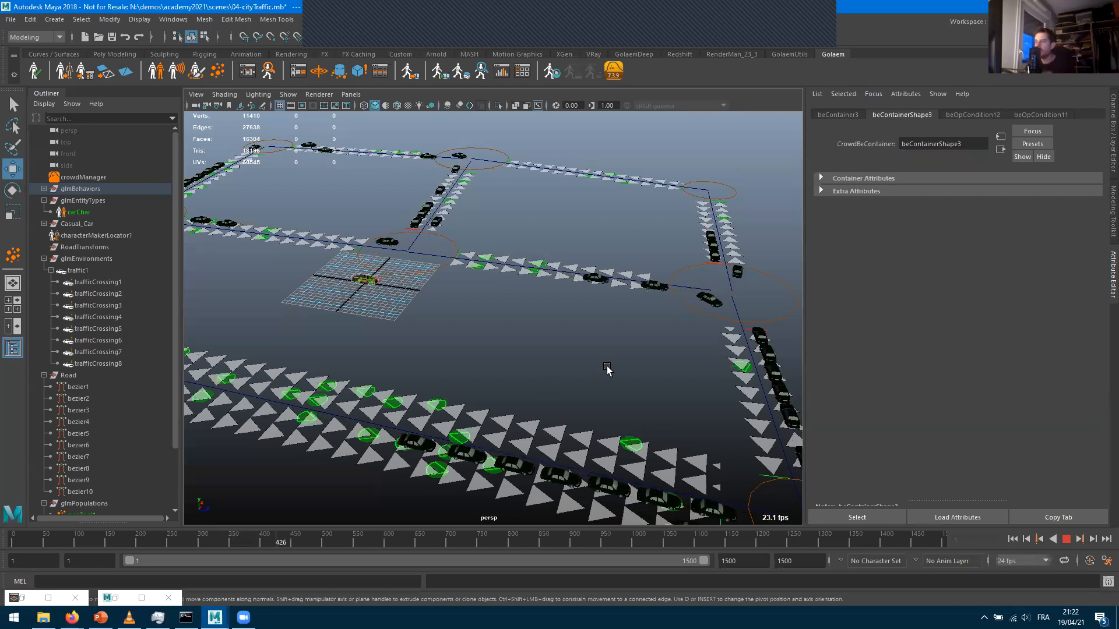
{"action": "left_click", "coordinate": [1066, 539]}
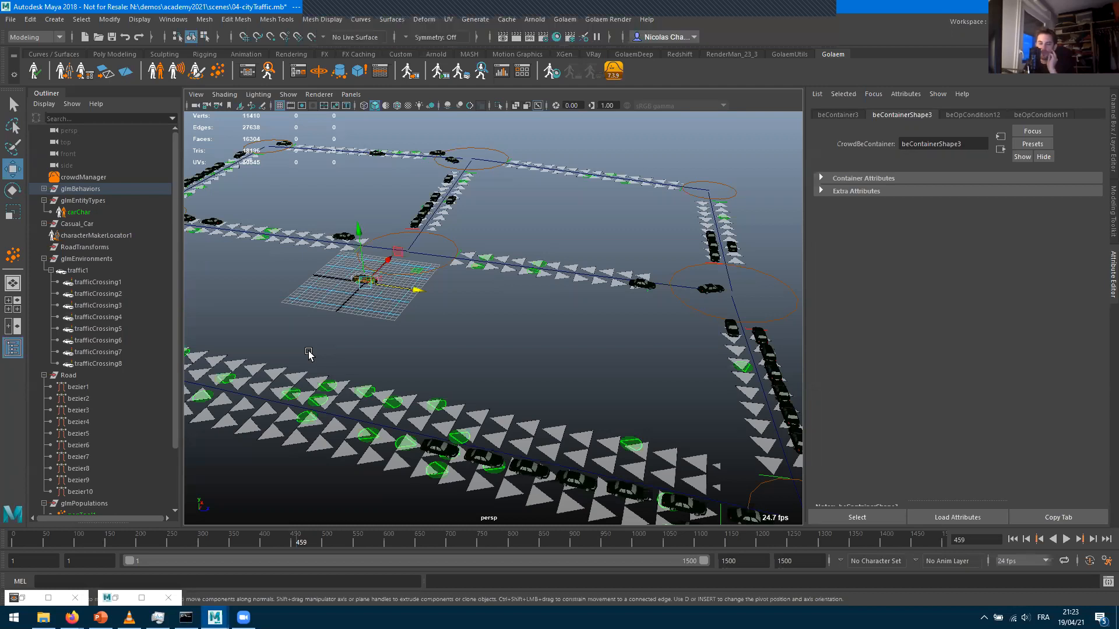
Add a ChannelOperator behavior below the container and open a new output channel for it in the Channel Operator Editor
{"action": "left_click", "coordinate": [247, 72]}
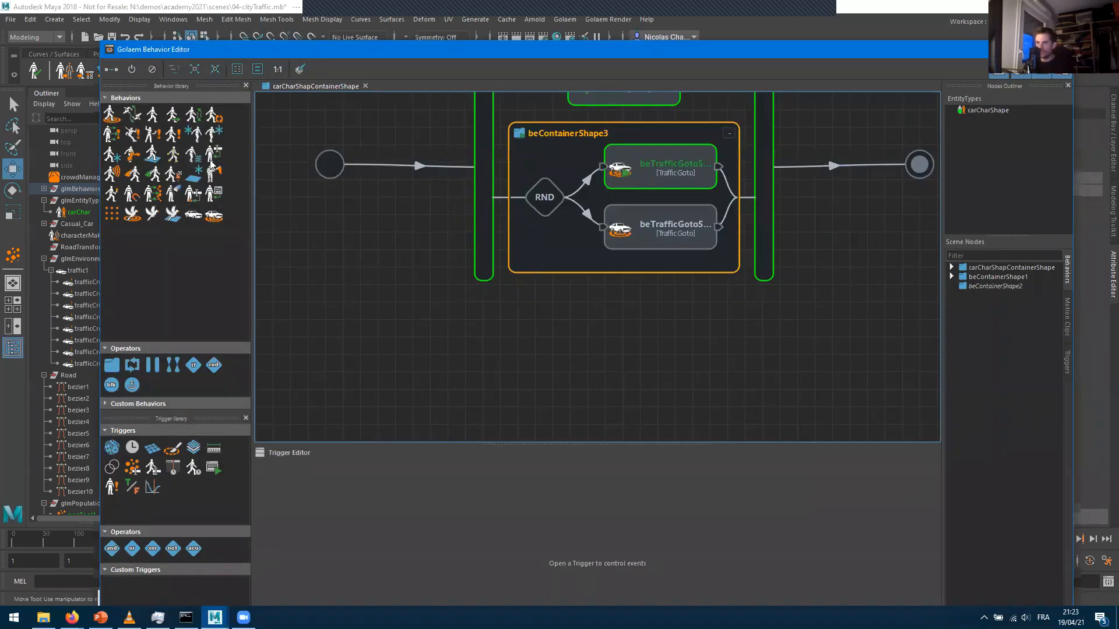
{"action": "left_click_drag", "start_coordinate": [214, 153], "coordinate": [490, 365]}
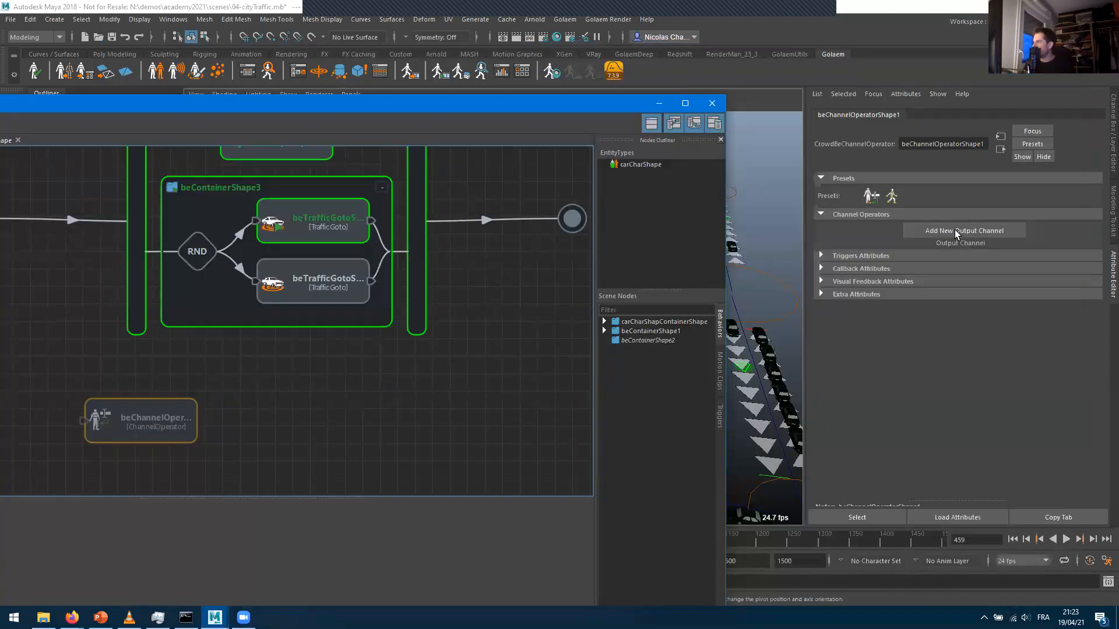
{"action": "left_click", "coordinate": [949, 232]}
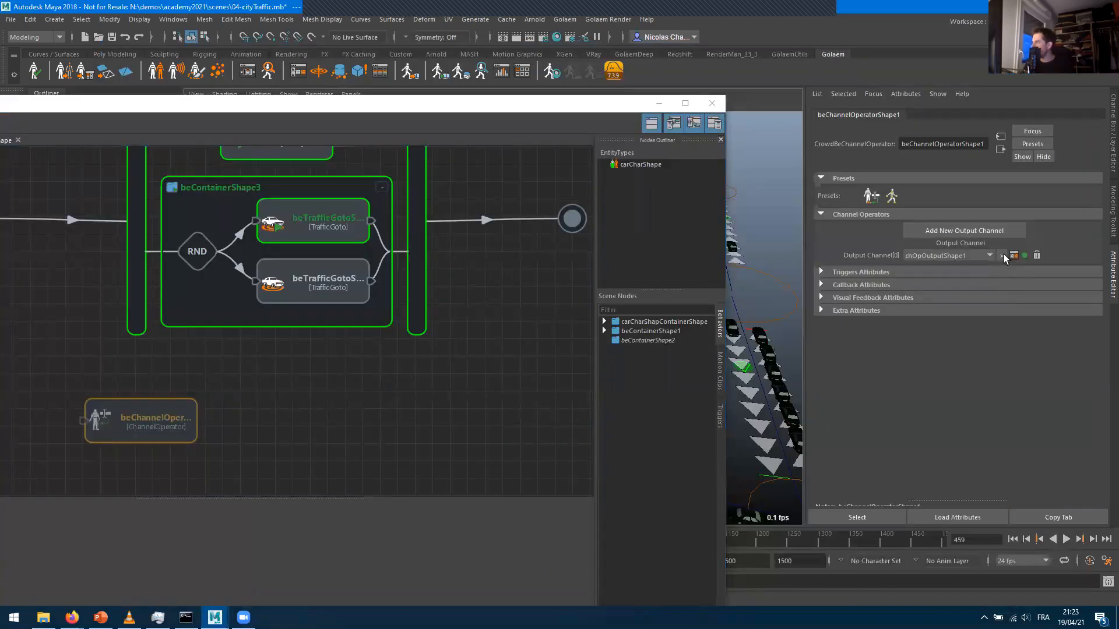
{"action": "left_click", "coordinate": [1013, 255]}
{"action": "left_click", "coordinate": [580, 282]}
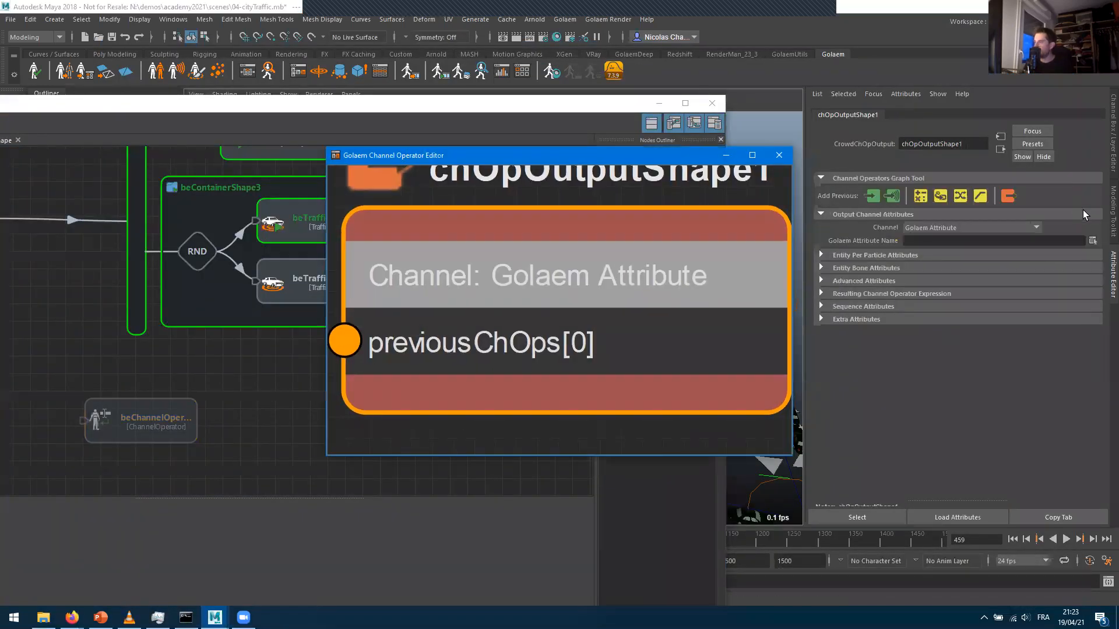
Check the attribute picker for the output channel's Golaem attribute name, and delete the ChannelOperator behavior
{"action": "left_click", "coordinate": [1093, 240]}
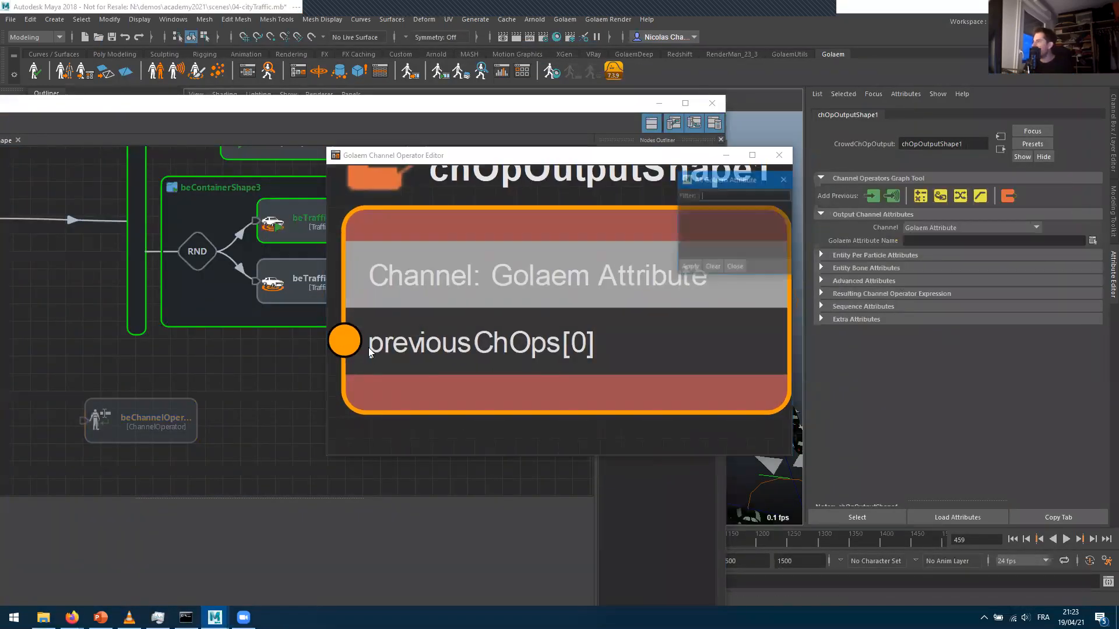
{"action": "left_click", "coordinate": [785, 180]}
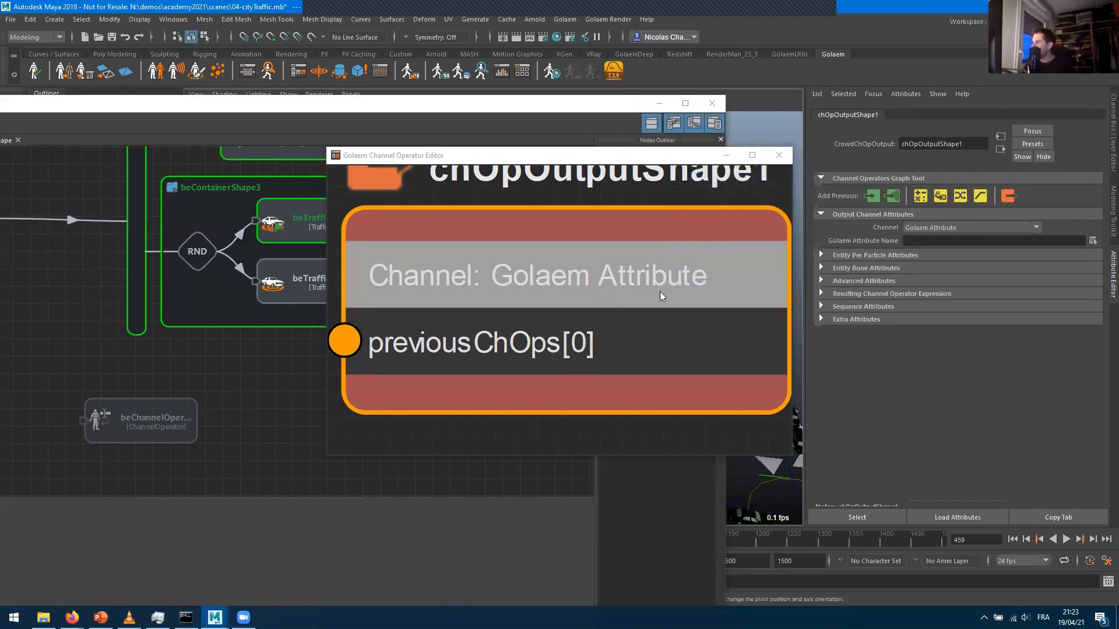
{"action": "left_click", "coordinate": [150, 403]}
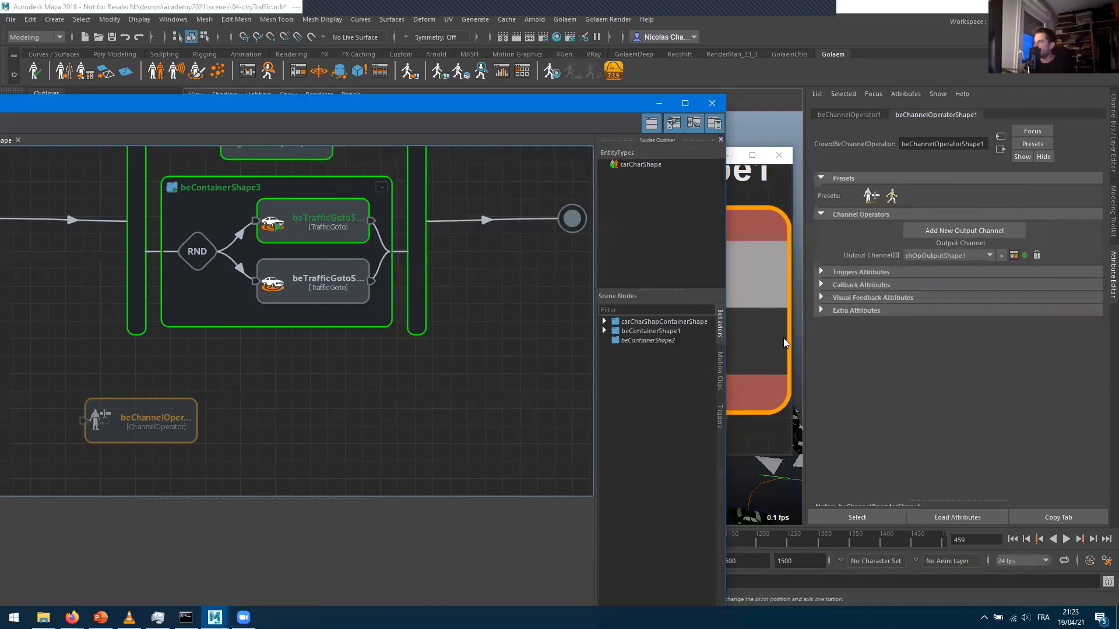
{"action": "key", "text": "Delete"}
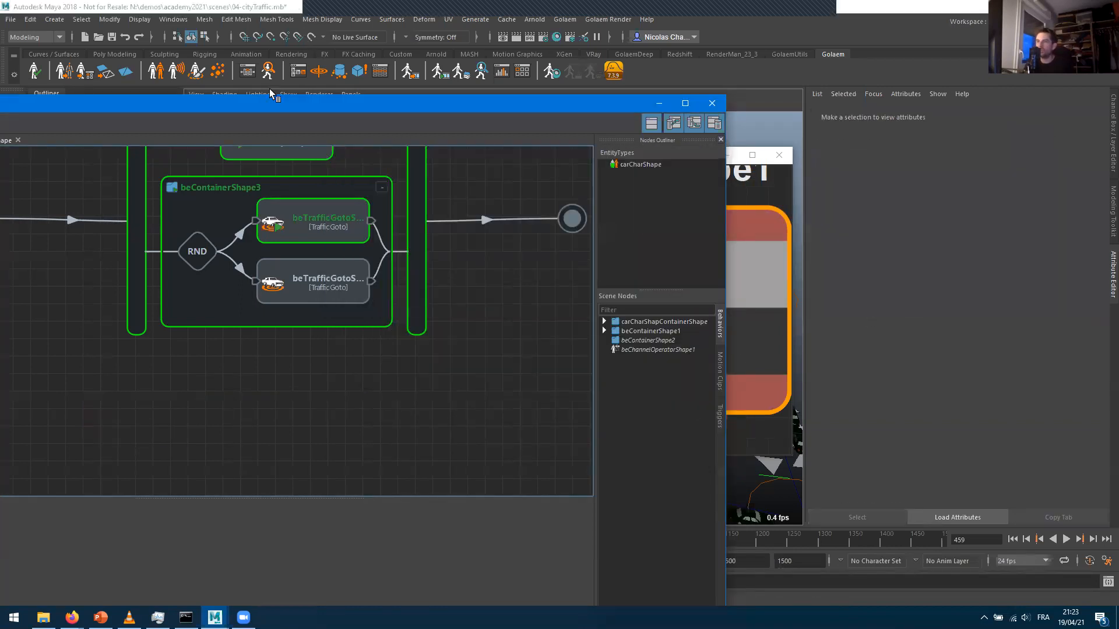
Add a SetBone behavior below the random-destination container and open the attribute picker for its Channel Name Helper
{"action": "left_click_drag", "start_coordinate": [270, 109], "coordinate": [596, 95]}
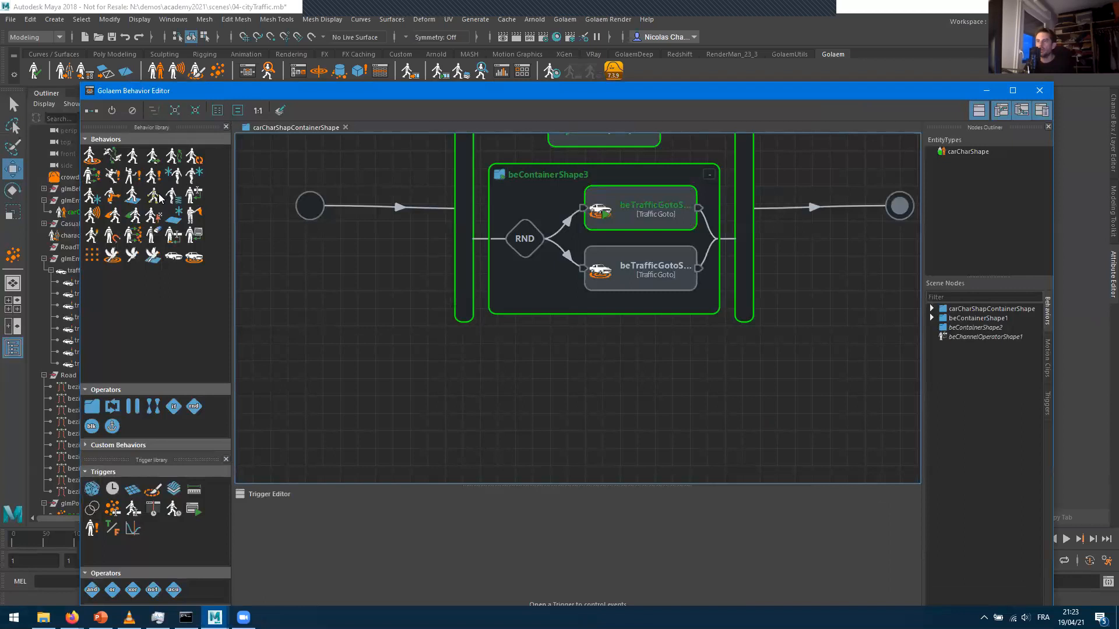
{"action": "left_click_drag", "start_coordinate": [160, 195], "coordinate": [497, 402]}
{"action": "left_click_drag", "start_coordinate": [493, 91], "coordinate": [202, 92]}
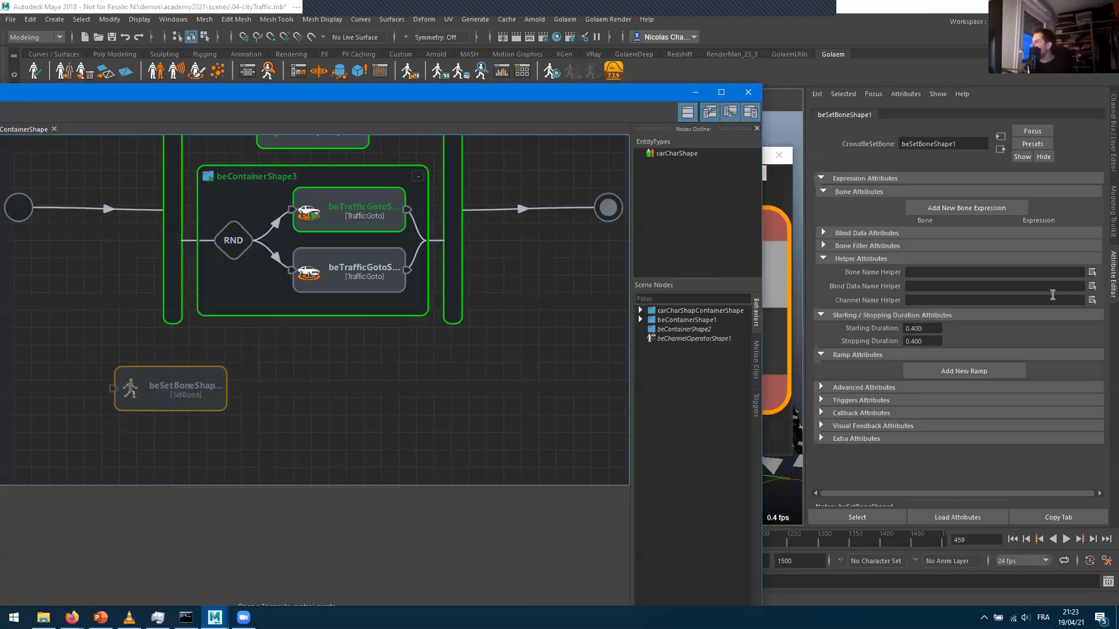
{"action": "left_click", "coordinate": [1092, 300]}
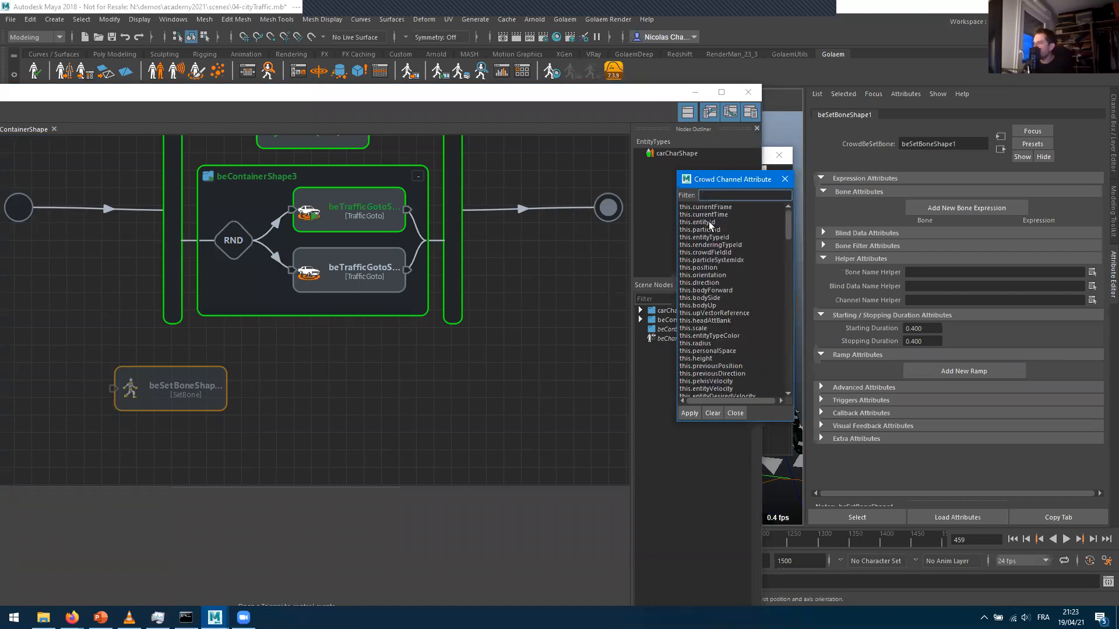
Browse the crowd channel attributes and filter the list by "traffic"
{"action": "scroll", "coordinate": [702, 303], "scroll_direction": "down", "scroll_amount": 20}
{"action": "scroll", "coordinate": [728, 295], "scroll_direction": "down", "scroll_amount": 7}
{"action": "scroll", "coordinate": [727, 309], "scroll_direction": "down", "scroll_amount": 4}
{"action": "scroll", "coordinate": [727, 302], "scroll_direction": "up", "scroll_amount": 1}
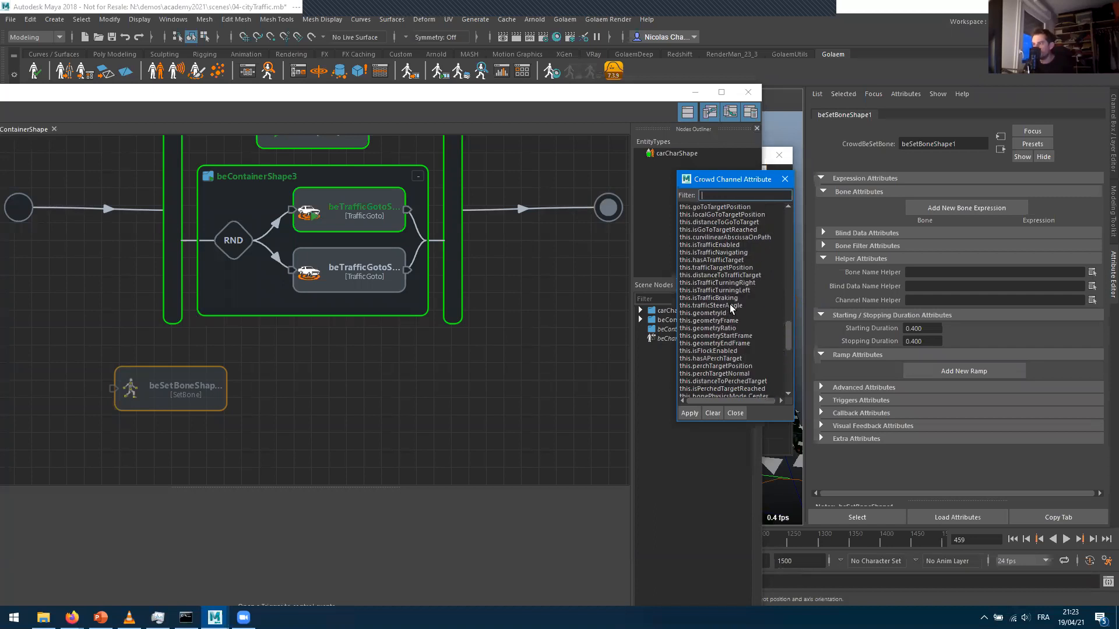
{"action": "left_click", "coordinate": [748, 194]}
{"action": "type", "text": "traffic"}
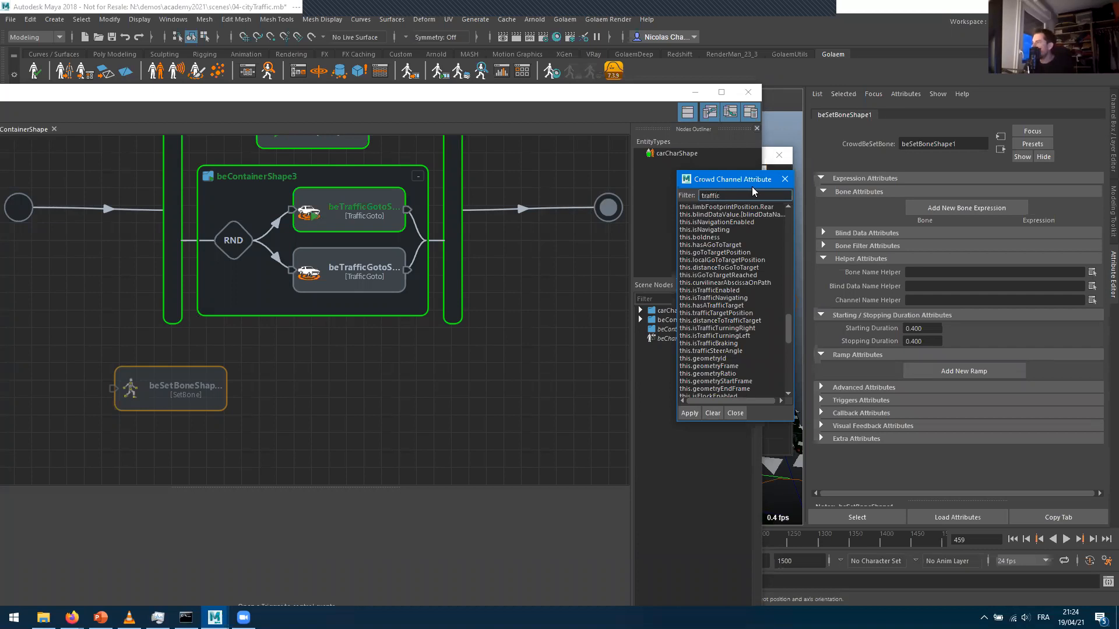
{"action": "key", "text": "Return"}
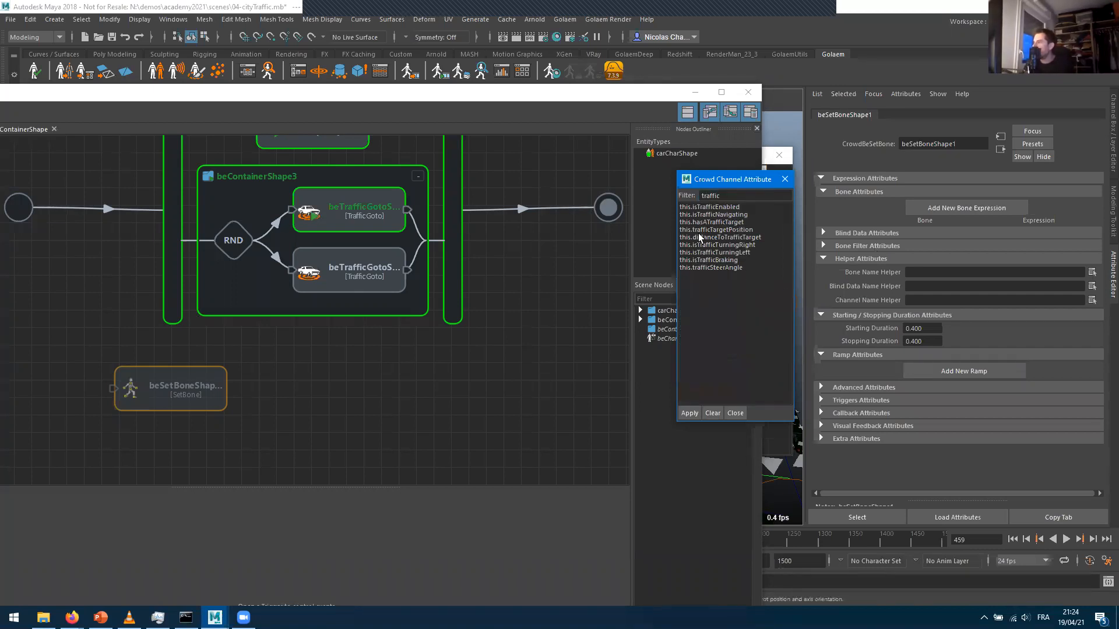
Review the isTrafficTurningLeft, isTrafficBraking and trafficSteerAngle channels, and close the attribute picker without applying any
{"action": "left_click_drag", "start_coordinate": [687, 185], "coordinate": [169, 190]}
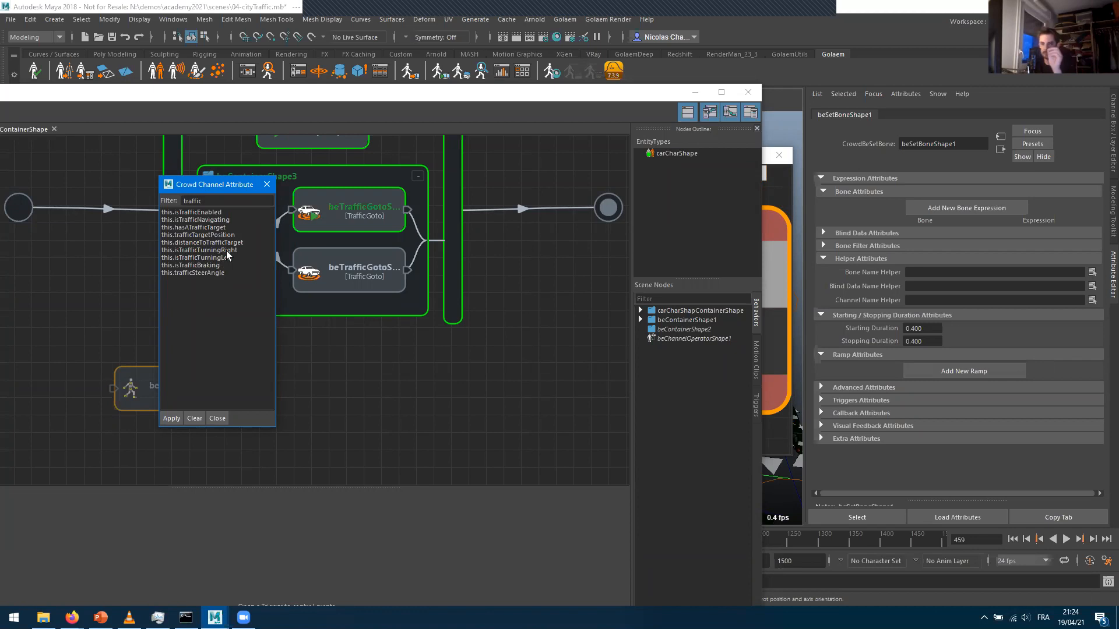
{"action": "left_click", "coordinate": [214, 257]}
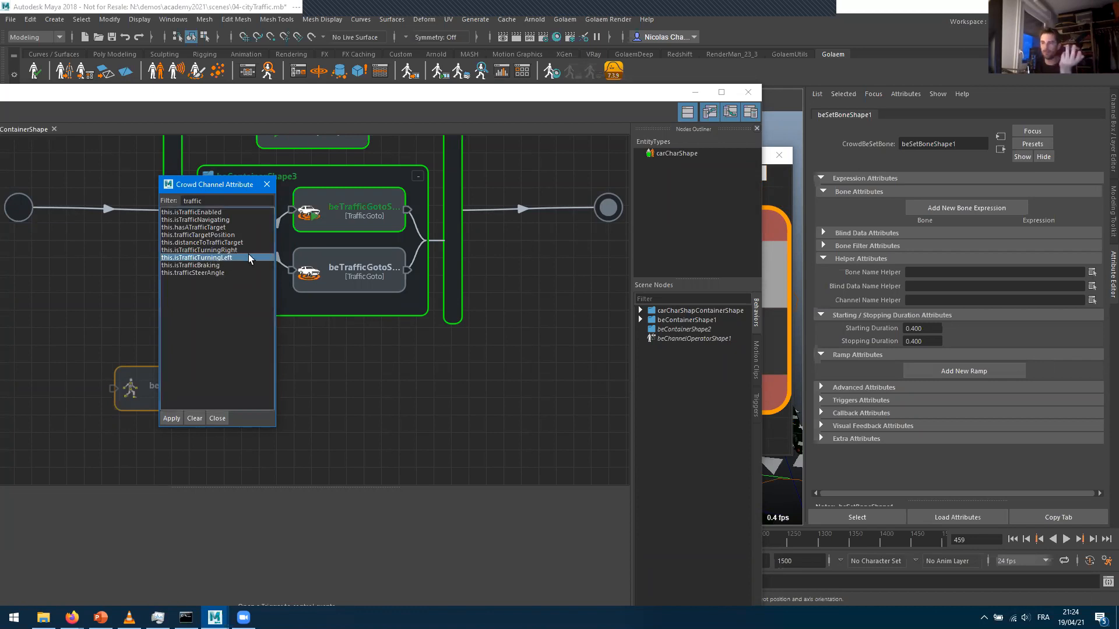
{"action": "left_click", "coordinate": [205, 265]}
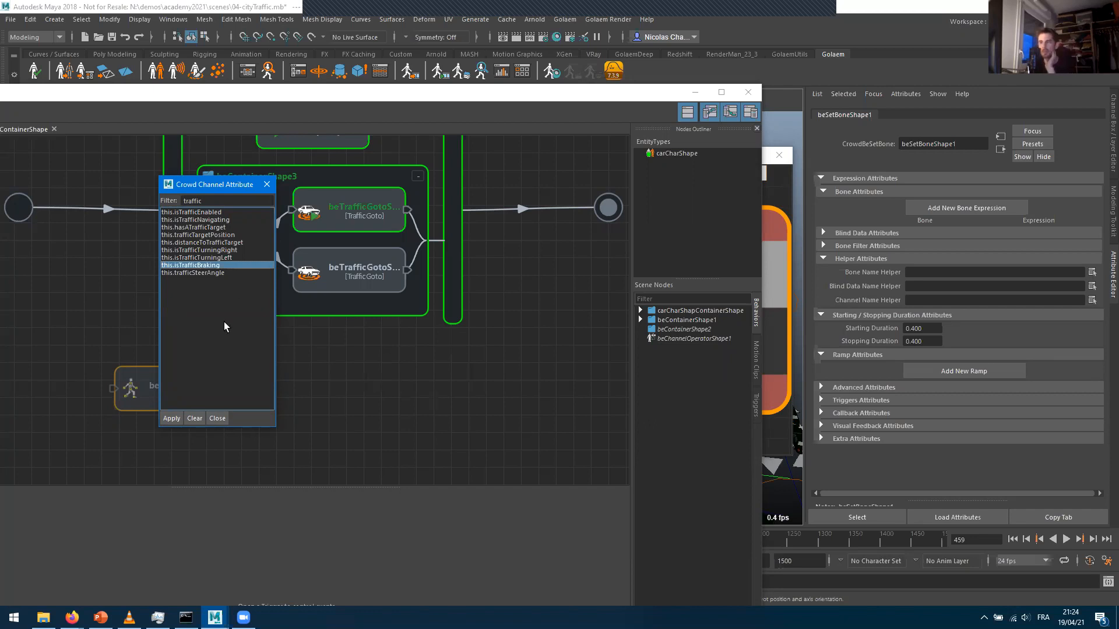
{"action": "left_click", "coordinate": [209, 273]}
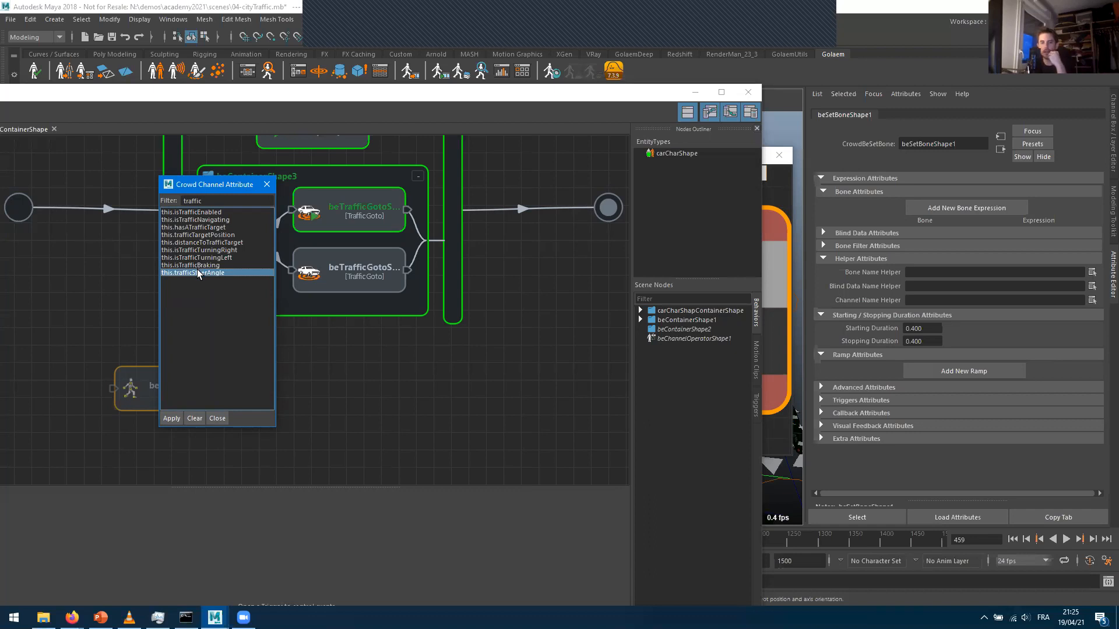
{"action": "left_click", "coordinate": [267, 184]}
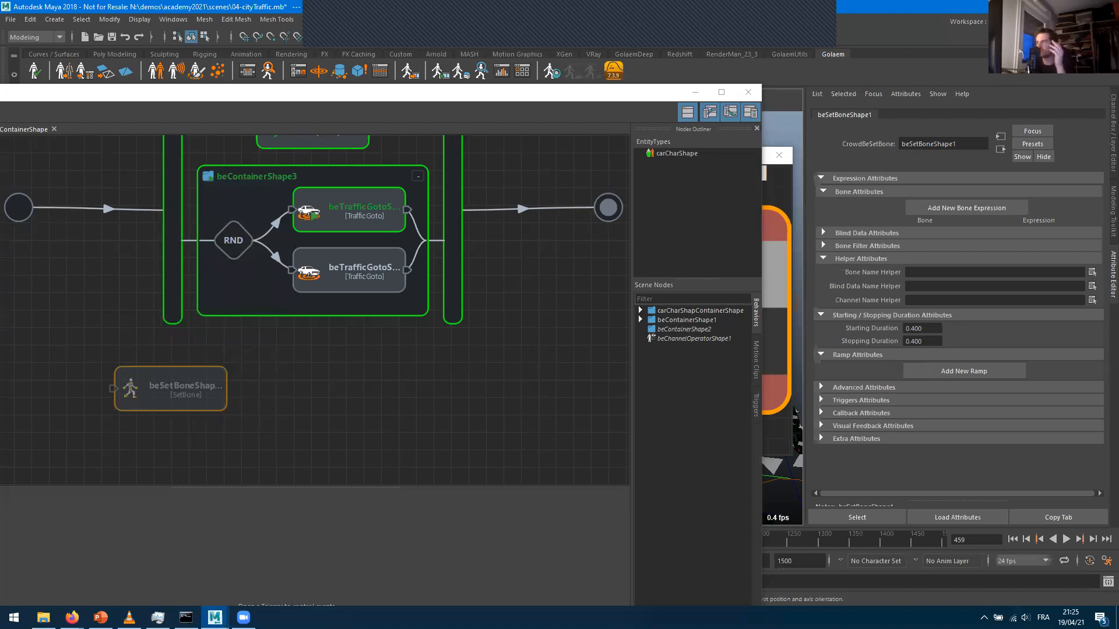
Put the Behavior Editor away and open the Character Maker to examine which bones CasualCar.gcha maps to the Front and front-left wheel nodes
{"action": "left_click", "coordinate": [695, 92]}
{"action": "left_click", "coordinate": [66, 71]}
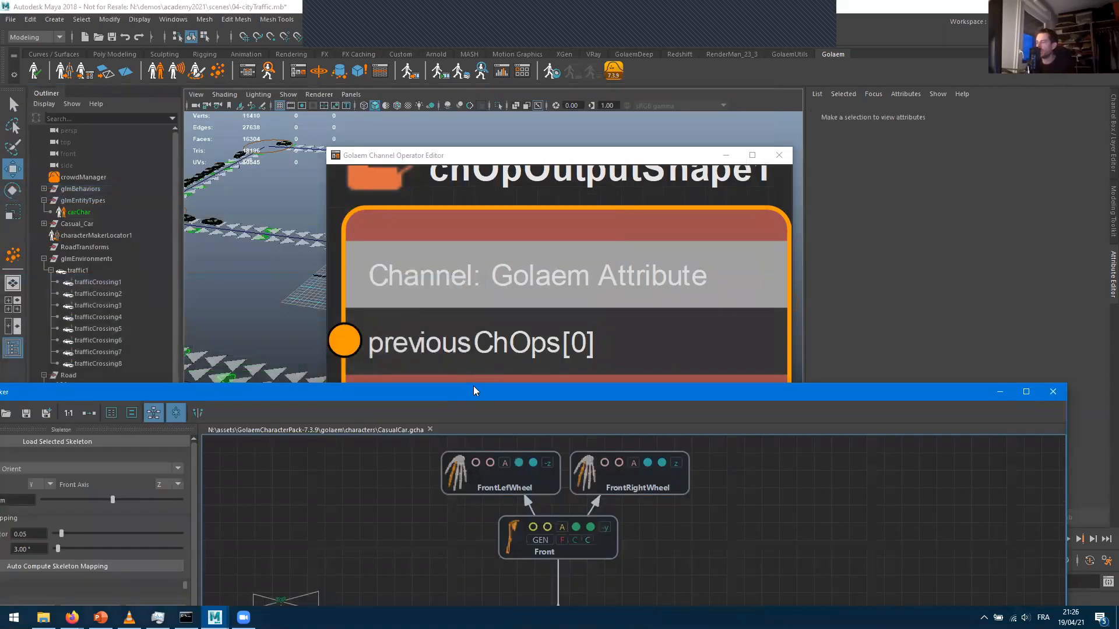
{"action": "left_click_drag", "start_coordinate": [473, 386], "coordinate": [501, 58]}
{"action": "scroll", "coordinate": [705, 353], "scroll_direction": "down", "scroll_amount": 3}
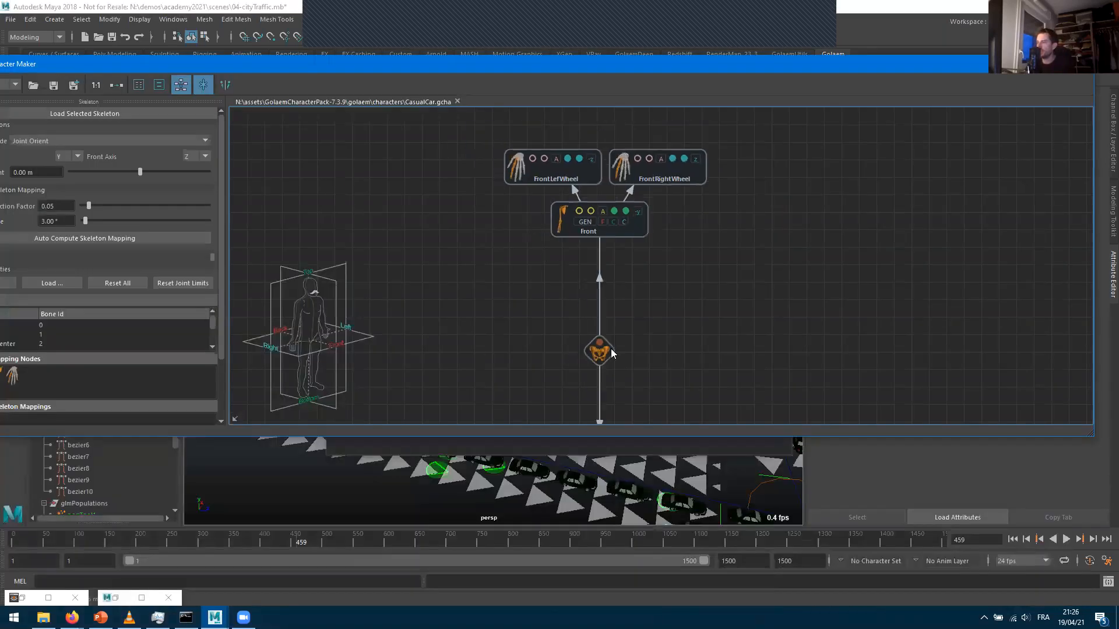
{"action": "left_click", "coordinate": [644, 239]}
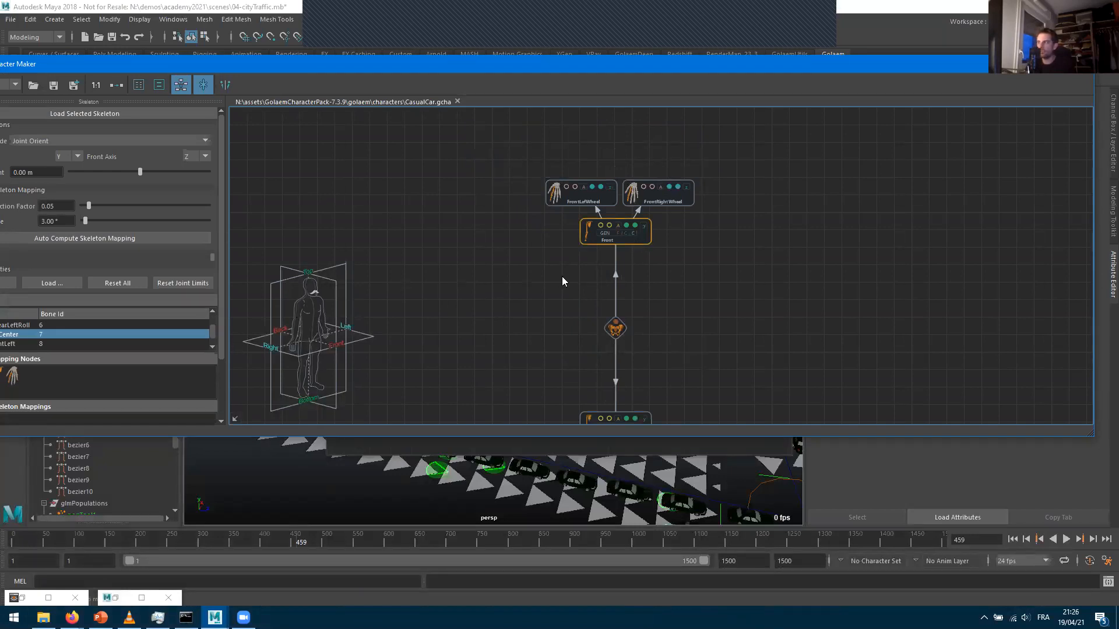
{"action": "left_click", "coordinate": [600, 200]}
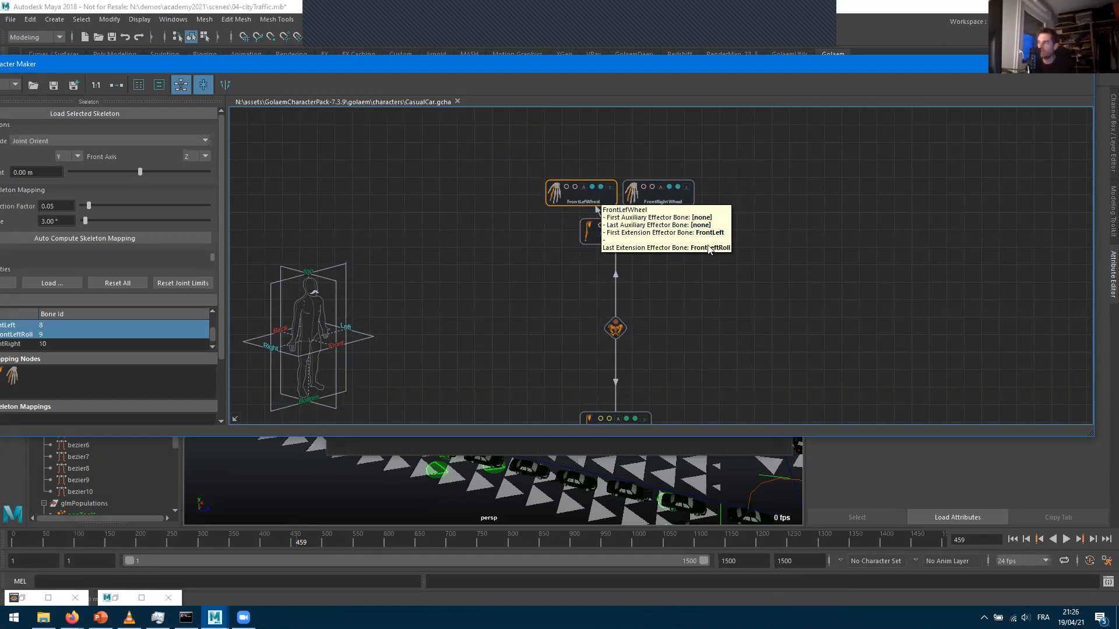
{"action": "scroll", "coordinate": [651, 308], "scroll_direction": "up", "scroll_amount": 4}
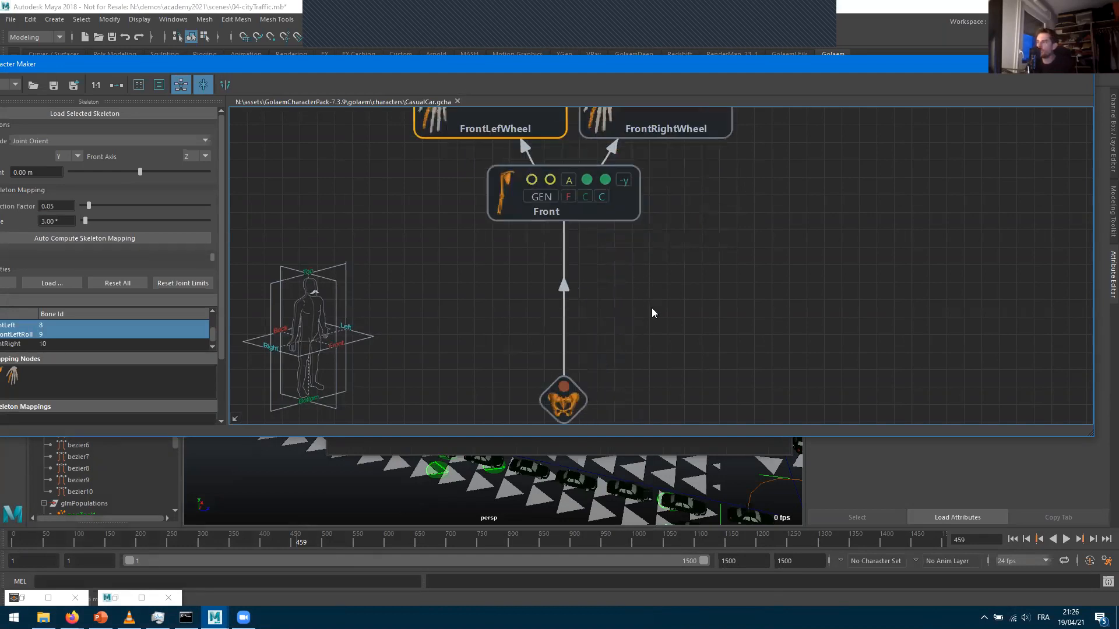
Compare the Front spine node with its child wheel limb in the car's skeleton mapping, and minimize the Character Maker
{"action": "left_click", "coordinate": [628, 196]}
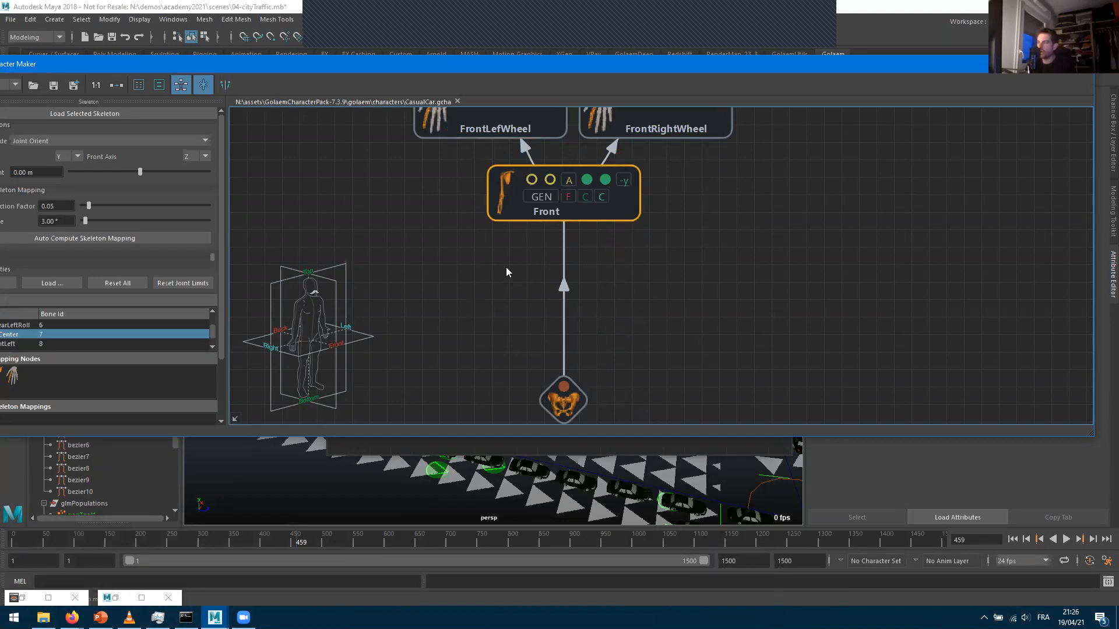
{"action": "middle_click_drag", "start_coordinate": [509, 265], "coordinate": [463, 359]}
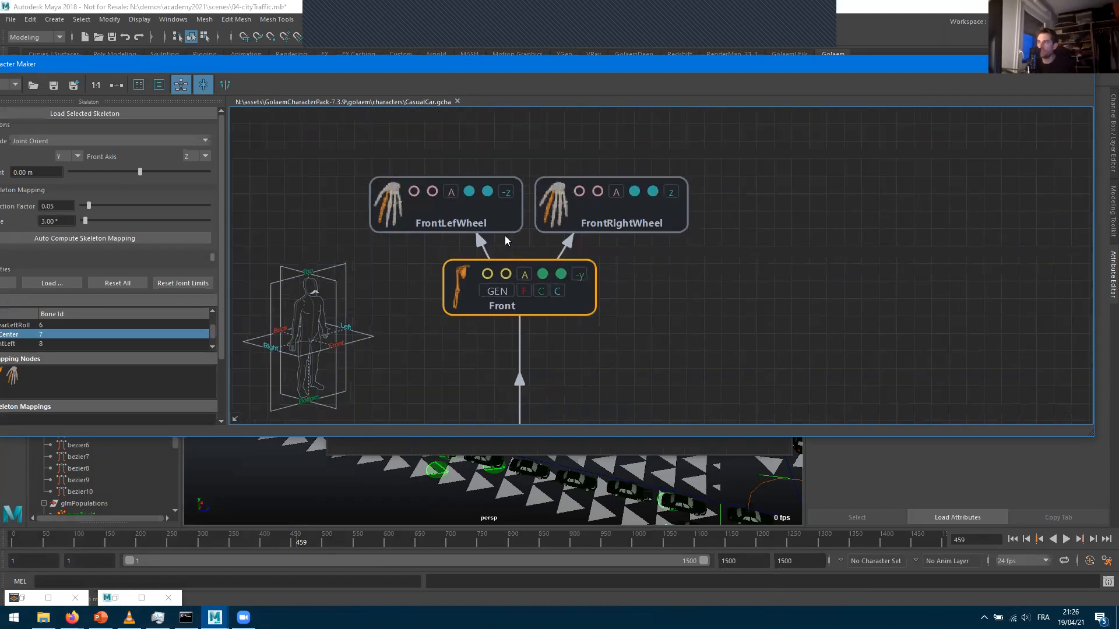
{"action": "left_click", "coordinate": [513, 214]}
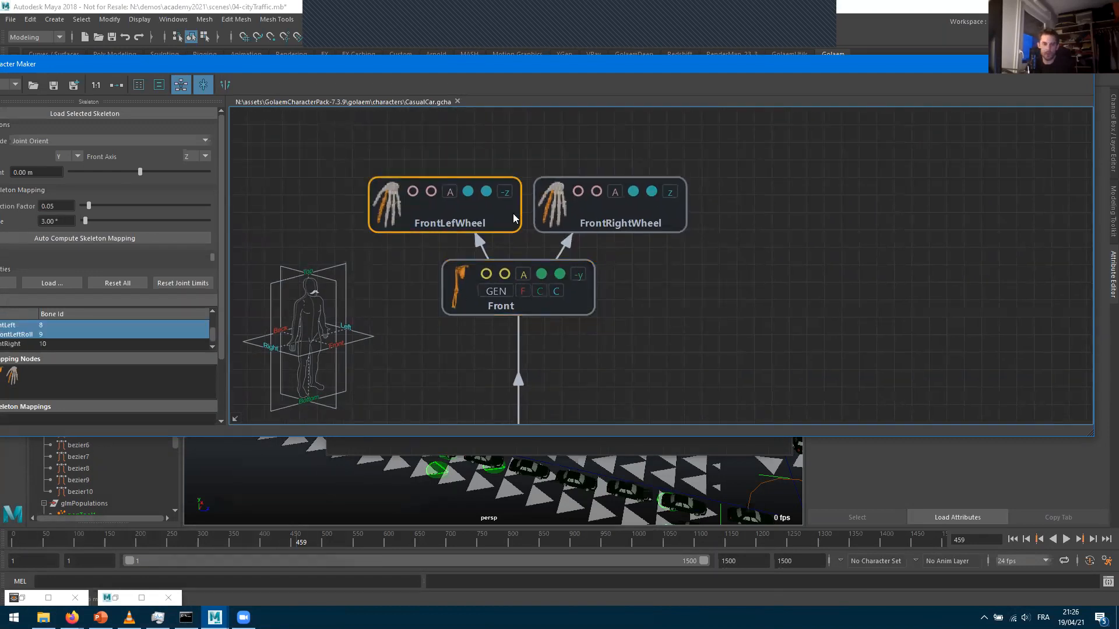
{"action": "left_click", "coordinate": [577, 301]}
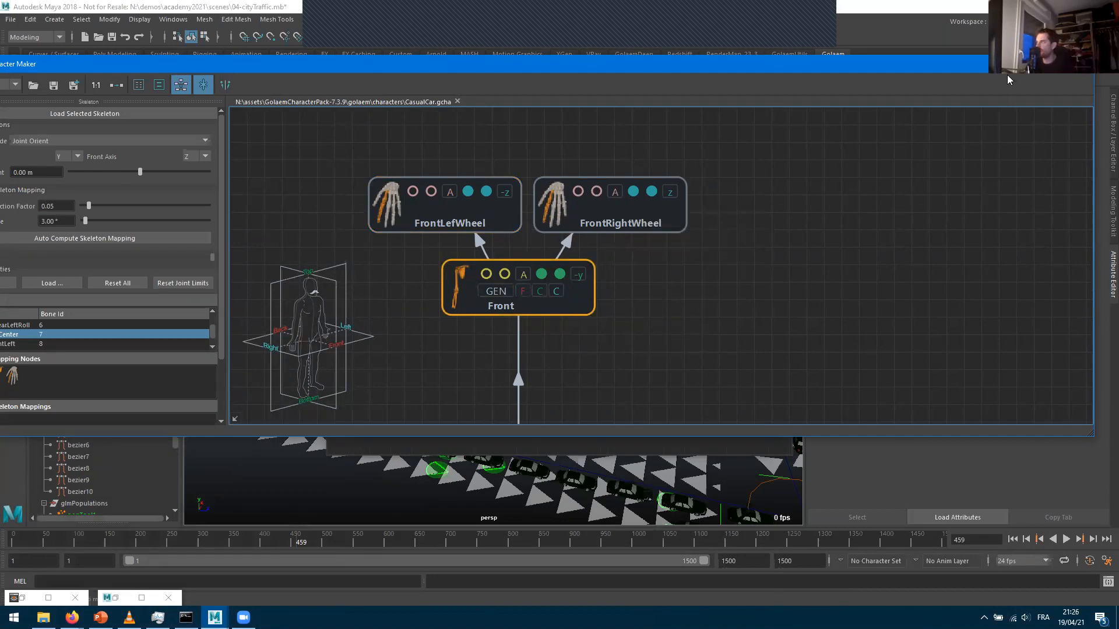
{"action": "left_click", "coordinate": [1027, 63]}
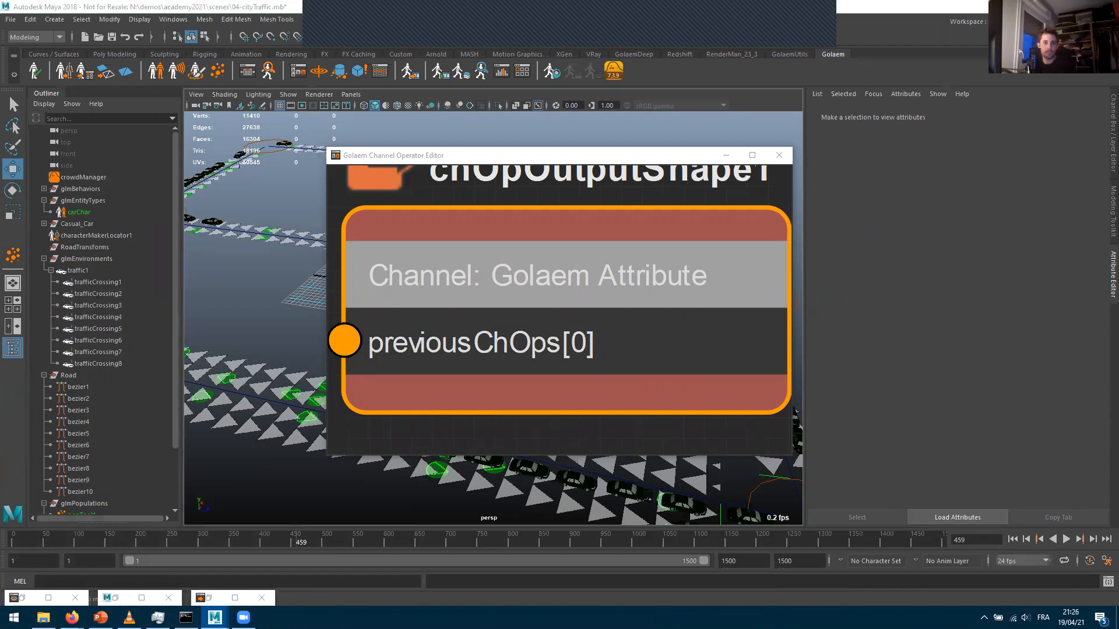
Close the Channel Operator Editor and inspect the car turning in the crossing with its visual feedback and trajectory
{"action": "left_click", "coordinate": [777, 155]}
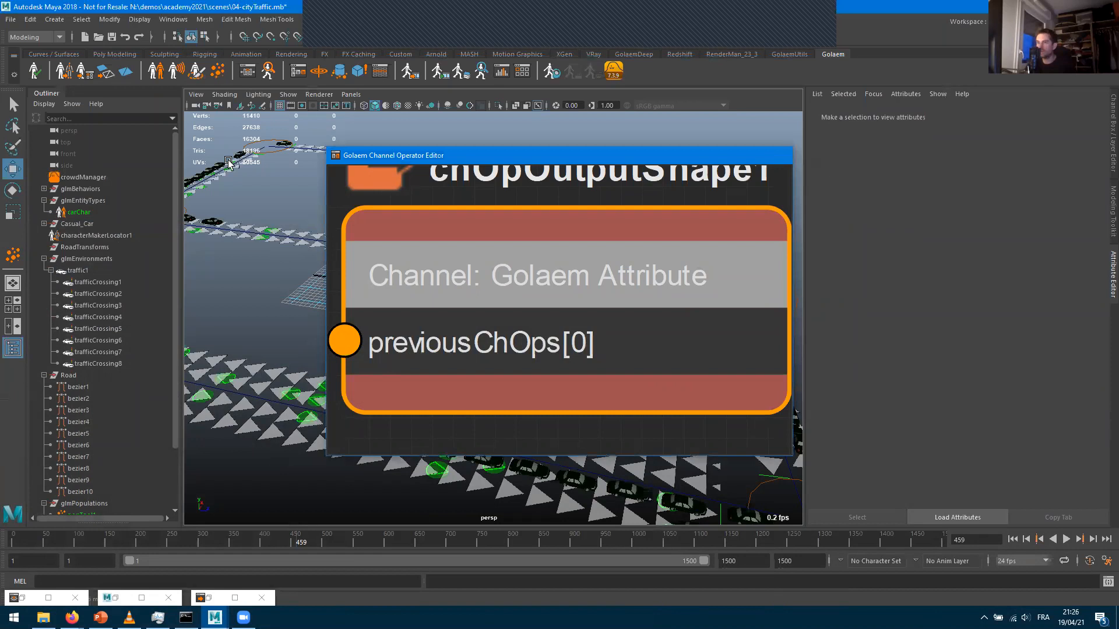
{"action": "left_click_drag", "start_coordinate": [621, 423], "coordinate": [447, 389], "text": "alt"}
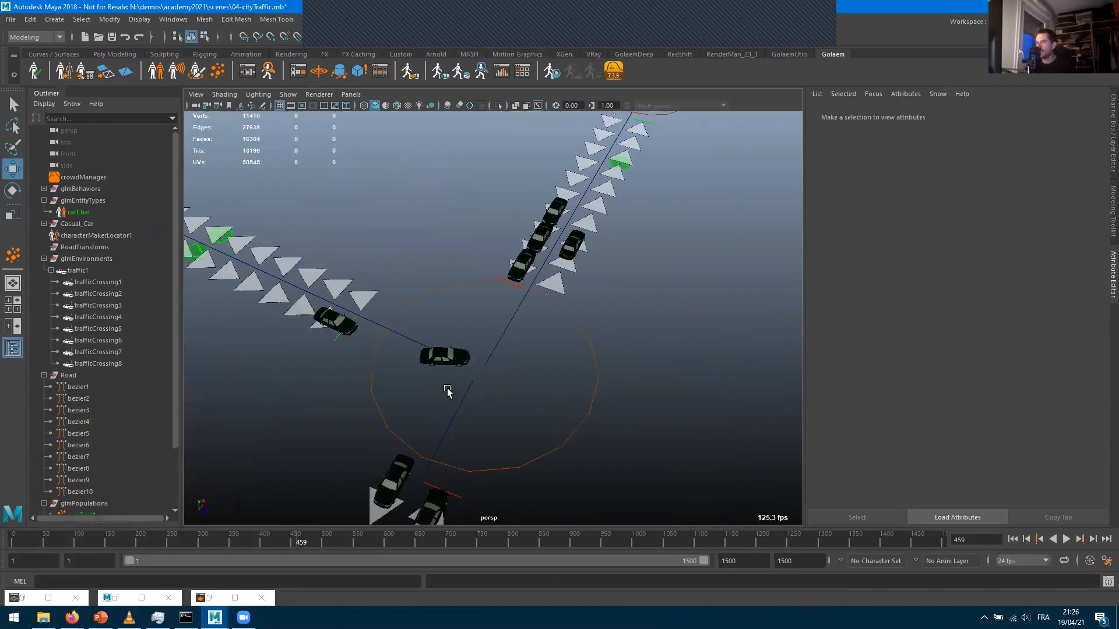
{"action": "left_click", "coordinate": [444, 354]}
{"action": "middle_click_drag", "start_coordinate": [487, 386], "coordinate": [553, 386], "text": "alt"}
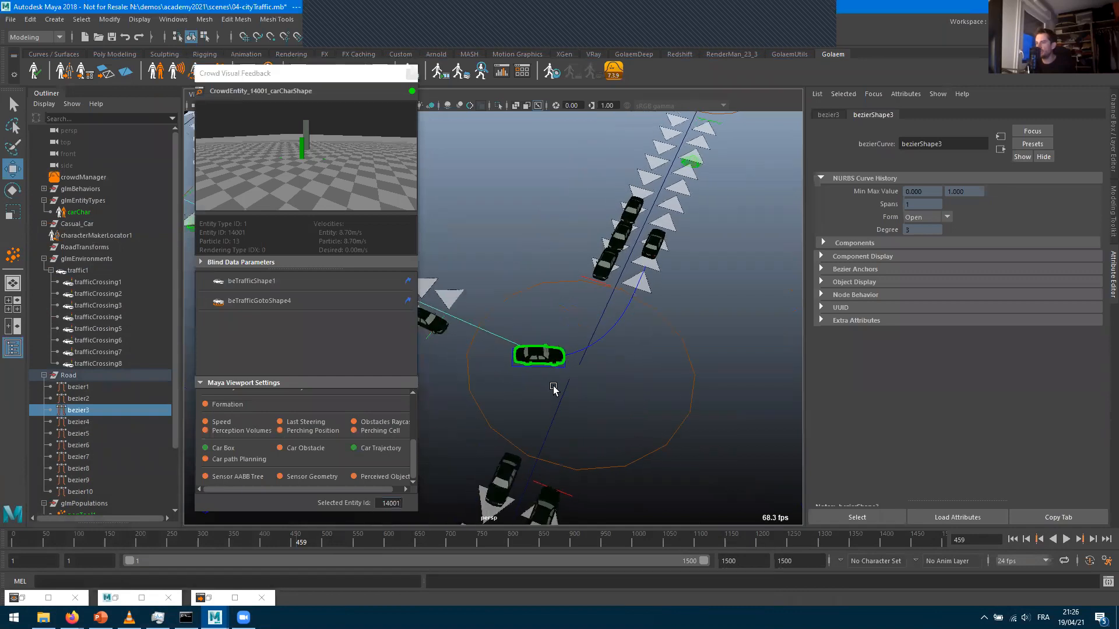
{"action": "left_click", "coordinate": [276, 382]}
{"action": "left_click", "coordinate": [243, 488]}
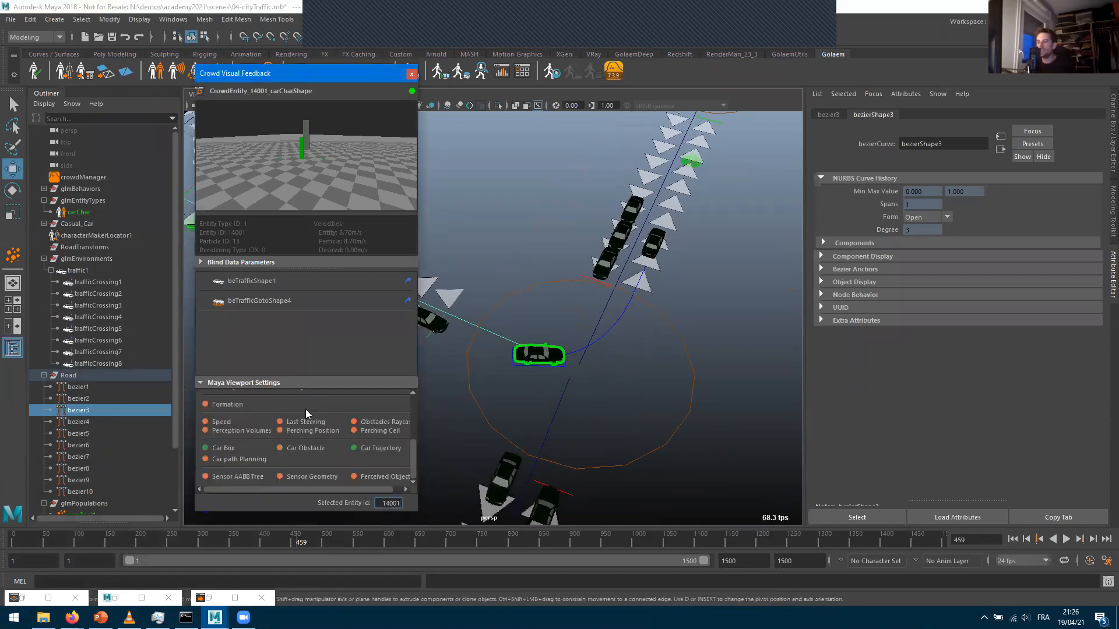
{"action": "right_click_drag", "start_coordinate": [536, 380], "coordinate": [658, 383], "text": "alt"}
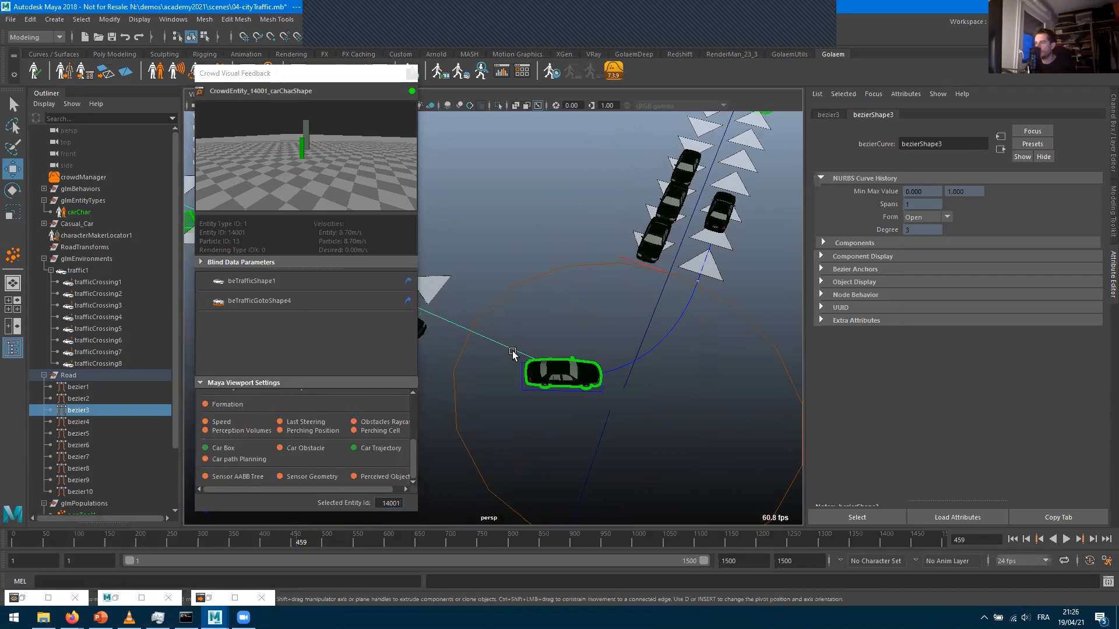
Examine the Traffic Attributes of the carChar entity type, including its length and width ratios and length pivot
{"action": "left_click", "coordinate": [78, 213]}
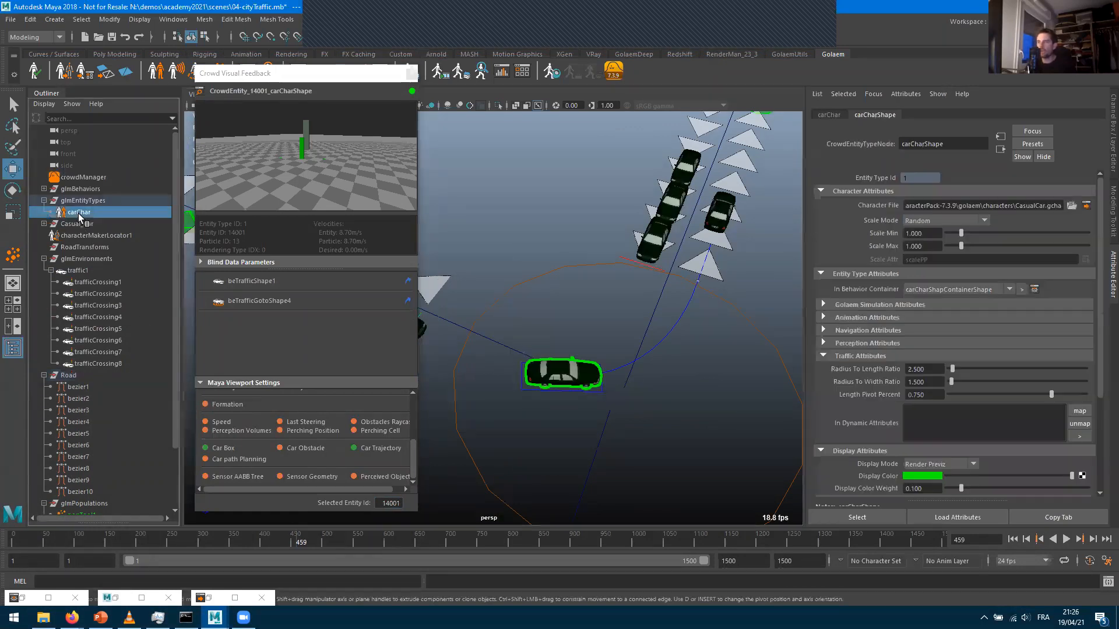
{"action": "left_click", "coordinate": [852, 355]}
{"action": "left_click", "coordinate": [849, 274]}
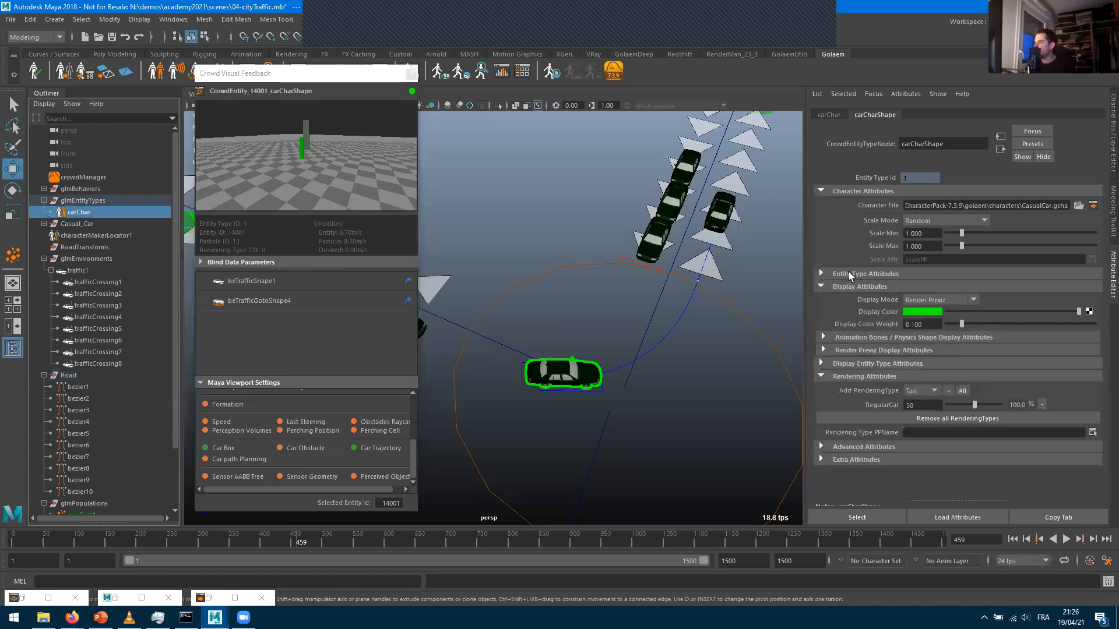
{"action": "left_click", "coordinate": [848, 272]}
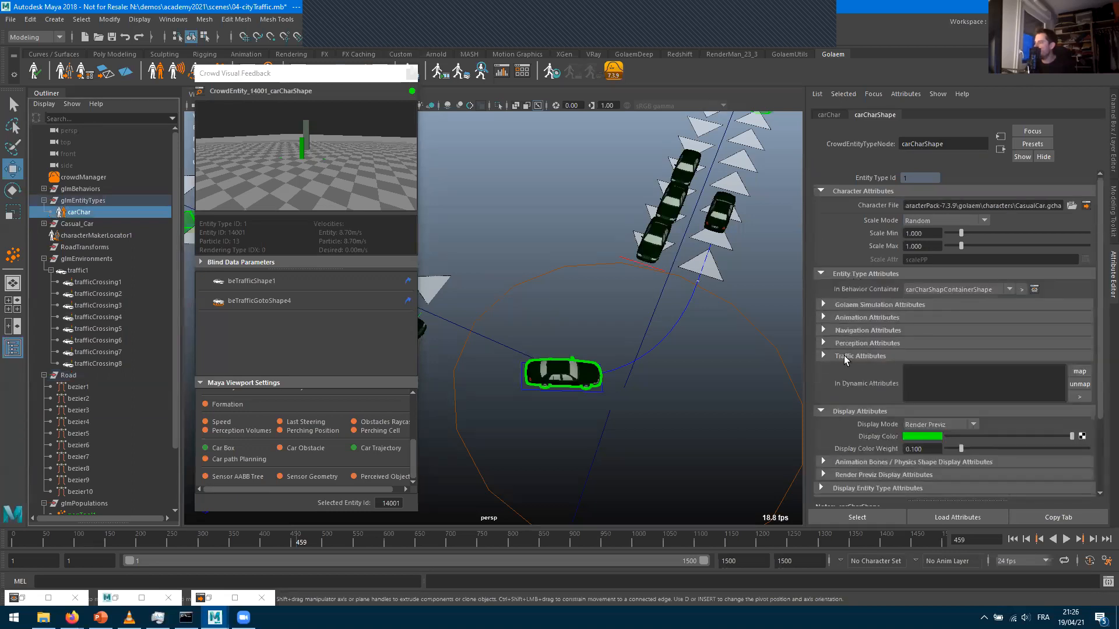
{"action": "left_click", "coordinate": [845, 356]}
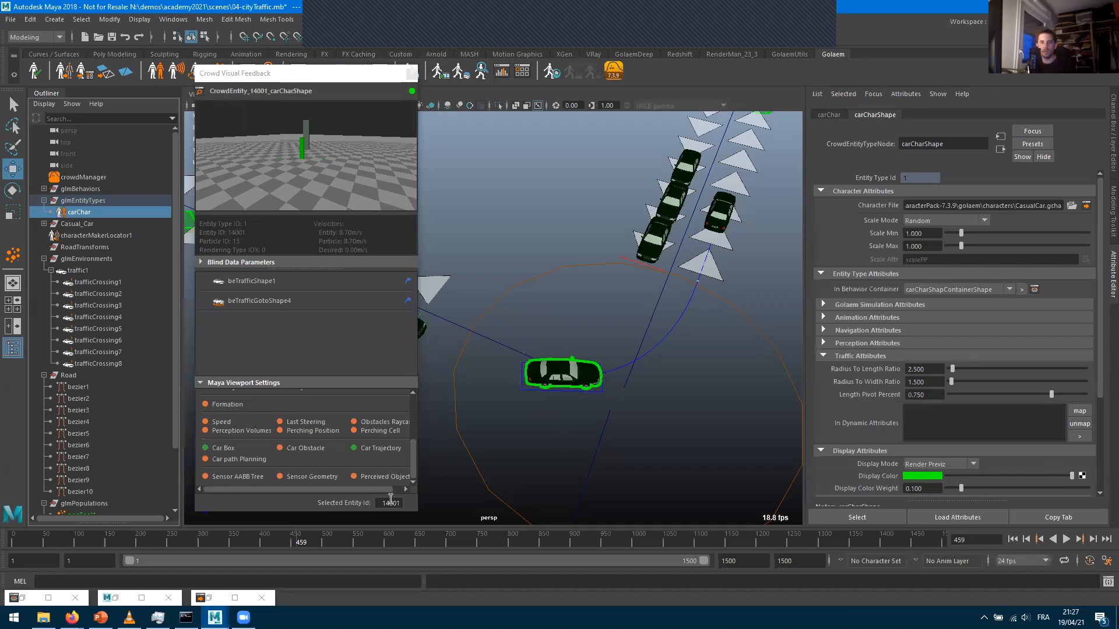
Close the Crowd Visual Feedback and examine the road and crossing attributes of the traffic1 locator
{"action": "left_click", "coordinate": [411, 73]}
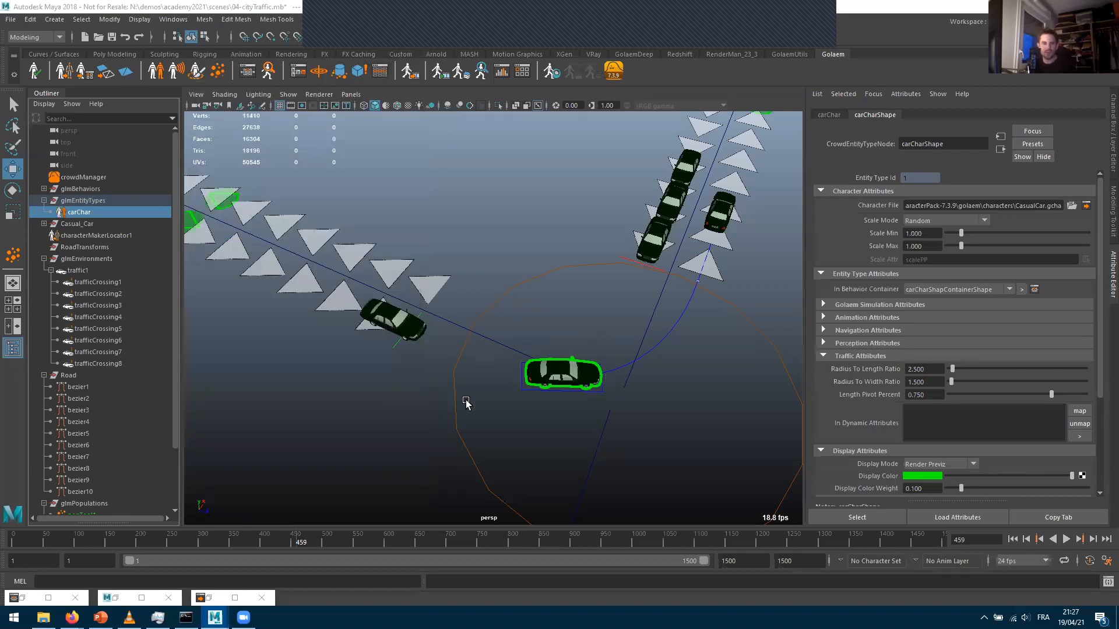
{"action": "left_click_drag", "start_coordinate": [573, 419], "coordinate": [294, 166], "text": "alt"}
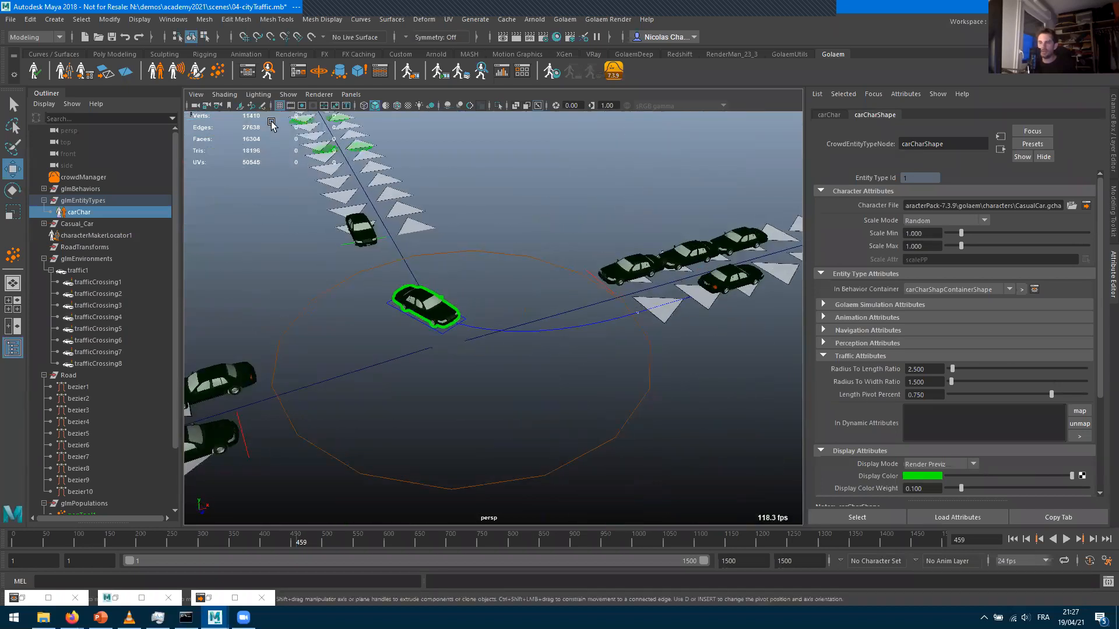
{"action": "left_click", "coordinate": [77, 271]}
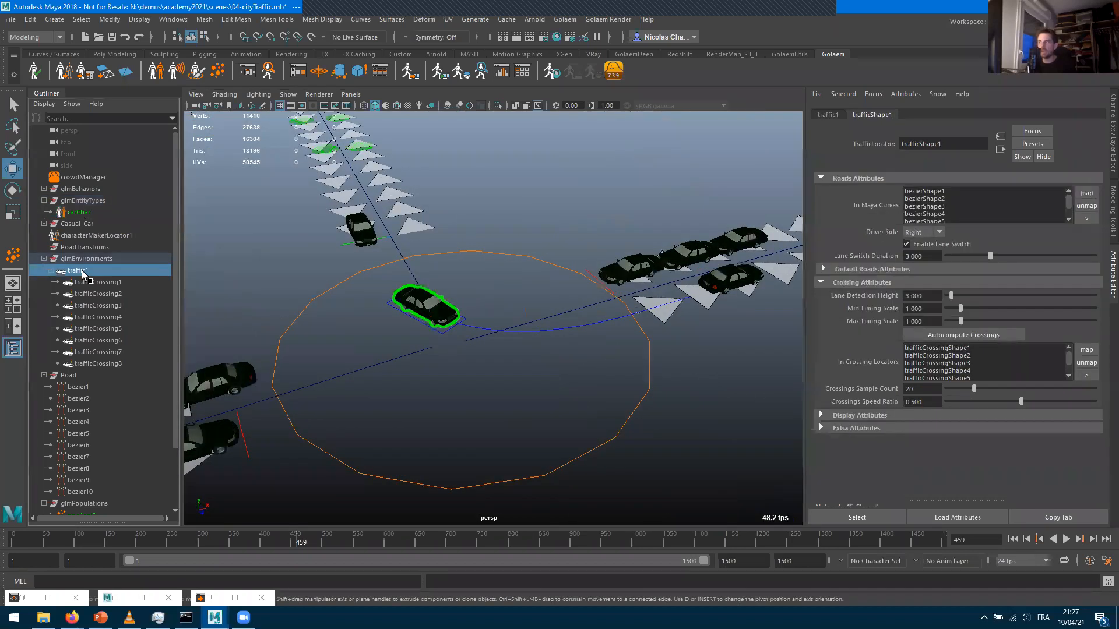
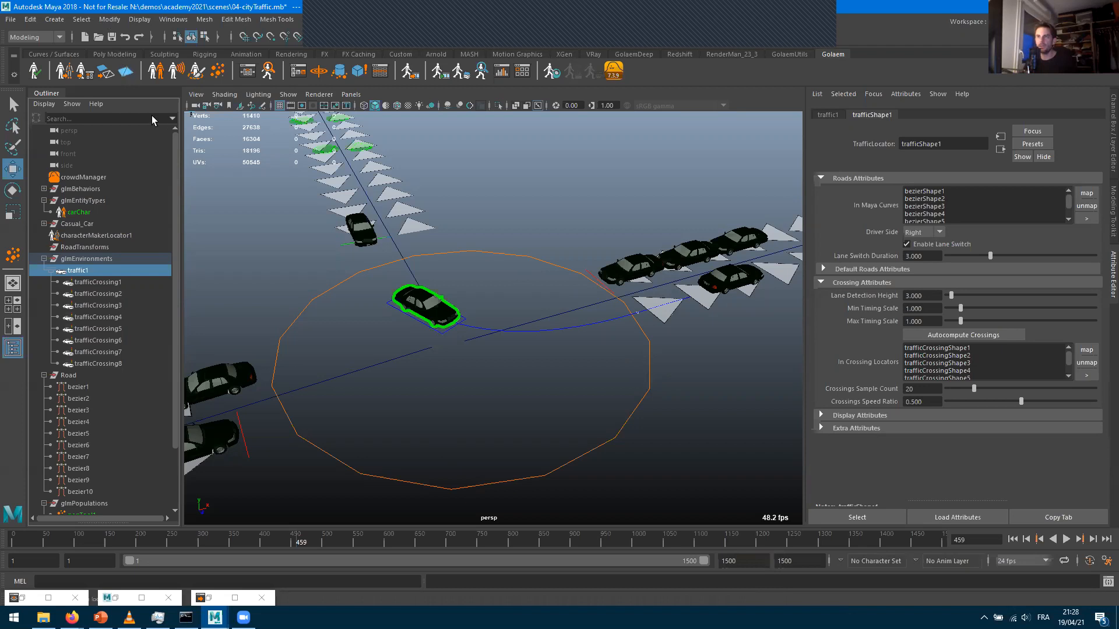
Save the 04-cityTraffic.mb scene and start a new empty scene
{"action": "left_click", "coordinate": [111, 37]}
{"action": "left_click", "coordinate": [21, 24]}
{"action": "left_click", "coordinate": [26, 41]}
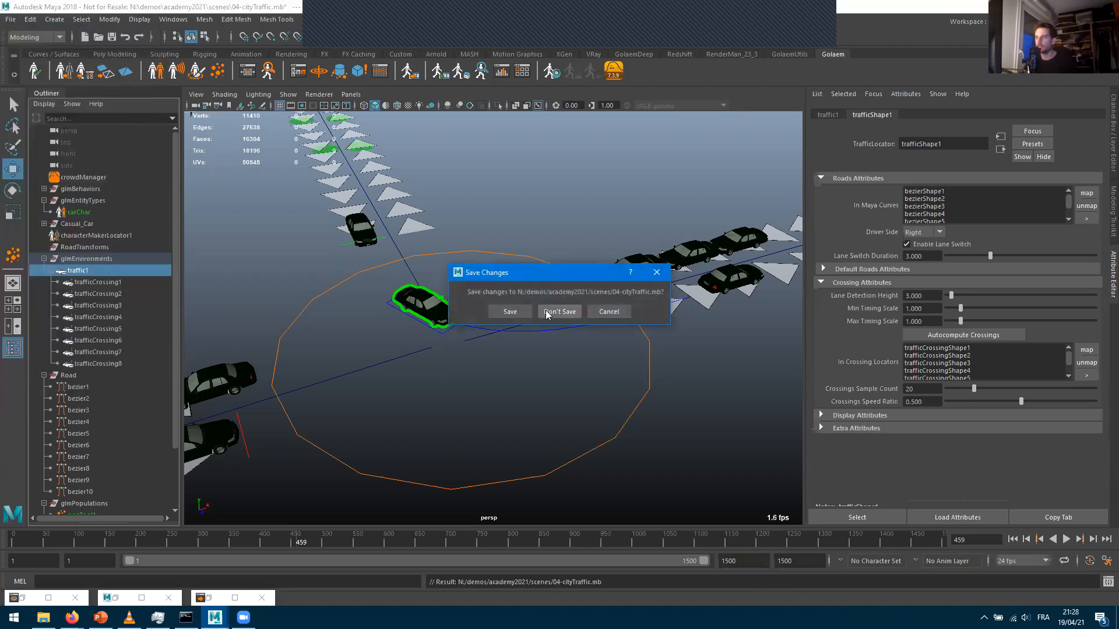
{"action": "left_click", "coordinate": [514, 310]}
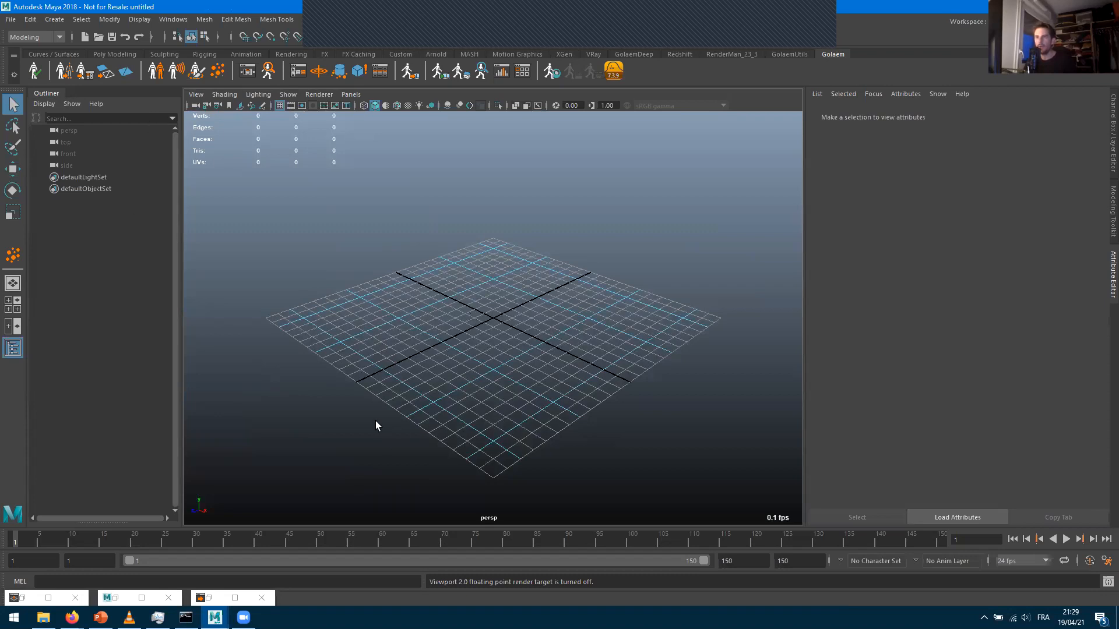
Create an entity type from the BeeCharacter.gcha character file and import its shaders from BeeCharacter_AR.ma
{"action": "left_click", "coordinate": [154, 75]}
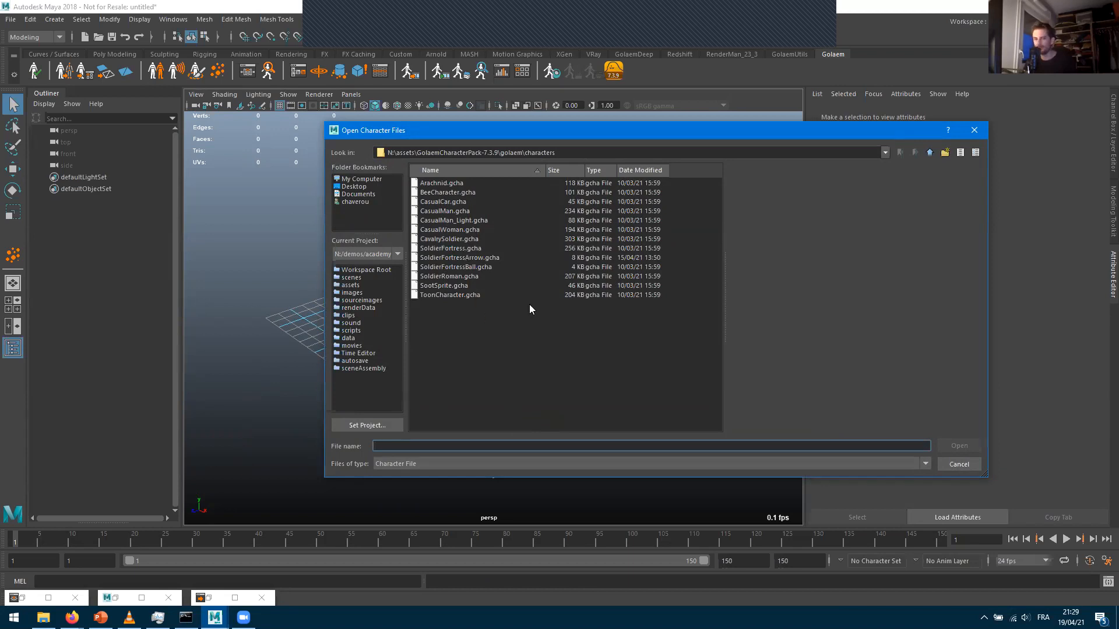
{"action": "left_click", "coordinate": [447, 193]}
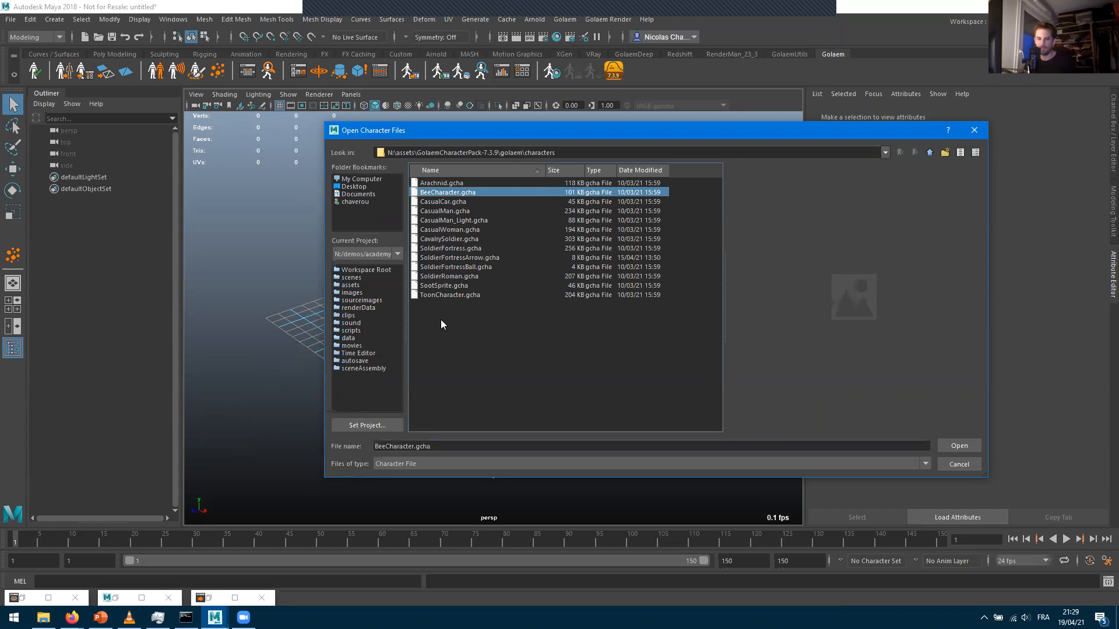
{"action": "double_click", "coordinate": [448, 193]}
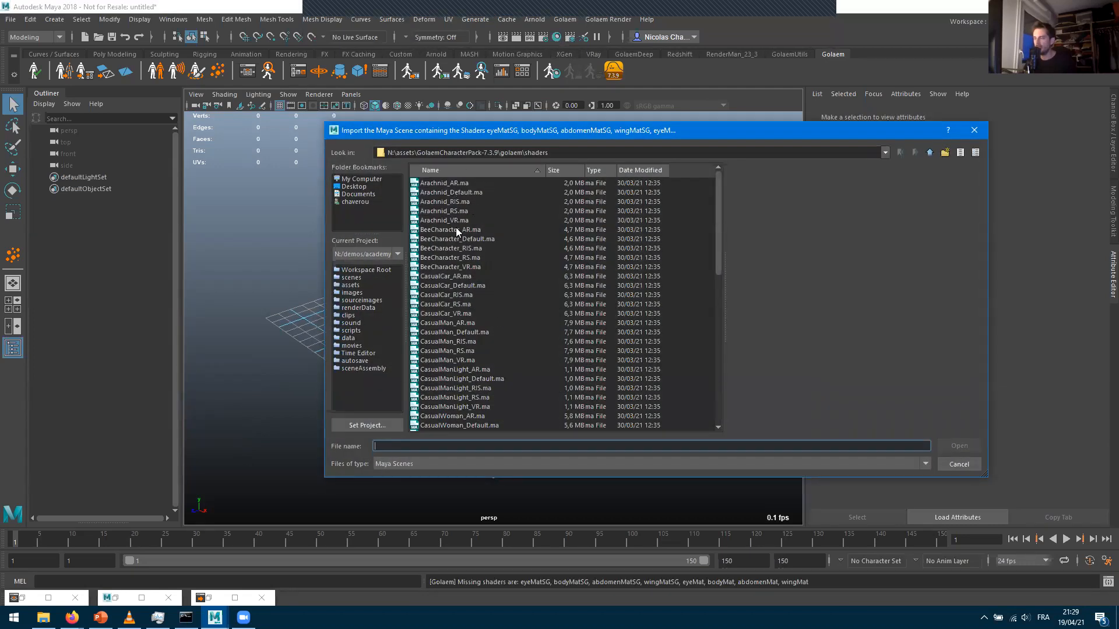
{"action": "double_click", "coordinate": [450, 230]}
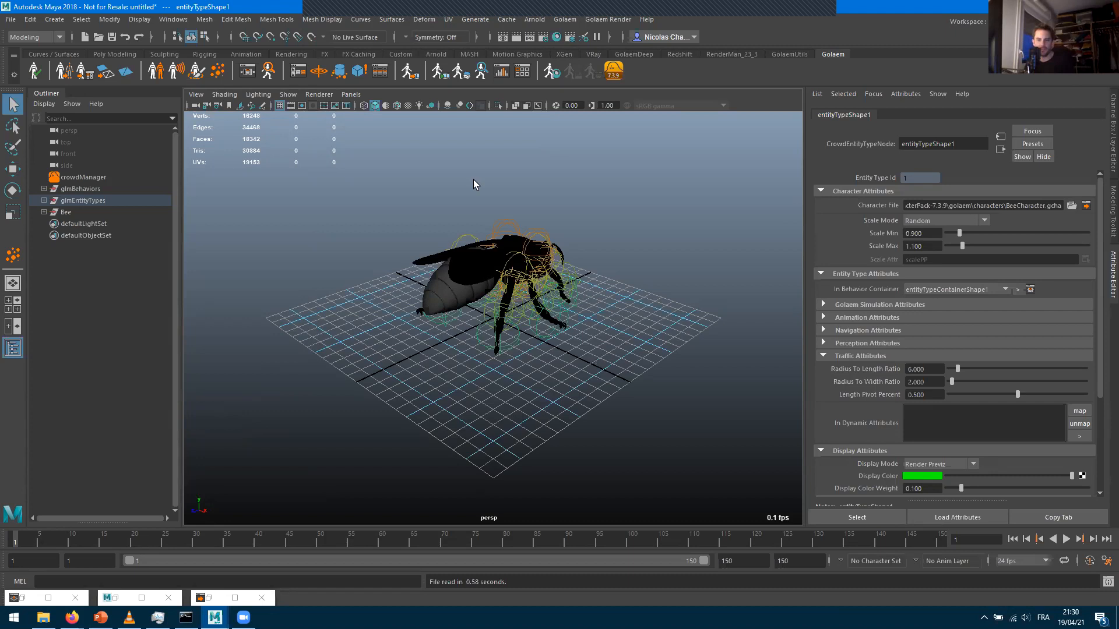
Examine the bee character's body, legs and wings with their bone shapes from several angles and distances
{"action": "left_click_drag", "start_coordinate": [617, 264], "coordinate": [526, 325], "text": "alt"}
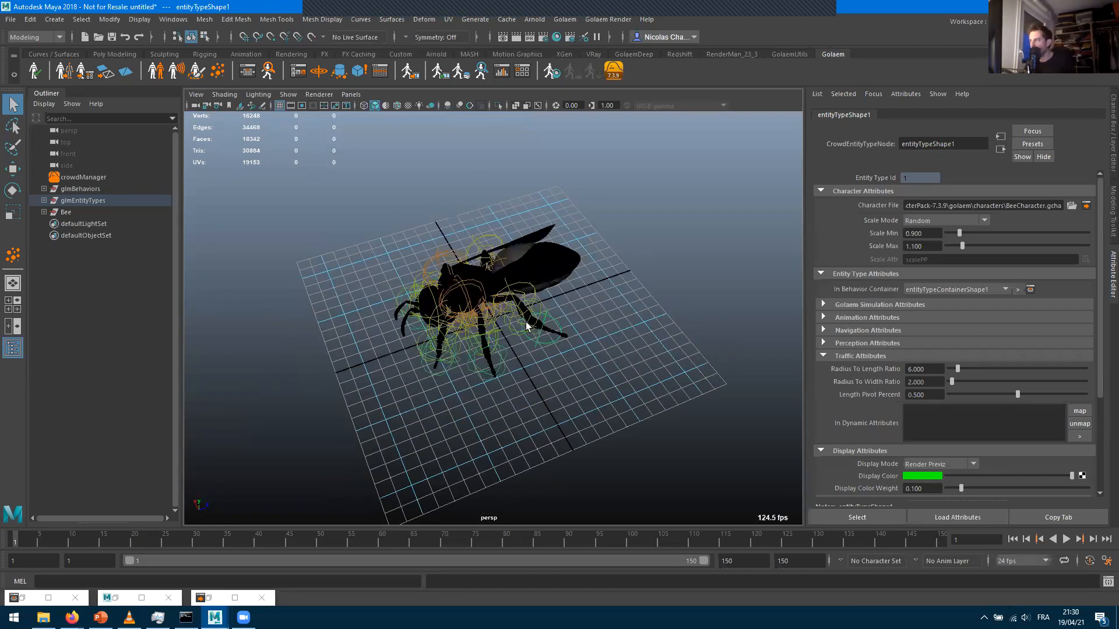
{"action": "scroll", "coordinate": [627, 351], "scroll_direction": "up", "scroll_amount": 10}
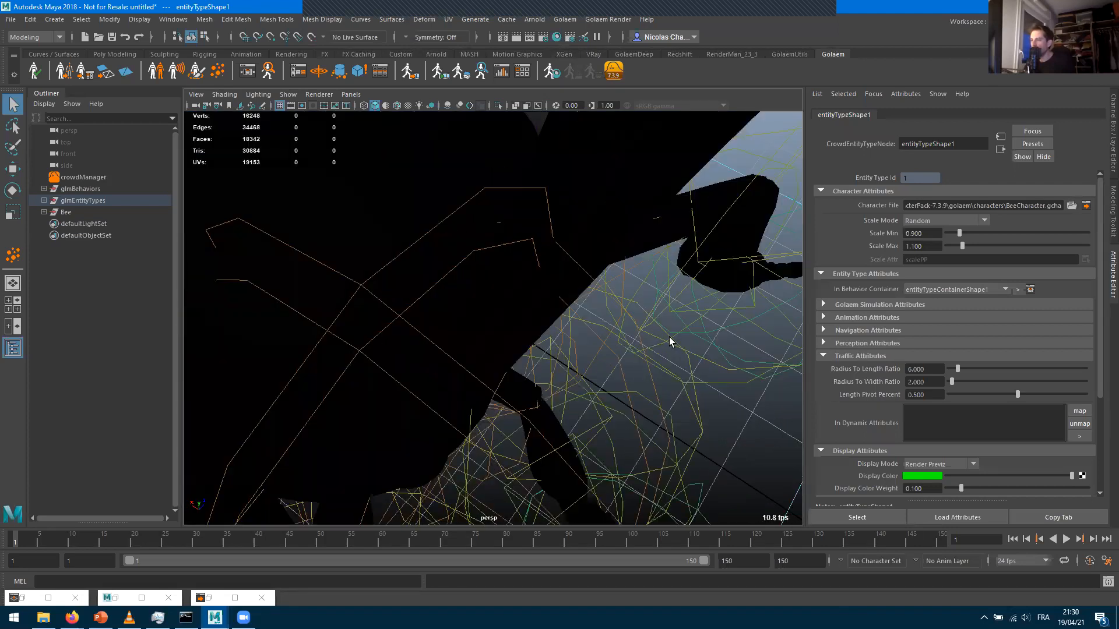
{"action": "scroll", "coordinate": [669, 341], "scroll_direction": "down", "scroll_amount": 10}
{"action": "left_click_drag", "start_coordinate": [506, 336], "coordinate": [606, 303], "text": "alt"}
{"action": "scroll", "coordinate": [606, 303], "scroll_direction": "up", "scroll_amount": 5}
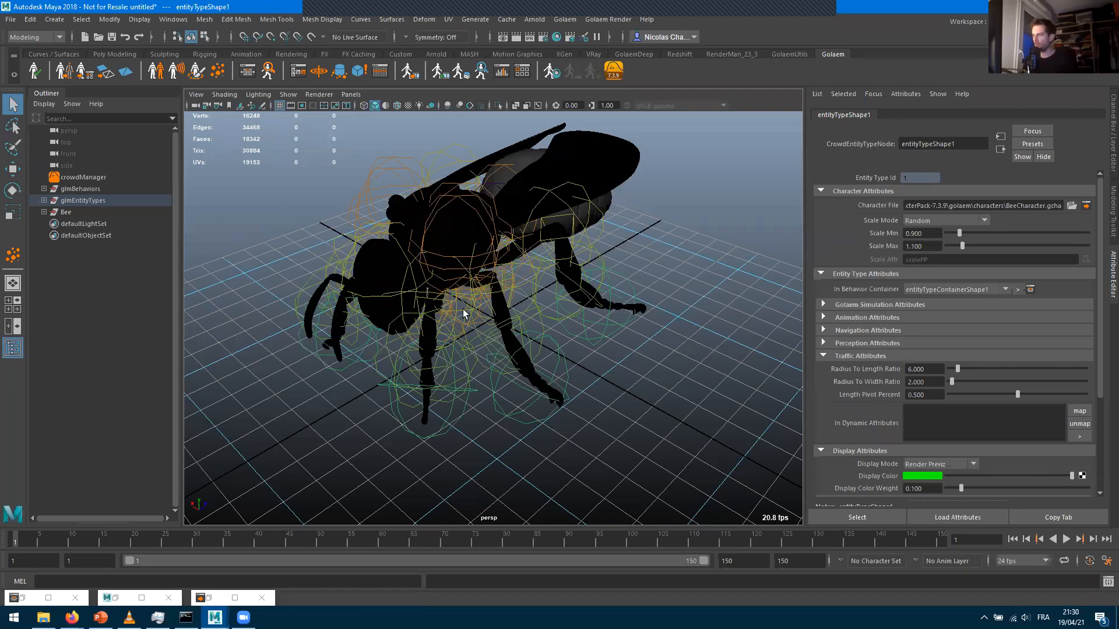
{"action": "scroll", "coordinate": [626, 387], "scroll_direction": "down", "scroll_amount": 6}
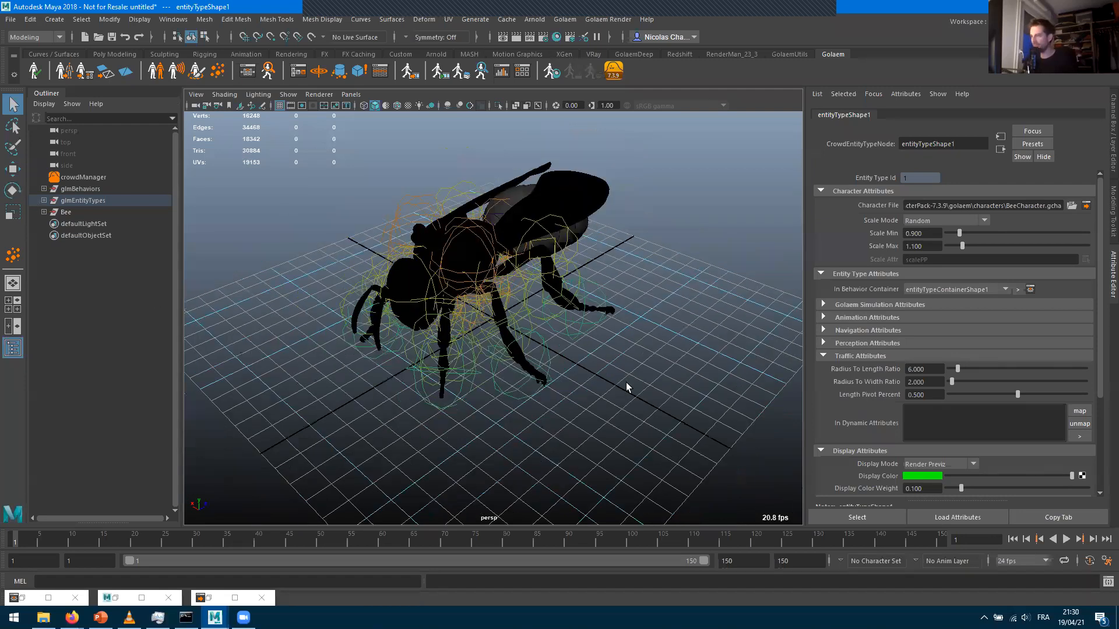
{"action": "left_click_drag", "start_coordinate": [455, 409], "coordinate": [457, 341], "text": "alt"}
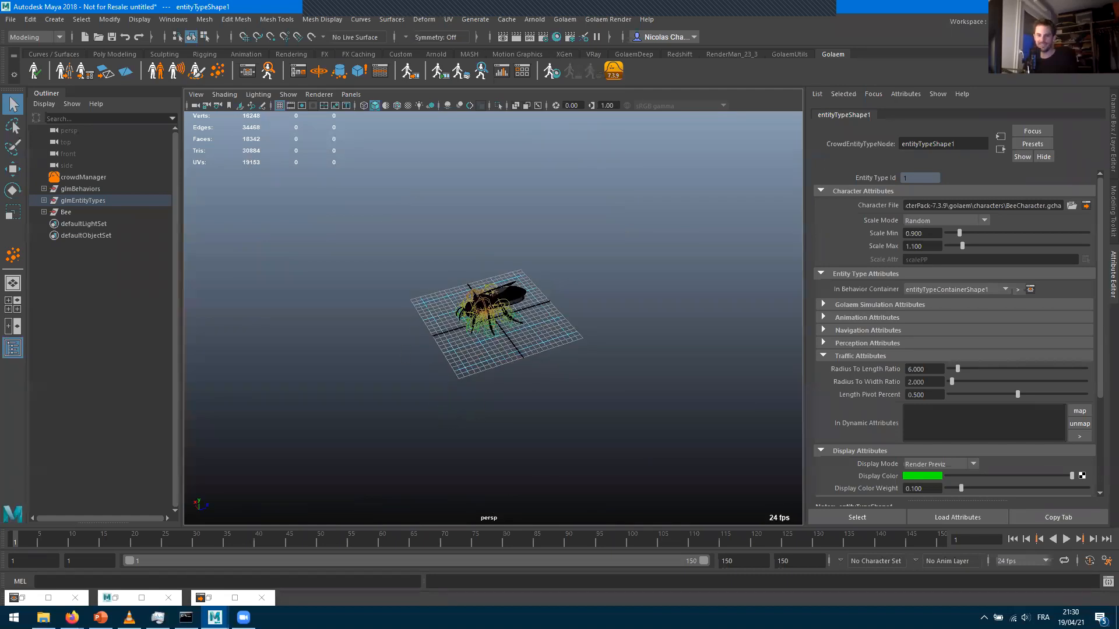
{"action": "scroll", "coordinate": [482, 366], "scroll_direction": "up", "scroll_amount": 8}
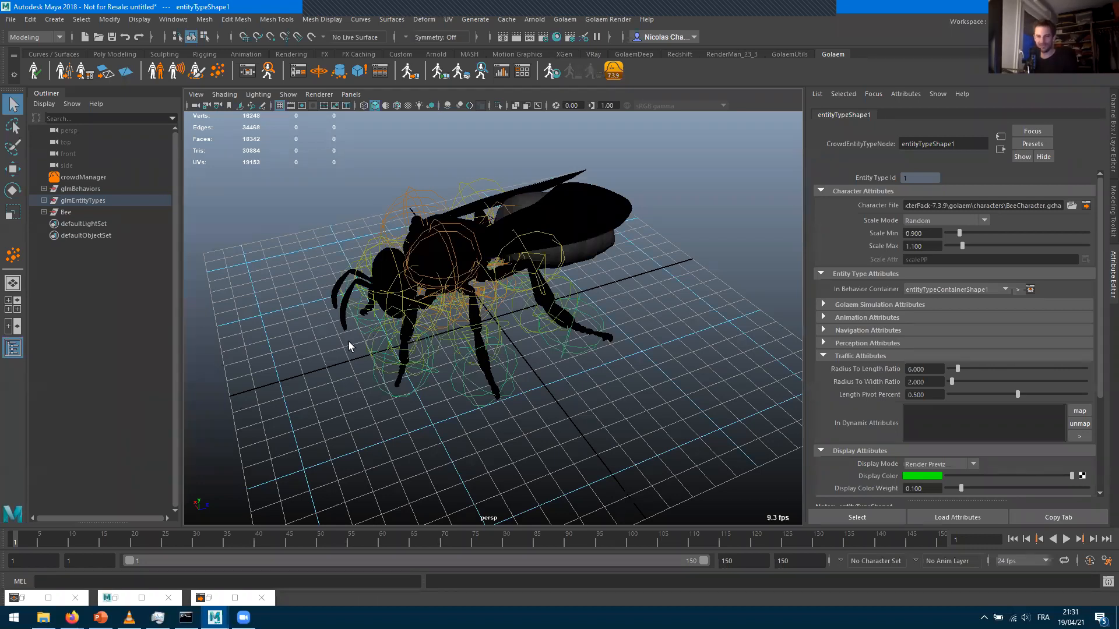
{"action": "left_click_drag", "start_coordinate": [484, 358], "coordinate": [597, 344], "text": "alt"}
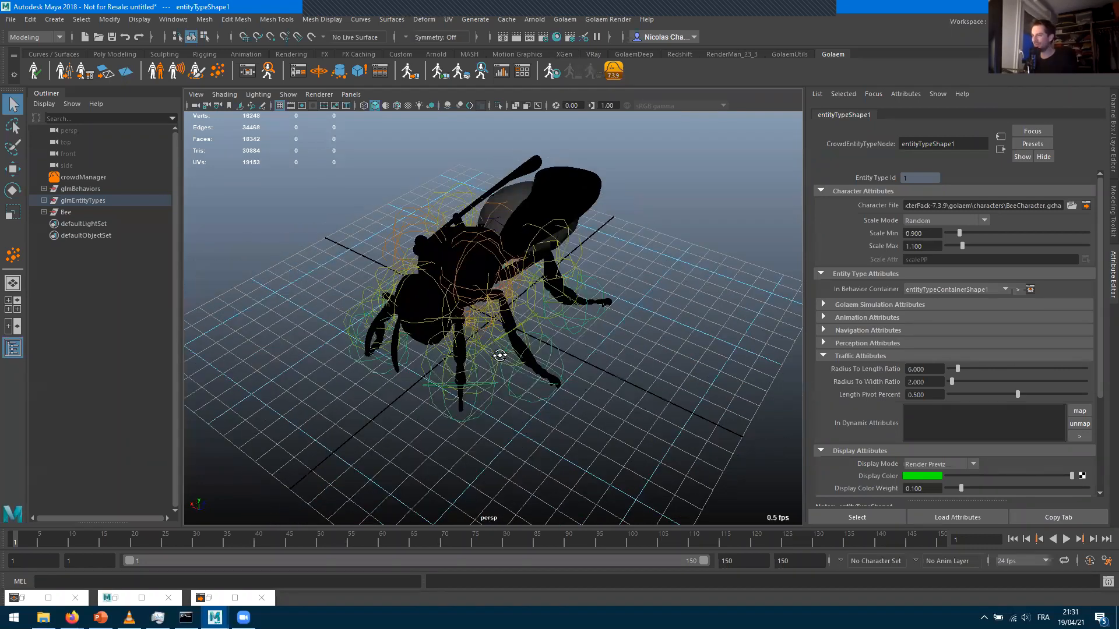
Set the crowd manager's Entities Scale to 0.010
{"action": "left_click", "coordinate": [84, 177]}
{"action": "left_click", "coordinate": [908, 282]}
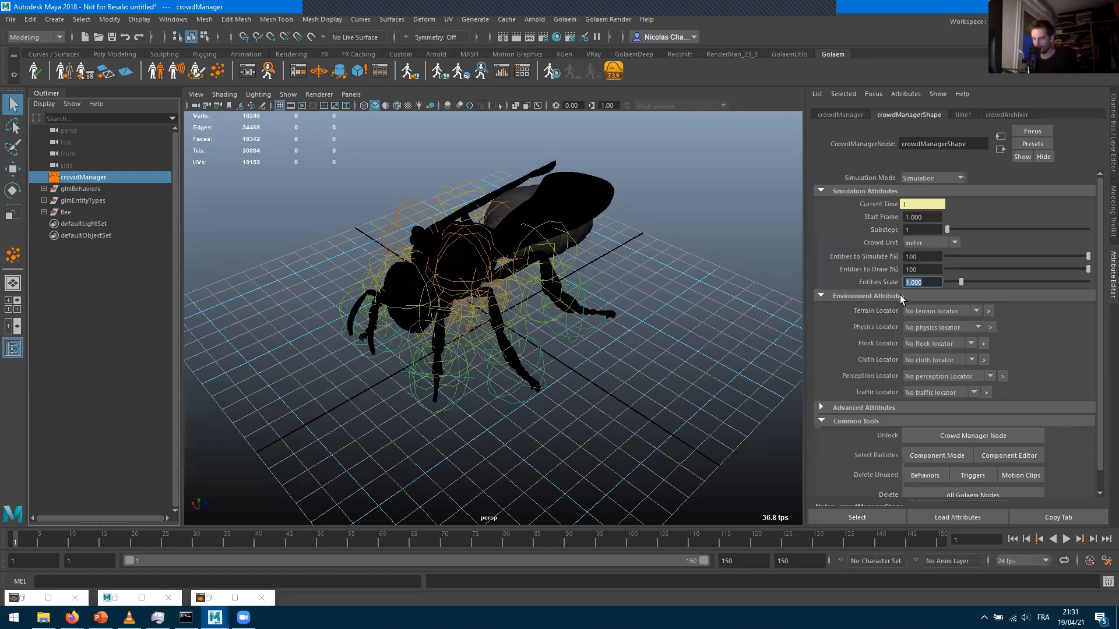
{"action": "type", "text": "1"}
{"action": "key", "text": "Return"}
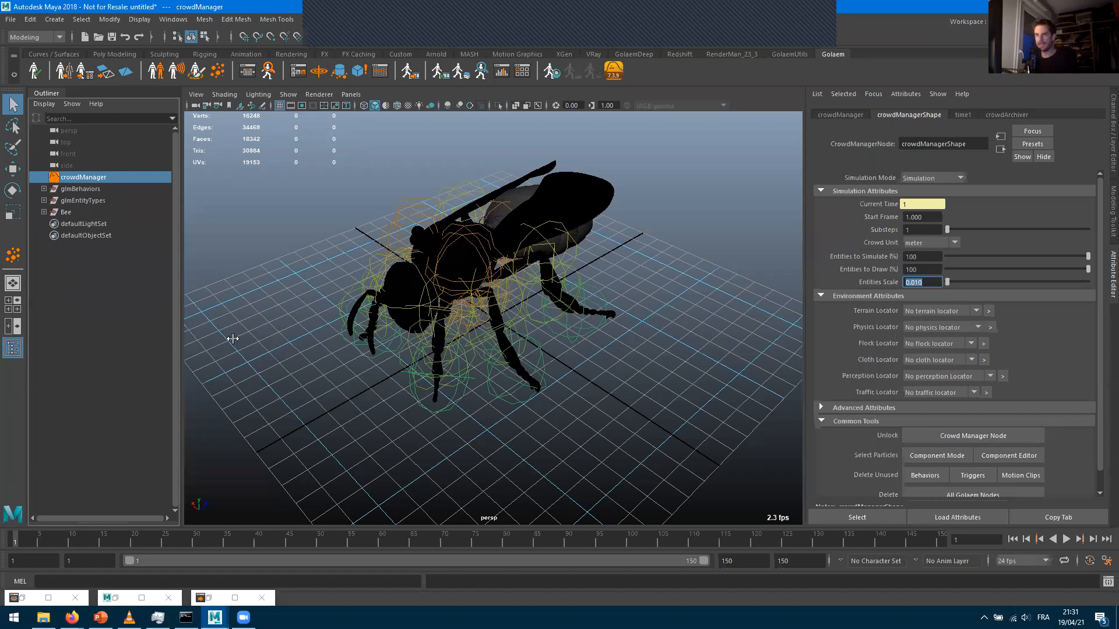
Rename the bee's entity type as beeChar
{"action": "left_click", "coordinate": [43, 200]}
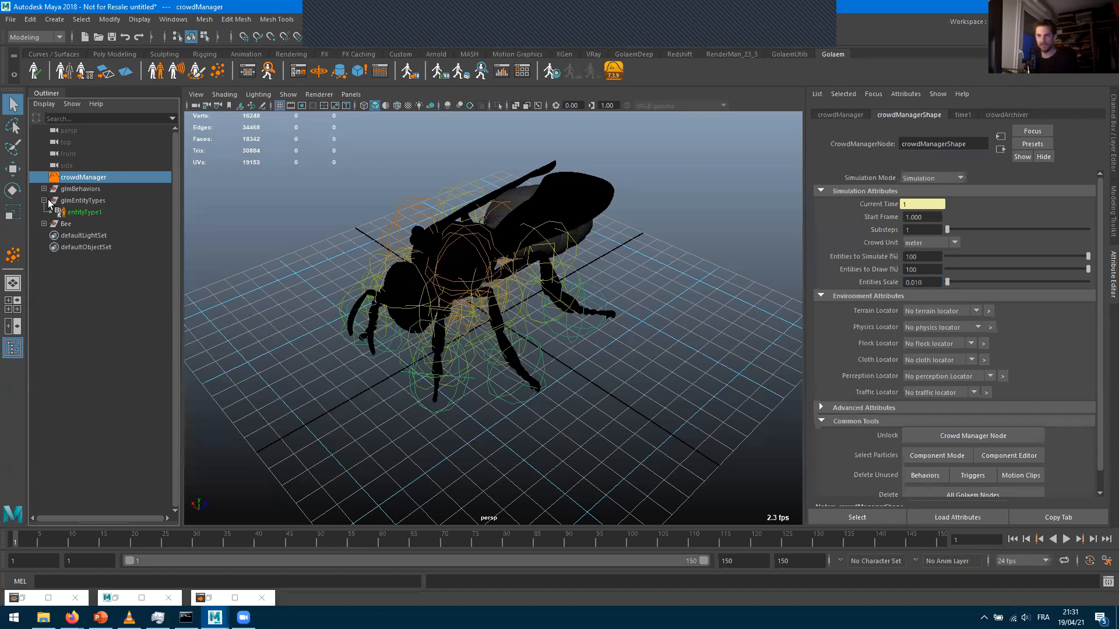
{"action": "double_click", "coordinate": [84, 212]}
{"action": "type", "text": "bee"}
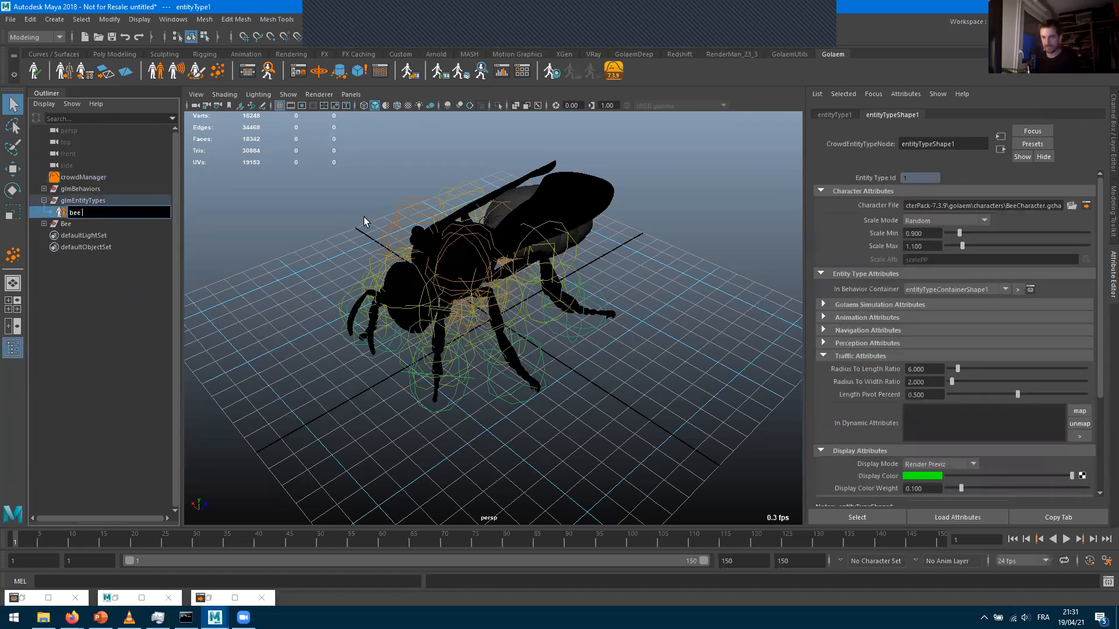
{"action": "type", "text": "Char"}
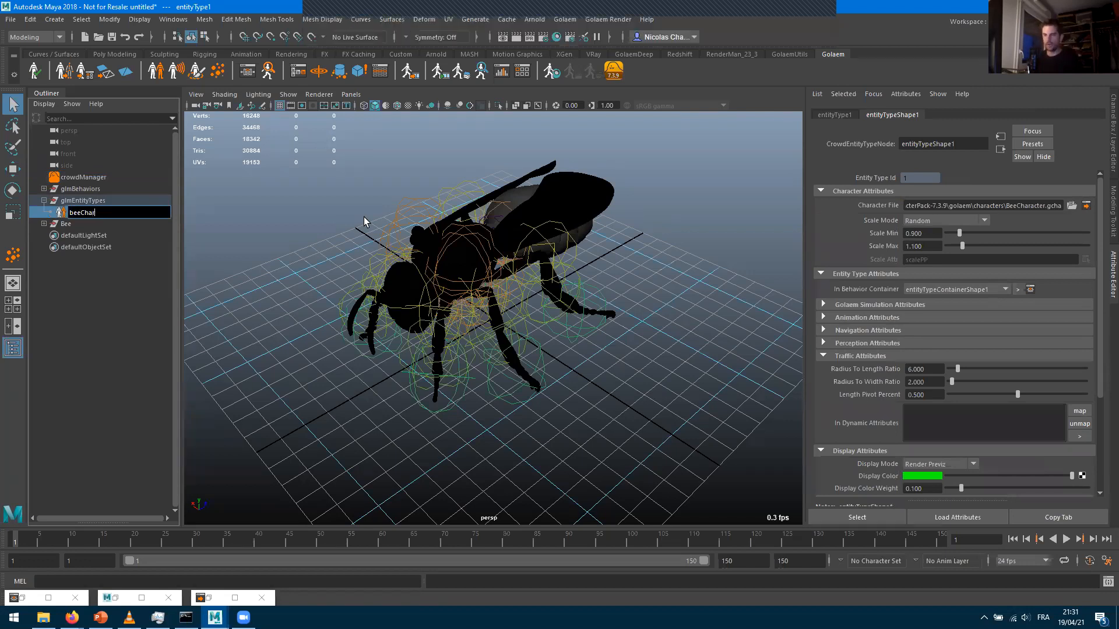
{"action": "key", "text": "Return"}
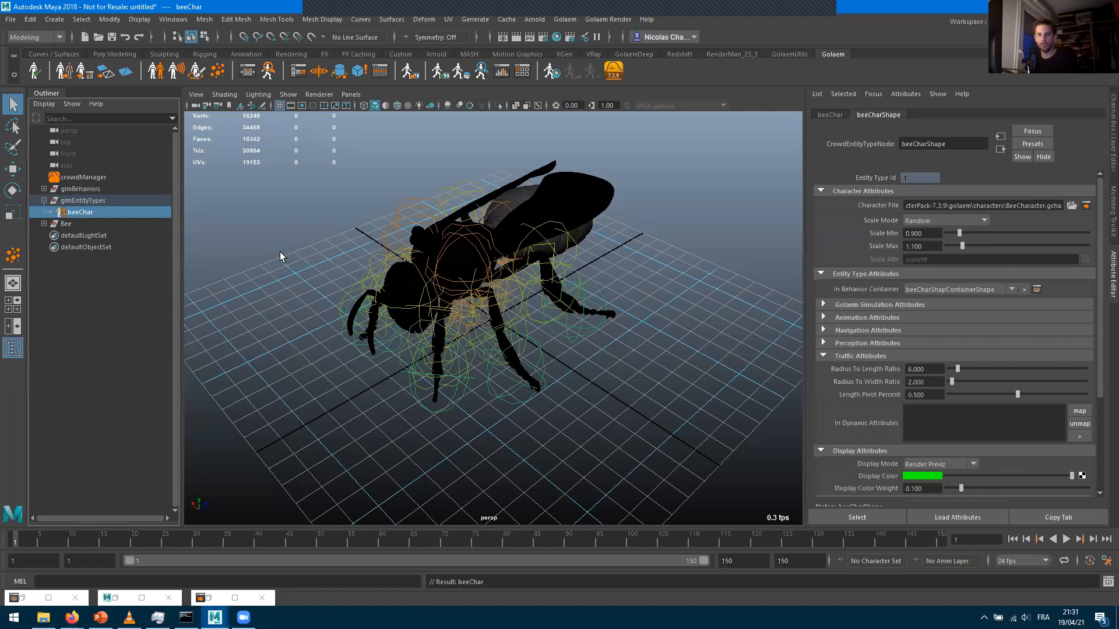
Look at the Population Tool's shapes and selection tools, minimize its settings, and create a polygon sphere in the scene
{"action": "left_click", "coordinate": [217, 71]}
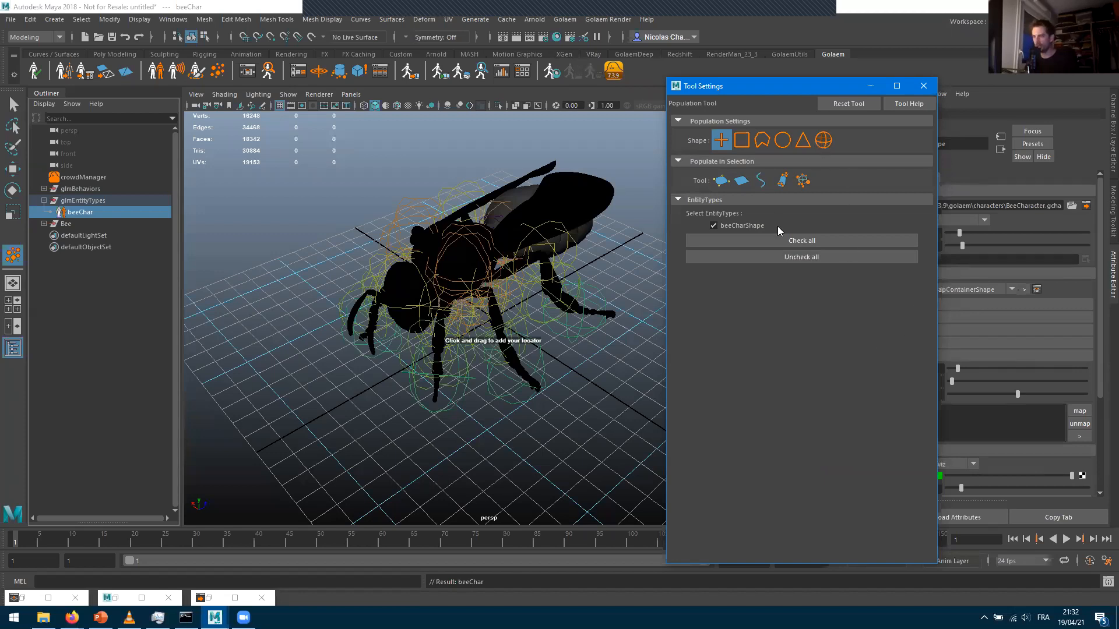
{"action": "left_click", "coordinate": [870, 85]}
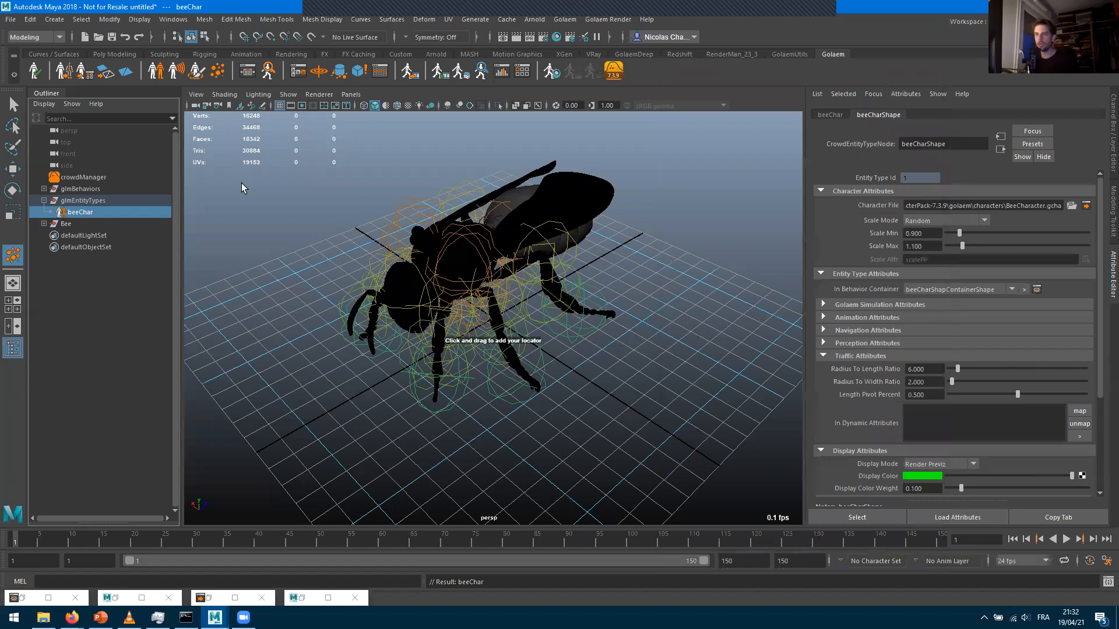
{"action": "left_click", "coordinate": [120, 55]}
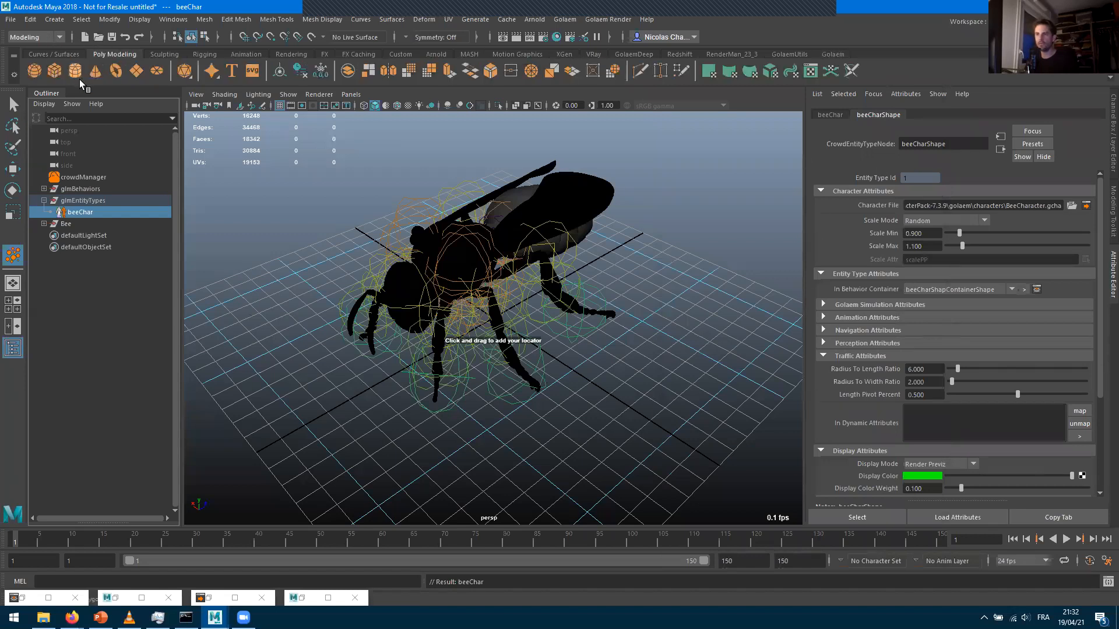
{"action": "left_click", "coordinate": [35, 71]}
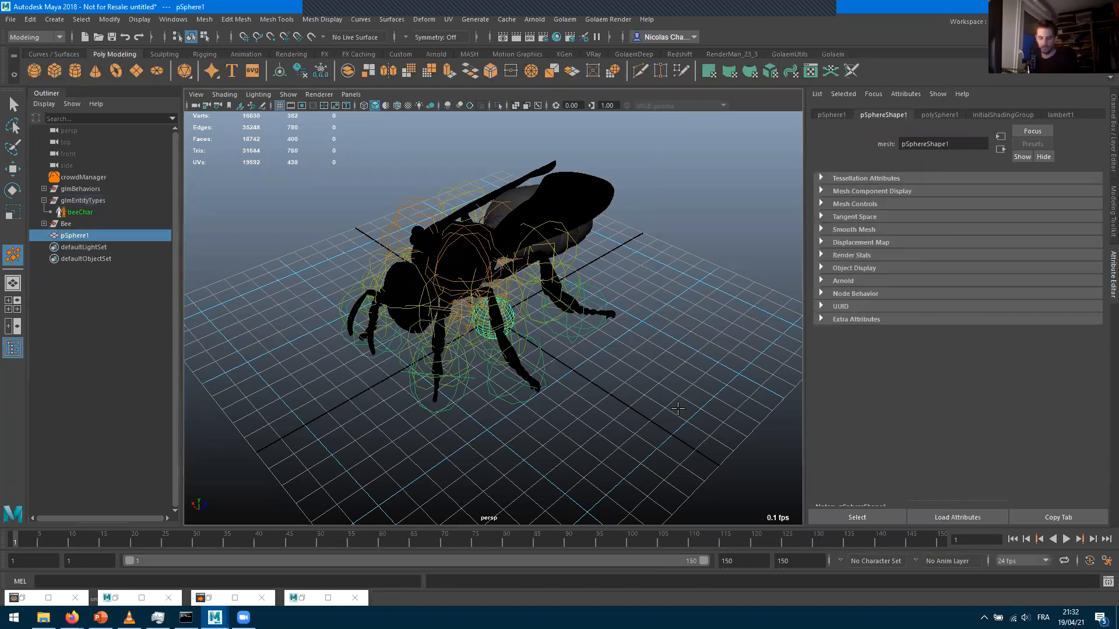
Scale up the polygon sphere and move it beside the bee
{"action": "key", "text": "r"}
{"action": "left_click_drag", "start_coordinate": [493, 318], "coordinate": [618, 274]}
{"action": "key", "text": "w"}
{"action": "left_click_drag", "start_coordinate": [457, 294], "coordinate": [664, 394]}
{"action": "right_click_drag", "start_coordinate": [569, 392], "coordinate": [540, 367], "text": "alt"}
{"action": "middle_click_drag", "start_coordinate": [618, 371], "coordinate": [593, 346], "text": "alt"}
{"action": "left_click_drag", "start_coordinate": [551, 376], "coordinate": [594, 349], "text": "alt"}
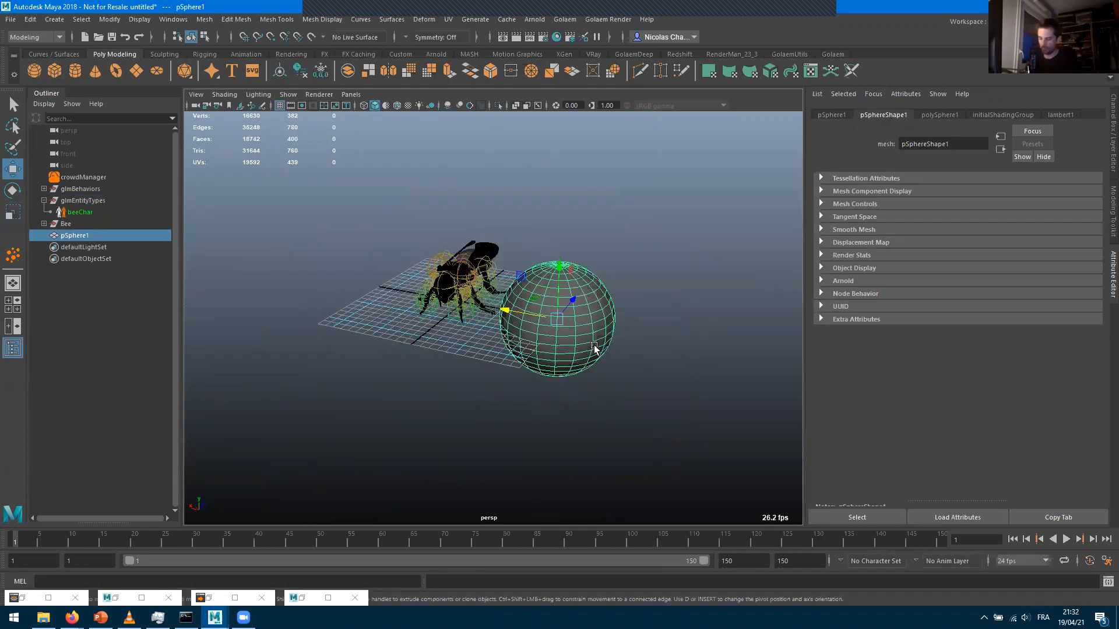
Populate all the sphere's vertices with the beeChar entity type and view the resulting particles in wireframe display
{"action": "key", "text": "F9"}
{"action": "left_click_drag", "start_coordinate": [701, 419], "coordinate": [534, 231]}
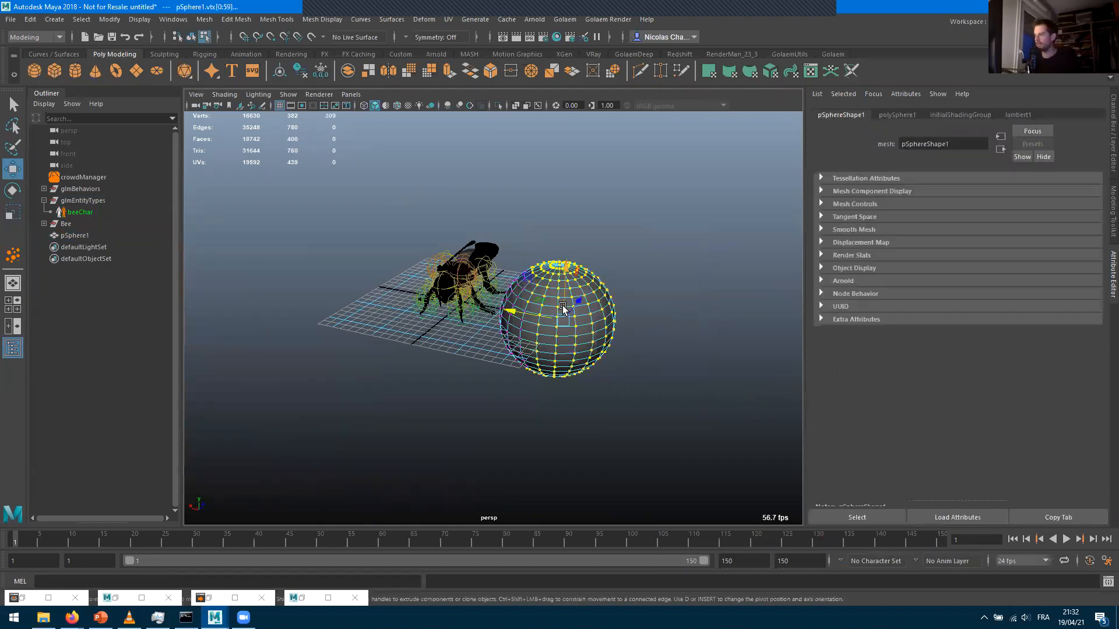
{"action": "left_click", "coordinate": [833, 54]}
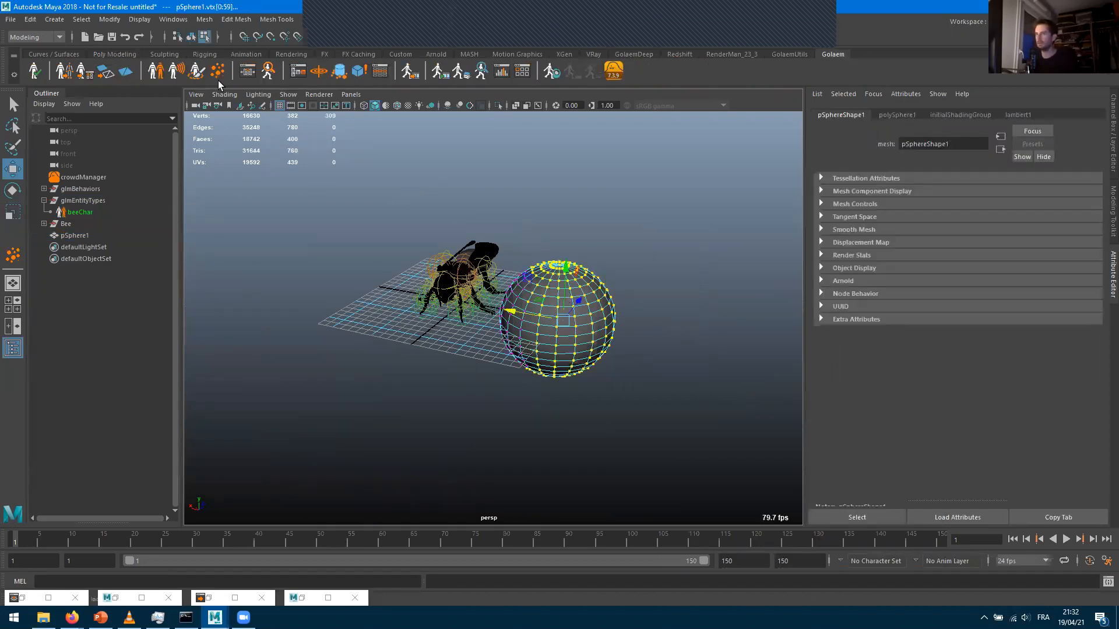
{"action": "double_click", "coordinate": [222, 71]}
{"action": "left_click", "coordinate": [721, 181]}
{"action": "left_click_drag", "start_coordinate": [519, 384], "coordinate": [392, 365], "text": "alt"}
{"action": "right_click_drag", "start_coordinate": [391, 366], "coordinate": [641, 368], "text": "alt"}
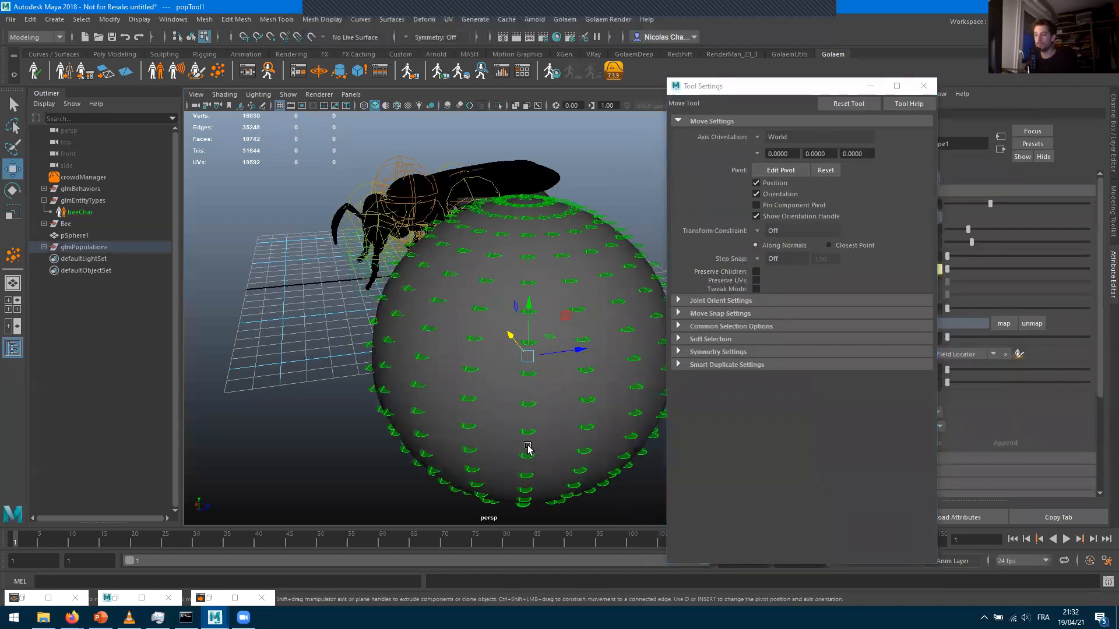
{"action": "key", "text": "4"}
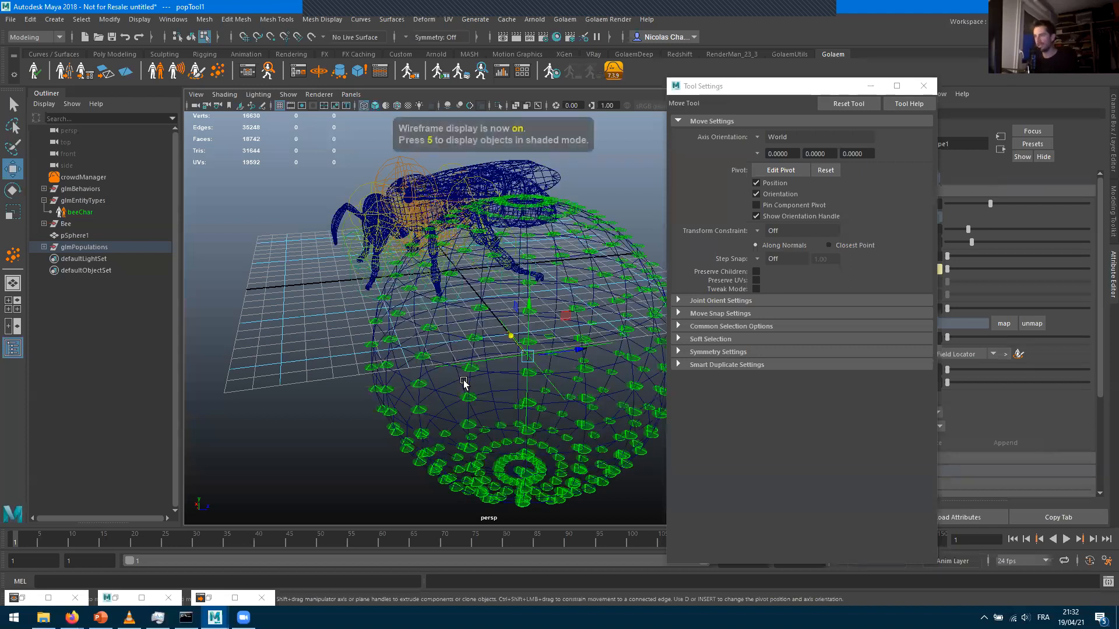
{"action": "mouse_move", "coordinate": [507, 413]}
{"action": "left_mouse_down", "text": "alt"}
{"action": "mouse_move", "coordinate": [526, 422]}
{"action": "mouse_move", "coordinate": [492, 397]}
{"action": "left_mouse_up", "text": "alt"}
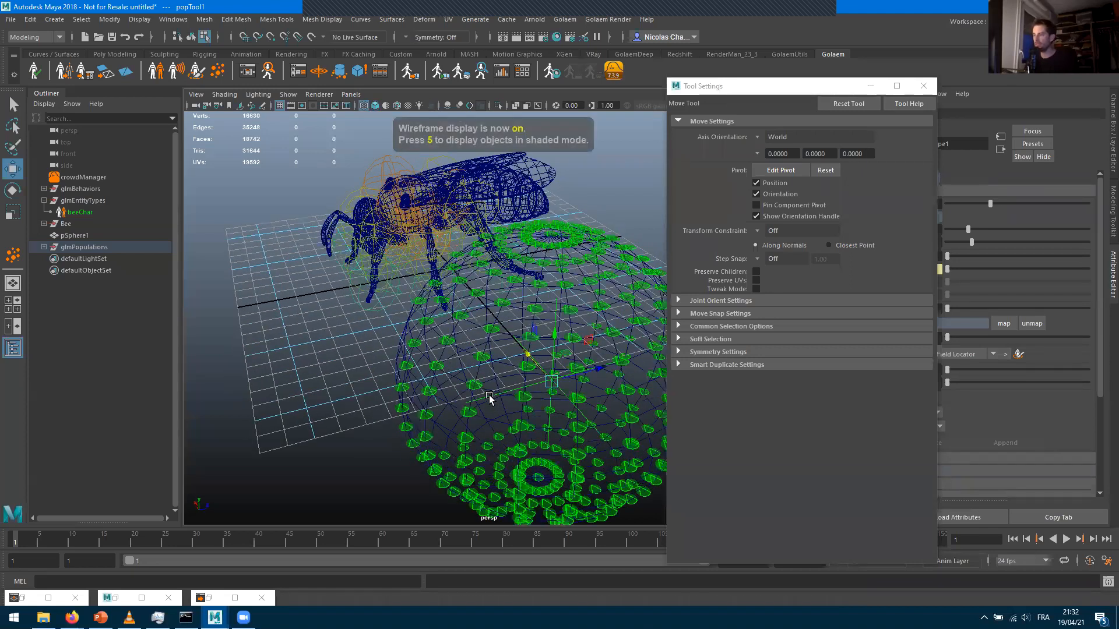
Delete the polygon sphere and the glmPopulations group
{"action": "left_click", "coordinate": [74, 237]}
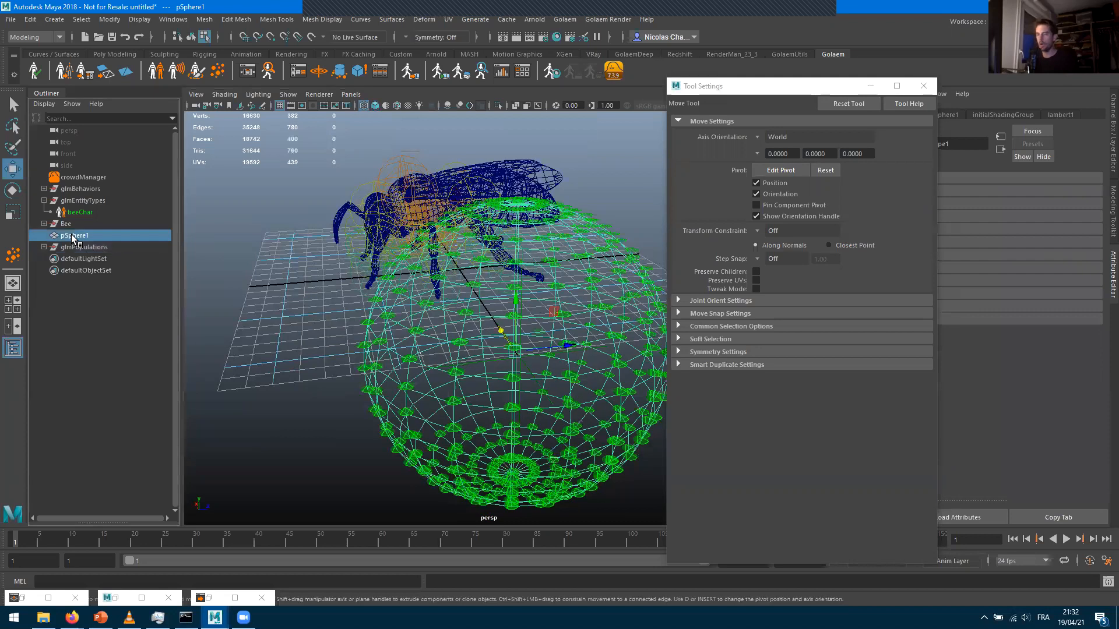
{"action": "key", "text": "Delete"}
{"action": "left_click", "coordinate": [74, 237]}
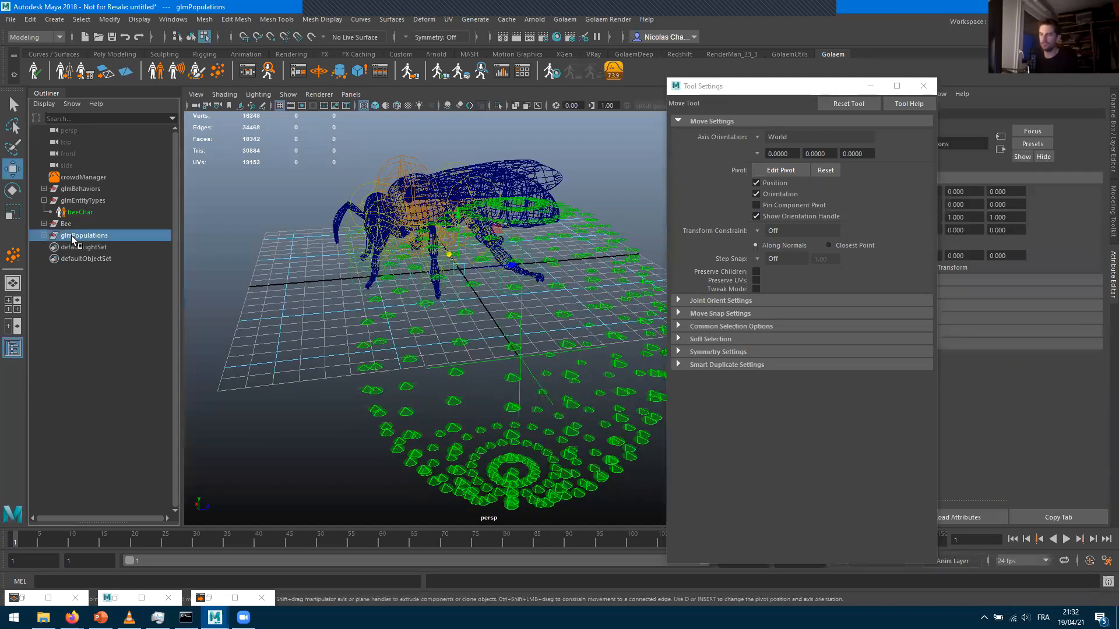
{"action": "key", "text": "Delete"}
Draw a sphere-shaped population locator large enough to enclose the bee, using beeCharShape, and close the Tool Settings
{"action": "left_click", "coordinate": [831, 73]}
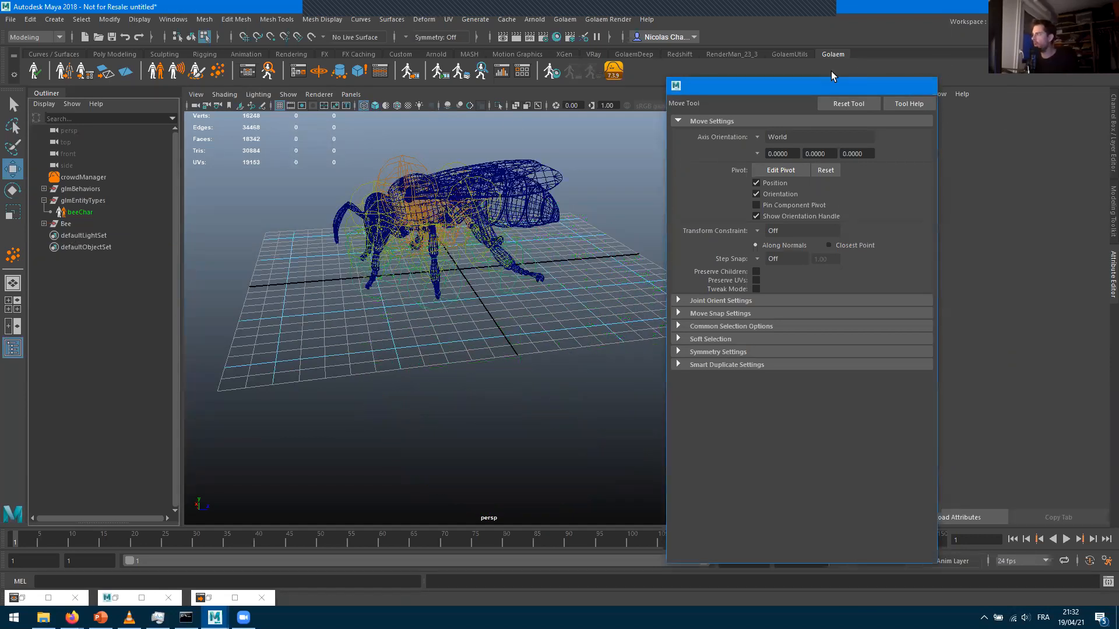
{"action": "key", "text": "y"}
{"action": "left_click", "coordinate": [823, 139]}
{"action": "left_click_drag", "start_coordinate": [488, 364], "coordinate": [807, 341]}
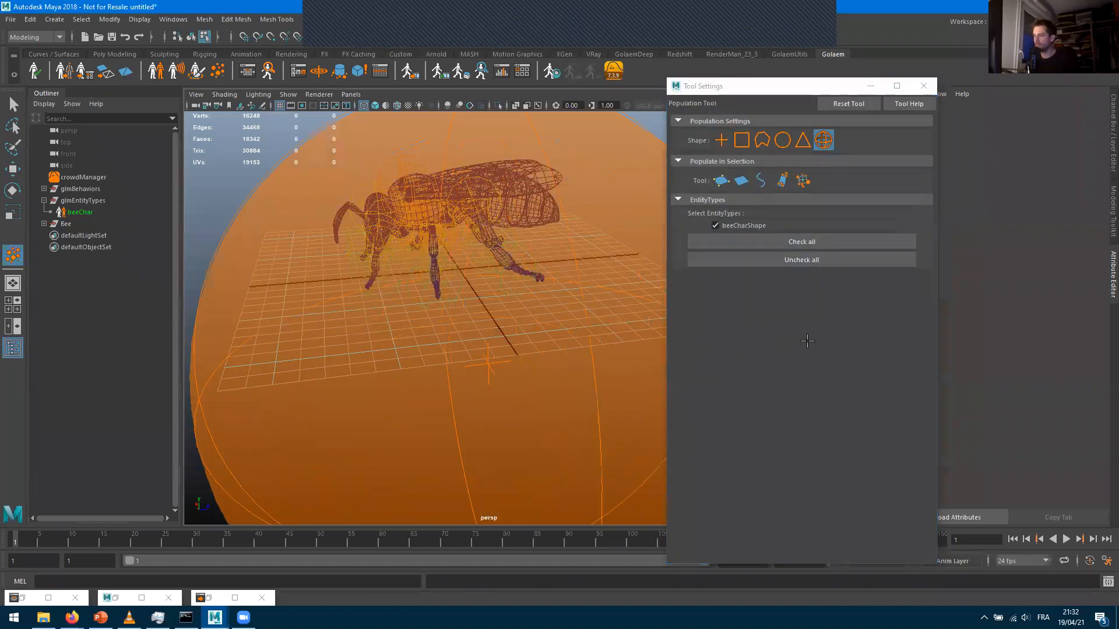
{"action": "key", "text": "w"}
{"action": "scroll", "coordinate": [407, 384], "scroll_direction": "down", "scroll_amount": 5}
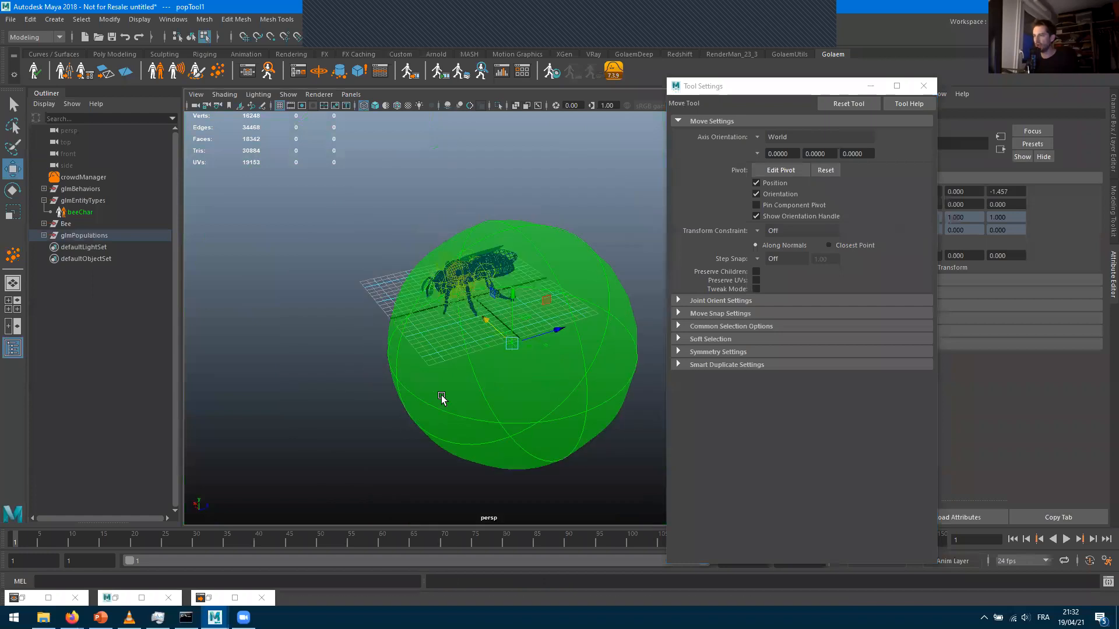
{"action": "scroll", "coordinate": [500, 374], "scroll_direction": "down", "scroll_amount": 2}
{"action": "left_click", "coordinate": [923, 86]}
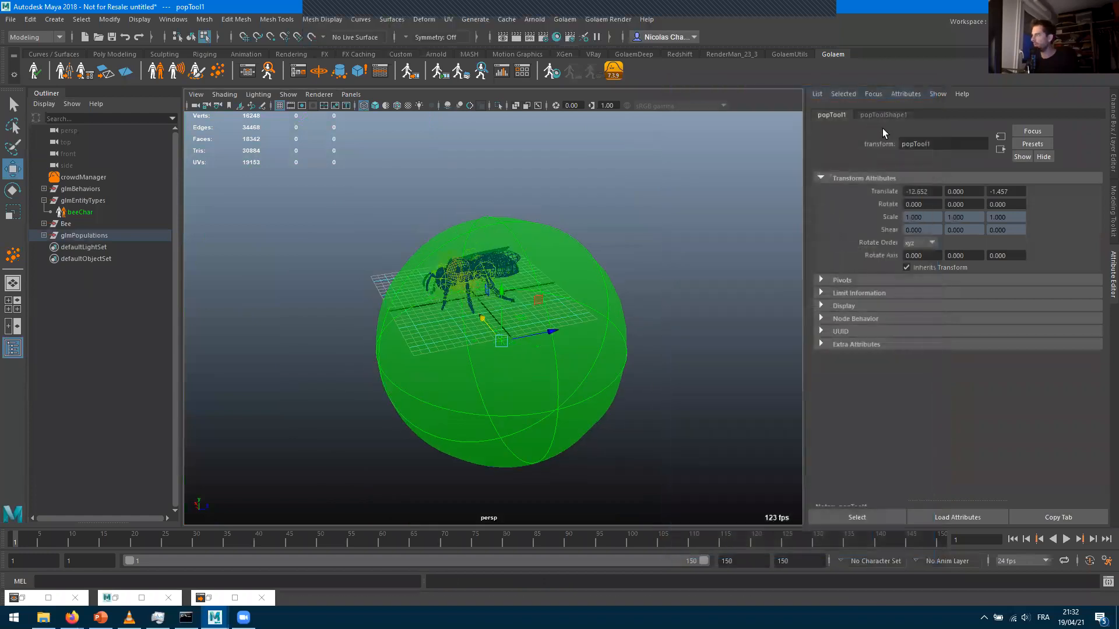
Raise the sphere population locator's slot count to 887 and inspect the slots around the bee
{"action": "left_click", "coordinate": [880, 116]}
{"action": "left_click_drag", "start_coordinate": [950, 203], "coordinate": [1071, 207]}
{"action": "left_click_drag", "start_coordinate": [559, 374], "coordinate": [344, 306], "text": "alt"}
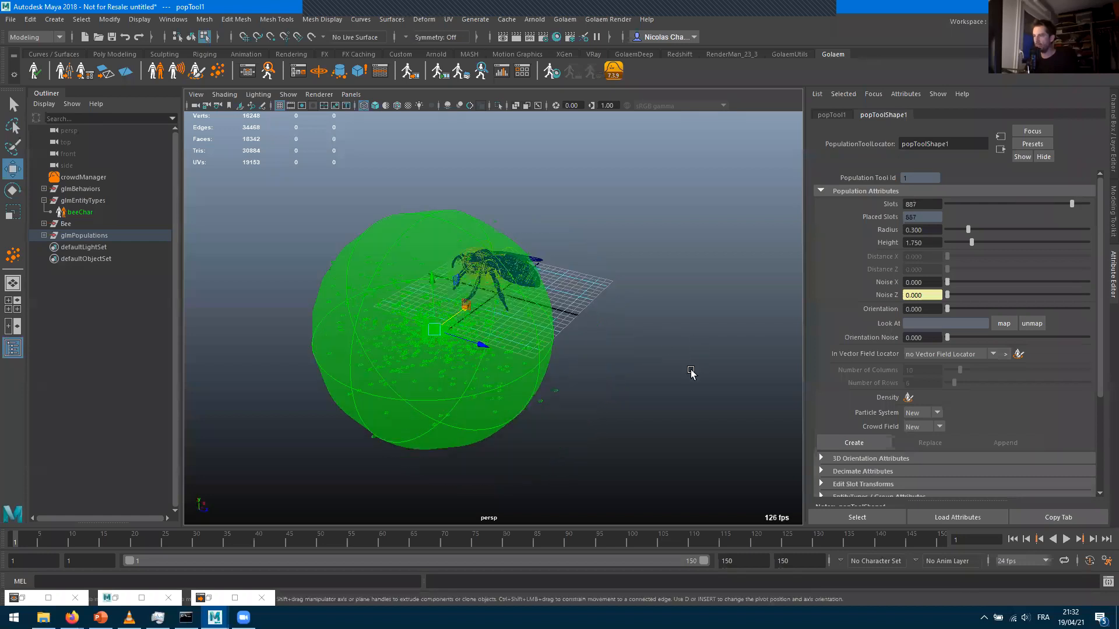
{"action": "scroll", "coordinate": [687, 378], "scroll_direction": "up", "scroll_amount": 5}
{"action": "scroll", "coordinate": [519, 175], "scroll_direction": "up", "scroll_amount": 2}
{"action": "scroll", "coordinate": [514, 168], "scroll_direction": "down", "scroll_amount": 5}
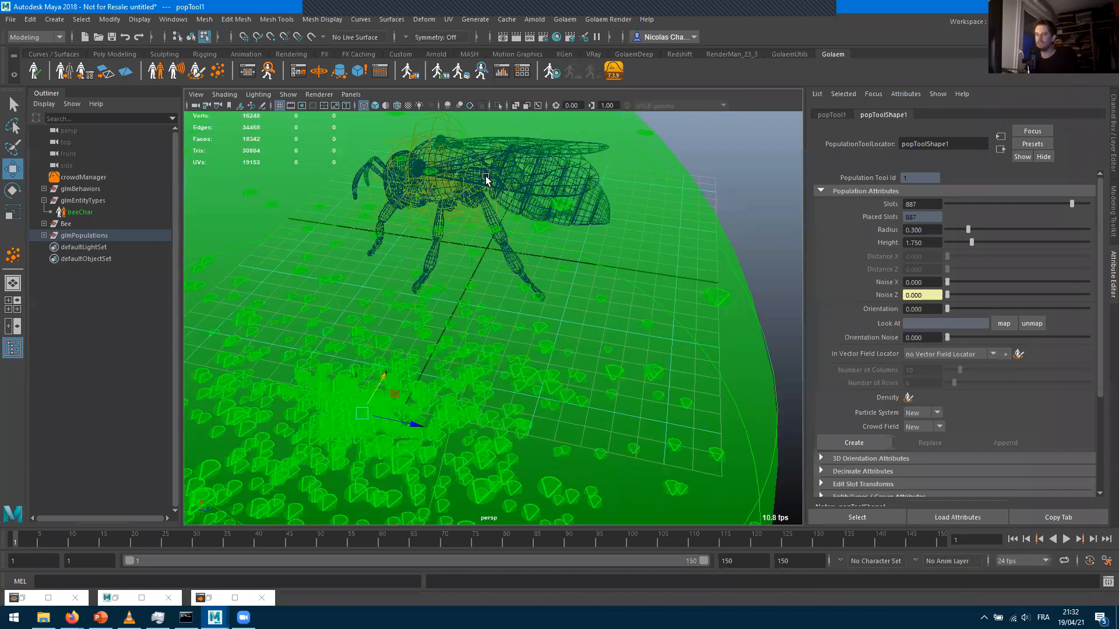
{"action": "left_click_drag", "start_coordinate": [504, 325], "coordinate": [584, 279], "text": "alt"}
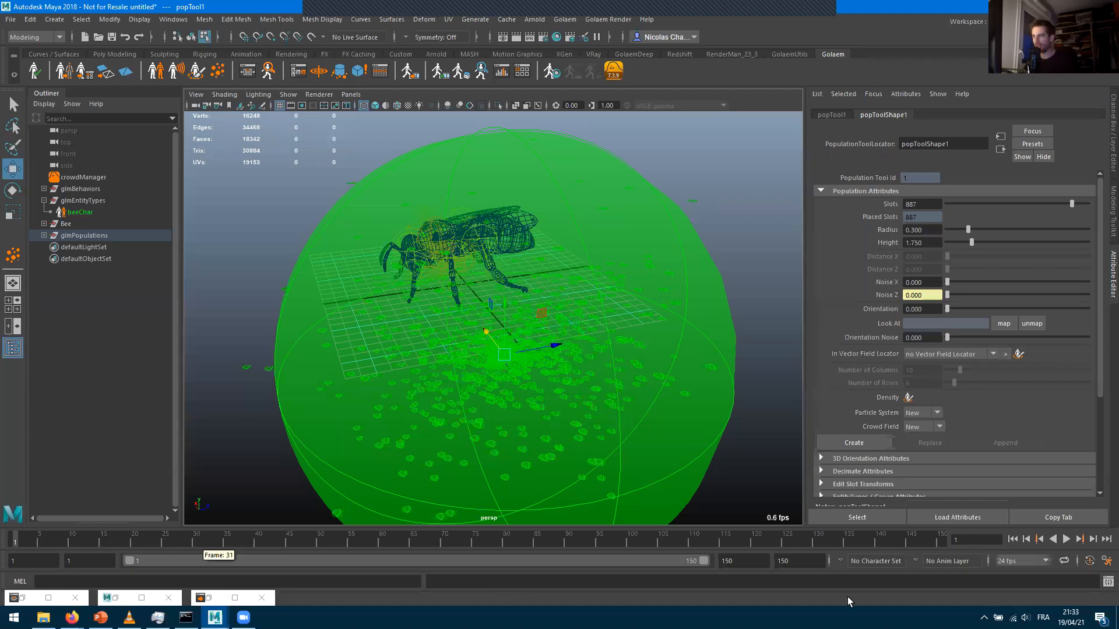
Set the locator's Noise X and Noise Z to about 2.458, create the crowd population and advance to frame 2
{"action": "left_click_drag", "start_coordinate": [576, 429], "coordinate": [981, 280], "text": "alt"}
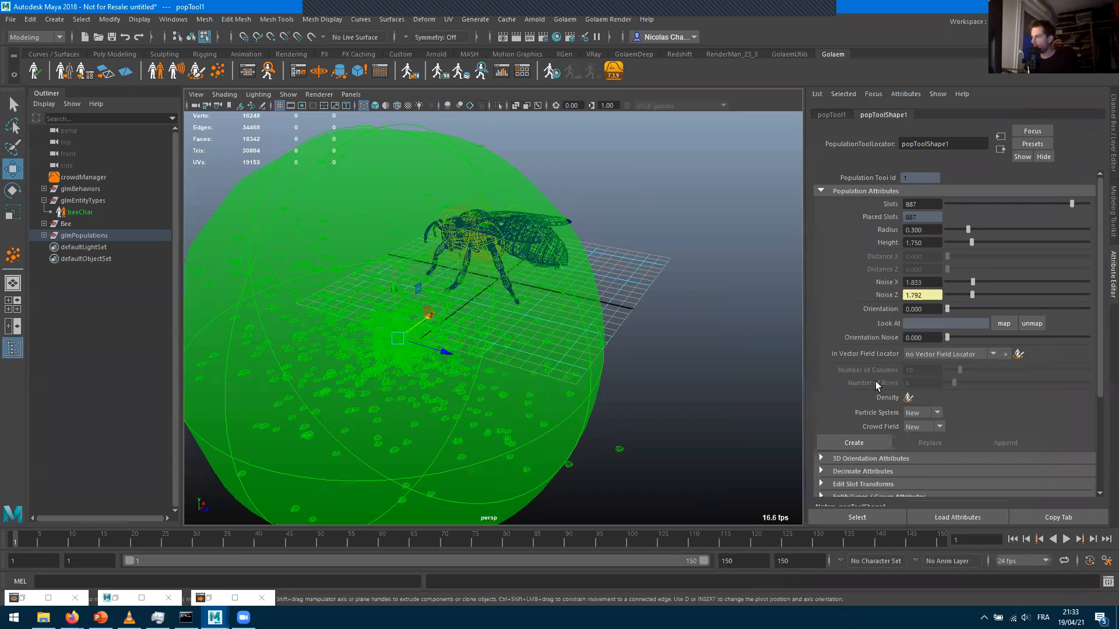
{"action": "left_click", "coordinate": [865, 440]}
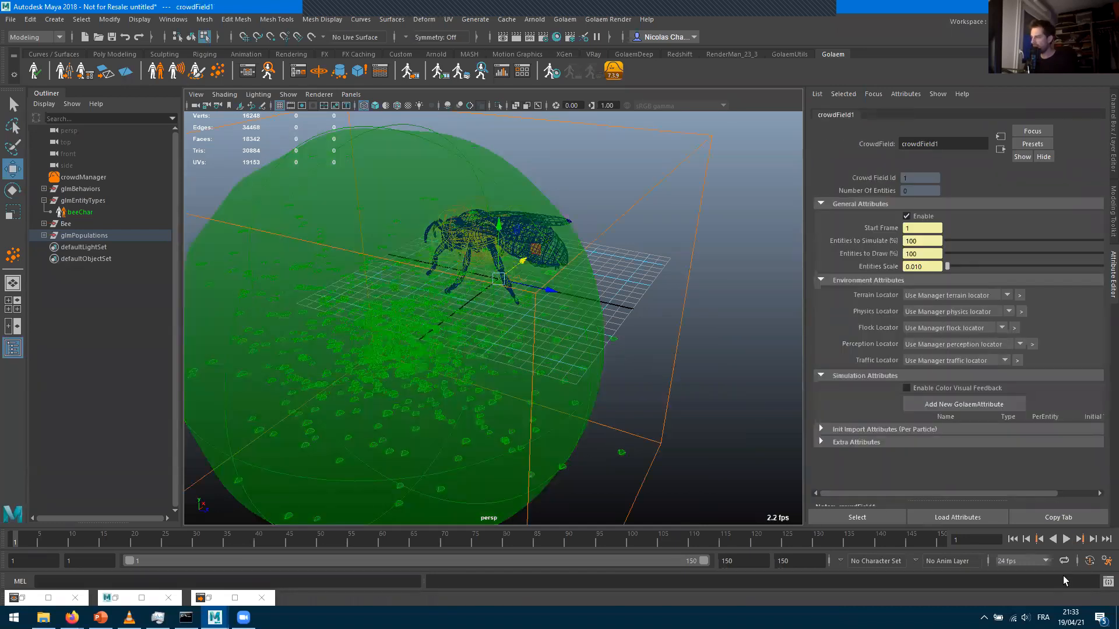
{"action": "left_click", "coordinate": [1093, 539]}
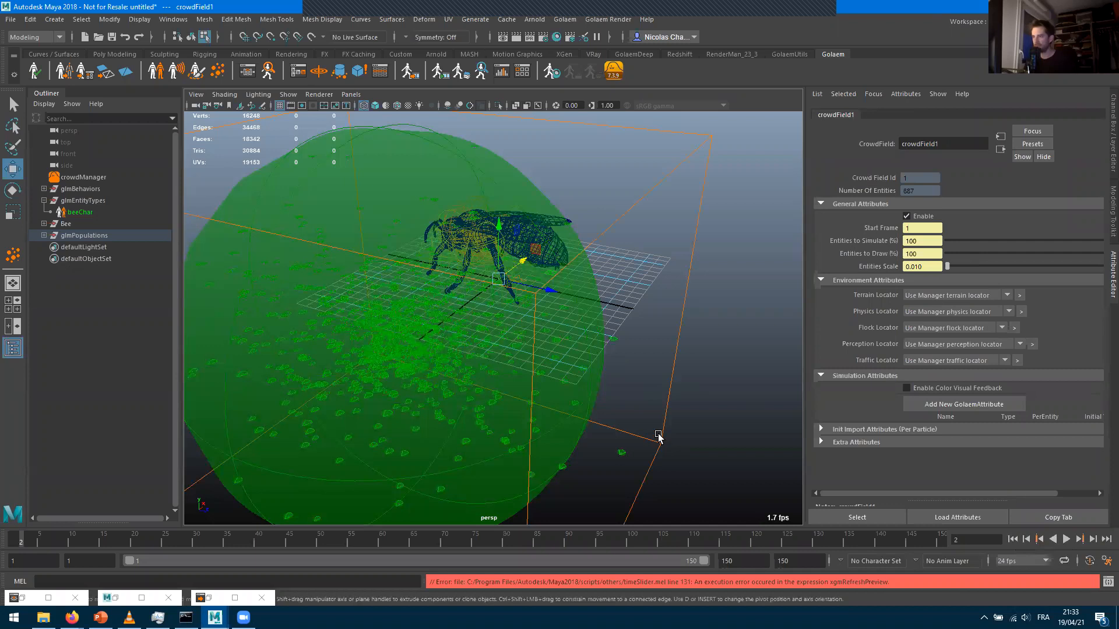
Examine the size and placement of the bee entities inside the population sphere up close
{"action": "left_click_drag", "start_coordinate": [446, 375], "coordinate": [280, 314], "text": "alt"}
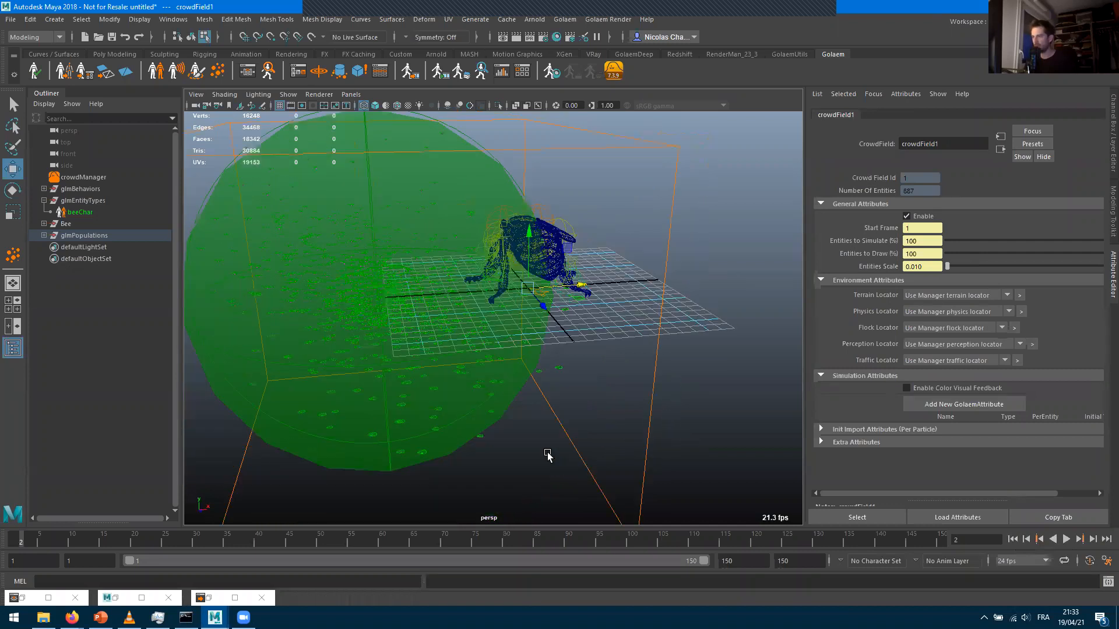
{"action": "middle_click_drag", "start_coordinate": [436, 286], "coordinate": [647, 404], "text": "alt"}
{"action": "scroll", "coordinate": [449, 368], "scroll_direction": "up", "scroll_amount": 5}
{"action": "left_click_drag", "start_coordinate": [449, 371], "coordinate": [981, 354], "text": "alt"}
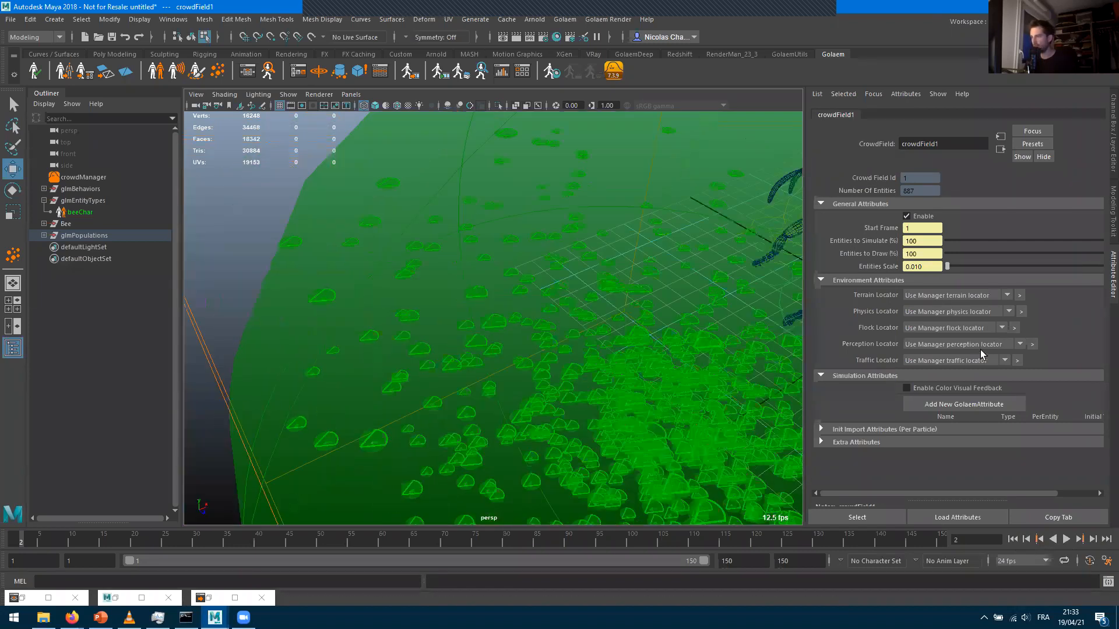
{"action": "scroll", "coordinate": [486, 319], "scroll_direction": "up", "scroll_amount": 2}
{"action": "mouse_move", "coordinate": [486, 319]}
{"action": "left_mouse_down", "text": "alt"}
{"action": "mouse_move", "coordinate": [442, 298]}
{"action": "mouse_move", "coordinate": [473, 301]}
{"action": "left_mouse_up", "text": "alt"}
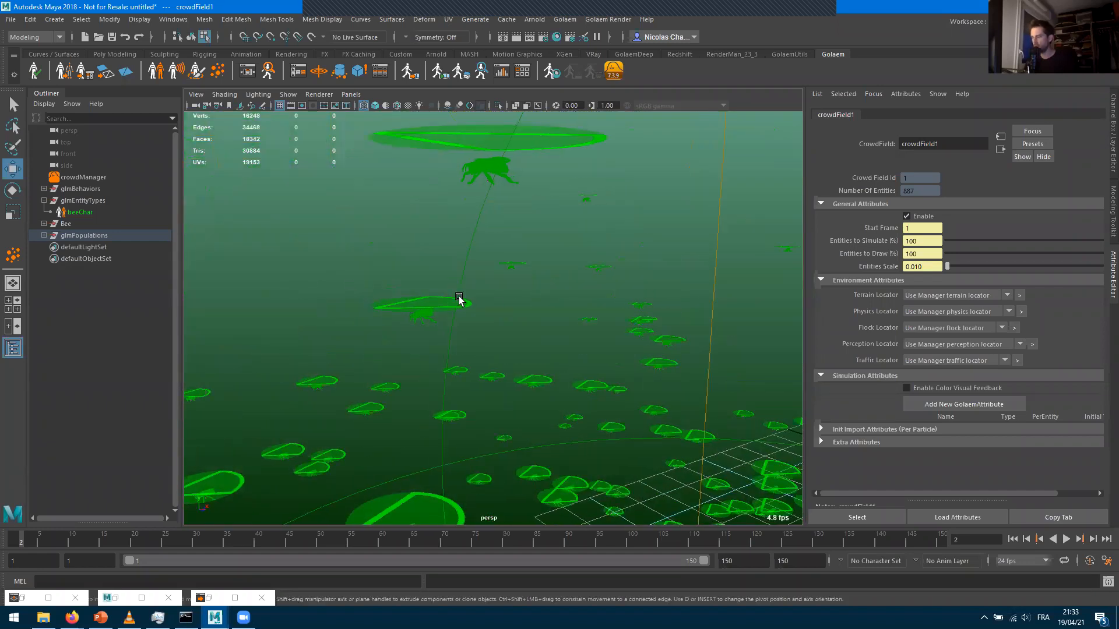
{"action": "left_click_drag", "start_coordinate": [645, 243], "coordinate": [336, 275], "text": "alt"}
{"action": "scroll", "coordinate": [309, 256], "scroll_direction": "down", "scroll_amount": 4}
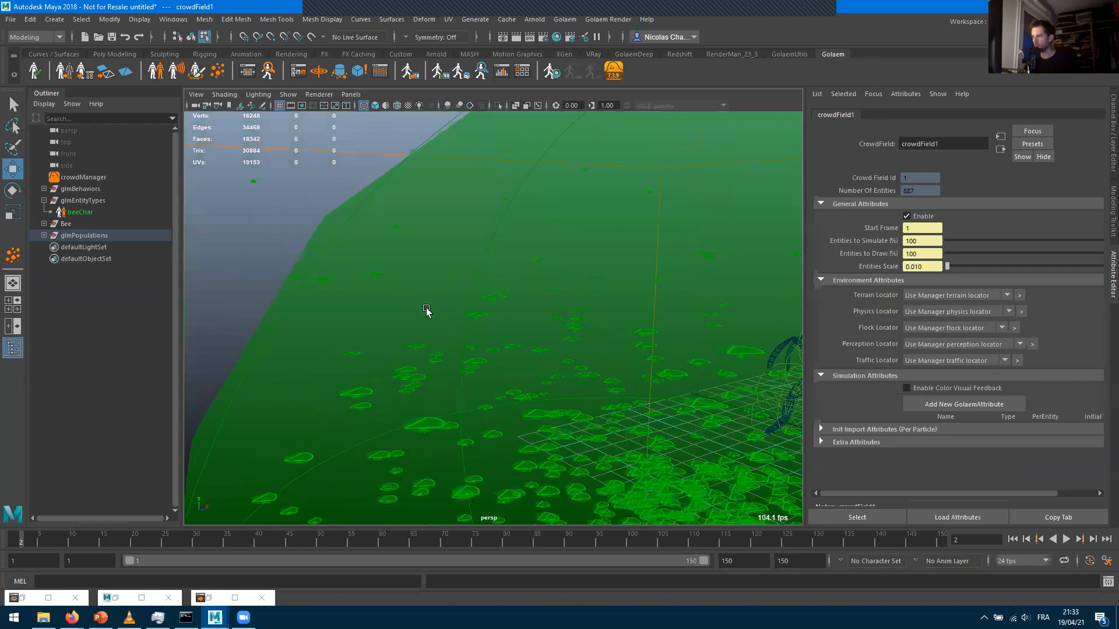
{"action": "scroll", "coordinate": [427, 312], "scroll_direction": "down", "scroll_amount": 3}
Deselect everything and show the swarm in shaded display to examine the textured bees
{"action": "left_click", "coordinate": [427, 312]}
{"action": "scroll", "coordinate": [627, 306], "scroll_direction": "up", "scroll_amount": 1}
{"action": "scroll", "coordinate": [627, 309], "scroll_direction": "up", "scroll_amount": 3}
{"action": "scroll", "coordinate": [582, 303], "scroll_direction": "up", "scroll_amount": 2}
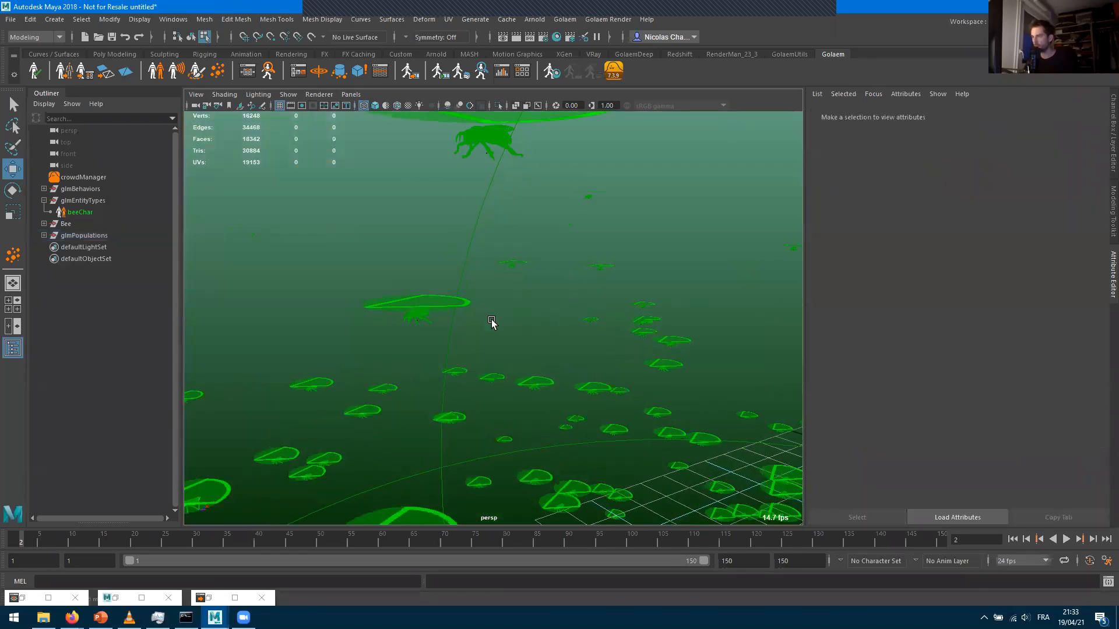
{"action": "scroll", "coordinate": [491, 323], "scroll_direction": "up", "scroll_amount": 2}
{"action": "key", "text": "5"}
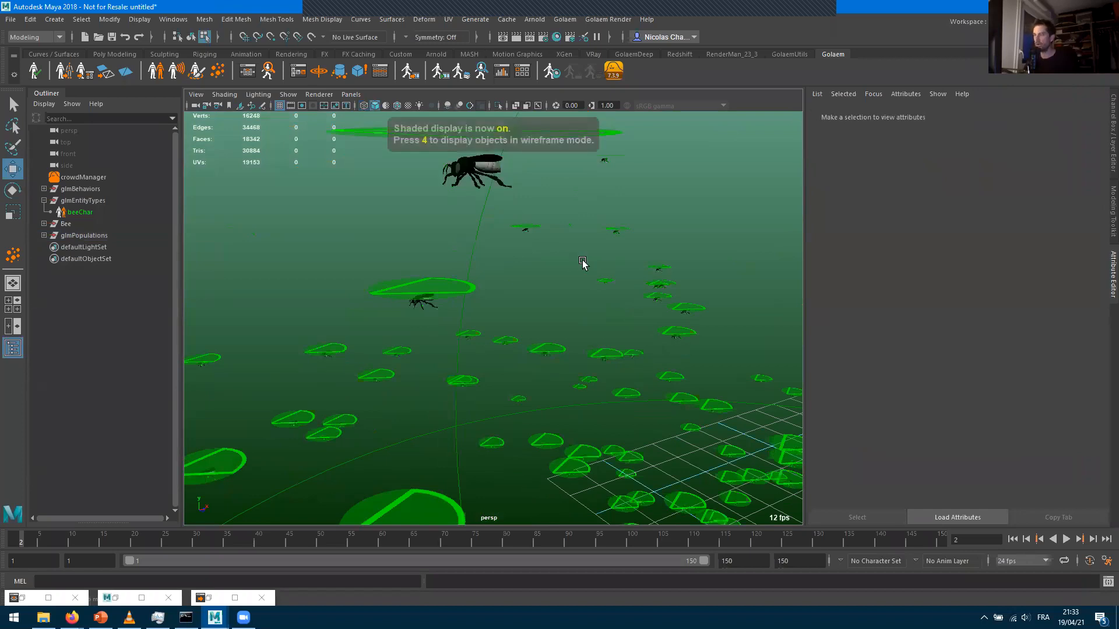
{"action": "scroll", "coordinate": [585, 266], "scroll_direction": "down", "scroll_amount": 3}
{"action": "scroll", "coordinate": [587, 269], "scroll_direction": "up", "scroll_amount": 5}
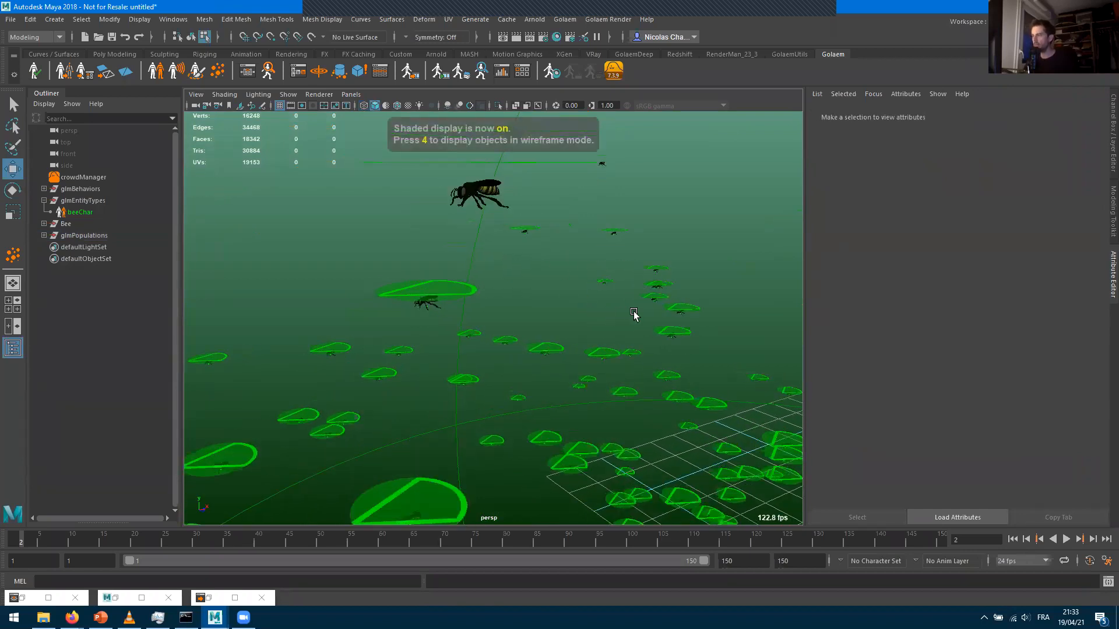
{"action": "left_click_drag", "start_coordinate": [641, 314], "coordinate": [559, 297], "text": "alt"}
Set beeChar's minimum and maximum scale to 2, rewind and advance to frame 2 to refresh the bees
{"action": "left_click", "coordinate": [68, 212]}
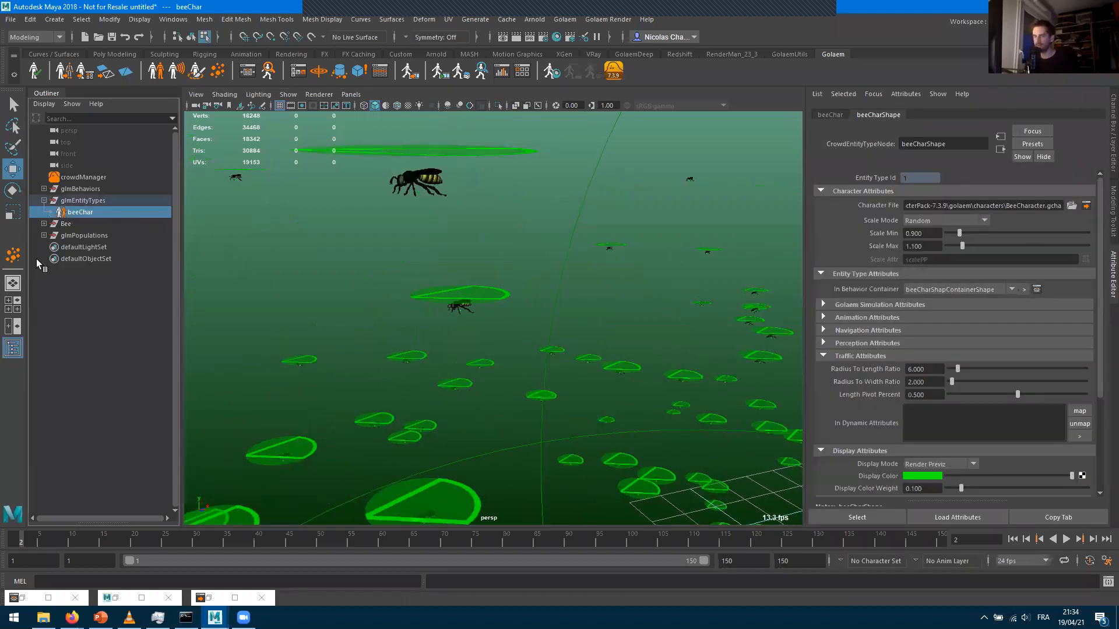
{"action": "left_click", "coordinate": [926, 233]}
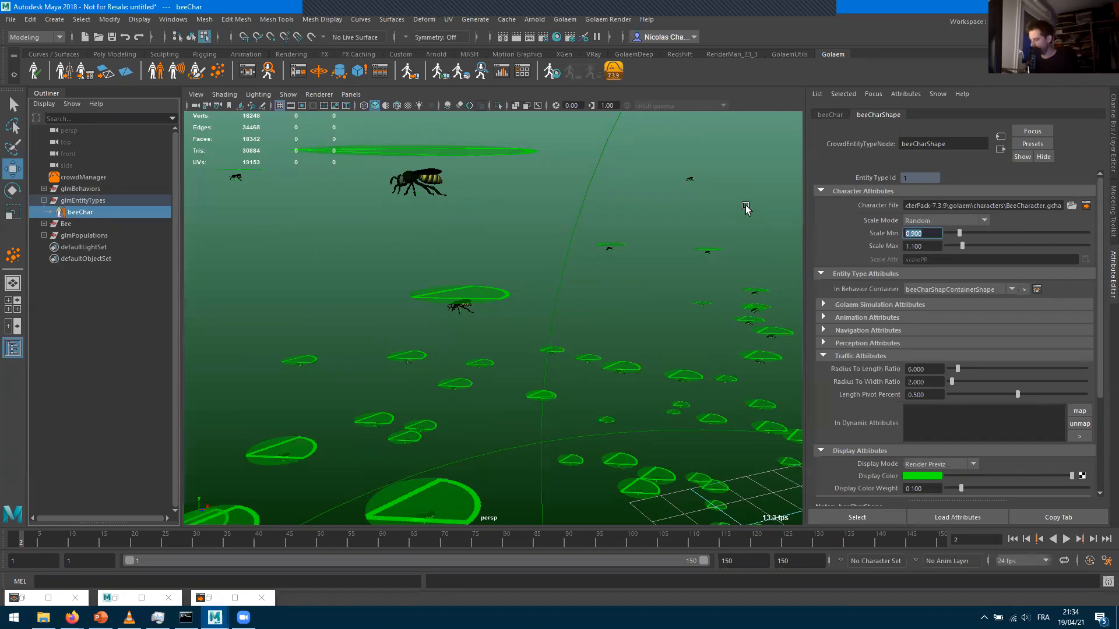
{"action": "type", "text": "2"}
{"action": "key", "text": "Return"}
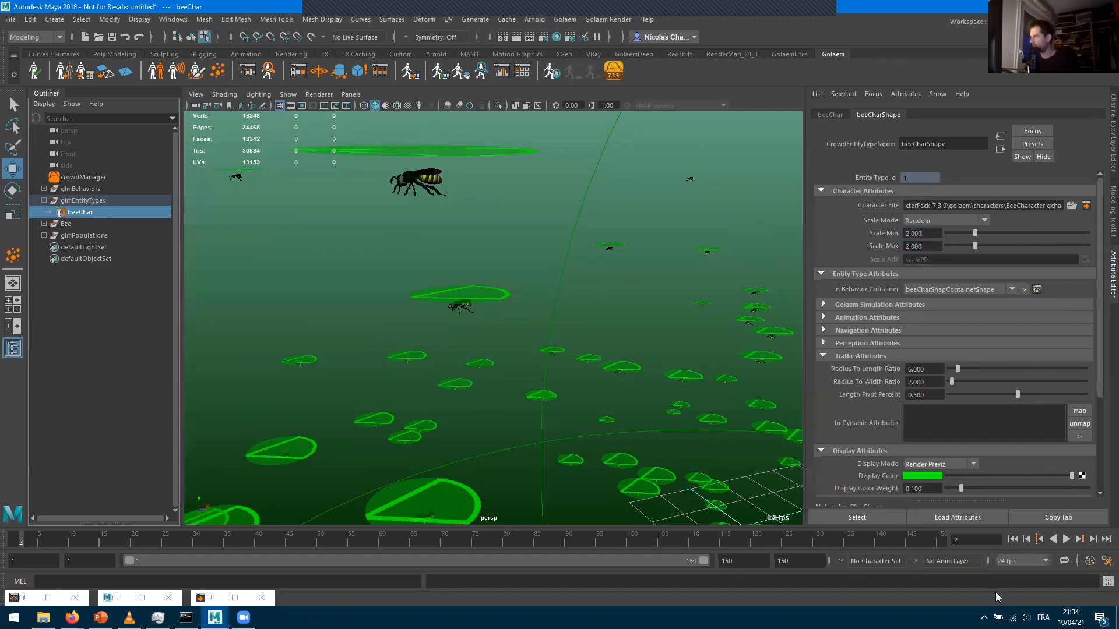
{"action": "left_click", "coordinate": [1011, 540]}
{"action": "left_click", "coordinate": [1093, 540]}
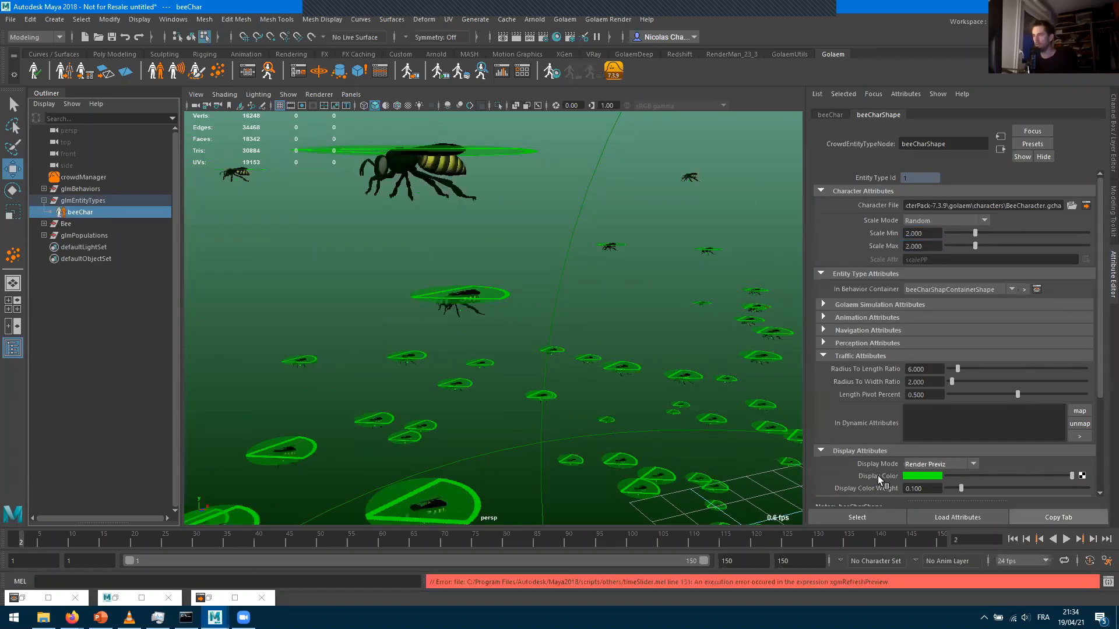
Reduce the popTool1 slot radius to 0.159
{"action": "scroll", "coordinate": [335, 391], "scroll_direction": "down", "scroll_amount": 1}
{"action": "scroll", "coordinate": [412, 395], "scroll_direction": "down", "scroll_amount": 8}
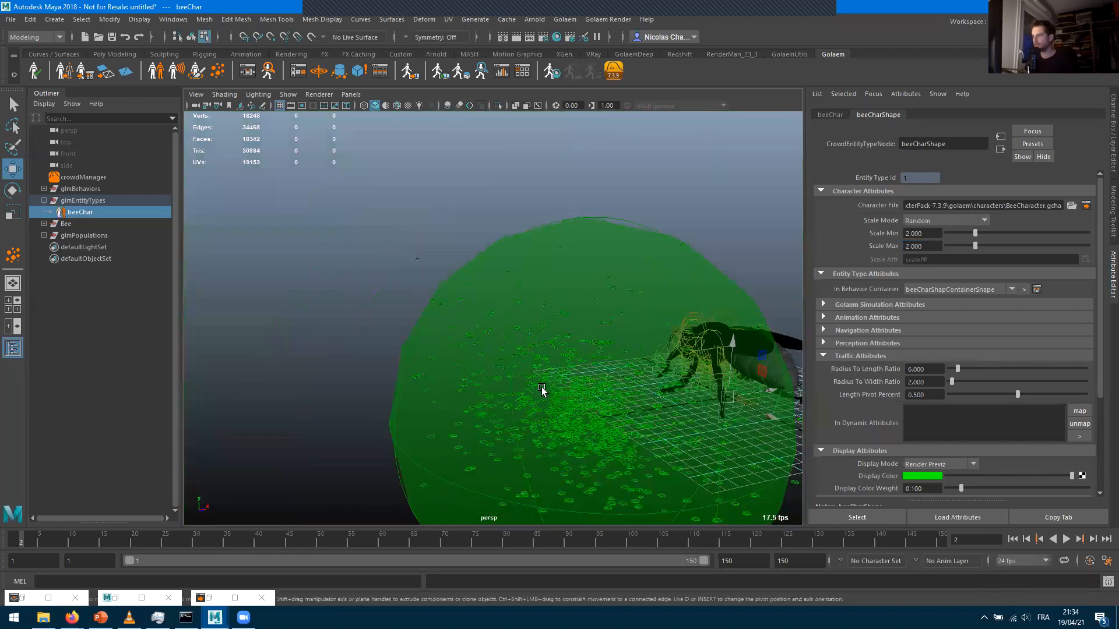
{"action": "left_click_drag", "start_coordinate": [539, 389], "coordinate": [502, 333], "text": "alt"}
{"action": "scroll", "coordinate": [502, 335], "scroll_direction": "up", "scroll_amount": 8}
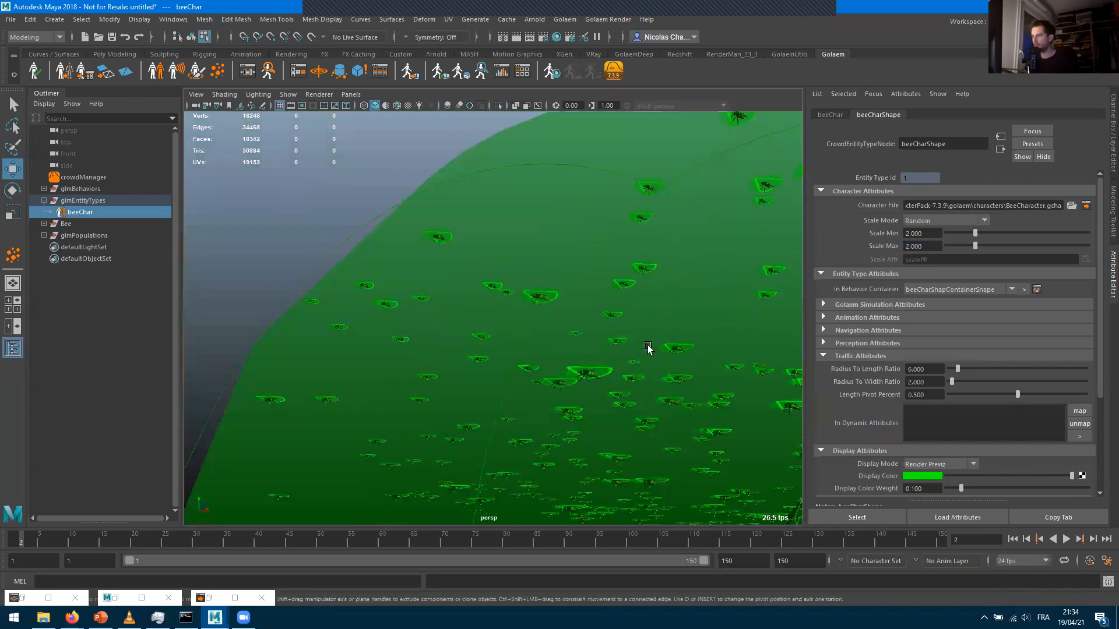
{"action": "left_click", "coordinate": [43, 235]}
{"action": "left_click", "coordinate": [81, 246]}
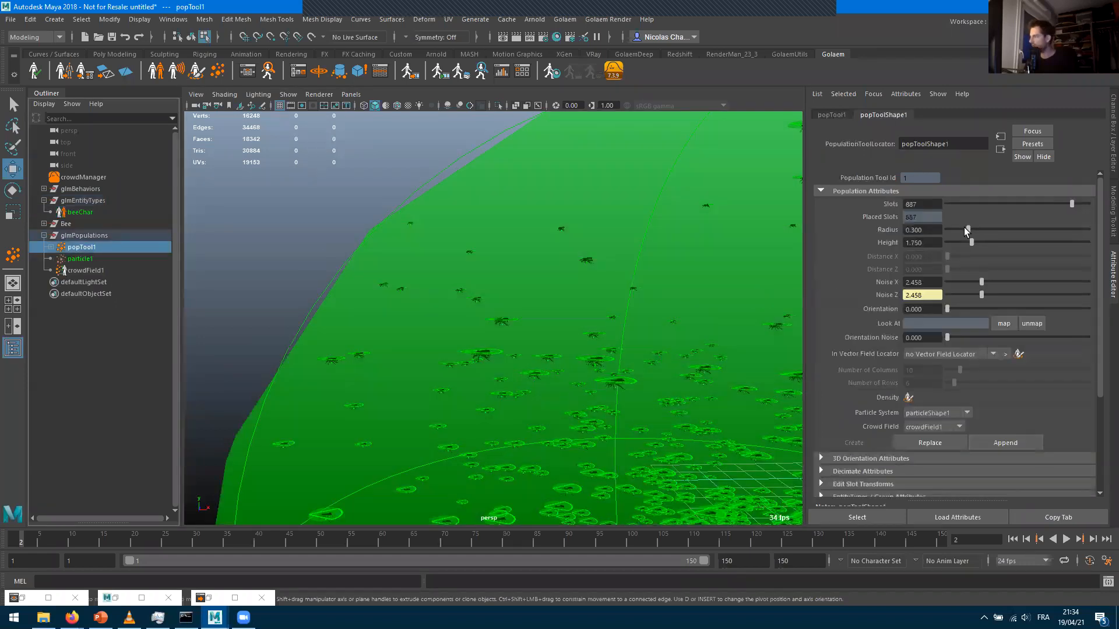
{"action": "left_click_drag", "start_coordinate": [966, 229], "coordinate": [957, 229]}
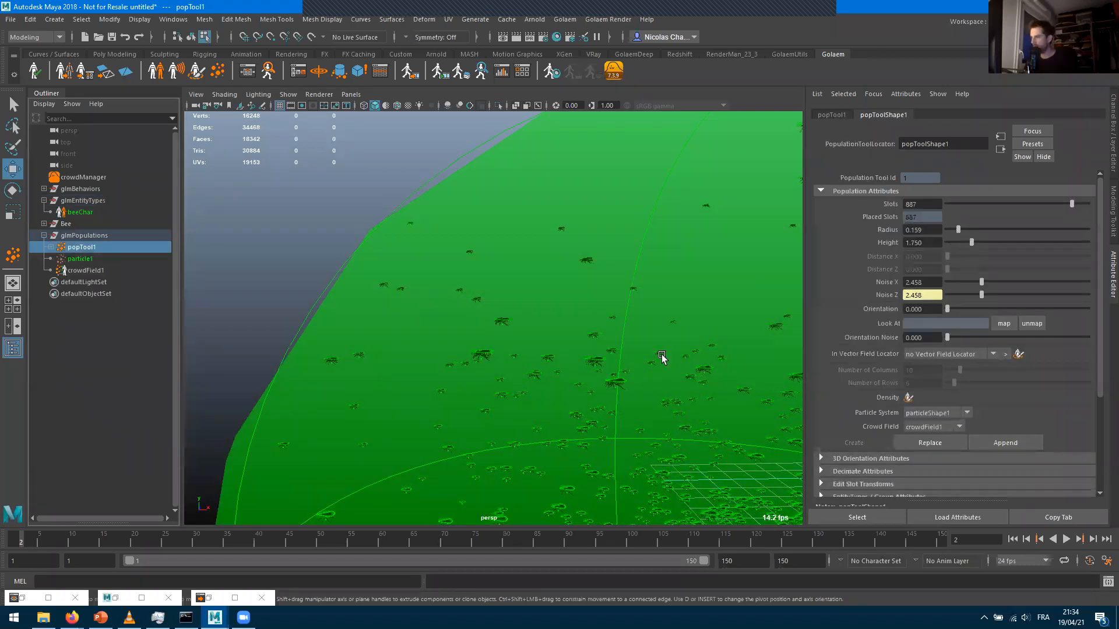
Set beeChar's minimum and maximum scale to 4, rewind and advance to frame 2 to refresh the swarm
{"action": "scroll", "coordinate": [613, 406], "scroll_direction": "down", "scroll_amount": 2}
{"action": "left_click_drag", "start_coordinate": [613, 406], "coordinate": [712, 400], "text": "alt"}
{"action": "scroll", "coordinate": [697, 400], "scroll_direction": "up", "scroll_amount": 3}
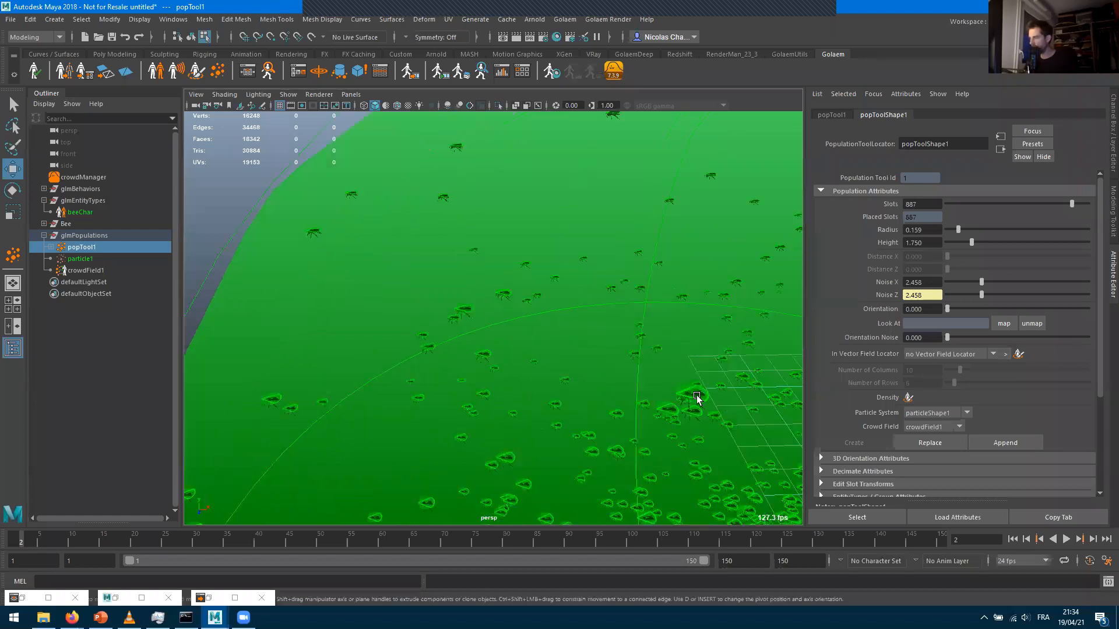
{"action": "scroll", "coordinate": [651, 388], "scroll_direction": "up", "scroll_amount": 3}
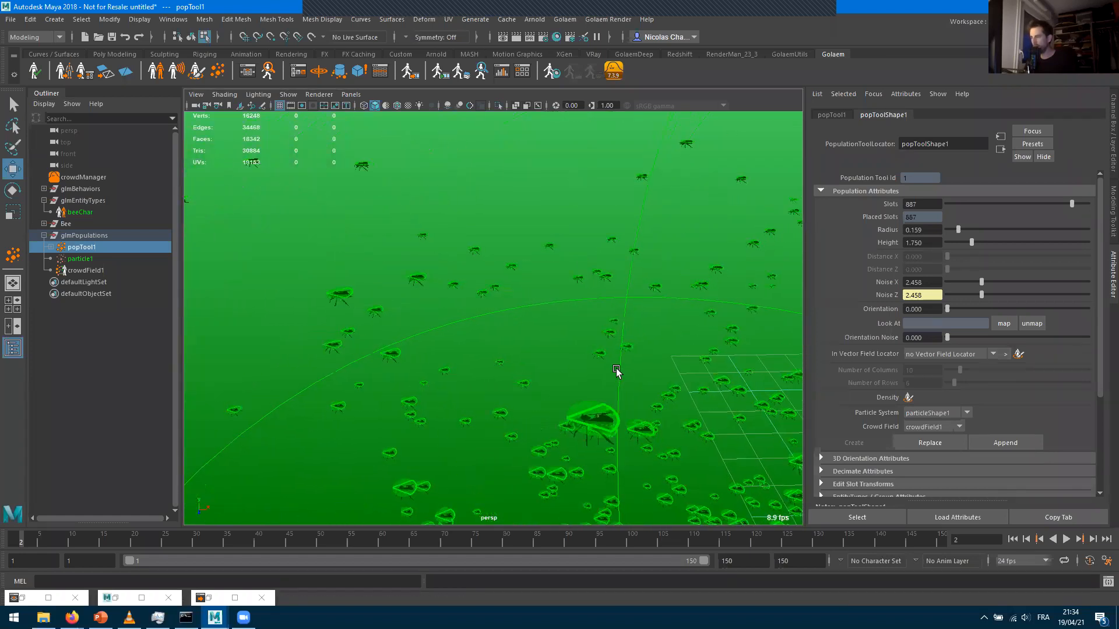
{"action": "middle_click_drag", "start_coordinate": [617, 372], "coordinate": [507, 323], "text": "alt"}
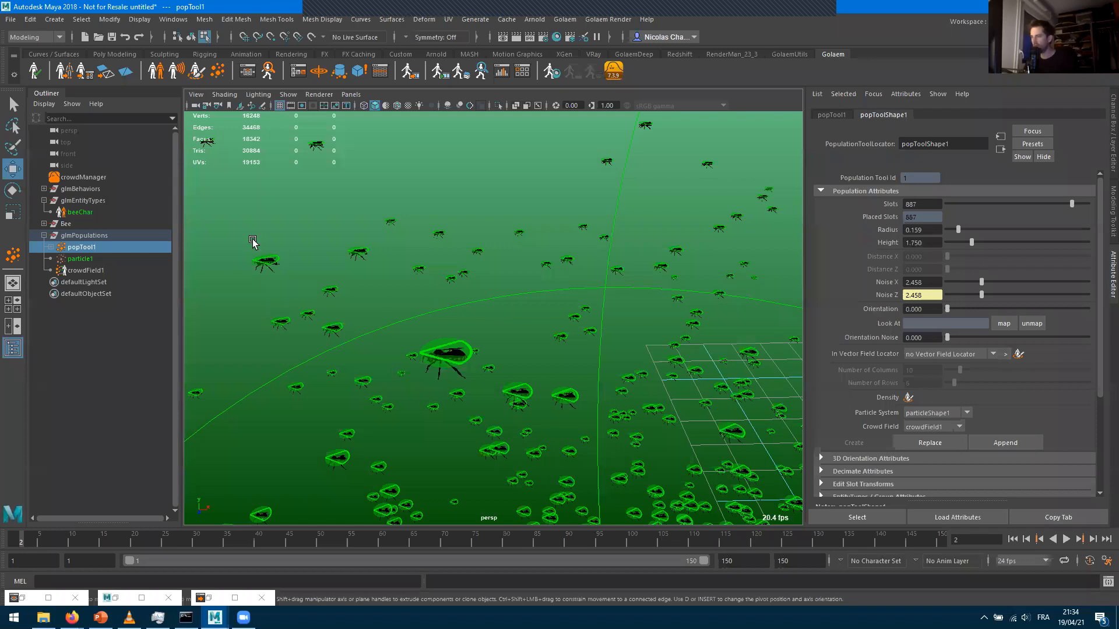
{"action": "left_click", "coordinate": [80, 213]}
{"action": "double_click", "coordinate": [928, 234]}
{"action": "type", "text": "4"}
{"action": "key", "text": "Return"}
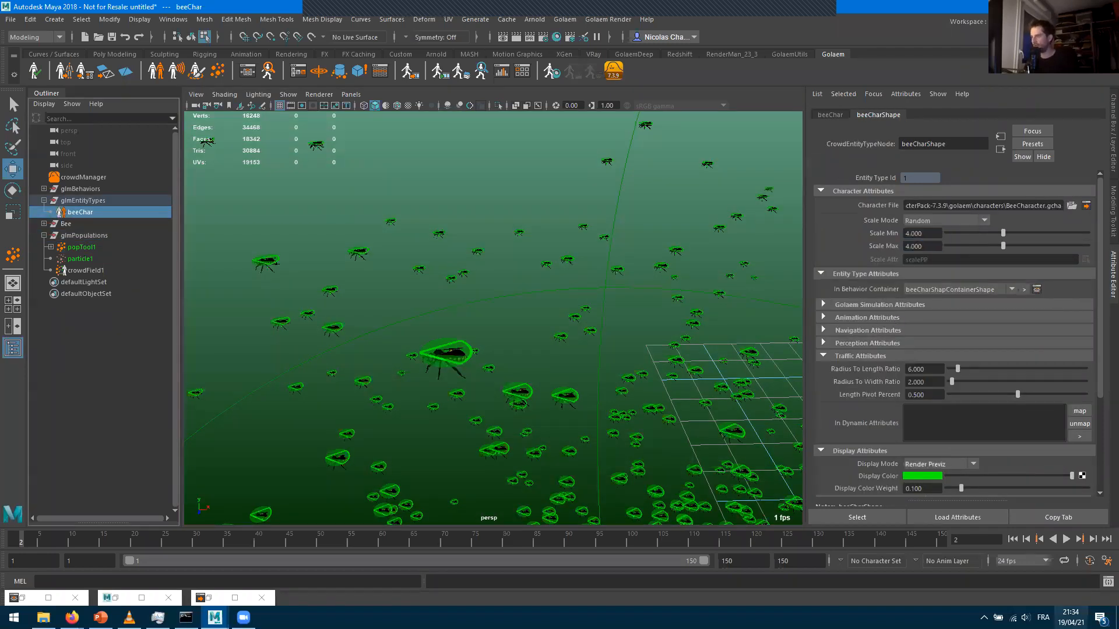
{"action": "left_click", "coordinate": [1012, 539]}
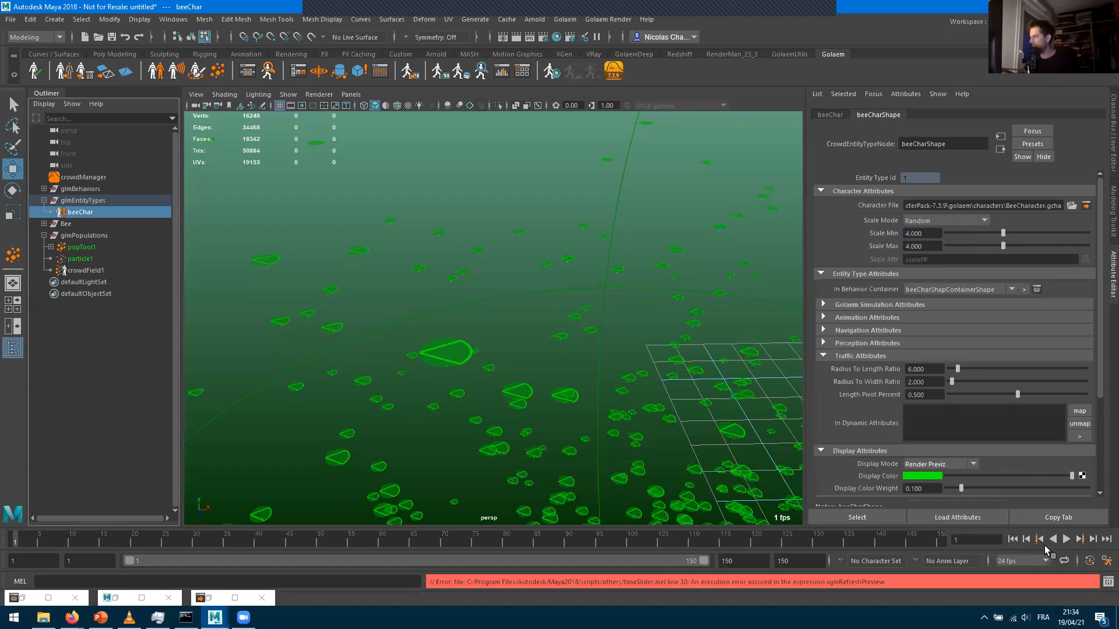
{"action": "left_click", "coordinate": [1093, 539]}
Examine the enlarged bees throughout the sphere and display the crowdManager attributes
{"action": "left_click_drag", "start_coordinate": [602, 382], "coordinate": [429, 332], "text": "alt"}
{"action": "scroll", "coordinate": [495, 355], "scroll_direction": "down", "scroll_amount": 10}
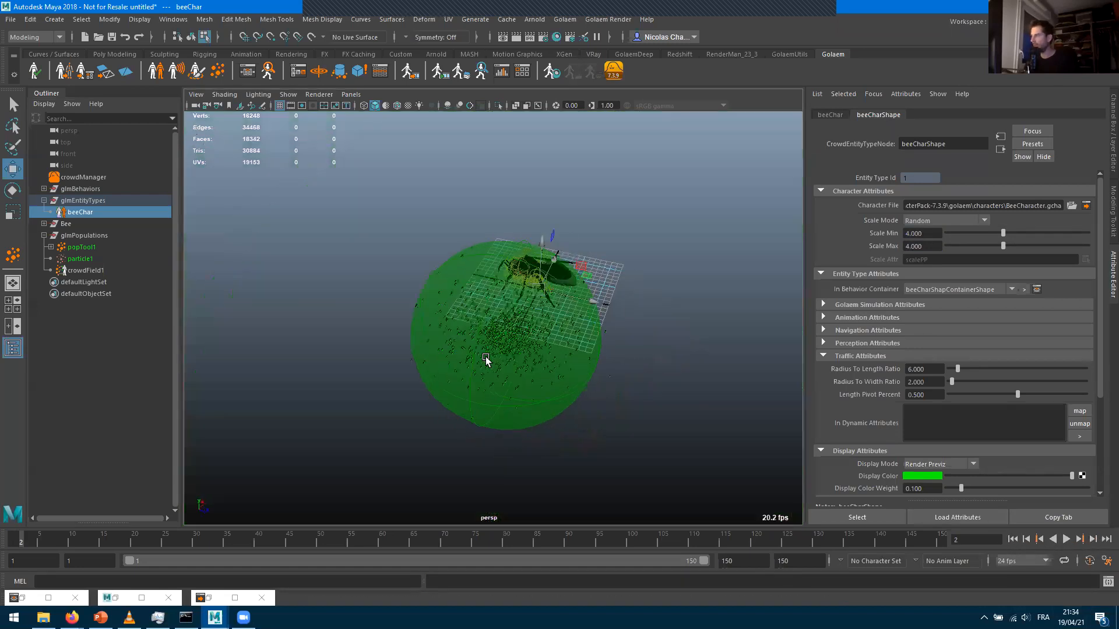
{"action": "scroll", "coordinate": [486, 359], "scroll_direction": "up", "scroll_amount": 10}
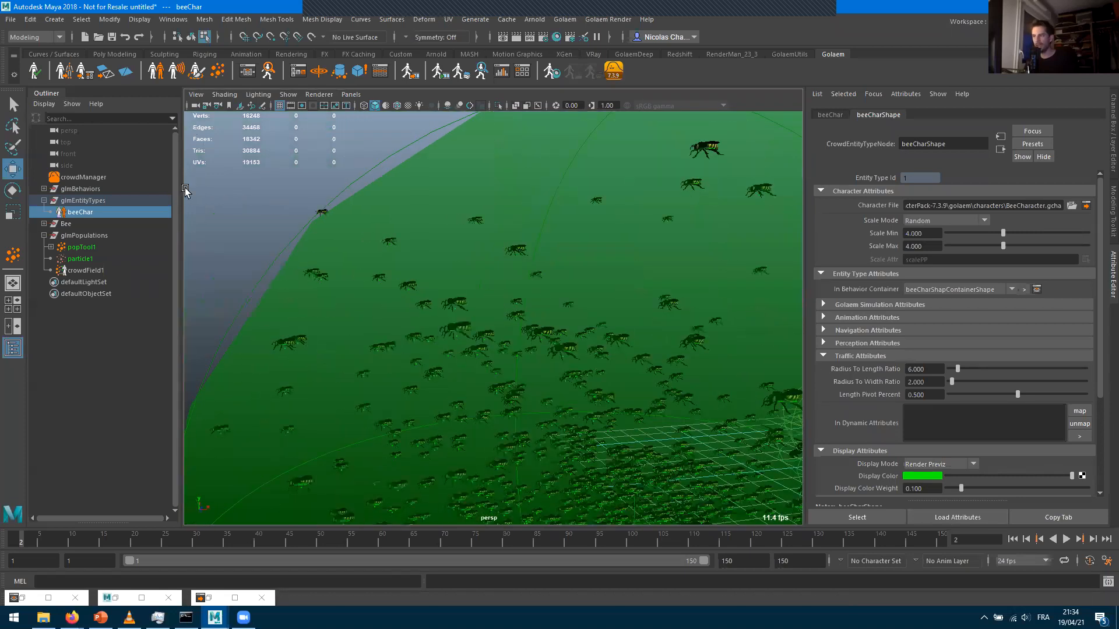
{"action": "left_click_drag", "start_coordinate": [185, 190], "coordinate": [163, 183], "text": "alt"}
{"action": "left_click", "coordinate": [80, 177]}
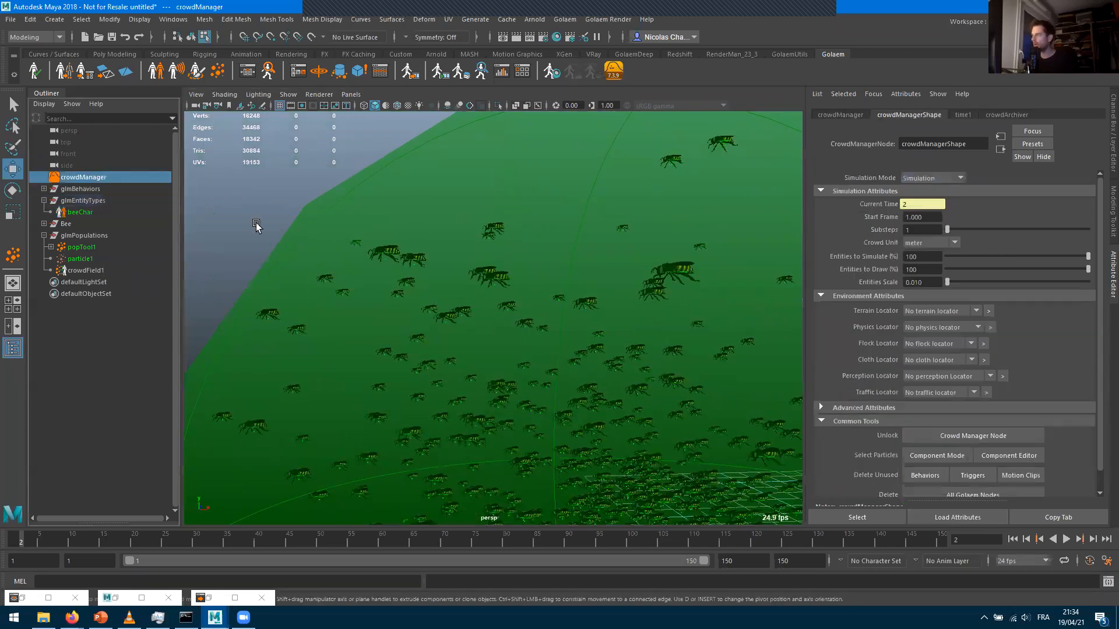
Reveal popTool1's child nodes and select its popTool1Manip1 manipulator
{"action": "left_click", "coordinate": [78, 247]}
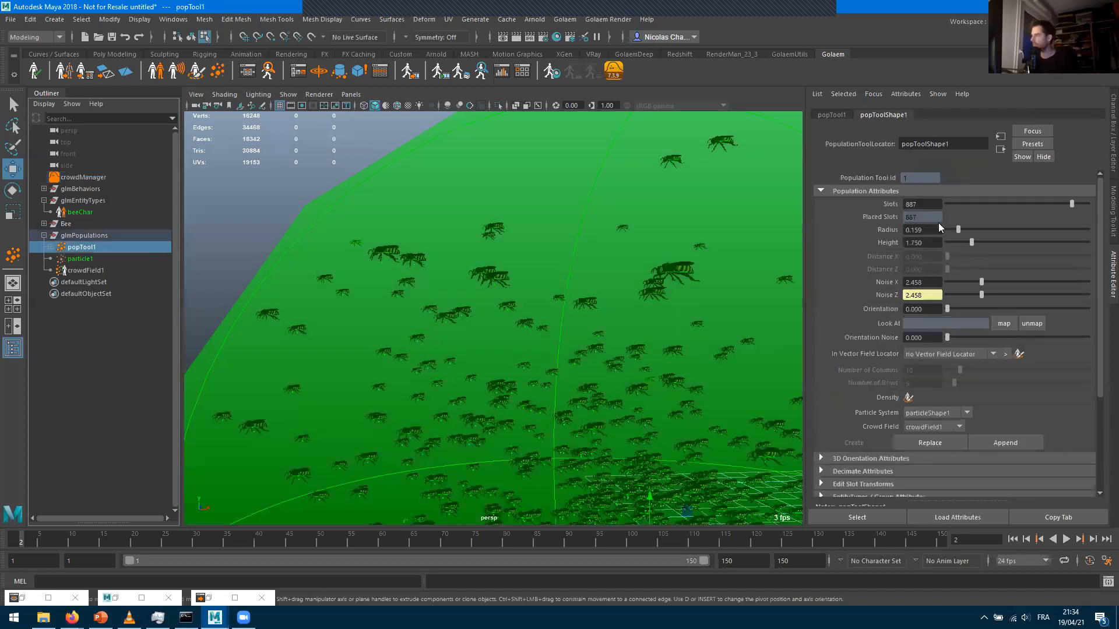
{"action": "left_click_drag", "start_coordinate": [585, 279], "coordinate": [513, 291], "text": "alt"}
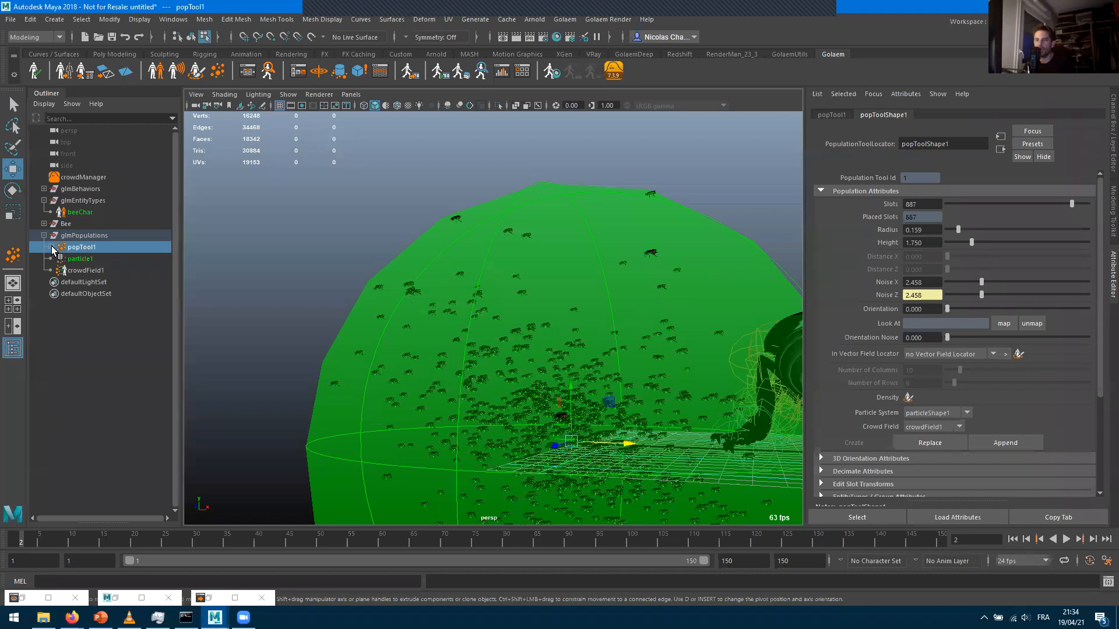
{"action": "left_click_drag", "start_coordinate": [507, 357], "coordinate": [614, 369], "text": "alt"}
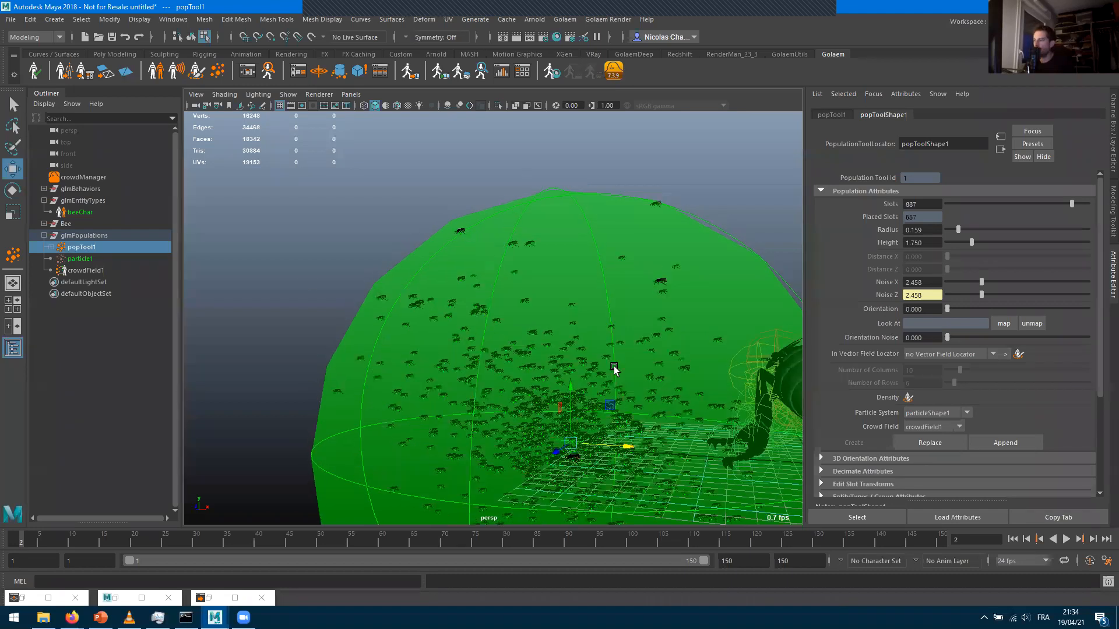
{"action": "scroll", "coordinate": [614, 369], "scroll_direction": "down", "scroll_amount": 3}
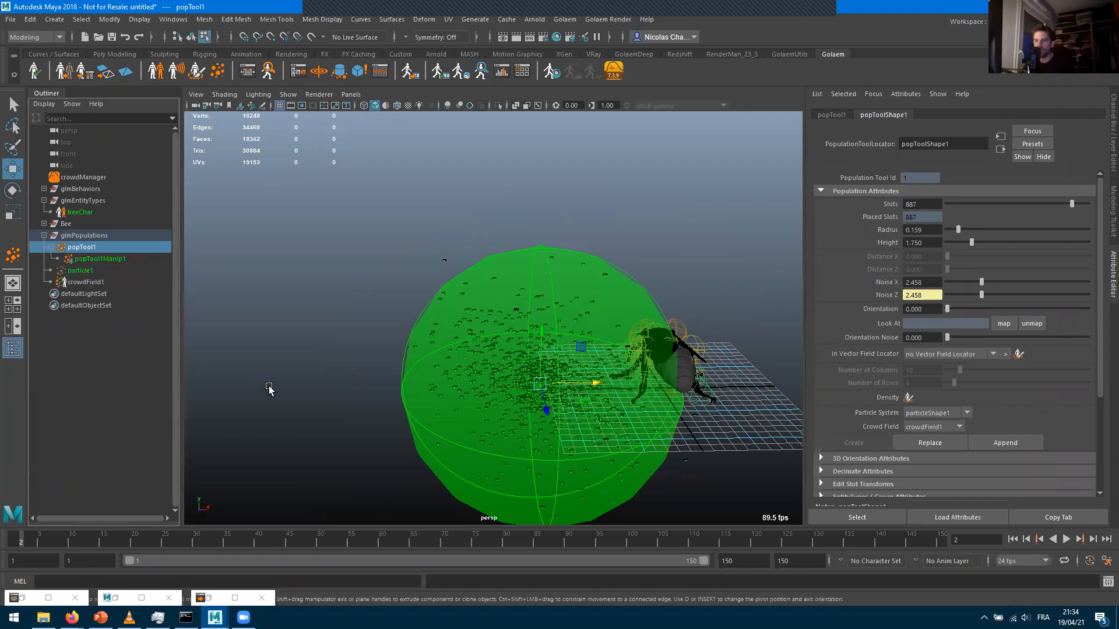
{"action": "left_click", "coordinate": [50, 247]}
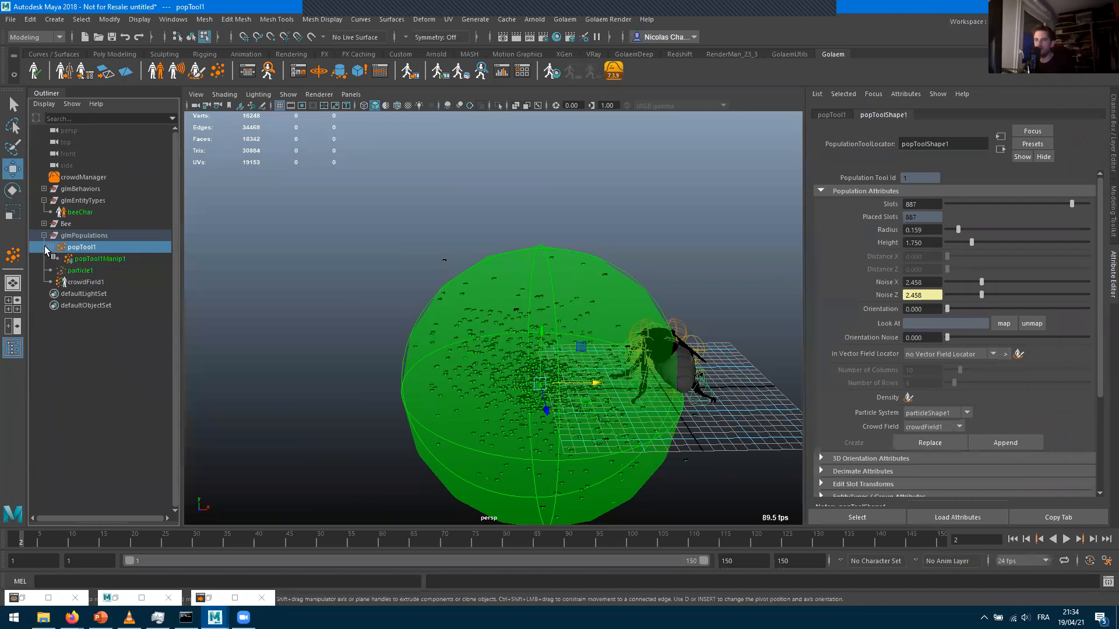
{"action": "left_click", "coordinate": [84, 259]}
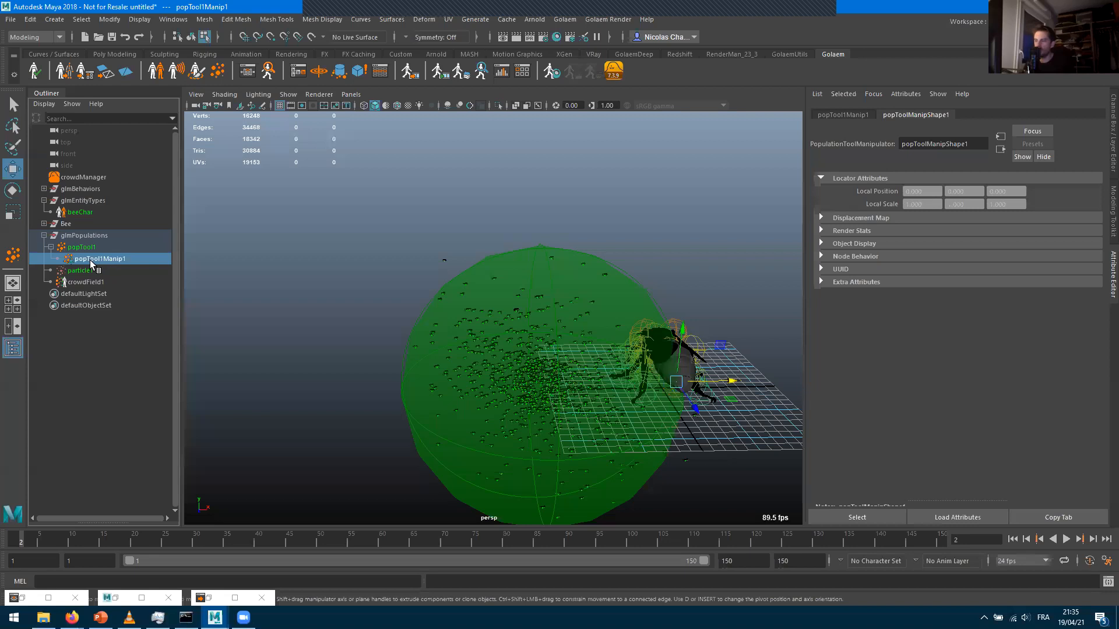
Examine the bee swarm, the population sphere and the popTool1Manip1 manipulator up close and from several angles
{"action": "middle_click_drag", "start_coordinate": [659, 401], "coordinate": [442, 371], "text": "alt"}
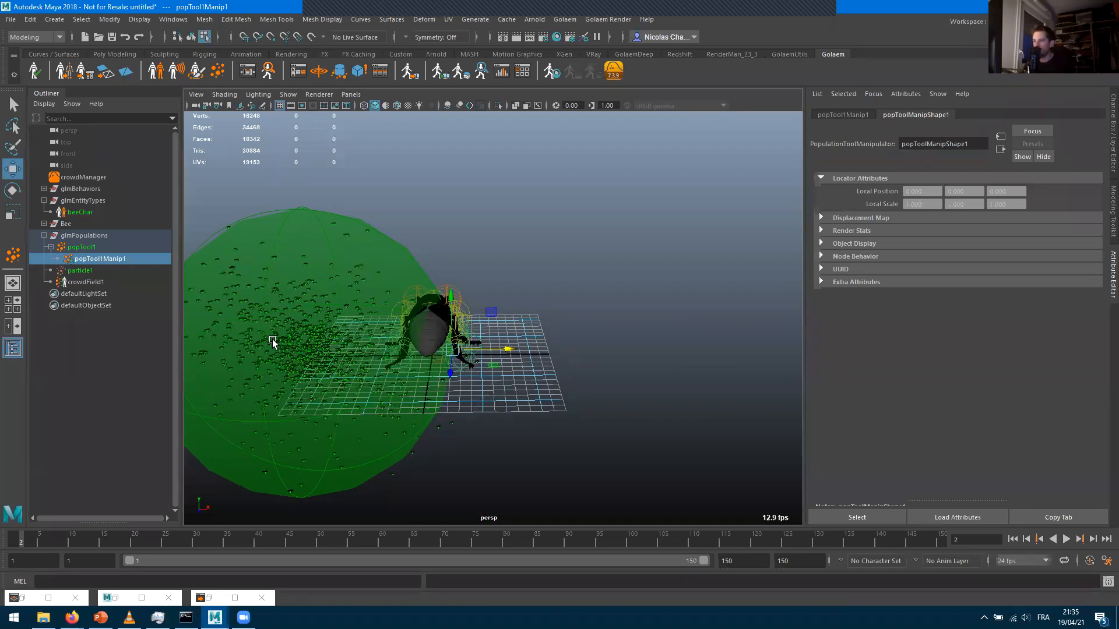
{"action": "right_click_drag", "start_coordinate": [272, 342], "coordinate": [440, 343], "text": "alt"}
{"action": "mouse_move", "coordinate": [491, 352]}
{"action": "left_mouse_down"}
{"action": "mouse_move", "coordinate": [410, 353]}
{"action": "mouse_move", "coordinate": [502, 351]}
{"action": "mouse_move", "coordinate": [429, 350]}
{"action": "mouse_move", "coordinate": [495, 353]}
{"action": "mouse_move", "coordinate": [443, 356]}
{"action": "mouse_move", "coordinate": [479, 354]}
{"action": "left_mouse_up"}
{"action": "left_click_drag", "start_coordinate": [561, 341], "coordinate": [505, 343]}
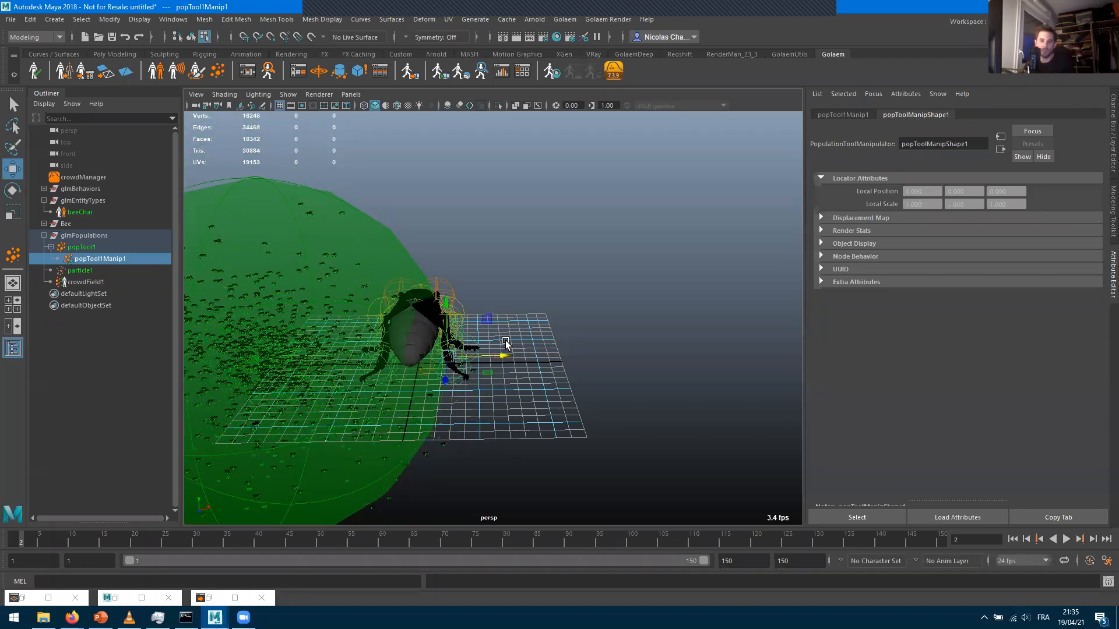
{"action": "middle_click_drag", "start_coordinate": [505, 345], "coordinate": [576, 337], "text": "alt"}
{"action": "left_click_drag", "start_coordinate": [576, 338], "coordinate": [691, 352], "text": "alt"}
{"action": "scroll", "coordinate": [568, 394], "scroll_direction": "up", "scroll_amount": 10}
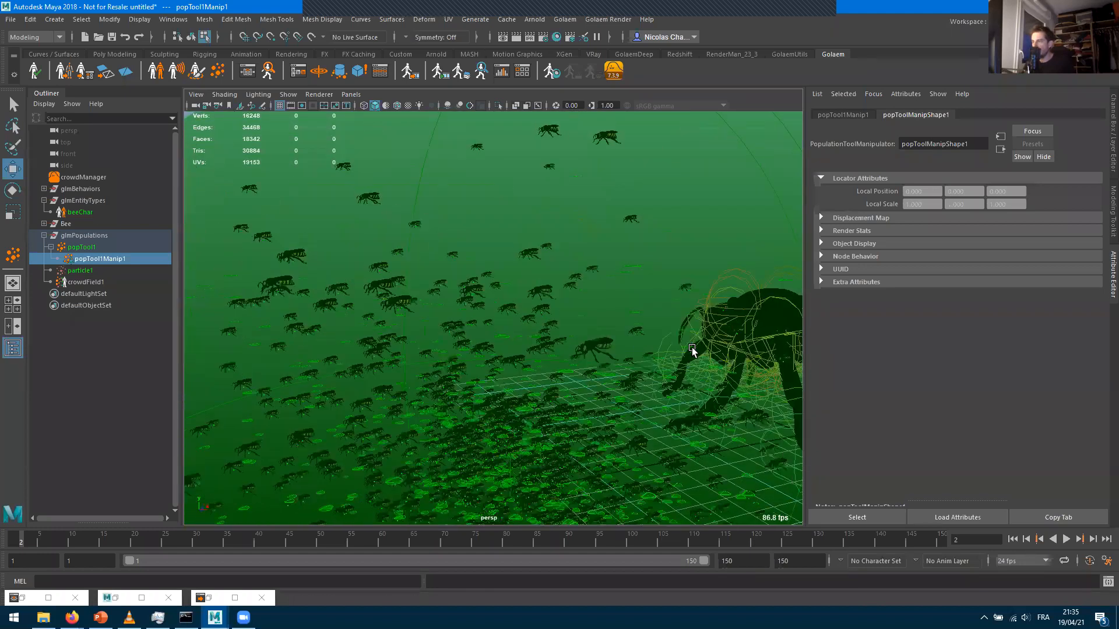
{"action": "left_click_drag", "start_coordinate": [484, 351], "coordinate": [524, 367], "text": "alt"}
{"action": "scroll", "coordinate": [631, 379], "scroll_direction": "down", "scroll_amount": 10}
{"action": "left_click_drag", "start_coordinate": [632, 379], "coordinate": [534, 342], "text": "alt"}
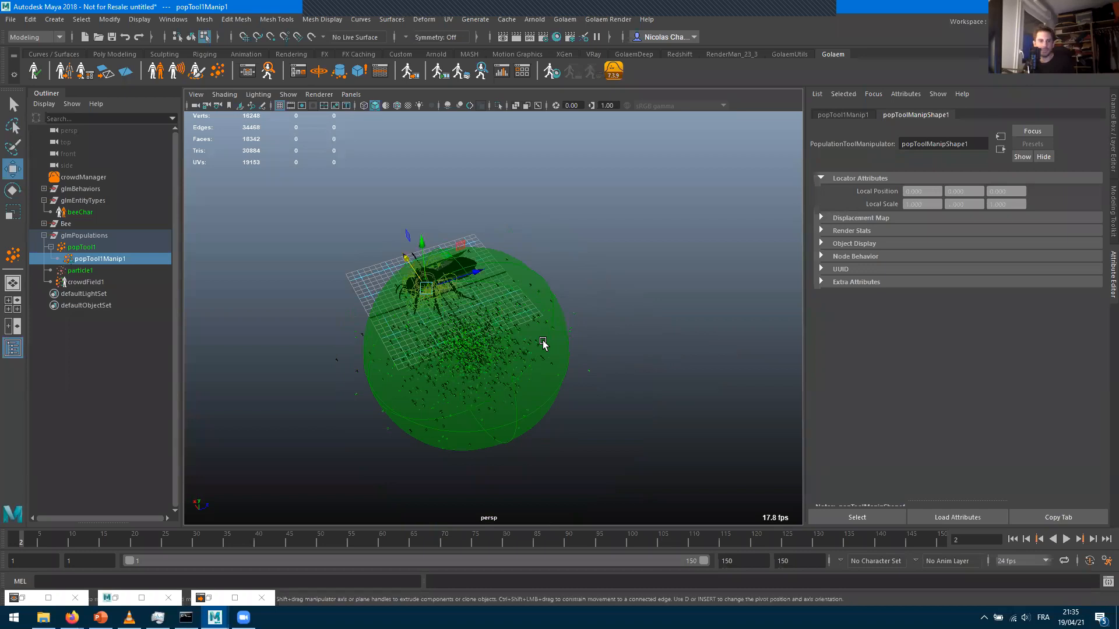
Open the behavior graph of the beeCharShape entity type in the Golaem Behavior Editor
{"action": "left_click", "coordinate": [248, 71]}
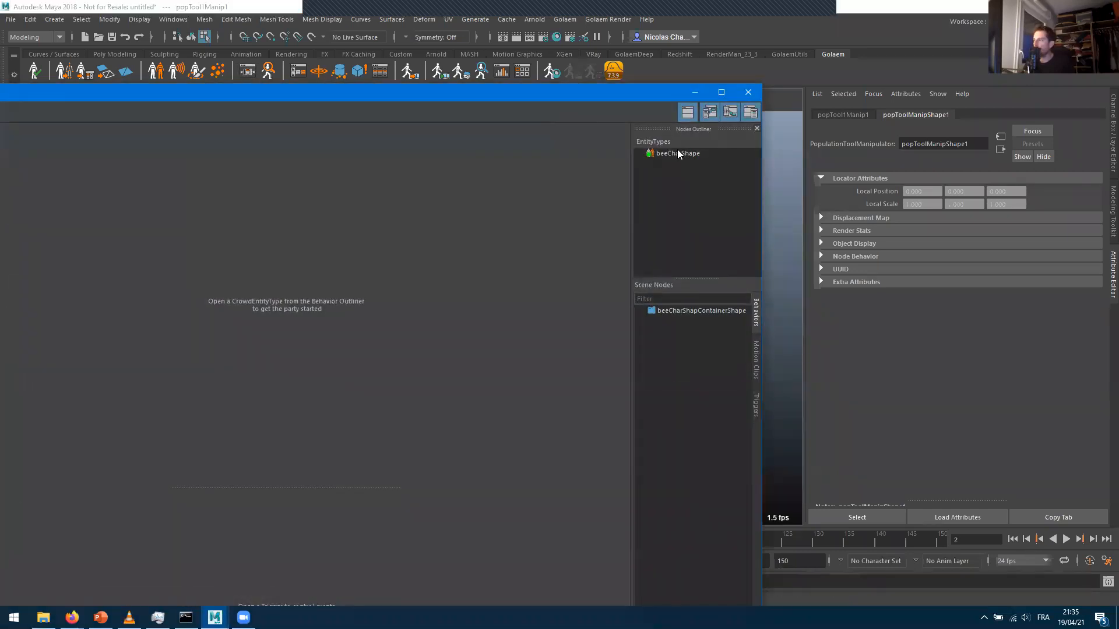
{"action": "double_click", "coordinate": [664, 152]}
{"action": "left_click_drag", "start_coordinate": [431, 94], "coordinate": [721, 94]}
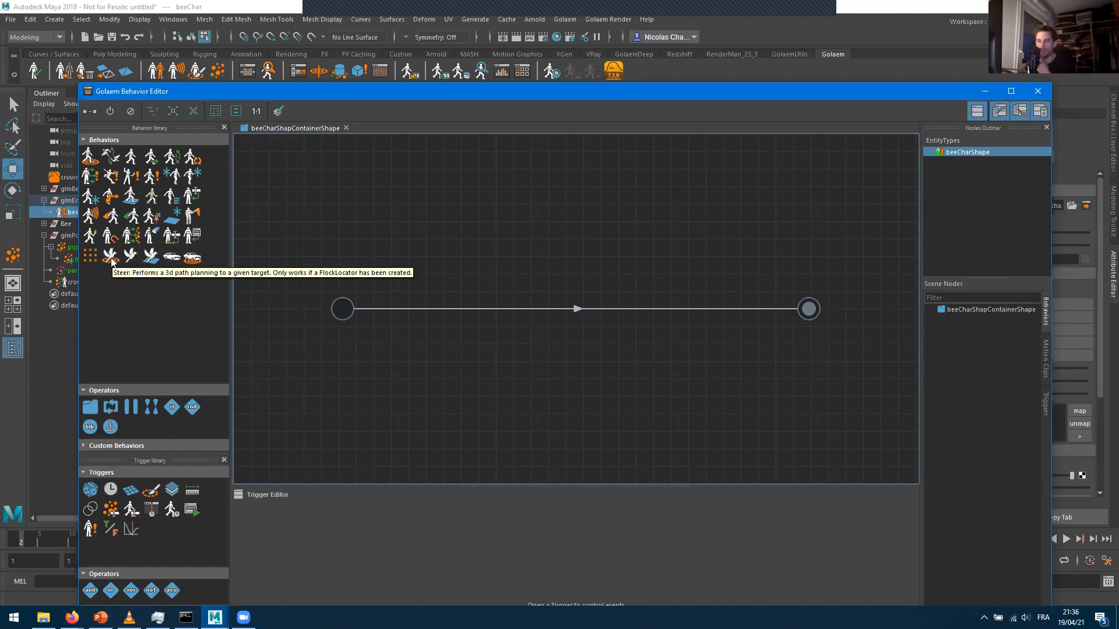
Insert a Steer behavior between the graph's start and end nodes and check its reach modes, keeping Wander
{"action": "left_click_drag", "start_coordinate": [111, 261], "coordinate": [554, 312]}
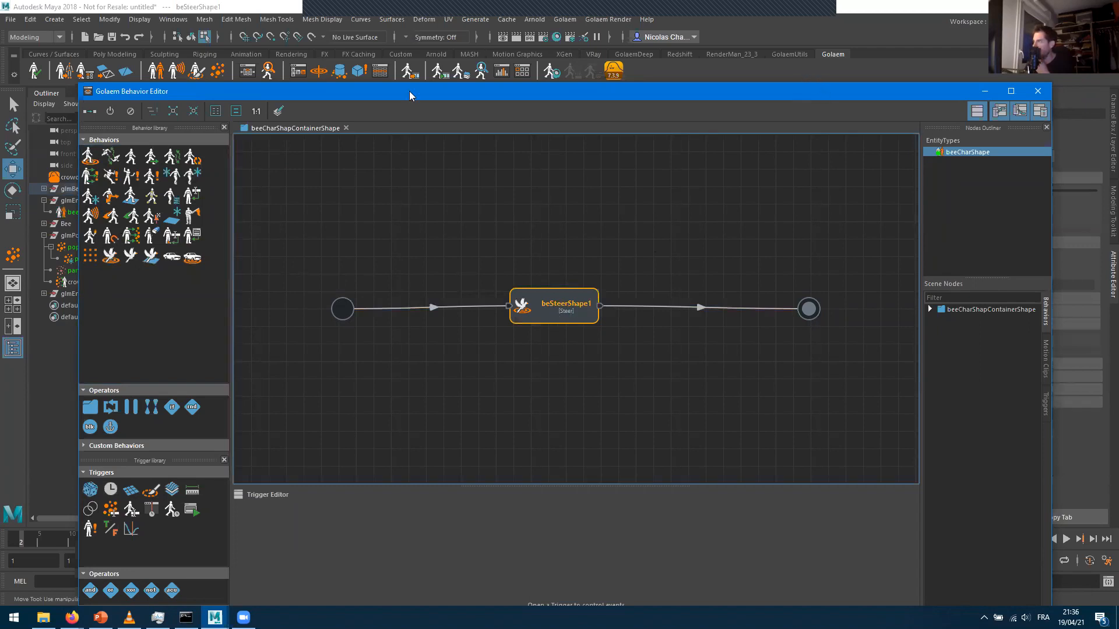
{"action": "left_click_drag", "start_coordinate": [409, 91], "coordinate": [141, 89]}
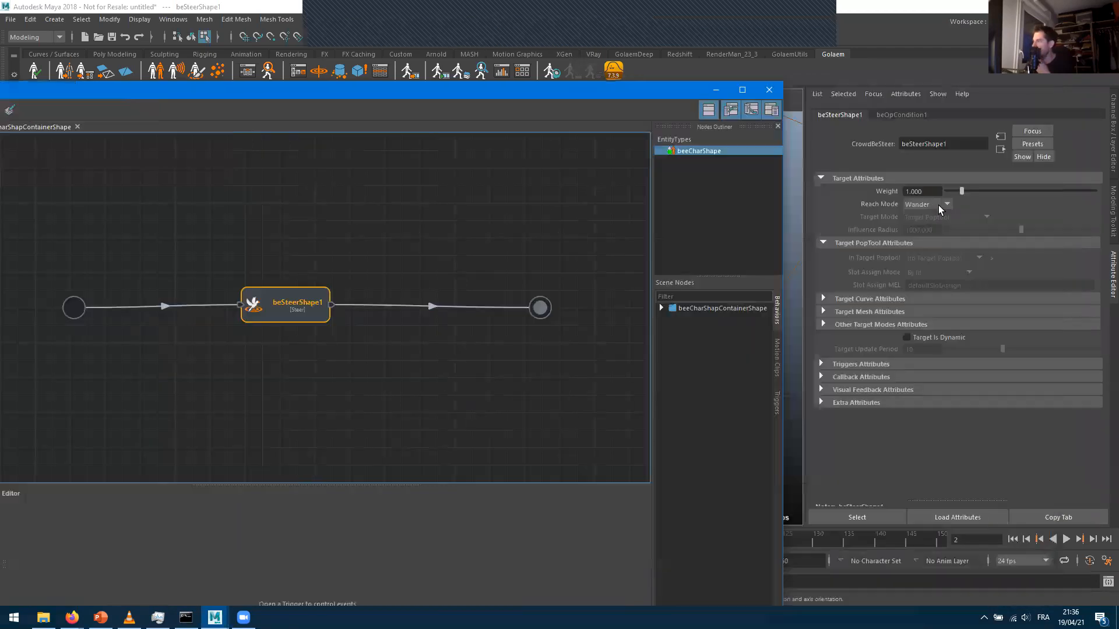
{"action": "left_click", "coordinate": [931, 204]}
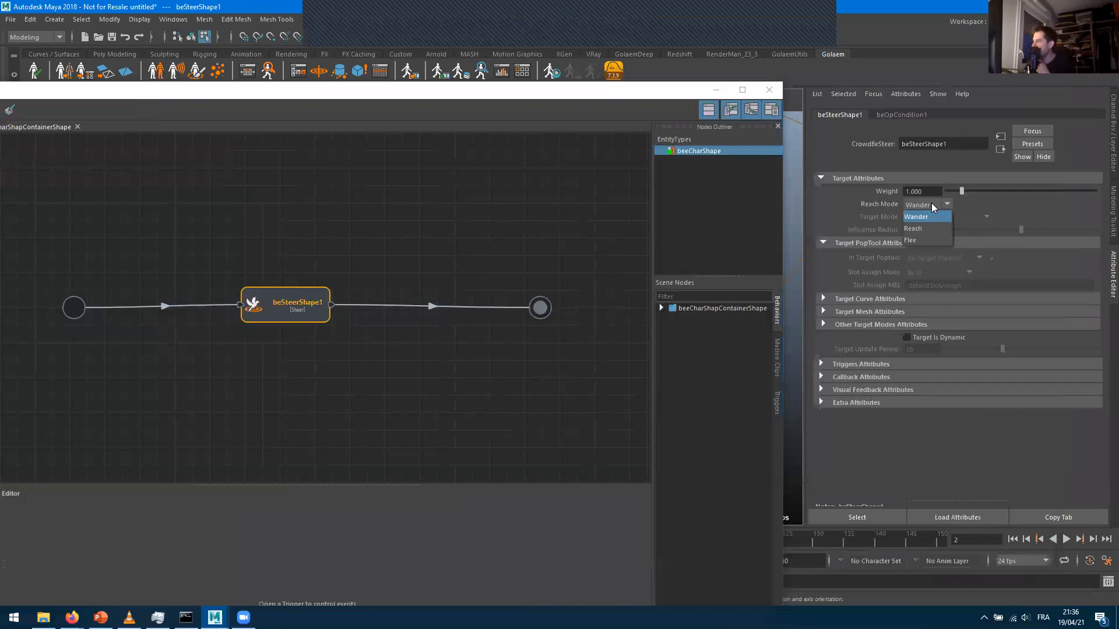
{"action": "left_click", "coordinate": [930, 203]}
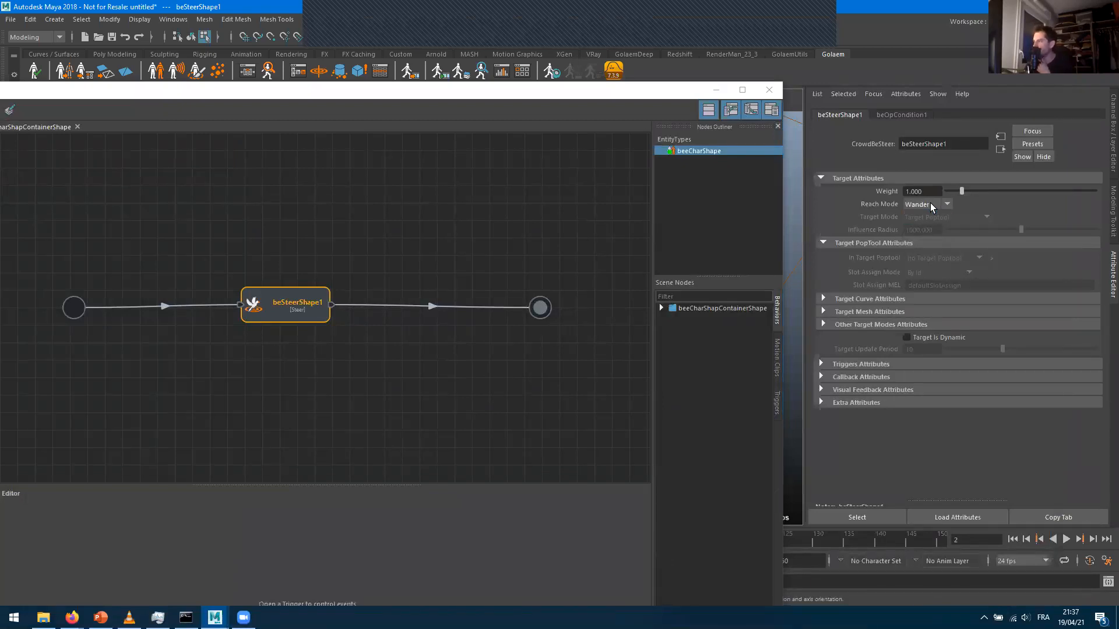
{"action": "left_click", "coordinate": [219, 91]}
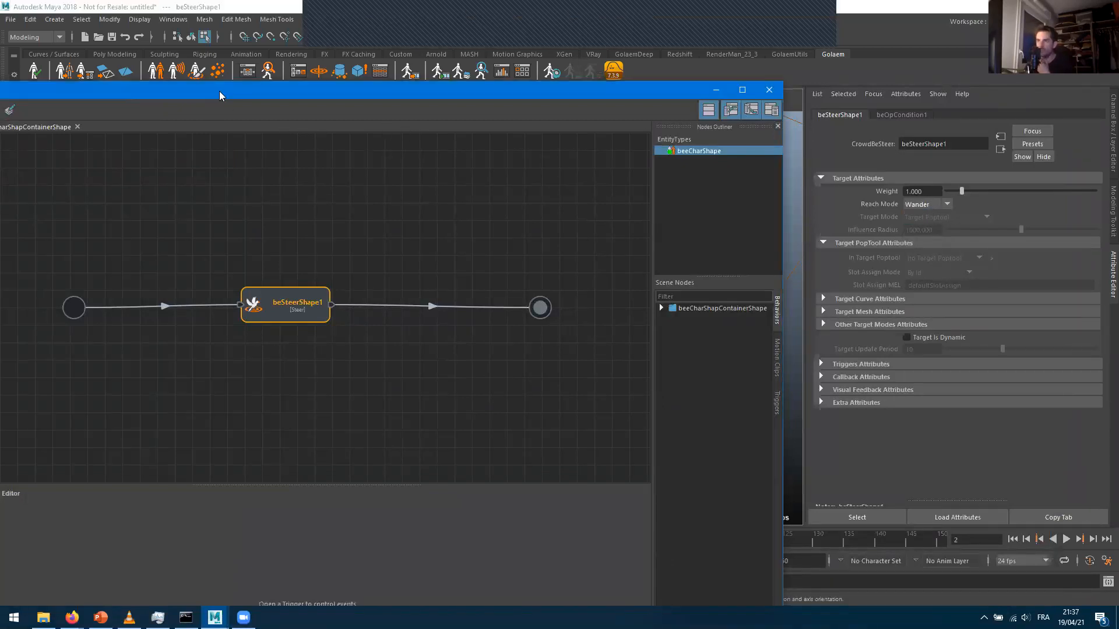
{"action": "left_click_drag", "start_coordinate": [219, 91], "coordinate": [398, 86]}
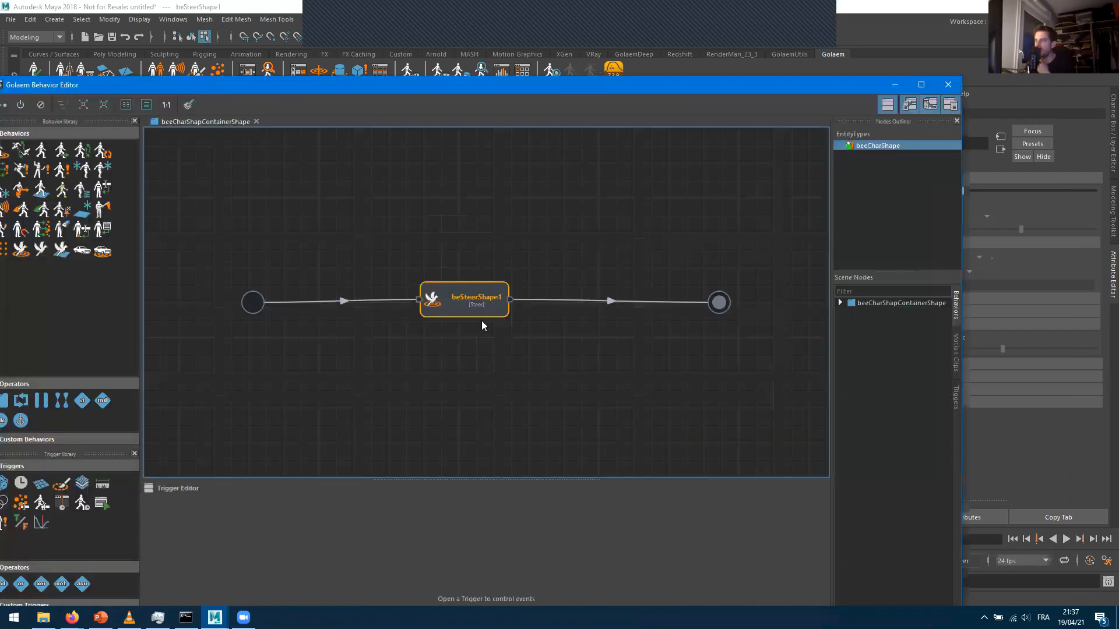
Add a Flock behavior and place it in parallel with the Steer behavior in the bee's graph
{"action": "left_click_drag", "start_coordinate": [457, 310], "coordinate": [481, 307]}
{"action": "left_click_drag", "start_coordinate": [41, 251], "coordinate": [467, 398]}
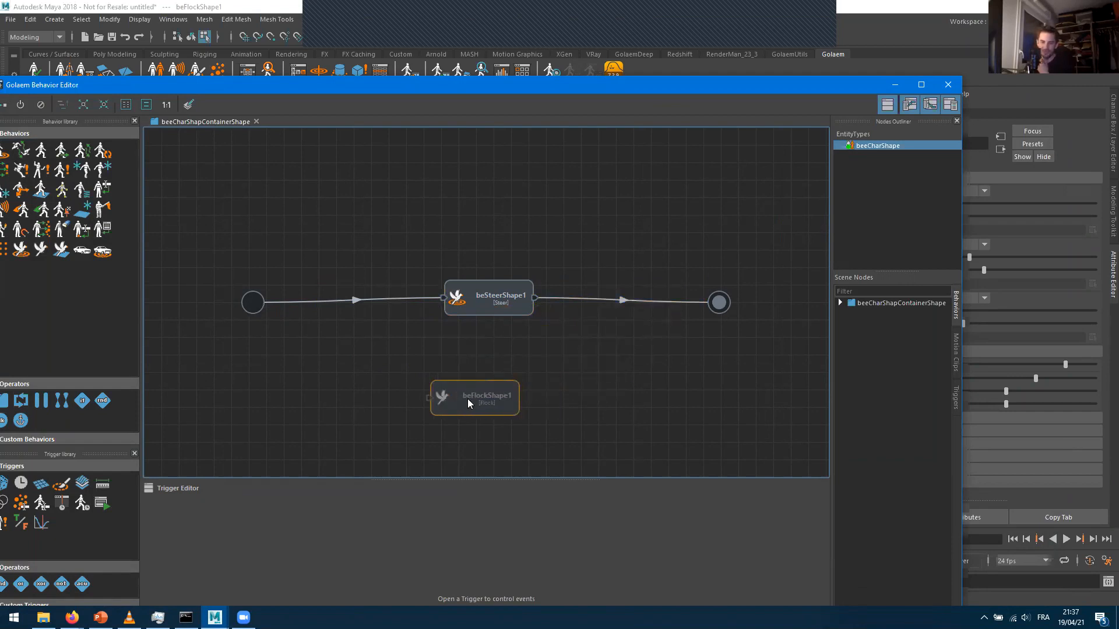
{"action": "left_click_drag", "start_coordinate": [468, 398], "coordinate": [491, 313]}
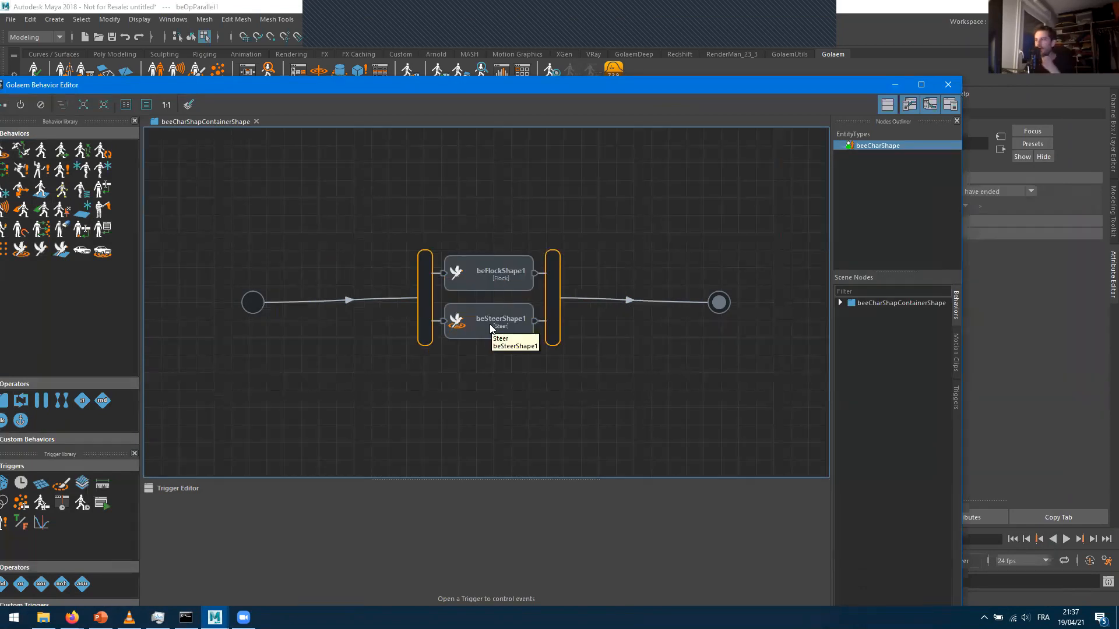
Review the Flock behavior's mass, force, speed and weight attributes
{"action": "left_click", "coordinate": [490, 285]}
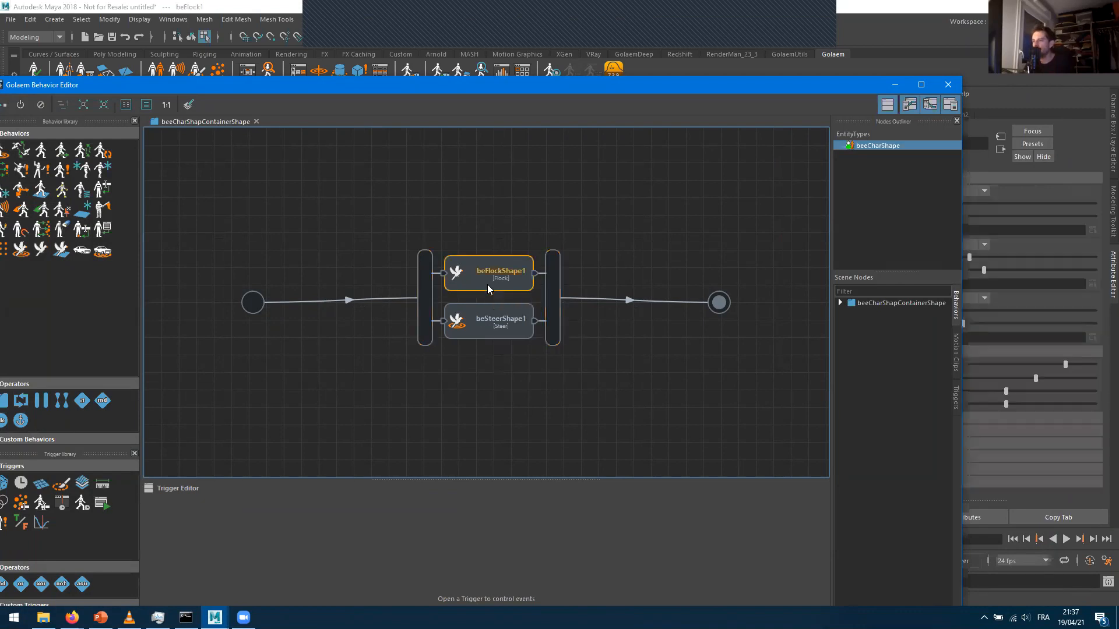
{"action": "left_click", "coordinate": [473, 336]}
{"action": "left_click", "coordinate": [493, 282]}
{"action": "left_click_drag", "start_coordinate": [802, 85], "coordinate": [391, 120]}
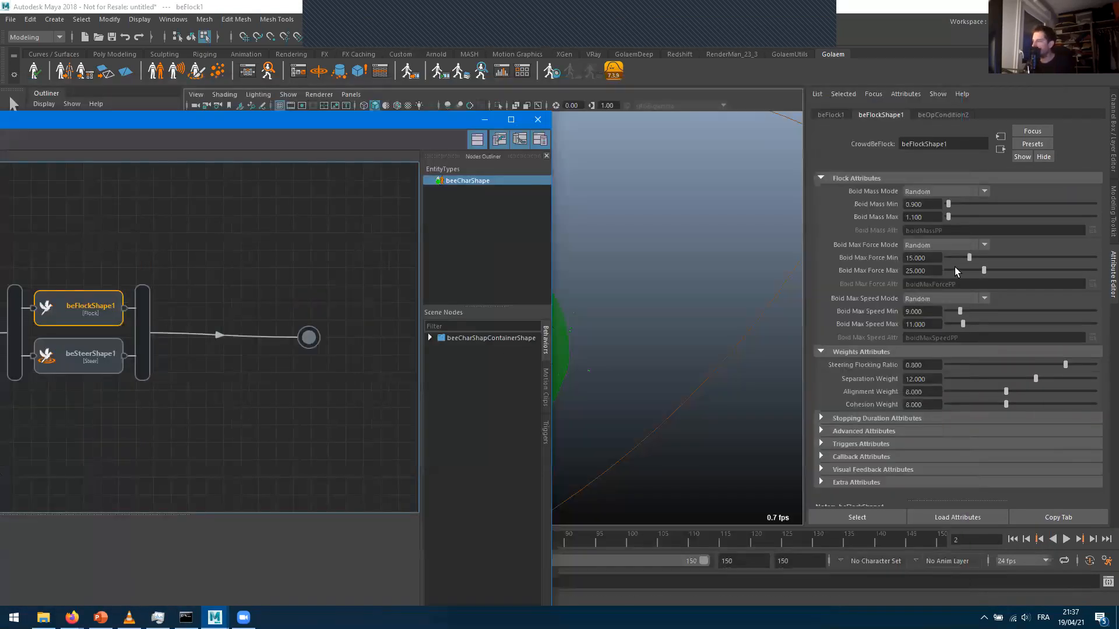
Try Reach as the Steer behavior's reach mode, check its target modes and return it to Wander
{"action": "left_click", "coordinate": [71, 370]}
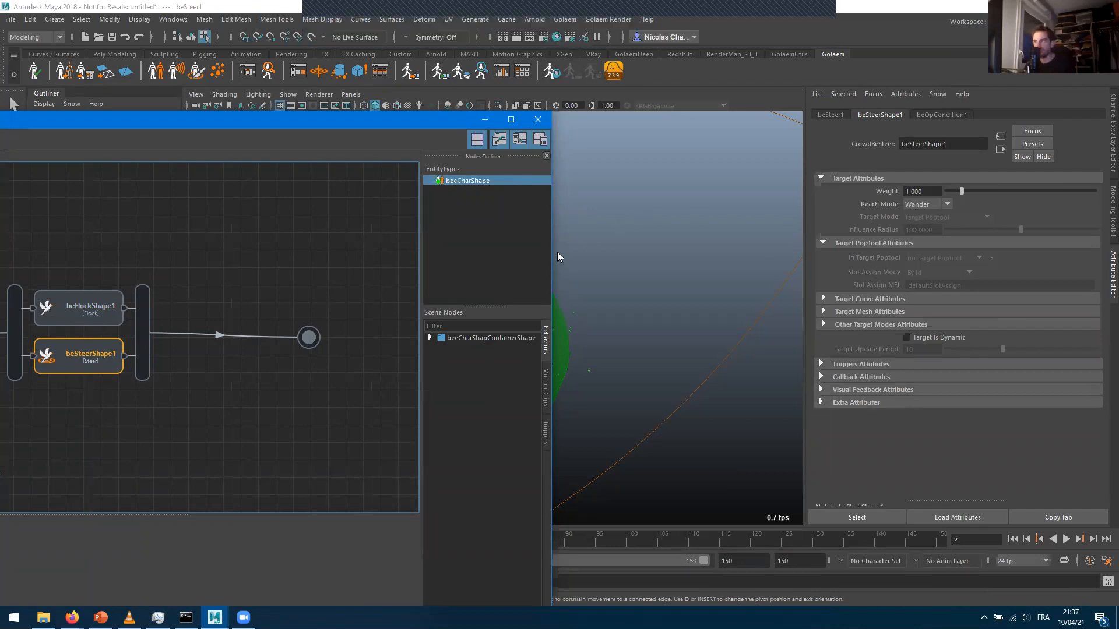
{"action": "left_click", "coordinate": [932, 208]}
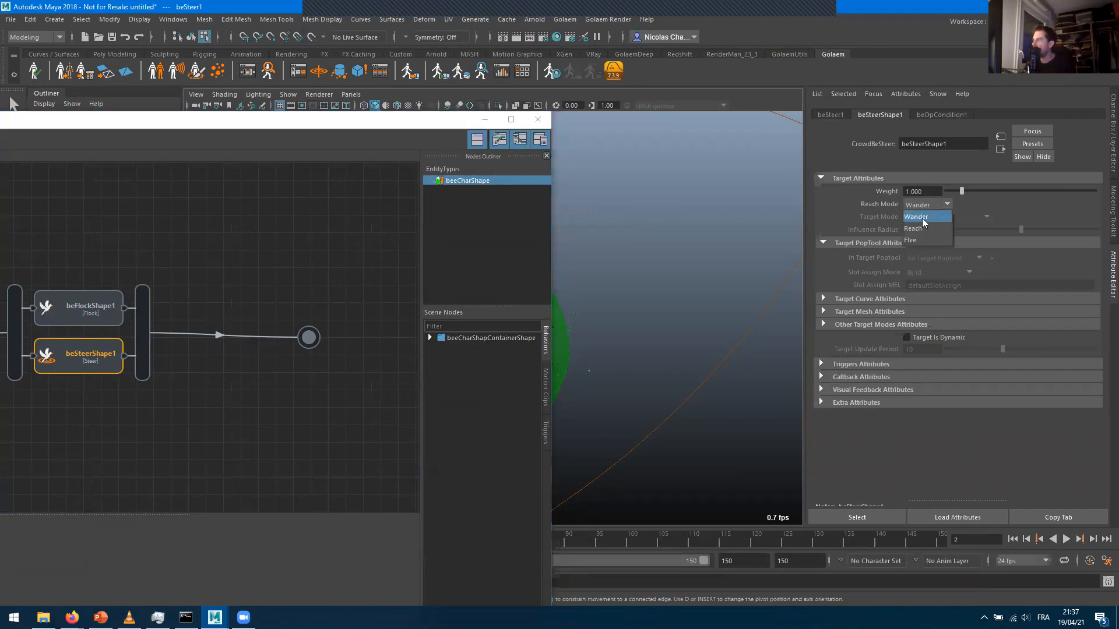
{"action": "left_click", "coordinate": [921, 224]}
{"action": "left_click", "coordinate": [929, 216]}
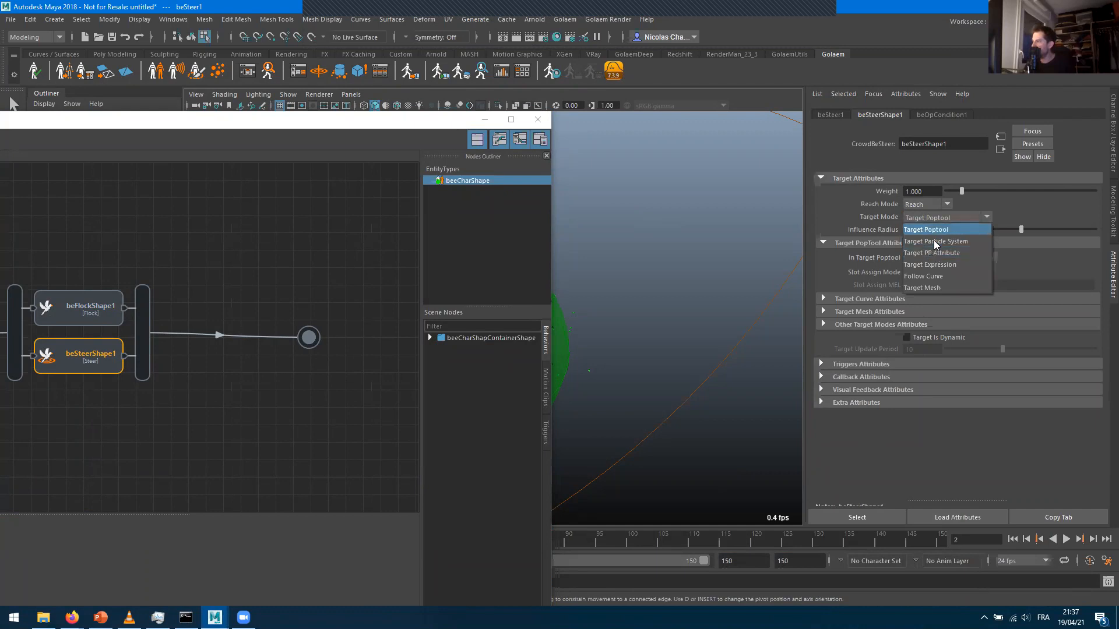
{"action": "left_click", "coordinate": [932, 212]}
{"action": "left_click", "coordinate": [928, 203]}
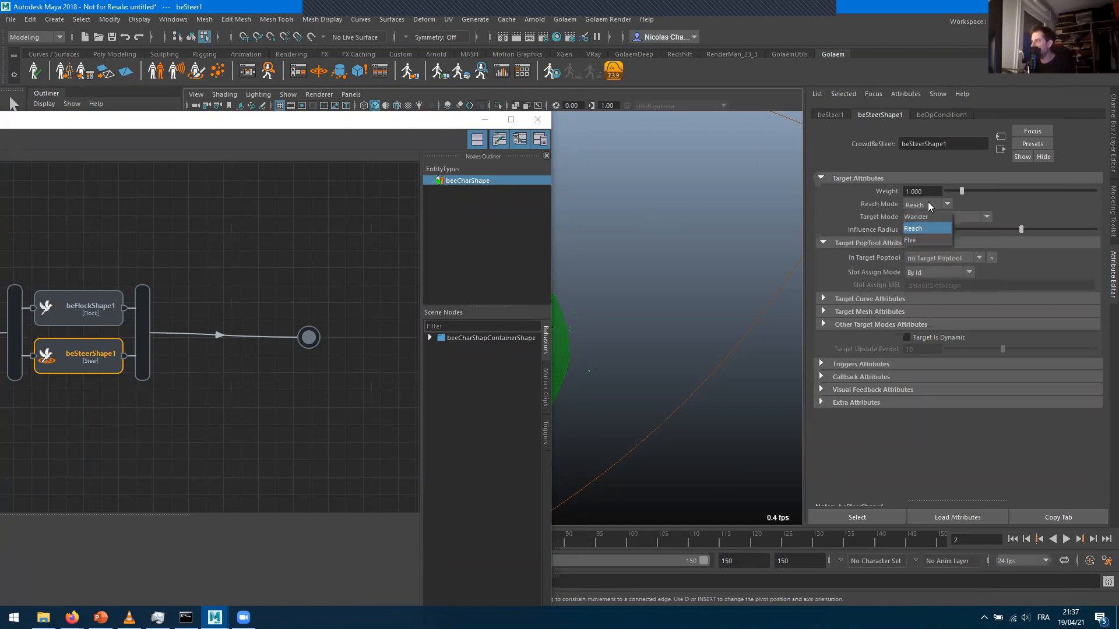
{"action": "left_click", "coordinate": [927, 218]}
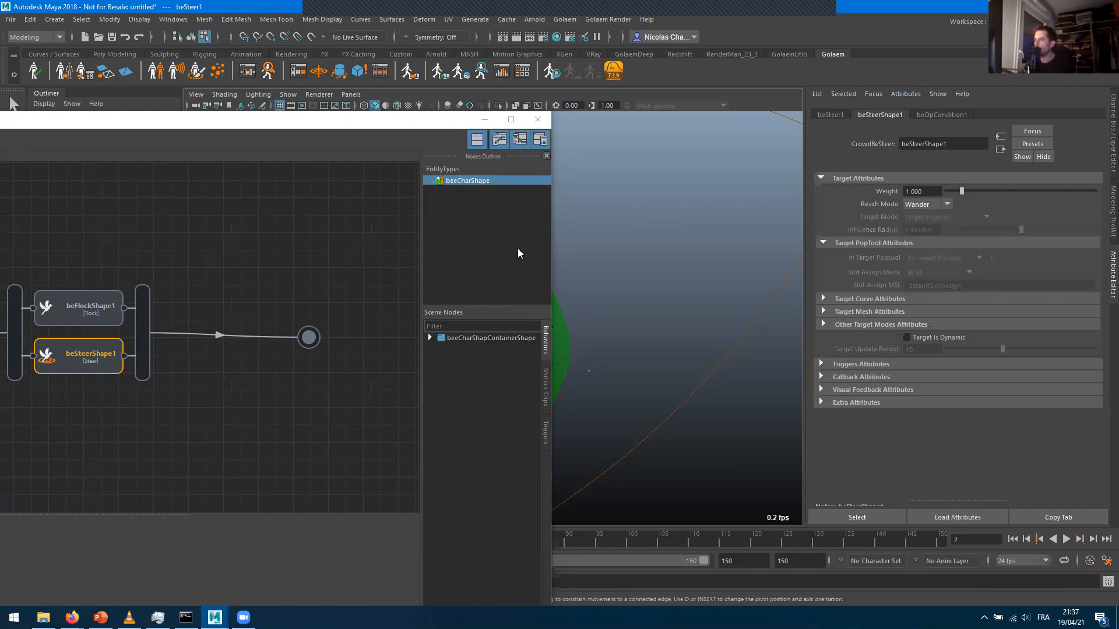
Minimize the Behavior Editor, rewind to frame 1 and play the simulation, watching the bees fly from several angles
{"action": "left_click", "coordinate": [484, 119]}
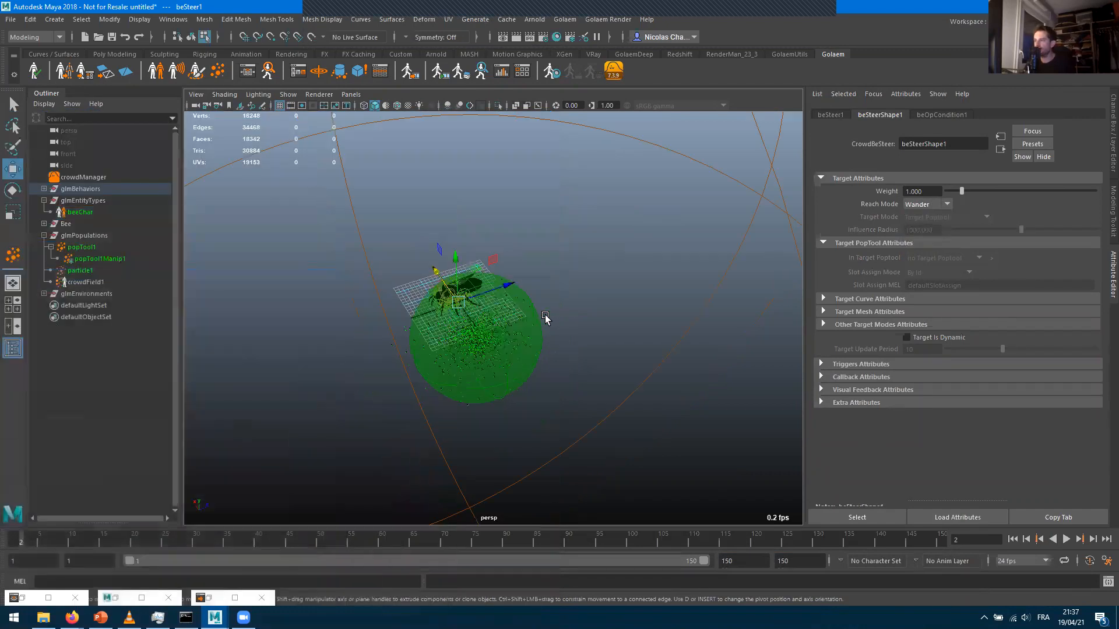
{"action": "scroll", "coordinate": [599, 330], "scroll_direction": "up", "scroll_amount": 3}
{"action": "left_click", "coordinate": [1012, 539]}
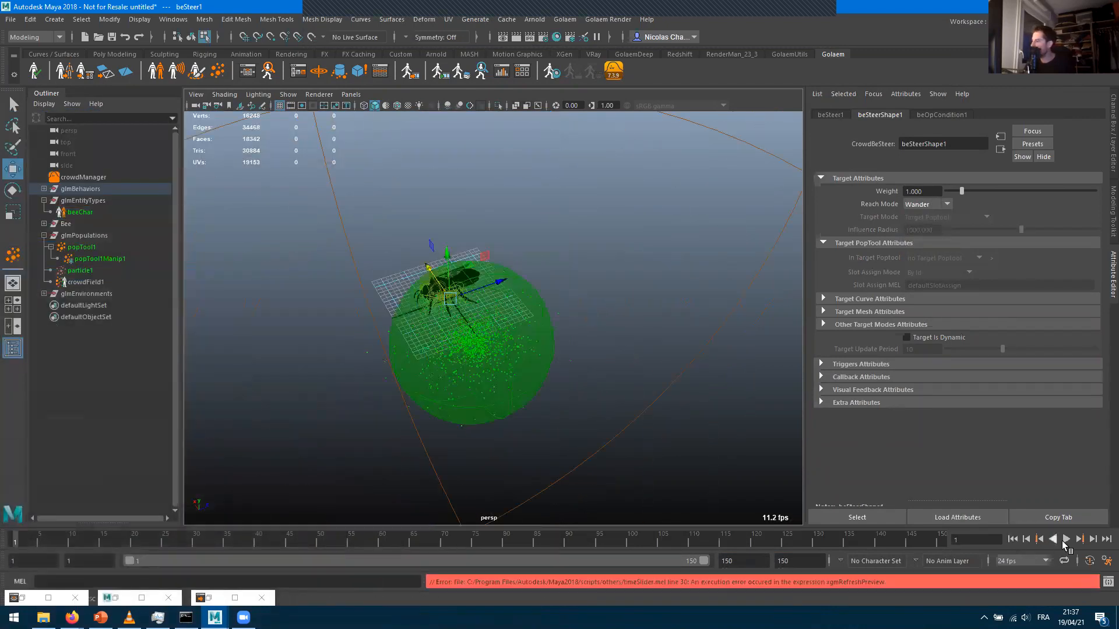
{"action": "left_click", "coordinate": [1065, 539]}
{"action": "left_click_drag", "start_coordinate": [559, 401], "coordinate": [655, 383], "text": "alt"}
{"action": "scroll", "coordinate": [653, 388], "scroll_direction": "up", "scroll_amount": 2}
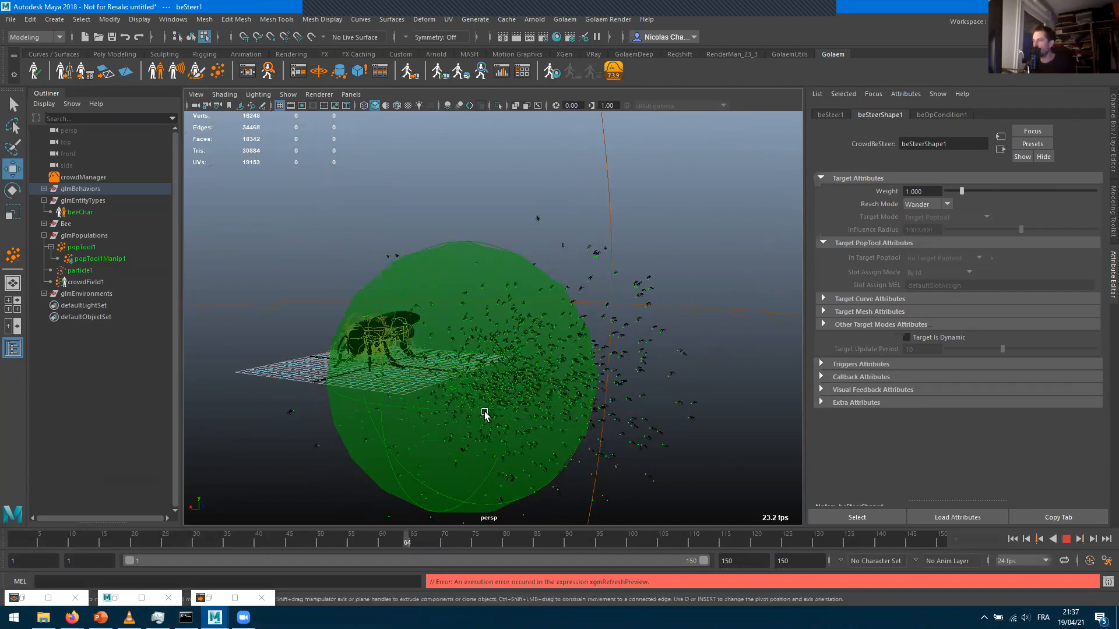
{"action": "left_click_drag", "start_coordinate": [525, 394], "coordinate": [437, 394], "text": "alt"}
{"action": "left_click_drag", "start_coordinate": [574, 389], "coordinate": [407, 387], "text": "alt"}
{"action": "left_click_drag", "start_coordinate": [664, 376], "coordinate": [582, 378], "text": "alt"}
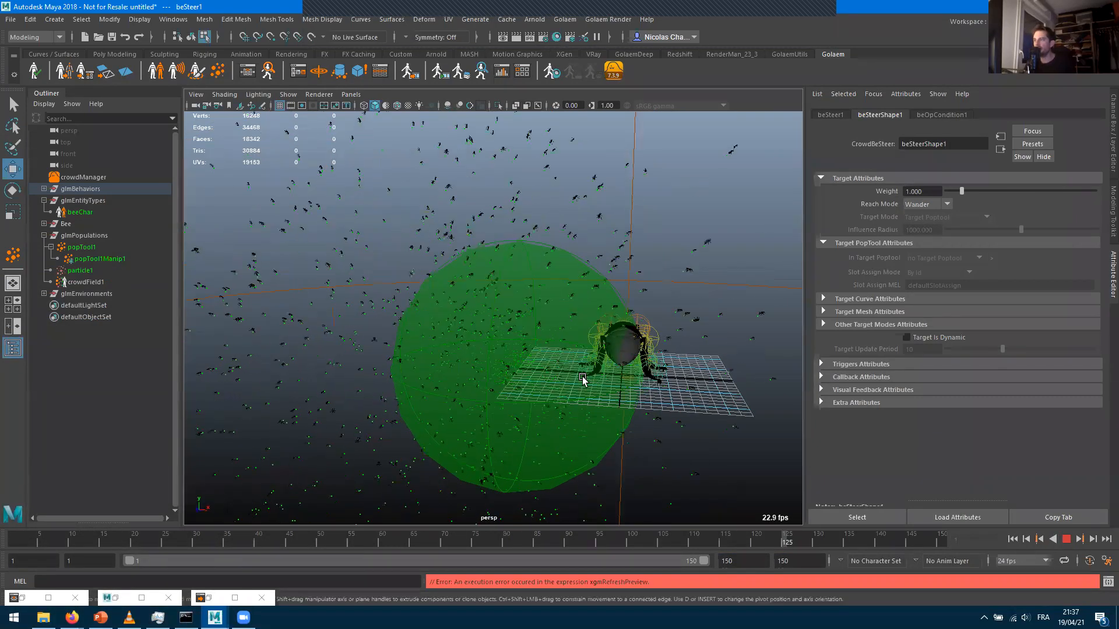
Extend the timeline's playback range to end at frame 1500
{"action": "left_click", "coordinate": [752, 561]}
{"action": "type", "text": "0"}
{"action": "key", "text": "Return"}
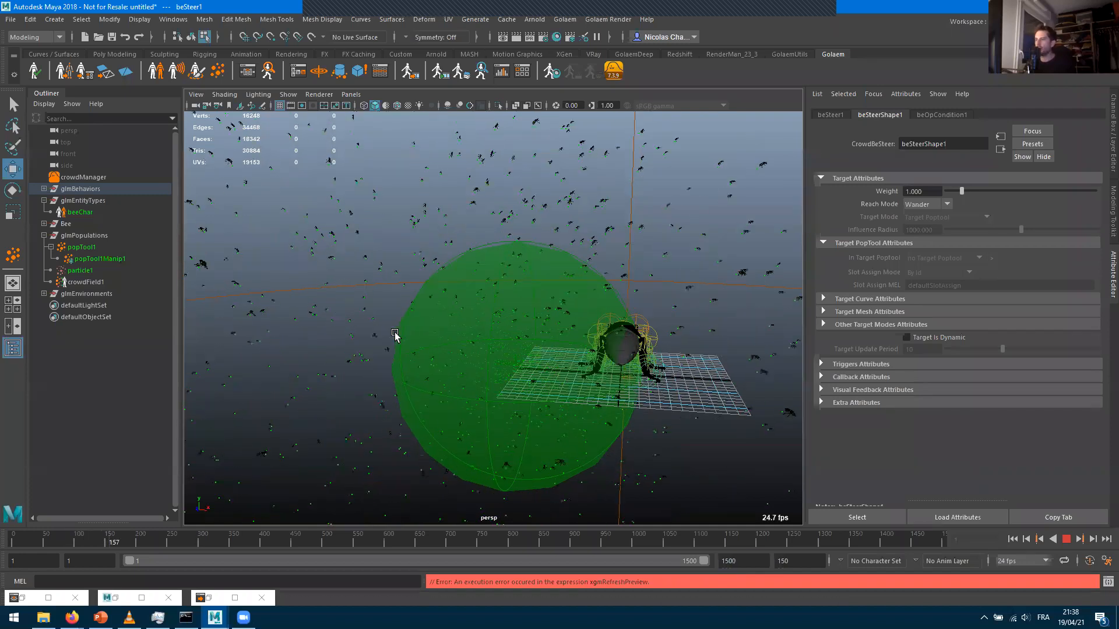
Observe the playing simulation from afar and up close, checking how the bees spread within the large flock locator
{"action": "scroll", "coordinate": [387, 336], "scroll_direction": "down", "scroll_amount": 5}
{"action": "left_click_drag", "start_coordinate": [410, 347], "coordinate": [371, 301], "text": "alt"}
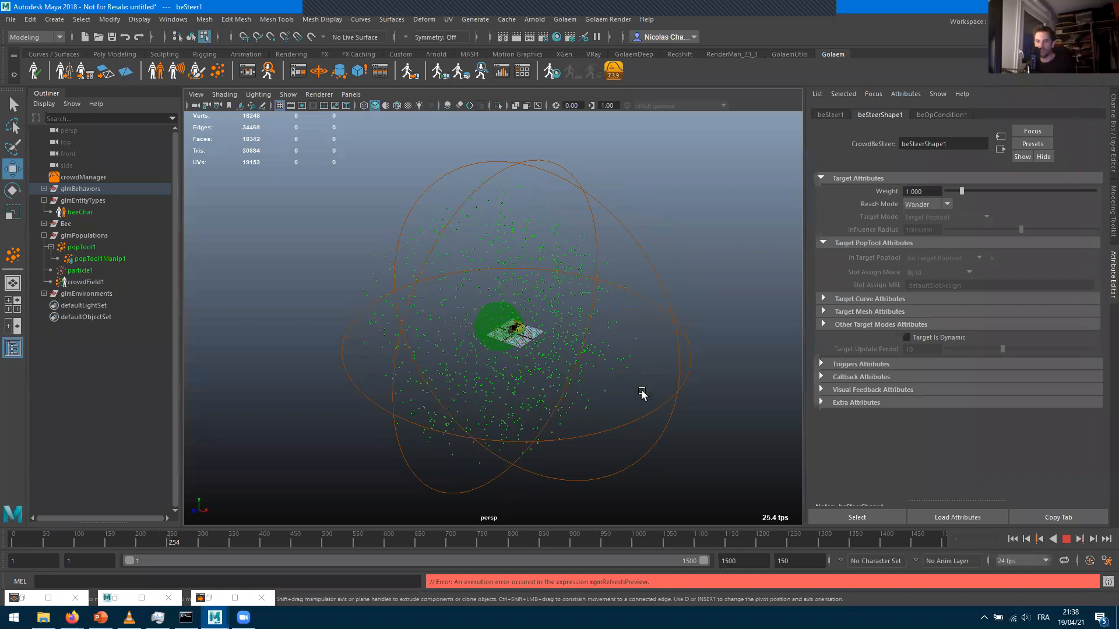
{"action": "scroll", "coordinate": [582, 291], "scroll_direction": "up", "scroll_amount": 5}
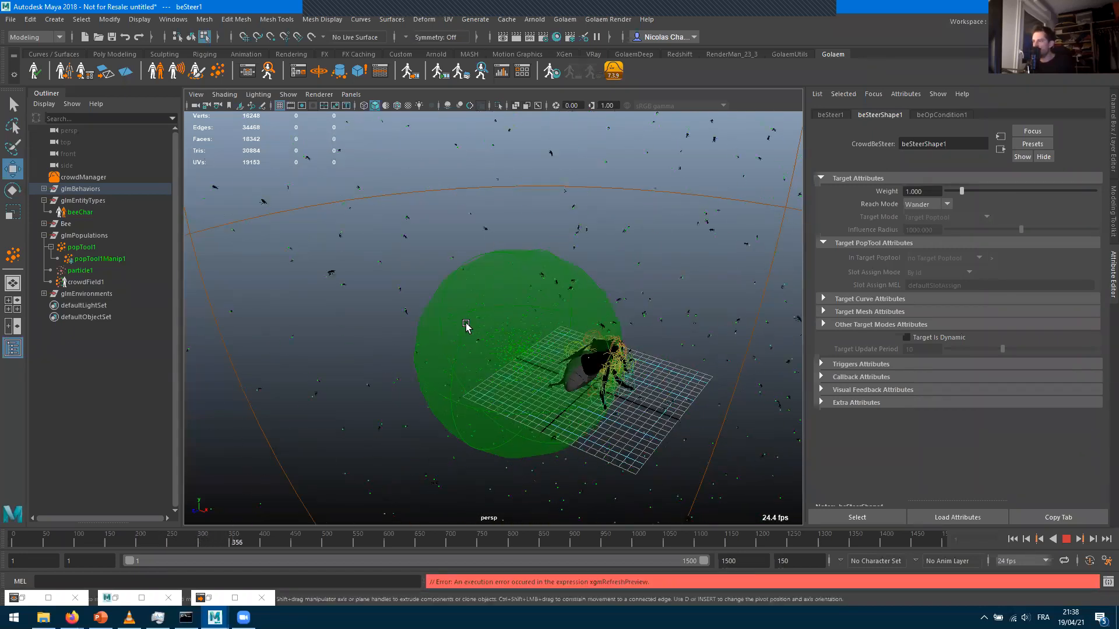
{"action": "left_click_drag", "start_coordinate": [442, 379], "coordinate": [781, 324], "text": "alt"}
{"action": "scroll", "coordinate": [514, 344], "scroll_direction": "down", "scroll_amount": 5}
{"action": "scroll", "coordinate": [501, 338], "scroll_direction": "down", "scroll_amount": 3}
{"action": "scroll", "coordinate": [582, 328], "scroll_direction": "up", "scroll_amount": 6}
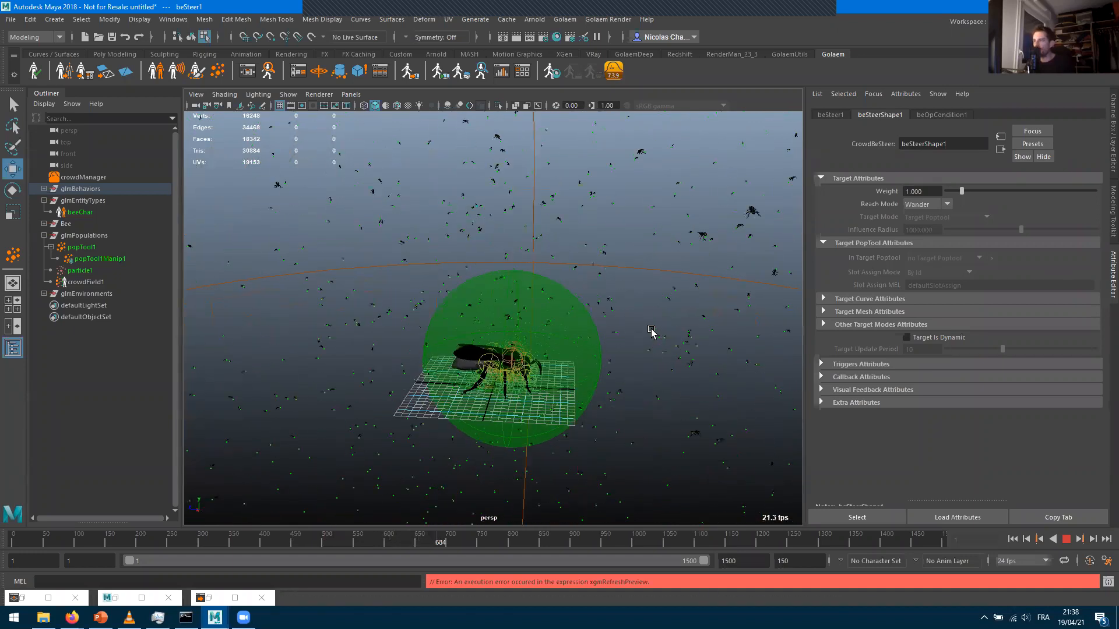
Stop the simulation and examine the swarm around the flock locator from far away and up close
{"action": "scroll", "coordinate": [612, 314], "scroll_direction": "up", "scroll_amount": 5}
{"action": "left_click", "coordinate": [1066, 539]}
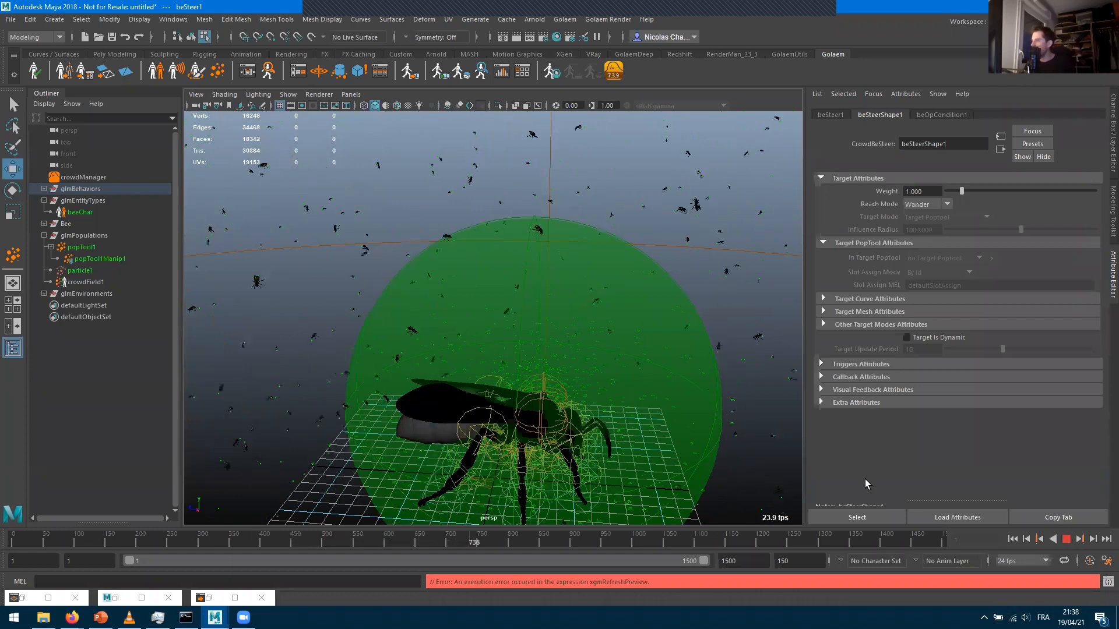
{"action": "scroll", "coordinate": [488, 221], "scroll_direction": "down", "scroll_amount": 6}
{"action": "scroll", "coordinate": [489, 221], "scroll_direction": "down", "scroll_amount": 5}
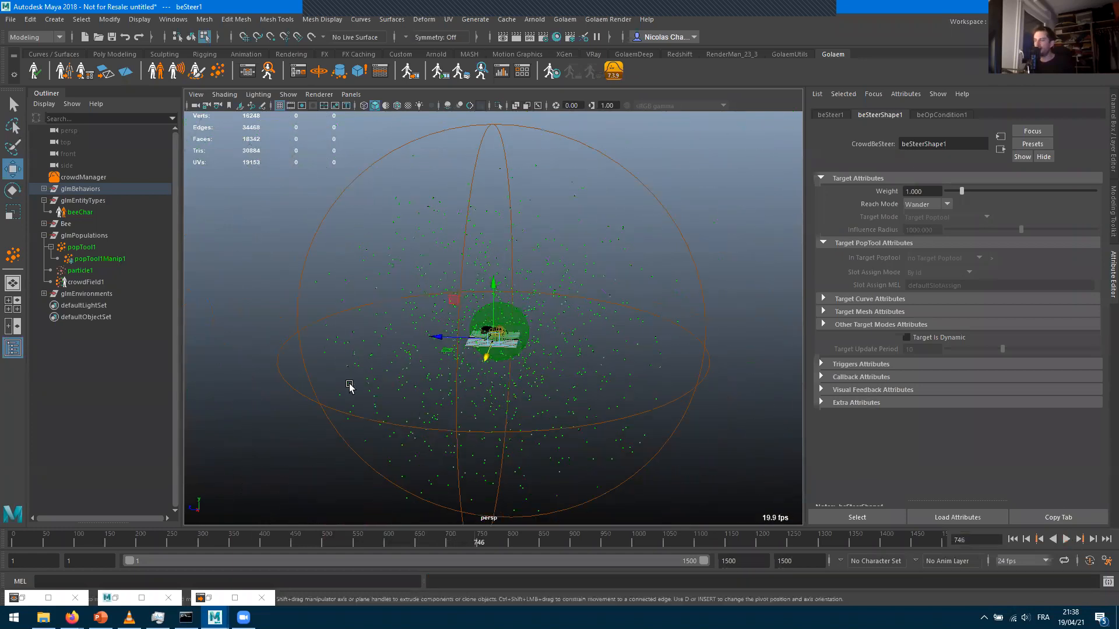
{"action": "scroll", "coordinate": [309, 373], "scroll_direction": "down", "scroll_amount": 2}
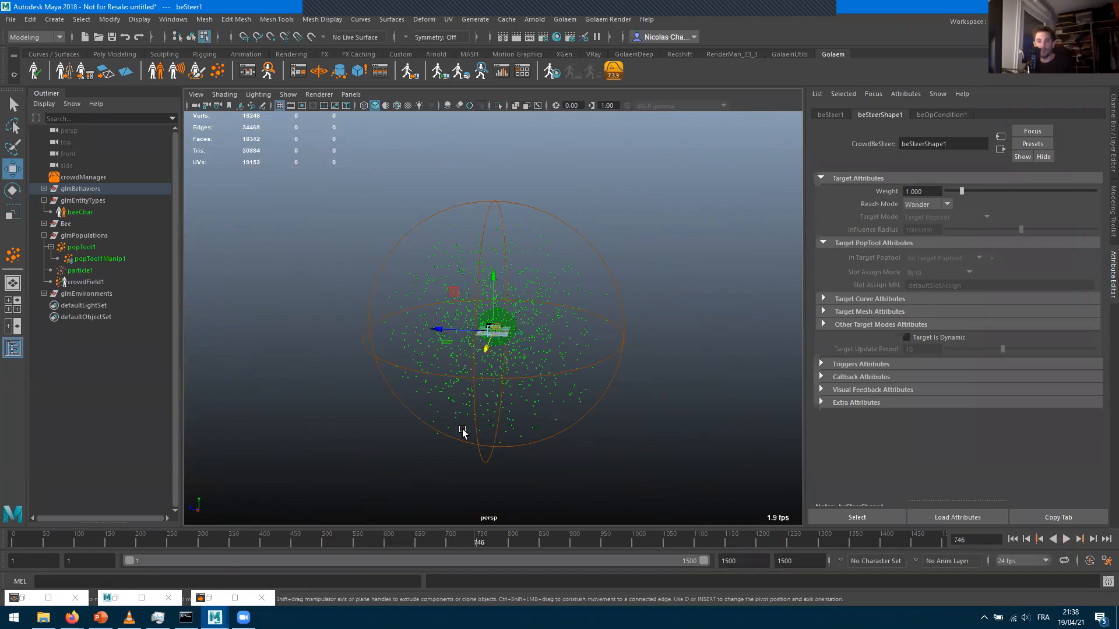
{"action": "scroll", "coordinate": [569, 392], "scroll_direction": "up", "scroll_amount": 5}
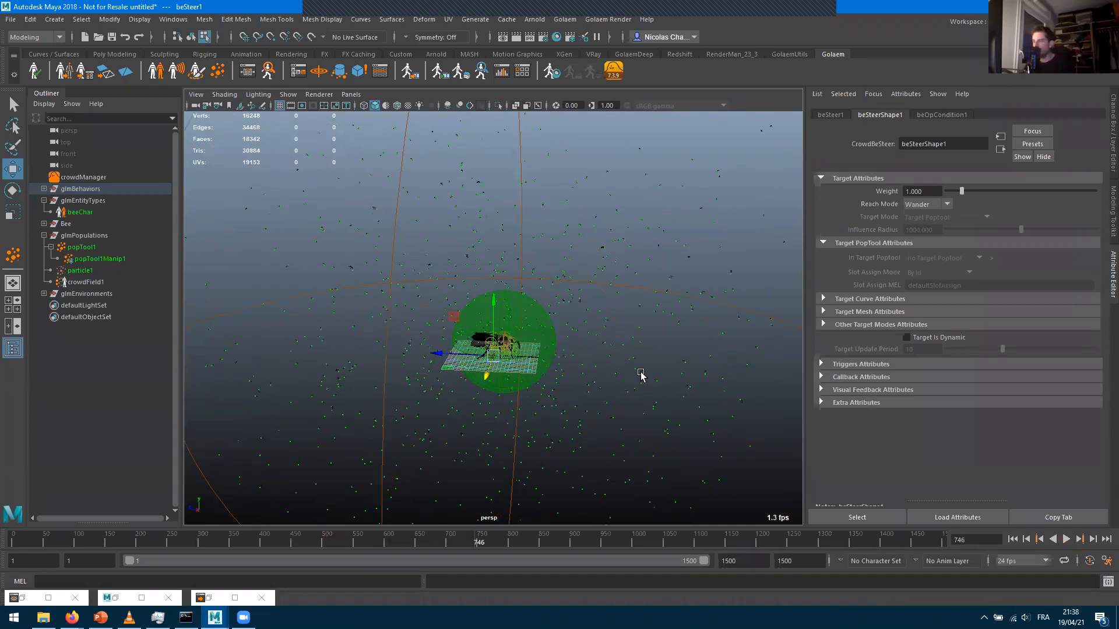
{"action": "left_click_drag", "start_coordinate": [524, 386], "coordinate": [581, 383], "text": "alt"}
{"action": "scroll", "coordinate": [547, 396], "scroll_direction": "up", "scroll_amount": 6}
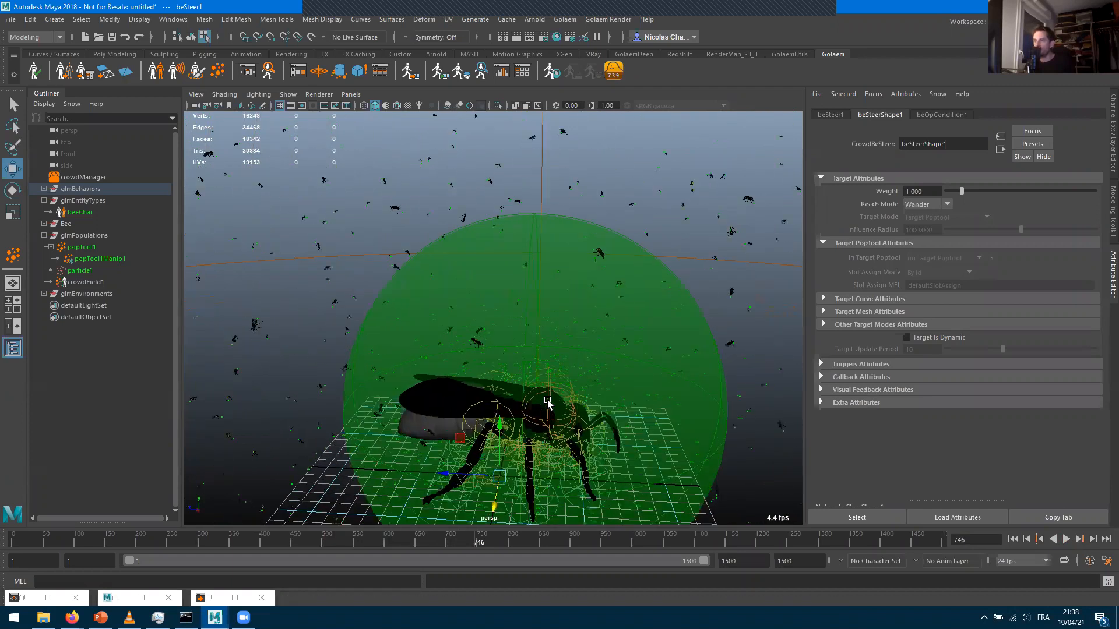
{"action": "scroll", "coordinate": [548, 396], "scroll_direction": "down", "scroll_amount": 3}
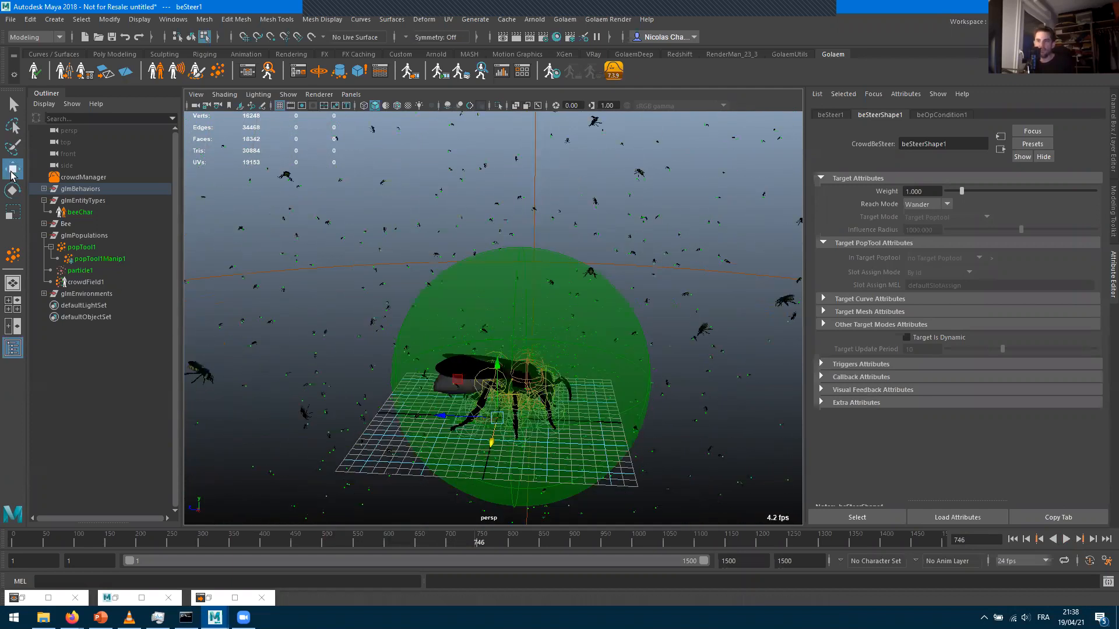
Select the flock1 locator under glmEnvironments and inspect the perception and obstacle attributes of its flockShape1 node
{"action": "left_click", "coordinate": [43, 294]}
{"action": "left_click", "coordinate": [89, 295]}
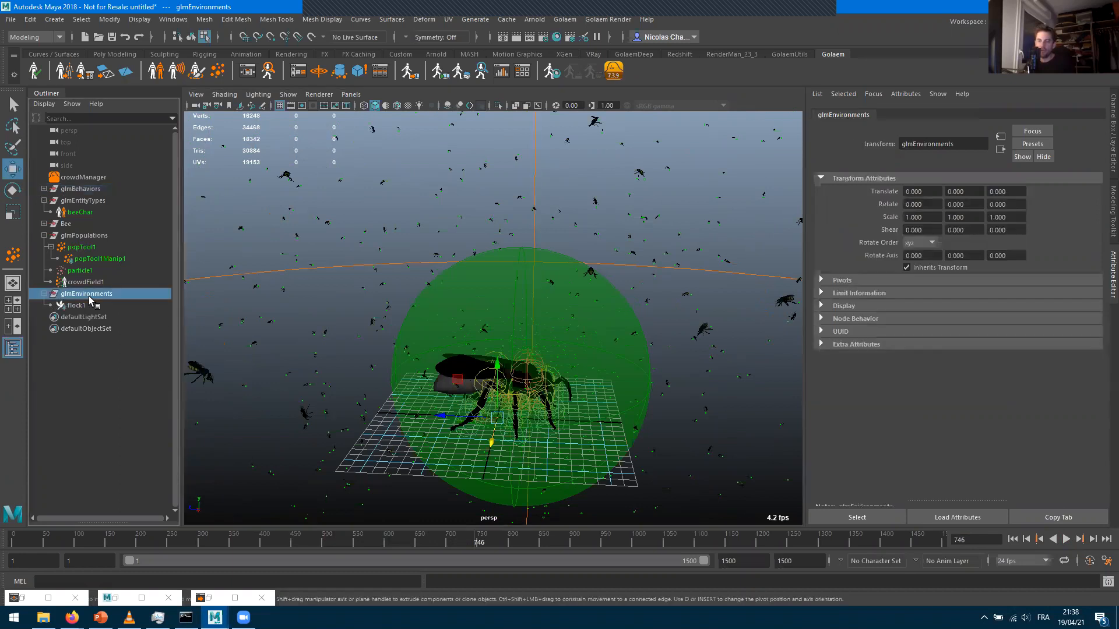
{"action": "left_click", "coordinate": [76, 306]}
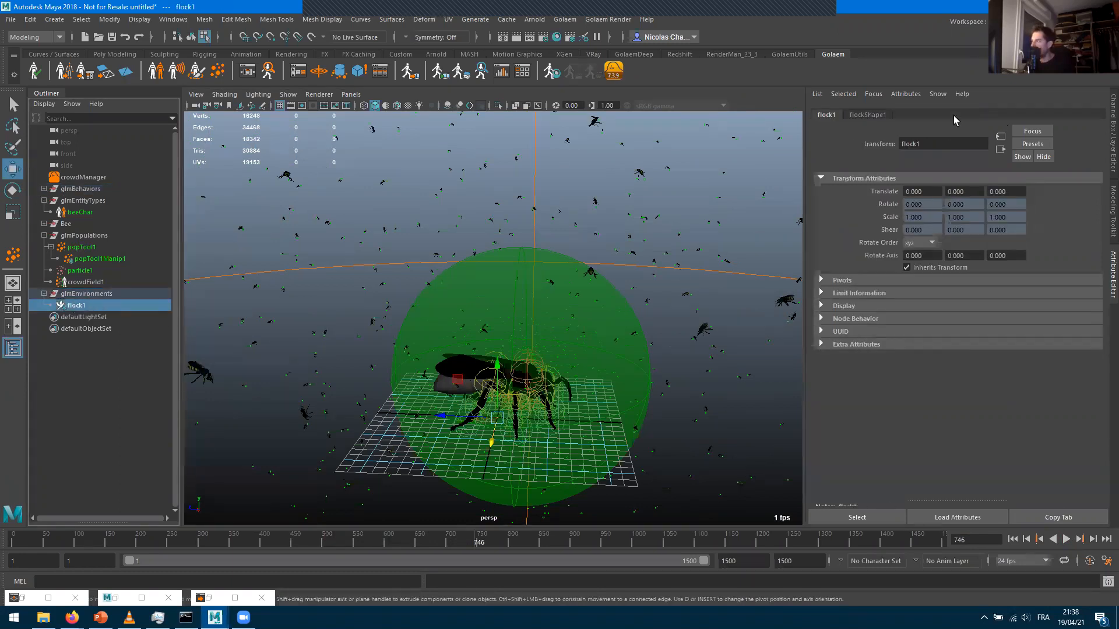
{"action": "left_click", "coordinate": [868, 115]}
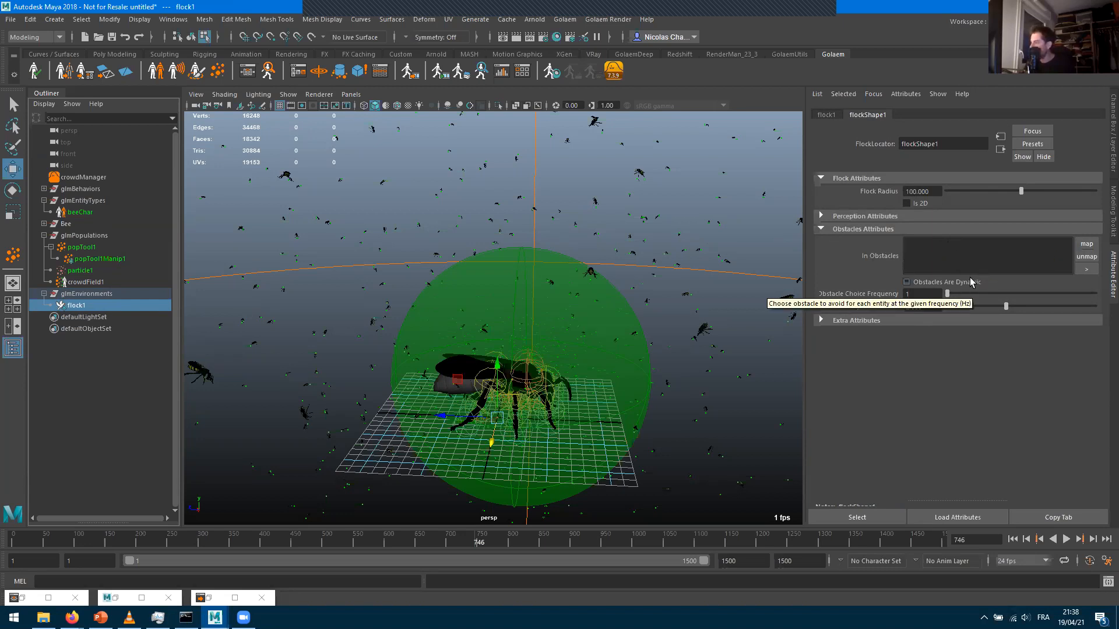
{"action": "left_click", "coordinate": [864, 217]}
{"action": "left_click", "coordinate": [863, 217]}
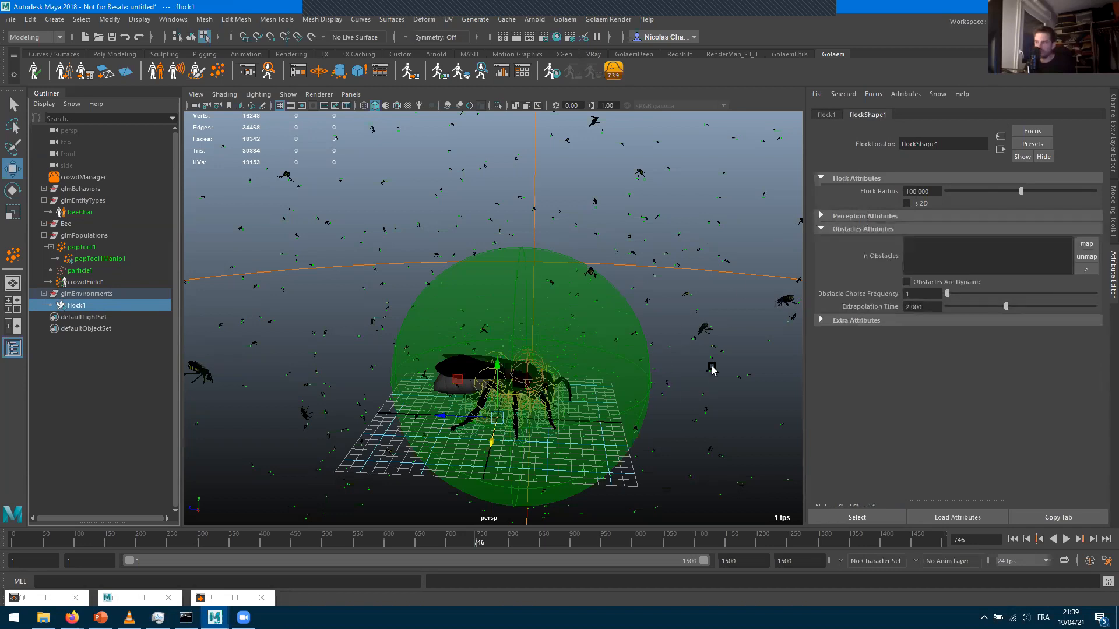
Replay the simulation from frame 1, watch the bees fly from several angles, and stop the playback
{"action": "scroll", "coordinate": [582, 295], "scroll_direction": "down", "scroll_amount": 5}
{"action": "left_click_drag", "start_coordinate": [547, 294], "coordinate": [1027, 513], "text": "alt"}
{"action": "left_click", "coordinate": [1012, 540]}
{"action": "left_click", "coordinate": [1066, 539]}
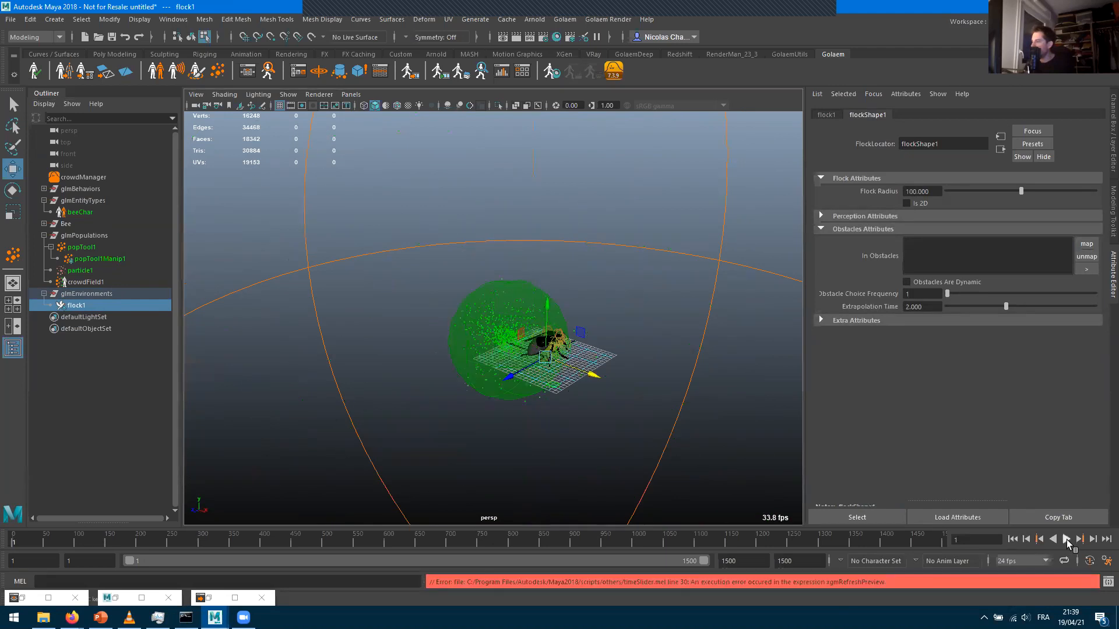
{"action": "left_click_drag", "start_coordinate": [406, 399], "coordinate": [734, 395], "text": "alt"}
{"action": "scroll", "coordinate": [726, 394], "scroll_direction": "up", "scroll_amount": 7}
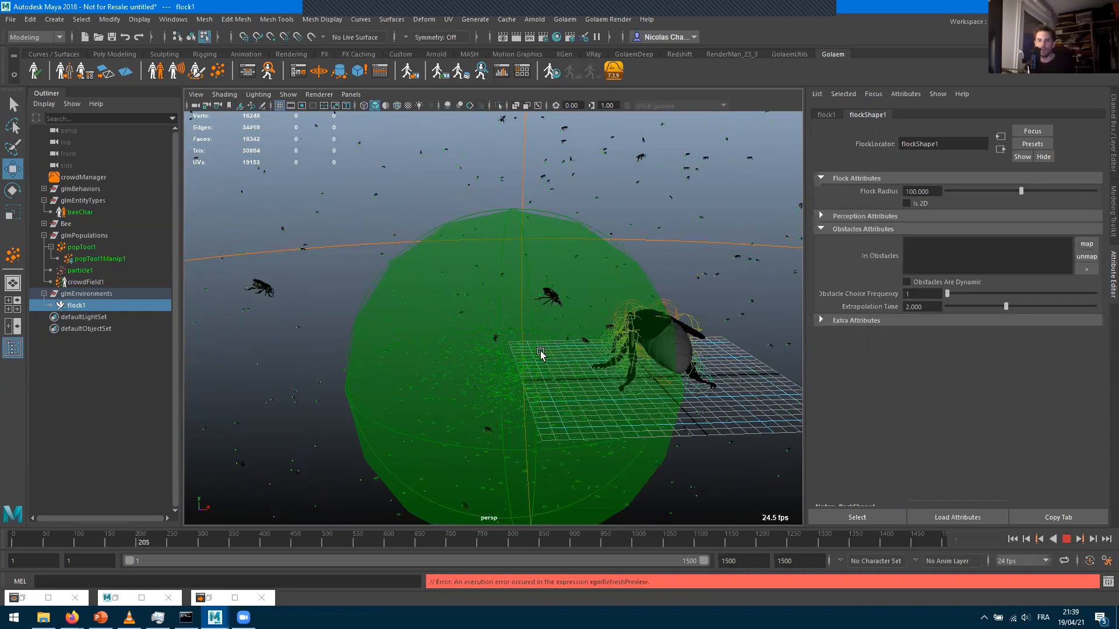
{"action": "key", "text": "alt+v"}
{"action": "scroll", "coordinate": [489, 297], "scroll_direction": "down", "scroll_amount": 7}
{"action": "scroll", "coordinate": [291, 196], "scroll_direction": "up", "scroll_amount": 3}
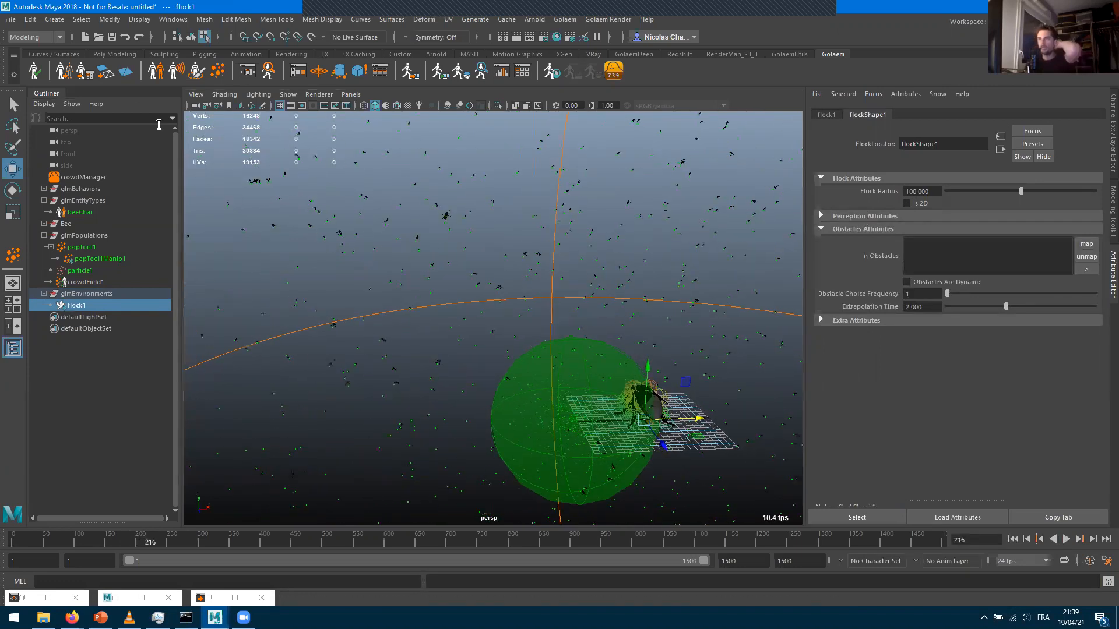
Create a polygon sphere, scale it up to roughly the green population sphere's size, and place it above and beside that sphere
{"action": "left_click", "coordinate": [114, 54]}
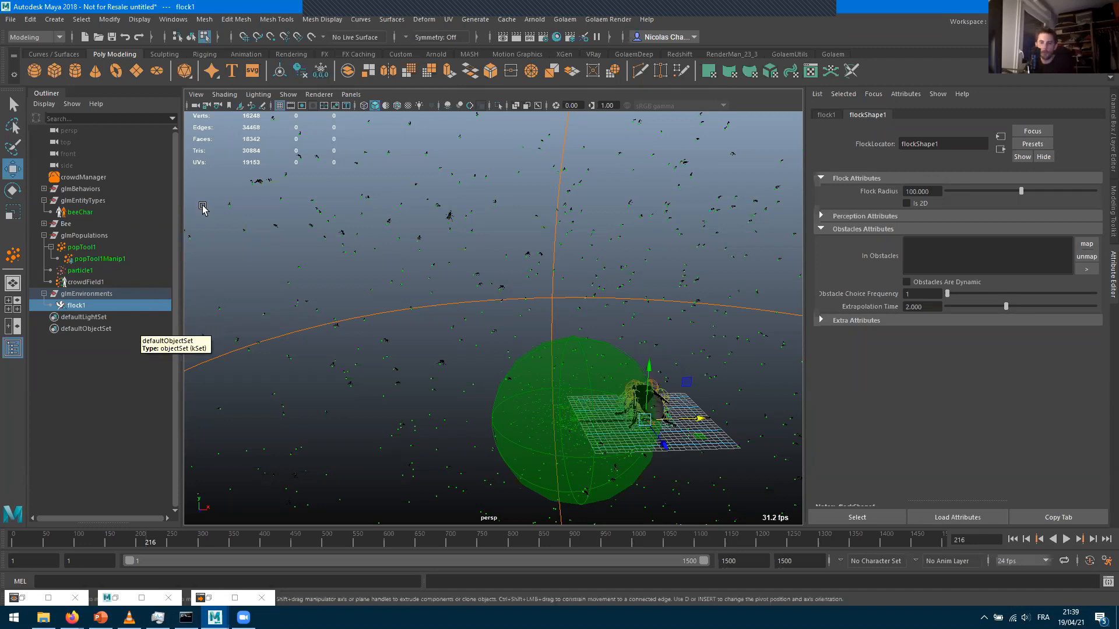
{"action": "left_click", "coordinate": [34, 70]}
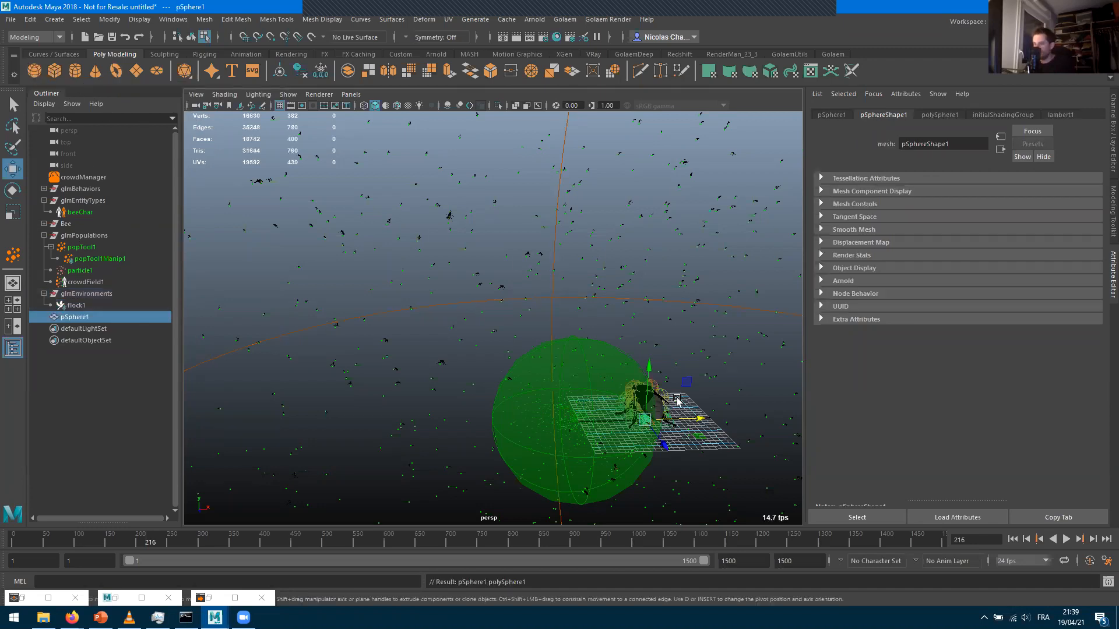
{"action": "key", "text": "r"}
{"action": "left_click_drag", "start_coordinate": [646, 421], "coordinate": [470, 425]}
{"action": "key", "text": "w"}
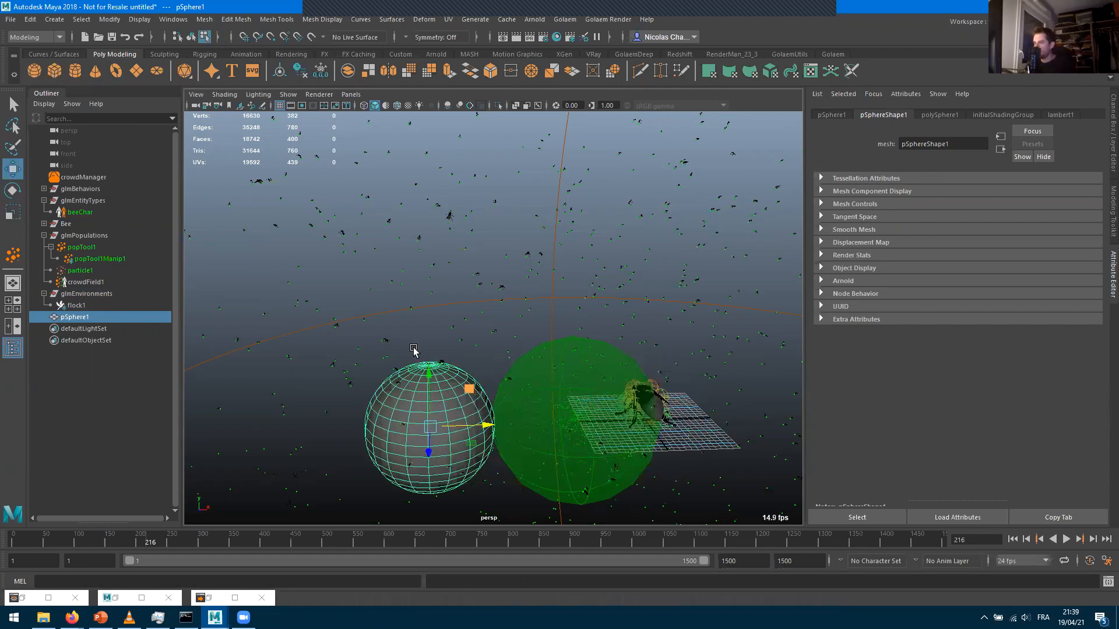
{"action": "left_click_drag", "start_coordinate": [434, 372], "coordinate": [436, 228]}
{"action": "left_click_drag", "start_coordinate": [436, 229], "coordinate": [428, 407], "text": "alt"}
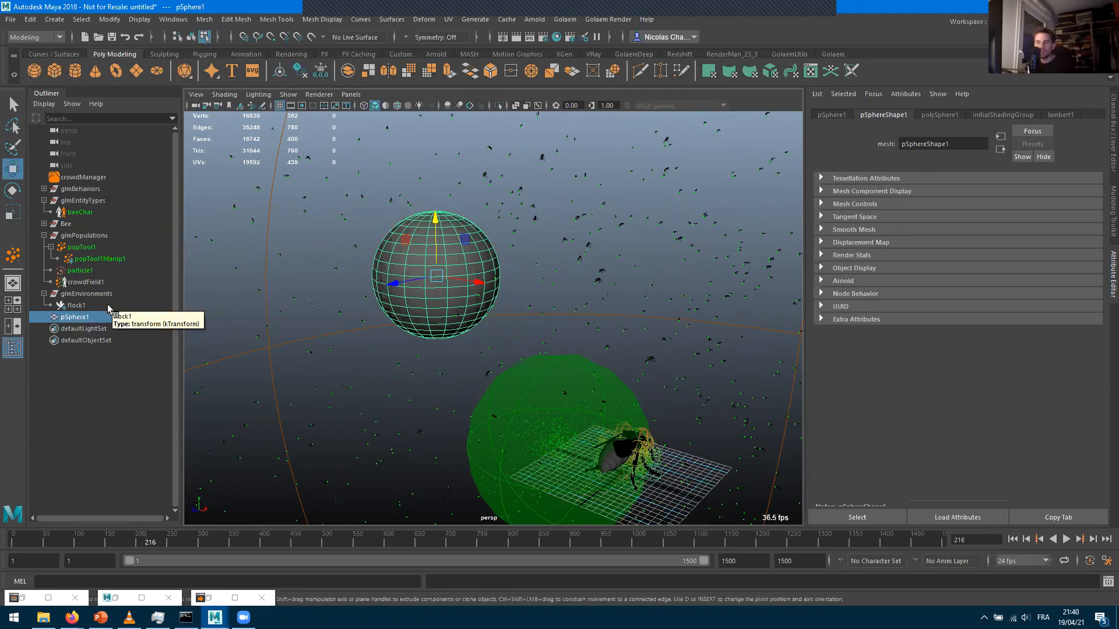
Map pSphere1 into the flock locator's In Obstacles list and restart the simulation from frame 1
{"action": "left_click", "coordinate": [74, 305], "text": "ctrl"}
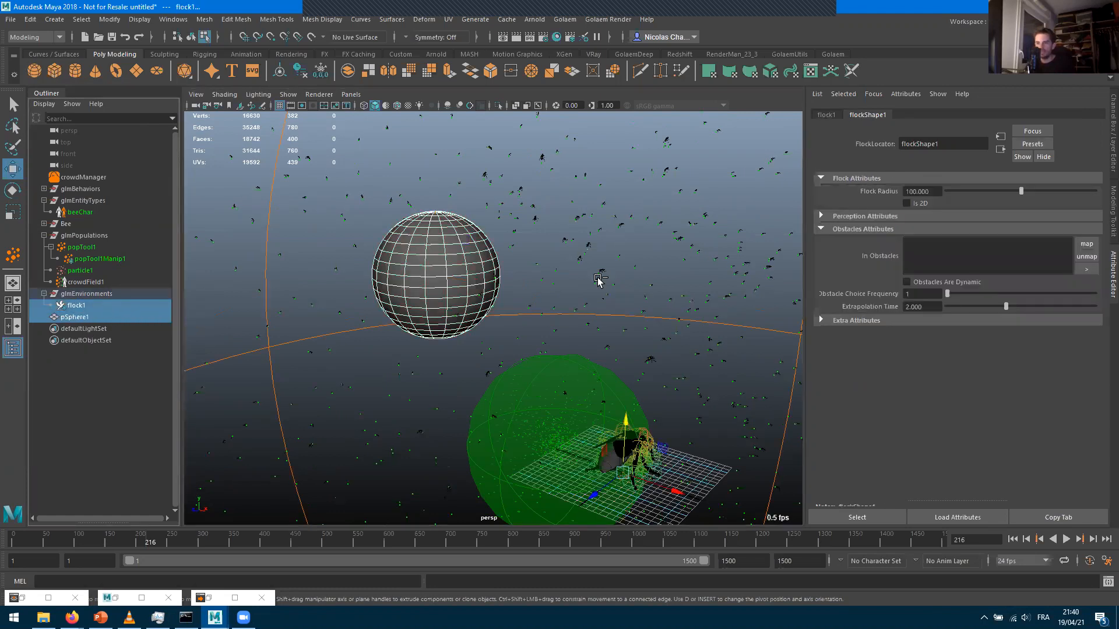
{"action": "left_click", "coordinate": [1088, 246]}
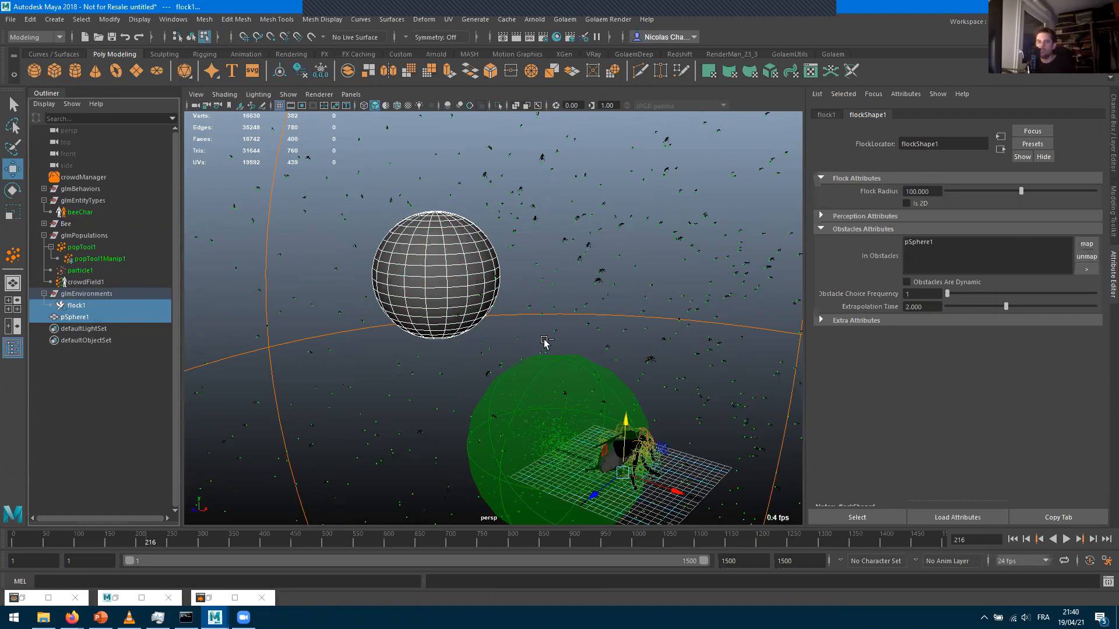
{"action": "scroll", "coordinate": [545, 343], "scroll_direction": "up", "scroll_amount": 2}
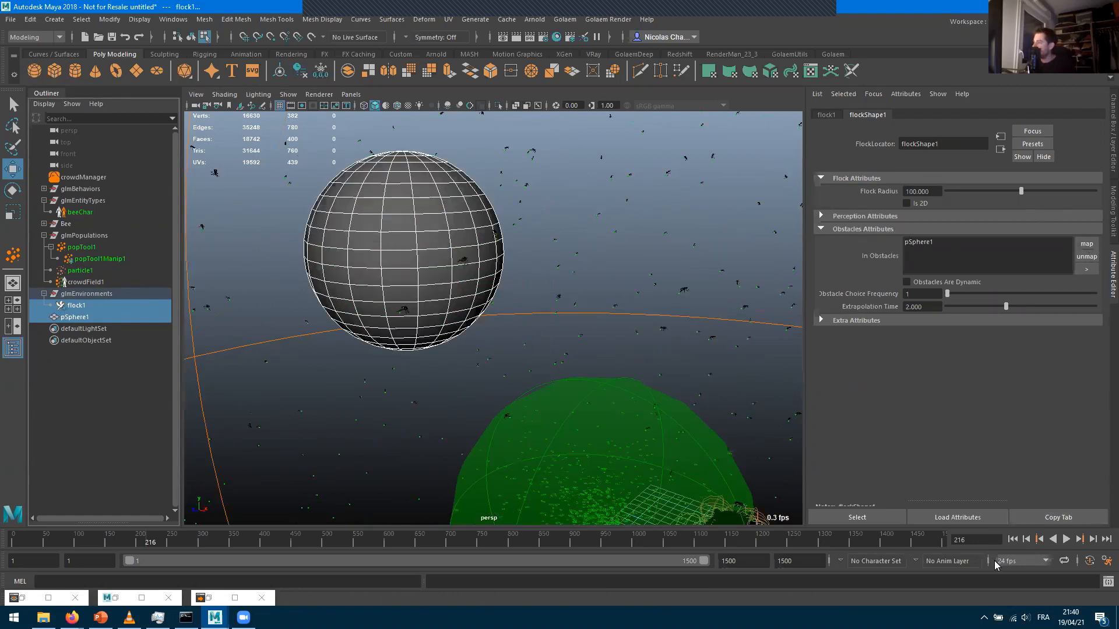
{"action": "left_click", "coordinate": [1013, 540]}
{"action": "left_click", "coordinate": [1067, 540]}
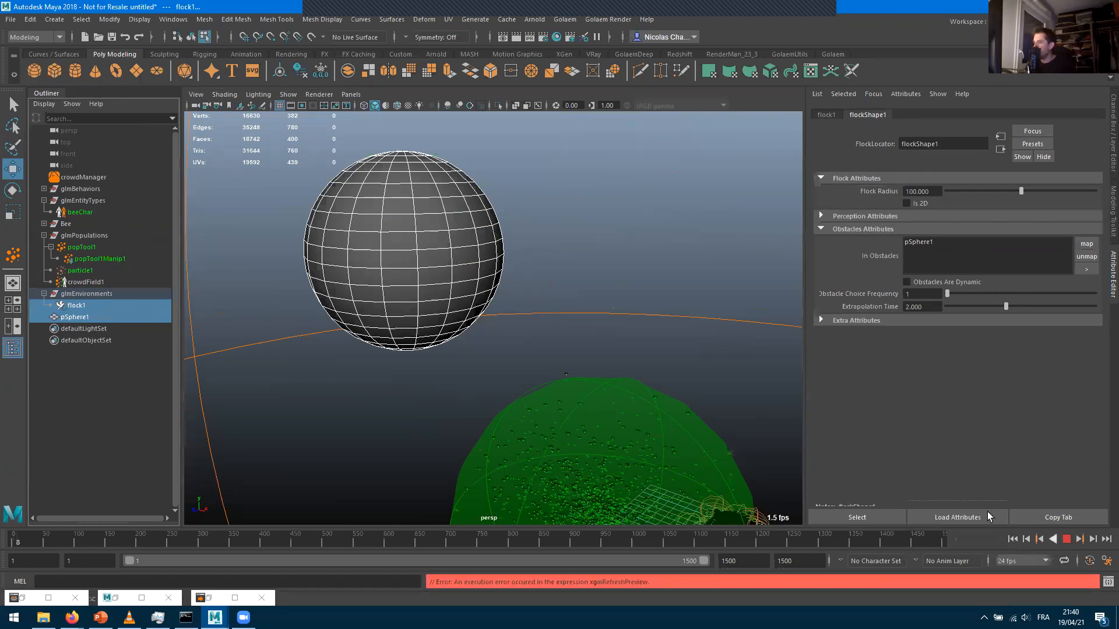
Observe from several angles how the flying bees behave around the obstacle sphere
{"action": "scroll", "coordinate": [589, 404], "scroll_direction": "up", "scroll_amount": 1}
{"action": "left_click_drag", "start_coordinate": [556, 431], "coordinate": [454, 393], "text": "alt"}
{"action": "scroll", "coordinate": [656, 427], "scroll_direction": "up", "scroll_amount": 3}
{"action": "left_click_drag", "start_coordinate": [658, 397], "coordinate": [689, 392], "text": "alt"}
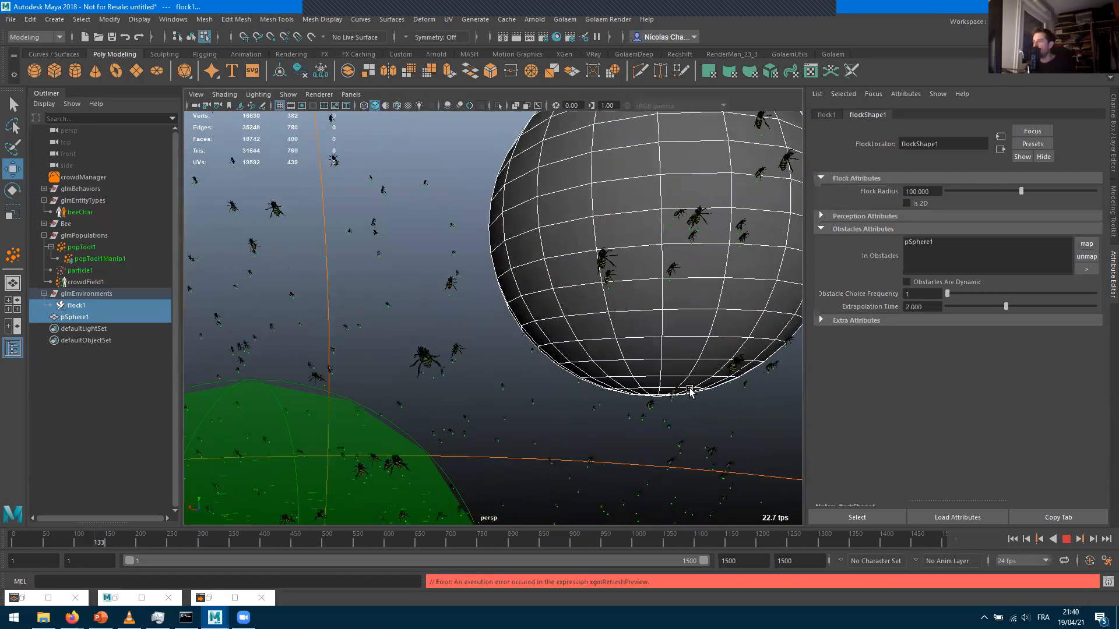
{"action": "left_click_drag", "start_coordinate": [579, 465], "coordinate": [614, 371], "text": "alt"}
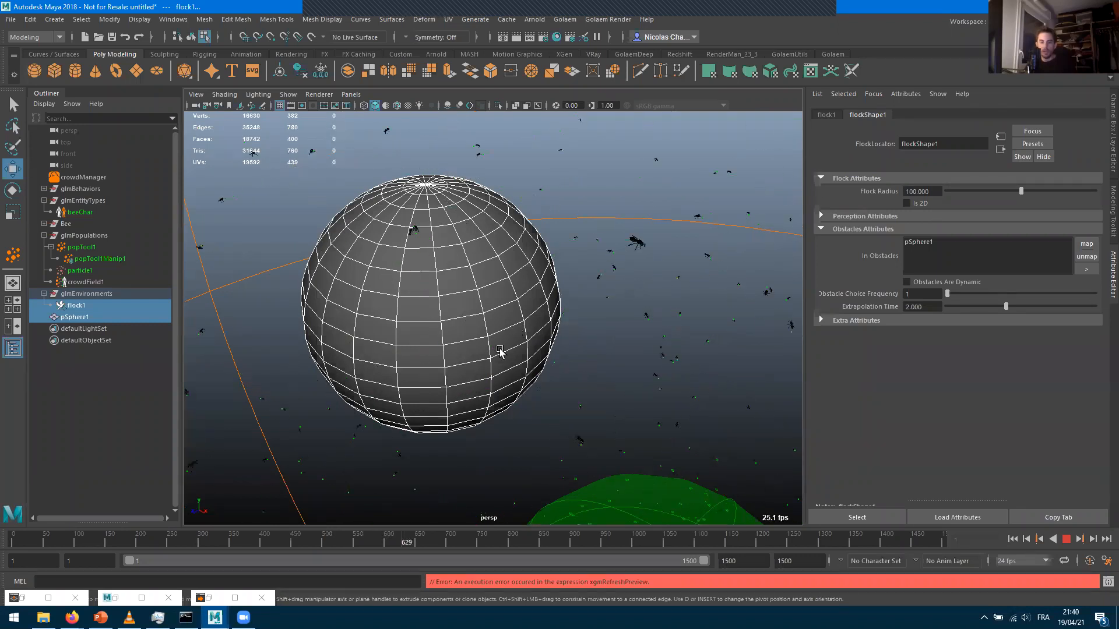
{"action": "left_click_drag", "start_coordinate": [462, 333], "coordinate": [607, 317], "text": "alt"}
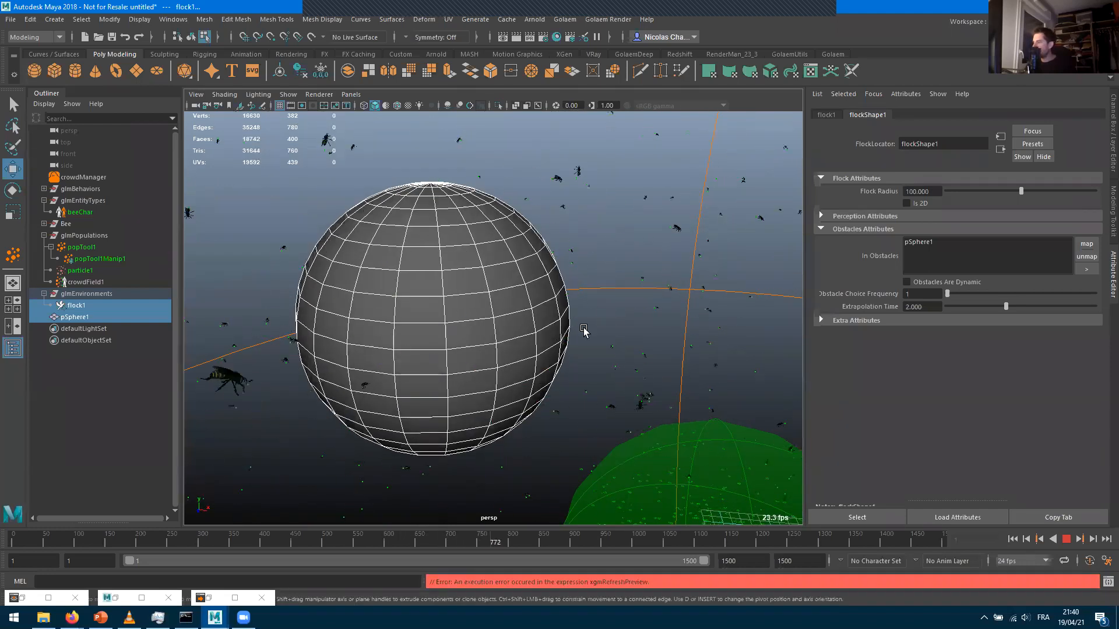
{"action": "left_click_drag", "start_coordinate": [477, 350], "coordinate": [546, 332], "text": "alt"}
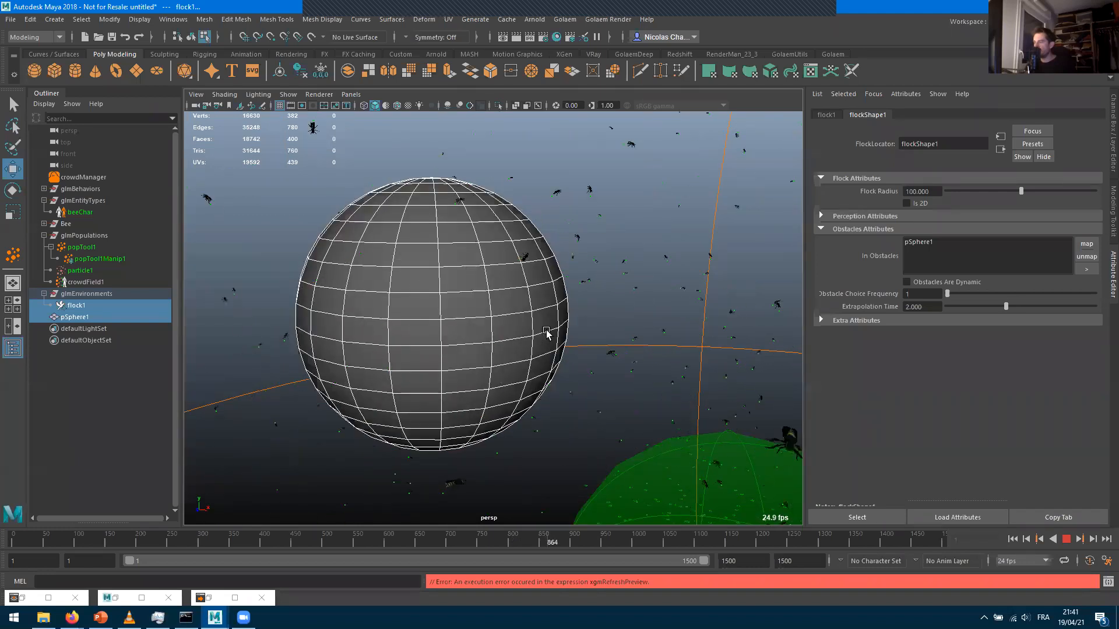
{"action": "left_click_drag", "start_coordinate": [544, 334], "coordinate": [502, 348], "text": "alt"}
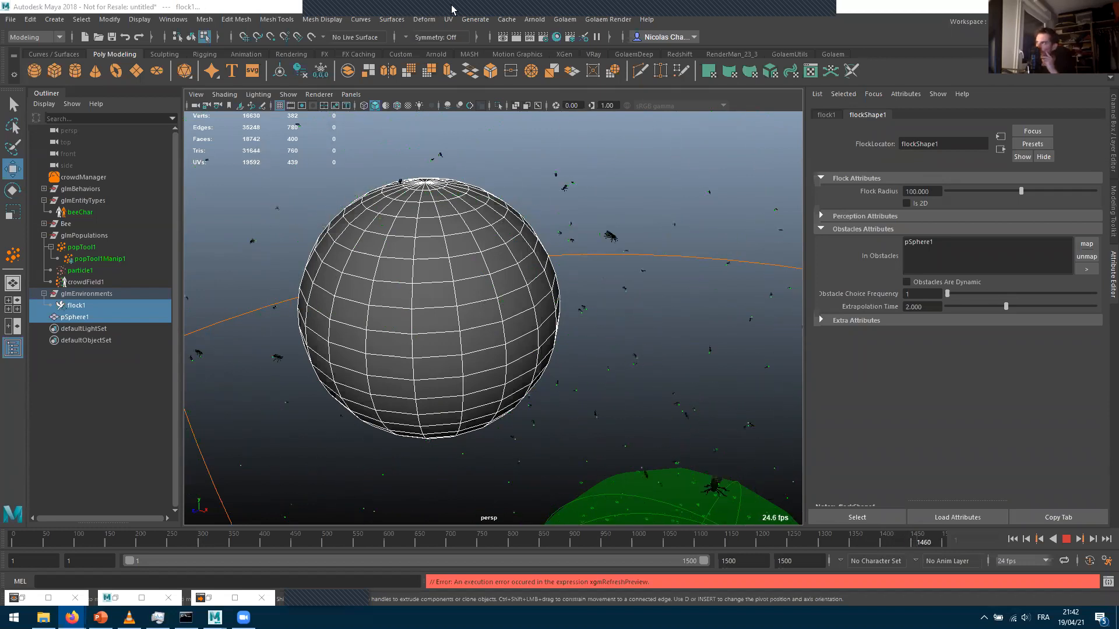
Review the bees' parallel Flock and Steer behaviors in the Behavior Editor and stop the running simulation
{"action": "left_click", "coordinate": [833, 54]}
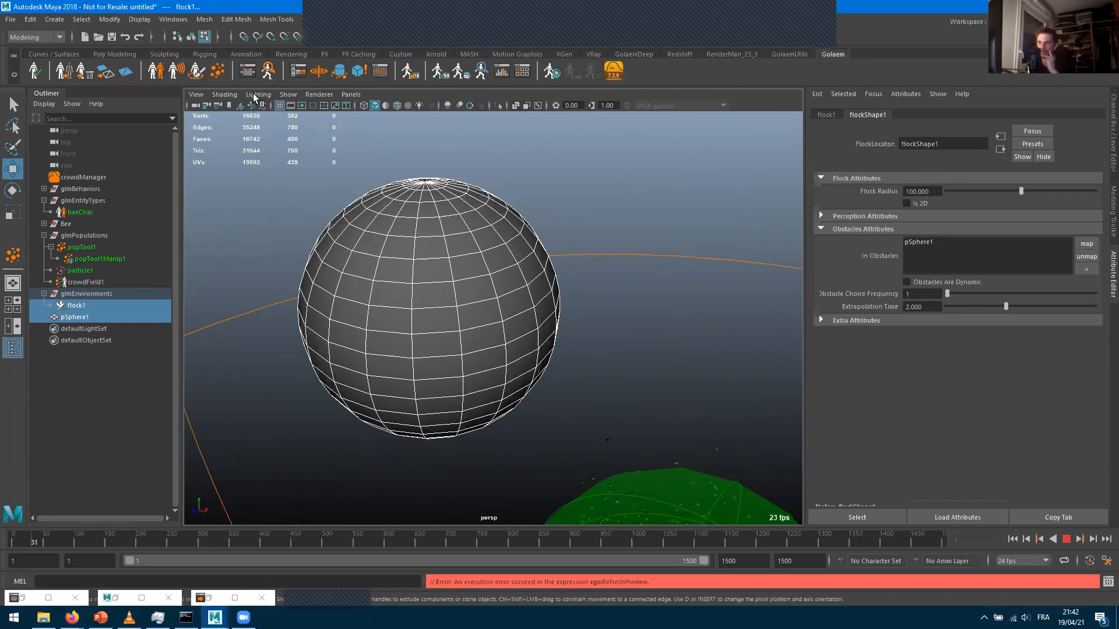
{"action": "left_click", "coordinate": [246, 73]}
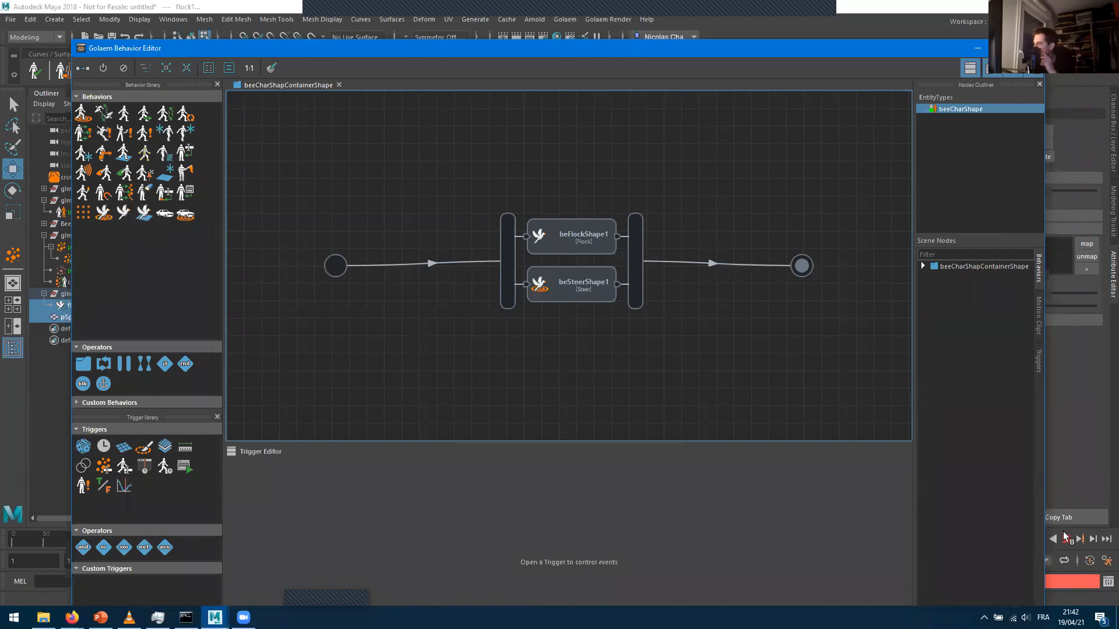
{"action": "left_click", "coordinate": [1066, 538]}
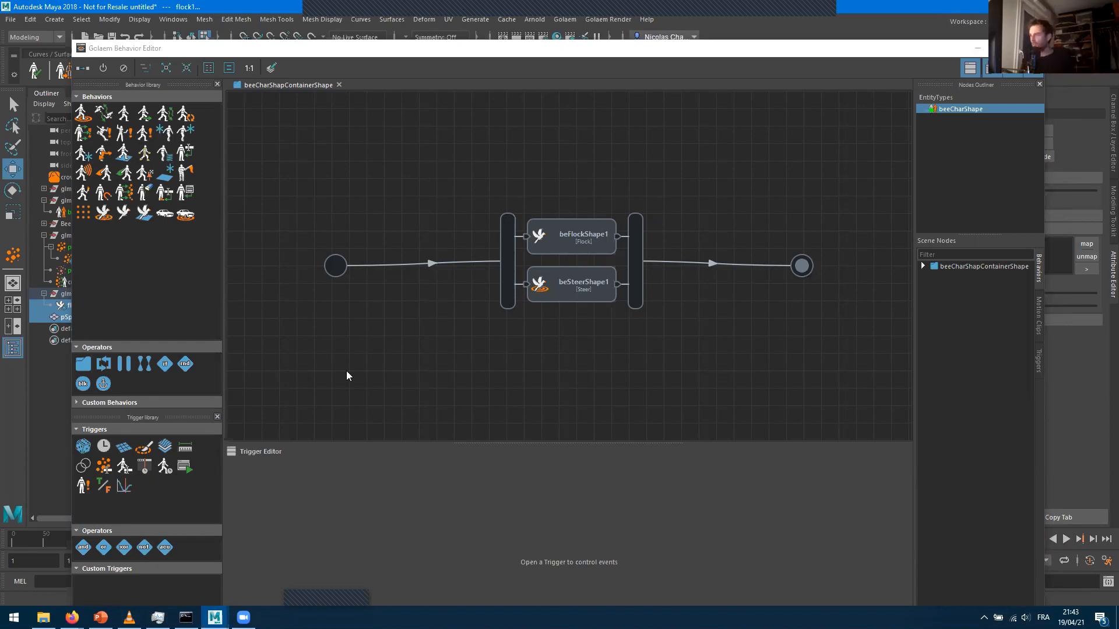
{"action": "left_click", "coordinate": [977, 49]}
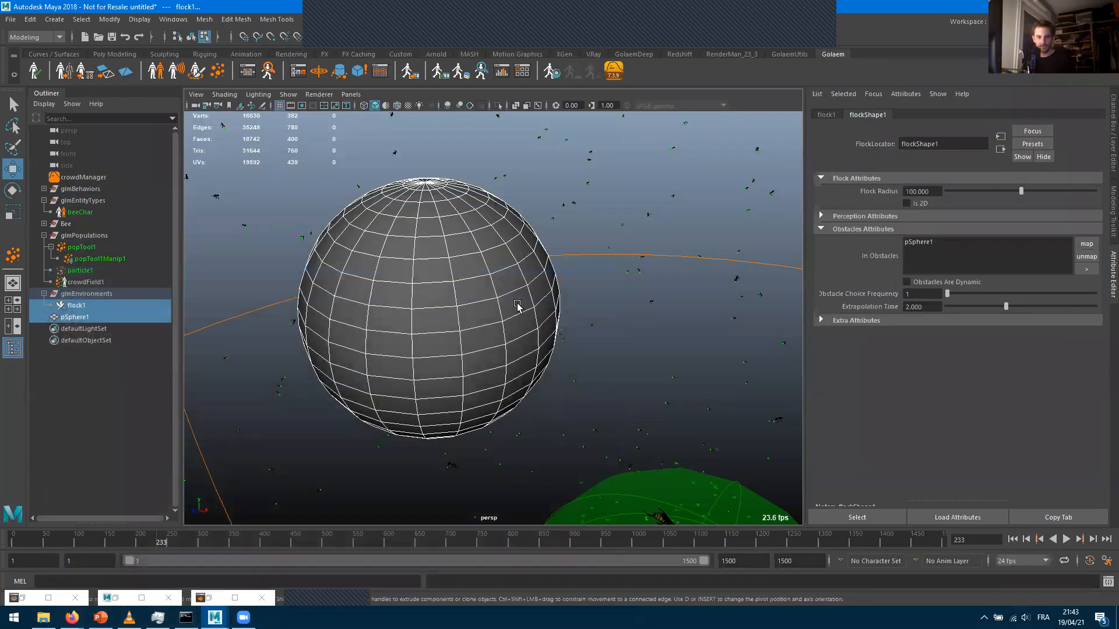
Create a Golaem target locator and raise it to about the obstacle sphere's height, beside that sphere
{"action": "right_click_drag", "start_coordinate": [516, 306], "coordinate": [305, 287], "text": "alt"}
{"action": "left_click_drag", "start_coordinate": [590, 344], "coordinate": [497, 267], "text": "alt"}
{"action": "left_click", "coordinate": [318, 71]}
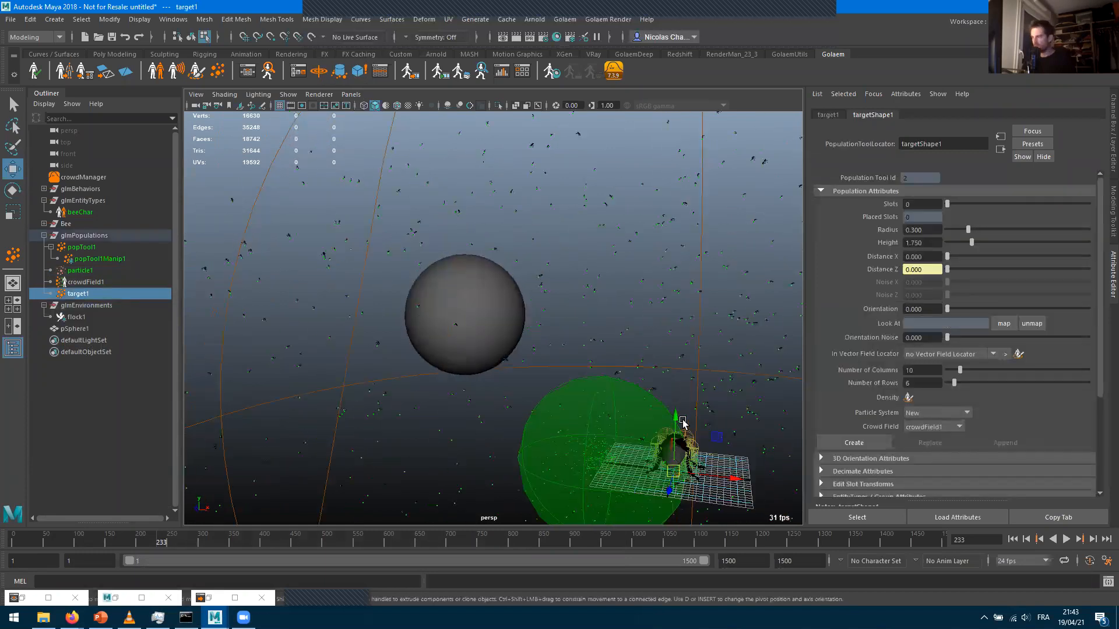
{"action": "left_click_drag", "start_coordinate": [678, 433], "coordinate": [689, 221]}
{"action": "left_click_drag", "start_coordinate": [685, 273], "coordinate": [626, 317], "text": "alt"}
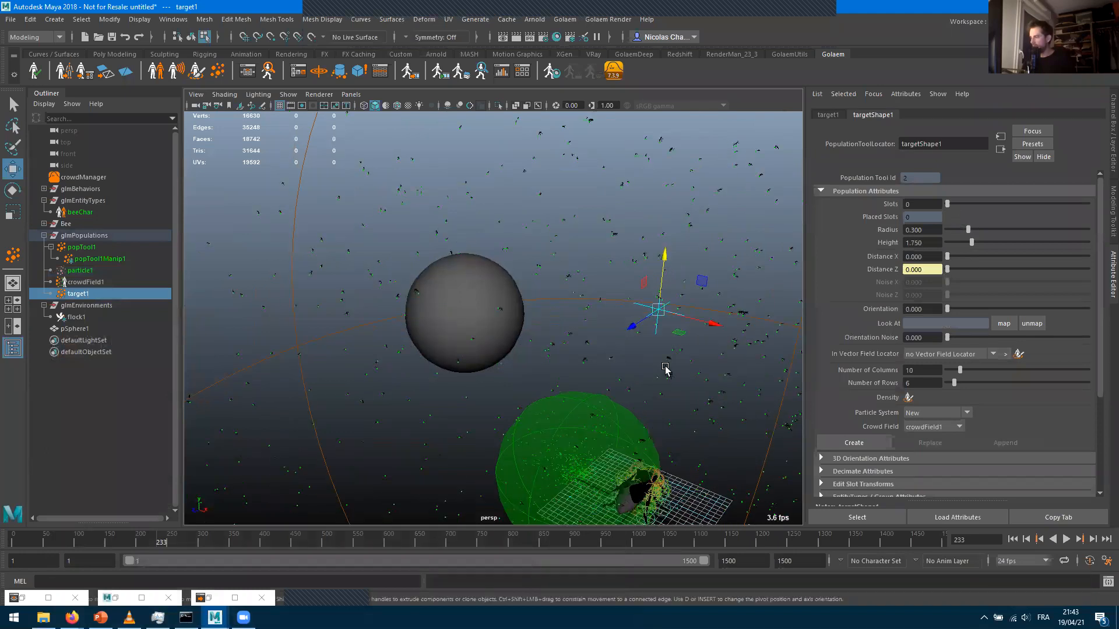
Animate the target locator with keyframes at frames 51 and 250, moving it upward and farther from the obstacle sphere
{"action": "key", "text": "alt+v"}
{"action": "left_click", "coordinate": [47, 542]}
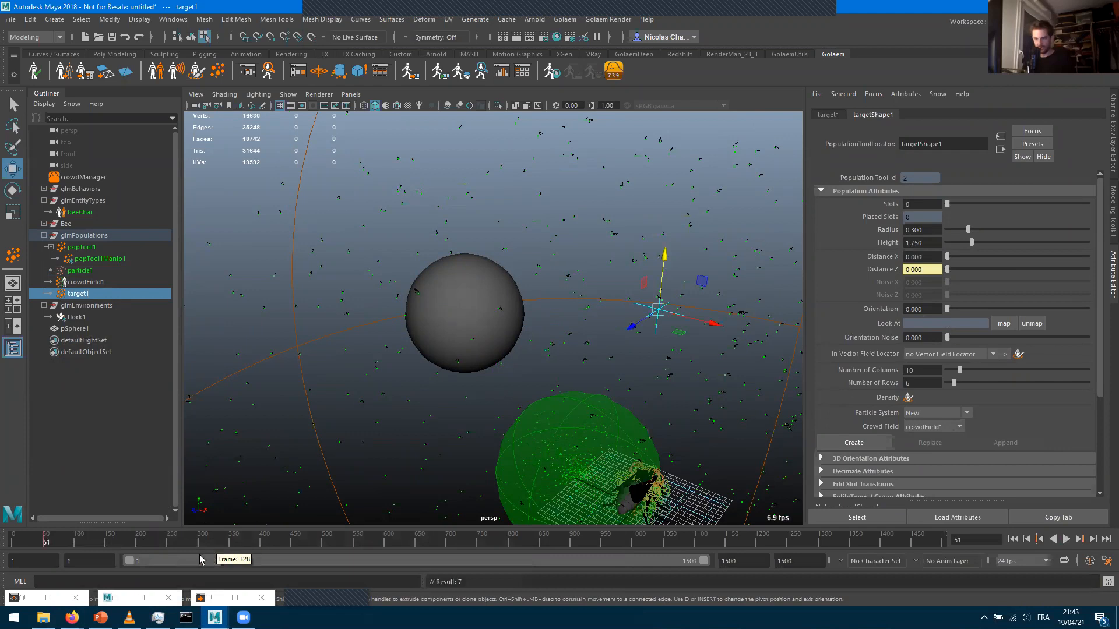
{"action": "left_click", "coordinate": [166, 543]}
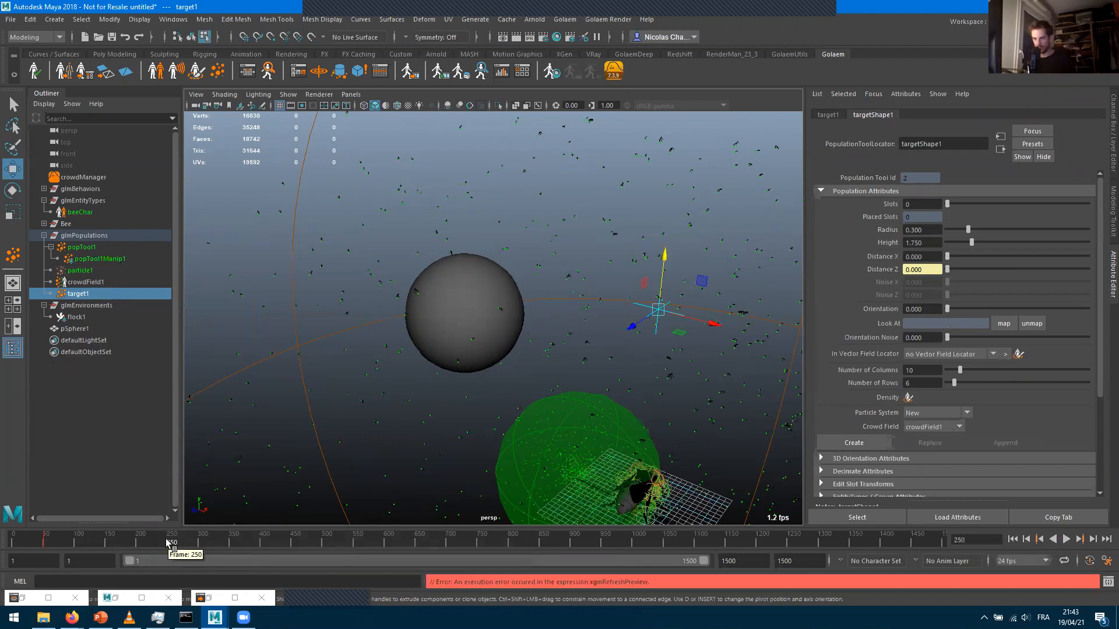
{"action": "left_click_drag", "start_coordinate": [708, 324], "coordinate": [798, 95]}
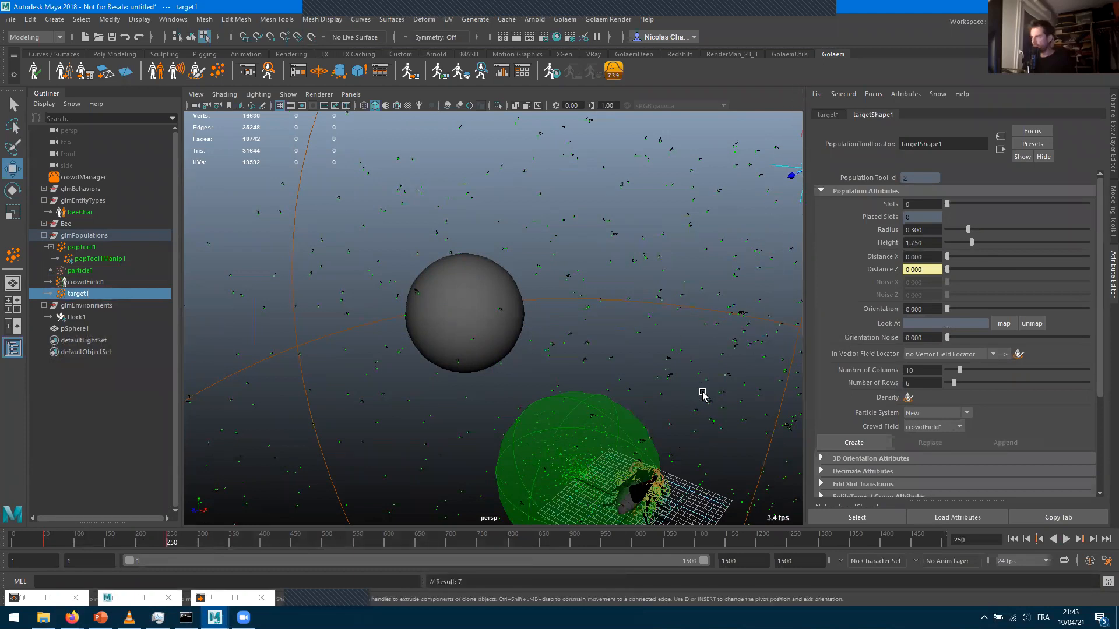
Scrub the timeline to about frame 149 to check the target locator's animated movement past the obstacle sphere
{"action": "scroll", "coordinate": [519, 370], "scroll_direction": "down", "scroll_amount": 6}
{"action": "left_click_drag", "start_coordinate": [562, 359], "coordinate": [548, 366], "text": "alt"}
{"action": "left_click_drag", "start_coordinate": [82, 534], "coordinate": [109, 534]}
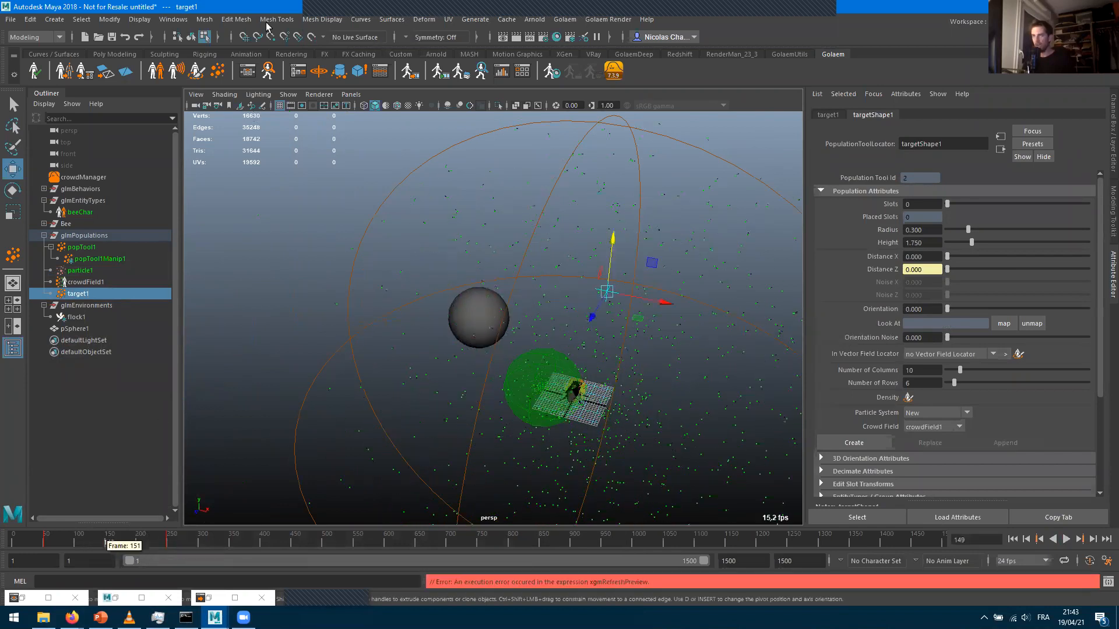
Set the bees' Steer behavior to Reach mode and assign targetShape1 as its target PopTool
{"action": "left_click", "coordinate": [247, 71]}
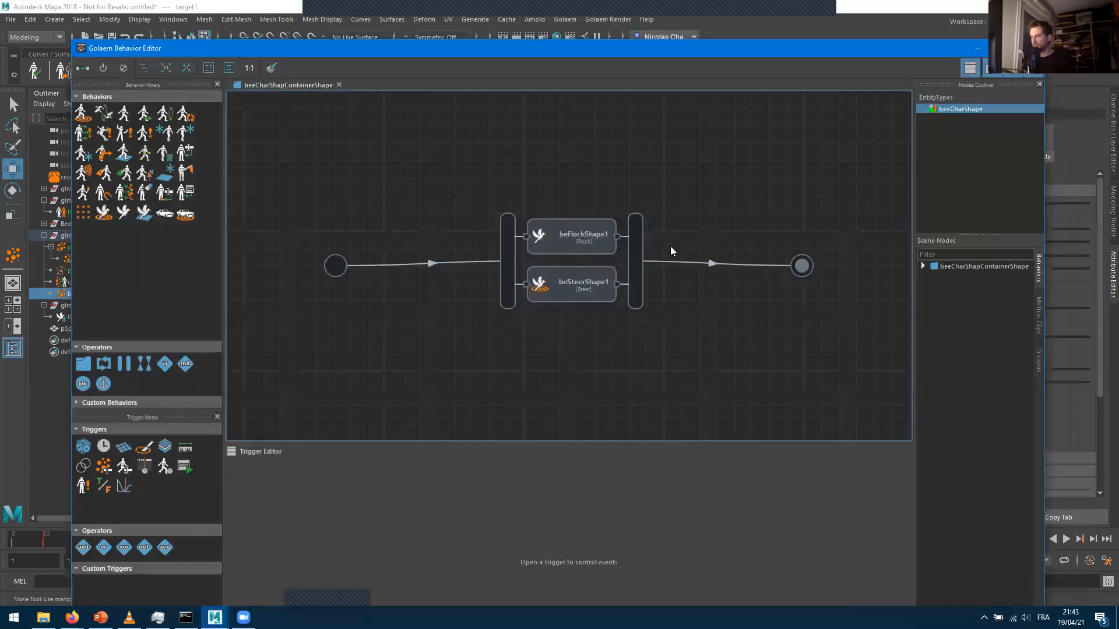
{"action": "left_click", "coordinate": [568, 288]}
{"action": "left_click", "coordinate": [972, 49]}
{"action": "left_click", "coordinate": [925, 205]}
{"action": "left_click", "coordinate": [921, 227]}
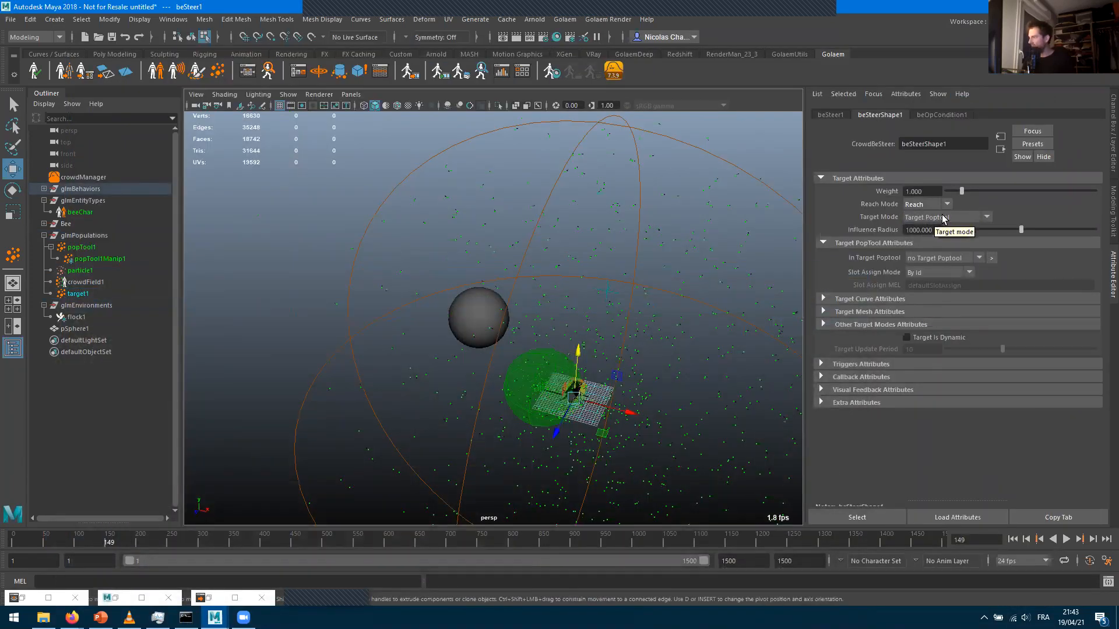
{"action": "left_click", "coordinate": [950, 259]}
{"action": "left_click", "coordinate": [933, 282]}
Run the simulation from the first frame and observe from several angles how the bees follow the moving target
{"action": "left_click", "coordinate": [1040, 539]}
{"action": "left_click", "coordinate": [1065, 539]}
{"action": "scroll", "coordinate": [628, 385], "scroll_direction": "up", "scroll_amount": 5}
{"action": "middle_click_drag", "start_coordinate": [627, 385], "coordinate": [457, 300], "text": "alt"}
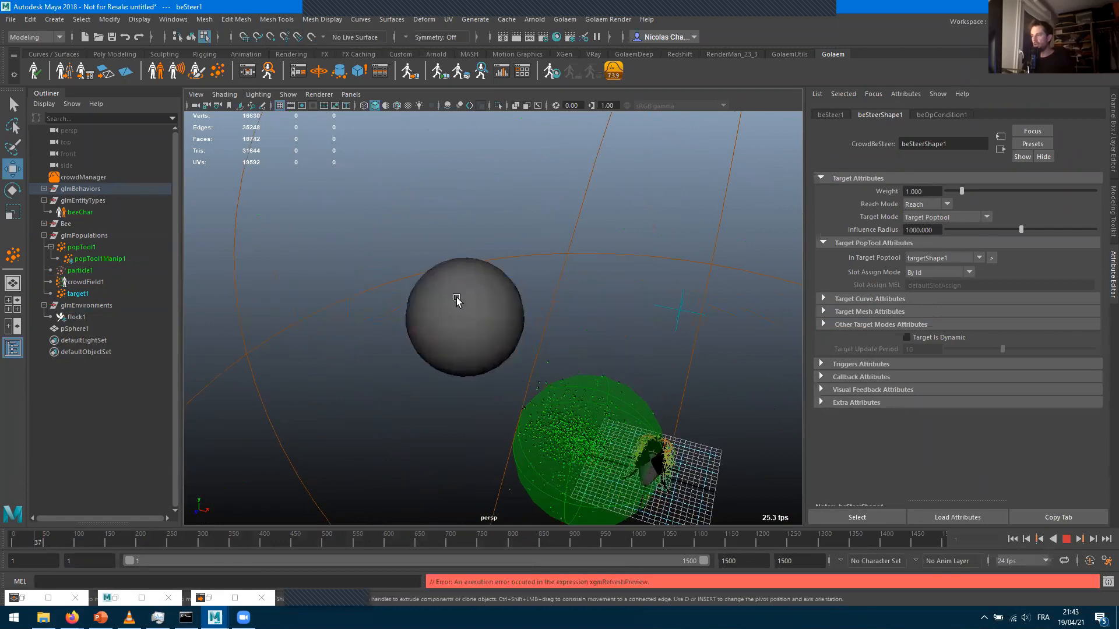
{"action": "left_click_drag", "start_coordinate": [409, 340], "coordinate": [424, 283], "text": "alt"}
{"action": "left_click_drag", "start_coordinate": [414, 362], "coordinate": [495, 349], "text": "alt"}
{"action": "middle_click_drag", "start_coordinate": [494, 349], "coordinate": [471, 396], "text": "alt"}
{"action": "left_click_drag", "start_coordinate": [470, 397], "coordinate": [439, 409], "text": "alt"}
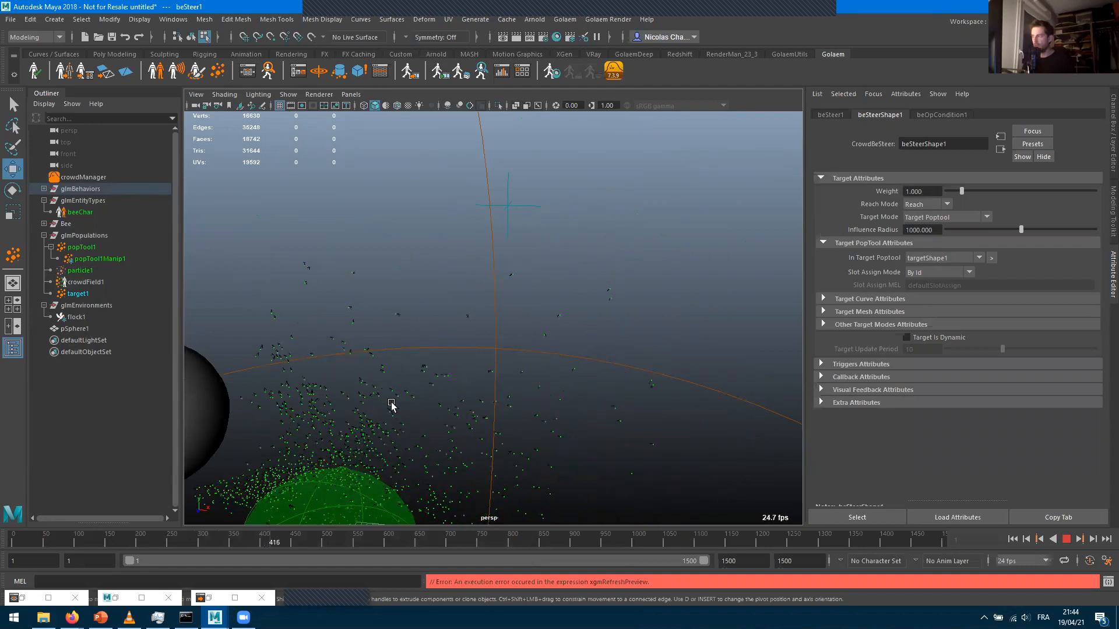
{"action": "left_click_drag", "start_coordinate": [464, 400], "coordinate": [374, 400], "text": "alt"}
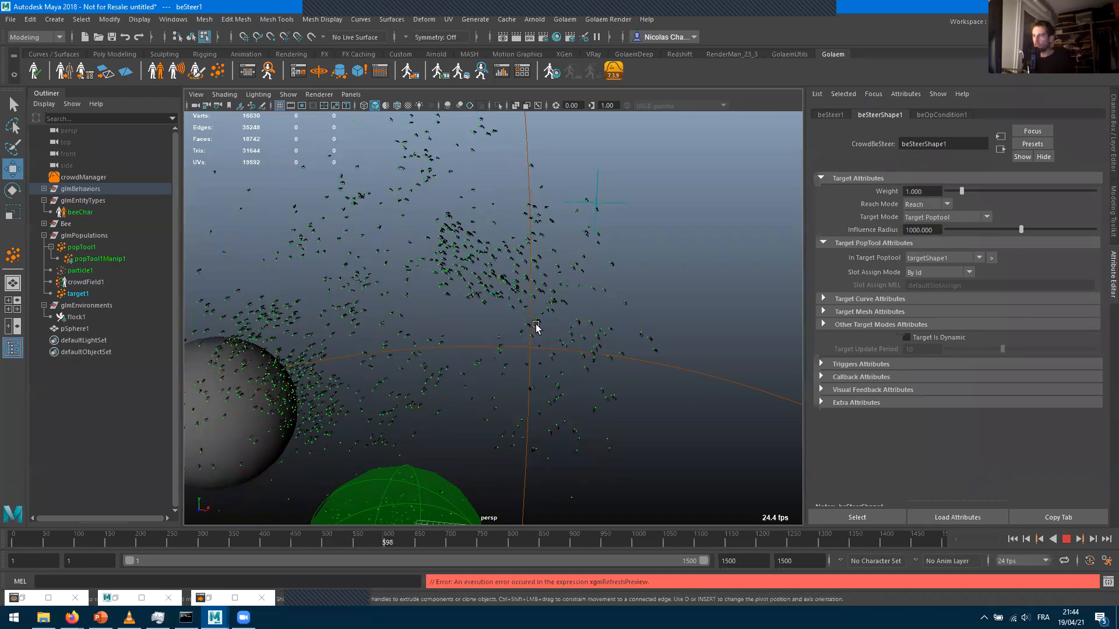
{"action": "left_click_drag", "start_coordinate": [447, 358], "coordinate": [526, 347], "text": "alt"}
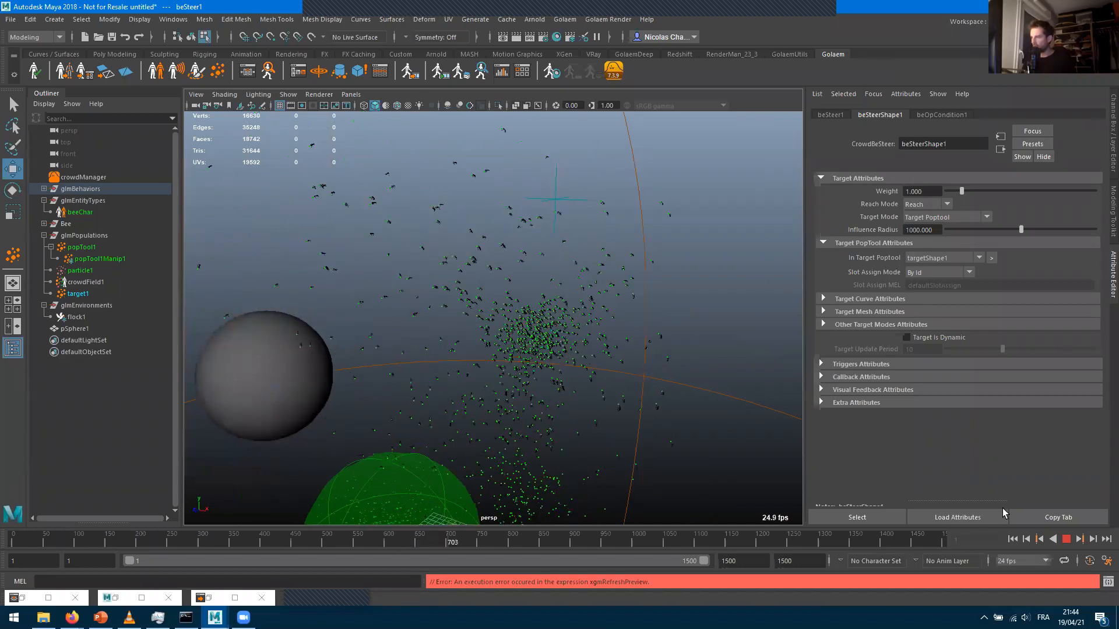
Set the bees' Flock behavior Separation Weight to 50 and replay the simulation from the start
{"action": "left_click", "coordinate": [248, 71]}
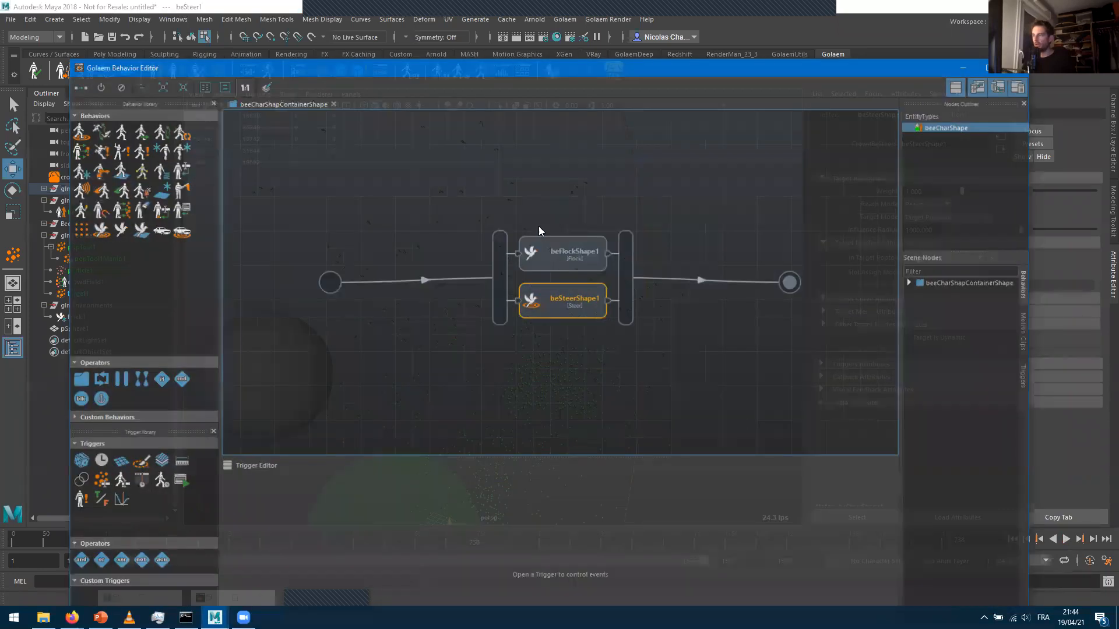
{"action": "left_click", "coordinate": [540, 232]}
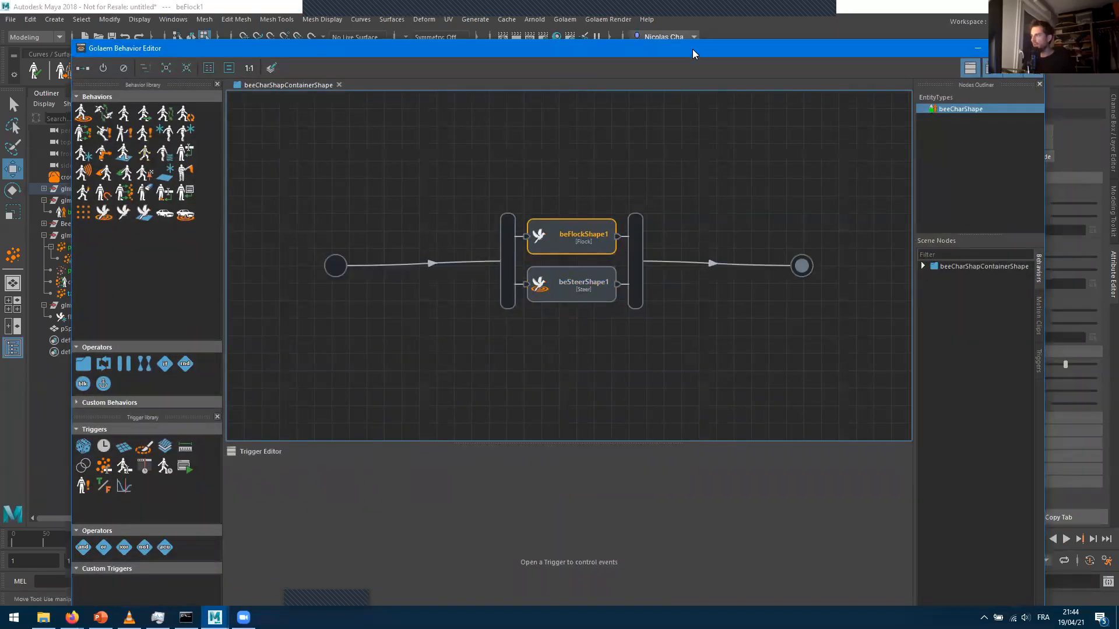
{"action": "left_click_drag", "start_coordinate": [692, 49], "coordinate": [0, 177]}
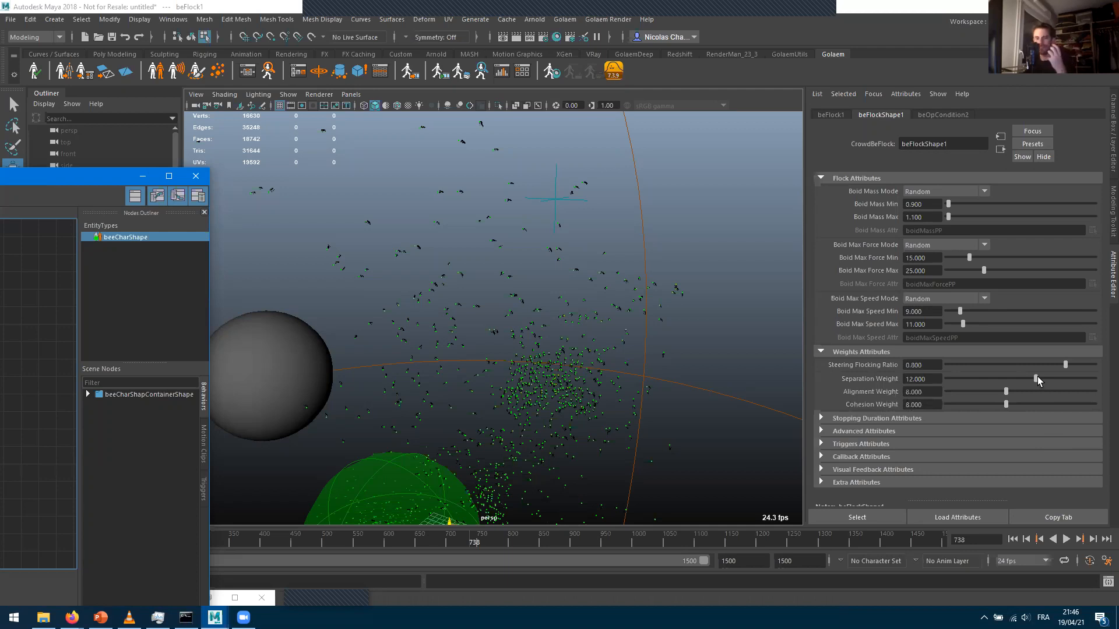
{"action": "left_click_drag", "start_coordinate": [1036, 378], "coordinate": [1095, 379]}
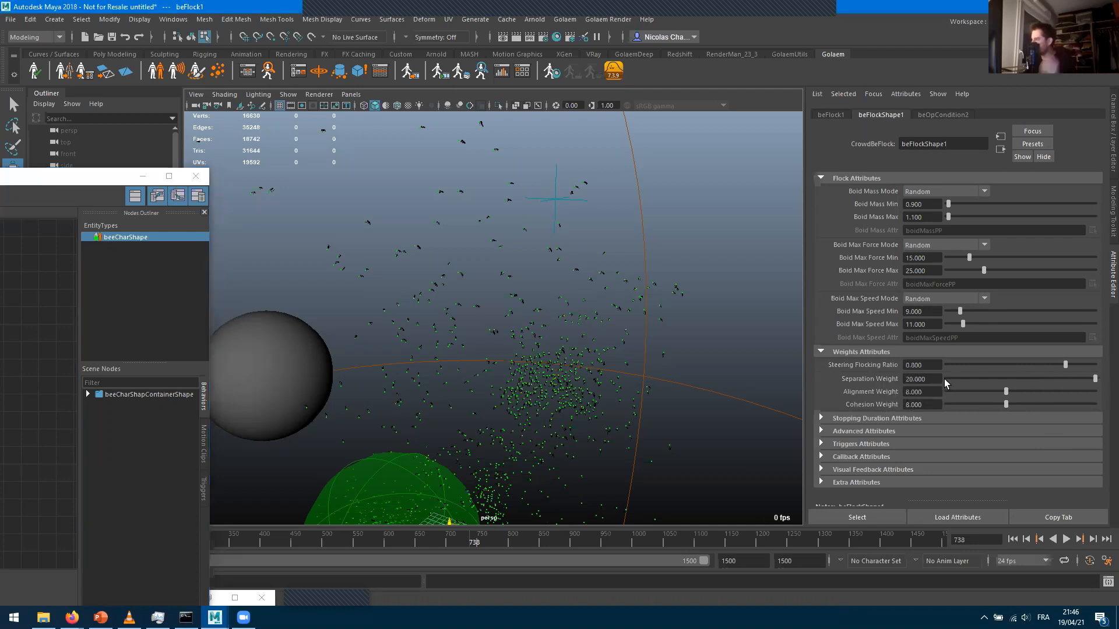
{"action": "type", "text": "50"}
{"action": "key", "text": "Return"}
{"action": "left_click", "coordinate": [1012, 539]}
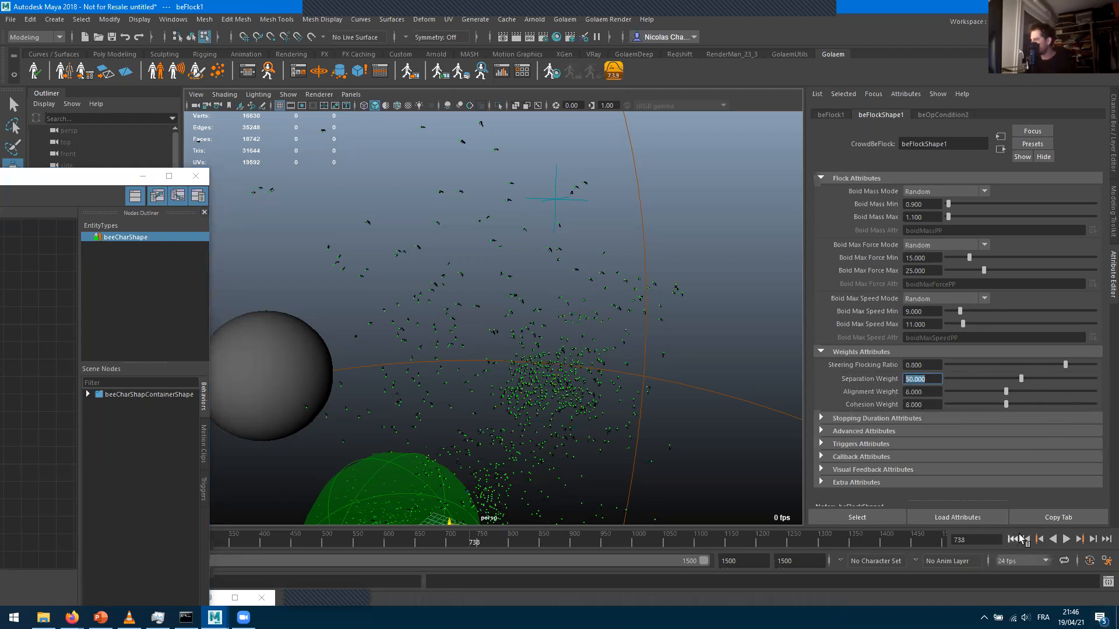
{"action": "left_click", "coordinate": [1065, 538]}
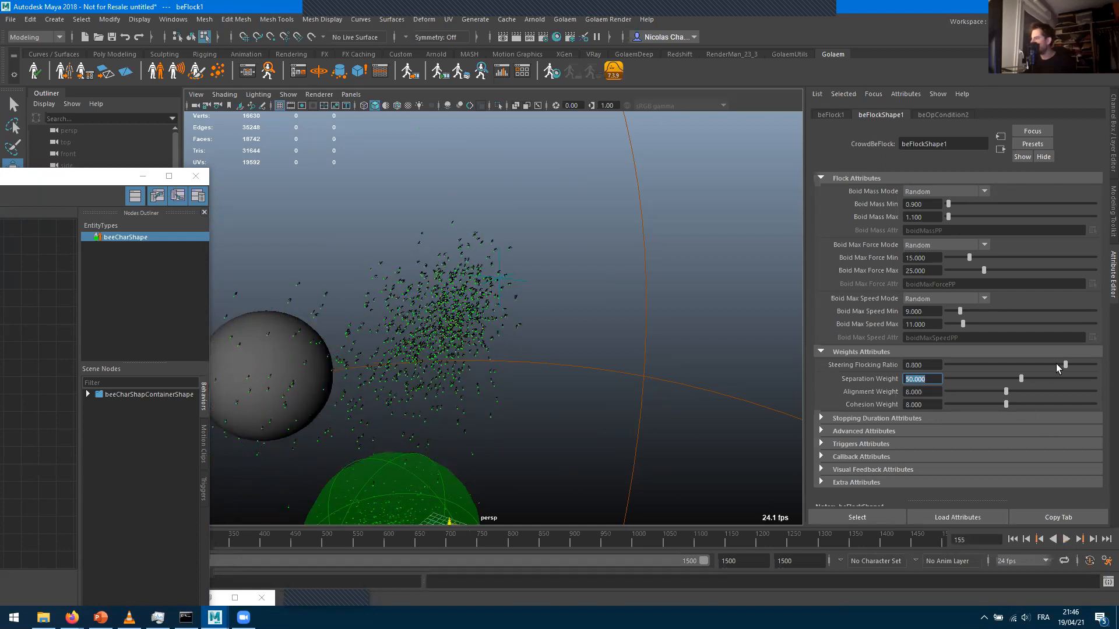
Set the Flock behavior's Separation Weight to 3.571 and Steering Flocking Ratio to 1, and replay the simulation
{"action": "left_click_drag", "start_coordinate": [1064, 365], "coordinate": [952, 378]}
{"action": "left_click_drag", "start_coordinate": [1055, 362], "coordinate": [1098, 365]}
{"action": "left_click", "coordinate": [1013, 539]}
{"action": "left_click", "coordinate": [1066, 539]}
{"action": "middle_click_drag", "start_coordinate": [384, 406], "coordinate": [491, 353], "text": "alt"}
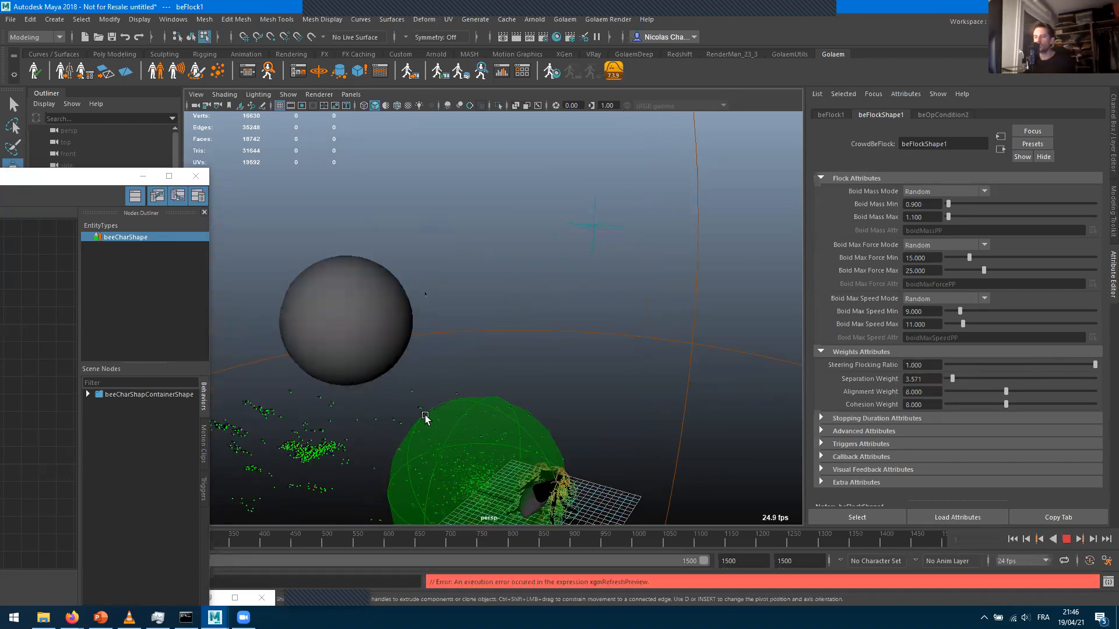
{"action": "left_click", "coordinate": [1066, 540]}
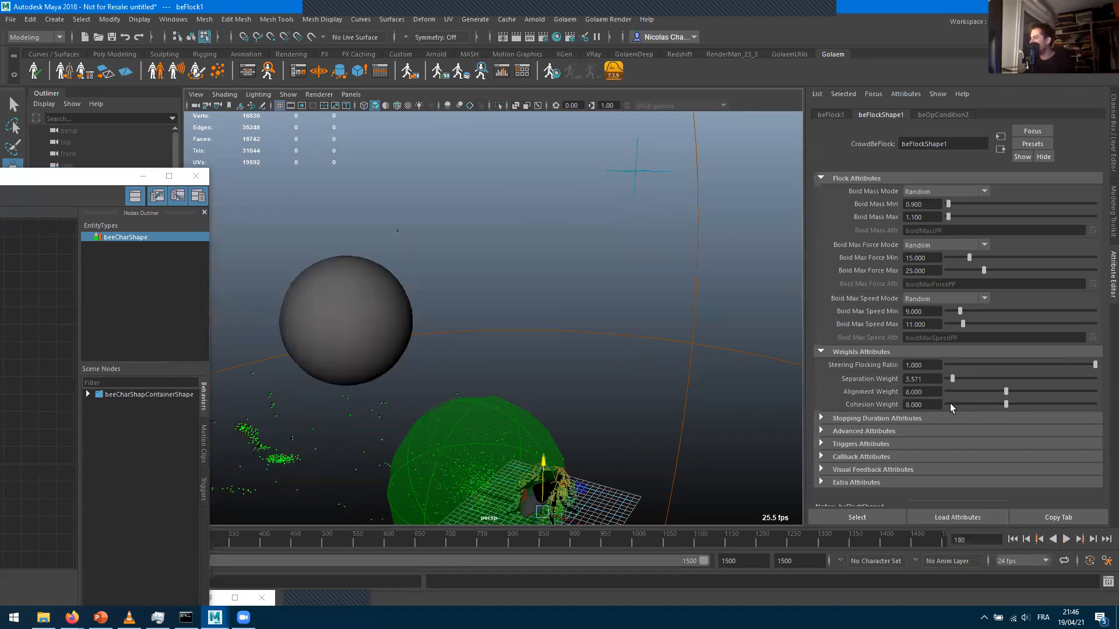
Raise the Separation Weight to 15.476 and test the swarm with Boid Mass Min and Max both at 0.01
{"action": "left_click_drag", "start_coordinate": [950, 377], "coordinate": [978, 381]}
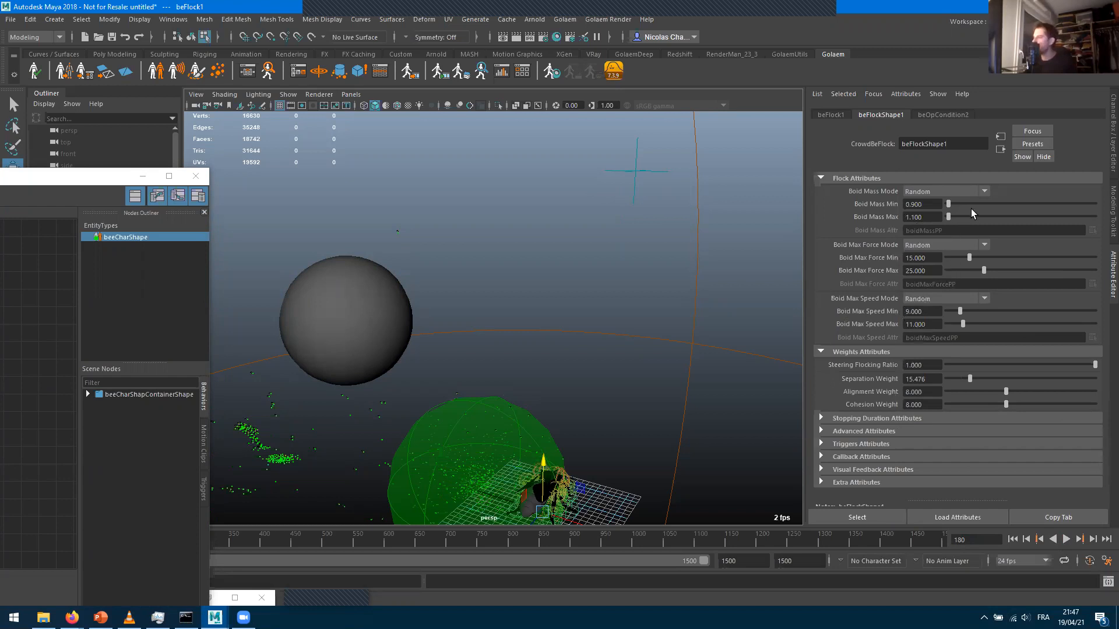
{"action": "left_click_drag", "start_coordinate": [948, 205], "coordinate": [943, 205]}
{"action": "left_click", "coordinate": [914, 204]}
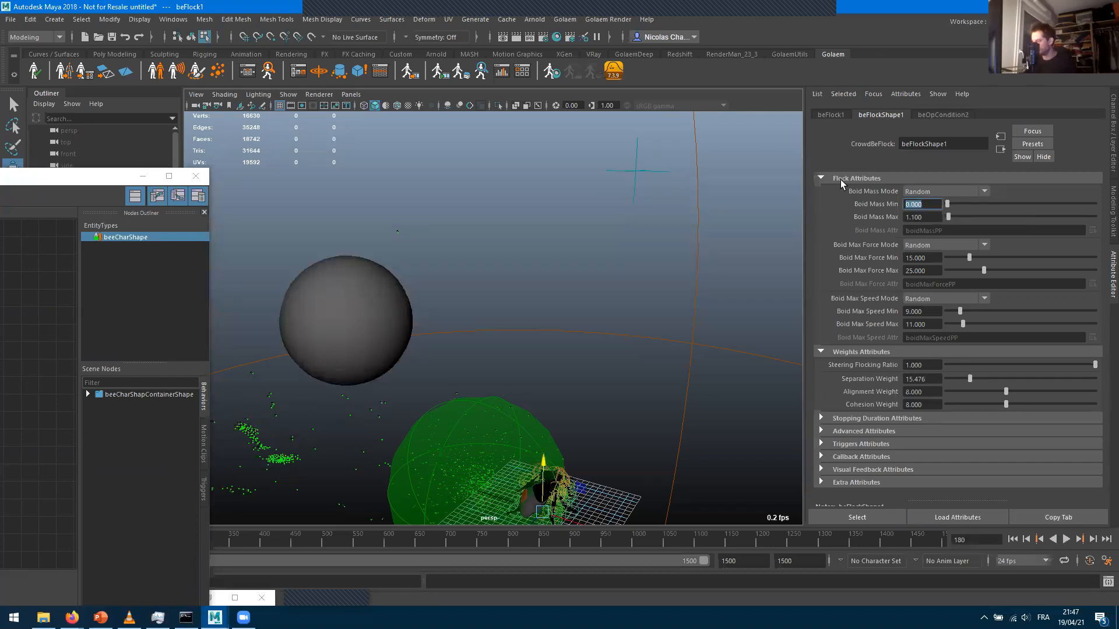
{"action": "type", "text": "0.01"}
{"action": "key", "text": "Caps_Lock"}
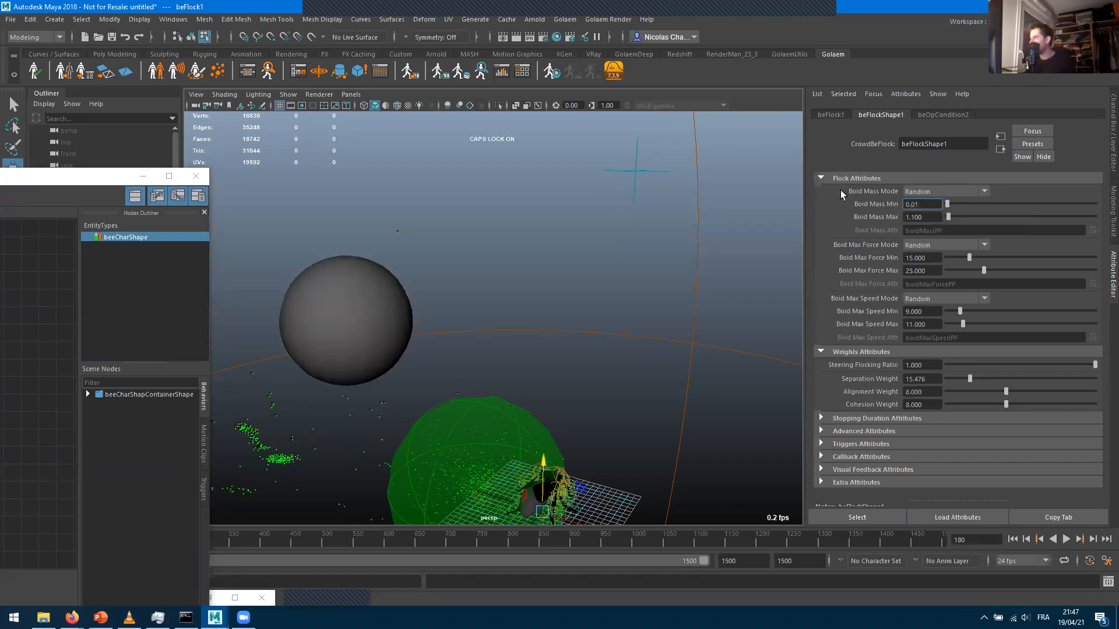
{"action": "type", "text": "0.01"}
{"action": "key", "text": "Tab"}
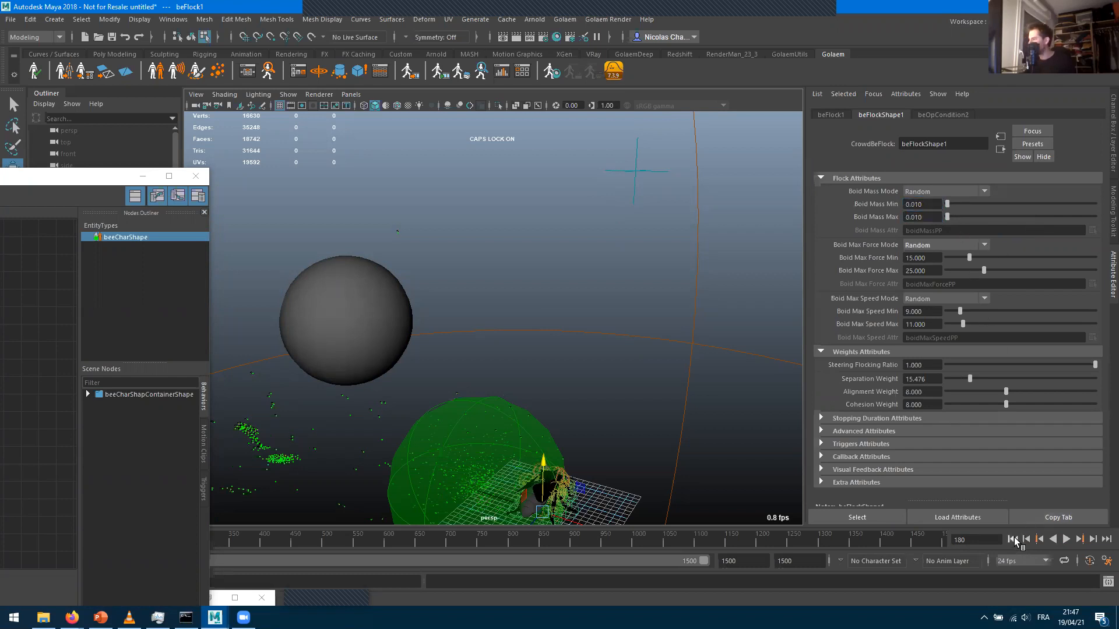
{"action": "left_click", "coordinate": [1066, 539]}
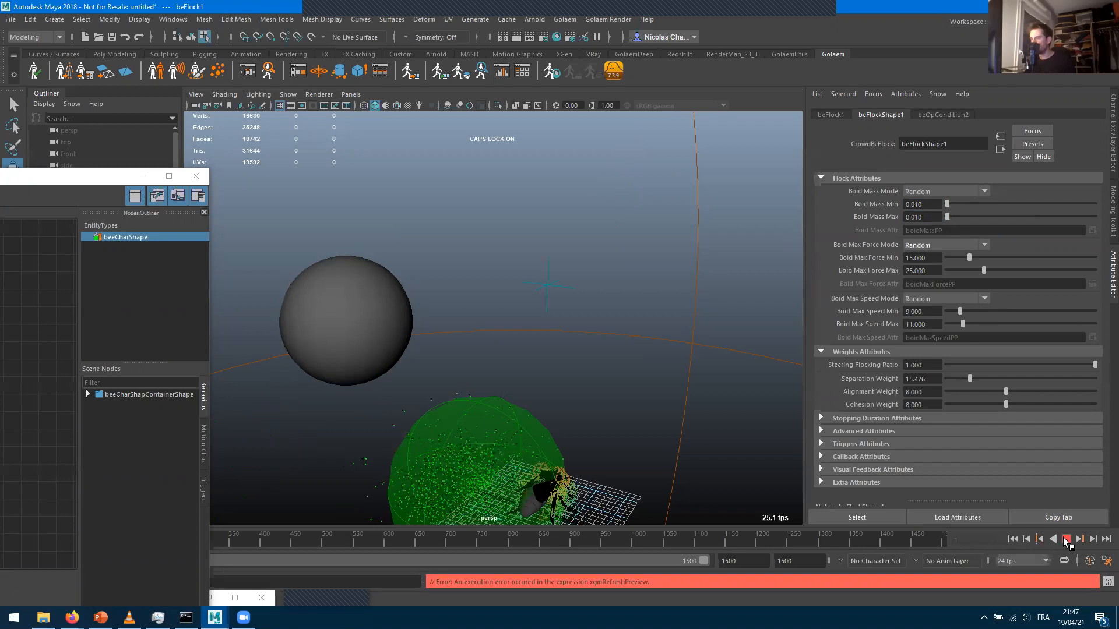
{"action": "left_click", "coordinate": [1066, 539]}
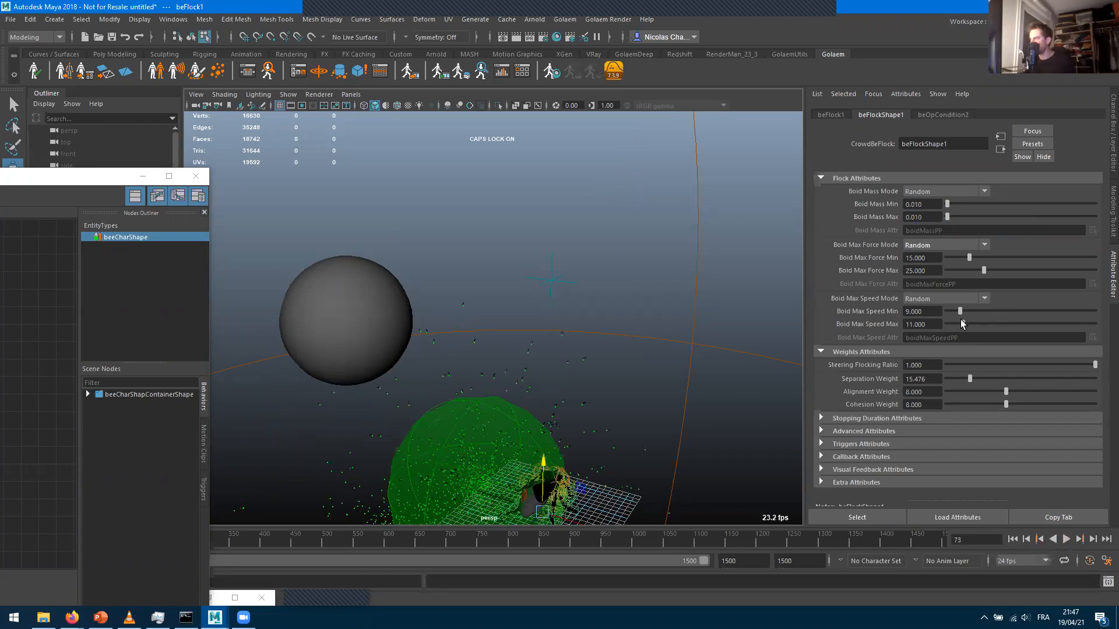
Lower Boid Max Force Min to 1.984 and Max to 3.571, and play the simulation on to frame 124
{"action": "mouse_move", "coordinate": [963, 257]}
{"action": "left_mouse_down"}
{"action": "mouse_move", "coordinate": [952, 258]}
{"action": "mouse_move", "coordinate": [957, 271]}
{"action": "left_mouse_up"}
{"action": "left_click", "coordinate": [1066, 539]}
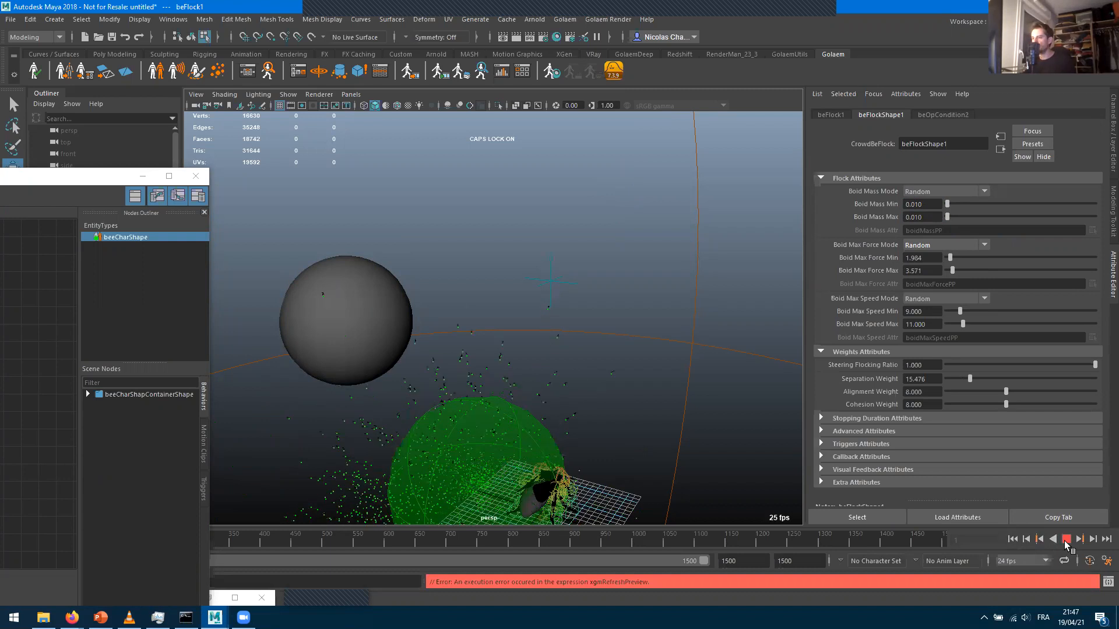
{"action": "key", "text": "Escape"}
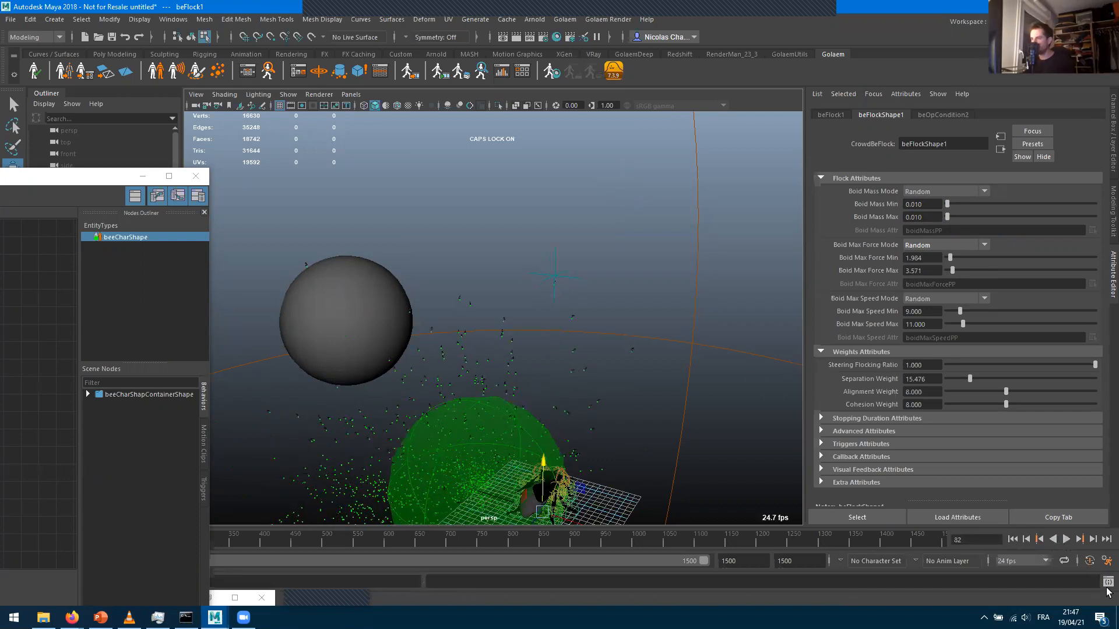
{"action": "left_click", "coordinate": [1066, 538]}
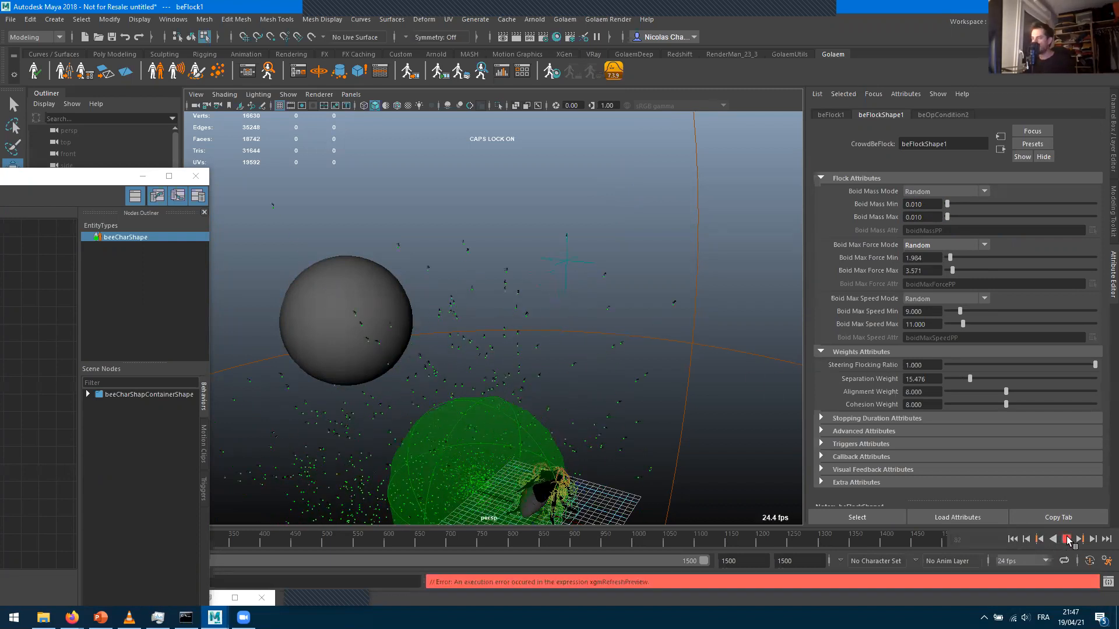
{"action": "key", "text": "Escape"}
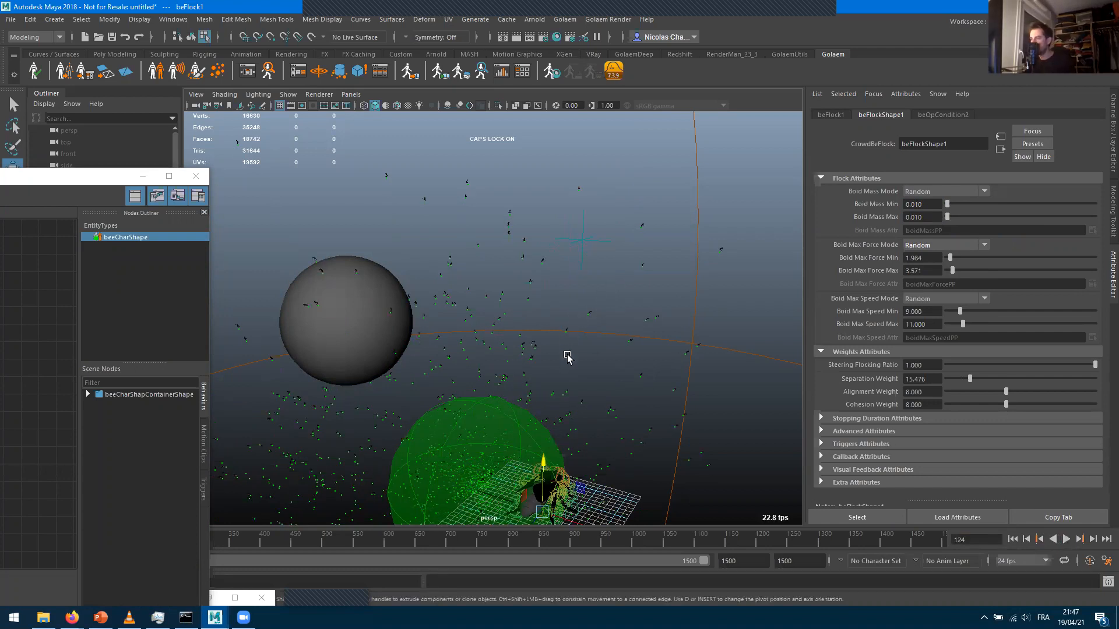
Examine one of the simulated bees up close beneath the obstacle sphere
{"action": "left_click_drag", "start_coordinate": [600, 317], "coordinate": [361, 339], "text": "alt"}
{"action": "scroll", "coordinate": [586, 362], "scroll_direction": "up", "scroll_amount": 6}
{"action": "left_click_drag", "start_coordinate": [597, 367], "coordinate": [569, 367], "text": "alt"}
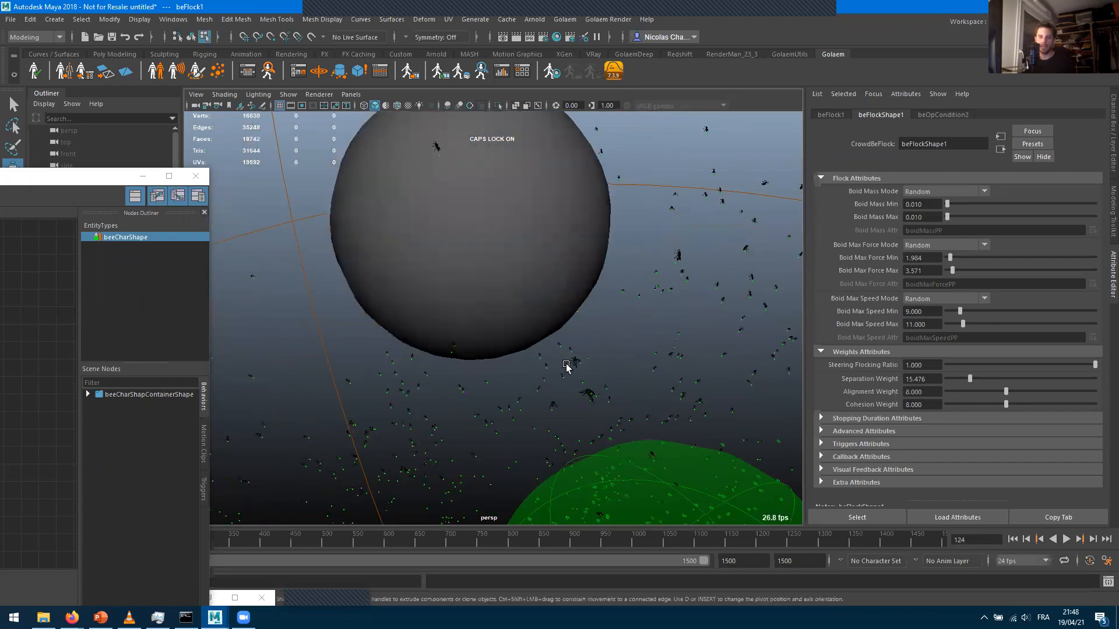
{"action": "scroll", "coordinate": [543, 416], "scroll_direction": "up", "scroll_amount": 3}
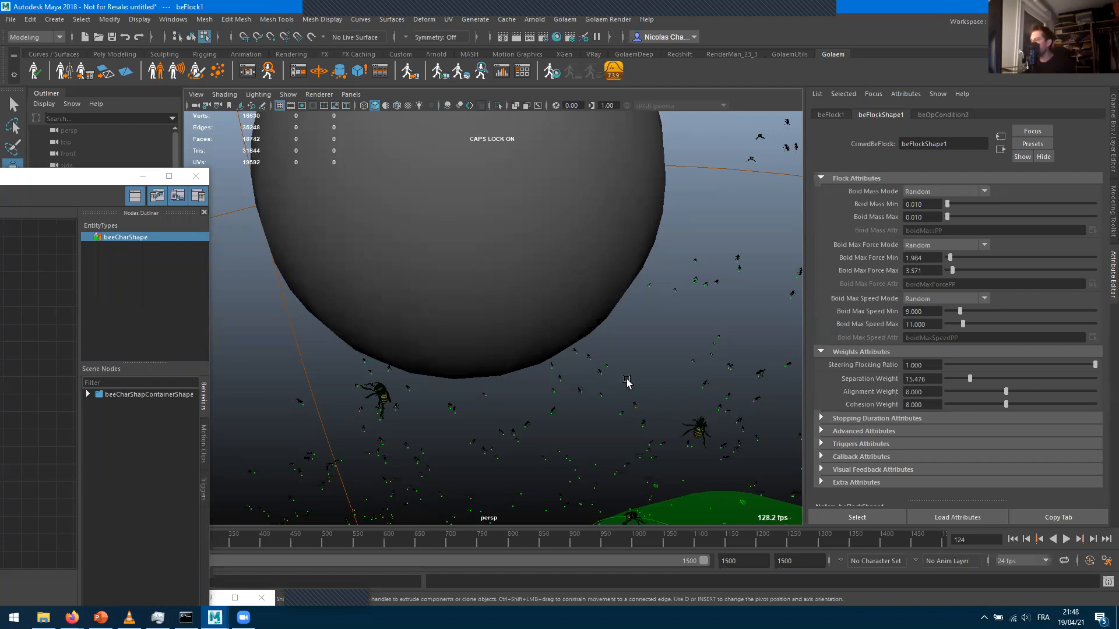
{"action": "left_click_drag", "start_coordinate": [624, 382], "coordinate": [512, 400], "text": "alt"}
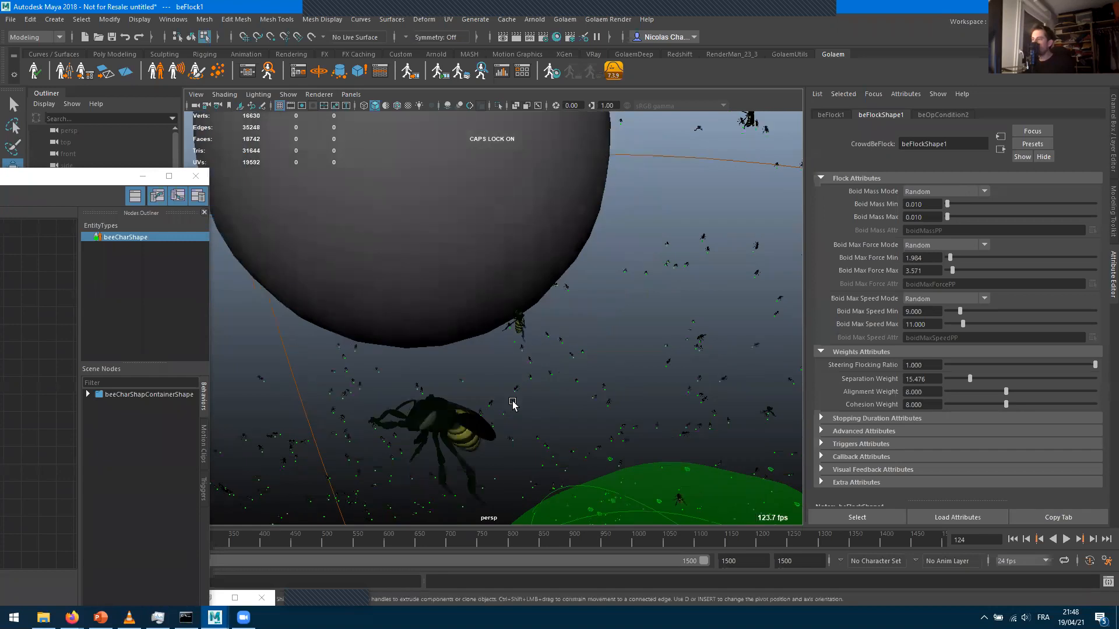
{"action": "right_click_drag", "start_coordinate": [536, 403], "coordinate": [557, 396], "text": "alt"}
{"action": "middle_click_drag", "start_coordinate": [557, 397], "coordinate": [563, 359], "text": "alt"}
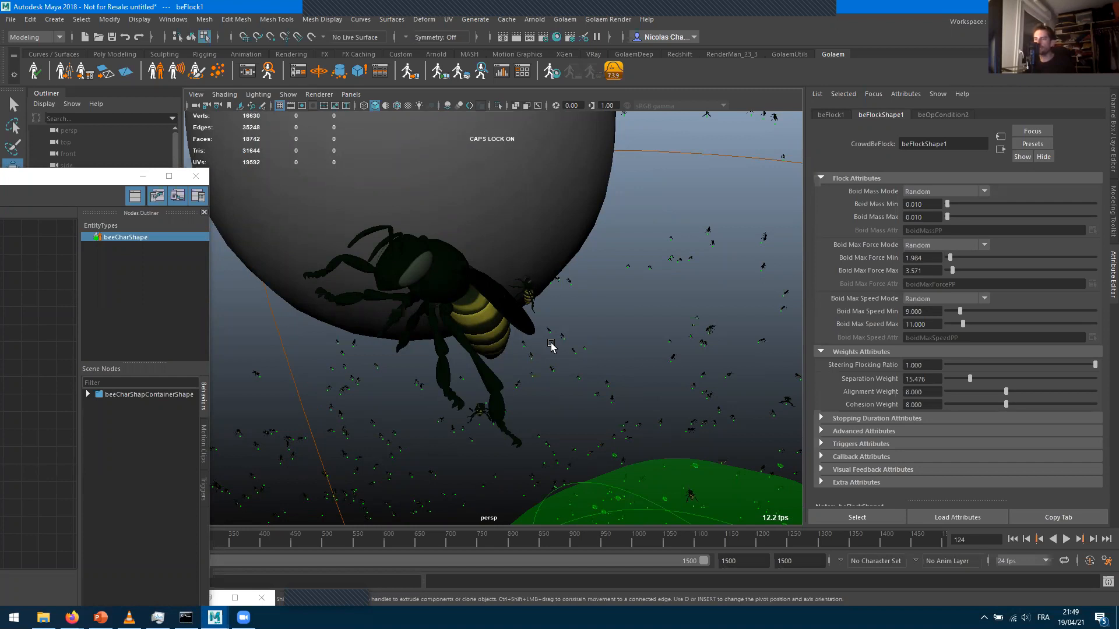
Create a new entity type from BeeCharacter.gcha and rename it TESTbEE
{"action": "left_click_drag", "start_coordinate": [78, 180], "coordinate": [0, 181]}
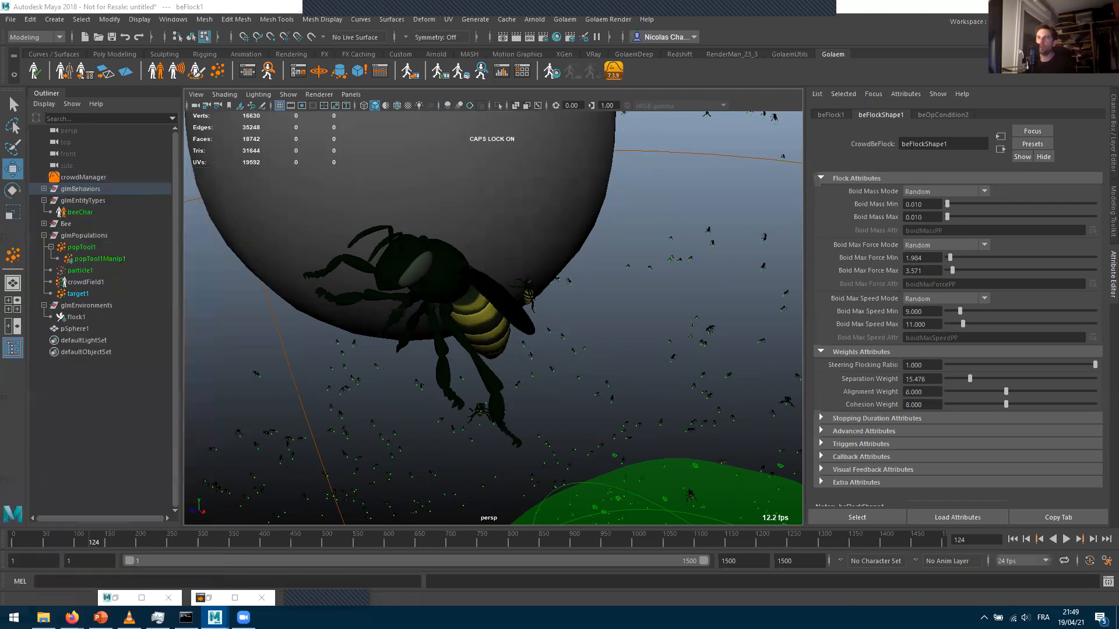
{"action": "left_click", "coordinate": [162, 70]}
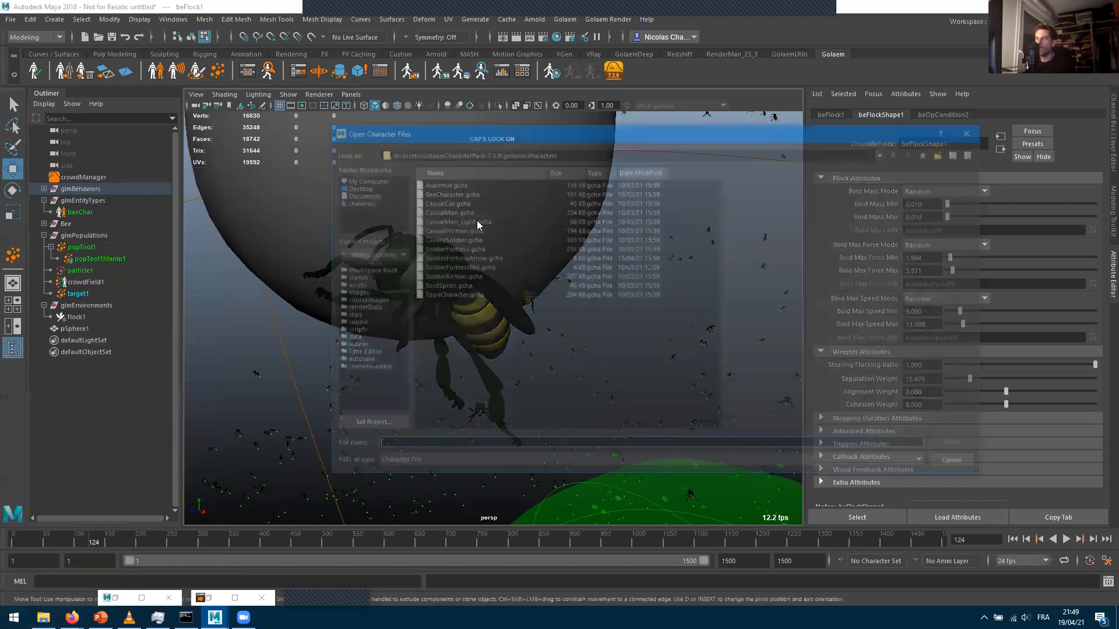
{"action": "double_click", "coordinate": [452, 191]}
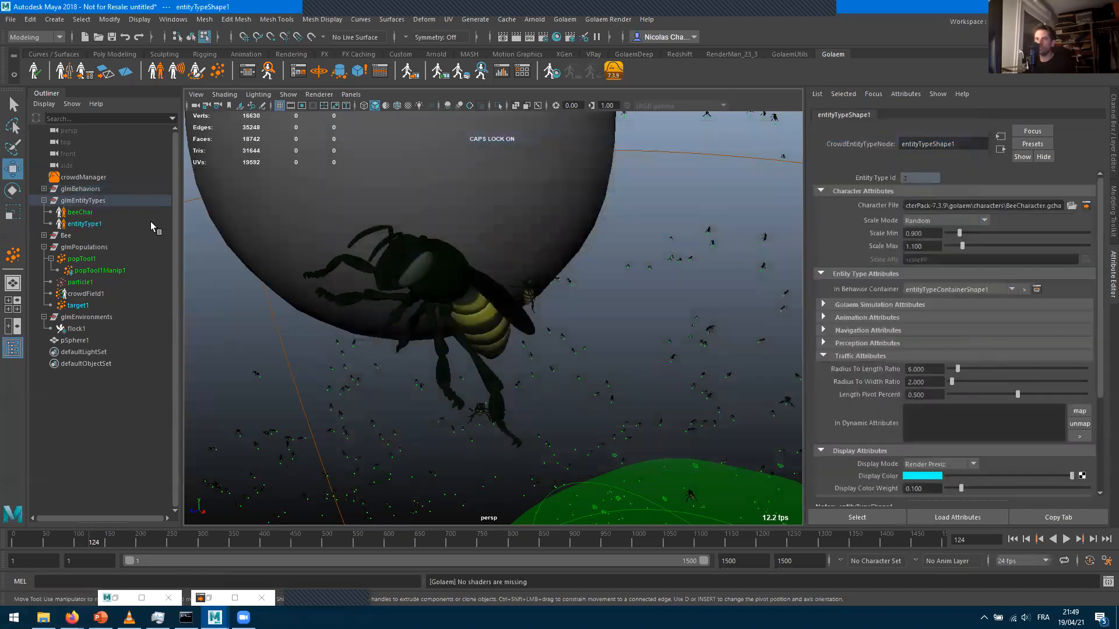
{"action": "double_click", "coordinate": [84, 224]}
{"action": "type", "text": "TESTbEE"}
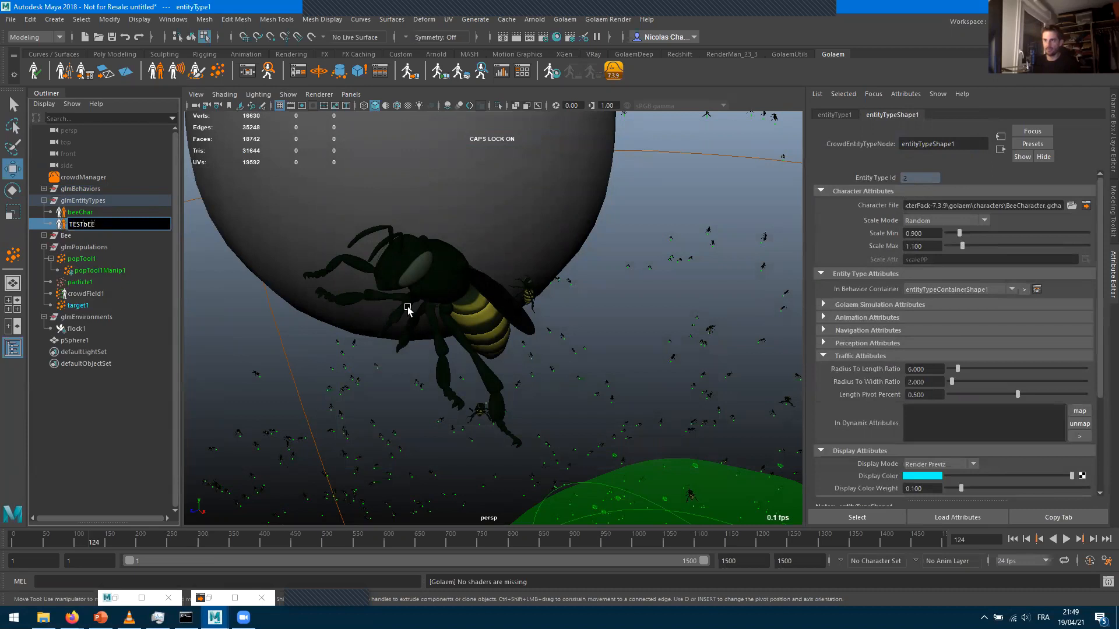
{"action": "key", "text": "Return"}
{"action": "scroll", "coordinate": [407, 307], "scroll_direction": "down", "scroll_amount": 6}
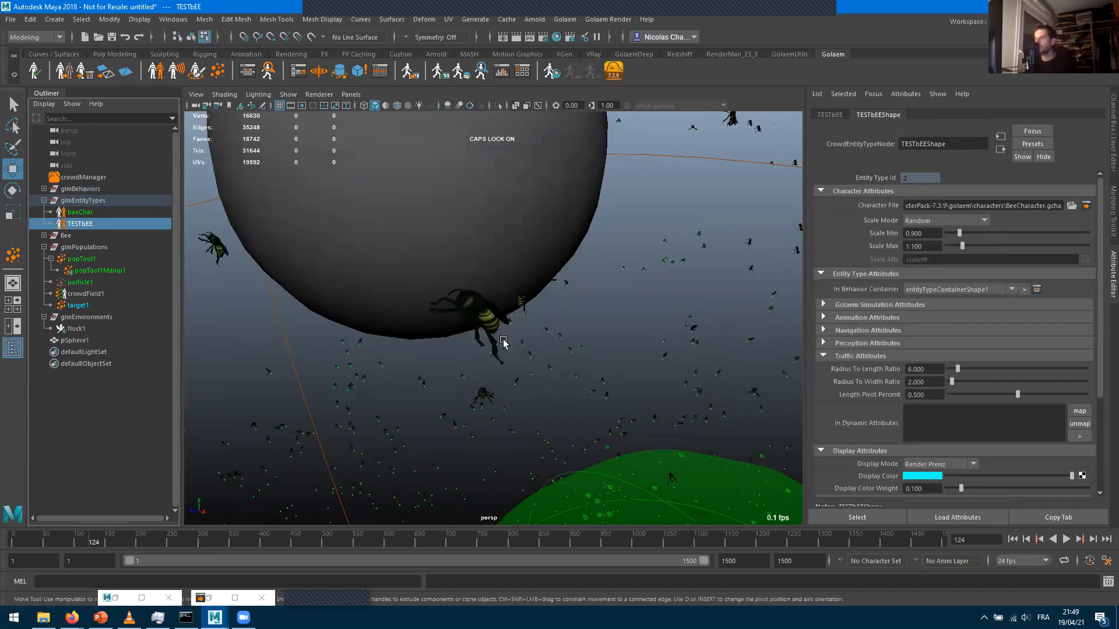
{"action": "middle_click_drag", "start_coordinate": [689, 407], "coordinate": [686, 390], "text": "alt"}
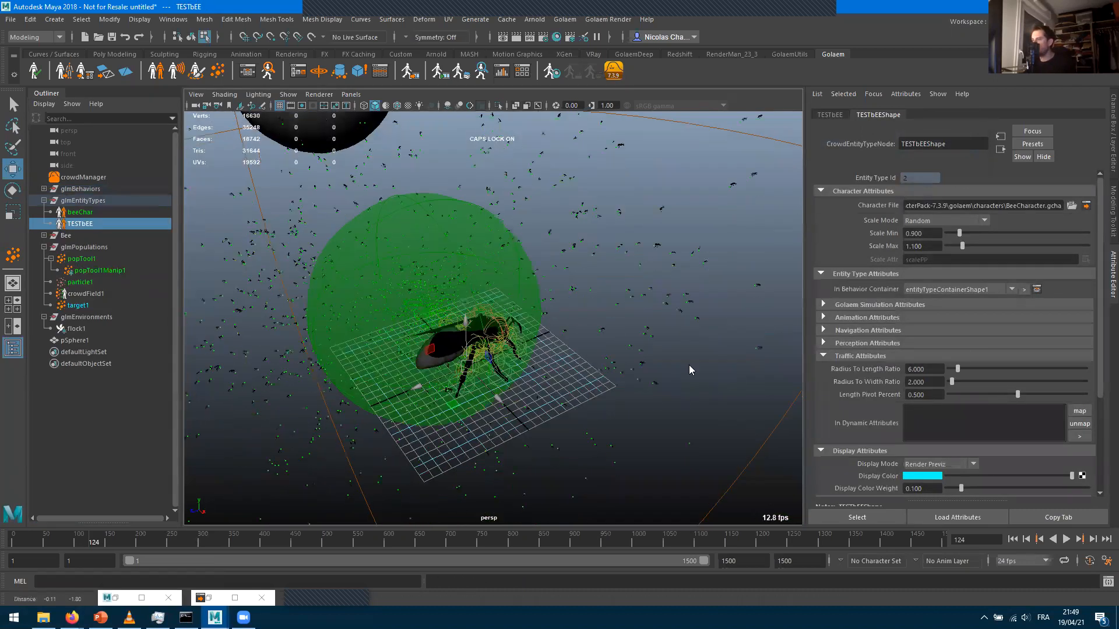
{"action": "left_click_drag", "start_coordinate": [539, 344], "coordinate": [758, 343], "text": "alt"}
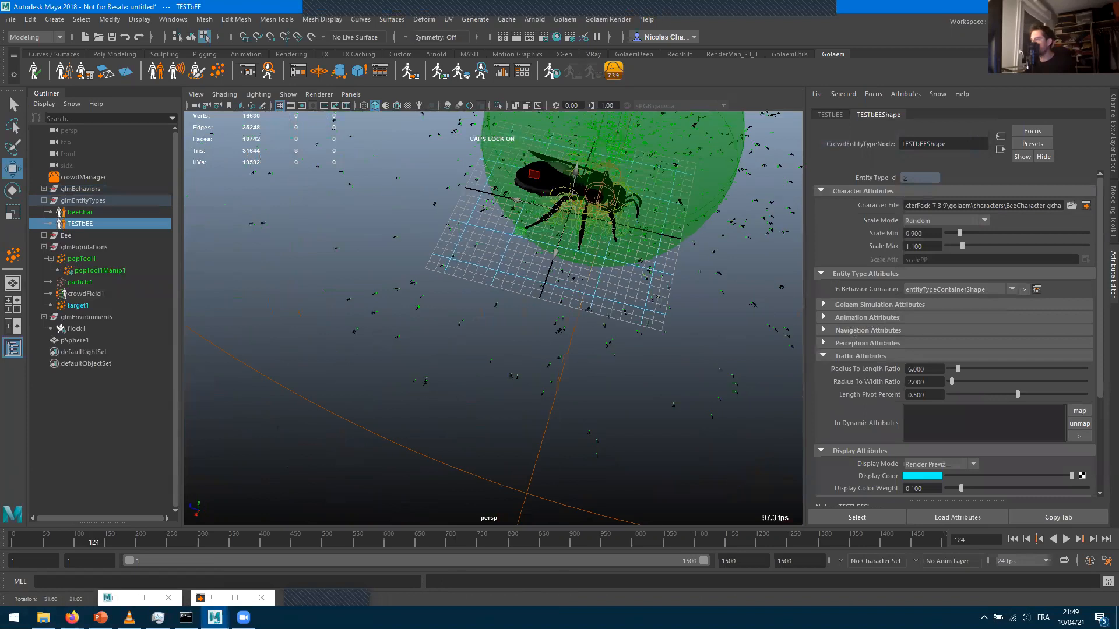
{"action": "scroll", "coordinate": [758, 344], "scroll_direction": "up", "scroll_amount": 5}
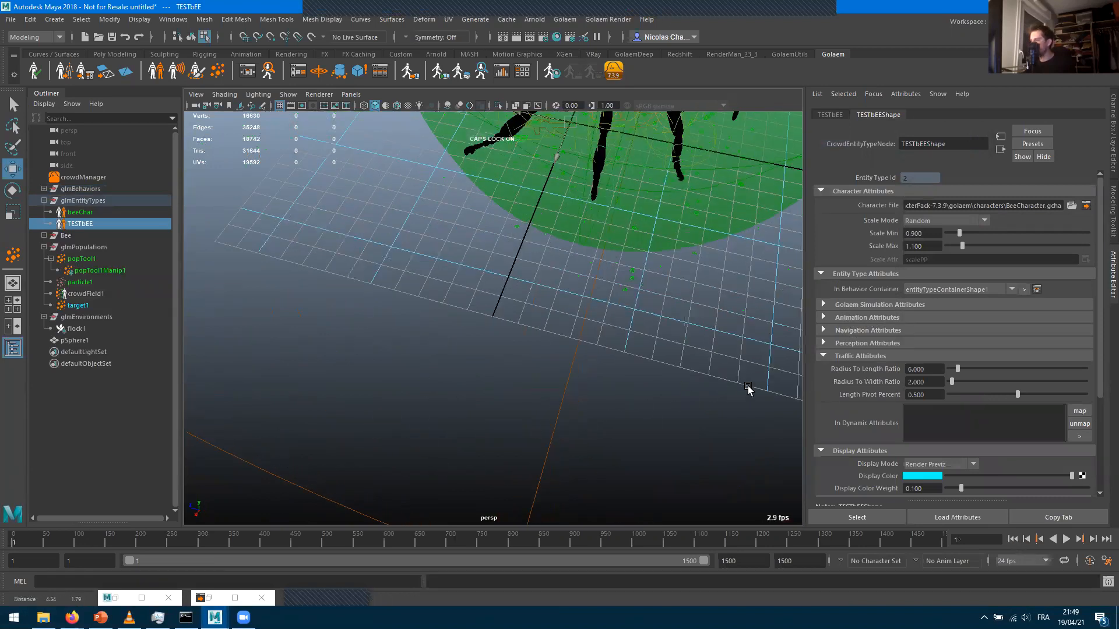
{"action": "left_click", "coordinate": [217, 70]}
{"action": "left_click", "coordinate": [424, 333]}
{"action": "left_click_drag", "start_coordinate": [519, 374], "coordinate": [350, 305], "text": "alt"}
{"action": "left_click", "coordinate": [926, 205]}
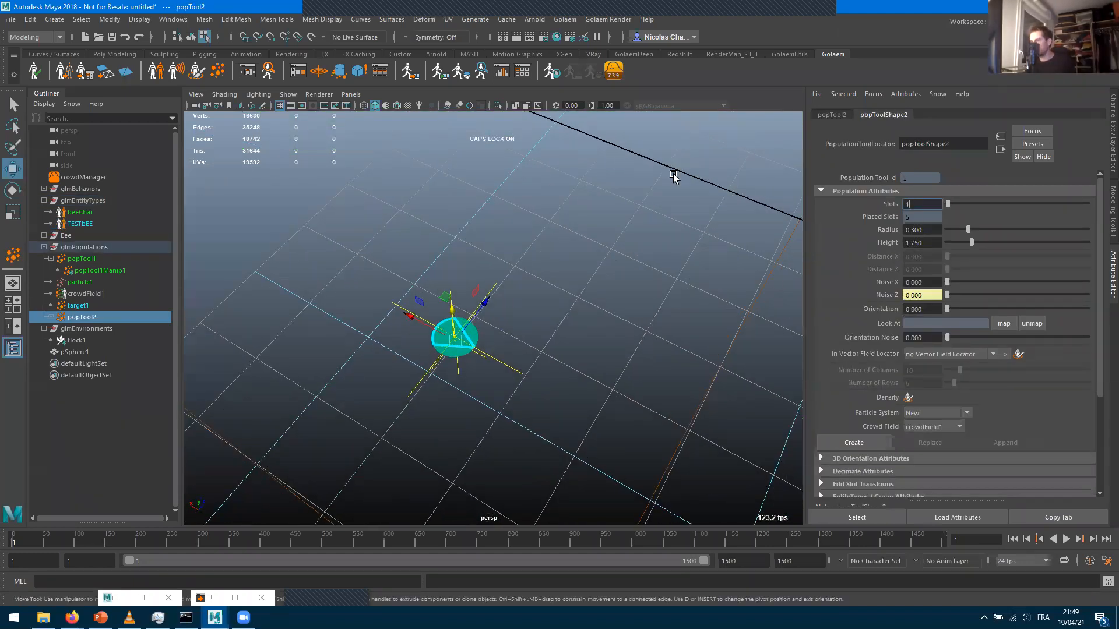
{"action": "key", "text": "Tab"}
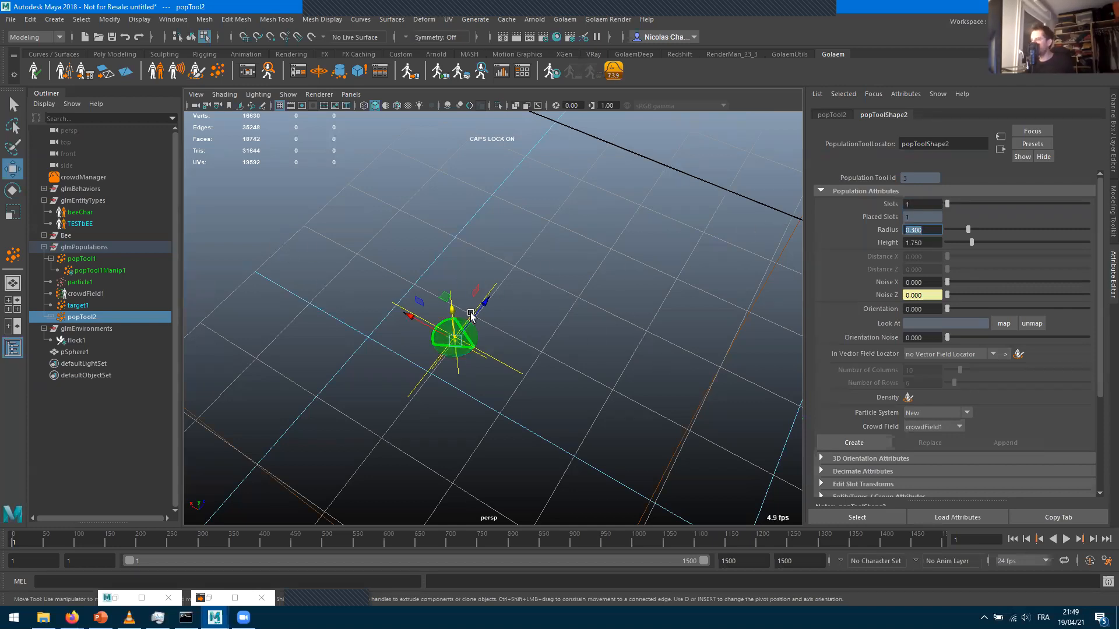
{"action": "left_click", "coordinate": [87, 317]}
{"action": "key", "text": "Delete"}
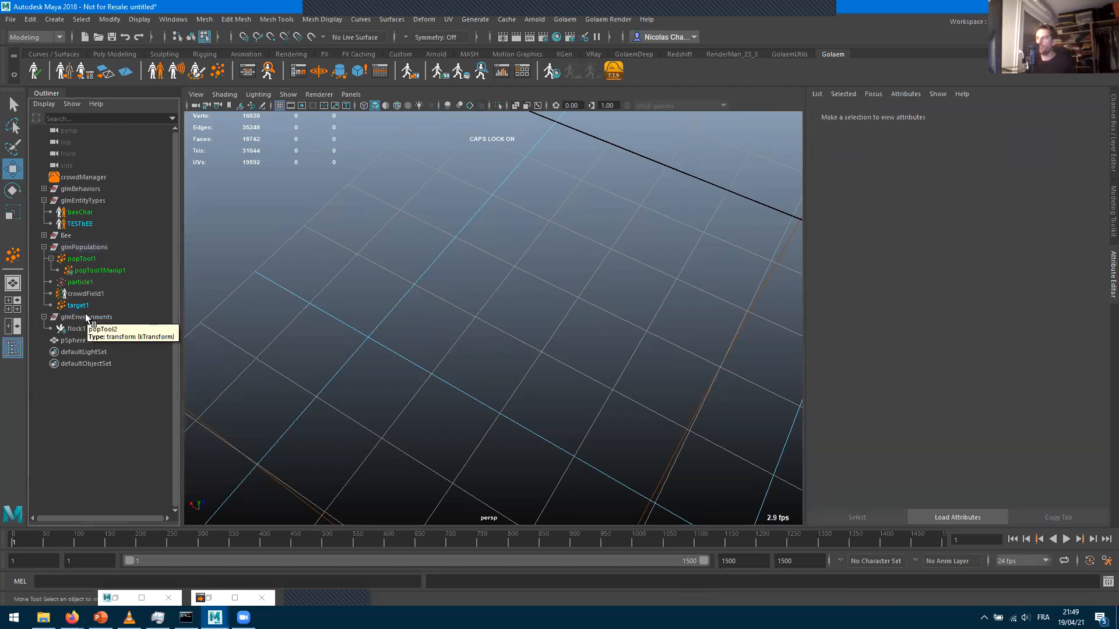
Place a population tool on the grid with the cross shape, set its Slots to 1 and create its particle
{"action": "left_click", "coordinate": [217, 71]}
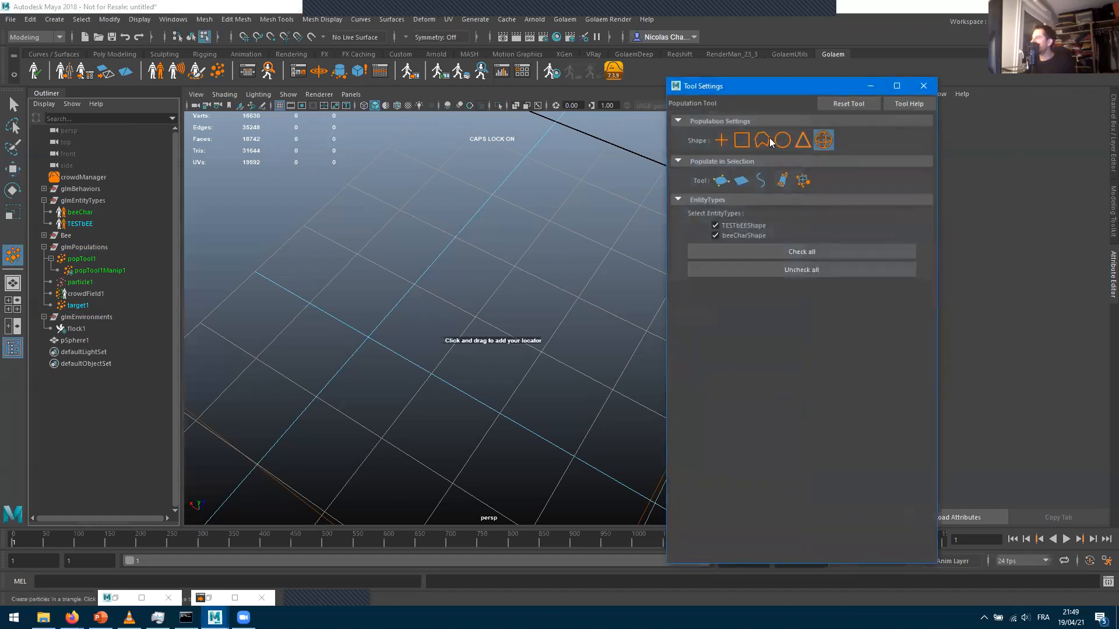
{"action": "left_click", "coordinate": [721, 140]}
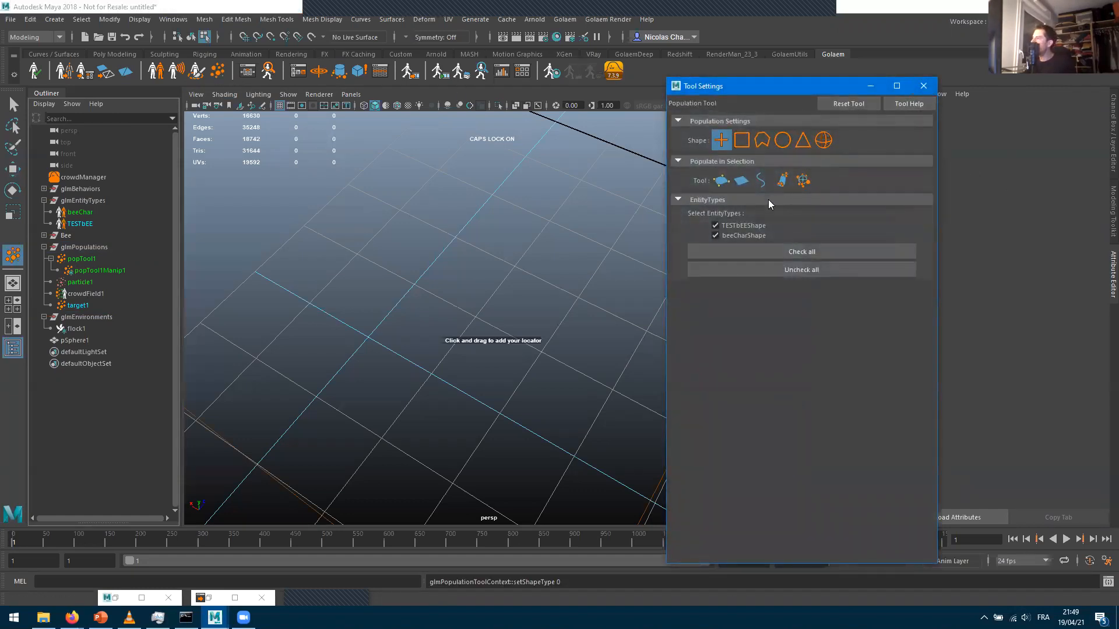
{"action": "left_click", "coordinate": [923, 86]}
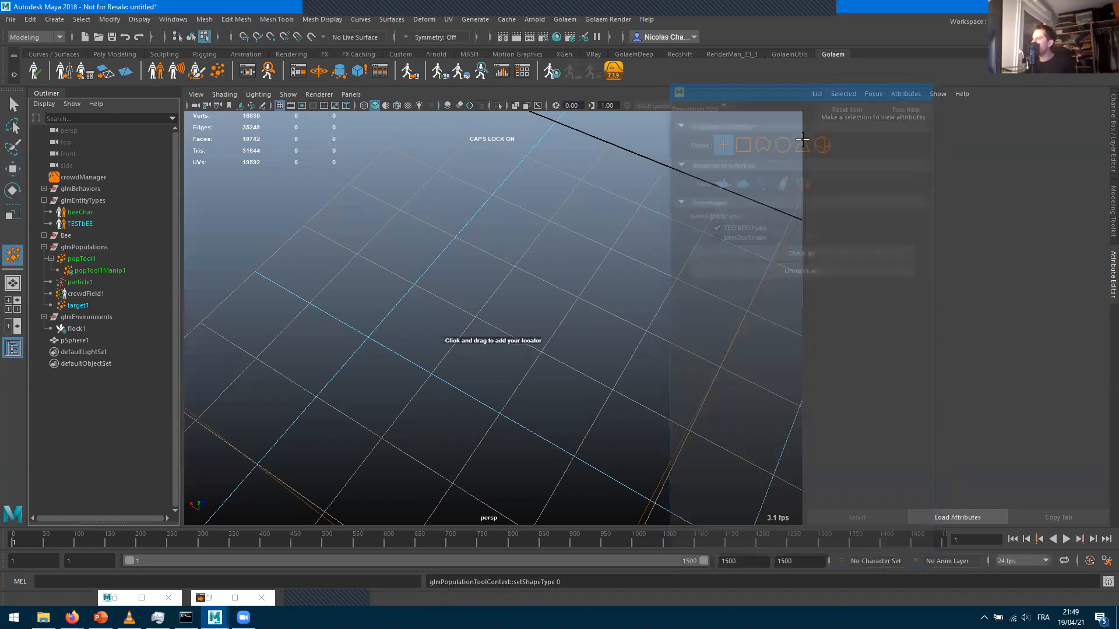
{"action": "left_click", "coordinate": [481, 327]}
{"action": "double_click", "coordinate": [931, 203]}
{"action": "type", "text": "1"}
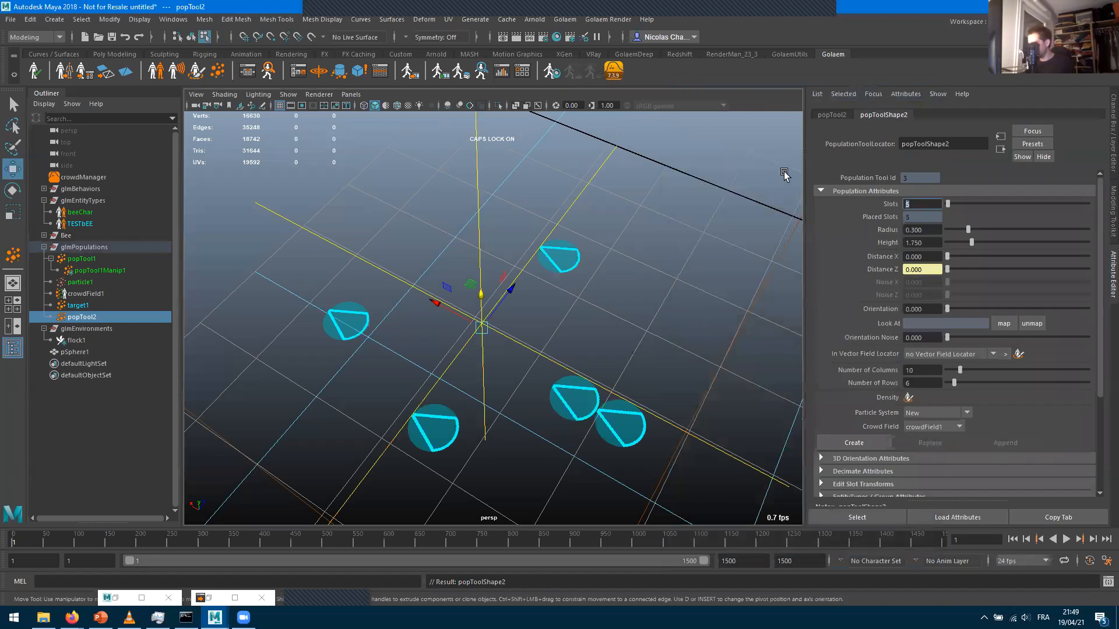
{"action": "key", "text": "Tab"}
{"action": "left_click", "coordinate": [852, 443]}
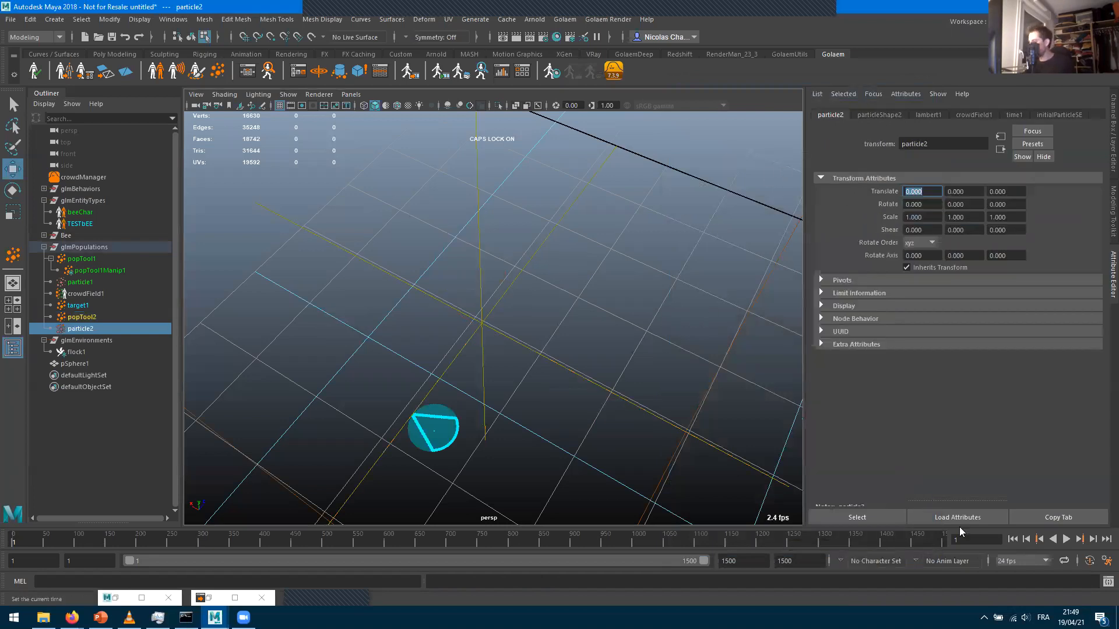
Advance the simulation to frame 2 and examine the test bee's size against its slot up close
{"action": "left_click", "coordinate": [83, 223]}
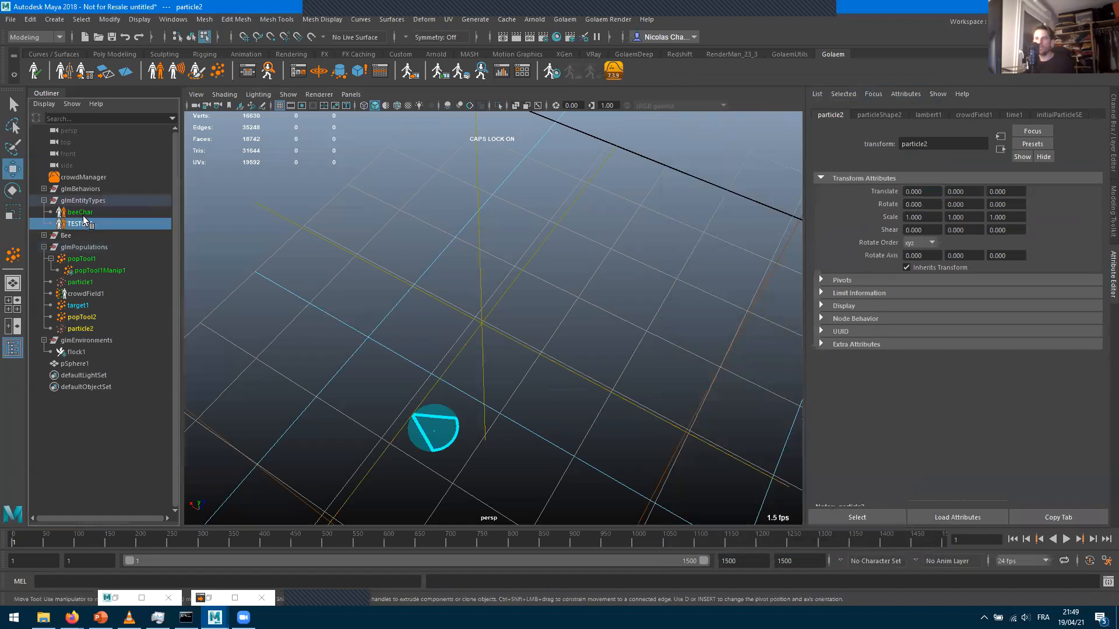
{"action": "left_click", "coordinate": [1079, 539]}
{"action": "left_click_drag", "start_coordinate": [463, 415], "coordinate": [535, 101], "text": "alt"}
{"action": "middle_click_drag", "start_coordinate": [535, 102], "coordinate": [507, 144], "text": "alt"}
{"action": "left_click_drag", "start_coordinate": [507, 143], "coordinate": [619, 280], "text": "alt"}
{"action": "scroll", "coordinate": [568, 258], "scroll_direction": "up", "scroll_amount": 4}
{"action": "middle_click_drag", "start_coordinate": [568, 258], "coordinate": [616, 307], "text": "alt"}
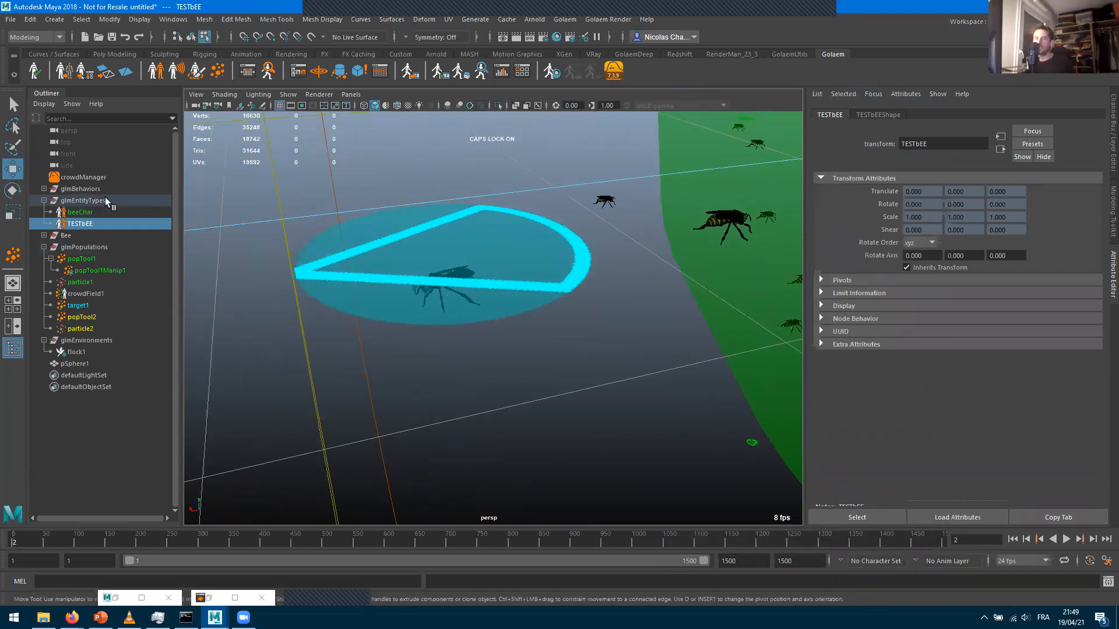
Set the TESTbEE entity type's Scale Min and Scale Max to 4, matching the beeChar entity type
{"action": "left_click", "coordinate": [82, 213]}
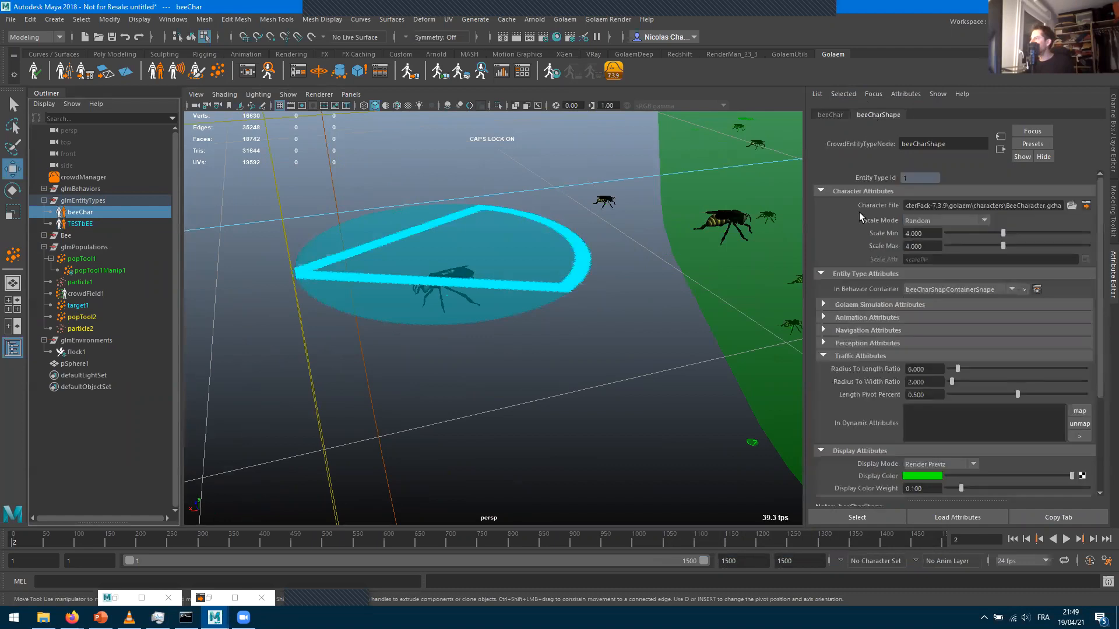
{"action": "left_click", "coordinate": [81, 223]}
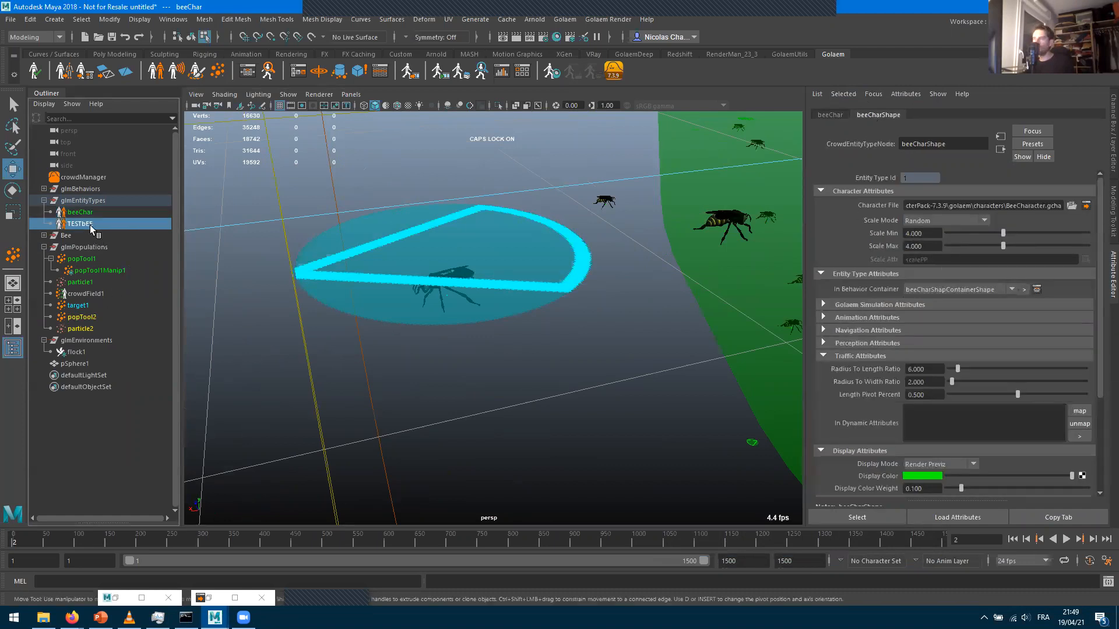
{"action": "left_click", "coordinate": [929, 233]}
{"action": "type", "text": "4"}
{"action": "key", "text": "Return"}
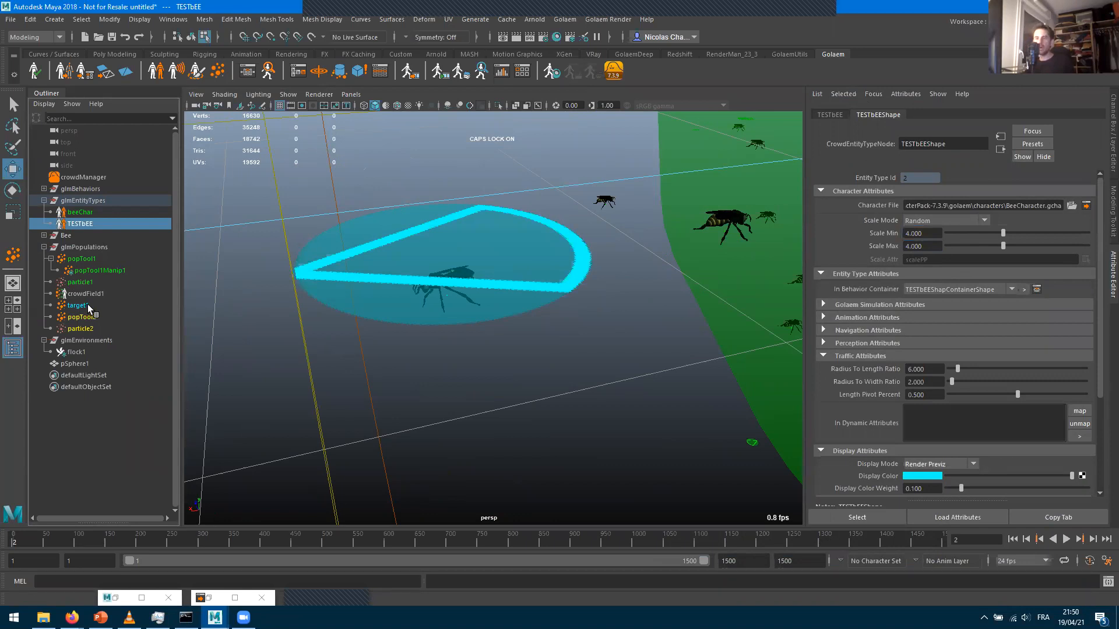
Assign popTool2 to a new crowd field
{"action": "left_click", "coordinate": [81, 317]}
{"action": "left_click", "coordinate": [933, 428]}
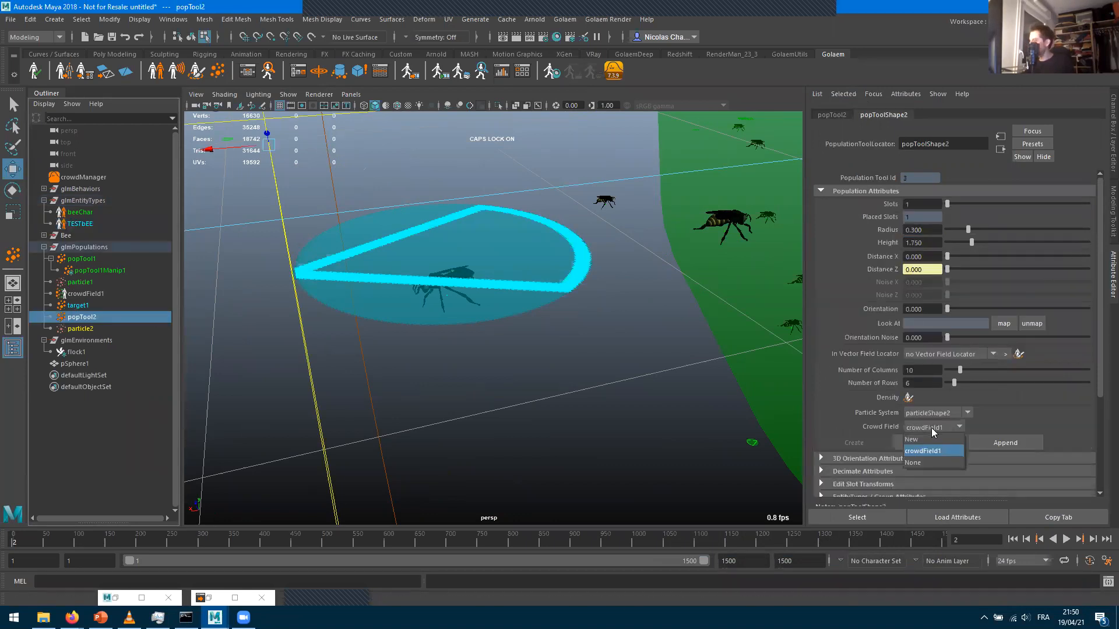
{"action": "left_click", "coordinate": [912, 439]}
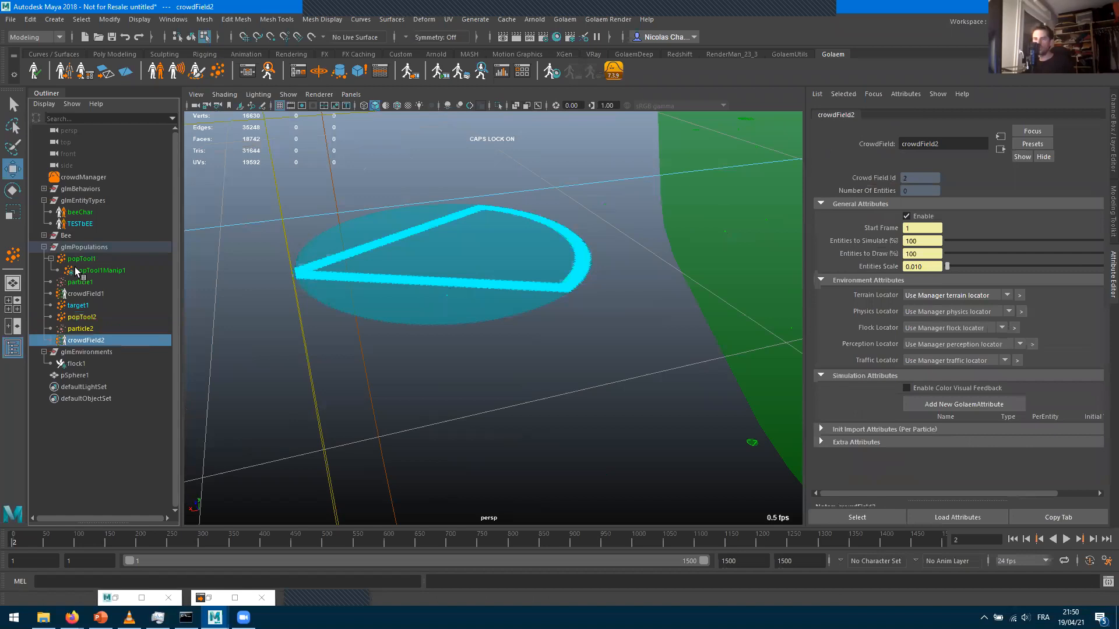
Disable crowdField1, then restart the simulation and advance it to frame 2
{"action": "left_click", "coordinate": [84, 293]}
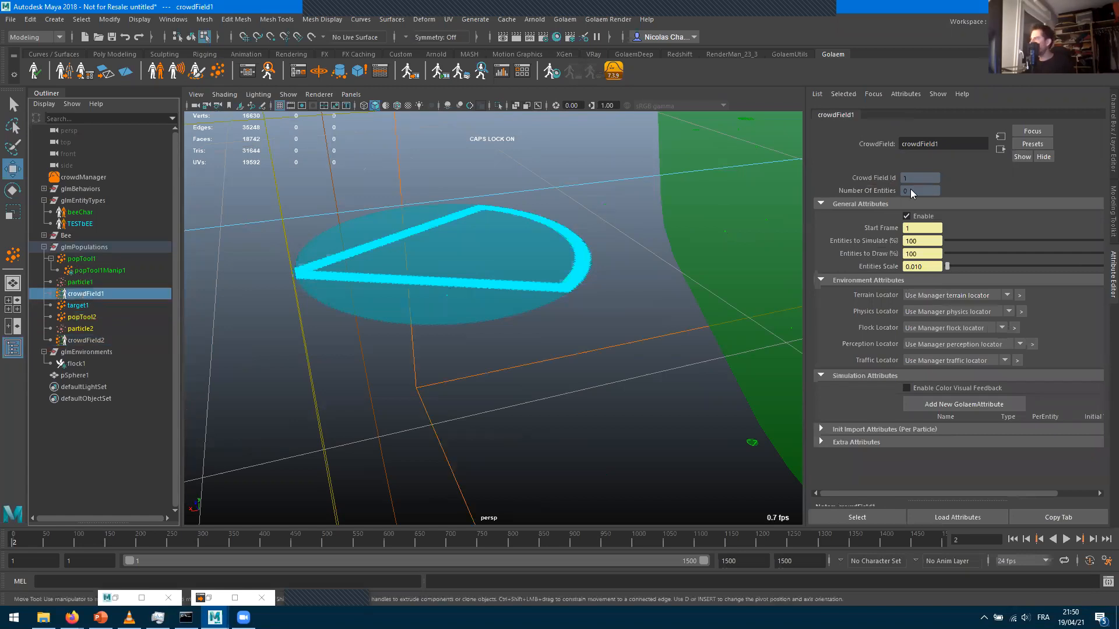
{"action": "left_click", "coordinate": [1013, 539]}
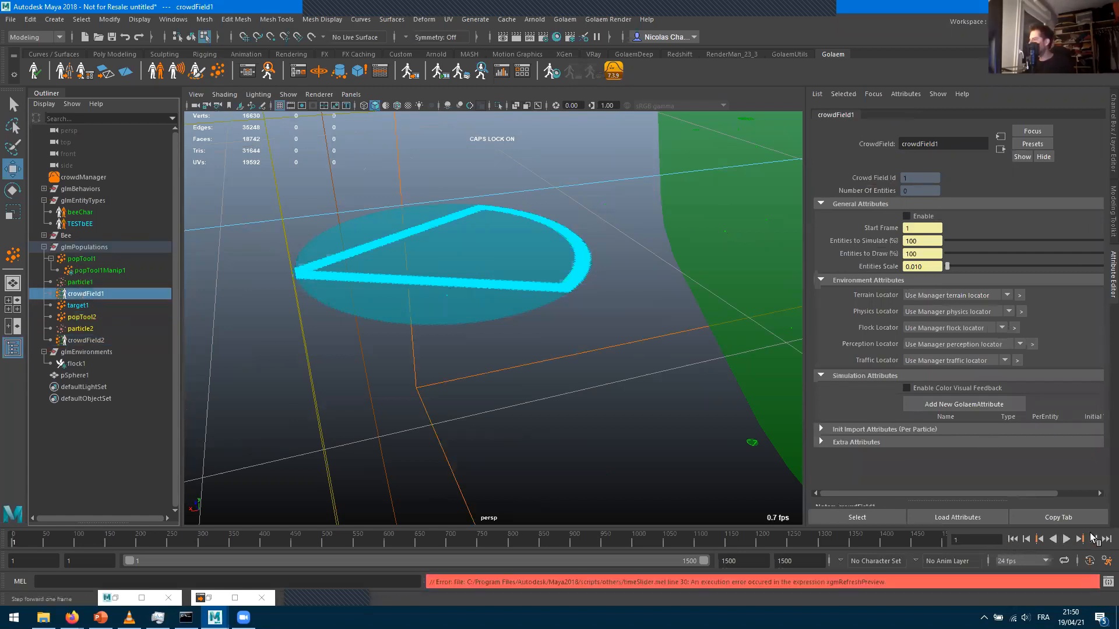
{"action": "left_click", "coordinate": [1093, 538]}
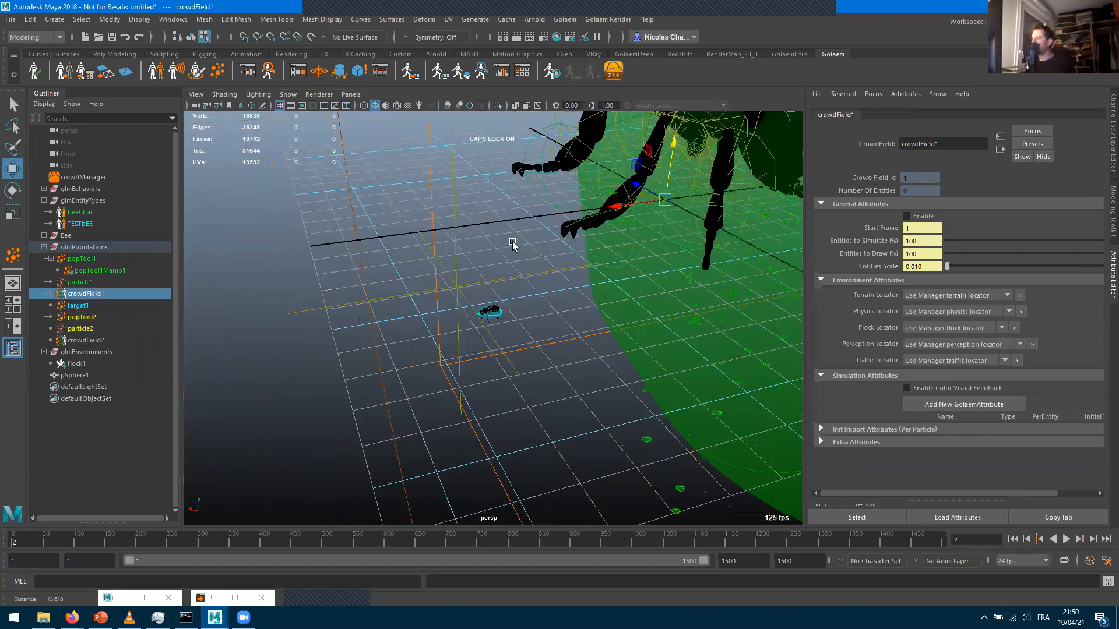
Add a SetBone behavior between the start and end nodes of TESTbEEShape's graph in the Behavior Editor
{"action": "scroll", "coordinate": [651, 248], "scroll_direction": "up", "scroll_amount": 10}
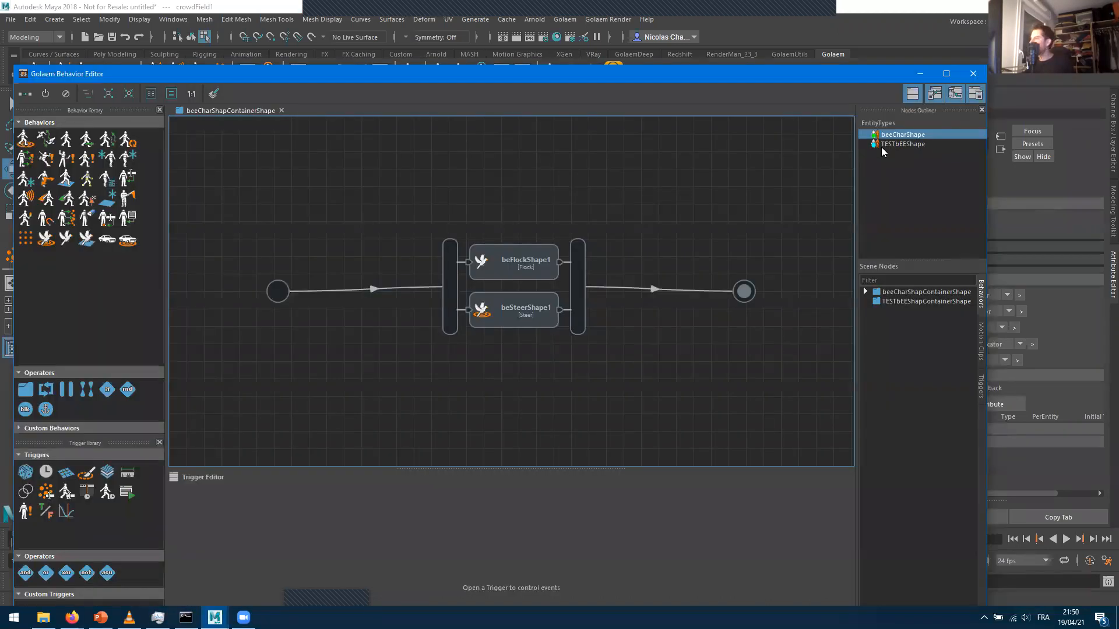
{"action": "left_click", "coordinate": [901, 144]}
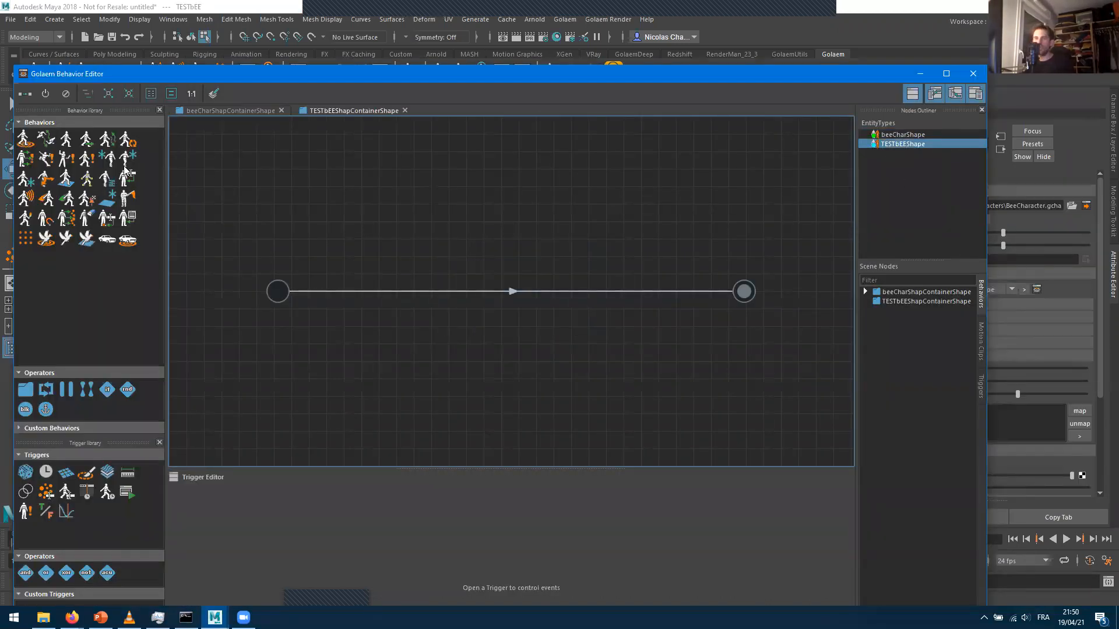
{"action": "left_click_drag", "start_coordinate": [86, 181], "coordinate": [497, 288]}
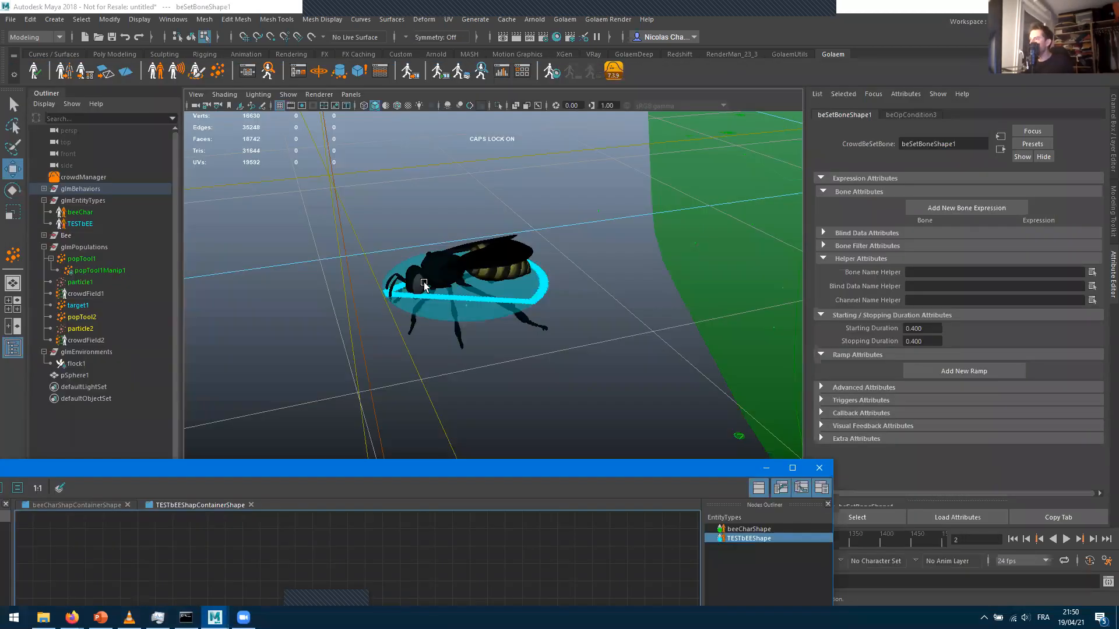
Reduce the joint display size to 0.23 for the large source bee's skeleton
{"action": "scroll", "coordinate": [399, 413], "scroll_direction": "down", "scroll_amount": 5}
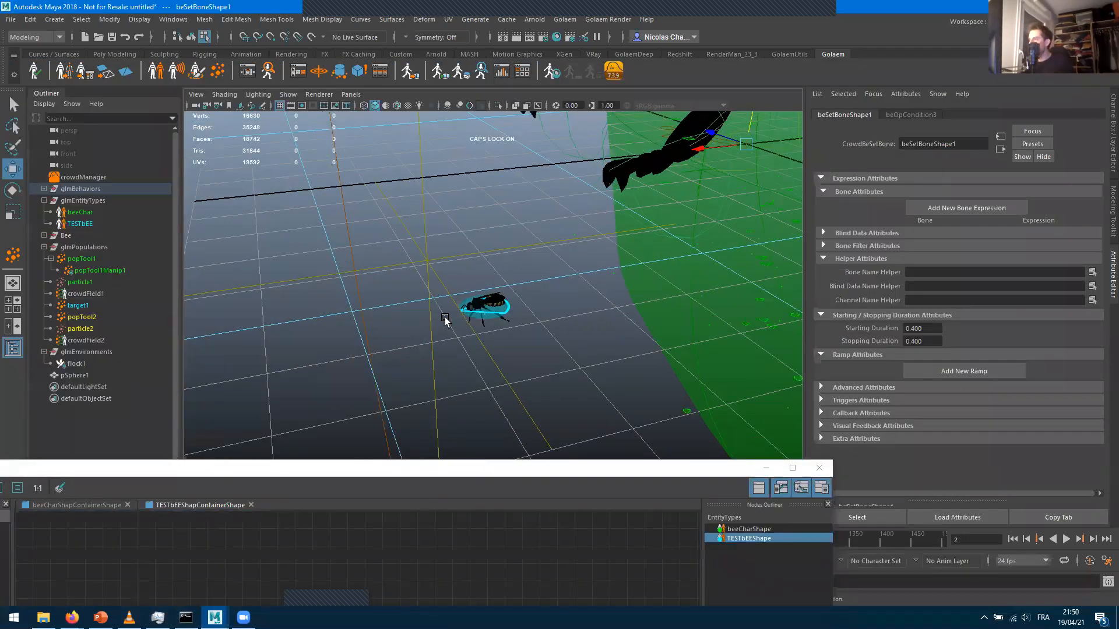
{"action": "scroll", "coordinate": [444, 320], "scroll_direction": "up", "scroll_amount": 10}
{"action": "left_click_drag", "start_coordinate": [425, 395], "coordinate": [523, 219], "text": "alt"}
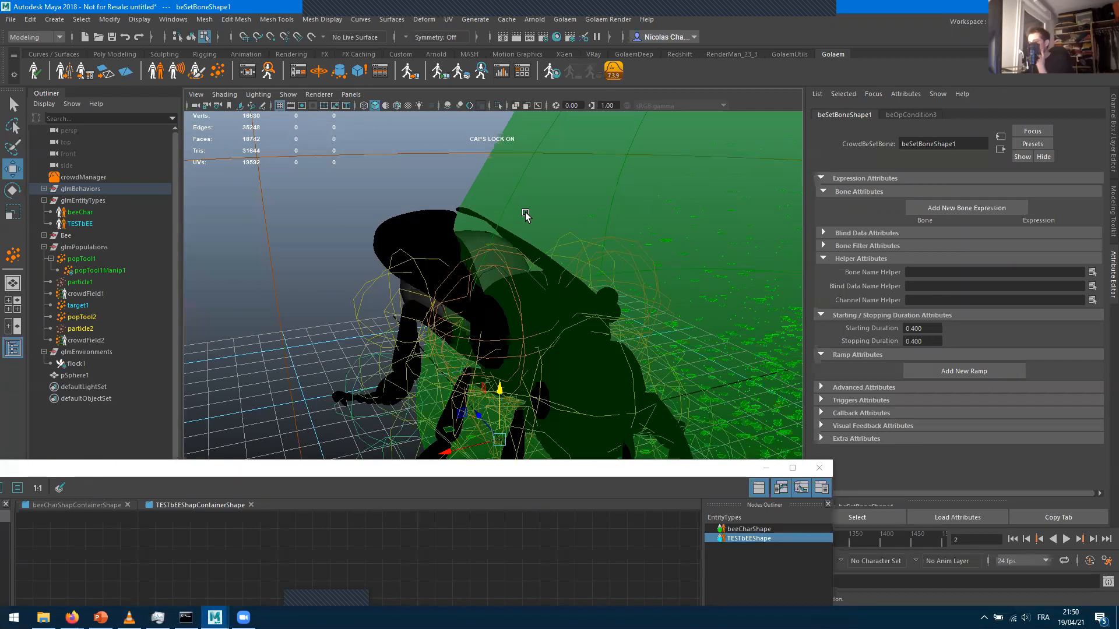
{"action": "key", "text": "Tab"}
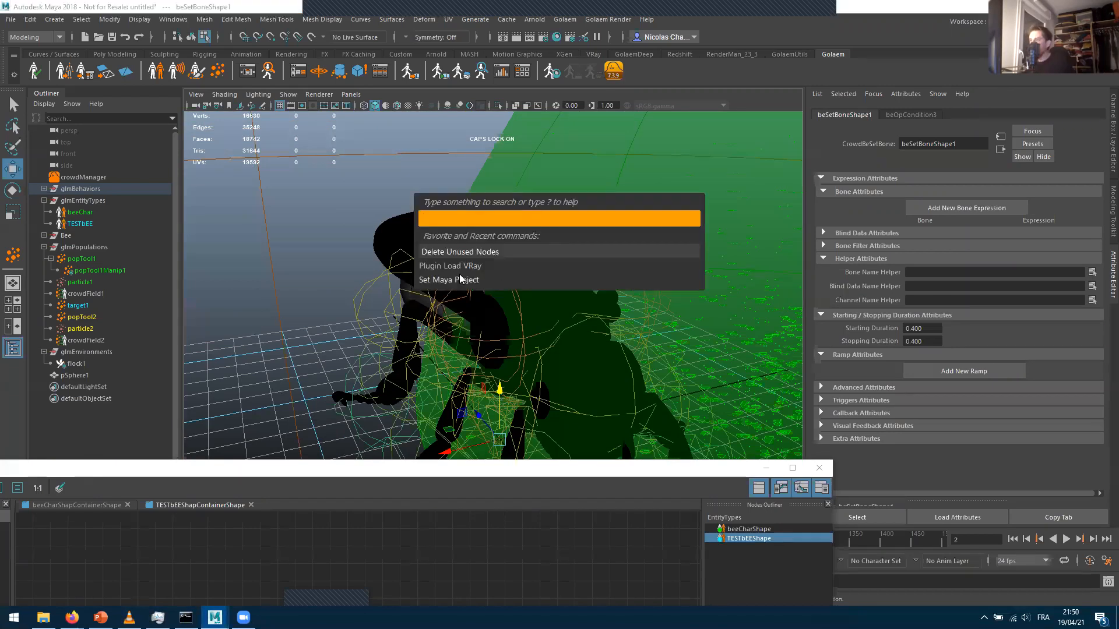
{"action": "left_click", "coordinate": [307, 168]}
{"action": "left_click", "coordinate": [165, 22]}
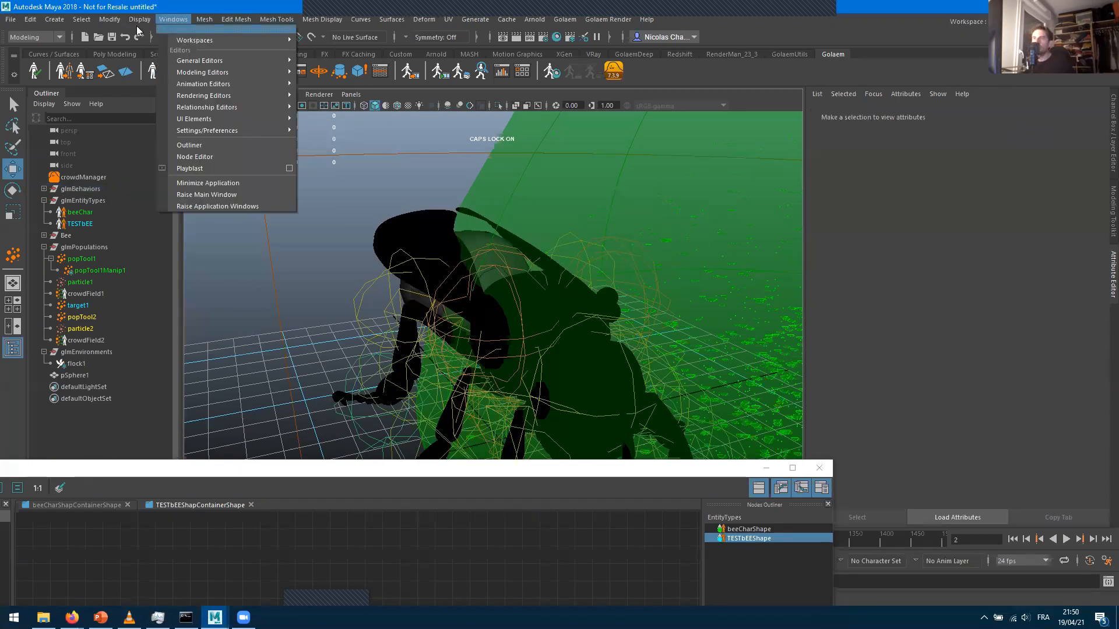
{"action": "mouse_move", "coordinate": [139, 19]}
{"action": "mouse_move", "coordinate": [186, 145]}
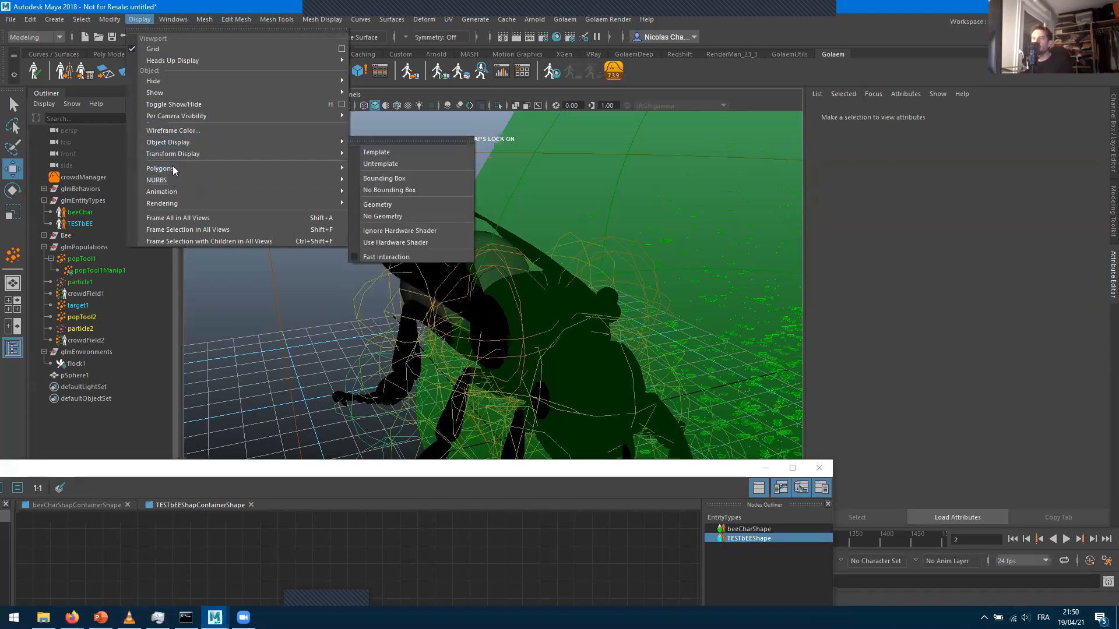
{"action": "mouse_move", "coordinate": [315, 191]}
{"action": "left_click", "coordinate": [408, 225]}
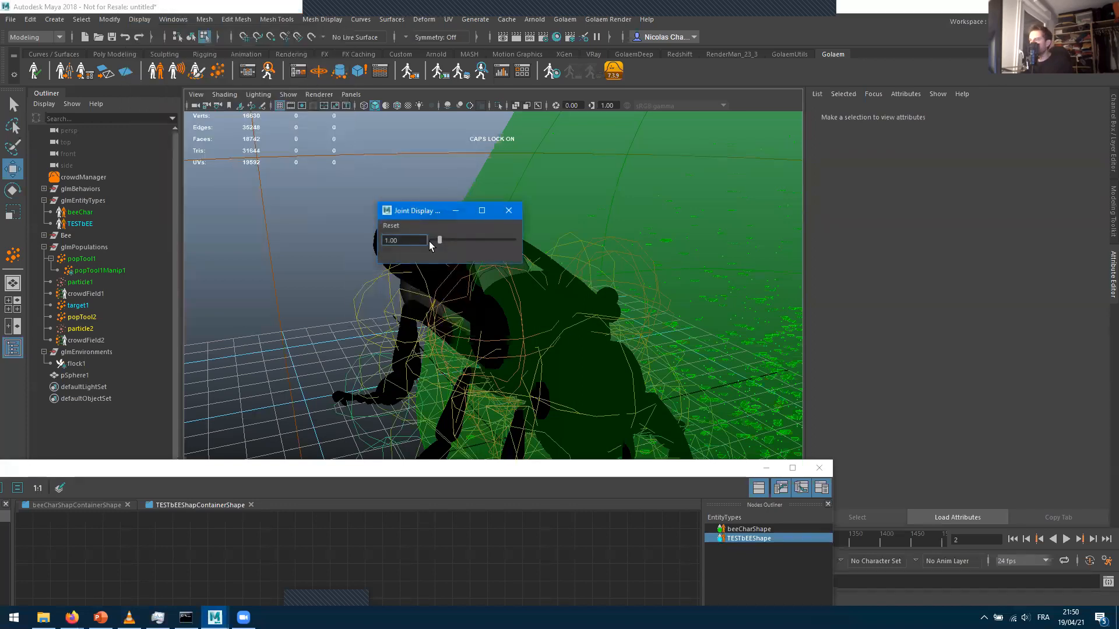
{"action": "left_click_drag", "start_coordinate": [439, 242], "coordinate": [435, 244]}
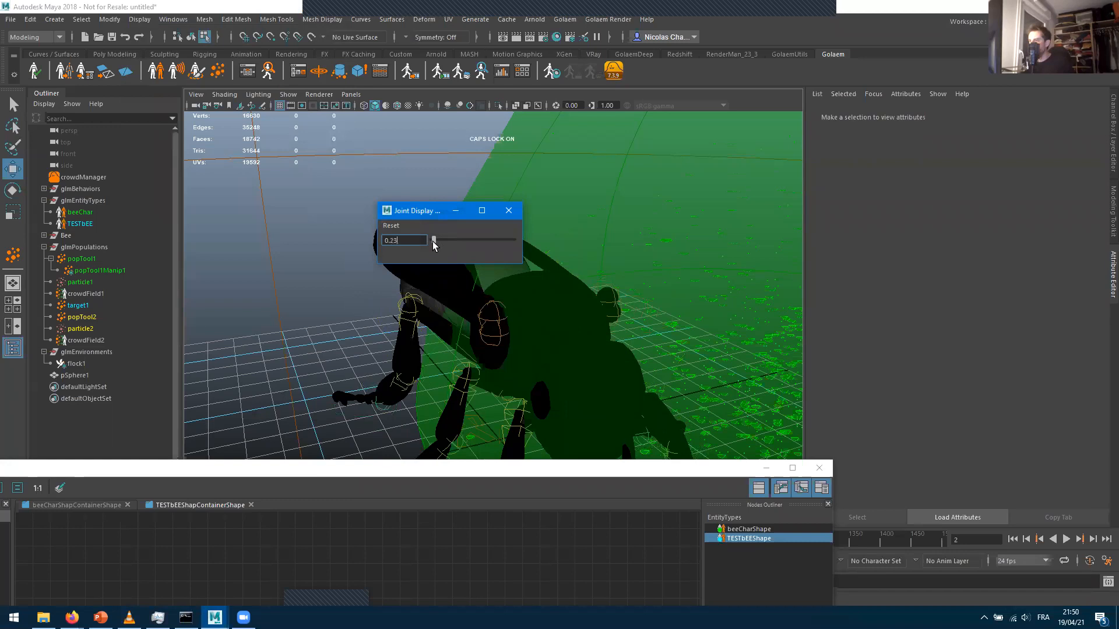
{"action": "left_click", "coordinate": [508, 210]}
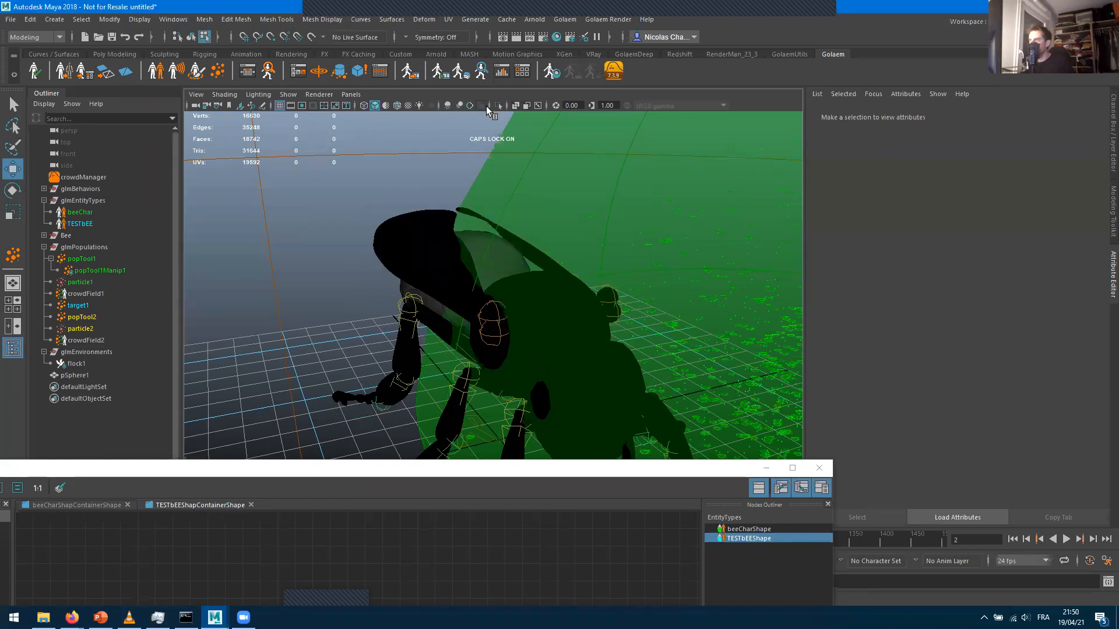
Switch to object selection and select the hindWing_R joint on the large source bee's skeleton
{"action": "left_click_drag", "start_coordinate": [533, 330], "coordinate": [650, 262], "text": "alt"}
{"action": "left_click", "coordinate": [650, 264]}
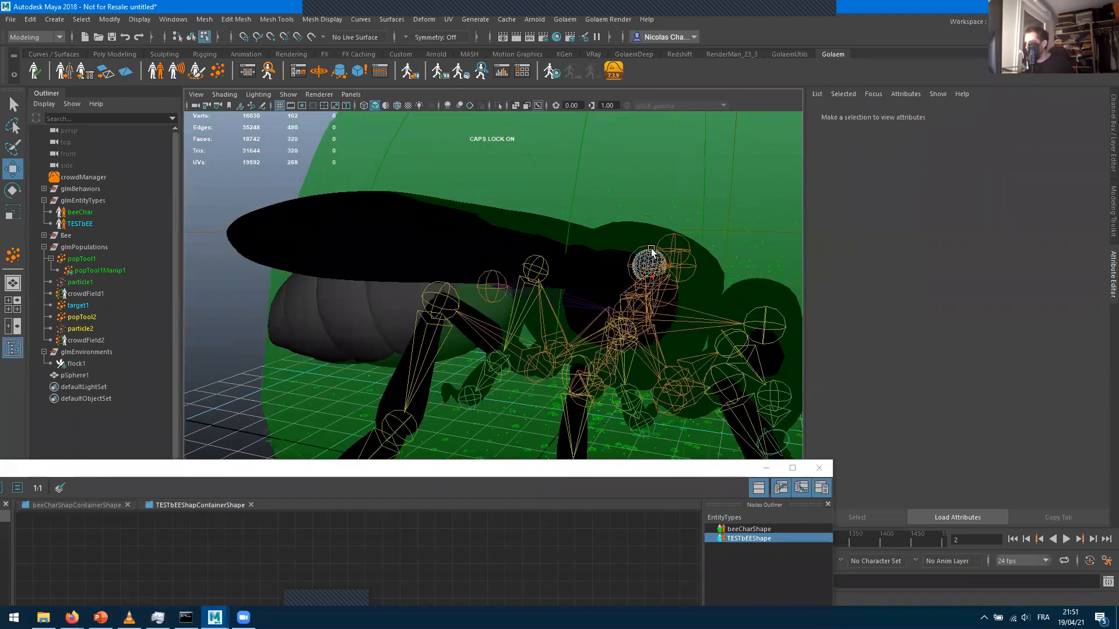
{"action": "key", "text": "F8"}
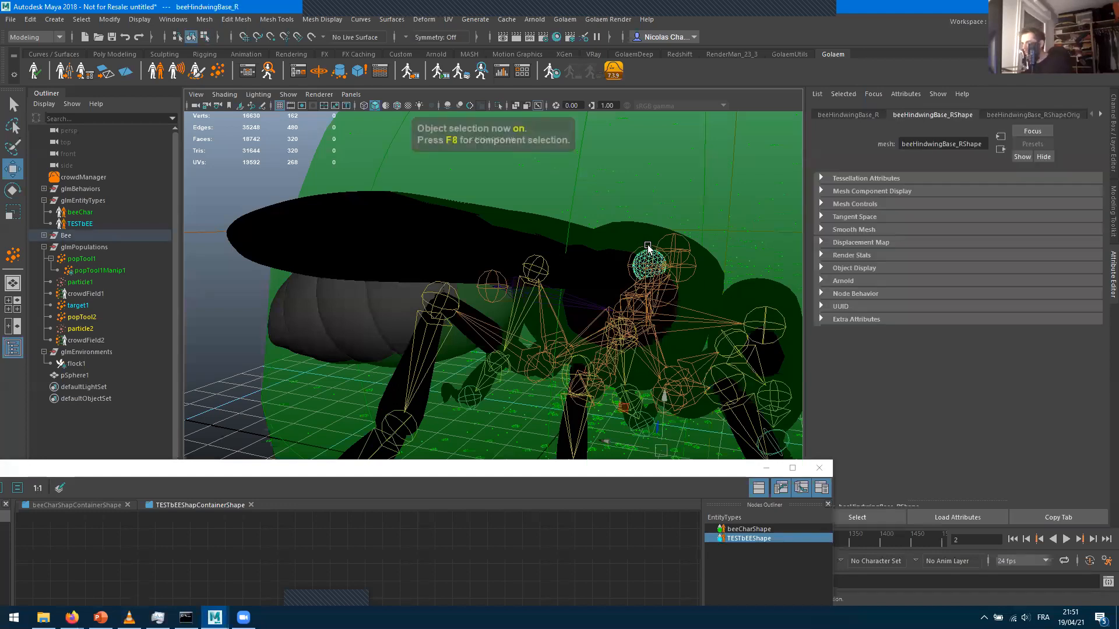
{"action": "left_click", "coordinate": [647, 253]}
{"action": "left_click_drag", "start_coordinate": [614, 300], "coordinate": [626, 256], "text": "alt"}
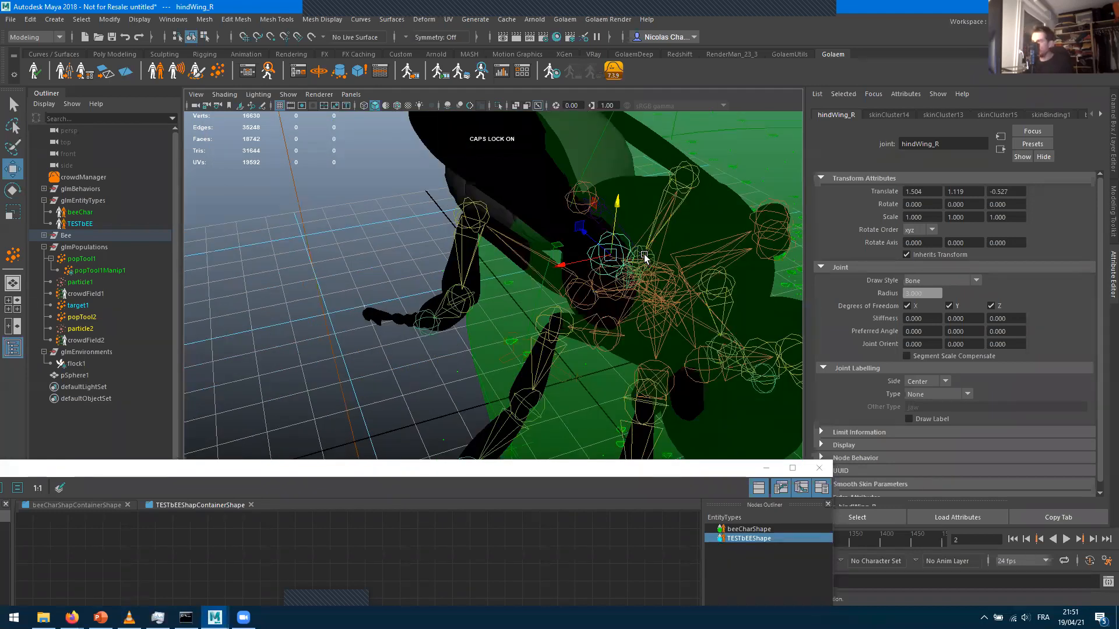
Try rotating the hindWing_R joint with the Rotate tool and undo the rotation
{"action": "key", "text": "e"}
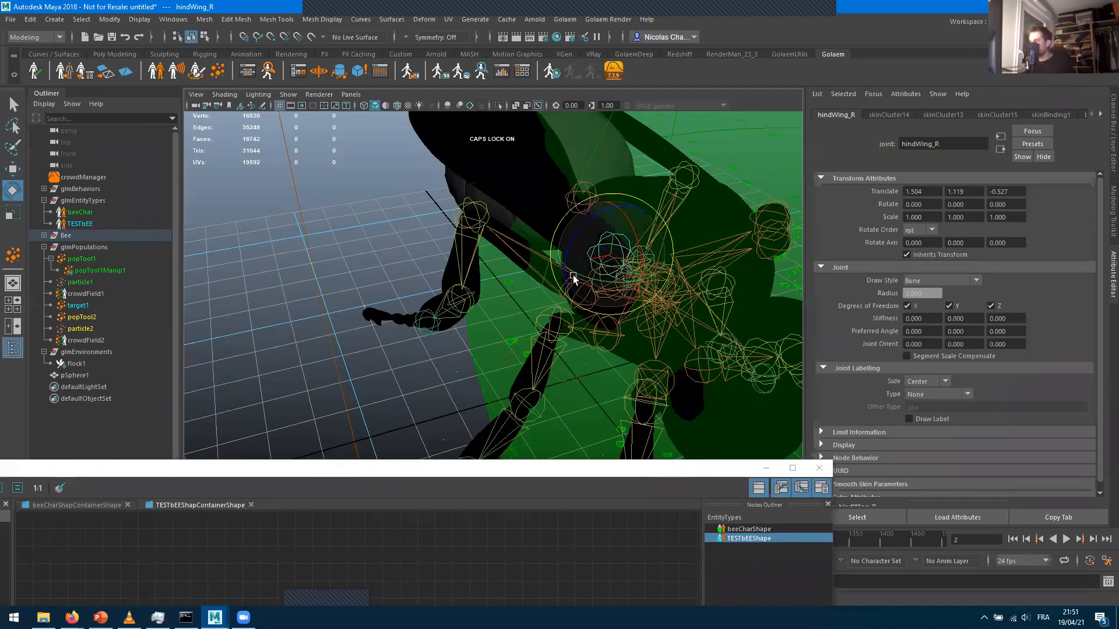
{"action": "mouse_move", "coordinate": [576, 273]}
{"action": "left_mouse_down"}
{"action": "mouse_move", "coordinate": [580, 287]}
{"action": "mouse_move", "coordinate": [645, 288]}
{"action": "mouse_move", "coordinate": [570, 283]}
{"action": "mouse_move", "coordinate": [630, 285]}
{"action": "mouse_move", "coordinate": [595, 281]}
{"action": "left_mouse_up"}
{"action": "key", "text": "ctrl+z"}
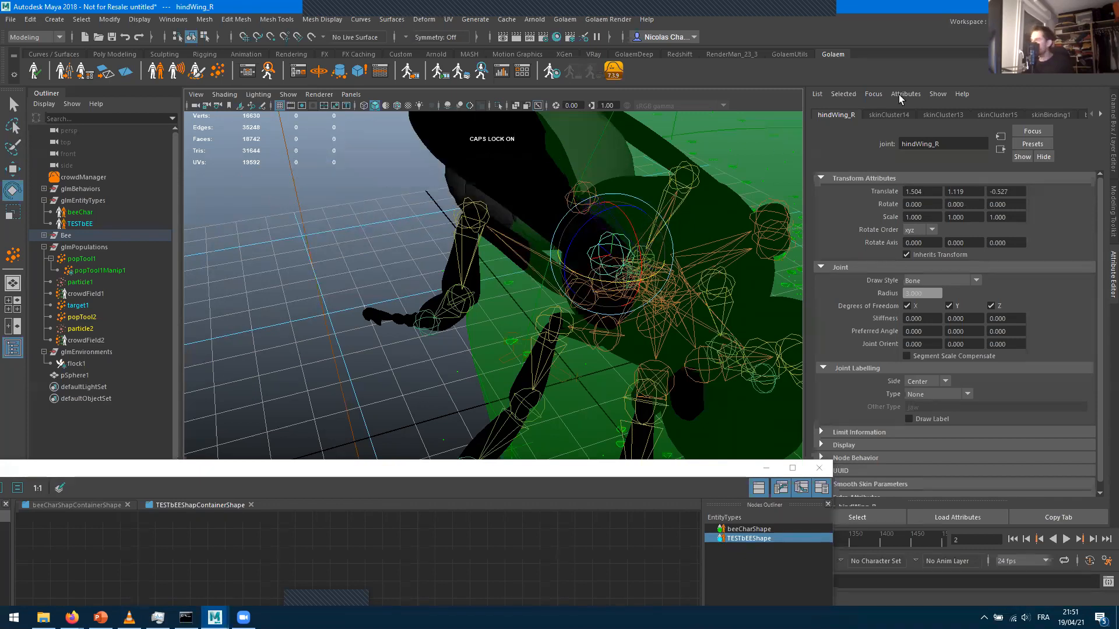
Add six bone expressions to the test bee's SetBone behavior and set the first one's bone to hindWing_R, copied from the joint's name
{"action": "left_click_drag", "start_coordinate": [962, 141], "coordinate": [866, 173]}
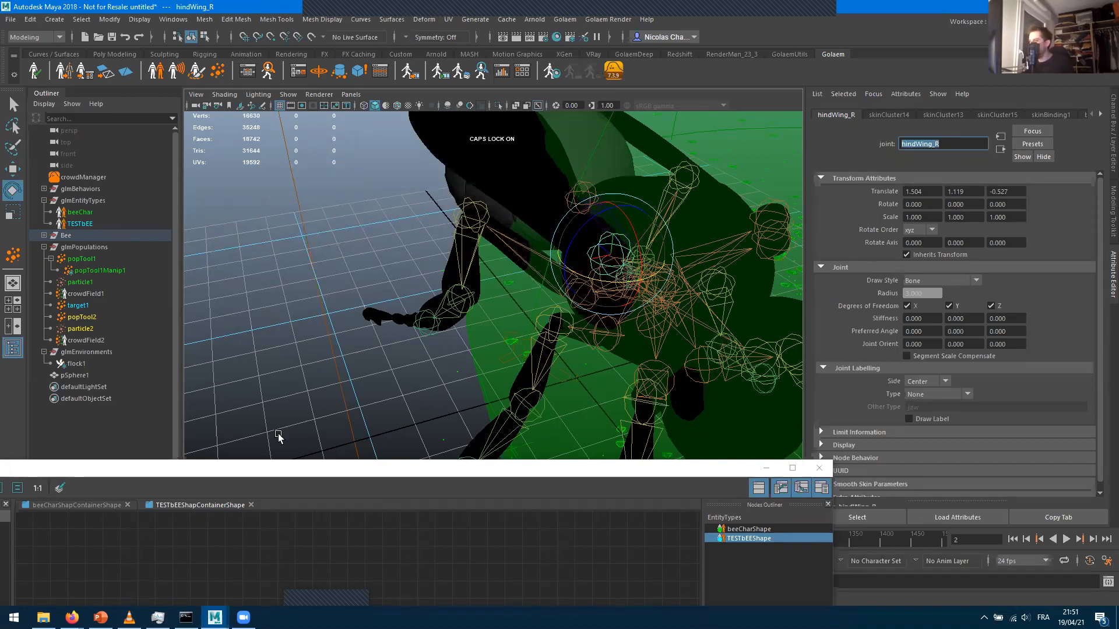
{"action": "left_click_drag", "start_coordinate": [302, 473], "coordinate": [394, 93]}
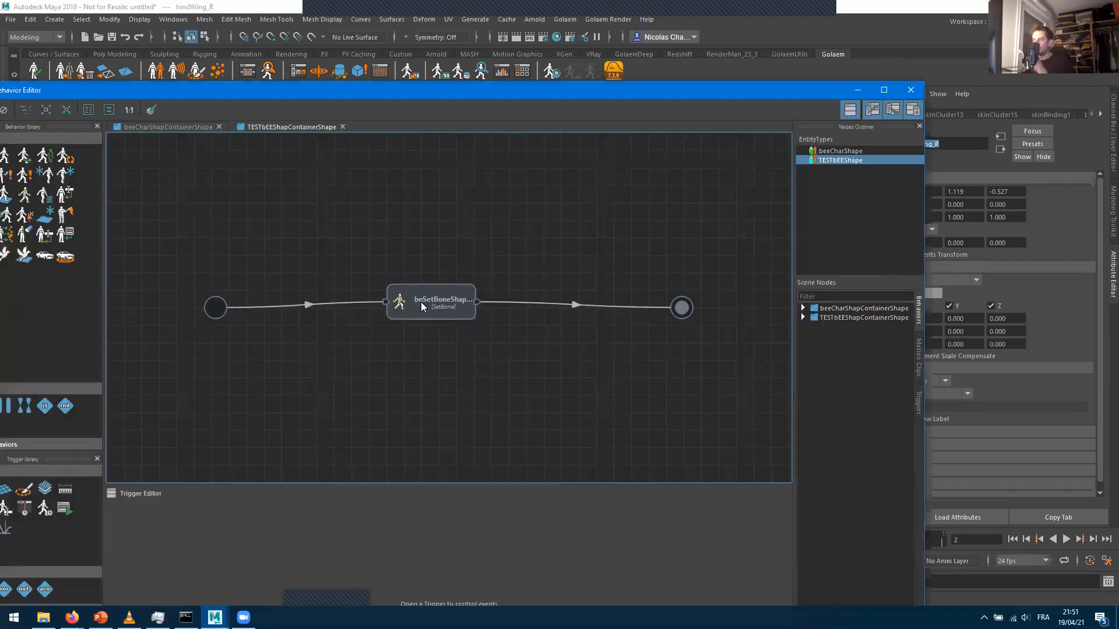
{"action": "left_click", "coordinate": [422, 307]}
{"action": "left_click_drag", "start_coordinate": [732, 97], "coordinate": [321, 107]}
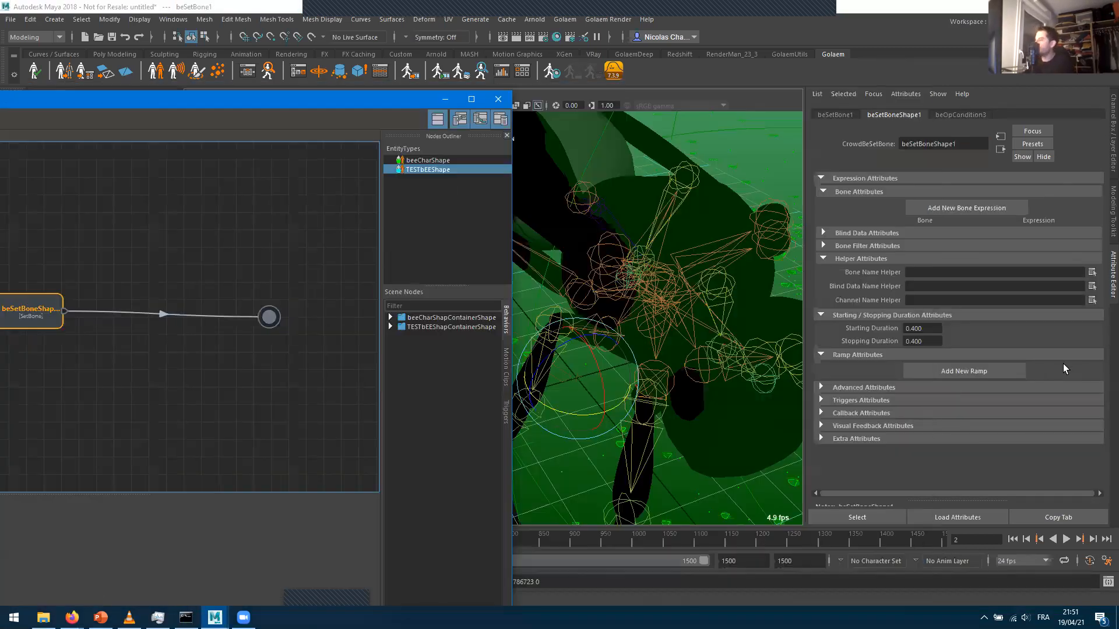
{"action": "left_click", "coordinate": [932, 208]}
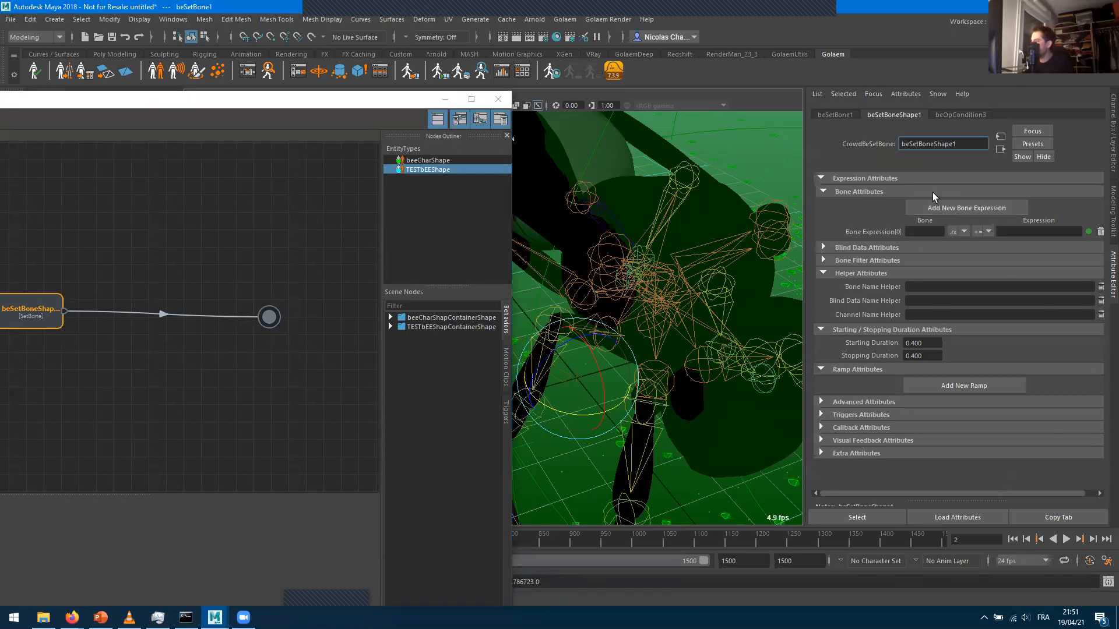
{"action": "left_click", "coordinate": [948, 211]}
{"action": "left_click", "coordinate": [948, 211]}
{"action": "left_click", "coordinate": [949, 211]}
{"action": "left_click", "coordinate": [949, 211]}
{"action": "left_click", "coordinate": [948, 211]}
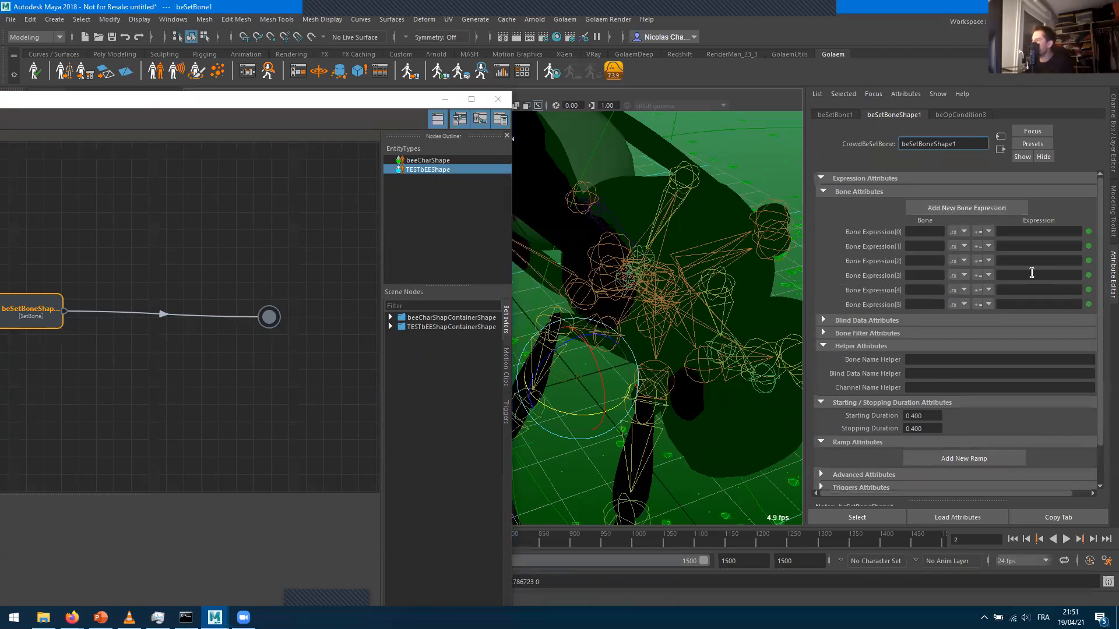
{"action": "left_click", "coordinate": [924, 232]}
{"action": "key", "text": "ctrl+v"}
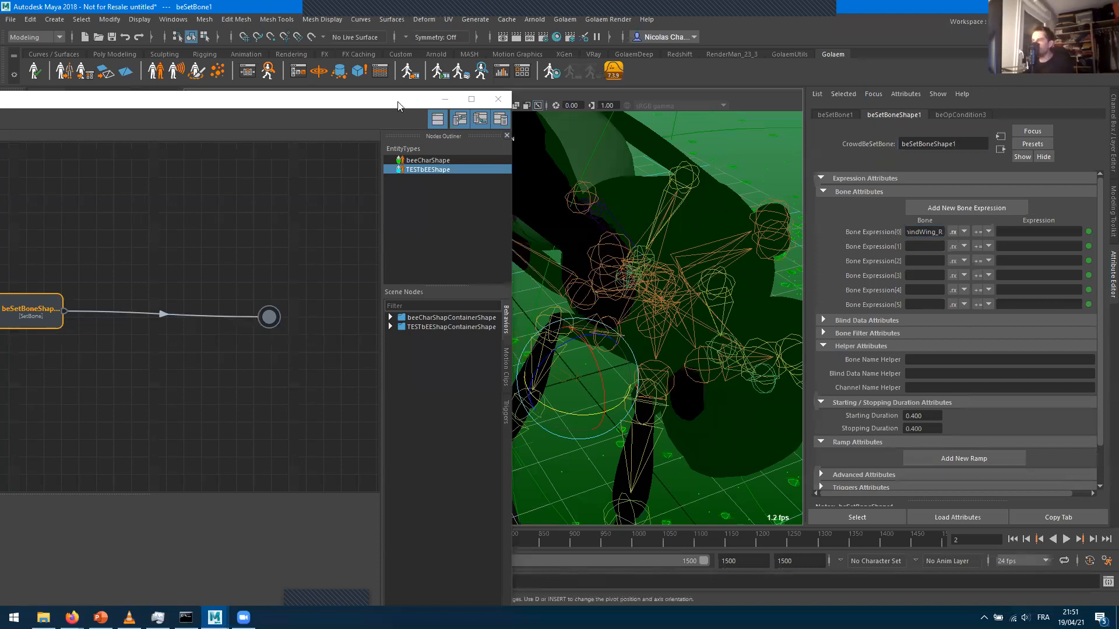
Test-rotate the source bee's hindWing_R joint about its Y axis and undo the rotation
{"action": "left_click_drag", "start_coordinate": [398, 105], "coordinate": [301, 590]}
{"action": "mouse_move", "coordinate": [532, 324]}
{"action": "left_mouse_down", "text": "alt"}
{"action": "mouse_move", "coordinate": [438, 381]}
{"action": "mouse_move", "coordinate": [456, 352]}
{"action": "mouse_move", "coordinate": [446, 388]}
{"action": "mouse_move", "coordinate": [582, 307]}
{"action": "mouse_move", "coordinate": [552, 316]}
{"action": "left_mouse_up", "text": "alt"}
{"action": "left_click", "coordinate": [551, 317]}
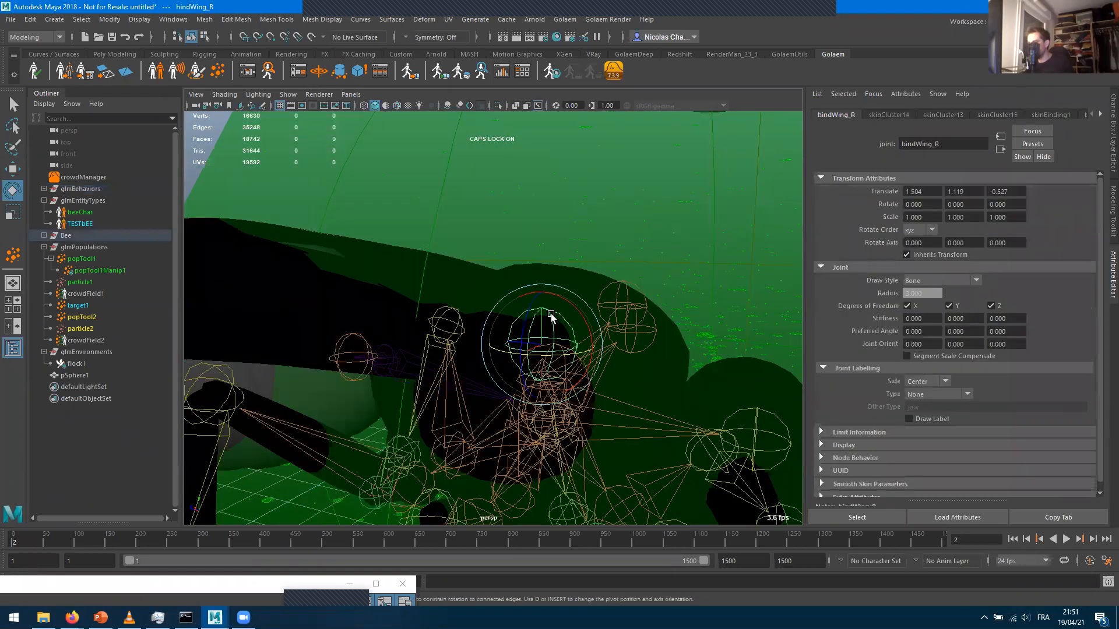
{"action": "left_click_drag", "start_coordinate": [543, 381], "coordinate": [450, 438], "text": "alt"}
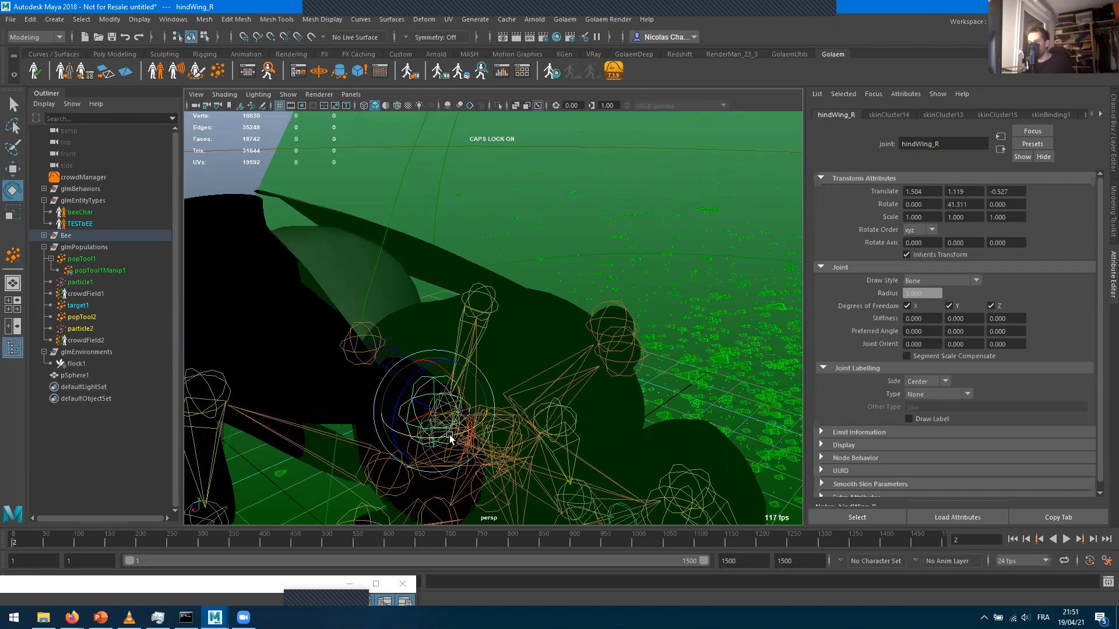
{"action": "key", "text": "ctrl+z"}
Examine the source bee's wings and bring the small simulated test bee into close view
{"action": "left_click_drag", "start_coordinate": [734, 204], "coordinate": [643, 331], "text": "alt"}
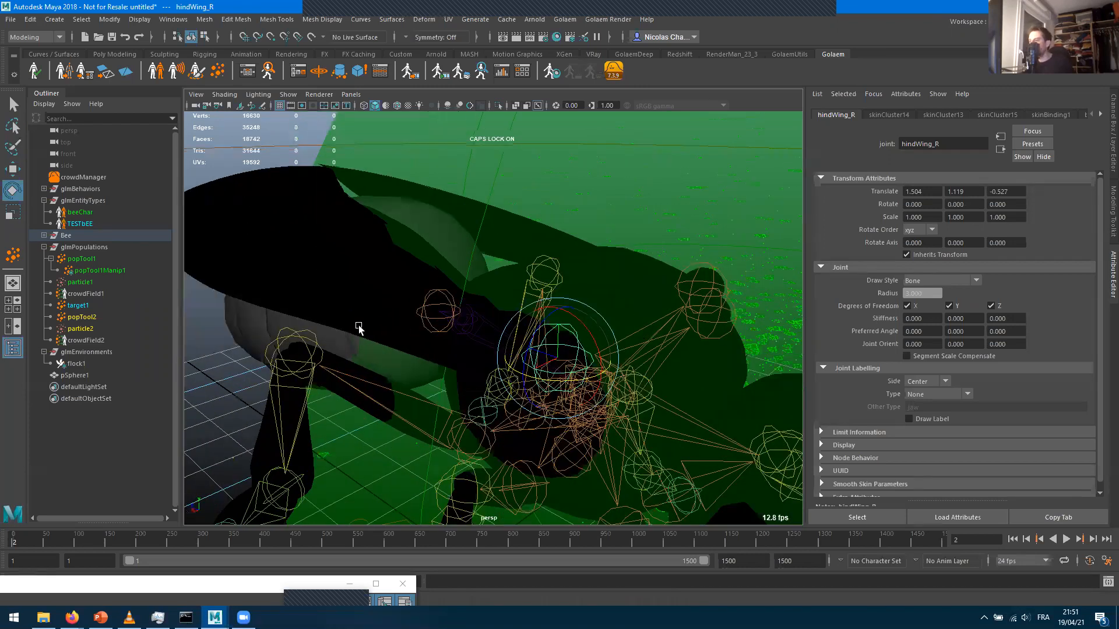
{"action": "left_click_drag", "start_coordinate": [359, 326], "coordinate": [402, 359], "text": "alt"}
{"action": "scroll", "coordinate": [402, 359], "scroll_direction": "down", "scroll_amount": 1}
{"action": "scroll", "coordinate": [624, 282], "scroll_direction": "down", "scroll_amount": 6}
{"action": "left_click_drag", "start_coordinate": [701, 294], "coordinate": [546, 309], "text": "alt"}
{"action": "middle_click_drag", "start_coordinate": [546, 309], "coordinate": [444, 321], "text": "alt"}
{"action": "scroll", "coordinate": [660, 309], "scroll_direction": "up", "scroll_amount": 7}
{"action": "middle_click_drag", "start_coordinate": [779, 335], "coordinate": [452, 280], "text": "alt"}
{"action": "left_click", "coordinate": [254, 74]}
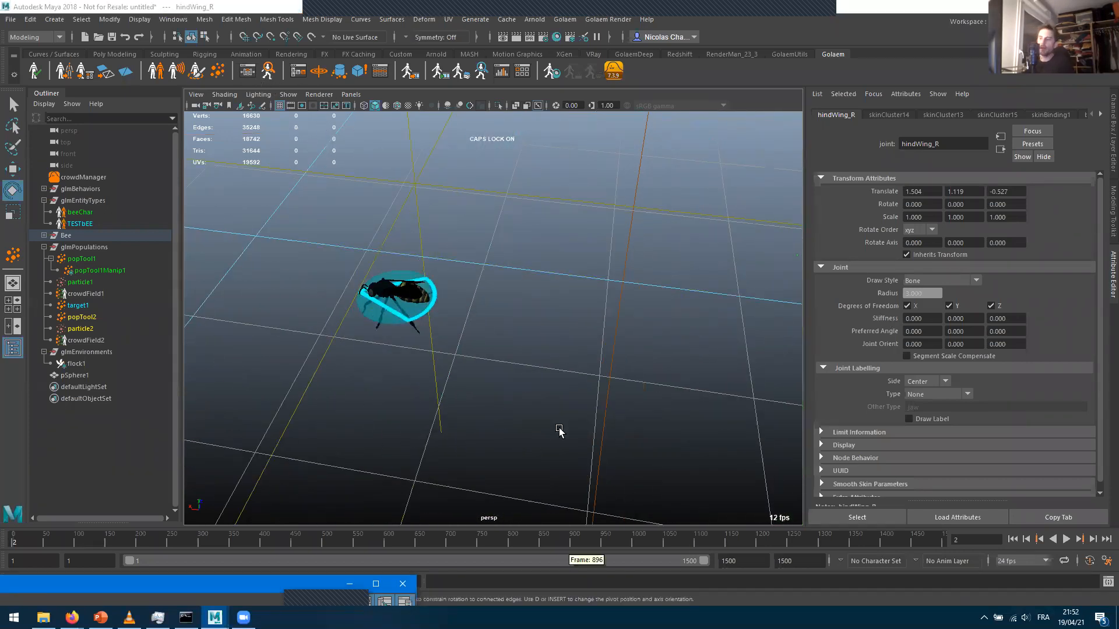
Set the SetBone behavior's hindWing_R expression to the ry channel with the = operator and a value of 90
{"action": "double_click", "coordinate": [195, 583]}
{"action": "left_click", "coordinate": [152, 340]}
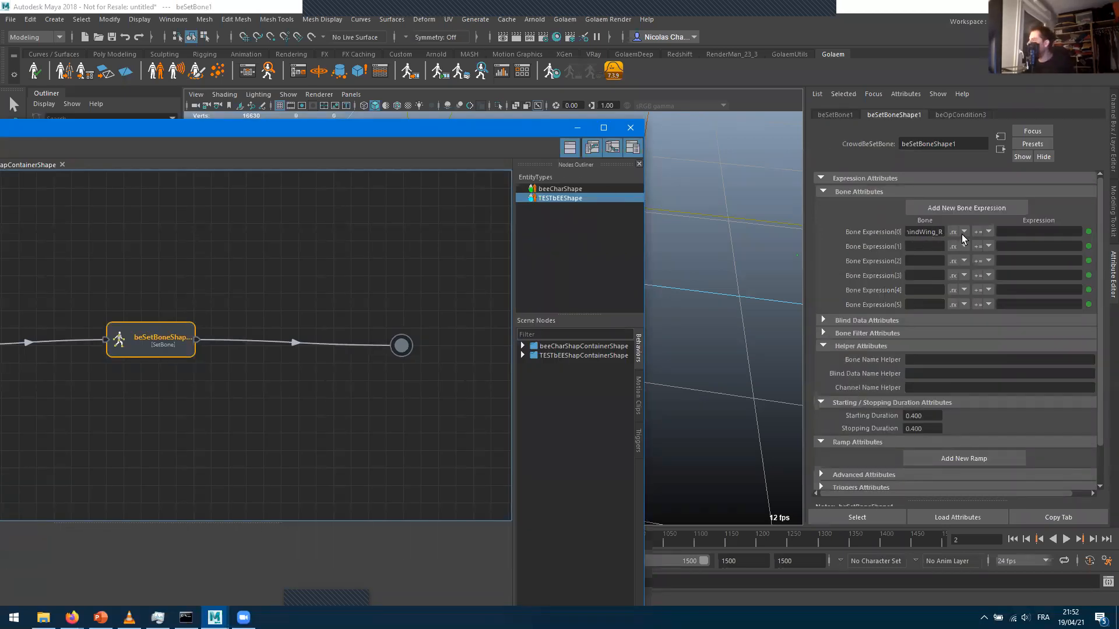
{"action": "left_click", "coordinate": [955, 232]}
{"action": "left_click", "coordinate": [954, 243]}
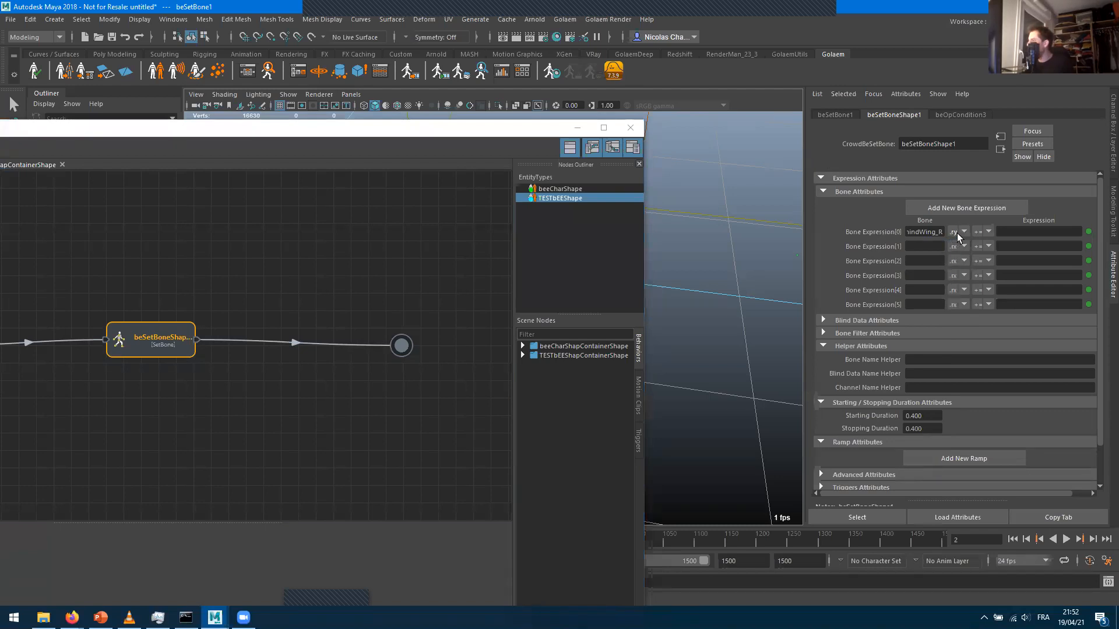
{"action": "left_click", "coordinate": [988, 231]}
{"action": "left_click", "coordinate": [984, 242]}
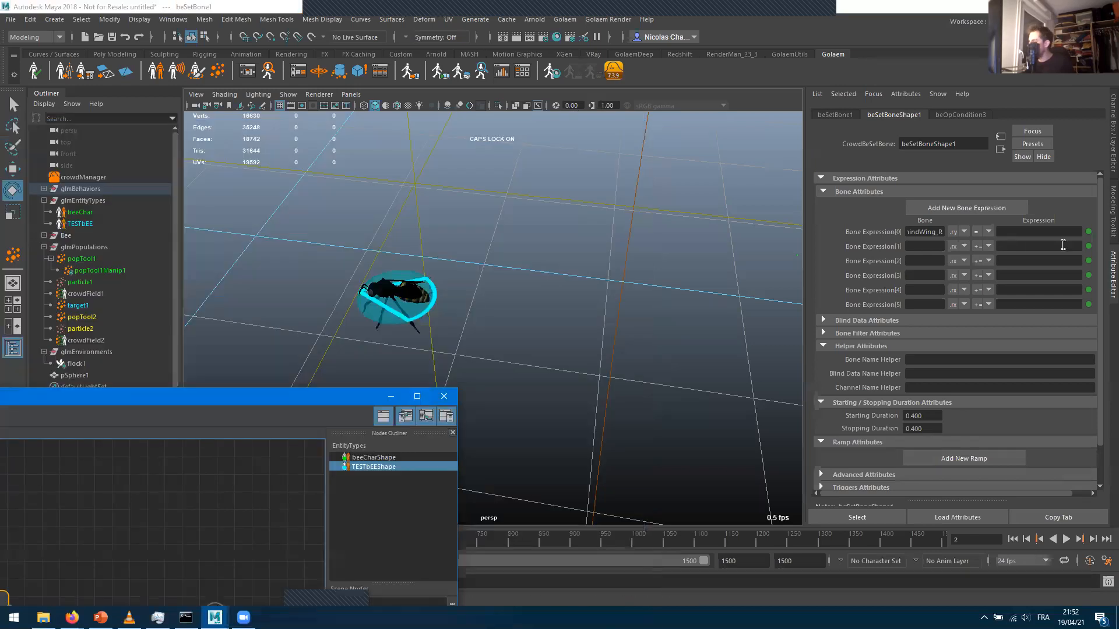
{"action": "left_click", "coordinate": [1018, 232]}
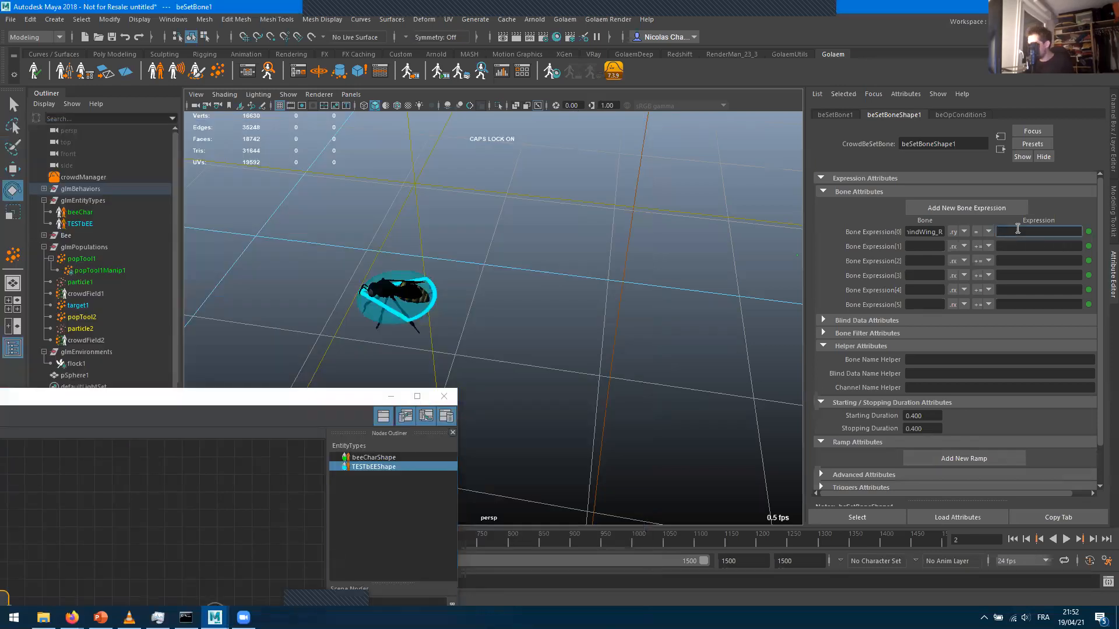
{"action": "key", "text": "Tab"}
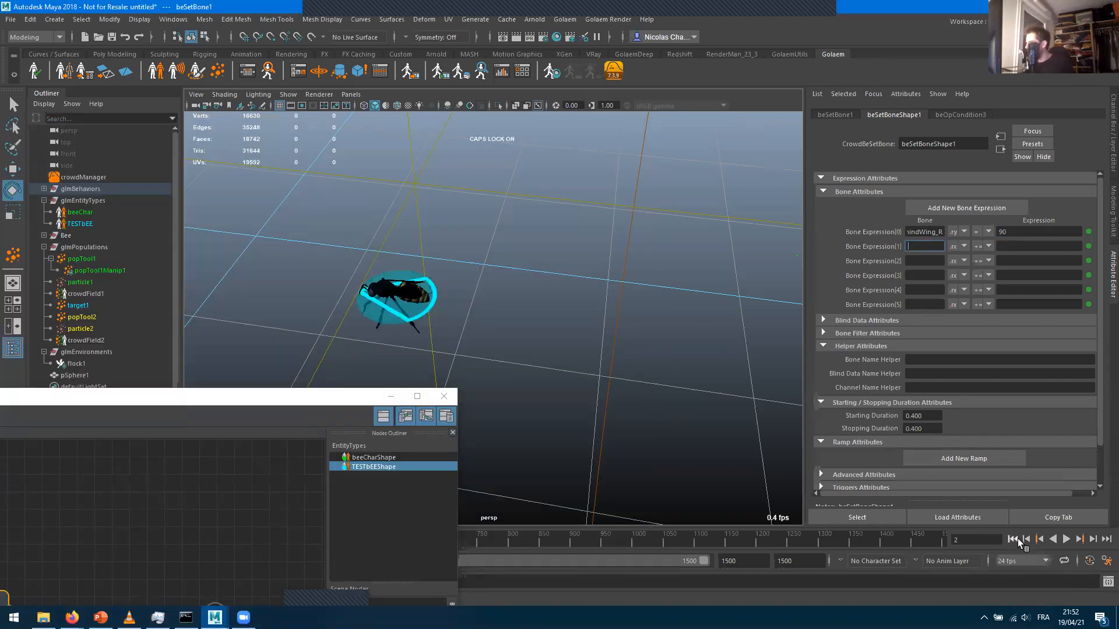
Run the simulation to frame 27 and check the test bee's right hind wing
{"action": "left_click", "coordinate": [1079, 540]}
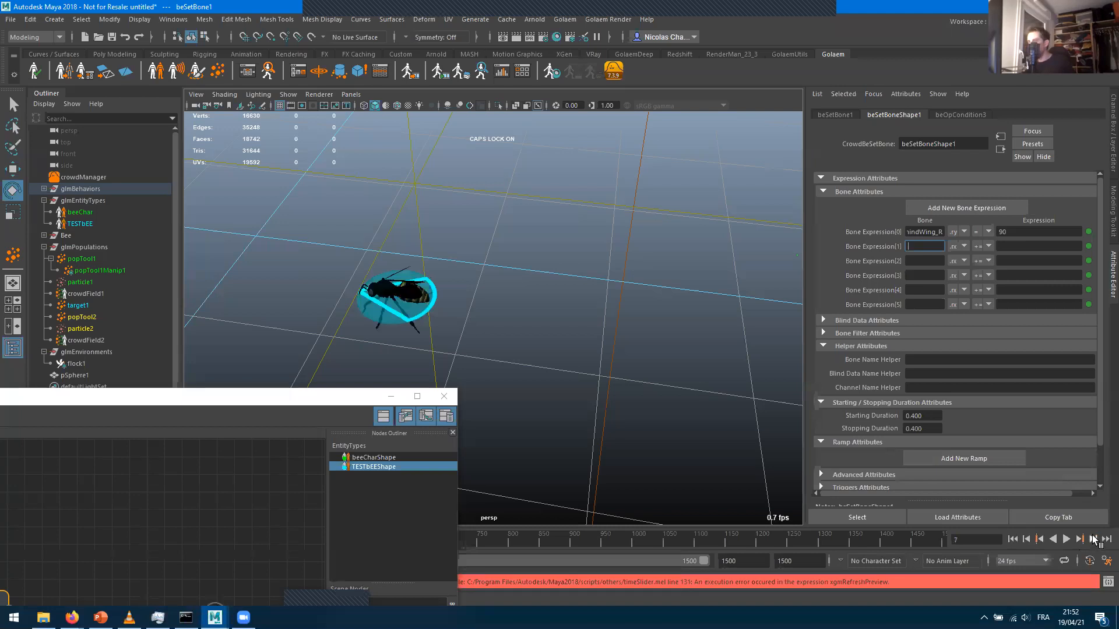
{"action": "left_click_drag", "start_coordinate": [400, 293], "coordinate": [618, 326], "text": "alt"}
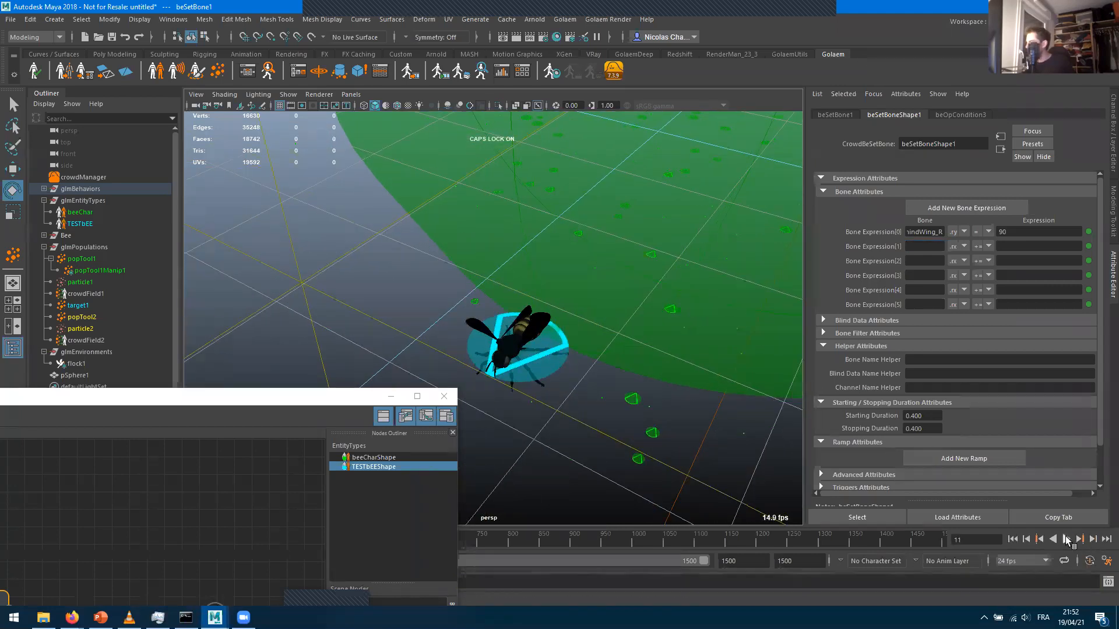
{"action": "left_click", "coordinate": [1065, 540]}
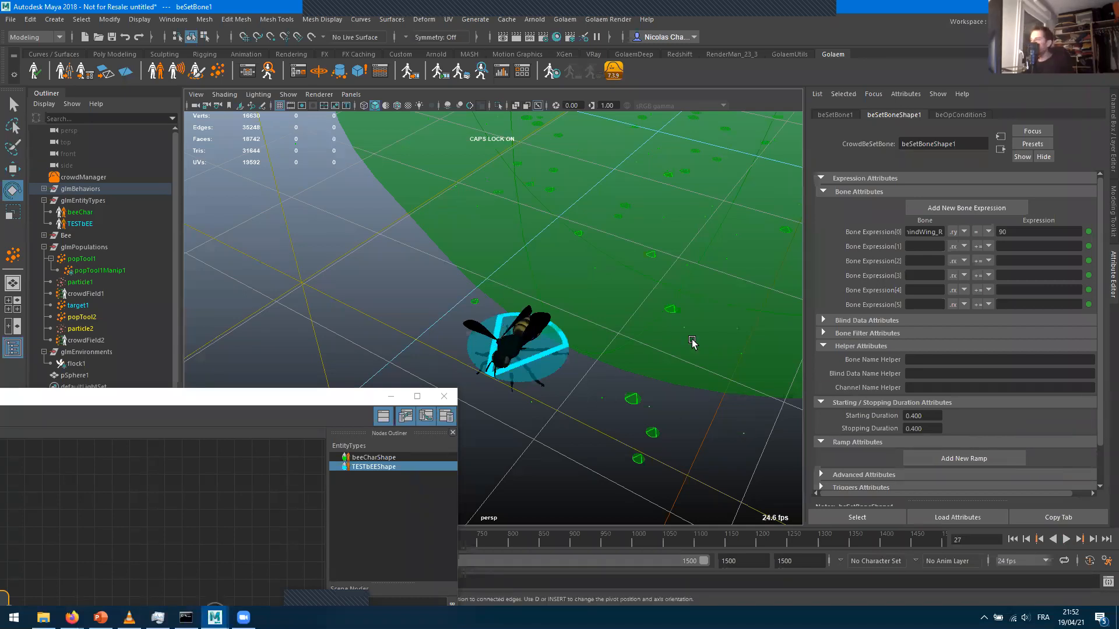
Copy the first expression's bone name into the second bone expression and change it to hindWing_L
{"action": "left_click_drag", "start_coordinate": [938, 234], "coordinate": [838, 239]}
{"action": "key", "text": "ctrl+c"}
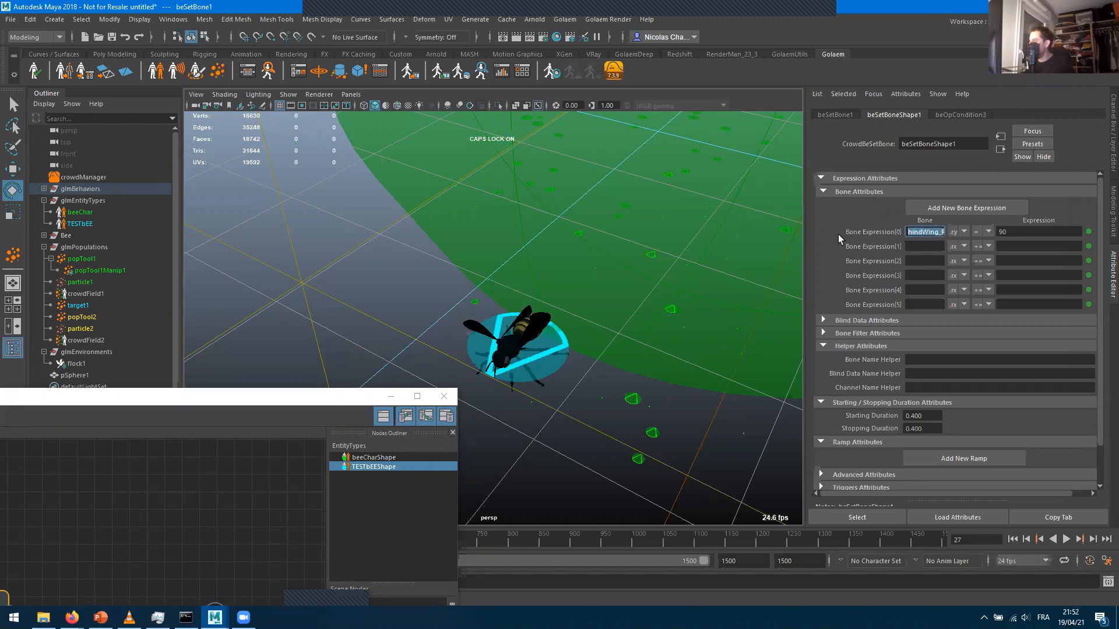
{"action": "left_click", "coordinate": [917, 246]}
{"action": "key", "text": "ctrl+v"}
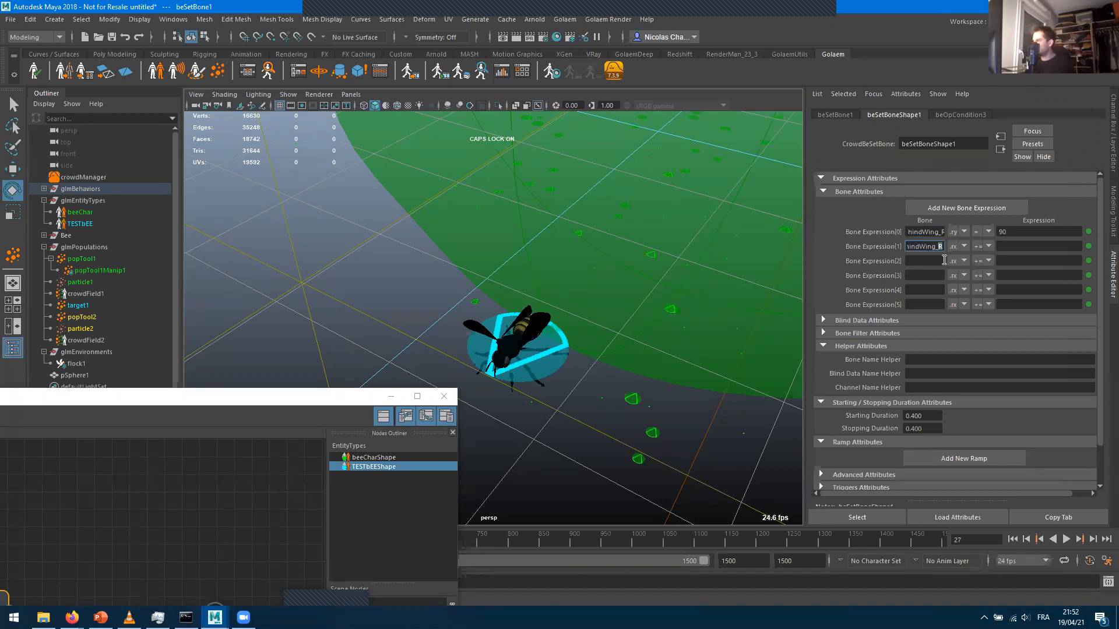
{"action": "type", "text": "L"}
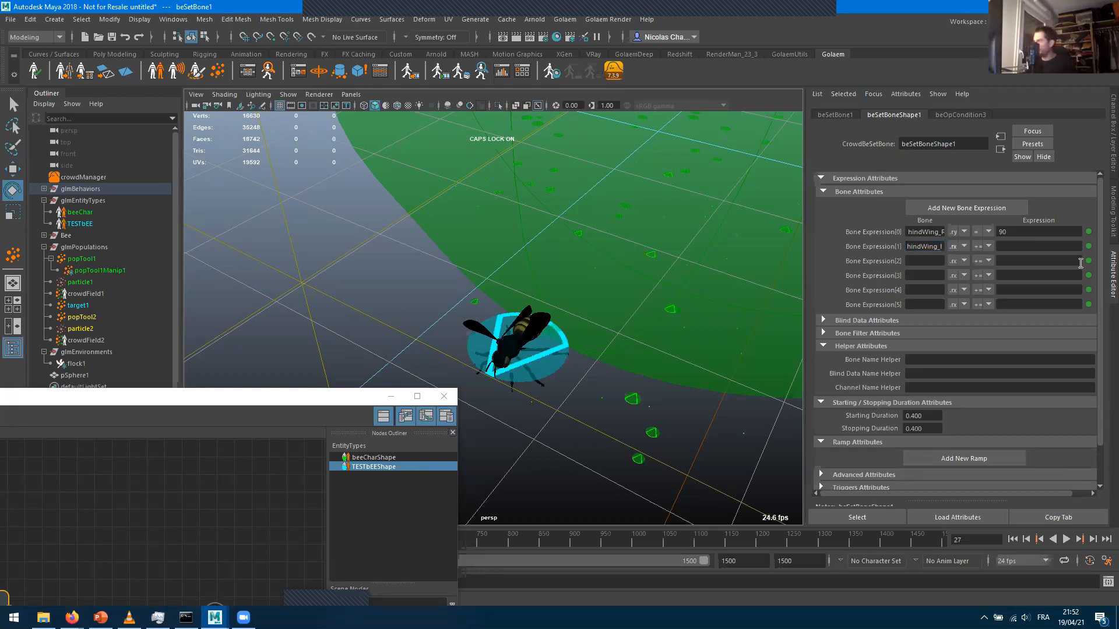
{"action": "left_click", "coordinate": [944, 245]}
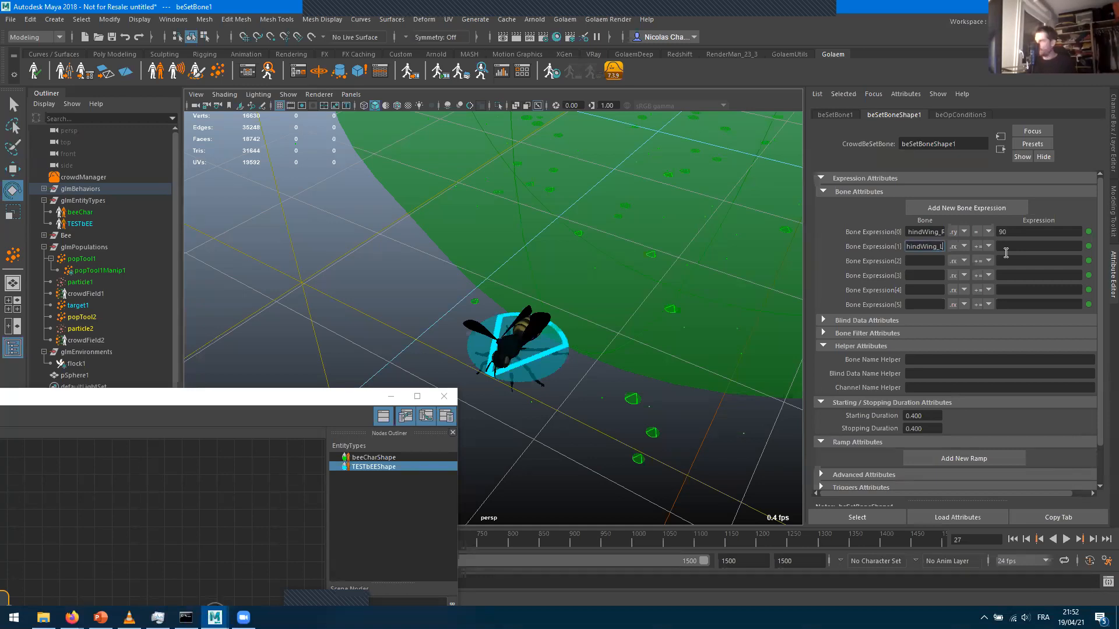
Set the hindWing_L expression to the ry channel with the = operator and a value of 90
{"action": "left_click", "coordinate": [956, 246]}
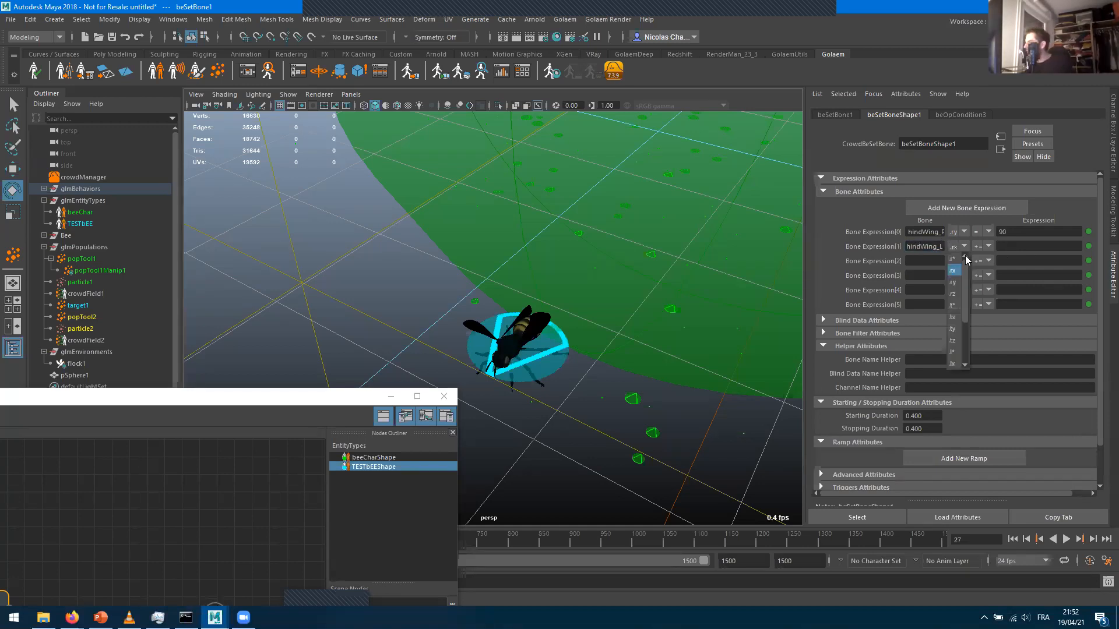
{"action": "left_click", "coordinate": [953, 282]}
{"action": "left_click", "coordinate": [1019, 247]}
{"action": "type", "text": "90"}
{"action": "key", "text": "Tab"}
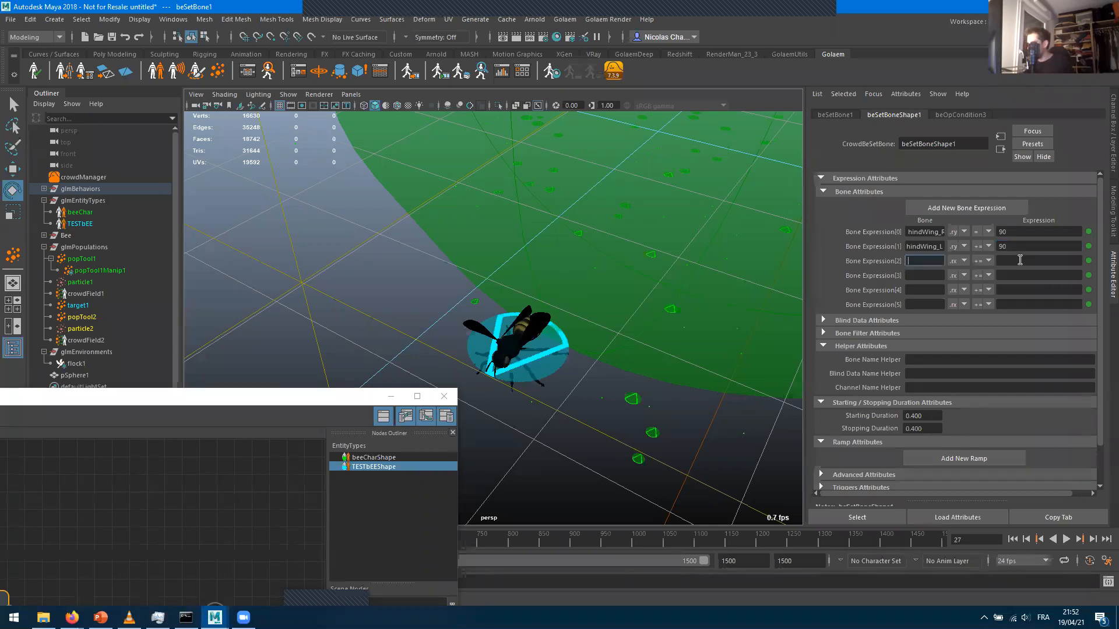
{"action": "left_click", "coordinate": [988, 247]}
{"action": "left_click", "coordinate": [983, 312]}
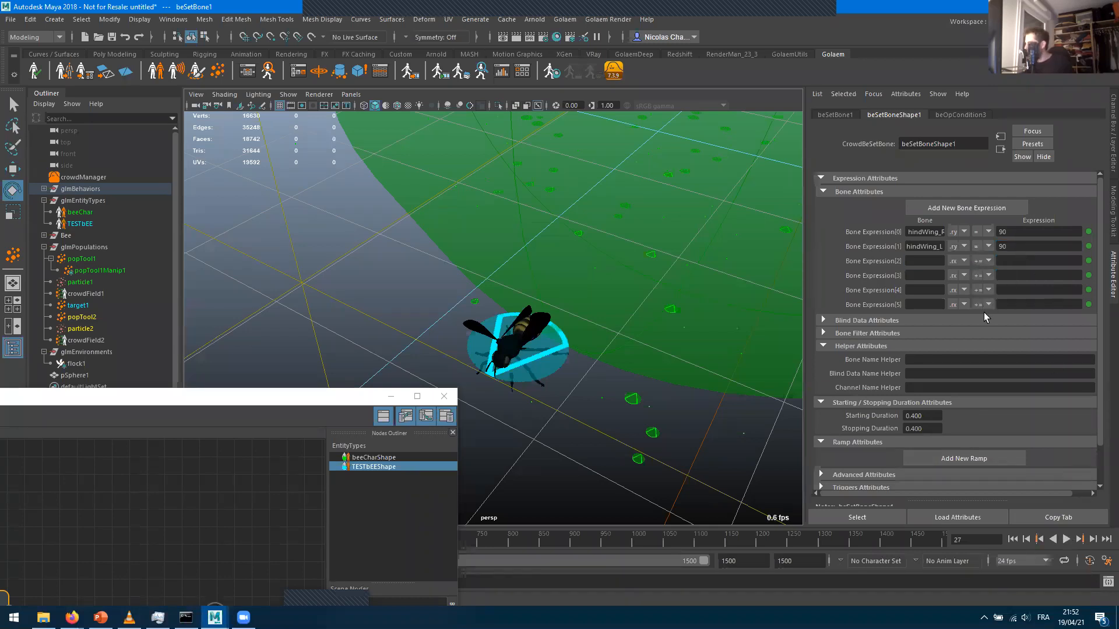
Replay the simulation, set the hindWing_L expression to -90, and inspect the test bee's hind wings up close
{"action": "left_click", "coordinate": [1012, 540]}
{"action": "left_click", "coordinate": [1066, 539]}
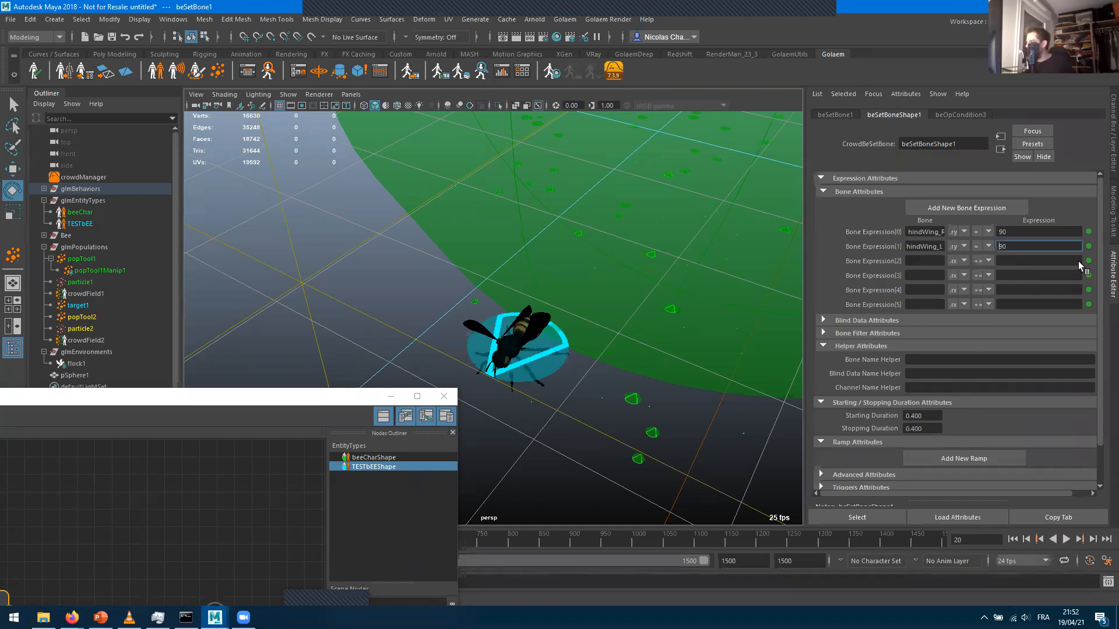
{"action": "type", "text": "-"}
{"action": "key", "text": "Tab"}
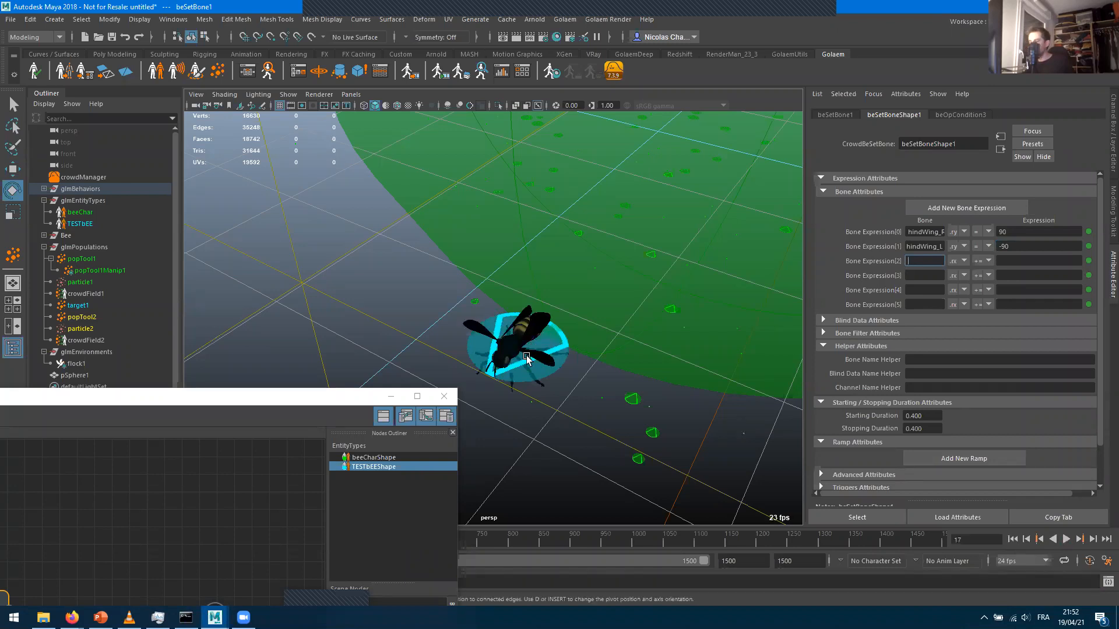
{"action": "left_click_drag", "start_coordinate": [548, 327], "coordinate": [724, 335], "text": "alt"}
{"action": "scroll", "coordinate": [650, 349], "scroll_direction": "up", "scroll_amount": 5}
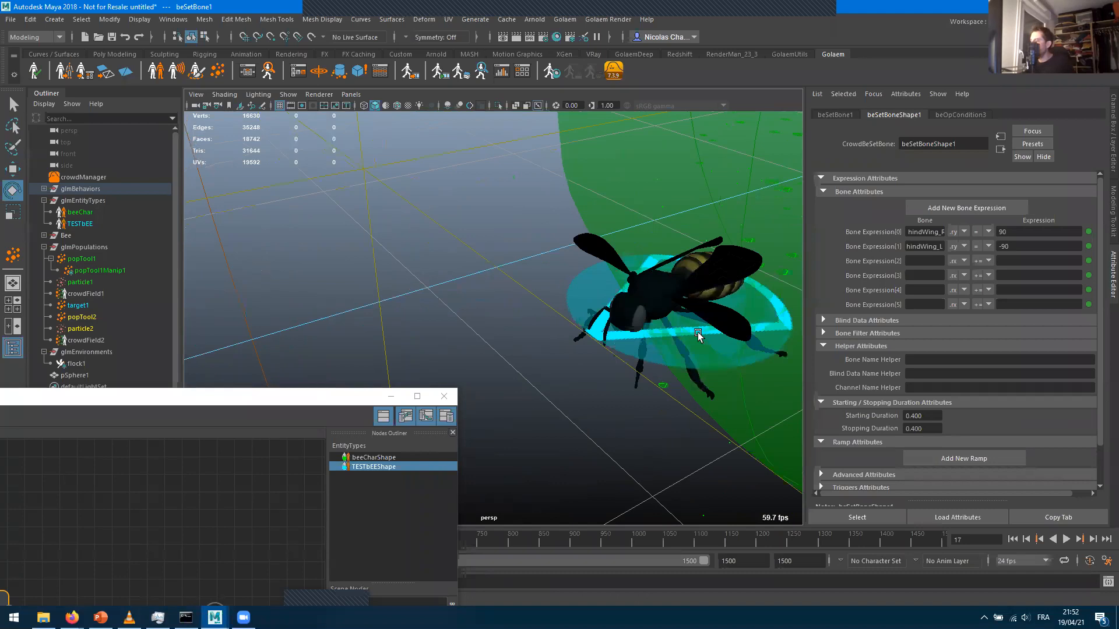
{"action": "left_click_drag", "start_coordinate": [649, 348], "coordinate": [748, 278], "text": "alt"}
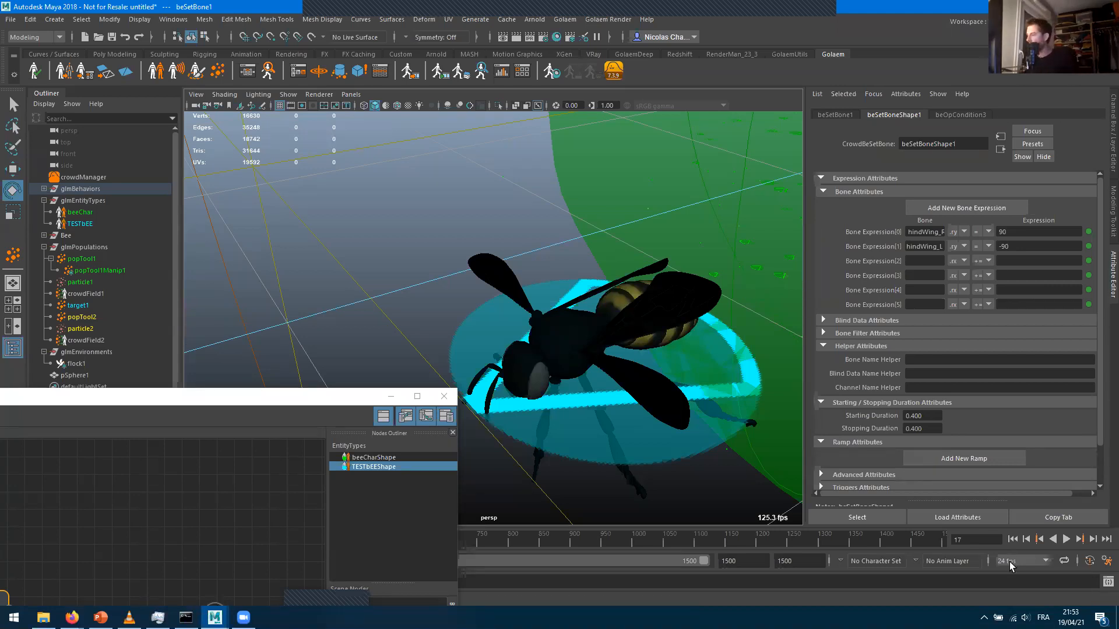
Add a new ramp to the SetBone behavior
{"action": "left_click", "coordinate": [940, 459]}
{"action": "scroll", "coordinate": [932, 429], "scroll_direction": "down", "scroll_amount": 3}
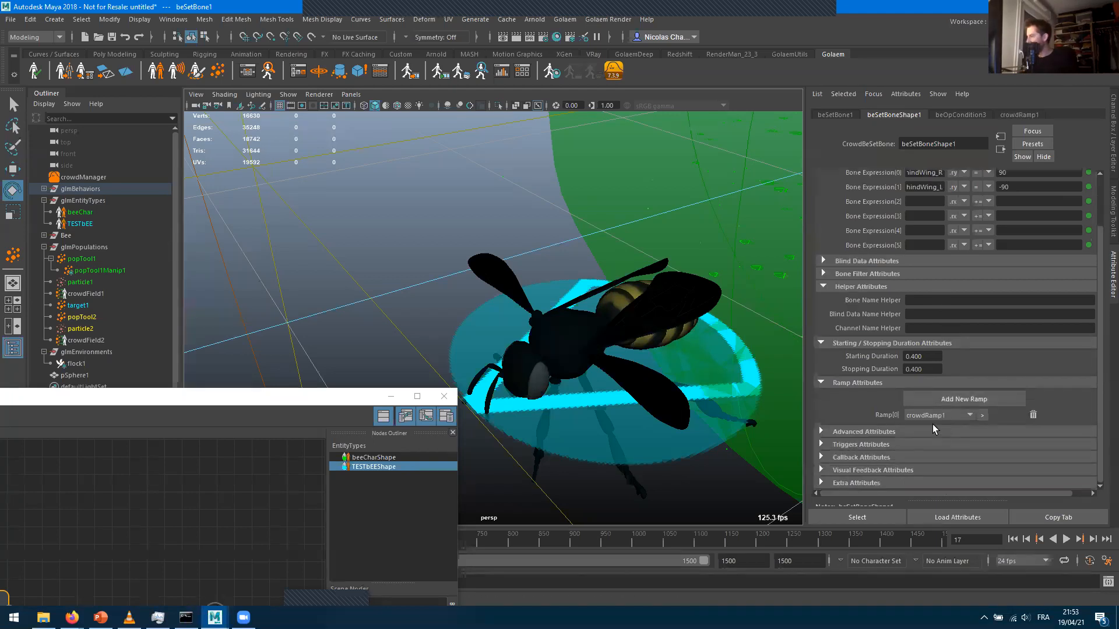
Open the SetBone behavior's new ramp and shape its linear curve into repeating triangular peaks that end at position 1 with value 0
{"action": "left_click", "coordinate": [981, 414]}
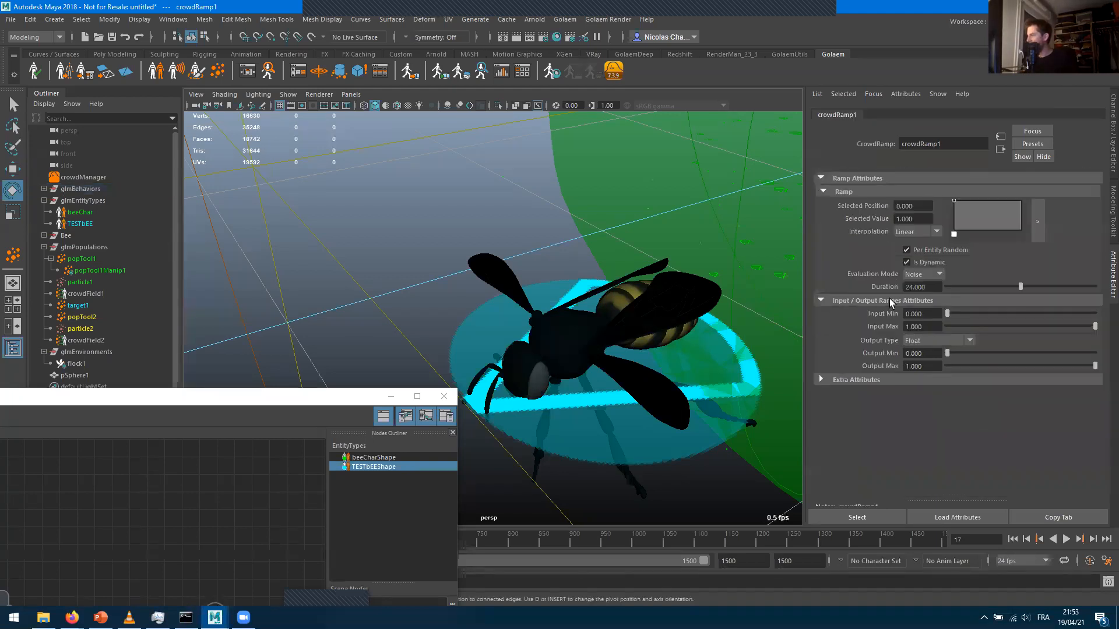
{"action": "left_click_drag", "start_coordinate": [953, 202], "coordinate": [979, 234]}
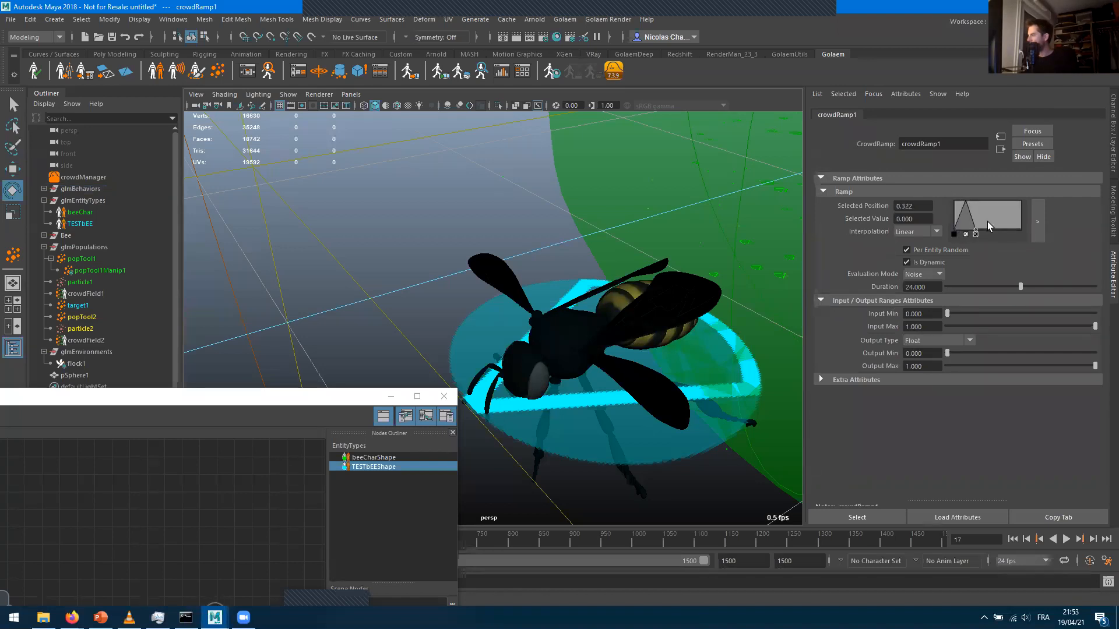
{"action": "mouse_move", "coordinate": [987, 227]}
{"action": "left_mouse_down"}
{"action": "mouse_move", "coordinate": [990, 200]}
{"action": "mouse_move", "coordinate": [999, 234]}
{"action": "mouse_move", "coordinate": [1007, 193]}
{"action": "mouse_move", "coordinate": [1020, 241]}
{"action": "left_mouse_up"}
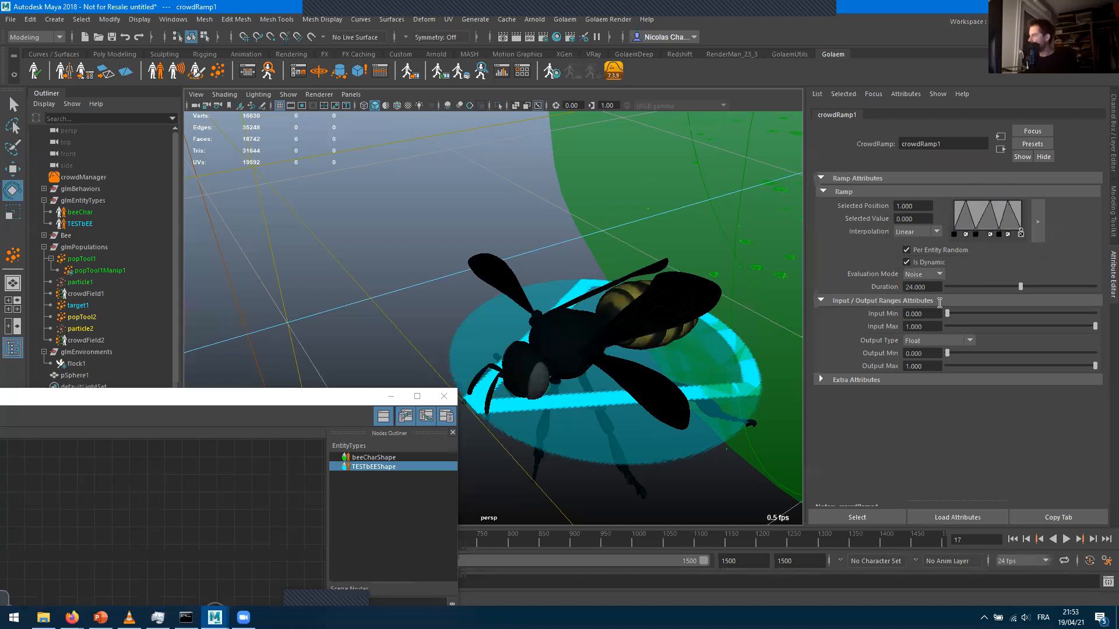
Set the ramp's evaluation mode to Loop and its output maximum to 90
{"action": "left_click", "coordinate": [914, 274]}
{"action": "left_click", "coordinate": [916, 274]}
{"action": "left_click", "coordinate": [924, 275]}
{"action": "left_click_drag", "start_coordinate": [926, 365], "coordinate": [732, 343]}
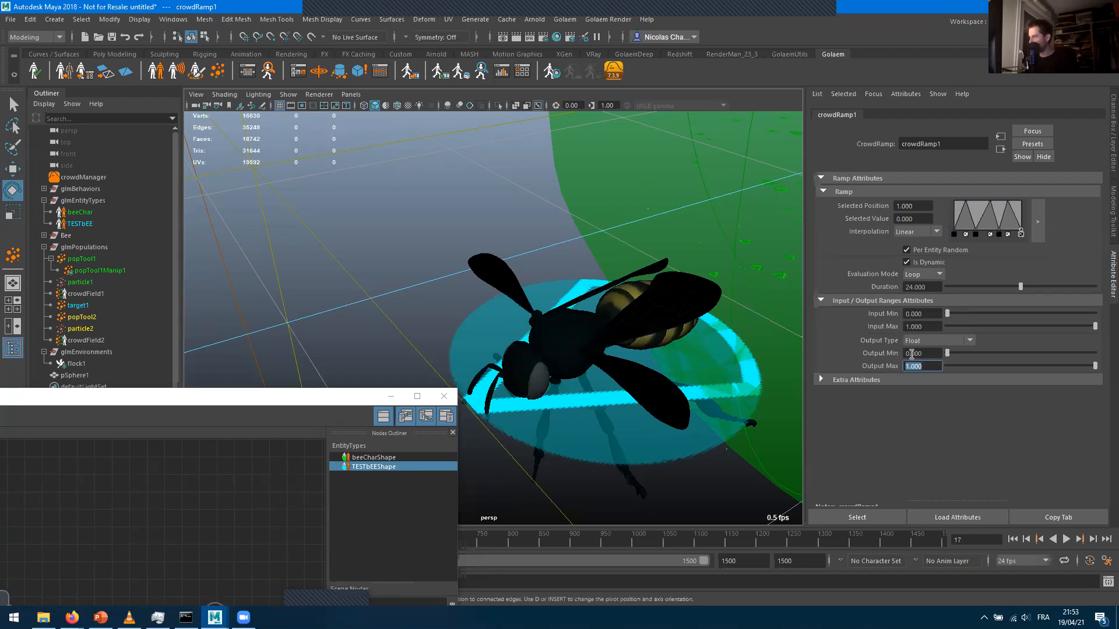
{"action": "type", "text": "90"}
{"action": "key", "text": "Return"}
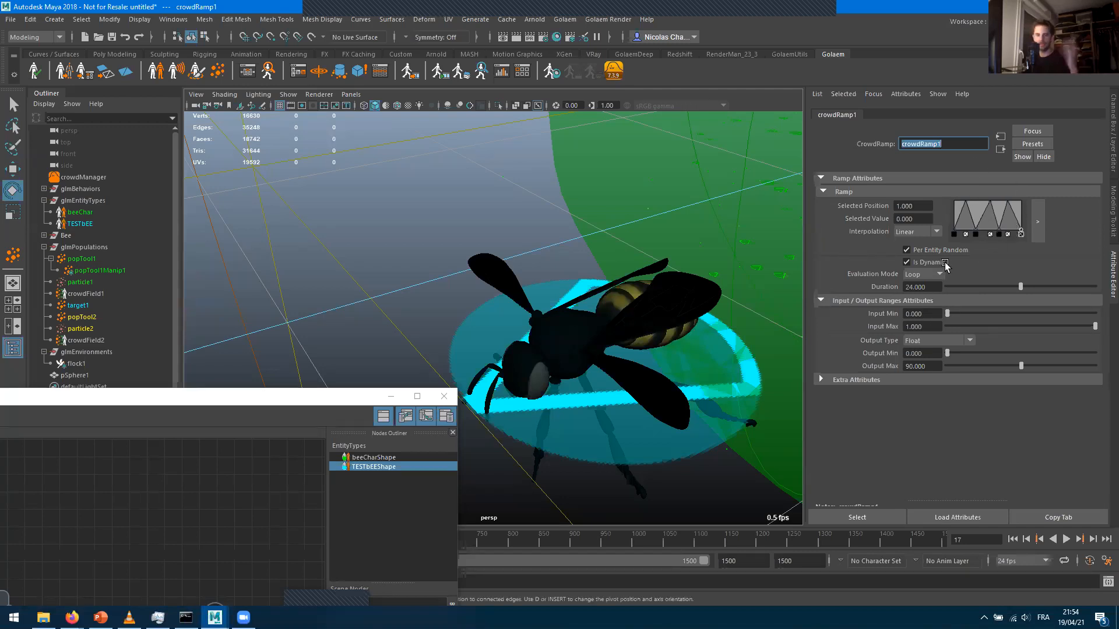
Return to the SetBone behavior and set the hindWing_R bone expression to #ramp0#
{"action": "double_click", "coordinate": [160, 399]}
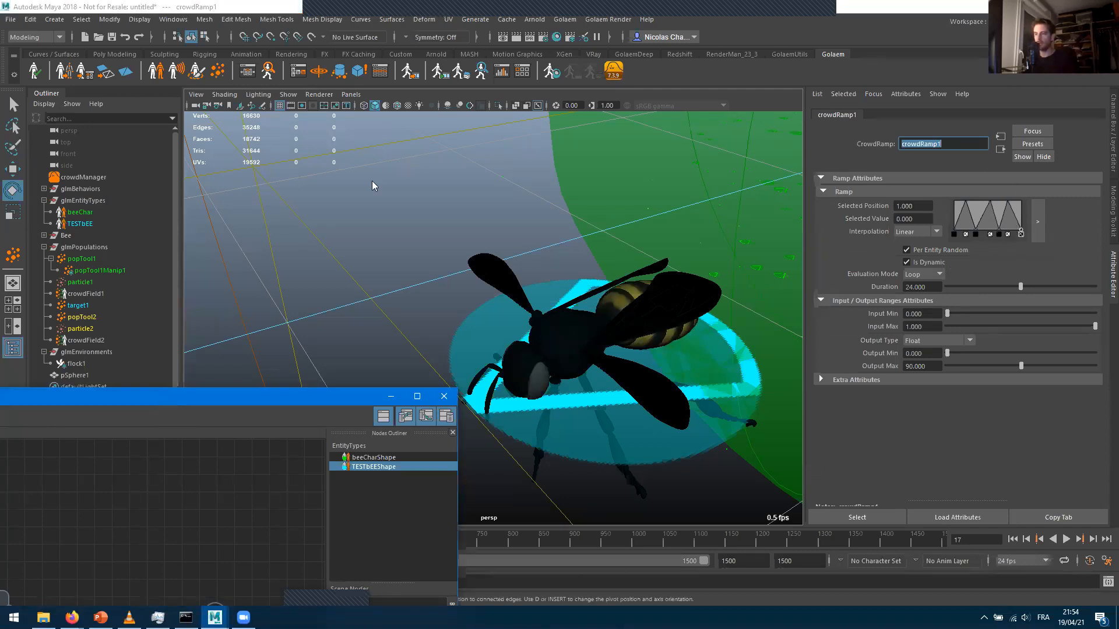
{"action": "left_click", "coordinate": [193, 349]}
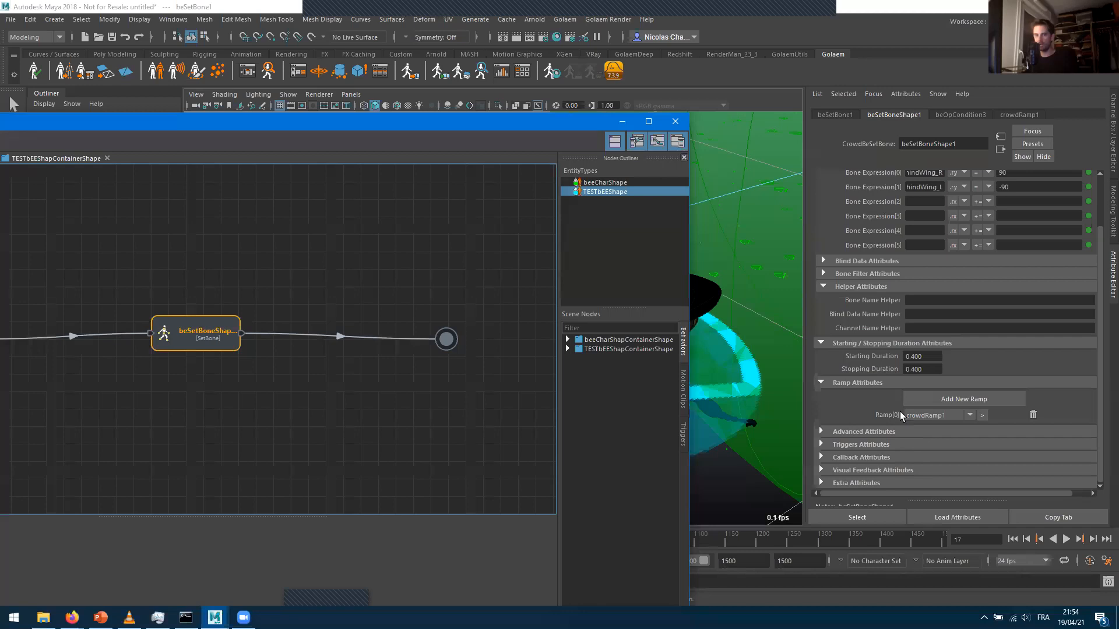
{"action": "scroll", "coordinate": [998, 445], "scroll_direction": "up", "scroll_amount": 3}
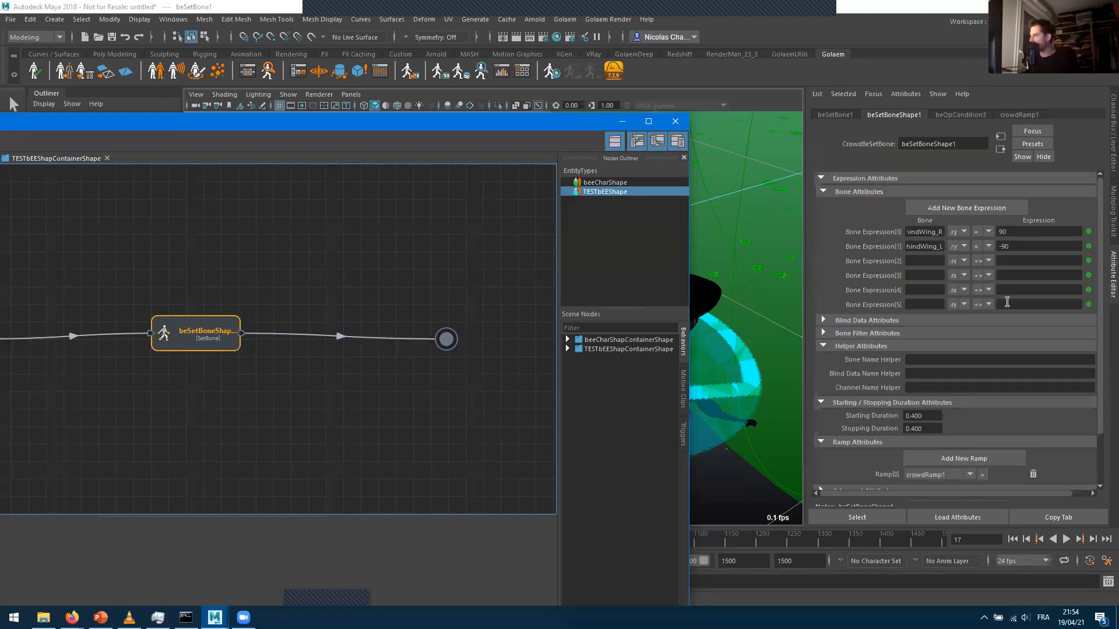
{"action": "left_click", "coordinate": [1015, 233]}
{"action": "type", "text": "#ramp"}
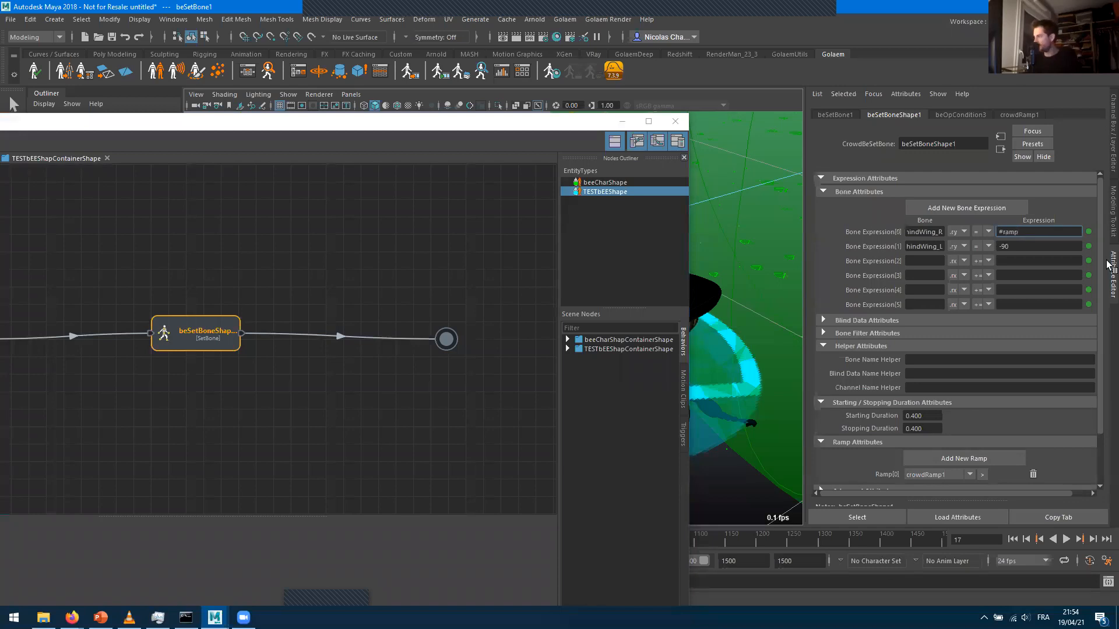
{"action": "type", "text": "0#"}
{"action": "key", "text": "Tab"}
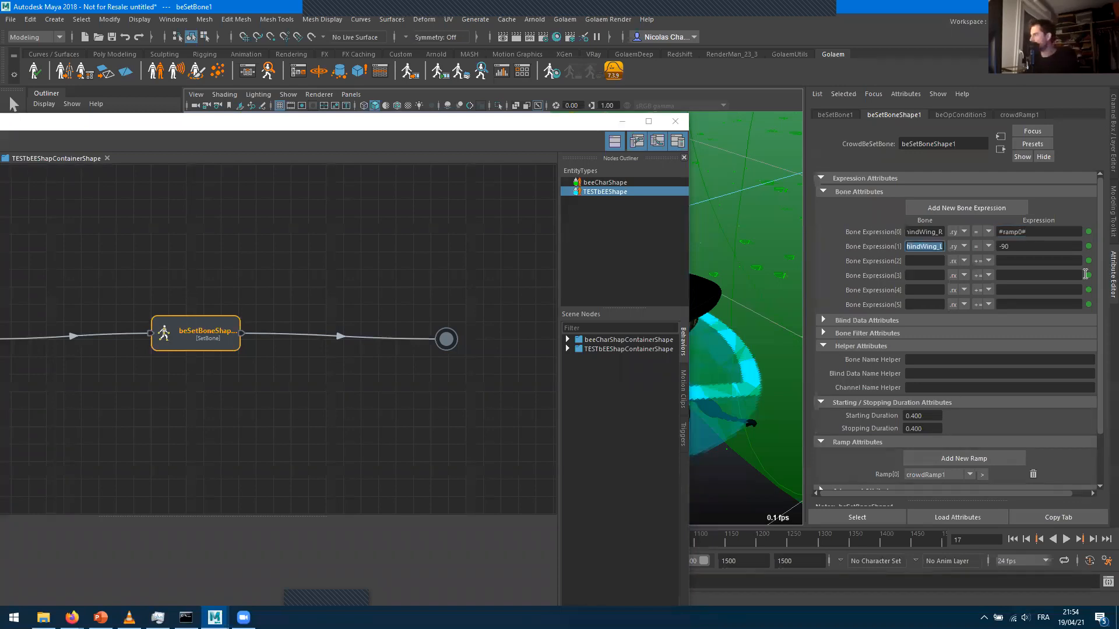
Uncover the viewport and play the simulation to check the right hind wing's motion
{"action": "left_click_drag", "start_coordinate": [463, 120], "coordinate": [365, 486]}
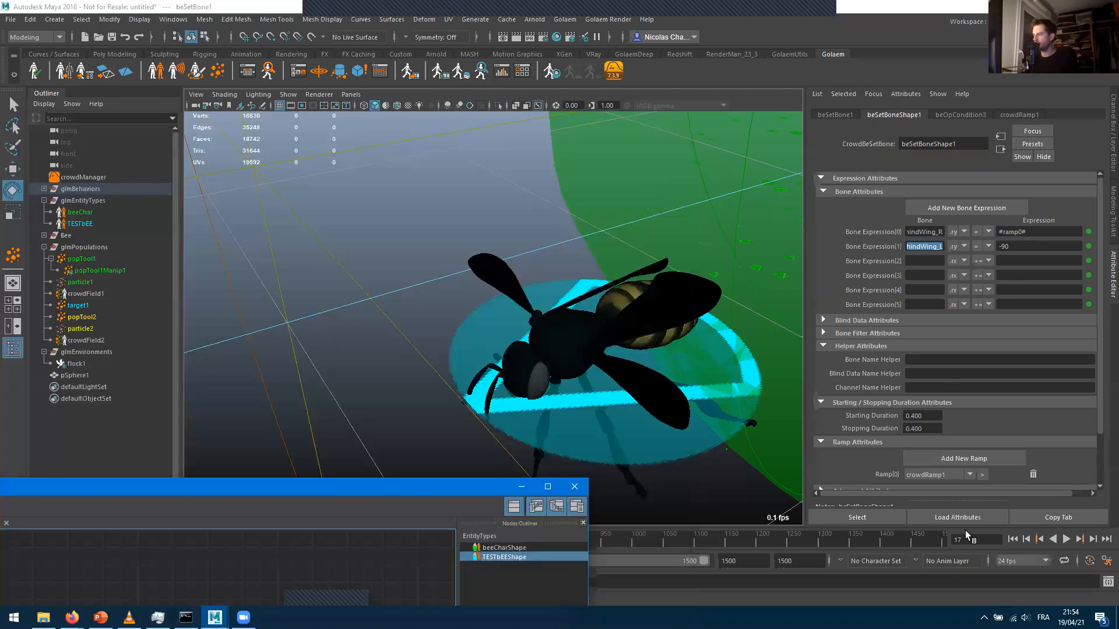
{"action": "left_click", "coordinate": [1065, 540]}
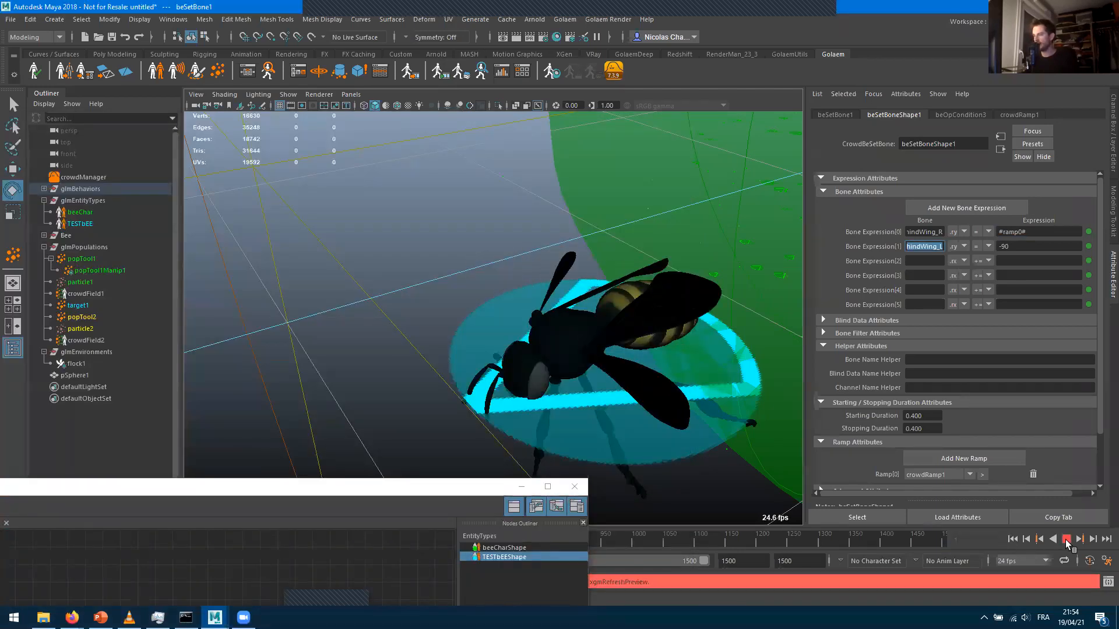
{"action": "left_click", "coordinate": [1065, 540]}
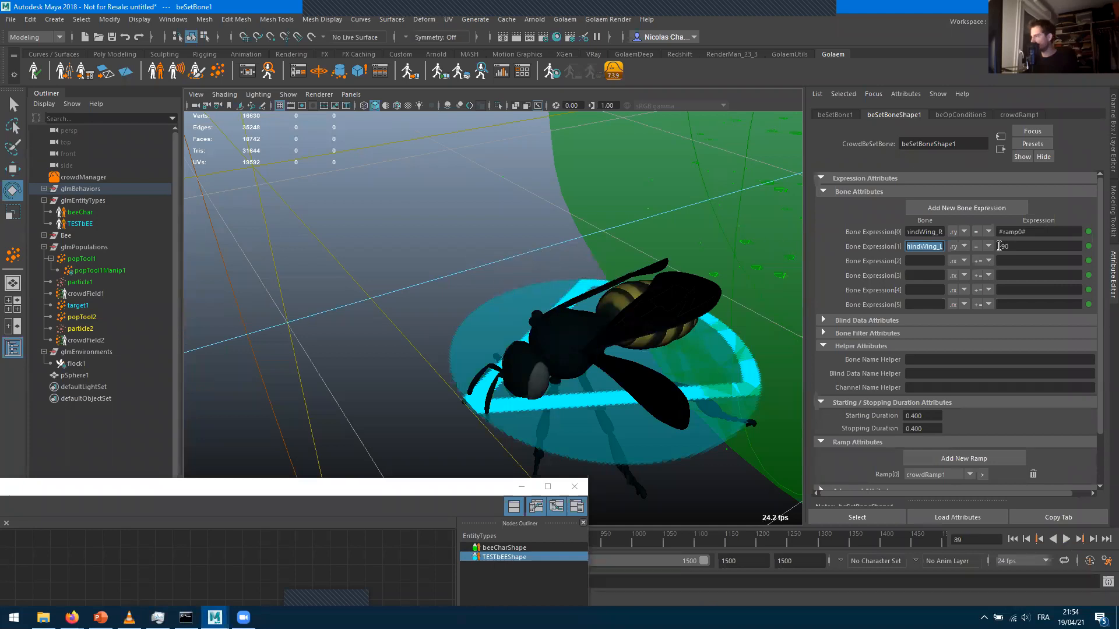
Copy the ramp reference into the hindWing_L expression and make it #ramp0# * -1
{"action": "left_click_drag", "start_coordinate": [1029, 232], "coordinate": [929, 232]}
{"action": "key", "text": "ctrl+c"}
{"action": "left_click_drag", "start_coordinate": [1013, 247], "coordinate": [941, 232]}
{"action": "key", "text": "ctrl+v"}
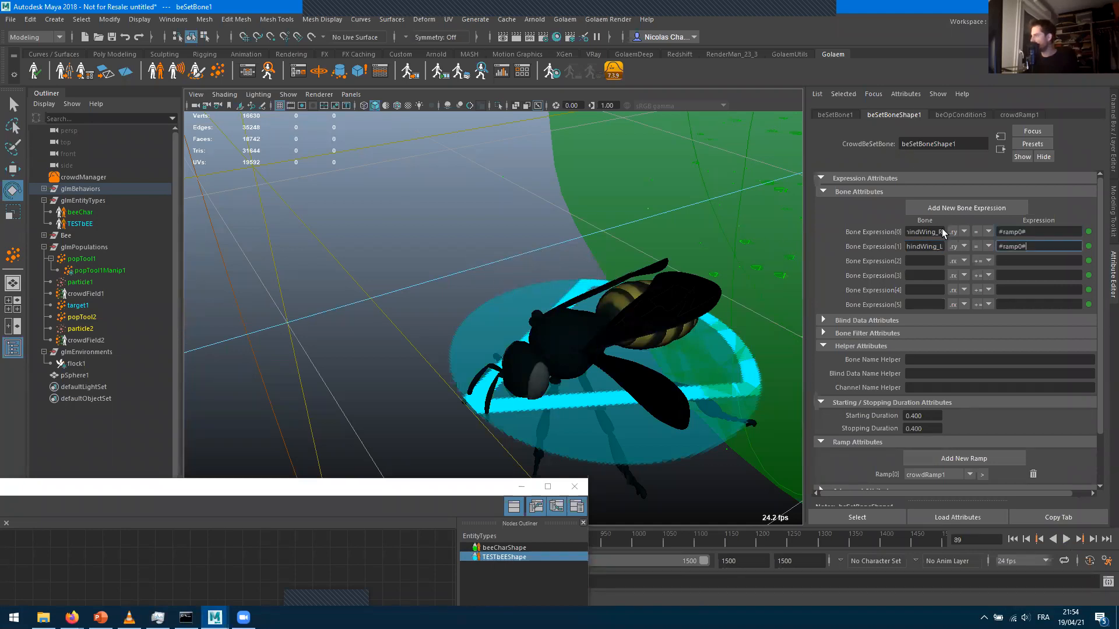
{"action": "type", "text": "* -1"}
{"action": "key", "text": "Tab"}
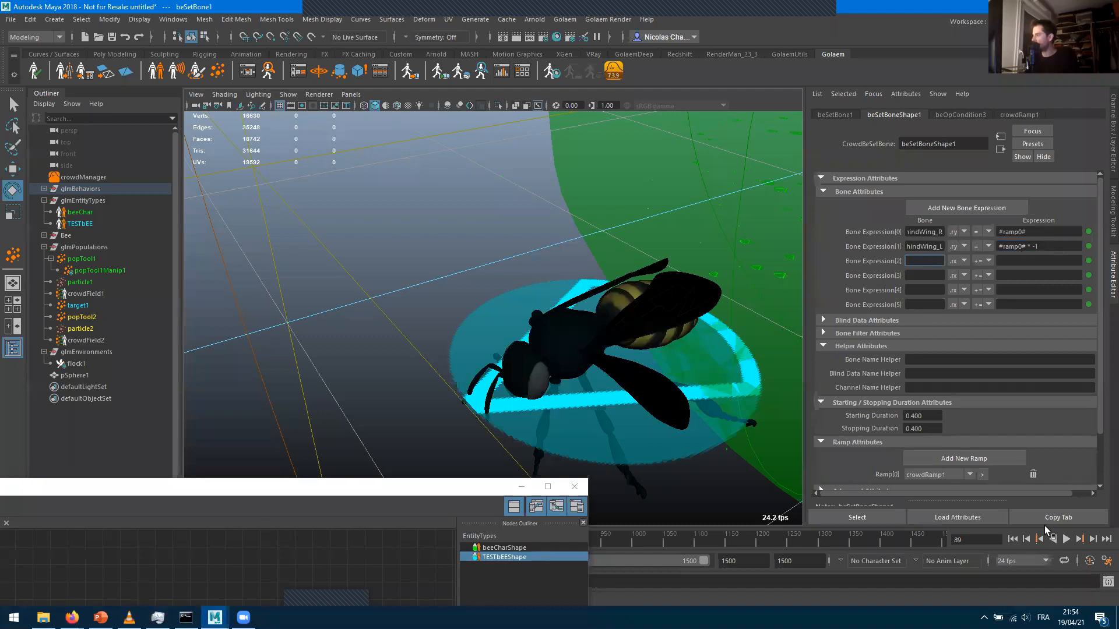
Play the simulation twice from the first frame to watch both hind wings flap
{"action": "left_click", "coordinate": [1014, 540]}
{"action": "left_click", "coordinate": [1065, 539]}
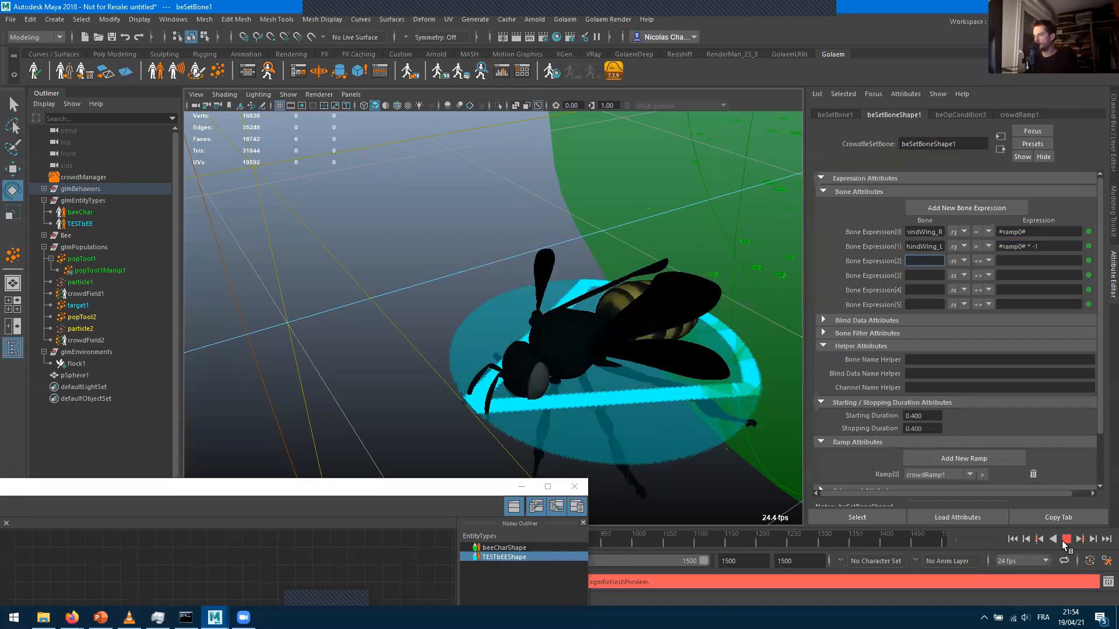
{"action": "left_click", "coordinate": [1064, 540]}
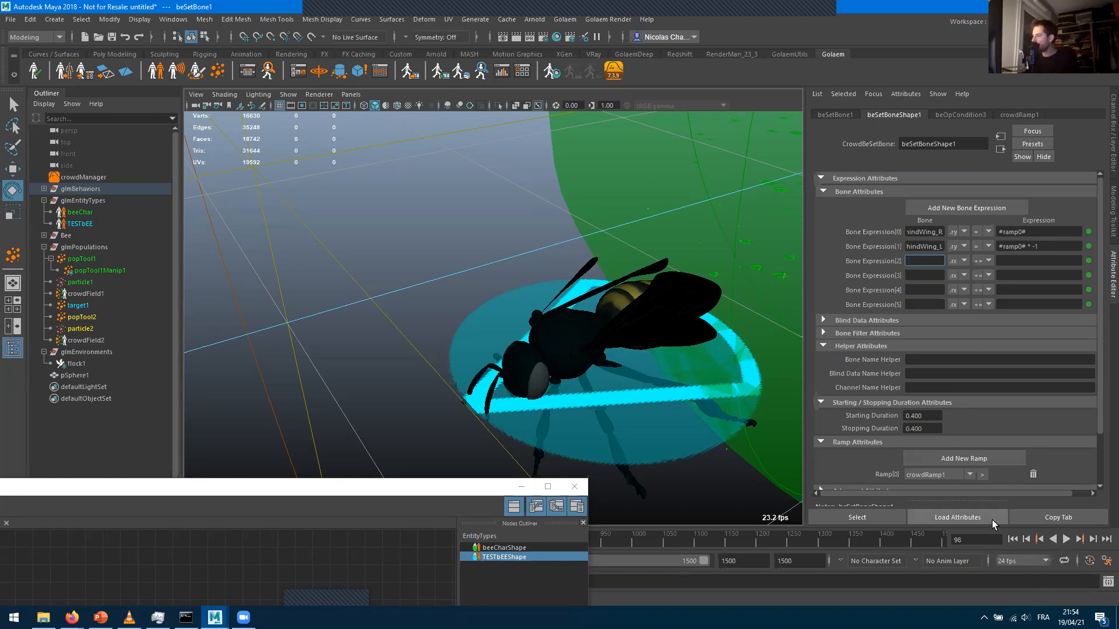
{"action": "left_click", "coordinate": [1013, 539]}
{"action": "left_click", "coordinate": [1066, 539]}
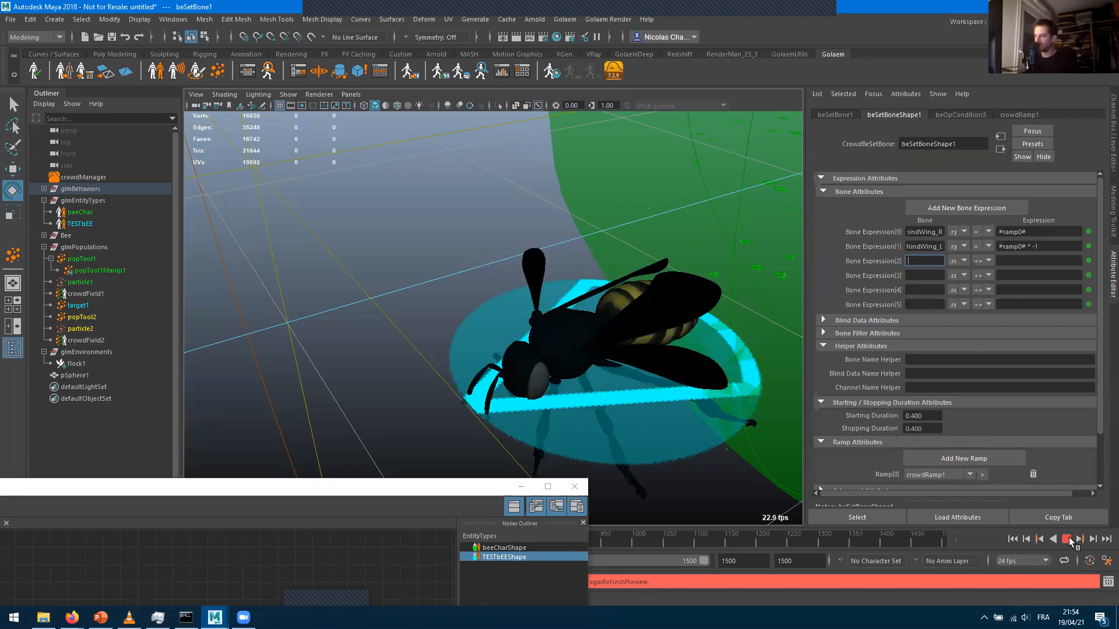
{"action": "left_click", "coordinate": [1067, 539]}
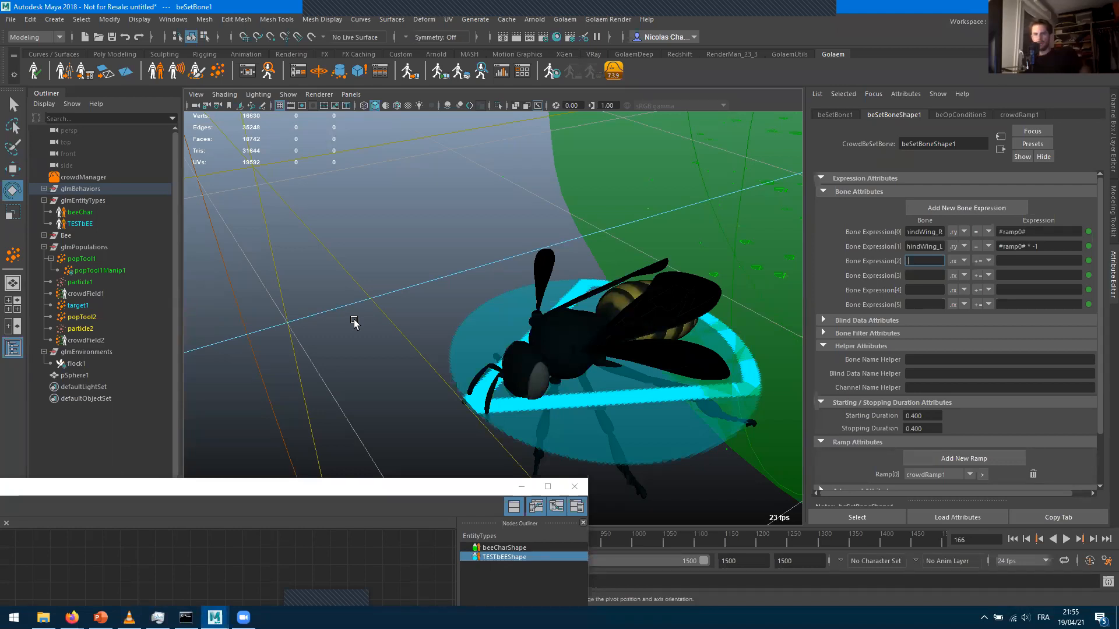
Open the Golaem Channel Operator Editor and create a CrowdChOpOperation node
{"action": "left_click_drag", "start_coordinate": [256, 482], "coordinate": [556, 129]}
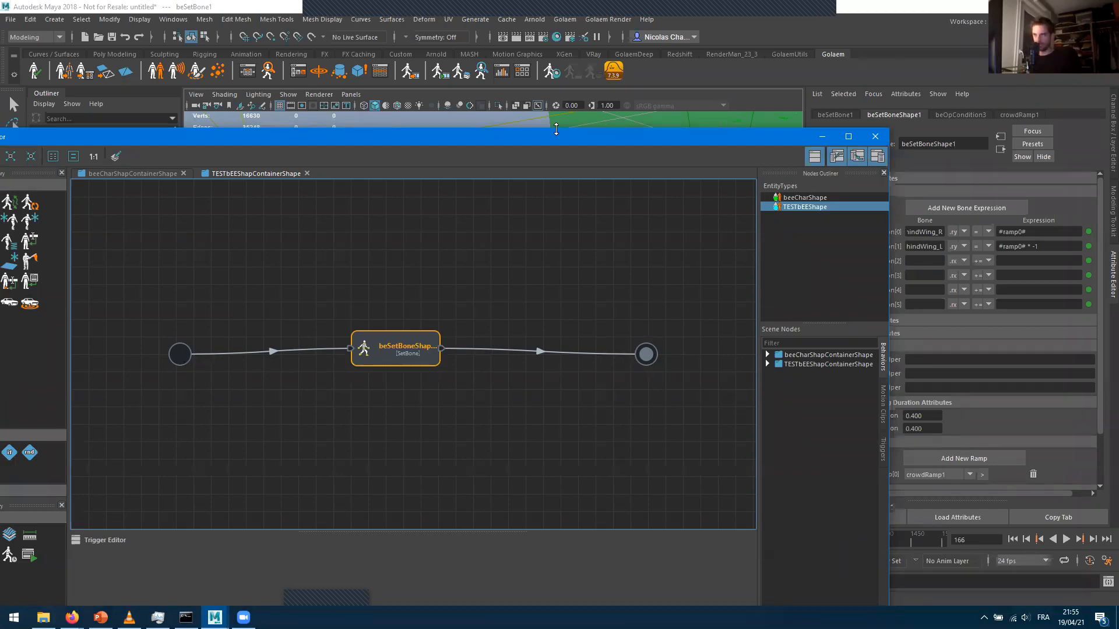
{"action": "left_click", "coordinate": [268, 70]}
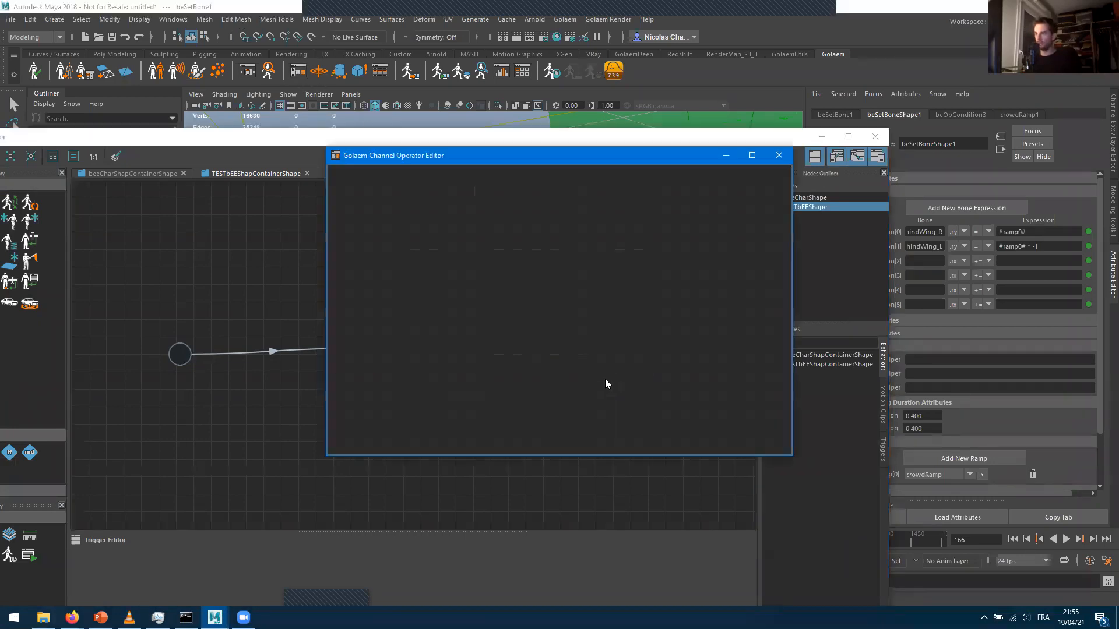
{"action": "key", "text": "Tab"}
{"action": "key", "text": "Down"}
{"action": "key", "text": "Down"}
{"action": "key", "text": "Down"}
{"action": "key", "text": "Down"}
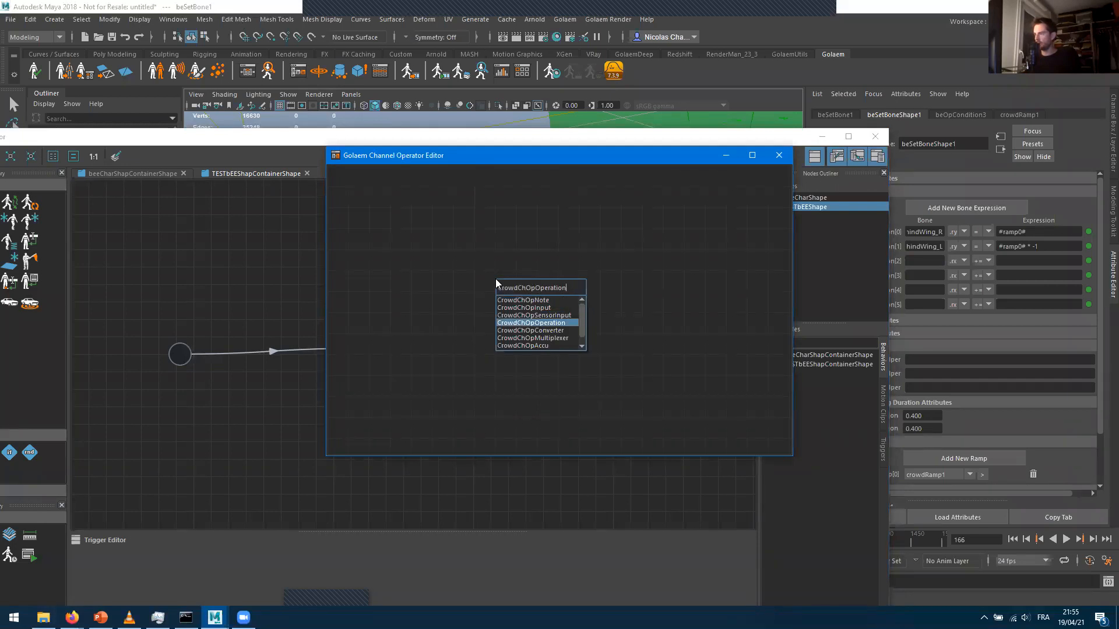
{"action": "key", "text": "Return"}
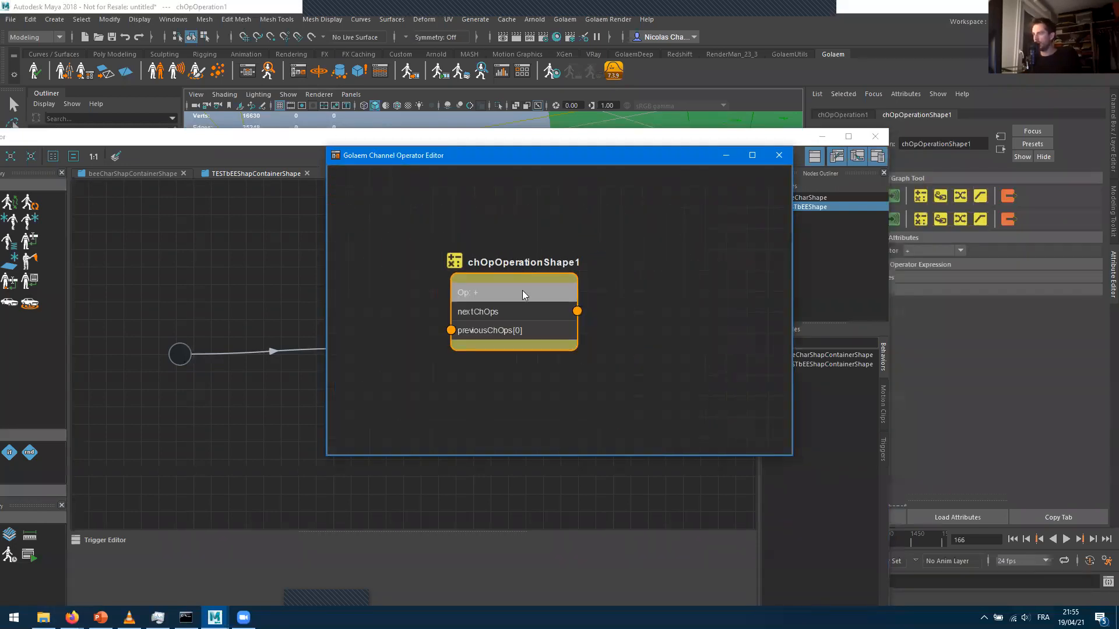
Set the operation node's operator to sin
{"action": "left_click", "coordinate": [821, 136]}
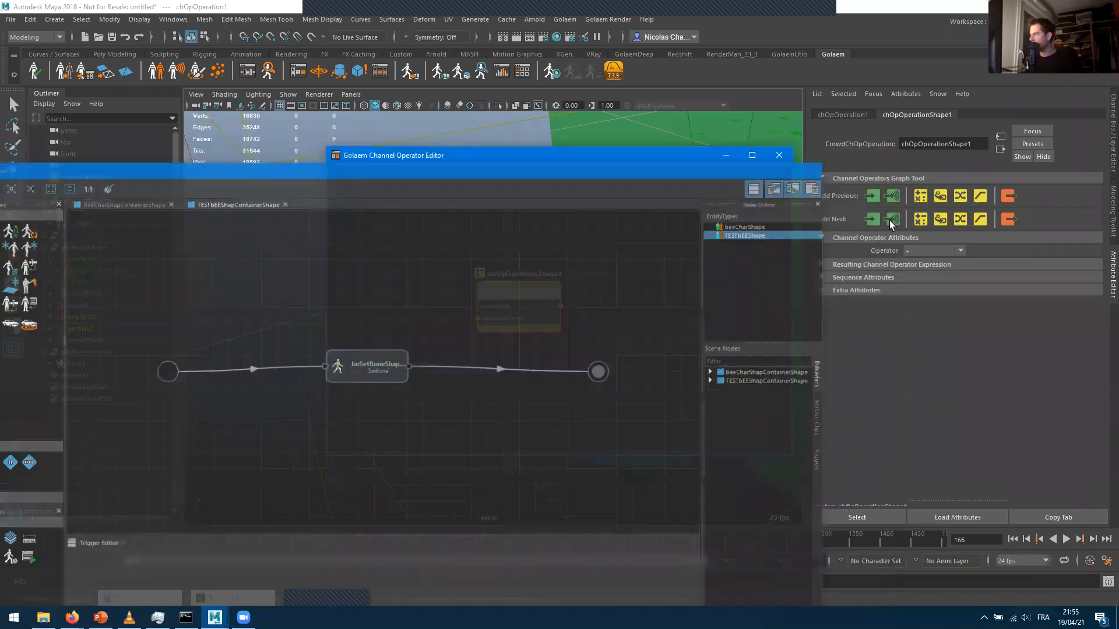
{"action": "left_click", "coordinate": [921, 252]}
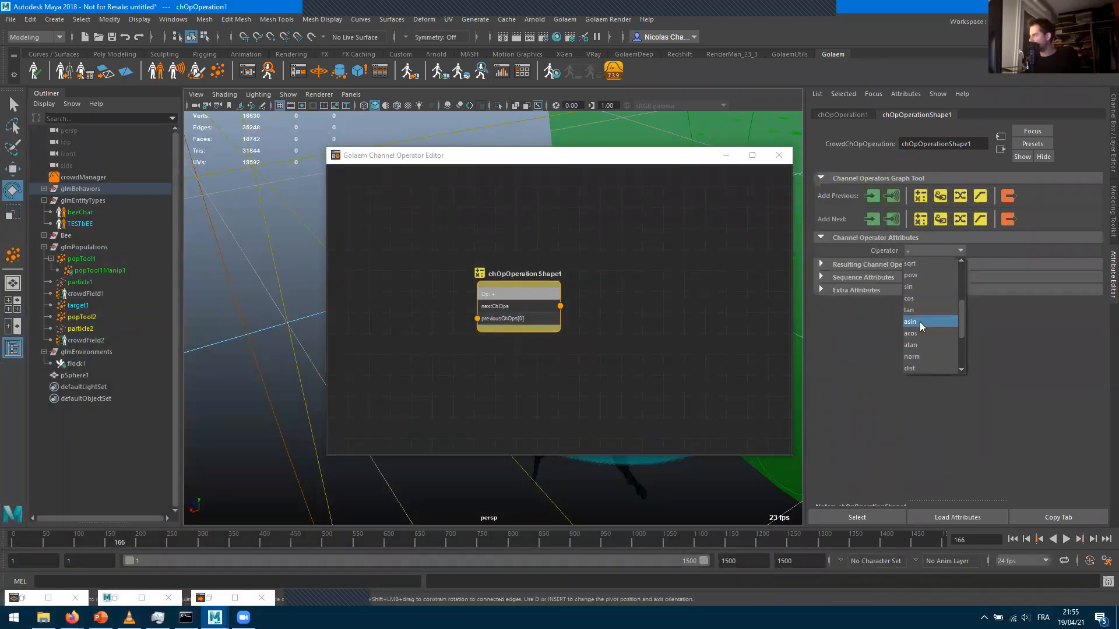
{"action": "scroll", "coordinate": [920, 323], "scroll_direction": "up", "scroll_amount": 2}
{"action": "scroll", "coordinate": [921, 327], "scroll_direction": "down", "scroll_amount": 3}
{"action": "left_click", "coordinate": [914, 276]}
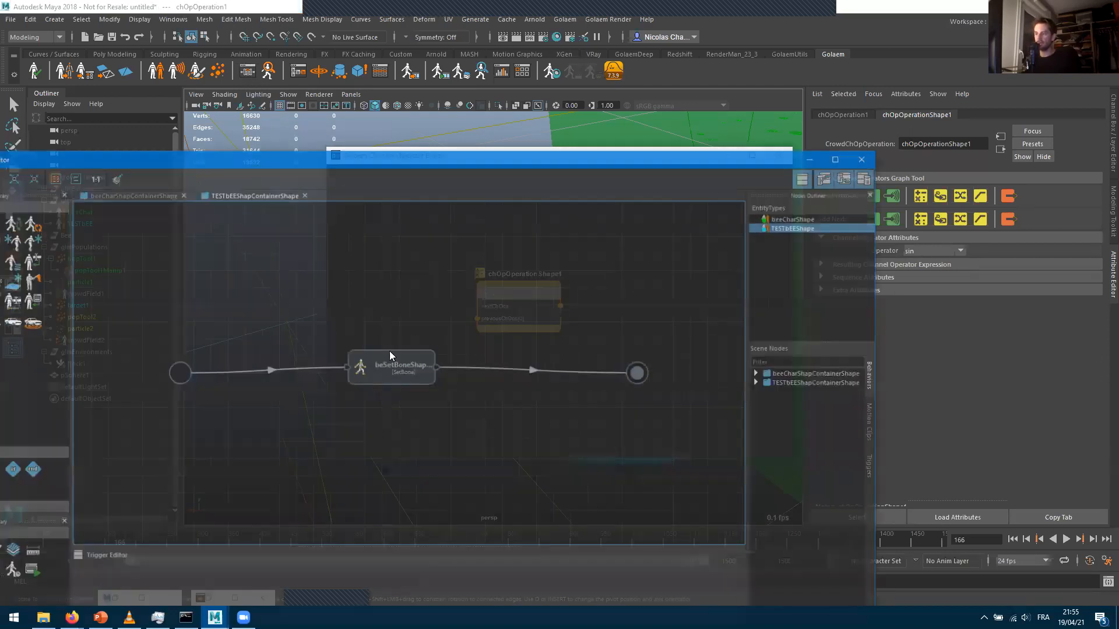
Review the SetBone behavior's hind wing expressions and return to the operation node in the Channel Operator Editor
{"action": "left_click", "coordinate": [387, 353]}
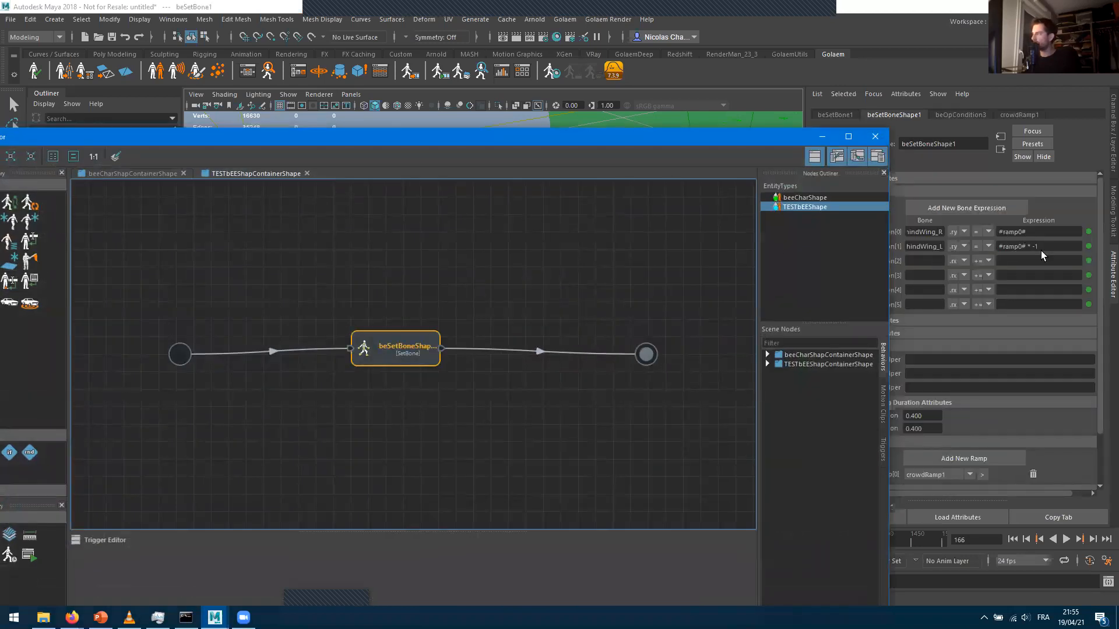
{"action": "left_click", "coordinate": [822, 138]}
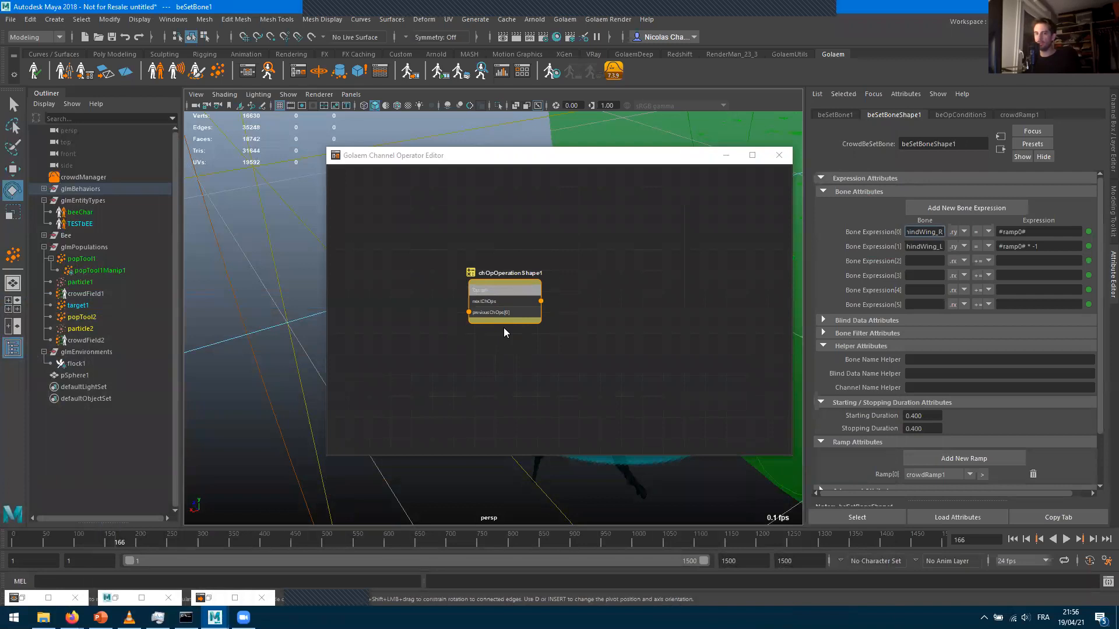
{"action": "left_click_drag", "start_coordinate": [517, 305], "coordinate": [553, 310]}
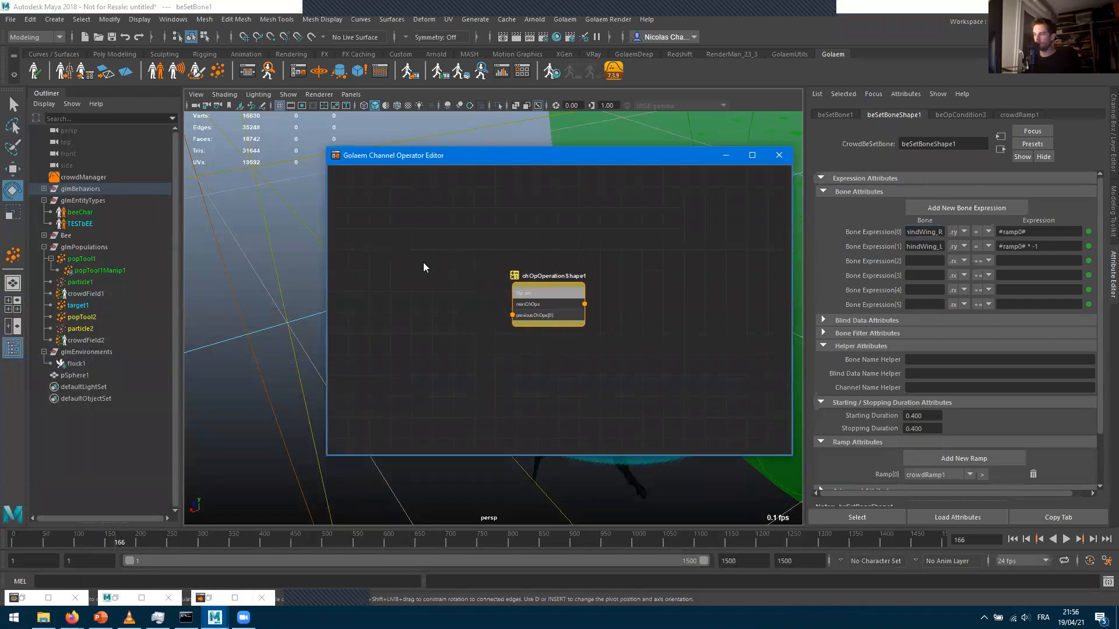